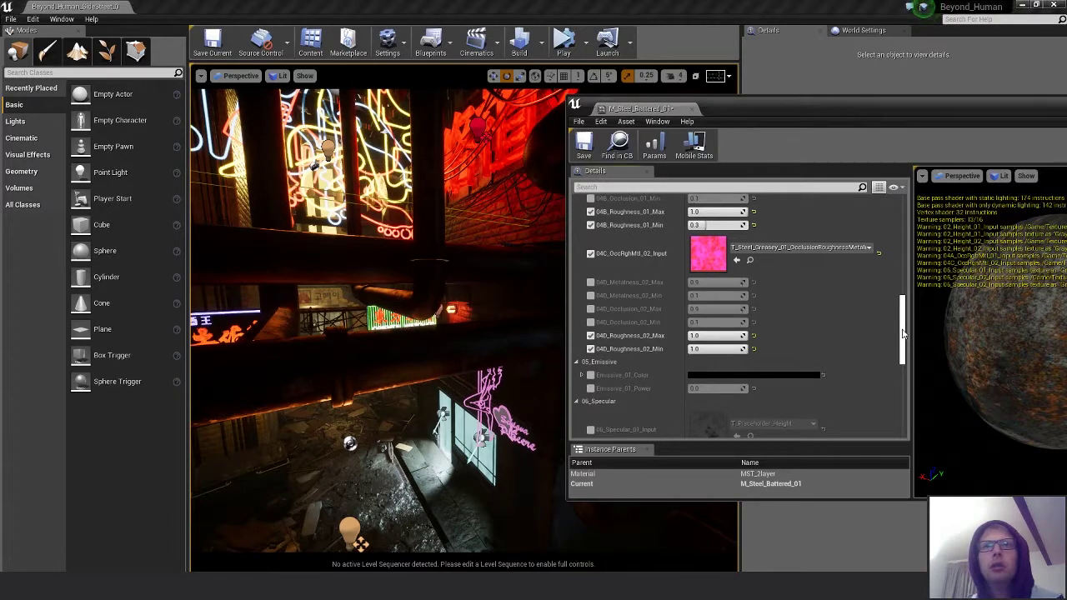
- Toggle the 06A_Specular_02_Min override off and on to compare its effect, leaving it enabled
{"action": "scroll", "coordinate": [631, 384], "scroll_direction": "down", "scroll_amount": 5}
{"action": "scroll", "coordinate": [647, 334], "scroll_direction": "up", "scroll_amount": 1}
{"action": "scroll", "coordinate": [634, 325], "scroll_direction": "up", "scroll_amount": 1}
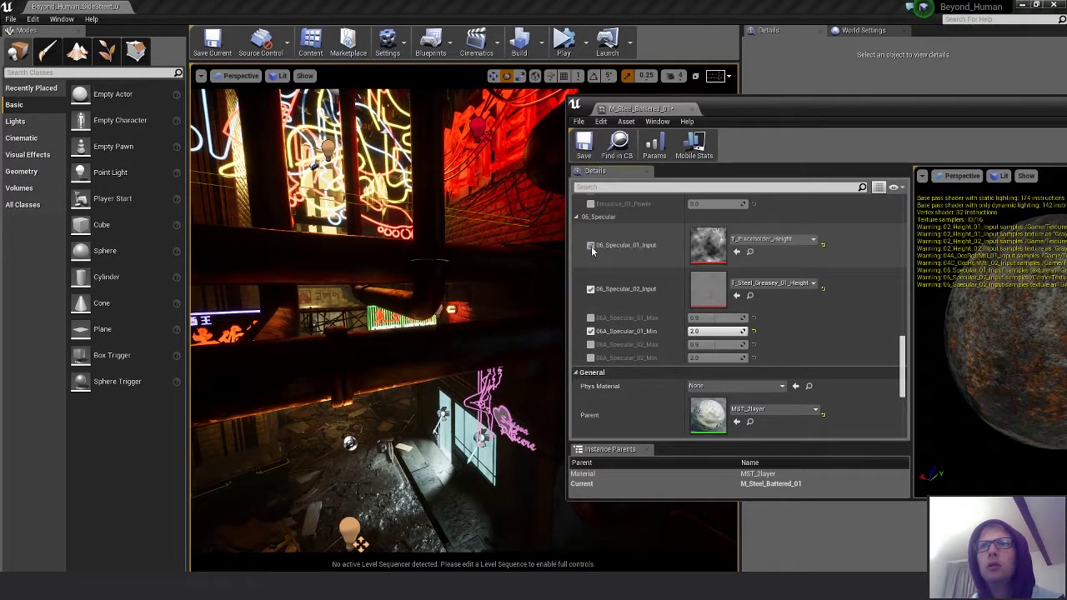
{"action": "left_click", "coordinate": [591, 358]}
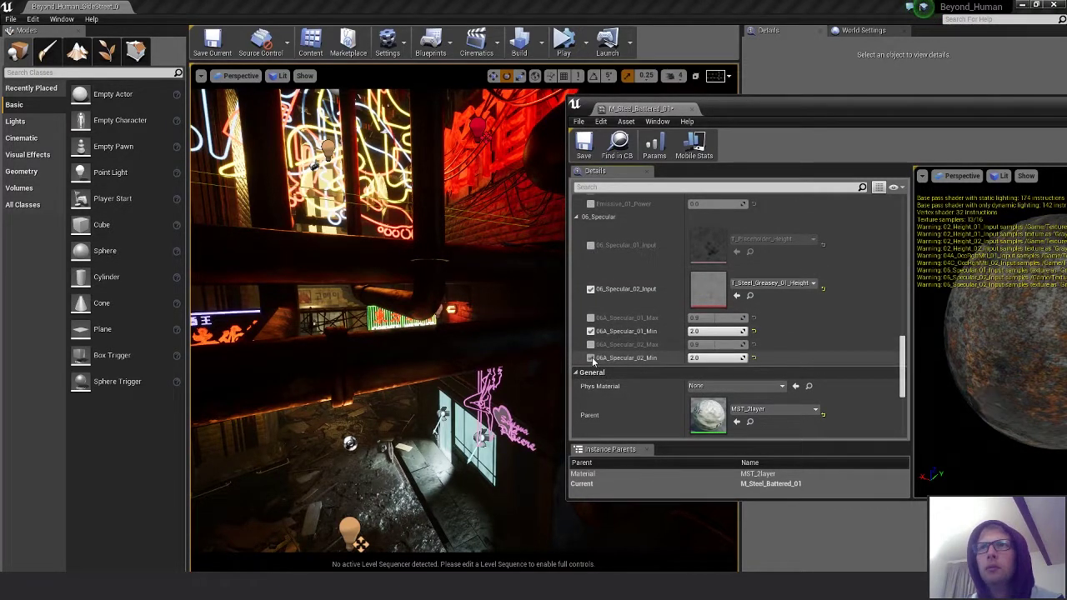
{"action": "left_click", "coordinate": [592, 360]}
{"action": "left_click", "coordinate": [592, 360]}
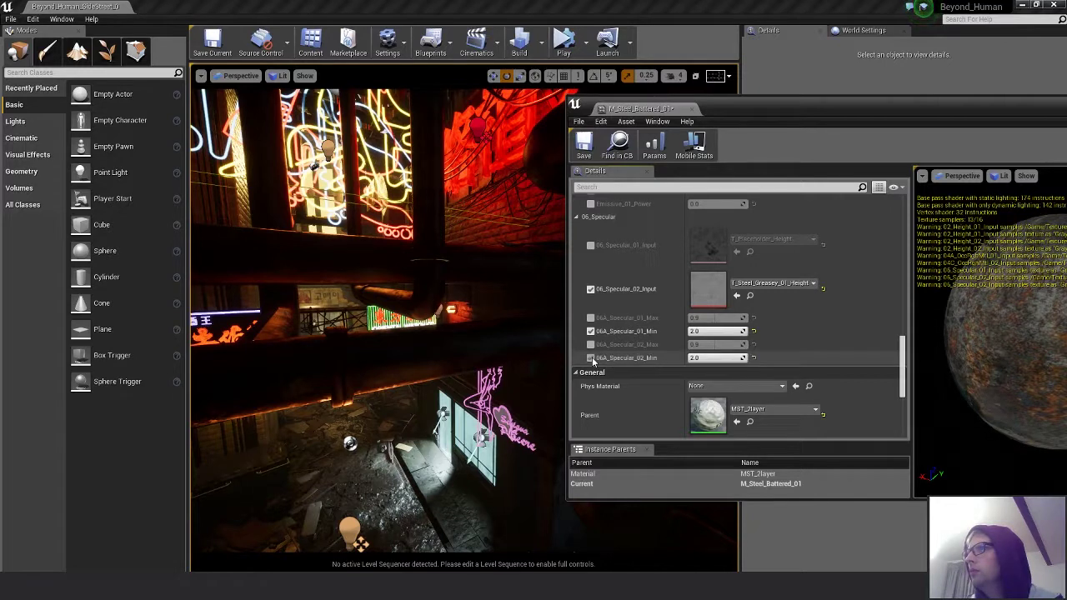
{"action": "left_click", "coordinate": [592, 359]}
{"action": "left_click", "coordinate": [592, 360]}
{"action": "left_click", "coordinate": [592, 360]}
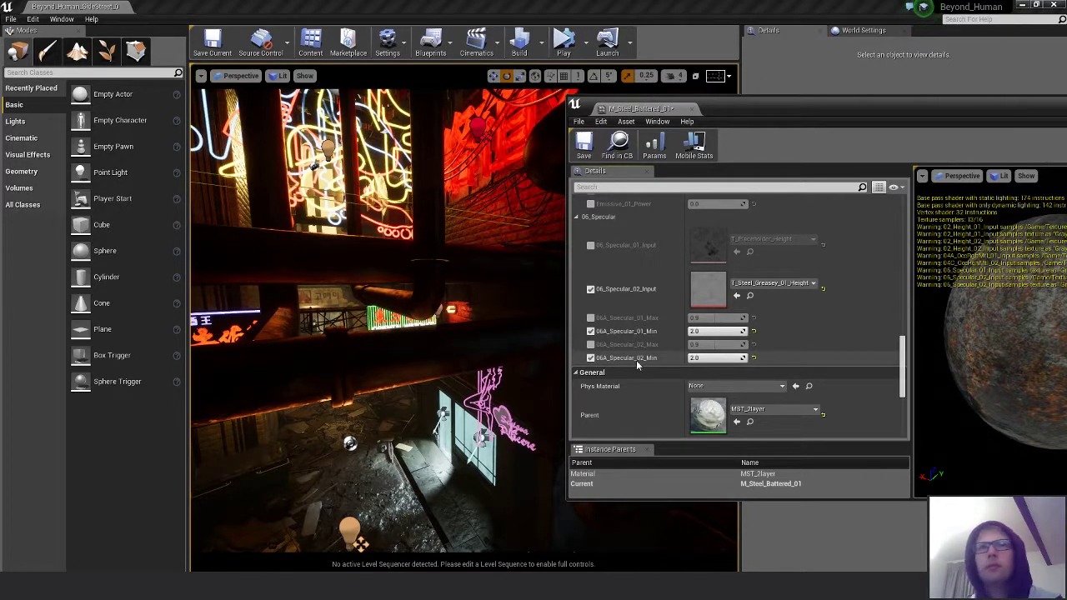
- Try 06A_Specular_02_Min at 0.0 and undo the change
{"action": "mouse_move", "coordinate": [705, 358]}
{"action": "left_mouse_down"}
{"action": "mouse_move", "coordinate": [695, 358]}
{"action": "mouse_move", "coordinate": [733, 359]}
{"action": "mouse_move", "coordinate": [717, 359]}
{"action": "left_mouse_up"}
{"action": "key", "text": "ctrl+z"}
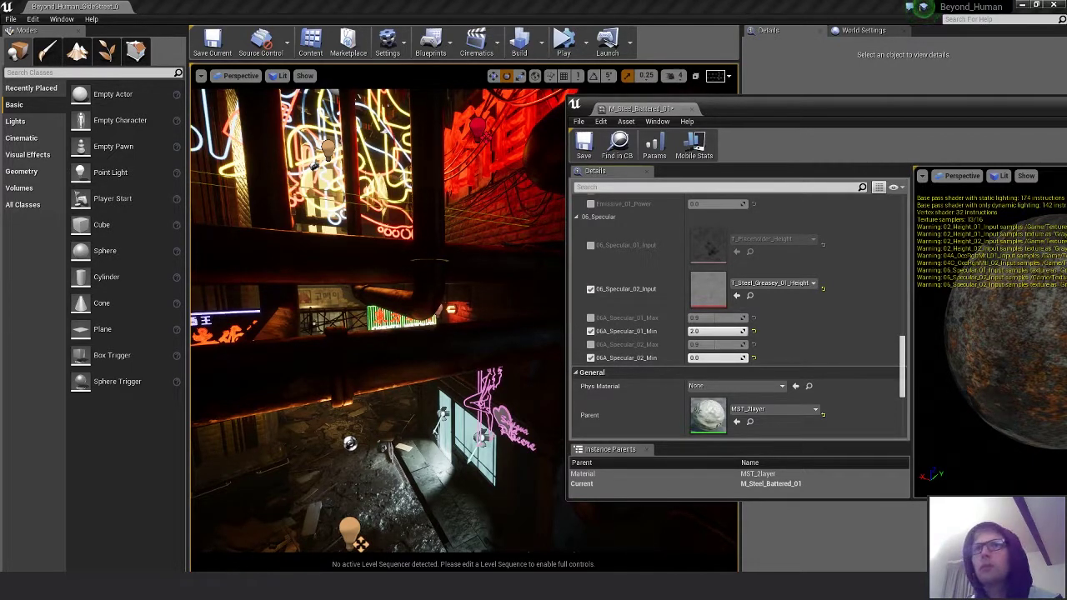
{"action": "key", "text": "ctrl+z"}
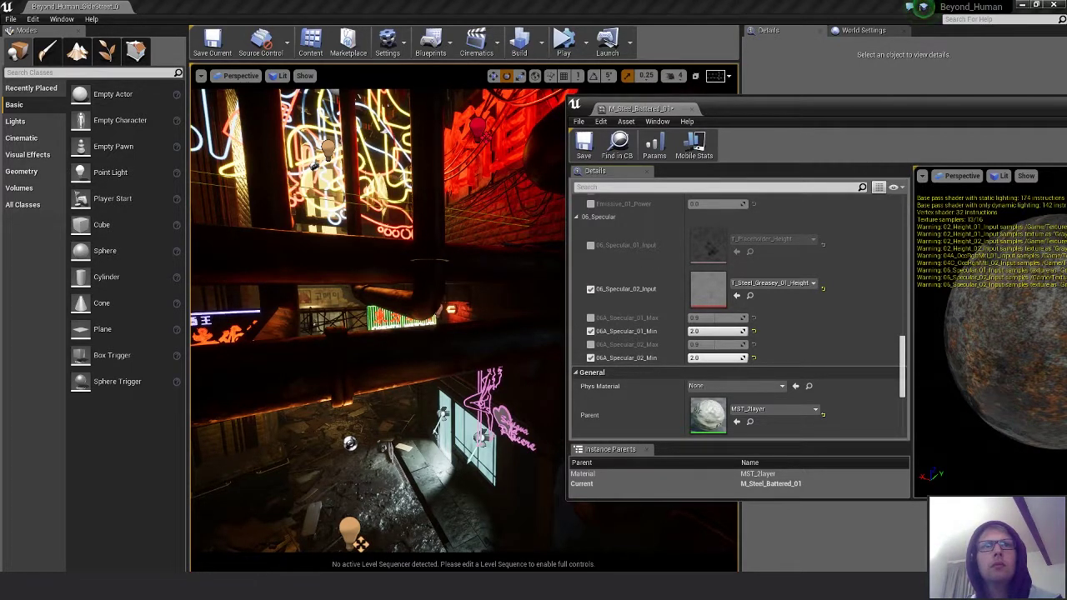
- Darken the 01_BaseColor_02_Tint colour by lowering its brightness value to 0.43, and accept it
{"action": "scroll", "coordinate": [634, 347], "scroll_direction": "up", "scroll_amount": 3}
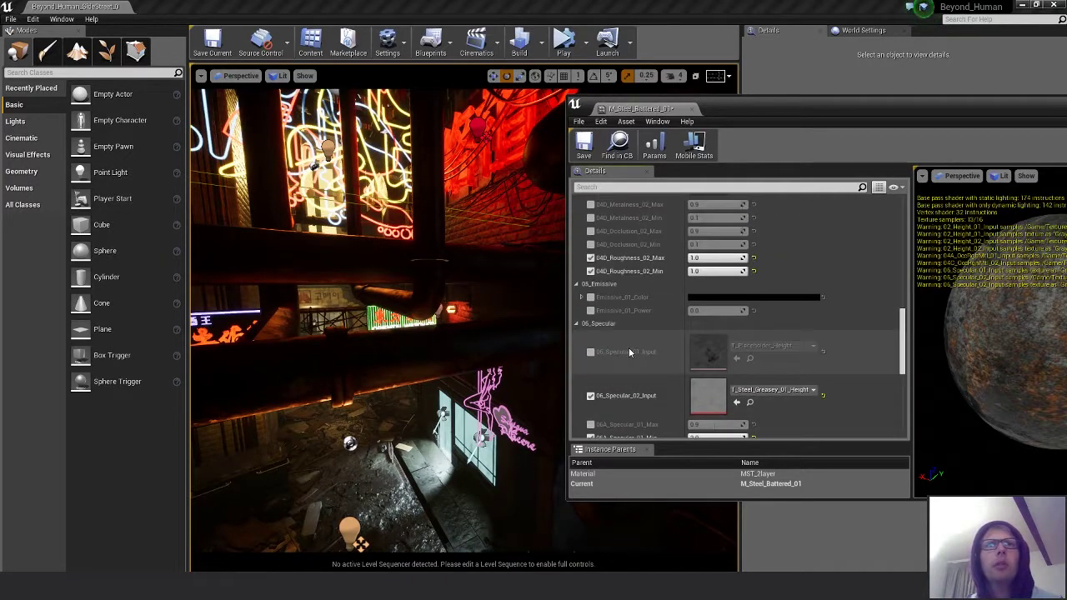
{"action": "scroll", "coordinate": [627, 350], "scroll_direction": "up", "scroll_amount": 5}
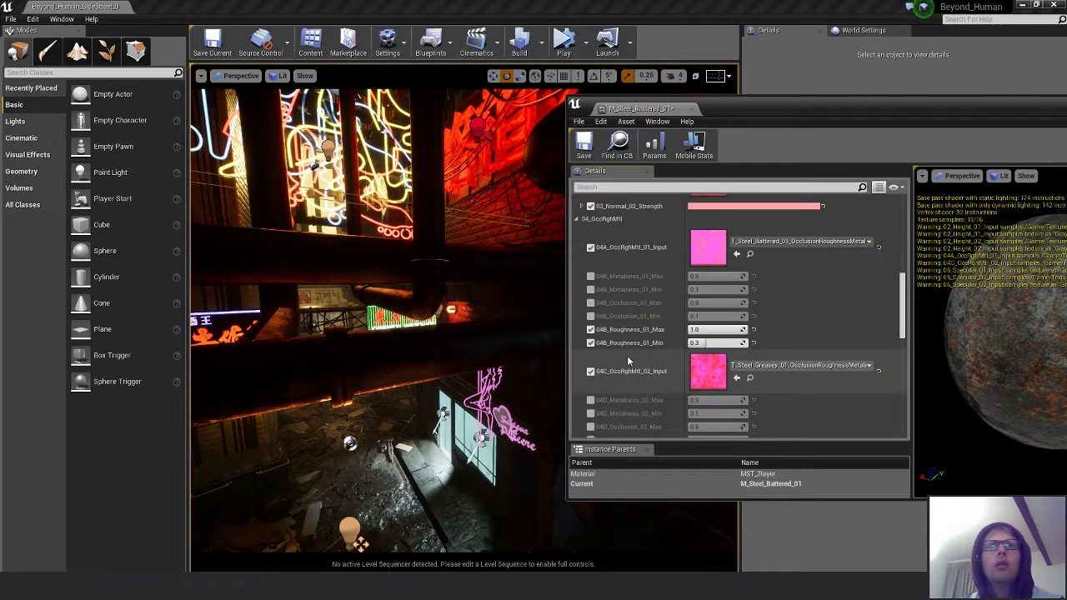
{"action": "scroll", "coordinate": [625, 358], "scroll_direction": "up", "scroll_amount": 6}
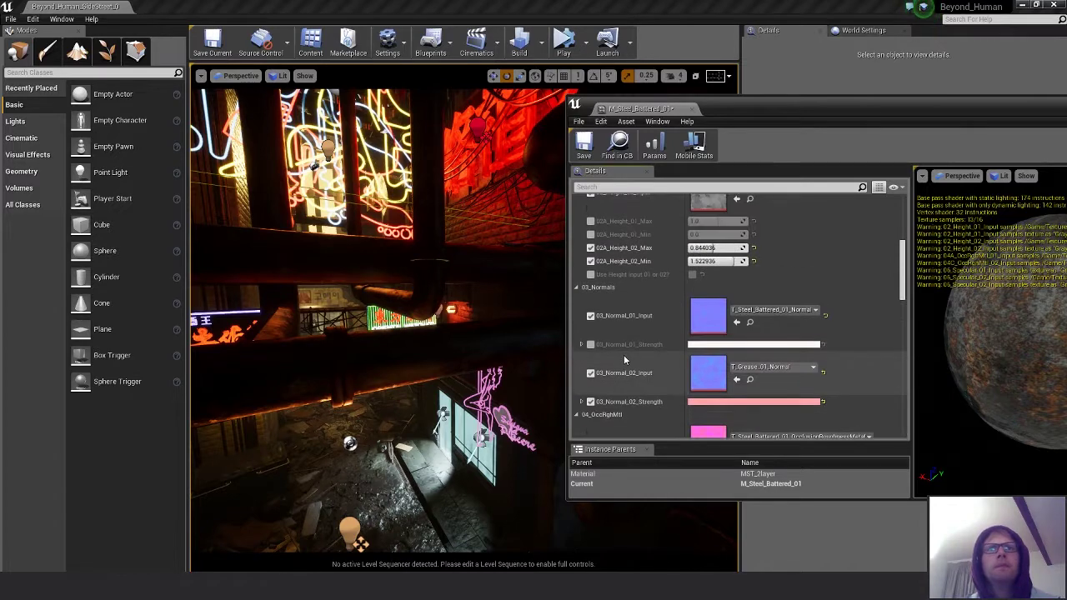
{"action": "scroll", "coordinate": [624, 360], "scroll_direction": "up", "scroll_amount": 3}
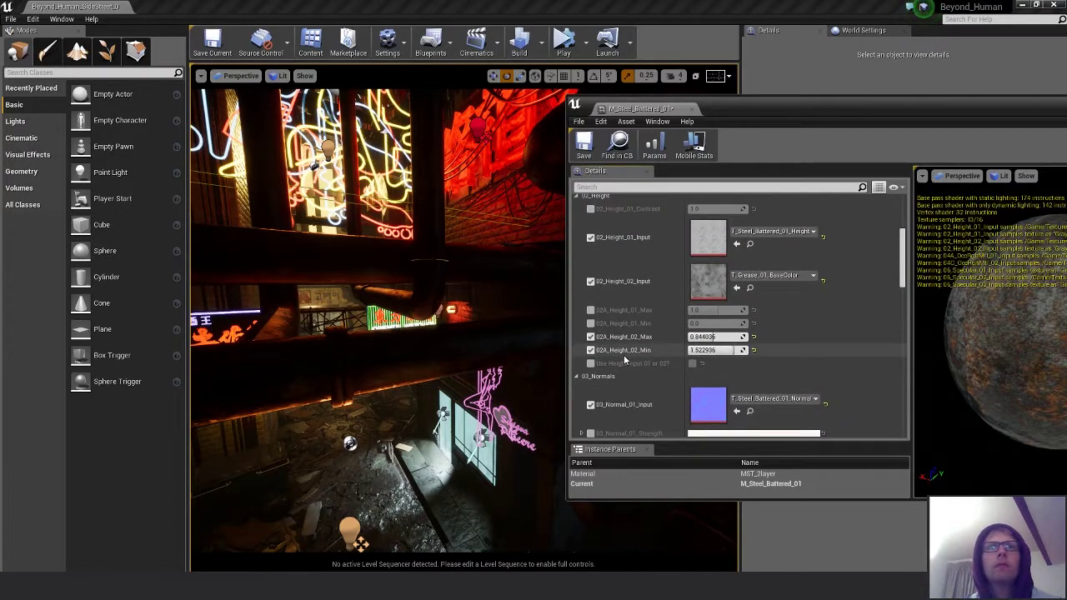
{"action": "scroll", "coordinate": [624, 359], "scroll_direction": "up", "scroll_amount": 10}
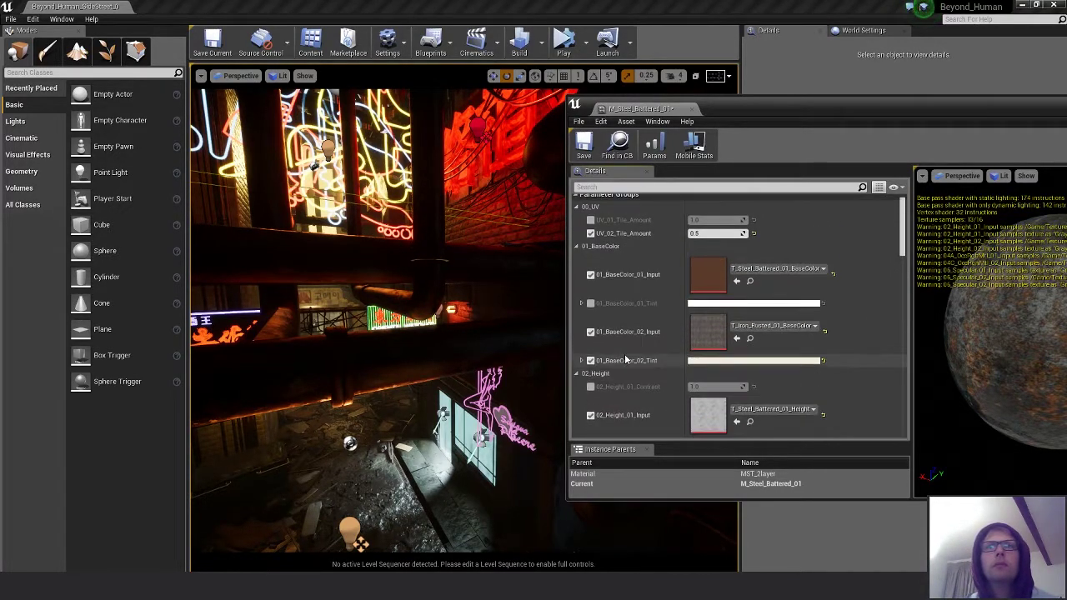
{"action": "scroll", "coordinate": [625, 360], "scroll_direction": "down", "scroll_amount": 1}
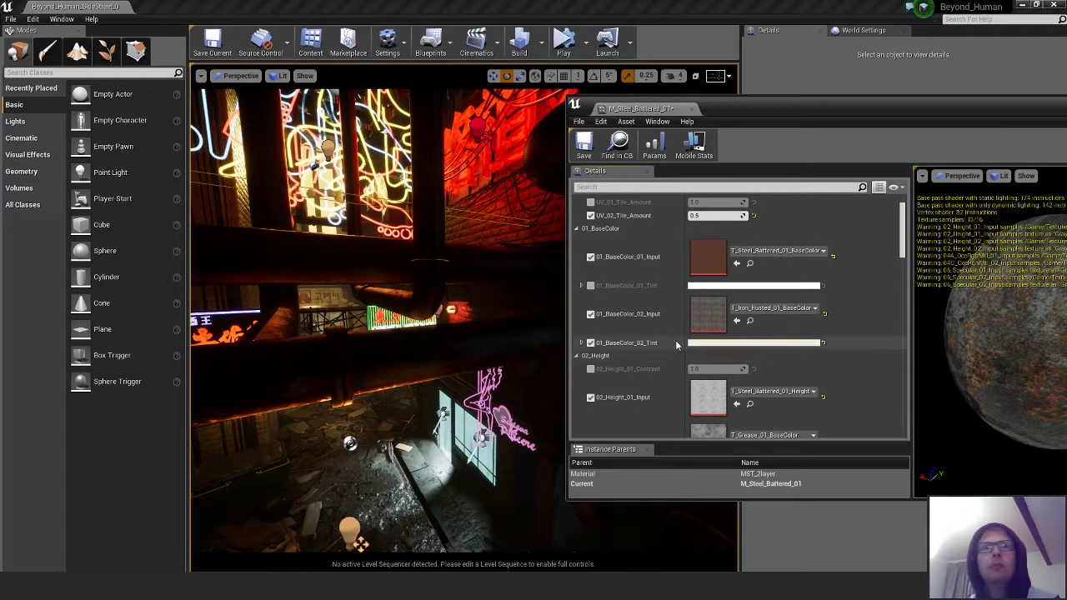
{"action": "left_click", "coordinate": [697, 343]}
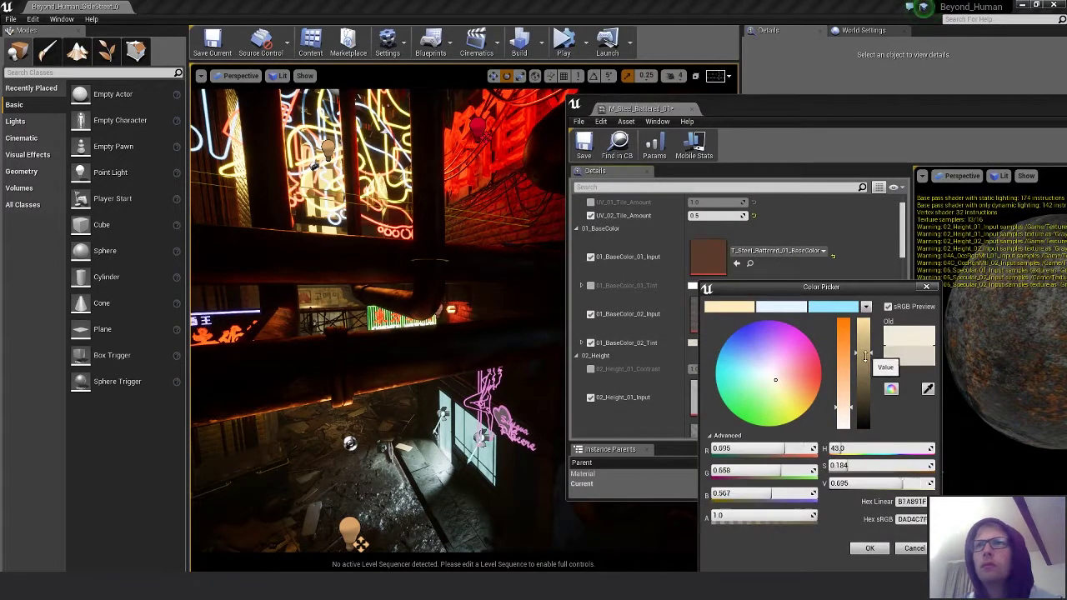
{"action": "left_click_drag", "start_coordinate": [861, 388], "coordinate": [863, 382]}
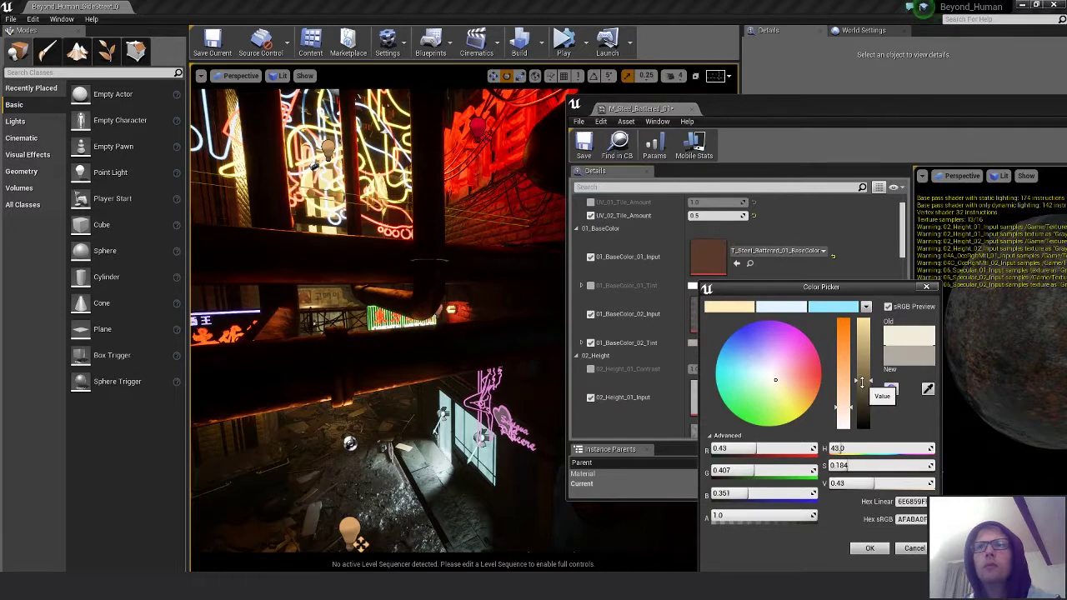
{"action": "left_click", "coordinate": [870, 547]}
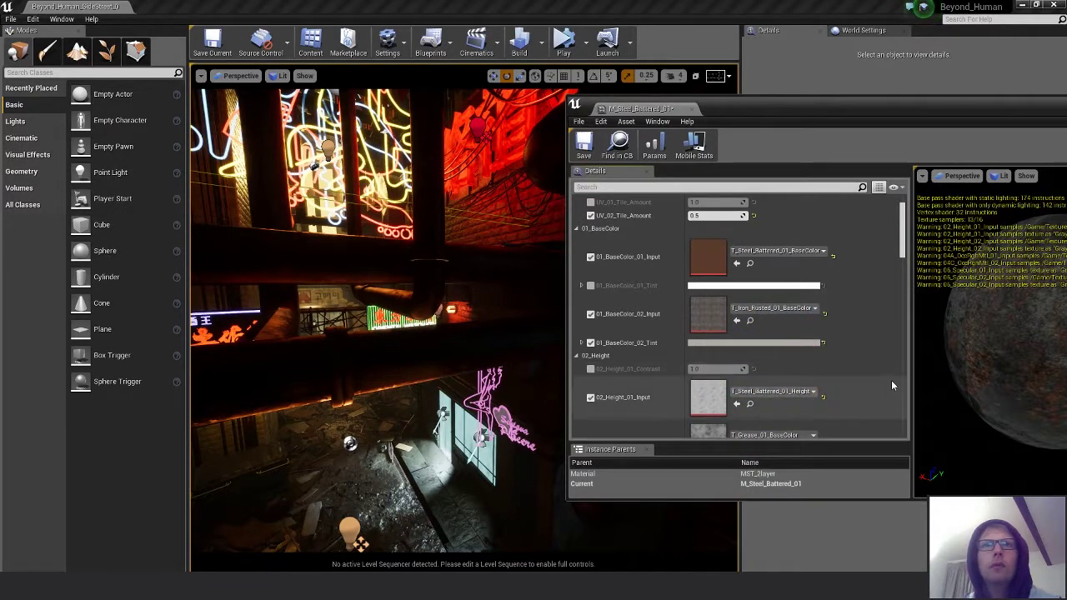
- Try 04B_Roughness_01_Min at 0.0 and inspect the pipes in the level viewport
{"action": "scroll", "coordinate": [889, 381], "scroll_direction": "down", "scroll_amount": 10}
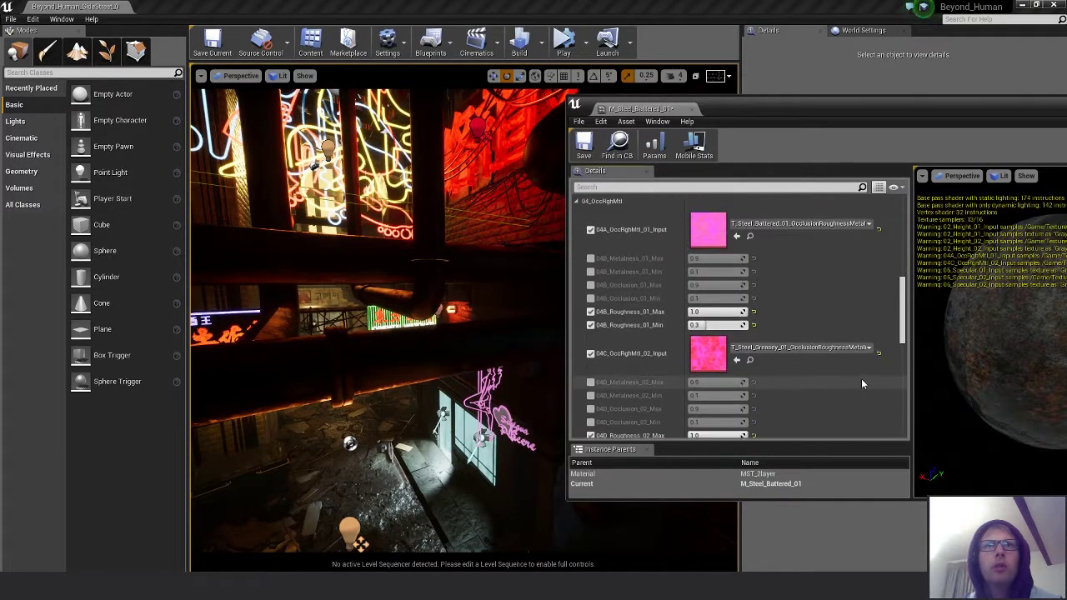
{"action": "mouse_move", "coordinate": [710, 325]}
{"action": "left_mouse_down"}
{"action": "mouse_move", "coordinate": [754, 325]}
{"action": "mouse_move", "coordinate": [701, 324]}
{"action": "left_mouse_up"}
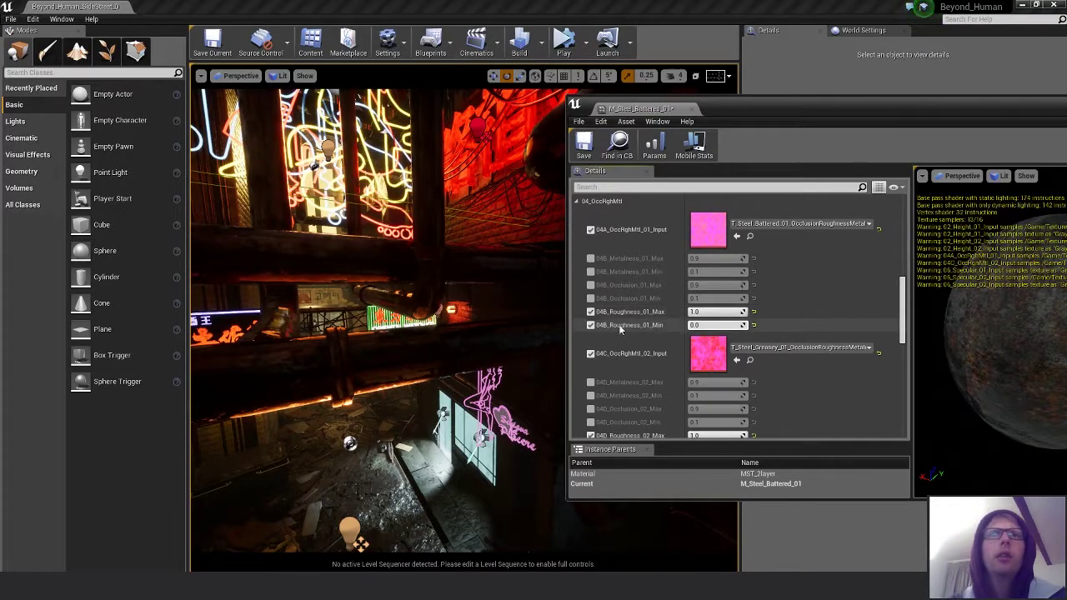
{"action": "right_click_drag", "start_coordinate": [455, 304], "coordinate": [651, 307]}
{"action": "right_click_drag", "start_coordinate": [677, 505], "coordinate": [546, 542]}
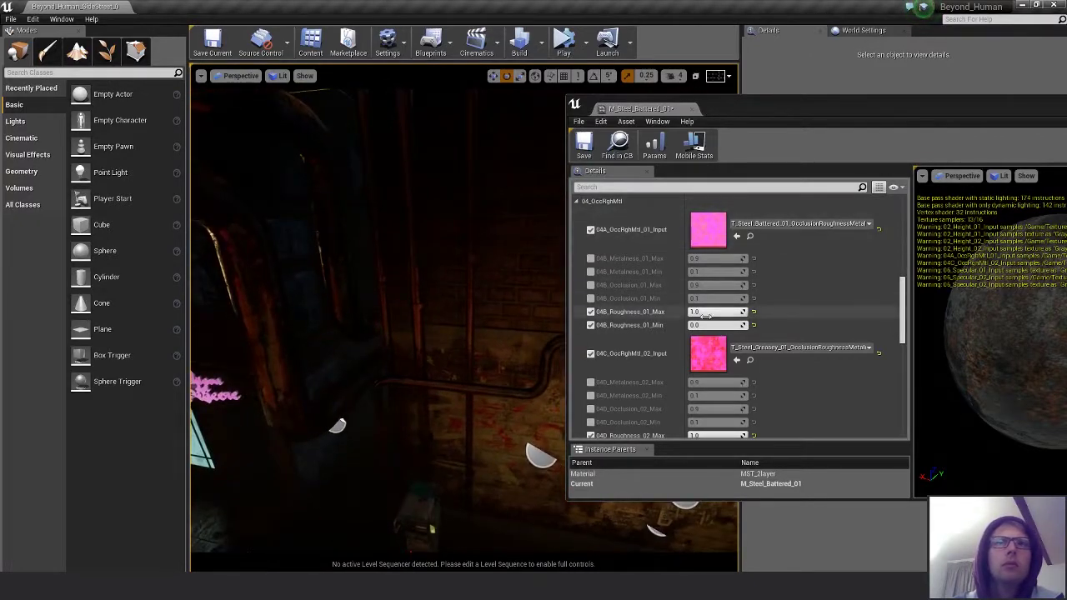
- Set 04B_Roughness_01_Min to 0.25 and 04B_Roughness_01_Max to 0.5
{"action": "left_click_drag", "start_coordinate": [701, 325], "coordinate": [711, 325]}
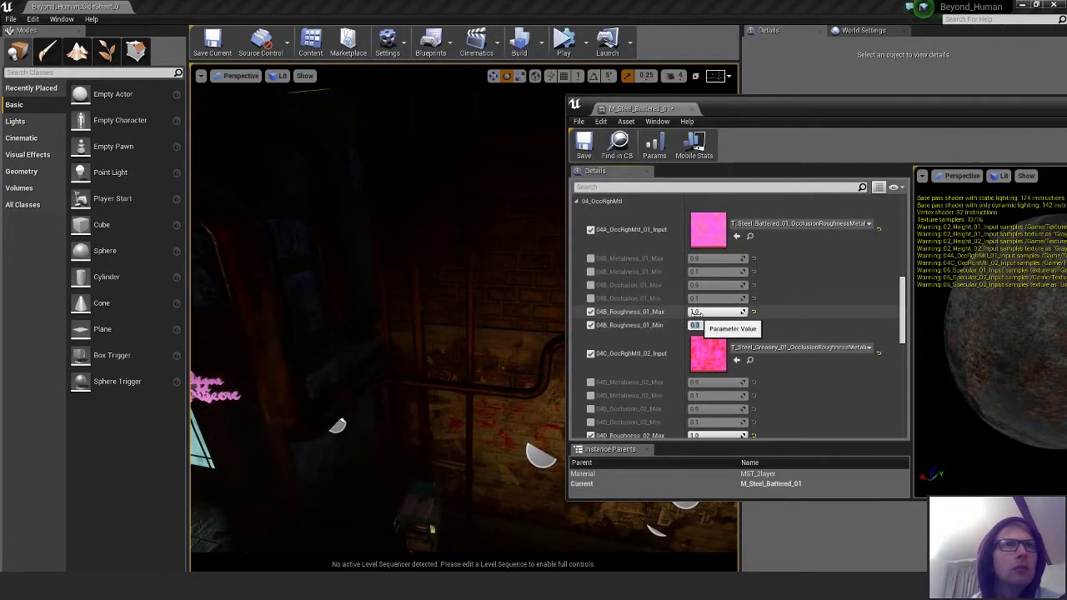
{"action": "left_click", "coordinate": [703, 325]}
{"action": "type", "text": "0.2"}
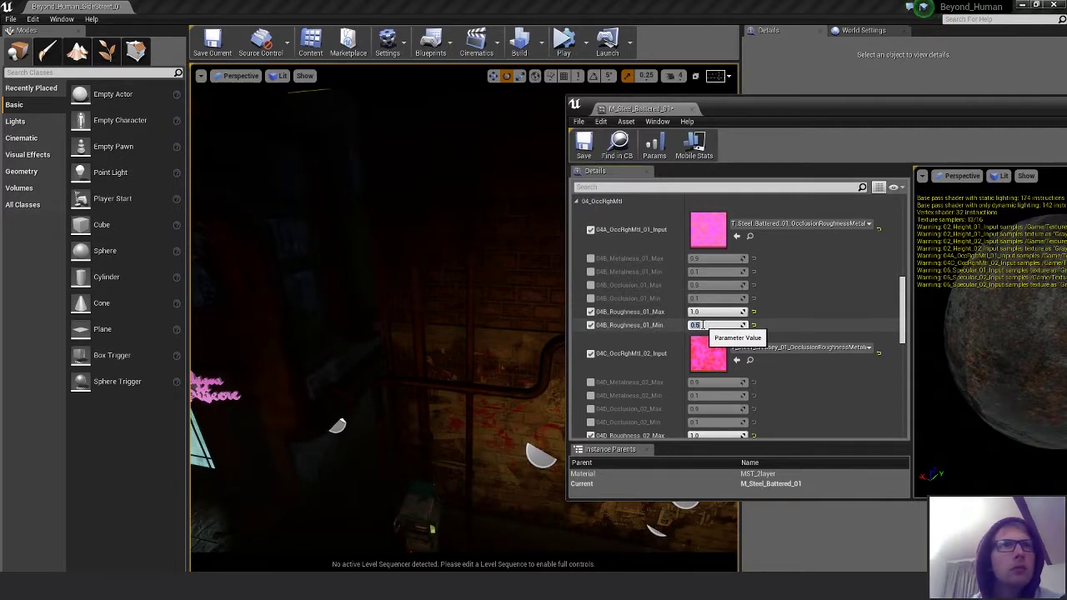
{"action": "type", "text": "5"}
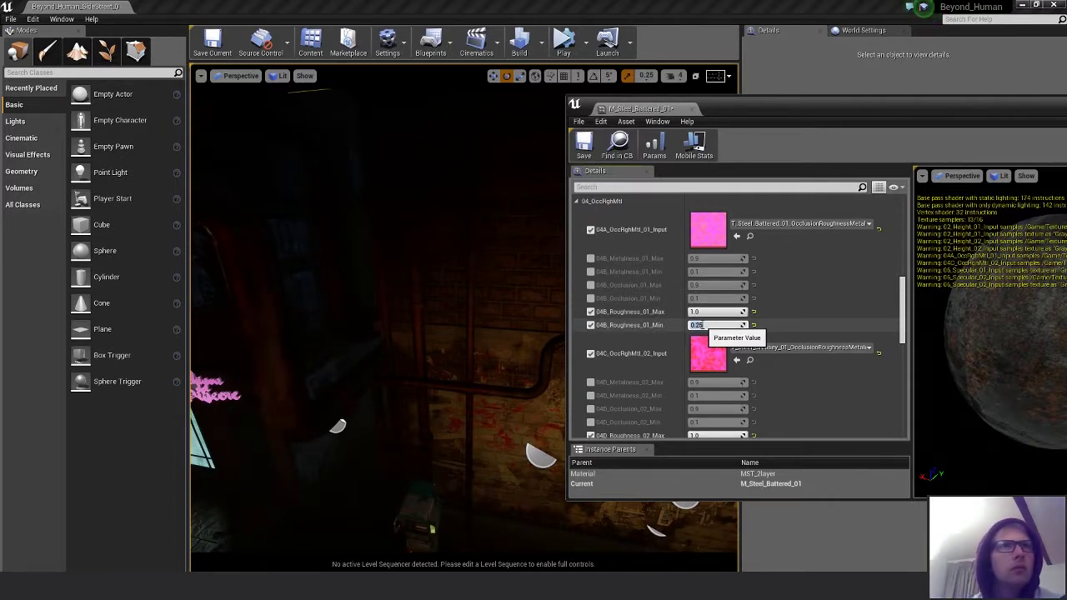
{"action": "left_click", "coordinate": [704, 312]}
{"action": "type", "text": "0.5"}
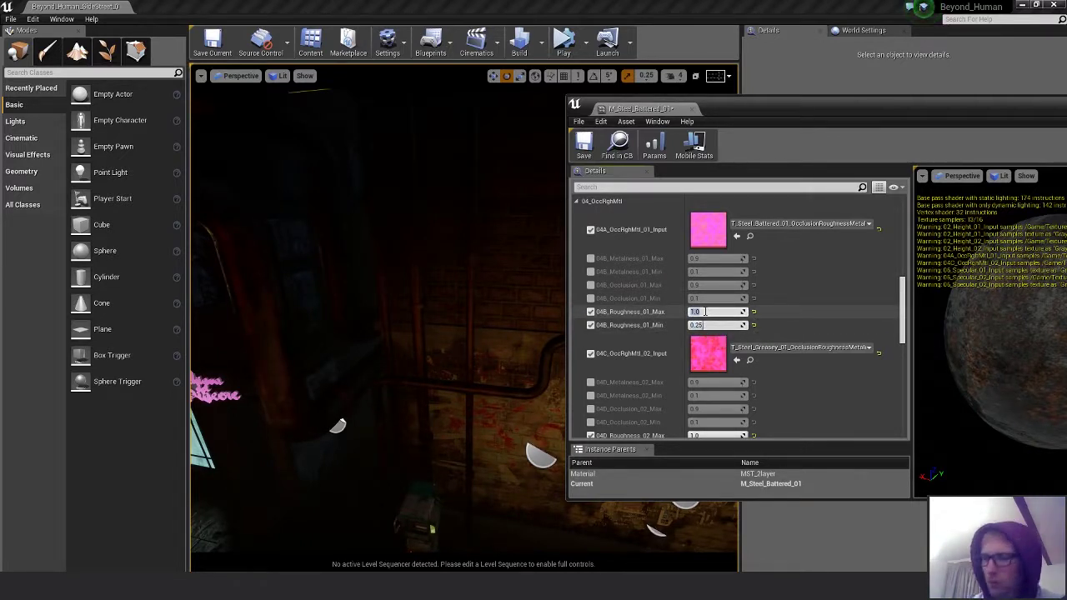
{"action": "key", "text": "Return"}
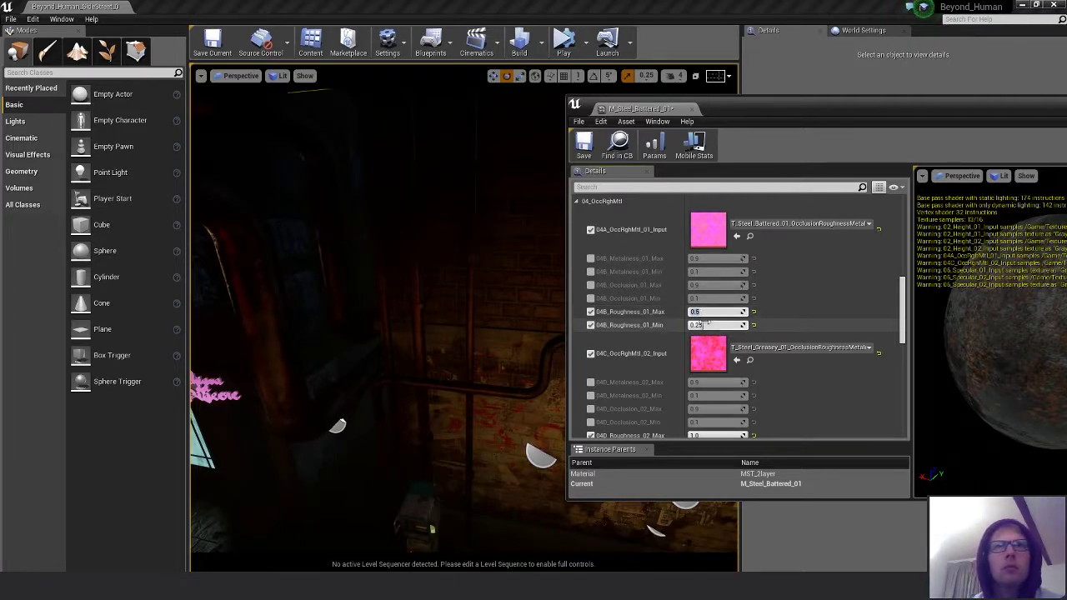
{"action": "left_click", "coordinate": [705, 325]}
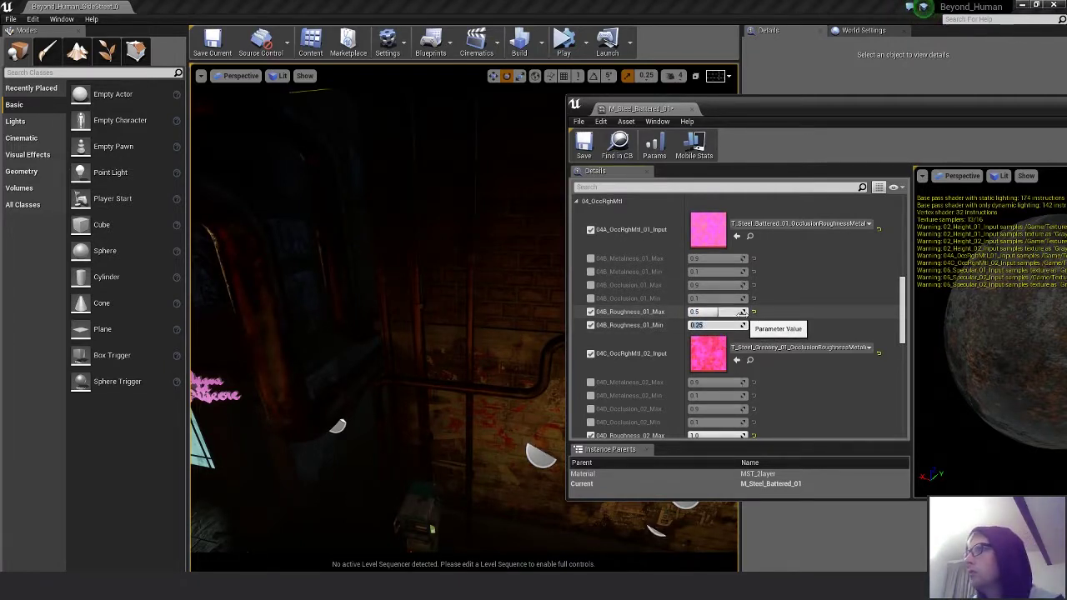
- Check the pipes from another angle and set 04B_Roughness_01_Max back to 1.0 and 04B_Roughness_01_Min to 0.3
{"action": "right_click_drag", "start_coordinate": [484, 334], "coordinate": [426, 327]}
{"action": "left_click", "coordinate": [707, 312]}
{"action": "type", "text": "1.0"}
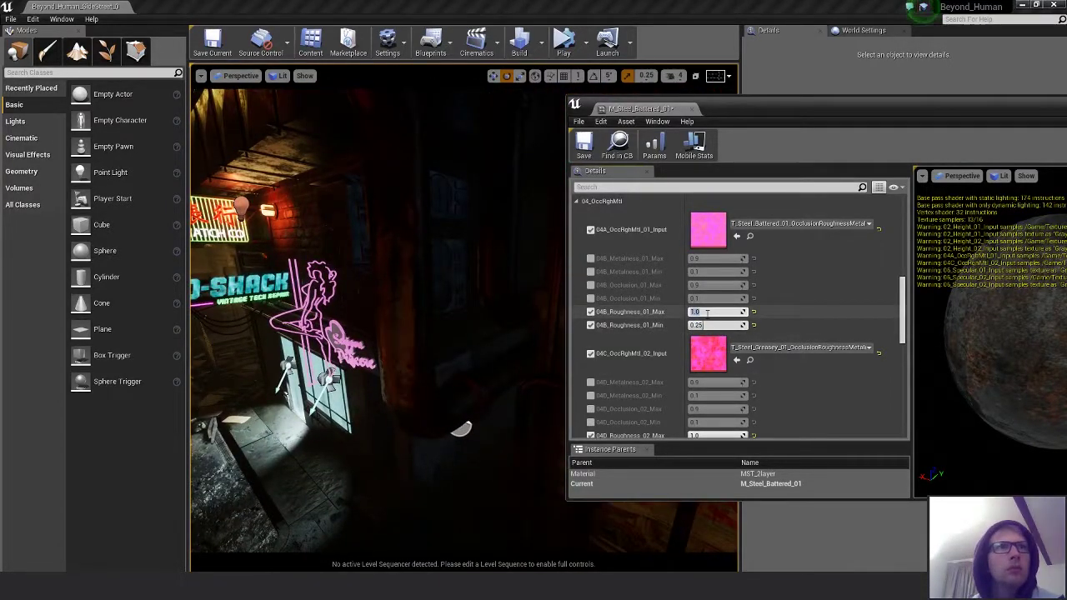
{"action": "left_click", "coordinate": [708, 325]}
{"action": "type", "text": "0.3"}
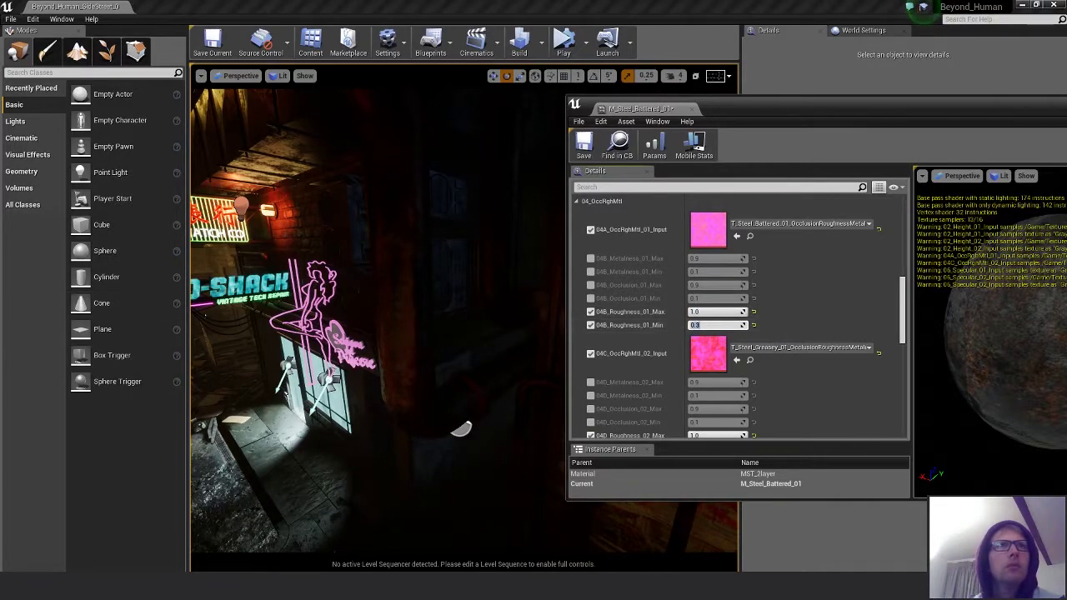
- Save the M_Steel_Battered_01 material instance and close its editor
{"action": "right_click_drag", "start_coordinate": [334, 308], "coordinate": [321, 284]}
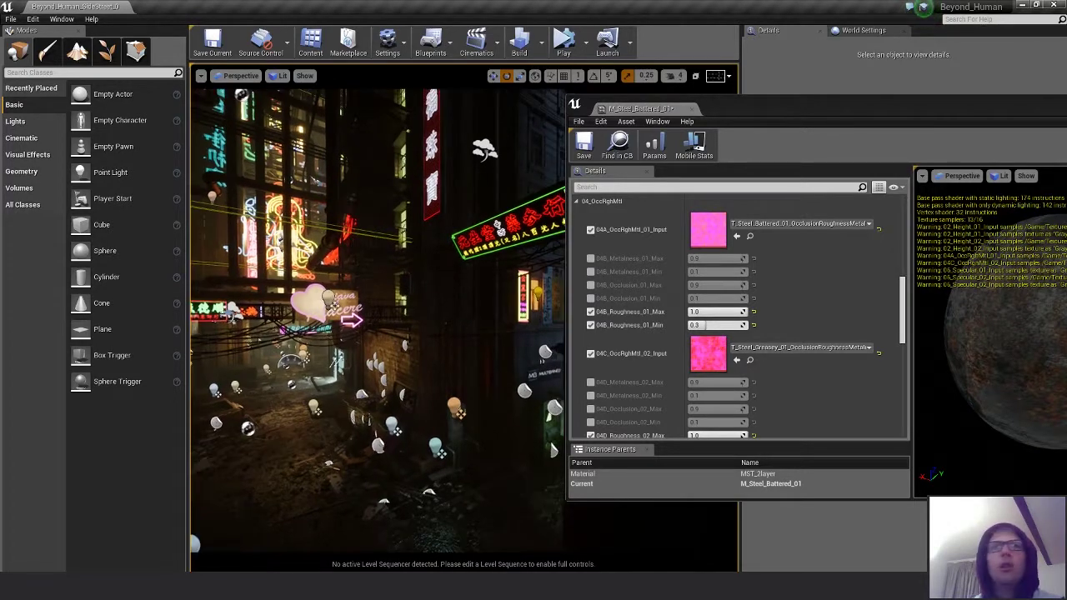
{"action": "left_click", "coordinate": [584, 145]}
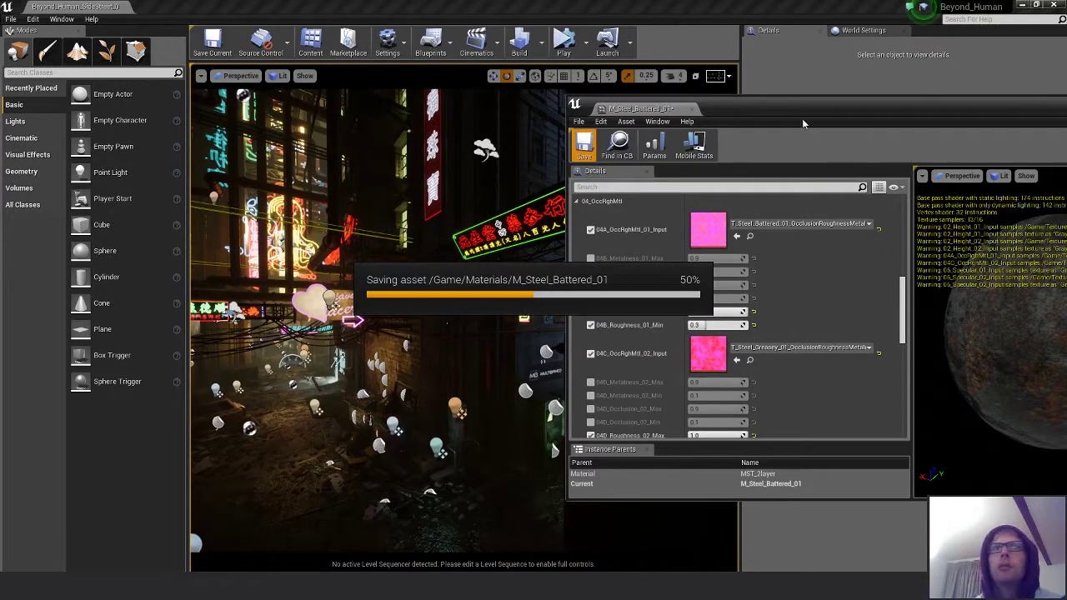
{"action": "left_click_drag", "start_coordinate": [819, 109], "coordinate": [599, 101]}
{"action": "left_click", "coordinate": [949, 89]}
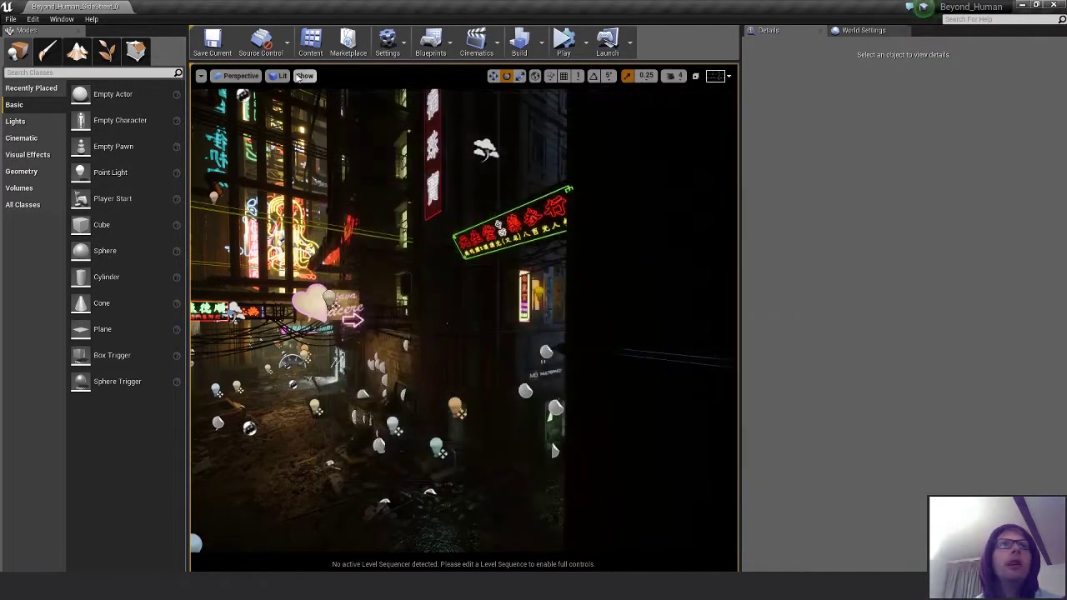
- Switch the level viewport to Unlit shading and fly in closer to the rusty pipes above the alley
{"action": "left_click", "coordinate": [281, 76]}
{"action": "left_click", "coordinate": [291, 112]}
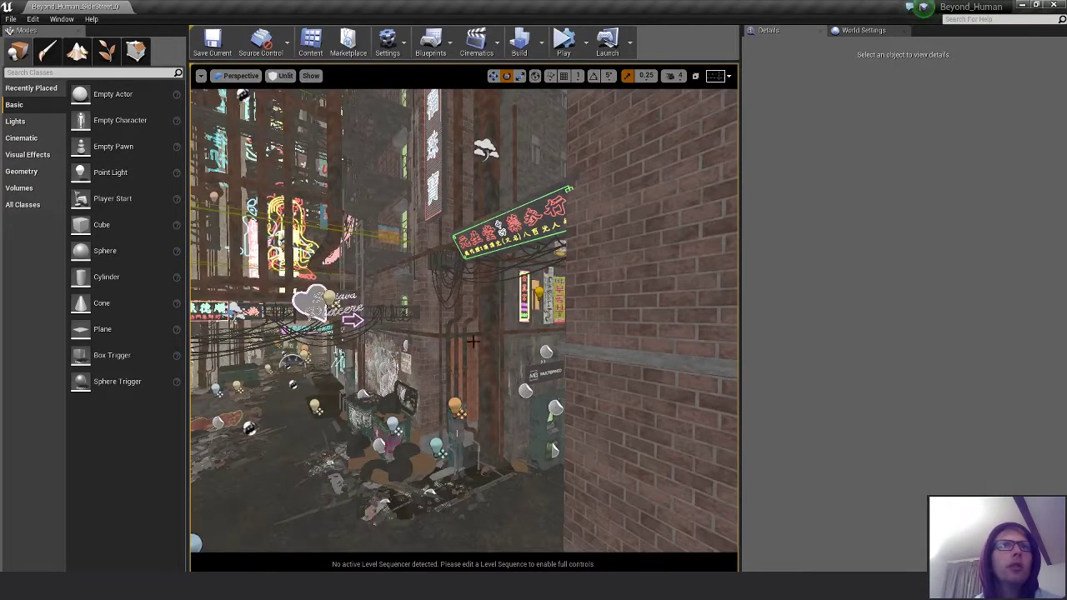
{"action": "key", "text": "w"}
{"action": "right_click_drag", "start_coordinate": [400, 275], "coordinate": [365, 258]}
{"action": "key", "text": "w"}
{"action": "key", "text": "s"}
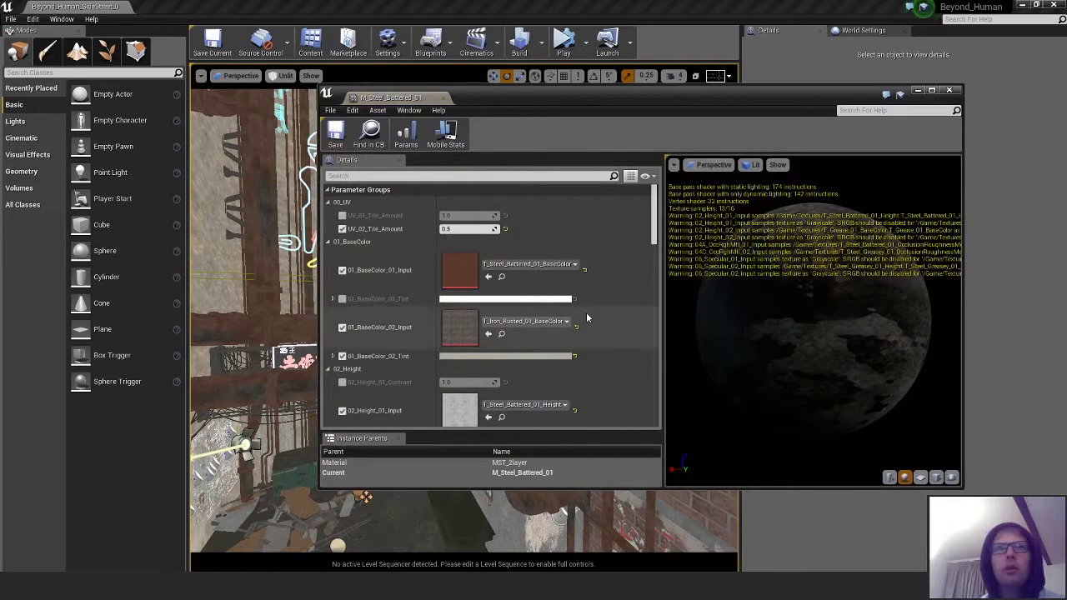
- In M_Steel_Battered_01, set 02A_Height_02_Max to about 1.36 and 02A_Height_02_Min to about 0.22
{"action": "left_click_drag", "start_coordinate": [539, 103], "coordinate": [729, 102]}
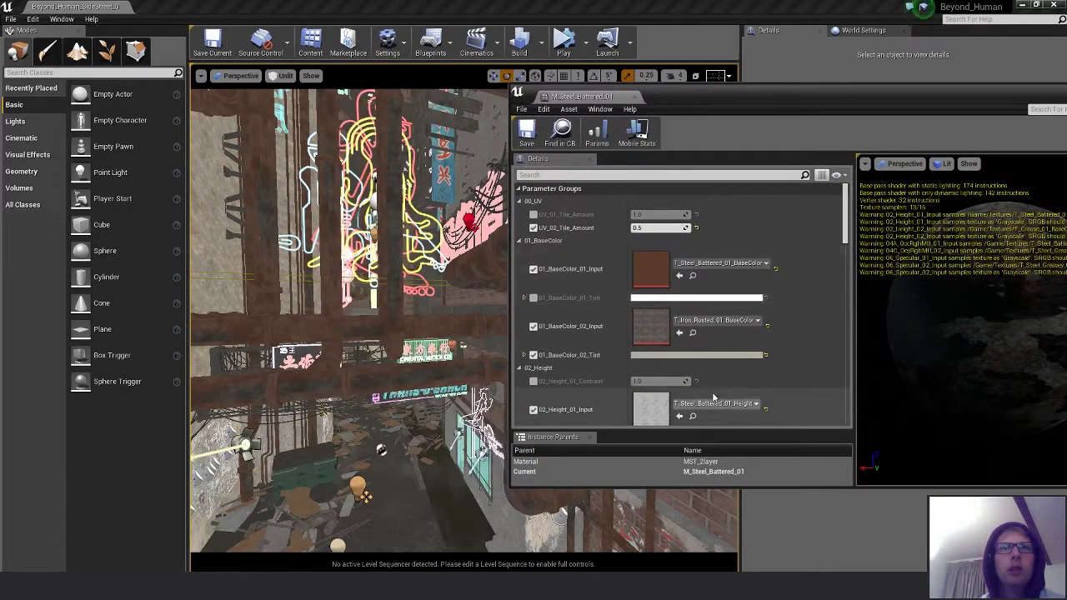
{"action": "scroll", "coordinate": [634, 333], "scroll_direction": "down", "scroll_amount": 4}
{"action": "left_click_drag", "start_coordinate": [649, 350], "coordinate": [584, 364]}
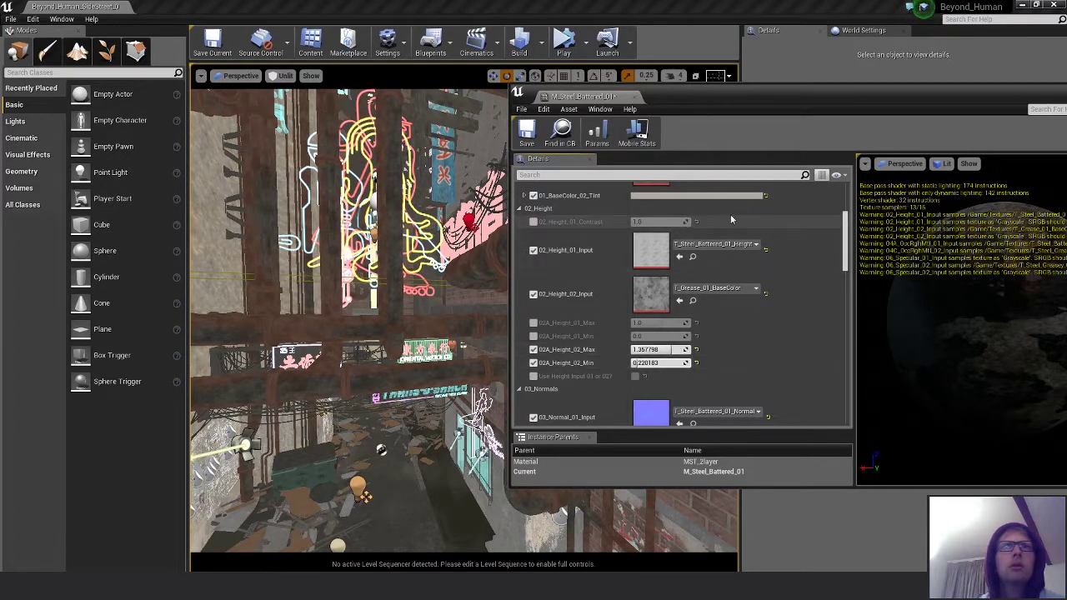
- Save the height changes to M_Steel_Battered_01 and close the material instance
{"action": "left_click_drag", "start_coordinate": [598, 130], "coordinate": [573, 173]}
{"action": "key", "text": "ctrl+s"}
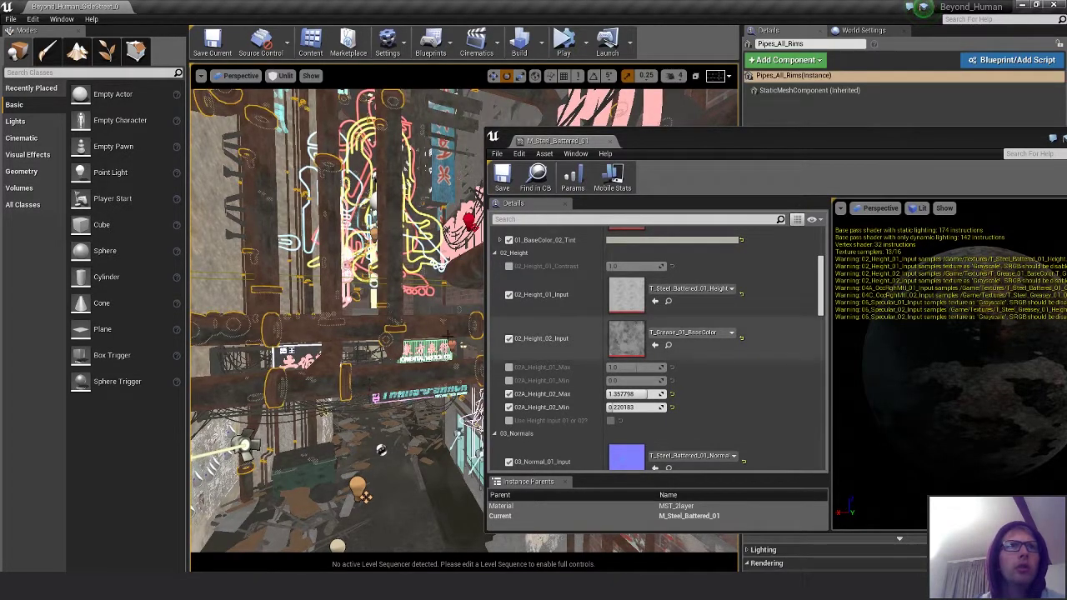
{"action": "left_click", "coordinate": [610, 141]}
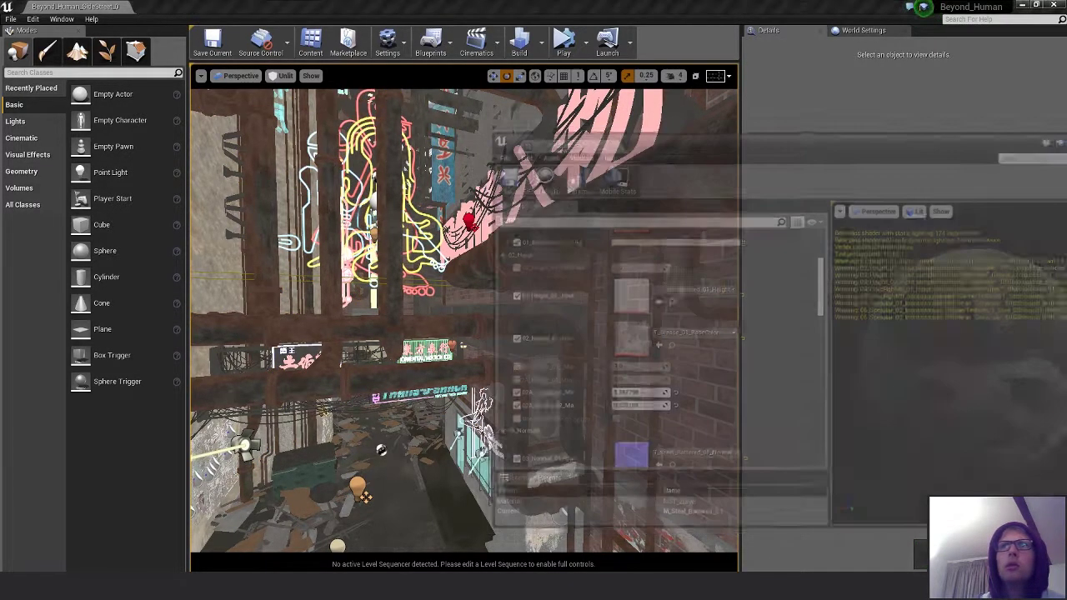
- Select the Pipes_All_Rims mesh, enter vertex paint mode and inspect its rims on the thin pipes along the brick wall
{"action": "left_click", "coordinate": [344, 375]}
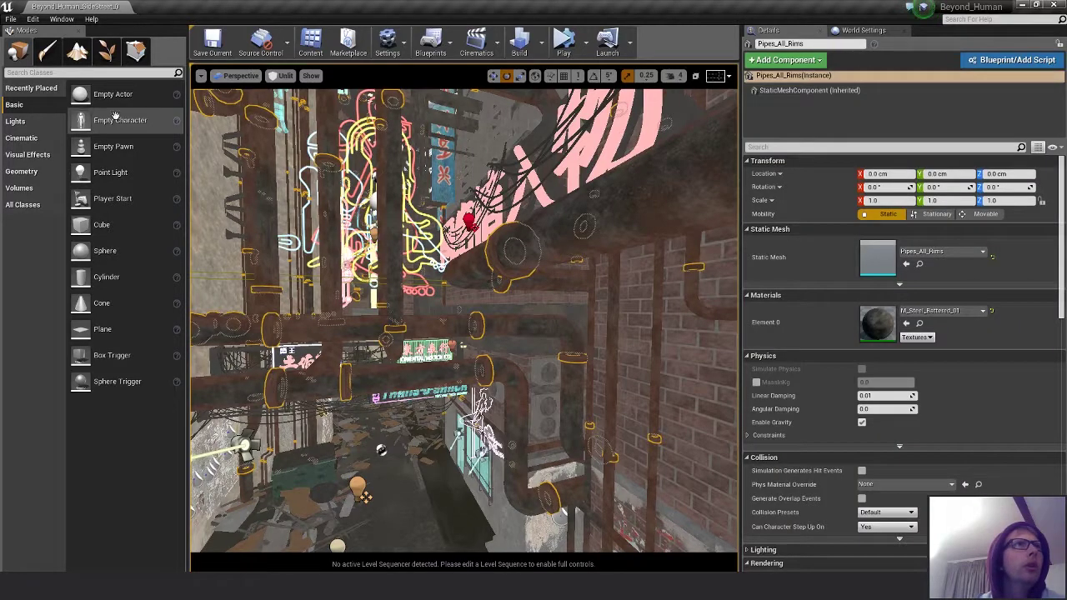
{"action": "left_click", "coordinate": [47, 52]}
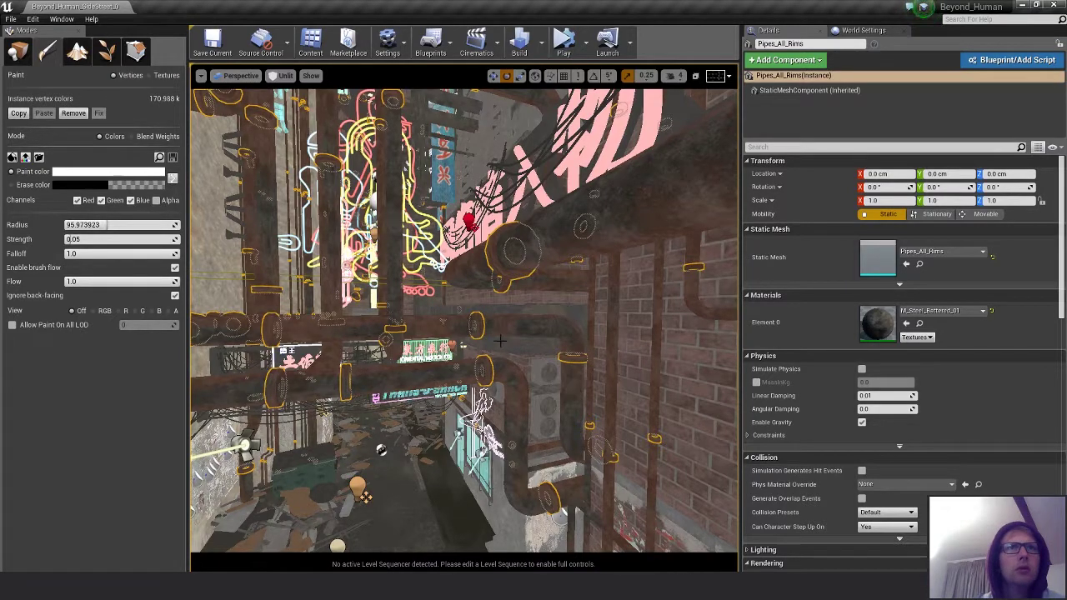
{"action": "mouse_move", "coordinate": [364, 495]}
{"action": "right_mouse_down"}
{"action": "mouse_move", "coordinate": [390, 388]}
{"action": "mouse_move", "coordinate": [469, 518]}
{"action": "mouse_move", "coordinate": [508, 450]}
{"action": "right_mouse_up"}
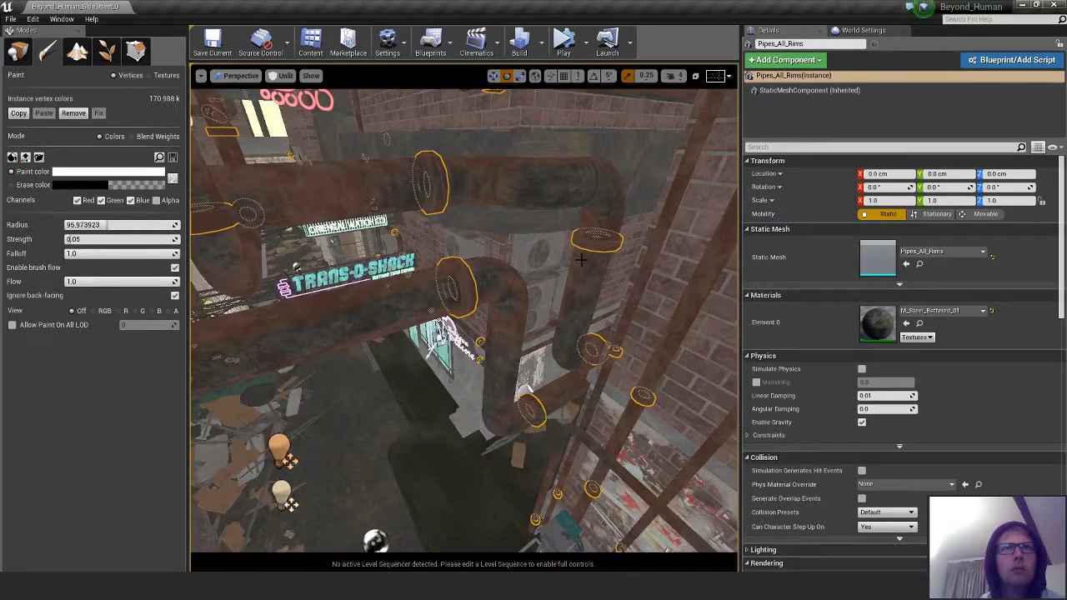
{"action": "right_click_drag", "start_coordinate": [376, 541], "coordinate": [392, 421]}
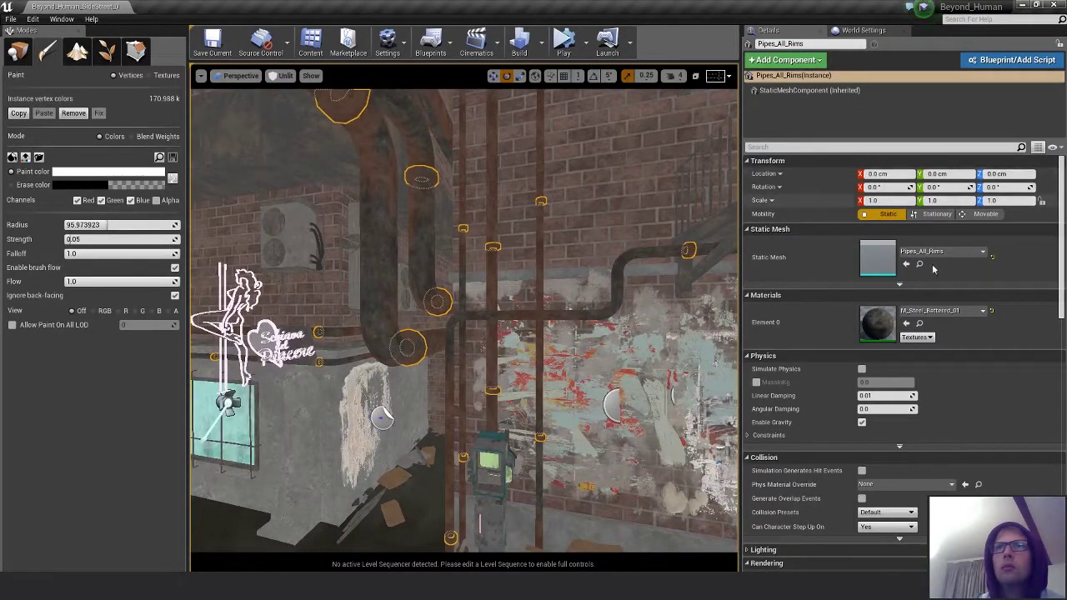
{"action": "mouse_move", "coordinate": [565, 473]}
{"action": "right_mouse_down"}
{"action": "mouse_move", "coordinate": [559, 451]}
{"action": "mouse_move", "coordinate": [521, 462]}
{"action": "mouse_move", "coordinate": [469, 382]}
{"action": "mouse_move", "coordinate": [454, 386]}
{"action": "mouse_move", "coordinate": [585, 381]}
{"action": "right_mouse_up"}
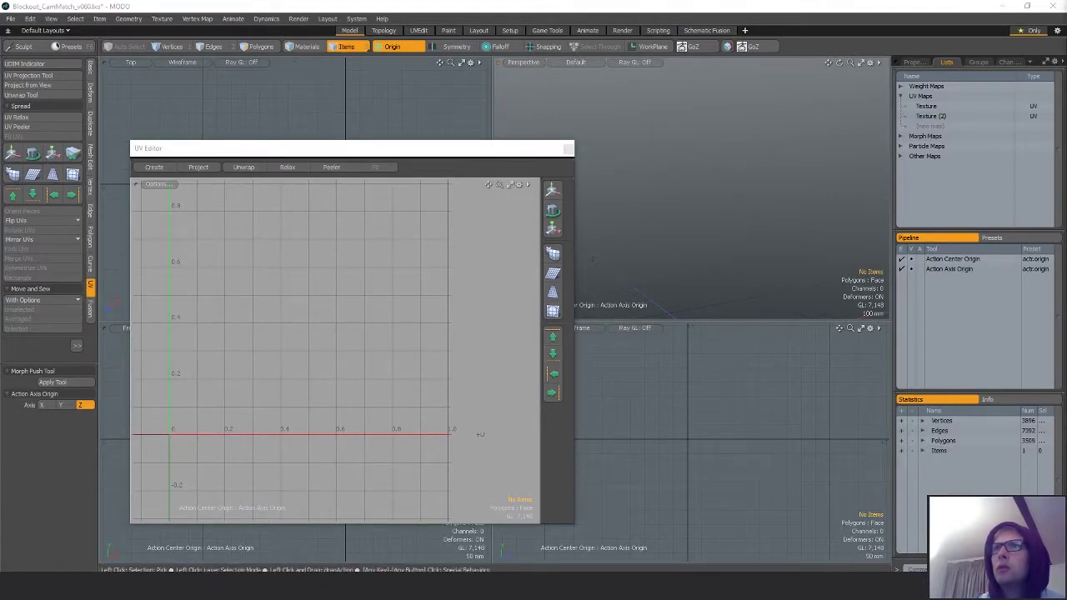
- Switch to MODO, select the Pipes_All_Rims mesh and close in on the rims of the thin vertical pipes
{"action": "left_click_drag", "start_coordinate": [823, 147], "coordinate": [772, 157], "text": "alt"}
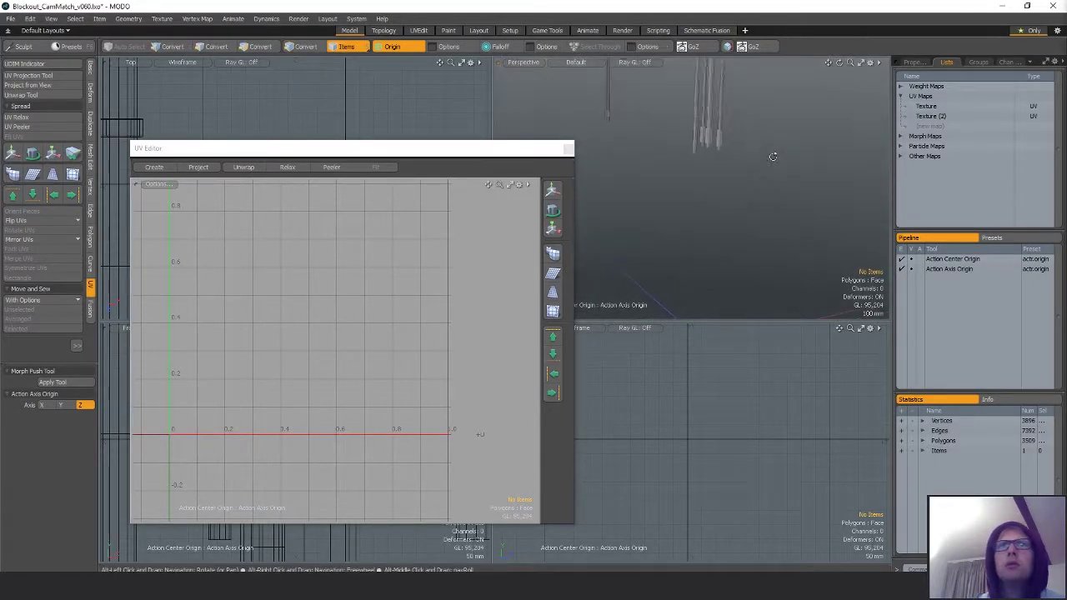
{"action": "left_click", "coordinate": [726, 142]}
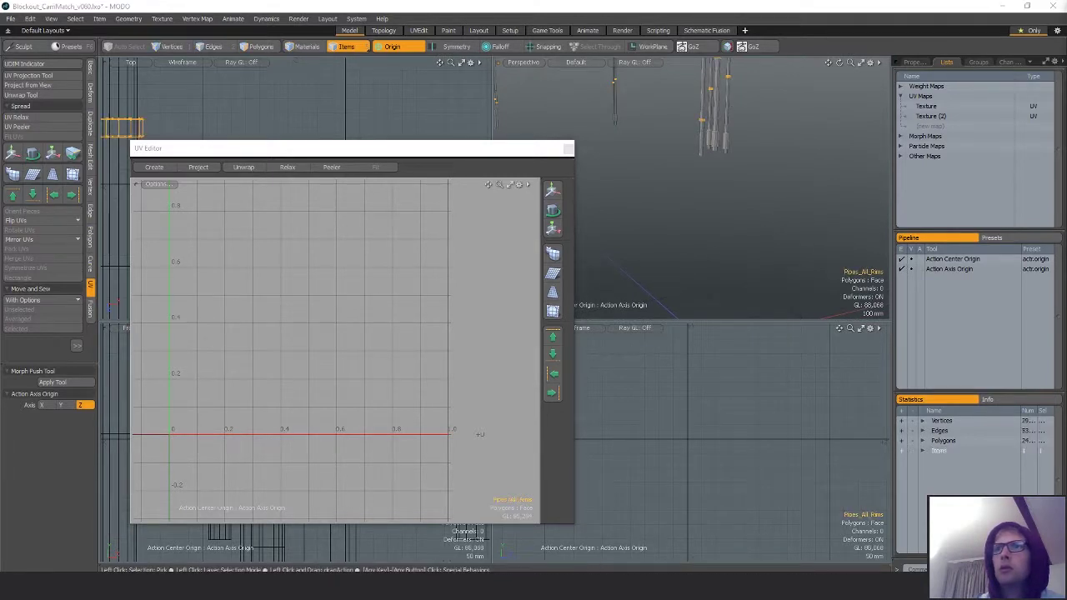
{"action": "key", "text": "4"}
{"action": "key", "text": "1"}
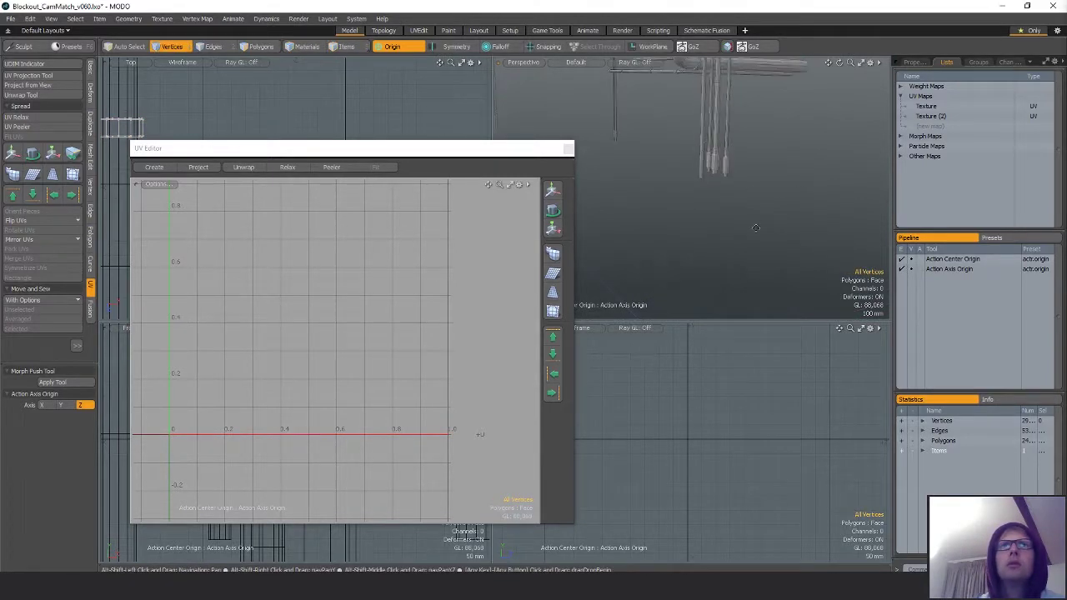
{"action": "key", "text": "shift+a"}
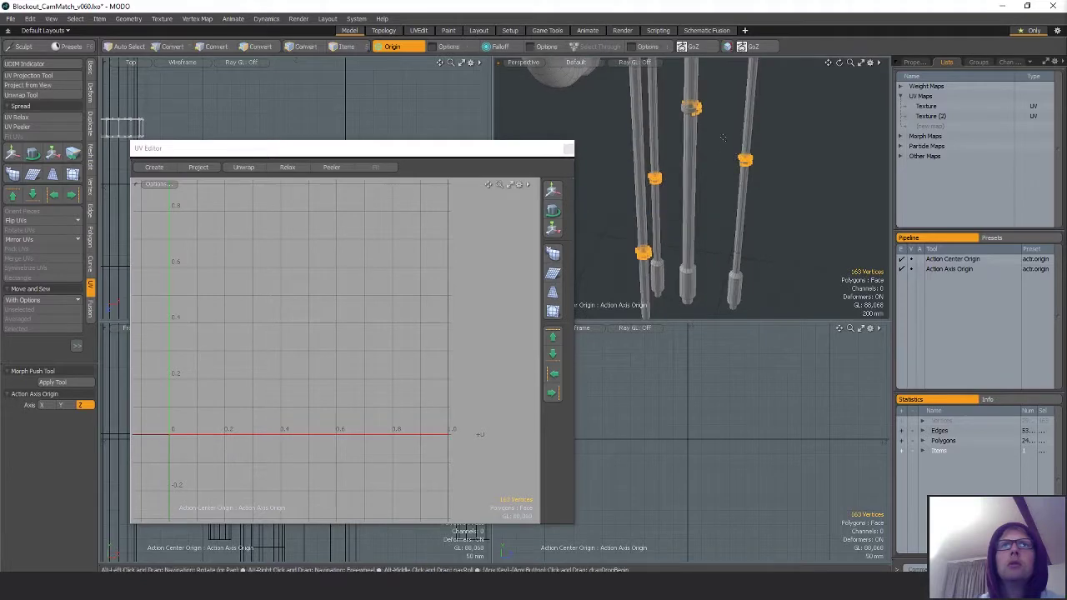
- Select all polygons of the single small rim floating beside the pipe bend and close the UV Editor
{"action": "key", "text": "3"}
{"action": "left_click_drag", "start_coordinate": [736, 181], "coordinate": [722, 161], "text": "alt"}
{"action": "key", "text": "1"}
{"action": "key", "text": "2"}
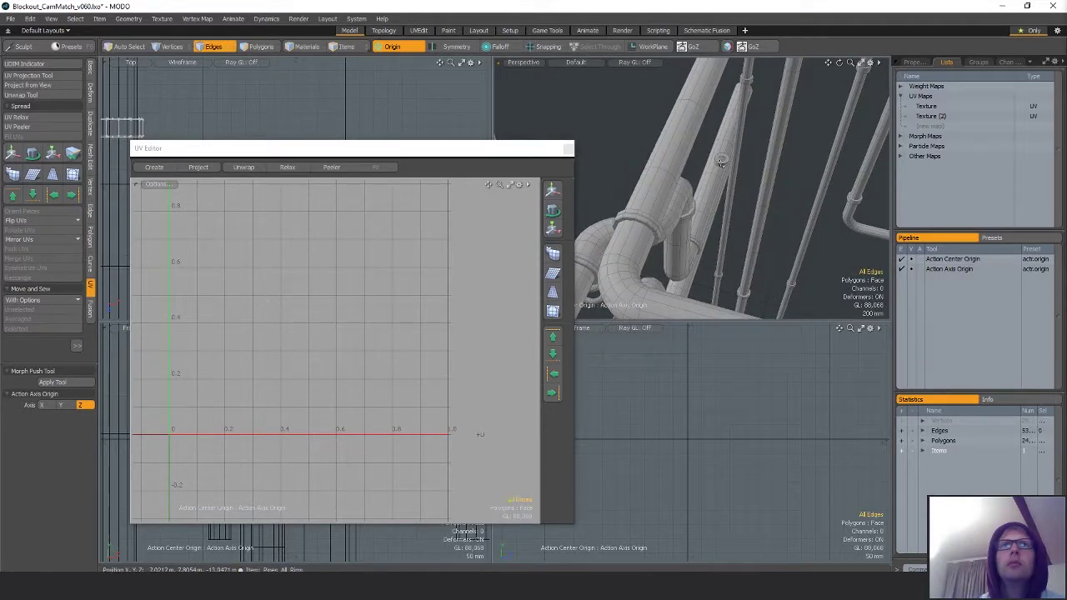
{"action": "key", "text": "3"}
{"action": "left_click", "coordinate": [568, 150]}
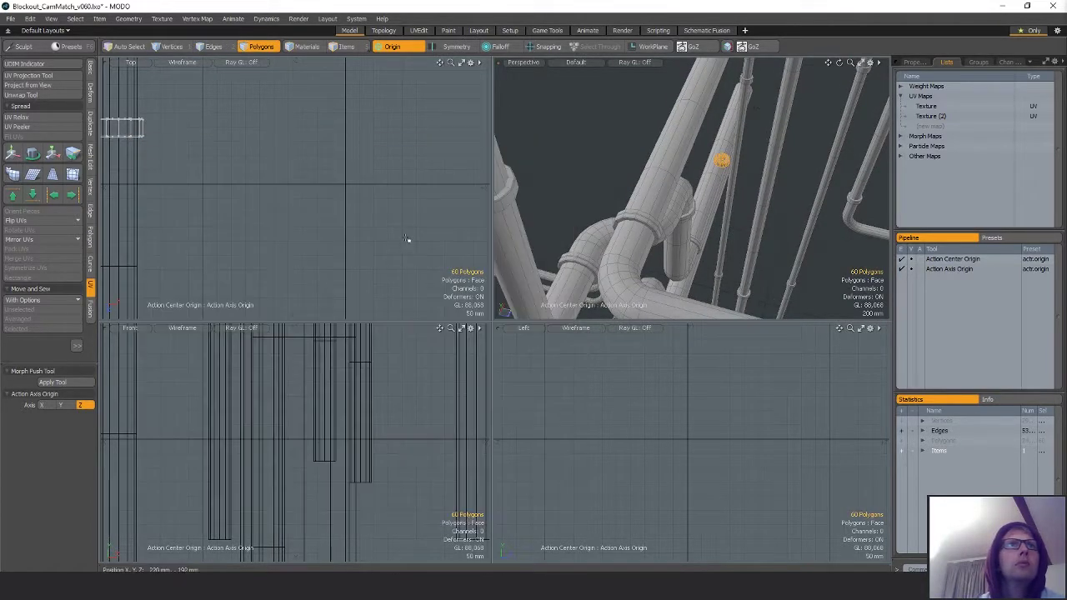
- Move the selected rim vertically away from its current height with the Transform tool and clear the polygon selection
{"action": "key", "text": "shift+a"}
{"action": "scroll", "coordinate": [403, 238], "scroll_direction": "down", "scroll_amount": 2}
{"action": "left_click_drag", "start_coordinate": [722, 160], "coordinate": [745, 122], "text": "alt"}
{"action": "key", "text": "w"}
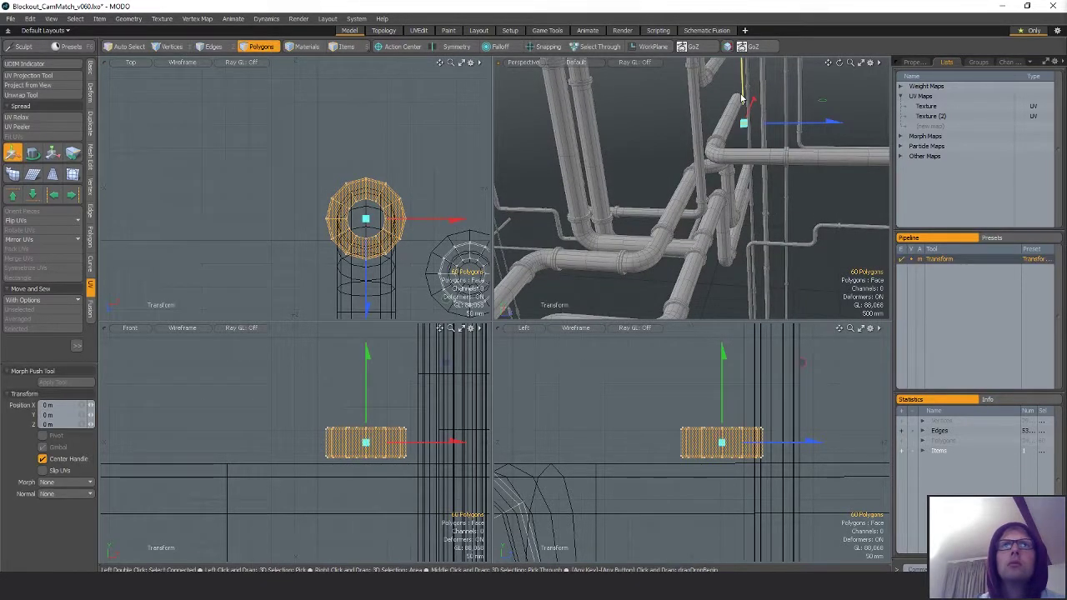
{"action": "left_click_drag", "start_coordinate": [748, 192], "coordinate": [638, 198]}
{"action": "key", "text": "shift+a"}
{"action": "key", "text": "q"}
{"action": "left_click", "coordinate": [821, 134]}
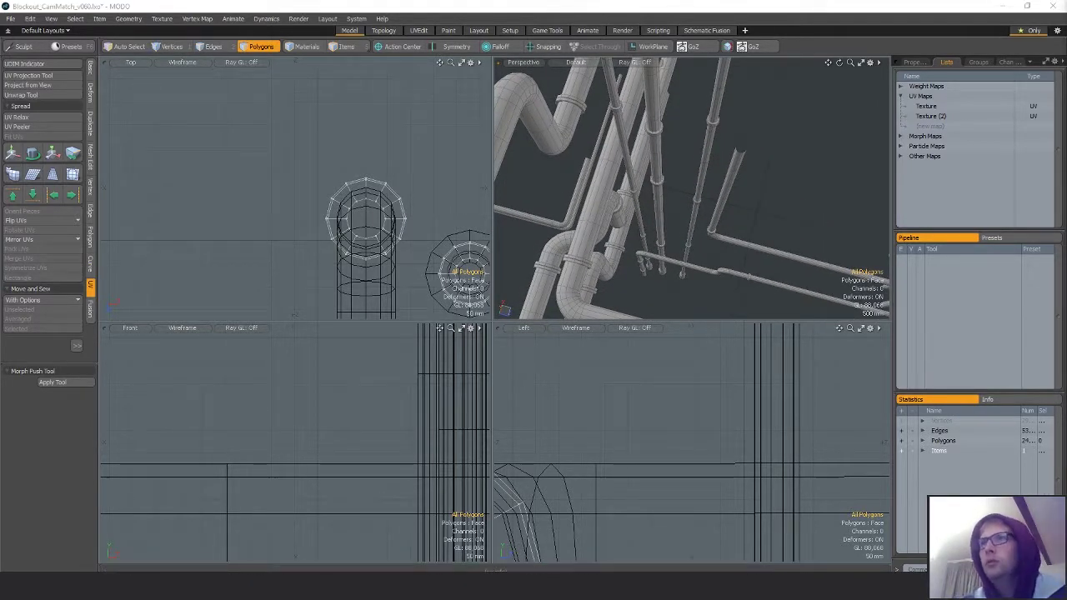
{"action": "left_click", "coordinate": [643, 251]}
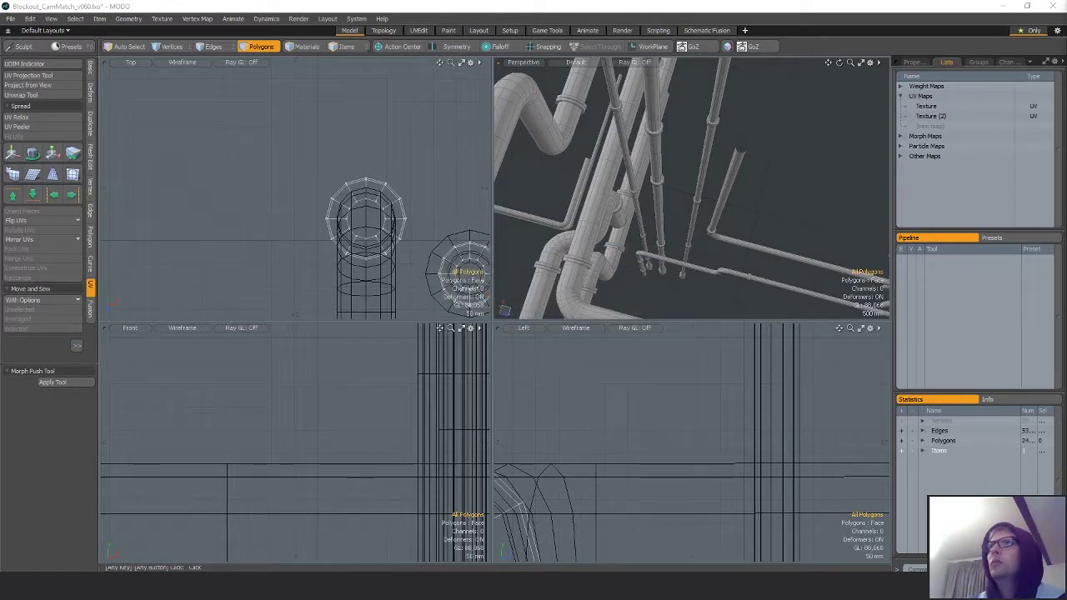
{"action": "key", "text": "ctrl+a"}
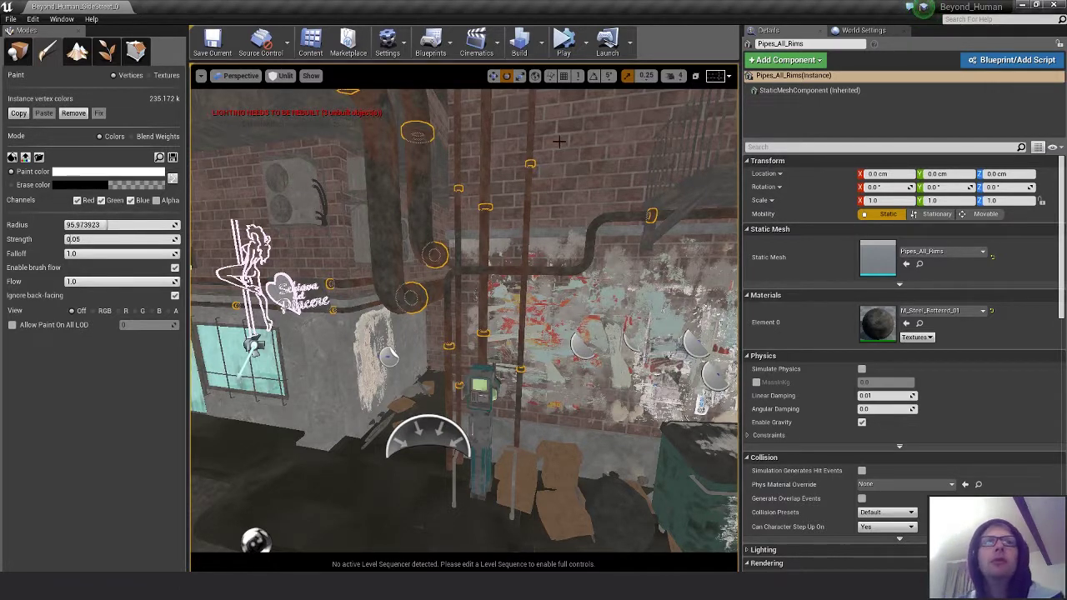
- Back in the Unreal level, set the Pipes_All mesh's X location to 0 cm
{"action": "key", "text": "w"}
{"action": "right_click_drag", "start_coordinate": [488, 257], "coordinate": [488, 288]}
{"action": "key", "text": "a"}
{"action": "right_click_drag", "start_coordinate": [529, 336], "coordinate": [563, 325]}
{"action": "key", "text": "d"}
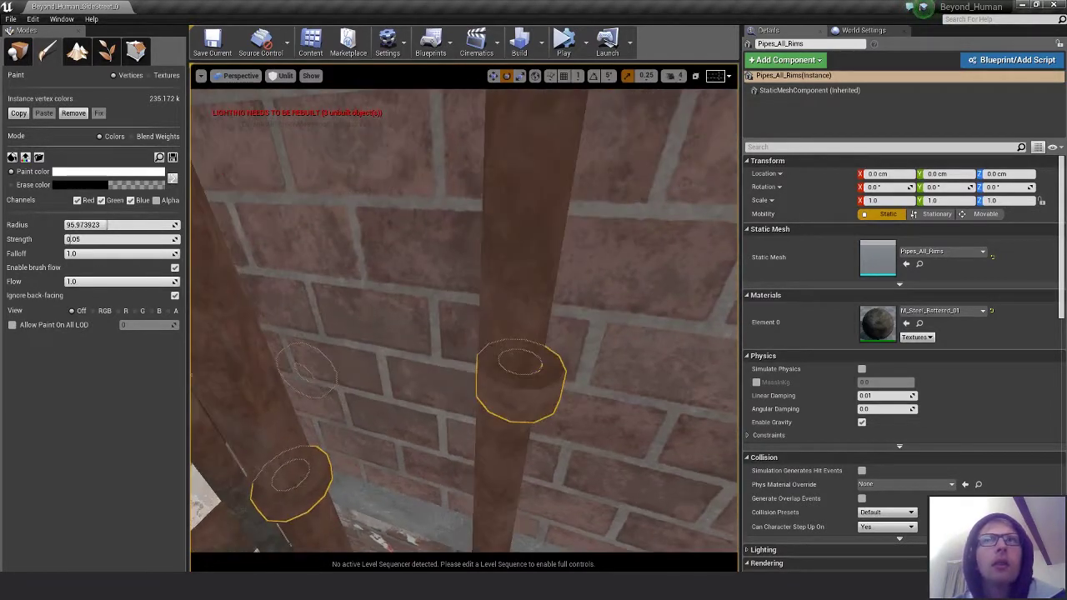
{"action": "left_click", "coordinate": [16, 52]}
{"action": "left_click", "coordinate": [514, 225]}
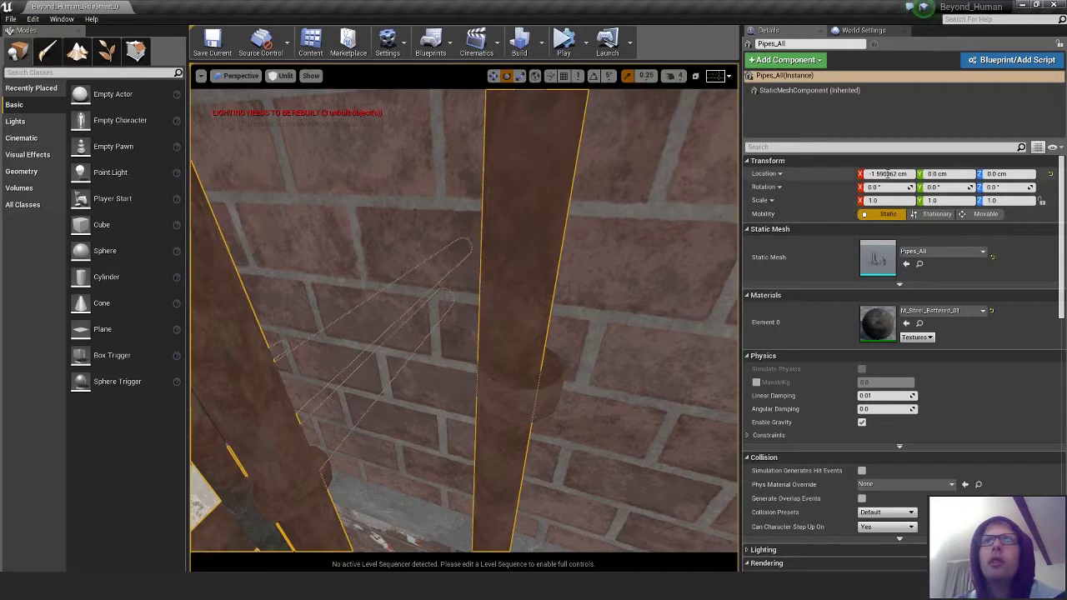
{"action": "left_click", "coordinate": [887, 173]}
{"action": "key", "text": "Return"}
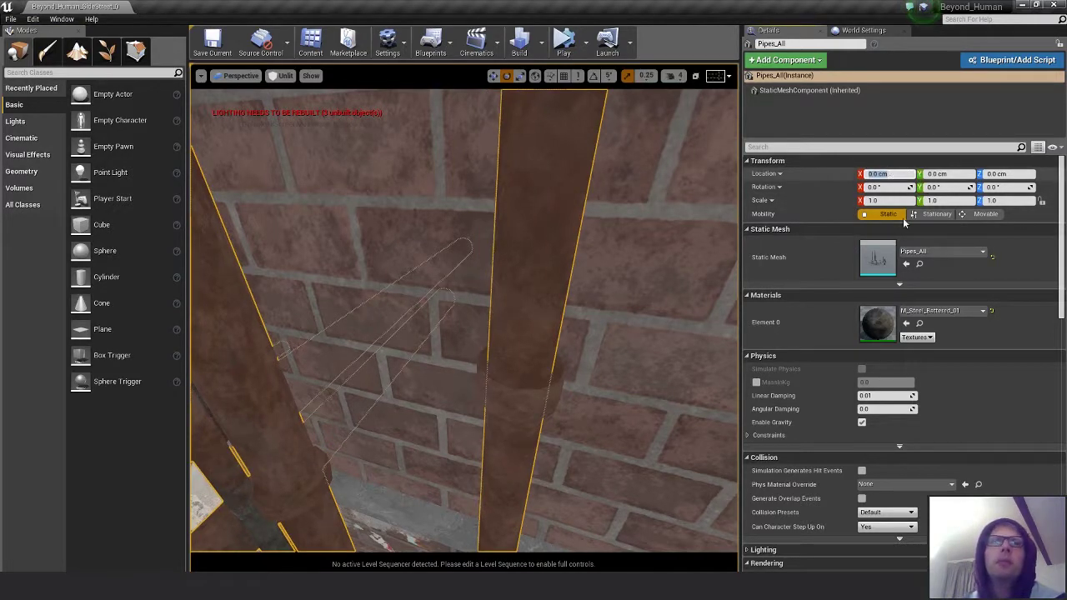
- Select Pipes_All_Rims, re-enter vertex paint mode and check how its rims sit on the pipes near the graffiti wall
{"action": "left_click", "coordinate": [517, 393]}
{"action": "right_click_drag", "start_coordinate": [527, 469], "coordinate": [525, 450]}
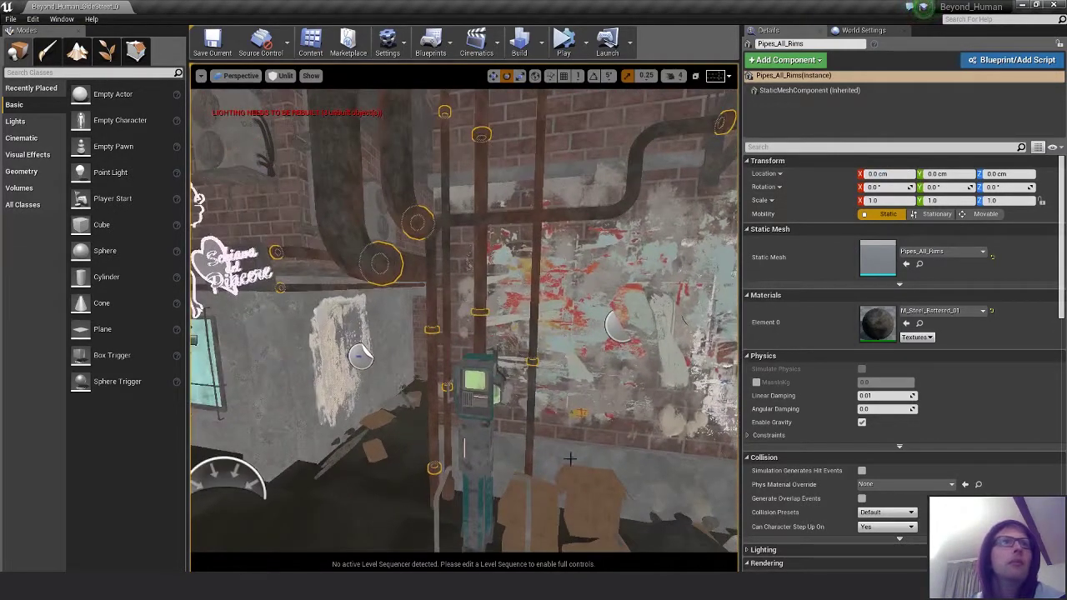
{"action": "left_click", "coordinate": [47, 53]}
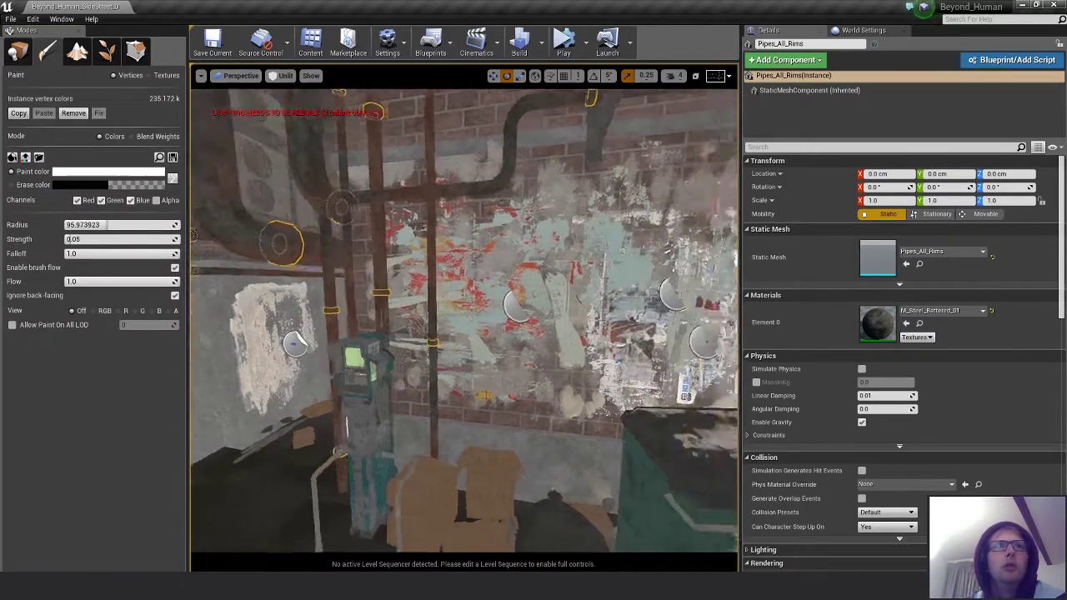
{"action": "right_click_drag", "start_coordinate": [467, 333], "coordinate": [442, 309]}
{"action": "right_click_drag", "start_coordinate": [503, 343], "coordinate": [477, 343]}
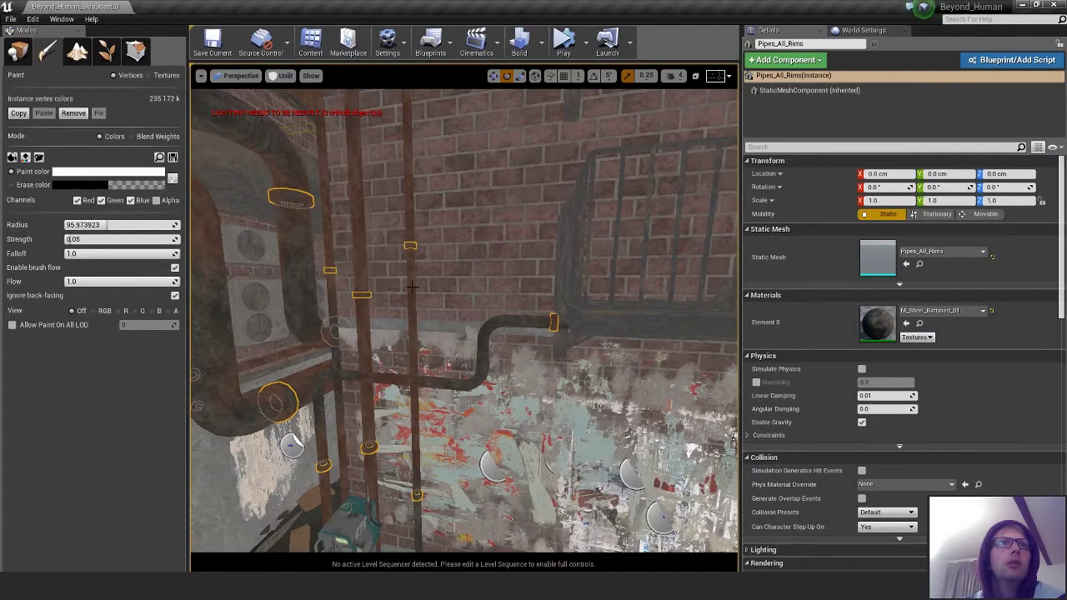
{"action": "right_click_drag", "start_coordinate": [411, 287], "coordinate": [384, 217]}
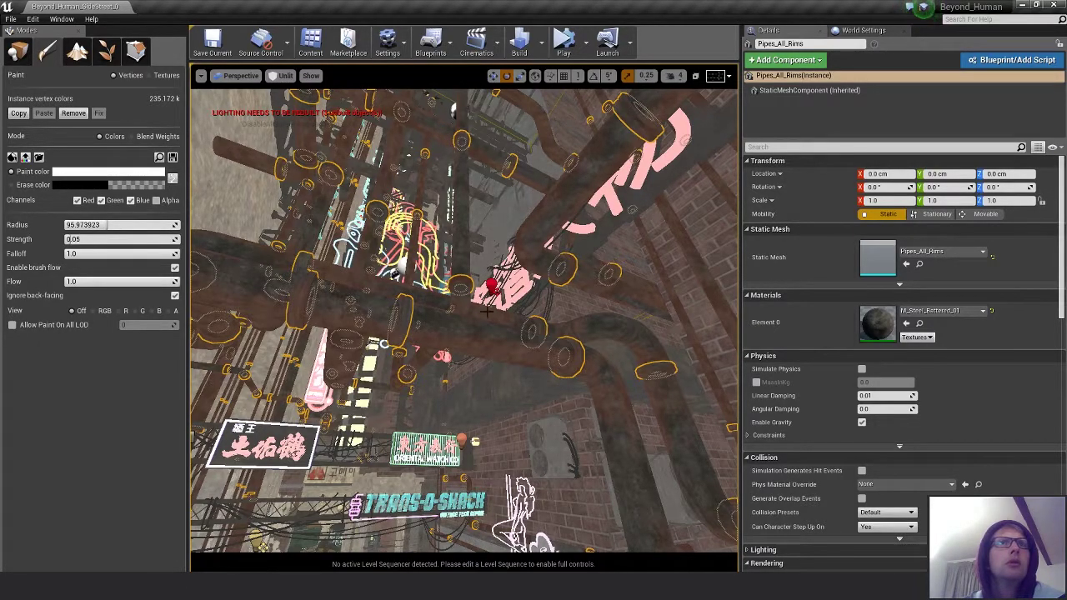
- Examine the rim placement on the overhead pipes between the neon signs and beneath the fire escapes
{"action": "mouse_move", "coordinate": [412, 389]}
{"action": "right_mouse_down"}
{"action": "mouse_move", "coordinate": [354, 422]}
{"action": "mouse_move", "coordinate": [271, 411]}
{"action": "right_mouse_up"}
{"action": "key", "text": "w"}
{"action": "right_click_drag", "start_coordinate": [343, 357], "coordinate": [311, 357]}
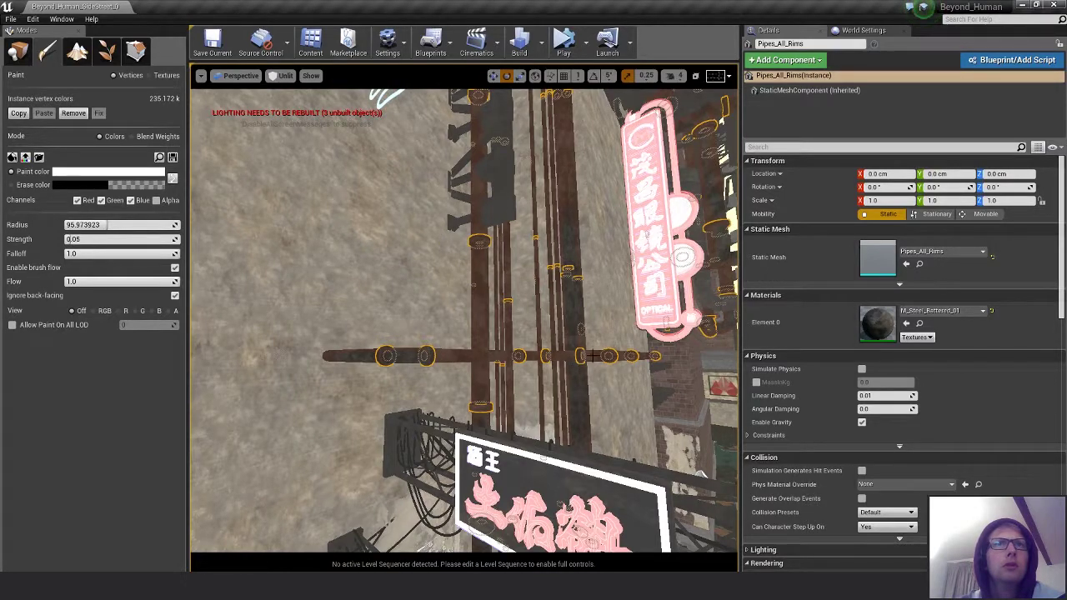
{"action": "right_click_drag", "start_coordinate": [541, 409], "coordinate": [522, 484]}
{"action": "right_click_drag", "start_coordinate": [395, 236], "coordinate": [405, 239]}
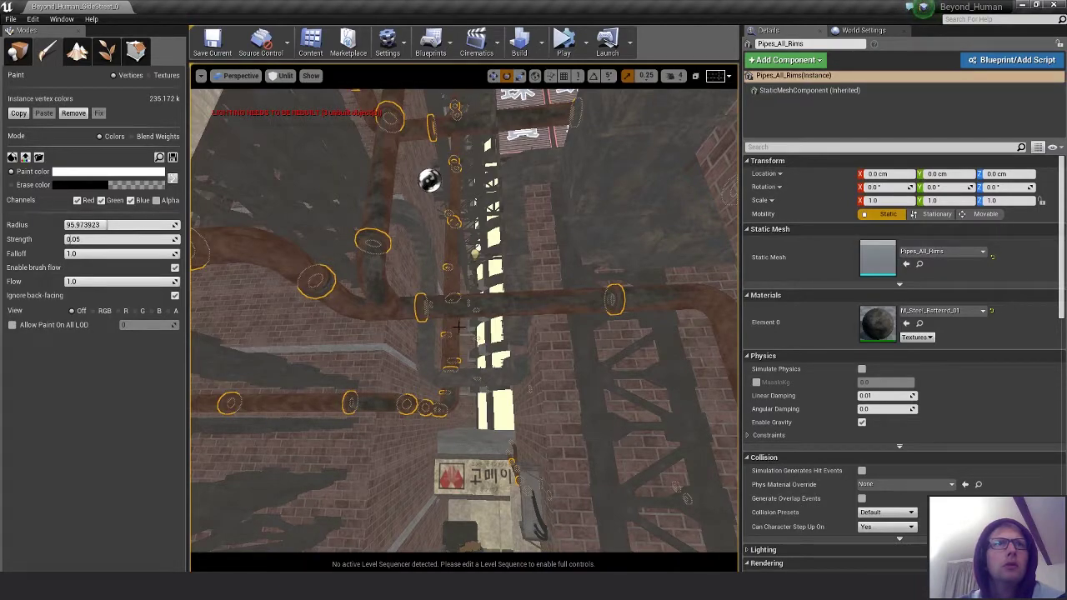
{"action": "right_click_drag", "start_coordinate": [542, 418], "coordinate": [441, 312]}
{"action": "key", "text": "w"}
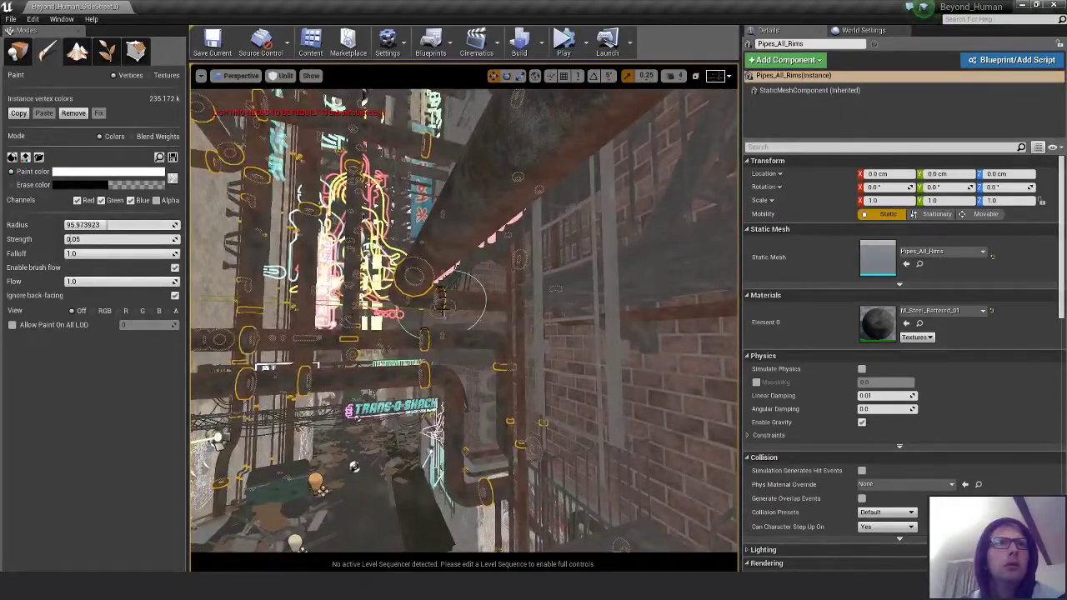
- Examine the rims on the pipes around the street corner, the shopfronts and the large ventilation duct
{"action": "right_click_drag", "start_coordinate": [501, 442], "coordinate": [461, 282]}
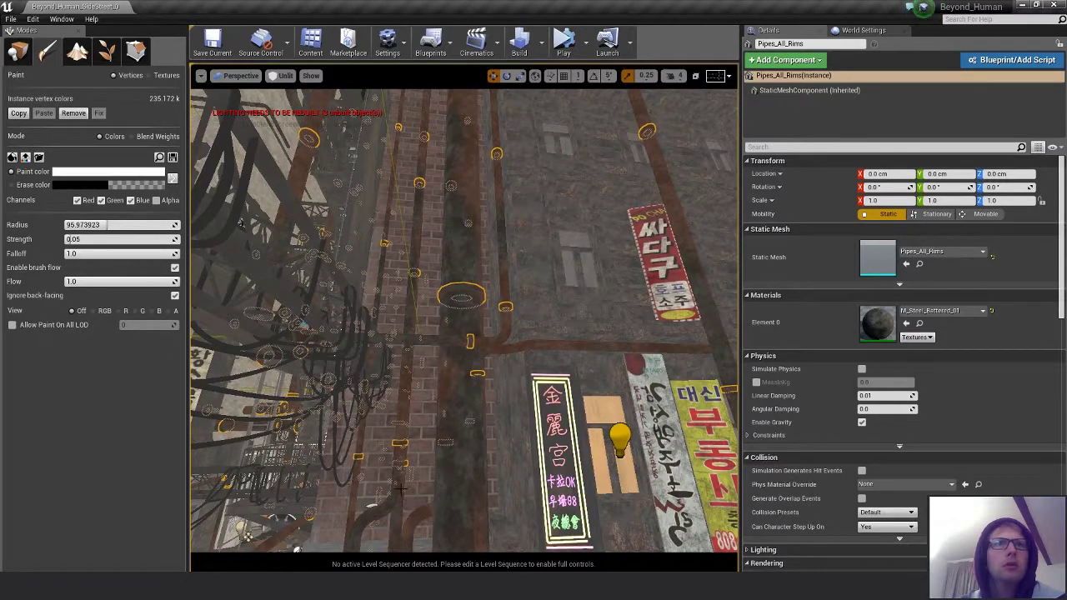
{"action": "mouse_move", "coordinate": [503, 470]}
{"action": "right_mouse_down"}
{"action": "mouse_move", "coordinate": [565, 316]}
{"action": "mouse_move", "coordinate": [565, 335]}
{"action": "right_mouse_up"}
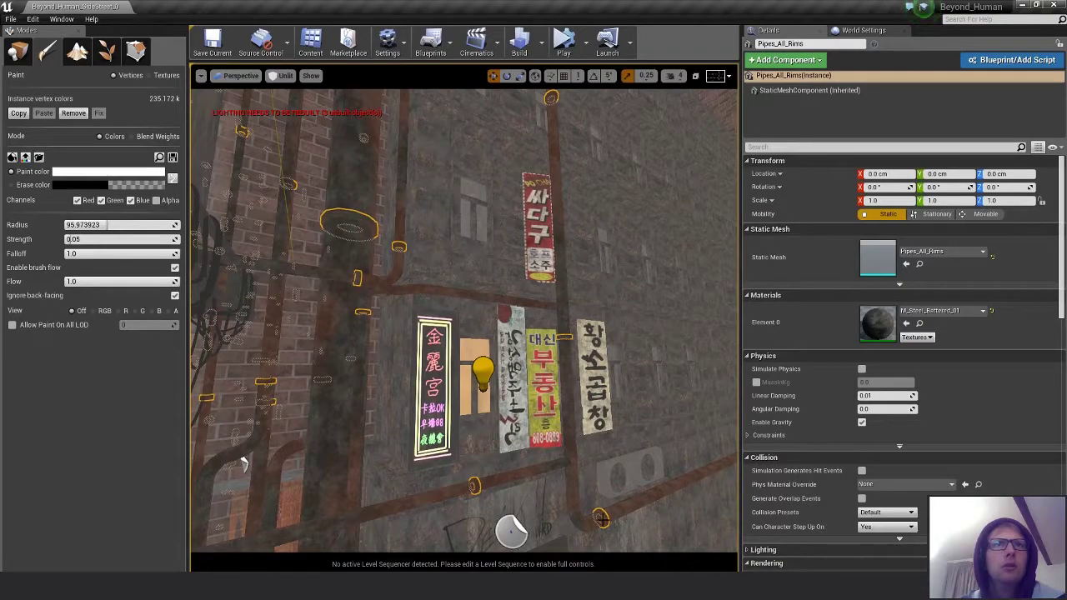
{"action": "right_click_drag", "start_coordinate": [243, 464], "coordinate": [423, 289]}
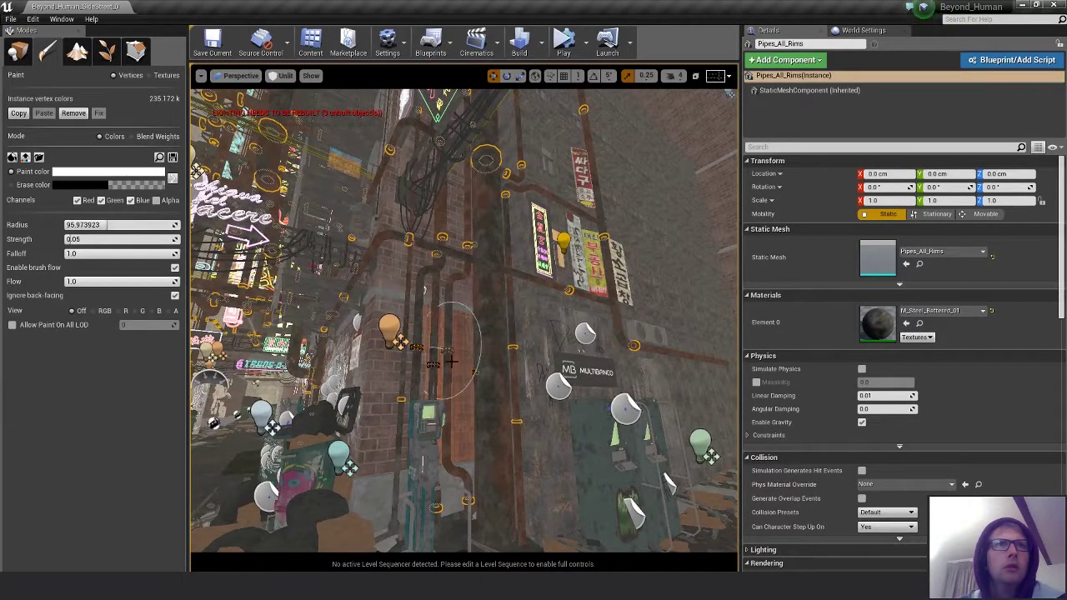
{"action": "right_click_drag", "start_coordinate": [450, 361], "coordinate": [414, 273]}
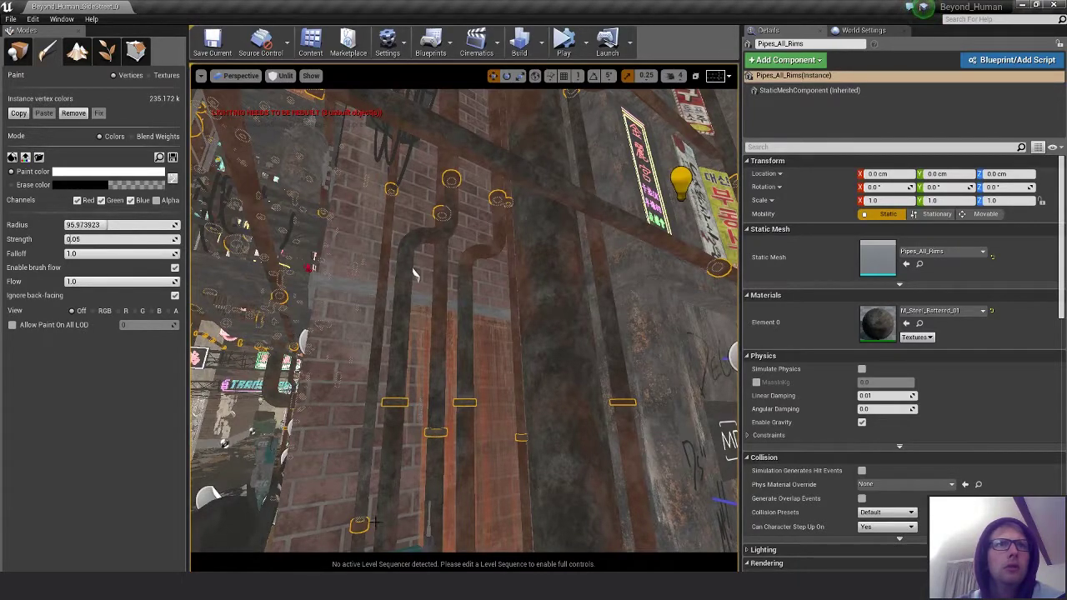
{"action": "right_click_drag", "start_coordinate": [414, 273], "coordinate": [473, 375]}
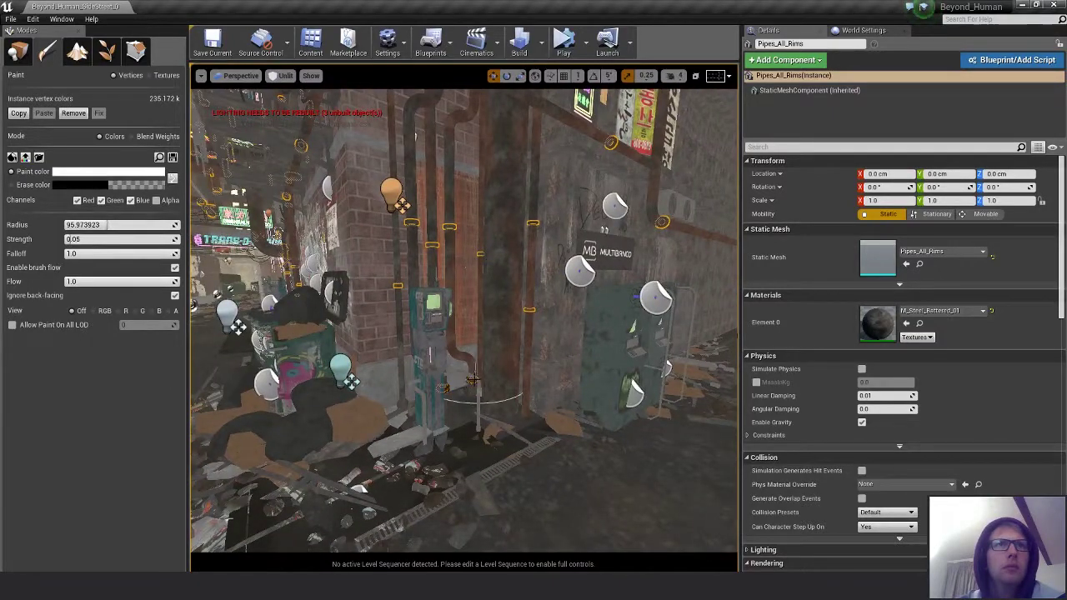
{"action": "mouse_move", "coordinate": [476, 381]}
{"action": "right_mouse_down"}
{"action": "mouse_move", "coordinate": [400, 377]}
{"action": "mouse_move", "coordinate": [470, 356]}
{"action": "mouse_move", "coordinate": [419, 338]}
{"action": "right_mouse_up"}
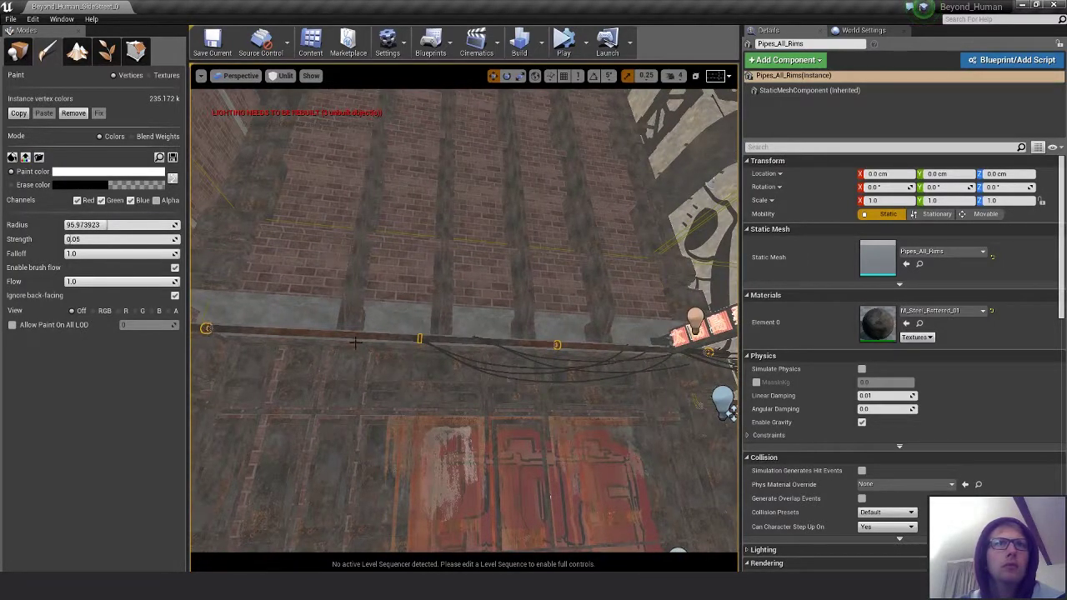
{"action": "right_click_drag", "start_coordinate": [667, 381], "coordinate": [568, 350]}
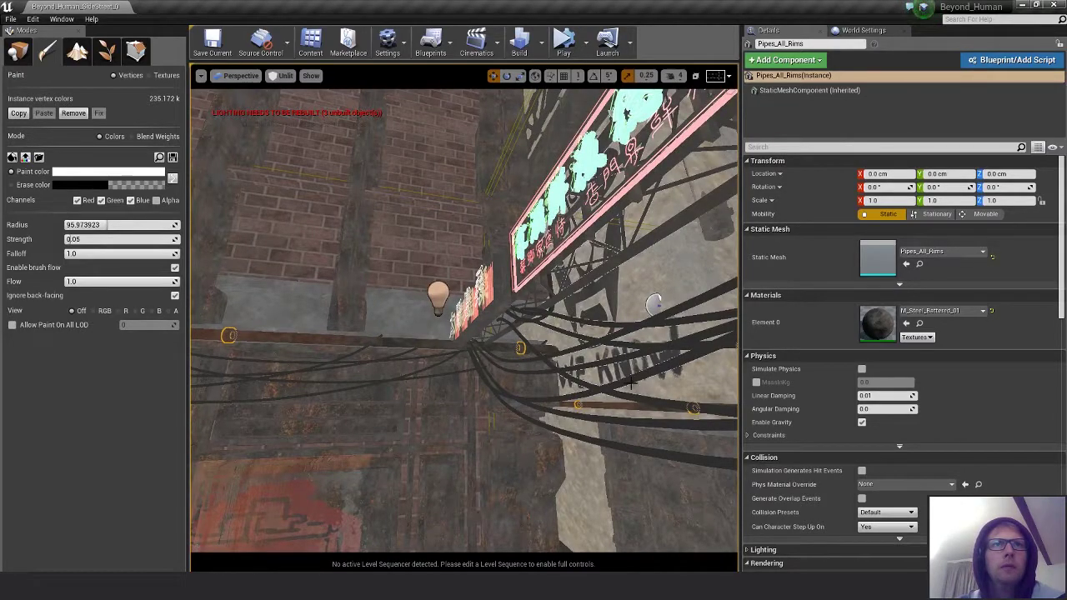
{"action": "right_click_drag", "start_coordinate": [604, 402], "coordinate": [496, 433]}
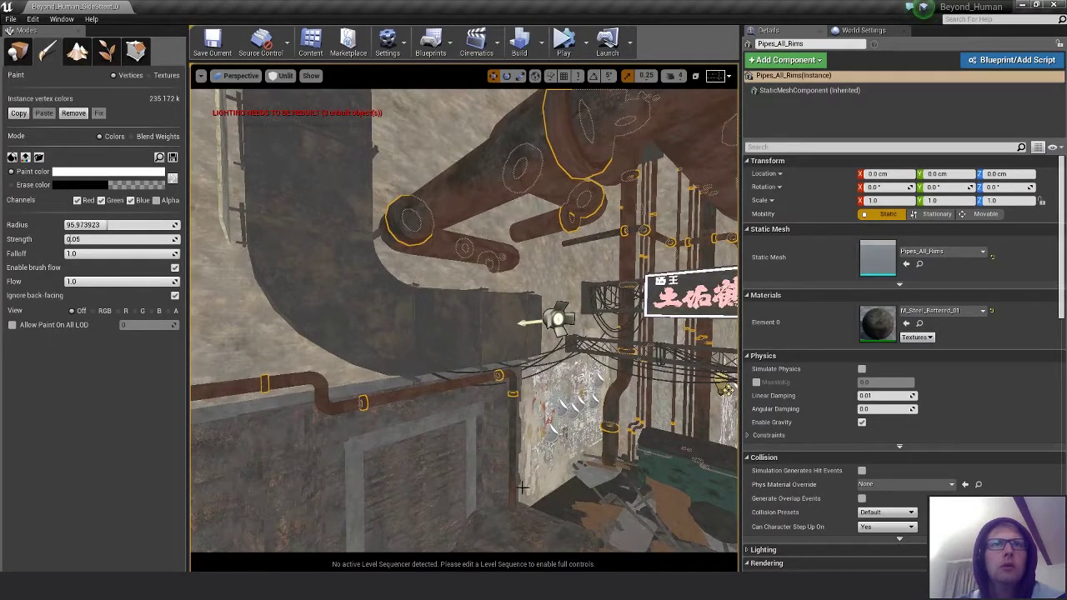
{"action": "right_click_drag", "start_coordinate": [610, 429], "coordinate": [699, 371]}
{"action": "key", "text": "s"}
- Deselect the rims and bring up the M_Steel_Battered_01 material instance editor
{"action": "key", "text": "Escape"}
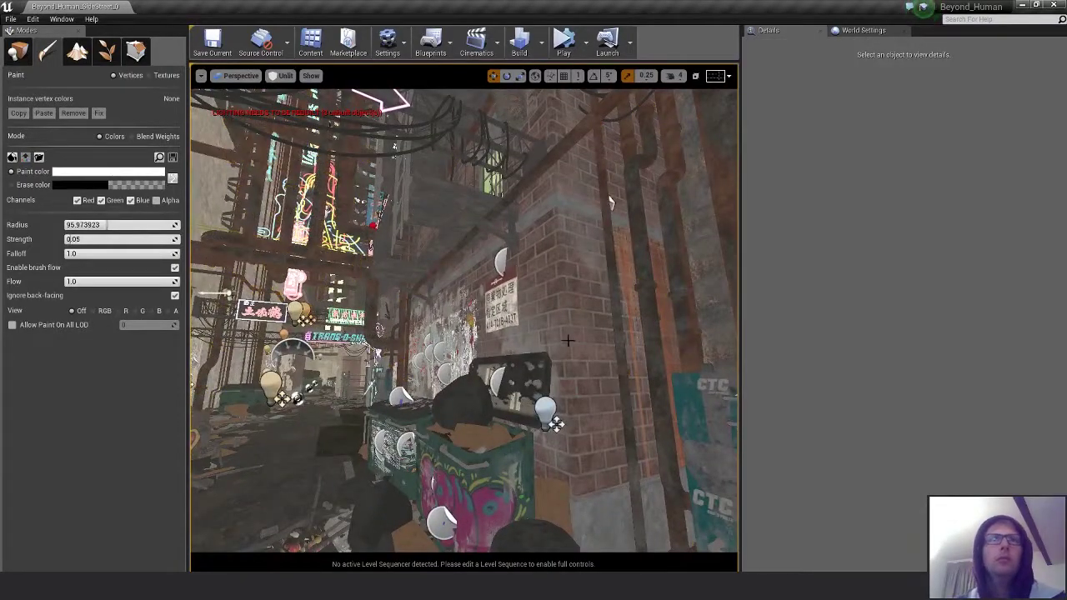
{"action": "right_click_drag", "start_coordinate": [568, 340], "coordinate": [508, 298]}
{"action": "key", "text": "alt+Tab"}
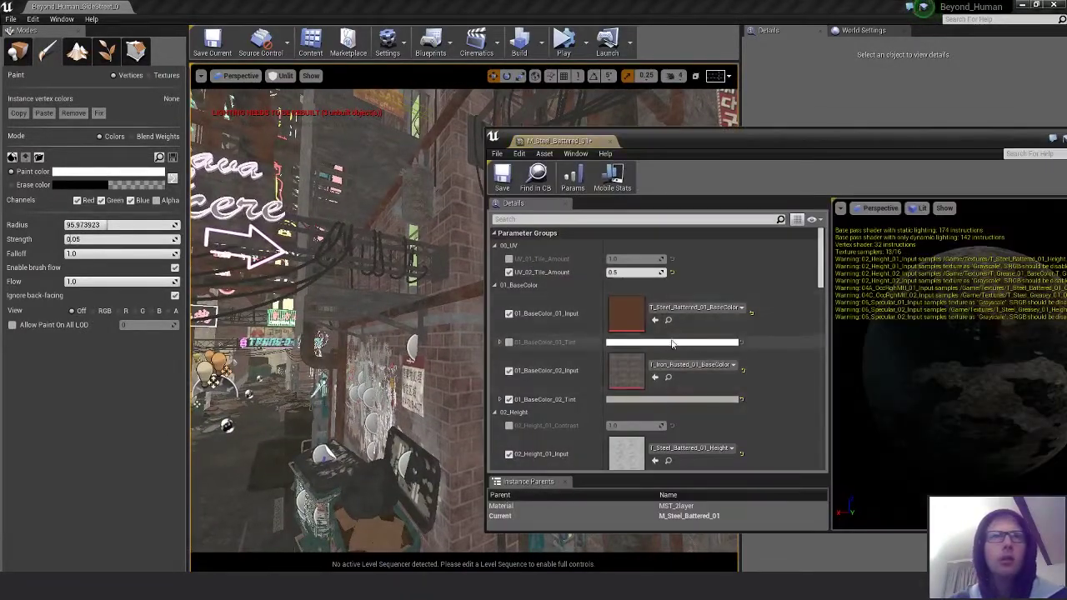
- Set 02A_Height_02_Max to 1.266055 and 02A_Height_02_Min to 0.055046 in M_Steel_Battered_01 and save the material instance
{"action": "left_click_drag", "start_coordinate": [681, 145], "coordinate": [856, 124]}
{"action": "scroll", "coordinate": [818, 385], "scroll_direction": "down", "scroll_amount": 5}
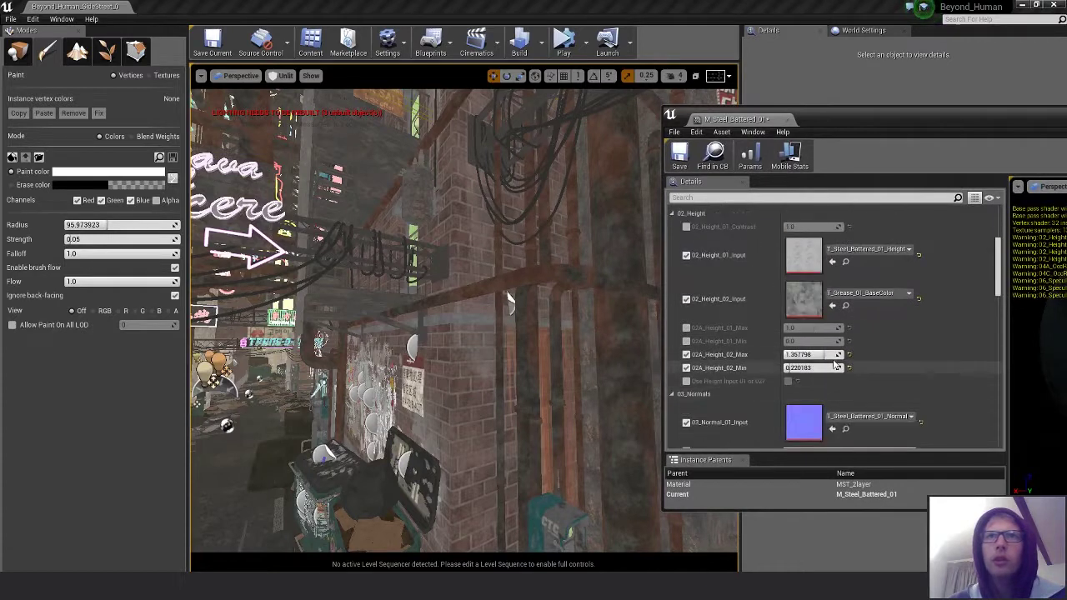
{"action": "left_click_drag", "start_coordinate": [834, 367], "coordinate": [796, 355]}
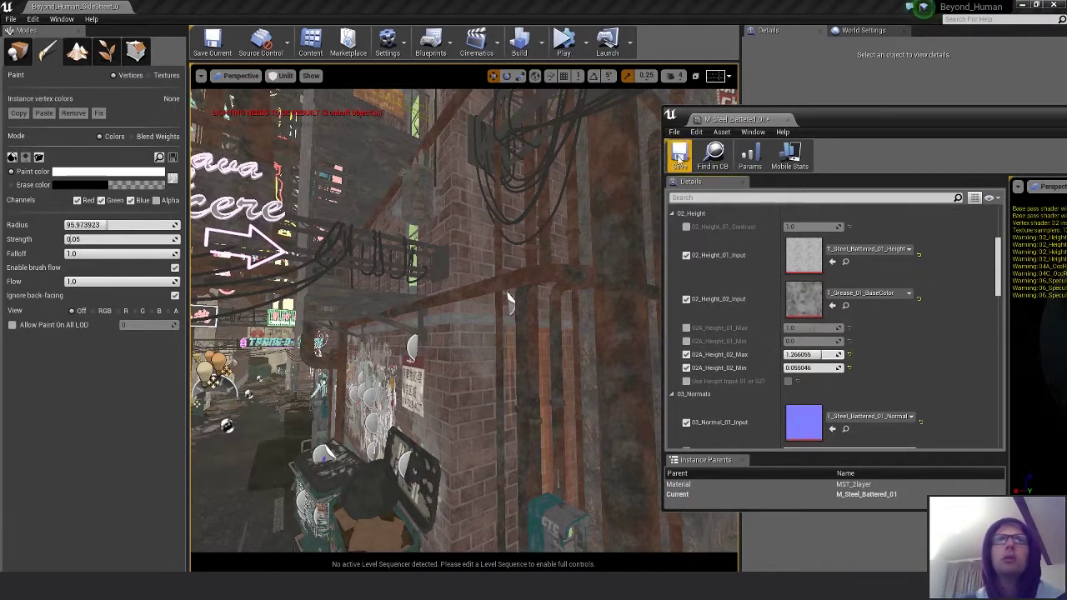
{"action": "left_click", "coordinate": [680, 154]}
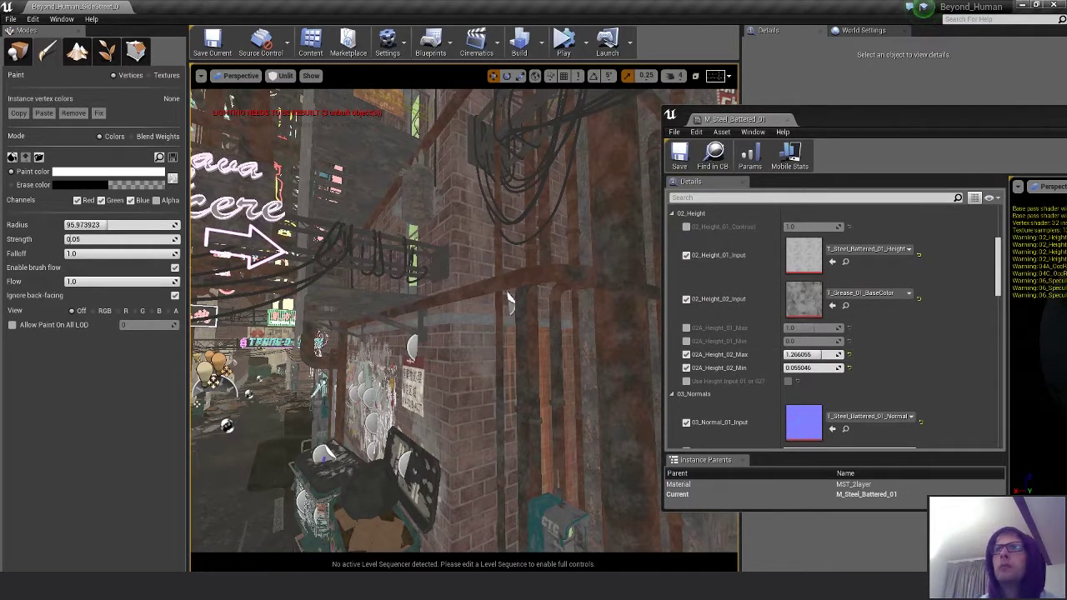
- Examine the rust on the high pipes beside the building walls, selecting Pipes_All_Rims and Pipes_All to compare them
{"action": "left_click", "coordinate": [410, 340]}
{"action": "key", "text": "w"}
{"action": "right_click_drag", "start_coordinate": [410, 340], "coordinate": [384, 328]}
{"action": "key", "text": "s"}
{"action": "key", "text": "w"}
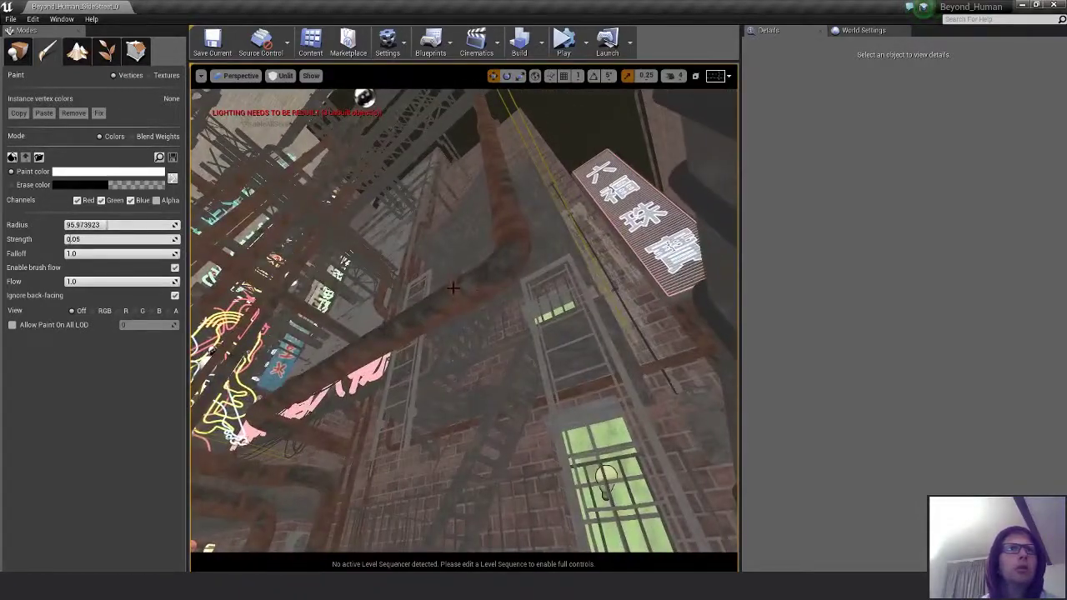
{"action": "left_click", "coordinate": [384, 328]}
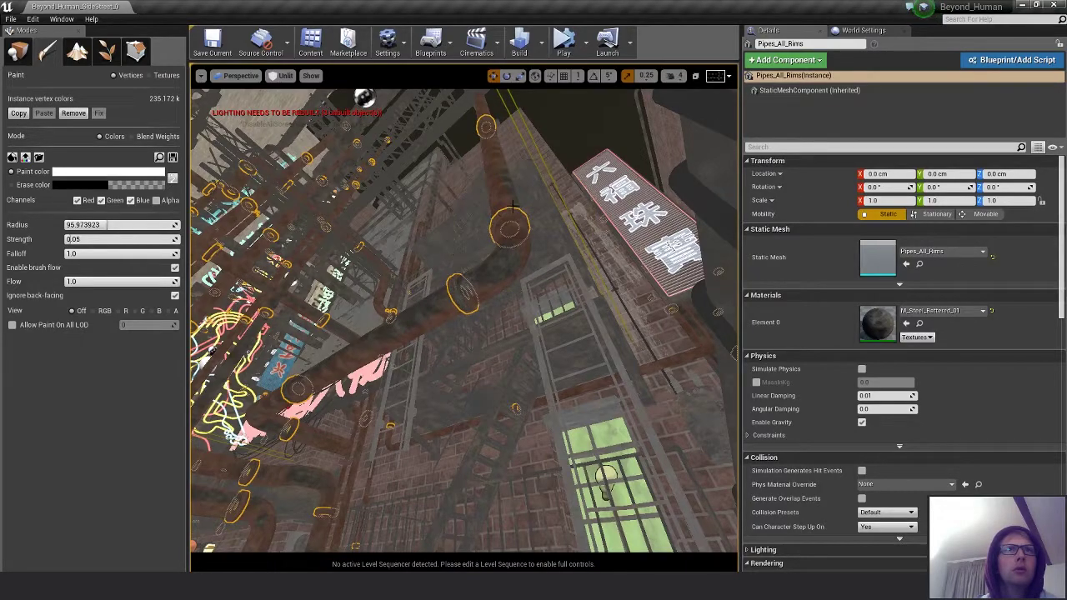
{"action": "right_click_drag", "start_coordinate": [509, 360], "coordinate": [384, 350]}
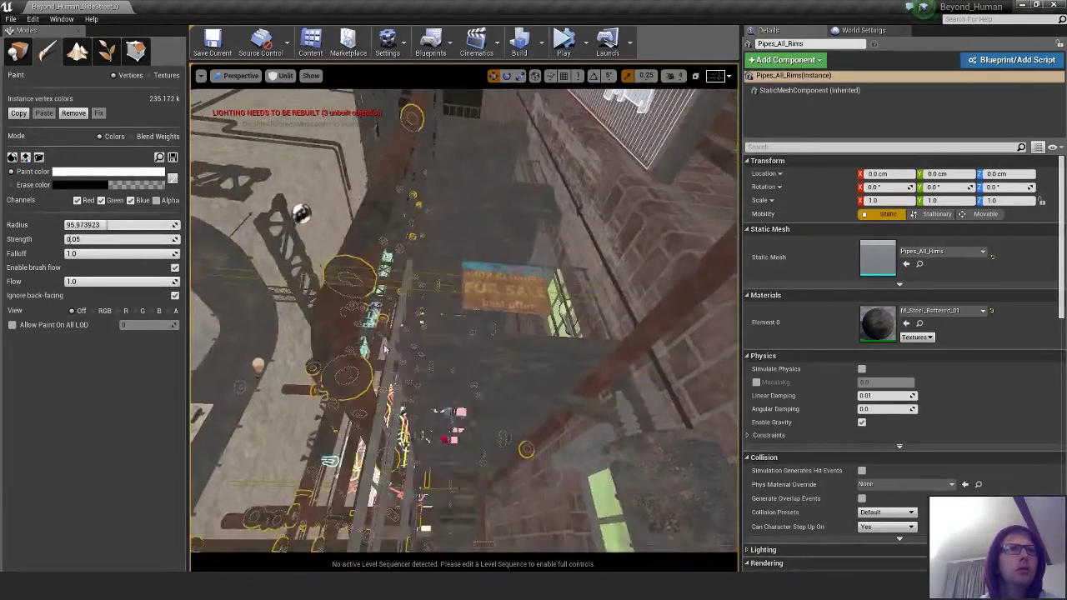
{"action": "left_click", "coordinate": [354, 321]}
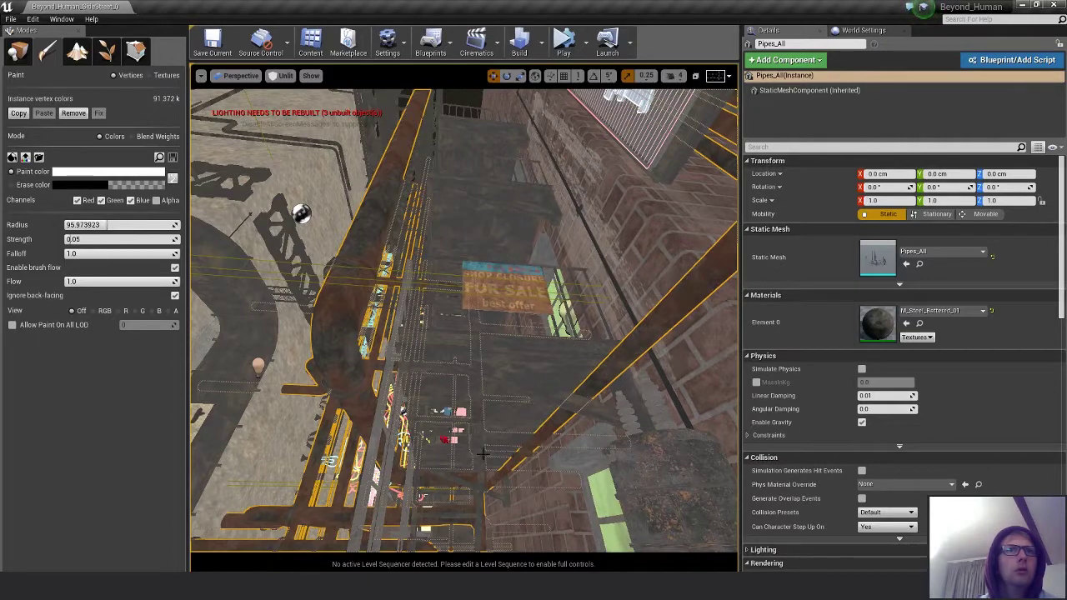
- Leave vertex paint mode, return to the street-corner overview, deselect the pipes and save the level
{"action": "left_click", "coordinate": [18, 53]}
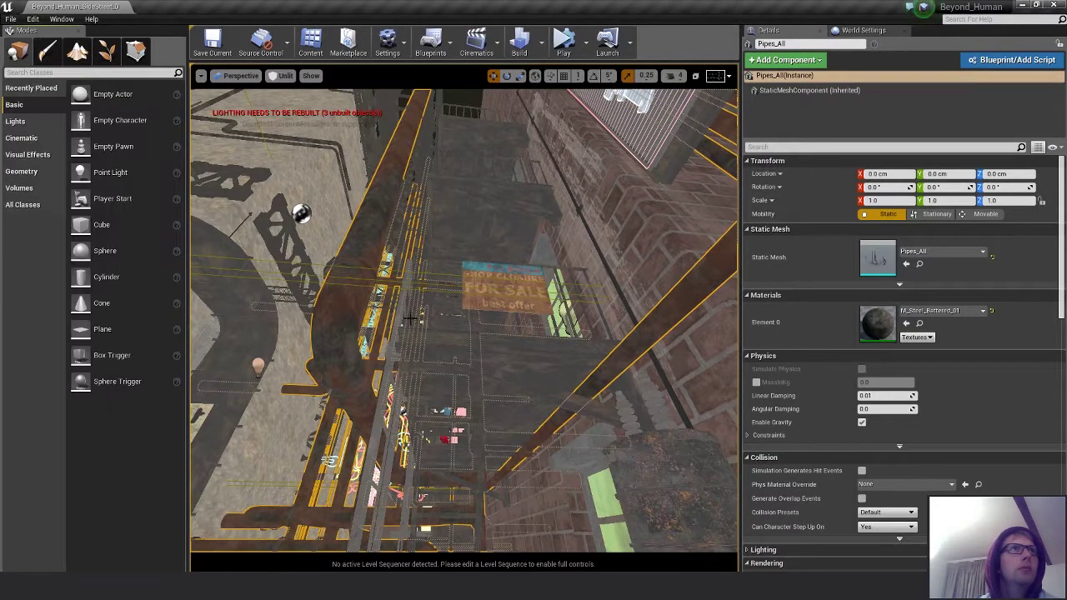
{"action": "mouse_move", "coordinate": [411, 317]}
{"action": "right_mouse_down"}
{"action": "mouse_move", "coordinate": [400, 284]}
{"action": "mouse_move", "coordinate": [598, 289]}
{"action": "mouse_move", "coordinate": [622, 376]}
{"action": "mouse_move", "coordinate": [613, 276]}
{"action": "mouse_move", "coordinate": [600, 350]}
{"action": "mouse_move", "coordinate": [580, 340]}
{"action": "mouse_move", "coordinate": [583, 350]}
{"action": "mouse_move", "coordinate": [588, 301]}
{"action": "mouse_move", "coordinate": [588, 367]}
{"action": "mouse_move", "coordinate": [568, 310]}
{"action": "right_mouse_up"}
{"action": "left_click", "coordinate": [599, 289]}
{"action": "key", "text": "Escape"}
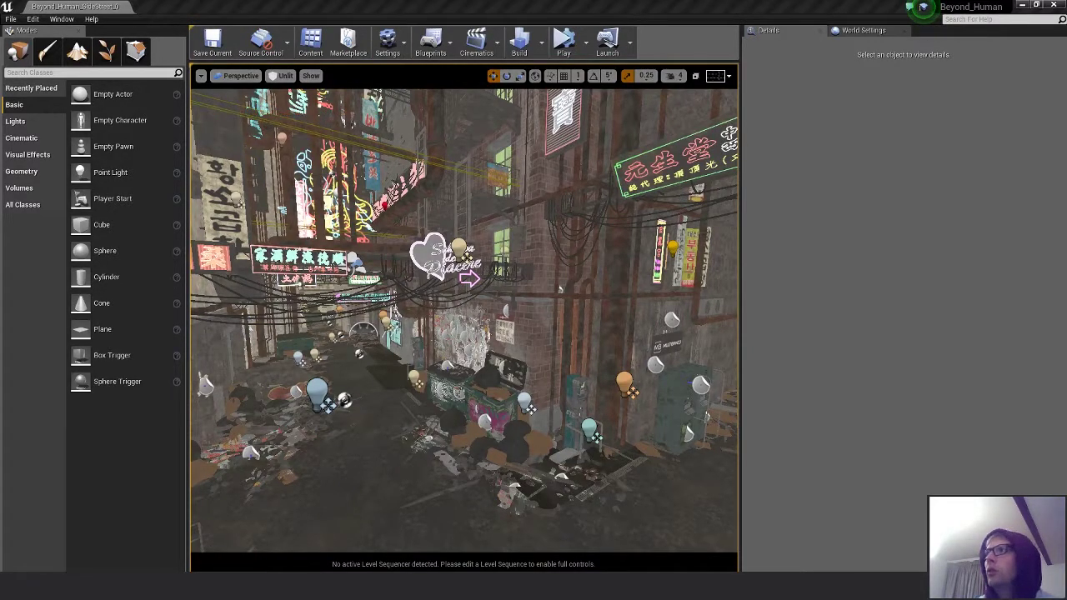
{"action": "key", "text": "ctrl+s"}
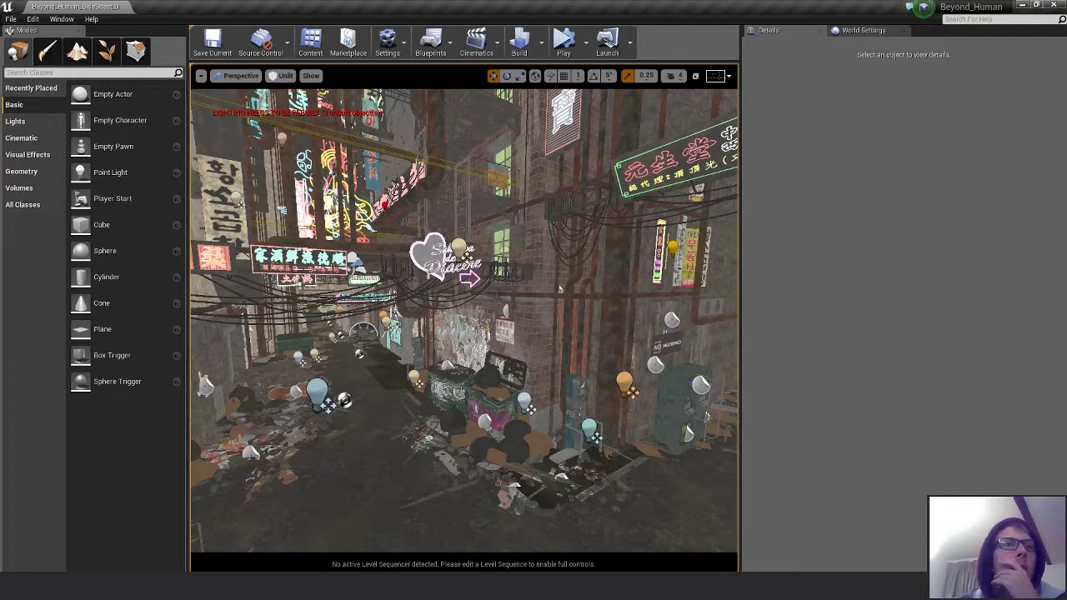
- Switch to the Chrome browser and start playing the YouTube video "UNREAL ENGINE Particle System - STEAM EFFECT"
{"action": "mouse_move", "coordinate": [392, 588]}
{"action": "left_click", "coordinate": [415, 546]}
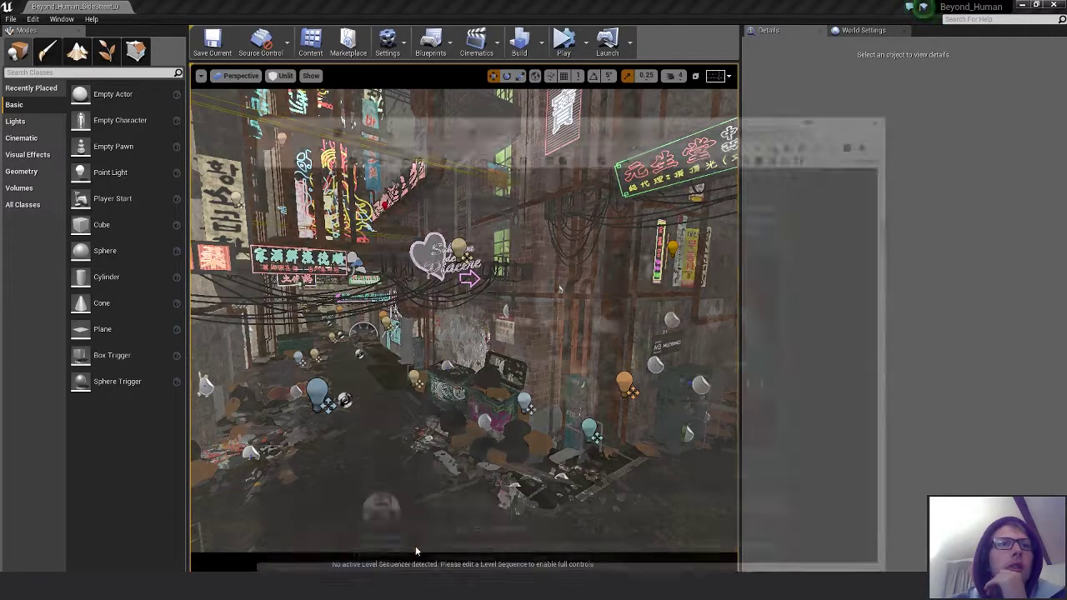
{"action": "left_click", "coordinate": [666, 26]}
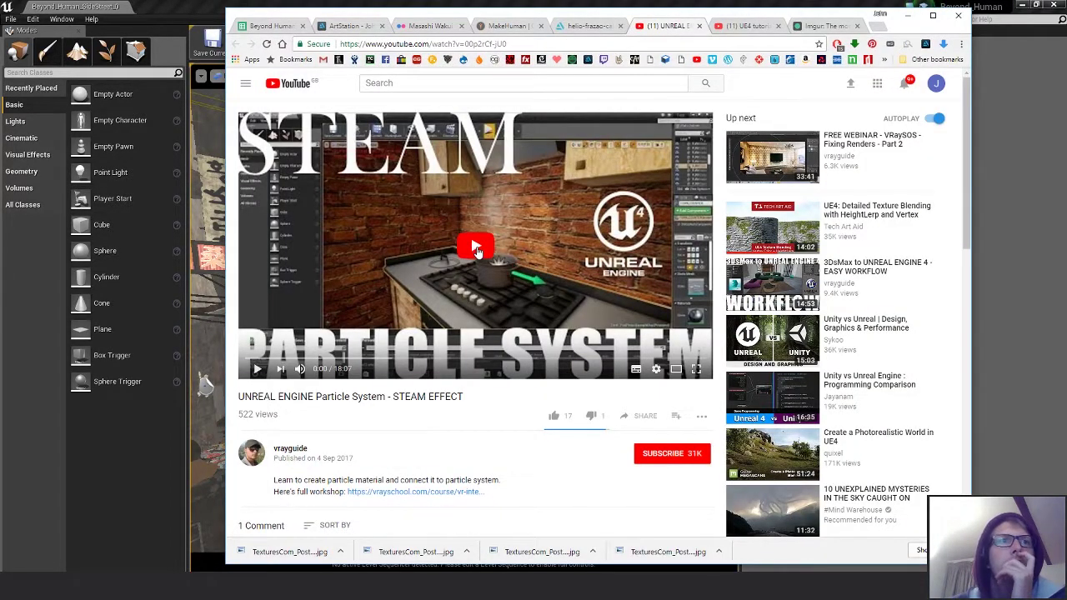
{"action": "scroll", "coordinate": [460, 398], "scroll_direction": "down", "scroll_amount": 3}
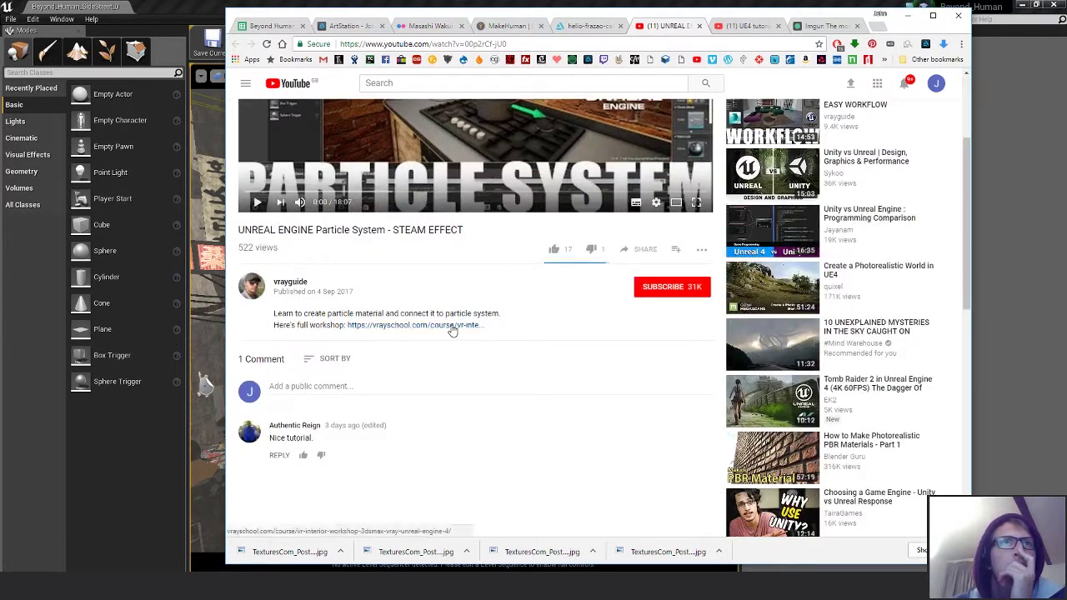
{"action": "scroll", "coordinate": [457, 333], "scroll_direction": "up", "scroll_amount": 3}
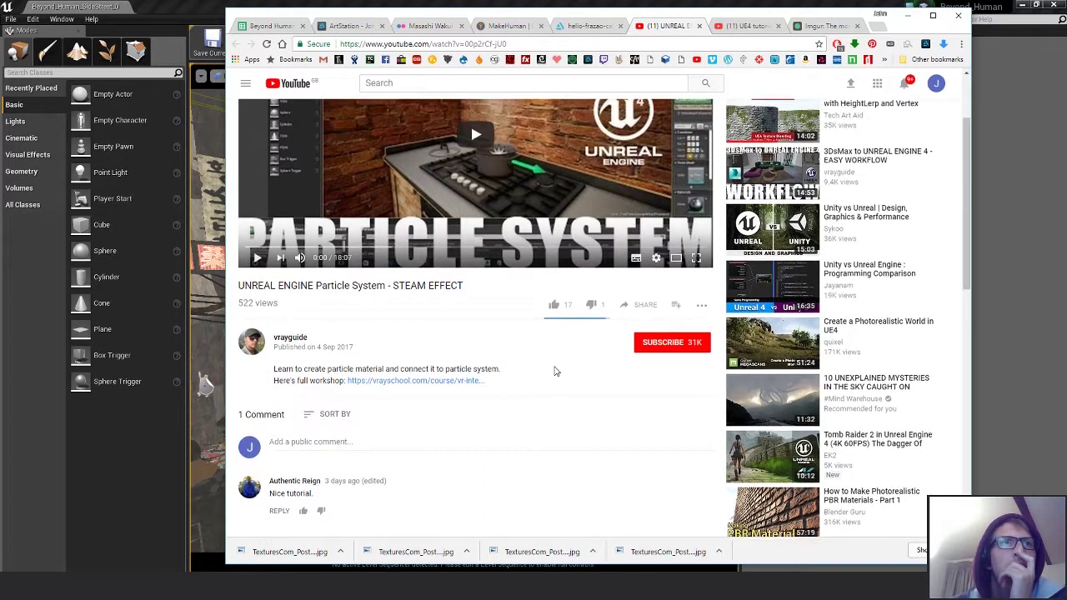
{"action": "left_click", "coordinate": [528, 262]}
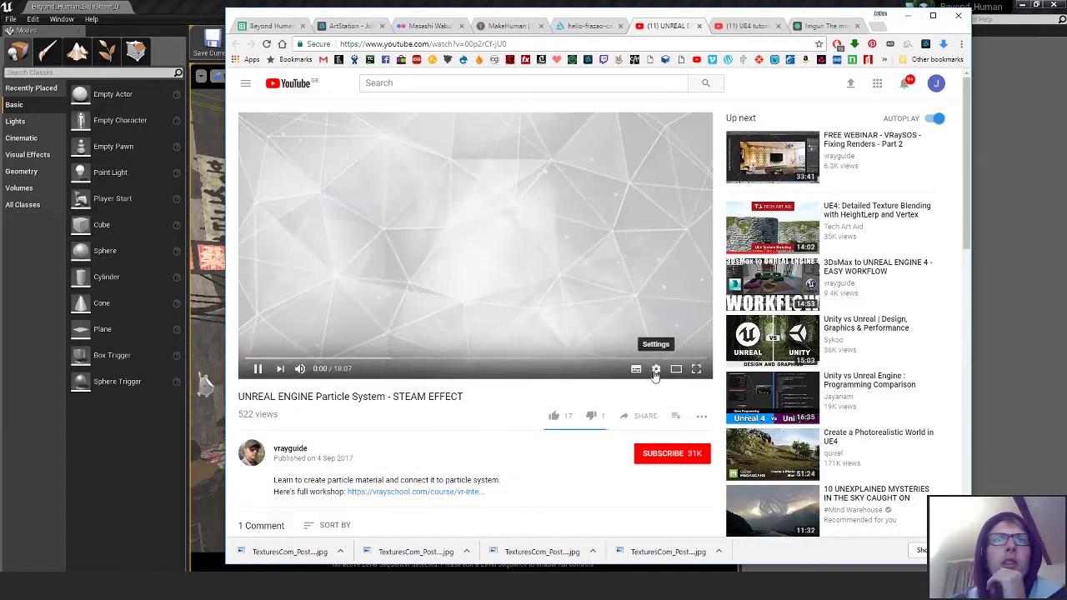
- Set the steam tutorial's playback speed to 2, detach it into its own window and minimize the remaining browser window
{"action": "left_click", "coordinate": [656, 368]}
{"action": "left_click", "coordinate": [684, 302]}
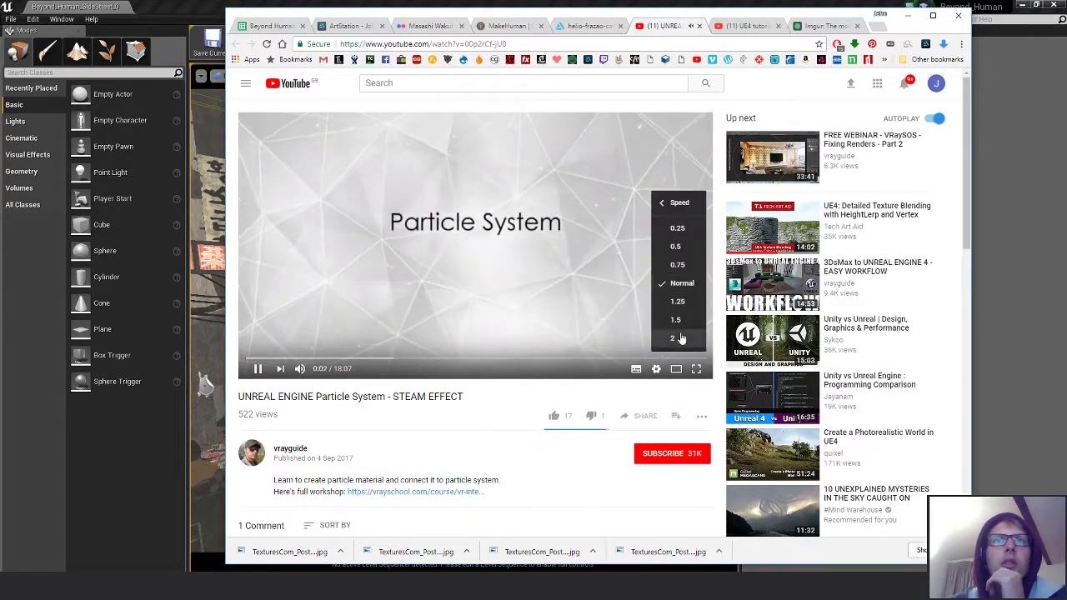
{"action": "left_click", "coordinate": [679, 339]}
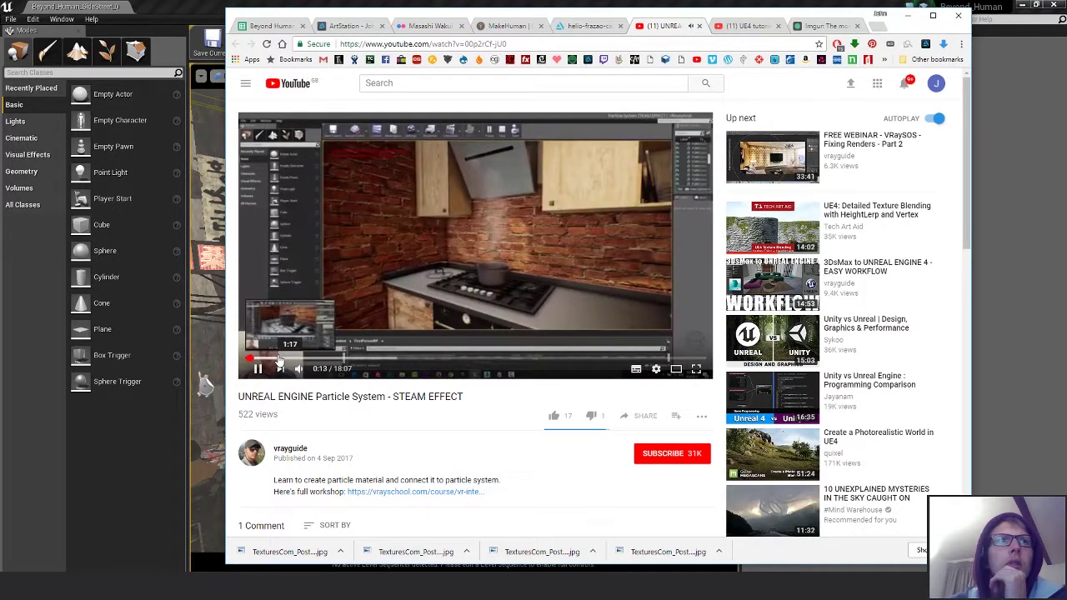
{"action": "mouse_move", "coordinate": [325, 375]}
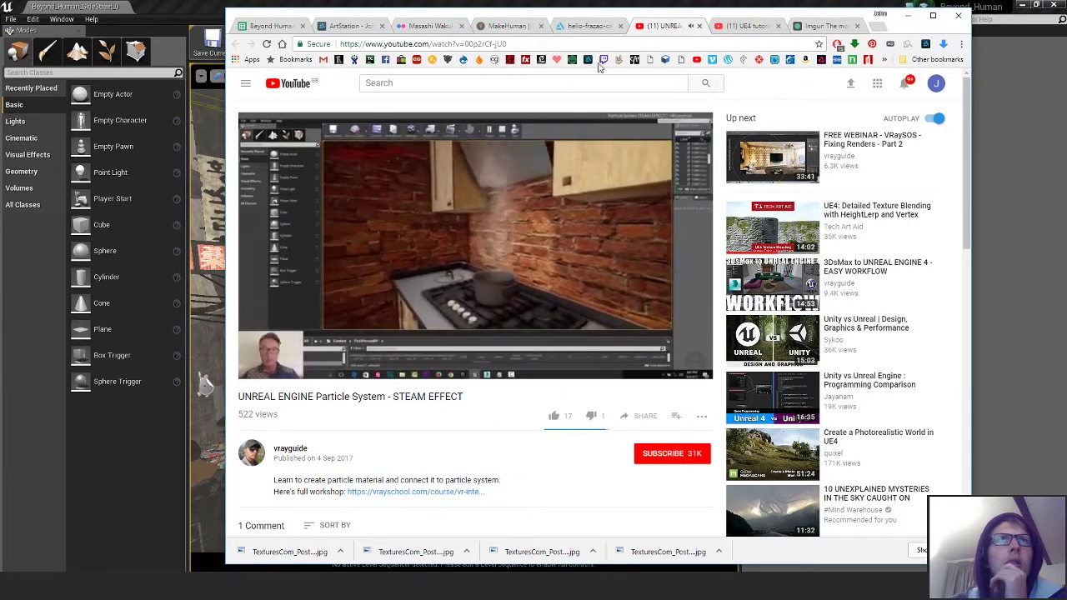
{"action": "left_click_drag", "start_coordinate": [655, 27], "coordinate": [1066, 65]}
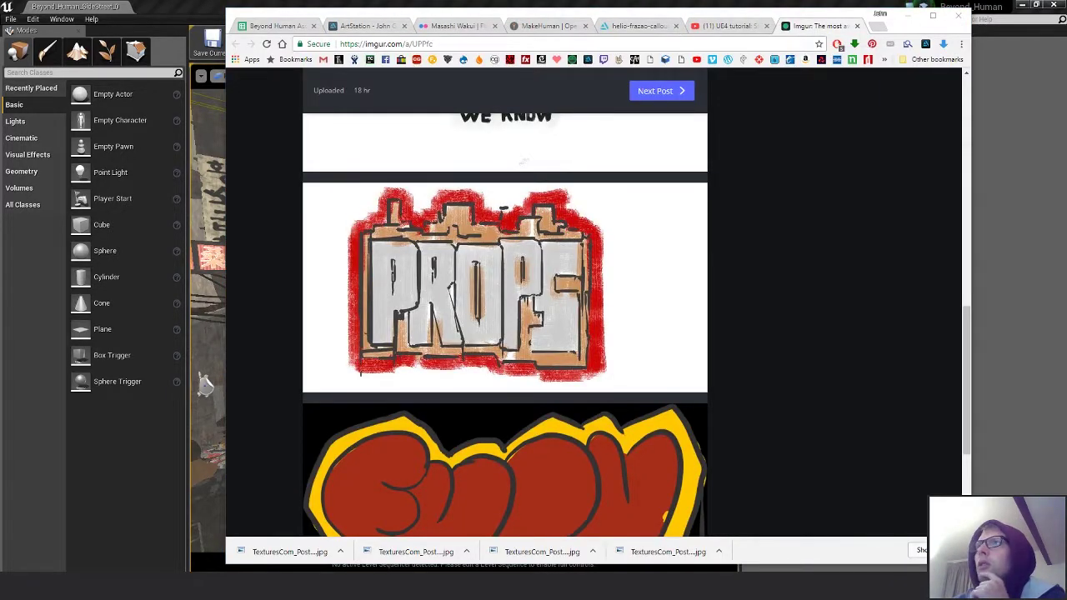
{"action": "left_click", "coordinate": [908, 15]}
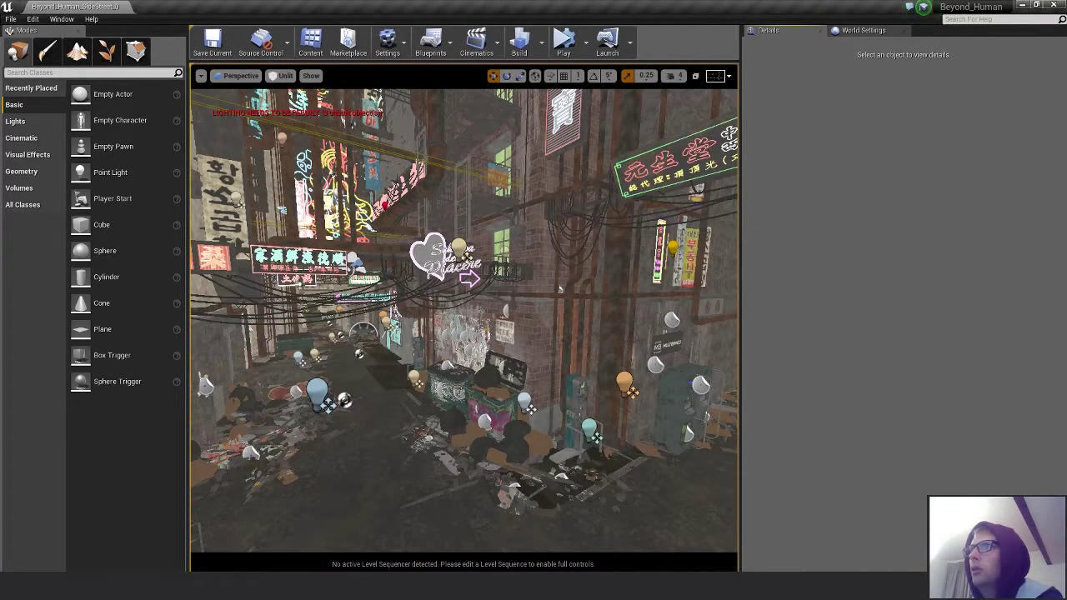
- Examine the lit alley through CineCameraActor2 in Viewport 2 and clear that window from the main editor
{"action": "left_click_drag", "start_coordinate": [1066, 92], "coordinate": [732, 212]}
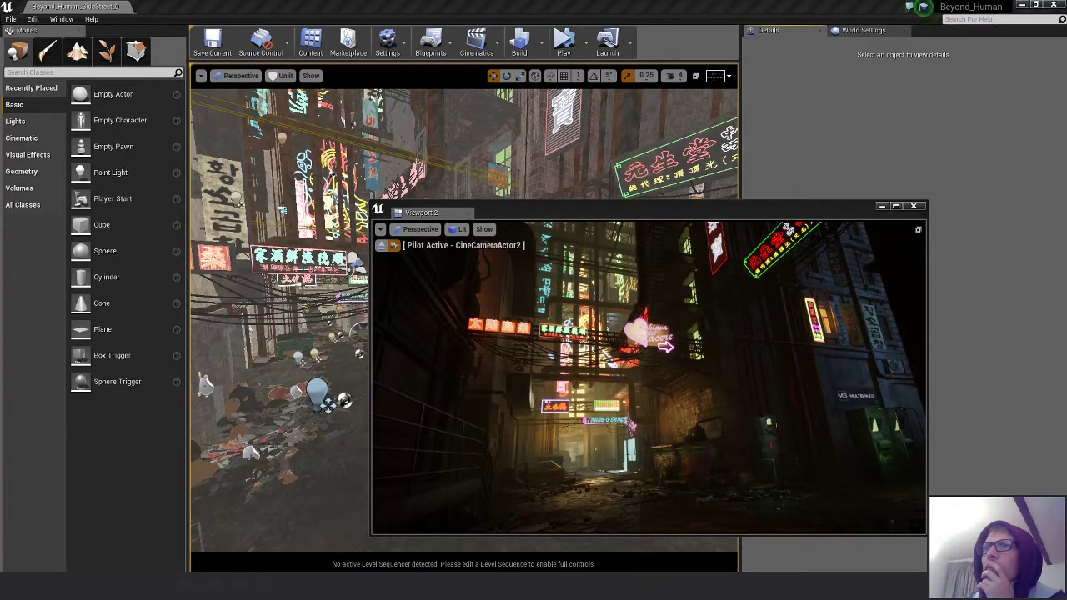
{"action": "left_click", "coordinate": [828, 210]}
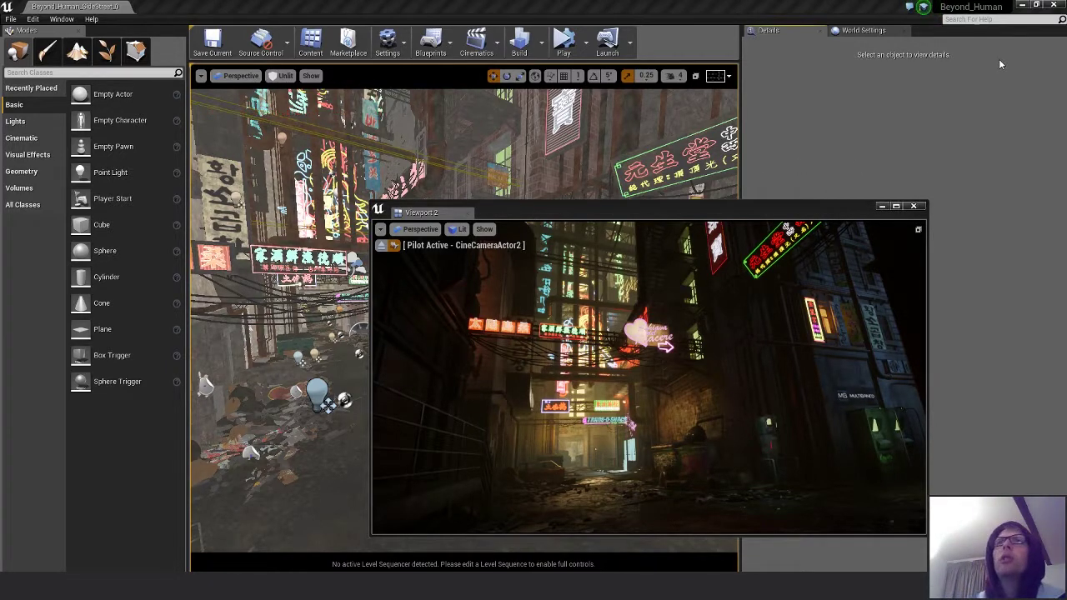
{"action": "left_click", "coordinate": [914, 206]}
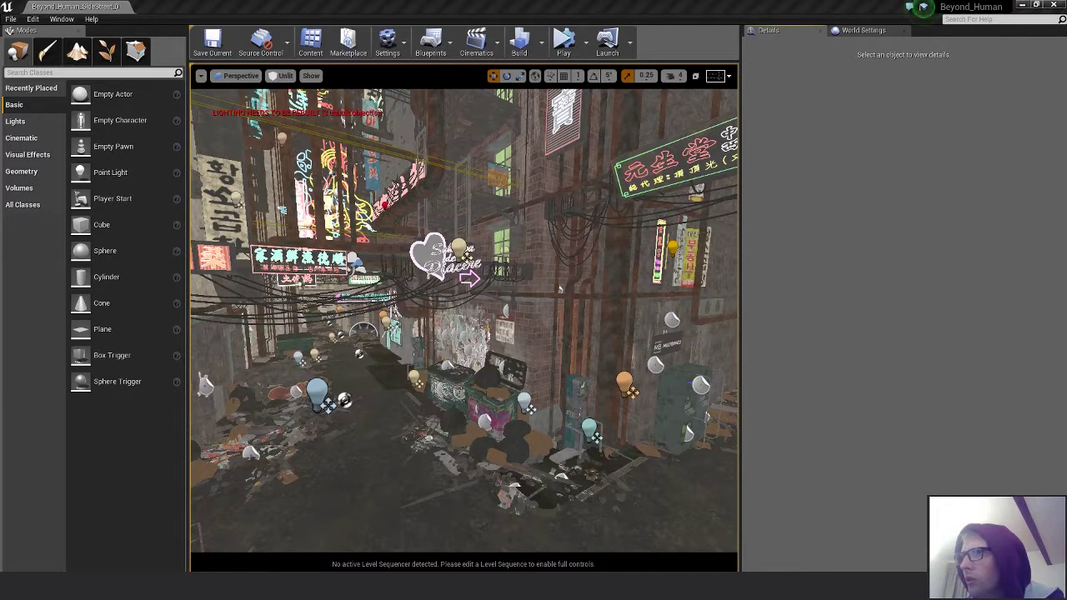
- Place a P_Steam_Lit particle system on the alley ground near the dumpsters and frame it in the viewport
{"action": "left_click_drag", "start_coordinate": [915, 469], "coordinate": [391, 424]}
{"action": "key", "text": "f"}
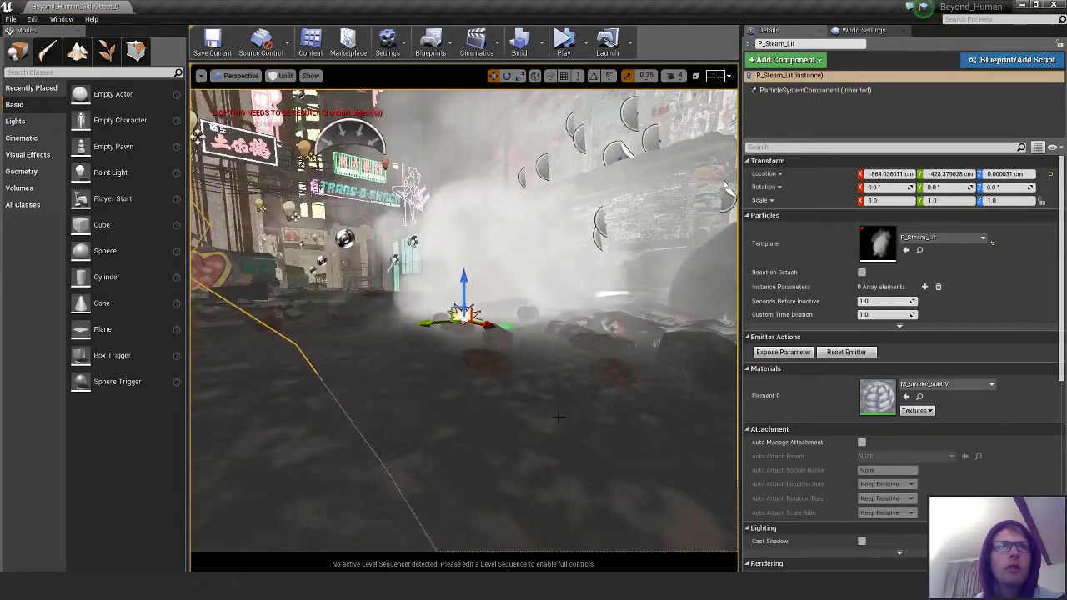
{"action": "scroll", "coordinate": [554, 397], "scroll_direction": "up", "scroll_amount": 3}
{"action": "left_click_drag", "start_coordinate": [555, 398], "coordinate": [600, 358], "text": "alt"}
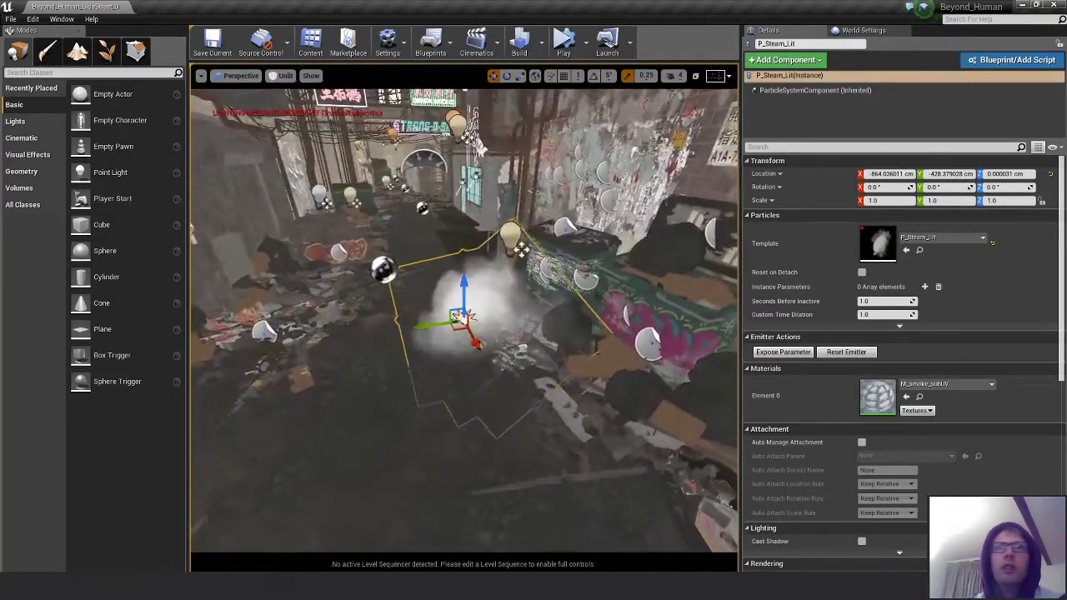
- Open the steam's M_smoke_subUV material and arrange its editor so the placed particle effect stays in view
{"action": "double_click", "coordinate": [877, 397]}
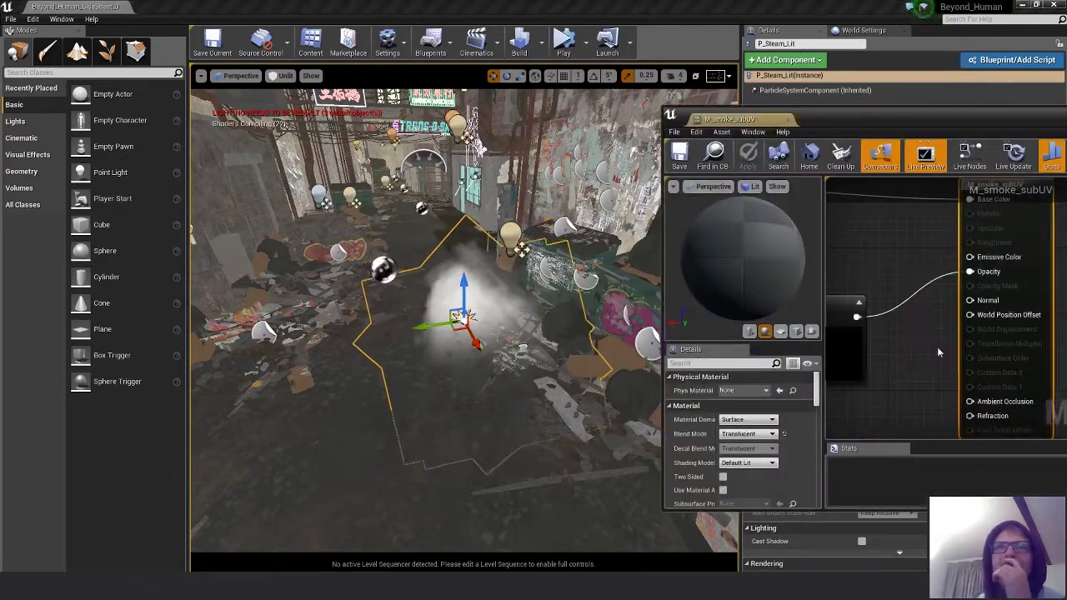
{"action": "right_click_drag", "start_coordinate": [911, 327], "coordinate": [973, 358]}
{"action": "scroll", "coordinate": [1014, 343], "scroll_direction": "up", "scroll_amount": 4}
{"action": "scroll", "coordinate": [934, 345], "scroll_direction": "down", "scroll_amount": 2}
{"action": "left_click_drag", "start_coordinate": [882, 122], "coordinate": [583, 81]}
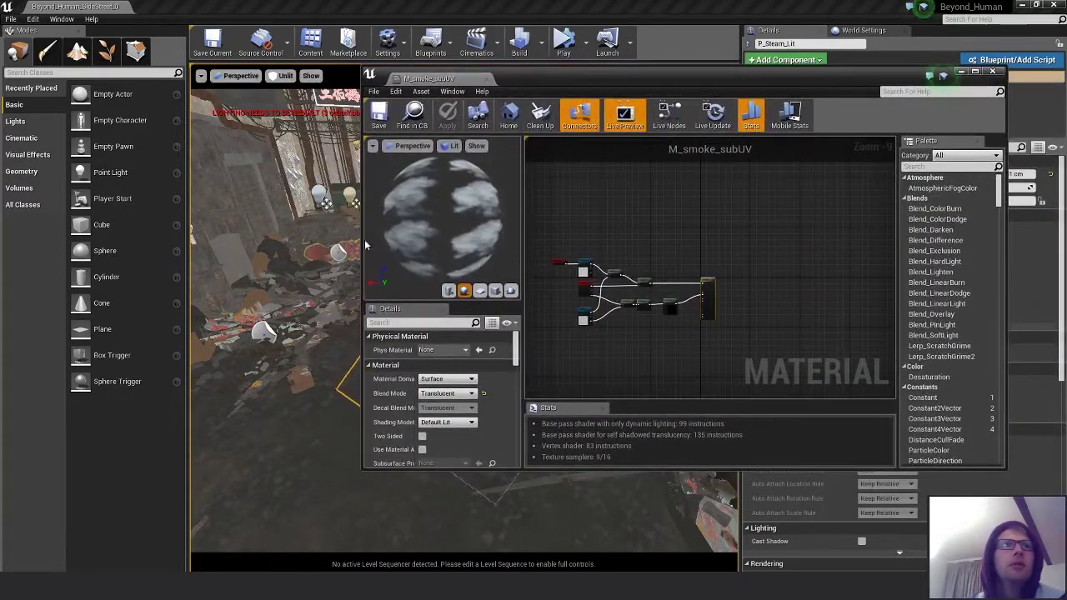
{"action": "left_click_drag", "start_coordinate": [364, 241], "coordinate": [498, 241]}
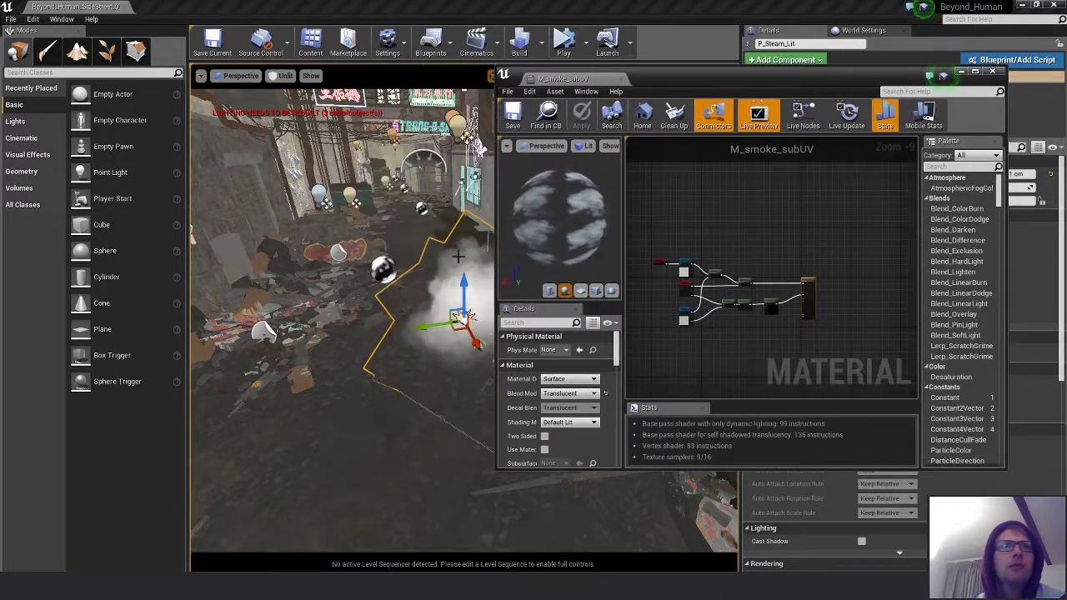
{"action": "right_click_drag", "start_coordinate": [457, 257], "coordinate": [391, 358]}
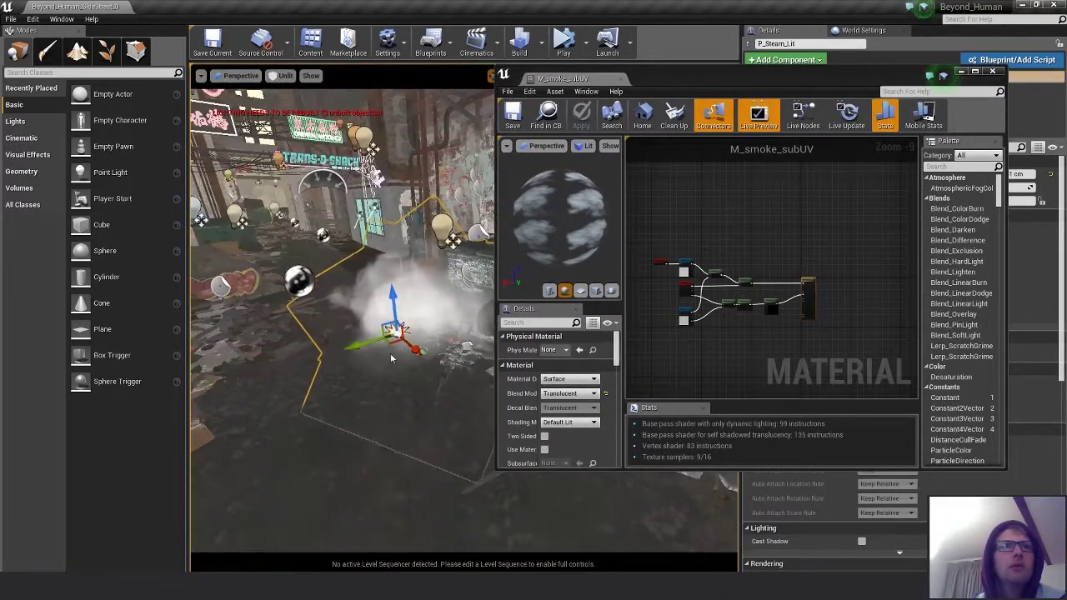
- Try a UTiling and VTiling of 4 on the TexCoord node feeding the smoke material's upper Texture Sample
{"action": "scroll", "coordinate": [709, 325], "scroll_direction": "up", "scroll_amount": 4}
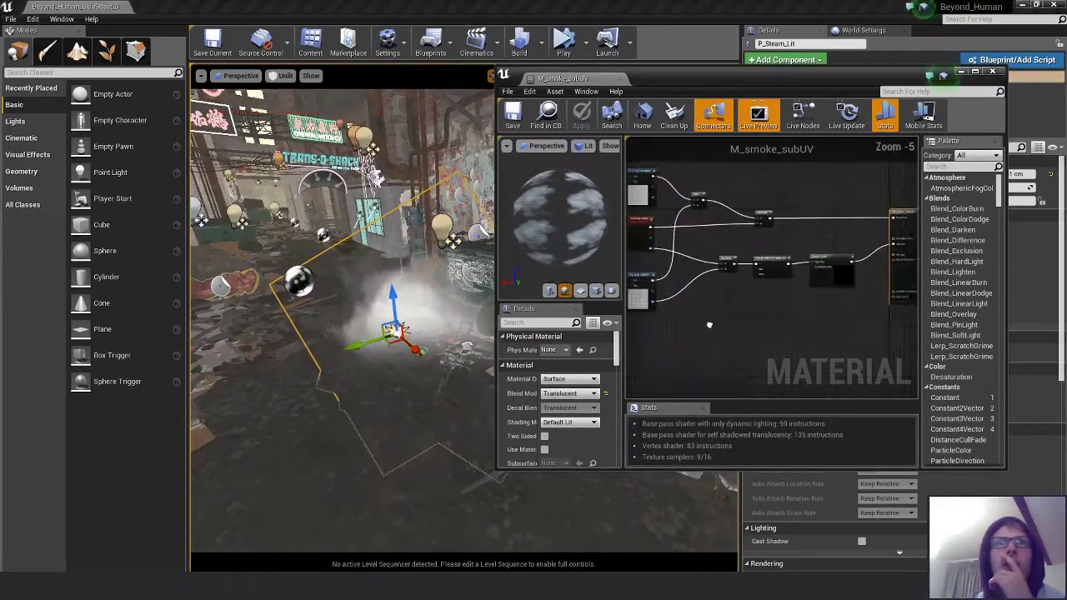
{"action": "right_click_drag", "start_coordinate": [709, 325], "coordinate": [782, 385]}
{"action": "scroll", "coordinate": [709, 315], "scroll_direction": "up", "scroll_amount": 3}
{"action": "right_click_drag", "start_coordinate": [688, 288], "coordinate": [791, 357]}
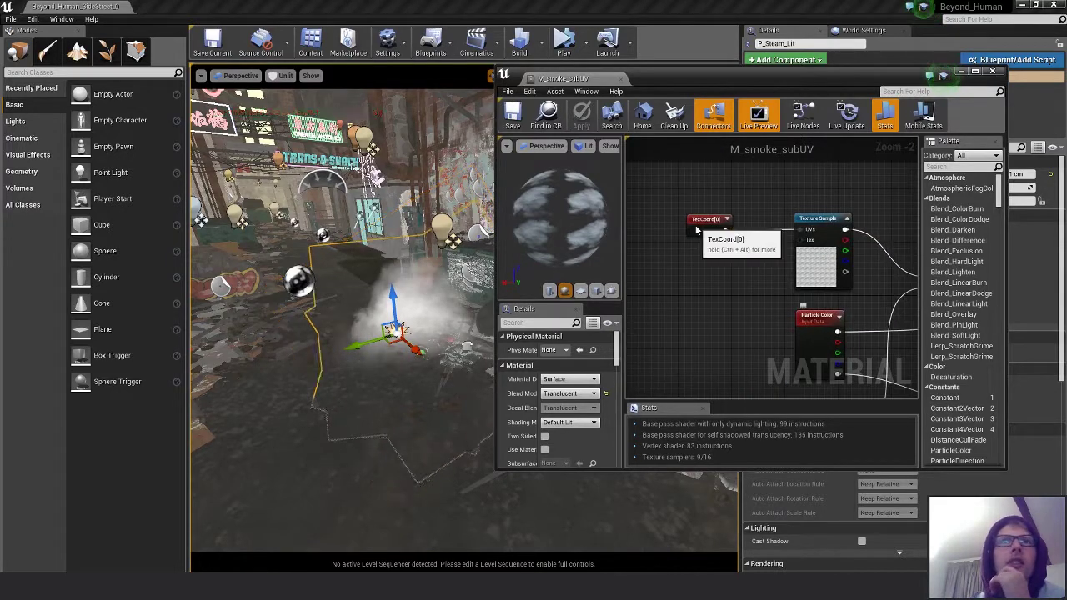
{"action": "left_click", "coordinate": [697, 230]}
{"action": "left_click", "coordinate": [569, 364]}
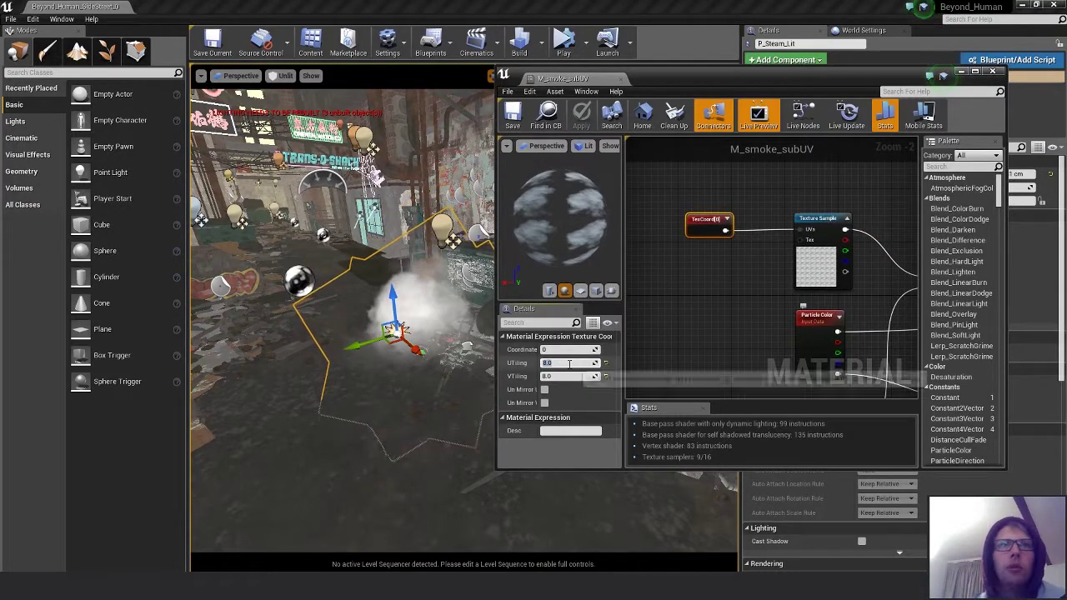
{"action": "type", "text": "4"}
{"action": "key", "text": "Tab"}
{"action": "type", "text": "4"}
{"action": "key", "text": "Return"}
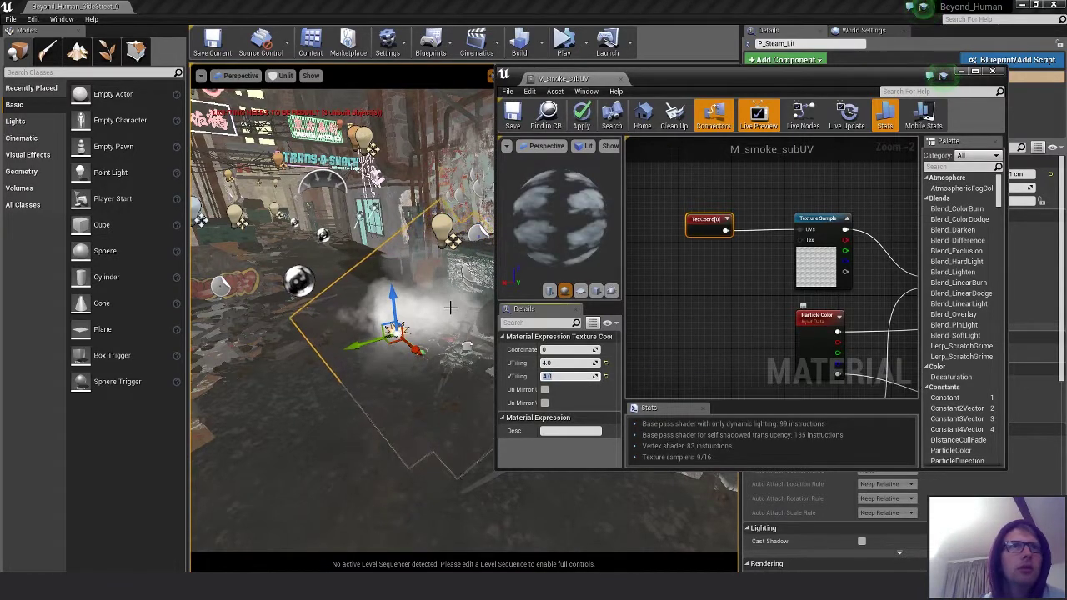
- Set both UTiling and VTiling of the smoke material's TexCoord node to 1
{"action": "left_click", "coordinate": [557, 364]}
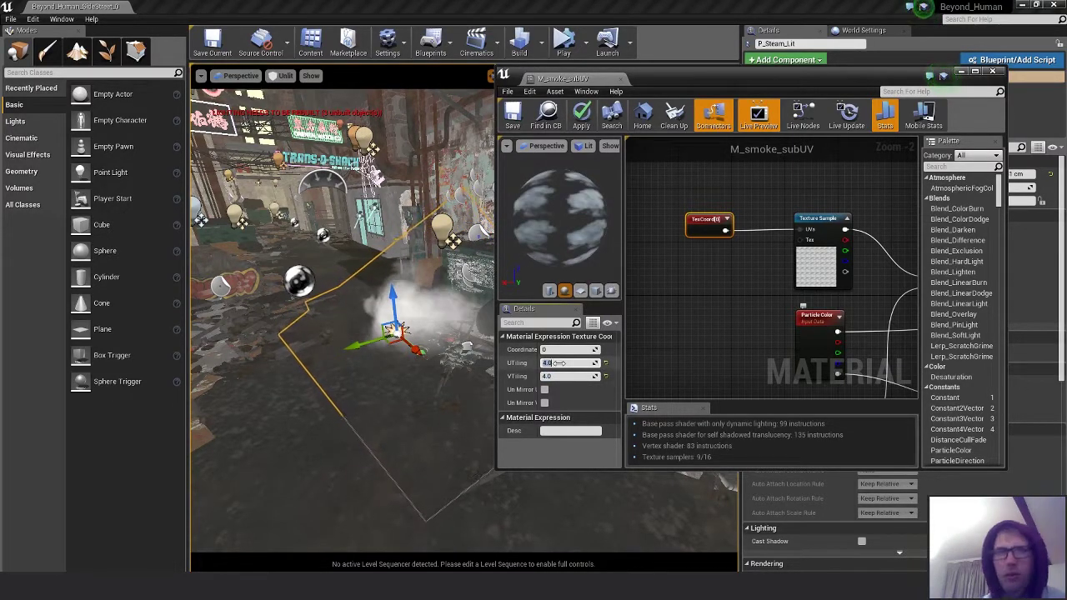
{"action": "type", "text": "1"}
{"action": "key", "text": "Tab"}
{"action": "type", "text": "1"}
{"action": "key", "text": "Return"}
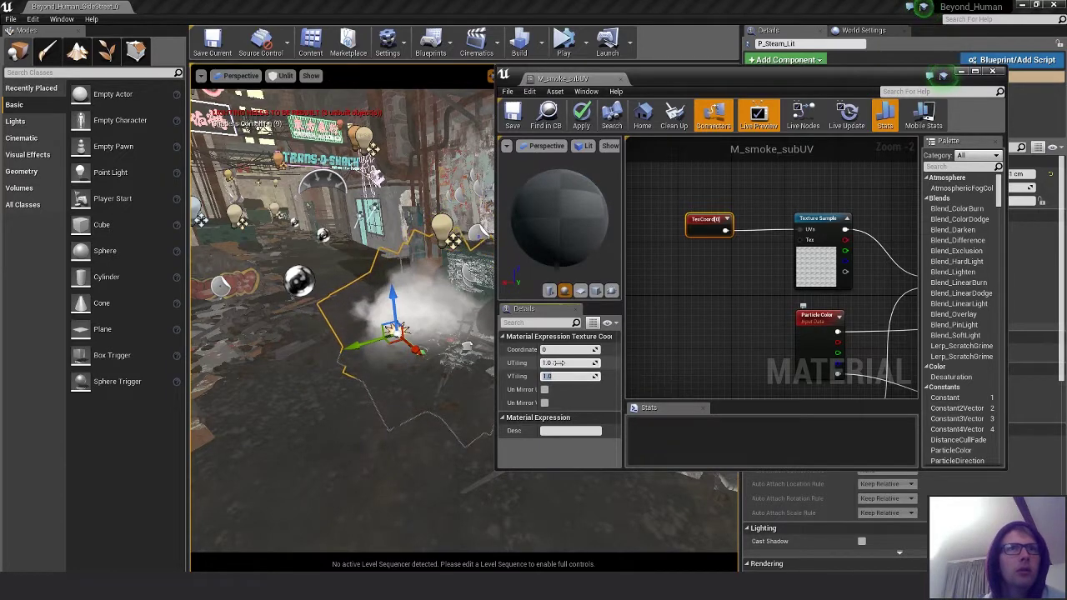
- Try a UTiling and VTiling of 4 again on the smoke material's TexCoord node
{"action": "left_click", "coordinate": [584, 364]}
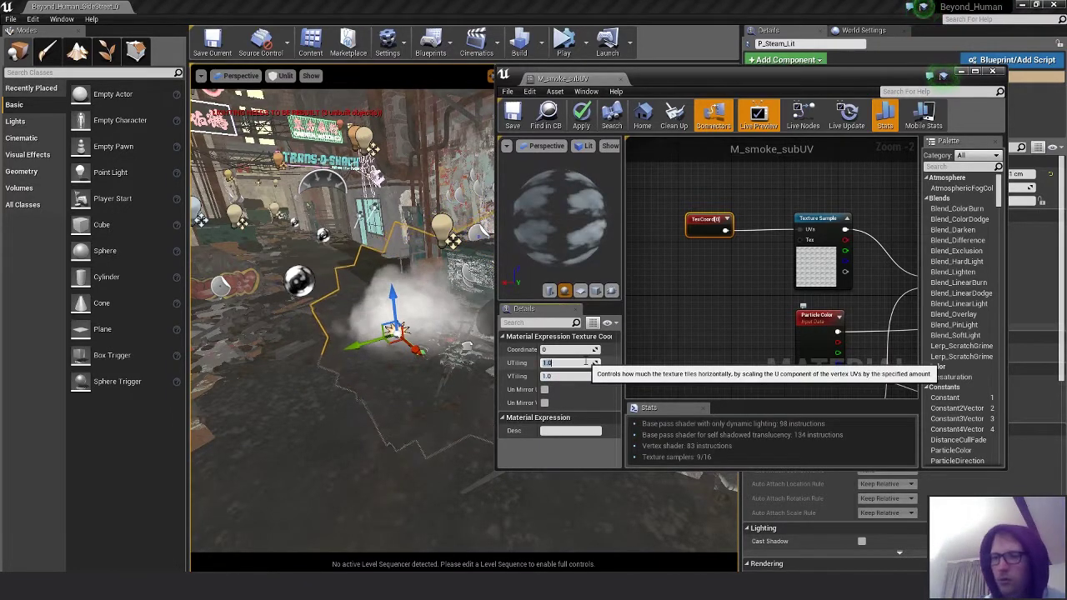
{"action": "type", "text": "4"}
{"action": "key", "text": "Tab"}
{"action": "type", "text": "4"}
{"action": "key", "text": "Return"}
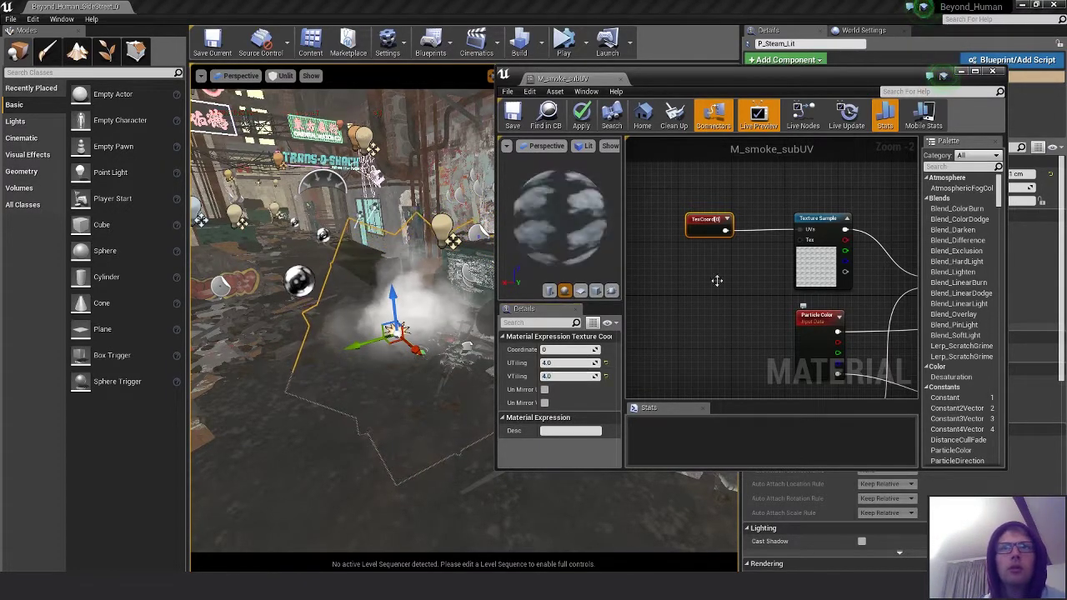
- Examine the smoke material's node network from Particle Color through Clamp and Depth Fade to the opacity output
{"action": "scroll", "coordinate": [763, 298], "scroll_direction": "up", "scroll_amount": 1}
{"action": "right_click_drag", "start_coordinate": [761, 296], "coordinate": [641, 241]}
{"action": "scroll", "coordinate": [667, 276], "scroll_direction": "down", "scroll_amount": 2}
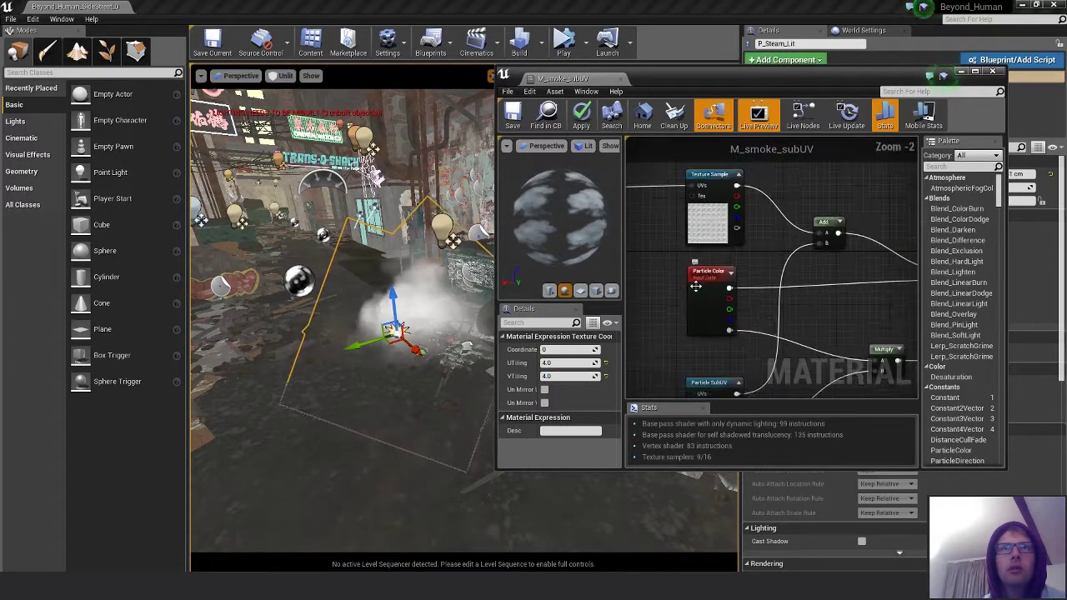
{"action": "right_click_drag", "start_coordinate": [777, 324], "coordinate": [705, 336]}
{"action": "left_click", "coordinate": [713, 332]}
{"action": "right_click_drag", "start_coordinate": [899, 330], "coordinate": [711, 286]}
{"action": "left_click", "coordinate": [766, 312]}
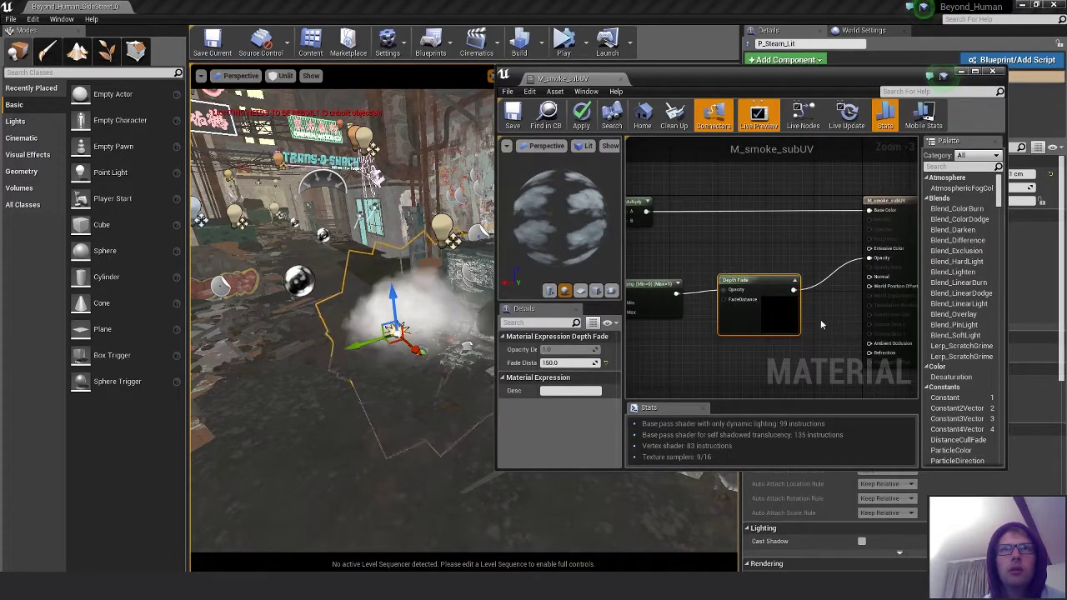
{"action": "right_click_drag", "start_coordinate": [771, 314], "coordinate": [984, 308]}
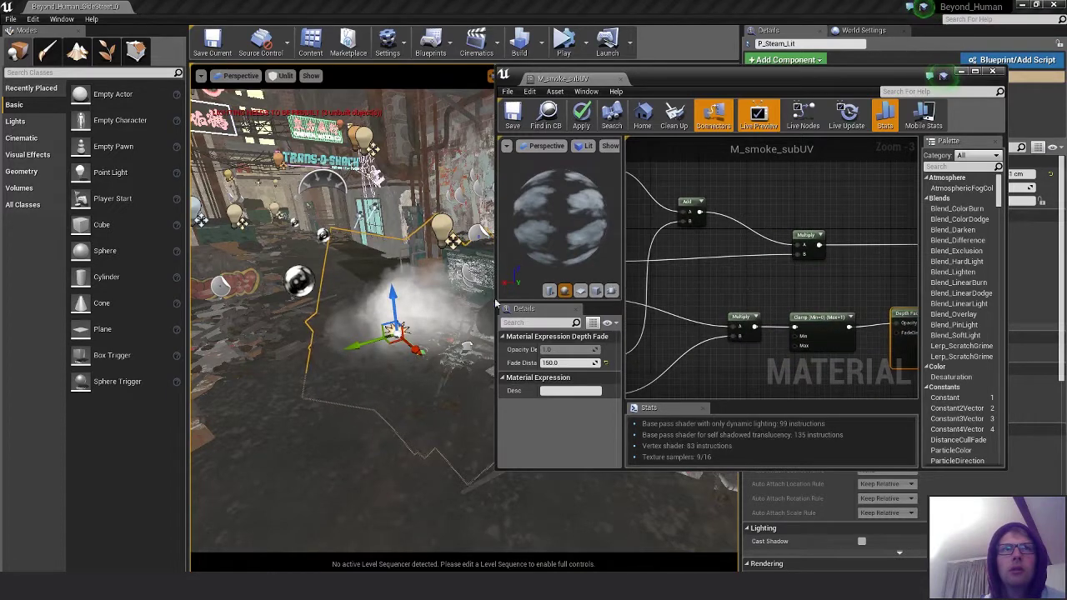
- Reframe the alley view around the steam and move the material editor aside so the effect is unobstructed
{"action": "key", "text": "w"}
{"action": "right_click_drag", "start_coordinate": [447, 263], "coordinate": [417, 225]}
{"action": "right_click_drag", "start_coordinate": [447, 264], "coordinate": [434, 251]}
{"action": "key", "text": "s"}
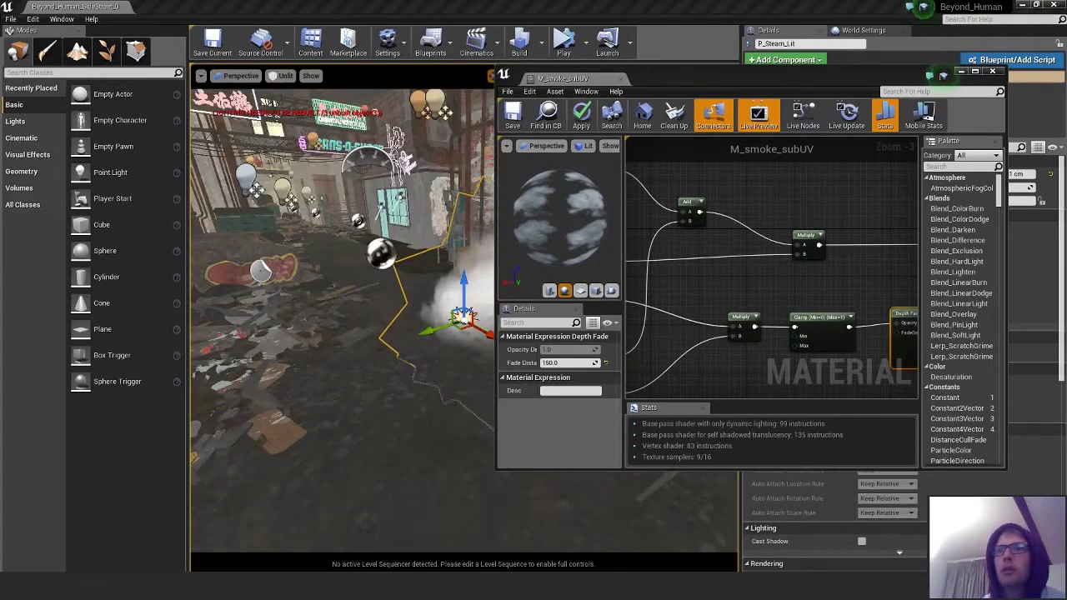
{"action": "left_click_drag", "start_coordinate": [804, 74], "coordinate": [893, 81]}
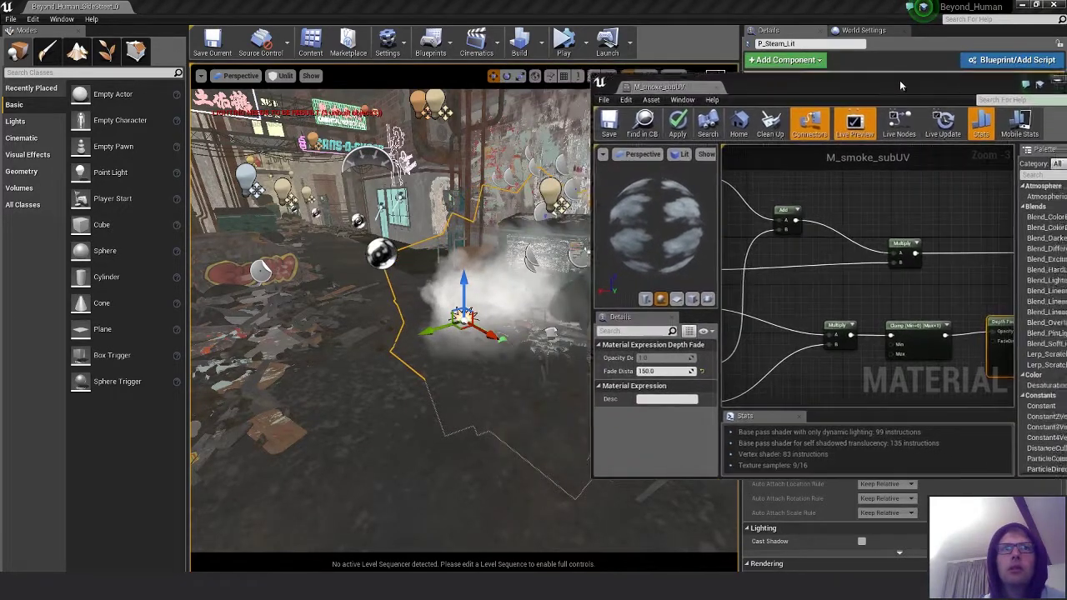
- Select the Particle SubUV node, enlarge its details area to show all texture settings, and try toggling its Blend option
{"action": "scroll", "coordinate": [908, 309], "scroll_direction": "down", "scroll_amount": 3}
{"action": "scroll", "coordinate": [909, 308], "scroll_direction": "up", "scroll_amount": 4}
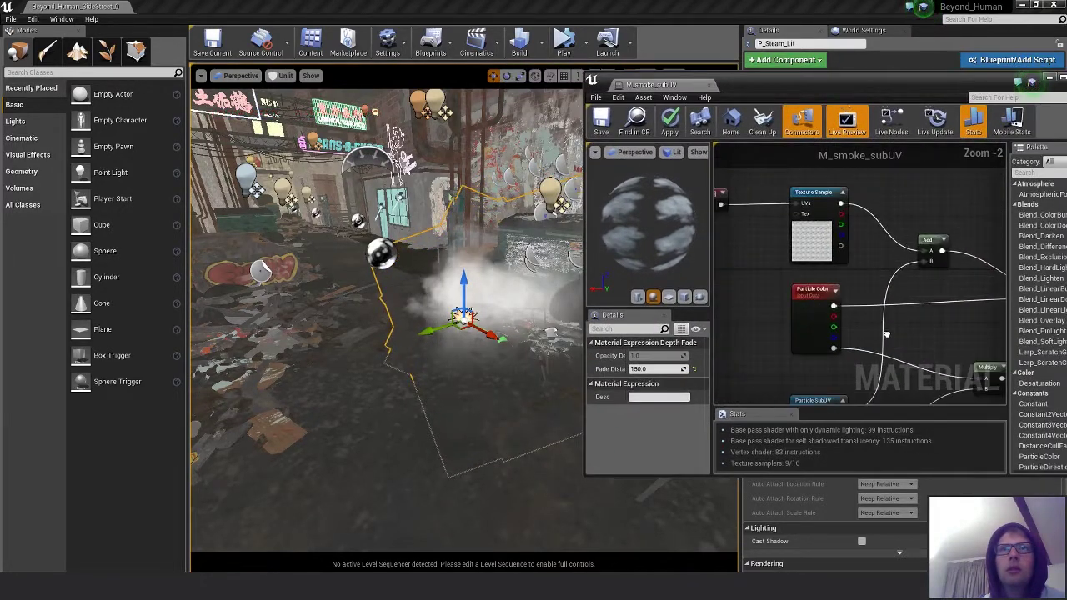
{"action": "right_click_drag", "start_coordinate": [870, 265], "coordinate": [861, 252]}
{"action": "left_click", "coordinate": [801, 315]}
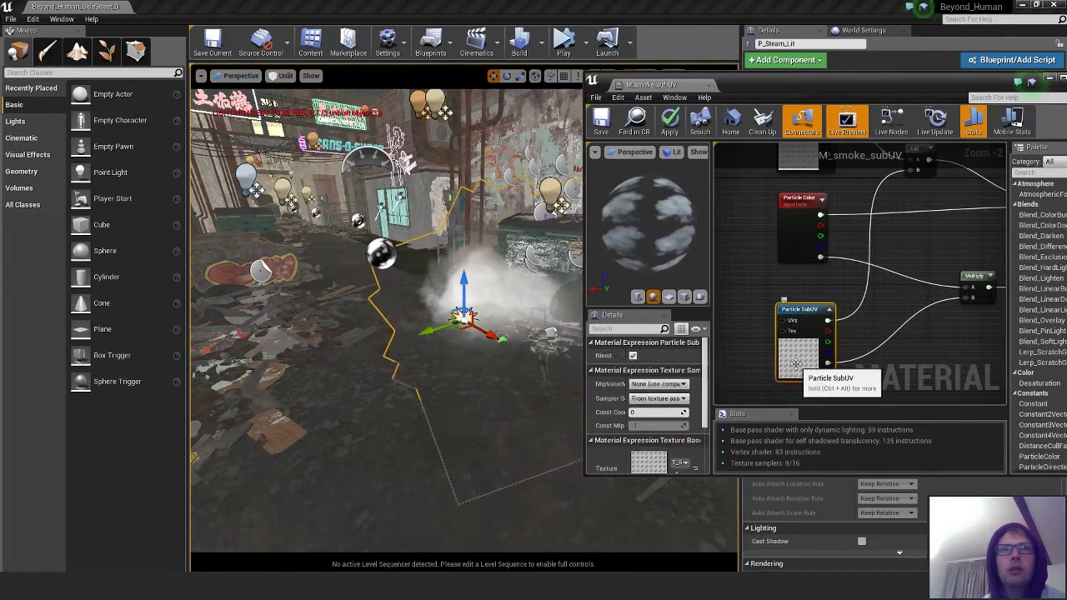
{"action": "left_click_drag", "start_coordinate": [651, 309], "coordinate": [650, 216]}
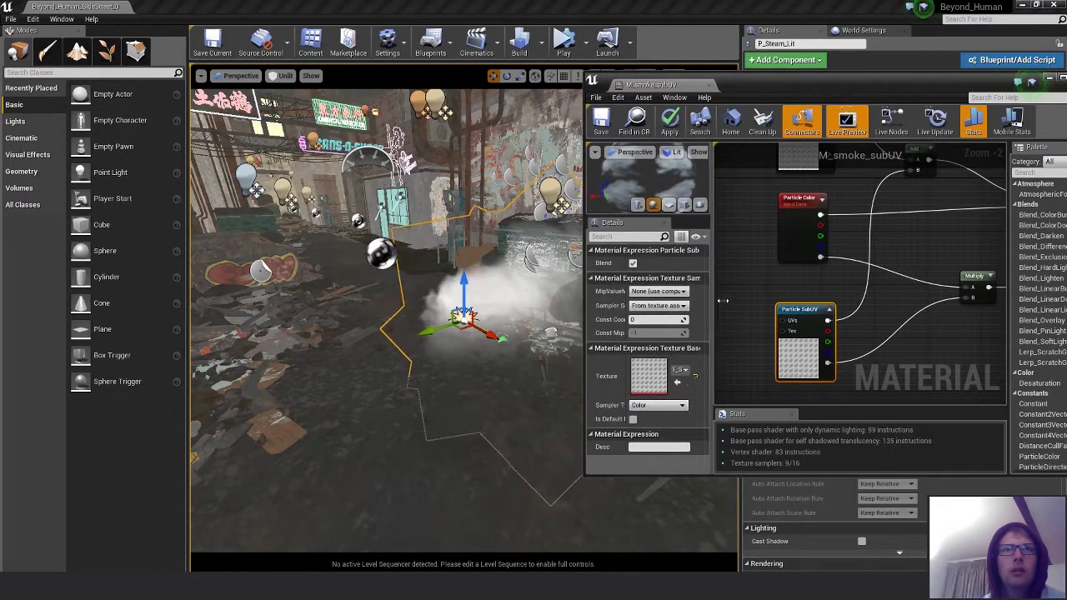
{"action": "left_click_drag", "start_coordinate": [710, 298], "coordinate": [775, 303]}
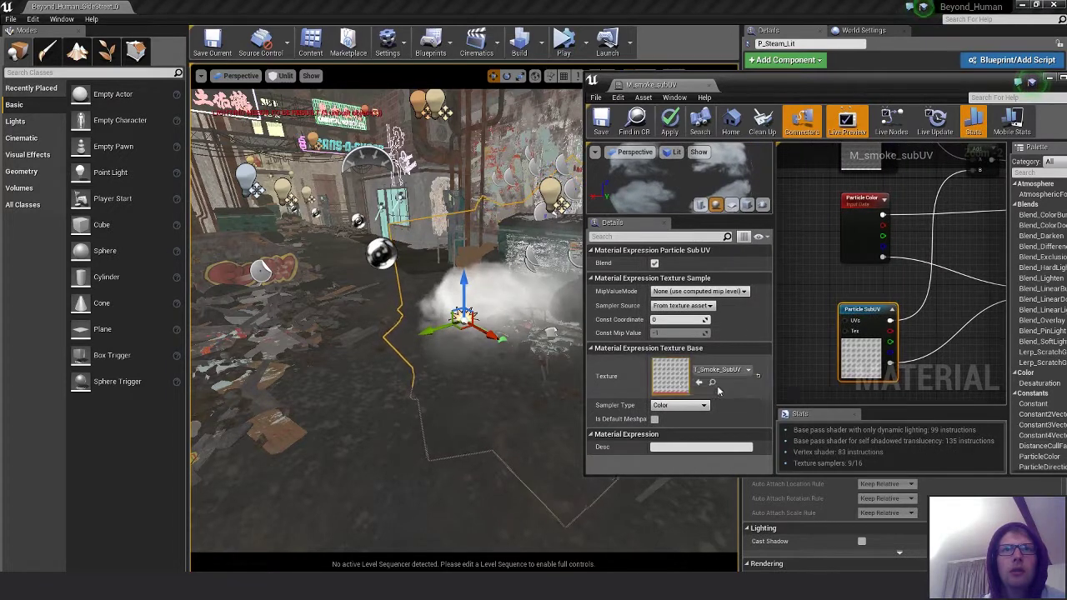
{"action": "left_click", "coordinate": [655, 264]}
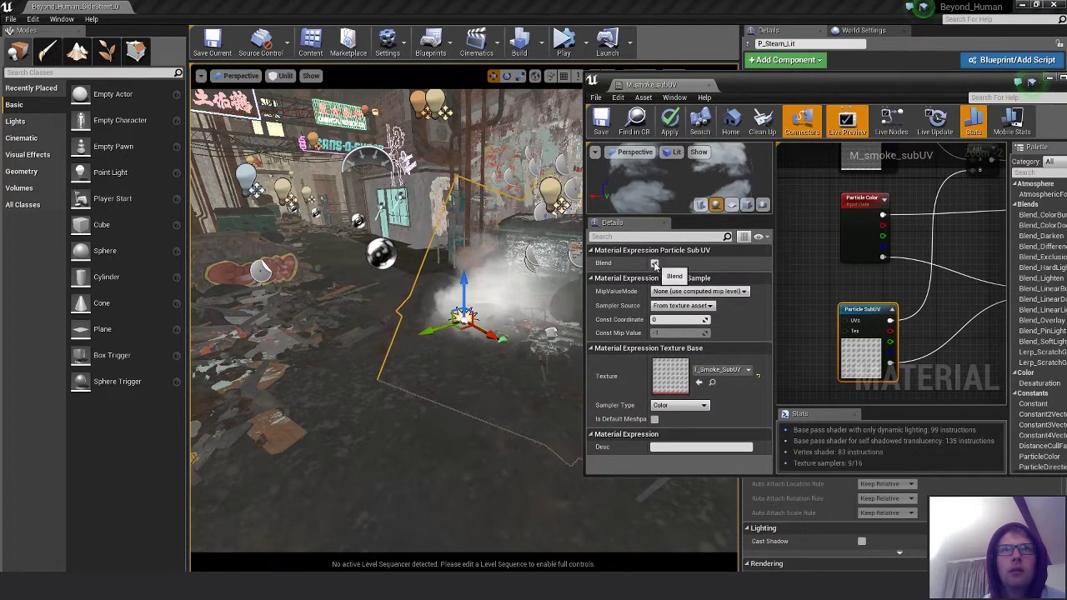
- Try a Fade Distance Default of 300 on the Depth Fade node, and return it to 150
{"action": "right_click_drag", "start_coordinate": [795, 293], "coordinate": [744, 344]}
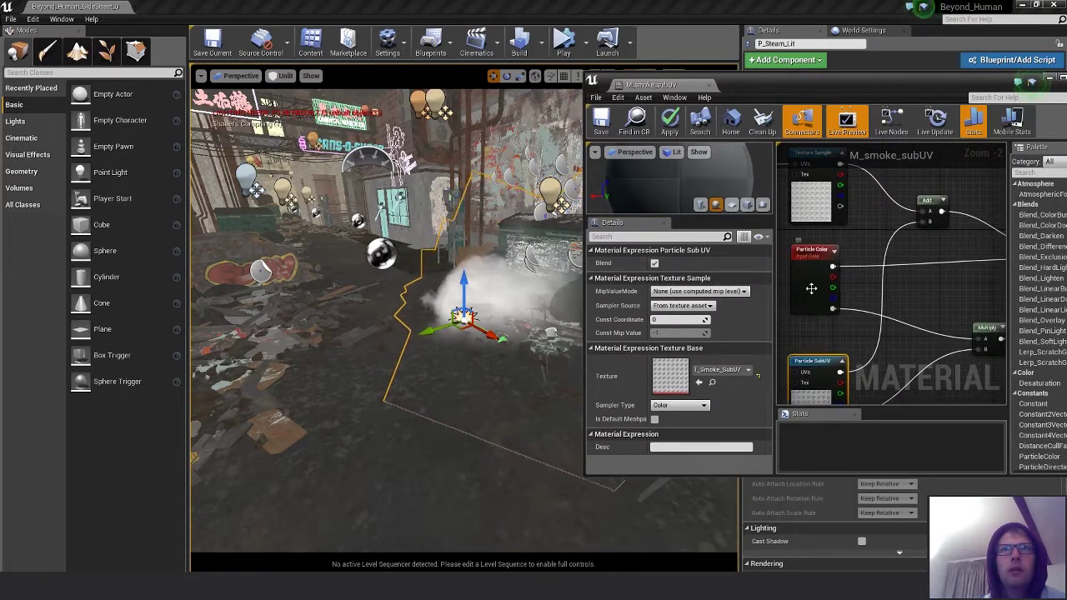
{"action": "left_click", "coordinate": [813, 284]}
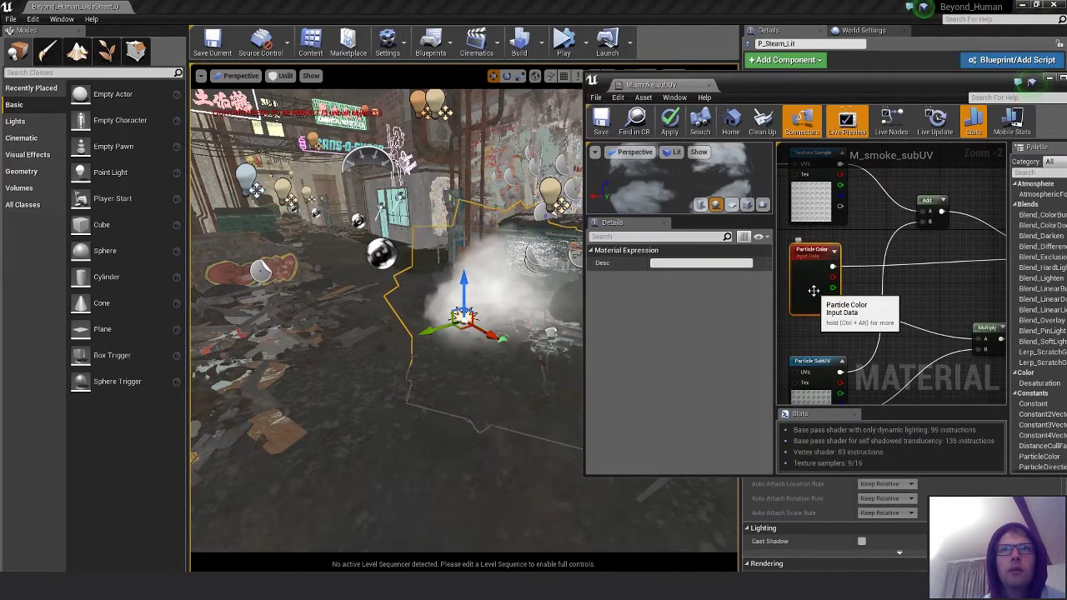
{"action": "right_click_drag", "start_coordinate": [915, 279], "coordinate": [923, 324]}
{"action": "right_click_drag", "start_coordinate": [817, 288], "coordinate": [907, 284]}
{"action": "left_click", "coordinate": [975, 347]}
{"action": "left_click", "coordinate": [700, 276]}
{"action": "type", "text": "300"}
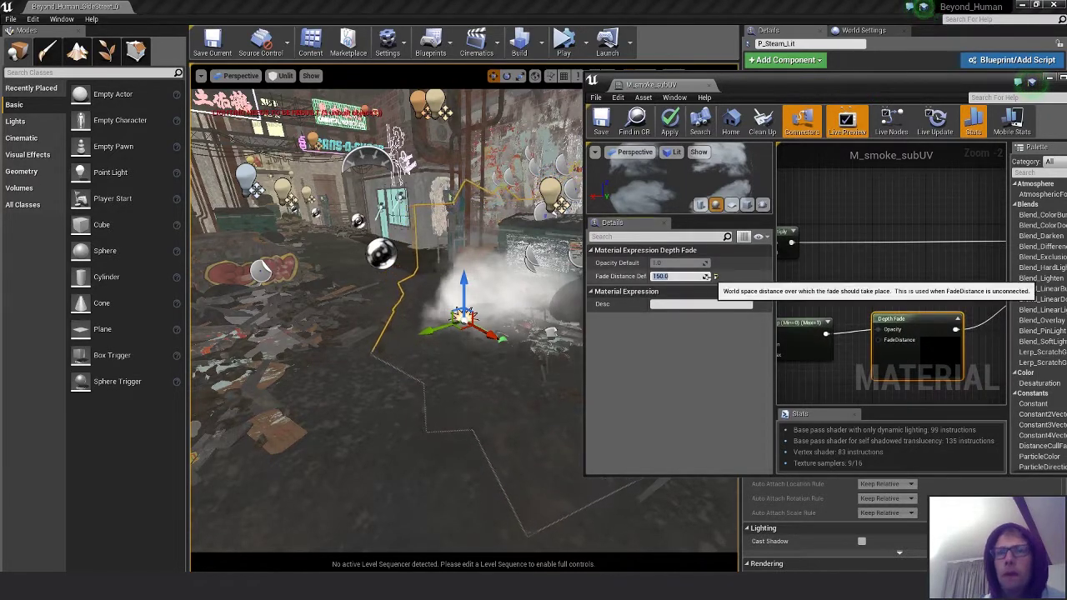
{"action": "key", "text": "Return"}
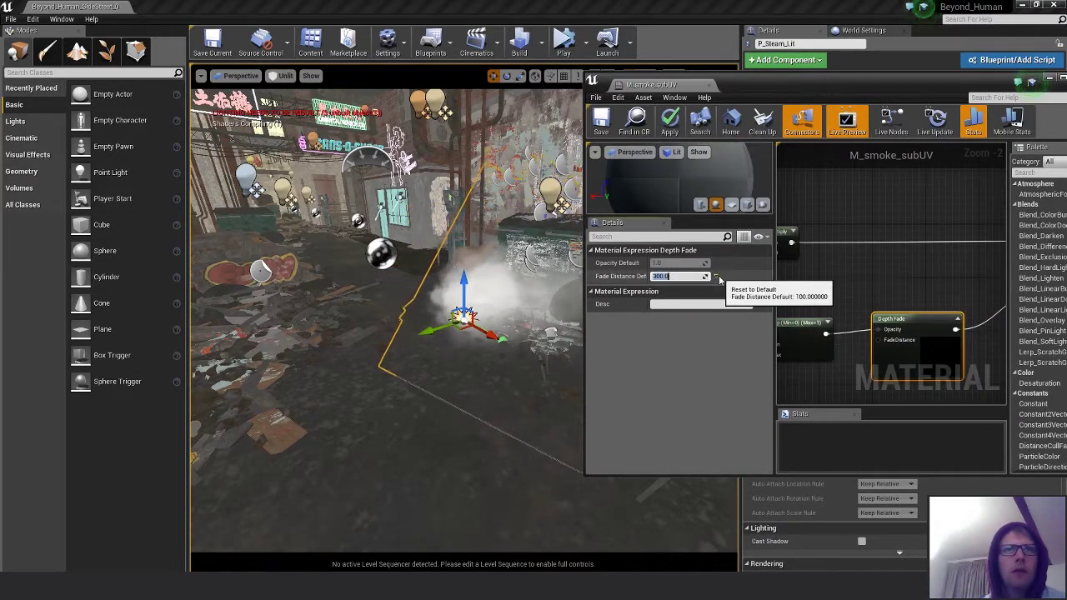
{"action": "type", "text": "150"}
{"action": "key", "text": "Return"}
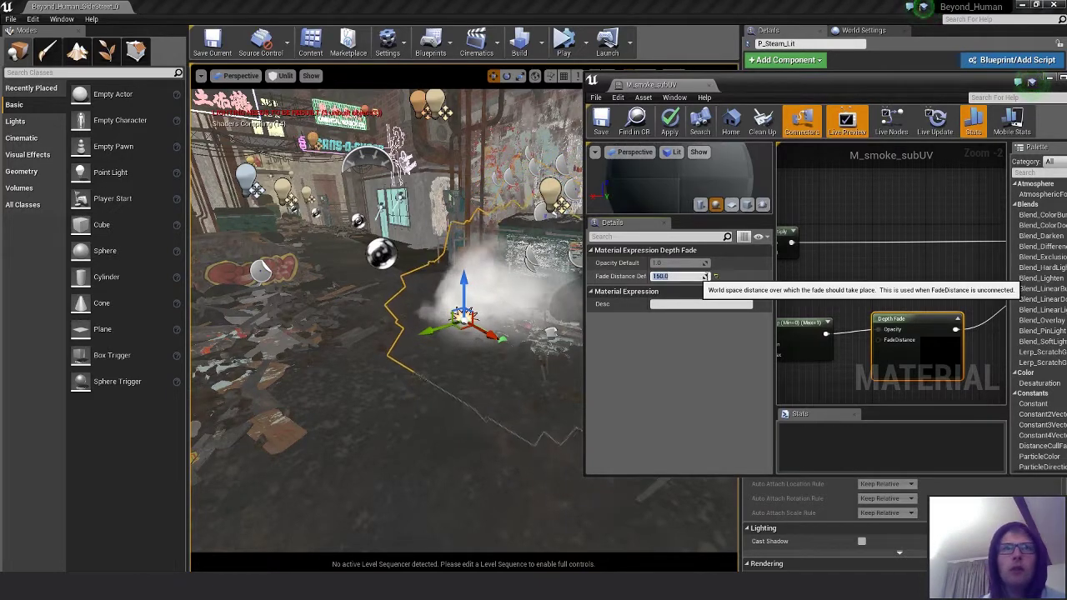
- Apply the current smoke material changes to the steam placed in the world
{"action": "right_click_drag", "start_coordinate": [907, 284], "coordinate": [881, 293]}
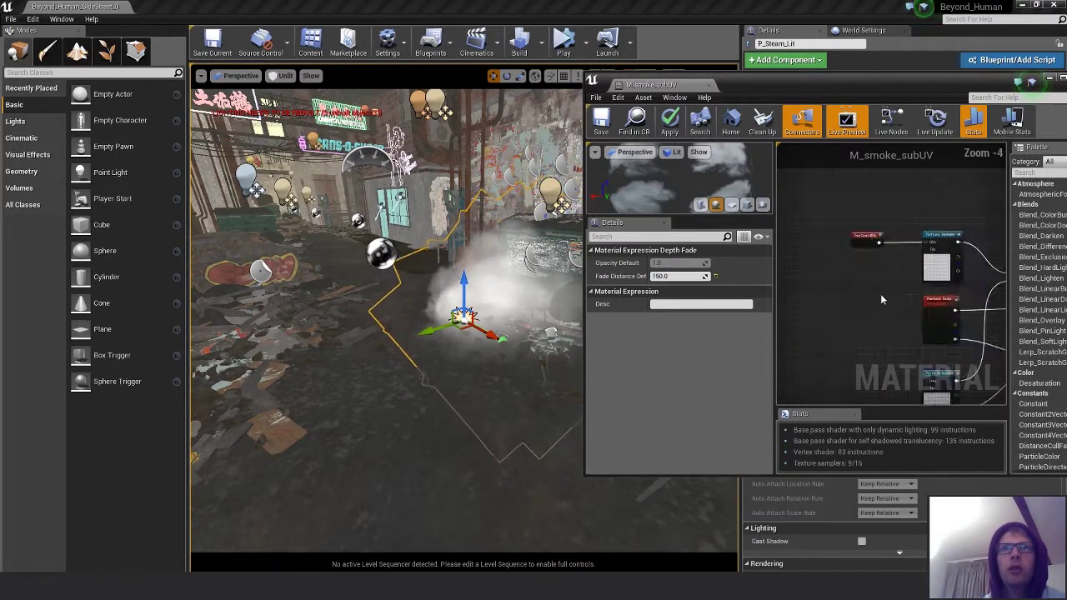
{"action": "left_click", "coordinate": [859, 218]}
{"action": "left_click", "coordinate": [863, 299]}
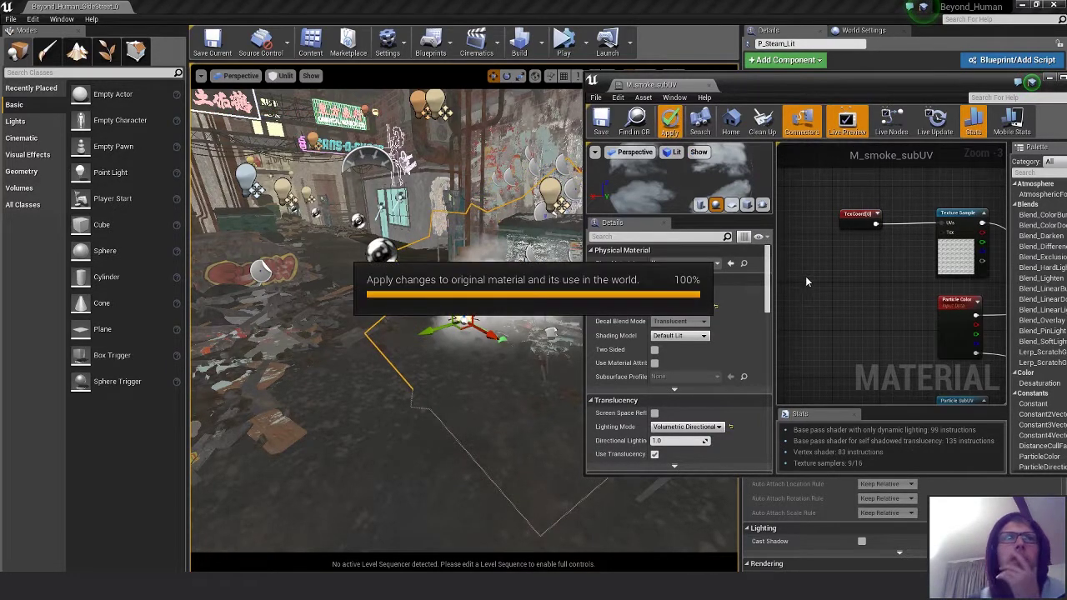
- Try the TexCoord node with UTiling and VTiling of 1 and apply the material
{"action": "left_click", "coordinate": [858, 219]}
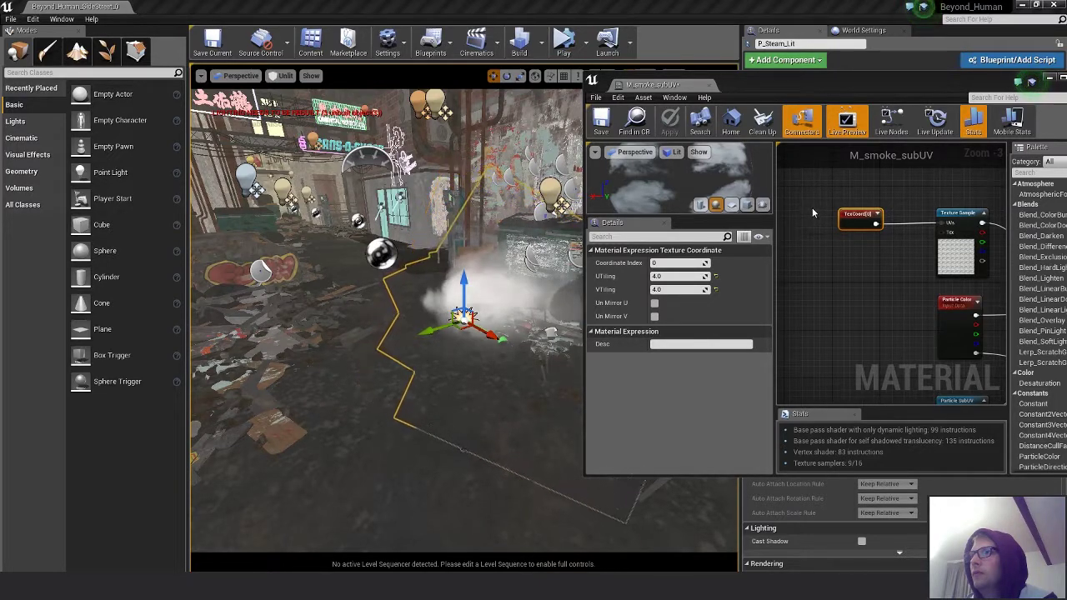
{"action": "left_click", "coordinate": [704, 276]}
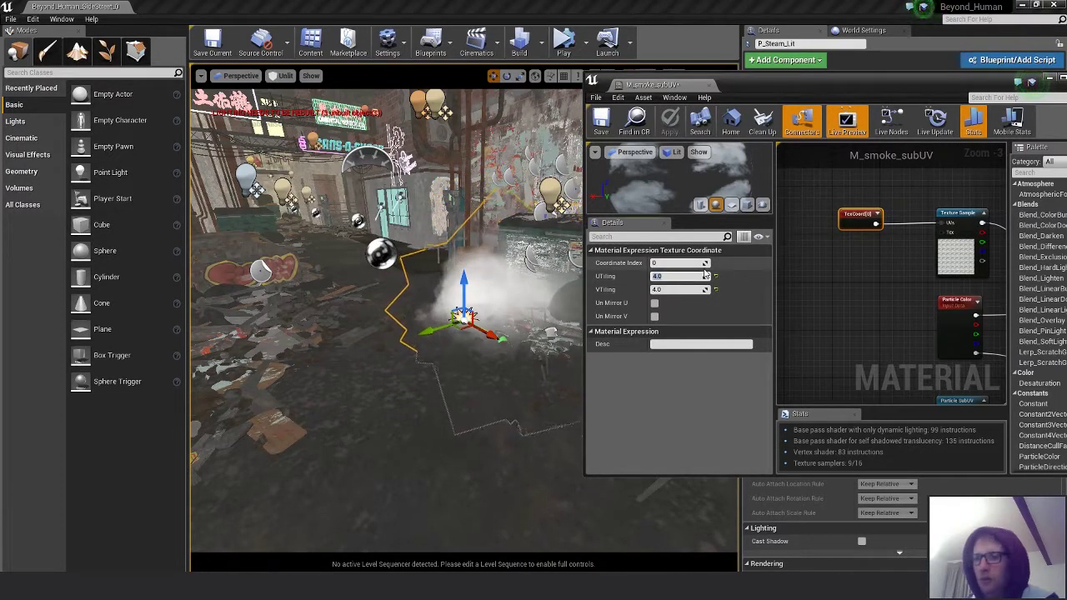
{"action": "key", "text": "Tab"}
{"action": "type", "text": "1"}
{"action": "key", "text": "Return"}
{"action": "left_click", "coordinate": [676, 132]}
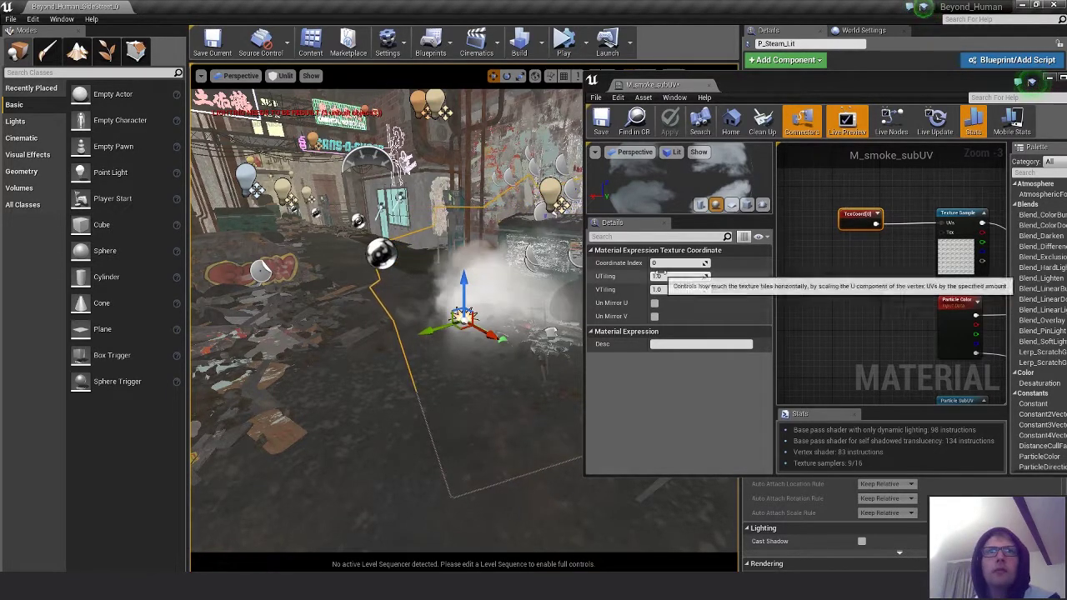
- Set the TexCoord node's UTiling and VTiling to 8 and save the smoke material
{"action": "left_click", "coordinate": [677, 276]}
{"action": "key", "text": "Tab"}
{"action": "type", "text": "8"}
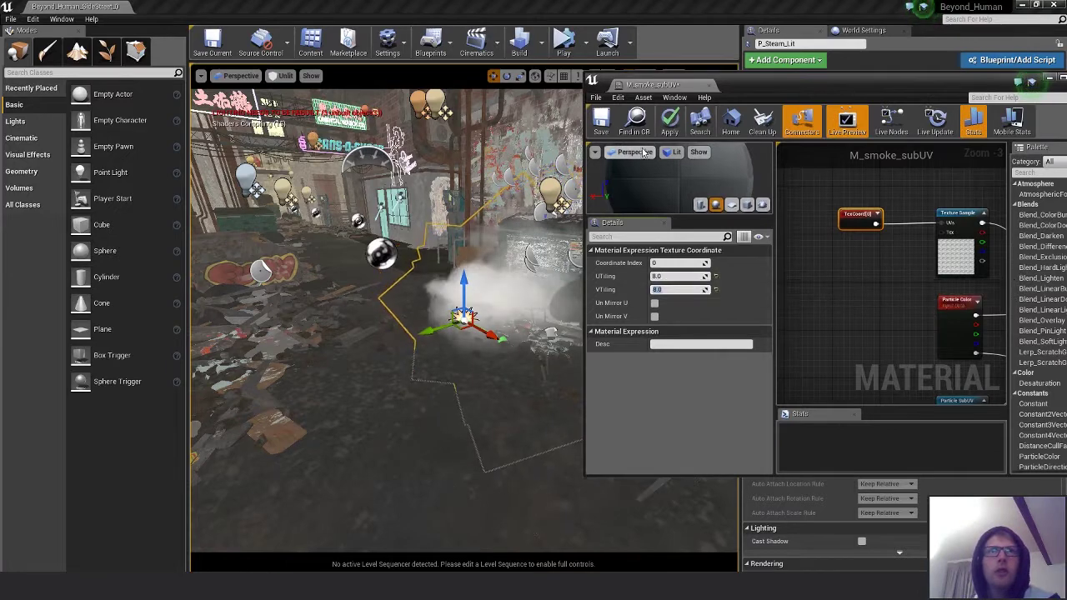
{"action": "left_click", "coordinate": [601, 122]}
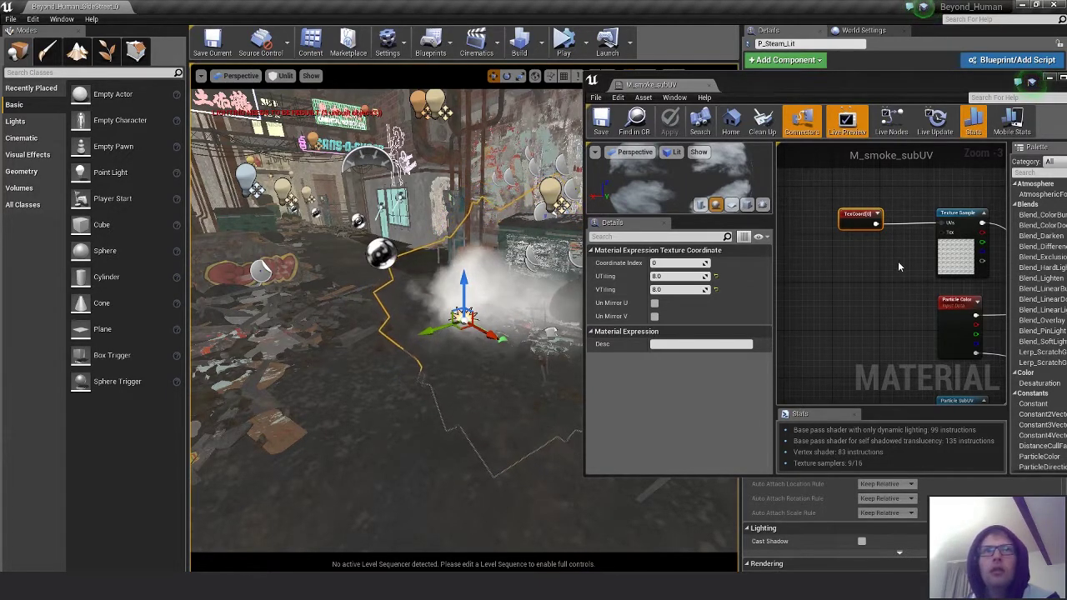
- Inspect the settings of the Texture Sample, Multiply, Depth Fade and Particle Color nodes for one that controls the smoke's density
{"action": "right_click_drag", "start_coordinate": [886, 242], "coordinate": [702, 223]}
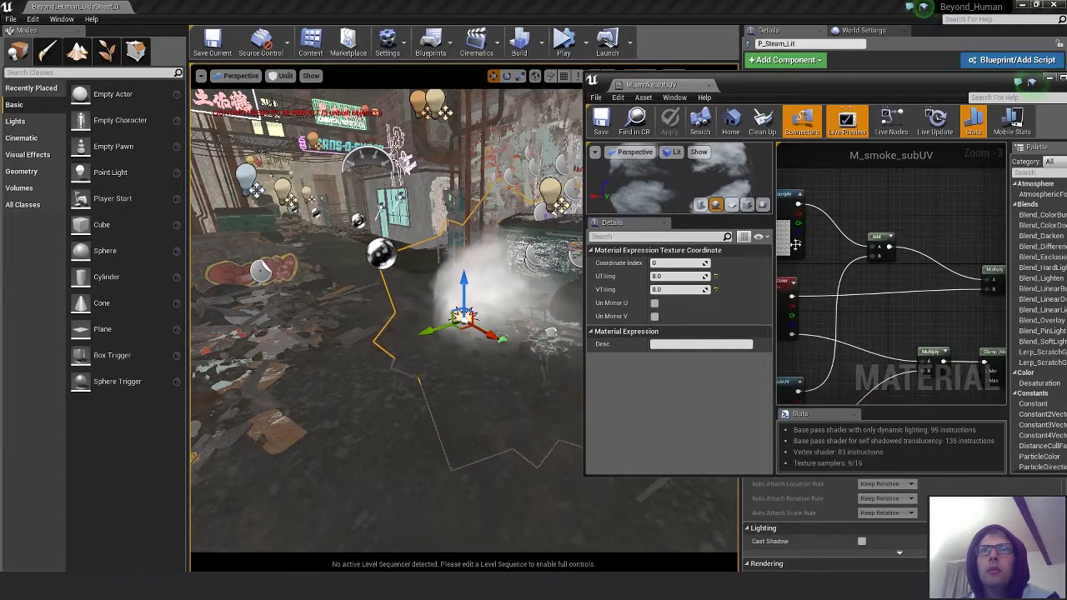
{"action": "left_click", "coordinate": [788, 248]}
{"action": "right_click_drag", "start_coordinate": [922, 296], "coordinate": [792, 283]}
{"action": "mouse_move", "coordinate": [869, 299]}
{"action": "right_mouse_down"}
{"action": "mouse_move", "coordinate": [851, 282]}
{"action": "mouse_move", "coordinate": [783, 271]}
{"action": "mouse_move", "coordinate": [858, 283]}
{"action": "right_mouse_up"}
{"action": "left_click", "coordinate": [861, 266]}
{"action": "right_click_drag", "start_coordinate": [932, 294], "coordinate": [930, 243]}
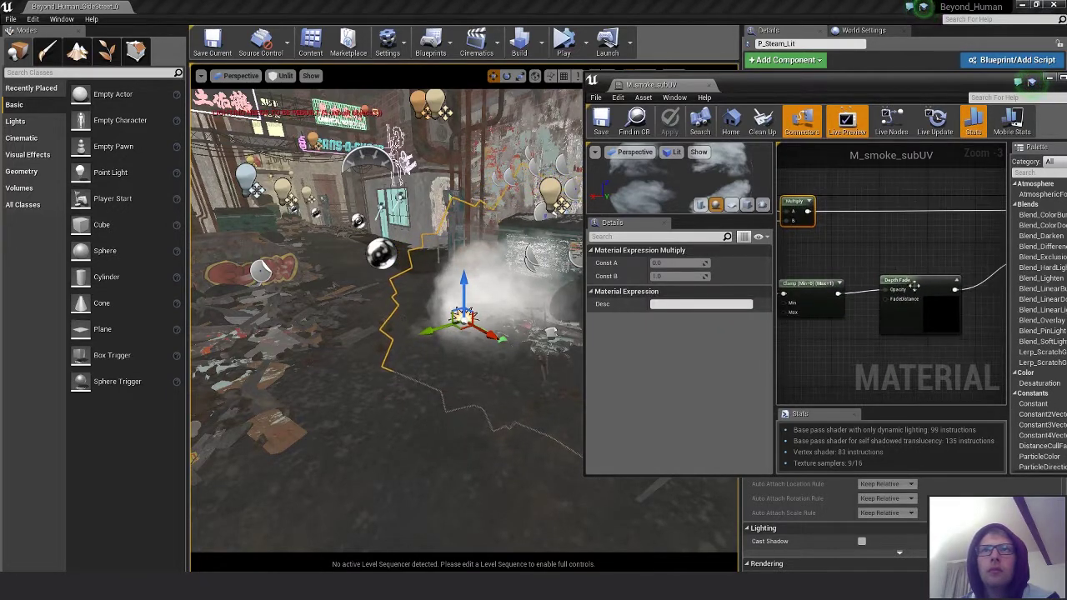
{"action": "left_click", "coordinate": [891, 323]}
{"action": "right_click_drag", "start_coordinate": [826, 326], "coordinate": [953, 326]}
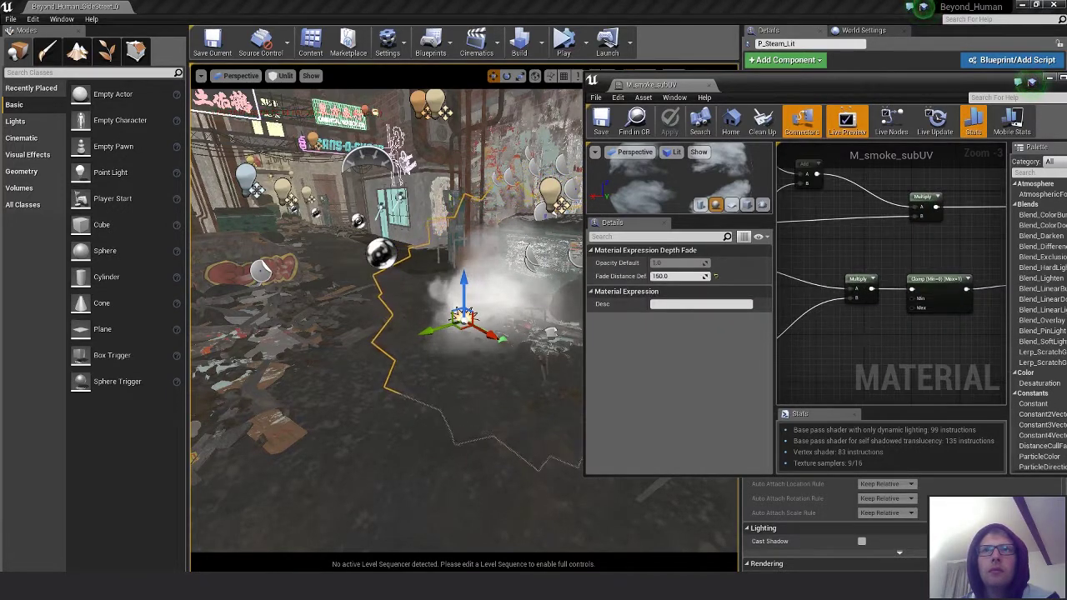
{"action": "right_click_drag", "start_coordinate": [836, 328], "coordinate": [896, 331]}
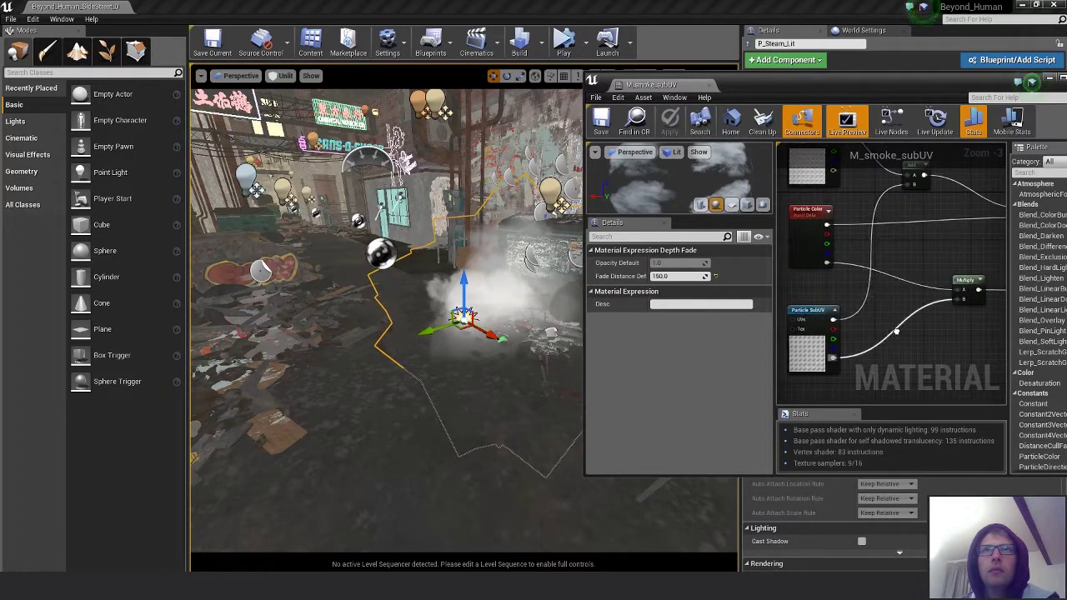
{"action": "left_click", "coordinate": [800, 250]}
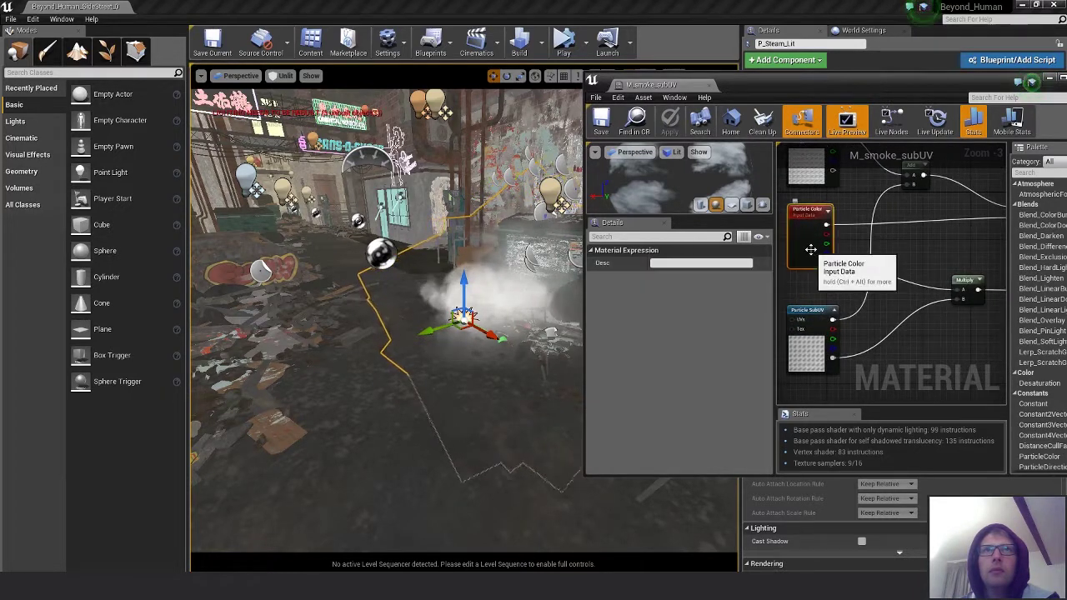
{"action": "left_click", "coordinate": [968, 295]}
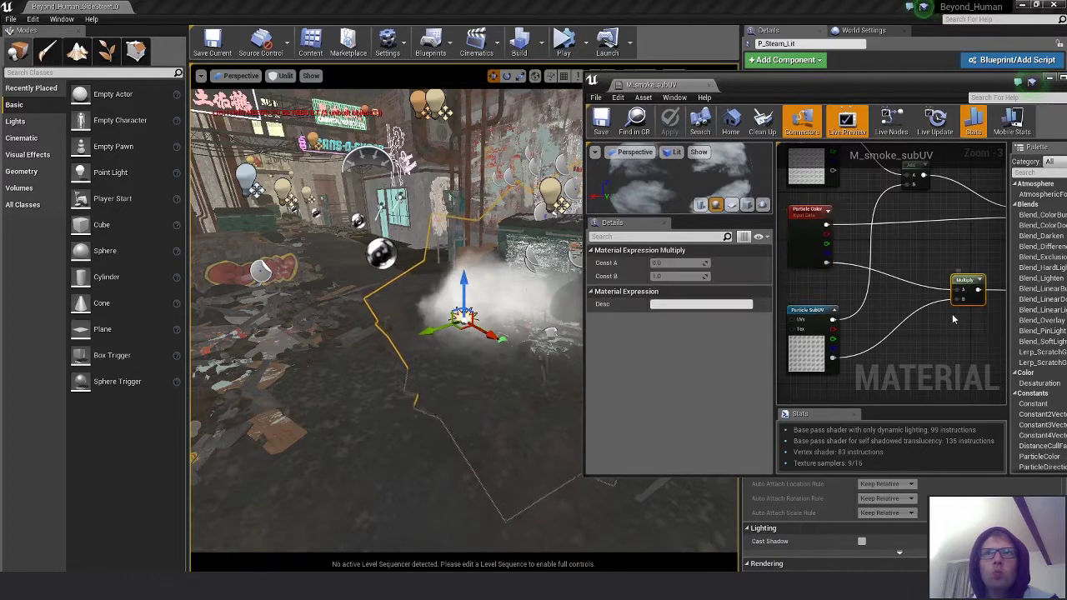
- Set the Clamp node's Max Default to 10 and apply the smoke material to the world
{"action": "right_click_drag", "start_coordinate": [959, 315], "coordinate": [755, 310]}
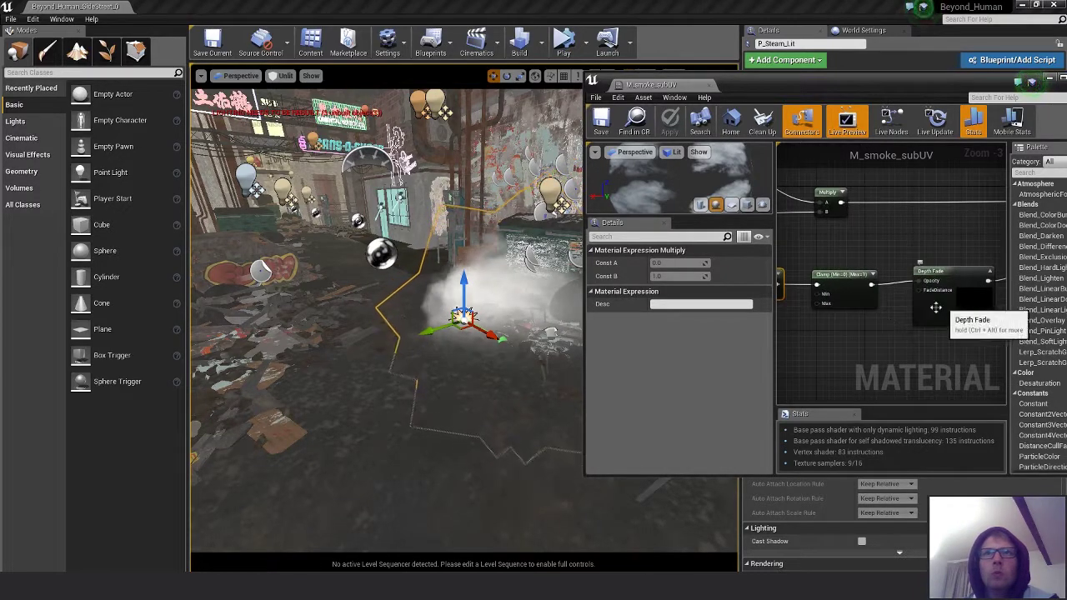
{"action": "left_click", "coordinate": [867, 296]}
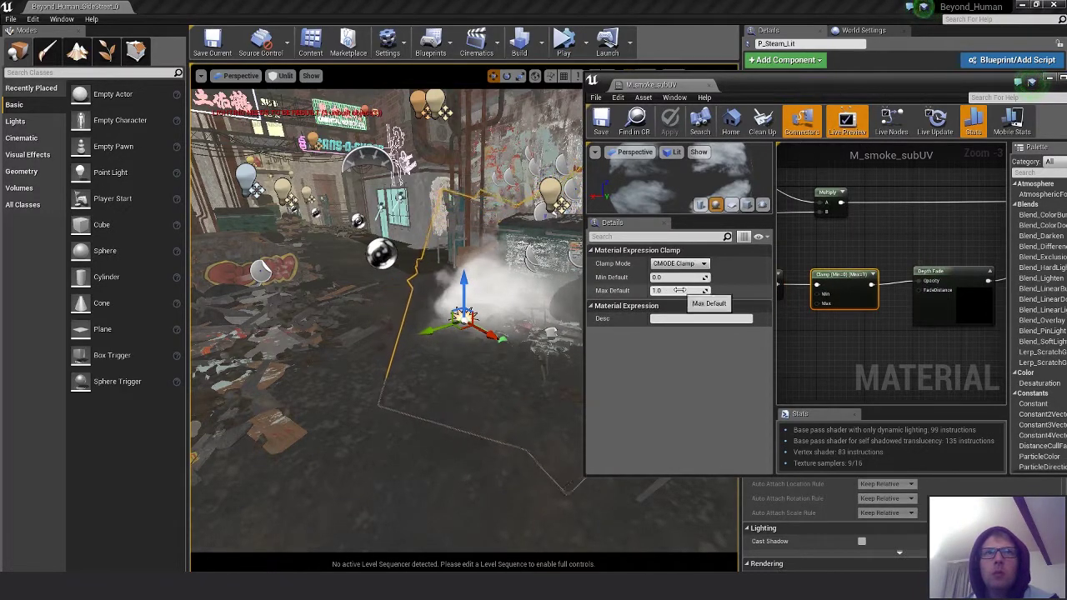
{"action": "left_click_drag", "start_coordinate": [678, 290], "coordinate": [645, 293]}
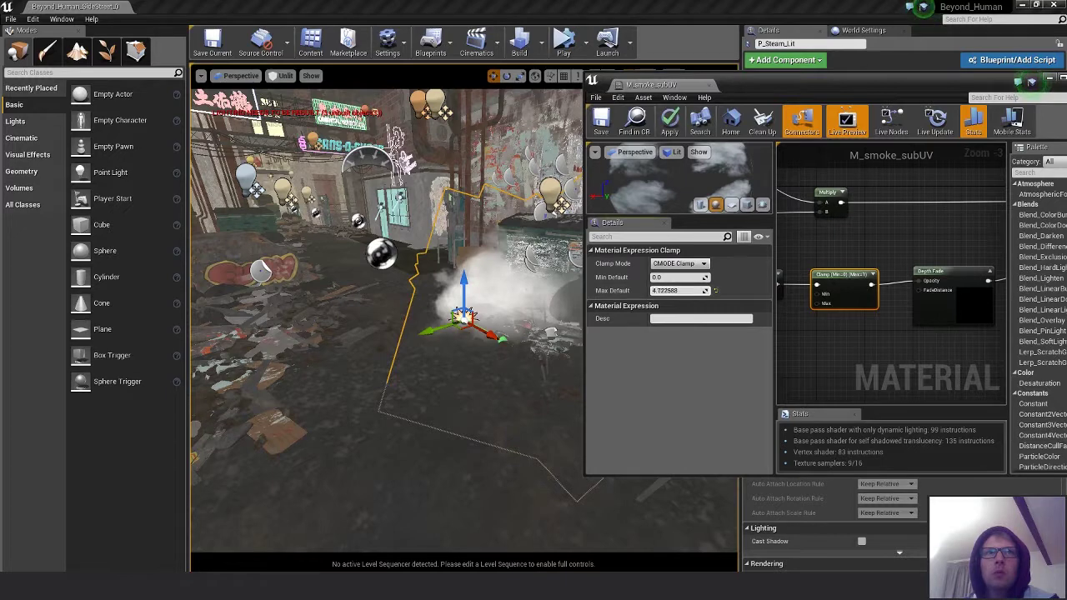
{"action": "left_click", "coordinate": [677, 290]}
{"action": "type", "text": "10"}
{"action": "key", "text": "Return"}
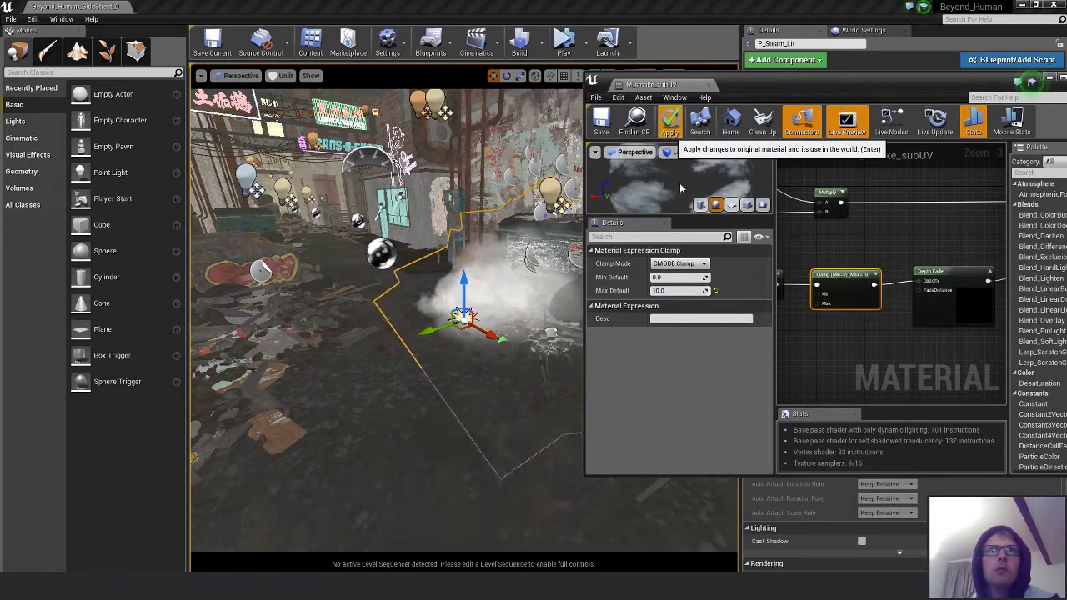
{"action": "left_click", "coordinate": [672, 126]}
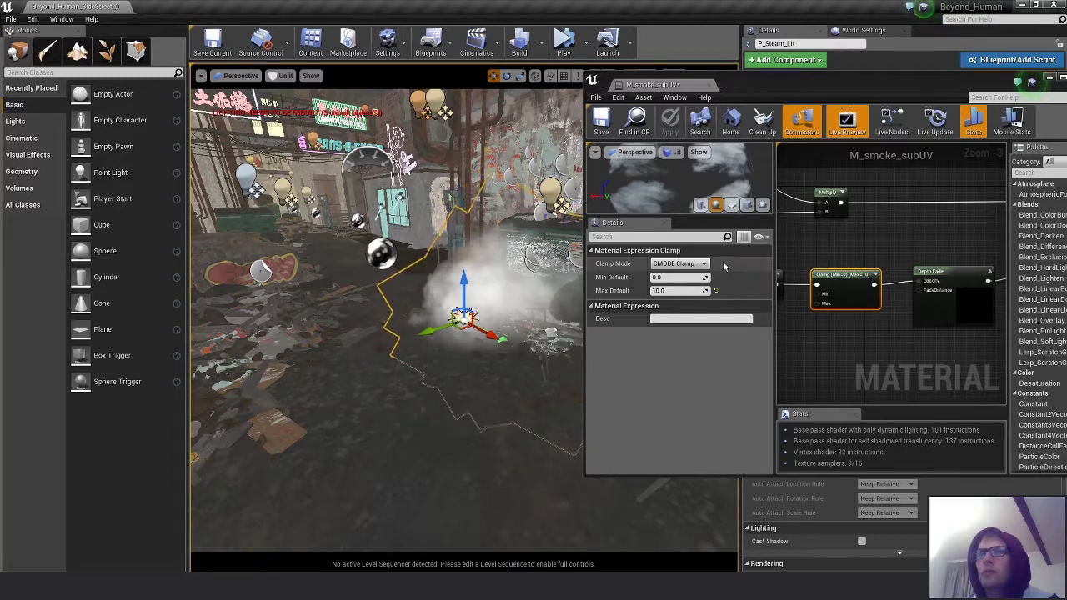
- Set the Clamp node's Max Default to 1 and apply the smoke material to the world
{"action": "left_click", "coordinate": [681, 290]}
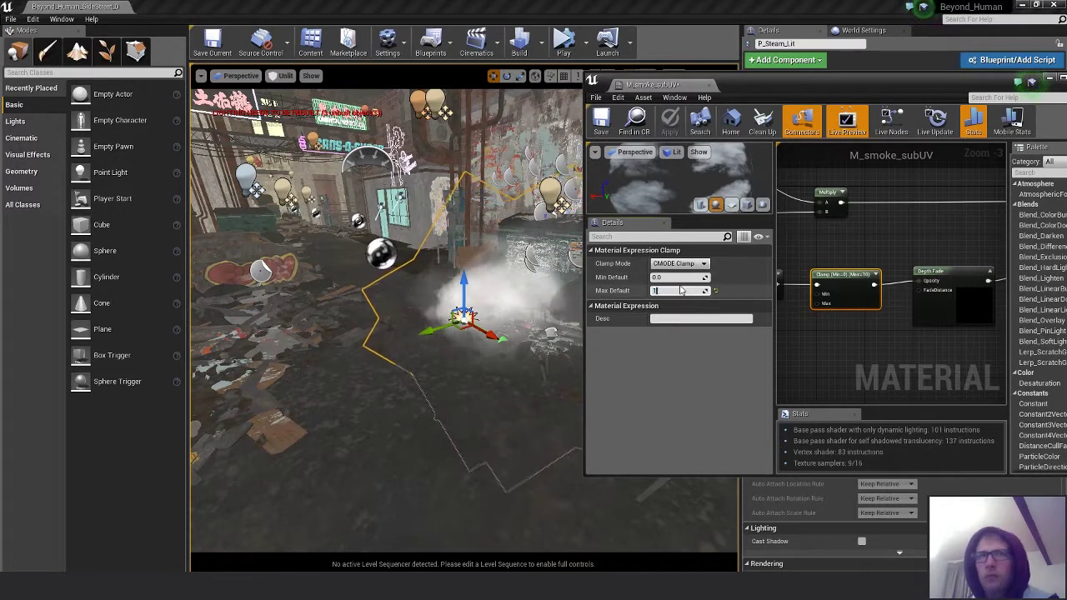
{"action": "type", "text": "1"}
{"action": "key", "text": "Return"}
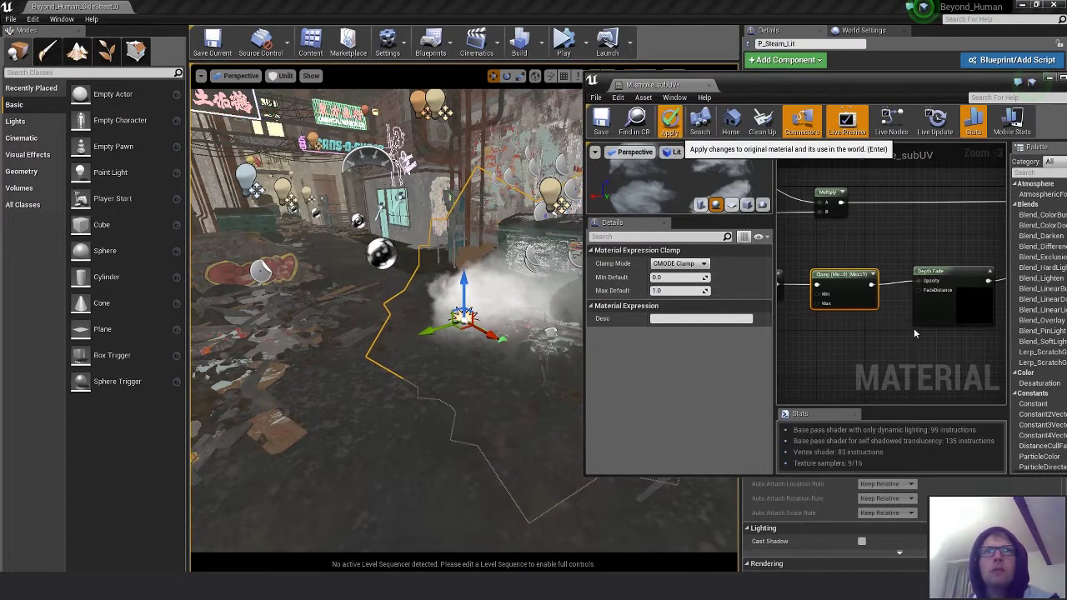
{"action": "key", "text": "Return"}
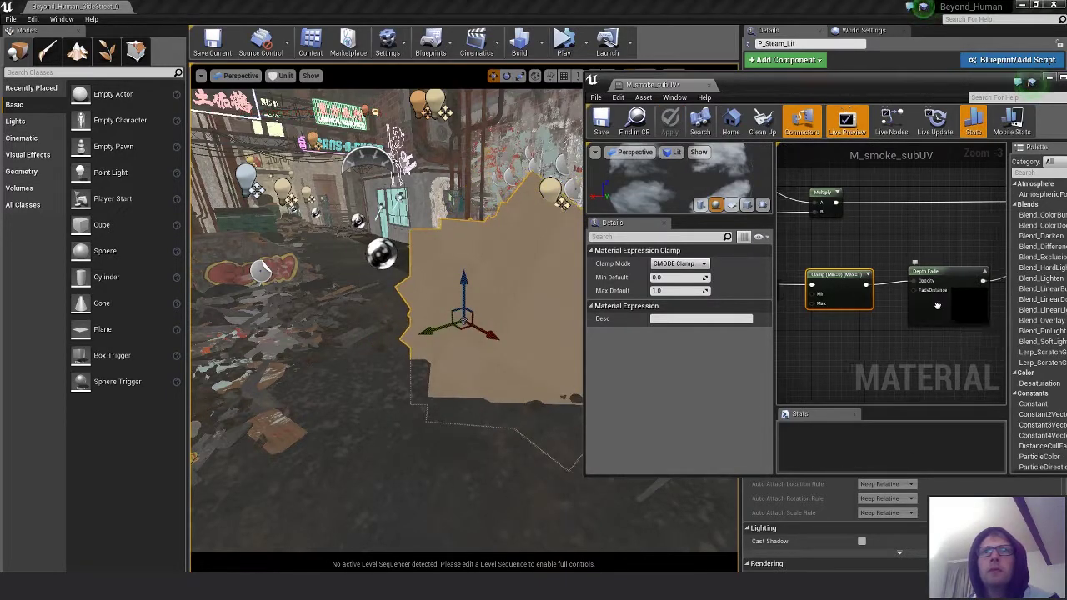
- Examine the Texture Sample and Particle SubUV nodes, the material's general properties and the connections into its output node
{"action": "scroll", "coordinate": [917, 325], "scroll_direction": "down", "scroll_amount": 3}
{"action": "scroll", "coordinate": [876, 312], "scroll_direction": "up", "scroll_amount": 3}
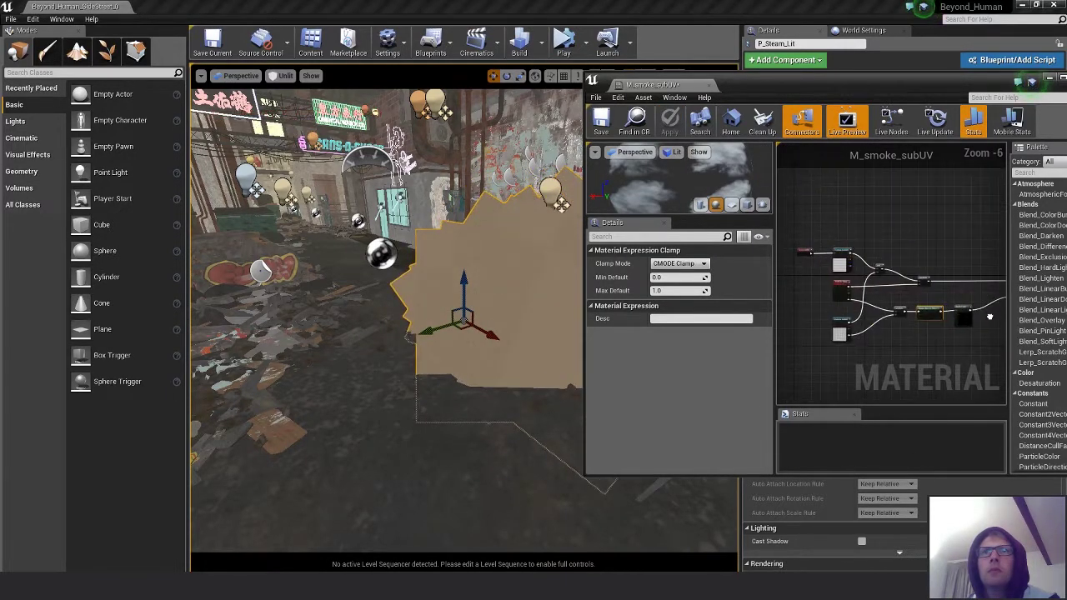
{"action": "left_click", "coordinate": [857, 232]}
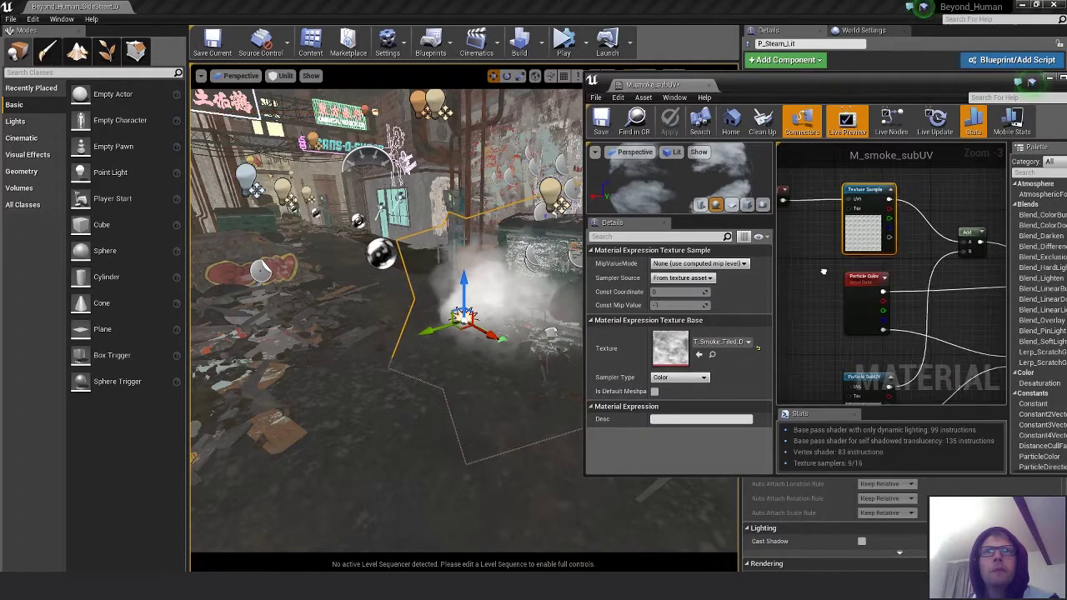
{"action": "right_click_drag", "start_coordinate": [824, 272], "coordinate": [844, 220]}
{"action": "left_click", "coordinate": [872, 354]}
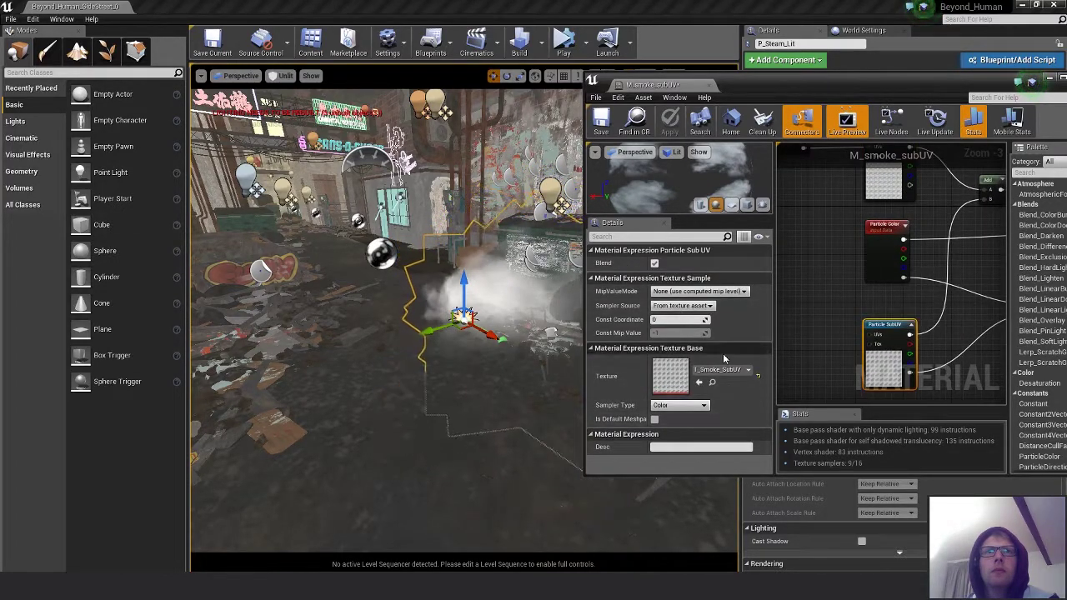
{"action": "left_click", "coordinate": [679, 405]}
{"action": "left_click", "coordinate": [830, 286]}
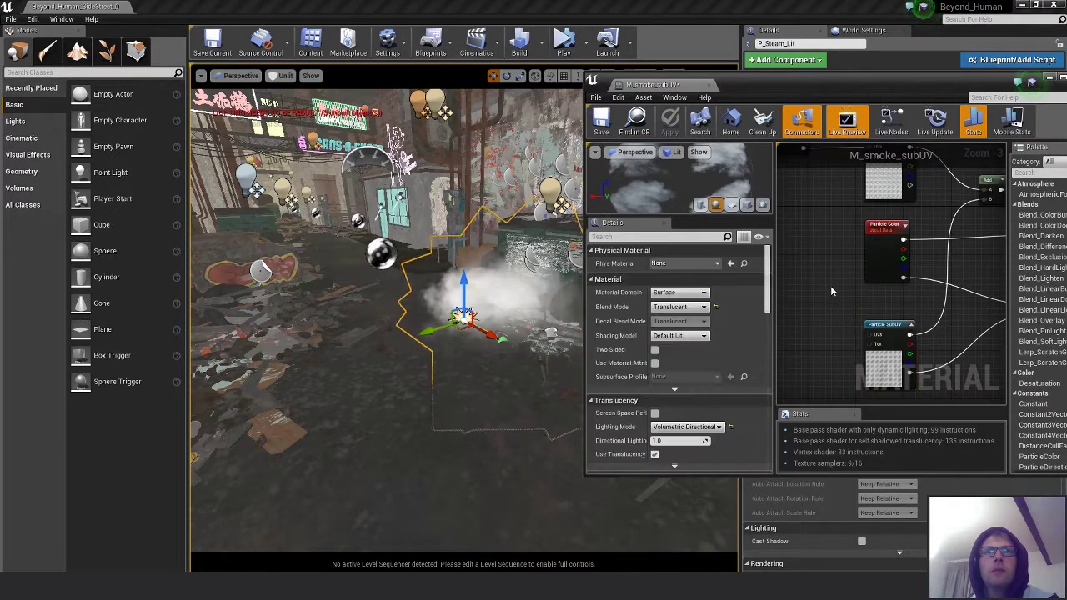
{"action": "scroll", "coordinate": [831, 285], "scroll_direction": "down", "scroll_amount": 2}
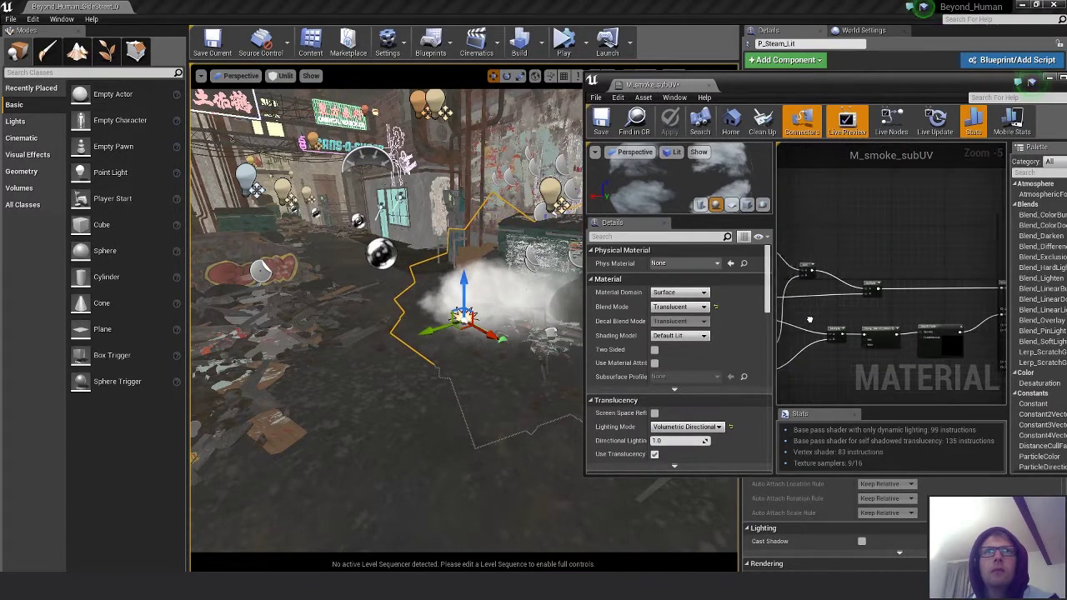
{"action": "right_click_drag", "start_coordinate": [809, 319], "coordinate": [795, 320]}
{"action": "right_click_drag", "start_coordinate": [906, 319], "coordinate": [838, 318]}
{"action": "right_click_drag", "start_coordinate": [944, 333], "coordinate": [903, 331]}
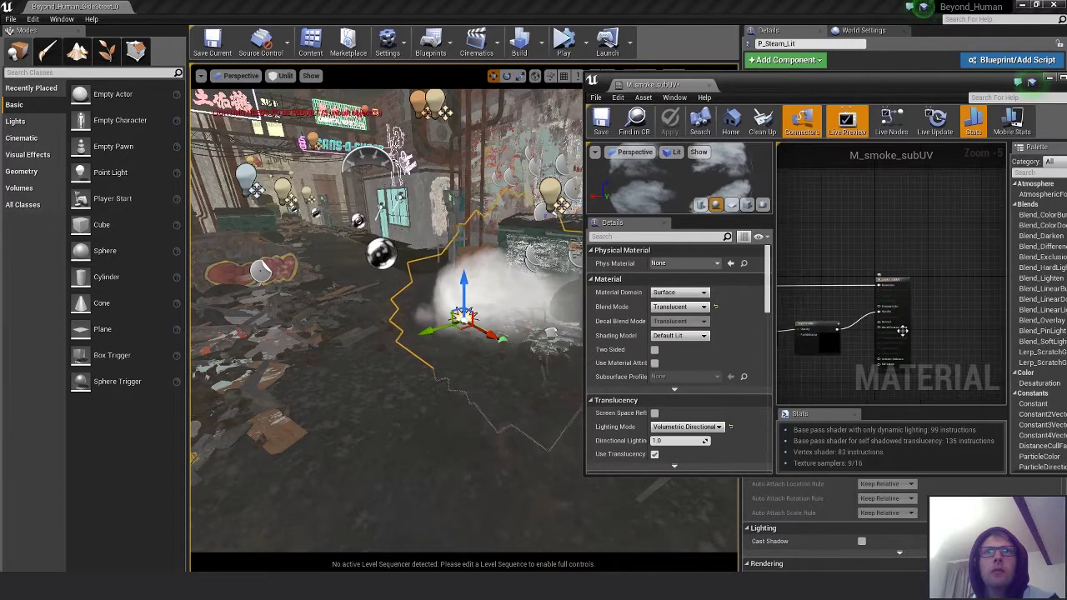
{"action": "scroll", "coordinate": [902, 330], "scroll_direction": "up", "scroll_amount": 1}
{"action": "right_click_drag", "start_coordinate": [834, 330], "coordinate": [882, 299]}
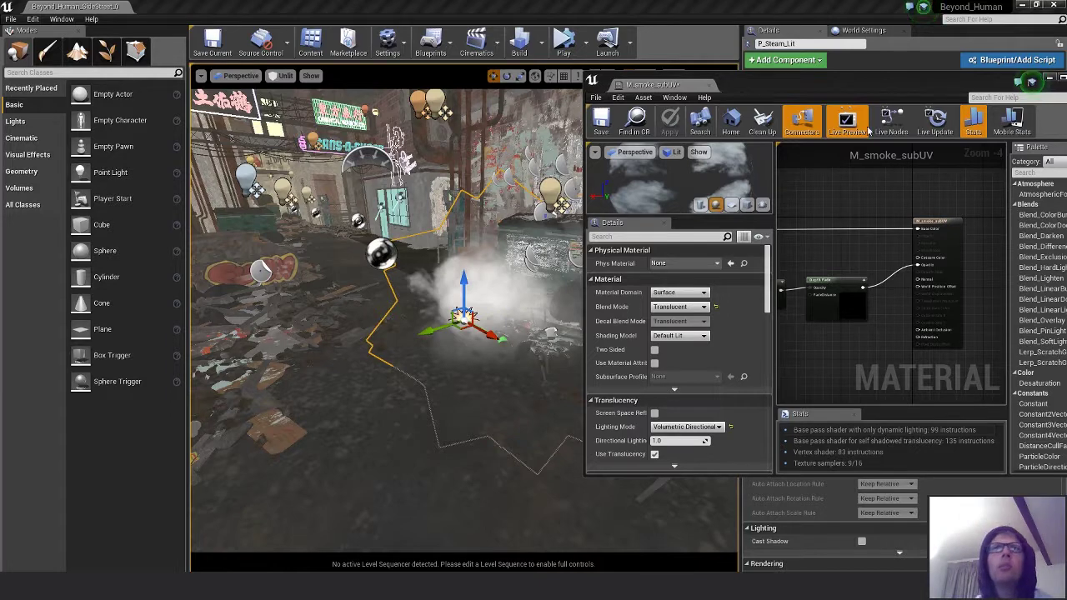
- Review the tiling settings of the TexCoord node and close the M_smoke_subUV material editor
{"action": "left_click_drag", "start_coordinate": [750, 84], "coordinate": [630, 167]}
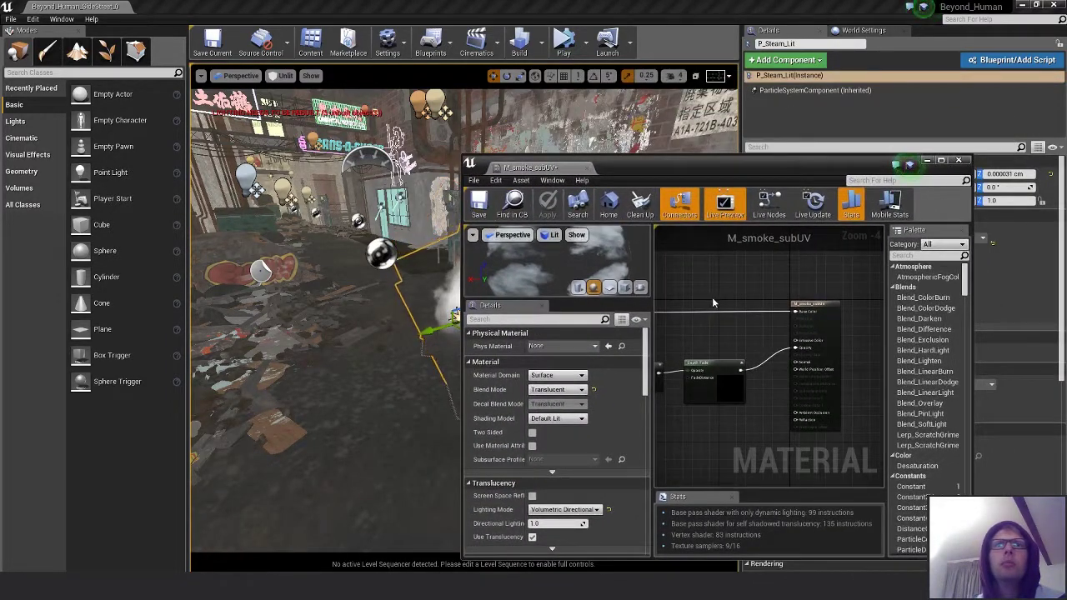
{"action": "right_click_drag", "start_coordinate": [715, 303], "coordinate": [855, 305]}
{"action": "right_click_drag", "start_coordinate": [660, 311], "coordinate": [784, 342]}
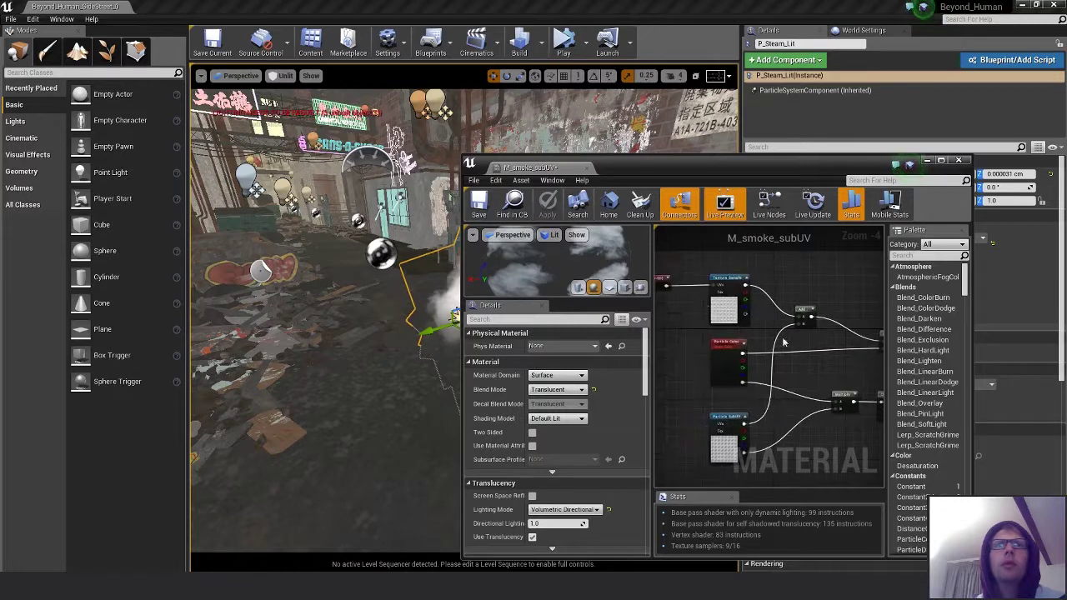
{"action": "left_click", "coordinate": [664, 286]}
{"action": "right_click_drag", "start_coordinate": [686, 337], "coordinate": [737, 349]}
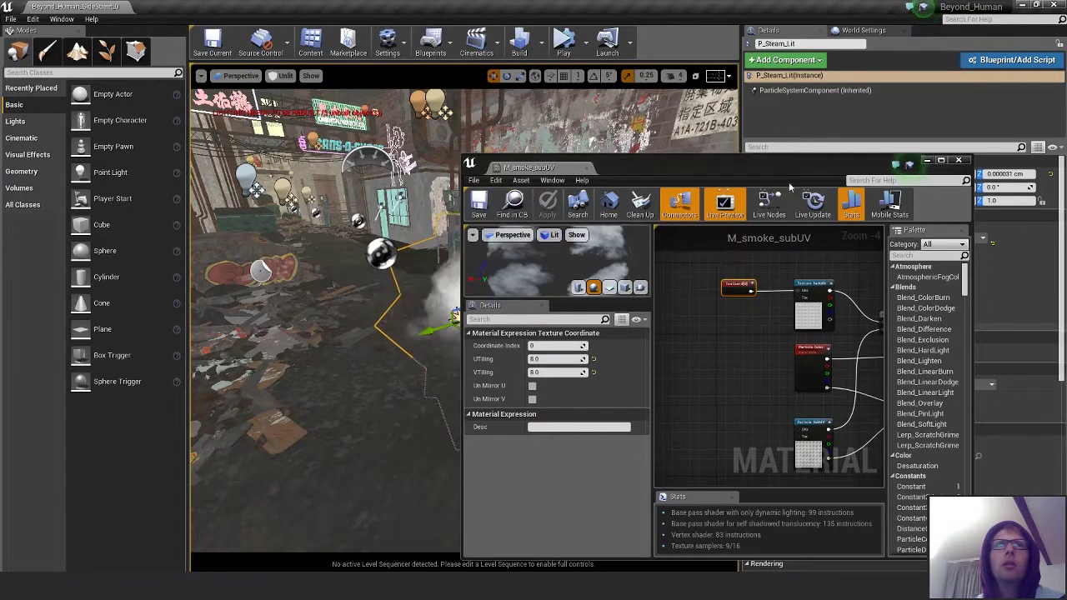
{"action": "left_click", "coordinate": [958, 160]}
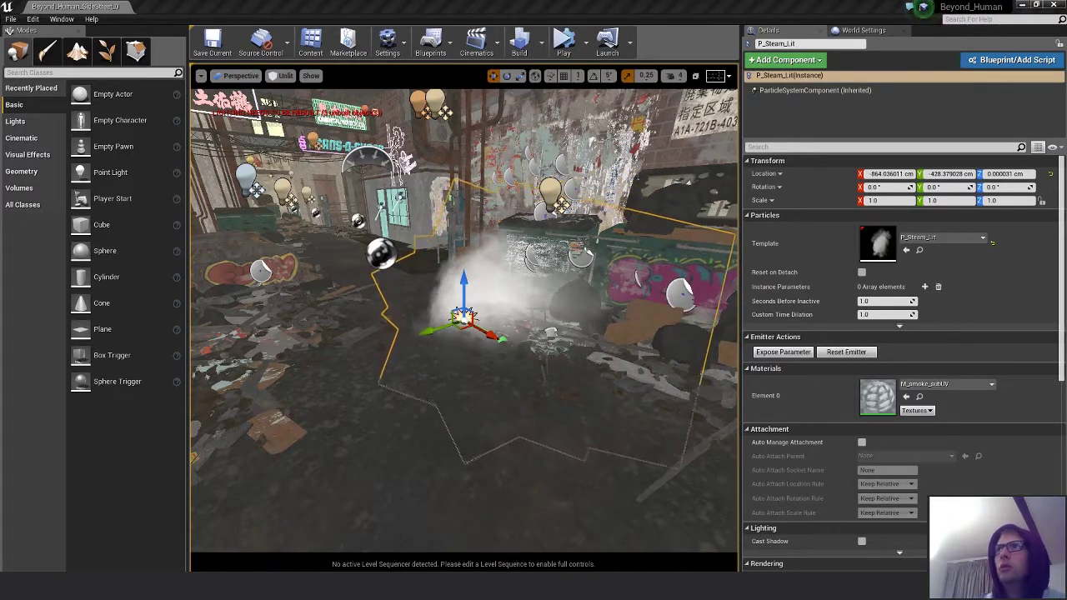
- Bring up the Steam_01 particle system in its editor and widen the area showing its properties
{"action": "key", "text": "alt+Tab"}
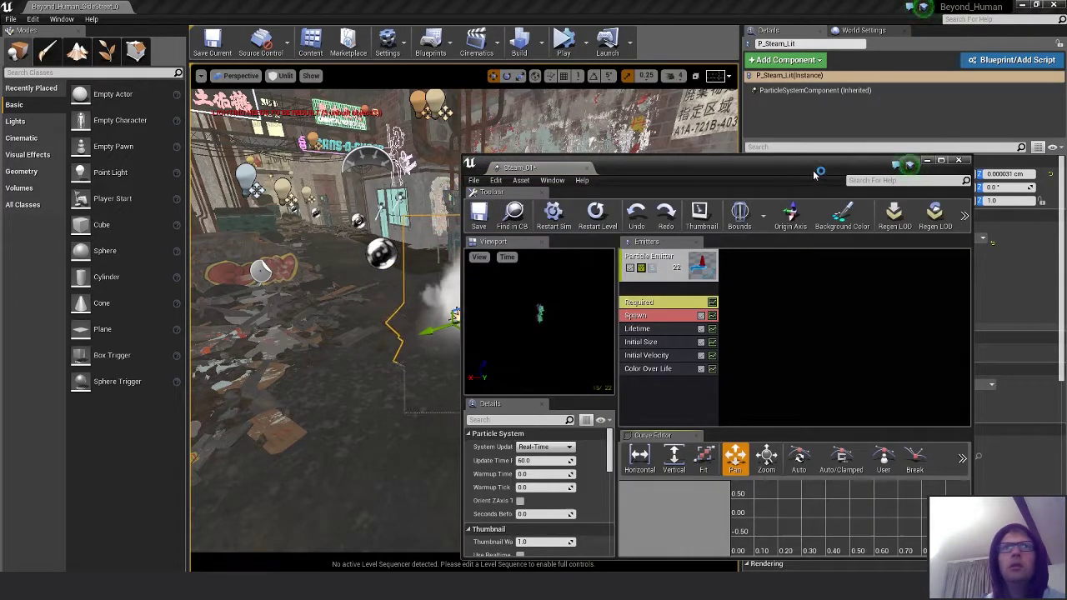
{"action": "left_click_drag", "start_coordinate": [814, 174], "coordinate": [792, 133]}
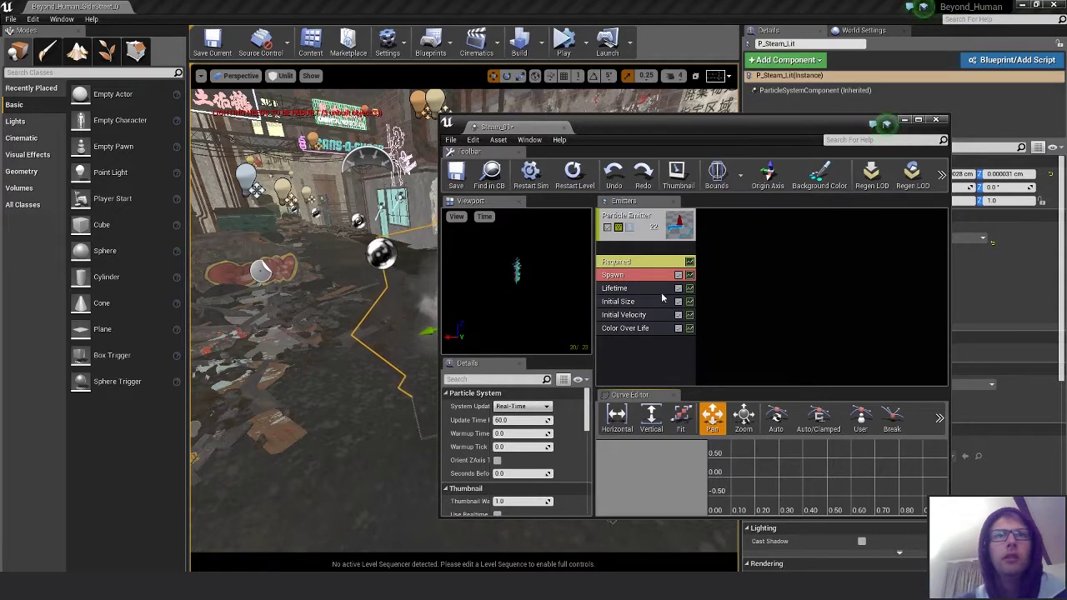
{"action": "left_click_drag", "start_coordinate": [590, 385], "coordinate": [709, 390]}
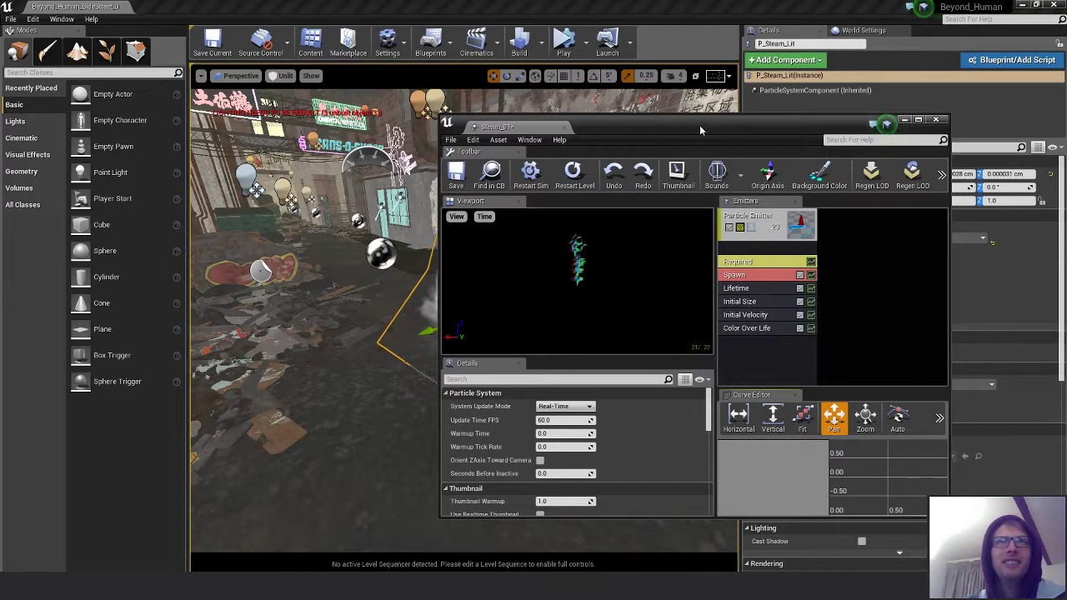
{"action": "left_click_drag", "start_coordinate": [700, 125], "coordinate": [732, 130]}
{"action": "scroll", "coordinate": [655, 441], "scroll_direction": "down", "scroll_amount": 2}
{"action": "scroll", "coordinate": [656, 441], "scroll_direction": "up", "scroll_amount": 2}
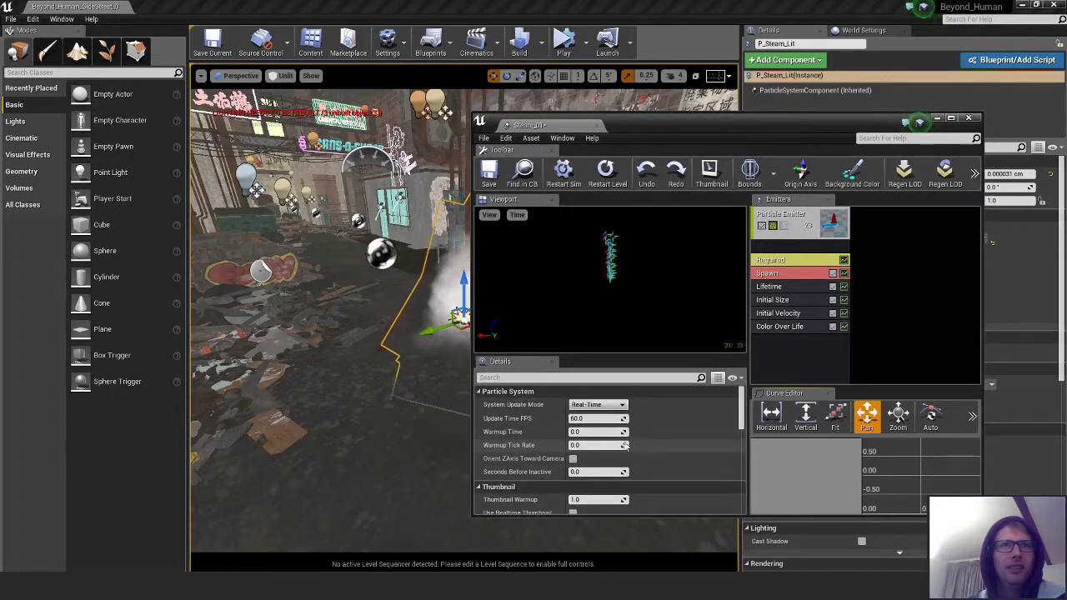
- Try a Warmup Time and Warmup Tick Rate of about 0.25 on Steam_01, and reset both to 0
{"action": "mouse_move", "coordinate": [588, 432]}
{"action": "left_mouse_down"}
{"action": "mouse_move", "coordinate": [638, 432]}
{"action": "mouse_move", "coordinate": [604, 431]}
{"action": "left_mouse_up"}
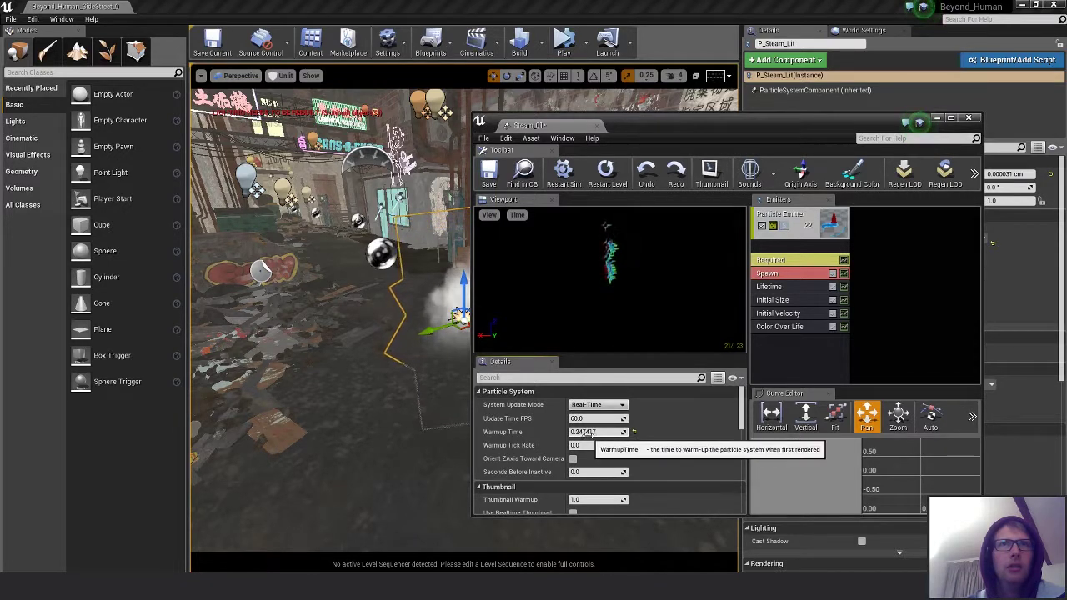
{"action": "left_click_drag", "start_coordinate": [576, 447], "coordinate": [588, 447]}
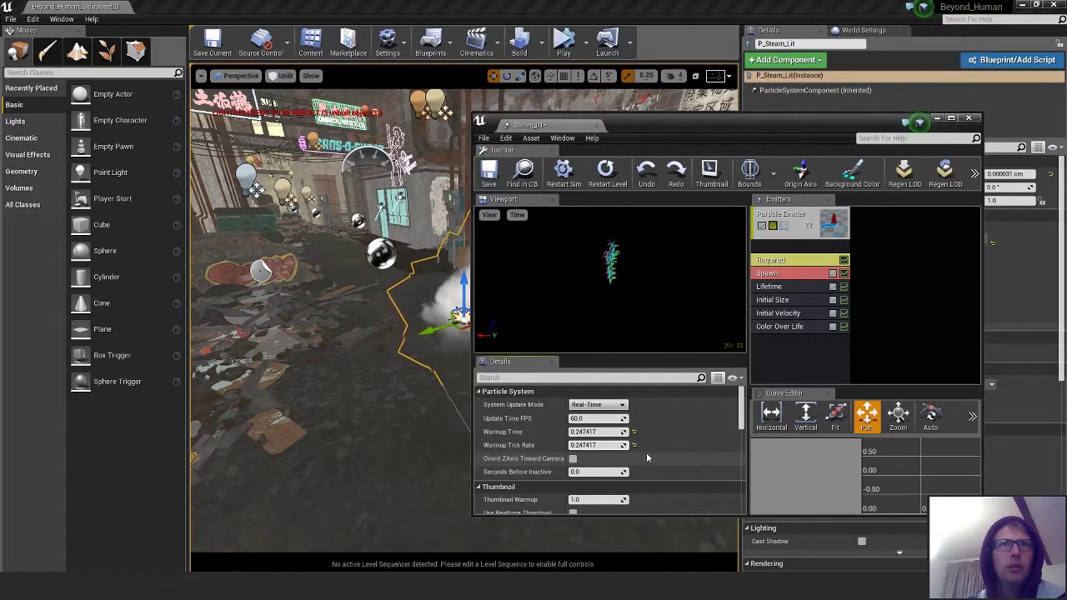
{"action": "left_click", "coordinate": [592, 446]}
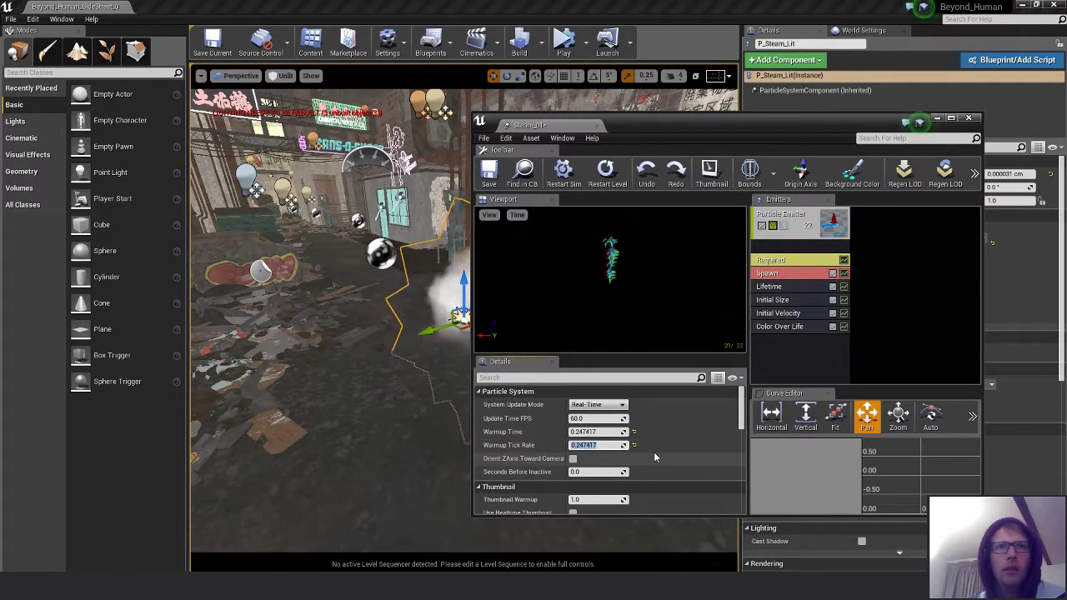
{"action": "type", "text": "0"}
{"action": "left_click", "coordinate": [598, 432]}
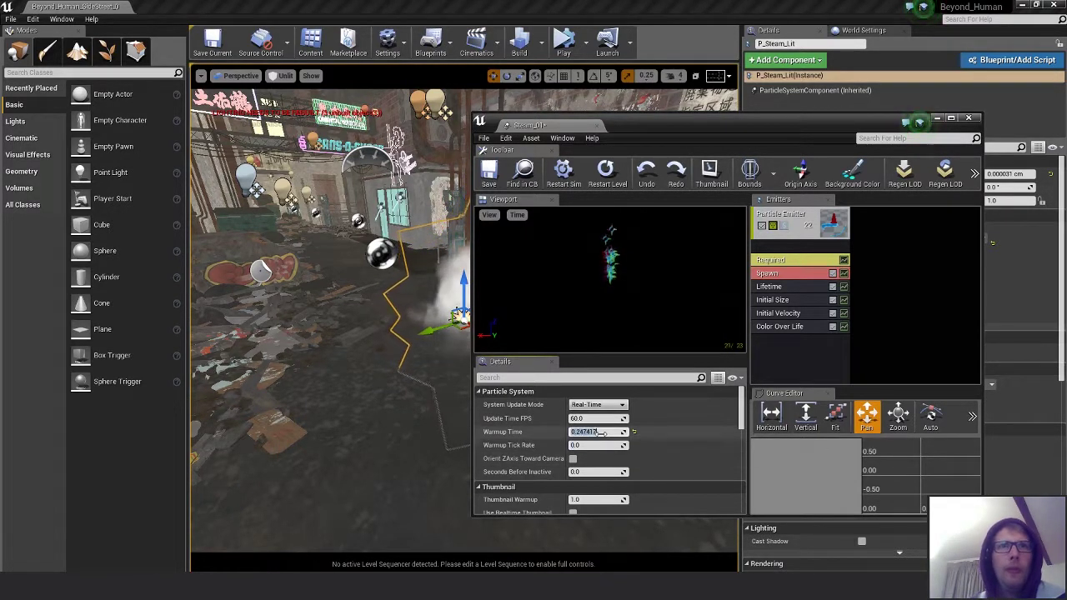
{"action": "type", "text": "0"}
{"action": "key", "text": "Return"}
- Look through Steam_01's inactivity, thumbnail, LOD, bounds, delay, performance, Macro UV, occlusion and material settings
{"action": "scroll", "coordinate": [666, 456], "scroll_direction": "down", "scroll_amount": 1}
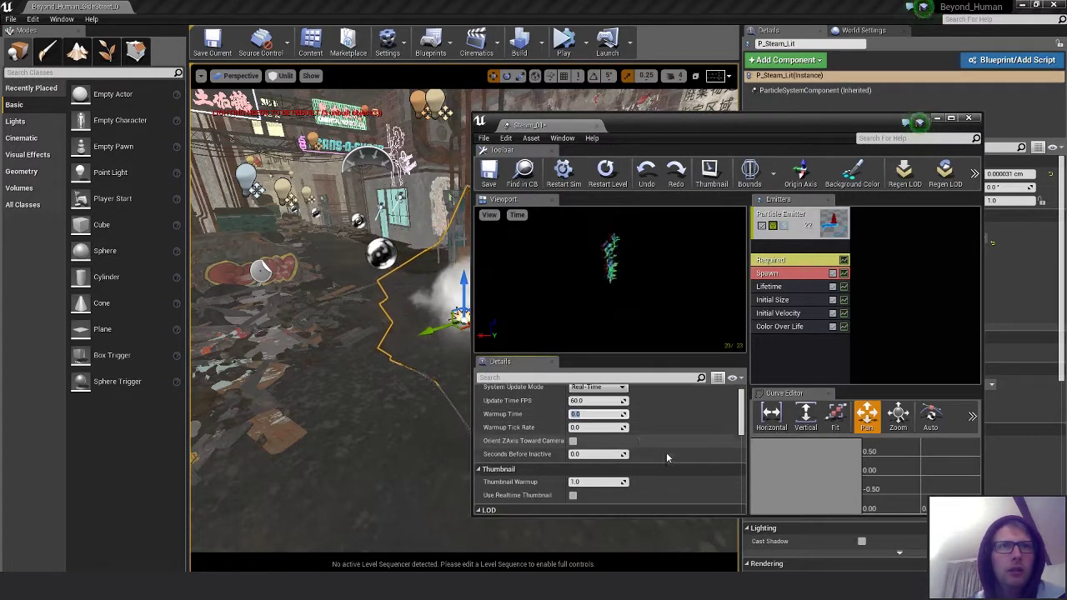
{"action": "scroll", "coordinate": [667, 451], "scroll_direction": "down", "scroll_amount": 1}
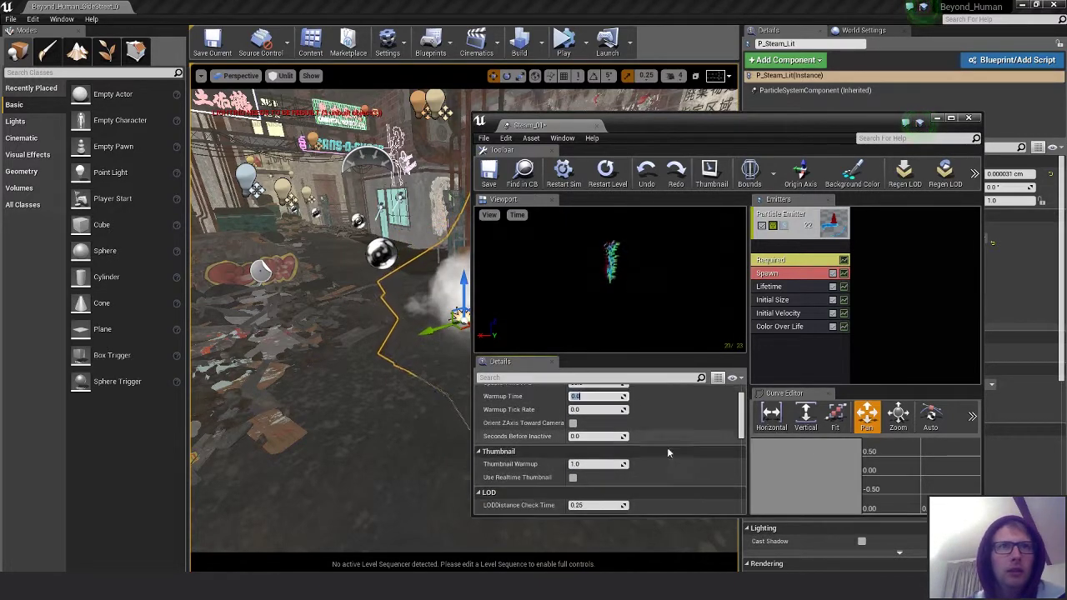
{"action": "mouse_move", "coordinate": [612, 436]}
{"action": "left_mouse_down"}
{"action": "mouse_move", "coordinate": [633, 436]}
{"action": "mouse_move", "coordinate": [614, 437]}
{"action": "left_mouse_up"}
{"action": "left_click", "coordinate": [613, 437]}
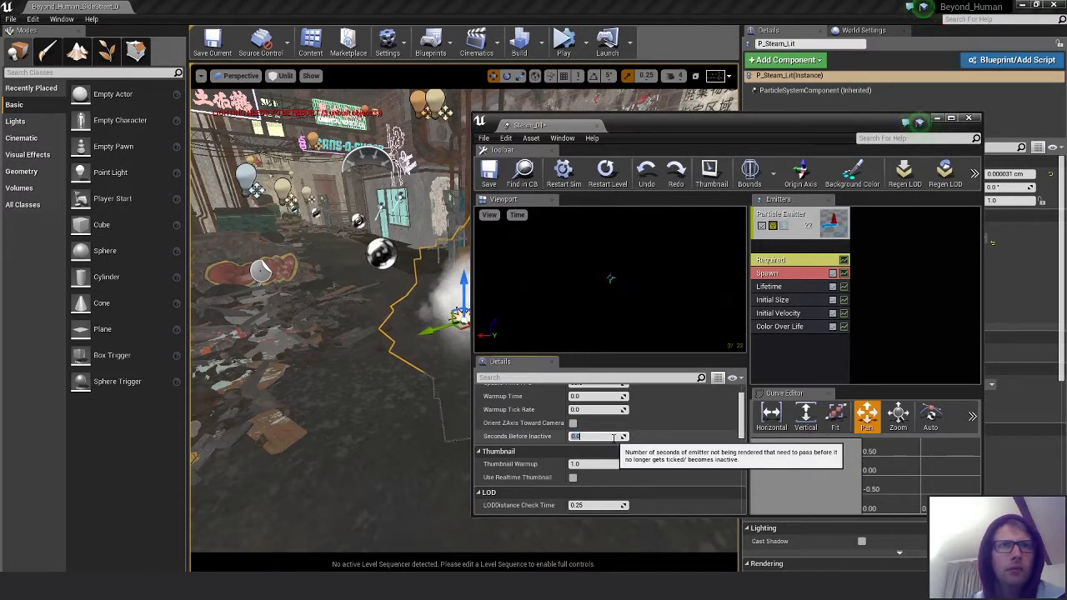
{"action": "scroll", "coordinate": [659, 448], "scroll_direction": "down", "scroll_amount": 5}
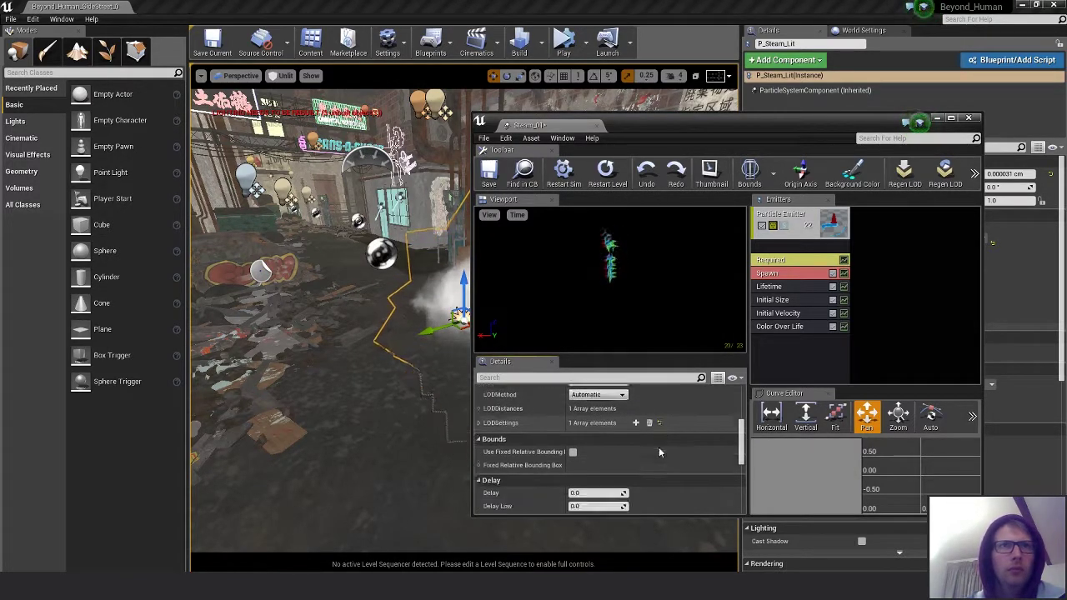
{"action": "scroll", "coordinate": [658, 446], "scroll_direction": "down", "scroll_amount": 4}
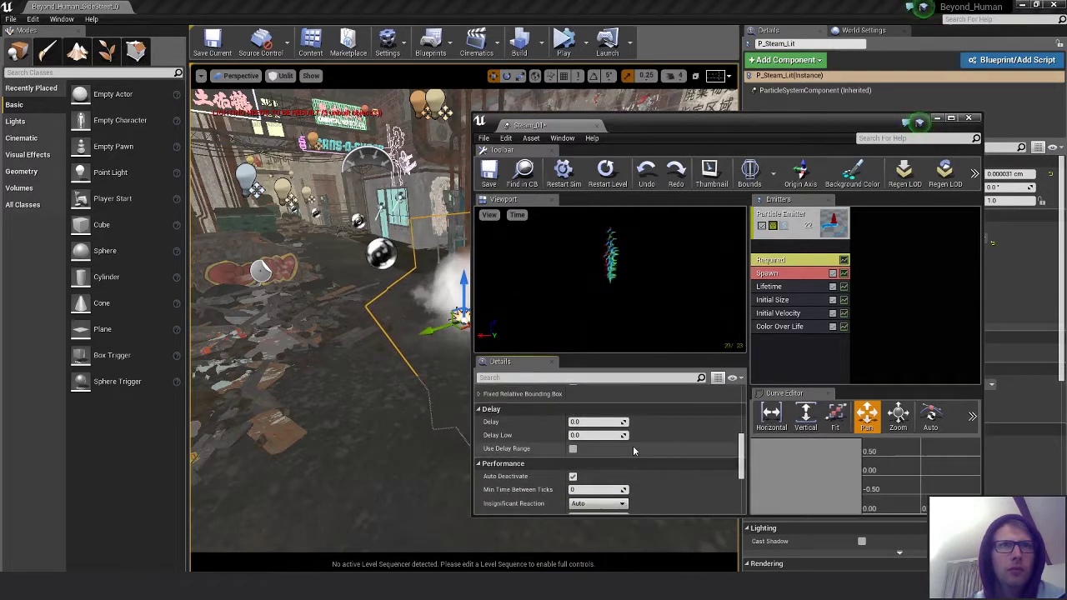
{"action": "scroll", "coordinate": [642, 452], "scroll_direction": "down", "scroll_amount": 2}
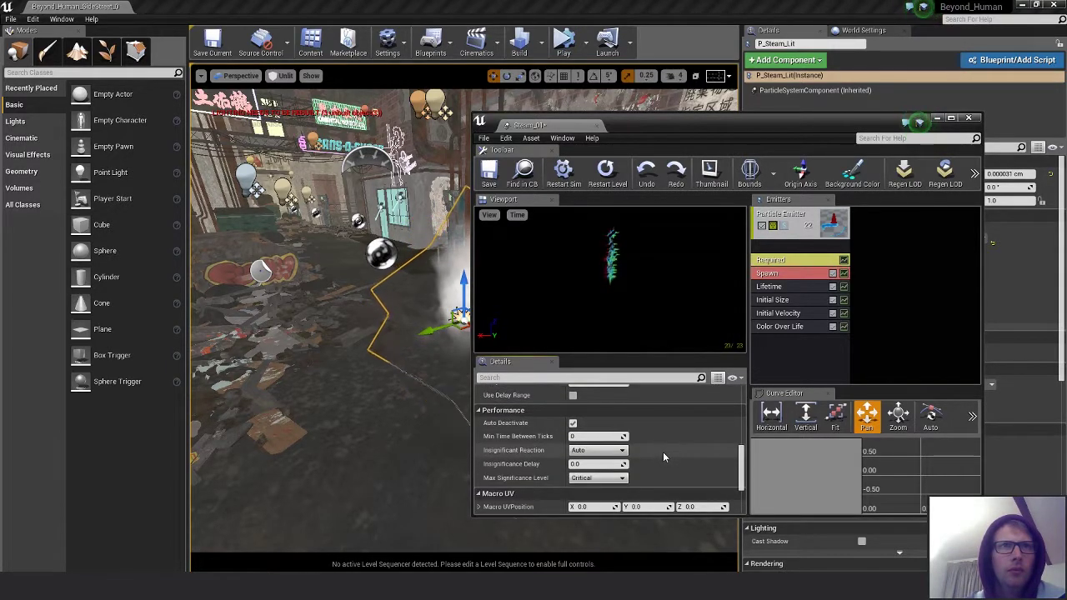
{"action": "scroll", "coordinate": [663, 455], "scroll_direction": "down", "scroll_amount": 2}
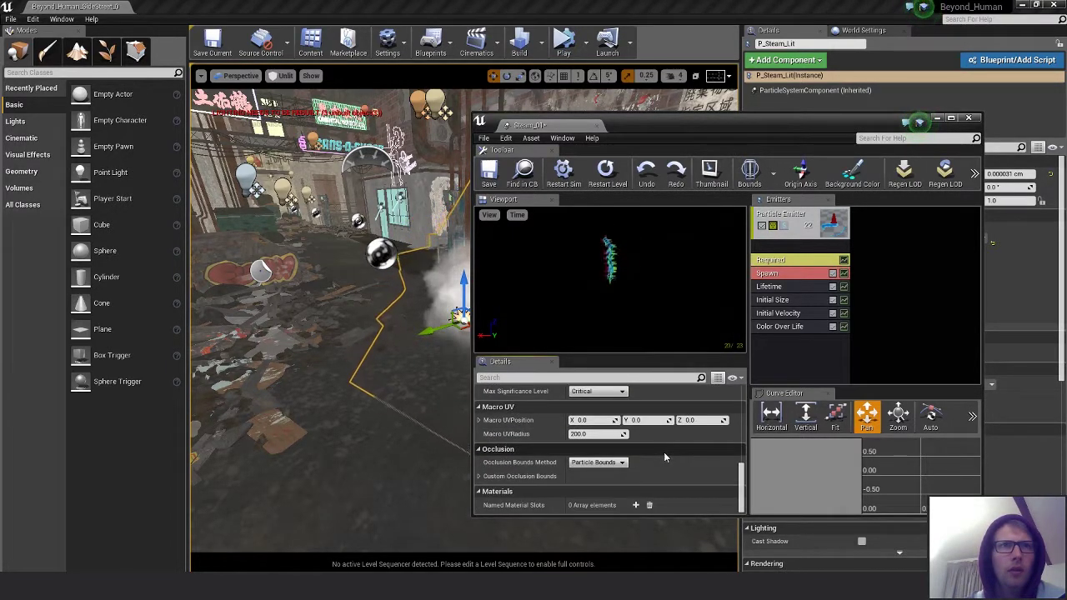
{"action": "scroll", "coordinate": [642, 460], "scroll_direction": "up", "scroll_amount": 5}
{"action": "scroll", "coordinate": [621, 465], "scroll_direction": "up", "scroll_amount": 6}
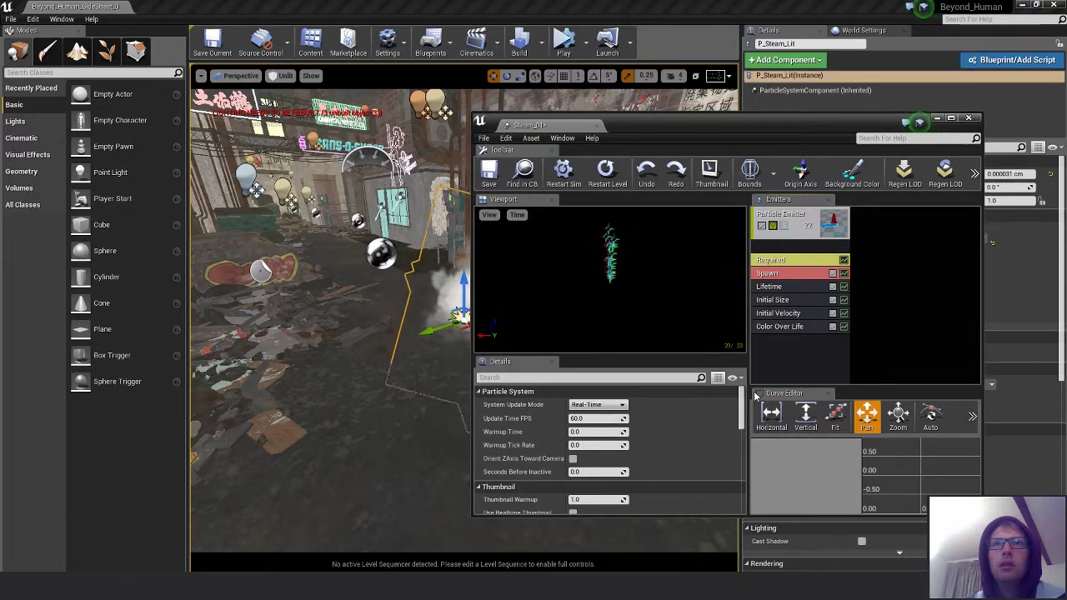
- Give the emitter list and curve area more room and move the widened particle editor clear of the steam in the level
{"action": "left_click_drag", "start_coordinate": [749, 333], "coordinate": [607, 334]}
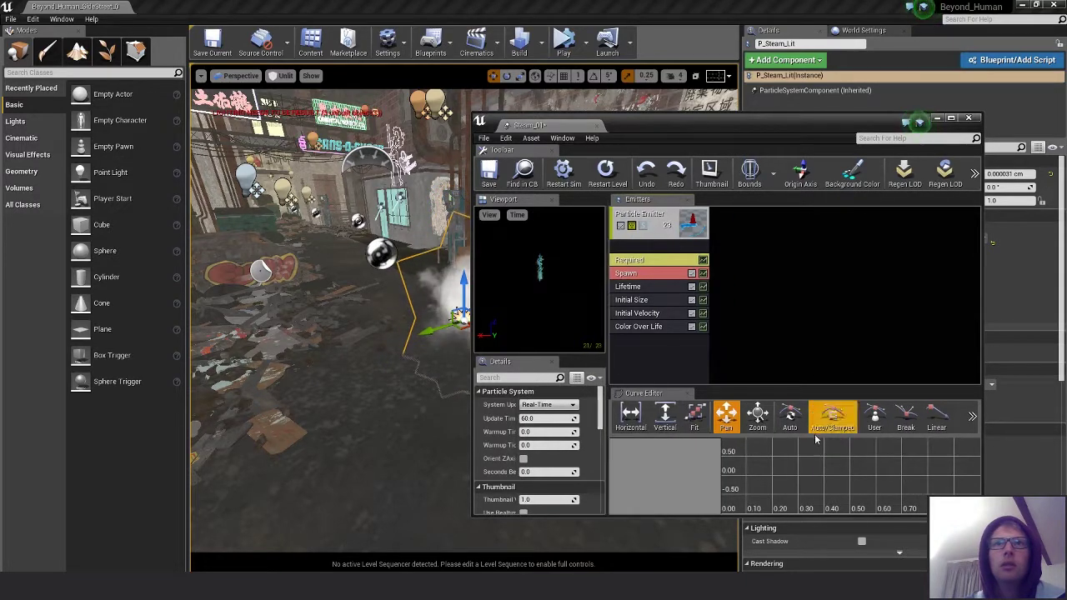
{"action": "left_click_drag", "start_coordinate": [983, 372], "coordinate": [1021, 373]}
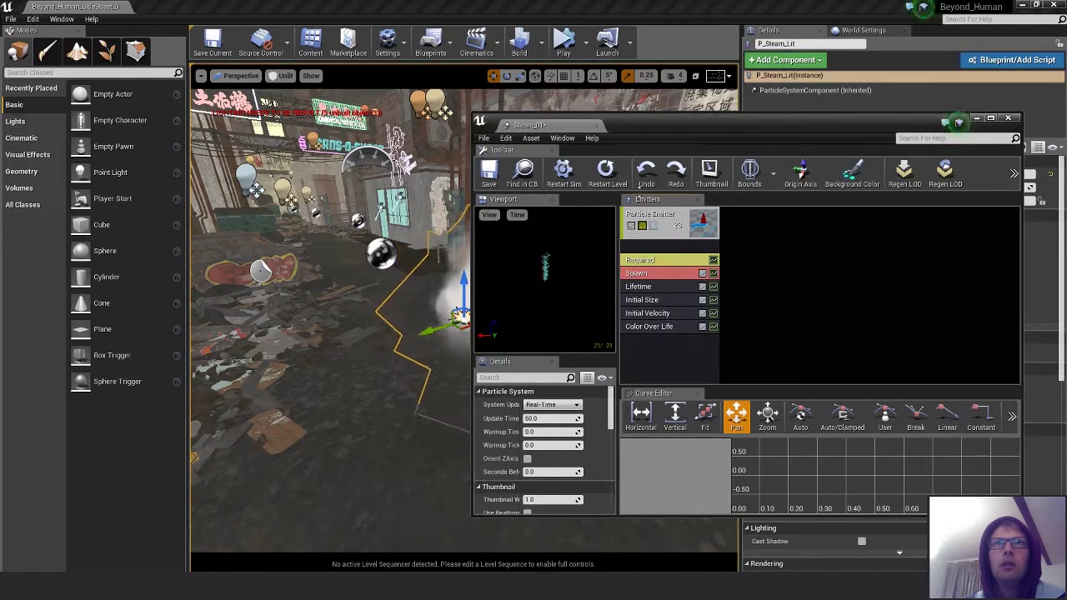
{"action": "left_click_drag", "start_coordinate": [674, 126], "coordinate": [709, 120]}
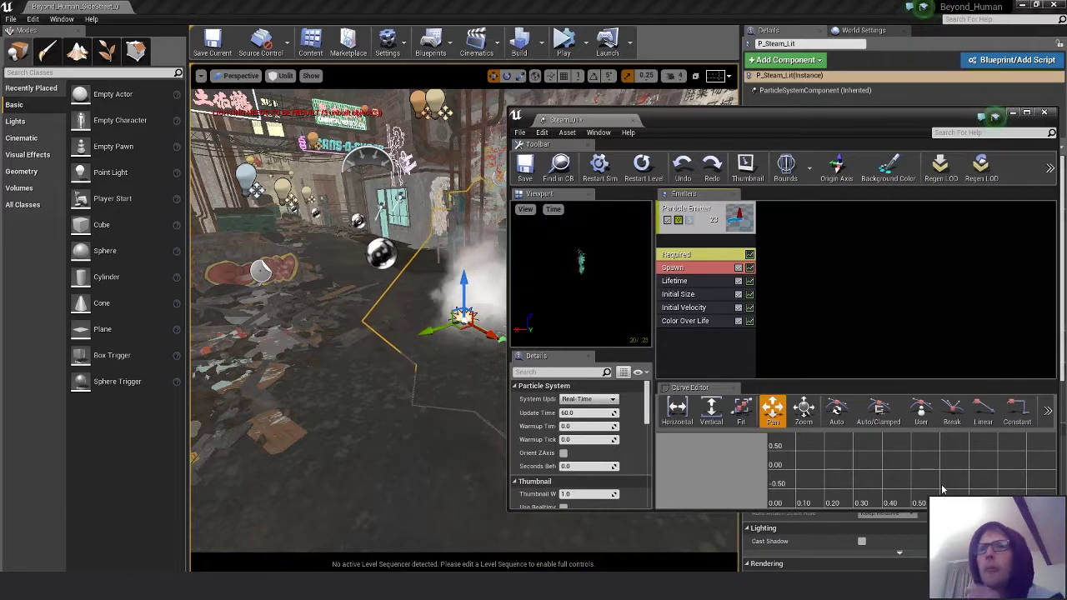
- View the placed steam up close in the level and open its P_Steam_Lit particle system for editing
{"action": "scroll", "coordinate": [350, 326], "scroll_direction": "up", "scroll_amount": 3}
{"action": "left_click_drag", "start_coordinate": [203, 133], "coordinate": [231, 134], "text": "alt"}
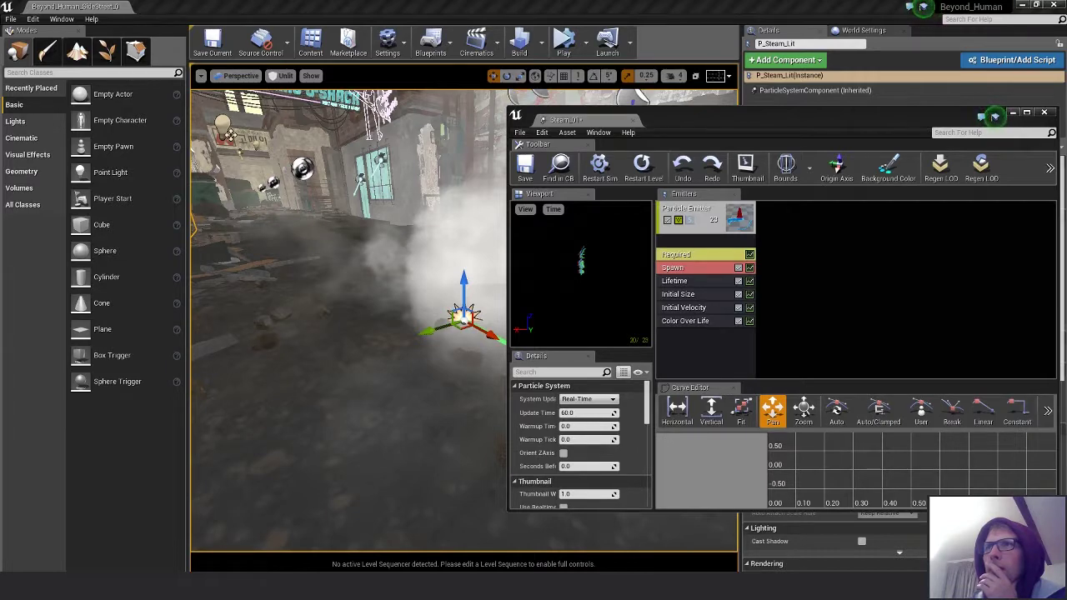
{"action": "key", "text": "ctrl+e"}
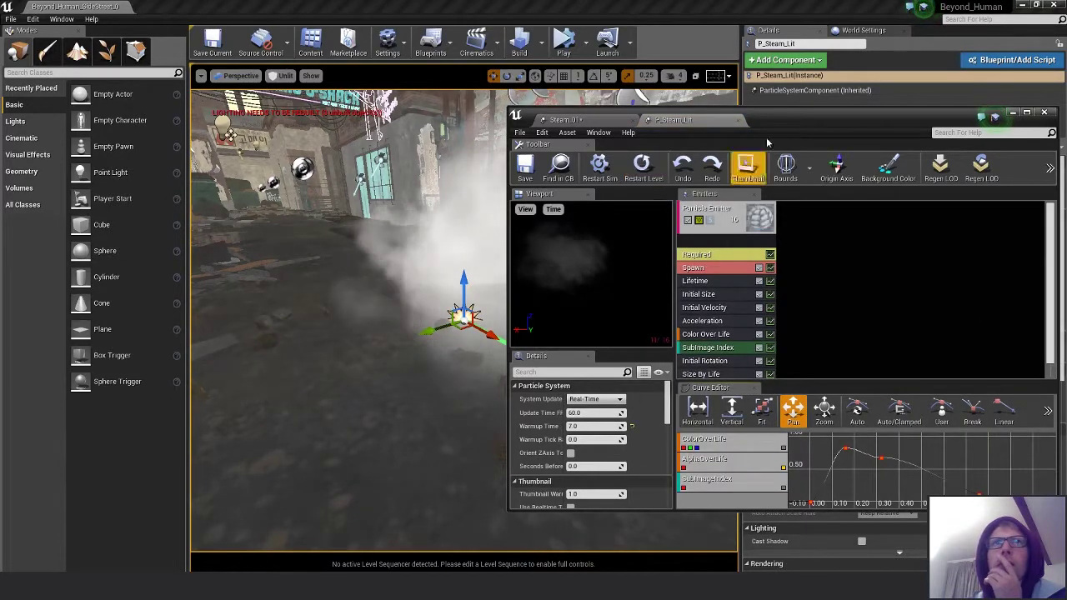
- Detach the P_Steam_Lit editor into its own window, move it over the level and enlarge it
{"action": "left_click_drag", "start_coordinate": [717, 119], "coordinate": [590, 138]}
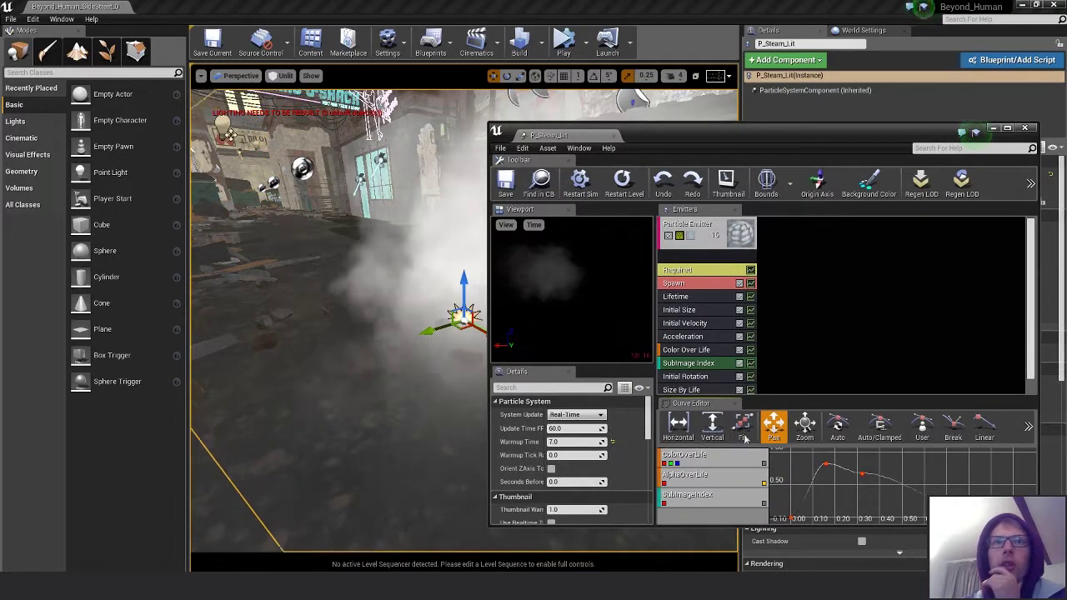
{"action": "left_click_drag", "start_coordinate": [734, 134], "coordinate": [772, 122]}
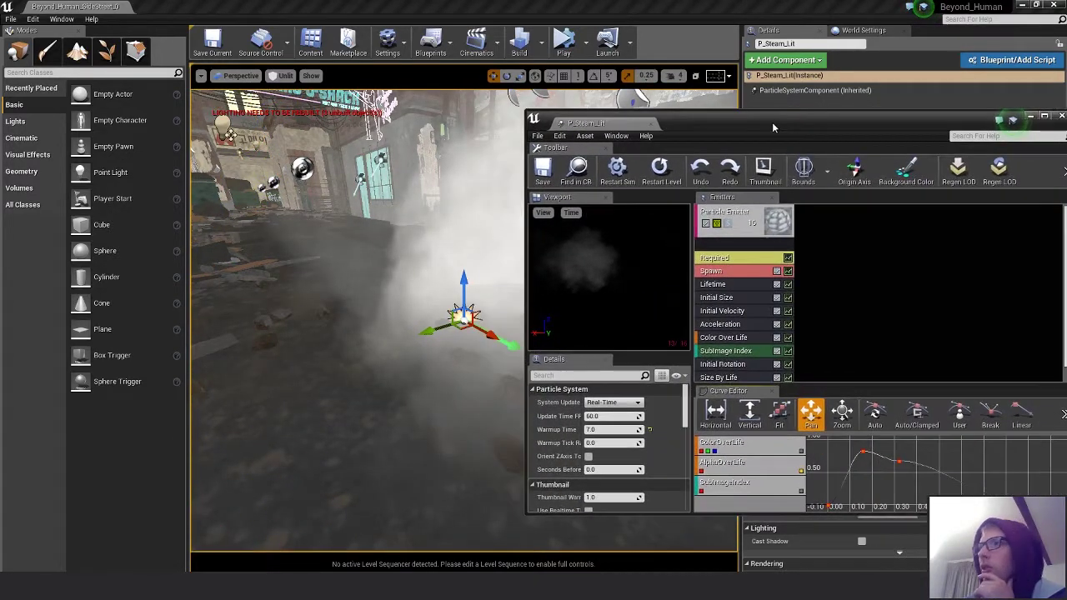
{"action": "left_click_drag", "start_coordinate": [859, 125], "coordinate": [568, 46]}
{"action": "scroll", "coordinate": [738, 468], "scroll_direction": "down", "scroll_amount": 2}
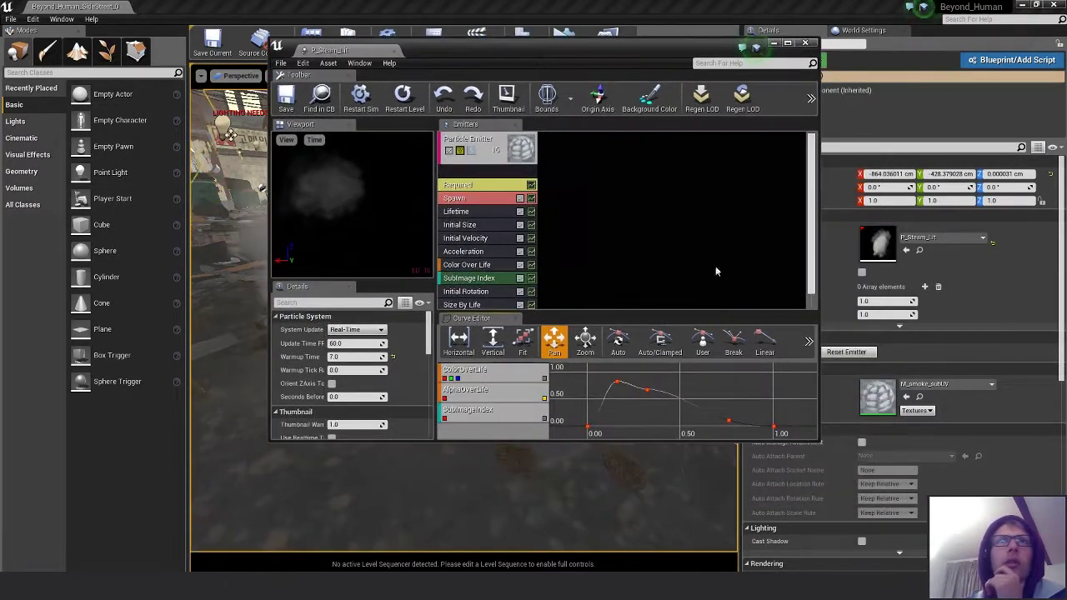
{"action": "left_click_drag", "start_coordinate": [818, 444], "coordinate": [985, 531]}
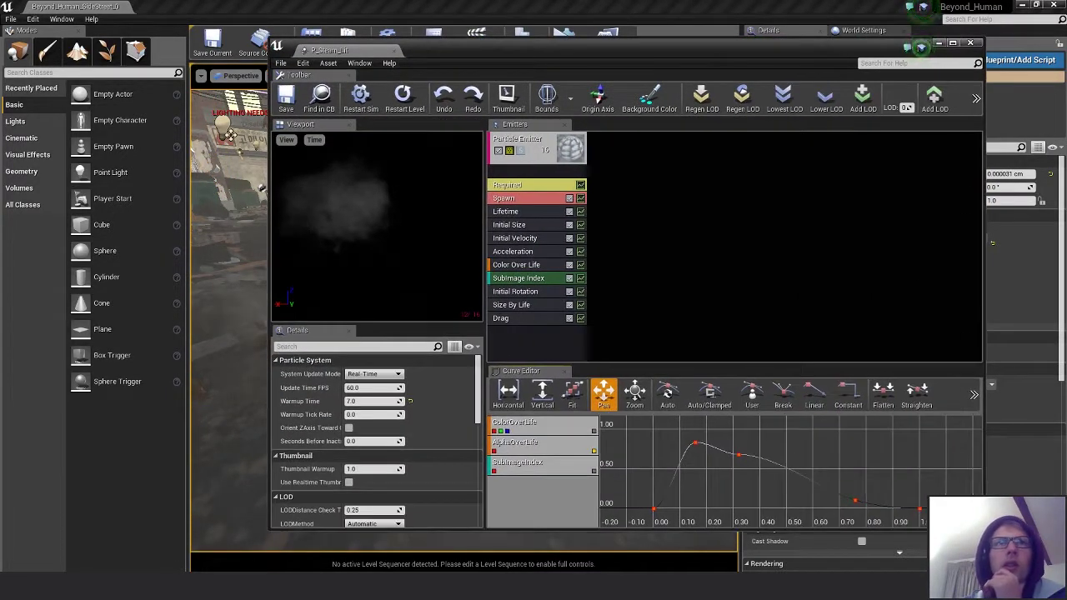
- Add the Acceleration curve to the graph, lower the AlphaOverLife keys near 0.15 and 0.4 to about 0.1 to 0.15, and save
{"action": "left_click", "coordinate": [520, 254]}
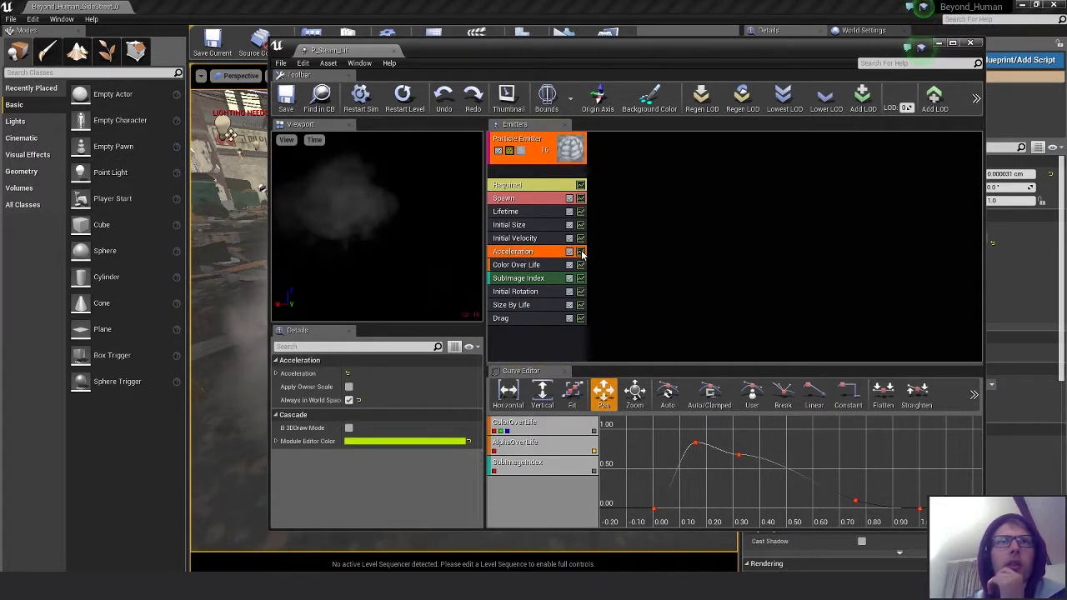
{"action": "left_click", "coordinate": [581, 252]}
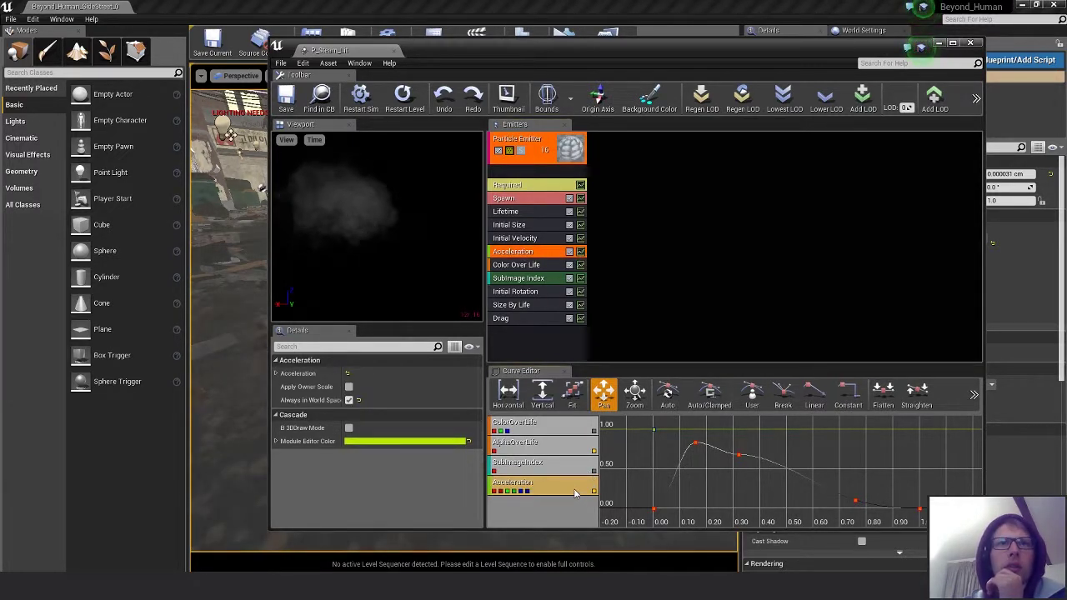
{"action": "left_click_drag", "start_coordinate": [697, 444], "coordinate": [746, 481]}
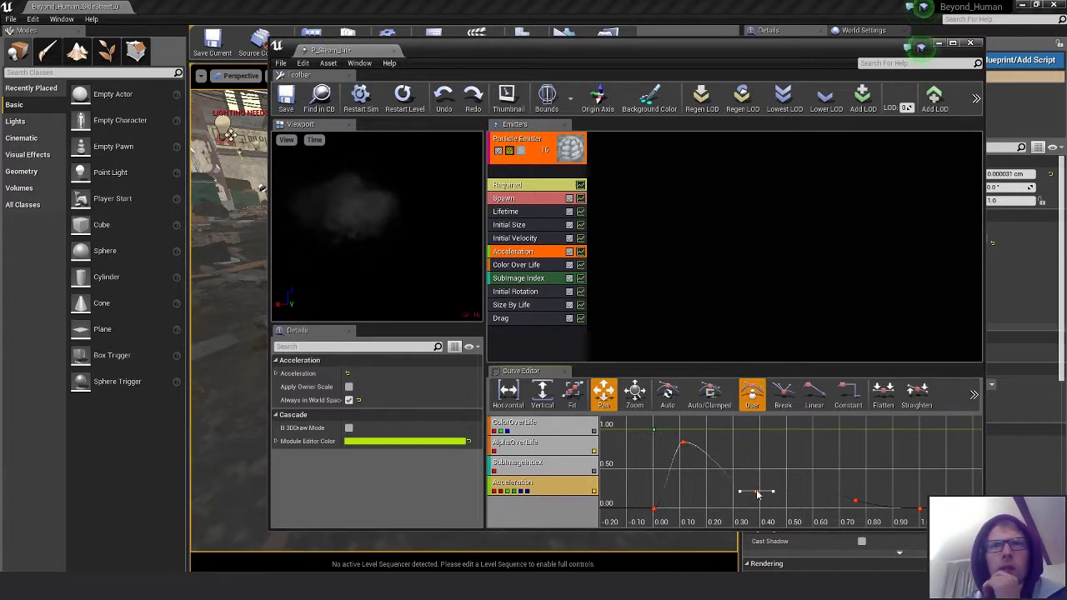
{"action": "left_click_drag", "start_coordinate": [685, 445], "coordinate": [693, 484]}
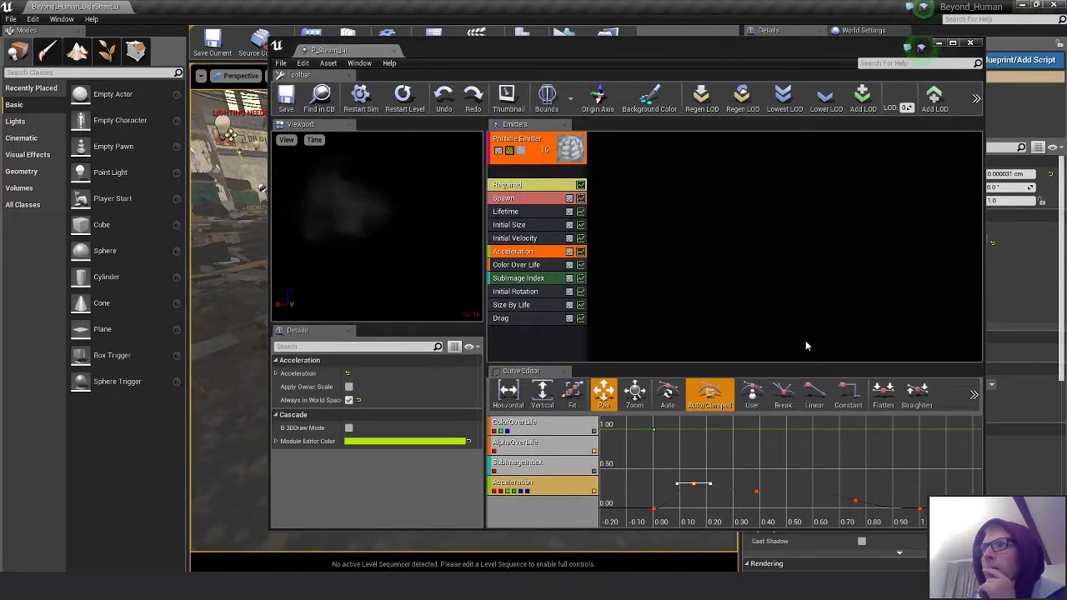
{"action": "left_click_drag", "start_coordinate": [694, 485], "coordinate": [759, 503]}
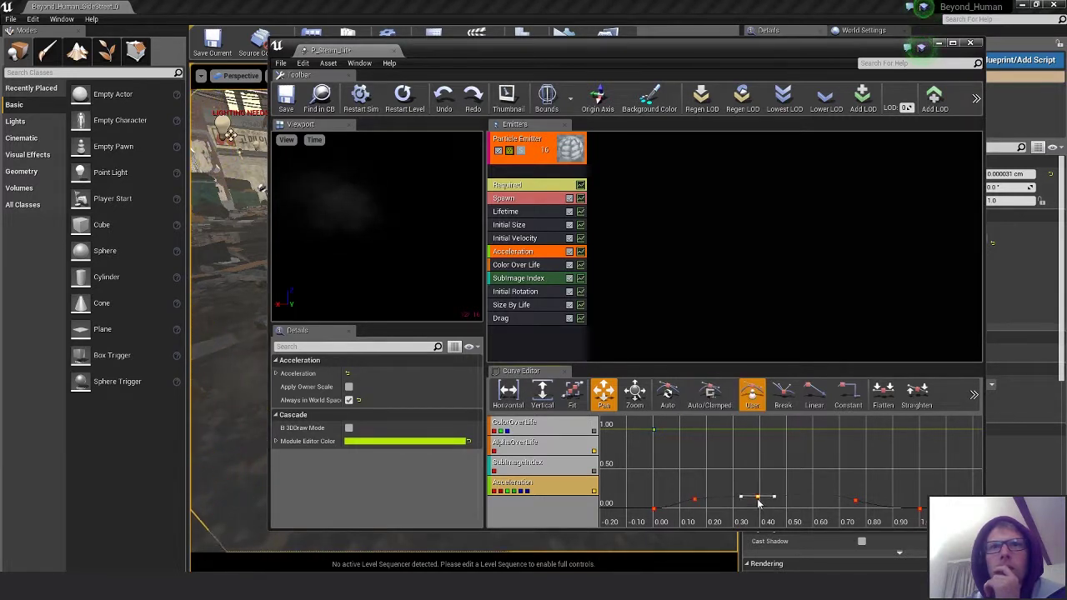
{"action": "left_click", "coordinate": [855, 501]}
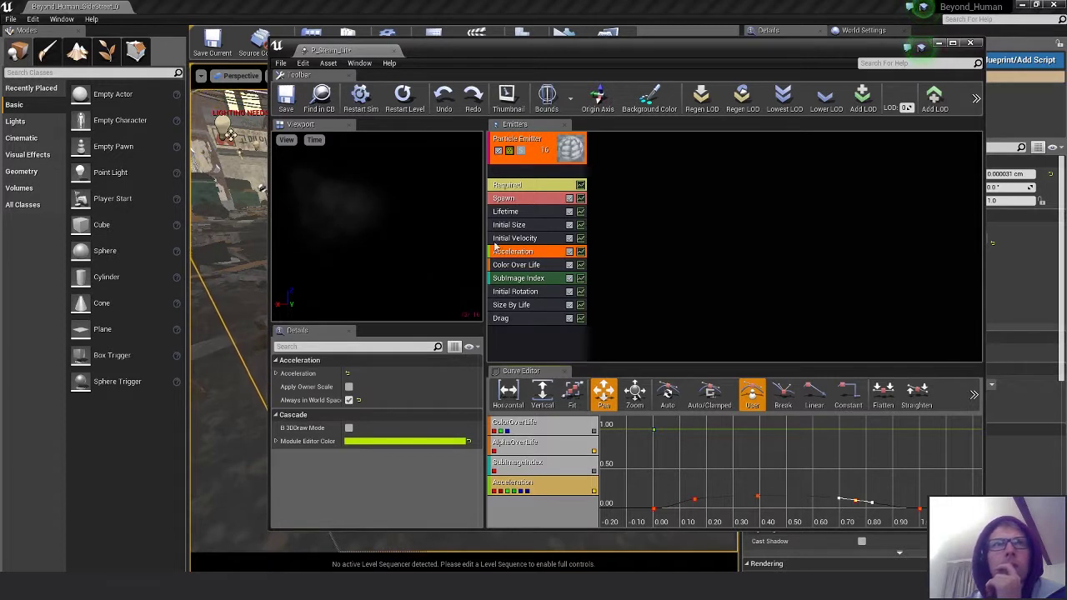
{"action": "left_click", "coordinate": [285, 101]}
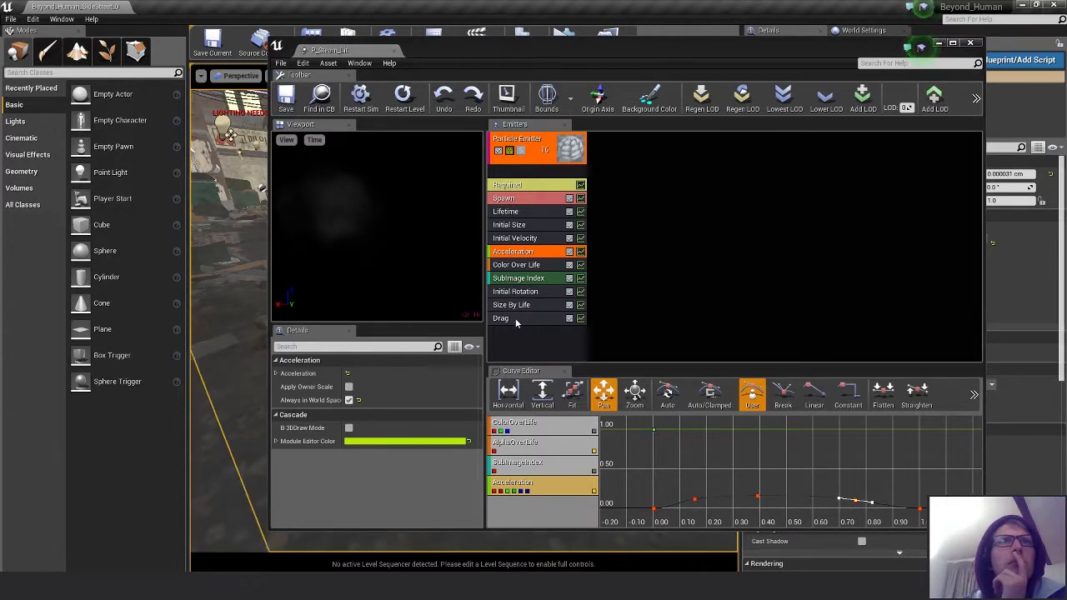
- Examine the Lifetime, Initial Size, Initial Velocity, Color Over Life, Initial Rotation and Acceleration curves in the curve graph
{"action": "left_click", "coordinate": [581, 212]}
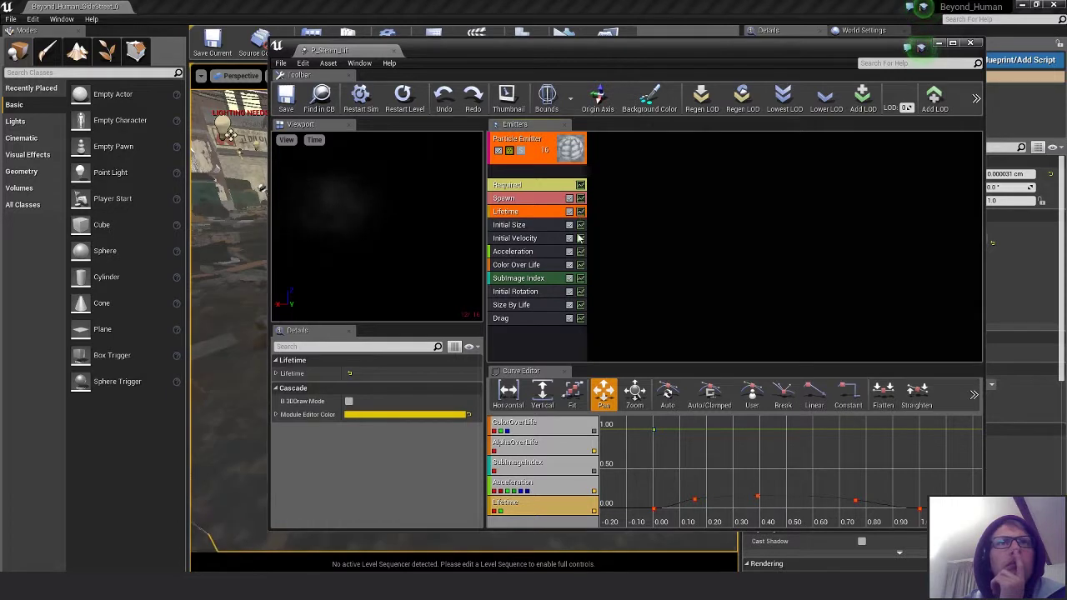
{"action": "left_click", "coordinate": [581, 225]}
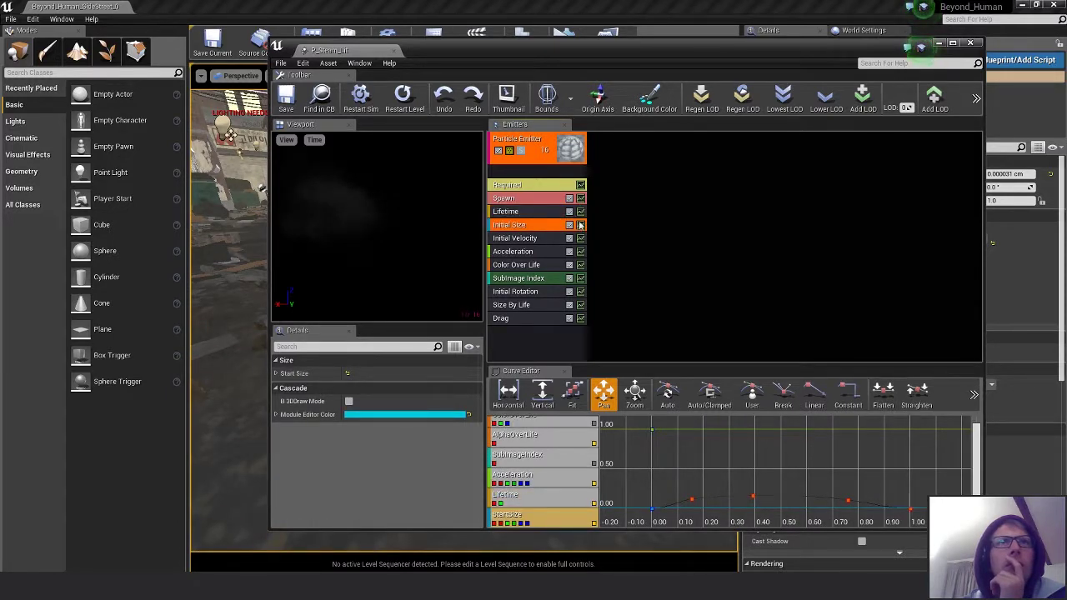
{"action": "left_click", "coordinate": [581, 211]}
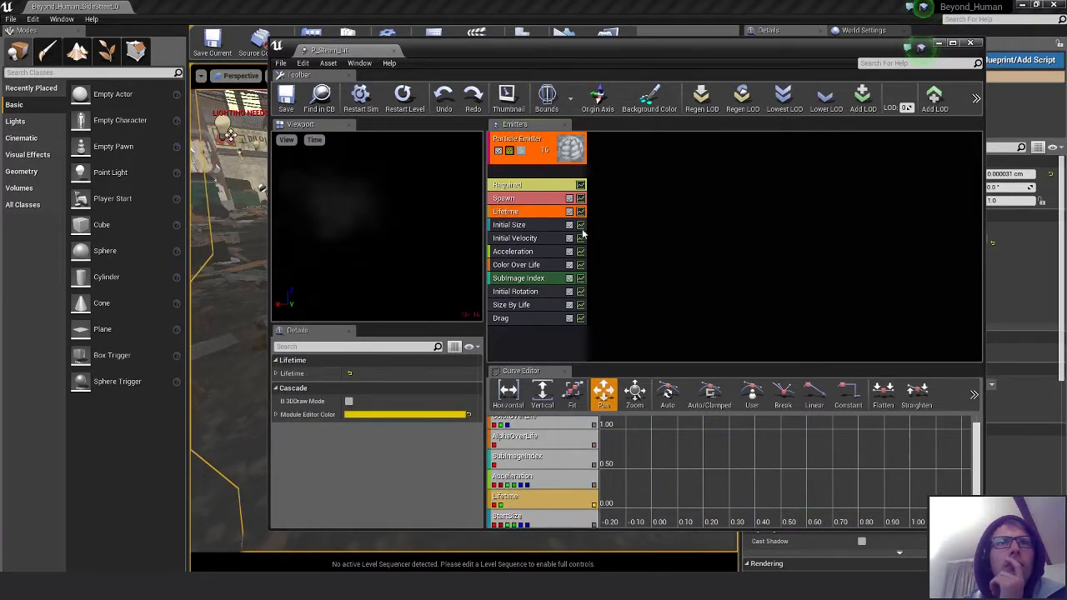
{"action": "scroll", "coordinate": [838, 485], "scroll_direction": "down", "scroll_amount": 2}
{"action": "scroll", "coordinate": [838, 486], "scroll_direction": "down", "scroll_amount": 3}
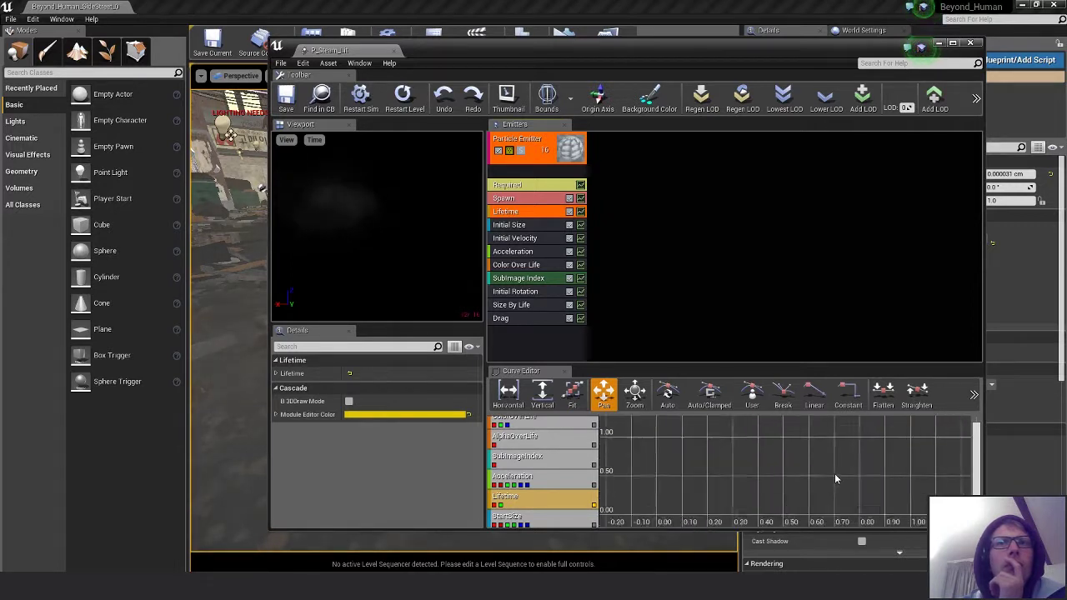
{"action": "left_click", "coordinate": [581, 239]}
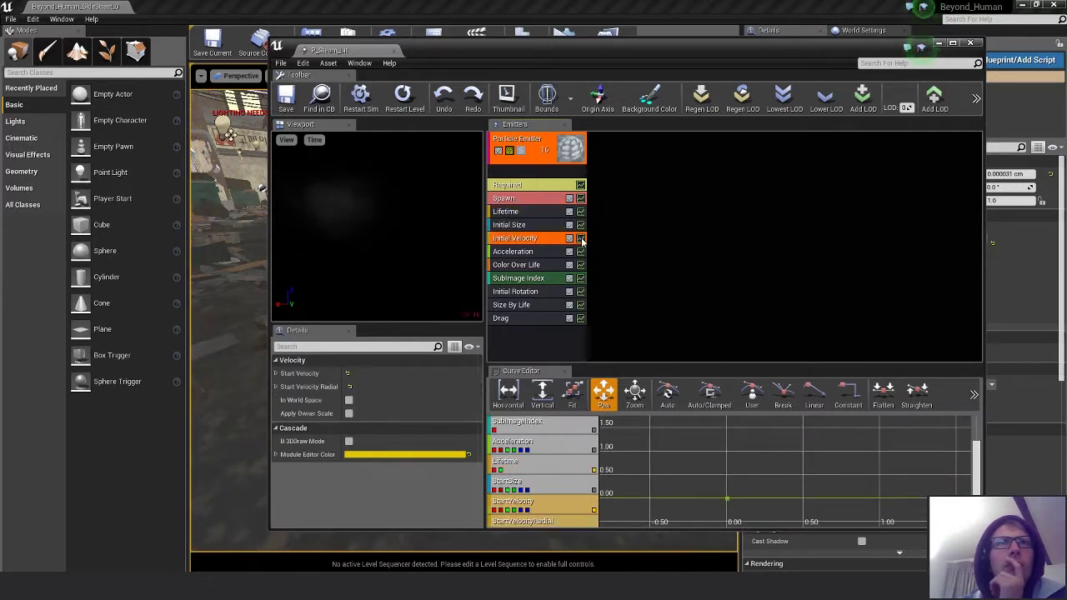
{"action": "left_click", "coordinate": [581, 225]}
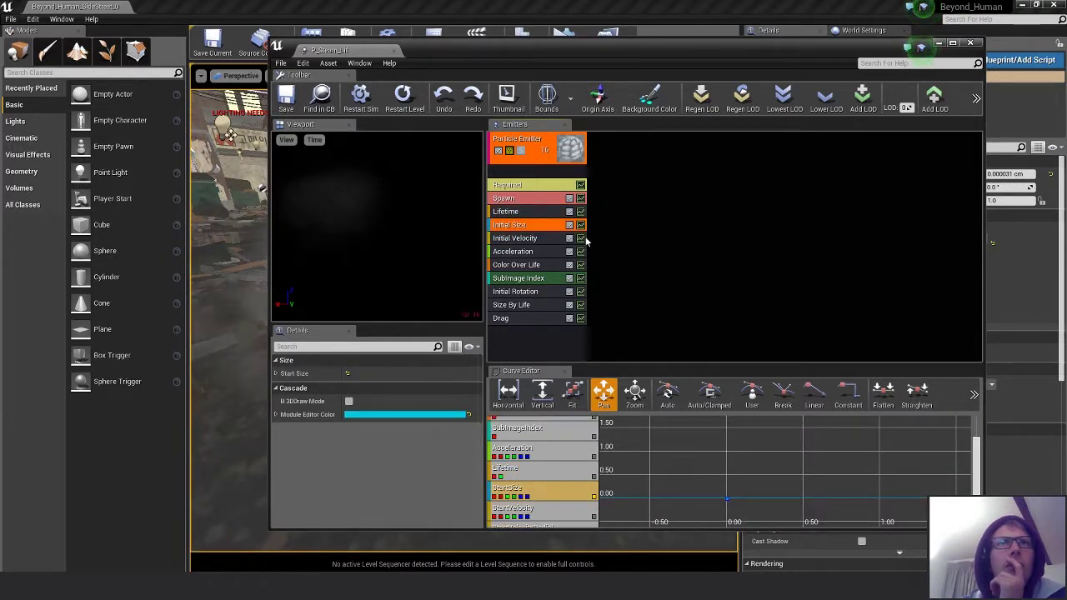
{"action": "left_click", "coordinate": [581, 265]}
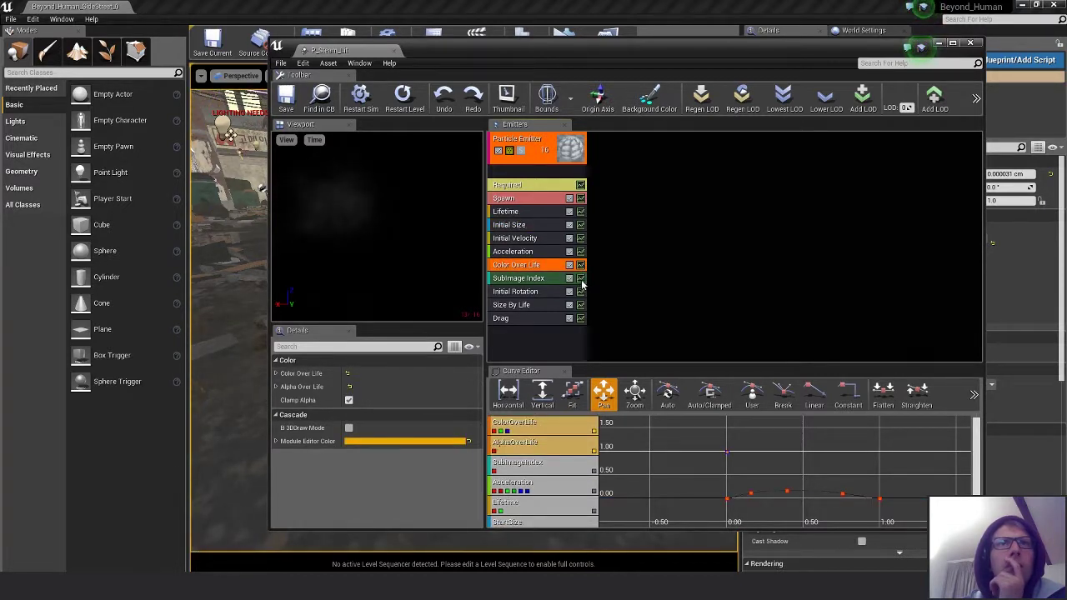
{"action": "left_click", "coordinate": [581, 292]}
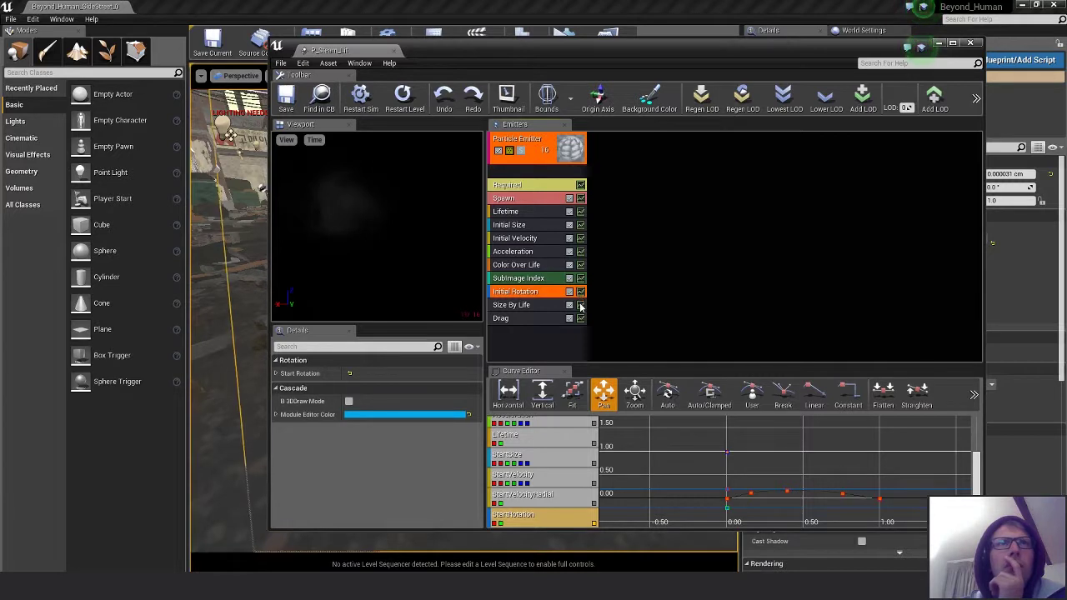
{"action": "left_click", "coordinate": [581, 252]}
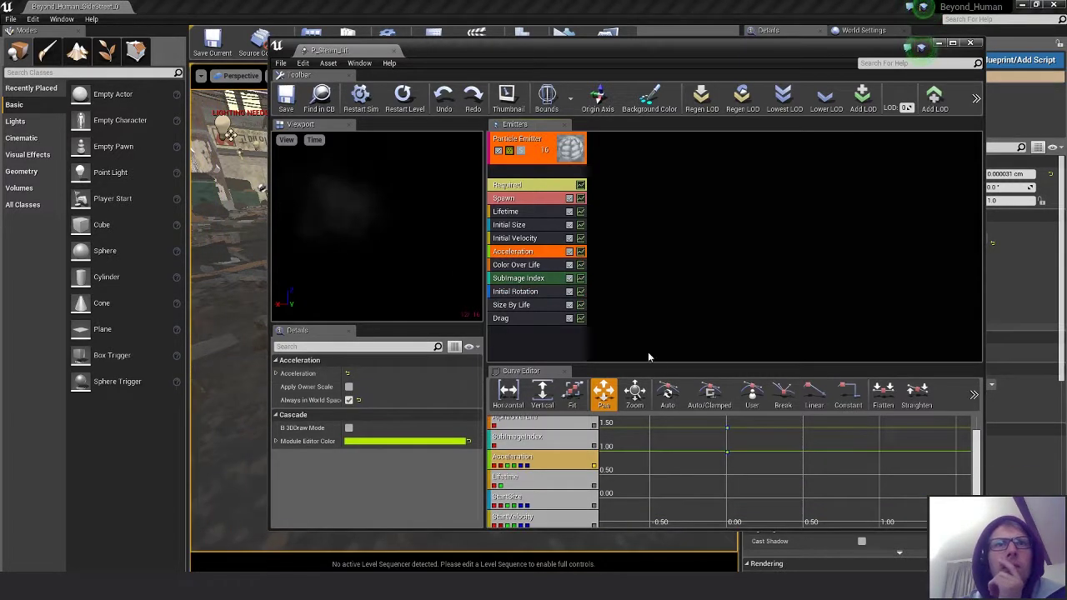
{"action": "scroll", "coordinate": [748, 481], "scroll_direction": "down", "scroll_amount": 2}
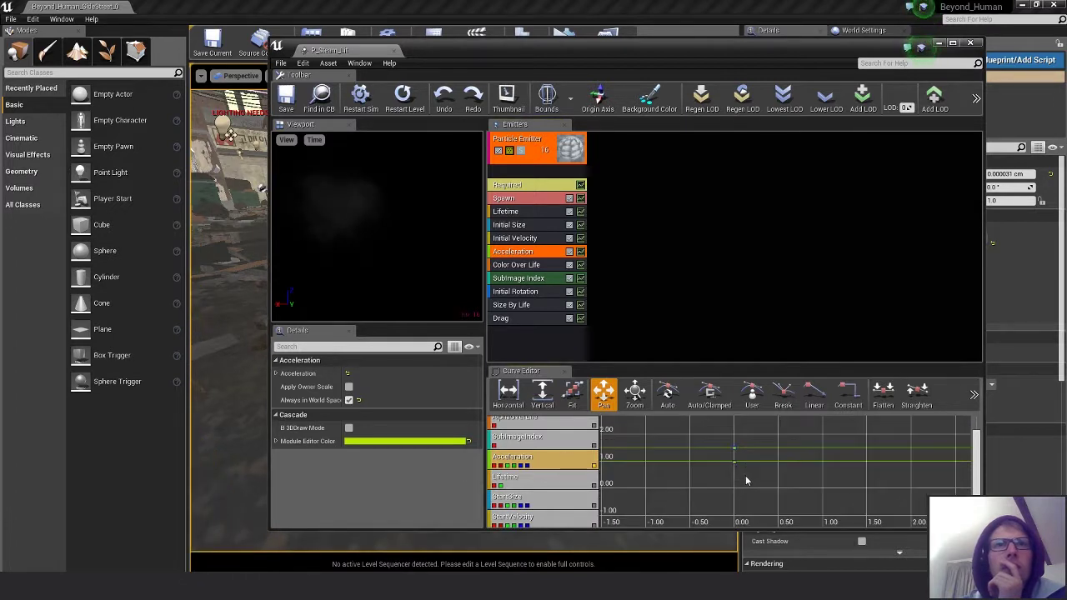
- Look through the emitter's module settings, from Color Over Life down to Drag and from Acceleration back up to Required
{"action": "left_click", "coordinate": [529, 265]}
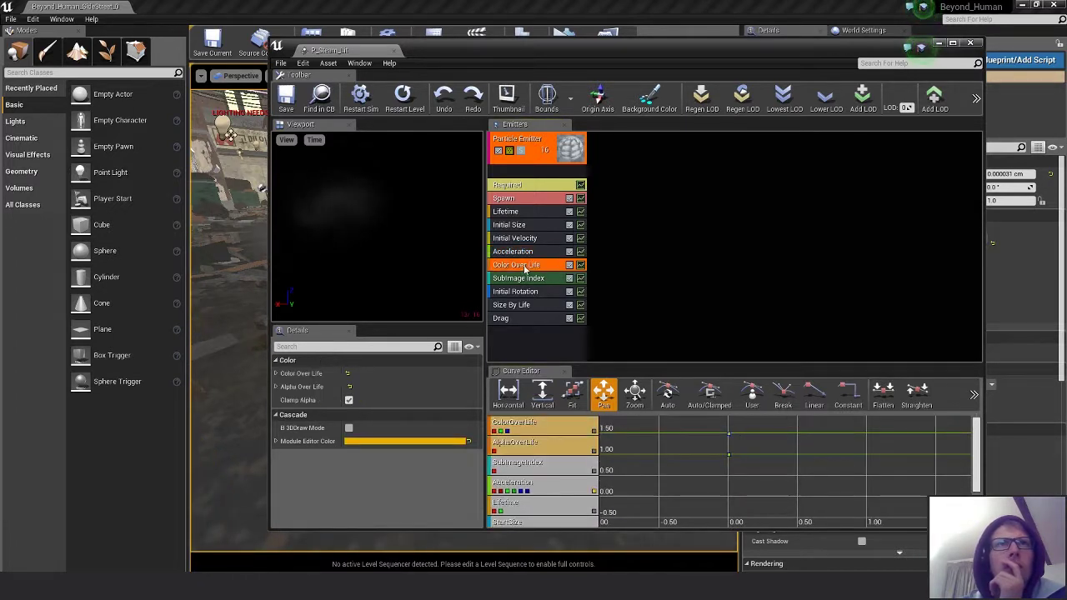
{"action": "left_click", "coordinate": [526, 281]}
{"action": "left_click", "coordinate": [523, 292]}
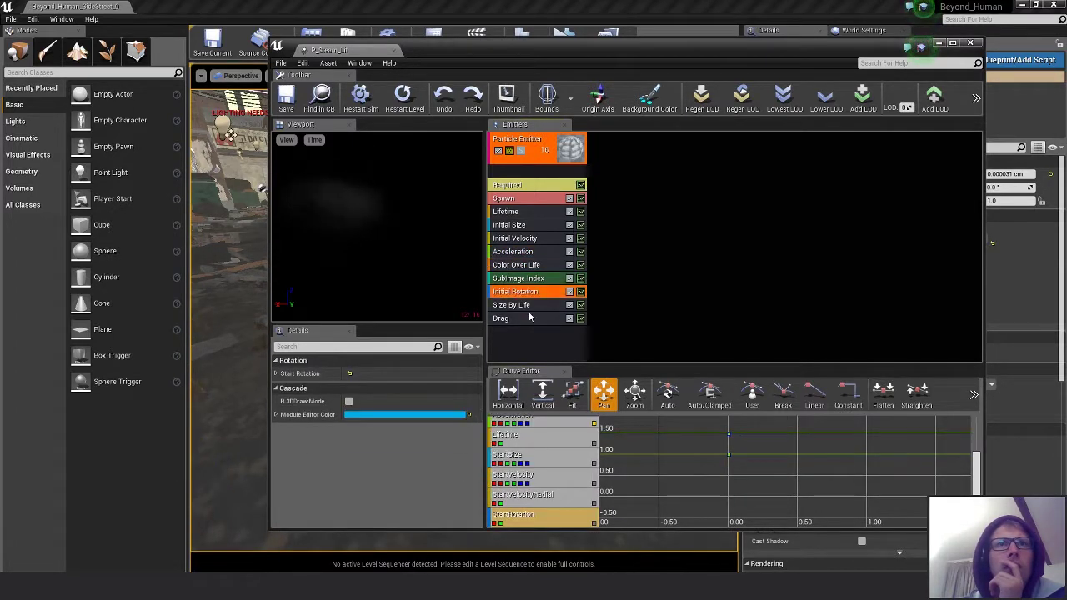
{"action": "left_click", "coordinate": [522, 306]}
{"action": "left_click", "coordinate": [517, 318]}
{"action": "left_click", "coordinate": [517, 252]}
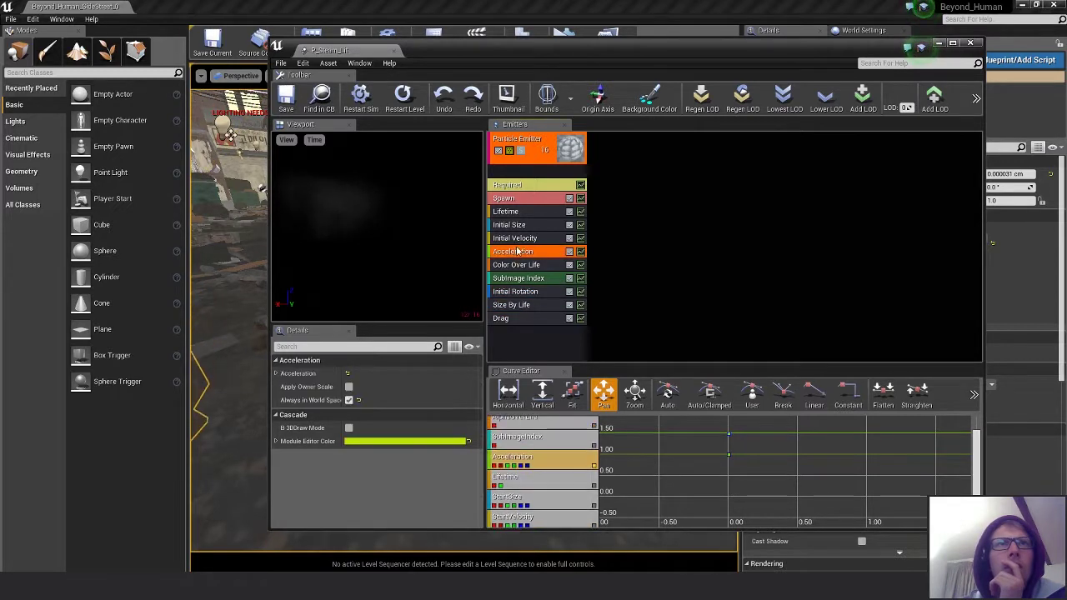
{"action": "left_click", "coordinate": [517, 238]}
{"action": "left_click", "coordinate": [517, 226]}
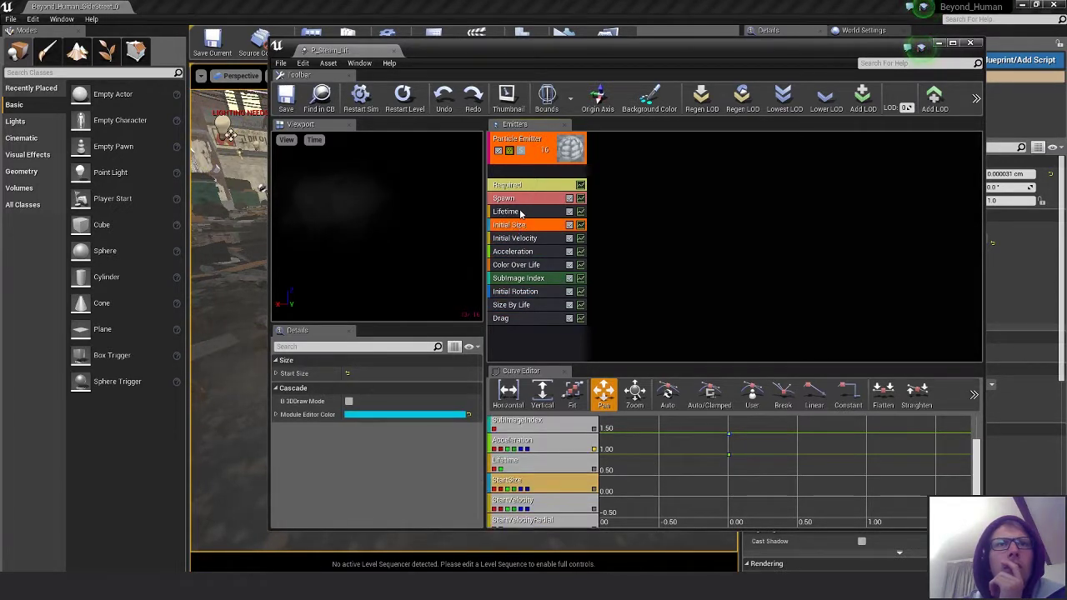
{"action": "left_click", "coordinate": [521, 212]}
{"action": "left_click", "coordinate": [534, 199]}
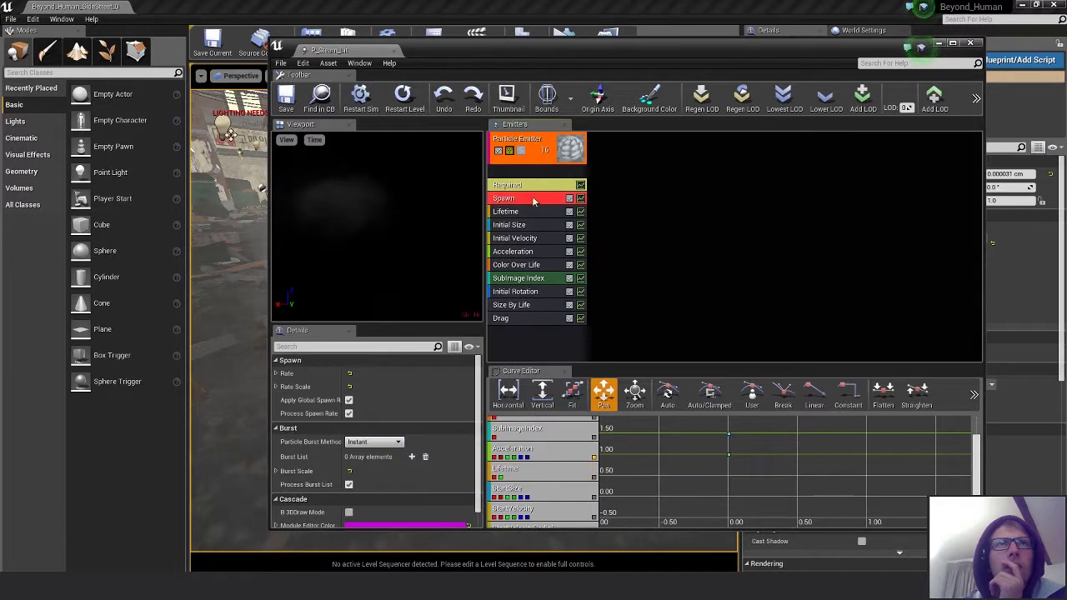
{"action": "left_click", "coordinate": [529, 187]}
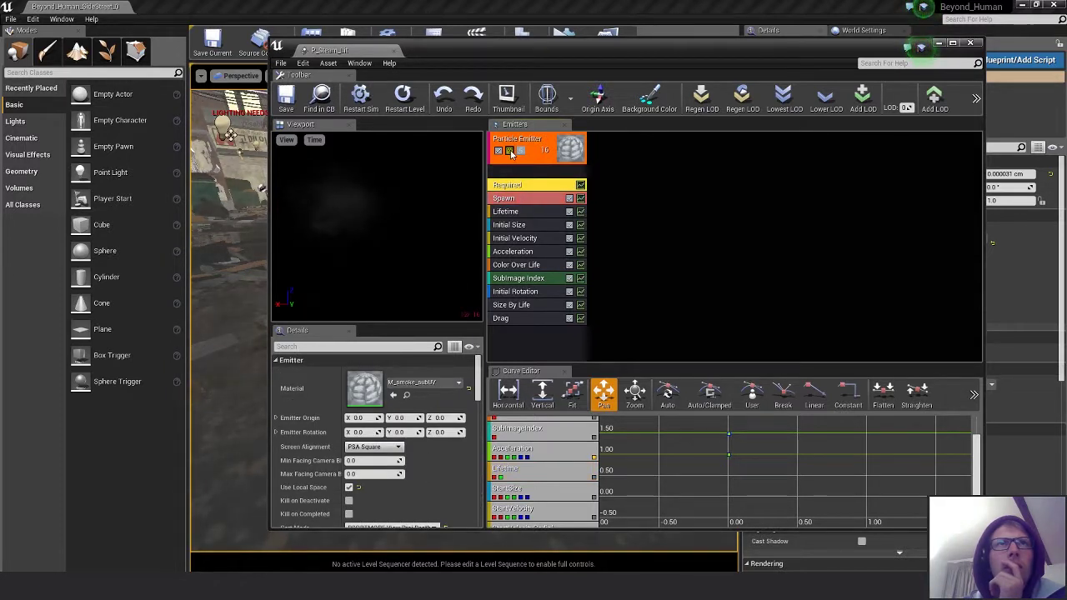
- Try the Cross and Lights Only render modes on the particle emitter and return it to Normal
{"action": "left_click", "coordinate": [511, 152]}
{"action": "left_click", "coordinate": [510, 151]}
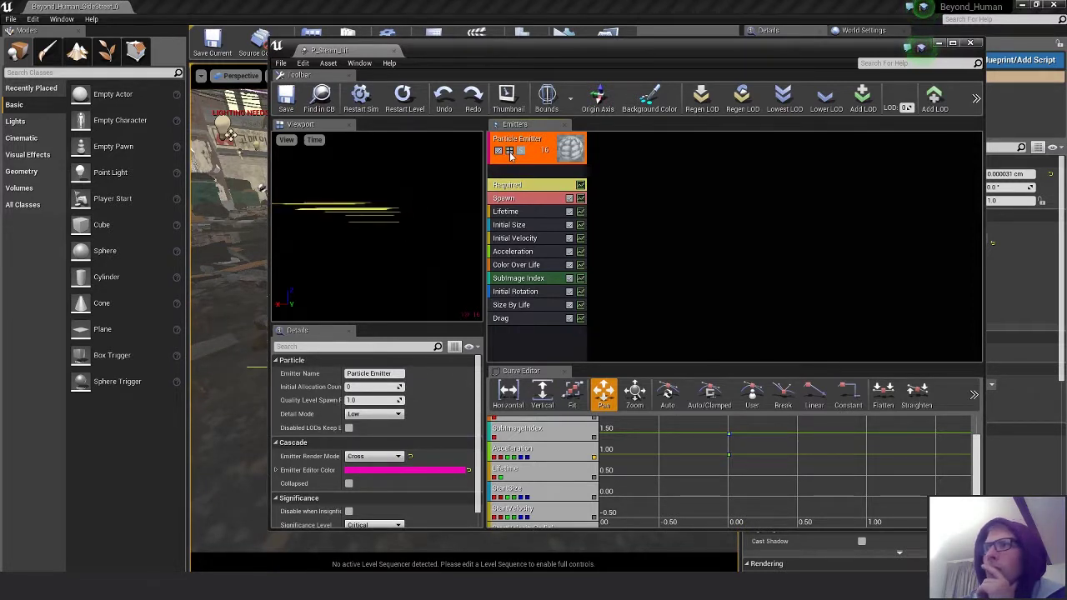
{"action": "left_click", "coordinate": [511, 152]}
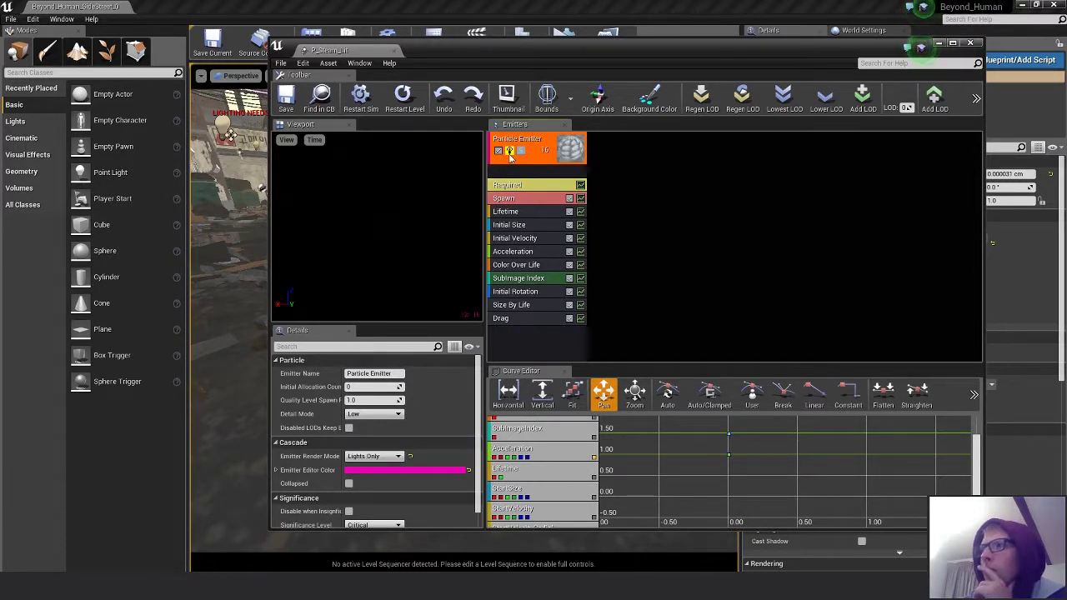
{"action": "left_click", "coordinate": [510, 152]}
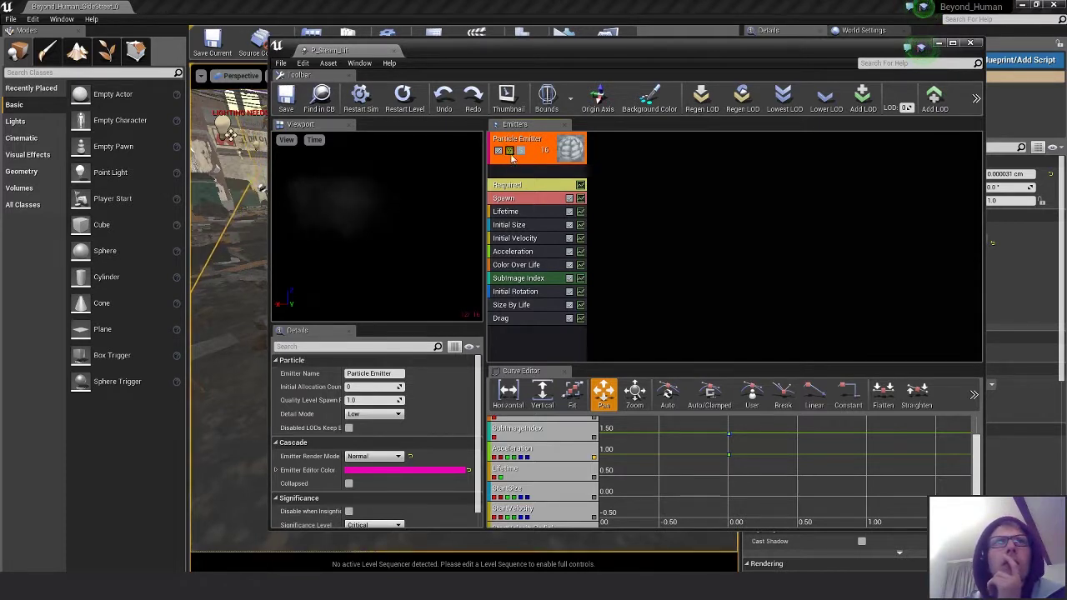
{"action": "left_click", "coordinate": [521, 152]}
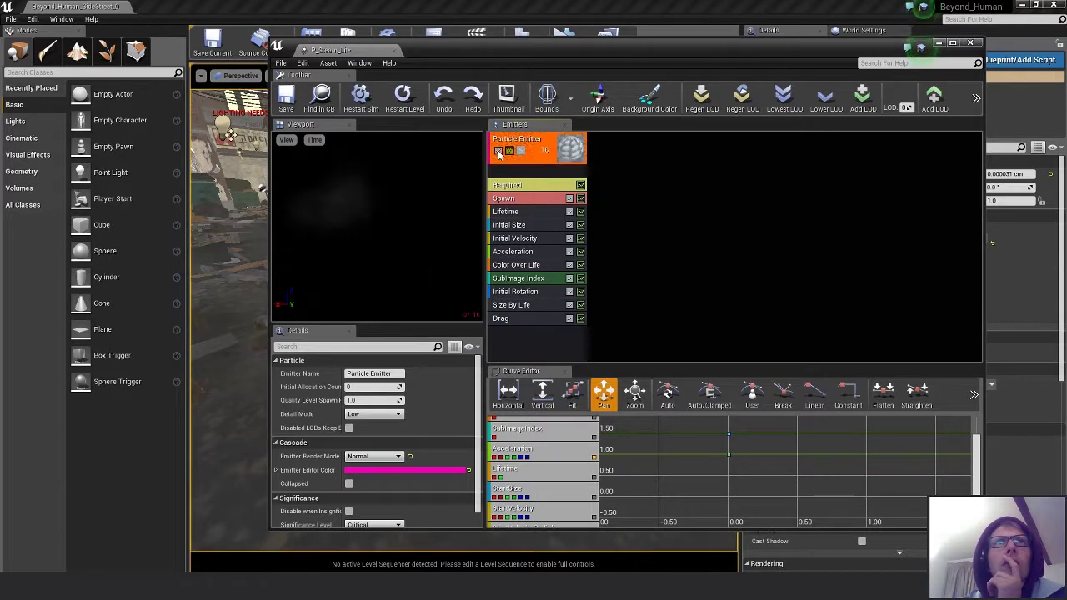
- Reshape the AlphaOverLife curve by moving its three middle keys to times of about 0.23, 0.57 and 0.77, peaking at about 0.2
{"action": "left_click", "coordinate": [581, 265]}
{"action": "scroll", "coordinate": [801, 495], "scroll_direction": "up", "scroll_amount": 2}
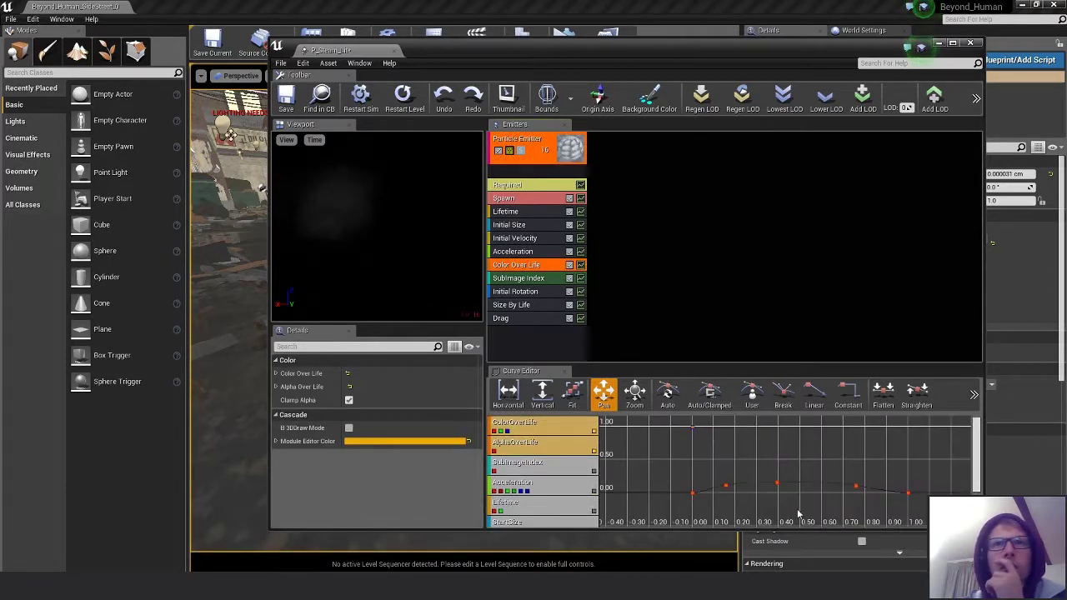
{"action": "left_click_drag", "start_coordinate": [736, 482], "coordinate": [755, 435]}
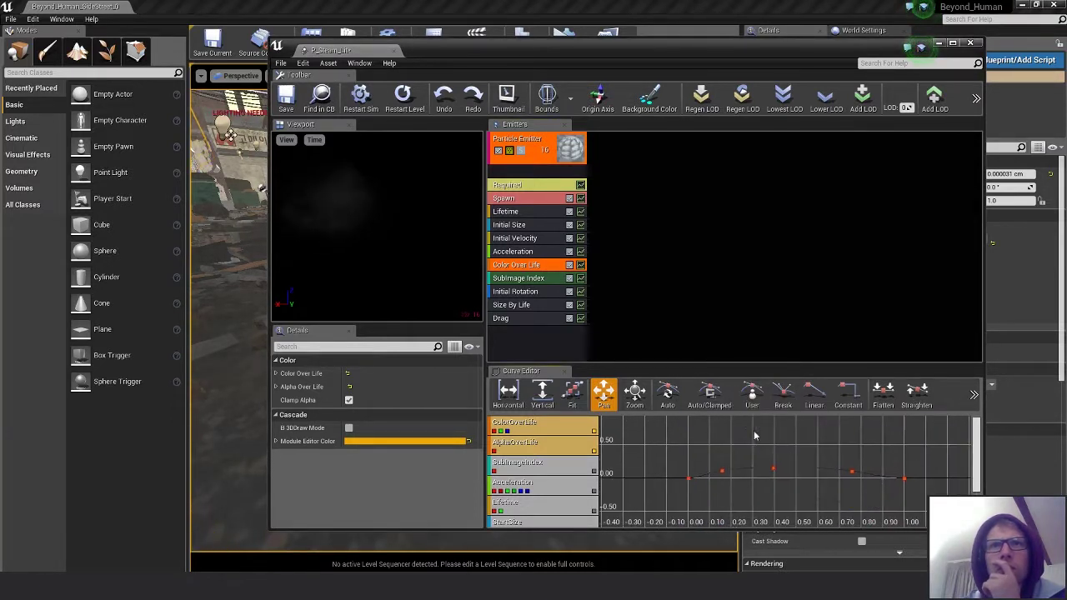
{"action": "left_click", "coordinate": [719, 472]}
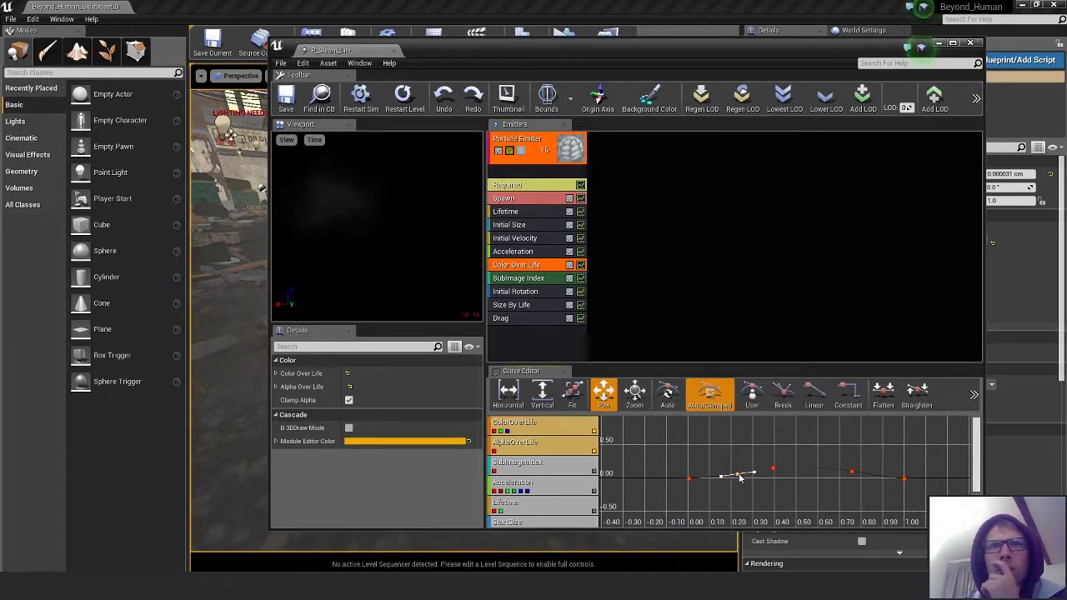
{"action": "left_click_drag", "start_coordinate": [773, 468], "coordinate": [876, 474]}
{"action": "left_click_drag", "start_coordinate": [883, 477], "coordinate": [861, 479]}
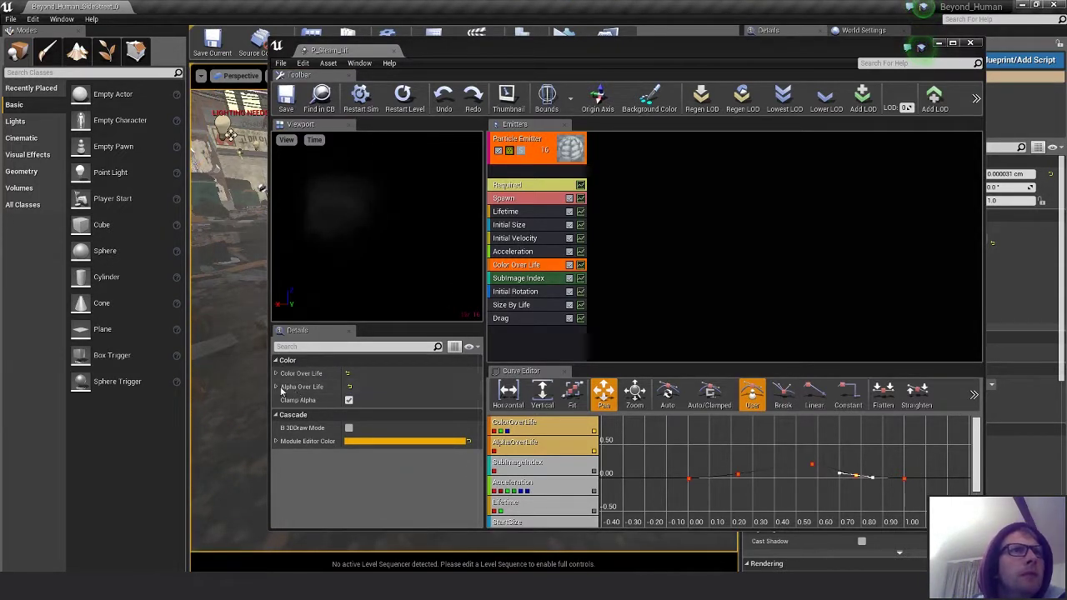
- Look at the Color Over Life module's editor color components and its Alpha Over Life distribution type
{"action": "left_click", "coordinate": [277, 442]}
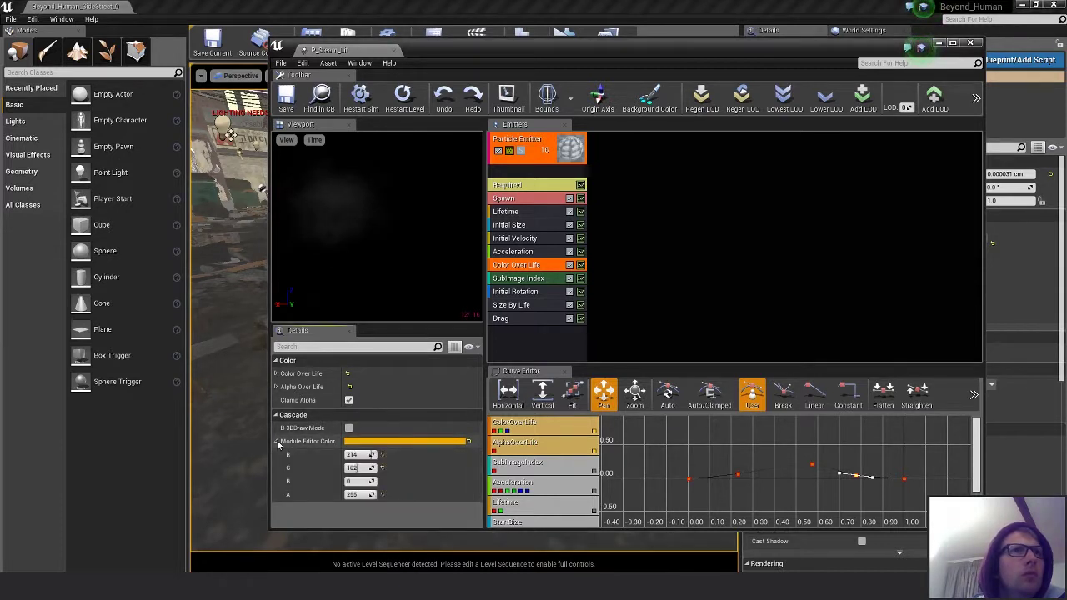
{"action": "left_click", "coordinate": [277, 442]}
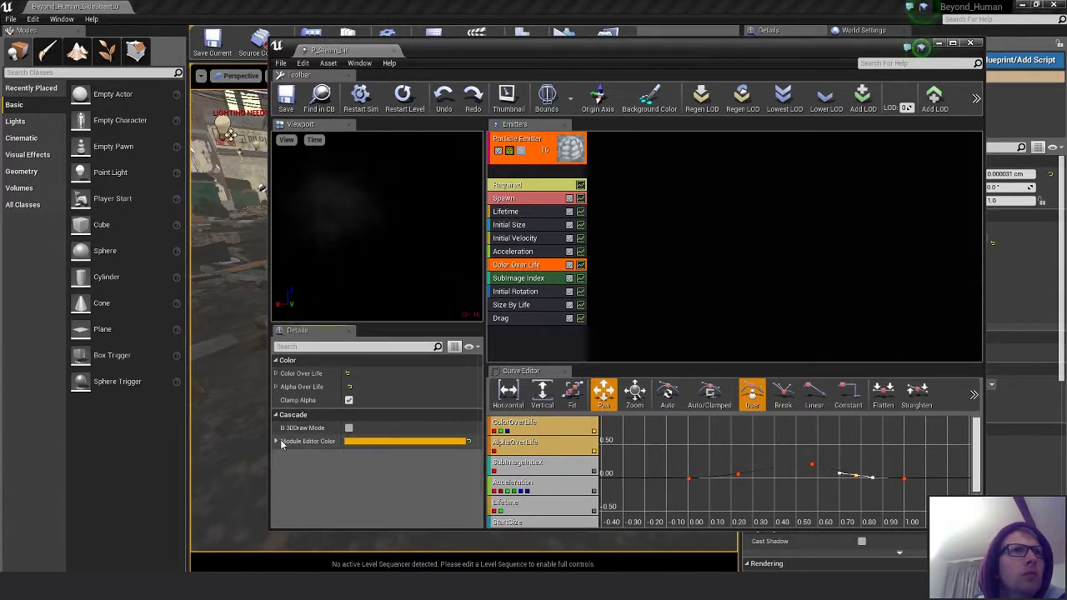
{"action": "left_click", "coordinate": [278, 387]}
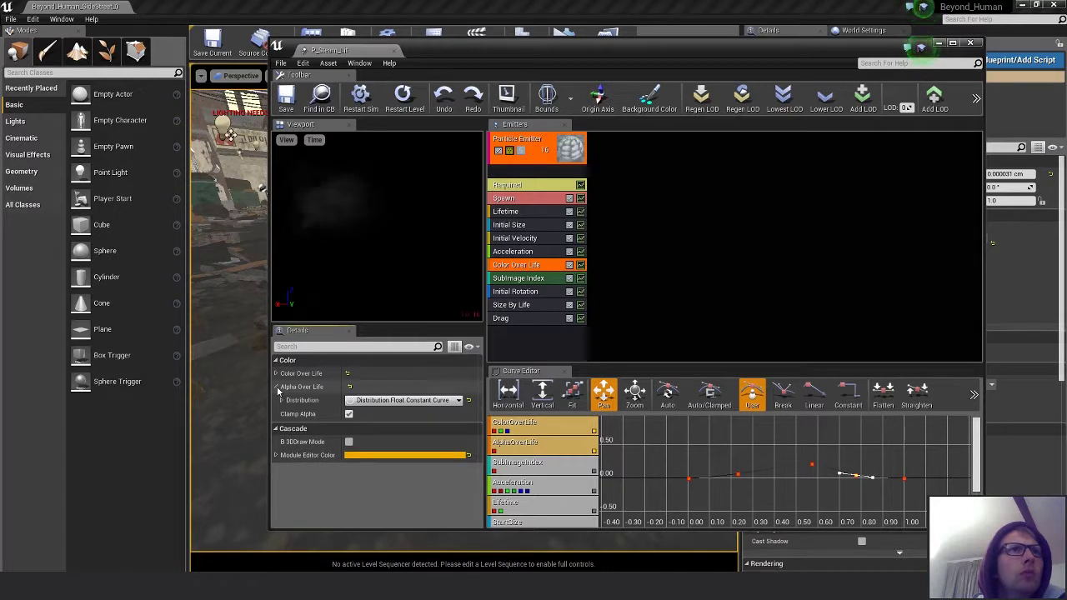
{"action": "left_click", "coordinate": [277, 387]}
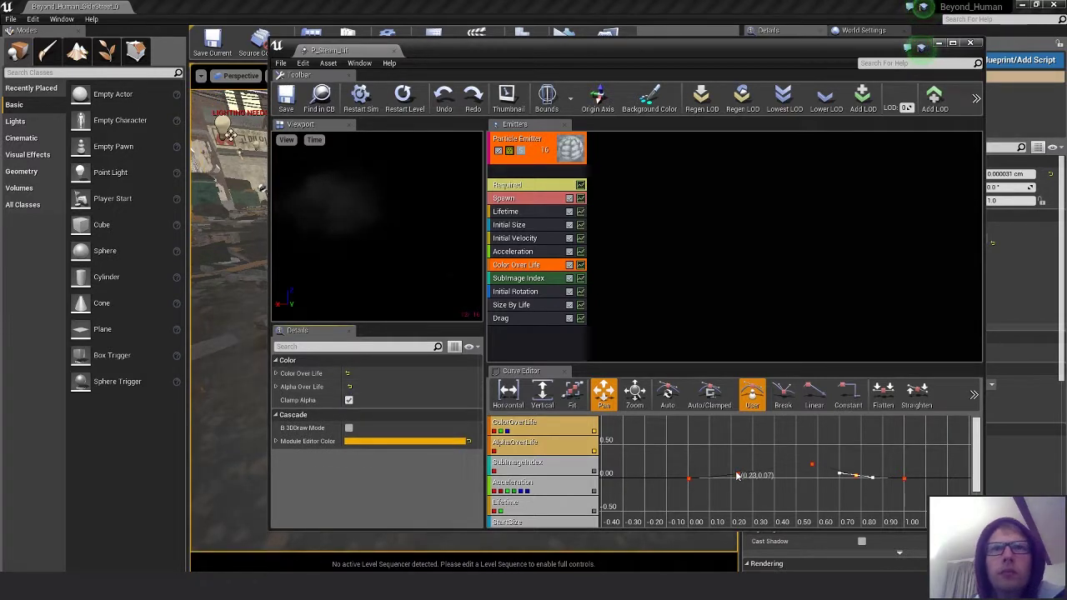
- Try raising the Initial Size module's StartSize curve key at time 0 to about 0.2, and undo the change
{"action": "left_click", "coordinate": [534, 226]}
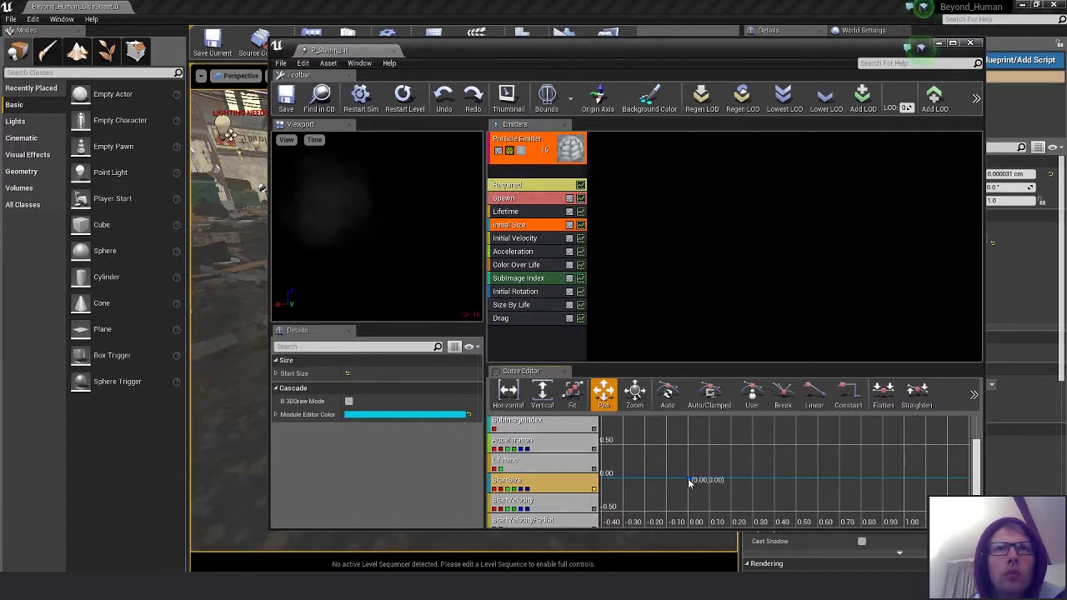
{"action": "left_click_drag", "start_coordinate": [689, 478], "coordinate": [708, 465]}
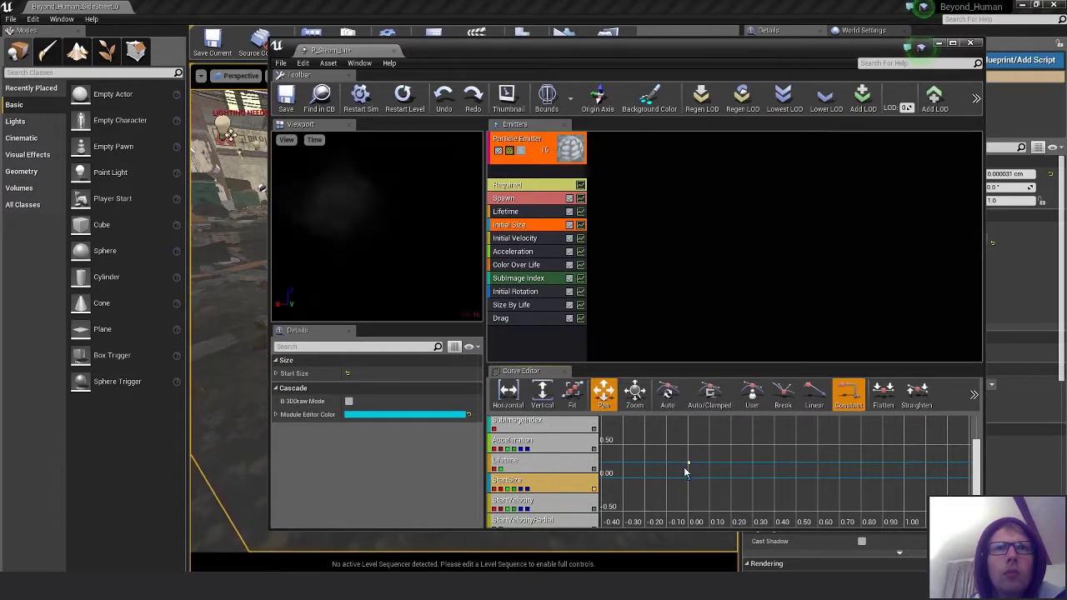
{"action": "left_click_drag", "start_coordinate": [689, 465], "coordinate": [692, 479]}
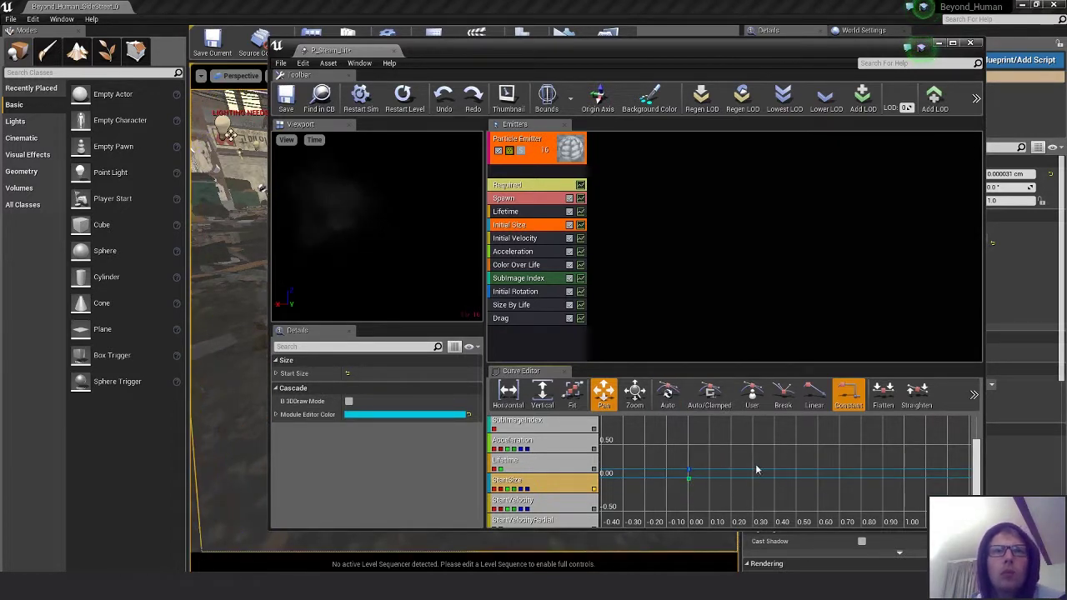
{"action": "left_click", "coordinate": [754, 451]}
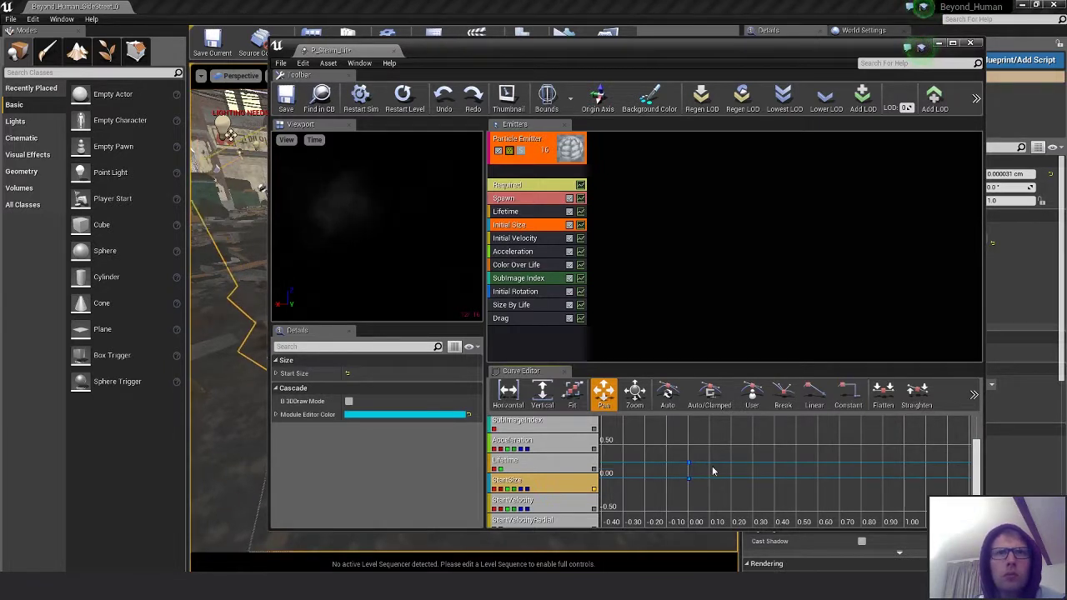
{"action": "key", "text": "ctrl+z"}
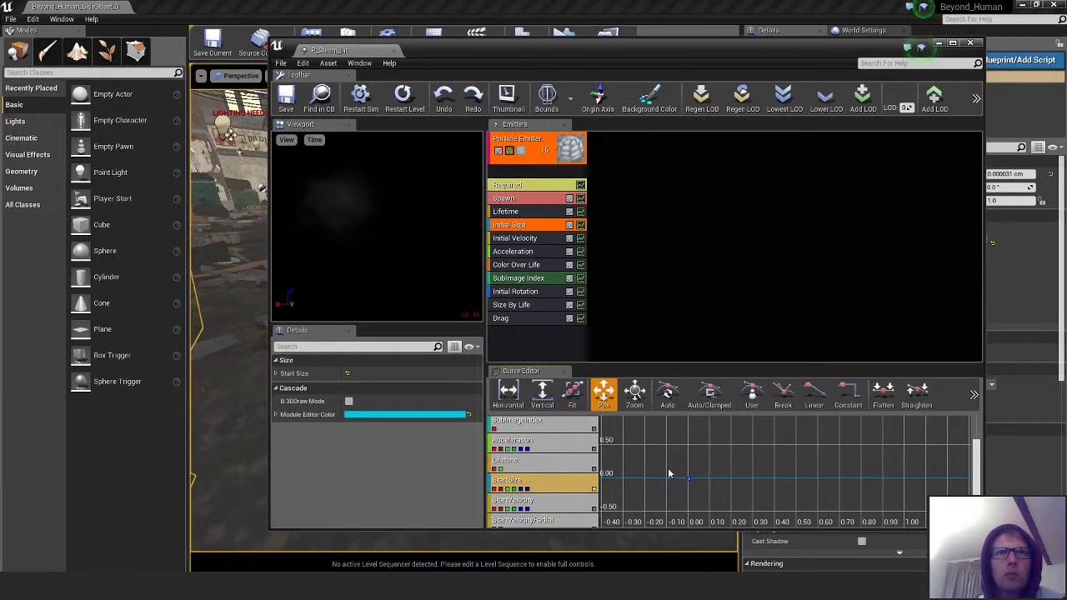
{"action": "right_click", "coordinate": [707, 481]}
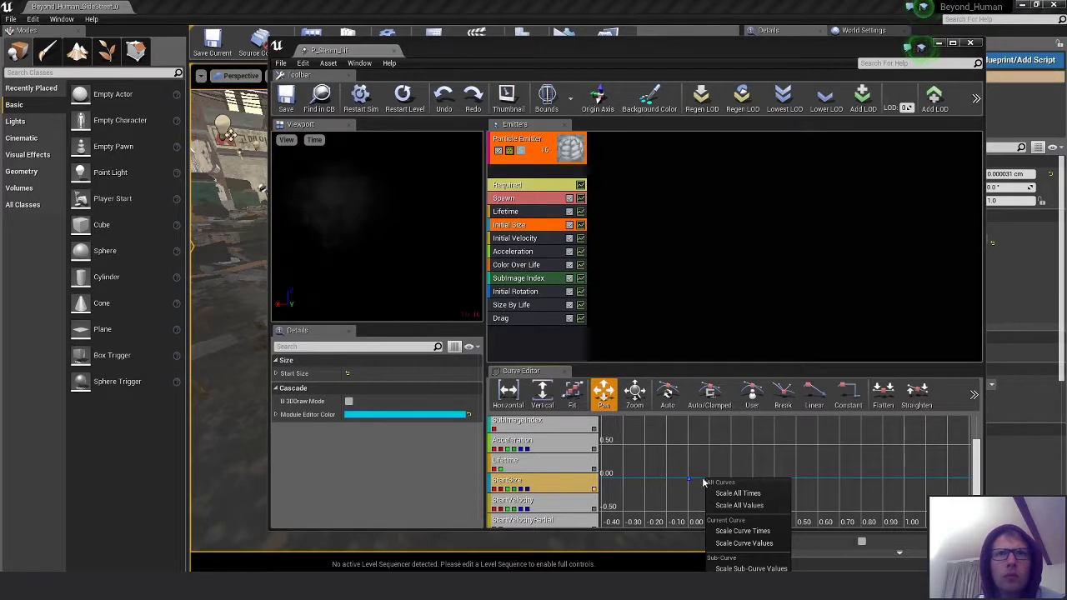
{"action": "left_click", "coordinate": [704, 483]}
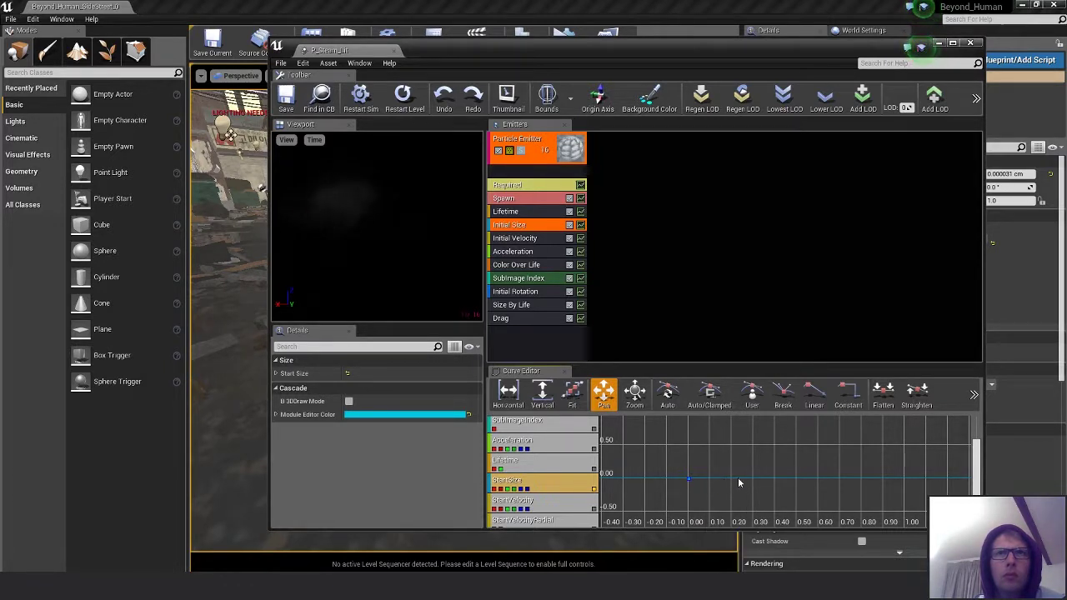
{"action": "left_click", "coordinate": [974, 395]}
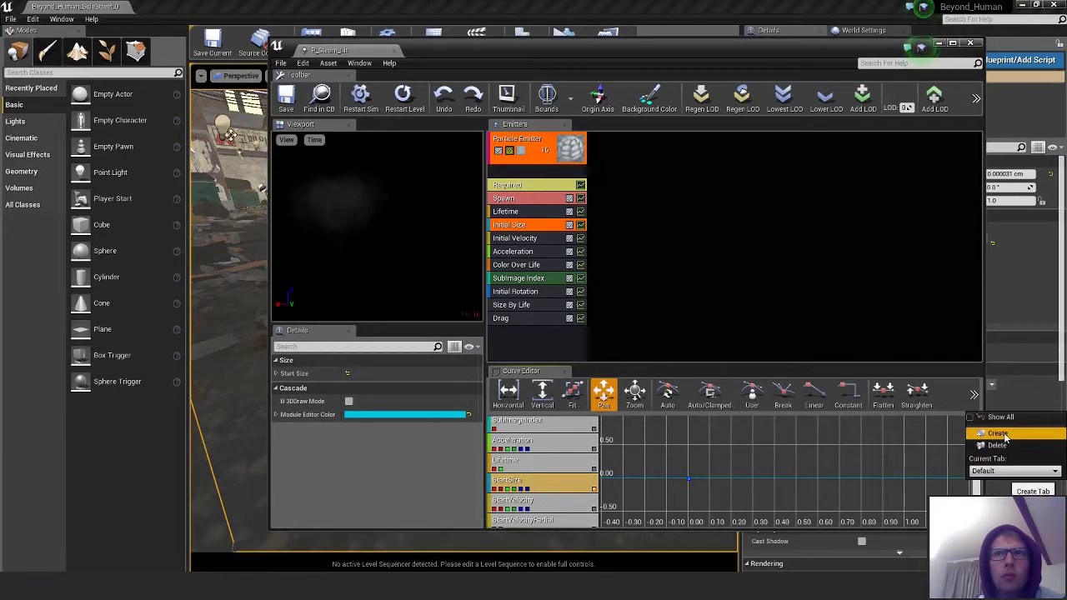
{"action": "left_click", "coordinate": [715, 482]}
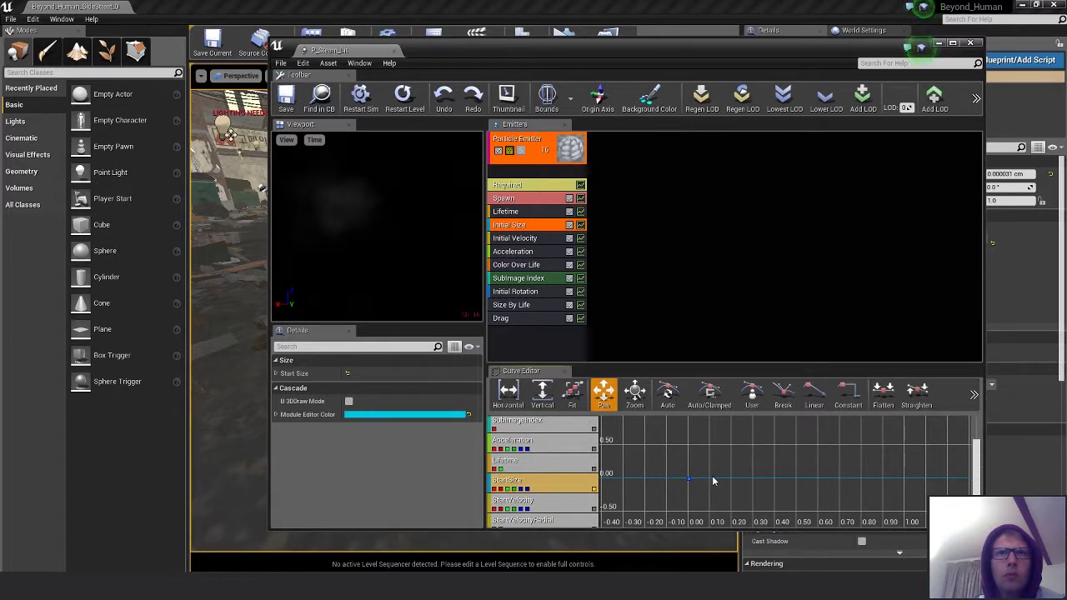
- Try once more to lift the StartSize key above zero, check the Start Size property, and revert the curve
{"action": "left_click", "coordinate": [716, 479], "text": "ctrl"}
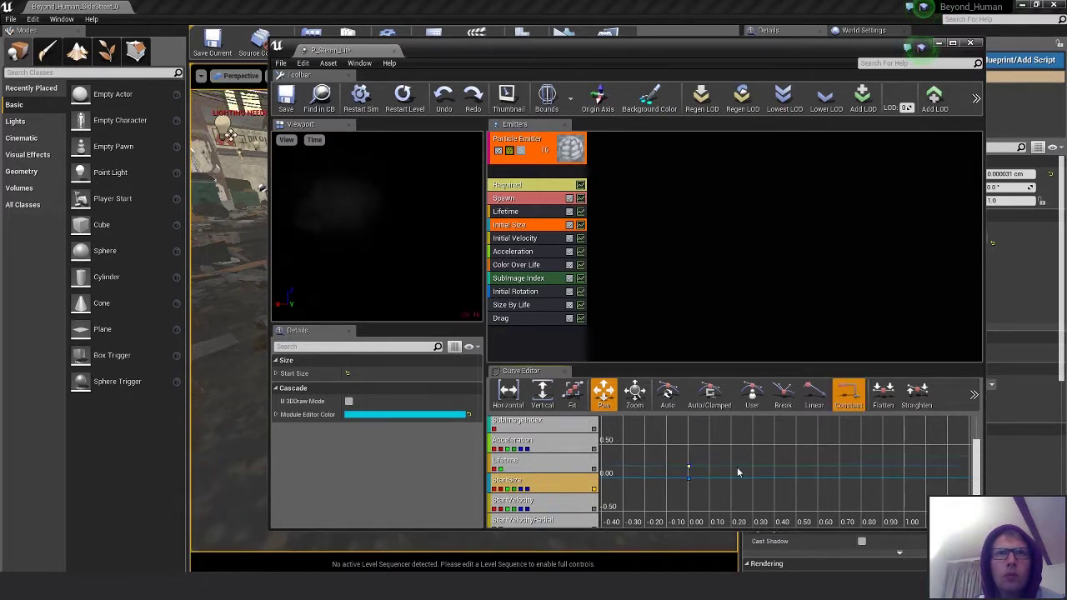
{"action": "left_click_drag", "start_coordinate": [738, 473], "coordinate": [718, 465], "text": "ctrl"}
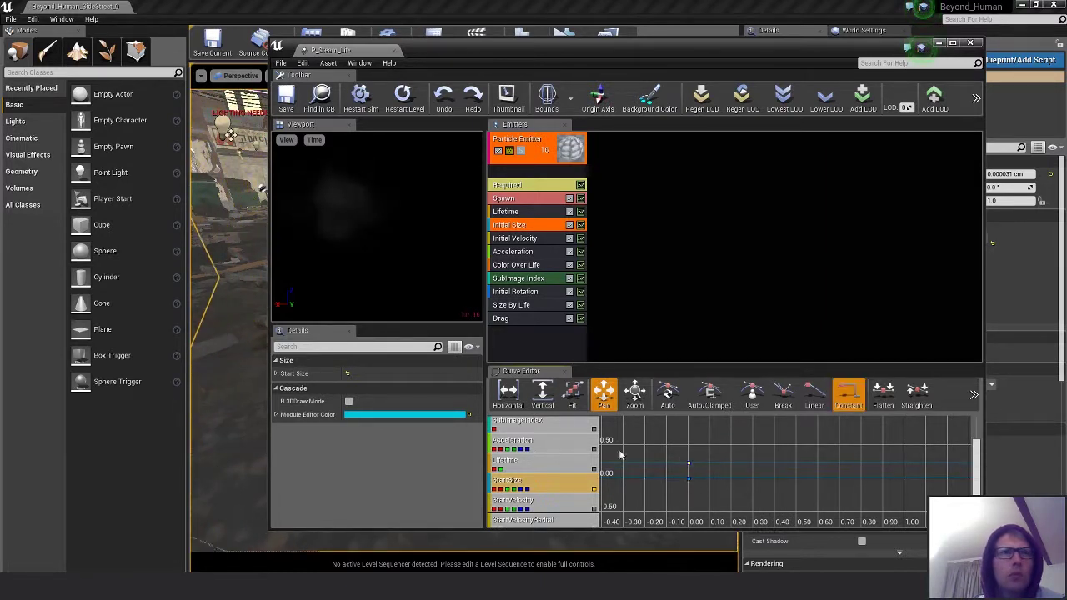
{"action": "left_click", "coordinate": [277, 374]}
{"action": "left_click", "coordinate": [278, 374]}
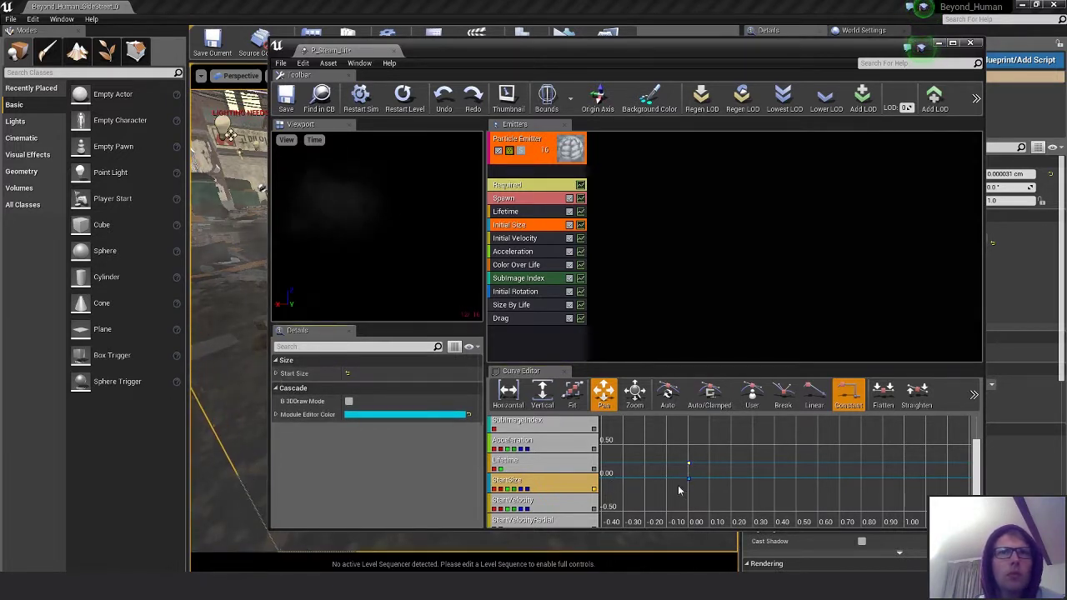
{"action": "left_click", "coordinate": [758, 454]}
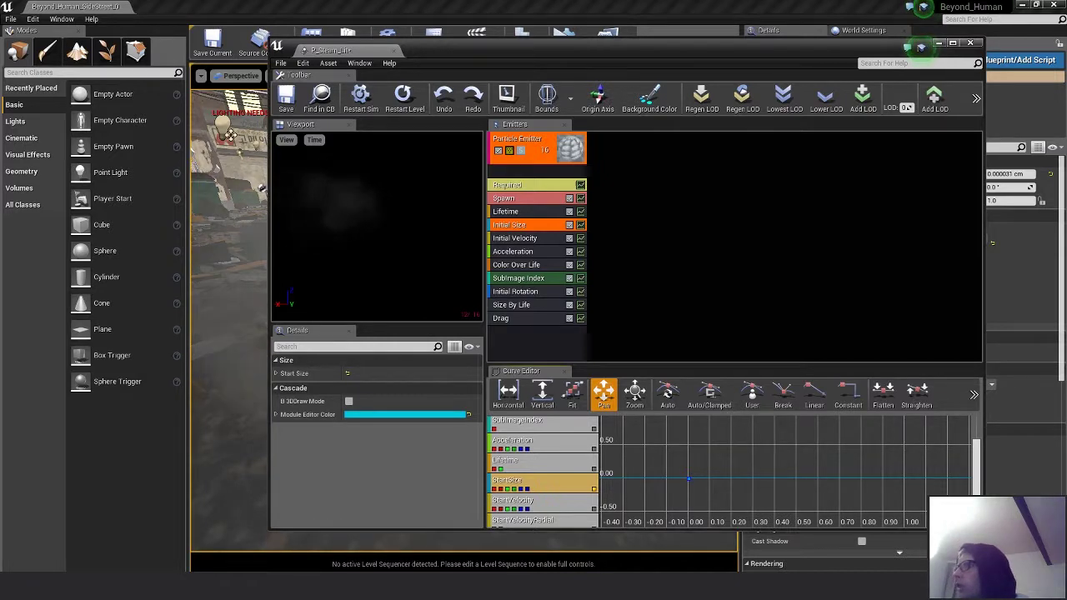
- Set the Color Over Life module's editor color to near-white (R 0.83, G 0.822, B 0.839) and save the particle system
{"action": "left_click", "coordinate": [529, 265]}
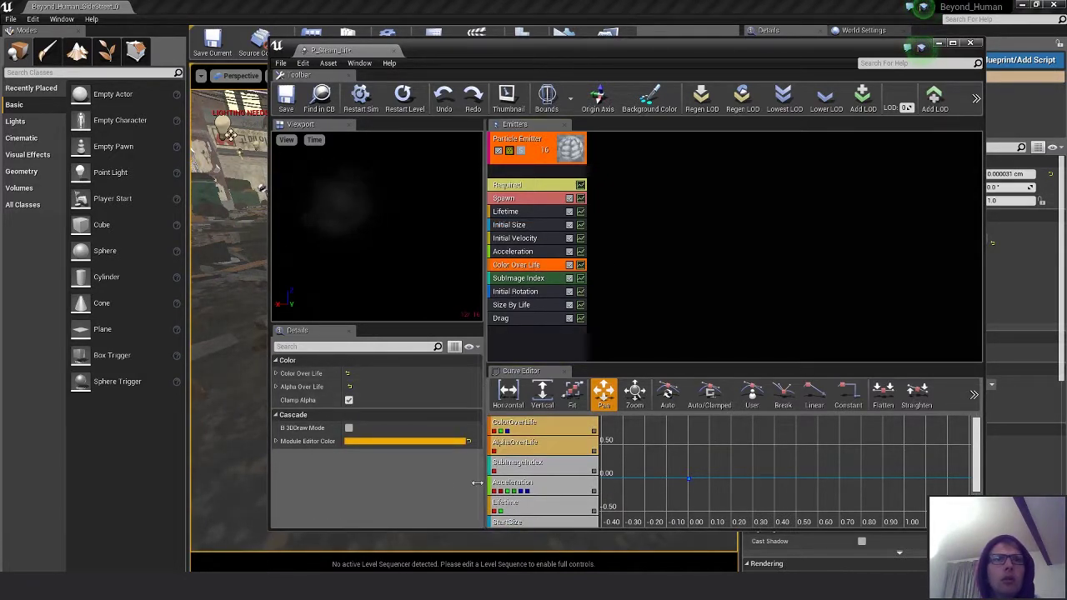
{"action": "left_click", "coordinate": [388, 441]}
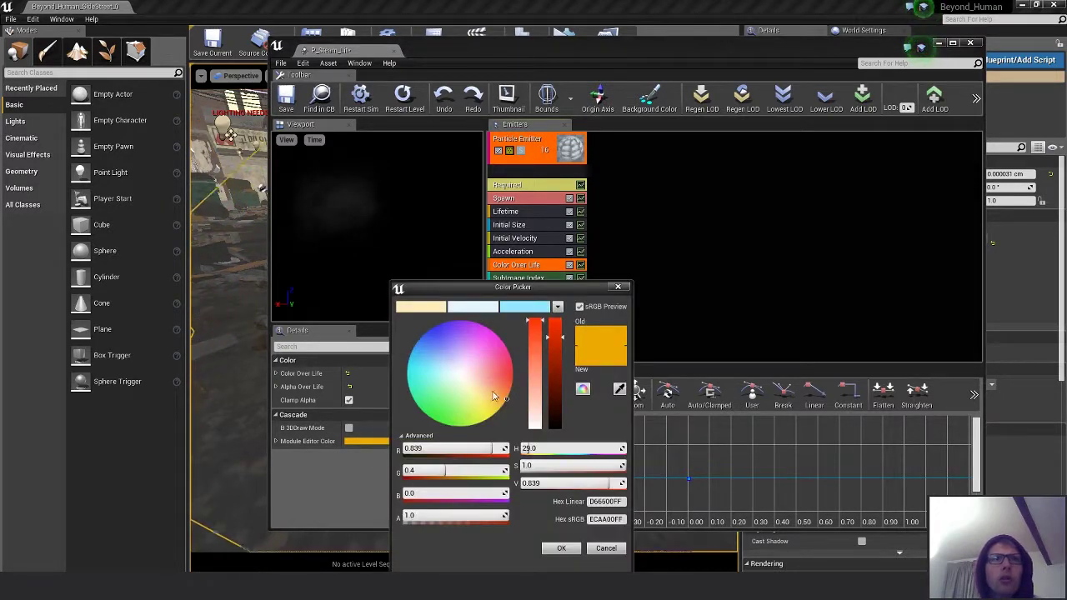
{"action": "left_click_drag", "start_coordinate": [492, 385], "coordinate": [460, 376]}
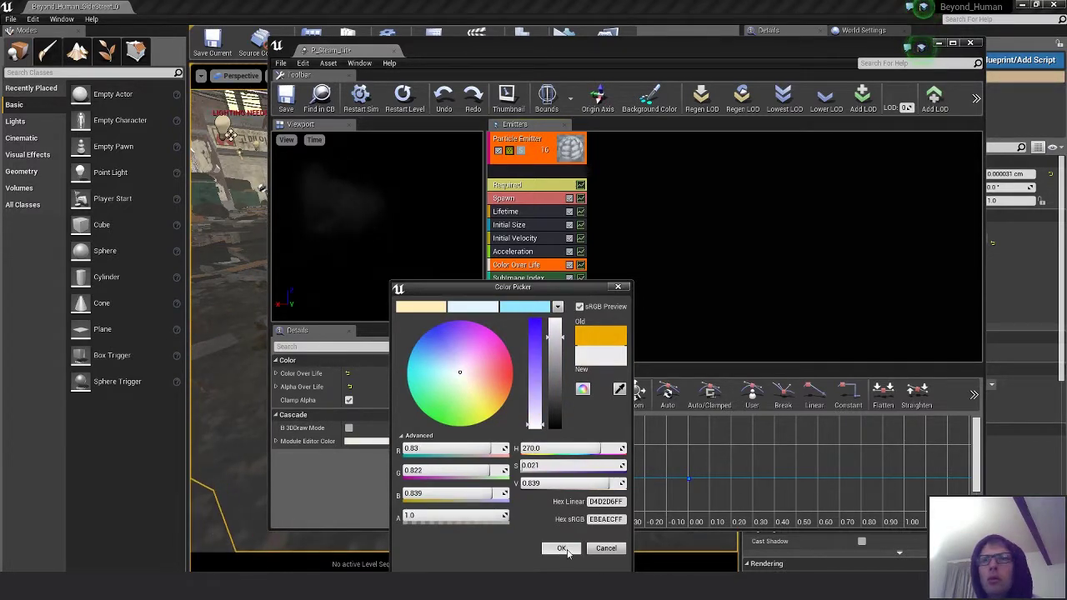
{"action": "left_click", "coordinate": [561, 548]}
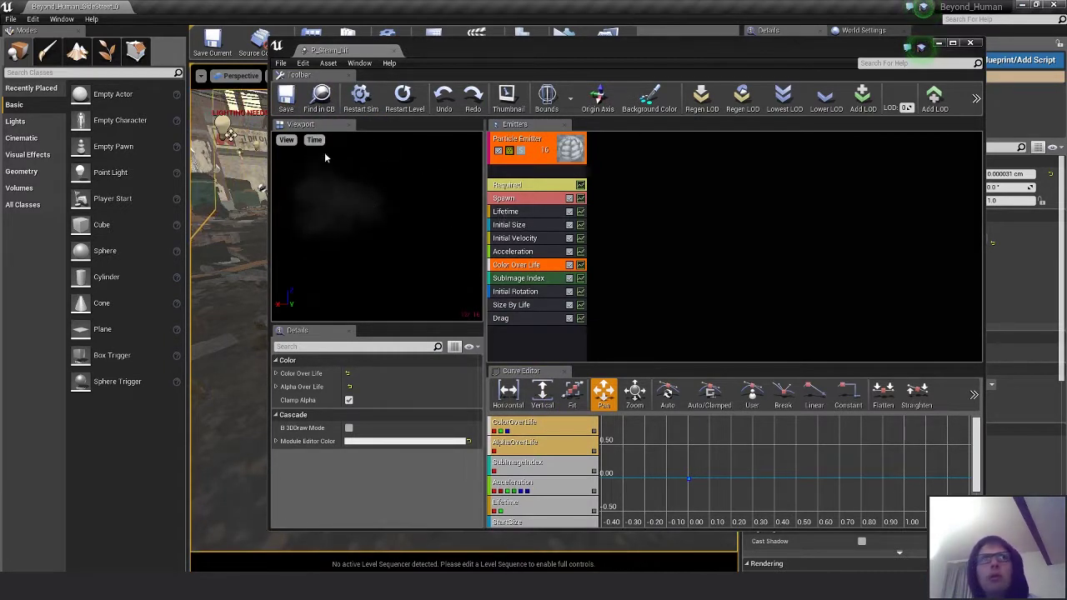
{"action": "left_click", "coordinate": [285, 104]}
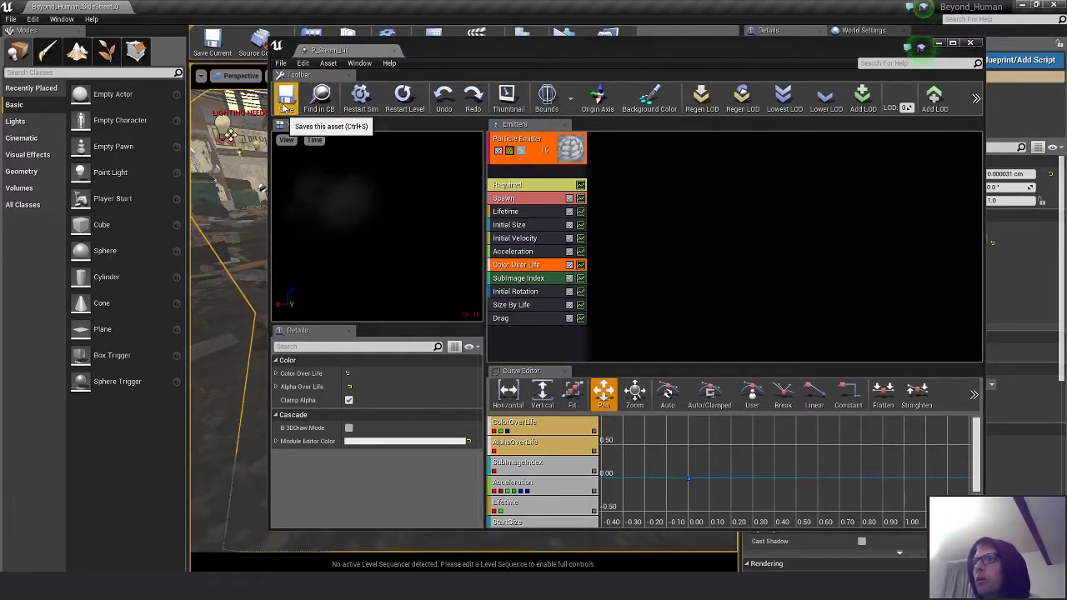
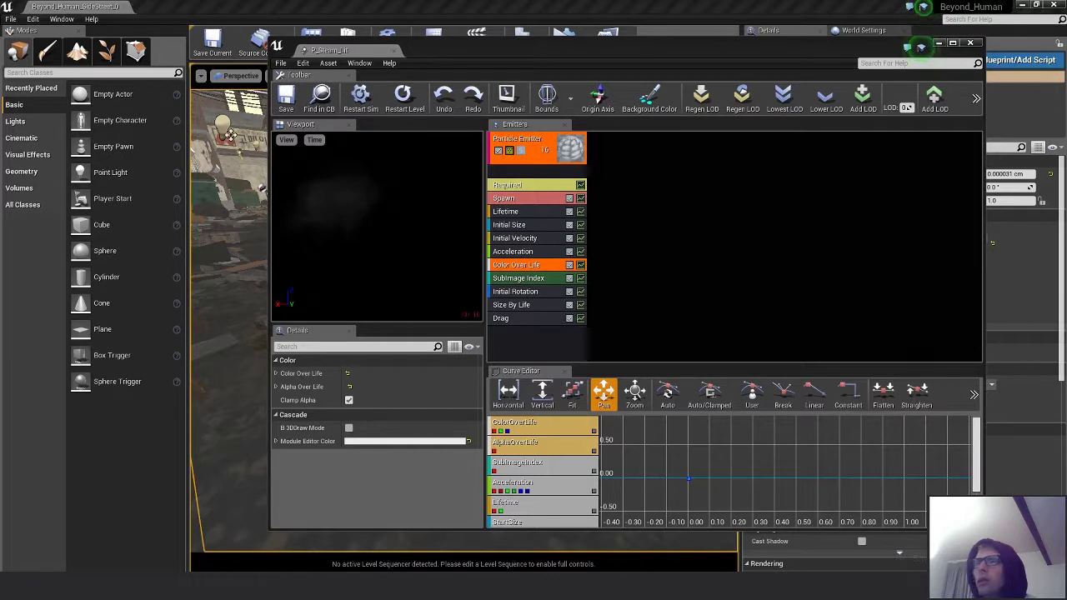
- Show the Color Over Life curves in the graph and delete the middle, highest key of the AlphaOverLife curve
{"action": "left_click", "coordinate": [581, 265]}
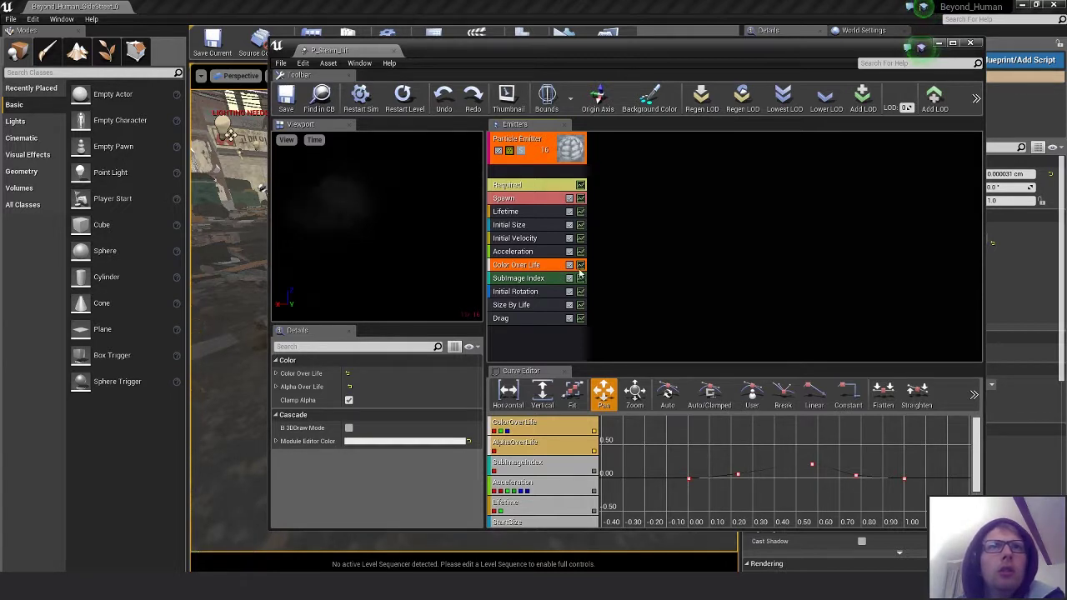
{"action": "left_click_drag", "start_coordinate": [812, 466], "coordinate": [769, 478], "text": "ctrl"}
{"action": "right_click", "coordinate": [769, 478]}
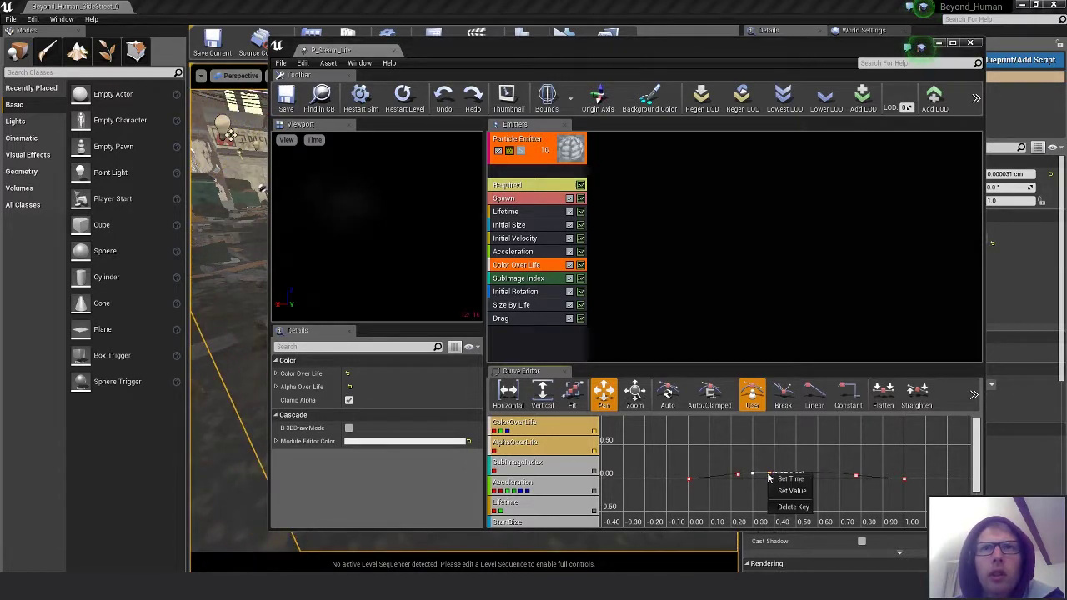
{"action": "left_click", "coordinate": [789, 505]}
- Move the two inner AlphaOverLife keys to times of about 0.09 and 0.42, with values of about 0.14 and 0.09
{"action": "left_click", "coordinate": [739, 476]}
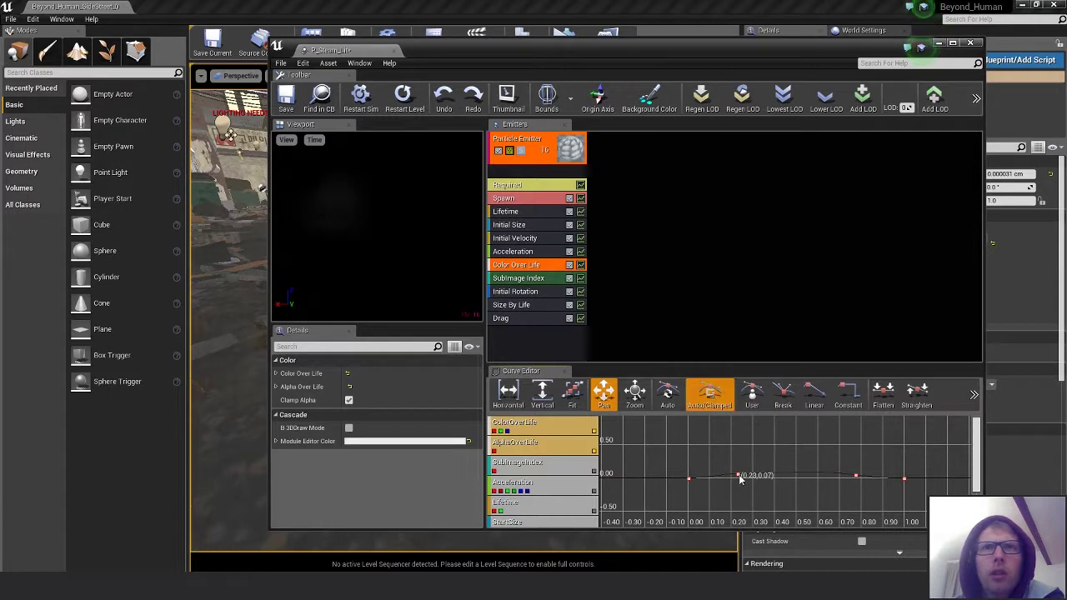
{"action": "left_click_drag", "start_coordinate": [736, 481], "coordinate": [735, 478], "text": "ctrl"}
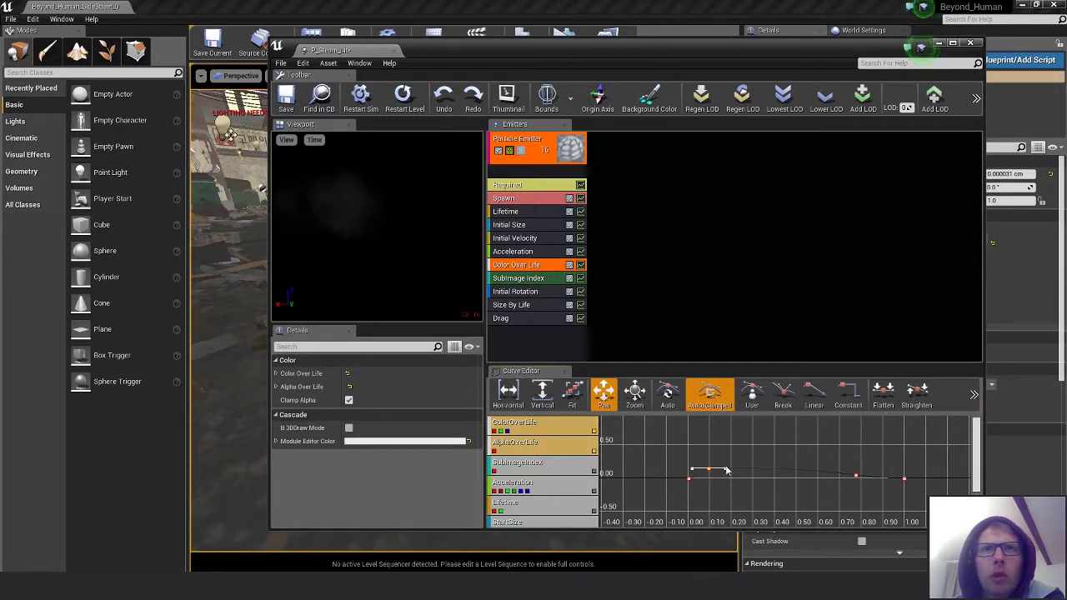
{"action": "left_click_drag", "start_coordinate": [726, 469], "coordinate": [727, 466]}
{"action": "left_click", "coordinate": [856, 476]}
{"action": "left_click_drag", "start_coordinate": [856, 476], "coordinate": [779, 478], "text": "ctrl"}
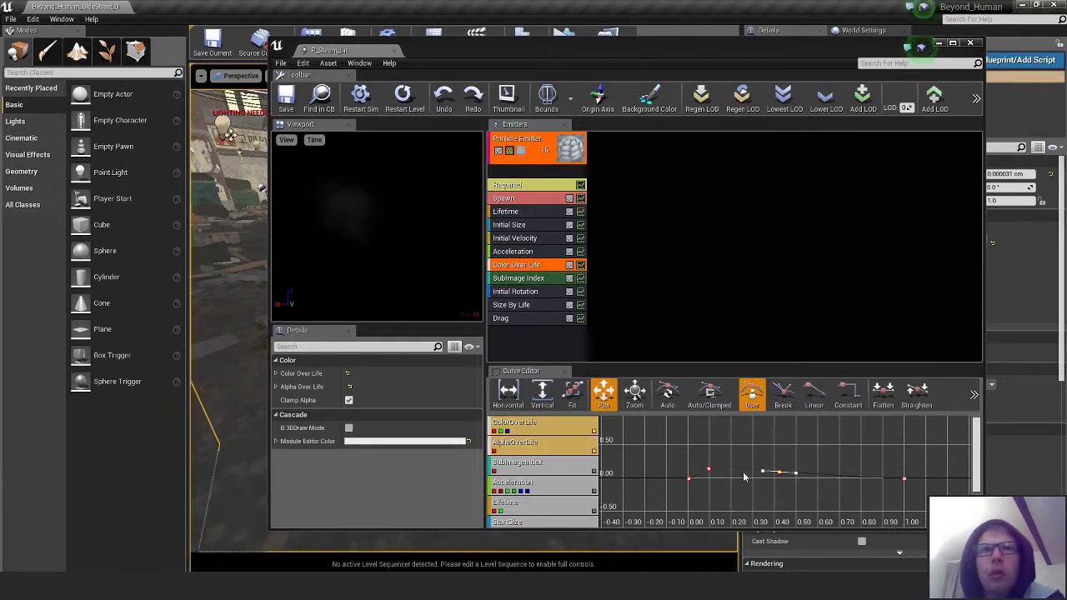
- Shift the two inner AlphaOverLife keys earlier, to times of about 0.05 and 0.4, and save the particle system
{"action": "scroll", "coordinate": [805, 502], "scroll_direction": "up", "scroll_amount": 1}
{"action": "right_click", "coordinate": [767, 497]}
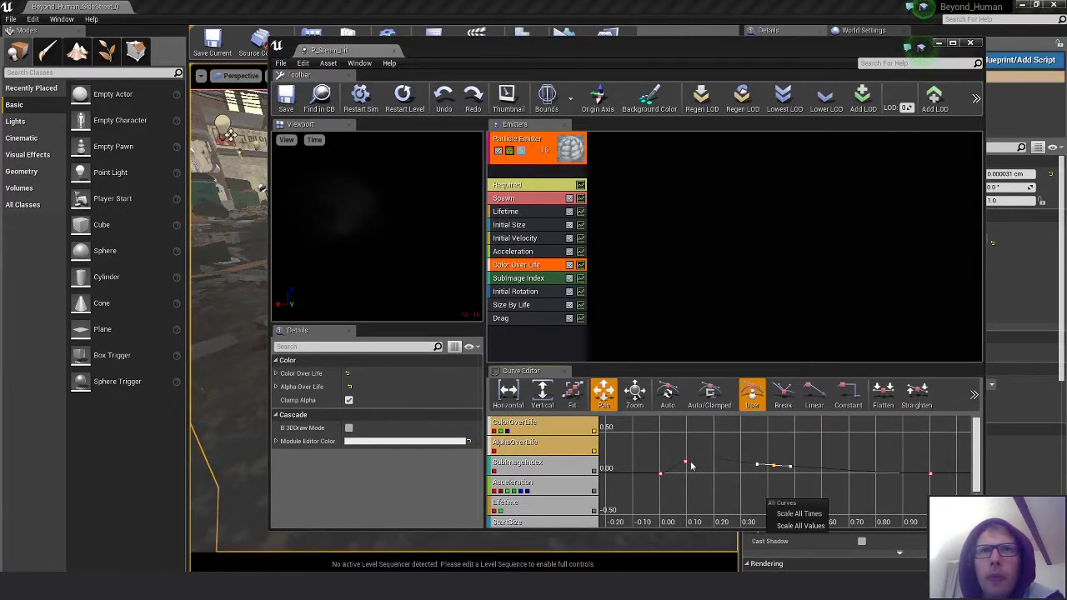
{"action": "left_click", "coordinate": [688, 466]}
{"action": "left_click_drag", "start_coordinate": [688, 465], "coordinate": [674, 466], "text": "ctrl"}
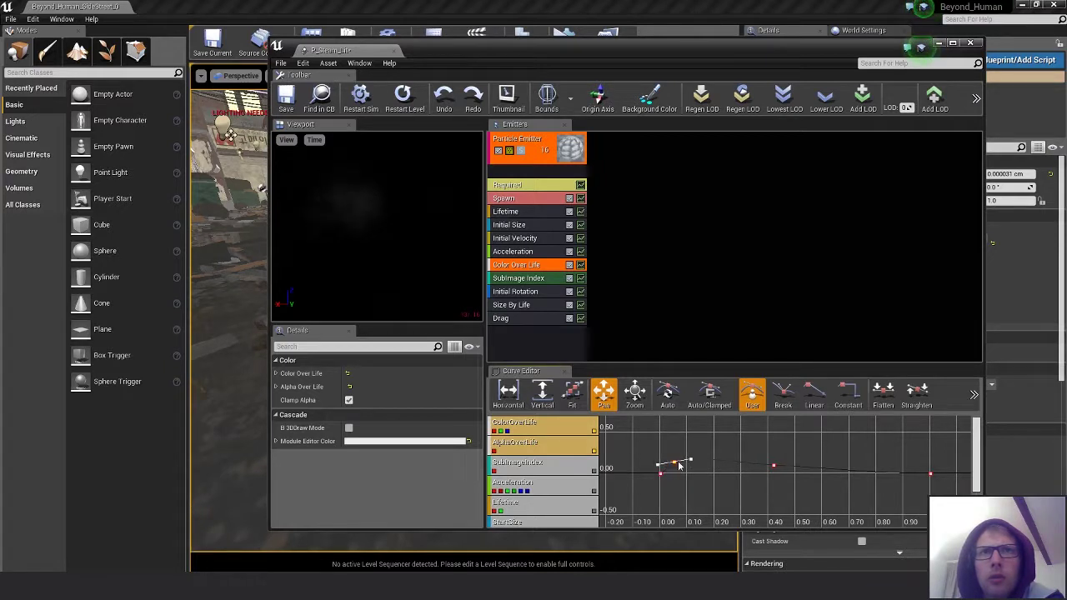
{"action": "left_click", "coordinate": [773, 466]}
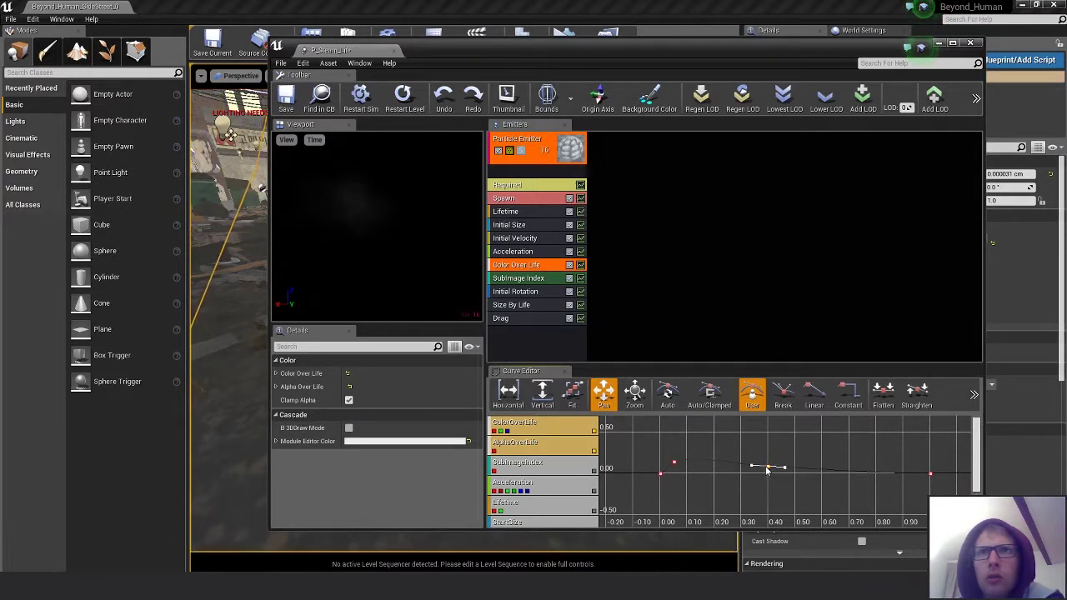
{"action": "left_click", "coordinate": [287, 101]}
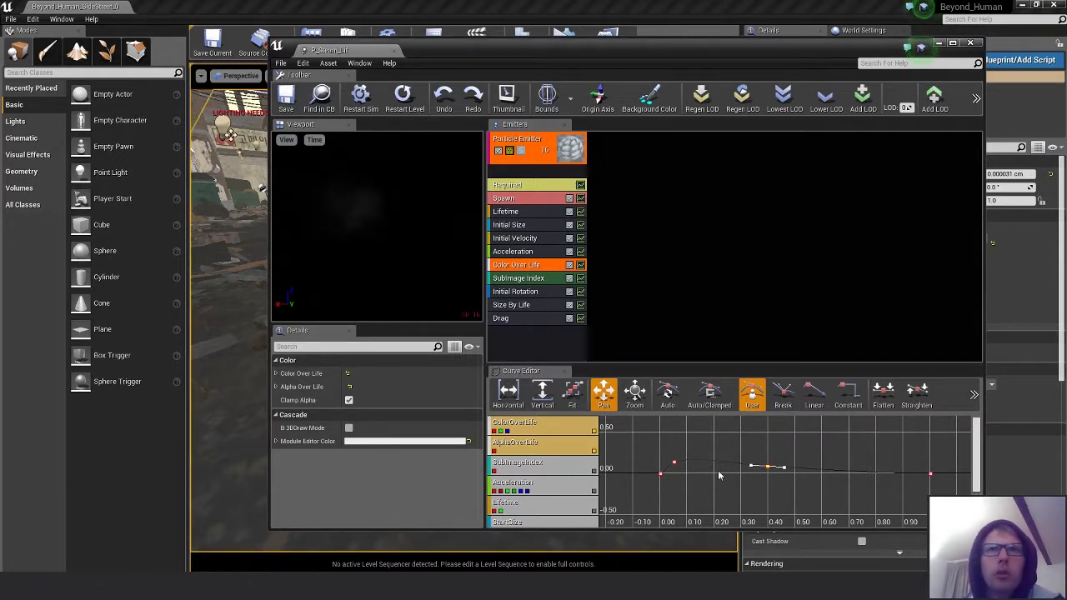
- Try an extra AlphaOverLife key at a time of about 0.15, delete it, and select the key near time 0.05
{"action": "left_click", "coordinate": [702, 464]}
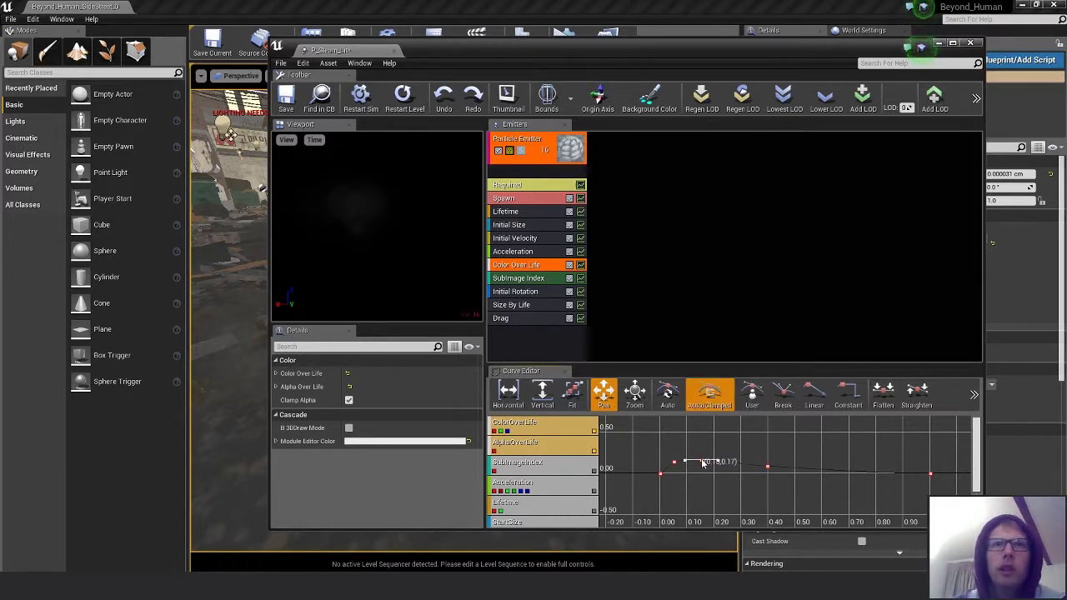
{"action": "left_click_drag", "start_coordinate": [703, 435], "coordinate": [697, 467]}
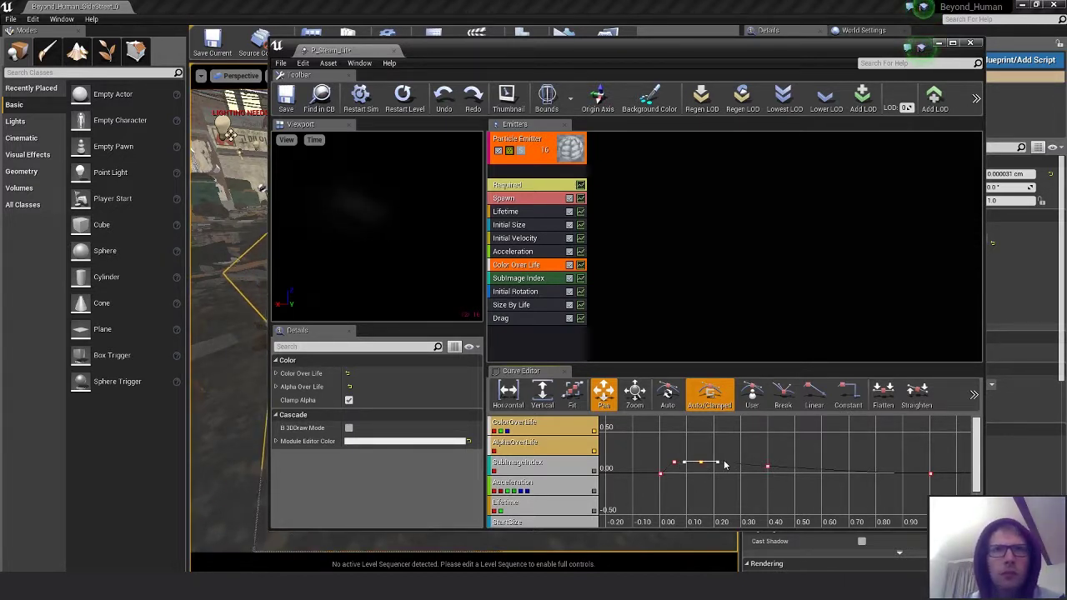
{"action": "key", "text": "Delete"}
{"action": "left_click", "coordinate": [674, 462]}
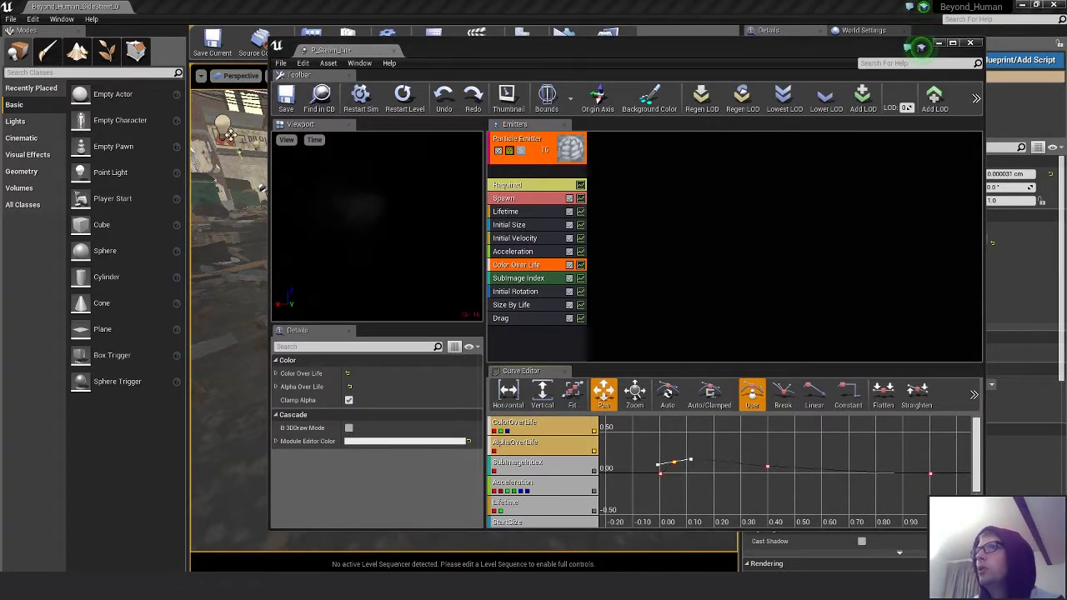
- Try emitter durations of 2.0 and 0.5 in the Required module and restore the duration to 1.0
{"action": "left_click", "coordinate": [525, 185]}
{"action": "scroll", "coordinate": [440, 465], "scroll_direction": "down", "scroll_amount": 3}
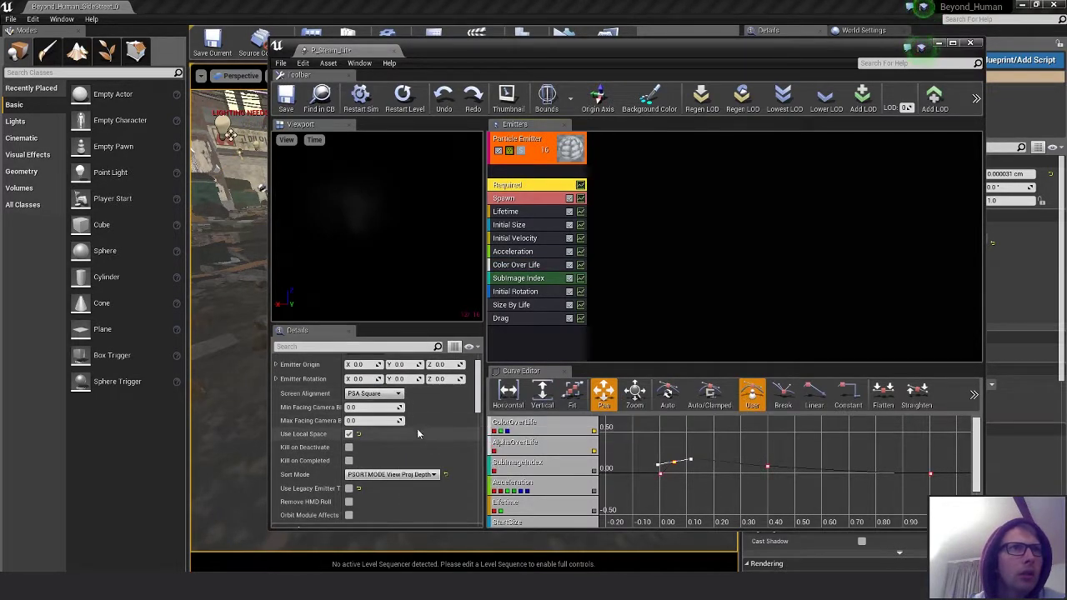
{"action": "scroll", "coordinate": [445, 438], "scroll_direction": "down", "scroll_amount": 3}
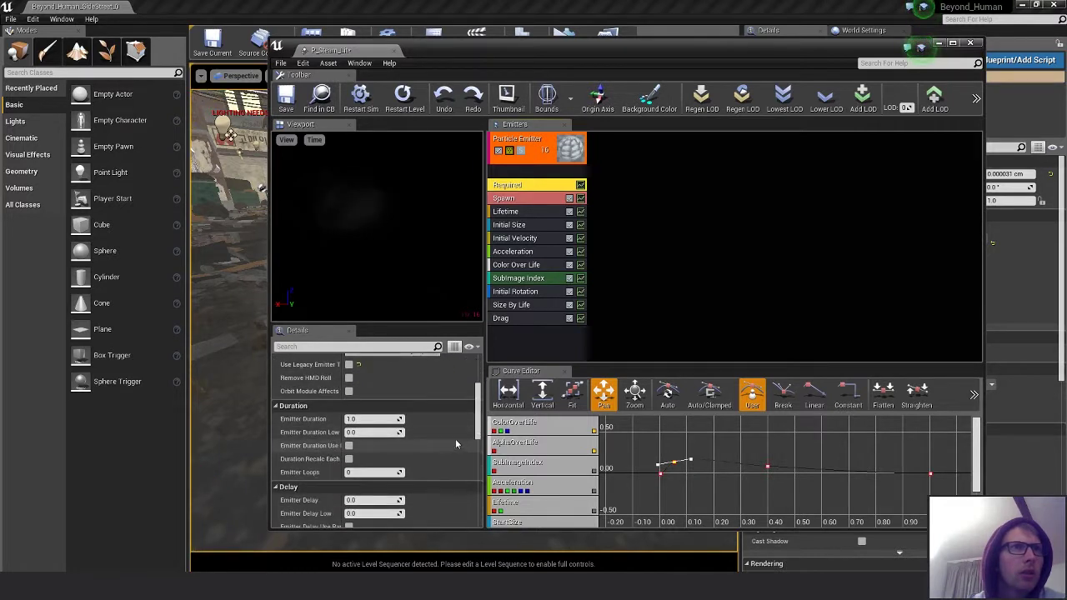
{"action": "left_click", "coordinate": [373, 419]}
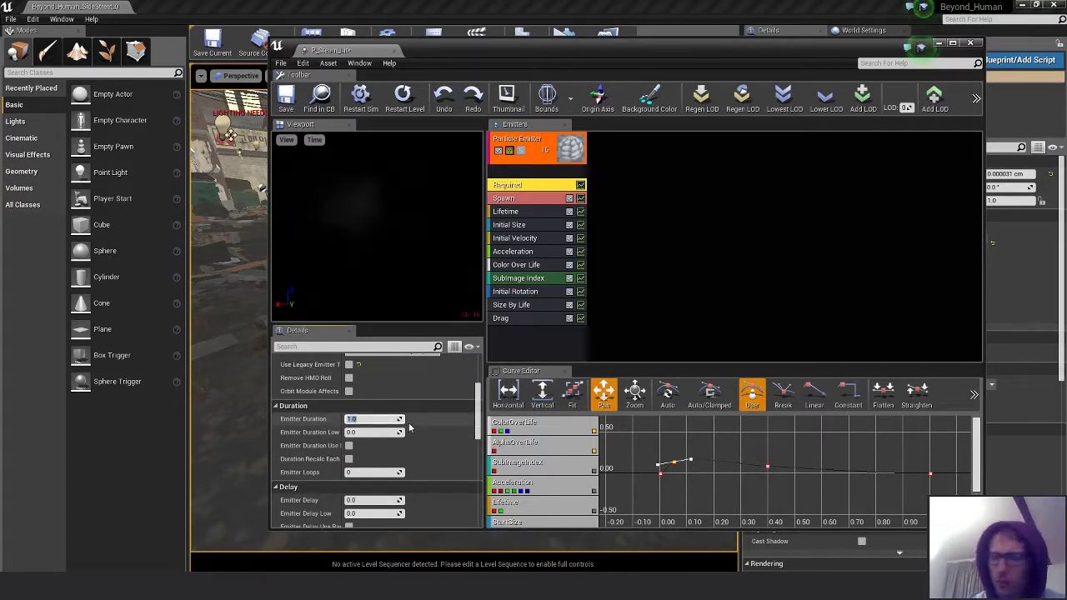
{"action": "key", "text": "Return"}
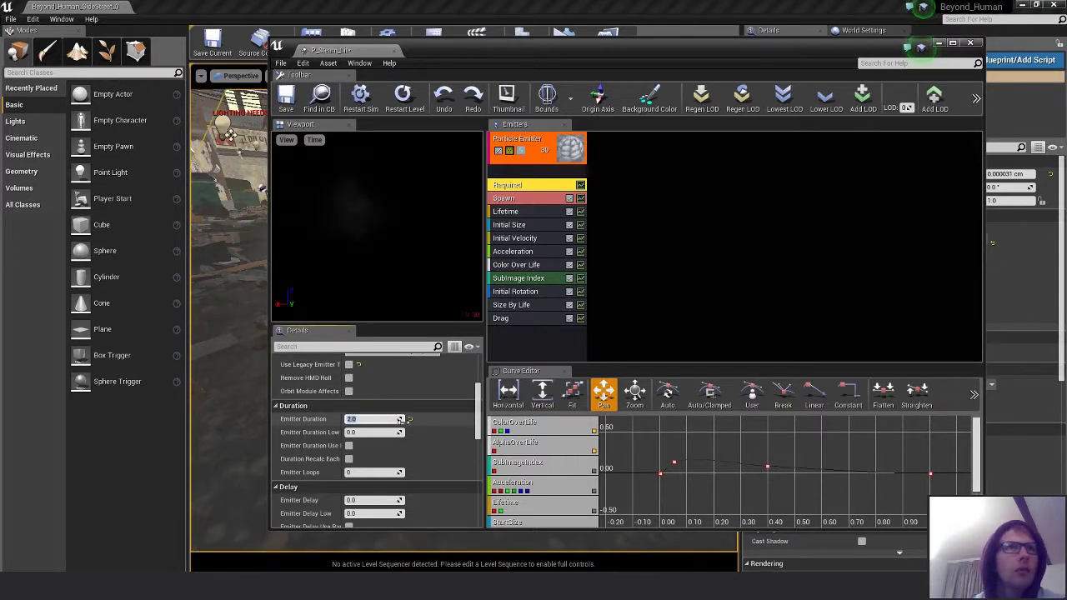
{"action": "type", "text": ".5"}
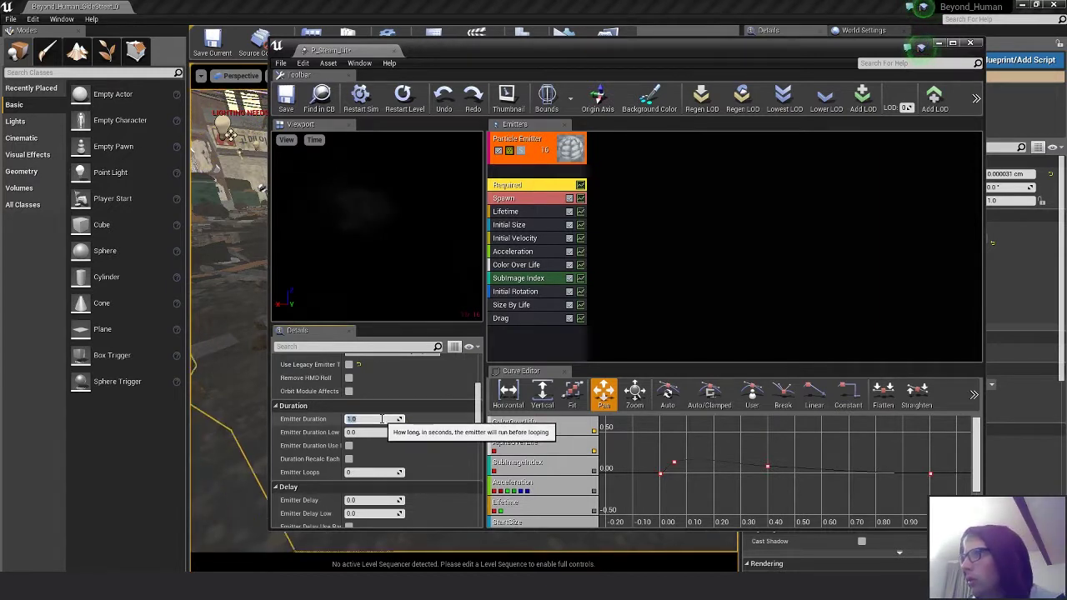
{"action": "type", "text": "0."}
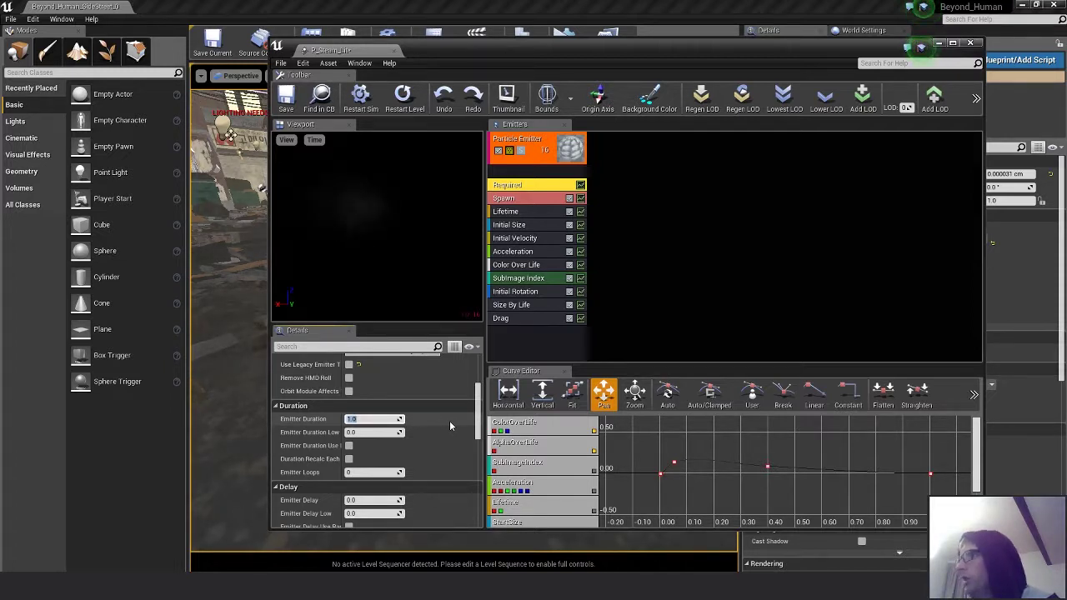
- Examine the Color Over Life module's color and alpha curves and their keys in the graph
{"action": "left_click", "coordinate": [533, 266]}
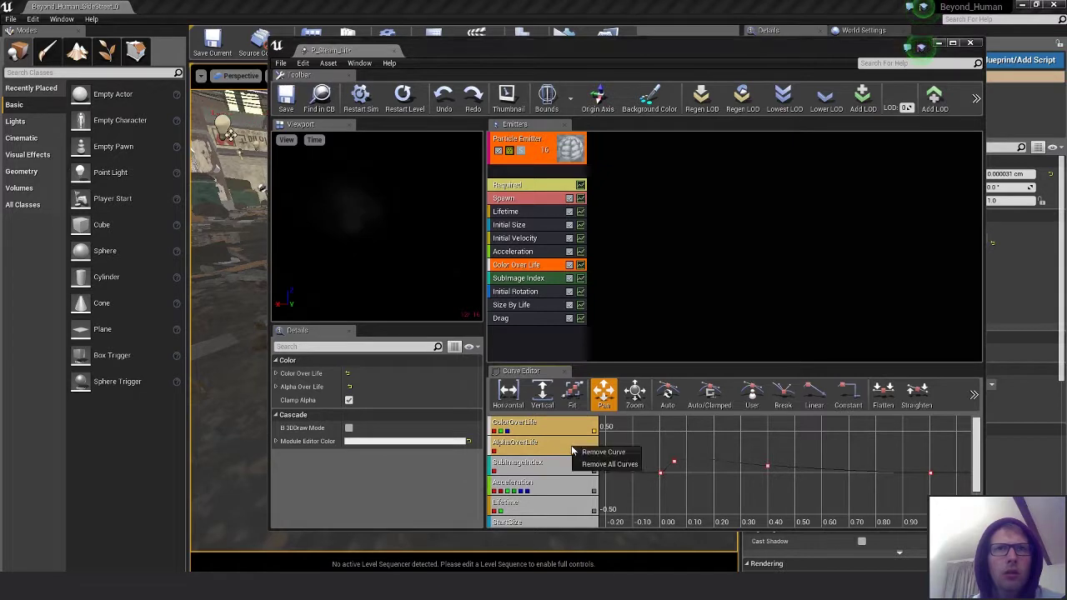
{"action": "scroll", "coordinate": [708, 472], "scroll_direction": "down", "scroll_amount": 3}
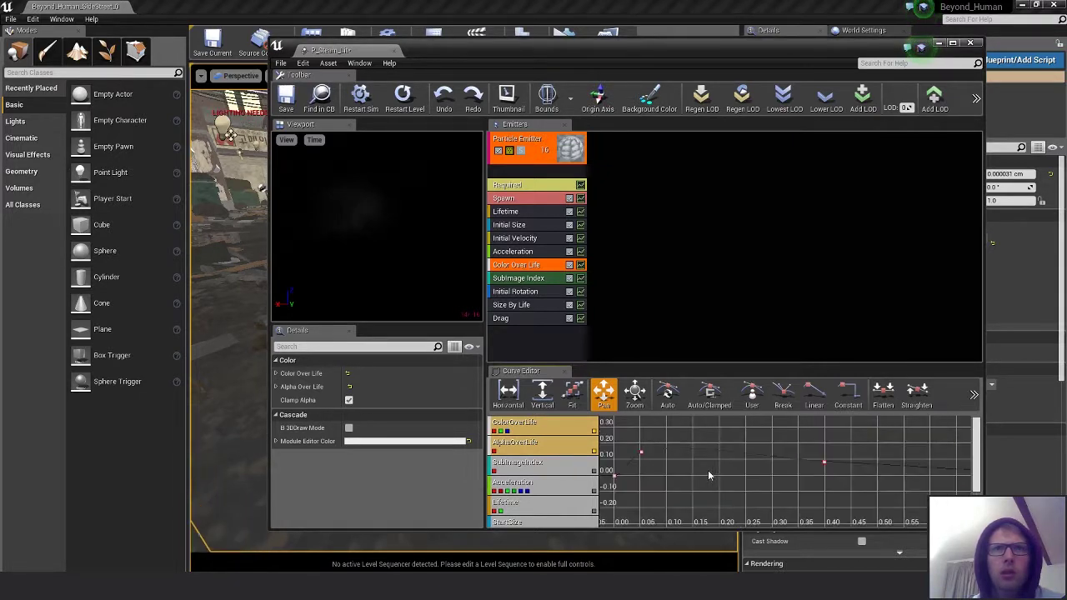
{"action": "left_click", "coordinate": [686, 437]}
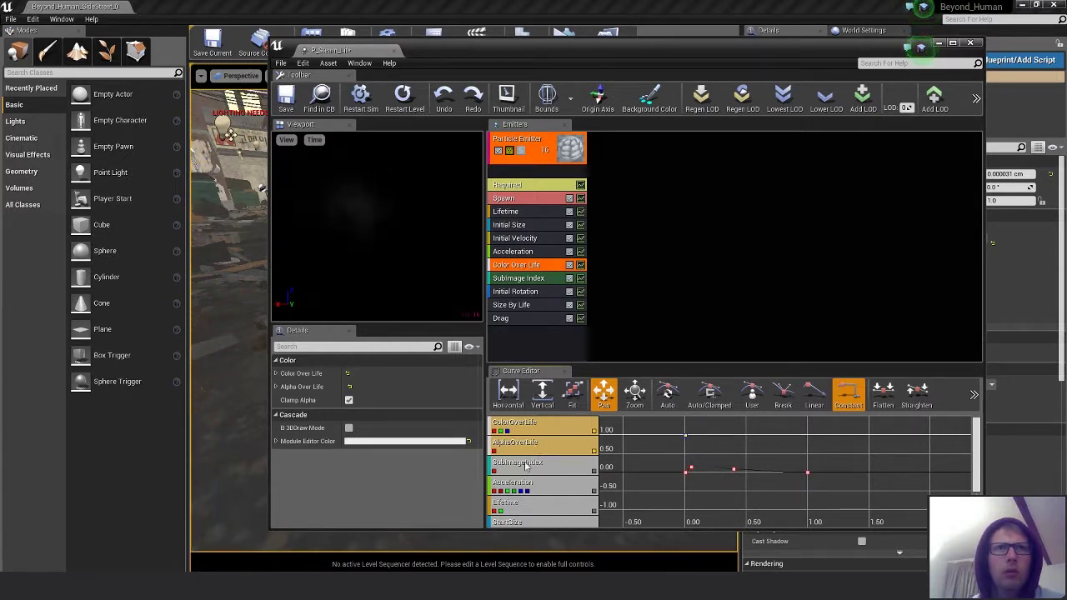
{"action": "left_click", "coordinate": [581, 266]}
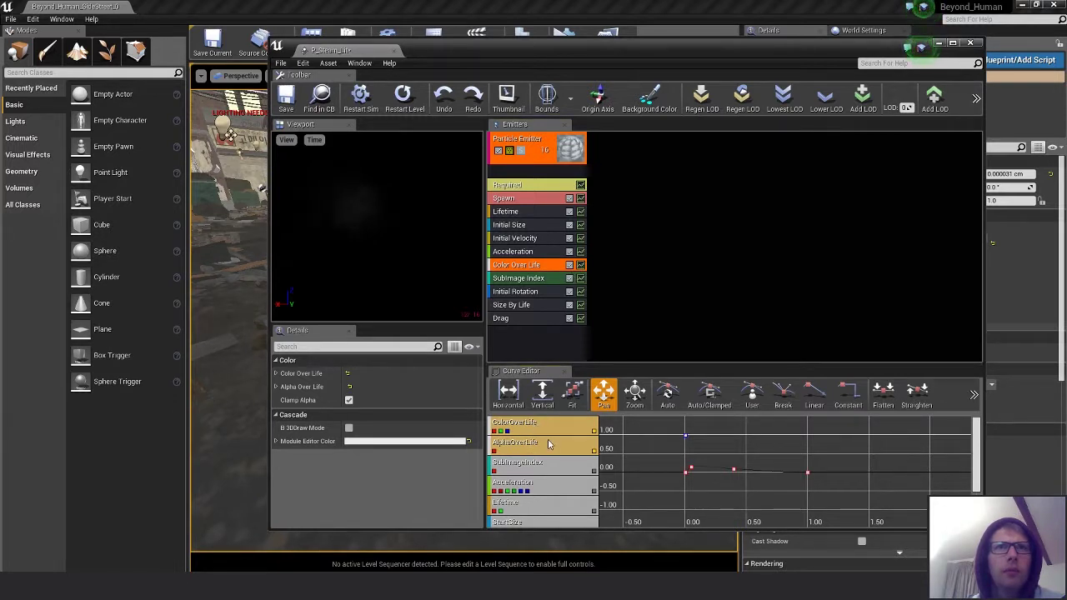
{"action": "scroll", "coordinate": [554, 449], "scroll_direction": "up", "scroll_amount": 2}
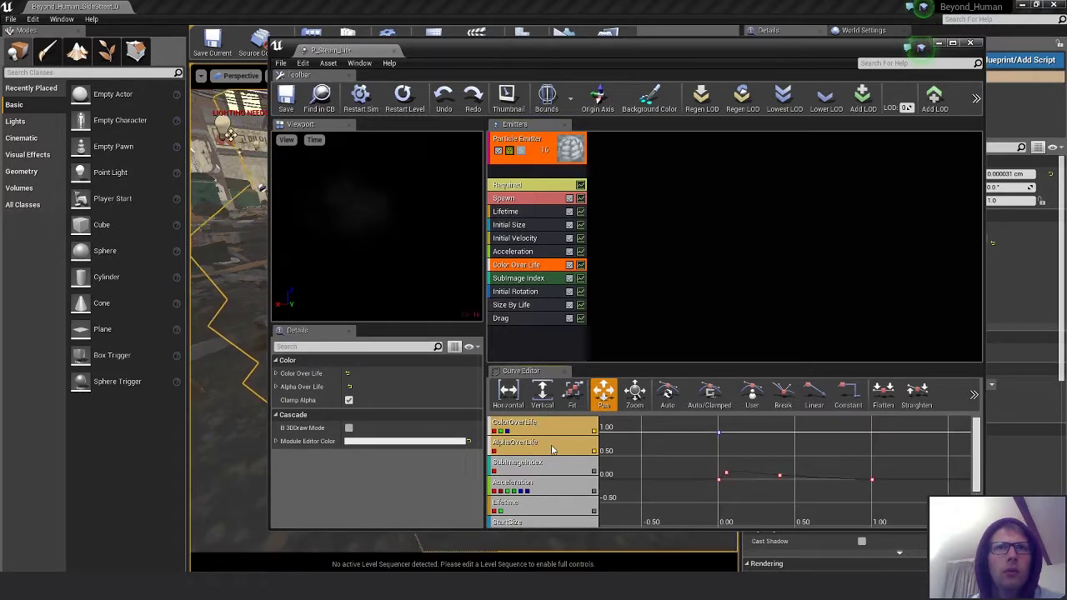
{"action": "scroll", "coordinate": [552, 451], "scroll_direction": "down", "scroll_amount": 3}
{"action": "scroll", "coordinate": [552, 450], "scroll_direction": "up", "scroll_amount": 1}
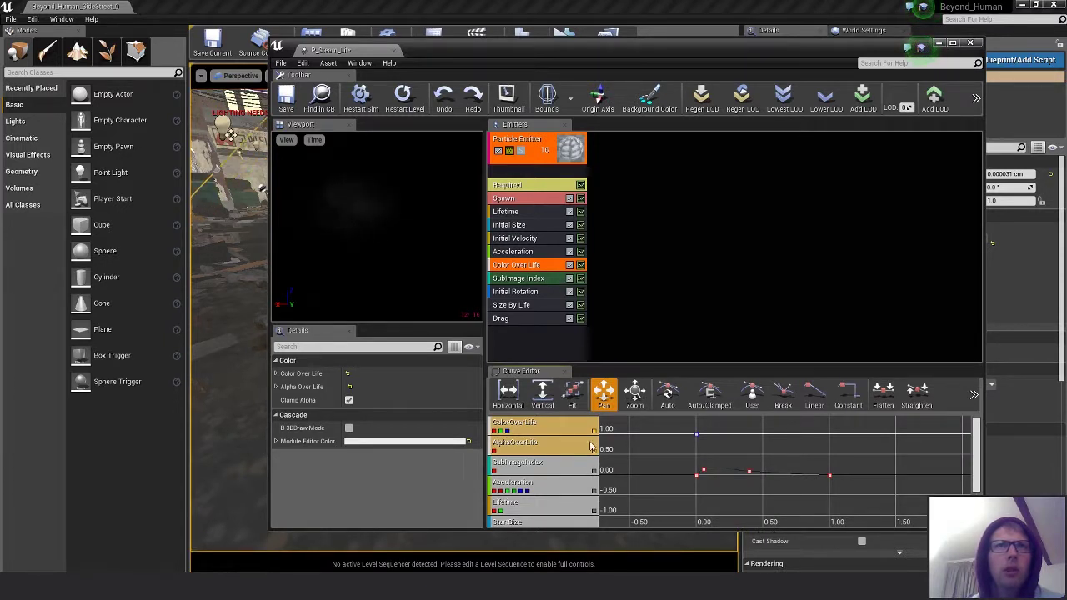
- Try lowering the blue ColorOverLife key at time 0 to about 0.77, and undo the change
{"action": "left_click", "coordinate": [731, 435]}
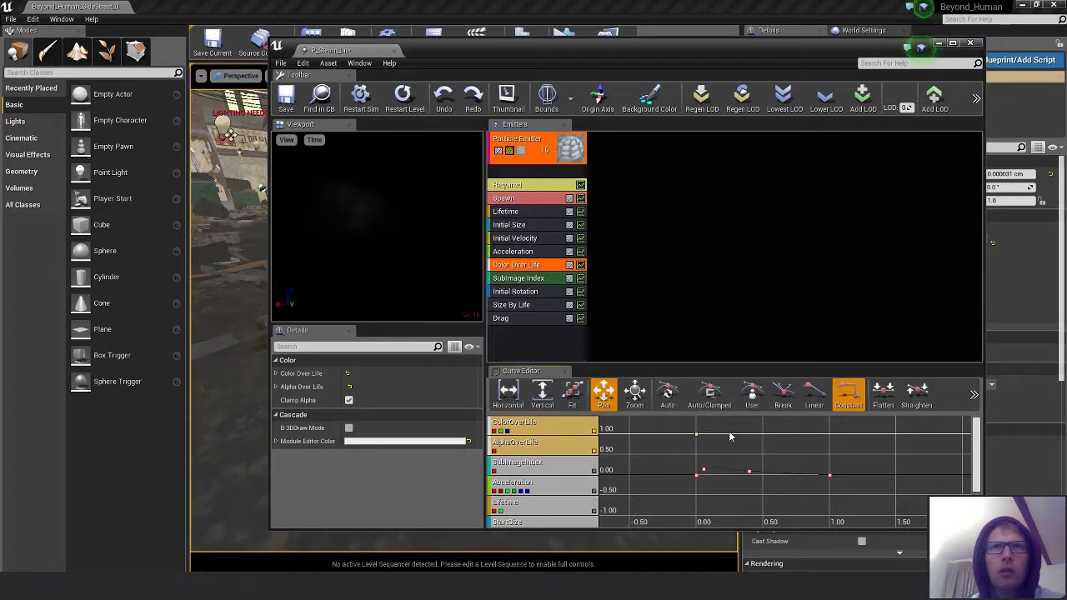
{"action": "left_click", "coordinate": [697, 438], "text": "ctrl"}
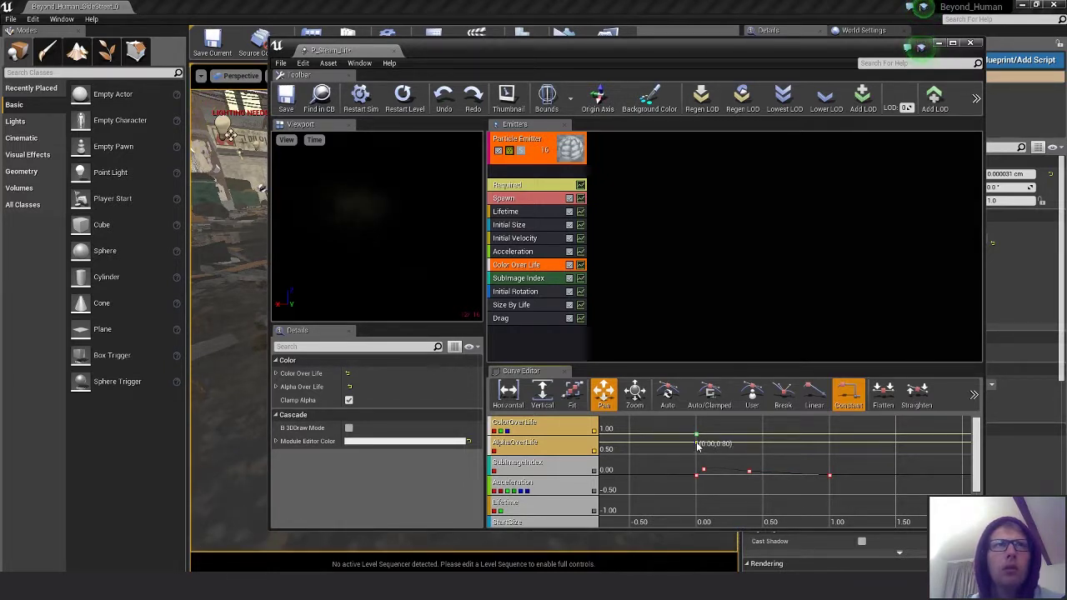
{"action": "mouse_move", "coordinate": [697, 444]}
{"action": "left_mouse_down"}
{"action": "mouse_move", "coordinate": [696, 457]}
{"action": "mouse_move", "coordinate": [697, 448]}
{"action": "left_mouse_up"}
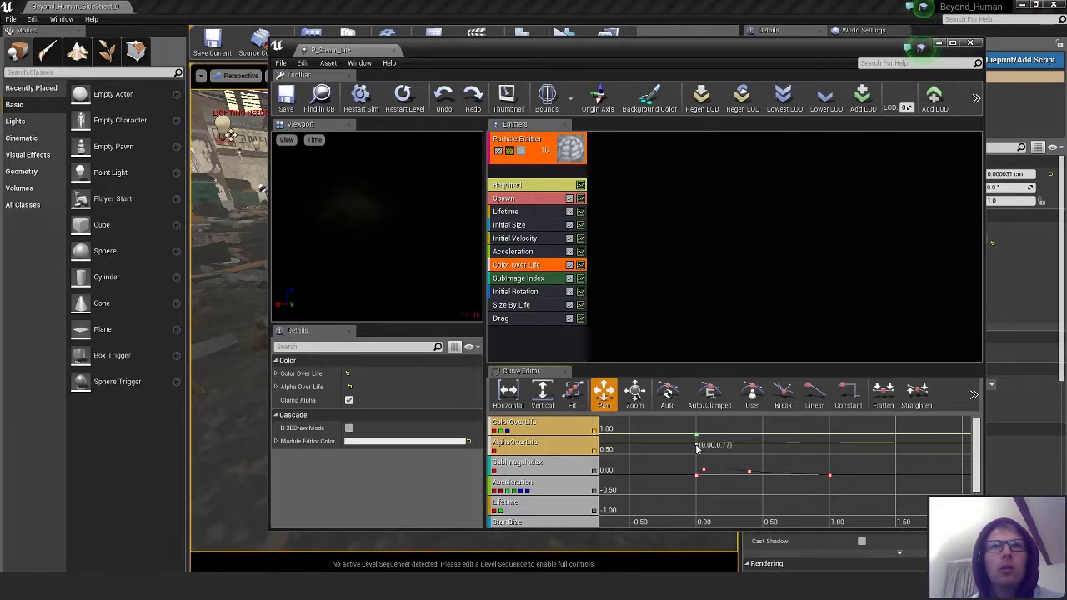
{"action": "left_click", "coordinate": [699, 448]}
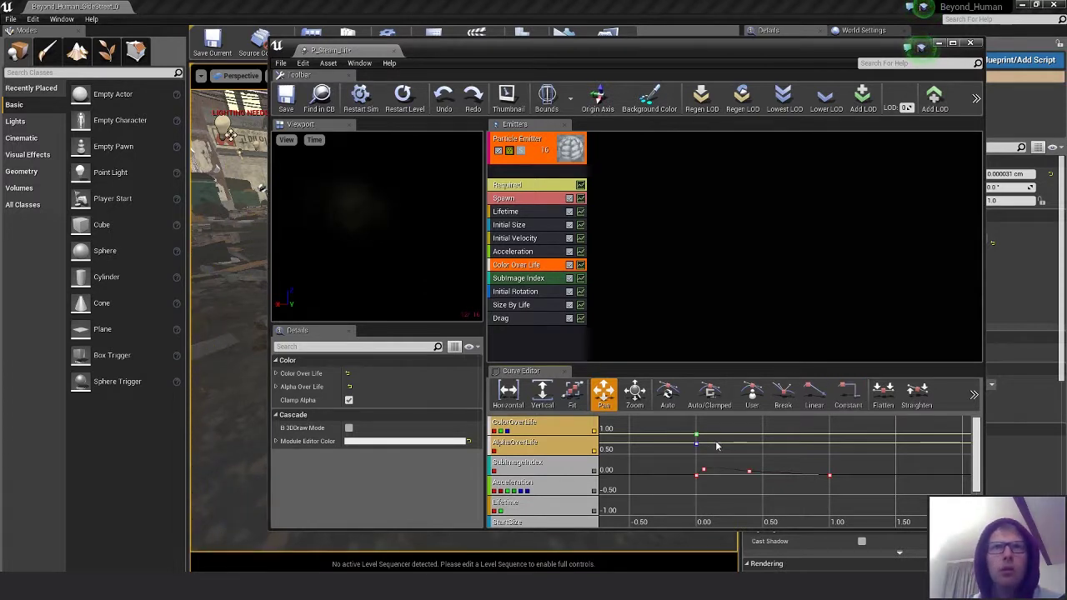
{"action": "mouse_move", "coordinate": [704, 445]}
{"action": "left_mouse_down"}
{"action": "mouse_move", "coordinate": [673, 441]}
{"action": "mouse_move", "coordinate": [687, 449]}
{"action": "left_mouse_up"}
{"action": "key", "text": "ctrl+z"}
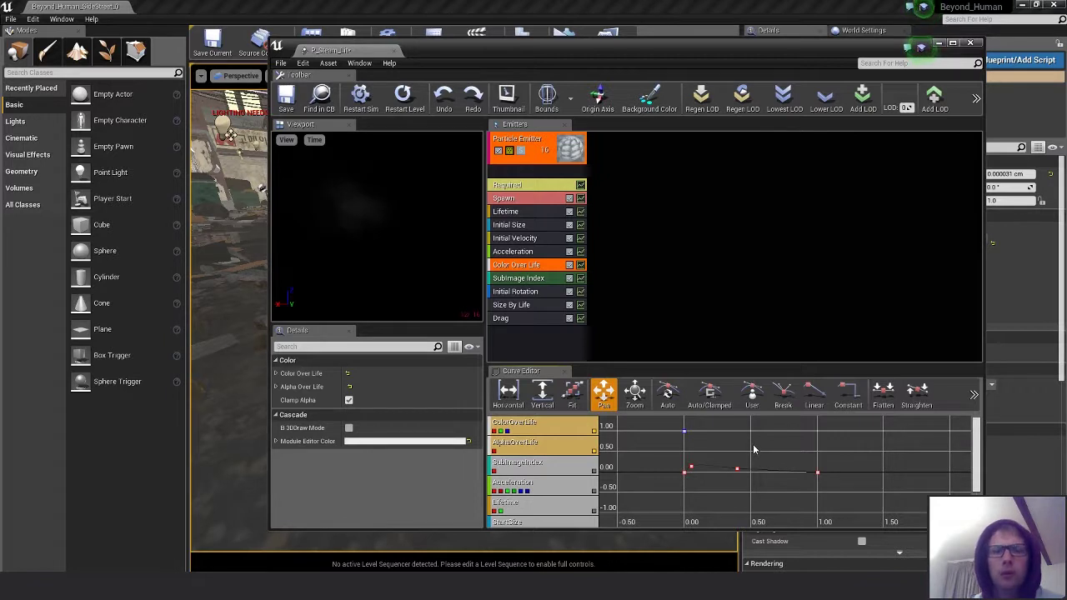
- Move the third AlphaOverLife key to a time of about 0.34 and remove the AlphaOverLife curve from the curve editor
{"action": "mouse_move", "coordinate": [755, 452]}
{"action": "left_mouse_down"}
{"action": "mouse_move", "coordinate": [727, 479]}
{"action": "mouse_move", "coordinate": [782, 427]}
{"action": "mouse_move", "coordinate": [752, 455]}
{"action": "left_mouse_up"}
{"action": "left_click", "coordinate": [759, 453]}
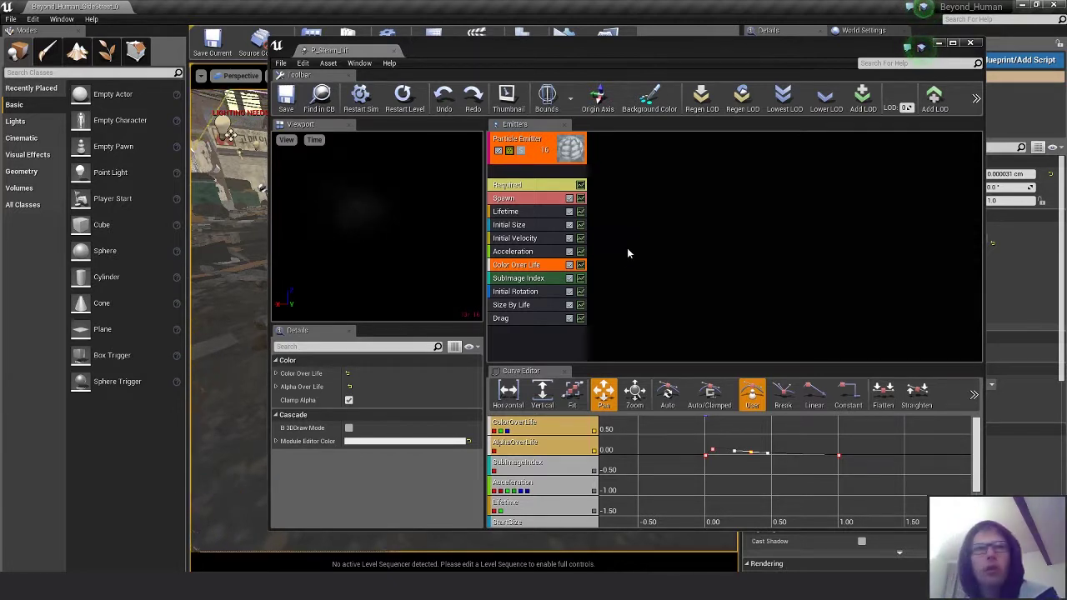
{"action": "left_click", "coordinate": [581, 267]}
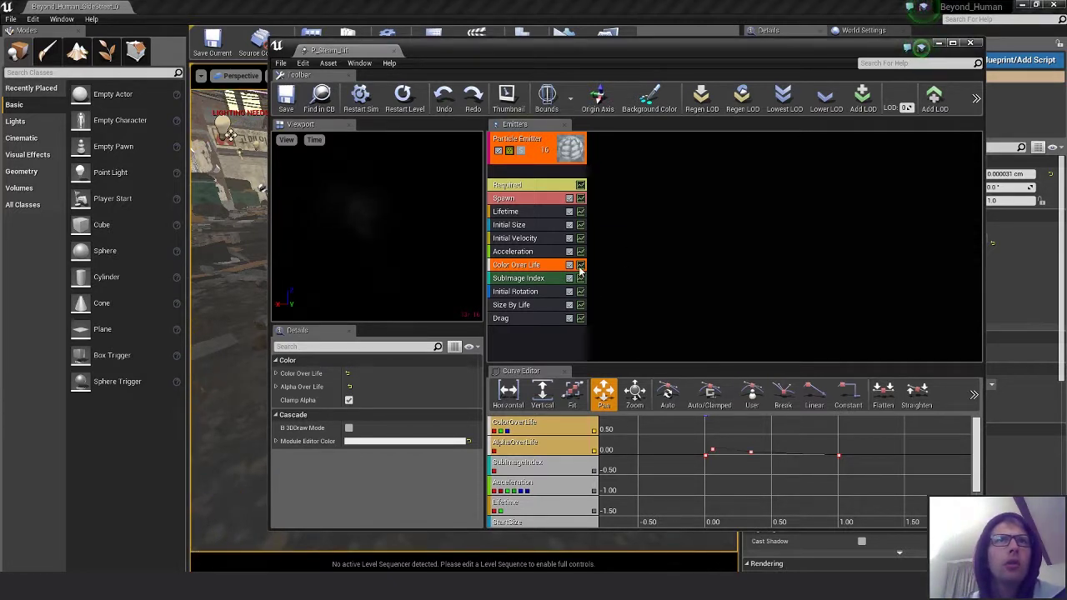
{"action": "right_click", "coordinate": [565, 443]}
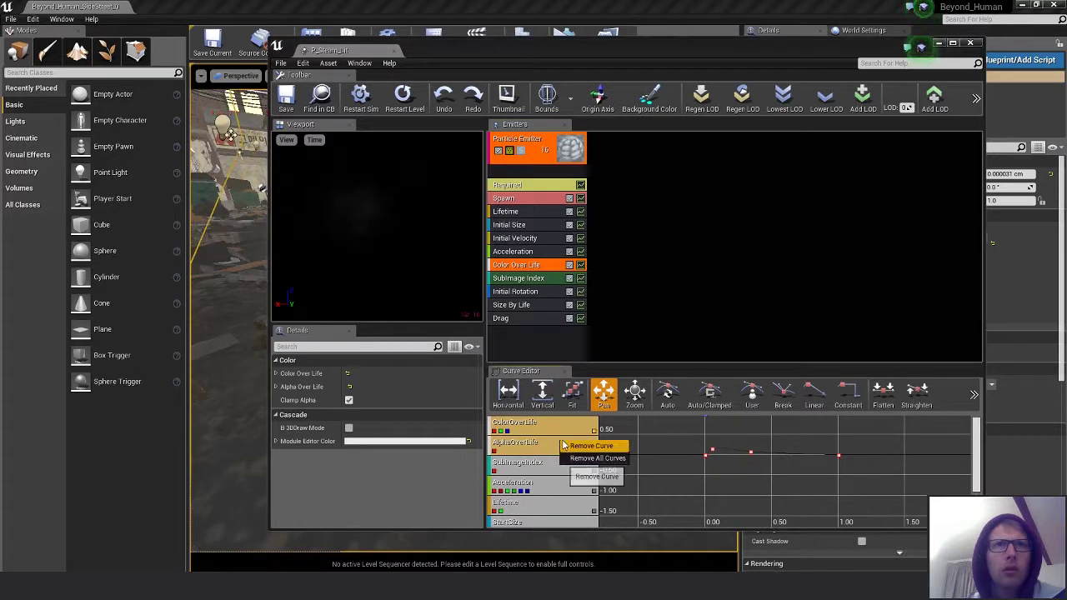
{"action": "left_click", "coordinate": [700, 485]}
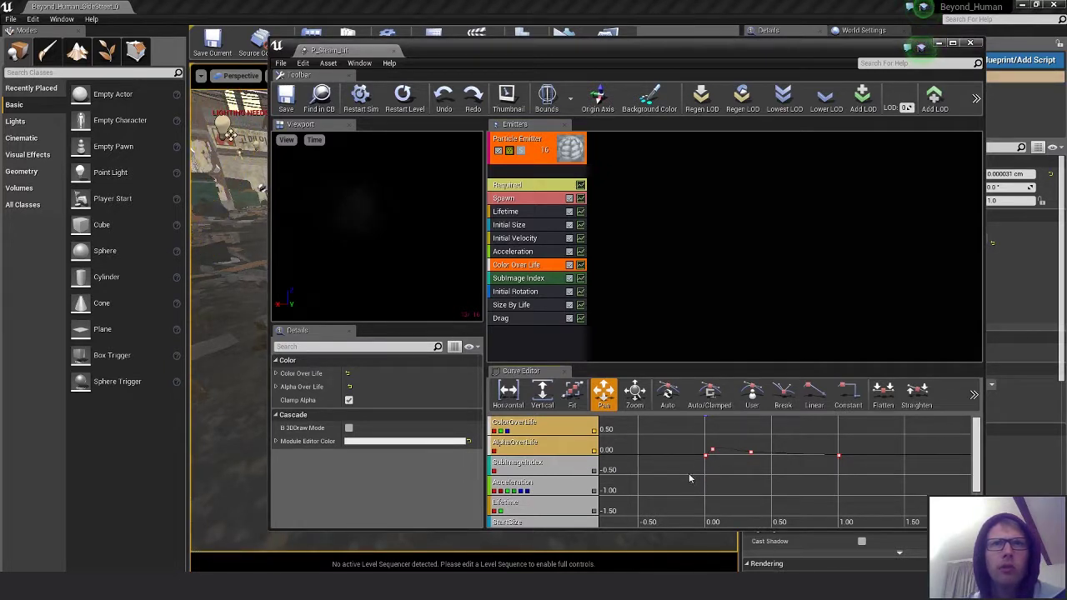
{"action": "left_click_drag", "start_coordinate": [683, 442], "coordinate": [686, 476]}
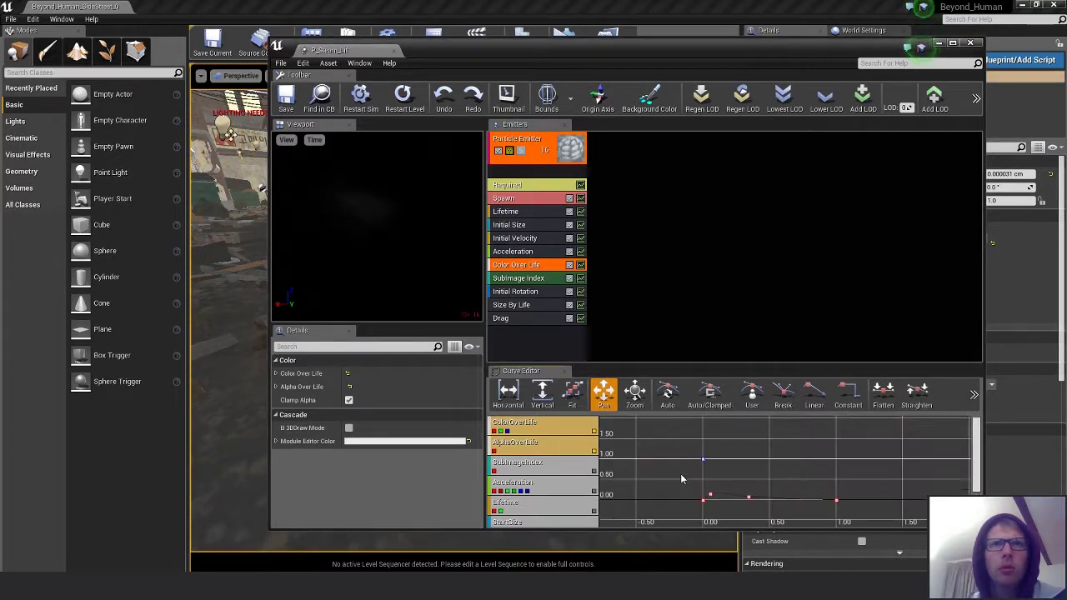
{"action": "right_click", "coordinate": [706, 452]}
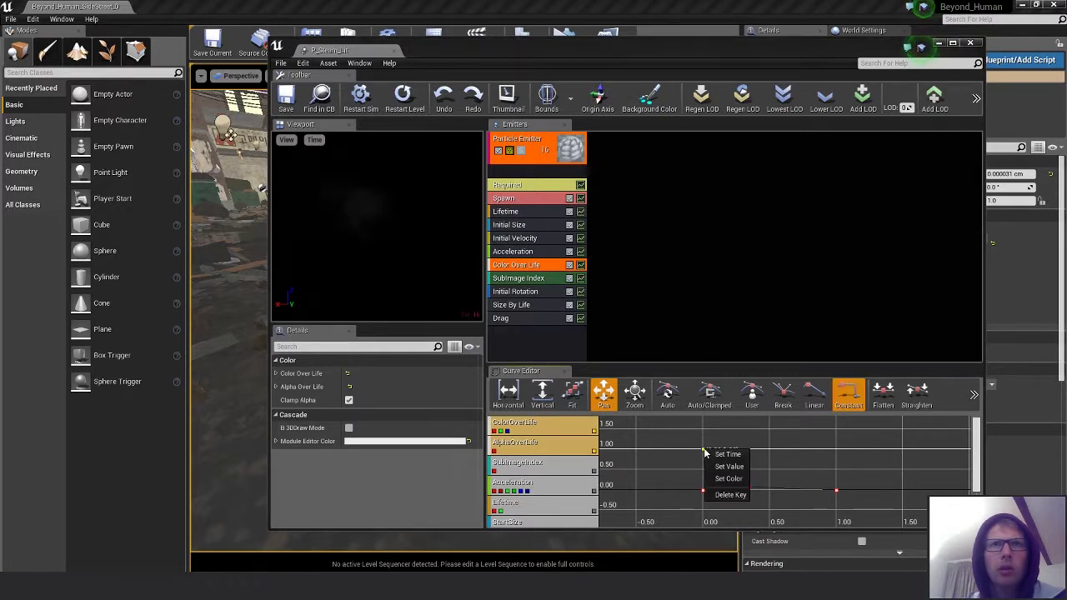
{"action": "right_click", "coordinate": [532, 455]}
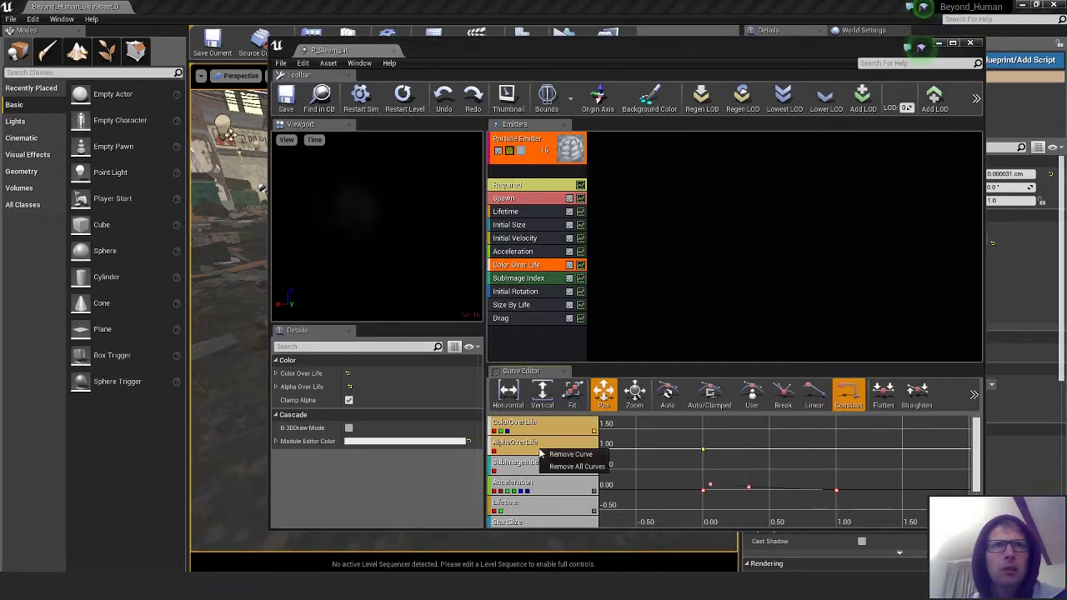
{"action": "left_click", "coordinate": [575, 457]}
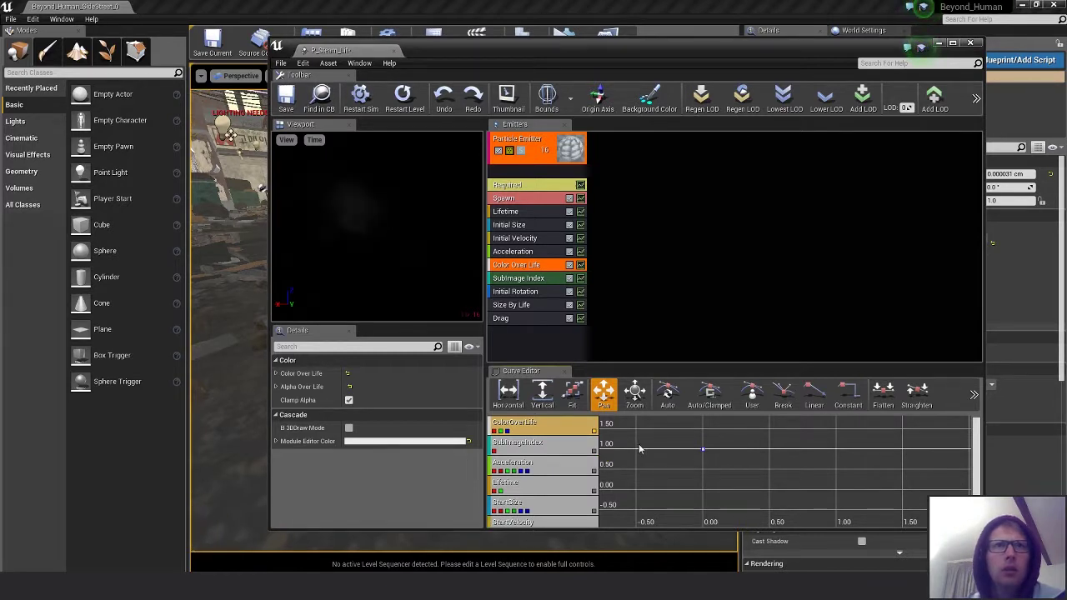
- Add the Color Over Life module's curves to the graph again to bring back the removed AlphaOverLife curve
{"action": "scroll", "coordinate": [571, 449], "scroll_direction": "down", "scroll_amount": 5}
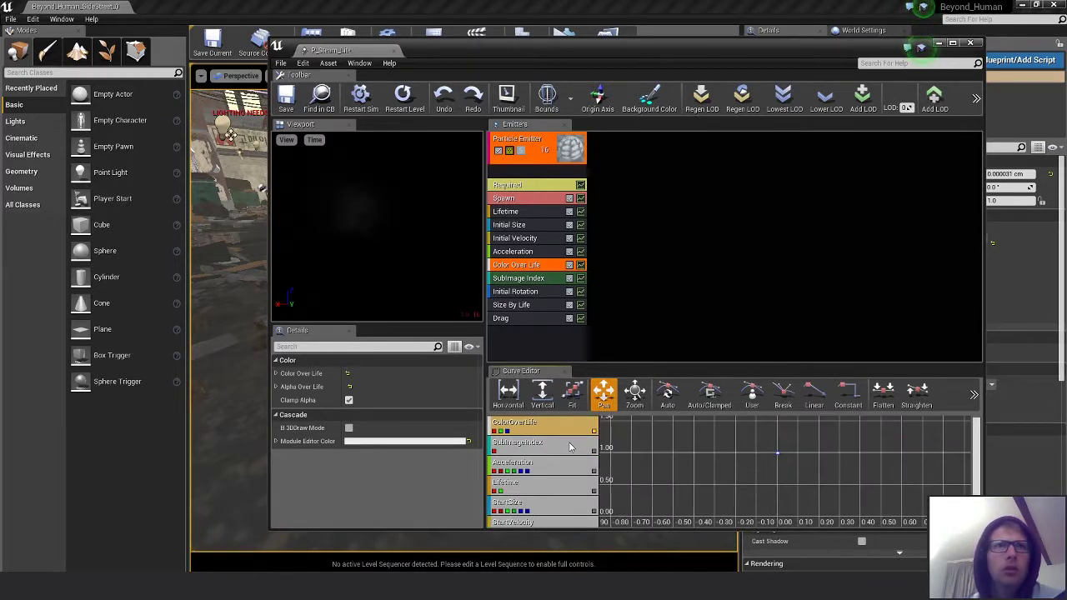
{"action": "scroll", "coordinate": [571, 449], "scroll_direction": "up", "scroll_amount": 5}
{"action": "scroll", "coordinate": [571, 449], "scroll_direction": "down", "scroll_amount": 3}
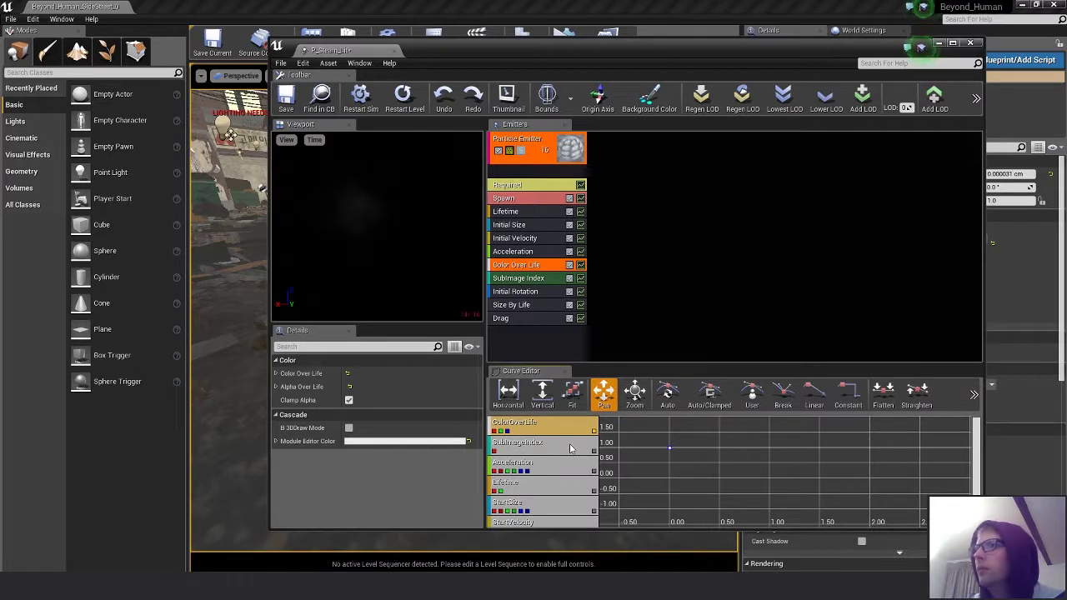
{"action": "scroll", "coordinate": [572, 449], "scroll_direction": "down", "scroll_amount": 4}
{"action": "scroll", "coordinate": [571, 448], "scroll_direction": "up", "scroll_amount": 3}
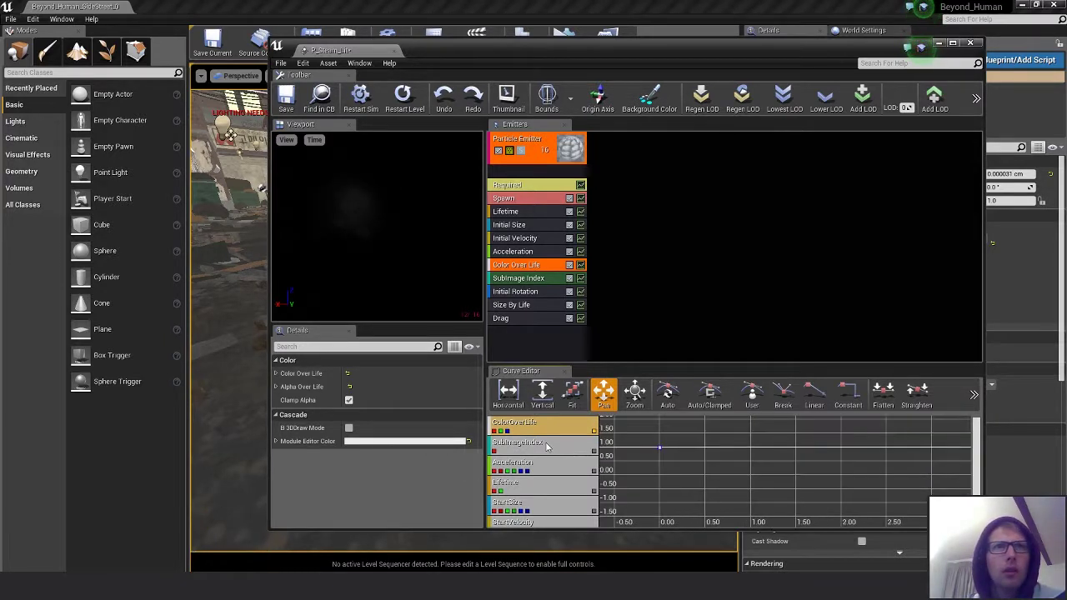
{"action": "left_click", "coordinate": [581, 265]}
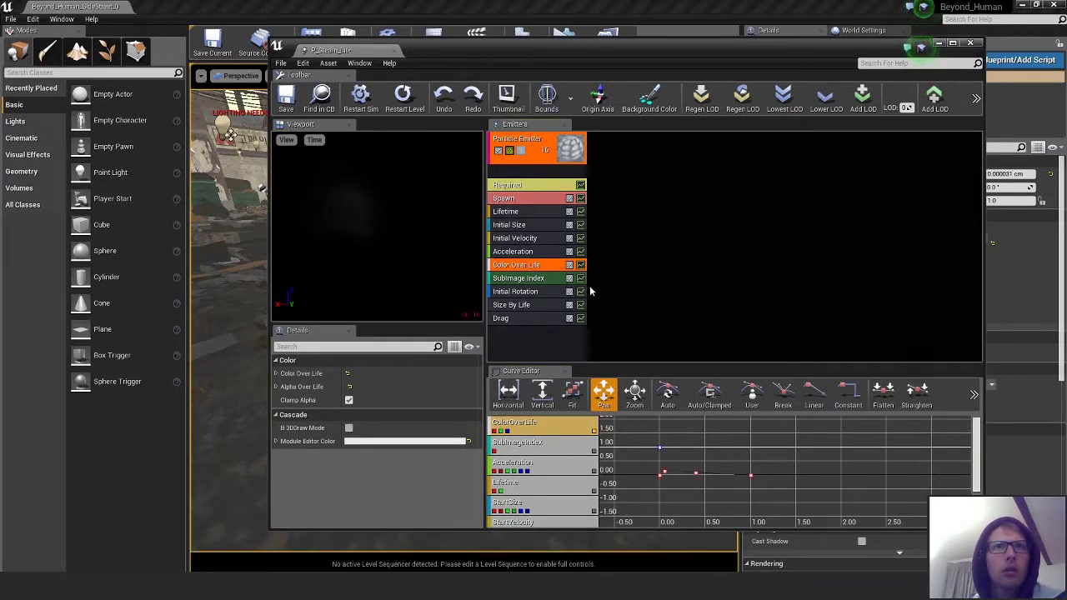
- Look through the curve list and graph for the re-added AlphaOverLife curve
{"action": "scroll", "coordinate": [677, 500], "scroll_direction": "up", "scroll_amount": 2}
{"action": "right_click", "coordinate": [662, 495]}
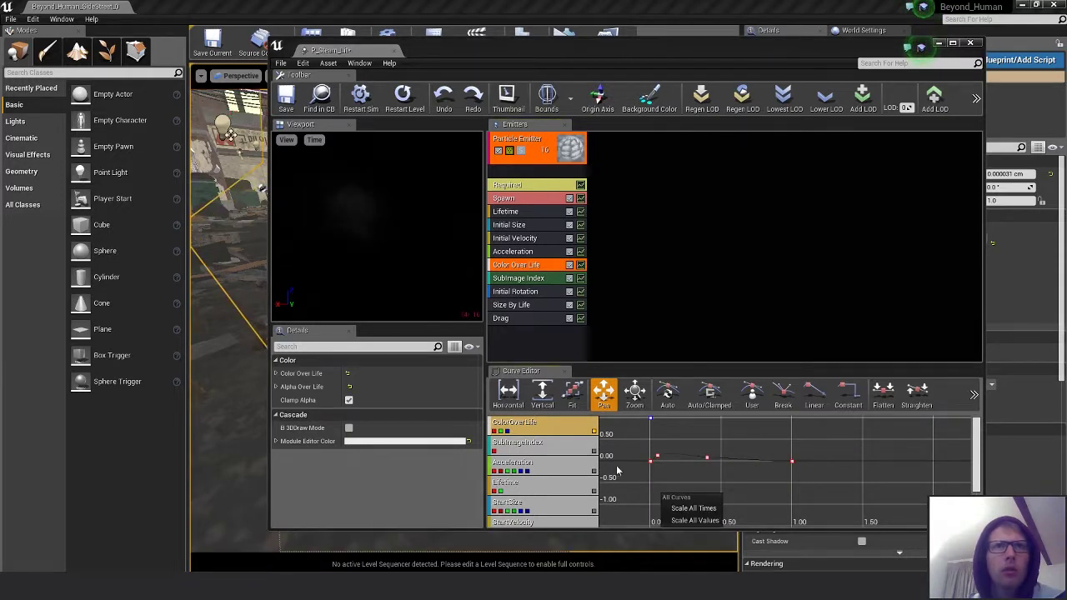
{"action": "left_click", "coordinate": [537, 267]}
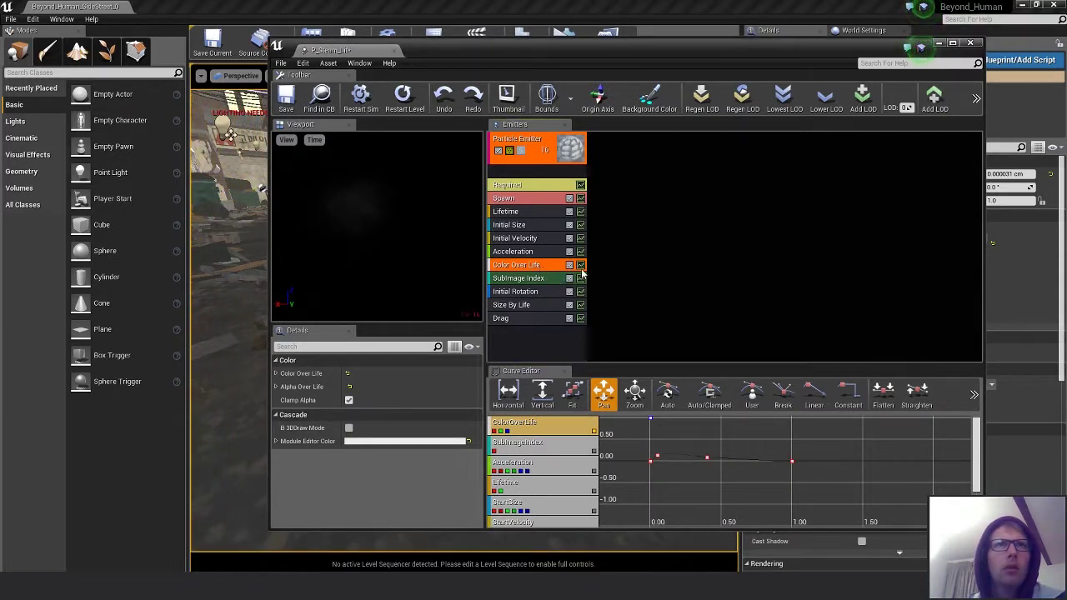
{"action": "scroll", "coordinate": [548, 472], "scroll_direction": "down", "scroll_amount": 2}
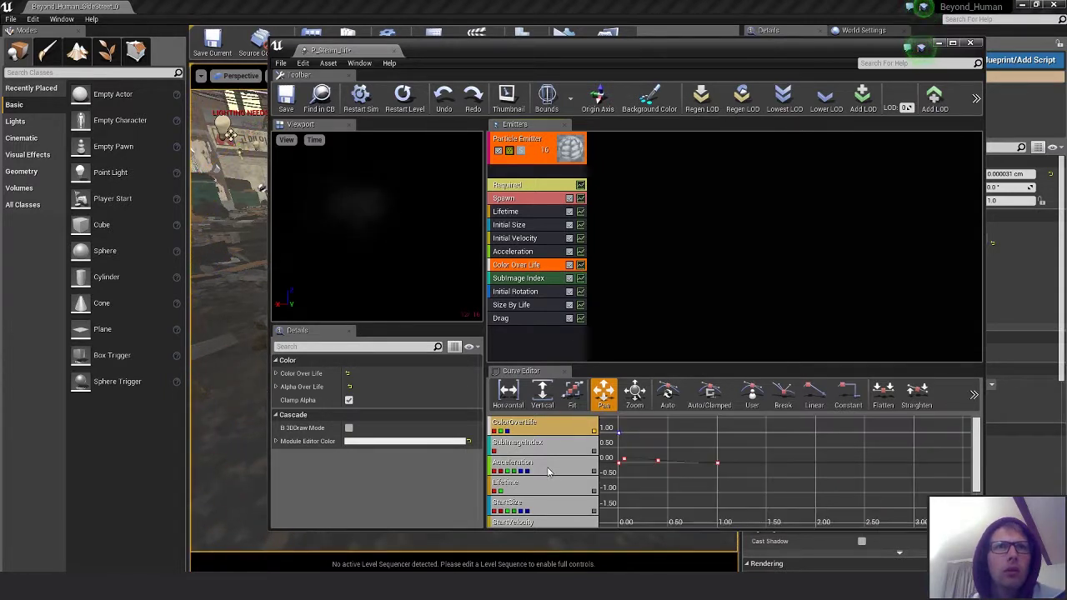
{"action": "scroll", "coordinate": [548, 472], "scroll_direction": "up", "scroll_amount": 1}
{"action": "right_click", "coordinate": [548, 472]}
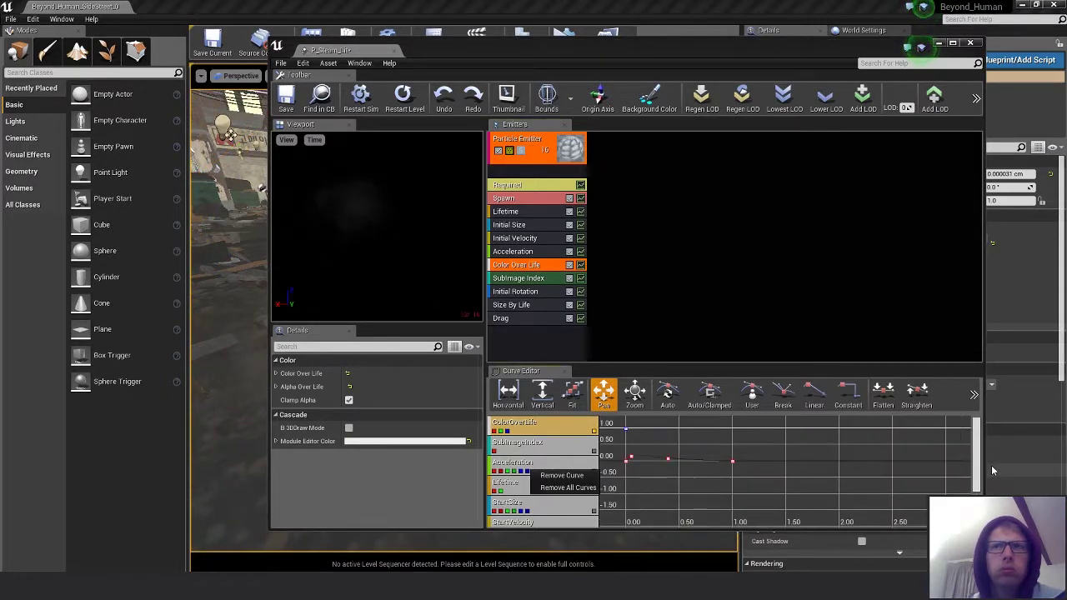
{"action": "mouse_move", "coordinate": [977, 463]}
{"action": "left_mouse_down"}
{"action": "mouse_move", "coordinate": [977, 482]}
{"action": "mouse_move", "coordinate": [976, 446]}
{"action": "left_mouse_up"}
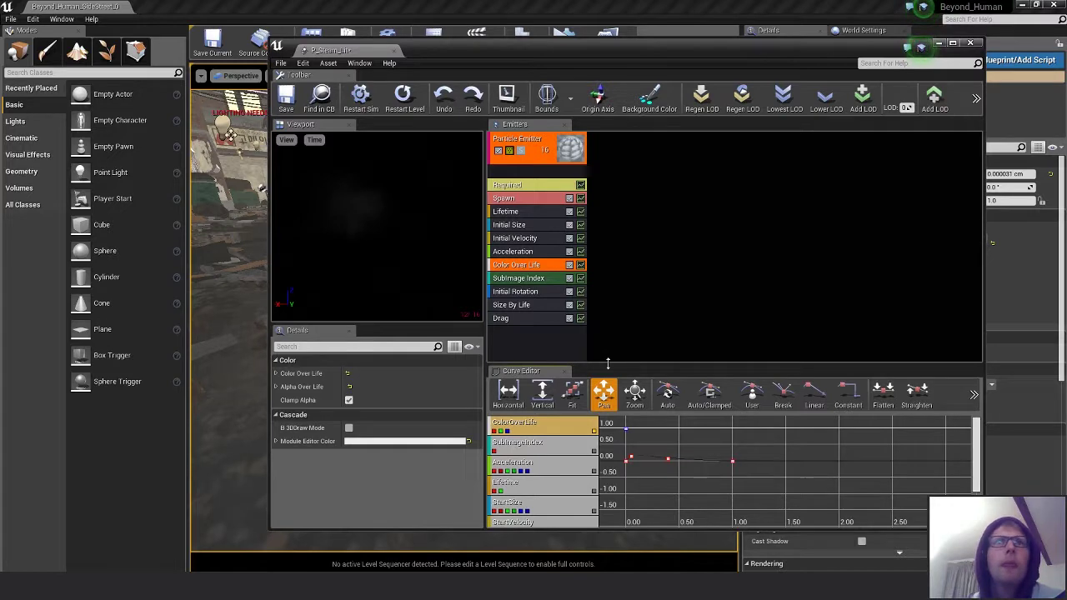
- Enlarge the curve editor area and the particle editor window enough to show the whole curve list
{"action": "mouse_move", "coordinate": [608, 363]}
{"action": "left_mouse_down"}
{"action": "mouse_move", "coordinate": [608, 269]}
{"action": "mouse_move", "coordinate": [611, 343]}
{"action": "left_mouse_up"}
{"action": "left_click_drag", "start_coordinate": [595, 47], "coordinate": [592, 15]}
{"action": "left_click_drag", "start_coordinate": [650, 502], "coordinate": [651, 560]}
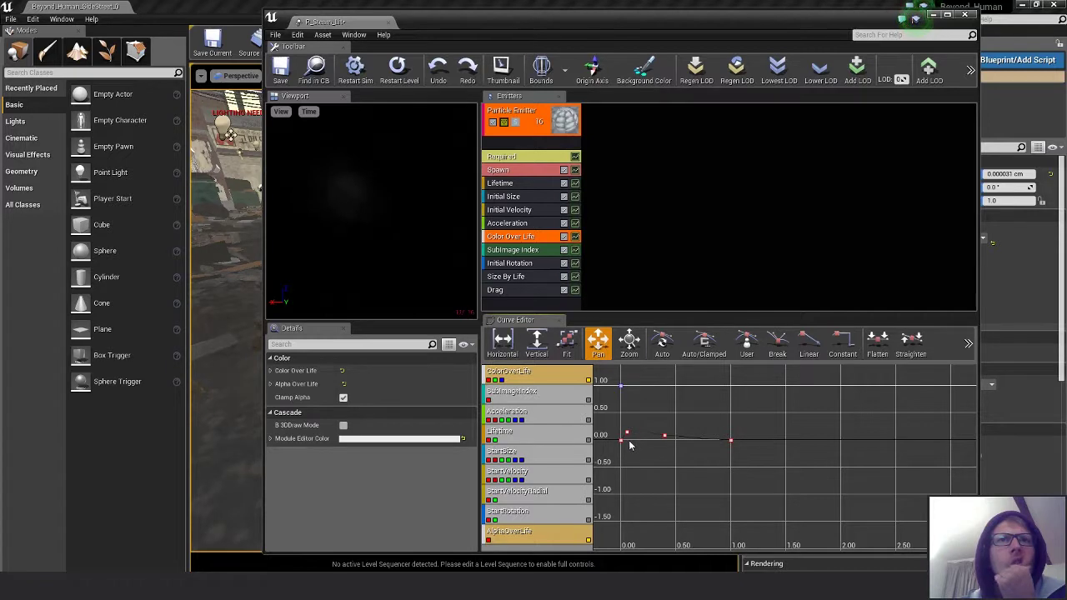
- Fit the curve graph to the displayed curves and look through the emitter's Required module settings
{"action": "right_click", "coordinate": [533, 477]}
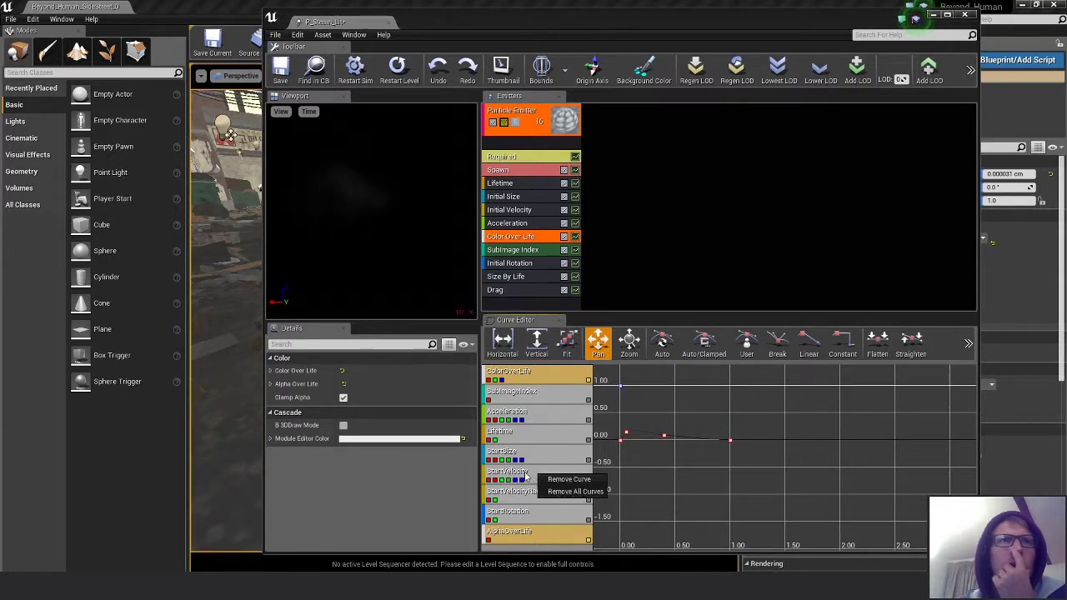
{"action": "left_click", "coordinate": [526, 476]}
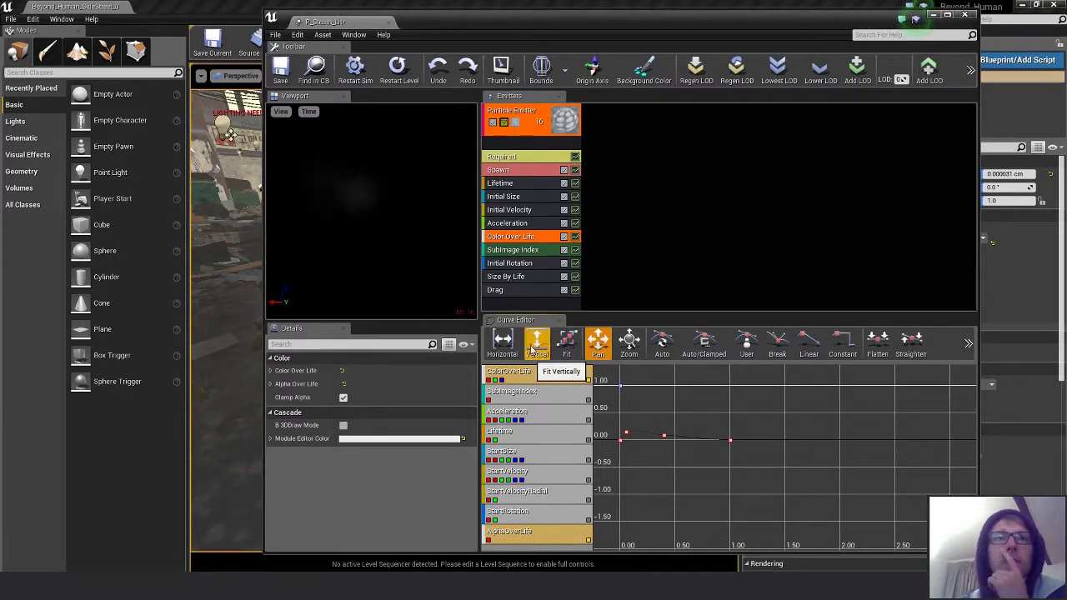
{"action": "left_click", "coordinate": [567, 342]}
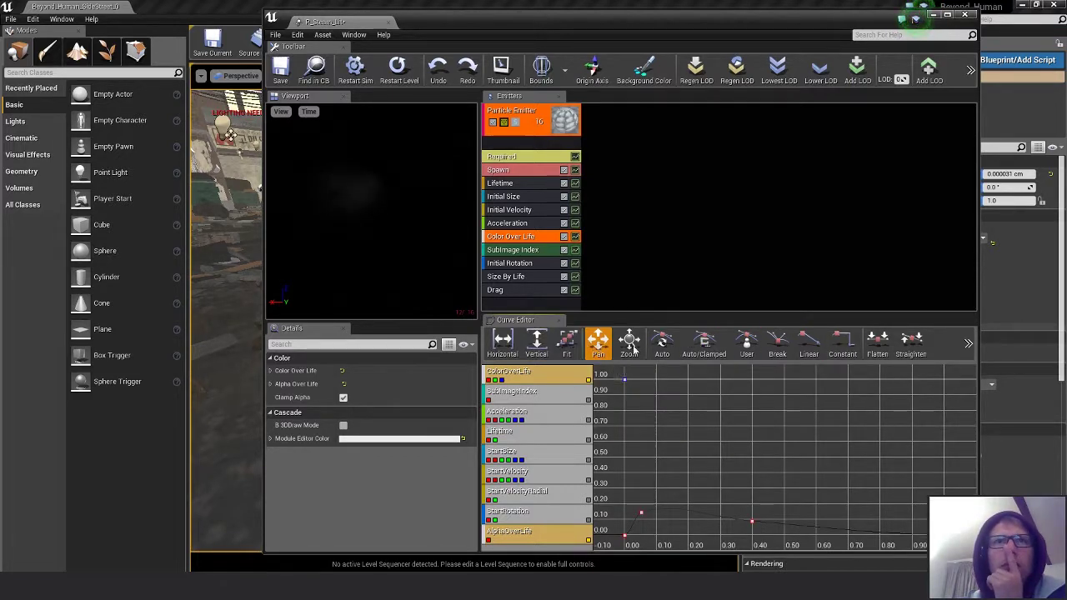
{"action": "left_click_drag", "start_coordinate": [678, 422], "coordinate": [678, 424]}
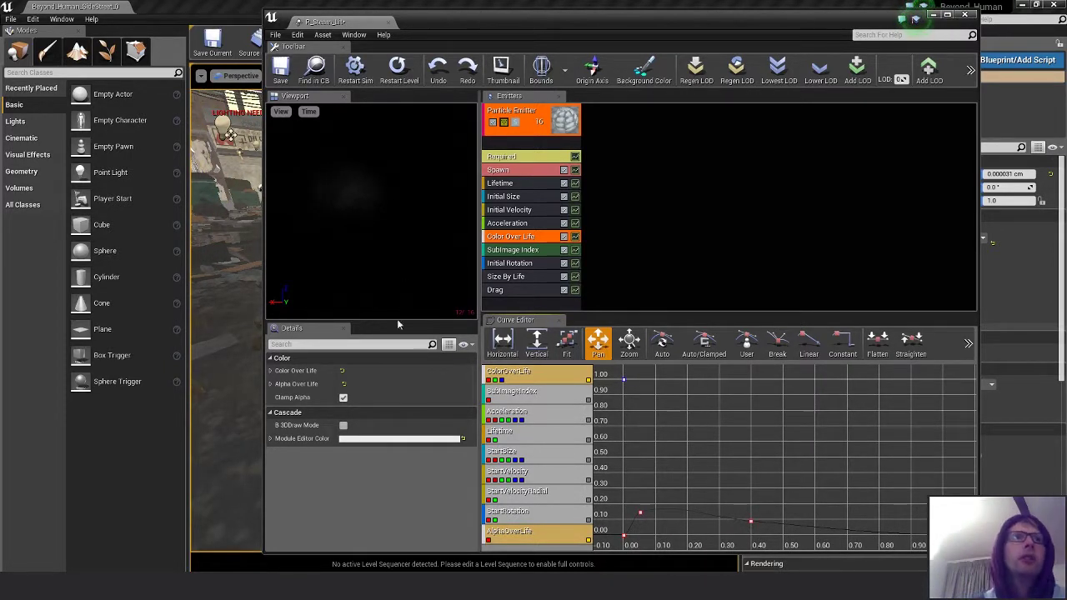
{"action": "left_click", "coordinate": [513, 157]}
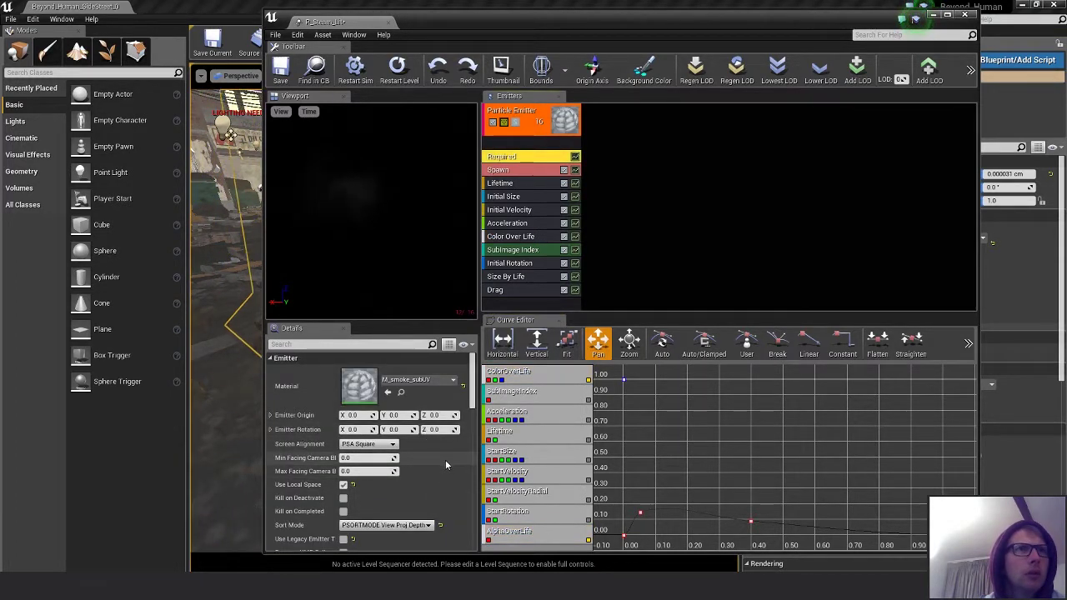
{"action": "scroll", "coordinate": [445, 460], "scroll_direction": "down", "scroll_amount": 2}
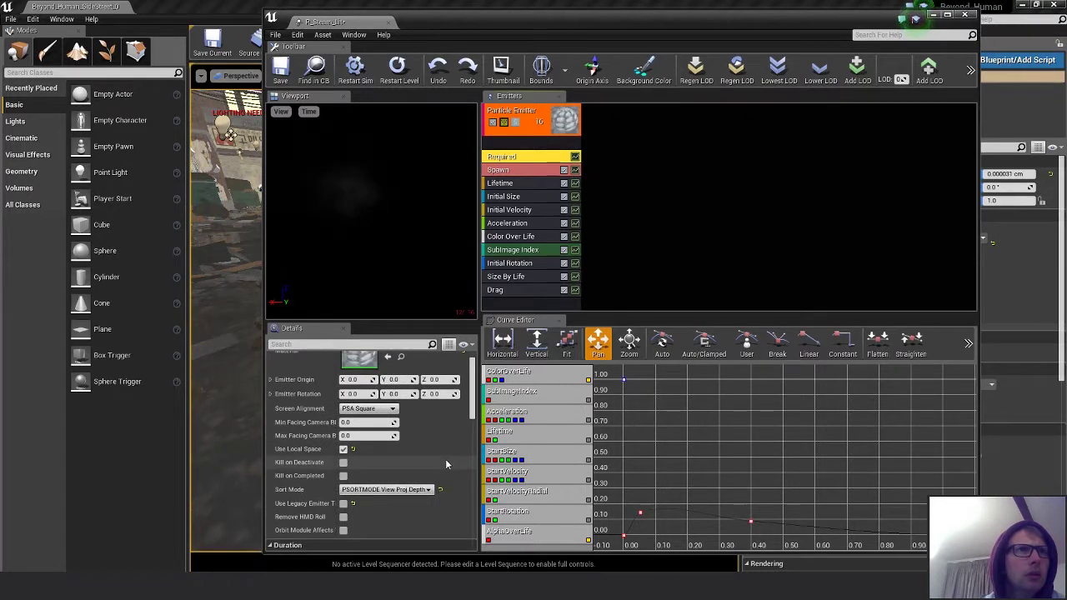
{"action": "scroll", "coordinate": [445, 460], "scroll_direction": "up", "scroll_amount": 2}
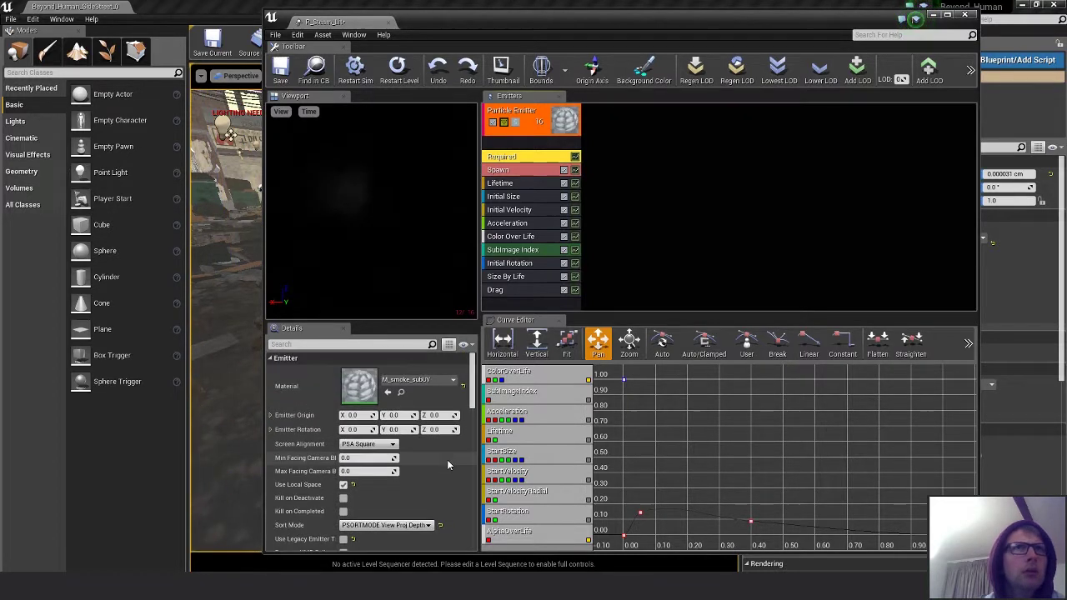
- Try lower constant spawn rates such as 1 and 0.2 in the Spawn module, settling on 0.7
{"action": "left_click", "coordinate": [519, 171]}
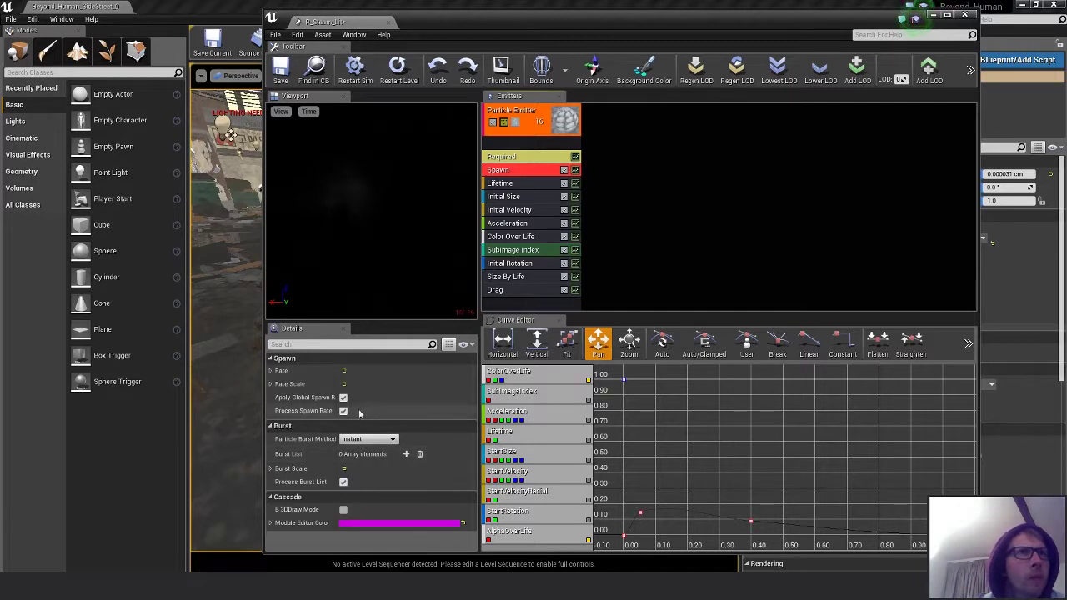
{"action": "left_click", "coordinate": [359, 371]}
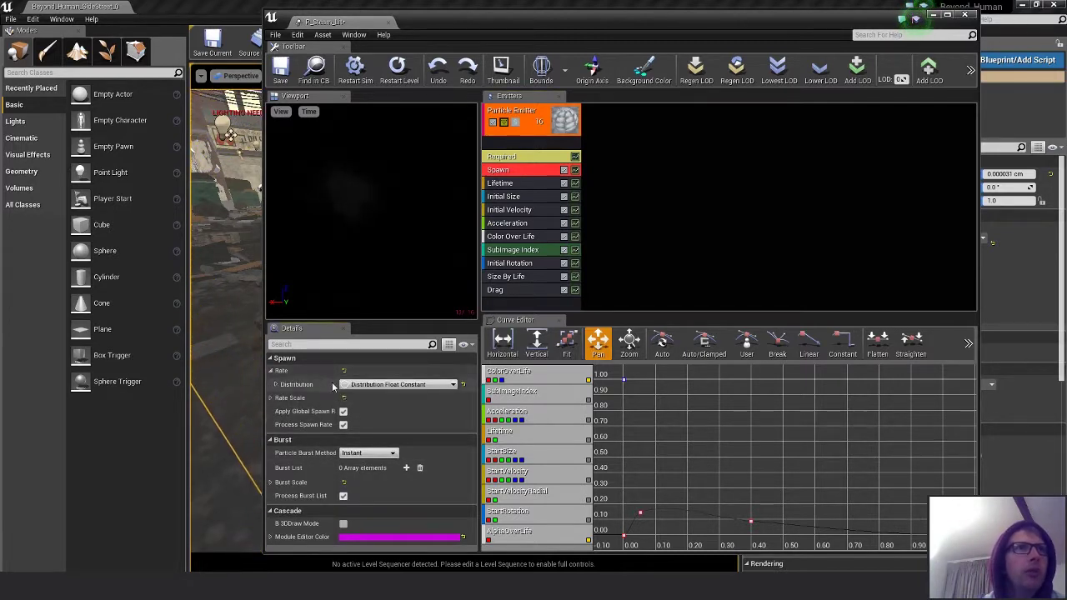
{"action": "left_click", "coordinate": [276, 385]}
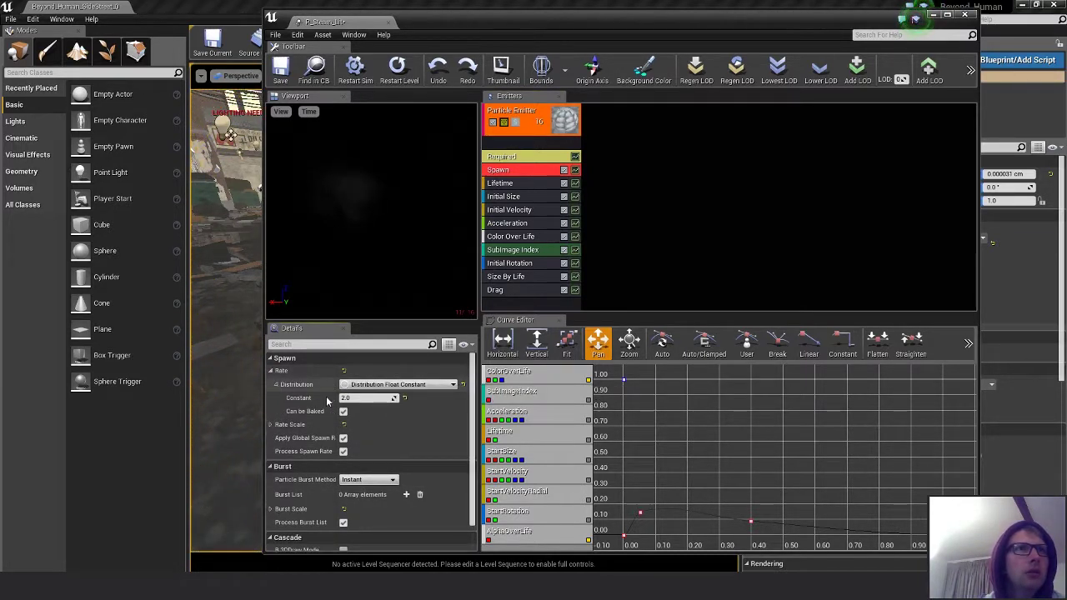
{"action": "left_click", "coordinate": [356, 398]}
{"action": "type", "text": "1"}
{"action": "key", "text": "Return"}
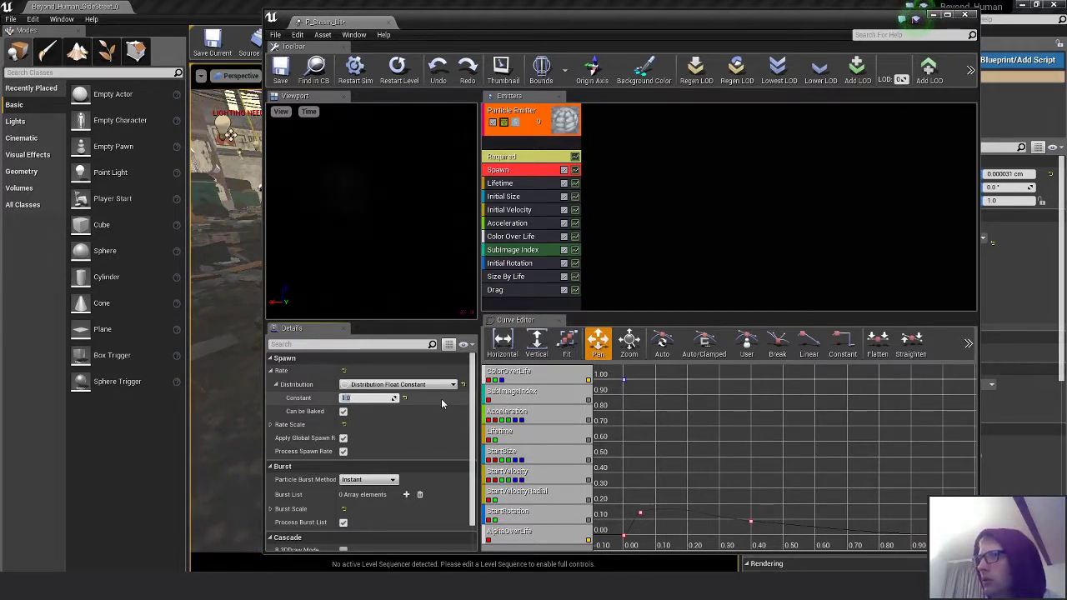
{"action": "type", "text": "0.2"}
{"action": "key", "text": "Return"}
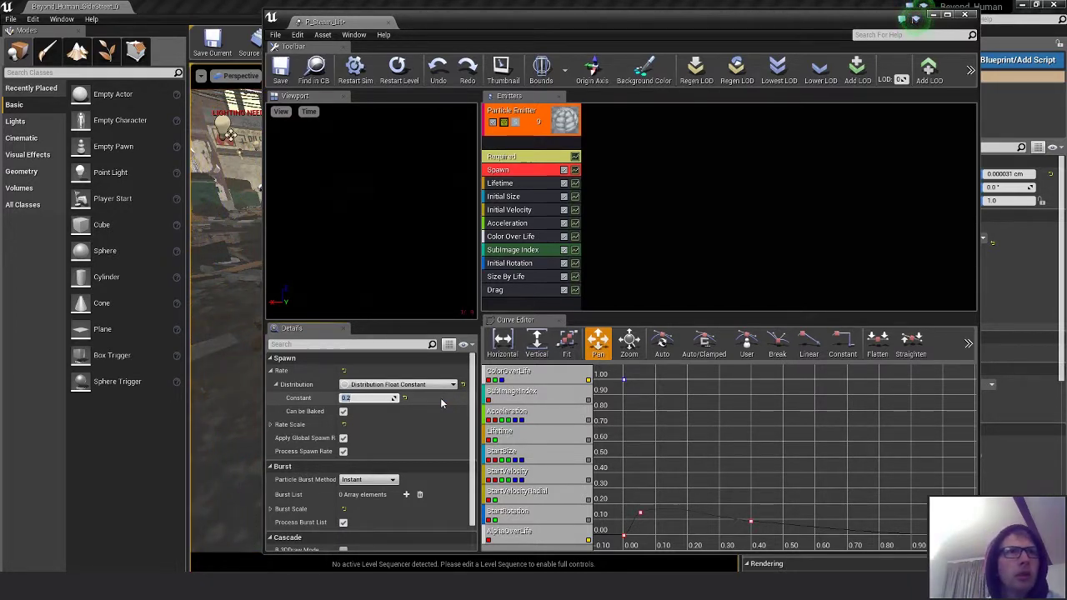
{"action": "type", "text": ".5"}
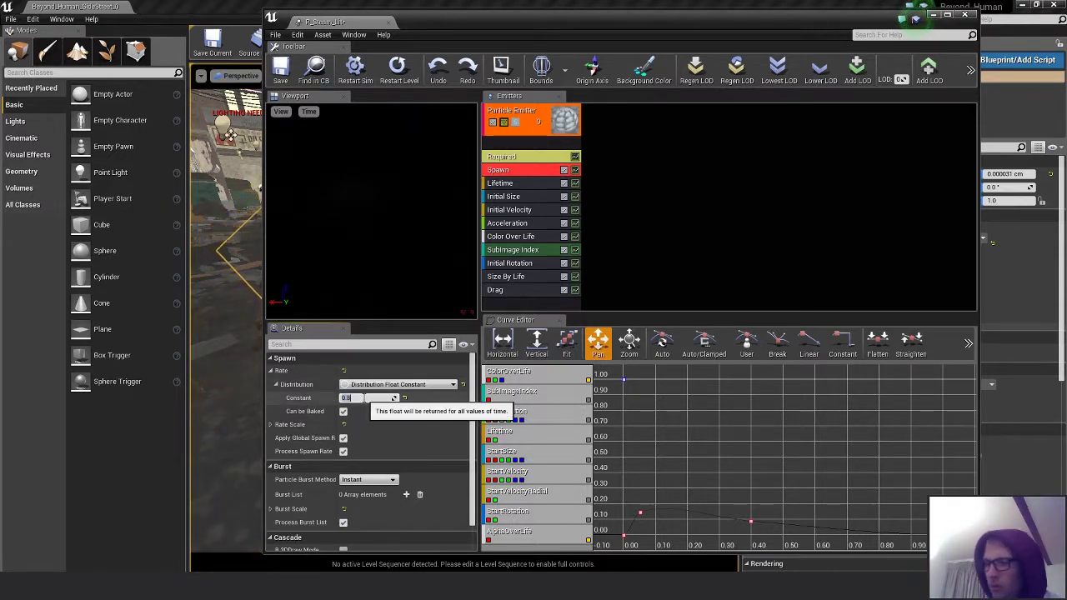
{"action": "type", "text": "0.7"}
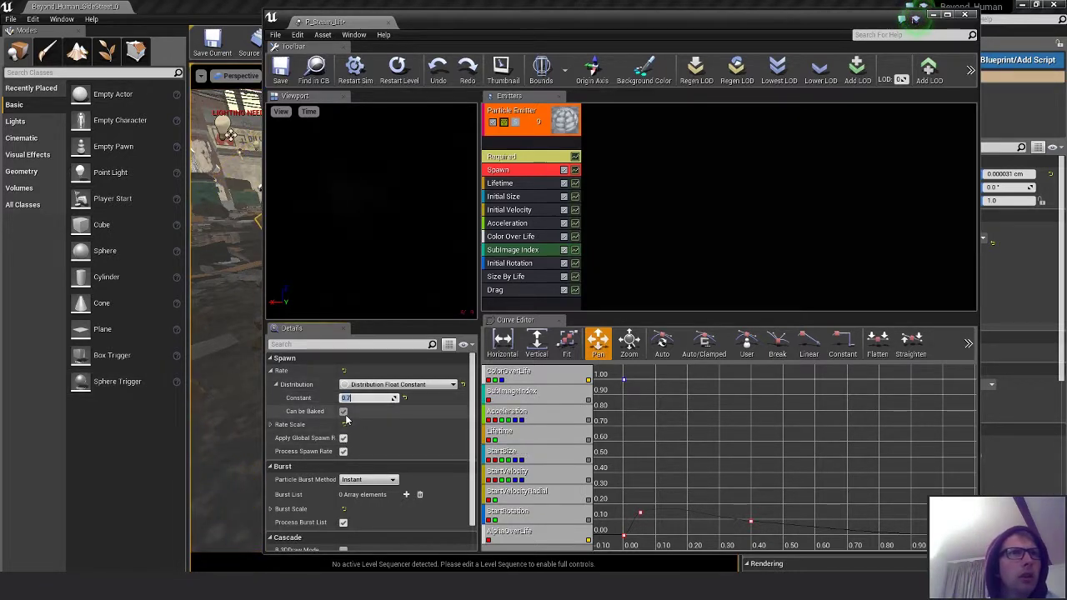
- Disable Apply Global Spawn Rate in the Spawn module, and toggle Process Spawn Rate and the rate's Can Be Baked option off and on again
{"action": "left_click", "coordinate": [271, 425]}
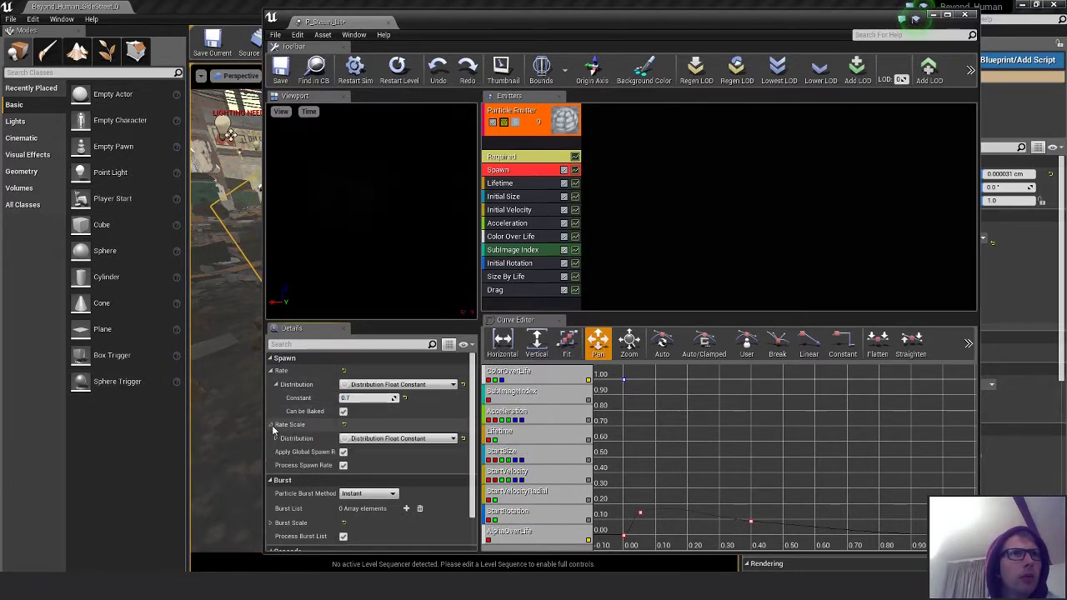
{"action": "left_click", "coordinate": [343, 453]}
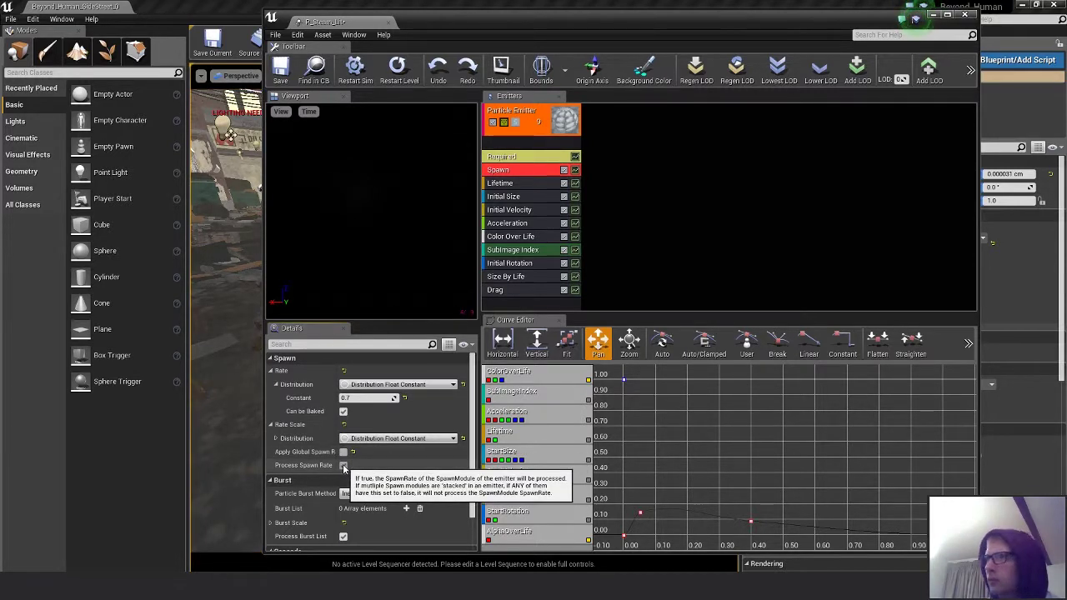
{"action": "left_click", "coordinate": [343, 467]}
{"action": "left_click", "coordinate": [344, 466]}
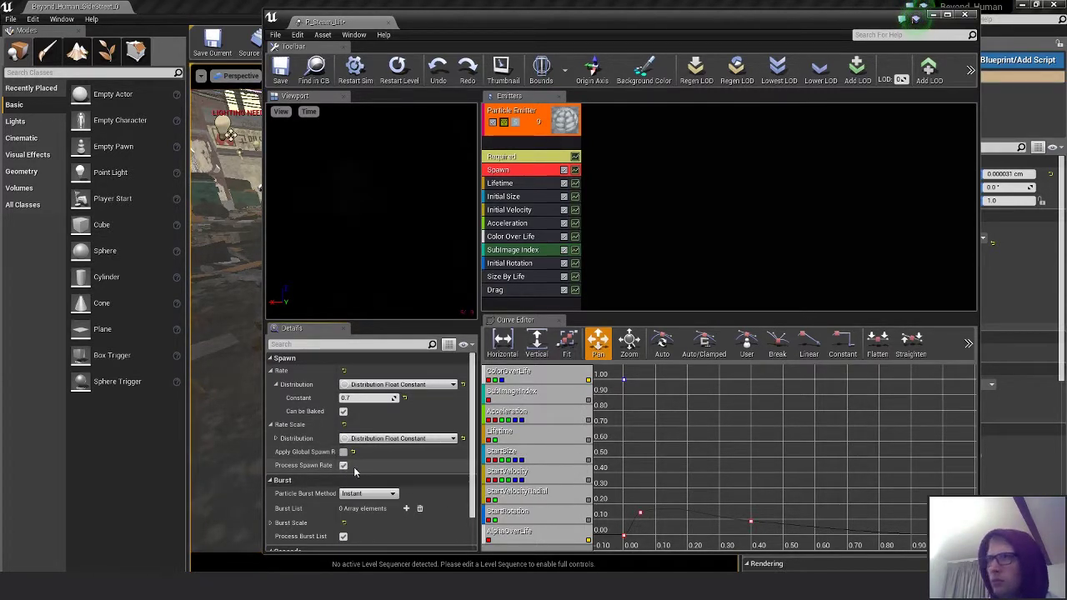
{"action": "left_click", "coordinate": [344, 412]}
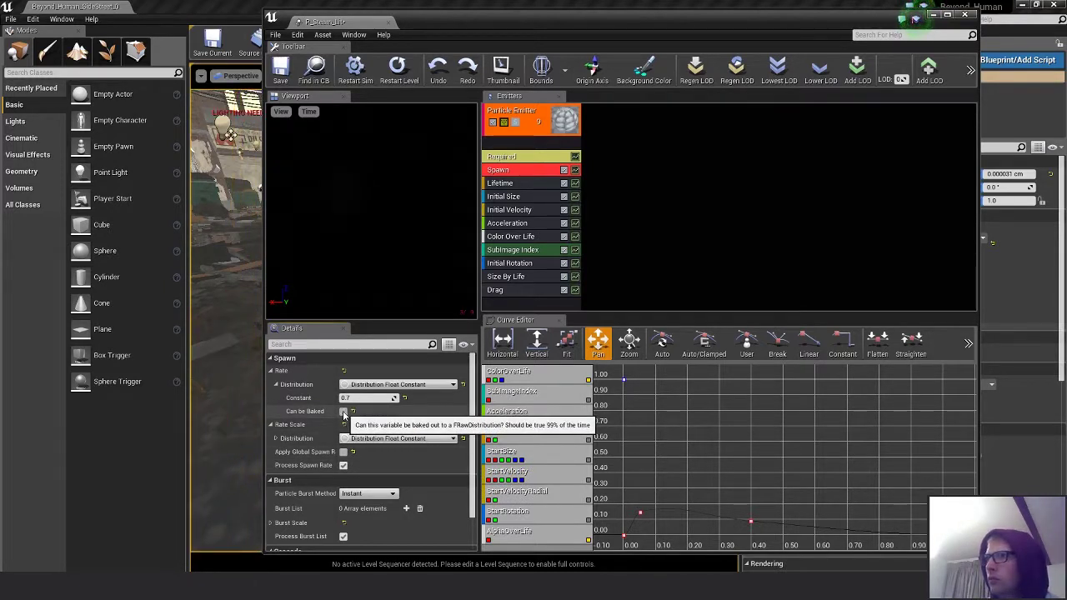
{"action": "left_click", "coordinate": [344, 412]}
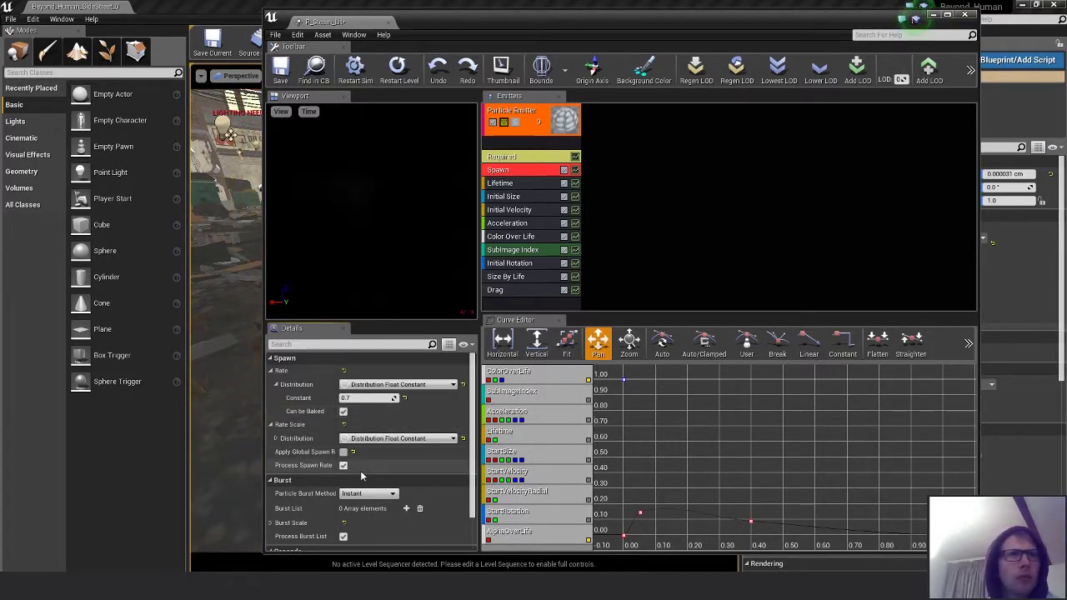
- Set the Spawn module's Burst Scale constant to 0.5 and uncover the level viewport to check the steam
{"action": "scroll", "coordinate": [379, 498], "scroll_direction": "down", "scroll_amount": 1}
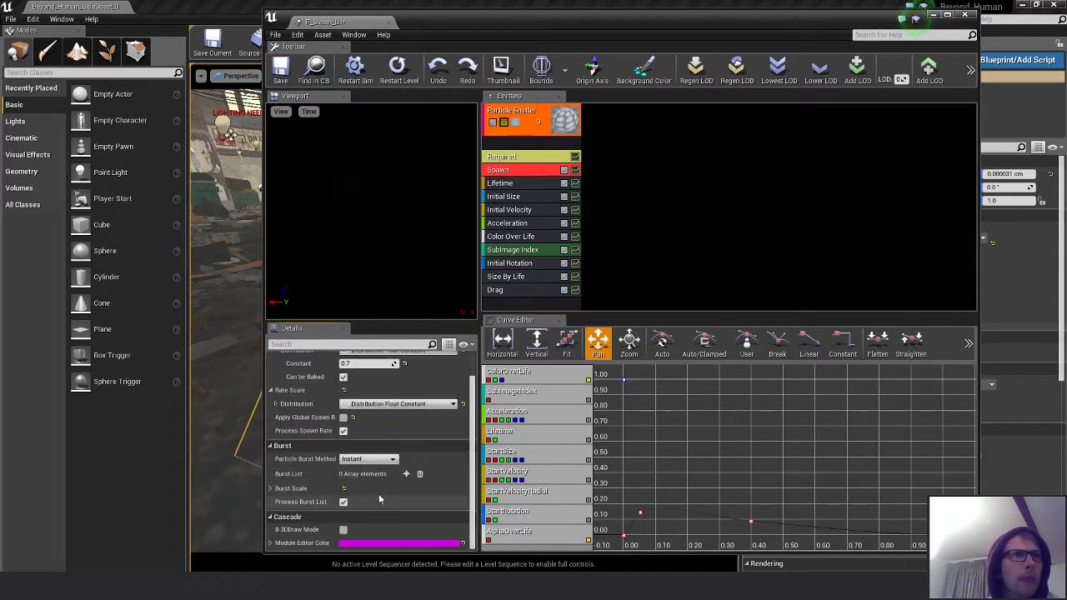
{"action": "left_click", "coordinate": [271, 489]}
{"action": "scroll", "coordinate": [380, 517], "scroll_direction": "down", "scroll_amount": 1}
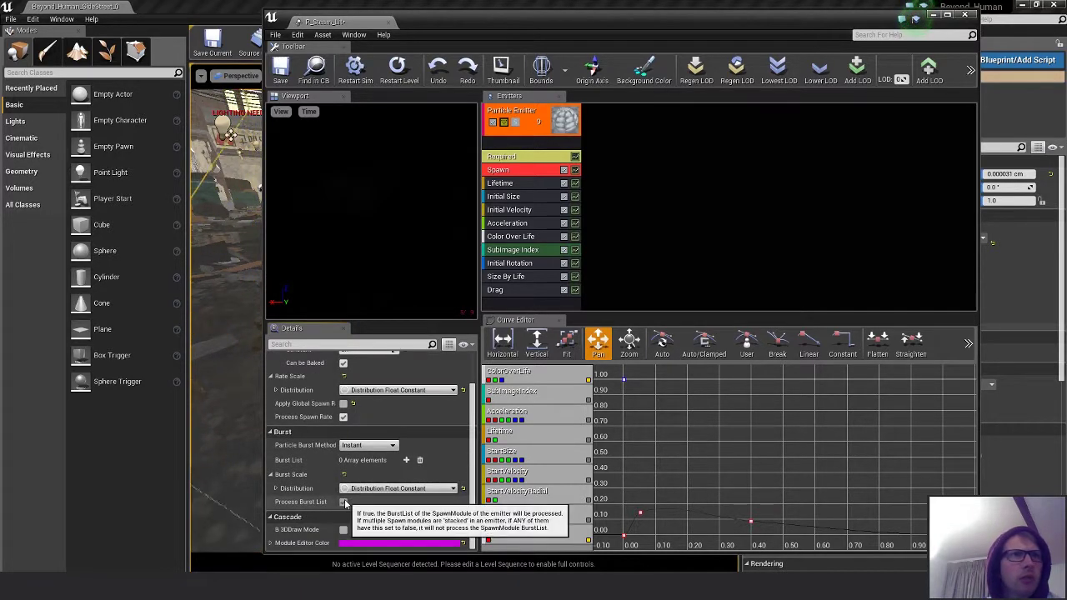
{"action": "left_click", "coordinate": [277, 489]}
{"action": "left_click", "coordinate": [367, 502]}
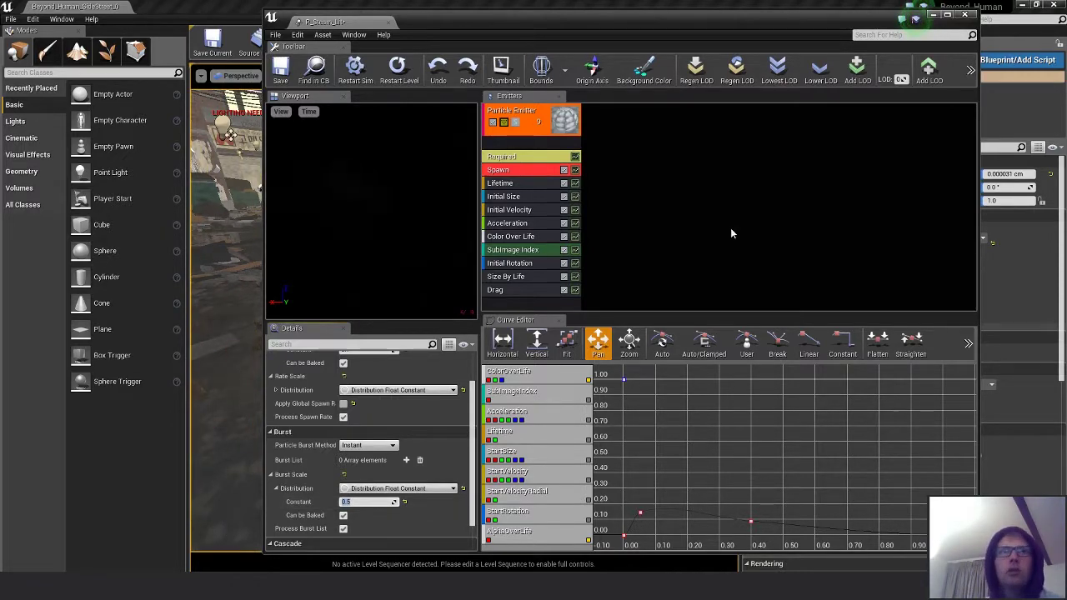
{"action": "left_click_drag", "start_coordinate": [602, 25], "coordinate": [776, 37]}
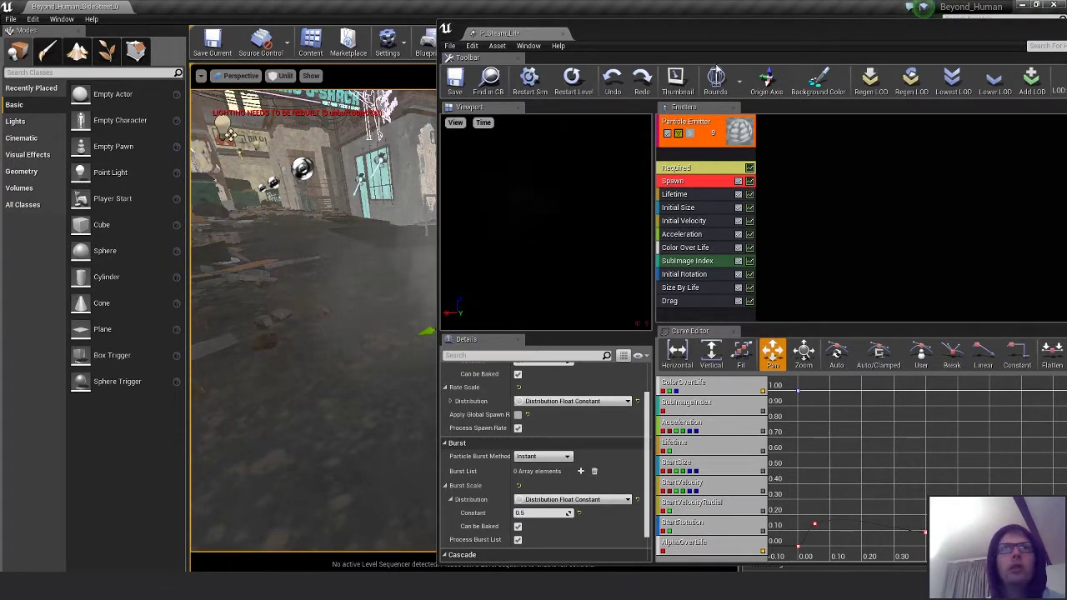
{"action": "left_click_drag", "start_coordinate": [720, 36], "coordinate": [485, 30]}
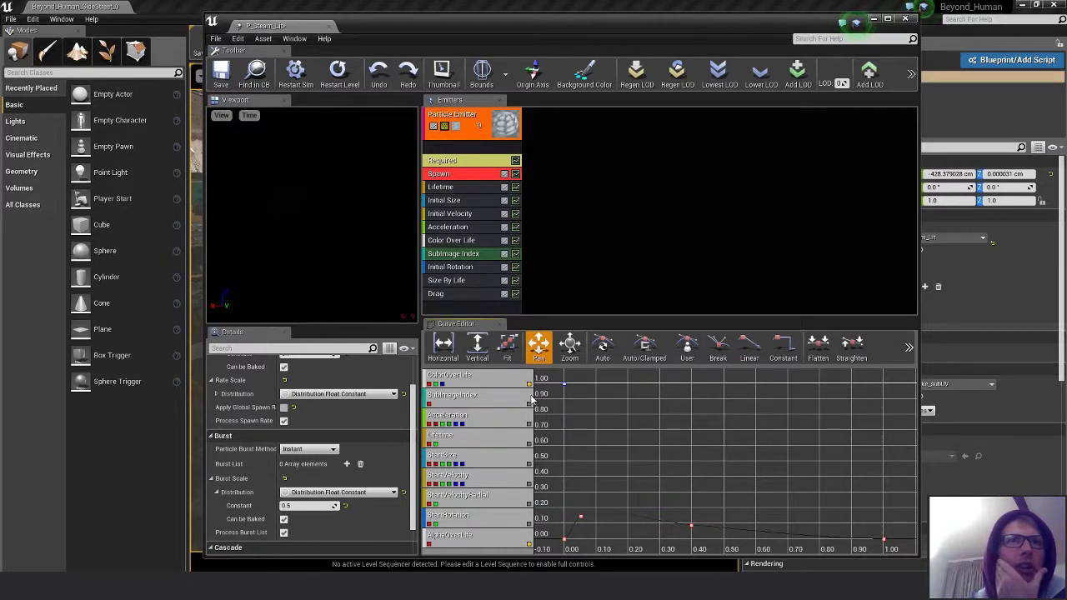
- Hide the AlphaOverLife curve and inspect the ColorOverLife key at time 0 on its own
{"action": "left_click", "coordinate": [529, 544]}
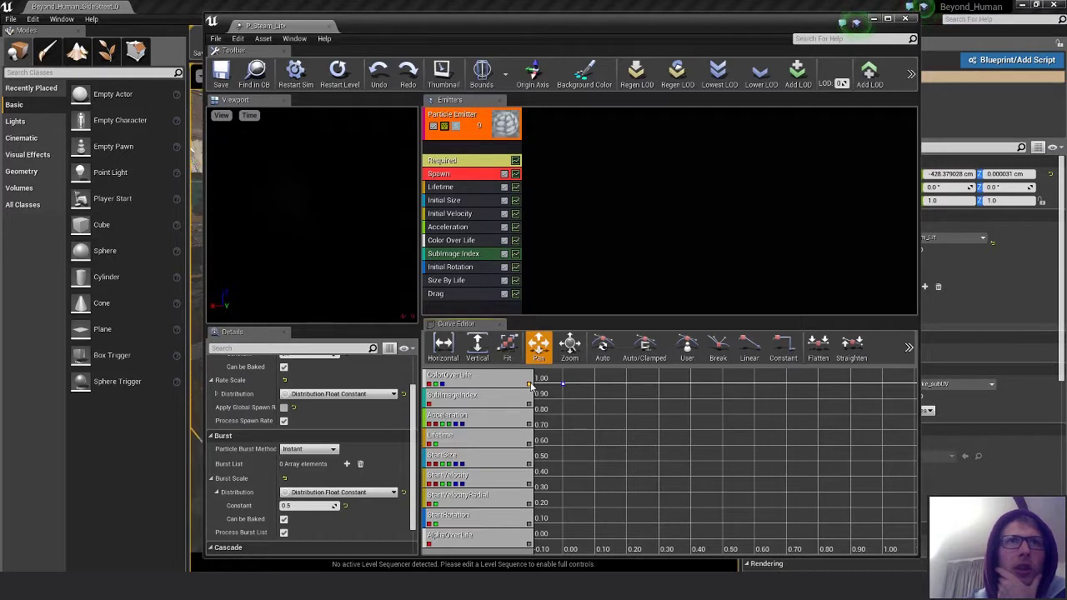
{"action": "left_click", "coordinate": [564, 386]}
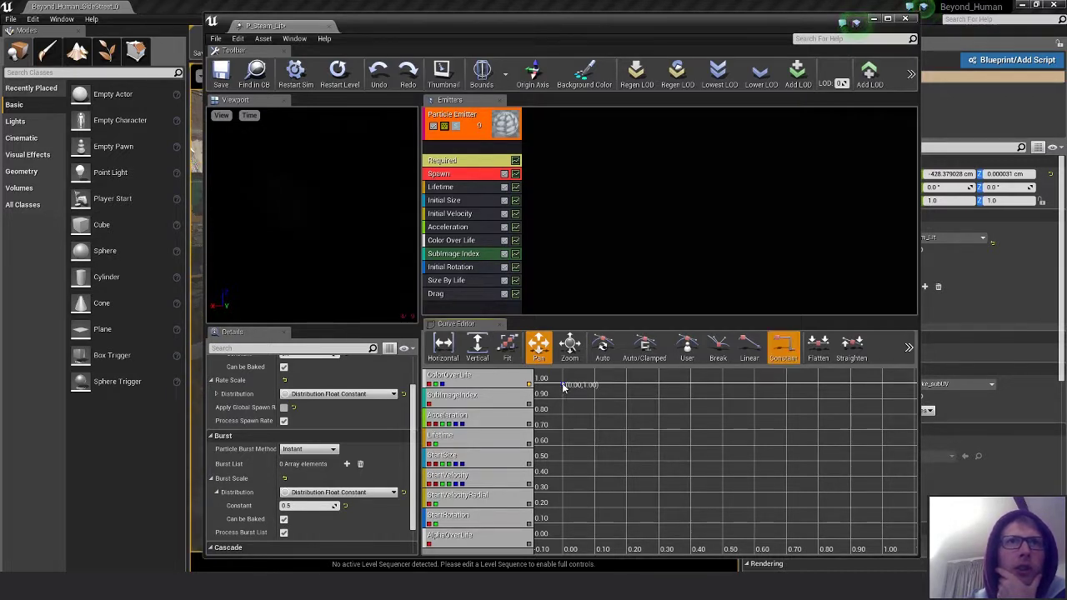
{"action": "right_click", "coordinate": [563, 386]}
{"action": "left_click", "coordinate": [564, 385]}
{"action": "left_click_drag", "start_coordinate": [546, 390], "coordinate": [550, 391]}
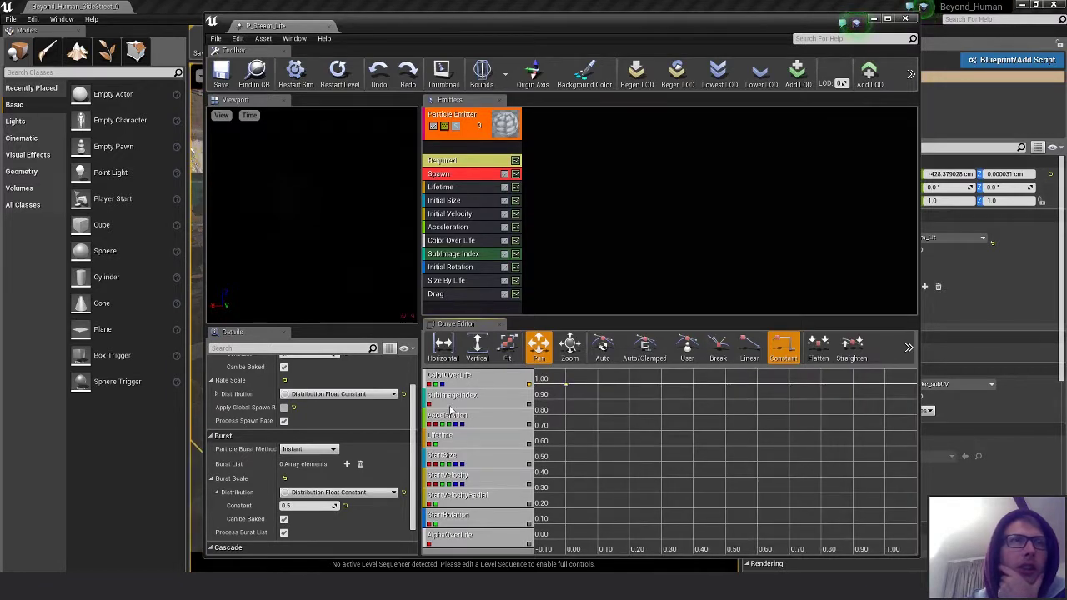
- Show the AlphaOverLife curve again and toggle the rotation, velocity, lifetime and acceleration curves to inspect them in the graph
{"action": "left_click", "coordinate": [530, 386]}
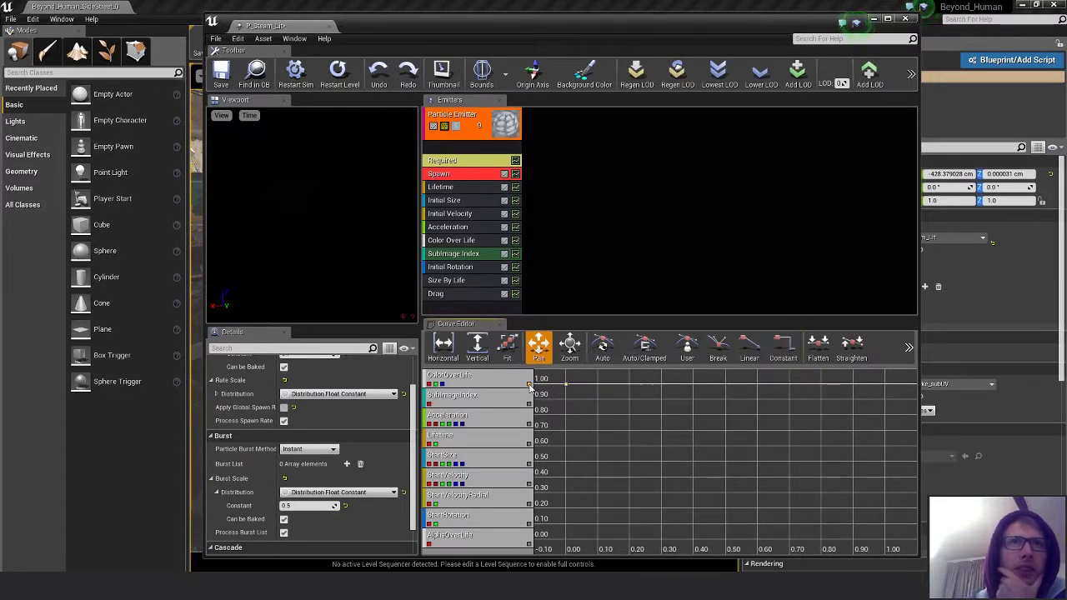
{"action": "left_click", "coordinate": [529, 545]}
{"action": "left_click", "coordinate": [529, 524]}
{"action": "left_click", "coordinate": [530, 525]}
{"action": "left_click", "coordinate": [530, 504]}
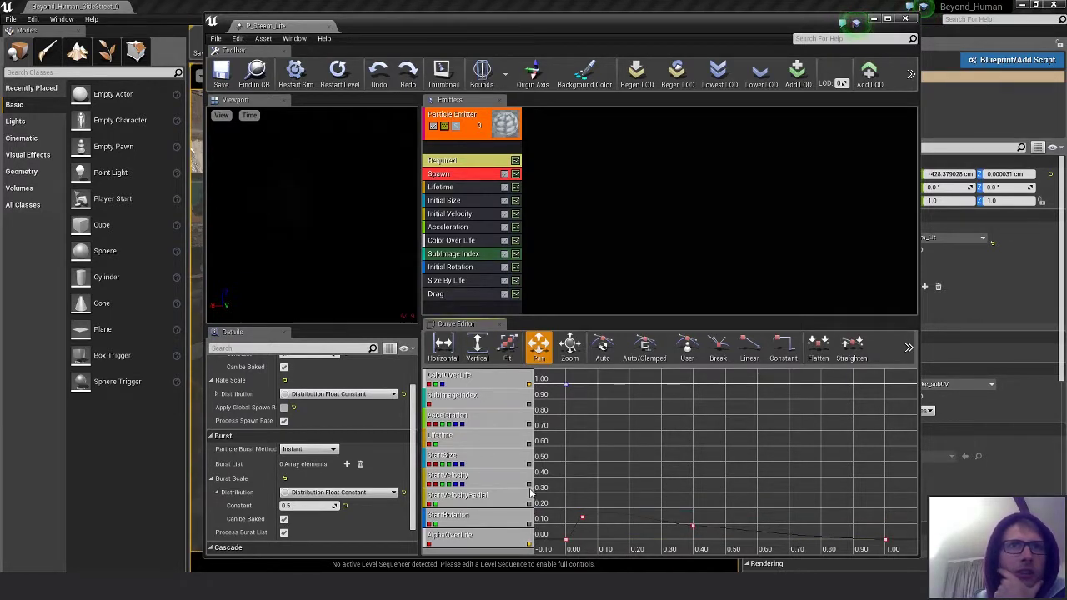
{"action": "left_click", "coordinate": [529, 485]}
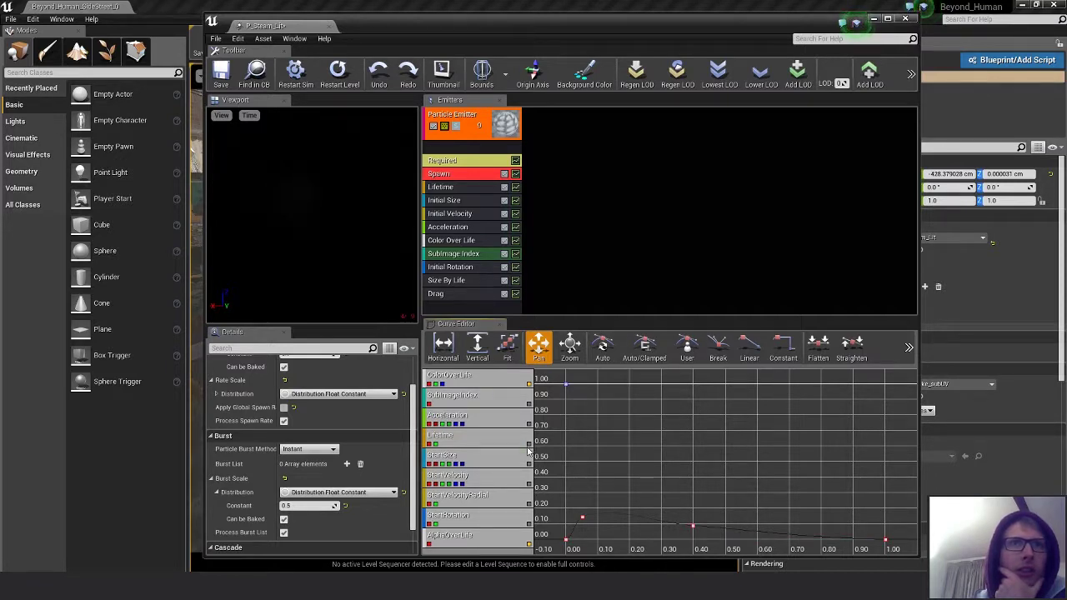
{"action": "left_click", "coordinate": [529, 445]}
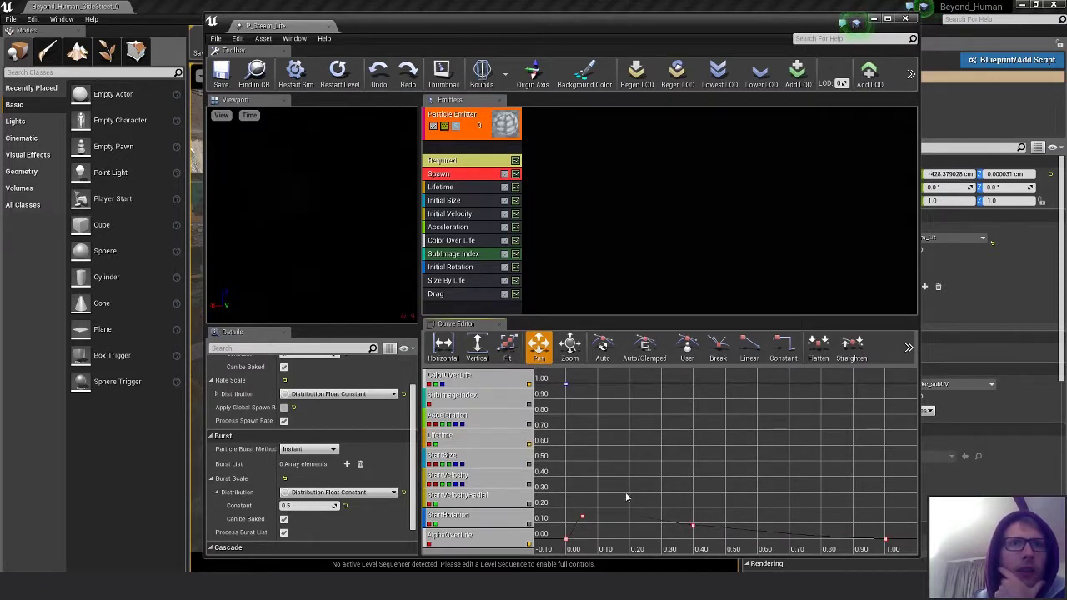
{"action": "scroll", "coordinate": [626, 495], "scroll_direction": "up", "scroll_amount": 1}
{"action": "scroll", "coordinate": [626, 495], "scroll_direction": "up", "scroll_amount": 3}
{"action": "scroll", "coordinate": [626, 496], "scroll_direction": "down", "scroll_amount": 4}
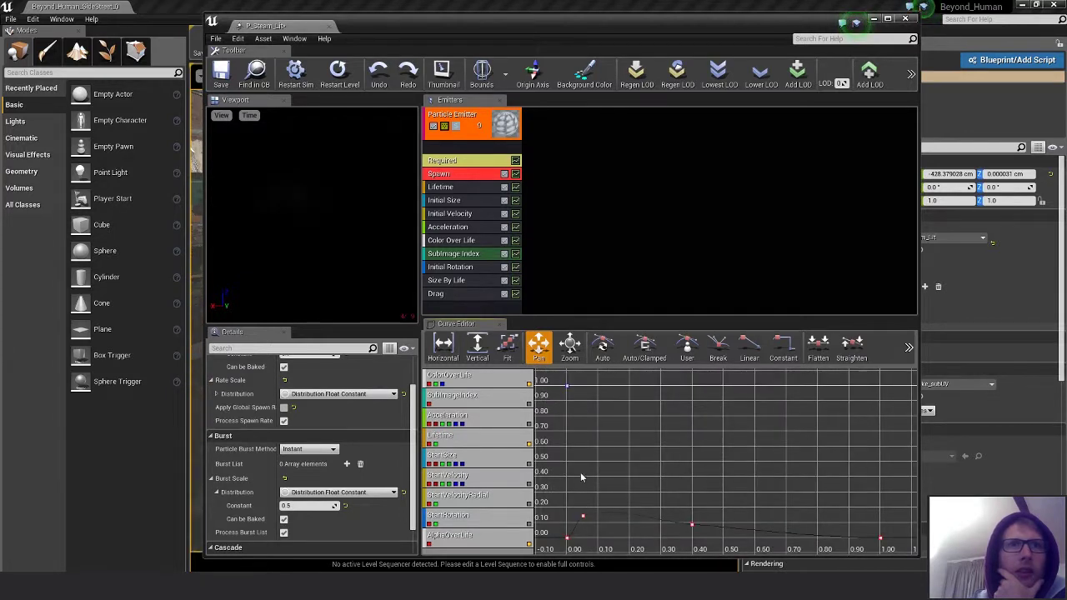
{"action": "left_click", "coordinate": [529, 426]}
{"action": "left_click", "coordinate": [530, 425]}
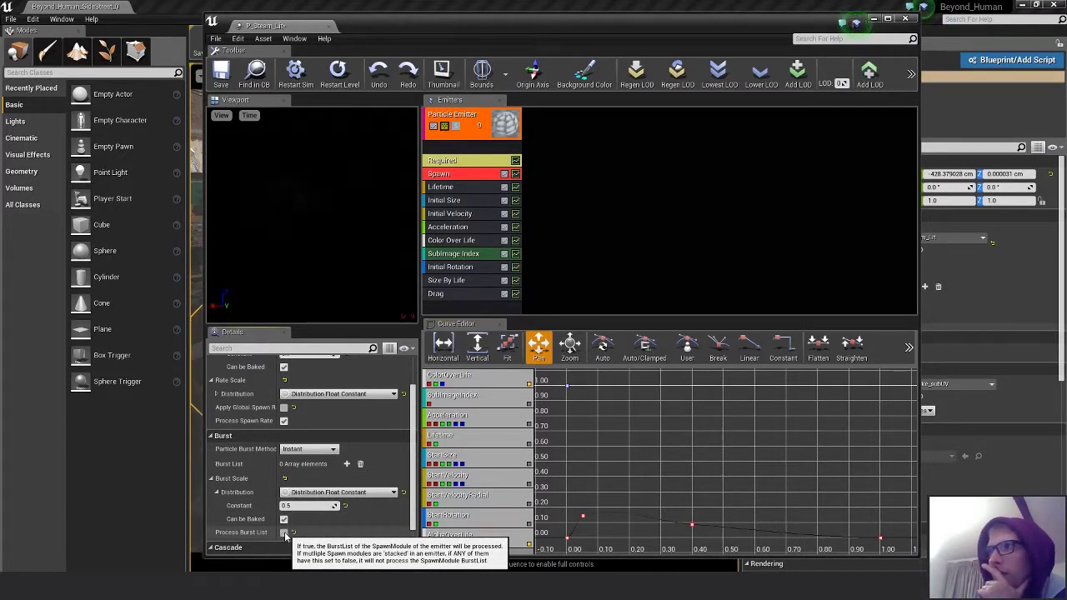
- Review the Spawn module's burst and rate settings
{"action": "scroll", "coordinate": [341, 517], "scroll_direction": "down", "scroll_amount": 1}
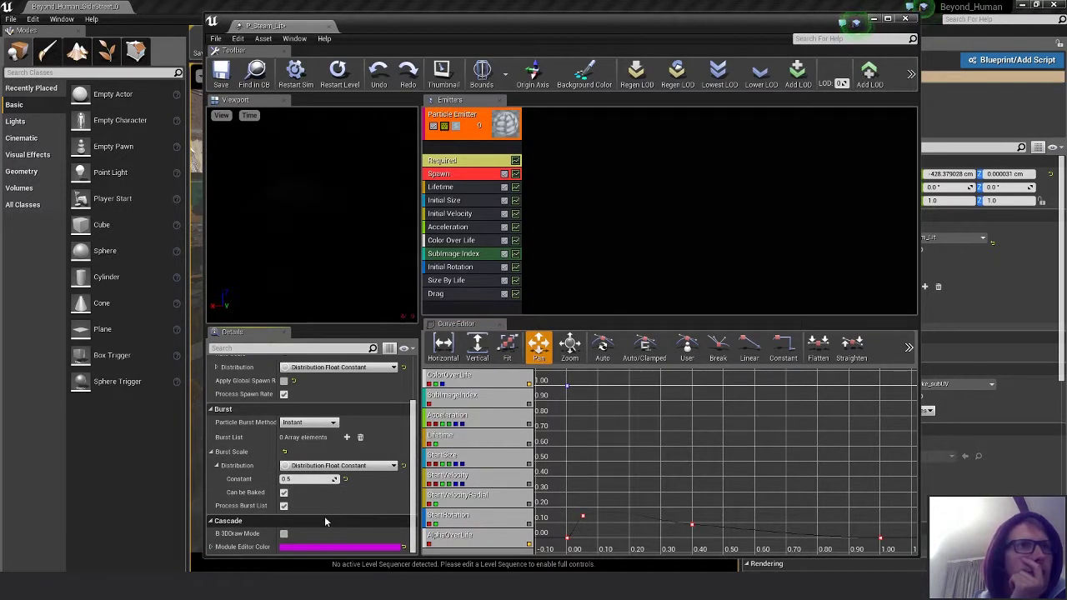
{"action": "scroll", "coordinate": [351, 510], "scroll_direction": "up", "scroll_amount": 3}
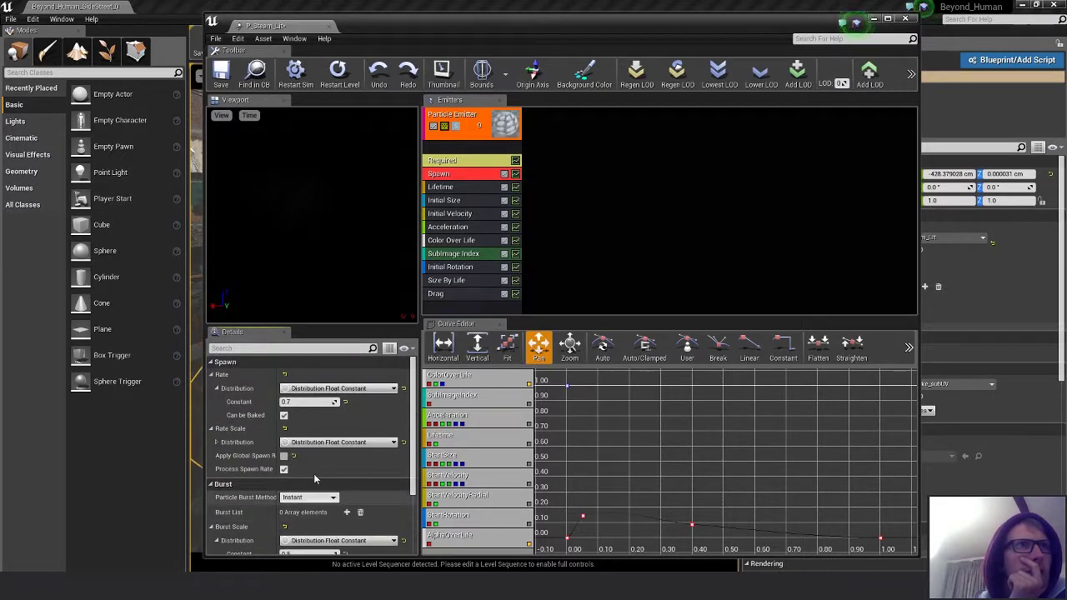
- Examine the Spawn module's burst scale settings and its module editor color values
{"action": "scroll", "coordinate": [338, 501], "scroll_direction": "down", "scroll_amount": 3}
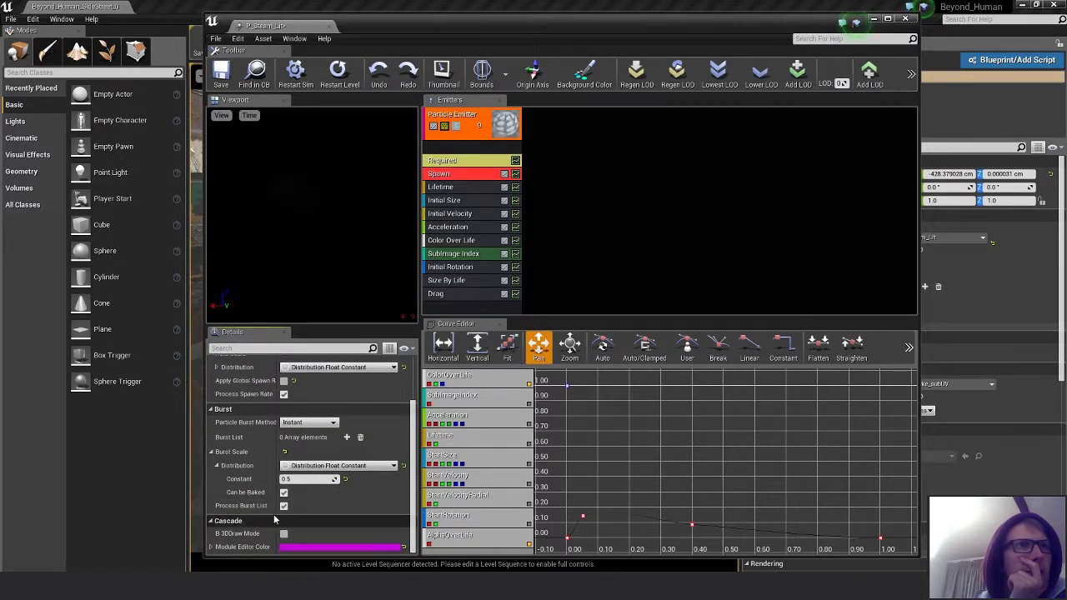
{"action": "left_click", "coordinate": [213, 546]}
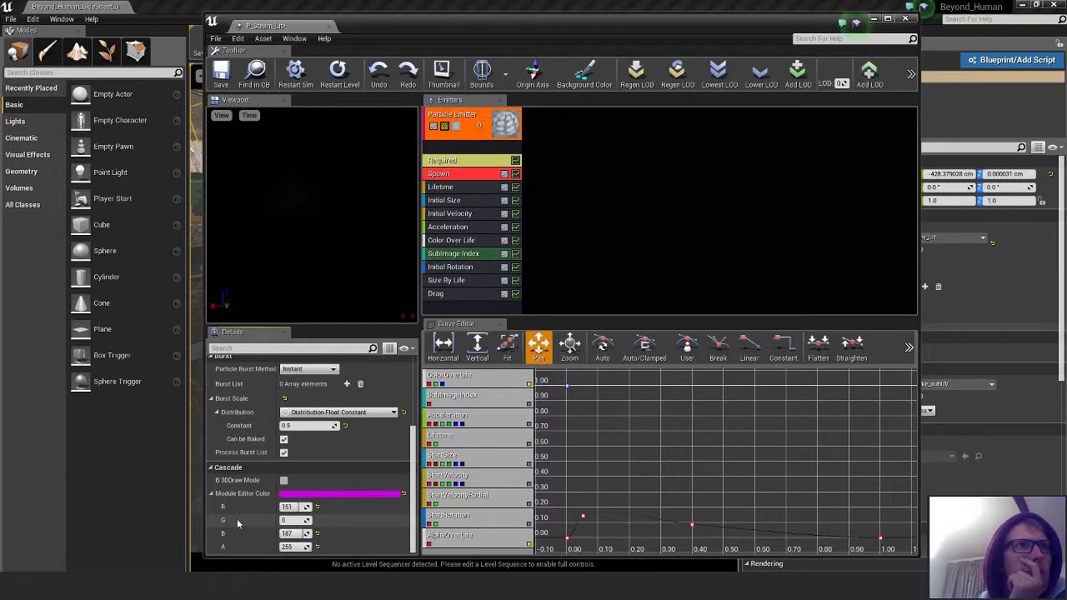
{"action": "scroll", "coordinate": [237, 521], "scroll_direction": "up", "scroll_amount": 5}
{"action": "scroll", "coordinate": [219, 540], "scroll_direction": "down", "scroll_amount": 4}
{"action": "left_click", "coordinate": [213, 512]}
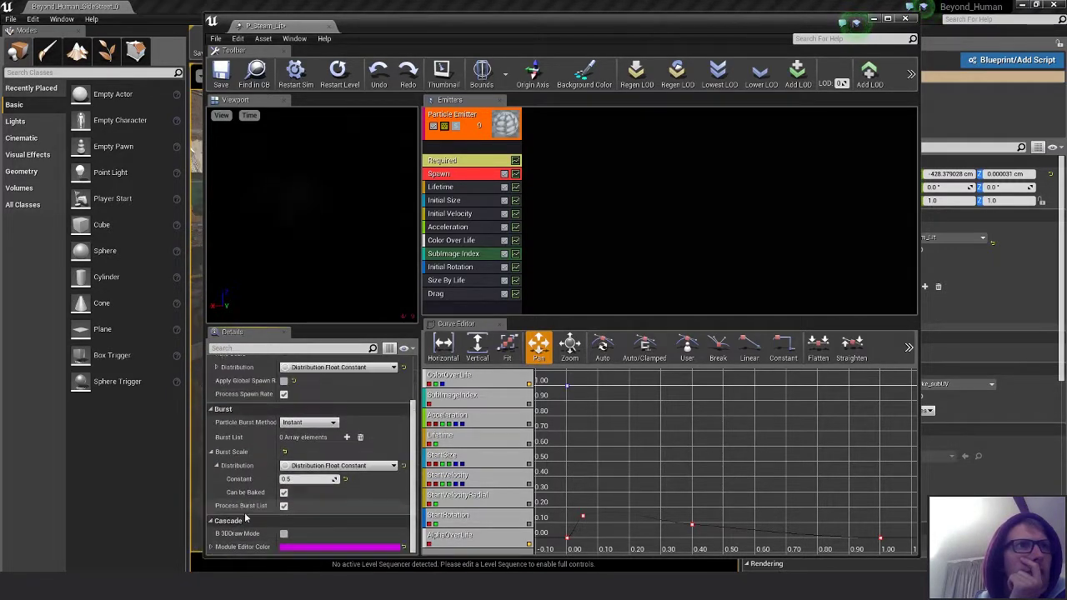
{"action": "scroll", "coordinate": [246, 518], "scroll_direction": "up", "scroll_amount": 3}
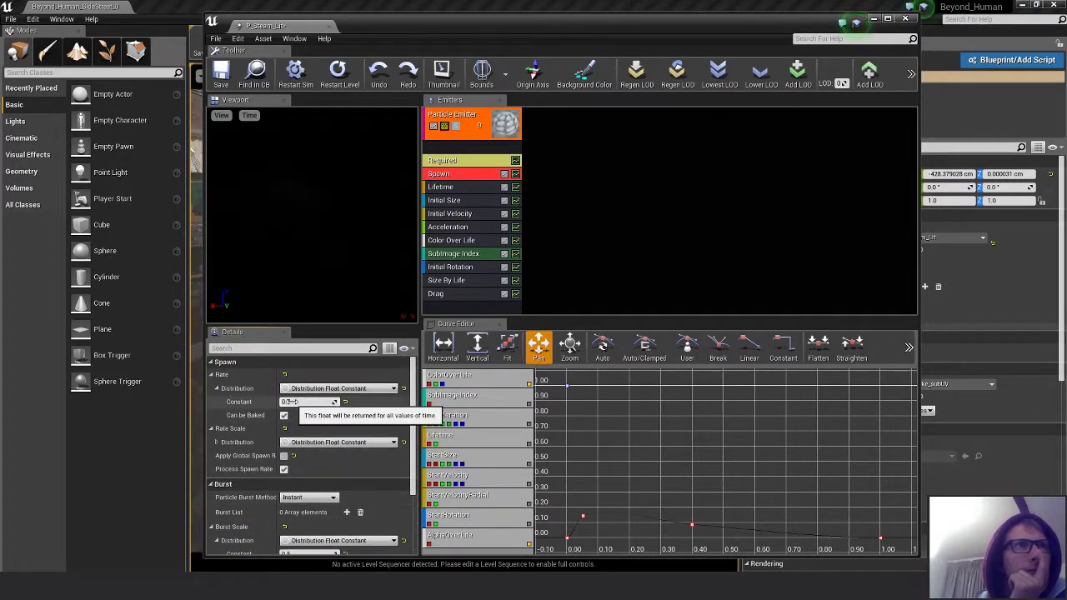
- Check the Required and Lifetime modules and expand the Initial Size module's start size distribution
{"action": "left_click", "coordinate": [463, 163]}
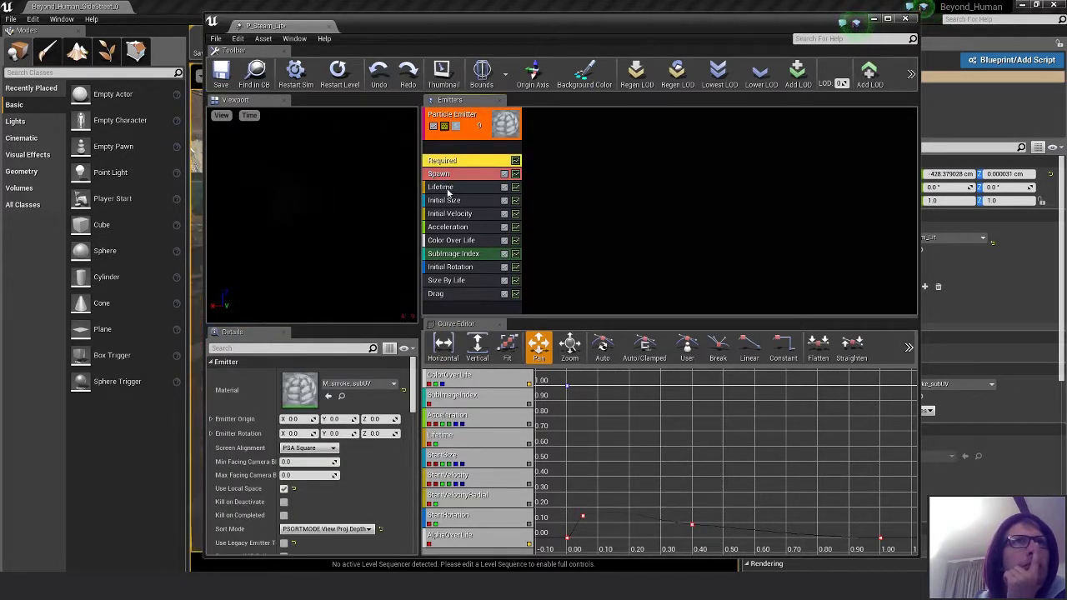
{"action": "left_click", "coordinate": [455, 187]}
{"action": "left_click", "coordinate": [456, 203]}
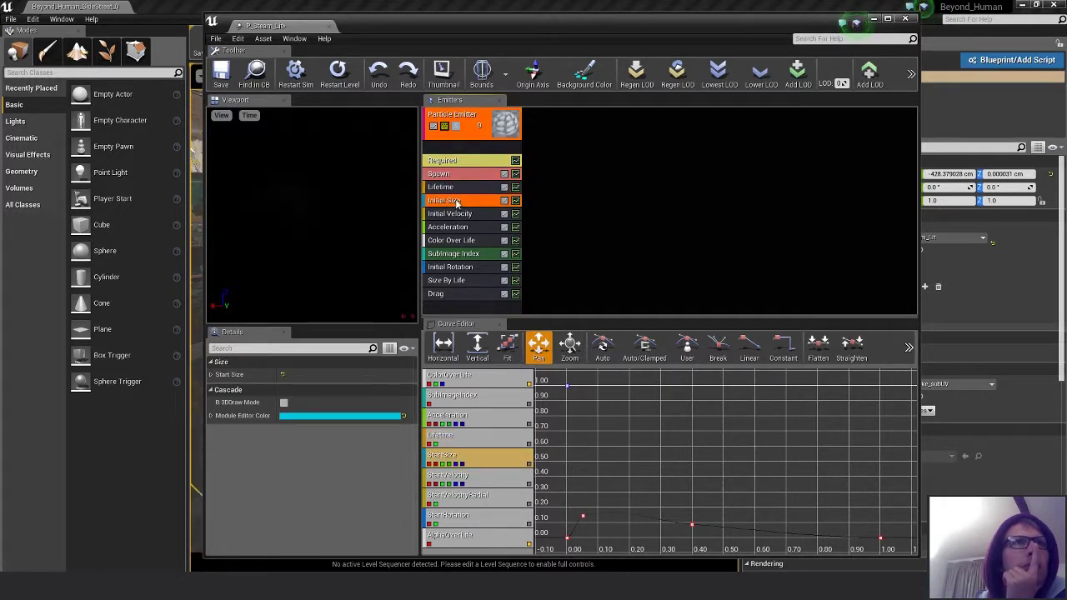
{"action": "left_click", "coordinate": [211, 375]}
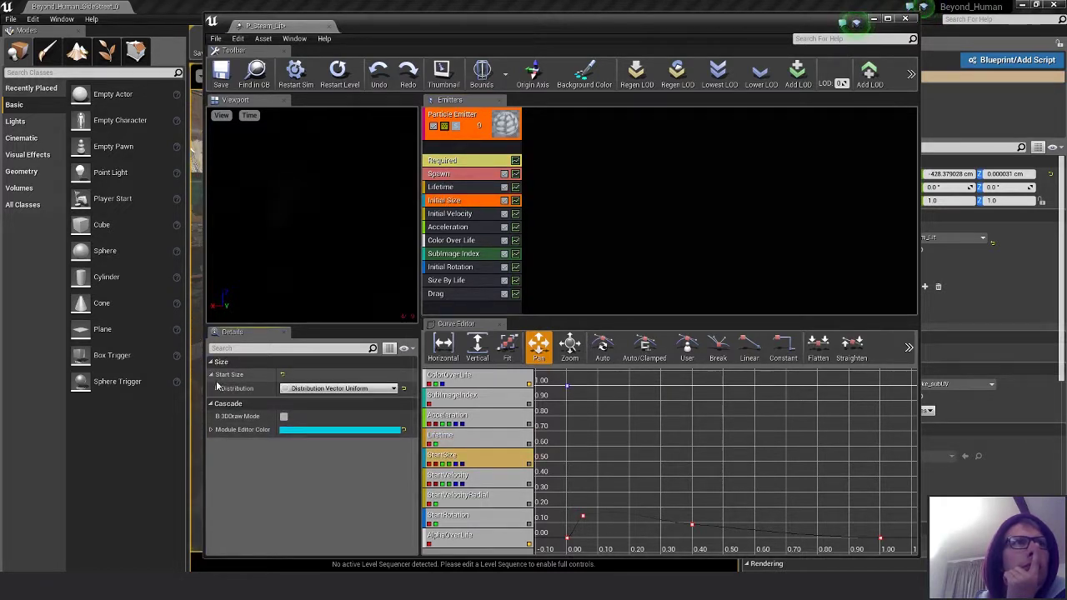
{"action": "left_click", "coordinate": [218, 389]}
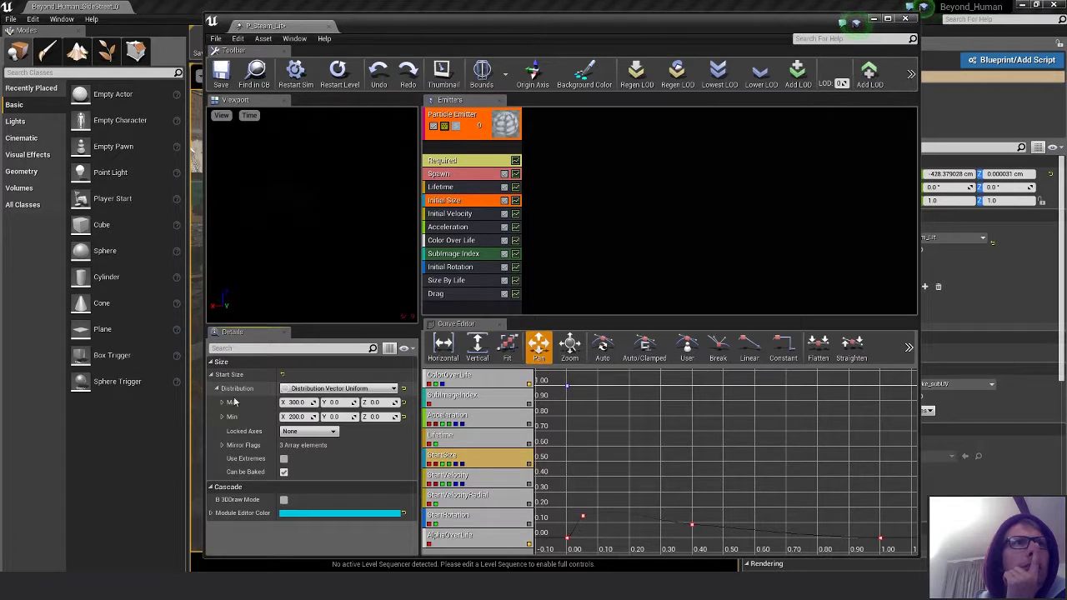
- Try YZ as the start size's Locked Axes option and return it to None
{"action": "left_click", "coordinate": [284, 459]}
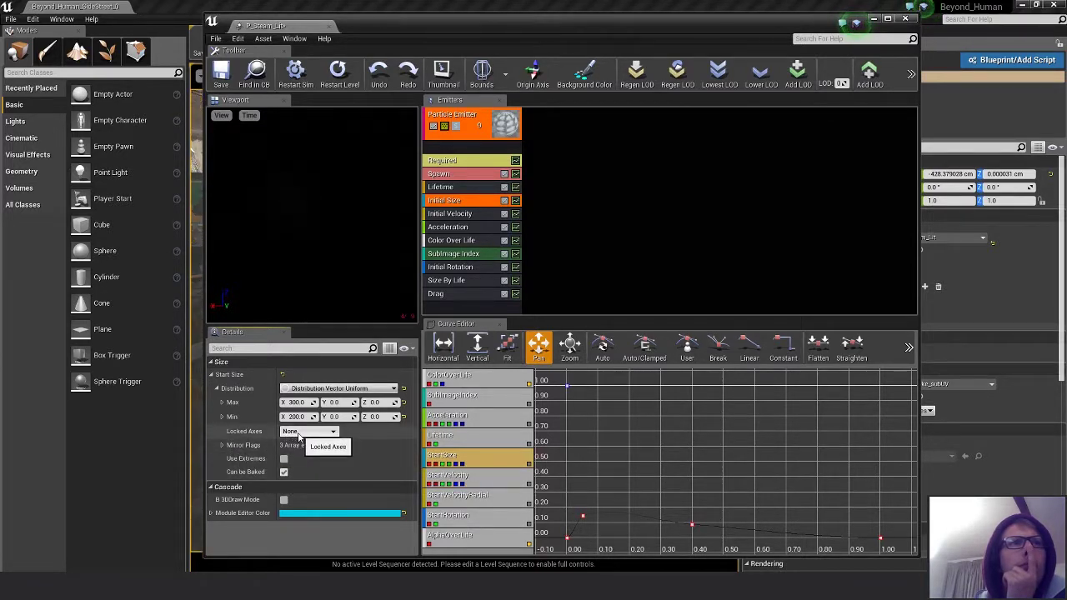
{"action": "left_click", "coordinate": [299, 433]}
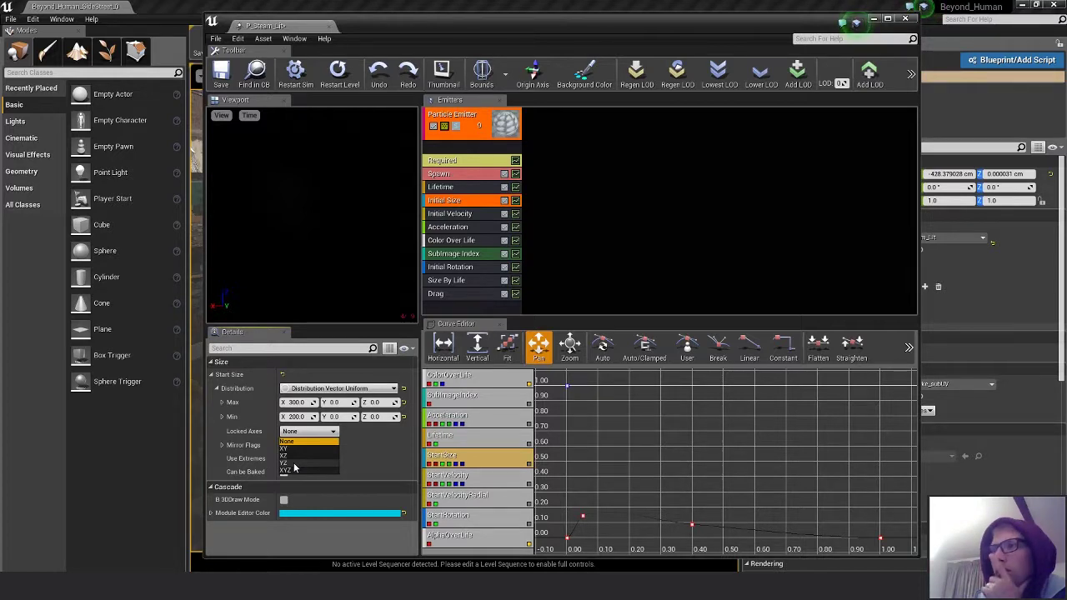
{"action": "left_click", "coordinate": [294, 463]}
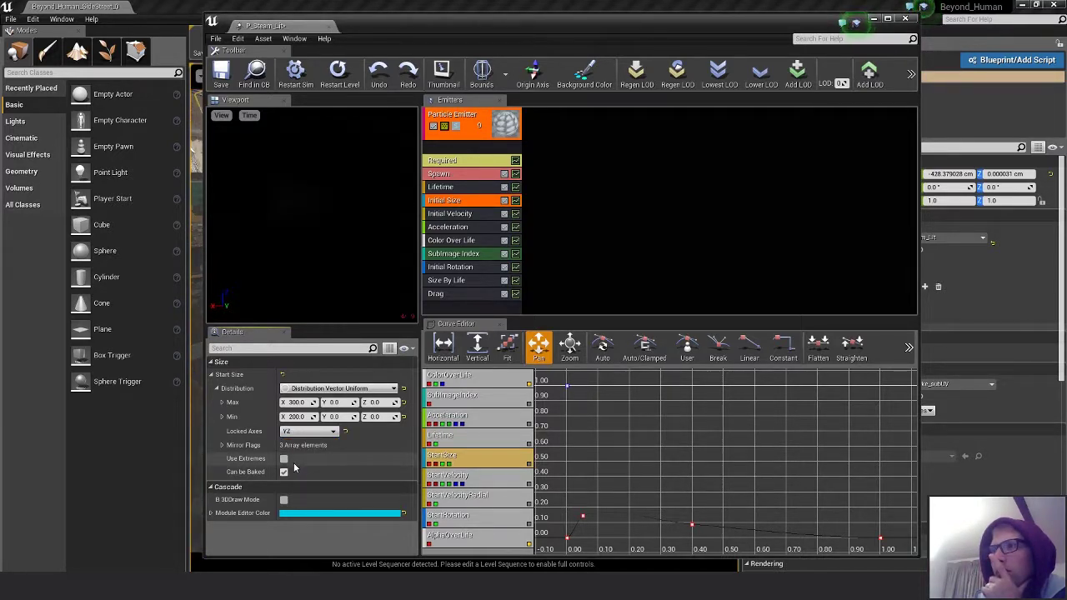
{"action": "left_click", "coordinate": [299, 433]}
{"action": "left_click", "coordinate": [293, 442]}
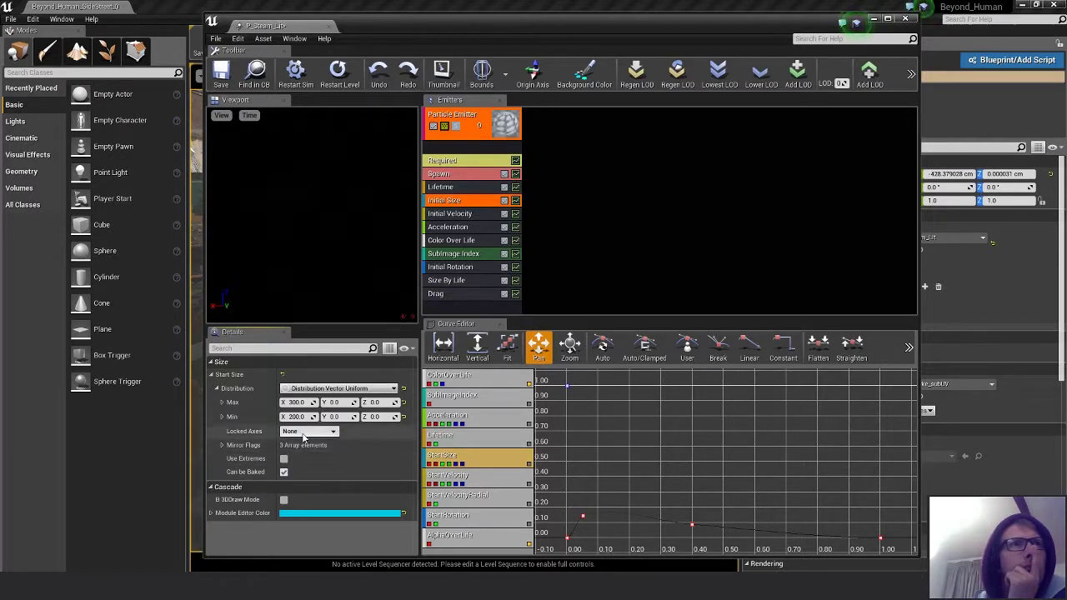
- Set the Initial Size module's maximum start size to 200 on X and 100 on Z
{"action": "left_click", "coordinate": [222, 403]}
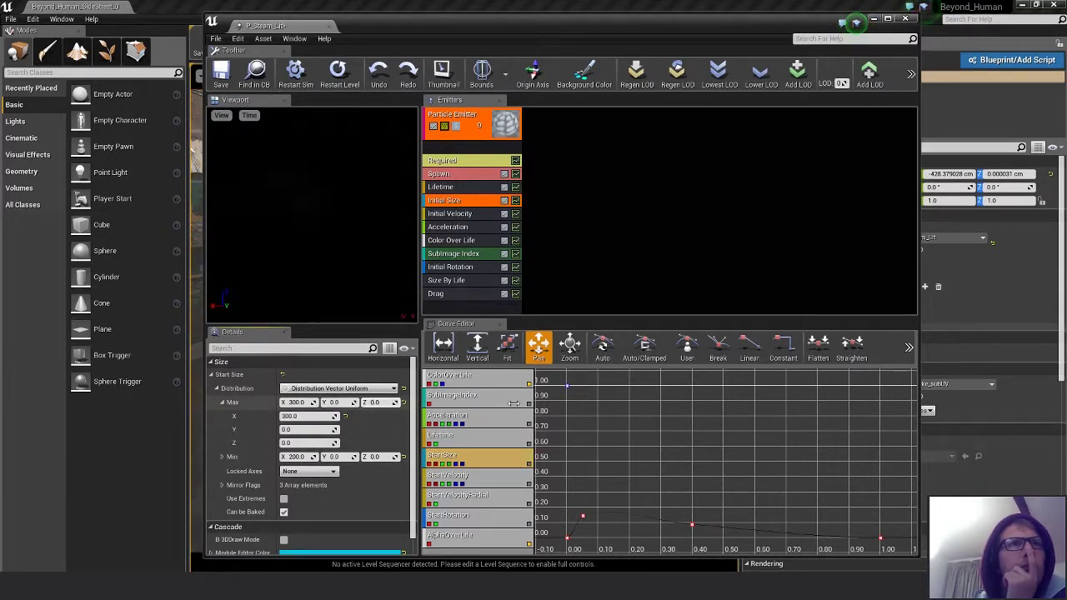
{"action": "left_click_drag", "start_coordinate": [383, 403], "coordinate": [395, 403]}
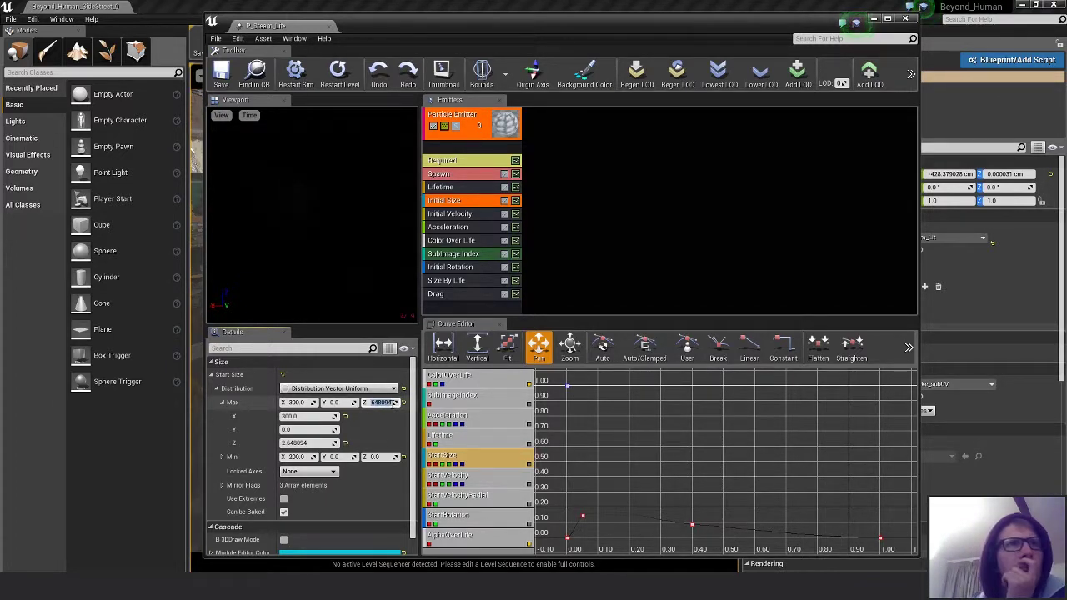
{"action": "type", "text": "100"}
{"action": "key", "text": "Return"}
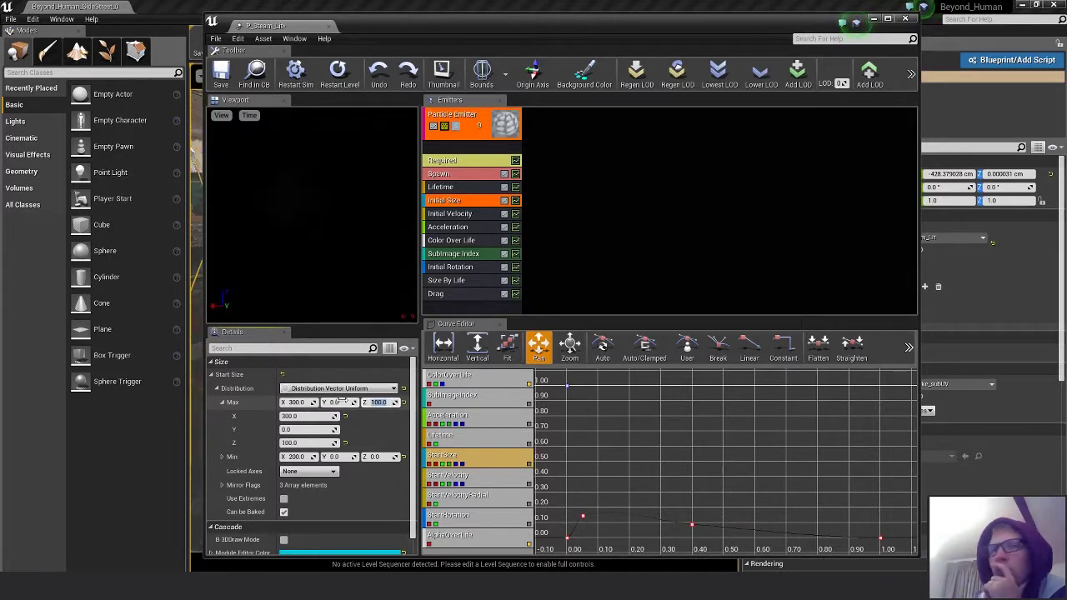
{"action": "left_click", "coordinate": [297, 403]}
{"action": "type", "text": "0"}
{"action": "key", "text": "Return"}
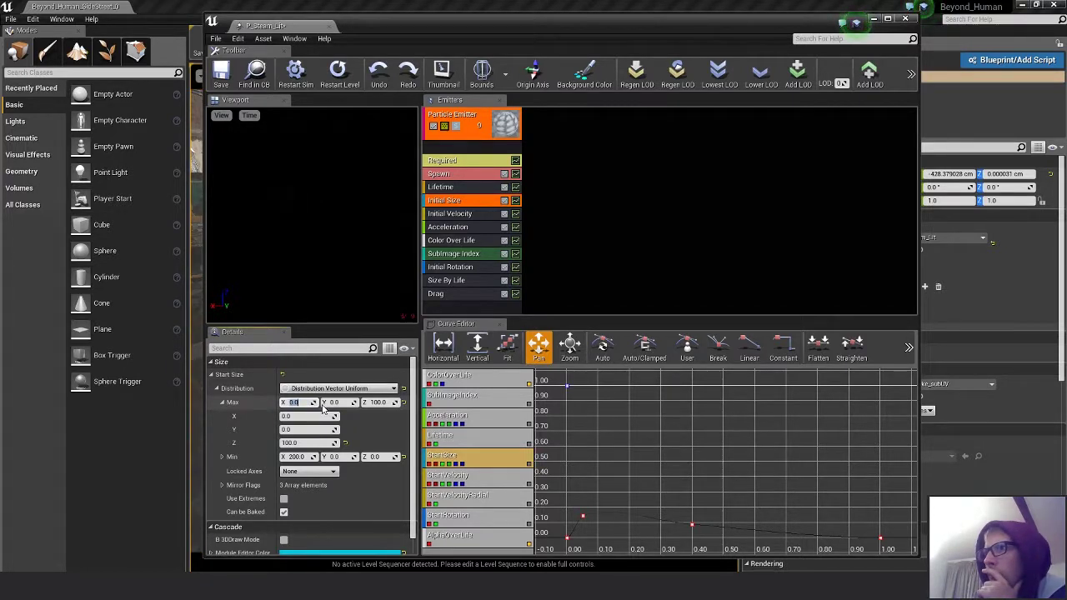
{"action": "type", "text": "3"}
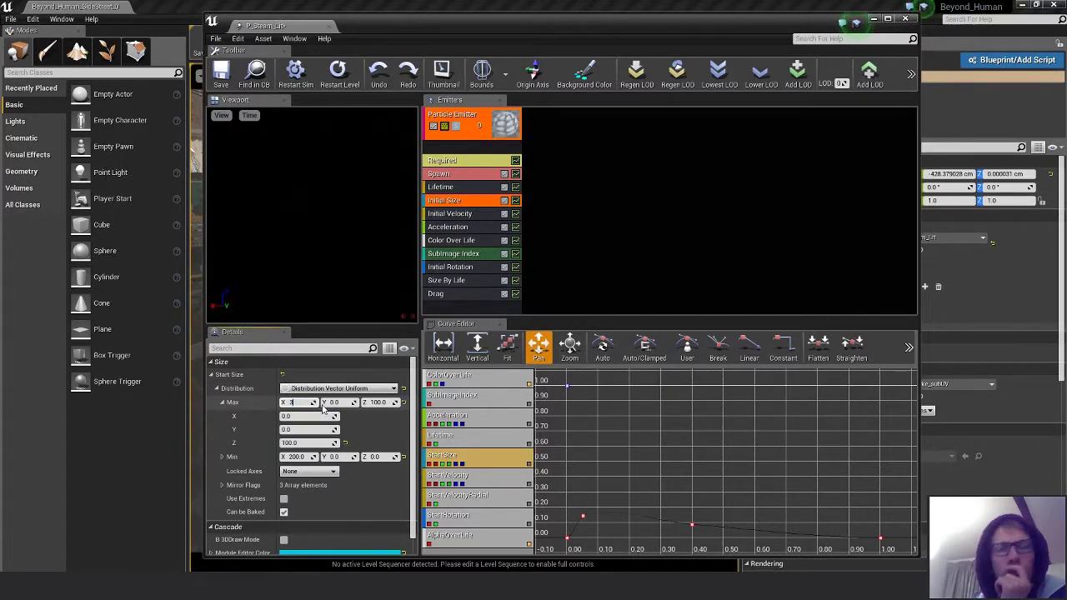
{"action": "type", "text": "00"}
{"action": "key", "text": "Return"}
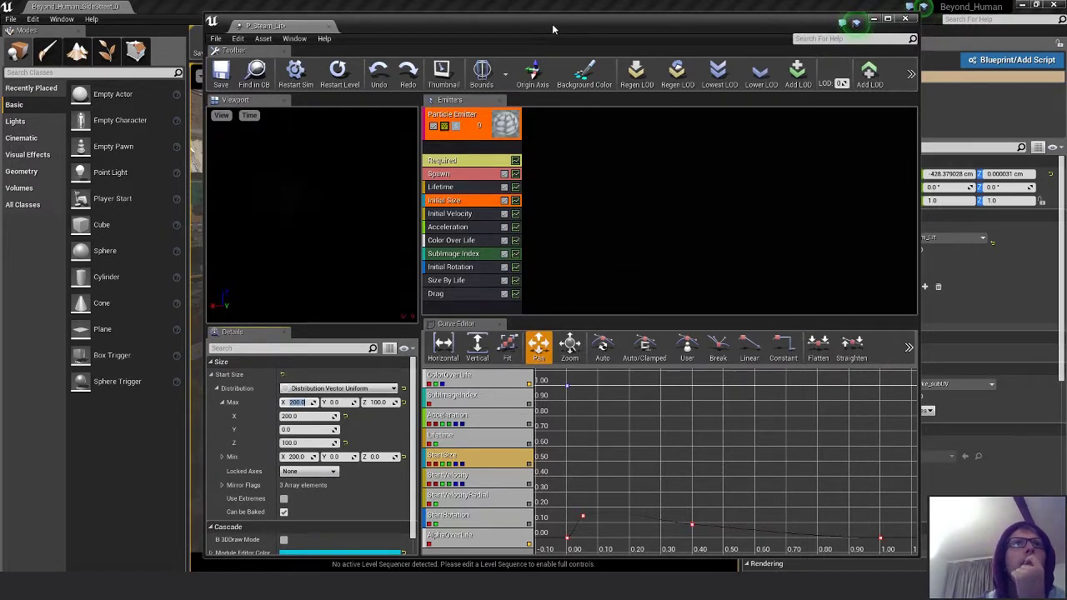
- Move the particle editor window aside to uncover the level viewport and enlarge its Details area
{"action": "left_click_drag", "start_coordinate": [553, 29], "coordinate": [394, 36]}
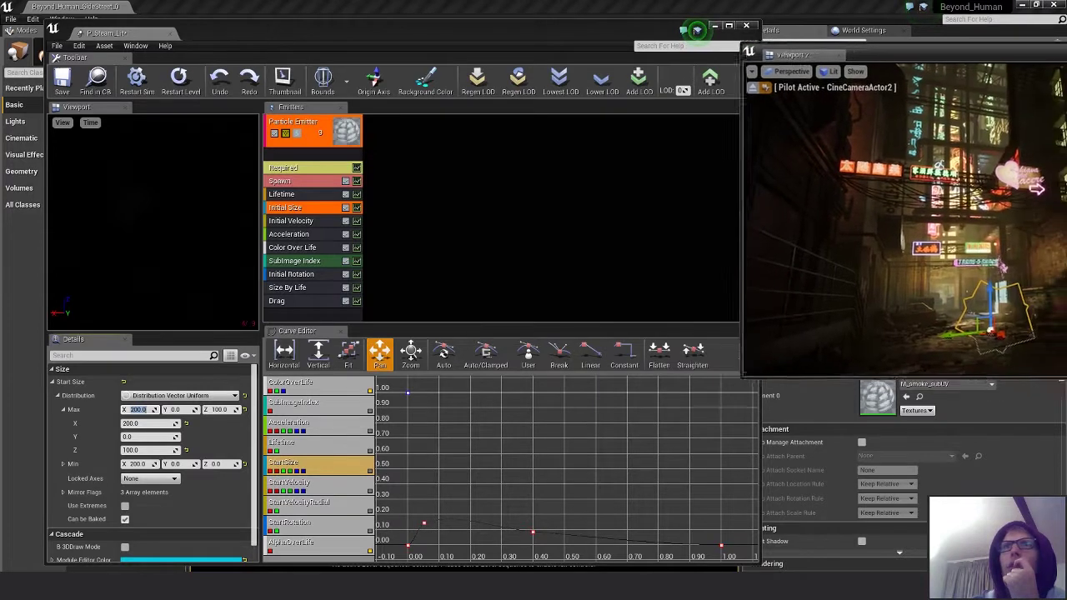
{"action": "left_click", "coordinate": [694, 30]}
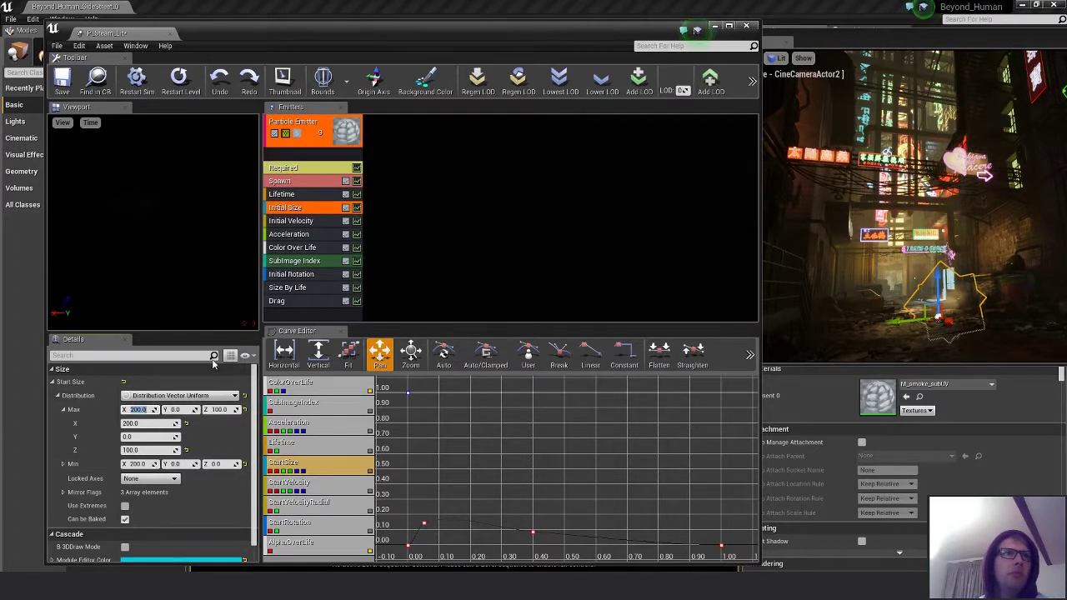
{"action": "left_click_drag", "start_coordinate": [201, 332], "coordinate": [201, 264]}
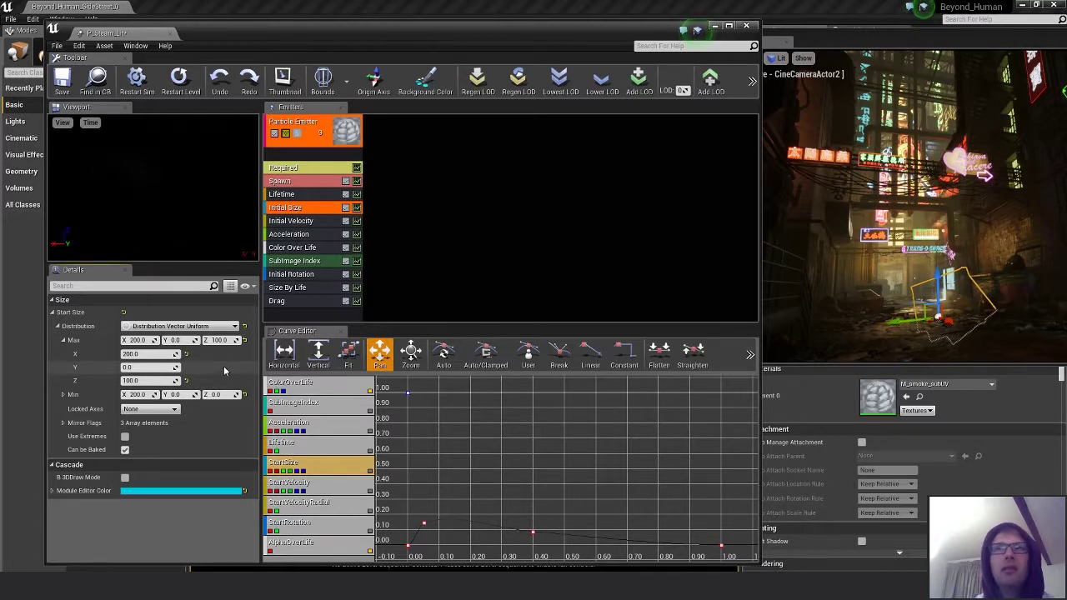
- Set the maximum start size to 200 on Y and, after trying 200, to 500 on Z
{"action": "left_click", "coordinate": [175, 340]}
{"action": "type", "text": "20"}
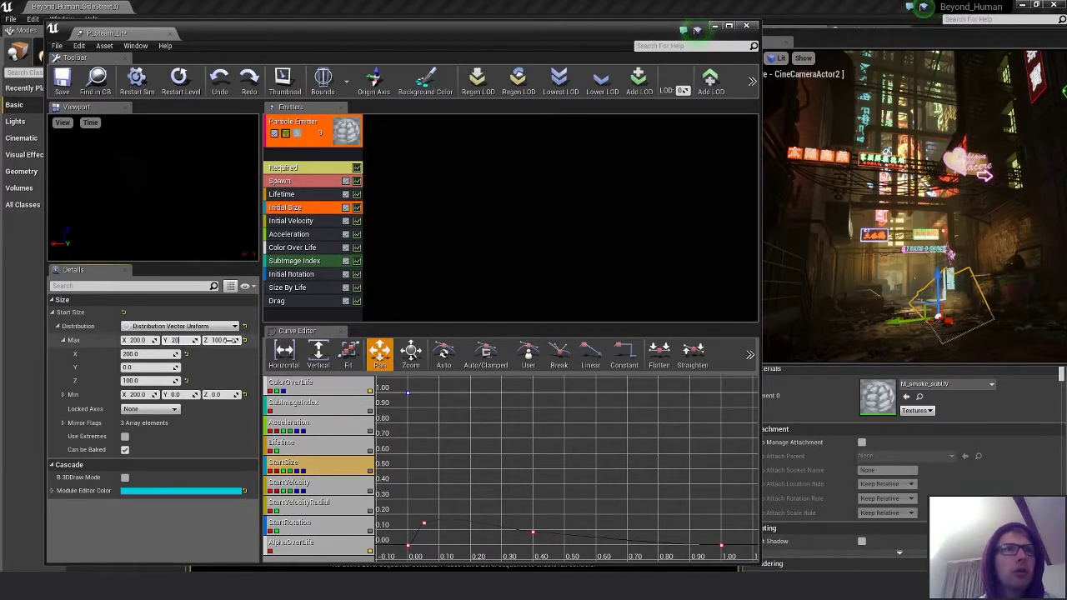
{"action": "type", "text": "0"}
{"action": "key", "text": "Return"}
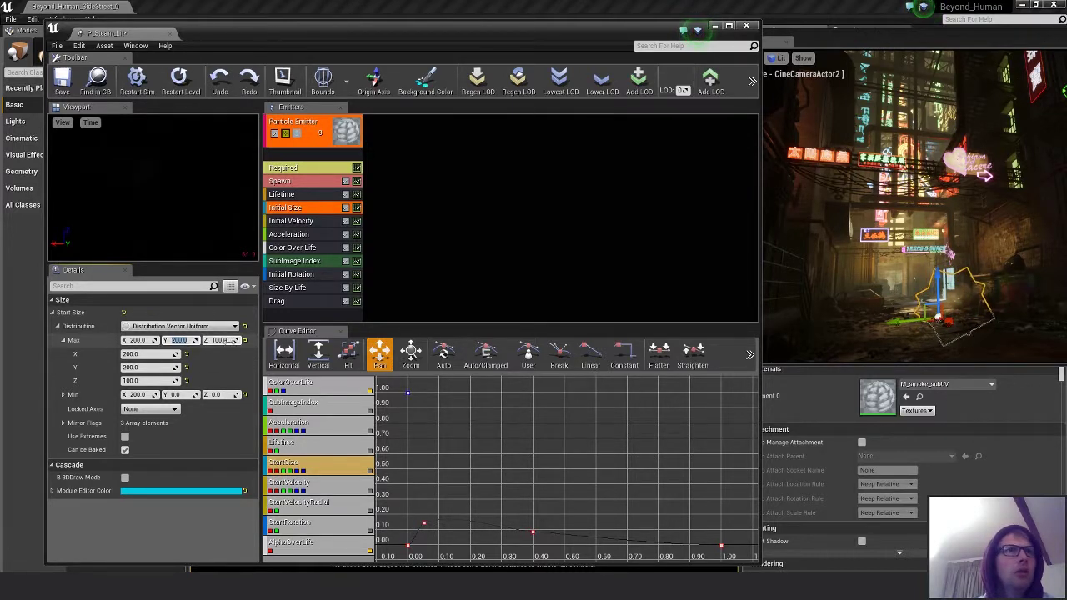
{"action": "left_click", "coordinate": [221, 340]}
{"action": "type", "text": "200.0"}
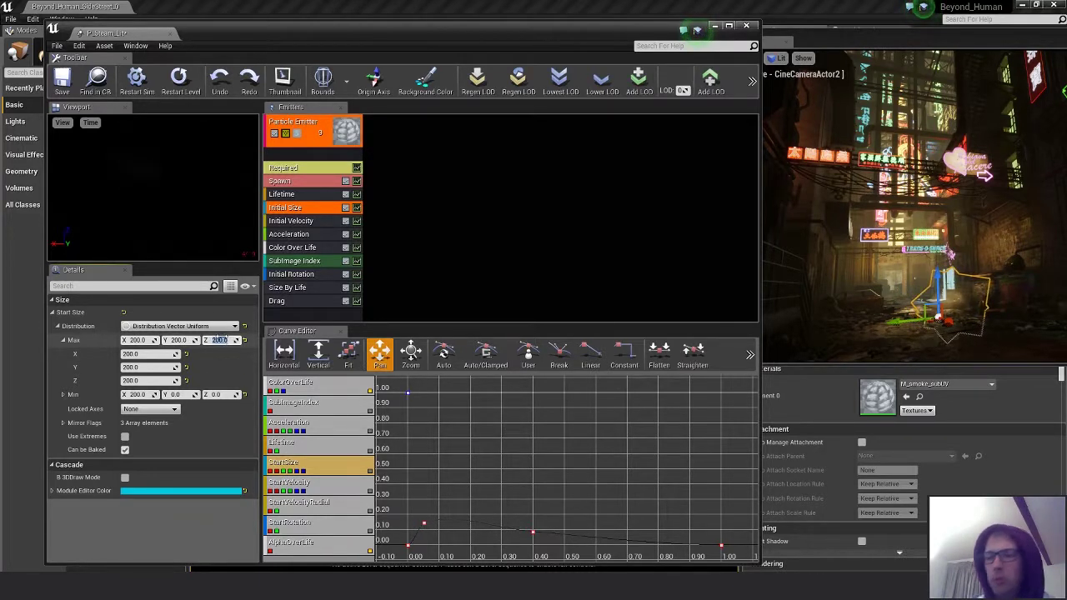
{"action": "type", "text": " Z 500"}
{"action": "key", "text": "Return"}
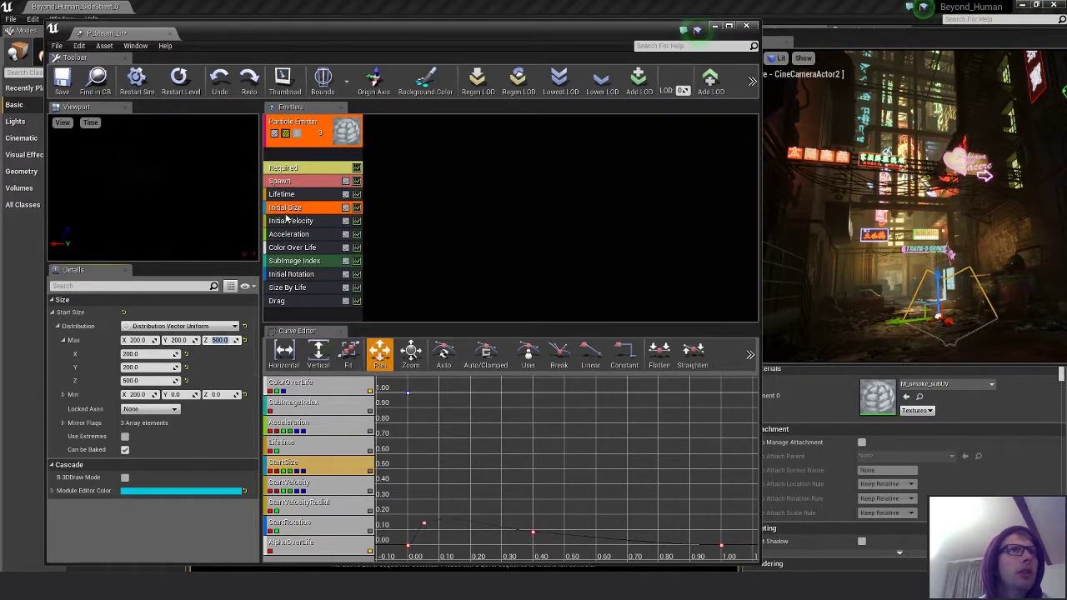
- Expand the Acceleration module's distribution and set its Max to 20 on Z and, after trying 0, to 10 on X
{"action": "left_click", "coordinate": [307, 237]}
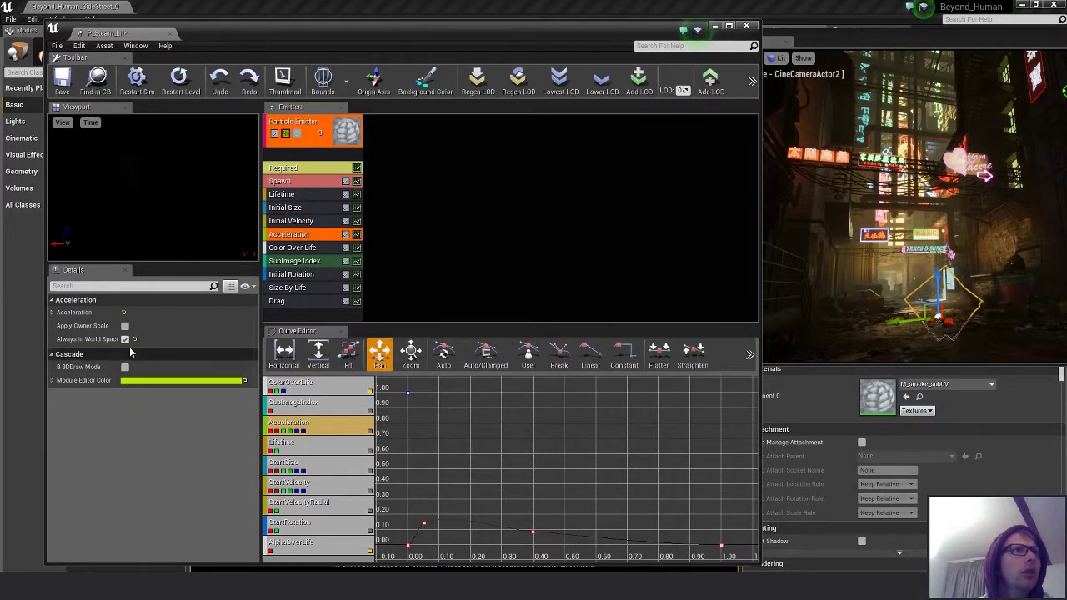
{"action": "left_click", "coordinate": [54, 312]}
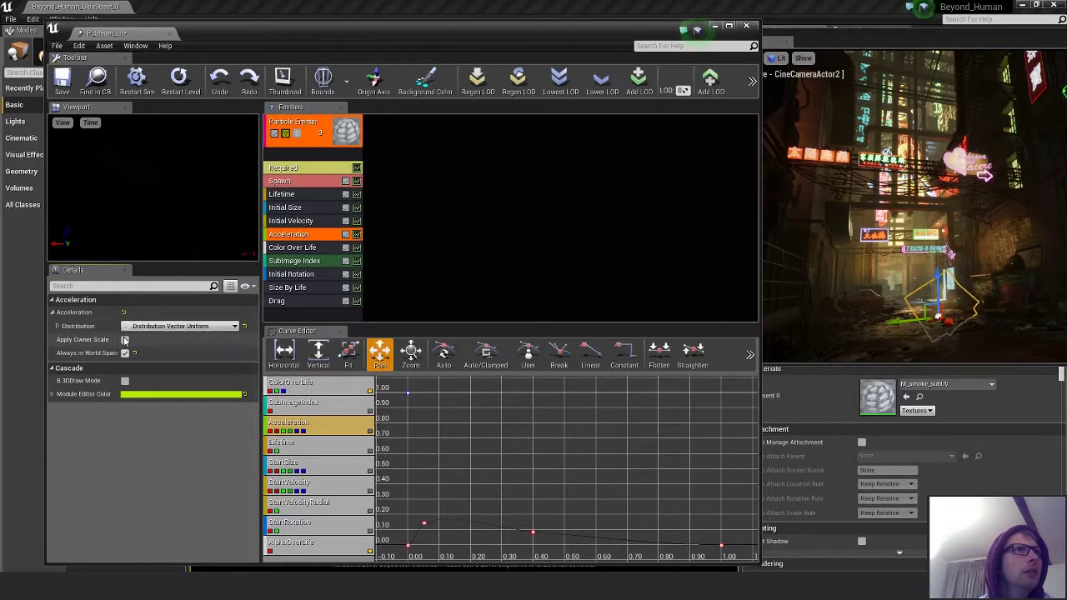
{"action": "left_click", "coordinate": [58, 326]}
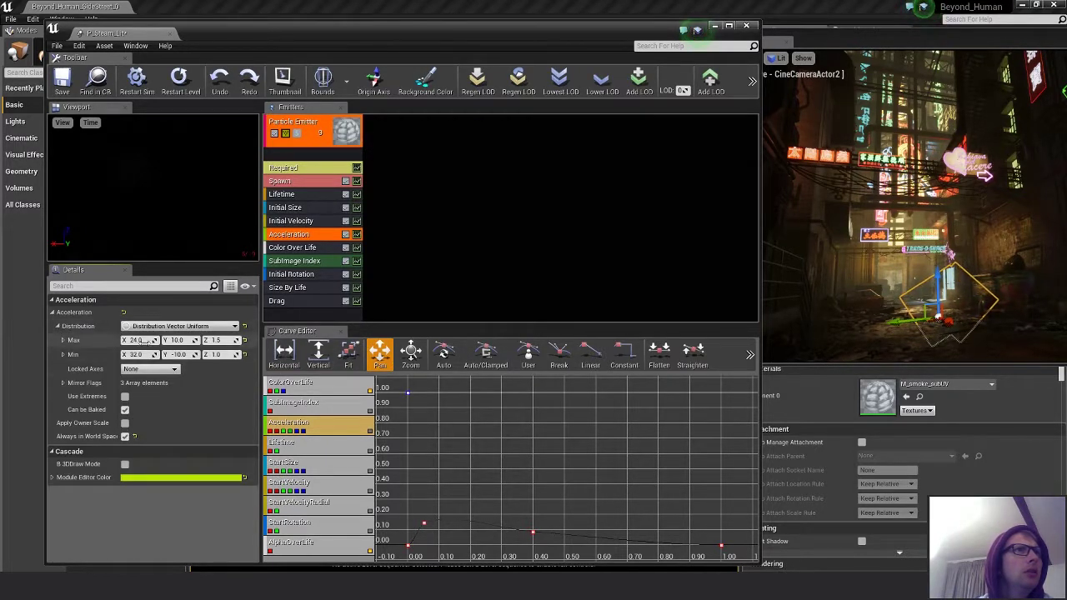
{"action": "left_click", "coordinate": [218, 341]}
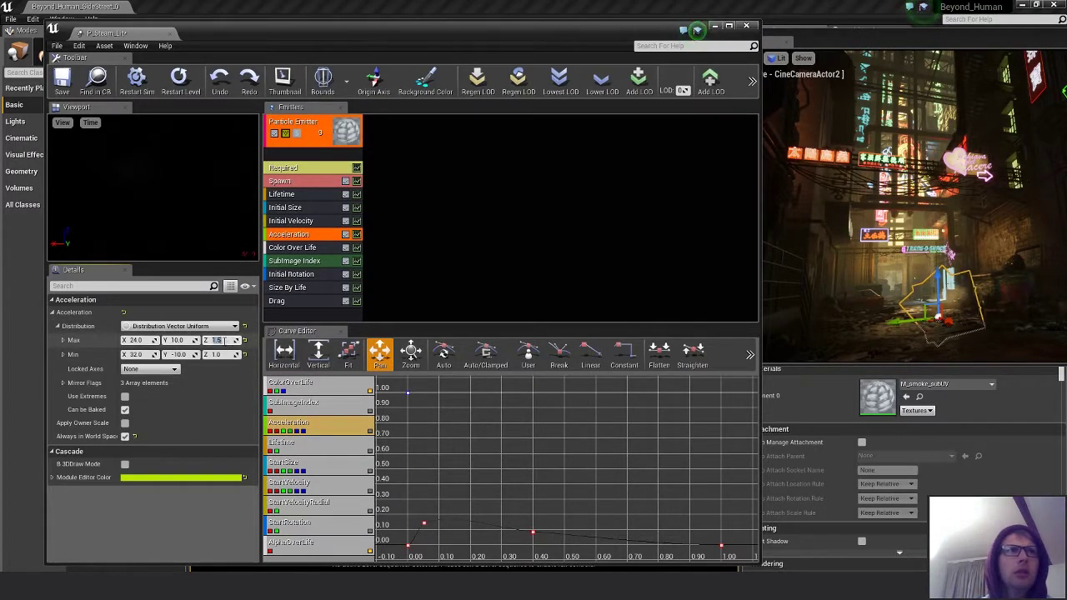
{"action": "left_click", "coordinate": [138, 341]}
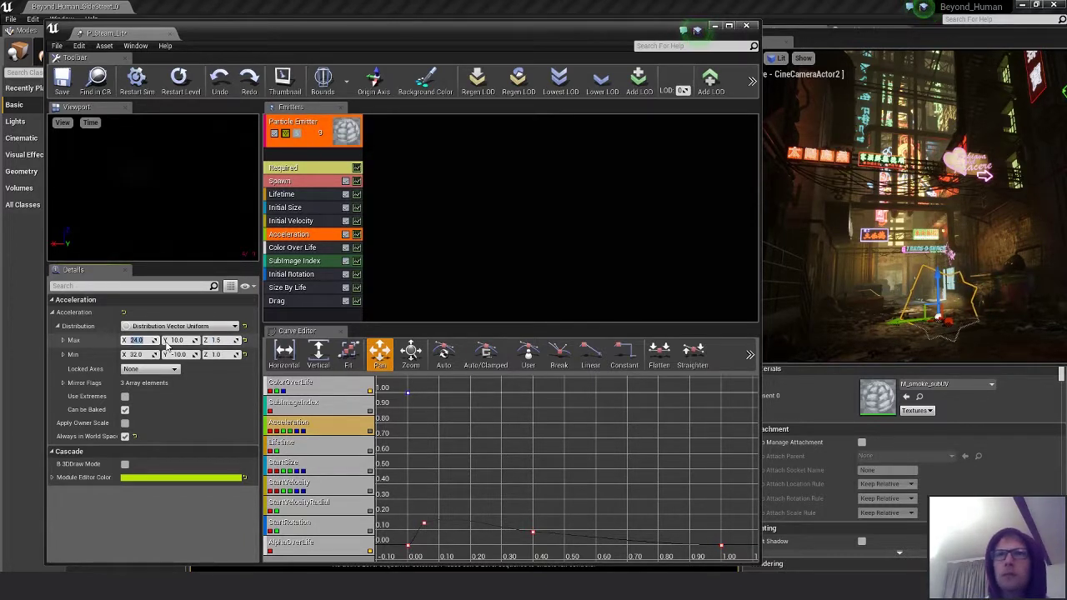
{"action": "type", "text": "0.0"}
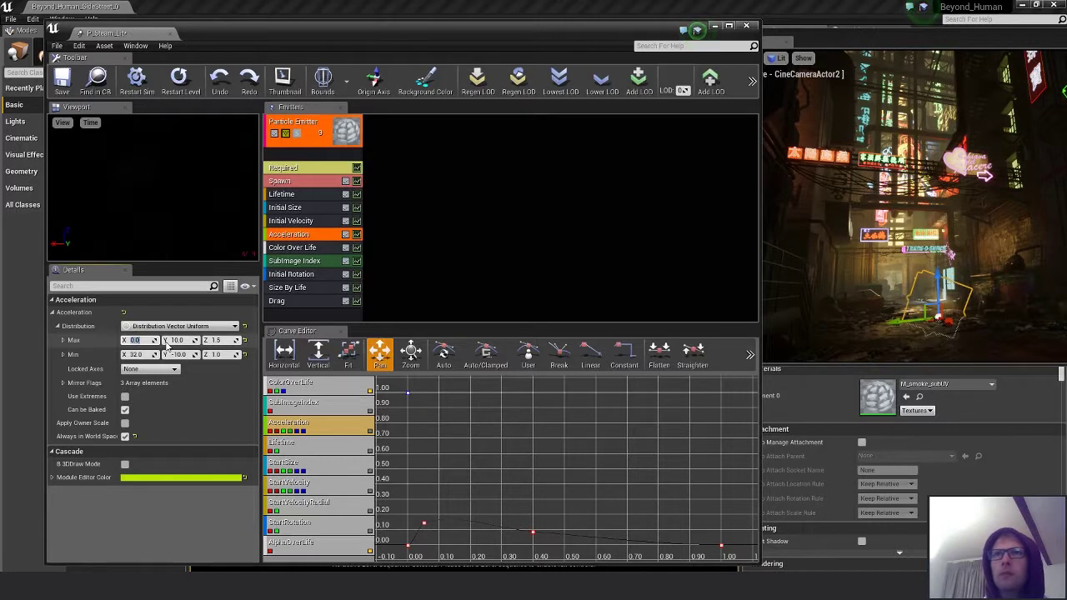
{"action": "left_click", "coordinate": [217, 340]}
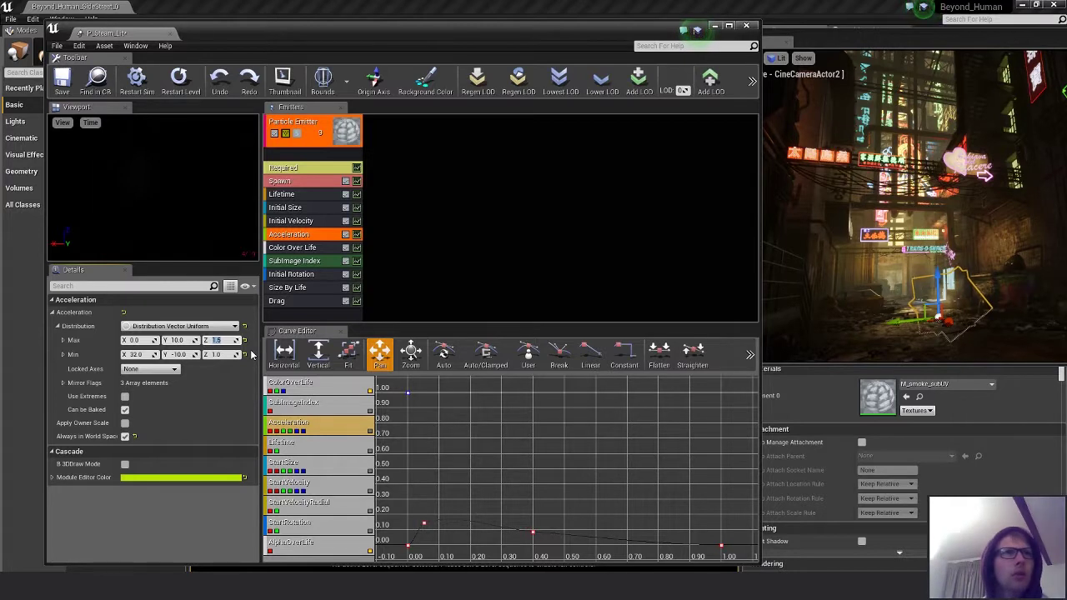
{"action": "type", "text": "20.0"}
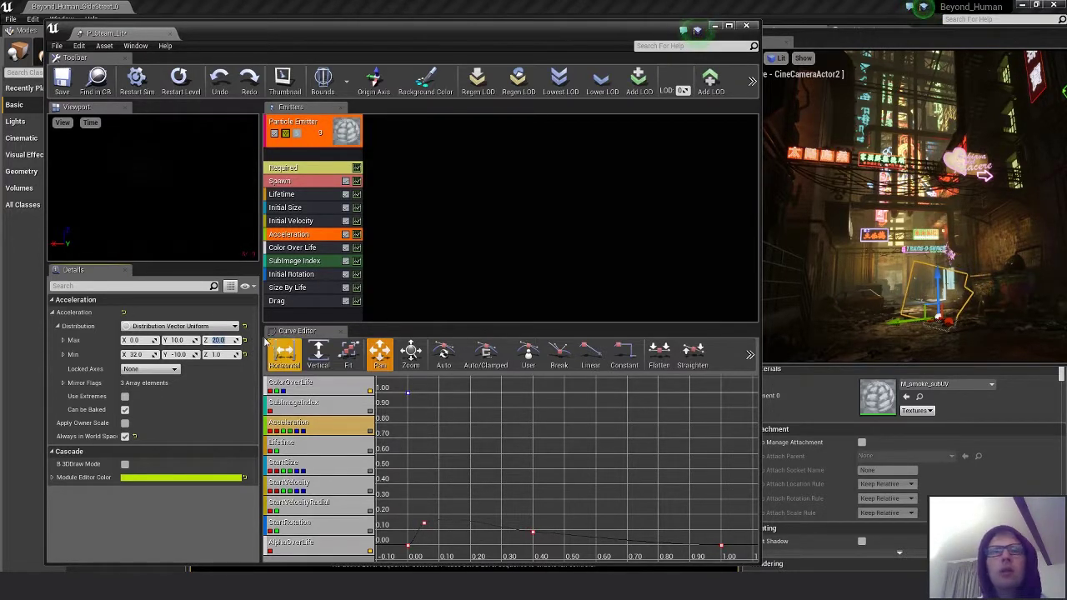
{"action": "left_click", "coordinate": [183, 341]}
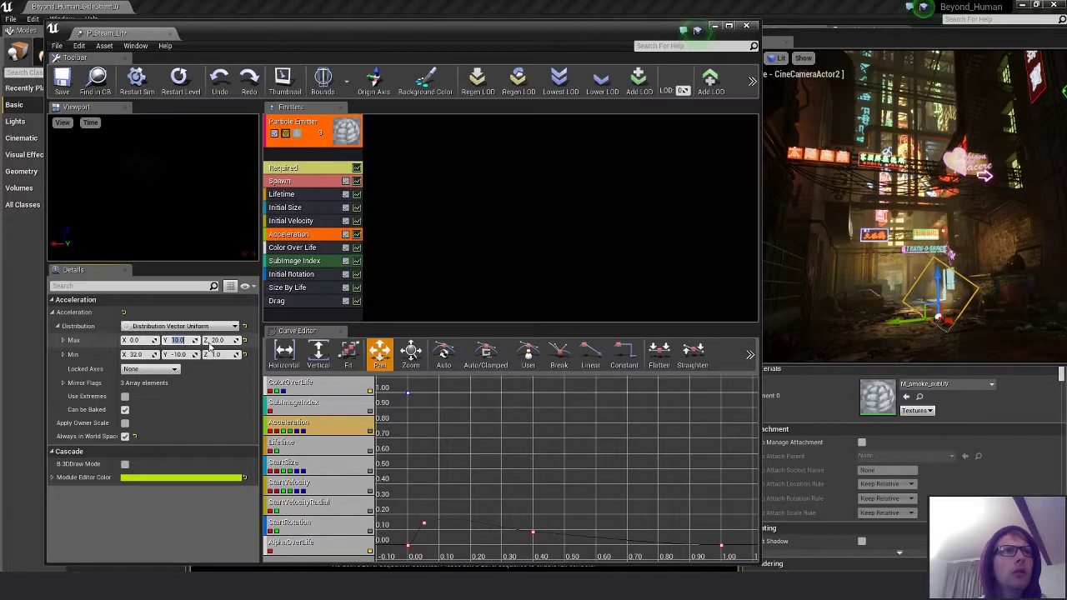
{"action": "left_click", "coordinate": [135, 340]}
{"action": "key", "text": "Return"}
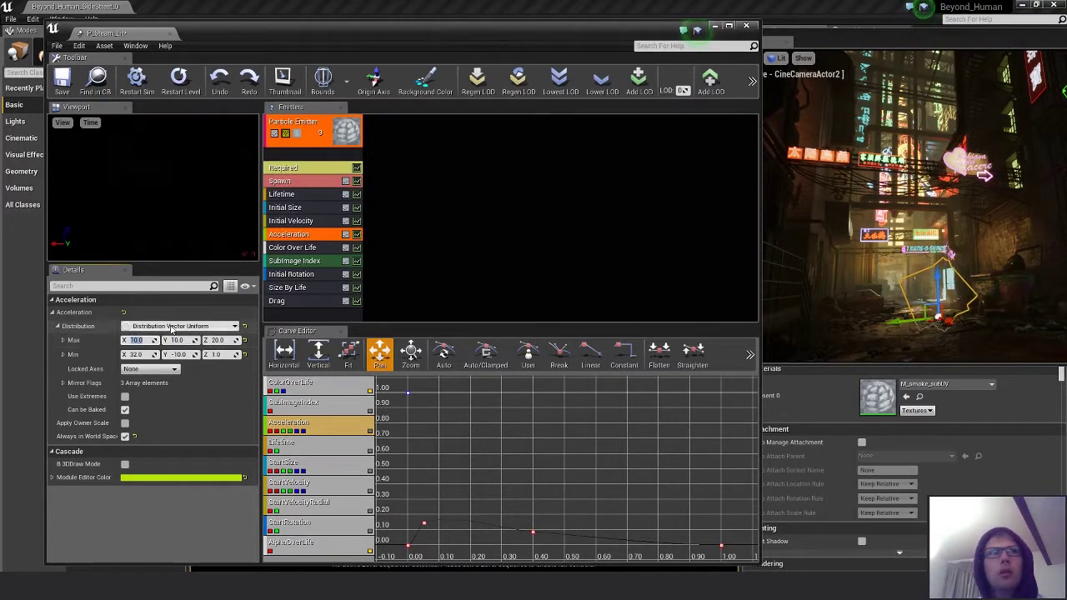
- Try 30 for the Acceleration module's Max on Z, and set it back to 20
{"action": "left_click", "coordinate": [218, 341]}
{"action": "type", "text": "30"}
{"action": "key", "text": "Return"}
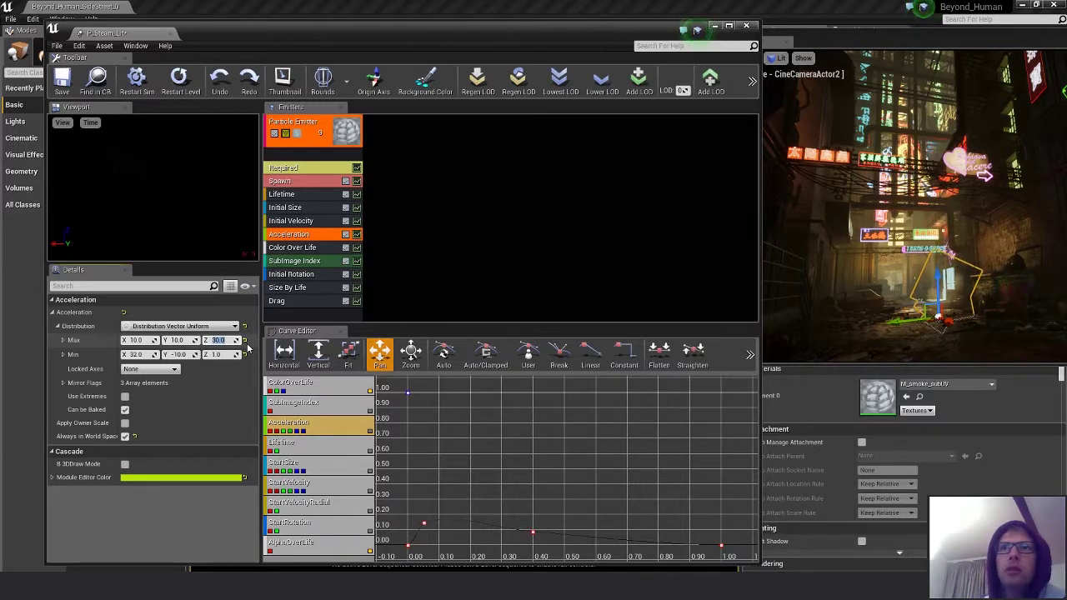
{"action": "type", "text": "20"}
{"action": "key", "text": "Return"}
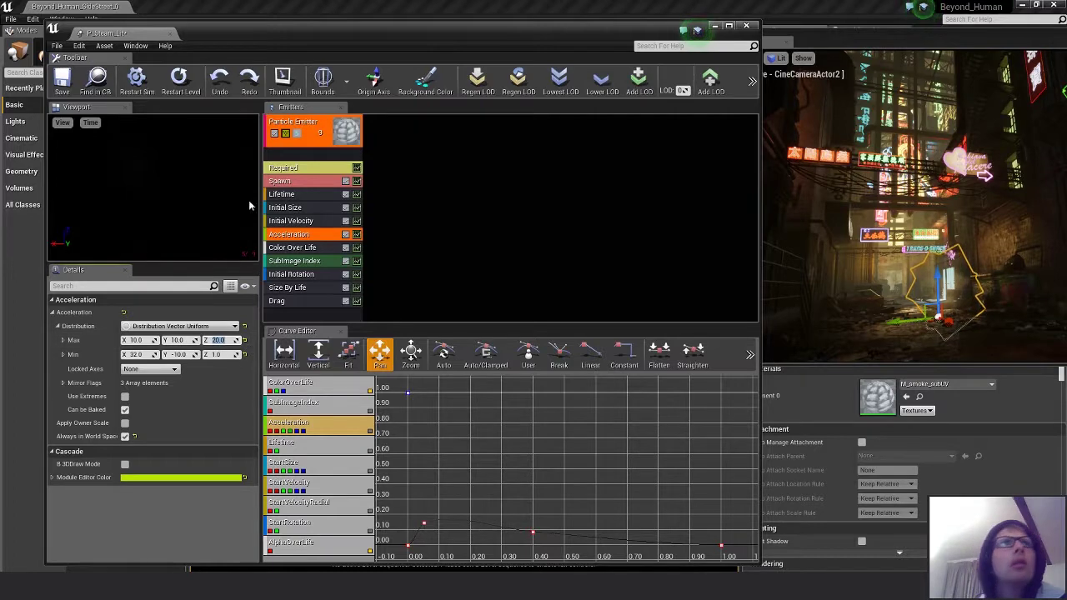
- Set the Spawn module's Burst Scale constant to 1 and its Particle Burst Method to Interpolated
{"action": "left_click", "coordinate": [293, 170]}
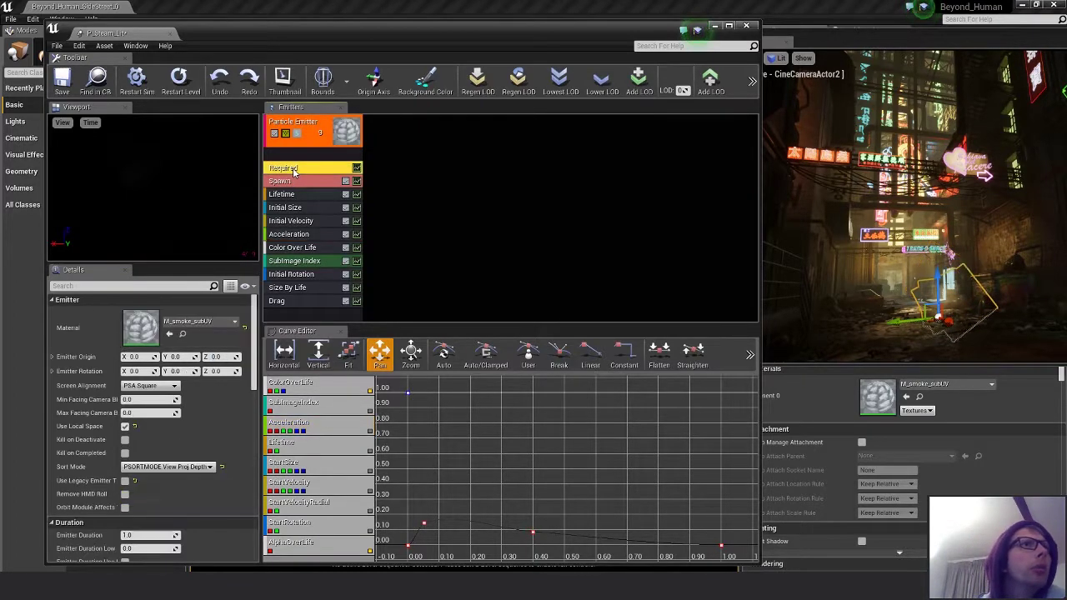
{"action": "left_click", "coordinate": [297, 182]}
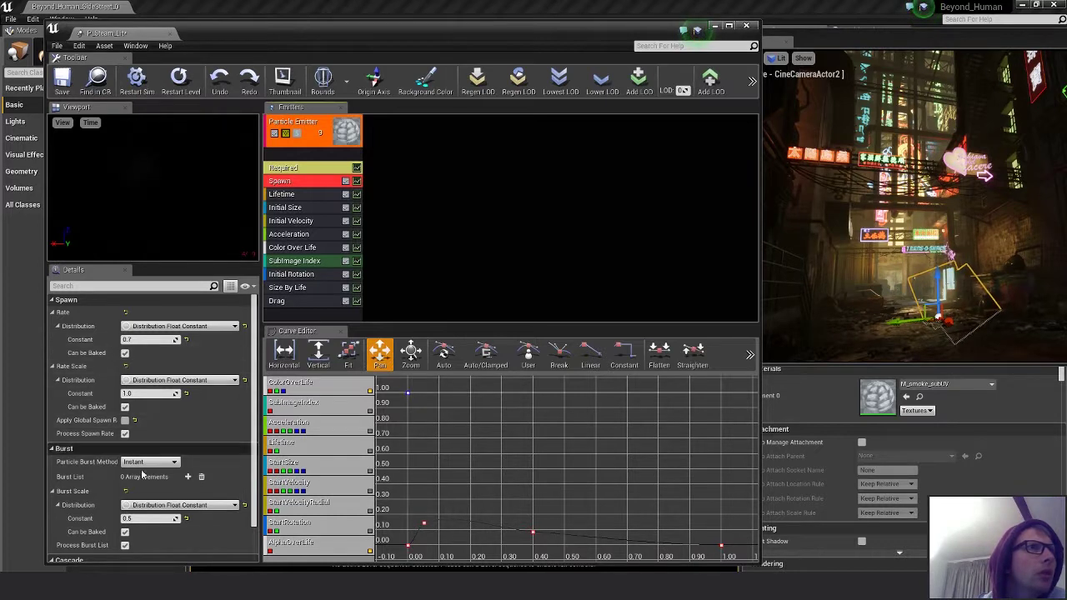
{"action": "left_click", "coordinate": [125, 547]}
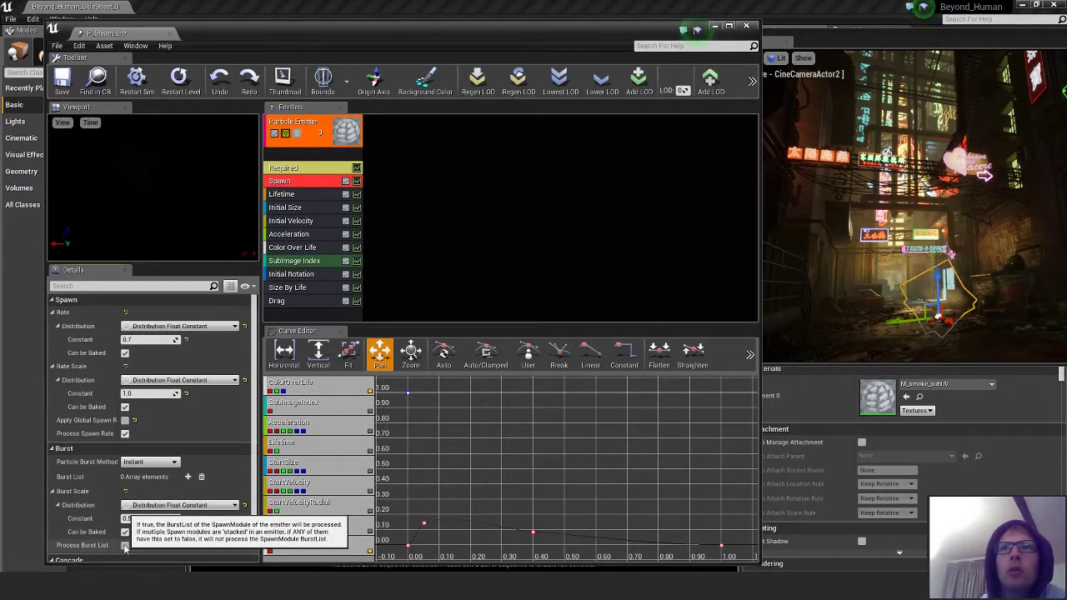
{"action": "left_click", "coordinate": [125, 547]}
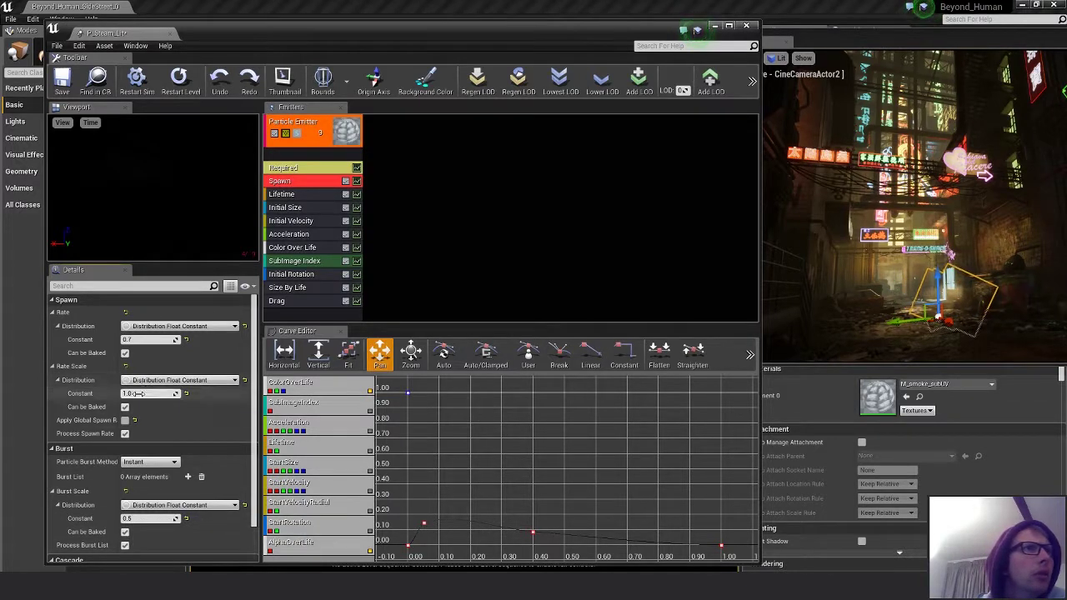
{"action": "left_click", "coordinate": [133, 520]}
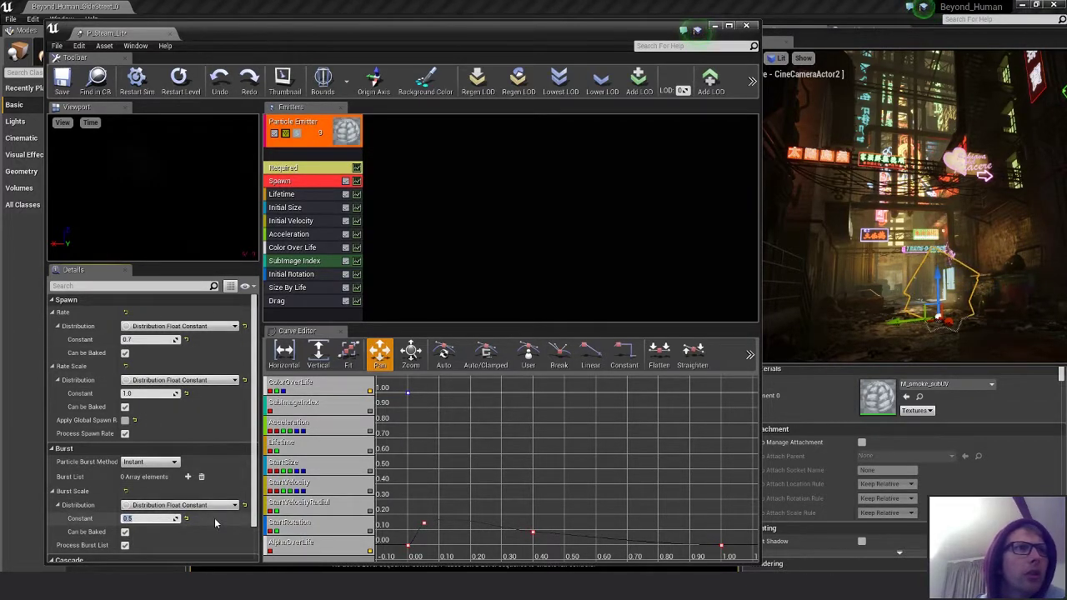
{"action": "type", "text": "1"}
{"action": "key", "text": "Return"}
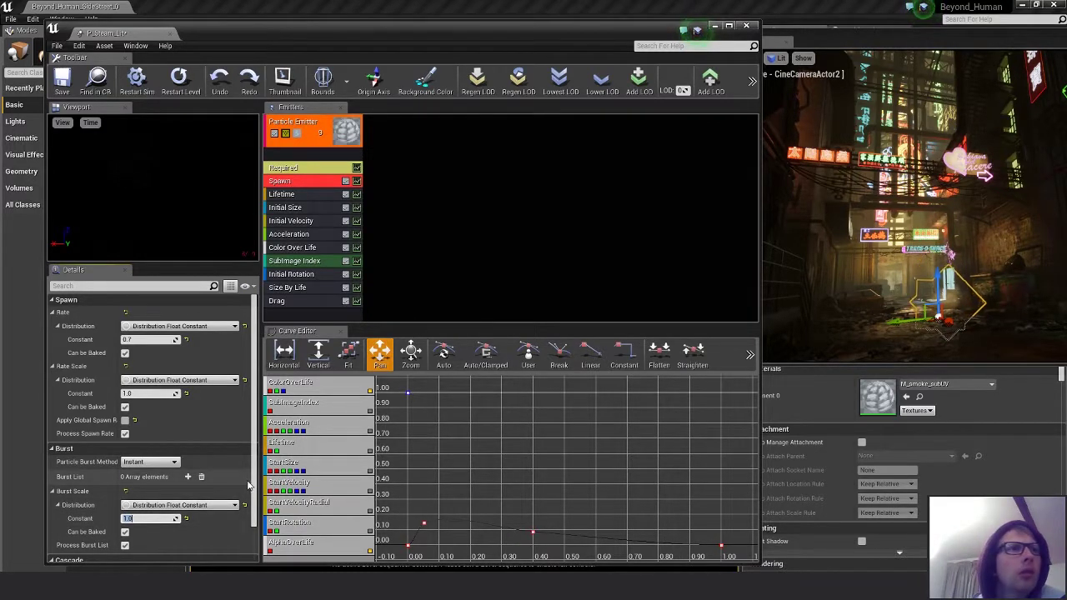
{"action": "left_click", "coordinate": [146, 463]}
{"action": "left_click", "coordinate": [138, 478]}
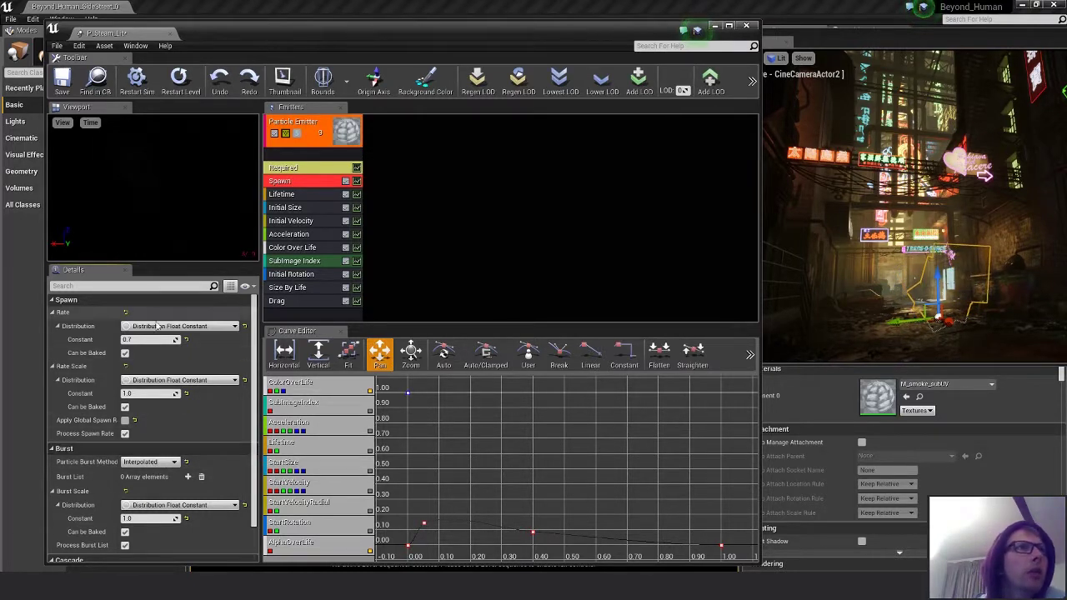
- Try spawn rate constants of 0.5, 1.0 and 0.8, and set the rate back to 0.7
{"action": "left_click", "coordinate": [143, 339]}
{"action": "type", "text": "0.5"}
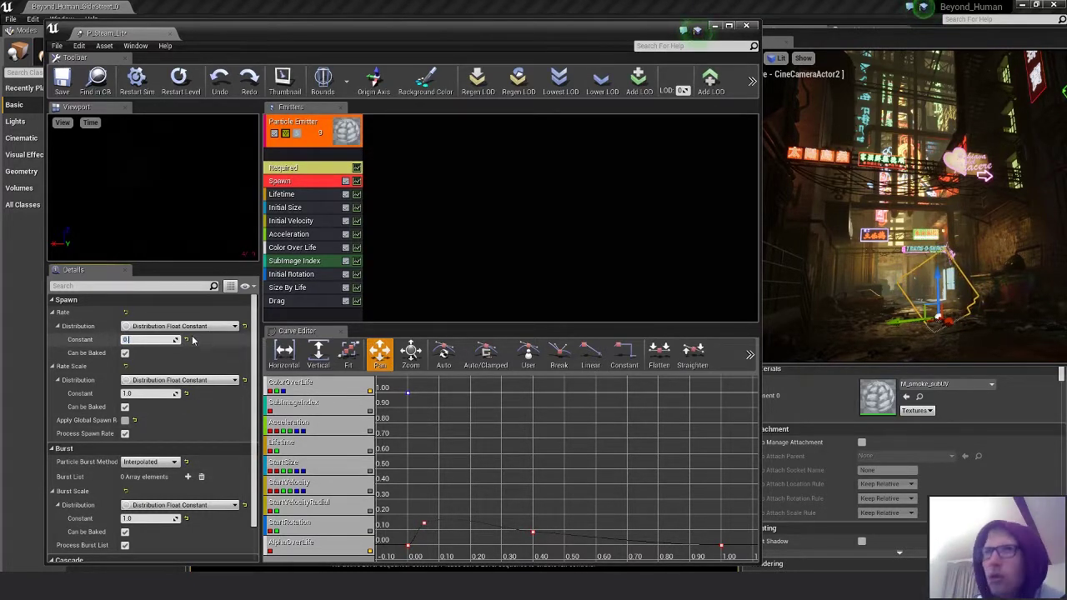
{"action": "key", "text": "Return"}
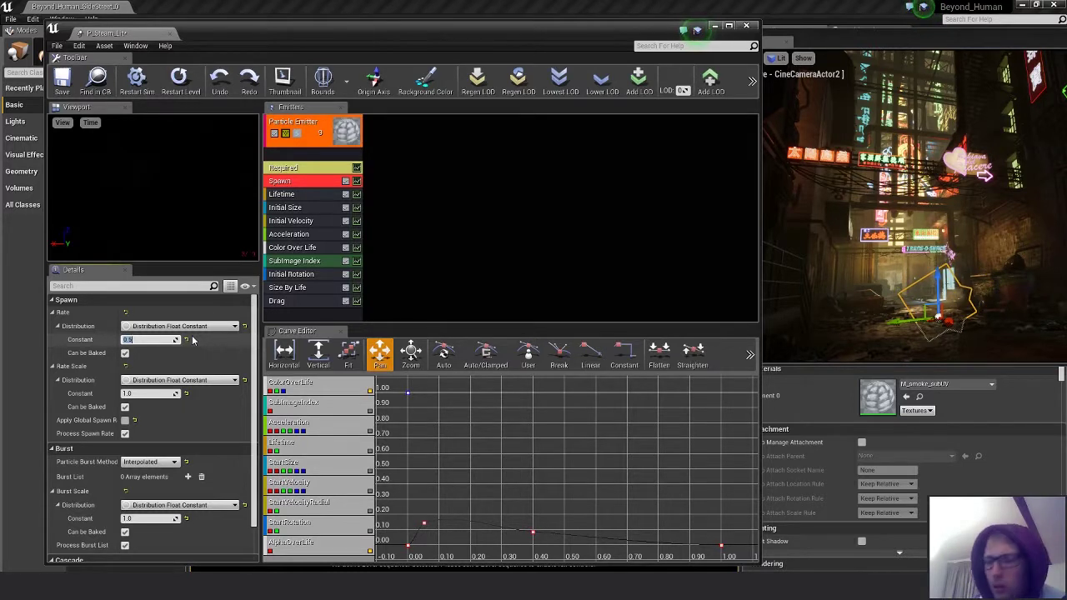
{"action": "type", "text": "1.0"}
{"action": "key", "text": "Return"}
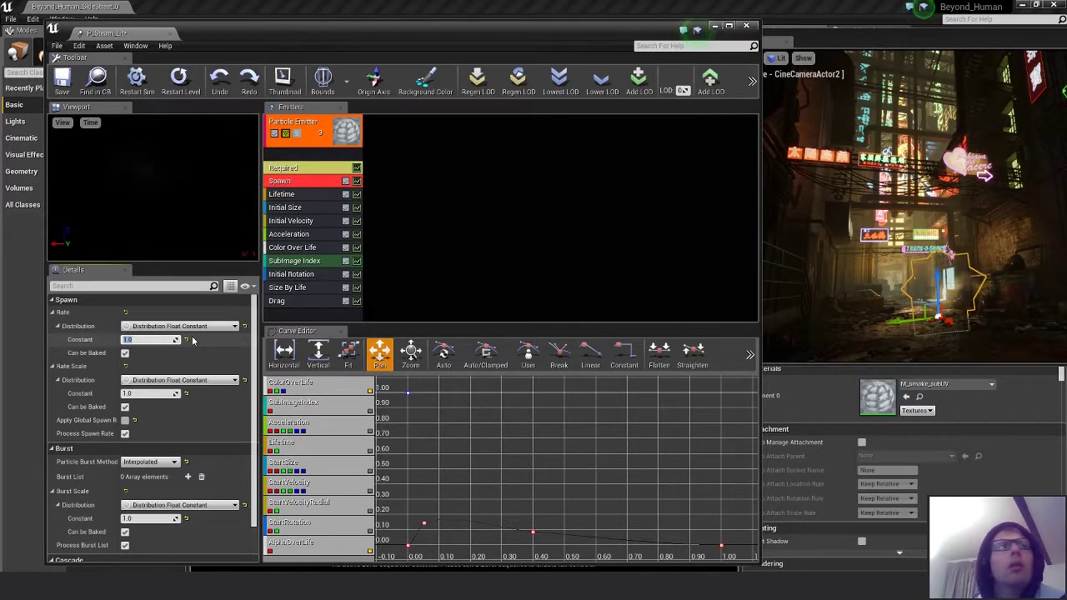
{"action": "type", "text": "0.8"}
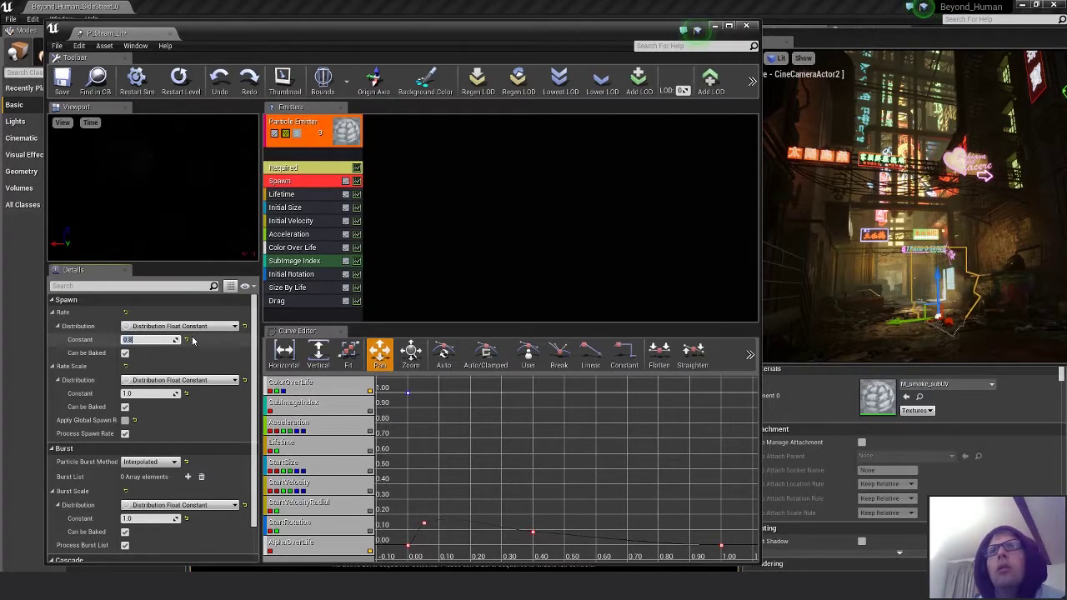
{"action": "key", "text": "Return"}
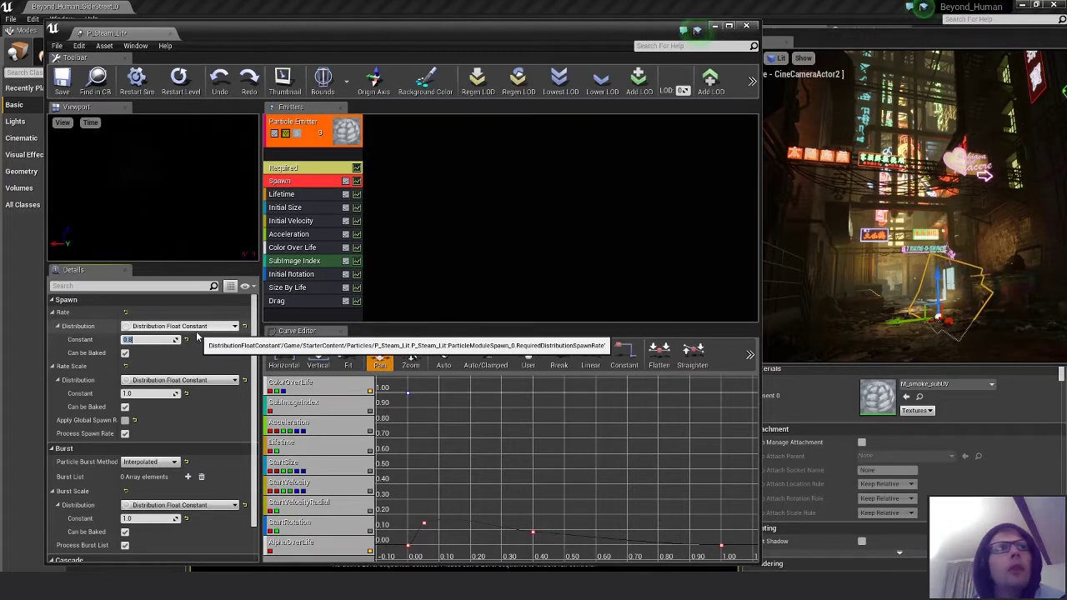
{"action": "type", "text": "0.7"}
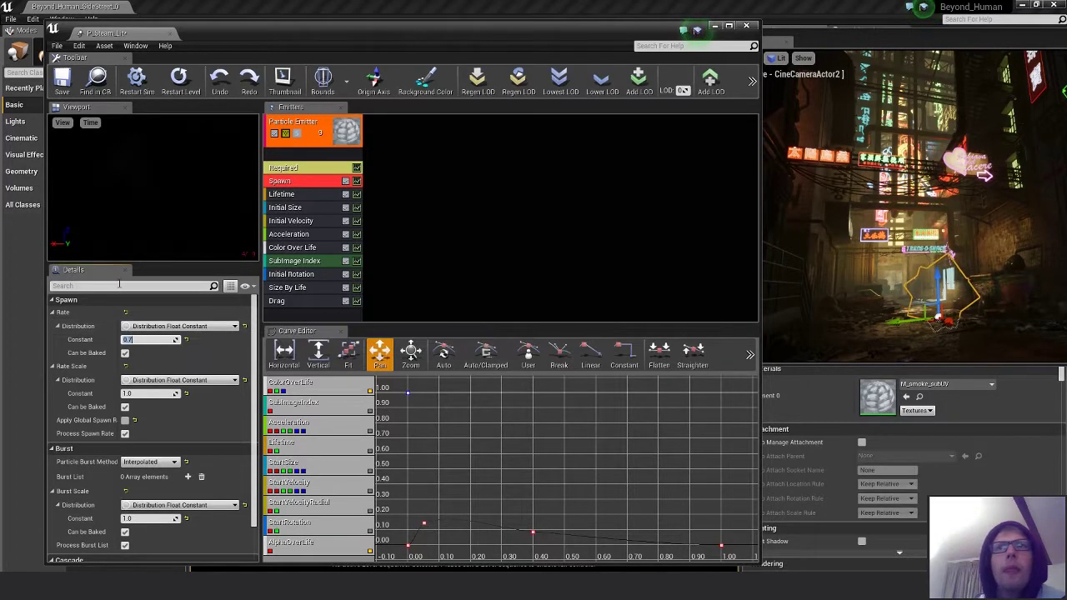
- Set the Acceleration module's Min to -20 on Y, after trying 0 and -10, and to 0 on Z
{"action": "left_click", "coordinate": [291, 234]}
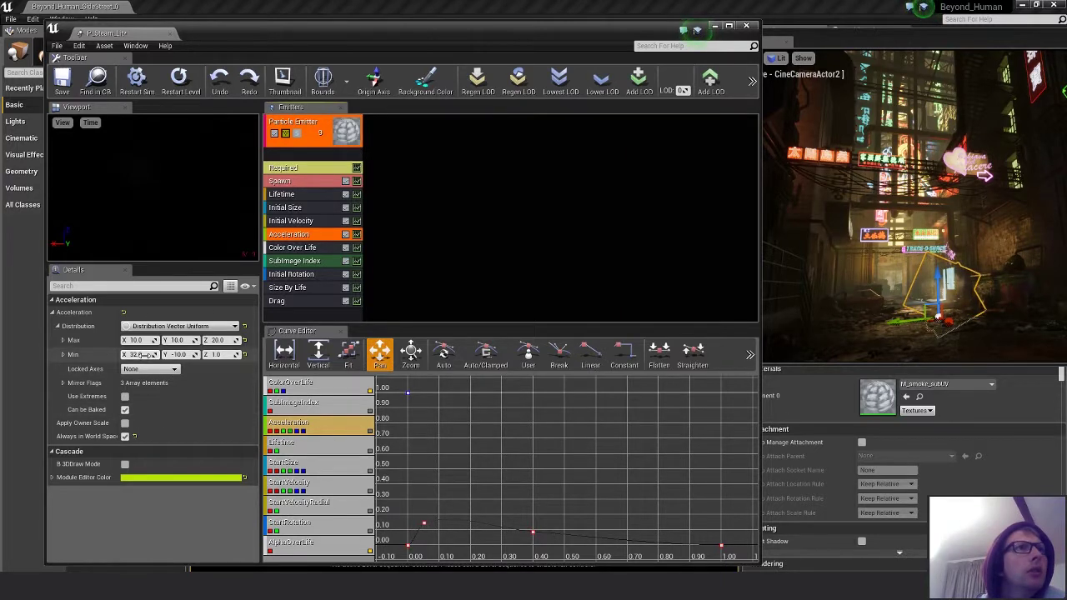
{"action": "left_click", "coordinate": [63, 355]}
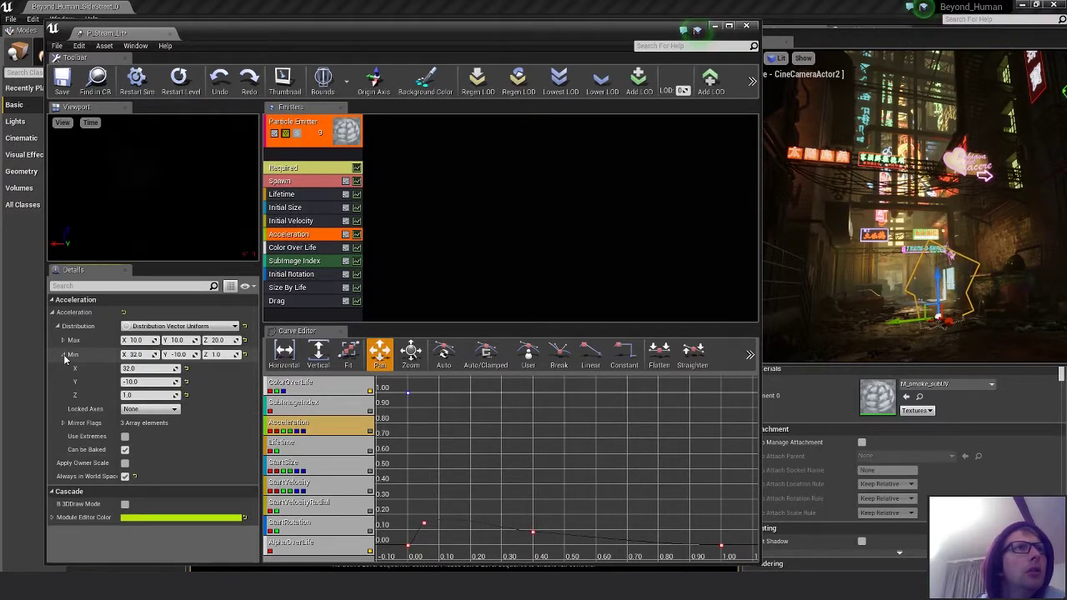
{"action": "left_click", "coordinate": [64, 355]}
{"action": "left_click", "coordinate": [180, 354]}
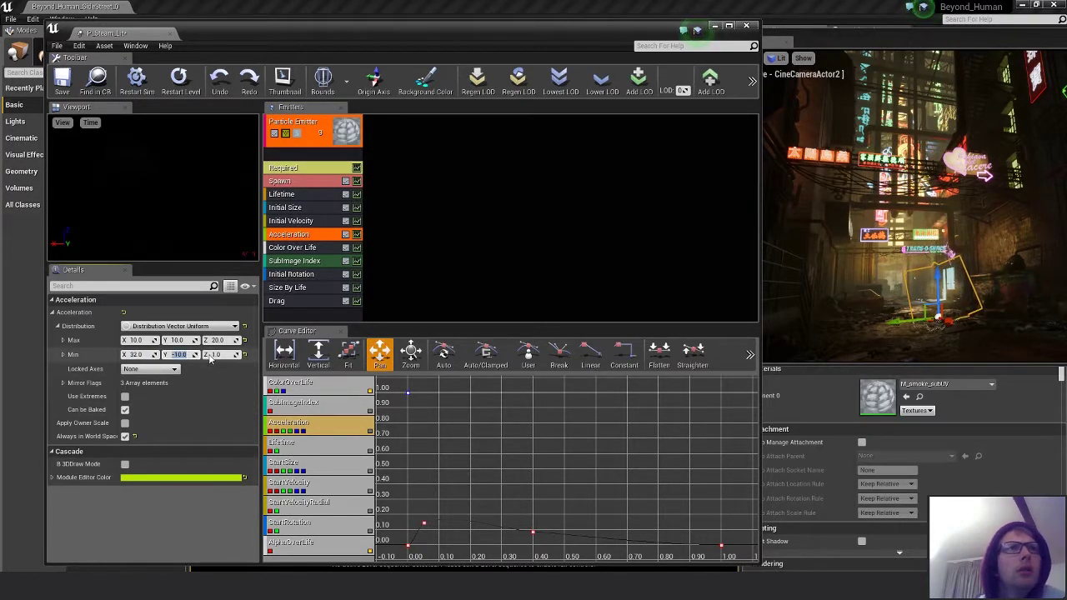
{"action": "type", "text": "0"}
{"action": "key", "text": "Return"}
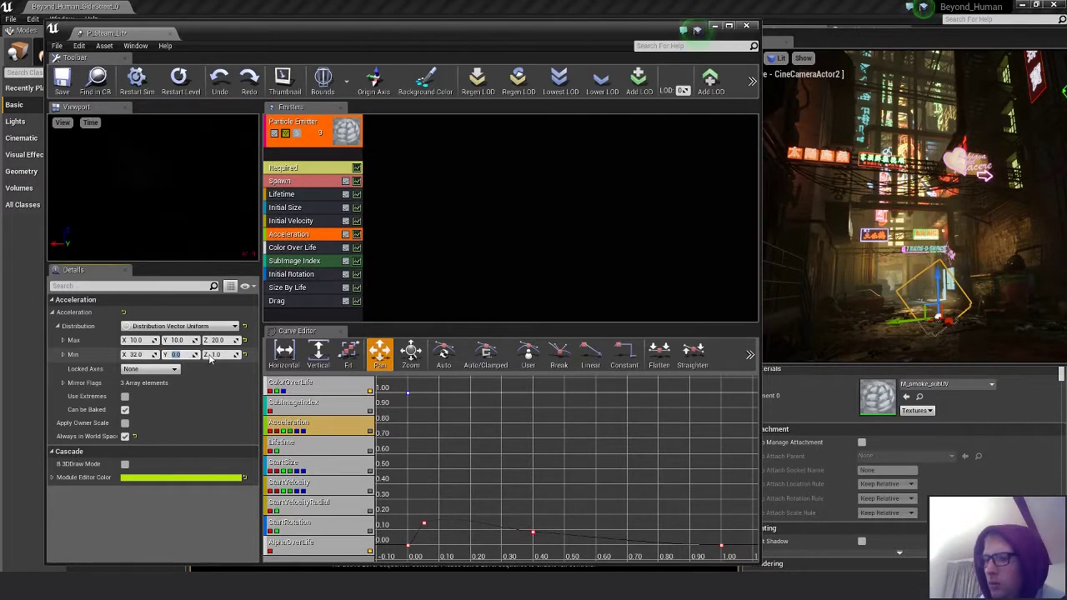
{"action": "type", "text": "-10"}
{"action": "key", "text": "Return"}
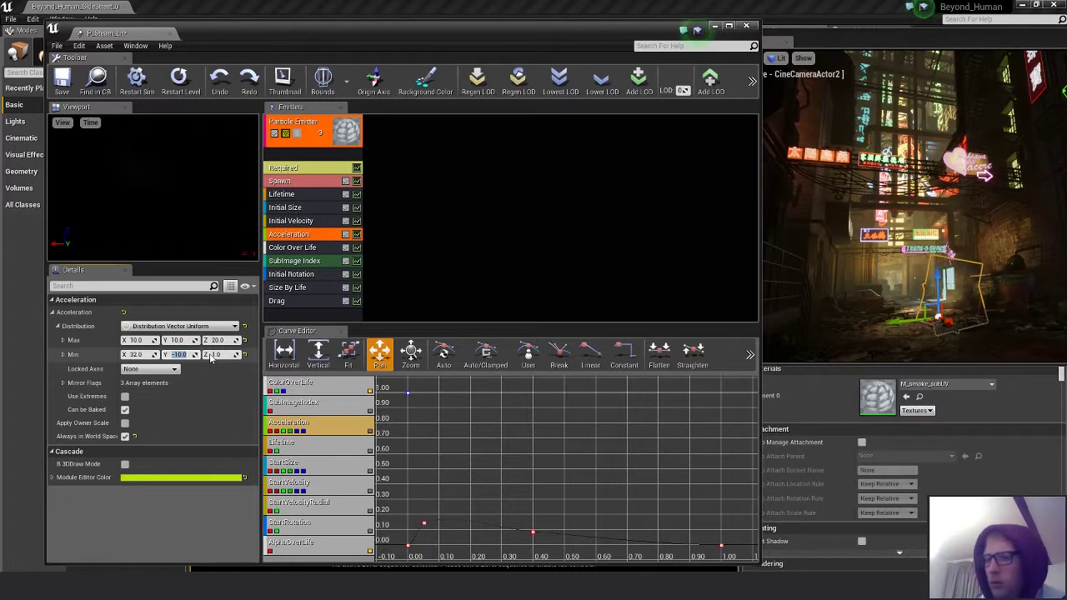
{"action": "type", "text": "-20"}
{"action": "key", "text": "Return"}
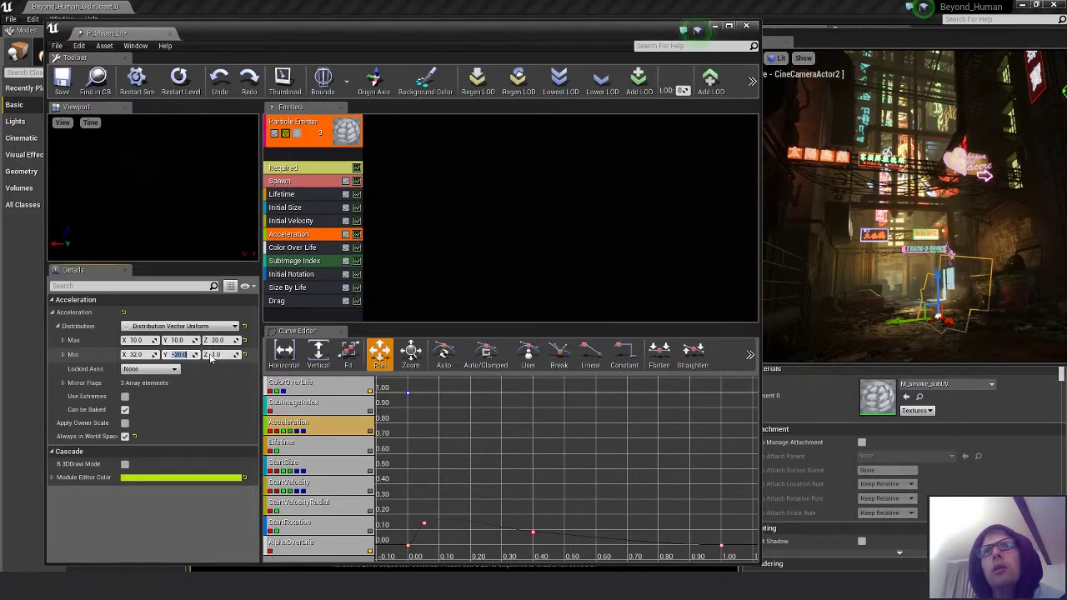
{"action": "left_click", "coordinate": [216, 355]}
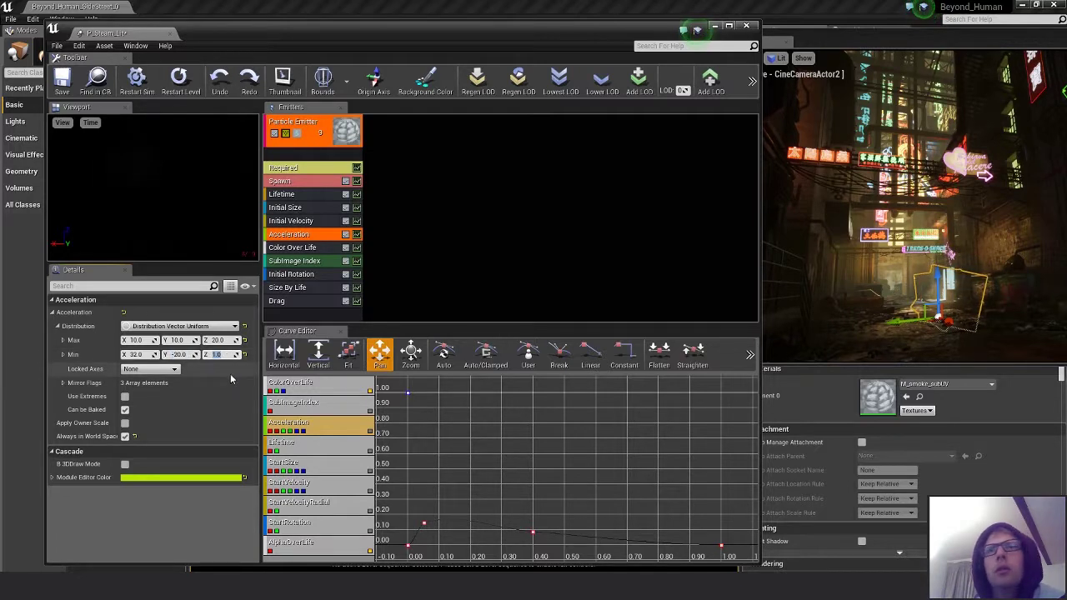
{"action": "type", "text": "0"}
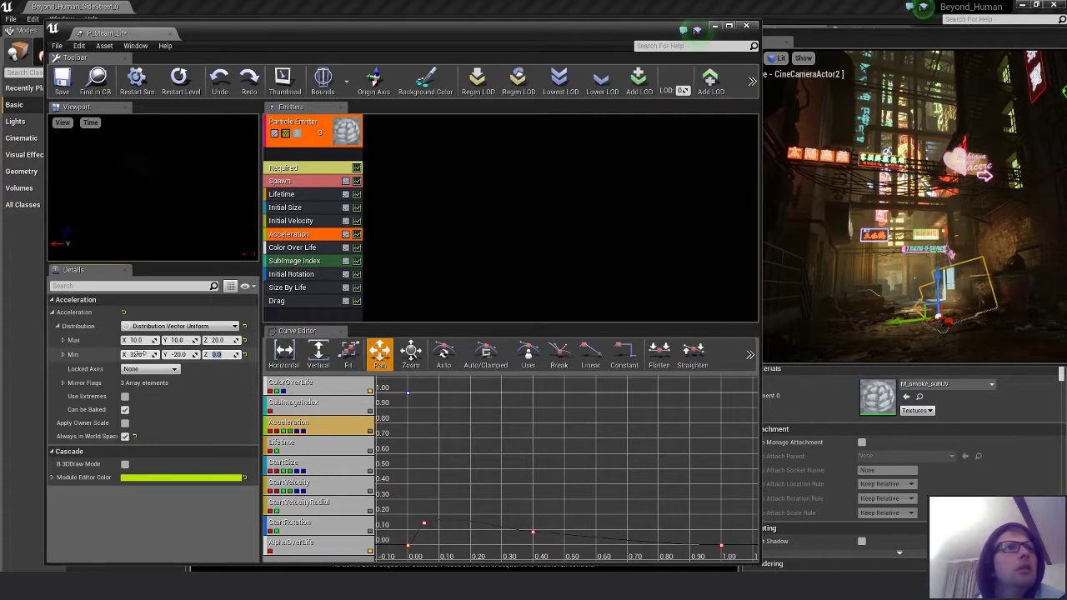
- Try 0 and 20 for the Acceleration module's Min on X
{"action": "key", "text": "shift+Tab"}
{"action": "key", "text": "shift+Tab"}
{"action": "type", "text": "0"}
{"action": "key", "text": "Return"}
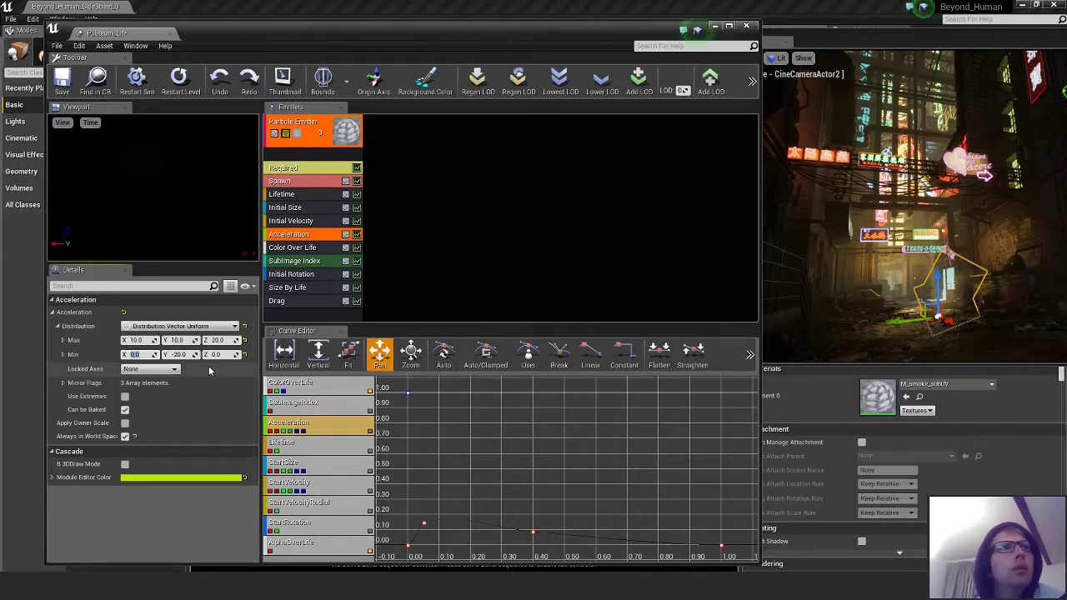
{"action": "type", "text": "20"}
{"action": "key", "text": "Return"}
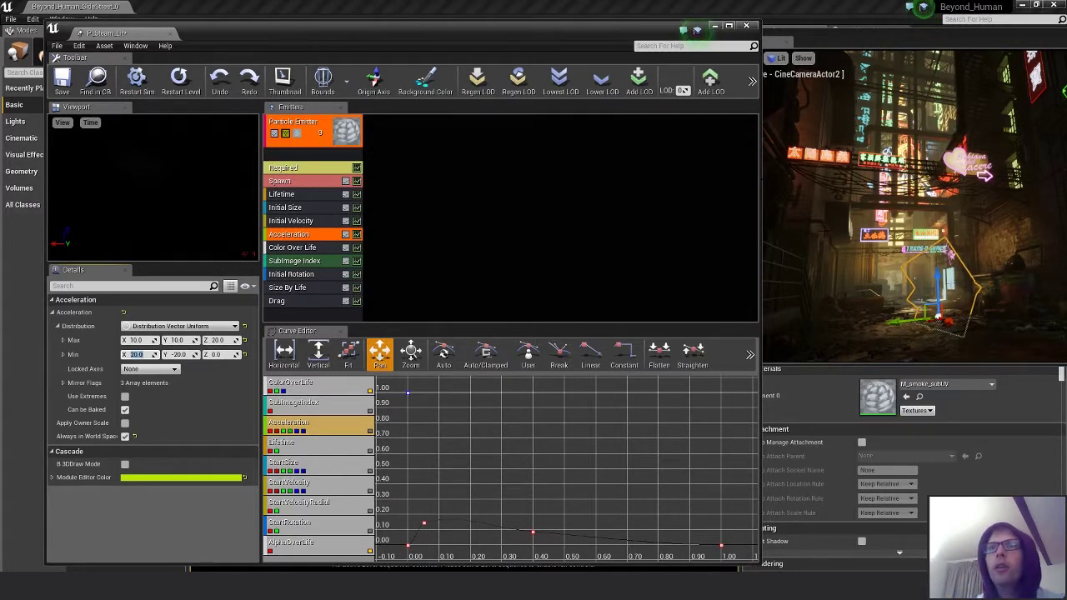
- Set the Acceleration module's Max on Z to 30 after trying 50
{"action": "left_click", "coordinate": [218, 340]}
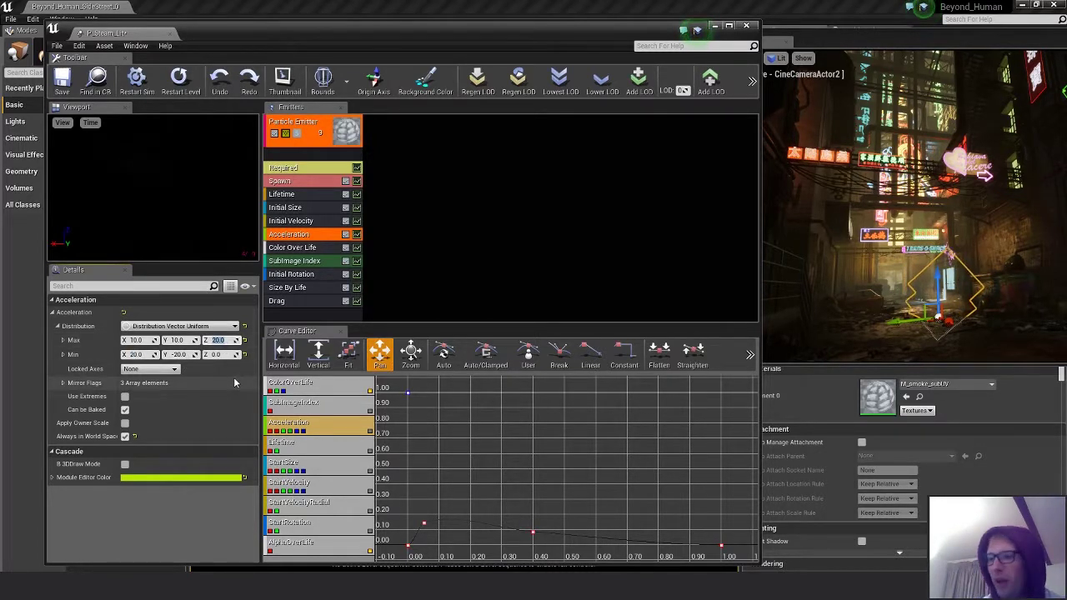
{"action": "type", "text": "50"}
{"action": "key", "text": "Return"}
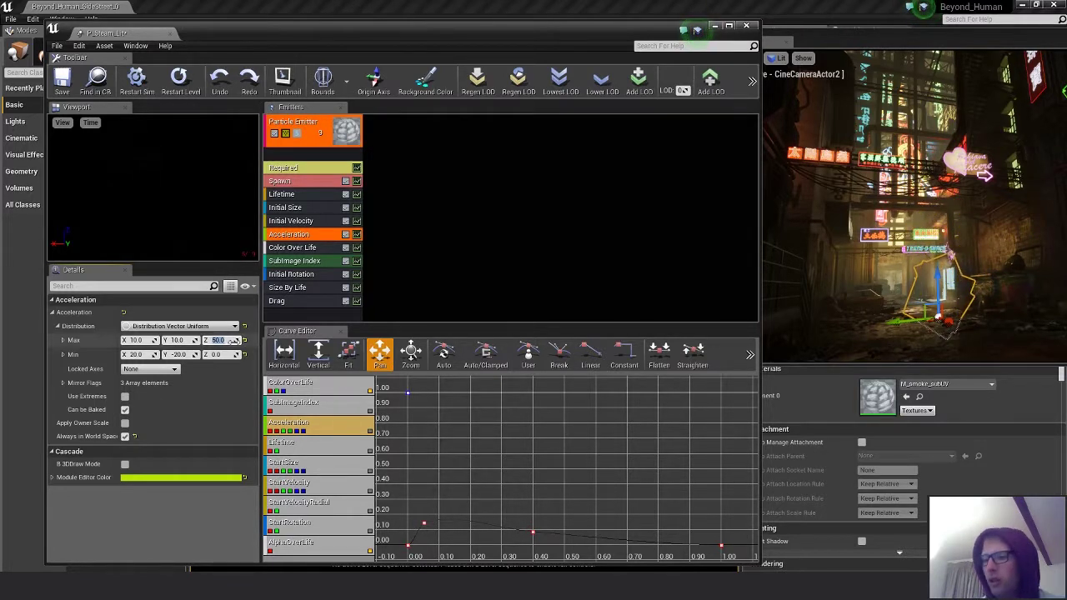
{"action": "type", "text": "30"}
{"action": "key", "text": "Return"}
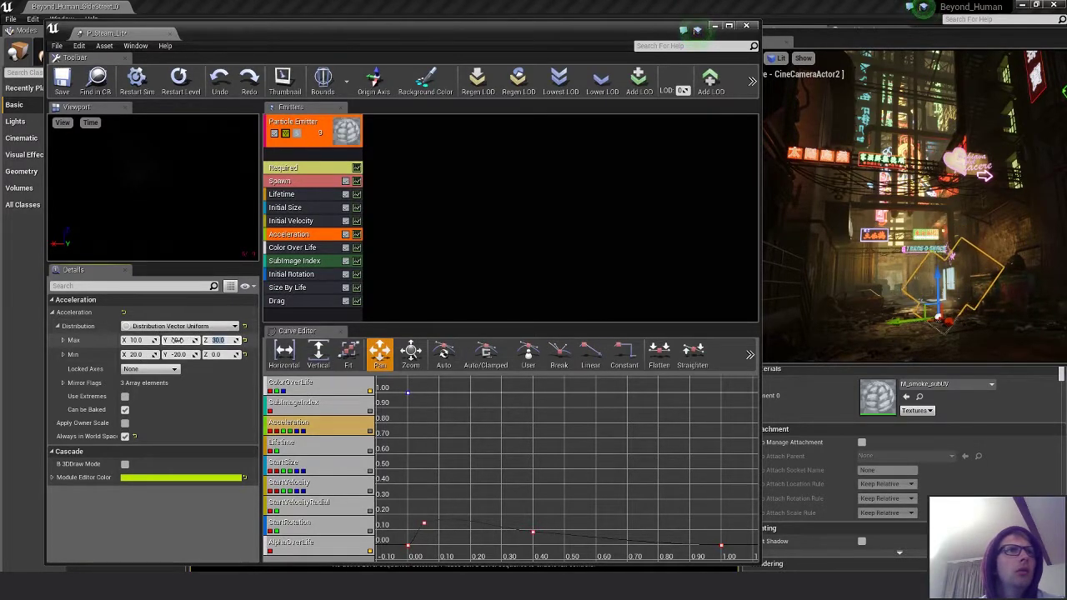
- Set the Acceleration module's Min to 32 on X, after trying 50, and to -10 on Y
{"action": "left_click", "coordinate": [140, 354]}
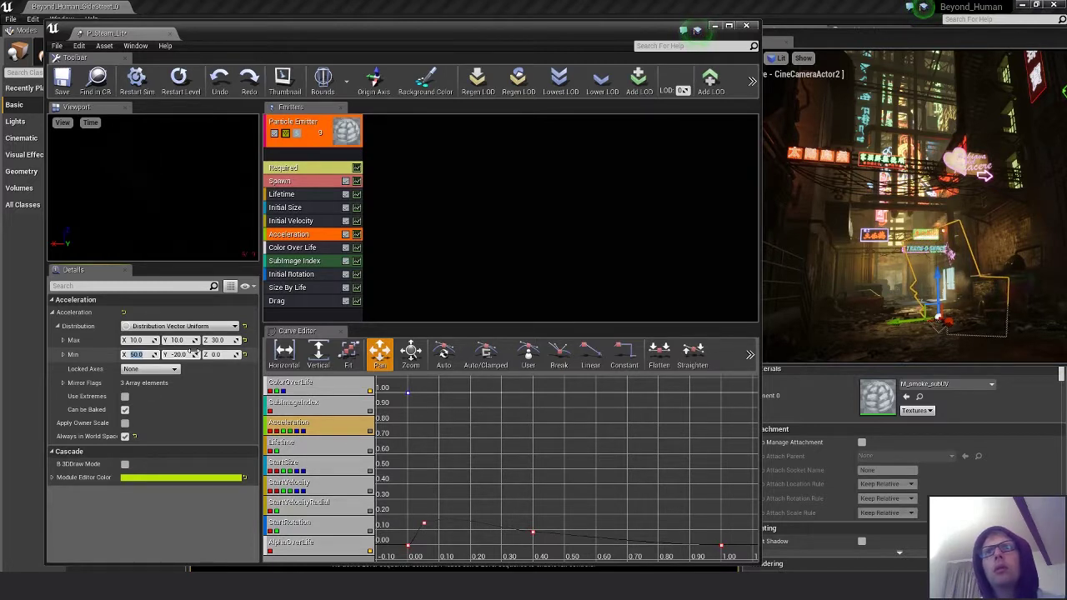
{"action": "type", "text": "32"}
{"action": "key", "text": "Return"}
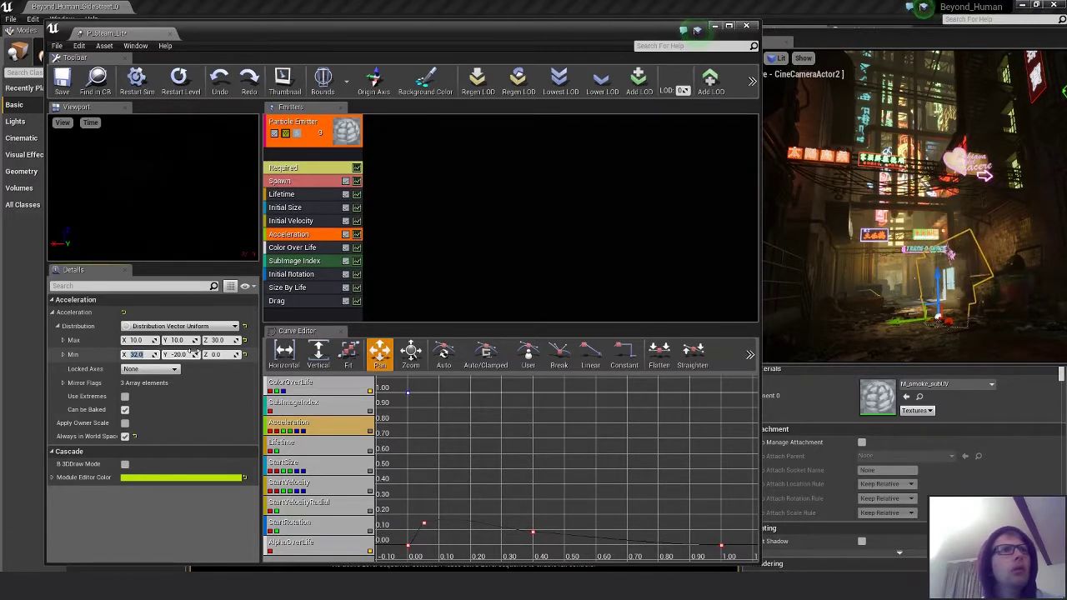
{"action": "left_click", "coordinate": [191, 354]}
{"action": "type", "text": "-10"}
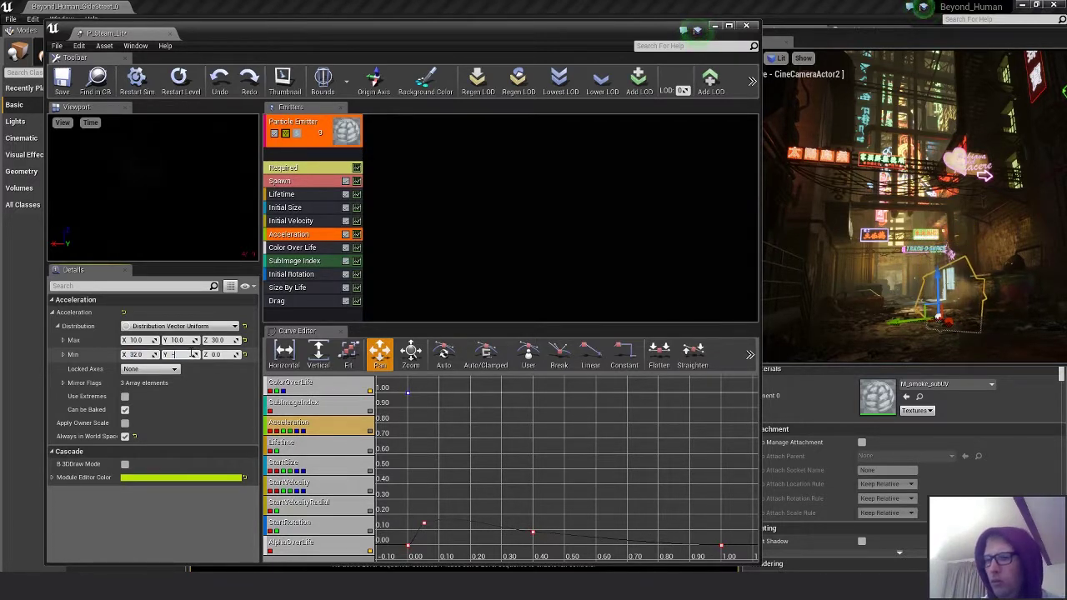
{"action": "key", "text": "Return"}
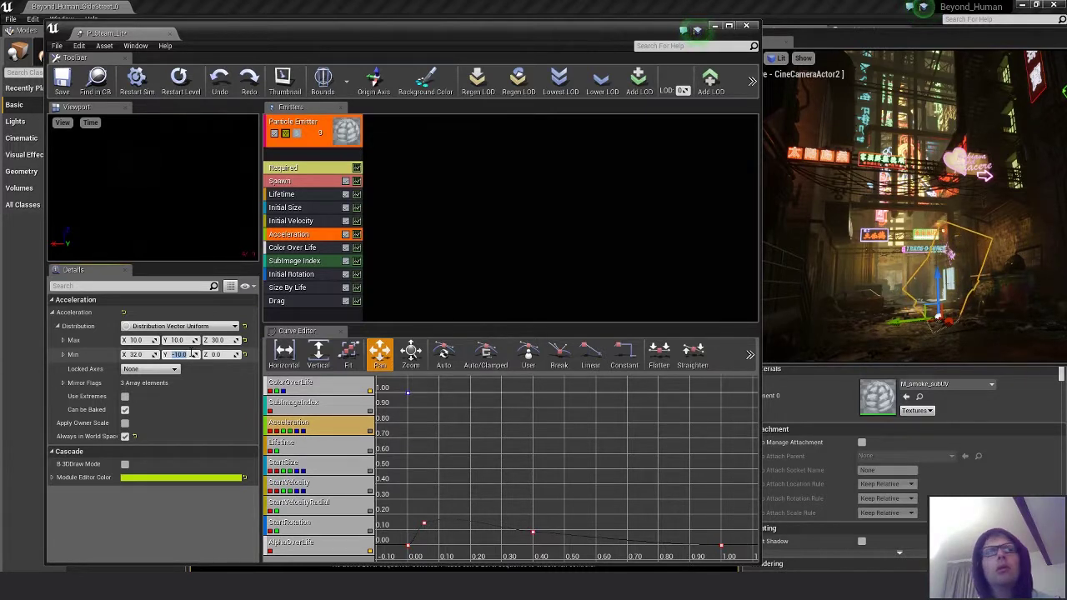
- Inspect the constant color distribution of the Color Over Life module
{"action": "left_click", "coordinate": [292, 248]}
{"action": "left_click", "coordinate": [52, 312]}
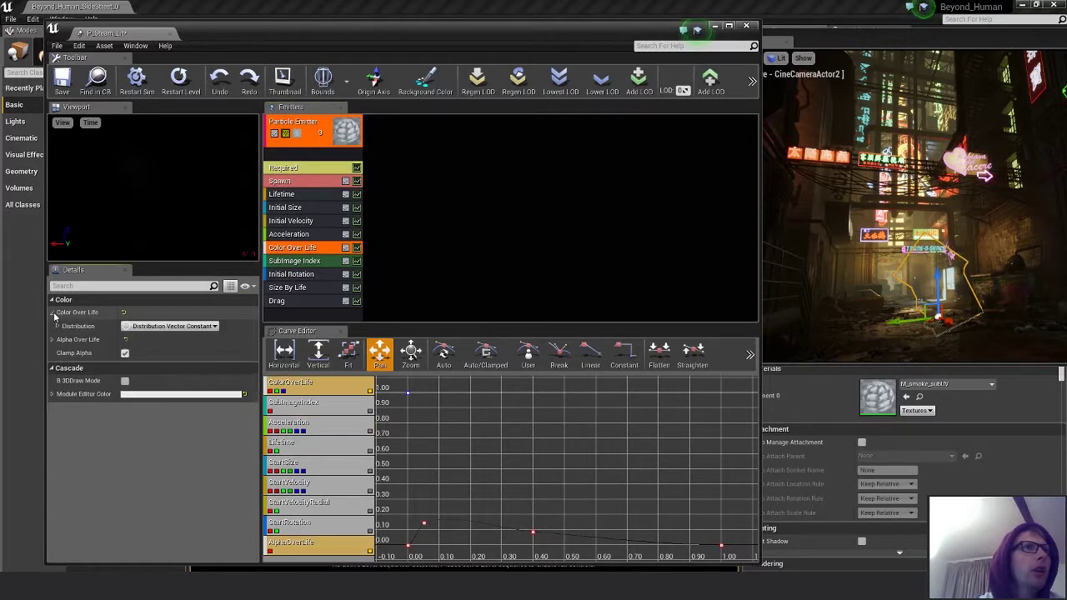
{"action": "left_click", "coordinate": [58, 326]}
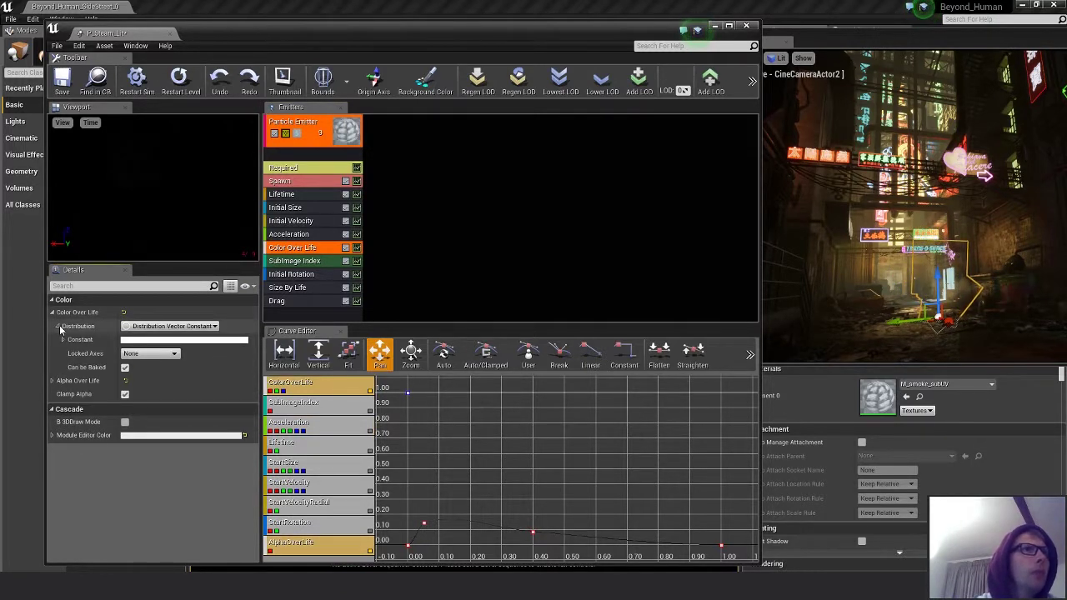
{"action": "left_click", "coordinate": [63, 340]}
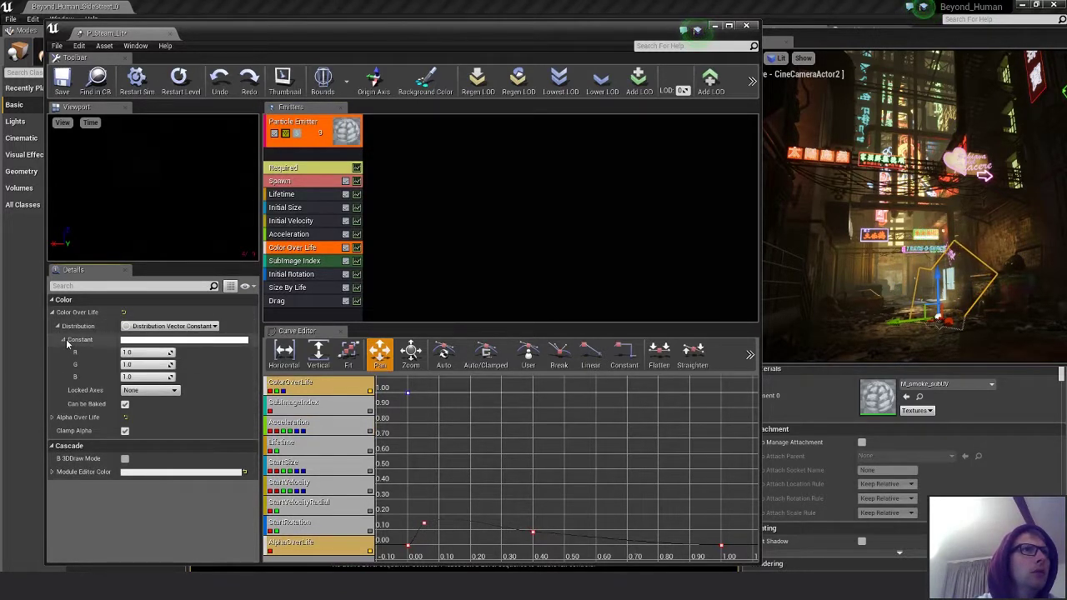
{"action": "left_click", "coordinate": [65, 341]}
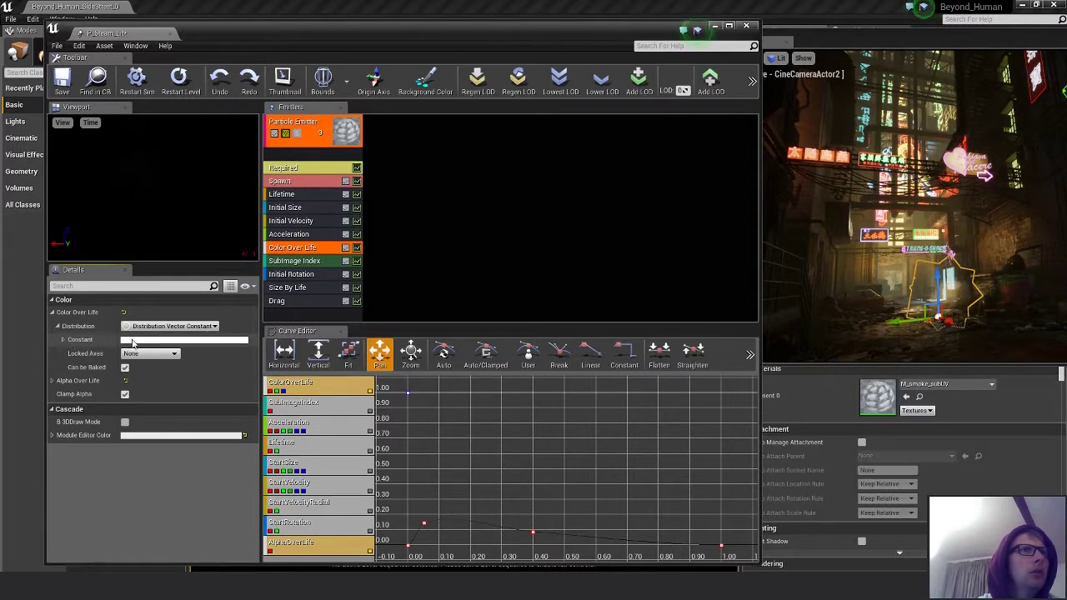
- Try the Is Looped option on the constant curve of Alpha Over Life
{"action": "left_click", "coordinate": [53, 381]}
{"action": "left_click", "coordinate": [57, 395]}
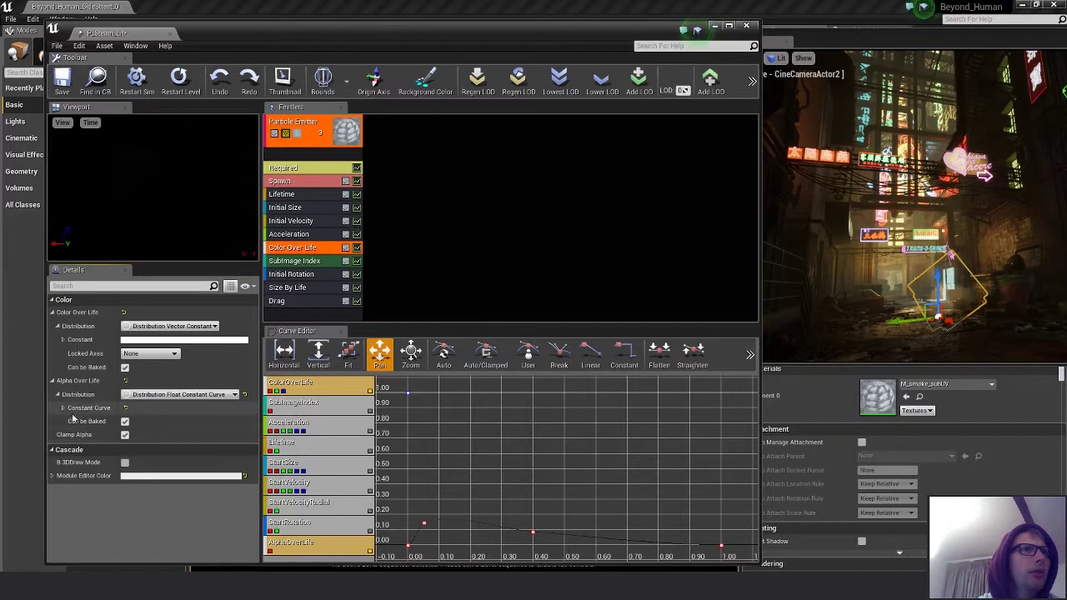
{"action": "left_click", "coordinate": [64, 409]}
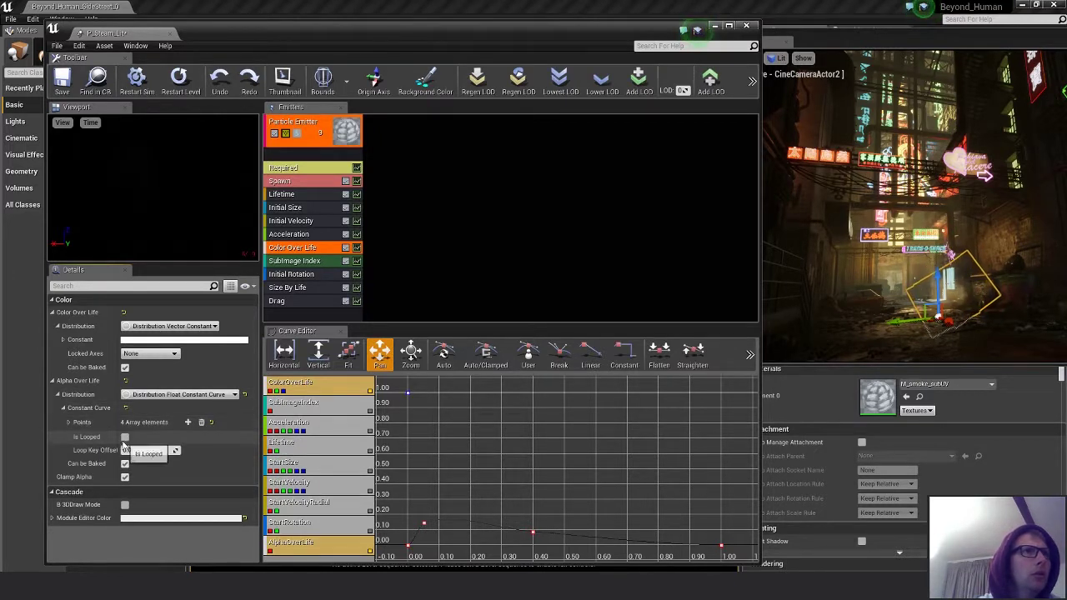
{"action": "left_click", "coordinate": [125, 438]}
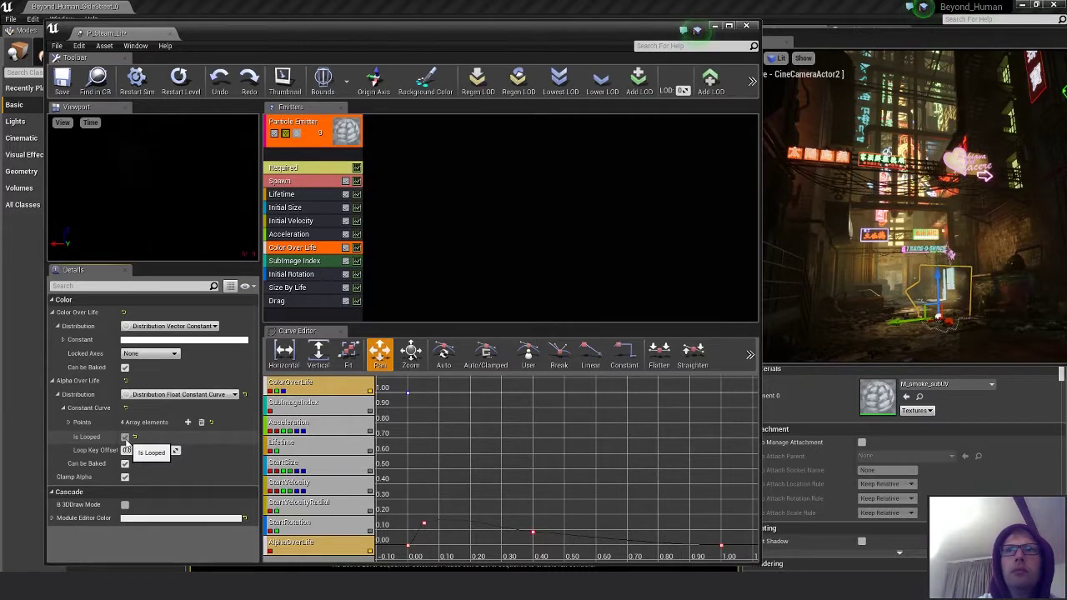
{"action": "left_click", "coordinate": [125, 438]}
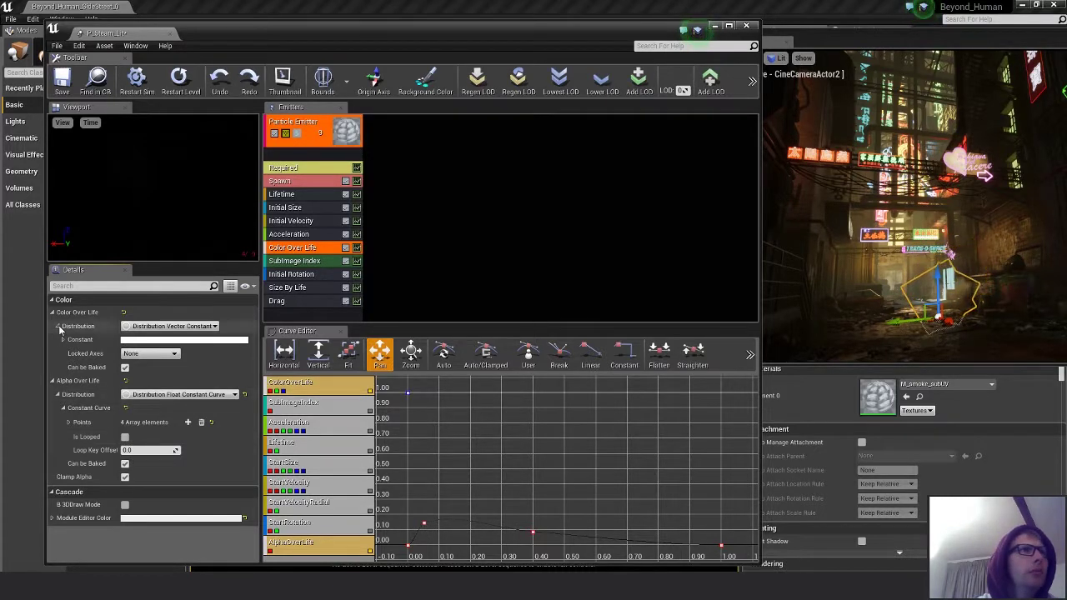
- Review the Acceleration module and the Initial Velocity module's Start Velocity distribution
{"action": "left_click", "coordinate": [290, 235]}
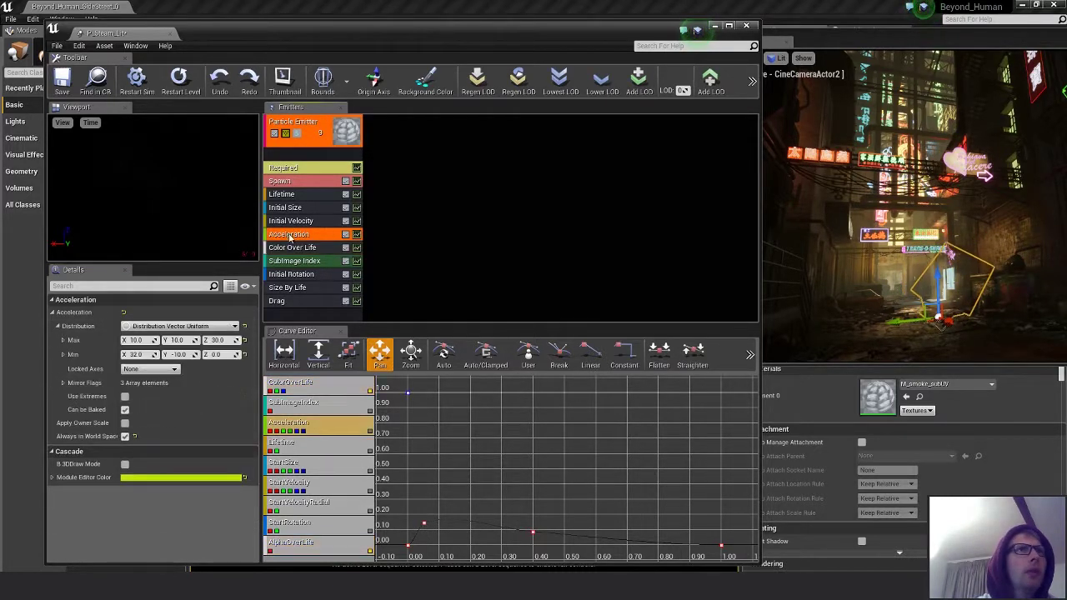
{"action": "left_click", "coordinate": [290, 221]}
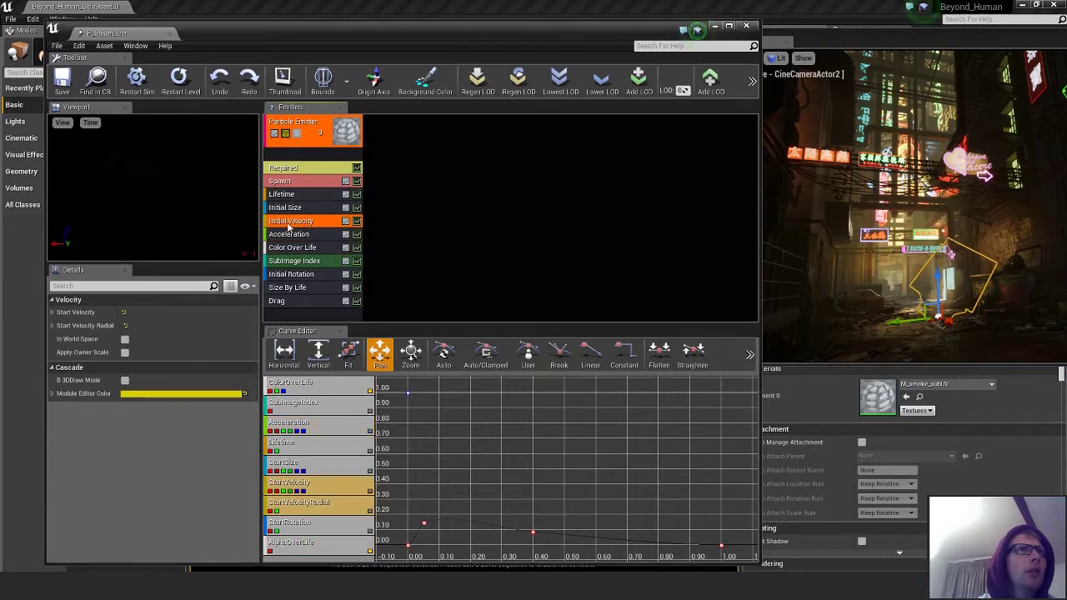
{"action": "left_click", "coordinate": [51, 312]}
{"action": "left_click", "coordinate": [58, 326]}
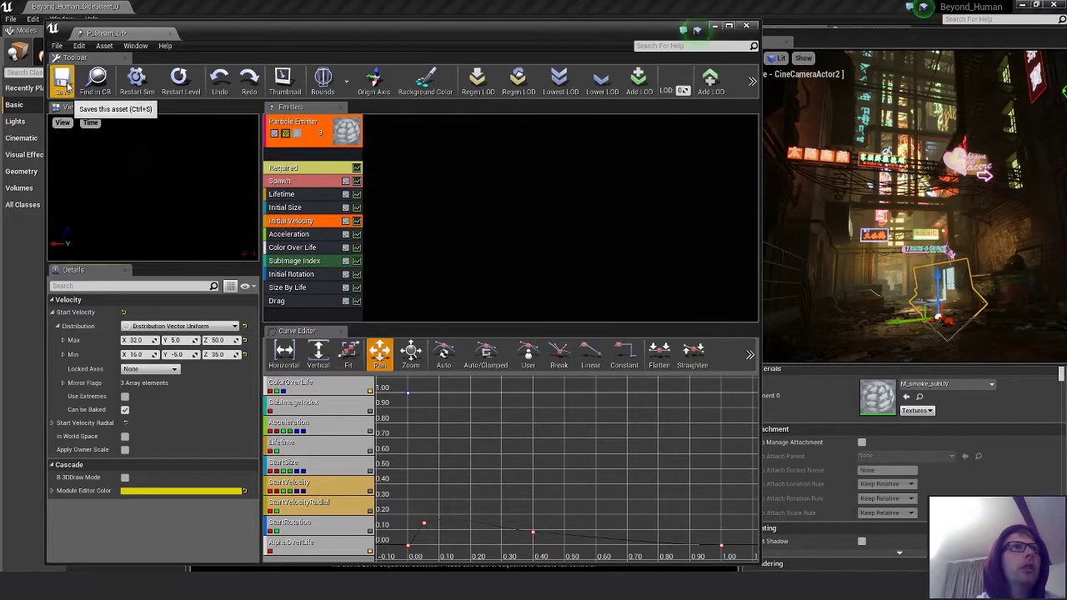
- Close the P_Steam_Lit particle editor and view the steam emitter within the wider alley from above
{"action": "left_click", "coordinate": [747, 26]}
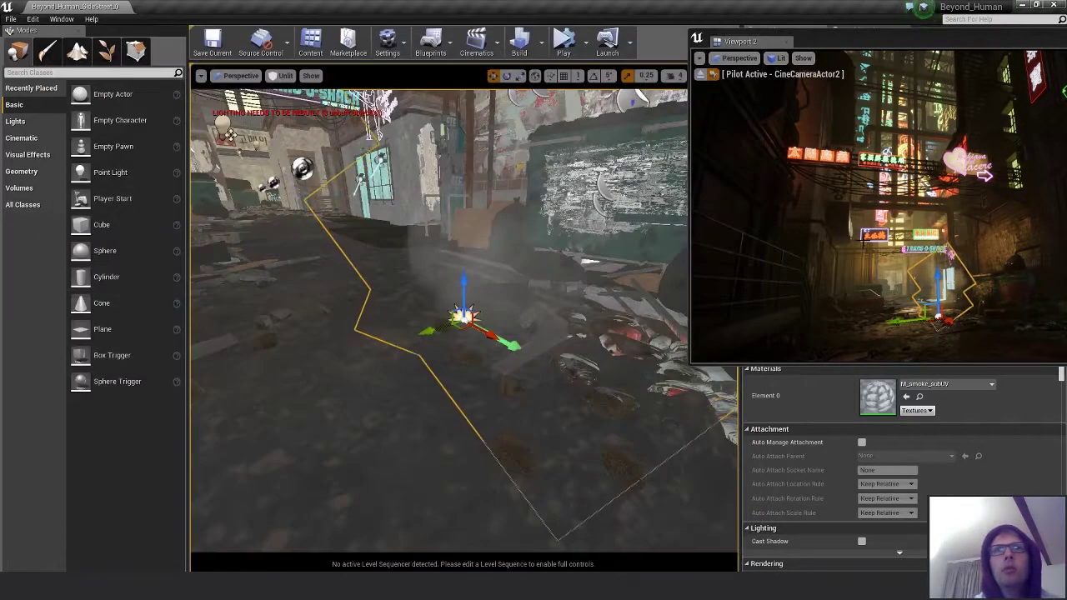
{"action": "scroll", "coordinate": [482, 357], "scroll_direction": "down", "scroll_amount": 5}
{"action": "left_click_drag", "start_coordinate": [482, 357], "coordinate": [451, 417], "text": "alt"}
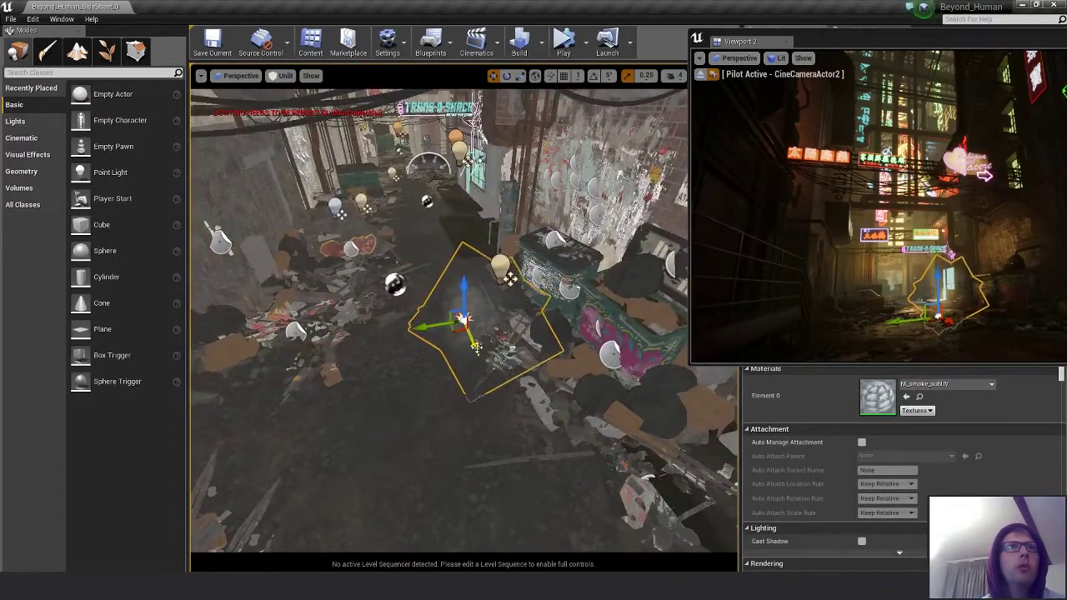
- Move the steam emitter from the middle of the alley to the ground beside the green dumpster
{"action": "left_click_drag", "start_coordinate": [476, 322], "coordinate": [595, 406]}
{"action": "left_click_drag", "start_coordinate": [542, 379], "coordinate": [489, 288]}
{"action": "left_click", "coordinate": [440, 314]}
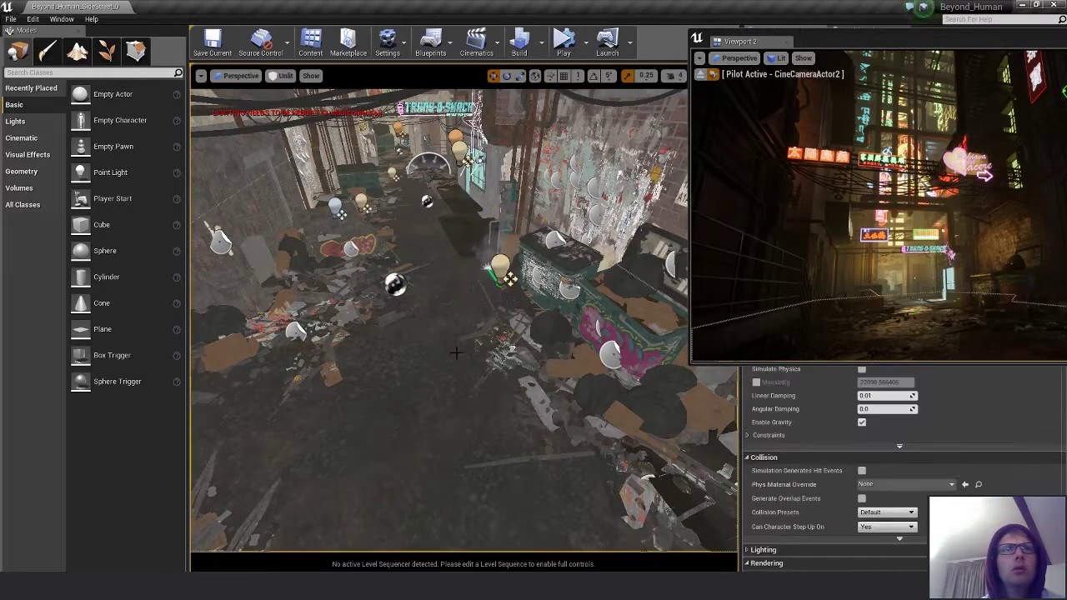
{"action": "key", "text": "Escape"}
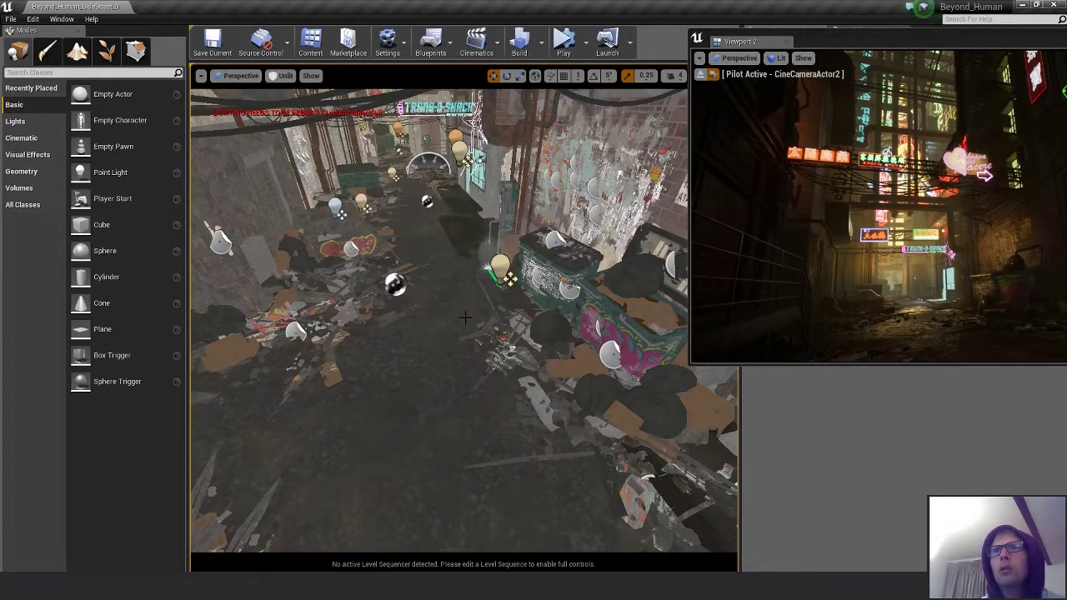
- Open the P_Steam_Lit particle system from the placed emitter, select its Color Over Life module, and save the asset
{"action": "left_click", "coordinate": [530, 306]}
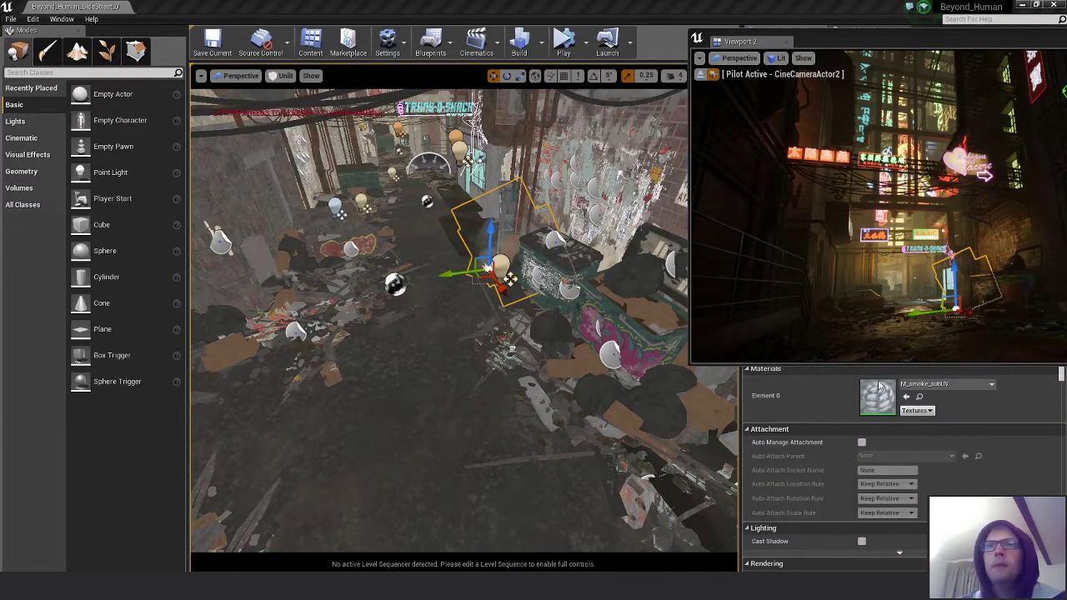
{"action": "key", "text": "ctrl+e"}
{"action": "left_click", "coordinate": [297, 247]}
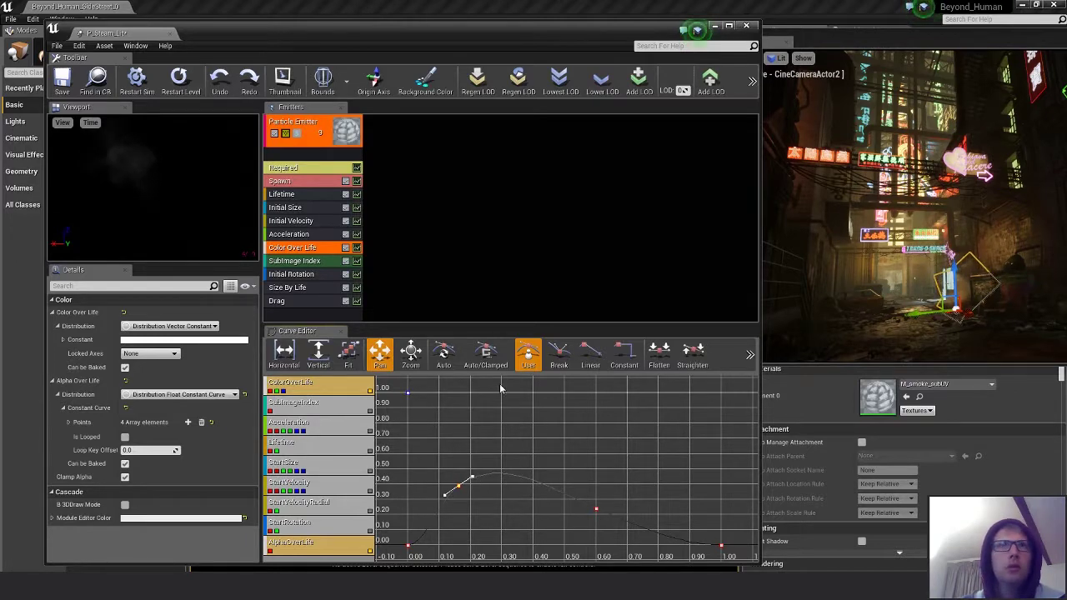
{"action": "left_click", "coordinate": [63, 80]}
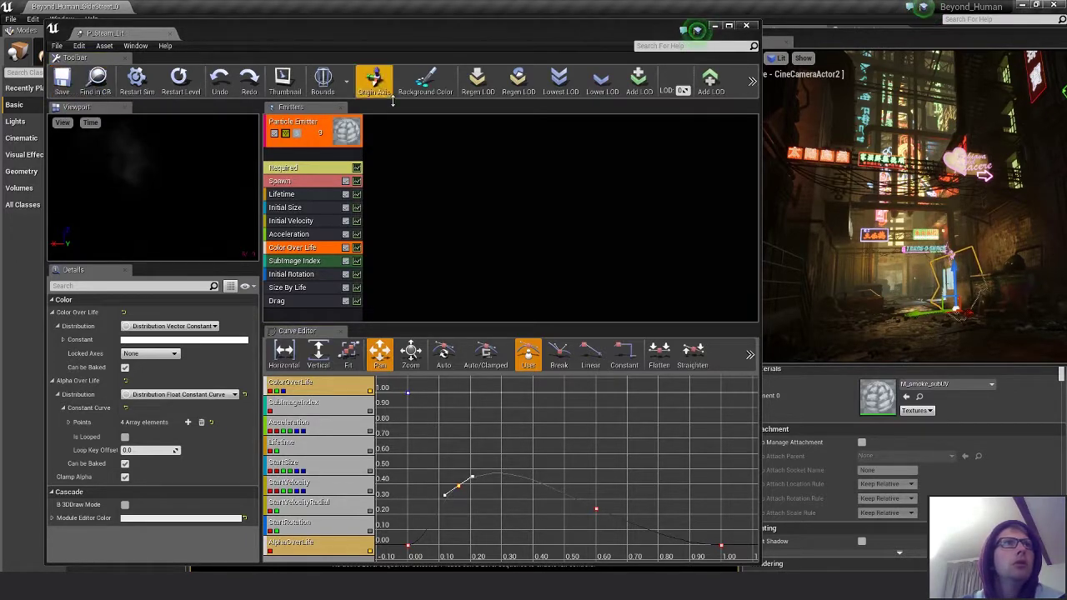
{"action": "left_click", "coordinate": [748, 27]}
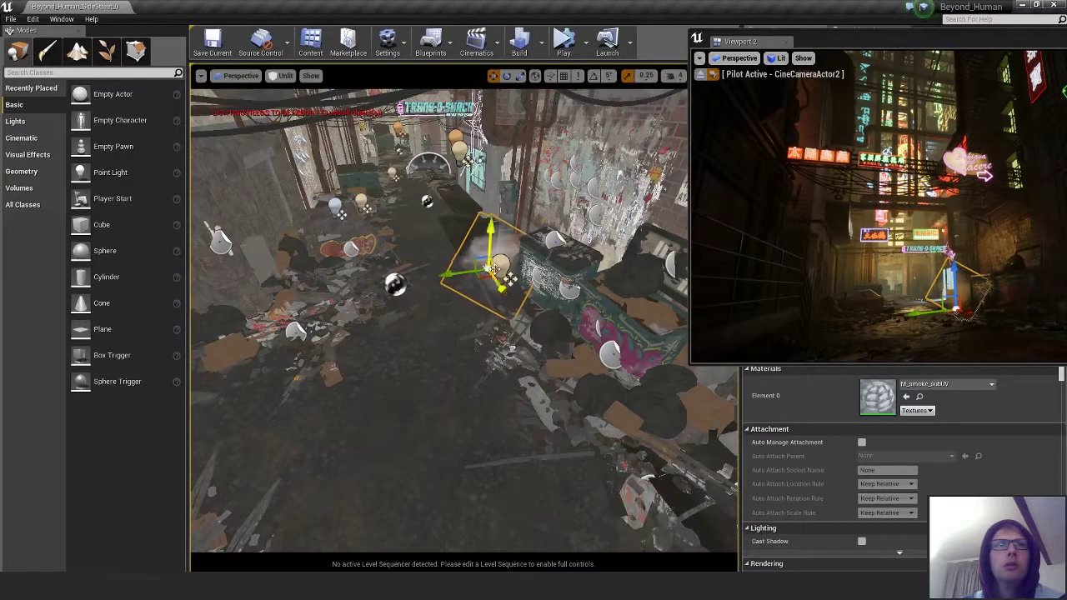
- Shift the floating camera viewport off the main view and frame the steam emitter beside the dumpster for inspection
{"action": "key", "text": "Escape"}
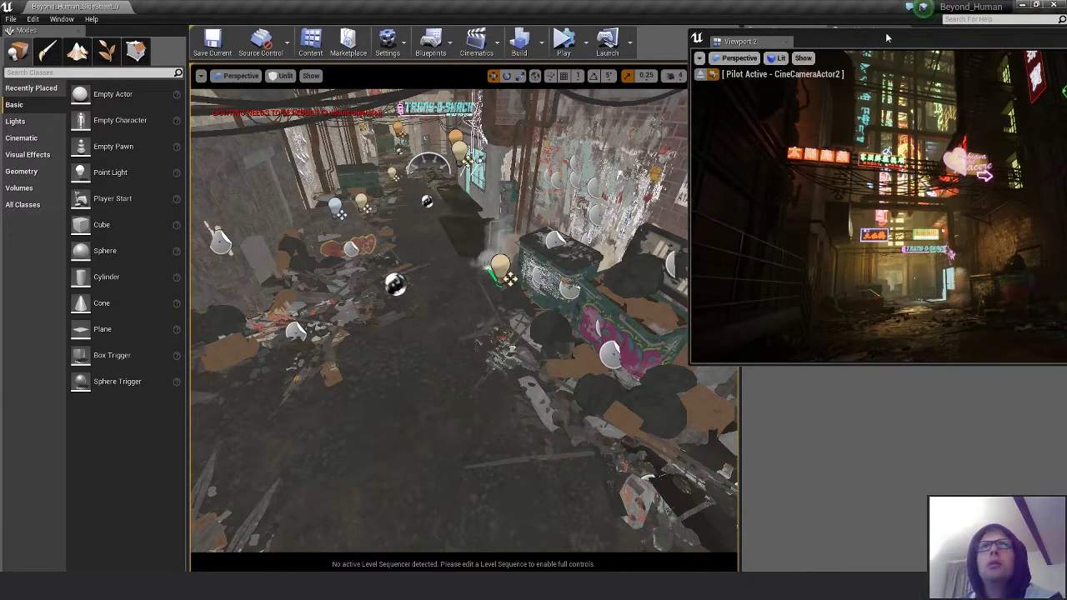
{"action": "left_click_drag", "start_coordinate": [886, 37], "coordinate": [568, 56]}
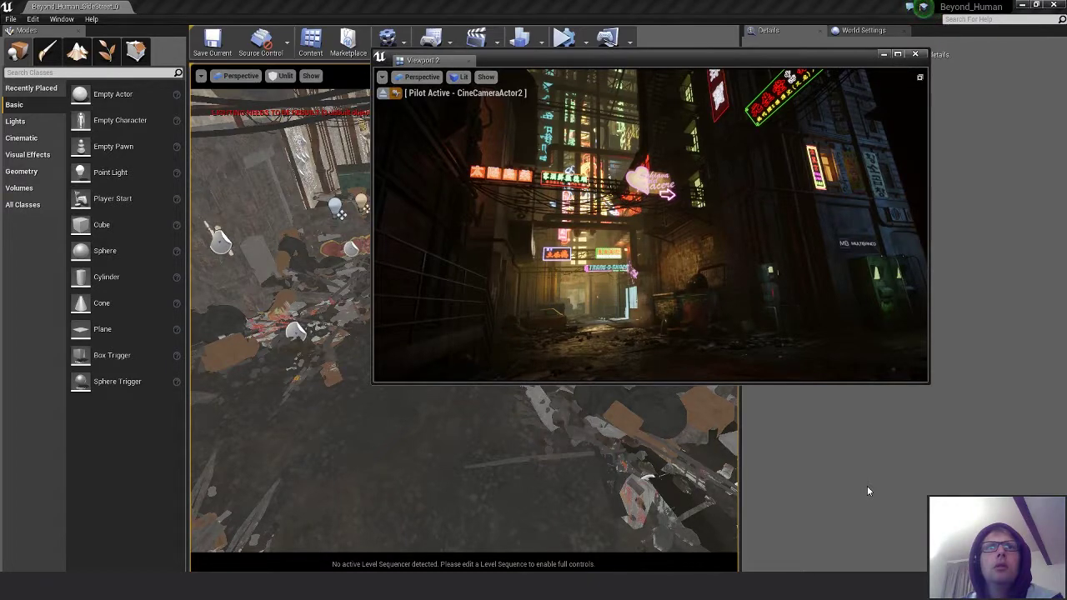
{"action": "left_click_drag", "start_coordinate": [583, 60], "coordinate": [748, 81]}
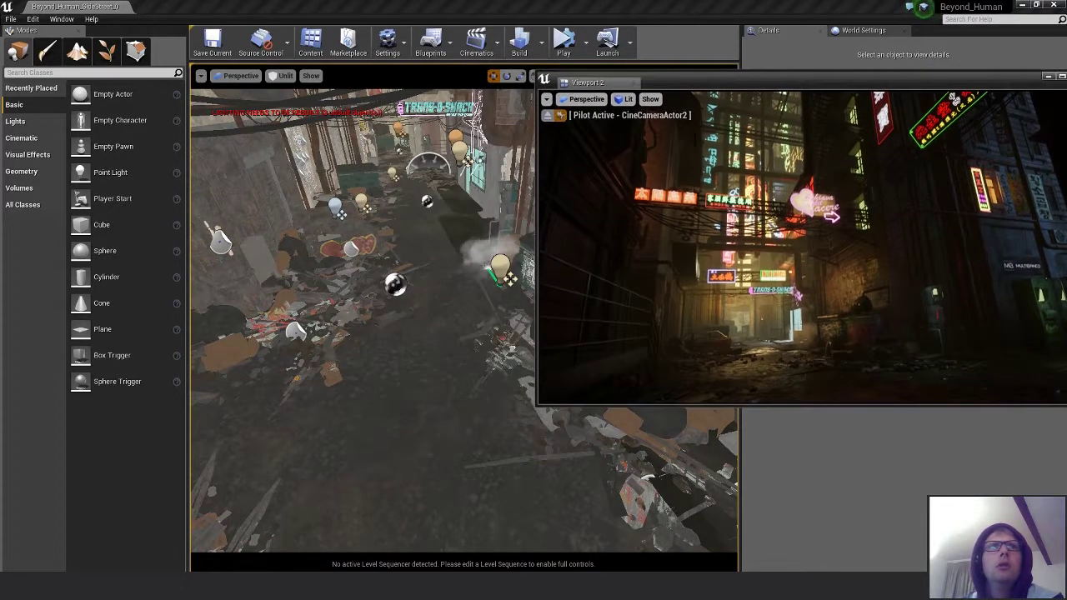
{"action": "left_click", "coordinate": [496, 272]}
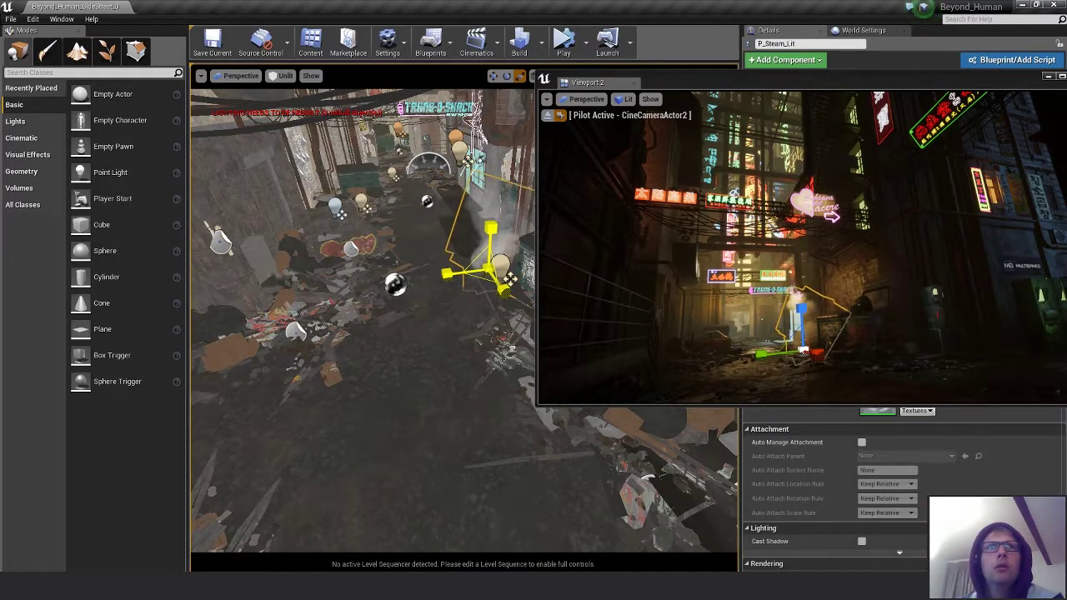
{"action": "key", "text": "f"}
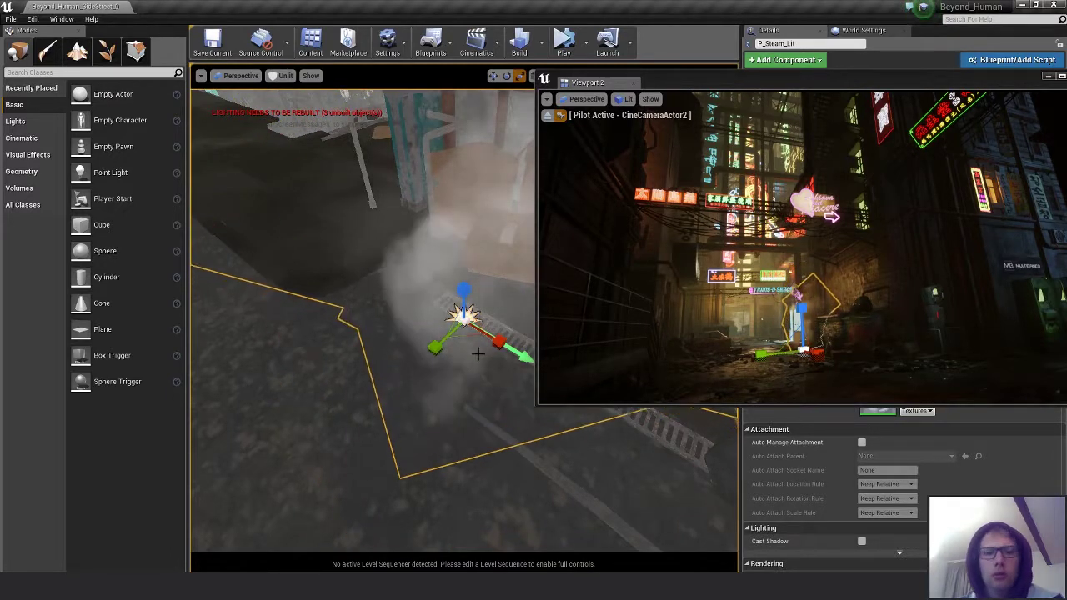
{"action": "key", "text": "Escape"}
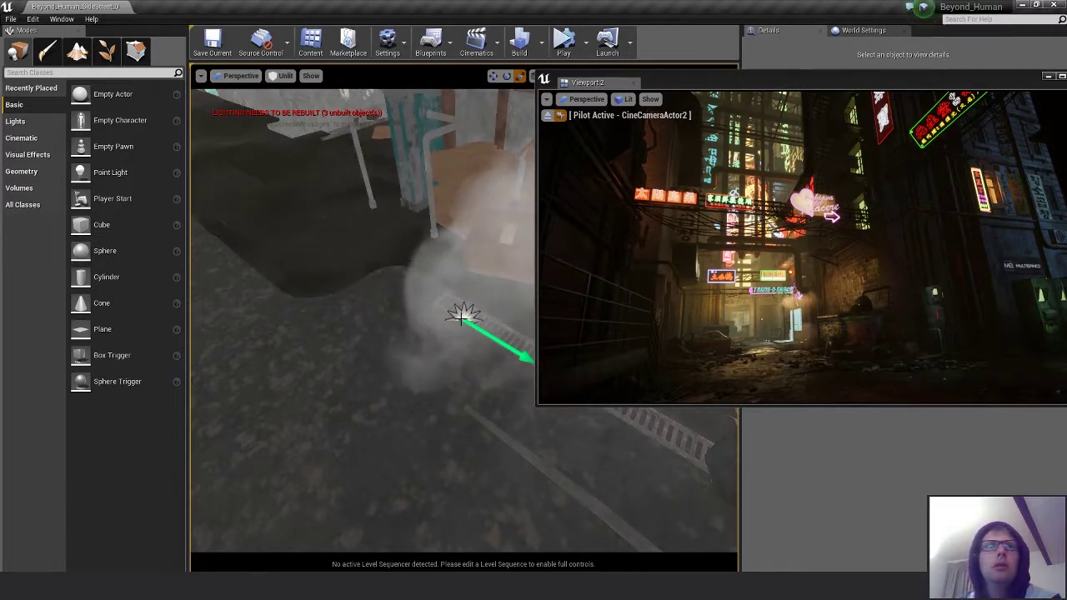
- Move the steam emitter to the foreground grate near the Multibanco sign, at about X -429 cm, Y -905 cm
{"action": "left_click", "coordinate": [465, 315]}
{"action": "mouse_move", "coordinate": [480, 381]}
{"action": "left_mouse_down", "text": "alt"}
{"action": "mouse_move", "coordinate": [408, 387]}
{"action": "mouse_move", "coordinate": [460, 378]}
{"action": "left_mouse_up", "text": "alt"}
{"action": "scroll", "coordinate": [458, 381], "scroll_direction": "down", "scroll_amount": 8}
{"action": "scroll", "coordinate": [458, 381], "scroll_direction": "down", "scroll_amount": 4}
{"action": "scroll", "coordinate": [460, 378], "scroll_direction": "down", "scroll_amount": 5}
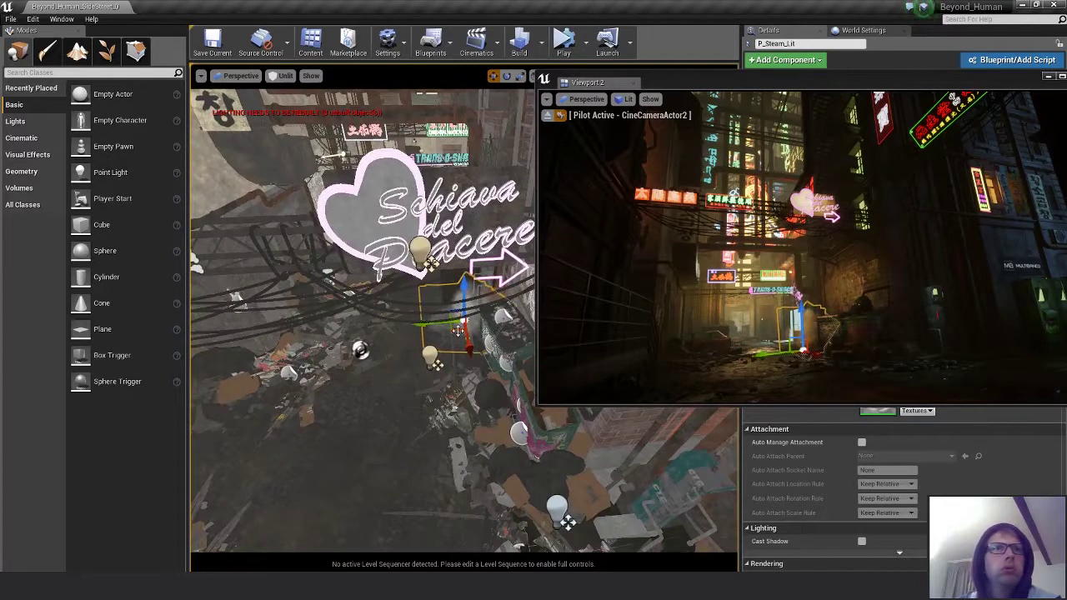
{"action": "left_click_drag", "start_coordinate": [458, 331], "coordinate": [687, 543]}
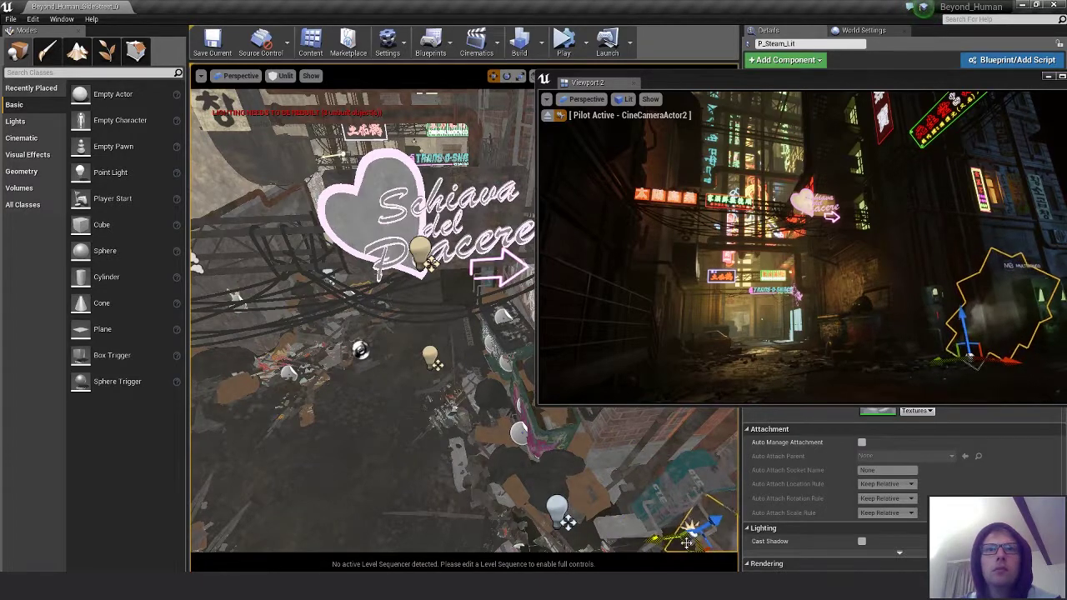
{"action": "key", "text": "f"}
{"action": "left_click_drag", "start_coordinate": [684, 82], "coordinate": [1066, 131]}
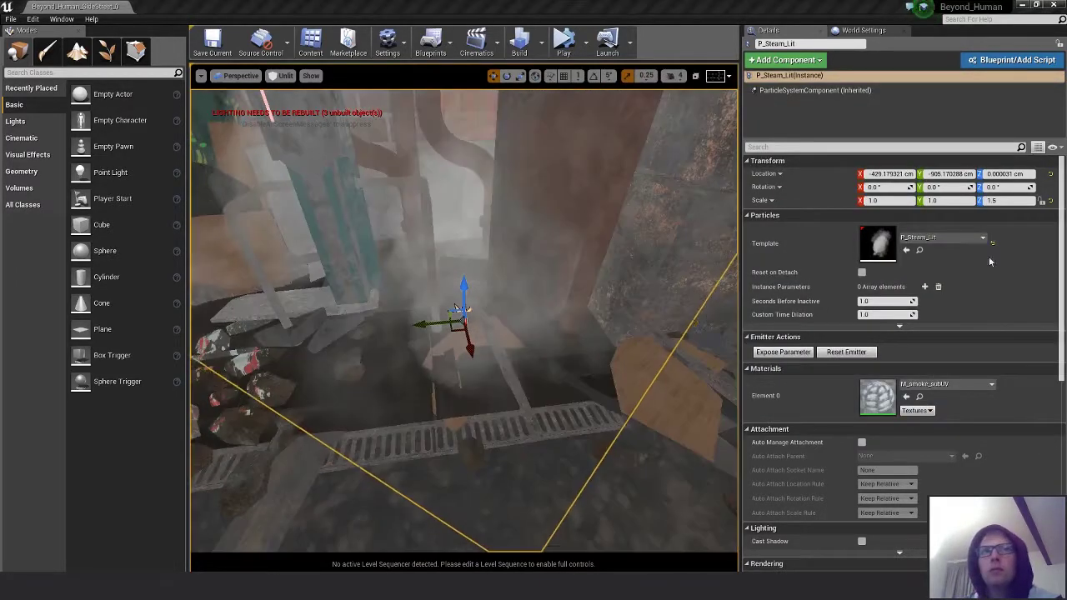
{"action": "left_click_drag", "start_coordinate": [457, 309], "coordinate": [372, 400], "text": "alt"}
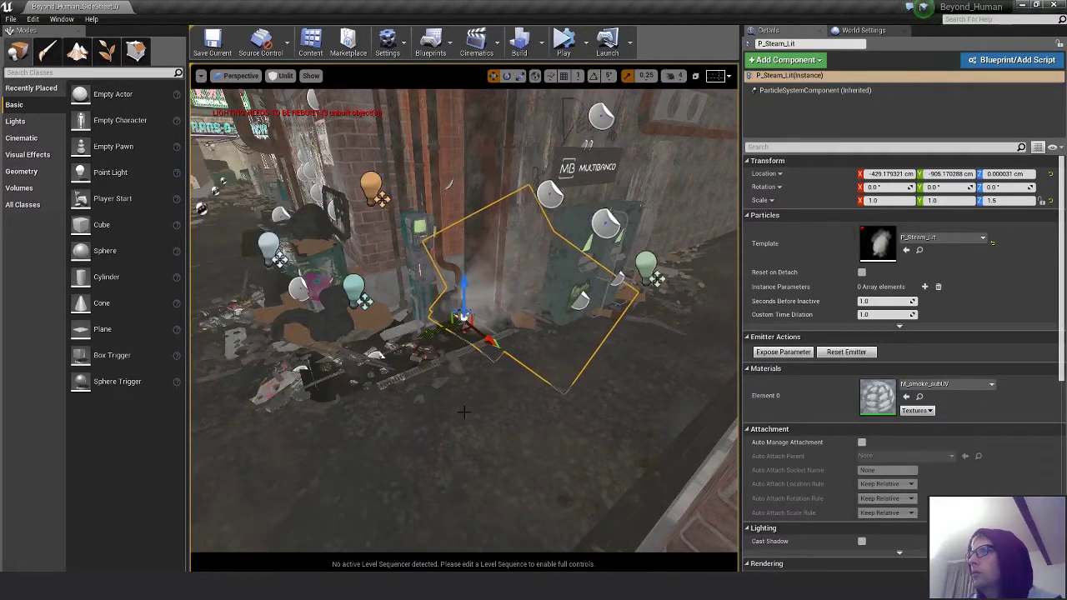
- Rotate the steam emitter about 3° around Z and move it to about X -348 cm, Y -778 cm
{"action": "key", "text": "e"}
{"action": "left_click_drag", "start_coordinate": [497, 362], "coordinate": [534, 357]}
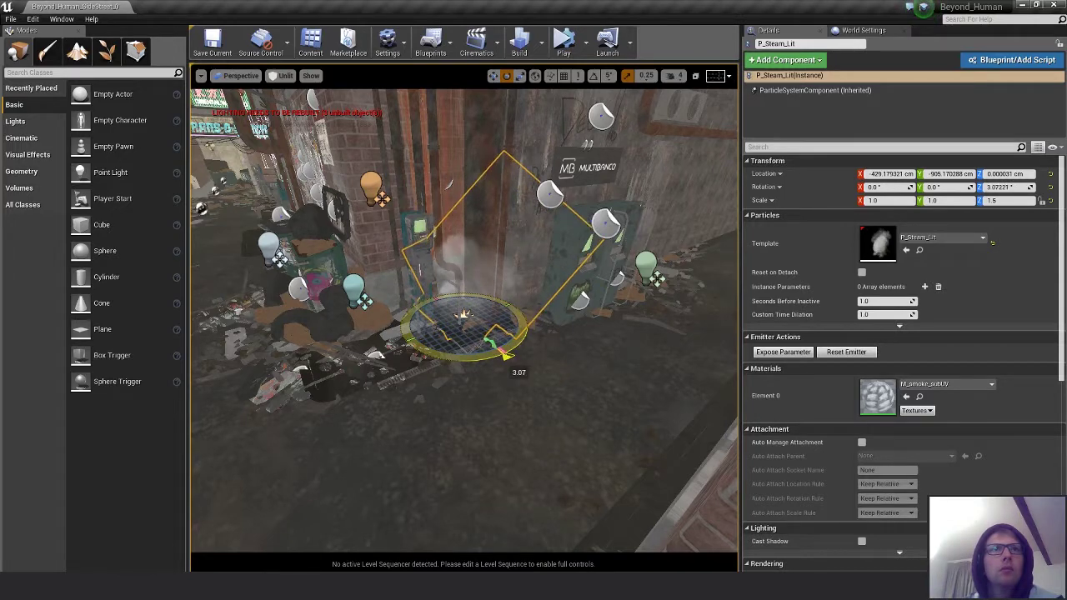
{"action": "key", "text": "w"}
{"action": "left_click_drag", "start_coordinate": [505, 354], "coordinate": [478, 429]}
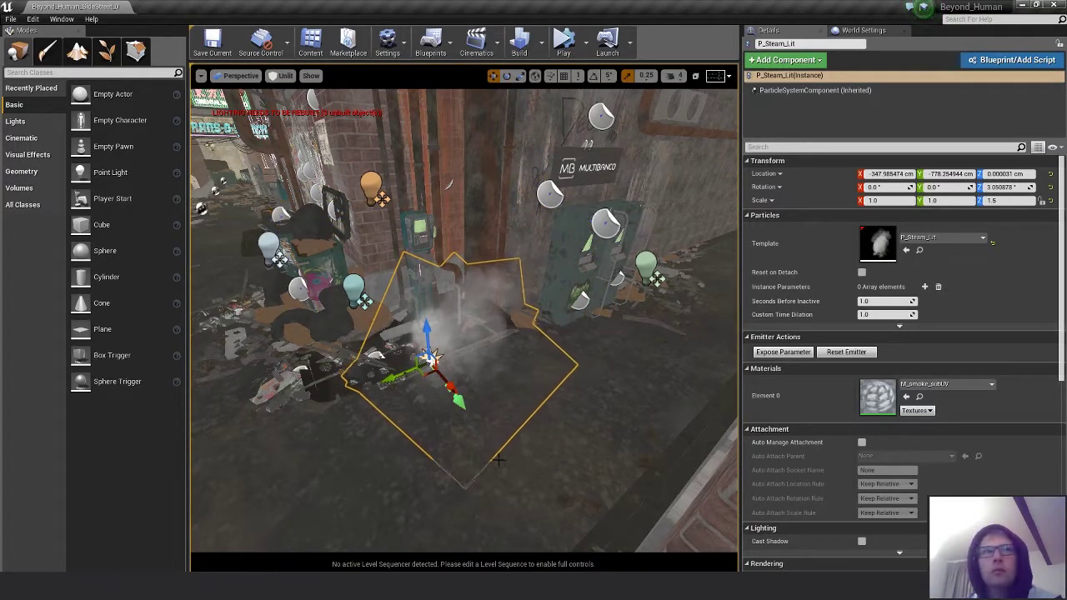
{"action": "key", "text": "Escape"}
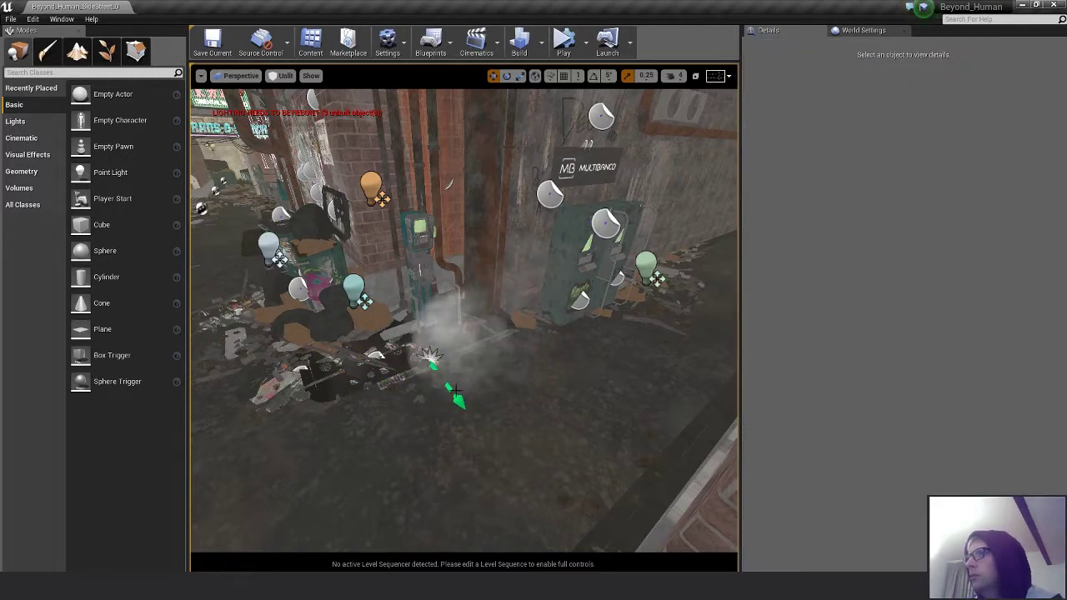
- Move the steam emitter deep into the alley beside the red graffiti rubble, at about X -1357 cm, Y -348 cm
{"action": "left_click", "coordinate": [427, 358]}
{"action": "left_click_drag", "start_coordinate": [428, 358], "coordinate": [195, 250]}
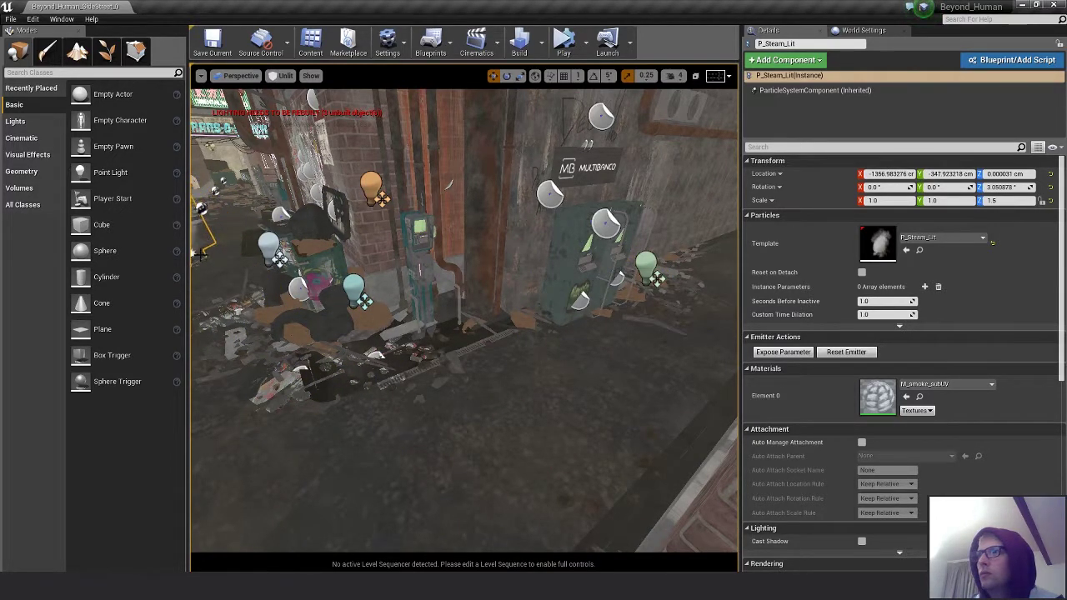
{"action": "key", "text": "f"}
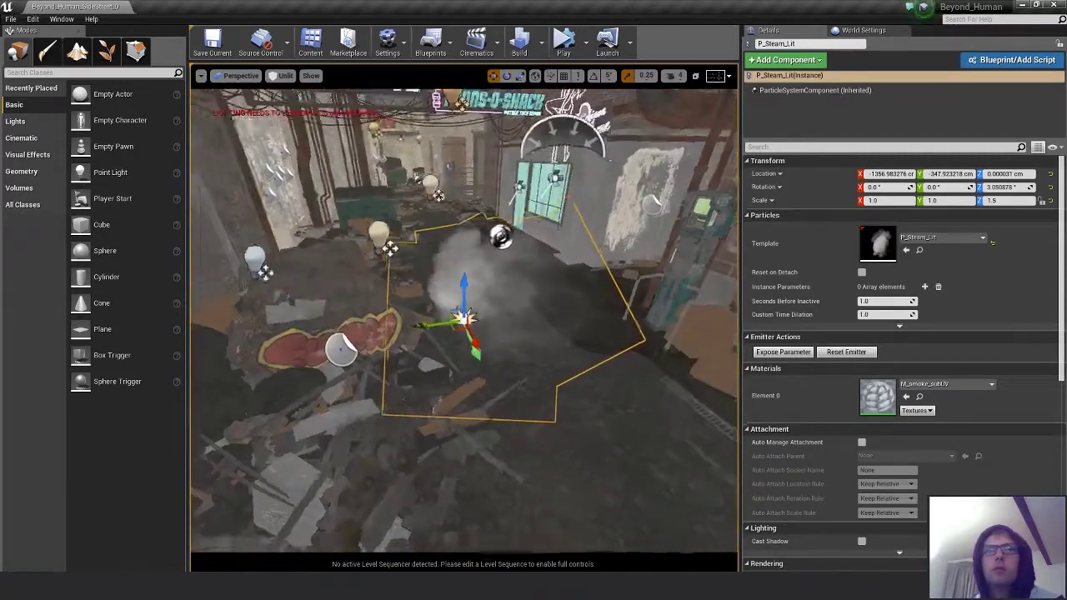
{"action": "key", "text": "Escape"}
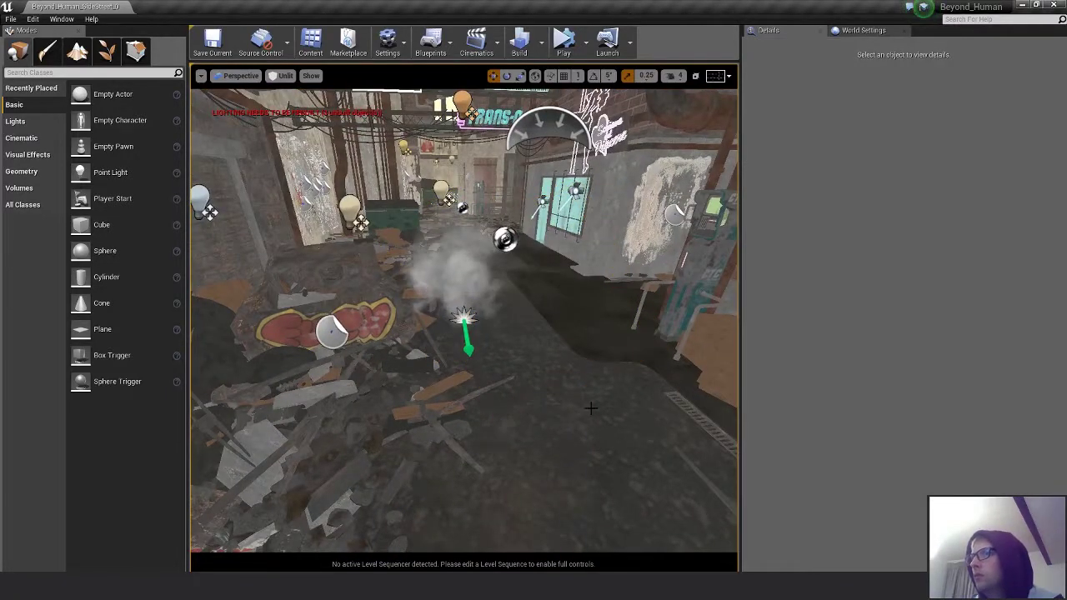
- Move the steam emitter toward the wall pipes past the teal window, at about X -1283 cm, Y -550 cm
{"action": "left_click", "coordinate": [464, 318]}
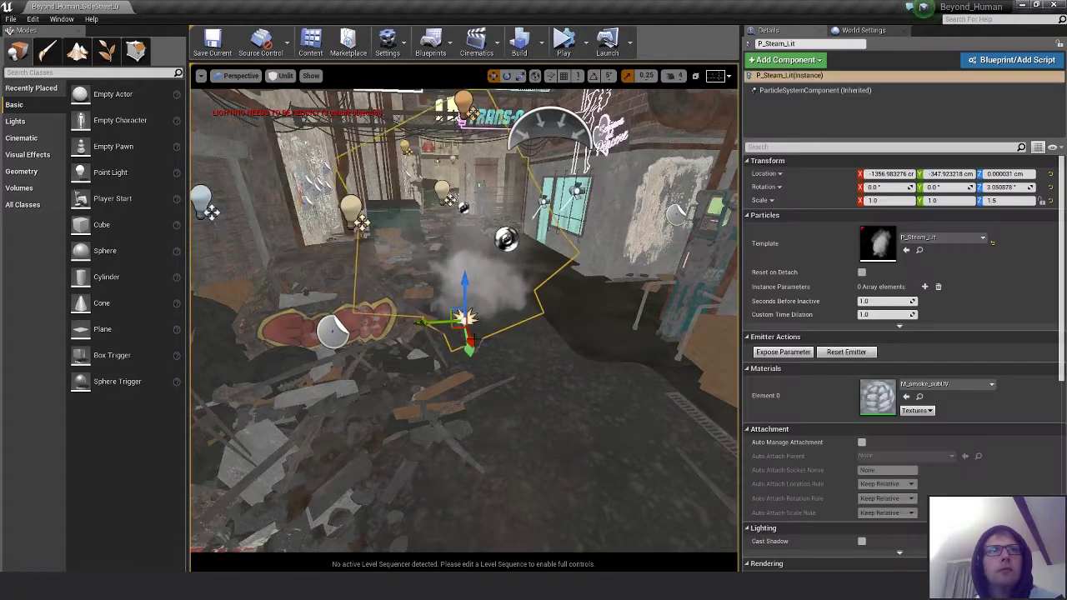
{"action": "left_click_drag", "start_coordinate": [465, 326], "coordinate": [575, 335]}
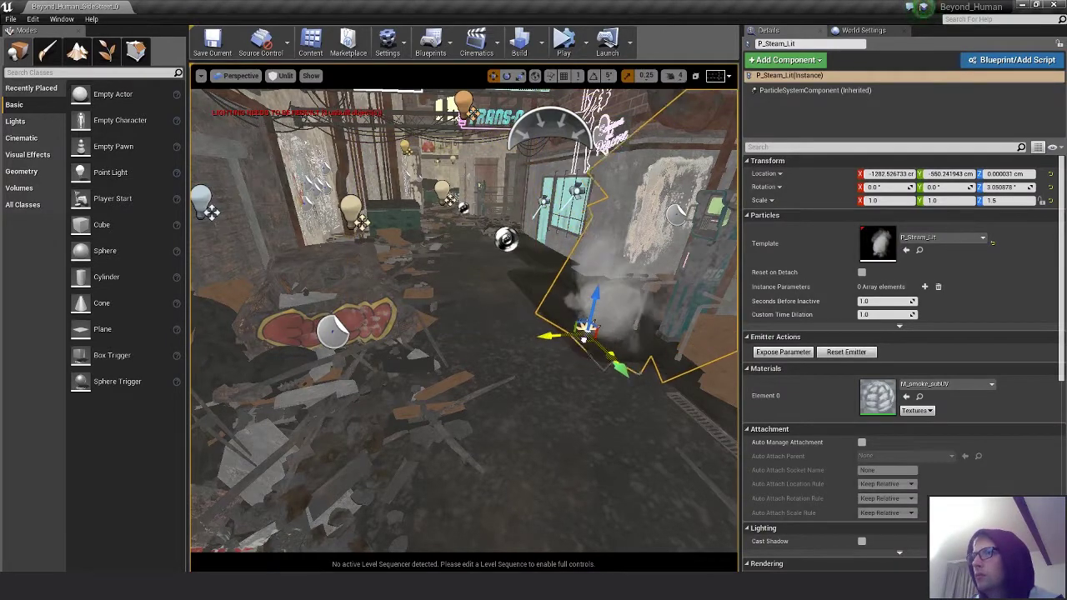
{"action": "key", "text": "Escape"}
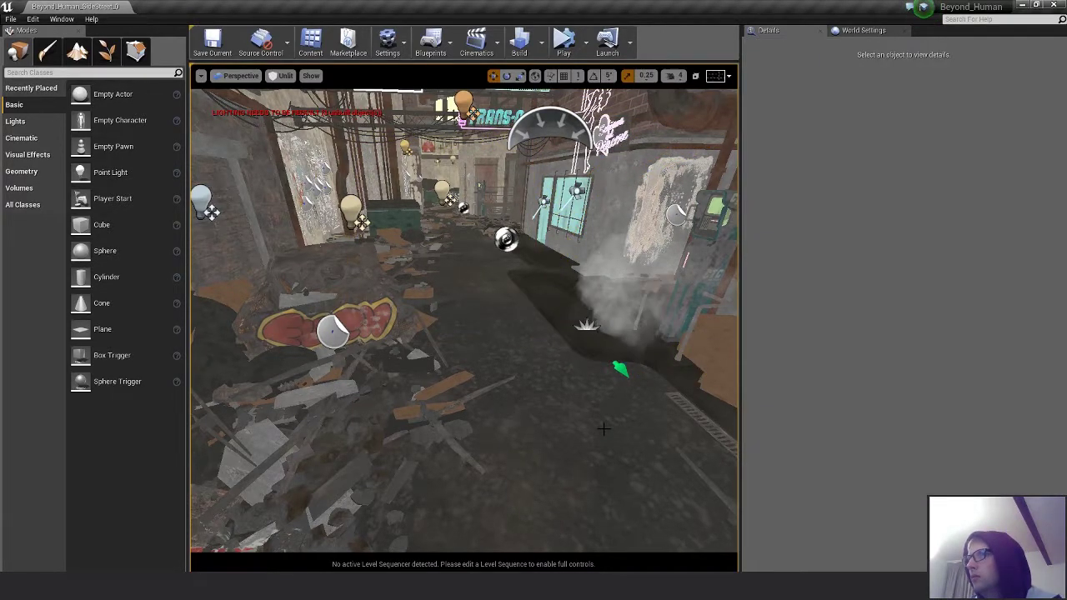
{"action": "left_click", "coordinate": [588, 325]}
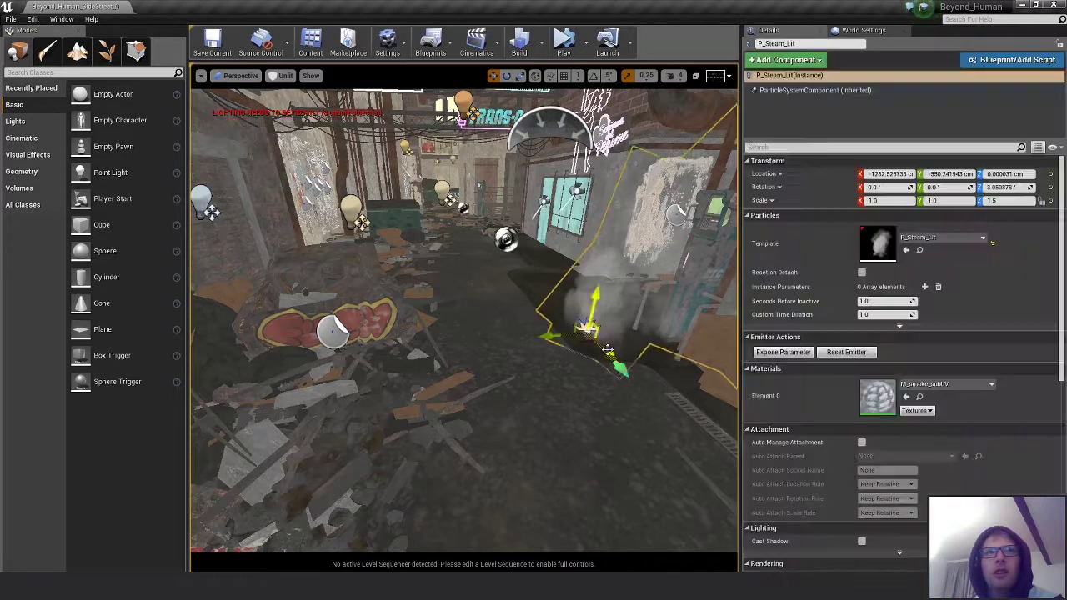
- Place the steam emitter near the green dumpster at about X -1033 cm, Y -569 cm, rotated about 63° around Z
{"action": "left_click_drag", "start_coordinate": [588, 325], "coordinate": [466, 300], "text": "alt"}
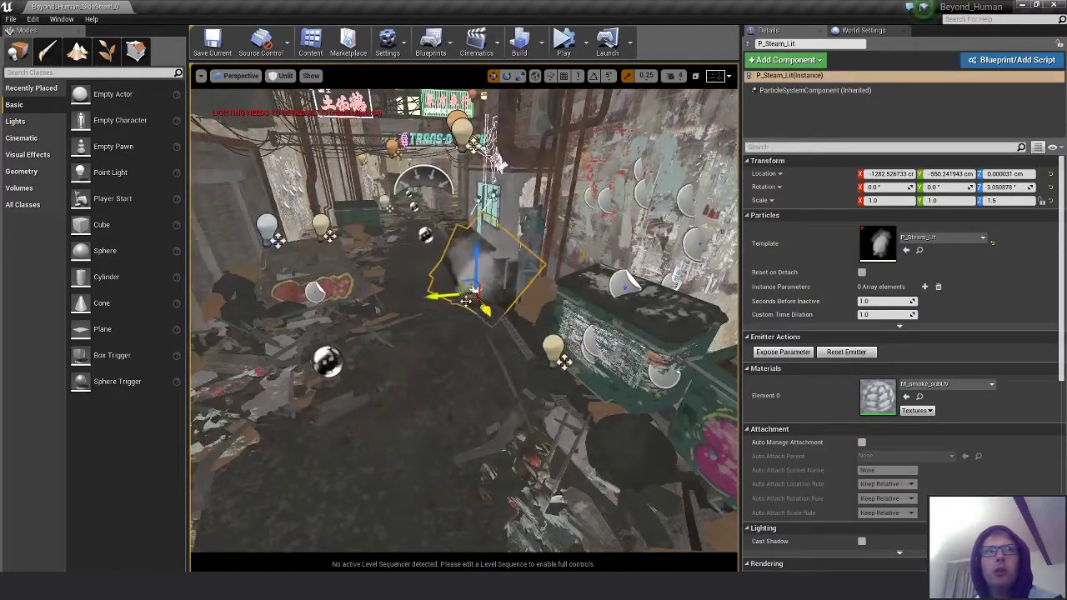
{"action": "key", "text": "e"}
{"action": "left_click_drag", "start_coordinate": [500, 377], "coordinate": [466, 367]}
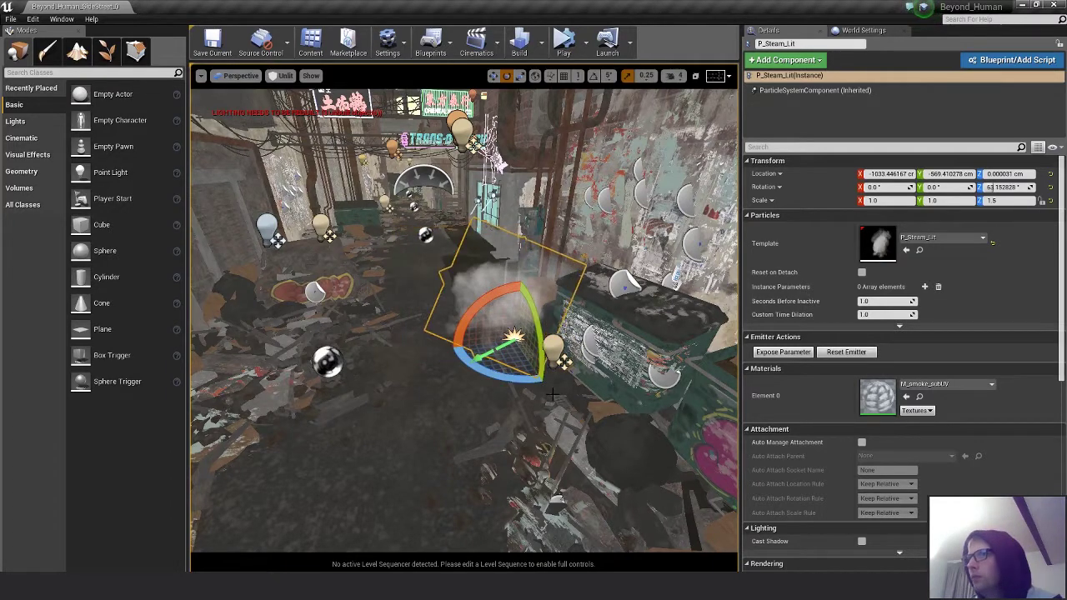
{"action": "key", "text": "Escape"}
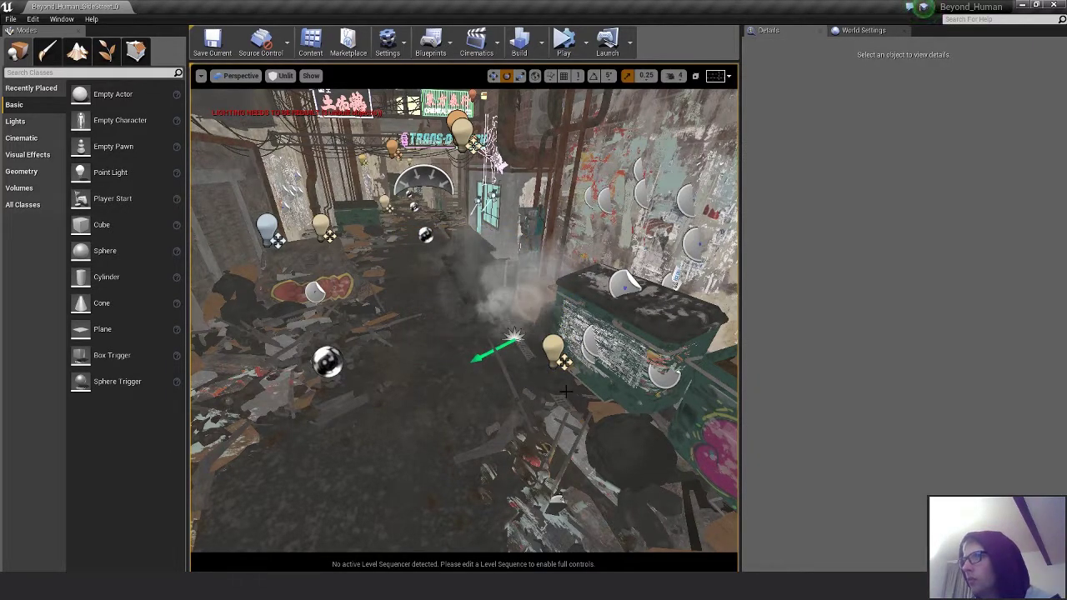
{"action": "left_click", "coordinate": [513, 334]}
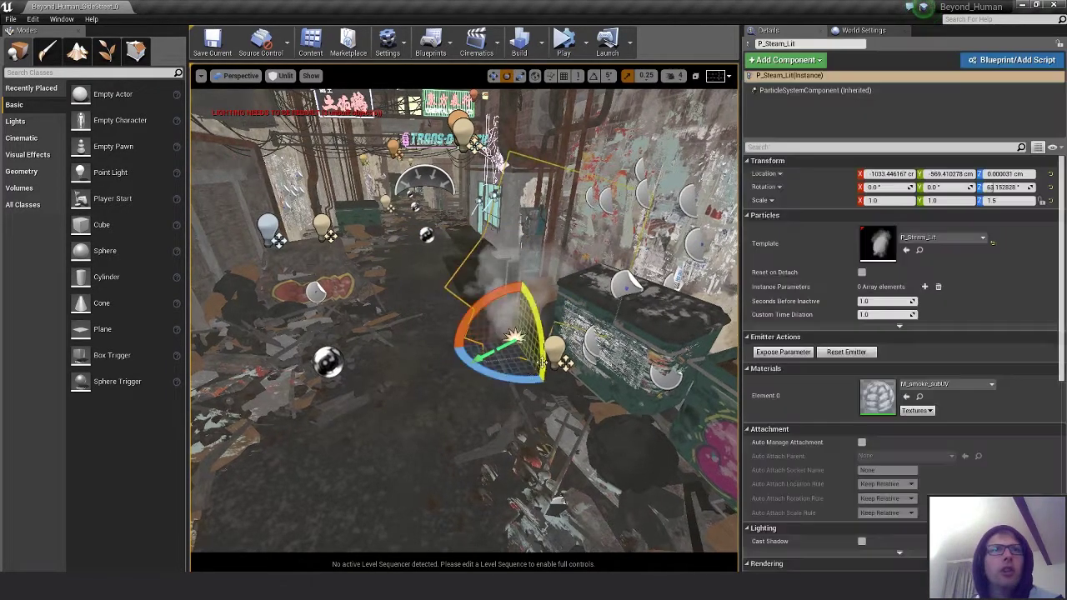
{"action": "mouse_move", "coordinate": [532, 380]}
{"action": "left_mouse_down"}
{"action": "mouse_move", "coordinate": [547, 384]}
{"action": "mouse_move", "coordinate": [538, 384]}
{"action": "left_mouse_up"}
{"action": "key", "text": "ctrl+z"}
{"action": "key", "text": "ctrl+z"}
- Move the steam emitter against the alley wall beside the pipes, at about X -1416 cm, Y -714 cm
{"action": "right_click_drag", "start_coordinate": [537, 385], "coordinate": [535, 373]}
{"action": "key", "text": "w"}
{"action": "left_click_drag", "start_coordinate": [532, 366], "coordinate": [483, 277]}
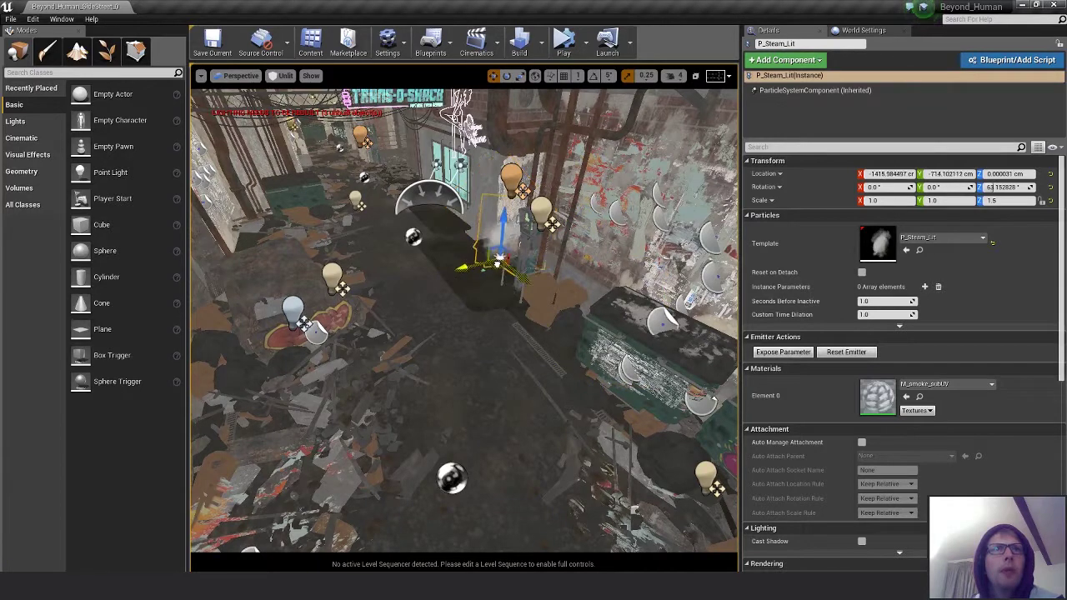
{"action": "key", "text": "Escape"}
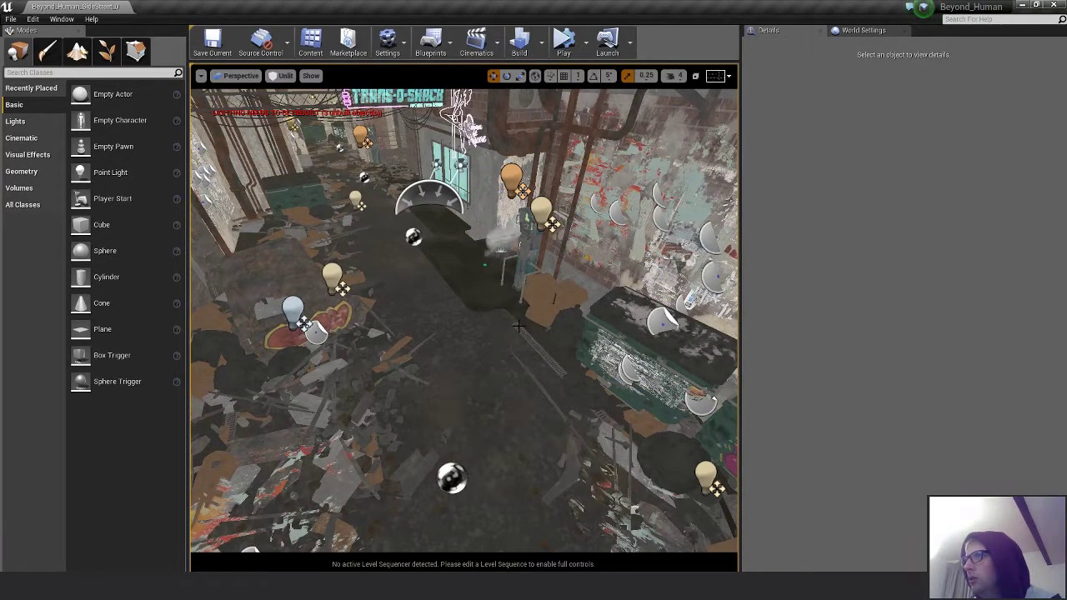
- Place the raised copy of the steam emitter across the alley at Y about -260 cm, rotated to about 179°, 0.5° and 117°
{"action": "left_click", "coordinate": [500, 250]}
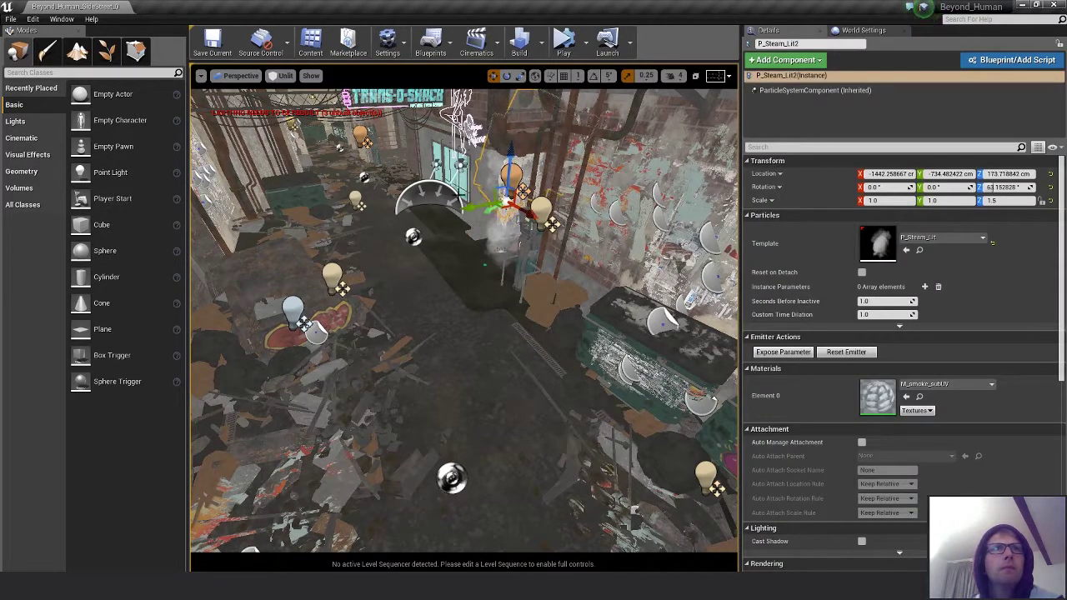
{"action": "left_click_drag", "start_coordinate": [439, 213], "coordinate": [294, 244]}
{"action": "key", "text": "e"}
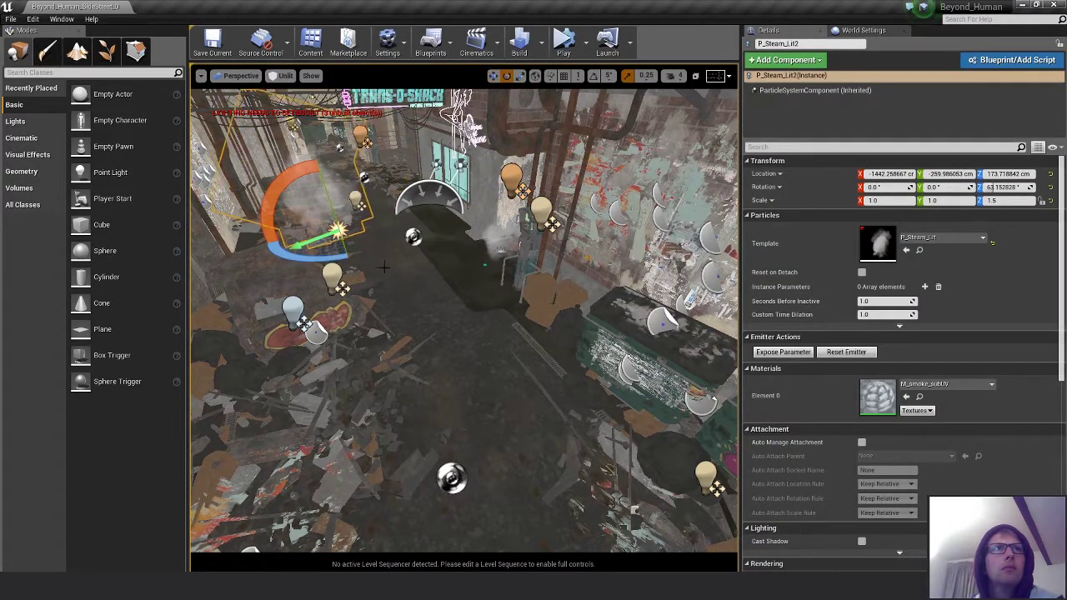
{"action": "right_click_drag", "start_coordinate": [317, 250], "coordinate": [392, 267]}
{"action": "left_click_drag", "start_coordinate": [301, 275], "coordinate": [357, 335]}
{"action": "mouse_move", "coordinate": [357, 334]}
{"action": "right_mouse_down"}
{"action": "mouse_move", "coordinate": [333, 333]}
{"action": "mouse_move", "coordinate": [342, 358]}
{"action": "mouse_move", "coordinate": [375, 342]}
{"action": "right_mouse_up"}
{"action": "right_click_drag", "start_coordinate": [529, 348], "coordinate": [409, 262]}
{"action": "left_click_drag", "start_coordinate": [409, 262], "coordinate": [411, 258]}
{"action": "right_click_drag", "start_coordinate": [467, 259], "coordinate": [521, 260]}
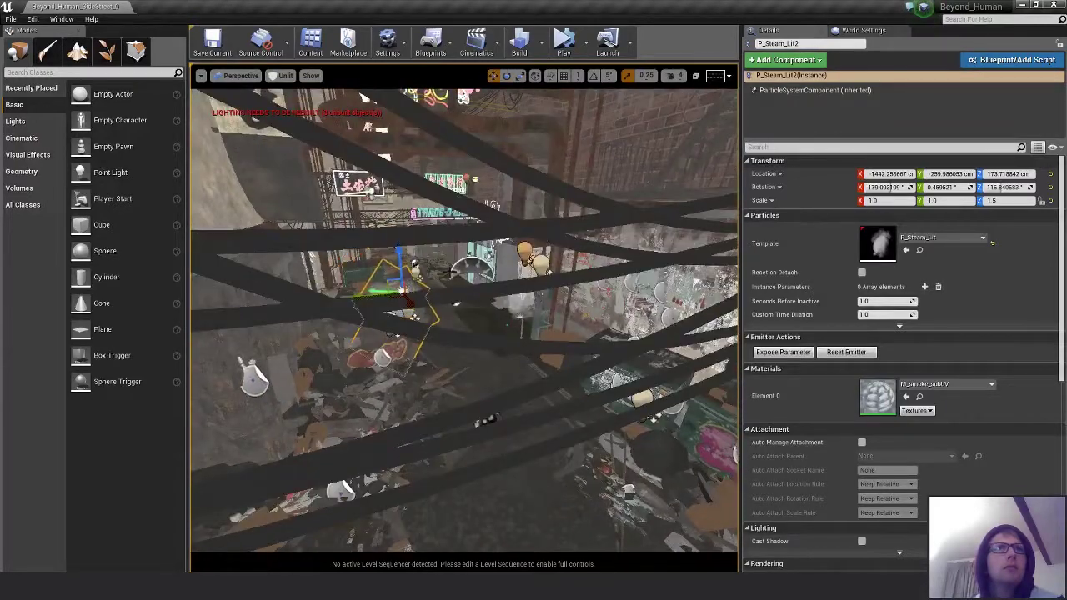
- Raise the copied steam emitter up to the overhead pipes, at about Y -441 cm, Z 550 cm
{"action": "left_click_drag", "start_coordinate": [388, 276], "coordinate": [447, 129]}
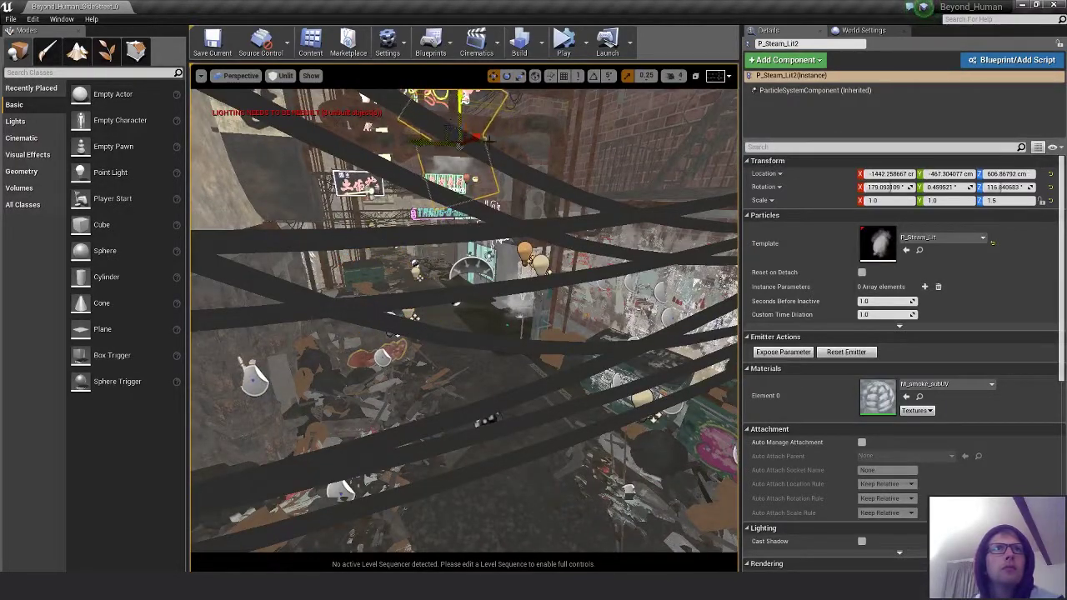
{"action": "key", "text": "f"}
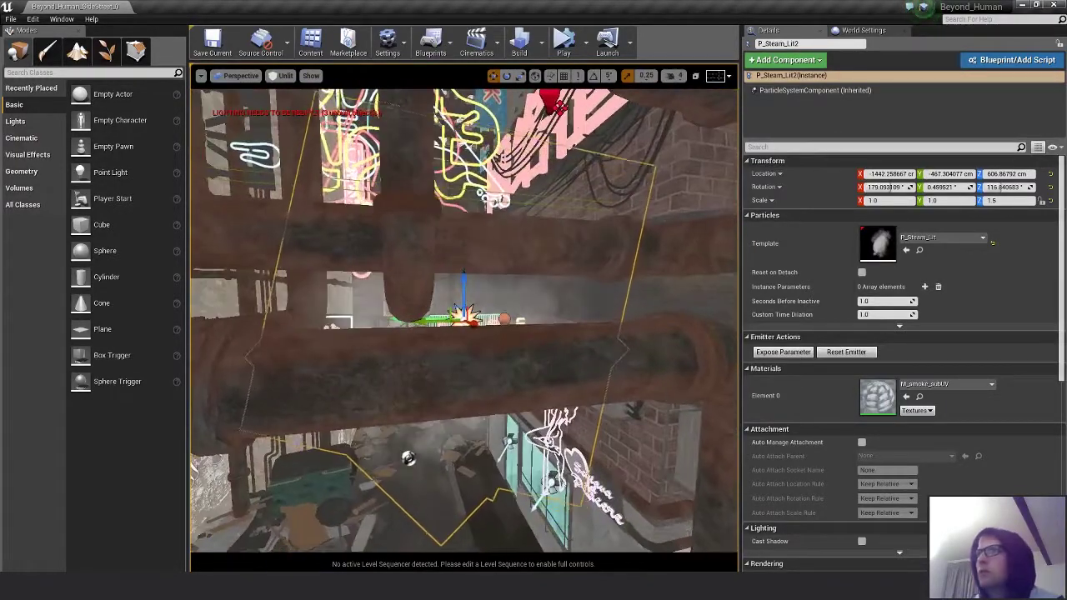
{"action": "key", "text": "Escape"}
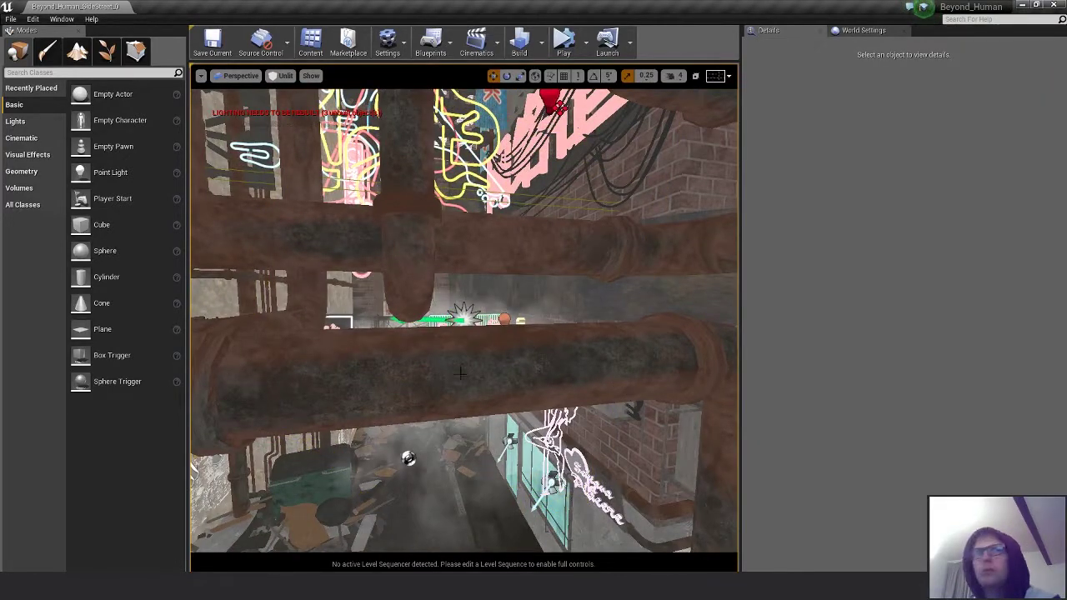
{"action": "left_click", "coordinate": [460, 373]}
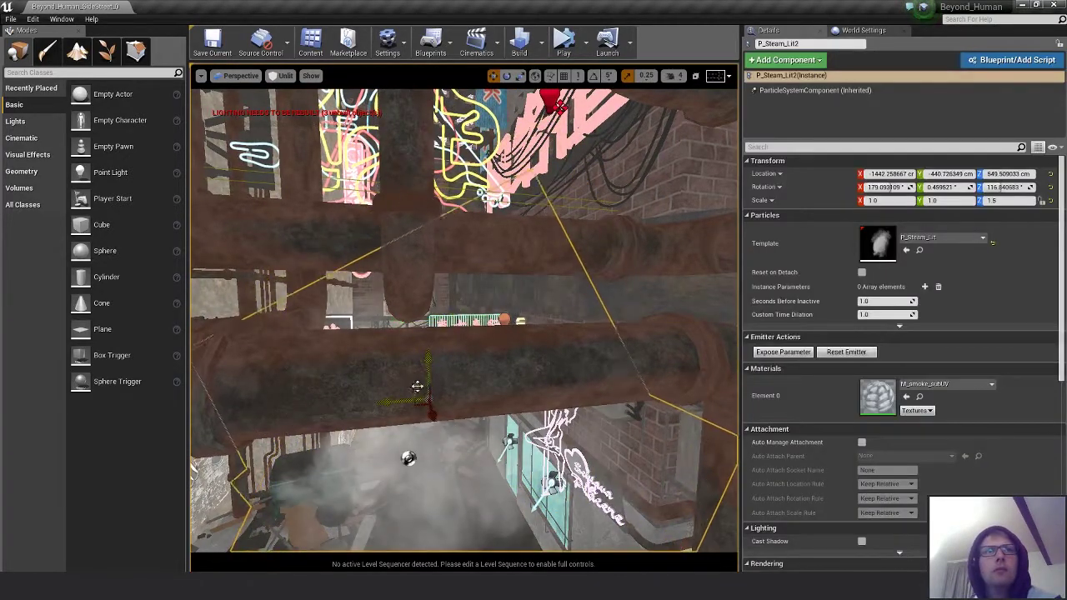
{"action": "key", "text": "Escape"}
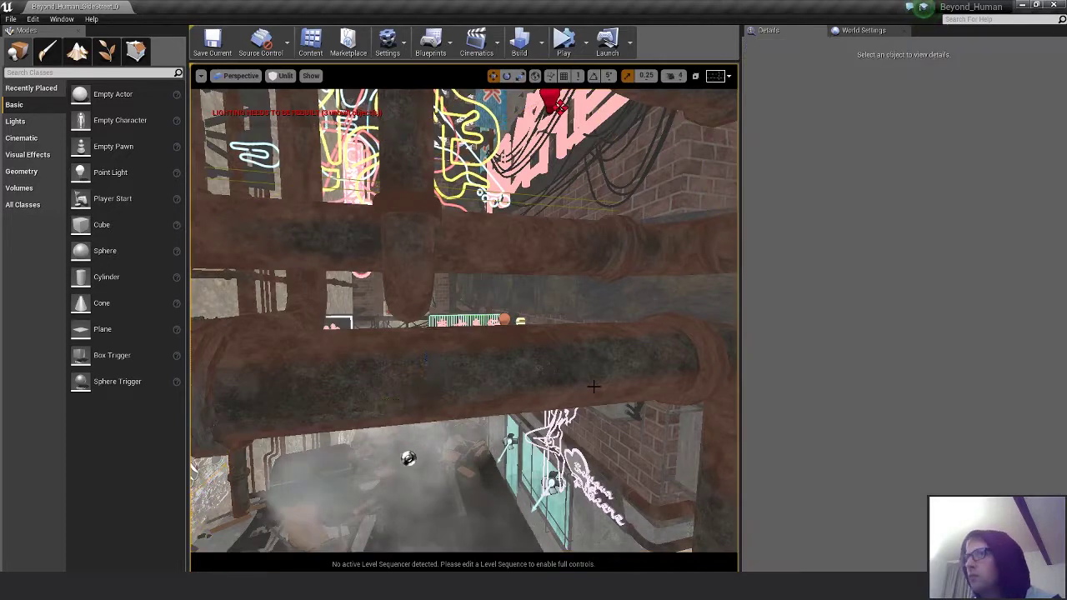
- Delete the raised steam emitter beneath the overhead pipes
{"action": "right_click_drag", "start_coordinate": [594, 386], "coordinate": [734, 379]}
{"action": "left_click", "coordinate": [478, 399]}
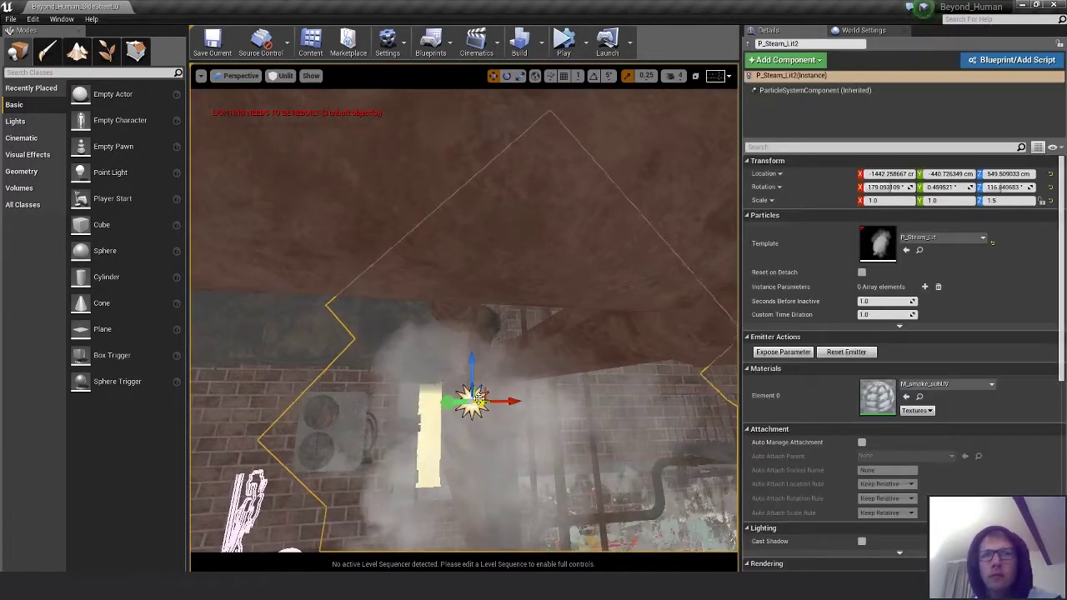
{"action": "key", "text": "Delete"}
- Move the remaining steam emitter from the wall pipes to the ground near the green dumpster, at about X -1101 cm, Y -545 cm
{"action": "right_click_drag", "start_coordinate": [472, 395], "coordinate": [480, 449]}
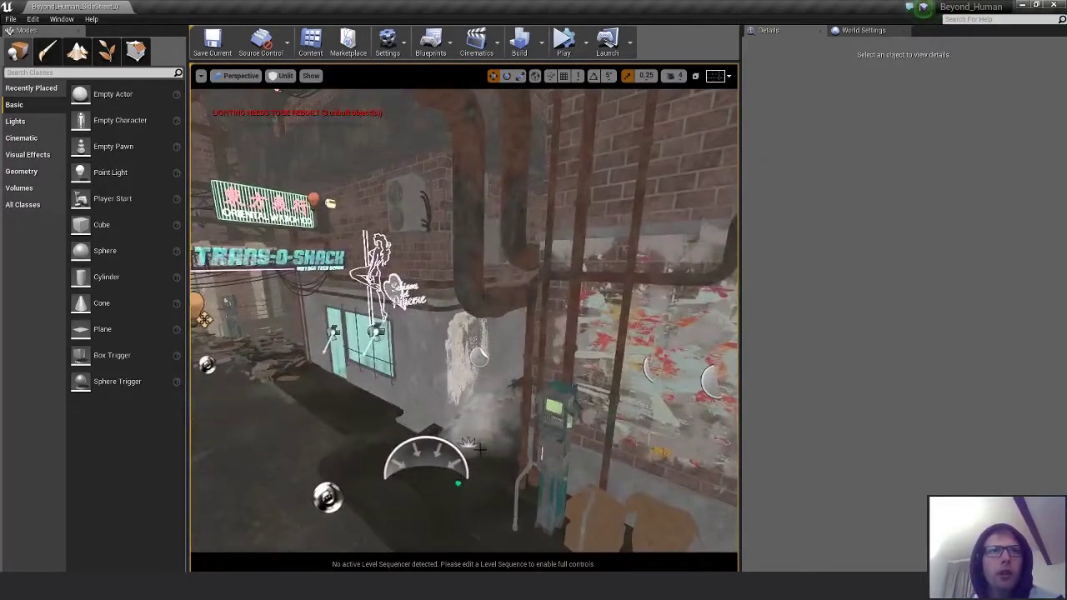
{"action": "left_click", "coordinate": [468, 444]}
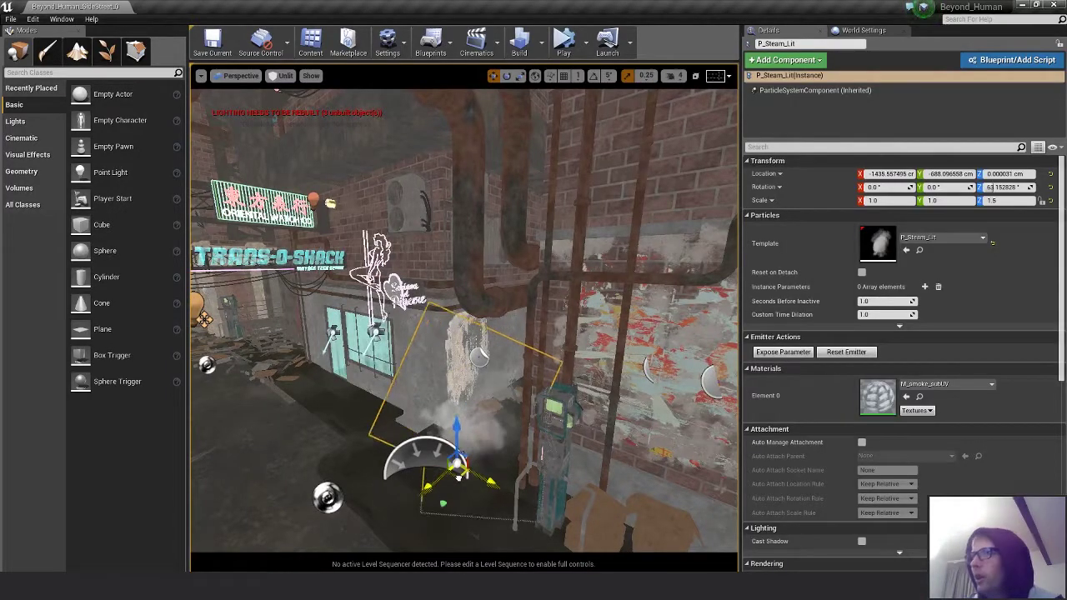
{"action": "key", "text": "Escape"}
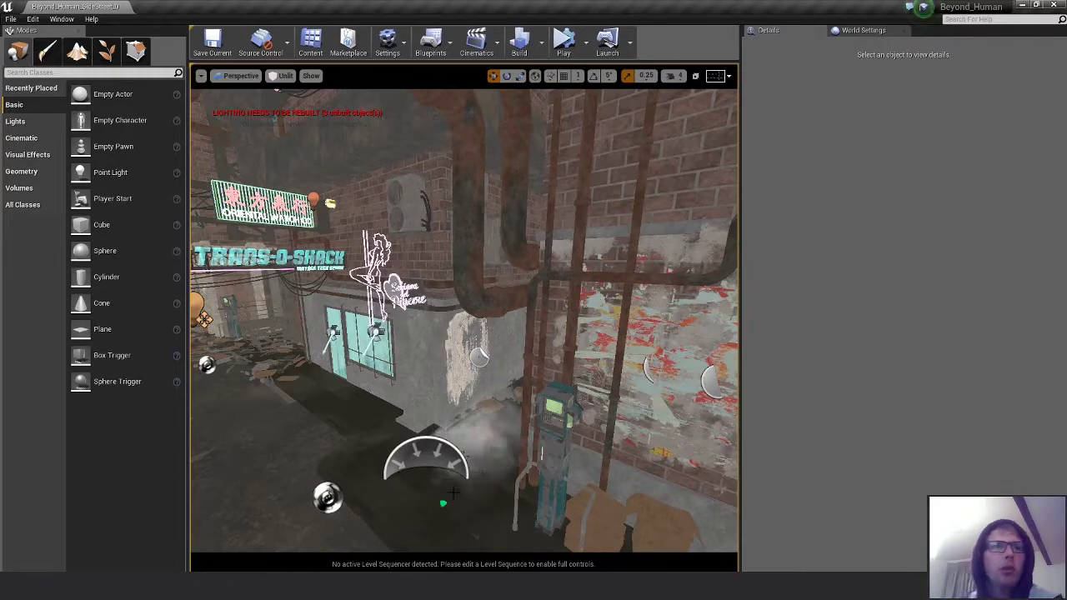
{"action": "right_click_drag", "start_coordinate": [494, 479], "coordinate": [434, 493]}
{"action": "left_click", "coordinate": [500, 424]}
{"action": "right_click_drag", "start_coordinate": [501, 424], "coordinate": [468, 412]}
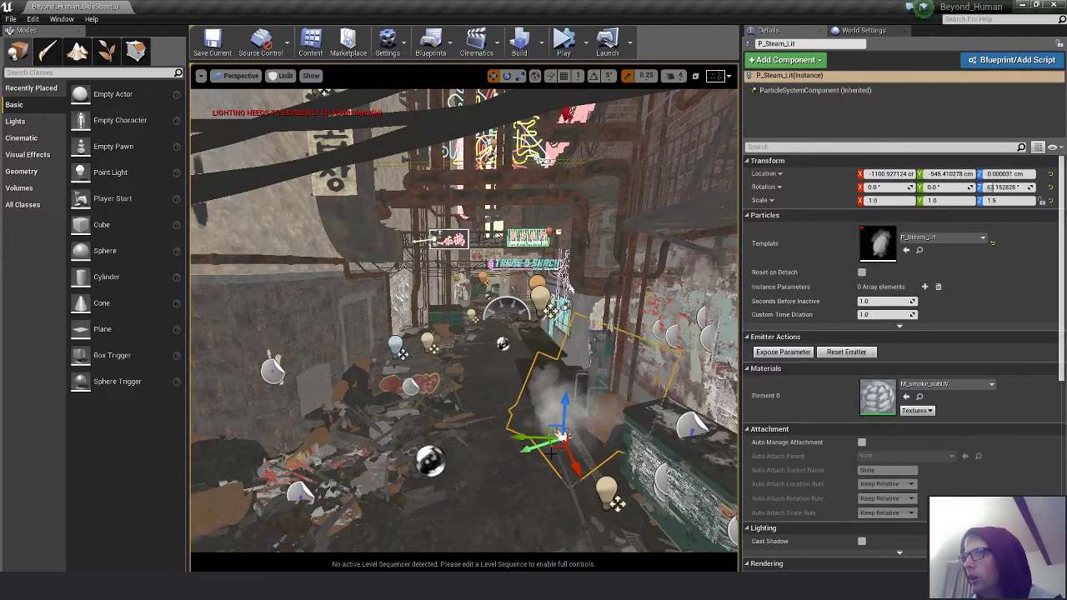
- Delete the ground-level steam emitter near the green dumpster
{"action": "key", "text": "Escape"}
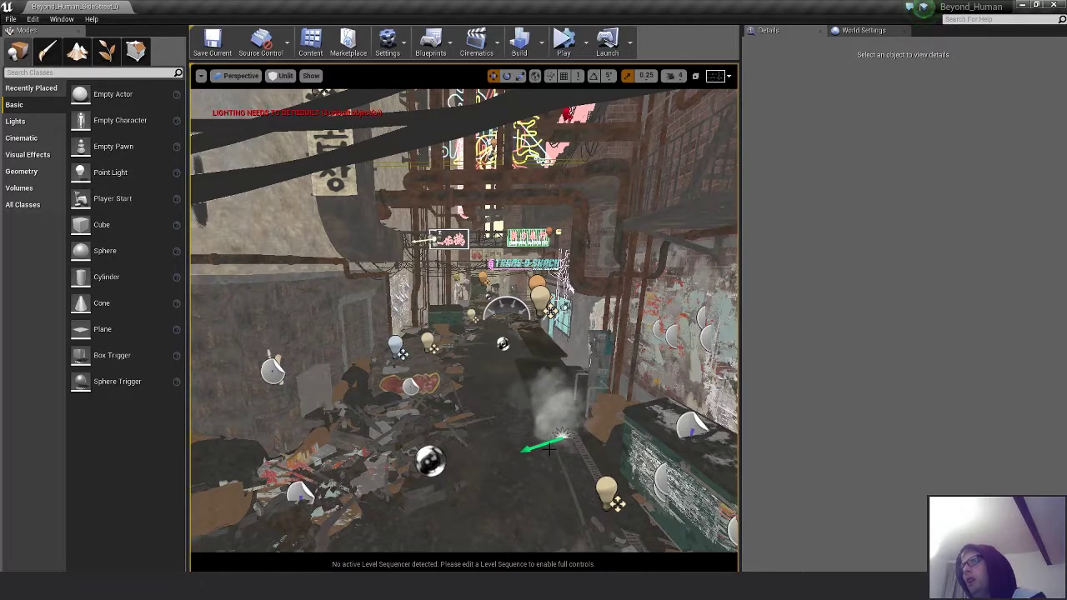
{"action": "left_click", "coordinate": [564, 433]}
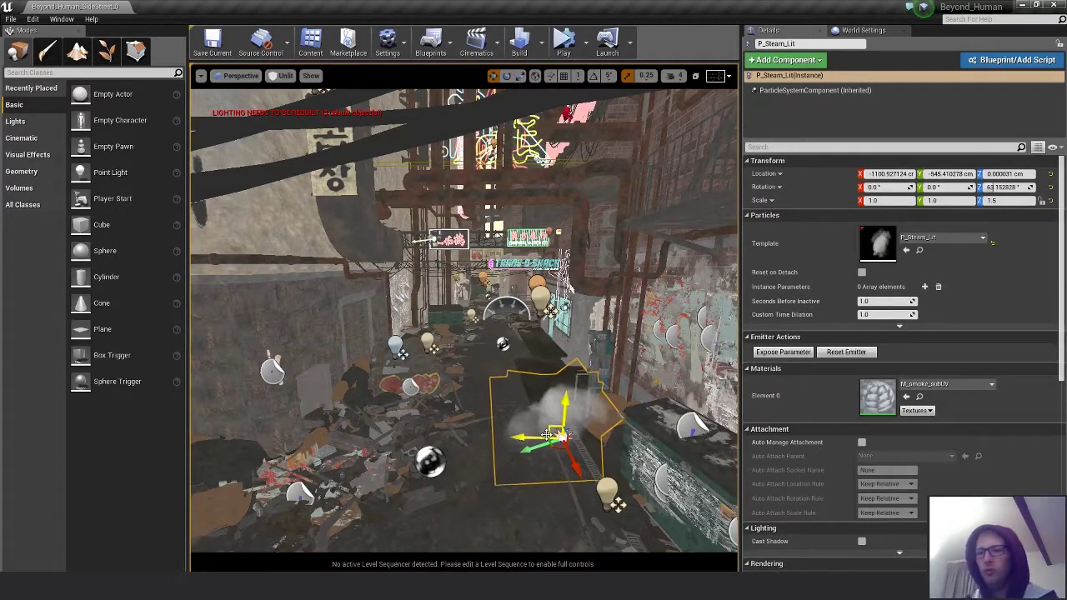
{"action": "key", "text": "Delete"}
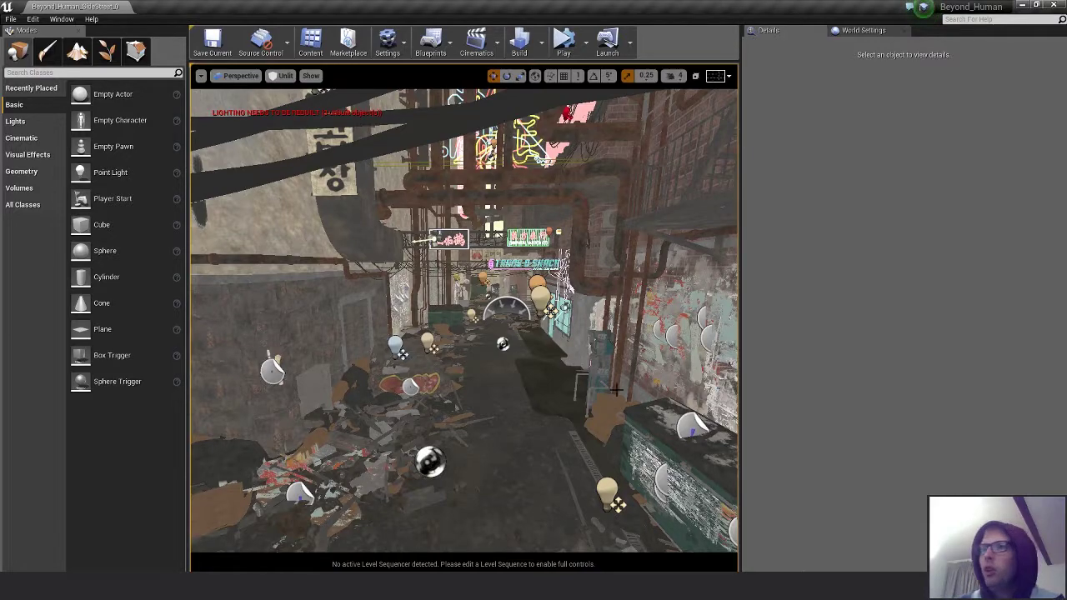
- Switch the viewport to Lit shading and frame the neon alley from further back for a screenshot
{"action": "right_click_drag", "start_coordinate": [598, 381], "coordinate": [622, 375]}
{"action": "key", "text": "s"}
{"action": "mouse_move", "coordinate": [464, 321]}
{"action": "right_mouse_down"}
{"action": "mouse_move", "coordinate": [463, 392]}
{"action": "mouse_move", "coordinate": [471, 321]}
{"action": "right_mouse_up"}
{"action": "right_click_drag", "start_coordinate": [625, 390], "coordinate": [629, 392]}
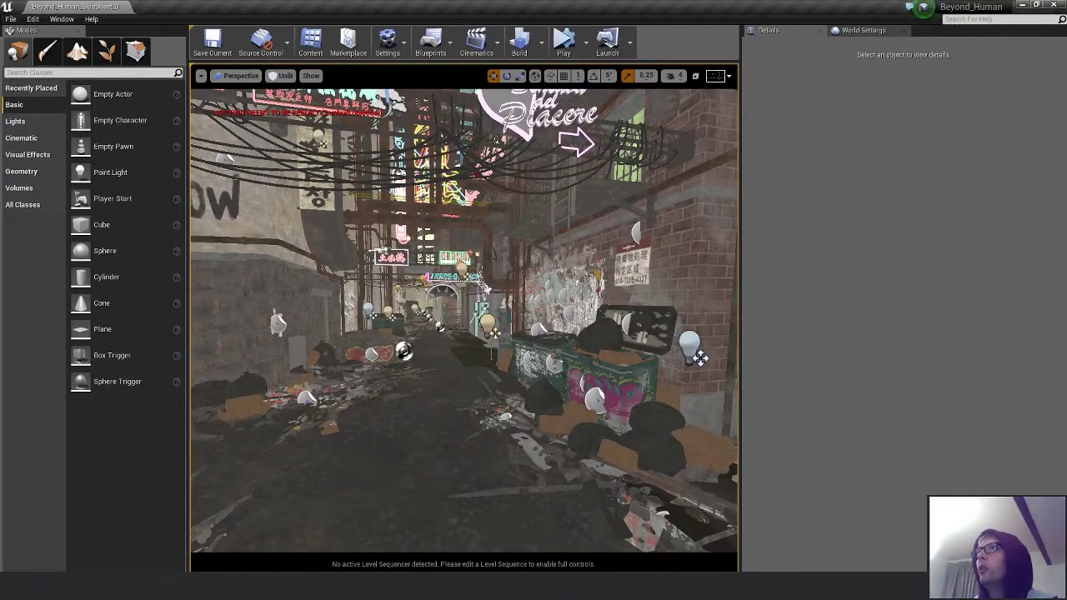
{"action": "mouse_move", "coordinate": [525, 254]}
{"action": "right_mouse_down"}
{"action": "mouse_move", "coordinate": [488, 238]}
{"action": "mouse_move", "coordinate": [526, 251]}
{"action": "right_mouse_up"}
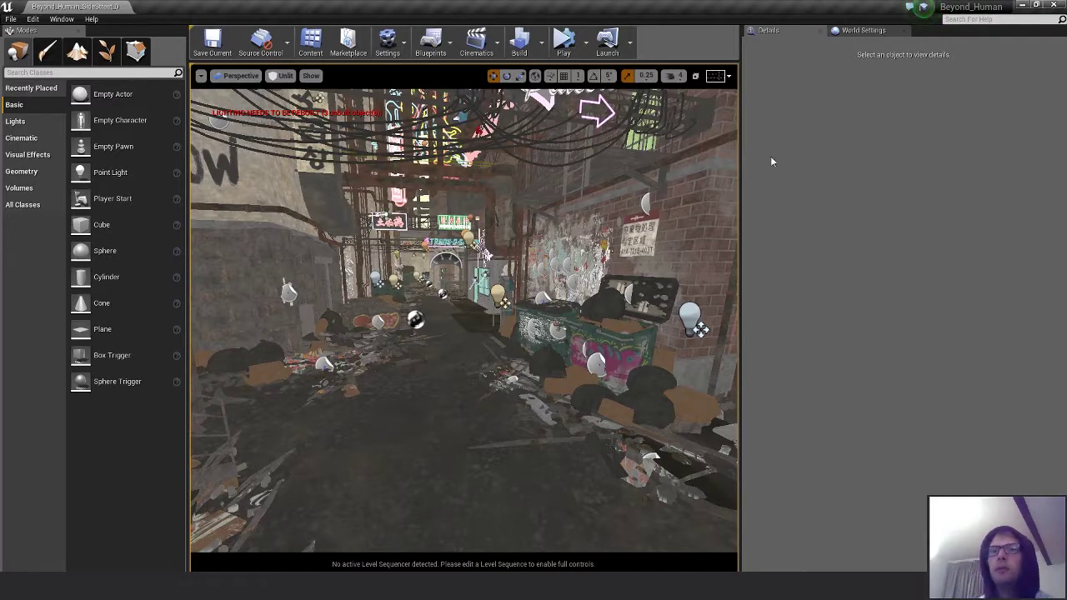
{"action": "right_click_drag", "start_coordinate": [525, 290], "coordinate": [483, 333]}
{"action": "right_click_drag", "start_coordinate": [253, 146], "coordinate": [275, 171]}
{"action": "left_click", "coordinate": [279, 78]}
{"action": "left_click", "coordinate": [284, 99]}
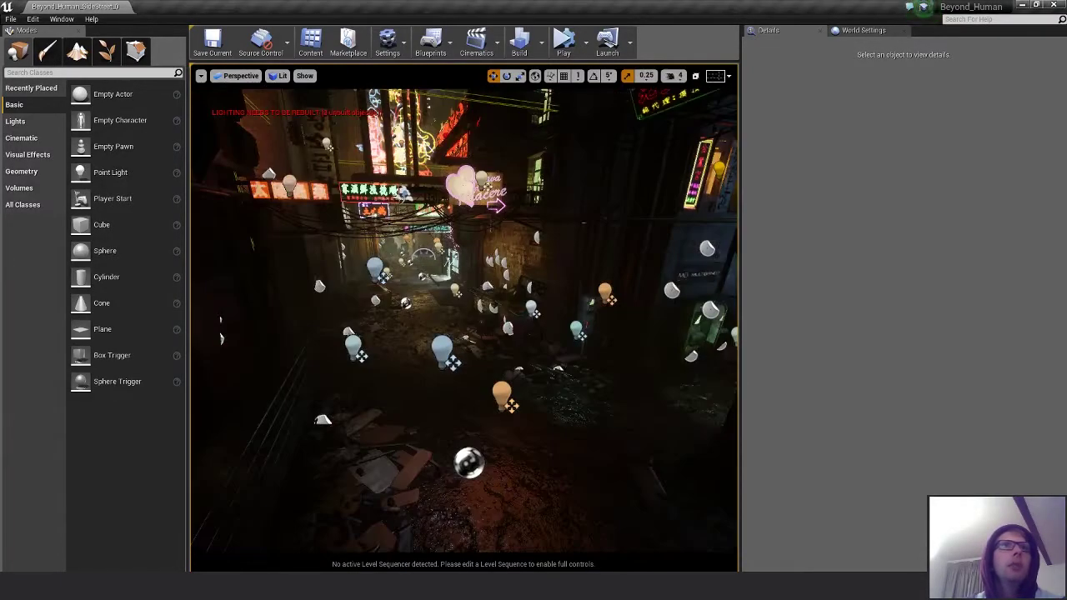
{"action": "right_click_drag", "start_coordinate": [283, 99], "coordinate": [191, 491]}
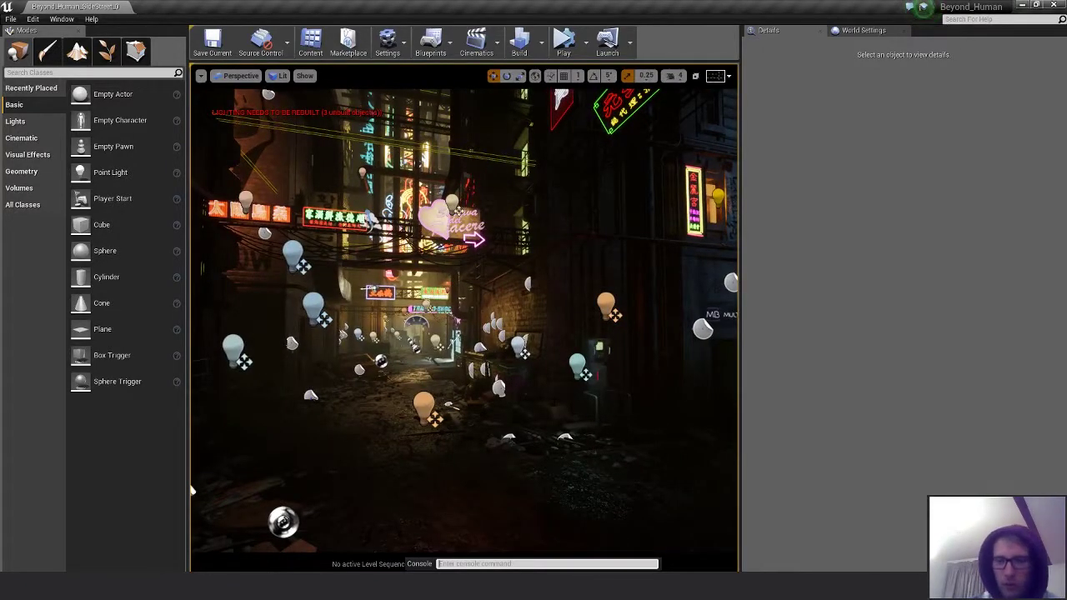
- Capture a high-resolution screenshot with the console command HighResShot 1920x1080
{"action": "type", "text": "High"}
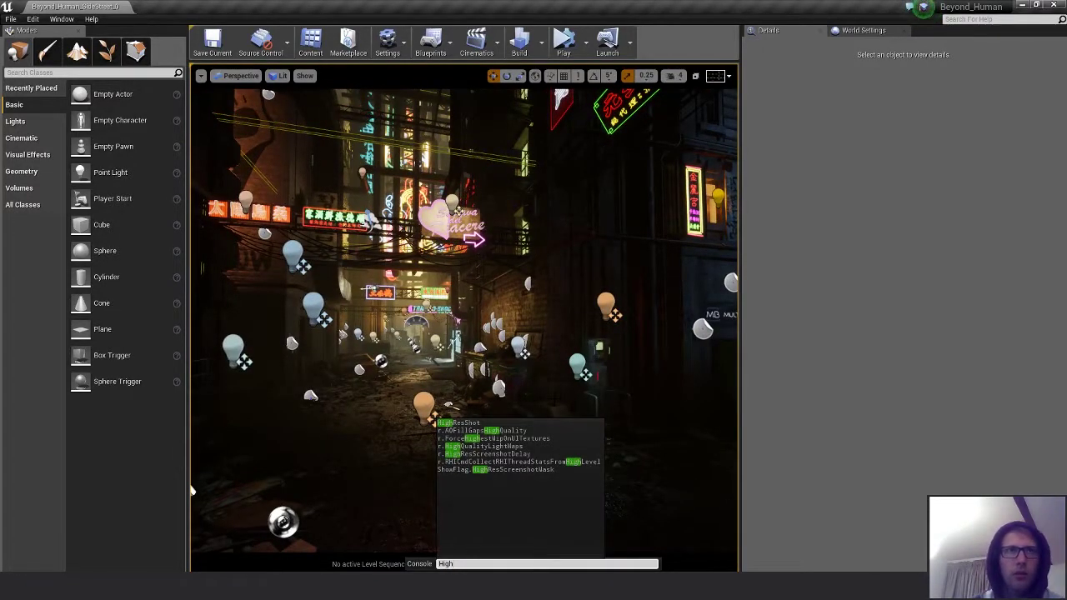
{"action": "type", "text": "Res"}
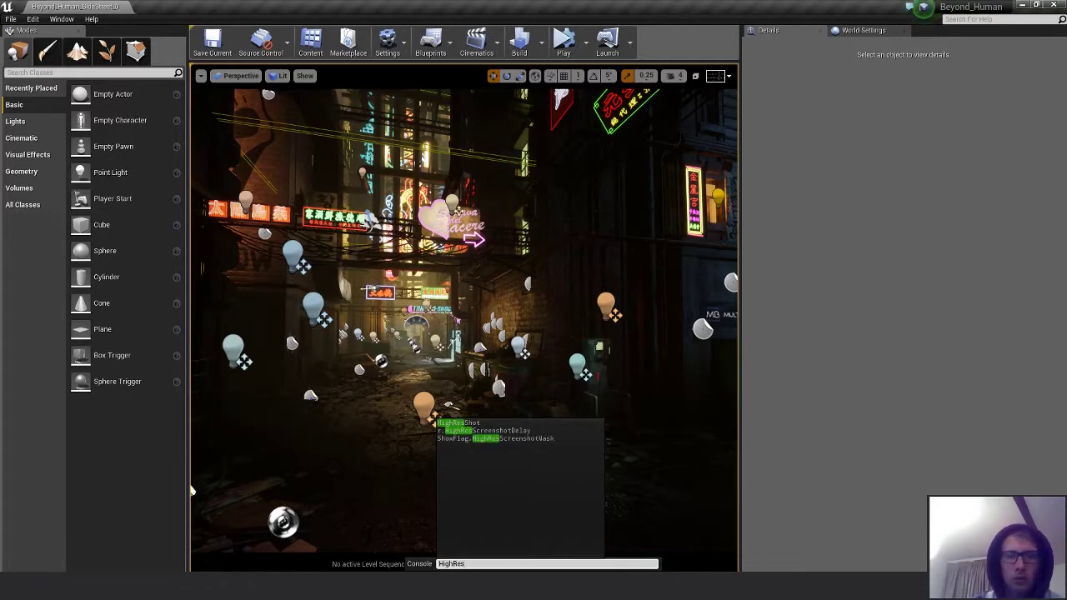
{"action": "type", "text": "Shot "}
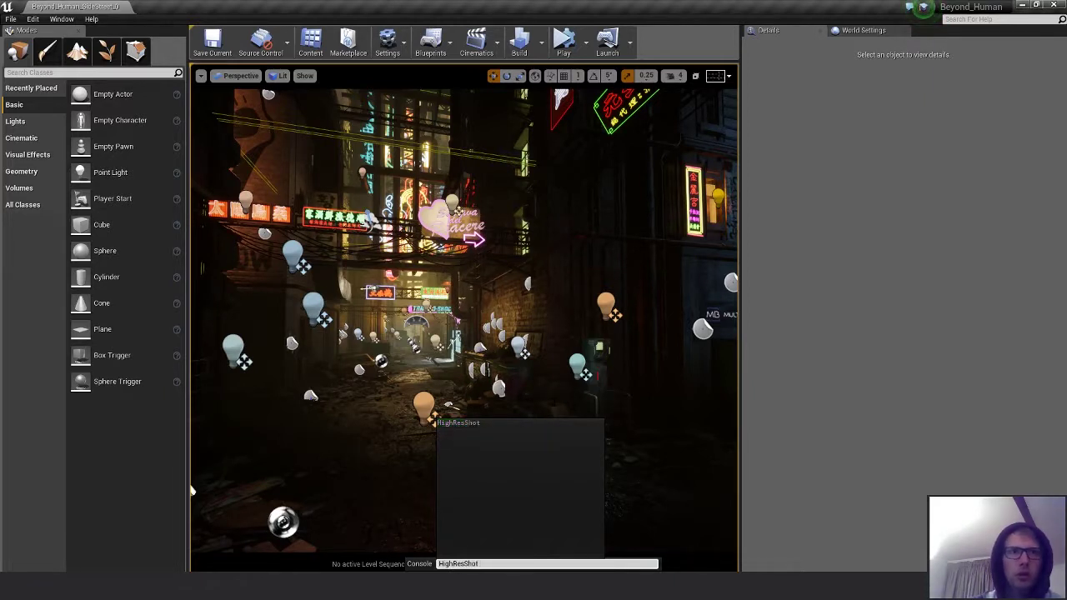
{"action": "type", "text": "1920"}
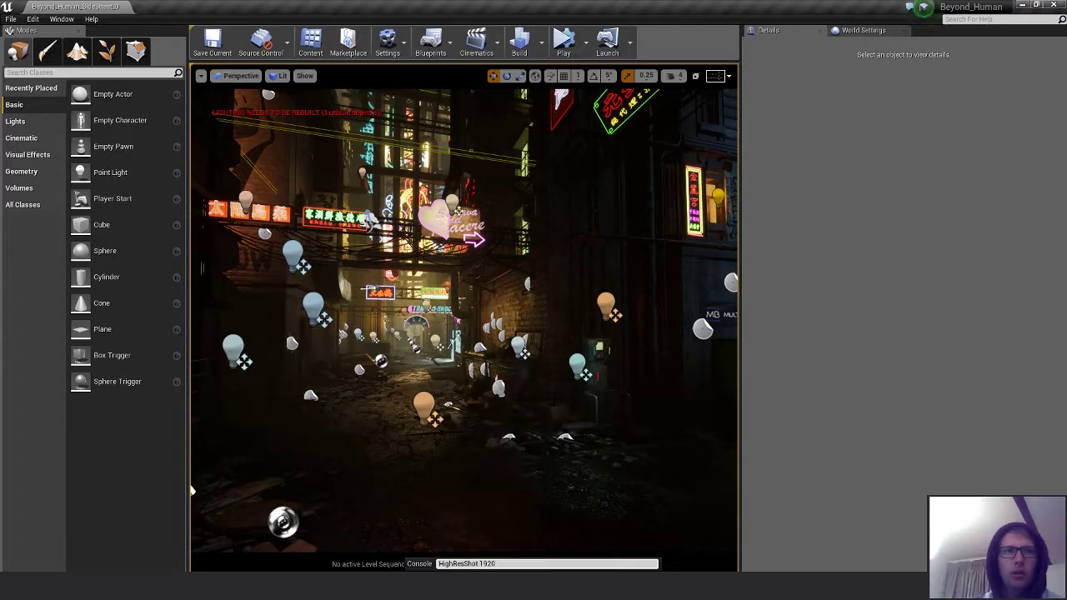
{"action": "type", "text": "x1080"}
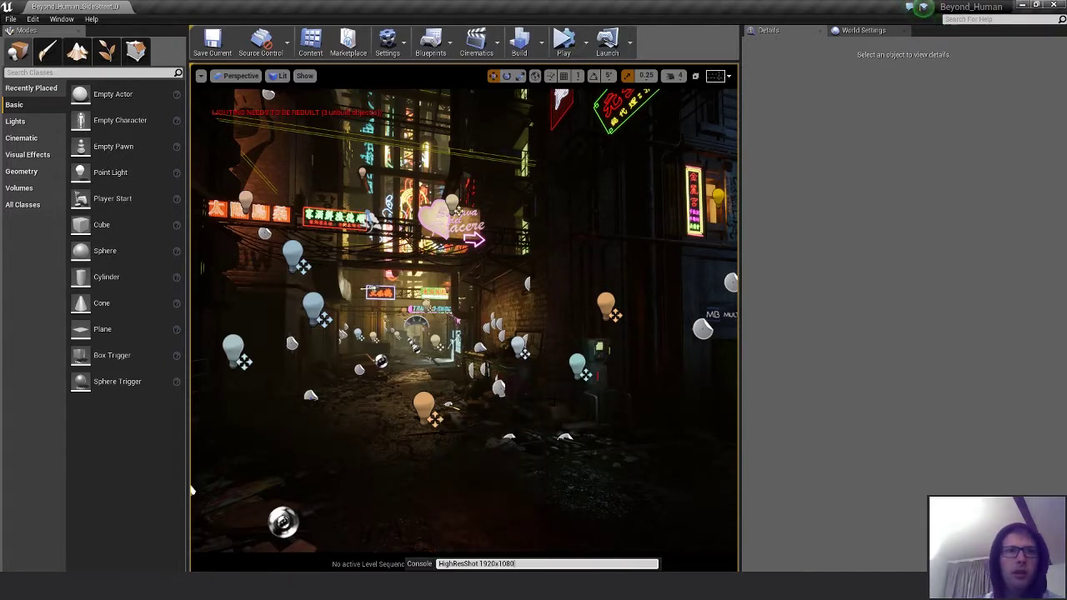
{"action": "key", "text": "Return"}
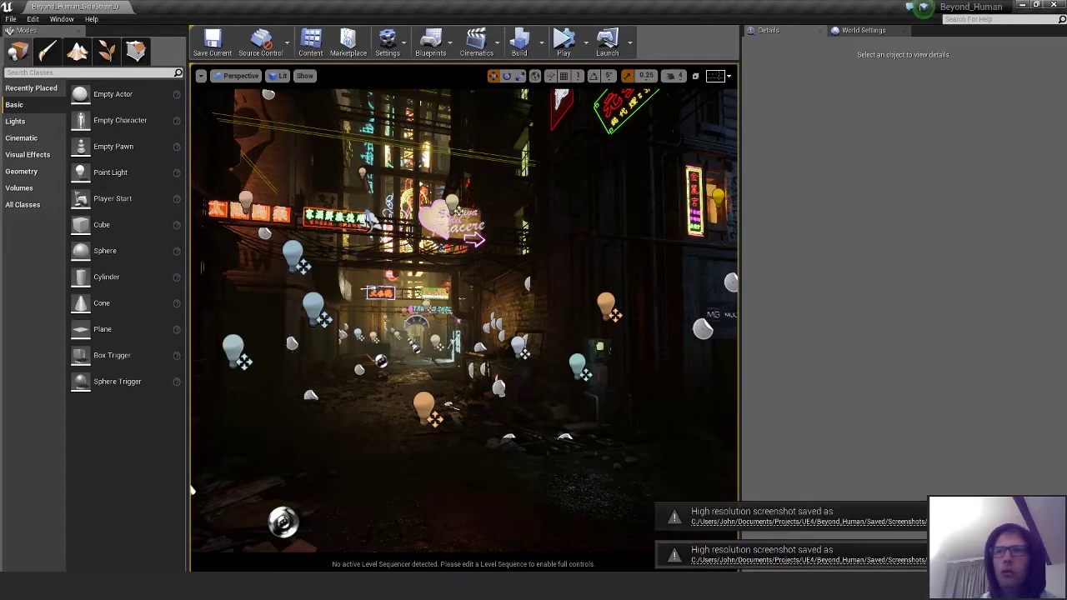
- Open the folder of saved screenshots and try to open HighresScreenshot00000.png and HighresScreenshot00001.png
{"action": "left_click", "coordinate": [775, 523]}
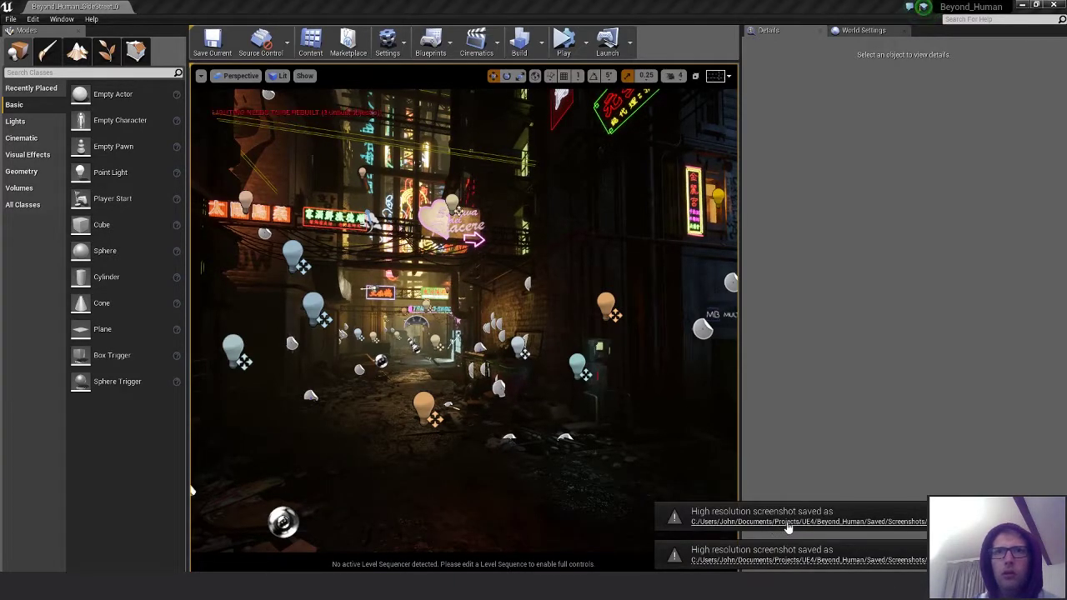
{"action": "double_click", "coordinate": [479, 127]}
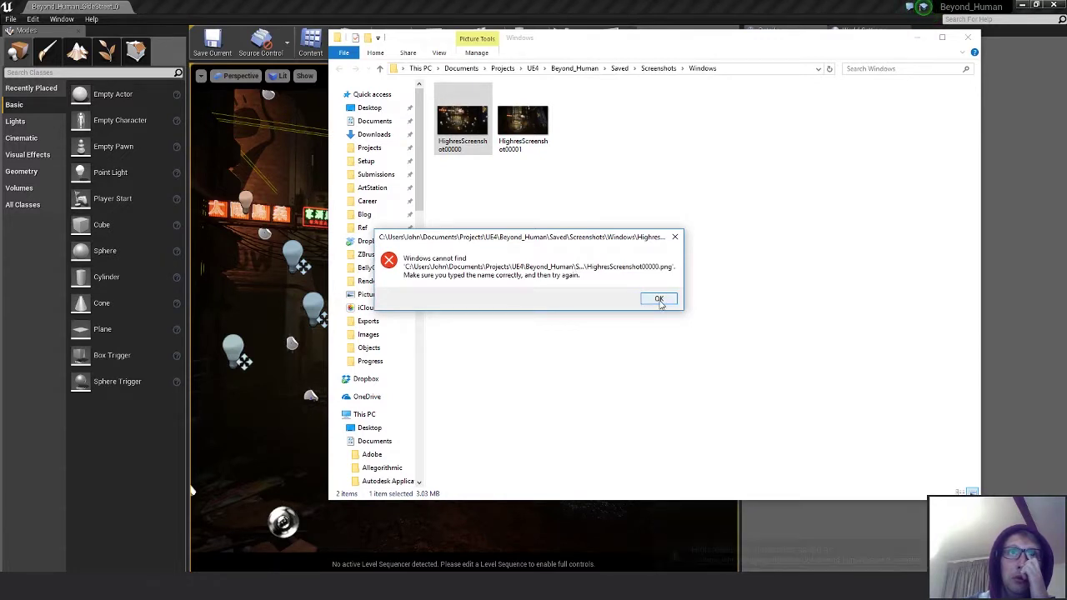
{"action": "left_click", "coordinate": [659, 299]}
{"action": "left_click", "coordinate": [518, 131]}
{"action": "double_click", "coordinate": [518, 131]}
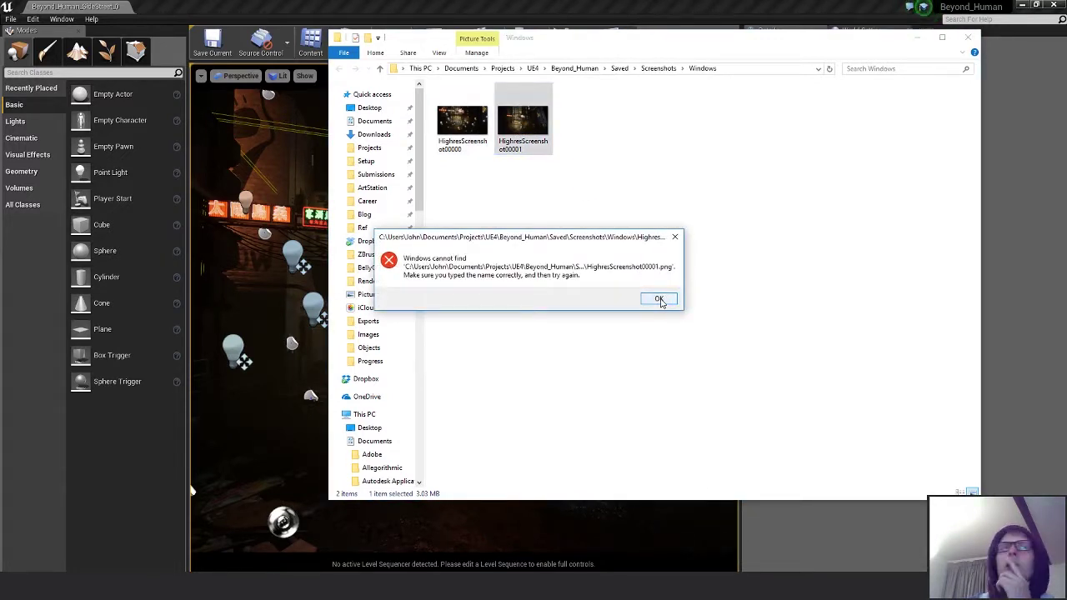
{"action": "left_click", "coordinate": [659, 299]}
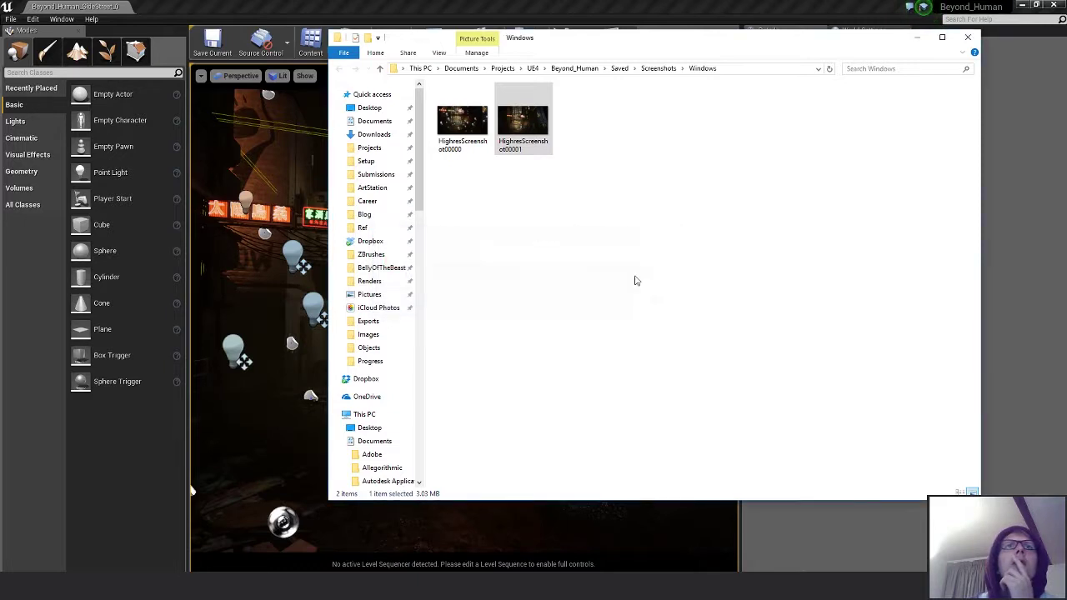
{"action": "right_click", "coordinate": [529, 120]}
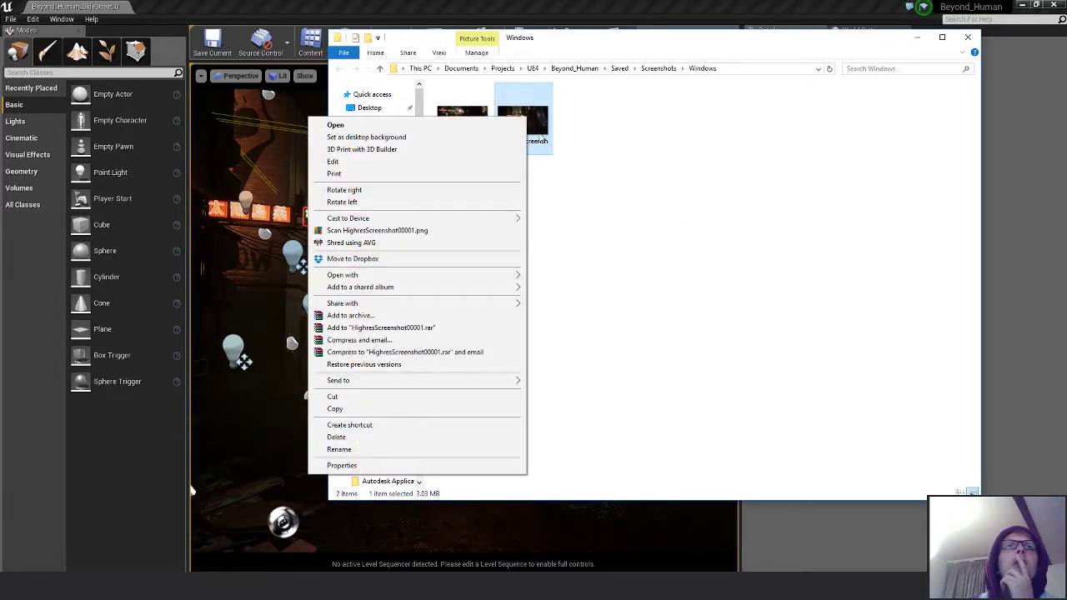
{"action": "left_click", "coordinate": [391, 128]}
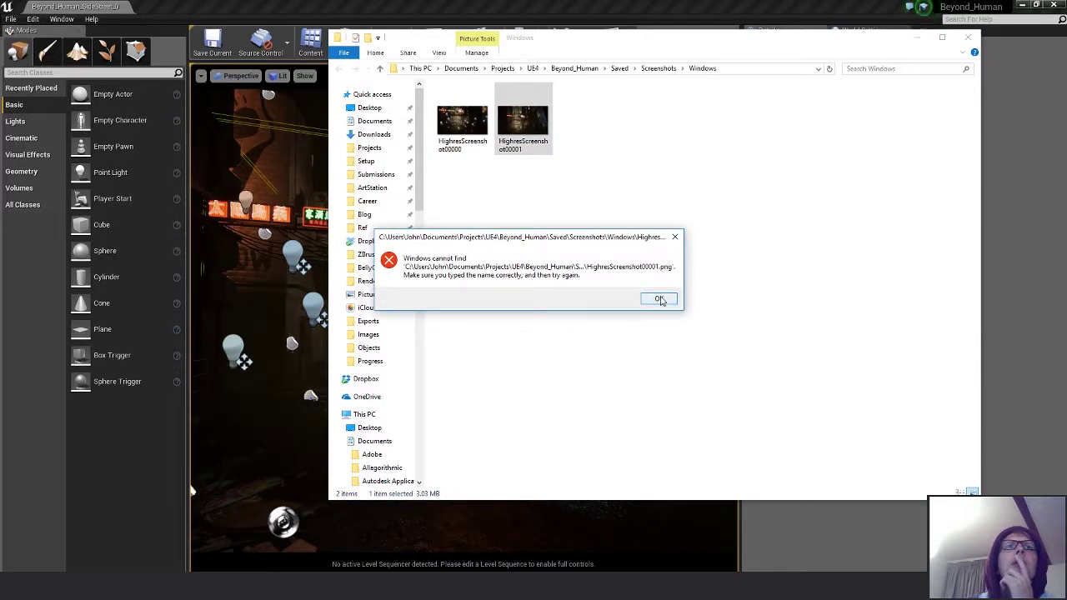
{"action": "left_click", "coordinate": [659, 300]}
- Copy both high-resolution screenshots to the Desktop folder
{"action": "left_click_drag", "start_coordinate": [624, 247], "coordinate": [443, 117]}
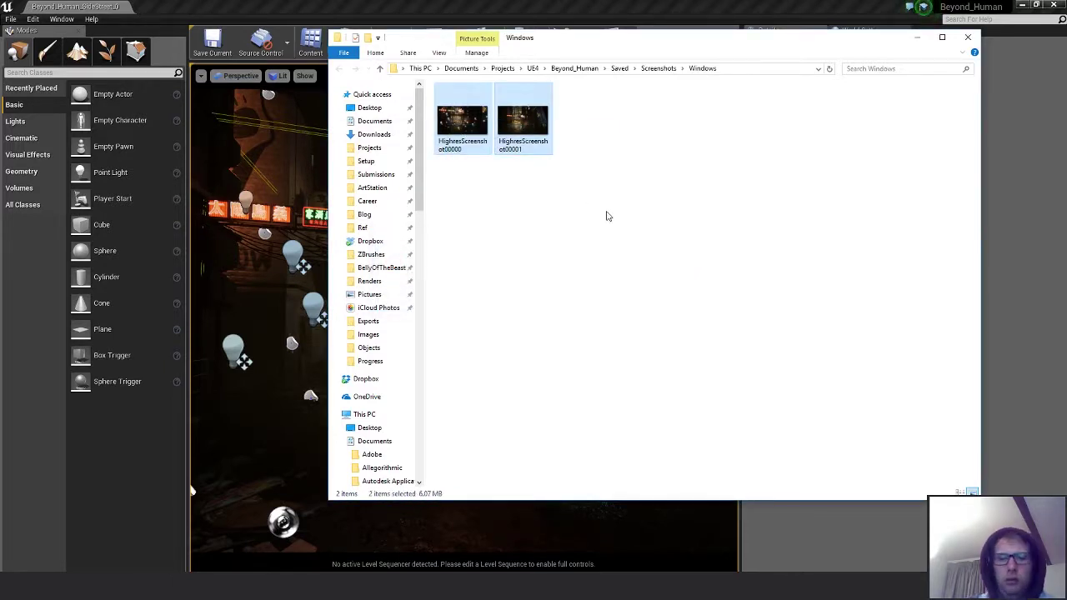
{"action": "left_click", "coordinate": [369, 107]}
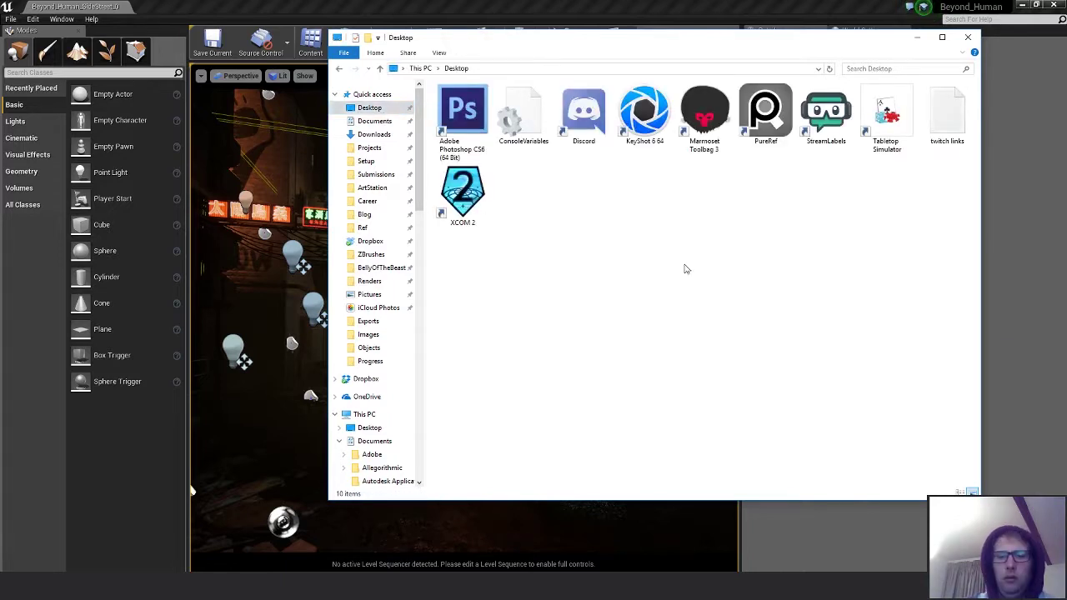
{"action": "key", "text": "ctrl+v"}
- Try to open the Desktop copy of HighresScreenshot00001.png in the default viewer
{"action": "left_click", "coordinate": [704, 125]}
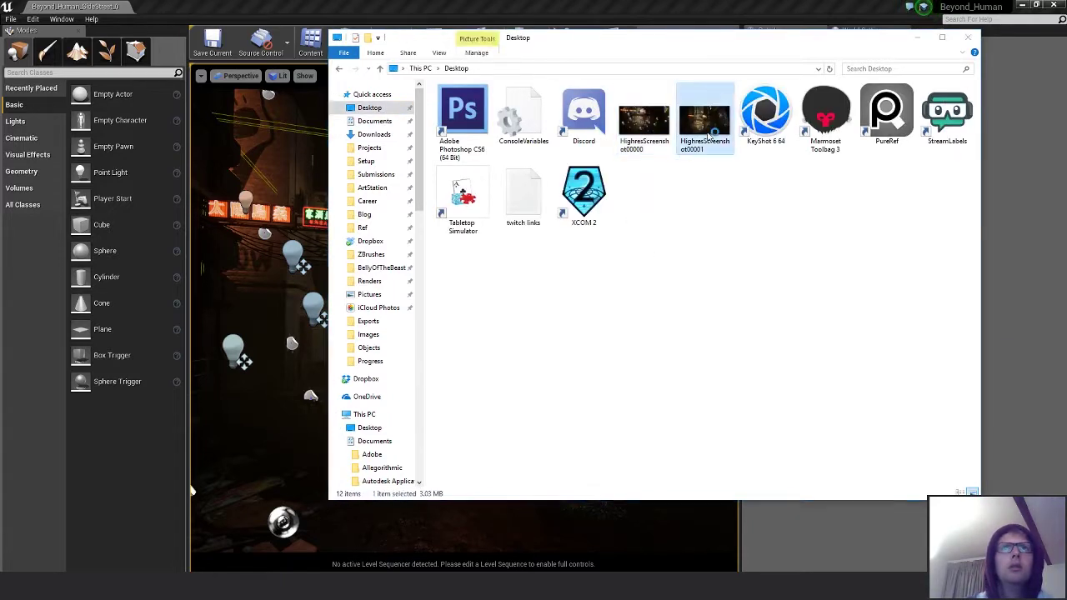
{"action": "double_click", "coordinate": [707, 134]}
{"action": "left_click", "coordinate": [660, 295]}
{"action": "right_click", "coordinate": [704, 126]}
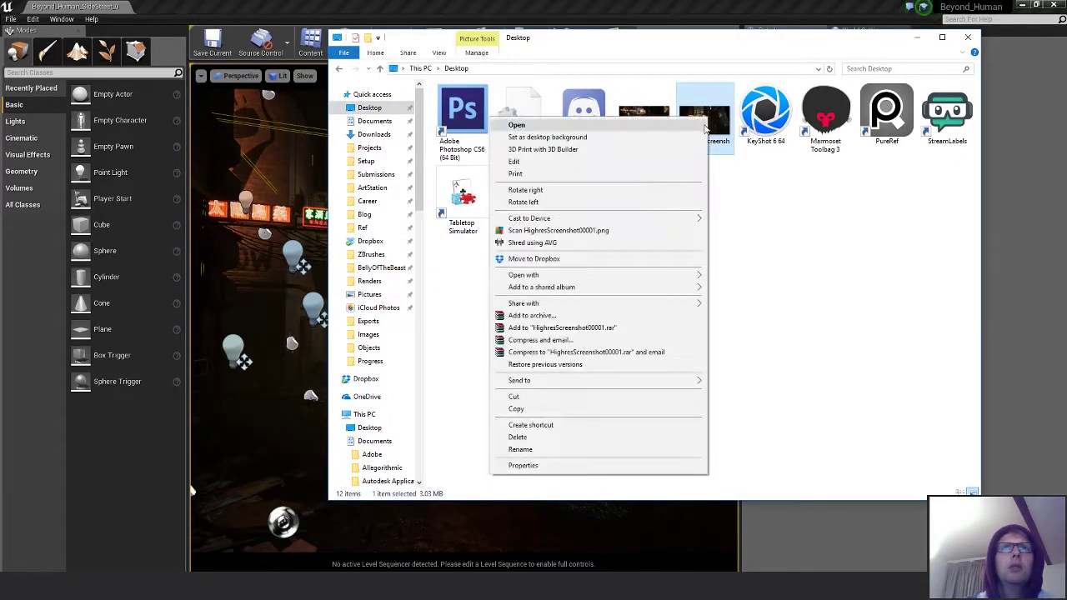
{"action": "left_click", "coordinate": [779, 298]}
- Switch to Photoshop and open the Desktop copy of HighresScreenshot00001.png as a new document
{"action": "key", "text": "alt+Tab"}
{"action": "key", "text": "alt+Tab"}
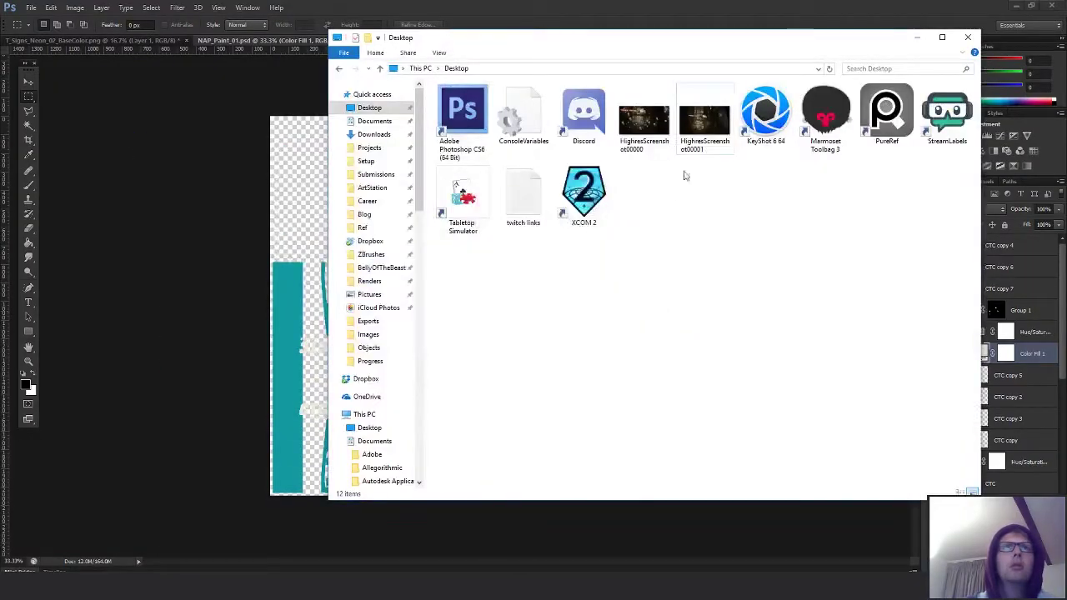
{"action": "left_click_drag", "start_coordinate": [704, 121], "coordinate": [601, 14]}
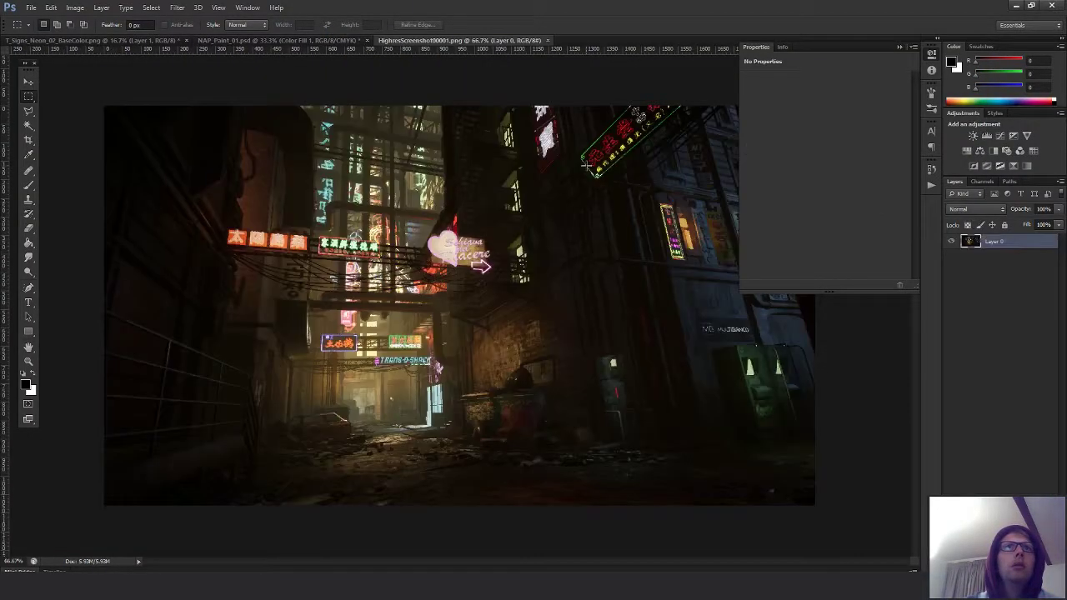
- Collapse the Properties panel and check the pixel dimensions of HighresScreenshot00001.png without changing the image size
{"action": "left_click", "coordinate": [900, 47]}
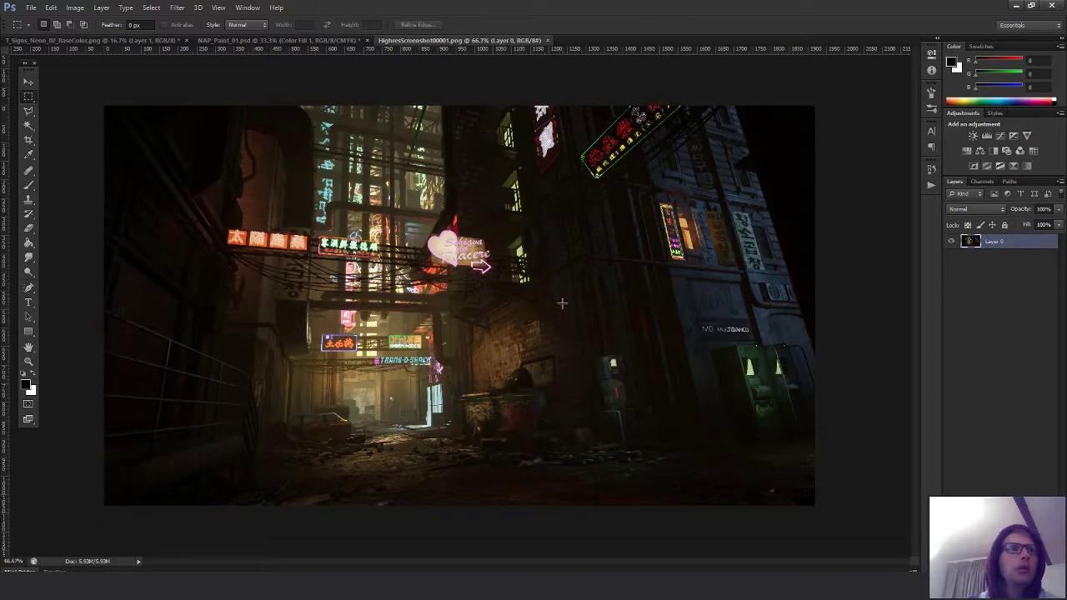
{"action": "key", "text": "ctrl+alt+i"}
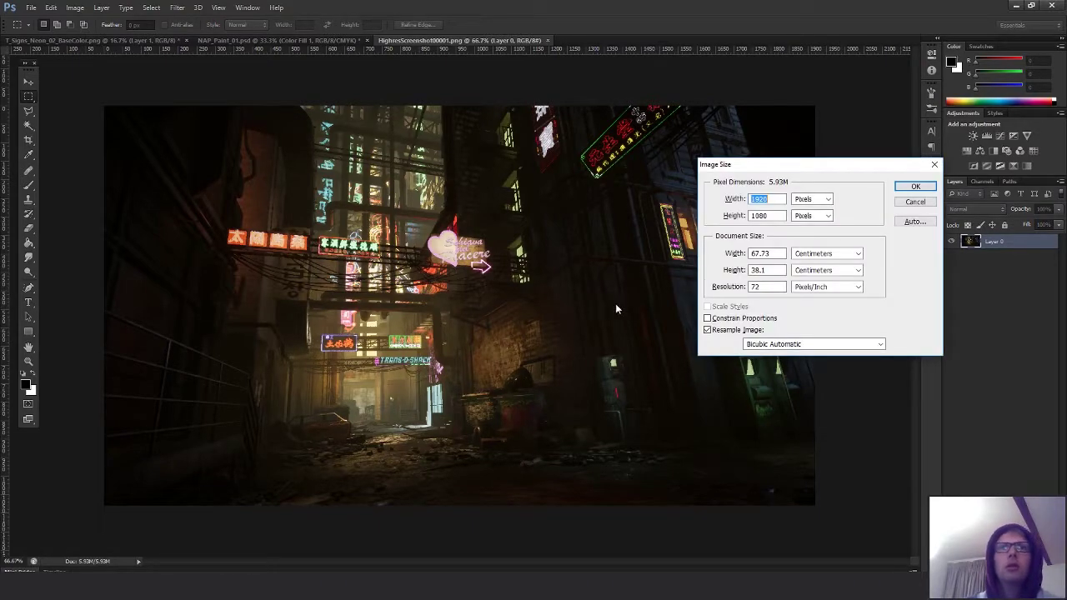
{"action": "left_click", "coordinate": [913, 203]}
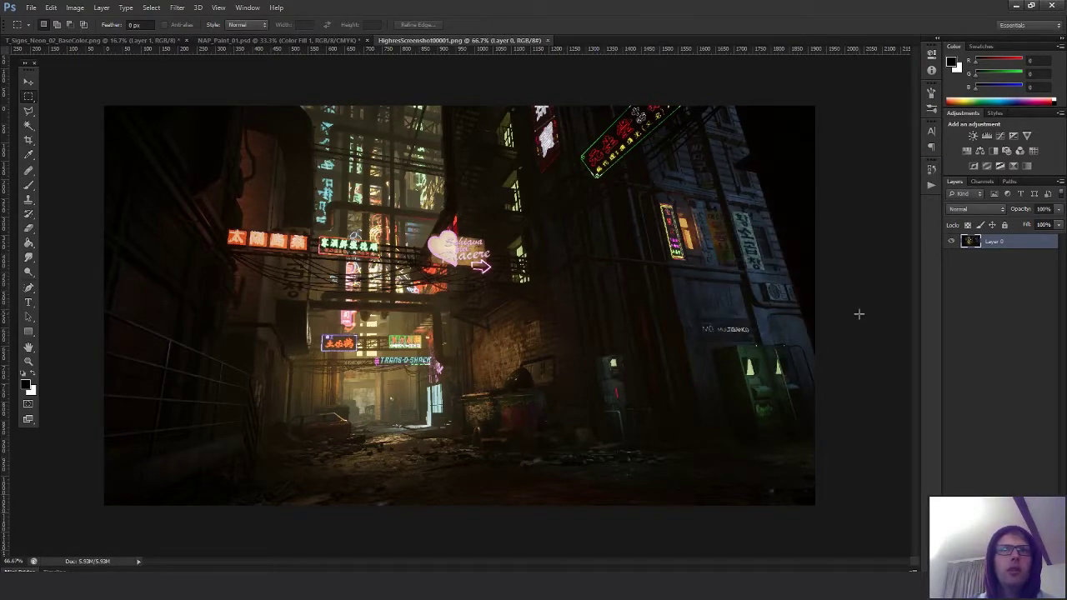
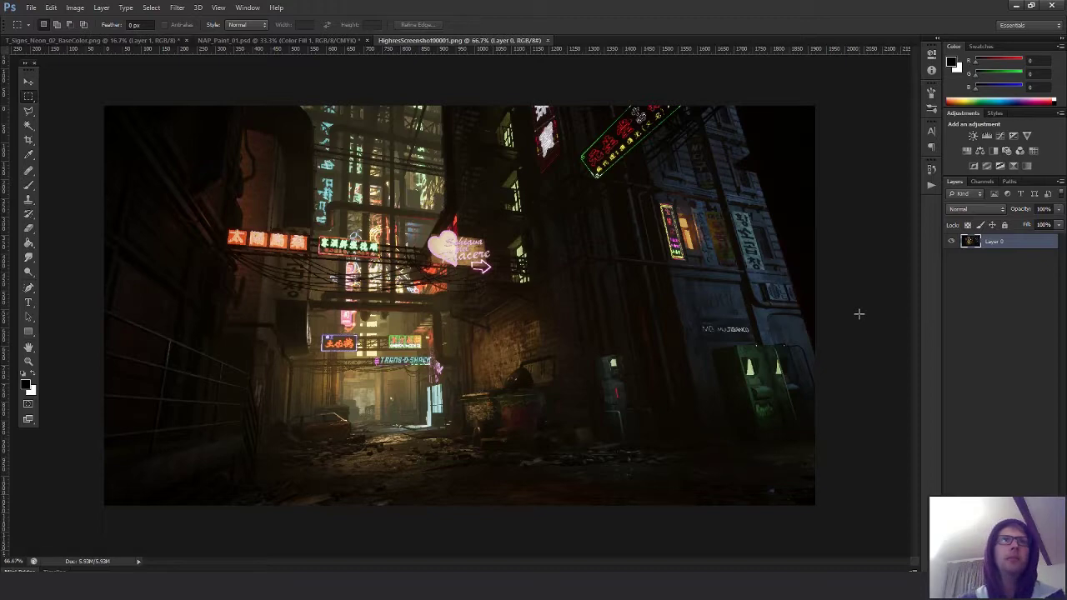
- Close the screenshot document and delete the HighresScreenshot00000 and HighresScreenshot00001 copies from the Desktop folder
{"action": "left_click", "coordinate": [547, 40]}
{"action": "key", "text": "alt+Tab"}
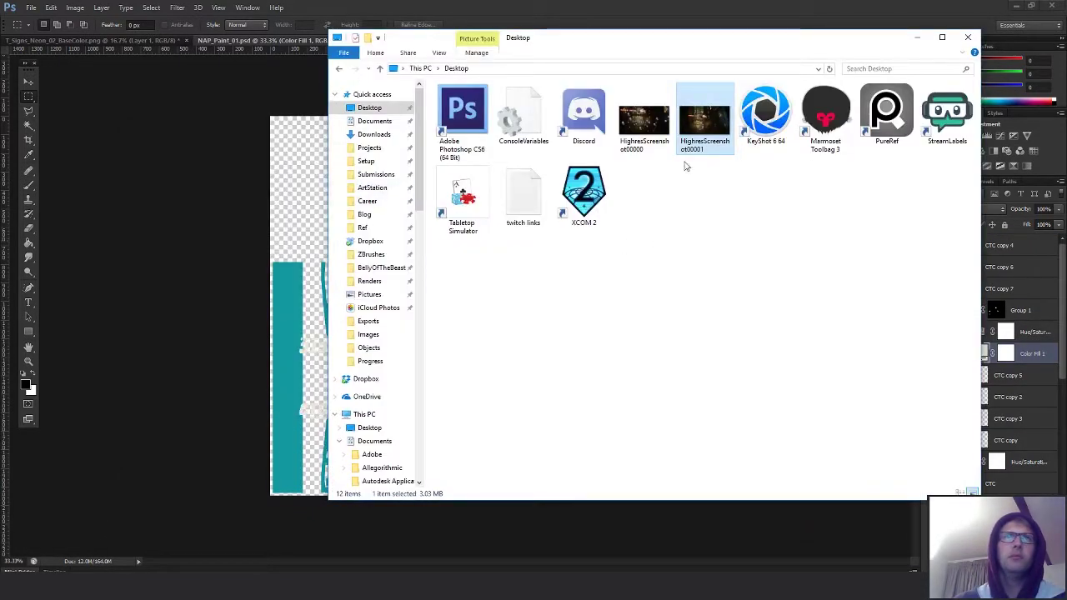
{"action": "left_click", "coordinate": [647, 125]}
{"action": "left_click", "coordinate": [695, 134], "text": "ctrl"}
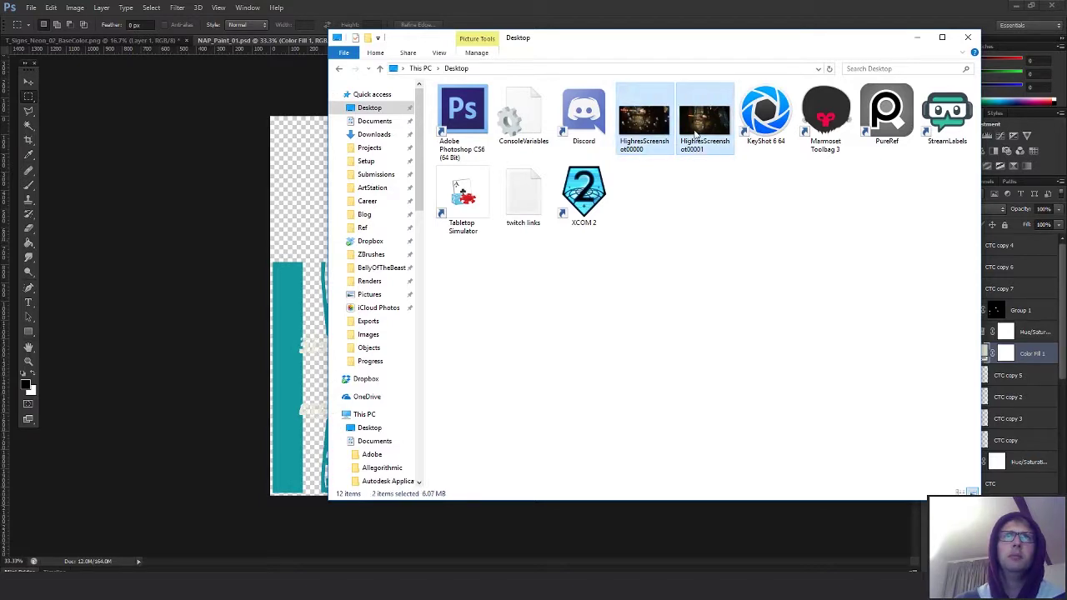
{"action": "key", "text": "Delete"}
{"action": "key", "text": "Return"}
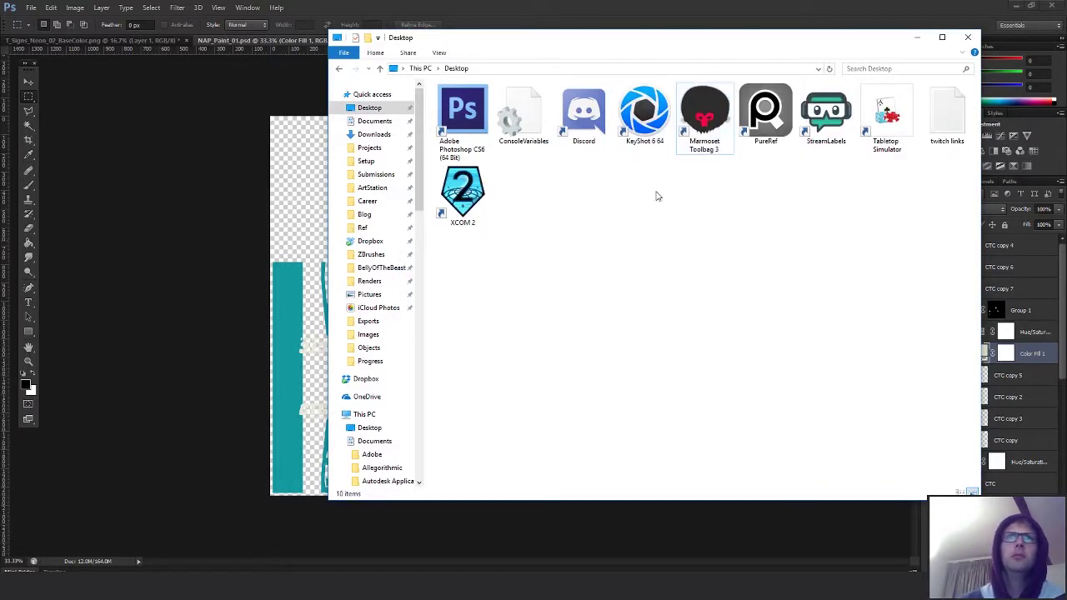
{"action": "left_click", "coordinate": [976, 38]}
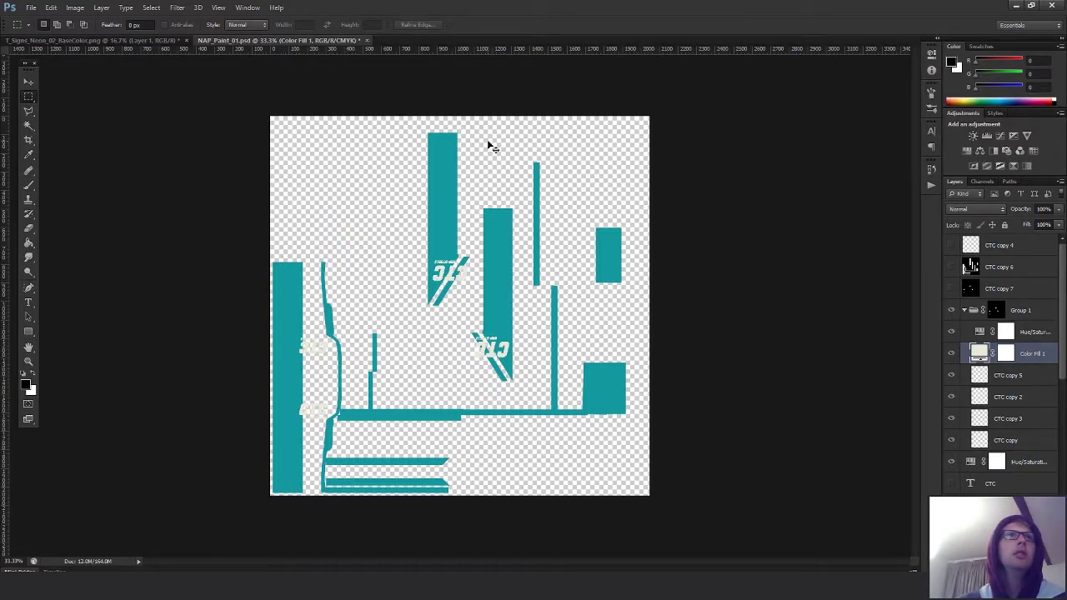
- Close NAP_Paint_01.psd and quit Photoshop without saving T_Signs_Neon_02_BaseColor.png
{"action": "left_click", "coordinate": [367, 40]}
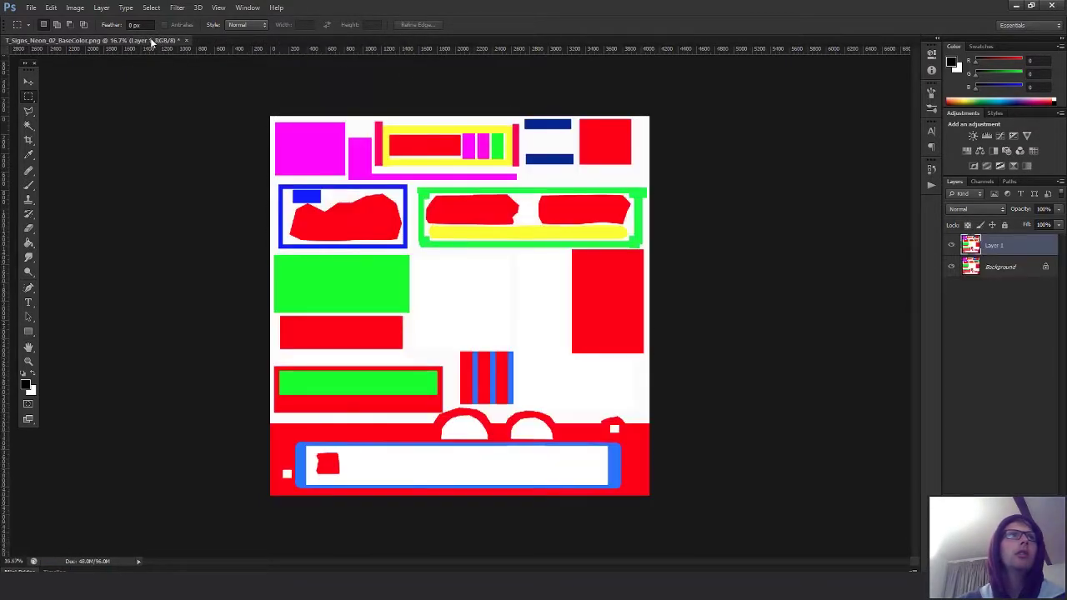
{"action": "key", "text": "ctrl+s"}
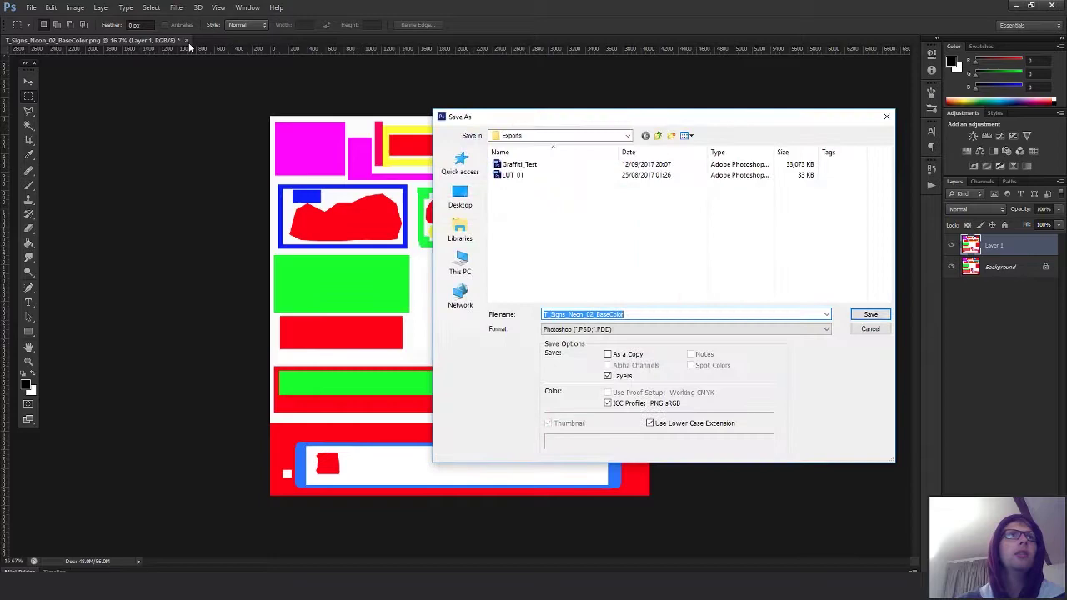
{"action": "left_click", "coordinate": [864, 329]}
{"action": "left_click", "coordinate": [1052, 5]}
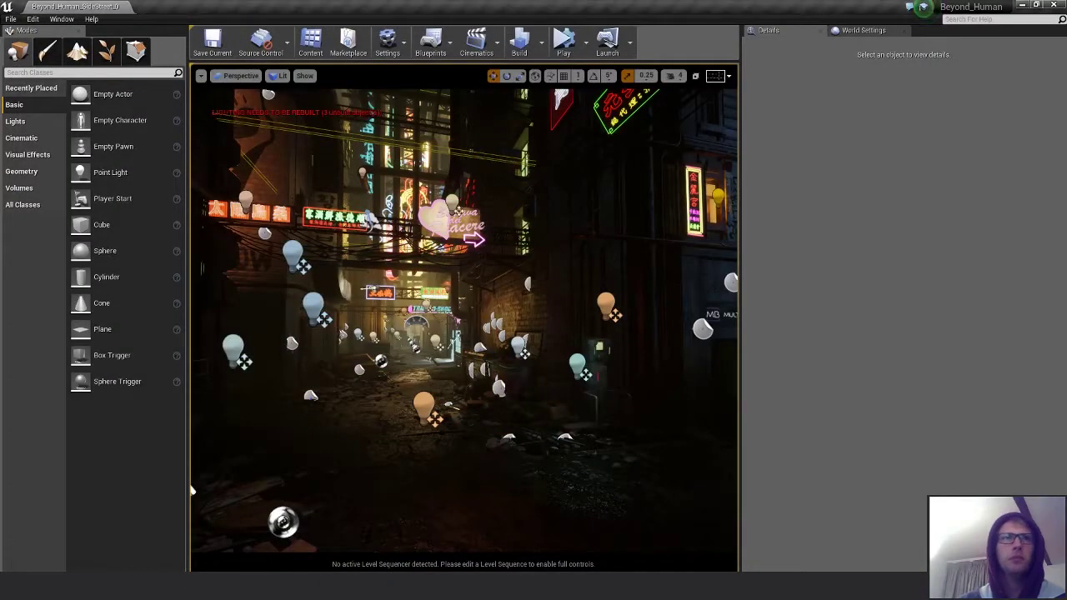
- Slightly resize the M_Graffiti_04 decal above the MULTIBANCO sign and shift it sideways along the wall
{"action": "right_click_drag", "start_coordinate": [465, 321], "coordinate": [659, 315]}
{"action": "key", "text": "w"}
{"action": "key", "text": "s"}
{"action": "key", "text": "w"}
{"action": "key", "text": "s"}
{"action": "right_click_drag", "start_coordinate": [327, 308], "coordinate": [292, 304]}
{"action": "key", "text": "w"}
{"action": "key", "text": "s"}
{"action": "left_click", "coordinate": [521, 200]}
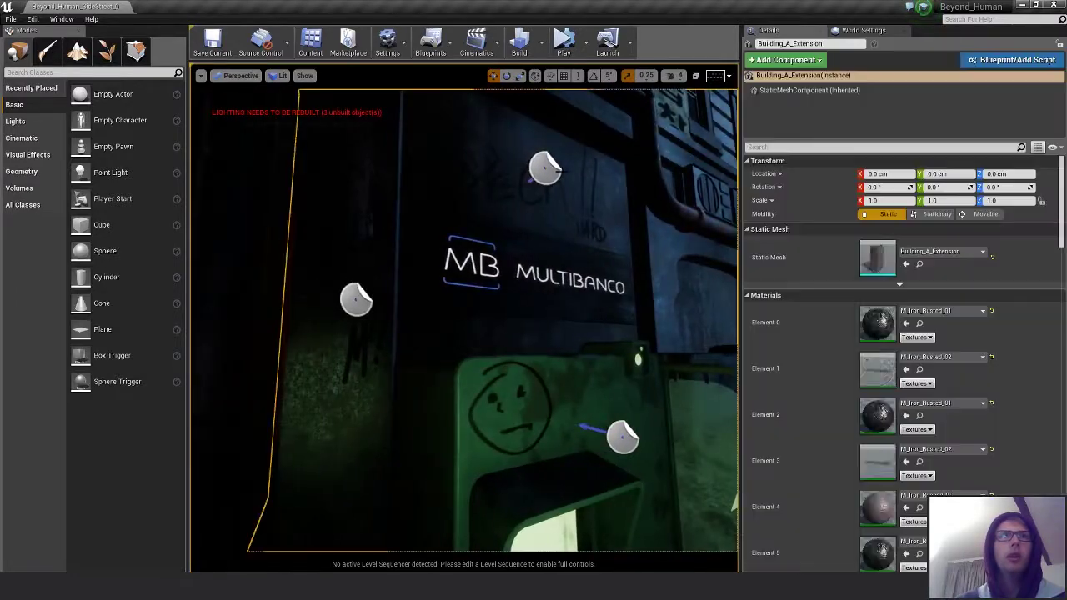
{"action": "left_click", "coordinate": [548, 169]}
{"action": "right_click_drag", "start_coordinate": [548, 170], "coordinate": [554, 154]}
{"action": "mouse_move", "coordinate": [510, 320]}
{"action": "right_mouse_down"}
{"action": "mouse_move", "coordinate": [483, 325]}
{"action": "mouse_move", "coordinate": [510, 319]}
{"action": "right_mouse_up"}
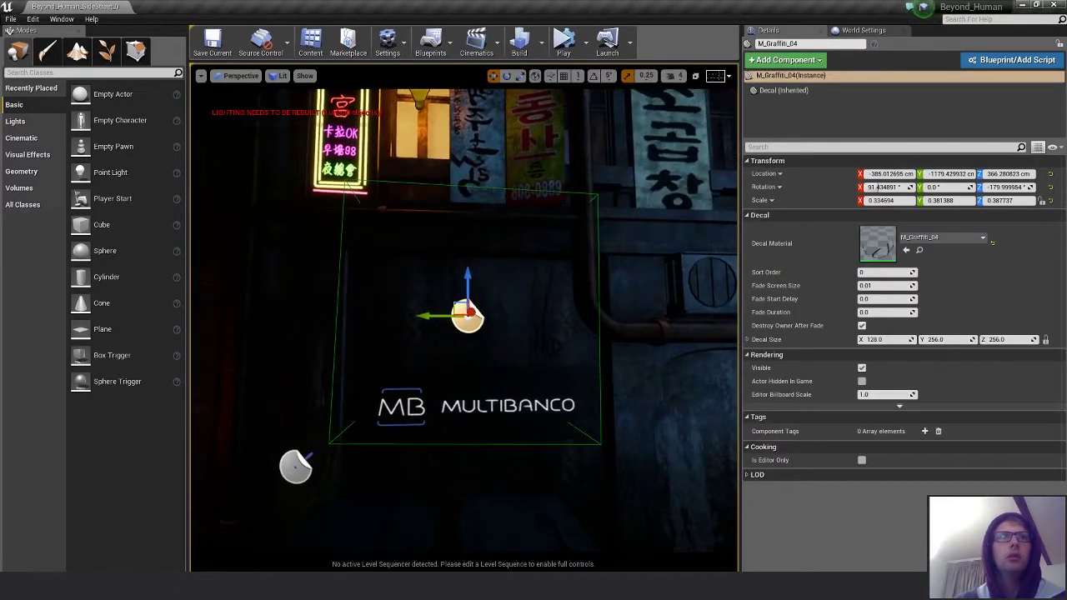
{"action": "key", "text": "r"}
{"action": "mouse_move", "coordinate": [511, 320]}
{"action": "left_mouse_down"}
{"action": "mouse_move", "coordinate": [542, 319]}
{"action": "mouse_move", "coordinate": [499, 317]}
{"action": "left_mouse_up"}
{"action": "key", "text": "w"}
{"action": "left_click_drag", "start_coordinate": [427, 316], "coordinate": [440, 316]}
- Select the wall pipes beside the graffiti and check their Receives Decals rendering option
{"action": "left_click", "coordinate": [665, 331]}
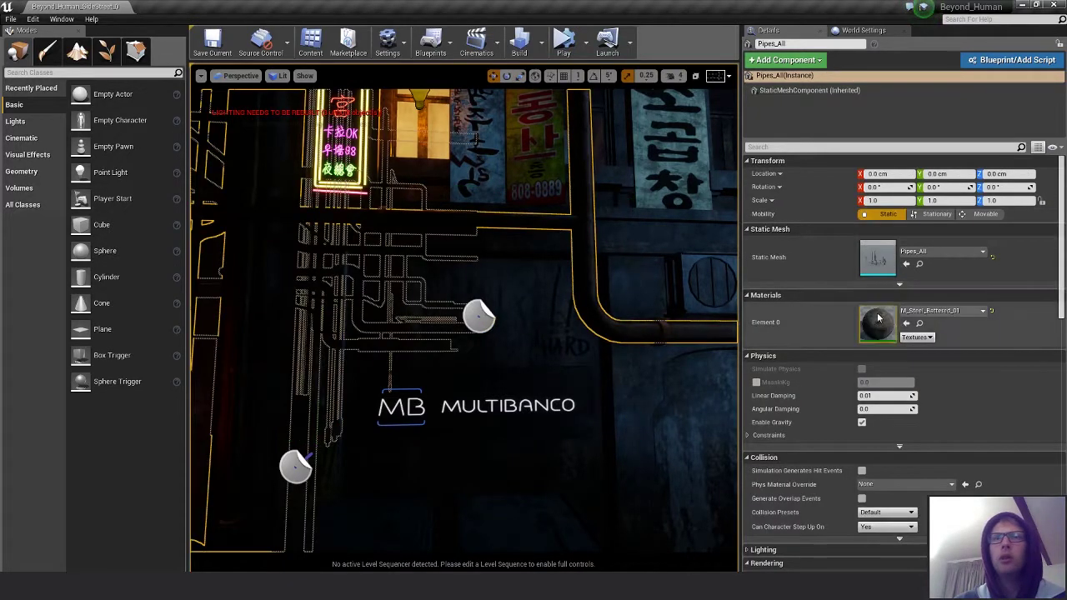
{"action": "scroll", "coordinate": [887, 464], "scroll_direction": "down", "scroll_amount": 4}
{"action": "scroll", "coordinate": [886, 464], "scroll_direction": "down", "scroll_amount": 10}
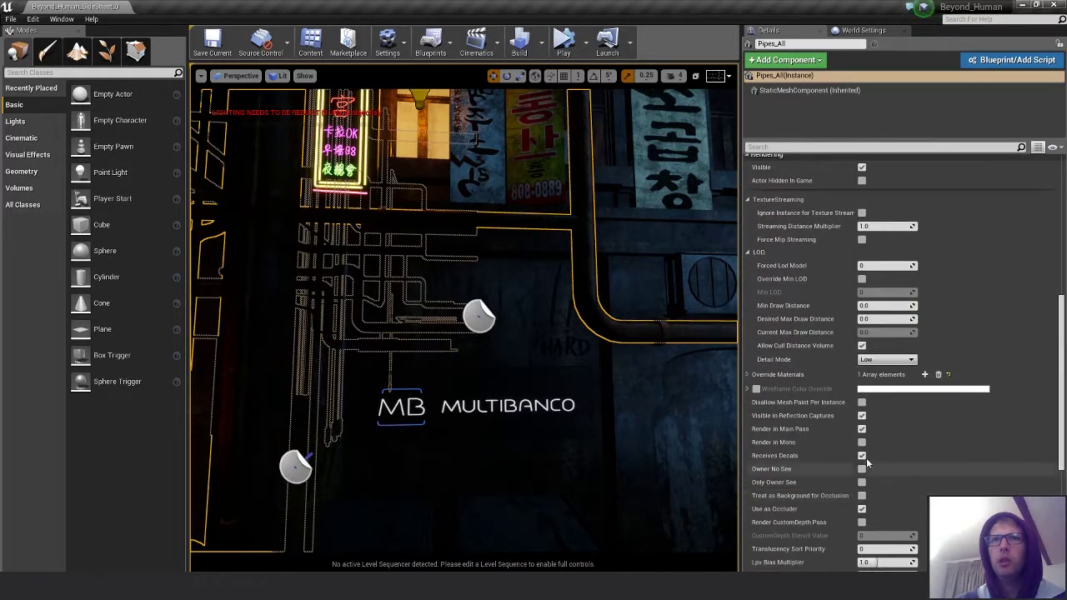
{"action": "key", "text": "Escape"}
{"action": "right_click_drag", "start_coordinate": [516, 351], "coordinate": [406, 315]}
{"action": "key", "text": "w"}
{"action": "key", "text": "w"}
{"action": "key", "text": "s"}
{"action": "key", "text": "s"}
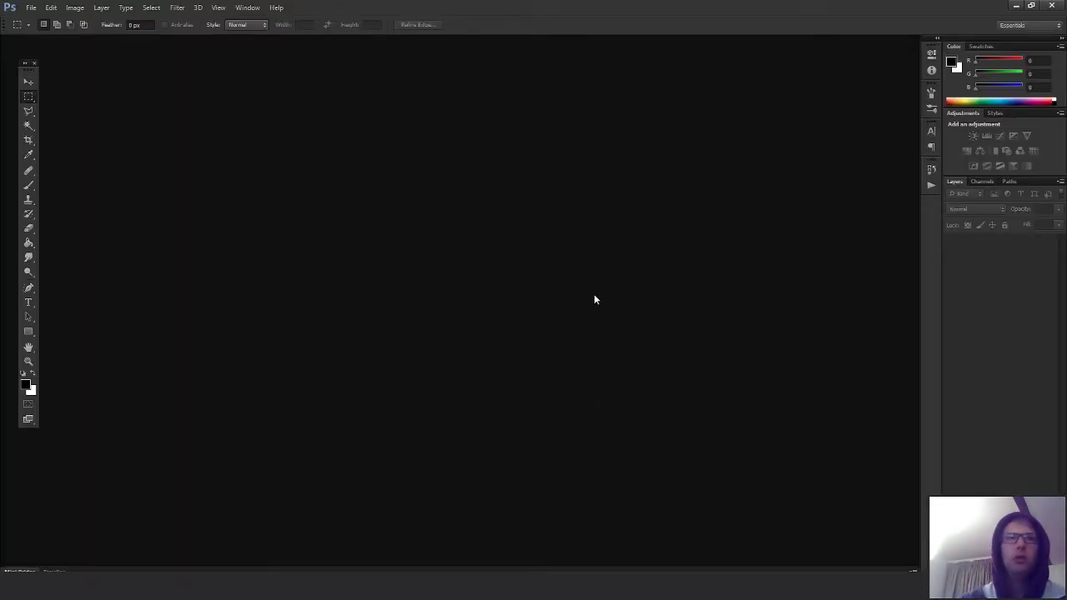
- In Photoshop, open Graffiti_04.psd from the project's Images folder, then show and select its ALP layer
{"action": "double_click", "coordinate": [594, 298]}
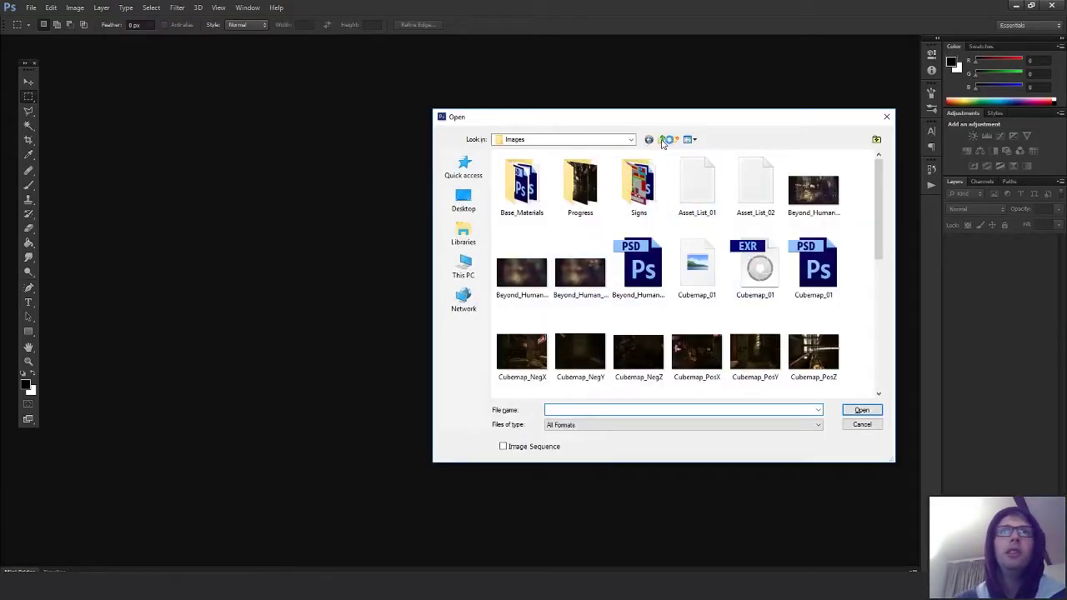
{"action": "left_click", "coordinate": [662, 140]}
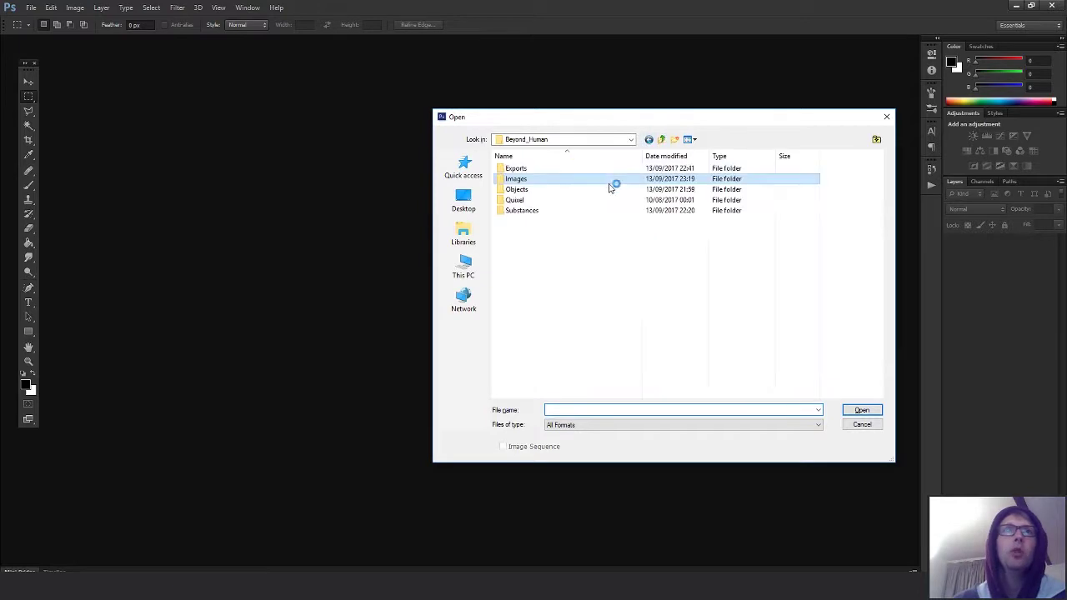
{"action": "double_click", "coordinate": [517, 179]}
{"action": "left_click", "coordinate": [697, 350]}
{"action": "scroll", "coordinate": [698, 316], "scroll_direction": "down", "scroll_amount": 2}
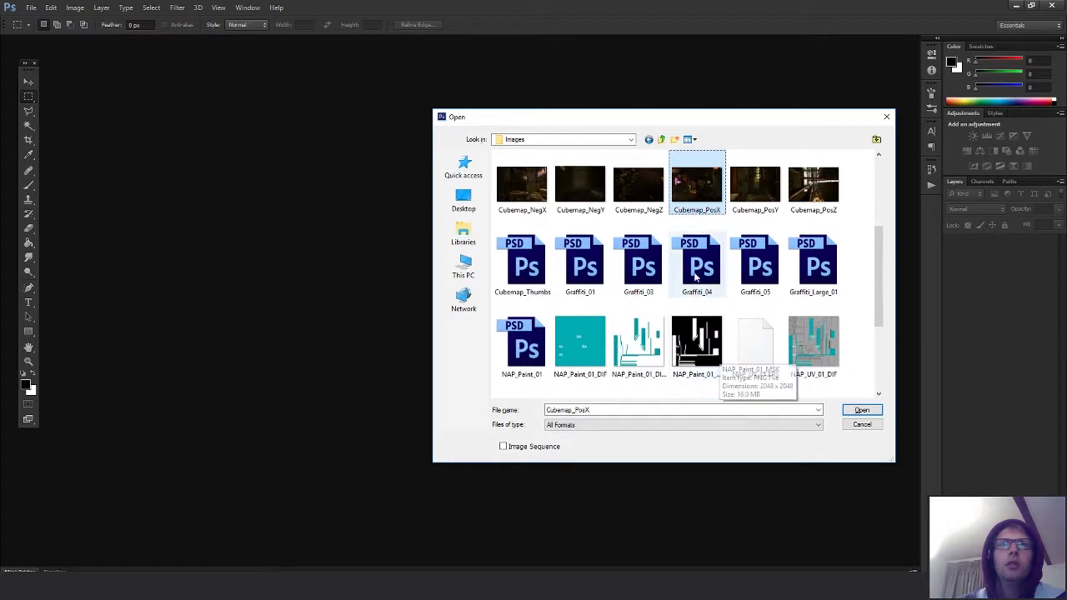
{"action": "double_click", "coordinate": [696, 267]}
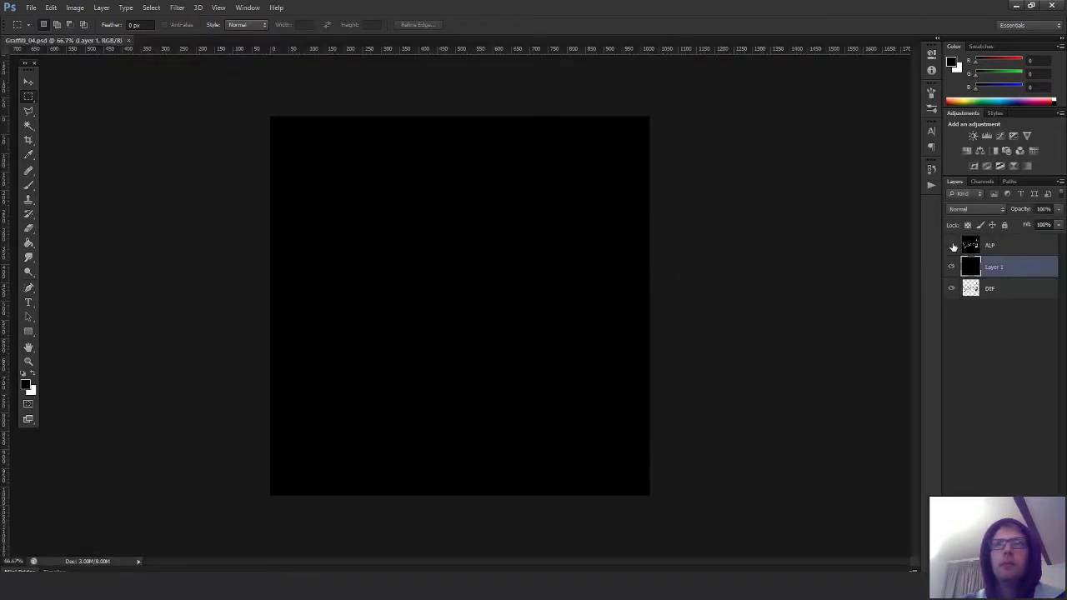
{"action": "left_click", "coordinate": [953, 247]}
{"action": "left_click", "coordinate": [974, 254]}
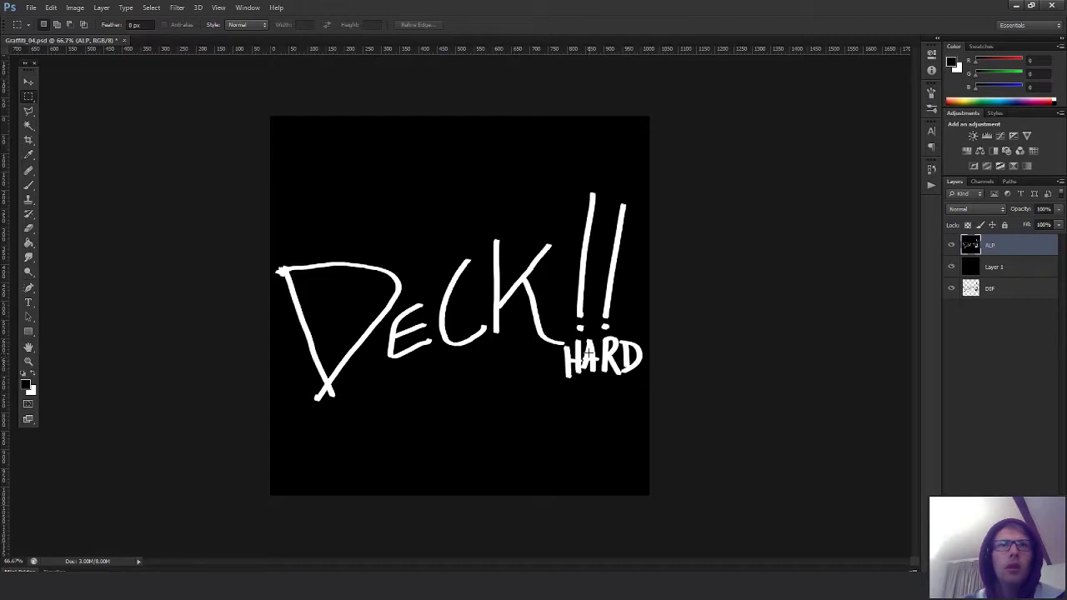
- Outline the DECK lettering on the ALP layer with the freehand Lasso tool and copy it to a new layer
{"action": "key", "text": "x"}
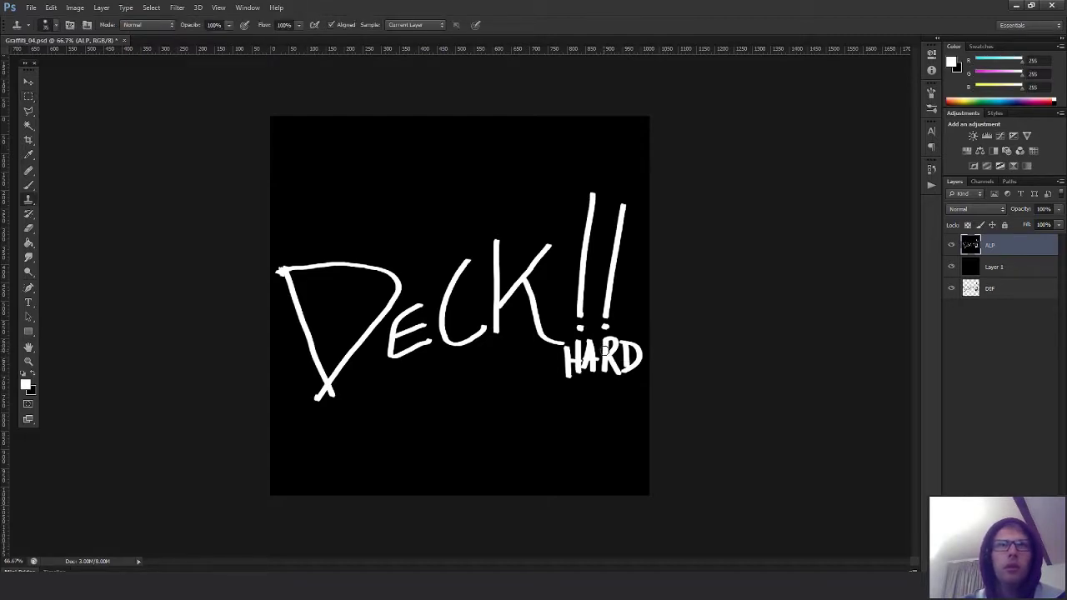
{"action": "key", "text": "z"}
{"action": "left_click", "coordinate": [612, 354]}
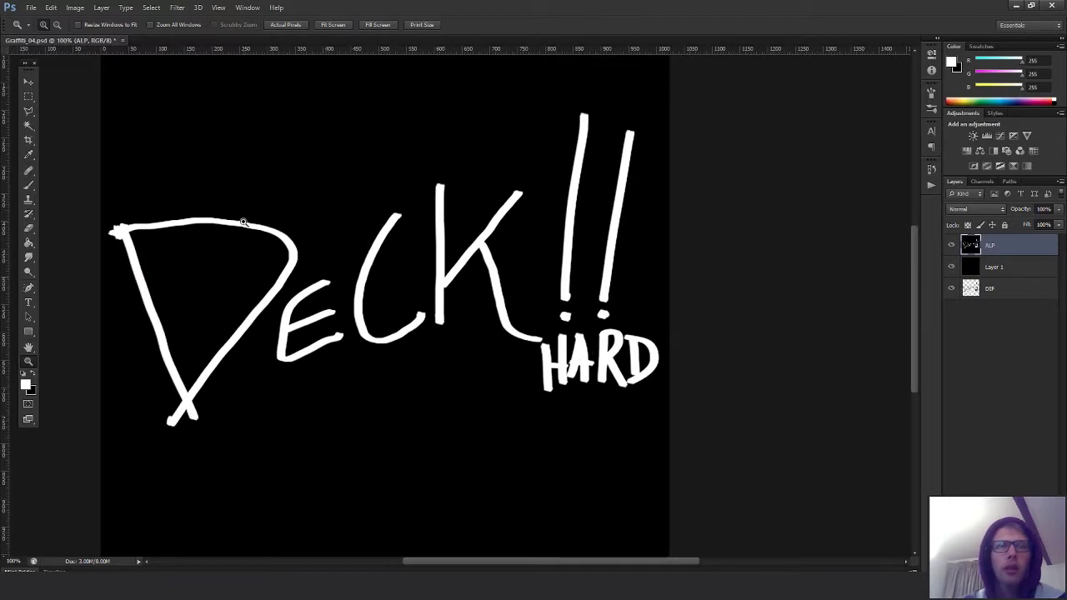
{"action": "key", "text": "l"}
{"action": "right_click", "coordinate": [30, 116]}
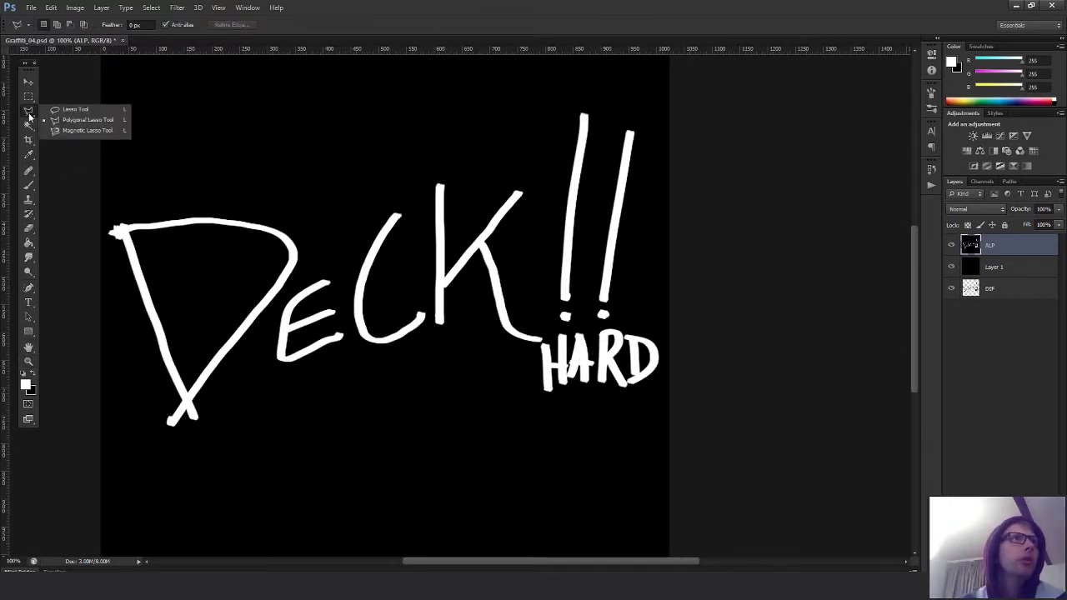
{"action": "left_click", "coordinate": [70, 111]}
{"action": "mouse_move", "coordinate": [148, 171]}
{"action": "left_mouse_down"}
{"action": "mouse_move", "coordinate": [83, 459]}
{"action": "mouse_move", "coordinate": [362, 443]}
{"action": "mouse_move", "coordinate": [497, 394]}
{"action": "mouse_move", "coordinate": [551, 332]}
{"action": "mouse_move", "coordinate": [552, 191]}
{"action": "mouse_move", "coordinate": [112, 167]}
{"action": "left_mouse_up"}
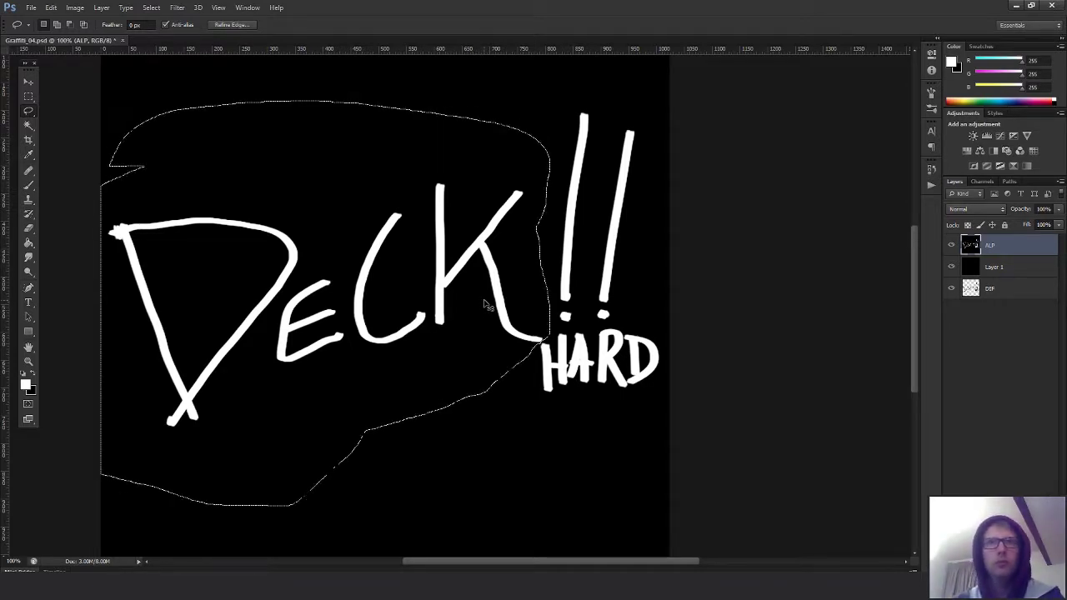
{"action": "key", "text": "ctrl+j"}
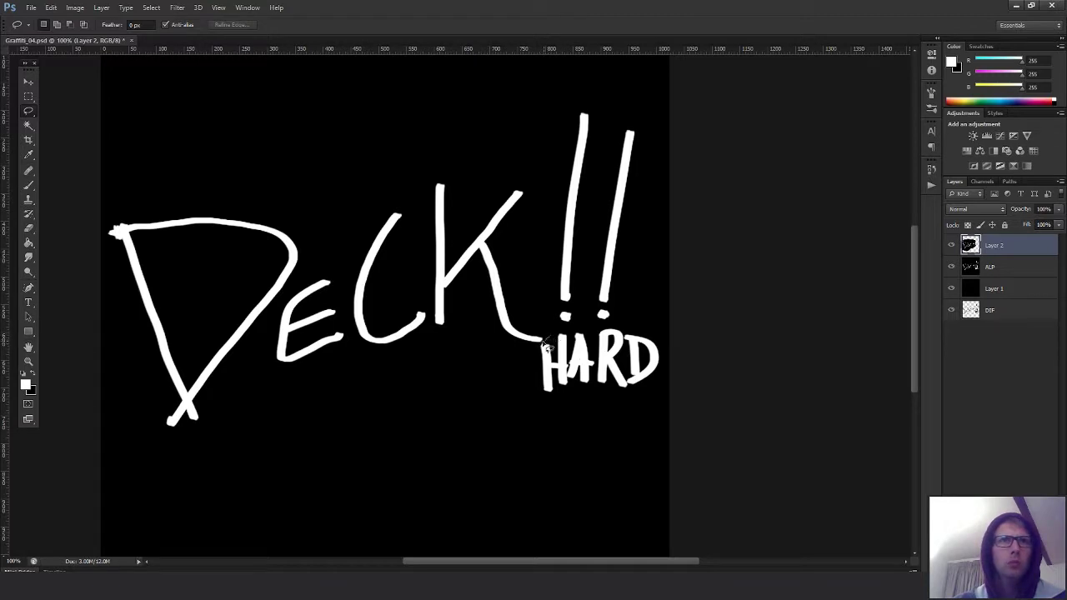
- Lasso around the DECK lettering again, delete that area from the ALP layer and clear the selection
{"action": "mouse_move", "coordinate": [543, 346]}
{"action": "left_mouse_down"}
{"action": "mouse_move", "coordinate": [441, 403]}
{"action": "mouse_move", "coordinate": [6, 328]}
{"action": "mouse_move", "coordinate": [367, 52]}
{"action": "mouse_move", "coordinate": [537, 238]}
{"action": "mouse_move", "coordinate": [555, 325]}
{"action": "mouse_move", "coordinate": [546, 344]}
{"action": "left_mouse_up"}
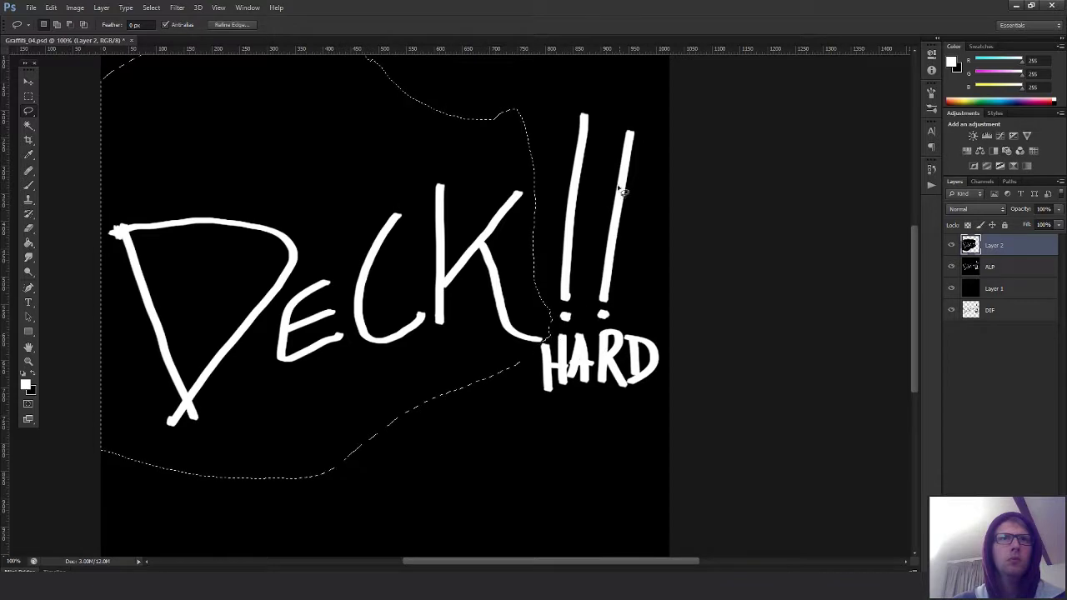
{"action": "key", "text": "Delete"}
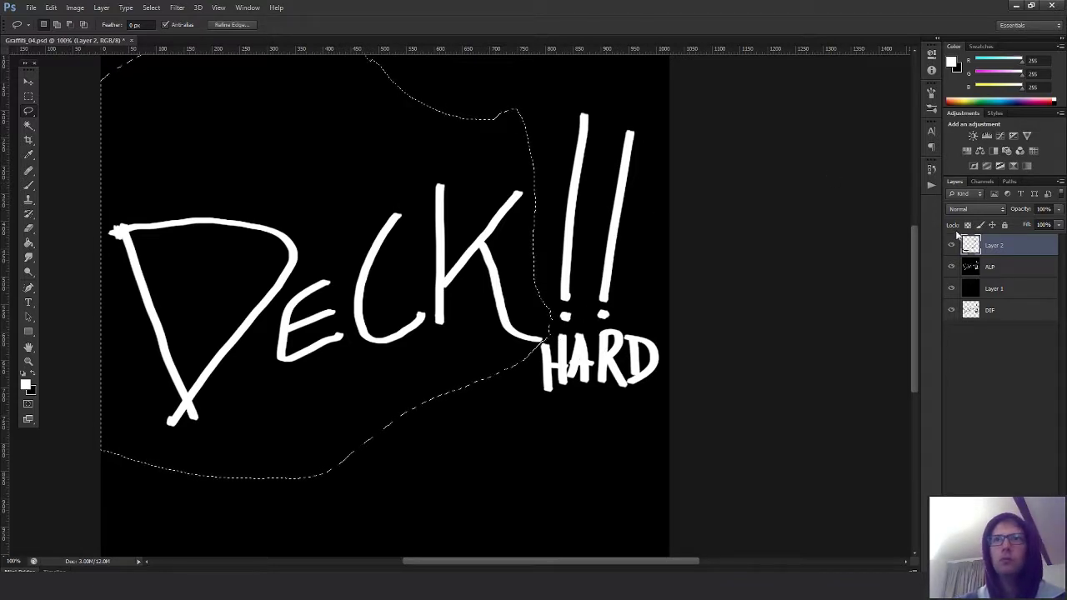
{"action": "left_click", "coordinate": [974, 269]}
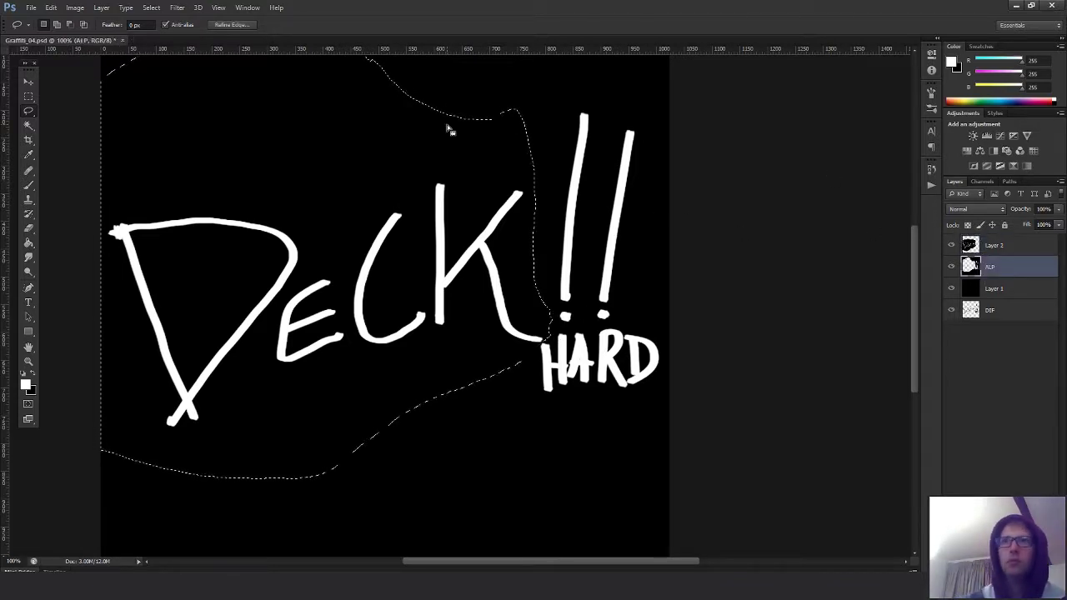
{"action": "key", "text": "m"}
{"action": "key", "text": "ctrl+d"}
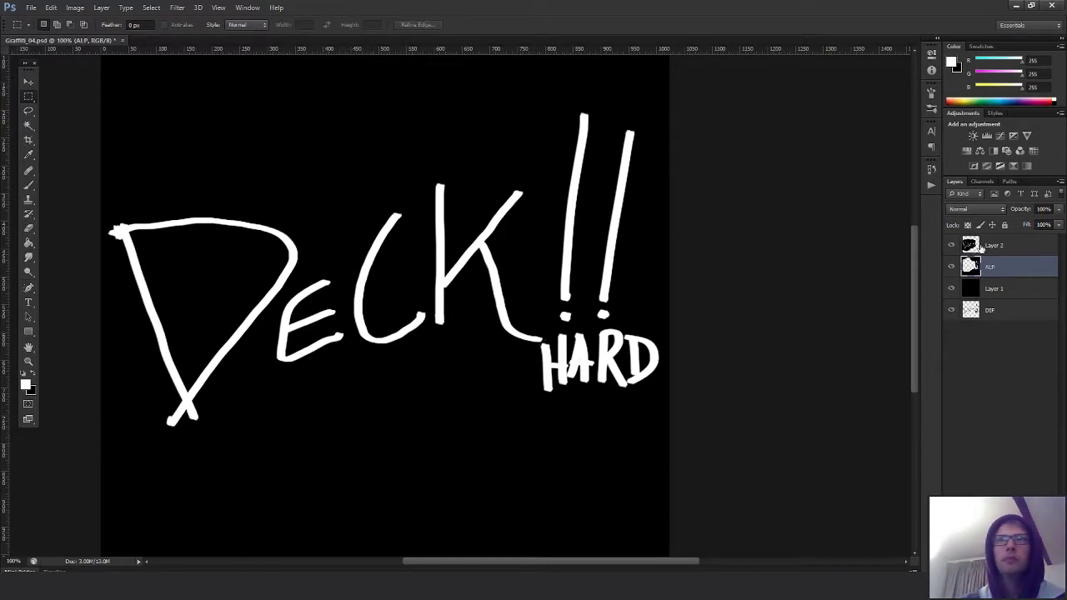
- Scale the copied DECK lettering on Layer 2 down around its centre to about 91%
{"action": "left_click", "coordinate": [983, 247]}
{"action": "key", "text": "v"}
{"action": "key", "text": "ctrl+t"}
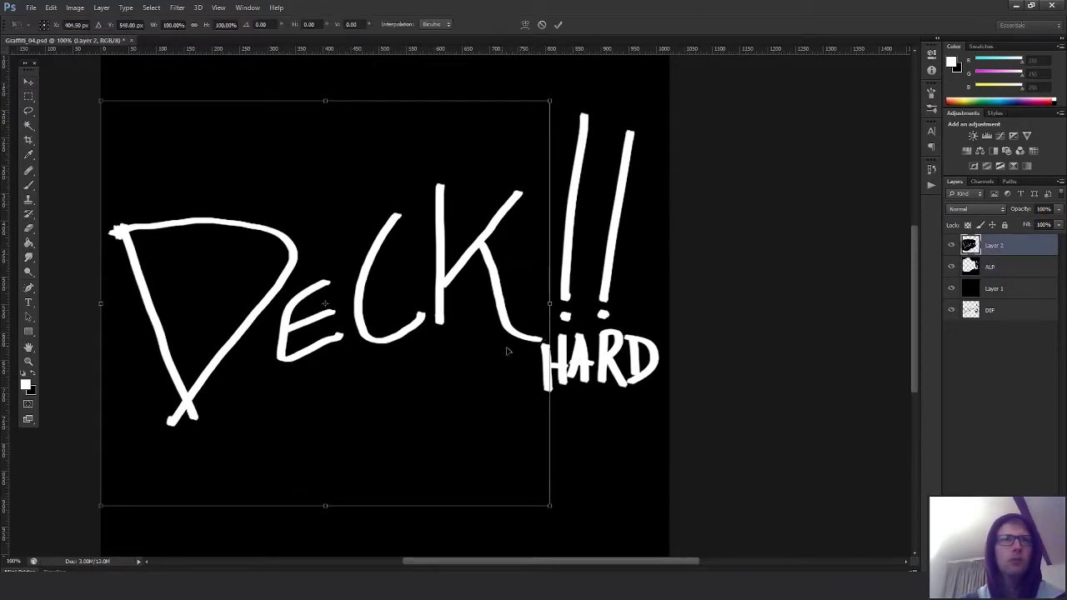
{"action": "left_click_drag", "start_coordinate": [539, 501], "coordinate": [527, 487], "text": "alt+shift"}
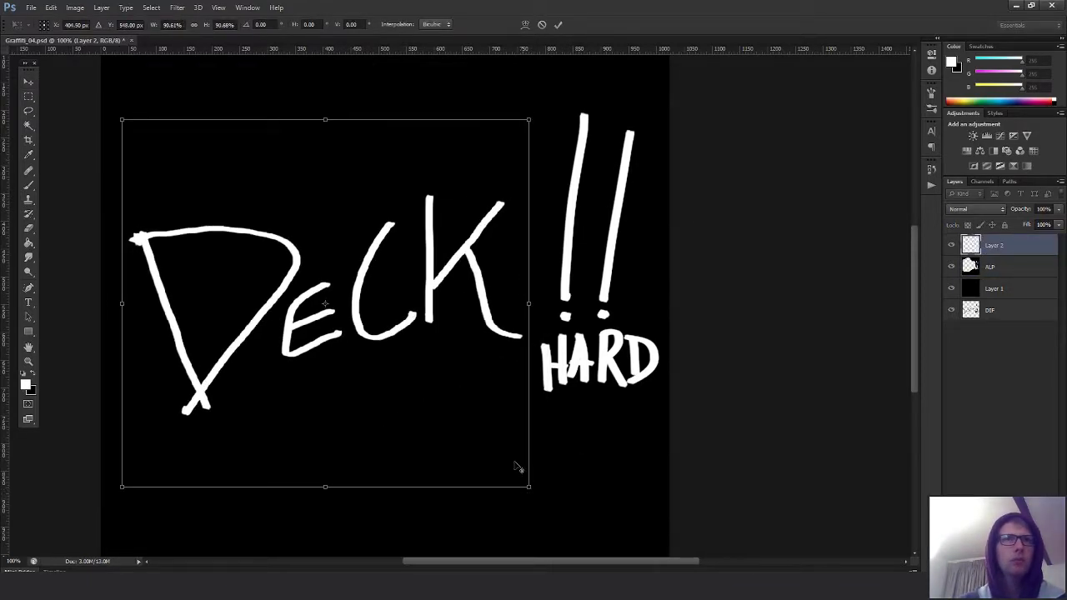
{"action": "key", "text": "Return"}
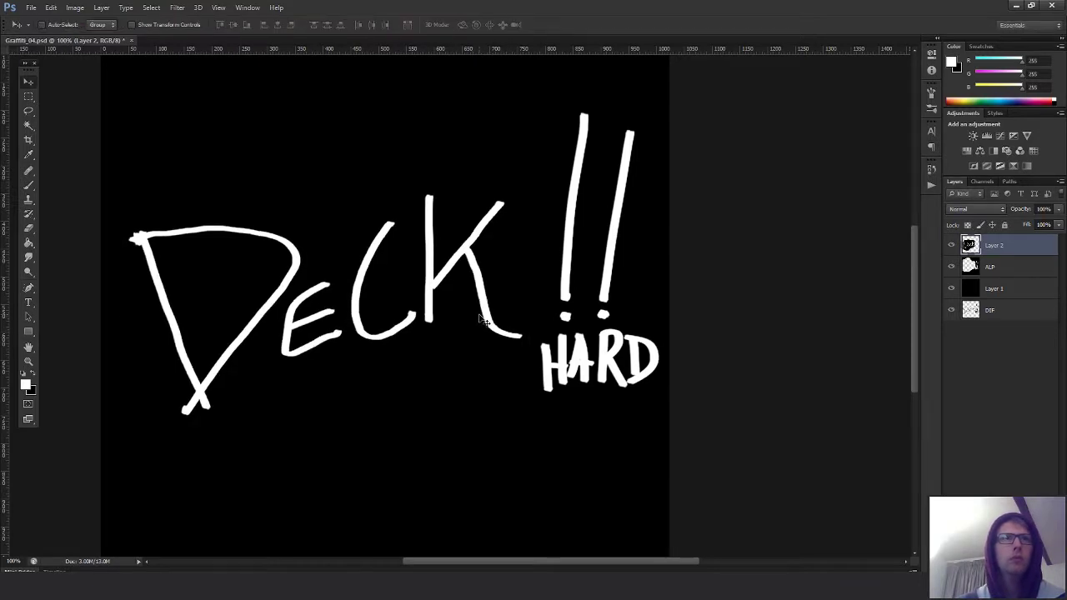
- Lasso the HARD lettering on the ALP layer, cut it to a new layer and place it just below the exclamation marks
{"action": "left_click", "coordinate": [984, 268]}
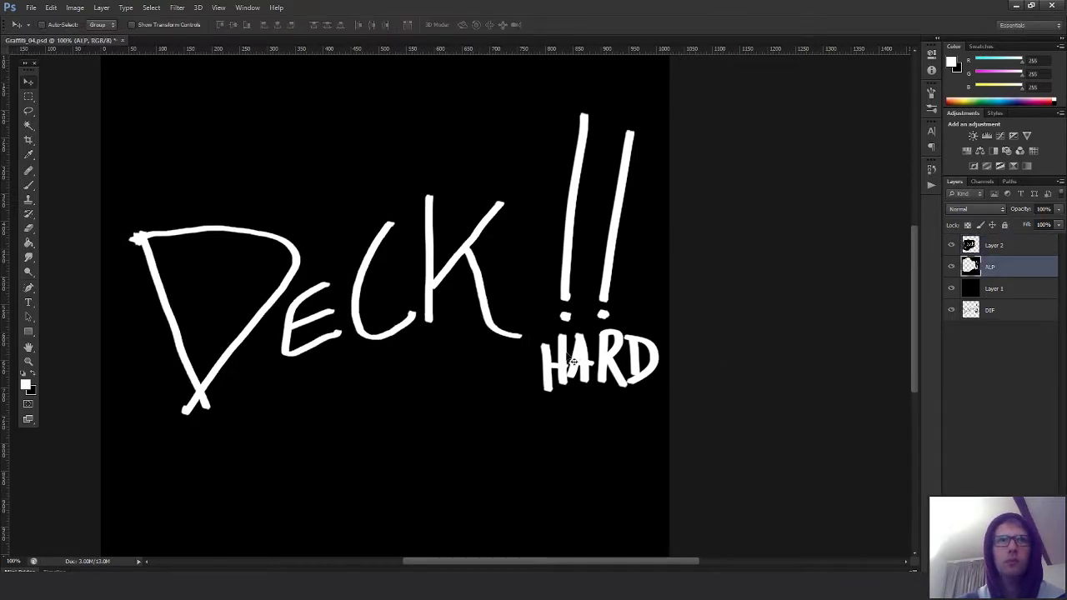
{"action": "key", "text": "l"}
{"action": "mouse_move", "coordinate": [577, 334]}
{"action": "left_mouse_down"}
{"action": "mouse_move", "coordinate": [550, 340]}
{"action": "mouse_move", "coordinate": [693, 378]}
{"action": "mouse_move", "coordinate": [669, 337]}
{"action": "mouse_move", "coordinate": [567, 333]}
{"action": "left_mouse_up"}
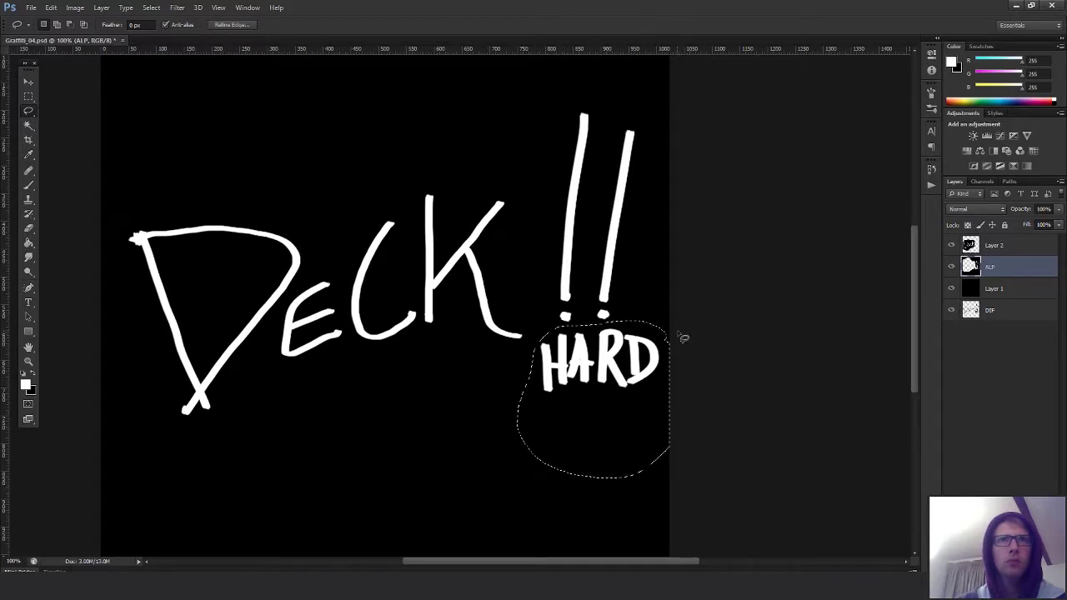
{"action": "key", "text": "ctrl+x"}
{"action": "key", "text": "ctrl+v"}
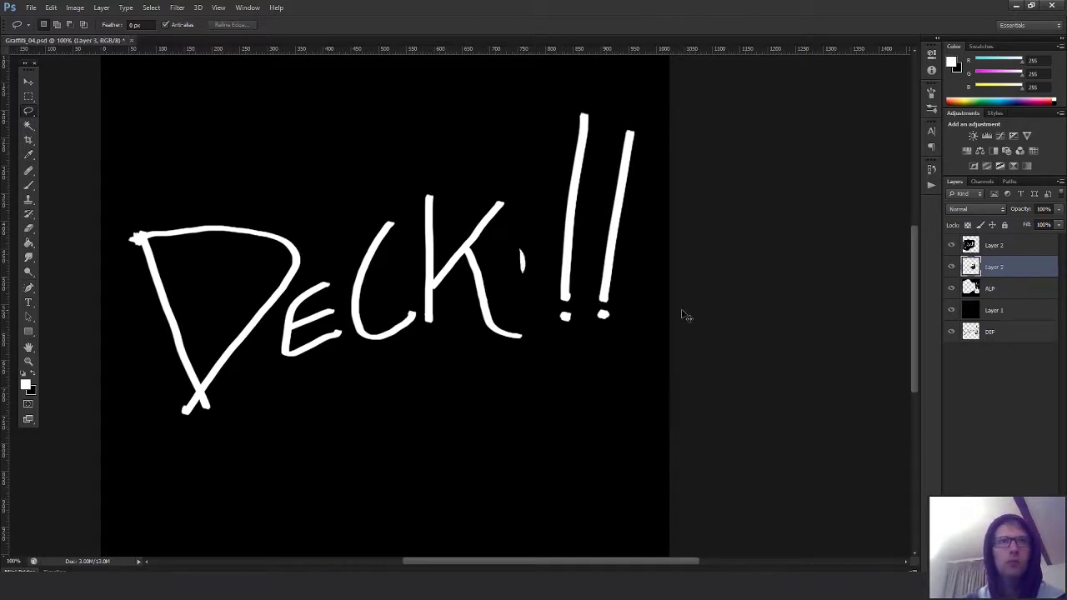
{"action": "key", "text": "v"}
{"action": "left_click_drag", "start_coordinate": [519, 269], "coordinate": [641, 407]}
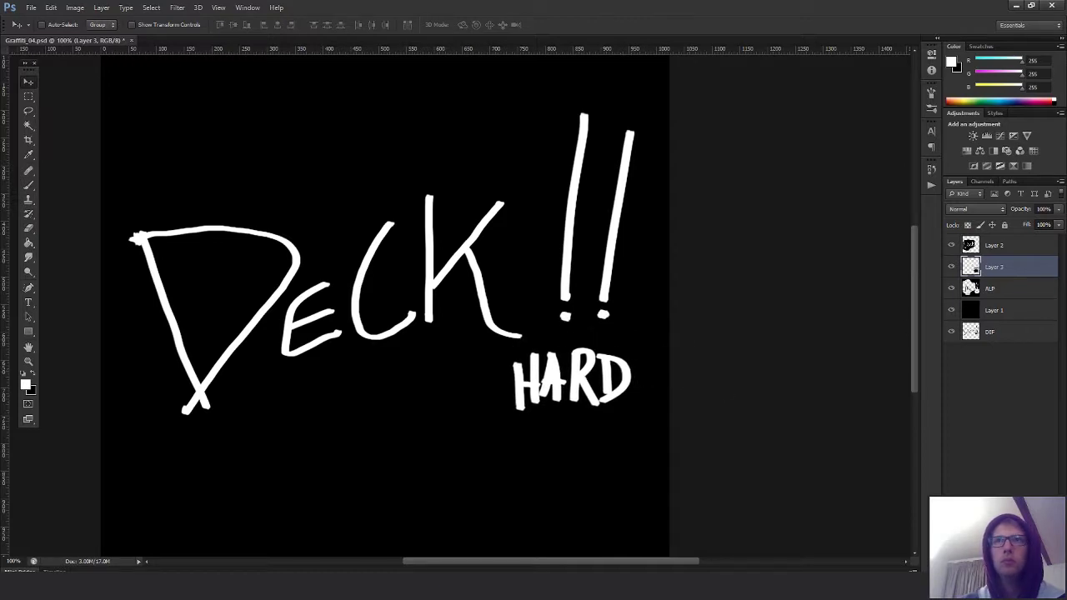
- Bring Layer 3 to the top, widen its HARD lettering around its centre to about 135% and rotate it to about -3.25°
{"action": "key", "text": "ctrl+bracketright"}
{"action": "key", "text": "ctrl+t"}
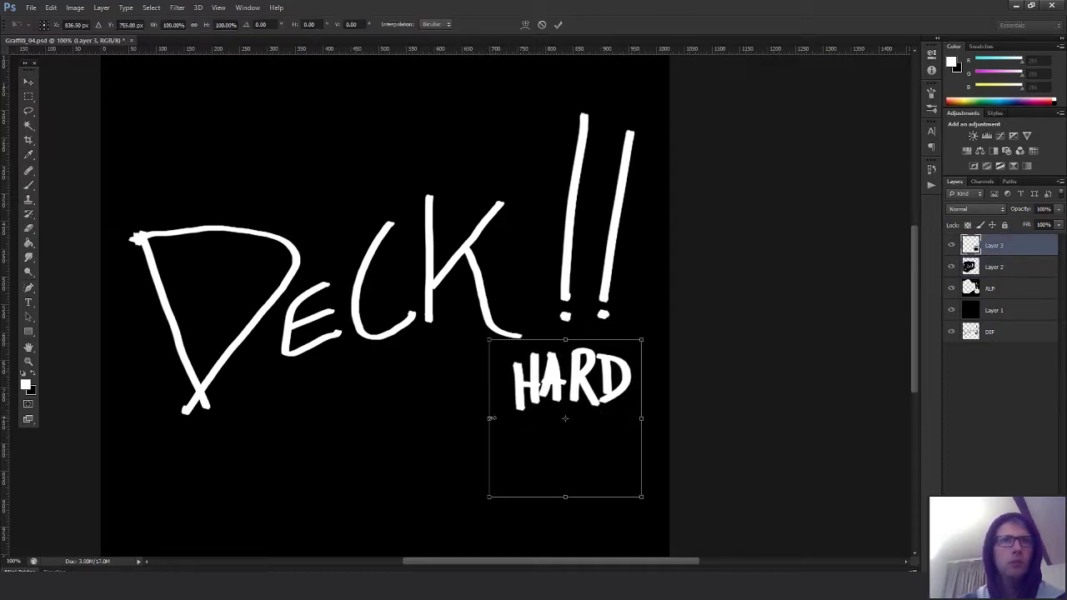
{"action": "left_click_drag", "start_coordinate": [491, 419], "coordinate": [460, 419], "text": "alt"}
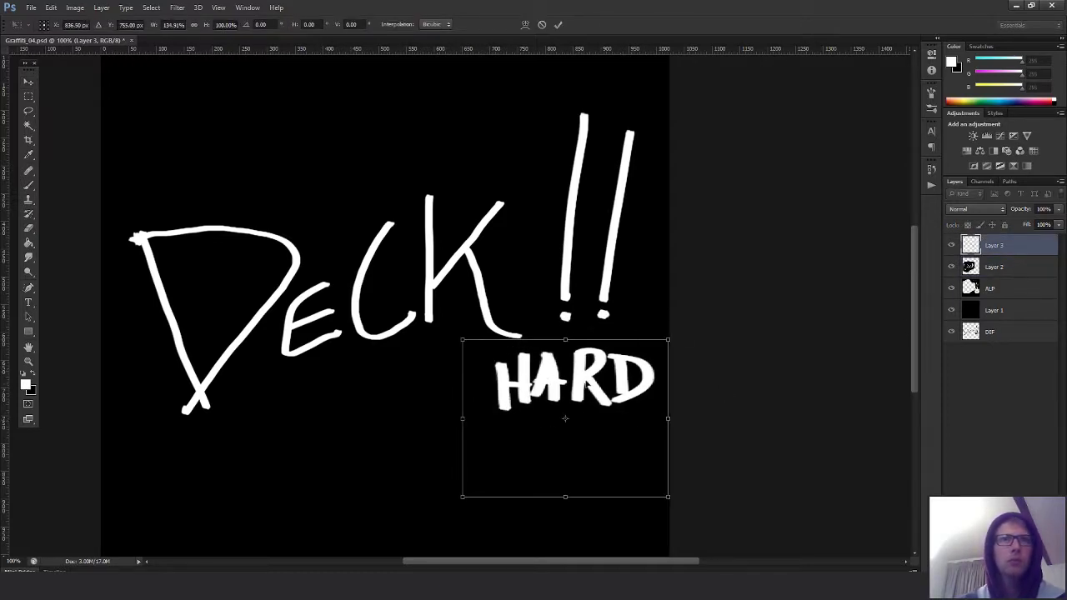
{"action": "left_click_drag", "start_coordinate": [688, 349], "coordinate": [688, 347]}
{"action": "left_click_drag", "start_coordinate": [604, 396], "coordinate": [599, 397]}
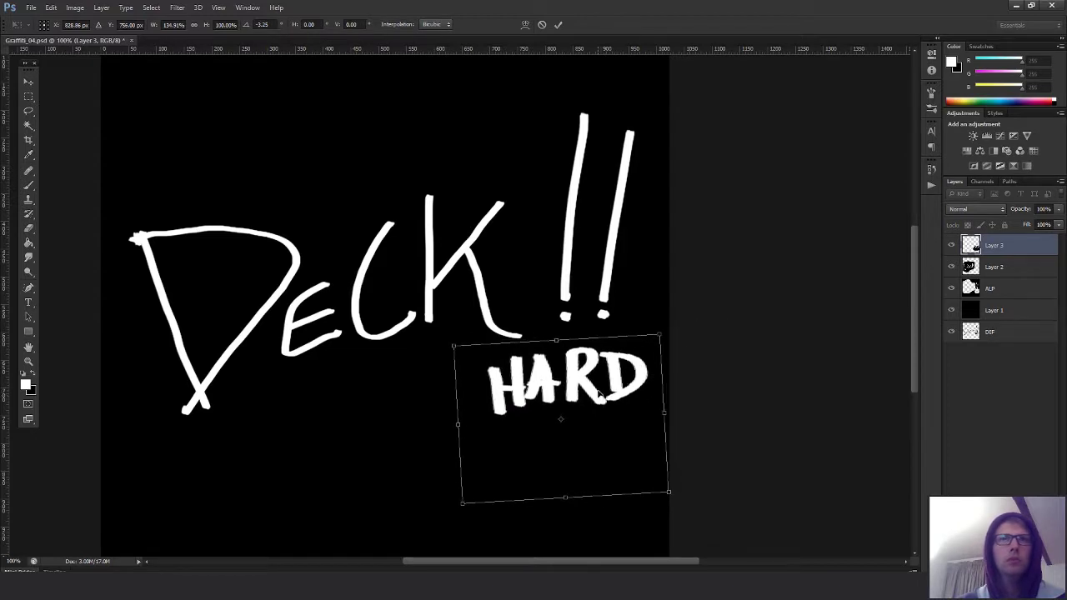
{"action": "key", "text": "Return"}
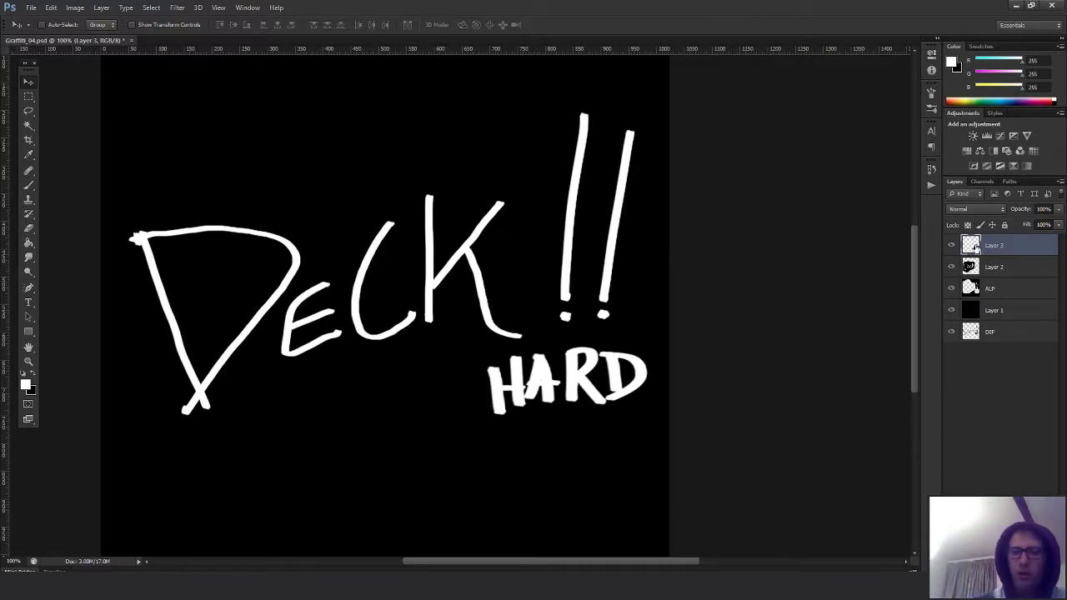
- Add a new empty layer above Layer 3 and switch to the Brush tool
{"action": "key", "text": "ctrl+shift+alt+n"}
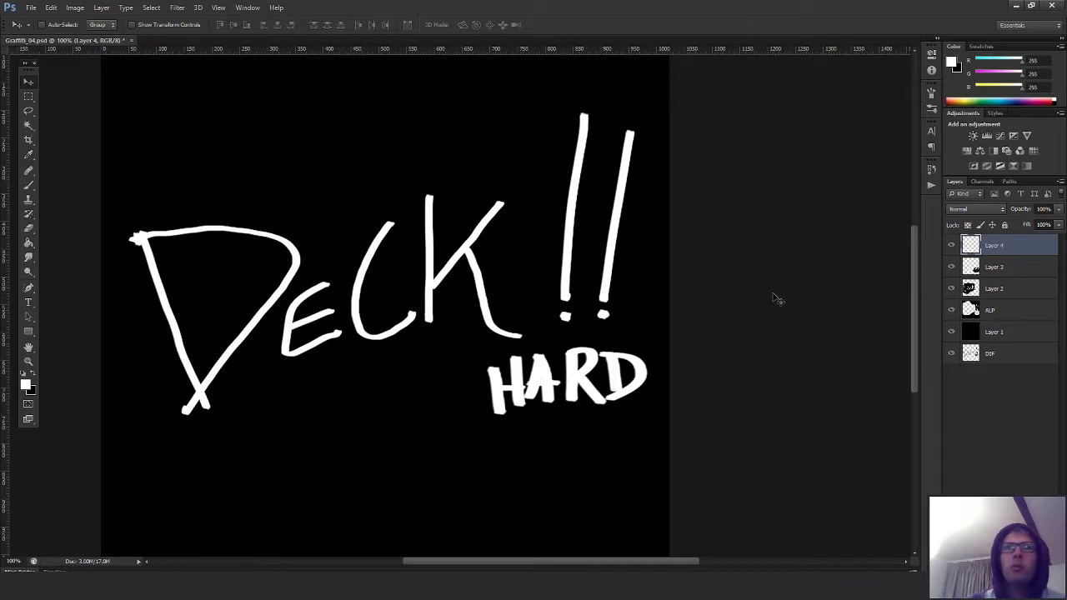
{"action": "key", "text": "Delete"}
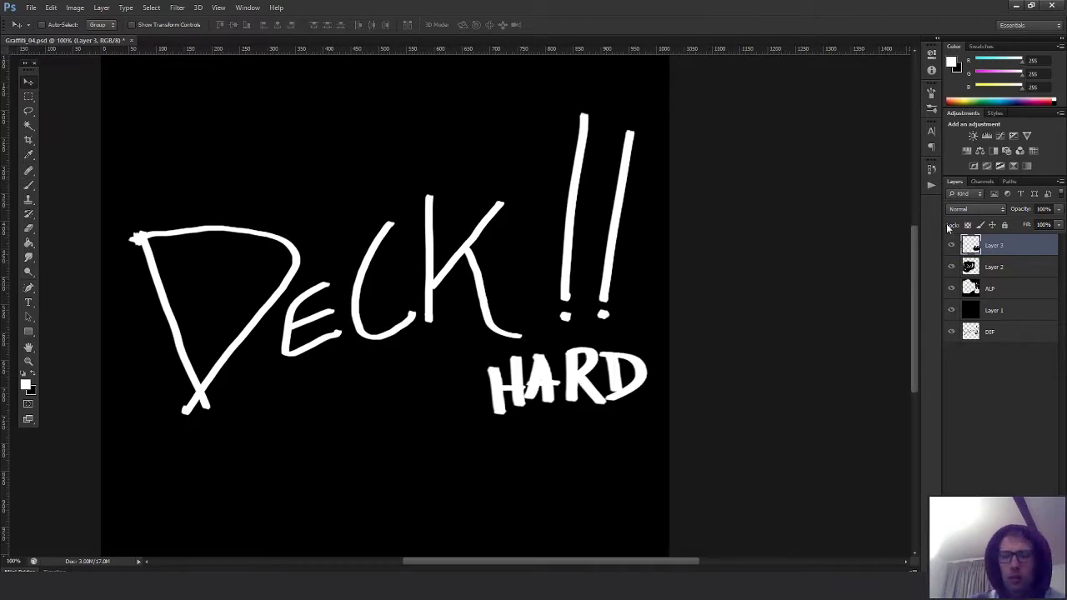
{"action": "key", "text": "ctrl+z"}
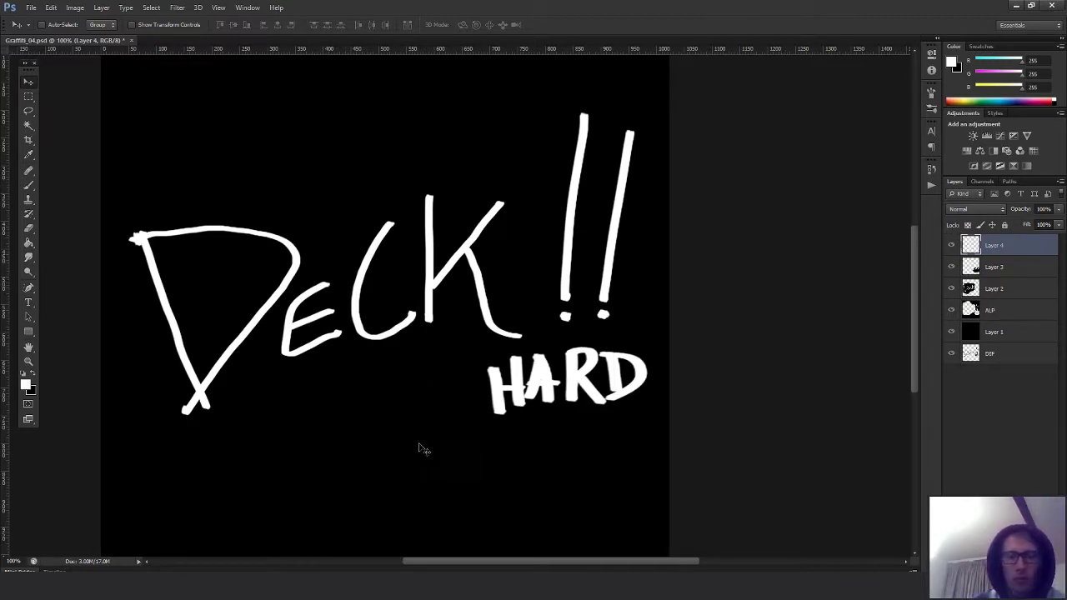
{"action": "key", "text": "b"}
{"action": "left_click_drag", "start_coordinate": [445, 386], "coordinate": [448, 432]}
{"action": "key", "text": "ctrl+z"}
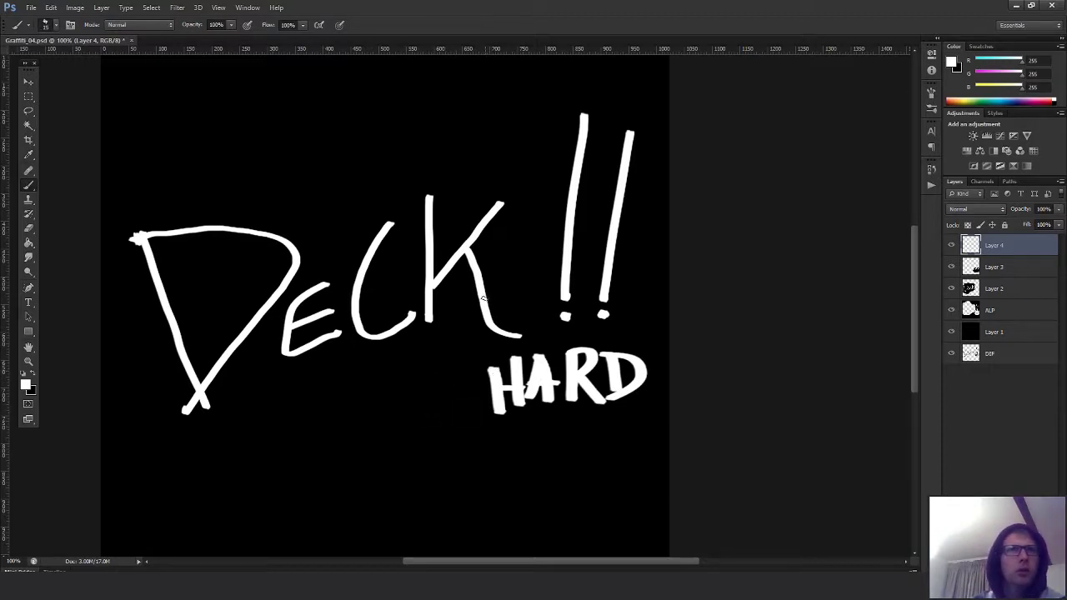
{"action": "left_click_drag", "start_coordinate": [485, 267], "coordinate": [493, 310]}
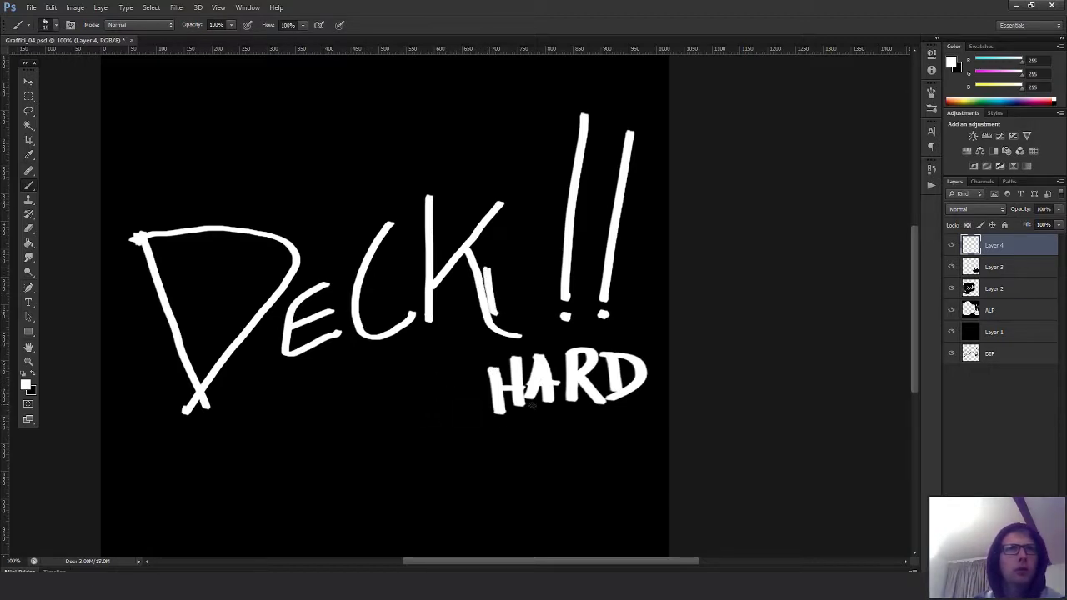
{"action": "key", "text": "x"}
{"action": "left_click_drag", "start_coordinate": [485, 267], "coordinate": [493, 313]}
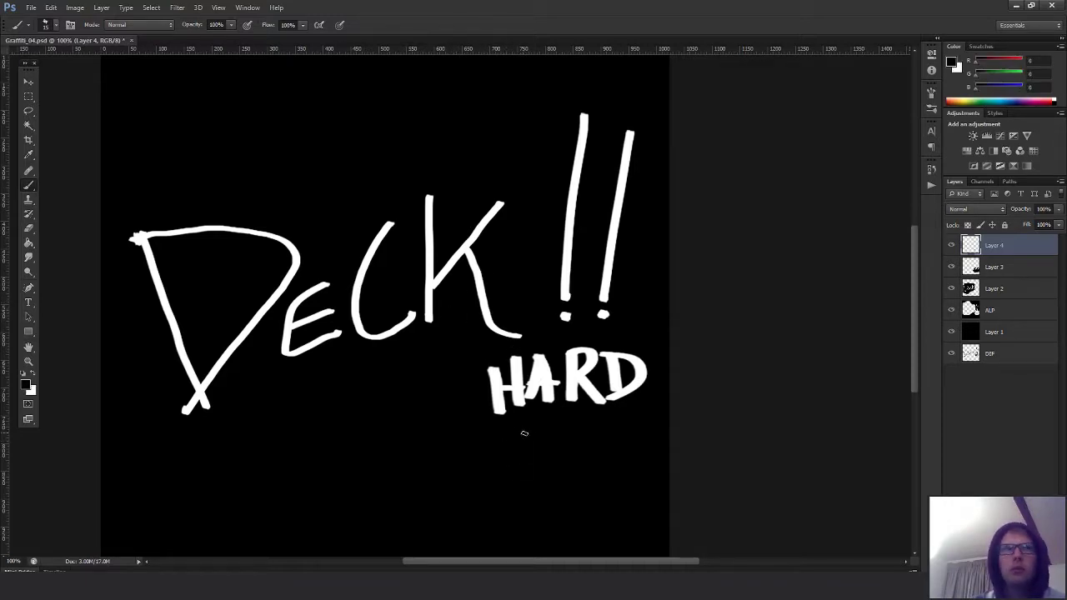
{"action": "key", "text": "x"}
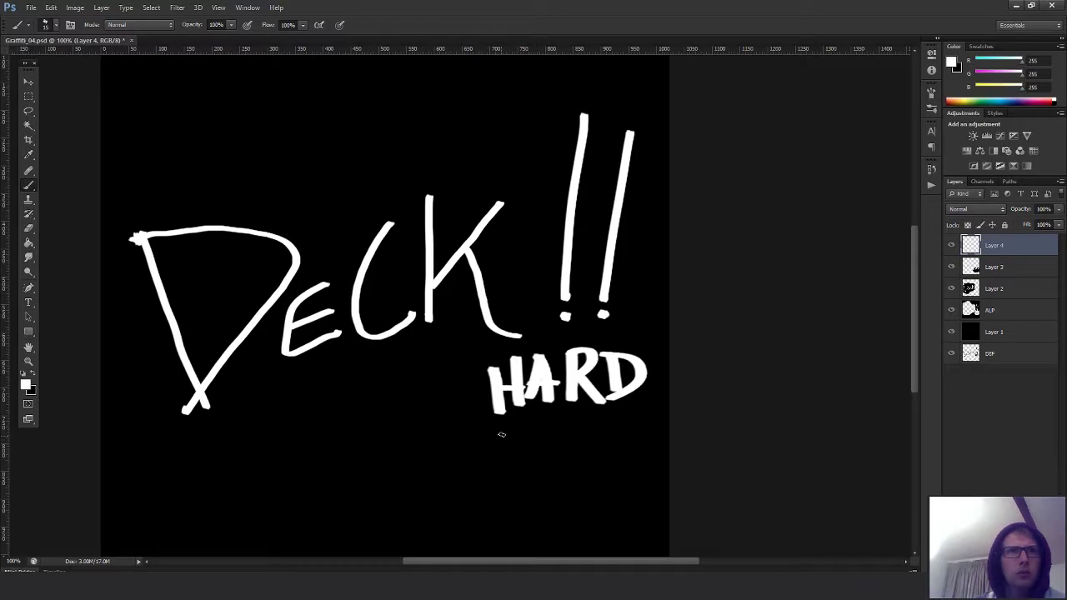
- Hand-paint the word HARD in white on Layer 4 beneath the old HARD lettering, redoing strokes until the letters look right
{"action": "left_click_drag", "start_coordinate": [502, 431], "coordinate": [507, 469]}
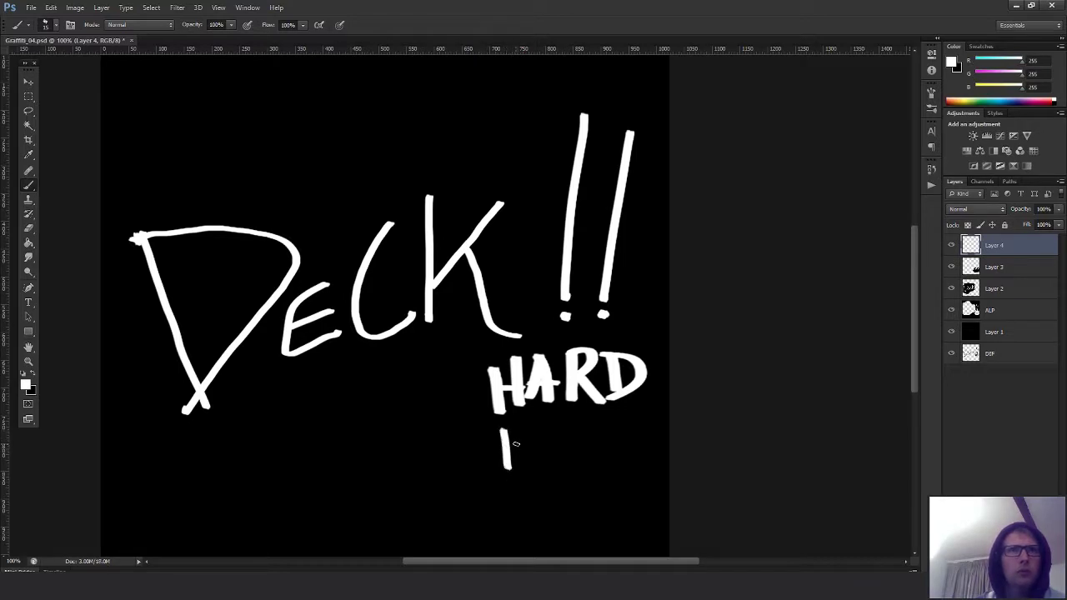
{"action": "key", "text": "ctrl+z"}
{"action": "left_click_drag", "start_coordinate": [505, 433], "coordinate": [513, 476]}
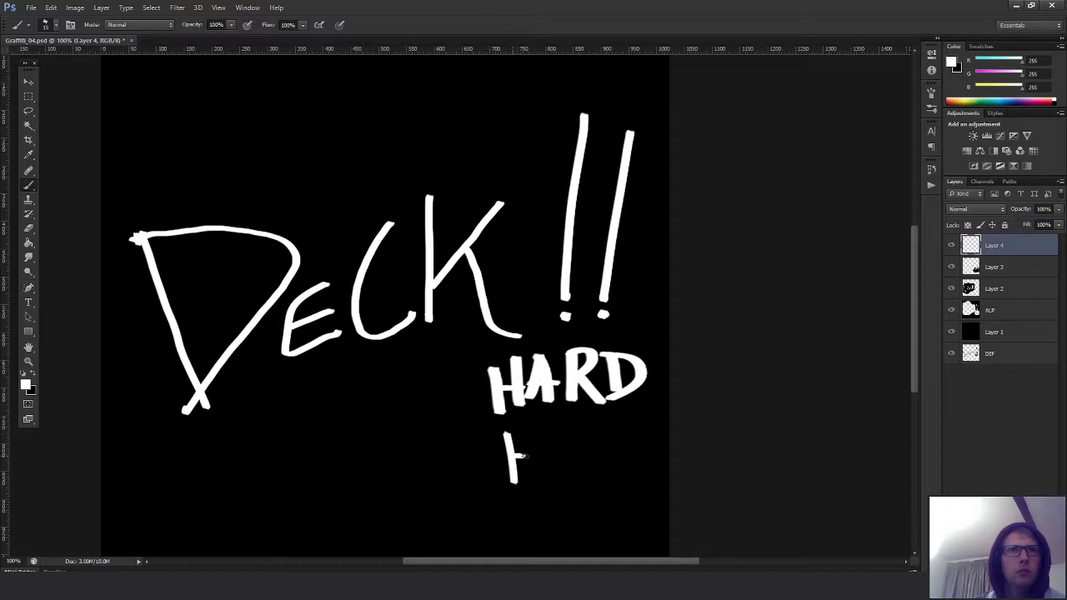
{"action": "mouse_move", "coordinate": [532, 427]}
{"action": "left_mouse_down"}
{"action": "mouse_move", "coordinate": [536, 482]}
{"action": "mouse_move", "coordinate": [551, 428]}
{"action": "mouse_move", "coordinate": [573, 482]}
{"action": "mouse_move", "coordinate": [573, 425]}
{"action": "mouse_move", "coordinate": [604, 472]}
{"action": "left_mouse_up"}
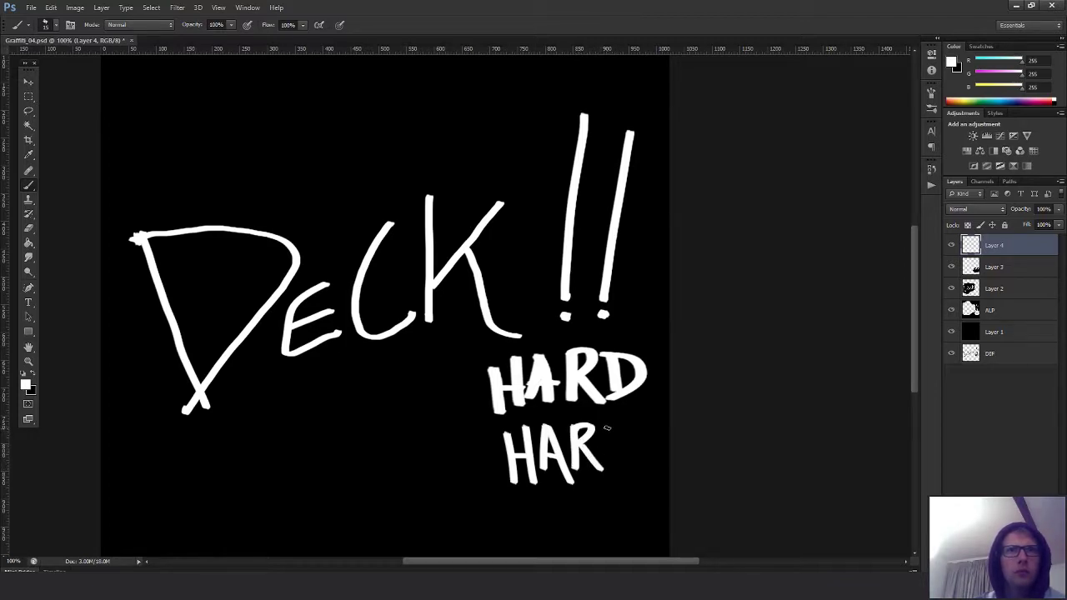
{"action": "left_click_drag", "start_coordinate": [607, 428], "coordinate": [614, 464]}
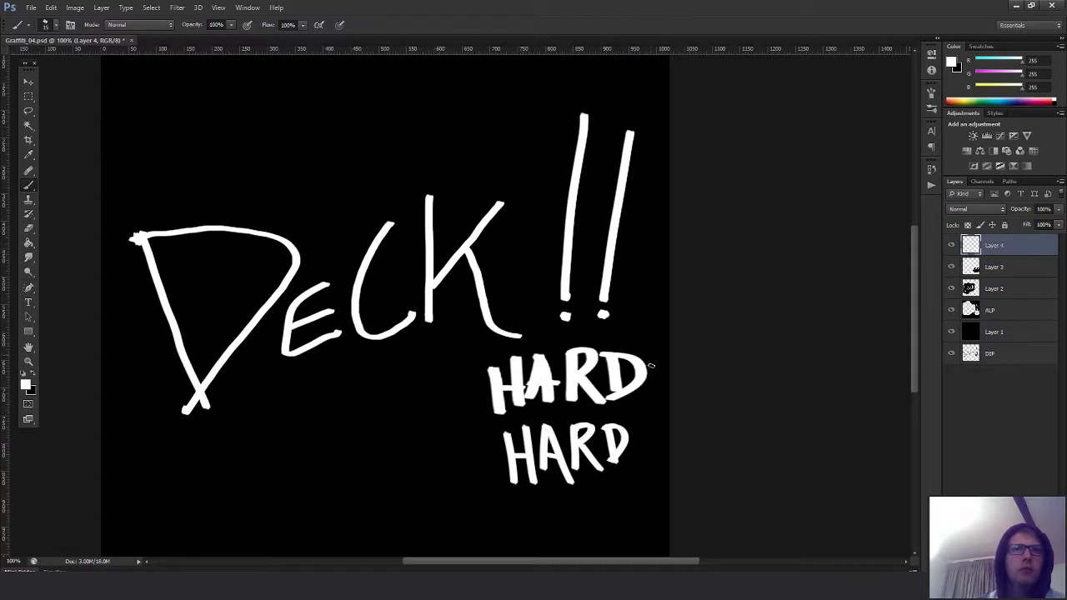
{"action": "key", "text": "ctrl+z"}
{"action": "left_click_drag", "start_coordinate": [608, 424], "coordinate": [616, 463]}
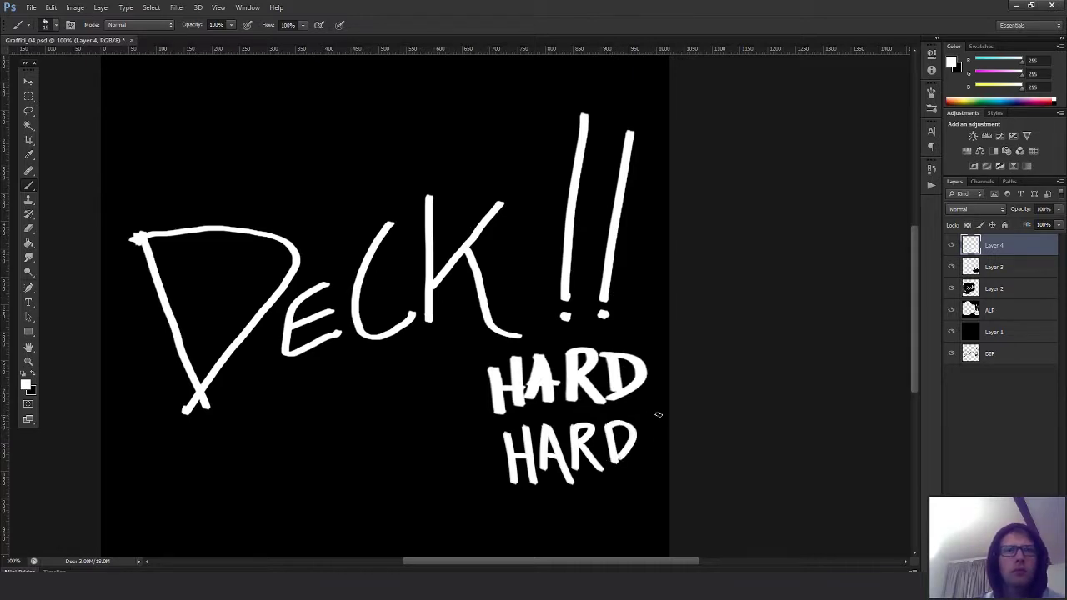
{"action": "key", "text": "ctrl+z"}
{"action": "left_click_drag", "start_coordinate": [607, 426], "coordinate": [613, 466]}
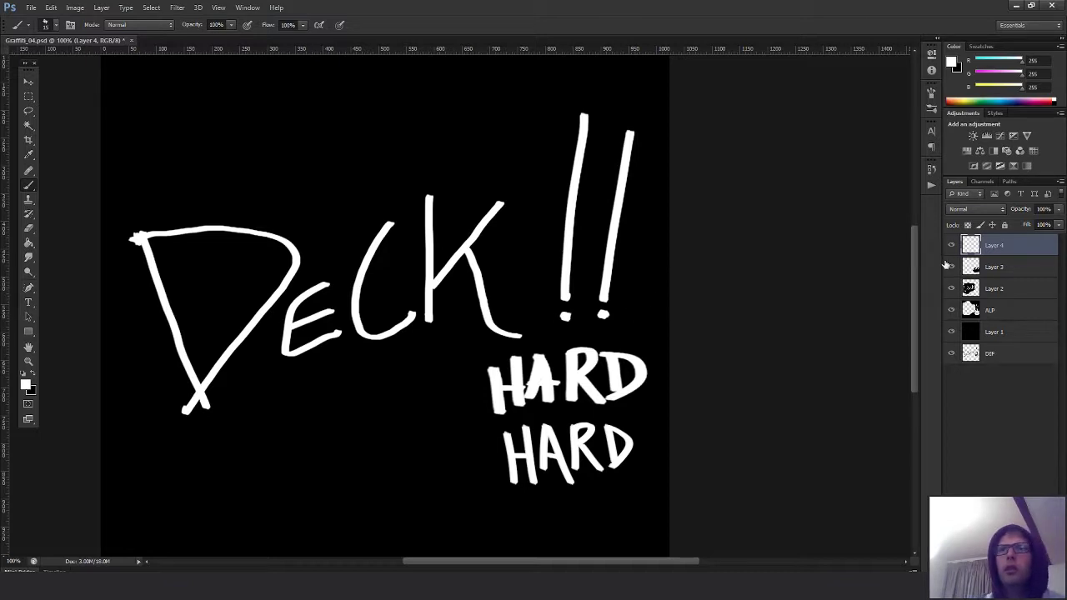
- Hide Layer 3 and move the newly painted HARD lettering up to just below the exclamation marks
{"action": "key", "text": "v"}
{"action": "left_click_drag", "start_coordinate": [629, 452], "coordinate": [631, 383]}
{"action": "key", "text": "z"}
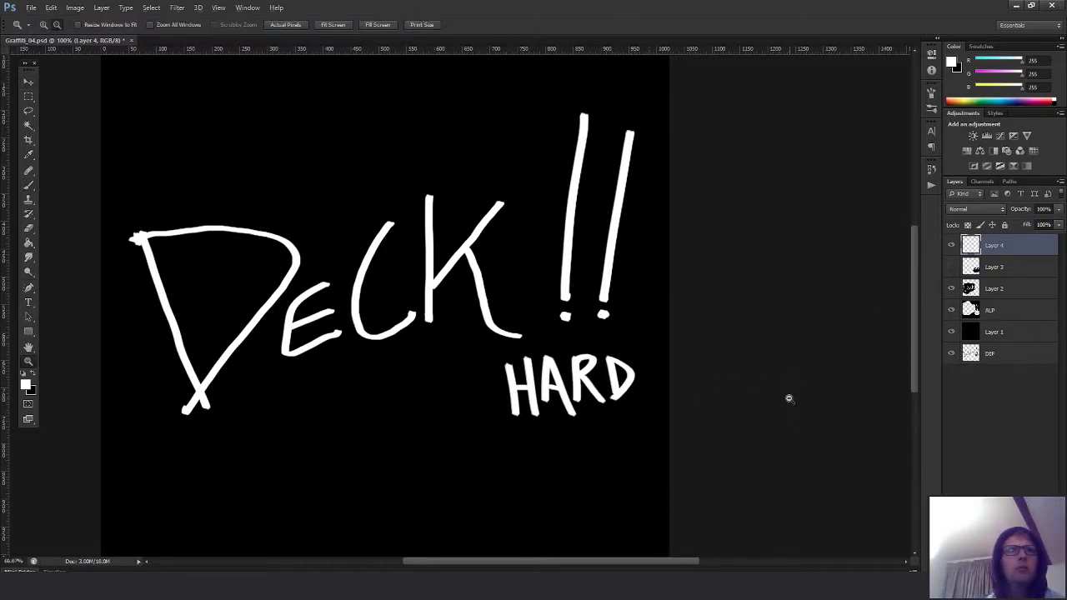
{"action": "left_click", "coordinate": [789, 399], "text": "alt"}
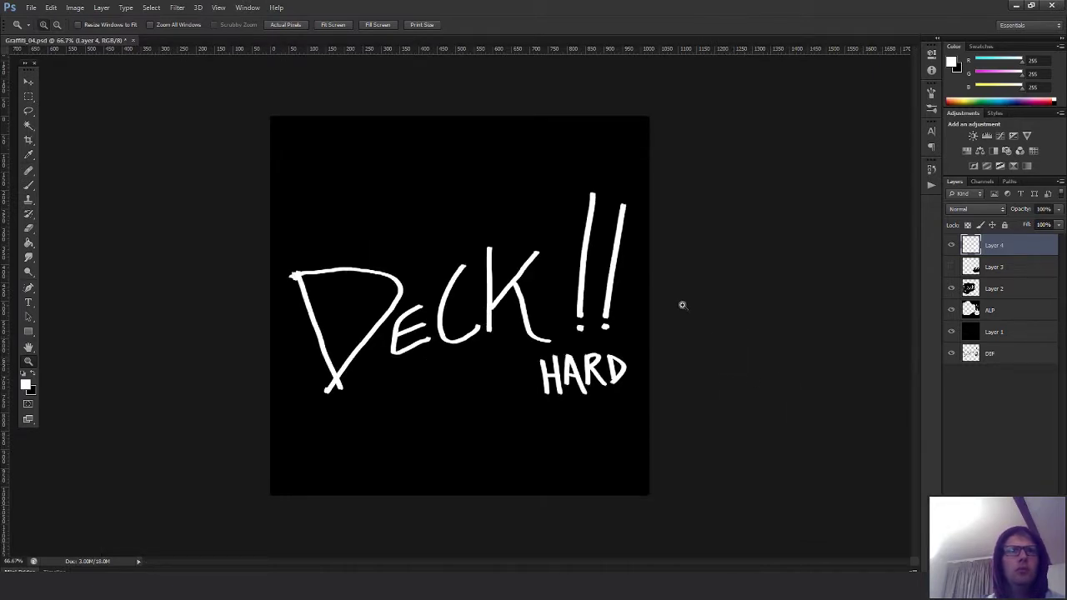
{"action": "key", "text": "m"}
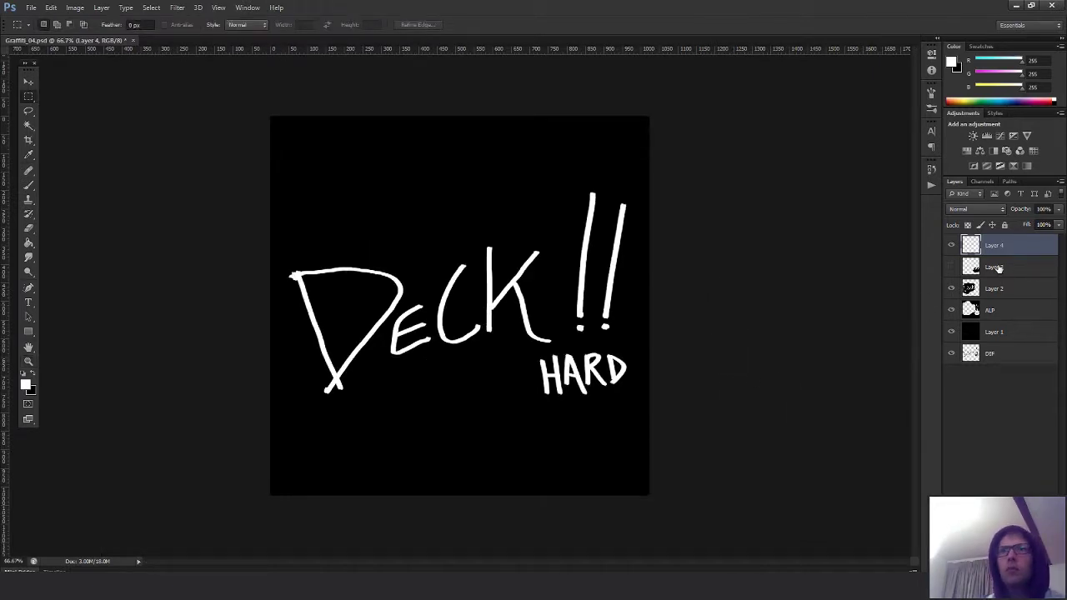
- Fill a new layer above Layer 1 with black and merge it with all the lettering layers above it
{"action": "left_click", "coordinate": [997, 310]}
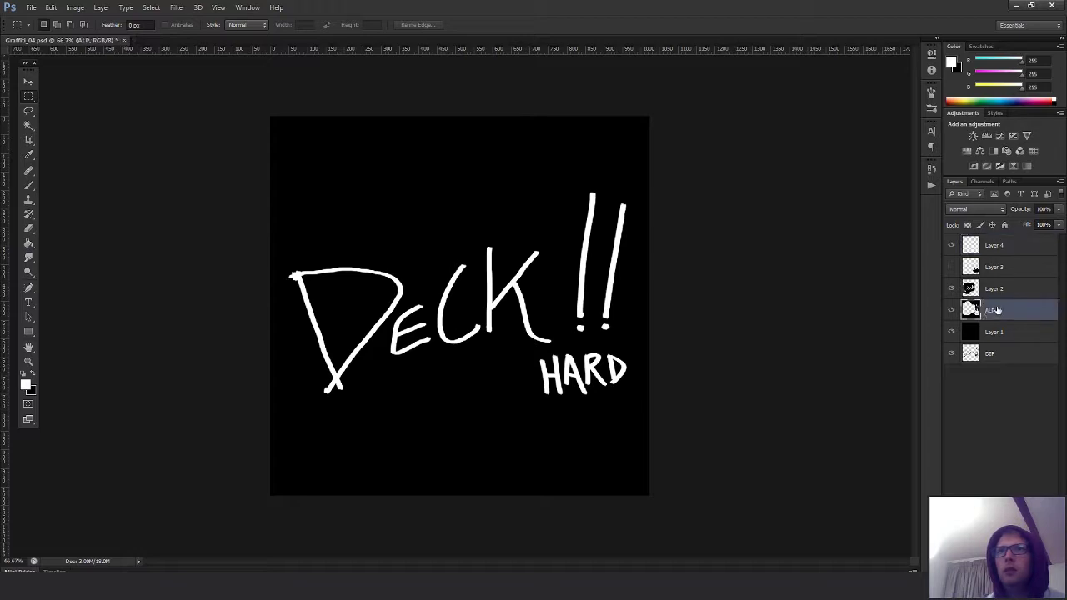
{"action": "left_click", "coordinate": [992, 254]}
{"action": "left_click", "coordinate": [1016, 332]}
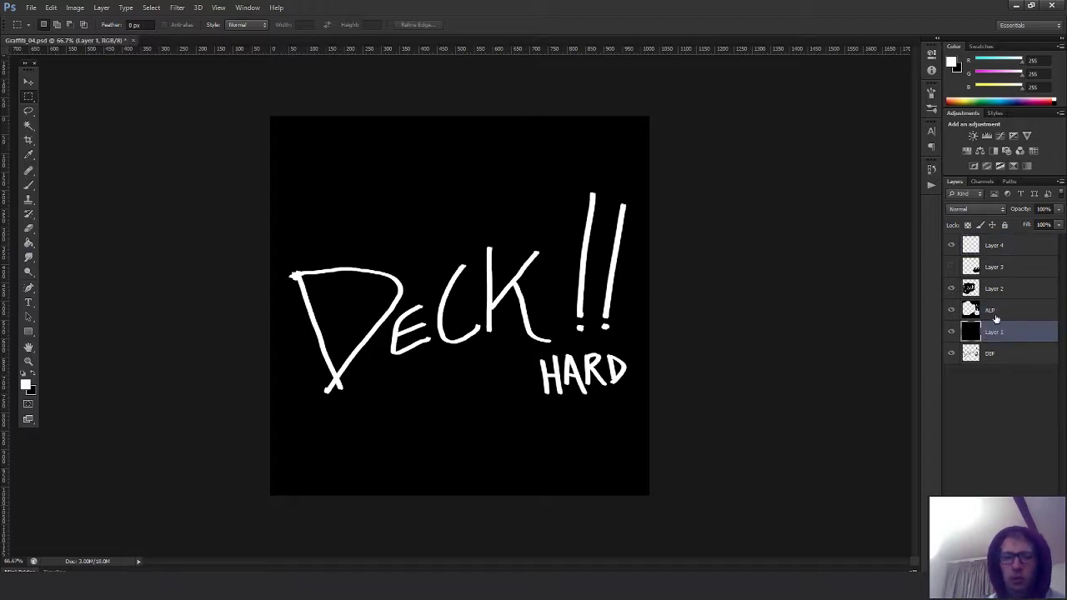
{"action": "key", "text": "ctrl+shift+alt+n"}
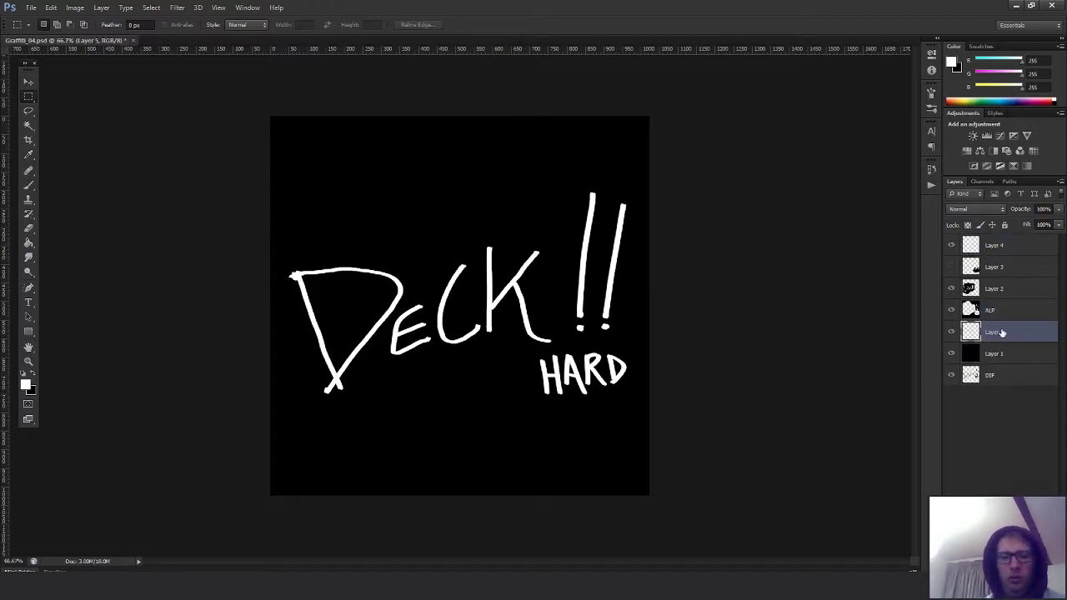
{"action": "key", "text": "g"}
{"action": "key", "text": "x"}
{"action": "left_click", "coordinate": [590, 307]}
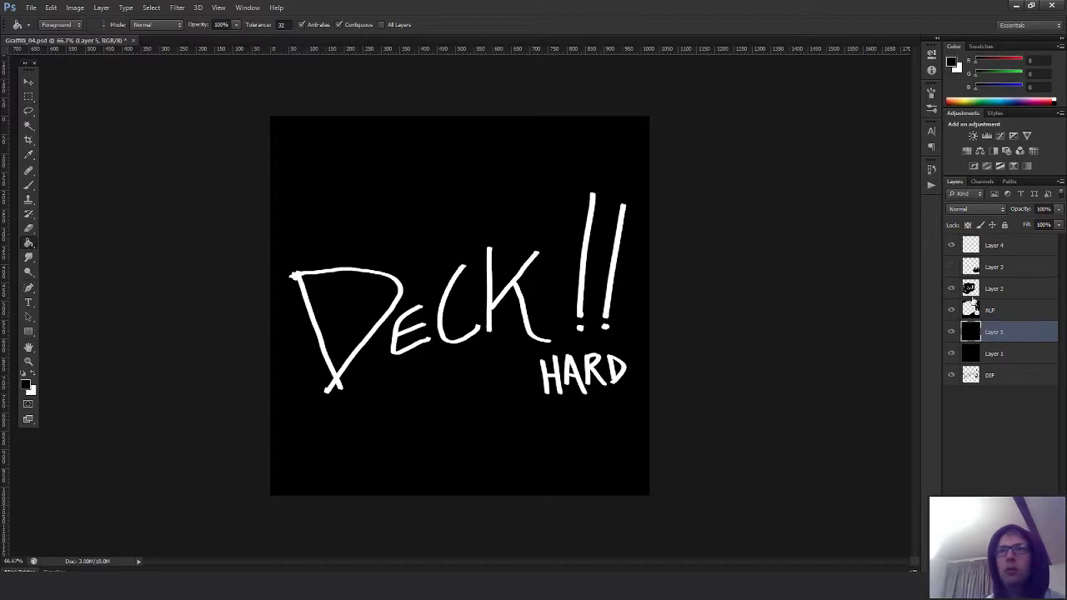
{"action": "left_click", "coordinate": [996, 247], "text": "shift"}
{"action": "key", "text": "ctrl+e"}
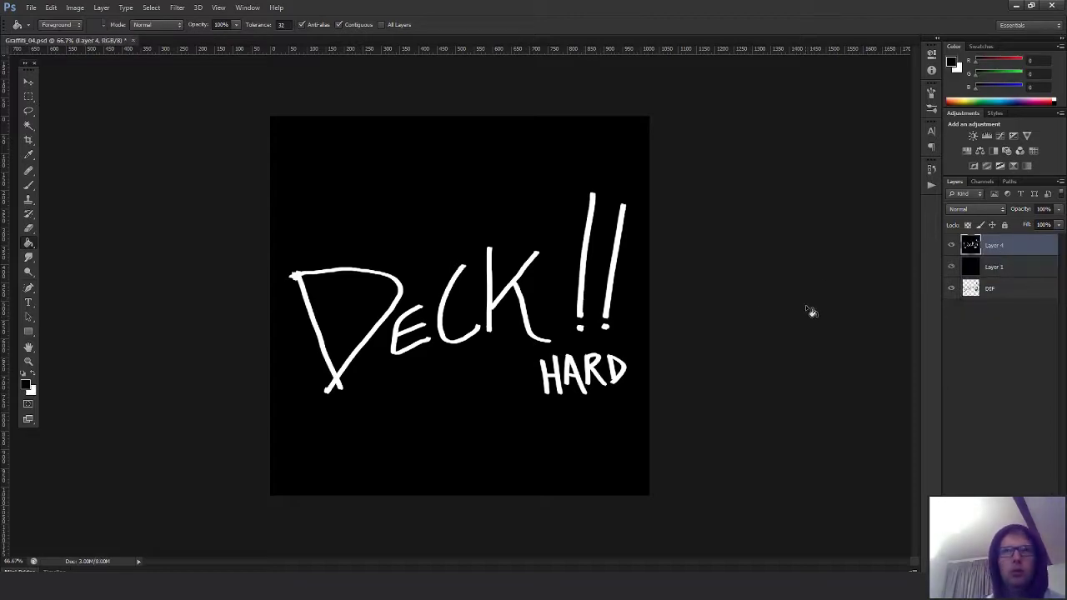
- Replace the Alpha 1 channel's content with a copy of the whole merged DECK HARD lettering, and hide Layer 4
{"action": "key", "text": "ctrl+a"}
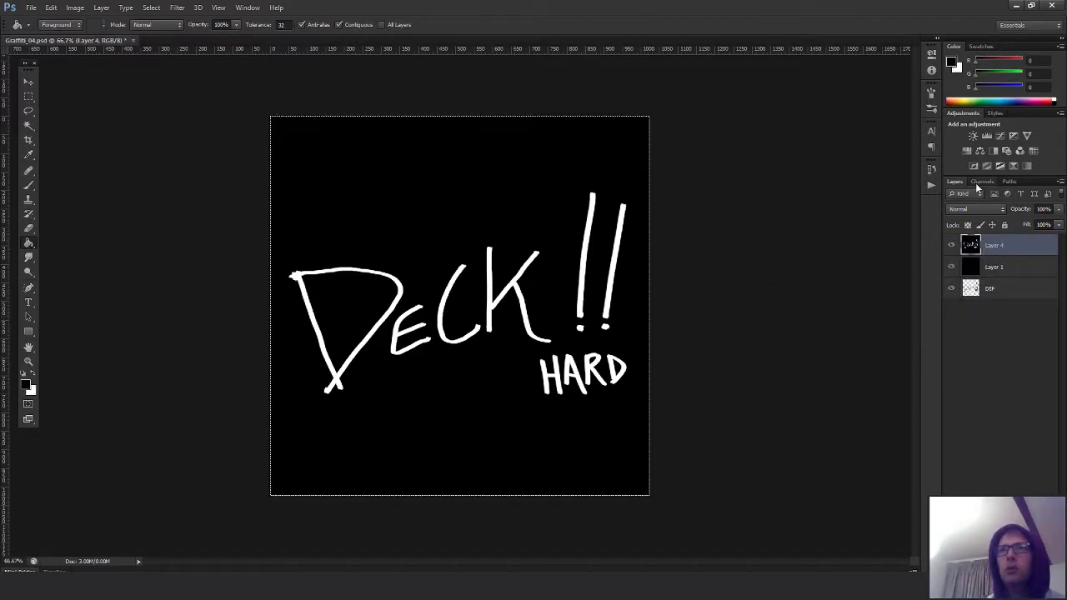
{"action": "left_click", "coordinate": [983, 181]}
{"action": "left_click", "coordinate": [988, 278]}
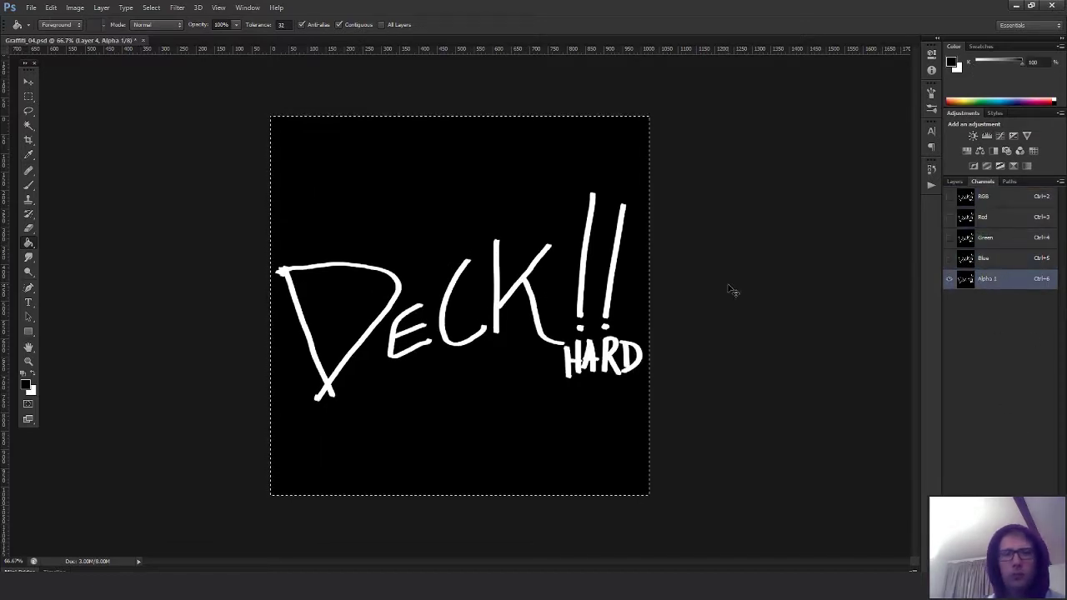
{"action": "key", "text": "ctrl+2"}
{"action": "left_click", "coordinate": [955, 181]}
{"action": "left_click", "coordinate": [951, 245]}
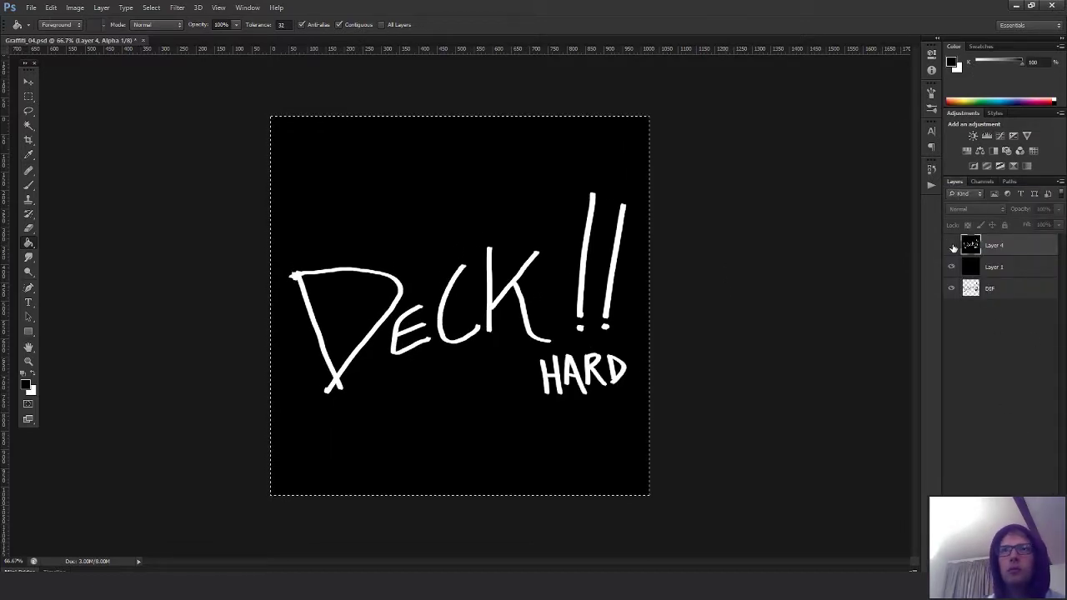
- Export the texture as Targa to the Exports folder, replacing T_Graffiti_04_BaseColor, and clear the selection
{"action": "key", "text": "ctrl+shift+s"}
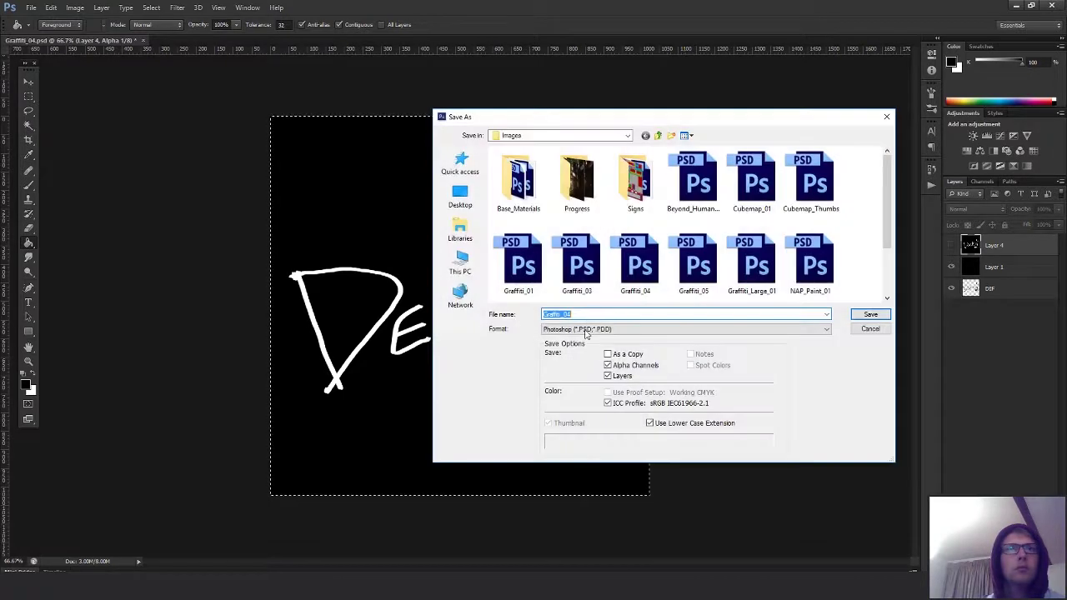
{"action": "left_click", "coordinate": [684, 329]}
{"action": "left_click", "coordinate": [575, 499]}
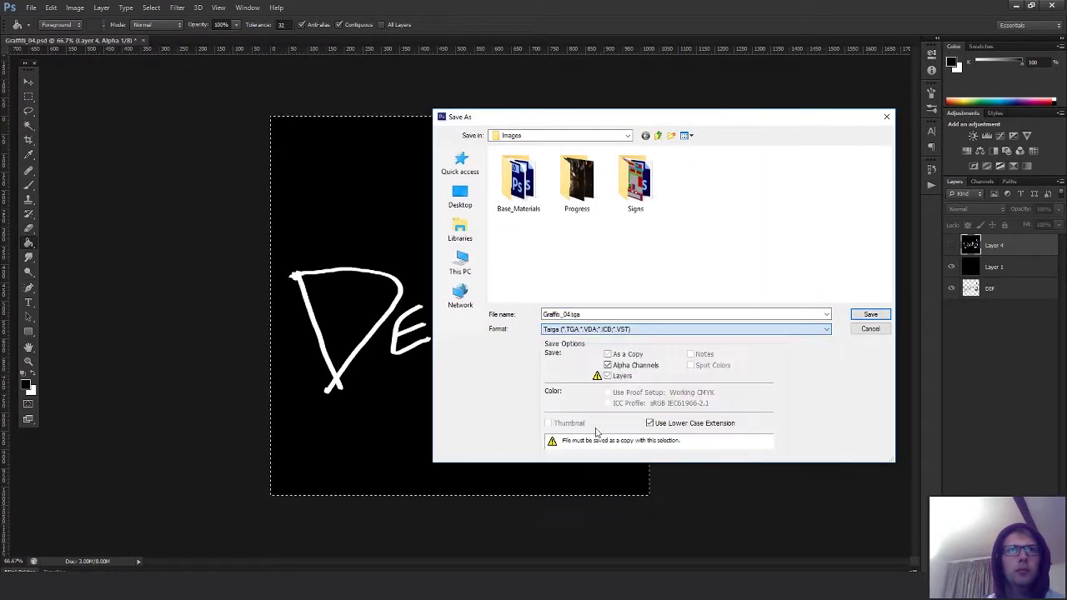
{"action": "left_click", "coordinate": [658, 135]}
{"action": "double_click", "coordinate": [513, 165]}
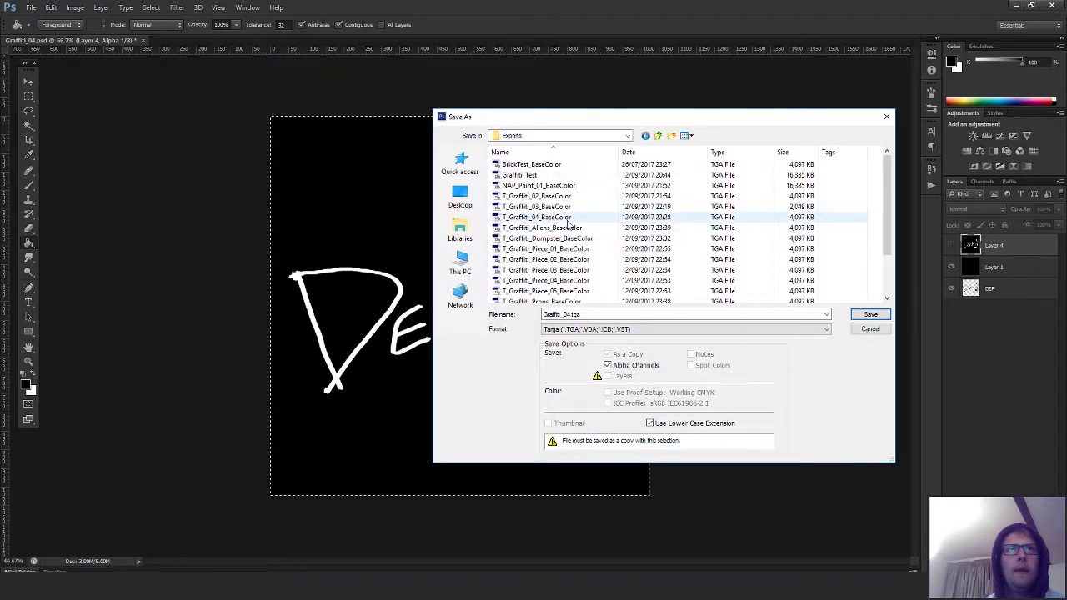
{"action": "scroll", "coordinate": [566, 233], "scroll_direction": "down", "scroll_amount": 2}
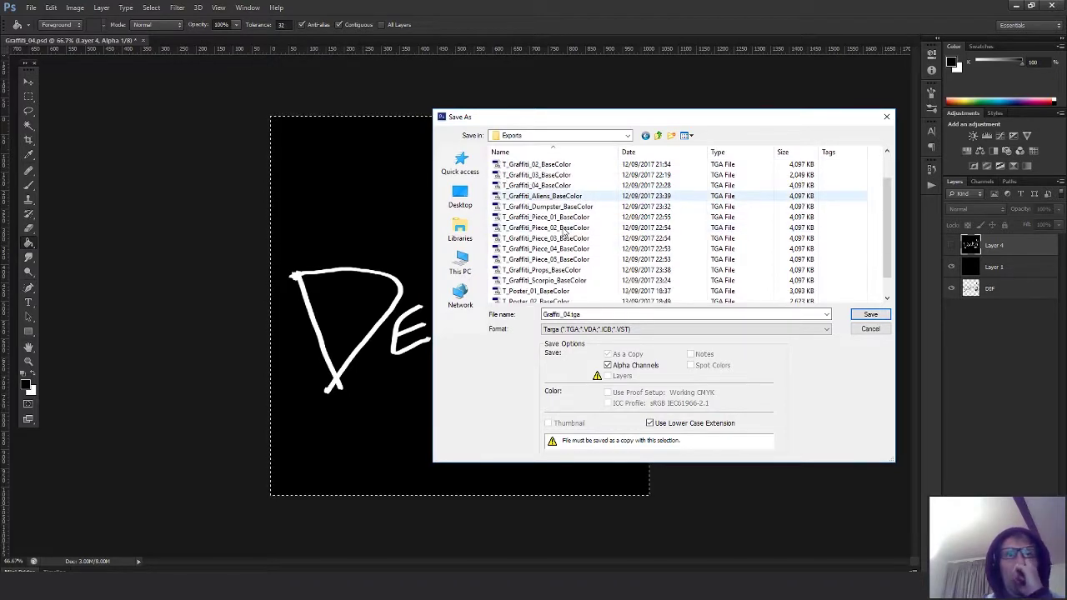
{"action": "scroll", "coordinate": [564, 239], "scroll_direction": "up", "scroll_amount": 2}
{"action": "left_click", "coordinate": [538, 217]}
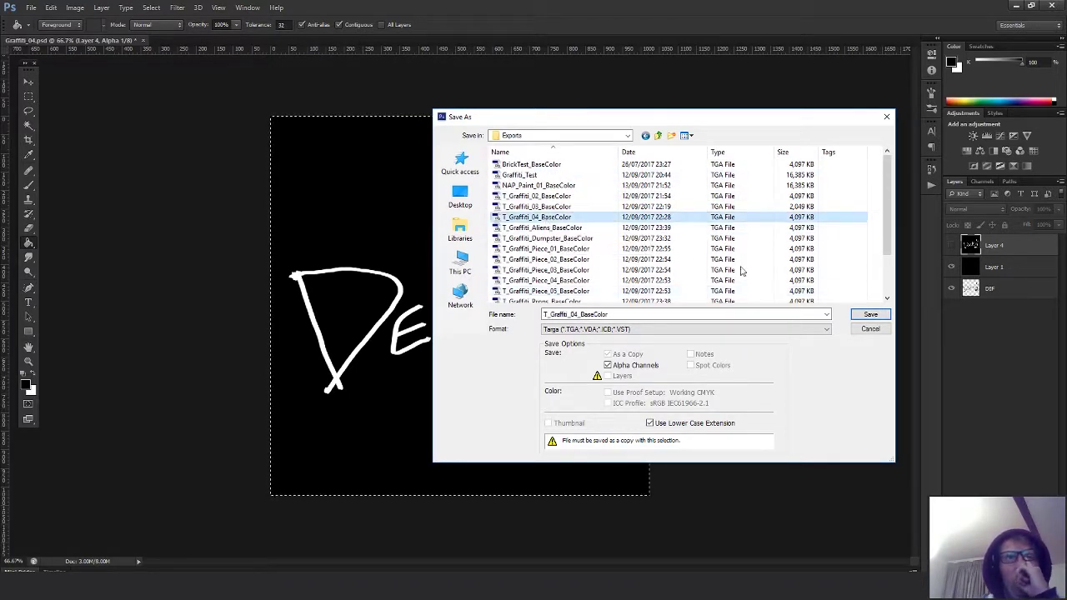
{"action": "left_click", "coordinate": [870, 315]}
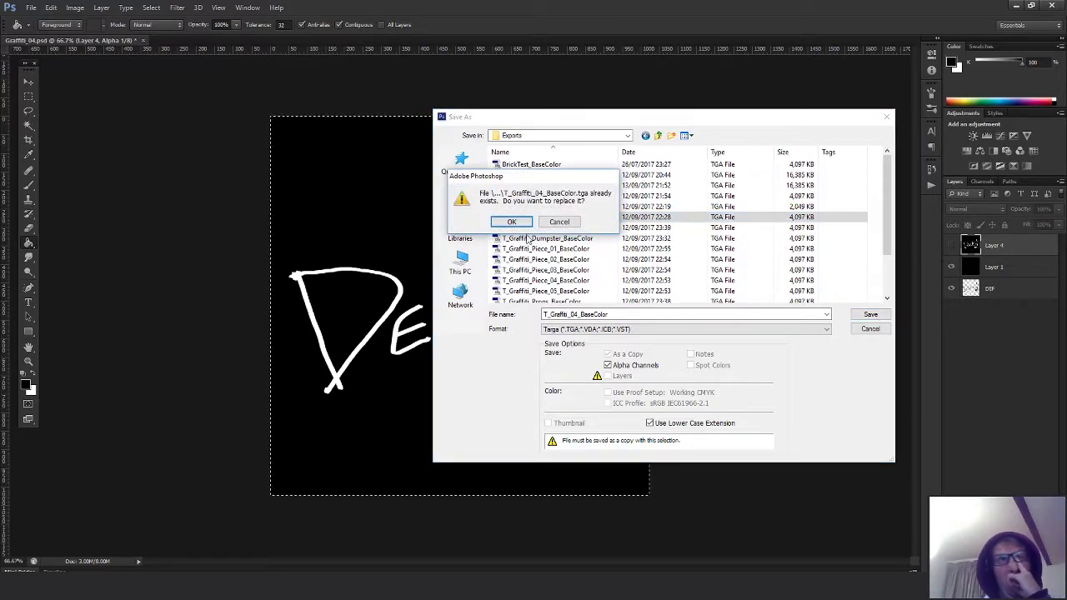
{"action": "left_click", "coordinate": [516, 226]}
{"action": "left_click", "coordinate": [562, 194]}
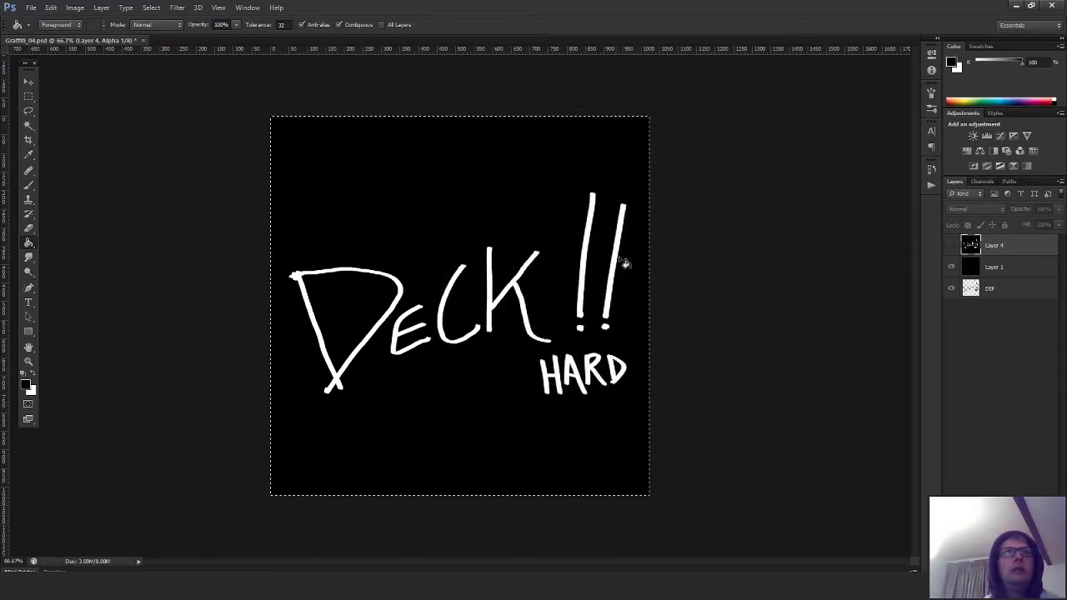
{"action": "key", "text": "ctrl+d"}
{"action": "key", "text": "m"}
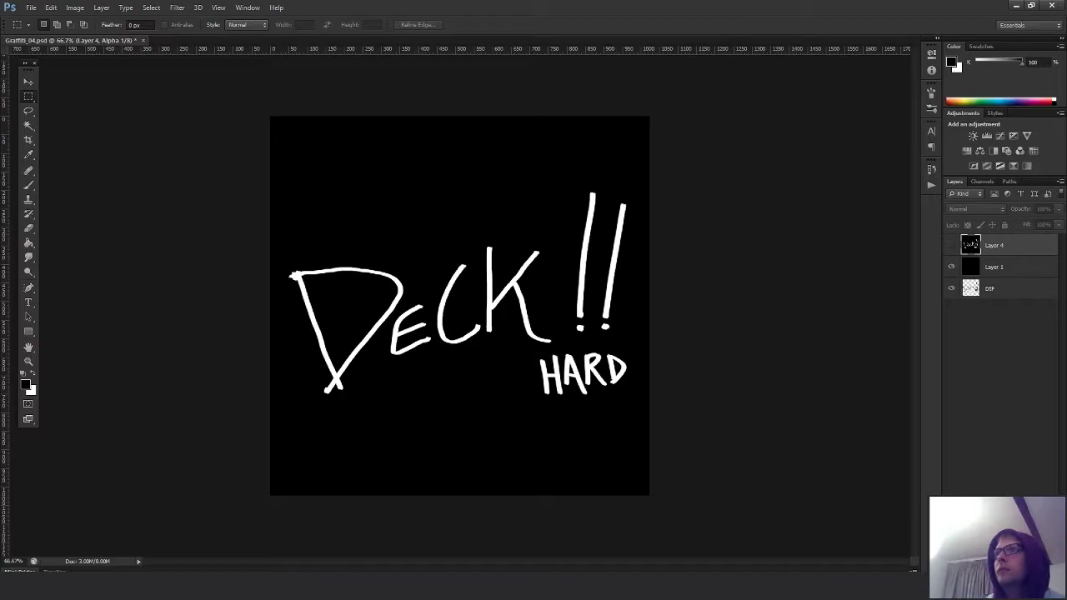
- Switch to Unreal Editor, reduce the M_Graffiti_04 decal's Y scale to about 0.33 and raise it to about Z 369 cm
{"action": "key", "text": "alt+Tab"}
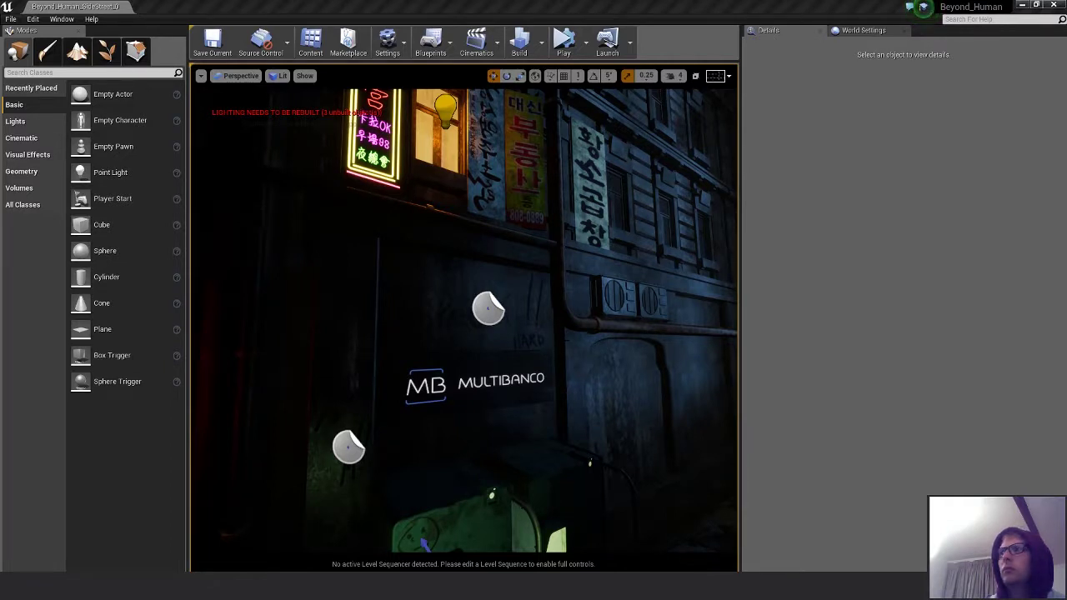
{"action": "left_click_drag", "start_coordinate": [553, 364], "coordinate": [588, 367], "text": "alt"}
{"action": "scroll", "coordinate": [553, 365], "scroll_direction": "up", "scroll_amount": 4}
{"action": "key", "text": "alt+Tab"}
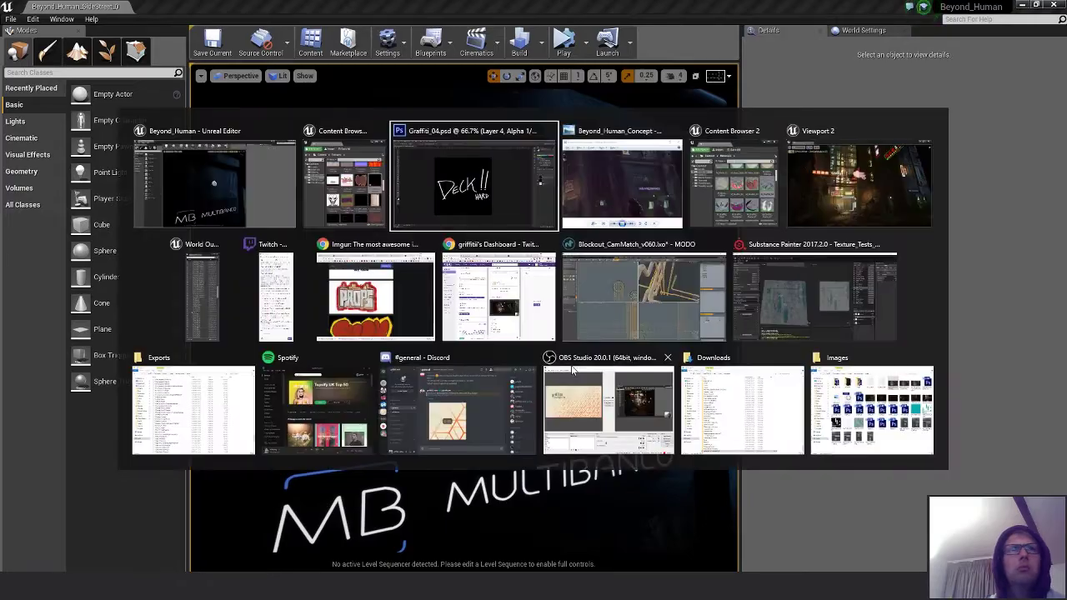
{"action": "key", "text": "alt+Tab"}
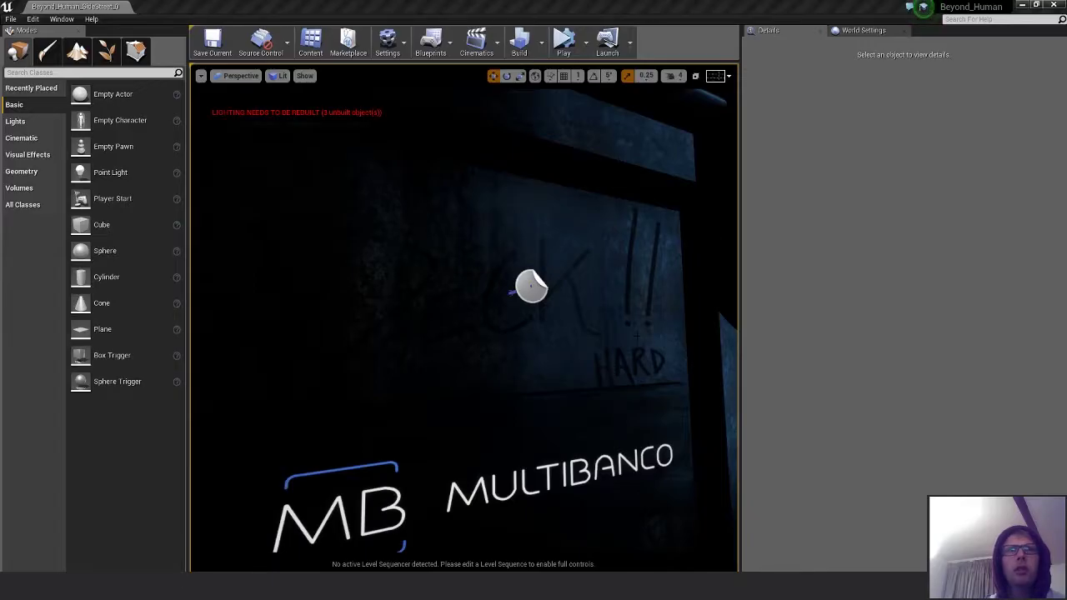
{"action": "left_click", "coordinate": [531, 287]}
{"action": "key", "text": "r"}
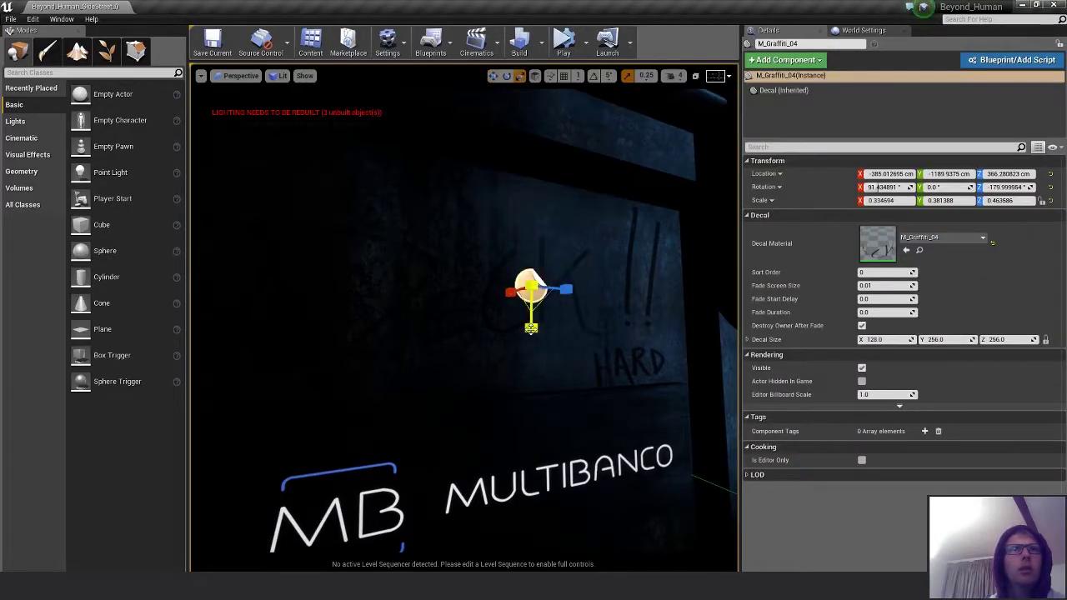
{"action": "left_click_drag", "start_coordinate": [531, 328], "coordinate": [532, 317]}
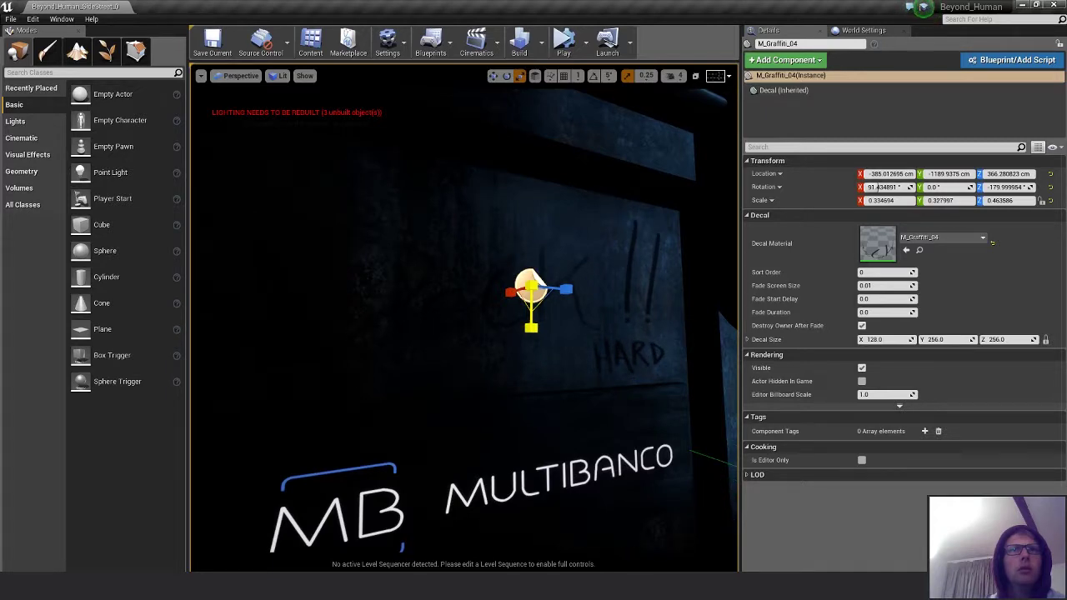
{"action": "key", "text": "w"}
{"action": "left_click_drag", "start_coordinate": [533, 245], "coordinate": [534, 238]}
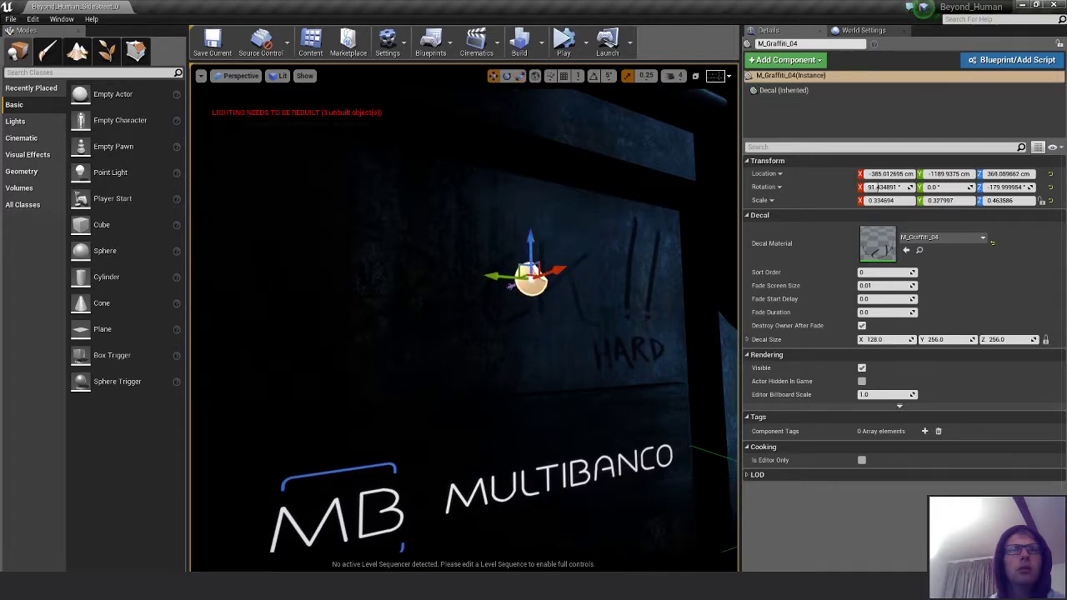
- Inspect the rendering and decal settings of the Pipes_All mesh beside the graffiti wall
{"action": "key", "text": "s"}
{"action": "right_click_drag", "start_coordinate": [534, 238], "coordinate": [567, 243]}
{"action": "left_click_drag", "start_coordinate": [567, 243], "coordinate": [521, 243], "text": "alt"}
{"action": "left_click", "coordinate": [694, 316]}
{"action": "scroll", "coordinate": [905, 460], "scroll_direction": "down", "scroll_amount": 15}
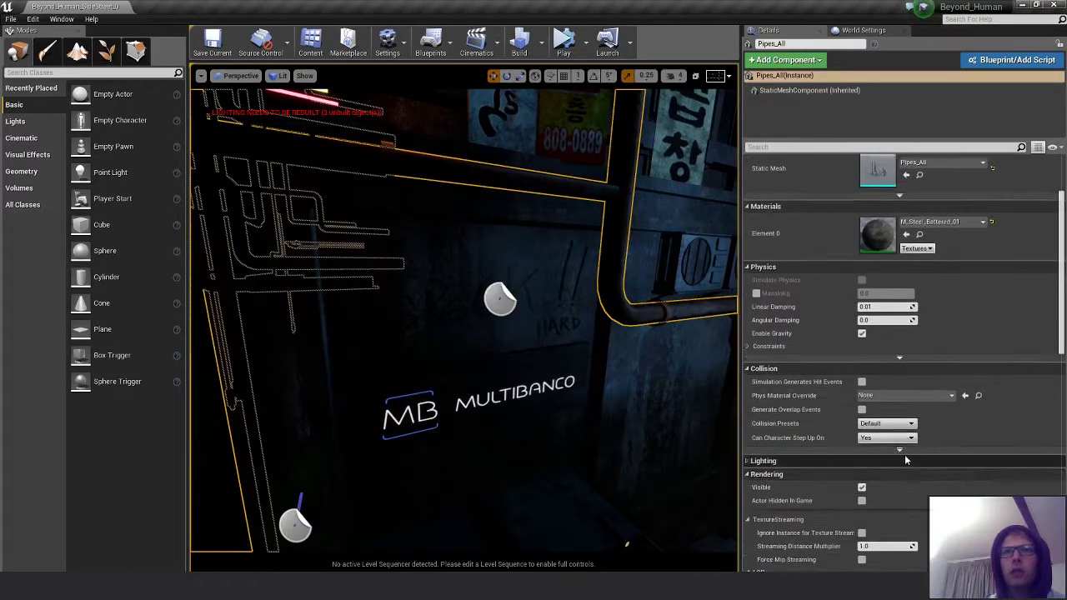
{"action": "scroll", "coordinate": [880, 480], "scroll_direction": "down", "scroll_amount": 3}
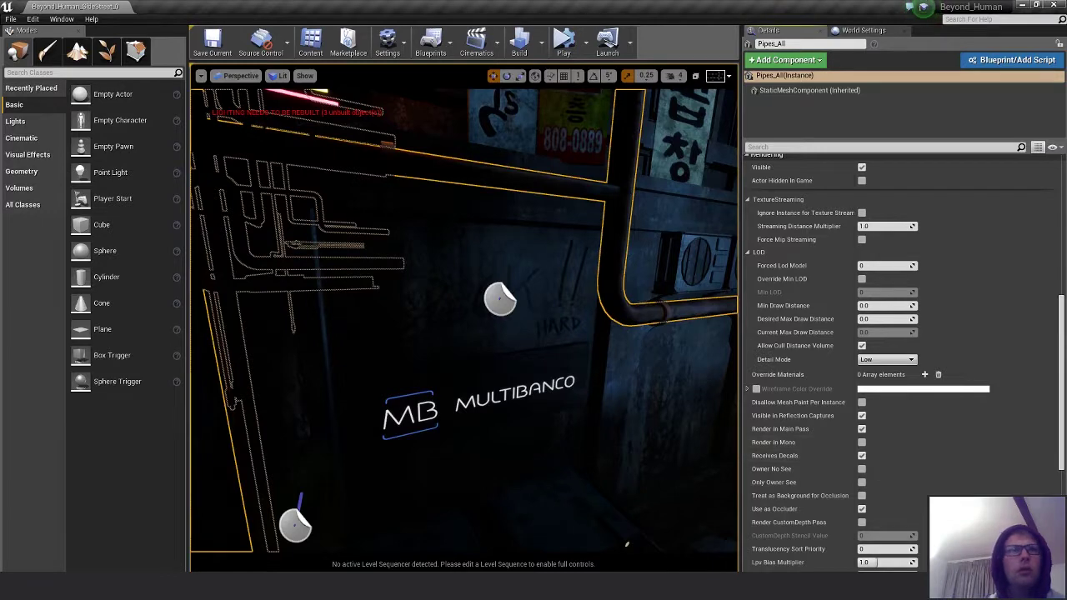
- Reduce the M_Graffiti_04 decal's X scale to about 0.08, shift it to about X -407 cm, and deselect it
{"action": "left_click", "coordinate": [501, 301]}
{"action": "key", "text": "f"}
{"action": "left_click_drag", "start_coordinate": [621, 506], "coordinate": [467, 500], "text": "alt"}
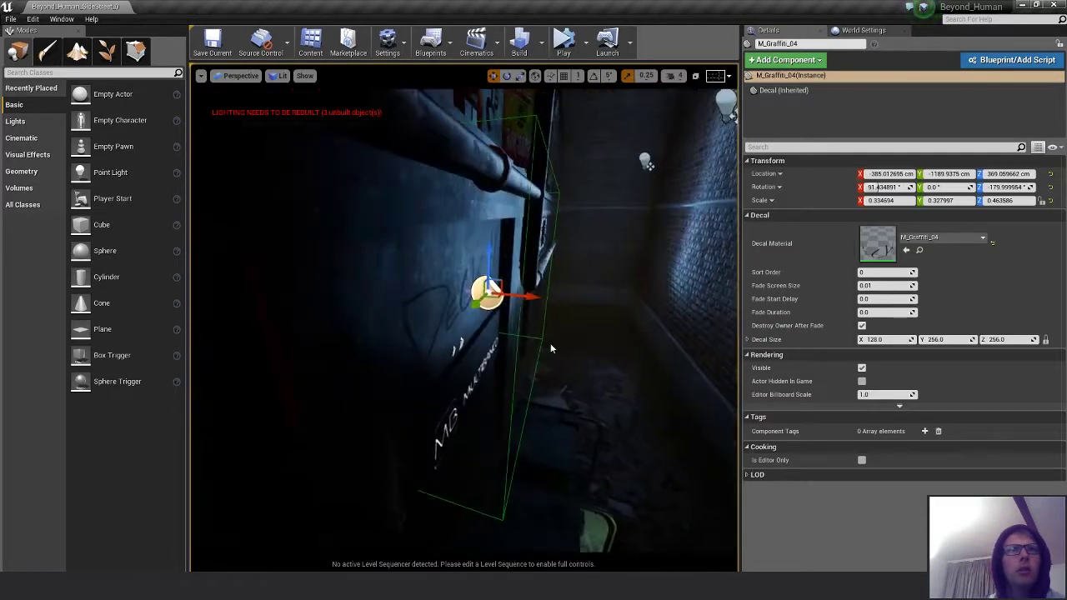
{"action": "key", "text": "r"}
{"action": "mouse_move", "coordinate": [451, 292]}
{"action": "left_mouse_down"}
{"action": "mouse_move", "coordinate": [467, 294]}
{"action": "mouse_move", "coordinate": [457, 292]}
{"action": "left_mouse_up"}
{"action": "key", "text": "w"}
{"action": "mouse_move", "coordinate": [525, 297]}
{"action": "left_mouse_down"}
{"action": "mouse_move", "coordinate": [494, 298]}
{"action": "mouse_move", "coordinate": [517, 298]}
{"action": "left_mouse_up"}
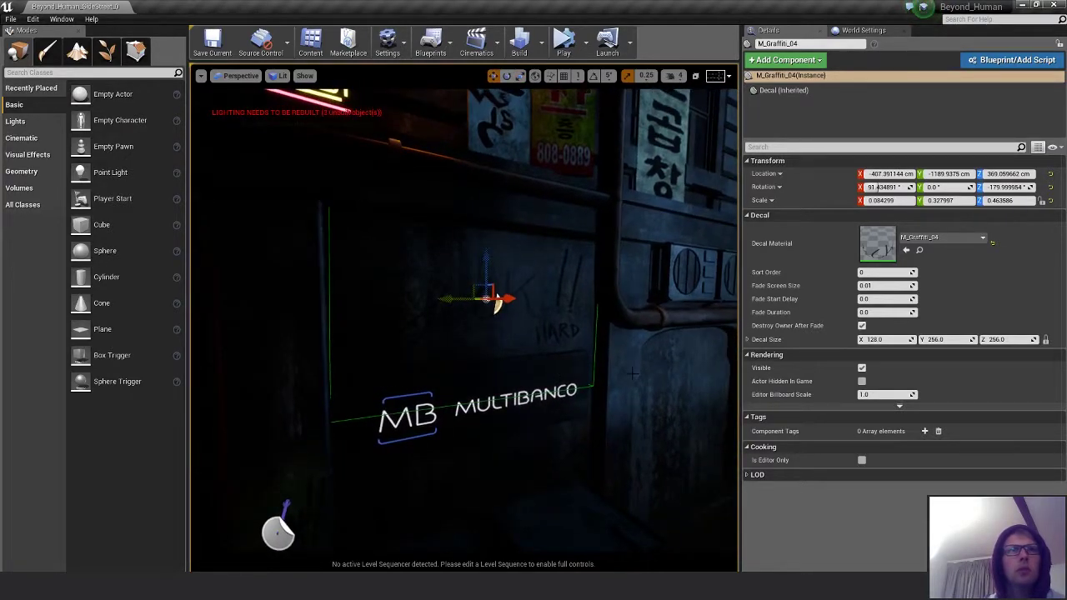
{"action": "left_click", "coordinate": [632, 373]}
{"action": "key", "text": "Escape"}
{"action": "right_click_drag", "start_coordinate": [632, 362], "coordinate": [684, 397]}
{"action": "key", "text": "s"}
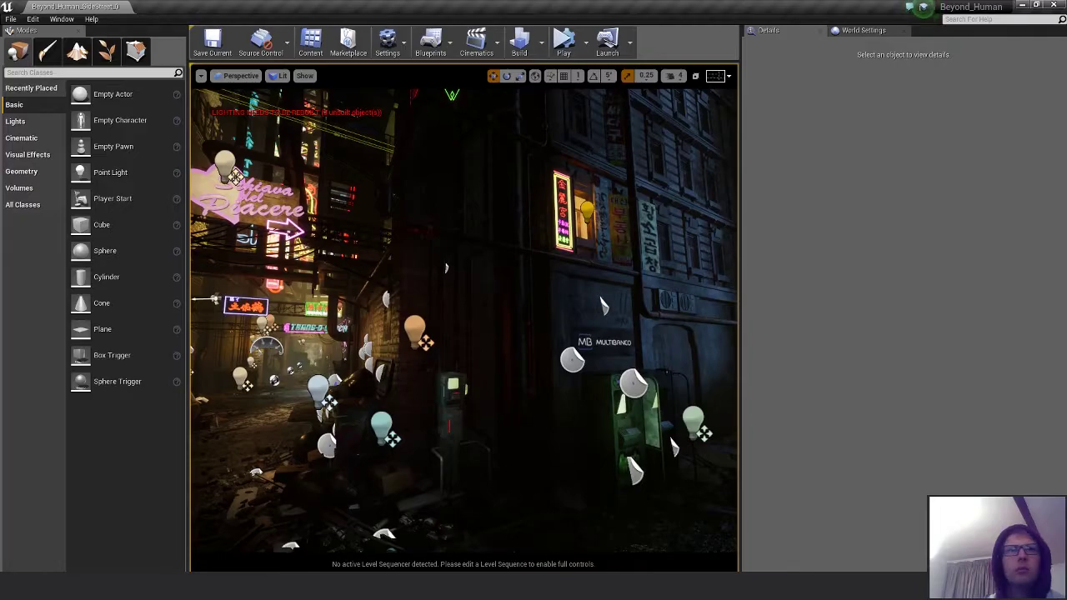
- Switch to Photoshop, show Layer 4, and try rotating HARD in the alpha channel about 7.4° and scaling it to about 82%
{"action": "key", "text": "alt+Tab"}
{"action": "left_click", "coordinate": [481, 212], "text": "alt"}
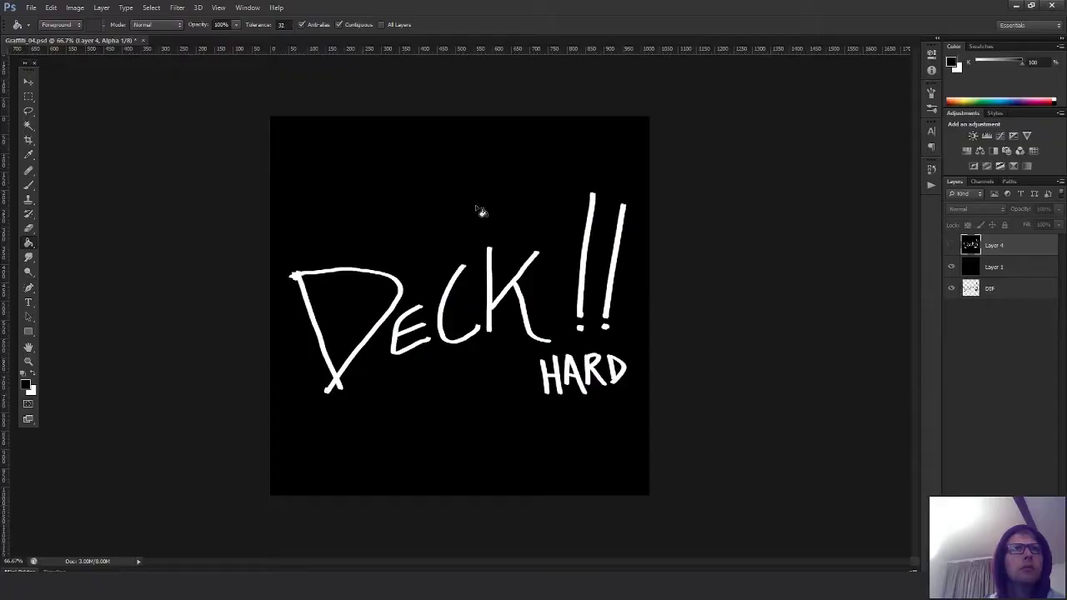
{"action": "left_click", "coordinate": [951, 245]}
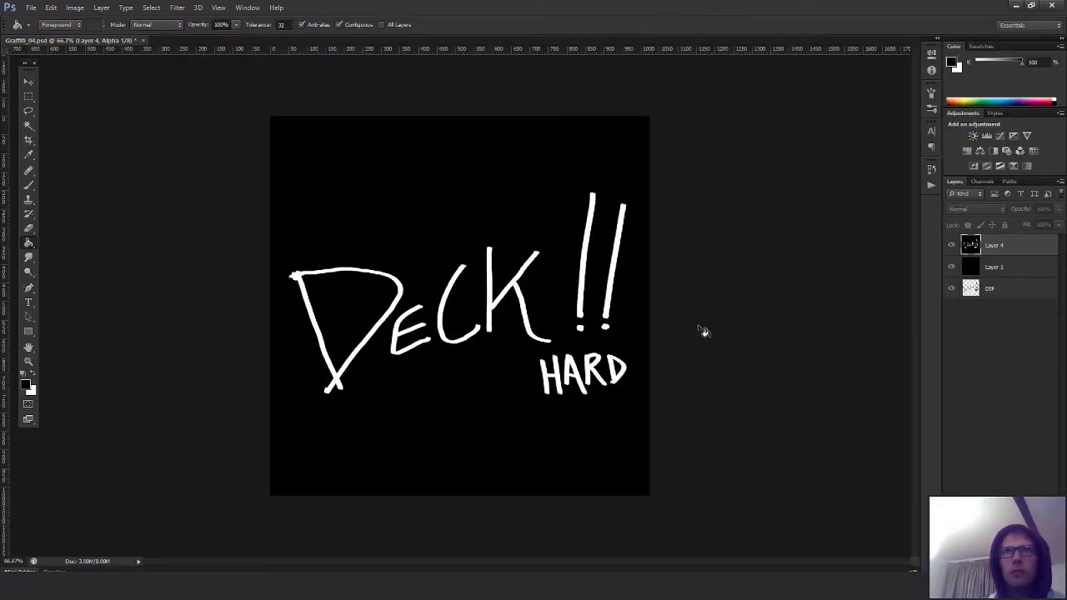
{"action": "key", "text": "m"}
{"action": "key", "text": "l"}
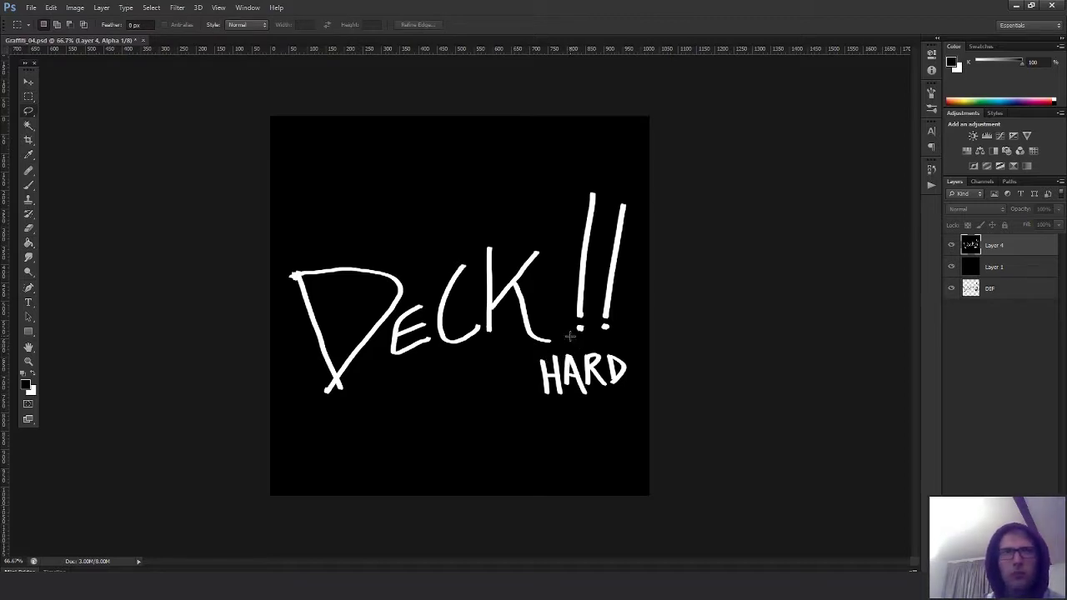
{"action": "mouse_move", "coordinate": [563, 357]}
{"action": "left_mouse_down"}
{"action": "mouse_move", "coordinate": [545, 429]}
{"action": "mouse_move", "coordinate": [602, 348]}
{"action": "mouse_move", "coordinate": [558, 354]}
{"action": "left_mouse_up"}
{"action": "key", "text": "ctrl+t"}
{"action": "mouse_move", "coordinate": [660, 341]}
{"action": "left_mouse_down"}
{"action": "mouse_move", "coordinate": [675, 331]}
{"action": "mouse_move", "coordinate": [667, 362]}
{"action": "mouse_move", "coordinate": [660, 322]}
{"action": "mouse_move", "coordinate": [669, 340]}
{"action": "left_mouse_up"}
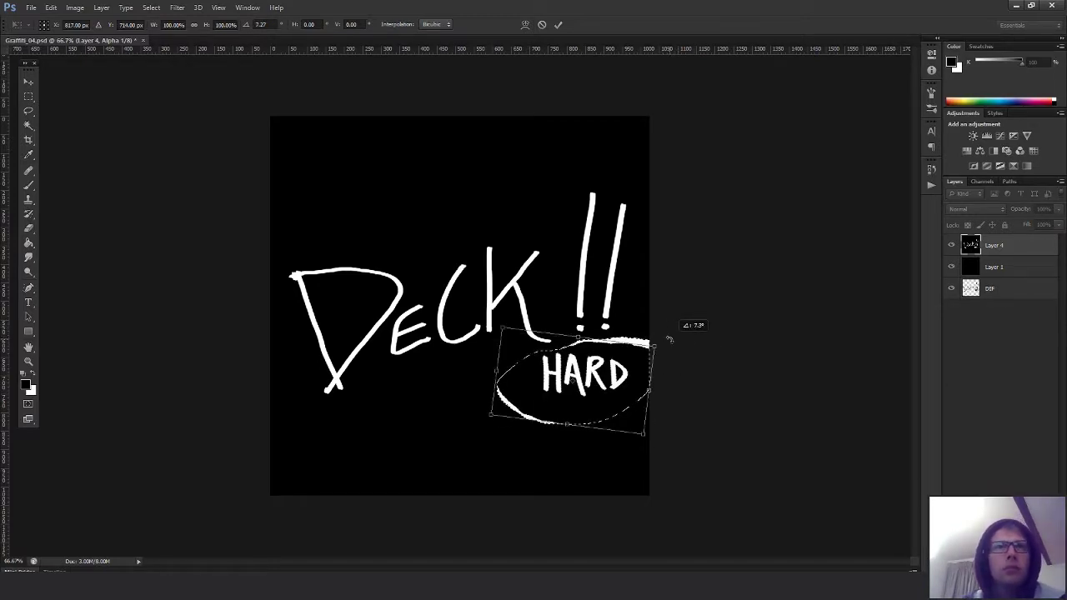
{"action": "left_click_drag", "start_coordinate": [627, 372], "coordinate": [654, 347]}
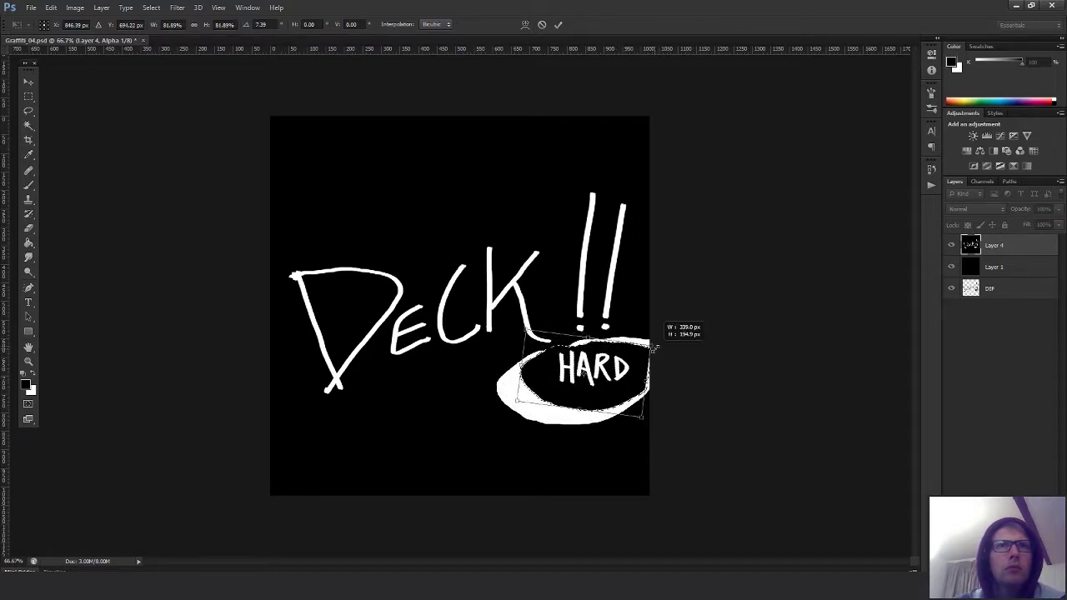
{"action": "key", "text": "Return"}
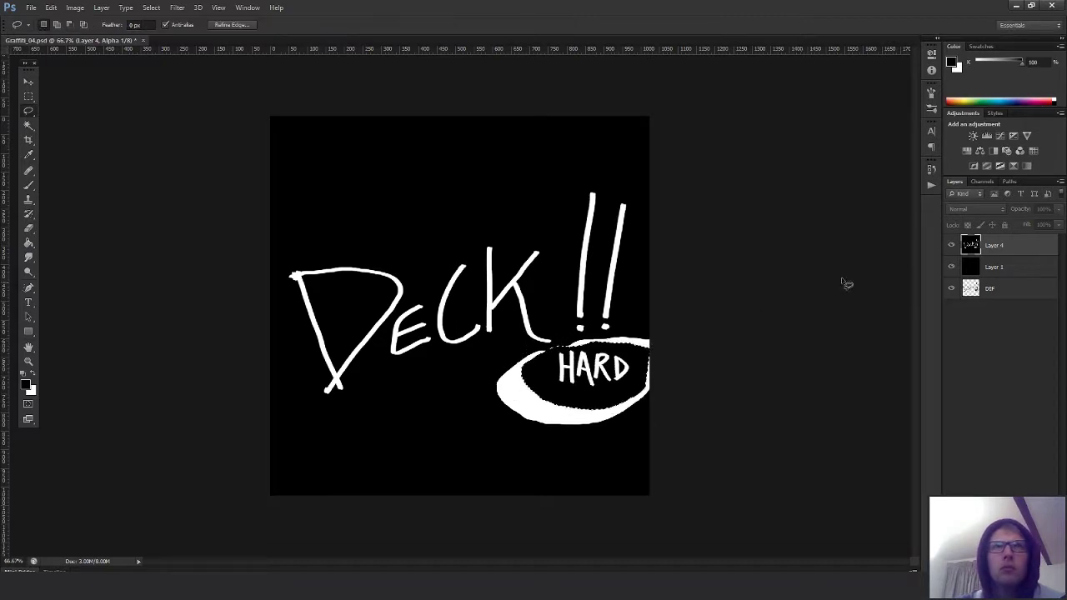
- Clear the lasso selection and replace the Alpha 1 channel's content with a copy of the whole Layer 4
{"action": "left_click", "coordinate": [965, 268]}
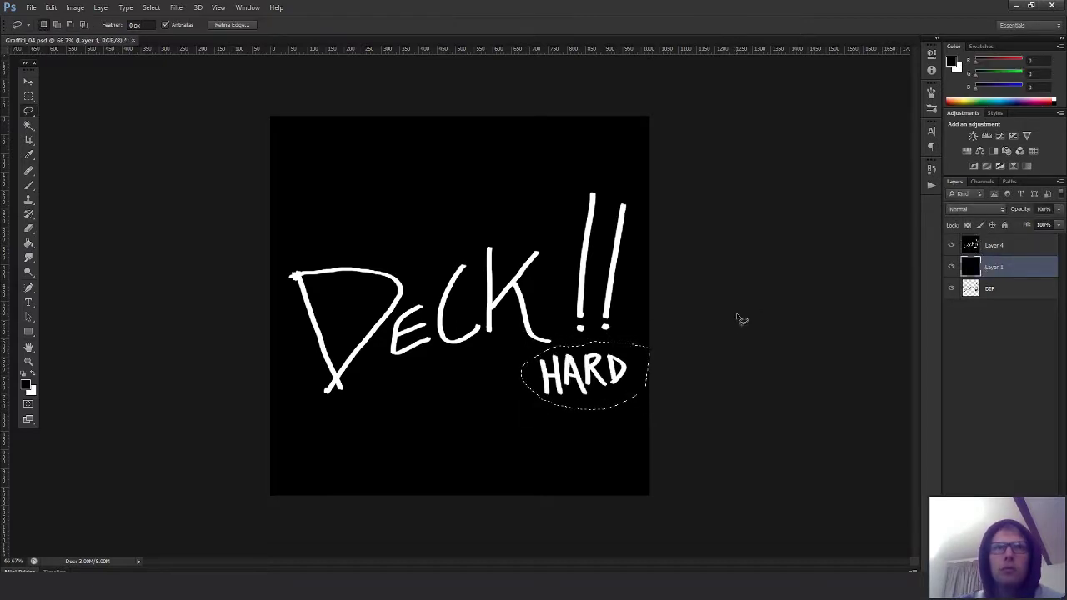
{"action": "key", "text": "m"}
{"action": "left_click", "coordinate": [713, 262]}
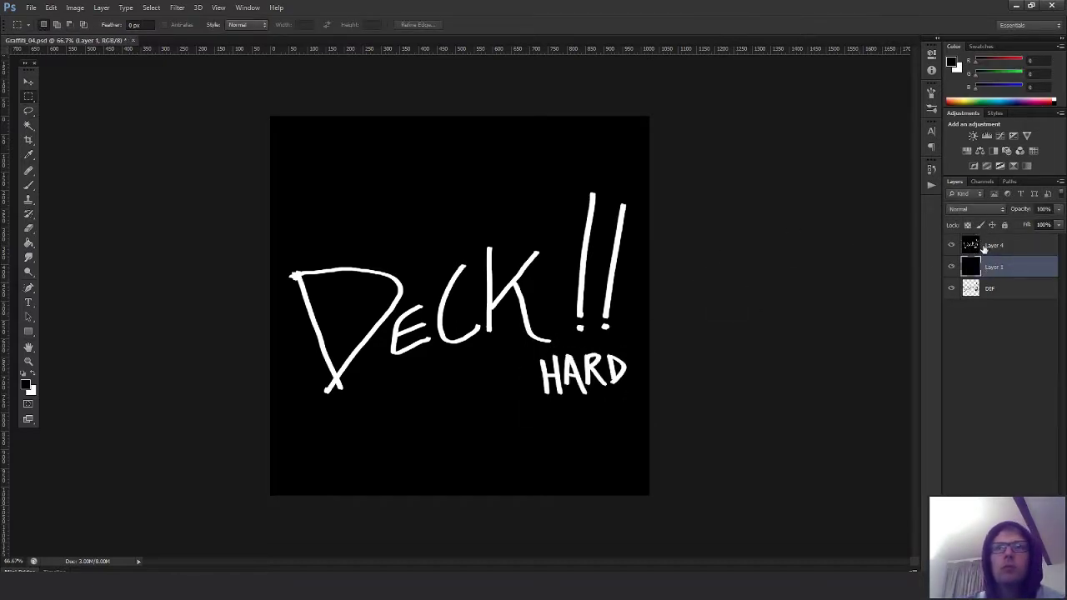
{"action": "left_click", "coordinate": [985, 248]}
{"action": "key", "text": "ctrl+a"}
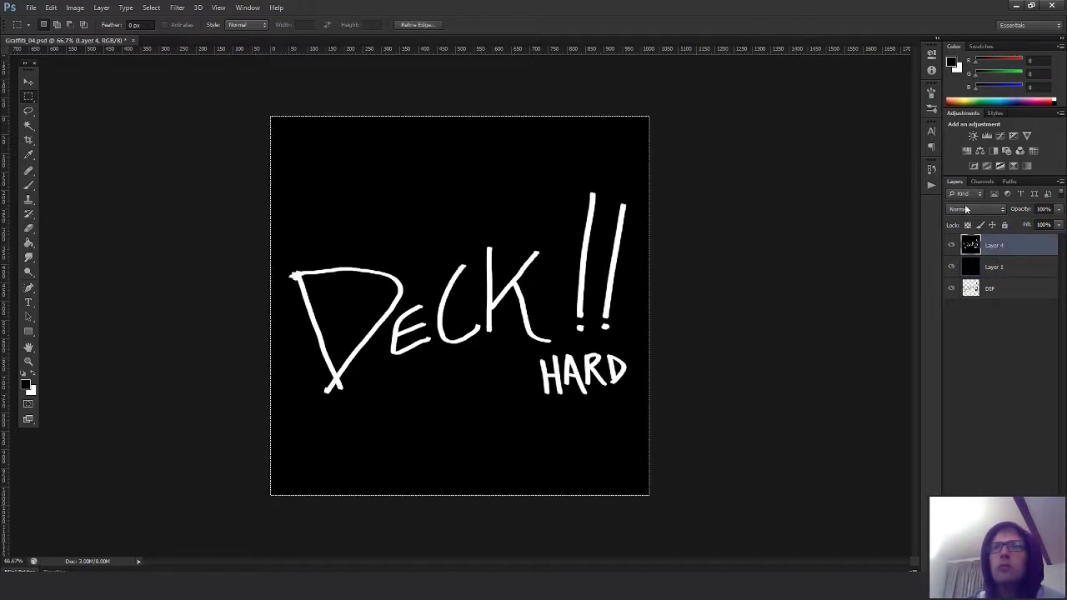
{"action": "left_click", "coordinate": [982, 181]}
{"action": "left_click", "coordinate": [990, 280]}
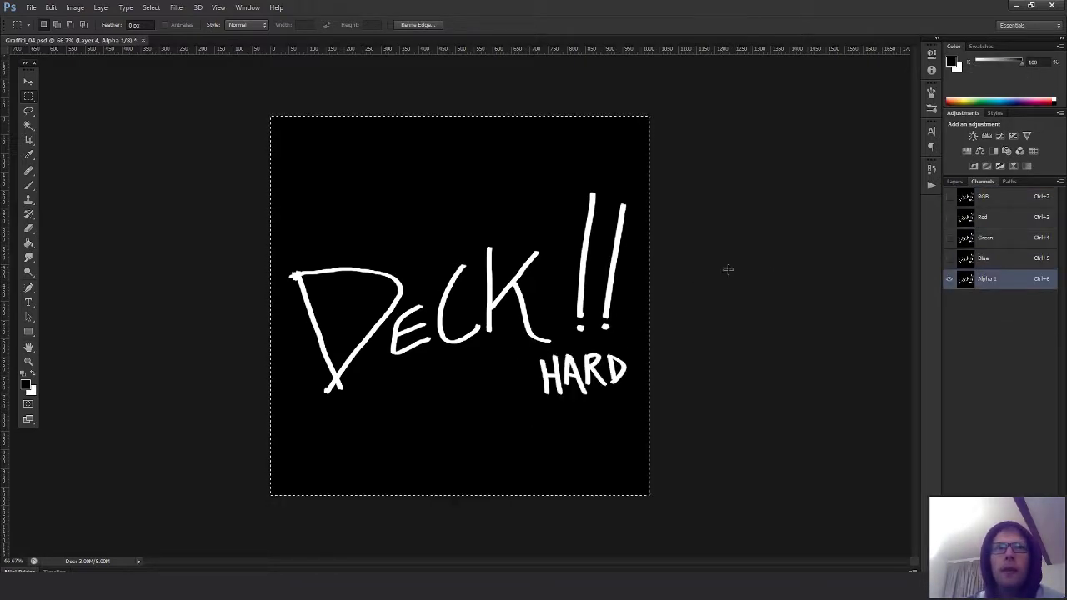
{"action": "left_click", "coordinate": [771, 269]}
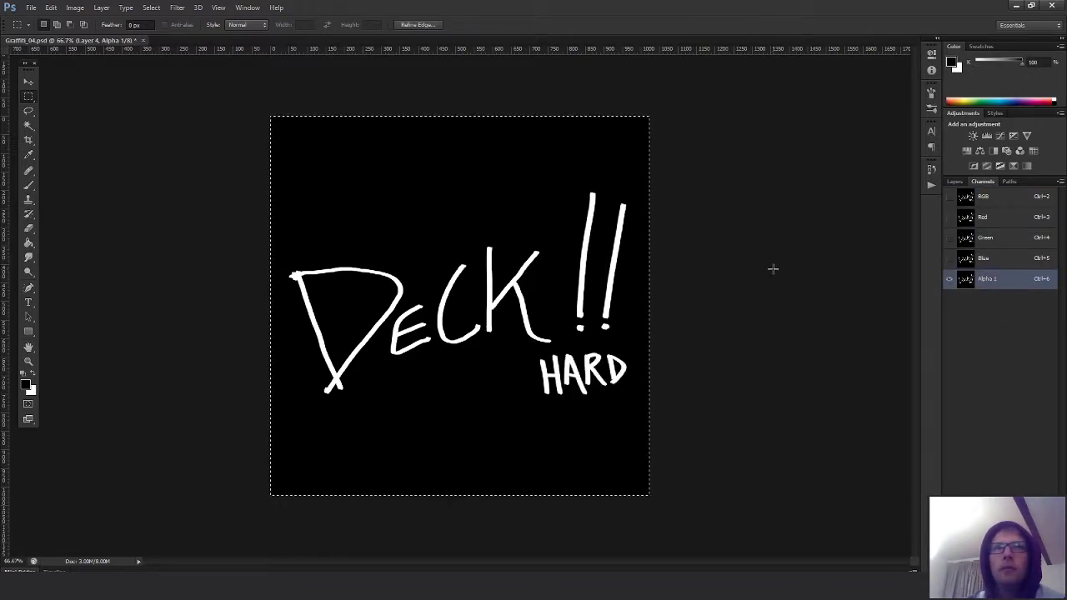
- Return to the RGB channels, hide Layer 4 and clear the selection
{"action": "left_click", "coordinate": [955, 181]}
{"action": "key", "text": "ctrl+a"}
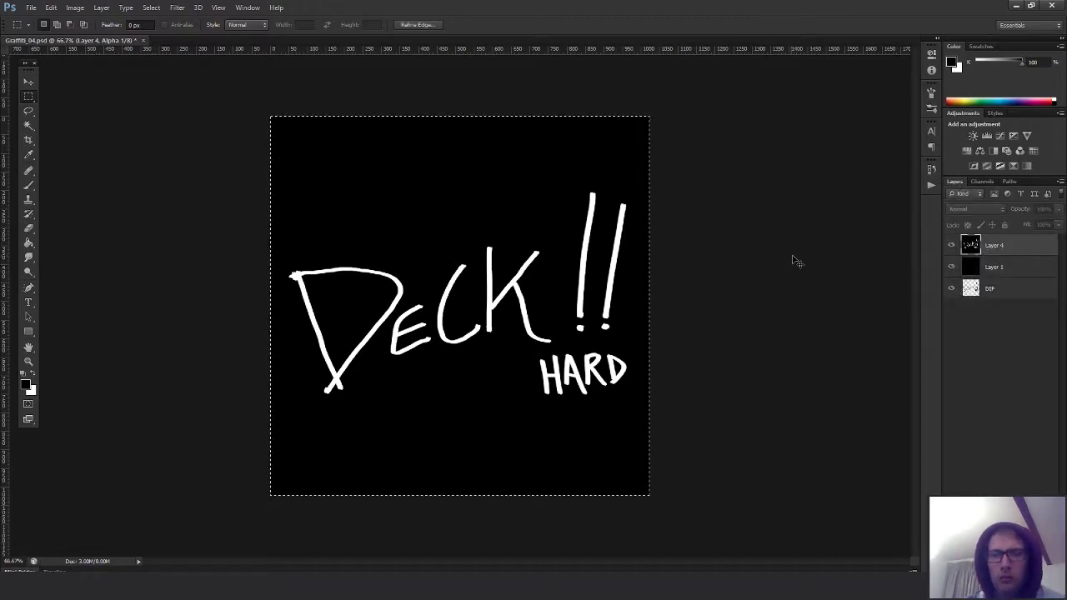
{"action": "left_click", "coordinate": [982, 181]}
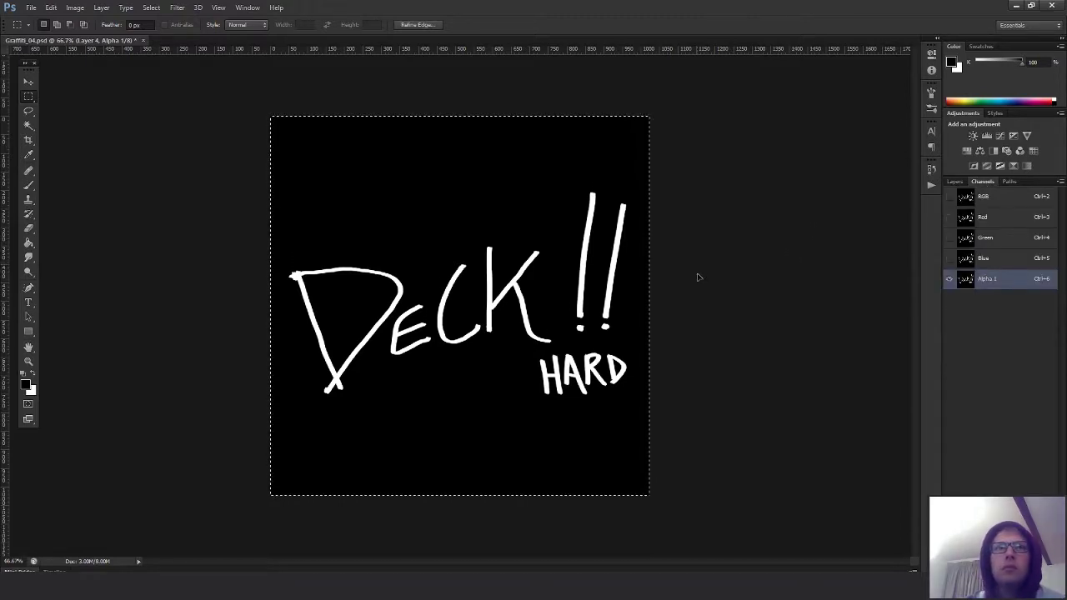
{"action": "left_click", "coordinate": [989, 203]}
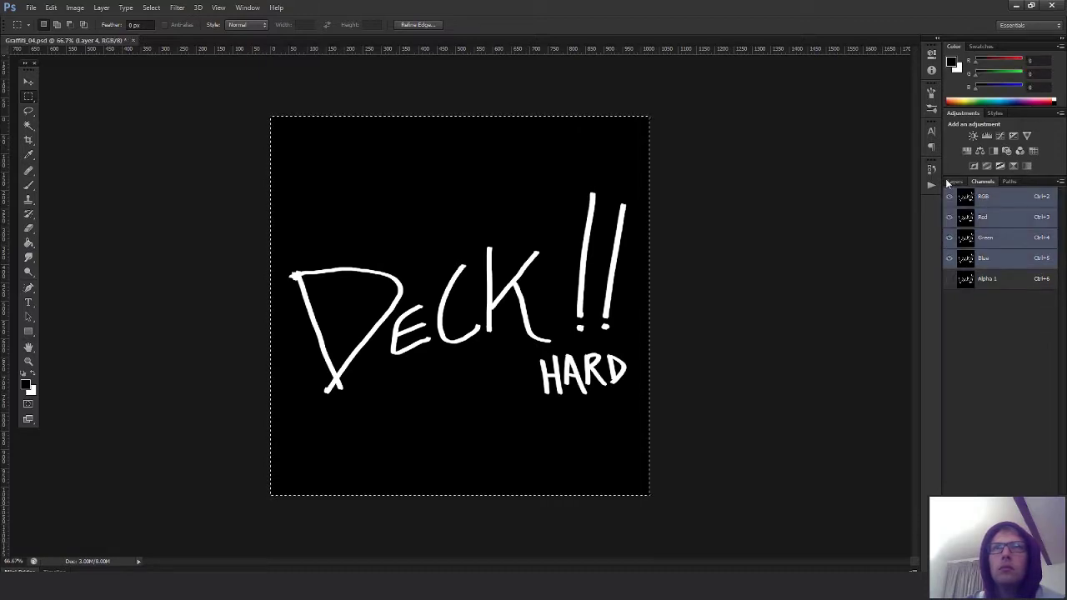
{"action": "left_click", "coordinate": [955, 181]}
{"action": "left_click", "coordinate": [950, 247]}
{"action": "key", "text": "ctrl+d"}
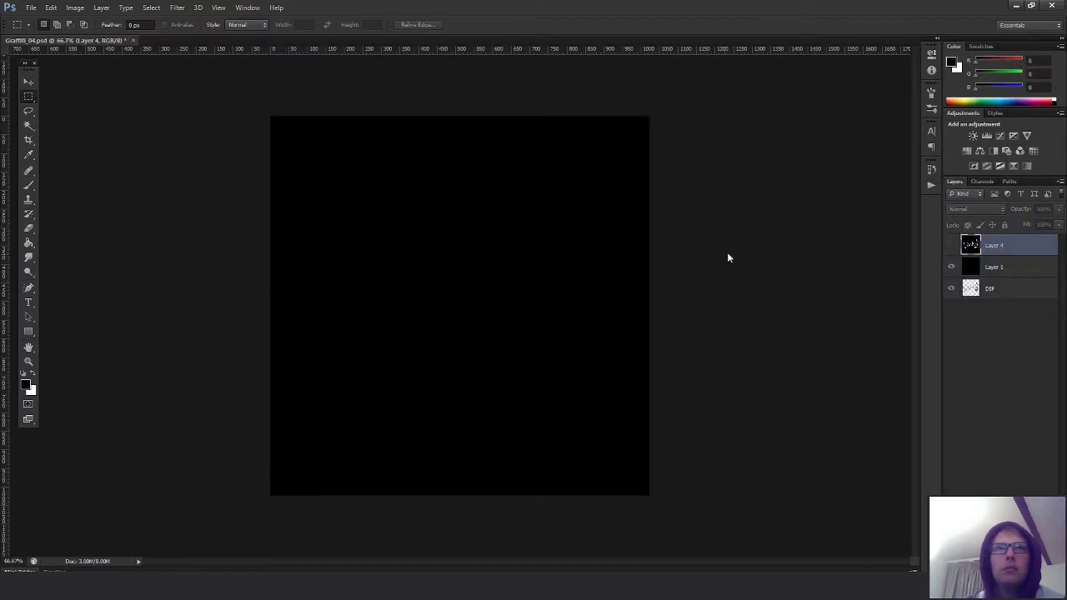
- Save the texture as a Targa with alpha channels over T_Graffiti_04_BaseColor in the Beyond_Human Exports folder
{"action": "key", "text": "ctrl+shift+s"}
{"action": "left_click", "coordinate": [609, 330]}
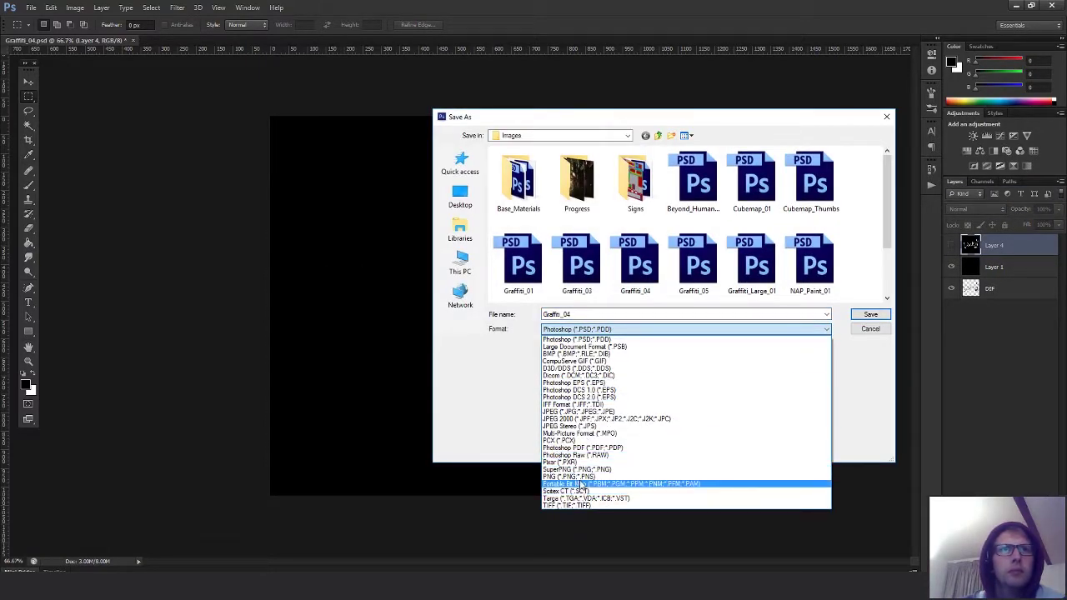
{"action": "left_click", "coordinate": [575, 497]}
{"action": "left_click", "coordinate": [658, 135]}
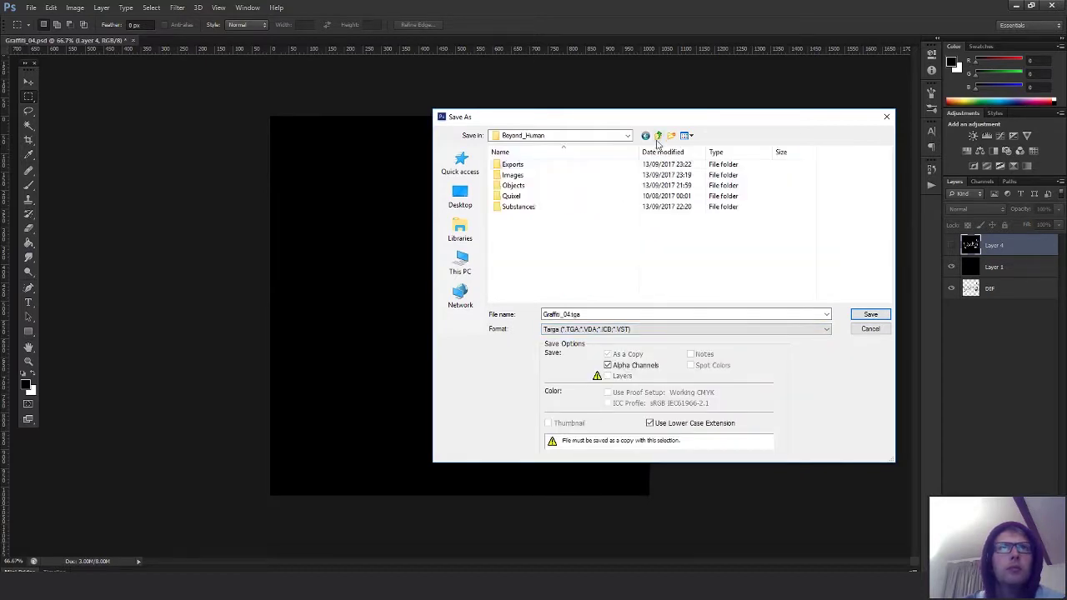
{"action": "double_click", "coordinate": [543, 165]}
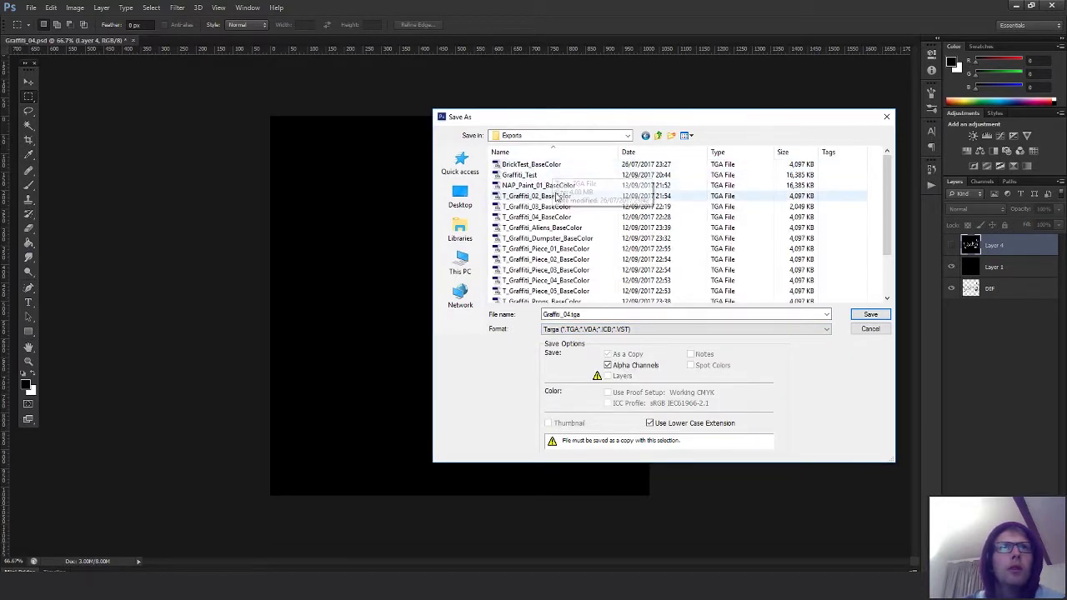
{"action": "left_click", "coordinate": [567, 218]}
{"action": "left_click", "coordinate": [871, 314]}
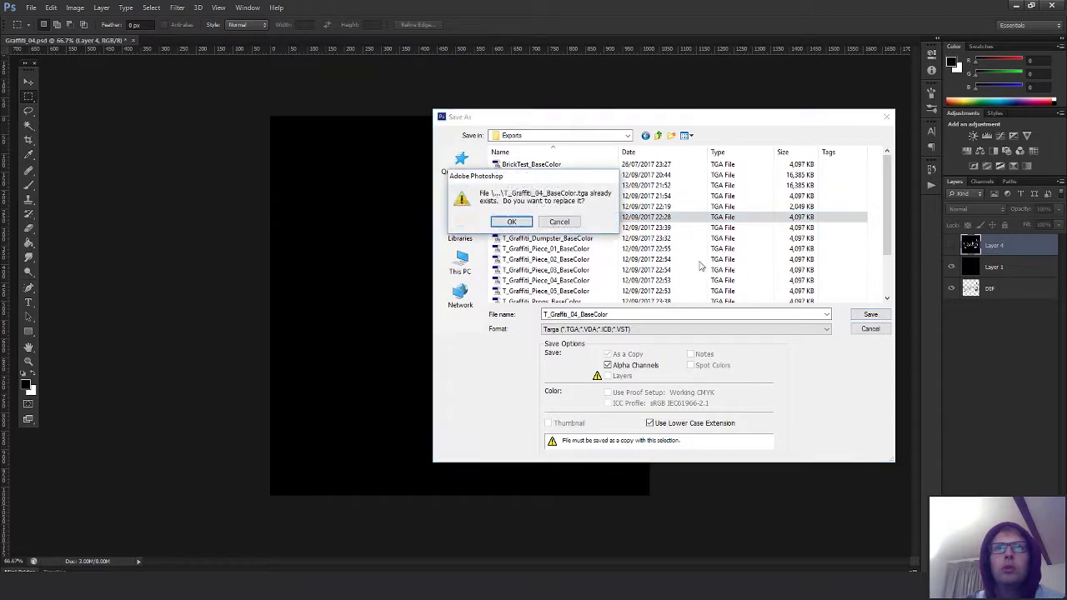
{"action": "left_click", "coordinate": [511, 221]}
{"action": "left_click", "coordinate": [571, 197]}
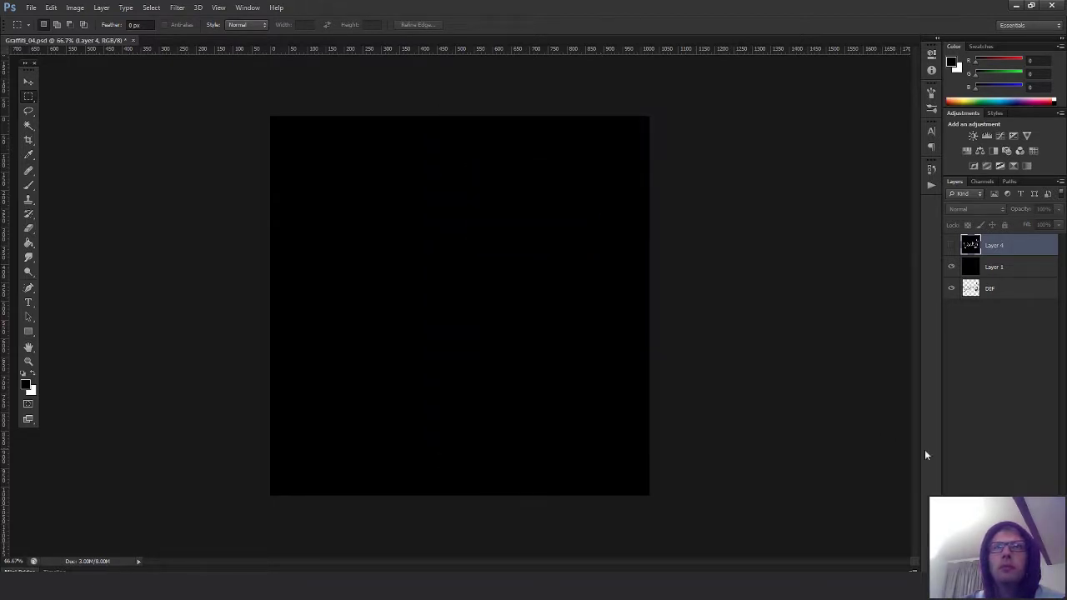
- Switch to the Unreal editor and look over the alley and the dark wall around the Multibanco sign
{"action": "key", "text": "alt+Tab"}
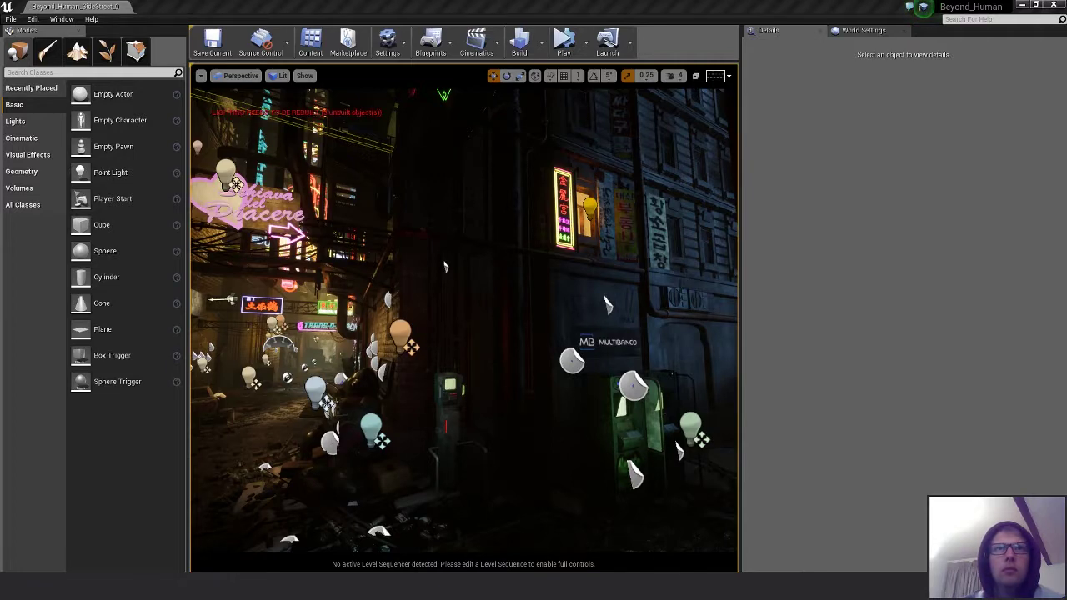
{"action": "right_click_drag", "start_coordinate": [464, 320], "coordinate": [425, 320]}
{"action": "right_click_drag", "start_coordinate": [448, 267], "coordinate": [436, 238]}
{"action": "scroll", "coordinate": [641, 370], "scroll_direction": "down", "scroll_amount": 5}
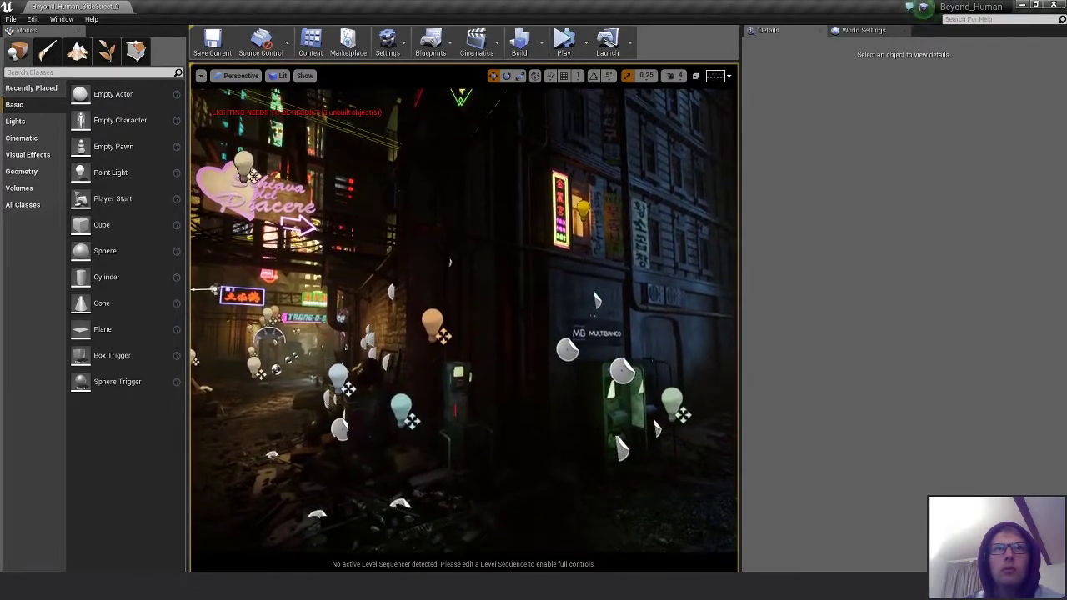
{"action": "scroll", "coordinate": [640, 371], "scroll_direction": "up", "scroll_amount": 2}
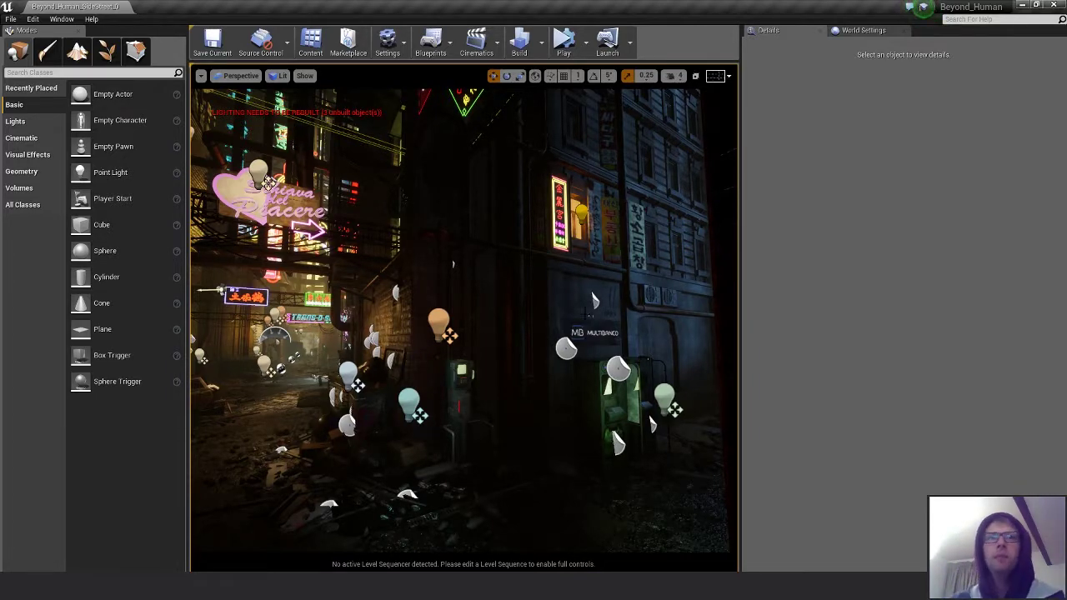
{"action": "right_click_drag", "start_coordinate": [588, 313], "coordinate": [418, 193]}
{"action": "key", "text": "s"}
{"action": "key", "text": "w"}
{"action": "key", "text": "a"}
{"action": "key", "text": "d"}
{"action": "key", "text": "s"}
{"action": "key", "text": "w"}
{"action": "key", "text": "a"}
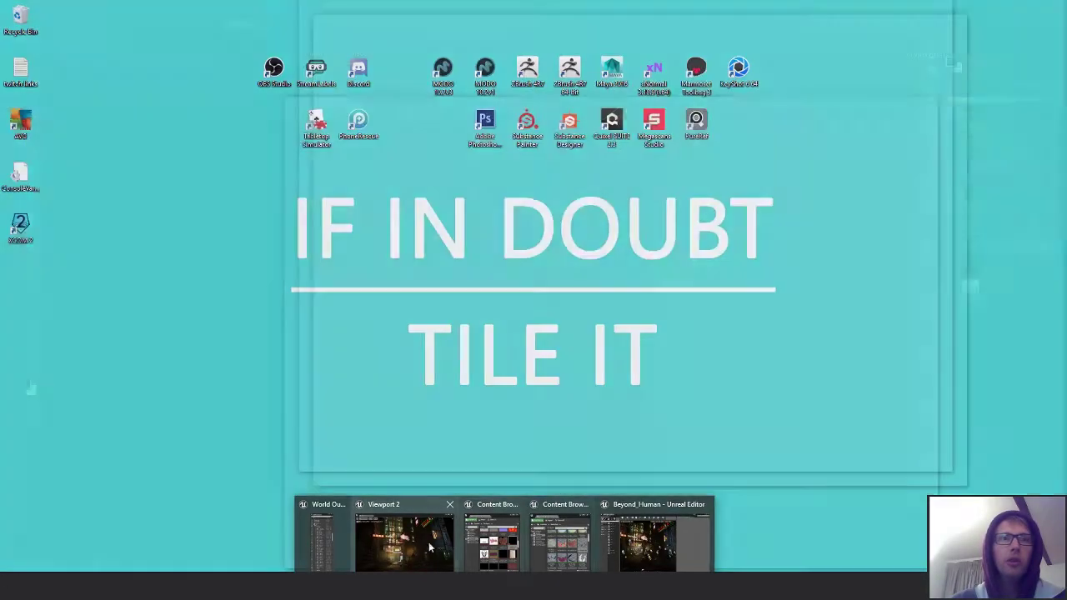
- Bring up the project's Saved/Screenshots/Windows folder and try to open HighresScreenshot00002
{"action": "left_click", "coordinate": [435, 544]}
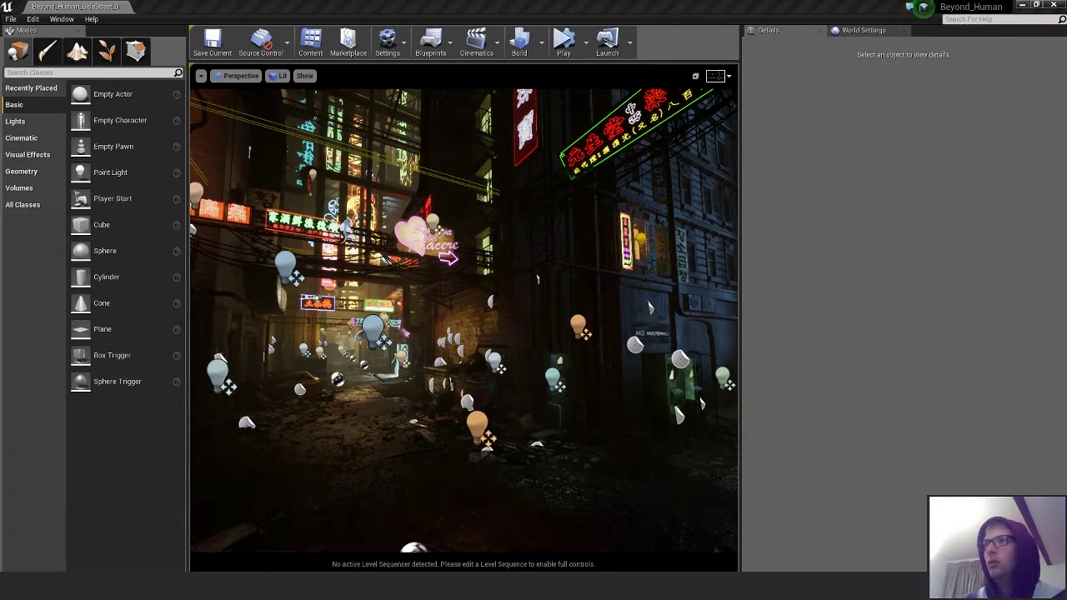
{"action": "left_click", "coordinate": [997, 548]}
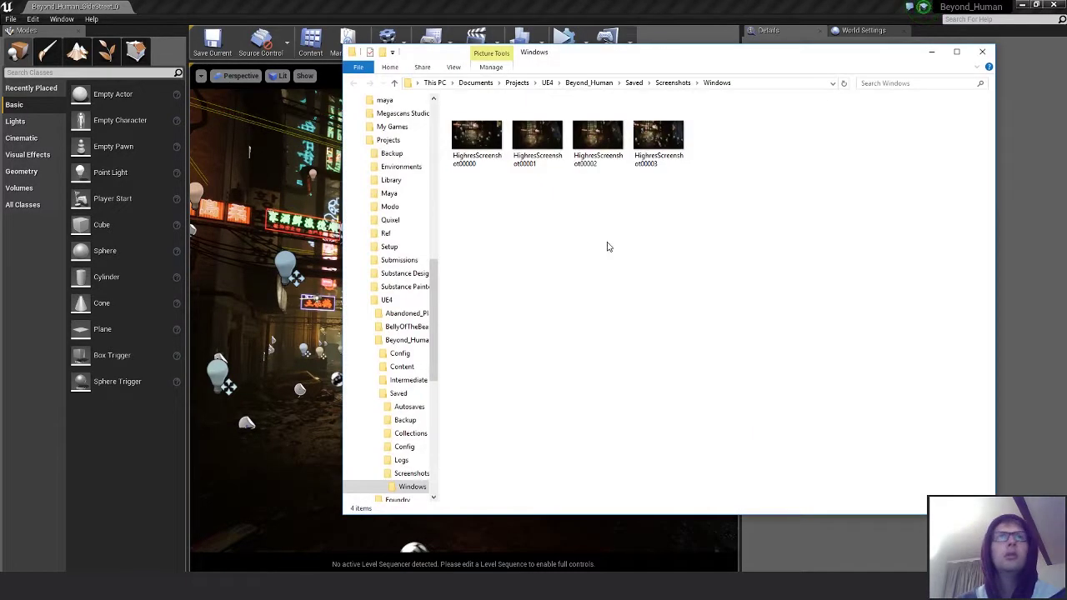
{"action": "left_click", "coordinate": [659, 138]}
{"action": "left_click", "coordinate": [607, 149]}
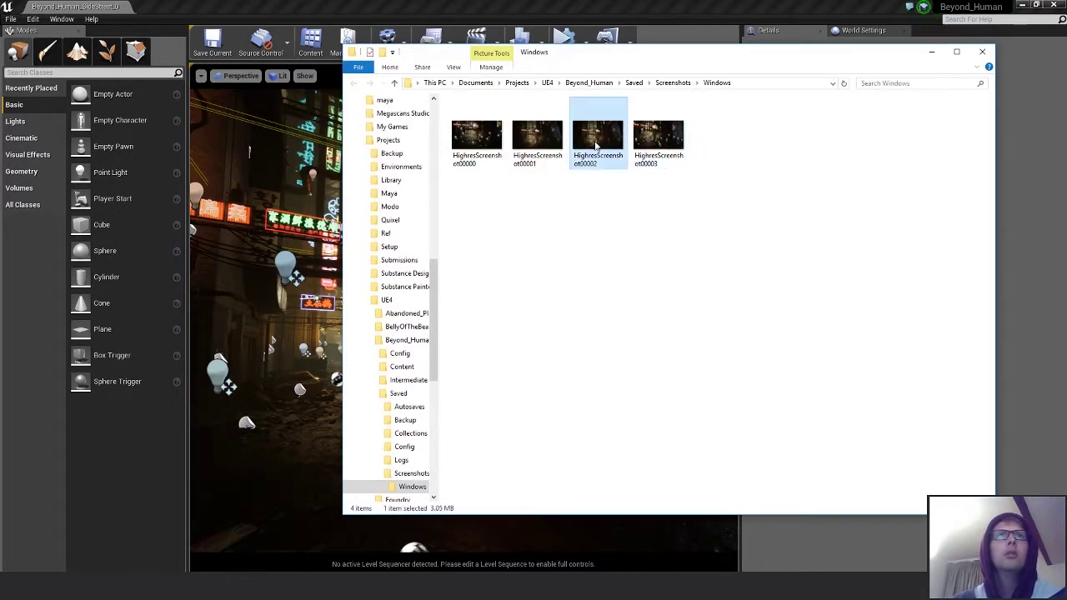
{"action": "double_click", "coordinate": [607, 148]}
{"action": "left_click", "coordinate": [655, 301]}
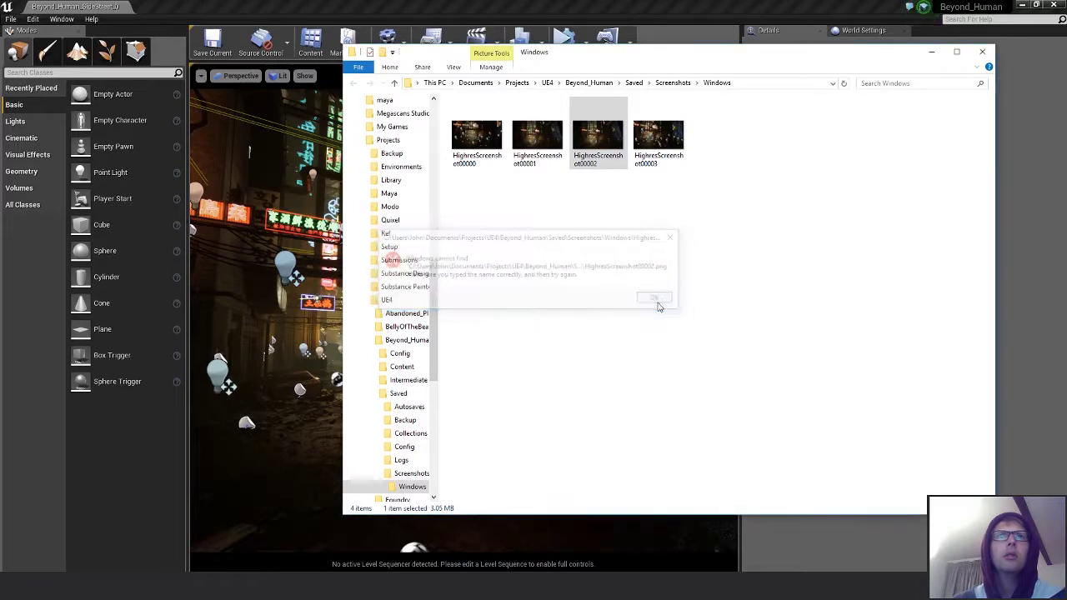
- Switch to Photoshop and open HighresScreenshot00002.png from the screenshots folder there
{"action": "key", "text": "alt+Tab"}
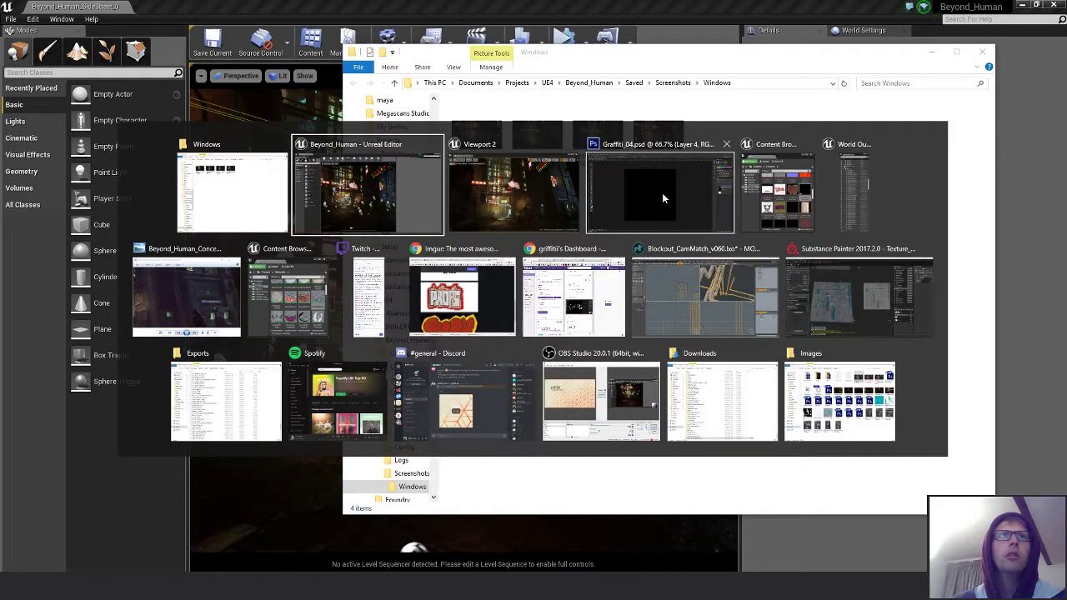
{"action": "left_click", "coordinate": [662, 192]}
{"action": "key", "text": "alt+Tab"}
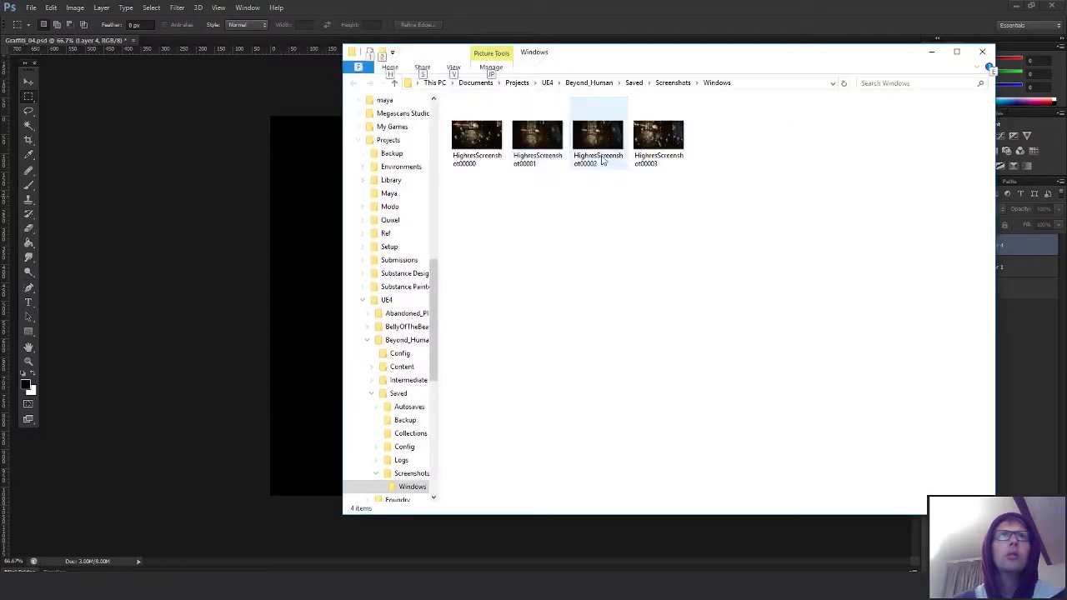
{"action": "left_click_drag", "start_coordinate": [527, 19], "coordinate": [529, 22]}
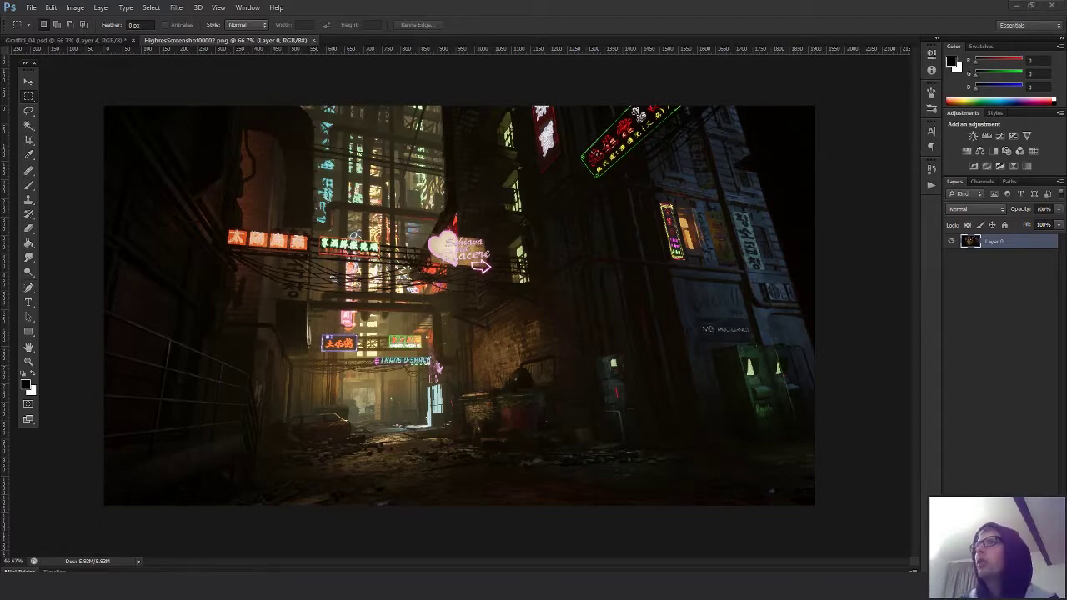
- Float the screenshot in its own window and arrange the Beyond_Human_Concept image beside it for comparison
{"action": "left_click_drag", "start_coordinate": [1066, 126], "coordinate": [868, 165]}
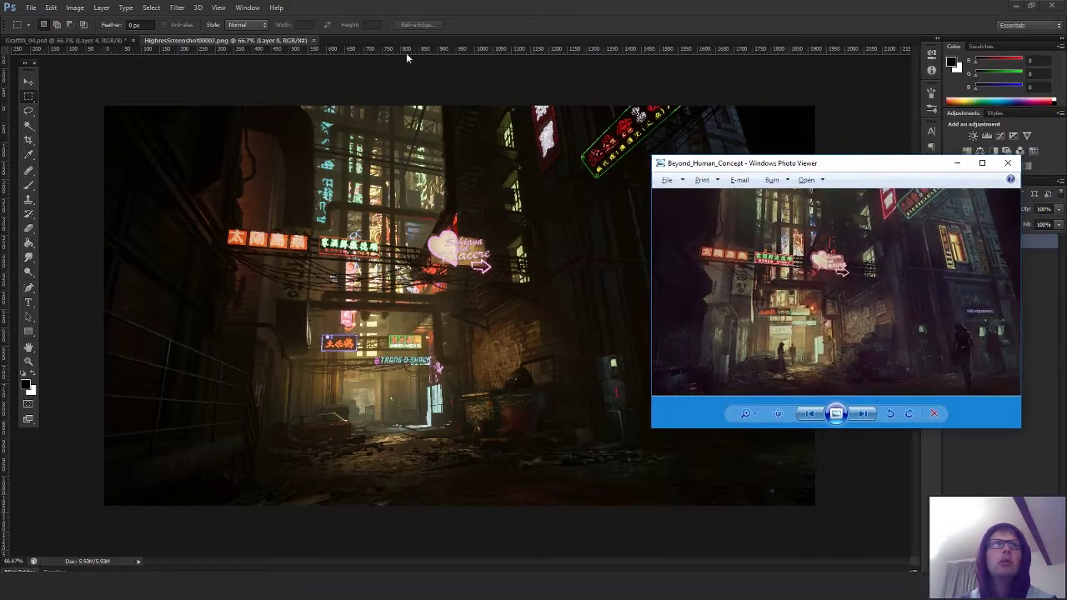
{"action": "left_click_drag", "start_coordinate": [253, 42], "coordinate": [257, 75]}
{"action": "left_click_drag", "start_coordinate": [399, 74], "coordinate": [295, 64]}
{"action": "key", "text": "alt+Tab"}
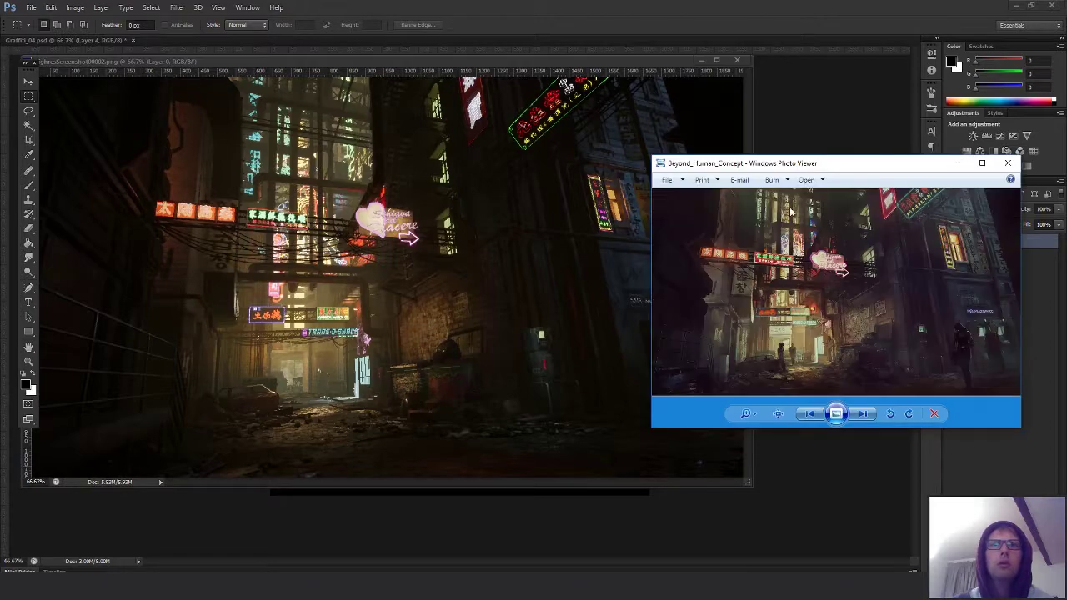
{"action": "left_click_drag", "start_coordinate": [774, 165], "coordinate": [823, 151]}
{"action": "left_click_drag", "start_coordinate": [703, 199], "coordinate": [758, 201]}
{"action": "left_click_drag", "start_coordinate": [889, 153], "coordinate": [878, 139]}
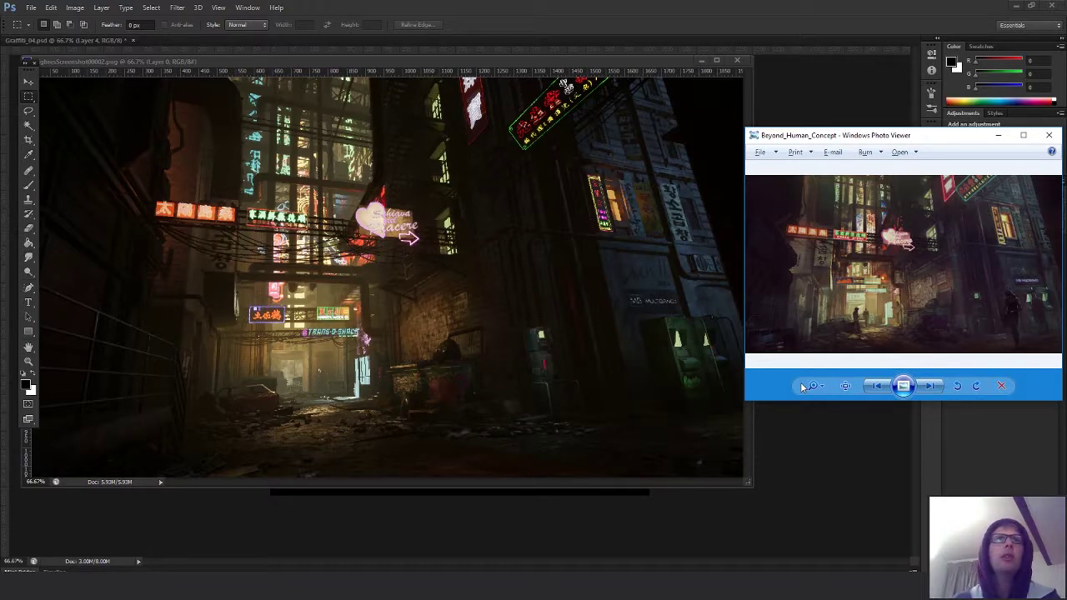
- Examine the slanted green-framed neon sign and the red sign beside it up close in the screenshot
{"action": "left_click", "coordinate": [574, 252]}
{"action": "key", "text": "z"}
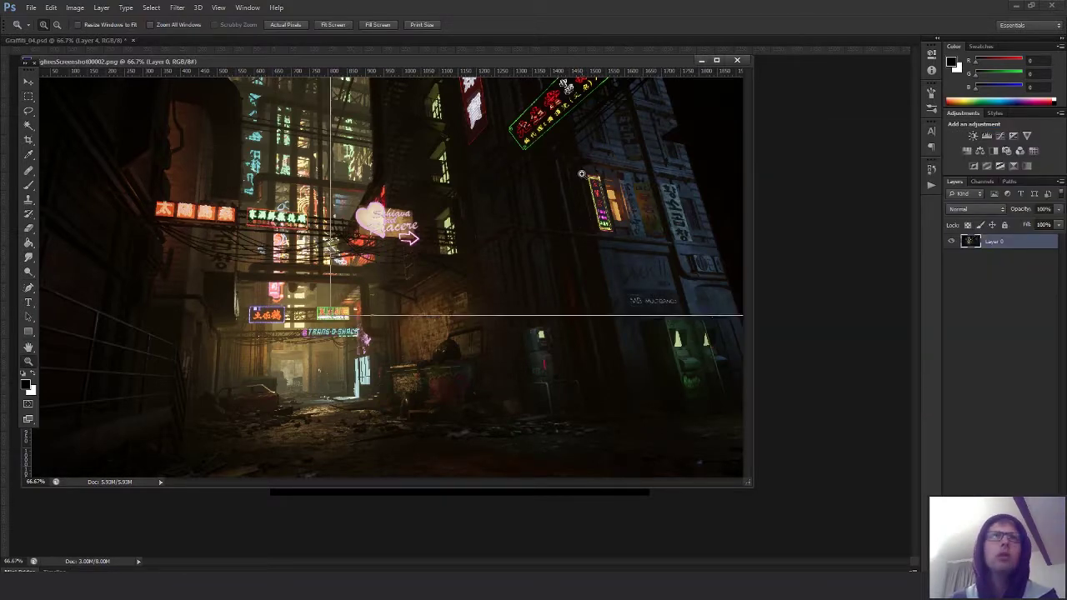
{"action": "left_click", "coordinate": [567, 170]}
{"action": "left_click_drag", "start_coordinate": [527, 145], "coordinate": [535, 194]}
{"action": "left_click", "coordinate": [538, 141]}
{"action": "left_click_drag", "start_coordinate": [546, 147], "coordinate": [531, 209]}
{"action": "left_click", "coordinate": [532, 193]}
{"action": "left_click", "coordinate": [516, 197]}
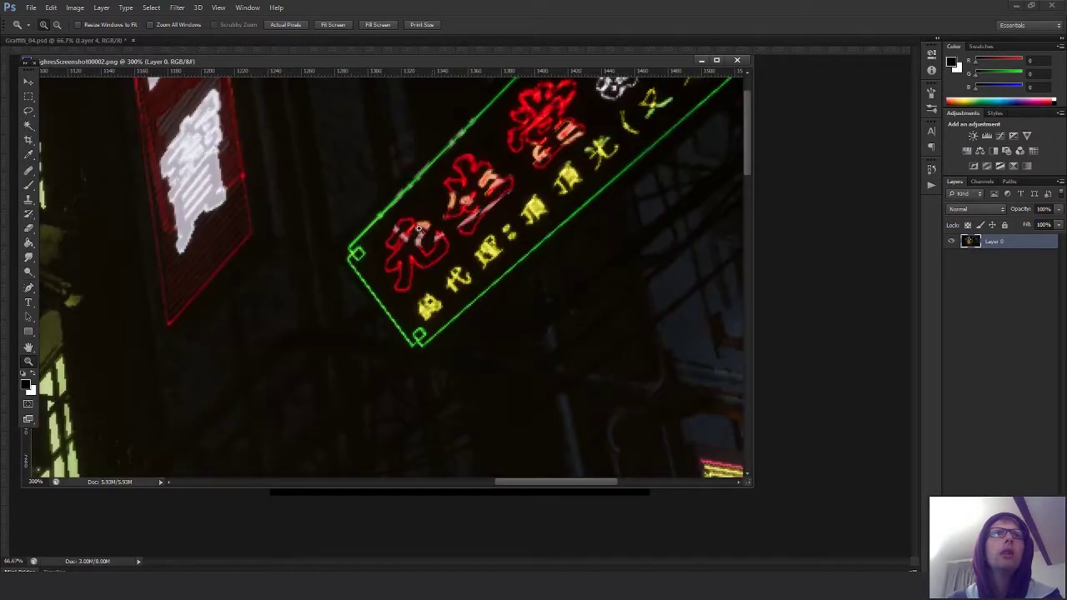
{"action": "left_click", "coordinate": [502, 219], "text": "alt"}
{"action": "left_click", "coordinate": [517, 254], "text": "alt"}
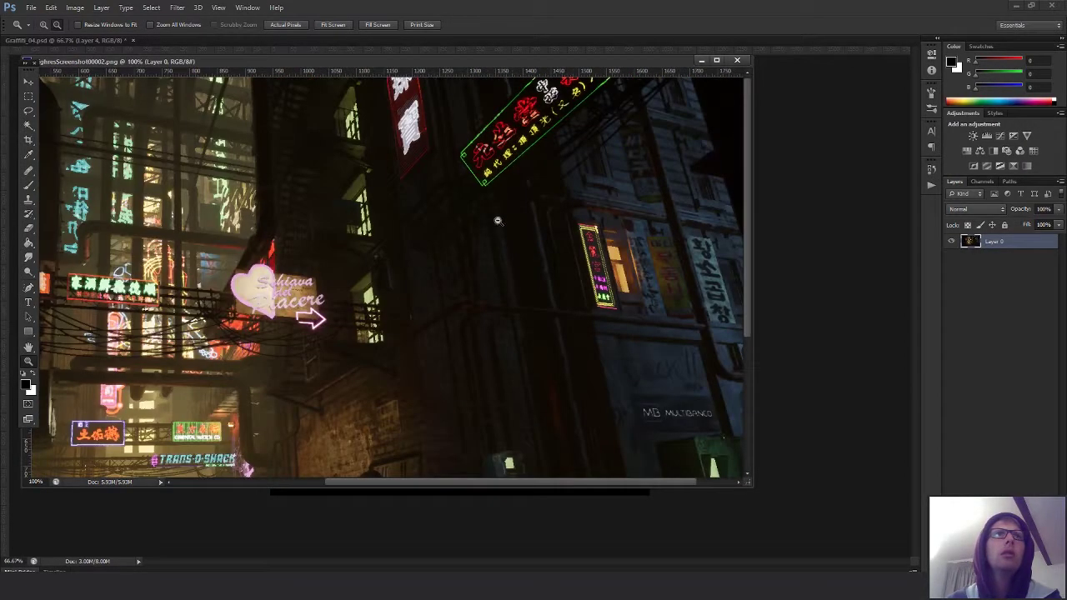
{"action": "left_click", "coordinate": [504, 230], "text": "alt"}
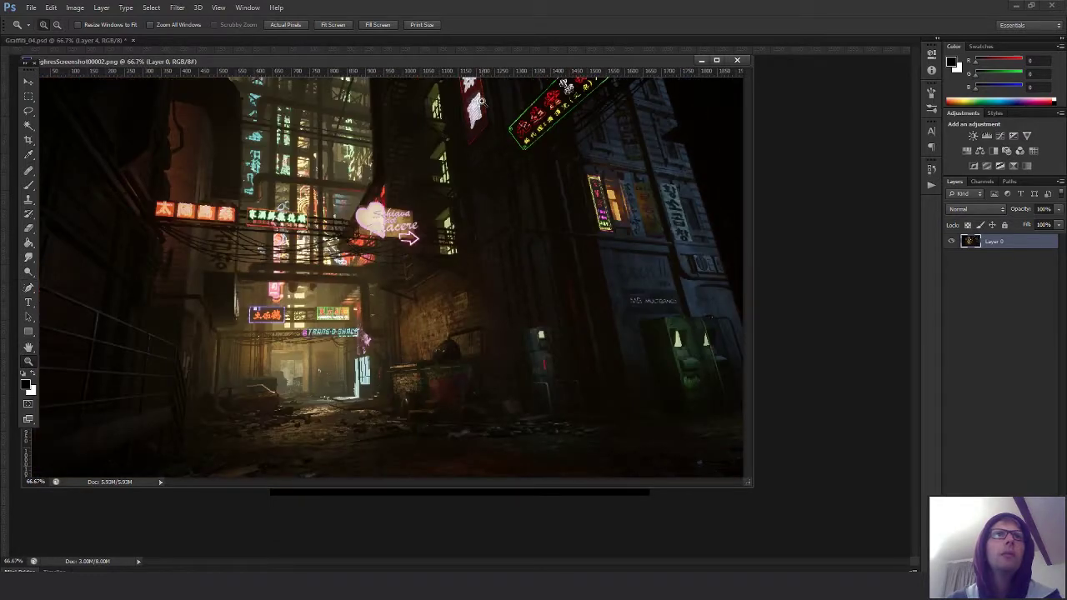
- Inspect the heart-shaped Schiava del Piacere sign and the Trans-D-Shack sign in the screenshot at higher magnification
{"action": "left_click", "coordinate": [429, 150]}
{"action": "left_click", "coordinate": [465, 255]}
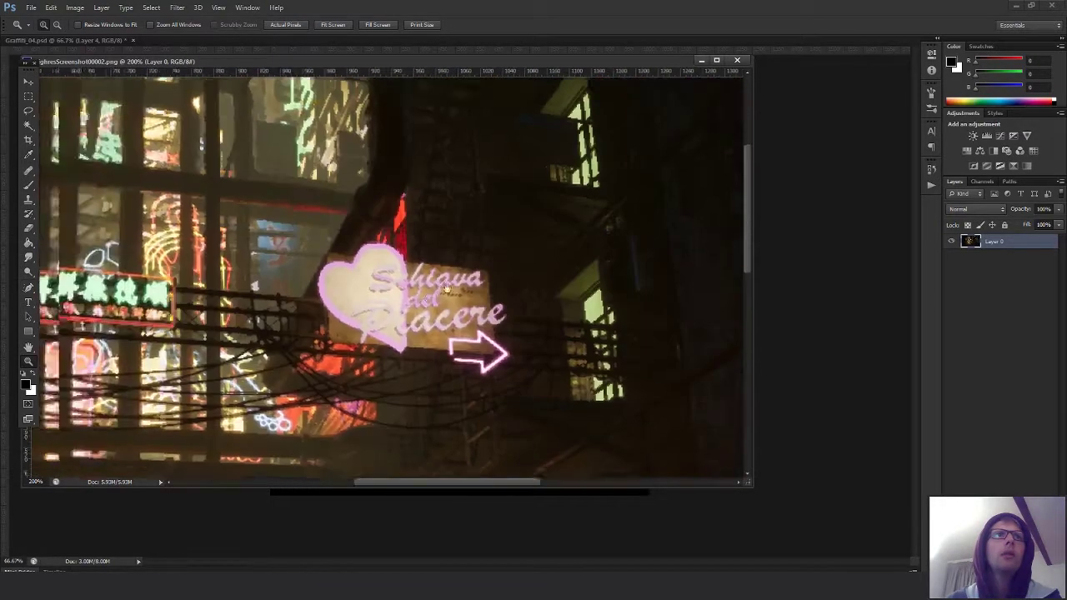
{"action": "left_click", "coordinate": [465, 255], "text": "alt"}
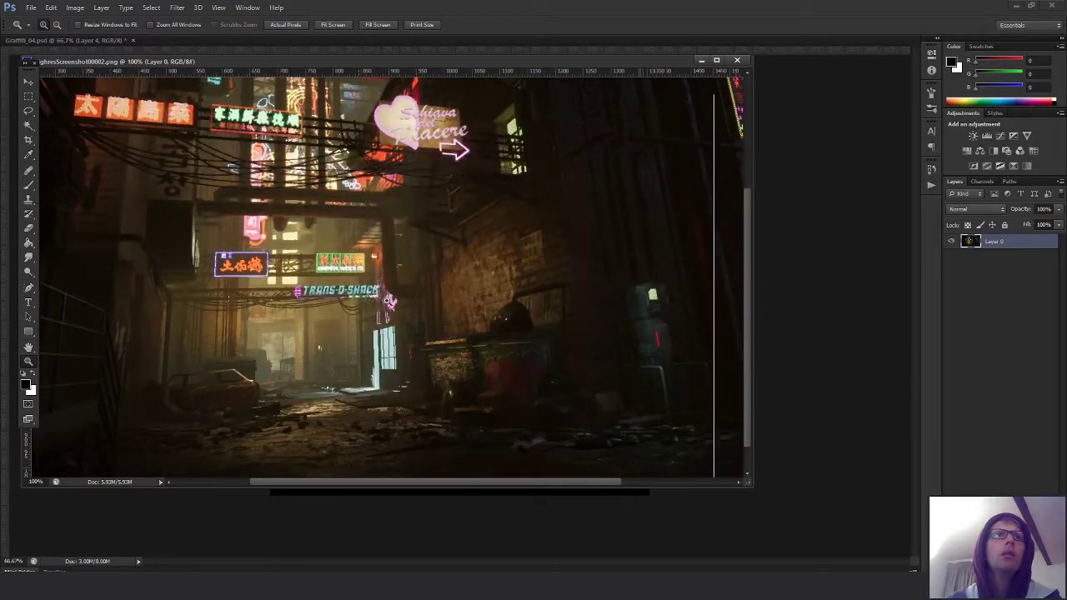
{"action": "left_click", "coordinate": [360, 293]}
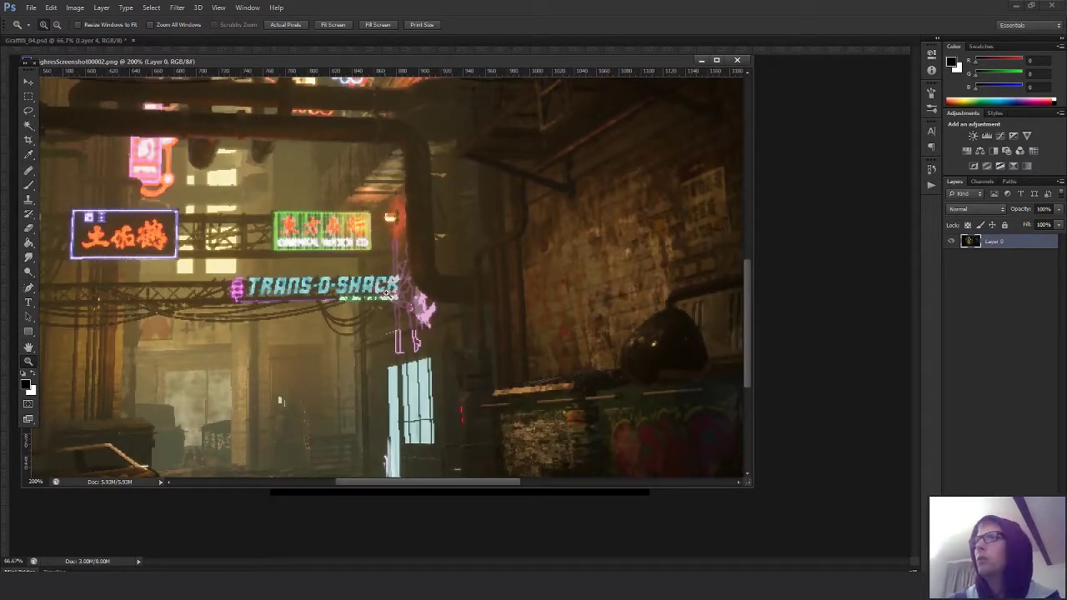
{"action": "left_click", "coordinate": [506, 270], "text": "alt"}
{"action": "left_click", "coordinate": [509, 271], "text": "alt"}
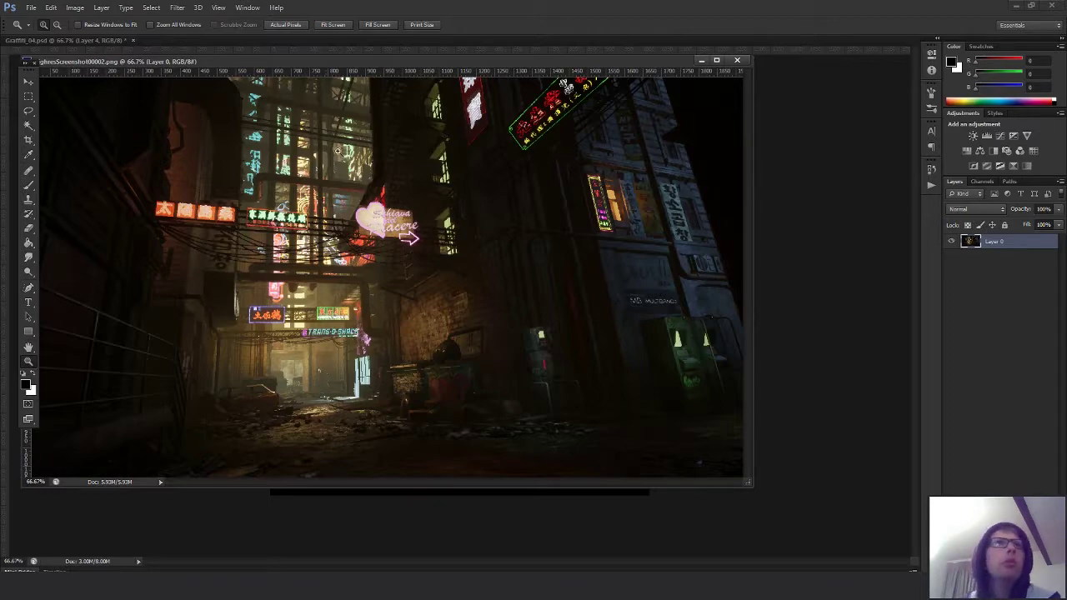
- Switch back to the Unreal editor and bring up the High Resolution Screenshot tool over the scene
{"action": "left_click", "coordinate": [479, 587]}
{"action": "left_click", "coordinate": [423, 519]}
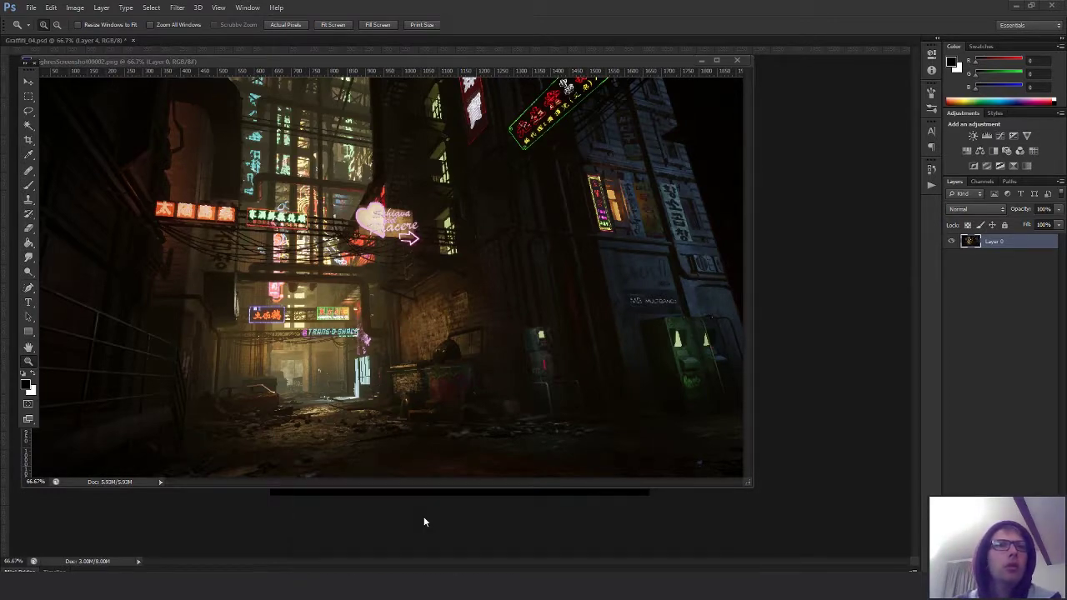
{"action": "left_click", "coordinate": [201, 76]}
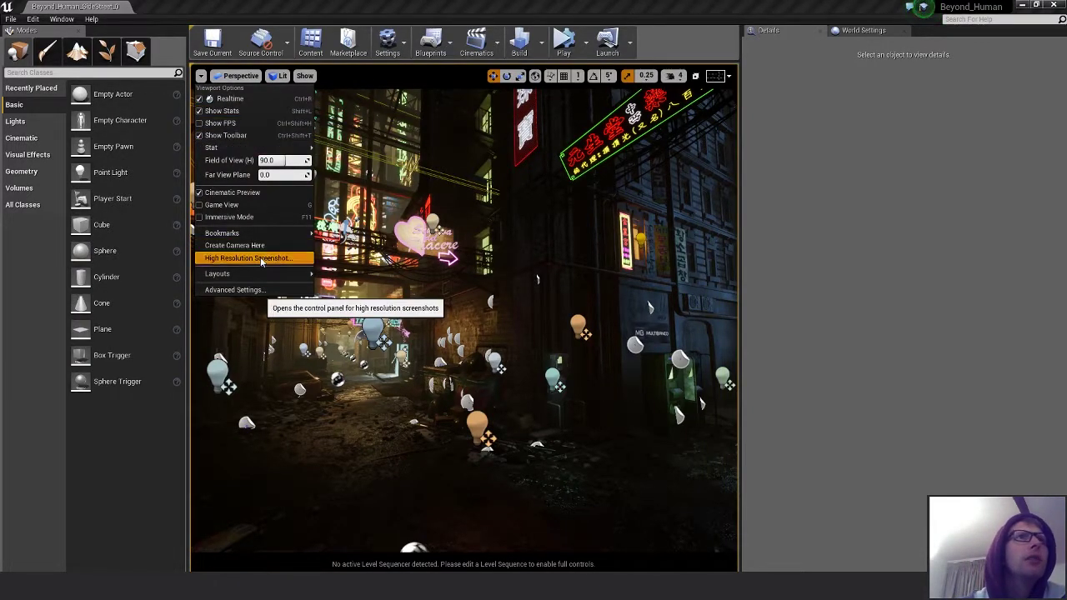
{"action": "key", "text": "Escape"}
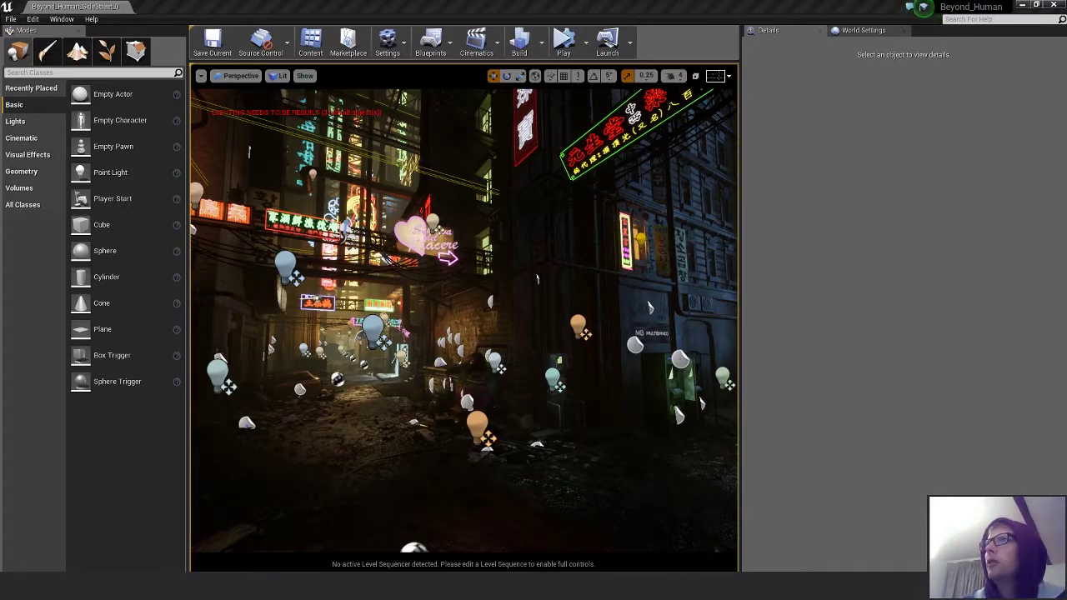
{"action": "left_click_drag", "start_coordinate": [682, 218], "coordinate": [599, 220]}
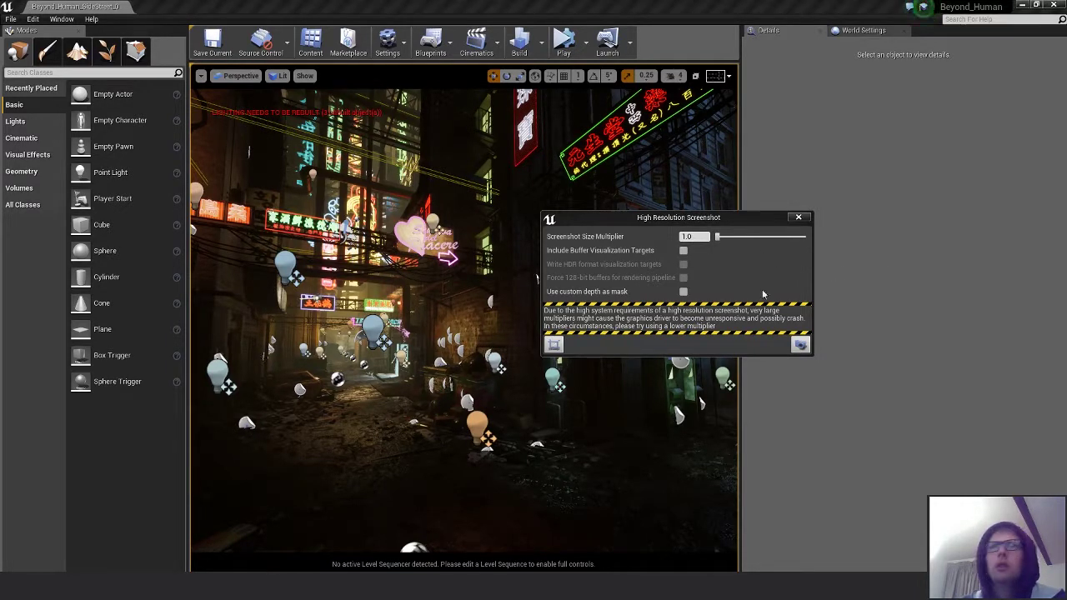
- Set the screenshot size multiplier to 2 and try specifying a capture region
{"action": "left_click", "coordinate": [705, 237]}
{"action": "type", "text": "2"}
{"action": "key", "text": "Return"}
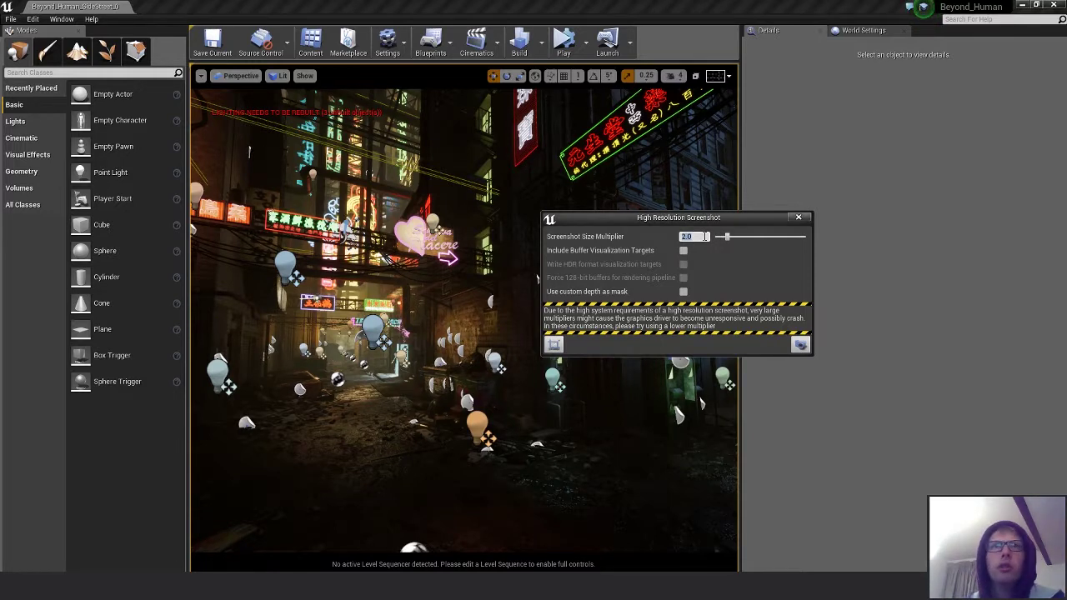
{"action": "left_click", "coordinate": [553, 344]}
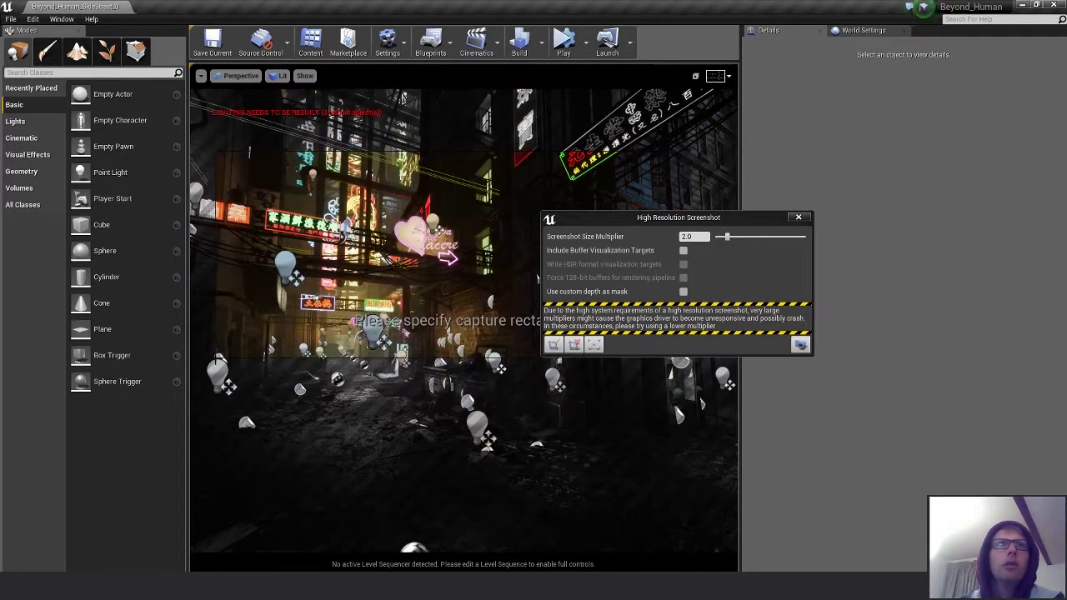
{"action": "left_click", "coordinate": [574, 348]}
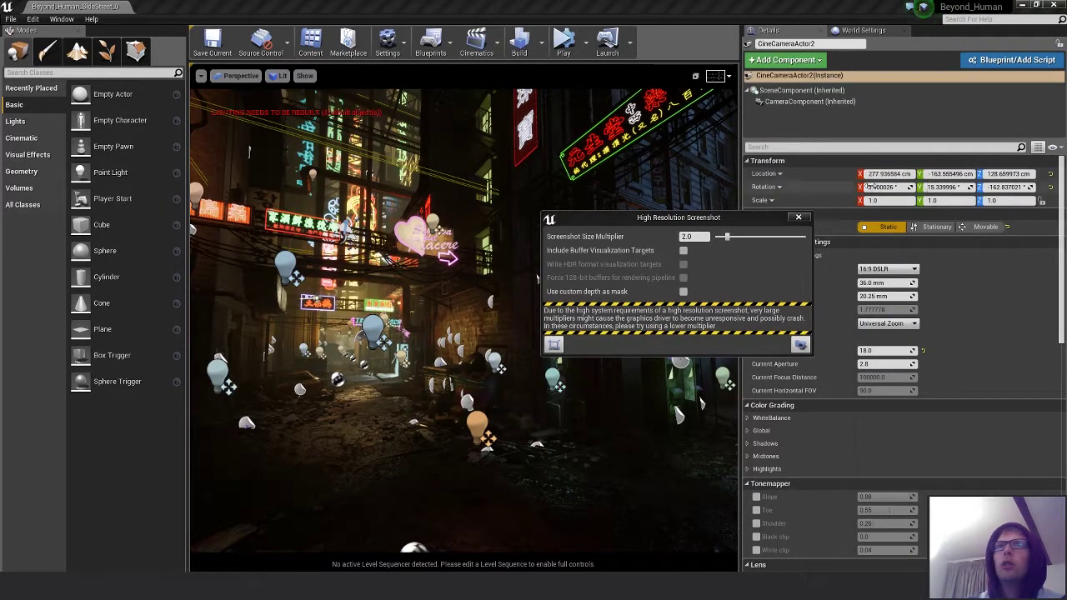
- Set the X rotation of CineCameraActor2 to 3.4°
{"action": "left_click", "coordinate": [890, 188]}
{"action": "type", "text": "3.4"}
{"action": "key", "text": "Tab"}
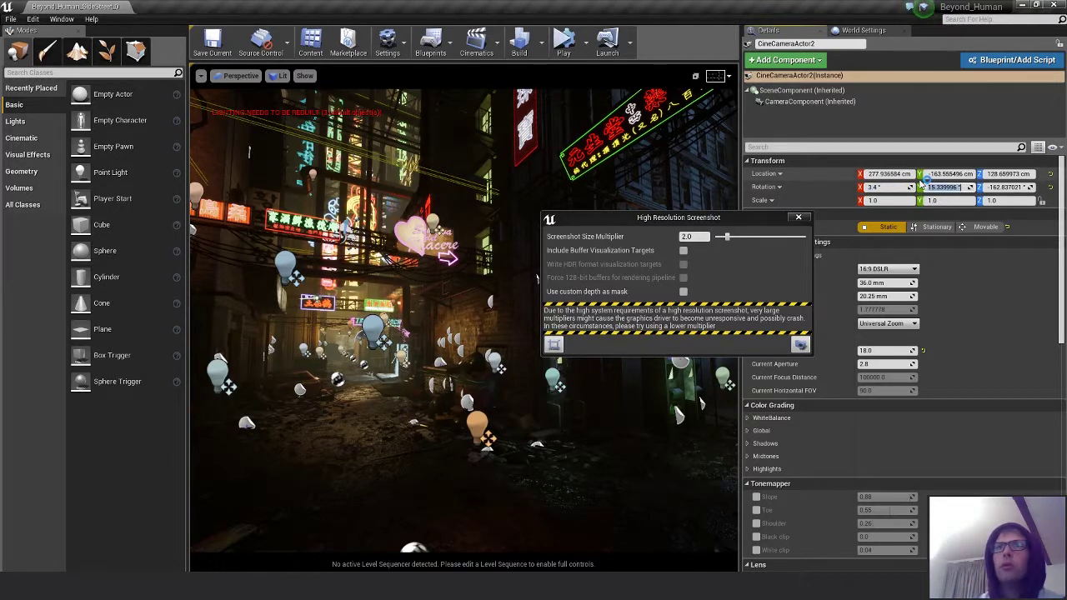
- Set CineCameraActor2's Y rotation to 15.34° and open the UE4_CineCamHelio_Settings image from the project's Images folder for reference
{"action": "type", "text": "15.34"}
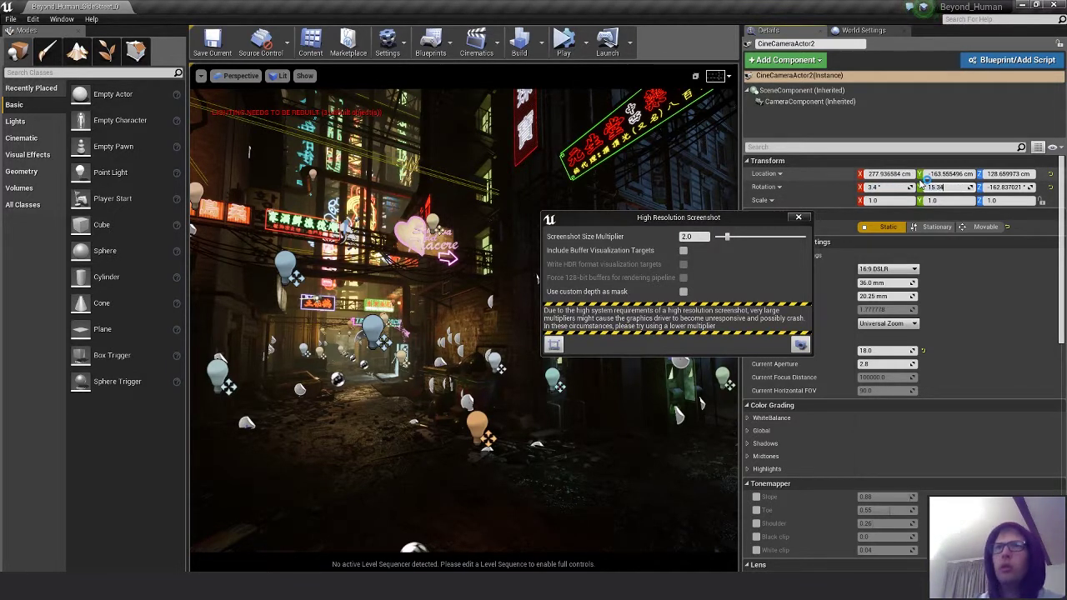
{"action": "key", "text": "Tab"}
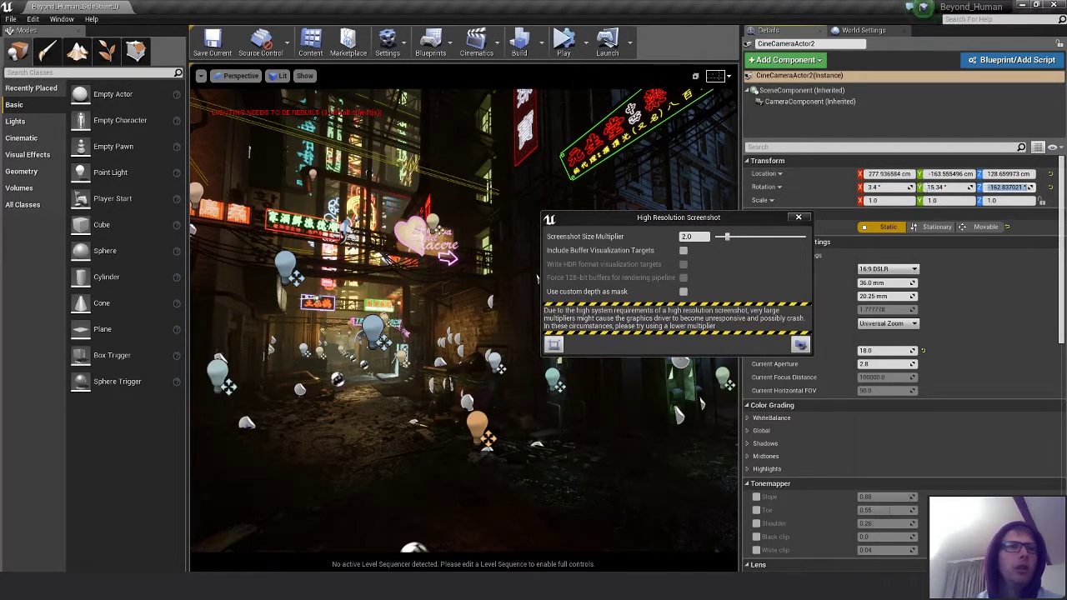
{"action": "left_click", "coordinate": [148, 538]}
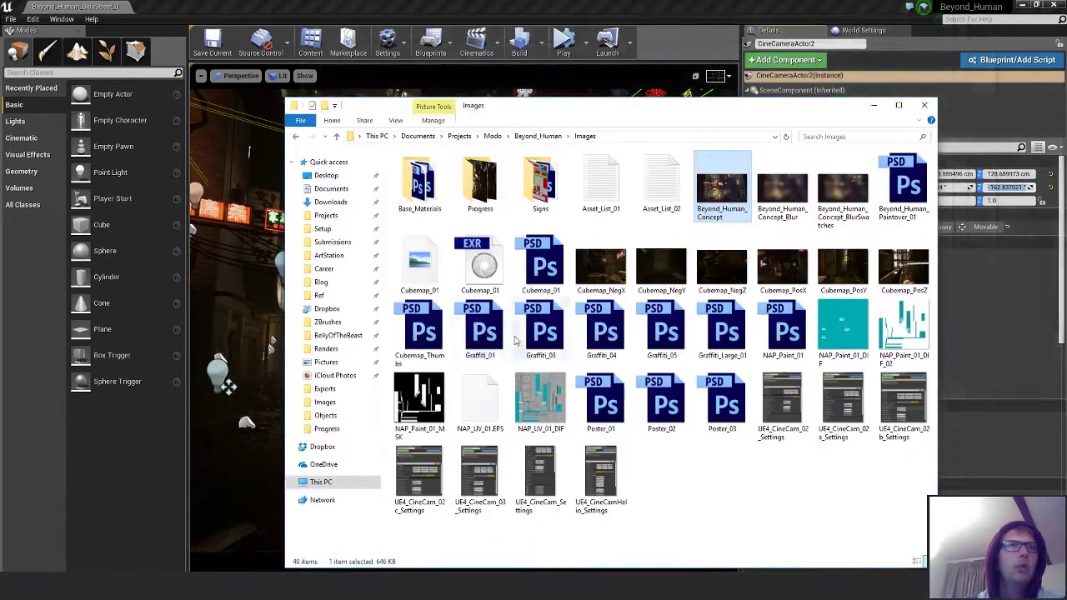
{"action": "left_click", "coordinate": [602, 479]}
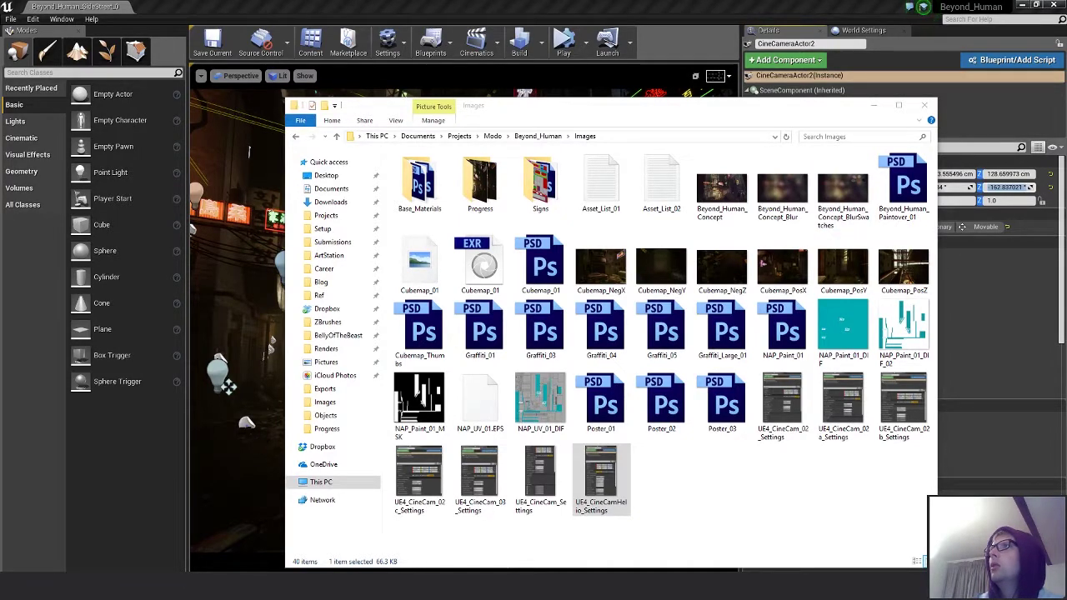
- Set the Z rotation of CineCameraActor2 to -160.037003°
{"action": "left_click", "coordinate": [1014, 189]}
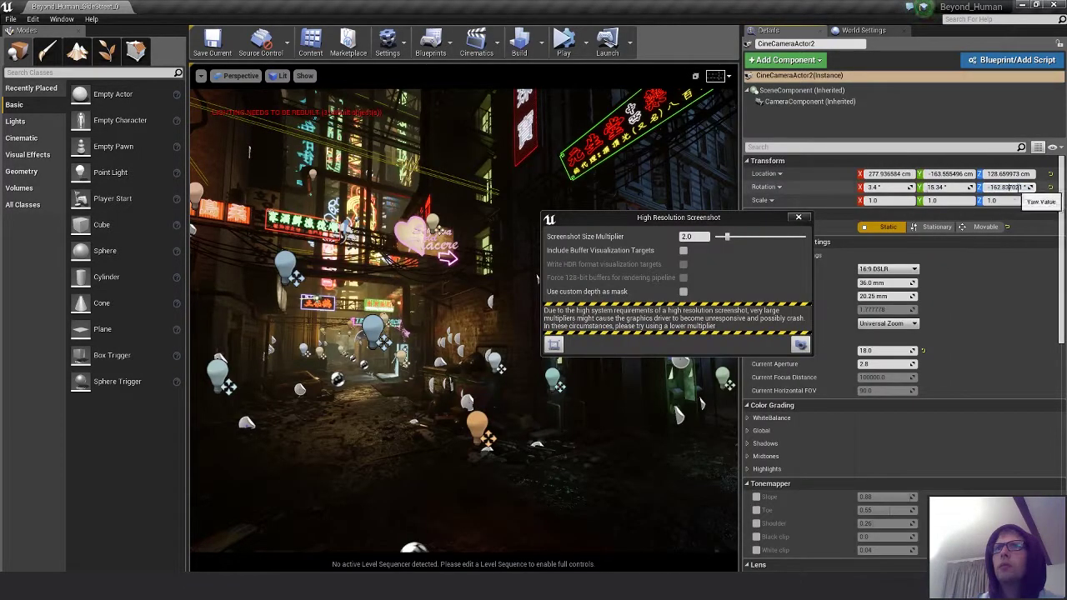
{"action": "left_click", "coordinate": [1028, 188]}
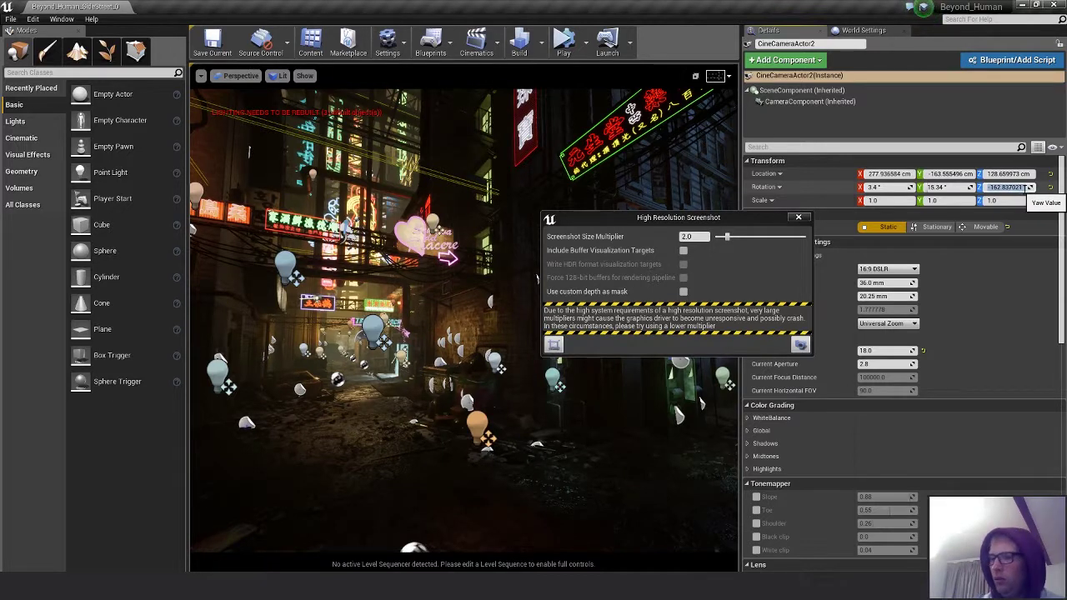
{"action": "key", "text": "BackSpace"}
{"action": "type", "text": "160.0"}
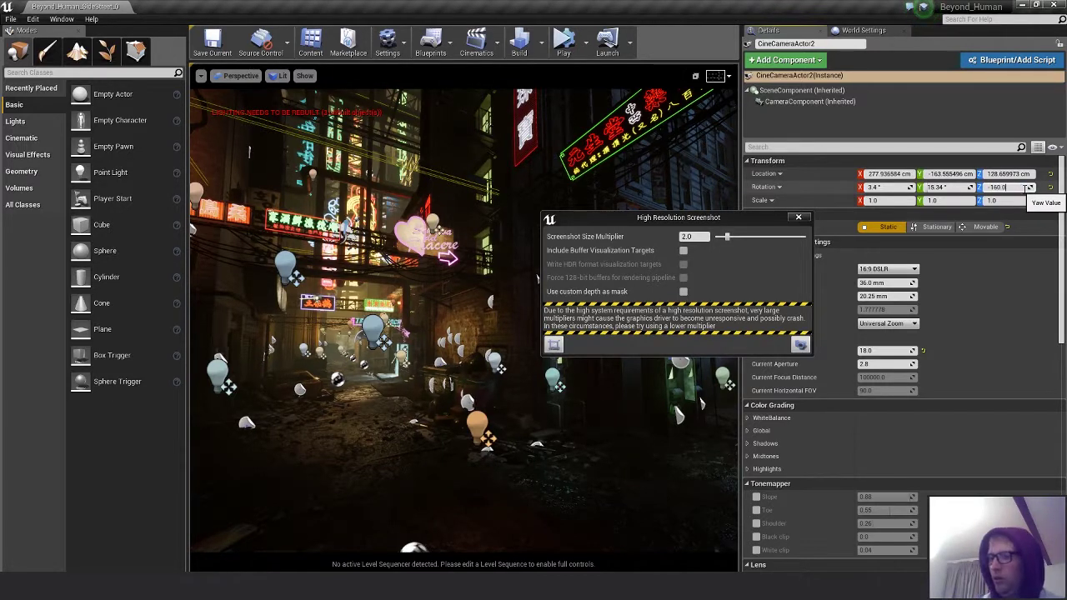
{"action": "type", "text": "37003"}
{"action": "key", "text": "Tab"}
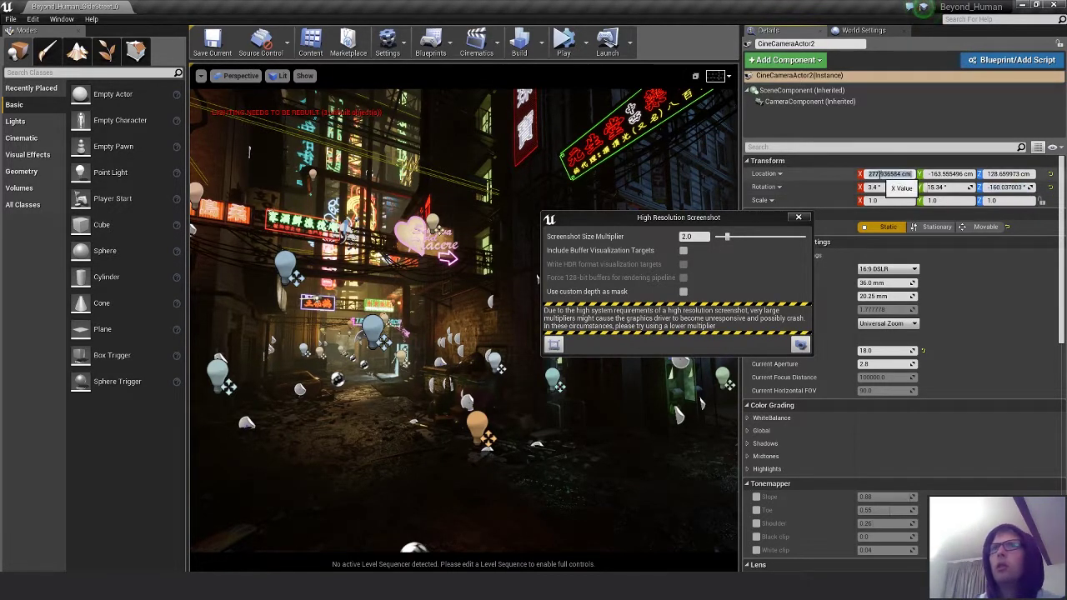
- Enter 277.936584 cm as the X location of CineCameraActor2
{"action": "key", "text": "Tab"}
{"action": "left_click", "coordinate": [954, 175]}
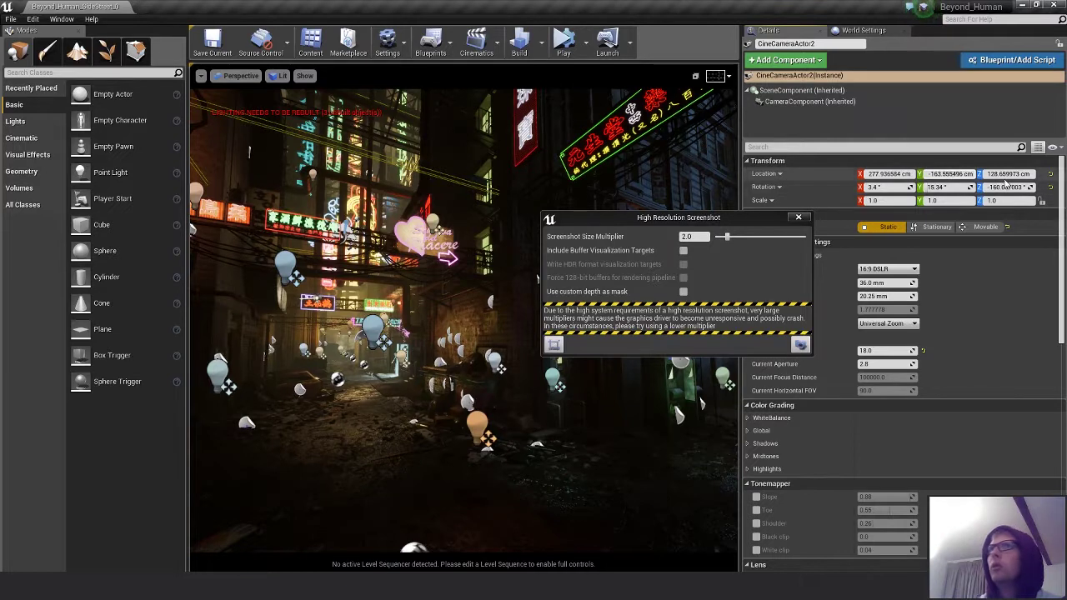
{"action": "left_click", "coordinate": [890, 174]}
{"action": "type", "text": "277"}
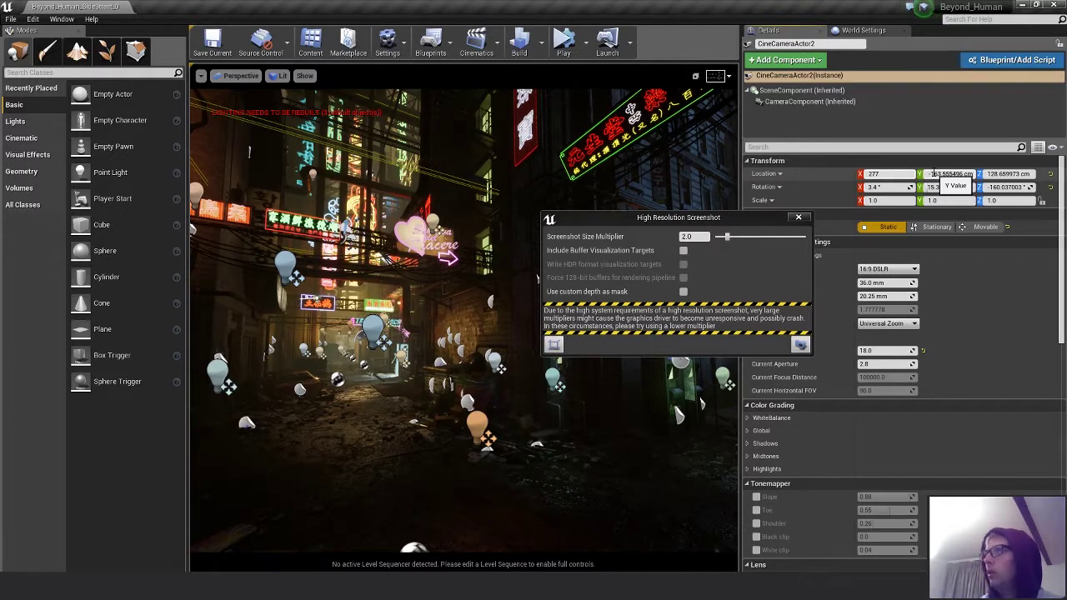
{"action": "type", "text": ".9365"}
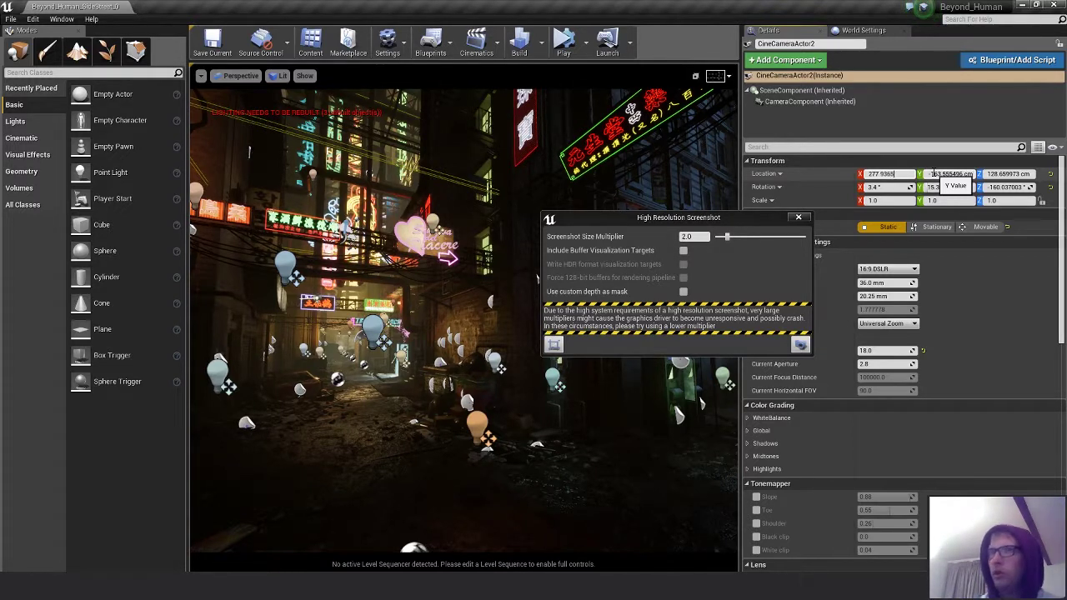
{"action": "type", "text": "84"}
{"action": "key", "text": "Tab"}
- Enter -163.555496 cm as the camera's Y location and 128.659973 cm as its Z location
{"action": "type", "text": "1"}
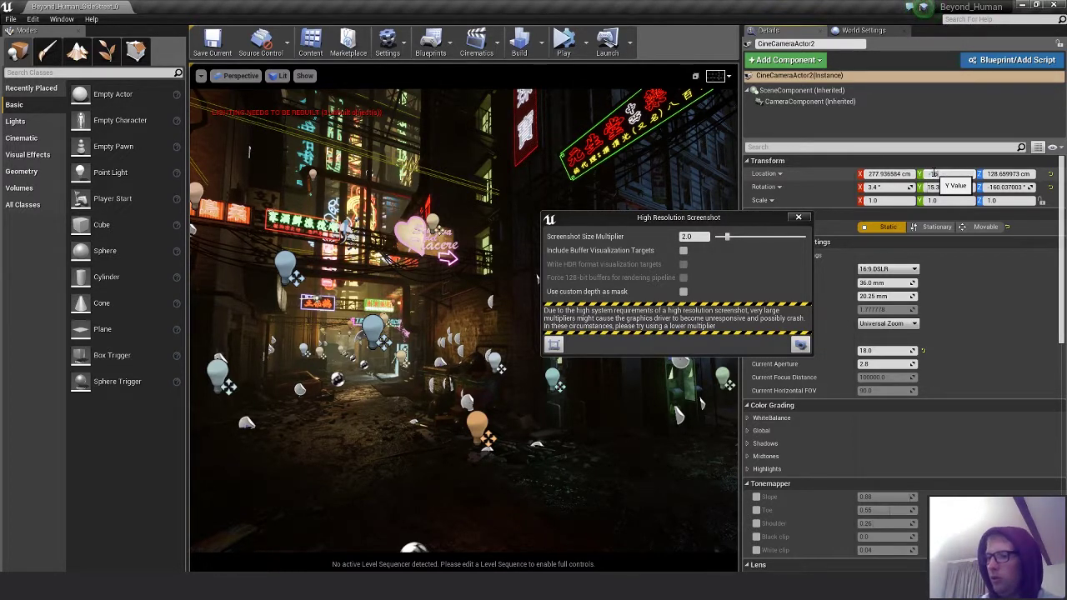
{"action": "type", "text": "63.55955"}
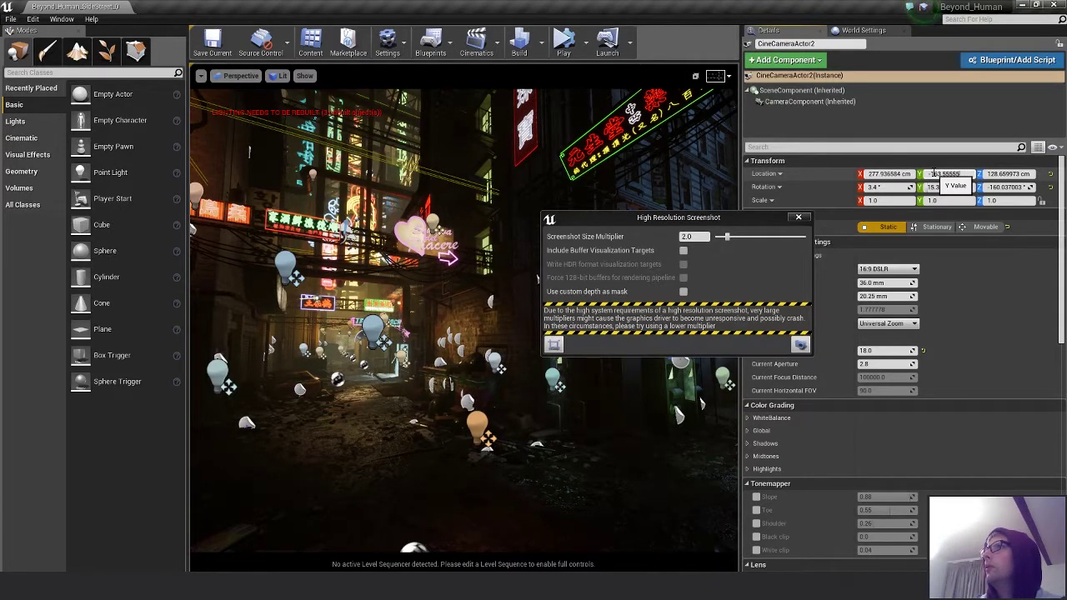
{"action": "key", "text": "Tab"}
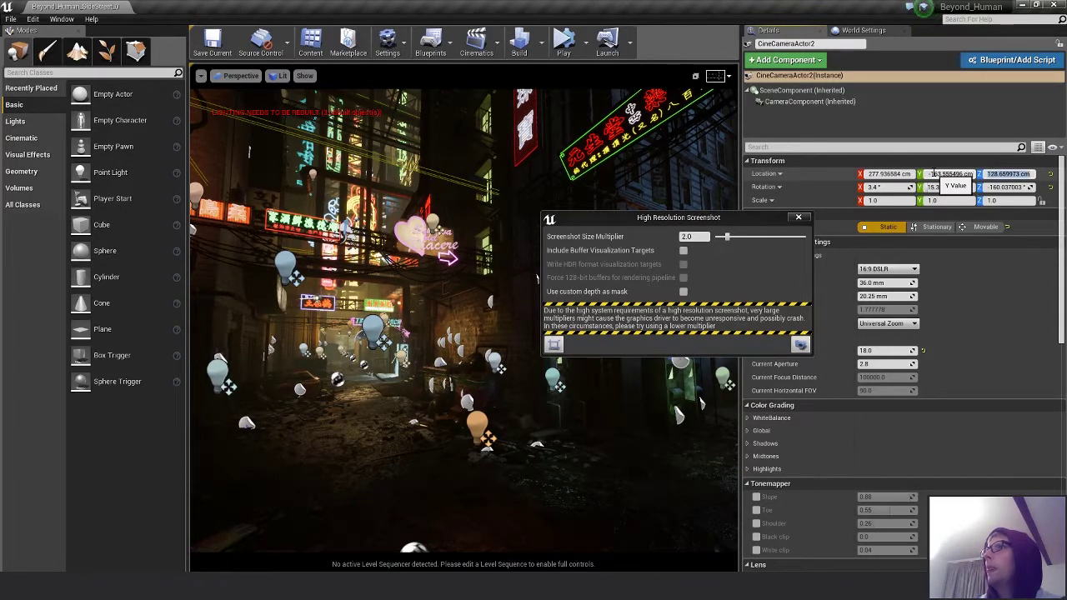
{"action": "type", "text": "12"}
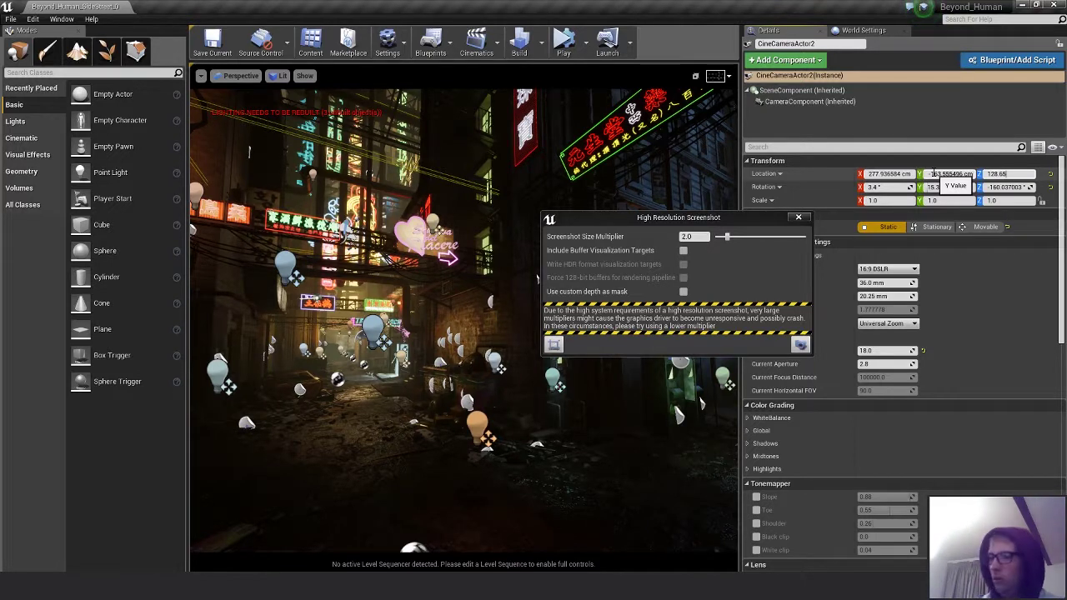
{"action": "type", "text": "8.659973"}
{"action": "key", "text": "Return"}
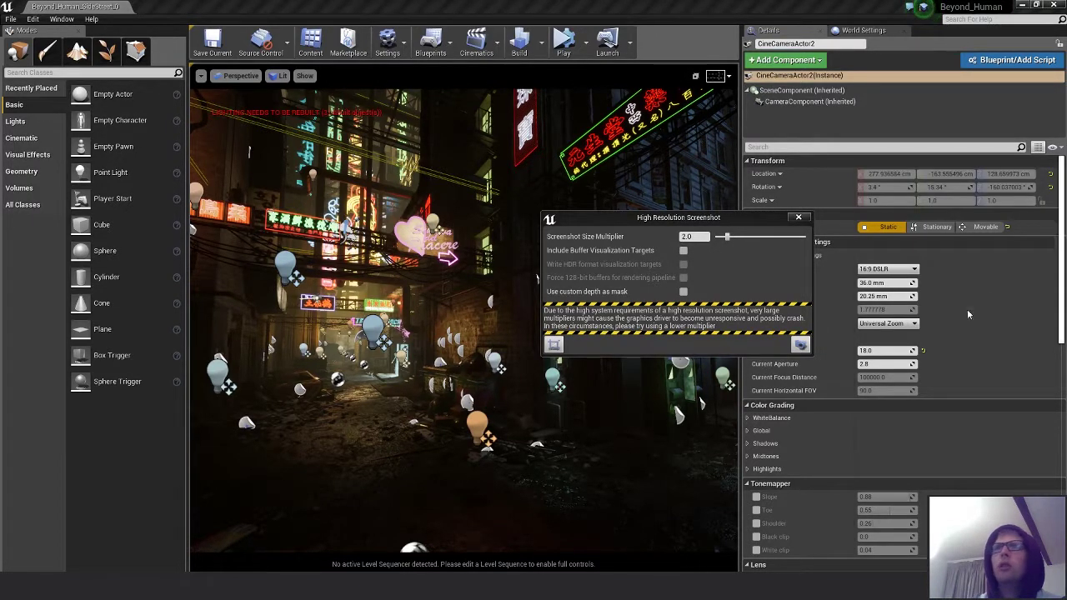
{"action": "left_click", "coordinate": [977, 287]}
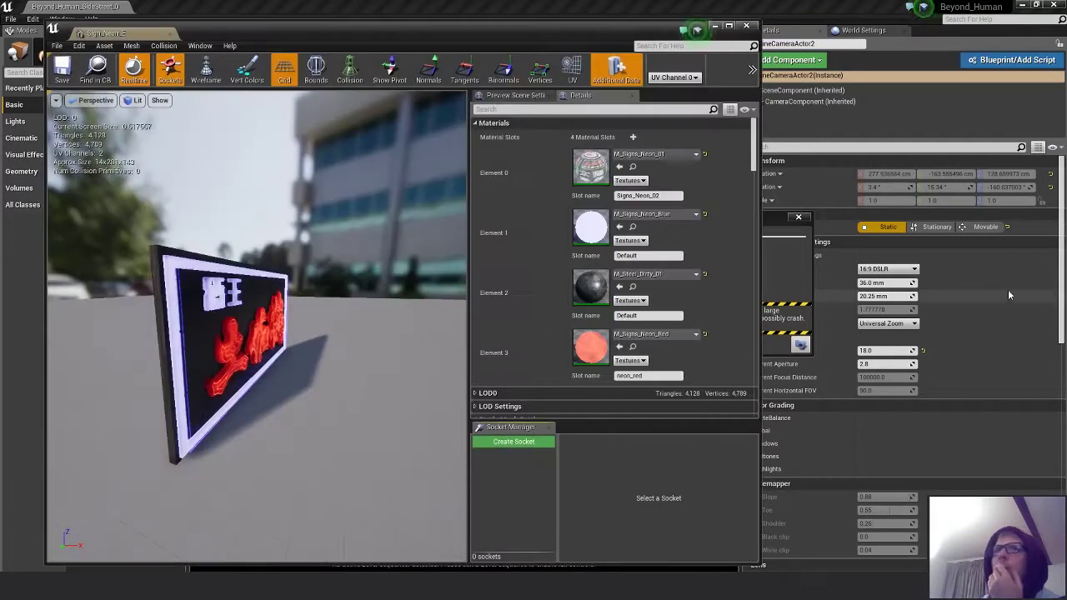
- Examine the red and blue neon sign mesh from the front and scan its import, collision and transform settings
{"action": "left_click_drag", "start_coordinate": [437, 293], "coordinate": [406, 297]}
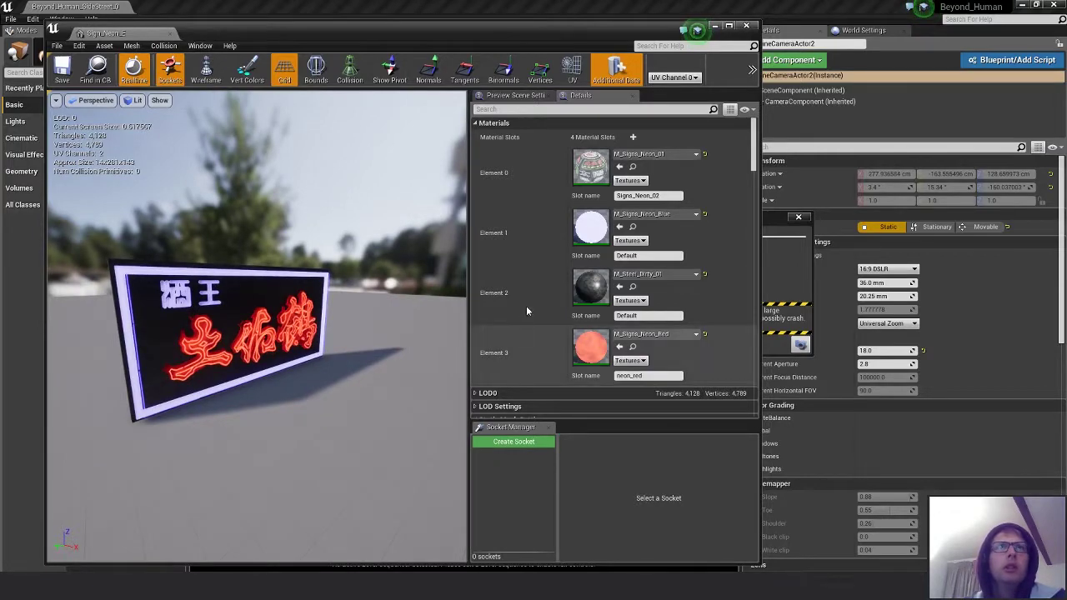
{"action": "scroll", "coordinate": [530, 287], "scroll_direction": "down", "scroll_amount": 3}
{"action": "scroll", "coordinate": [529, 298], "scroll_direction": "down", "scroll_amount": 10}
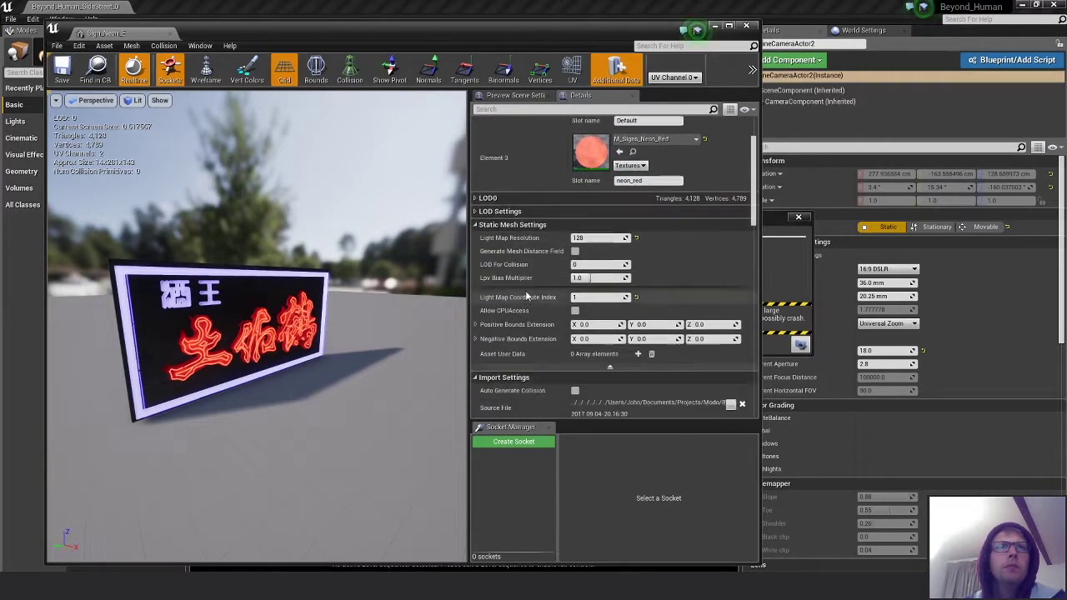
{"action": "scroll", "coordinate": [530, 303], "scroll_direction": "down", "scroll_amount": 10}
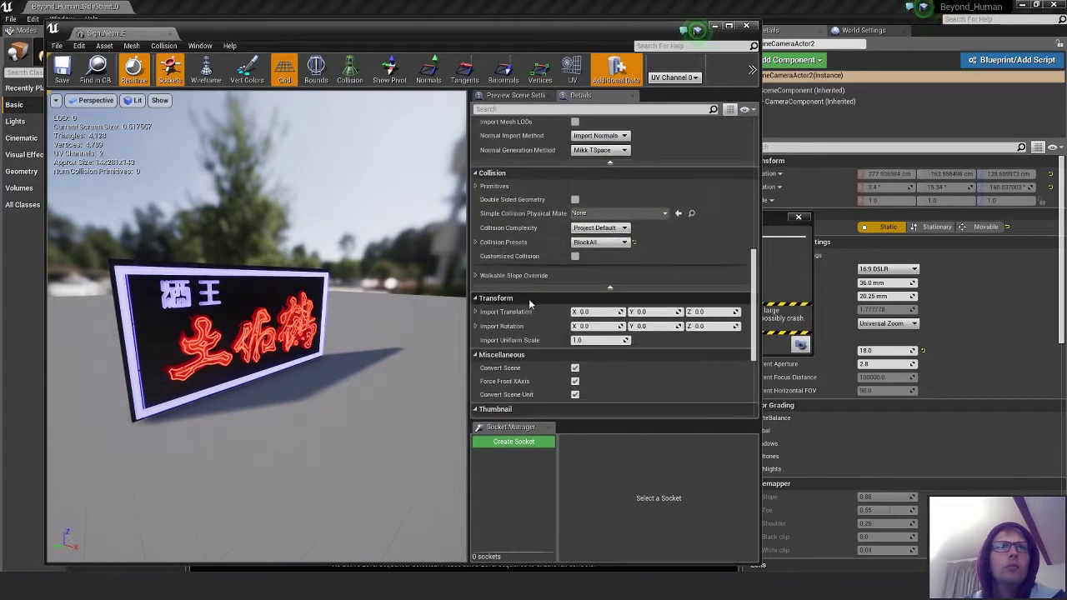
{"action": "scroll", "coordinate": [532, 305], "scroll_direction": "up", "scroll_amount": 8}
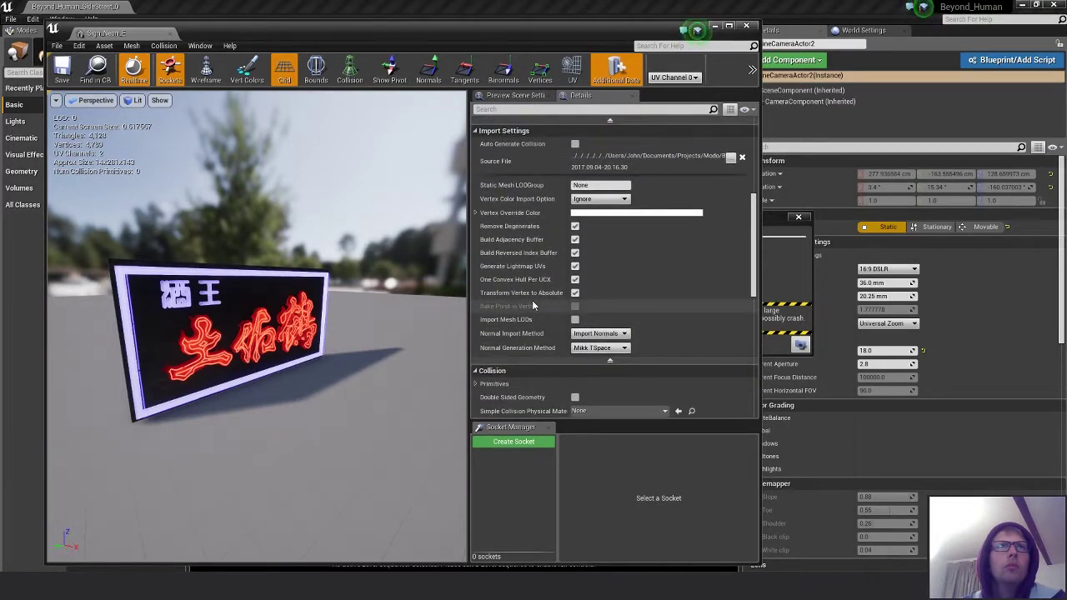
{"action": "scroll", "coordinate": [534, 306], "scroll_direction": "up", "scroll_amount": 2}
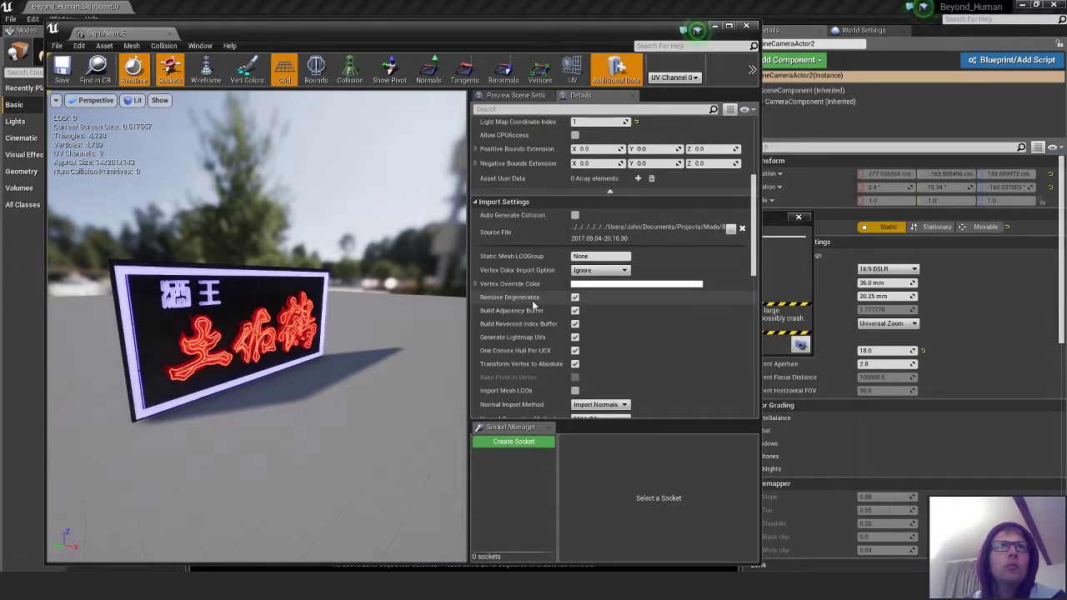
{"action": "scroll", "coordinate": [534, 305], "scroll_direction": "up", "scroll_amount": 2}
- Check the sign mesh's advanced Static Mesh Settings, LOD Settings and LOD0 section, collapsing both LOD sections again
{"action": "left_click", "coordinate": [548, 279]}
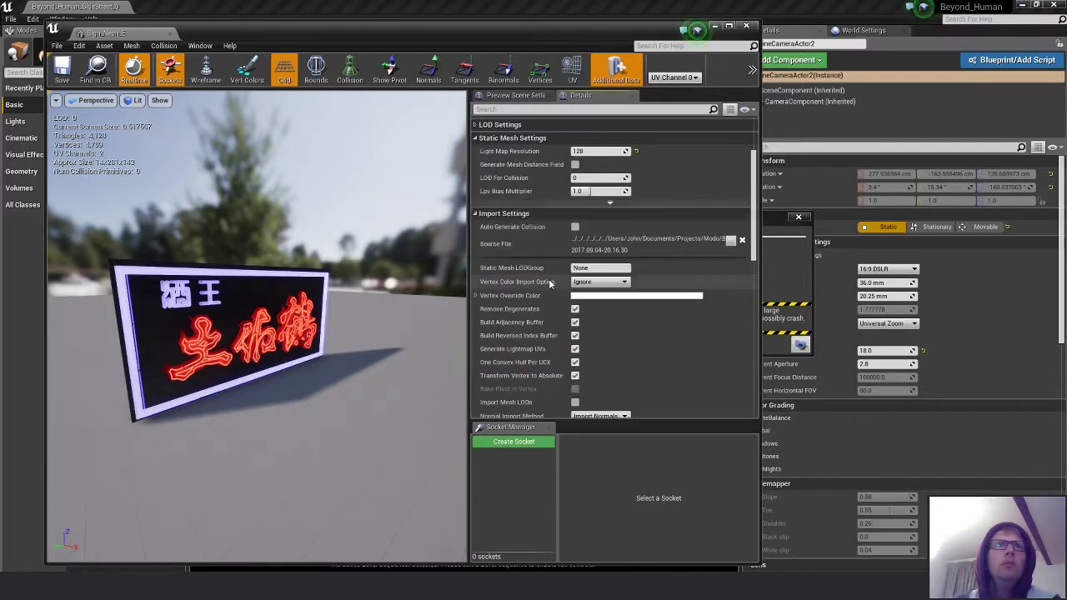
{"action": "left_click", "coordinate": [610, 202]}
{"action": "scroll", "coordinate": [528, 167], "scroll_direction": "up", "scroll_amount": 1}
{"action": "left_click", "coordinate": [505, 177]}
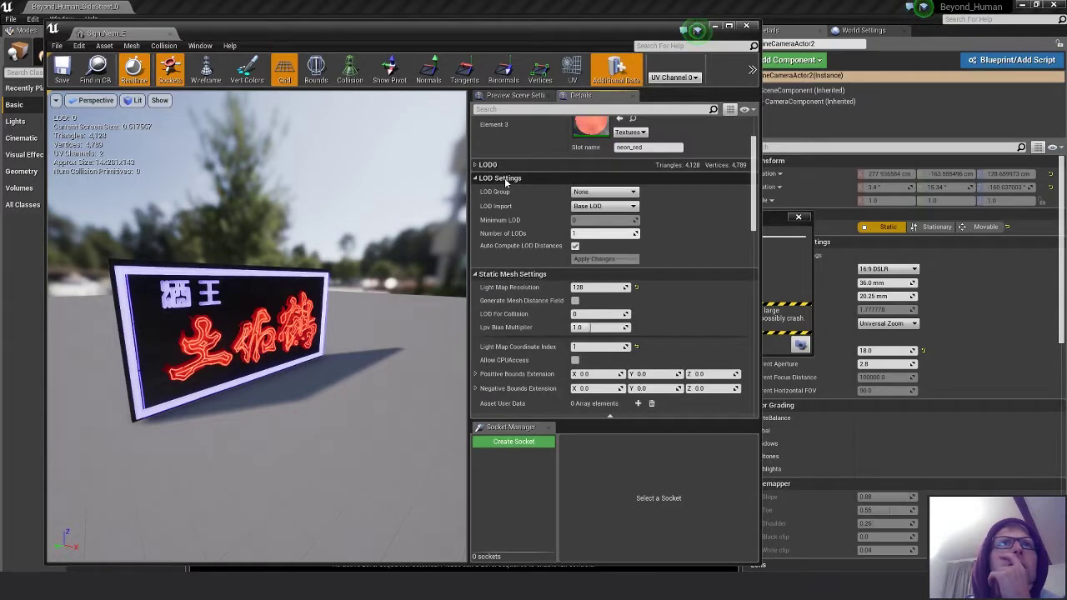
{"action": "left_click", "coordinate": [505, 178]}
{"action": "left_click", "coordinate": [506, 166]}
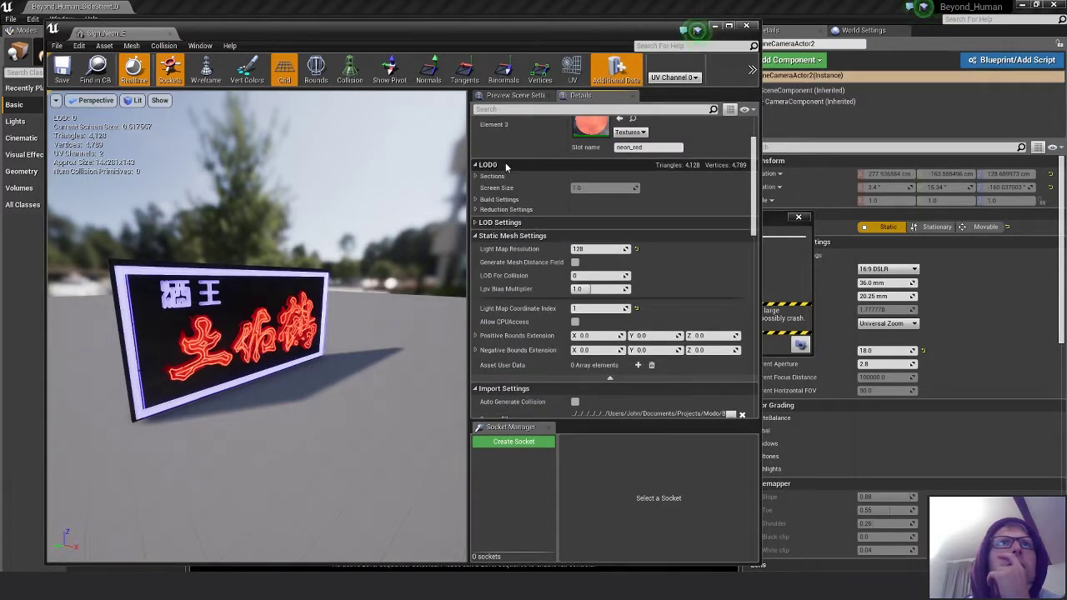
{"action": "left_click", "coordinate": [505, 165]}
{"action": "scroll", "coordinate": [657, 173], "scroll_direction": "up", "scroll_amount": 4}
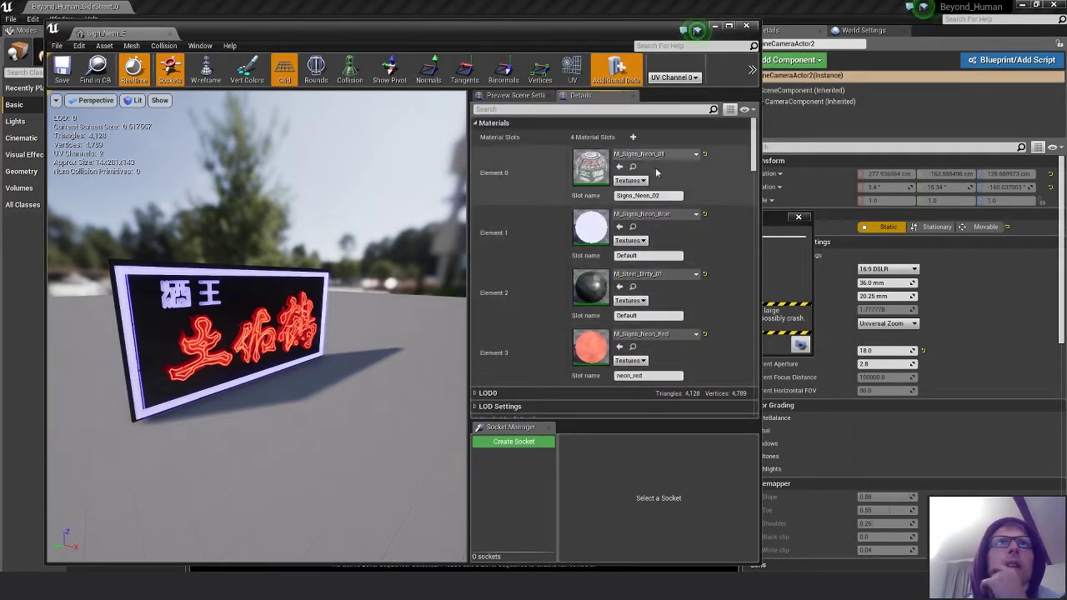
{"action": "left_click", "coordinate": [515, 95]}
{"action": "left_click", "coordinate": [581, 95]}
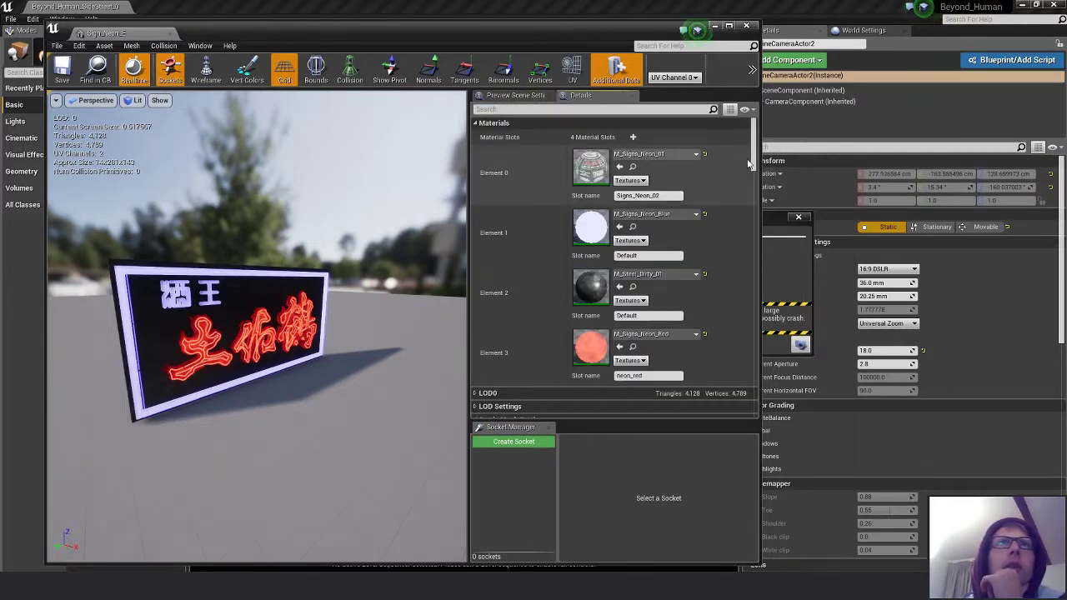
- Look through the sign mesh's full property list, from Static Mesh Settings to Navigation and back to the material slots
{"action": "left_click_drag", "start_coordinate": [755, 160], "coordinate": [756, 185]}
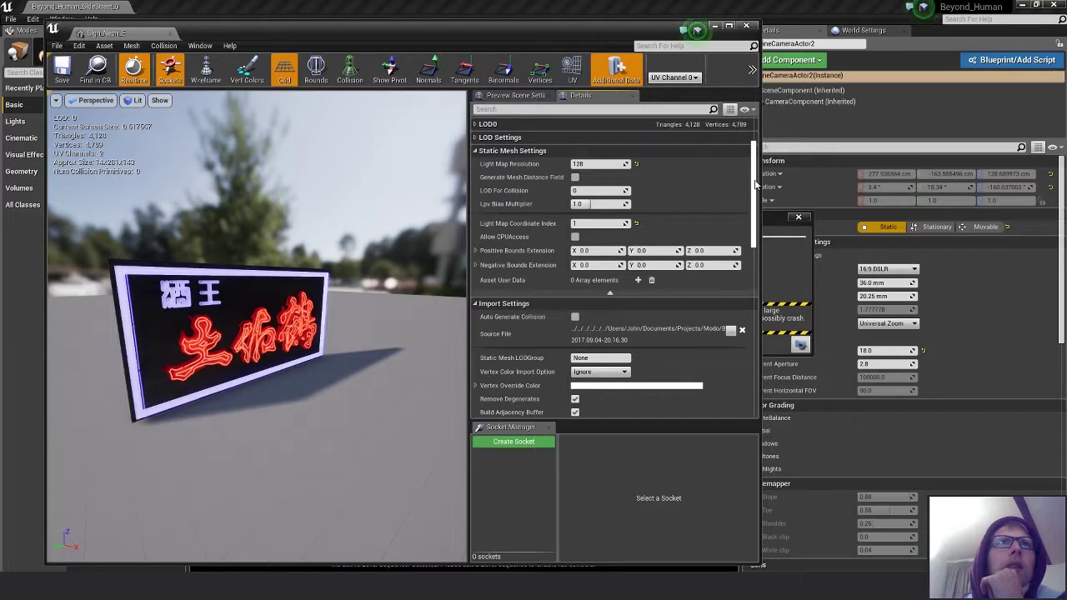
{"action": "left_click_drag", "start_coordinate": [756, 185], "coordinate": [732, 358]}
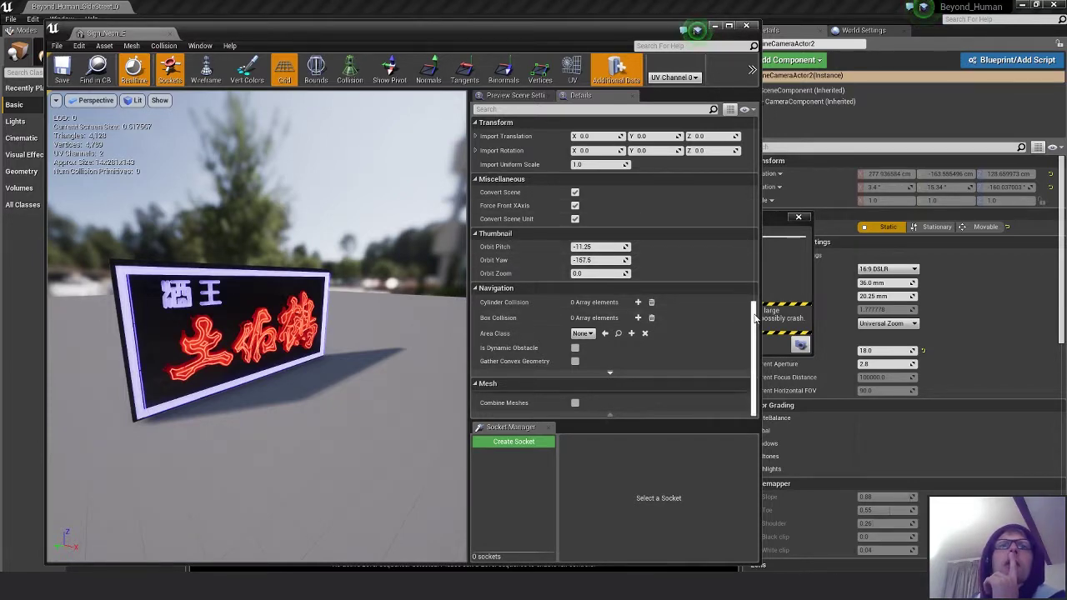
{"action": "left_click_drag", "start_coordinate": [757, 315], "coordinate": [765, 215]}
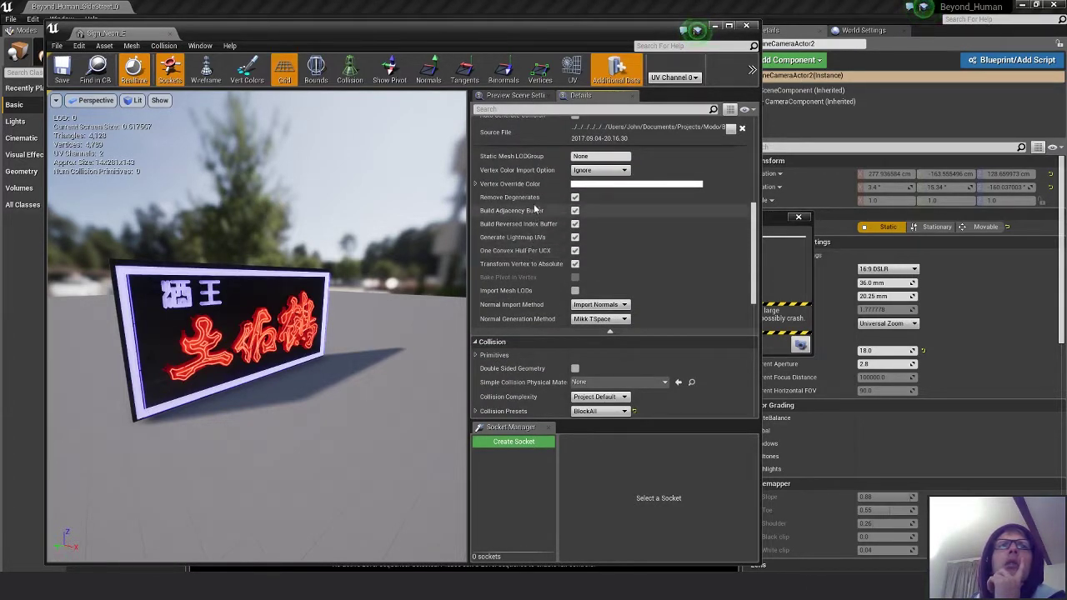
{"action": "scroll", "coordinate": [700, 287], "scroll_direction": "up", "scroll_amount": 5}
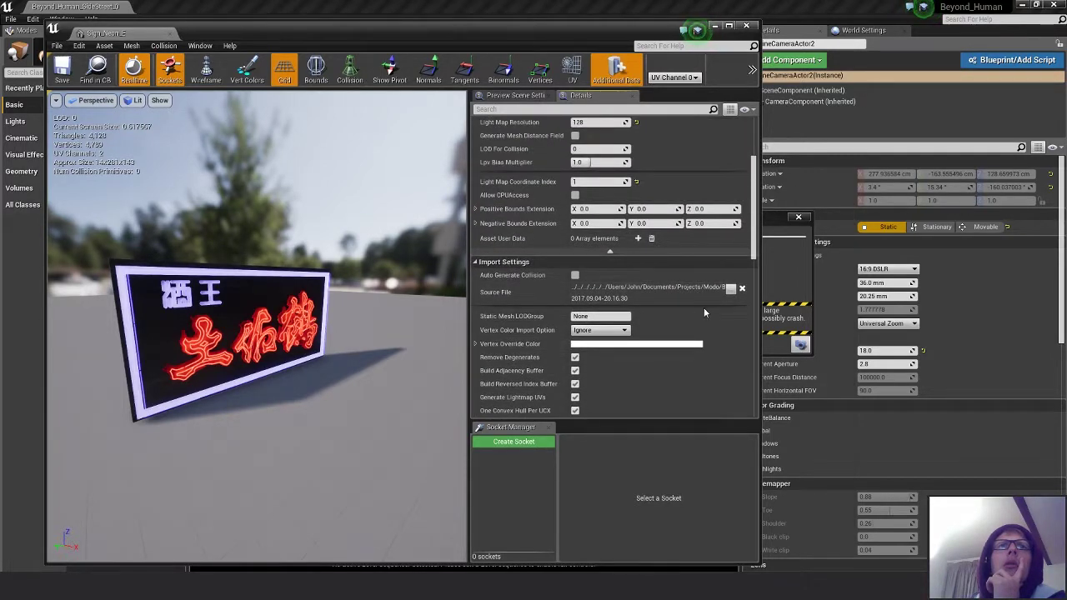
{"action": "scroll", "coordinate": [705, 312], "scroll_direction": "up", "scroll_amount": 1}
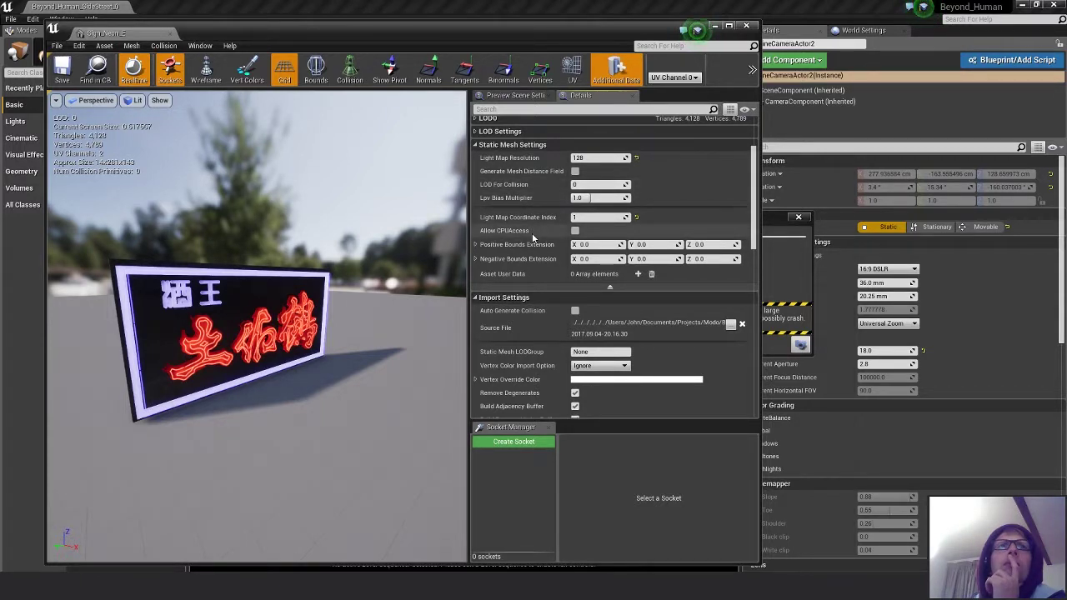
{"action": "scroll", "coordinate": [540, 269], "scroll_direction": "up", "scroll_amount": 5}
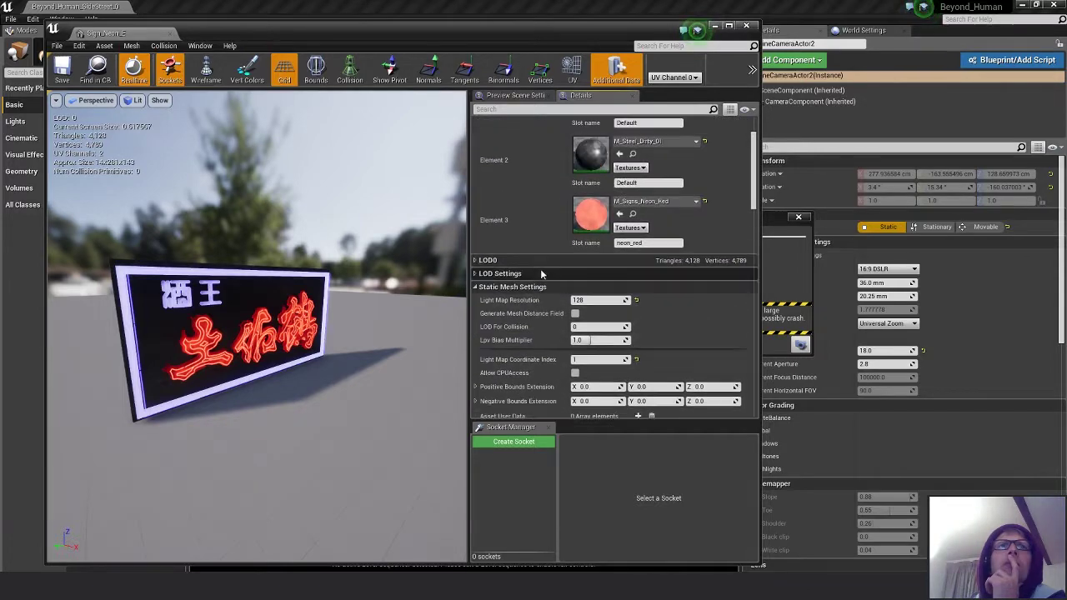
{"action": "scroll", "coordinate": [540, 273], "scroll_direction": "up", "scroll_amount": 2}
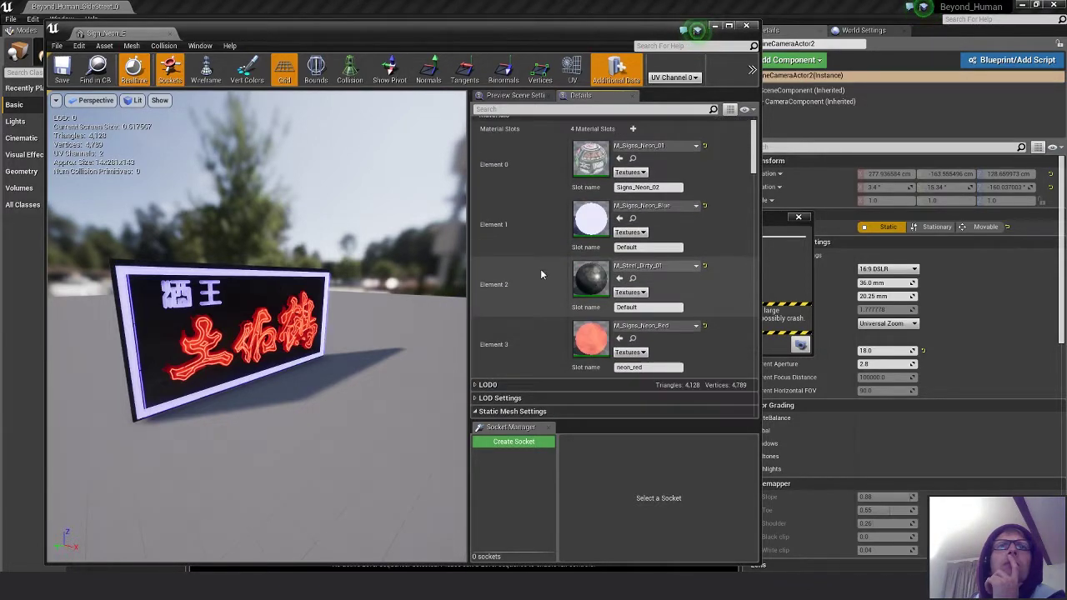
- Open the M_Signs_Neon_Red material instance from the sign's Element 3 slot and examine its emissive colour and strength parameters
{"action": "double_click", "coordinate": [594, 348]}
{"action": "scroll", "coordinate": [421, 375], "scroll_direction": "down", "scroll_amount": 10}
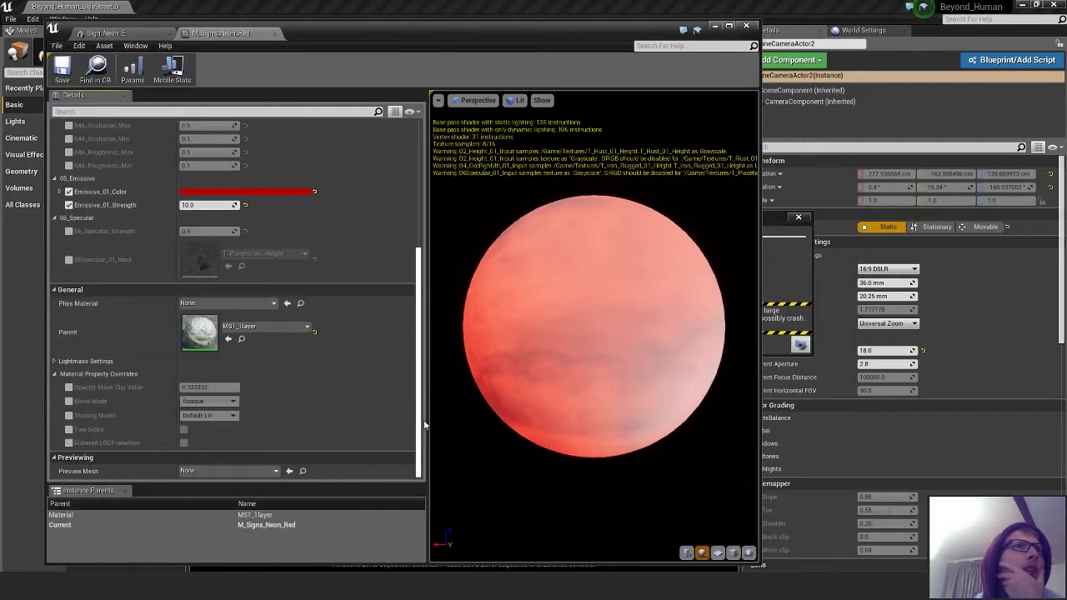
- Try the Shading Model override on the M_Signs_Neon_Red material instance and look through its options, keeping Default Lit
{"action": "left_click", "coordinate": [70, 417]}
{"action": "left_click", "coordinate": [213, 416]}
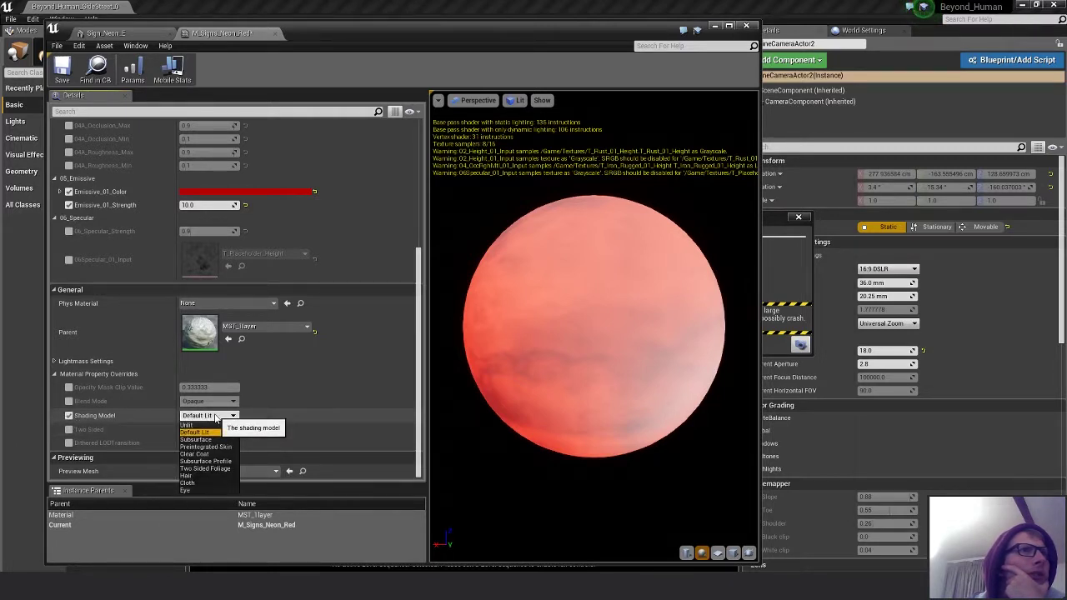
{"action": "left_click", "coordinate": [53, 421]}
{"action": "left_click", "coordinate": [69, 416]}
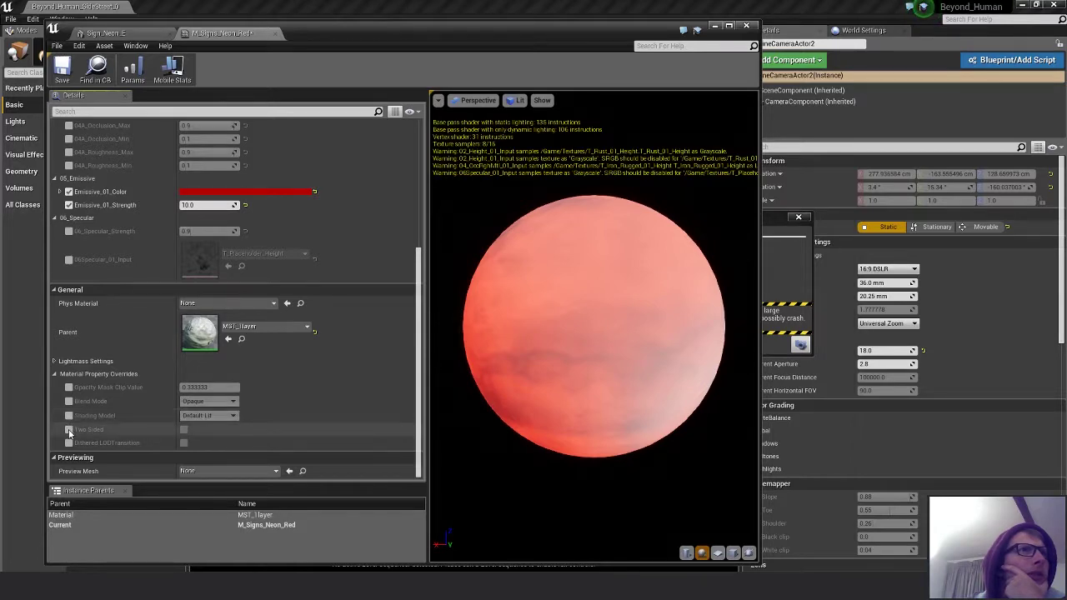
- Try the Two Sided material property override on M_Signs_Neon_Red, then turn the override off again
{"action": "left_click", "coordinate": [69, 429]}
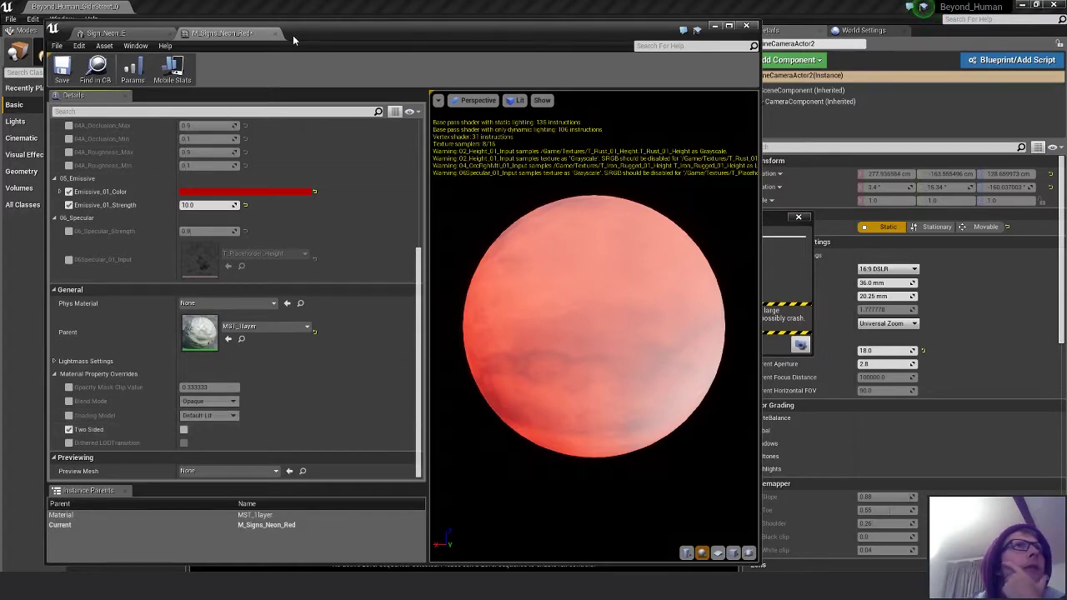
{"action": "left_click_drag", "start_coordinate": [301, 34], "coordinate": [581, 37]}
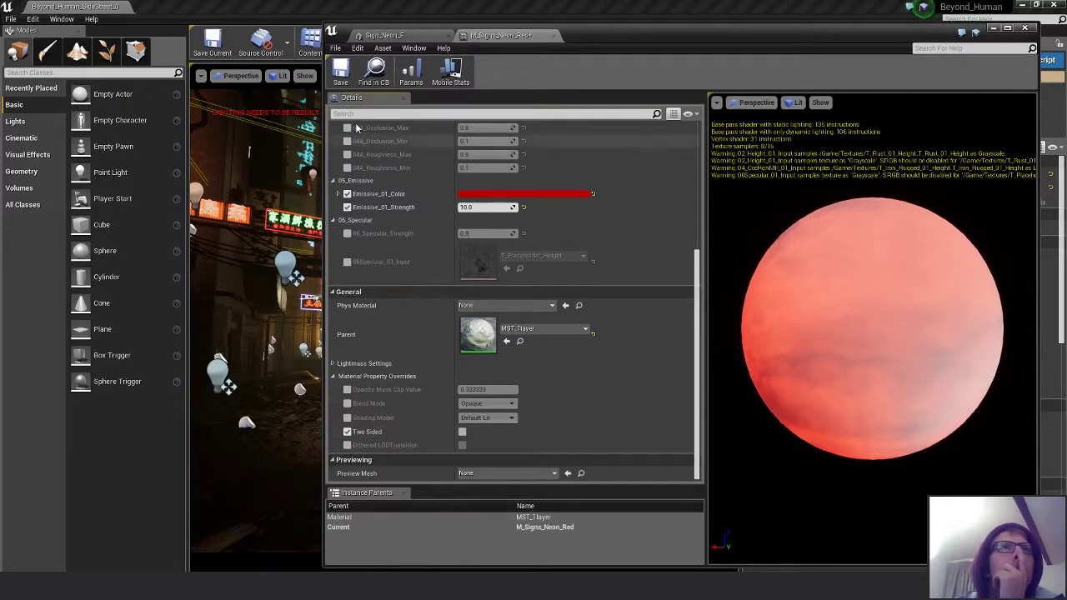
{"action": "left_click", "coordinate": [341, 72]}
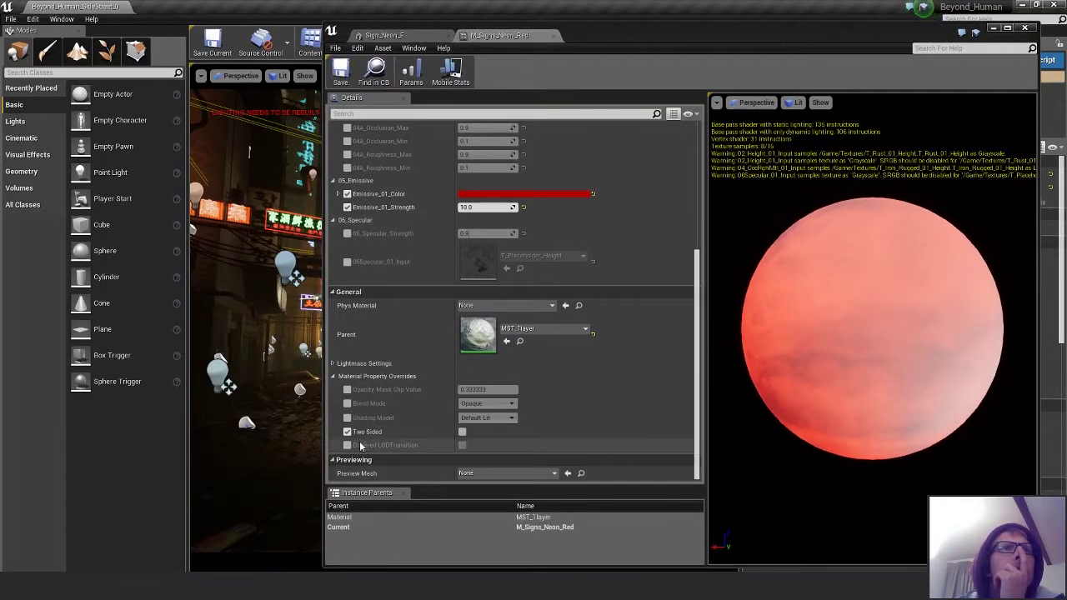
{"action": "left_click", "coordinate": [347, 431]}
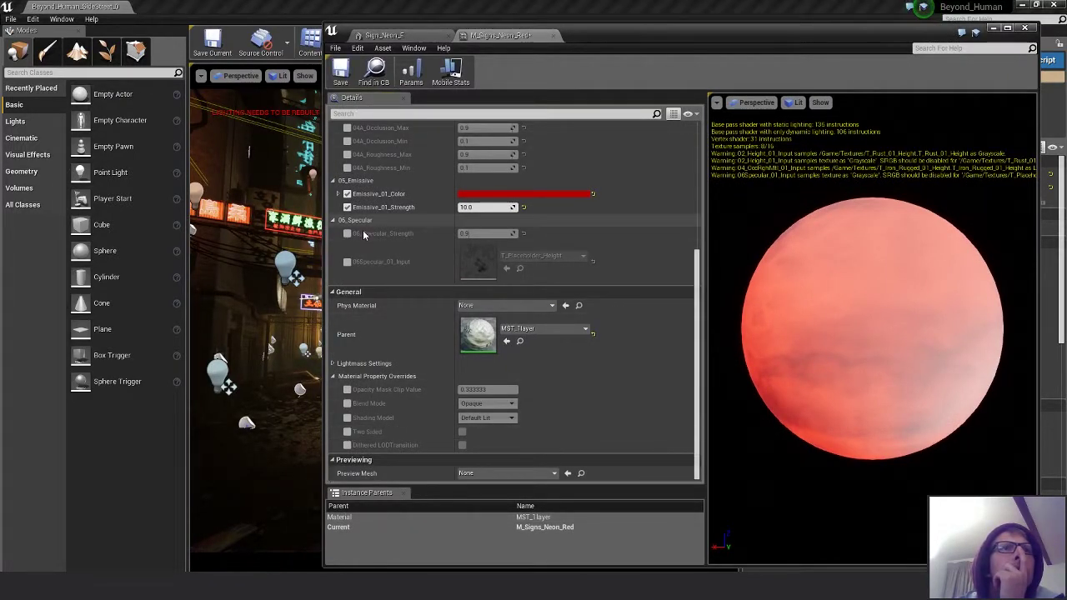
{"action": "left_click", "coordinate": [347, 431]}
{"action": "left_click", "coordinate": [462, 432]}
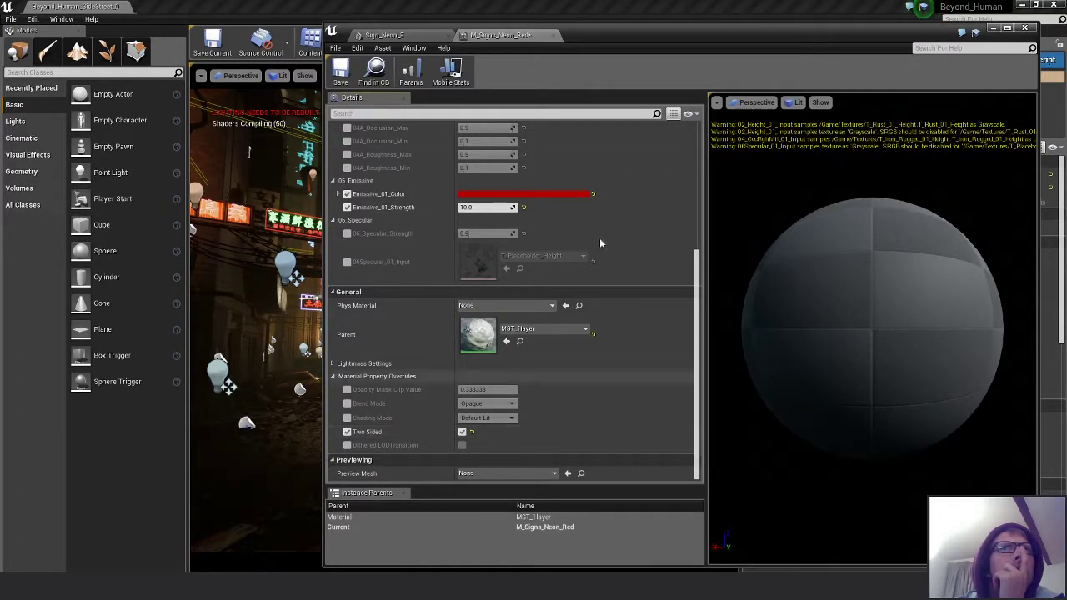
{"action": "mouse_move", "coordinate": [613, 39]}
{"action": "left_mouse_down"}
{"action": "mouse_move", "coordinate": [589, 456]}
{"action": "mouse_move", "coordinate": [611, 37]}
{"action": "left_mouse_up"}
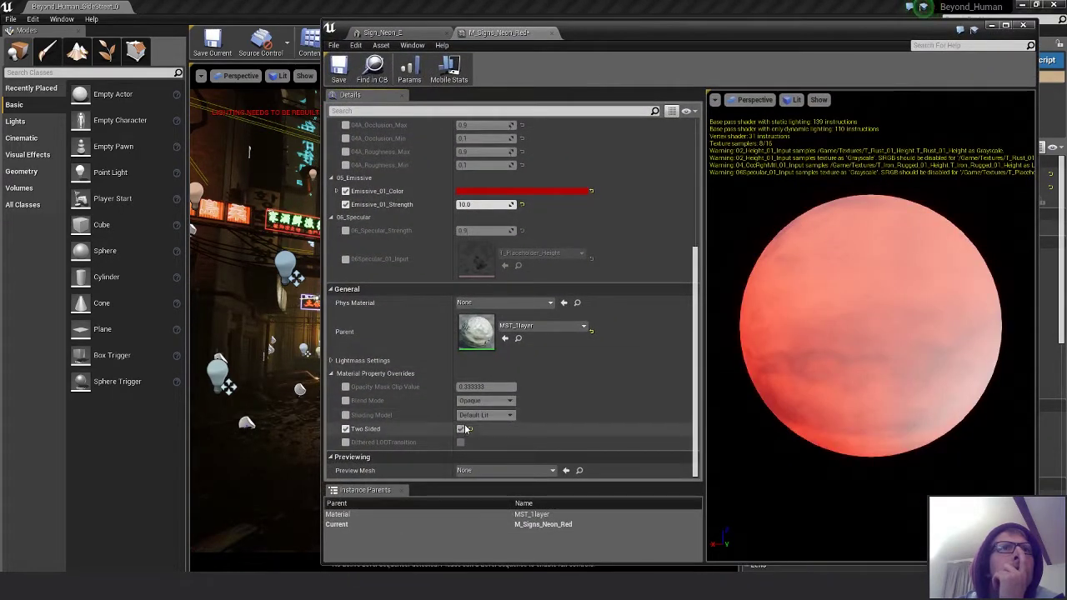
{"action": "left_click", "coordinate": [345, 428]}
- Check the Emissive Boost under the material's Lightmass Settings, then save the material instance and close its editor and the High Resolution Screenshot dialog
{"action": "left_click", "coordinate": [331, 360]}
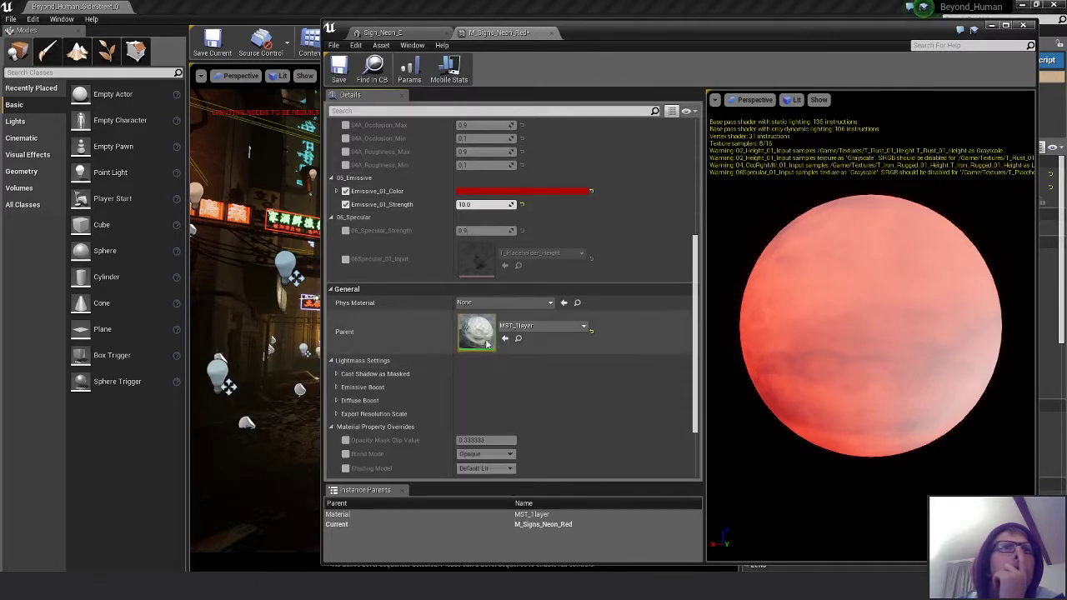
{"action": "left_click", "coordinate": [337, 389]}
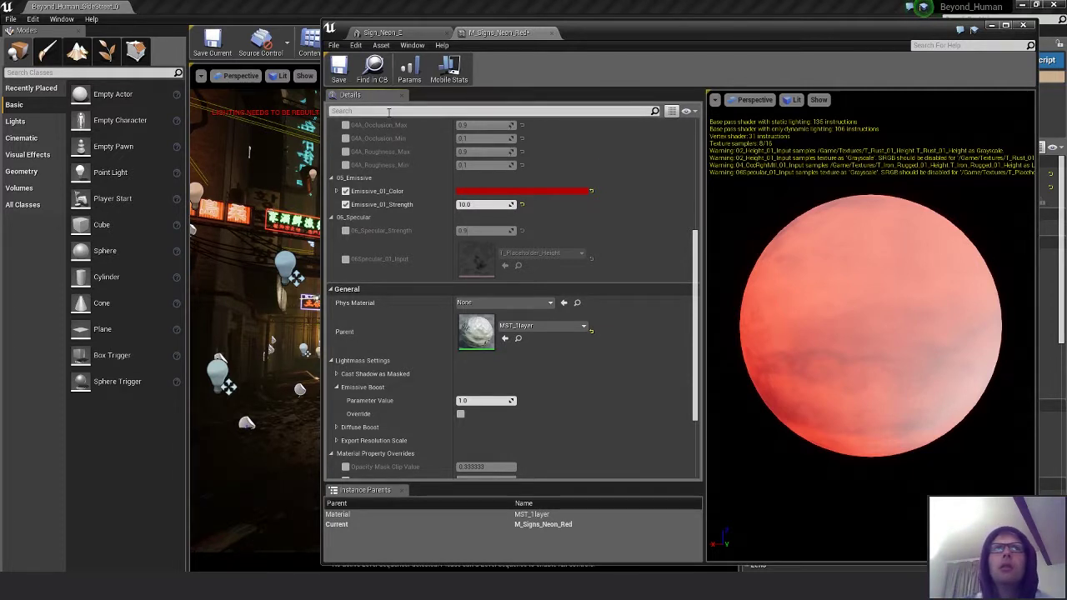
{"action": "left_click", "coordinate": [340, 70]}
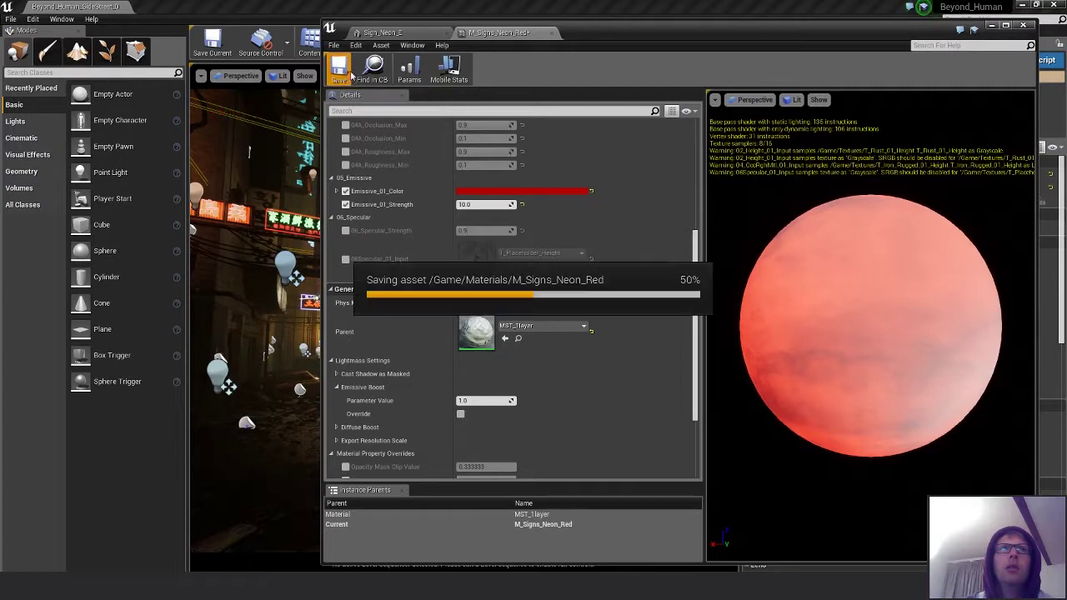
{"action": "left_click", "coordinate": [1023, 24]}
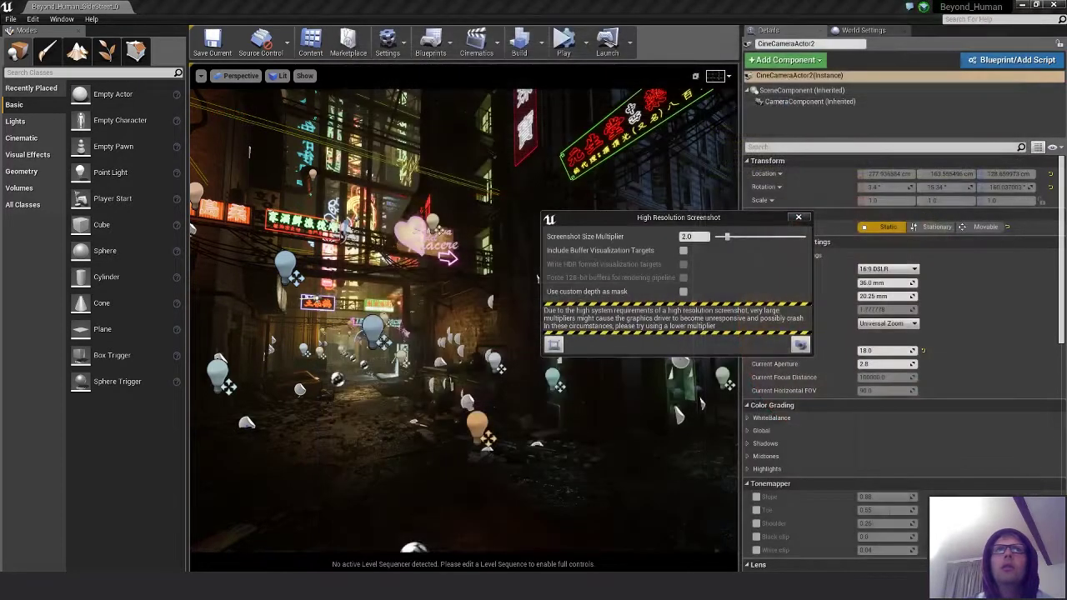
{"action": "left_click", "coordinate": [798, 219]}
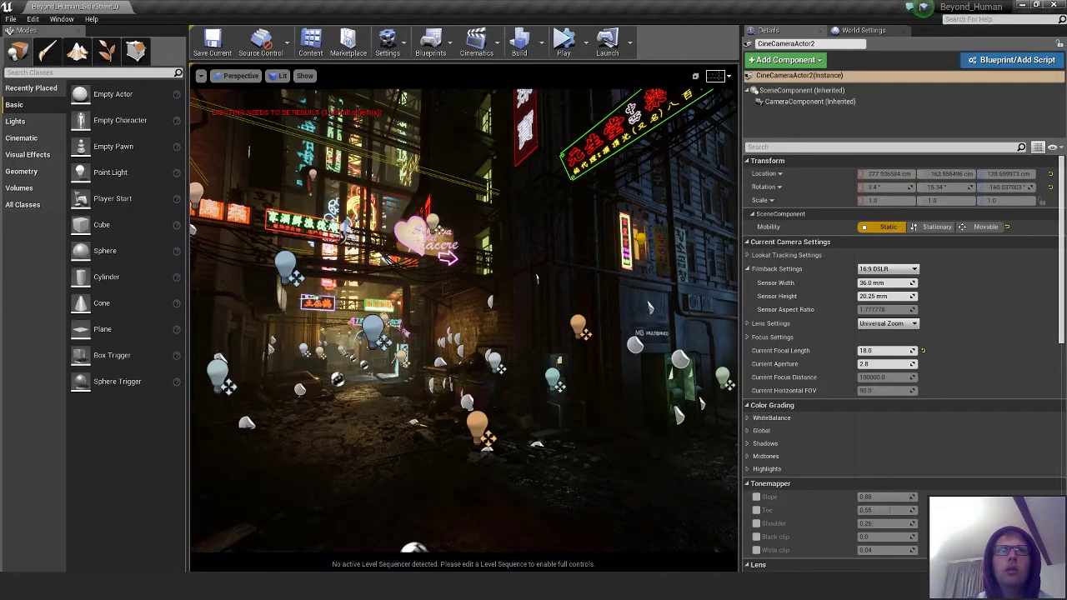
- Select Sign_Neon_L and enable Use Emissive for Static Lighting in its Lightmass Settings
{"action": "left_click", "coordinate": [537, 279]}
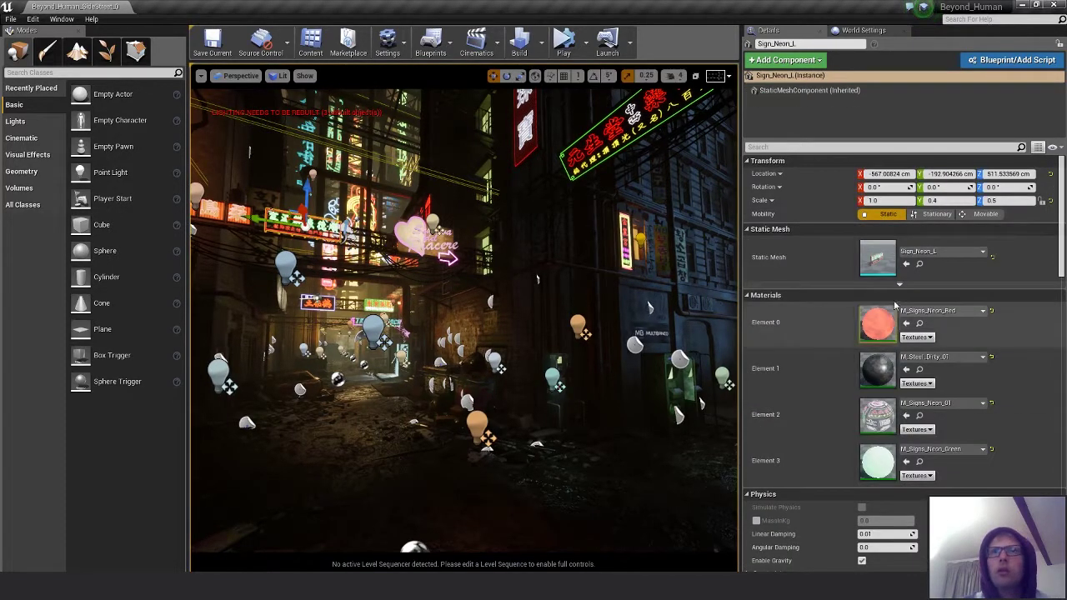
{"action": "scroll", "coordinate": [1005, 351], "scroll_direction": "down", "scroll_amount": 4}
{"action": "scroll", "coordinate": [1002, 369], "scroll_direction": "down", "scroll_amount": 6}
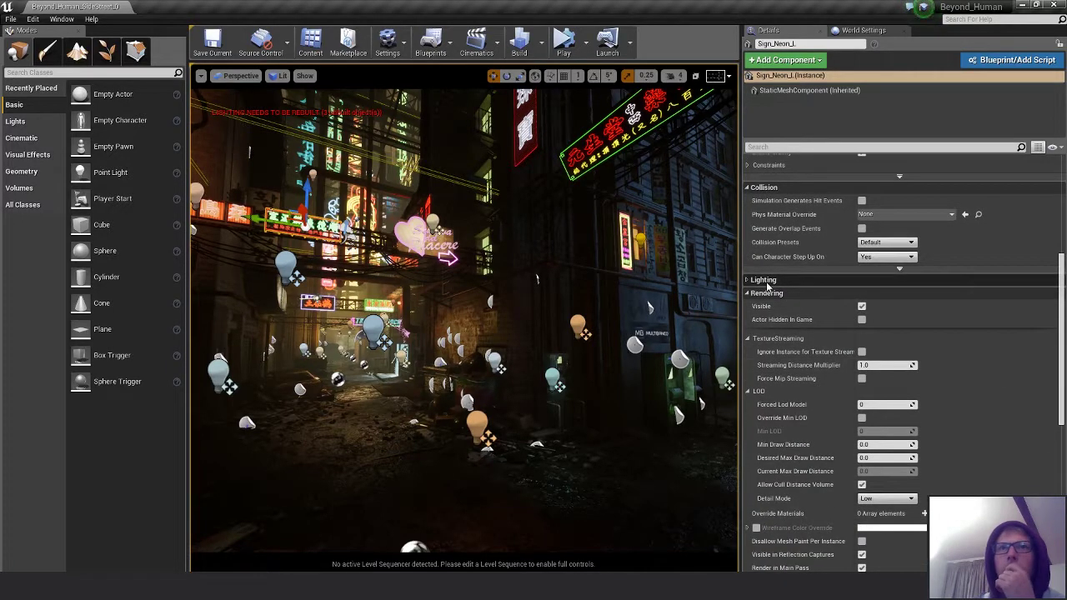
{"action": "left_click", "coordinate": [766, 282]}
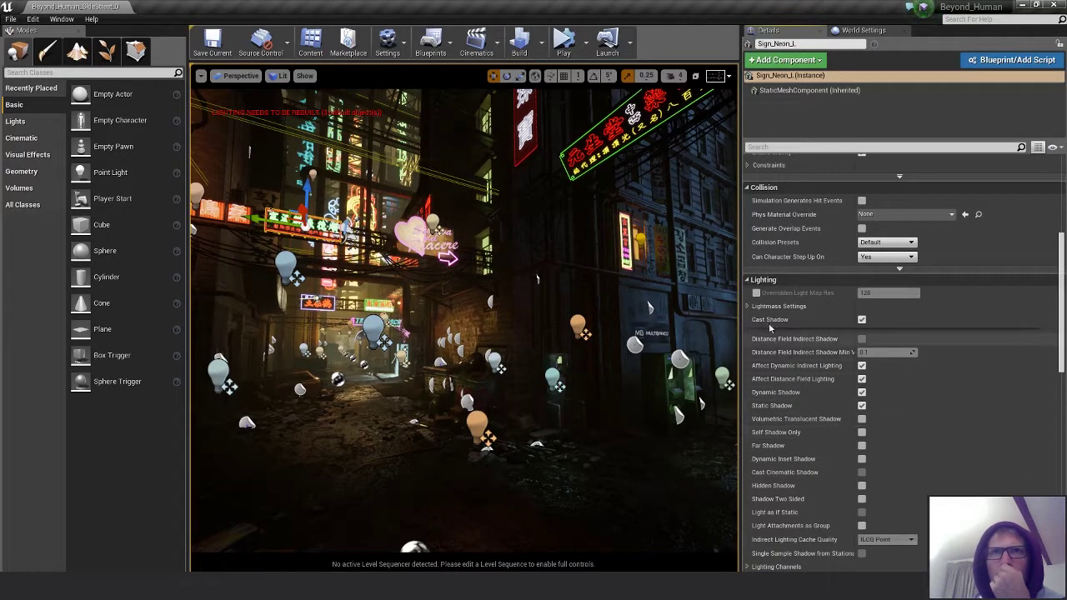
{"action": "left_click", "coordinate": [749, 307]}
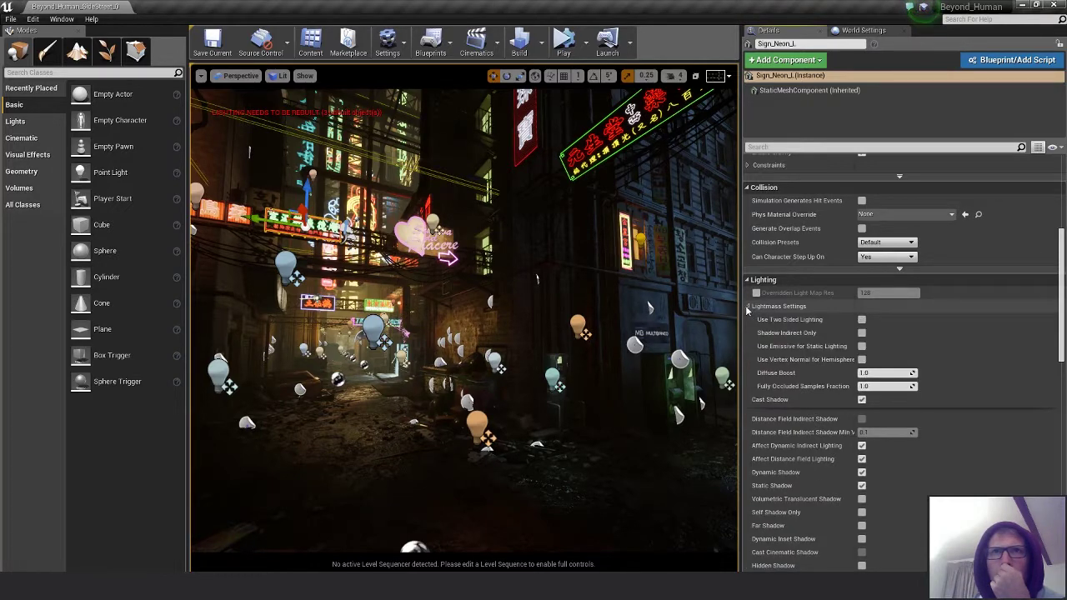
{"action": "left_click", "coordinate": [862, 346]}
- Select the orange four-character neon sign beside it and enable Use Emissive for Static Lighting
{"action": "key", "text": "w"}
{"action": "right_click_drag", "start_coordinate": [487, 322], "coordinate": [400, 291]}
{"action": "key", "text": "s"}
{"action": "mouse_move", "coordinate": [451, 342]}
{"action": "right_mouse_down"}
{"action": "mouse_move", "coordinate": [426, 319]}
{"action": "mouse_move", "coordinate": [452, 342]}
{"action": "right_mouse_up"}
{"action": "key", "text": "w"}
{"action": "key", "text": "s"}
{"action": "left_click", "coordinate": [452, 342]}
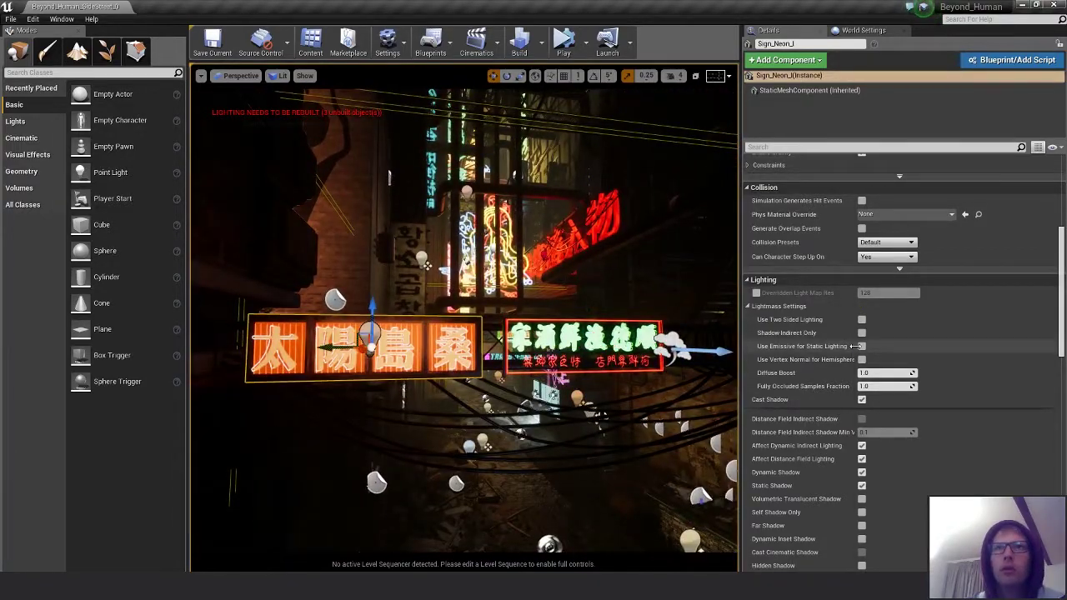
{"action": "left_click", "coordinate": [863, 347]}
- Enable Use Emissive for Static Lighting on the pink heart sign, Sign_Neon_B
{"action": "right_click_drag", "start_coordinate": [500, 338], "coordinate": [604, 332]}
{"action": "key", "text": "w"}
{"action": "left_click", "coordinate": [502, 336]}
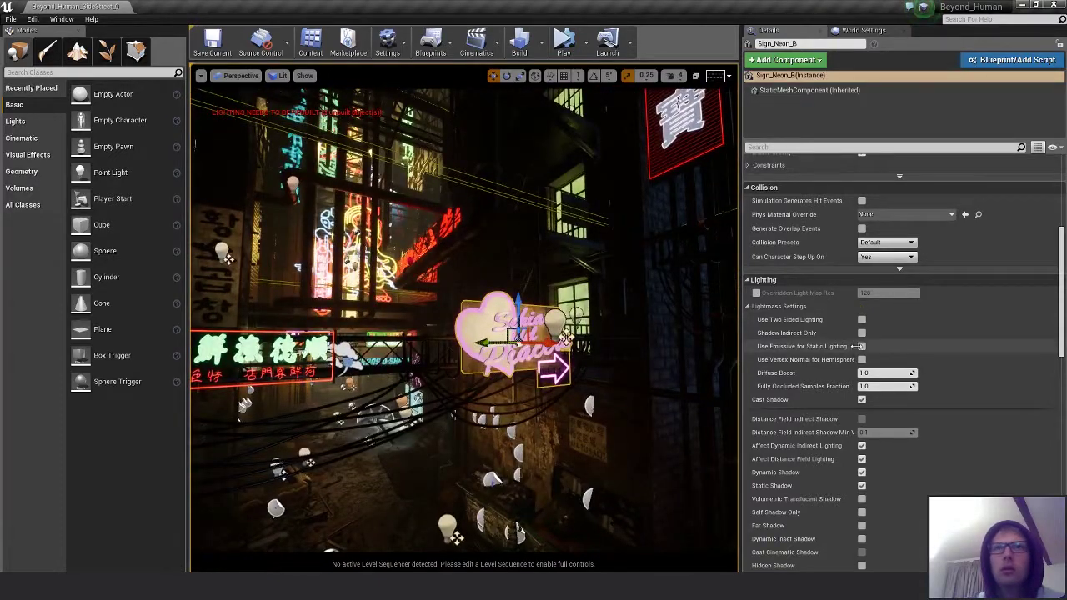
{"action": "left_click", "coordinate": [862, 347]}
- Enable Use Emissive for Static Lighting on the green-framed sign Sign_Neon_F and the tall red vertical sign Sign_Neon_H
{"action": "right_click_drag", "start_coordinate": [501, 337], "coordinate": [542, 336]}
{"action": "right_click_drag", "start_coordinate": [414, 543], "coordinate": [412, 429]}
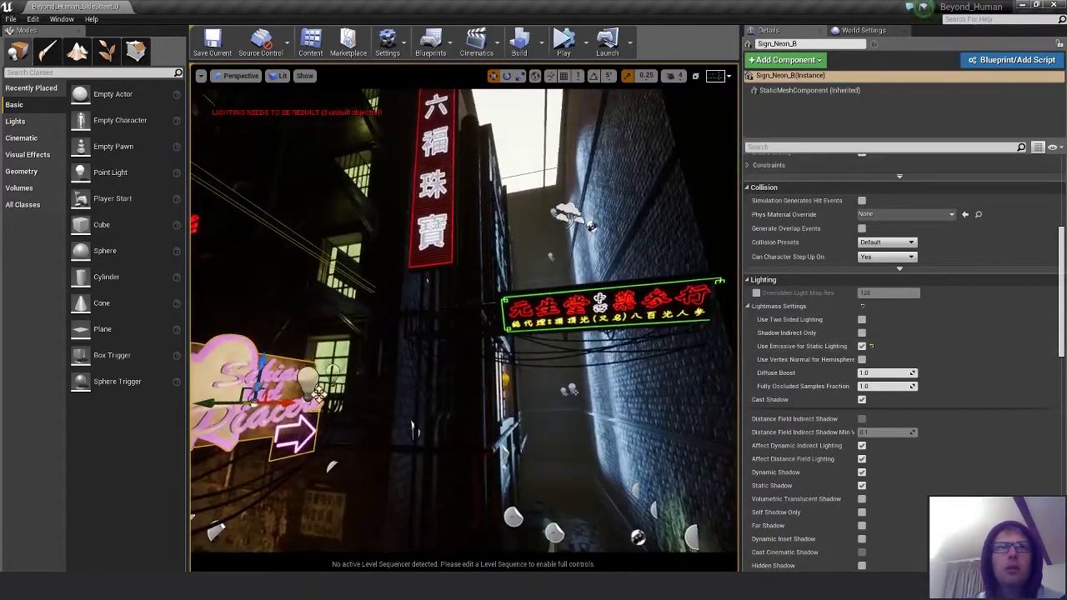
{"action": "left_click", "coordinate": [600, 309]}
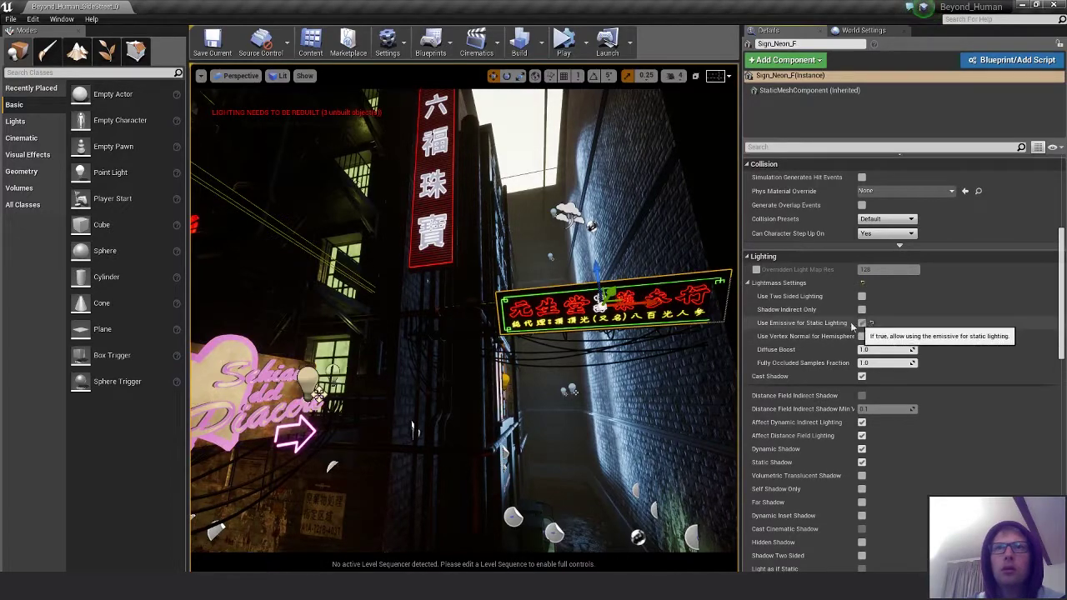
{"action": "left_click", "coordinate": [862, 323]}
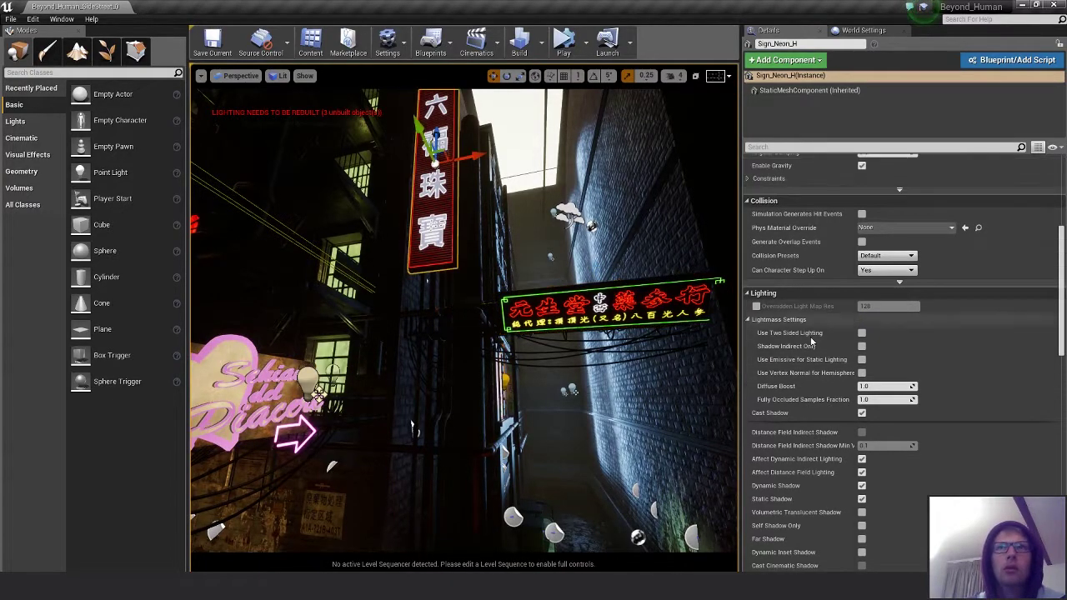
{"action": "left_click", "coordinate": [861, 359]}
- Enable Use Emissive for Static Lighting on the yellow-framed vertical sign by the window, Sign_Neon_D
{"action": "right_click_drag", "start_coordinate": [467, 334], "coordinate": [455, 526]}
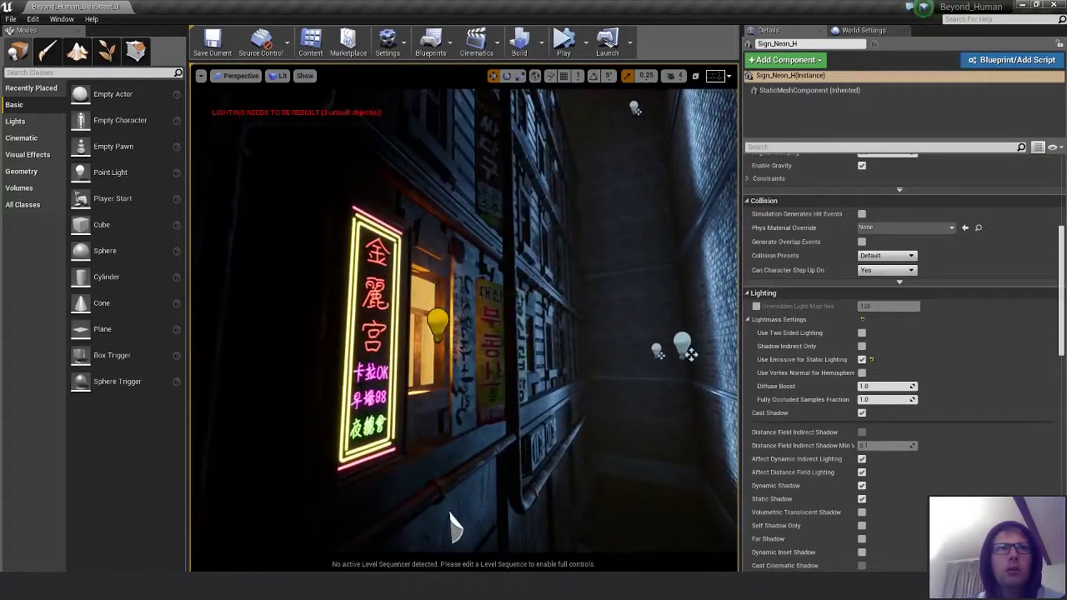
{"action": "left_click", "coordinate": [386, 430]}
{"action": "left_click", "coordinate": [862, 322]}
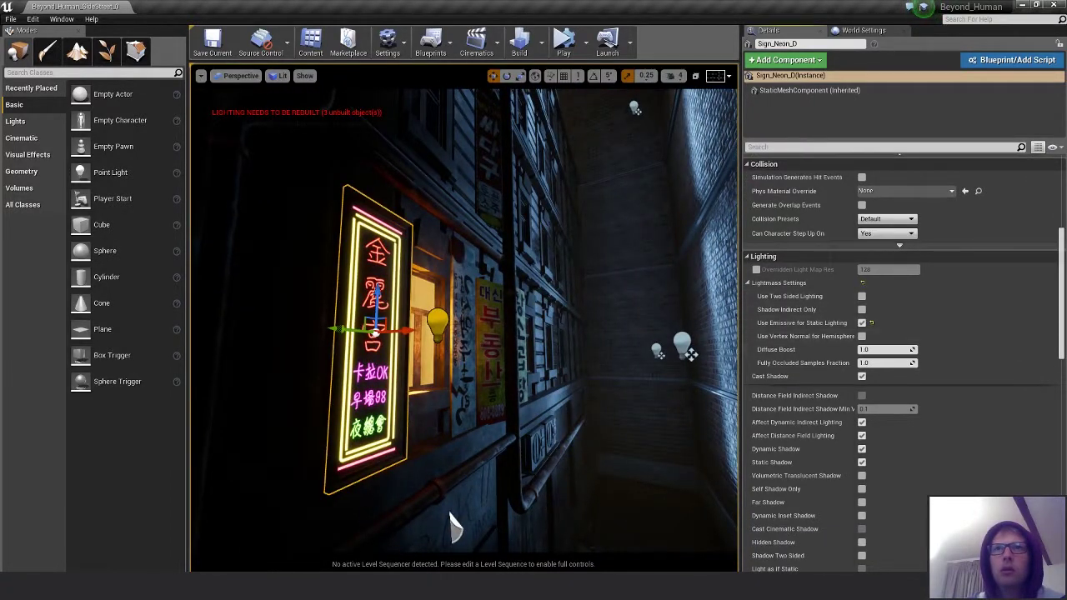
- Go through the Sign_Neon_N and Sign_Neon_O signs one by one, enabling Use Emissive for Static Lighting on them
{"action": "right_click_drag", "start_coordinate": [467, 333], "coordinate": [371, 351]}
{"action": "left_click", "coordinate": [546, 367]}
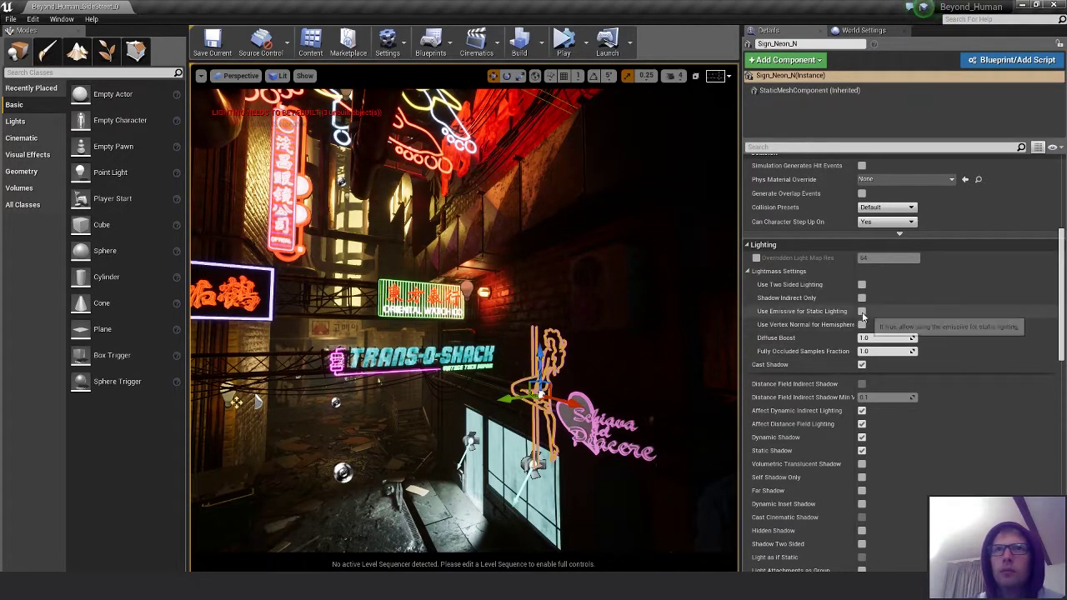
{"action": "key", "text": "ctrl+w"}
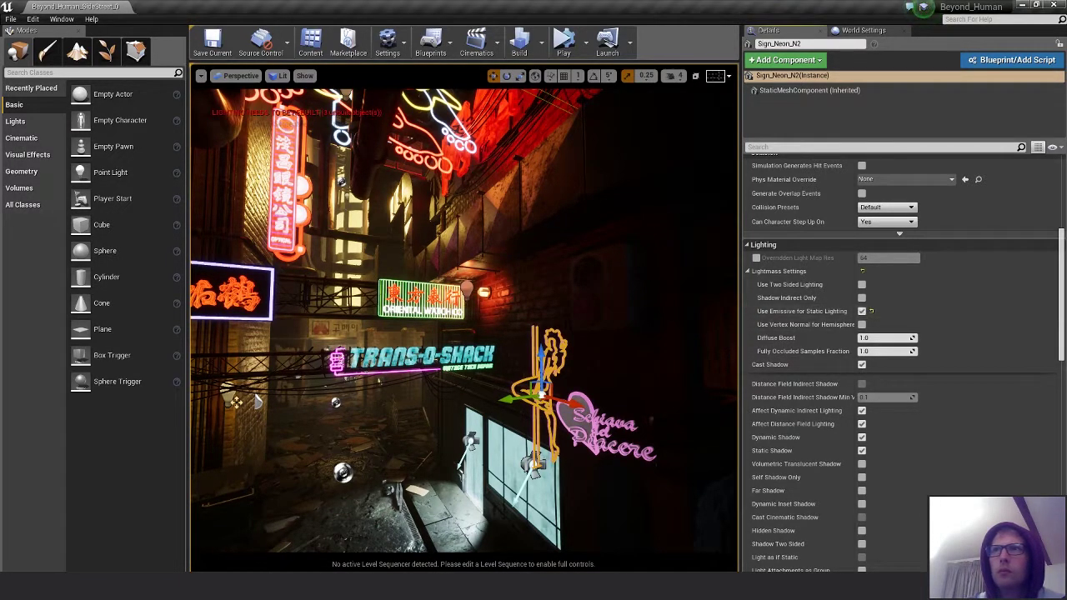
{"action": "key", "text": "ctrl+z"}
{"action": "left_click", "coordinate": [862, 311]}
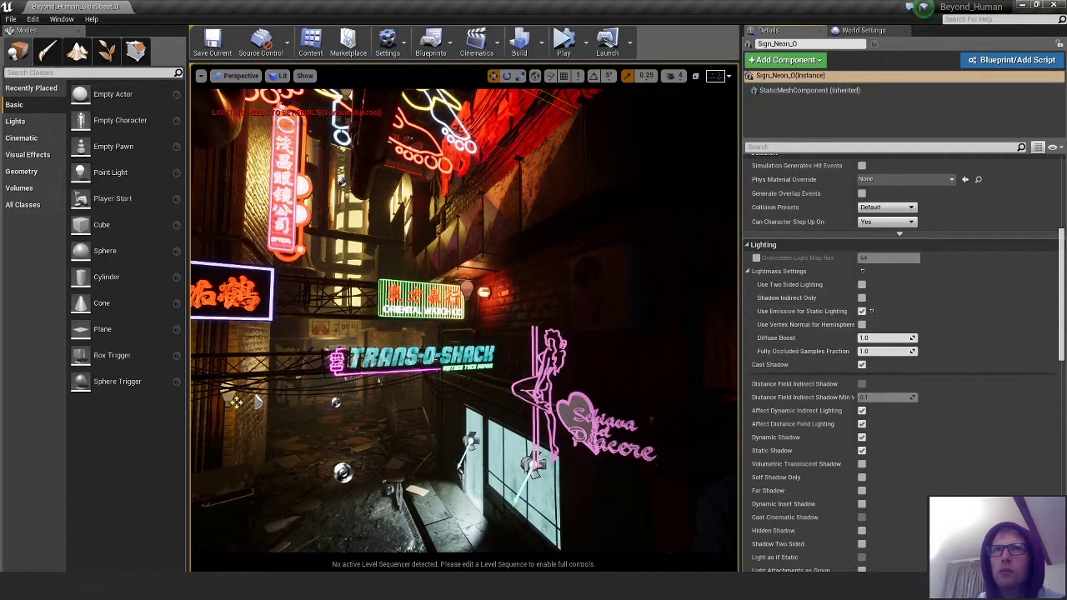
{"action": "key", "text": "ctrl+w"}
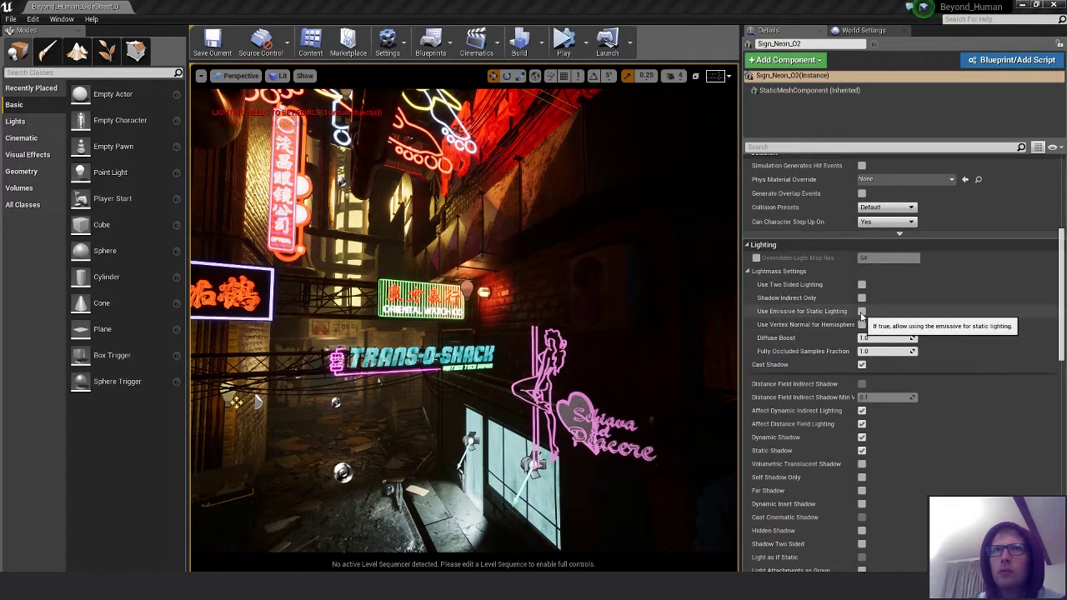
{"action": "key", "text": "ctrl+w"}
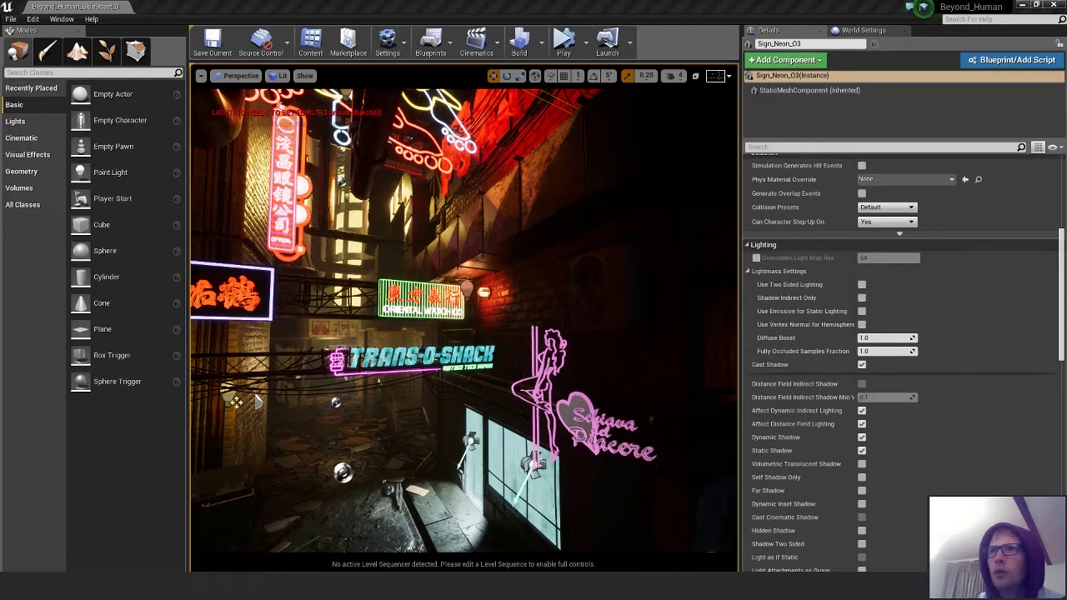
- Select the whole set of neon signs together and enable Use Emissive for Static Lighting for all of them
{"action": "key", "text": "Down"}
{"action": "key", "text": "shift+e"}
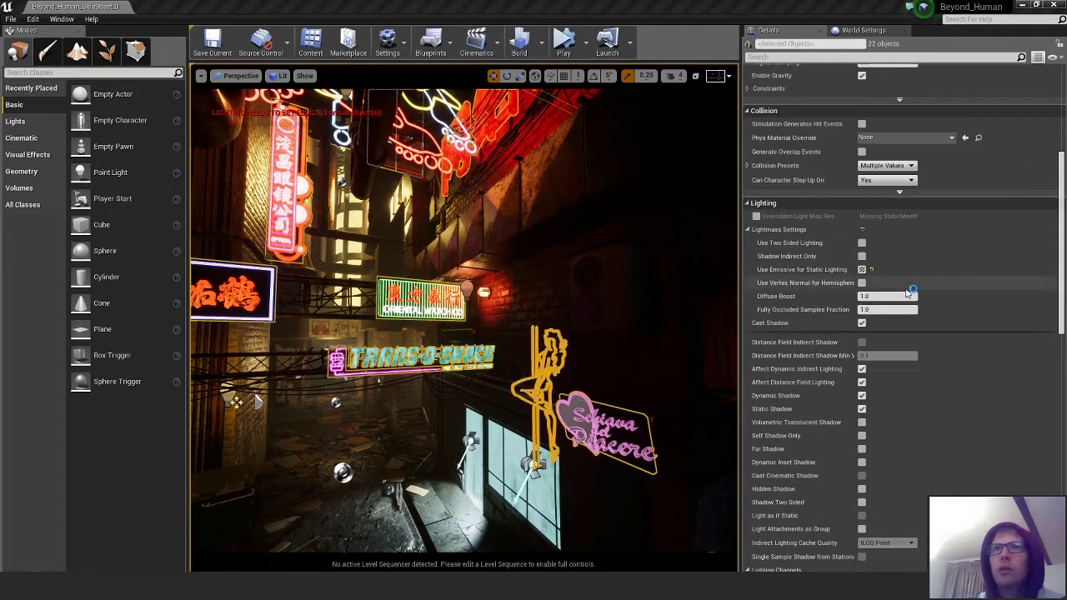
{"action": "left_click", "coordinate": [863, 271]}
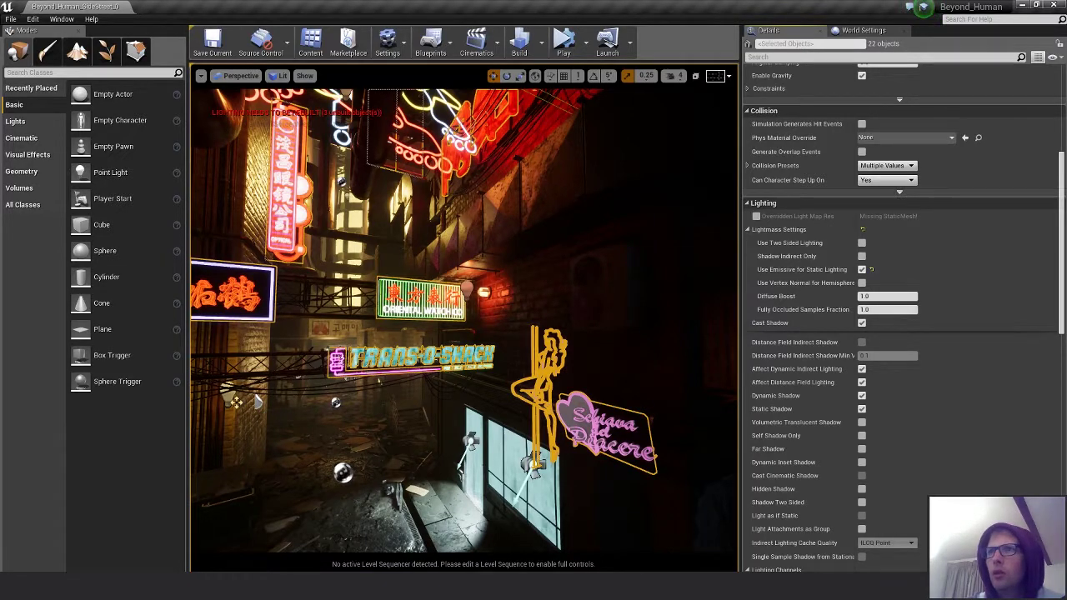
- Go to the large neon sign Signs_Neon_Large_2, select its Sign_Neon_Large_C component and expand its Lightmass Settings
{"action": "key", "text": "Down"}
{"action": "key", "text": "Down"}
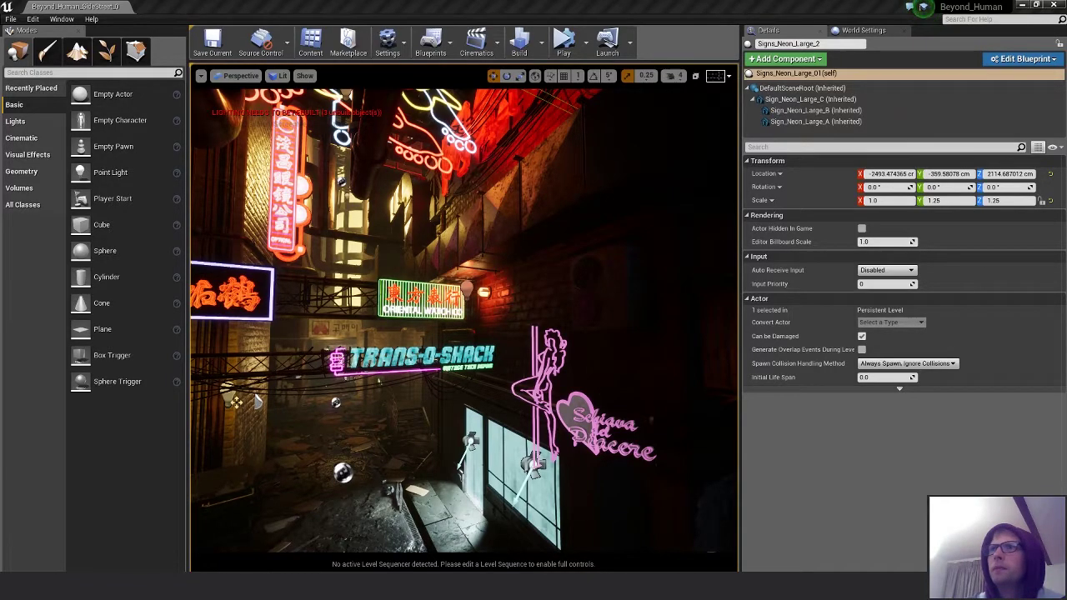
{"action": "key", "text": "f"}
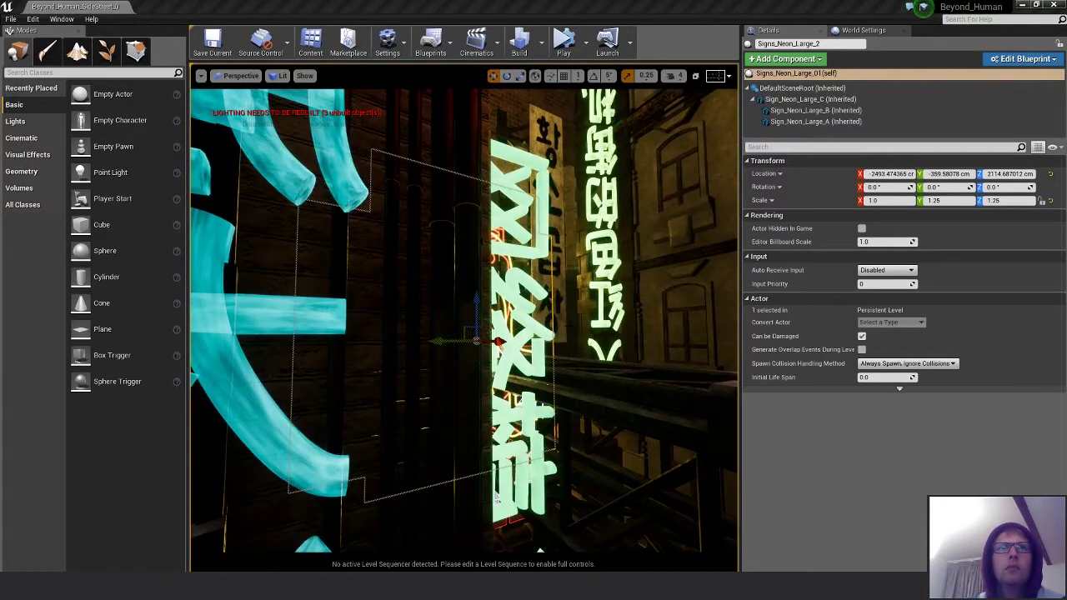
{"action": "key", "text": "w"}
{"action": "right_click_drag", "start_coordinate": [497, 334], "coordinate": [528, 307]}
{"action": "left_click", "coordinate": [528, 307]}
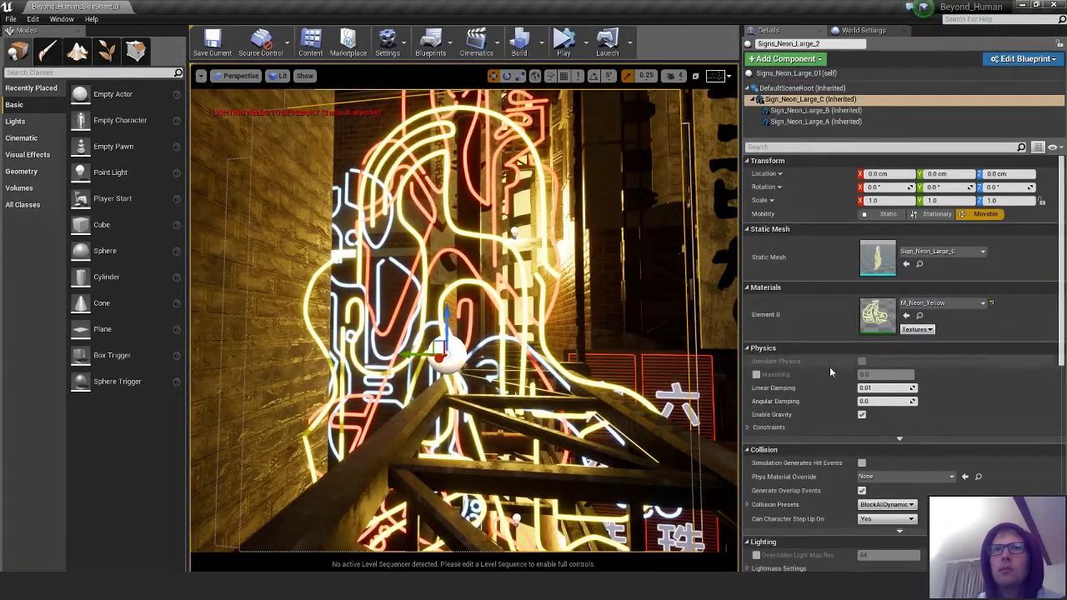
{"action": "scroll", "coordinate": [864, 432], "scroll_direction": "down", "scroll_amount": 4}
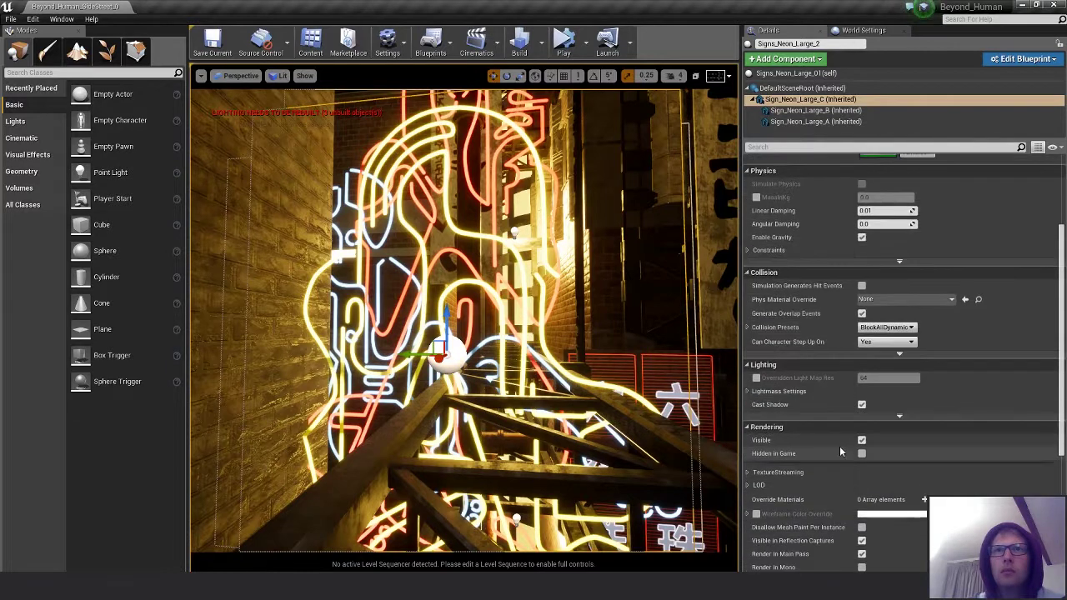
{"action": "left_click", "coordinate": [757, 393]}
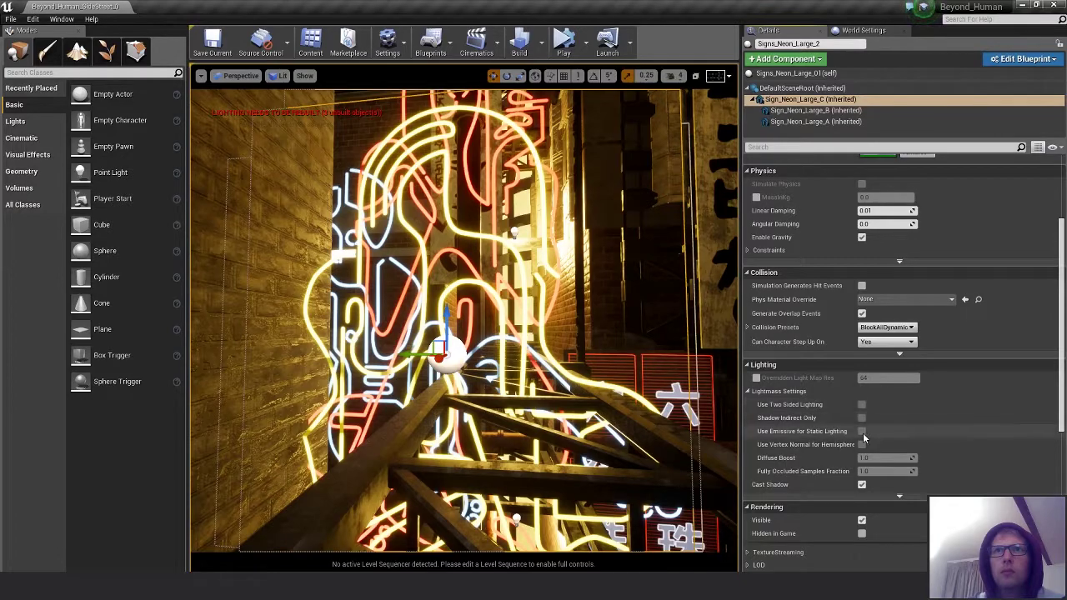
- Try the Sign_Neon_Large_C component with Cast Shadow turned off, and switch the option back on
{"action": "left_click", "coordinate": [863, 485]}
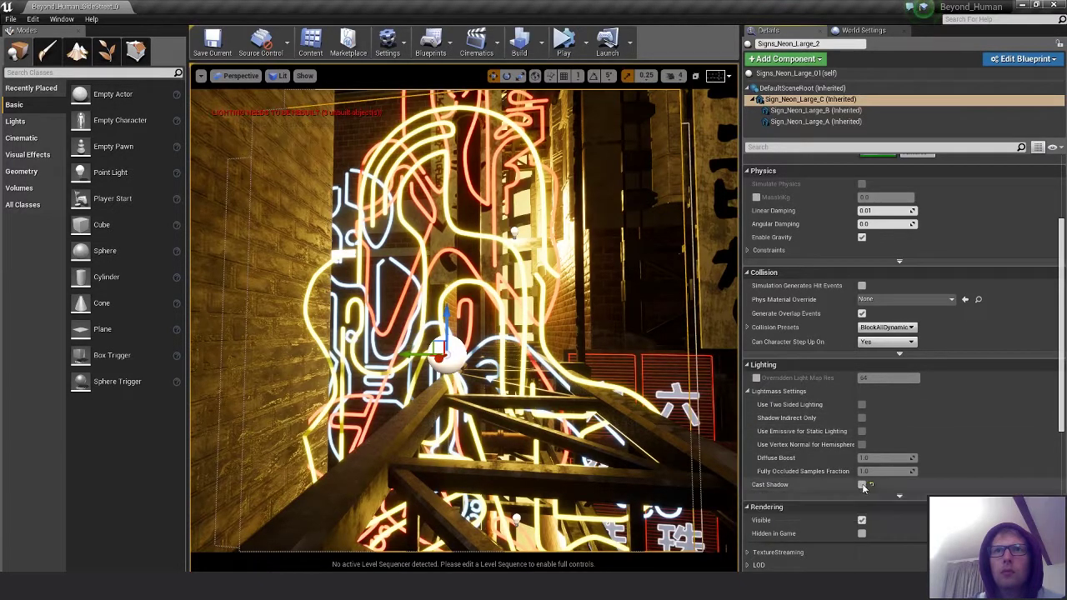
{"action": "right_click_drag", "start_coordinate": [567, 301], "coordinate": [704, 304]}
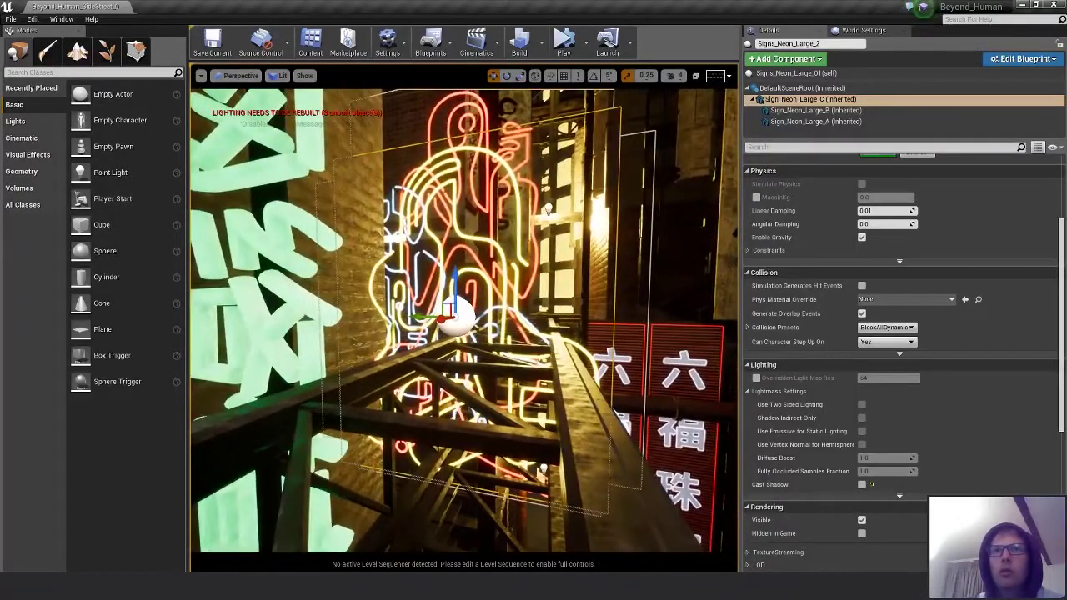
{"action": "left_click", "coordinate": [867, 495]}
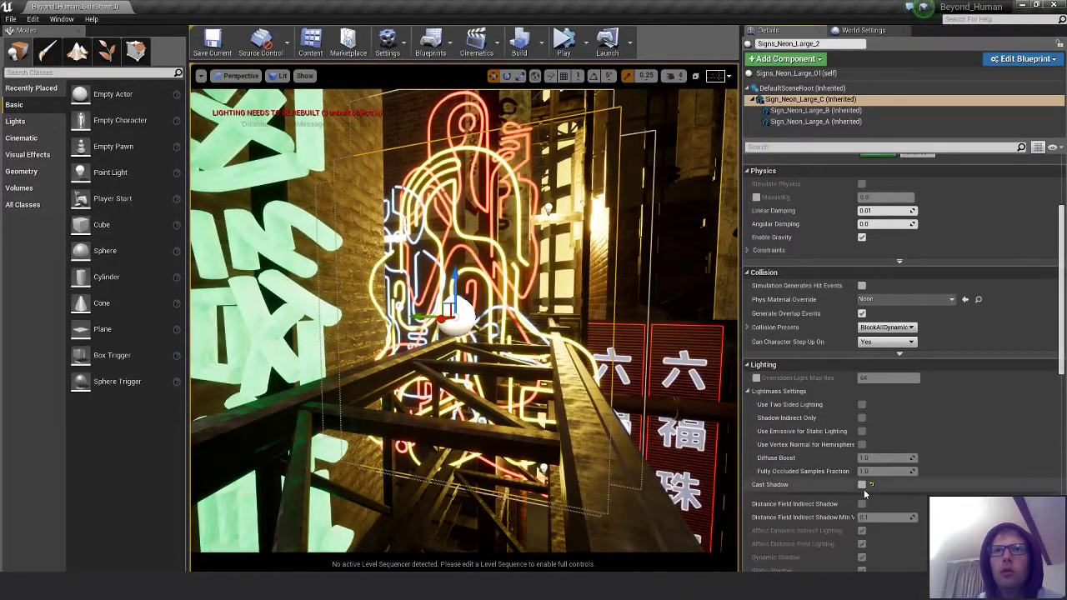
{"action": "left_click", "coordinate": [863, 486]}
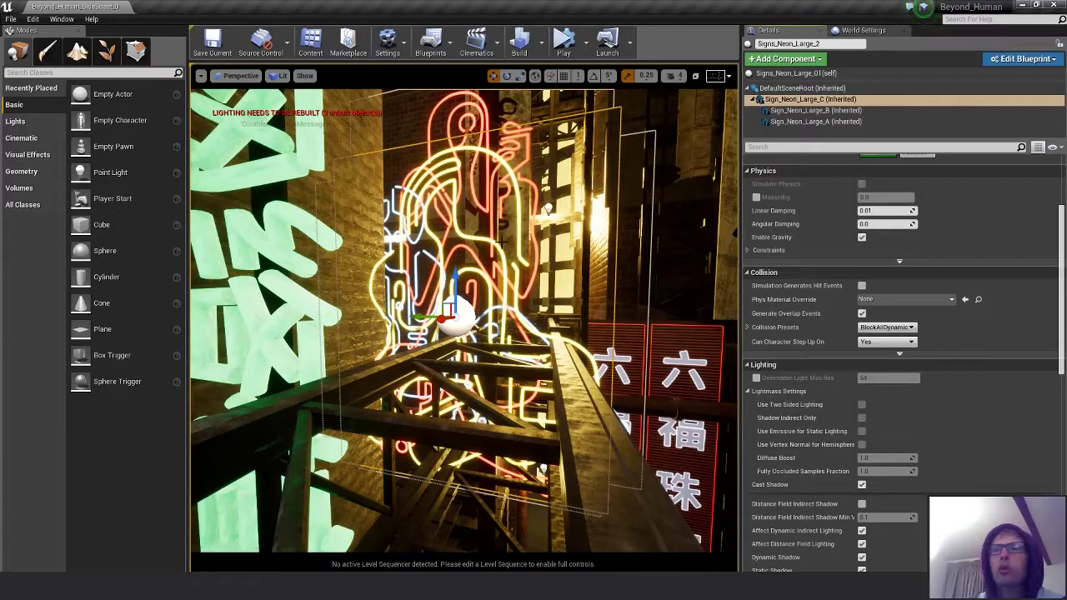
- Select the whole Signs_Neon_Large_2 sign and expand its advanced Actor settings
{"action": "left_click", "coordinate": [500, 241]}
{"action": "right_click_drag", "start_coordinate": [500, 241], "coordinate": [500, 237]}
{"action": "left_click", "coordinate": [900, 390]}
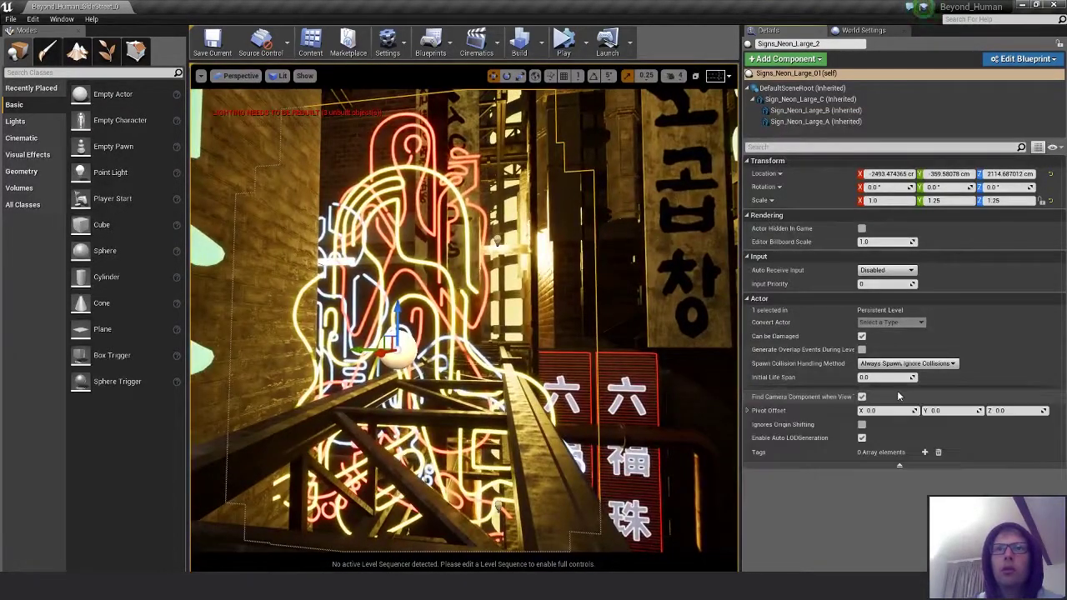
- Return to the wide street view, rebuild the level's lighting and close the lighting results log
{"action": "right_click_drag", "start_coordinate": [476, 254], "coordinate": [467, 296]}
{"action": "key", "text": "s"}
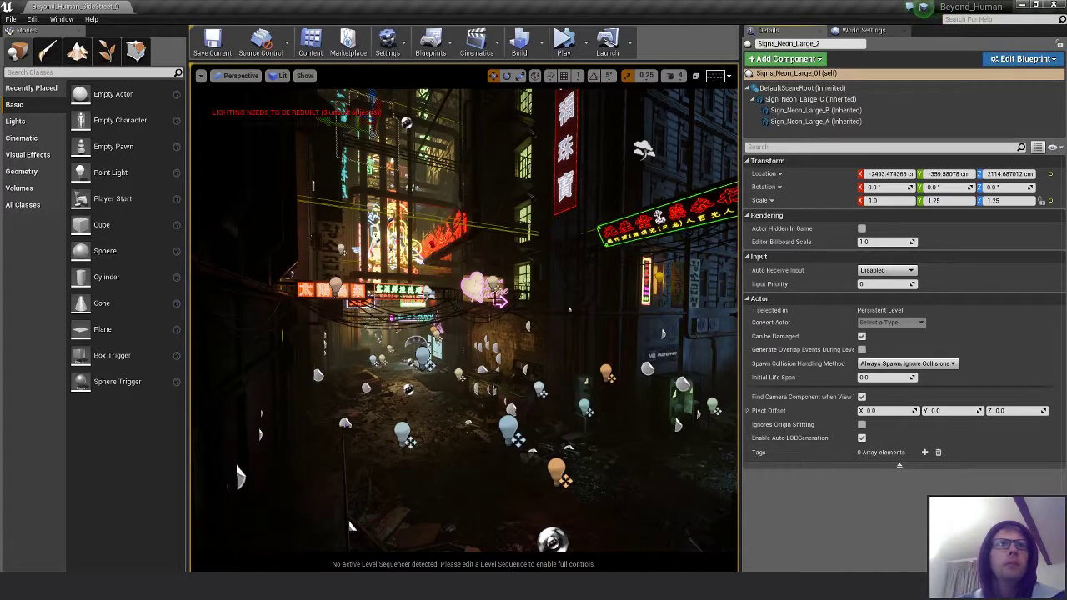
{"action": "mouse_move", "coordinate": [351, 527]}
{"action": "right_mouse_down"}
{"action": "mouse_move", "coordinate": [377, 520]}
{"action": "mouse_move", "coordinate": [366, 530]}
{"action": "right_mouse_up"}
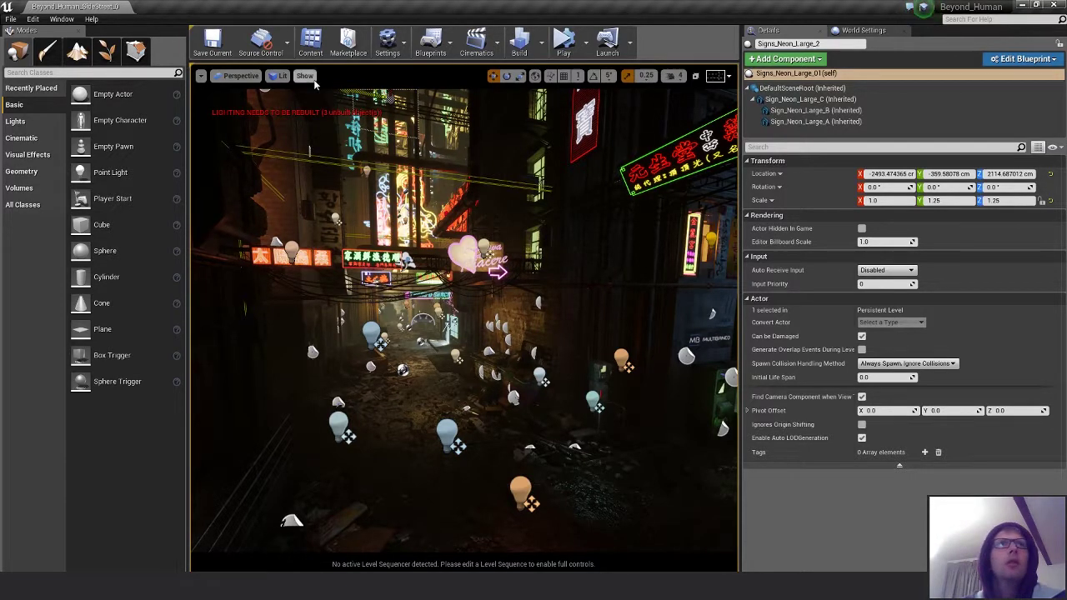
{"action": "left_click", "coordinate": [542, 43]}
{"action": "mouse_move", "coordinate": [582, 84]}
{"action": "left_click", "coordinate": [729, 134]}
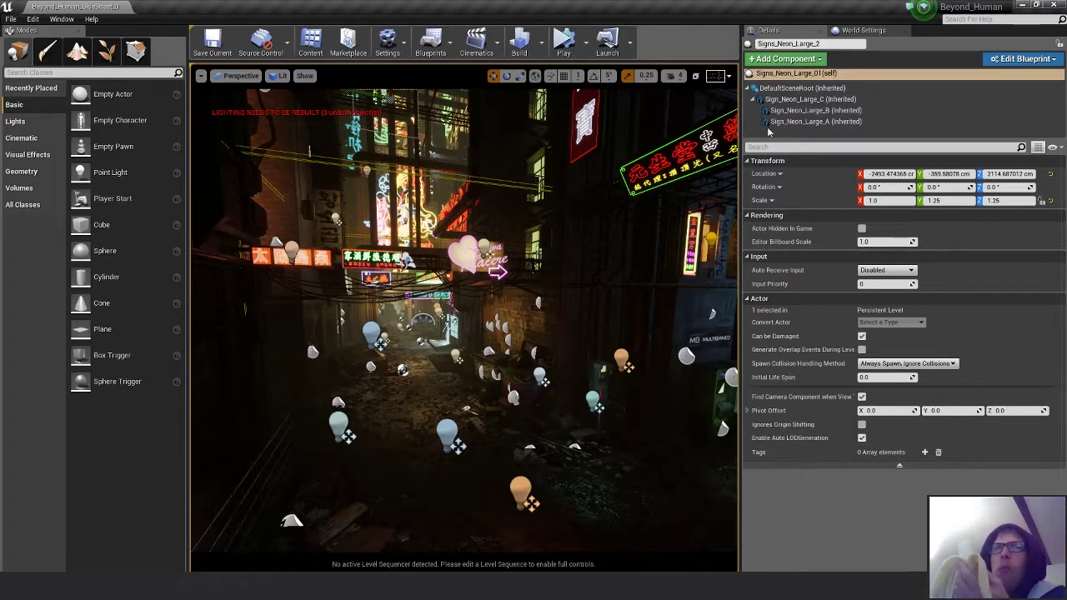
{"action": "mouse_move", "coordinate": [392, 592]}
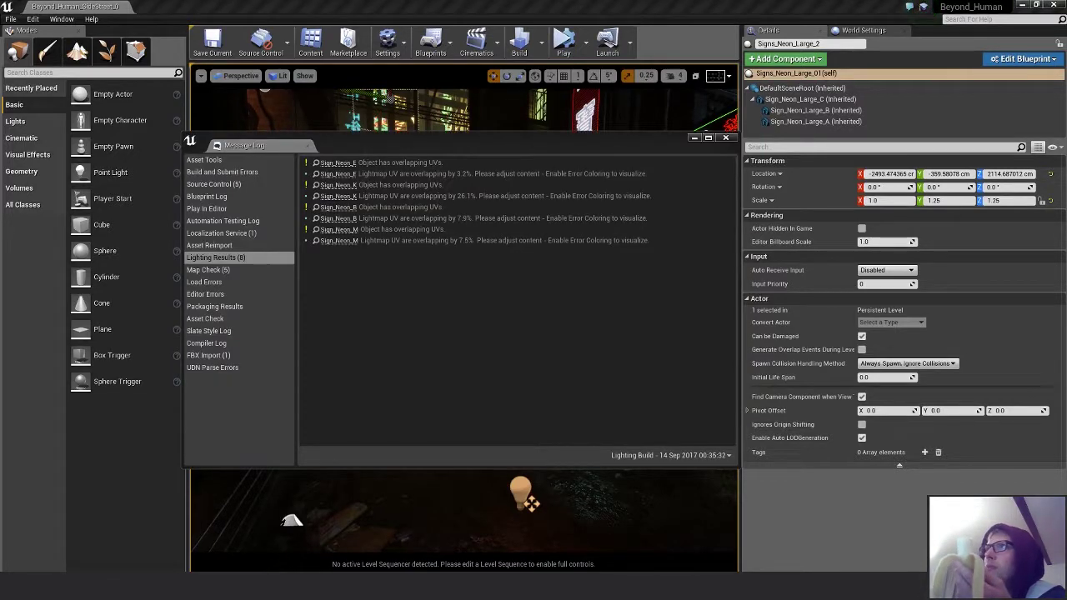
{"action": "left_click", "coordinate": [725, 137]}
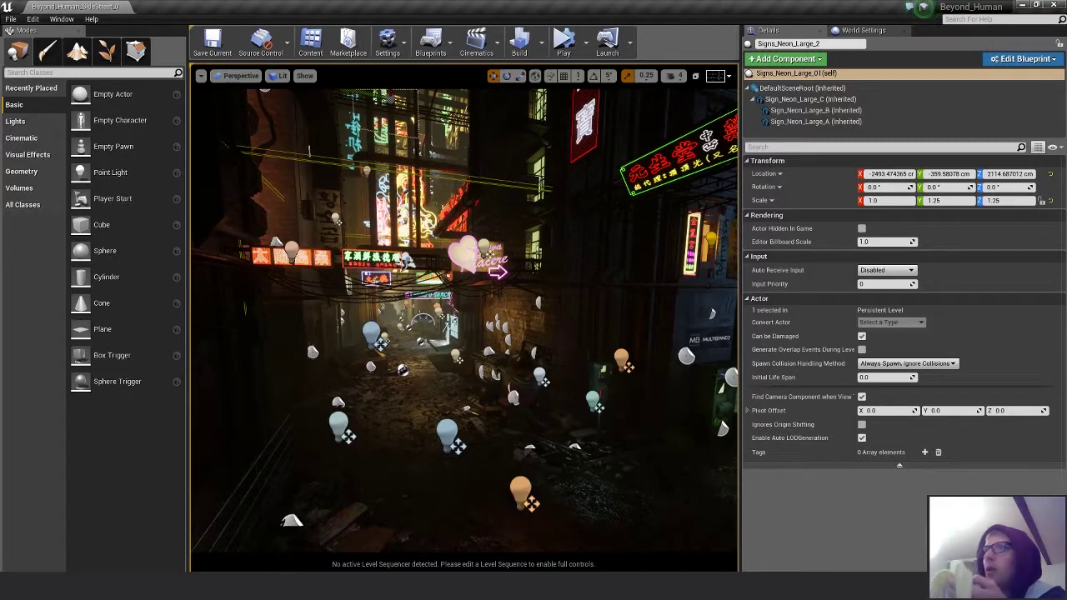
- View the scene through CineCameraActor2 and set the high resolution screenshot size multiplier to 2
{"action": "left_click", "coordinate": [241, 76]}
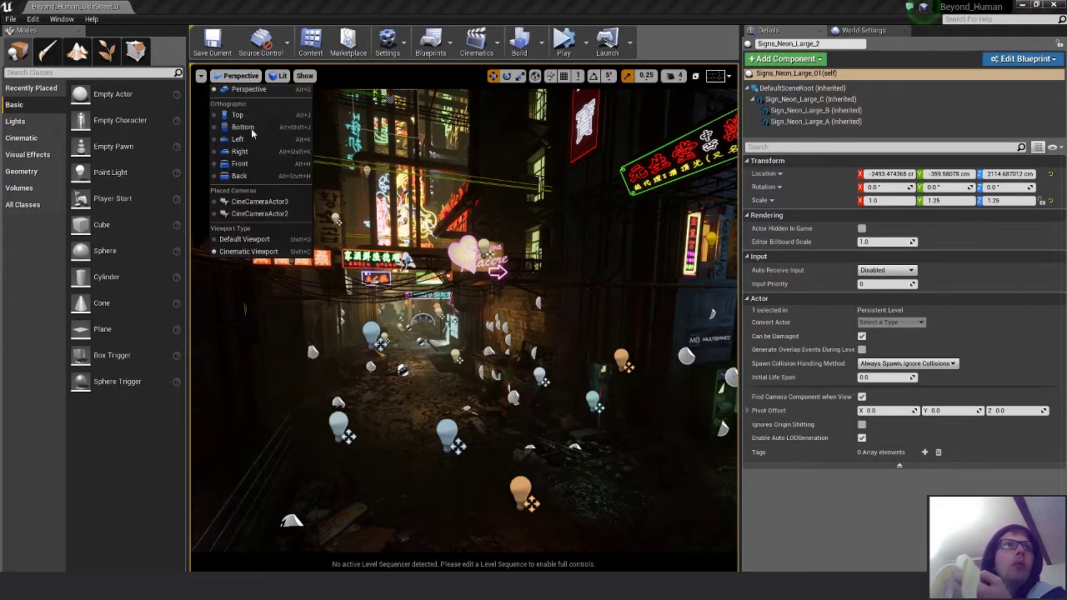
{"action": "left_click", "coordinate": [265, 216]}
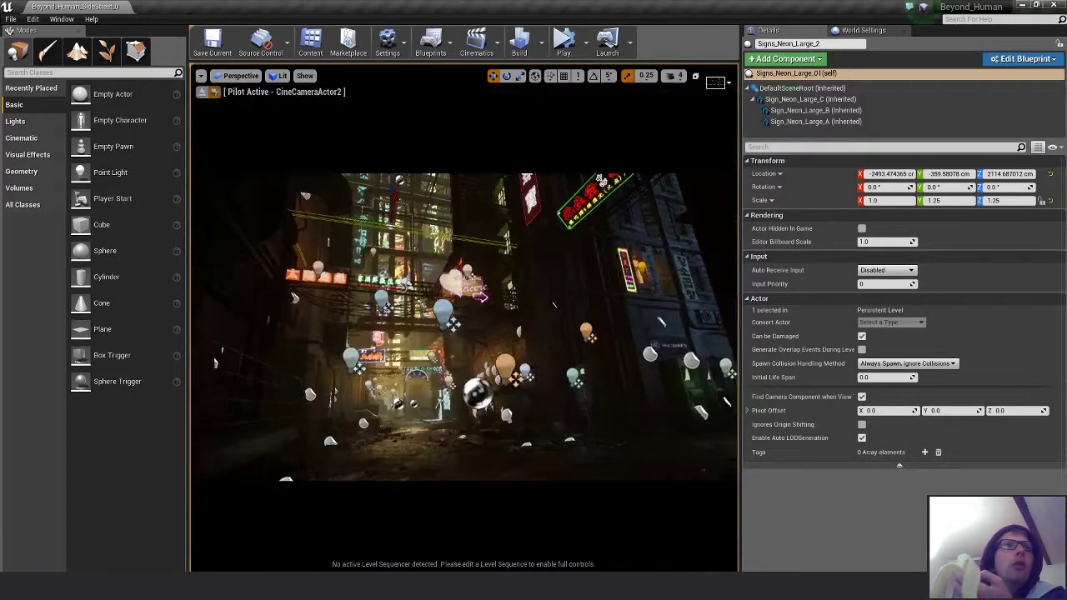
{"action": "left_click", "coordinate": [201, 76]}
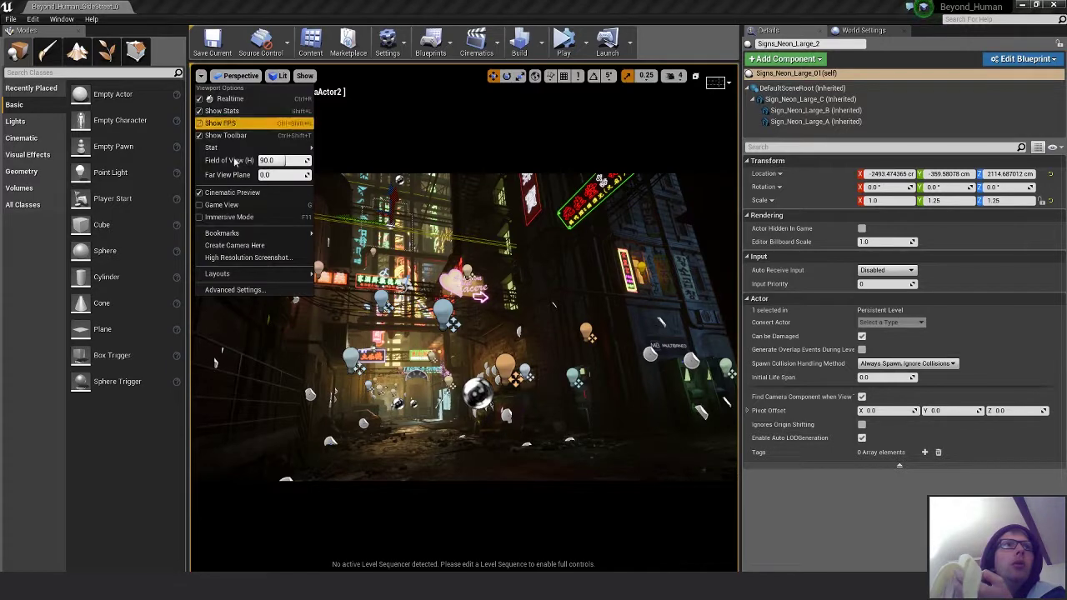
{"action": "left_click", "coordinate": [242, 257]}
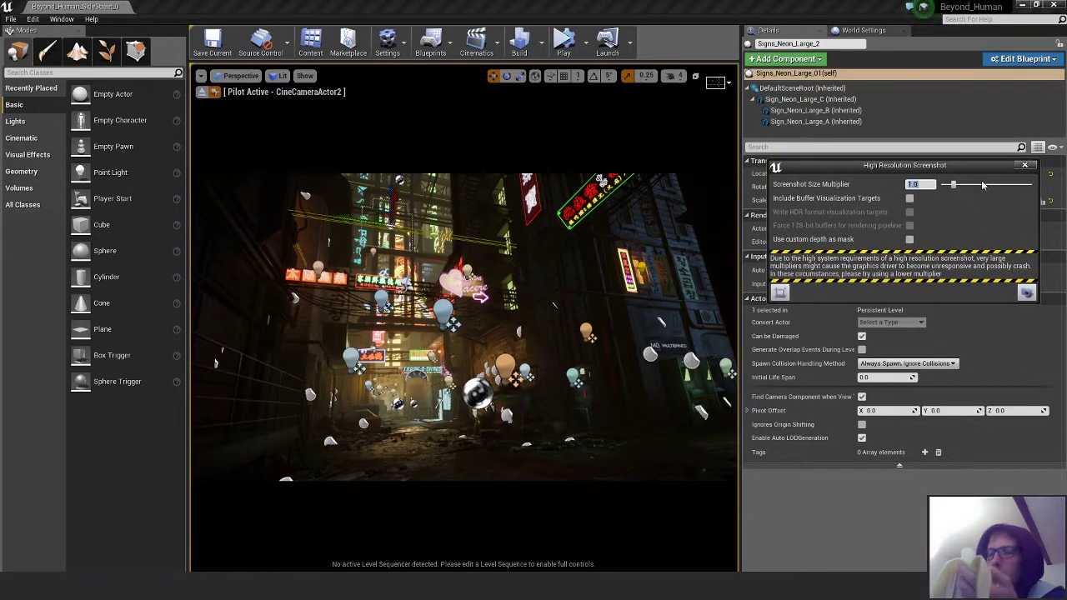
{"action": "type", "text": "2"}
{"action": "key", "text": "Return"}
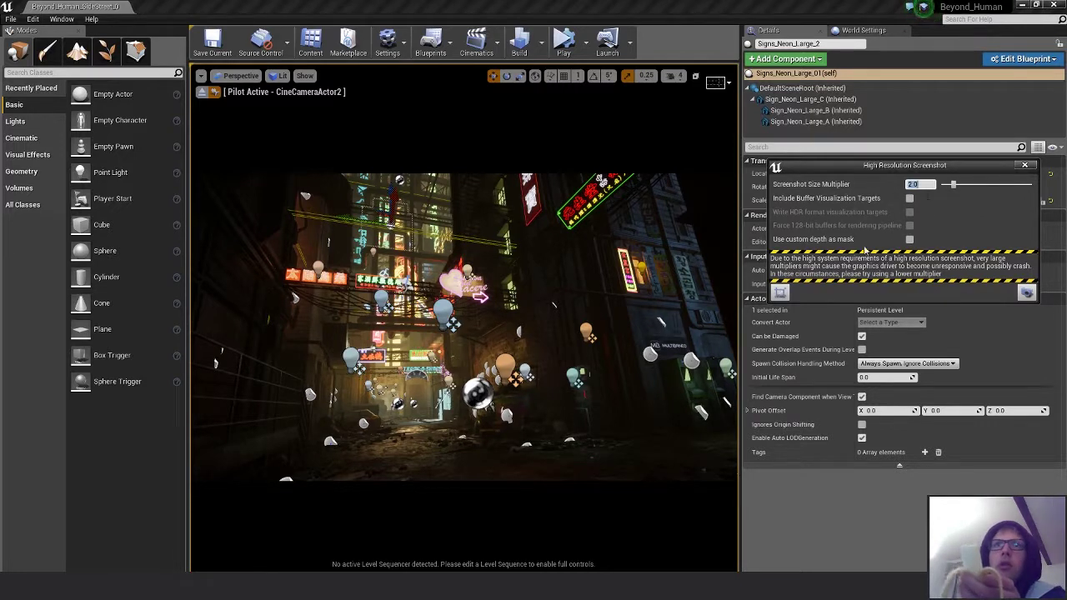
- Try a custom screenshot capture rectangle around the signs on the alley's right-hand buildings, and discard the region
{"action": "left_click", "coordinate": [779, 292]}
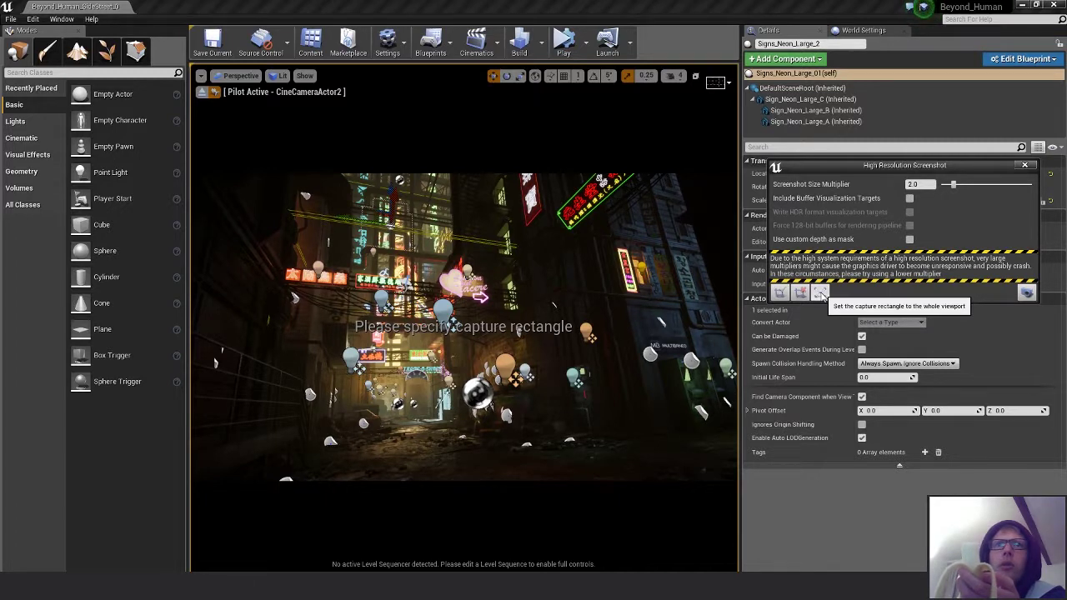
{"action": "left_click", "coordinate": [783, 294]}
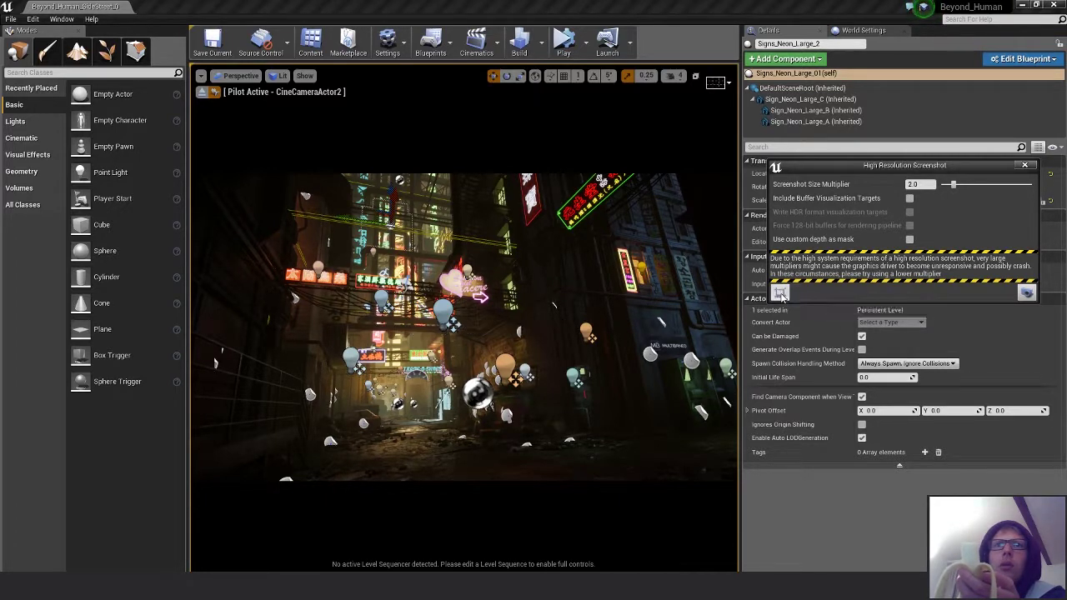
{"action": "left_click", "coordinate": [783, 294]}
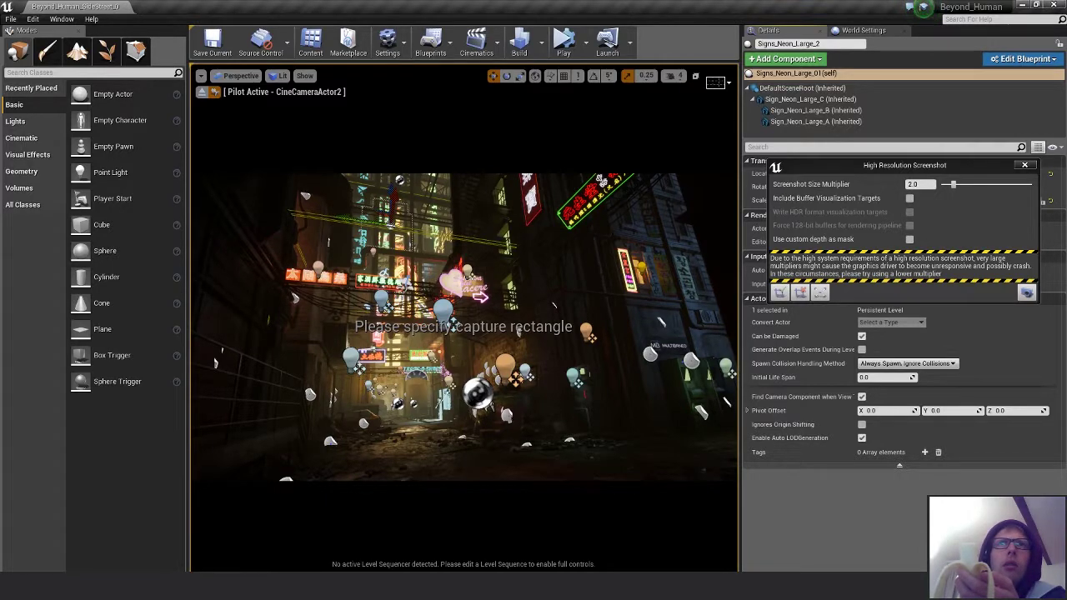
{"action": "left_click_drag", "start_coordinate": [713, 196], "coordinate": [487, 365]}
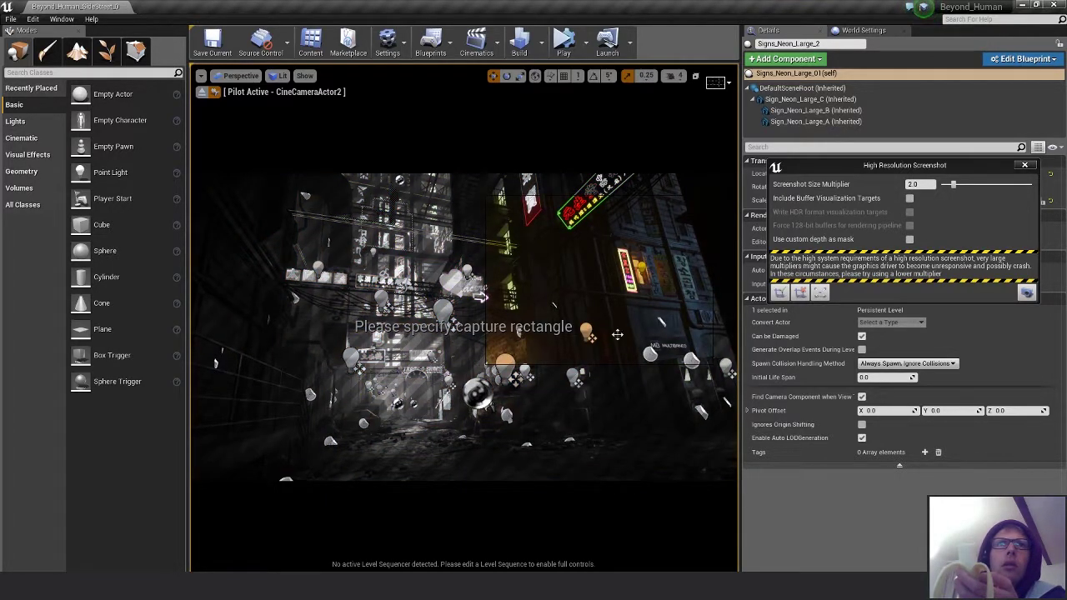
{"action": "left_click", "coordinate": [802, 292]}
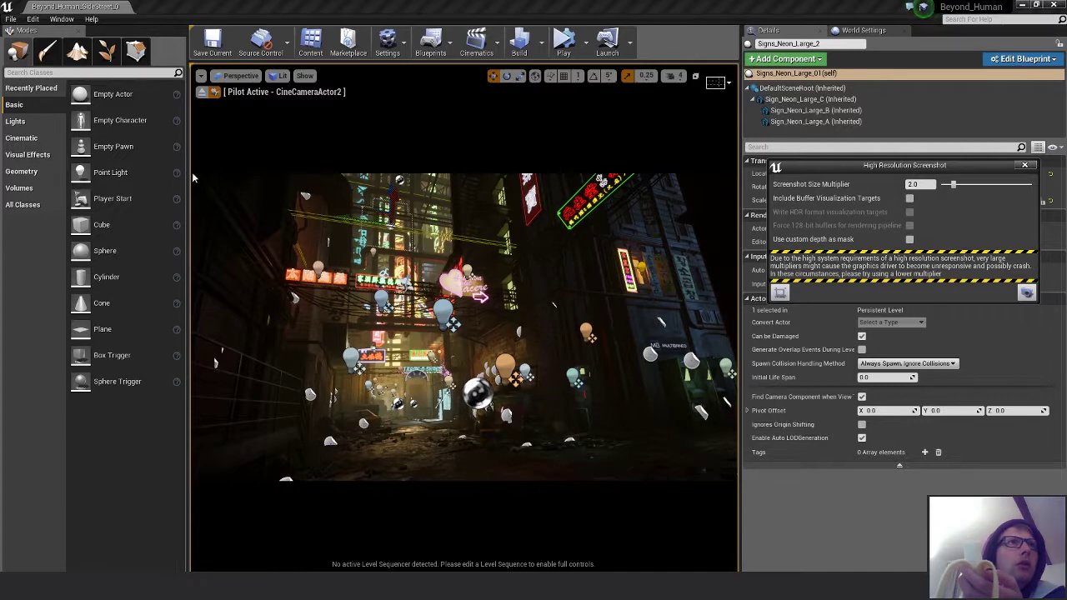
- Reframe the shot through CineCameraActor2 and move the High Resolution Screenshot dialog clear of the object's details
{"action": "mouse_move", "coordinate": [633, 300]}
{"action": "right_mouse_down"}
{"action": "mouse_move", "coordinate": [676, 301]}
{"action": "mouse_move", "coordinate": [600, 301]}
{"action": "mouse_move", "coordinate": [630, 301]}
{"action": "right_mouse_up"}
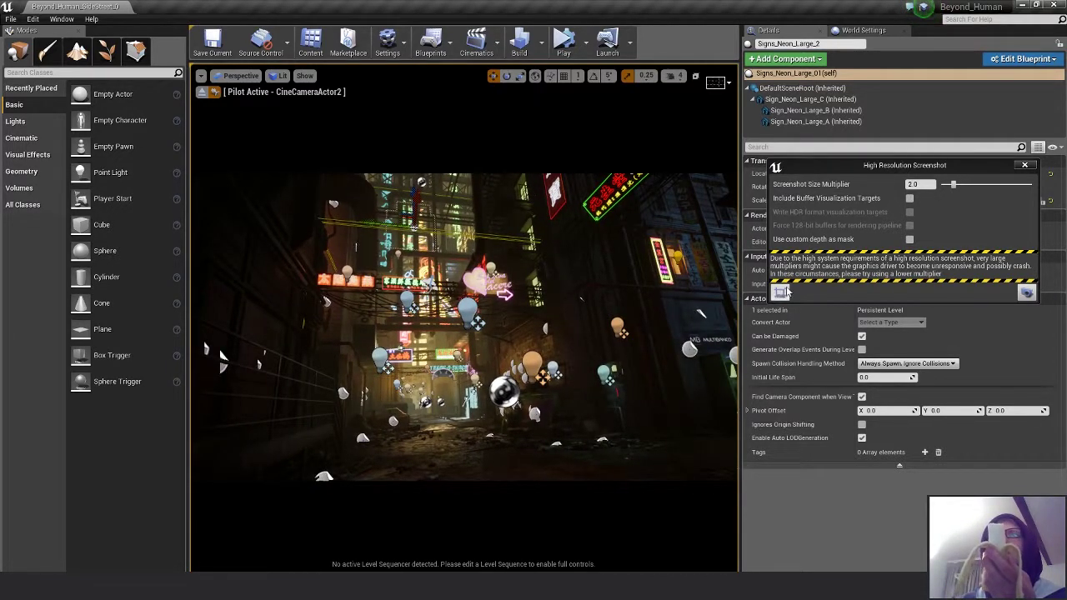
{"action": "left_click", "coordinate": [780, 292]}
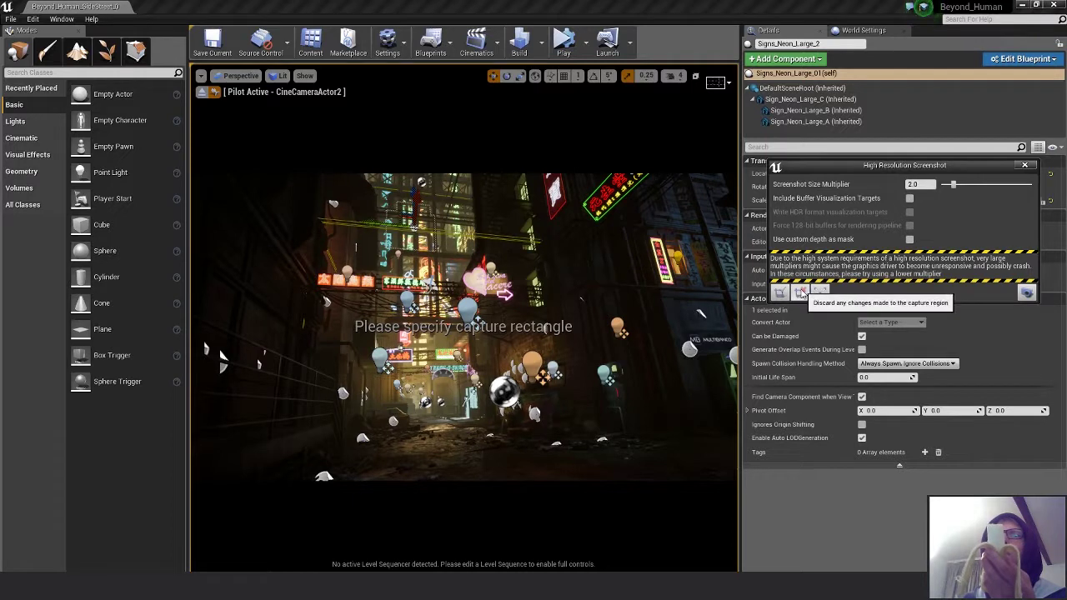
{"action": "left_click", "coordinate": [781, 293]}
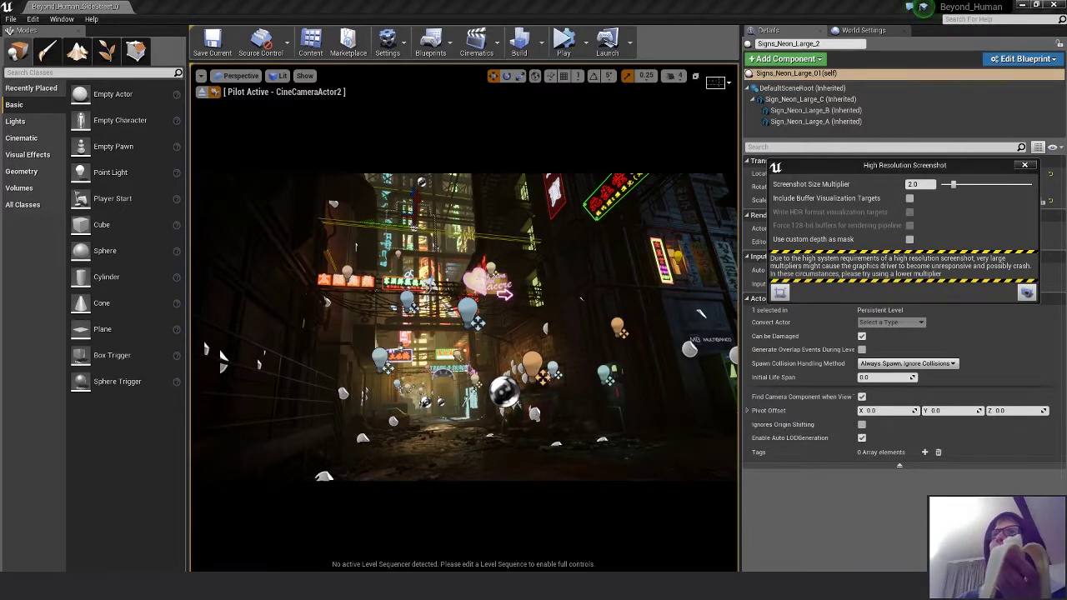
{"action": "left_click_drag", "start_coordinate": [943, 163], "coordinate": [569, 214]}
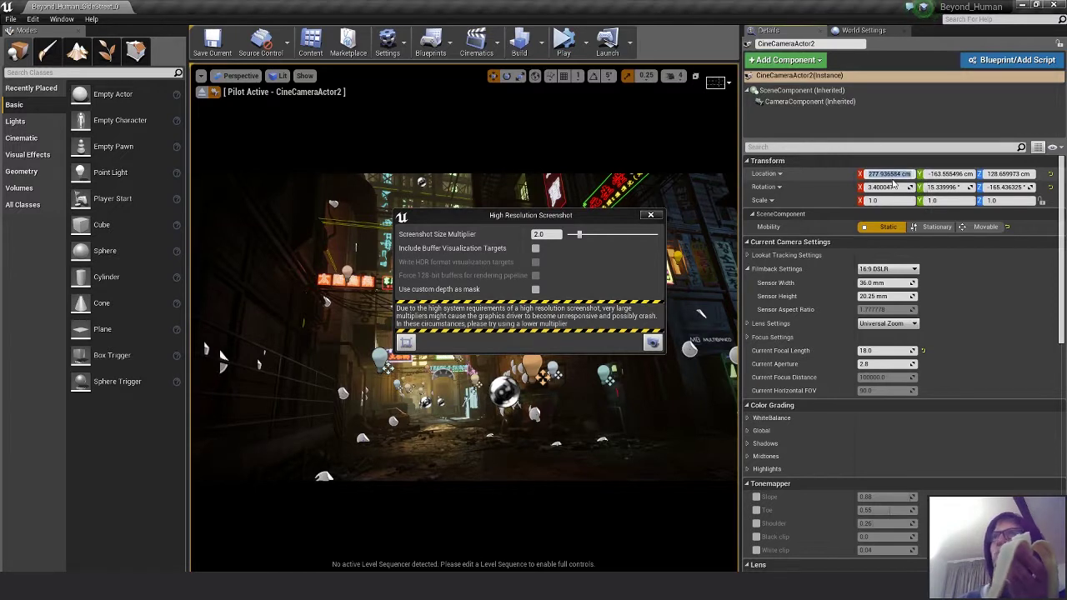
- Trim the decimals of CineCameraActor2's X, Y and Z location values, entering 128.68998 for Z
{"action": "left_click", "coordinate": [888, 173]}
{"action": "key", "text": "Return"}
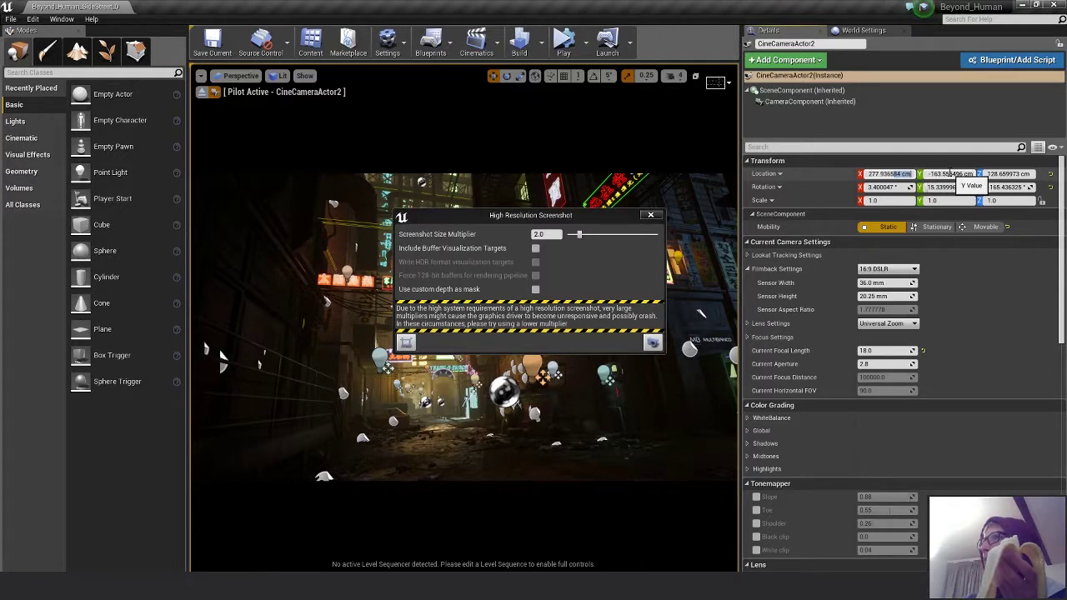
{"action": "key", "text": "BackSpace"}
{"action": "key", "text": "Tab"}
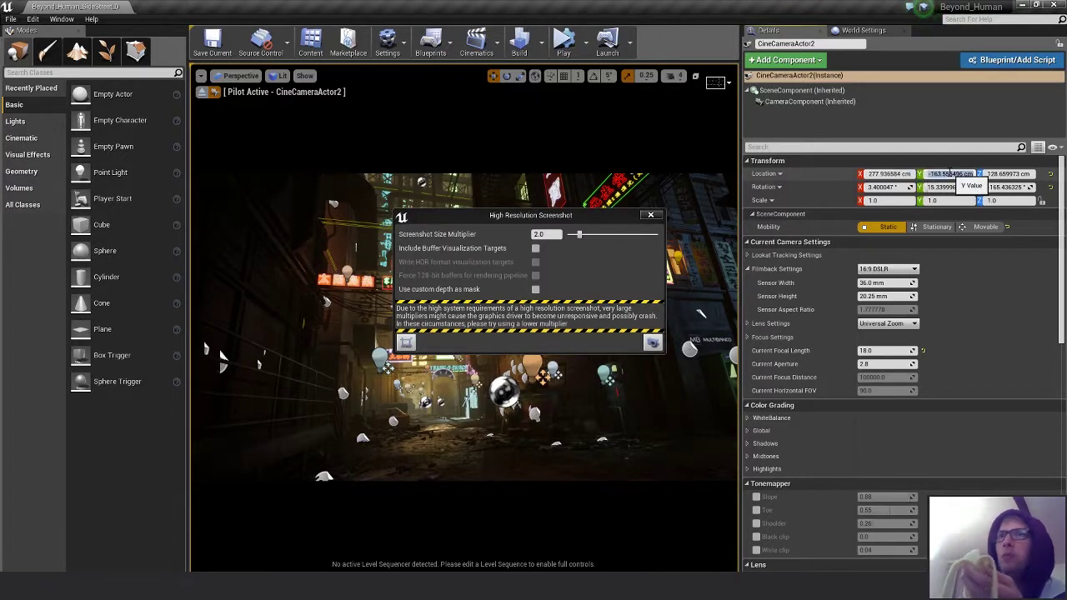
{"action": "key", "text": "BackSpace"}
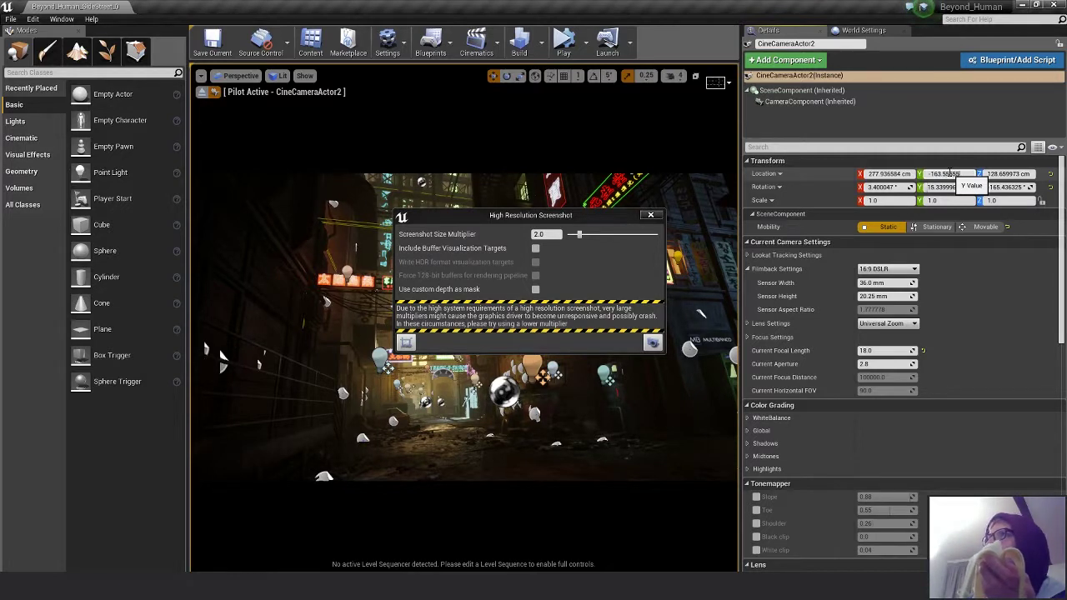
{"action": "key", "text": "Tab"}
{"action": "type", "text": "12"}
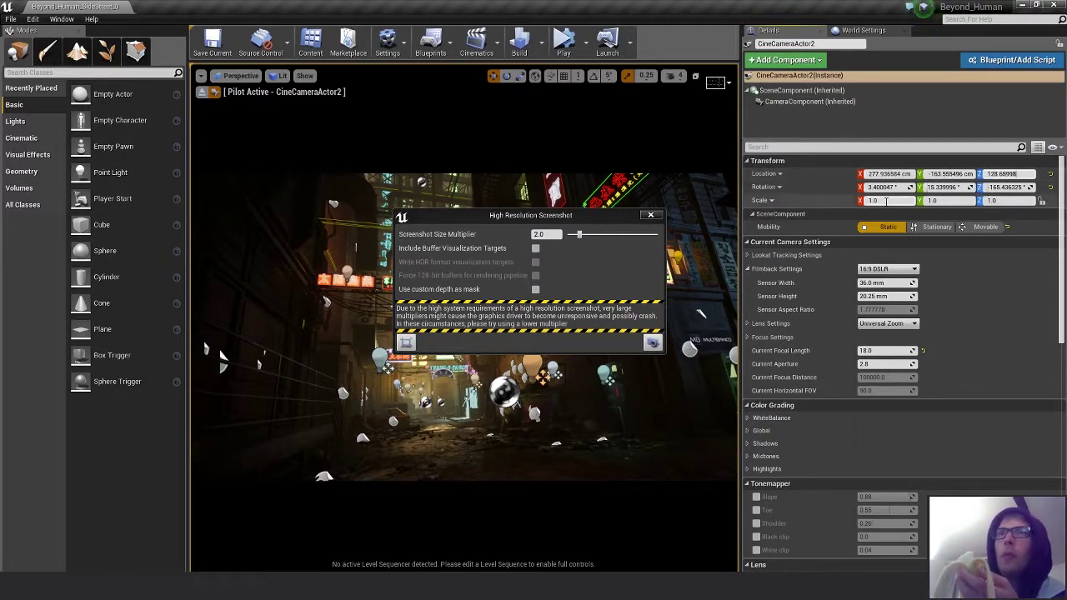
- Set CineCameraActor2's rotation to 3.4 for X, 15.34 for Y and -160.037 for Z
{"action": "key", "text": "Tab"}
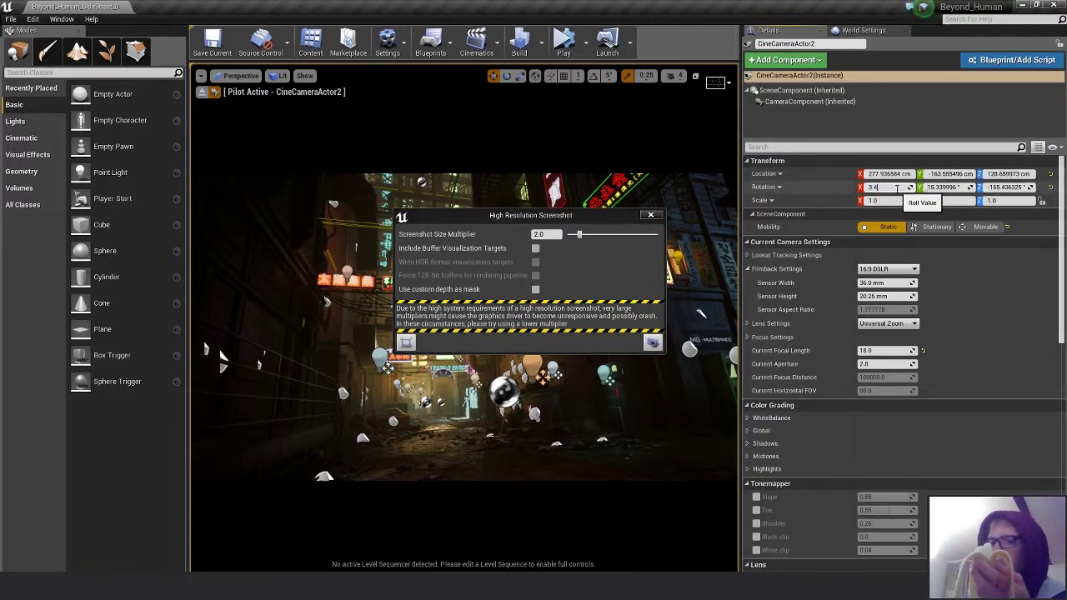
{"action": "key", "text": "Tab"}
{"action": "type", "text": "1"}
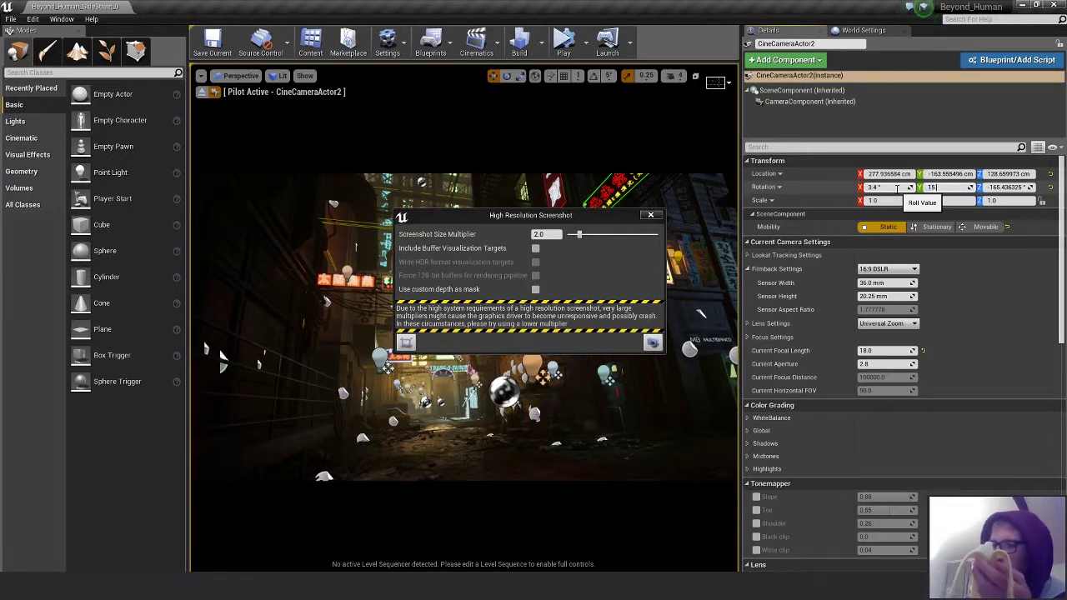
{"action": "key", "text": "Tab"}
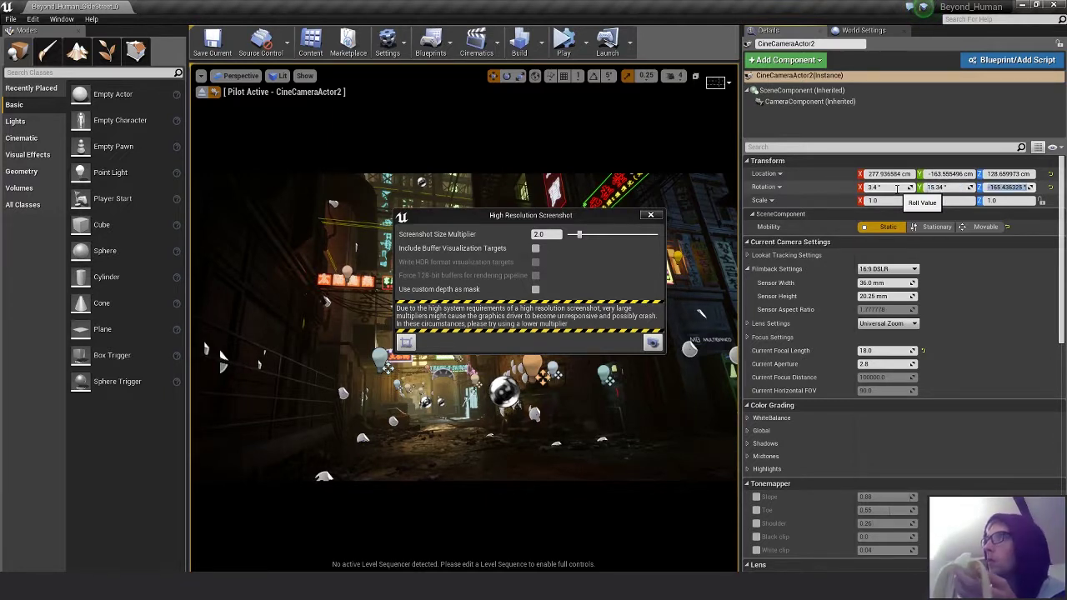
{"action": "type", "text": "160.037"}
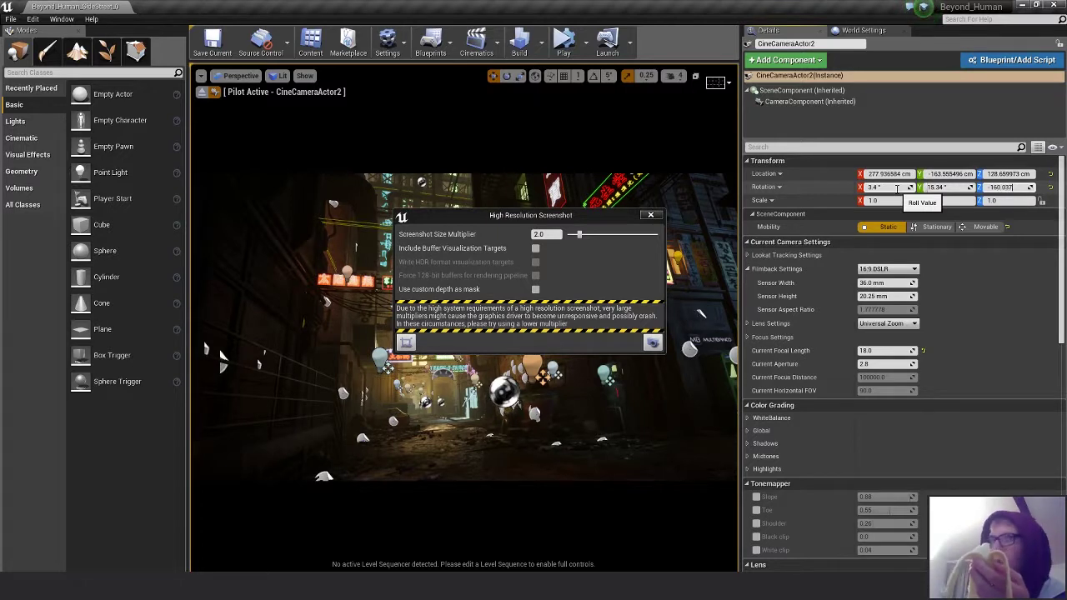
{"action": "key", "text": "Return"}
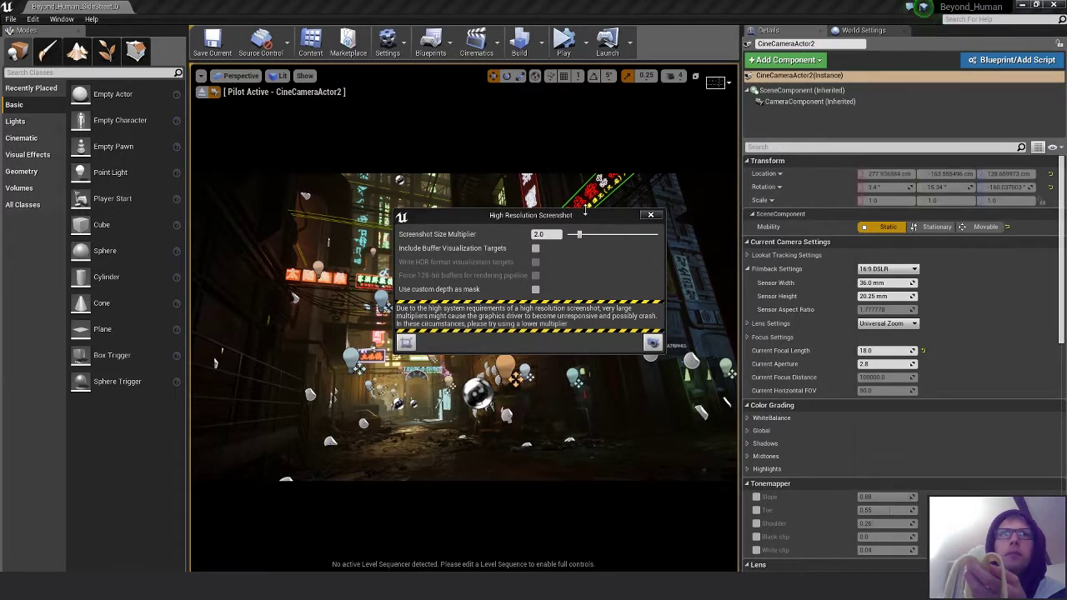
- Capture a high resolution screenshot at multiplier 2.0, using a custom capture rectangle drawn around the whole camera frame
{"action": "left_click_drag", "start_coordinate": [585, 214], "coordinate": [962, 173]}
{"action": "left_click", "coordinate": [782, 302]}
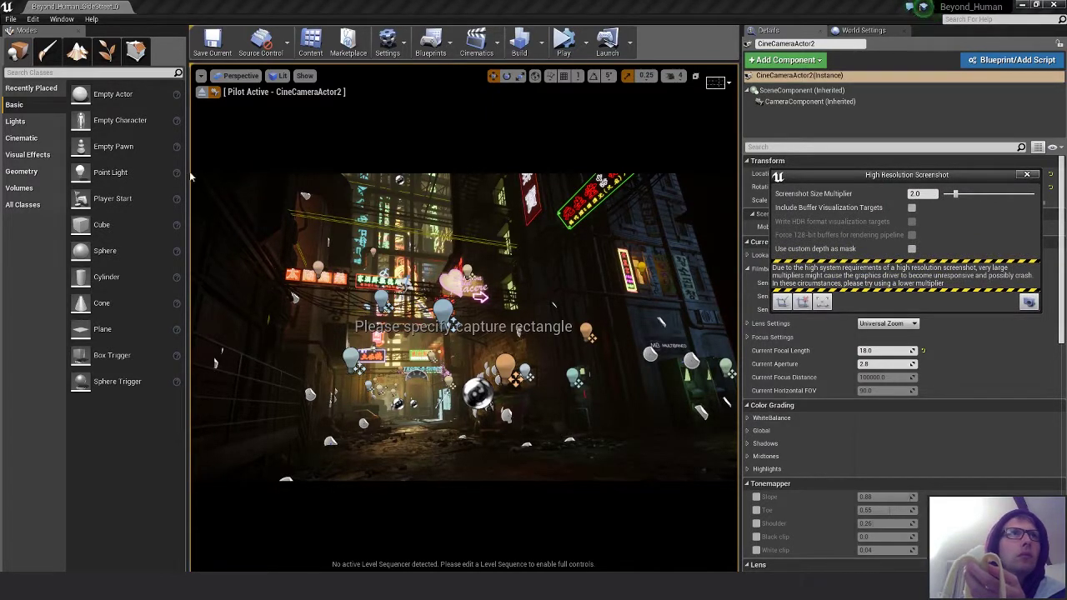
{"action": "left_click_drag", "start_coordinate": [189, 175], "coordinate": [756, 505]}
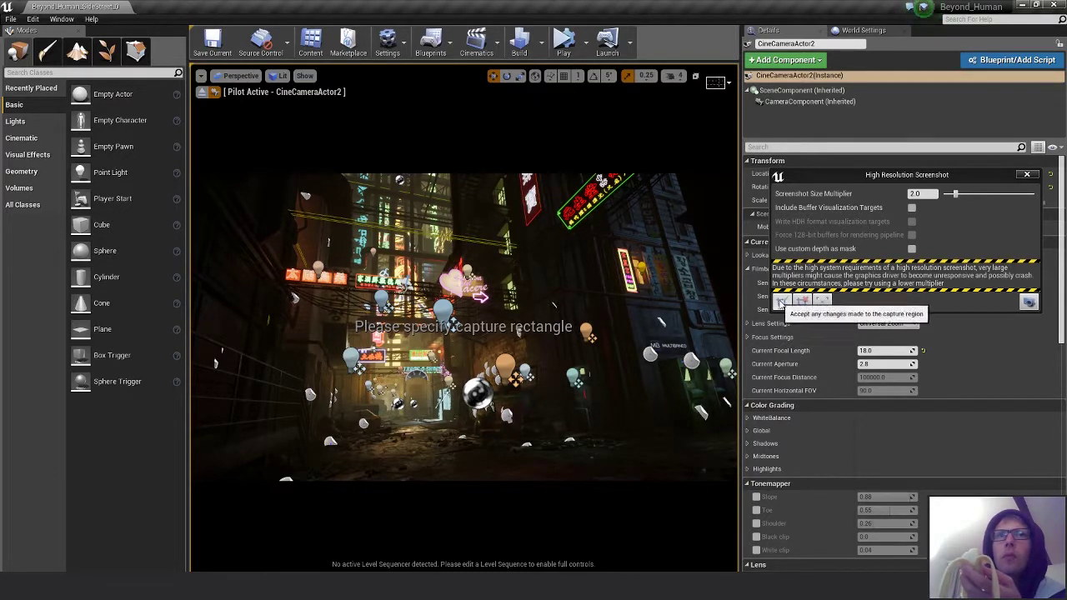
{"action": "left_click", "coordinate": [781, 303]}
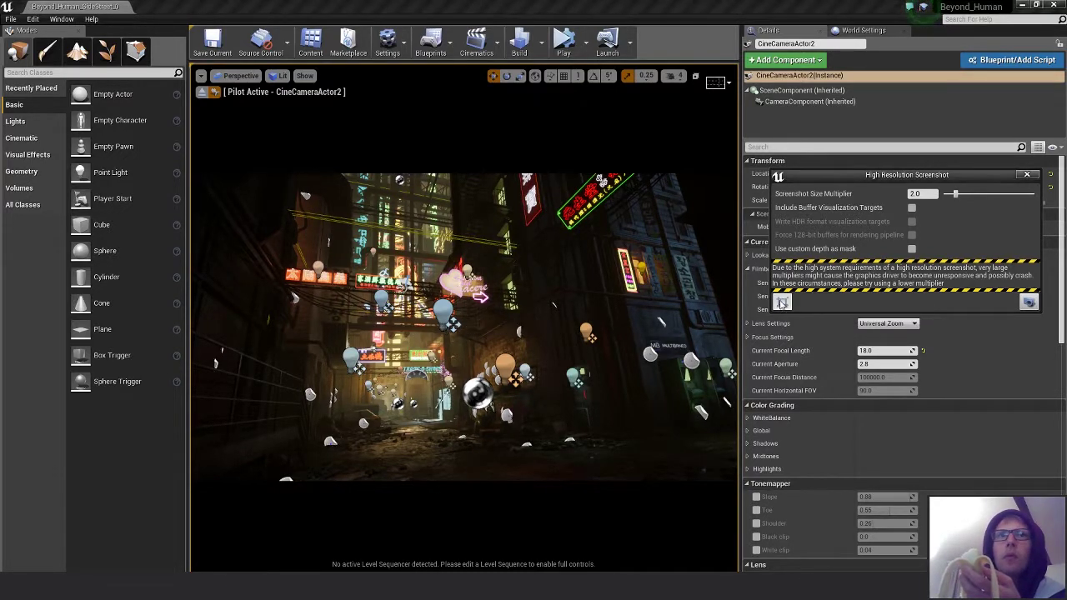
{"action": "left_click", "coordinate": [1030, 303]}
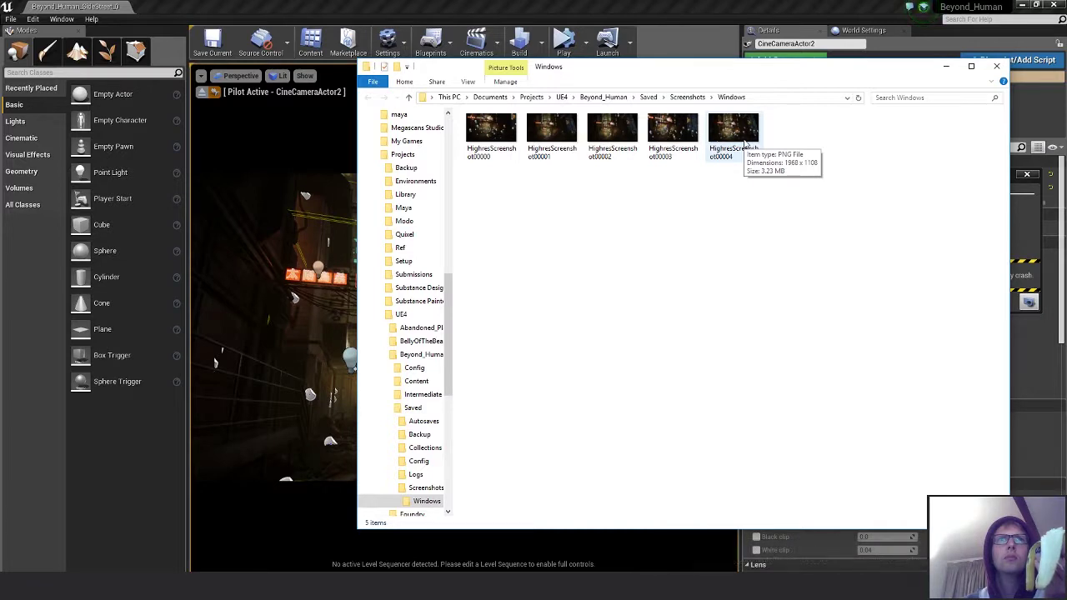
- Switch to Photoshop and dock the floating HighresScreenshot00002.png window as a tab alongside Graffiti_04.psd
{"action": "left_click", "coordinate": [732, 133]}
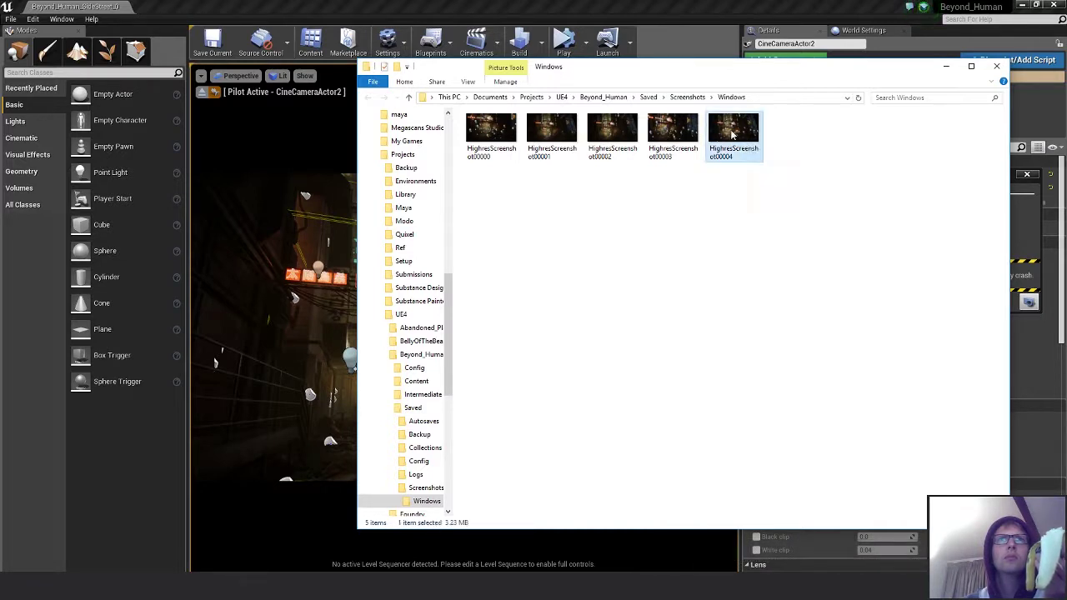
{"action": "right_click", "coordinate": [732, 134]}
{"action": "left_click", "coordinate": [834, 380]}
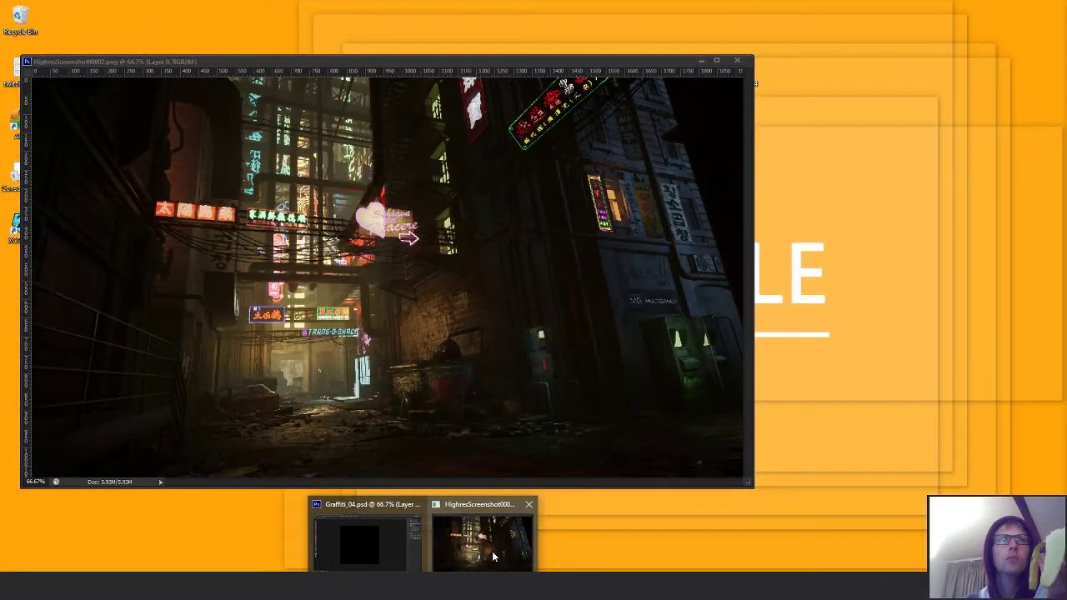
{"action": "left_click", "coordinate": [482, 534]}
{"action": "left_click_drag", "start_coordinate": [482, 65], "coordinate": [546, 45]}
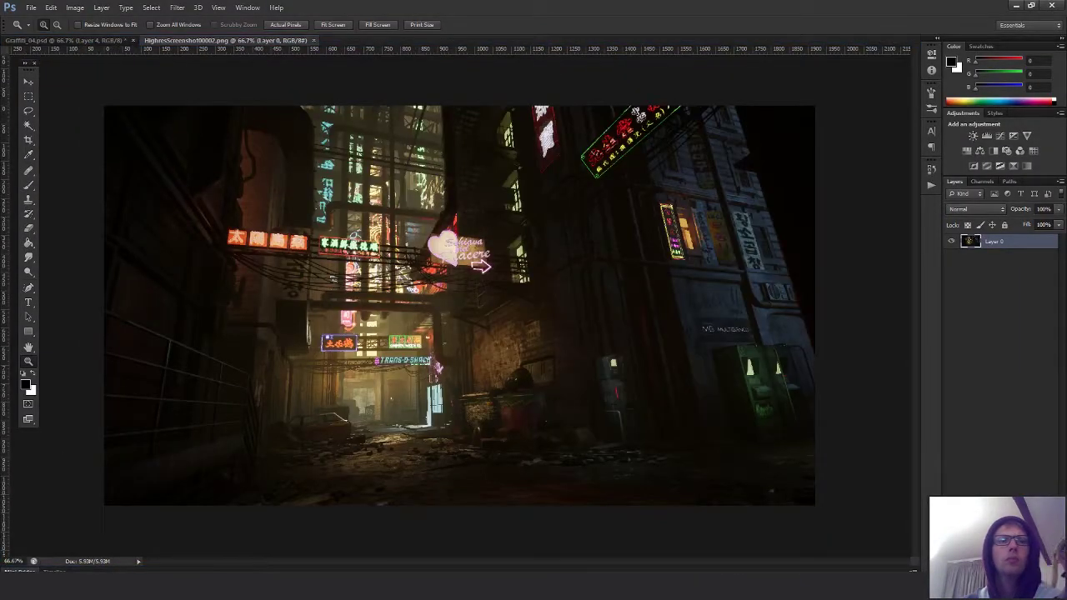
- Open HighresScreenshot00004 from the project's Screenshots folder in Photoshop and check its image size without changing it
{"action": "mouse_move", "coordinate": [286, 587]}
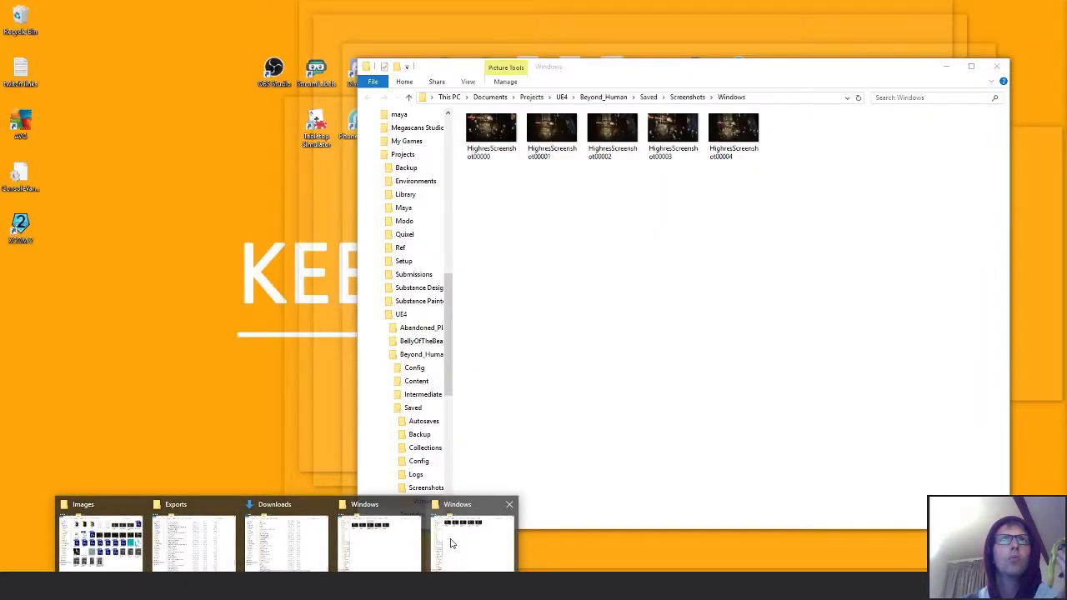
{"action": "left_click", "coordinate": [452, 543]}
{"action": "left_click_drag", "start_coordinate": [731, 134], "coordinate": [729, 38]}
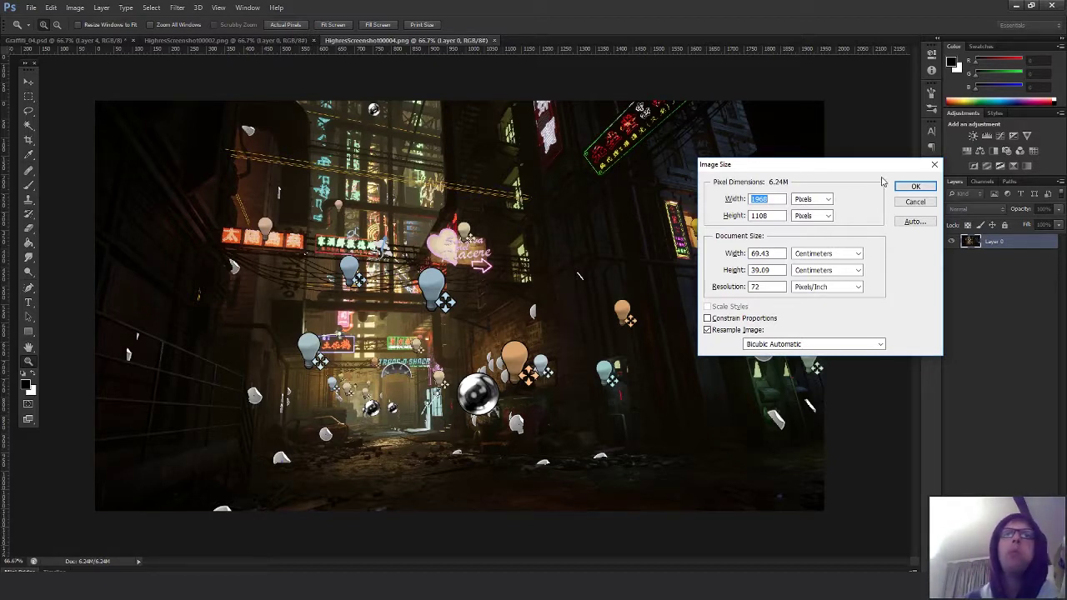
{"action": "left_click", "coordinate": [916, 202]}
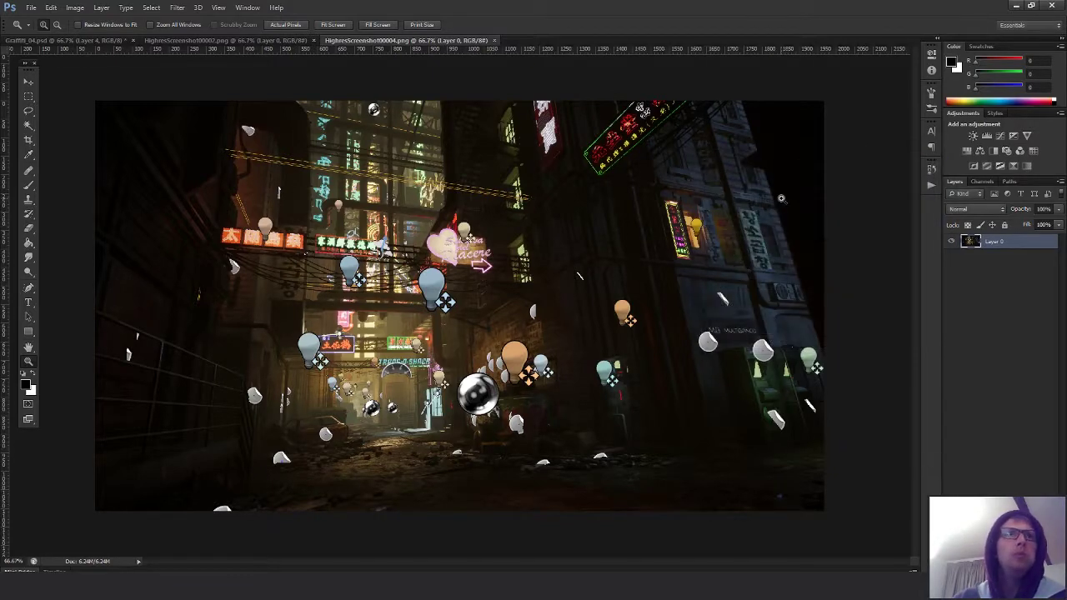
- Examine the alley signs in HighresScreenshot00004 at 100% zoom, and return to the 66.7% view
{"action": "left_click", "coordinate": [531, 330]}
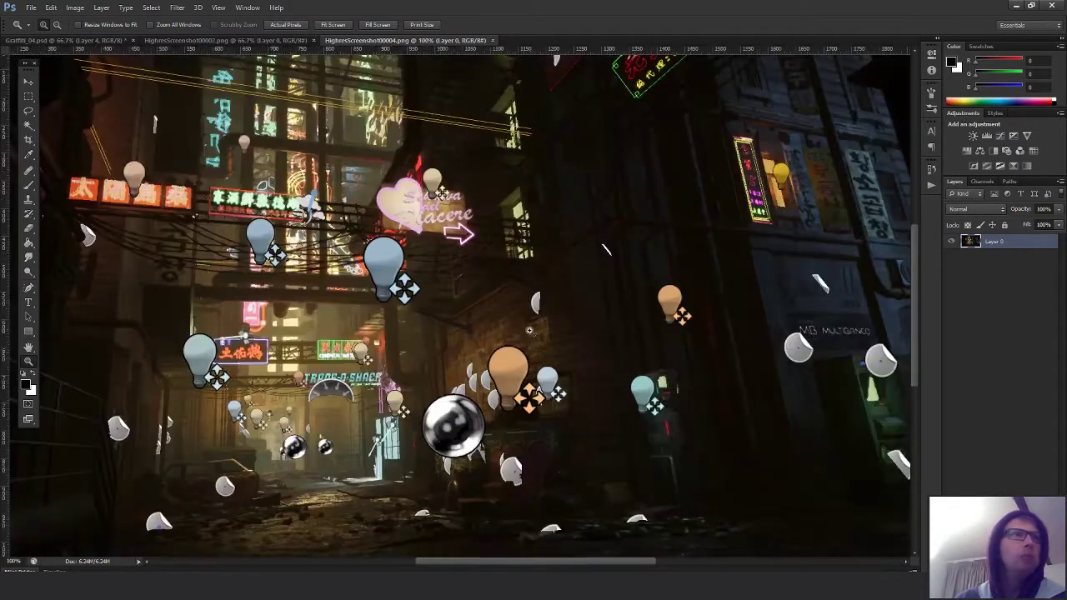
{"action": "scroll", "coordinate": [781, 293], "scroll_direction": "up", "scroll_amount": 4}
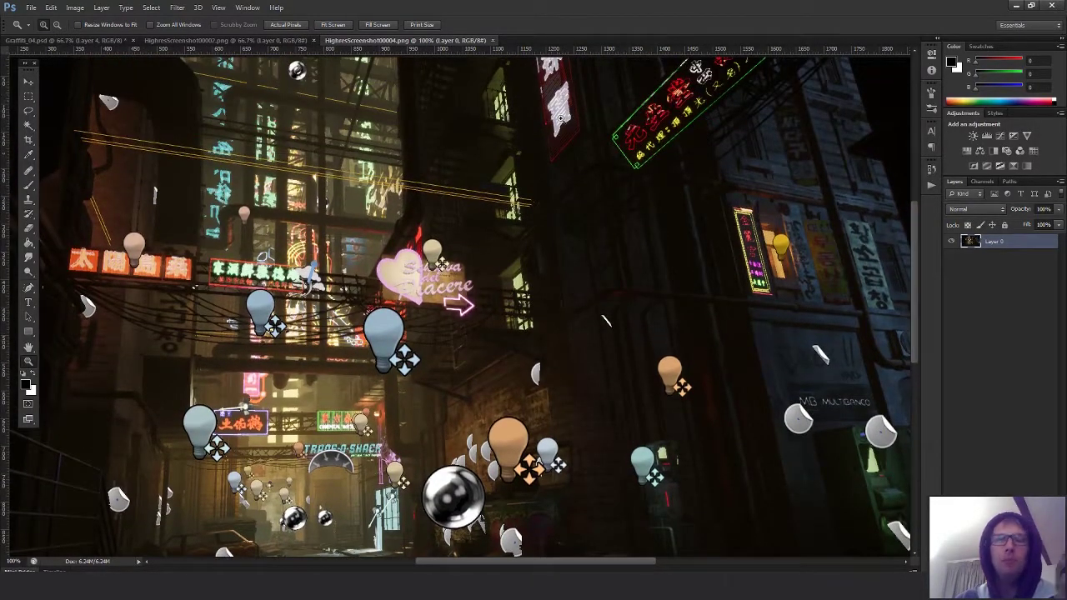
{"action": "key", "text": "alt"}
{"action": "left_click", "coordinate": [550, 215], "text": "alt"}
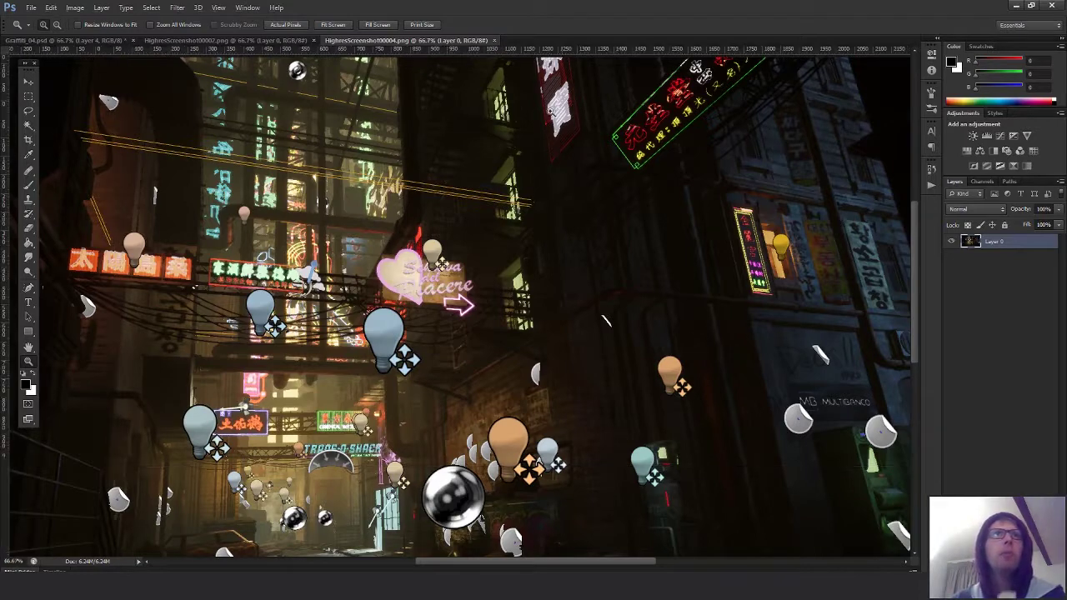
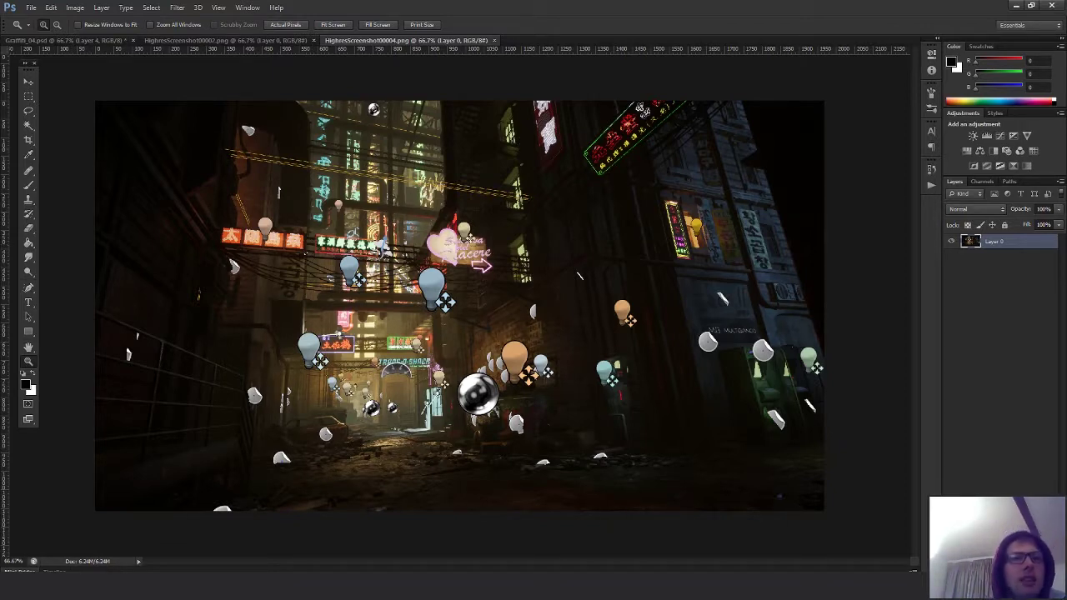
- Switch back to Unreal, set the rotation snap to 10° and enable grid snapping at 10 along with rotation snapping
{"action": "left_click", "coordinate": [352, 546]}
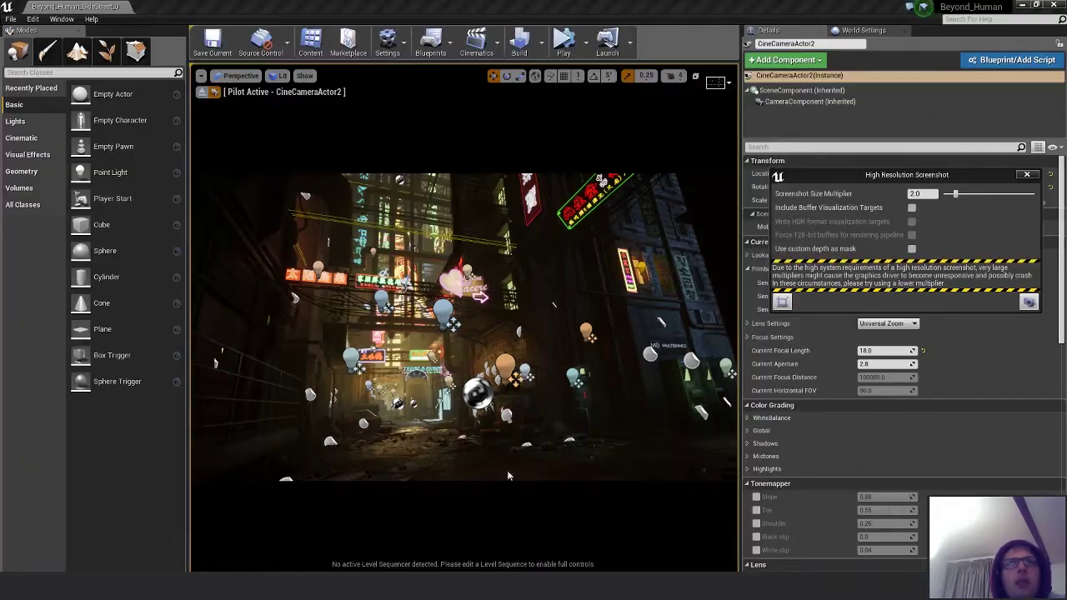
{"action": "left_click", "coordinate": [609, 77]}
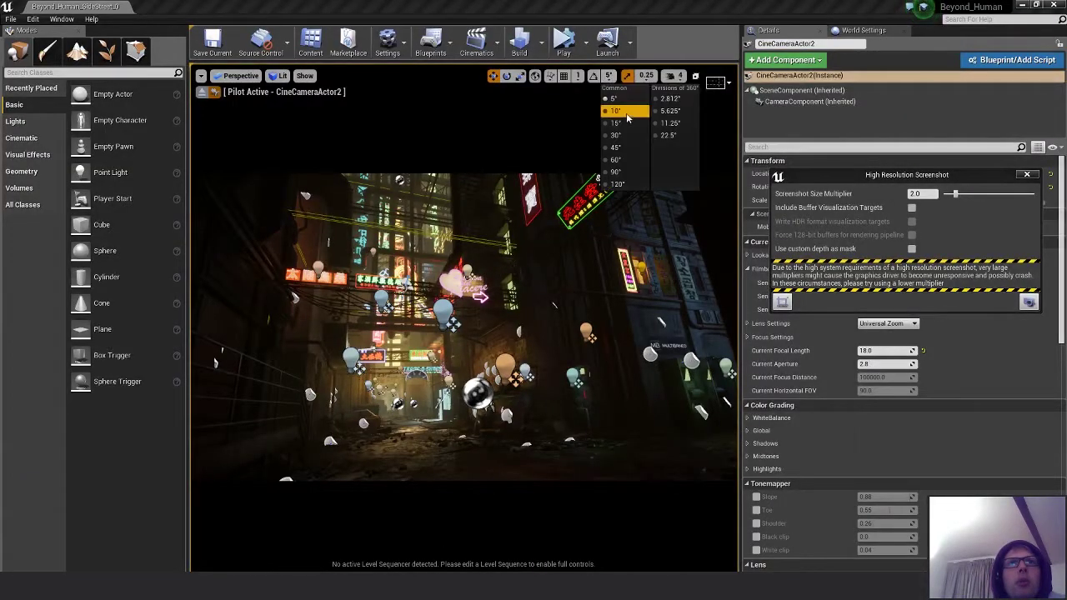
{"action": "left_click", "coordinate": [627, 125]}
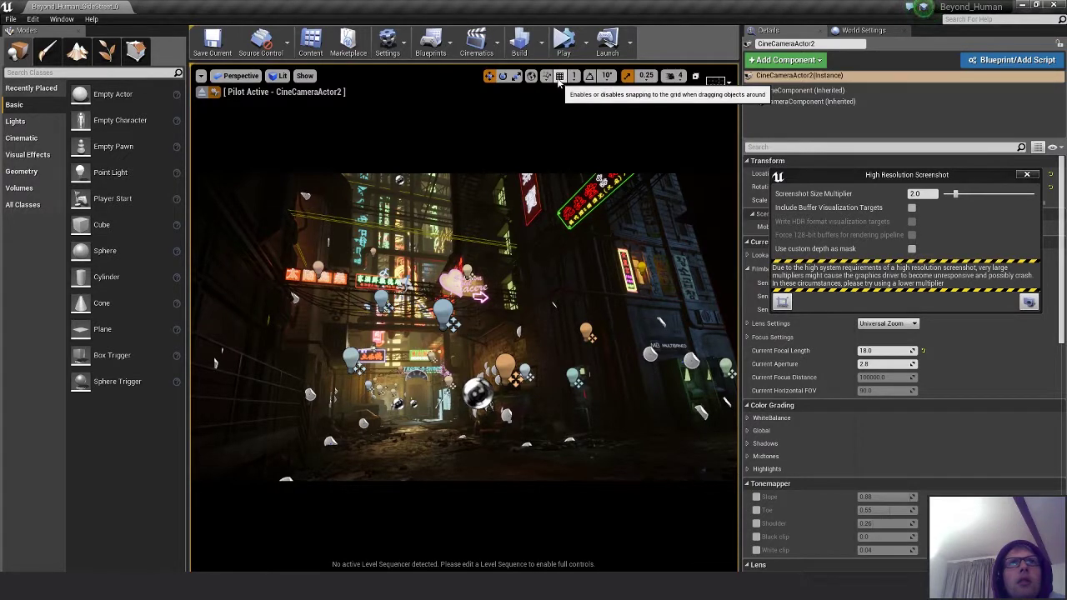
{"action": "left_click", "coordinate": [574, 76]}
{"action": "left_click", "coordinate": [594, 122]}
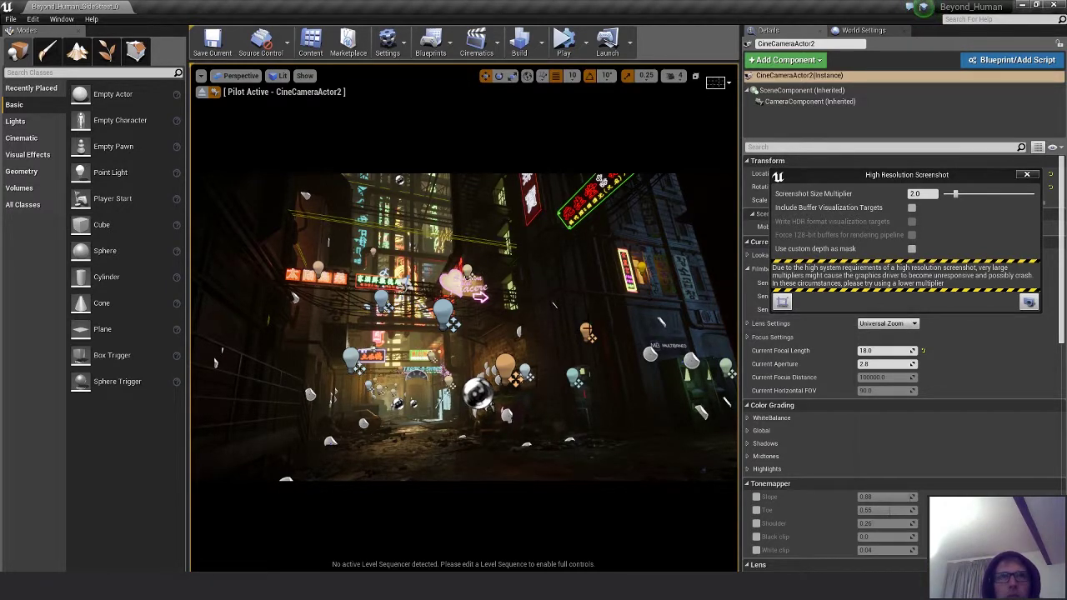
- Move the High Resolution Screenshot dialog off the transform values and set CineCameraActor2's location to Y -193.5555 and Z 128.68998
{"action": "left_click", "coordinate": [588, 332]}
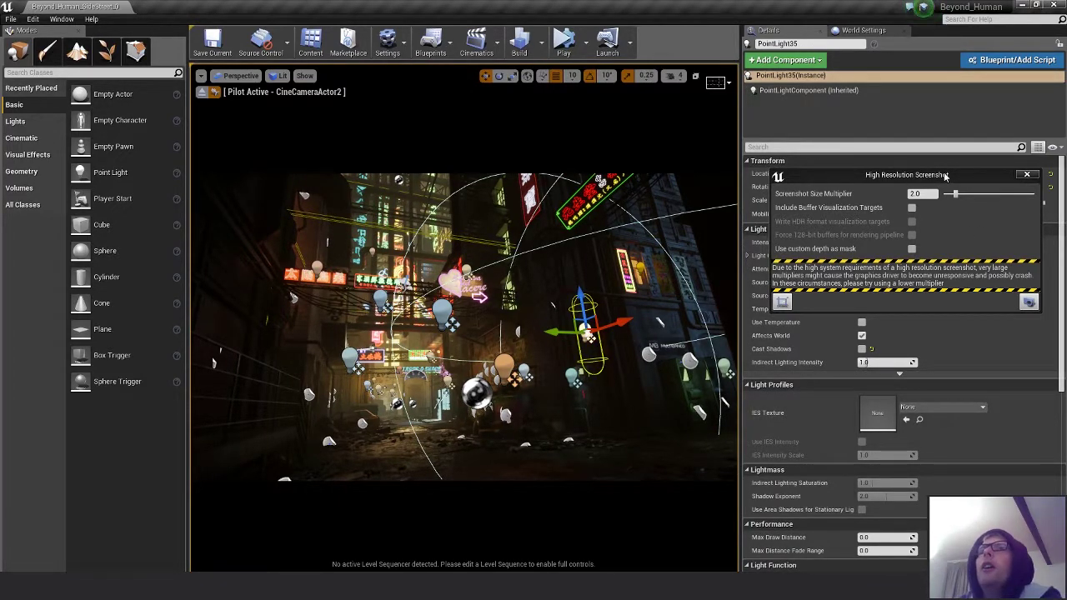
{"action": "left_click_drag", "start_coordinate": [945, 176], "coordinate": [929, 326]}
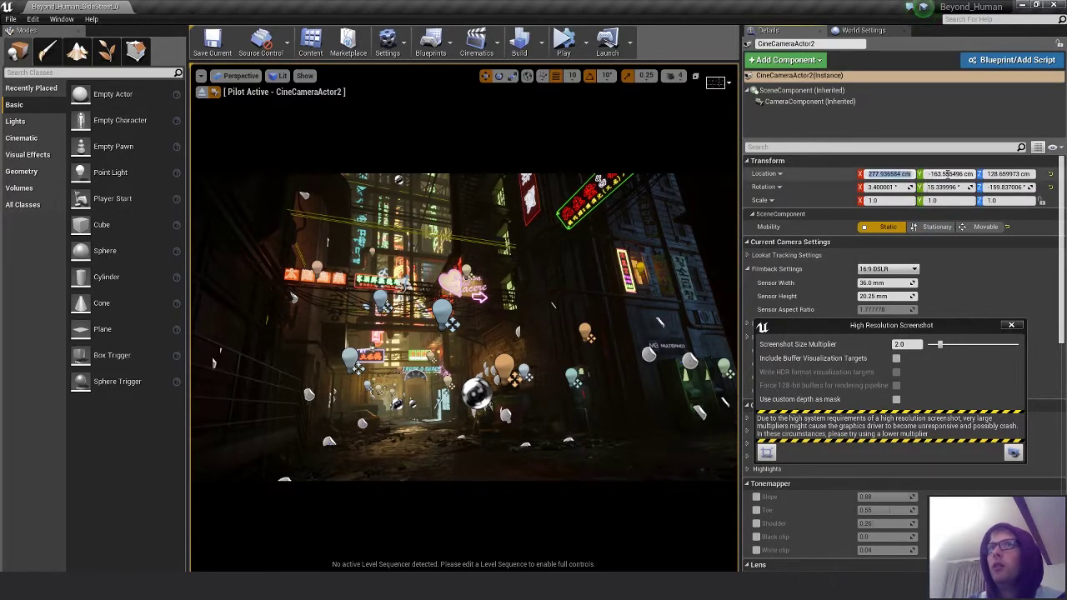
{"action": "type", "text": "-"}
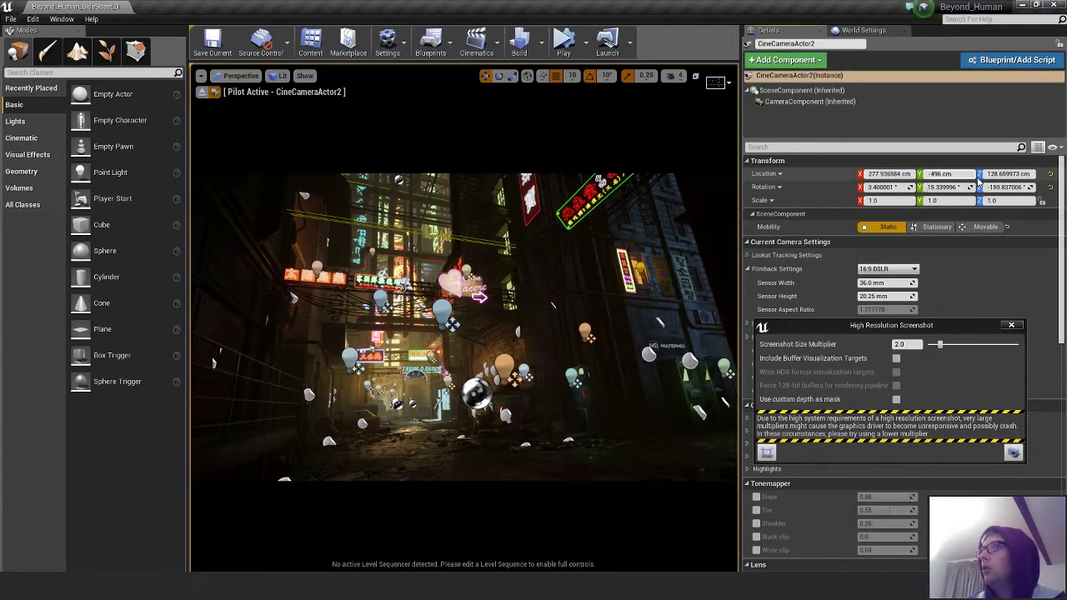
{"action": "type", "text": "193.5555"}
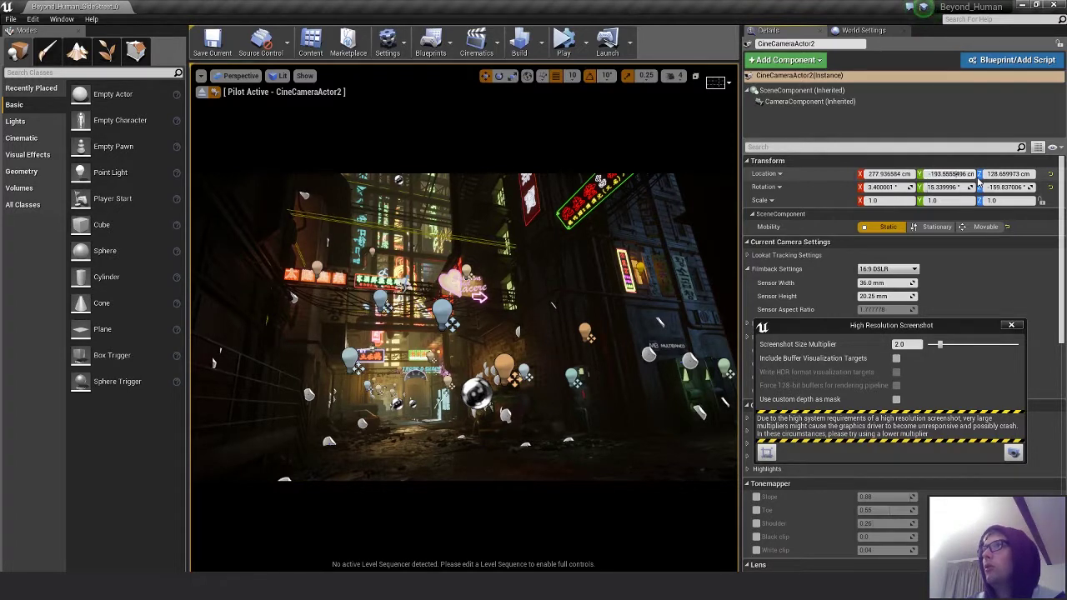
{"action": "key", "text": "Return"}
{"action": "left_click", "coordinate": [983, 175]}
{"action": "type", "text": "128"}
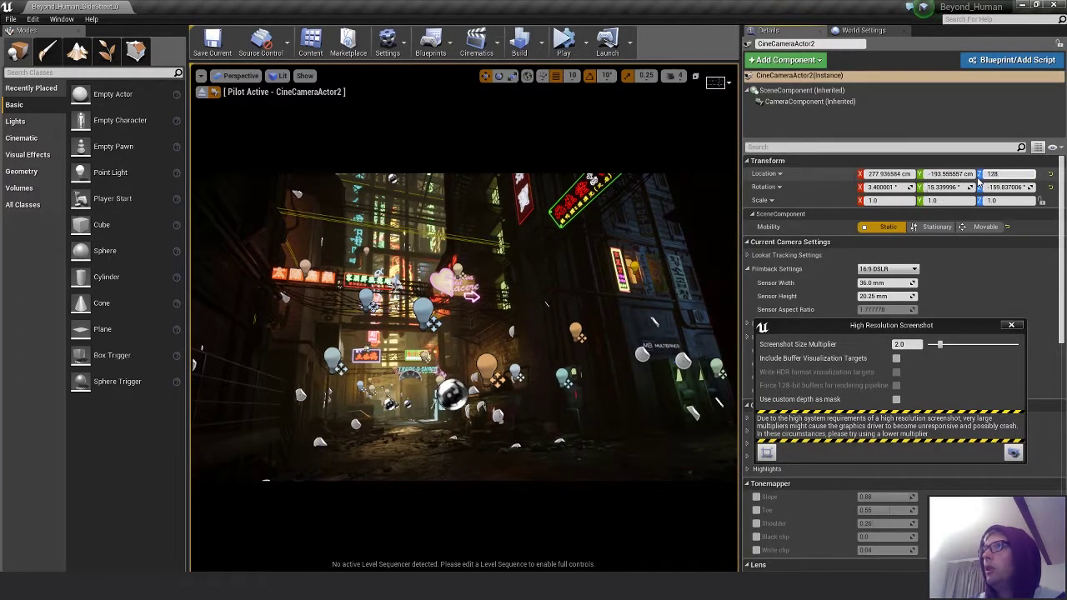
{"action": "type", "text": ".66"}
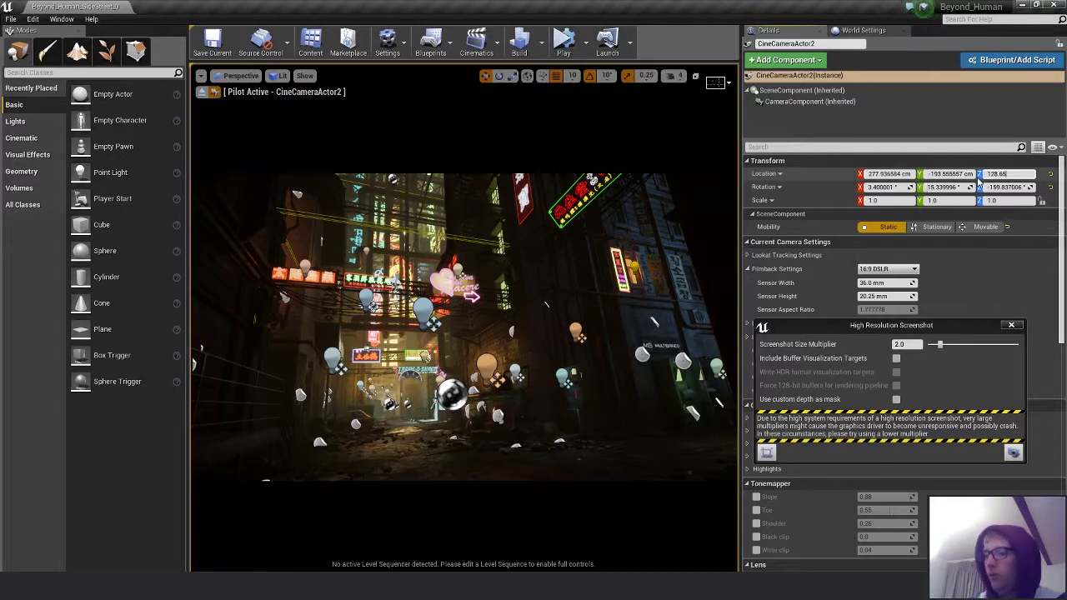
{"action": "type", "text": "9998"}
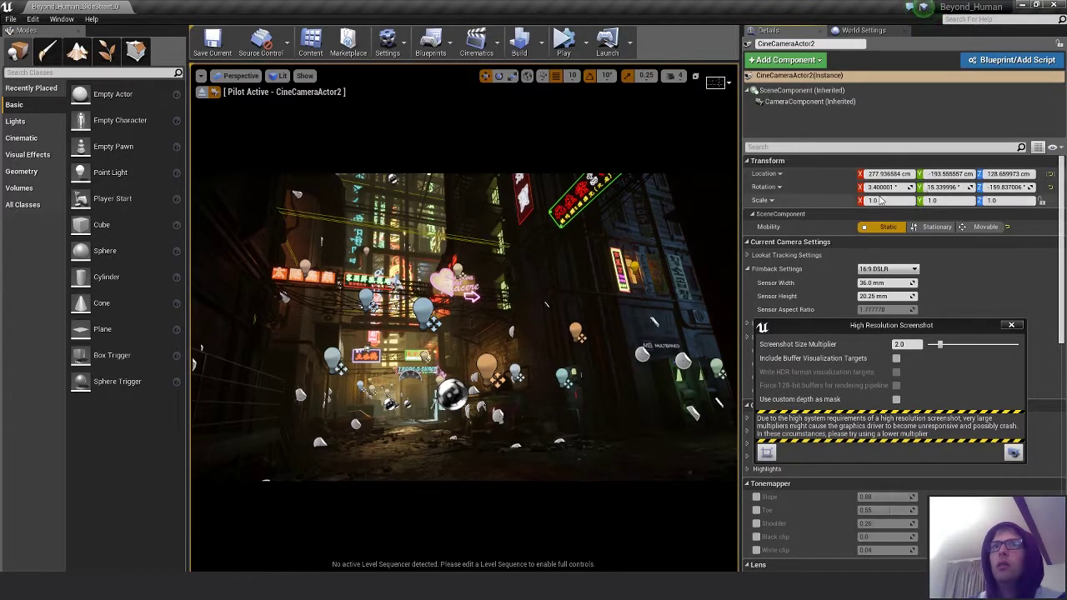
- Re-enter CineCameraActor2's rotation as 3.4 for X, 15.34 for Y and -160.037 for Z
{"action": "left_click", "coordinate": [884, 188]}
{"action": "type", "text": "3.4"}
{"action": "key", "text": "Tab"}
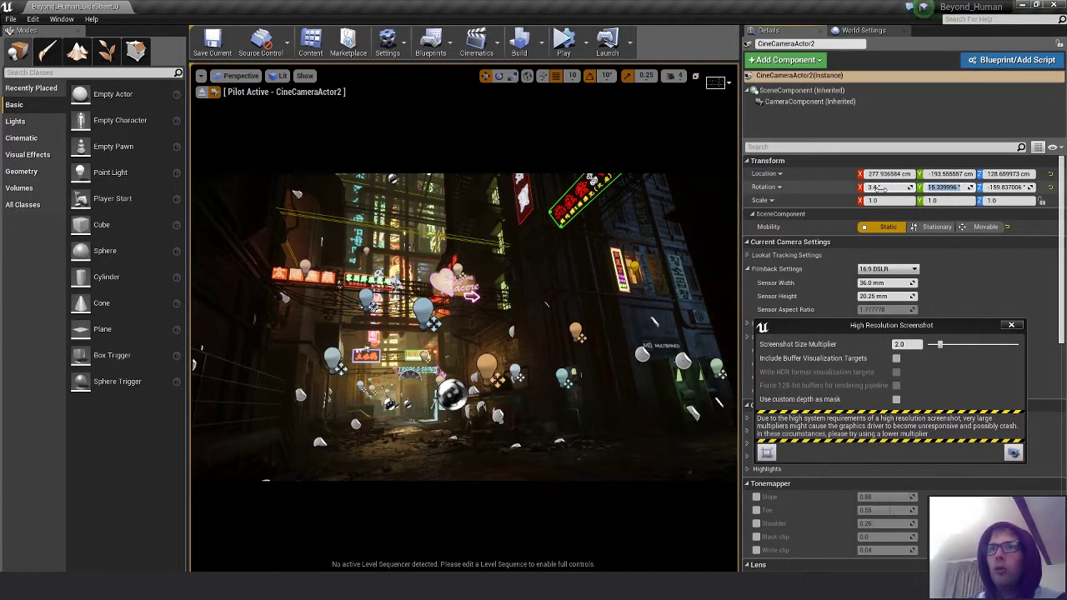
{"action": "type", "text": "15.34"}
{"action": "key", "text": "Tab"}
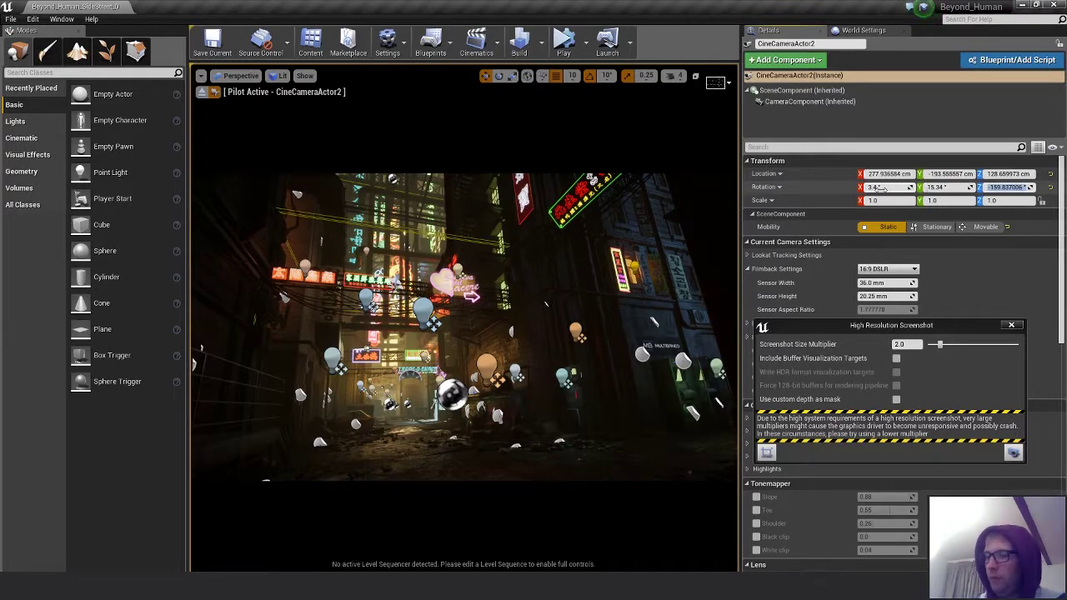
{"action": "type", "text": "-160.0"}
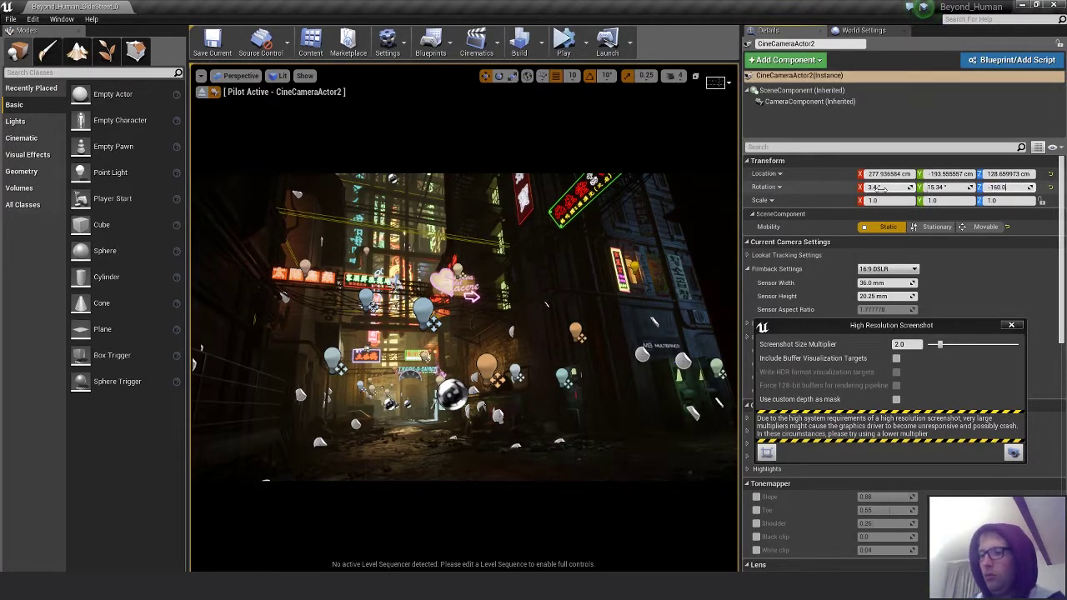
{"action": "type", "text": "37"}
{"action": "key", "text": "Return"}
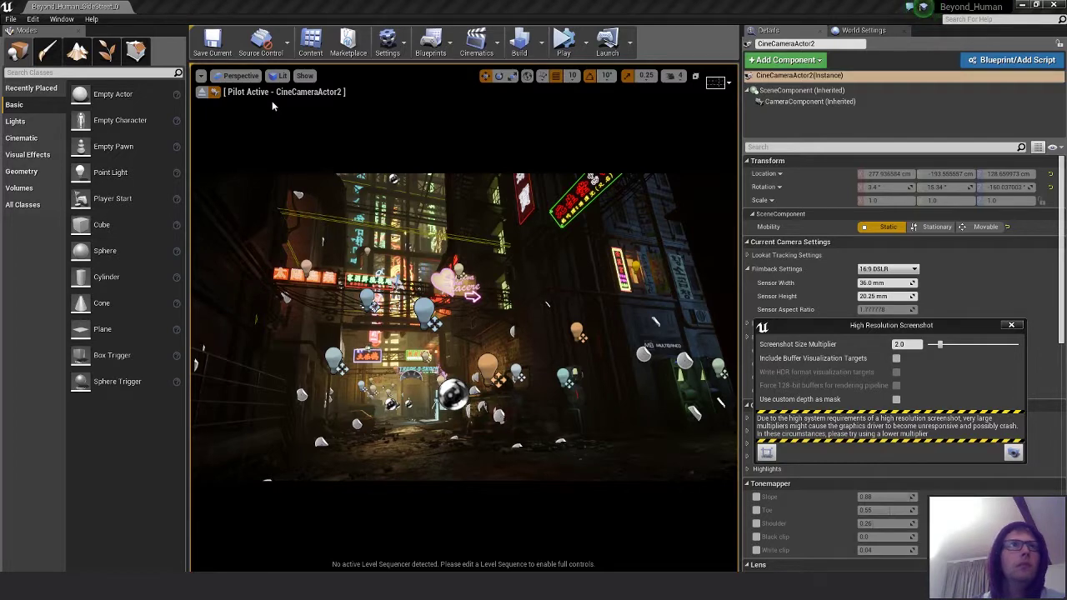
- Stop piloting CineCameraActor2, clear the selection and pull the perspective view back over the alley
{"action": "left_click", "coordinate": [201, 76]}
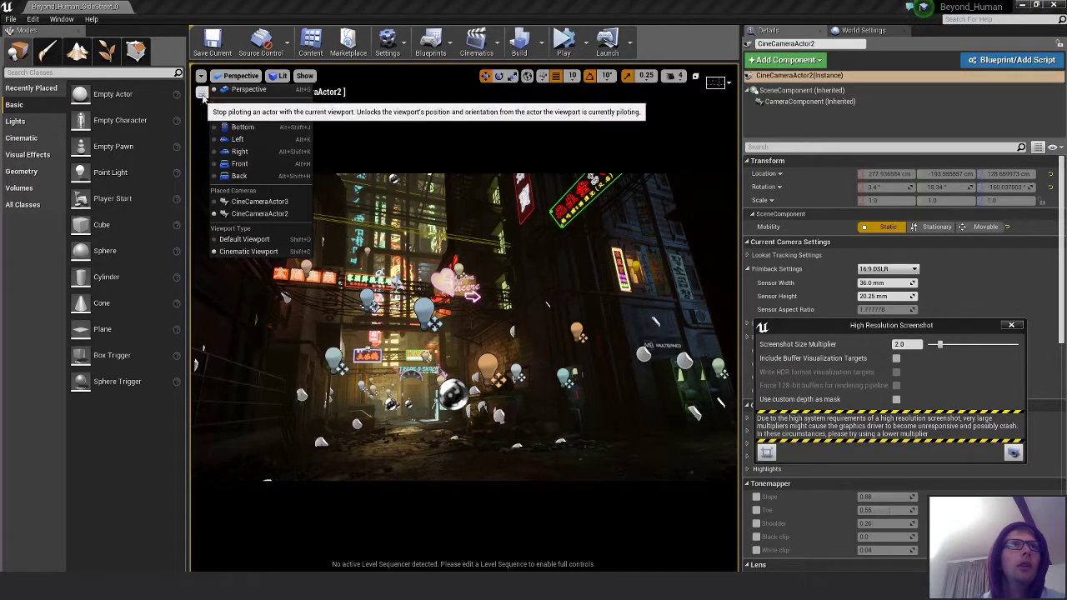
{"action": "left_click", "coordinate": [203, 95]}
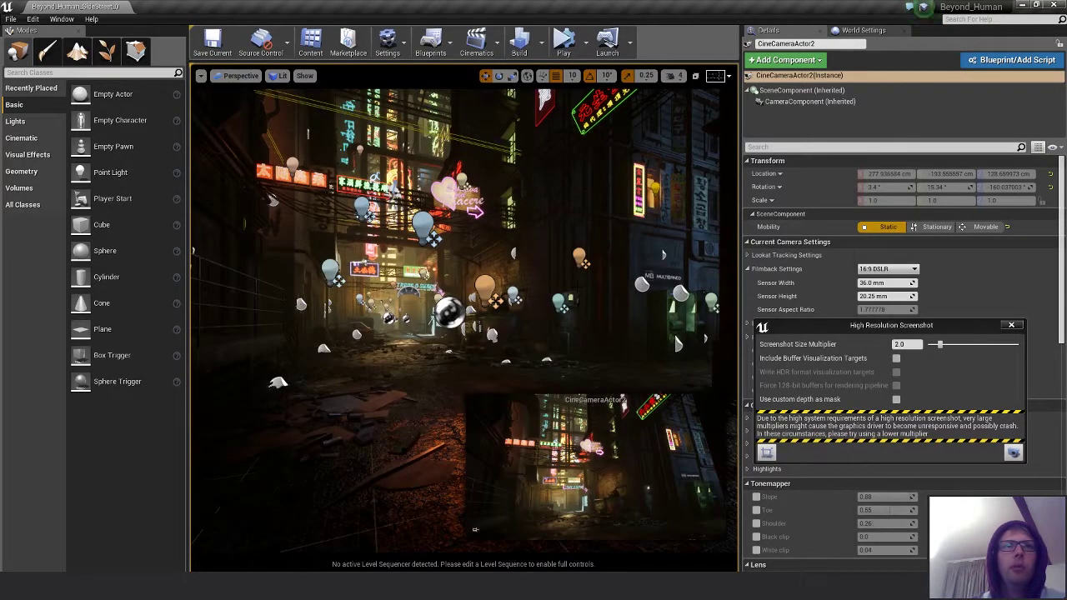
{"action": "right_click_drag", "start_coordinate": [205, 97], "coordinate": [167, 95]}
{"action": "right_click_drag", "start_coordinate": [475, 529], "coordinate": [475, 529]}
{"action": "left_click", "coordinate": [690, 283]}
{"action": "key", "text": "Escape"}
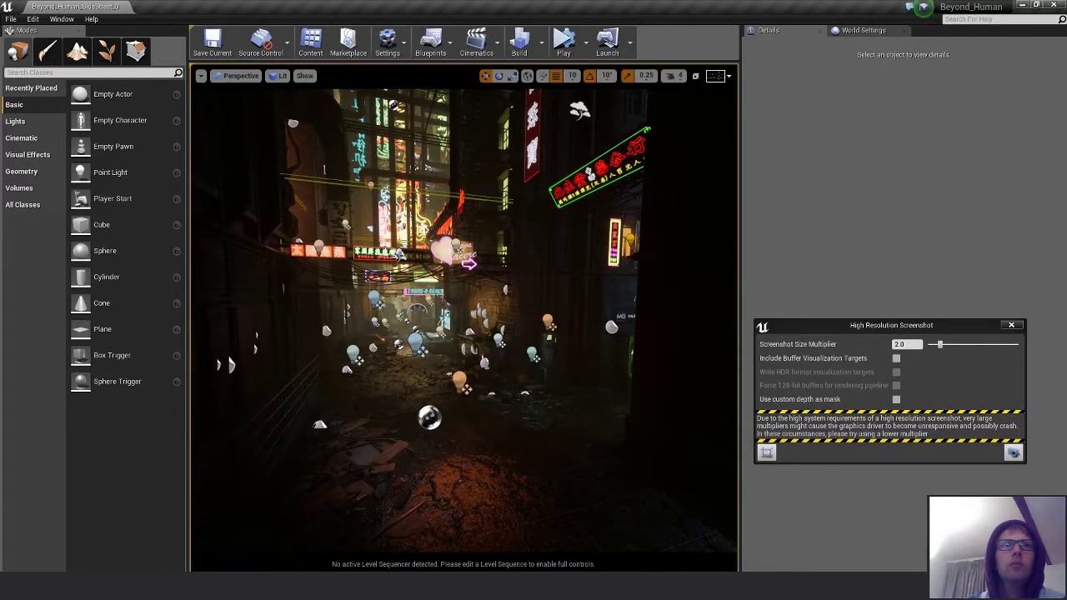
{"action": "right_click_drag", "start_coordinate": [691, 284], "coordinate": [679, 303]}
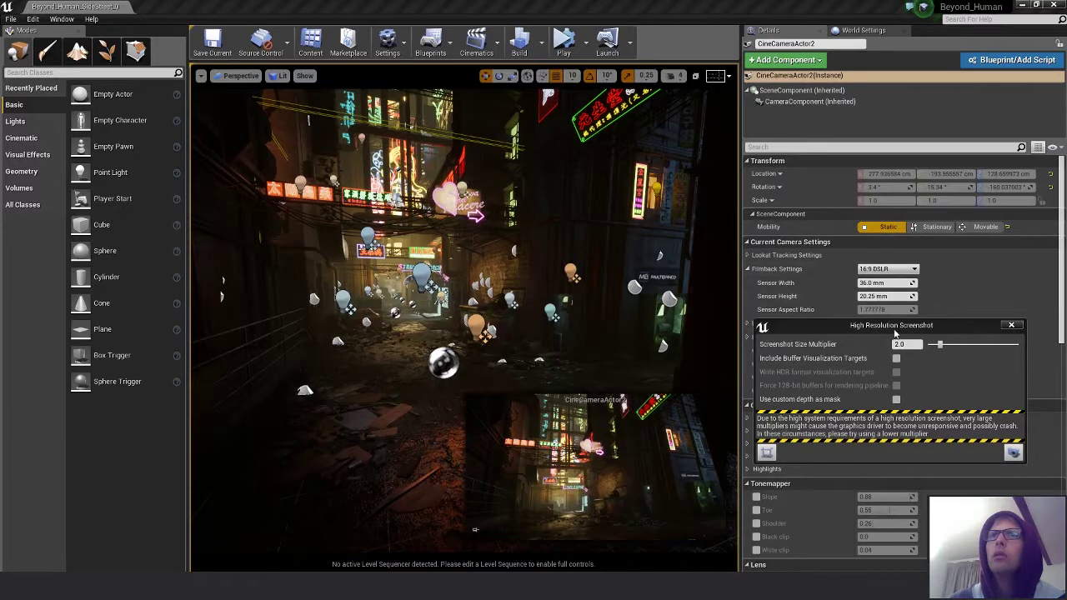
- Move the High Resolution Screenshot dialog off the details and check CineCameraActor2's location, rotation and scale options
{"action": "left_click_drag", "start_coordinate": [895, 332], "coordinate": [530, 239]}
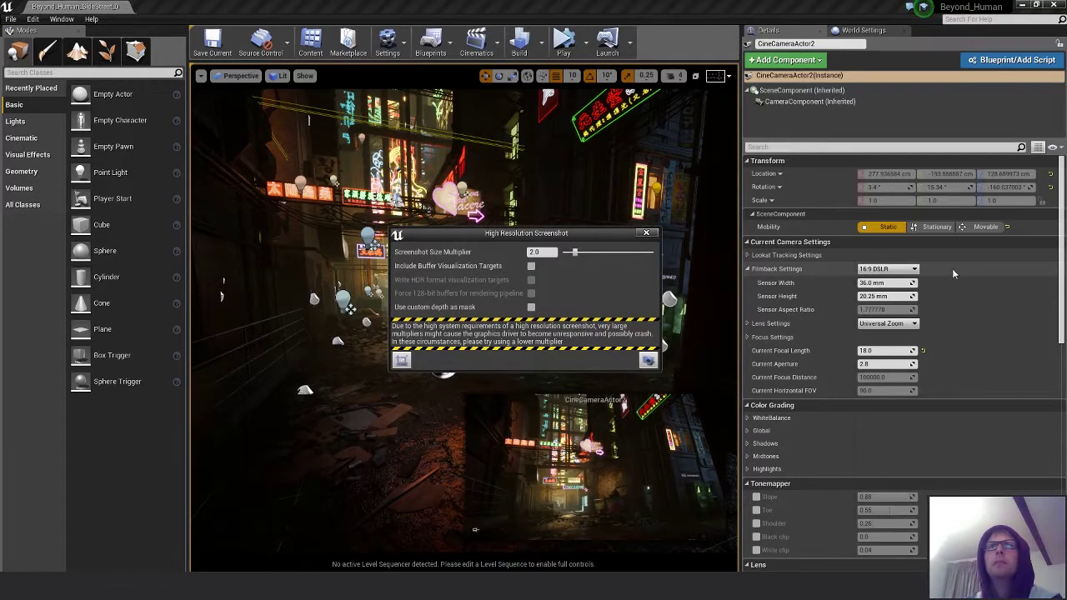
{"action": "left_click", "coordinate": [779, 174]}
{"action": "left_click", "coordinate": [783, 179]}
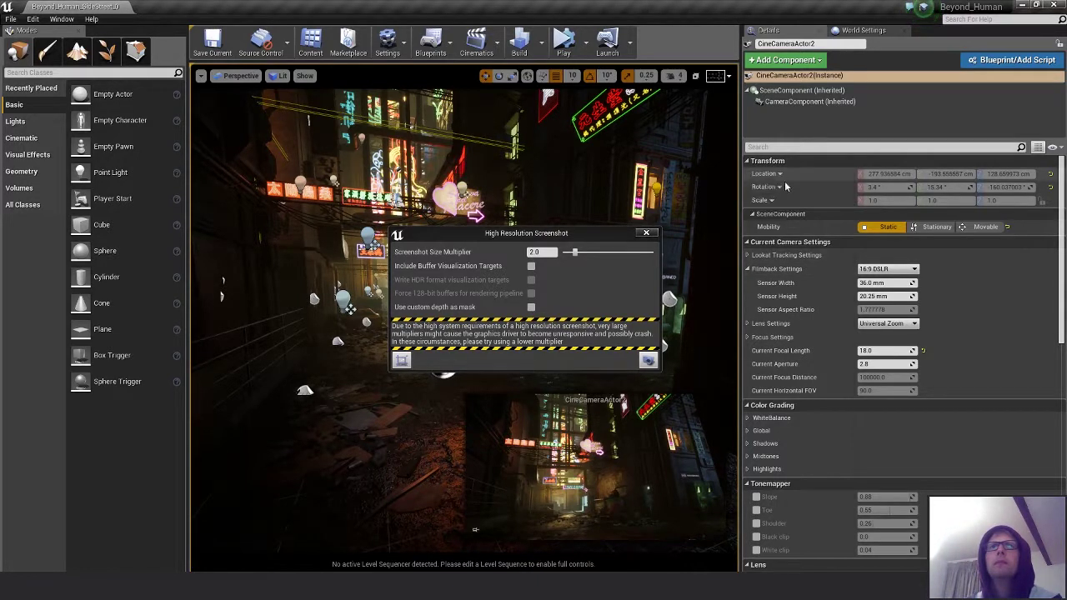
{"action": "left_click", "coordinate": [778, 187]}
{"action": "left_click", "coordinate": [775, 202]}
{"action": "left_click", "coordinate": [773, 204]}
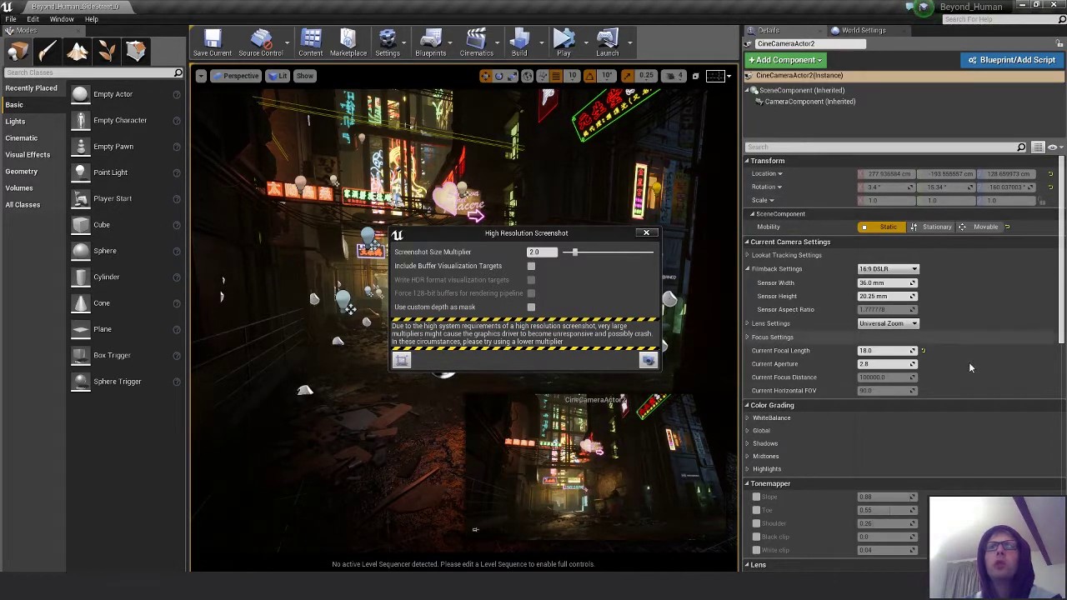
- Examine CineCameraActor2's remaining properties, including the advanced Actor settings, and move the screenshot dialog back over the details
{"action": "scroll", "coordinate": [967, 375], "scroll_direction": "down", "scroll_amount": 4}
{"action": "scroll", "coordinate": [968, 376], "scroll_direction": "down", "scroll_amount": 6}
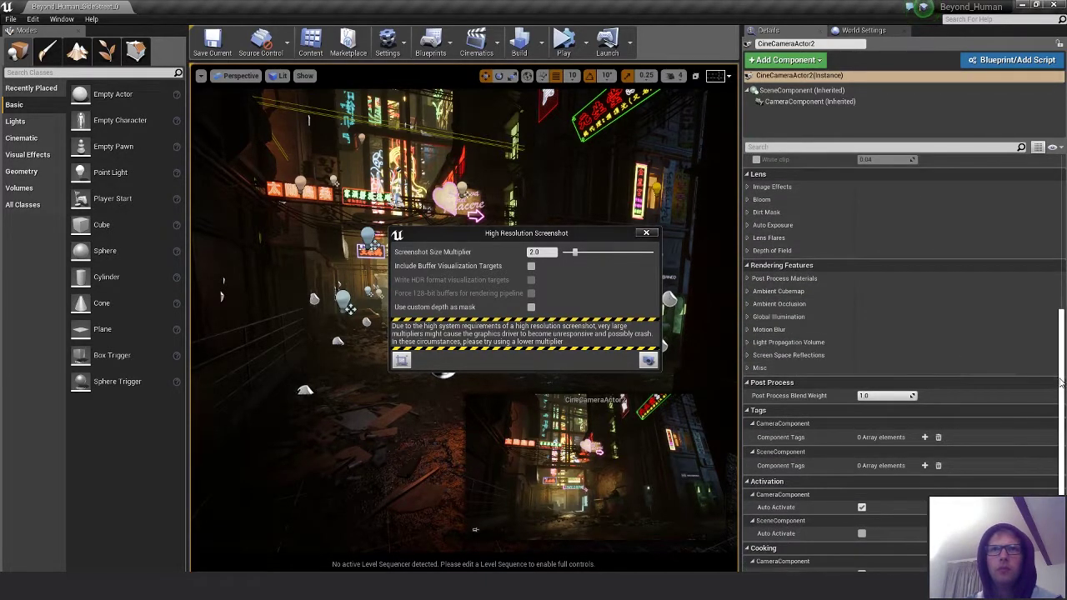
{"action": "scroll", "coordinate": [1053, 440], "scroll_direction": "down", "scroll_amount": 3}
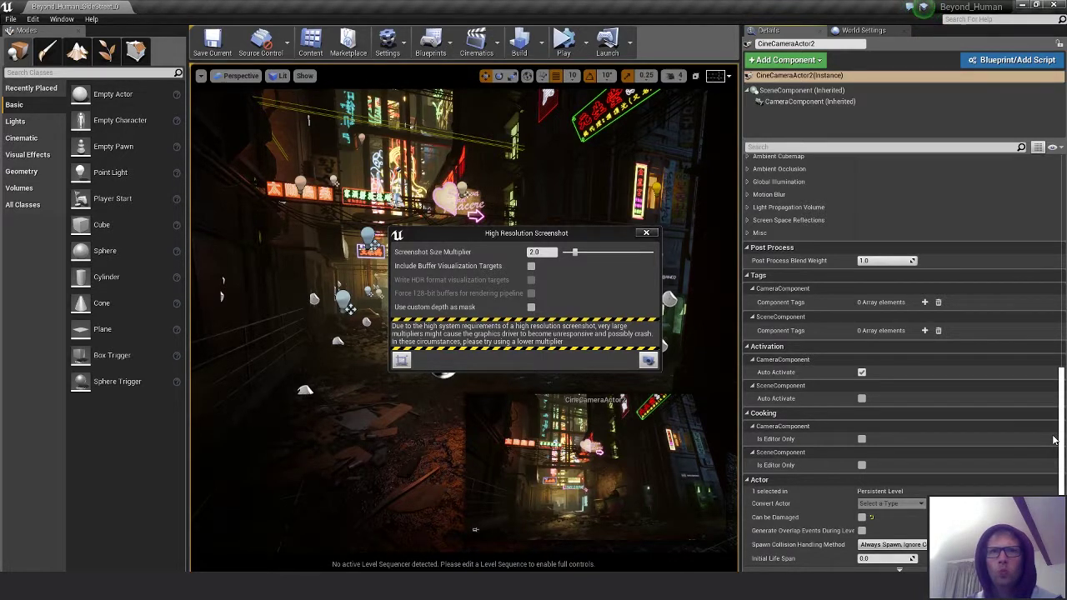
{"action": "scroll", "coordinate": [1055, 440], "scroll_direction": "down", "scroll_amount": 1}
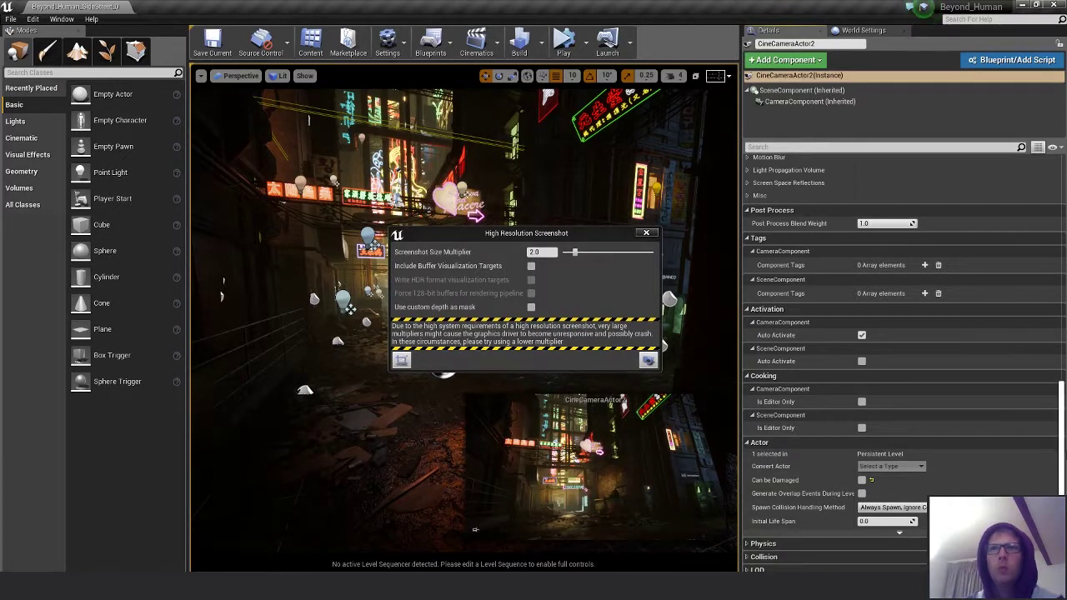
{"action": "left_click", "coordinate": [899, 532]}
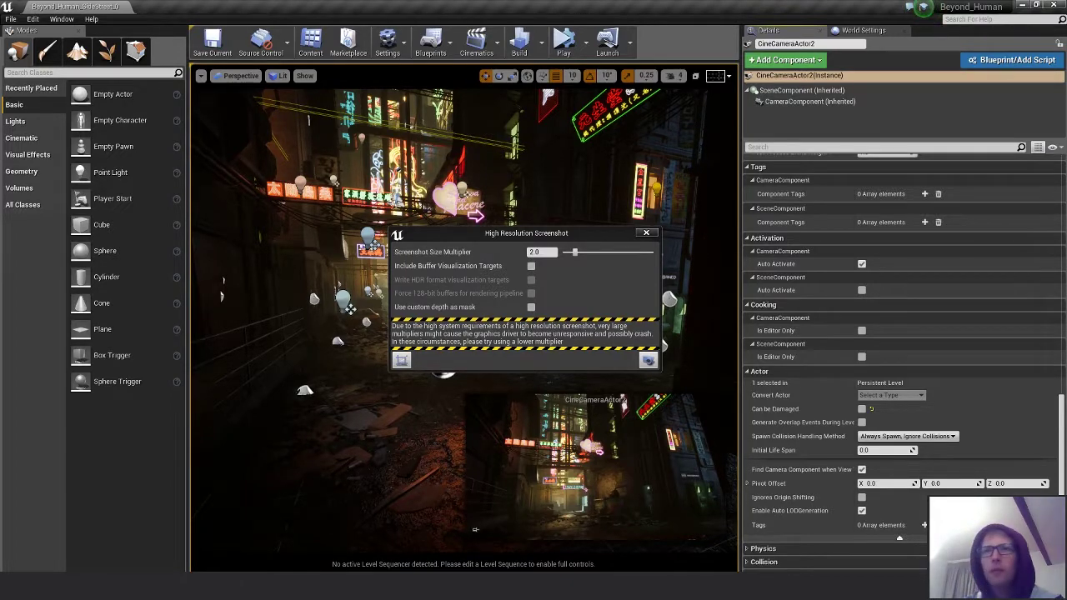
{"action": "scroll", "coordinate": [901, 358], "scroll_direction": "up", "scroll_amount": 10}
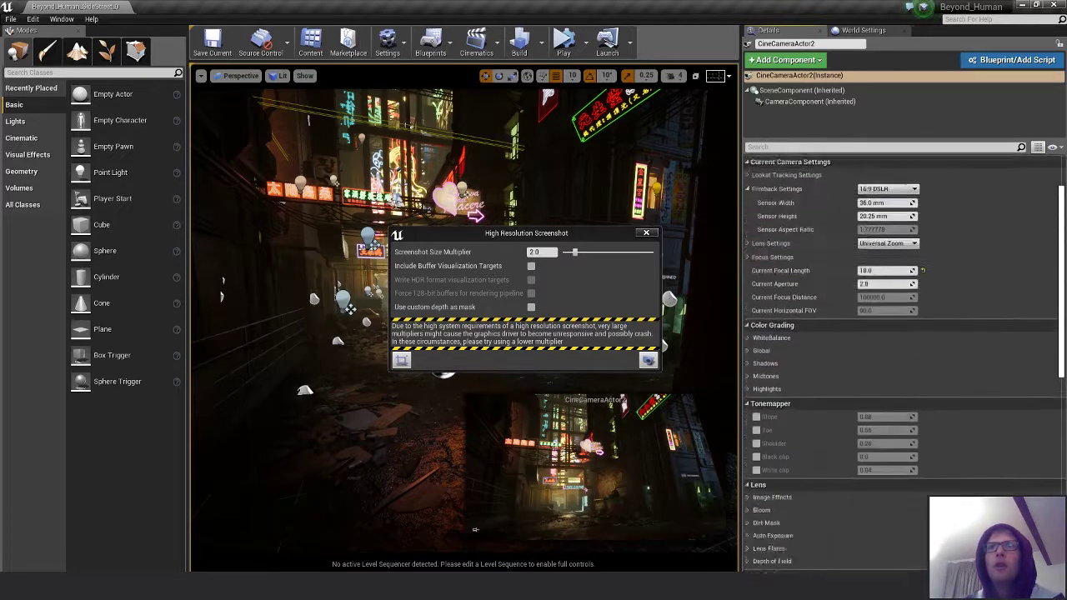
{"action": "scroll", "coordinate": [900, 275], "scroll_direction": "up", "scroll_amount": 2}
{"action": "left_click_drag", "start_coordinate": [551, 241], "coordinate": [930, 212]}
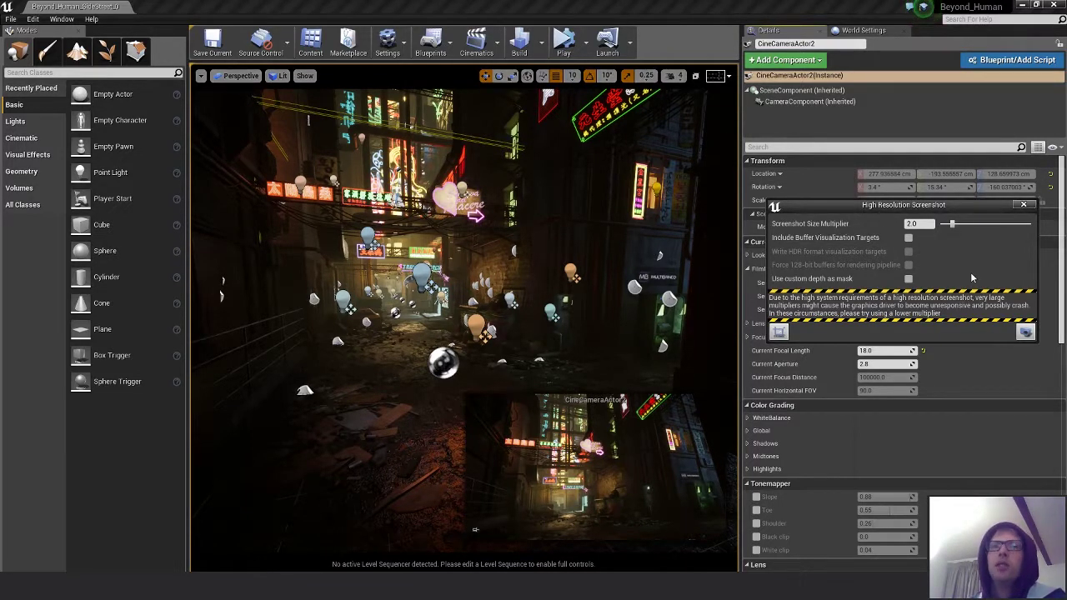
- Inspect the alley's decals by selecting the grunge leak, the graffiti and a group including the ground decals
{"action": "left_click", "coordinate": [214, 293]}
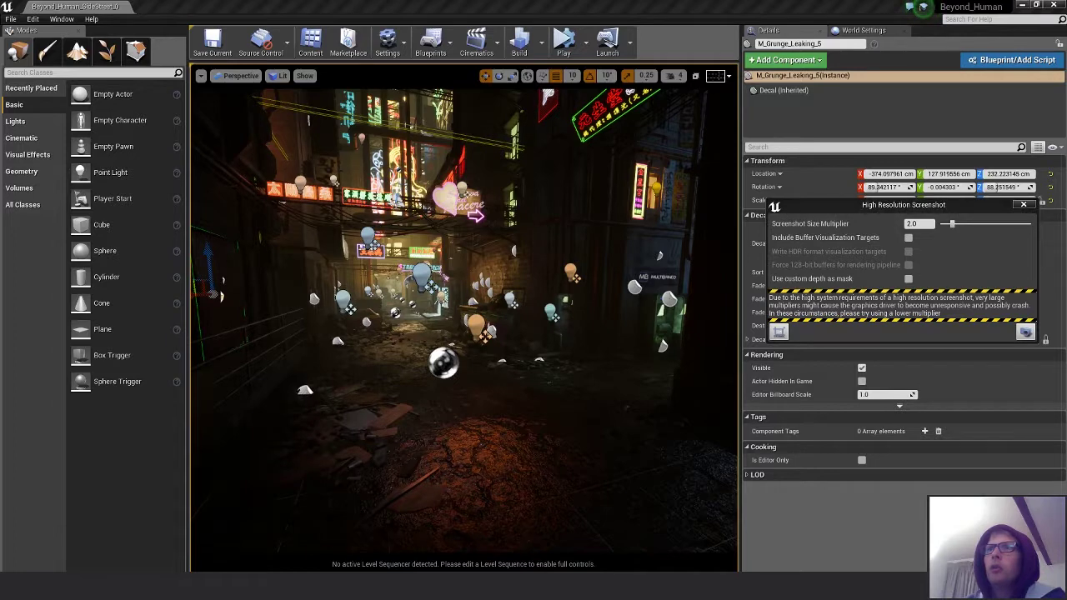
{"action": "left_click", "coordinate": [439, 298]}
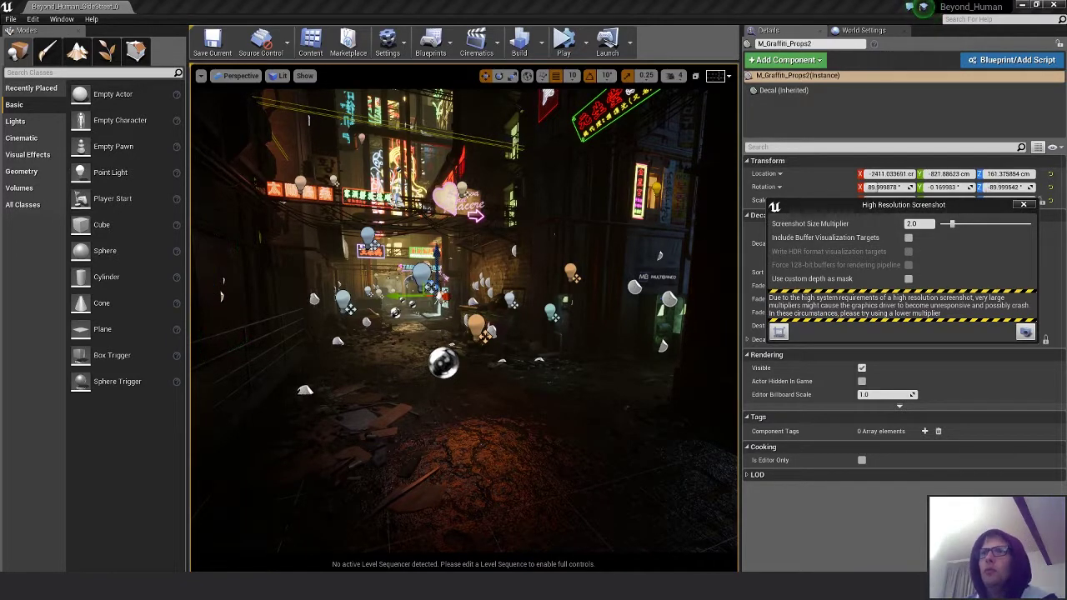
{"action": "left_click", "coordinate": [304, 390], "text": "ctrl"}
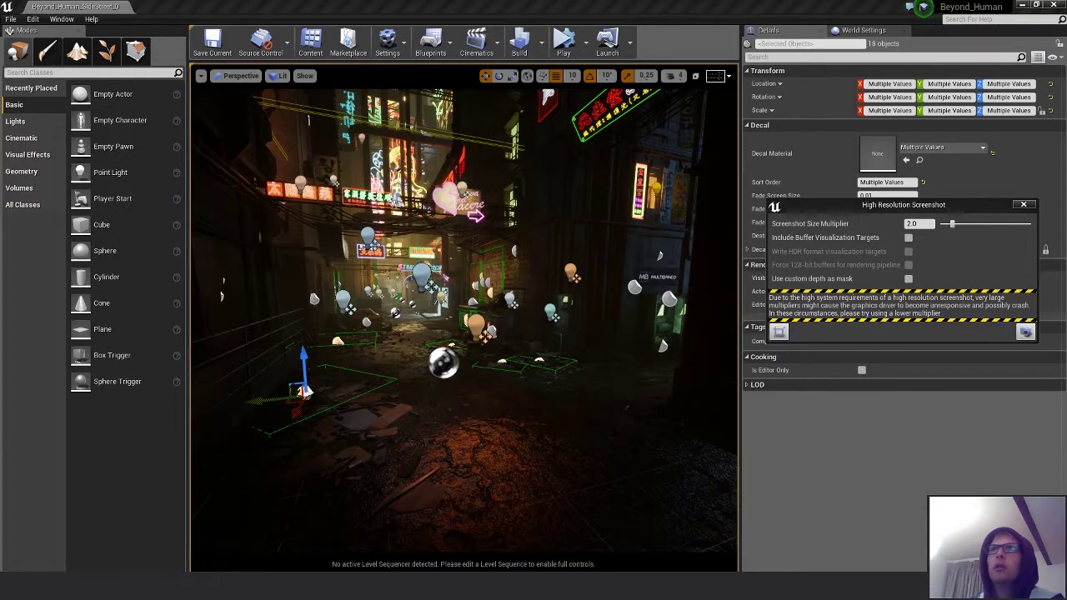
{"action": "left_click", "coordinate": [191, 515]}
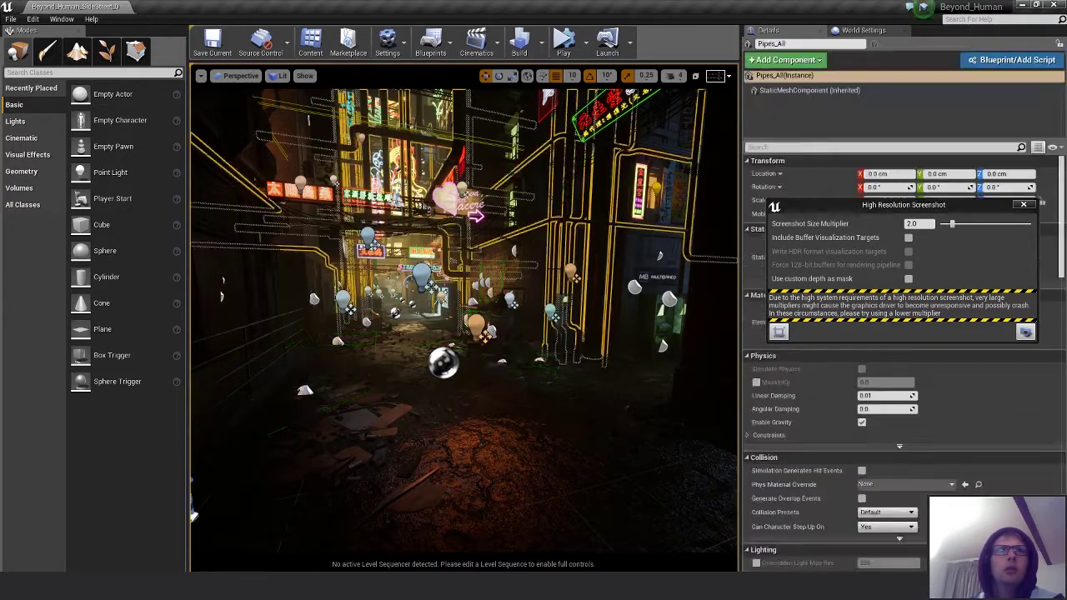
- Clear the selection, reframe the alley and save the level
{"action": "key", "text": "Escape"}
{"action": "key", "text": "s"}
{"action": "right_click_drag", "start_coordinate": [550, 279], "coordinate": [547, 254]}
{"action": "key", "text": "w"}
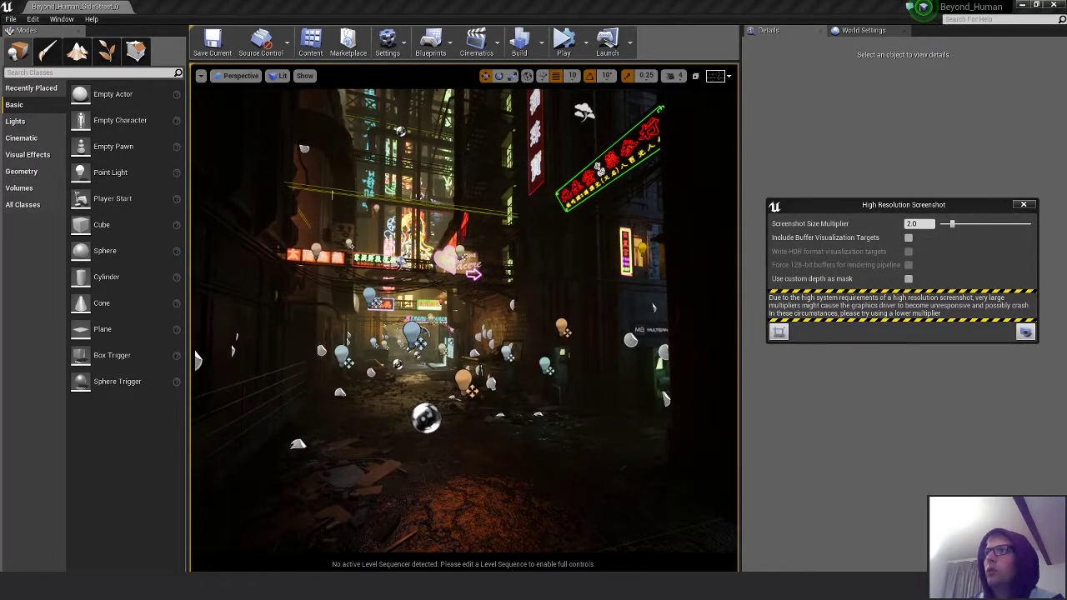
{"action": "key", "text": "ctrl+s"}
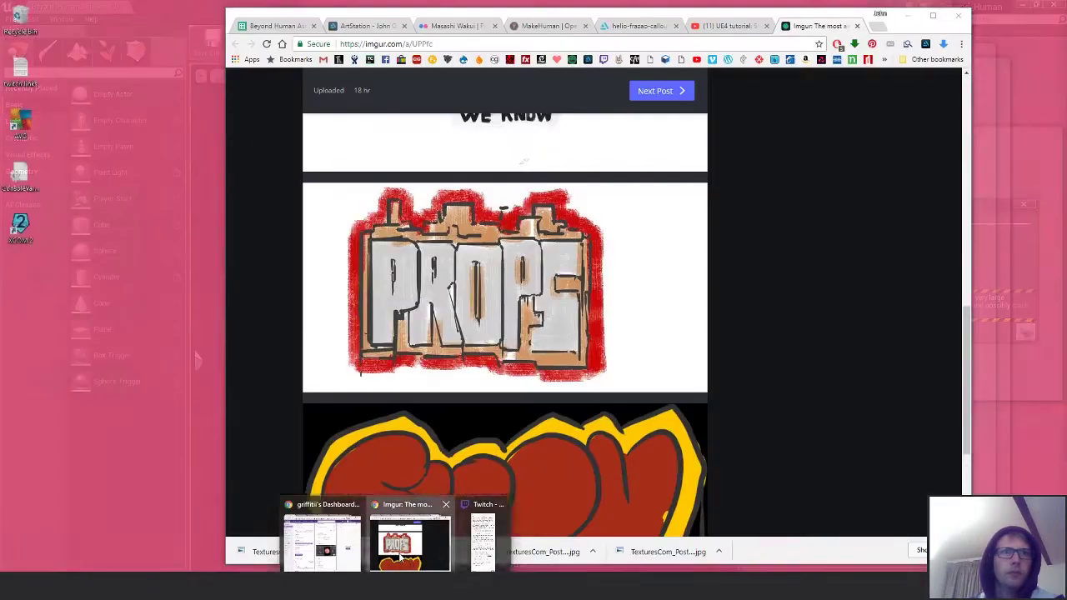
- Switch to Chrome and reload the ArtStation challenge submission page from its beginning
{"action": "left_click", "coordinate": [407, 561]}
{"action": "left_click", "coordinate": [367, 26]}
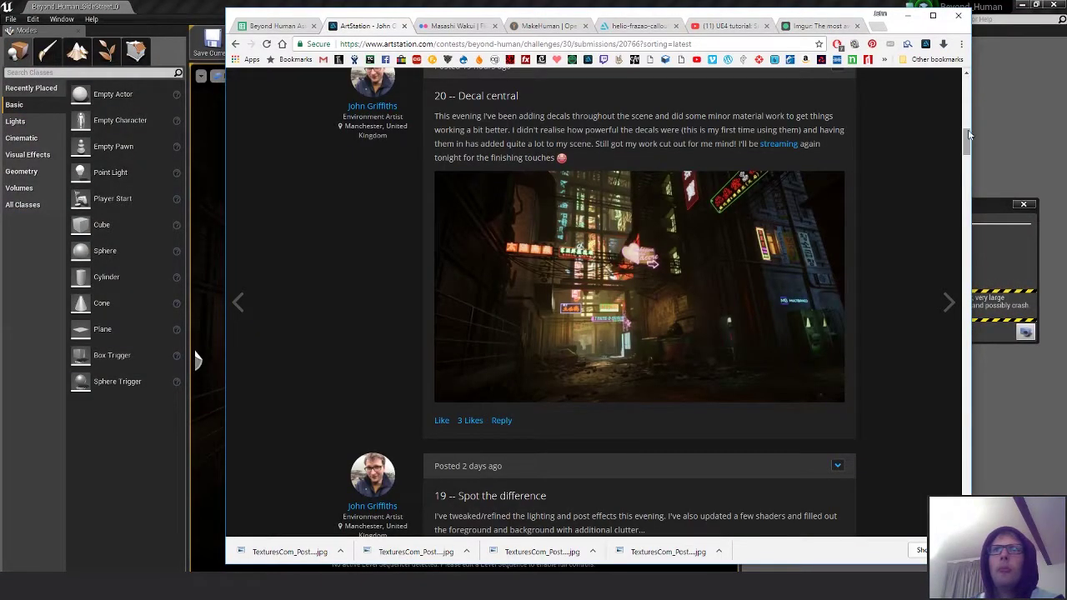
{"action": "left_click_drag", "start_coordinate": [965, 144], "coordinate": [966, 90]}
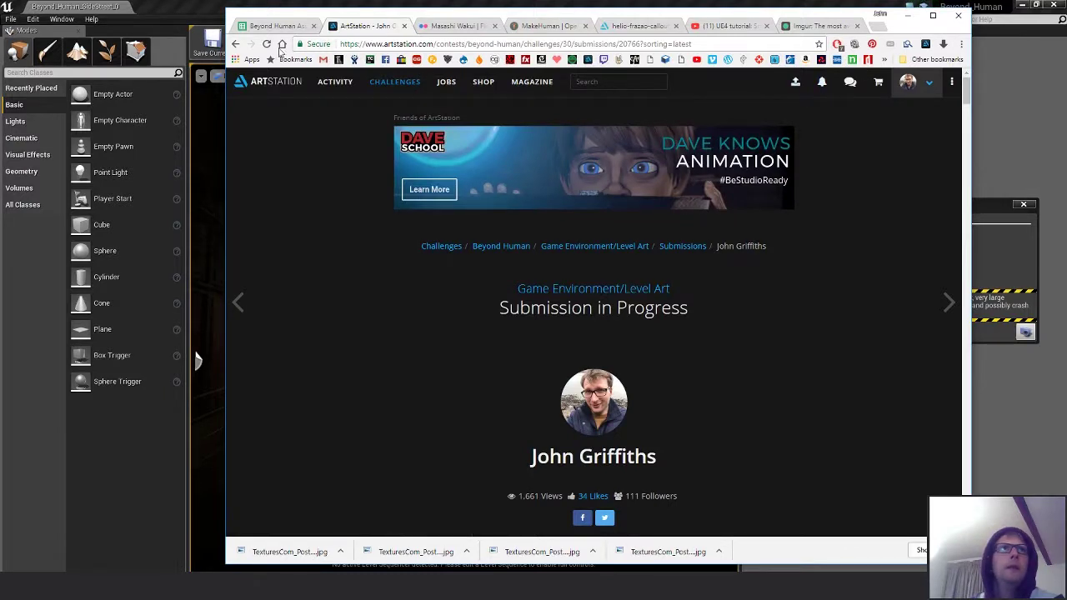
{"action": "left_click", "coordinate": [266, 45]}
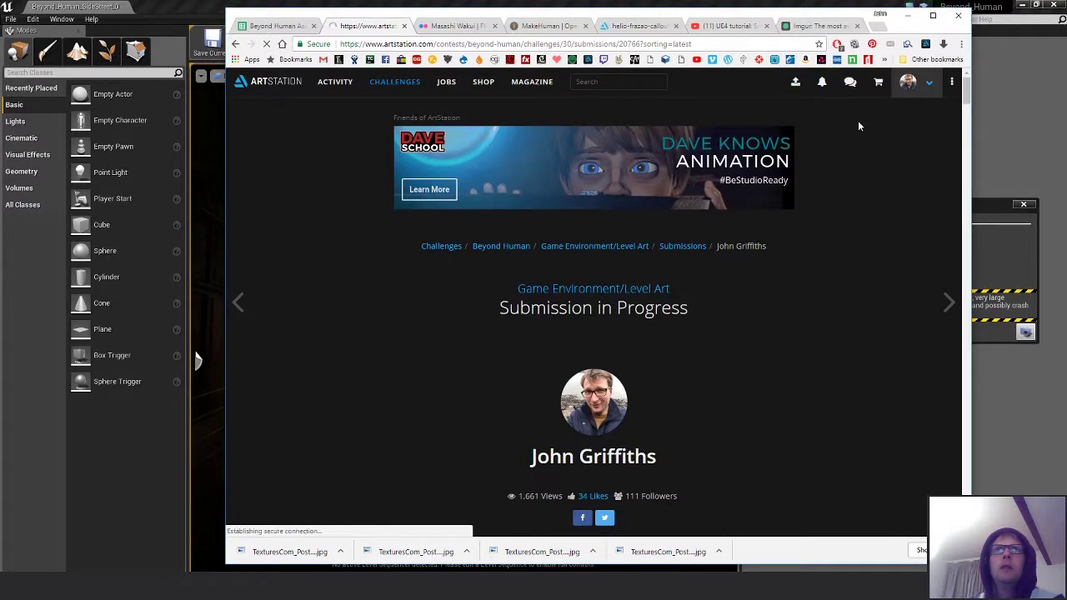
- Open the "14 -- Creative streaming" update from the notifications, view who liked it and load the newest liker's profile in a new tab
{"action": "left_click", "coordinate": [825, 84]}
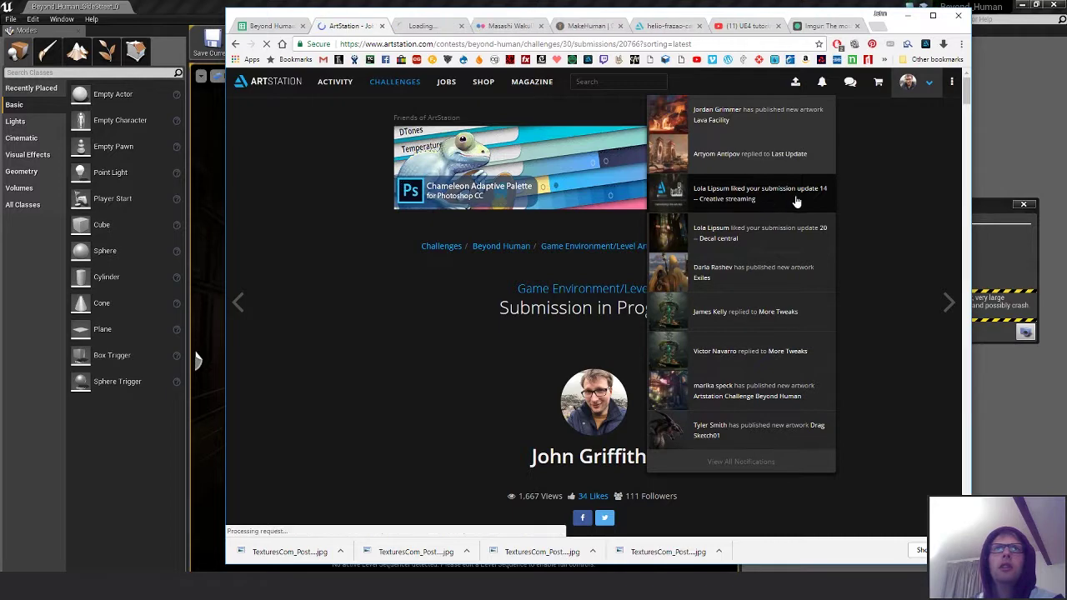
{"action": "left_click", "coordinate": [730, 200]}
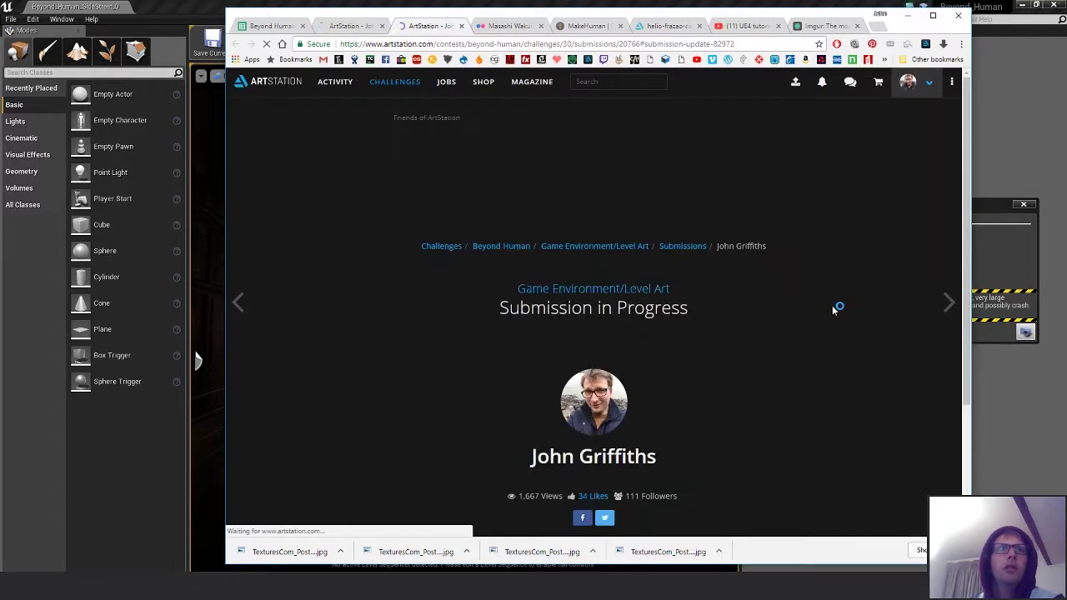
{"action": "scroll", "coordinate": [848, 326], "scroll_direction": "down", "scroll_amount": 5}
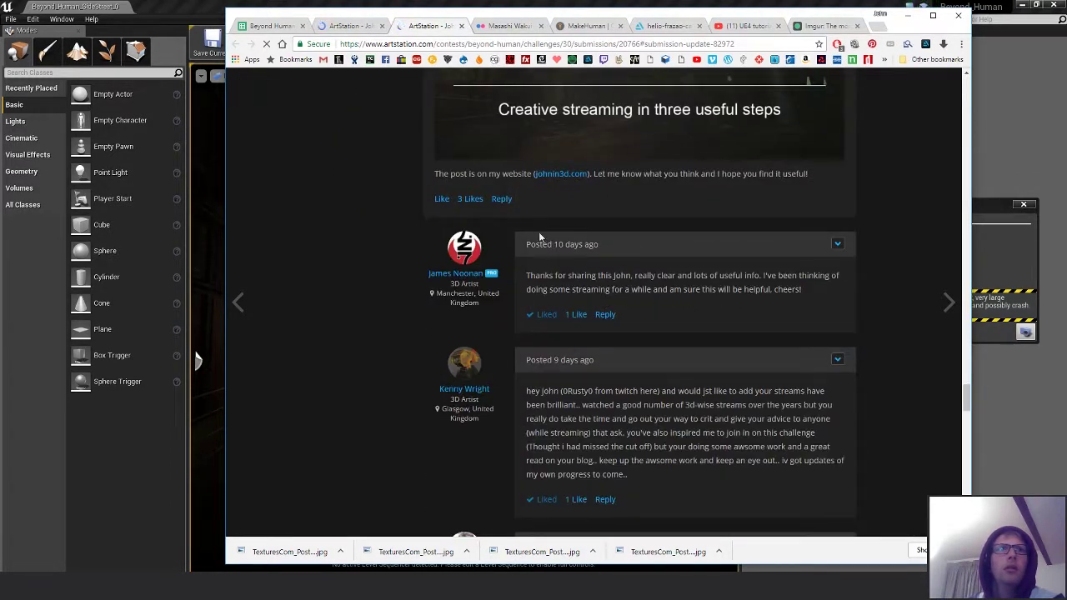
{"action": "left_click", "coordinate": [472, 199]}
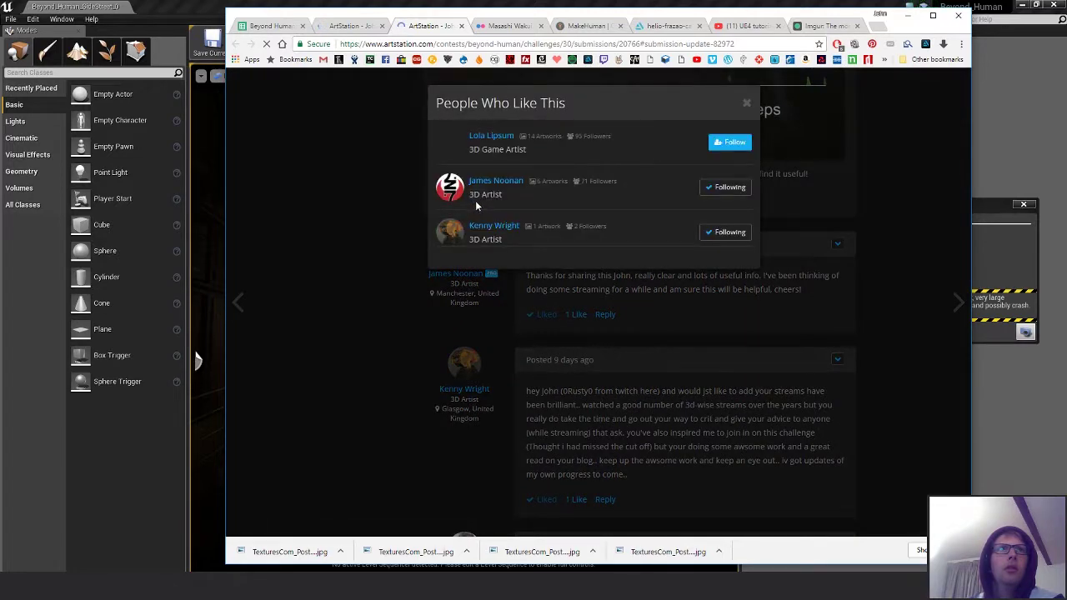
{"action": "middle_click", "coordinate": [495, 139]}
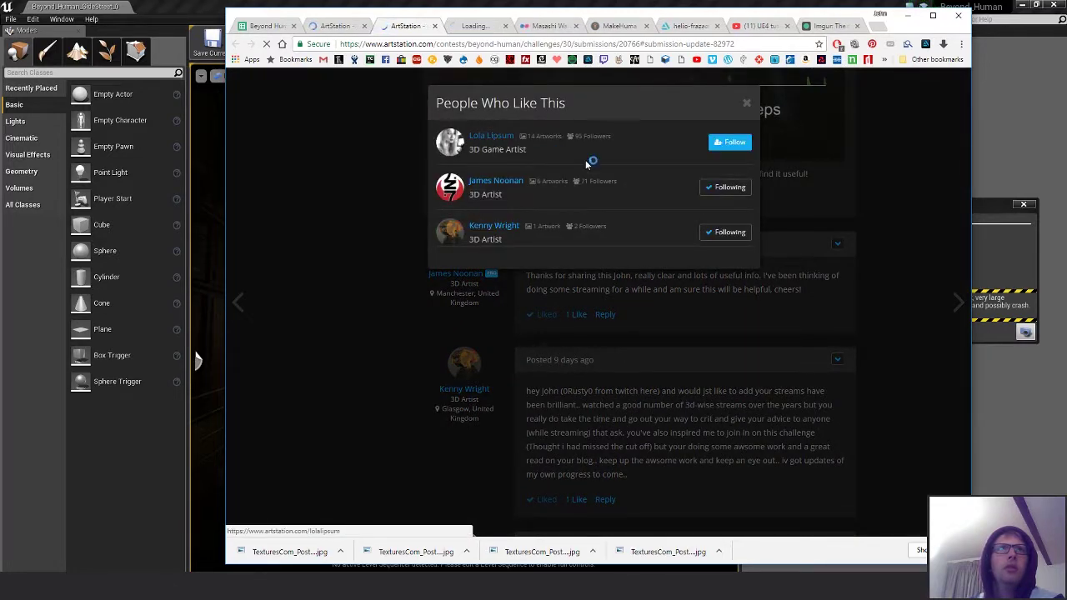
{"action": "left_click", "coordinate": [381, 146]}
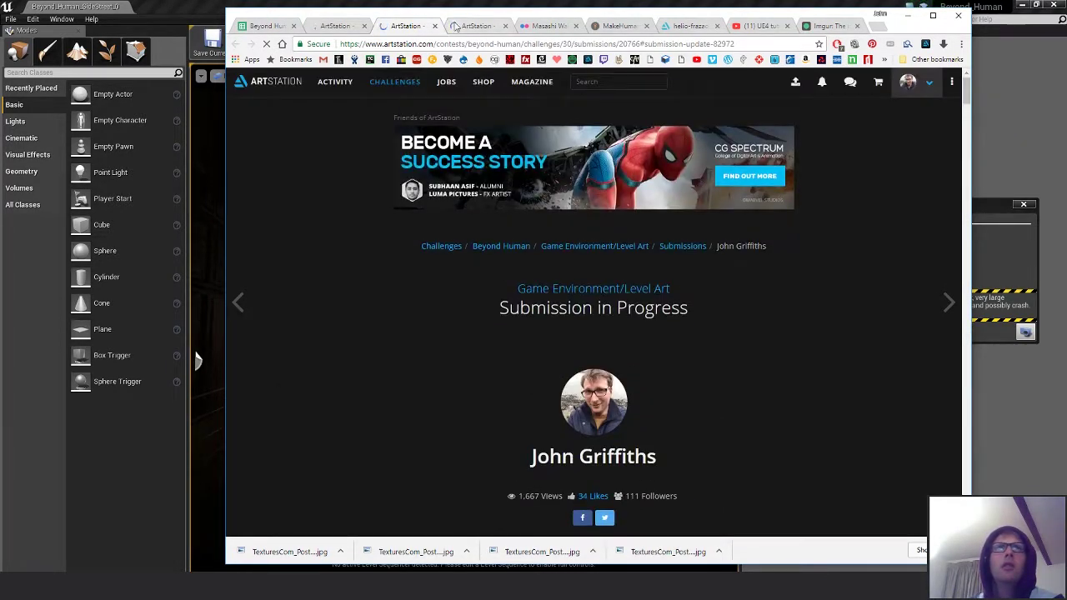
- Browse the artwork in the newest liker's ArtStation portfolio
{"action": "left_click", "coordinate": [457, 26]}
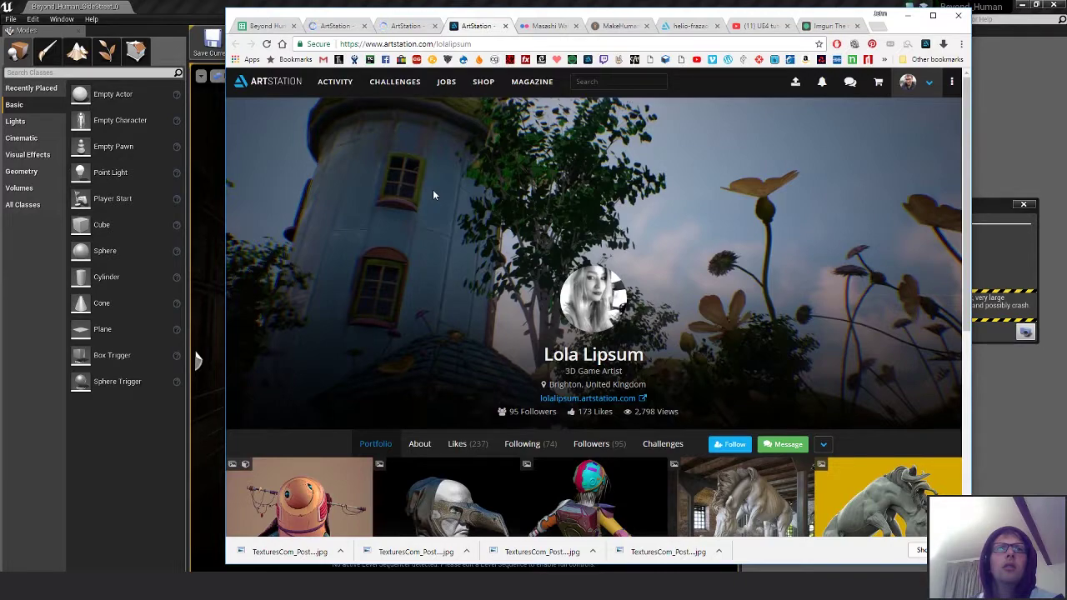
{"action": "scroll", "coordinate": [435, 196], "scroll_direction": "down", "scroll_amount": 5}
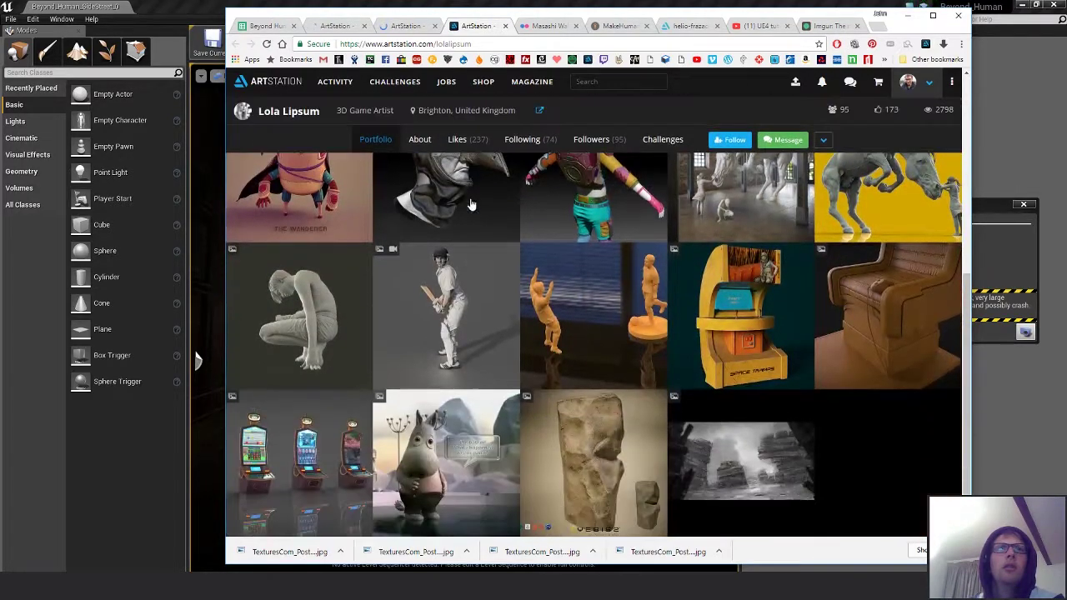
{"action": "scroll", "coordinate": [533, 276], "scroll_direction": "up", "scroll_amount": 3}
{"action": "scroll", "coordinate": [538, 265], "scroll_direction": "down", "scroll_amount": 3}
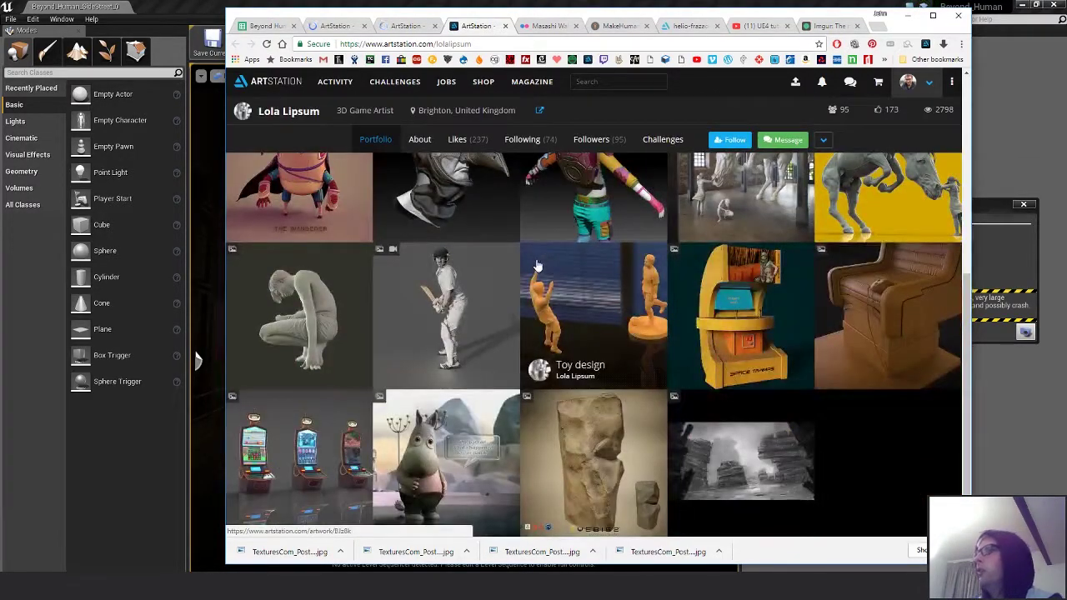
{"action": "scroll", "coordinate": [541, 407], "scroll_direction": "up", "scroll_amount": 5}
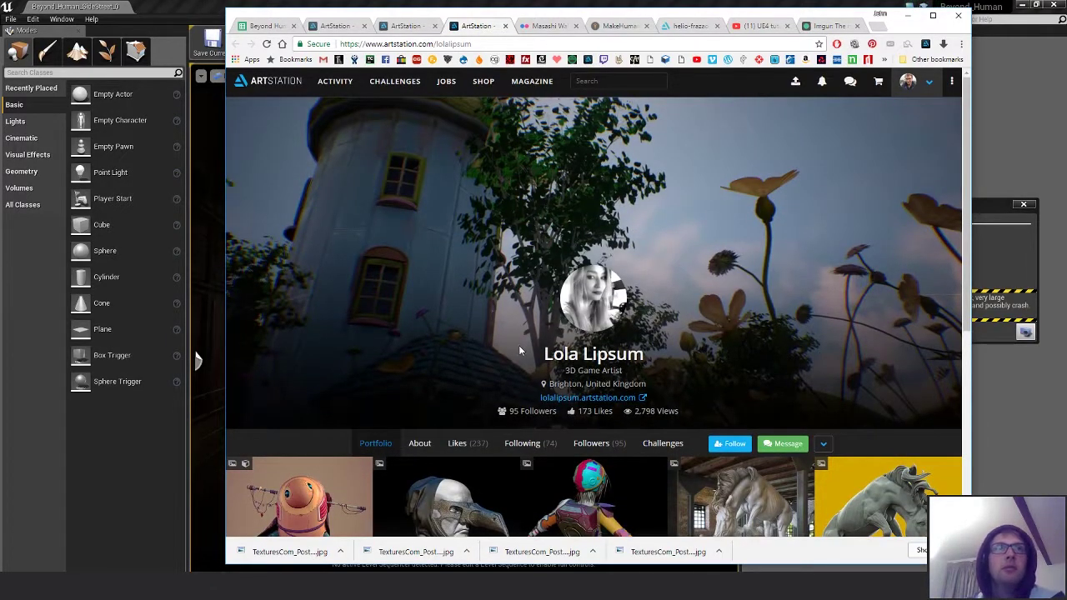
- Close the artist profile tab, return to the start of the submission page and switch back to Unreal
{"action": "left_click", "coordinate": [505, 27]}
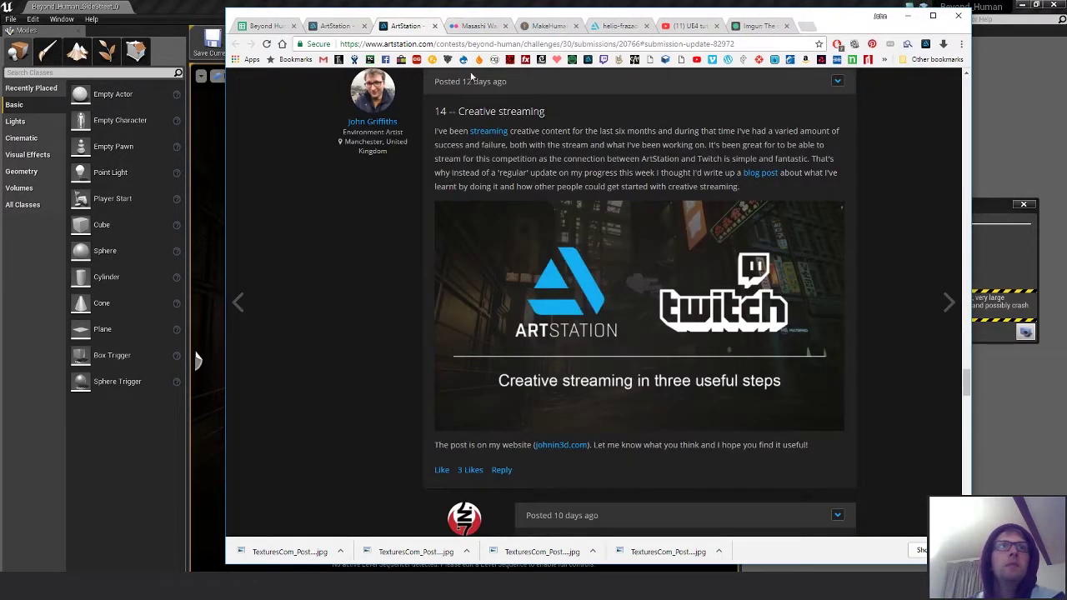
{"action": "left_click_drag", "start_coordinate": [967, 380], "coordinate": [987, 85]}
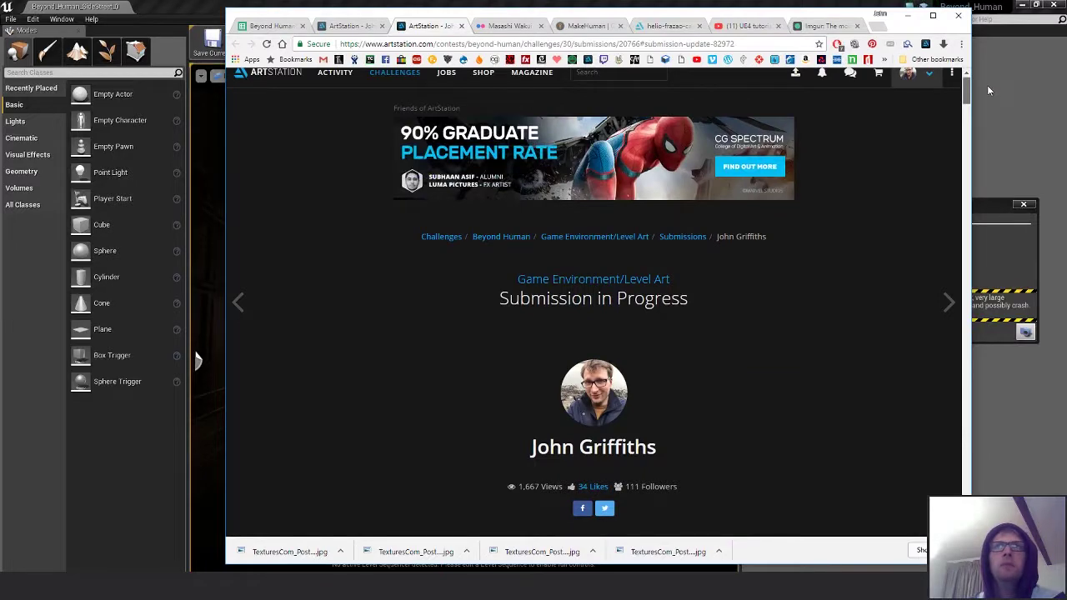
{"action": "left_click", "coordinate": [987, 85]}
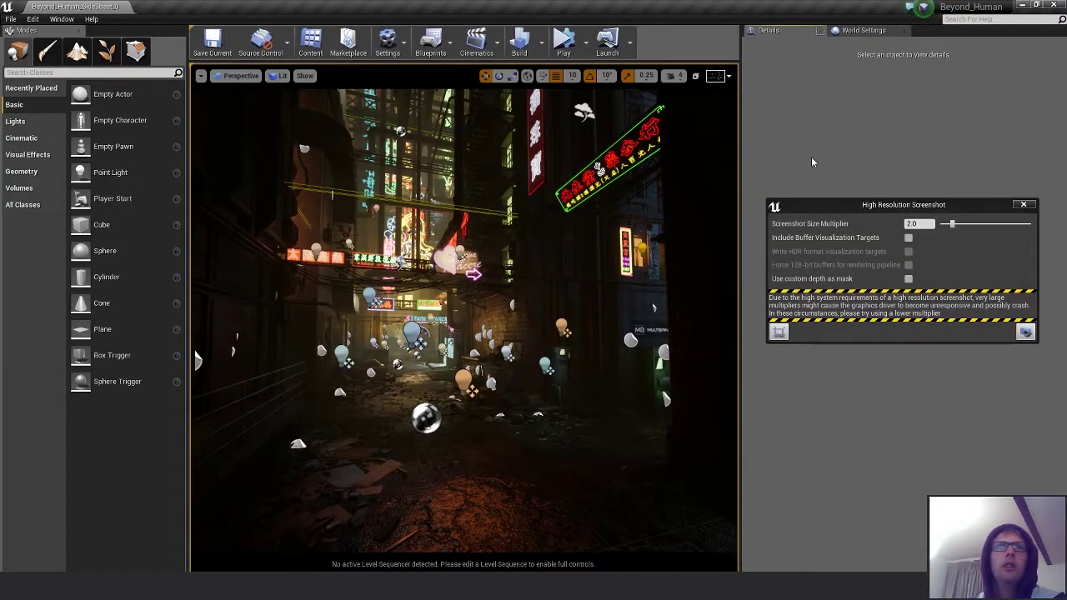
- Switch to Chrome, open the challenge's full submissions list and look through the latest updated entries
{"action": "key", "text": "alt+Tab"}
{"action": "scroll", "coordinate": [724, 380], "scroll_direction": "down", "scroll_amount": 4}
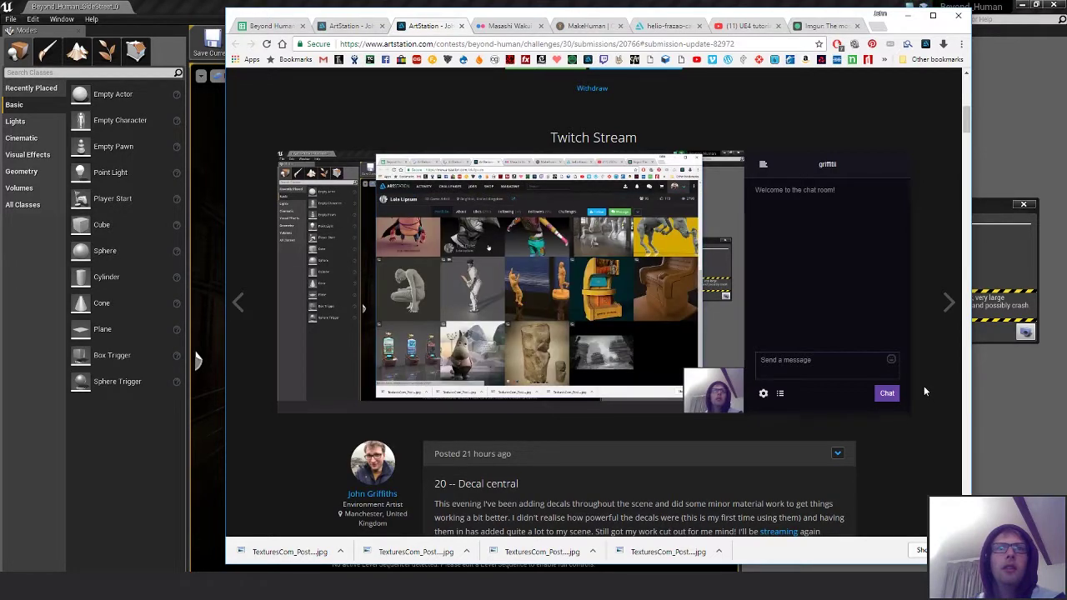
{"action": "scroll", "coordinate": [766, 346], "scroll_direction": "up", "scroll_amount": 5}
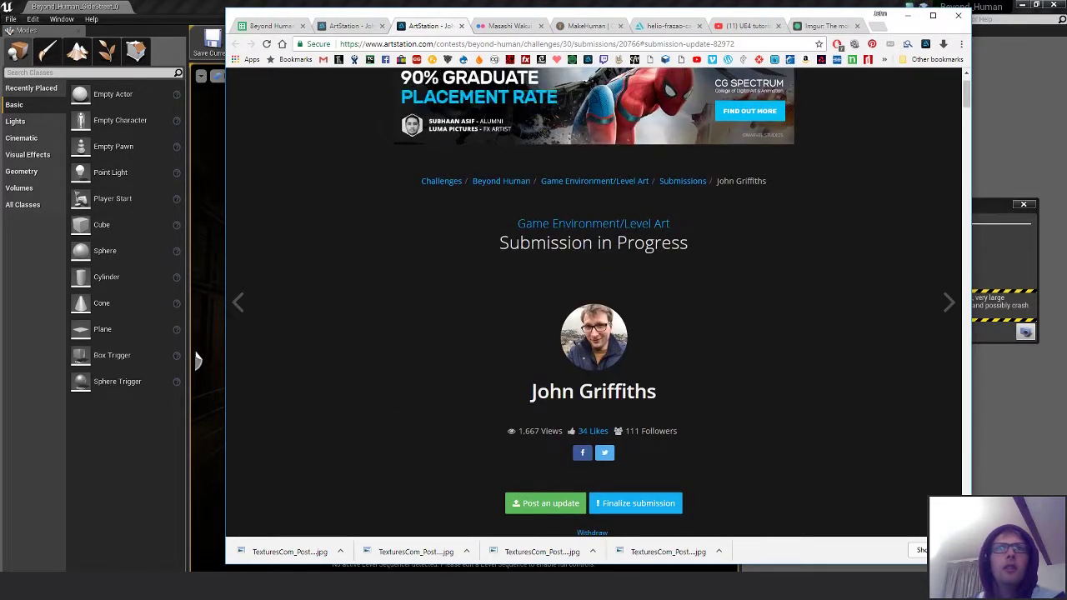
{"action": "left_click", "coordinate": [693, 182]}
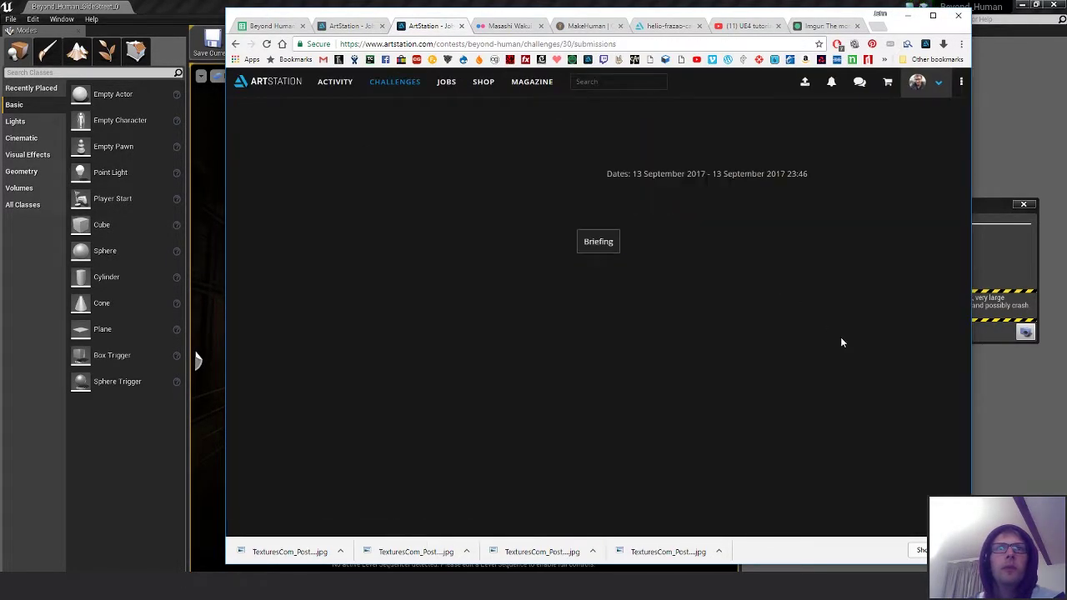
{"action": "scroll", "coordinate": [881, 343], "scroll_direction": "down", "scroll_amount": 3}
{"action": "scroll", "coordinate": [892, 353], "scroll_direction": "down", "scroll_amount": 6}
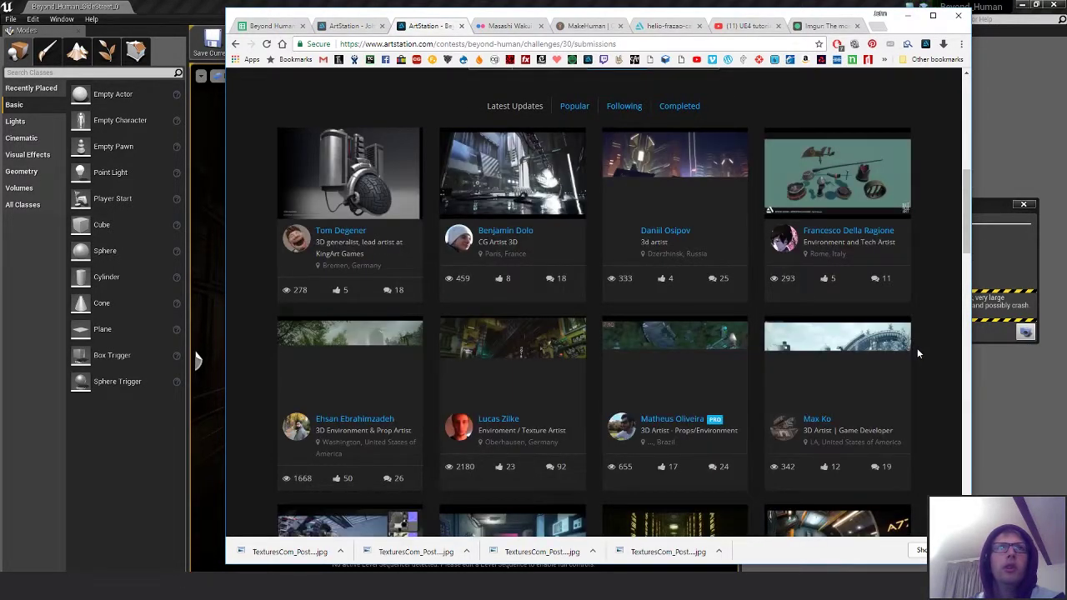
{"action": "mouse_move", "coordinate": [533, 195]}
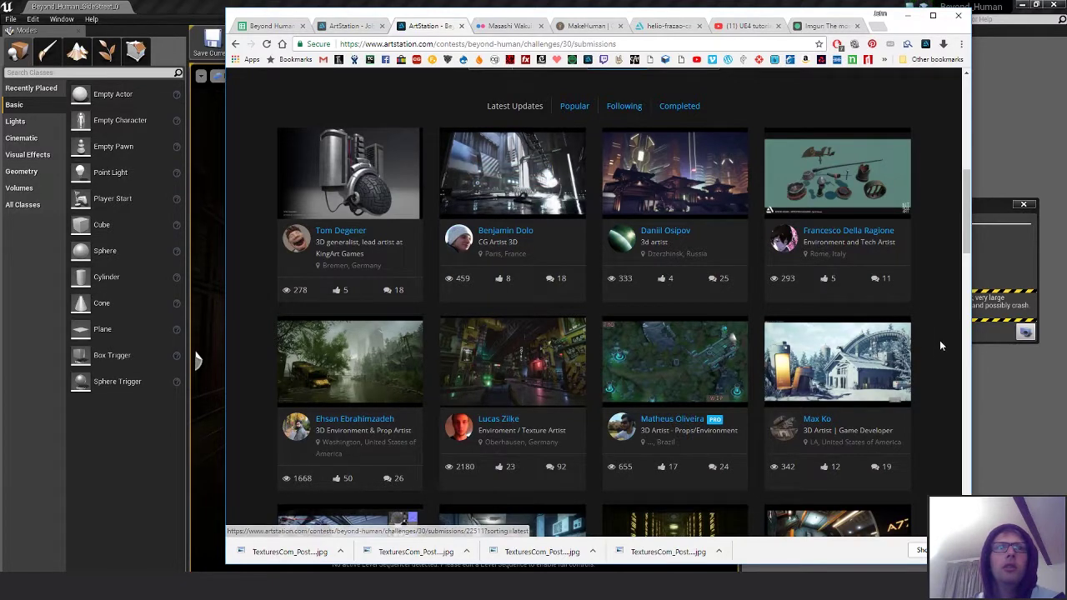
{"action": "scroll", "coordinate": [941, 336], "scroll_direction": "down", "scroll_amount": 3}
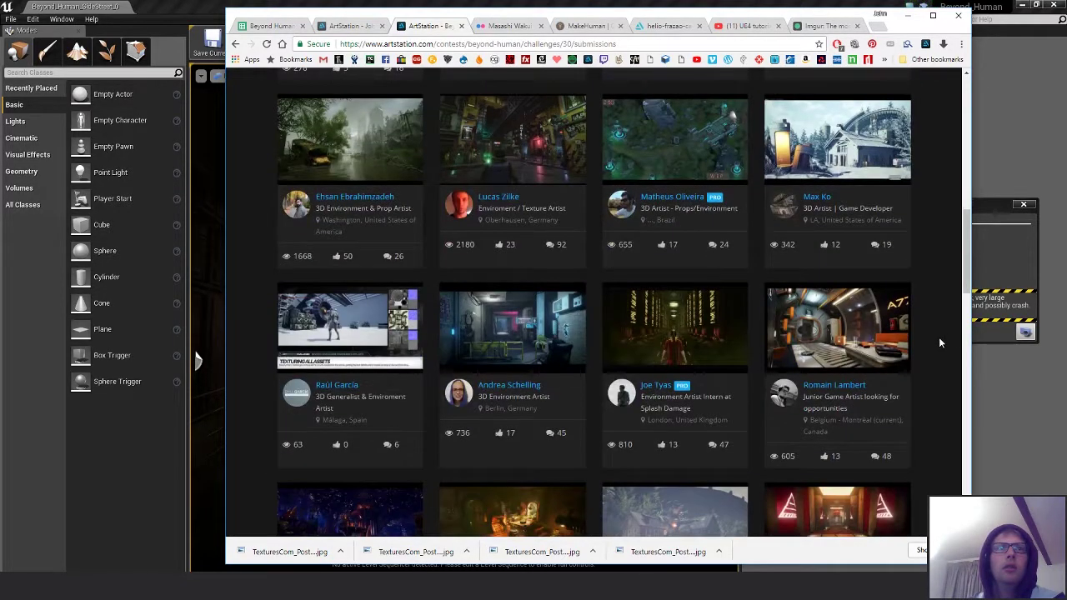
{"action": "scroll", "coordinate": [939, 337], "scroll_direction": "up", "scroll_amount": 6}
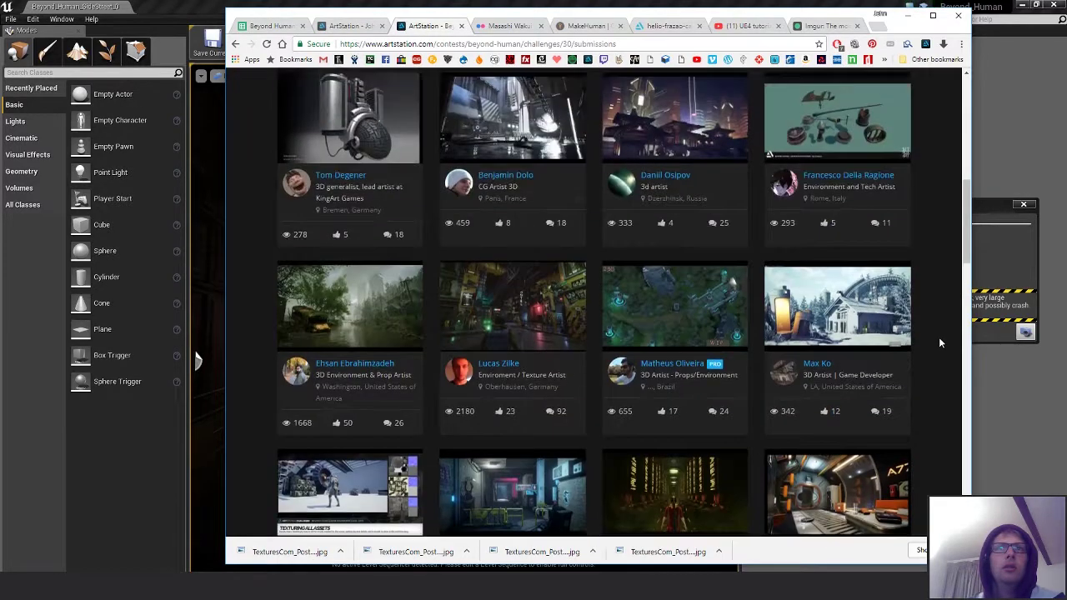
- Check the challenge's Twitch Streams list, and return to the submissions with only the completed ones listed
{"action": "left_click", "coordinate": [673, 231]}
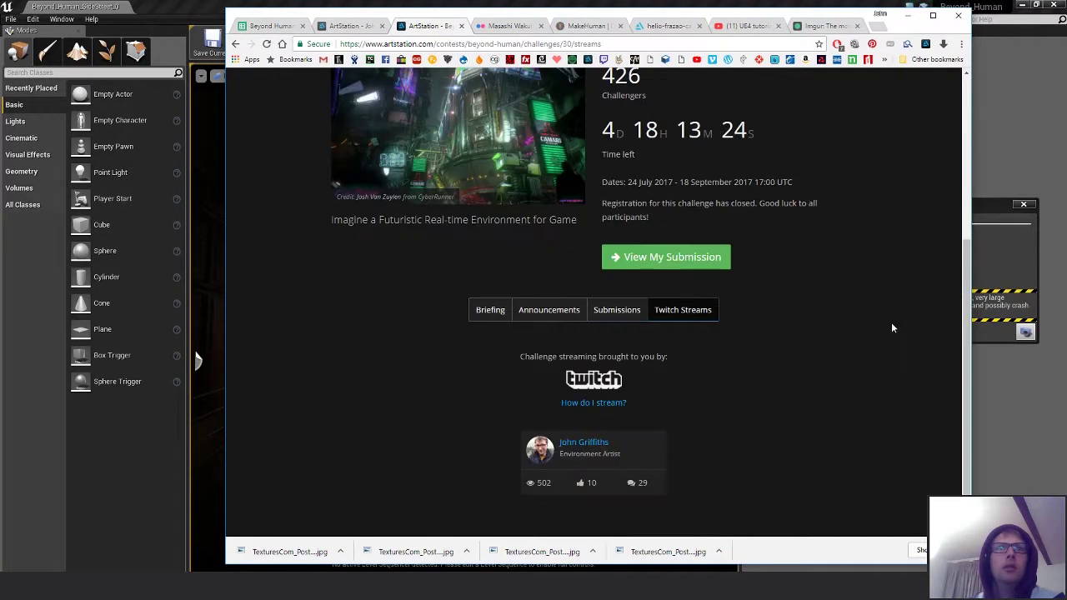
{"action": "left_click", "coordinate": [607, 310]}
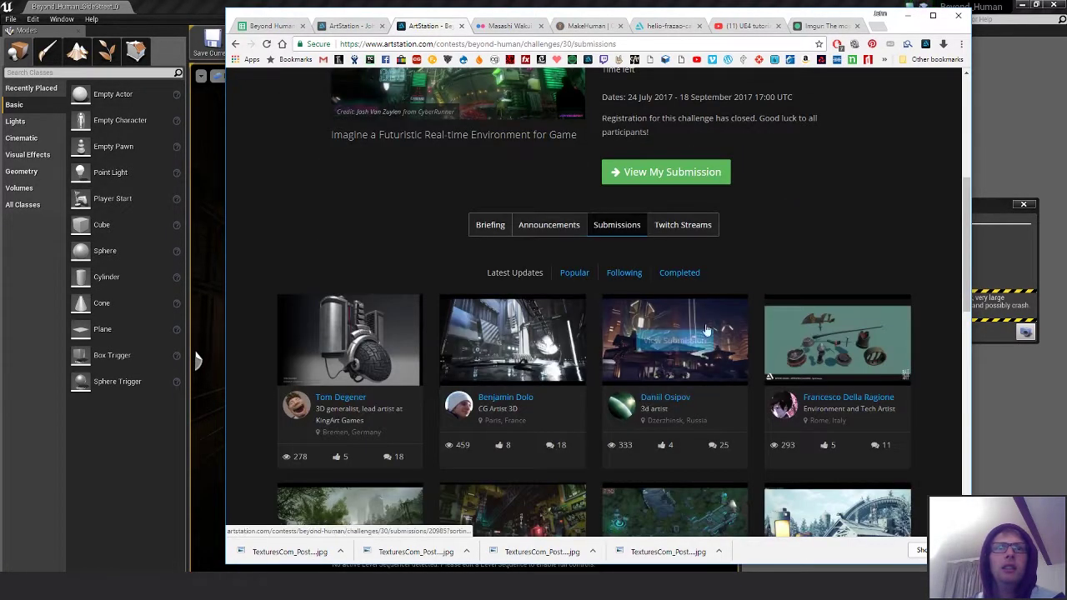
{"action": "left_click", "coordinate": [680, 384]}
- Examine the artwork thumbnails of the completed challenge submissions
{"action": "scroll", "coordinate": [876, 360], "scroll_direction": "down", "scroll_amount": 5}
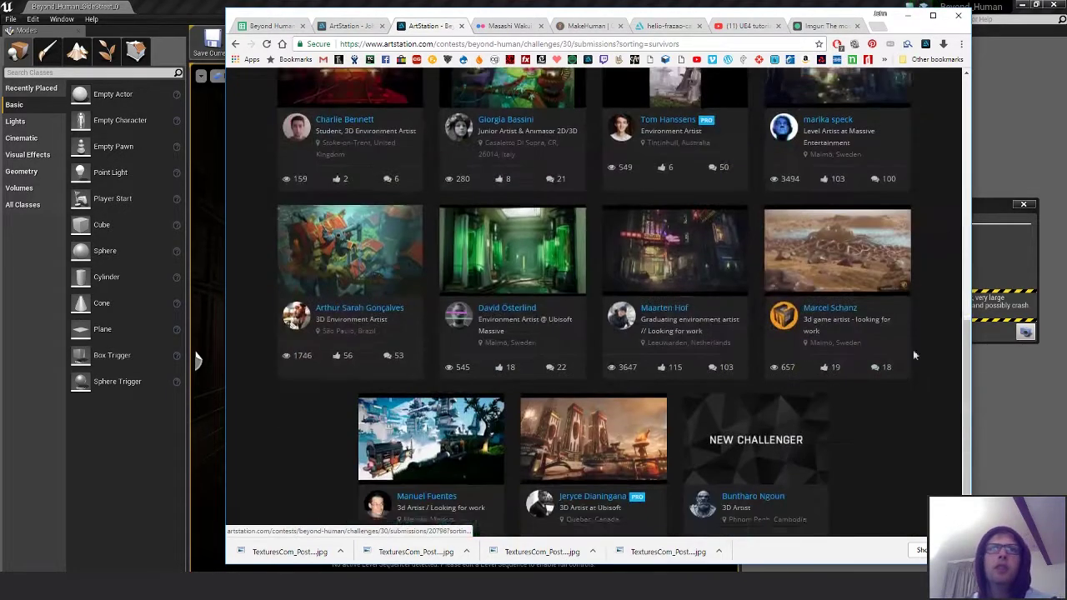
{"action": "scroll", "coordinate": [917, 337], "scroll_direction": "up", "scroll_amount": 2}
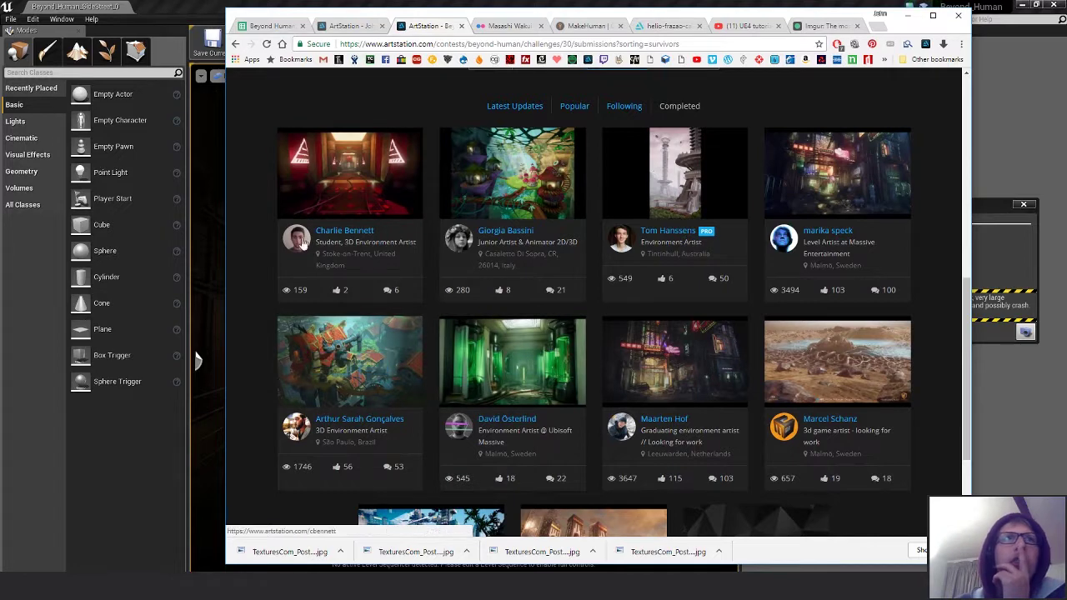
{"action": "scroll", "coordinate": [884, 434], "scroll_direction": "down", "scroll_amount": 2}
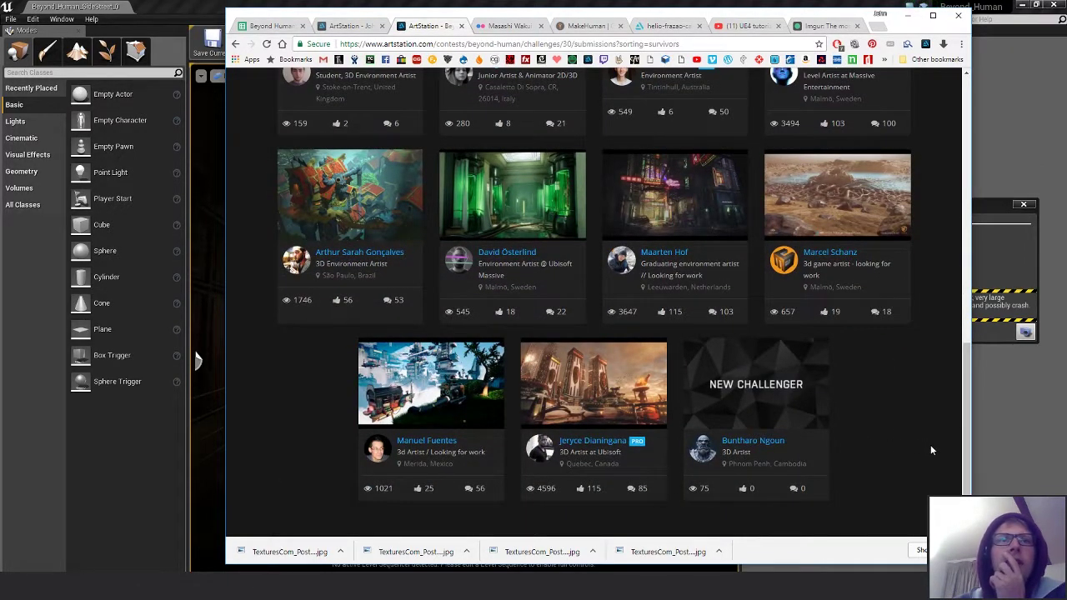
{"action": "scroll", "coordinate": [932, 451], "scroll_direction": "up", "scroll_amount": 1}
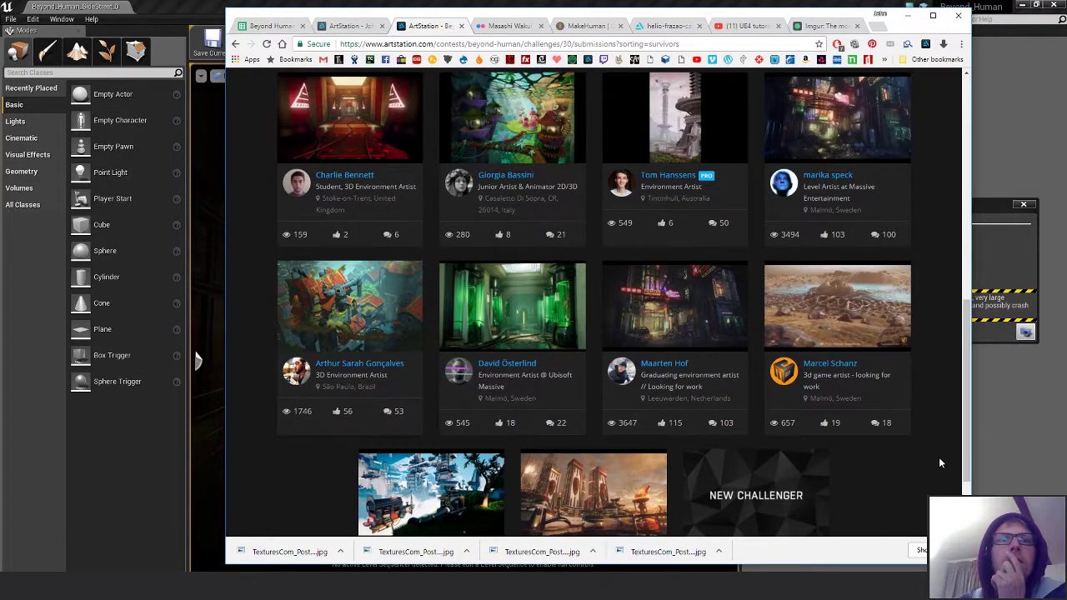
{"action": "scroll", "coordinate": [940, 462], "scroll_direction": "up", "scroll_amount": 1}
{"action": "scroll", "coordinate": [938, 458], "scroll_direction": "down", "scroll_amount": 1}
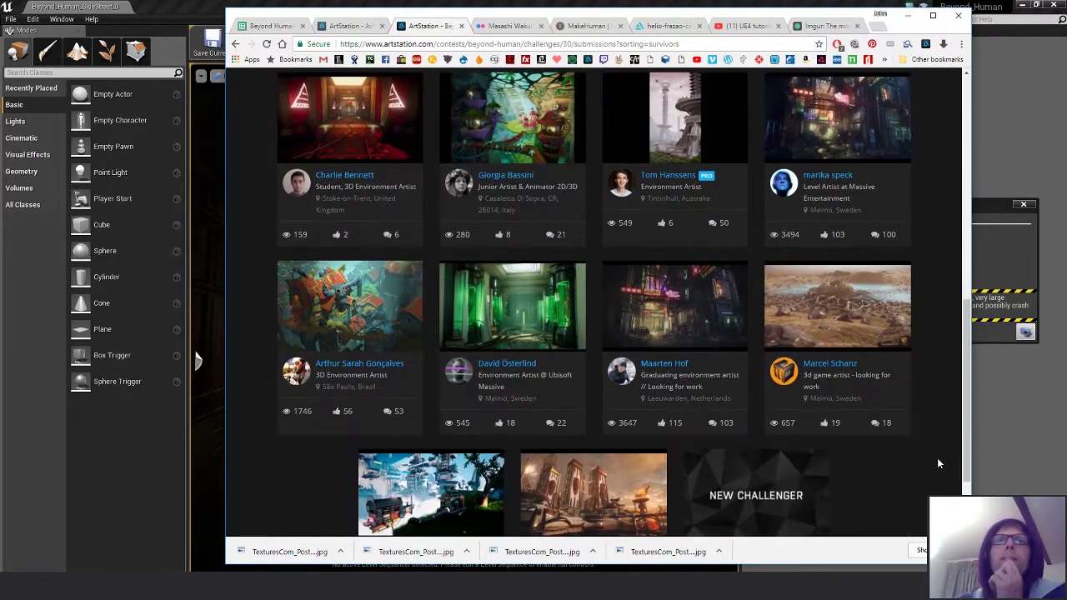
{"action": "scroll", "coordinate": [938, 458], "scroll_direction": "up", "scroll_amount": 1}
{"action": "scroll", "coordinate": [910, 457], "scroll_direction": "up", "scroll_amount": 1}
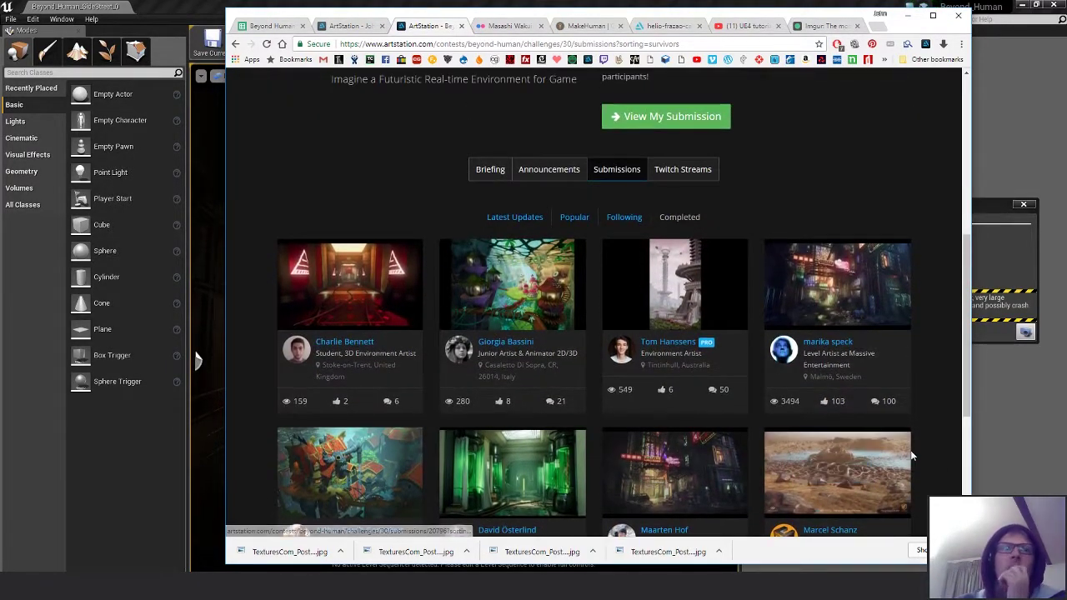
{"action": "scroll", "coordinate": [912, 454], "scroll_direction": "down", "scroll_amount": 2}
{"action": "scroll", "coordinate": [912, 454], "scroll_direction": "up", "scroll_amount": 3}
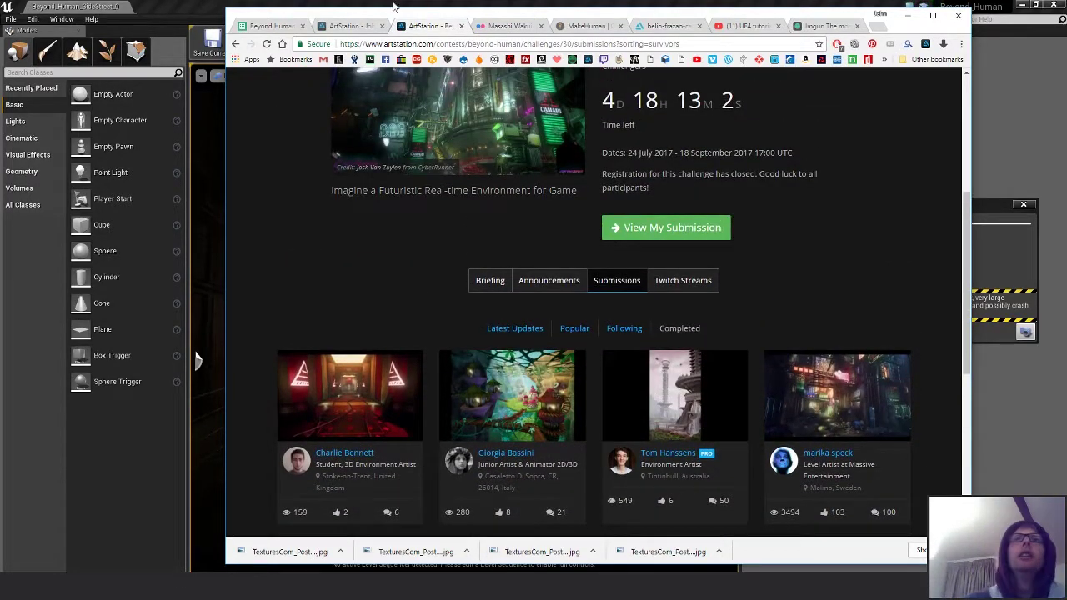
- Close the UE4 tutorial video tab, switch back to Unreal and close the High Resolution Screenshot window
{"action": "left_click", "coordinate": [778, 26]}
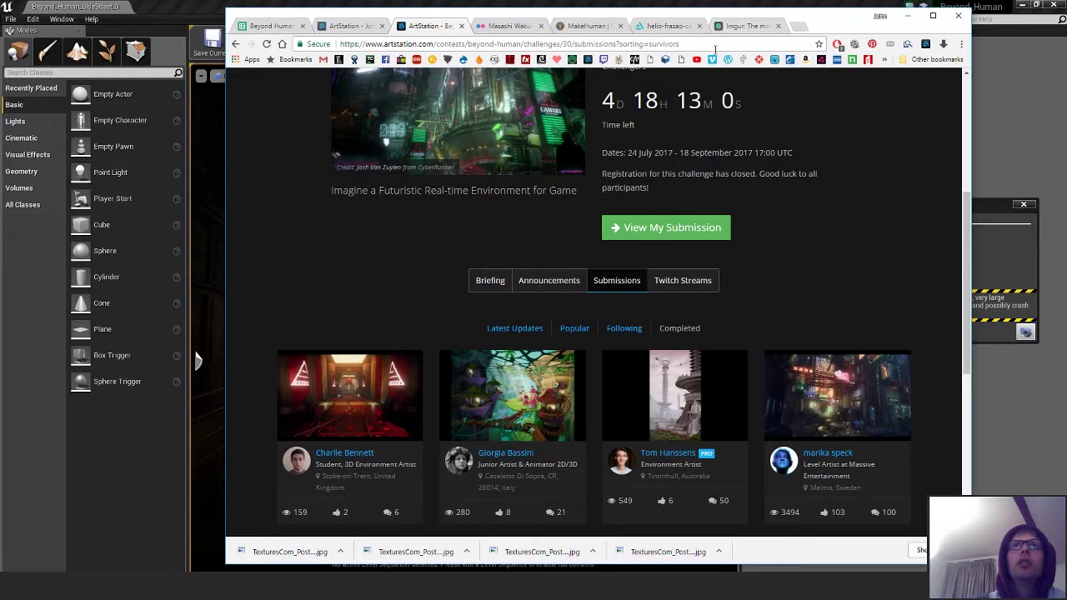
{"action": "left_click", "coordinate": [354, 4]}
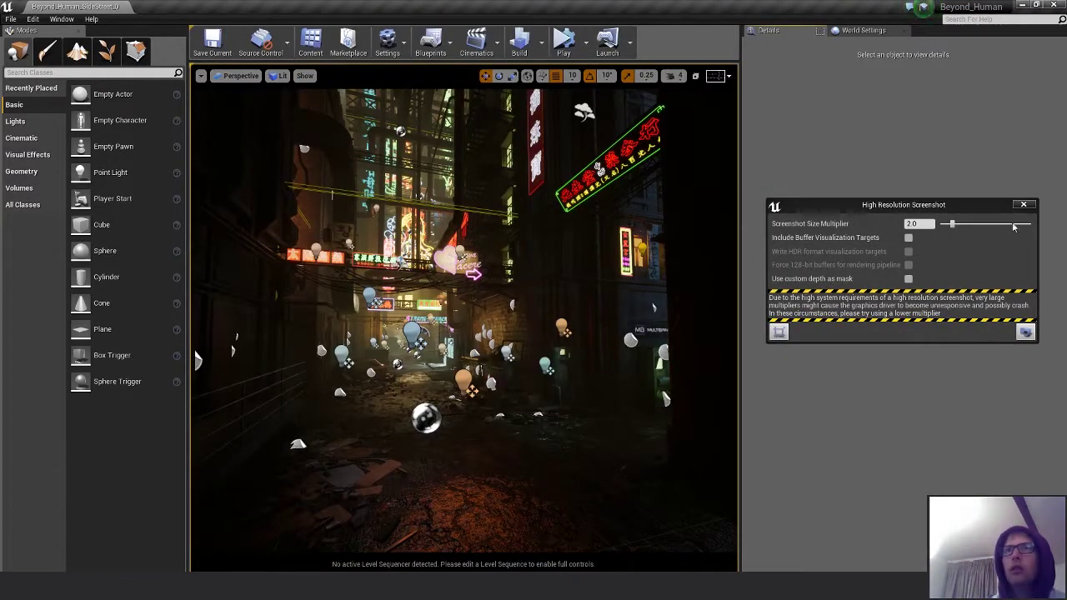
{"action": "left_click", "coordinate": [1024, 204]}
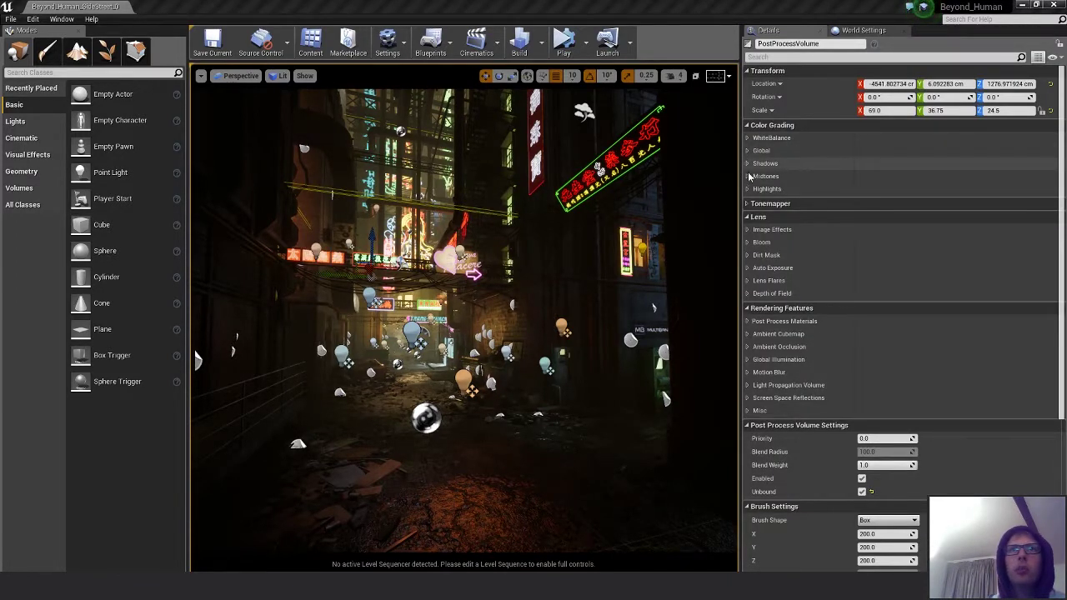
- Select the PostProcessVolume and inspect its Image Effects and Auto Exposure settings
{"action": "left_click", "coordinate": [748, 230]}
{"action": "left_click", "coordinate": [748, 231]}
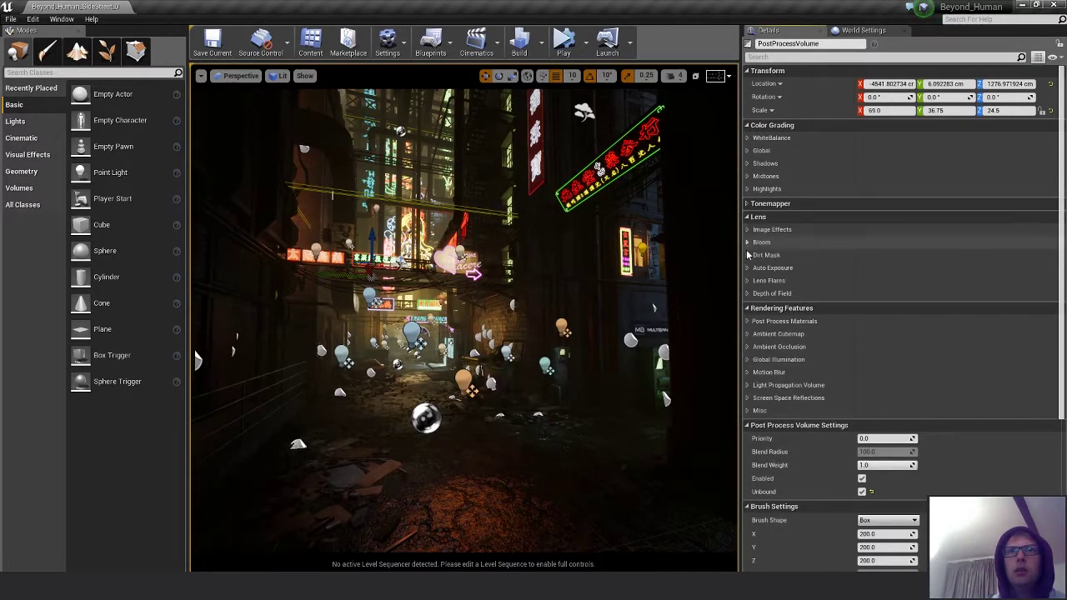
{"action": "left_click", "coordinate": [748, 268]}
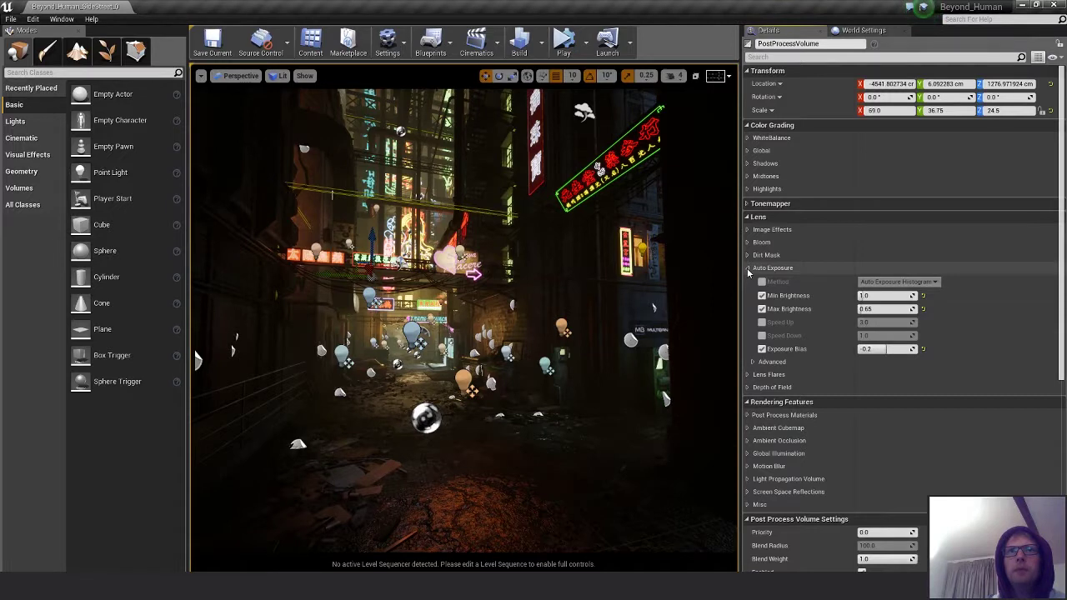
{"action": "left_click", "coordinate": [748, 267]}
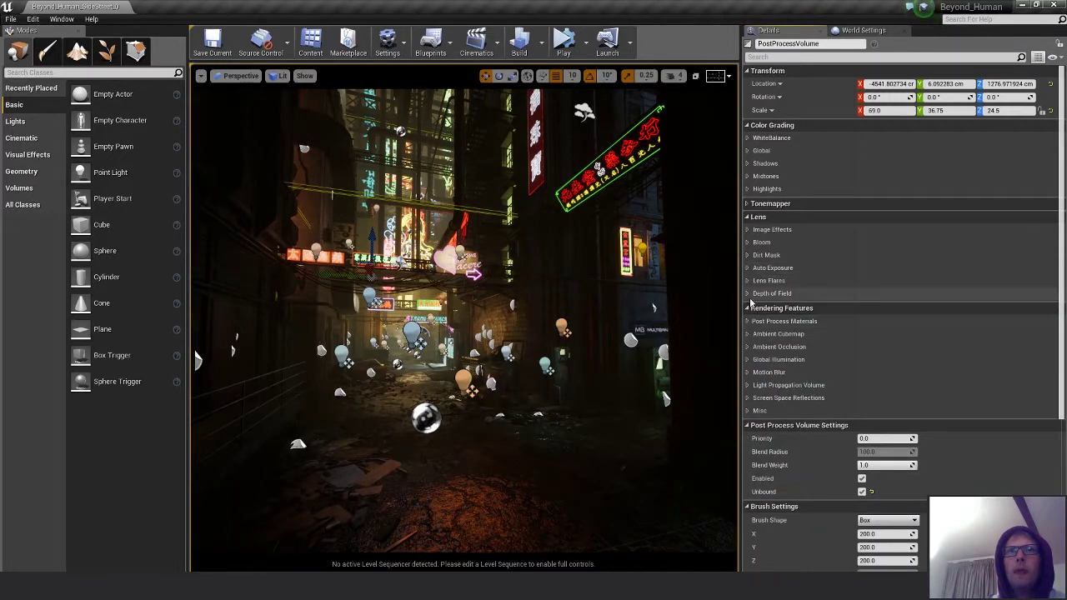
- Try a bloom intensity of 8.0 on the post process volume and undo it
{"action": "left_click", "coordinate": [749, 243]}
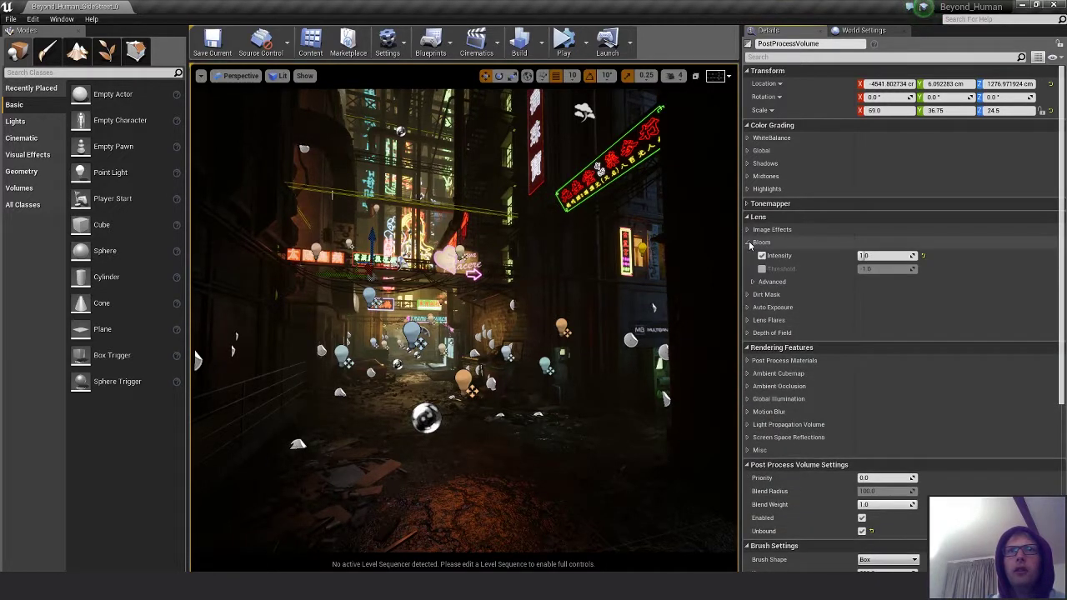
{"action": "left_click_drag", "start_coordinate": [873, 256], "coordinate": [916, 256]}
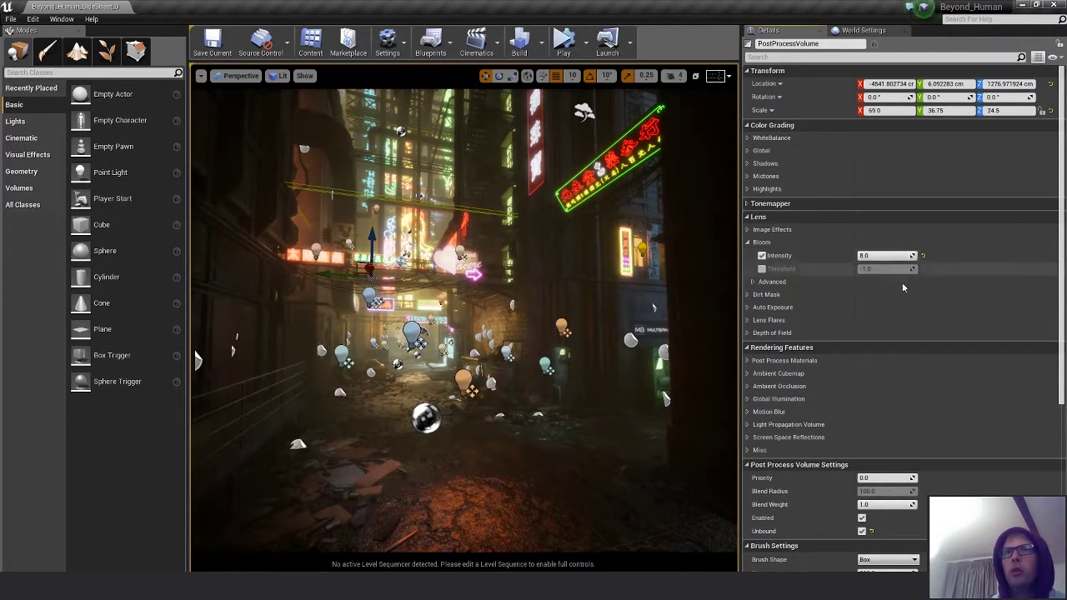
{"action": "key", "text": "ctrl+z"}
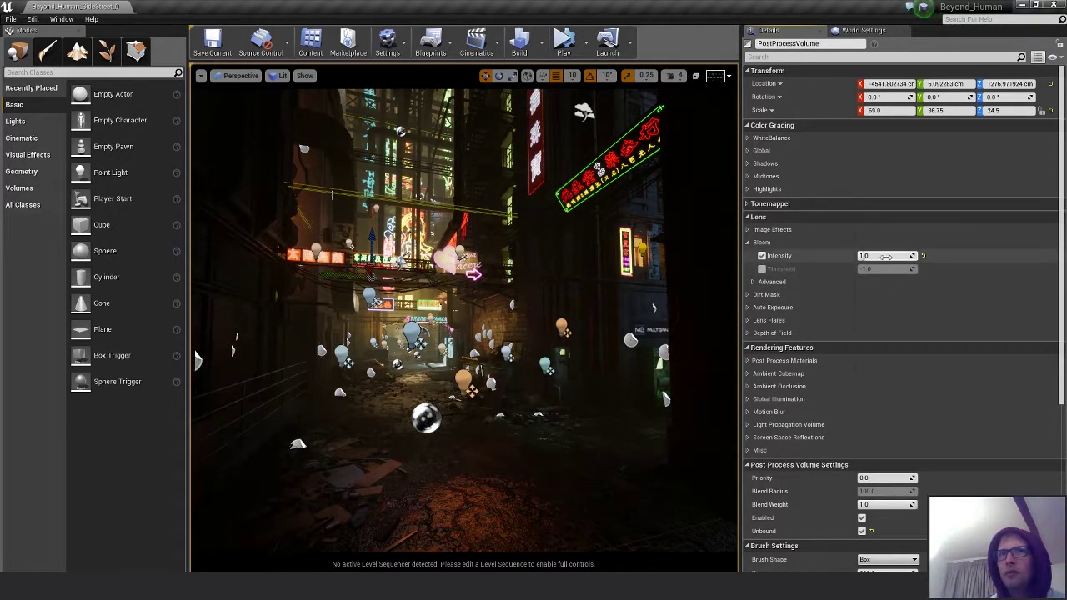
- Set the post process volume's bloom intensity to 2.0
{"action": "mouse_move", "coordinate": [885, 256]}
{"action": "left_mouse_down"}
{"action": "mouse_move", "coordinate": [897, 256]}
{"action": "mouse_move", "coordinate": [880, 256]}
{"action": "left_mouse_up"}
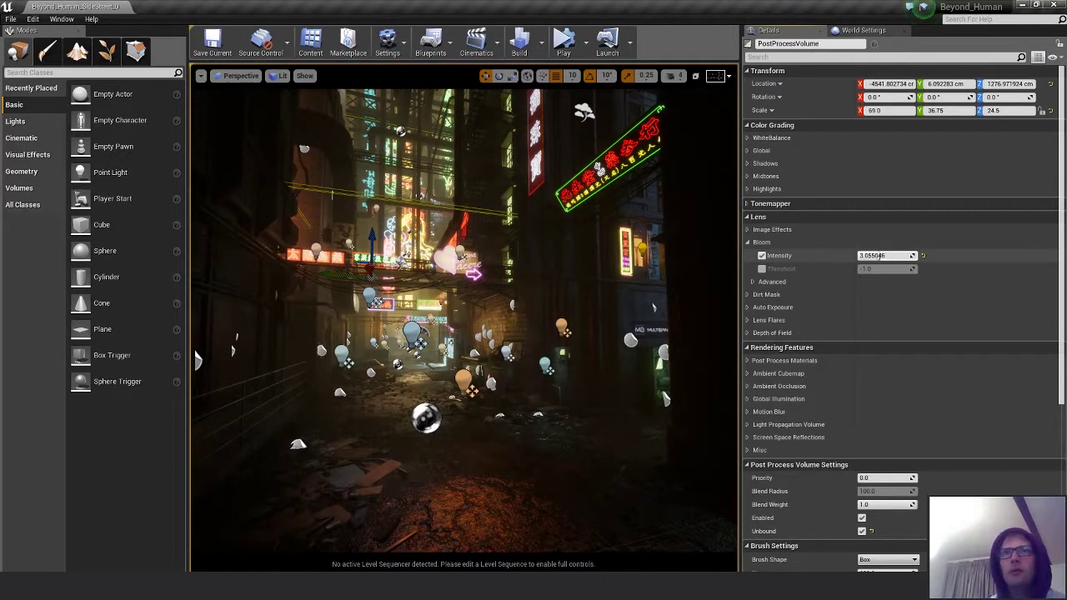
{"action": "left_click", "coordinate": [886, 256]}
{"action": "type", "text": "2.0"}
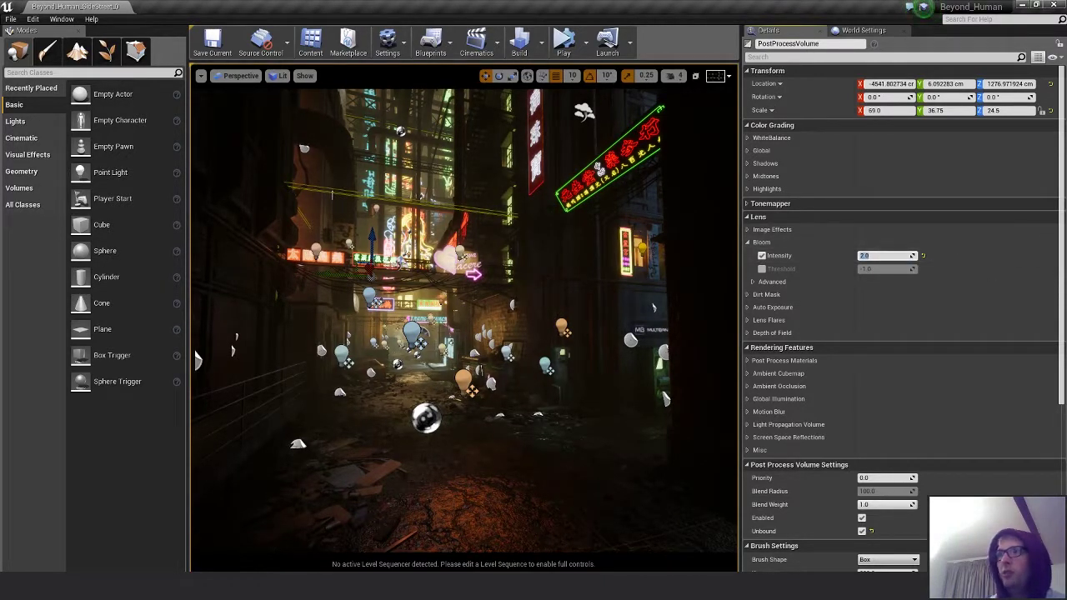
{"action": "key", "text": "Return"}
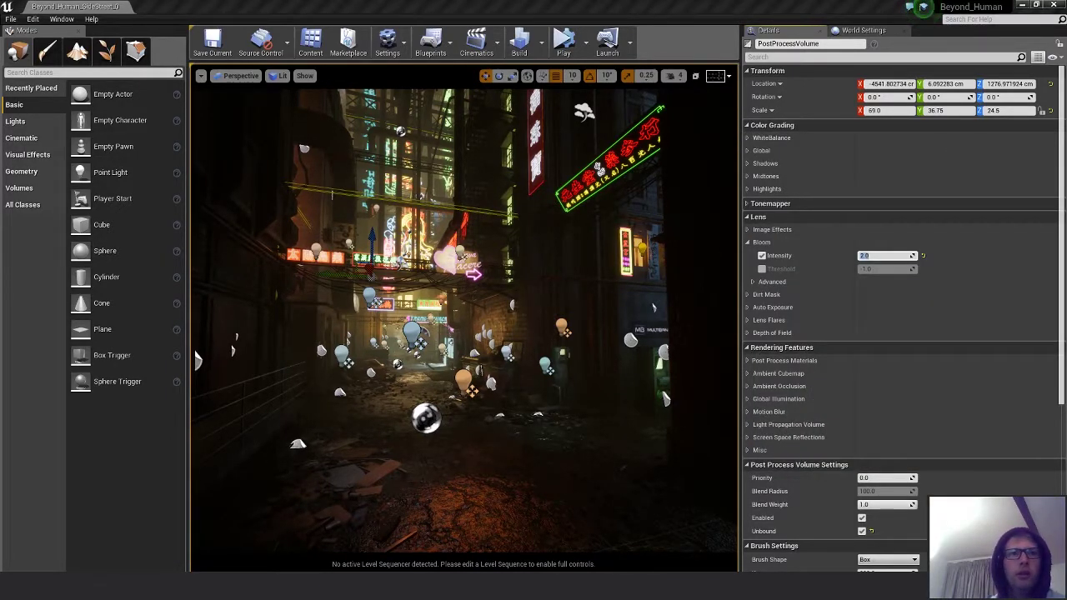
- Check the scene against the Beyond_Human_Concept image and compare bloom intensities of 1, 3 and 2
{"action": "left_click", "coordinate": [757, 536]}
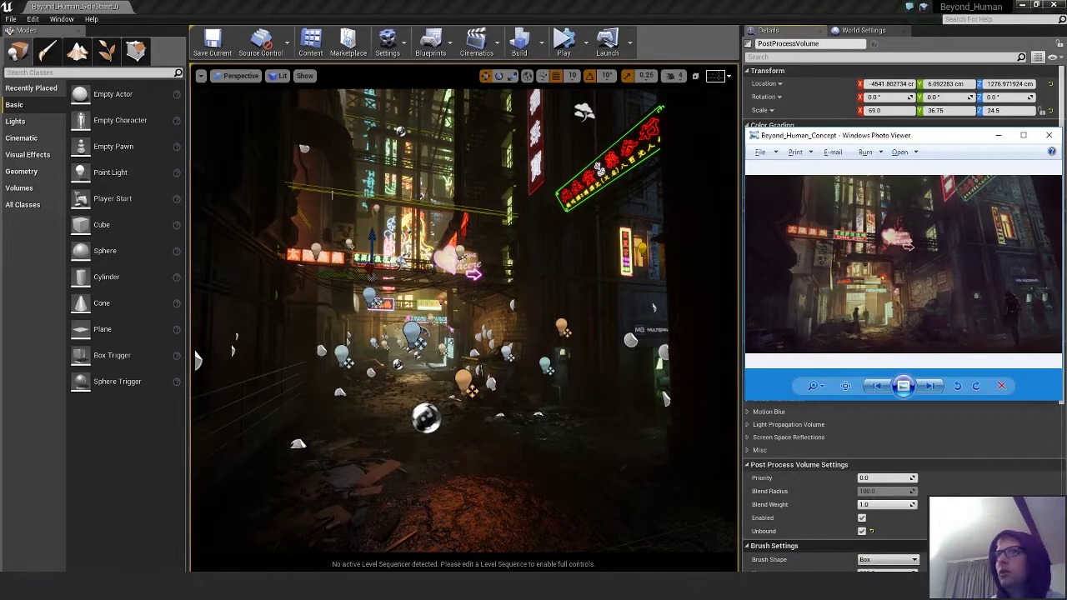
{"action": "left_click", "coordinate": [917, 138]}
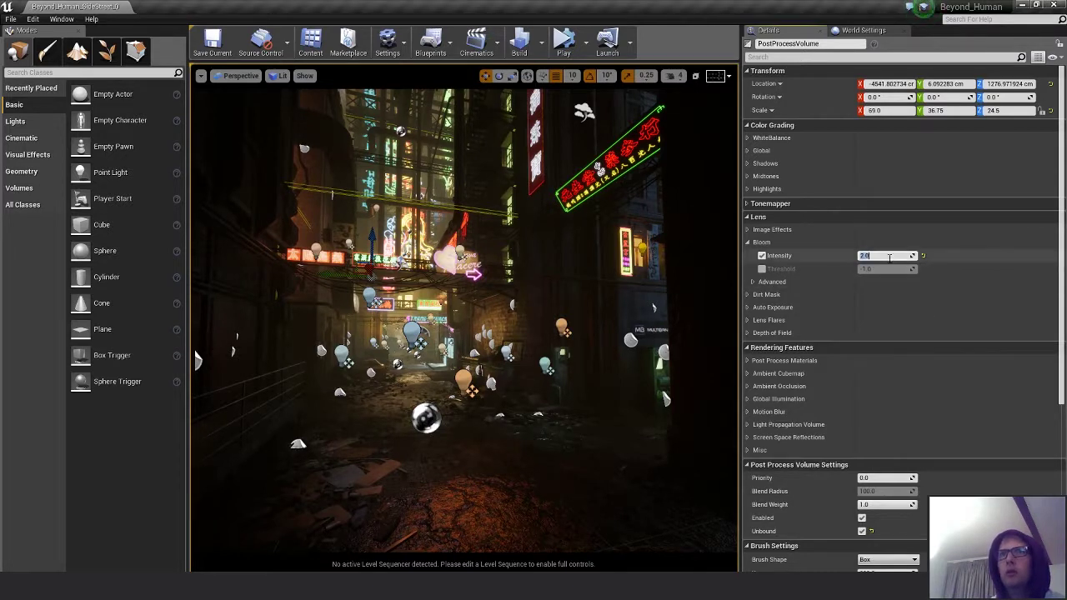
{"action": "type", "text": "1"}
{"action": "key", "text": "Return"}
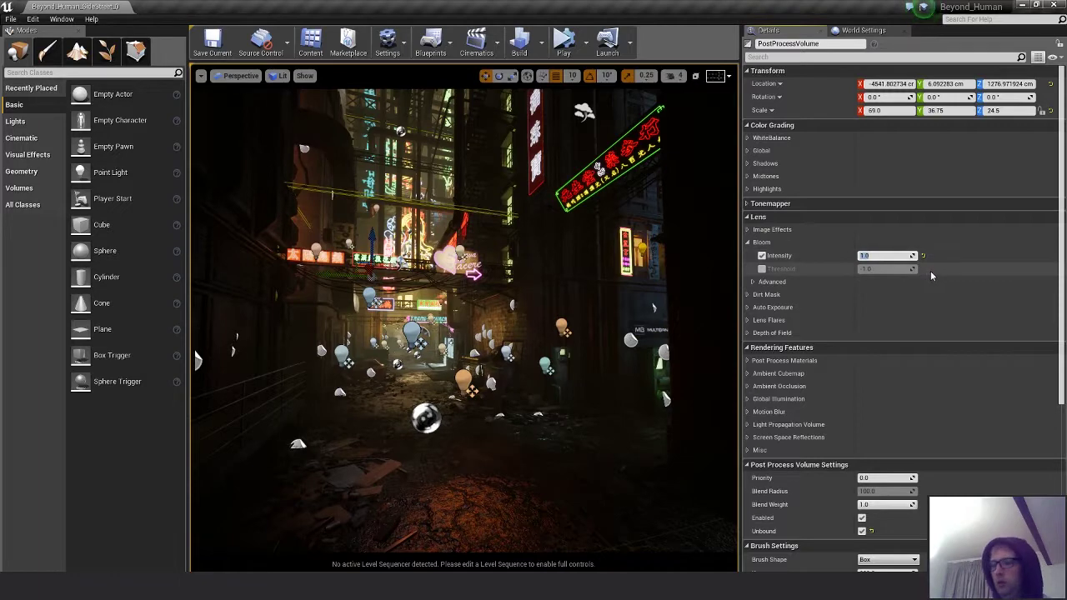
{"action": "type", "text": "3"}
{"action": "key", "text": "Return"}
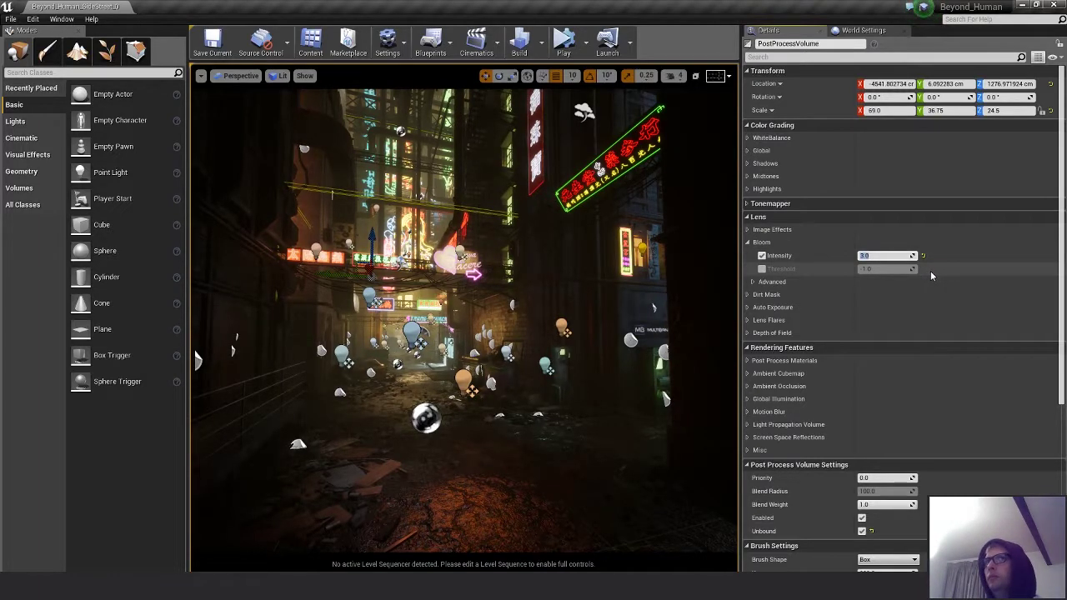
{"action": "type", "text": "2"}
{"action": "key", "text": "Return"}
{"action": "type", "text": "1"}
{"action": "key", "text": "Return"}
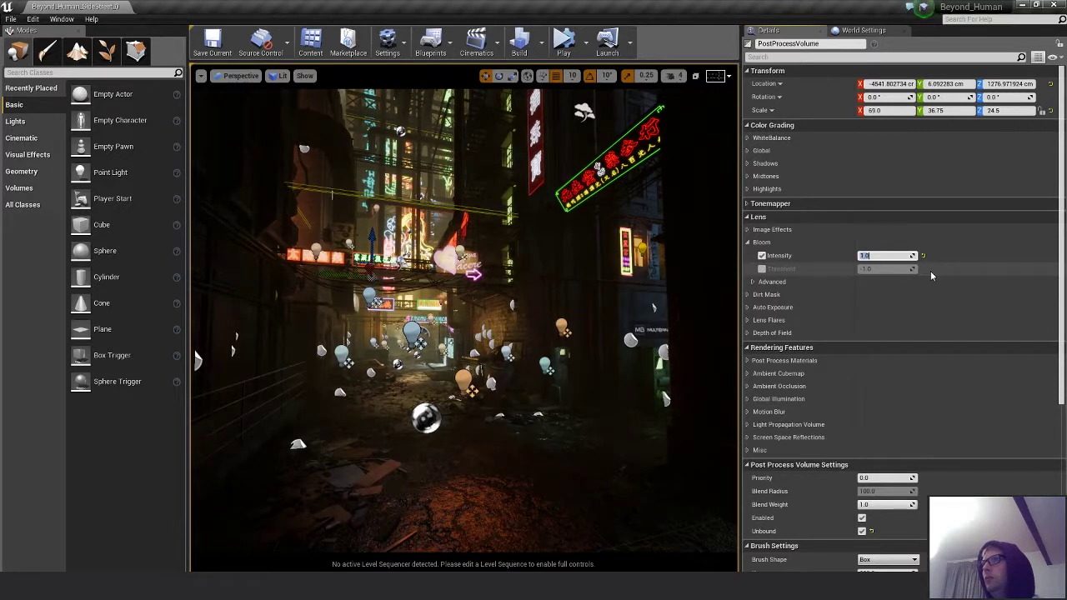
{"action": "type", "text": "2"}
{"action": "key", "text": "Return"}
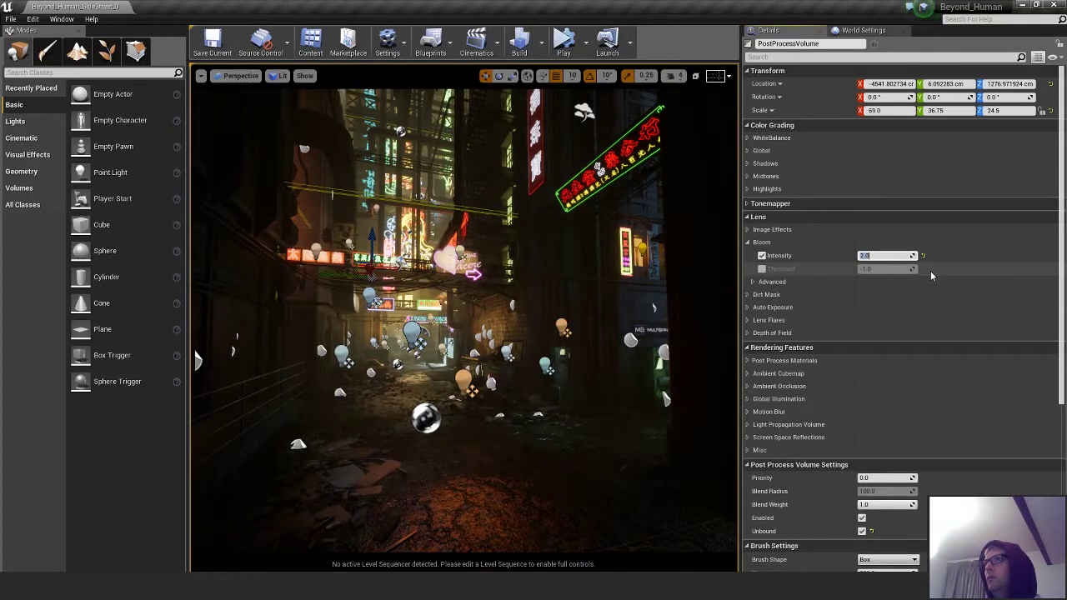
- Set the bloom intensity to 1.5, check the advanced bloom options and collapse the bloom settings
{"action": "type", "text": "1.5"}
{"action": "key", "text": "Return"}
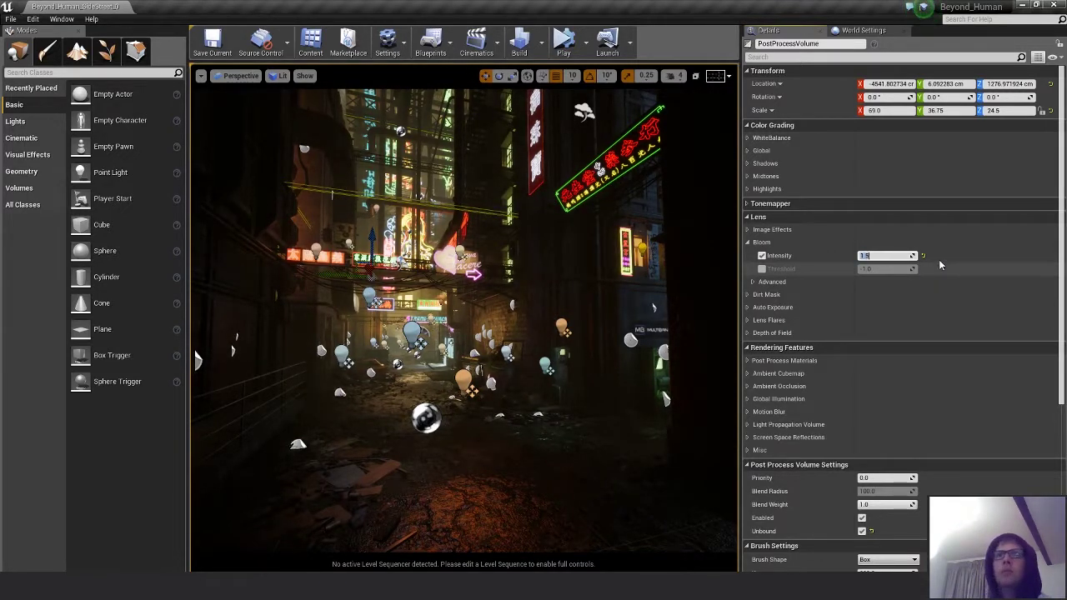
{"action": "left_click", "coordinate": [752, 282]}
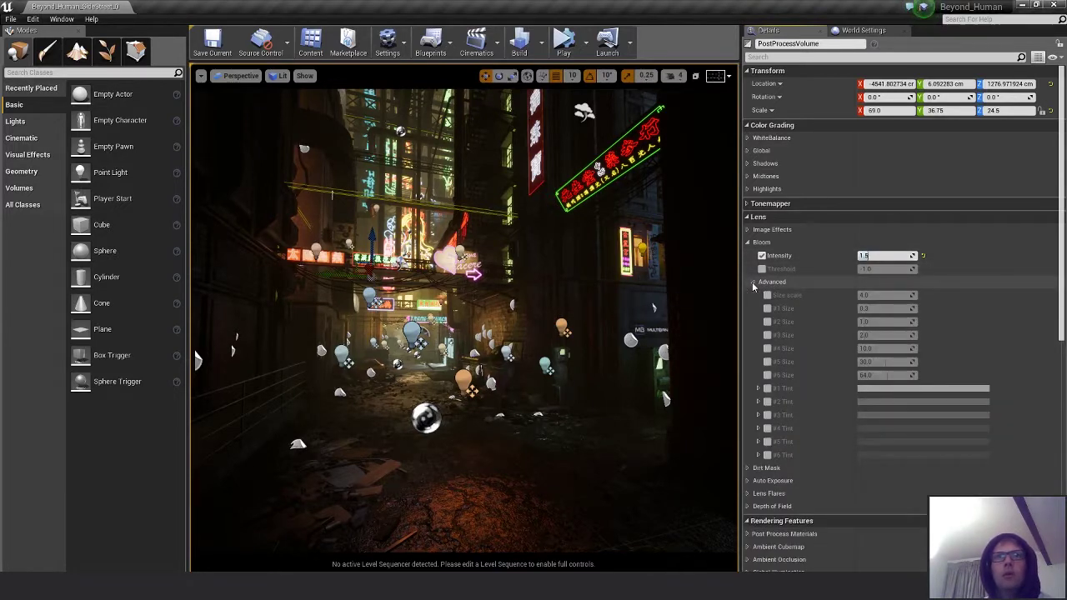
{"action": "left_click", "coordinate": [752, 282]}
{"action": "left_click", "coordinate": [748, 241]}
- Try a white balance tint of 1.0 and a different temperature, undoing both changes
{"action": "left_click", "coordinate": [770, 138]}
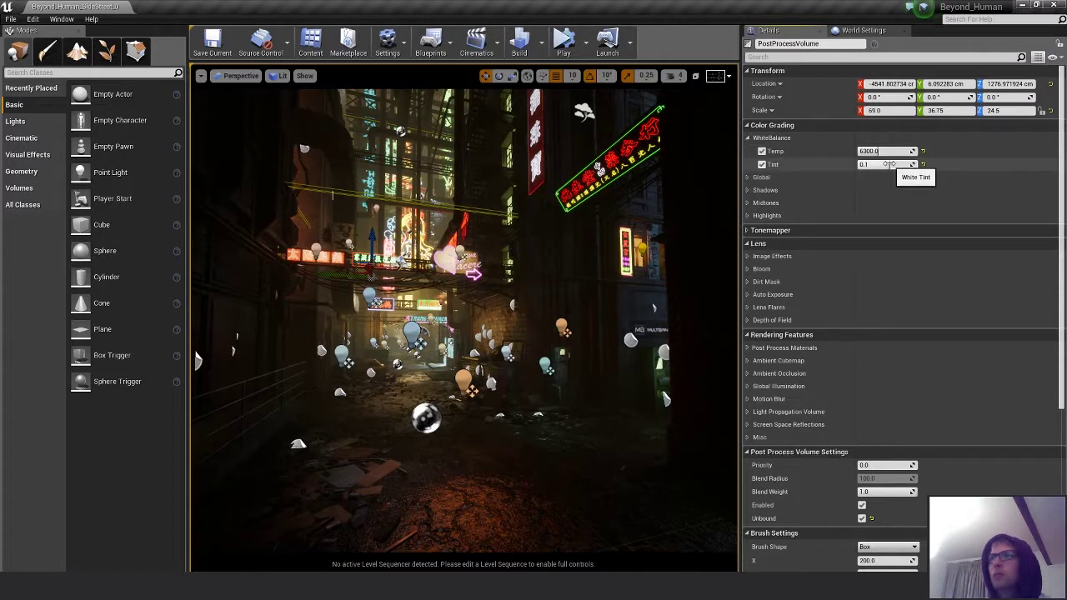
{"action": "left_click_drag", "start_coordinate": [889, 165], "coordinate": [942, 164]}
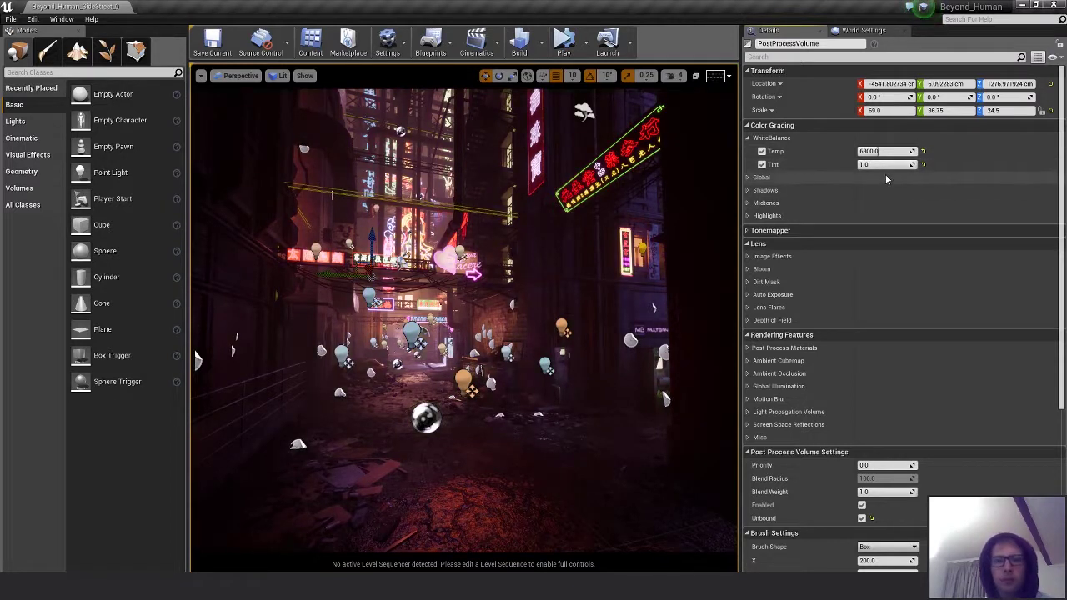
{"action": "key", "text": "ctrl+z"}
{"action": "left_click_drag", "start_coordinate": [887, 151], "coordinate": [984, 151]}
{"action": "key", "text": "ctrl+z"}
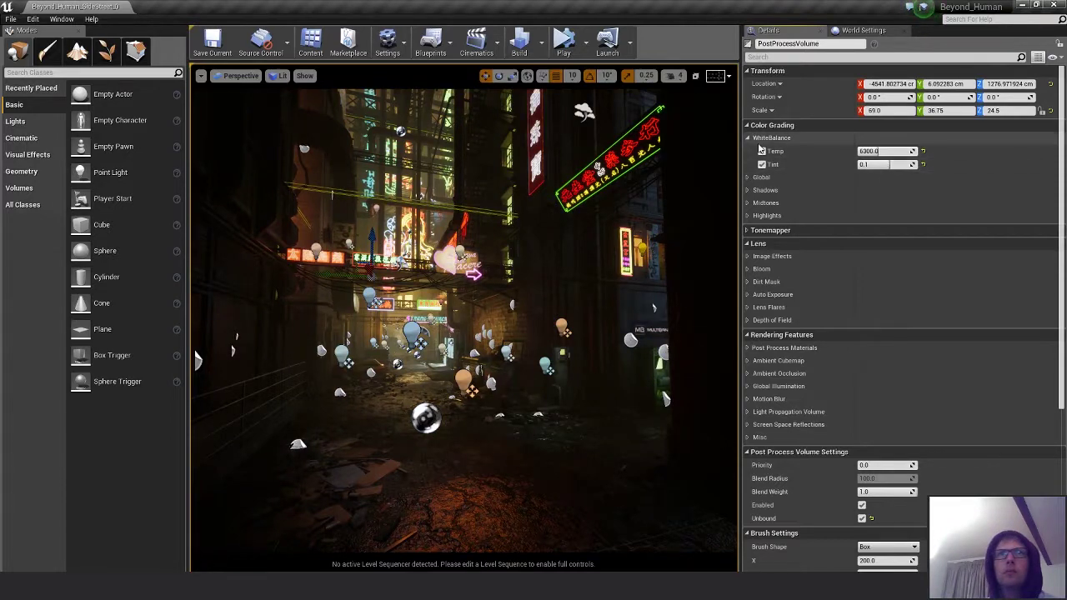
{"action": "left_click", "coordinate": [749, 138]}
- Try lowering the W value of the global contrast to 0.92, and return it to 1.0
{"action": "left_click", "coordinate": [750, 151]}
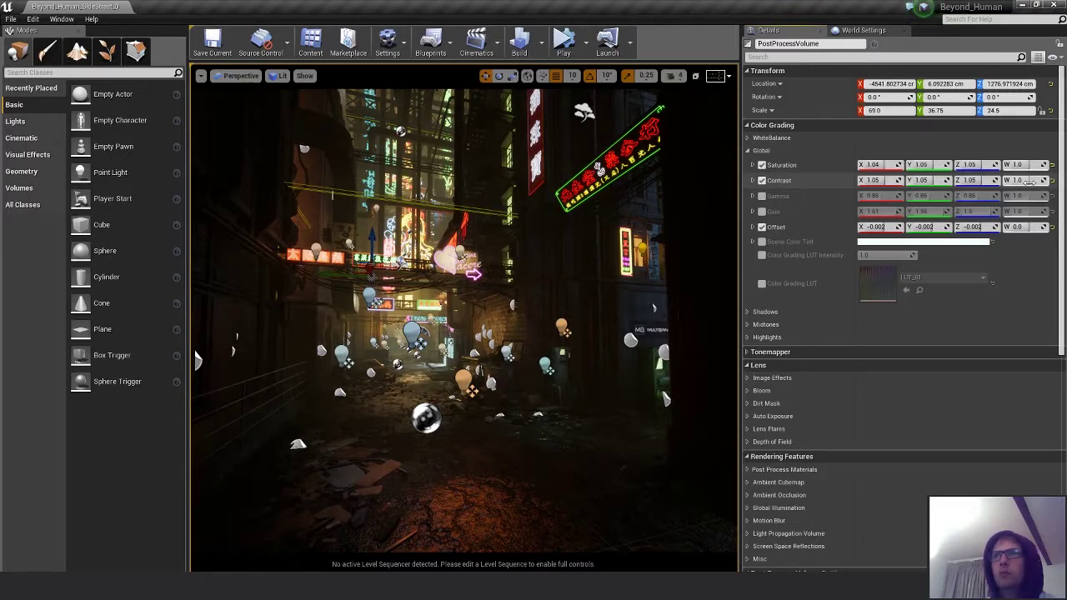
{"action": "mouse_move", "coordinate": [1019, 181]}
{"action": "left_mouse_down"}
{"action": "mouse_move", "coordinate": [1039, 181]}
{"action": "mouse_move", "coordinate": [1015, 180]}
{"action": "mouse_move", "coordinate": [1026, 180]}
{"action": "left_mouse_up"}
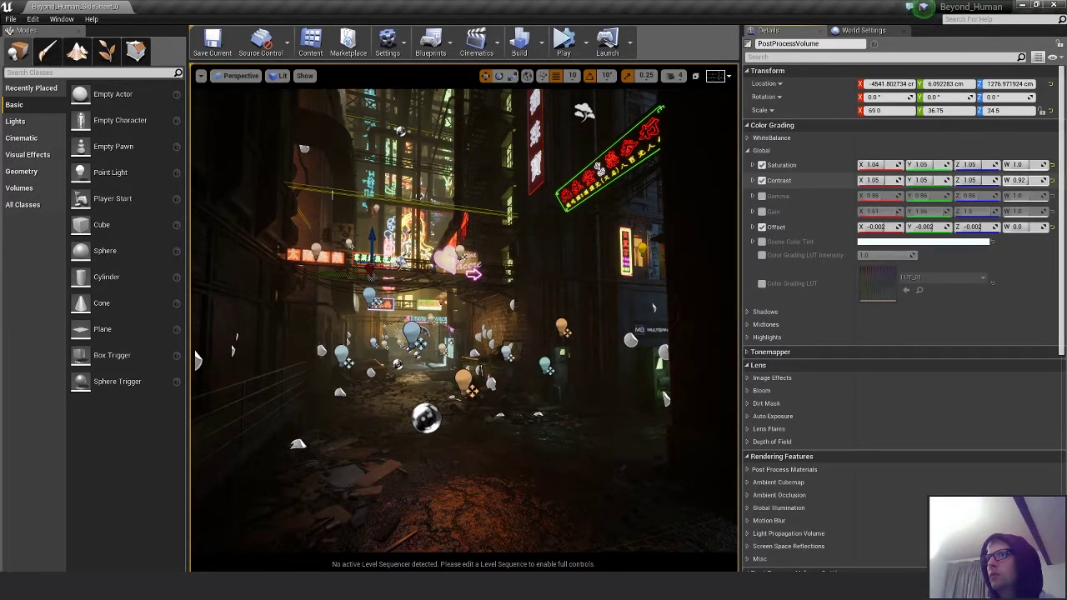
{"action": "left_click_drag", "start_coordinate": [1026, 180], "coordinate": [1031, 181]}
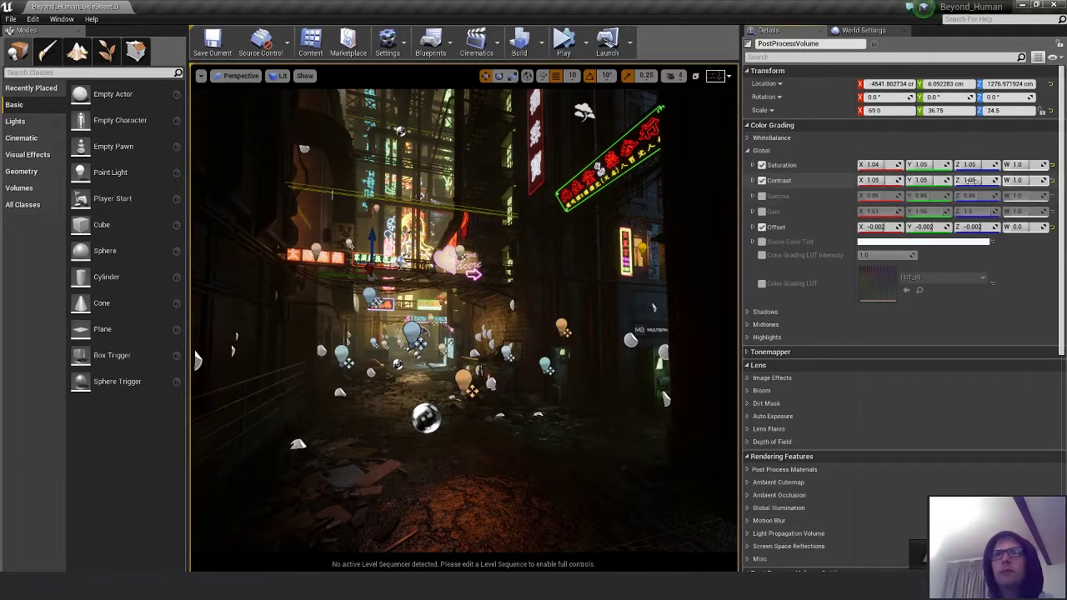
{"action": "left_click", "coordinate": [754, 181]}
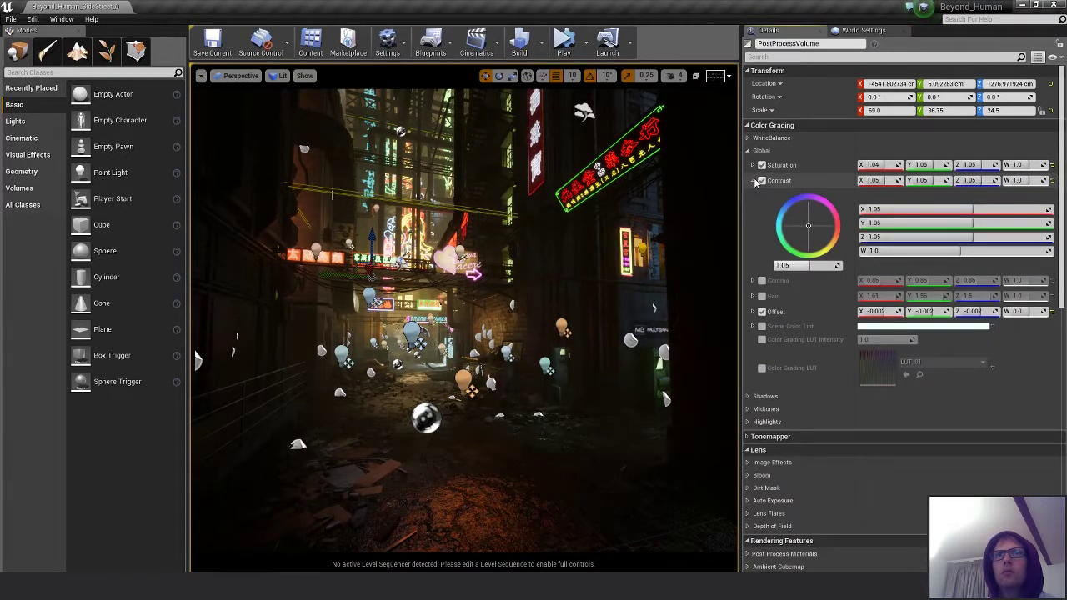
{"action": "left_click", "coordinate": [754, 181]}
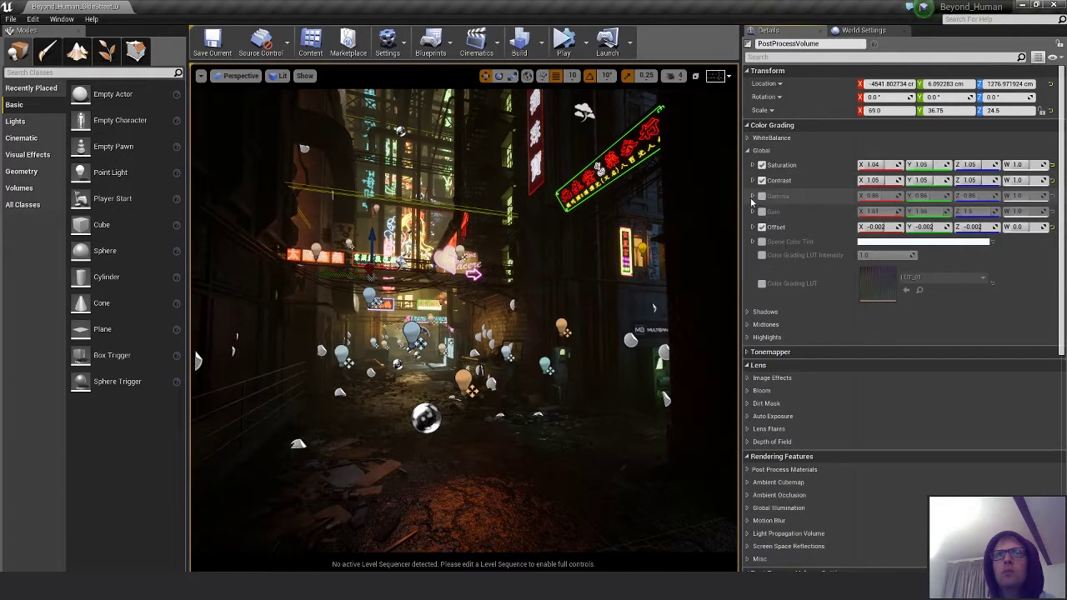
- Enable the global gamma override, set it to 1.04 and compare the scene with it on and off
{"action": "left_click", "coordinate": [752, 196]}
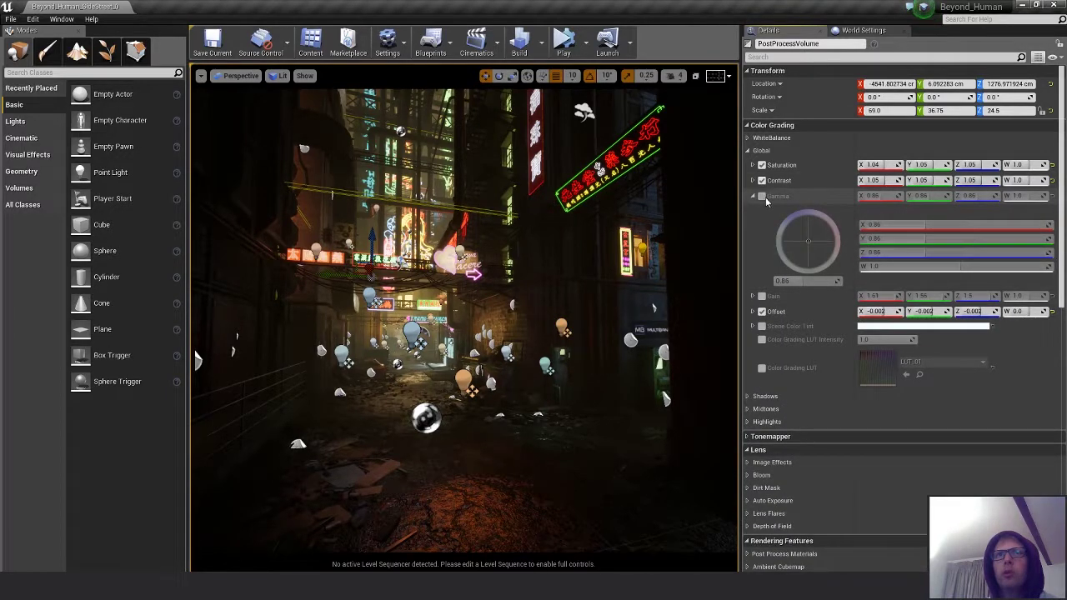
{"action": "left_click", "coordinate": [761, 196]}
{"action": "mouse_move", "coordinate": [814, 284]}
{"action": "left_mouse_down"}
{"action": "mouse_move", "coordinate": [842, 283]}
{"action": "mouse_move", "coordinate": [820, 285]}
{"action": "left_mouse_up"}
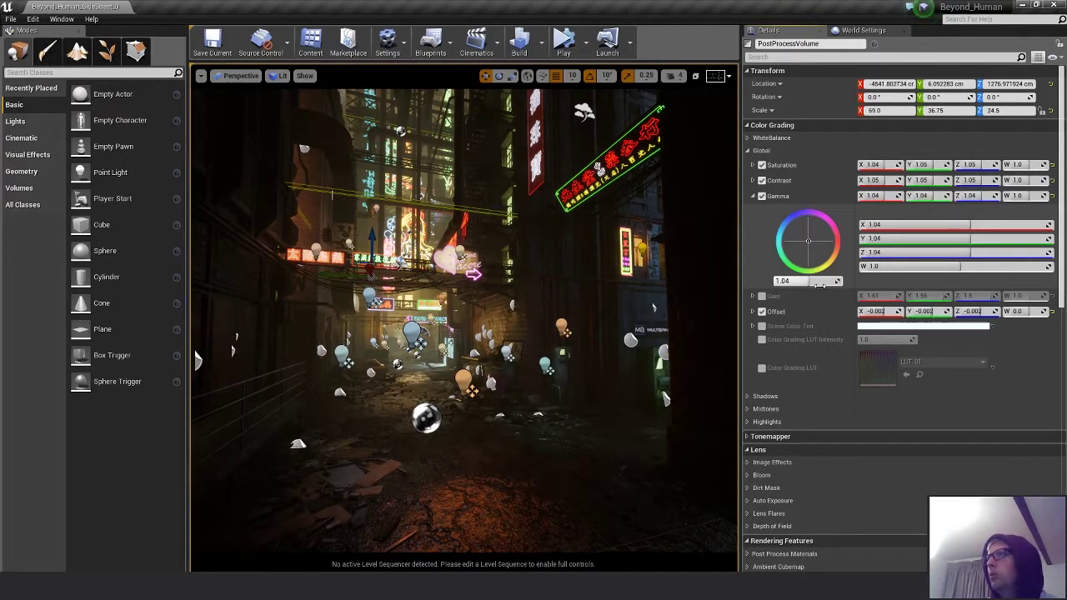
{"action": "left_click", "coordinate": [762, 197]}
{"action": "left_click", "coordinate": [762, 196]}
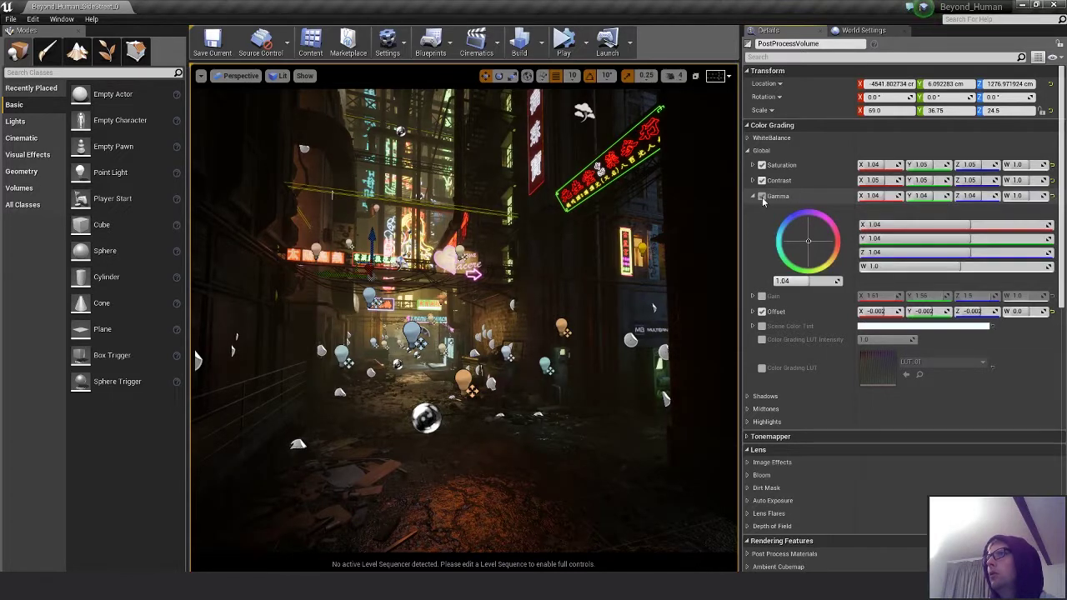
{"action": "left_click", "coordinate": [762, 196]}
{"action": "left_click", "coordinate": [762, 197]}
- Set the global gamma to 1.02
{"action": "left_click", "coordinate": [796, 282]}
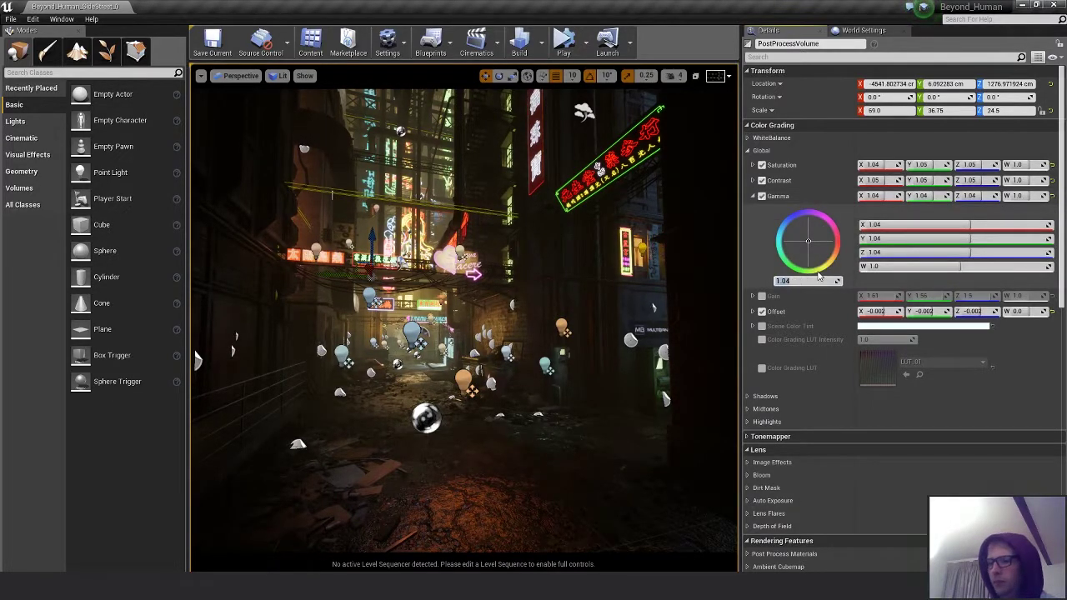
{"action": "type", "text": "1.02"}
{"action": "key", "text": "Return"}
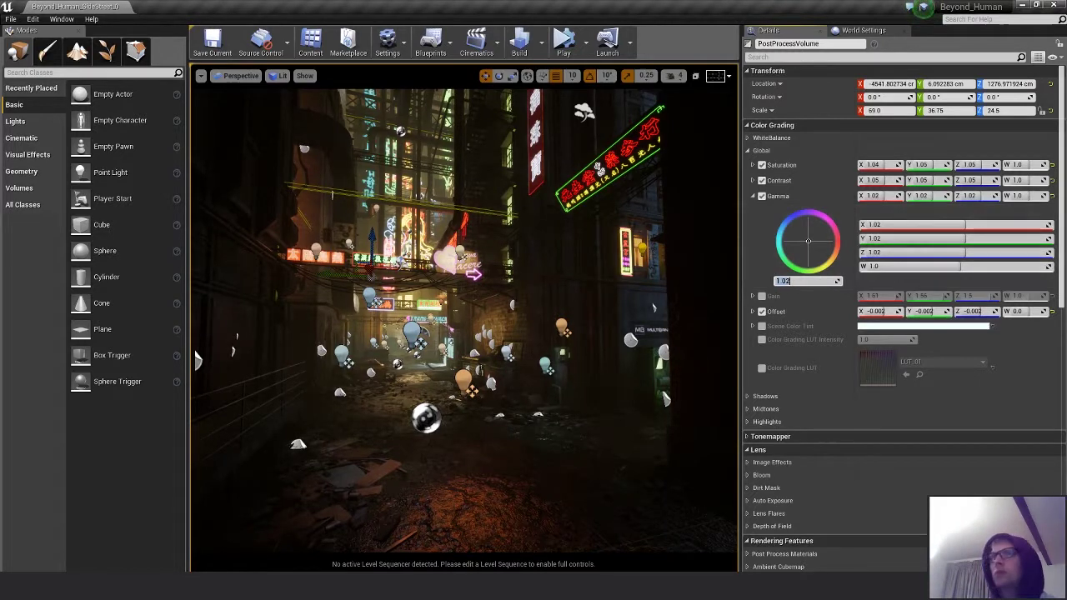
- Compare the main viewport with the global gamma override switched on and off repeatedly
{"action": "left_click", "coordinate": [761, 198]}
{"action": "left_click", "coordinate": [761, 197]}
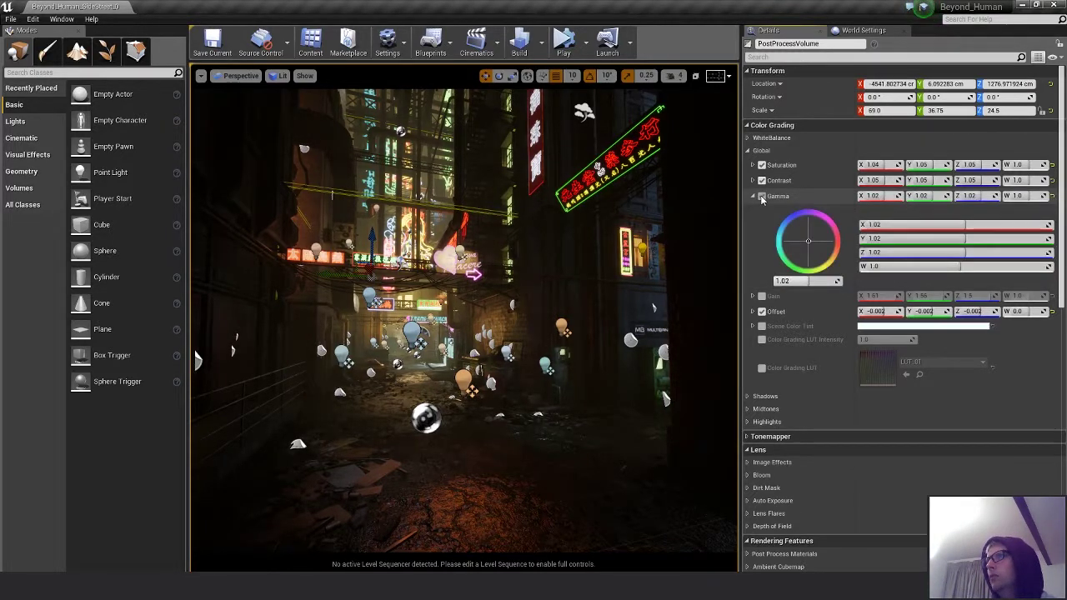
{"action": "left_click", "coordinate": [760, 195]}
{"action": "left_click", "coordinate": [760, 195]}
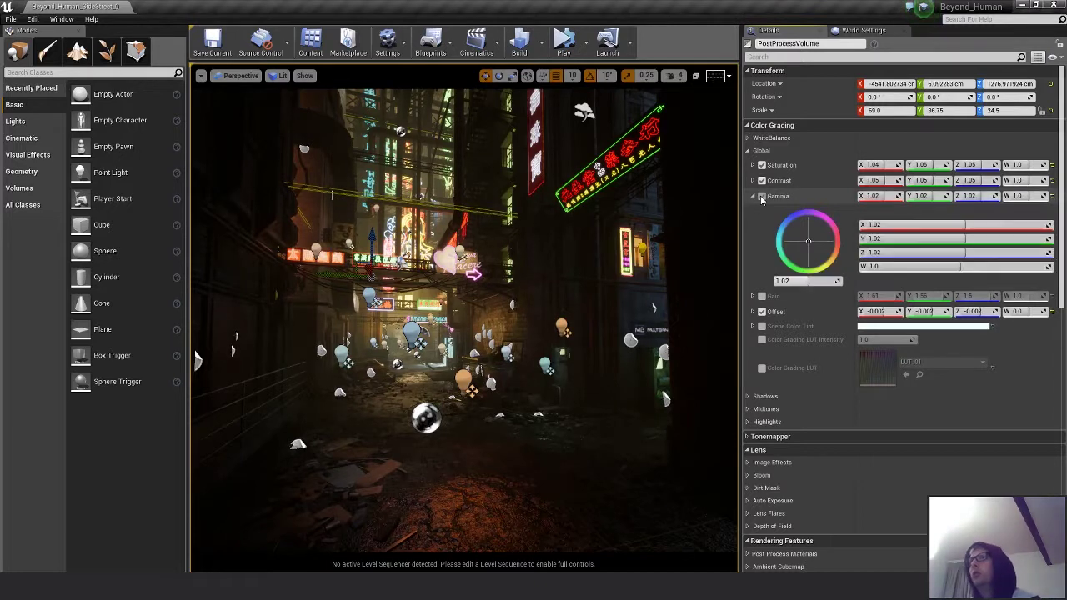
{"action": "left_click", "coordinate": [760, 195]}
{"action": "left_click", "coordinate": [762, 196]}
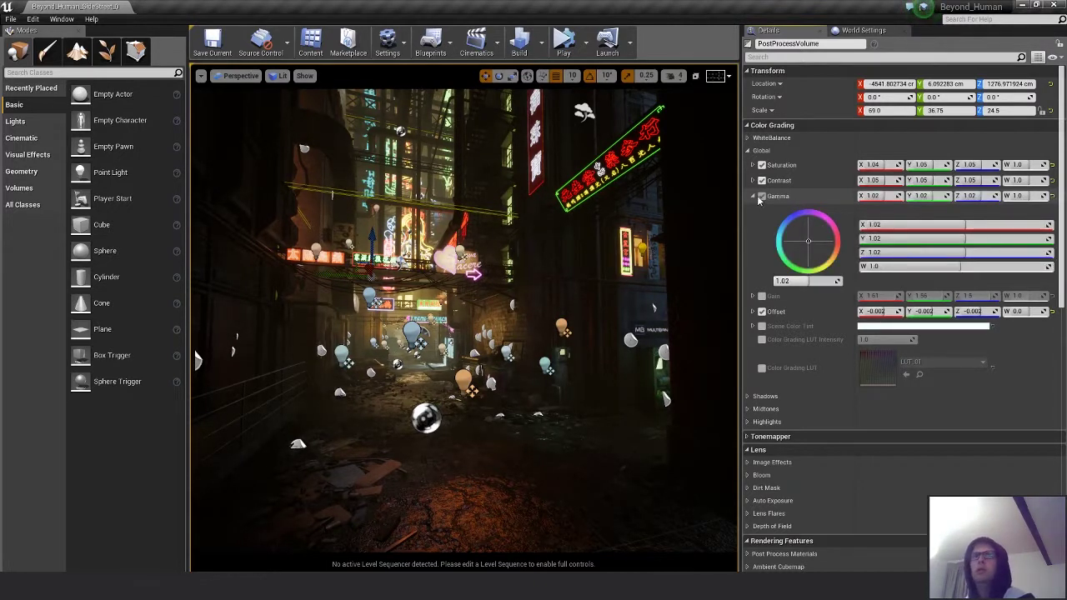
{"action": "left_click", "coordinate": [761, 196]}
{"action": "left_click", "coordinate": [761, 196]}
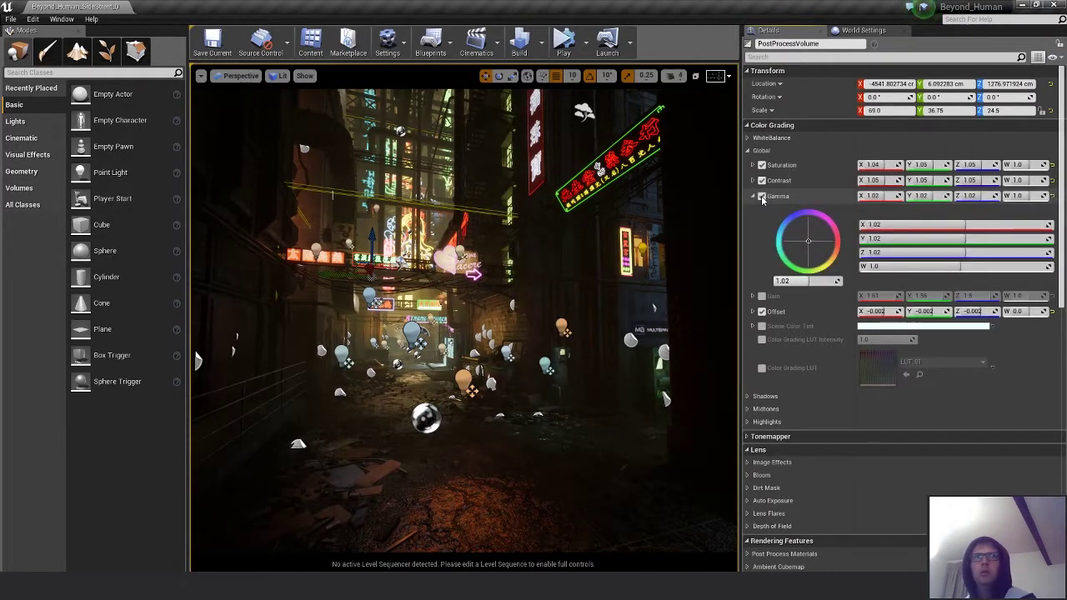
- Bring the CineCameraActor2 viewport over the scene and compare its image with the global gamma override off and on
{"action": "left_click", "coordinate": [761, 196]}
{"action": "left_click_drag", "start_coordinate": [450, 4], "coordinate": [433, 105]}
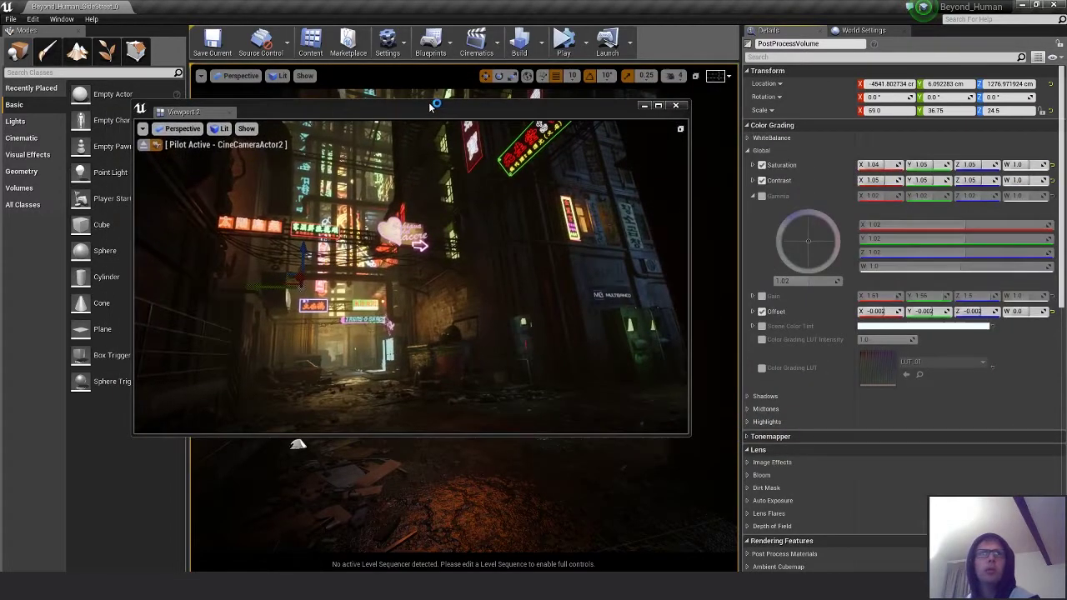
{"action": "left_click", "coordinate": [761, 196]}
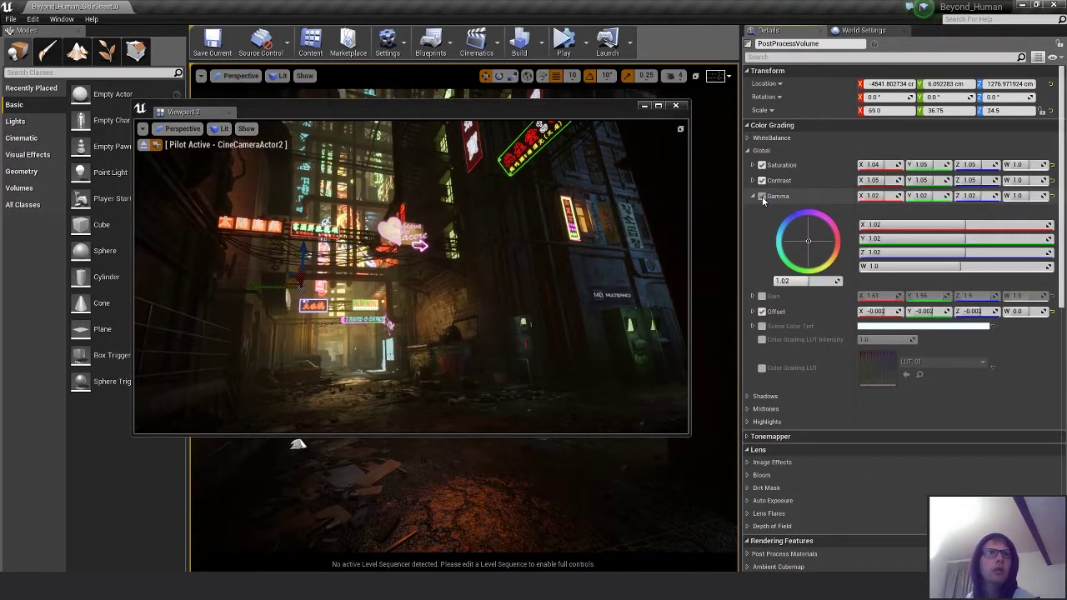
{"action": "left_click", "coordinate": [761, 196]}
{"action": "left_click", "coordinate": [762, 196]}
{"action": "left_click", "coordinate": [762, 196]}
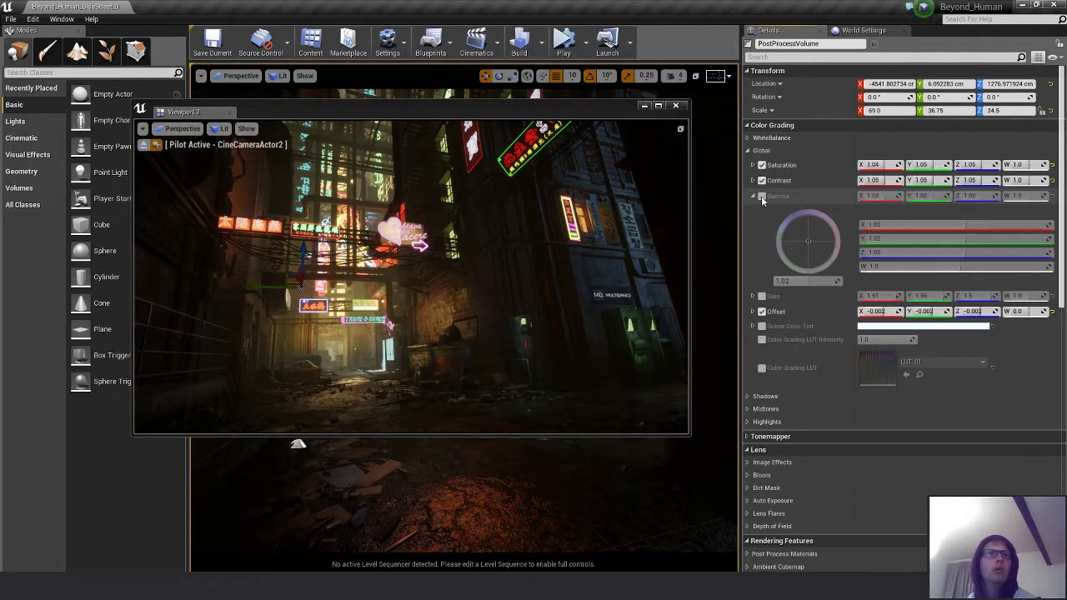
{"action": "left_click", "coordinate": [761, 196]}
{"action": "left_click", "coordinate": [762, 196]}
{"action": "left_click", "coordinate": [762, 196]}
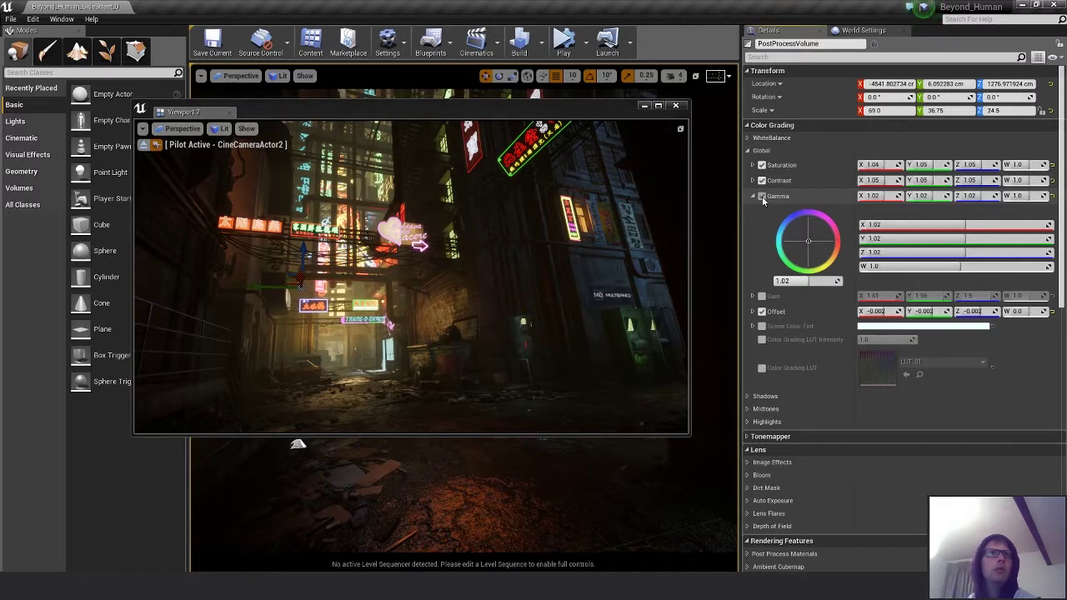
- Compare the camera image with the global gamma and contrast overrides off and on, and check the white balance settings
{"action": "left_click", "coordinate": [762, 196]}
{"action": "left_click", "coordinate": [761, 197]}
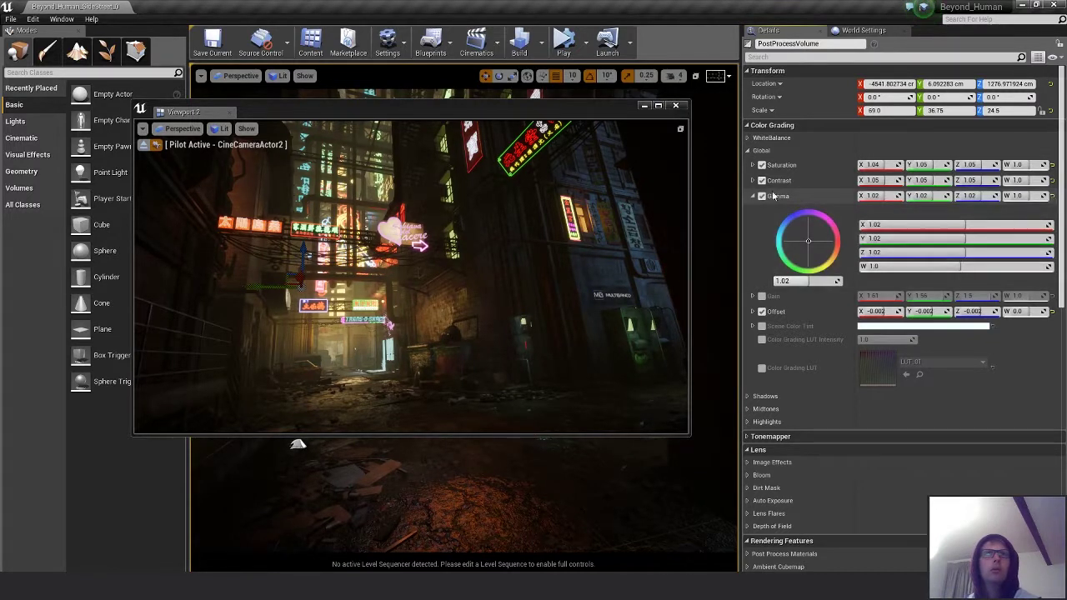
{"action": "left_click", "coordinate": [761, 180]}
{"action": "left_click", "coordinate": [761, 180]}
{"action": "left_click", "coordinate": [762, 180]}
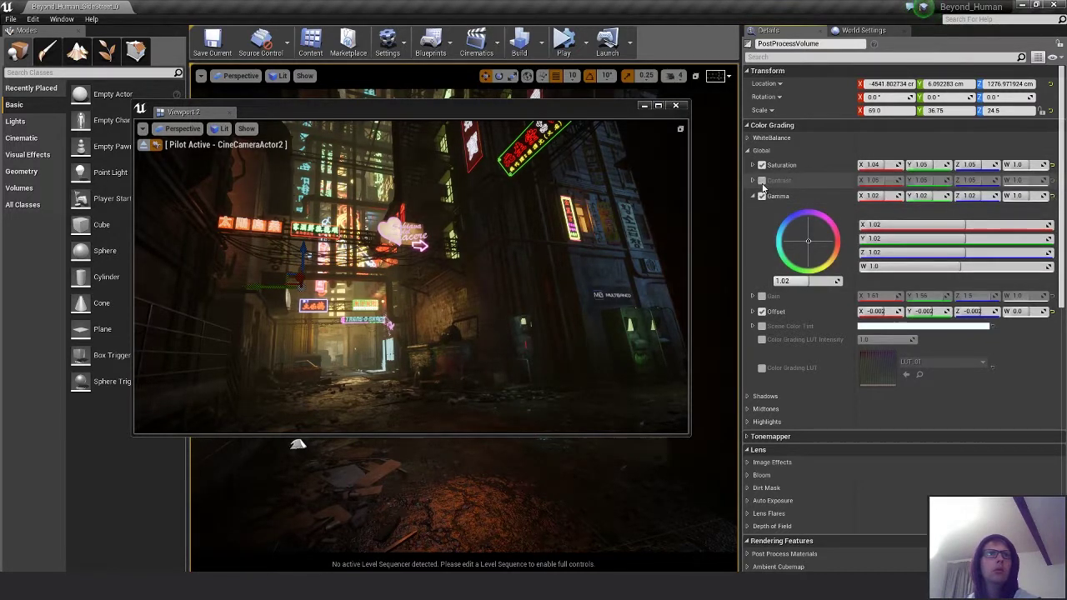
{"action": "left_click", "coordinate": [761, 180]}
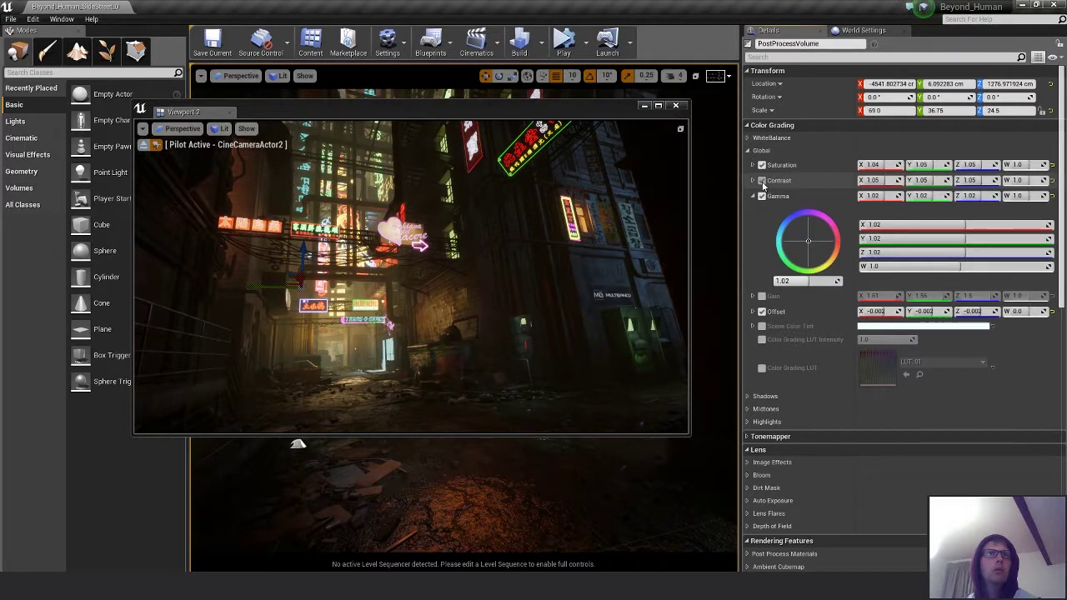
{"action": "left_click", "coordinate": [761, 180]}
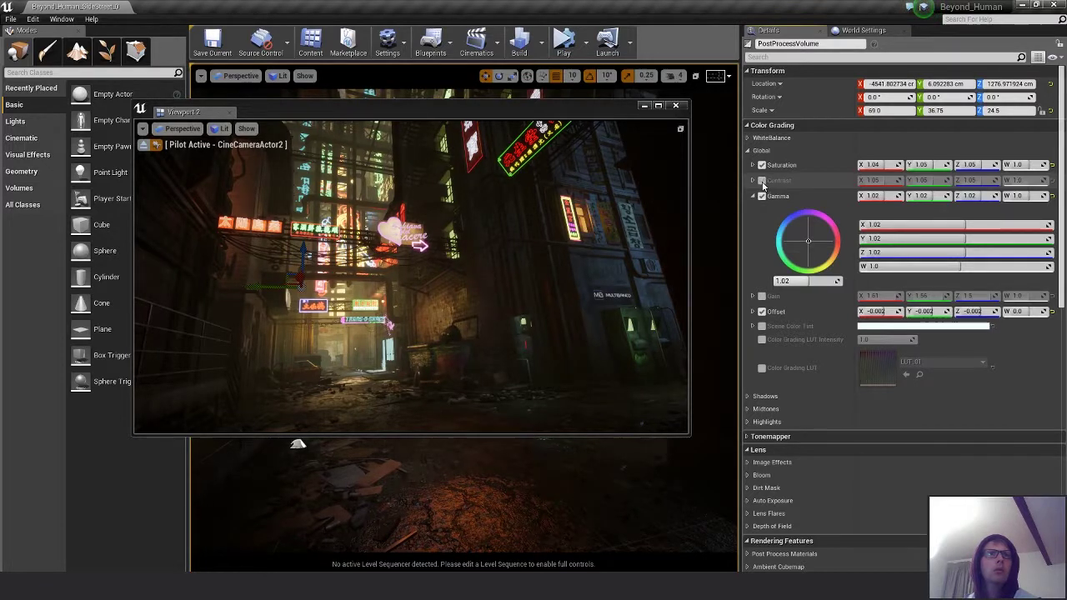
{"action": "left_click", "coordinate": [760, 140]}
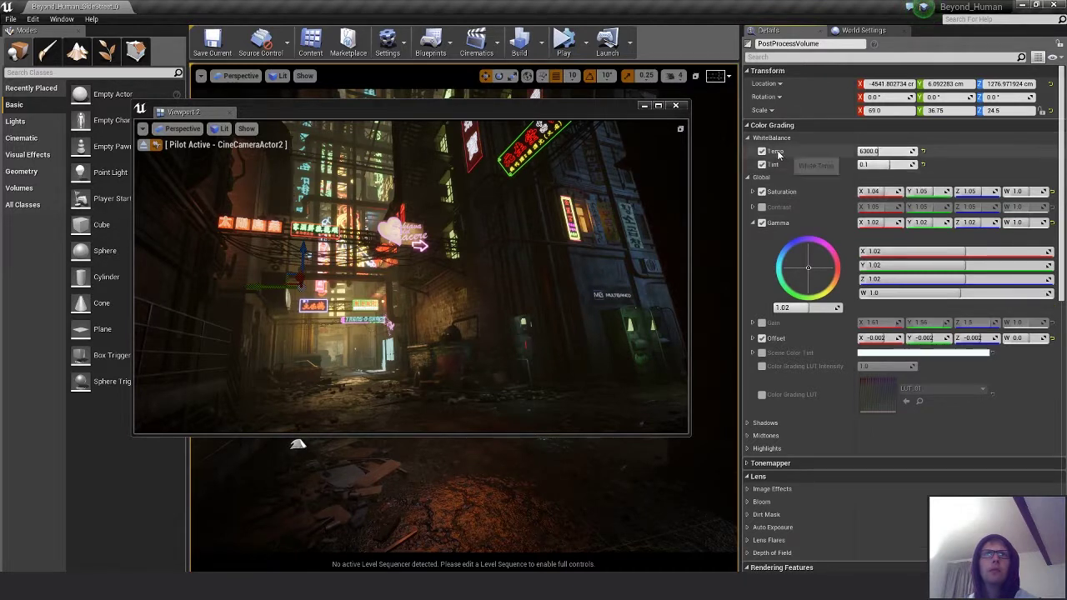
{"action": "left_click", "coordinate": [748, 138]}
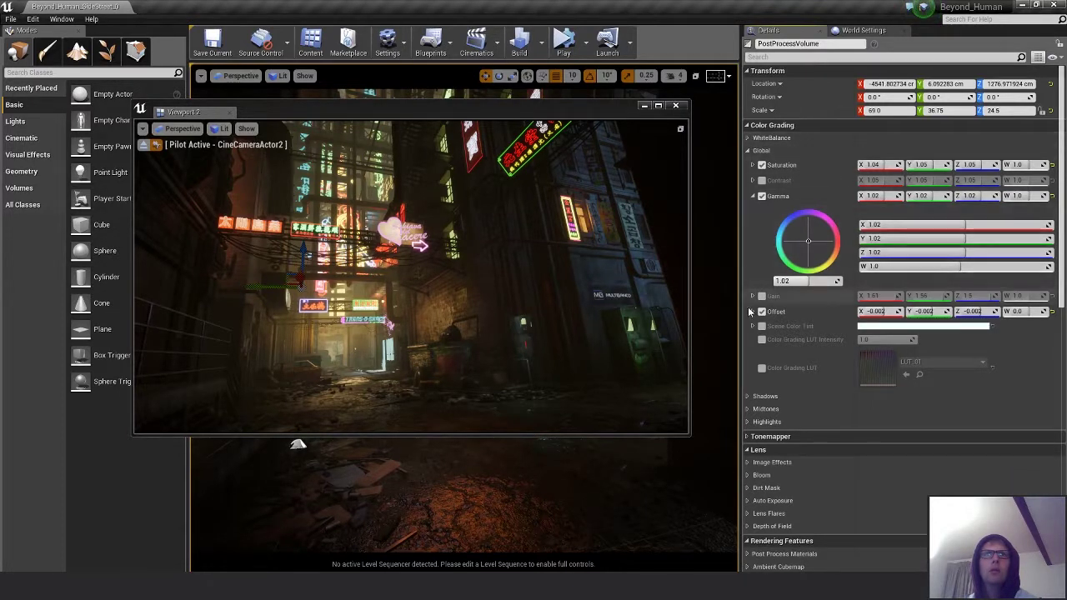
- Set the bloom intensity to 1.2 after trying 1.25 and 2
{"action": "left_click", "coordinate": [748, 476]}
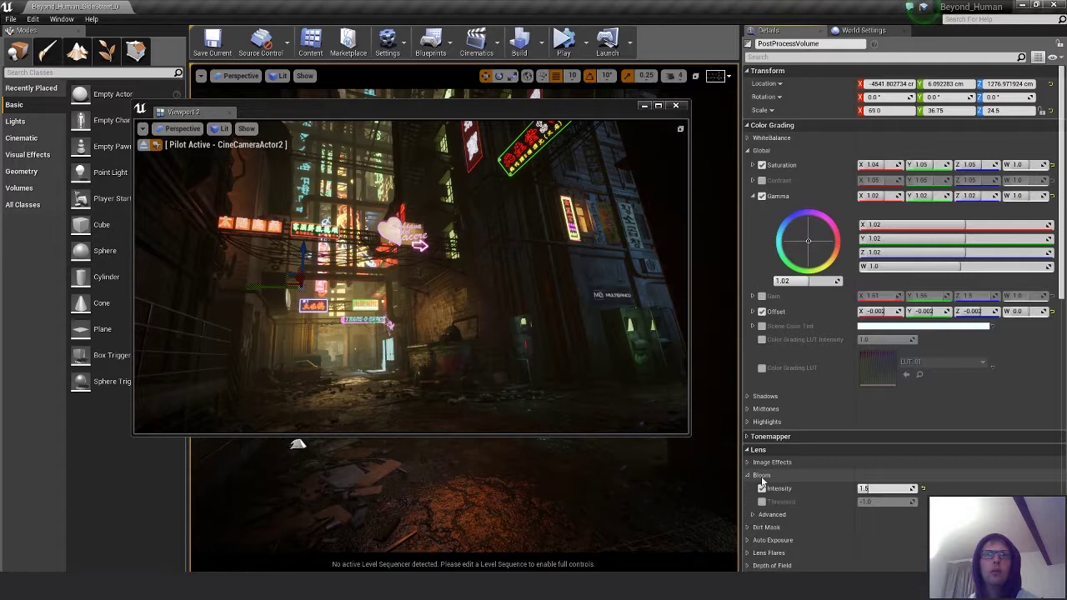
{"action": "left_click", "coordinate": [888, 490]}
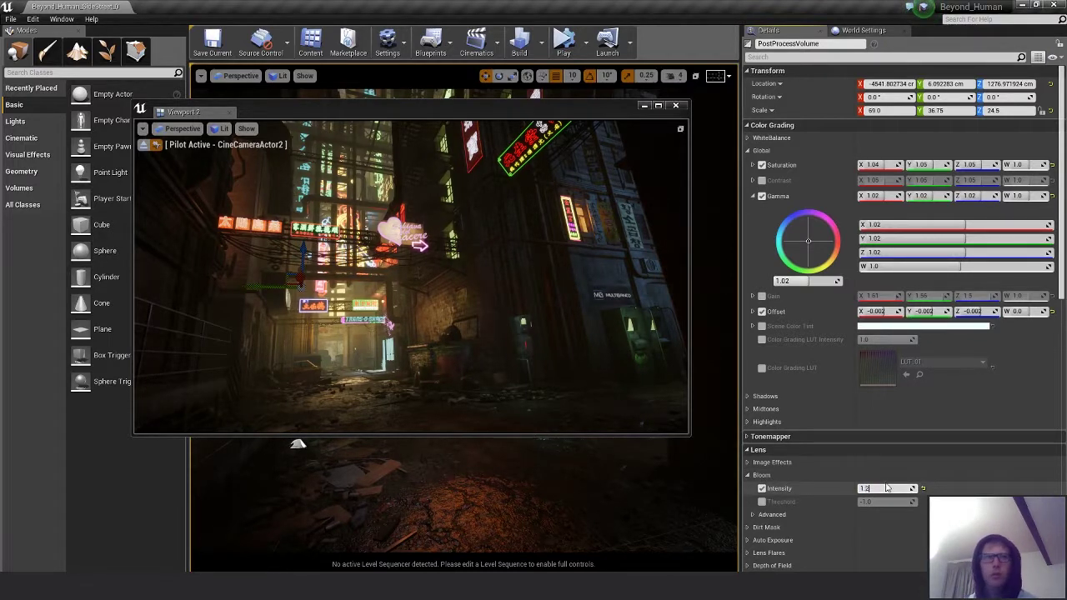
{"action": "left_click", "coordinate": [888, 488]}
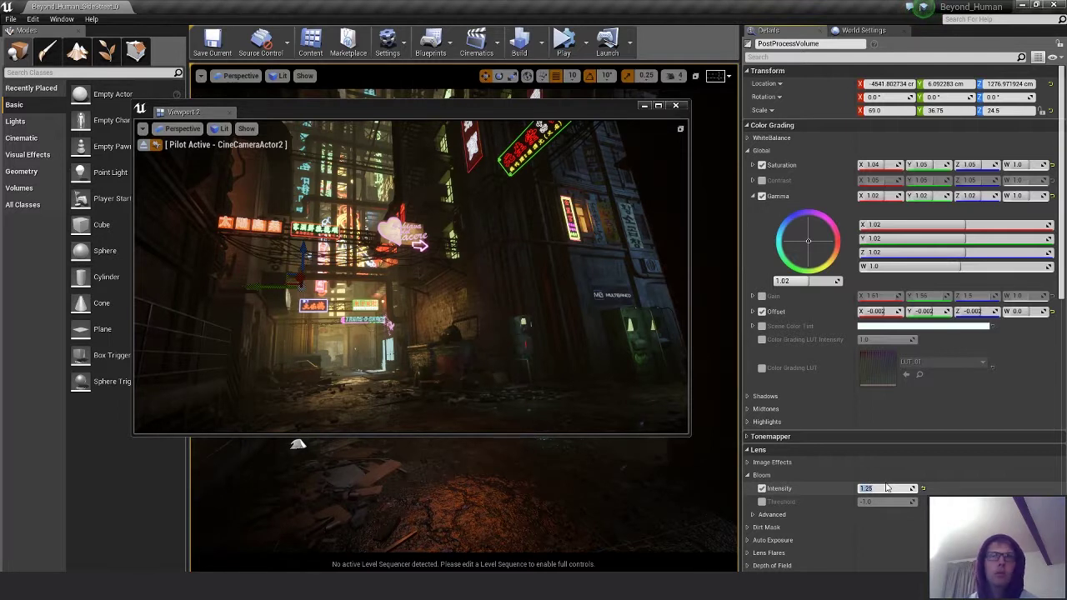
{"action": "type", "text": "2"}
{"action": "key", "text": "Return"}
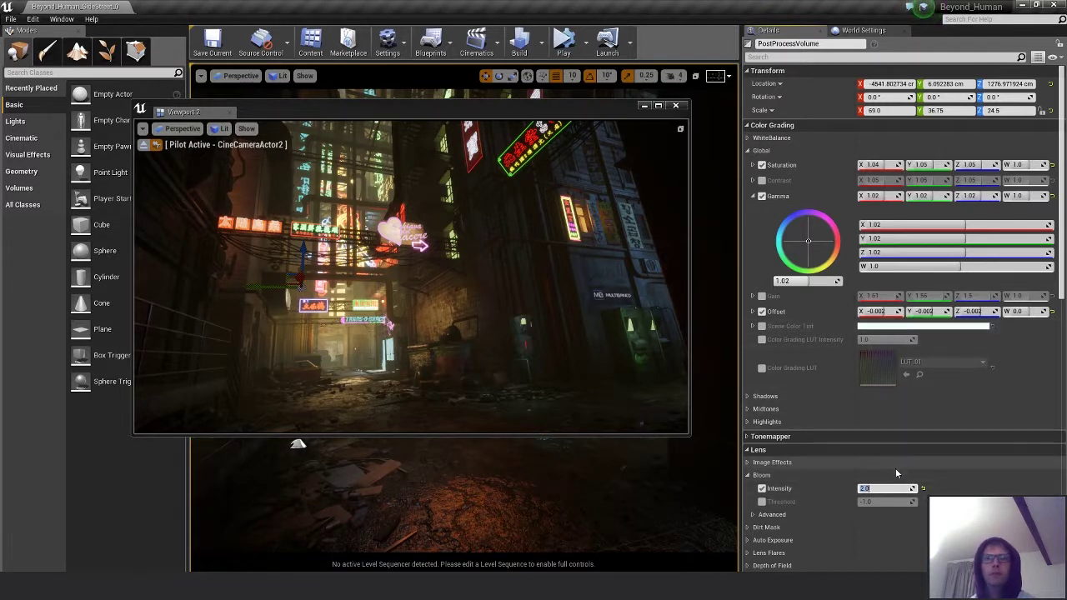
{"action": "type", "text": "1"}
{"action": "key", "text": "Return"}
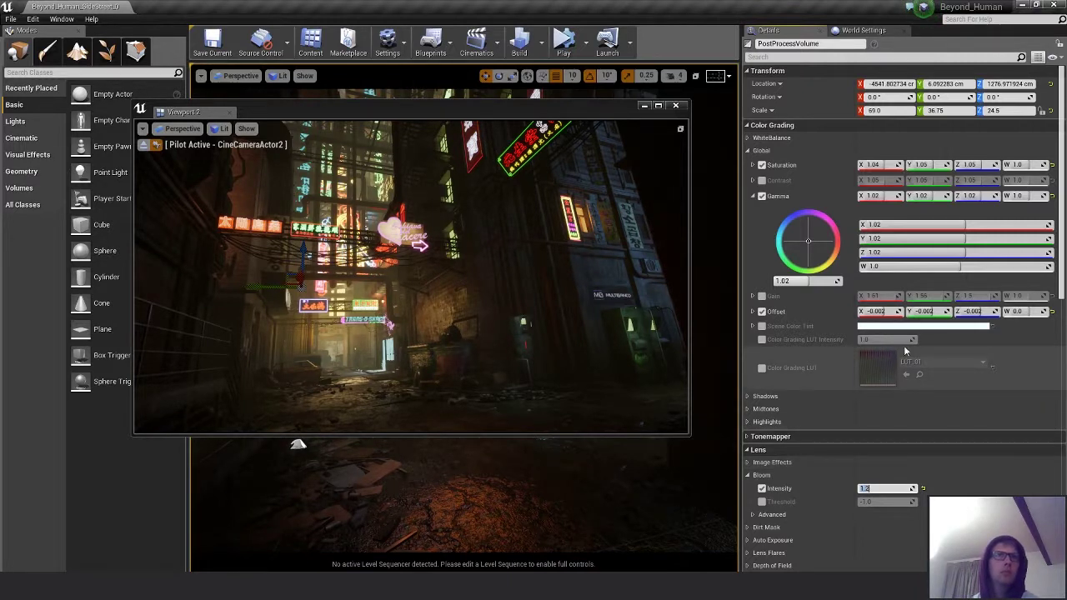
{"action": "left_click", "coordinate": [753, 475]}
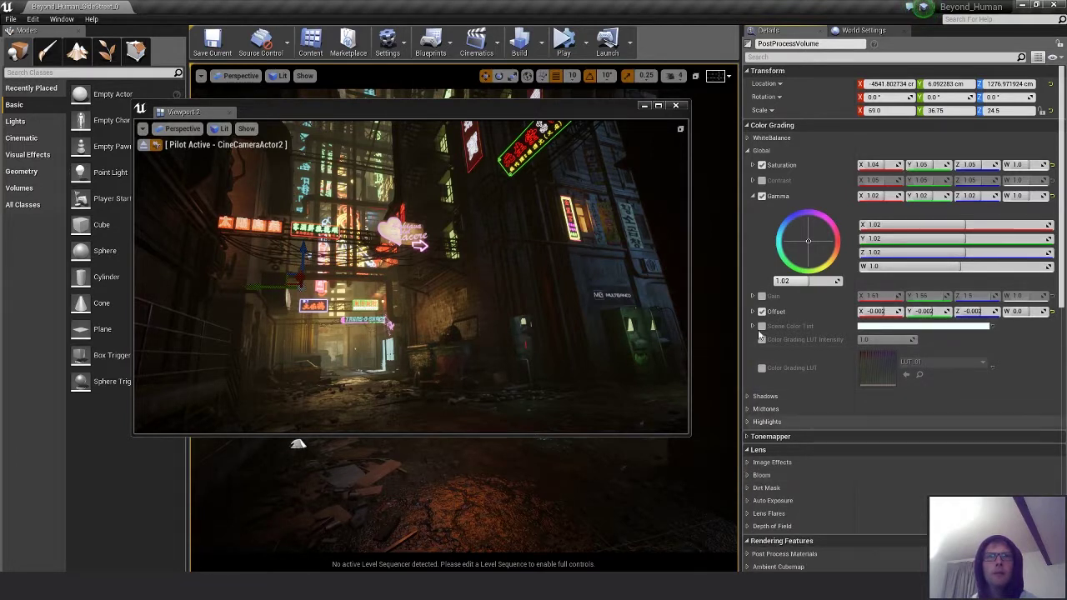
- Compare the global contrast override on and off, leave it enabled and set the contrast to 1.02
{"action": "left_click", "coordinate": [762, 181]}
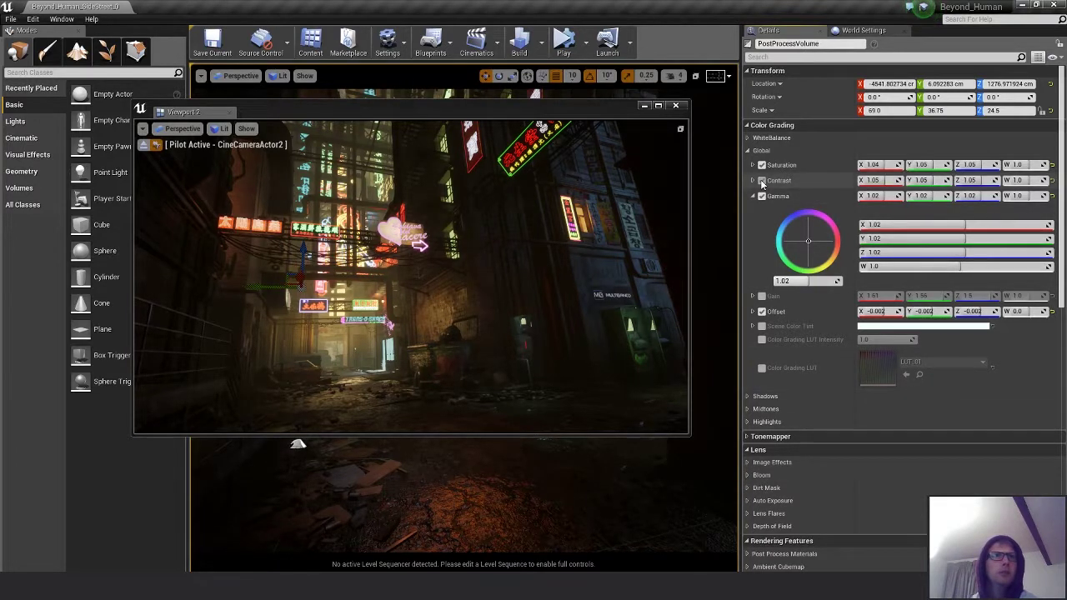
{"action": "left_click", "coordinate": [762, 182]}
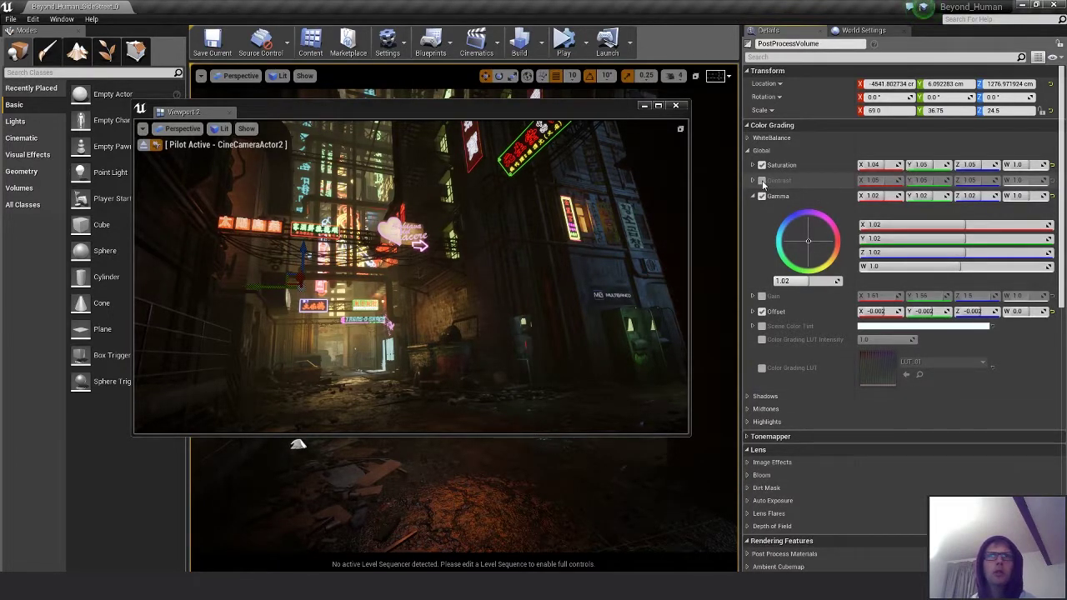
{"action": "left_click", "coordinate": [759, 183]}
{"action": "left_click", "coordinate": [753, 181]}
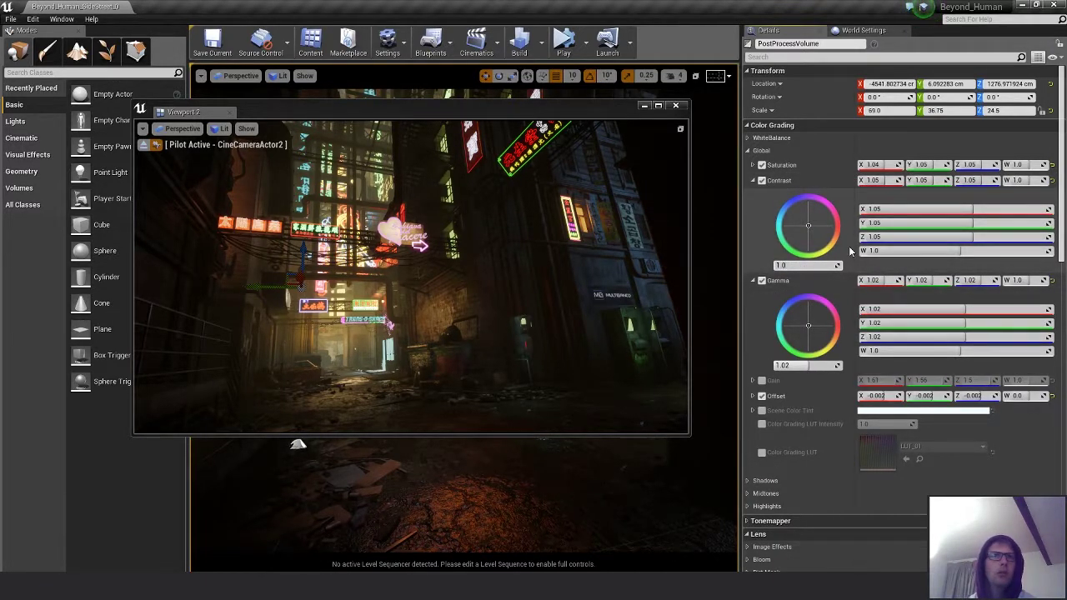
{"action": "key", "text": "Return"}
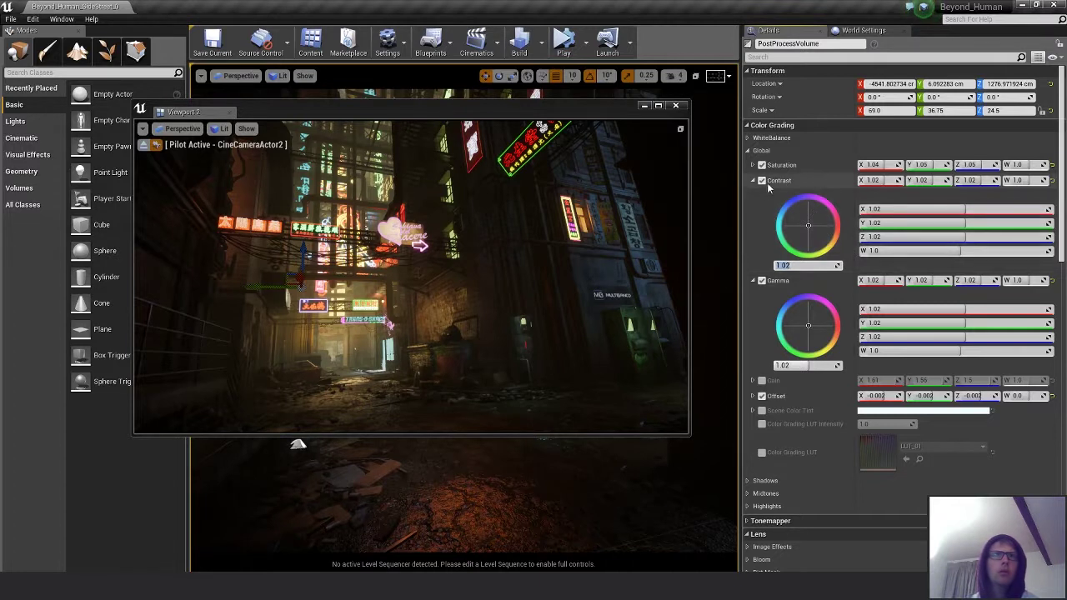
- Compare the camera image with the global contrast override off and on, and do the same for the saturation override
{"action": "left_click", "coordinate": [762, 183]}
{"action": "left_click", "coordinate": [761, 182]}
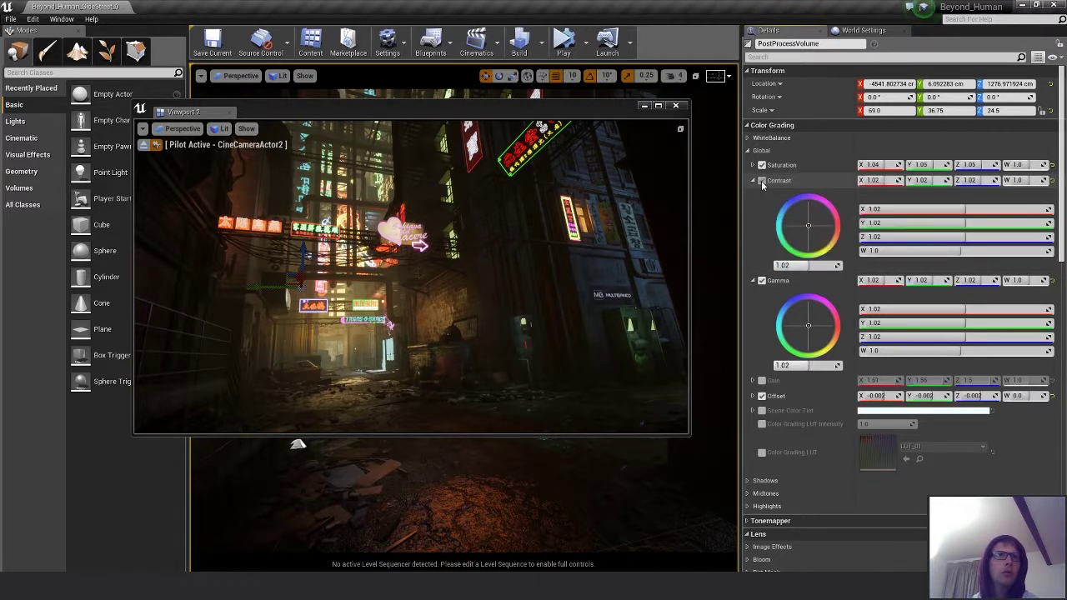
{"action": "left_click", "coordinate": [762, 183]}
{"action": "left_click", "coordinate": [762, 182]}
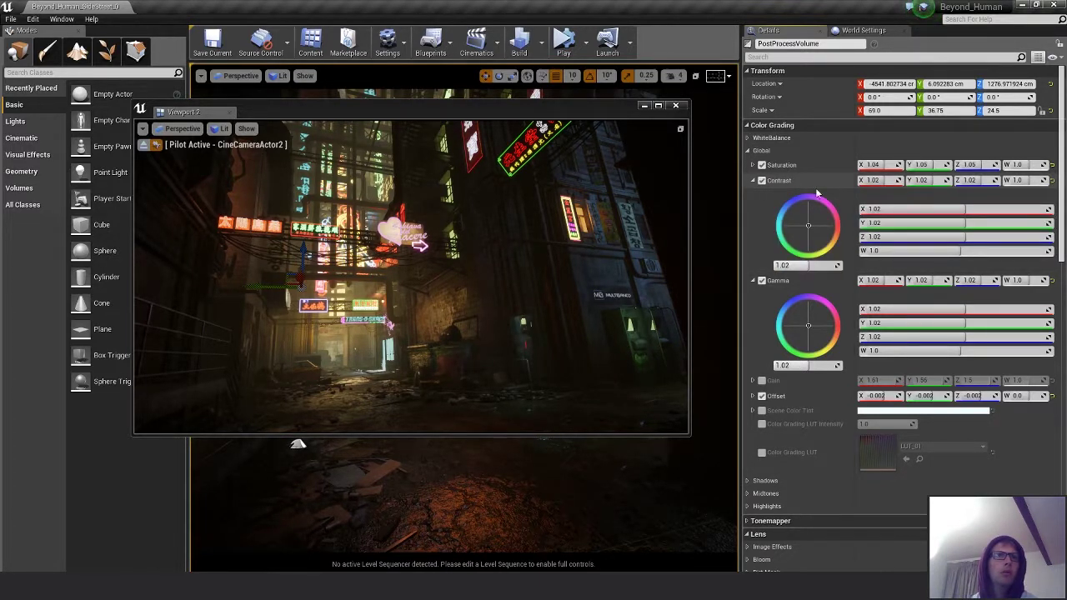
{"action": "left_click", "coordinate": [762, 166]}
{"action": "left_click", "coordinate": [762, 165]}
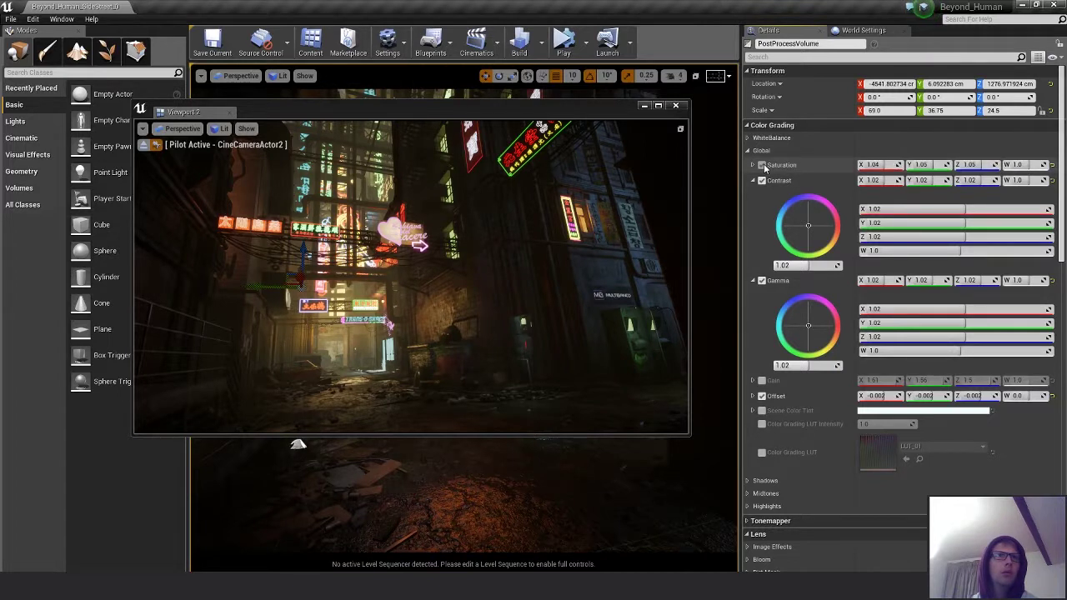
{"action": "left_click", "coordinate": [762, 165]}
{"action": "left_click", "coordinate": [762, 165]}
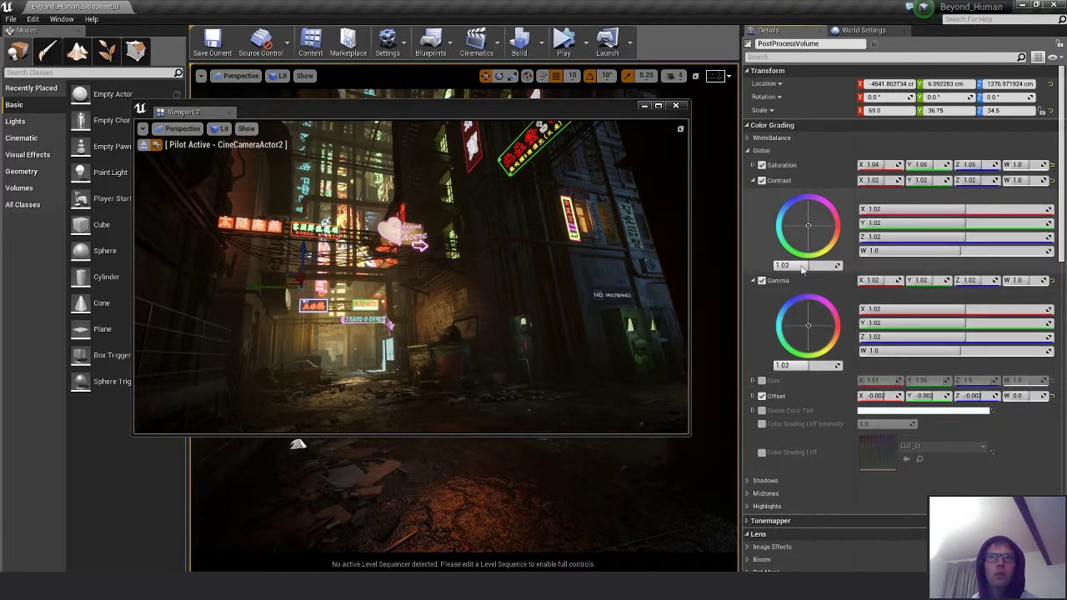
{"action": "left_click", "coordinate": [753, 180]}
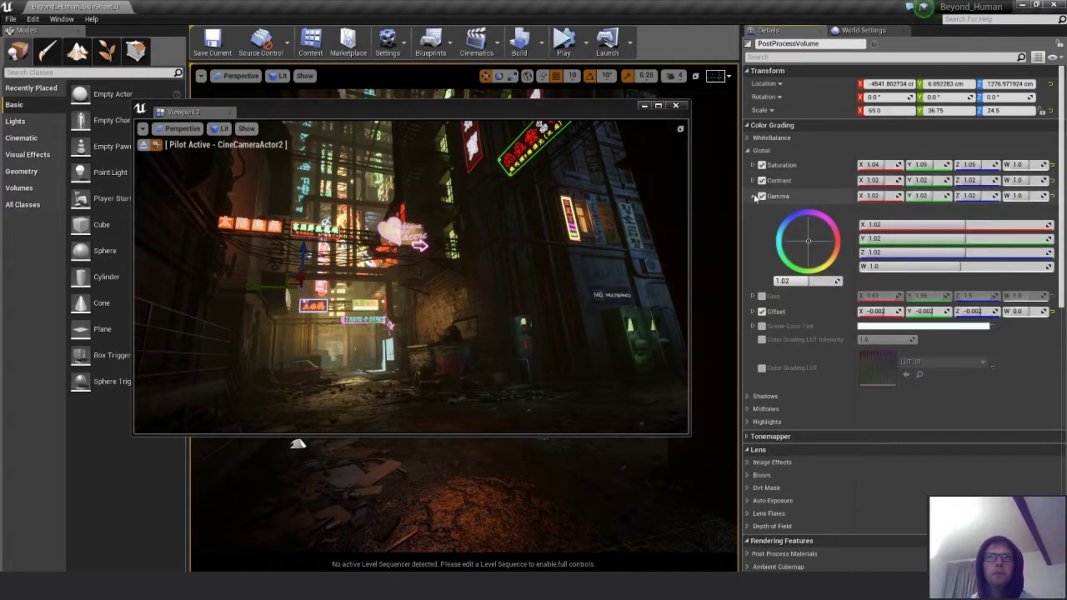
{"action": "left_click", "coordinate": [753, 196]}
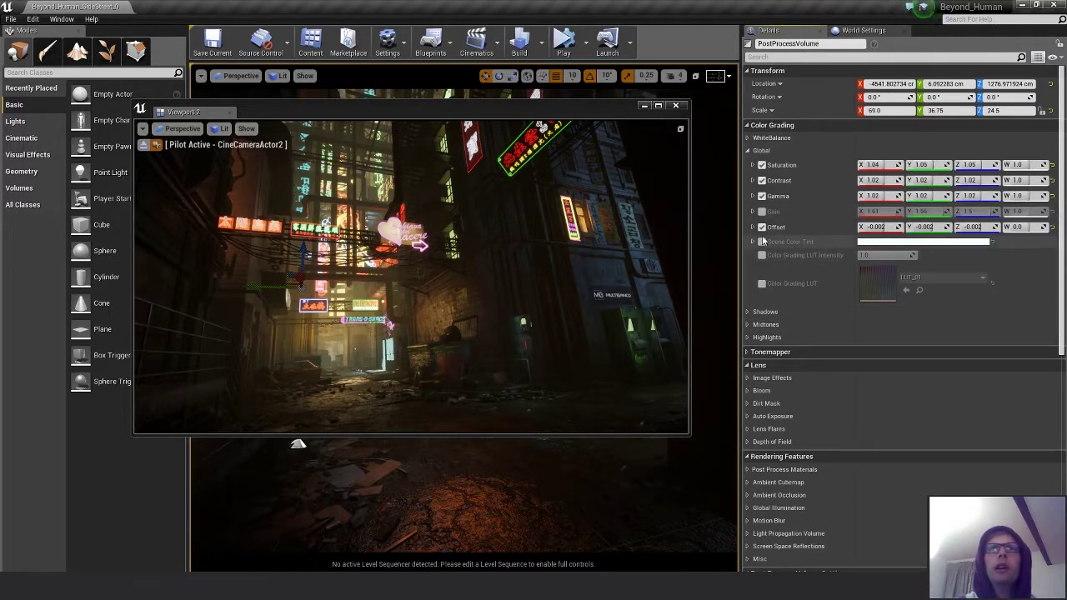
- Preview the scene color tint and the LUT_01 color grading LUT on the camera image, leaving both overrides off
{"action": "left_click", "coordinate": [761, 242]}
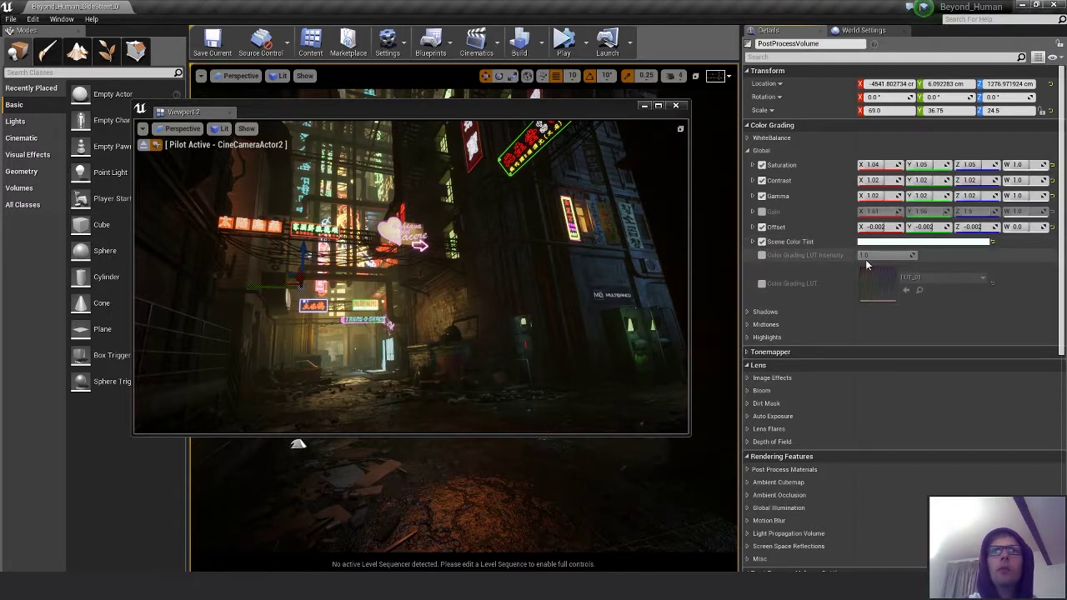
{"action": "left_click", "coordinate": [761, 241]}
{"action": "left_click", "coordinate": [762, 283]}
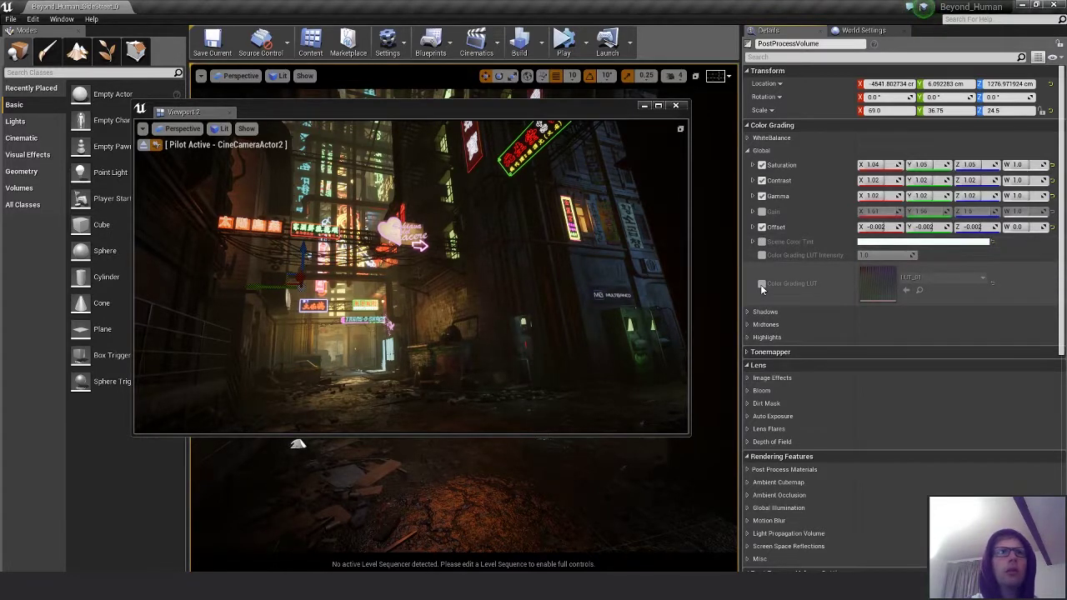
{"action": "left_click", "coordinate": [761, 284]}
{"action": "left_click", "coordinate": [761, 285]}
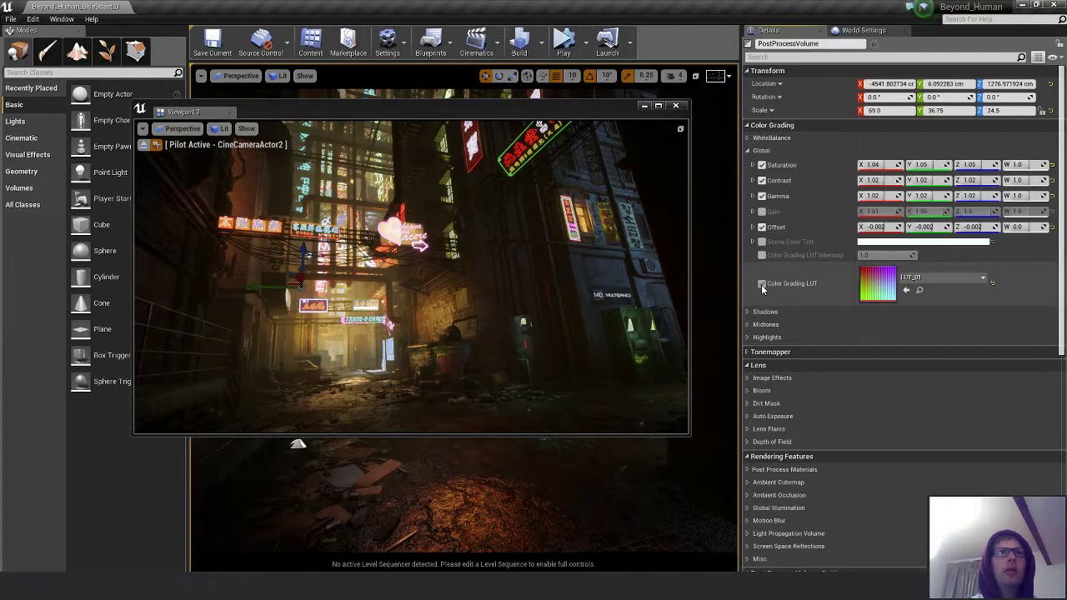
{"action": "left_click", "coordinate": [761, 284]}
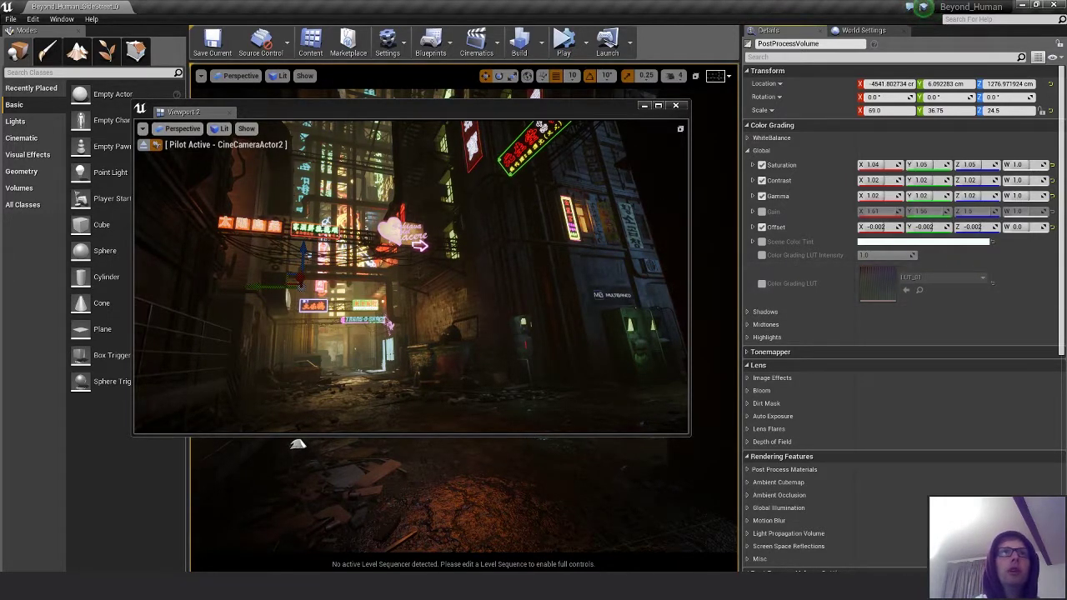
- Capture the CineCameraActor2 viewport image and paste it into a new Photoshop document
{"action": "left_click_drag", "start_coordinate": [545, 109], "coordinate": [638, 125]}
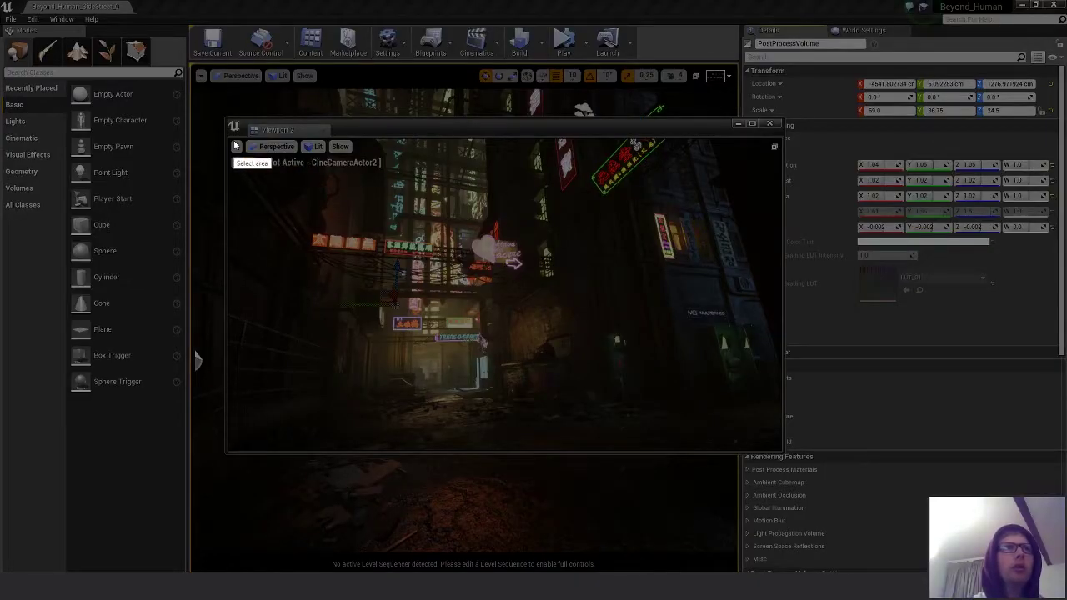
{"action": "left_click_drag", "start_coordinate": [227, 139], "coordinate": [782, 451]}
{"action": "left_click", "coordinate": [740, 463]}
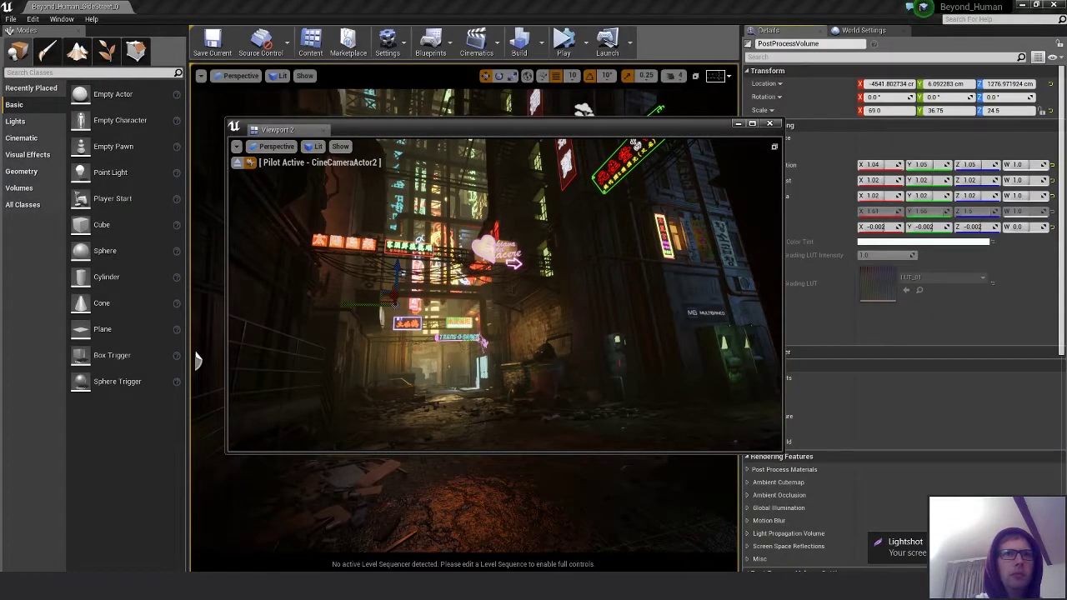
{"action": "key", "text": "alt+Tab"}
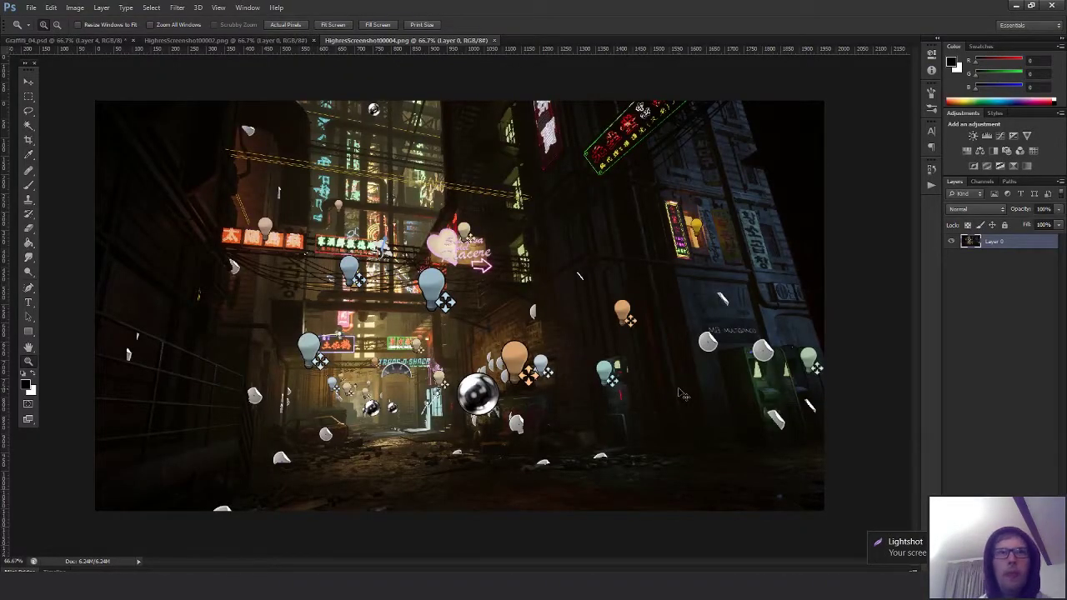
{"action": "key", "text": "ctrl+n"}
{"action": "key", "text": "Return"}
{"action": "key", "text": "ctrl+v"}
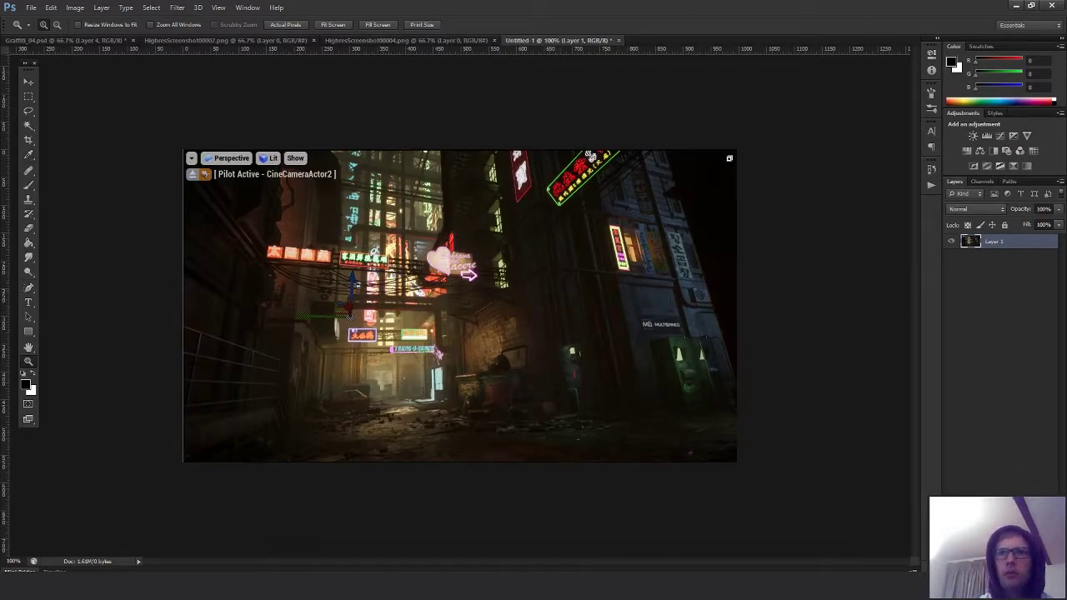
- Add a Brightness/Contrast adjustment layer above the pasted capture and set its brightness to 14
{"action": "left_click", "coordinate": [984, 493]}
{"action": "left_click", "coordinate": [984, 373]}
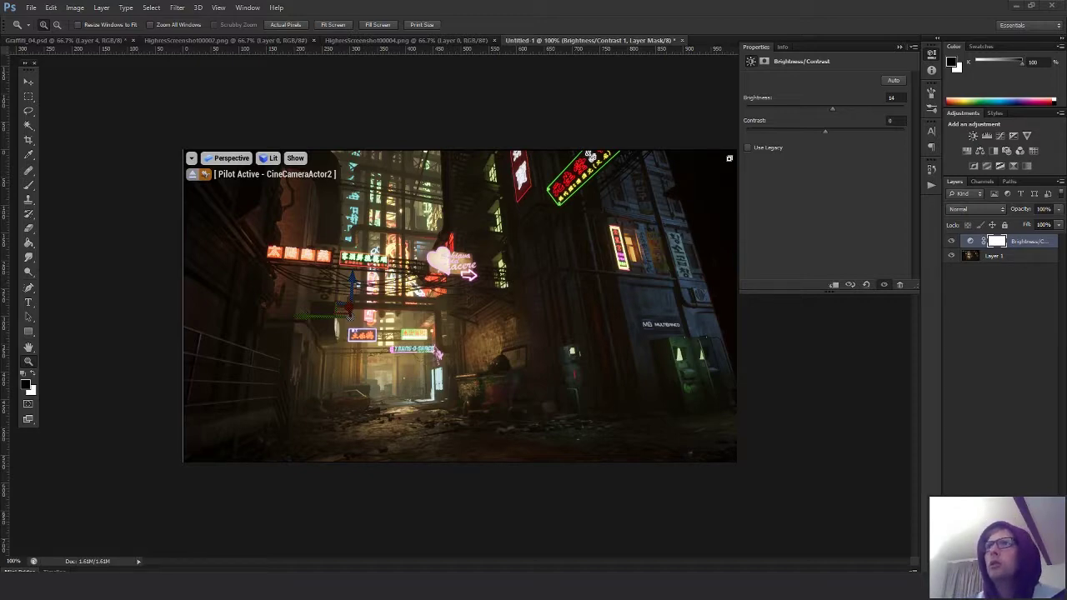
- Open the Beyond_Human_Concept image in Photoshop and place it in a floating window beside the adjusted viewport capture
{"action": "key", "text": "alt+Tab"}
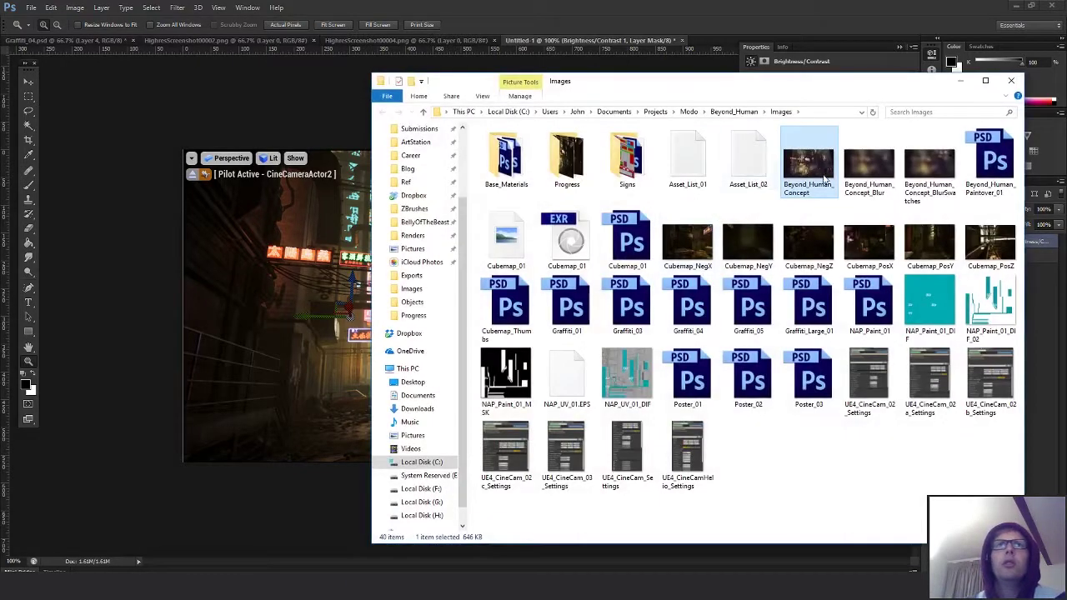
{"action": "double_click", "coordinate": [694, 177]}
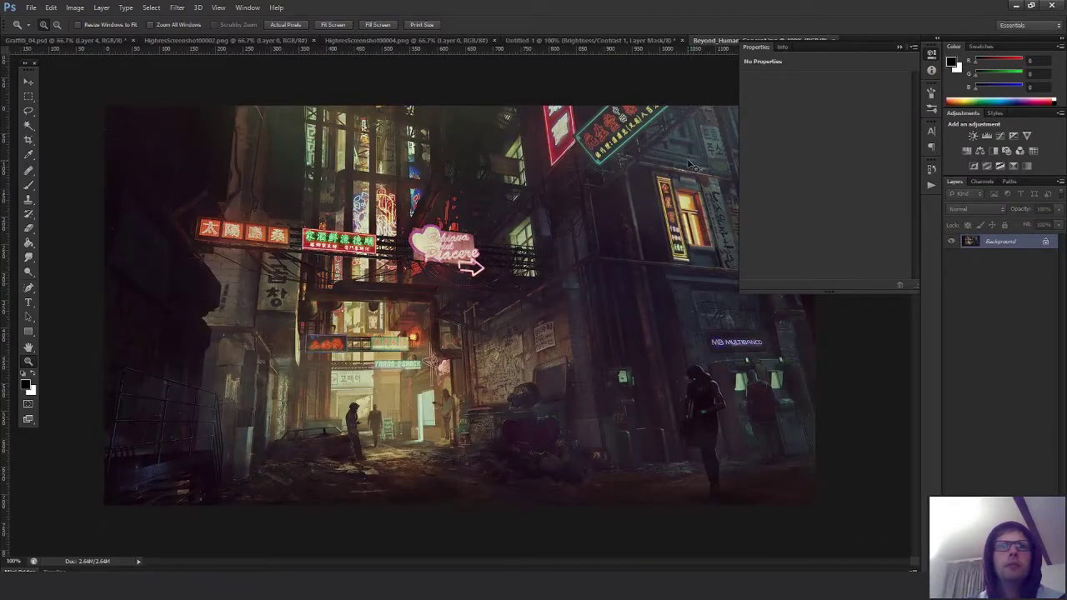
{"action": "left_click_drag", "start_coordinate": [702, 40], "coordinate": [178, 83]}
{"action": "left_click_drag", "start_coordinate": [573, 42], "coordinate": [642, 134]}
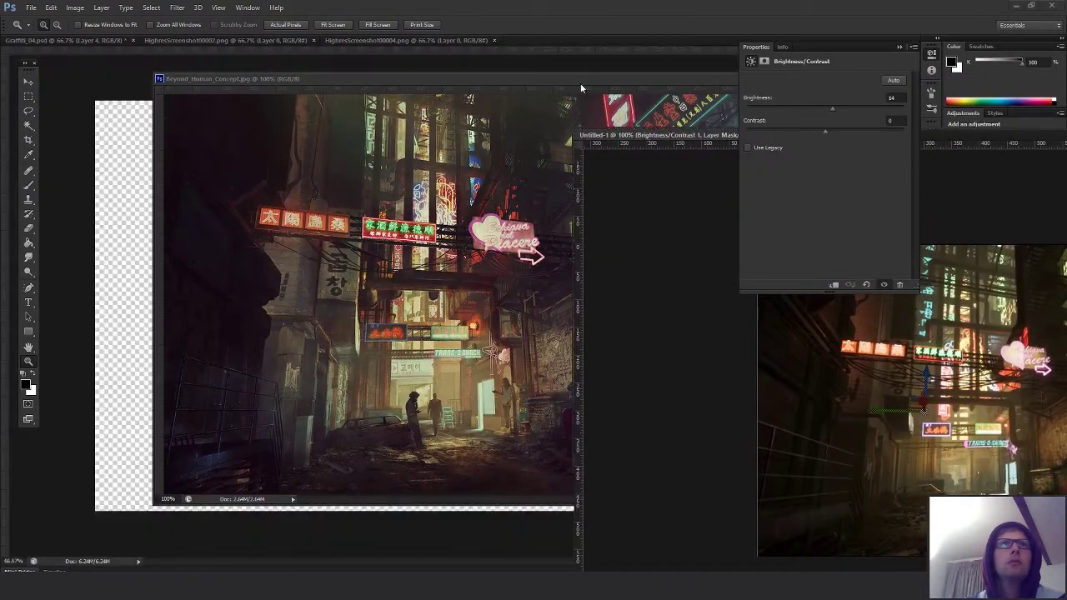
{"action": "left_click_drag", "start_coordinate": [589, 81], "coordinate": [457, 73]}
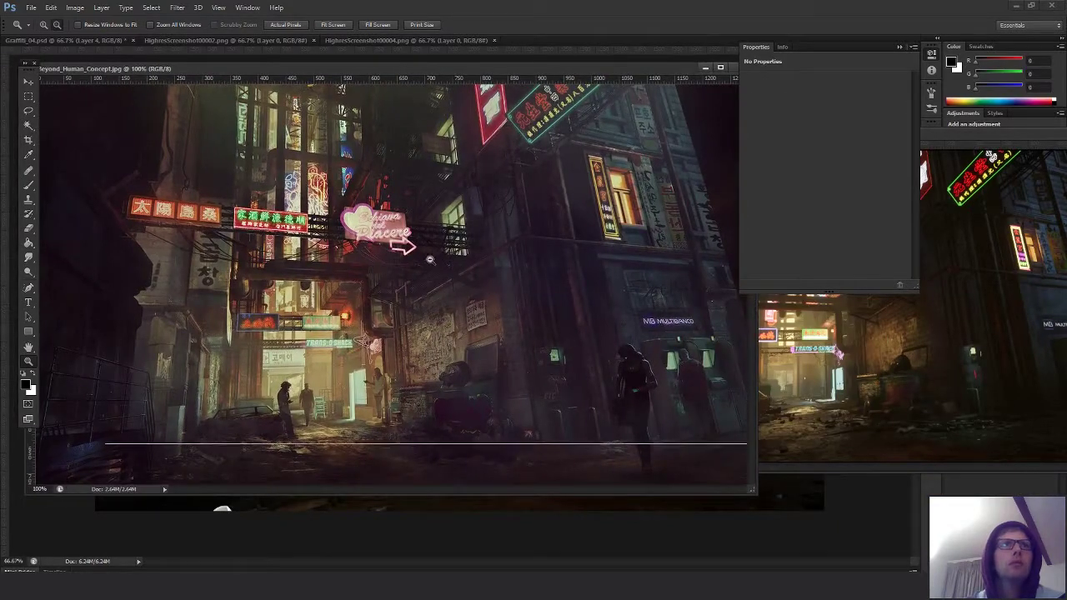
- Zoom the concept image out to 50%, shrink its window to fit, and arrange the capture window and adjustment properties panel beside it
{"action": "key", "text": "ctrl+minus"}
{"action": "key", "text": "ctrl+minus"}
{"action": "left_click_drag", "start_coordinate": [751, 501], "coordinate": [419, 328]}
{"action": "left_click_drag", "start_coordinate": [621, 139], "coordinate": [656, 203]}
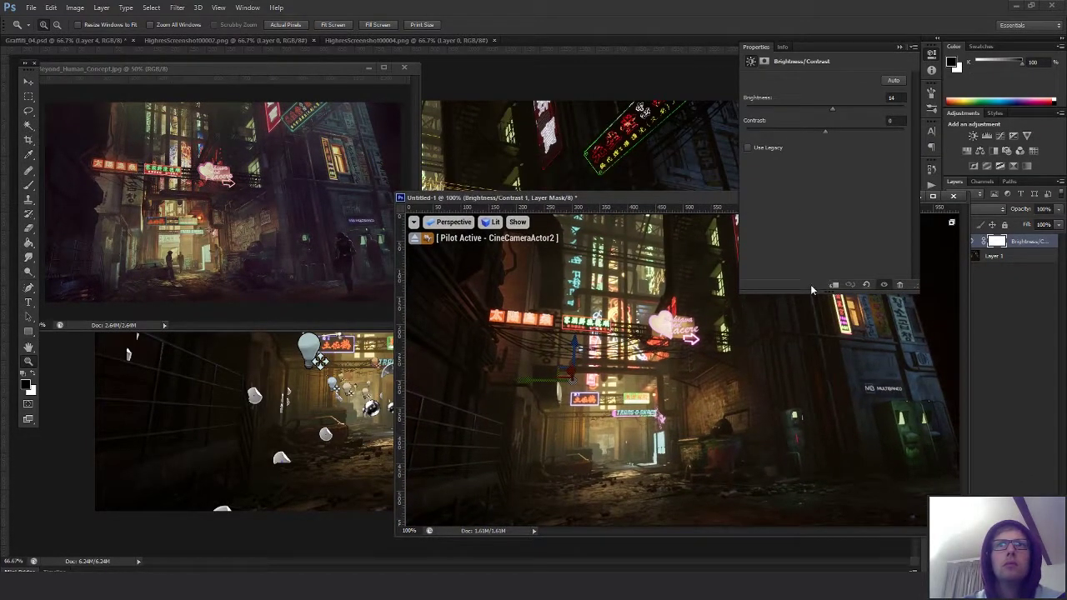
{"action": "left_click_drag", "start_coordinate": [831, 292], "coordinate": [830, 182]}
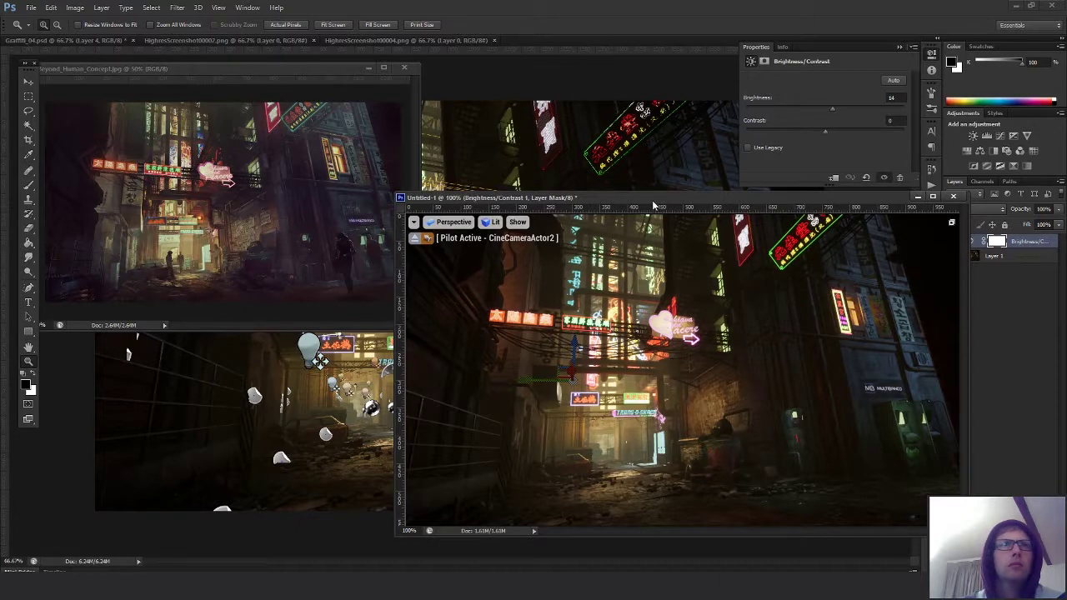
{"action": "left_click_drag", "start_coordinate": [648, 200], "coordinate": [659, 207]}
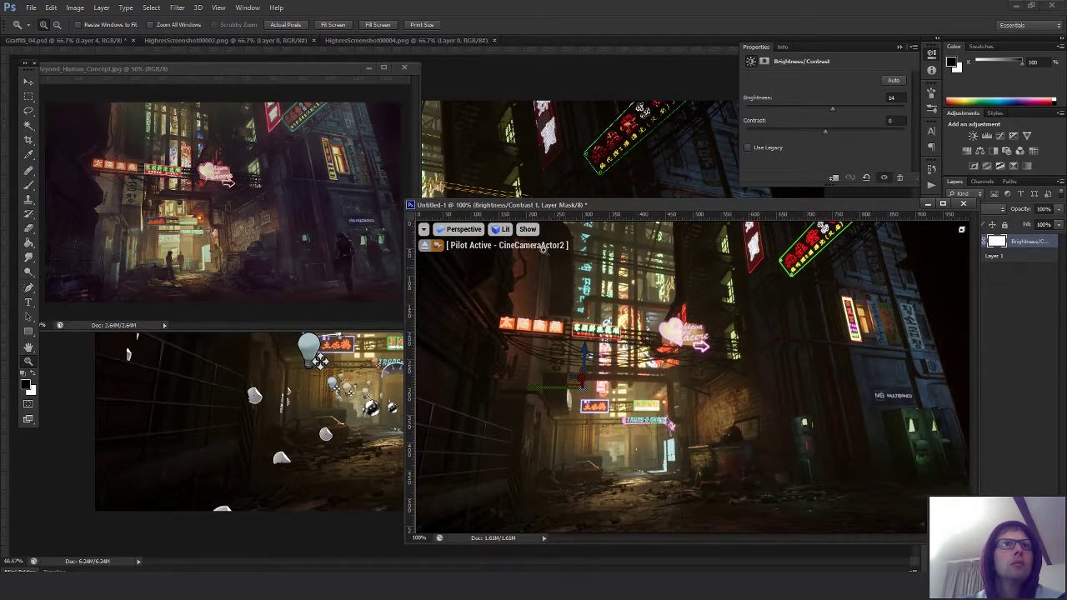
- Create a new docked 997 x 563 px document and fill it with the workspace's dark grey (RGB 25) as a neutral backdrop
{"action": "left_click", "coordinate": [534, 40]}
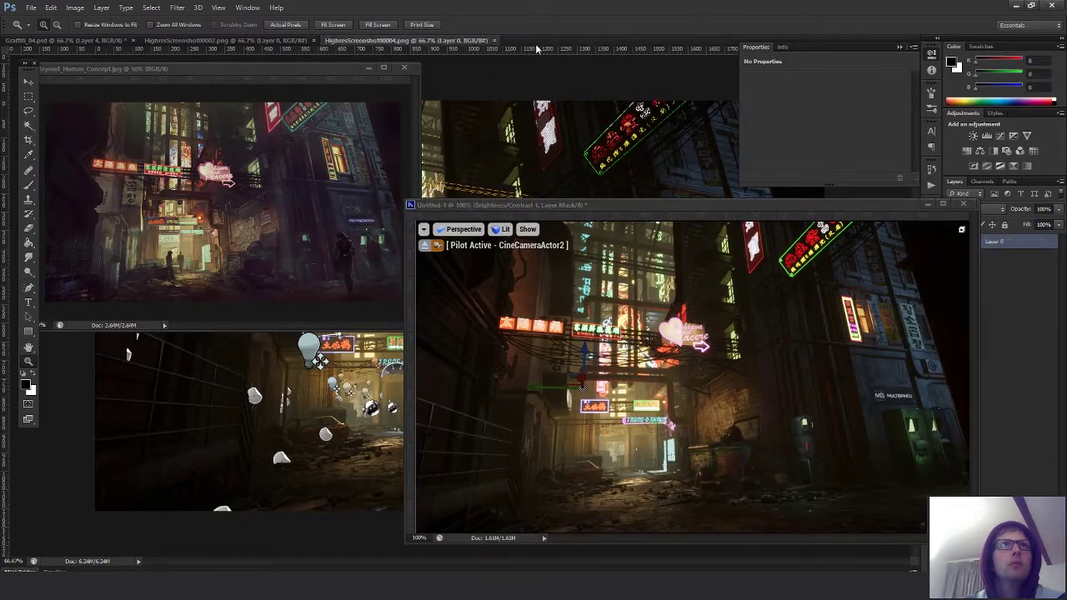
{"action": "key", "text": "ctrl+n"}
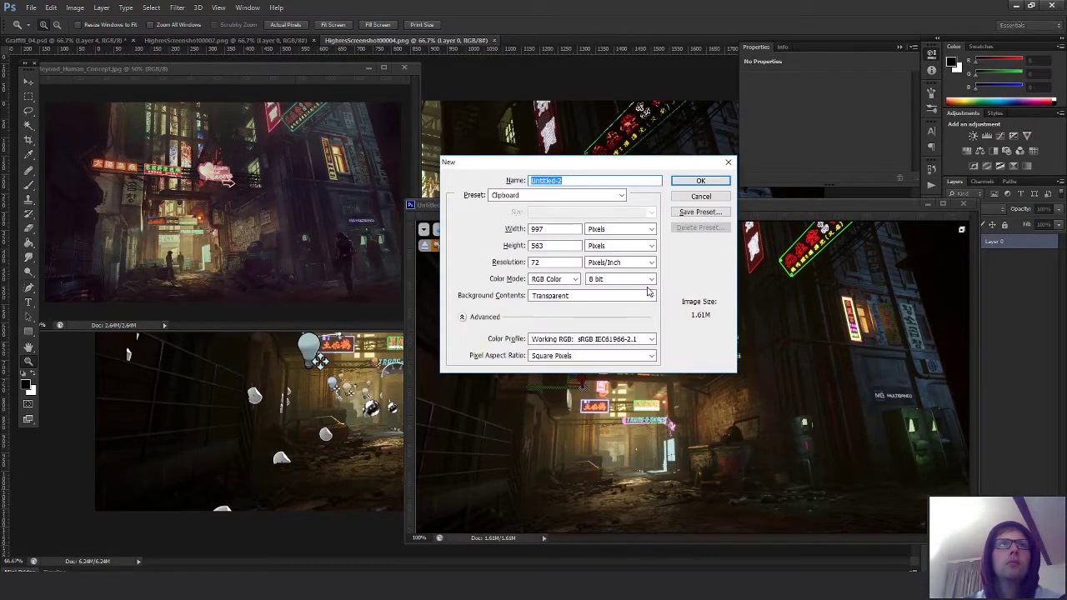
{"action": "key", "text": "Return"}
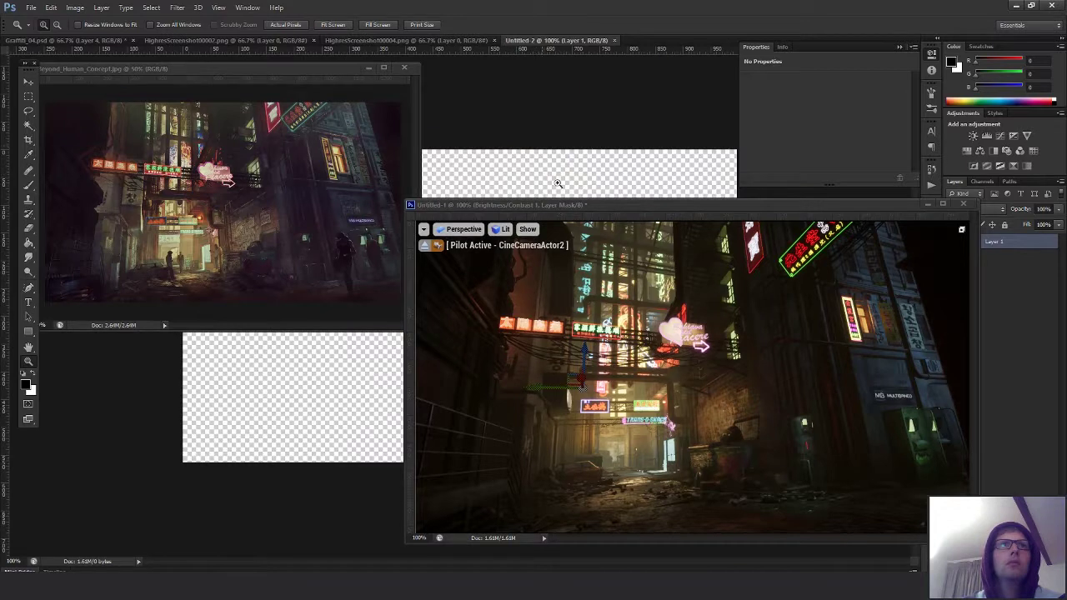
{"action": "key", "text": "i"}
{"action": "left_click", "coordinate": [672, 124]}
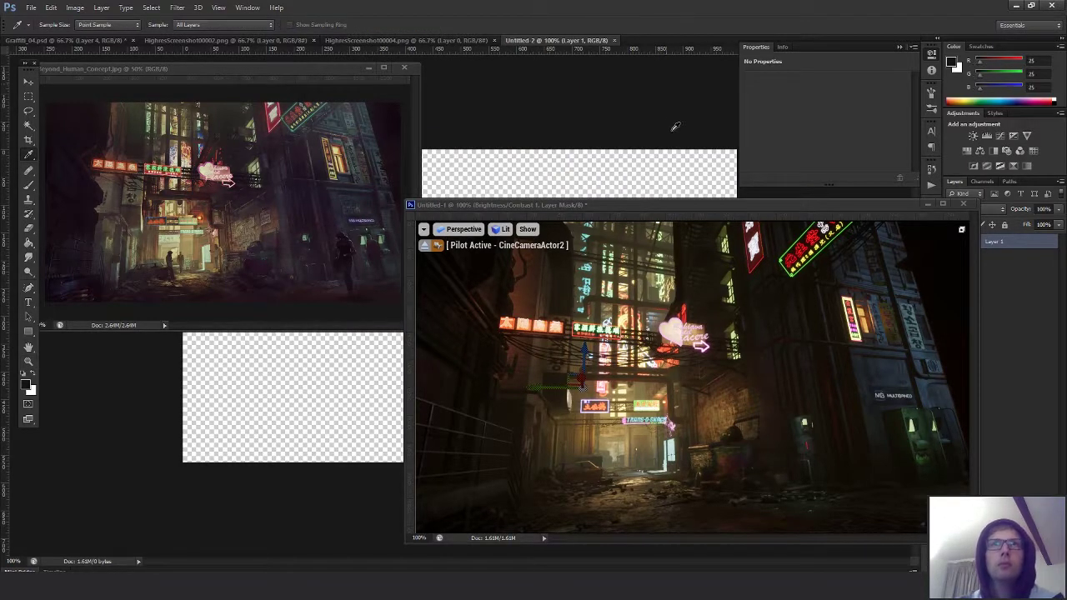
{"action": "key", "text": "g"}
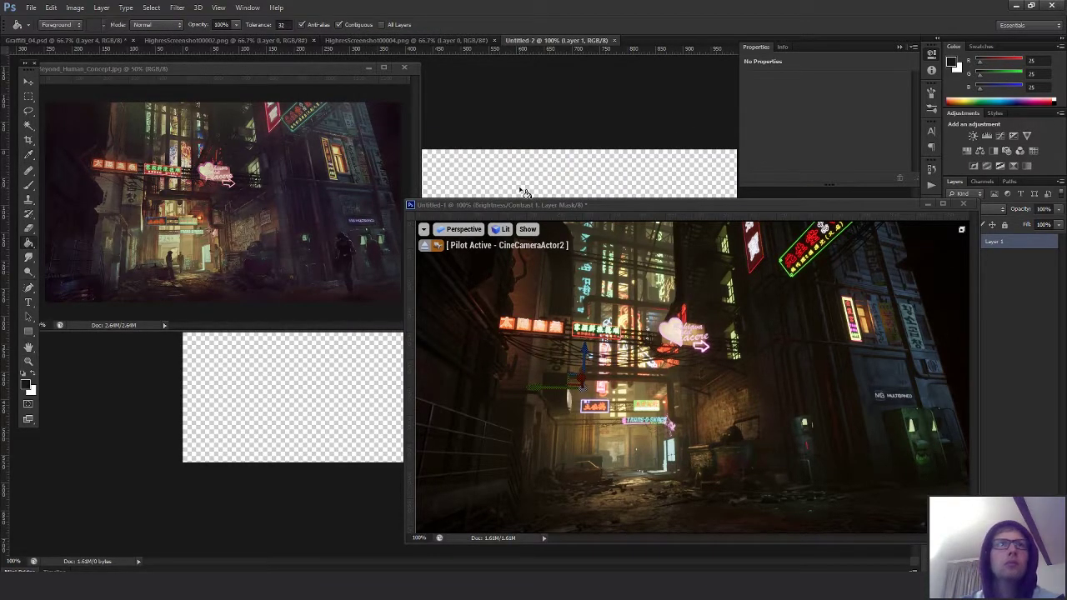
{"action": "left_click", "coordinate": [524, 191]}
{"action": "key", "text": "m"}
{"action": "left_click_drag", "start_coordinate": [607, 203], "coordinate": [585, 201]}
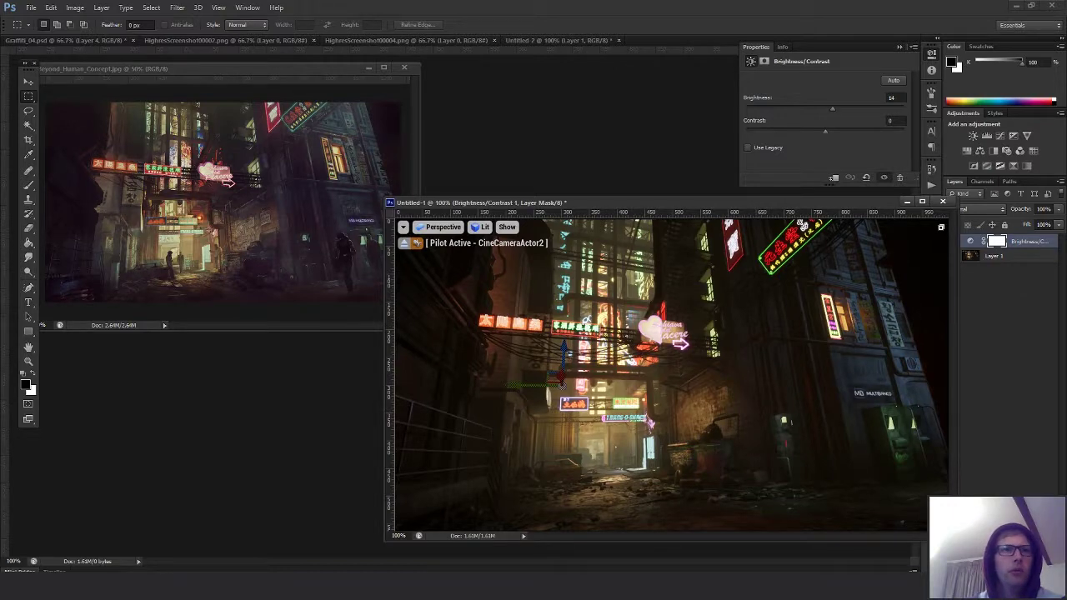
- Switch to Unreal Editor and copy a fresh screenshot of the CineCameraActor2 viewport area to the clipboard
{"action": "key", "text": "alt+Tab"}
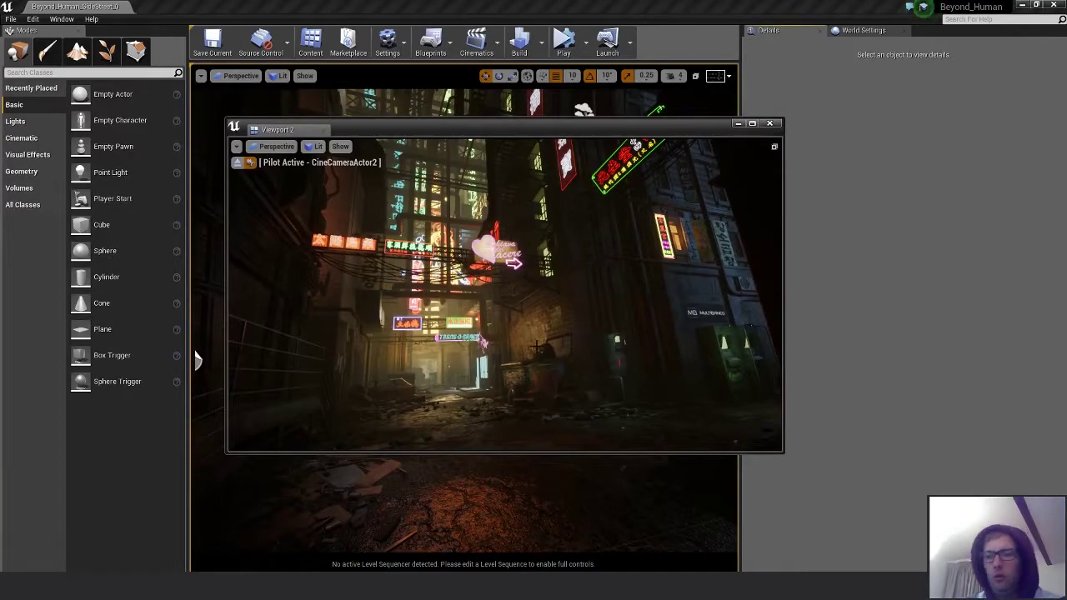
{"action": "key", "text": "Print"}
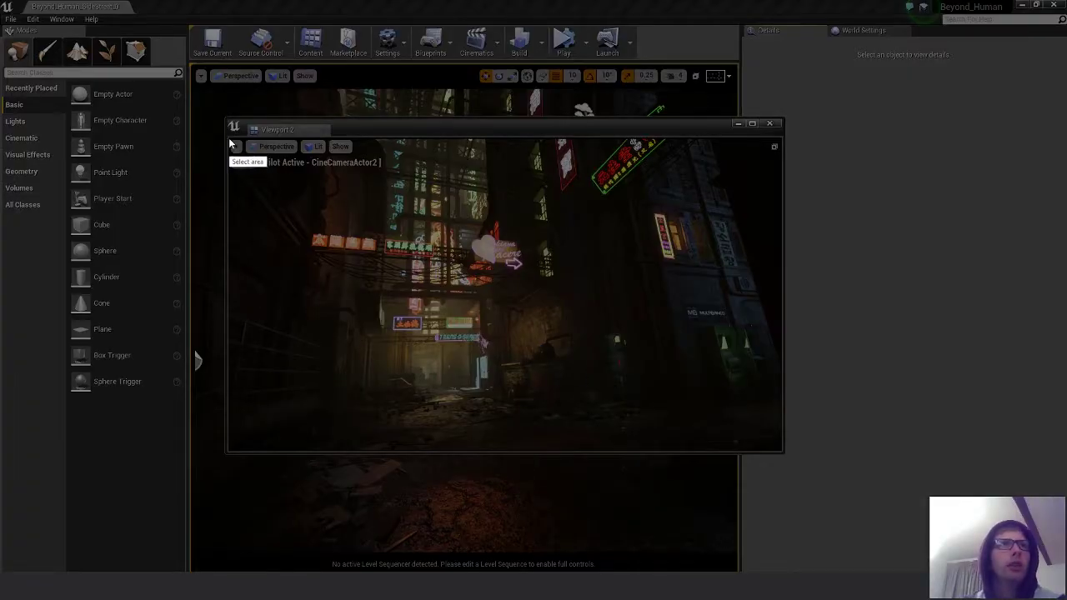
{"action": "left_click_drag", "start_coordinate": [229, 139], "coordinate": [783, 451]}
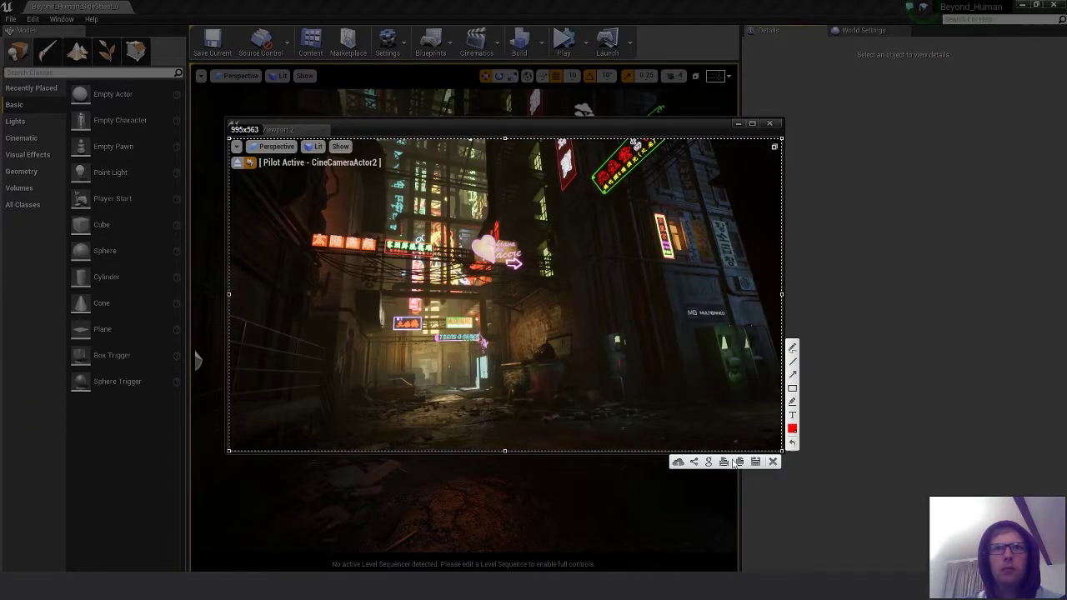
{"action": "left_click", "coordinate": [738, 460]}
- Paste the new capture into a new 995 x 563 px Photoshop document, discard the old capture document, and hide the rulers
{"action": "key", "text": "alt+Tab"}
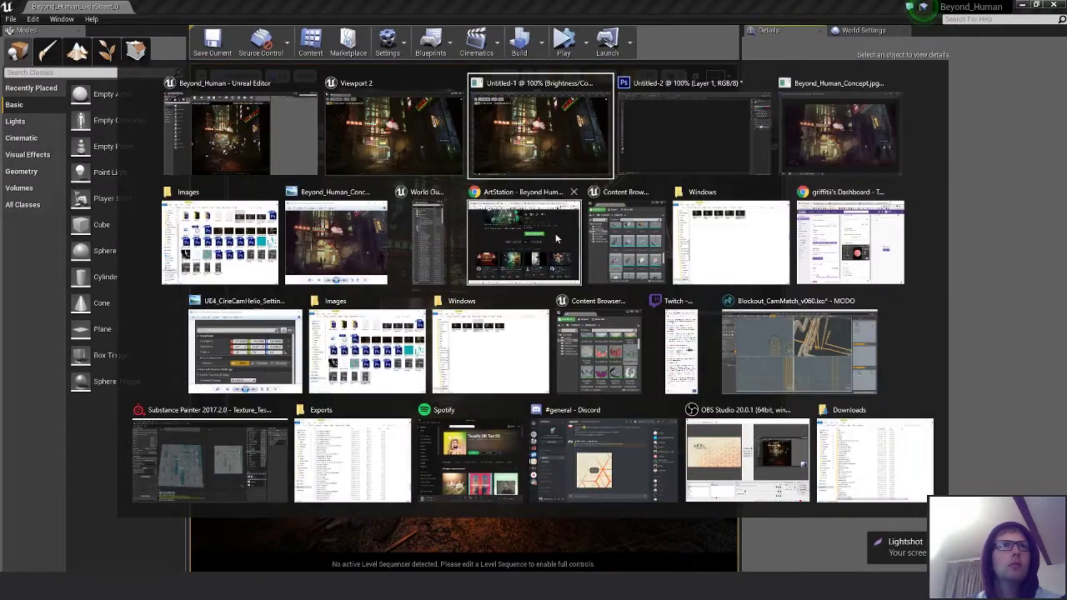
{"action": "left_click", "coordinate": [704, 133]}
{"action": "key", "text": "ctrl+n"}
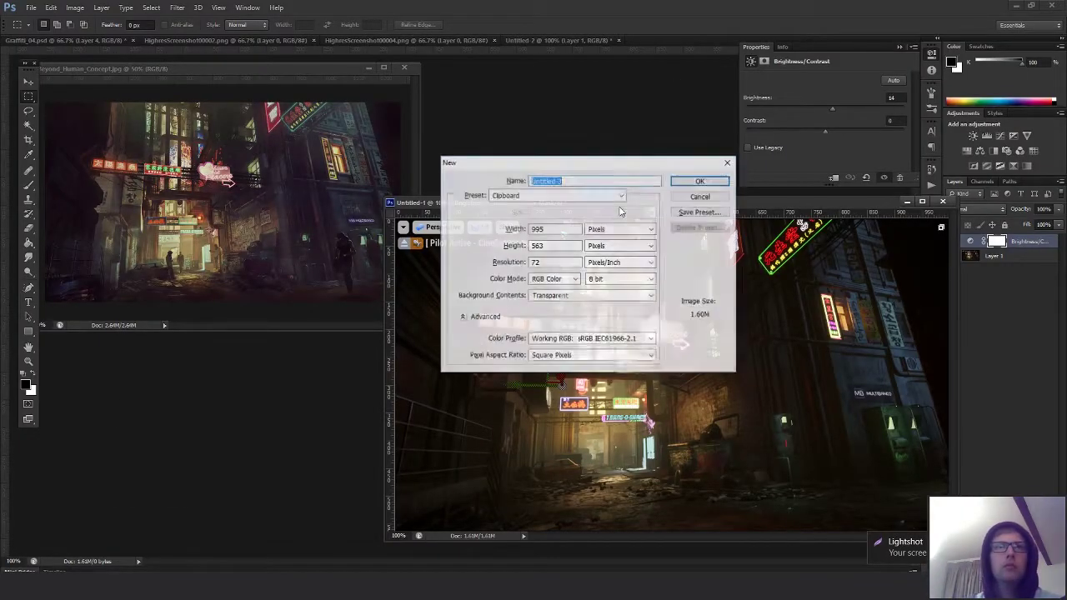
{"action": "key", "text": "Return"}
{"action": "key", "text": "ctrl+v"}
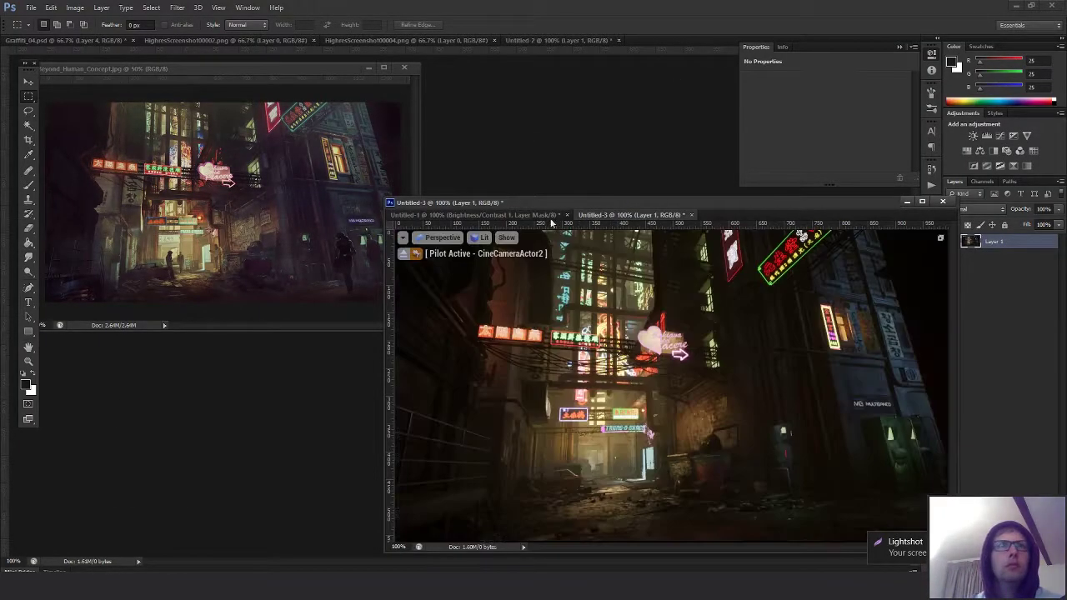
{"action": "left_click", "coordinate": [567, 215]}
{"action": "left_click", "coordinate": [562, 222]}
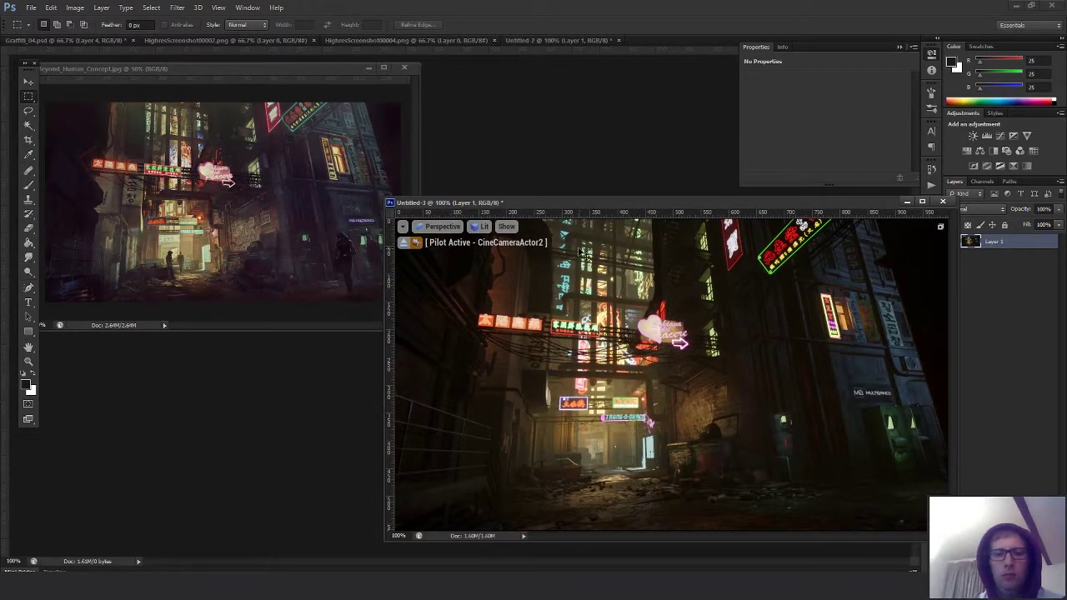
{"action": "key", "text": "ctrl+r"}
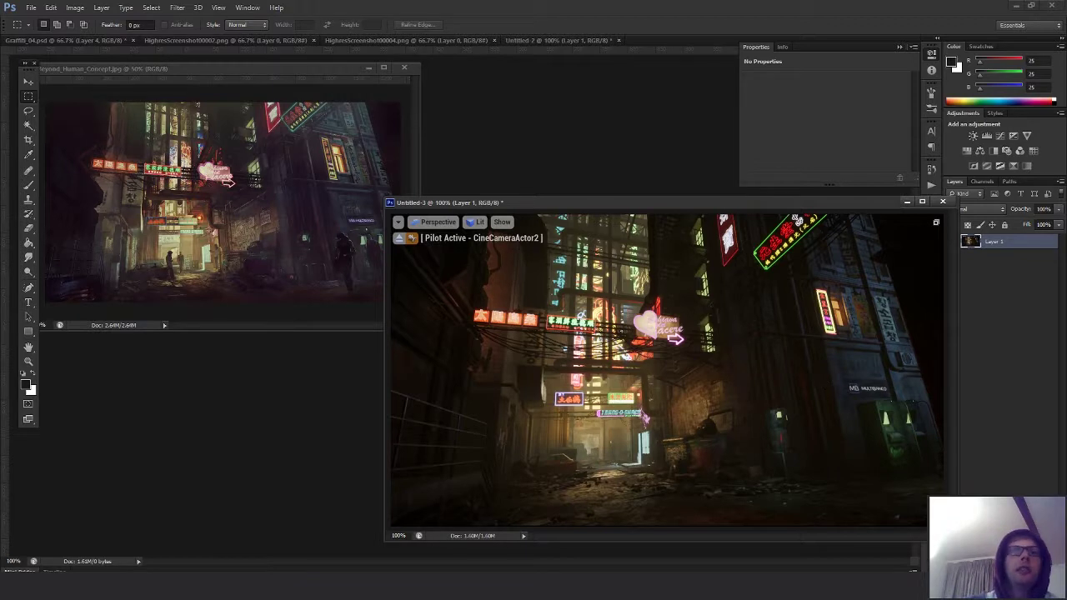
- Add a Brightness/Contrast adjustment layer above the new capture, with brightness at 17 and contrast at 0
{"action": "left_click", "coordinate": [1004, 565]}
{"action": "left_click", "coordinate": [1002, 371]}
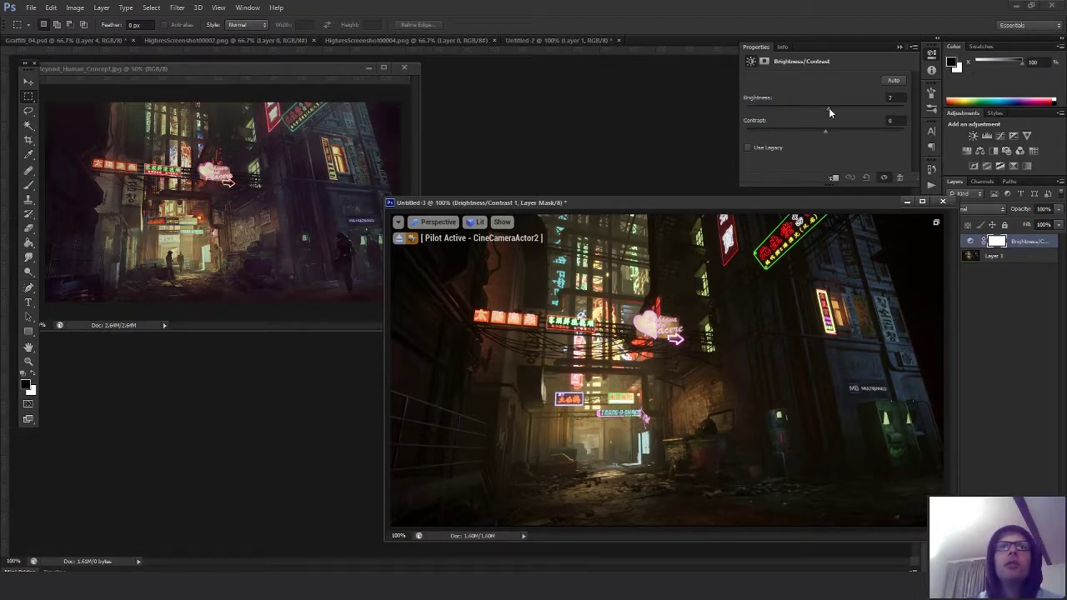
{"action": "left_click_drag", "start_coordinate": [829, 108], "coordinate": [839, 111]}
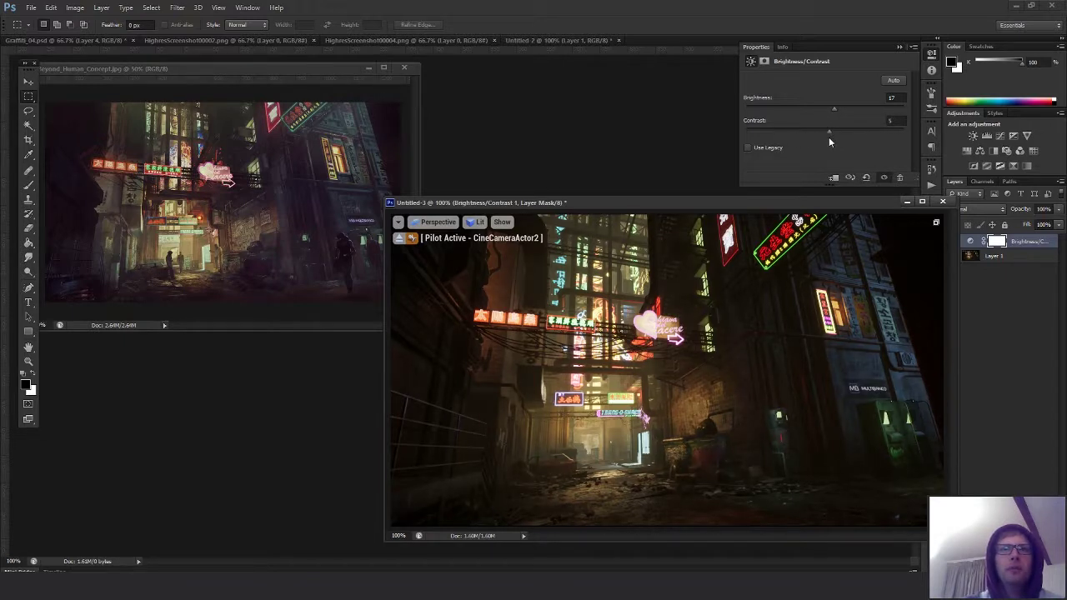
{"action": "left_click_drag", "start_coordinate": [805, 143], "coordinate": [803, 144]}
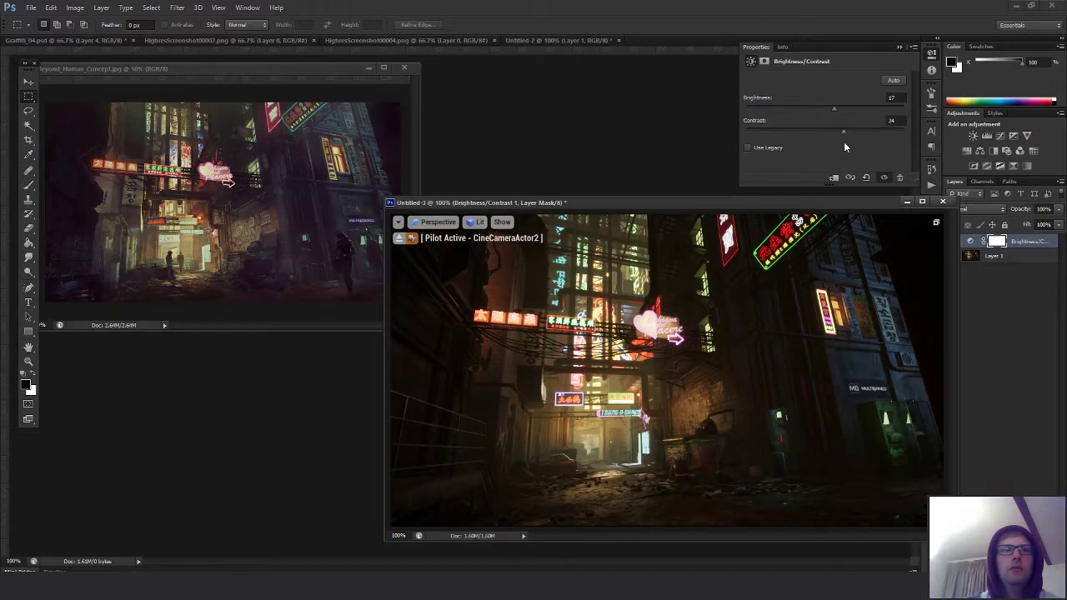
{"action": "left_click_drag", "start_coordinate": [843, 147], "coordinate": [834, 147]}
- Reposition the capture window and tighten the concept image window around its picture so both images sit side by side
{"action": "left_click_drag", "start_coordinate": [813, 208], "coordinate": [790, 212]}
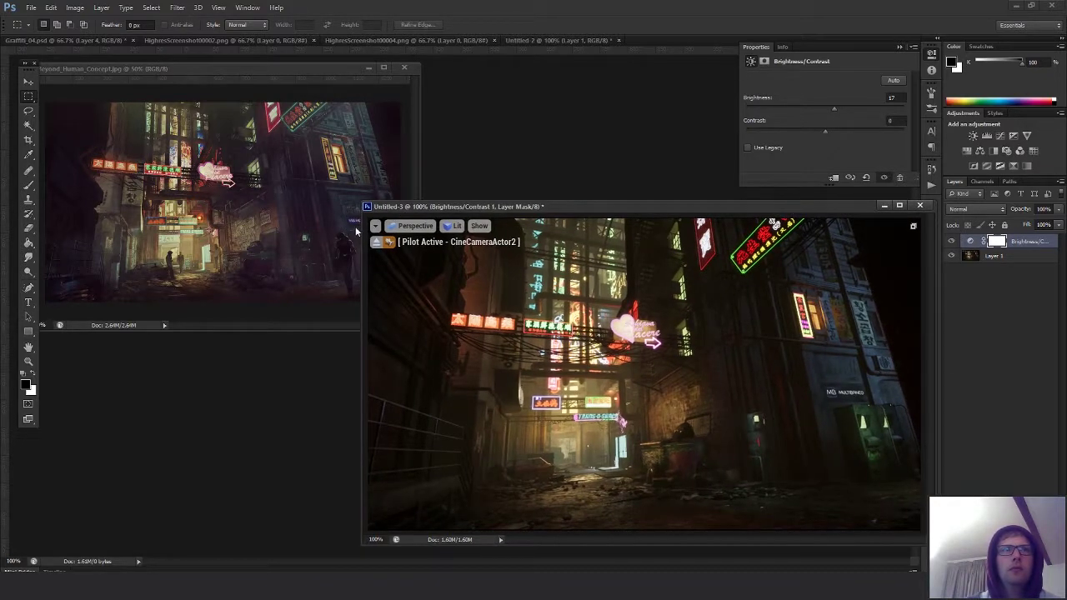
{"action": "left_click_drag", "start_coordinate": [362, 204], "coordinate": [399, 208]}
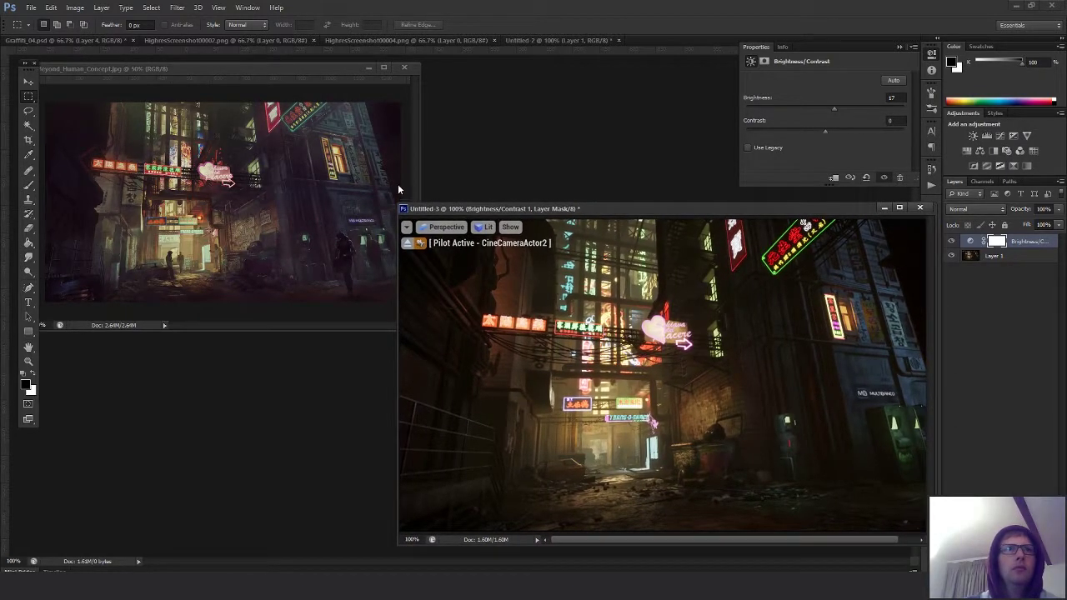
{"action": "left_click_drag", "start_coordinate": [399, 206], "coordinate": [363, 199]}
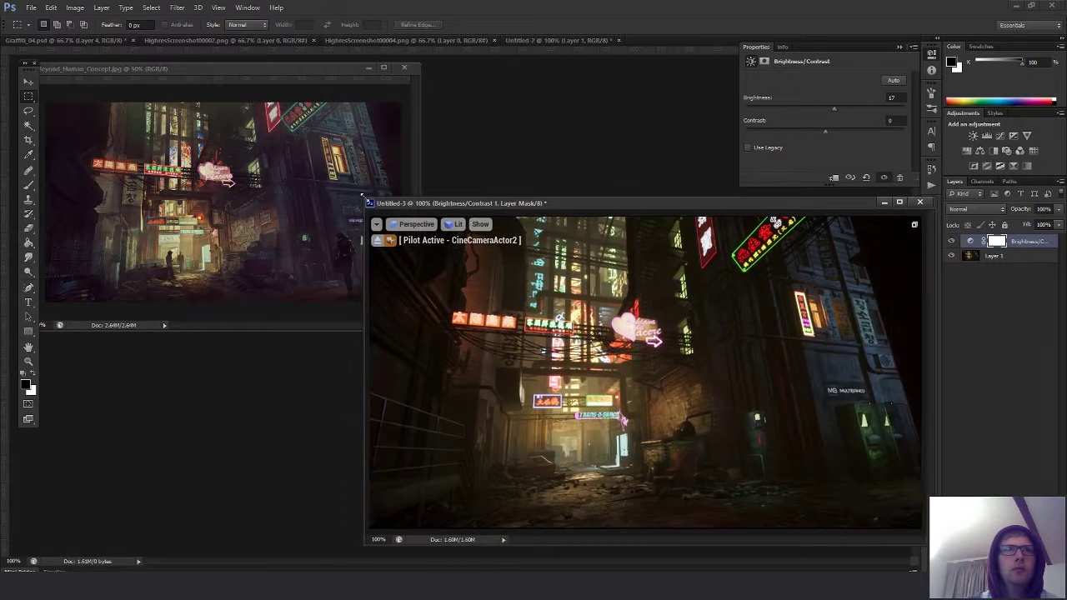
{"action": "left_click", "coordinate": [414, 162]}
{"action": "left_click_drag", "start_coordinate": [415, 325], "coordinate": [403, 307]}
{"action": "left_click", "coordinate": [457, 207]}
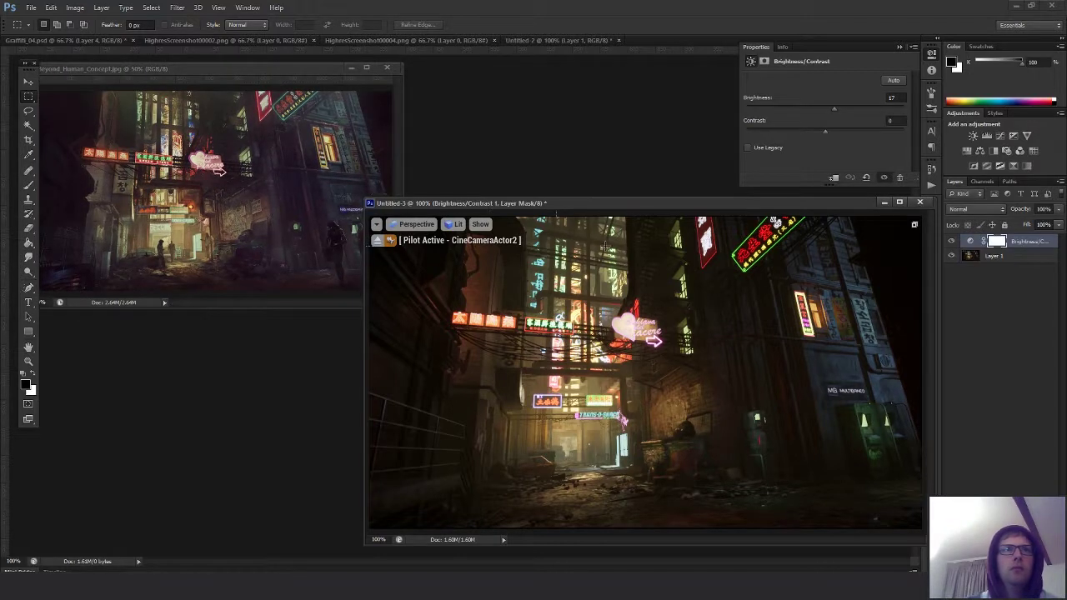
- Hide the first Brightness/Contrast layer and add a second one with its contrast set to 8
{"action": "left_click", "coordinate": [952, 242]}
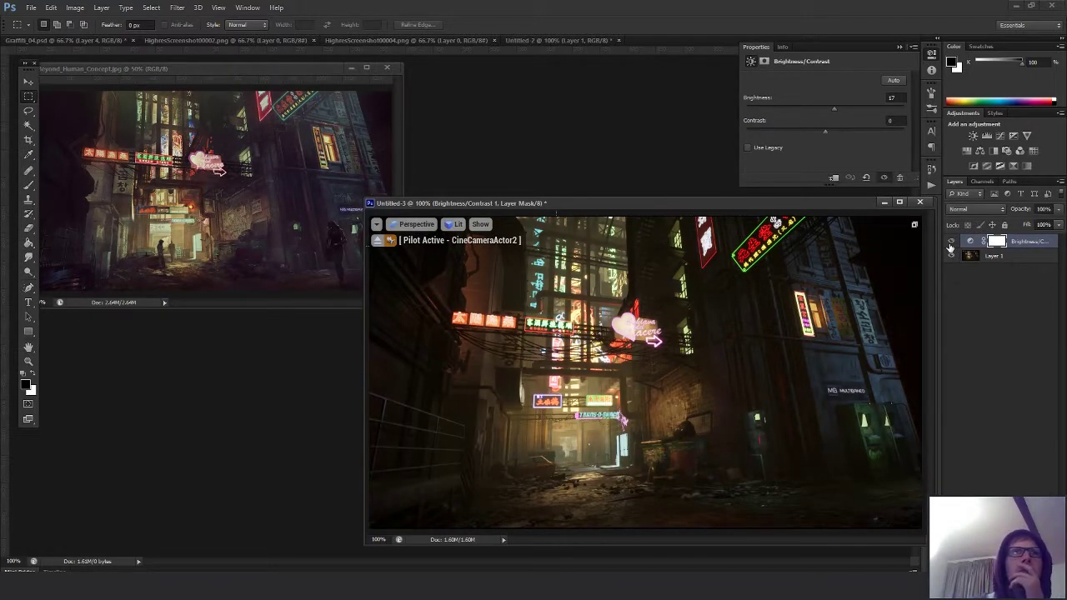
{"action": "left_click", "coordinate": [1001, 571]}
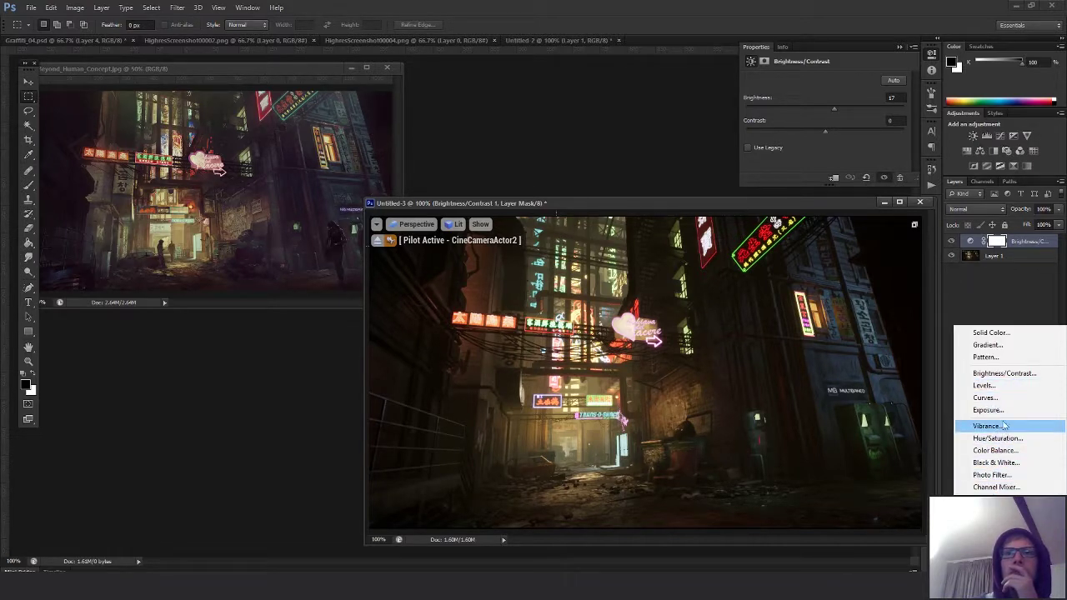
{"action": "left_click", "coordinate": [1003, 377]}
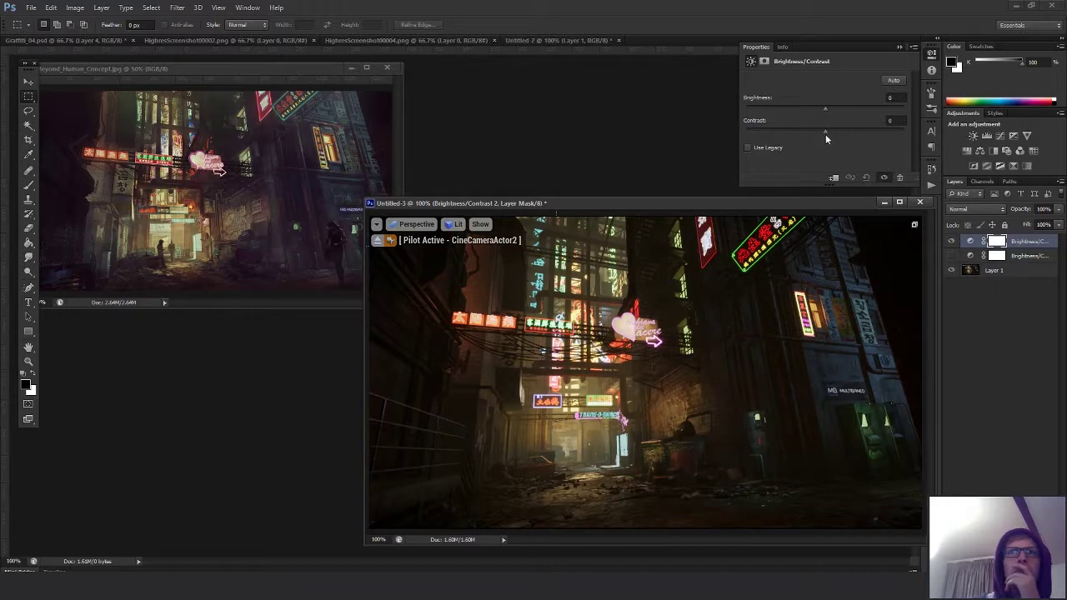
{"action": "left_click_drag", "start_coordinate": [841, 133], "coordinate": [839, 134]}
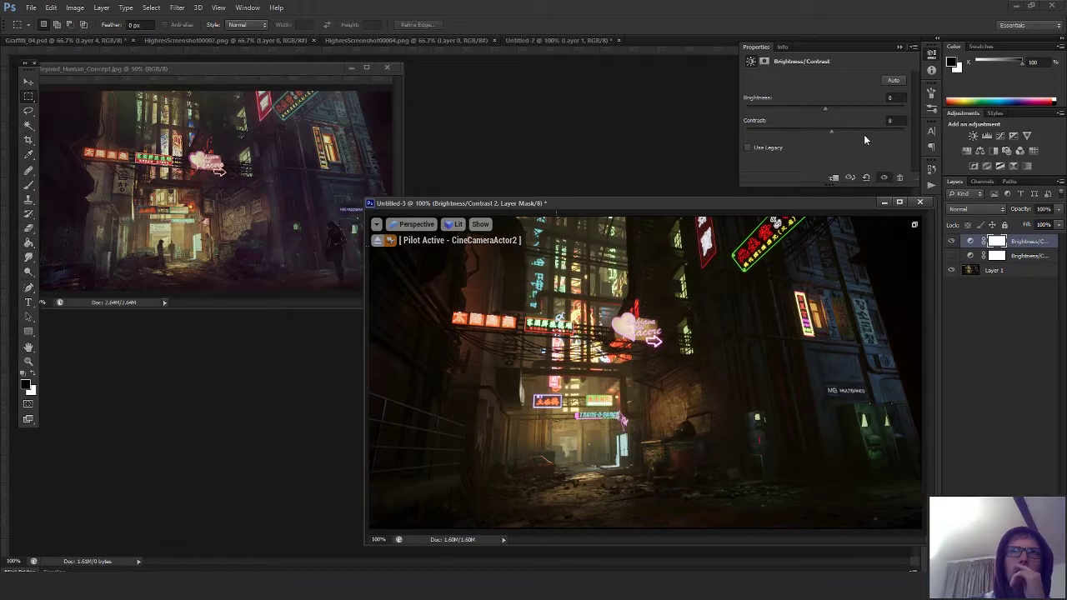
- Toggle the two Brightness/Contrast layers to compare their looks, leaving the lower one shown and the upper one hidden
{"action": "left_click", "coordinate": [955, 242]}
{"action": "left_click", "coordinate": [953, 242]}
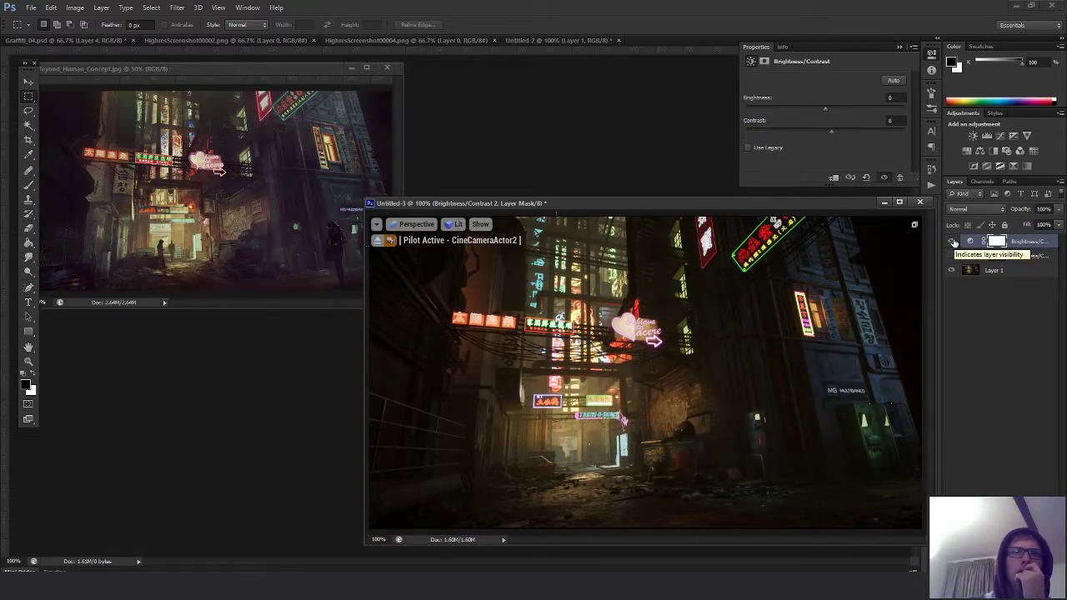
{"action": "left_click", "coordinate": [955, 242]}
{"action": "left_click", "coordinate": [953, 257]}
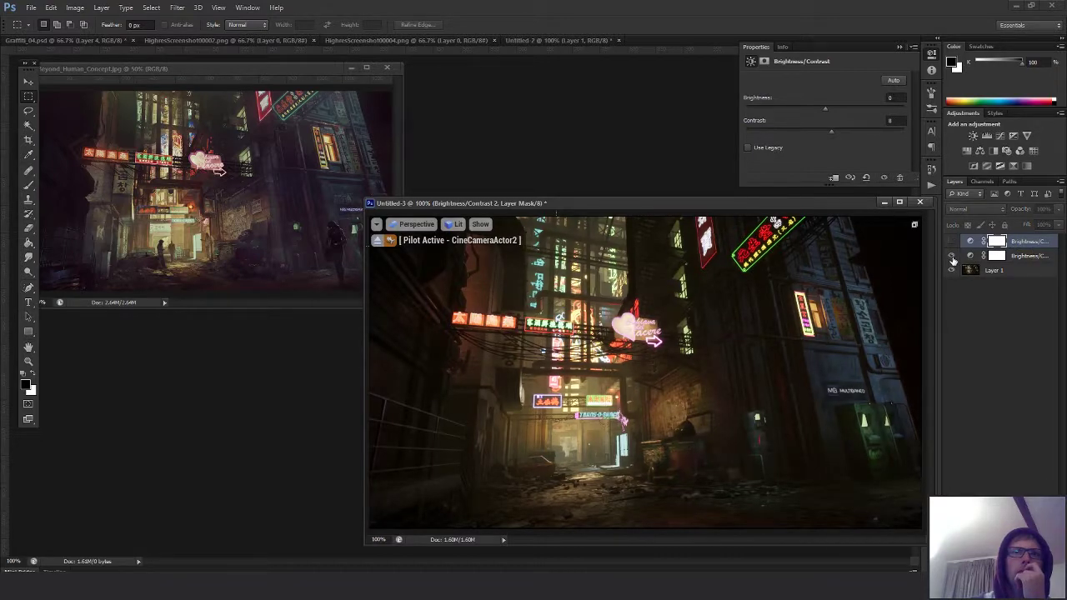
{"action": "left_click", "coordinate": [951, 241]}
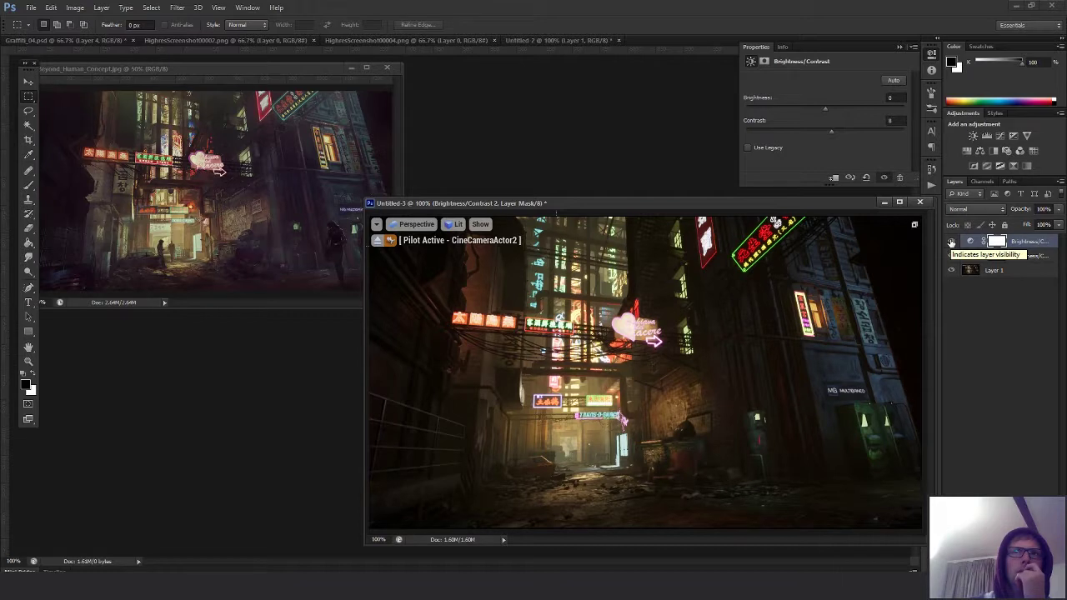
{"action": "left_click", "coordinate": [952, 242]}
- Set the lower Brightness/Contrast layer's contrast to 10, toggling its visibility to judge the effect on the capture
{"action": "left_click", "coordinate": [970, 256]}
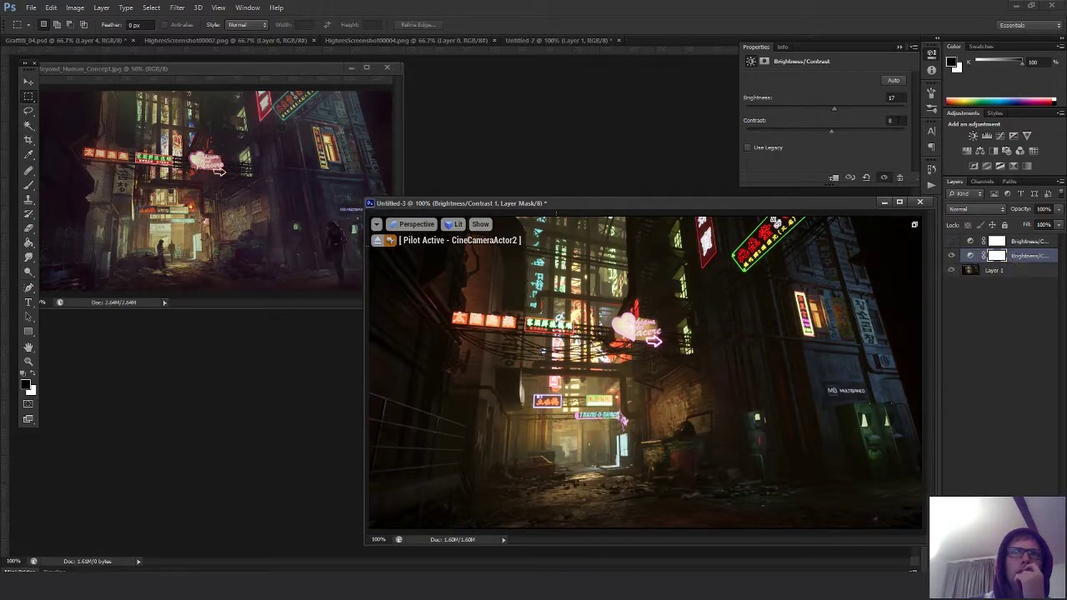
{"action": "left_click", "coordinate": [896, 120]}
{"action": "type", "text": "4"}
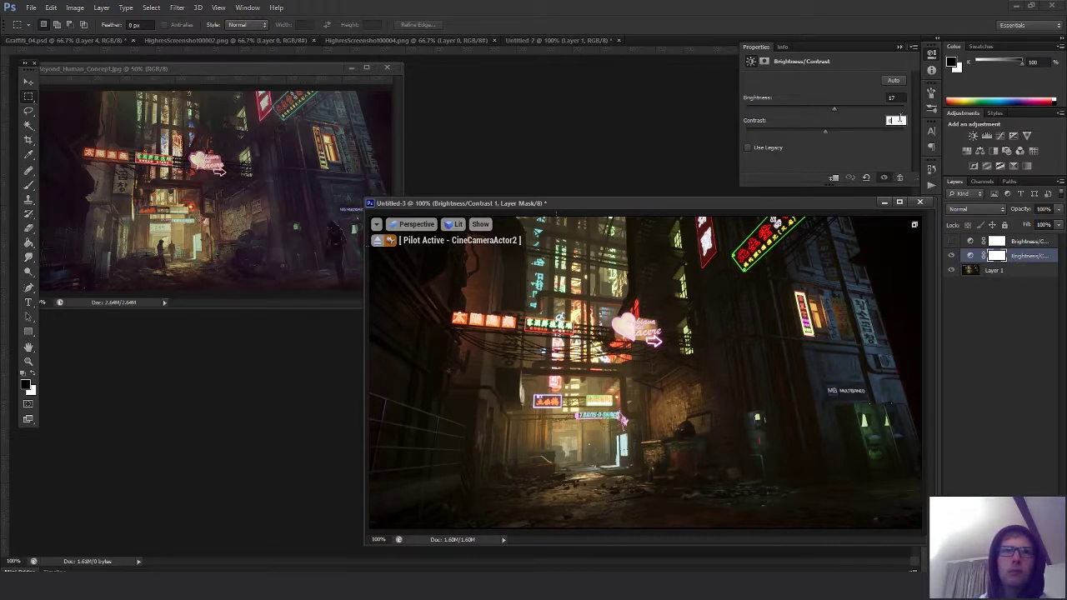
{"action": "key", "text": "Return"}
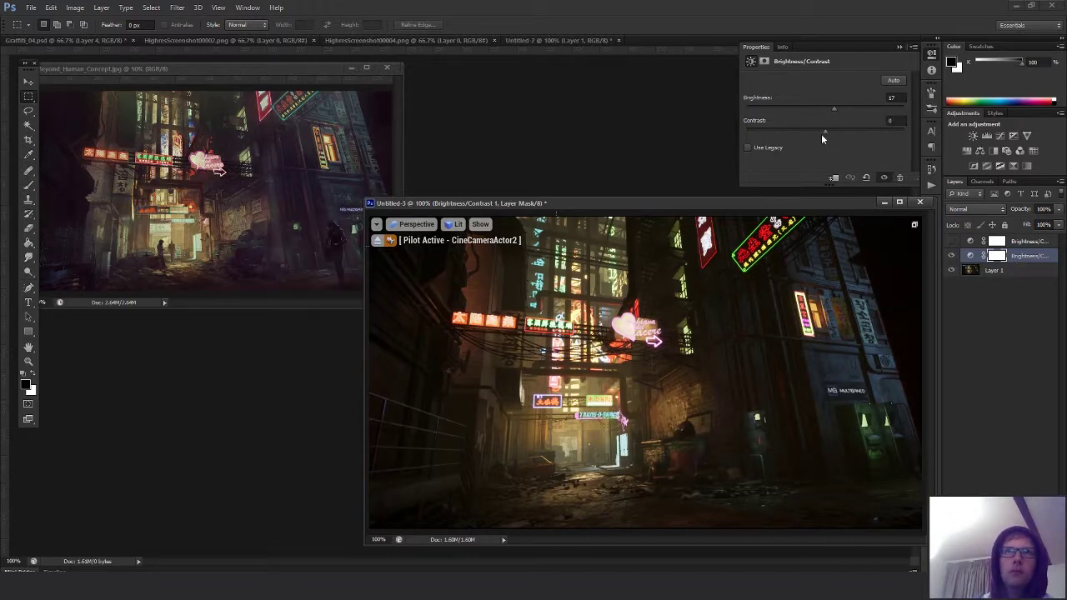
{"action": "left_click_drag", "start_coordinate": [826, 133], "coordinate": [832, 131]}
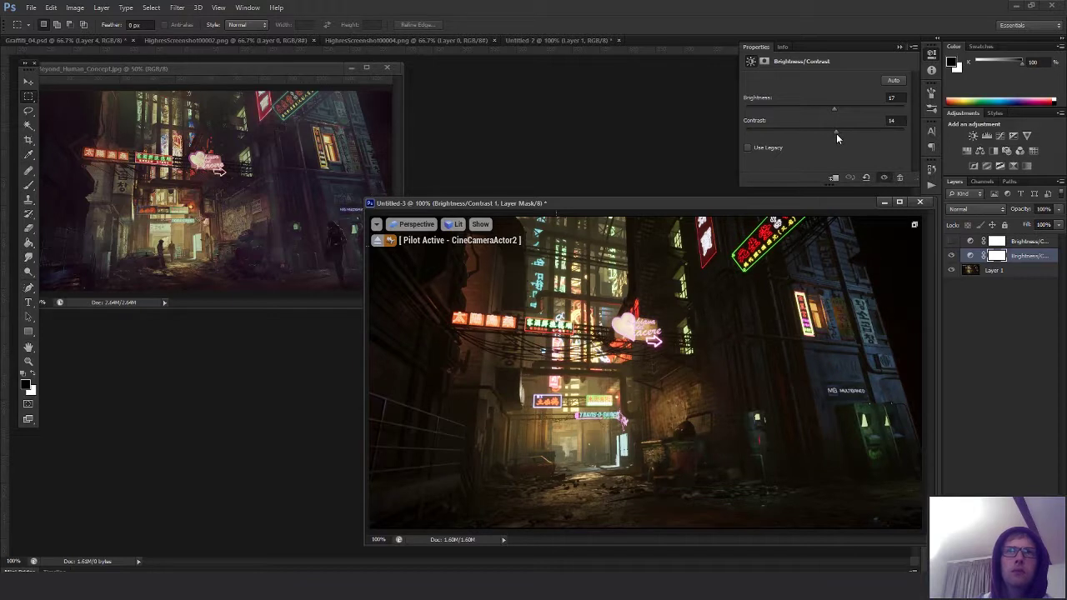
{"action": "left_click", "coordinate": [953, 257]}
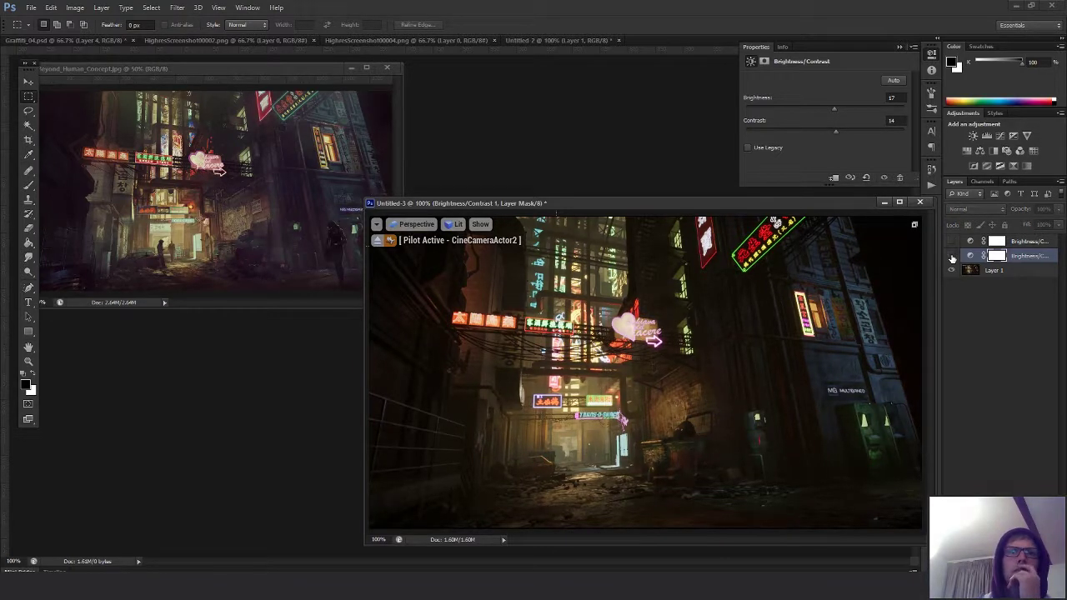
{"action": "left_click", "coordinate": [952, 256]}
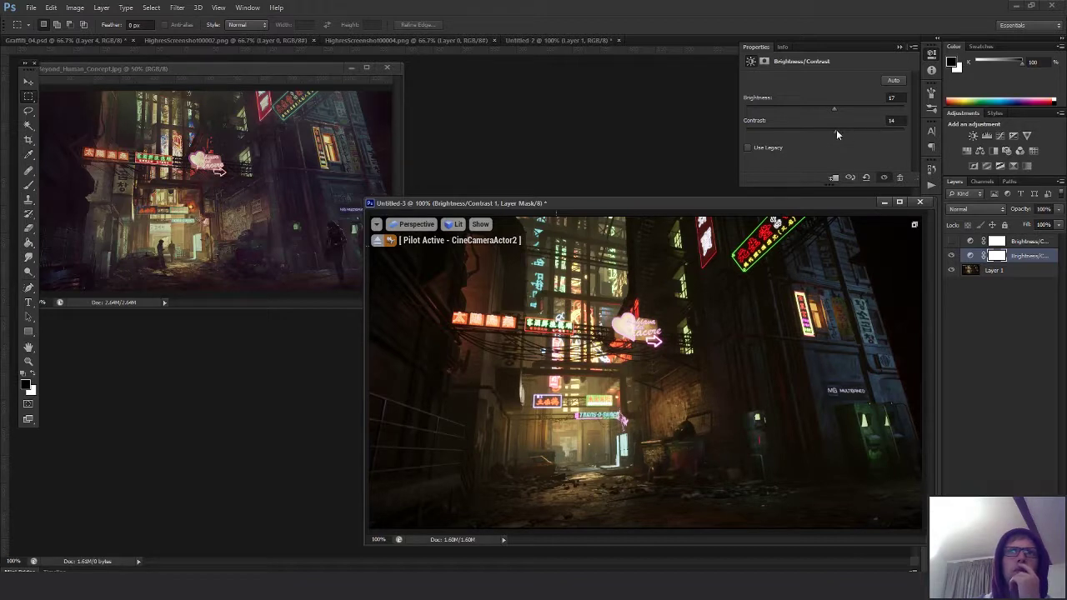
{"action": "left_click", "coordinate": [952, 257]}
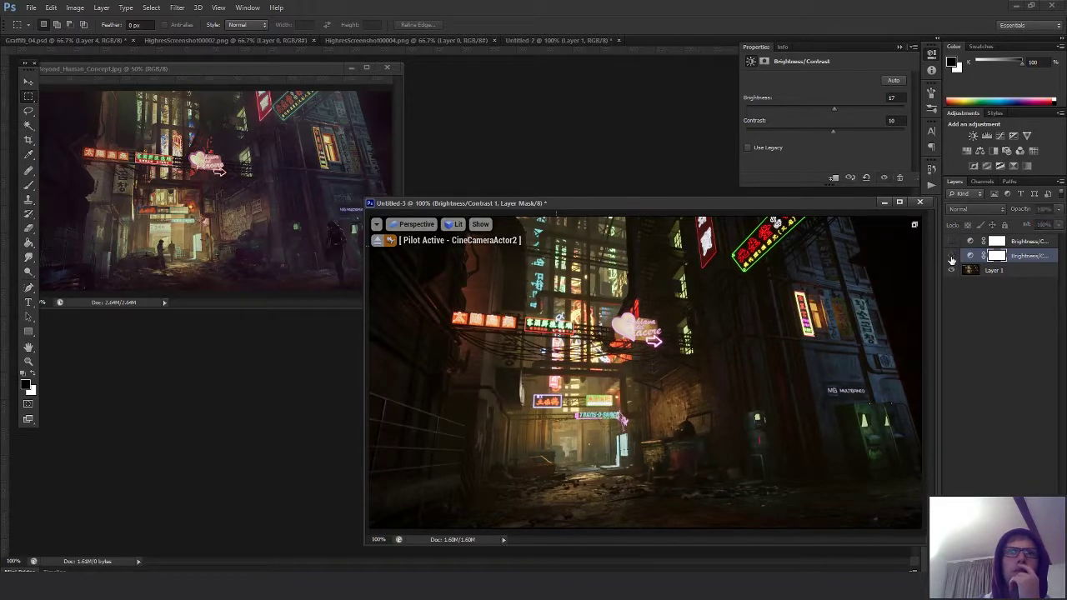
{"action": "left_click", "coordinate": [953, 256]}
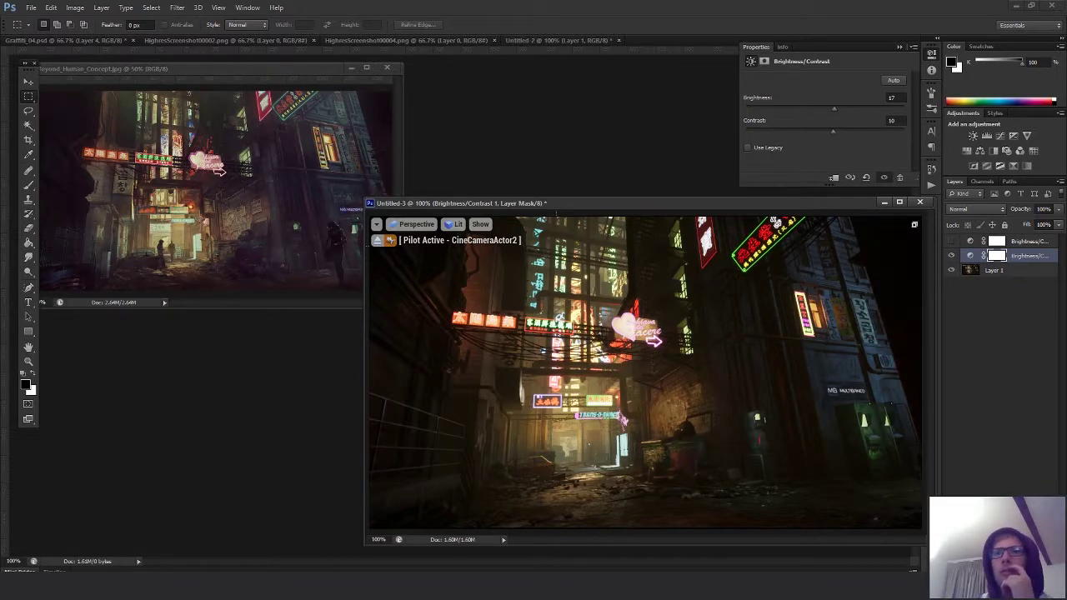
- Try a Levels adjustment layer above the lower Brightness/Contrast layer, testing midtones, highlights and shadows, and delete it
{"action": "left_click", "coordinate": [1010, 564]}
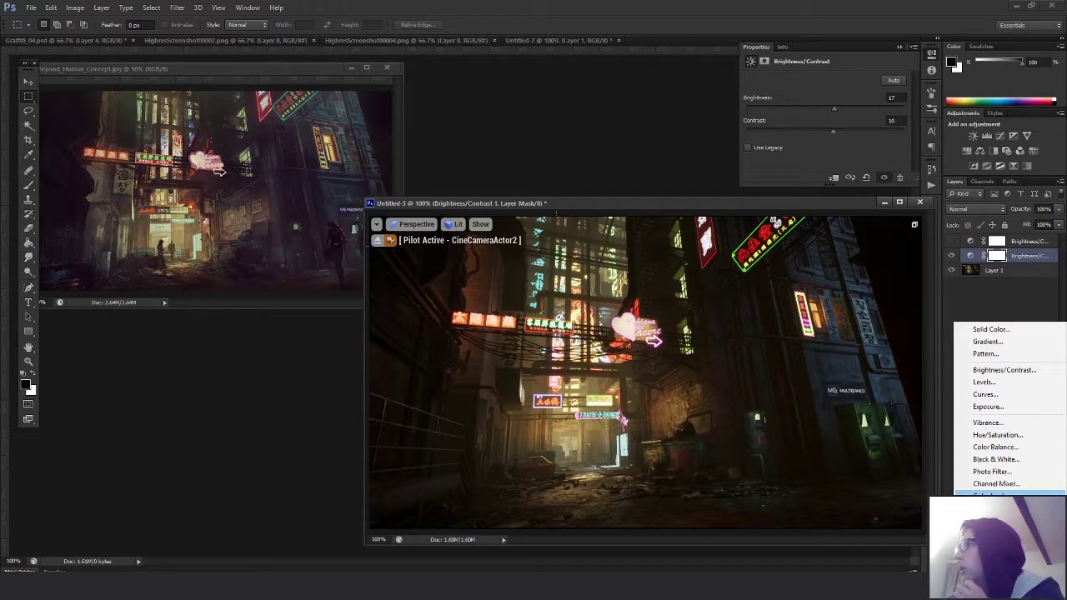
{"action": "left_click", "coordinate": [984, 382]}
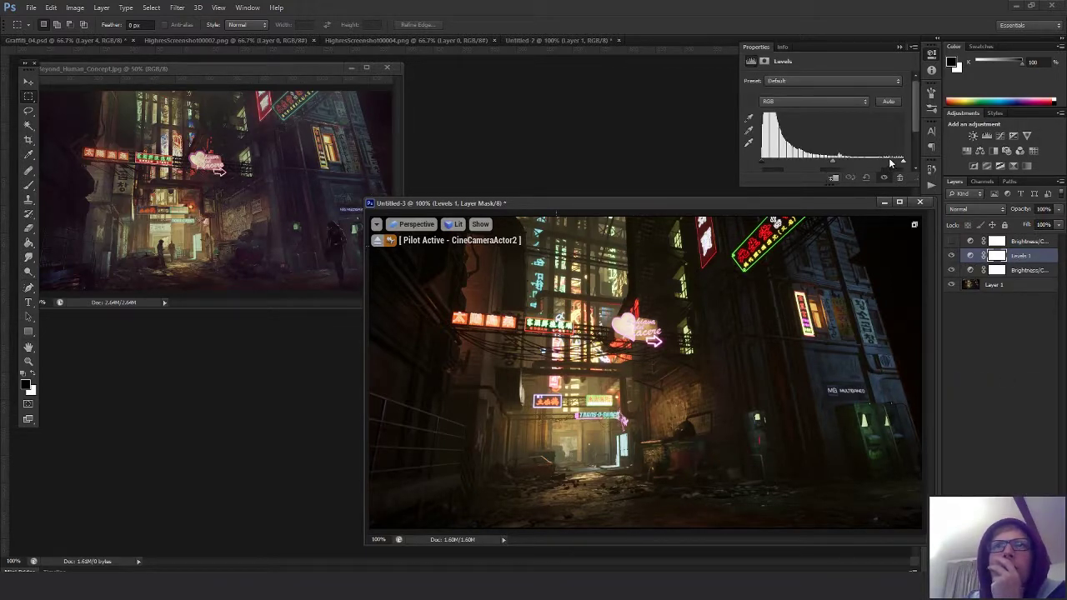
{"action": "left_click_drag", "start_coordinate": [830, 163], "coordinate": [822, 163]}
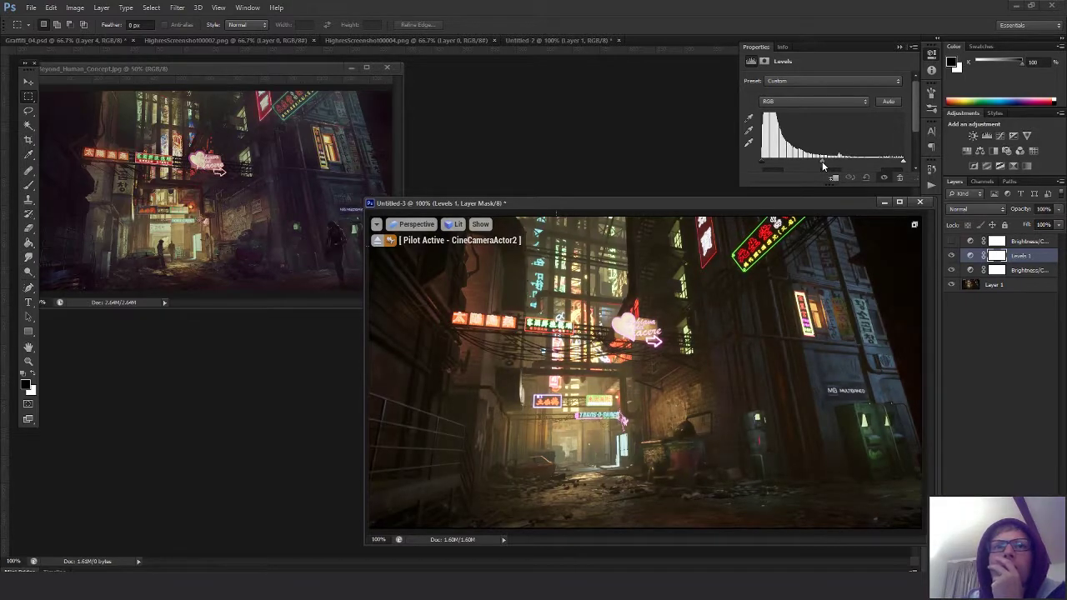
{"action": "left_click", "coordinate": [867, 176]}
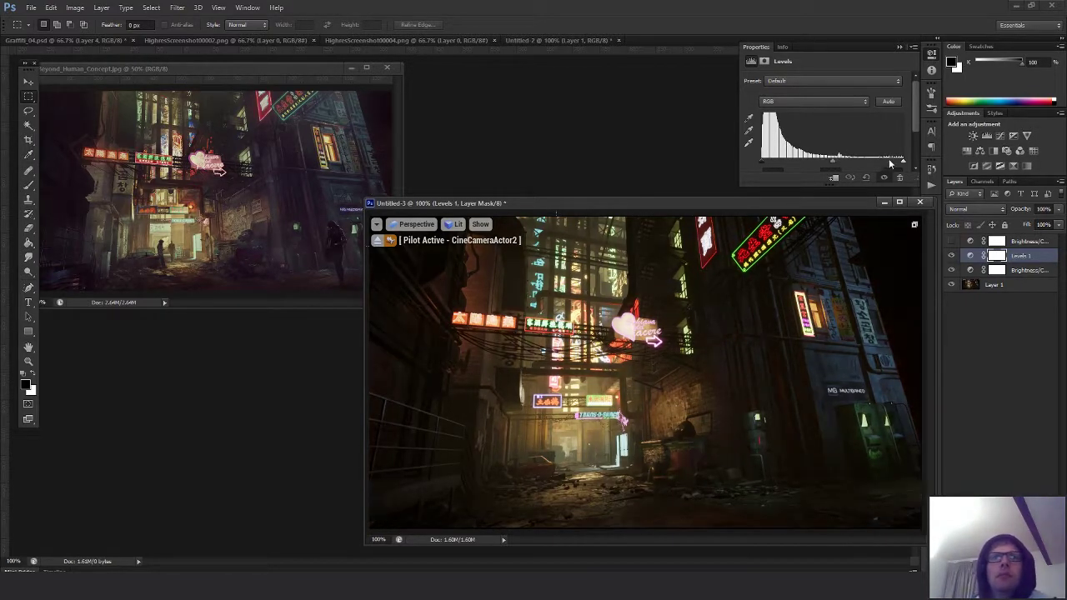
{"action": "left_click_drag", "start_coordinate": [905, 164], "coordinate": [874, 163]}
{"action": "key", "text": "ctrl+z"}
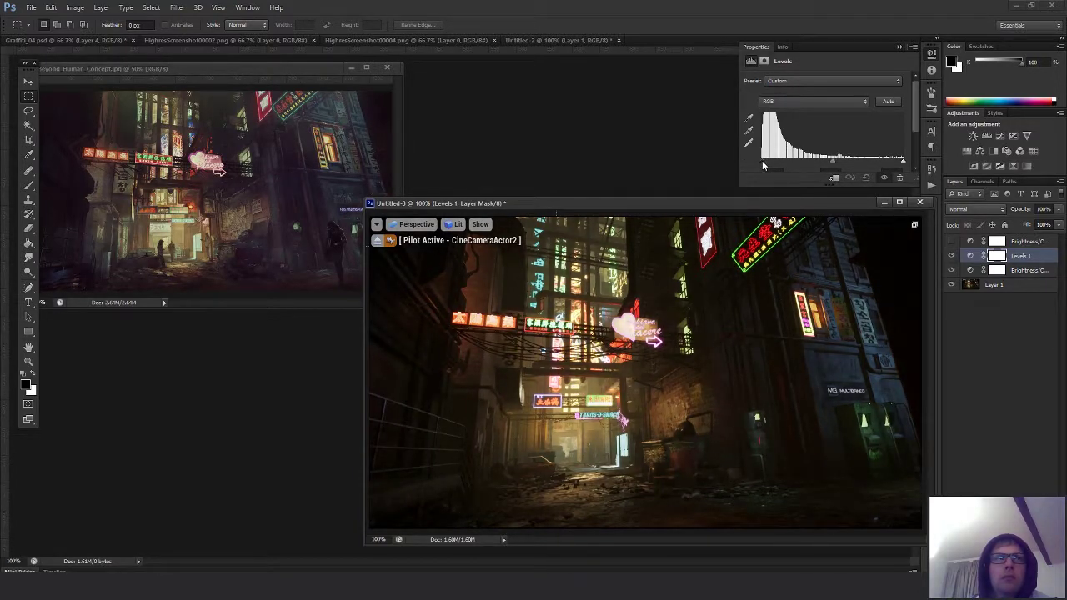
{"action": "left_click_drag", "start_coordinate": [762, 165], "coordinate": [764, 166]}
{"action": "left_click", "coordinate": [968, 256]}
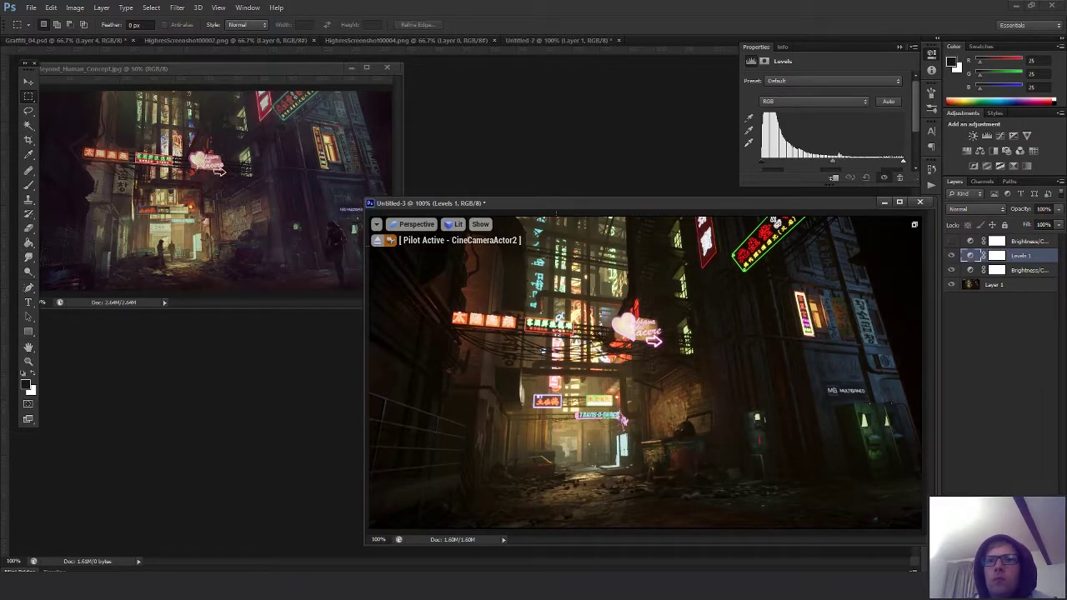
{"action": "key", "text": "Delete"}
- Try a Vibrance adjustment layer above the lower Brightness/Contrast layer and delete it
{"action": "left_click", "coordinate": [1006, 562]}
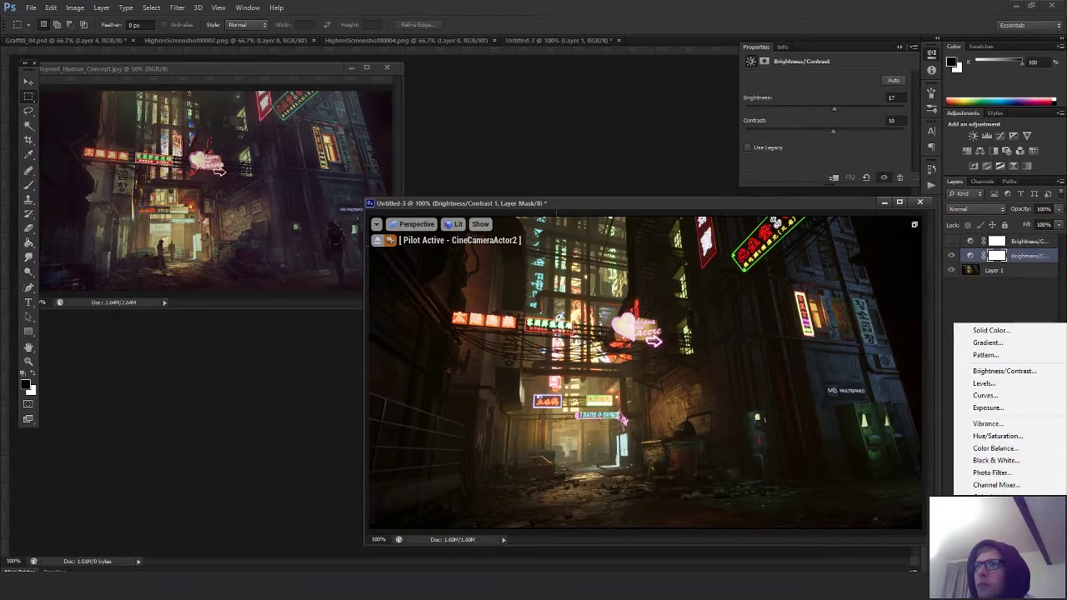
{"action": "left_click", "coordinate": [996, 499]}
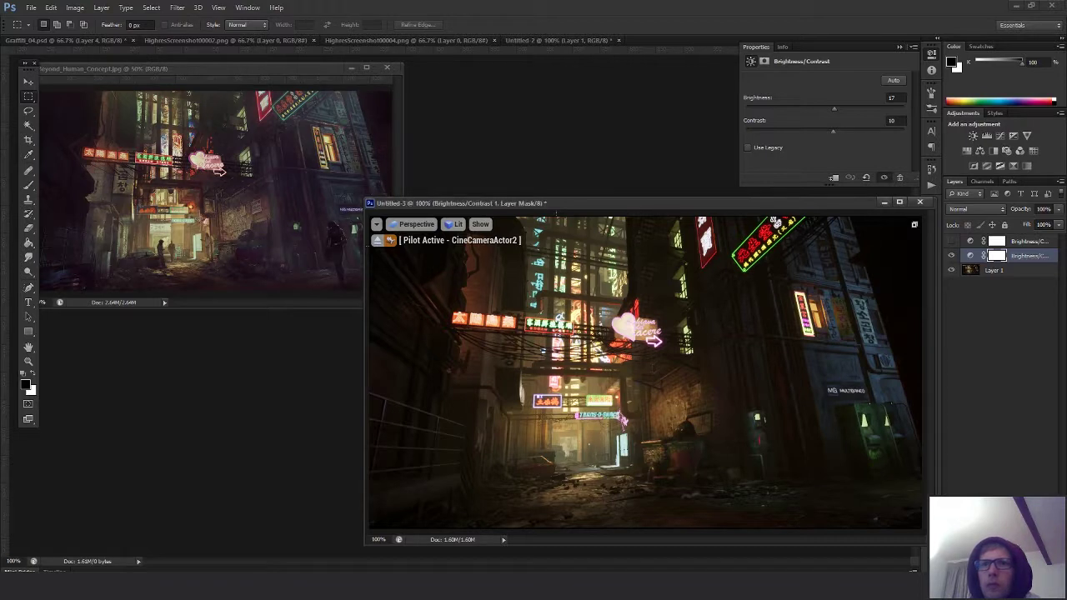
{"action": "left_click", "coordinate": [1005, 562]}
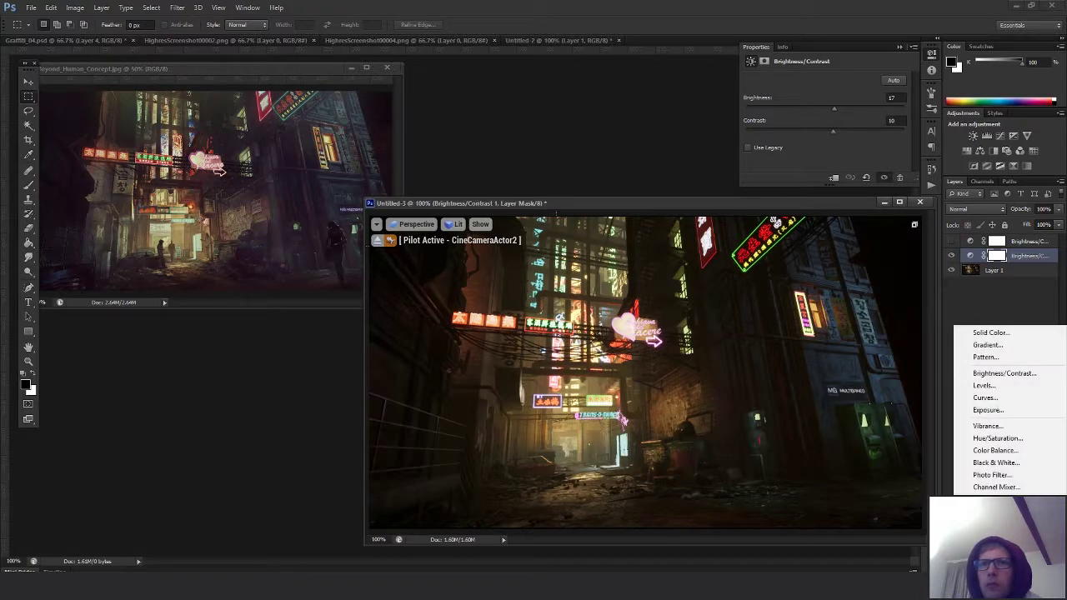
{"action": "left_click", "coordinate": [991, 426]}
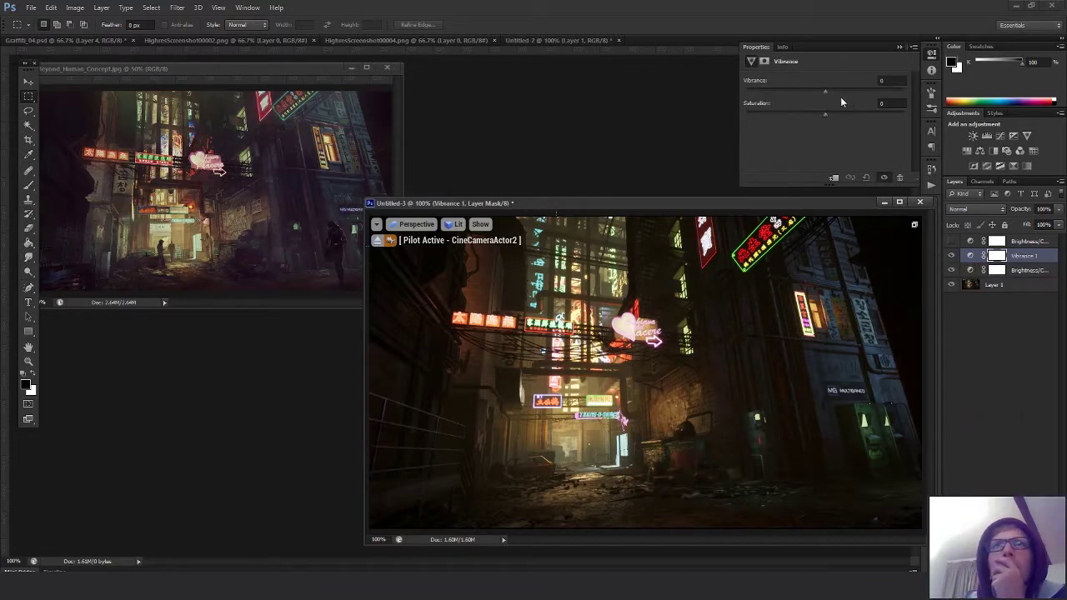
{"action": "left_click_drag", "start_coordinate": [828, 90], "coordinate": [852, 95]}
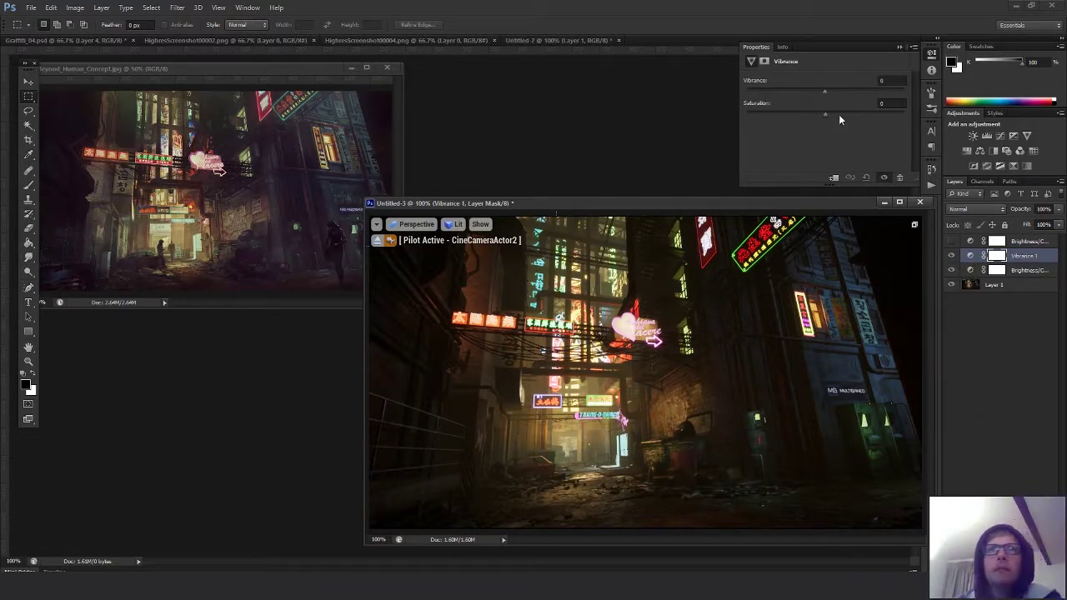
{"action": "left_click", "coordinate": [970, 256]}
{"action": "key", "text": "Delete"}
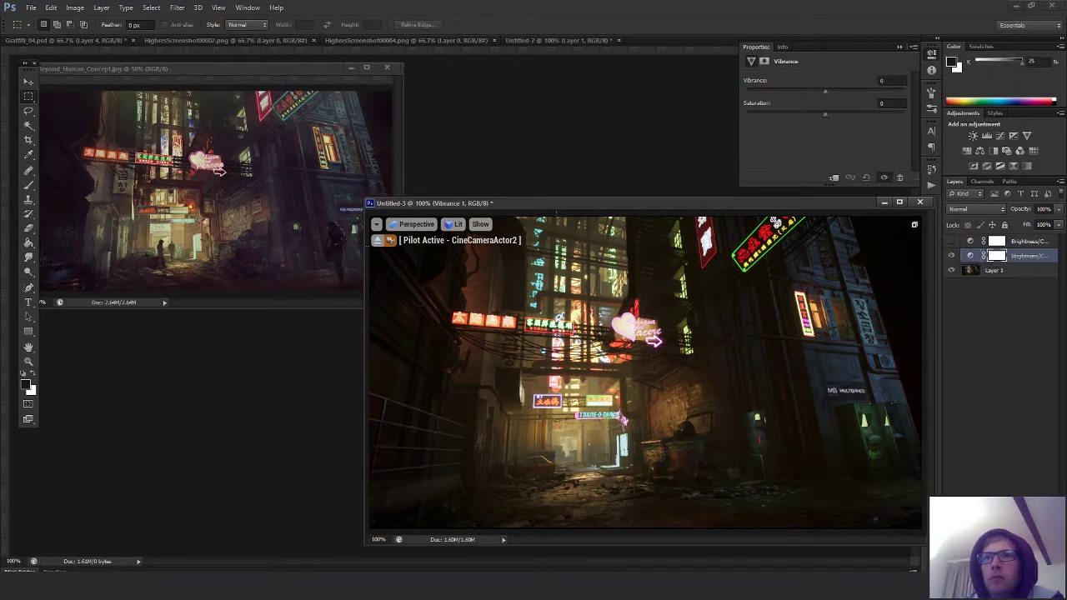
- Add an Exposure adjustment layer above the lower Brightness/Contrast layer with exposure +0.45, offset 0.0000 and gamma correction 1.00
{"action": "key", "text": "alt+Tab"}
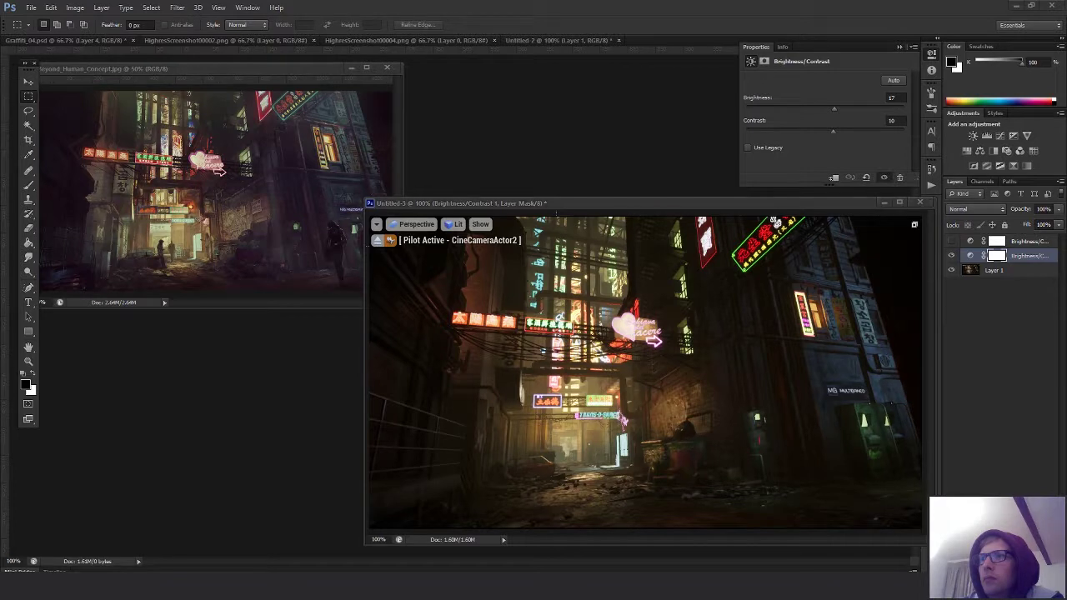
{"action": "key", "text": "alt+Tab"}
{"action": "left_click", "coordinate": [1005, 572]}
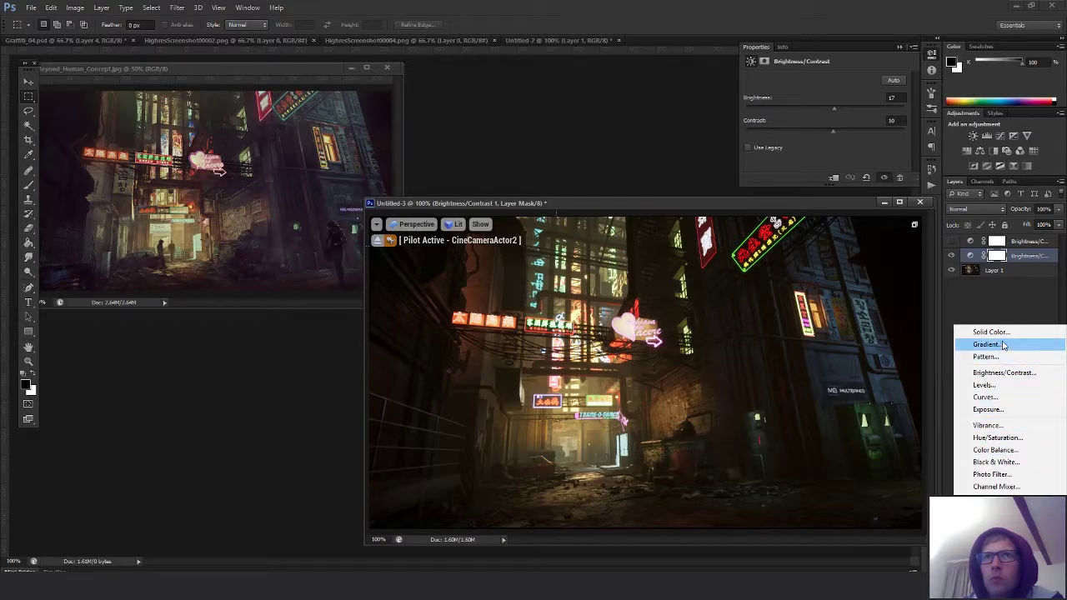
{"action": "left_click", "coordinate": [992, 409]}
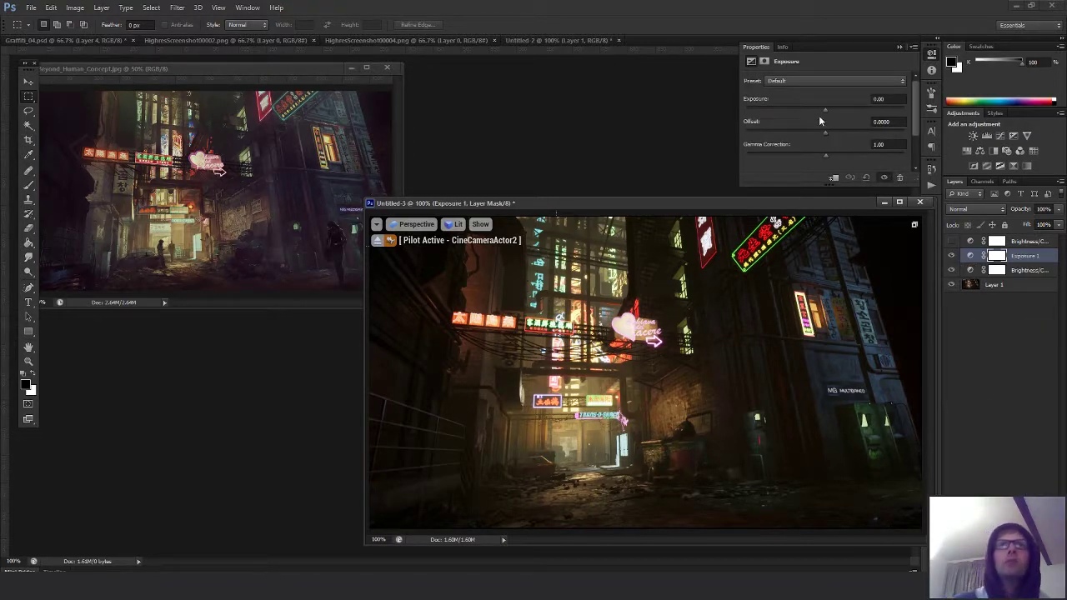
{"action": "left_click_drag", "start_coordinate": [826, 110], "coordinate": [830, 110]}
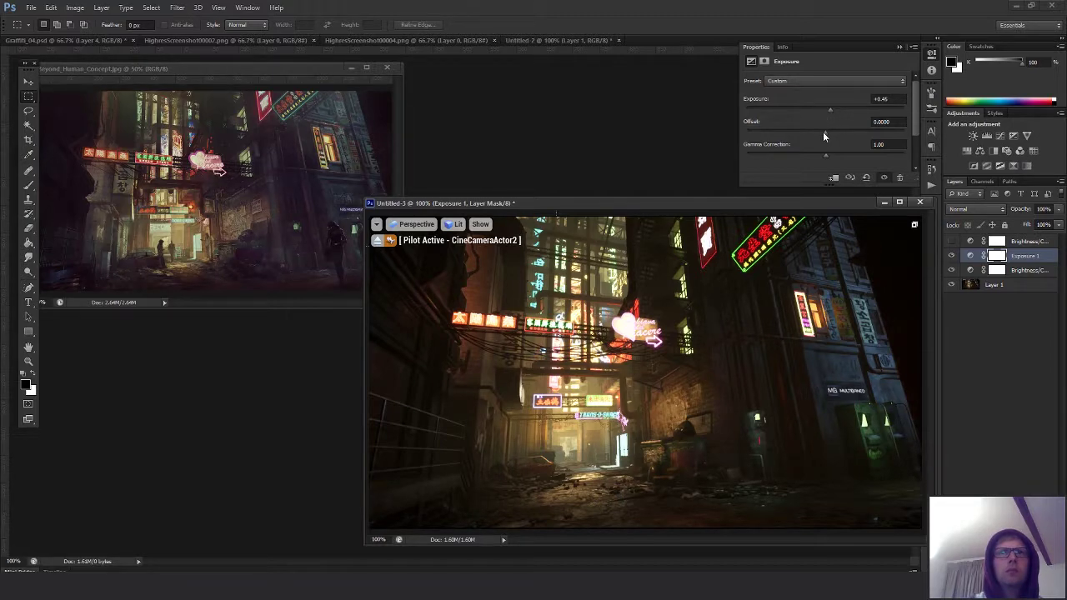
{"action": "mouse_move", "coordinate": [825, 133]}
{"action": "left_mouse_down"}
{"action": "mouse_move", "coordinate": [834, 133]}
{"action": "mouse_move", "coordinate": [821, 133]}
{"action": "left_mouse_up"}
{"action": "key", "text": "ctrl+z"}
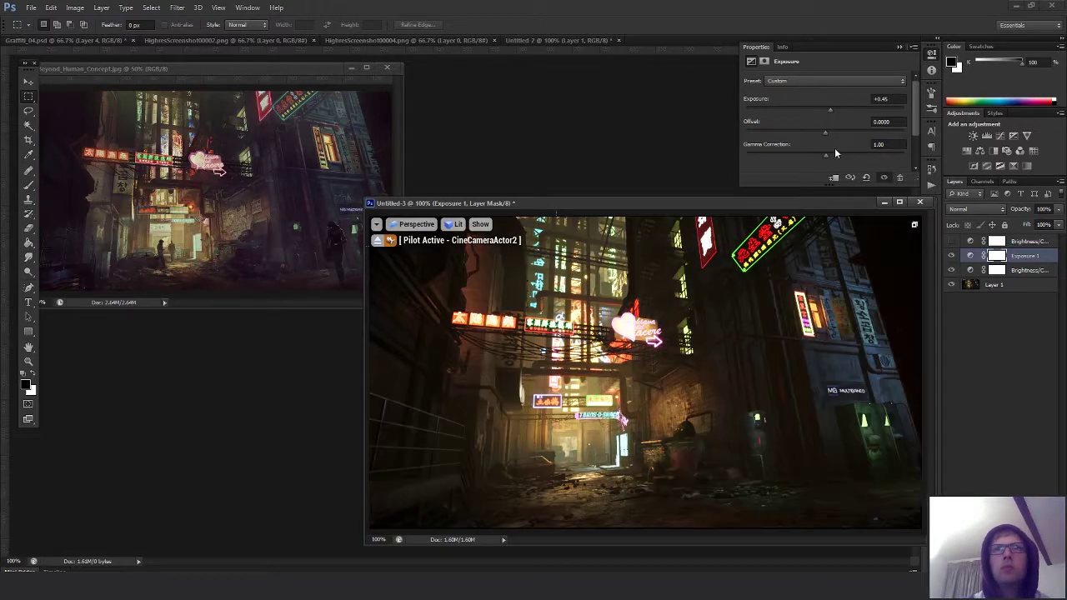
{"action": "left_click", "coordinate": [828, 156]}
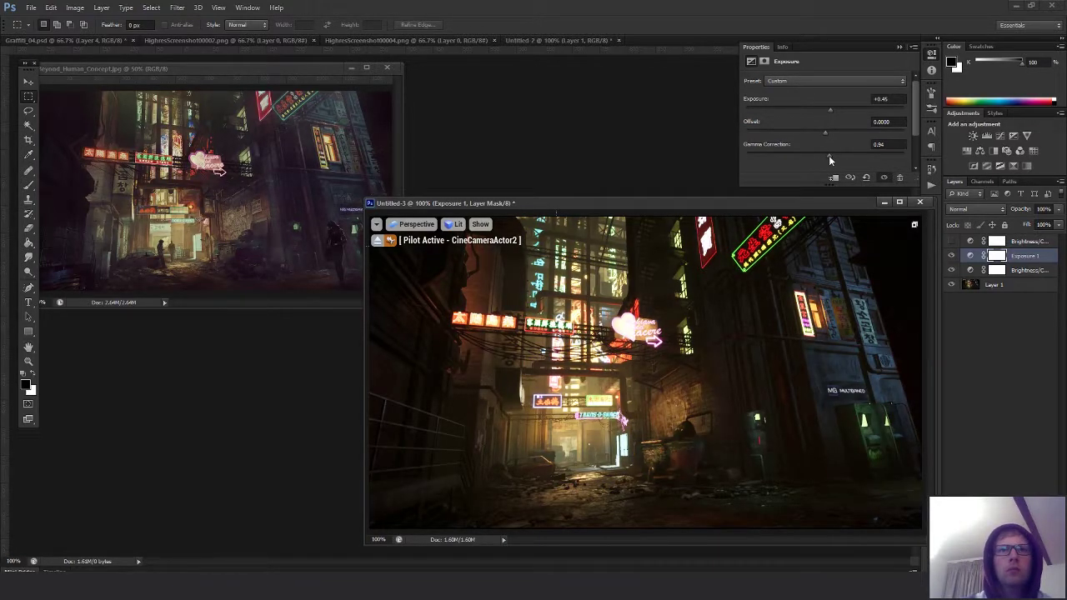
{"action": "left_click_drag", "start_coordinate": [831, 154], "coordinate": [826, 153]}
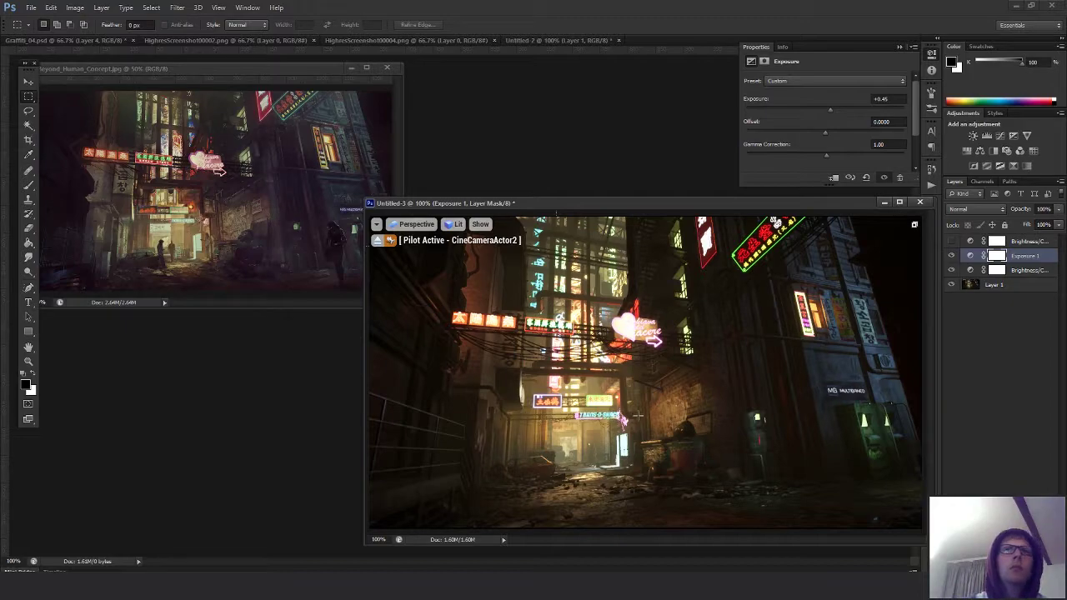
- Switch to Unreal Editor, select the PostProcessVolume and move the Viewport 2 window clear of its properties
{"action": "key", "text": "alt+Tab"}
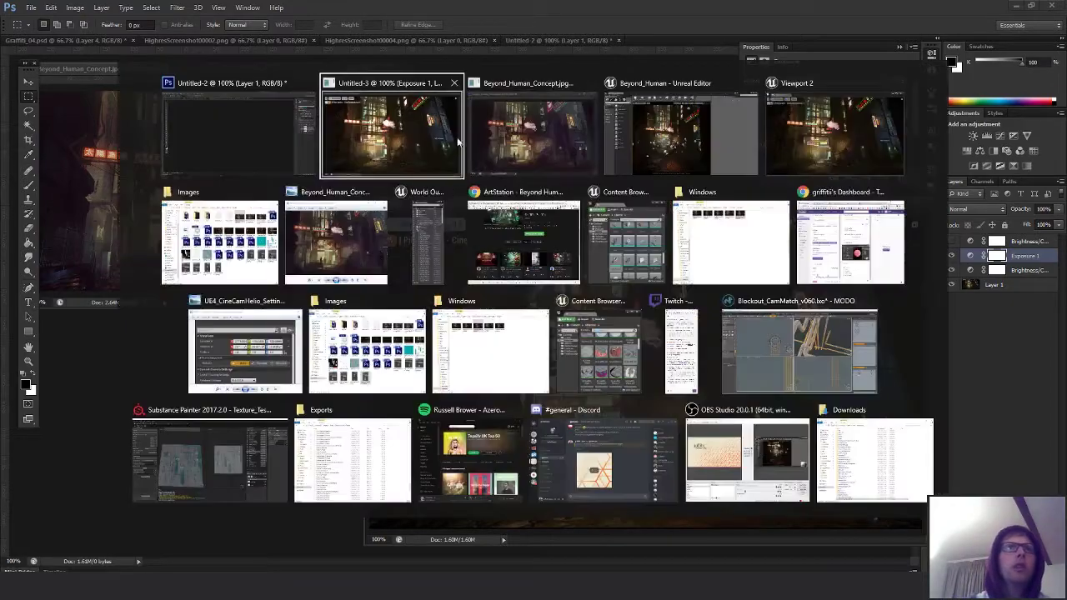
{"action": "left_click", "coordinate": [729, 152]}
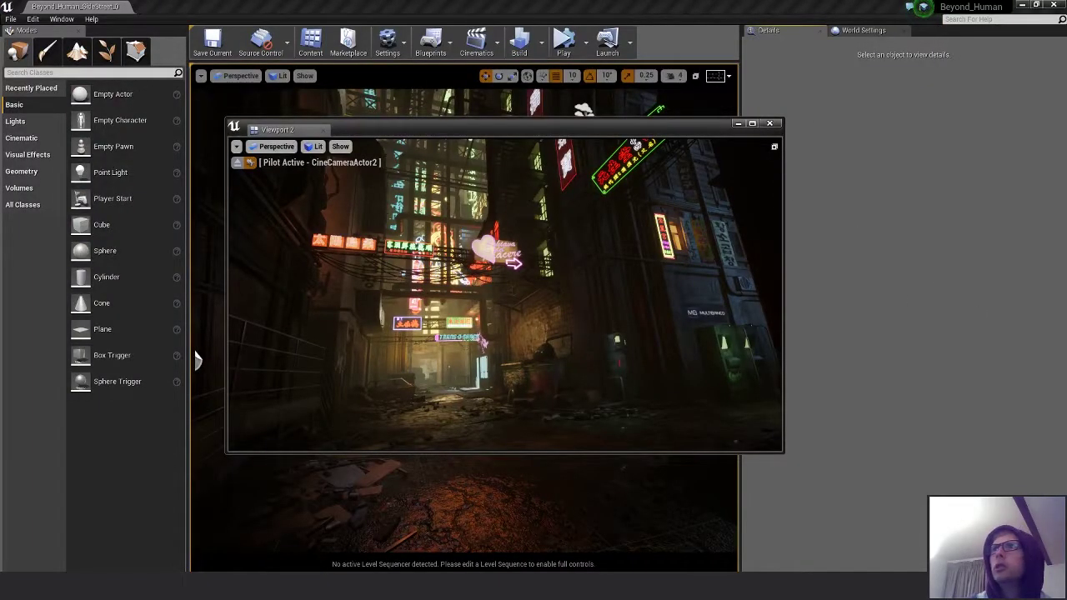
{"action": "left_click", "coordinate": [195, 358]}
{"action": "left_click_drag", "start_coordinate": [645, 132], "coordinate": [588, 140]}
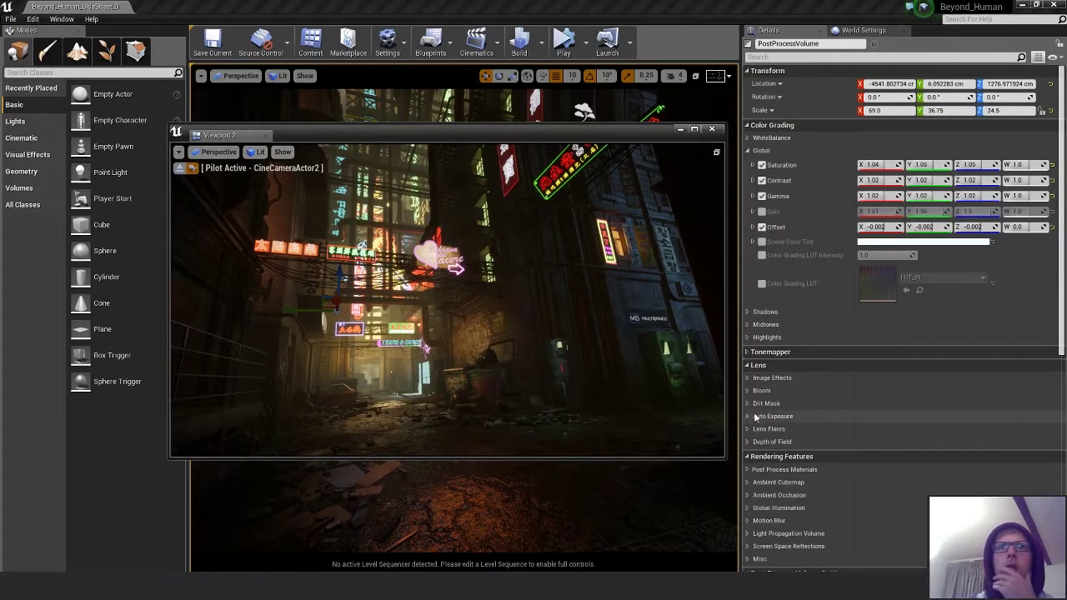
- Check the volume's White Balance and Tonemapper settings, and expand its Auto Exposure settings
{"action": "left_click", "coordinate": [747, 138]}
{"action": "left_click", "coordinate": [747, 138]}
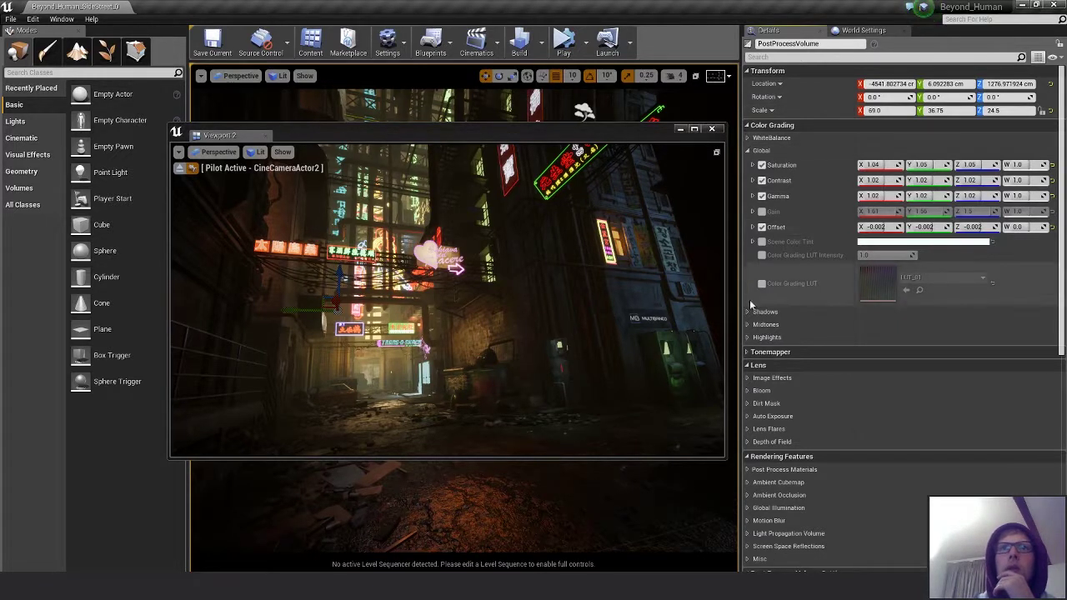
{"action": "left_click", "coordinate": [748, 352]}
{"action": "left_click", "coordinate": [748, 353]}
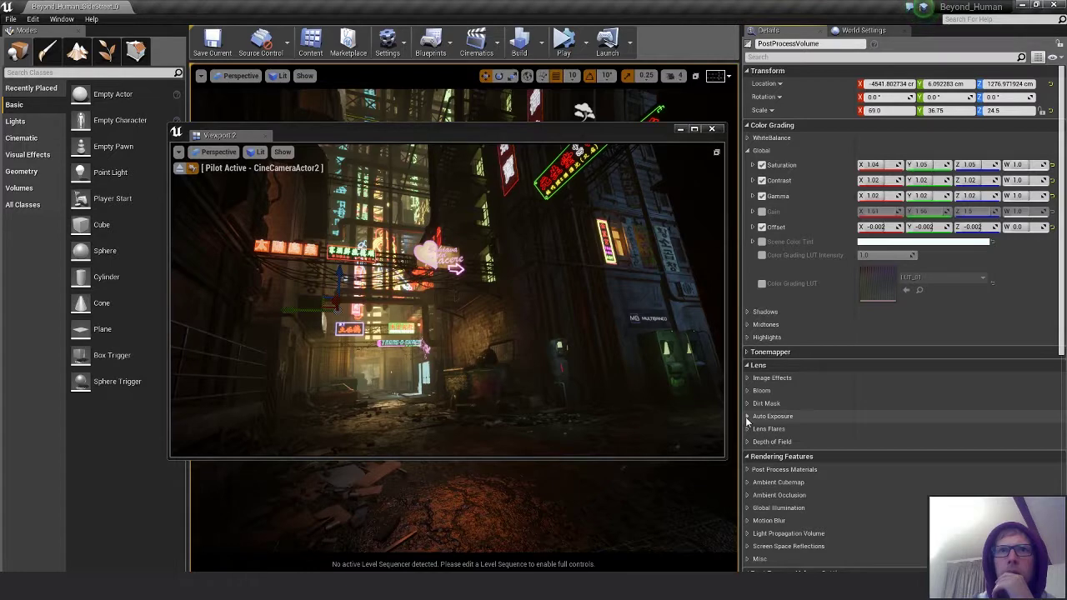
{"action": "left_click", "coordinate": [748, 417]}
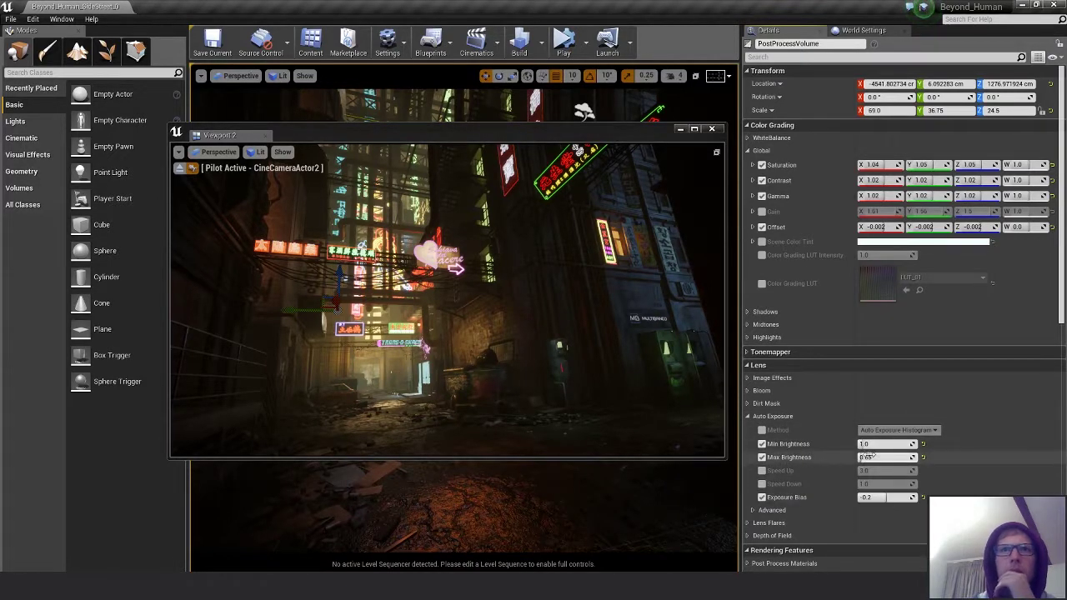
- Try a slight change to the auto exposure Max Brightness and undo it
{"action": "mouse_move", "coordinate": [869, 457]}
{"action": "left_mouse_down"}
{"action": "mouse_move", "coordinate": [863, 445]}
{"action": "mouse_move", "coordinate": [915, 445]}
{"action": "mouse_move", "coordinate": [867, 457]}
{"action": "left_mouse_up"}
{"action": "key", "text": "ctrl+z"}
{"action": "key", "text": "ctrl+z"}
{"action": "key", "text": "ctrl+z"}
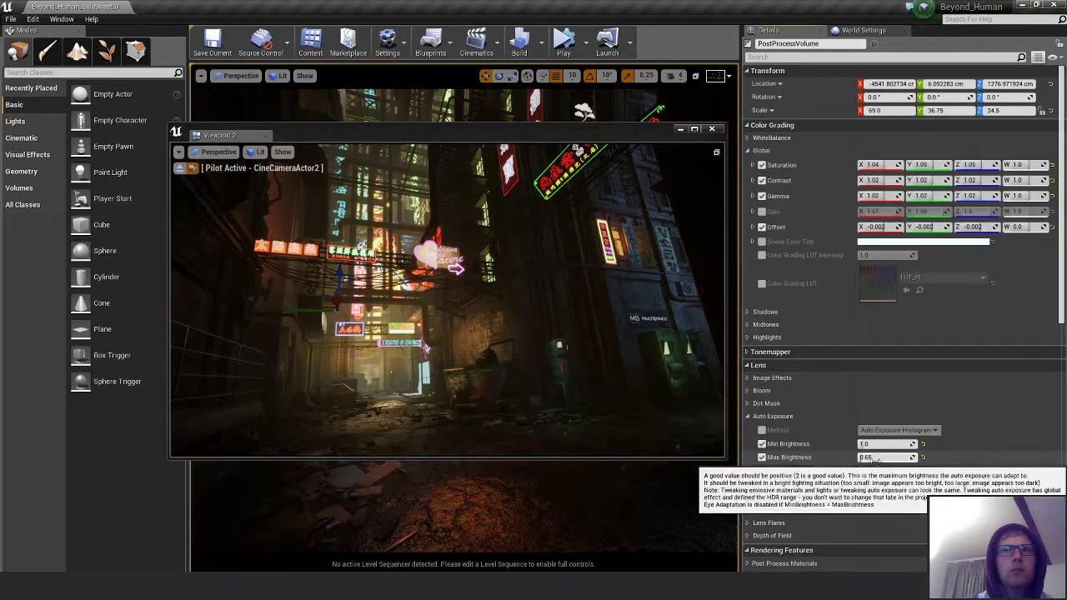
- Try a Max Brightness of 2.0 in the volume's Auto Exposure settings
{"action": "left_click", "coordinate": [908, 456]}
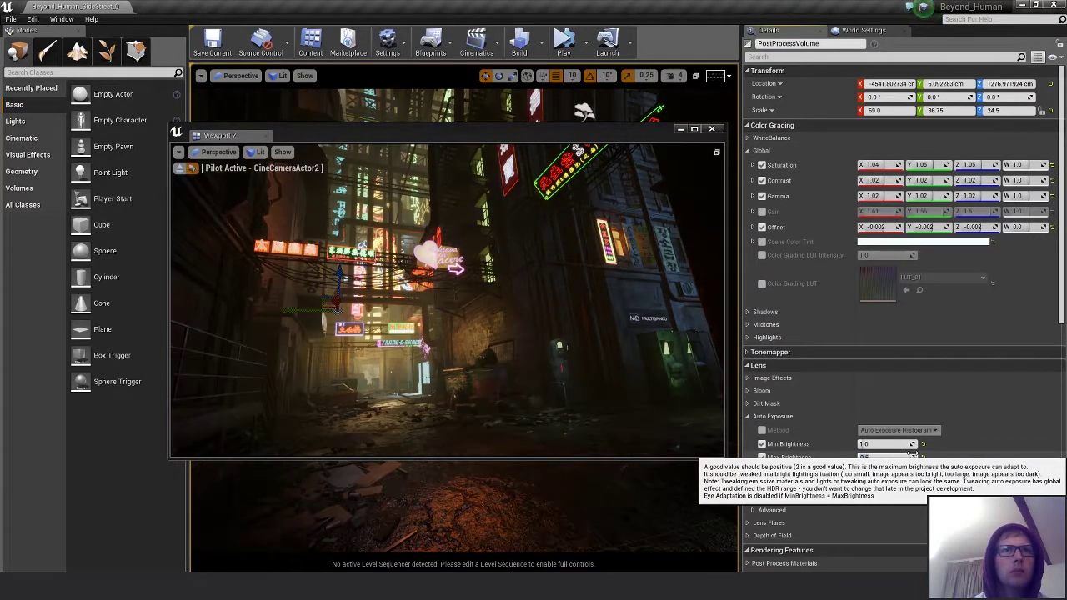
{"action": "left_click", "coordinate": [911, 457]}
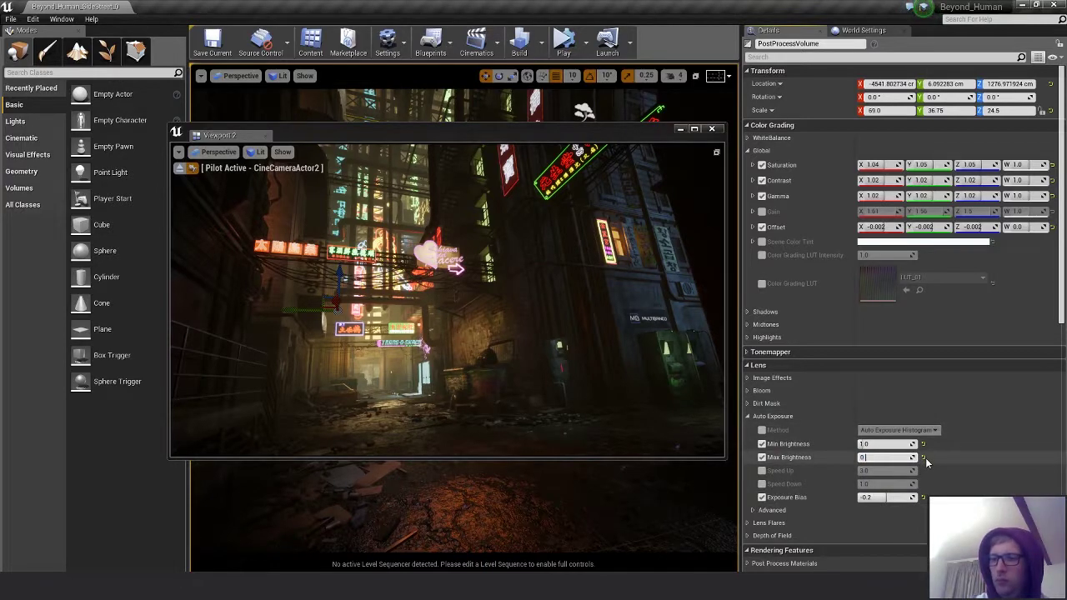
{"action": "type", "text": "2"}
{"action": "key", "text": "Return"}
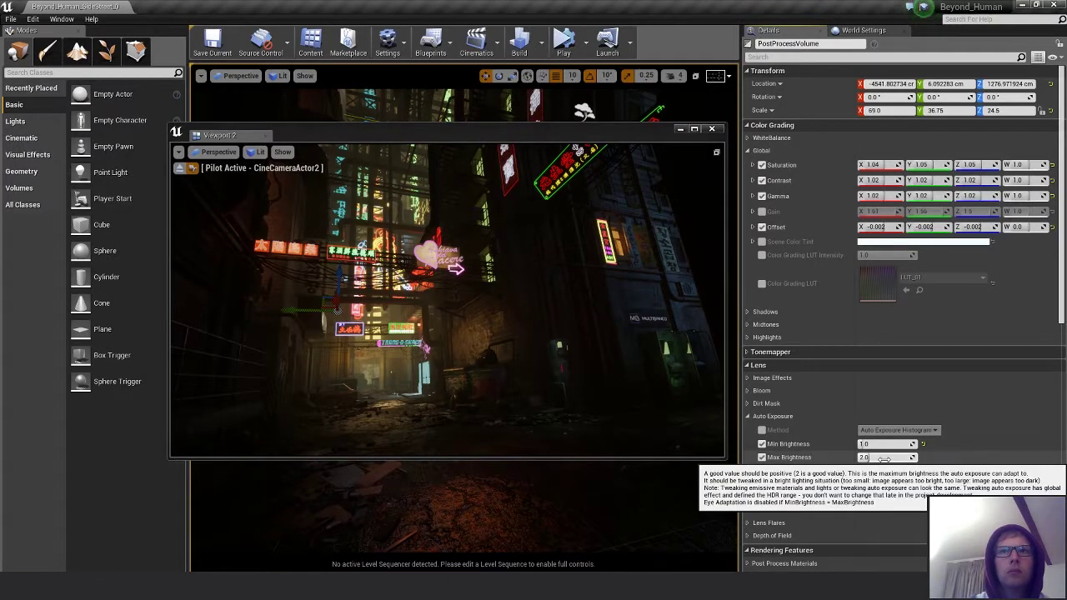
{"action": "left_click", "coordinate": [886, 458]}
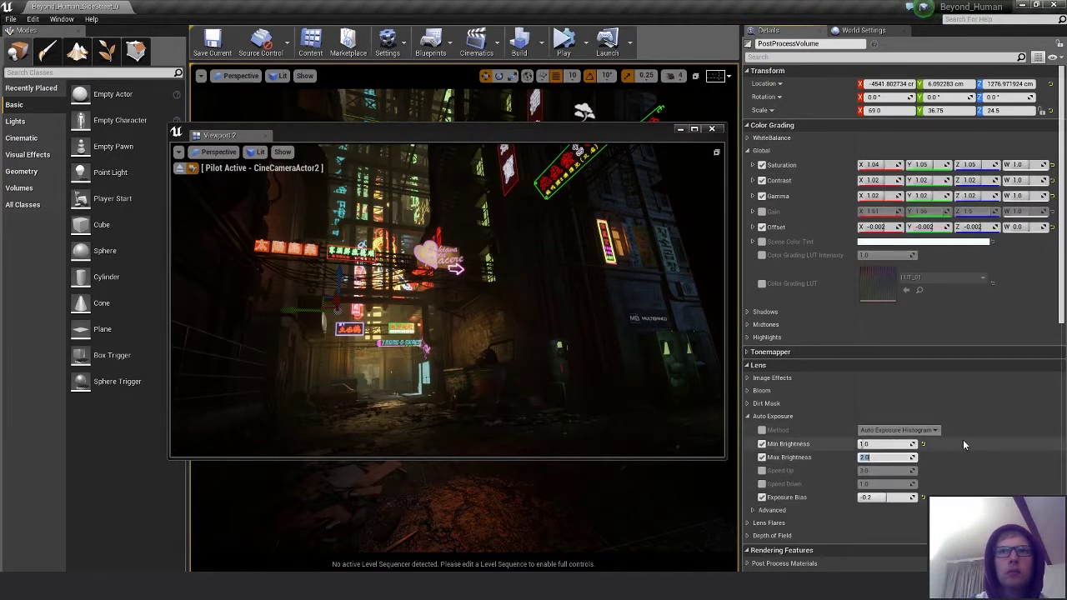
- Reset Min Brightness to its default to compare the lighting, and set it back to 1.0
{"action": "left_click", "coordinate": [923, 446]}
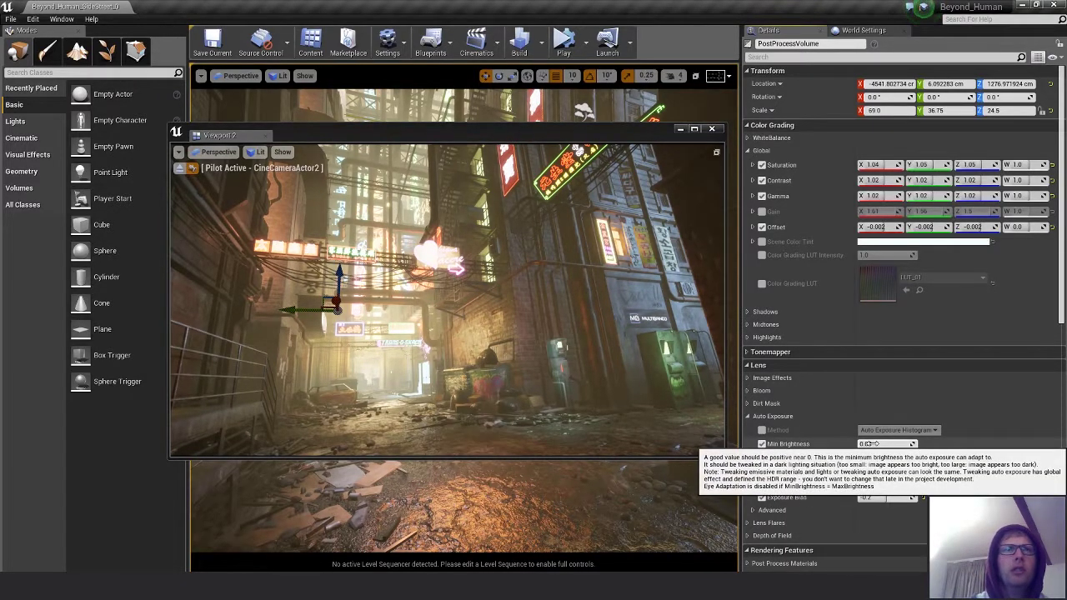
{"action": "left_click", "coordinate": [871, 444]}
{"action": "type", "text": "1"}
{"action": "key", "text": "Return"}
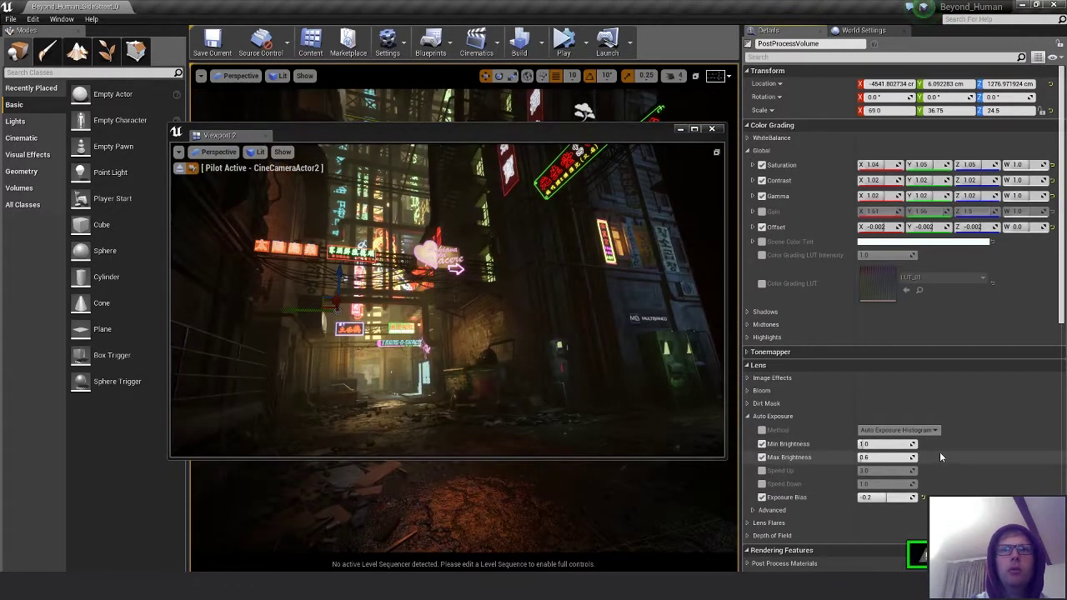
- Try a Max Brightness of 0.4 and undo back to 0.65
{"action": "left_click", "coordinate": [879, 457]}
{"action": "type", "text": "0.4"}
{"action": "key", "text": "Return"}
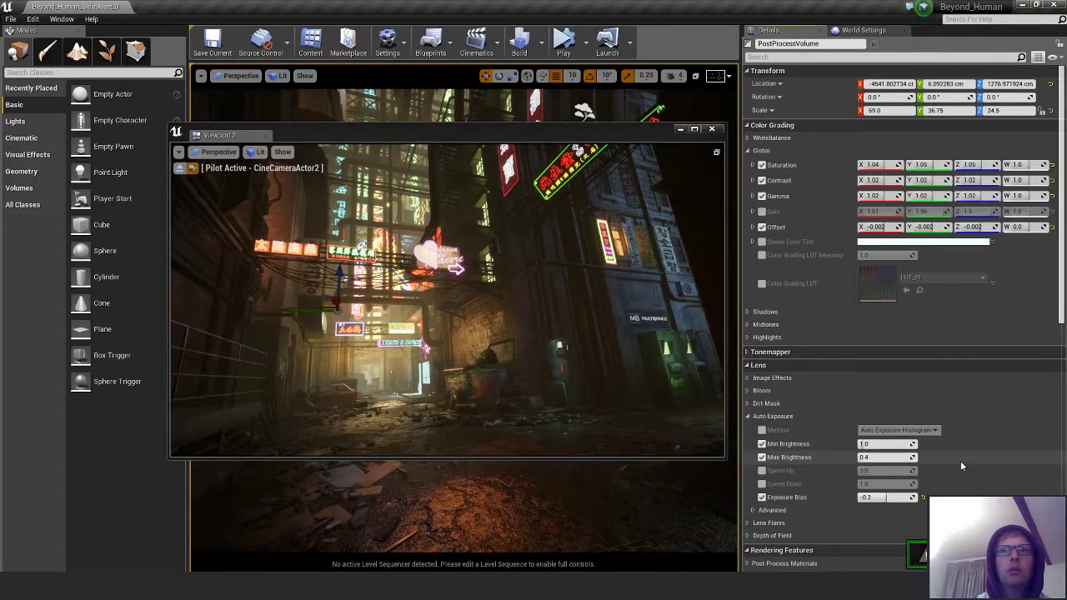
{"action": "key", "text": "ctrl+z"}
{"action": "key", "text": "ctrl+z"}
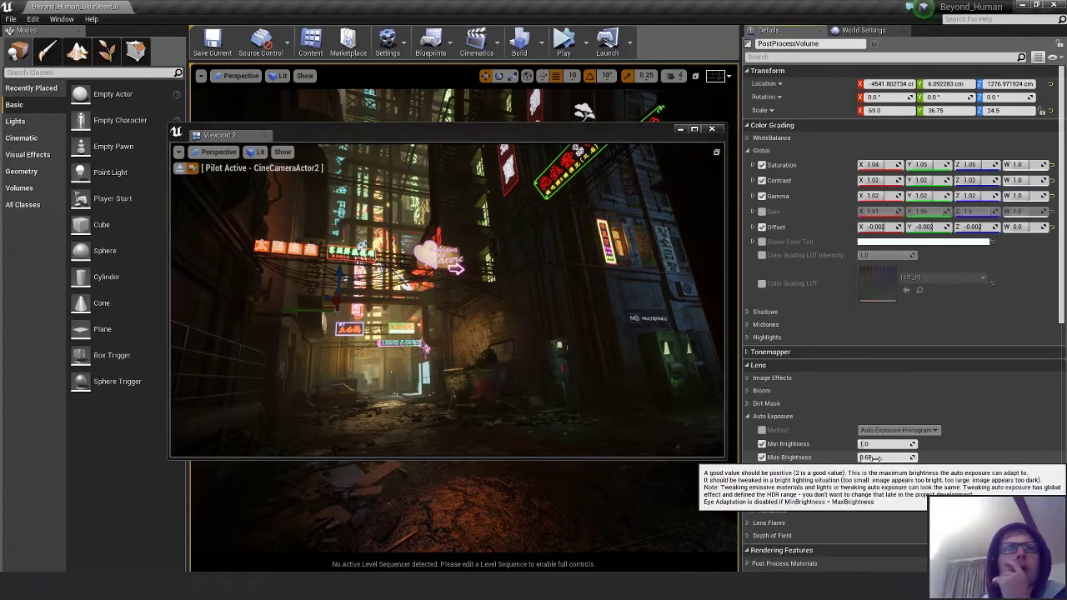
{"action": "mouse_move", "coordinate": [874, 458]}
{"action": "left_mouse_down"}
{"action": "mouse_move", "coordinate": [855, 458]}
{"action": "mouse_move", "coordinate": [877, 458]}
{"action": "left_mouse_up"}
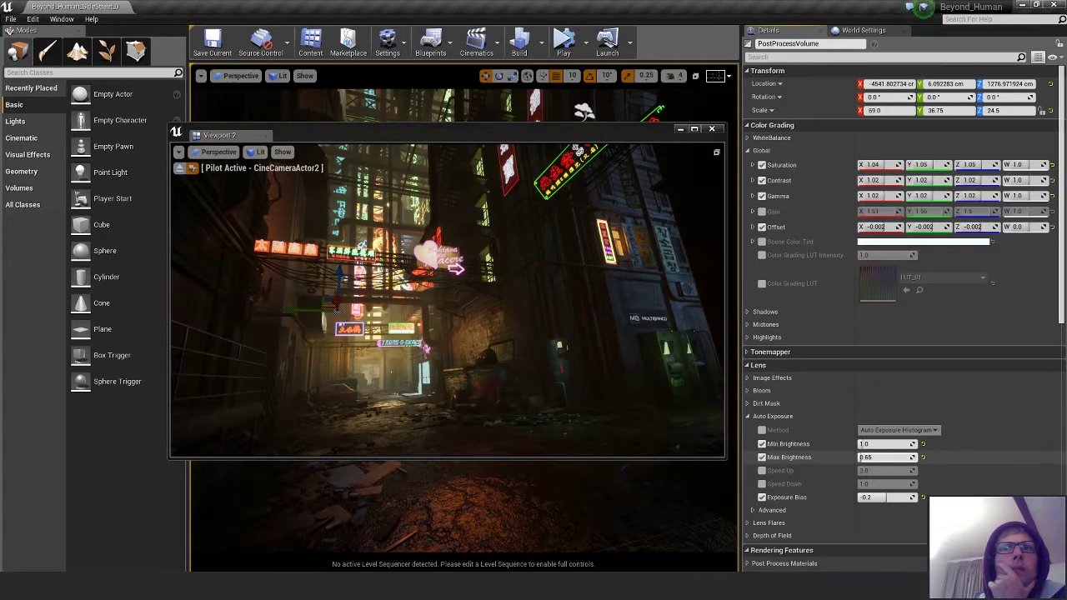
- Try a Min Brightness of 0.0 and reset it to the default value
{"action": "left_click", "coordinate": [874, 444]}
{"action": "type", "text": "0"}
{"action": "key", "text": "Return"}
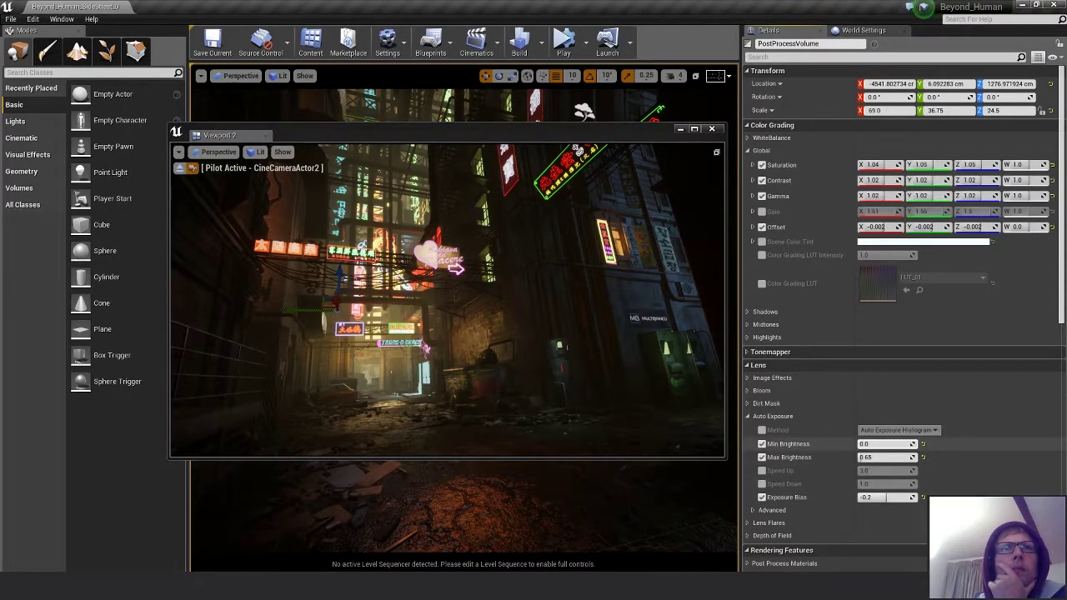
{"action": "left_click_drag", "start_coordinate": [876, 444], "coordinate": [890, 447]}
{"action": "left_click", "coordinate": [923, 447]}
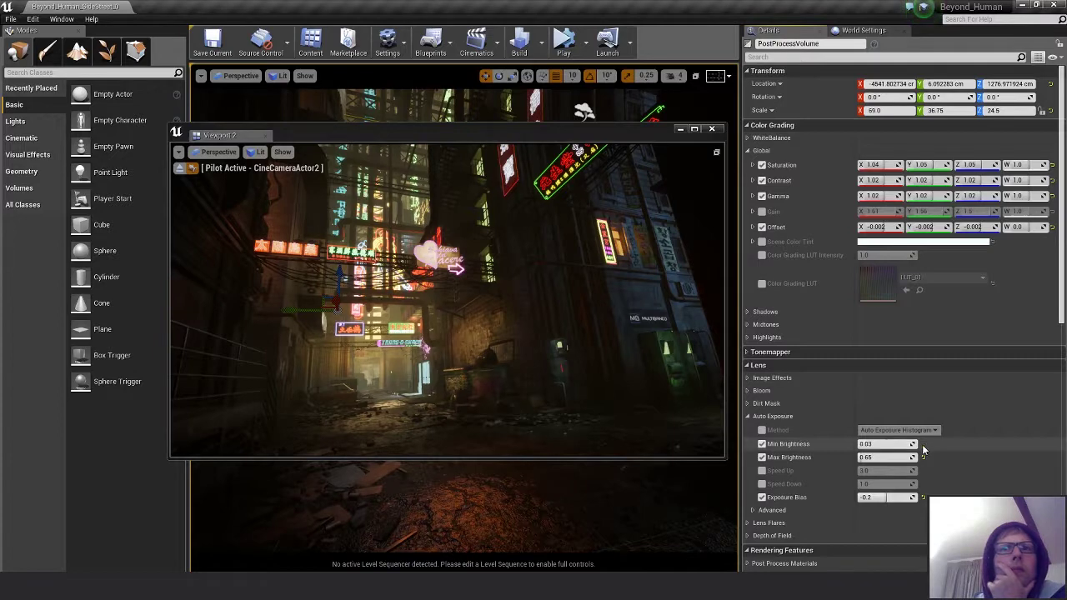
- Test Min Brightness values of 1.0, 0.05, 0.1 and 2.0 against the piloted camera view
{"action": "left_click", "coordinate": [876, 445]}
{"action": "type", "text": "1"}
{"action": "key", "text": "Return"}
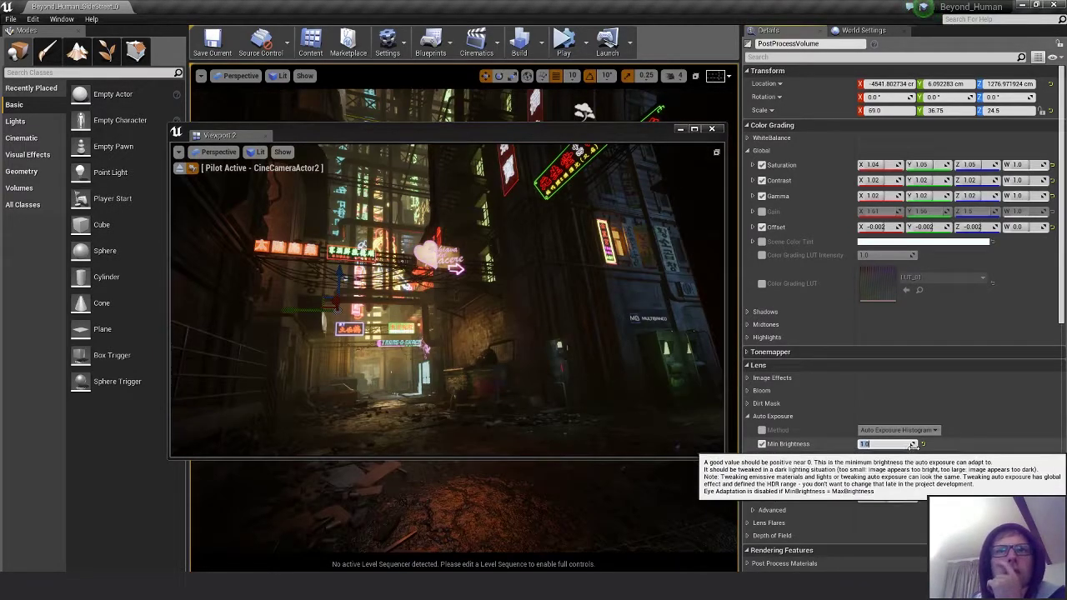
{"action": "type", "text": "0.05"}
{"action": "key", "text": "Return"}
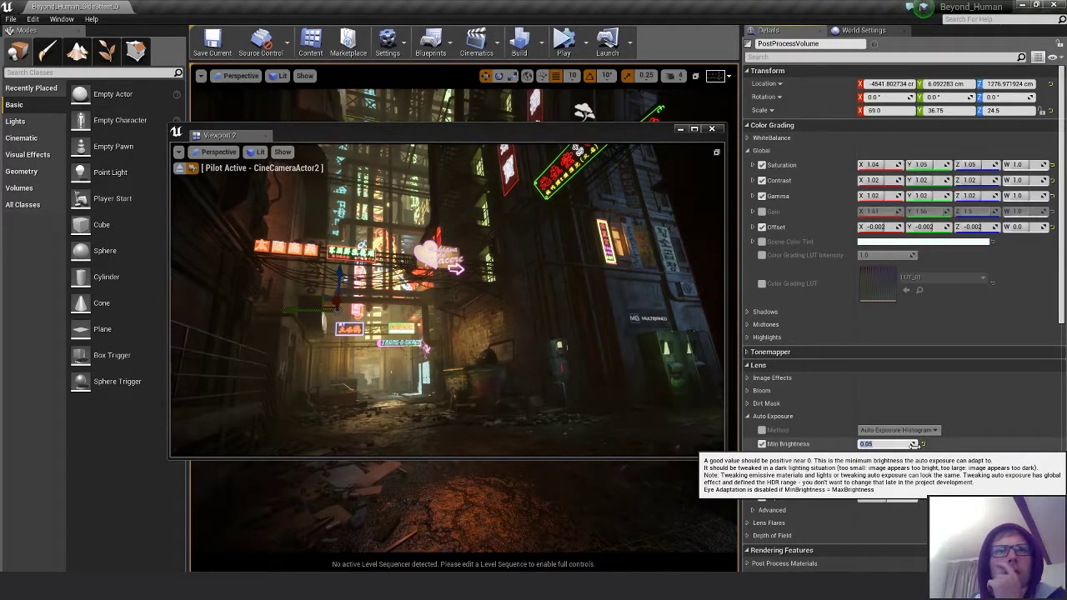
{"action": "type", "text": "0.1"}
{"action": "key", "text": "Return"}
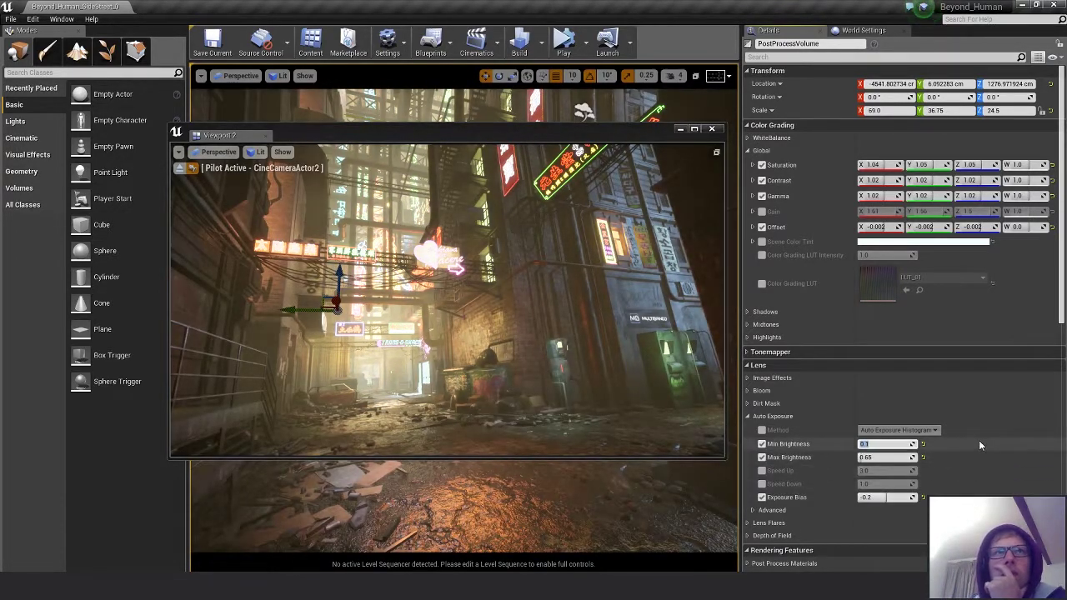
{"action": "type", "text": "2"}
{"action": "key", "text": "Return"}
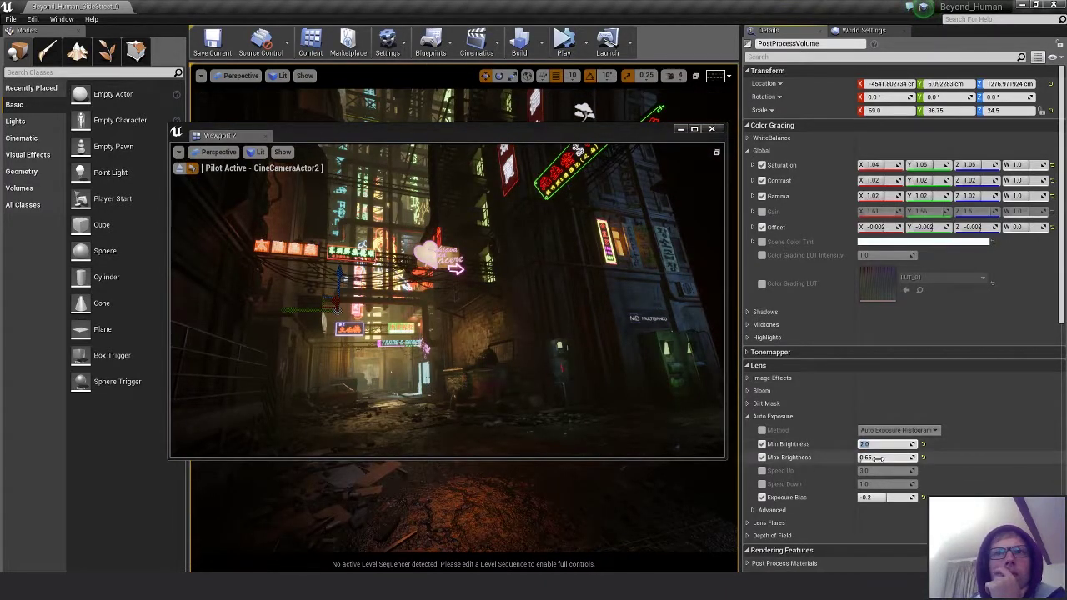
- Set Max Brightness to 0.55 after comparing nearby values, including 0.6
{"action": "left_click_drag", "start_coordinate": [880, 458], "coordinate": [892, 458]}
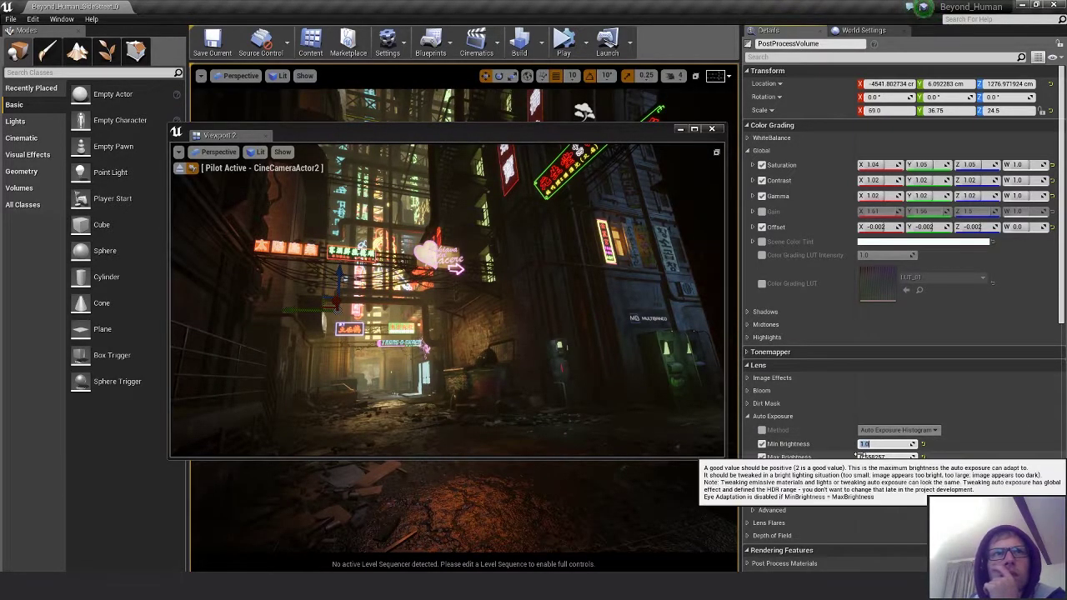
{"action": "left_click_drag", "start_coordinate": [861, 457], "coordinate": [855, 457]}
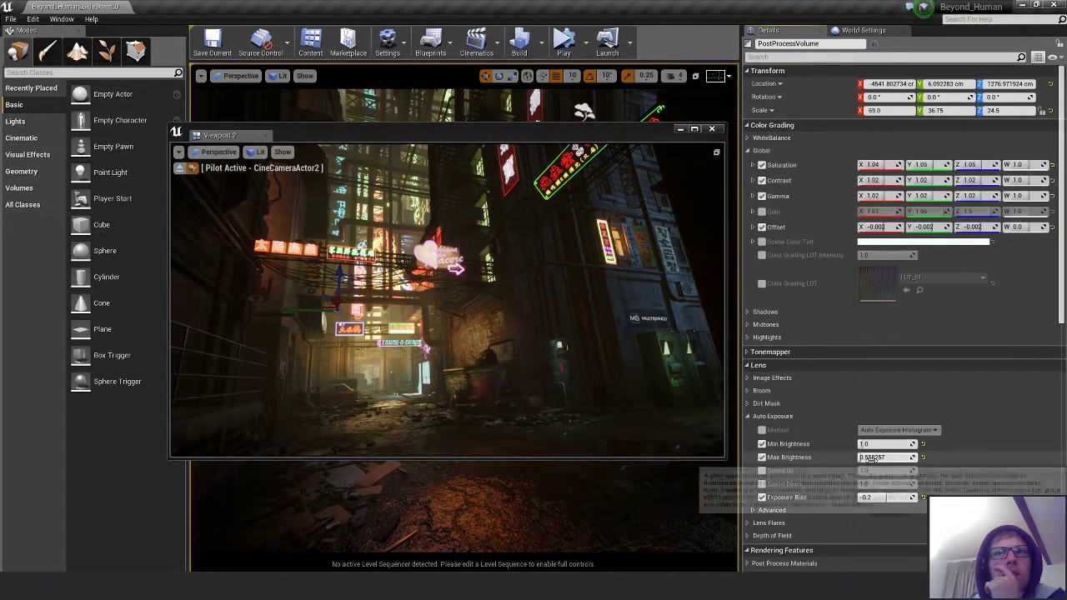
{"action": "type", "text": "0.6"}
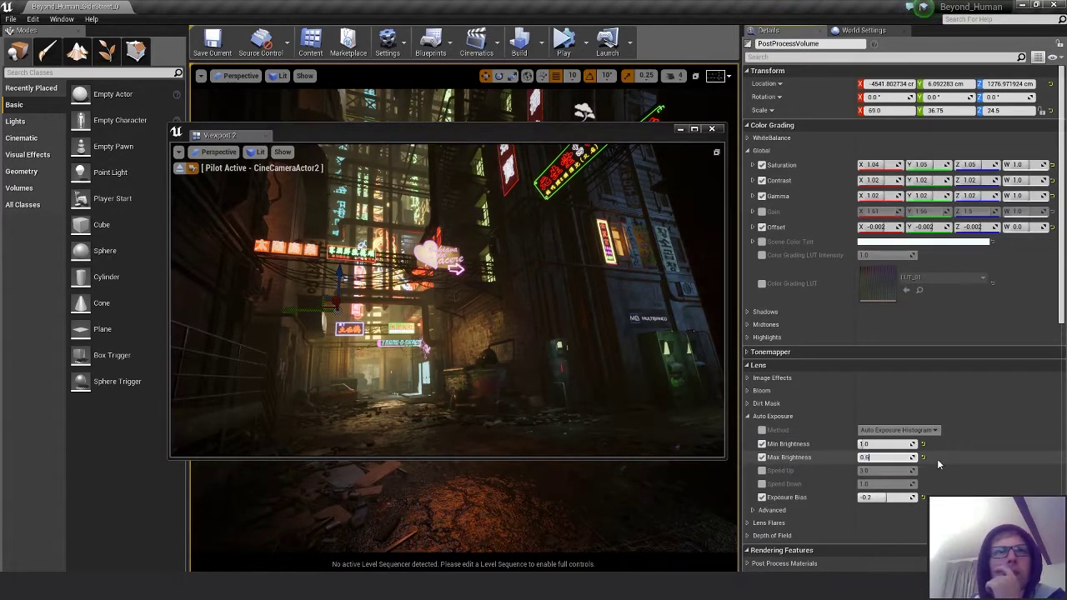
{"action": "key", "text": "Return"}
{"action": "type", "text": "0.55"}
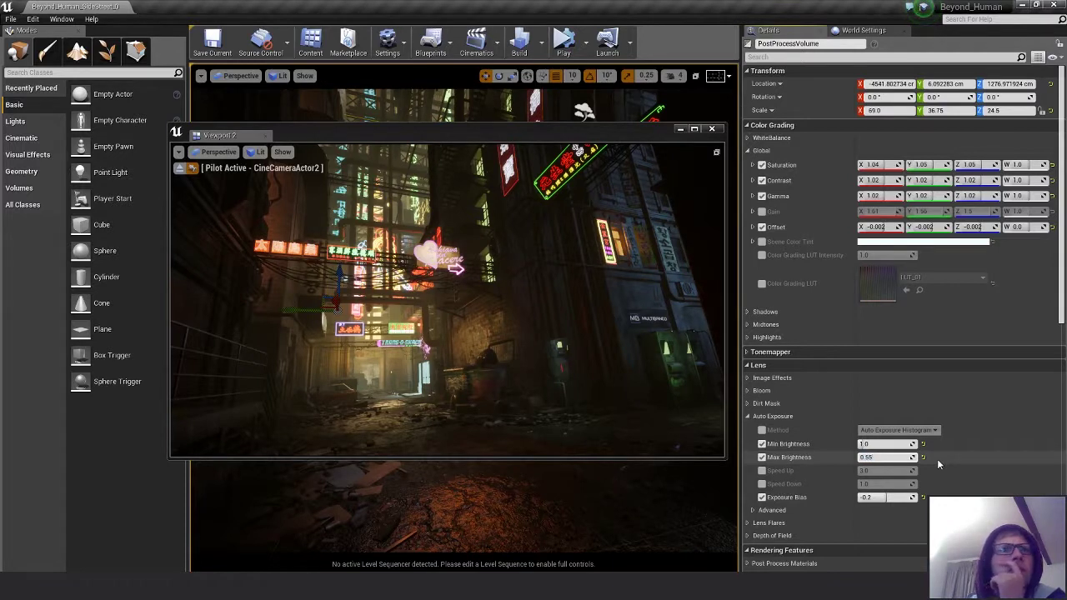
{"action": "key", "text": "Return"}
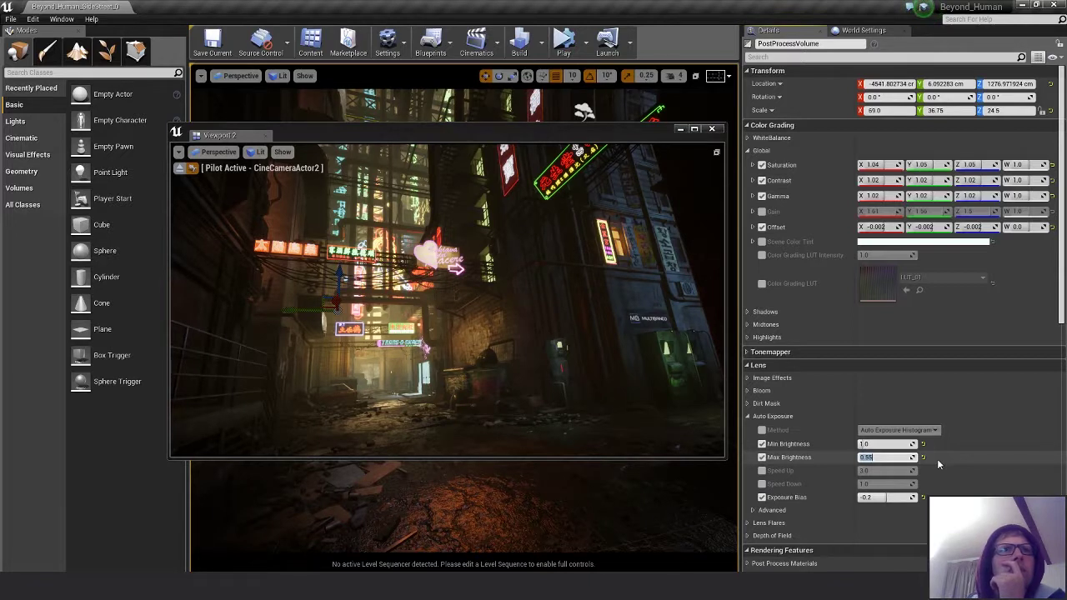
- Try an Exposure Bias of about -0.35 and reset it to 0.0
{"action": "left_click", "coordinate": [768, 499]}
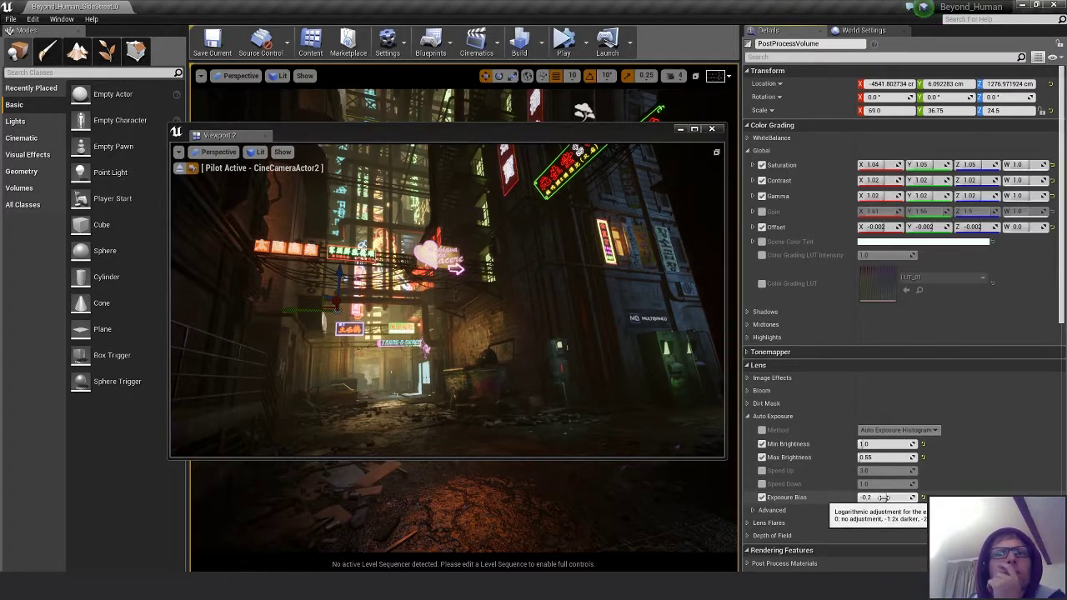
{"action": "mouse_move", "coordinate": [884, 498]}
{"action": "left_mouse_down"}
{"action": "mouse_move", "coordinate": [851, 497]}
{"action": "mouse_move", "coordinate": [934, 497]}
{"action": "mouse_move", "coordinate": [867, 498]}
{"action": "left_mouse_up"}
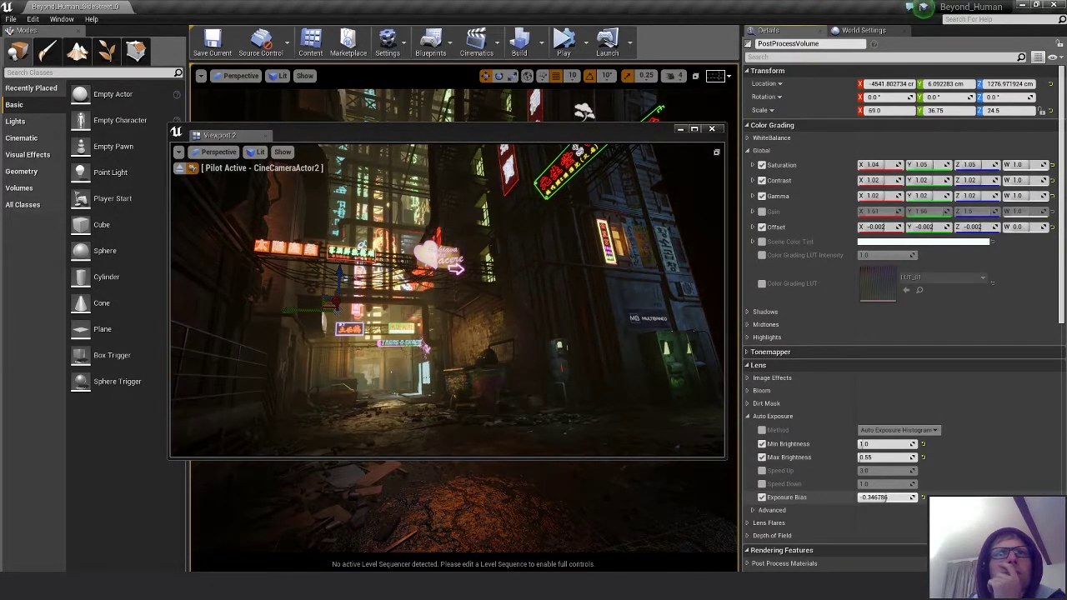
{"action": "left_click", "coordinate": [882, 498]}
{"action": "type", "text": "0"}
{"action": "key", "text": "Return"}
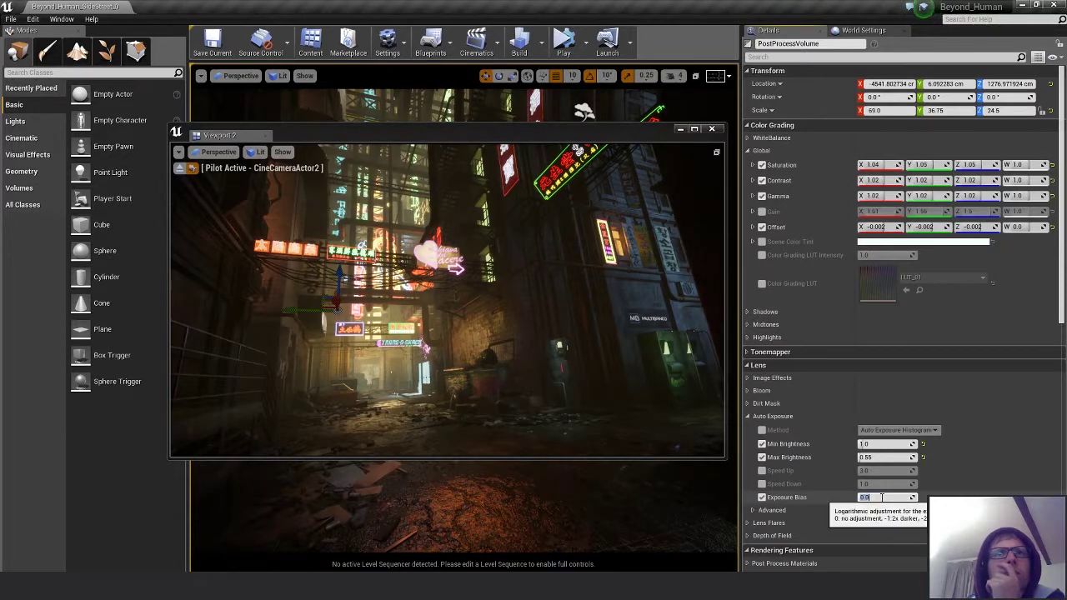
{"action": "key", "text": "Return"}
{"action": "left_click", "coordinate": [924, 502]}
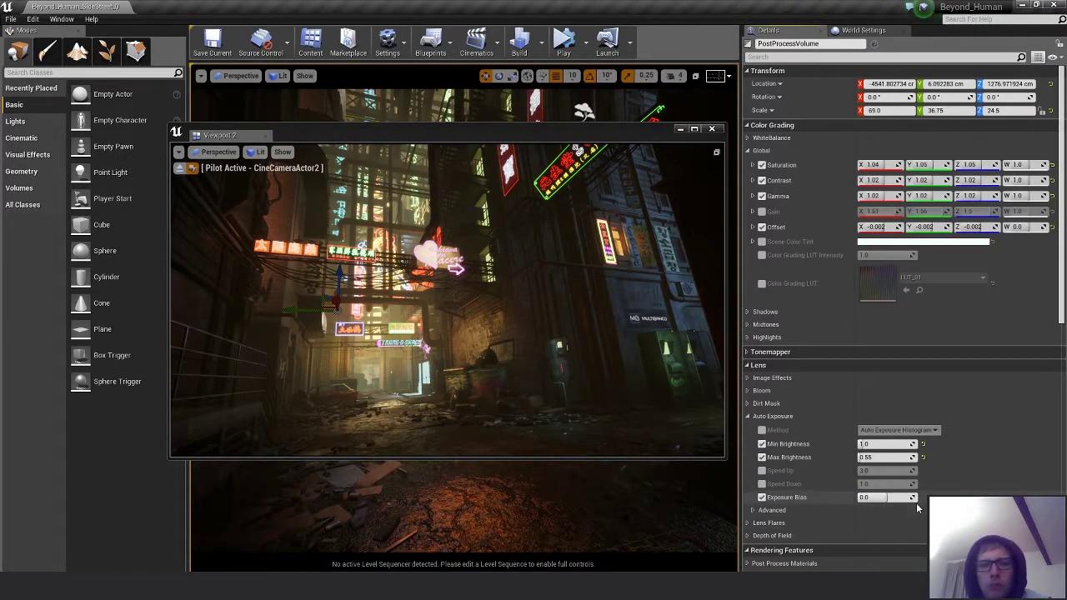
- Compare Exposure Bias values of -0.2 and 0.0, and set it to -0.1
{"action": "left_click_drag", "start_coordinate": [917, 502], "coordinate": [879, 497]}
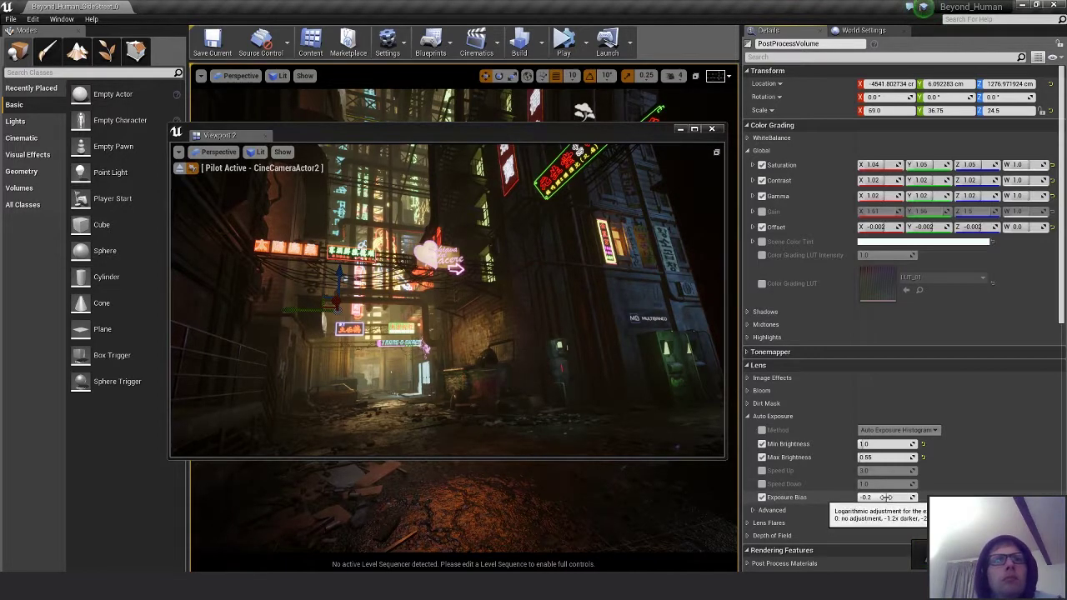
{"action": "left_click", "coordinate": [884, 498]}
{"action": "type", "text": "0.0"}
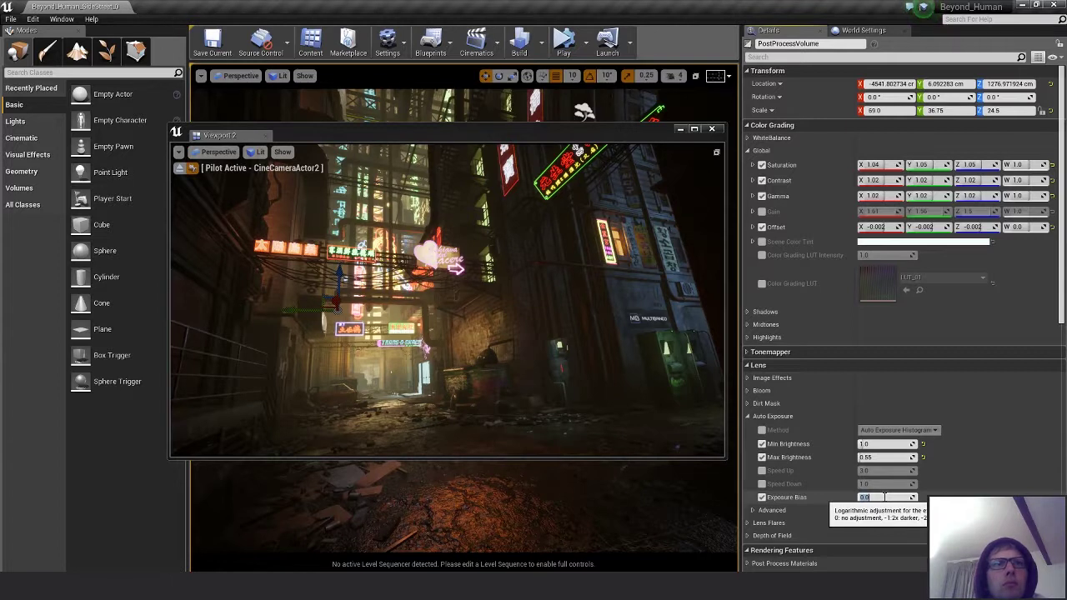
{"action": "type", "text": "-0.1"}
{"action": "key", "text": "Return"}
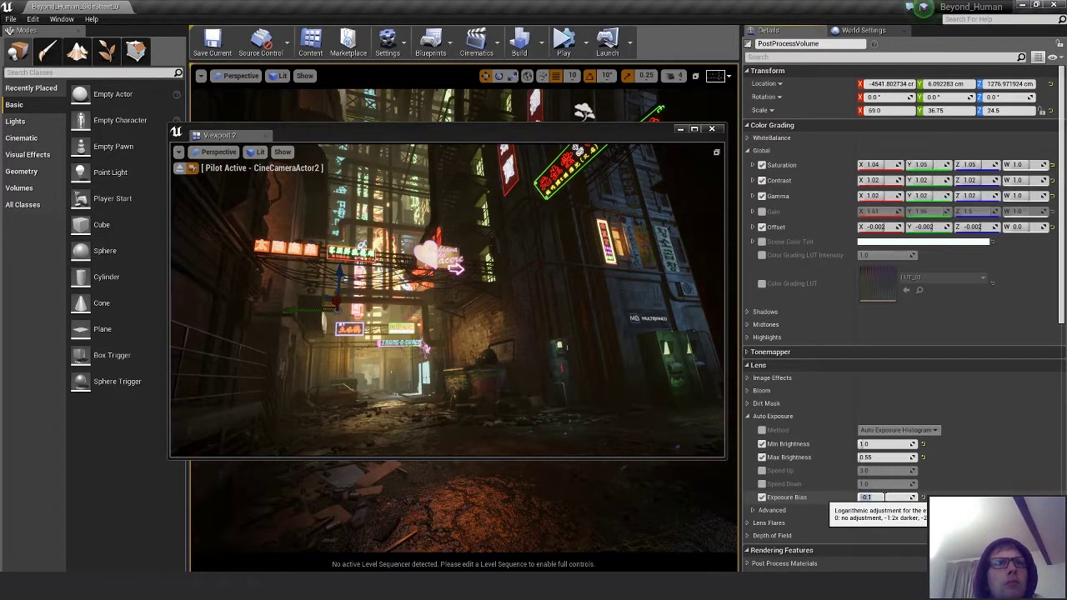
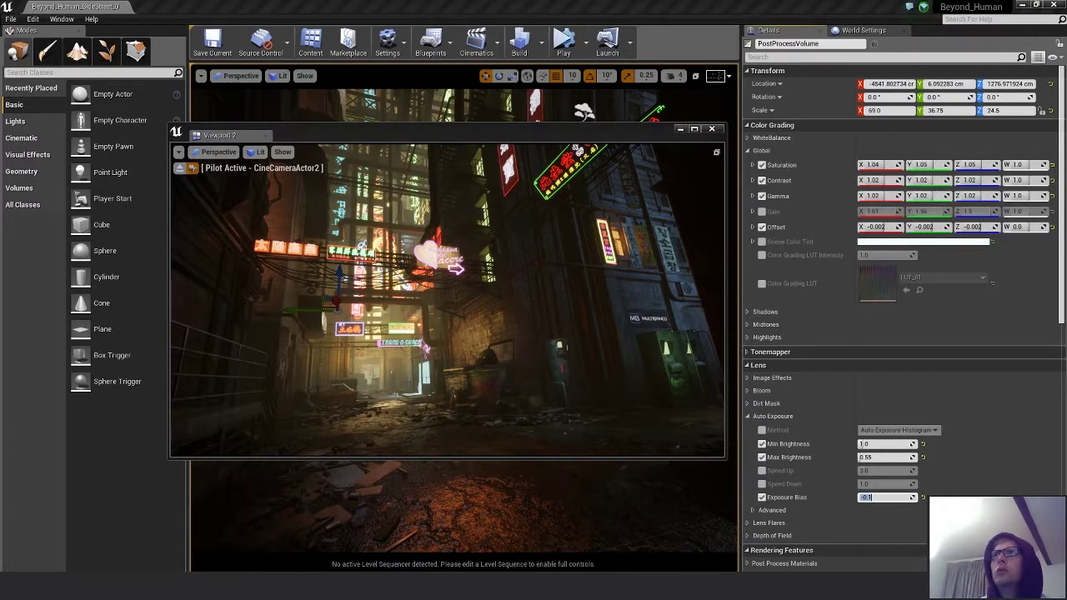
- Bring the Beyond_Human_Concept image beside the viewport for comparison, and move it back off the editor
{"action": "mouse_move", "coordinate": [1039, 126]}
{"action": "left_mouse_down"}
{"action": "mouse_move", "coordinate": [864, 141]}
{"action": "mouse_move", "coordinate": [809, 107]}
{"action": "mouse_move", "coordinate": [1031, 119]}
{"action": "mouse_move", "coordinate": [975, 158]}
{"action": "mouse_move", "coordinate": [986, 160]}
{"action": "mouse_move", "coordinate": [1063, 144]}
{"action": "mouse_move", "coordinate": [1027, 137]}
{"action": "left_mouse_up"}
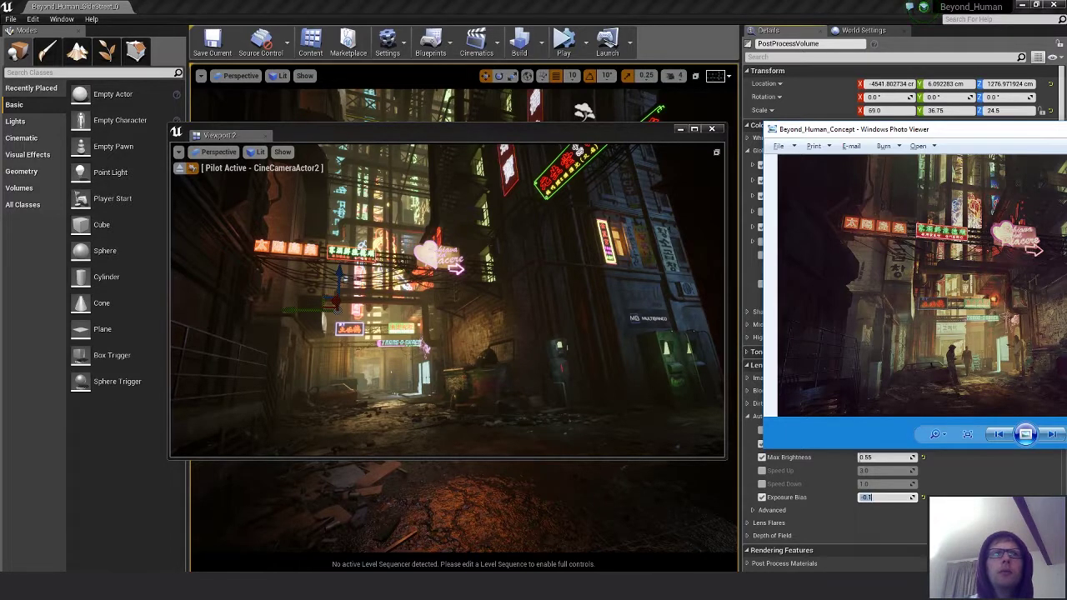
{"action": "left_click_drag", "start_coordinate": [859, 129], "coordinate": [1066, 146]}
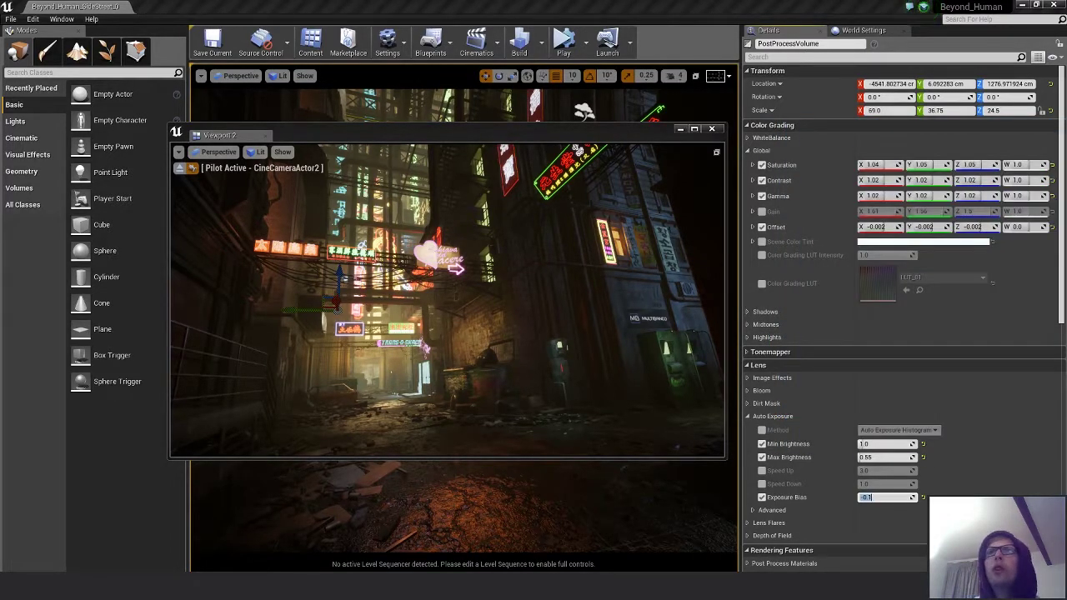
- Set the ExponentialHeightFog's Fog Density to 0.01 after trying 0.005
{"action": "left_click", "coordinate": [868, 17]}
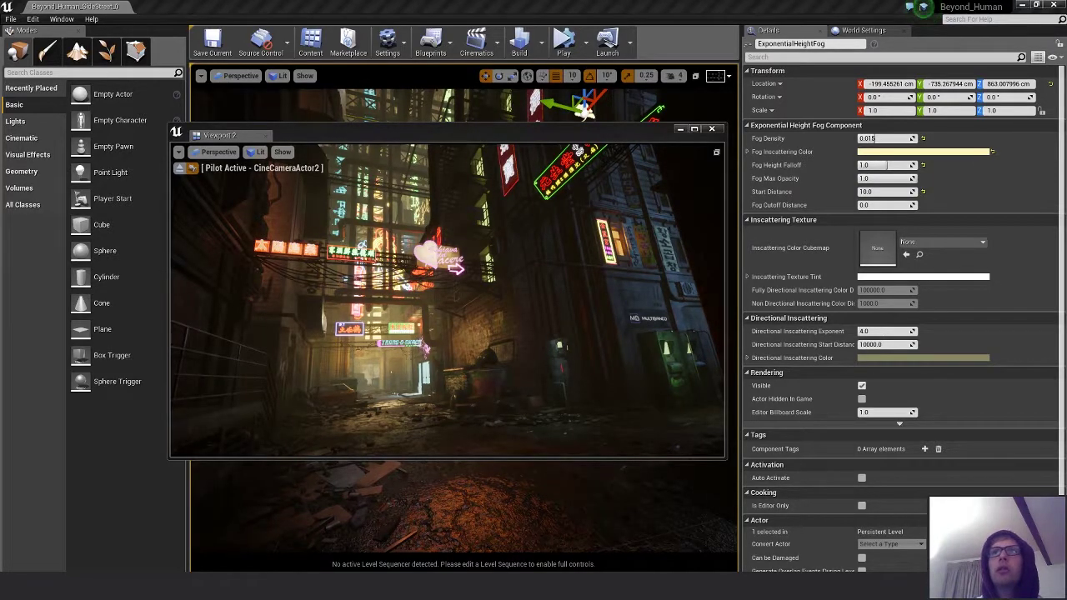
{"action": "left_click", "coordinate": [883, 139]}
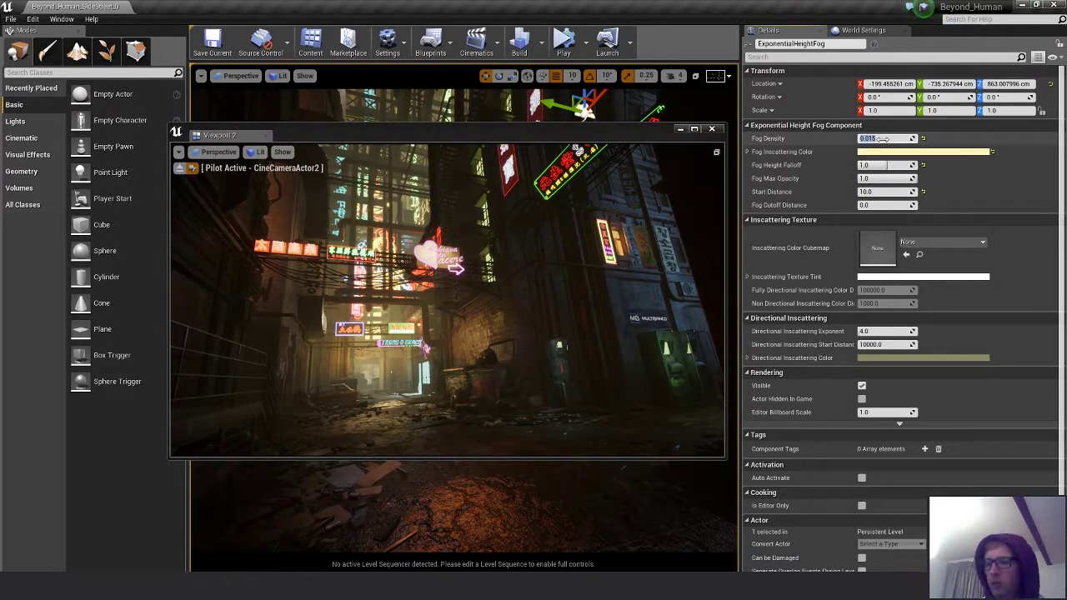
{"action": "type", "text": "0.0"}
{"action": "key", "text": "Return"}
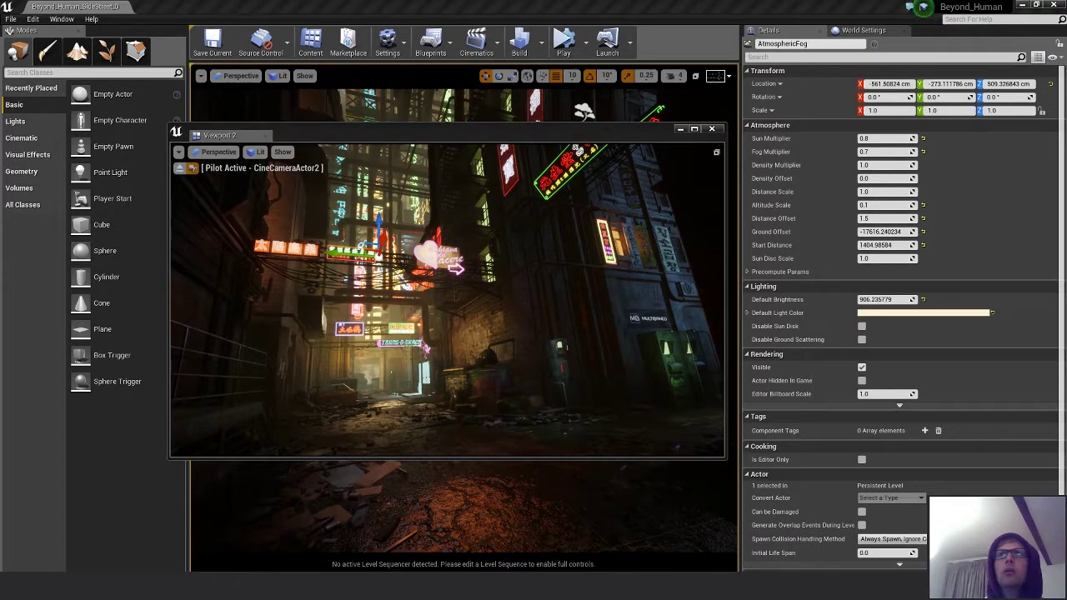
{"action": "left_click", "coordinate": [874, 139]}
{"action": "type", "text": "0"}
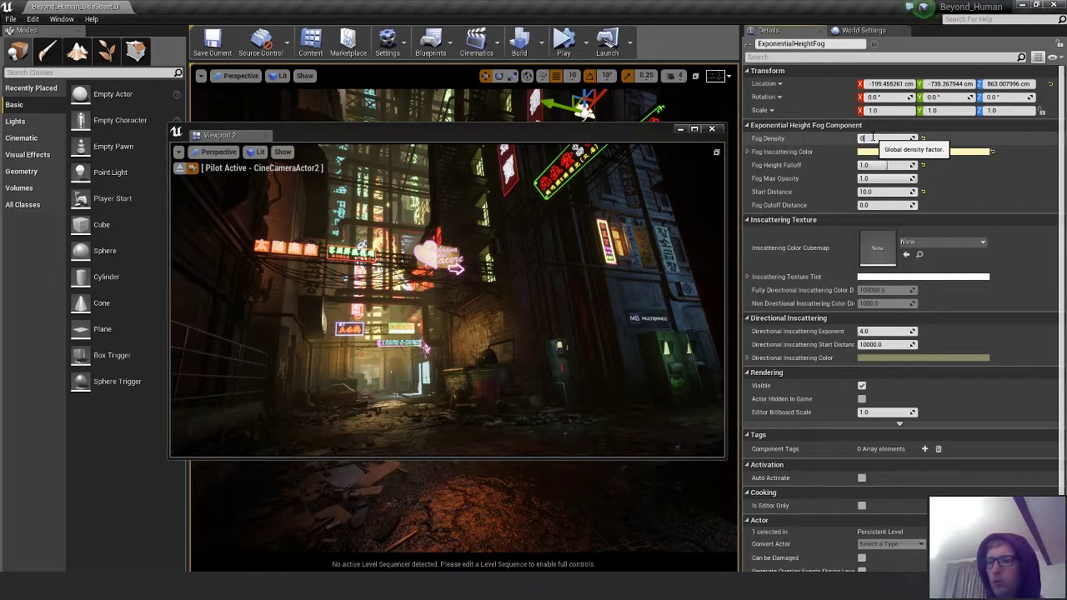
{"action": "type", "text": ".005"}
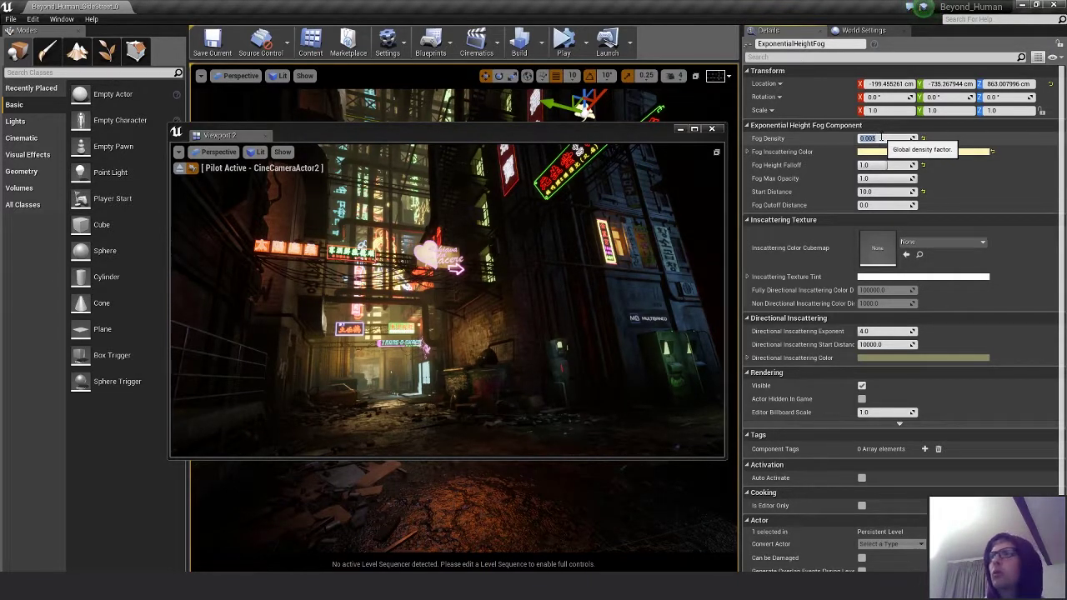
{"action": "type", "text": "0.01"}
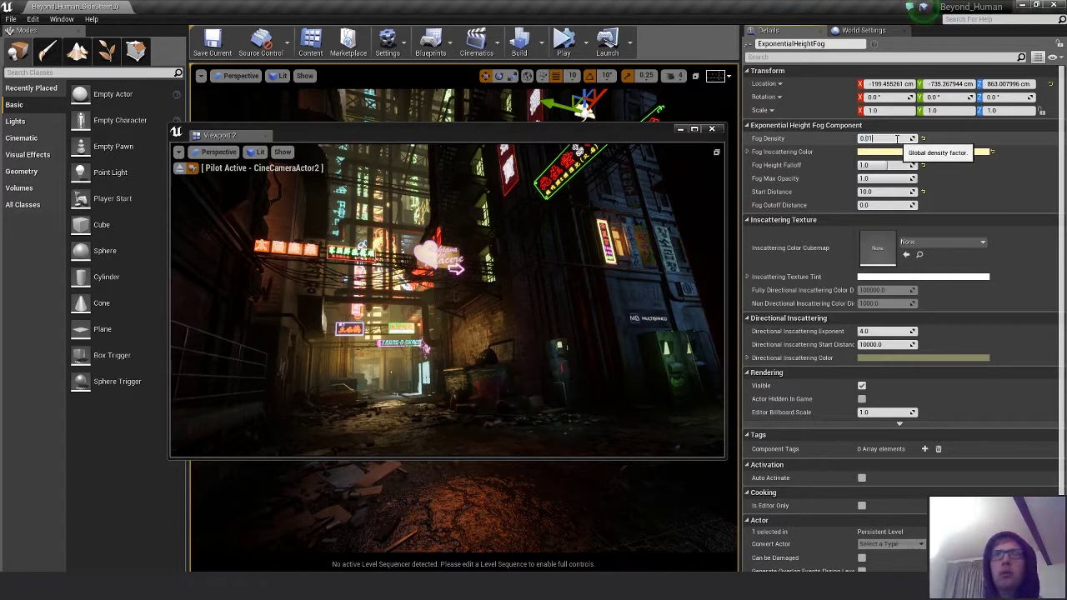
{"action": "key", "text": "Return"}
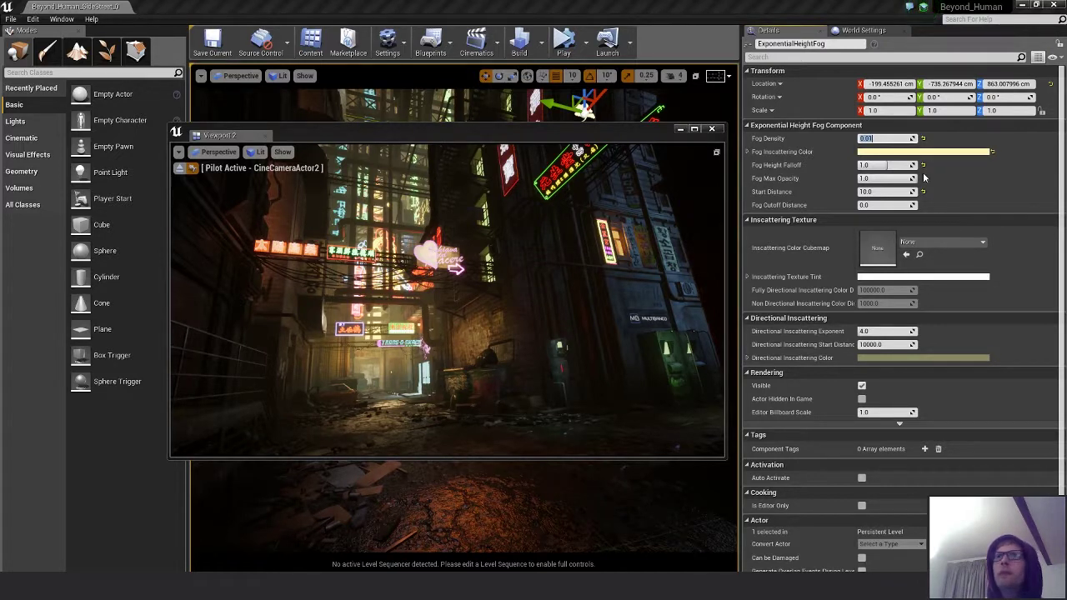
- Save the current level under the new name Beyond_Human_SideStreet_01_v006
{"action": "left_click", "coordinate": [12, 19]}
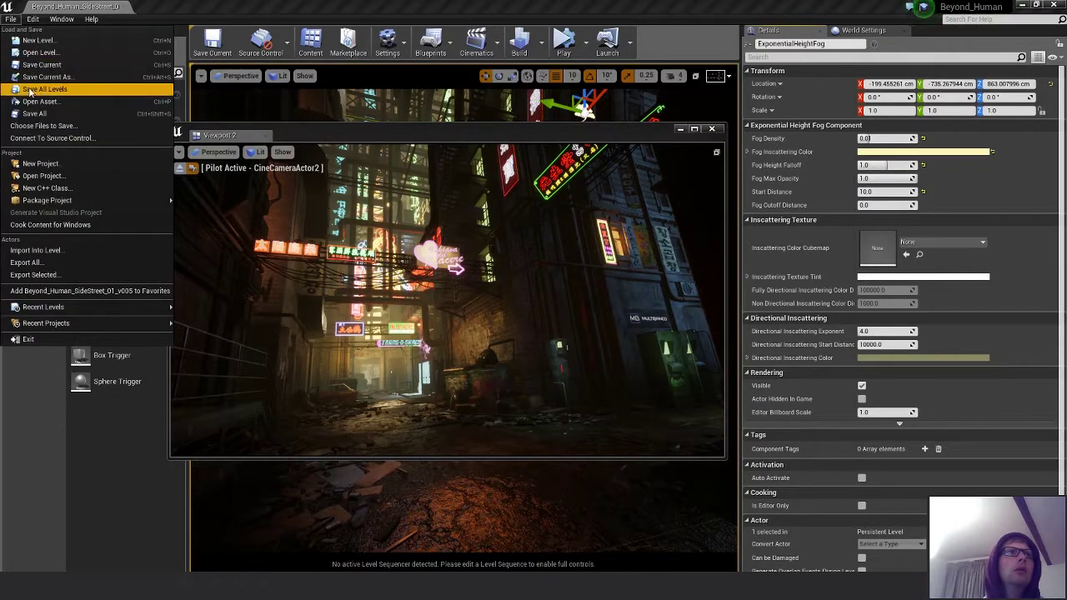
{"action": "left_click", "coordinate": [43, 77]}
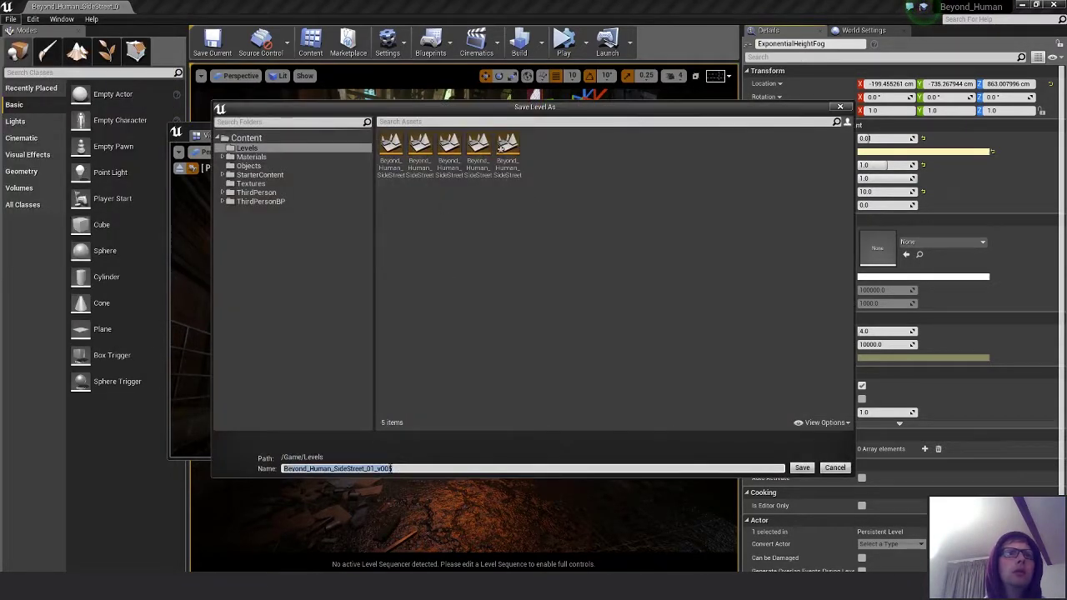
{"action": "key", "text": "End"}
{"action": "key", "text": "BackSpace"}
{"action": "type", "text": "6"}
{"action": "key", "text": "Return"}
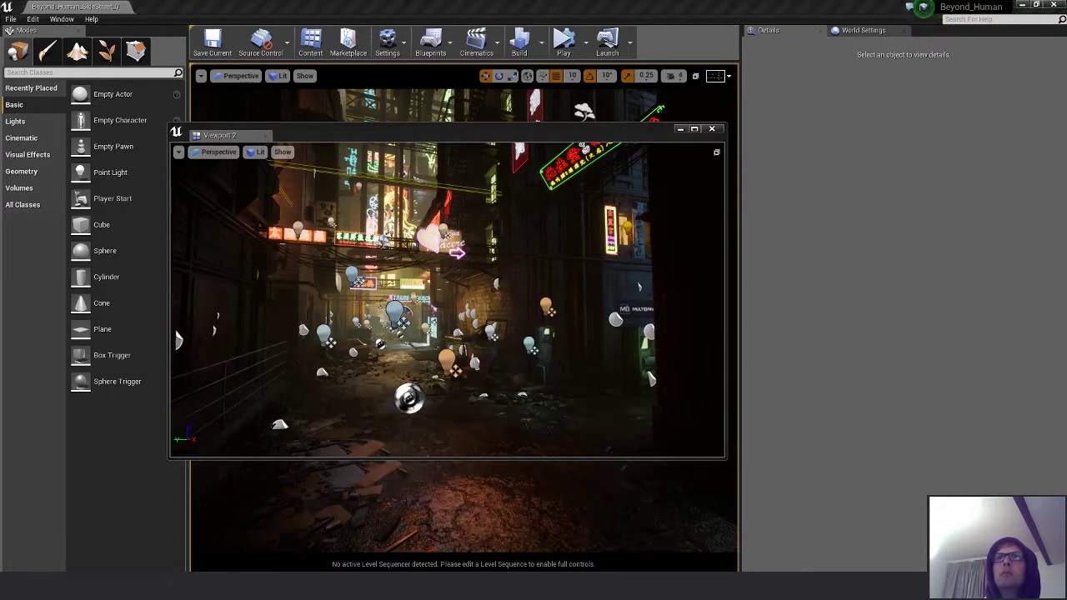
- Return the second viewport to the CineCameraActor2 view, hide its editor icons with game view, and clear the selection
{"action": "left_click", "coordinate": [219, 152]}
{"action": "left_click", "coordinate": [237, 277]}
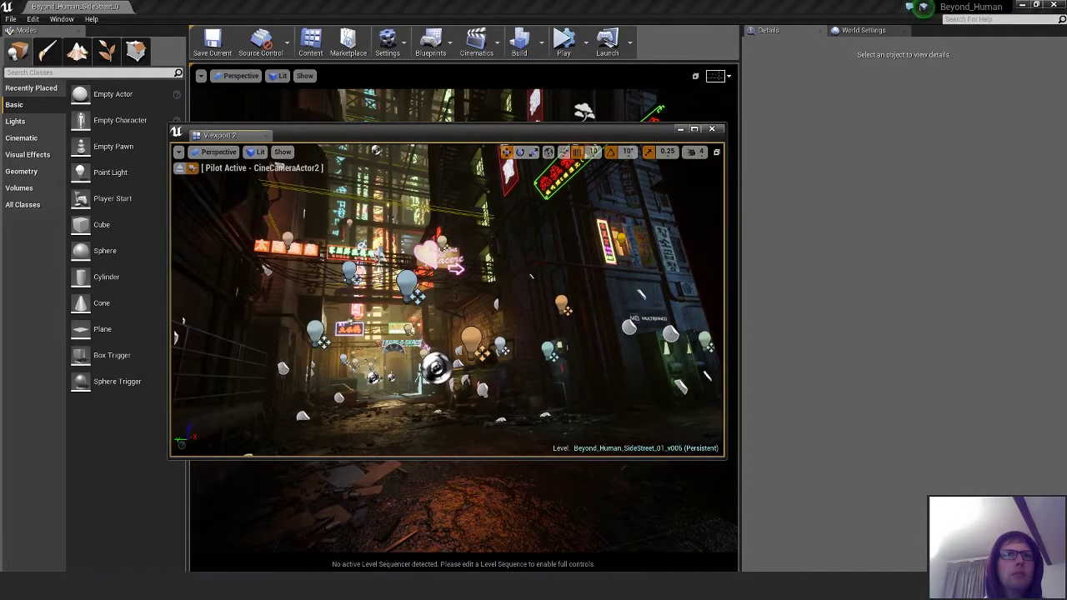
{"action": "left_click", "coordinate": [501, 251]}
{"action": "key", "text": "g"}
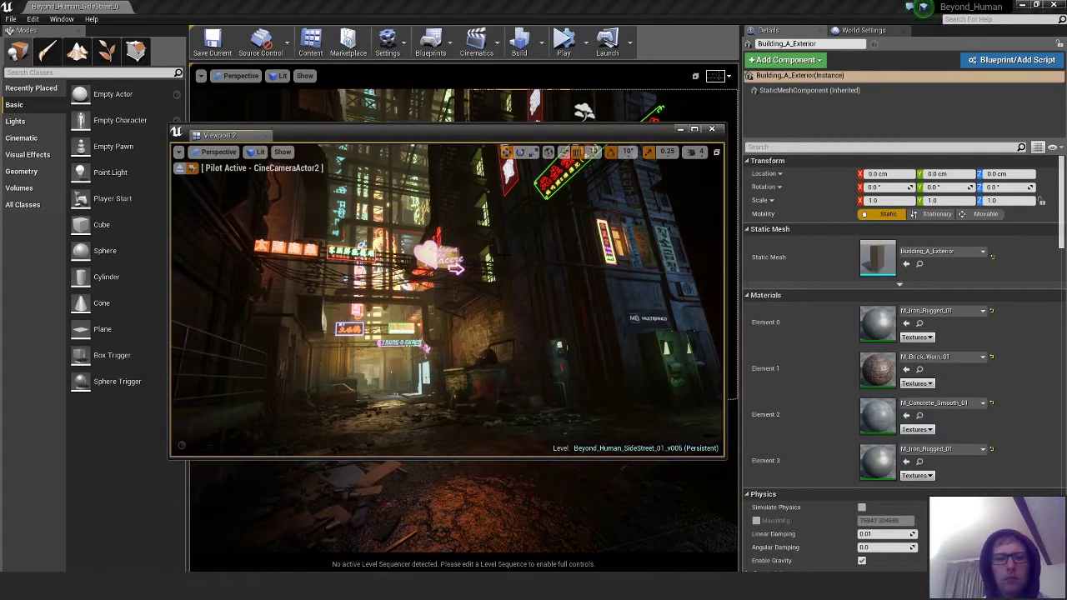
{"action": "key", "text": "Escape"}
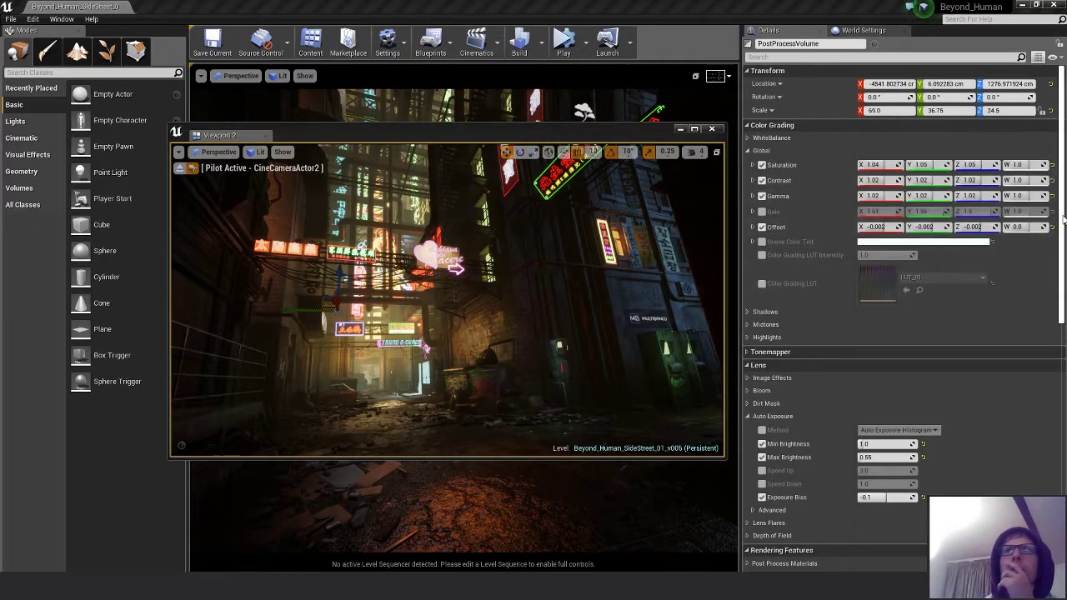
- Toggle the PostProcessVolume's global Gamma and Contrast overrides off and on to compare their effect on the alley
{"action": "left_click", "coordinate": [762, 196]}
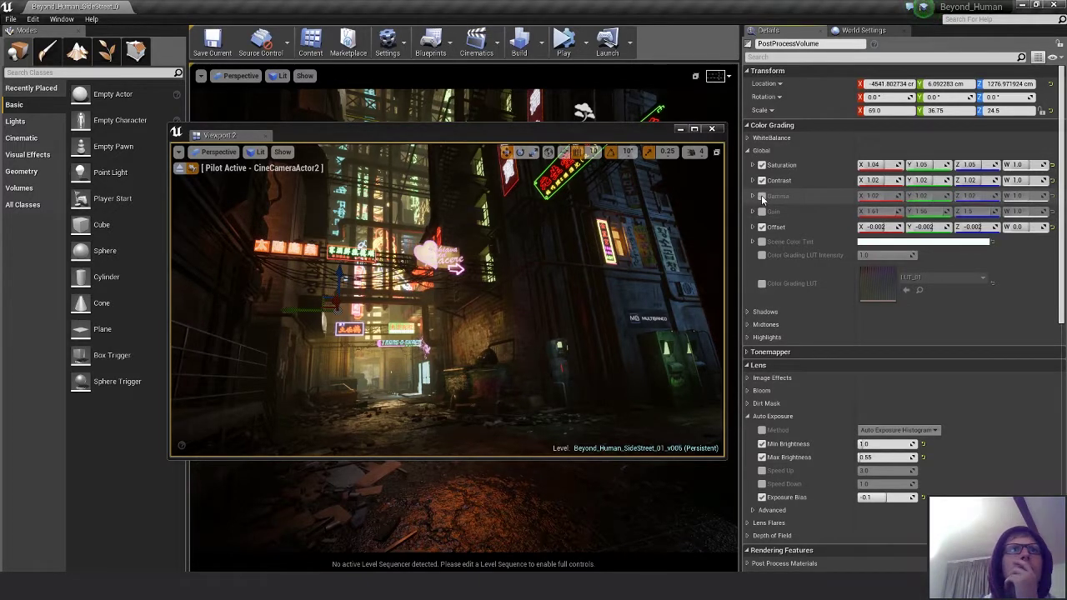
{"action": "left_click", "coordinate": [762, 197]}
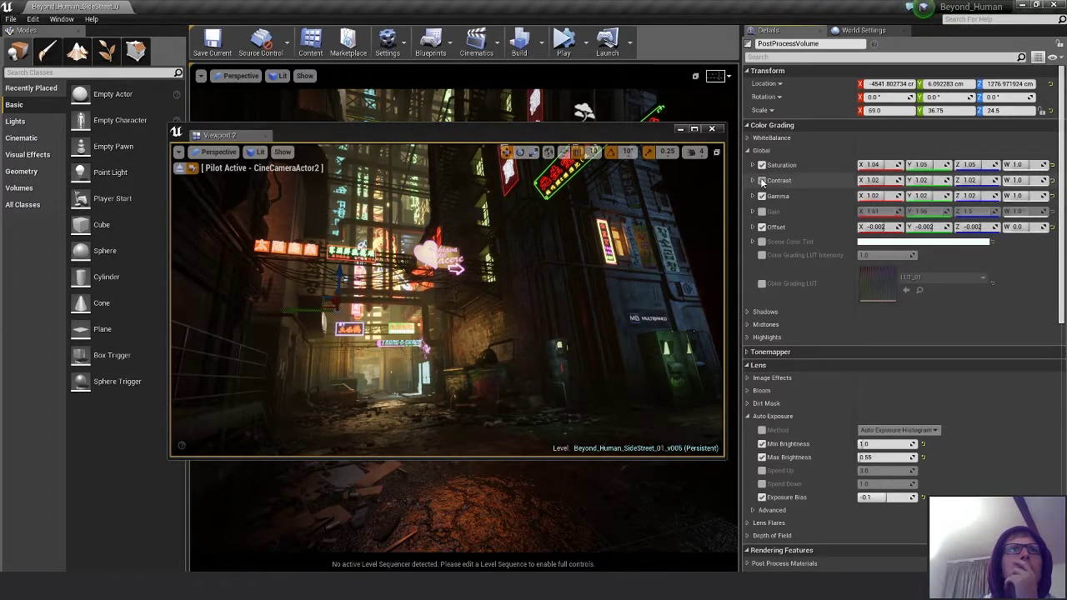
{"action": "left_click", "coordinate": [762, 180]}
{"action": "left_click", "coordinate": [762, 181]}
- Set the PostProcessVolume's global Contrast to 1.05 and compare the image with that override off and on
{"action": "left_click", "coordinate": [753, 181]}
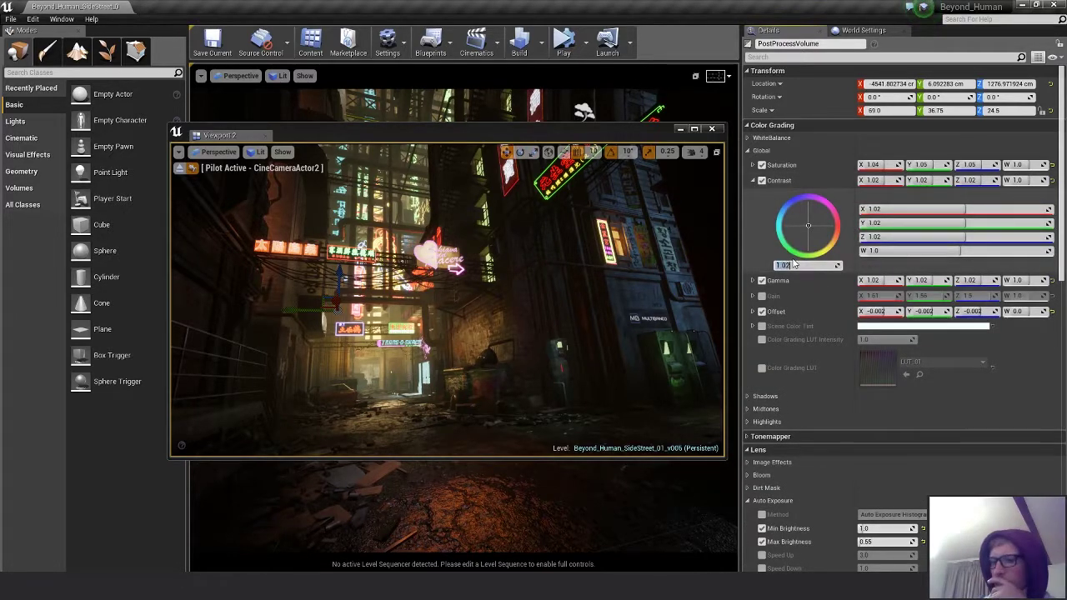
{"action": "type", "text": "1.05"}
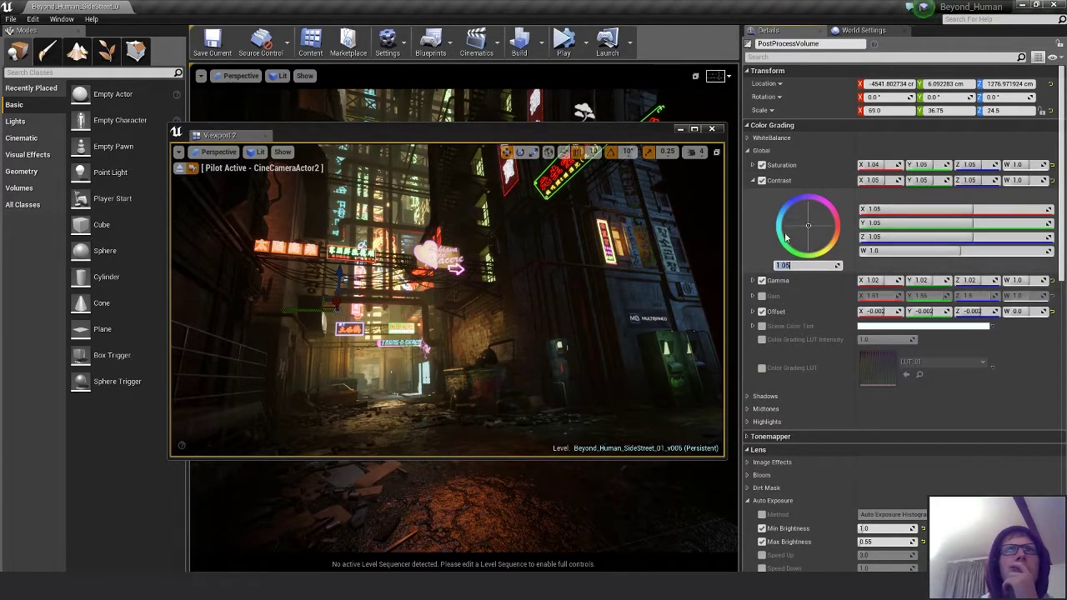
{"action": "left_click", "coordinate": [761, 180]}
{"action": "left_click", "coordinate": [762, 180]}
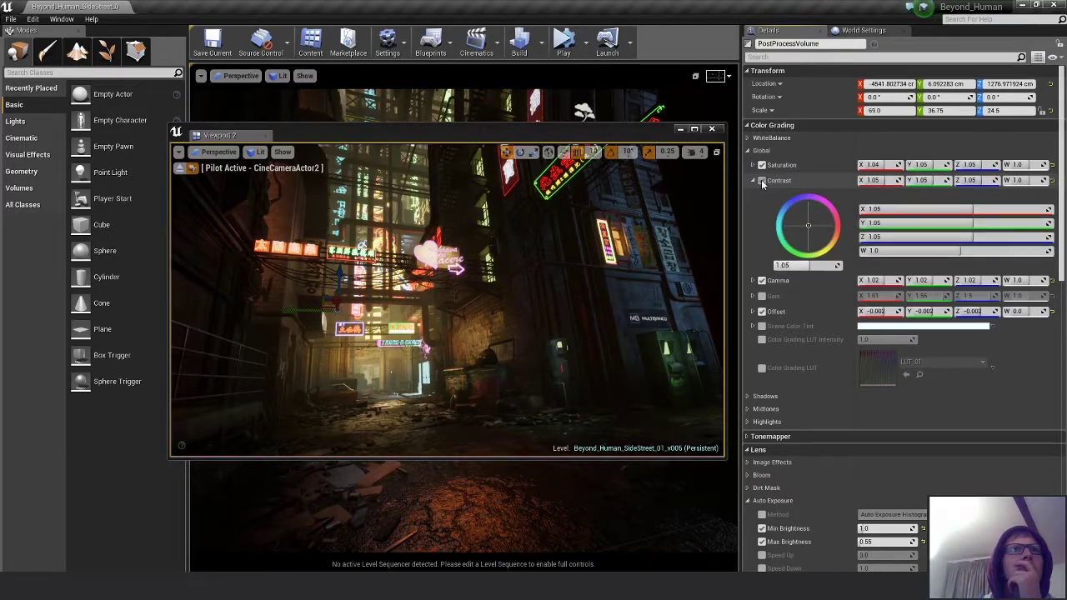
- Compare the image with the global Saturation and Offset overrides off and on, and inspect the Offset color wheel
{"action": "left_click", "coordinate": [761, 165]}
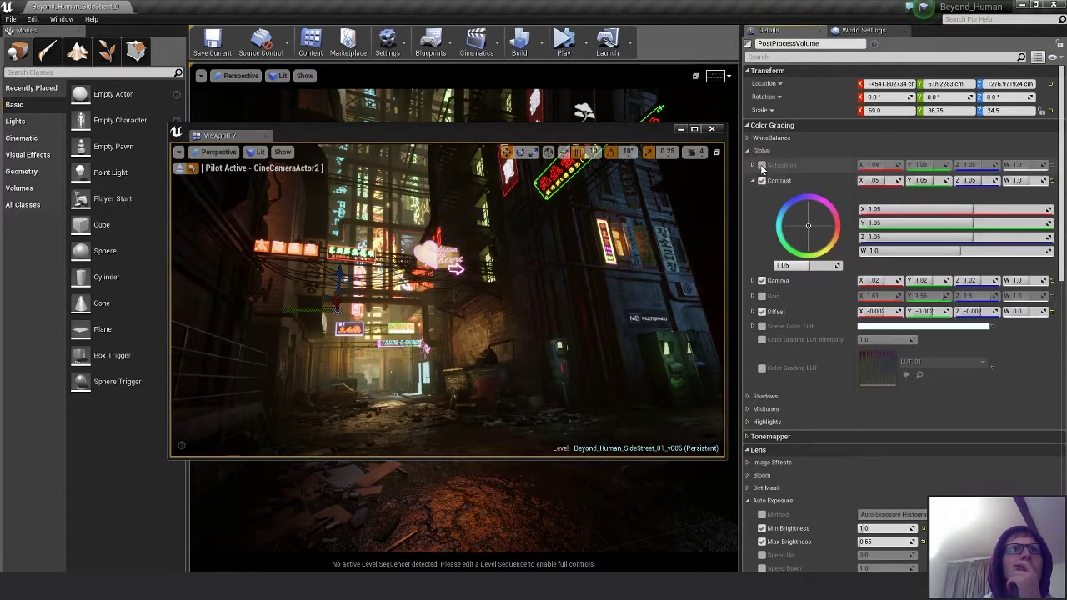
{"action": "left_click", "coordinate": [762, 165]}
{"action": "left_click", "coordinate": [754, 180]}
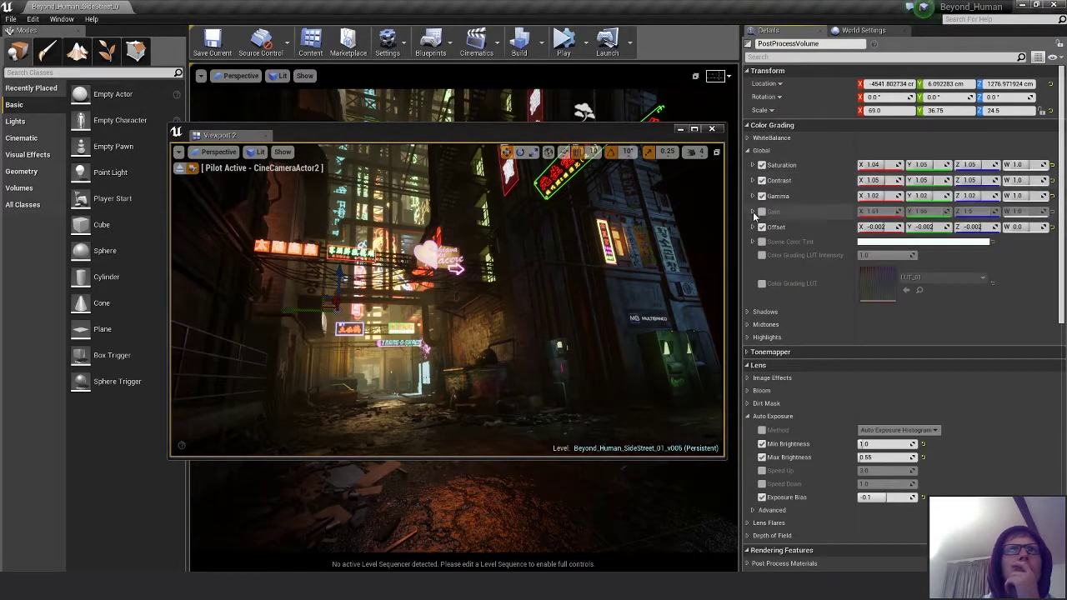
{"action": "left_click", "coordinate": [762, 227]}
{"action": "left_click", "coordinate": [762, 227]}
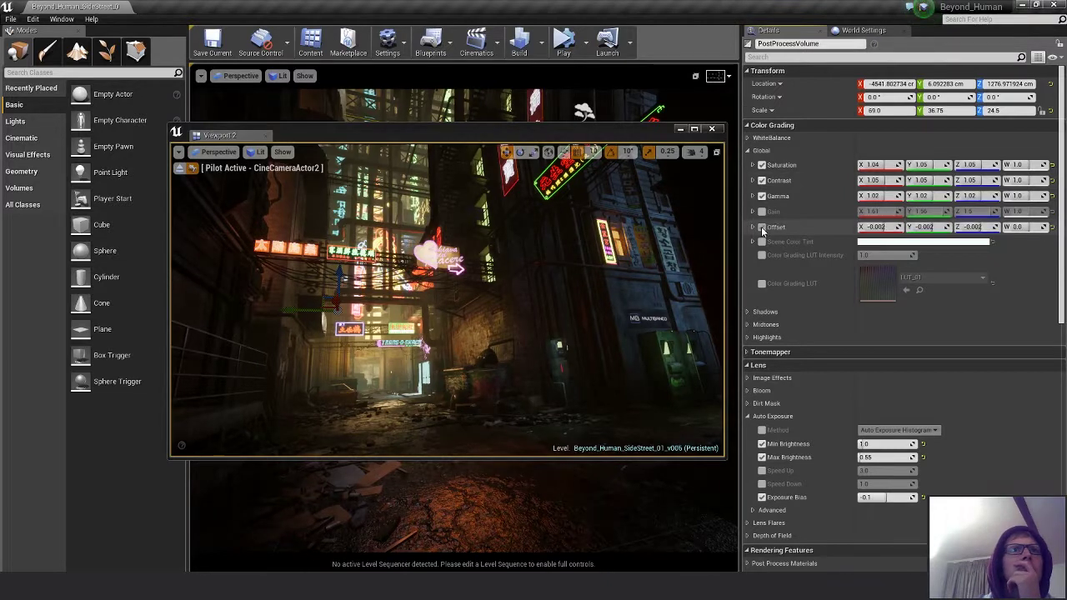
{"action": "left_click", "coordinate": [753, 228]}
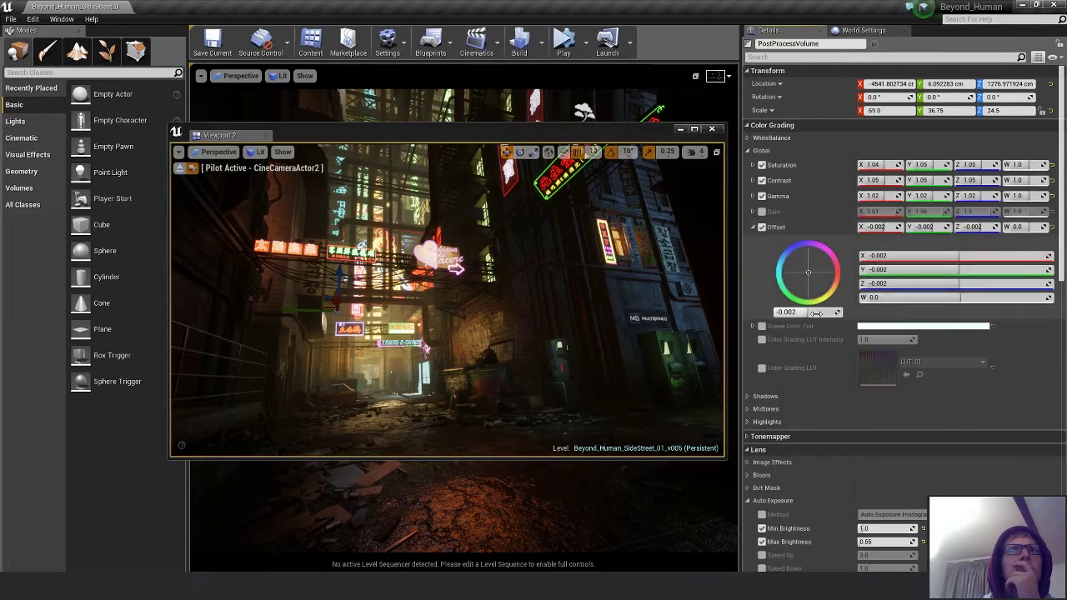
{"action": "left_click", "coordinate": [753, 227]}
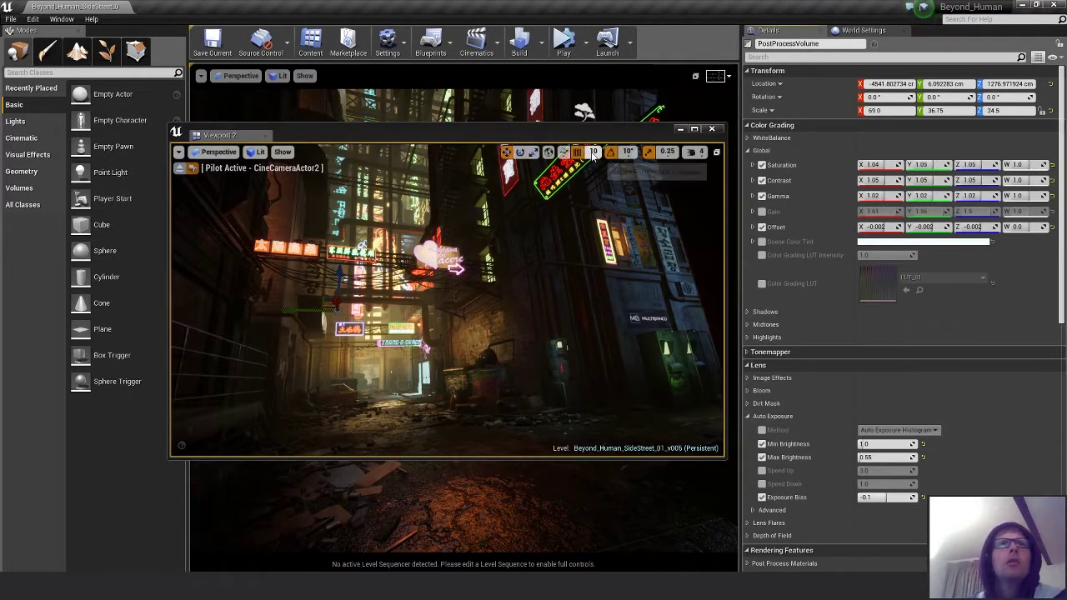
- Move the second viewport off the editor and set the intensity of PointLight37 in the narrow side alley to 15000
{"action": "left_click_drag", "start_coordinate": [493, 133], "coordinate": [1066, 167]}
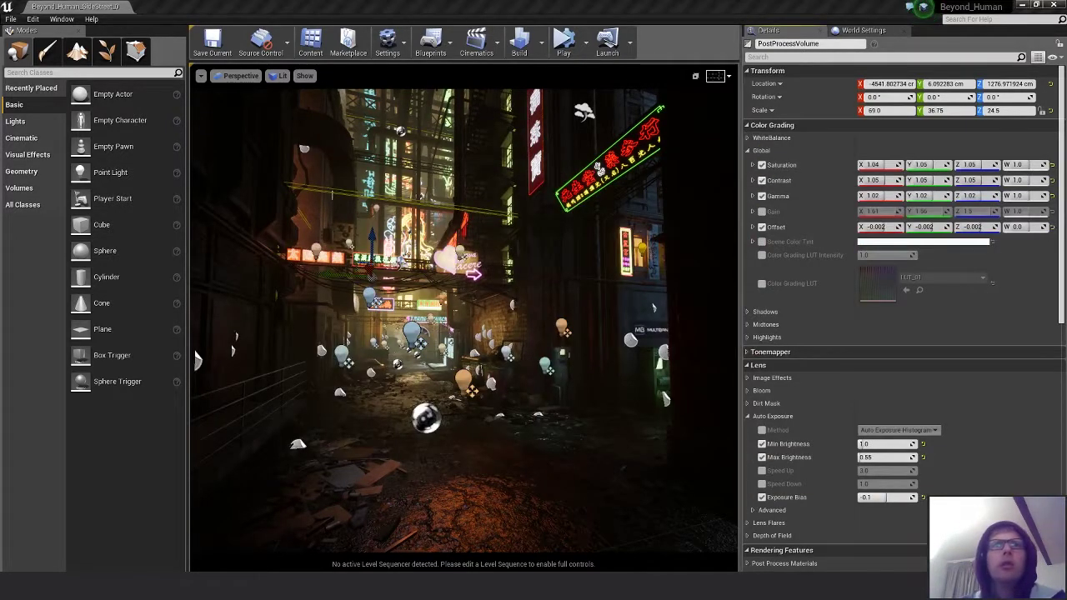
{"action": "right_click_drag", "start_coordinate": [463, 317], "coordinate": [434, 321]}
{"action": "mouse_move", "coordinate": [548, 289]}
{"action": "right_mouse_down"}
{"action": "mouse_move", "coordinate": [538, 290]}
{"action": "mouse_move", "coordinate": [548, 289]}
{"action": "right_mouse_up"}
{"action": "left_click", "coordinate": [547, 289]}
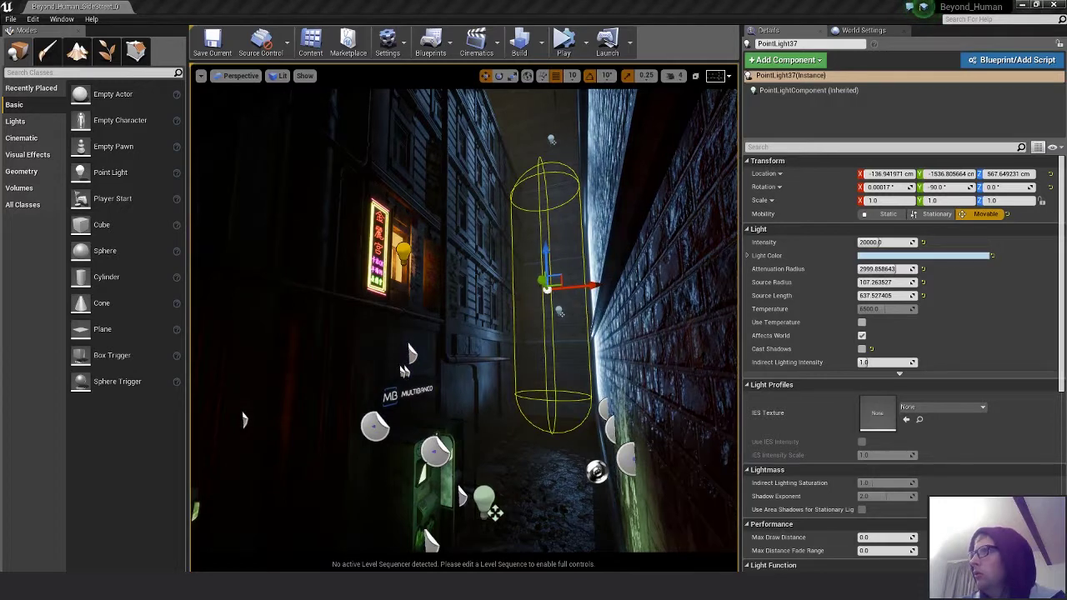
{"action": "left_click", "coordinate": [885, 242]}
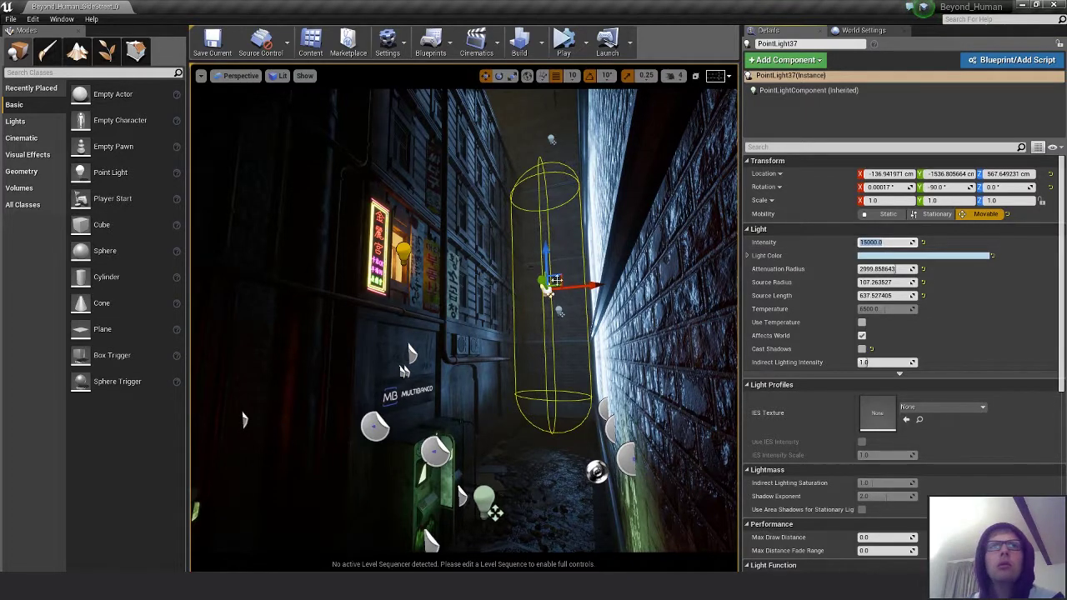
- Inspect the upper side-alley light PointLight40, and set the intensity of the lower rear light PointLight38 to 12000
{"action": "left_click", "coordinate": [552, 139]}
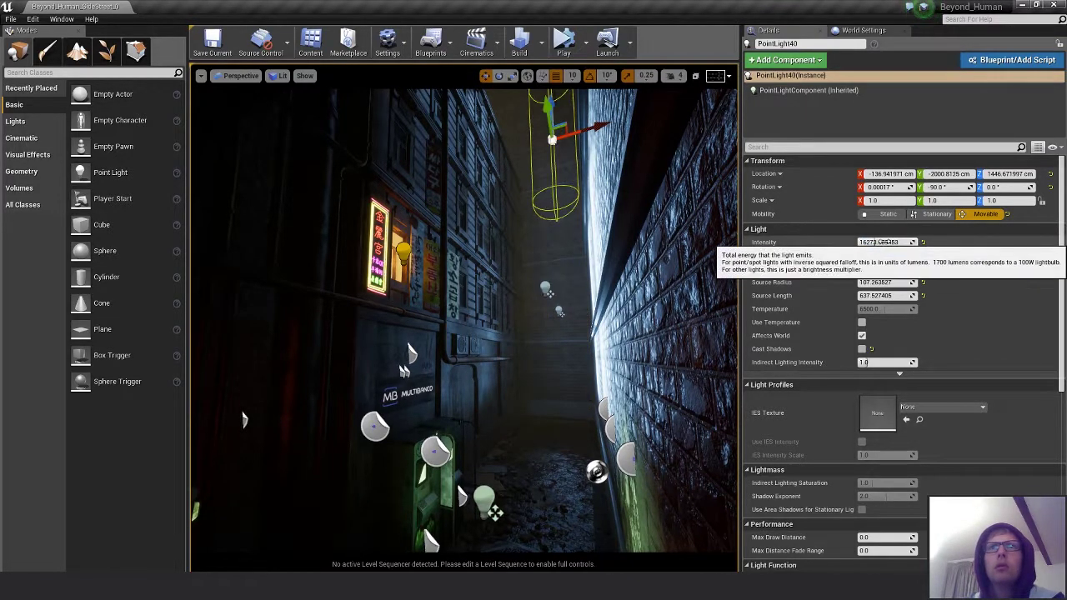
{"action": "left_click", "coordinate": [560, 311]}
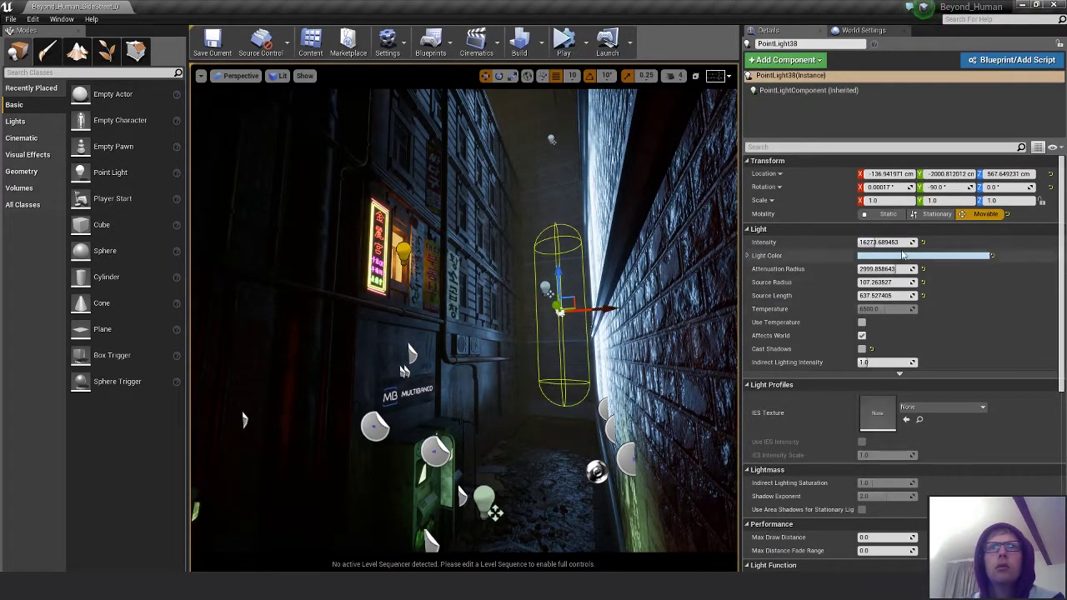
{"action": "left_click", "coordinate": [883, 243]}
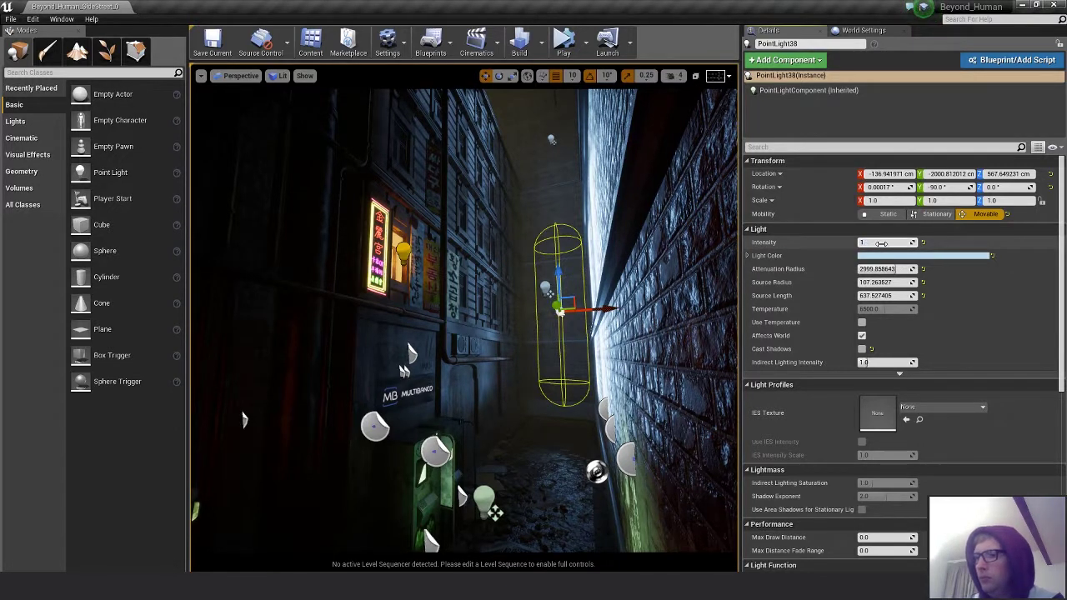
{"action": "key", "text": "Return"}
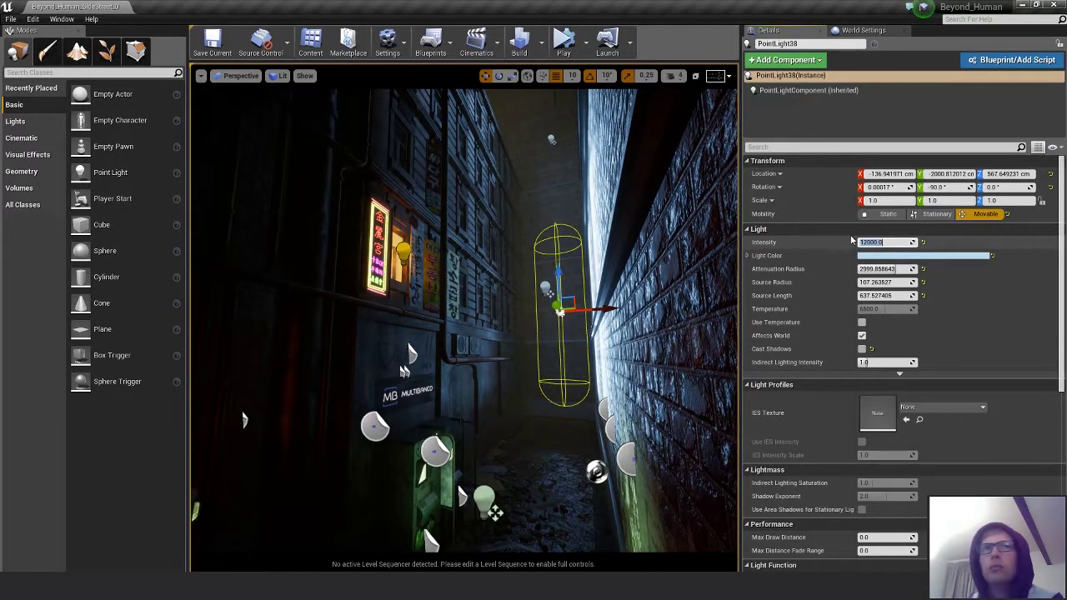
- Set the intensity of the upper side-alley light PointLight40 and the nearer light PointLight37 to 12000
{"action": "left_click", "coordinate": [551, 138]}
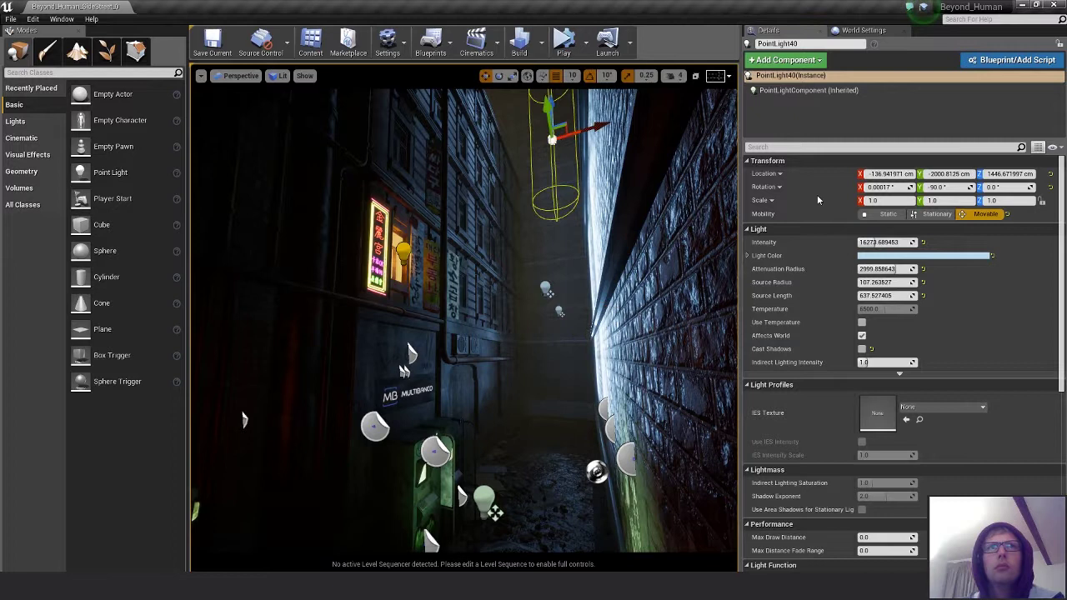
{"action": "left_click", "coordinate": [877, 242]}
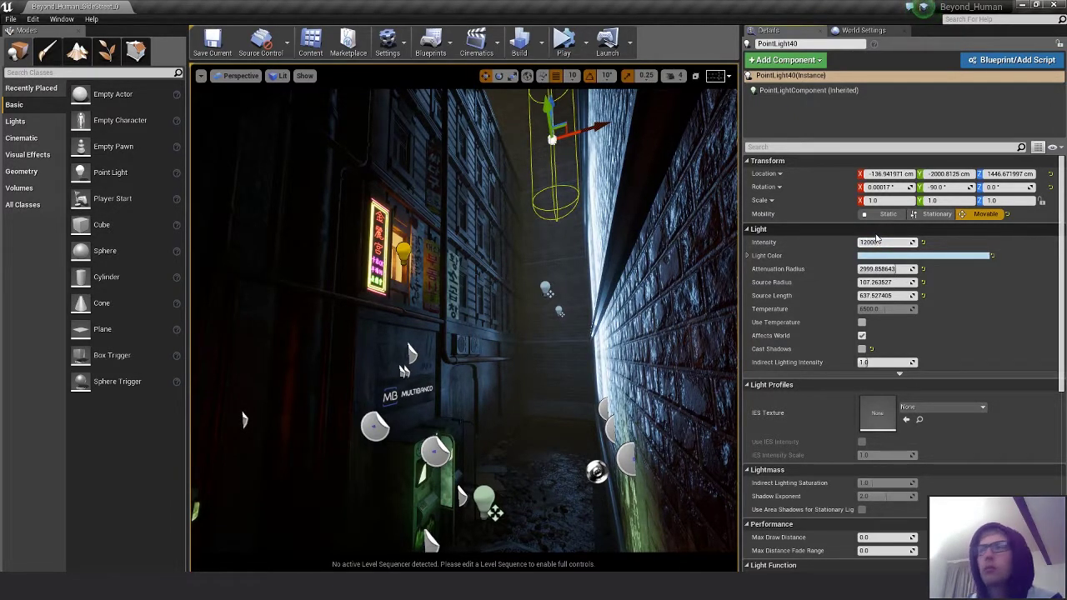
{"action": "key", "text": "Return"}
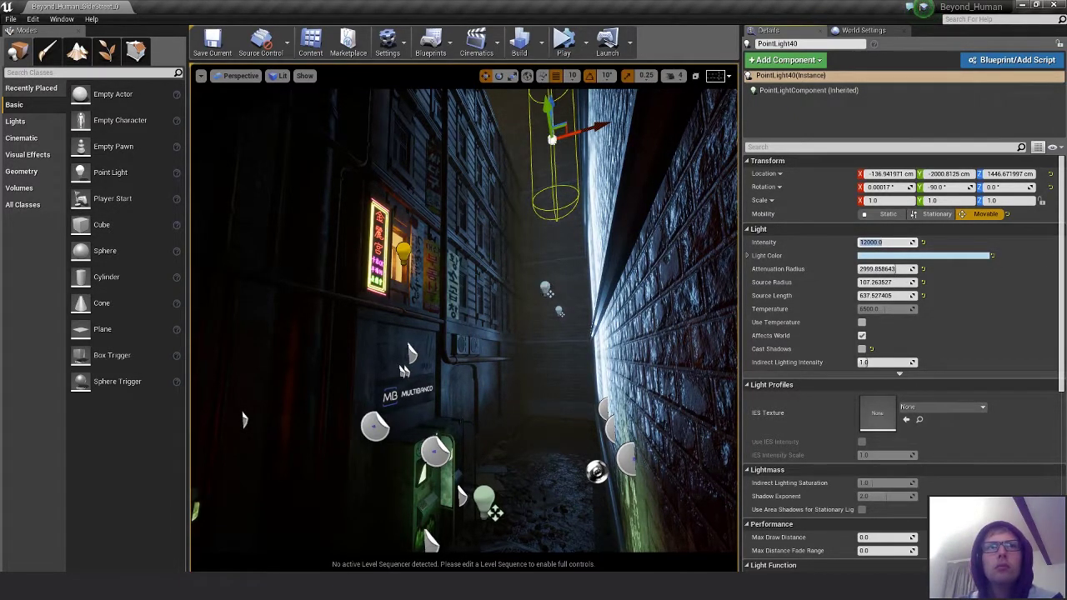
{"action": "left_click", "coordinate": [547, 289]}
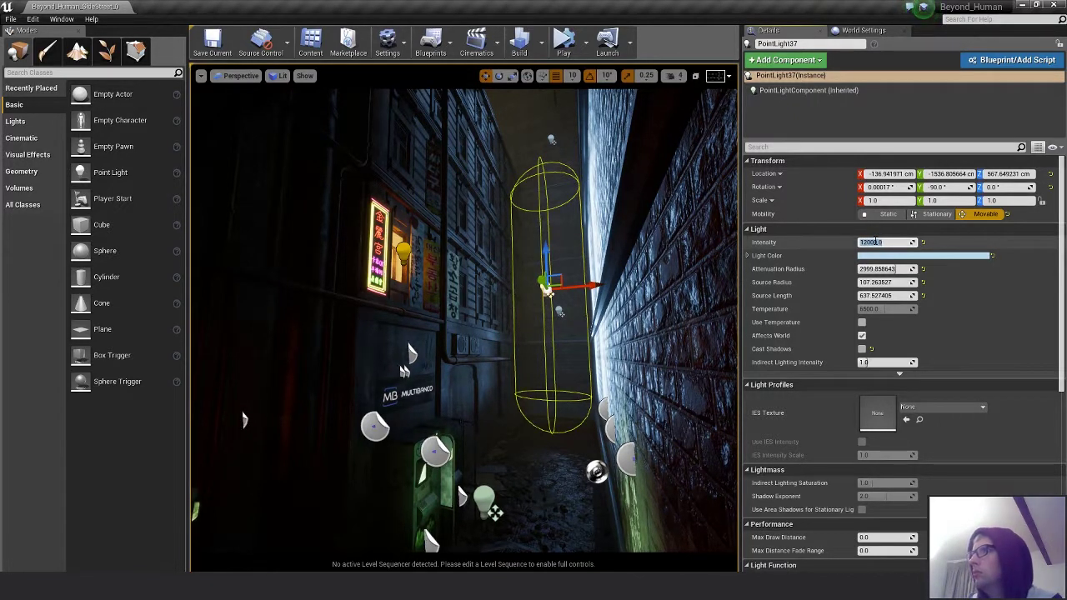
{"action": "key", "text": "Return"}
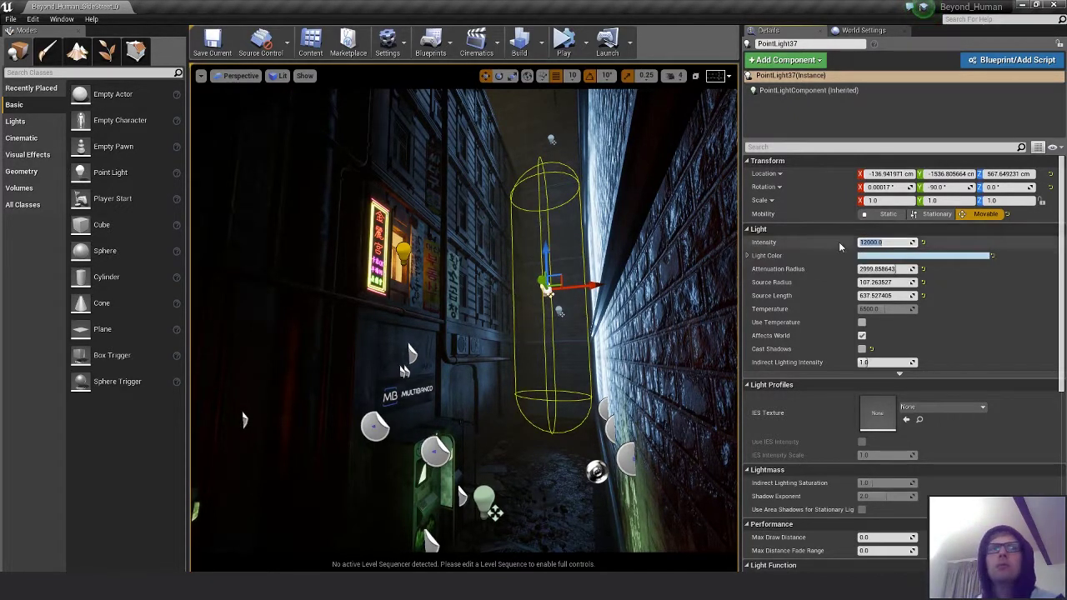
- Check the piloted camera viewport, then move PointLight37 in the side alley to about Y -1407, Z 768 cm and tilt it to about -50° in Y
{"action": "left_click_drag", "start_coordinate": [1066, 189], "coordinate": [610, 180]}
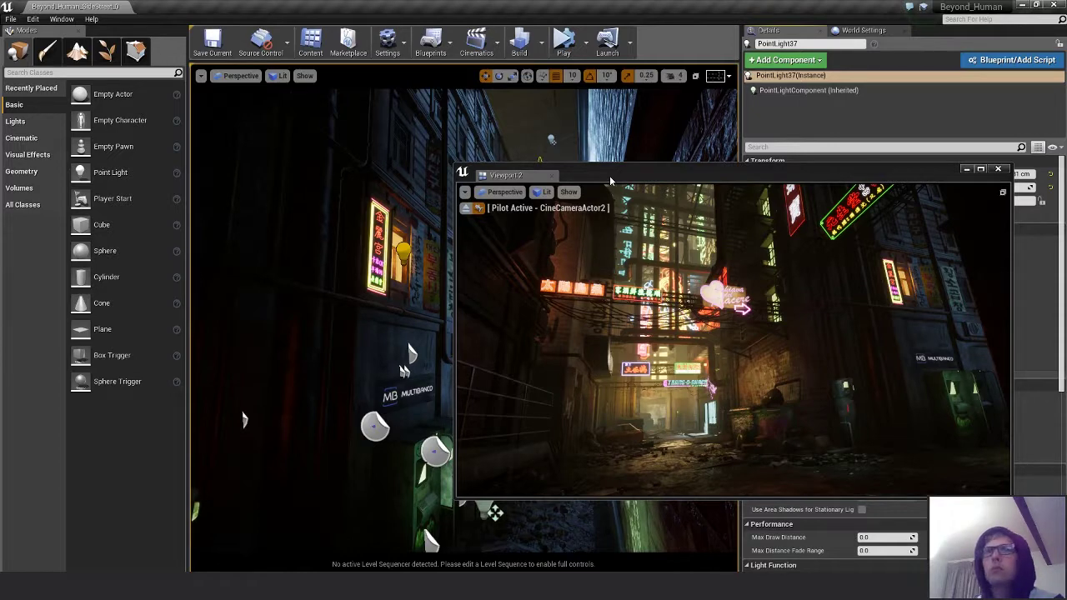
{"action": "left_click_drag", "start_coordinate": [610, 181], "coordinate": [1066, 184]}
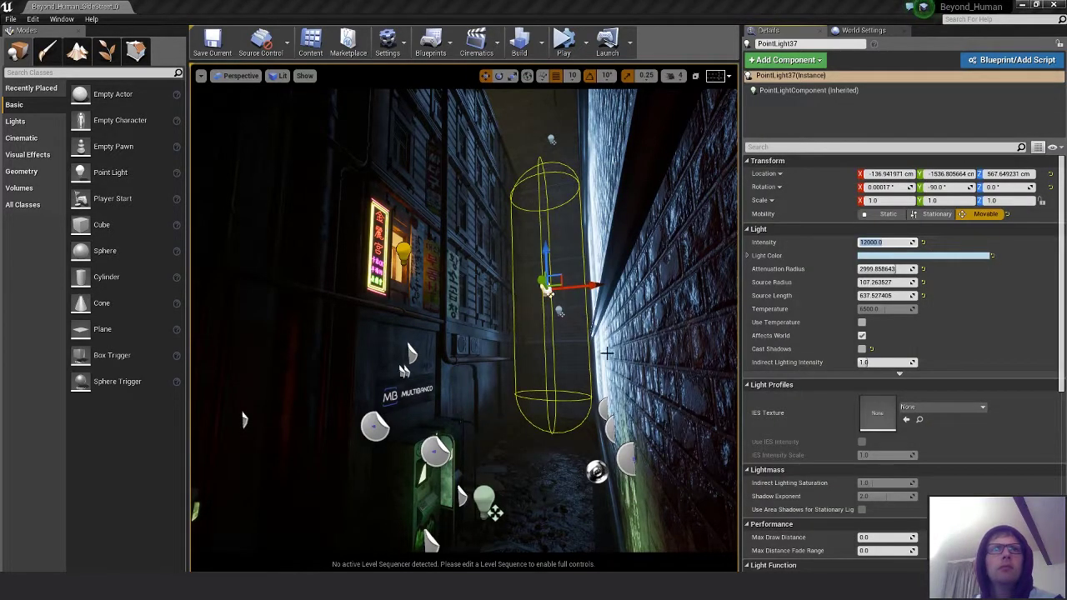
{"action": "right_click_drag", "start_coordinate": [591, 329], "coordinate": [591, 309]}
{"action": "scroll", "coordinate": [561, 304], "scroll_direction": "down", "scroll_amount": 2}
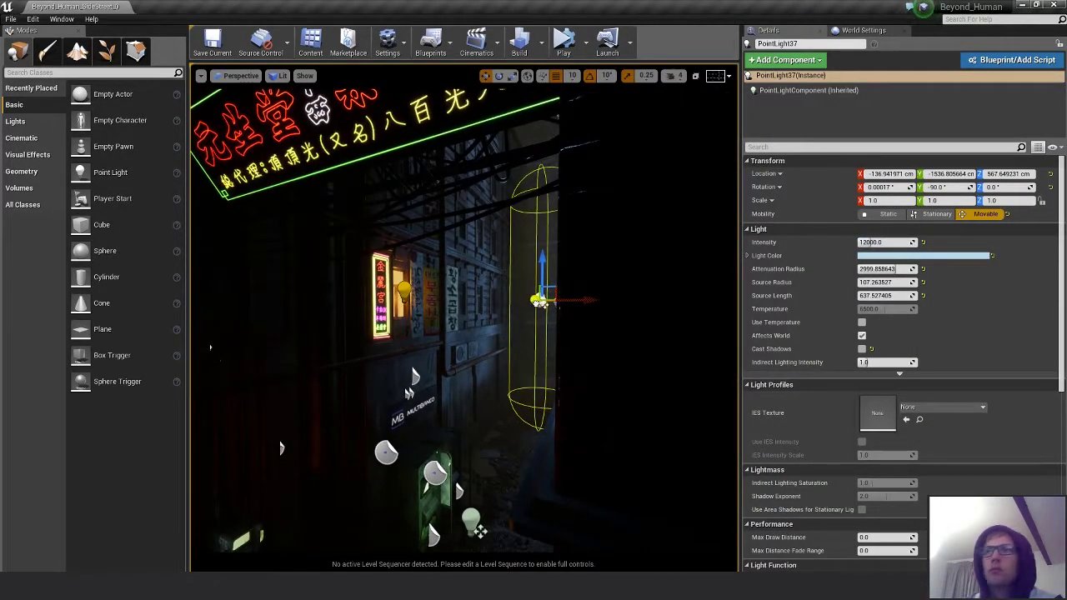
{"action": "left_click_drag", "start_coordinate": [540, 302], "coordinate": [556, 180]}
{"action": "key", "text": "e"}
{"action": "key", "text": "w"}
{"action": "key", "text": "ctrl+z"}
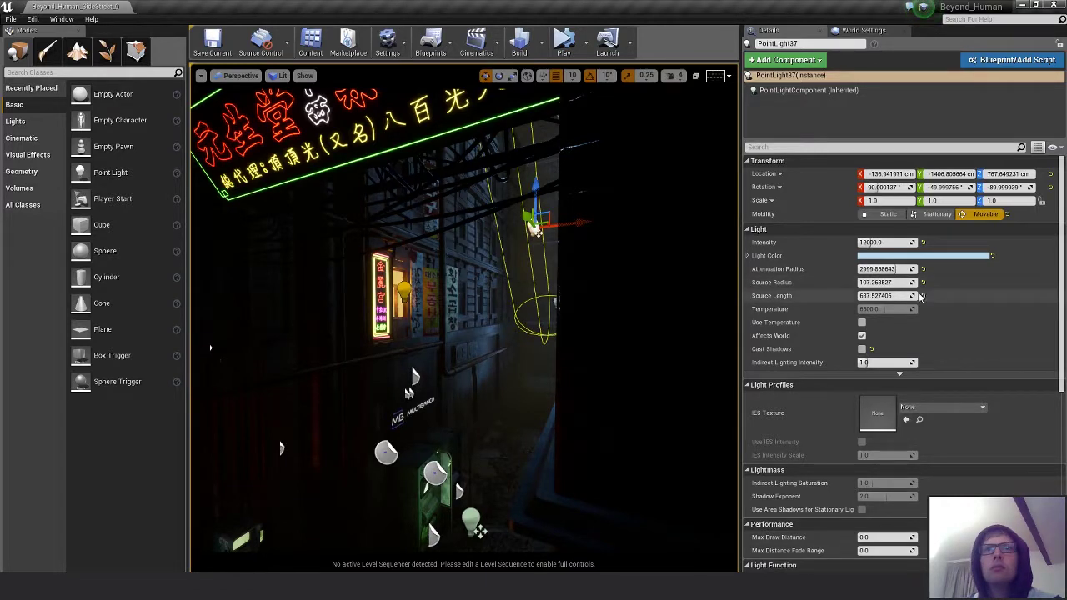
- Increase PointLight37's source length to about 1242 and its source radius to about 179, and deselect the light
{"action": "left_click_drag", "start_coordinate": [886, 295], "coordinate": [931, 295]}
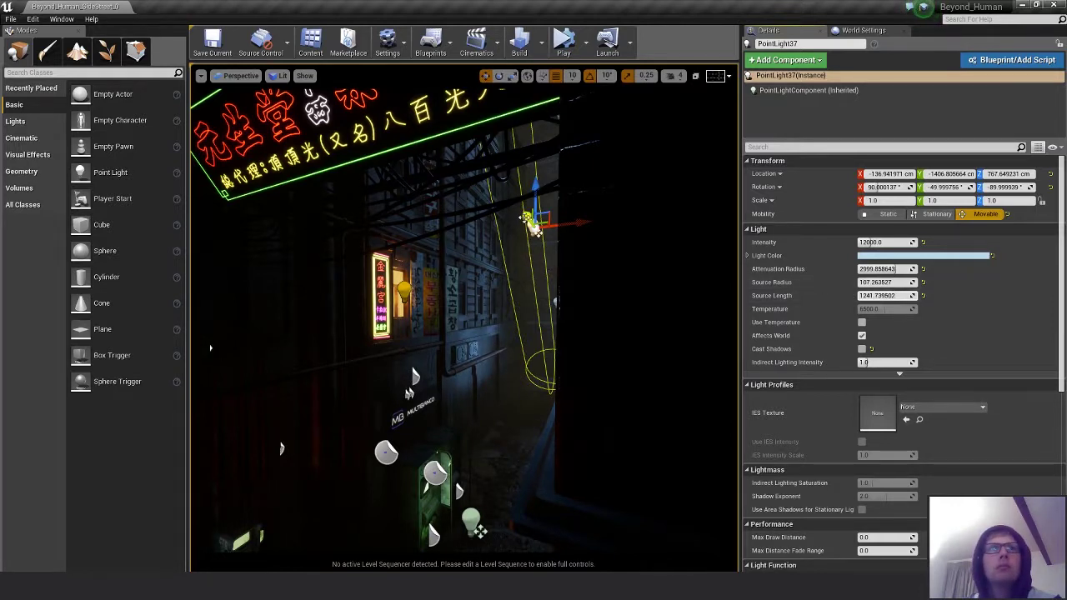
{"action": "mouse_move", "coordinate": [535, 229]}
{"action": "left_mouse_down"}
{"action": "mouse_move", "coordinate": [483, 211]}
{"action": "mouse_move", "coordinate": [572, 206]}
{"action": "mouse_move", "coordinate": [512, 196]}
{"action": "mouse_move", "coordinate": [536, 231]}
{"action": "left_mouse_up"}
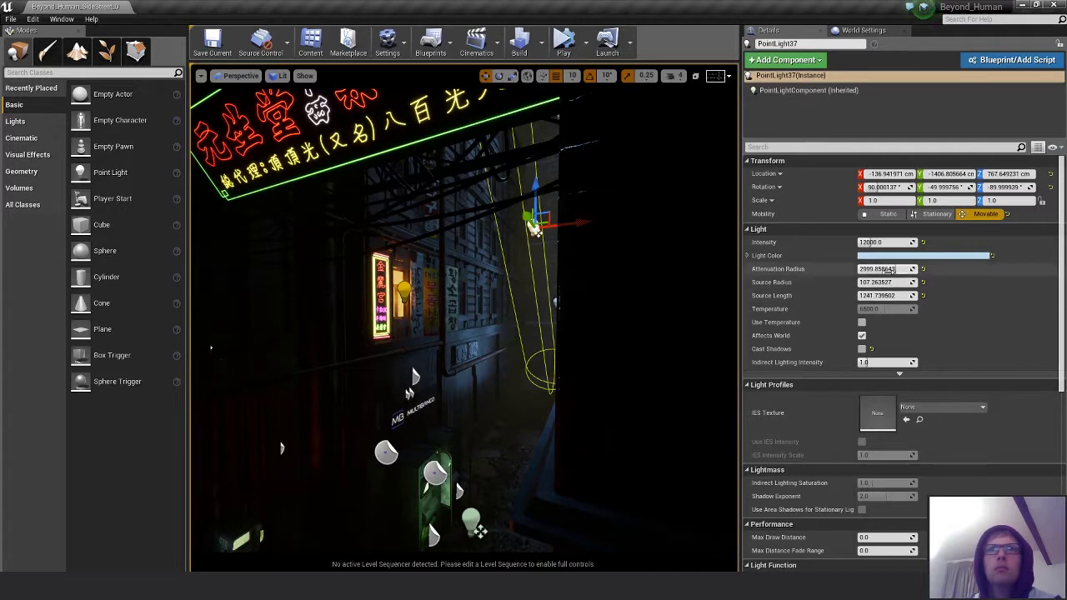
{"action": "left_click_drag", "start_coordinate": [877, 282], "coordinate": [905, 282]}
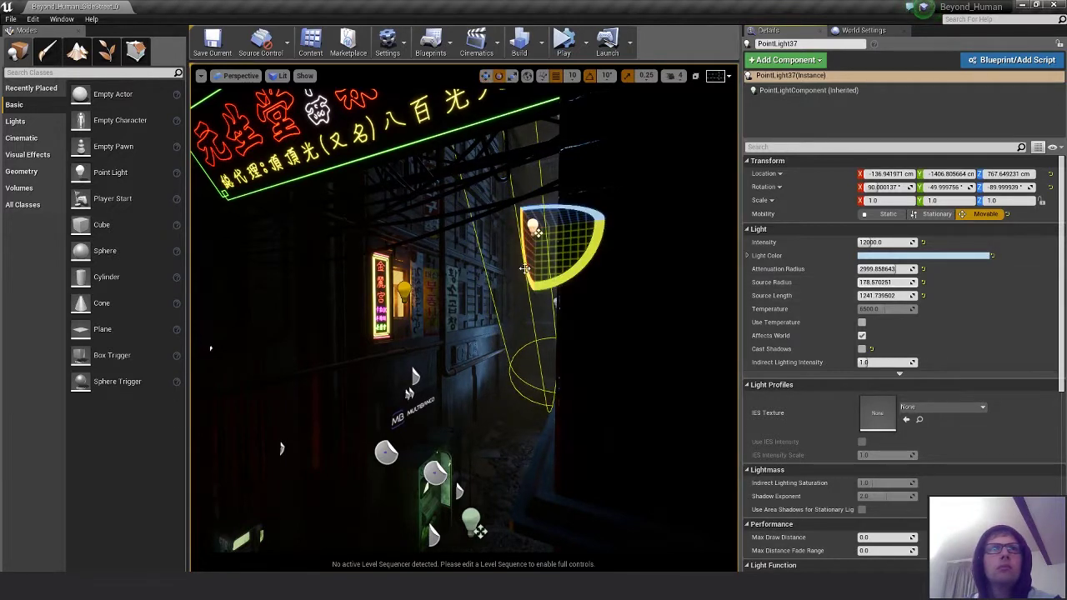
{"action": "left_click_drag", "start_coordinate": [524, 256], "coordinate": [535, 233]}
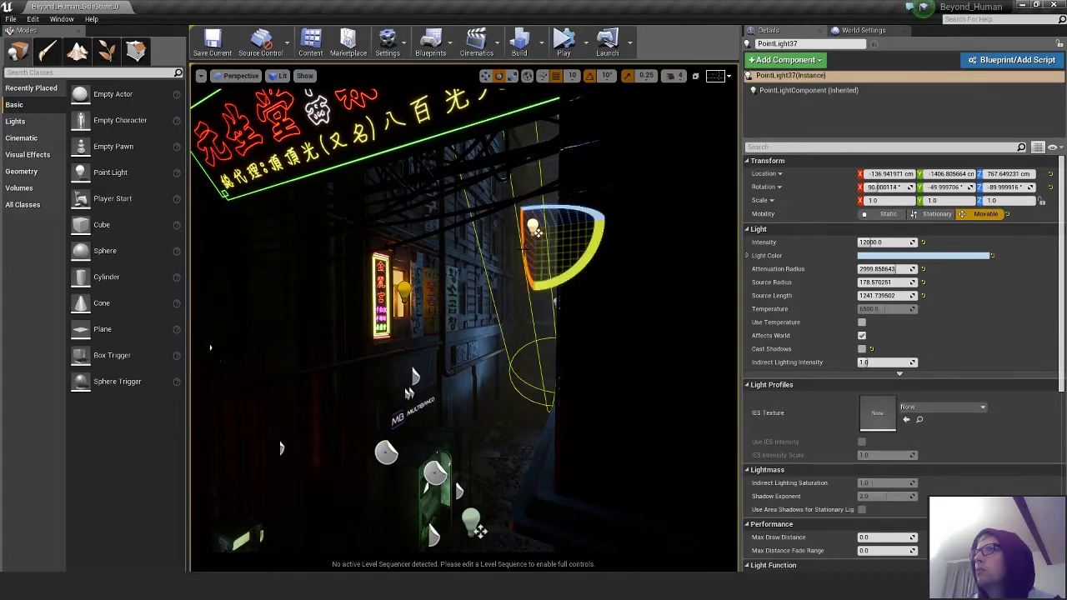
{"action": "key", "text": "Escape"}
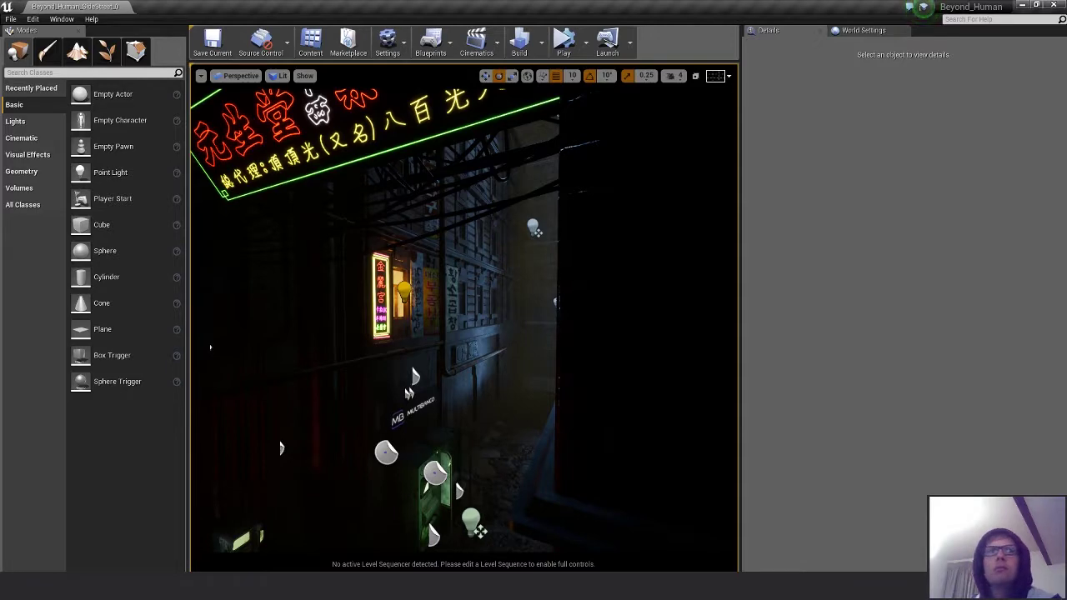
- Review the lighting from farther back in the main alley and in the piloted CineCameraActor2 viewport
{"action": "right_click_drag", "start_coordinate": [535, 233], "coordinate": [355, 255]}
{"action": "key", "text": "s"}
{"action": "key", "text": "s"}
{"action": "key", "text": "w"}
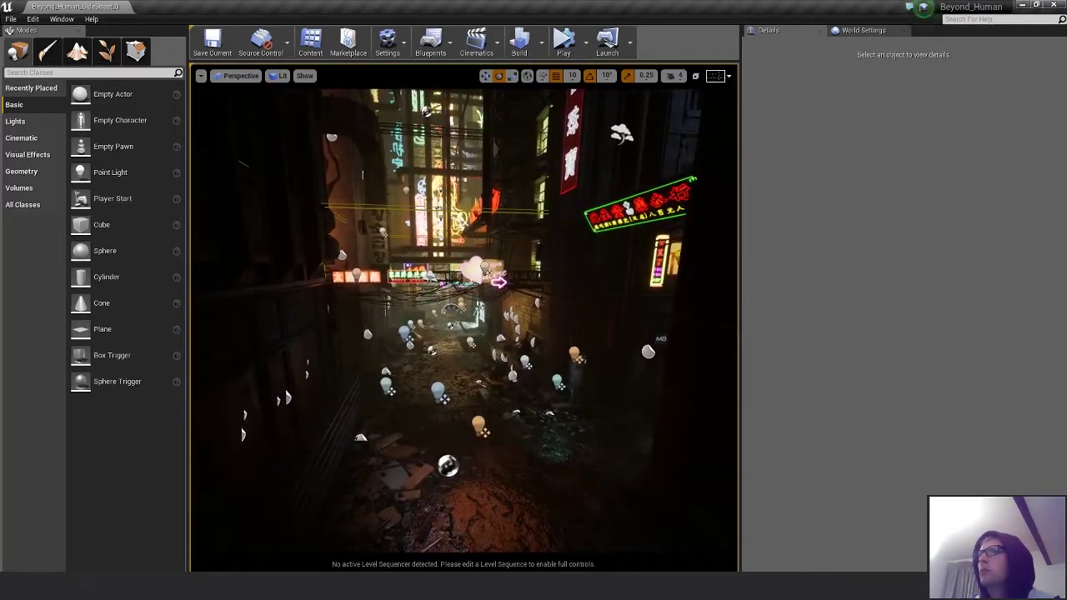
{"action": "left_click_drag", "start_coordinate": [1066, 187], "coordinate": [785, 155]}
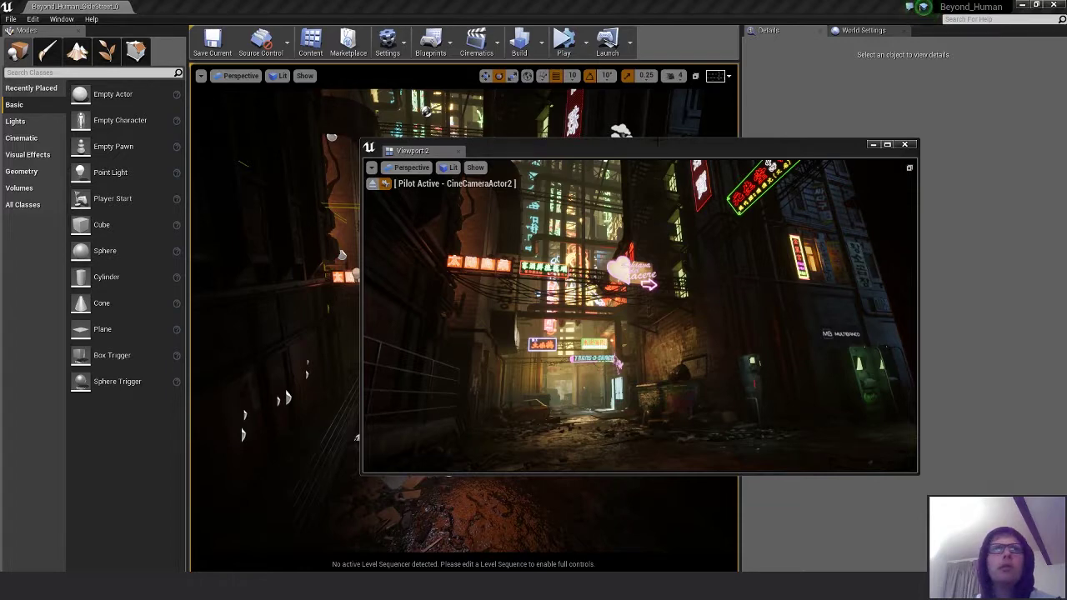
{"action": "left_click_drag", "start_coordinate": [709, 154], "coordinate": [1066, 242]}
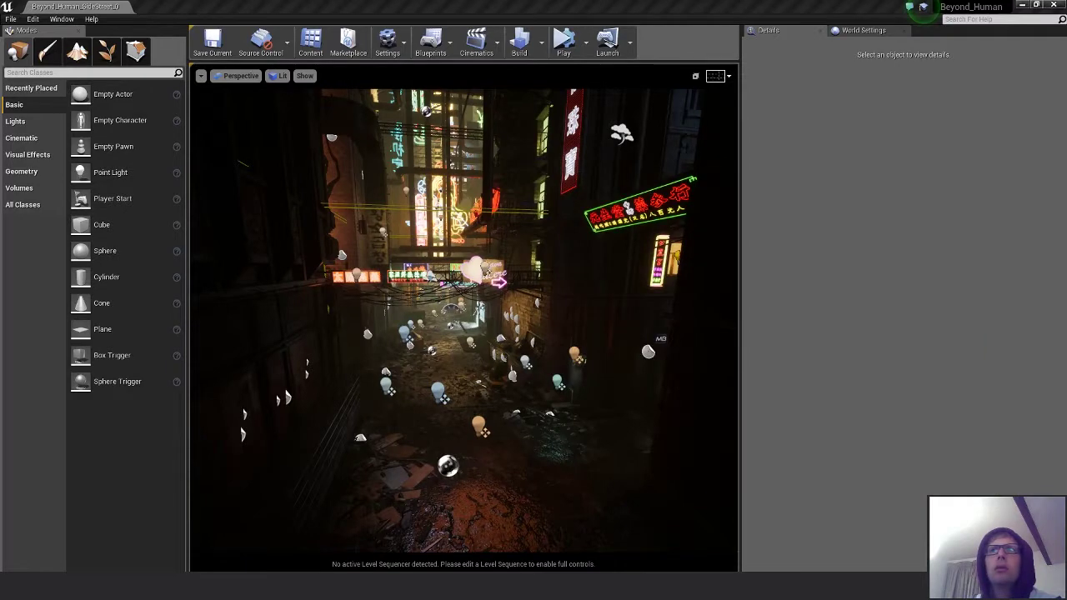
- Select the orange light PointLight35 at the side-alley corner and examine its position and reach from several angles
{"action": "left_click", "coordinate": [574, 354]}
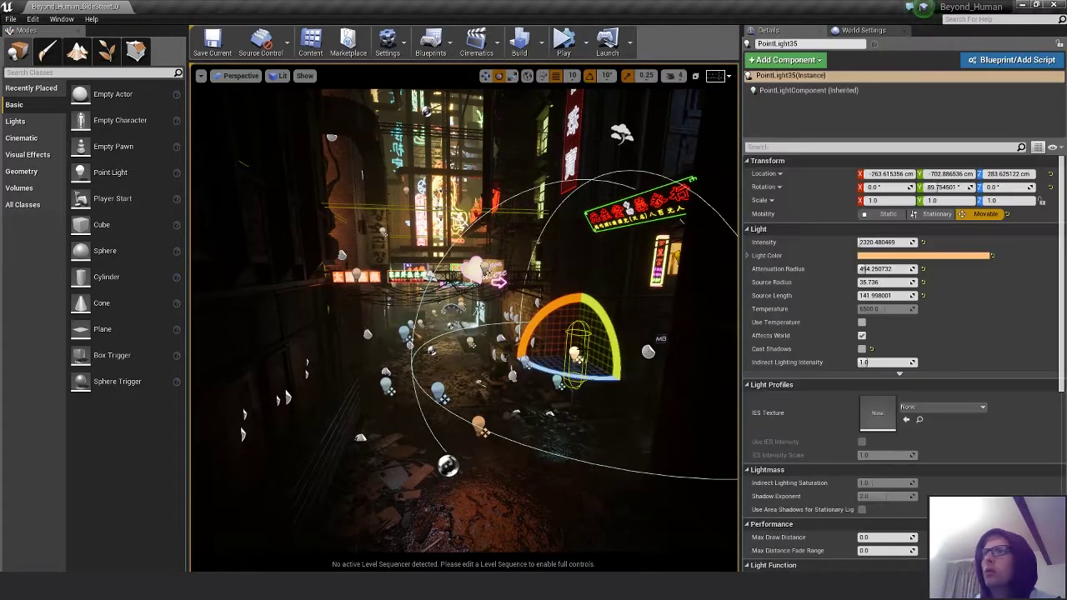
{"action": "key", "text": "f"}
{"action": "key", "text": "w"}
{"action": "left_click_drag", "start_coordinate": [574, 354], "coordinate": [709, 354], "text": "alt"}
{"action": "left_click_drag", "start_coordinate": [464, 280], "coordinate": [471, 219]}
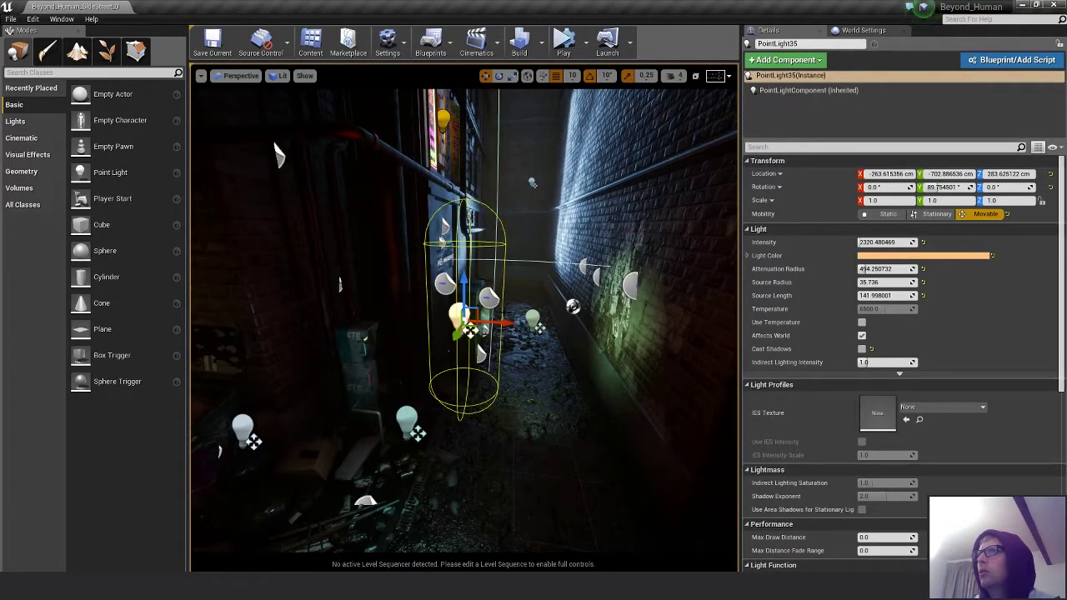
{"action": "left_click_drag", "start_coordinate": [418, 371], "coordinate": [333, 371], "text": "alt"}
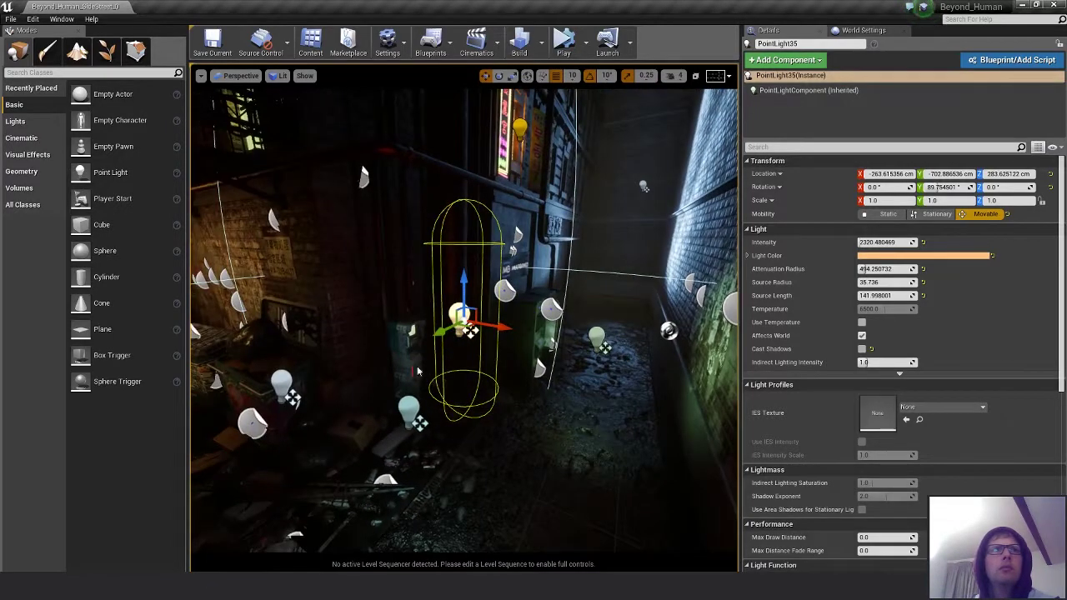
{"action": "right_click_drag", "start_coordinate": [418, 368], "coordinate": [390, 338]}
{"action": "scroll", "coordinate": [565, 447], "scroll_direction": "down", "scroll_amount": 3}
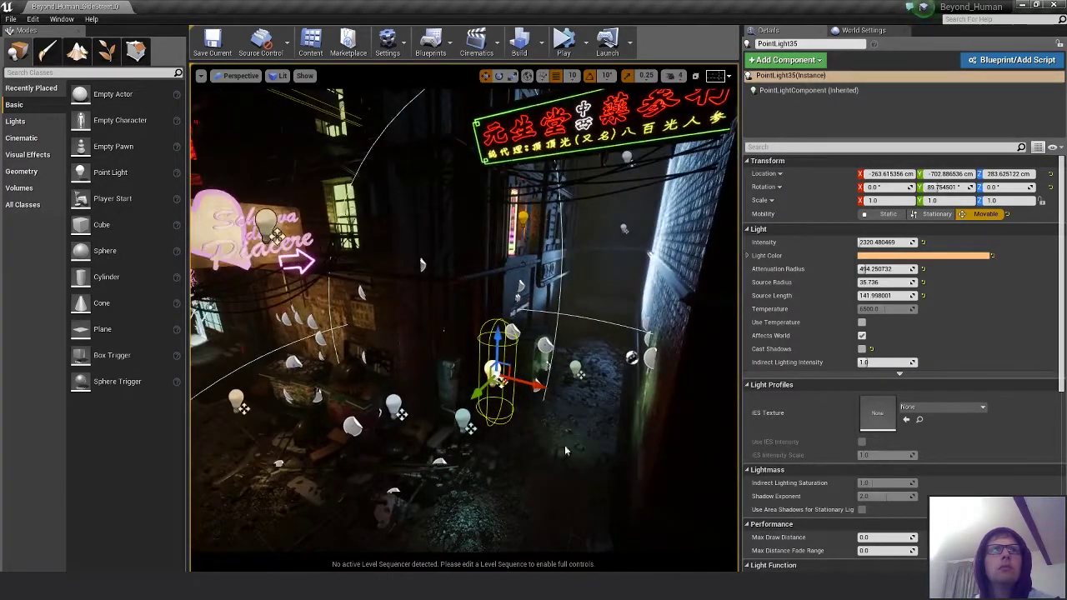
{"action": "mouse_move", "coordinate": [565, 451]}
{"action": "left_mouse_down", "text": "alt"}
{"action": "mouse_move", "coordinate": [500, 451]}
{"action": "mouse_move", "coordinate": [597, 458]}
{"action": "mouse_move", "coordinate": [577, 458]}
{"action": "left_mouse_up", "text": "alt"}
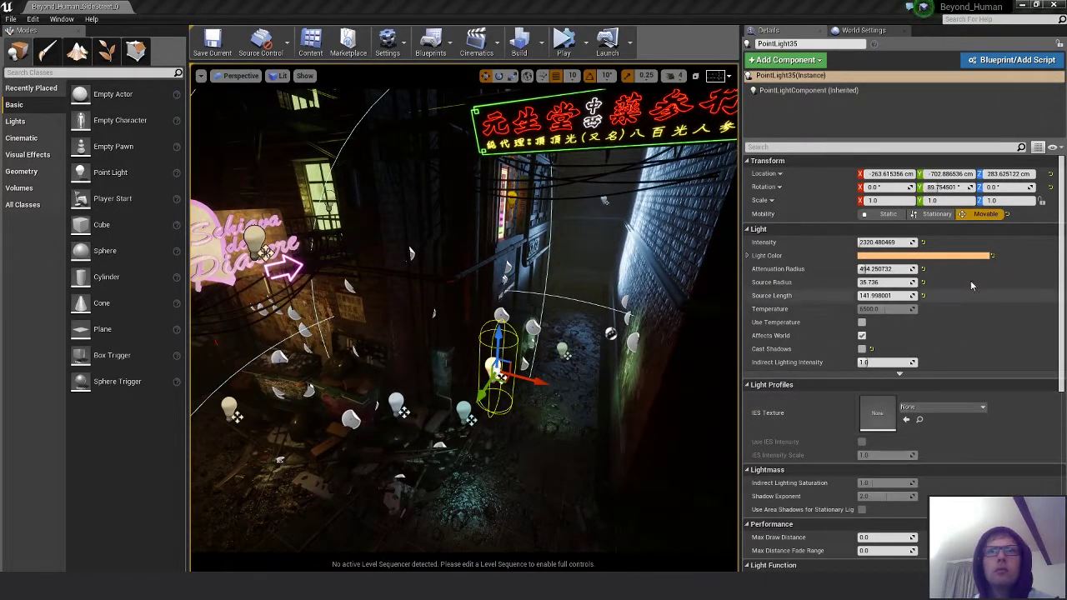
- Try a source length of about 400 on PointLight35, raising it to about 444 cm and shifting it toward the corner building
{"action": "left_click_drag", "start_coordinate": [876, 296], "coordinate": [967, 296]}
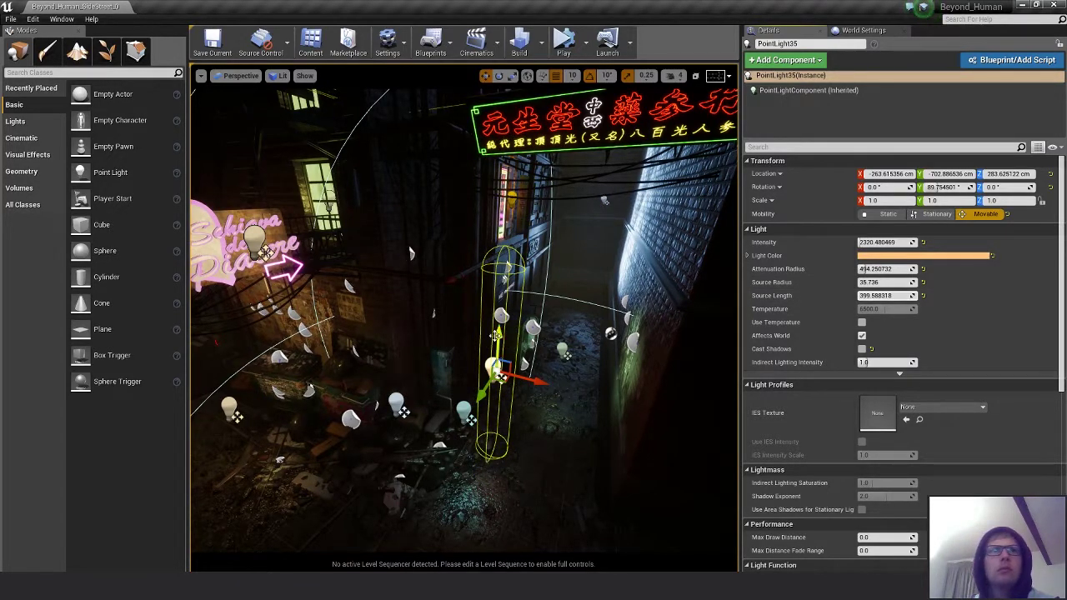
{"action": "left_click_drag", "start_coordinate": [498, 333], "coordinate": [528, 240]}
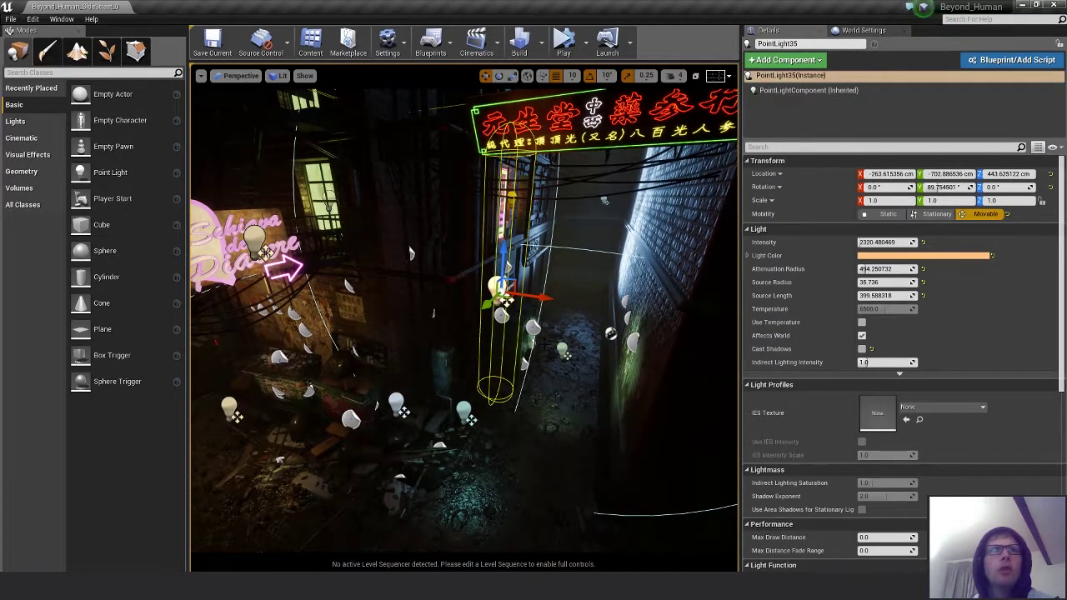
{"action": "key", "text": "w"}
{"action": "right_click_drag", "start_coordinate": [574, 259], "coordinate": [651, 252]}
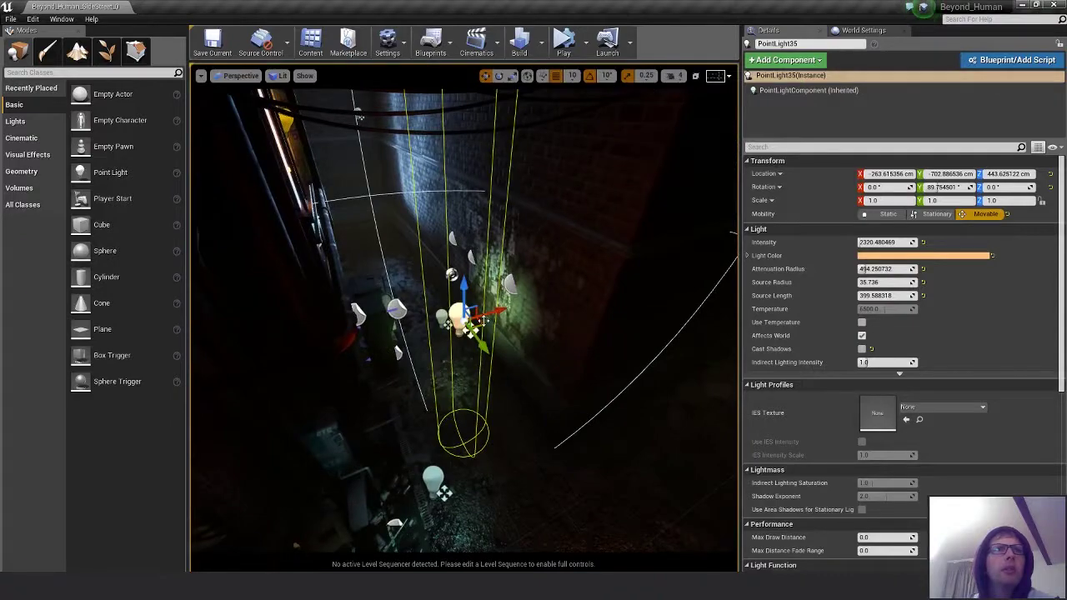
{"action": "left_click_drag", "start_coordinate": [483, 319], "coordinate": [328, 329]}
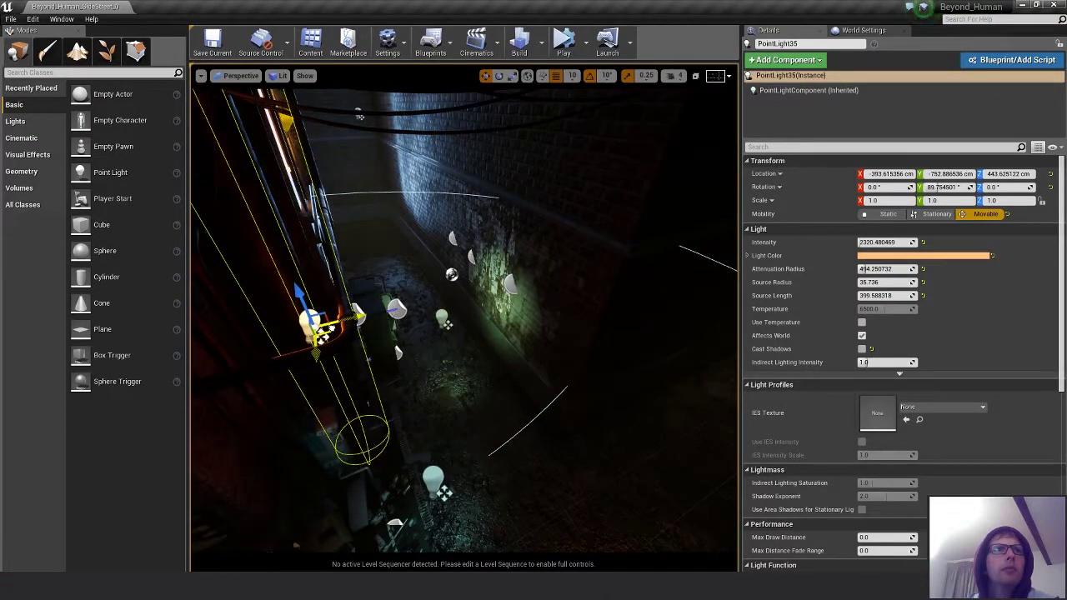
{"action": "right_click_drag", "start_coordinate": [327, 329], "coordinate": [259, 236]}
{"action": "left_click_drag", "start_coordinate": [428, 340], "coordinate": [471, 330]}
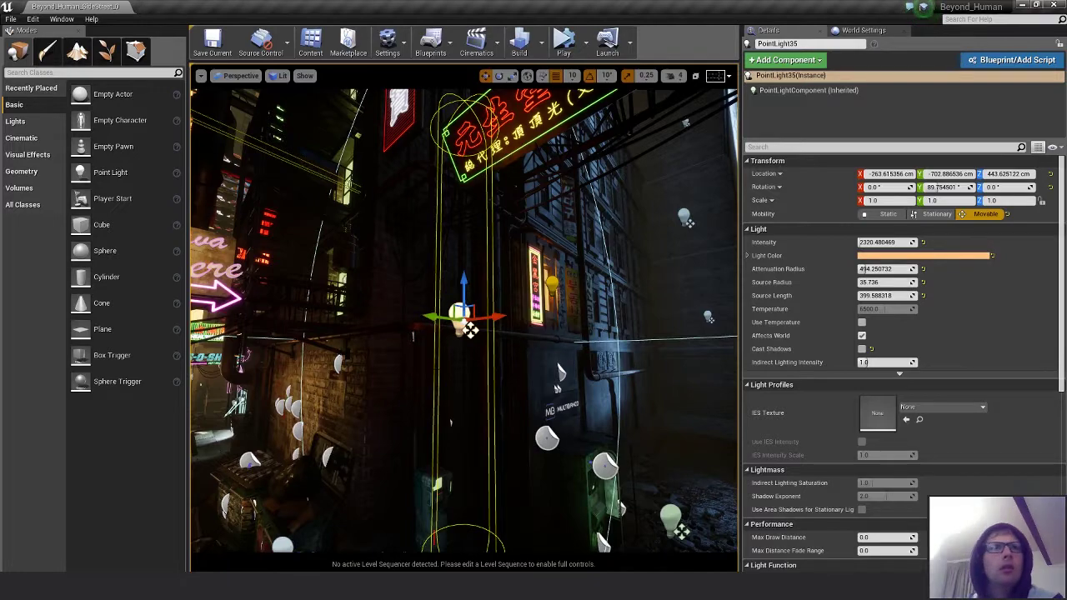
- Try a shorter source length of about 122 on PointLight35 and lower the light to about 274 cm
{"action": "key", "text": "w"}
{"action": "right_click_drag", "start_coordinate": [463, 322], "coordinate": [367, 545]}
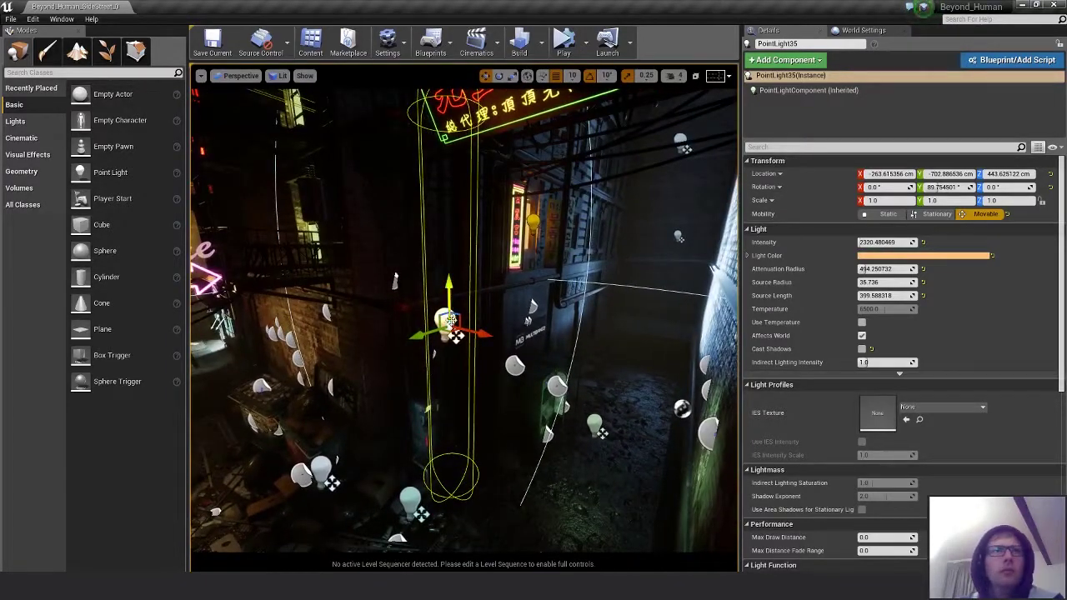
{"action": "key", "text": "r"}
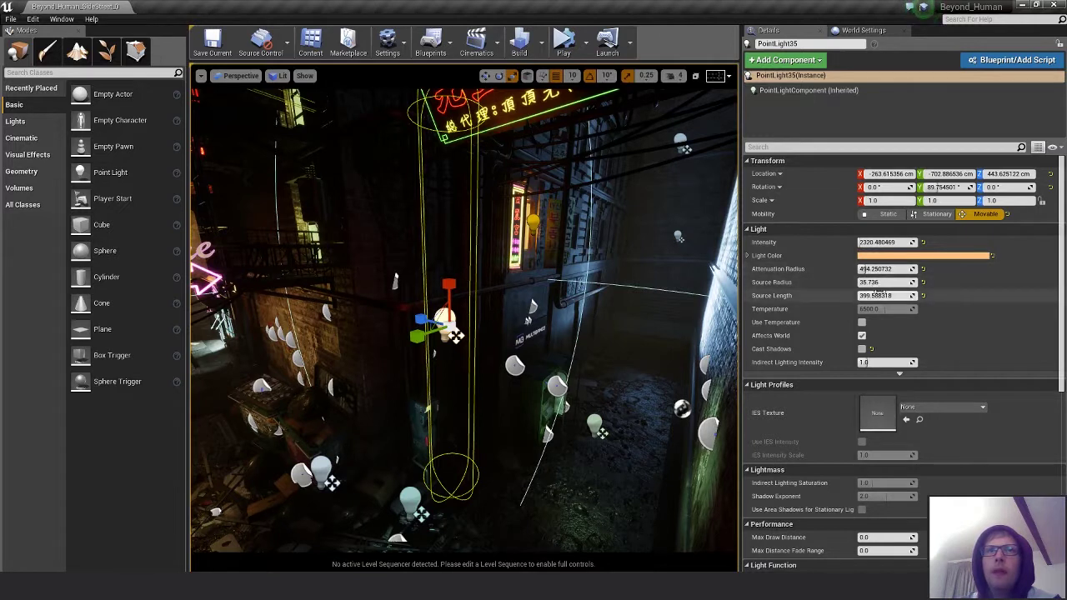
{"action": "left_click_drag", "start_coordinate": [886, 296], "coordinate": [831, 296]}
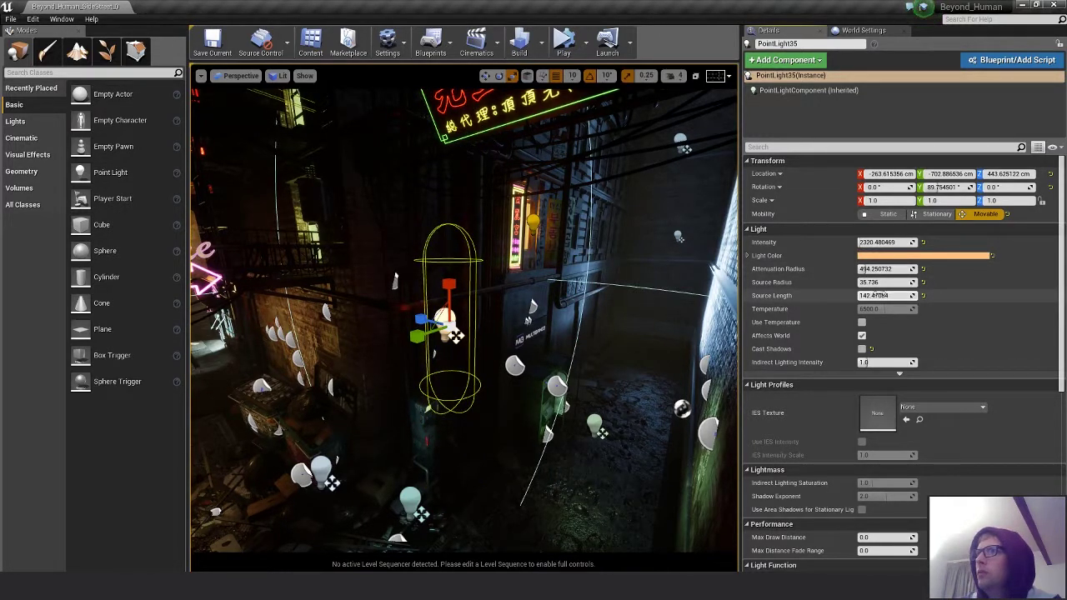
{"action": "left_click_drag", "start_coordinate": [451, 274], "coordinate": [453, 179]}
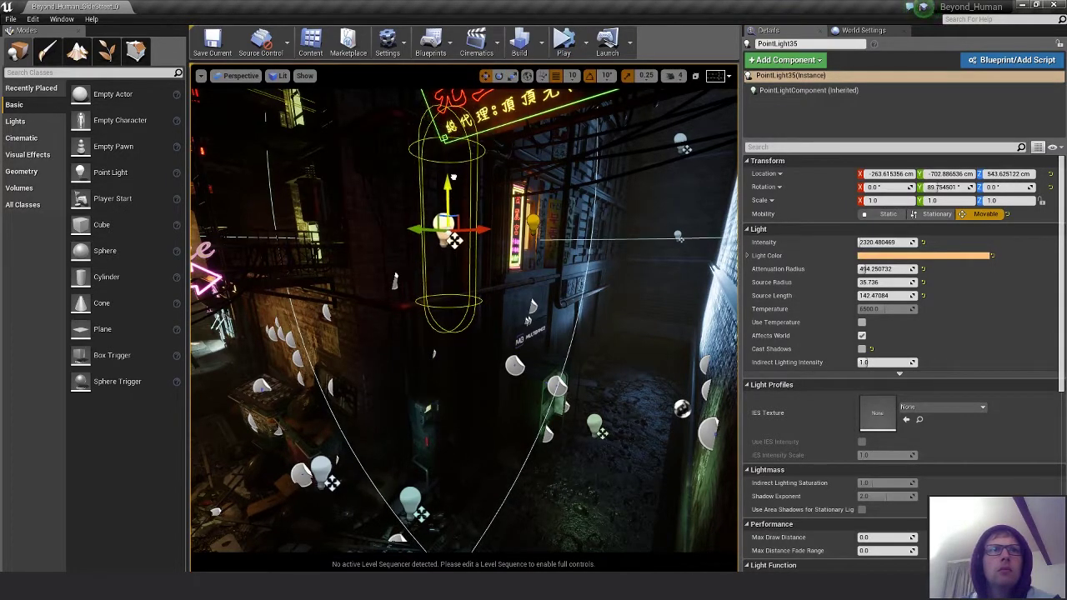
{"action": "left_click_drag", "start_coordinate": [867, 295], "coordinate": [852, 295]}
{"action": "left_click_drag", "start_coordinate": [449, 187], "coordinate": [429, 414]}
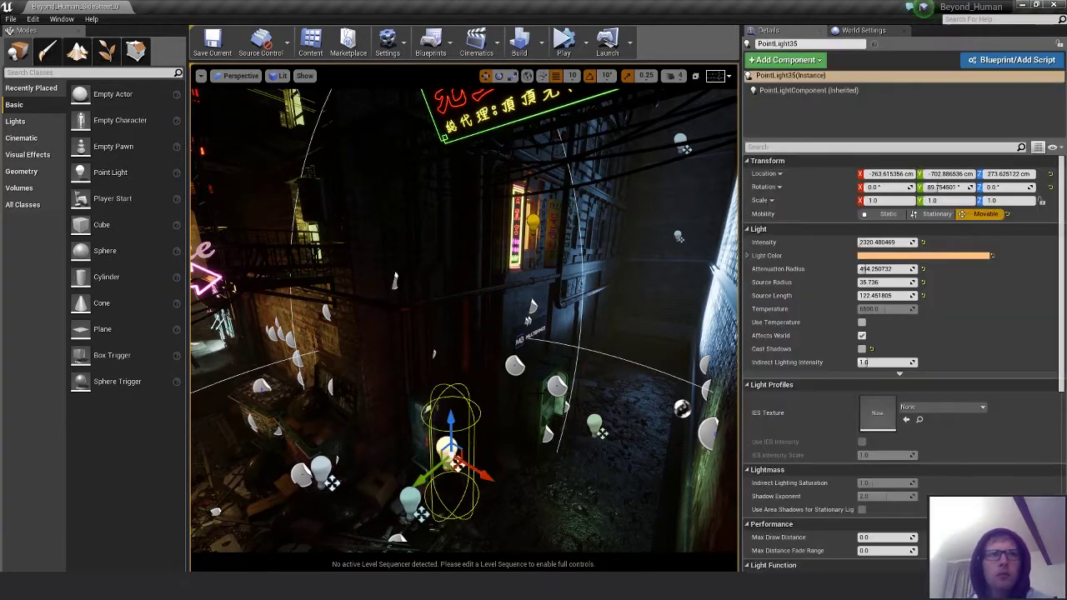
- Undo the source length and height changes made to the corner light PointLight35
{"action": "key", "text": "ctrl+z"}
{"action": "key", "text": "ctrl+z"}
{"action": "key", "text": "ctrl+z"}
{"action": "key", "text": "ctrl+z"}
{"action": "key", "text": "ctrl+z"}
{"action": "key", "text": "ctrl+z"}
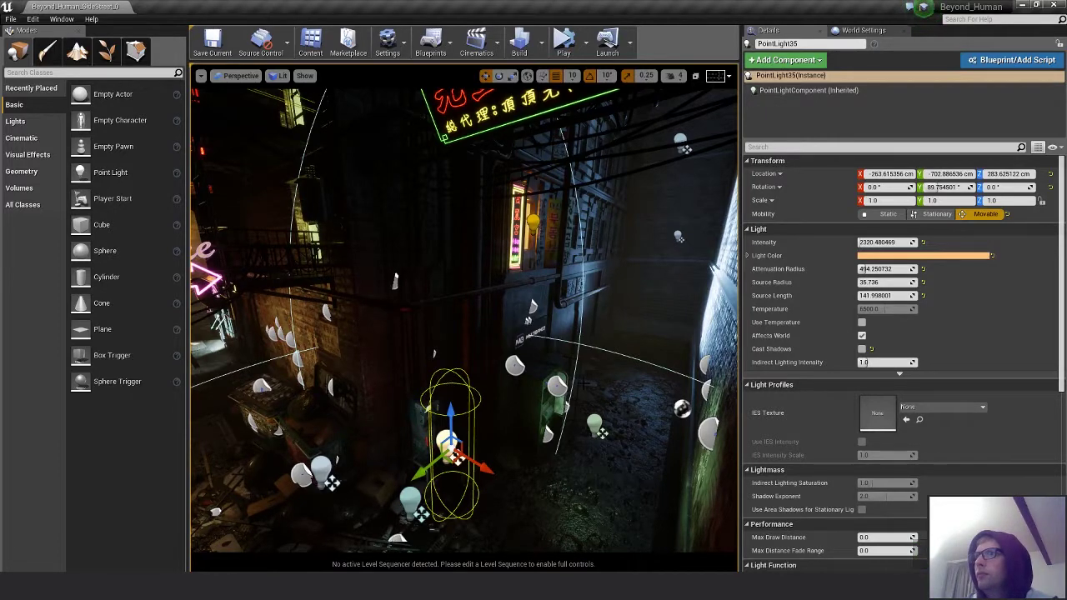
- Duplicate PointLight35 straight upward to about 494 cm and set the copy's intensity to 1500
{"action": "left_click_drag", "start_coordinate": [451, 413], "coordinate": [457, 235], "text": "alt"}
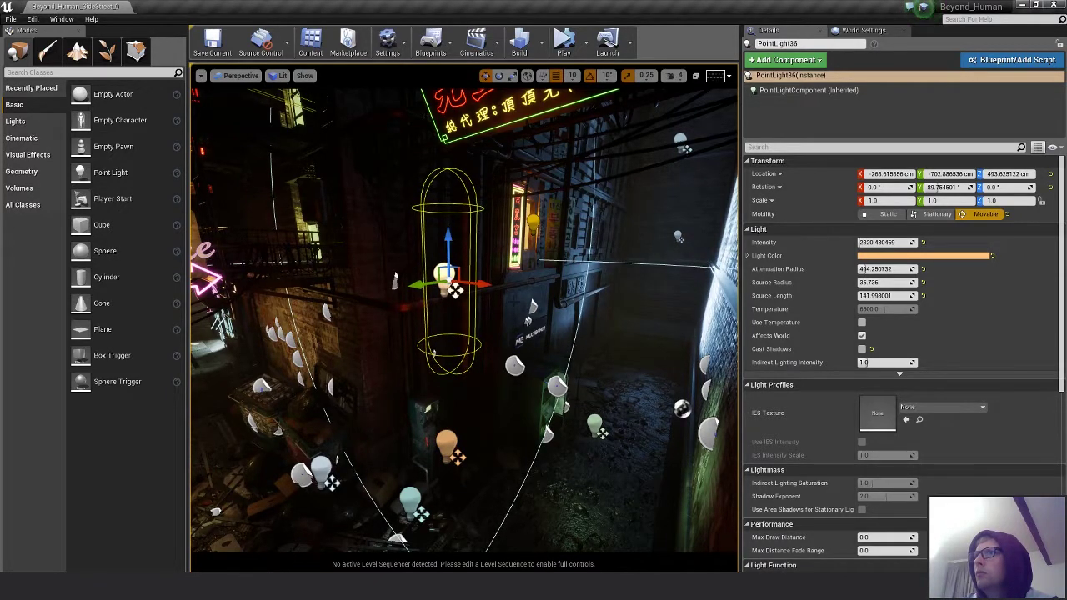
{"action": "left_click", "coordinate": [880, 243]}
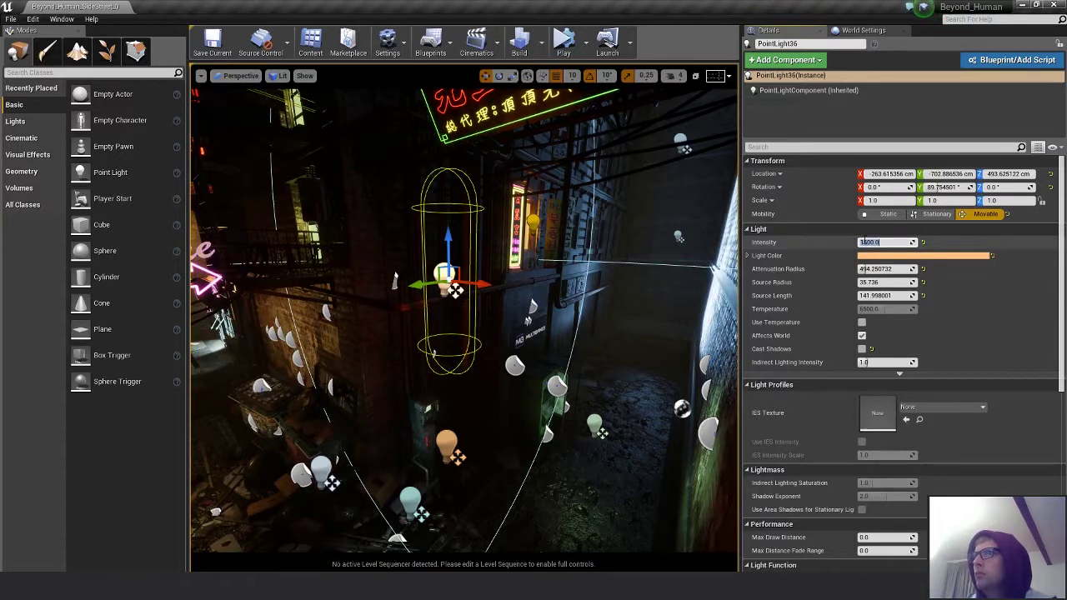
{"action": "key", "text": "Return"}
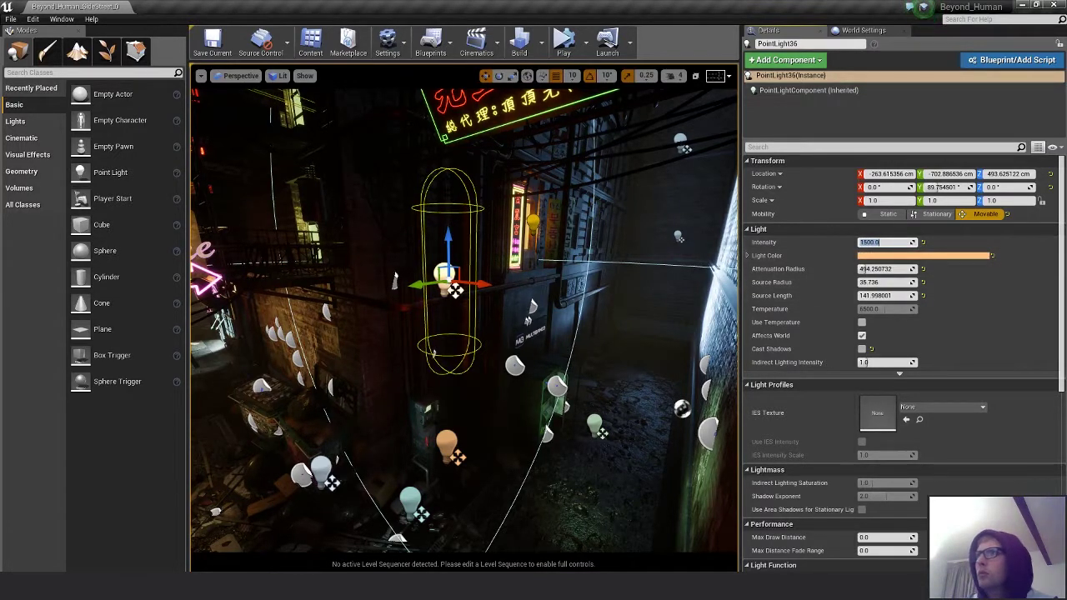
- Compare the corner with the upper light copy hidden and shown, and set the lower light PointLight35's intensity to 2000
{"action": "key", "text": "h"}
{"action": "key", "text": "ctrl+h"}
{"action": "key", "text": "h"}
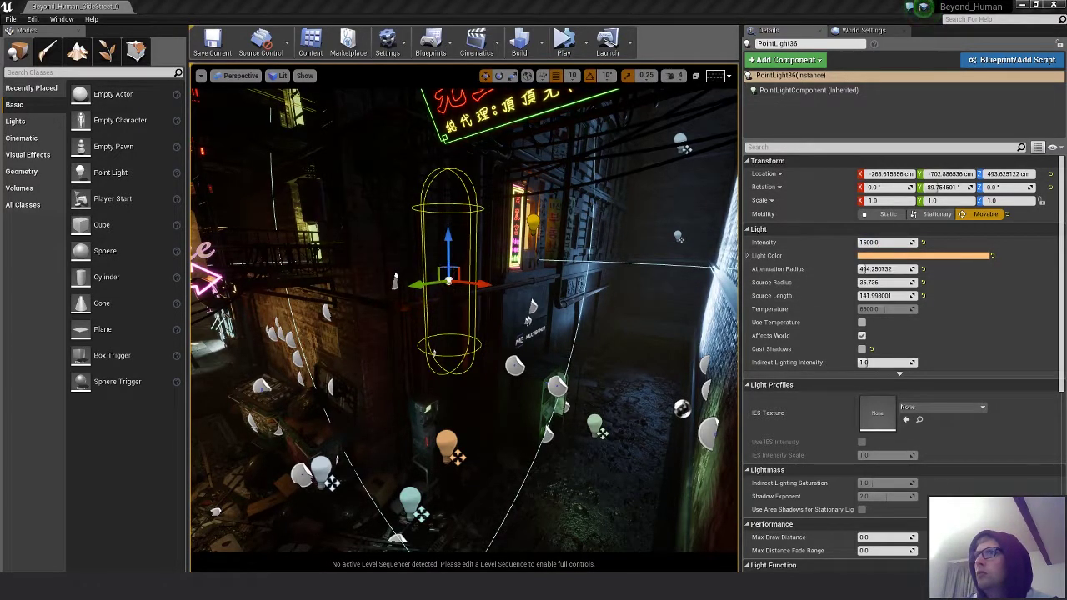
{"action": "key", "text": "ctrl+h"}
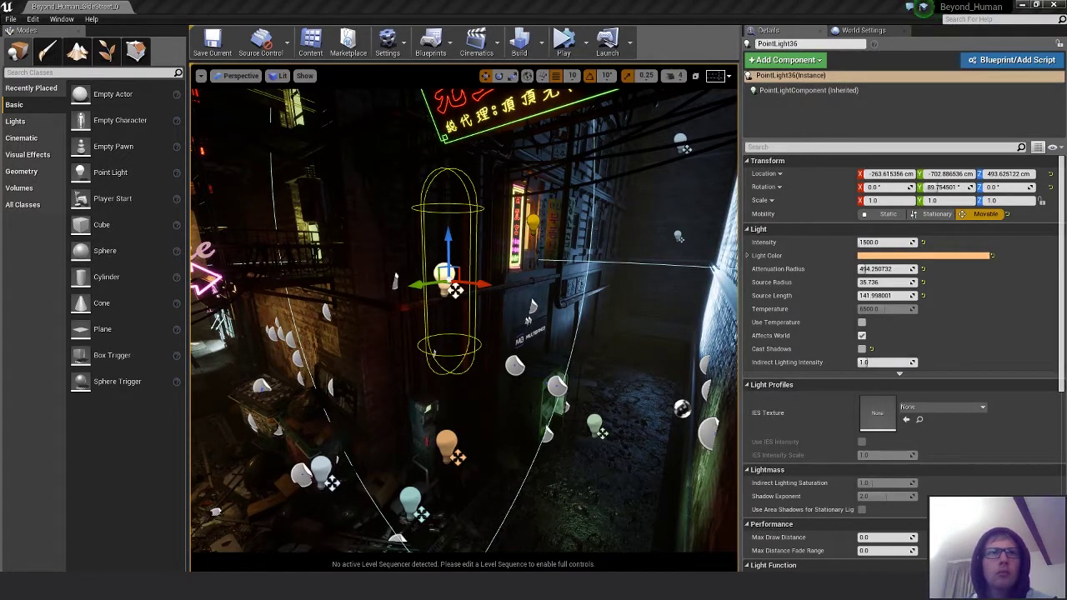
{"action": "left_click", "coordinate": [448, 442]}
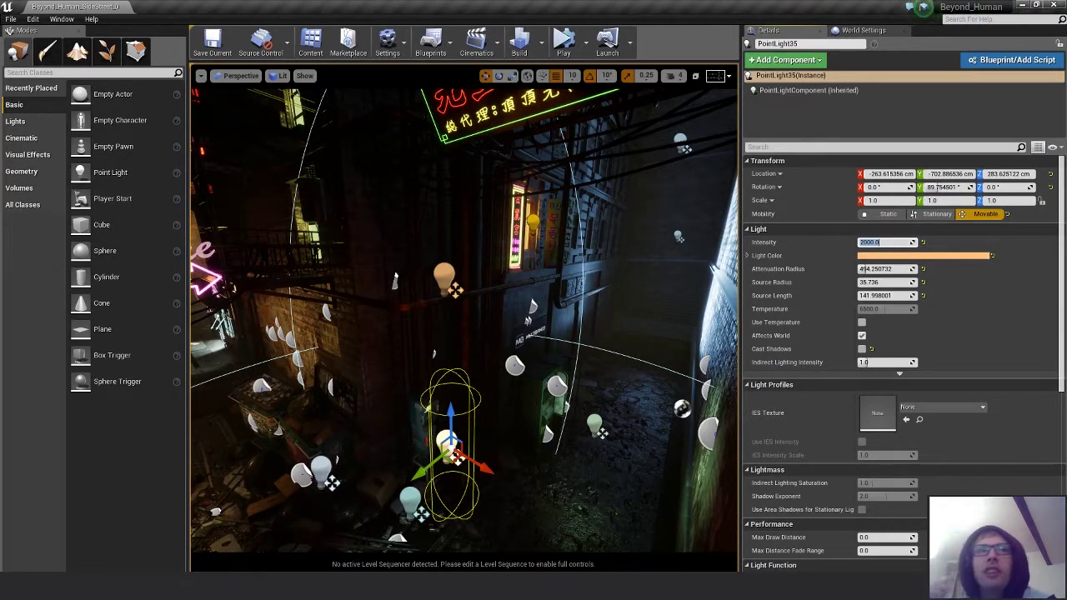
{"action": "key", "text": "Escape"}
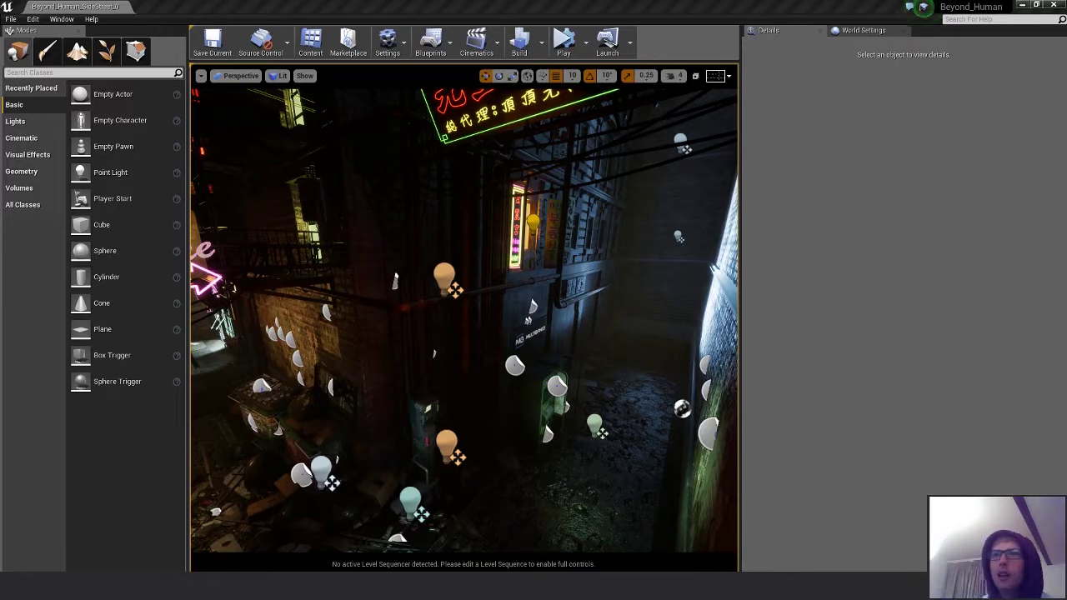
- Set the upper corner light PointLight36's attenuation radius to about 528
{"action": "left_click", "coordinate": [443, 431]}
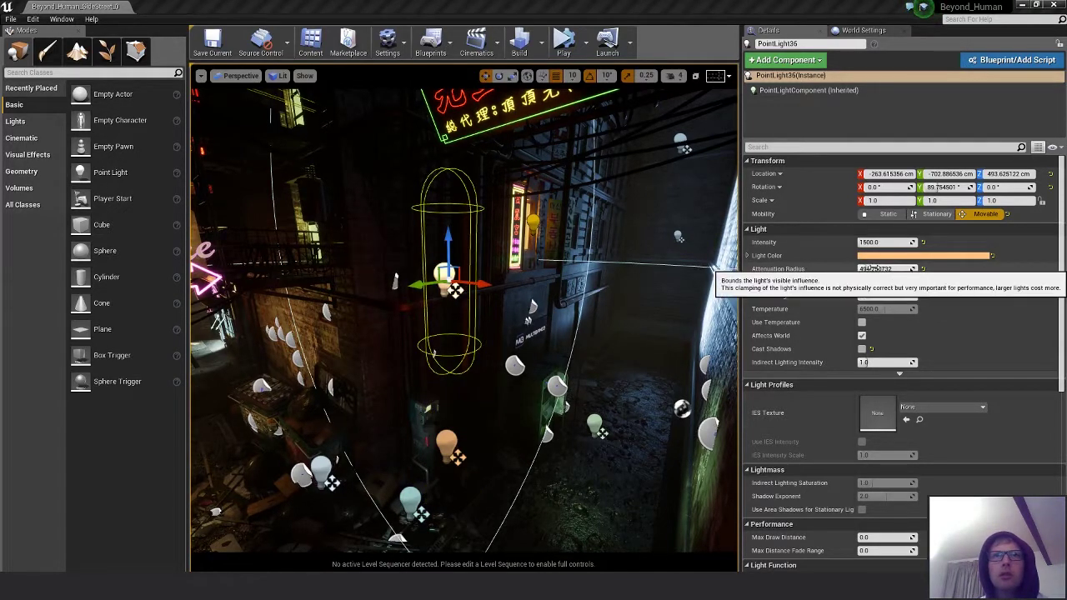
{"action": "mouse_move", "coordinate": [865, 269]}
{"action": "left_mouse_down"}
{"action": "mouse_move", "coordinate": [825, 269]}
{"action": "mouse_move", "coordinate": [880, 269]}
{"action": "mouse_move", "coordinate": [860, 269]}
{"action": "left_mouse_up"}
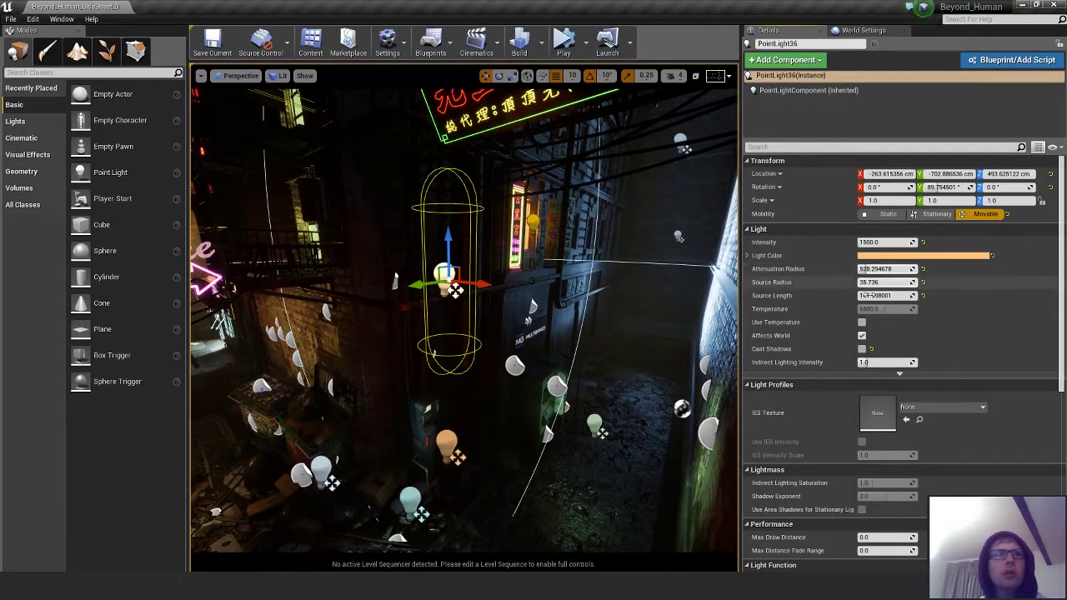
{"action": "left_click_drag", "start_coordinate": [420, 284], "coordinate": [380, 300]}
{"action": "left_click_drag", "start_coordinate": [328, 264], "coordinate": [422, 261]}
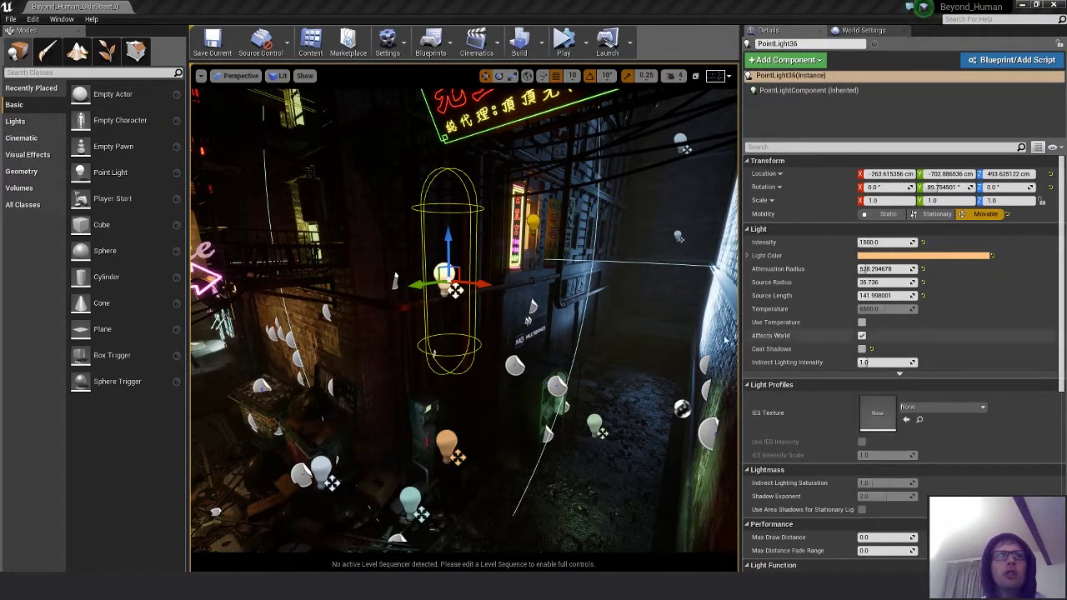
{"action": "mouse_move", "coordinate": [533, 313]}
{"action": "right_mouse_down"}
{"action": "mouse_move", "coordinate": [534, 288]}
{"action": "mouse_move", "coordinate": [278, 409]}
{"action": "mouse_move", "coordinate": [358, 358]}
{"action": "mouse_move", "coordinate": [537, 311]}
{"action": "right_mouse_up"}
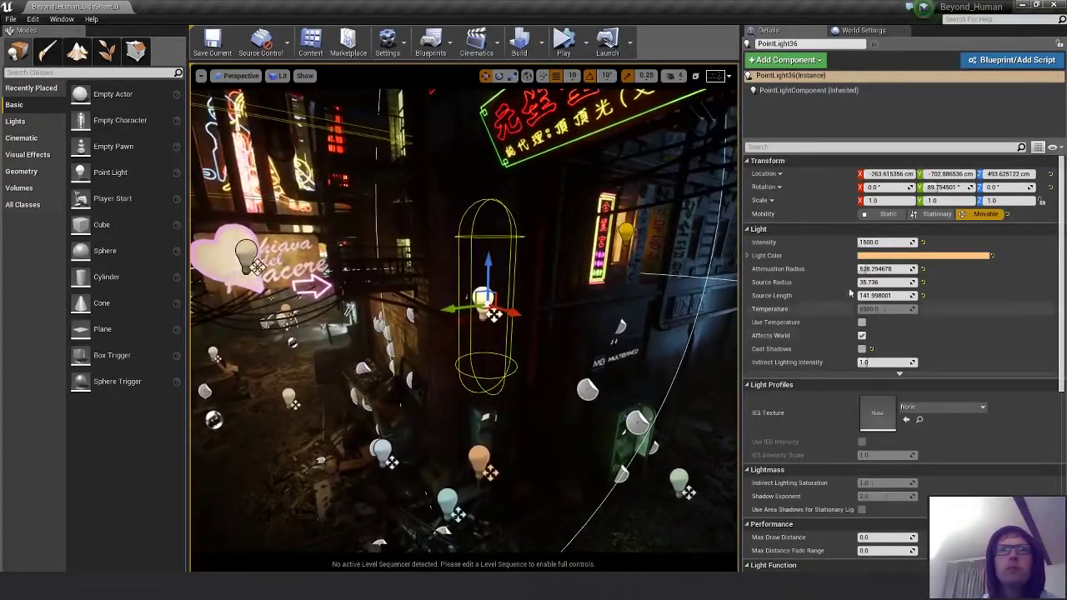
- Try a source radius of about 12 and an attenuation radius of about 224 on PointLight36, undoing each change
{"action": "mouse_move", "coordinate": [884, 283]}
{"action": "left_mouse_down"}
{"action": "mouse_move", "coordinate": [913, 282]}
{"action": "mouse_move", "coordinate": [867, 283]}
{"action": "left_mouse_up"}
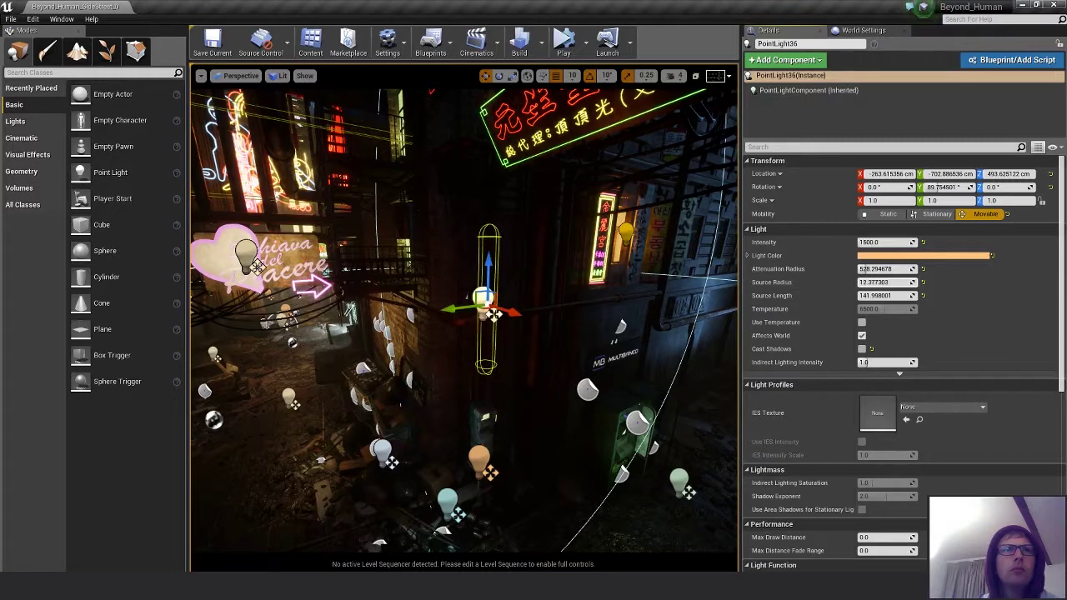
{"action": "key", "text": "ctrl+z"}
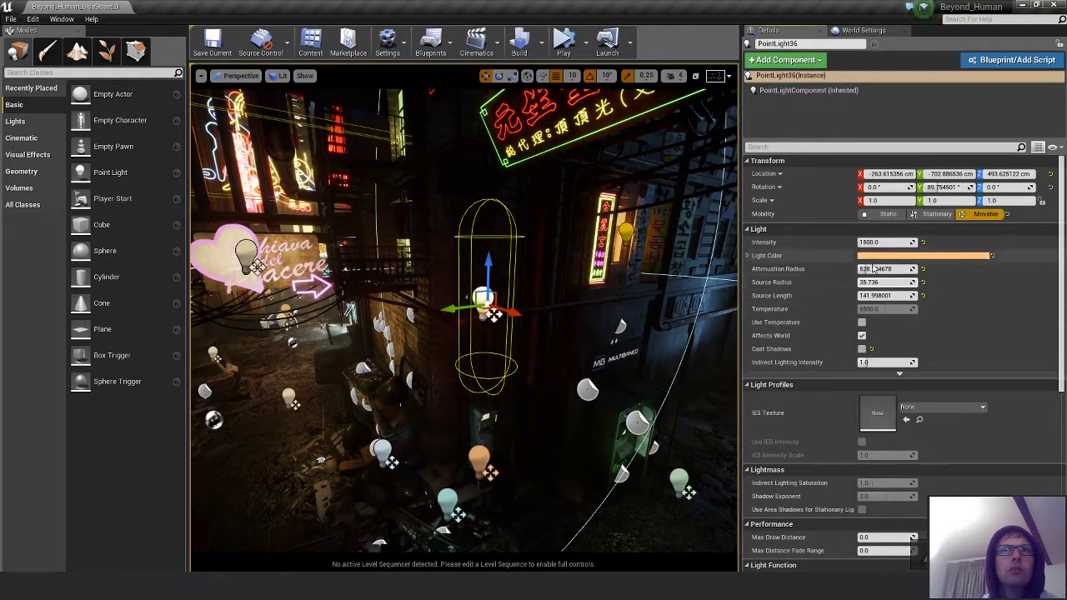
{"action": "mouse_move", "coordinate": [862, 269]}
{"action": "left_mouse_down"}
{"action": "mouse_move", "coordinate": [877, 269]}
{"action": "mouse_move", "coordinate": [863, 269]}
{"action": "left_mouse_up"}
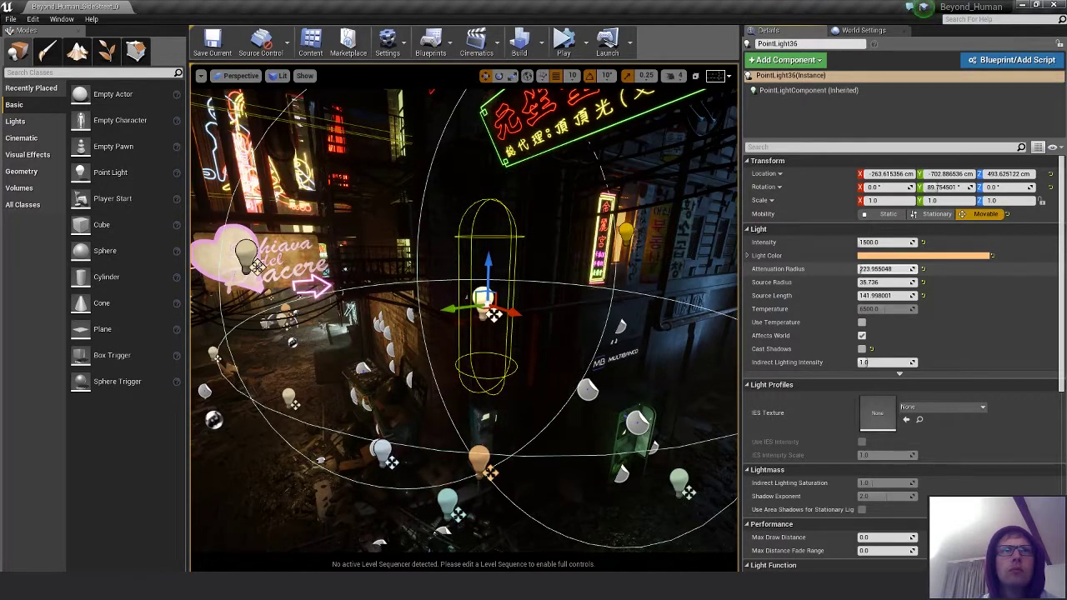
{"action": "key", "text": "ctrl+z"}
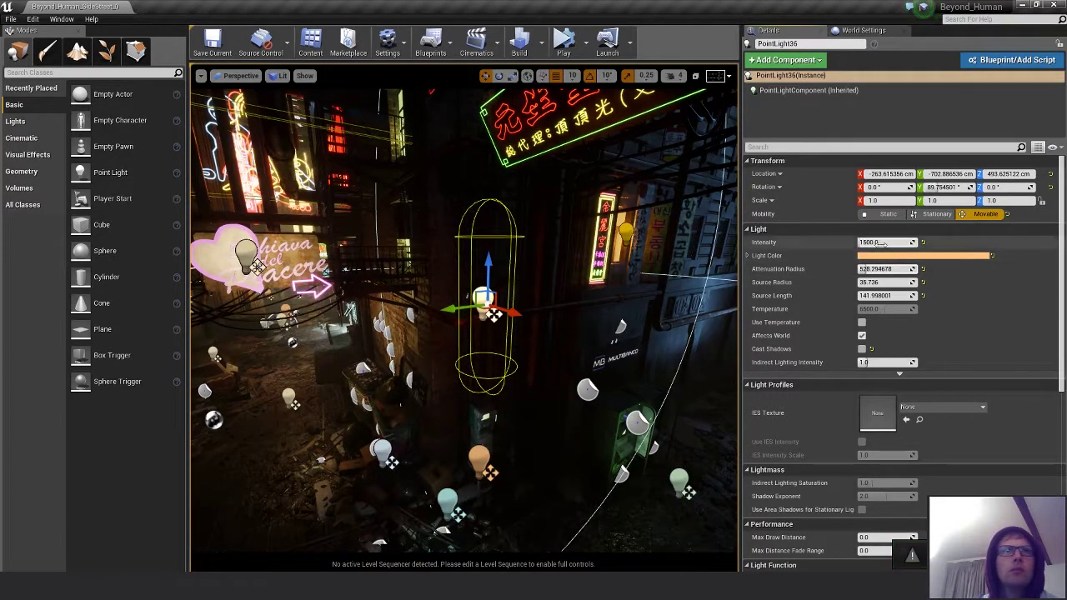
- Try an intensity of about 4335 on PointLight36 and undo the change
{"action": "mouse_move", "coordinate": [867, 242]}
{"action": "left_mouse_down"}
{"action": "mouse_move", "coordinate": [885, 242]}
{"action": "mouse_move", "coordinate": [871, 242]}
{"action": "left_mouse_up"}
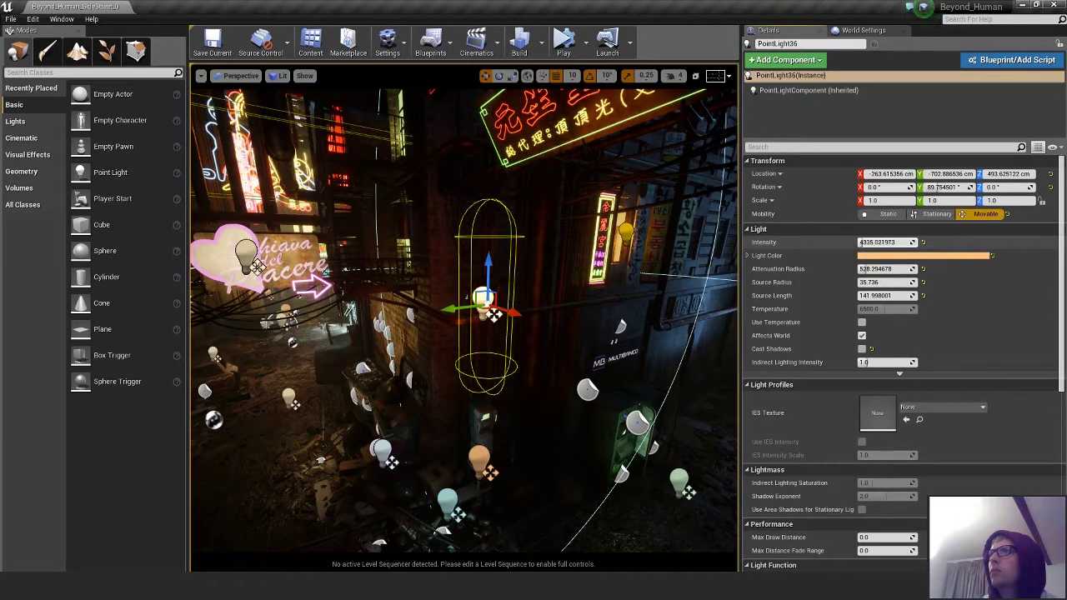
{"action": "left_click_drag", "start_coordinate": [871, 242], "coordinate": [870, 242]}
{"action": "key", "text": "ctrl+z"}
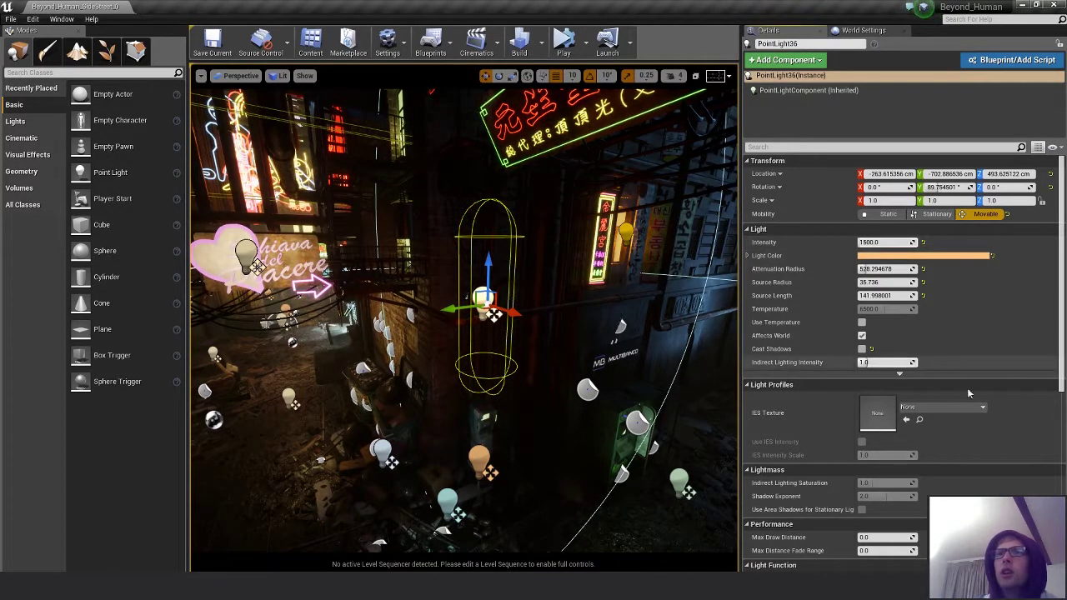
- Hide the upper corner light PointLight36, clear the selection and save the level
{"action": "key", "text": "h"}
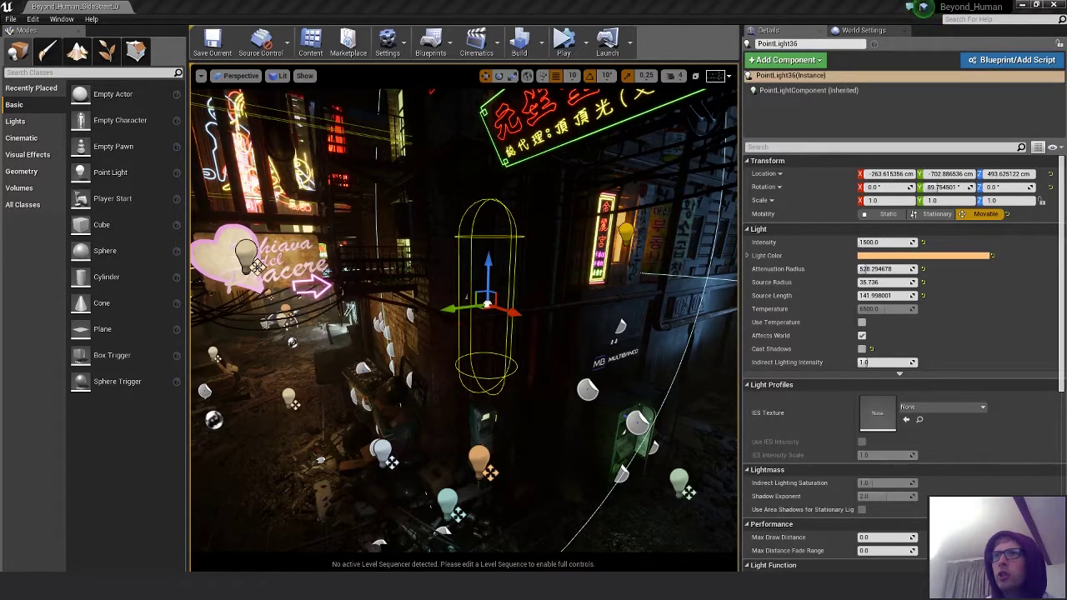
{"action": "key", "text": "Escape"}
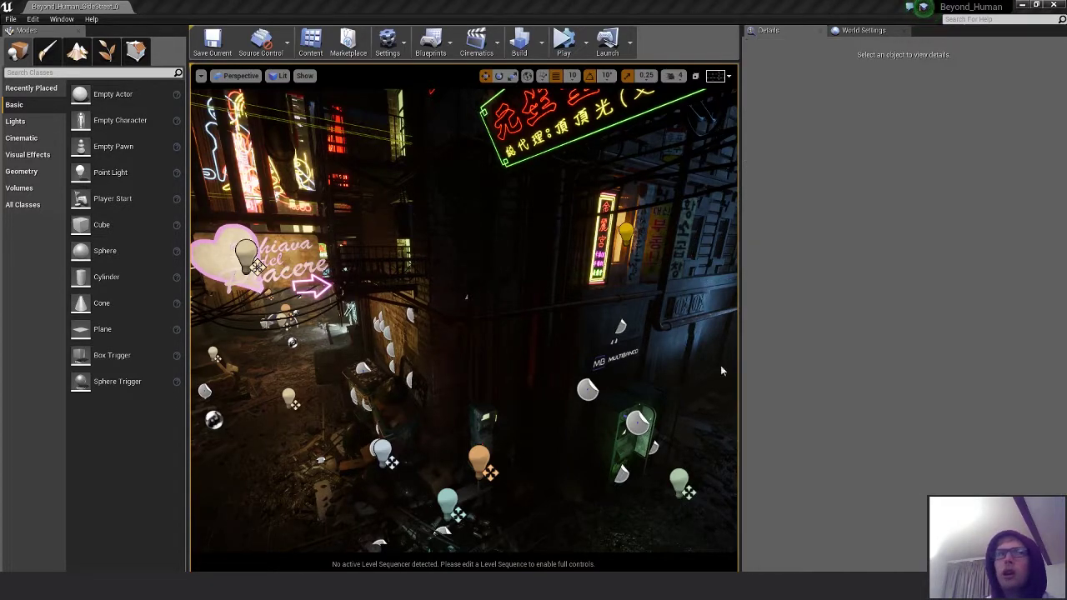
{"action": "right_click_drag", "start_coordinate": [722, 371], "coordinate": [721, 294]}
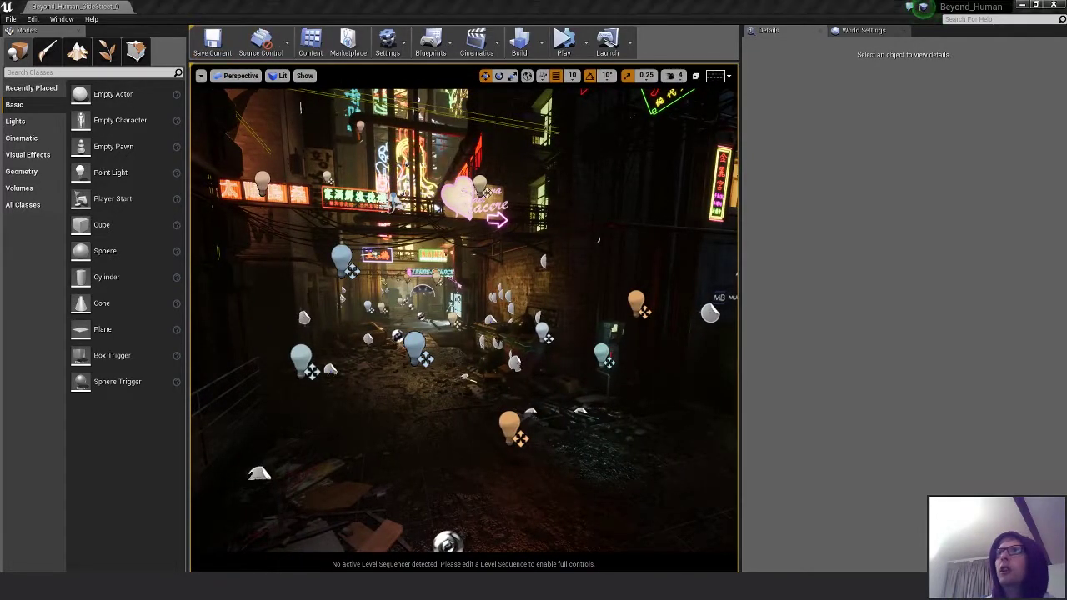
{"action": "key", "text": "ctrl+s"}
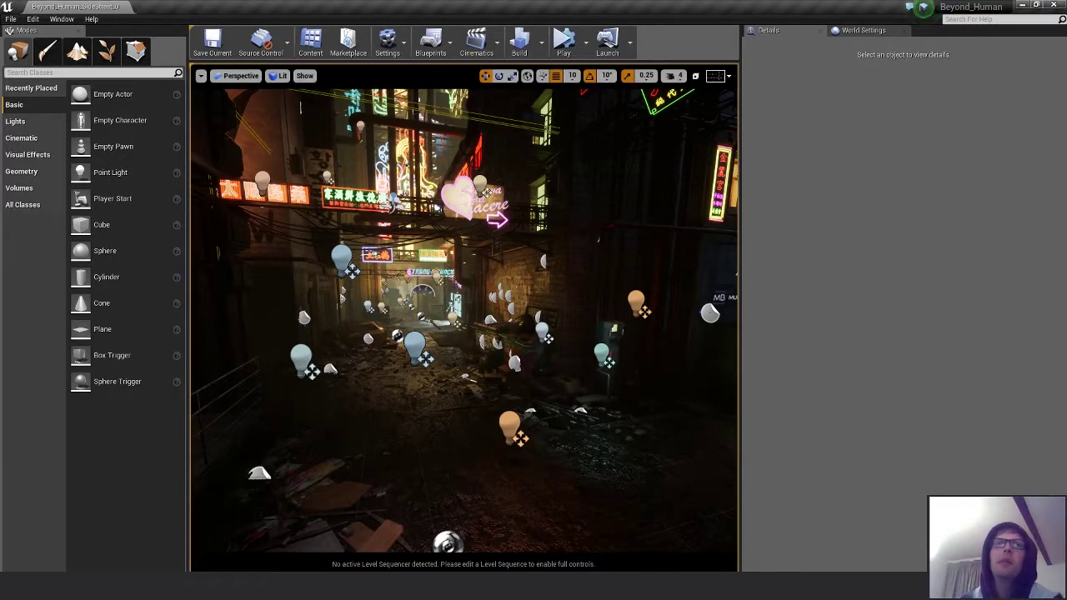
- Bring up the second viewport piloting CineCameraActor2 and copy a 991x561 screenshot of its view to the clipboard
{"action": "key", "text": "w"}
{"action": "right_click_drag", "start_coordinate": [464, 320], "coordinate": [647, 309]}
{"action": "key", "text": "s"}
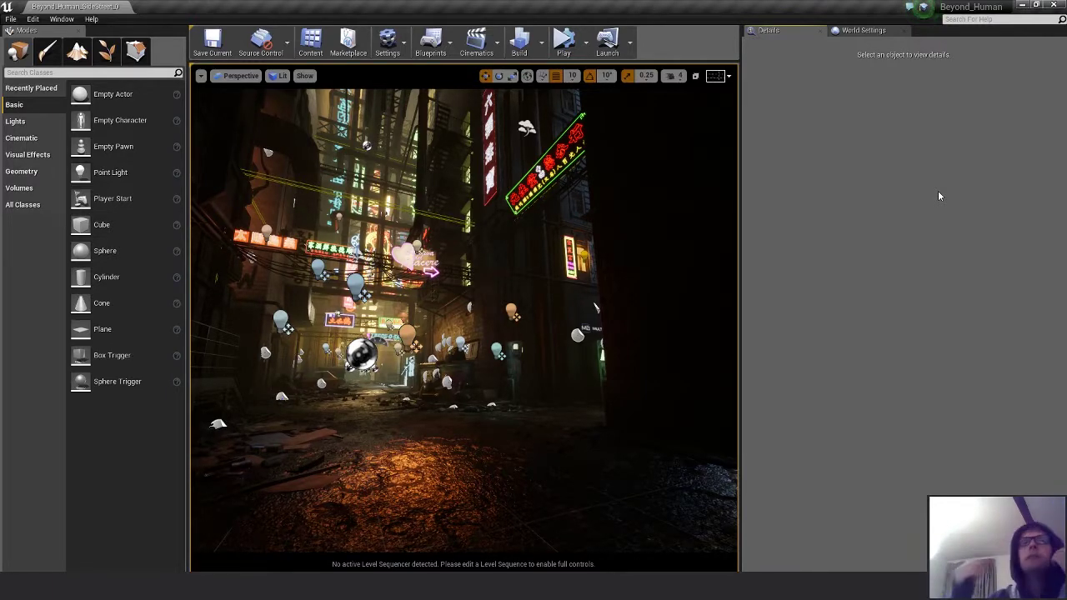
{"action": "right_click_drag", "start_coordinate": [735, 365], "coordinate": [735, 365]}
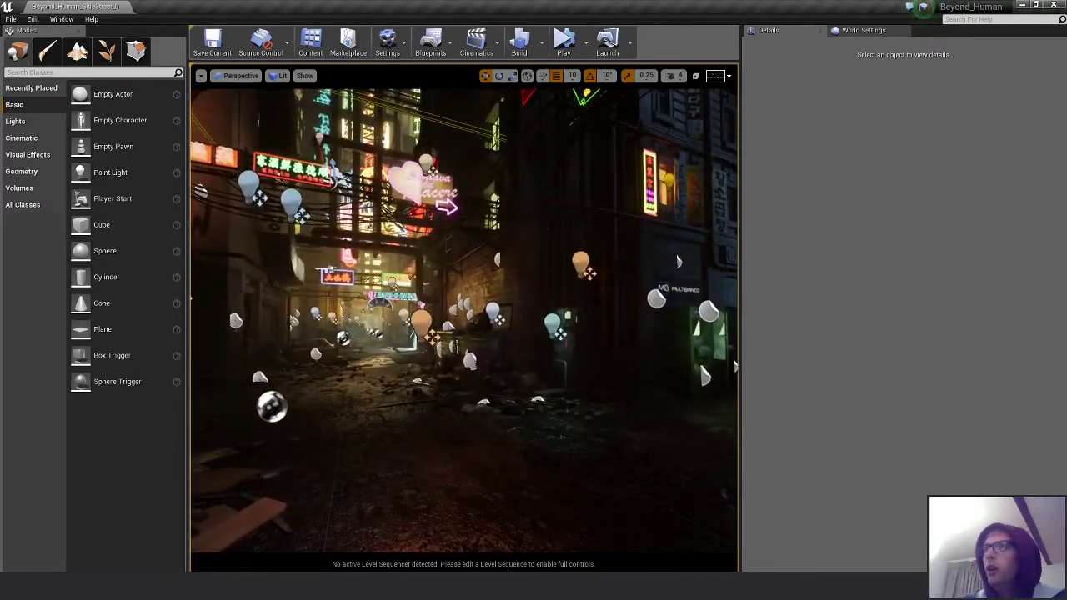
{"action": "left_click_drag", "start_coordinate": [794, 183], "coordinate": [658, 162]}
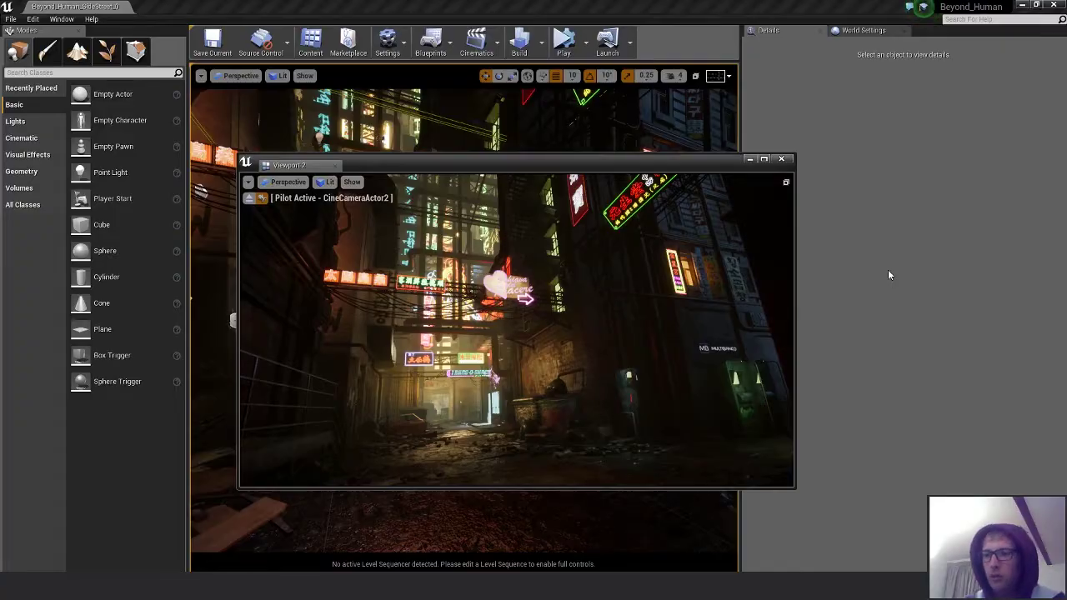
{"action": "key", "text": "Print"}
{"action": "left_click_drag", "start_coordinate": [242, 173], "coordinate": [793, 485]}
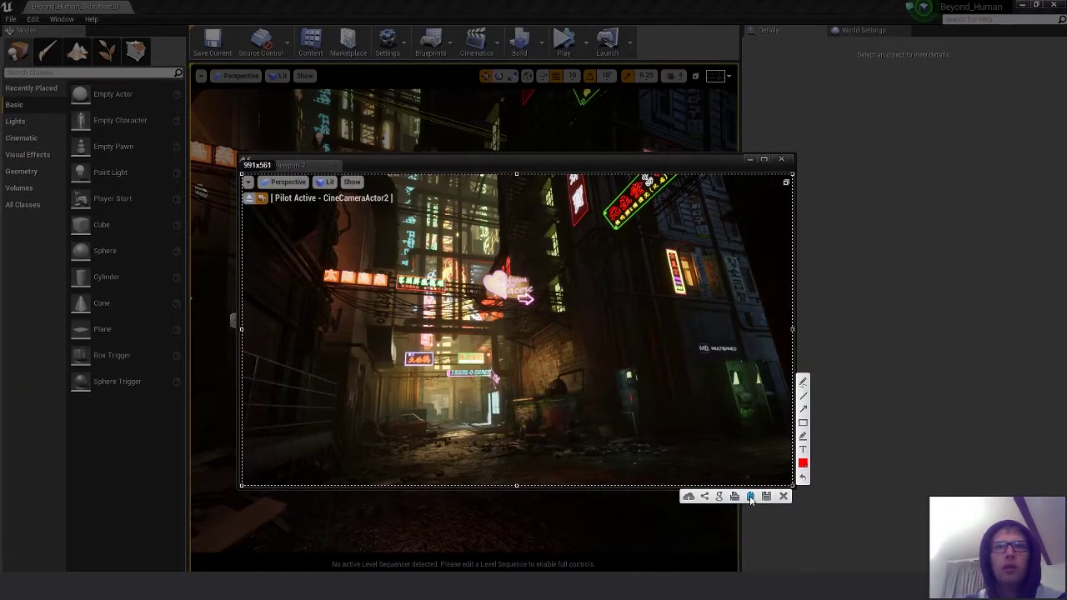
{"action": "left_click", "coordinate": [751, 496]}
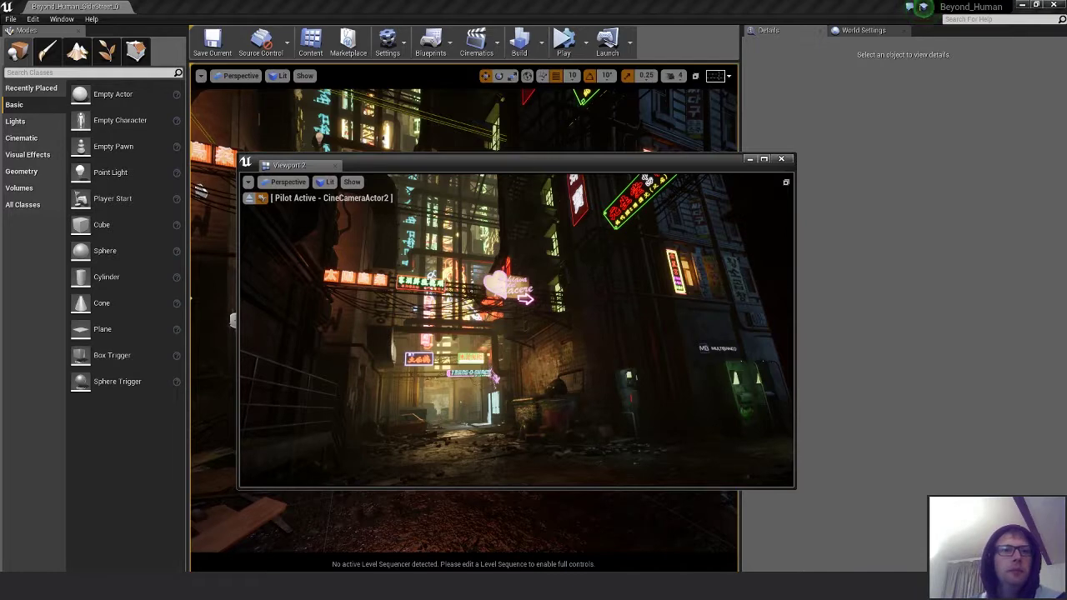
- Switch to Photoshop and compare the Untitled-3 screenshot with its Exposure and lower Brightness/Contrast adjustments hidden and shown
{"action": "mouse_move", "coordinate": [421, 540]}
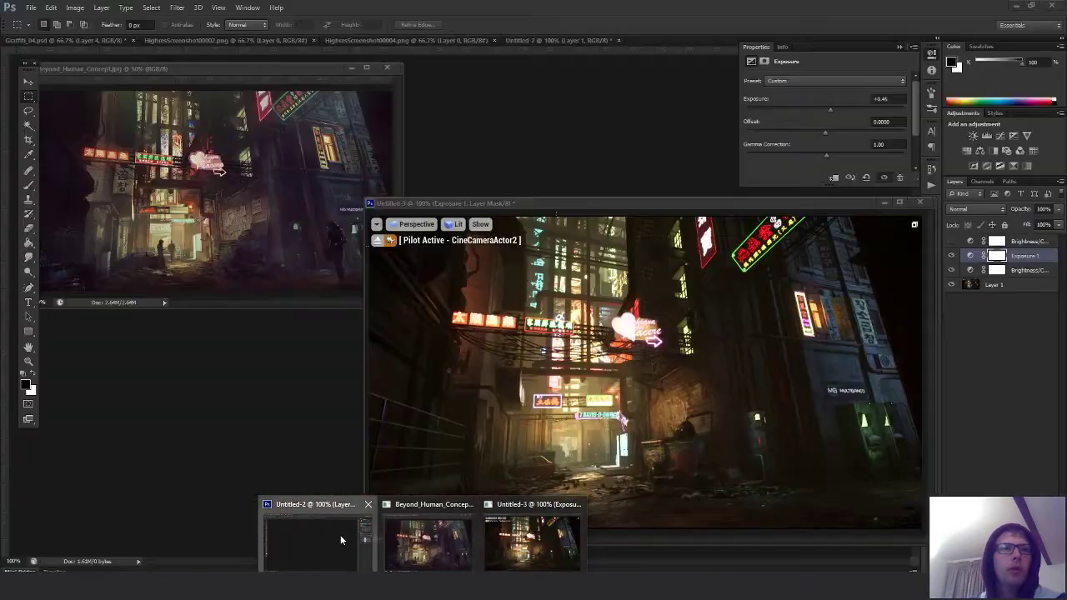
{"action": "left_click", "coordinate": [340, 535]}
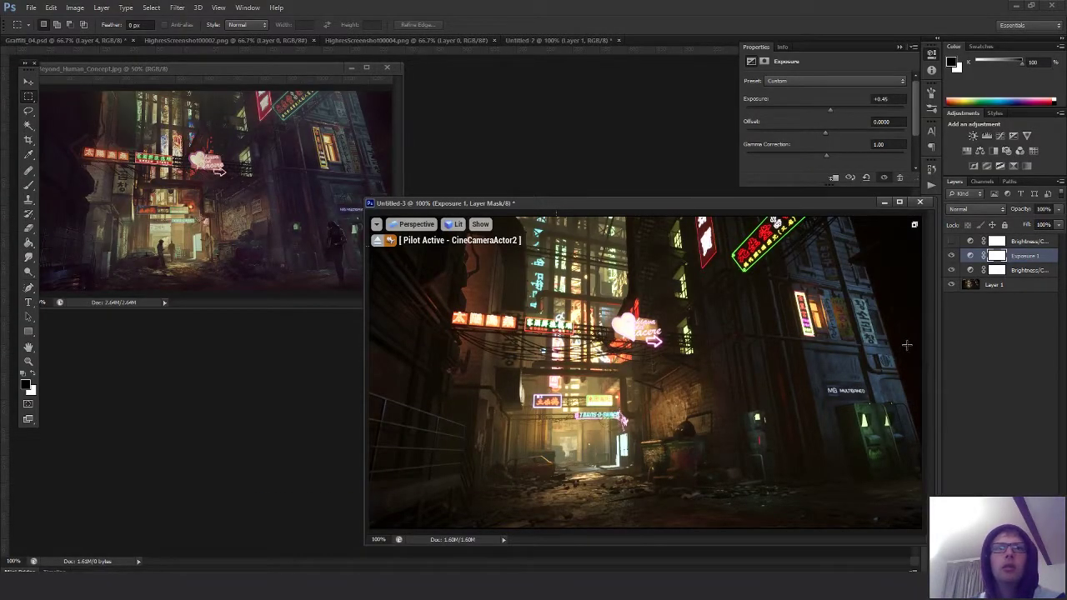
{"action": "key", "text": "alt+Tab"}
{"action": "key", "text": "alt+Tab"}
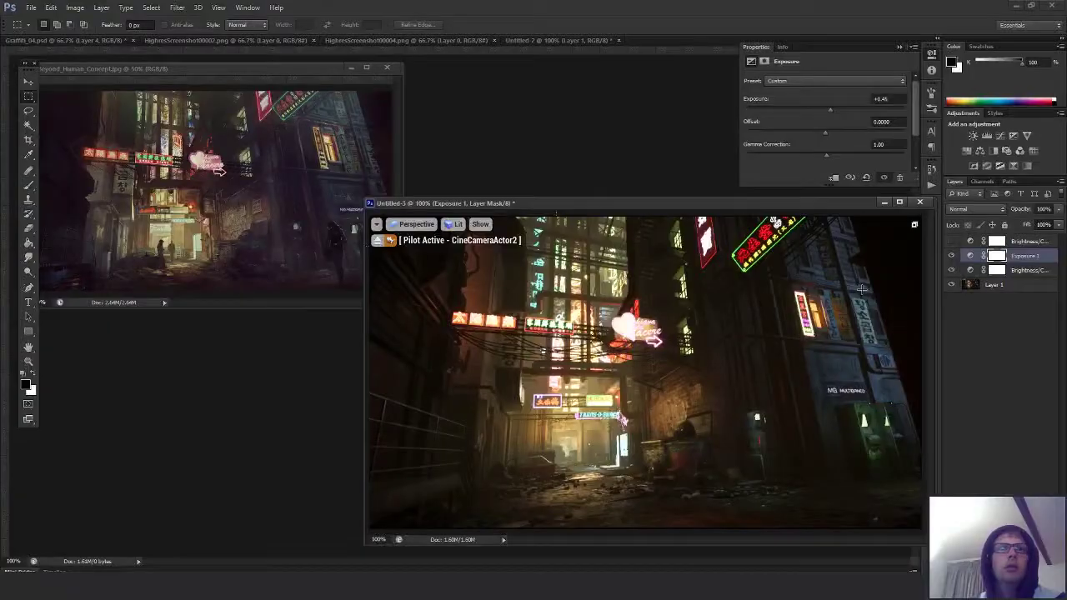
{"action": "left_click", "coordinate": [951, 256]}
{"action": "left_click", "coordinate": [953, 257]}
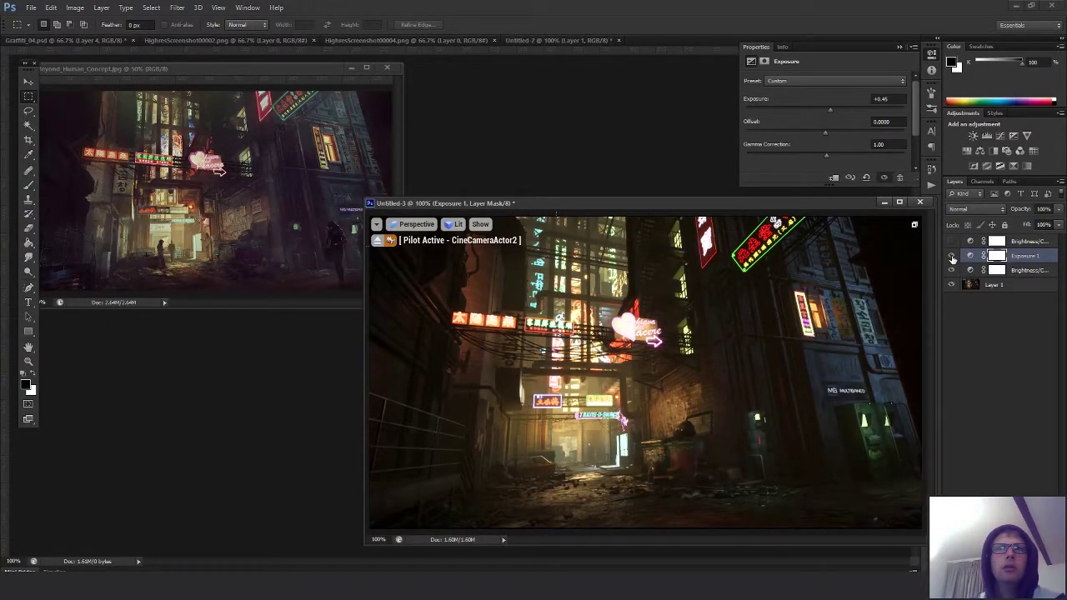
{"action": "left_click", "coordinate": [953, 258]}
{"action": "left_click", "coordinate": [953, 259]}
{"action": "left_click", "coordinate": [952, 271]}
{"action": "left_click", "coordinate": [953, 271]}
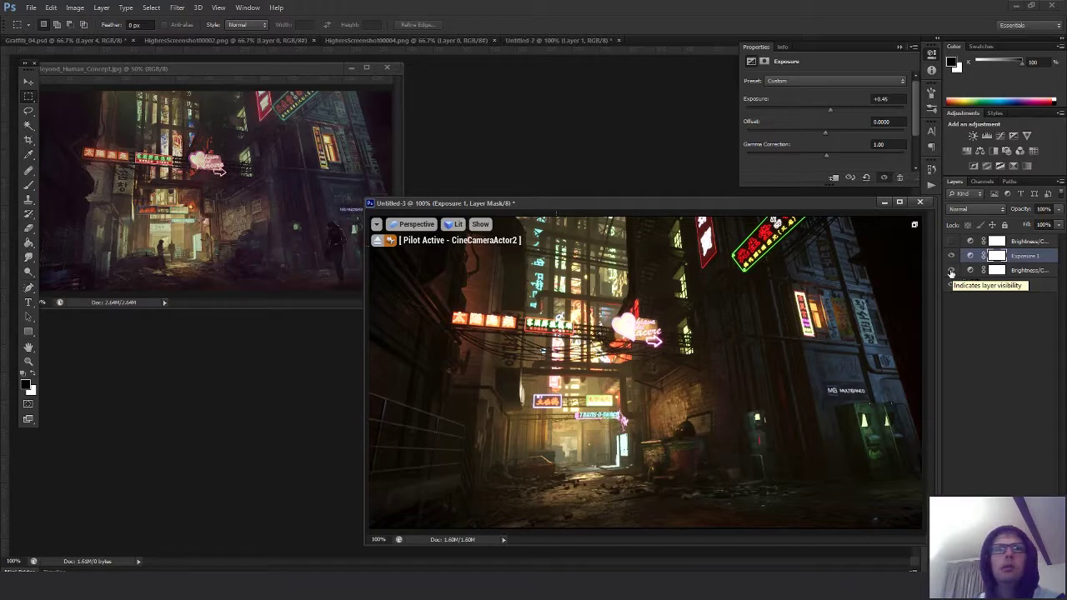
{"action": "left_click", "coordinate": [541, 131]}
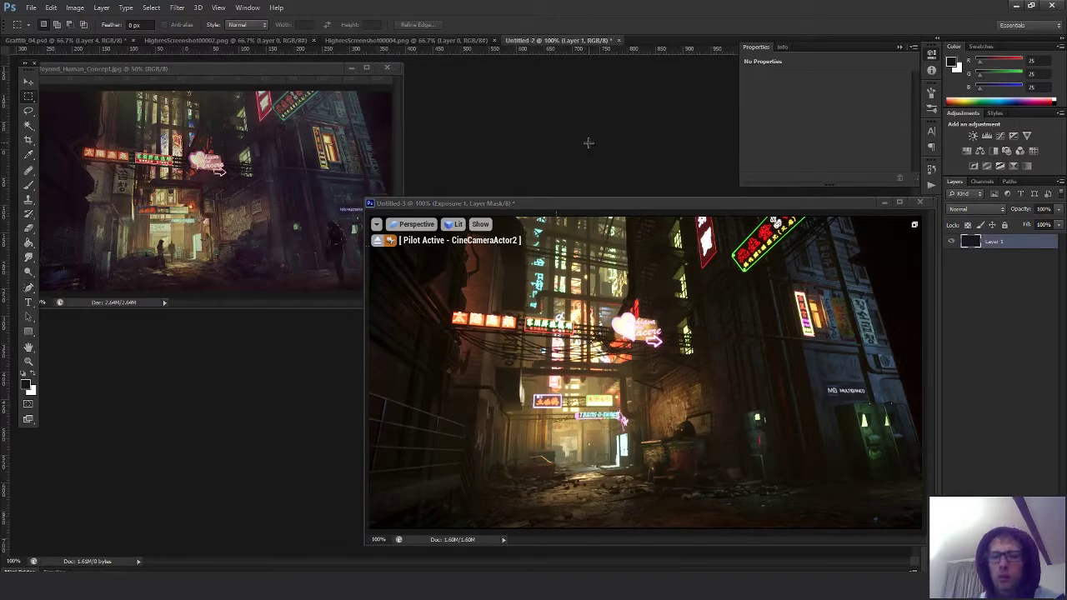
{"action": "key", "text": "ctrl+n"}
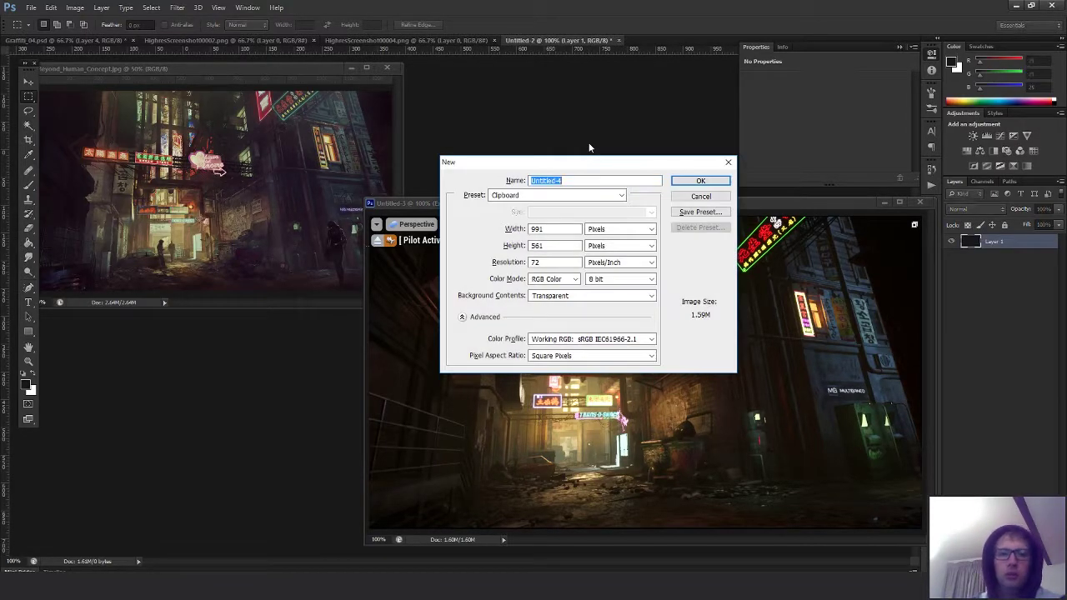
{"action": "key", "text": "Escape"}
- Look through the Beyond_Human project's Images folder for the file to open
{"action": "key", "text": "ctrl+o"}
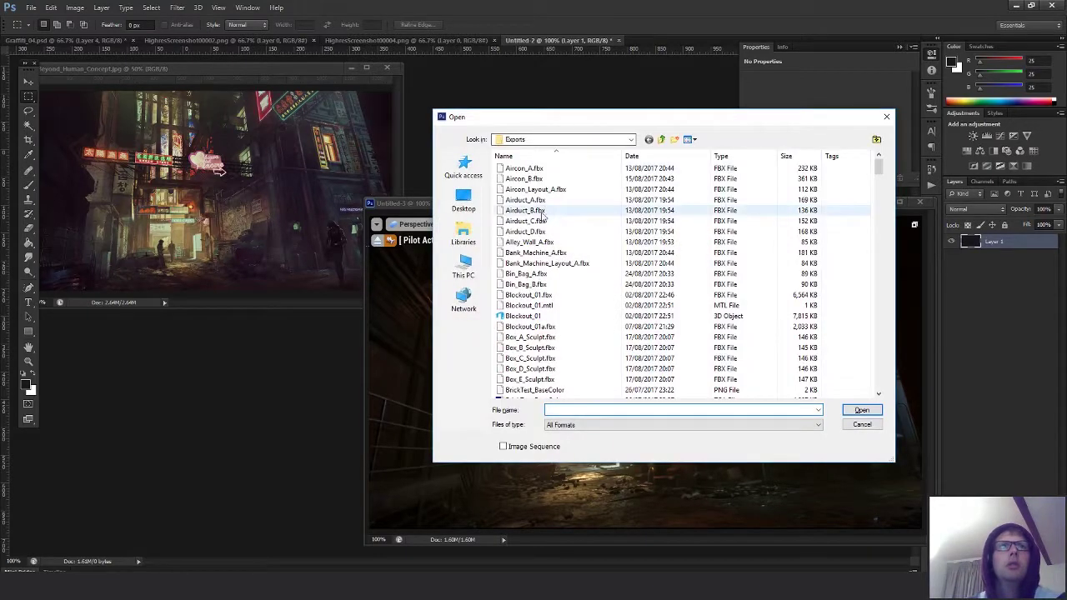
{"action": "left_click", "coordinate": [661, 140]}
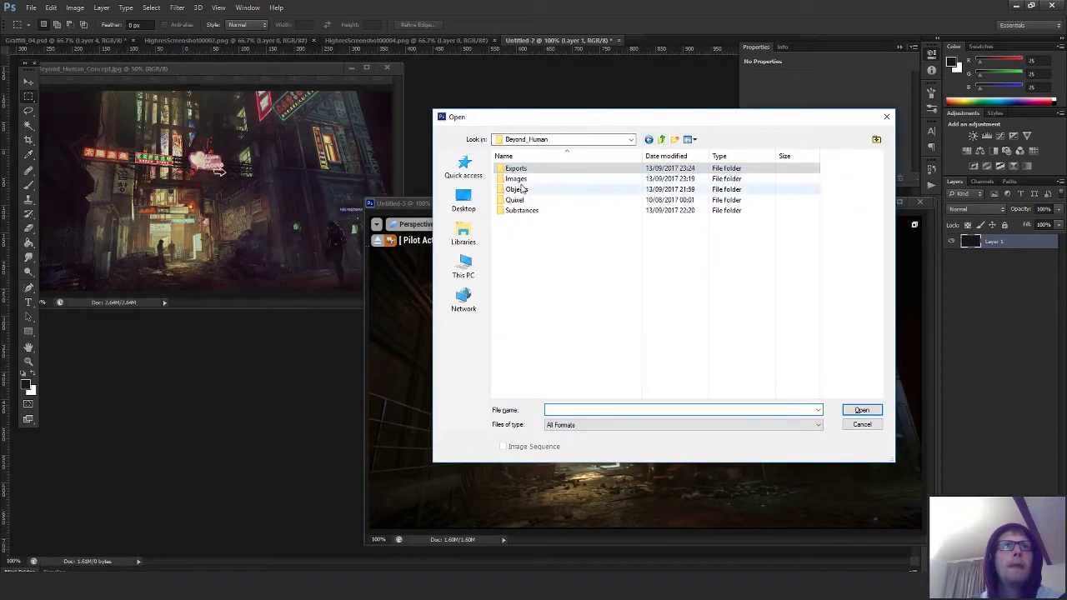
{"action": "double_click", "coordinate": [718, 179]}
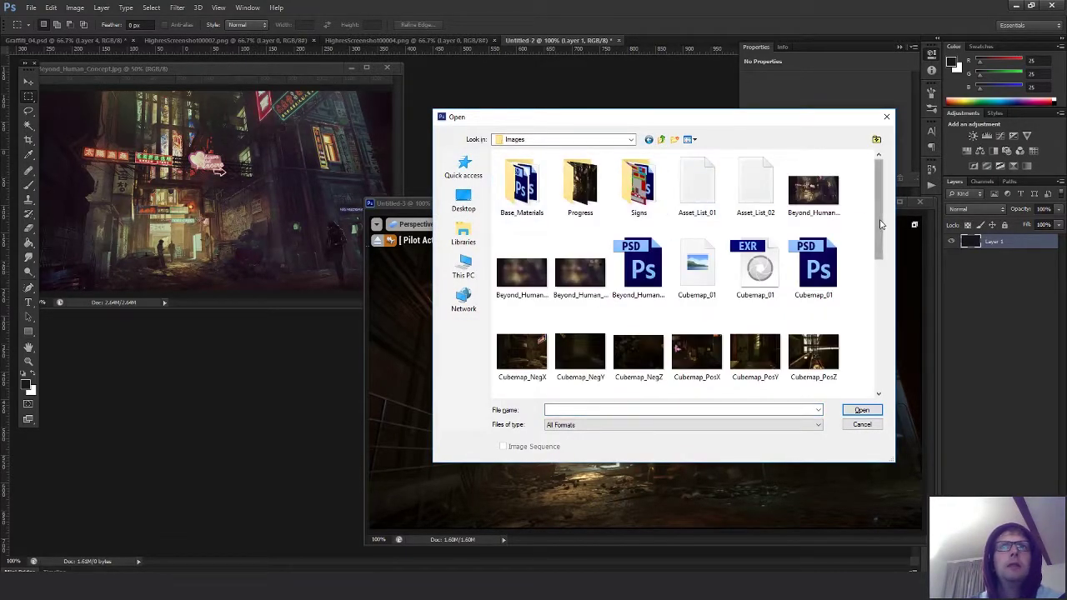
{"action": "mouse_move", "coordinate": [881, 225]}
{"action": "left_mouse_down"}
{"action": "mouse_move", "coordinate": [865, 350]}
{"action": "mouse_move", "coordinate": [863, 228]}
{"action": "left_mouse_up"}
{"action": "left_click", "coordinate": [662, 140]}
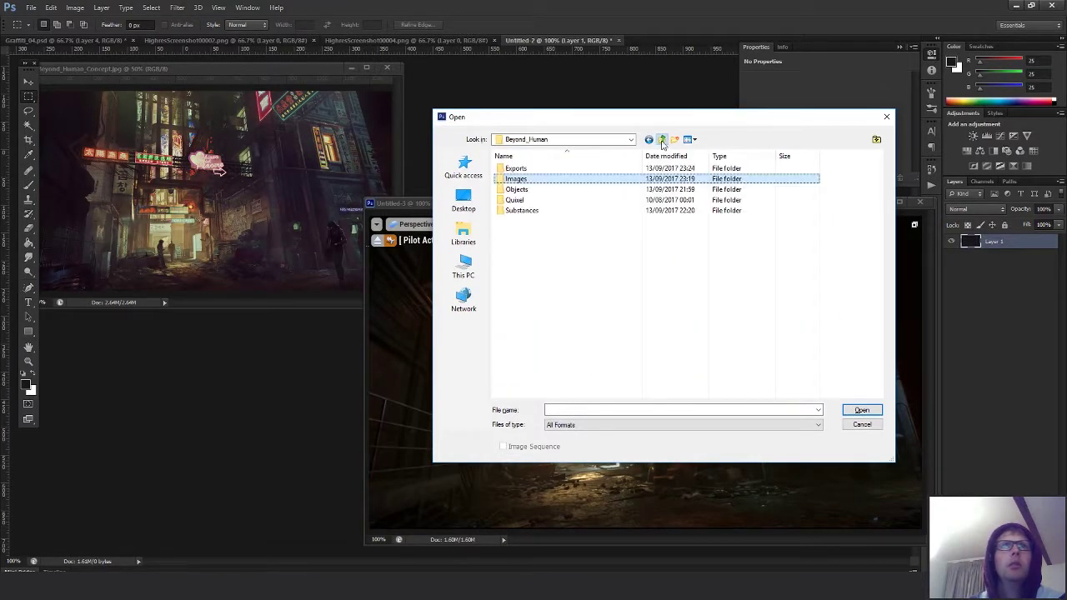
- Open UE4_LUT_RGBTable16x1 from the Setup folder in Projects and move the Untitled-3 window off the LUT strip
{"action": "left_click", "coordinate": [662, 140]}
{"action": "left_click", "coordinate": [663, 140]}
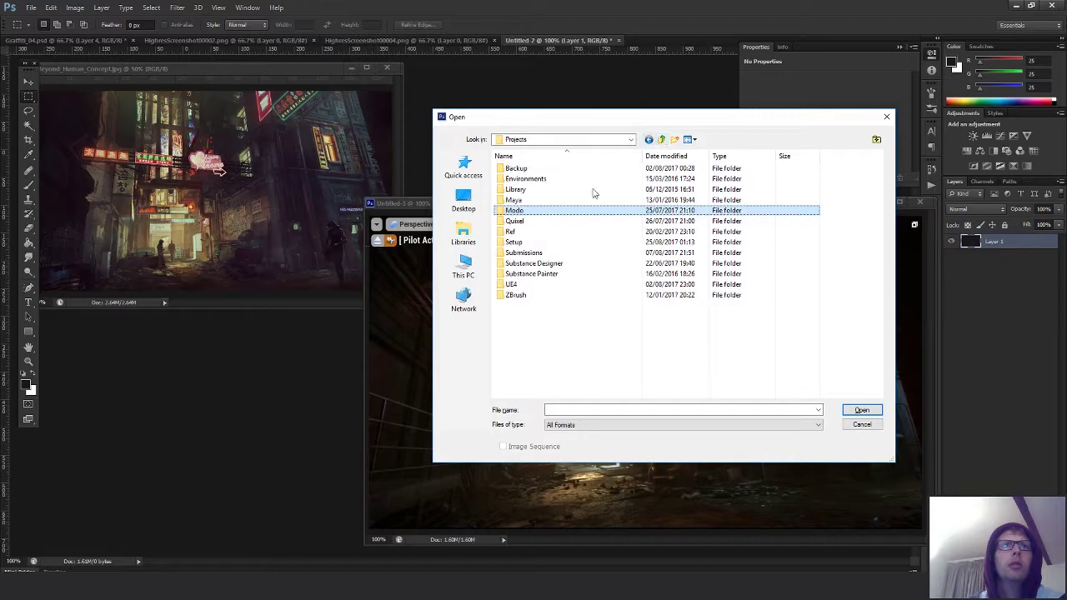
{"action": "double_click", "coordinate": [514, 212]}
{"action": "left_click", "coordinate": [663, 140]}
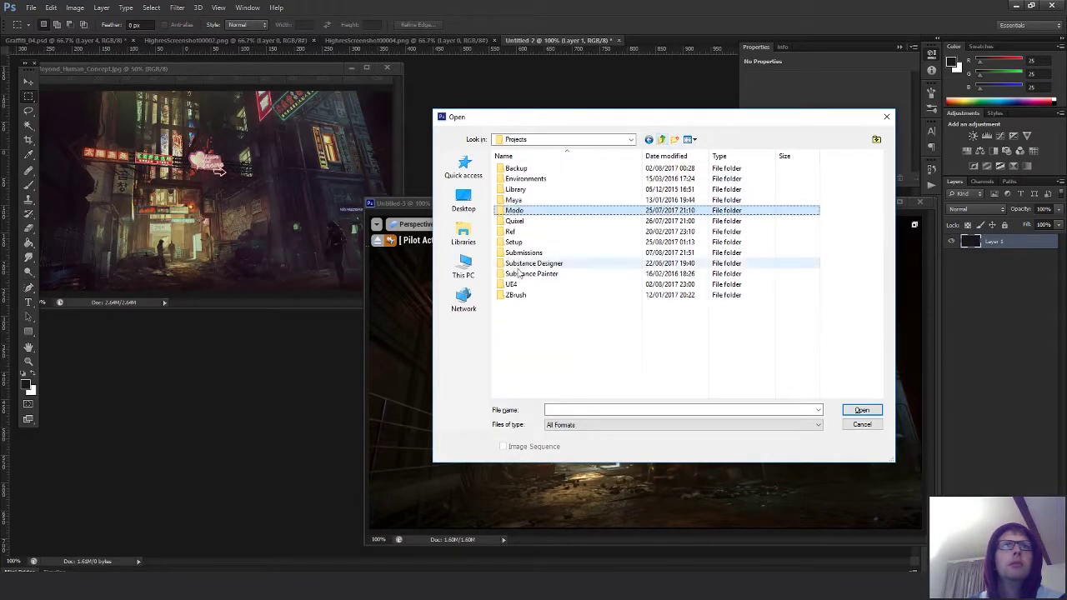
{"action": "left_click", "coordinate": [517, 242]}
{"action": "double_click", "coordinate": [518, 243]}
{"action": "left_click_drag", "start_coordinate": [881, 228], "coordinate": [869, 360]}
{"action": "left_click", "coordinate": [755, 355]}
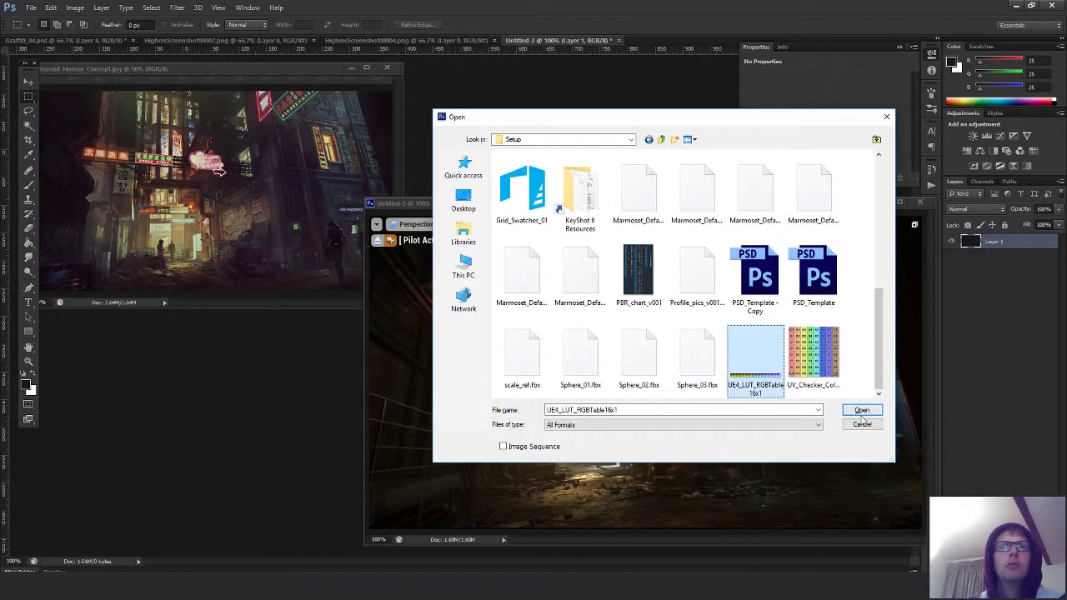
{"action": "left_click", "coordinate": [863, 410]}
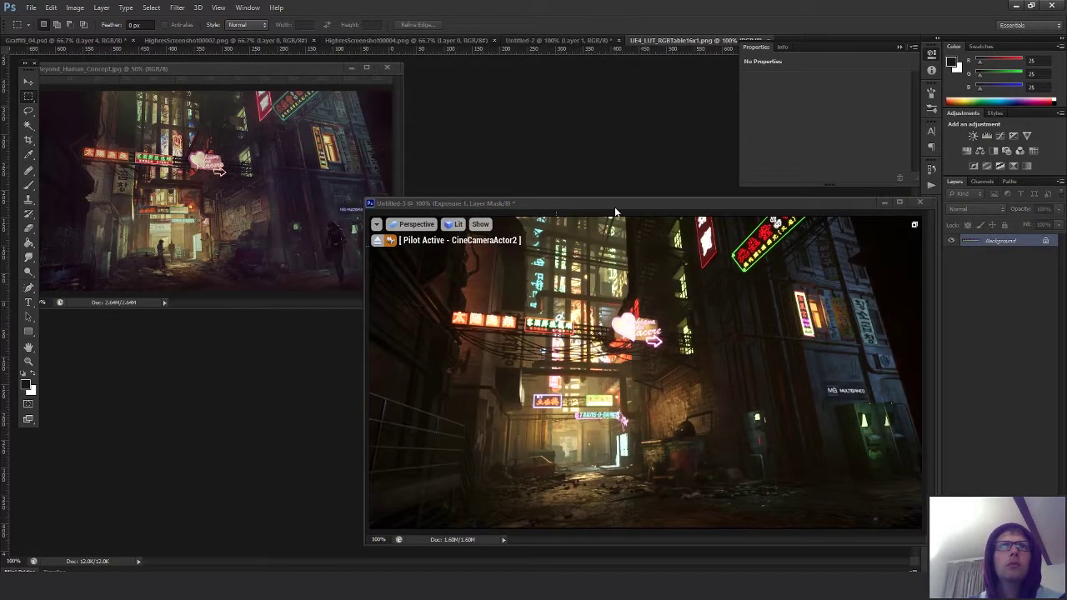
{"action": "left_click_drag", "start_coordinate": [616, 212], "coordinate": [639, 367]}
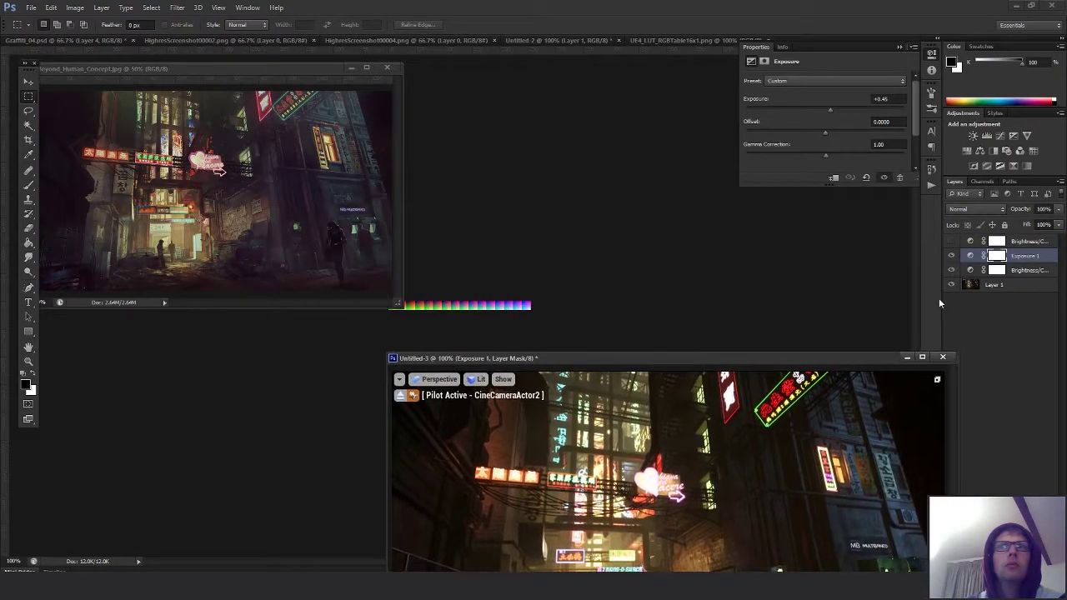
- Copy the Exposure 1 and lower Brightness/Contrast adjustment layers from Untitled-3 onto the LUT table and check their effect on the strip
{"action": "left_click", "coordinate": [1032, 269], "text": "shift"}
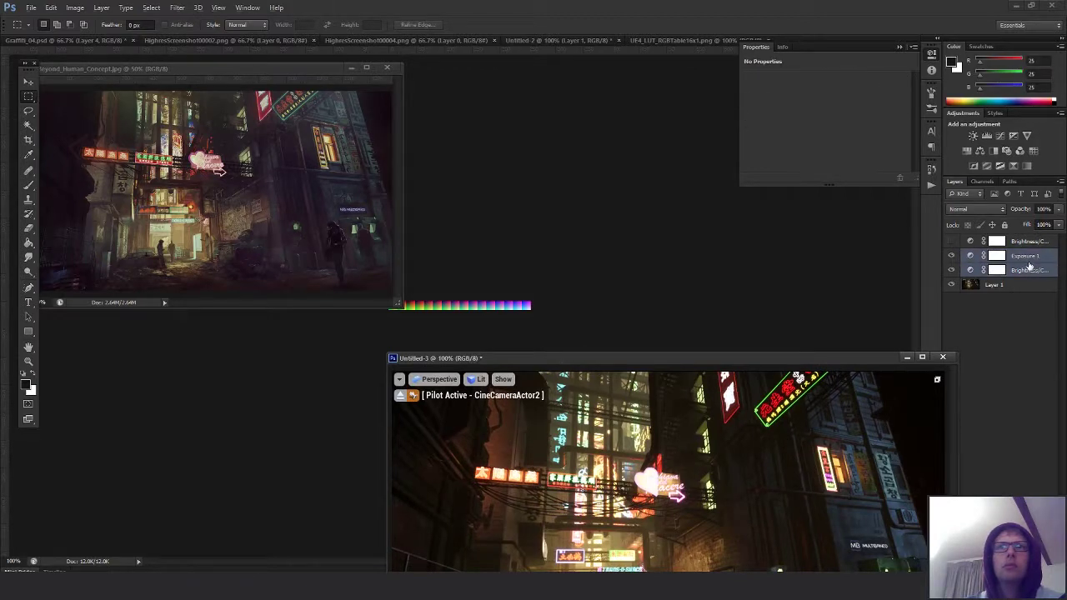
{"action": "left_click_drag", "start_coordinate": [1031, 267], "coordinate": [529, 305]}
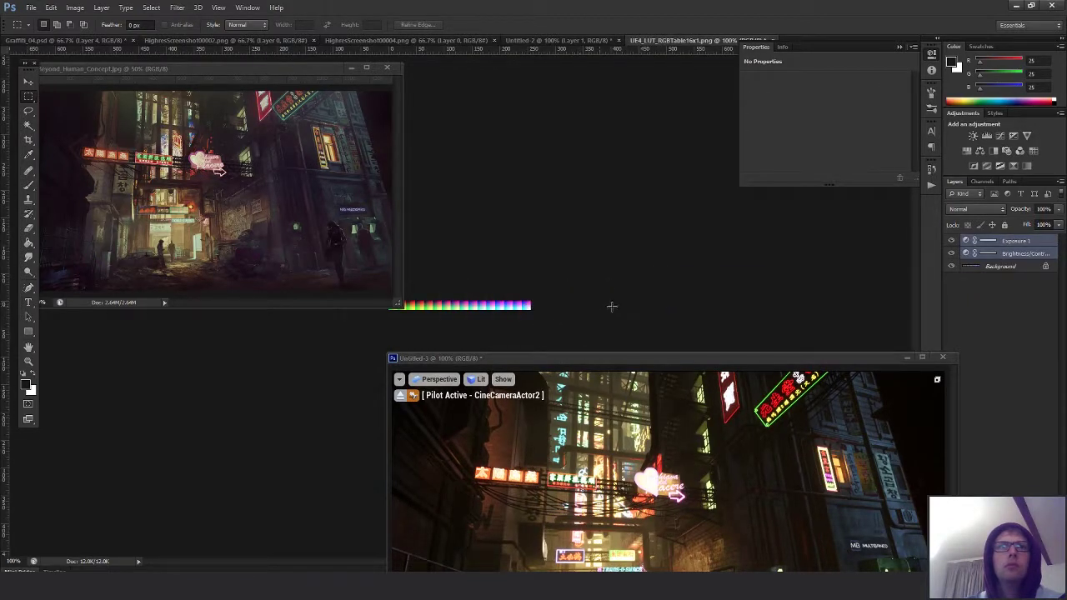
{"action": "left_click", "coordinate": [953, 241]}
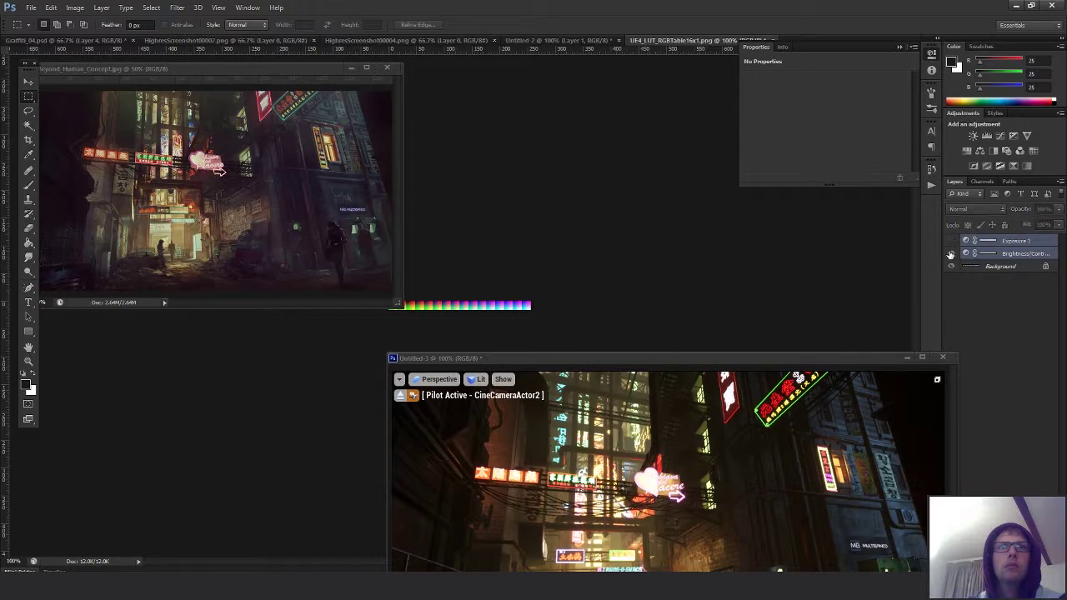
{"action": "left_click", "coordinate": [952, 254]}
{"action": "left_click", "coordinate": [951, 254]}
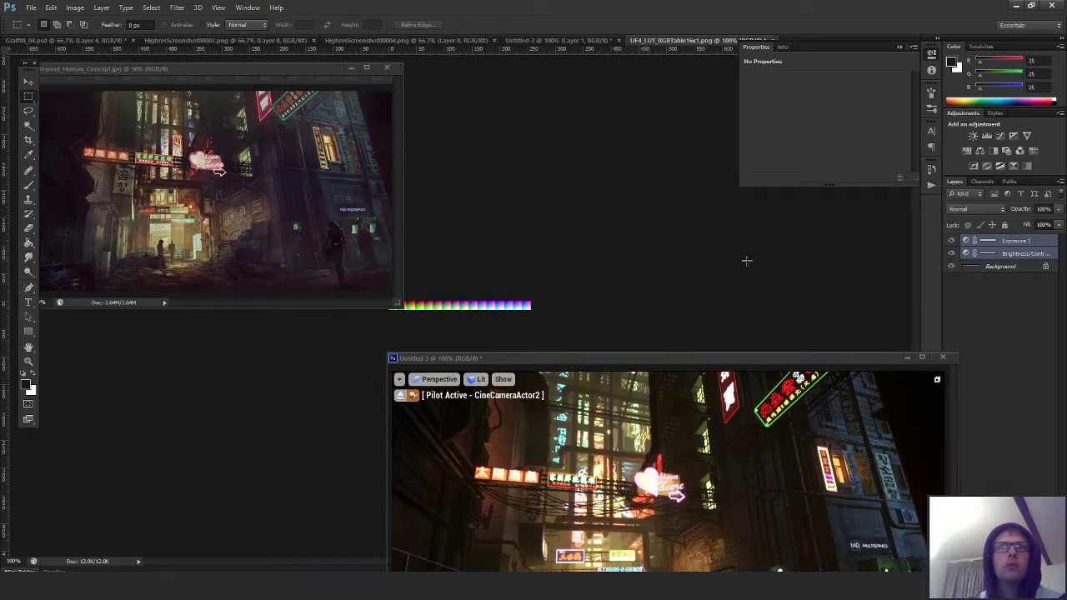
- Start saving a PNG copy of the LUT table and set its destination to the Exports folder of Modo's Beyond_Human project
{"action": "key", "text": "ctrl+shift+s"}
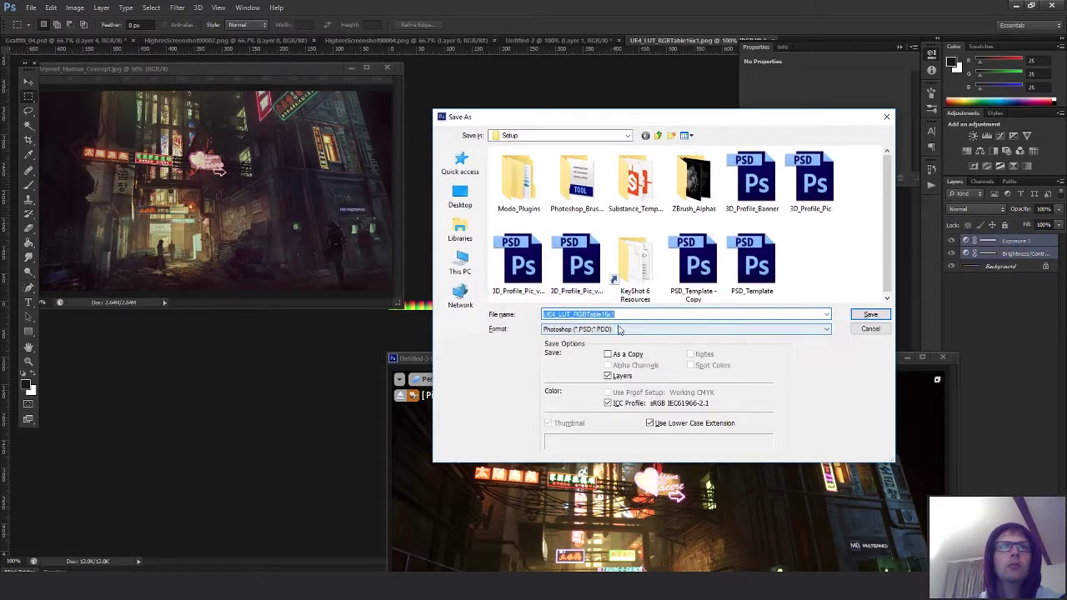
{"action": "left_click", "coordinate": [600, 329]}
{"action": "left_click", "coordinate": [574, 478]}
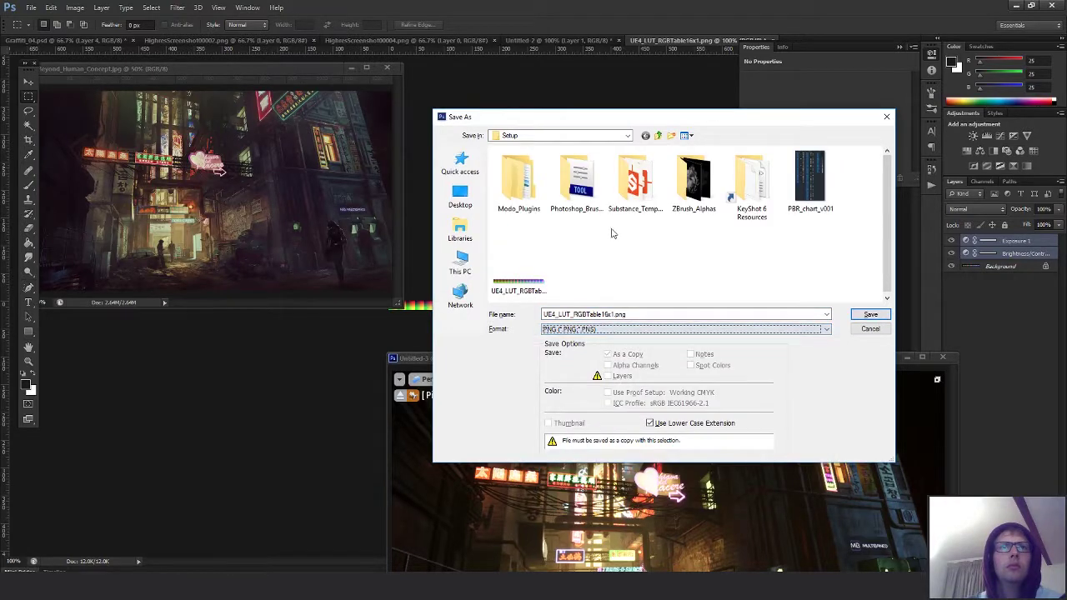
{"action": "left_click", "coordinate": [657, 136]}
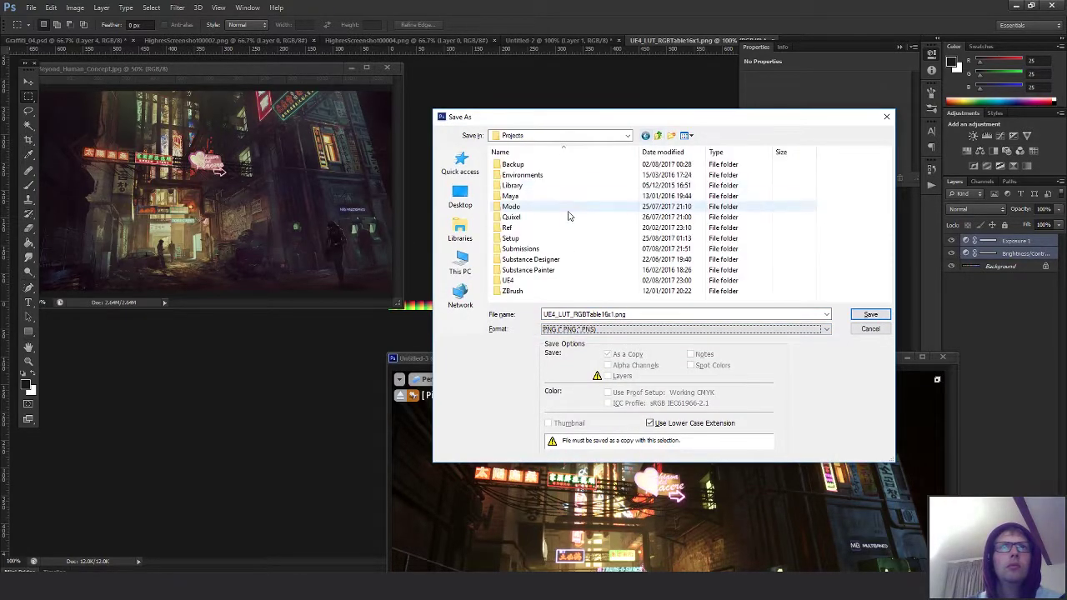
{"action": "double_click", "coordinate": [561, 208]}
{"action": "left_click", "coordinate": [532, 166]}
{"action": "double_click", "coordinate": [532, 166]}
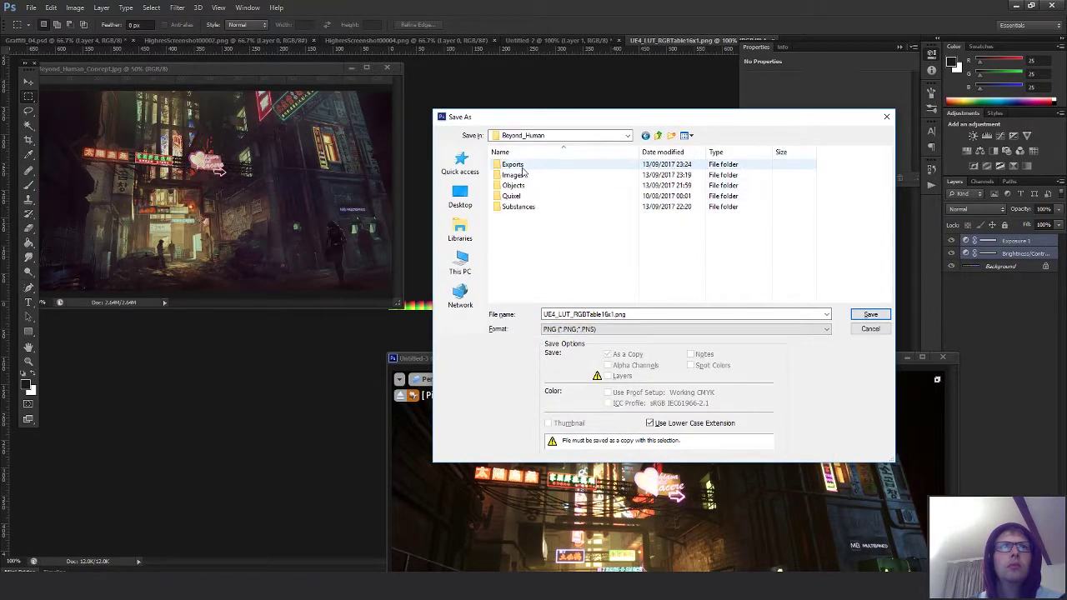
{"action": "double_click", "coordinate": [526, 165]}
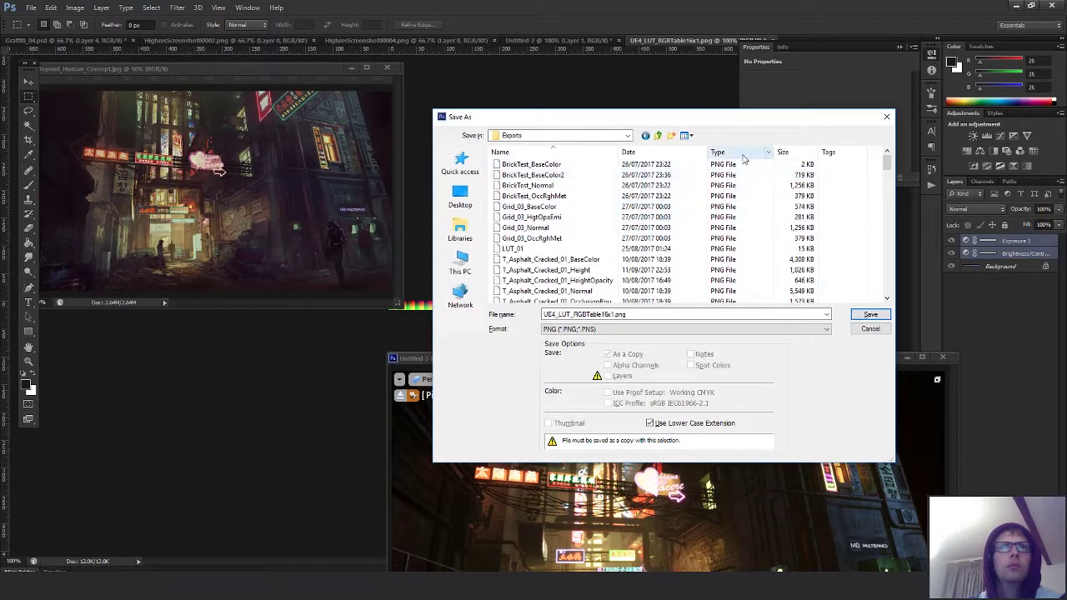
- Name the PNG LUT_02, following the existing LUT_01 file, and save it with None / Fast compression and no interlacing
{"action": "left_click", "coordinate": [563, 249]}
{"action": "double_click", "coordinate": [566, 314]}
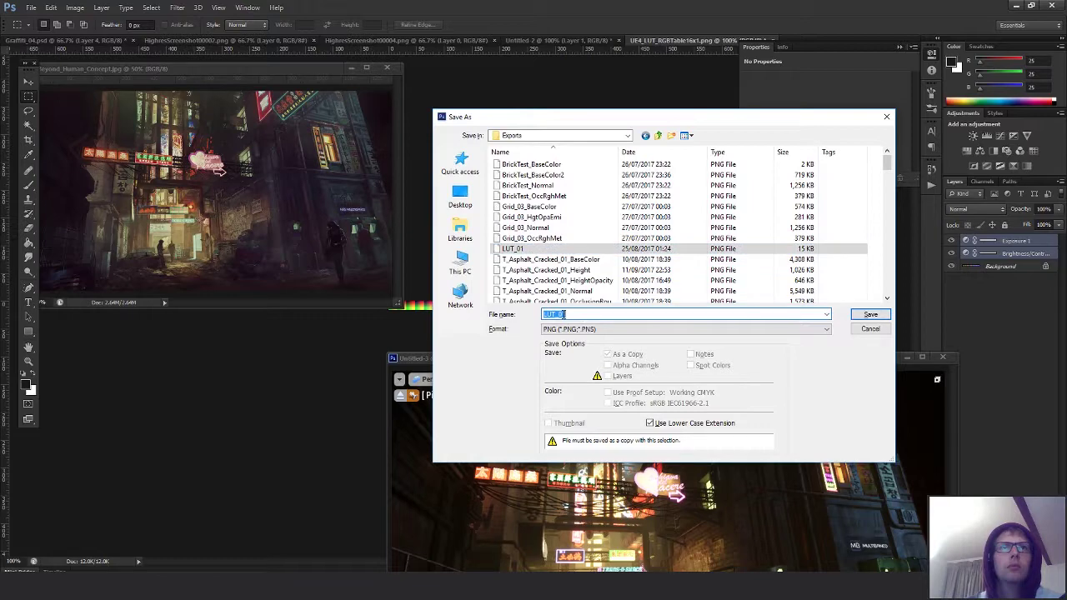
{"action": "left_click", "coordinate": [594, 315]}
{"action": "key", "text": "Return"}
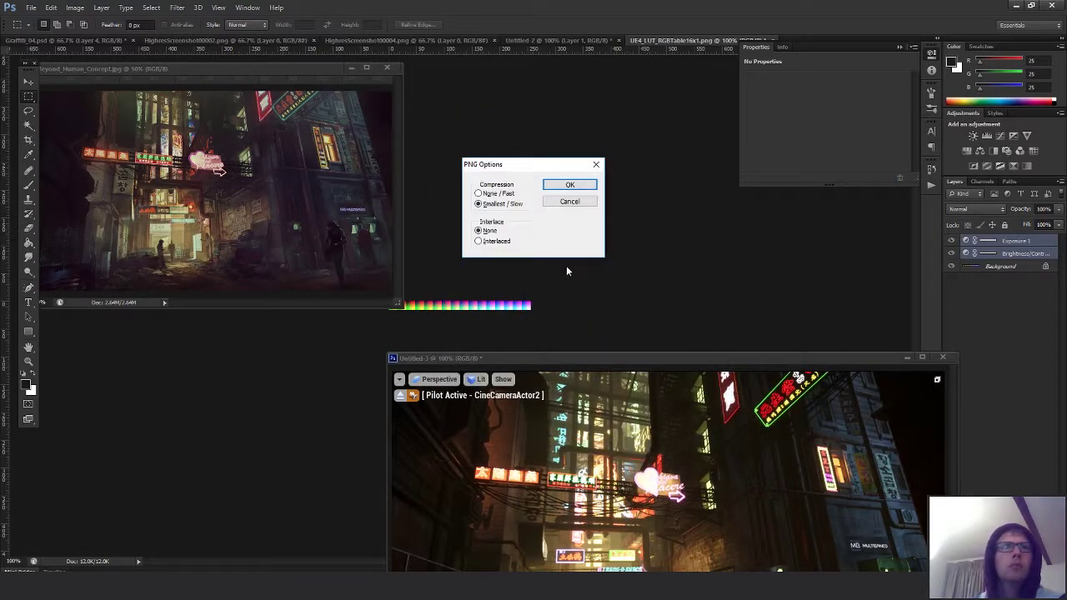
{"action": "left_click", "coordinate": [499, 193]}
{"action": "left_click", "coordinate": [569, 186]}
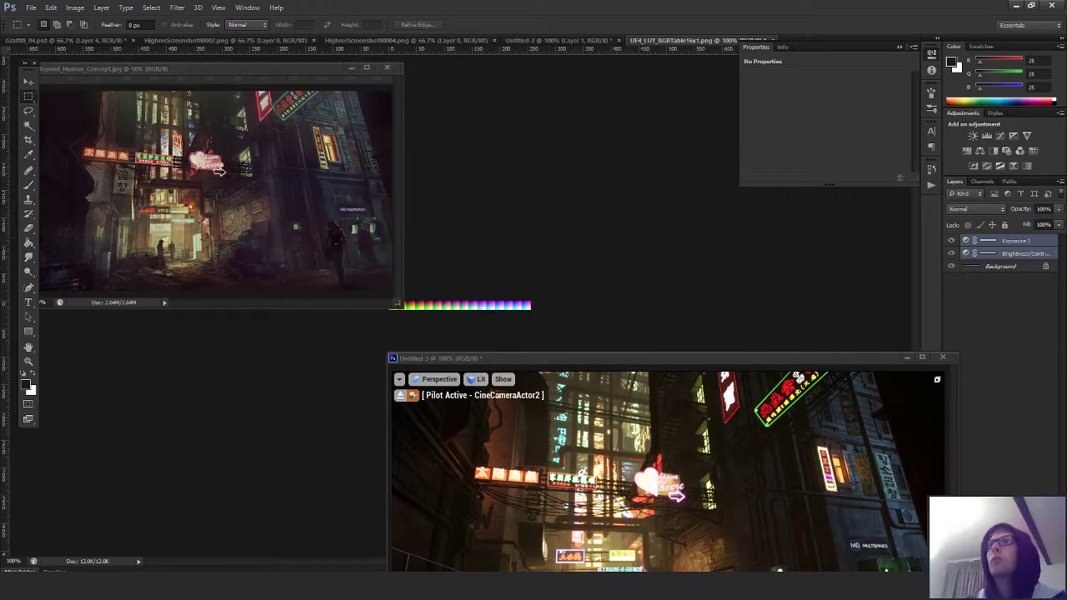
- Switch to Unreal, give the LUT_02 texture the same HDRCompressed, sRGB-off settings as LUT_01, and save it
{"action": "key", "text": "alt+Tab"}
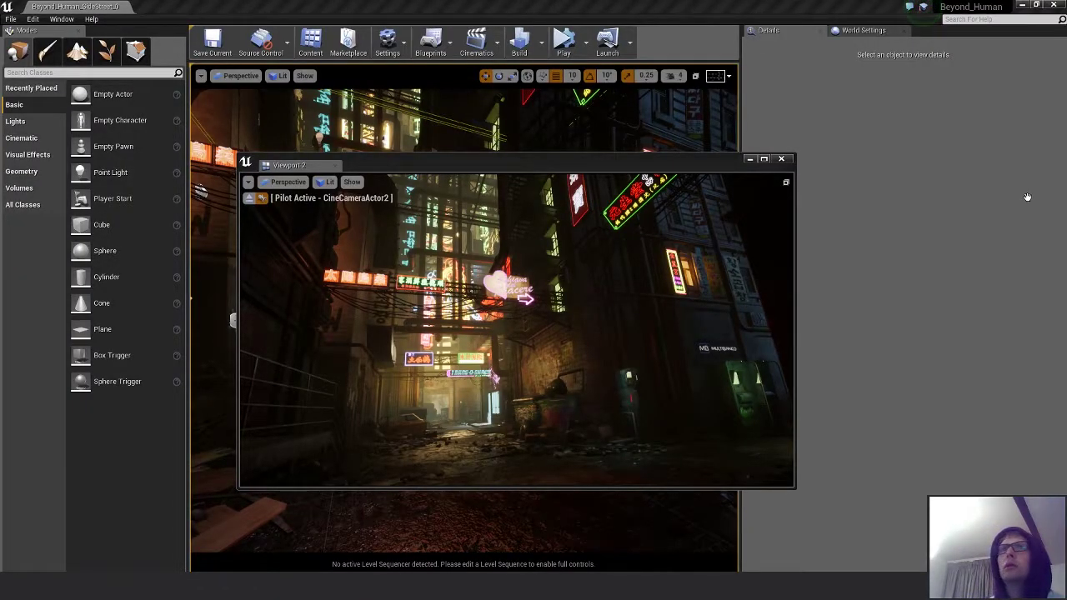
{"action": "key", "text": "alt+Tab"}
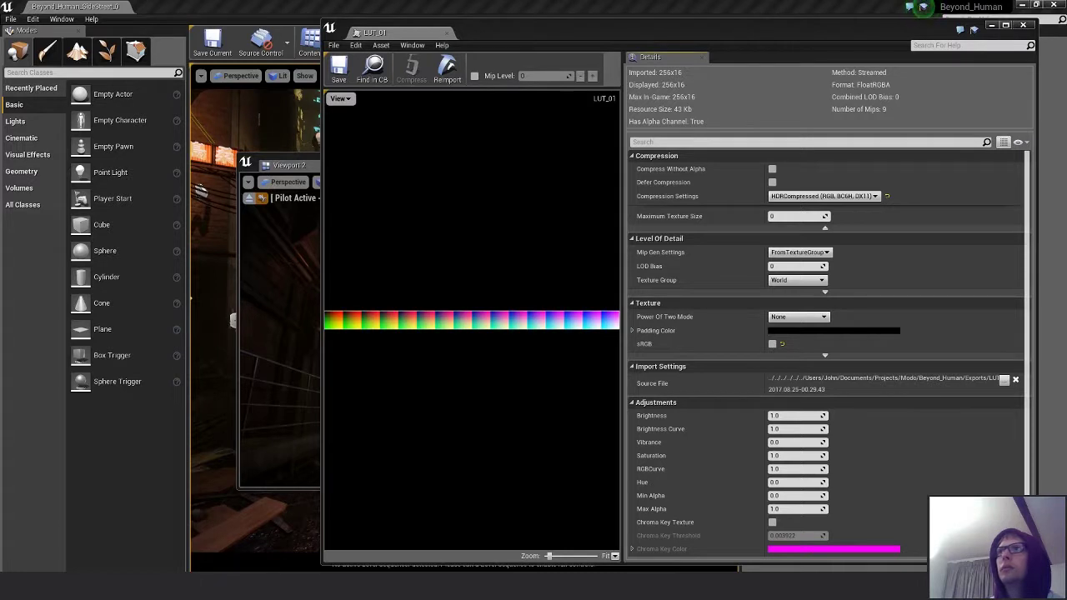
{"action": "left_click", "coordinate": [820, 196]}
{"action": "left_click", "coordinate": [803, 278]}
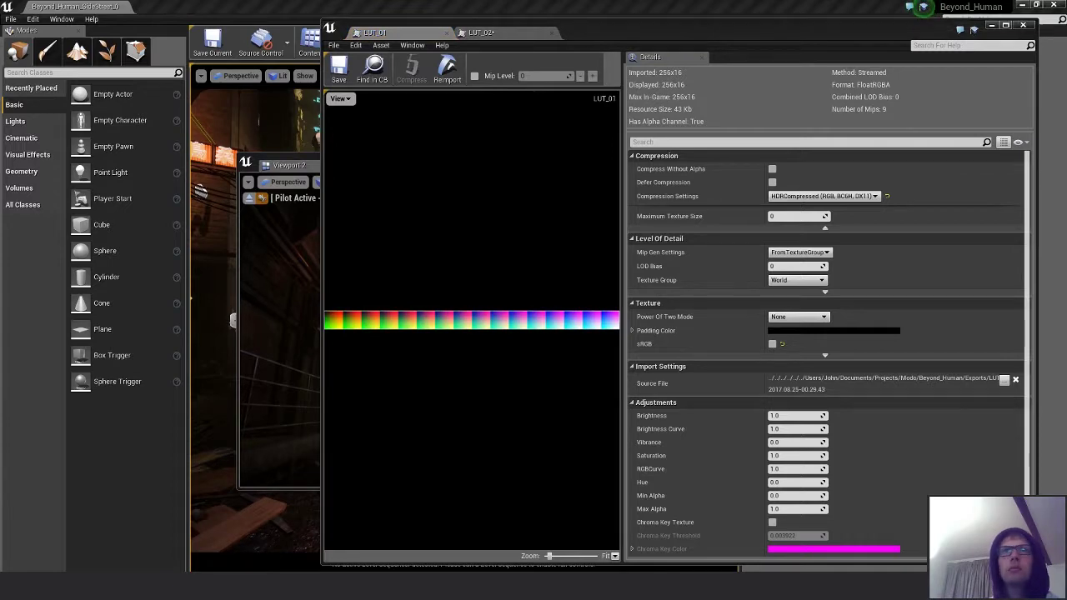
{"action": "key", "text": "ctrl+s"}
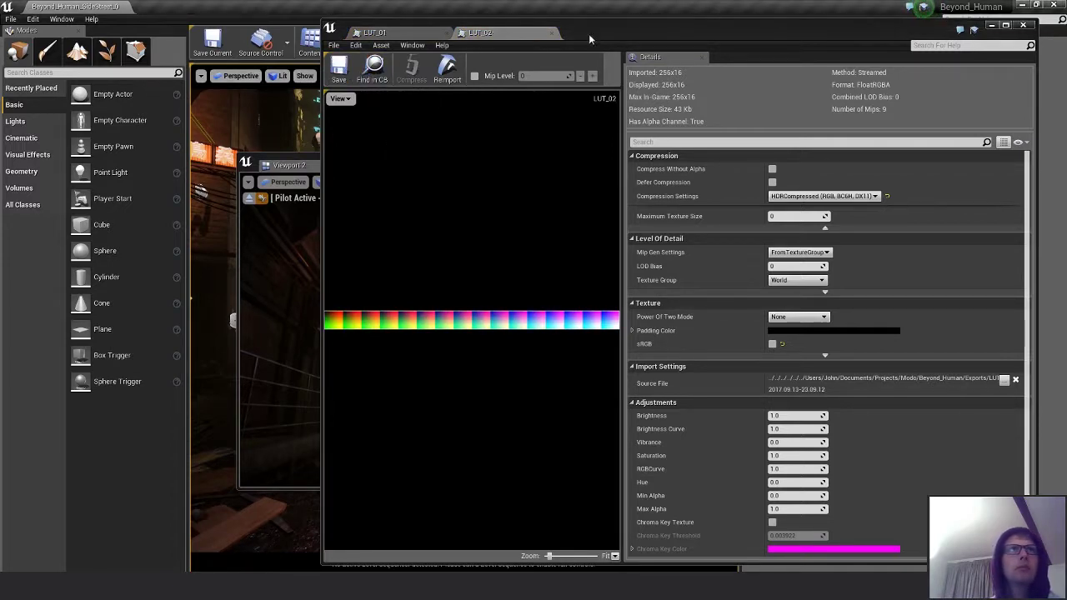
{"action": "left_click", "coordinate": [1023, 25]}
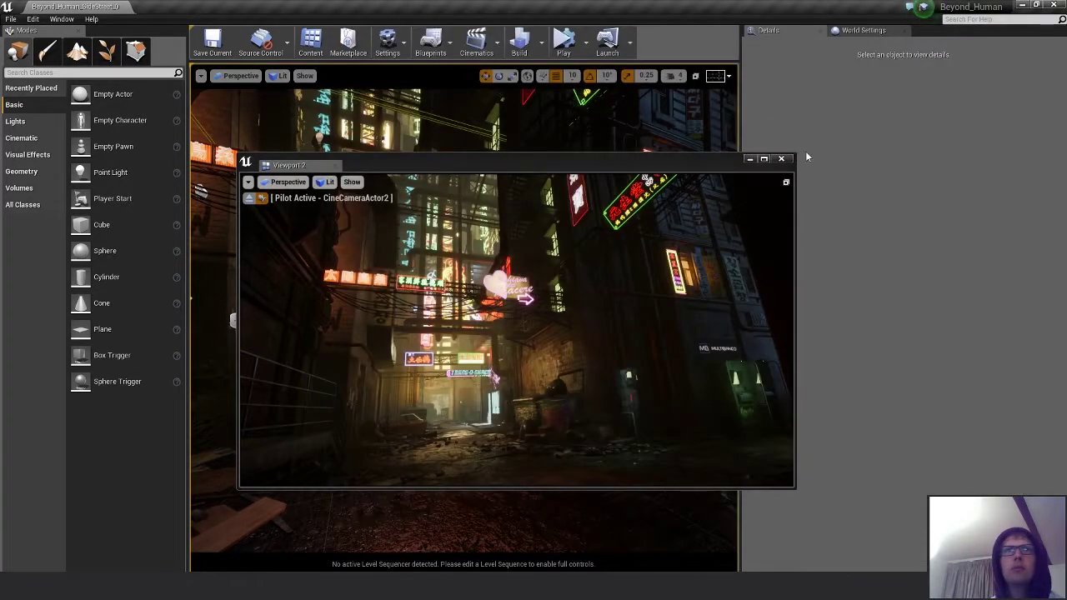
- Select the PostProcessVolume, enable its Color Grading LUT and assign LUT_02 to it
{"action": "left_click_drag", "start_coordinate": [684, 165], "coordinate": [651, 143]}
{"action": "left_click", "coordinate": [487, 134]}
{"action": "left_click", "coordinate": [761, 283]}
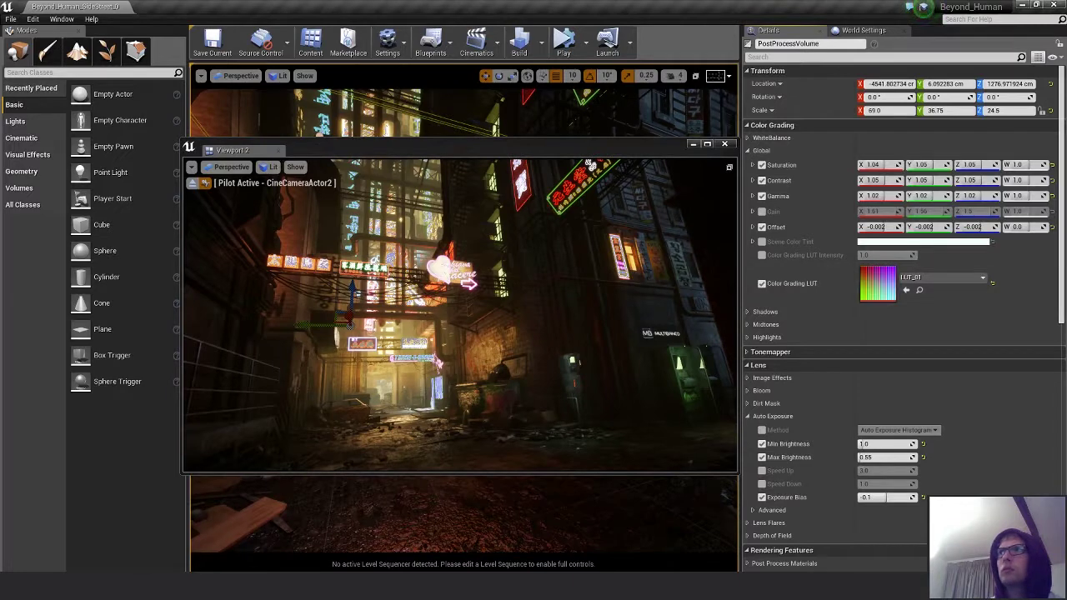
{"action": "mouse_move", "coordinate": [877, 283]}
{"action": "left_mouse_down"}
{"action": "mouse_move", "coordinate": [860, 303]}
{"action": "mouse_move", "coordinate": [863, 294]}
{"action": "left_mouse_up"}
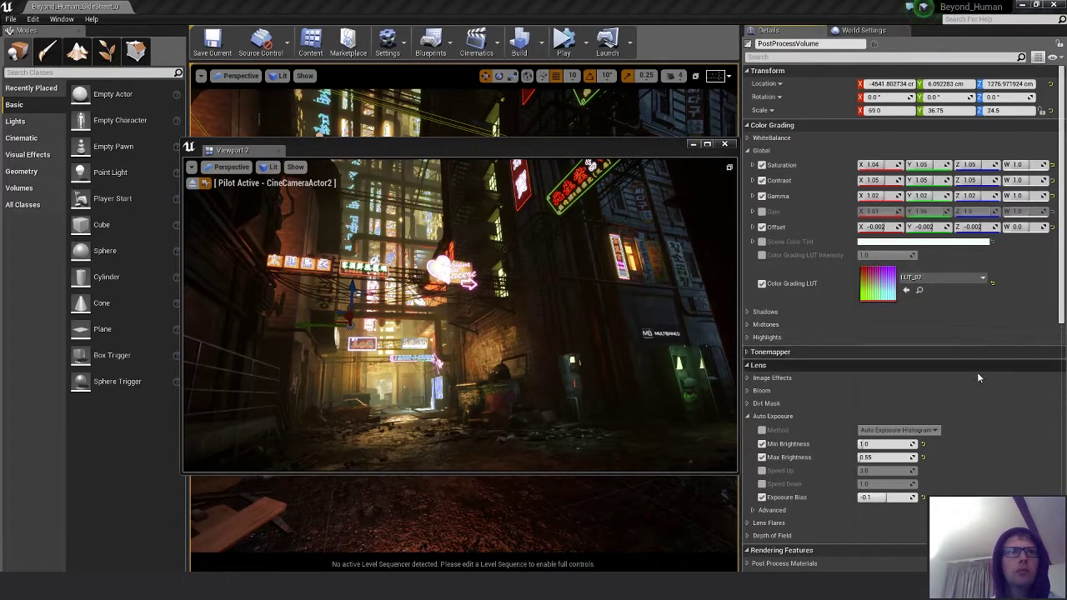
- Compare the camera view with the PostProcessVolume's Color Grading LUT switched off and on
{"action": "left_click", "coordinate": [761, 284]}
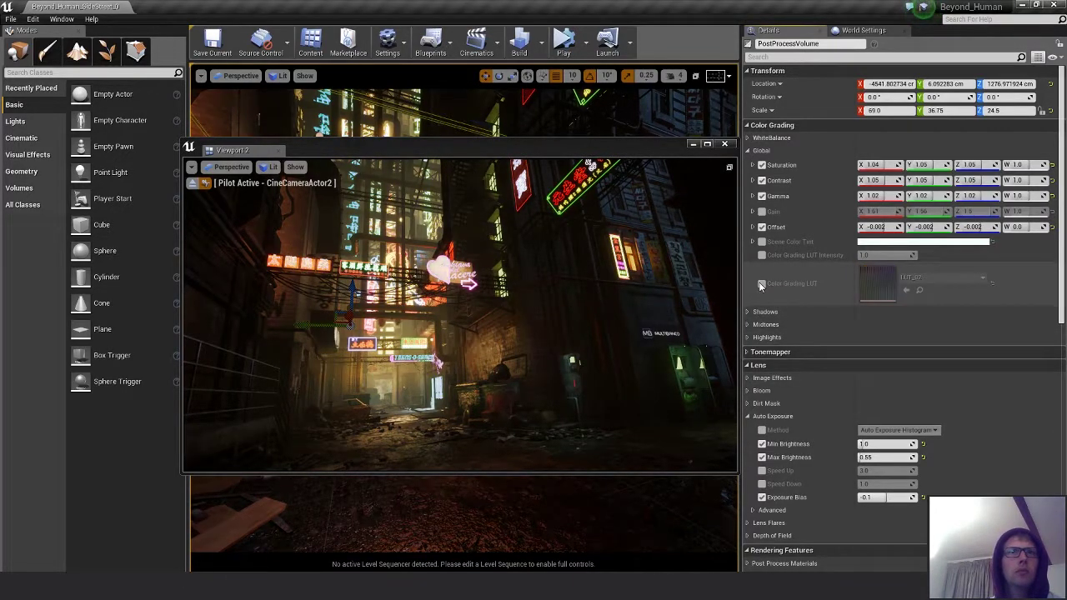
{"action": "left_click", "coordinate": [762, 284]}
{"action": "left_click", "coordinate": [761, 286]}
{"action": "left_click", "coordinate": [761, 286]}
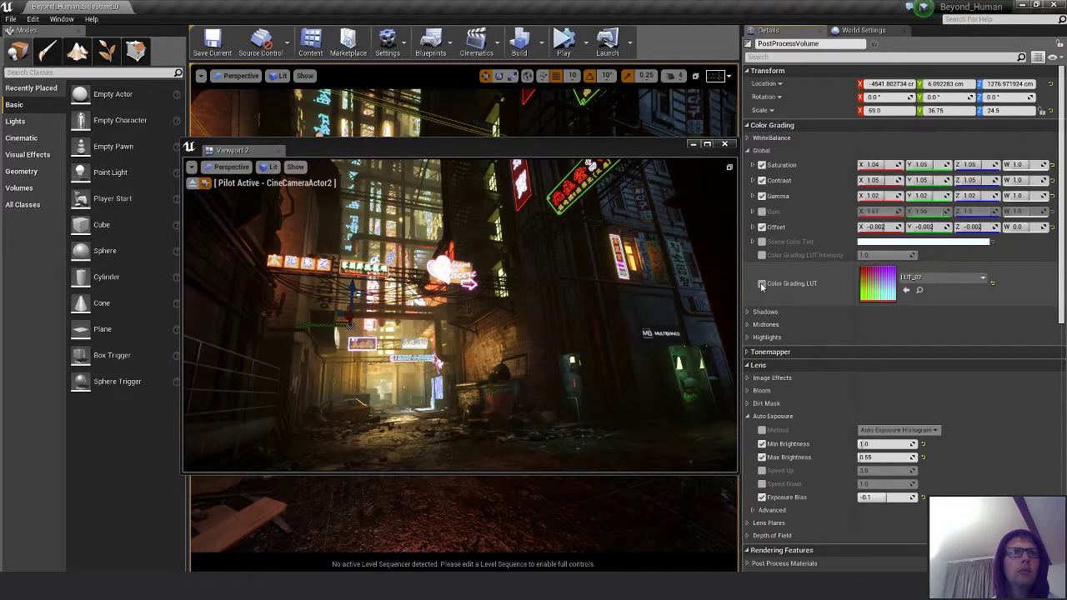
{"action": "left_click", "coordinate": [762, 285]}
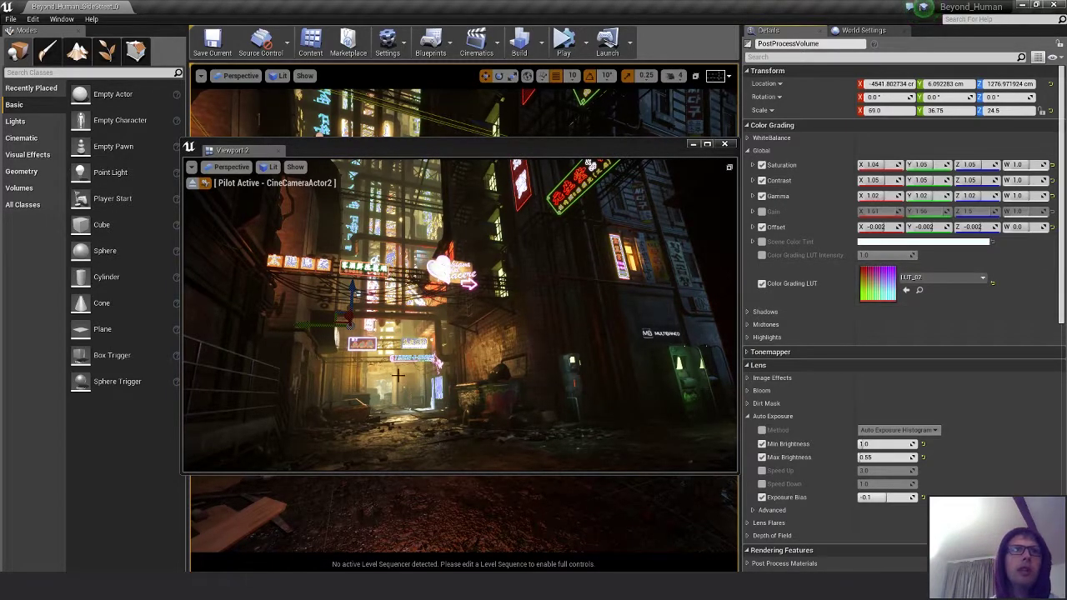
{"action": "left_click", "coordinate": [761, 284]}
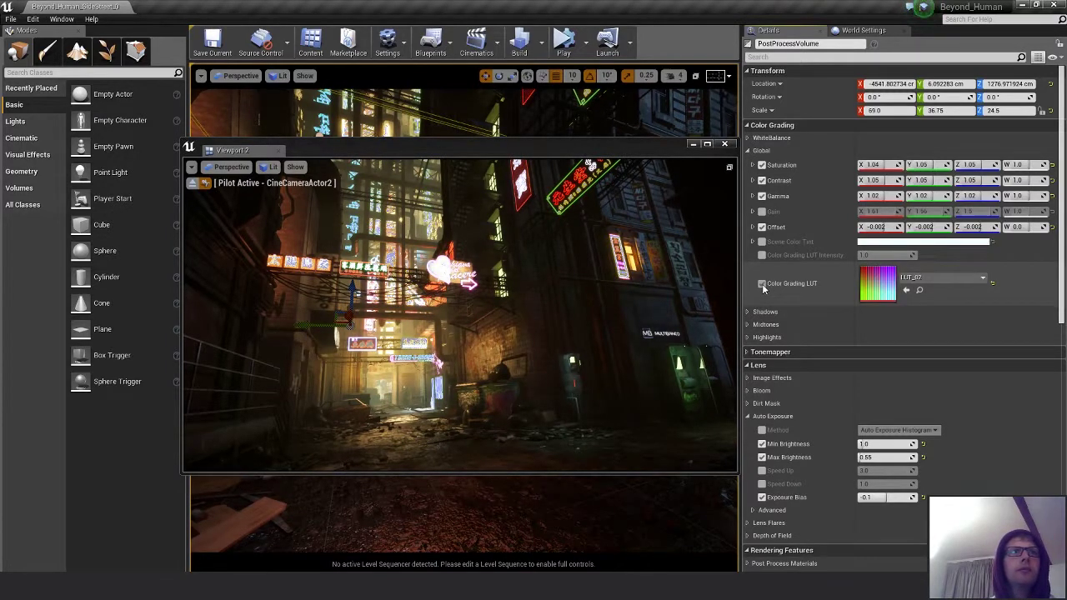
{"action": "left_click", "coordinate": [762, 284]}
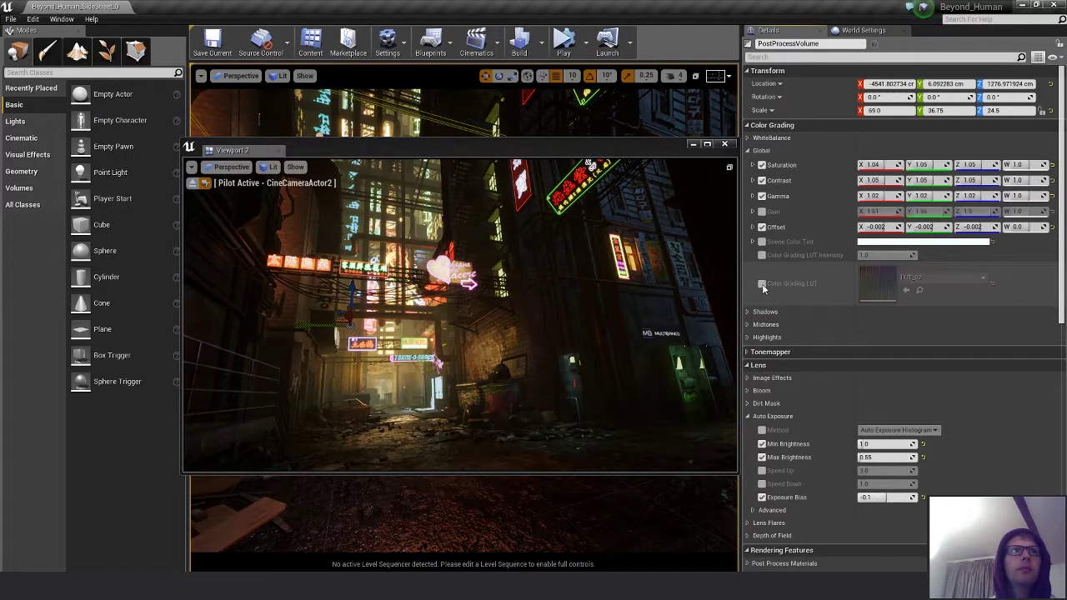
{"action": "left_click", "coordinate": [761, 284]}
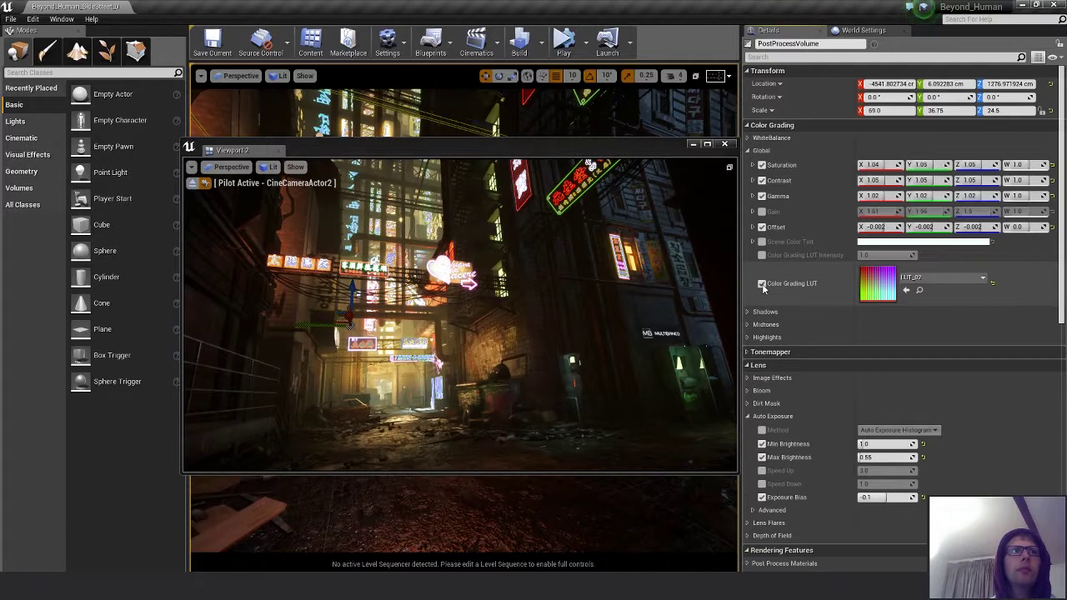
{"action": "left_click", "coordinate": [761, 285]}
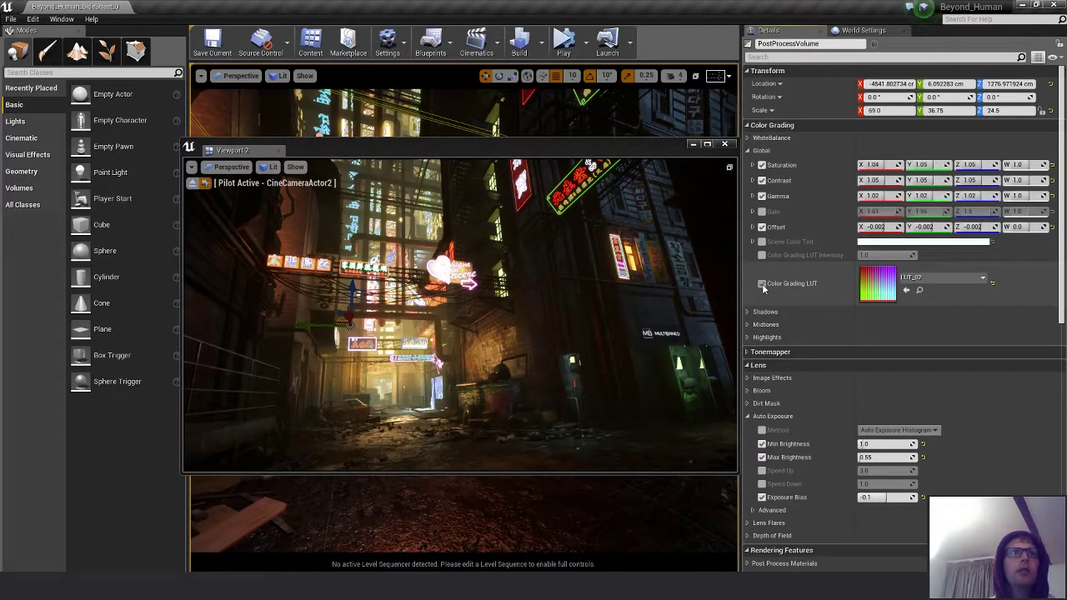
{"action": "left_click", "coordinate": [761, 285]}
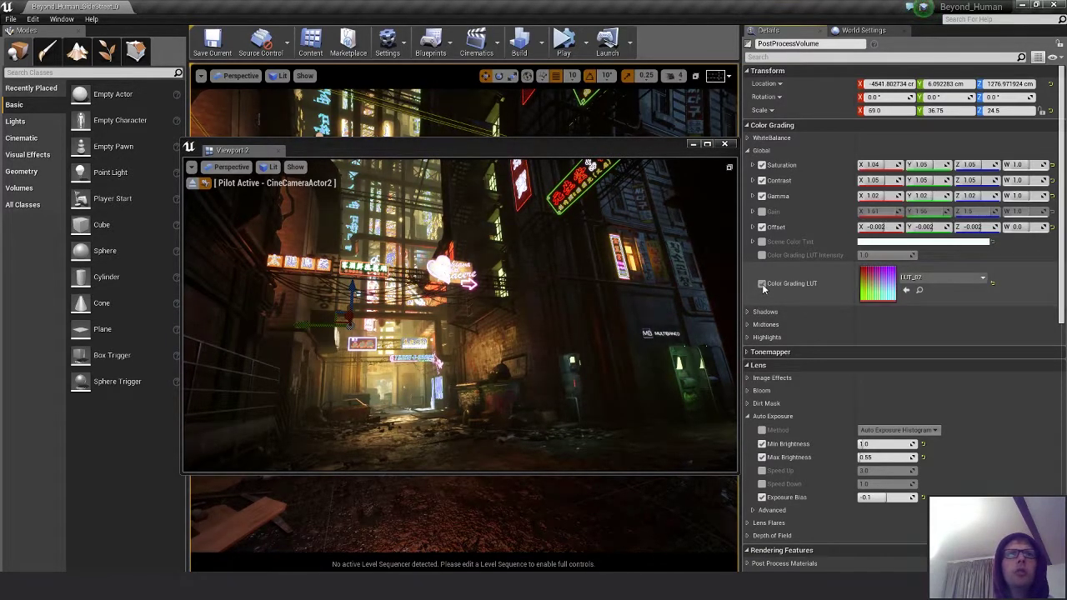
{"action": "left_click", "coordinate": [761, 284]}
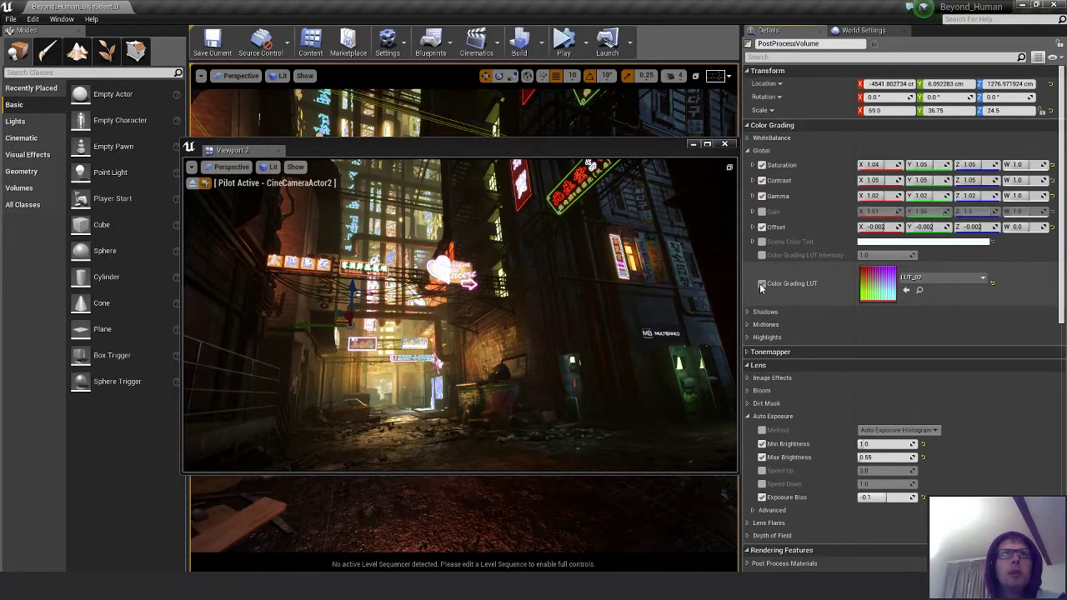
{"action": "left_click", "coordinate": [762, 284]}
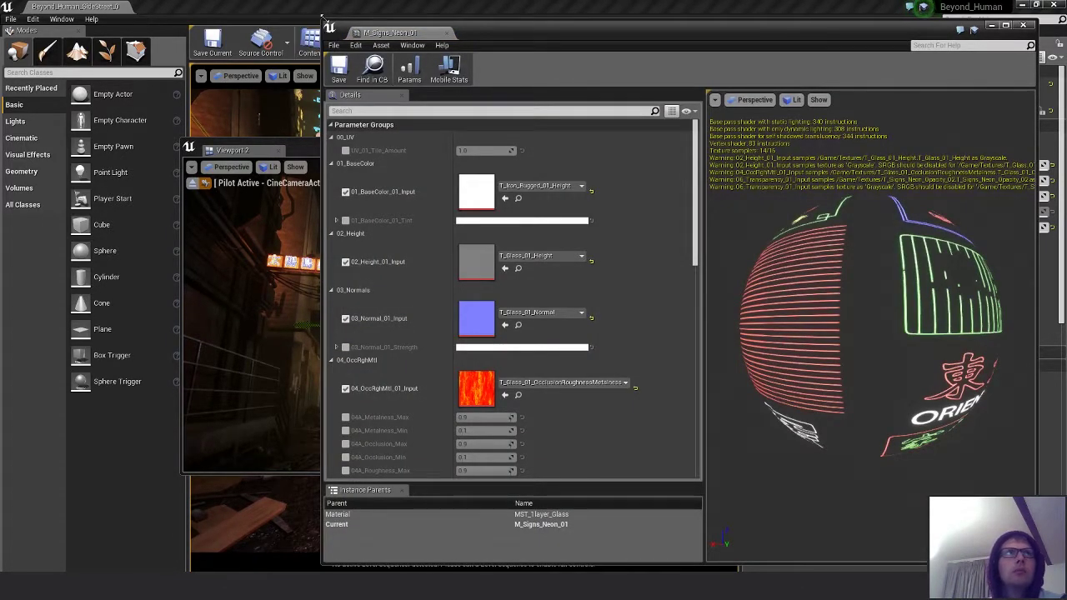
- Shrink the M_Signs_Neon_01 editor window, place it beside the camera view and bring its emissive parameters into view
{"action": "left_click_drag", "start_coordinate": [323, 25], "coordinate": [778, 175]}
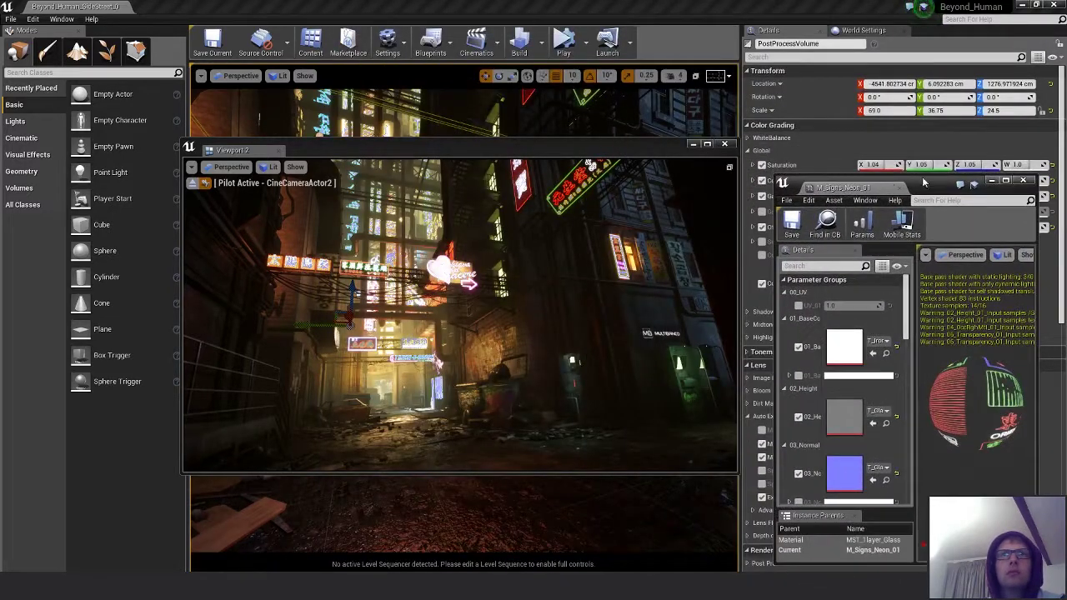
{"action": "left_click_drag", "start_coordinate": [926, 181], "coordinate": [946, 117]}
{"action": "left_click_drag", "start_coordinate": [930, 255], "coordinate": [953, 336]}
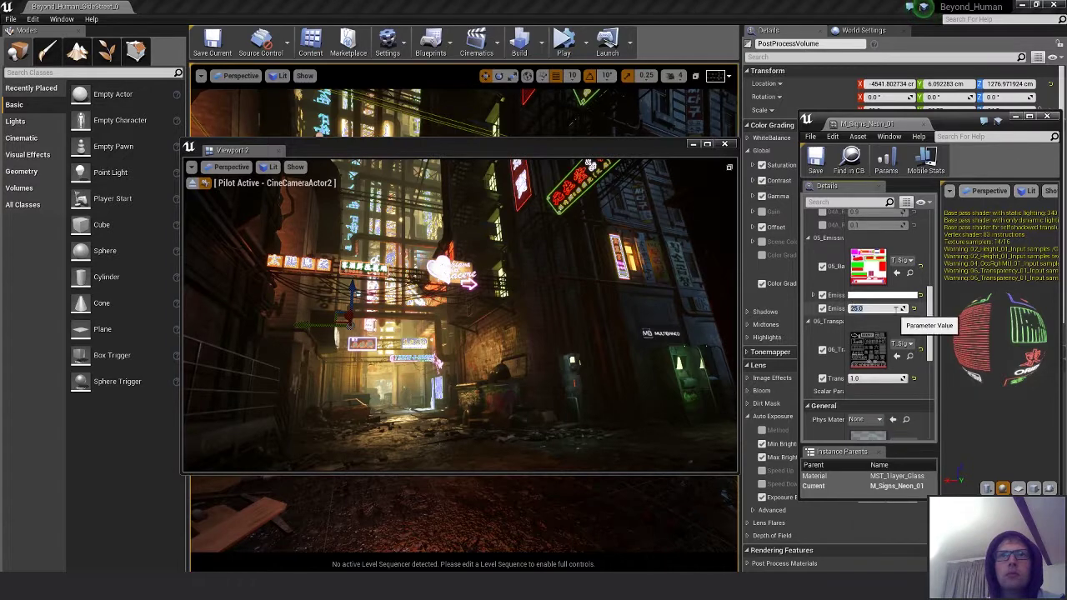
- Try emissive values of 1, 5 and 10 on M_Signs_Neon_01 and set the value to 20
{"action": "key", "text": "Return"}
{"action": "type", "text": "1"}
{"action": "key", "text": "Return"}
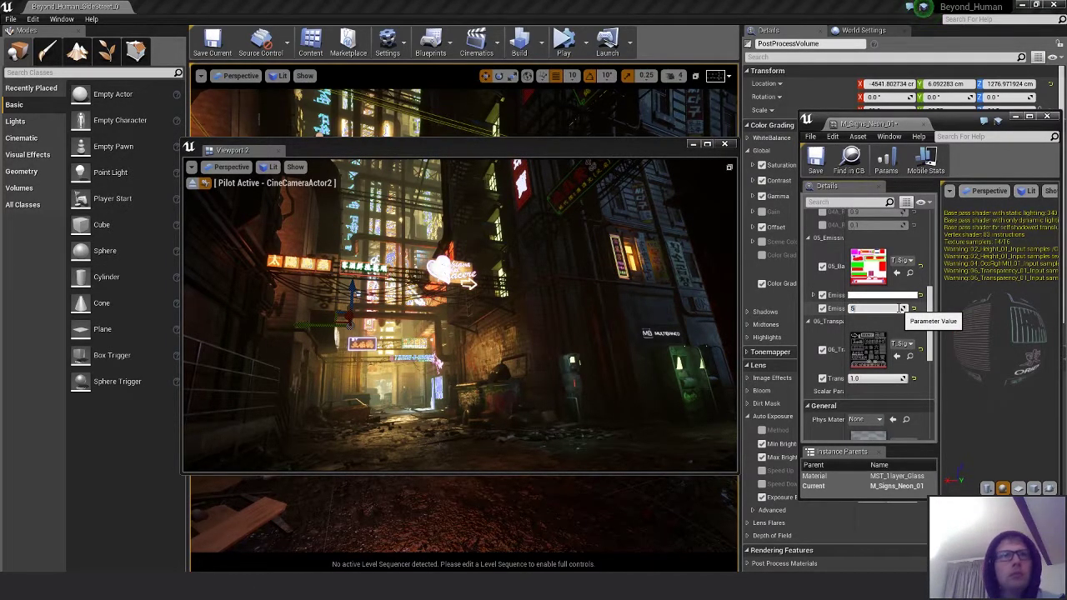
{"action": "key", "text": "Return"}
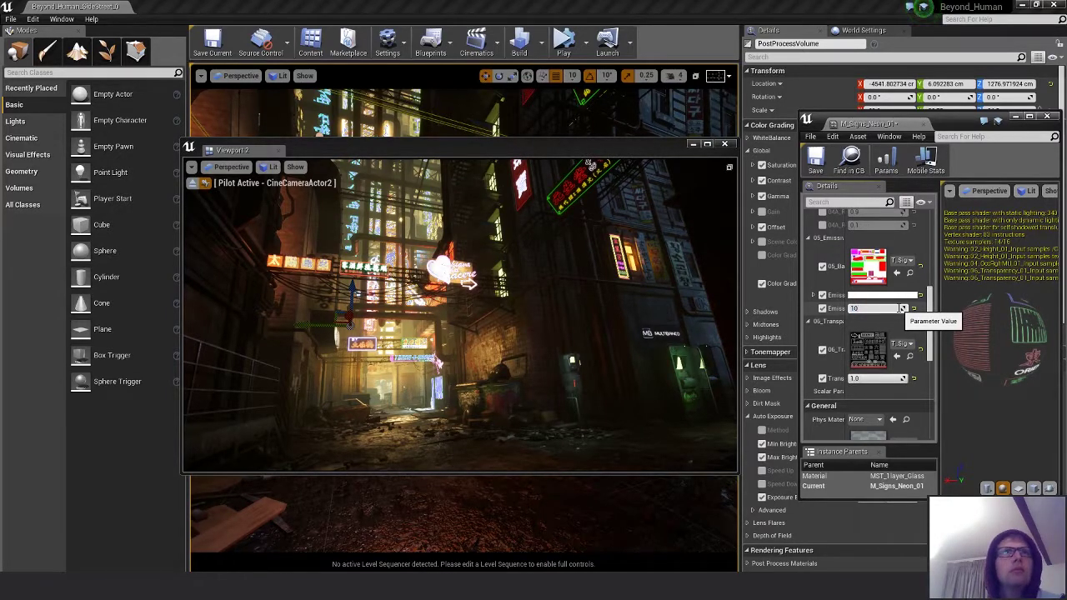
{"action": "type", "text": "10"}
{"action": "key", "text": "Return"}
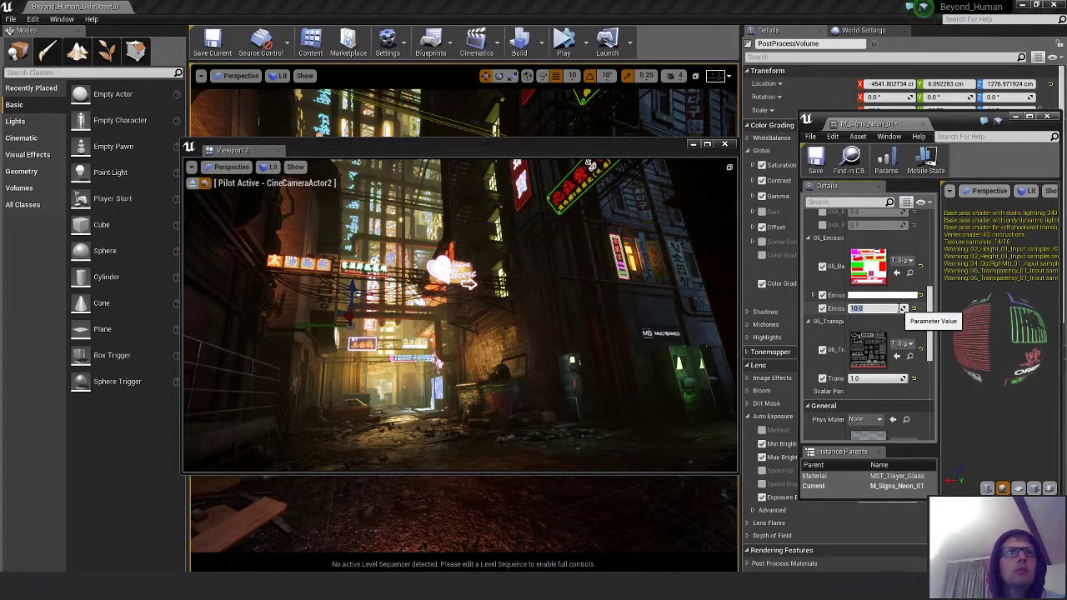
{"action": "type", "text": "20"}
{"action": "key", "text": "Return"}
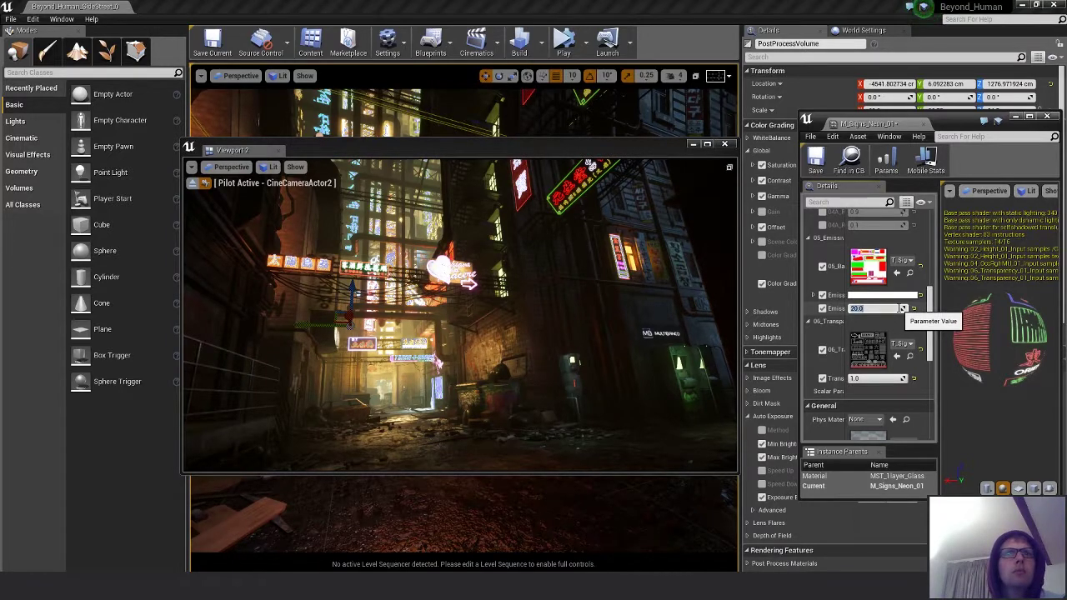
- Try emissive values of 25, 1, 20 and 10 on M_Signs_Neon_01 to compare the neon sign brightness
{"action": "type", "text": "25"}
{"action": "key", "text": "Return"}
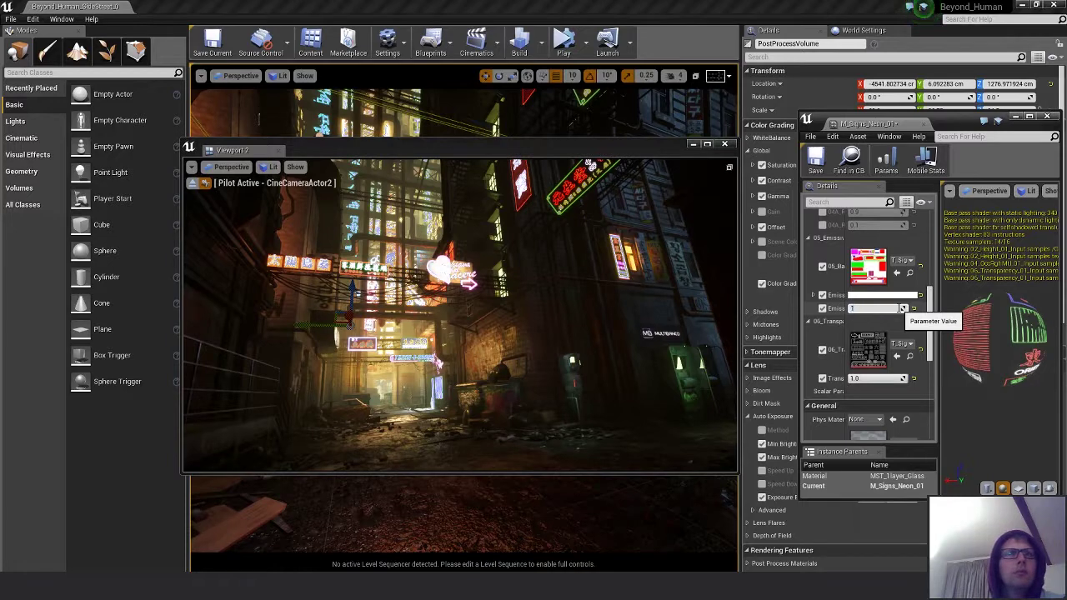
{"action": "type", "text": "1"}
{"action": "key", "text": "Return"}
{"action": "type", "text": "20"}
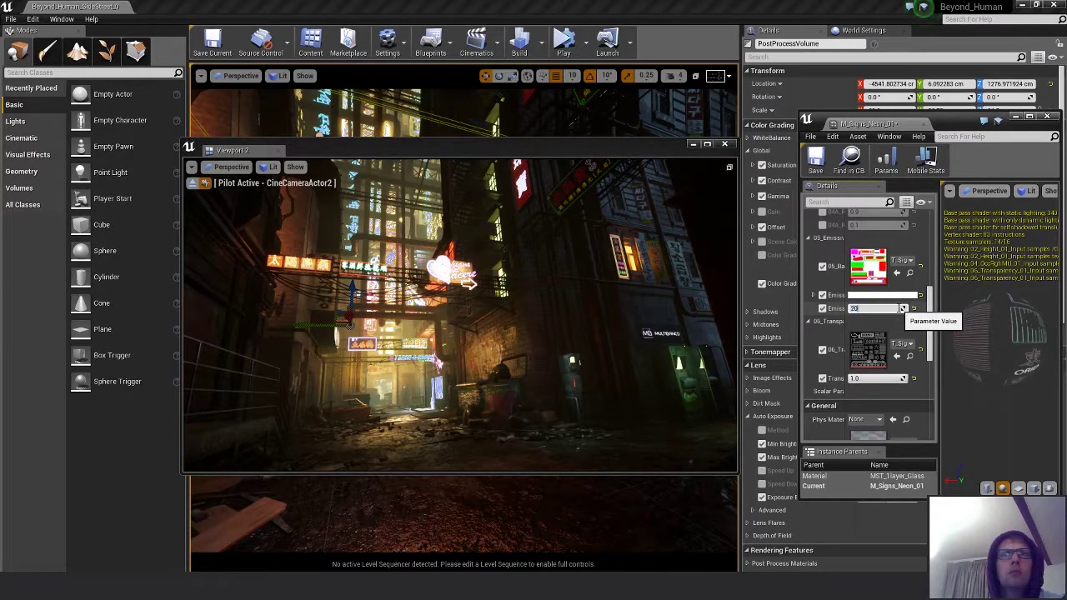
{"action": "key", "text": "Return"}
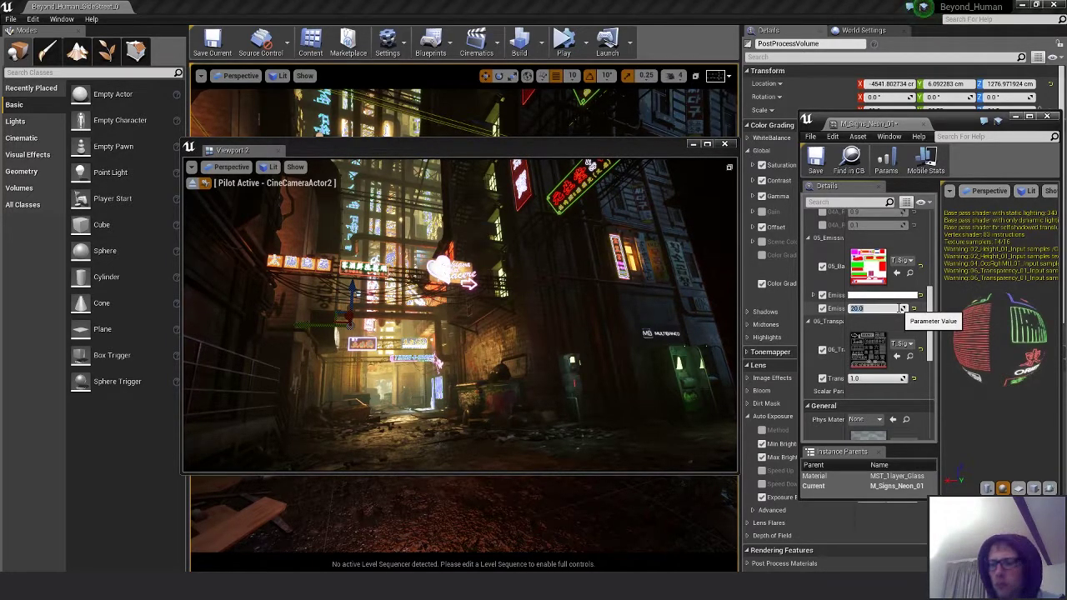
{"action": "type", "text": "25"}
{"action": "key", "text": "Return"}
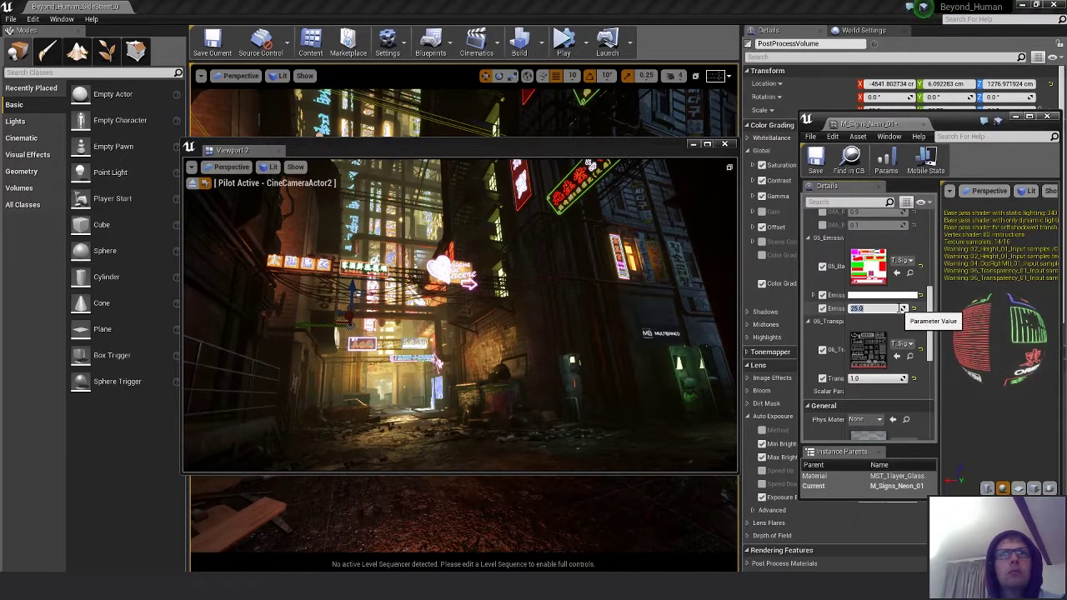
{"action": "type", "text": "10"}
{"action": "key", "text": "Return"}
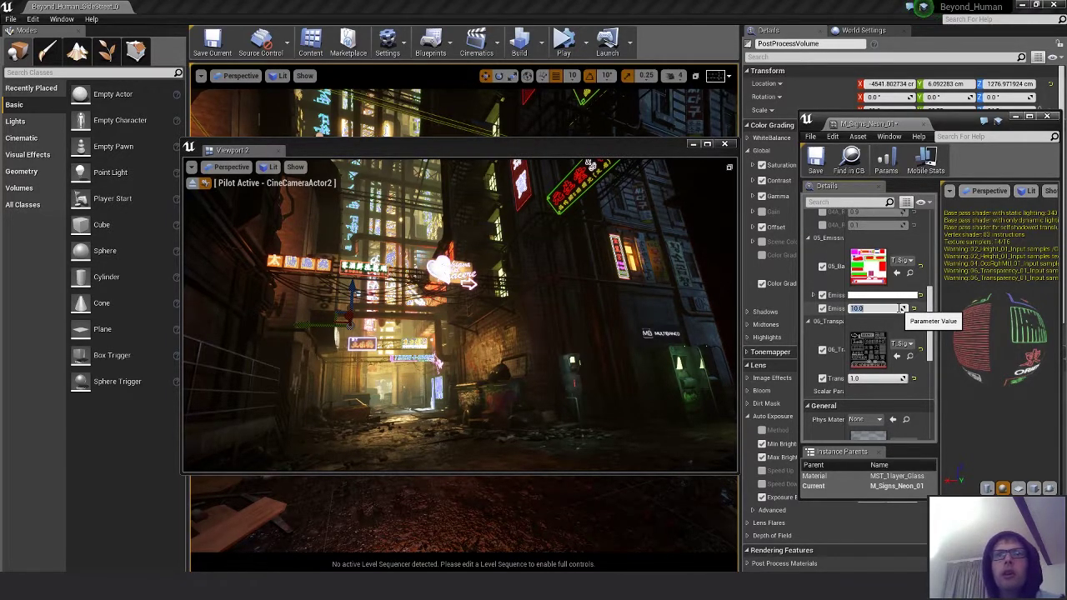
- Set the M_Signs_Neon_01 emissive value to 25, save the material instance and close its editor
{"action": "type", "text": "25"}
{"action": "key", "text": "Return"}
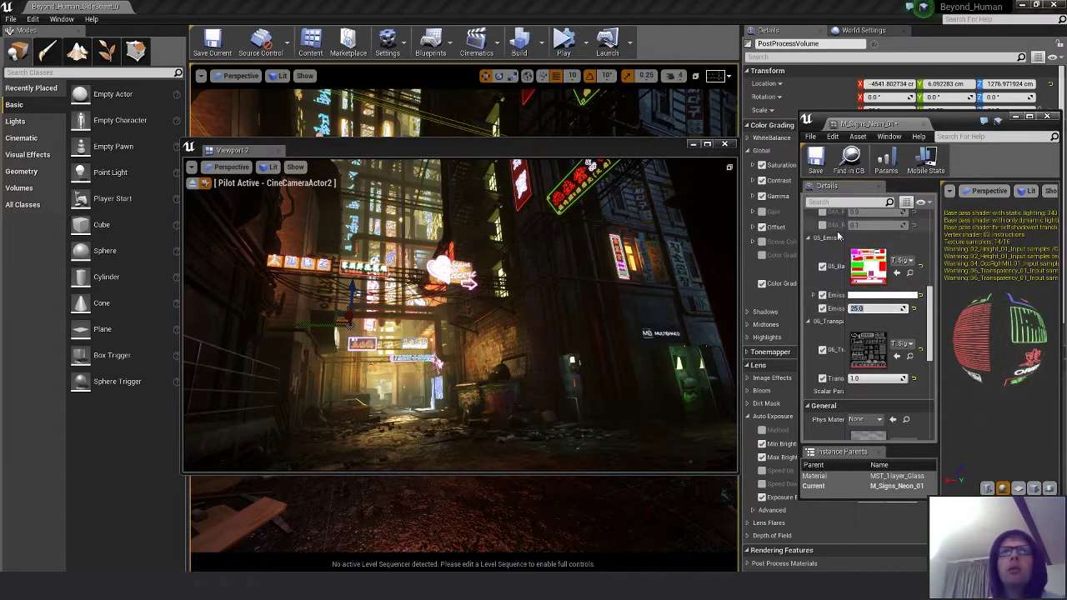
{"action": "left_click", "coordinate": [816, 158]}
{"action": "left_click", "coordinate": [1047, 116]}
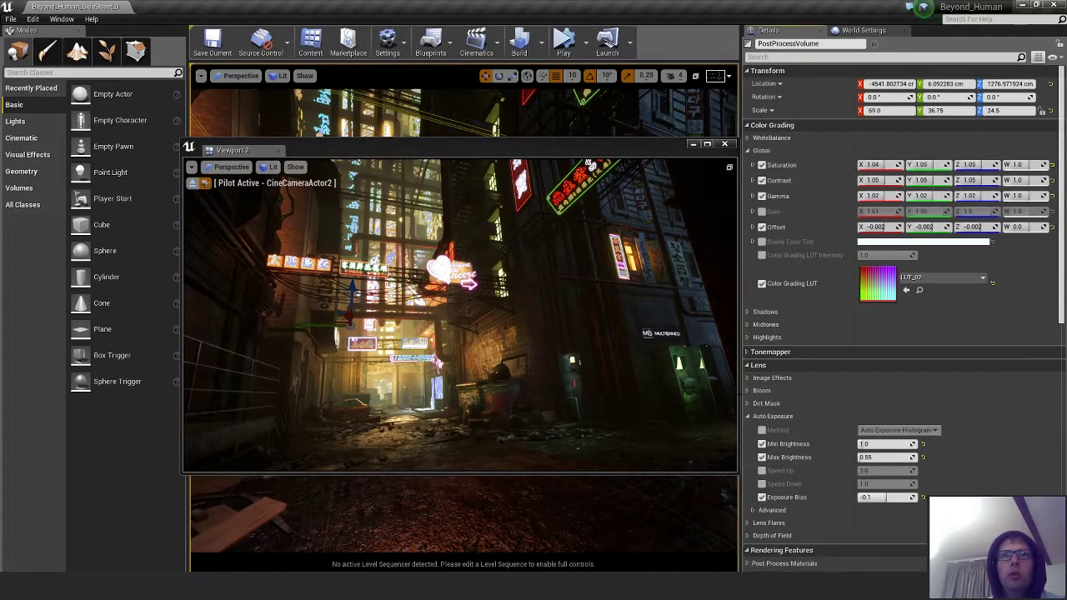
- Compare the camera view with the PostProcessVolume's Bloom Intensity override on and off, and leave the override disabled
{"action": "left_click", "coordinate": [755, 391]}
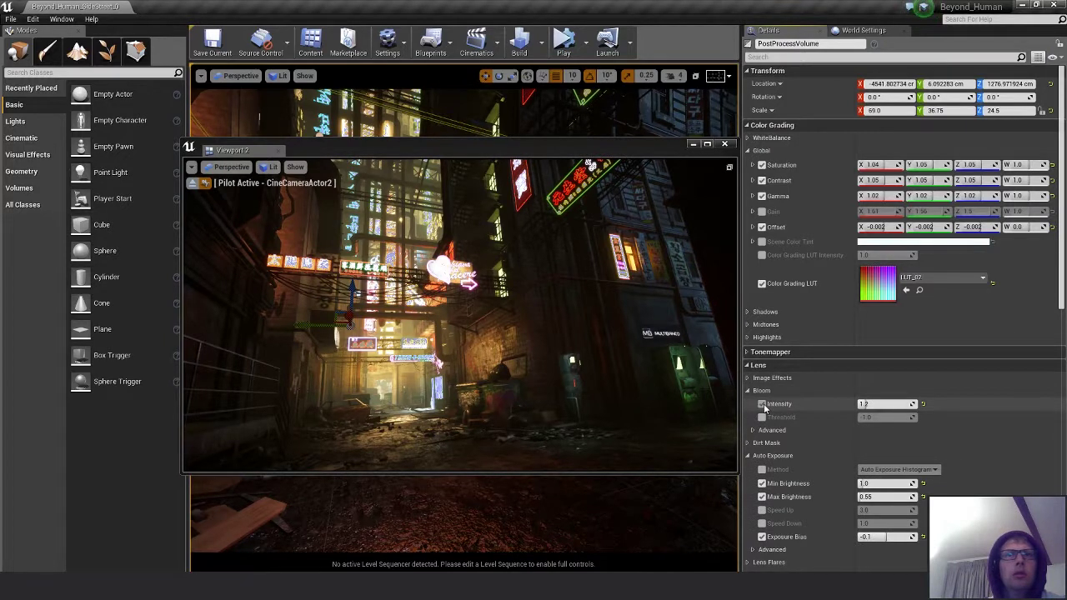
{"action": "left_click", "coordinate": [761, 405]}
{"action": "left_click", "coordinate": [762, 404]}
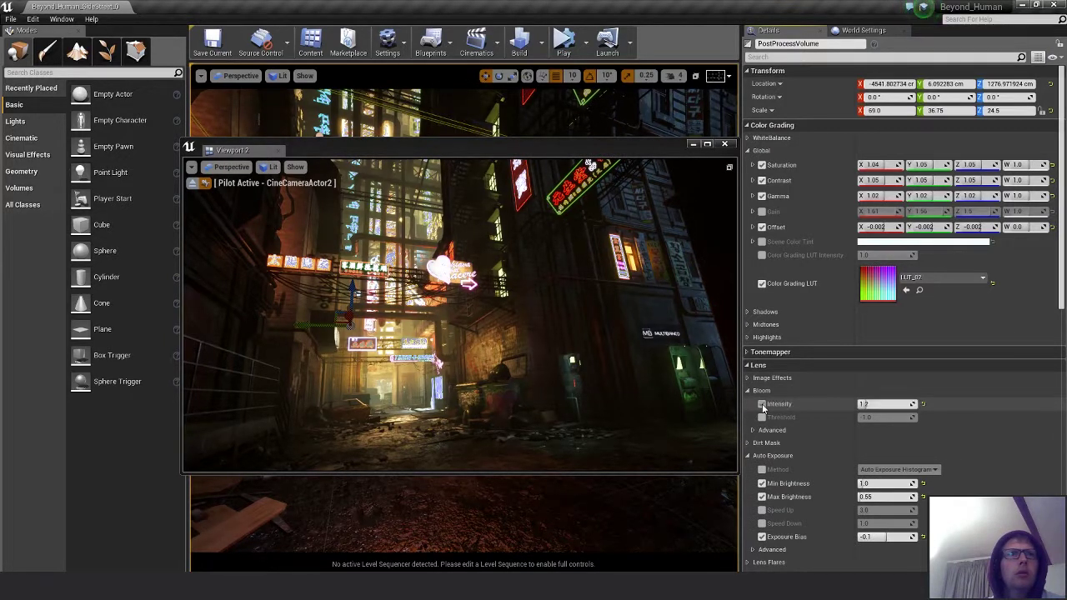
{"action": "left_click", "coordinate": [761, 405]}
{"action": "left_click", "coordinate": [761, 405]}
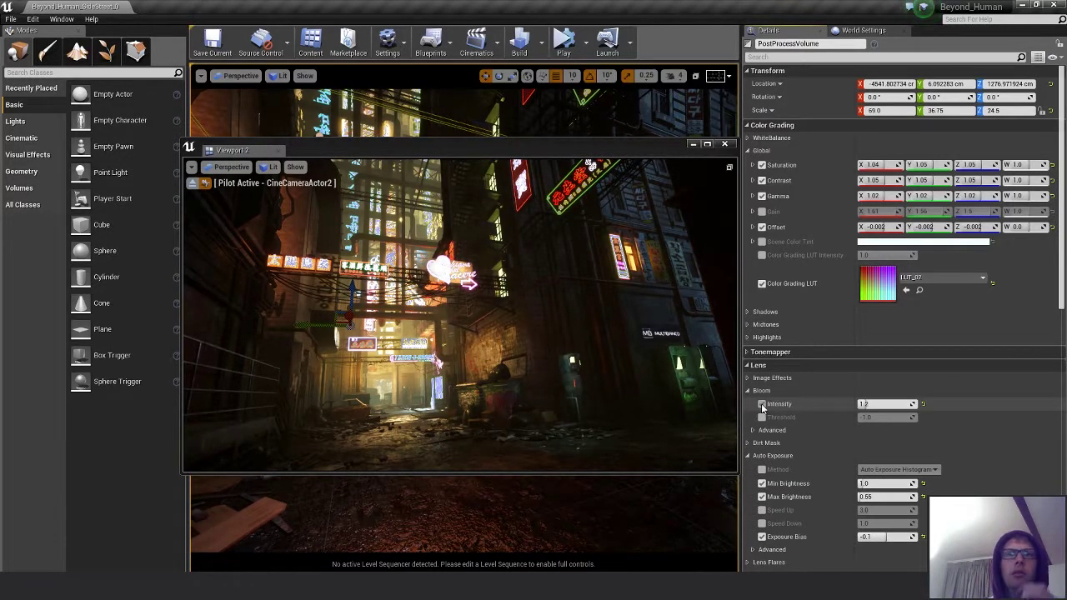
{"action": "left_click", "coordinate": [762, 405]}
- Disable the global Offset, Gamma, Contrast and Saturation overrides to judge the ungraded view, and re-enable all four
{"action": "left_click", "coordinate": [761, 227]}
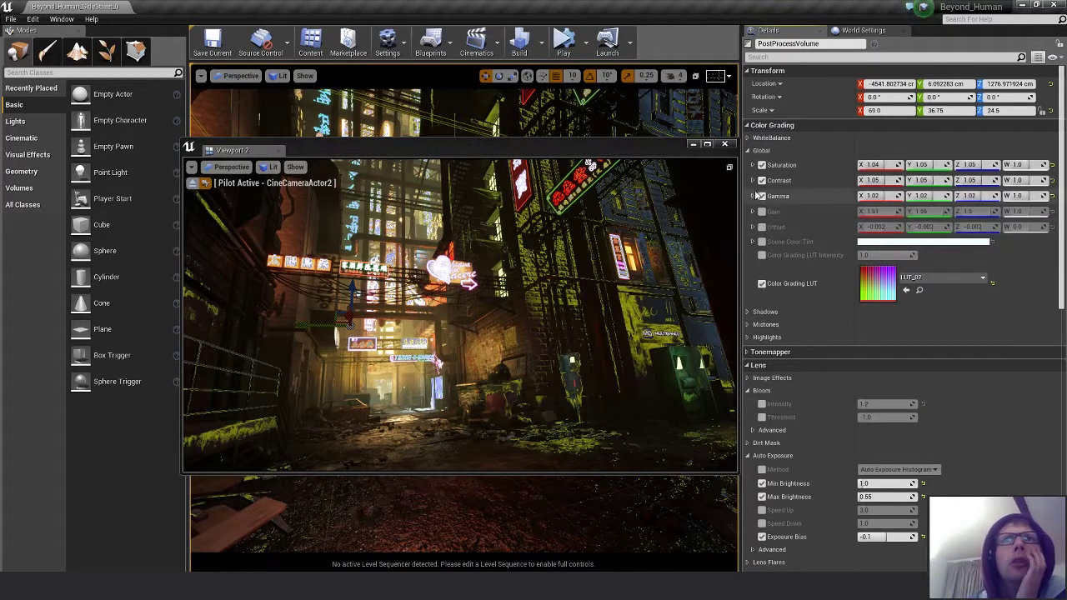
{"action": "left_click", "coordinate": [762, 196]}
{"action": "left_click", "coordinate": [761, 180]}
{"action": "left_click", "coordinate": [762, 165]}
{"action": "left_click", "coordinate": [761, 165]}
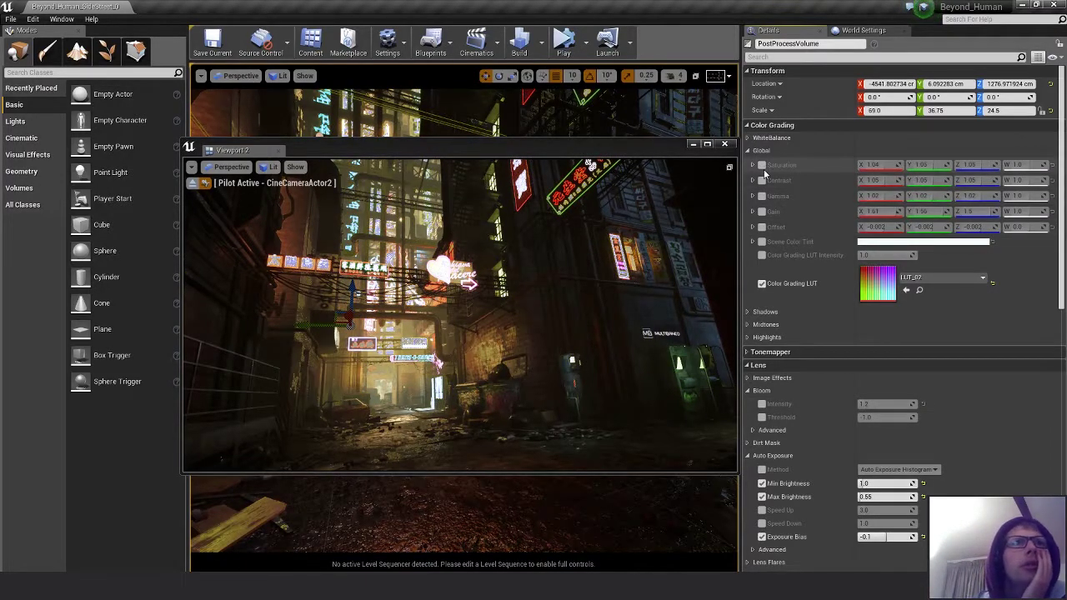
{"action": "left_click", "coordinate": [762, 165]}
{"action": "left_click", "coordinate": [761, 180]}
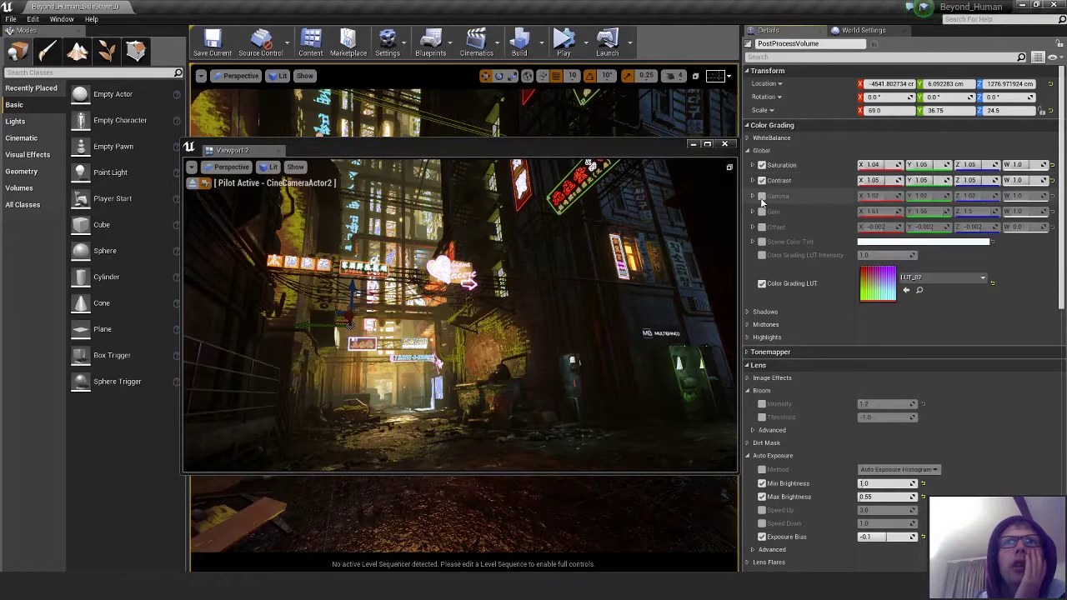
{"action": "left_click", "coordinate": [761, 196]}
{"action": "left_click", "coordinate": [761, 227]}
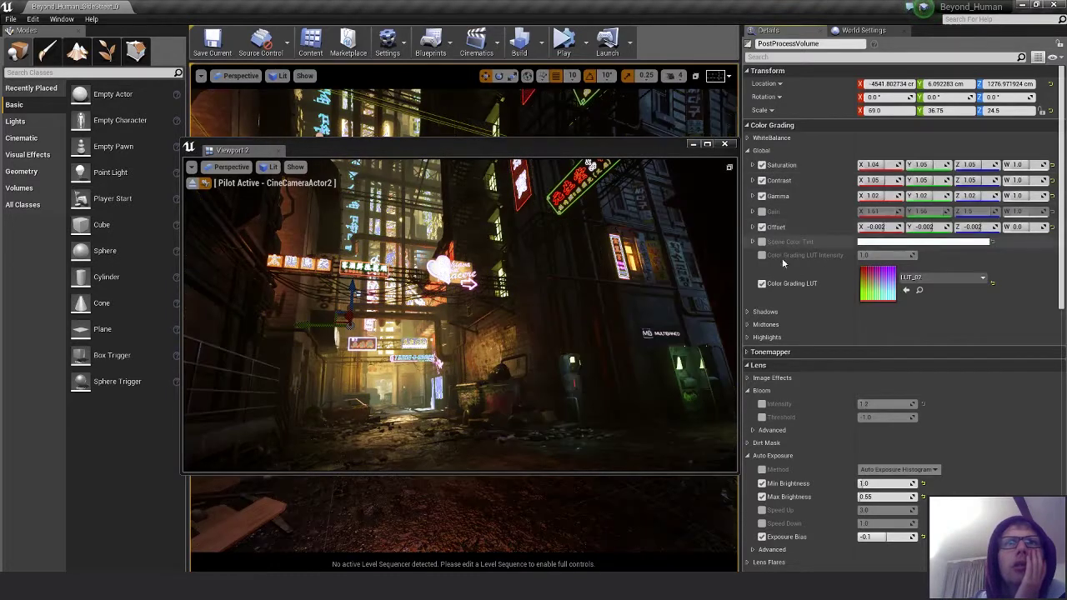
- Compare the camera view with Bloom Intensity and the Highlights Contrast override each switched on and off, leaving only Highlights Contrast enabled
{"action": "left_click", "coordinate": [762, 405]}
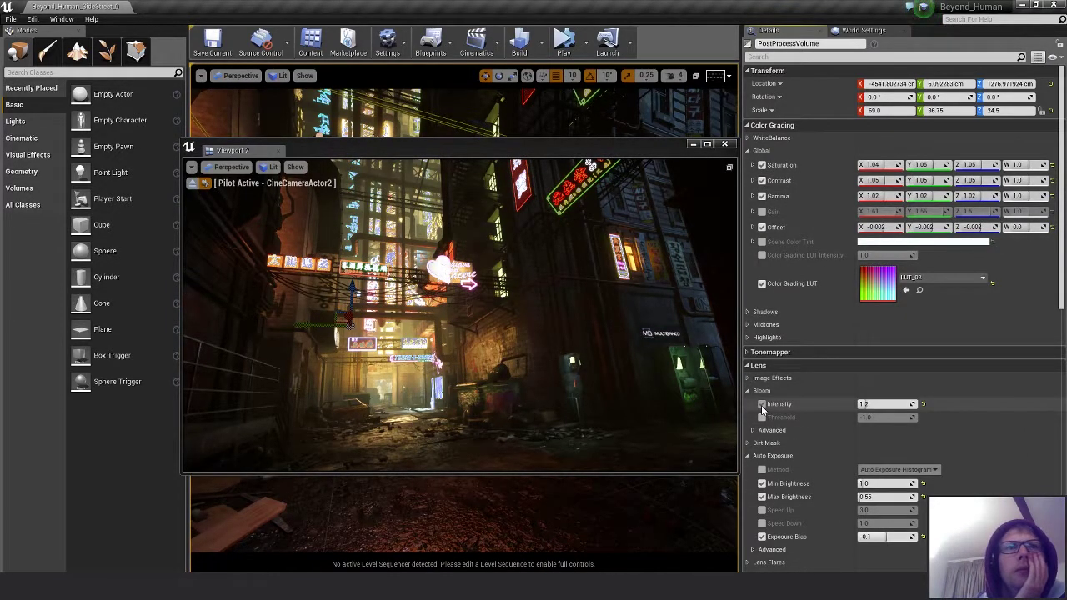
{"action": "left_click", "coordinate": [761, 405]}
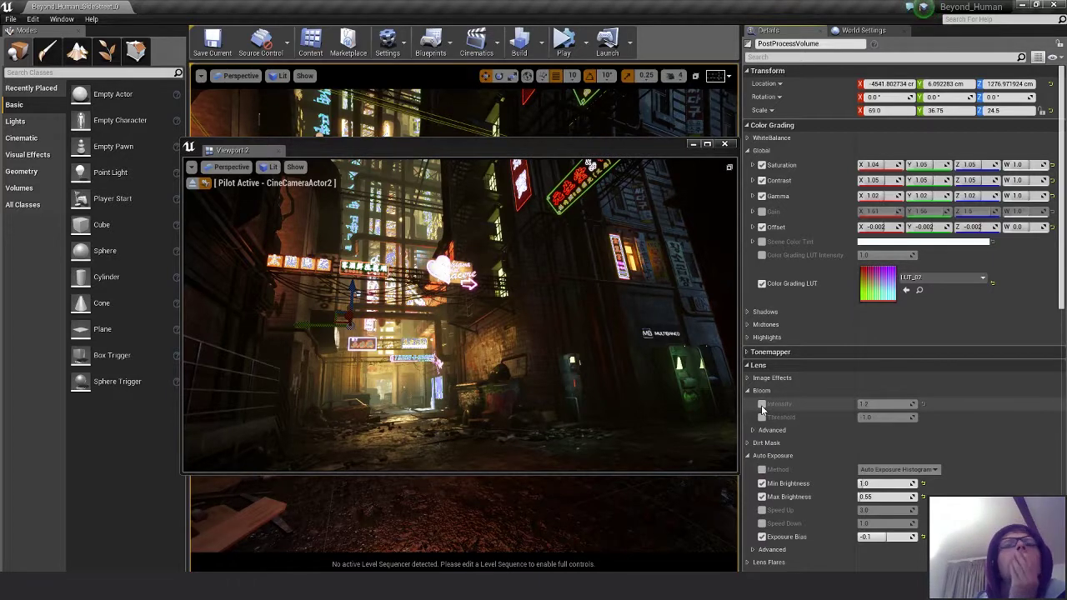
{"action": "left_click", "coordinate": [750, 337]}
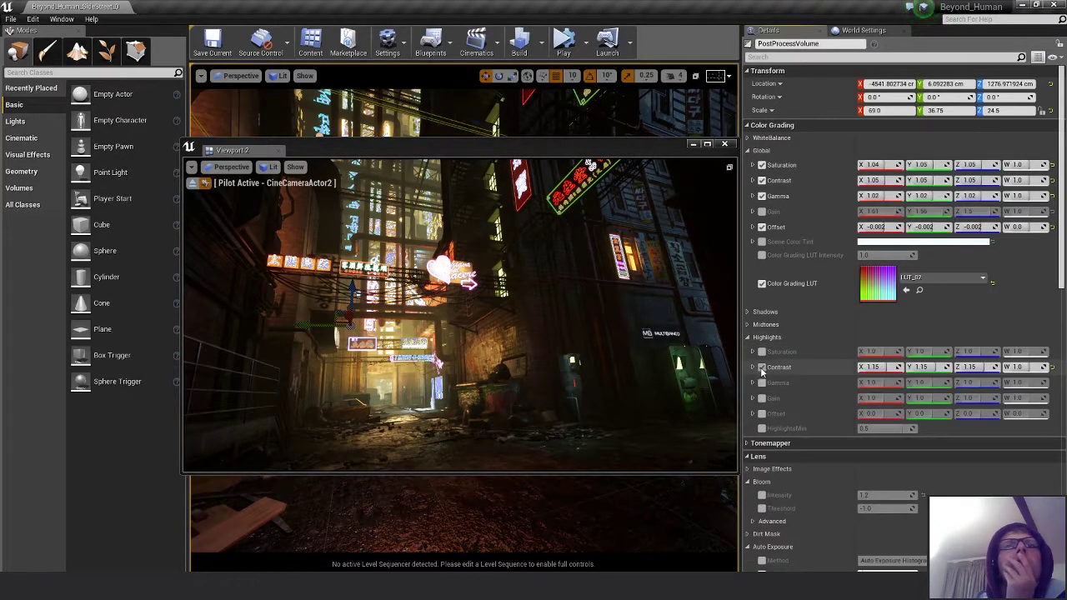
{"action": "left_click", "coordinate": [761, 367]}
{"action": "left_click", "coordinate": [761, 368]}
{"action": "left_click", "coordinate": [761, 369]}
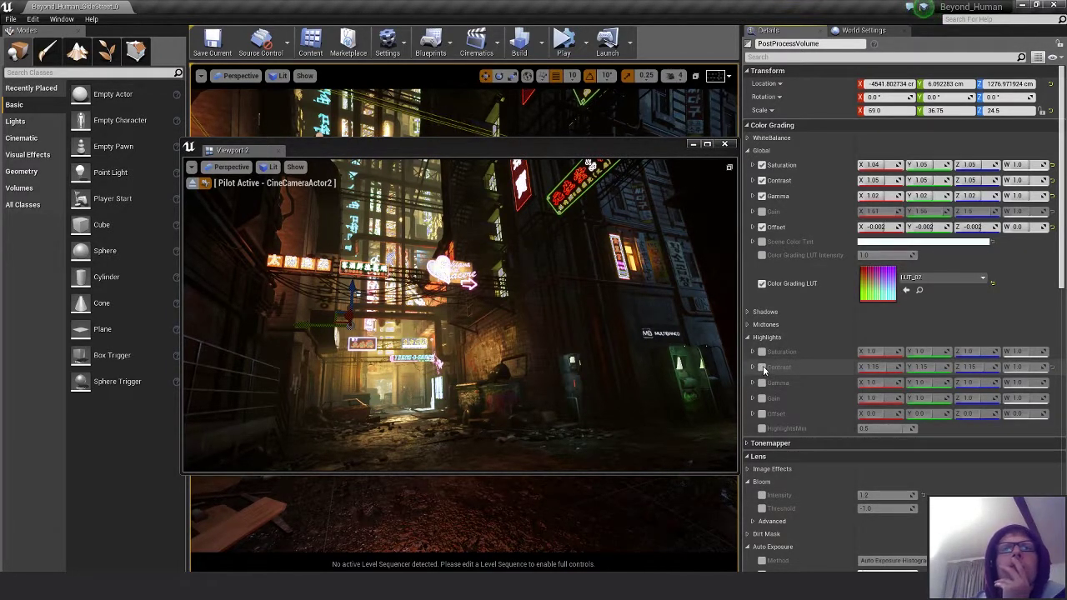
{"action": "left_click", "coordinate": [762, 369]}
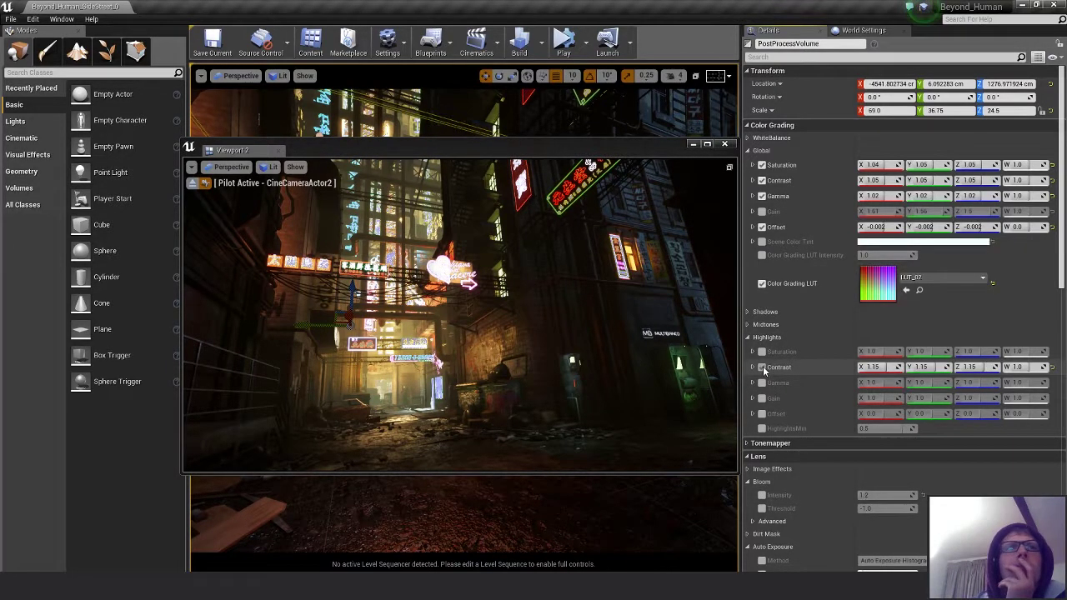
- Compare the view with the Color Grading LUT off and on, and review the Midtones and the Shadows saturation and contrast overrides
{"action": "left_click", "coordinate": [761, 284]}
{"action": "left_click", "coordinate": [761, 285]}
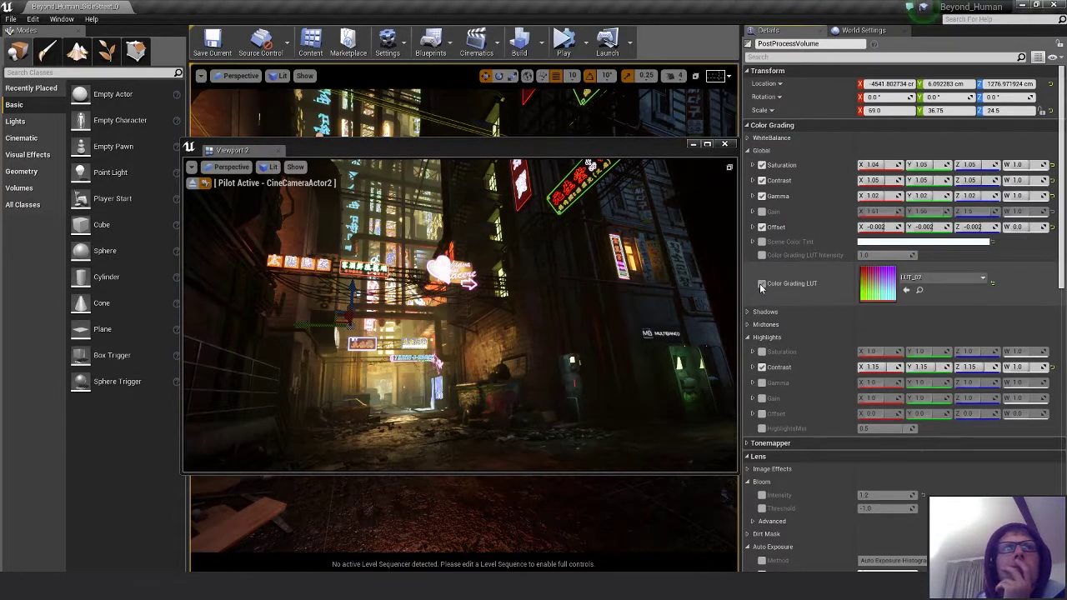
{"action": "left_click", "coordinate": [747, 324]}
{"action": "left_click", "coordinate": [747, 326]}
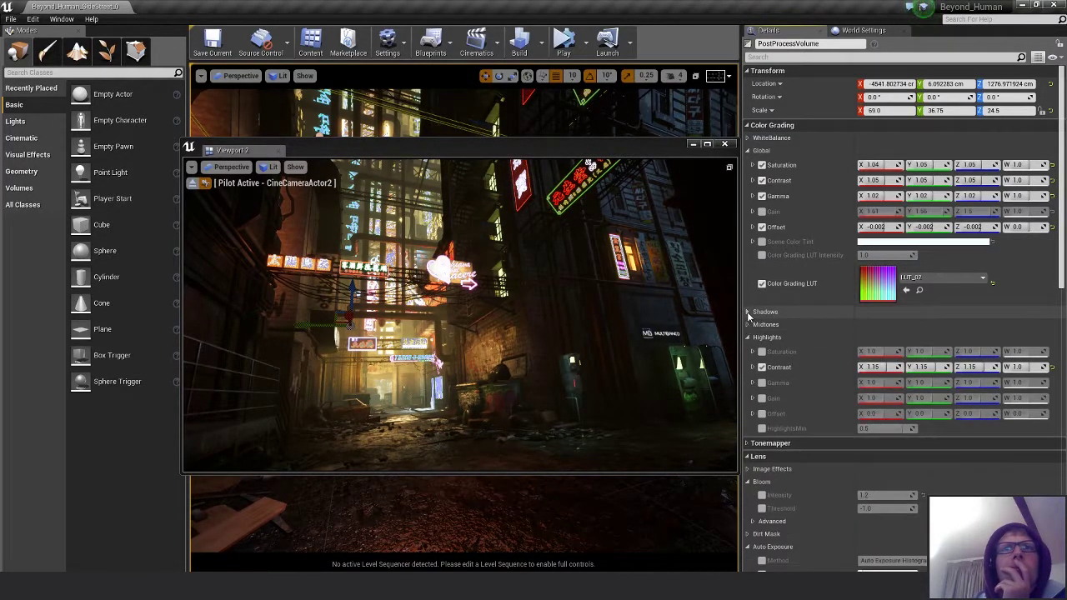
{"action": "left_click", "coordinate": [747, 311]}
{"action": "left_click", "coordinate": [761, 326]}
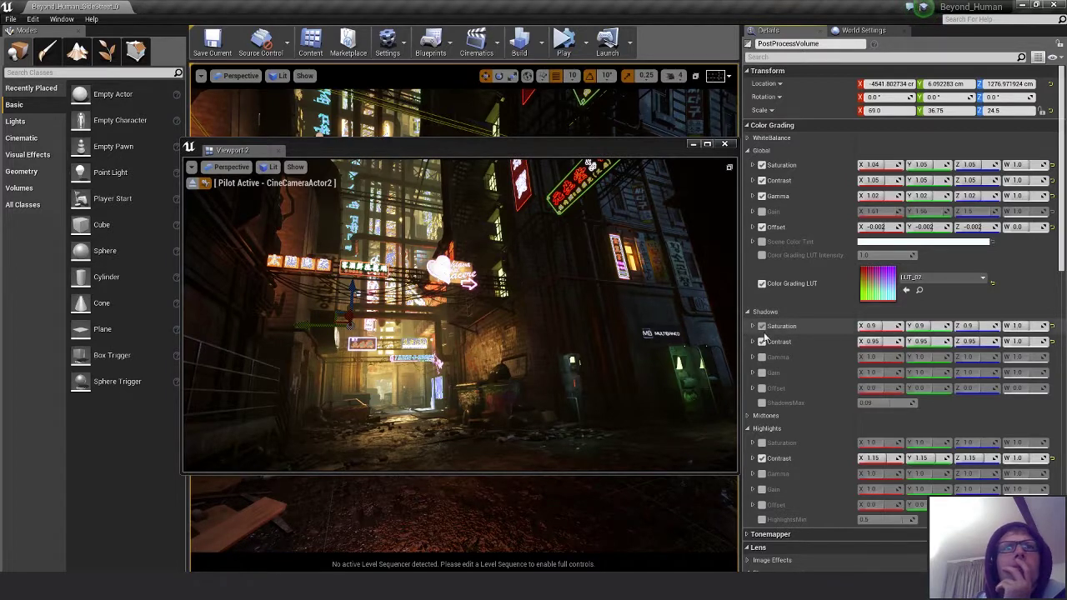
{"action": "left_click", "coordinate": [762, 341]}
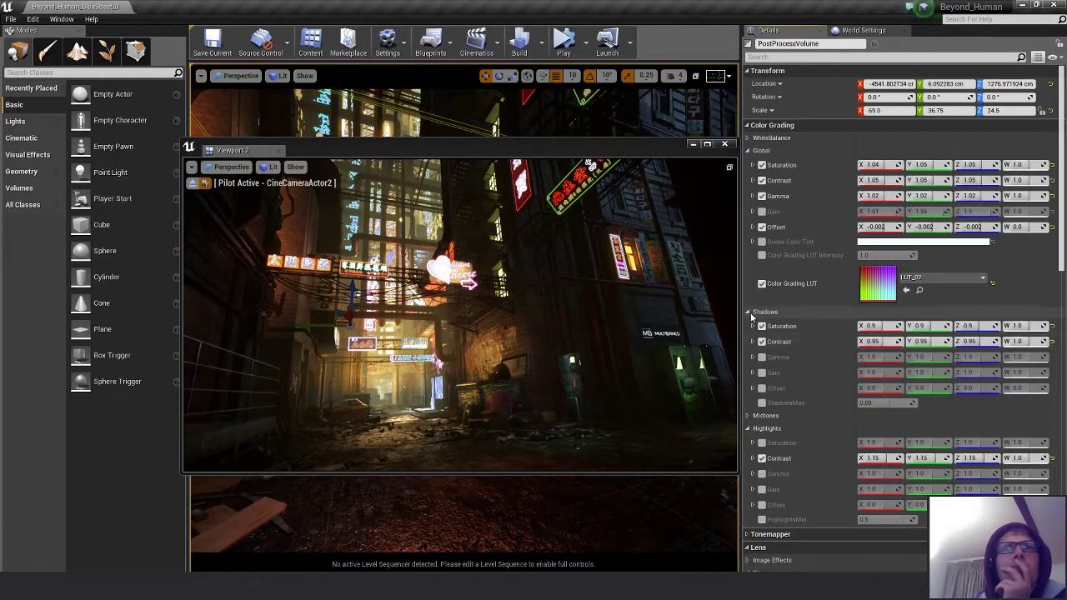
{"action": "left_click", "coordinate": [747, 312]}
- Compare the camera view repeatedly with the Color Grading LUT off and on, leaving the LUT disabled
{"action": "left_click", "coordinate": [761, 285]}
{"action": "left_click", "coordinate": [761, 284]}
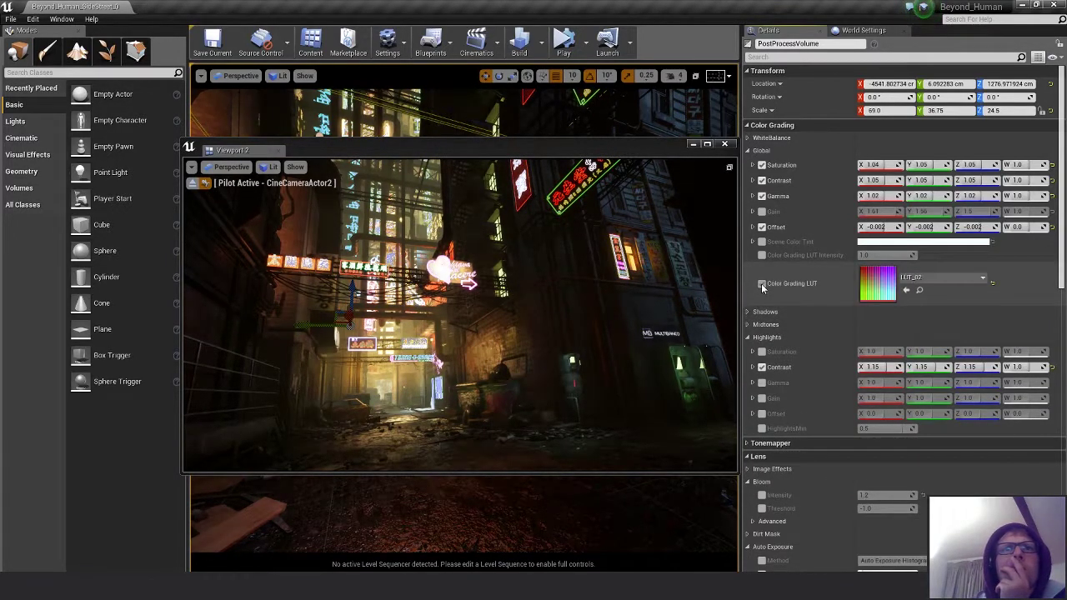
{"action": "left_click", "coordinate": [761, 285]}
{"action": "left_click", "coordinate": [761, 284]}
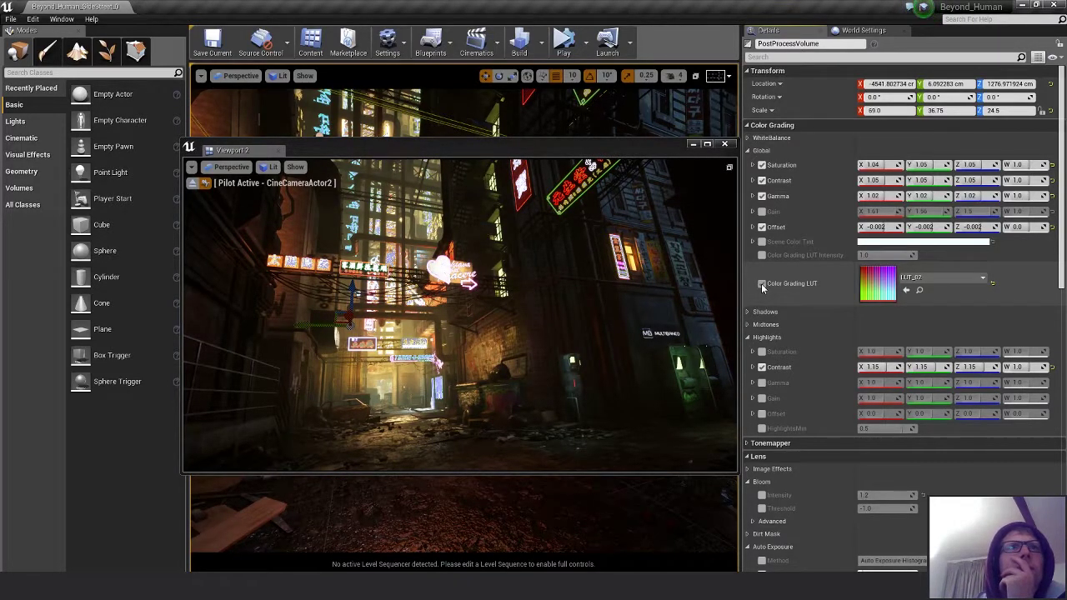
{"action": "left_click", "coordinate": [762, 284]}
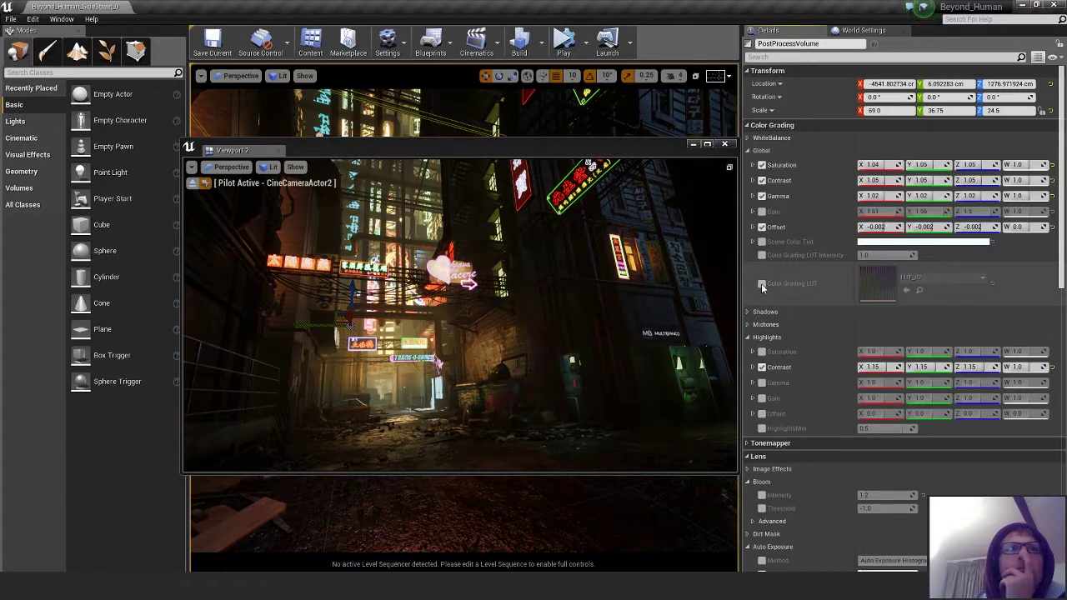
{"action": "left_click", "coordinate": [761, 285]}
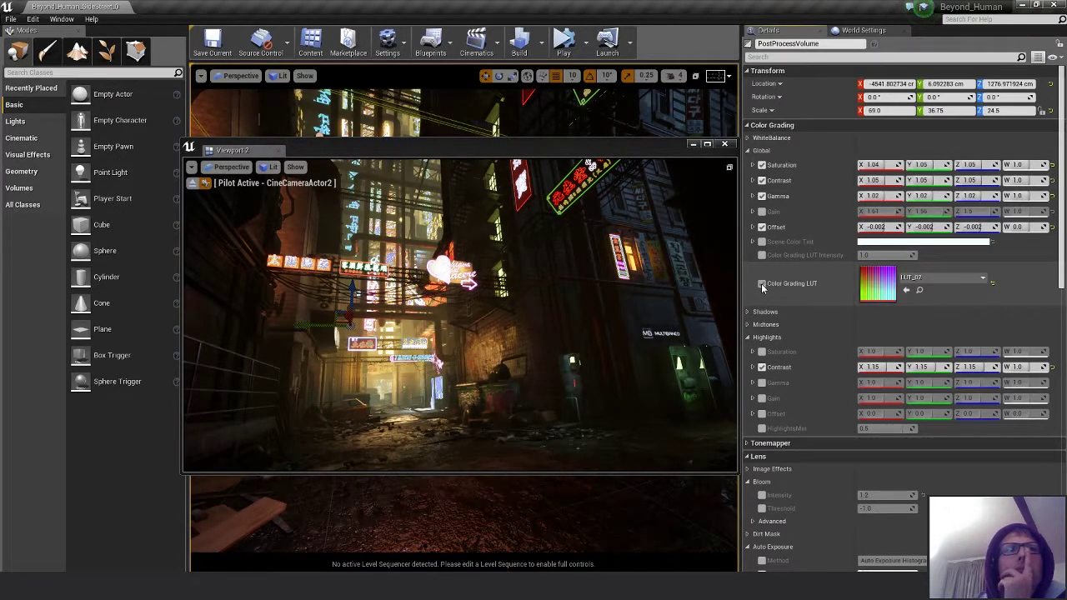
{"action": "left_click", "coordinate": [761, 284]}
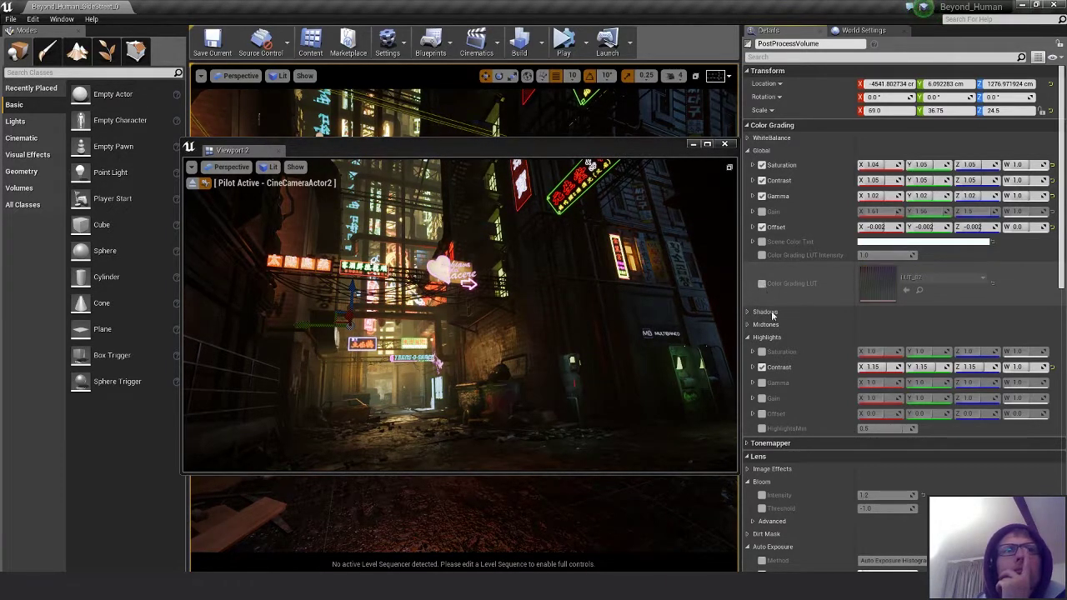
- Compare the view without the LUT while switching the Bloom Intensity override on and off, leaving bloom disabled
{"action": "left_click", "coordinate": [762, 495]}
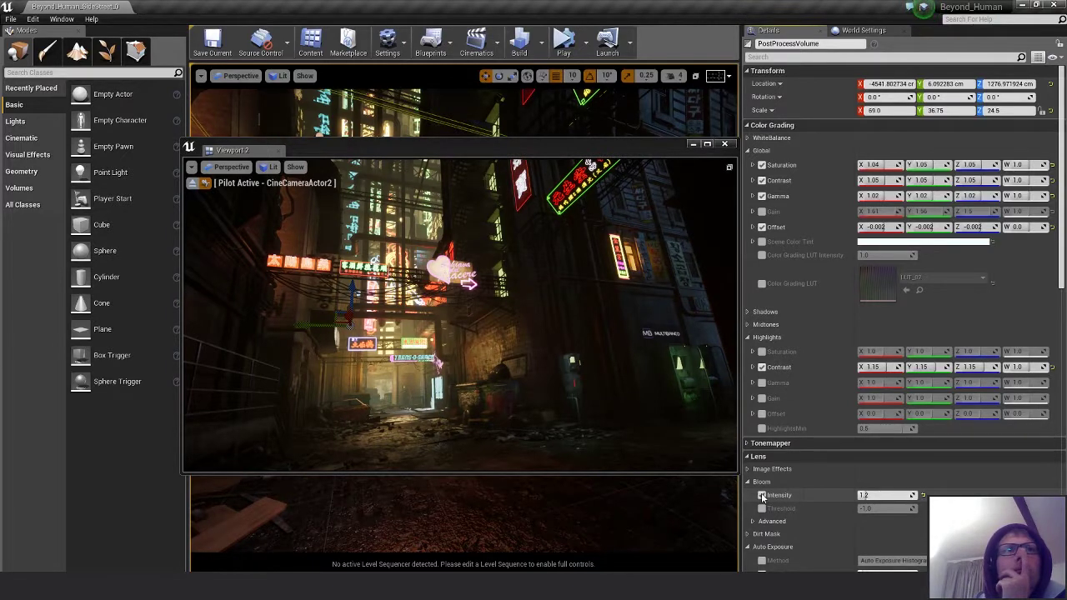
{"action": "left_click", "coordinate": [762, 496]}
{"action": "left_click", "coordinate": [761, 496]}
{"action": "left_click", "coordinate": [762, 496]}
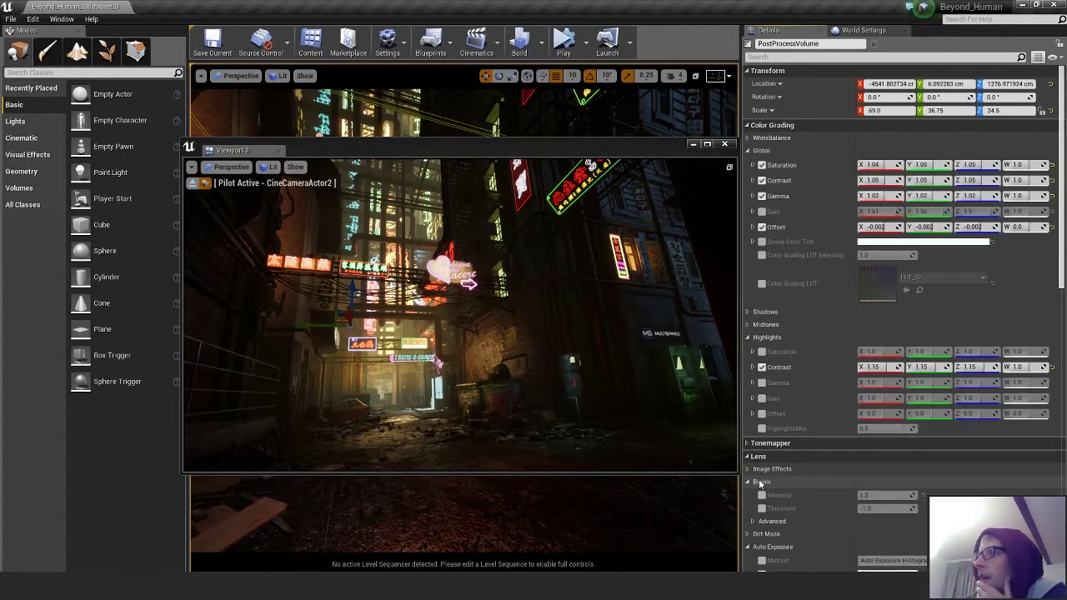
- Recheck the effect of LUT_02 on the neon signs and alley by switching the Color Grading LUT on and off with bloom disabled
{"action": "left_click", "coordinate": [762, 284]}
{"action": "left_click", "coordinate": [761, 284]}
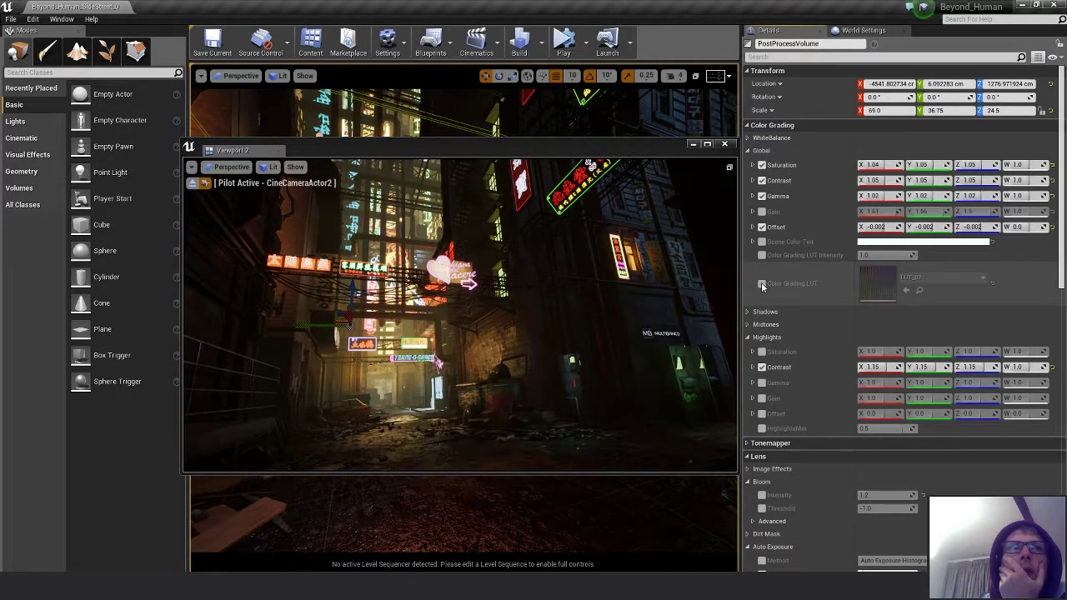
{"action": "left_click", "coordinate": [761, 284]}
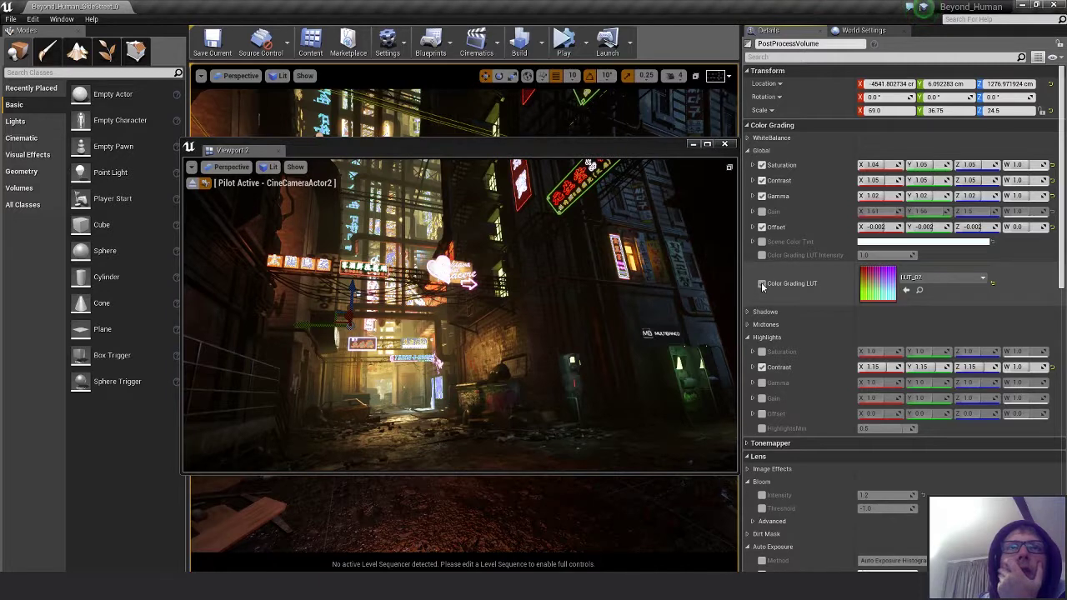
{"action": "left_click", "coordinate": [761, 284]}
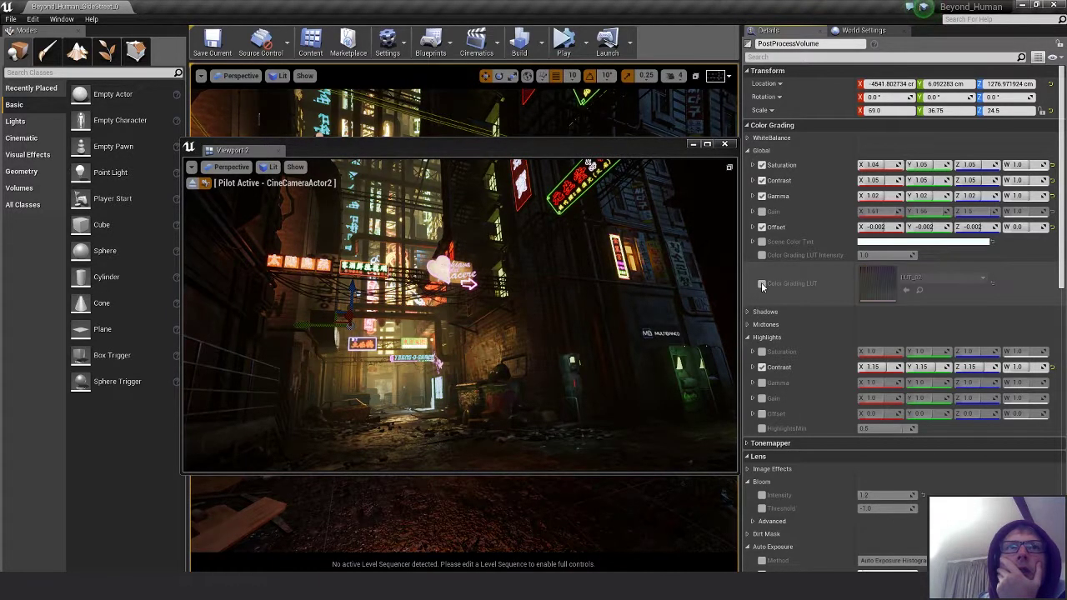
{"action": "left_click", "coordinate": [761, 284]}
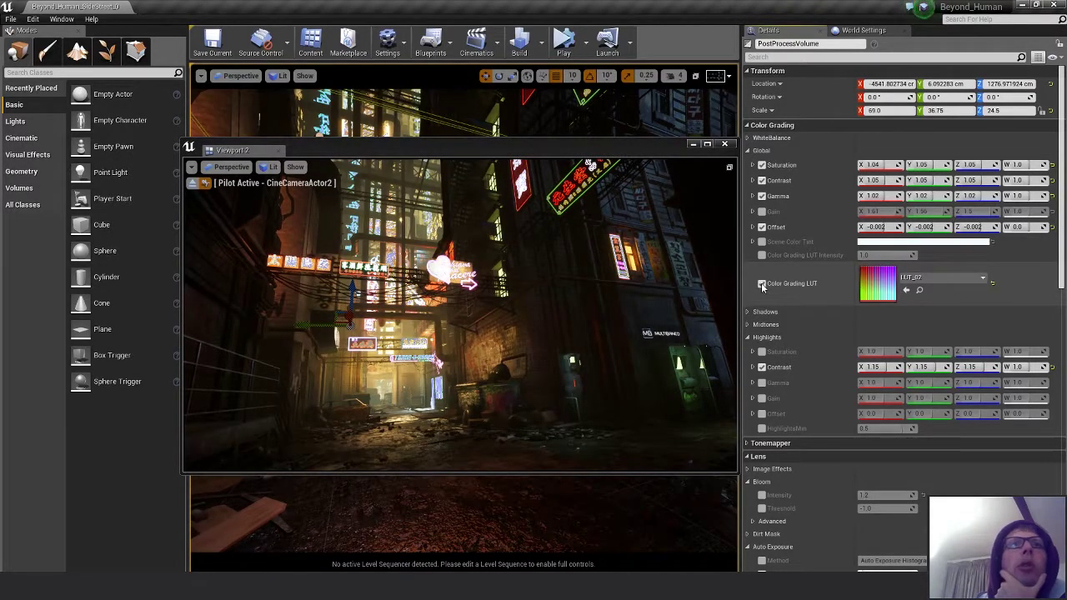
{"action": "left_click", "coordinate": [762, 284]}
{"action": "left_click", "coordinate": [761, 284]}
{"action": "left_click", "coordinate": [761, 285]}
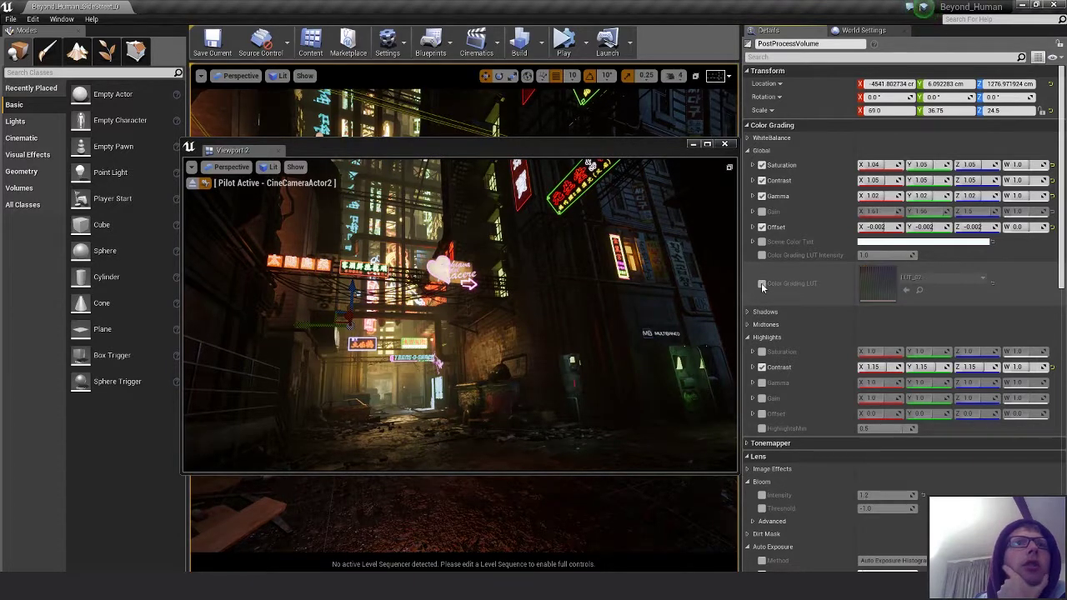
- Compare the alley's neon signs with the LUT_02 color grading override on and off, leaving it off
{"action": "left_click", "coordinate": [762, 285]}
{"action": "left_click", "coordinate": [761, 284]}
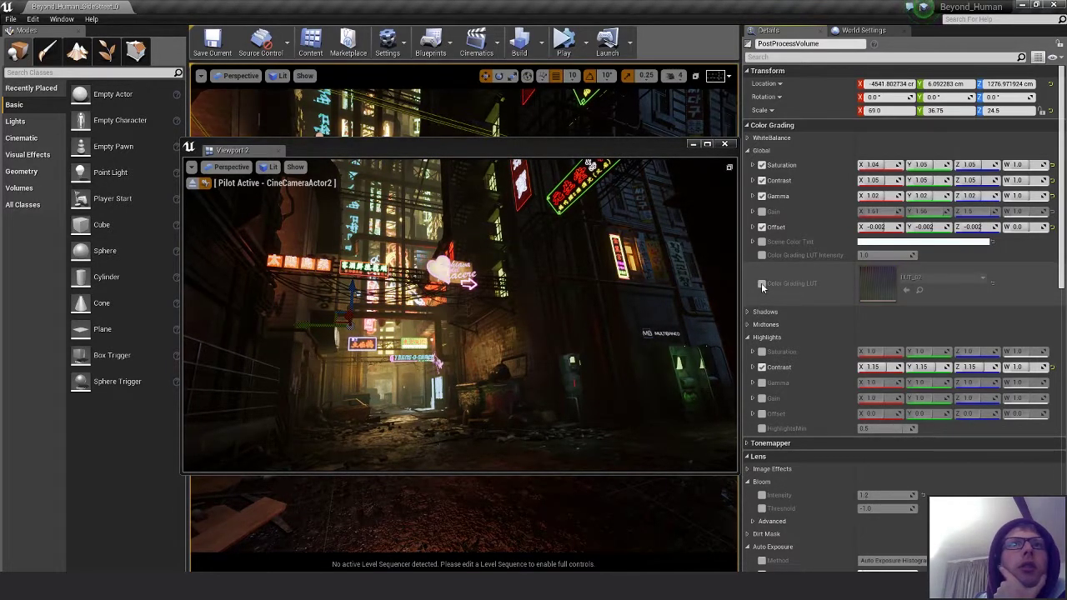
{"action": "left_click", "coordinate": [762, 284]}
{"action": "left_click", "coordinate": [761, 285]}
{"action": "left_click", "coordinate": [761, 284]}
{"action": "left_click", "coordinate": [761, 284]}
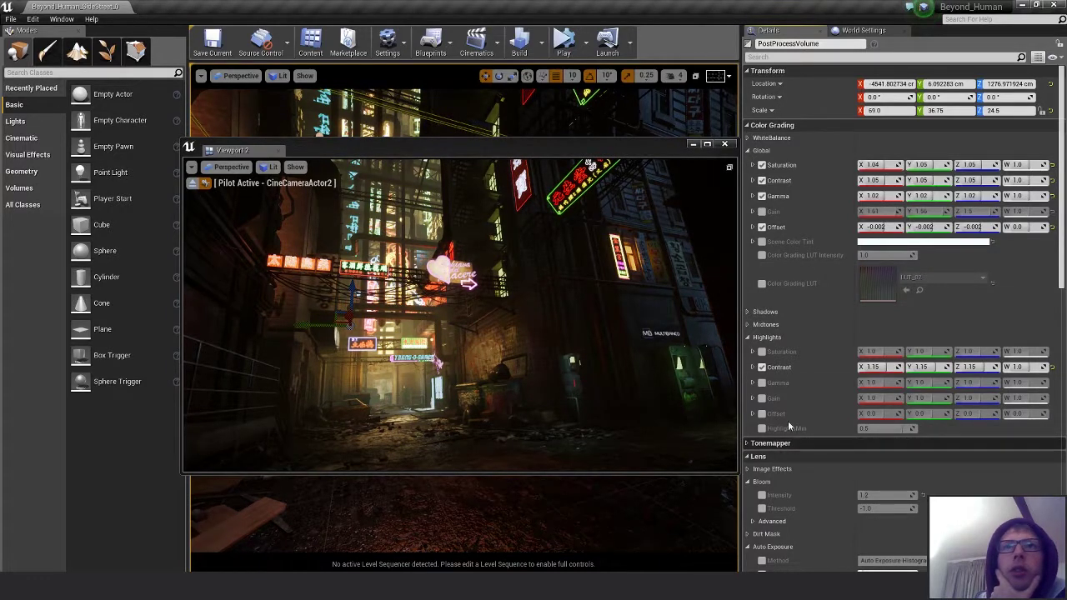
- Try lower Auto Exposure Max Brightness values for the post process volume, ending on 0.4
{"action": "scroll", "coordinate": [800, 409], "scroll_direction": "down", "scroll_amount": 5}
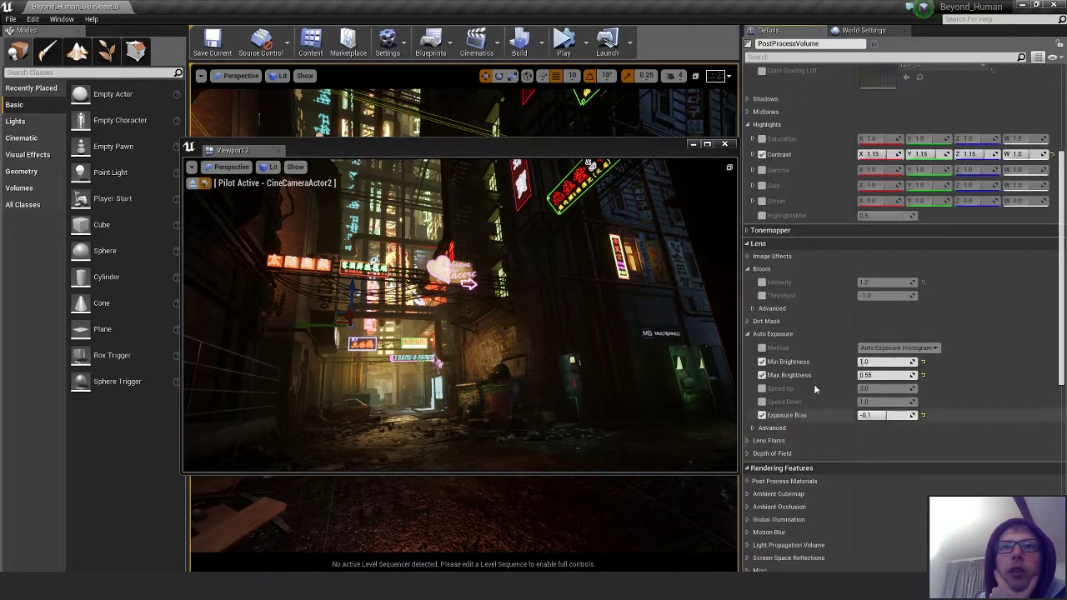
{"action": "left_click", "coordinate": [875, 376]}
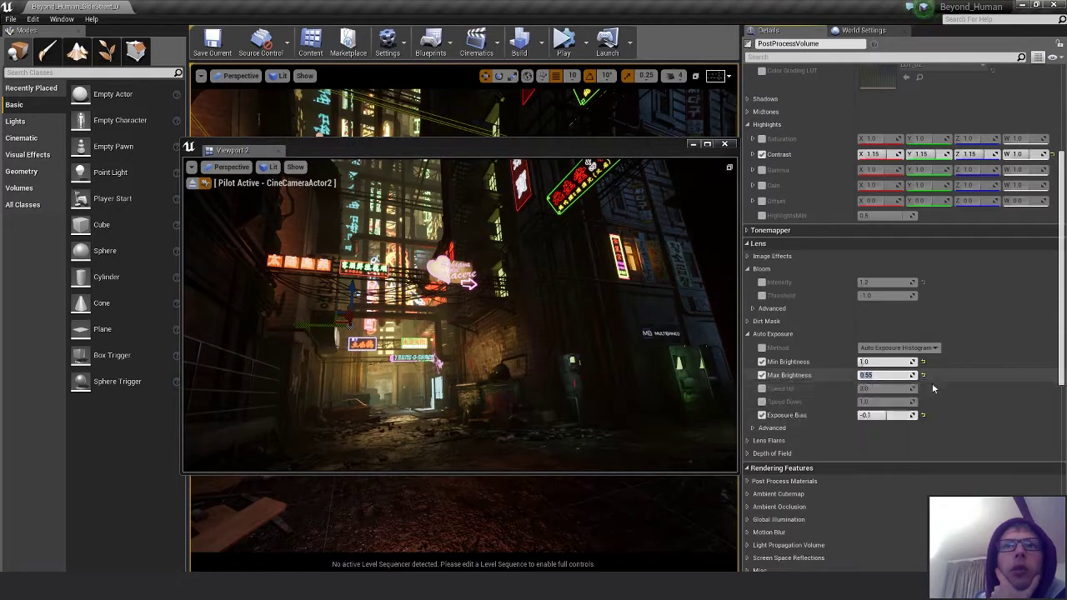
{"action": "mouse_move", "coordinate": [874, 376]}
{"action": "left_mouse_down"}
{"action": "mouse_move", "coordinate": [892, 375]}
{"action": "mouse_move", "coordinate": [878, 376]}
{"action": "left_mouse_up"}
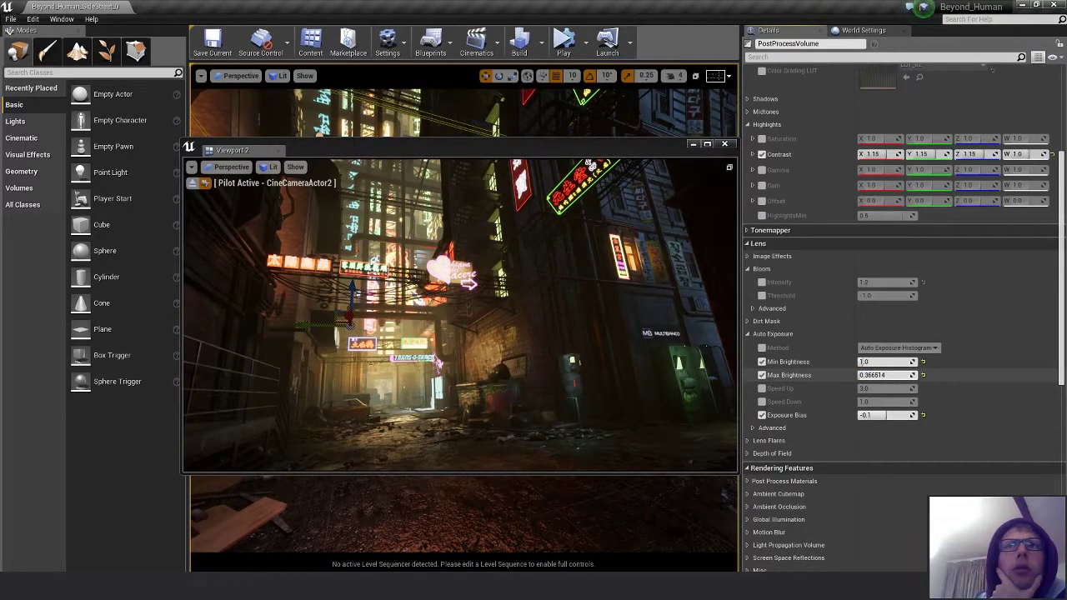
{"action": "left_click", "coordinate": [886, 375]}
{"action": "type", "text": "0"}
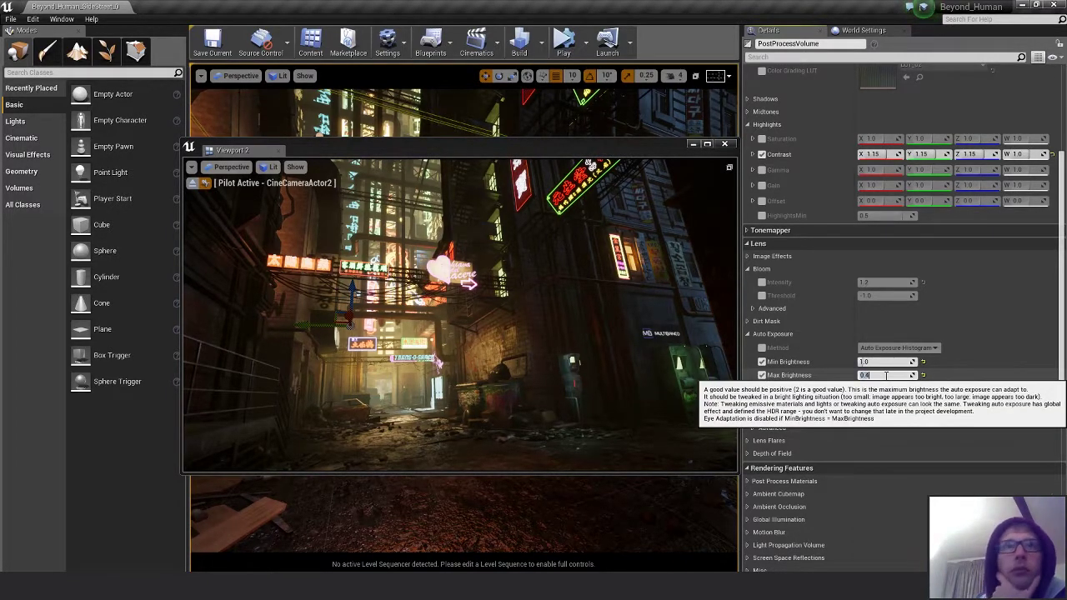
{"action": "type", "text": ".4"}
{"action": "key", "text": "Return"}
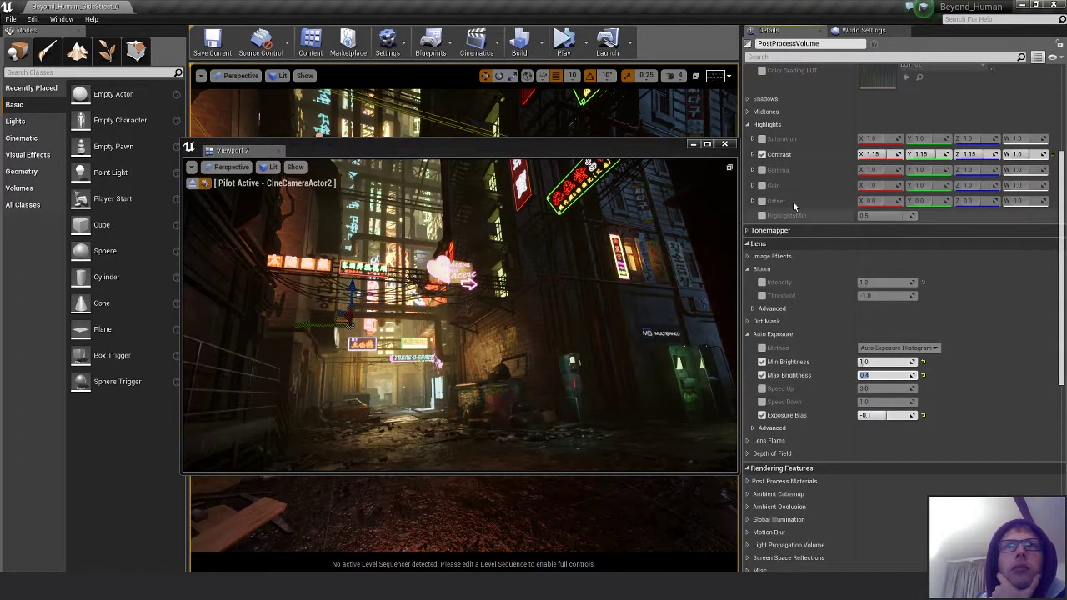
- Check the brighter exposure with the Color Grading LUT switched on and back off
{"action": "scroll", "coordinate": [792, 225], "scroll_direction": "up", "scroll_amount": 3}
{"action": "left_click", "coordinate": [761, 143]}
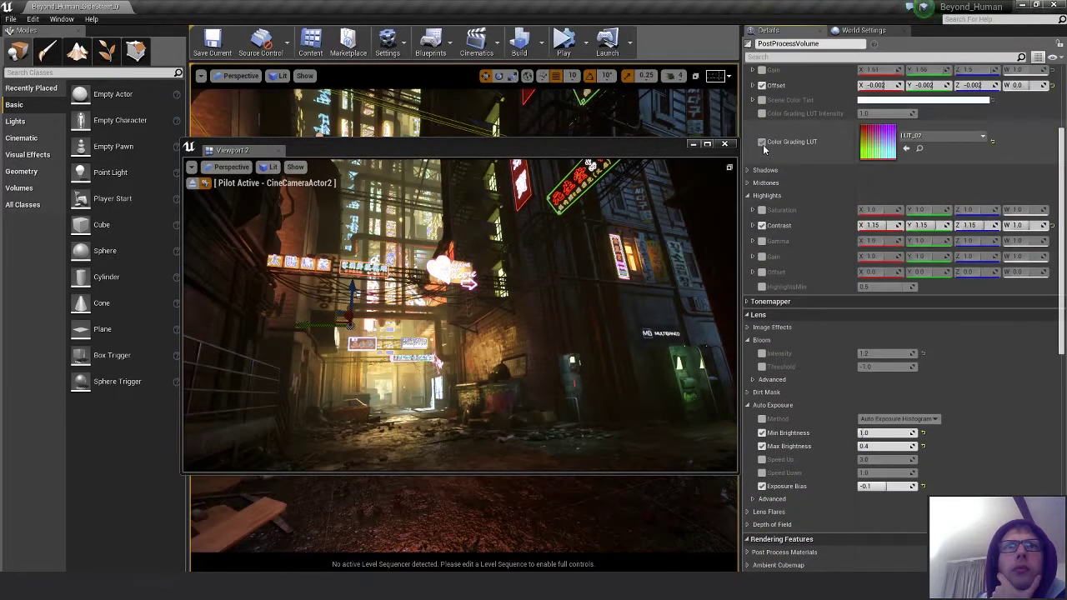
{"action": "left_click", "coordinate": [761, 143]}
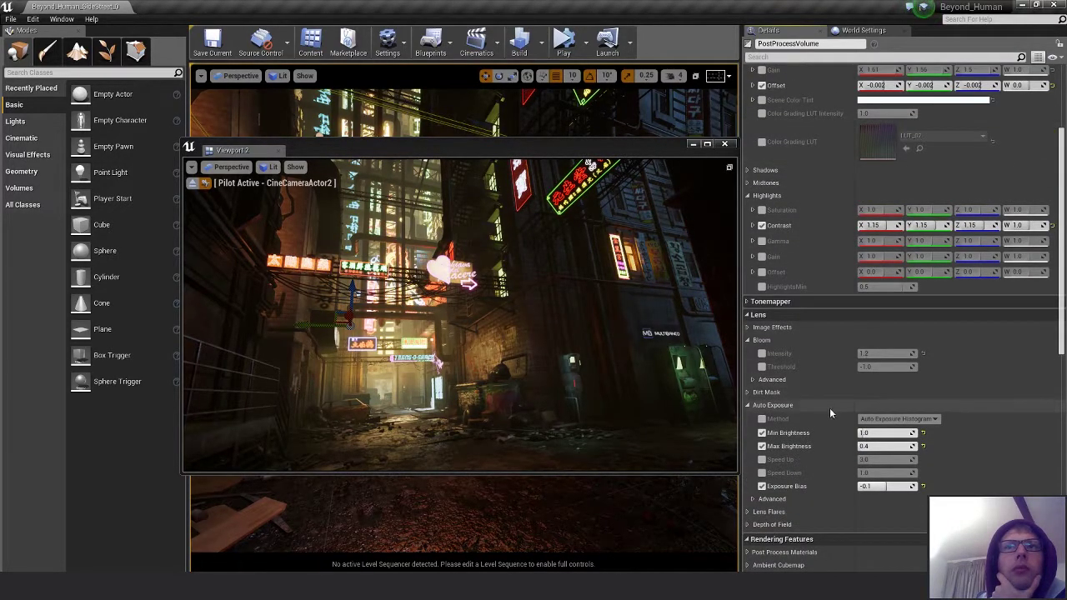
- Try Auto Exposure Max Brightness values of 0.45, 0.5 and 0.425 while judging the alley's overall brightness
{"action": "left_click", "coordinate": [873, 447]}
{"action": "type", "text": "0.45"}
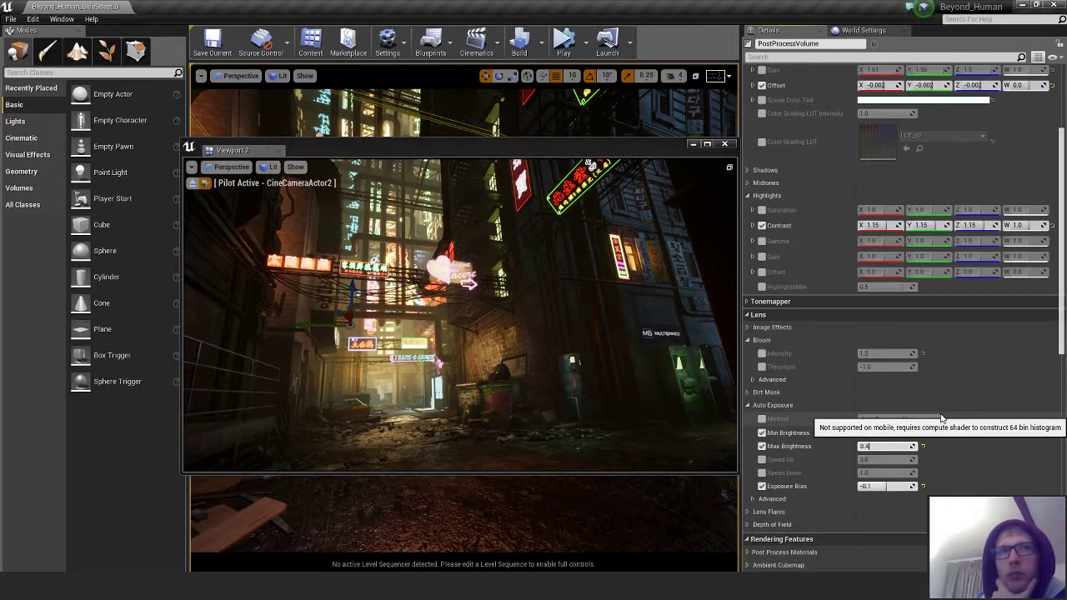
{"action": "key", "text": "Return"}
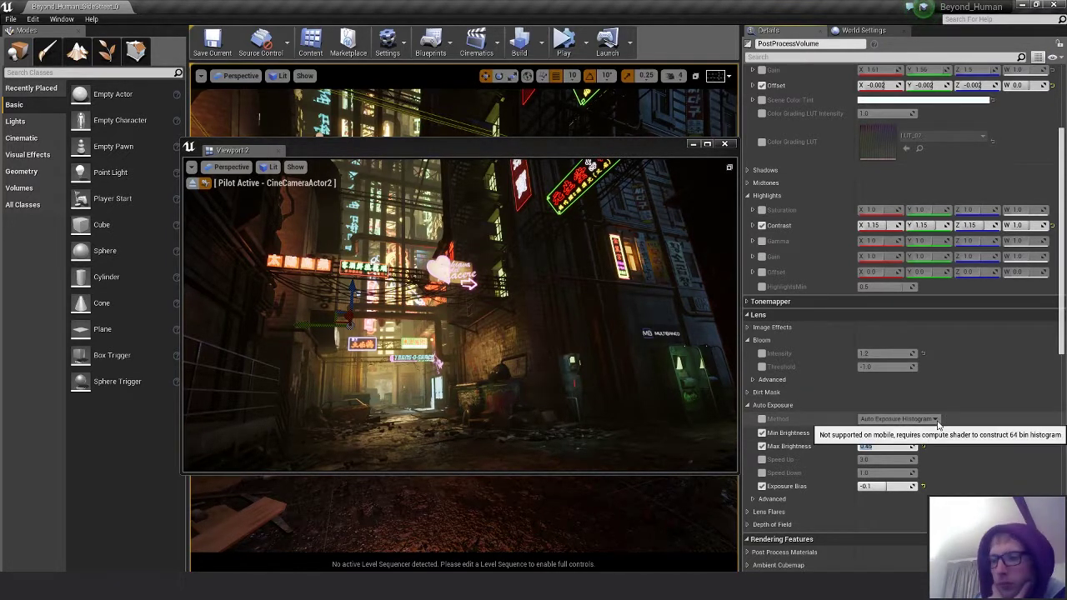
{"action": "key", "text": "BackSpace"}
{"action": "key", "text": "BackSpace"}
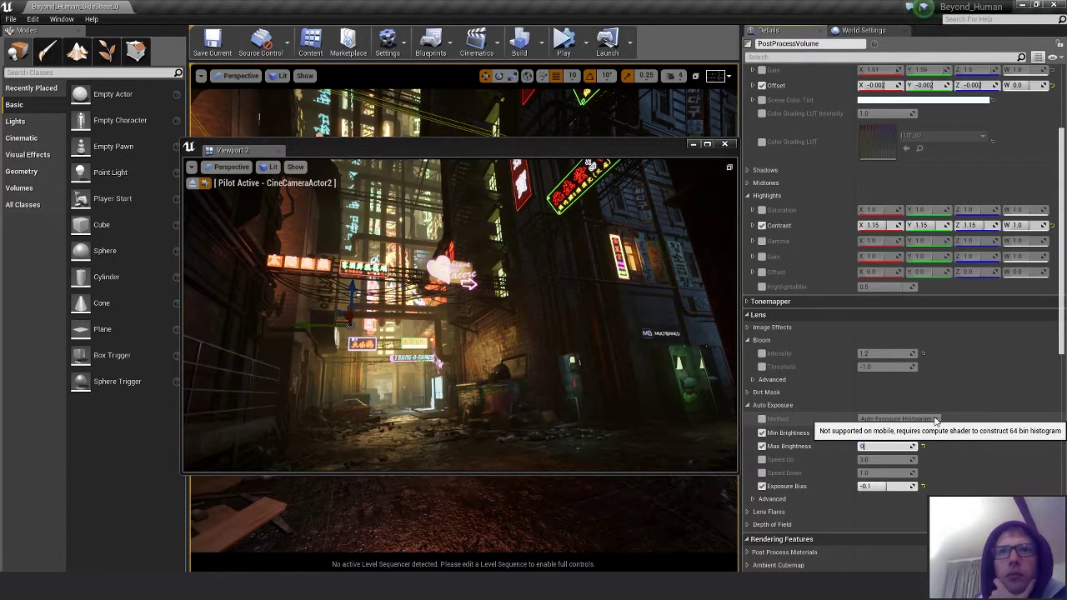
{"action": "type", "text": "5"}
{"action": "key", "text": "Return"}
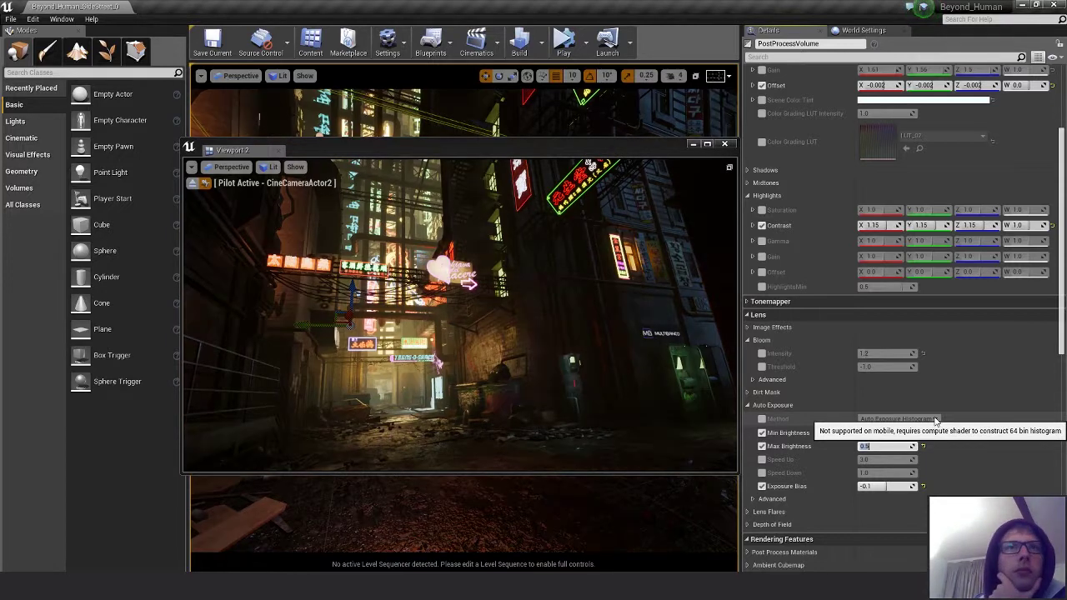
{"action": "type", "text": "0.4"}
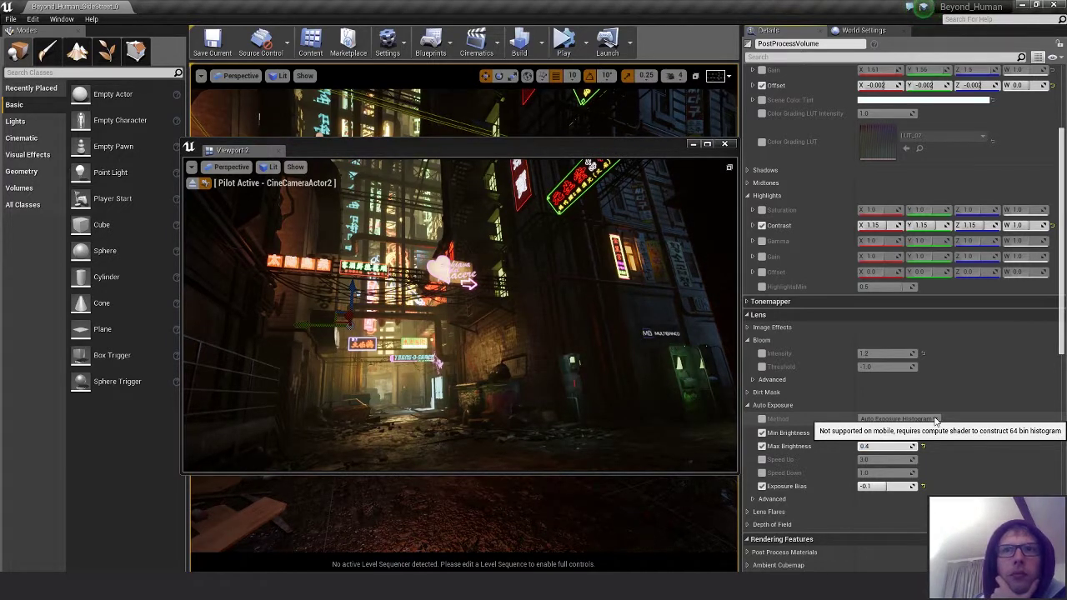
{"action": "type", "text": "25"}
{"action": "key", "text": "Return"}
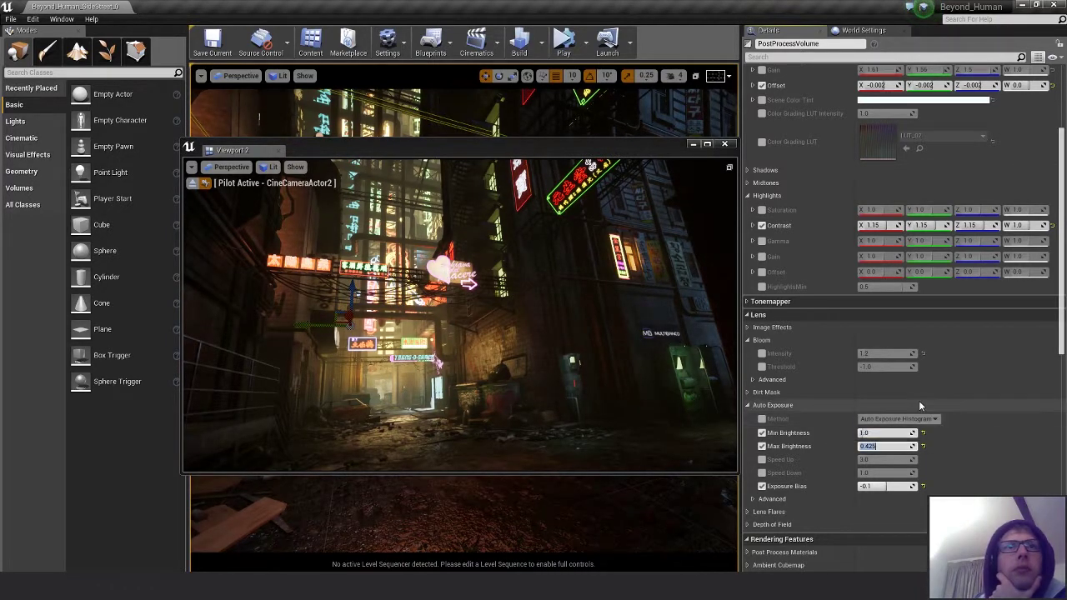
- Compare the view without the Max Brightness override, restore the override, and try values of 0.6, 0.5 and 0.4
{"action": "left_click", "coordinate": [762, 447]}
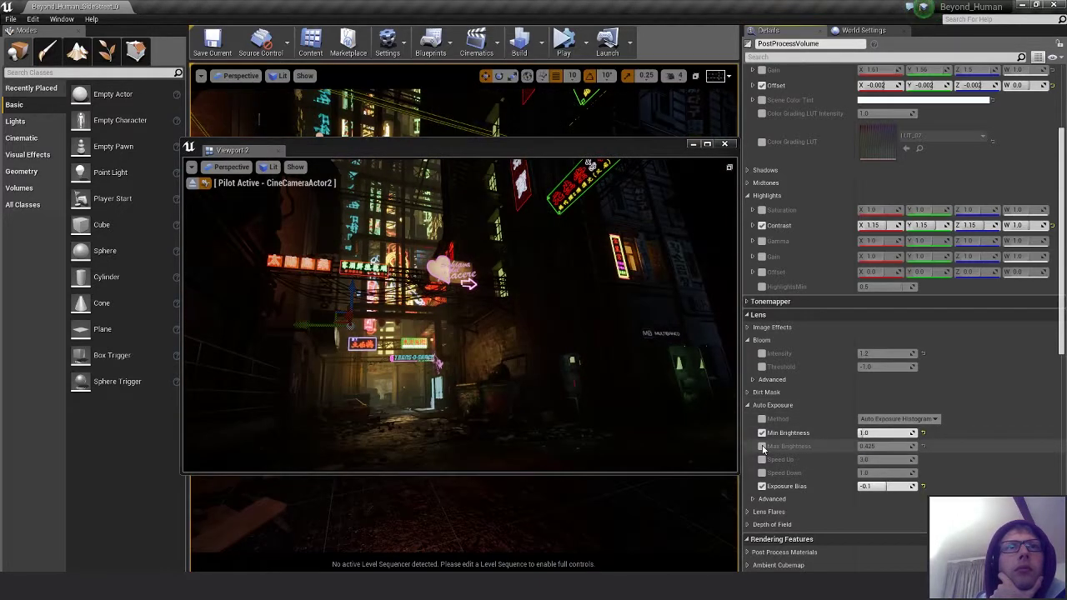
{"action": "left_click", "coordinate": [762, 447]}
{"action": "left_click", "coordinate": [872, 447]}
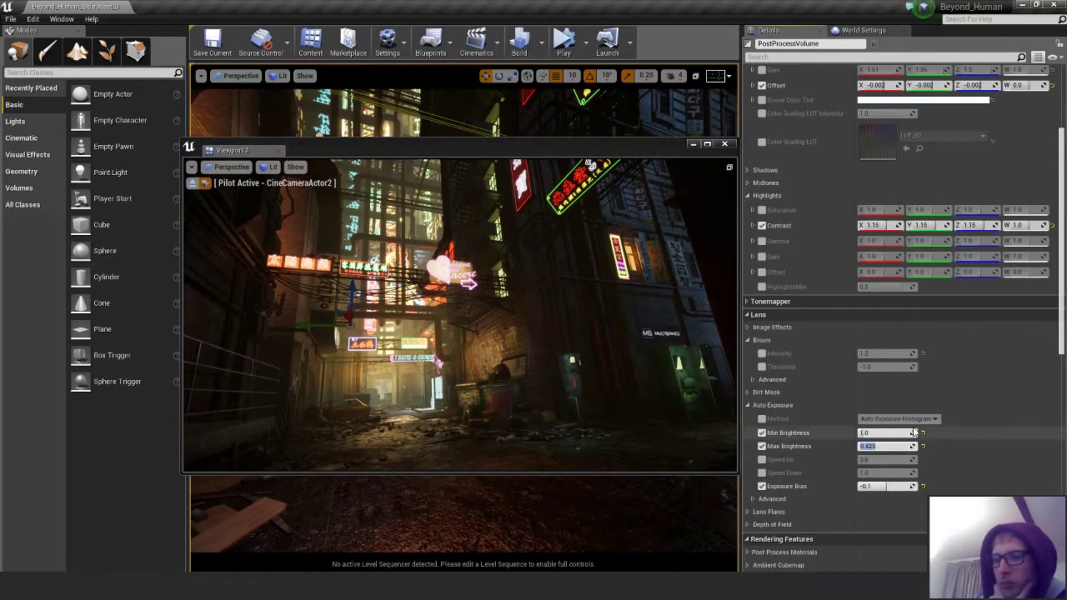
{"action": "type", "text": "0.6"}
{"action": "key", "text": "Return"}
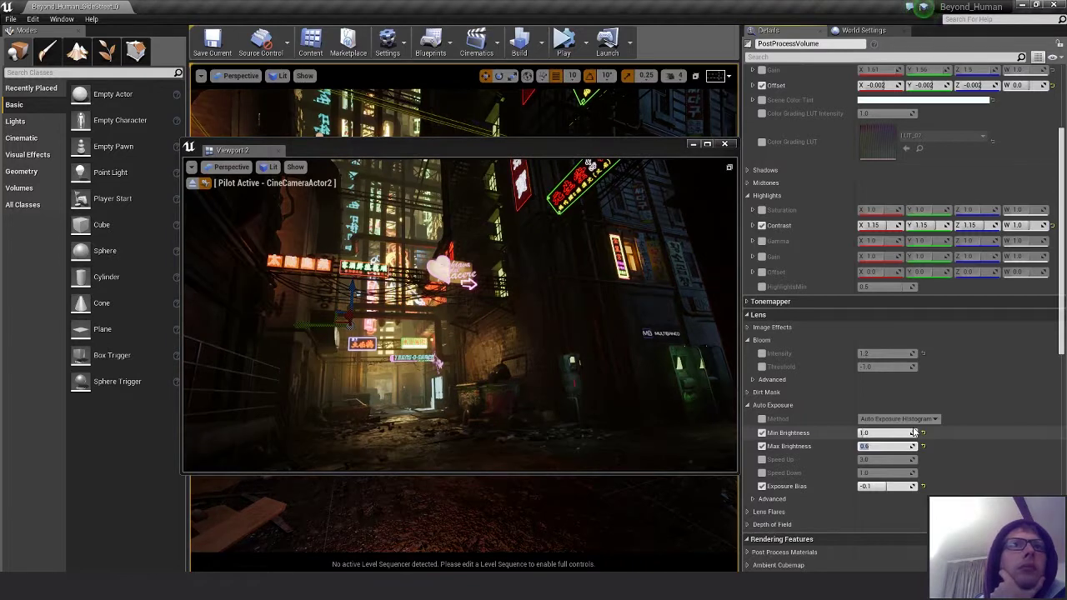
{"action": "type", "text": "0"}
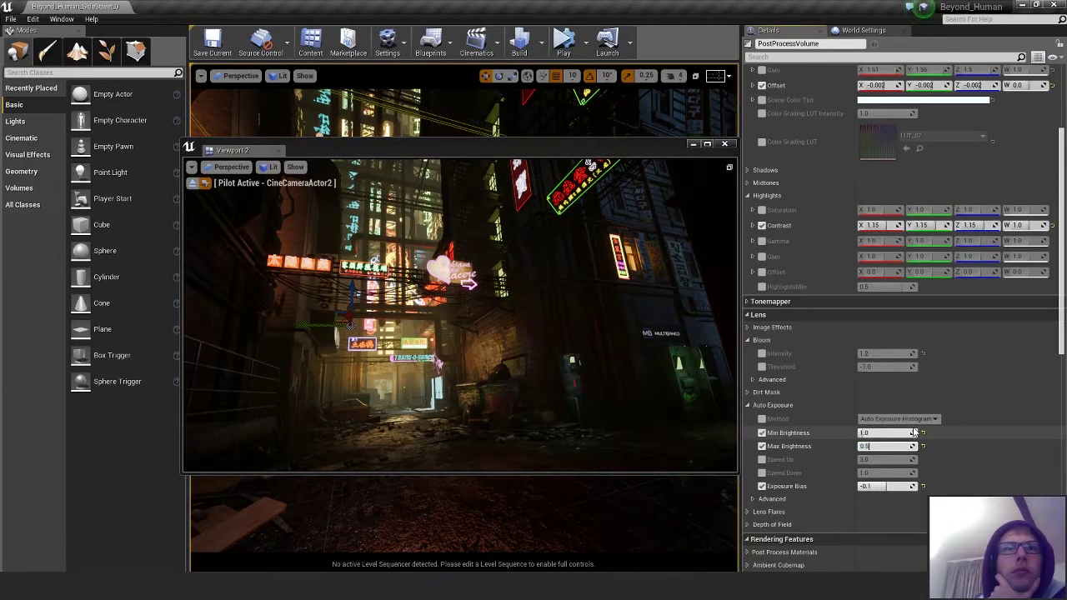
{"action": "type", "text": ".5"}
{"action": "key", "text": "Return"}
{"action": "type", "text": "0.4"}
{"action": "key", "text": "Return"}
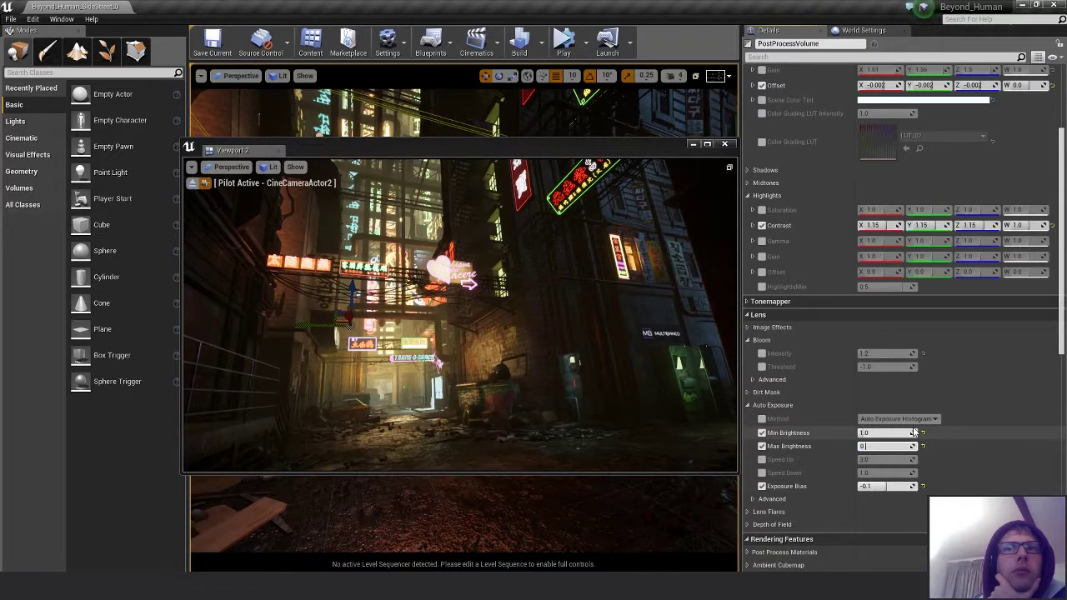
- Set the post process volume's Auto Exposure Max Brightness to 0.45
{"action": "type", "text": "0."}
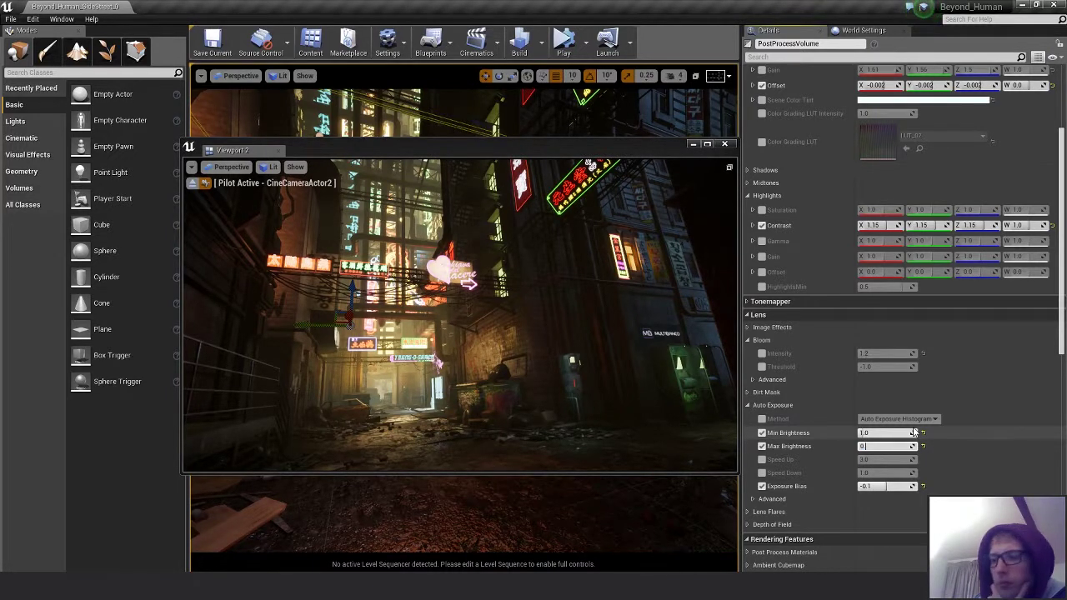
{"action": "type", "text": "45"}
{"action": "key", "text": "Return"}
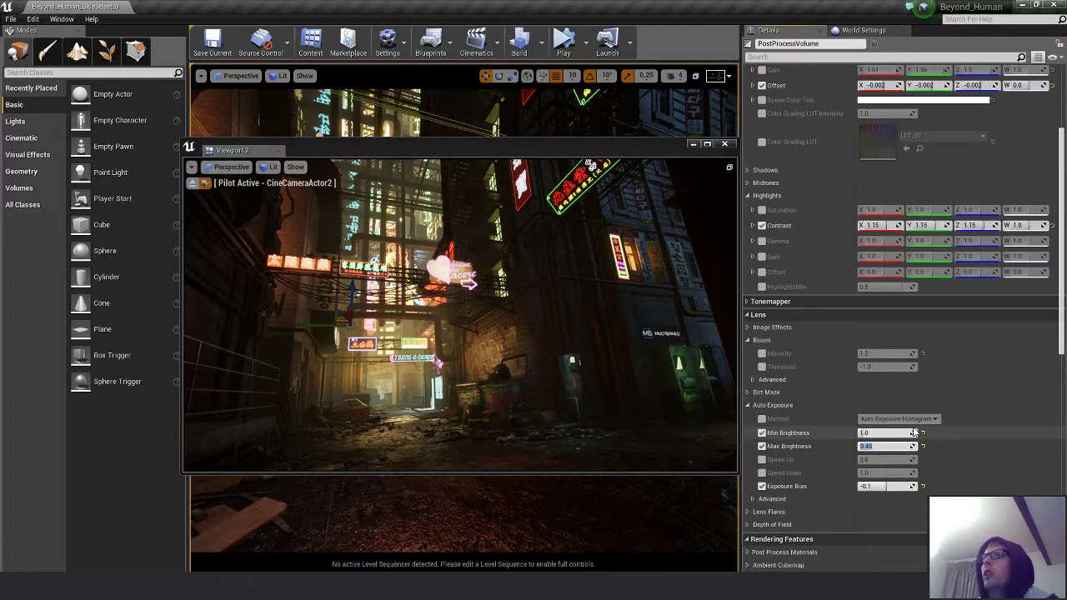
- Move the floating Viewport 2 window out of the way and inspect the alley from several positions in the main viewport
{"action": "left_click_drag", "start_coordinate": [455, 148], "coordinate": [1066, 192]}
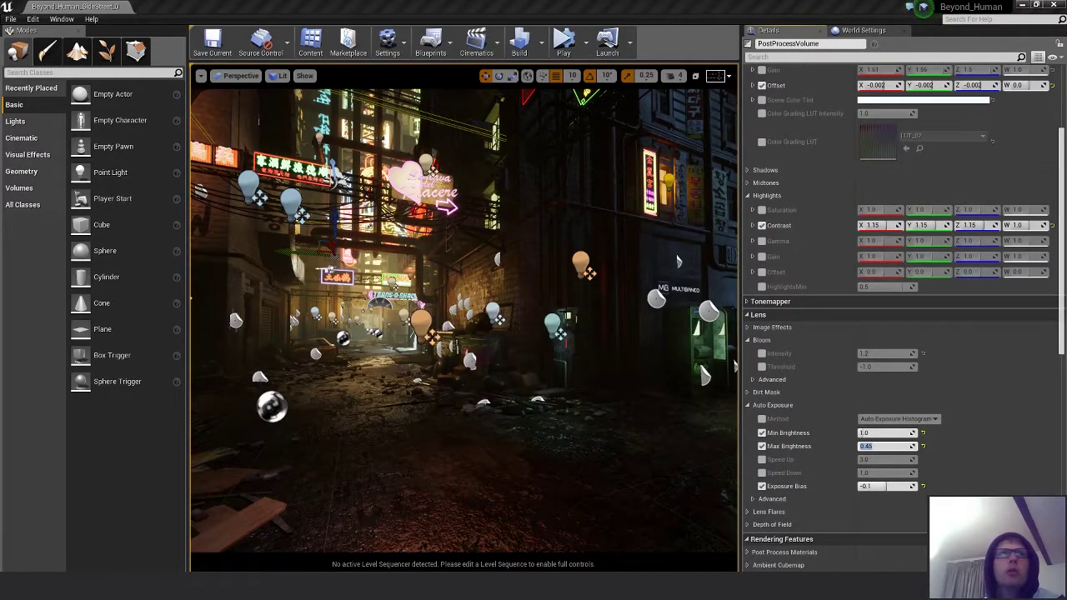
{"action": "right_click_drag", "start_coordinate": [467, 317], "coordinate": [410, 180]}
{"action": "key", "text": "w"}
{"action": "key", "text": "s"}
{"action": "key", "text": "w"}
{"action": "key", "text": "s"}
{"action": "key", "text": "w"}
{"action": "key", "text": "s"}
{"action": "right_click_drag", "start_coordinate": [224, 438], "coordinate": [225, 82]}
- Bring the main viewport to the CineCameraActor2 view and stop piloting the camera
{"action": "left_click", "coordinate": [235, 75]}
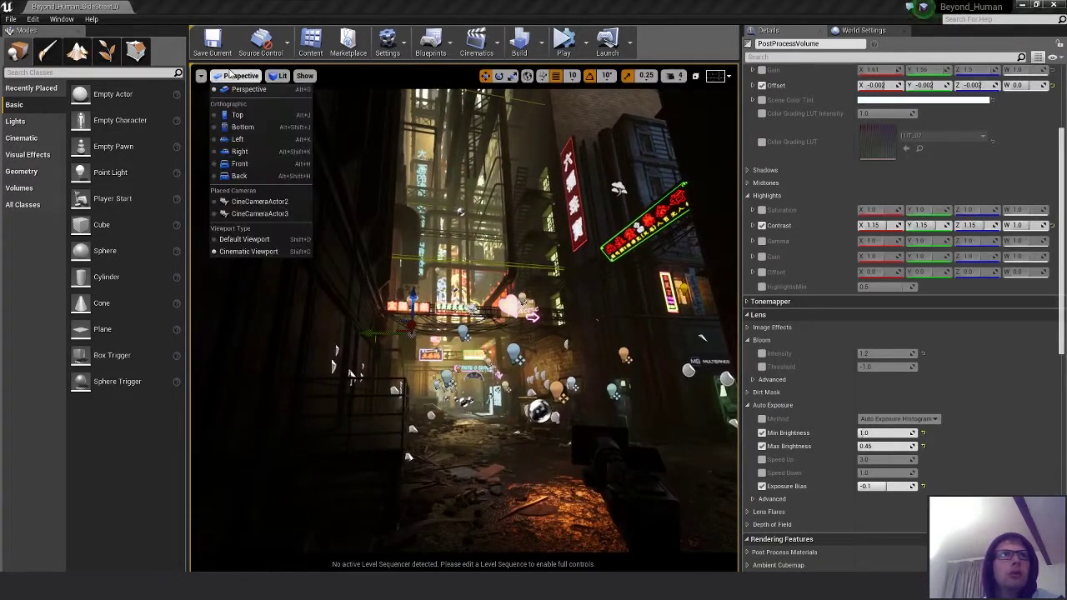
{"action": "left_click", "coordinate": [271, 207]}
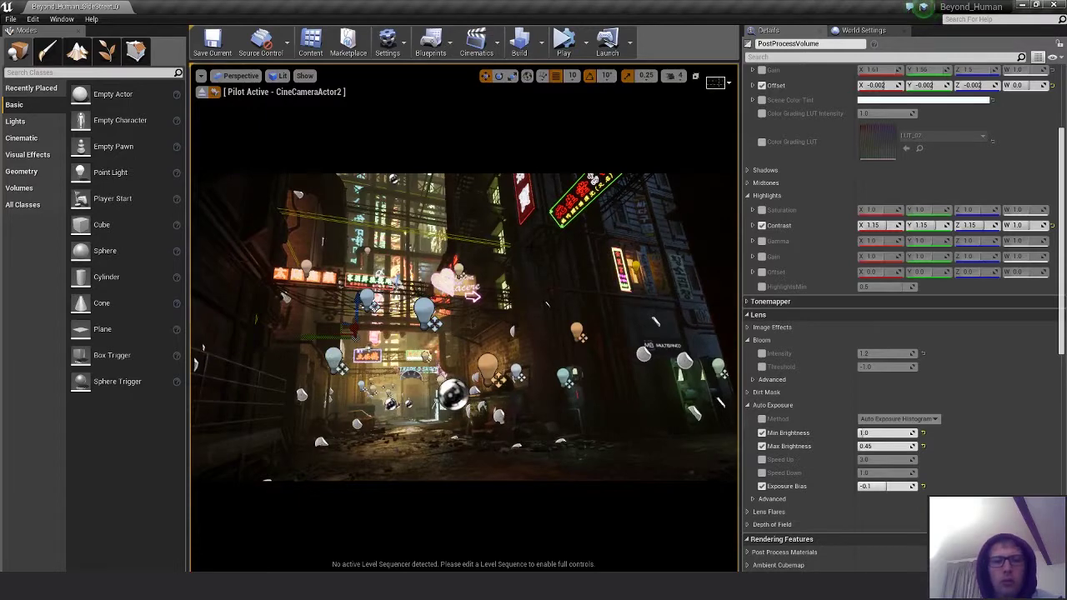
{"action": "left_click", "coordinate": [202, 91]}
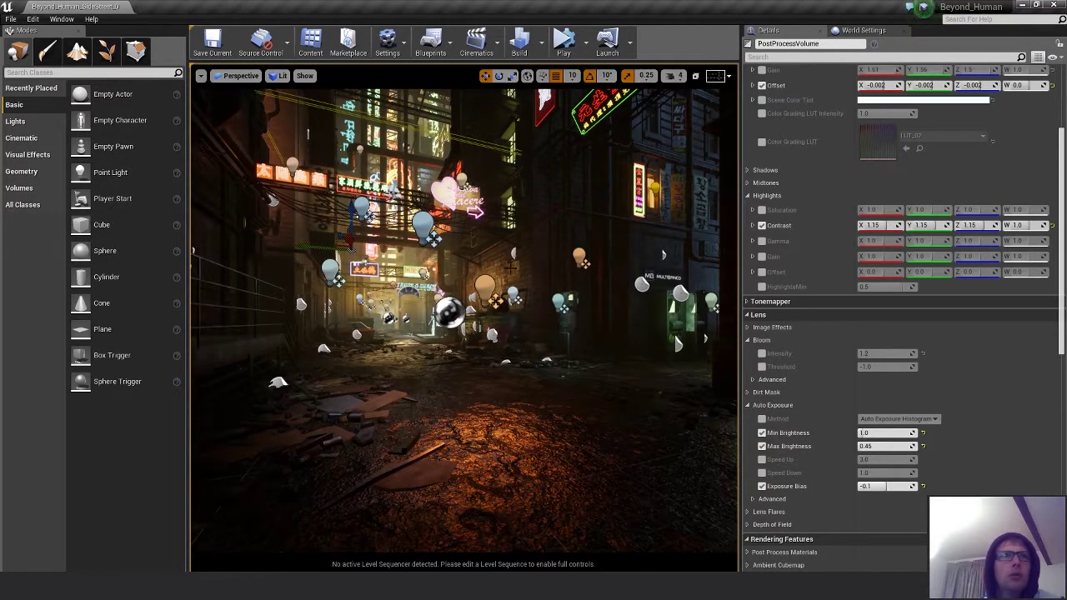
- Lower the intensity of the yellow point light beside the high brick wall to about 23975 and shift it 20 cm along Y
{"action": "right_click_drag", "start_coordinate": [463, 321], "coordinate": [464, 300]}
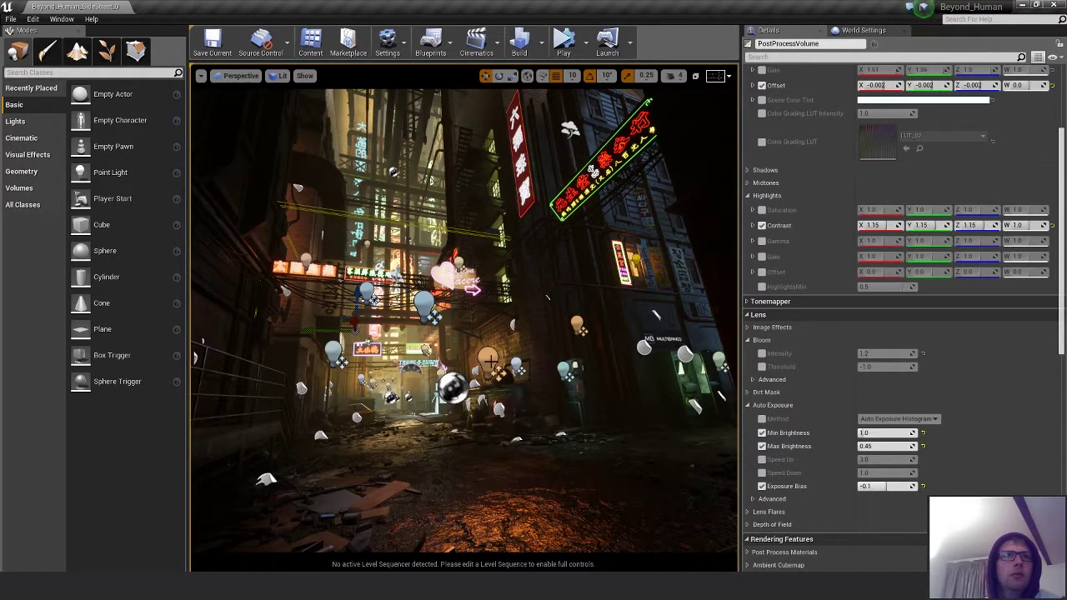
{"action": "right_click_drag", "start_coordinate": [464, 321], "coordinate": [474, 228]}
{"action": "left_click", "coordinate": [399, 273]}
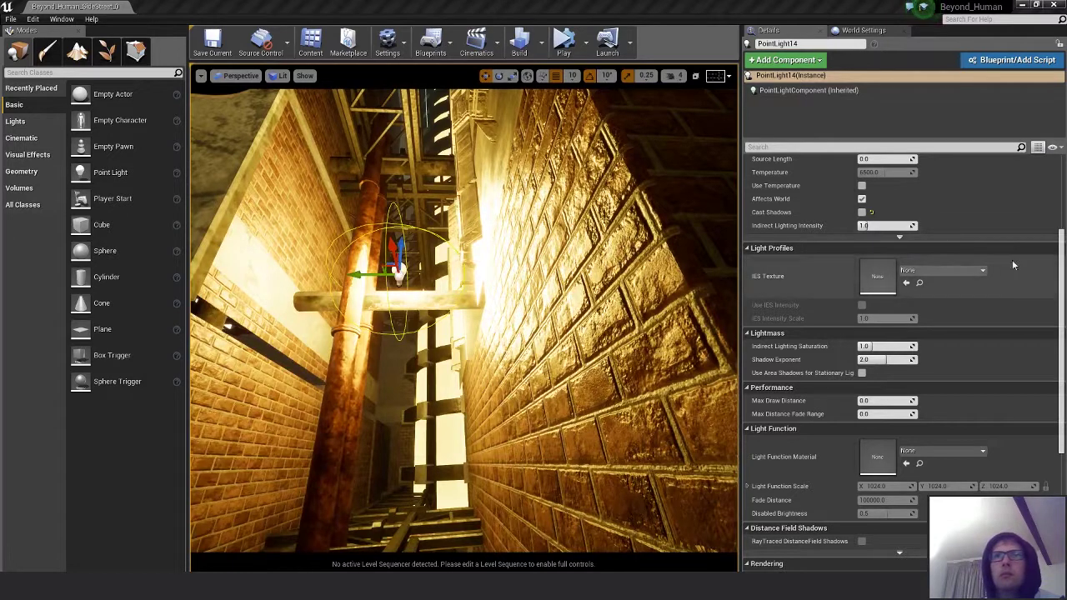
{"action": "scroll", "coordinate": [951, 397], "scroll_direction": "up", "scroll_amount": 2}
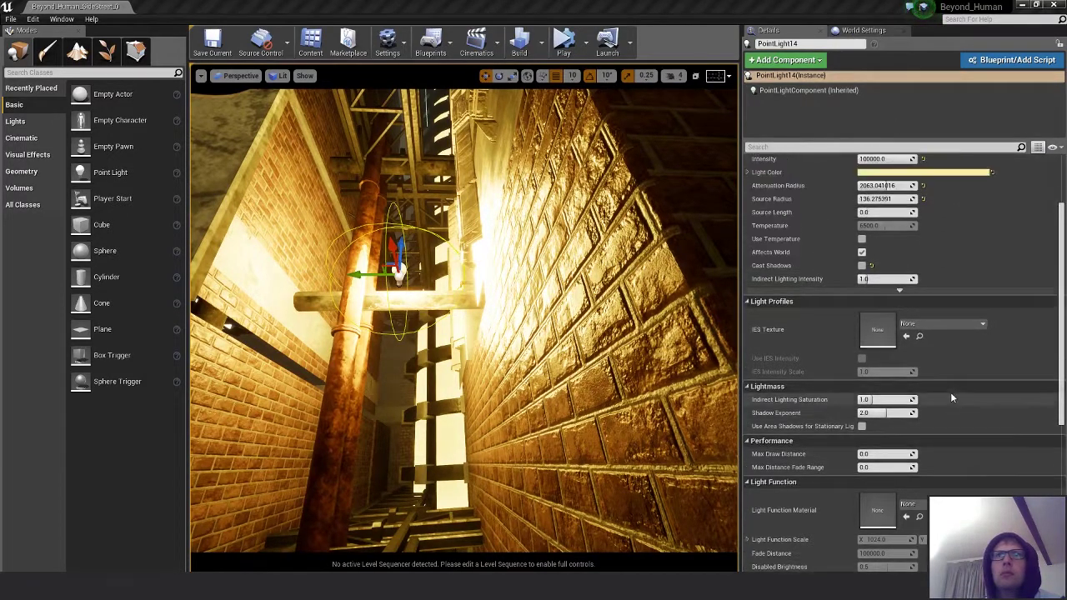
{"action": "scroll", "coordinate": [951, 397], "scroll_direction": "up", "scroll_amount": 3}
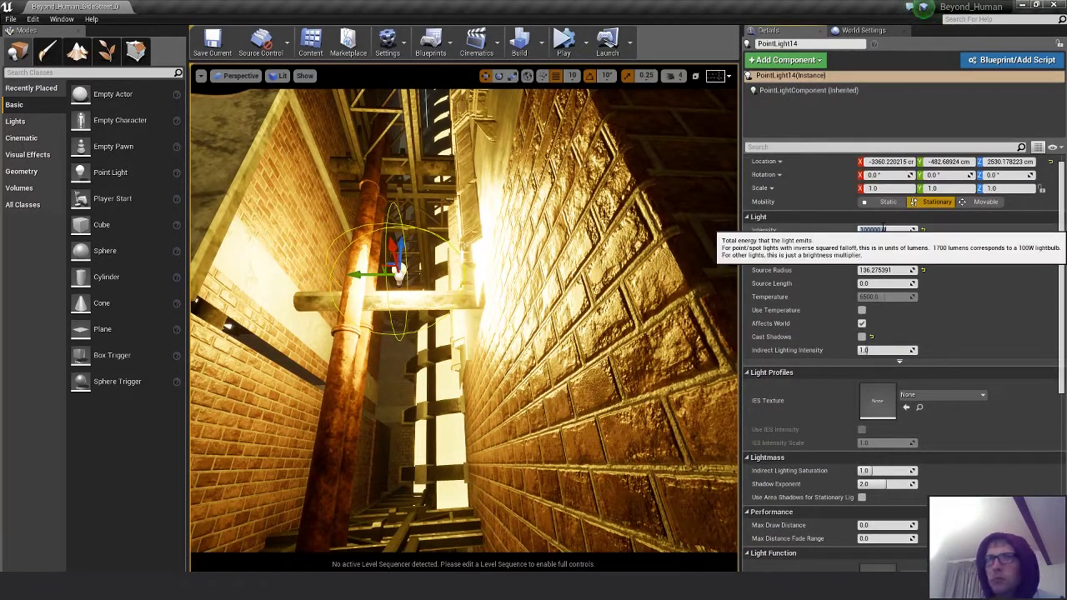
{"action": "left_click", "coordinate": [941, 230]}
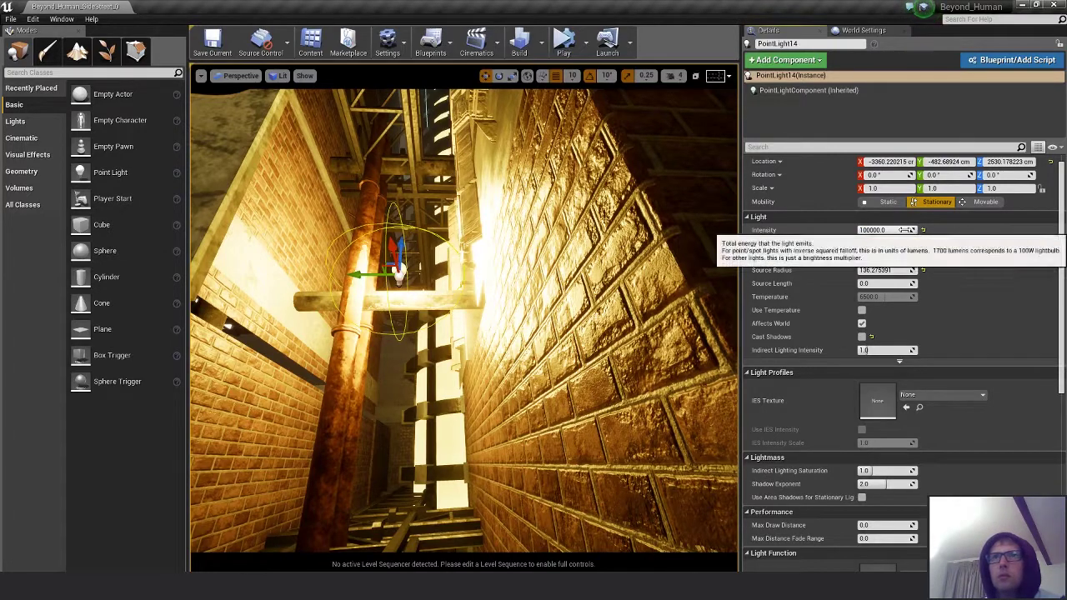
{"action": "left_click_drag", "start_coordinate": [905, 230], "coordinate": [882, 231]}
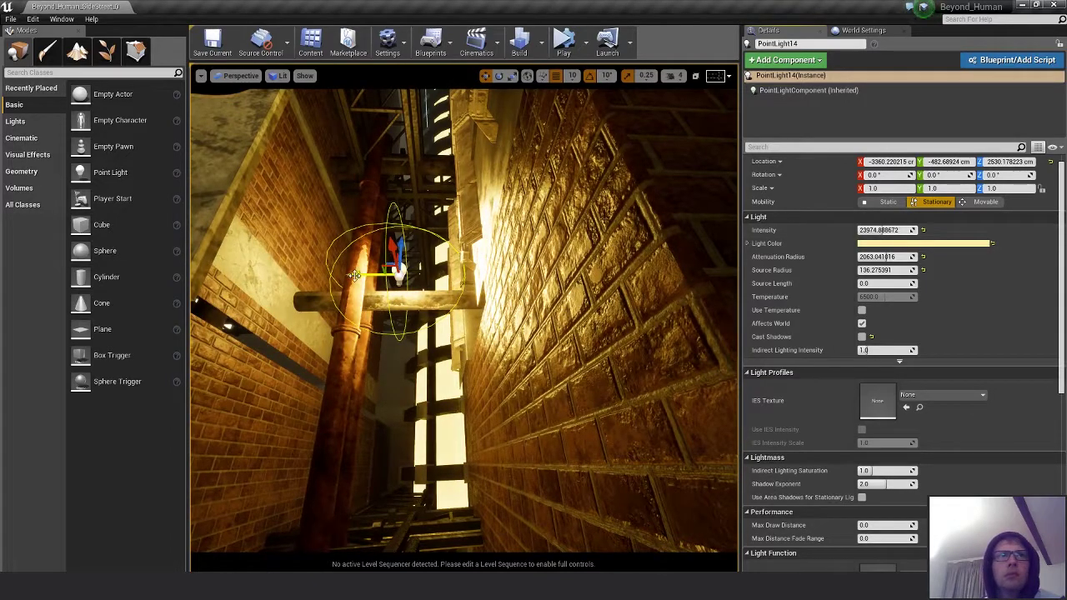
{"action": "left_click_drag", "start_coordinate": [354, 276], "coordinate": [352, 276]}
- Try repositioning the selected yellow point light between the buildings and undo the move
{"action": "key", "text": "f"}
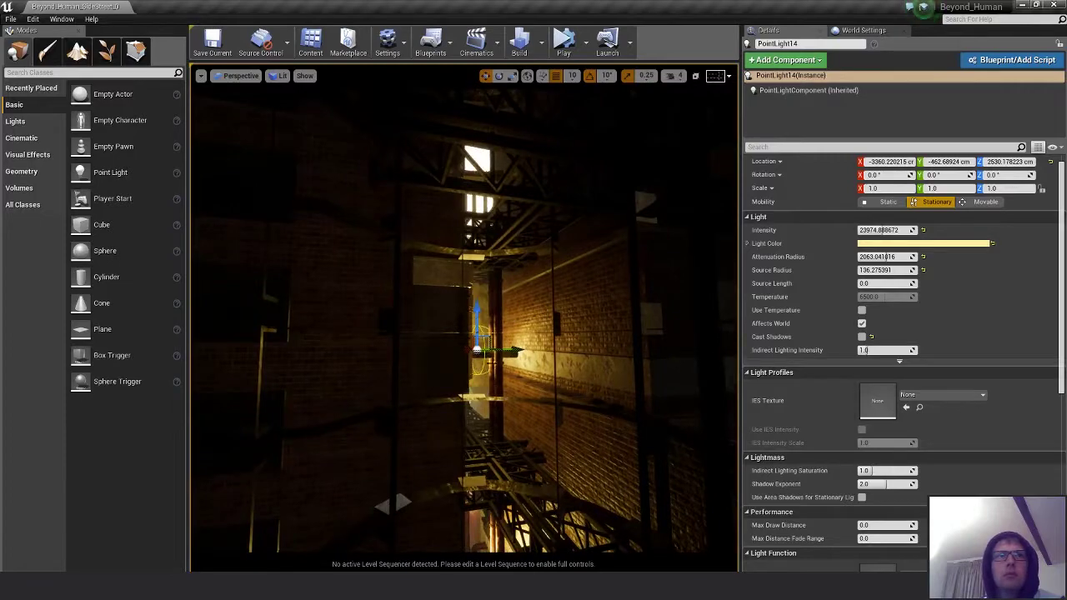
{"action": "mouse_move", "coordinate": [412, 333]}
{"action": "right_mouse_down"}
{"action": "mouse_move", "coordinate": [451, 327]}
{"action": "mouse_move", "coordinate": [412, 333]}
{"action": "right_mouse_up"}
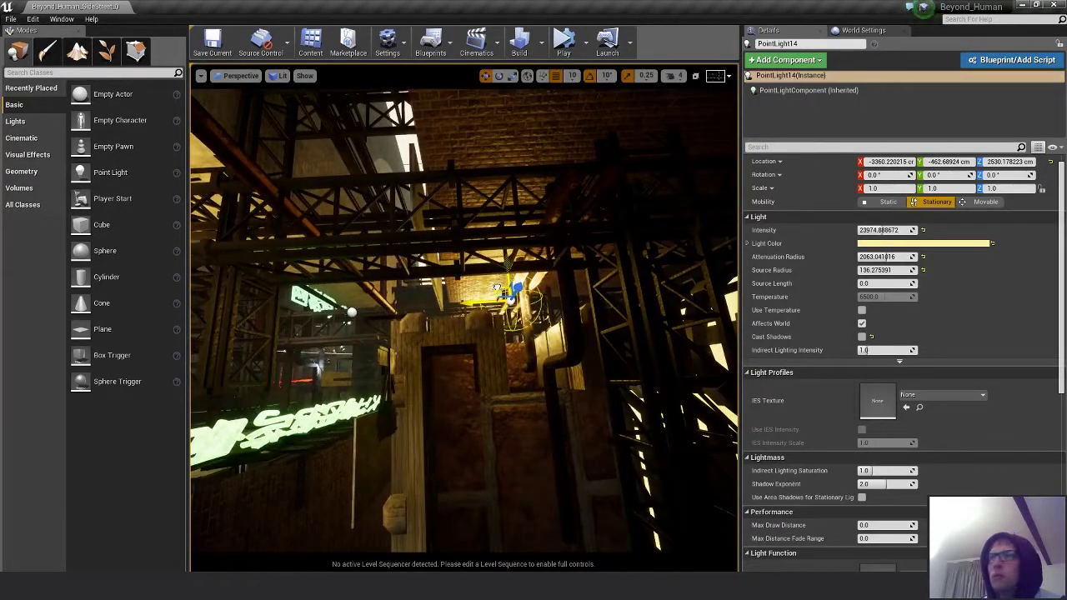
{"action": "left_click_drag", "start_coordinate": [505, 287], "coordinate": [436, 384]}
{"action": "key", "text": "ctrl+z"}
{"action": "key", "text": "ctrl+z"}
{"action": "key", "text": "ctrl+z"}
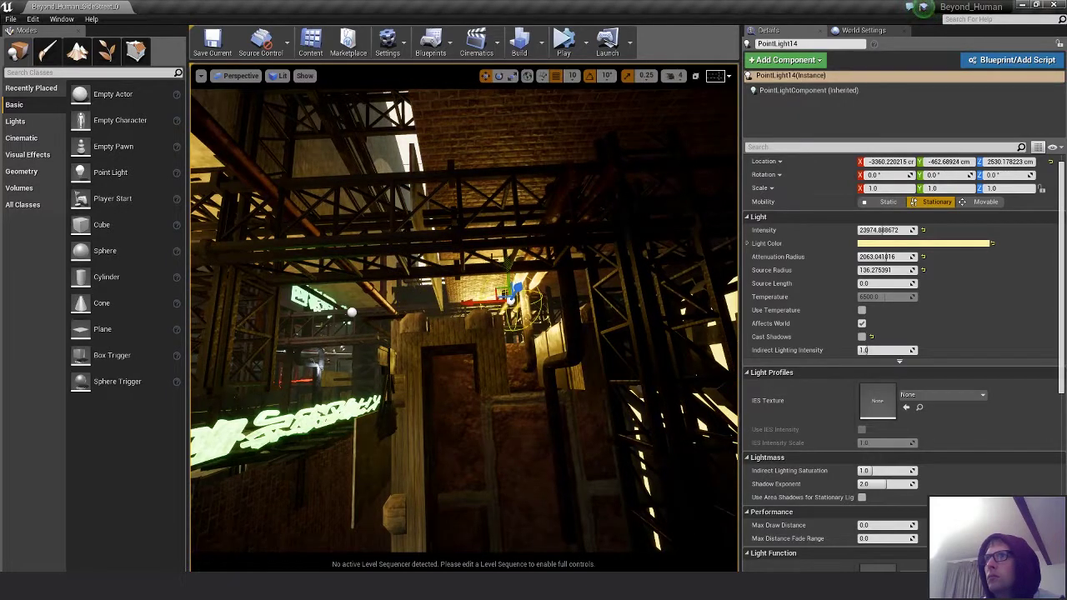
- Undo the intensity reduction on the selected yellow point light beside the high brick wall and delete the light
{"action": "key", "text": "ctrl+z"}
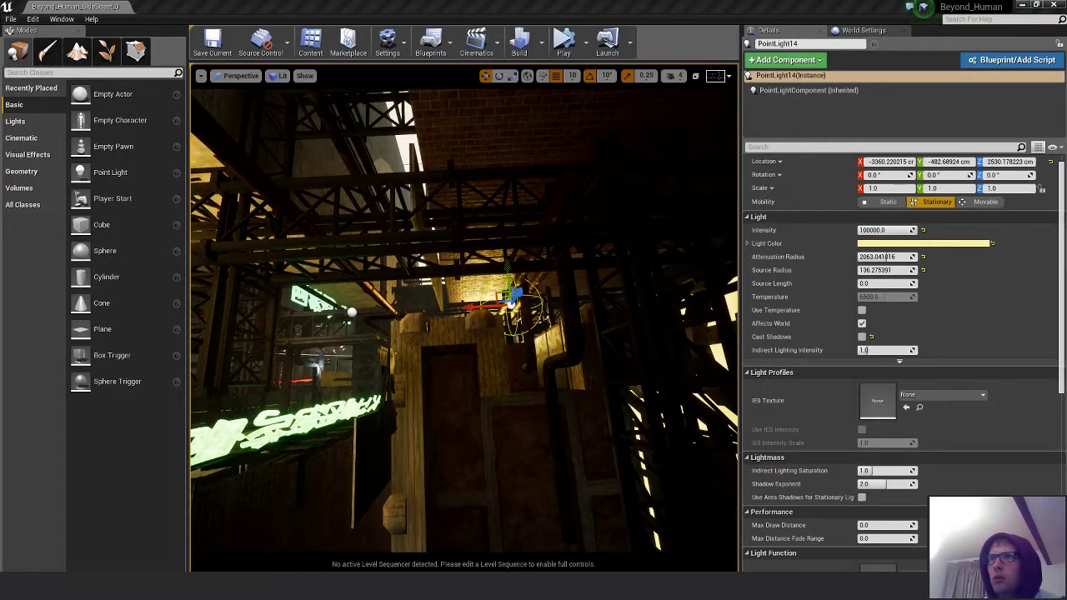
{"action": "key", "text": "Delete"}
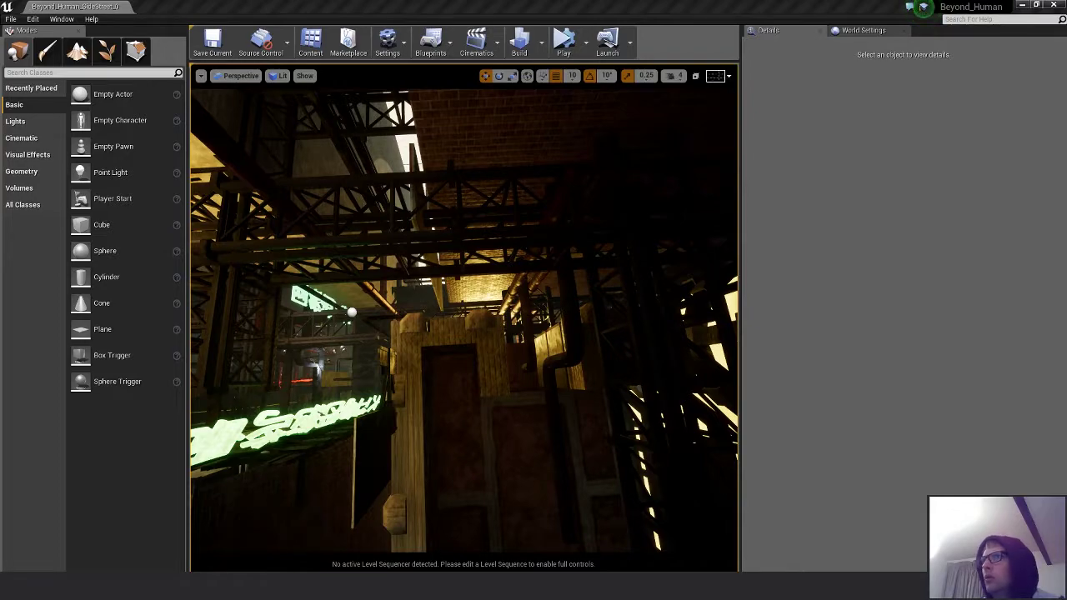
{"action": "mouse_move", "coordinate": [555, 343]}
{"action": "right_mouse_down"}
{"action": "mouse_move", "coordinate": [497, 367]}
{"action": "mouse_move", "coordinate": [467, 342]}
{"action": "mouse_move", "coordinate": [417, 334]}
{"action": "mouse_move", "coordinate": [383, 346]}
{"action": "mouse_move", "coordinate": [467, 358]}
{"action": "mouse_move", "coordinate": [517, 392]}
{"action": "mouse_move", "coordinate": [492, 401]}
{"action": "mouse_move", "coordinate": [467, 325]}
{"action": "mouse_move", "coordinate": [517, 342]}
{"action": "mouse_move", "coordinate": [544, 332]}
{"action": "right_mouse_up"}
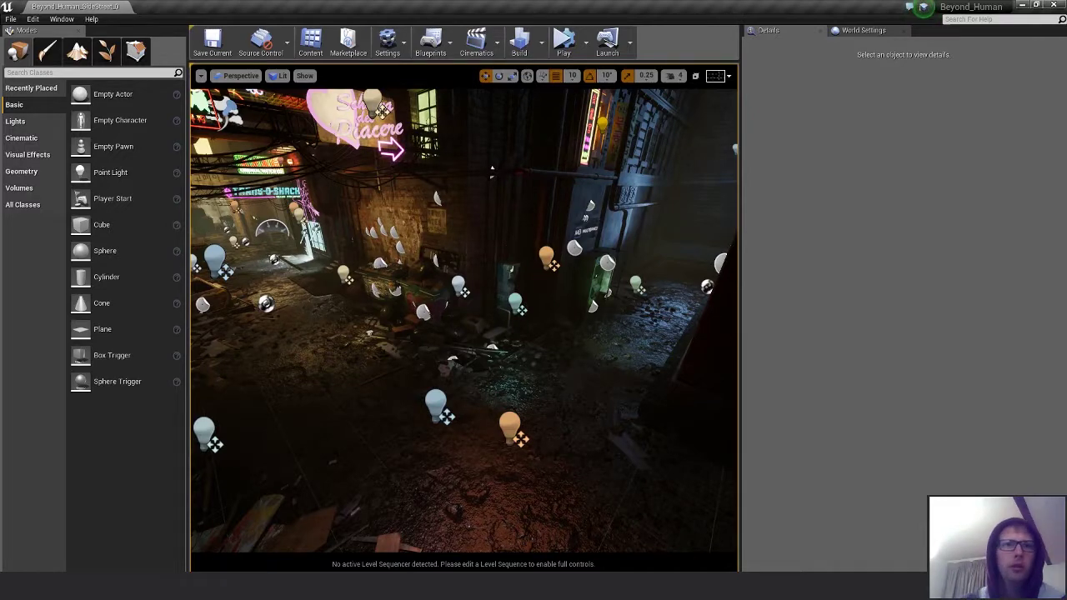
- Switch to Substance Painter and close the program with its Texture_Tests_01 project
{"action": "mouse_move", "coordinate": [503, 587]}
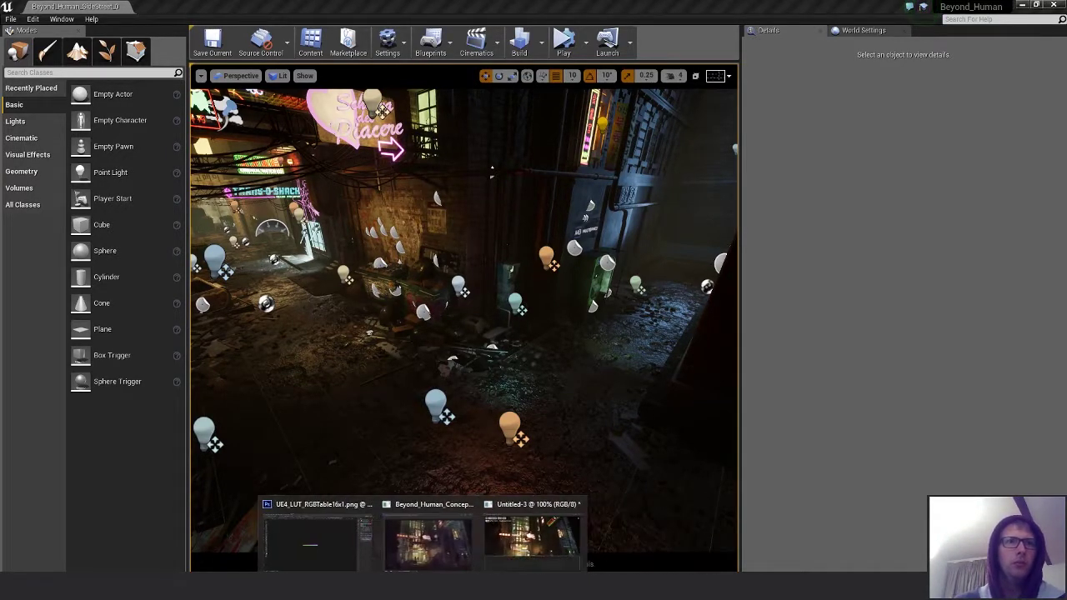
{"action": "left_click", "coordinate": [402, 587]}
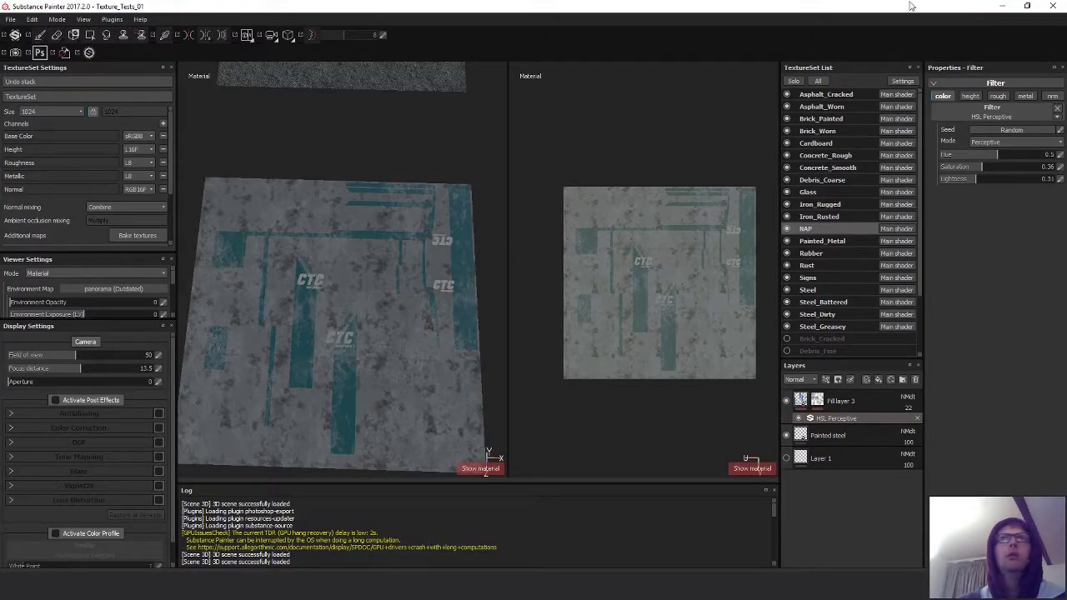
{"action": "left_click", "coordinate": [1053, 6]}
{"action": "left_click", "coordinate": [440, 312]}
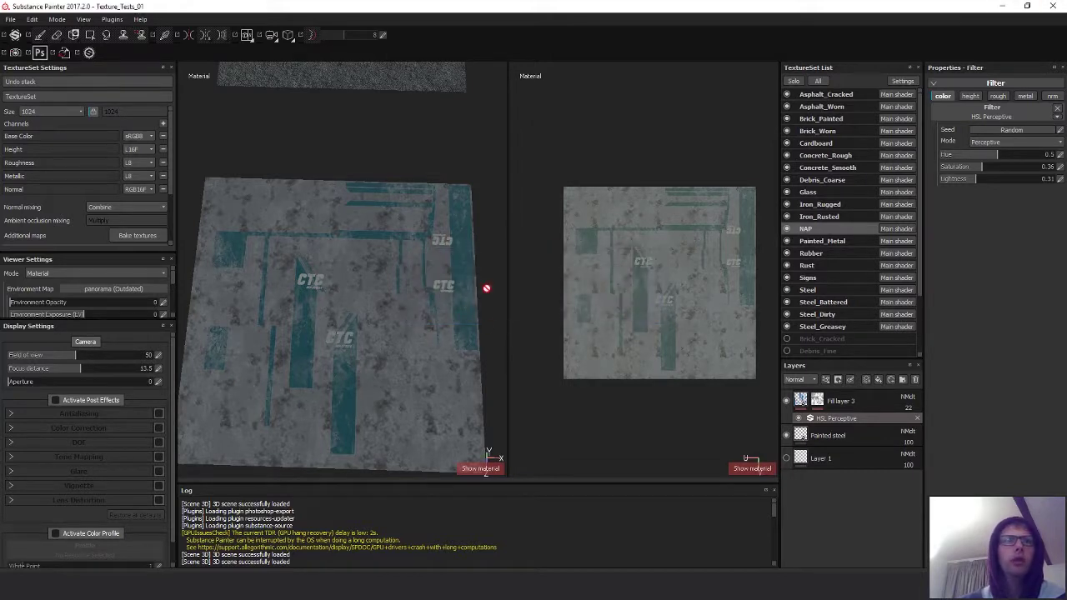
- Switch to Photoshop, collapse the Properties panel, and close UE4_LUT_RGBTable16x1.png and Untitled-2 without saving
{"action": "mouse_move", "coordinate": [424, 587]}
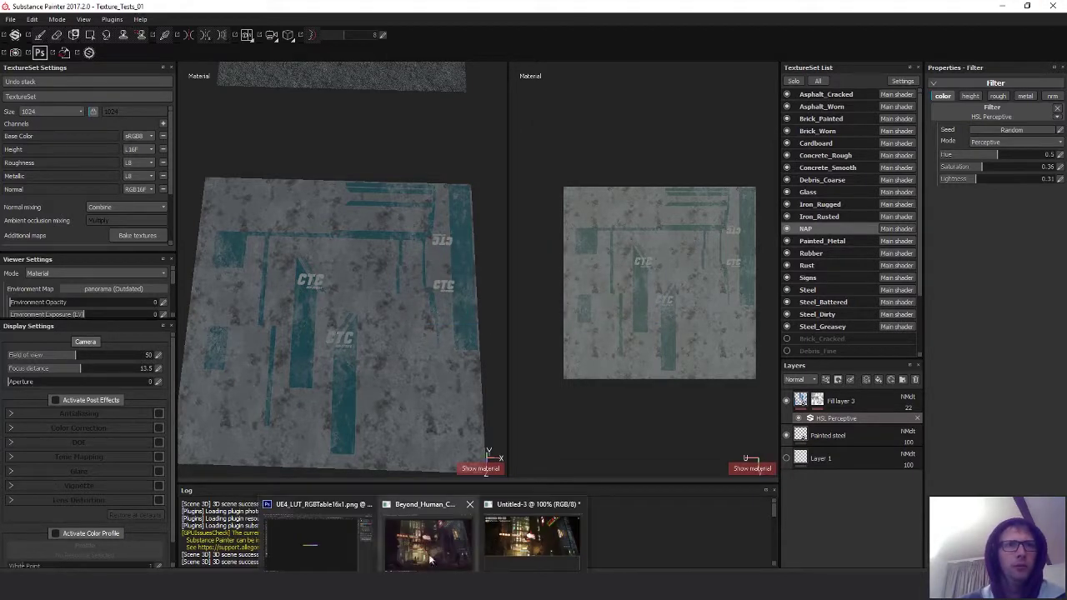
{"action": "left_click", "coordinate": [429, 544]}
{"action": "left_click", "coordinate": [557, 298]}
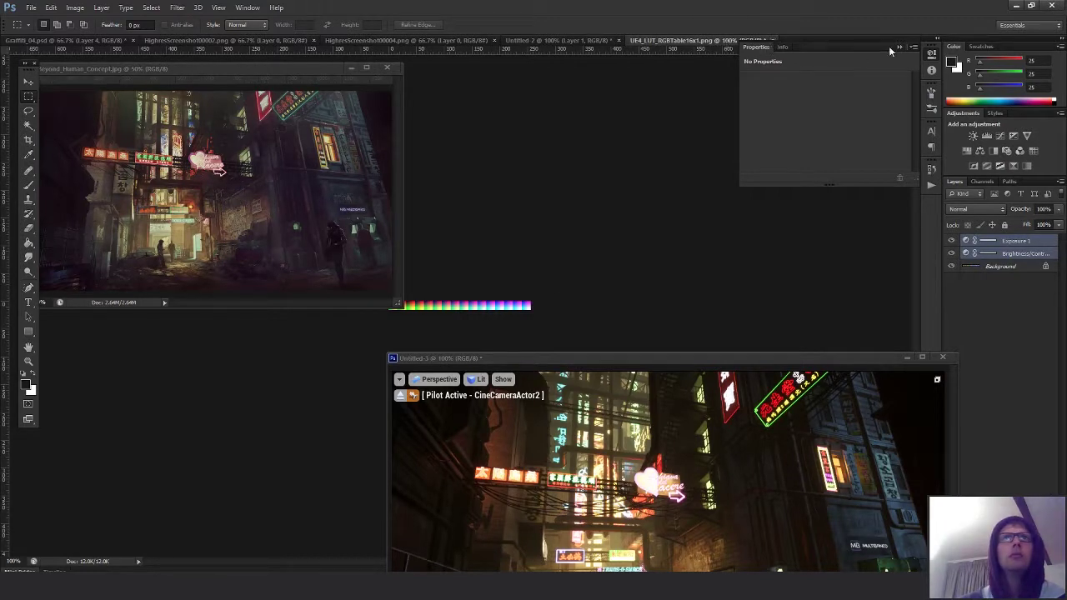
{"action": "left_click", "coordinate": [901, 47]}
{"action": "left_click", "coordinate": [773, 40]}
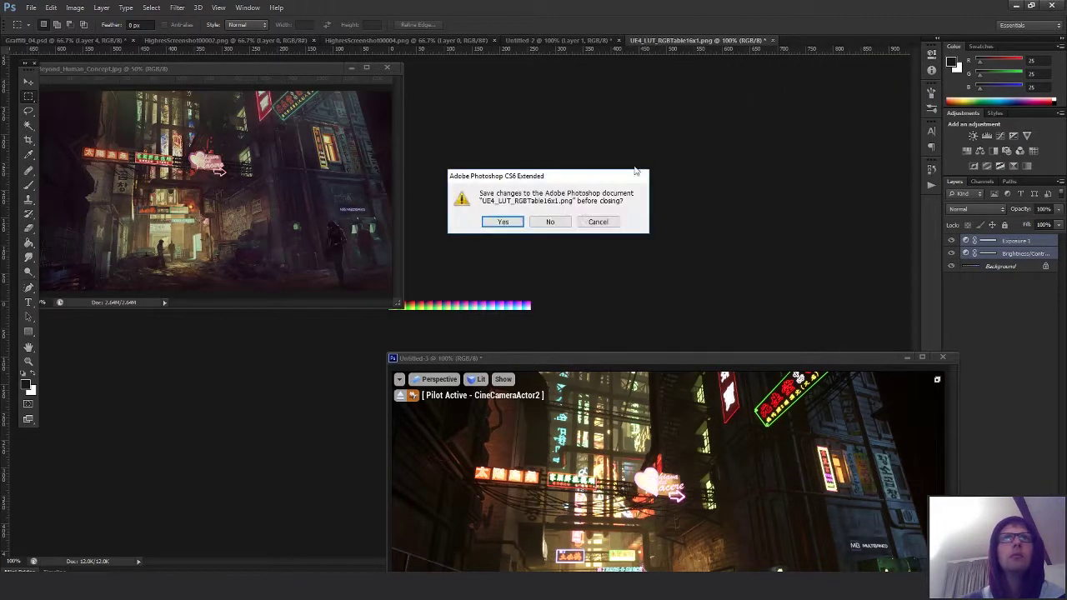
{"action": "left_click", "coordinate": [552, 222]}
{"action": "left_click", "coordinate": [619, 40]}
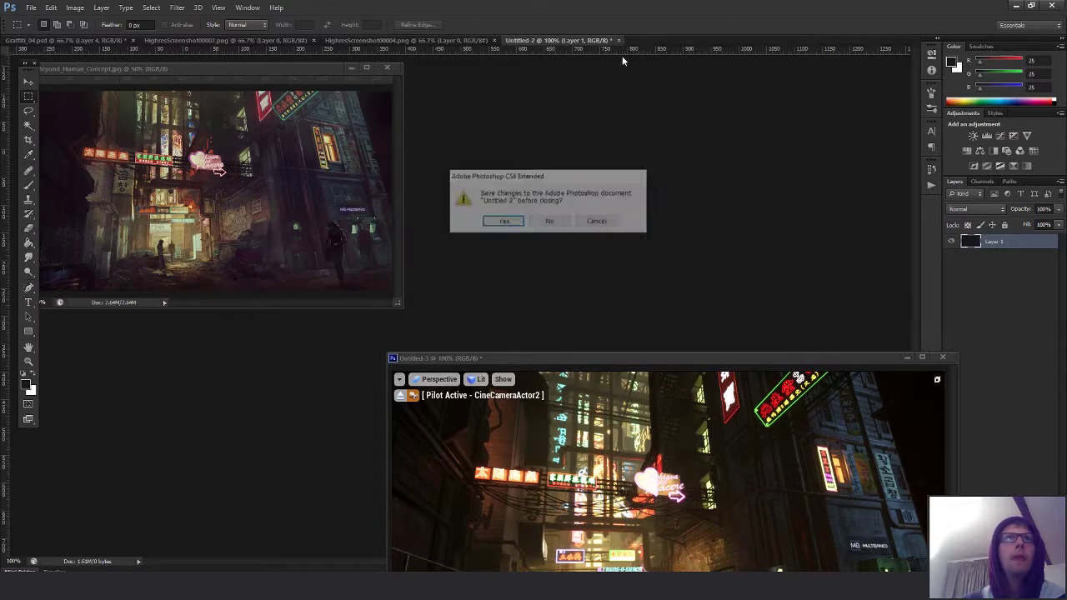
{"action": "left_click", "coordinate": [550, 220]}
- Close both HighresScreenshot images and the Beyond_Human_Concept.jpg window, and close Graffiti_04.psd with its changes saved
{"action": "left_click", "coordinate": [495, 40]}
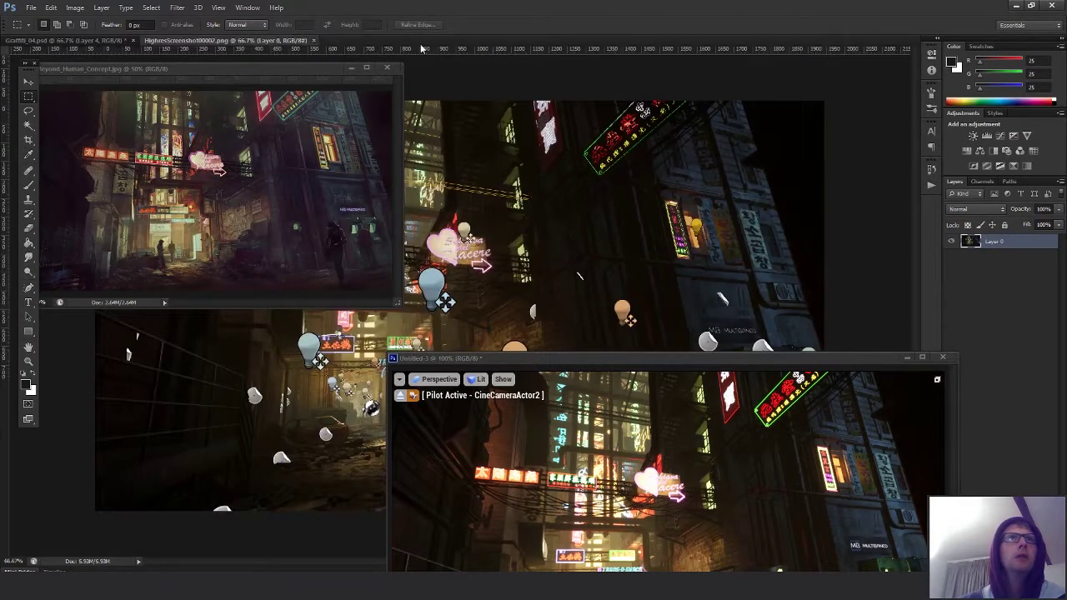
{"action": "left_click", "coordinate": [312, 41]}
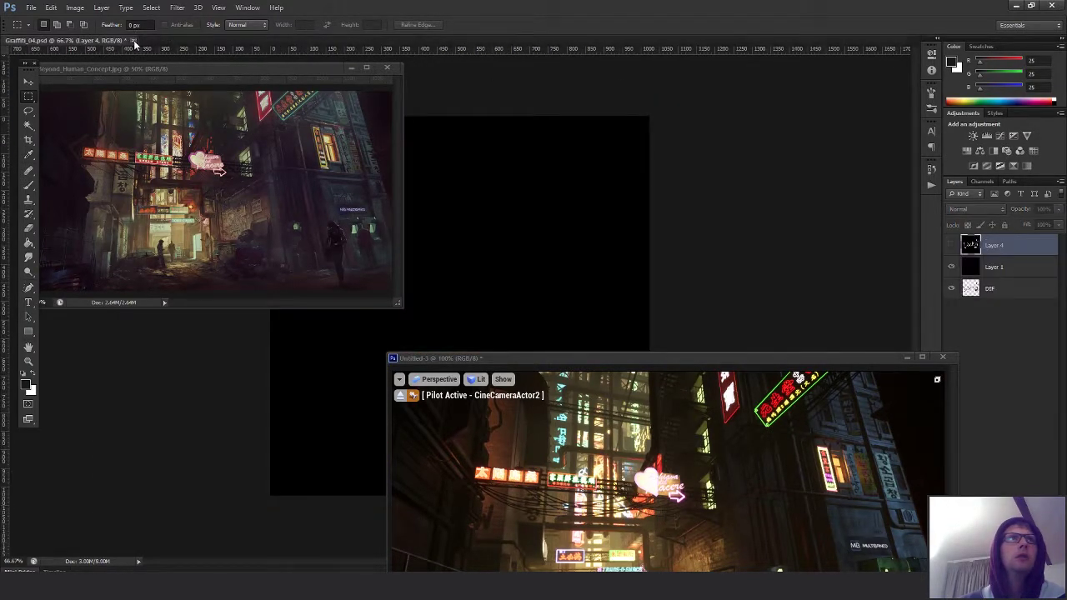
{"action": "left_click", "coordinate": [131, 41]}
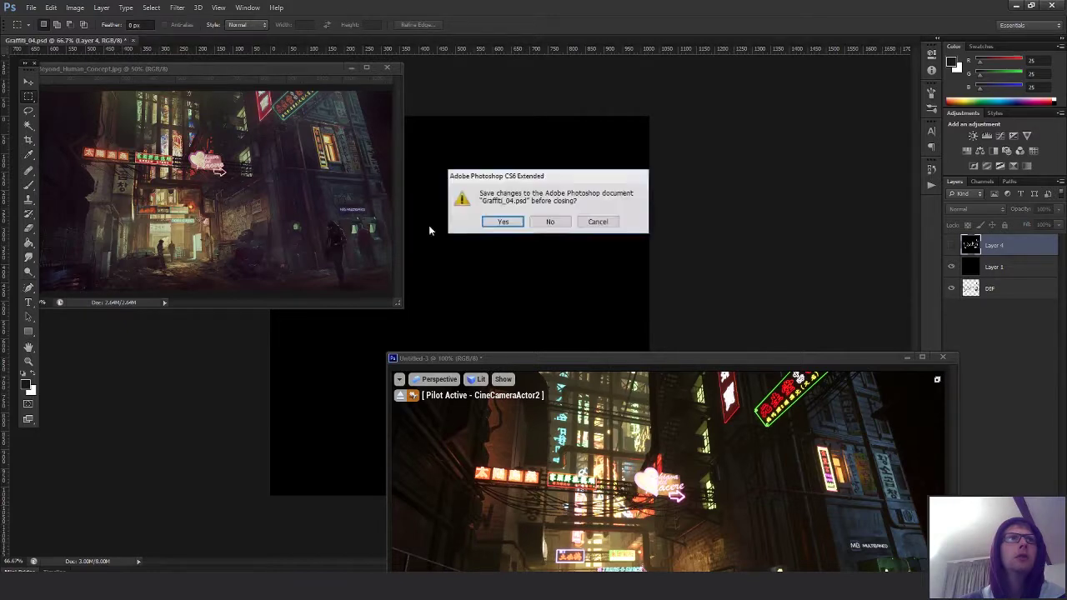
{"action": "left_click", "coordinate": [501, 224]}
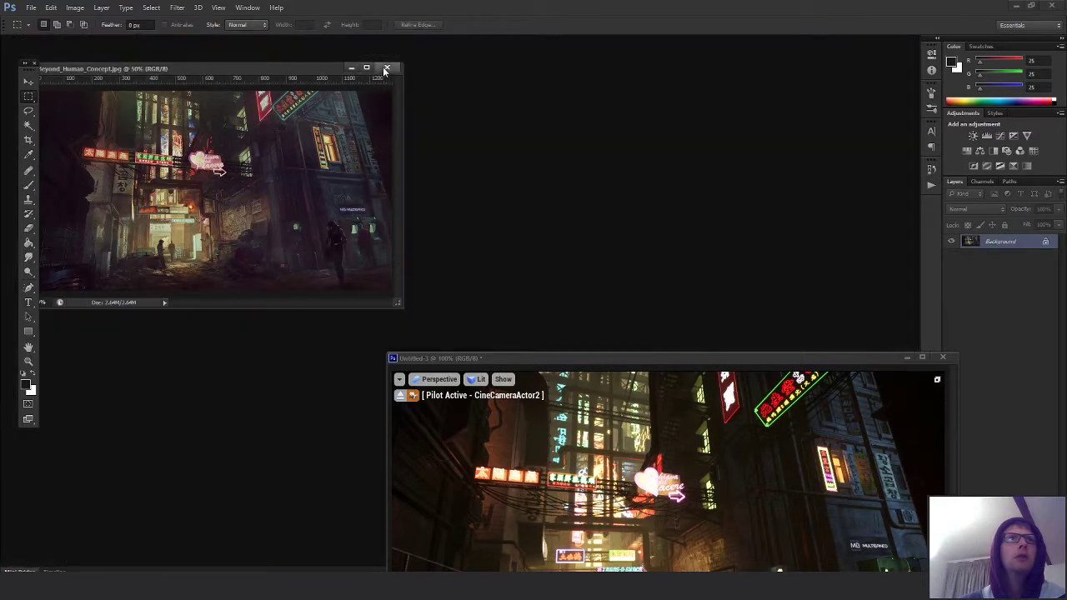
{"action": "left_click", "coordinate": [386, 68]}
- Save the Untitled-3 alley screenshot with its adjustment layers as LUT_02 in Photoshop format in the Exports folder and close it
{"action": "left_click_drag", "start_coordinate": [664, 356], "coordinate": [502, 122]}
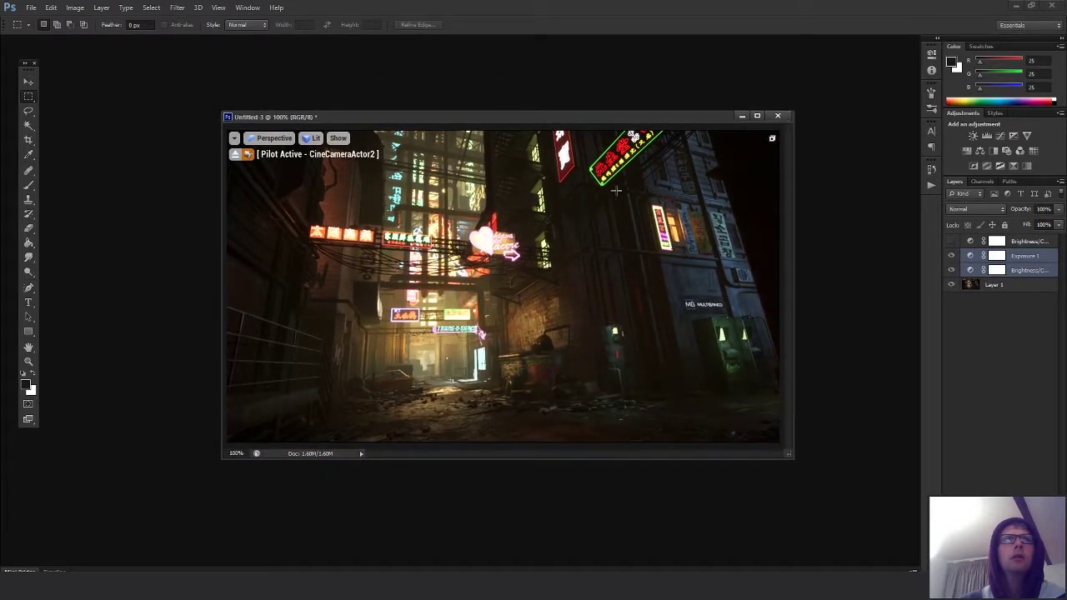
{"action": "key", "text": "ctrl+s"}
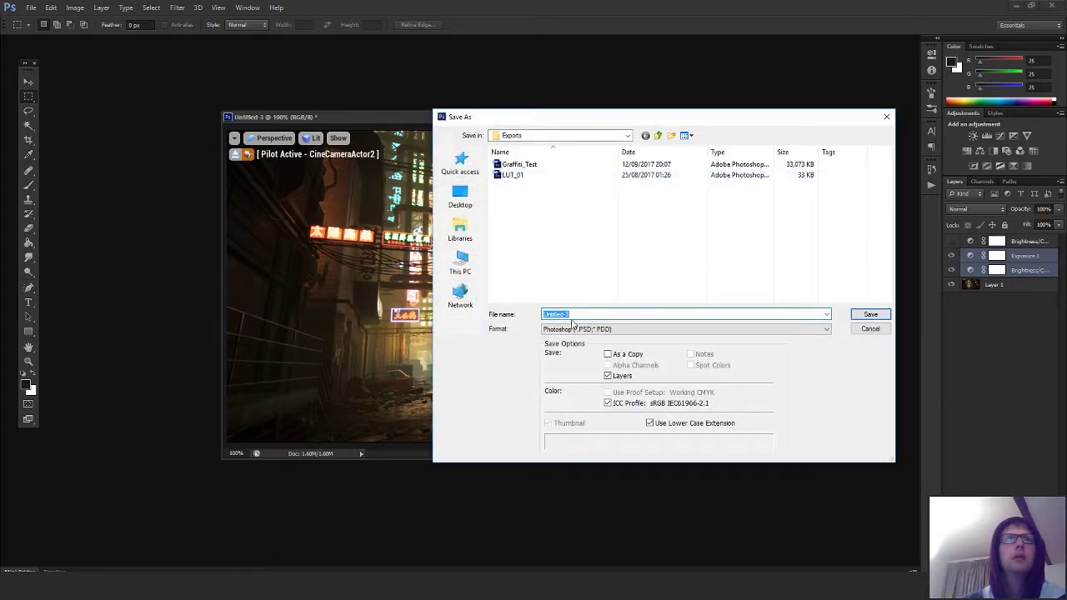
{"action": "left_click", "coordinate": [511, 174]}
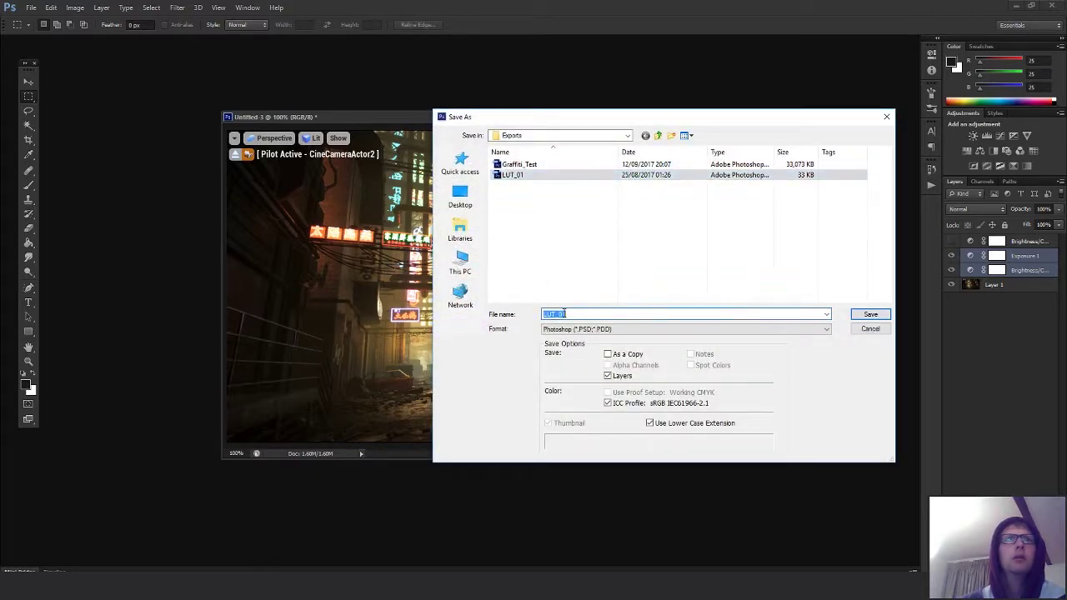
{"action": "type", "text": "2"}
{"action": "key", "text": "Return"}
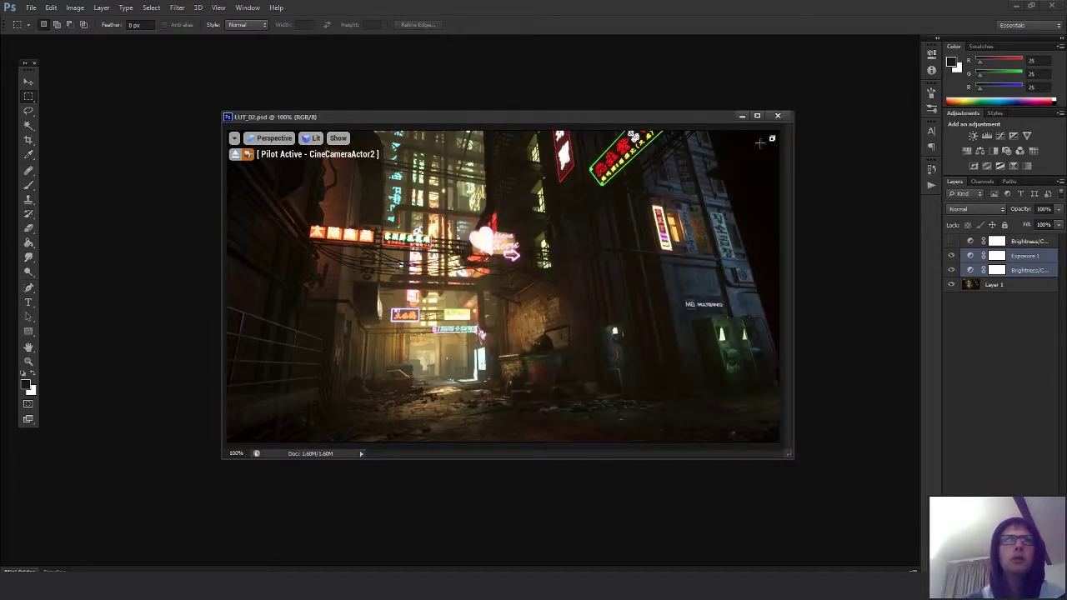
{"action": "left_click", "coordinate": [778, 117]}
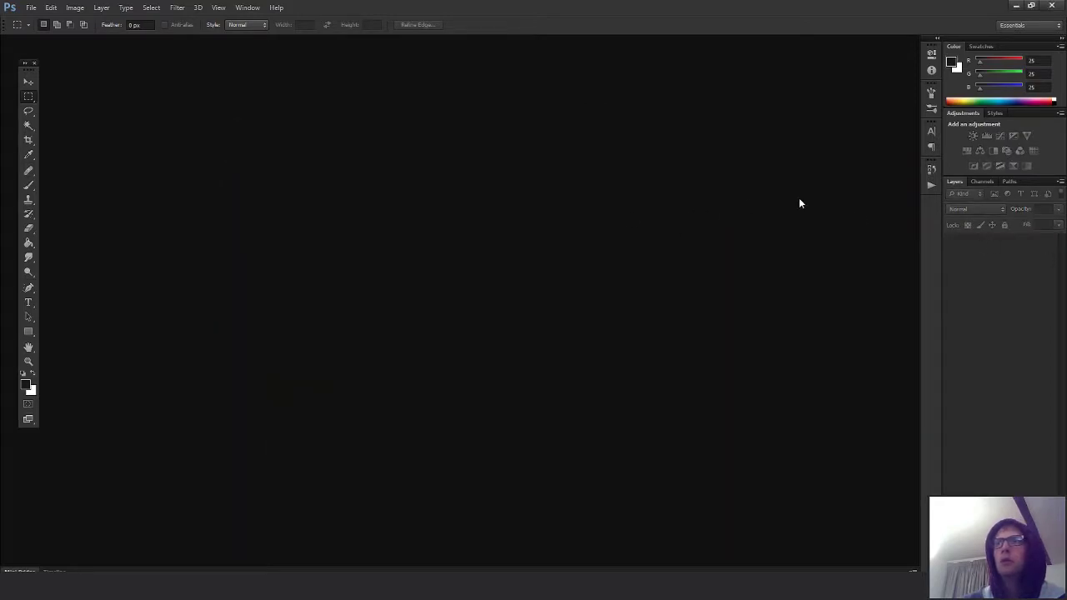
- Open the settings for a new document using the Clipboard preset
{"action": "key", "text": "ctrl+n"}
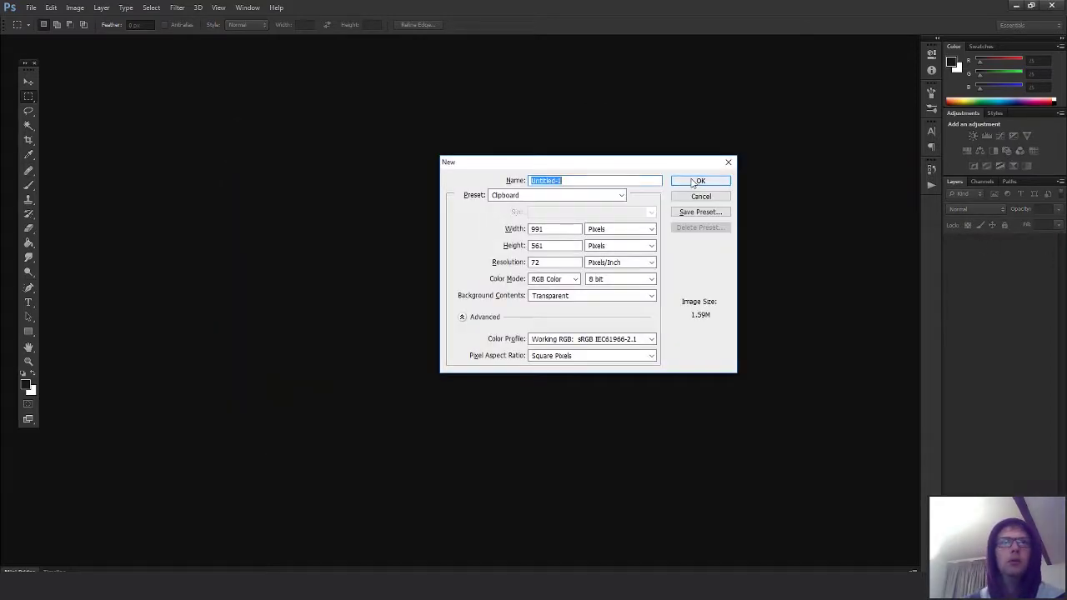
- Create a 991 × 561 pixel document with transparent background from the Clipboard preset and paste the copied alley screenshot into it
{"action": "left_click", "coordinate": [699, 181]}
{"action": "key", "text": "ctrl+v"}
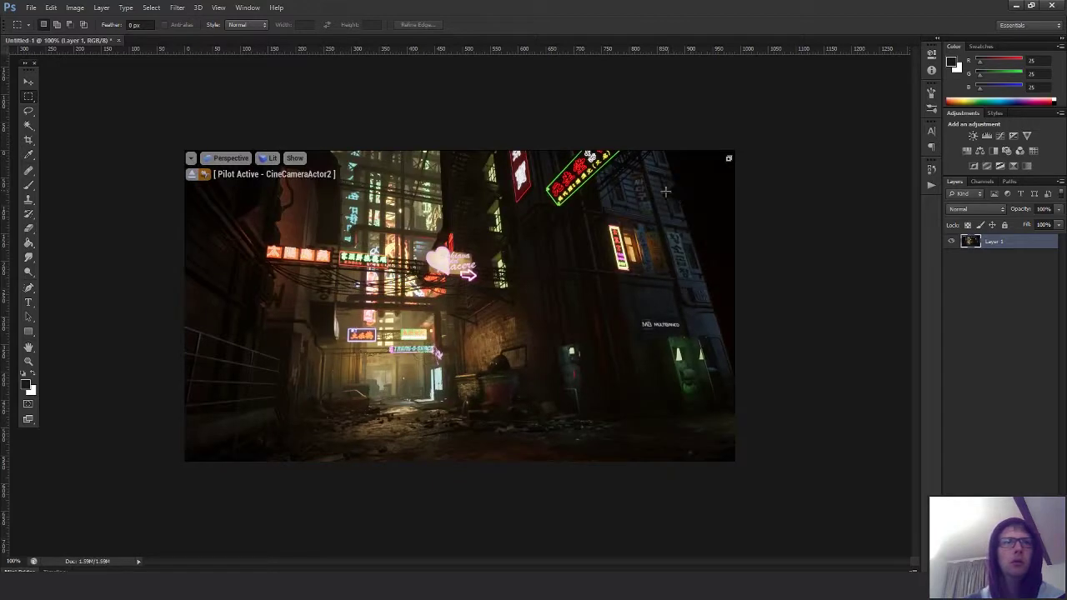
- Extend the canvas downward with the Crop tool to a height of about 2492 px, leaving empty space below the screenshot
{"action": "key", "text": "z"}
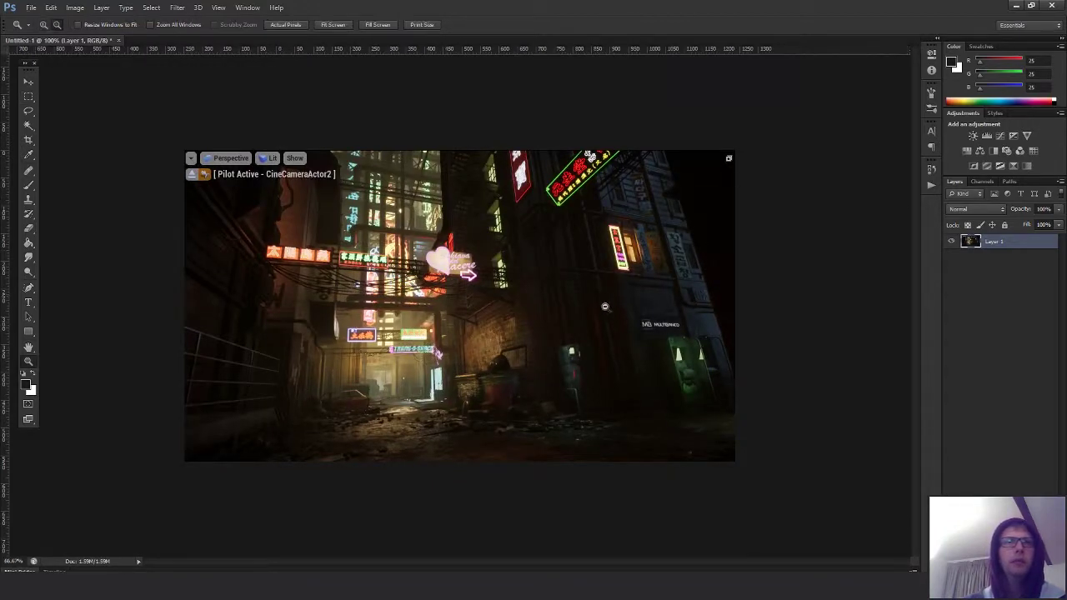
{"action": "left_click", "coordinate": [596, 314], "text": "alt"}
{"action": "left_click", "coordinate": [596, 314], "text": "alt"}
{"action": "left_click", "coordinate": [597, 315], "text": "alt"}
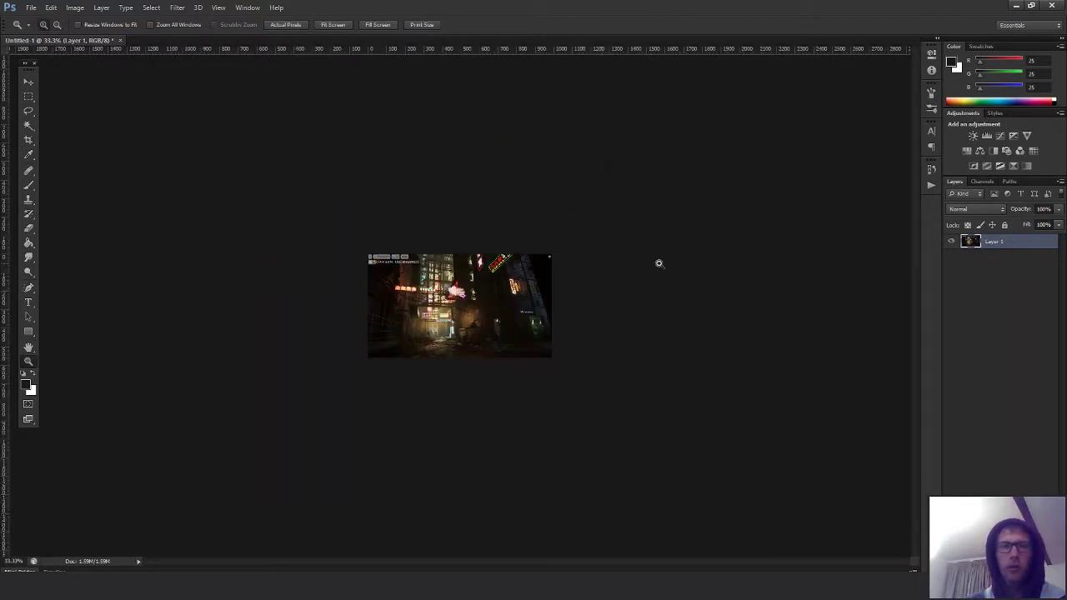
{"action": "key", "text": "c"}
{"action": "left_click_drag", "start_coordinate": [465, 360], "coordinate": [459, 537]}
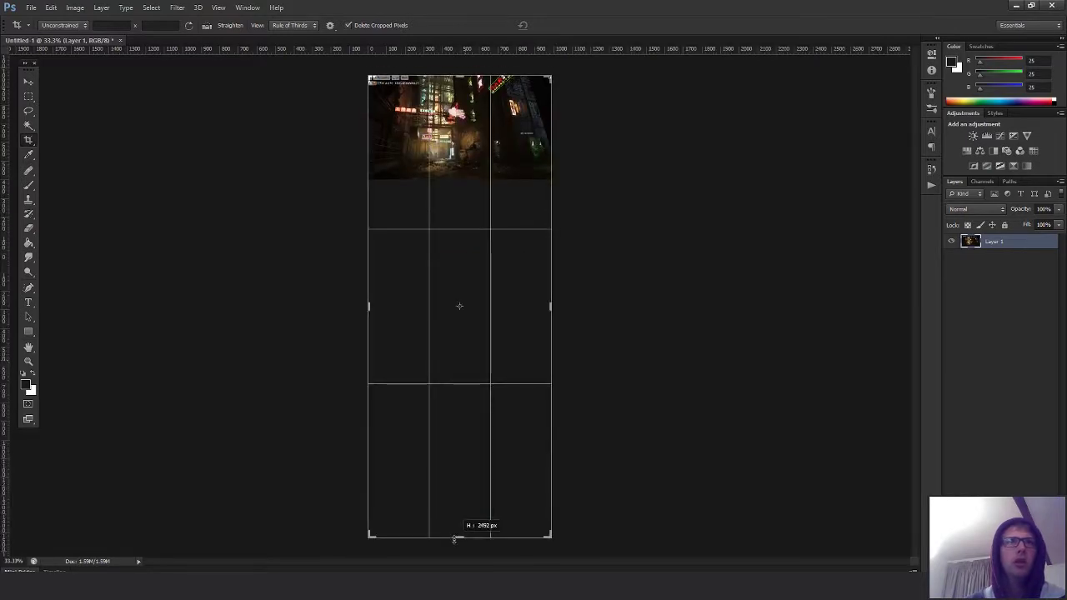
{"action": "key", "text": "Return"}
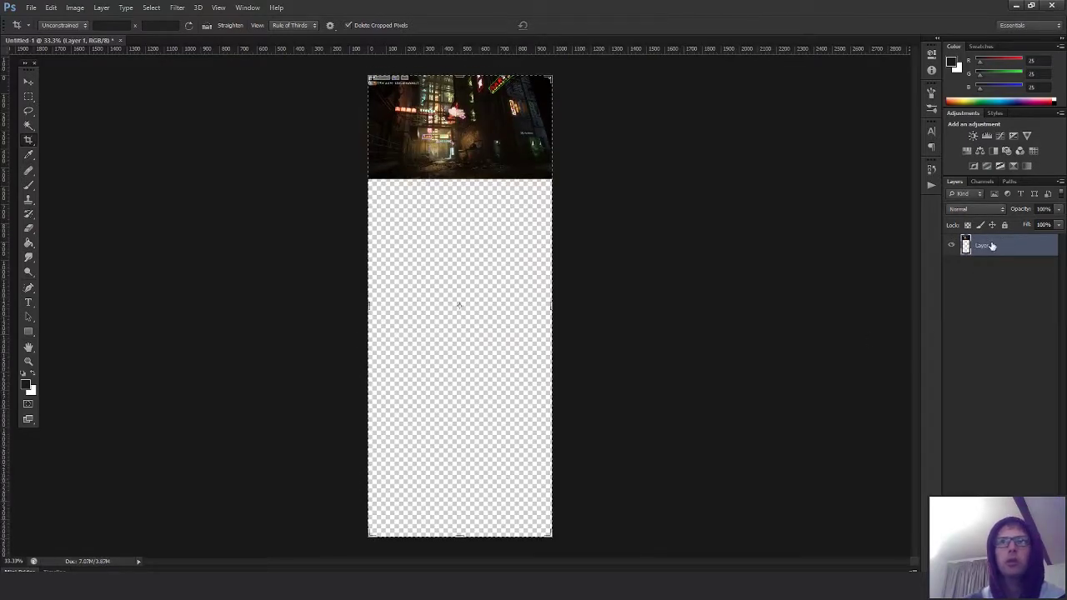
{"action": "key", "text": "ctrl+j"}
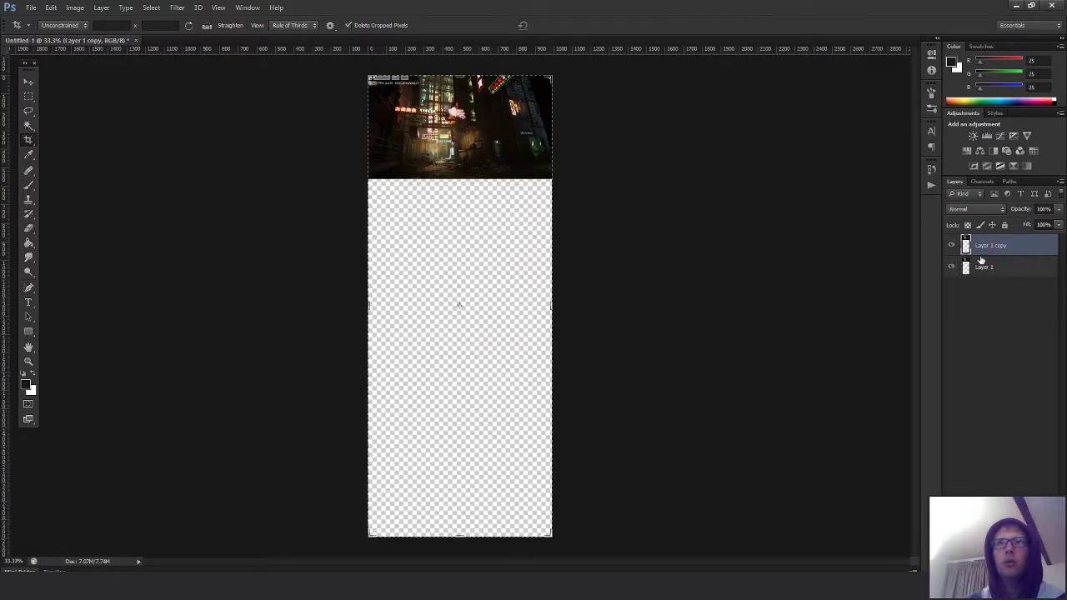
{"action": "key", "text": "ctrl+z"}
{"action": "key", "text": "z"}
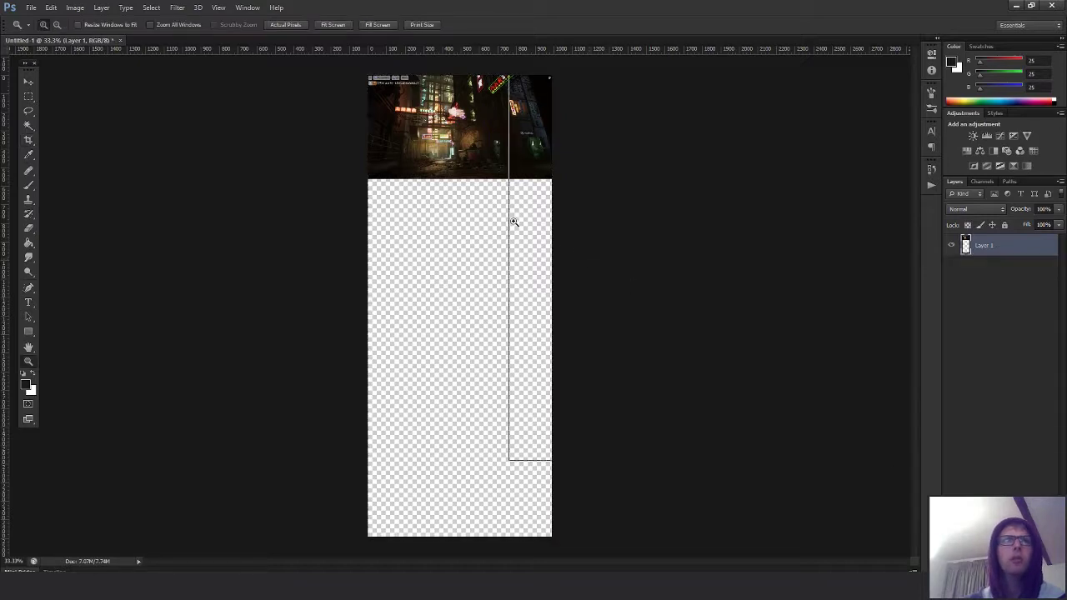
{"action": "left_click", "coordinate": [512, 219]}
{"action": "left_click", "coordinate": [509, 285]}
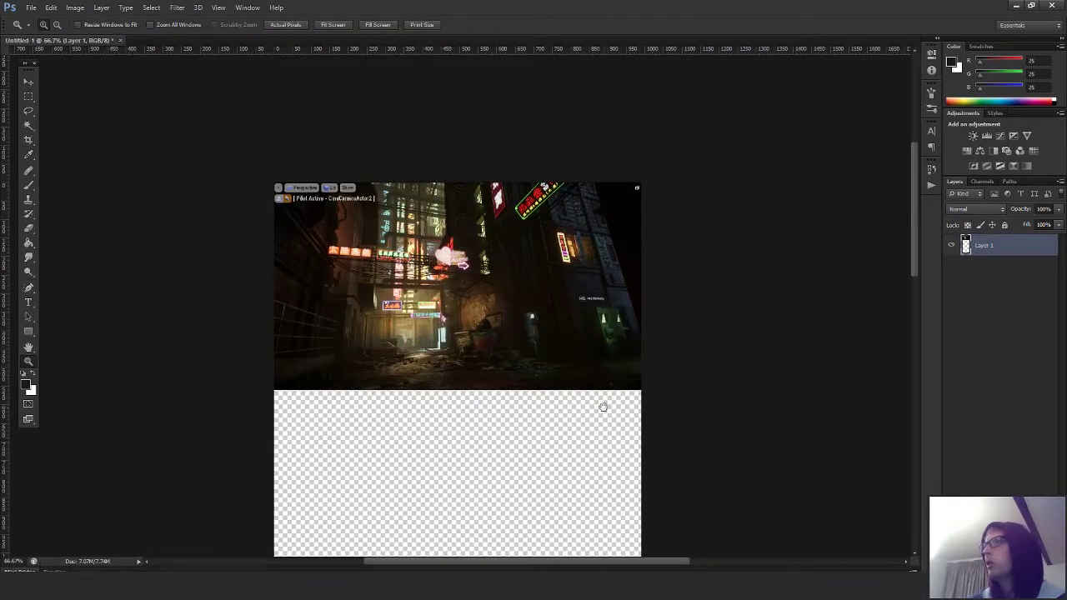
{"action": "left_click_drag", "start_coordinate": [603, 408], "coordinate": [621, 362]}
{"action": "key", "text": "m"}
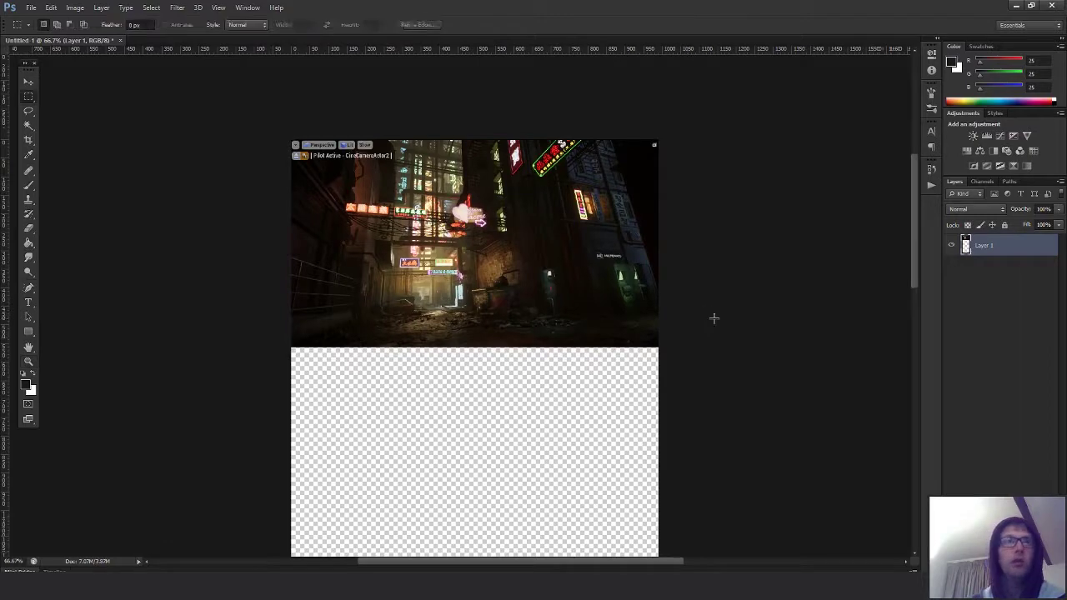
- Switch to the Beyond_Human project in Unreal Editor and view the alley through CineCameraActor2
{"action": "key", "text": "super+Tab"}
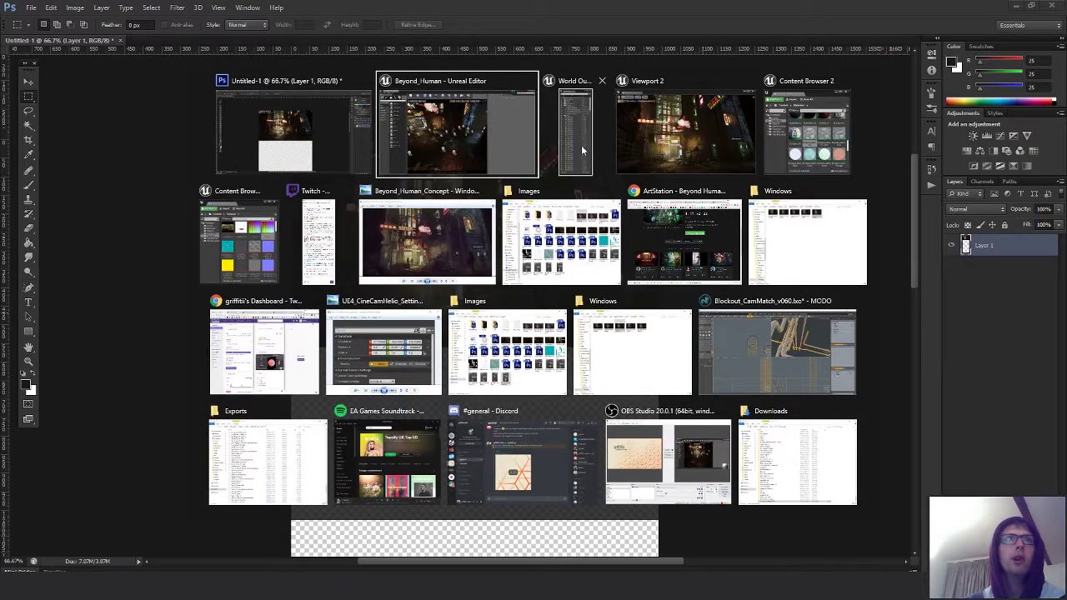
{"action": "left_click", "coordinate": [467, 133]}
{"action": "right_click_drag", "start_coordinate": [464, 321], "coordinate": [446, 284]}
{"action": "key", "text": "w"}
{"action": "key", "text": "s"}
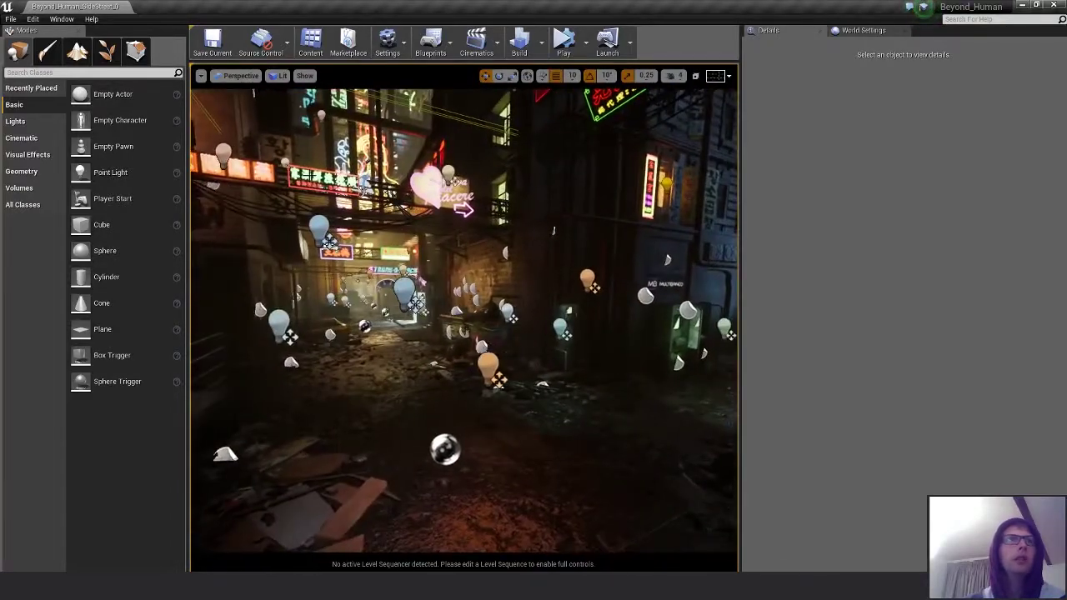
{"action": "left_click", "coordinate": [241, 76]}
{"action": "left_click", "coordinate": [259, 202]}
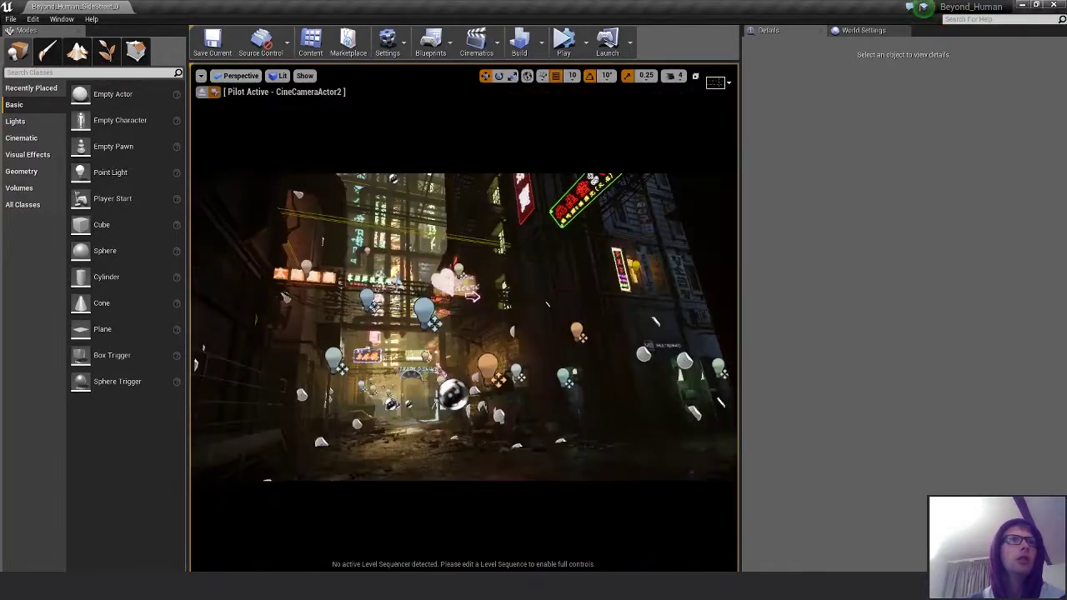
- Capture a screenshot of the letterboxed CineCameraActor2 frame in the viewport and copy it
{"action": "key", "text": "Print"}
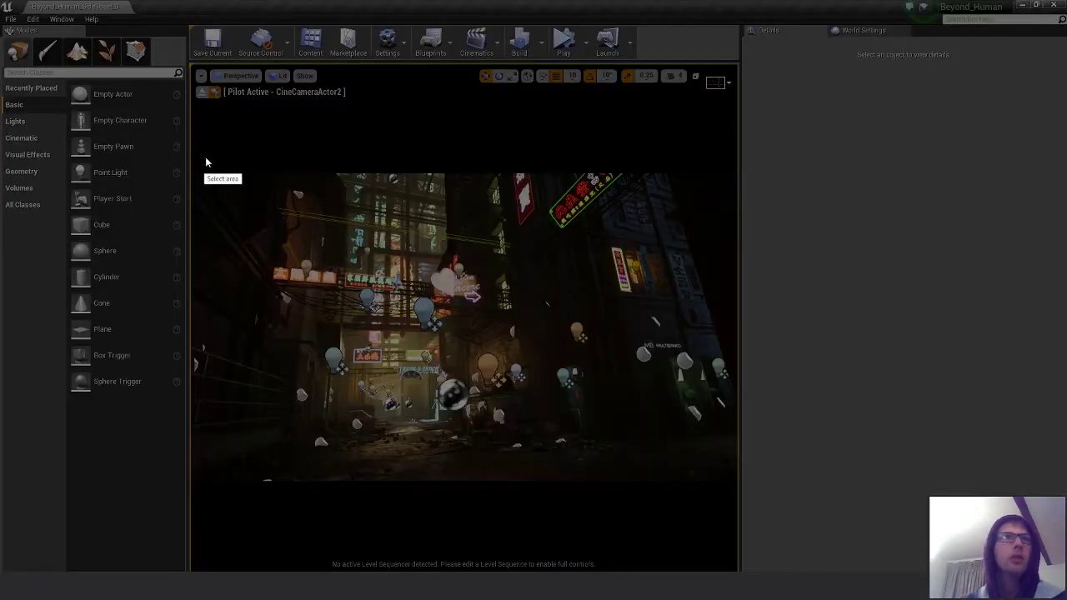
{"action": "left_click_drag", "start_coordinate": [187, 170], "coordinate": [738, 481]}
{"action": "left_click", "coordinate": [697, 494]}
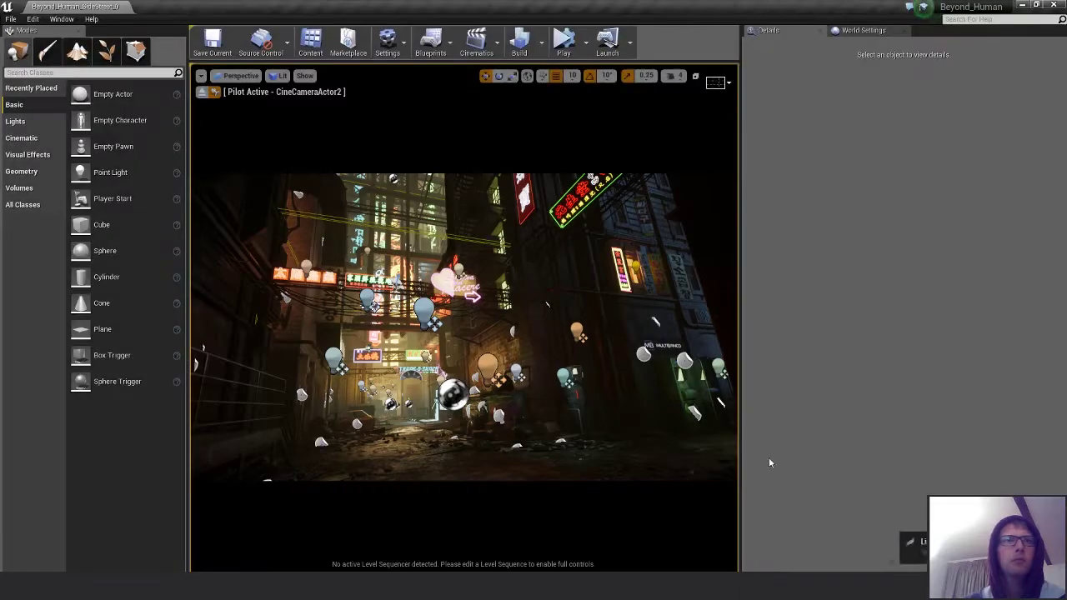
- Switch to Photoshop, paste the new capture, and place it directly below the first screenshot
{"action": "key", "text": "alt+Tab"}
{"action": "key", "text": "ctrl+v"}
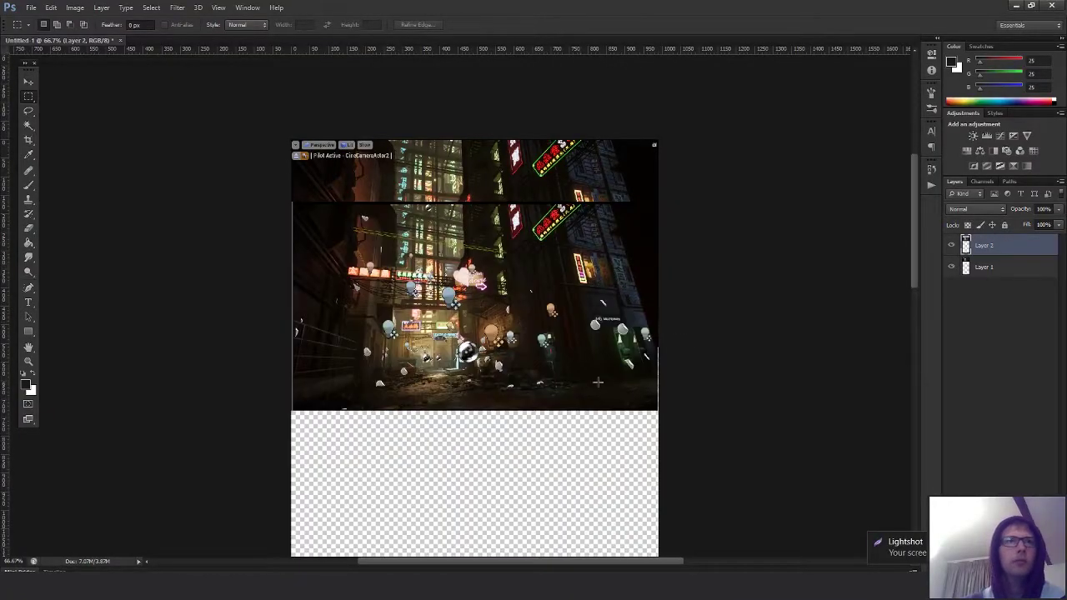
{"action": "key", "text": "v"}
{"action": "left_click_drag", "start_coordinate": [523, 278], "coordinate": [524, 425]}
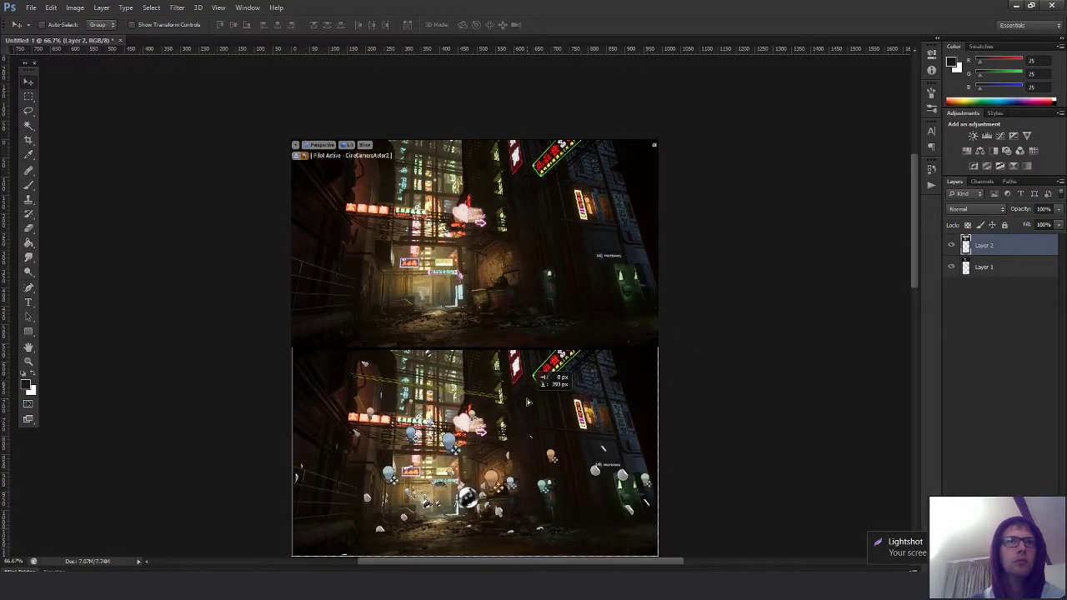
- Switch to Unreal Editor, pilot CineCameraActor3 instead of CineCameraActor2, tilt it up toward the neon signs, and stop piloting
{"action": "key", "text": "alt+Tab"}
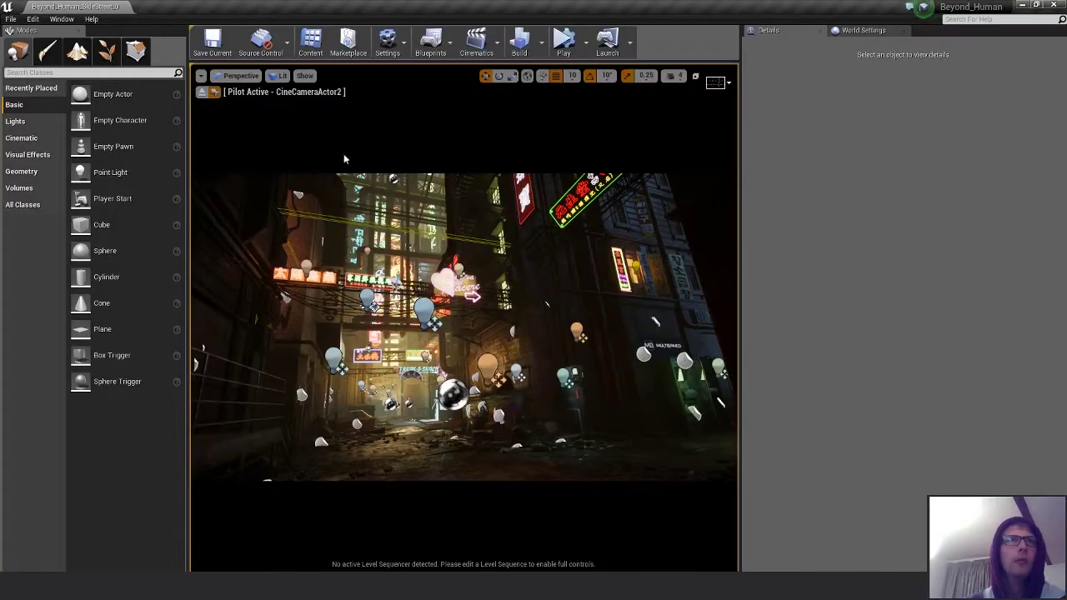
{"action": "left_click", "coordinate": [201, 93]}
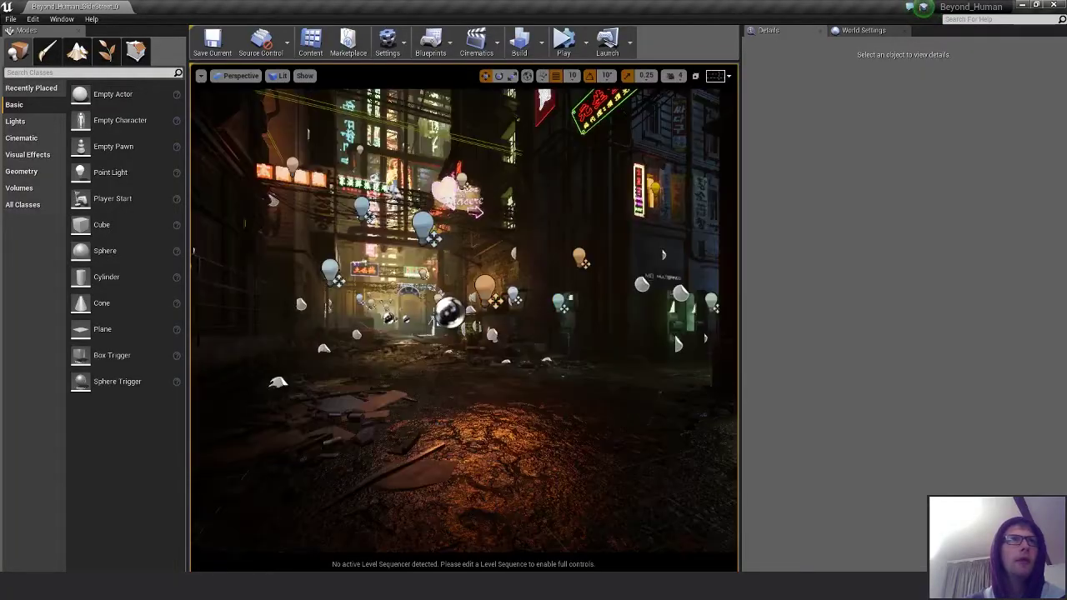
{"action": "left_click", "coordinate": [238, 75]}
{"action": "left_click", "coordinate": [260, 214]}
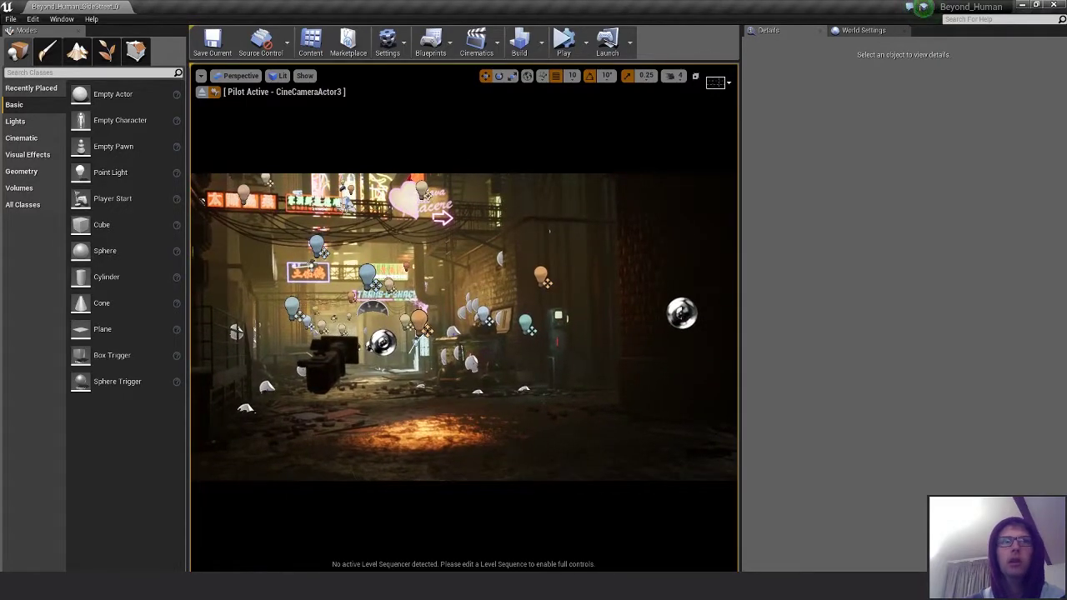
{"action": "right_click_drag", "start_coordinate": [464, 327], "coordinate": [443, 246]}
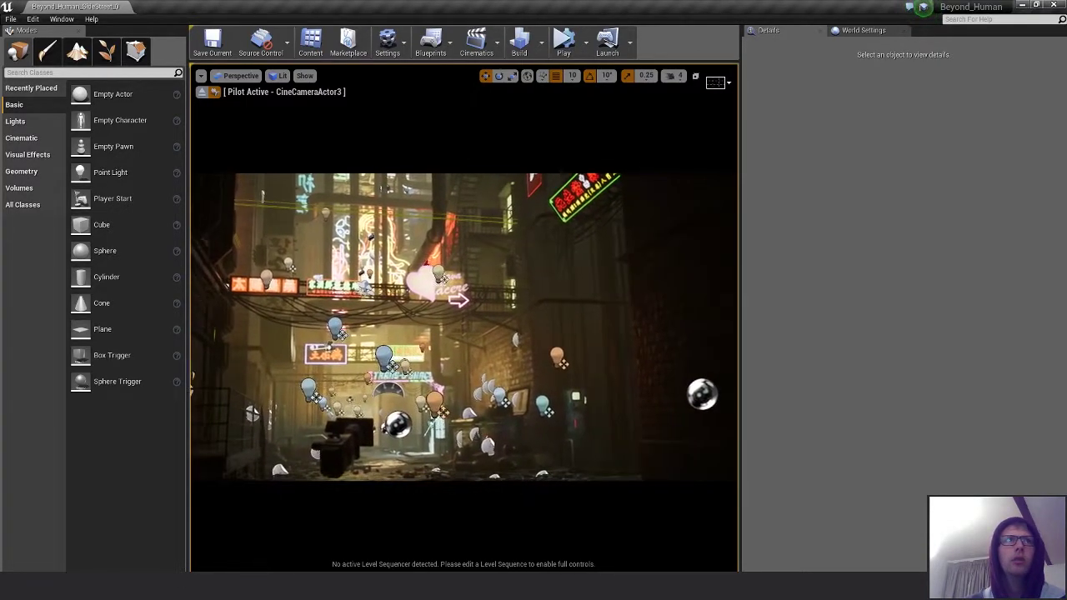
{"action": "left_click", "coordinate": [201, 91]}
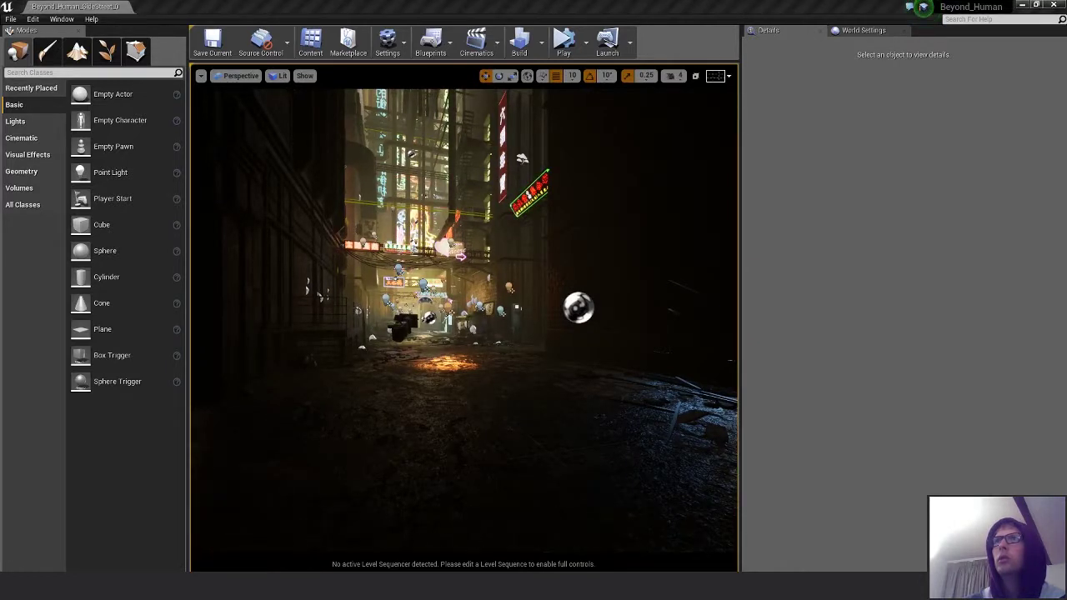
- Duplicate the CineCameraActor2 camera in the alley and rename the copy CineCameraActor2_CU
{"action": "left_click", "coordinate": [401, 327]}
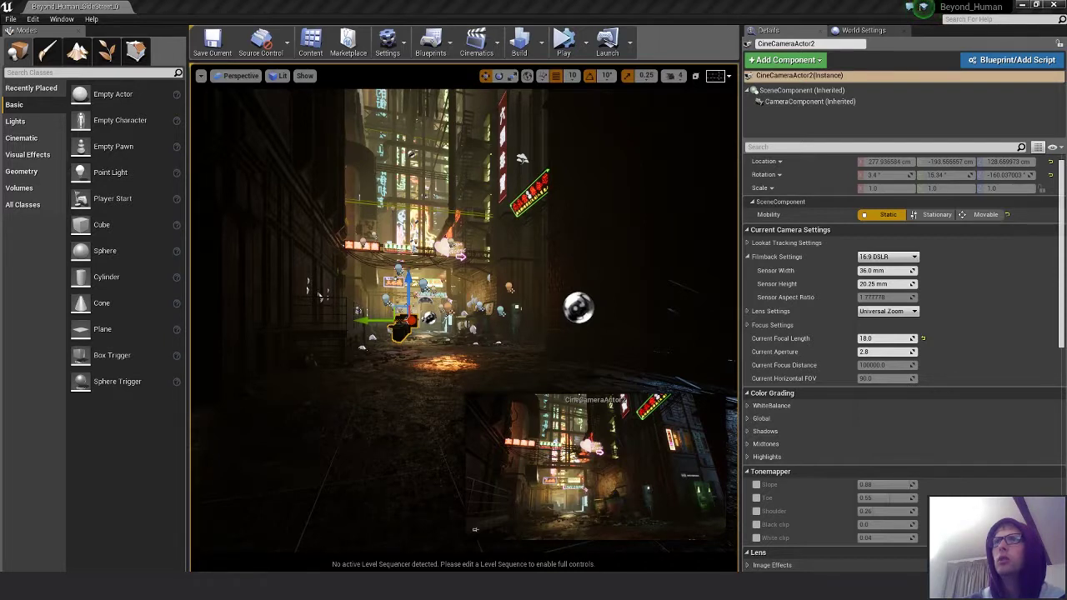
{"action": "key", "text": "ctrl+w"}
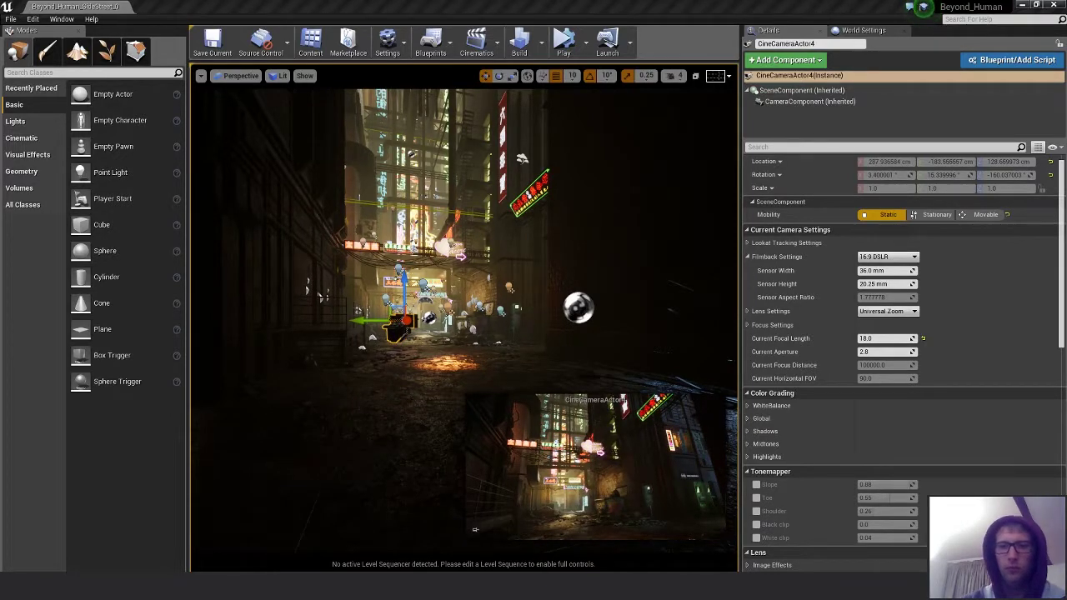
{"action": "key", "text": "ctrl+z"}
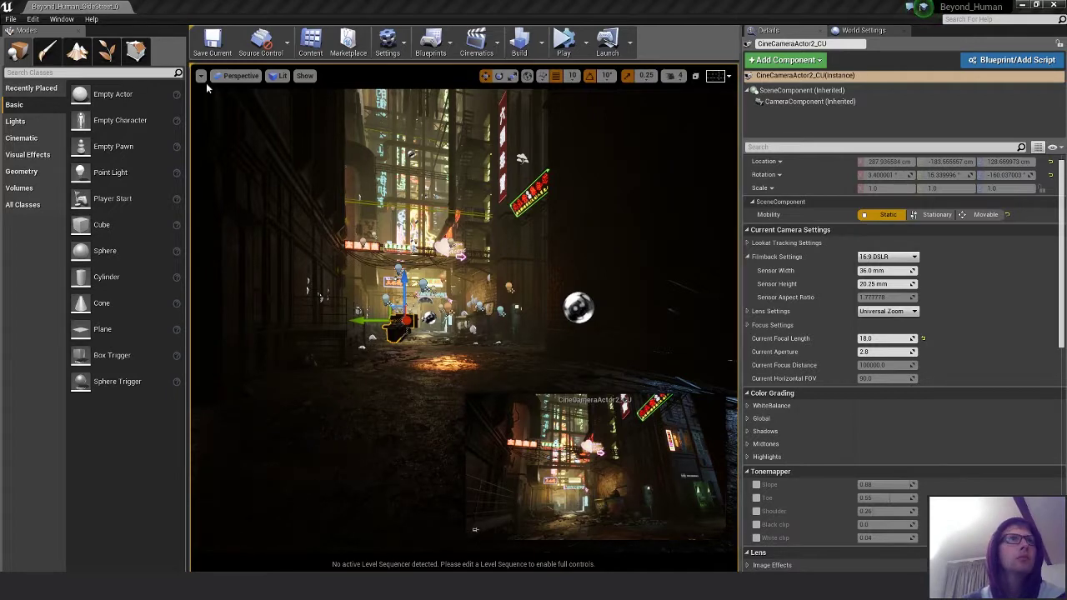
- Pilot CineCameraActor2_CU and tilt it down to show more of the alley floor
{"action": "left_click", "coordinate": [240, 75]}
{"action": "left_click", "coordinate": [250, 208]}
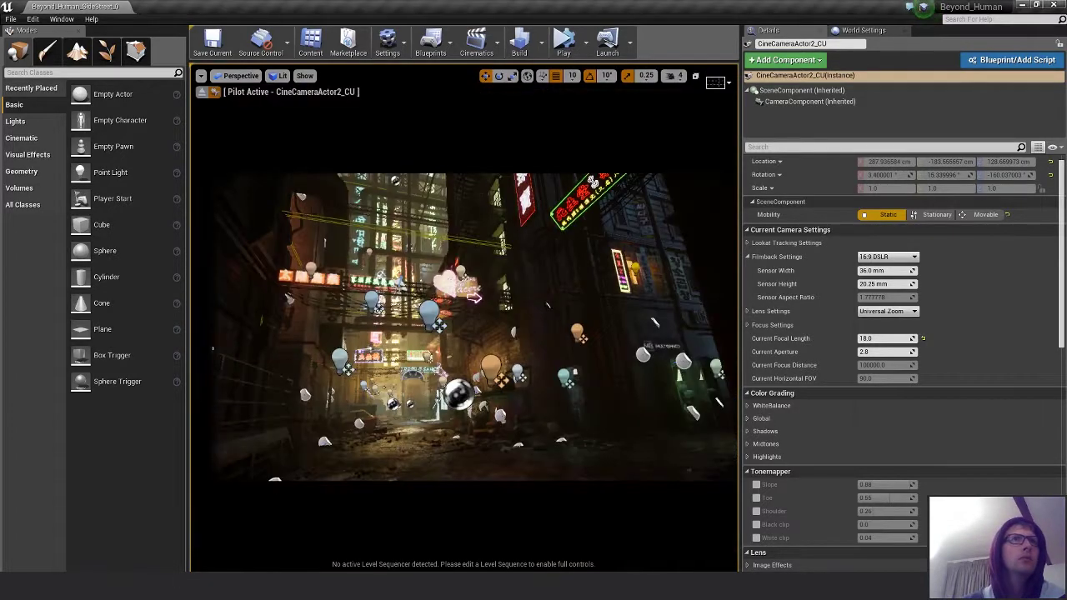
{"action": "right_click_drag", "start_coordinate": [548, 306], "coordinate": [649, 271]}
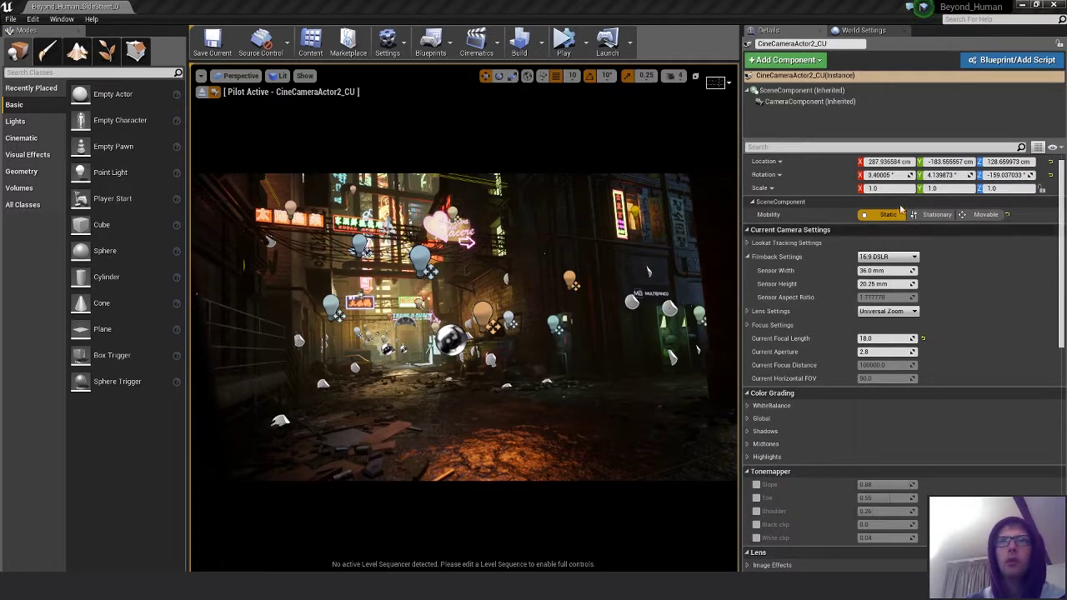
- Set the rotation of CineCameraActor2_CU to X 0, Y 0 and Z 180 degrees
{"action": "left_click", "coordinate": [885, 174]}
{"action": "type", "text": "0"}
{"action": "key", "text": "Tab"}
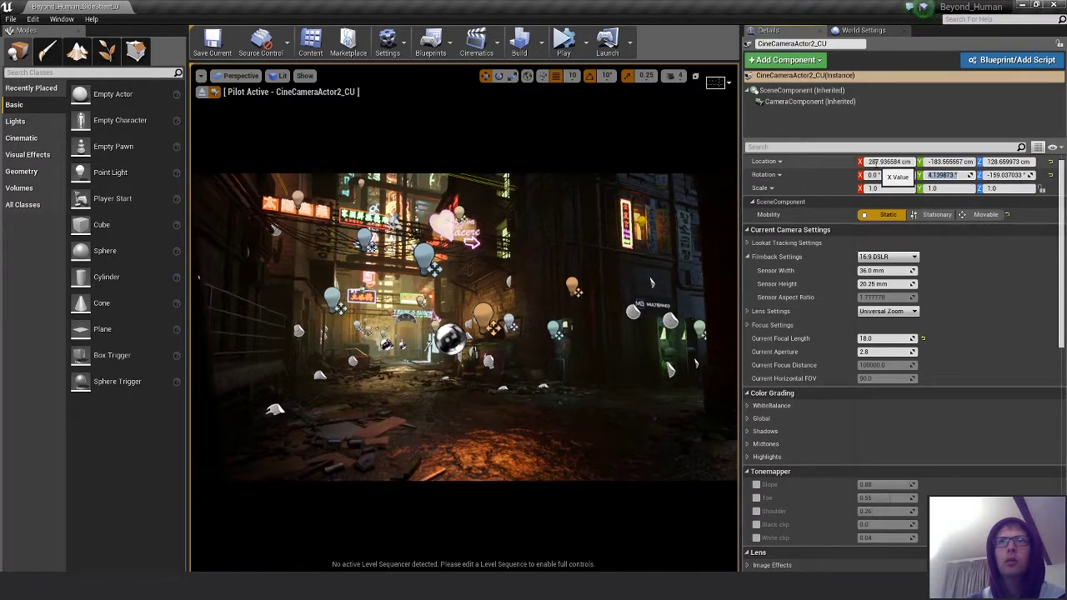
{"action": "type", "text": "0"}
{"action": "key", "text": "Tab"}
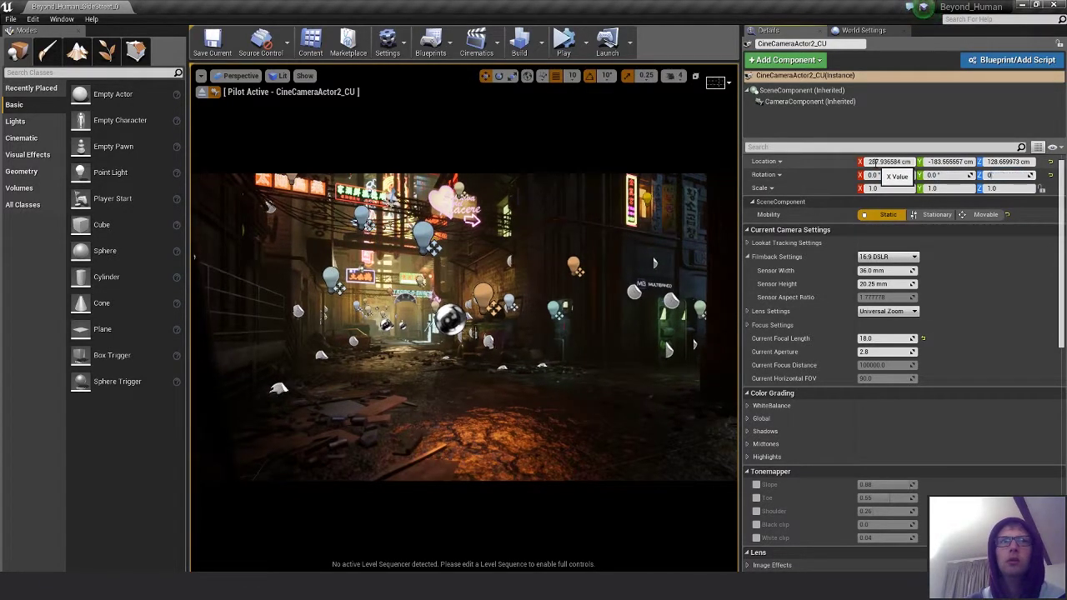
{"action": "key", "text": "Return"}
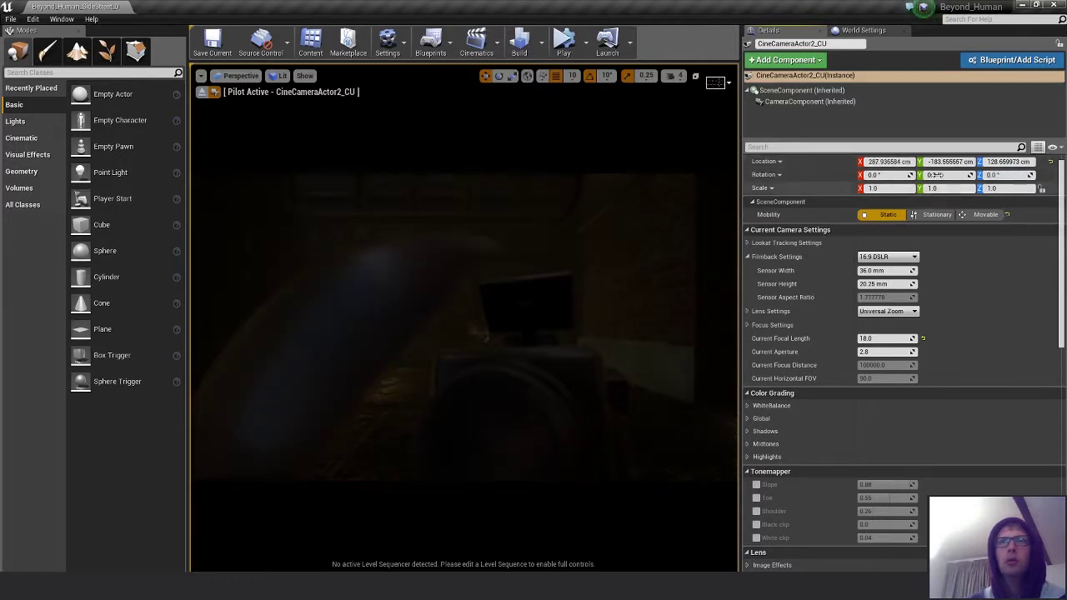
{"action": "left_click", "coordinate": [991, 175]}
{"action": "type", "text": "180"}
{"action": "key", "text": "Return"}
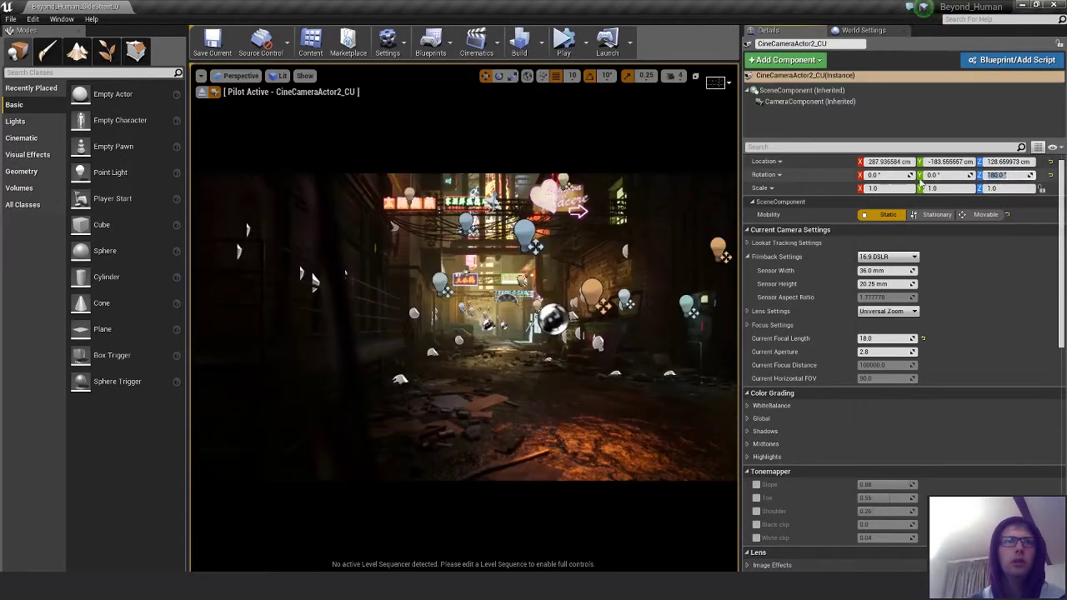
- Fly the piloted CineCameraActor2_CU down the alley to a close-up of the graffiti-covered dumpsters by the brick wall
{"action": "key", "text": "w"}
{"action": "right_click_drag", "start_coordinate": [464, 327], "coordinate": [491, 341]}
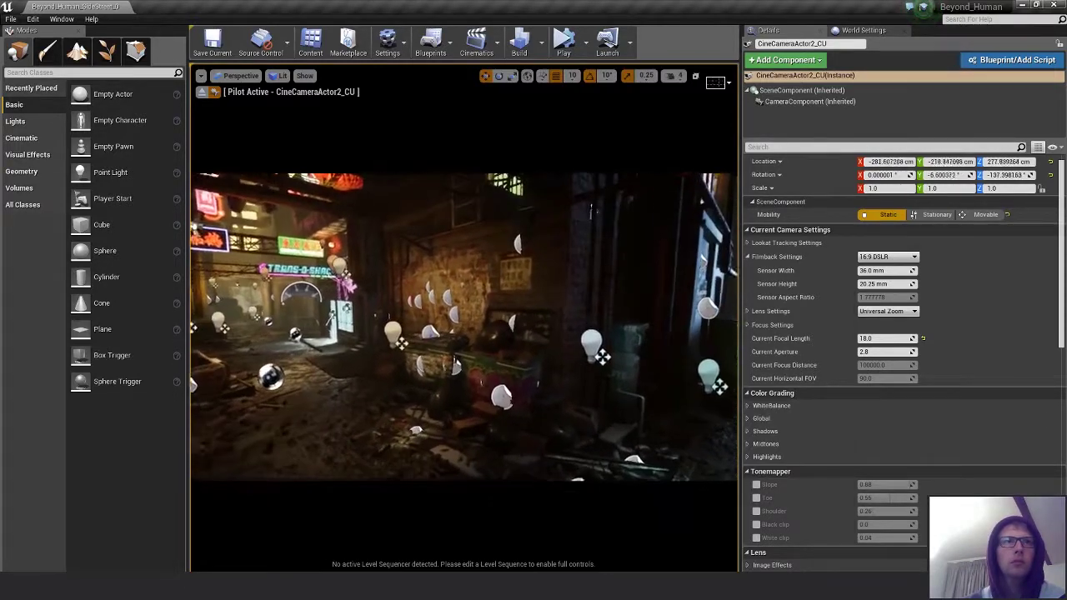
{"action": "right_click_drag", "start_coordinate": [492, 342], "coordinate": [480, 342]}
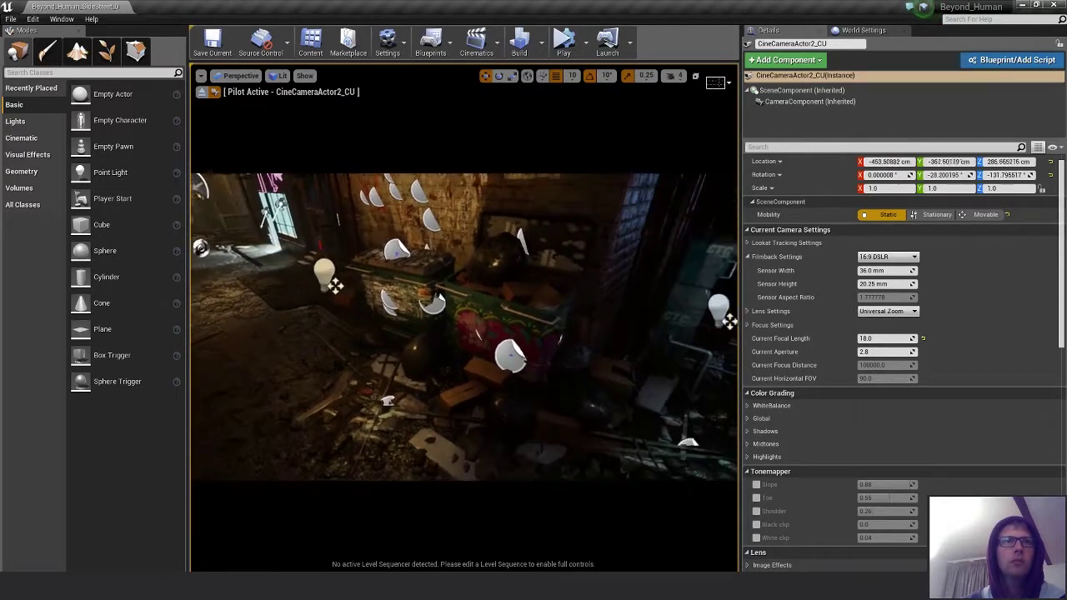
{"action": "key", "text": "d"}
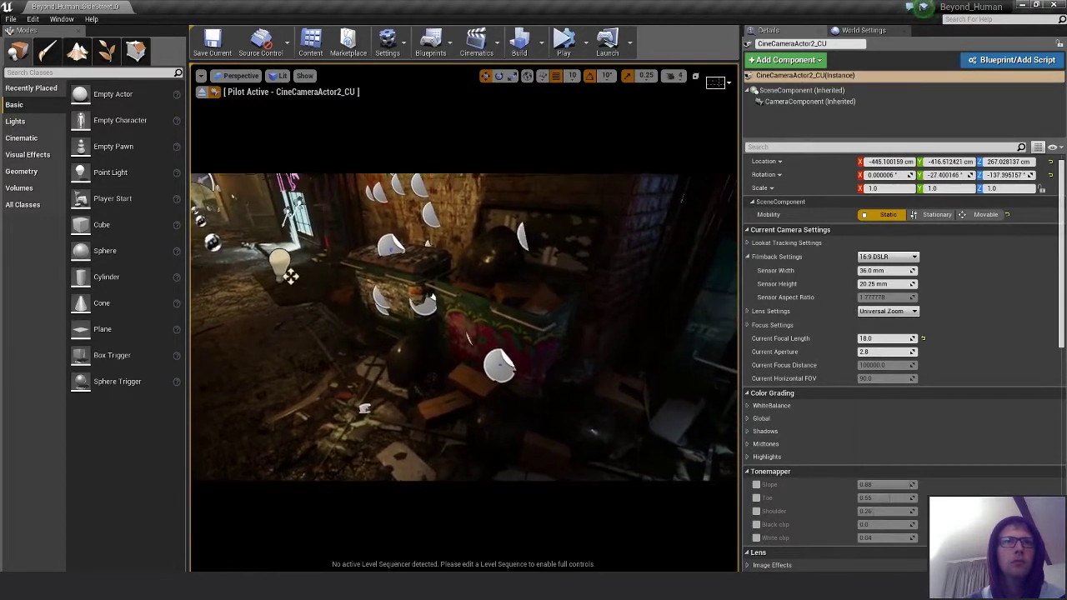
- Hide the editor icons with game view and pull the camera back to frame the dumpsters with the TRANS-O-SHACK sign
{"action": "key", "text": "g"}
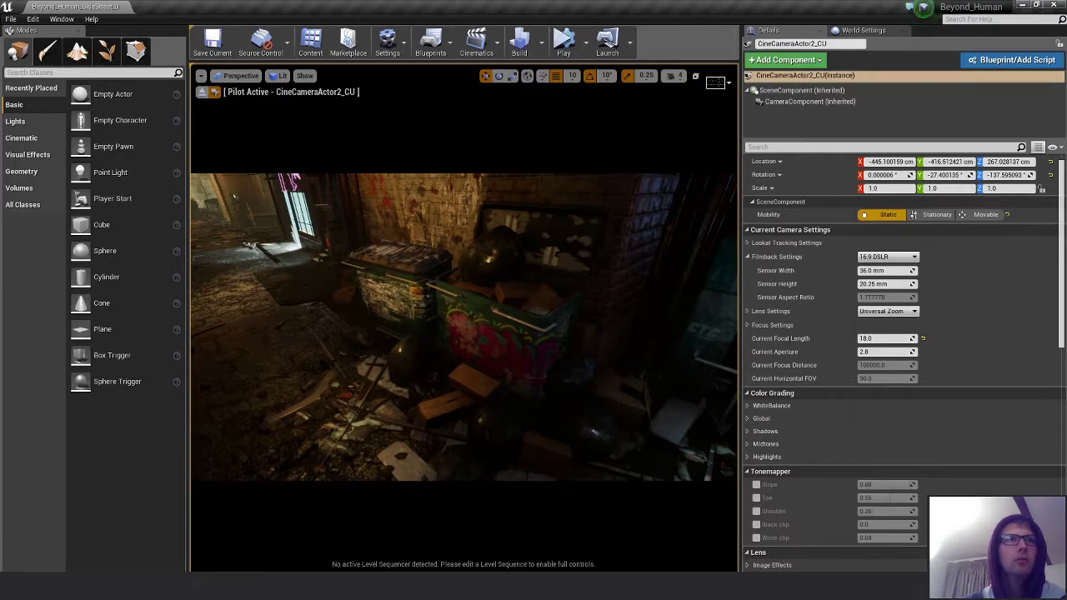
{"action": "right_click_drag", "start_coordinate": [464, 333], "coordinate": [465, 308]}
{"action": "key", "text": "s"}
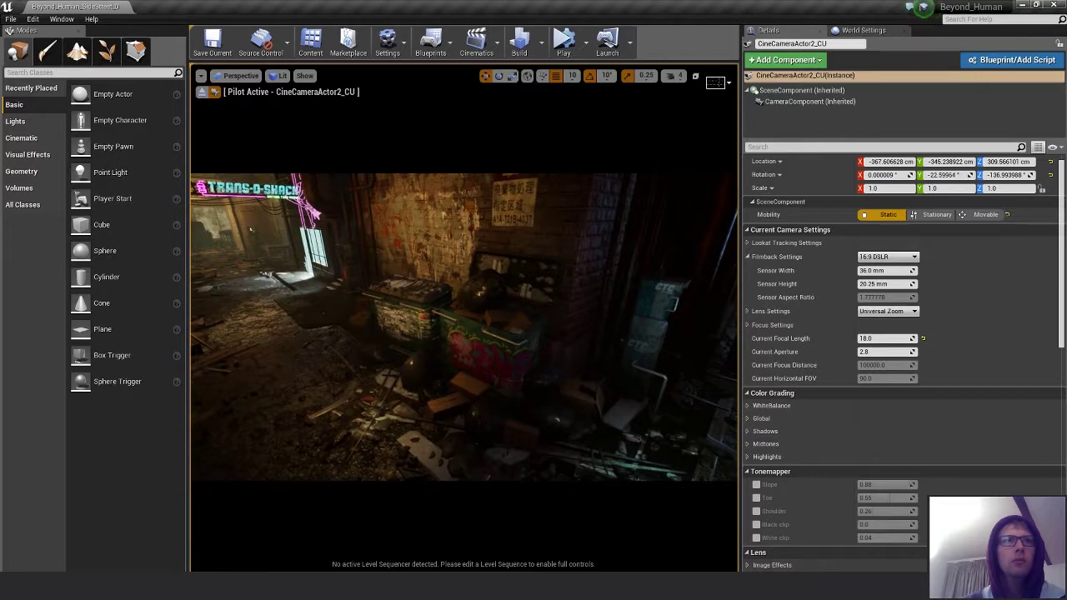
- Fly the piloted CineCameraActor2_CU closer to the dumpsters, keeping part of the TRANS-O-SHACK sign in frame
{"action": "key", "text": "w"}
{"action": "right_click_drag", "start_coordinate": [464, 308], "coordinate": [468, 305]}
{"action": "key", "text": "w"}
{"action": "key", "text": "d"}
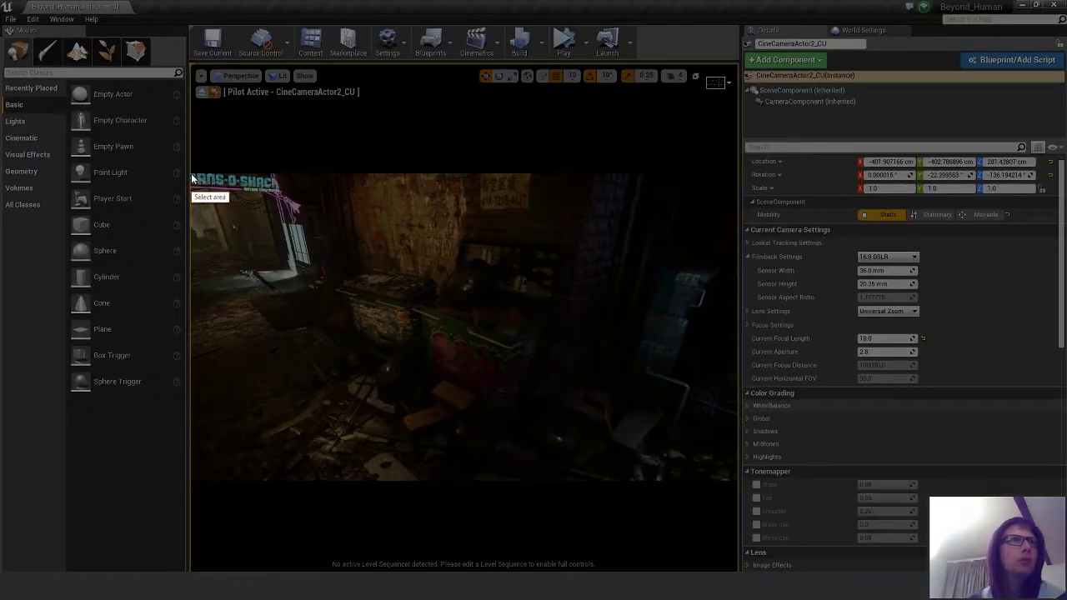
- Copy a screenshot of the letterboxed camera view and paste it in Photoshop directly beneath the second alley image
{"action": "mouse_move", "coordinate": [190, 171]}
{"action": "left_mouse_down"}
{"action": "mouse_move", "coordinate": [635, 449]}
{"action": "mouse_move", "coordinate": [737, 481]}
{"action": "left_mouse_up"}
{"action": "left_click", "coordinate": [694, 492]}
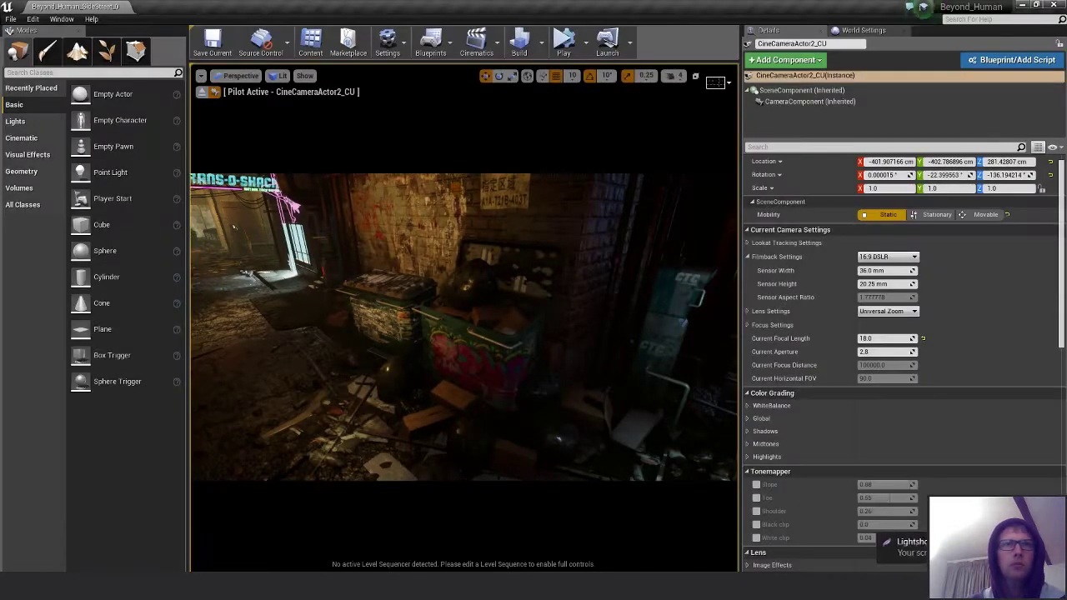
{"action": "key", "text": "alt+Tab"}
{"action": "left_click", "coordinate": [530, 134]}
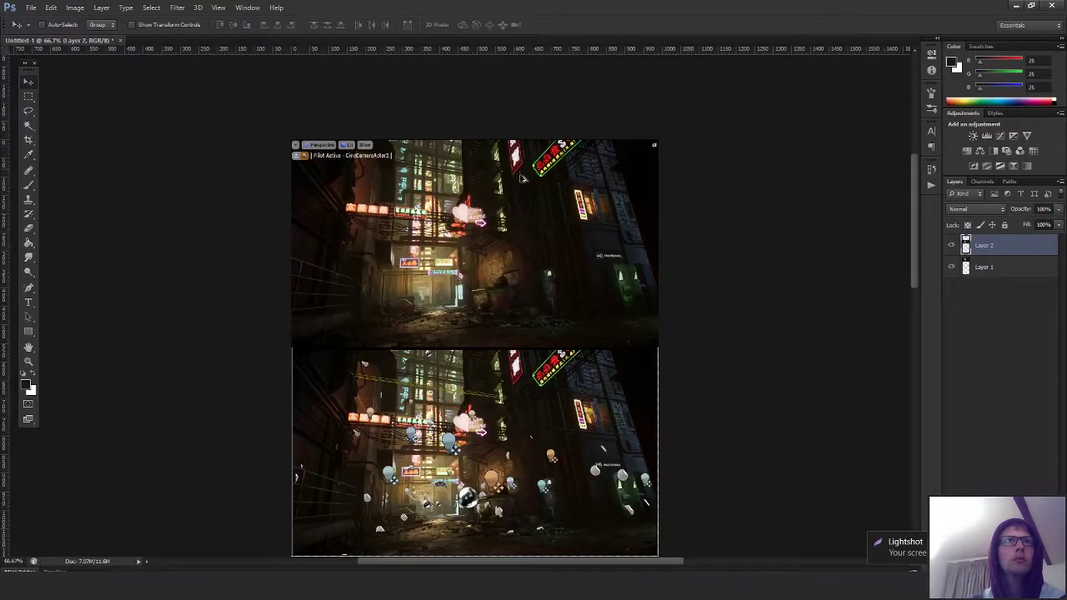
{"action": "left_click_drag", "start_coordinate": [568, 430], "coordinate": [559, 212]}
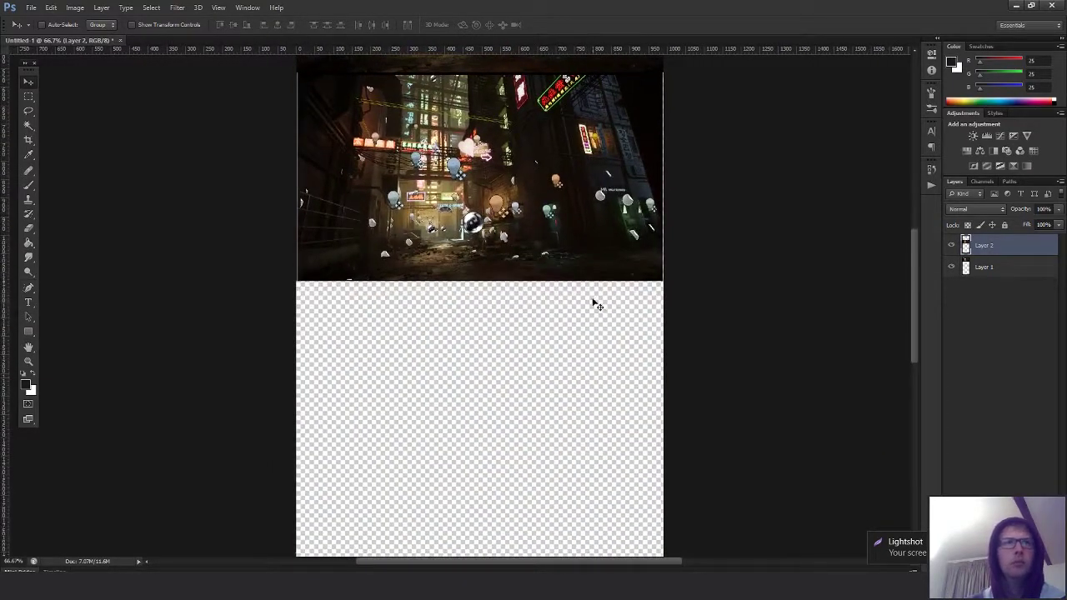
{"action": "key", "text": "ctrl+v"}
{"action": "left_click_drag", "start_coordinate": [550, 297], "coordinate": [557, 400]}
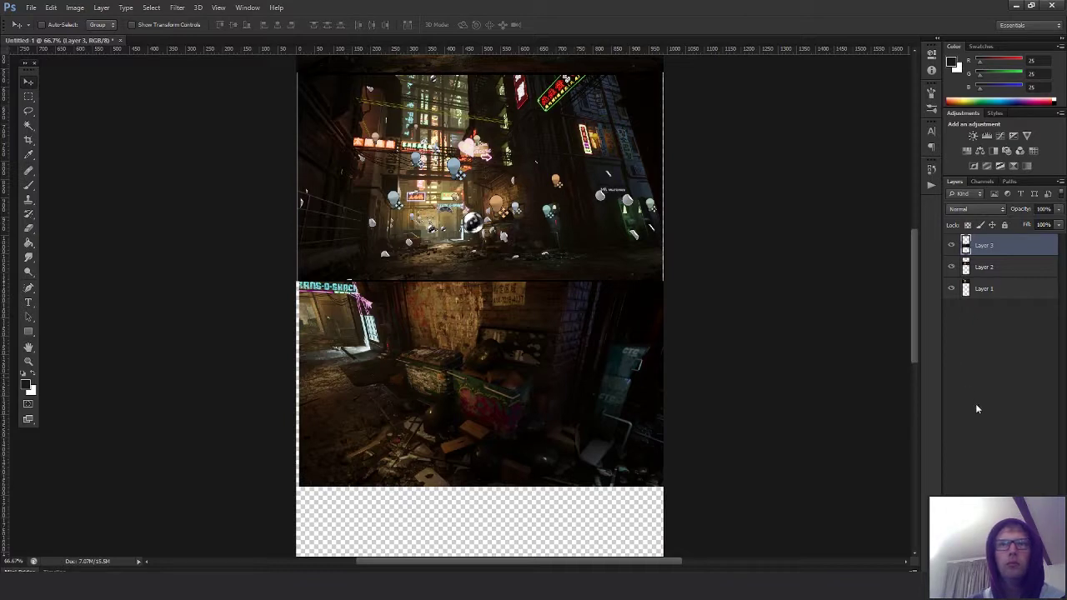
- Add a new layer, fill it with the dark foreground colour, and place it beneath Layer 1 as the background
{"action": "key", "text": "ctrl+alt+shift+n"}
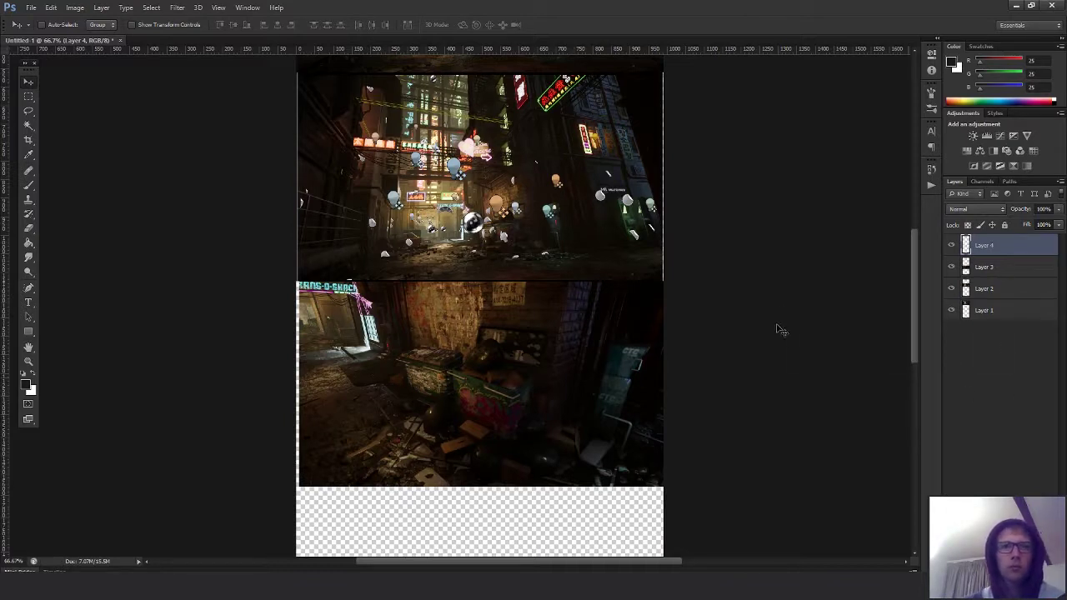
{"action": "key", "text": "g"}
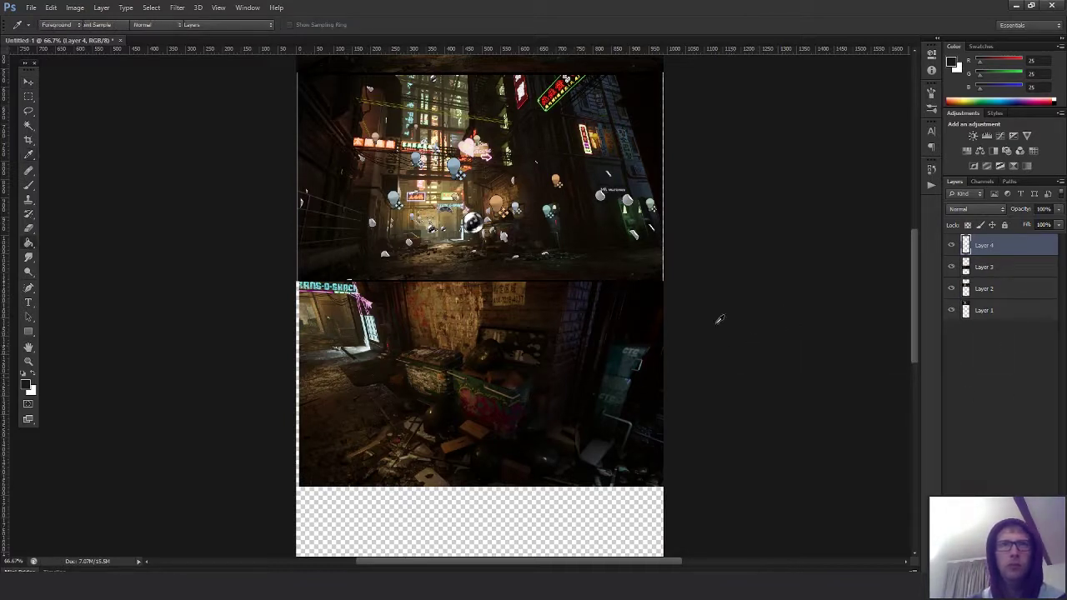
{"action": "key", "text": "alt+BackSpace"}
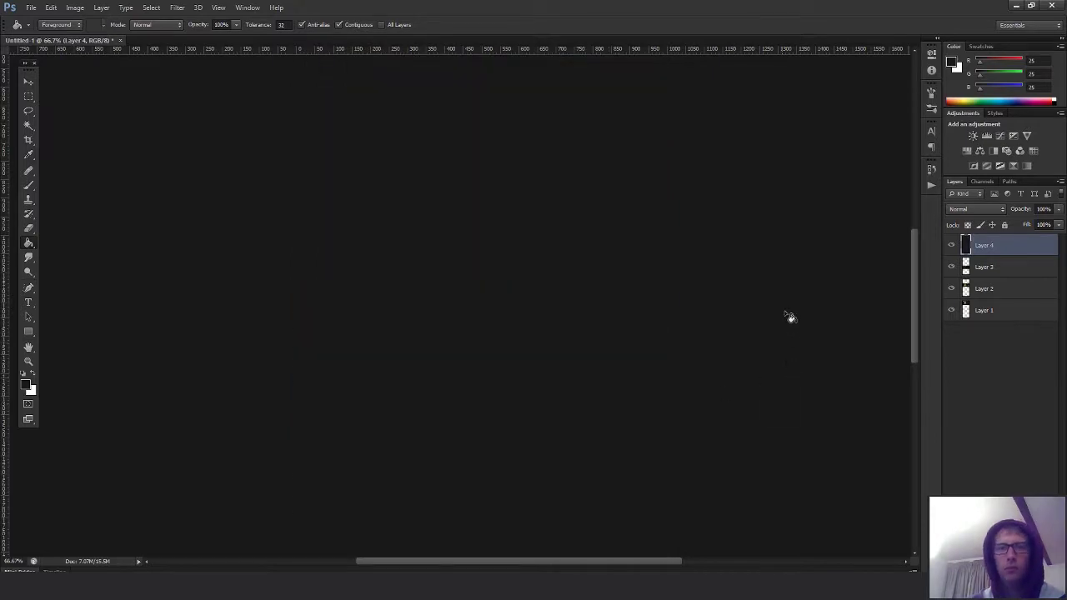
{"action": "key", "text": "m"}
{"action": "left_click_drag", "start_coordinate": [1013, 246], "coordinate": [1009, 322]}
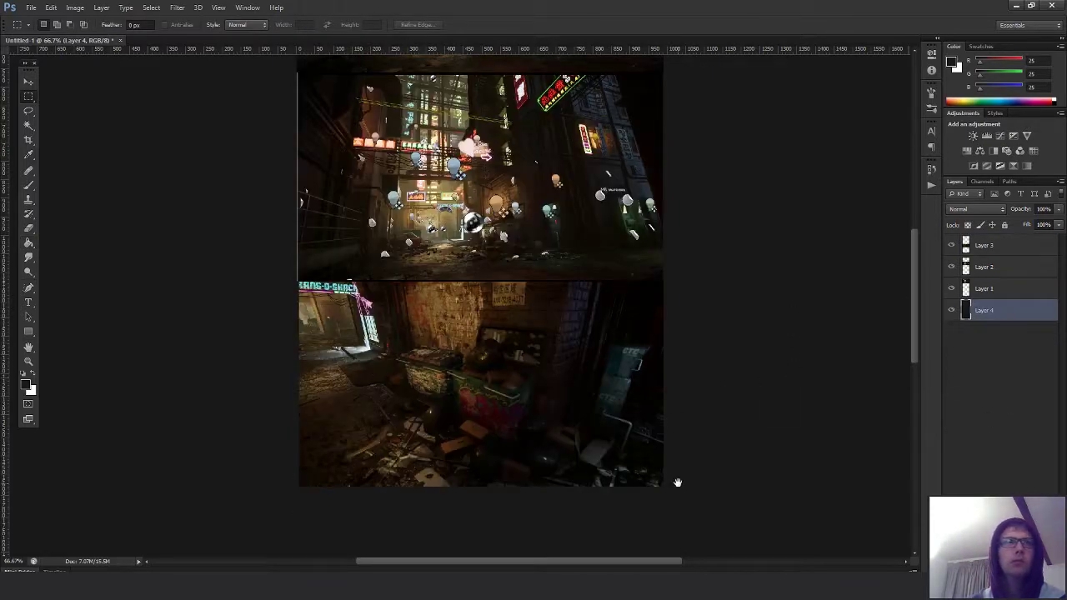
- Darken the background fill layer with Levels by lowering the output white level to 195
{"action": "left_click_drag", "start_coordinate": [678, 482], "coordinate": [711, 368]}
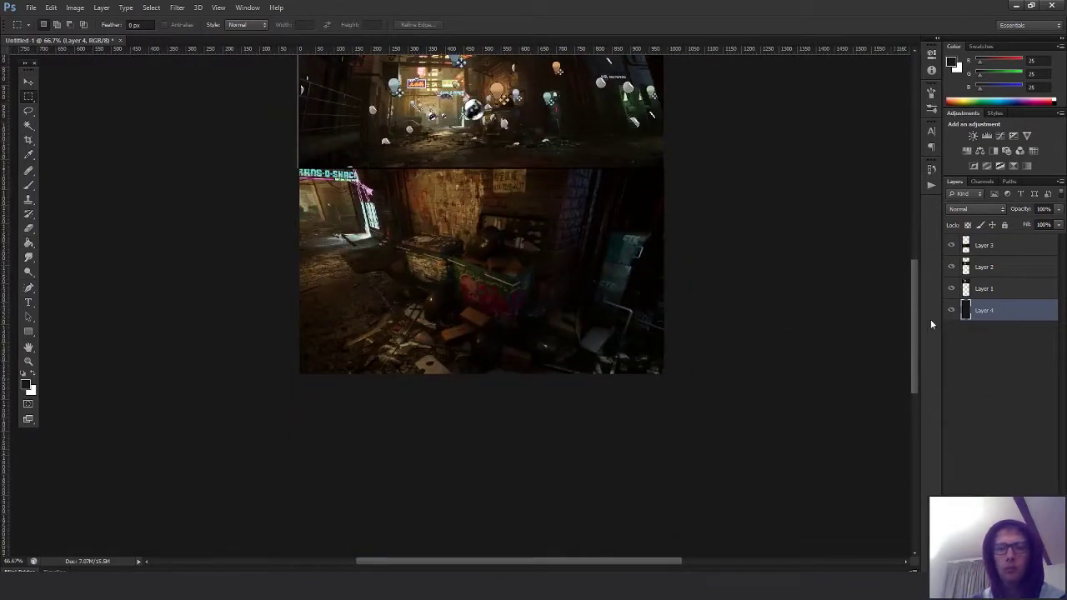
{"action": "key", "text": "ctrl+l"}
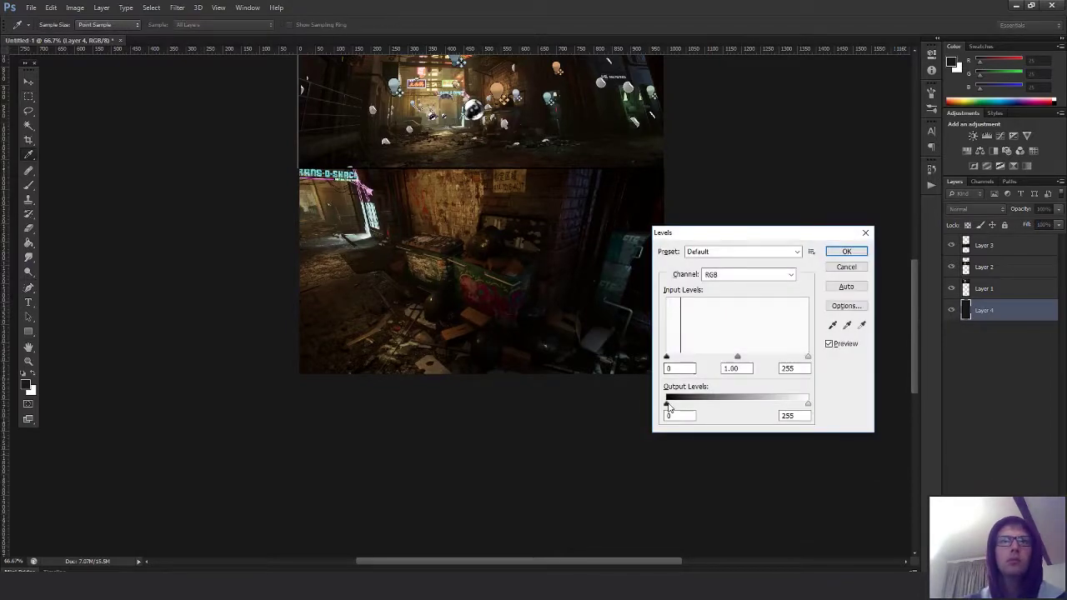
{"action": "left_click_drag", "start_coordinate": [807, 406], "coordinate": [774, 405]}
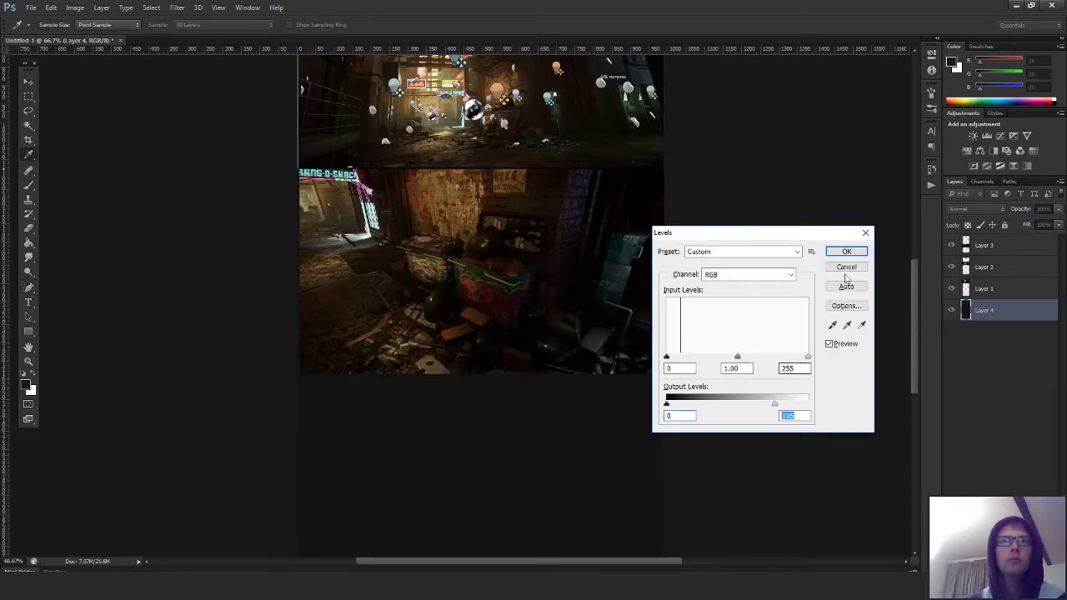
{"action": "left_click", "coordinate": [849, 253]}
{"action": "left_click_drag", "start_coordinate": [698, 318], "coordinate": [709, 511]}
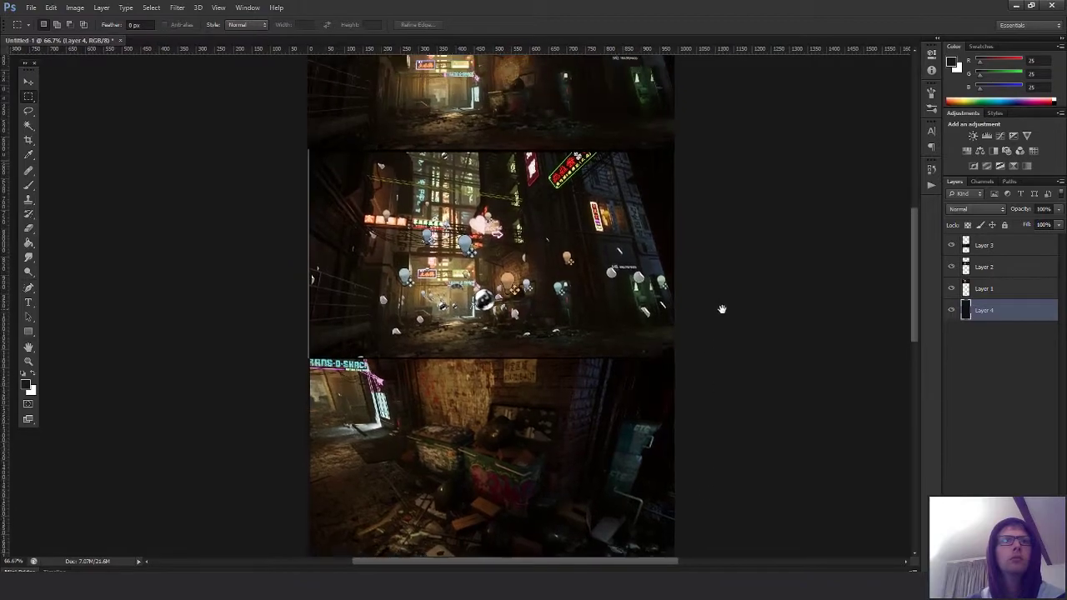
{"action": "scroll", "coordinate": [722, 310], "scroll_direction": "down", "scroll_amount": 3}
- Switch to Unreal Editor, duplicate CineCameraActor2_CU, and return the selection to the original camera
{"action": "key", "text": "alt+Tab"}
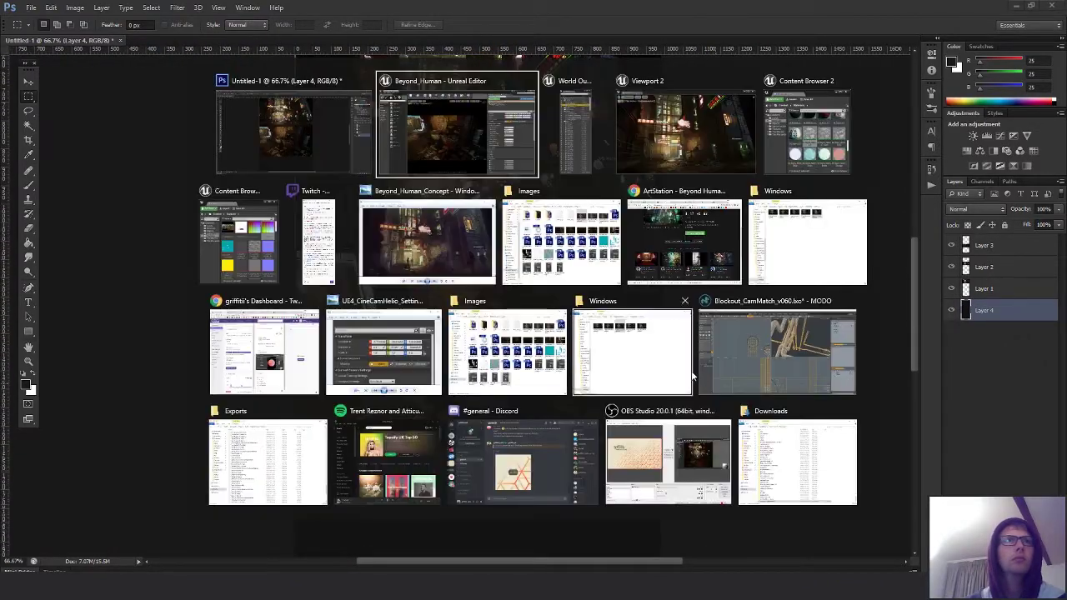
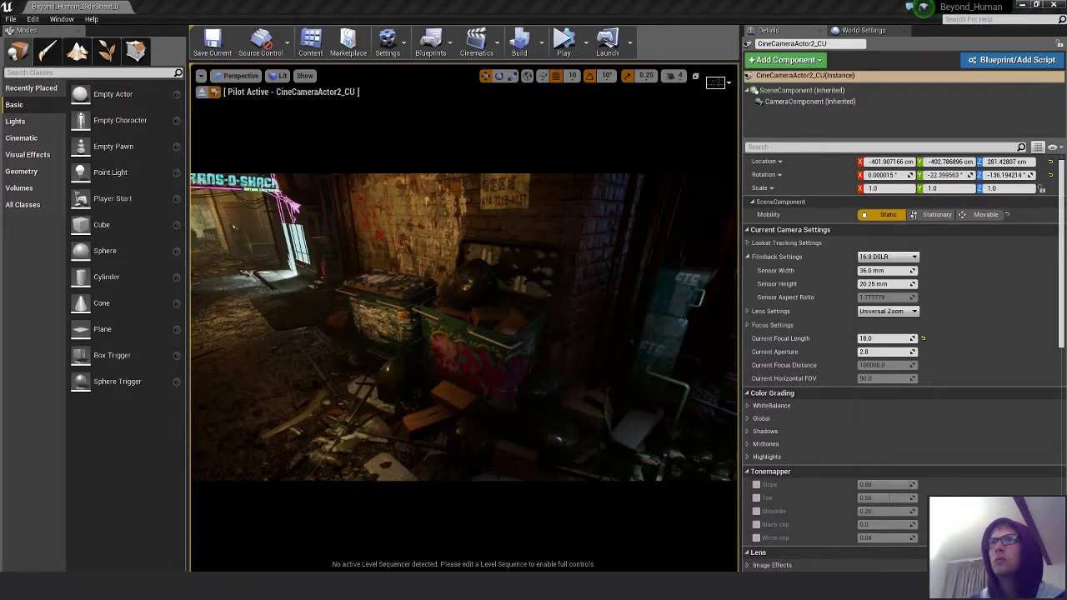
{"action": "key", "text": "ctrl+w"}
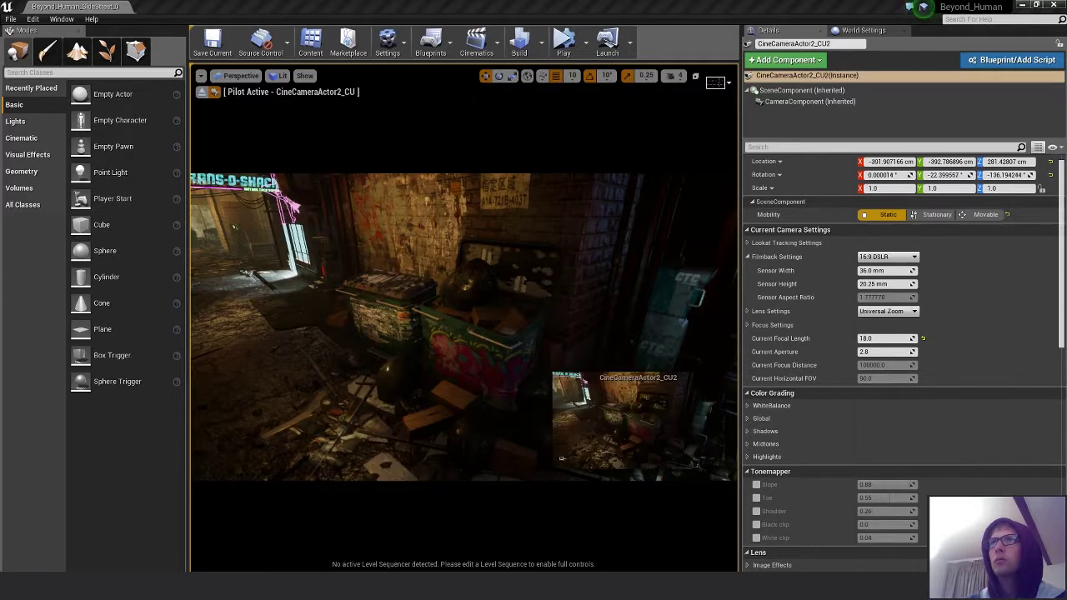
{"action": "key", "text": "ctrl+z"}
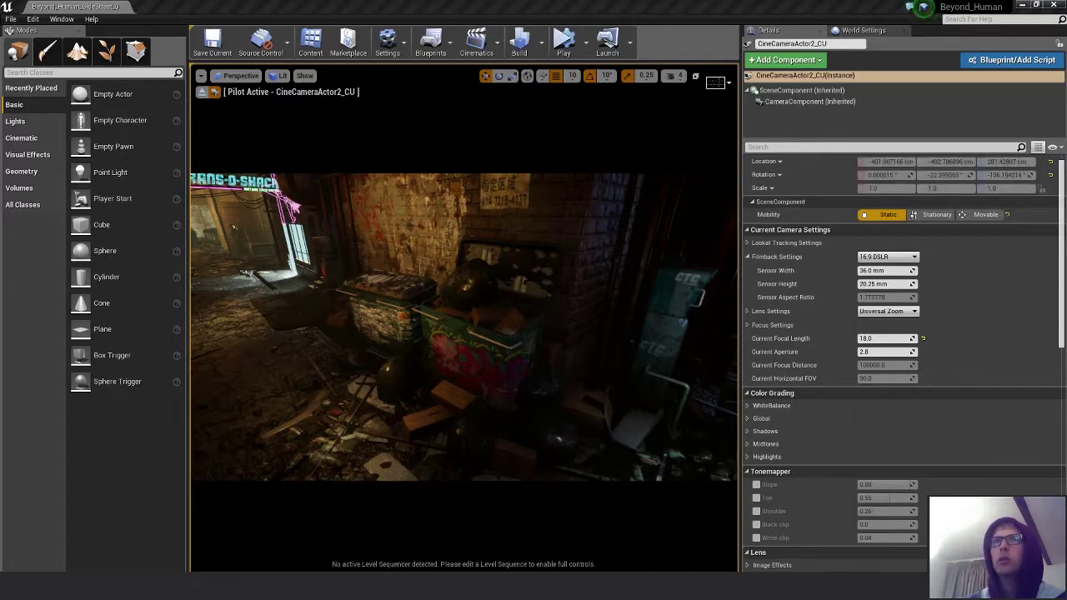
- Capture the camera's details from its name to Current Horizontal FOV and save the image as CU_01_Settings in the Images folder
{"action": "key", "text": "Print"}
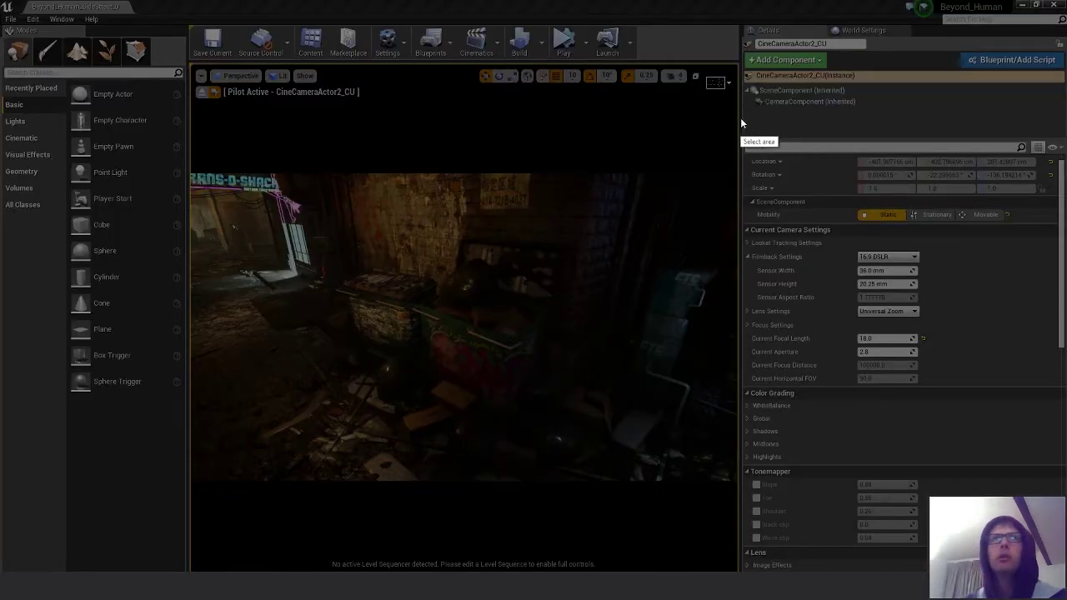
{"action": "left_click_drag", "start_coordinate": [742, 37], "coordinate": [1063, 227]}
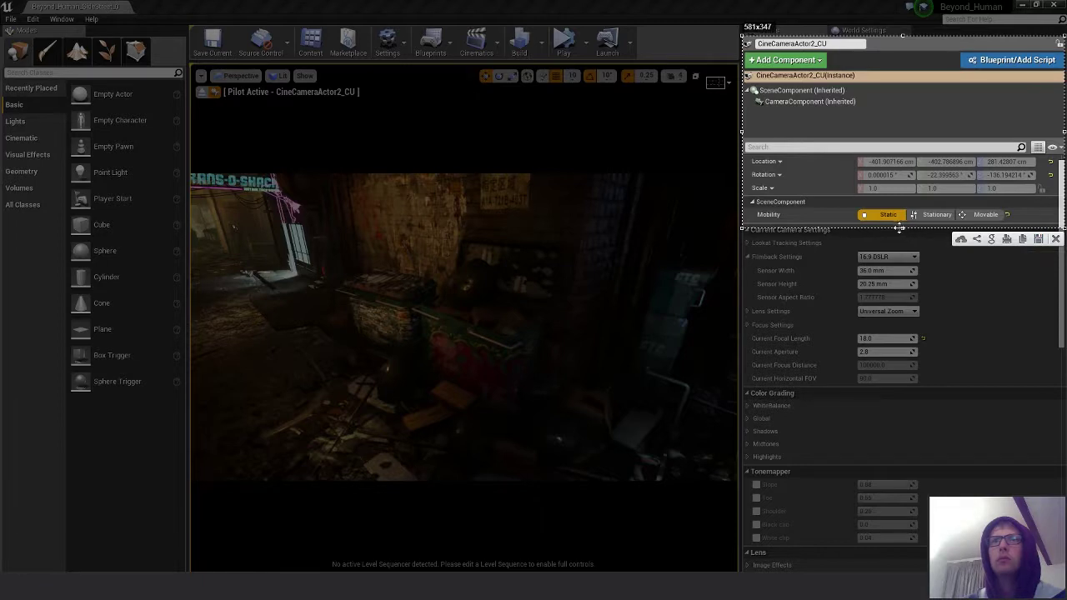
{"action": "left_click_drag", "start_coordinate": [903, 227], "coordinate": [909, 386]}
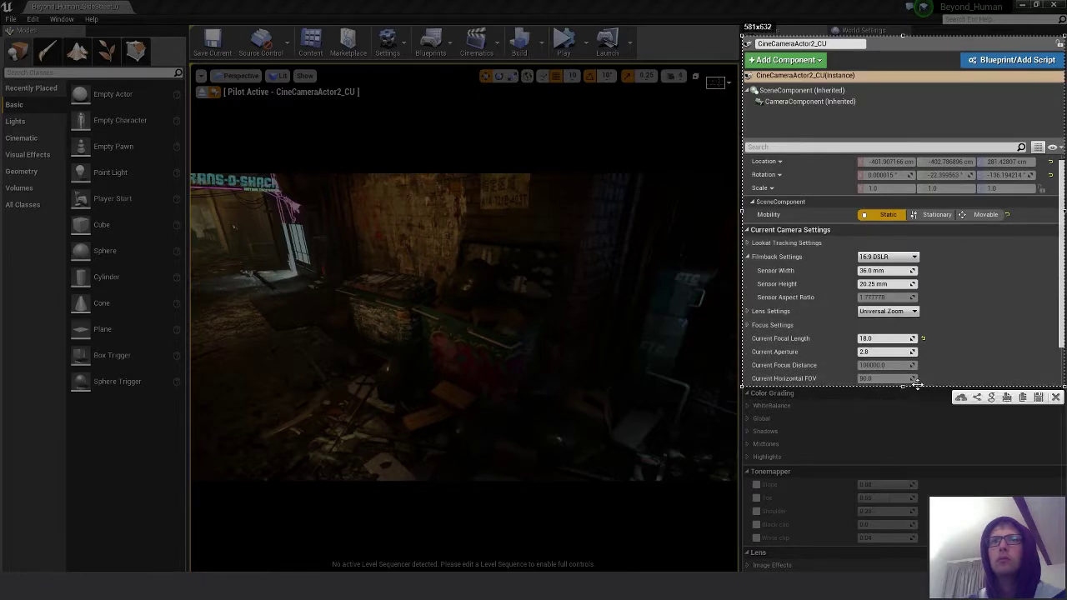
{"action": "left_click", "coordinate": [1039, 398]}
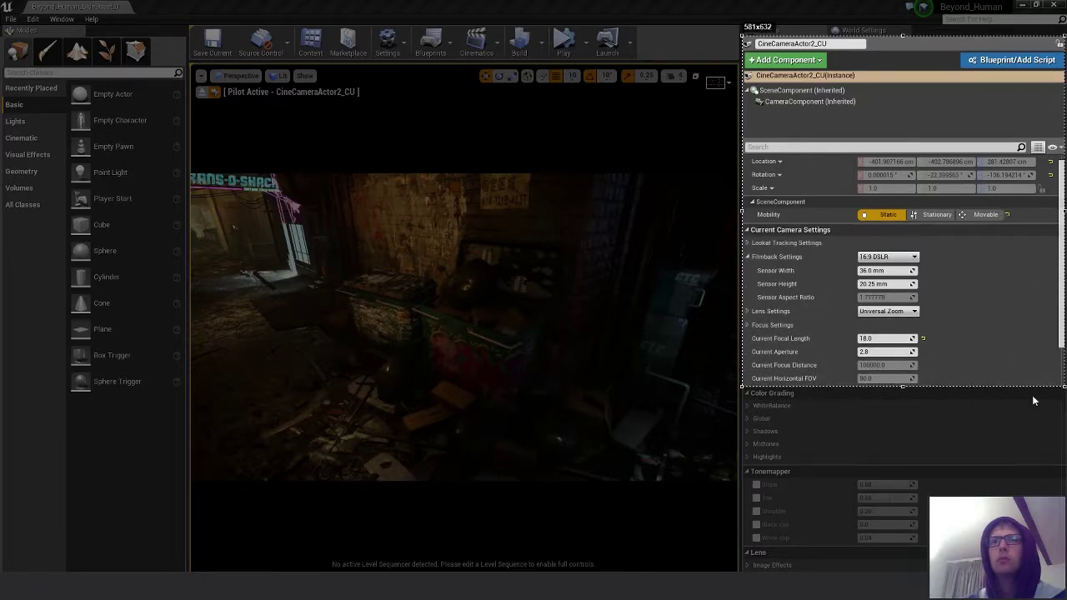
{"action": "left_click", "coordinate": [669, 215]}
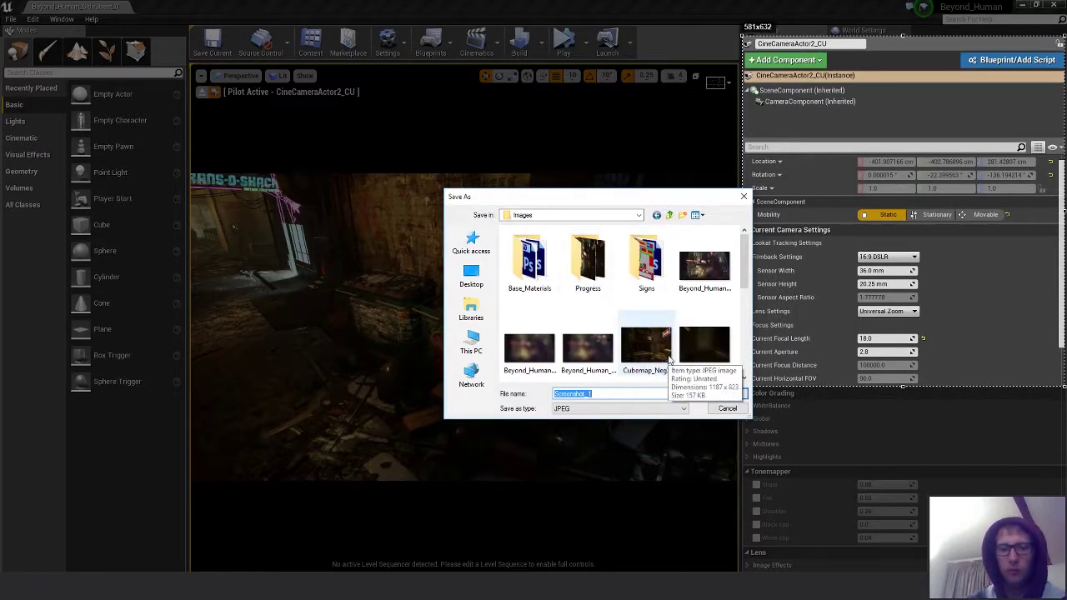
{"action": "type", "text": "Cu_01"}
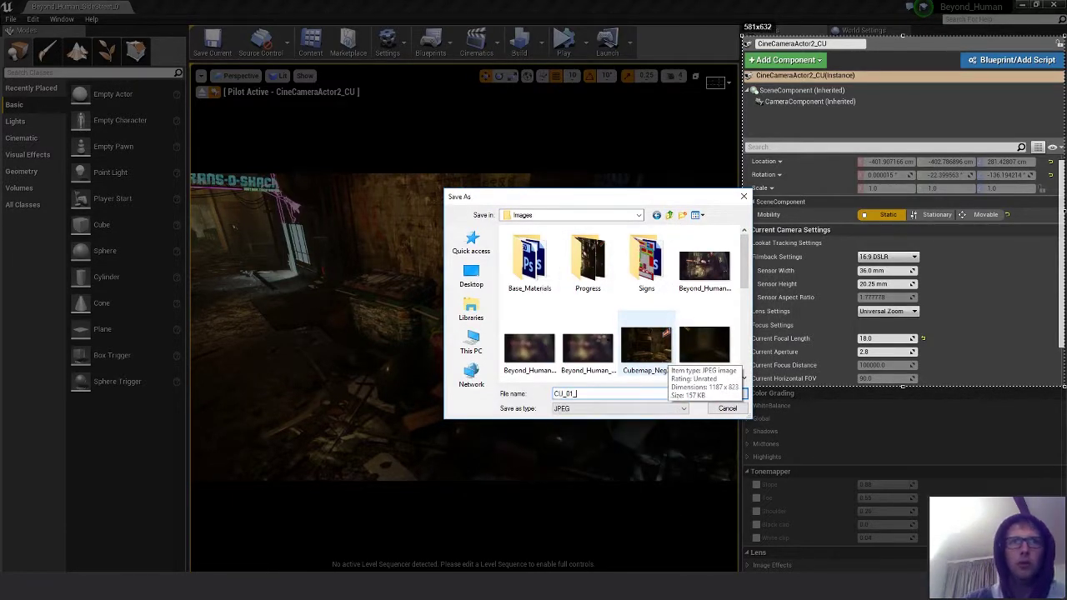
{"action": "type", "text": "_Sett"}
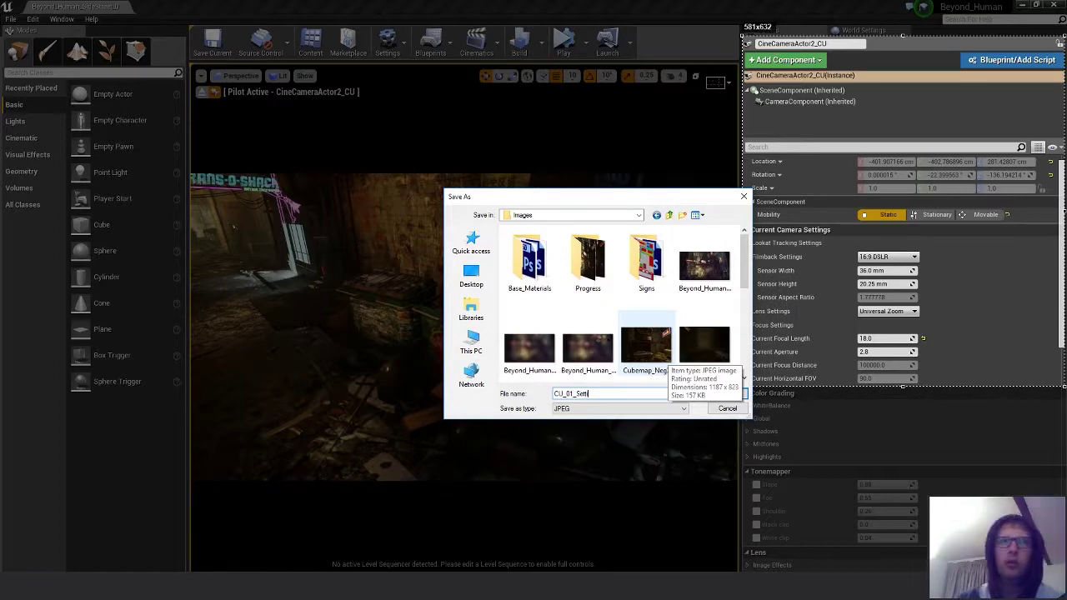
{"action": "type", "text": "ings"}
{"action": "key", "text": "Return"}
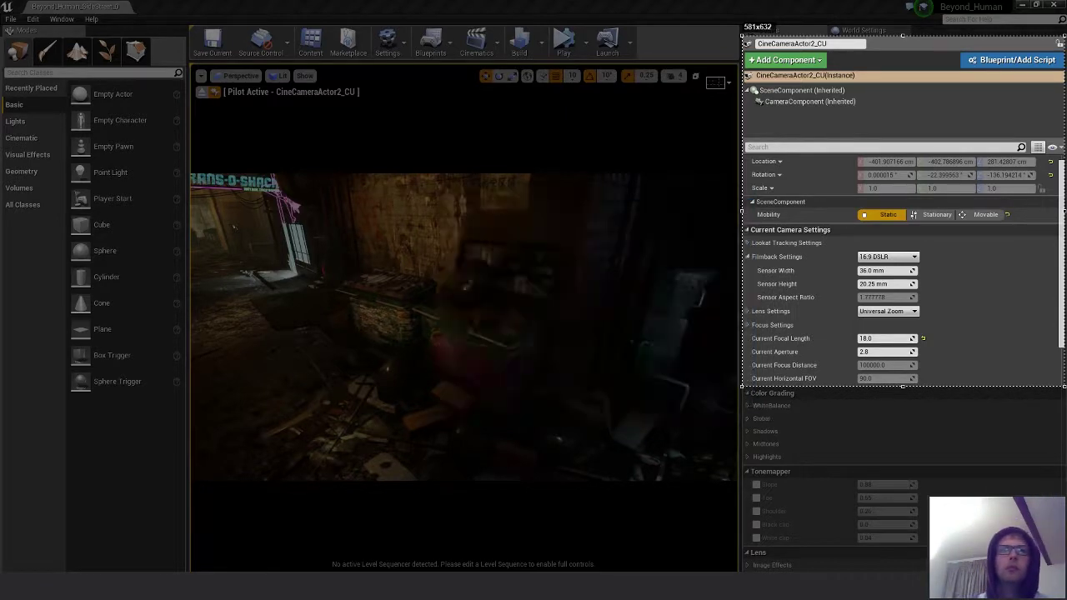
- Rename the original close-up camera to CineCameraActor2_CU_01 and its duplicate to CineCameraActor2_CU_02
{"action": "left_click", "coordinate": [241, 76]}
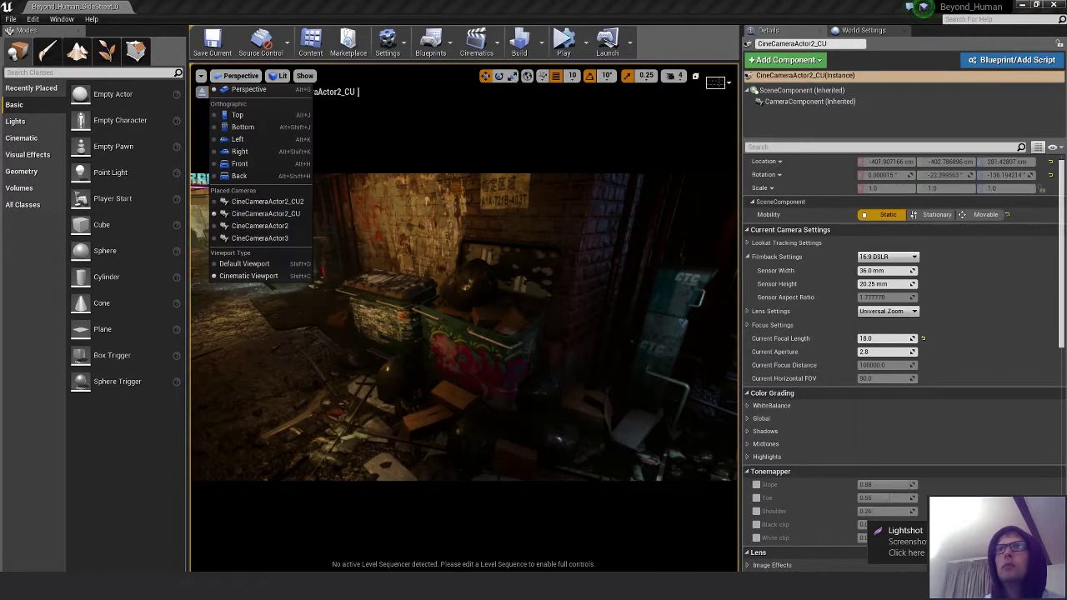
{"action": "key", "text": "Escape"}
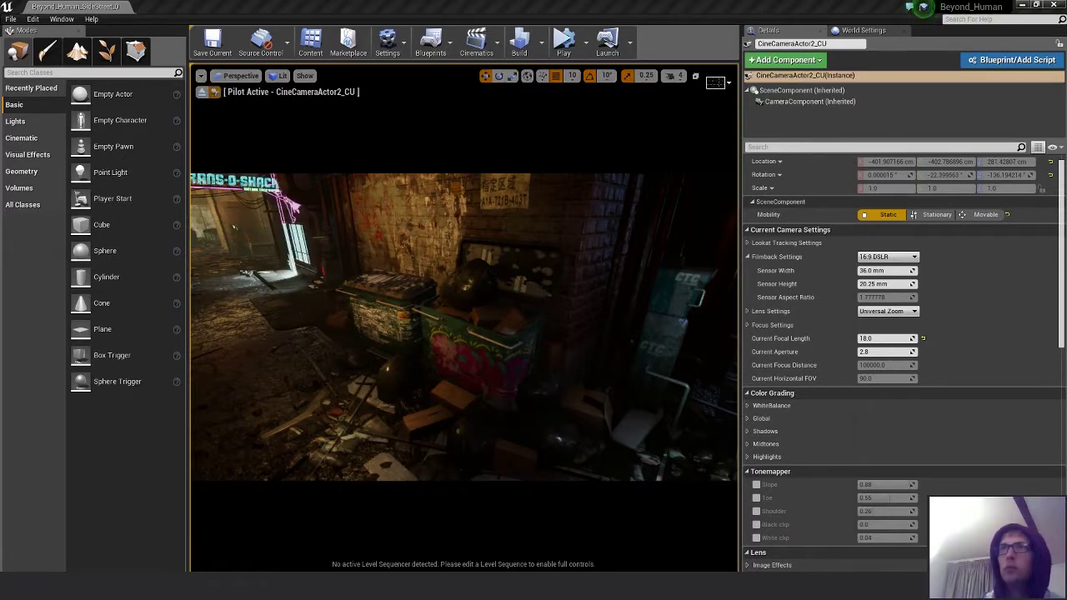
{"action": "type", "text": "_01"}
{"action": "key", "text": "Return"}
{"action": "left_click", "coordinate": [562, 458]}
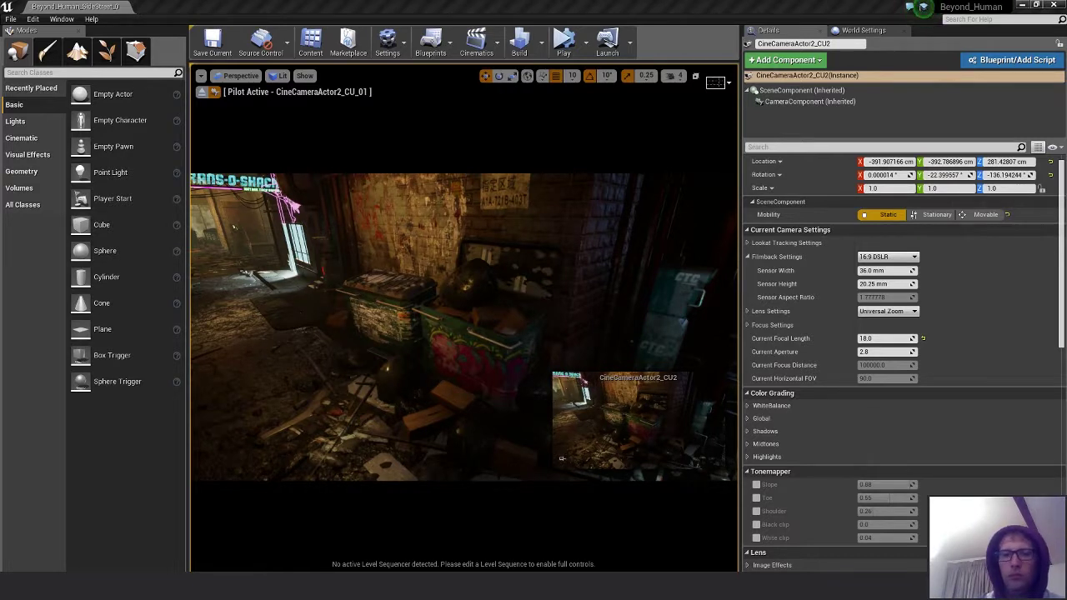
{"action": "type", "text": "_0"}
{"action": "key", "text": "Return"}
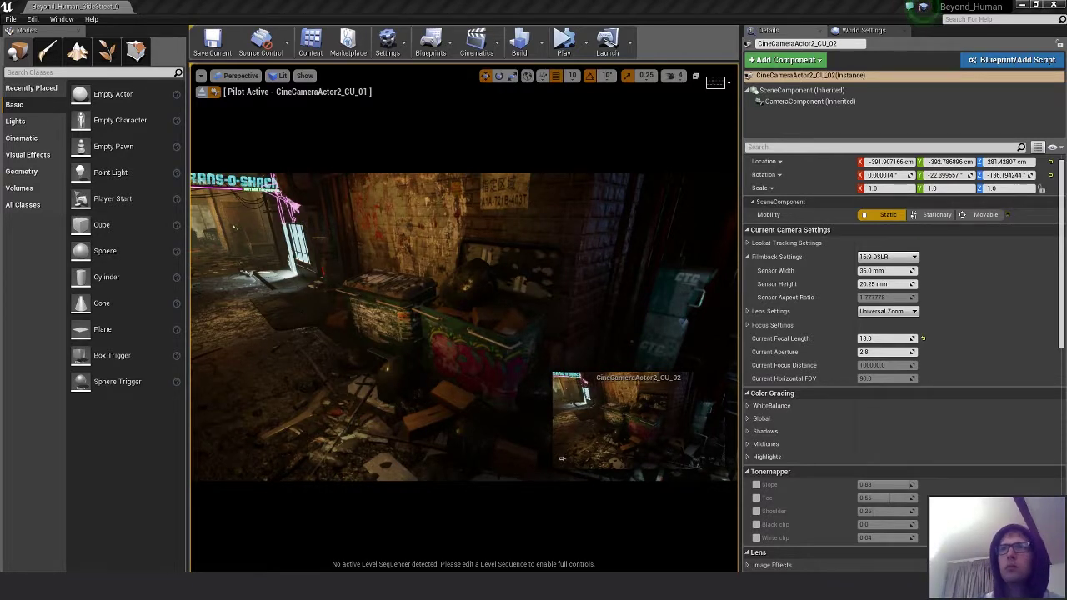
- Pilot CineCameraActor2_CU_02 and fly it away from the dumpsters, turning to explore the debris-covered alley for a second shot
{"action": "left_click", "coordinate": [233, 75]}
{"action": "left_click", "coordinate": [275, 207]}
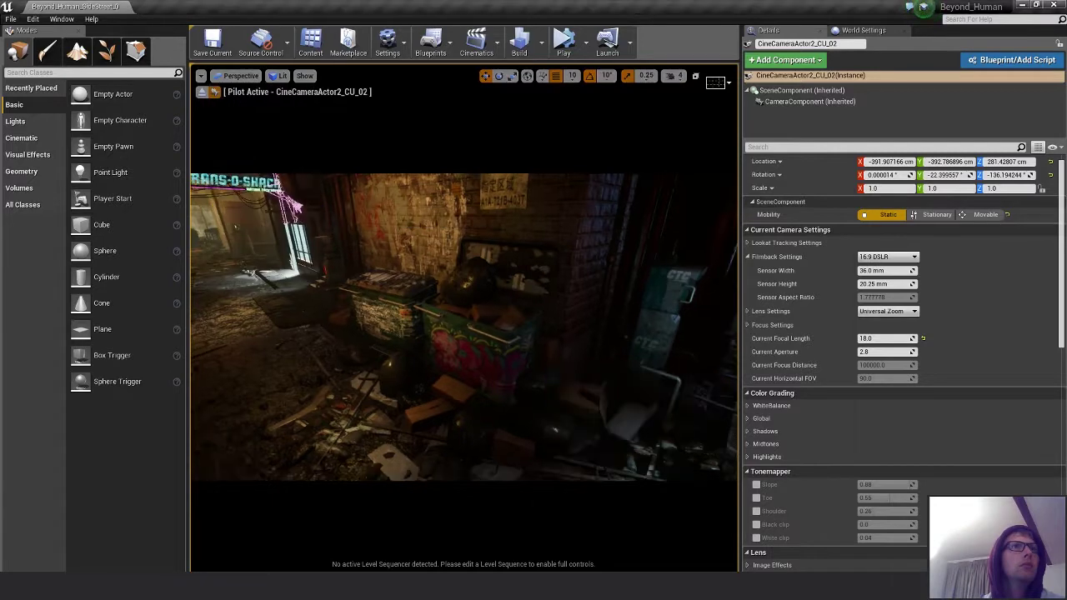
{"action": "right_click_drag", "start_coordinate": [464, 327], "coordinate": [551, 332]}
{"action": "key", "text": "w"}
{"action": "key", "text": "w"}
{"action": "key", "text": "a"}
{"action": "key", "text": "d"}
{"action": "key", "text": "d"}
{"action": "key", "text": "d"}
{"action": "key", "text": "a"}
{"action": "key", "text": "d"}
{"action": "key", "text": "w"}
{"action": "key", "text": "s"}
{"action": "key", "text": "w"}
{"action": "key", "text": "w"}
{"action": "right_click_drag", "start_coordinate": [463, 327], "coordinate": [534, 327]}
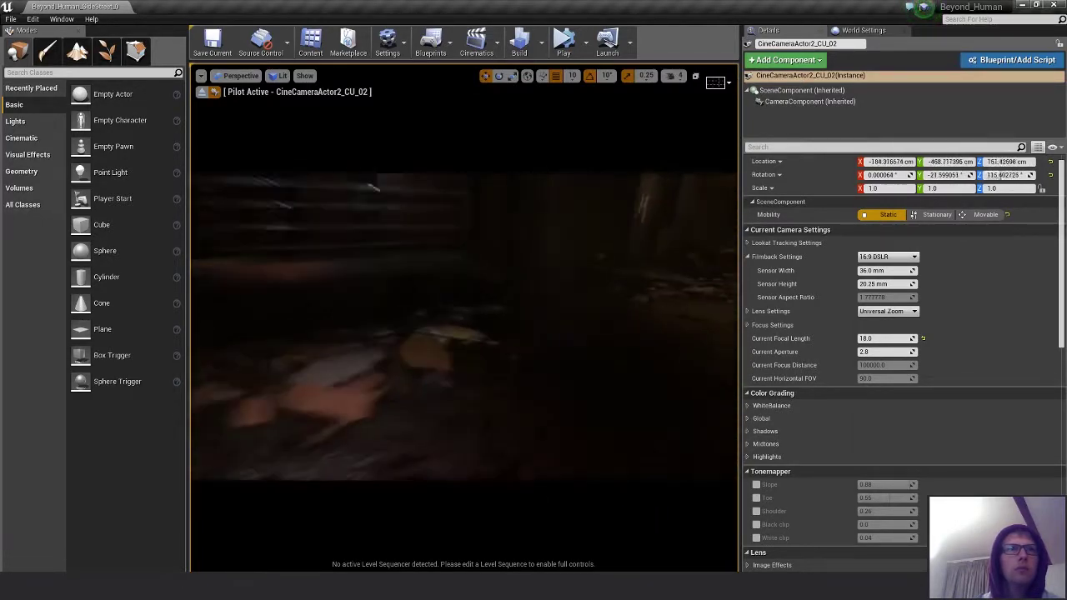
- Move CineCameraActor2_CU_02 farther down the alley to the green-lit graffiti area
{"action": "right_click_drag", "start_coordinate": [463, 327], "coordinate": [575, 342]}
{"action": "key", "text": "d"}
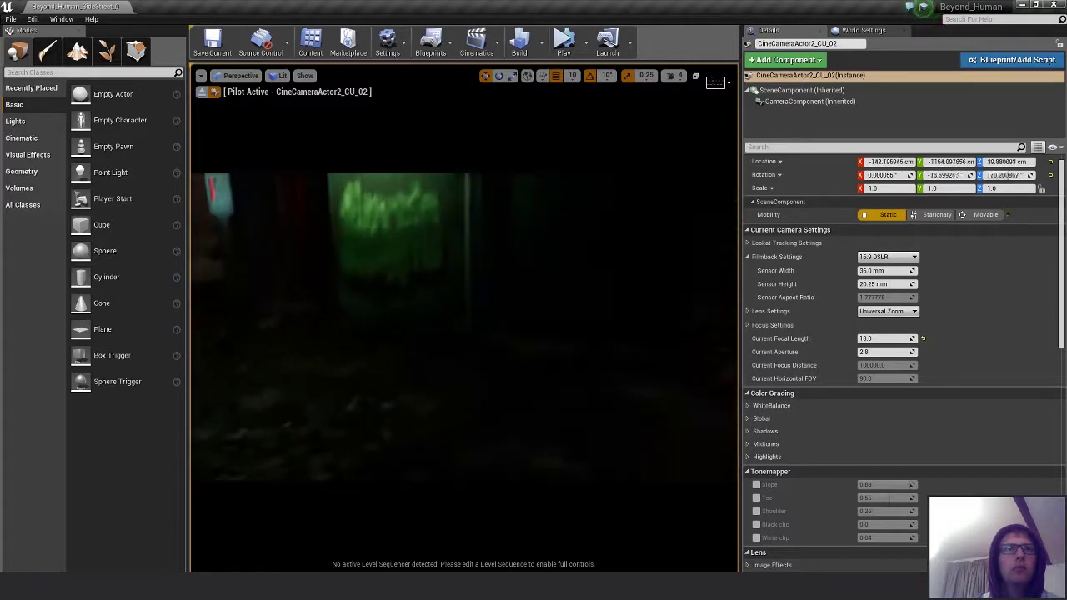
{"action": "right_click_drag", "start_coordinate": [463, 327], "coordinate": [458, 367]}
- Reset the rotation of CineCameraActor2_CU_02 to 0 on all three axes
{"action": "left_click", "coordinate": [942, 175]}
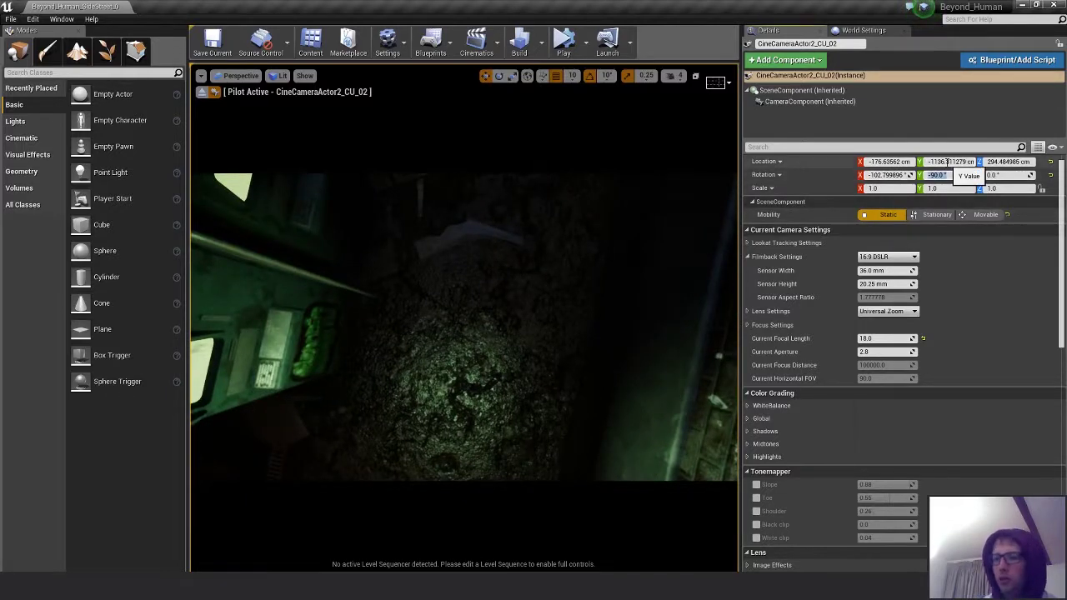
{"action": "type", "text": "0"}
{"action": "key", "text": "Return"}
{"action": "right_click_drag", "start_coordinate": [462, 333], "coordinate": [480, 359]}
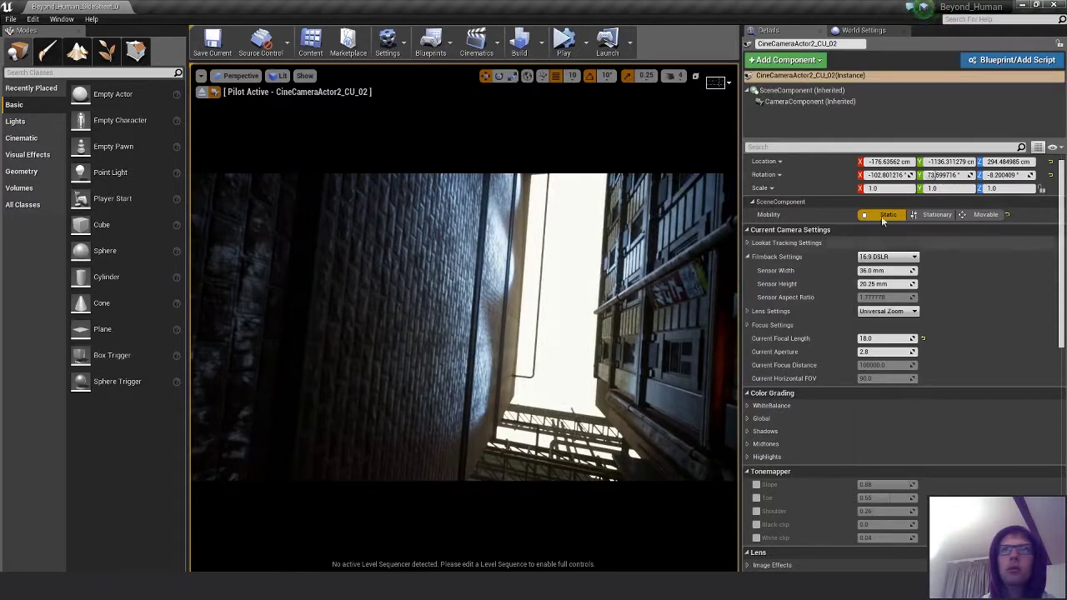
{"action": "type", "text": "0"}
{"action": "key", "text": "Tab"}
{"action": "type", "text": "0"}
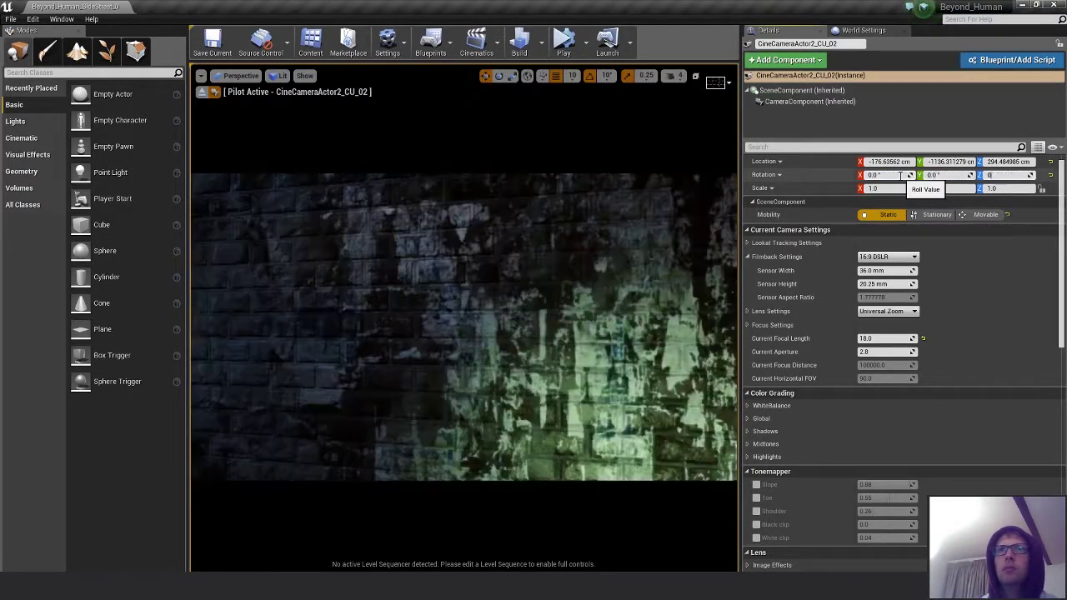
{"action": "key", "text": "Tab"}
{"action": "type", "text": "0"}
{"action": "key", "text": "Return"}
- Fly the camera up among the fire escapes to about X -966, Y -670, Z 630 cm, looking down over the stair railing into the alley
{"action": "right_click_drag", "start_coordinate": [463, 333], "coordinate": [553, 302]}
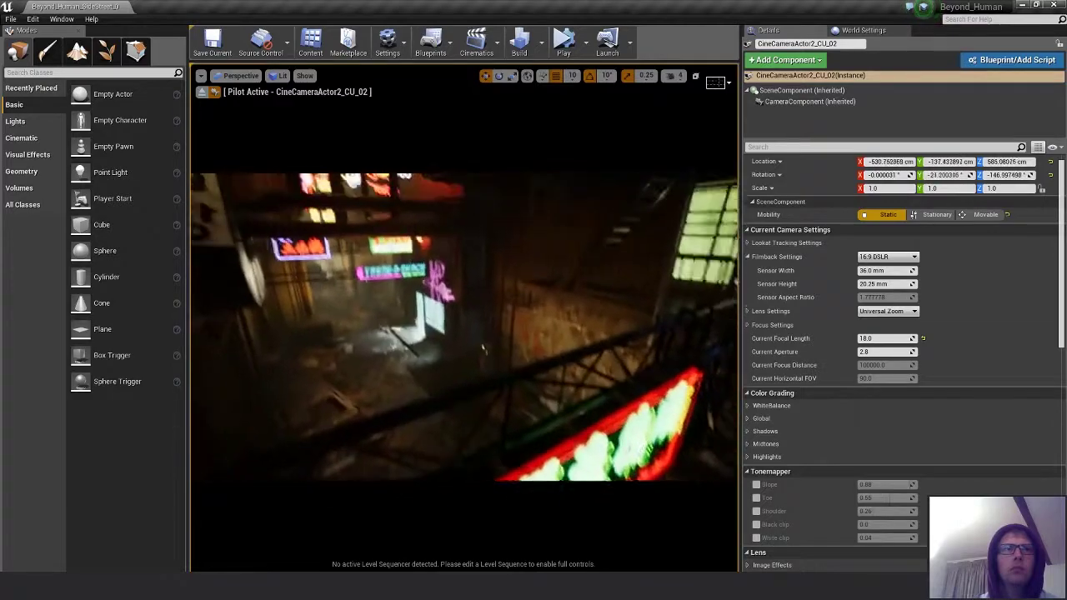
{"action": "right_click_drag", "start_coordinate": [524, 367], "coordinate": [536, 327]}
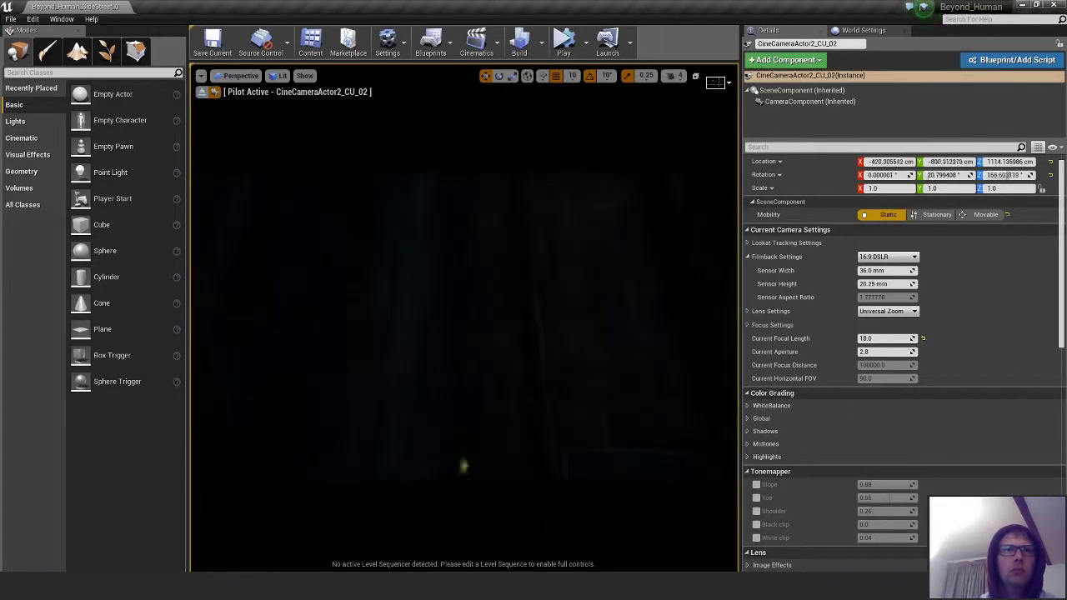
{"action": "key", "text": "q"}
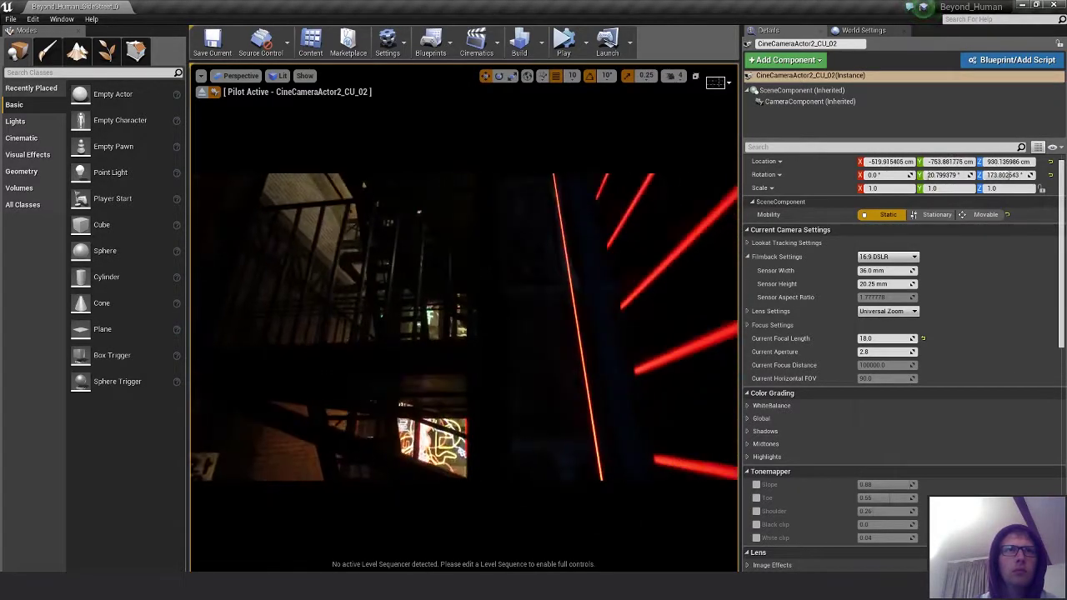
{"action": "right_click_drag", "start_coordinate": [465, 317], "coordinate": [417, 350]}
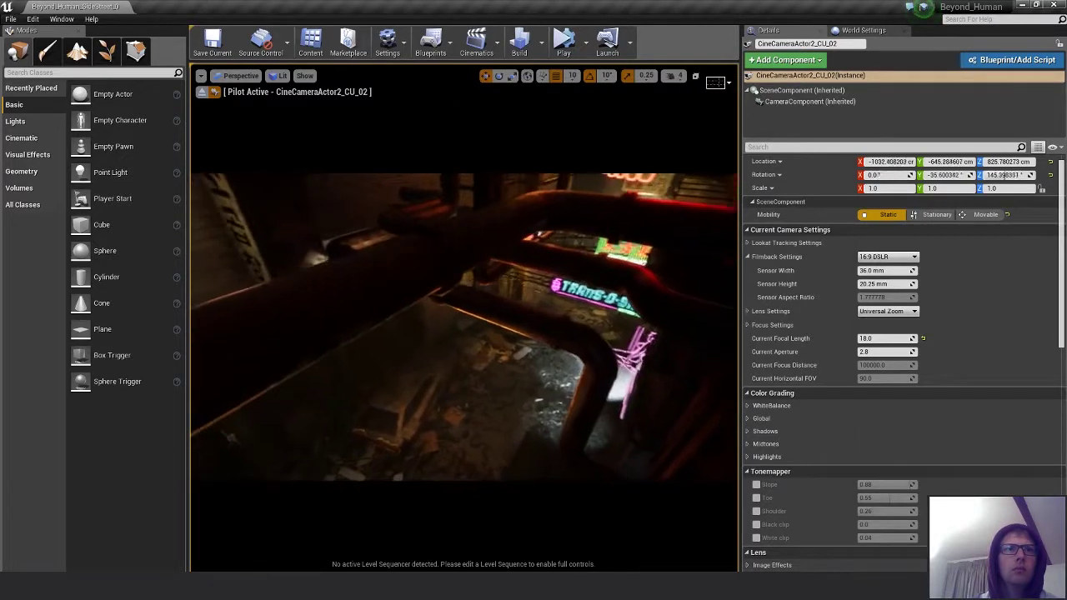
{"action": "right_click_drag", "start_coordinate": [465, 317], "coordinate": [419, 270]}
{"action": "key", "text": "a"}
{"action": "key", "text": "s"}
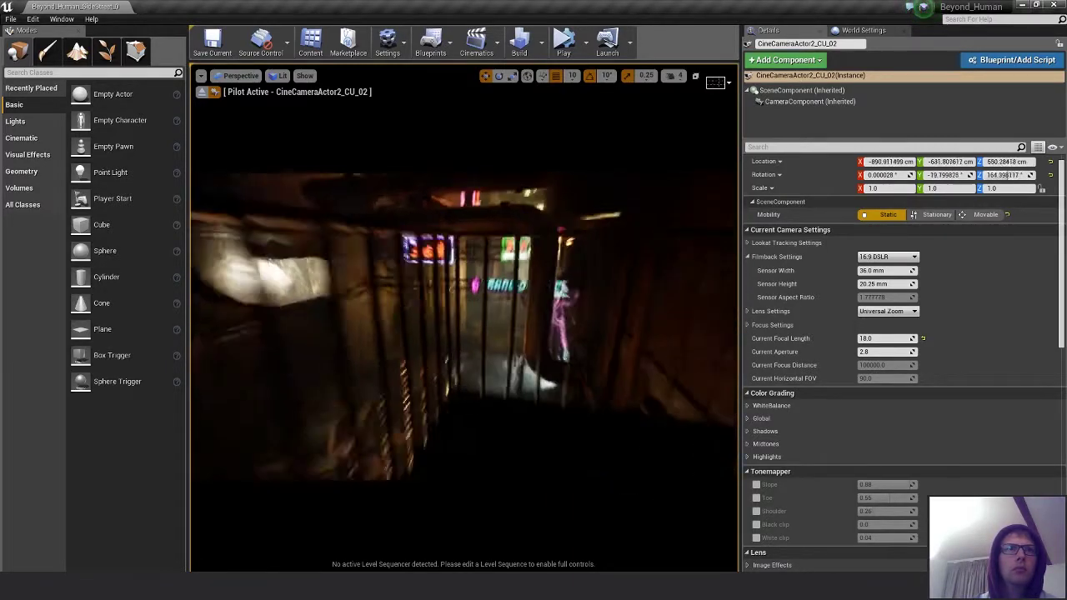
{"action": "right_click_drag", "start_coordinate": [465, 317], "coordinate": [437, 350]}
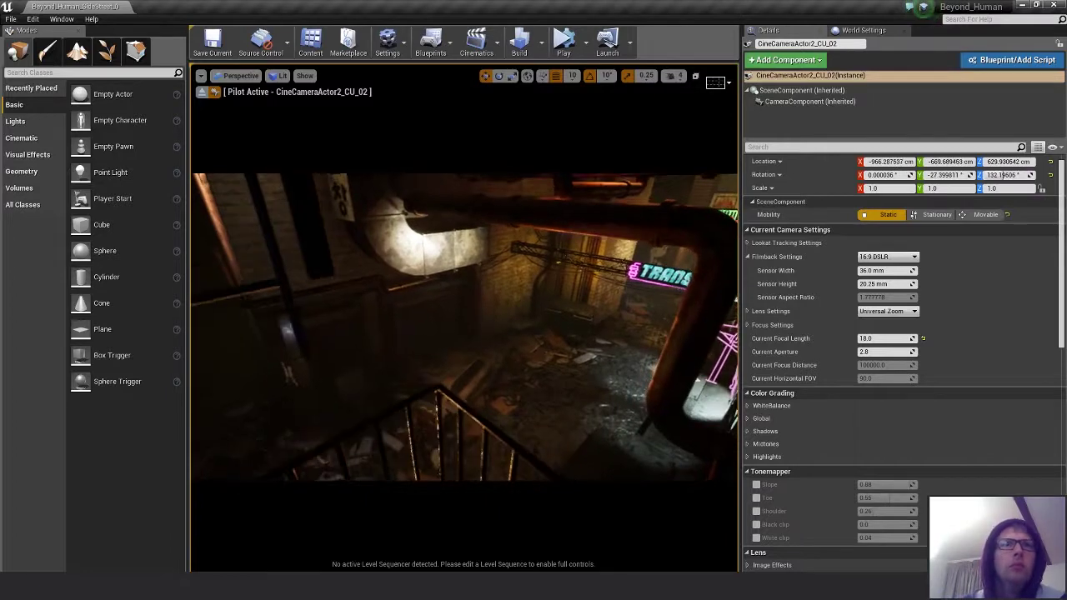
- Shift the camera slightly and turn it to about 155° so the bent pipe and neon signs move toward the middle of the shot
{"action": "middle_click_drag", "start_coordinate": [487, 394], "coordinate": [491, 390]}
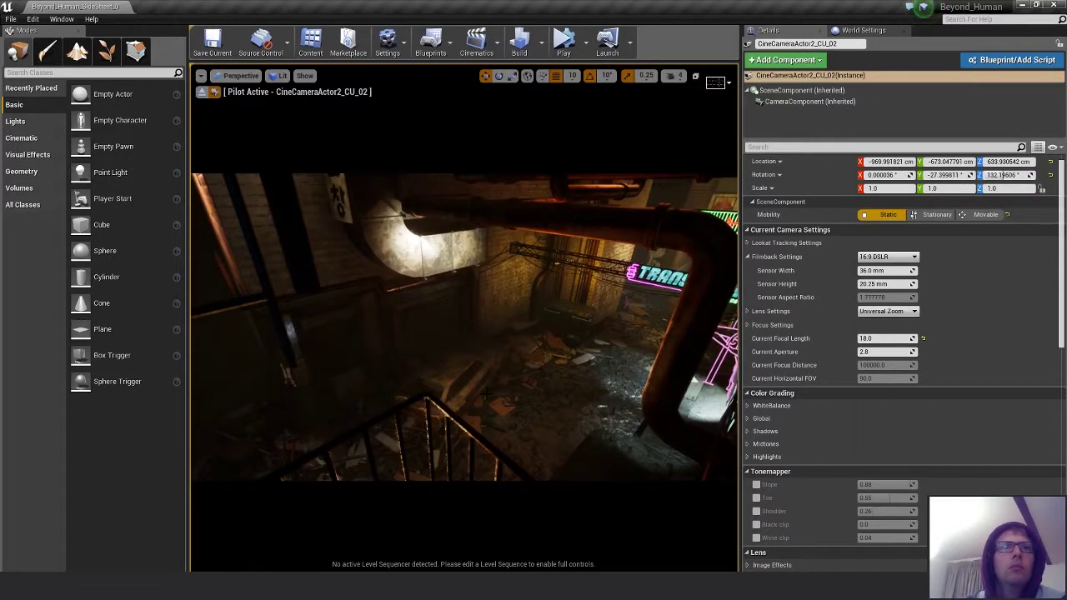
{"action": "right_click_drag", "start_coordinate": [488, 392], "coordinate": [496, 392]}
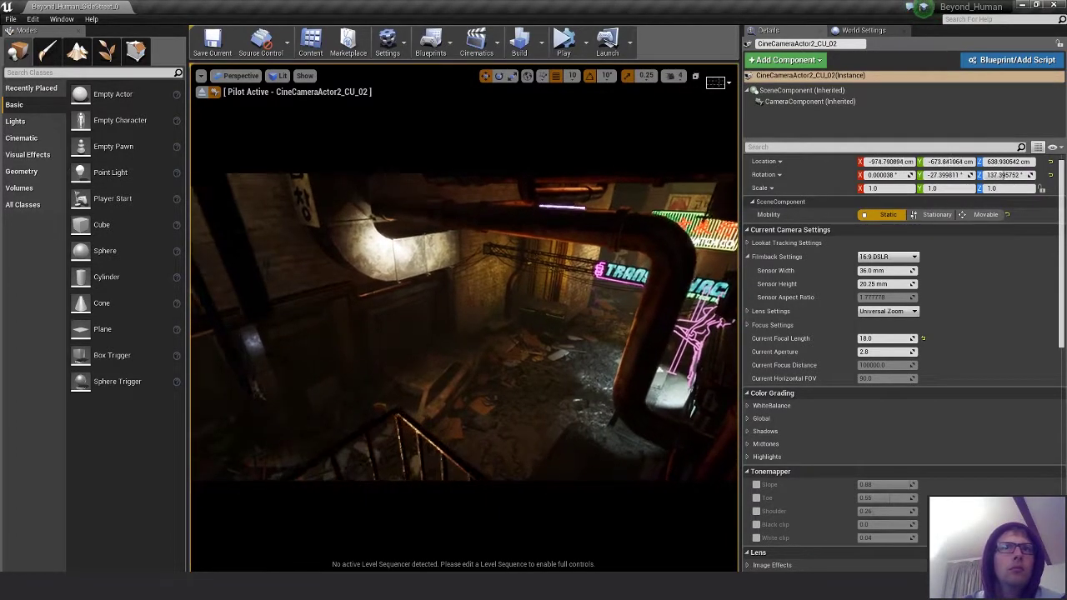
{"action": "middle_click_drag", "start_coordinate": [496, 392], "coordinate": [488, 404]}
{"action": "left_click_drag", "start_coordinate": [489, 404], "coordinate": [485, 401]}
{"action": "middle_click_drag", "start_coordinate": [486, 400], "coordinate": [472, 402]}
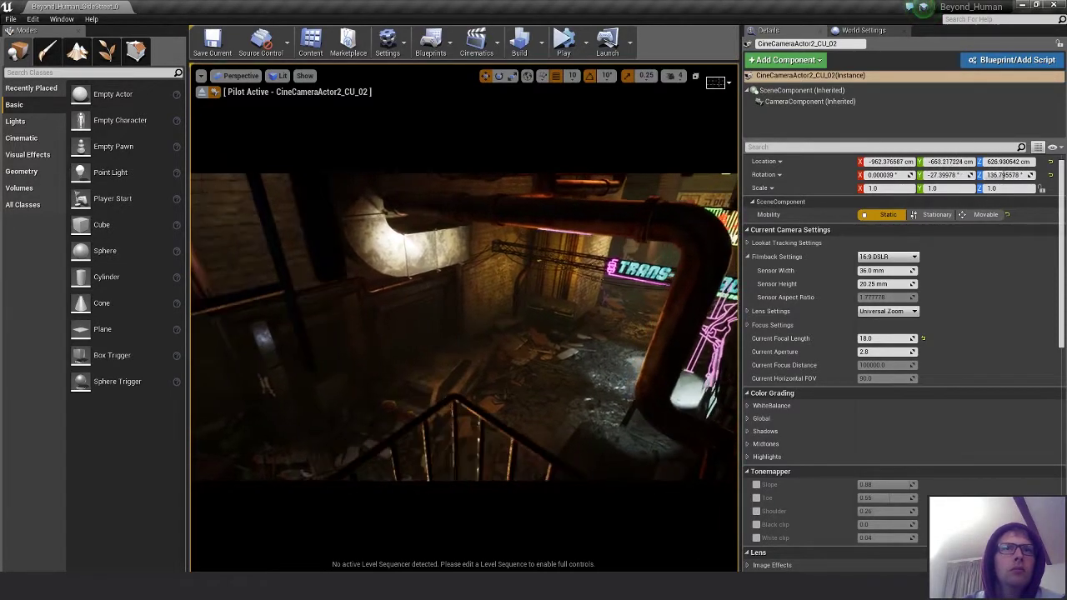
{"action": "left_click_drag", "start_coordinate": [472, 402], "coordinate": [564, 404]}
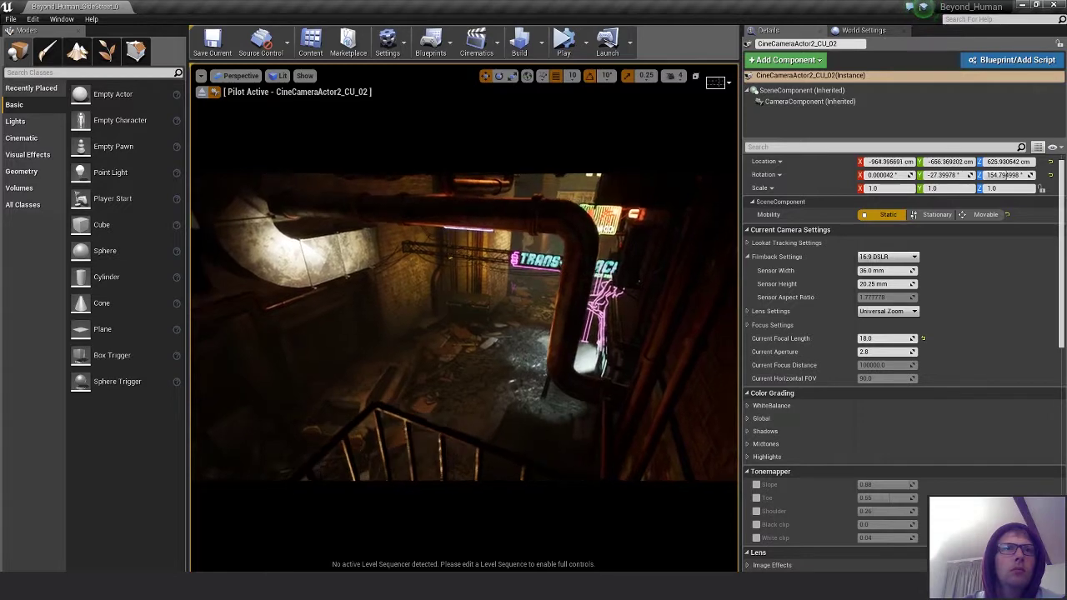
{"action": "mouse_move", "coordinate": [563, 404]}
{"action": "middle_mouse_down"}
{"action": "mouse_move", "coordinate": [555, 394]}
{"action": "mouse_move", "coordinate": [559, 410]}
{"action": "middle_mouse_up"}
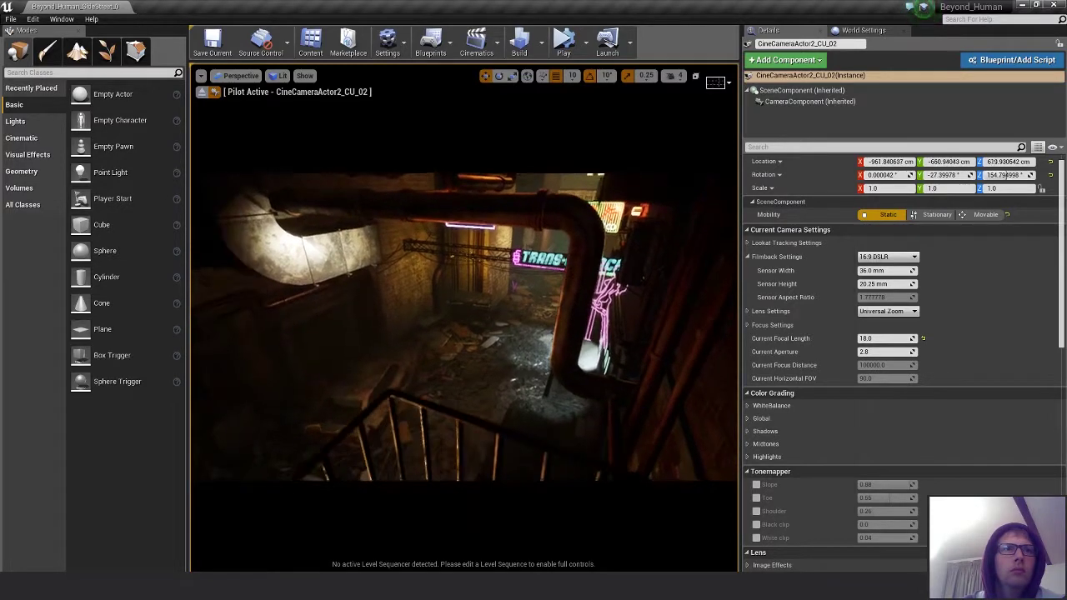
- Raise the camera's pitch to about -17°, pull back to about X -1000, Y -689 cm, and turn toward the lit duct at about 139°
{"action": "right_click_drag", "start_coordinate": [558, 410], "coordinate": [540, 378]}
{"action": "middle_click_drag", "start_coordinate": [487, 385], "coordinate": [486, 392]}
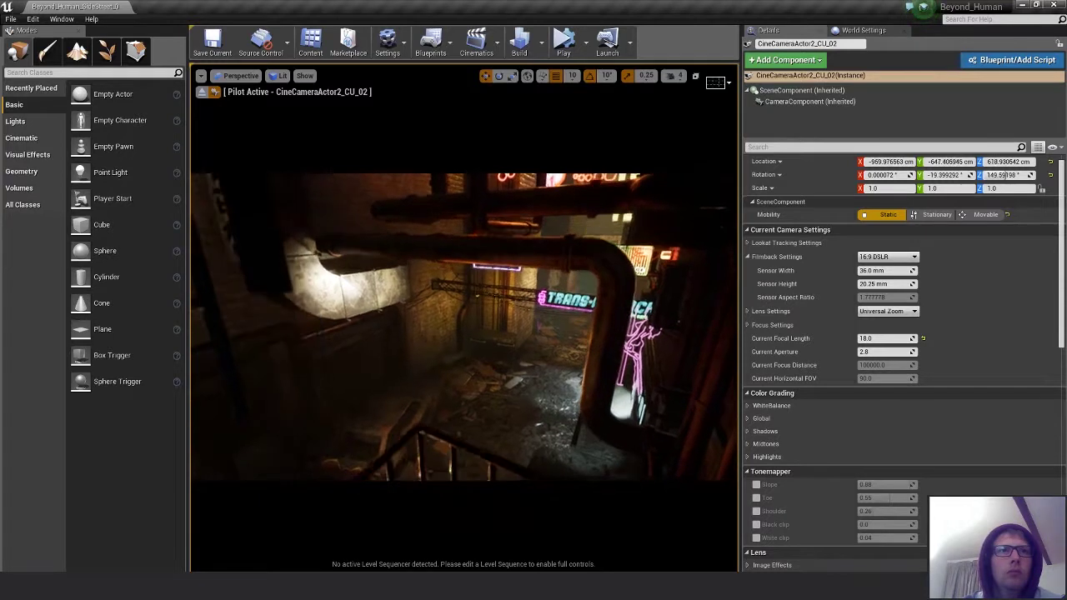
{"action": "mouse_move", "coordinate": [486, 392]}
{"action": "left_mouse_down"}
{"action": "mouse_move", "coordinate": [472, 366]}
{"action": "mouse_move", "coordinate": [475, 387]}
{"action": "left_mouse_up"}
{"action": "middle_click_drag", "start_coordinate": [476, 386], "coordinate": [478, 382]}
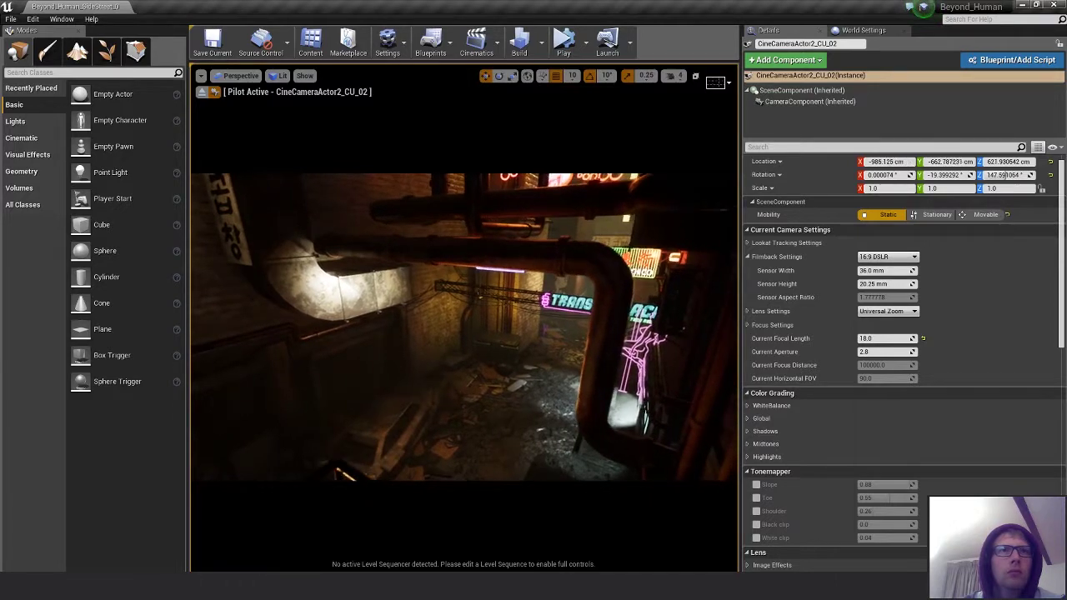
{"action": "left_click_drag", "start_coordinate": [478, 382], "coordinate": [464, 385]}
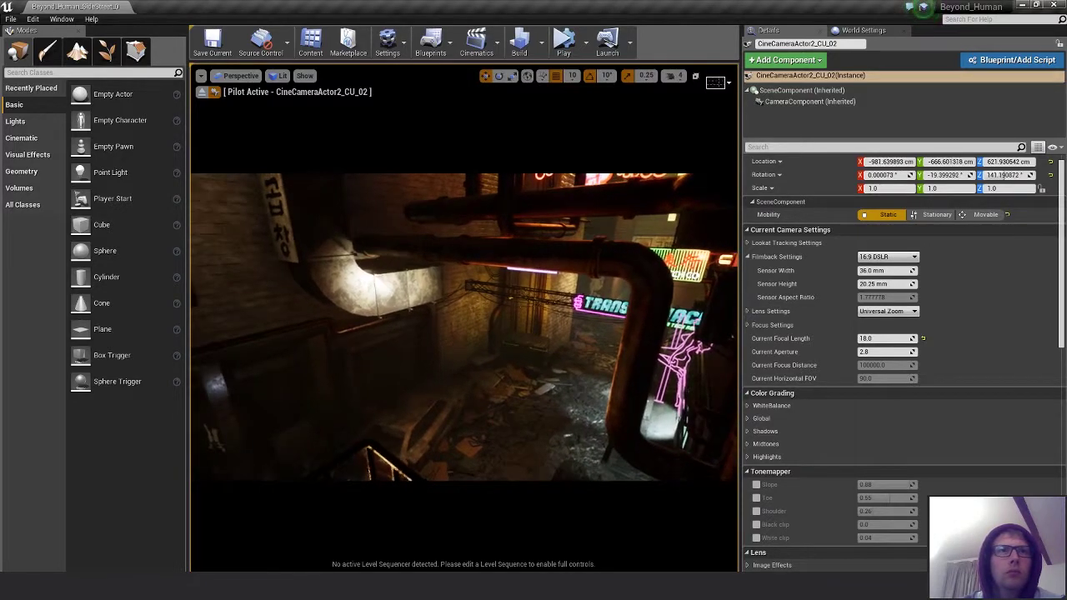
{"action": "middle_click_drag", "start_coordinate": [464, 385], "coordinate": [475, 385]}
{"action": "mouse_move", "coordinate": [474, 385]}
{"action": "right_mouse_down"}
{"action": "mouse_move", "coordinate": [477, 394]}
{"action": "mouse_move", "coordinate": [467, 377]}
{"action": "right_mouse_up"}
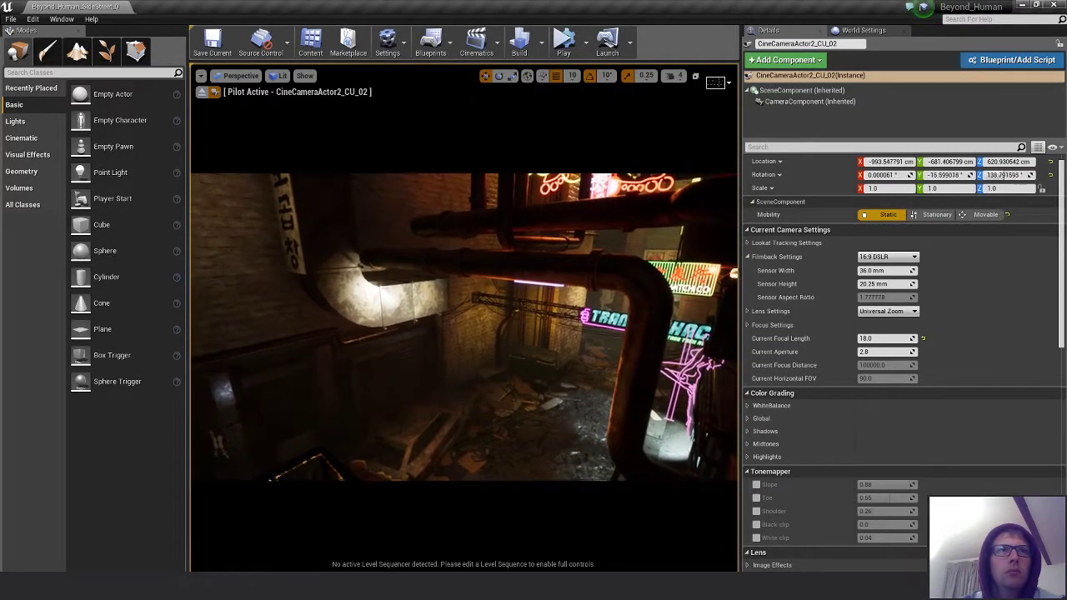
{"action": "middle_click_drag", "start_coordinate": [466, 377], "coordinate": [479, 378]}
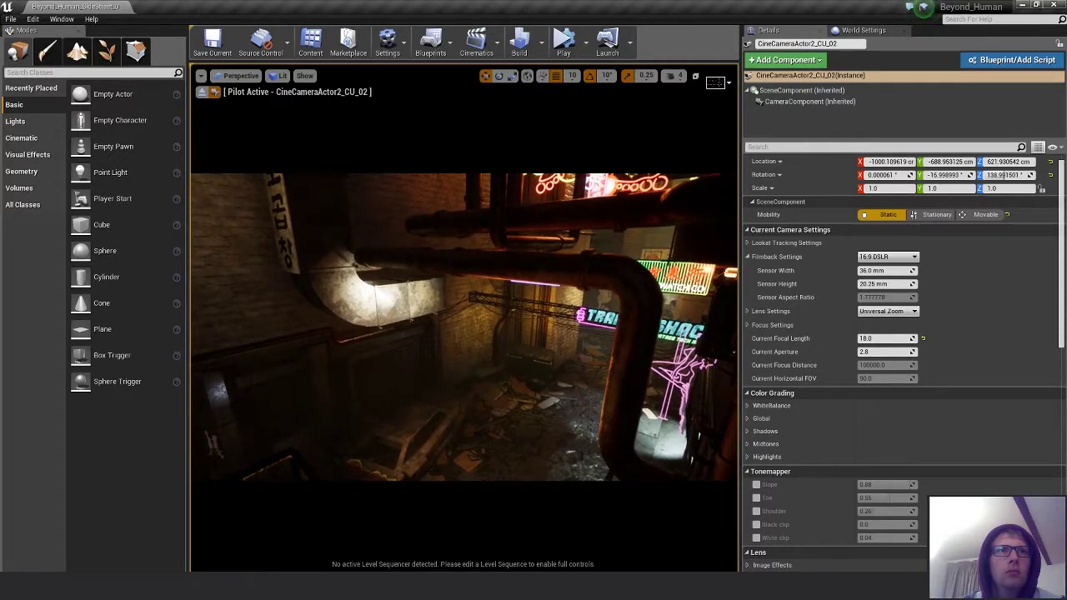
- Tilt the camera down to about -24° and raise it to about 627 cm, keeping the duct and bent pipe in frame
{"action": "left_click_drag", "start_coordinate": [479, 377], "coordinate": [476, 376]}
{"action": "middle_click_drag", "start_coordinate": [476, 376], "coordinate": [476, 378]}
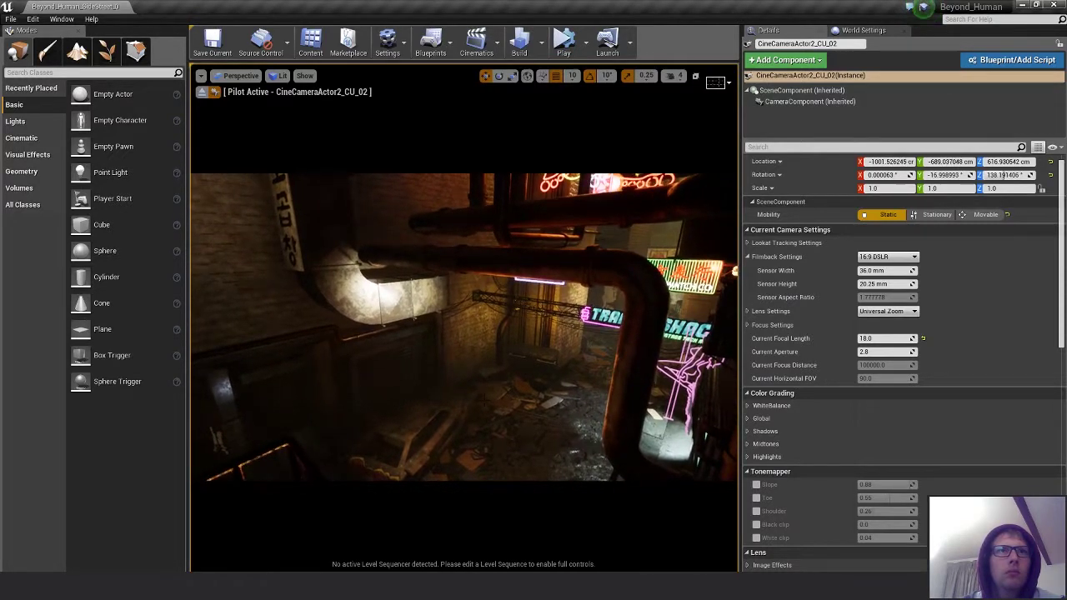
{"action": "right_click_drag", "start_coordinate": [476, 379], "coordinate": [475, 395]}
{"action": "middle_click_drag", "start_coordinate": [476, 379], "coordinate": [477, 375]}
{"action": "right_click_drag", "start_coordinate": [476, 375], "coordinate": [482, 389]}
{"action": "middle_click_drag", "start_coordinate": [476, 375], "coordinate": [473, 371]}
{"action": "right_click_drag", "start_coordinate": [474, 371], "coordinate": [494, 396]}
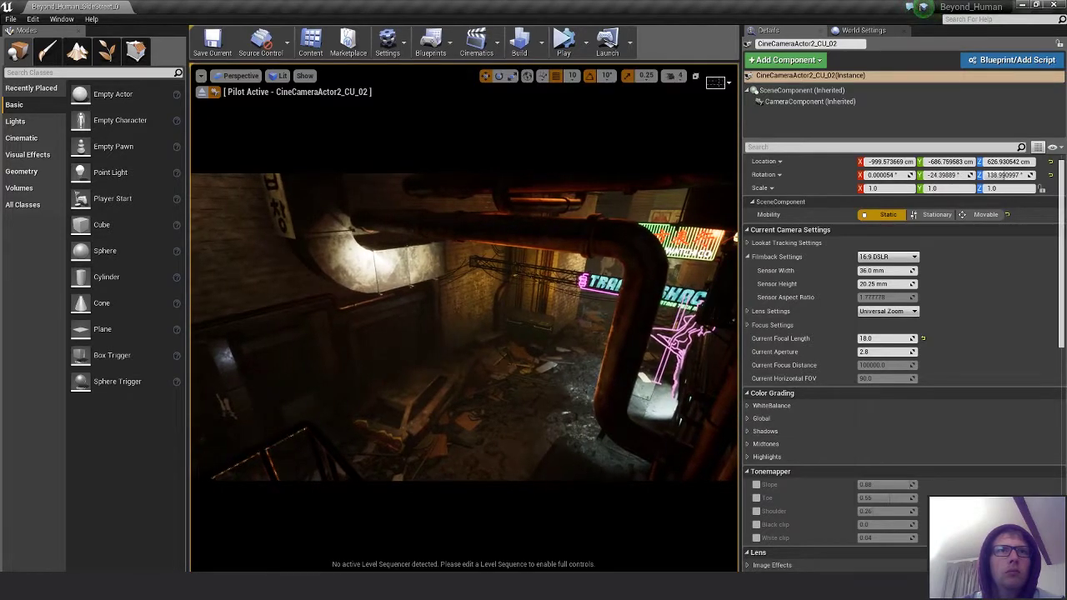
{"action": "right_click", "coordinate": [504, 392]}
{"action": "mouse_move", "coordinate": [575, 389]}
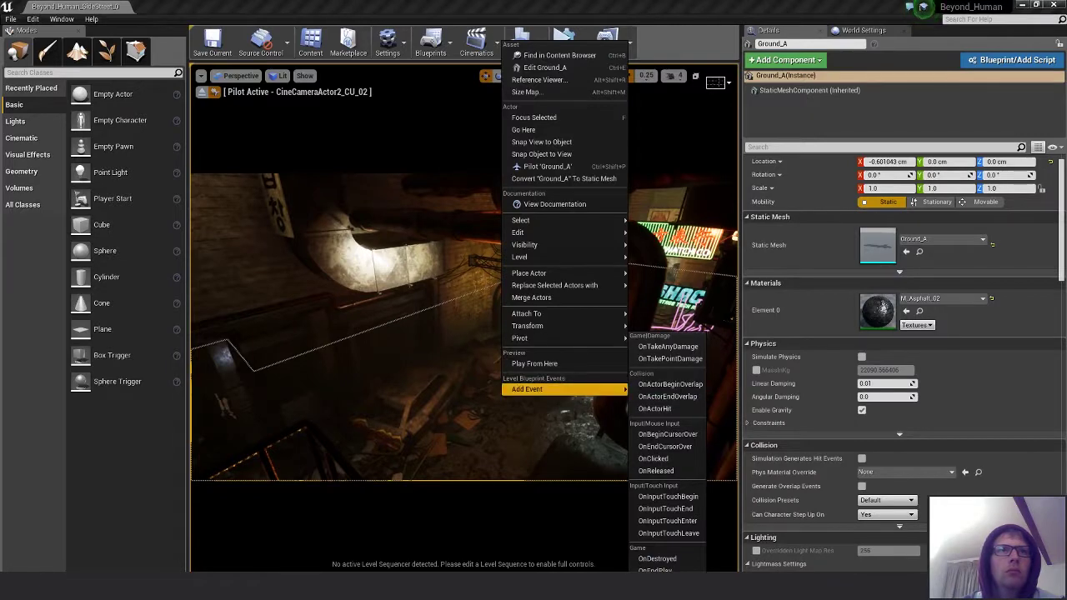
{"action": "left_click", "coordinate": [691, 16]}
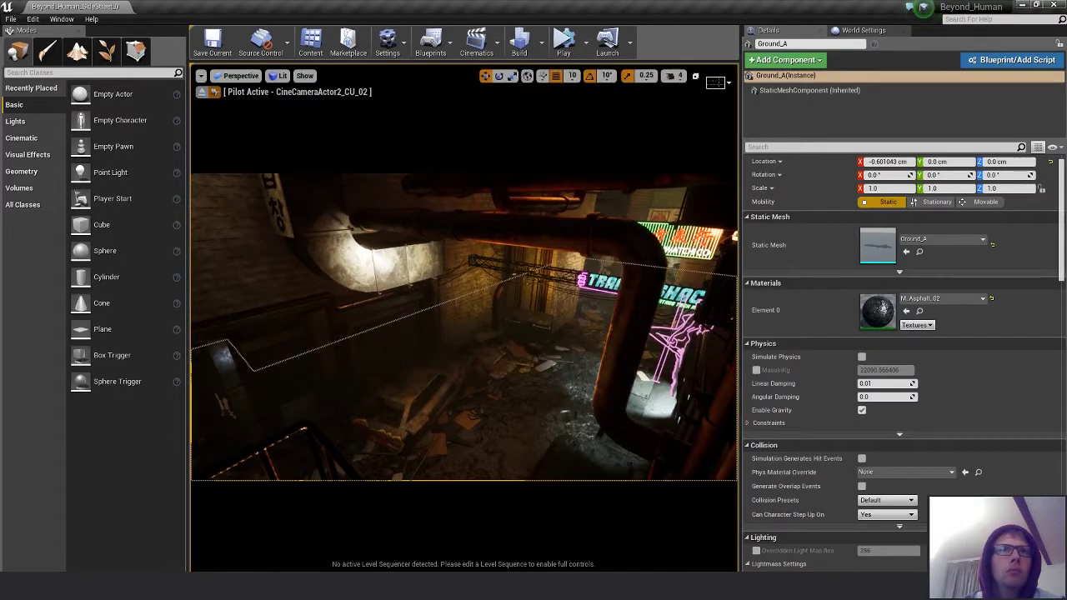
{"action": "left_click", "coordinate": [557, 282]}
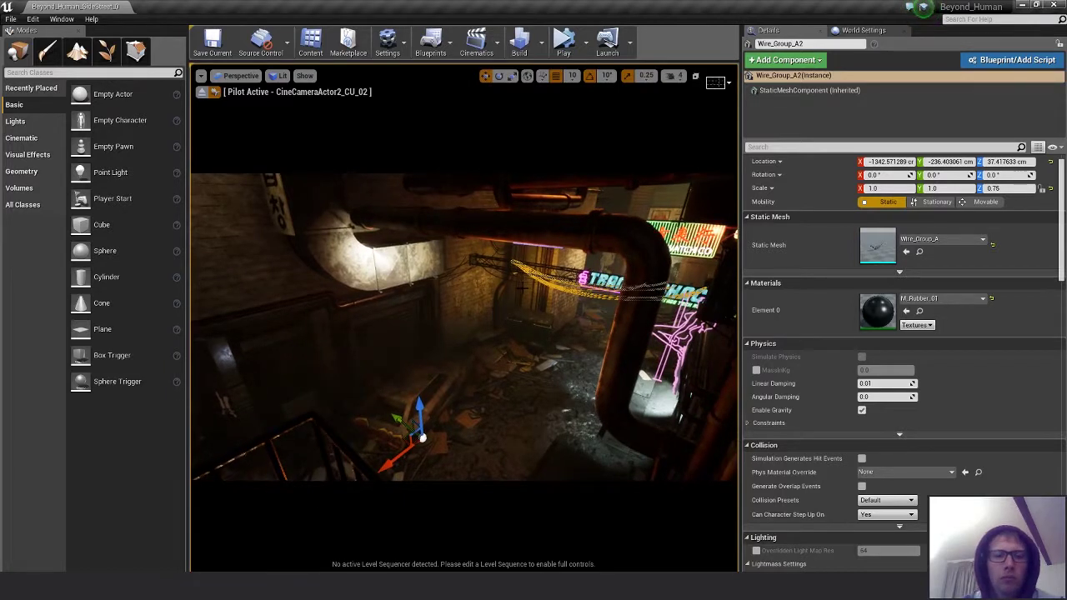
{"action": "key", "text": "Escape"}
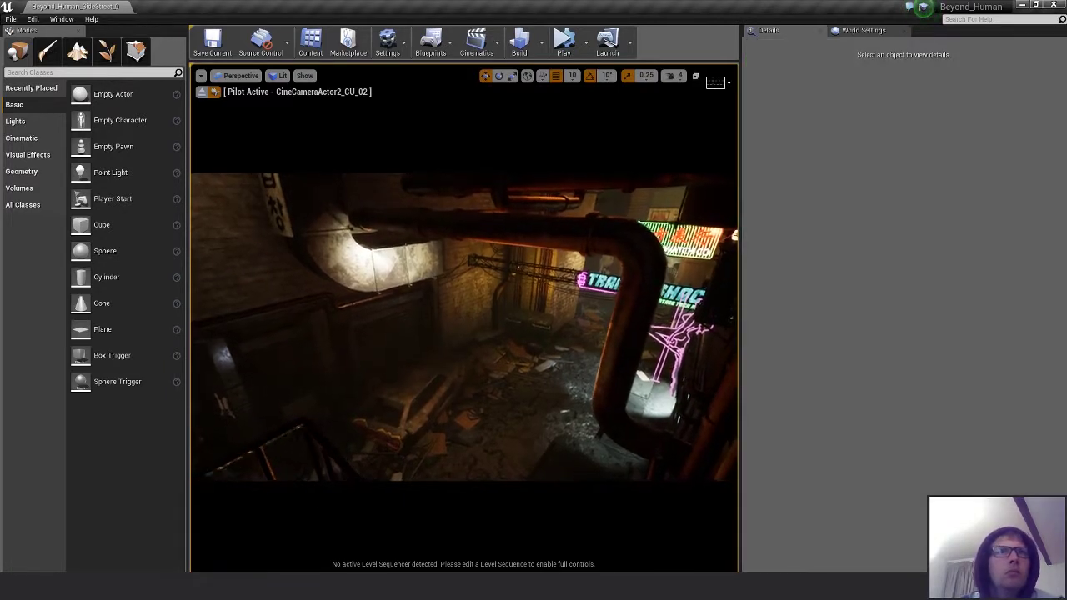
- Tilt the piloted camera back up and fine-tune its height to show more of the upper pipes and neon signs
{"action": "mouse_move", "coordinate": [464, 327]}
{"action": "right_mouse_down"}
{"action": "mouse_move", "coordinate": [454, 342]}
{"action": "mouse_move", "coordinate": [456, 312]}
{"action": "right_mouse_up"}
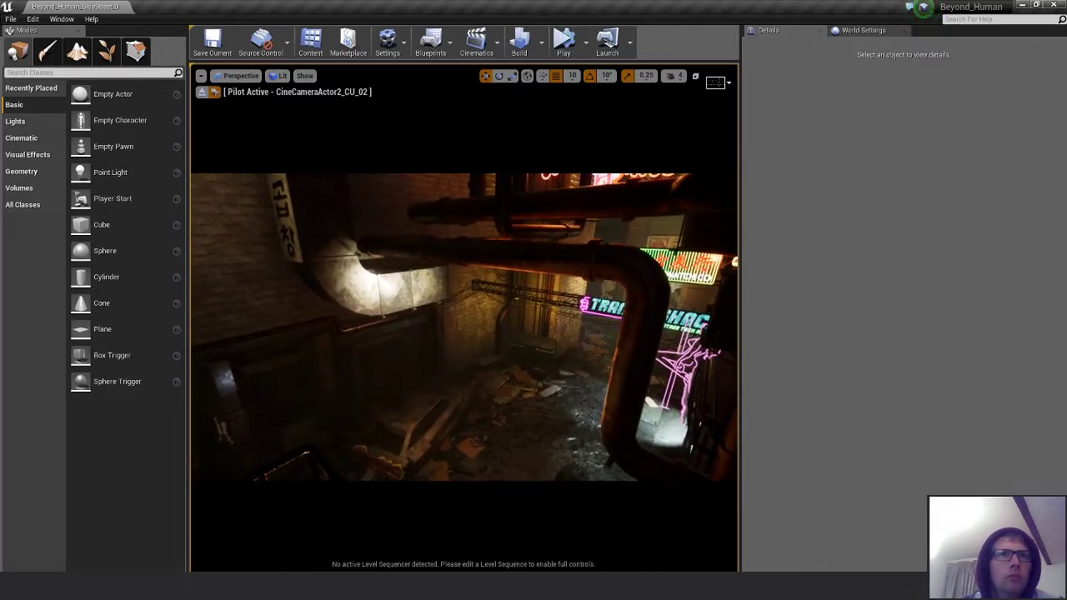
{"action": "key", "text": "q"}
{"action": "mouse_move", "coordinate": [499, 355]}
{"action": "right_mouse_down"}
{"action": "mouse_move", "coordinate": [499, 327]}
{"action": "mouse_move", "coordinate": [499, 341]}
{"action": "right_mouse_up"}
{"action": "key", "text": "e"}
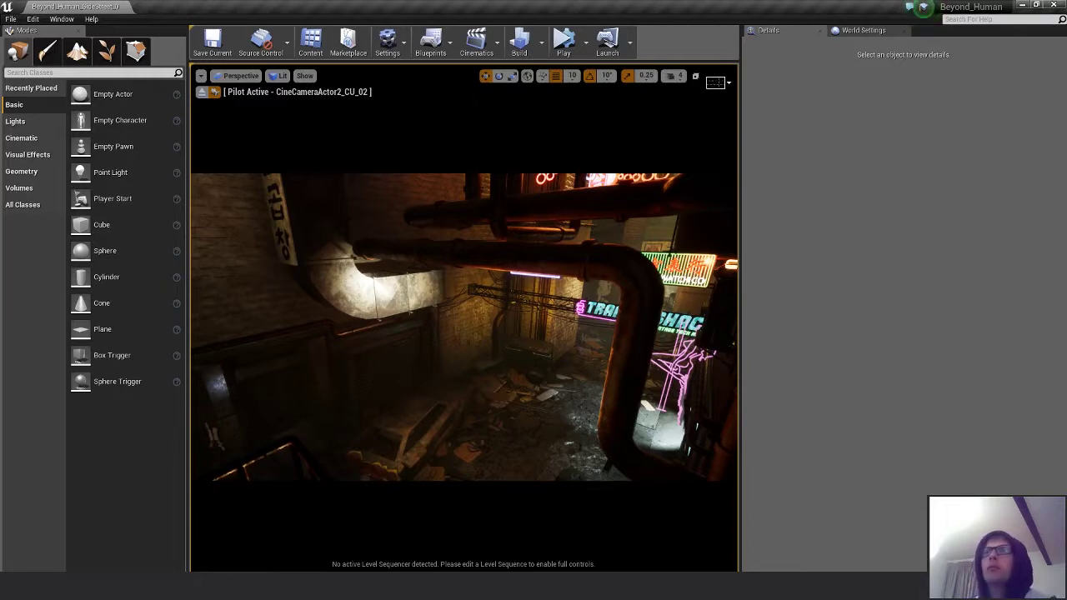
- Capture the 984x555 camera frame in the viewport and copy the screenshot to the clipboard
{"action": "key", "text": "Print"}
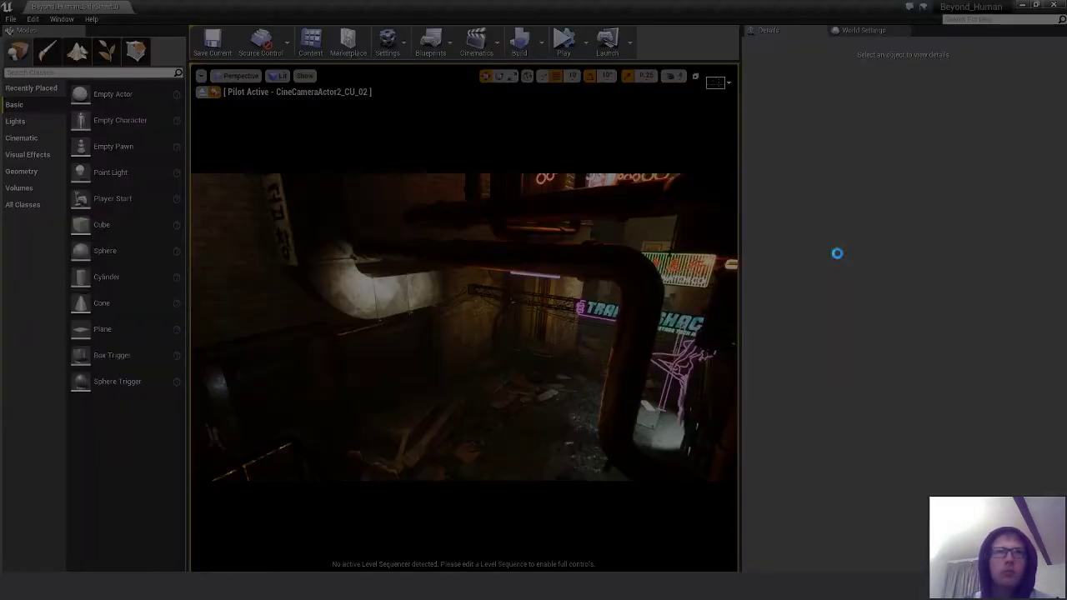
{"action": "left_click_drag", "start_coordinate": [190, 174], "coordinate": [738, 482]}
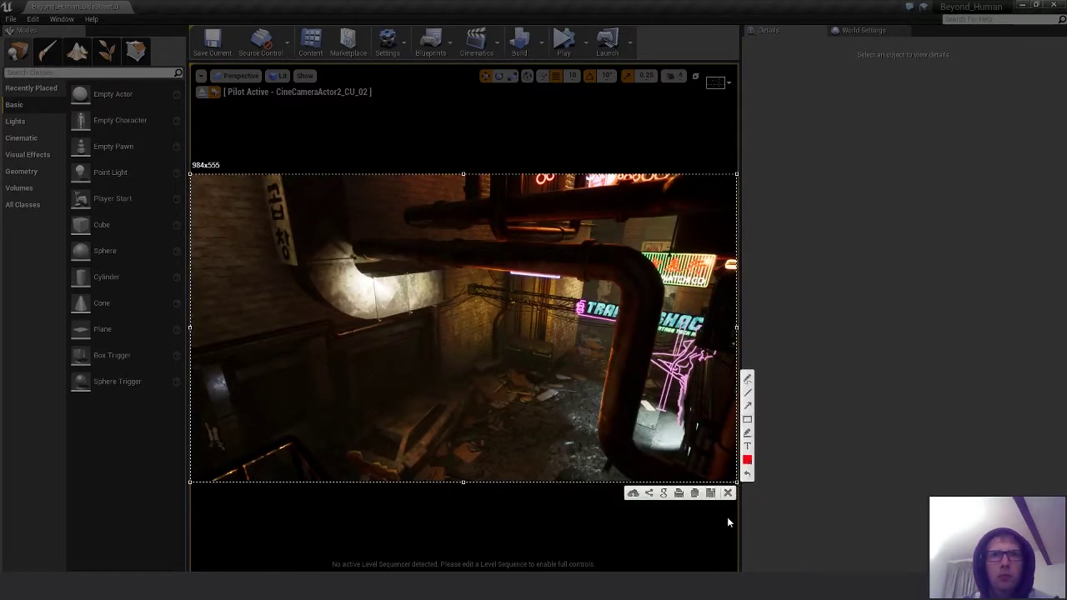
{"action": "left_click", "coordinate": [696, 495]}
- Switch to Photoshop, paste the screenshot as a new layer, and align it directly beneath the dumpster shot
{"action": "key", "text": "alt+Tab"}
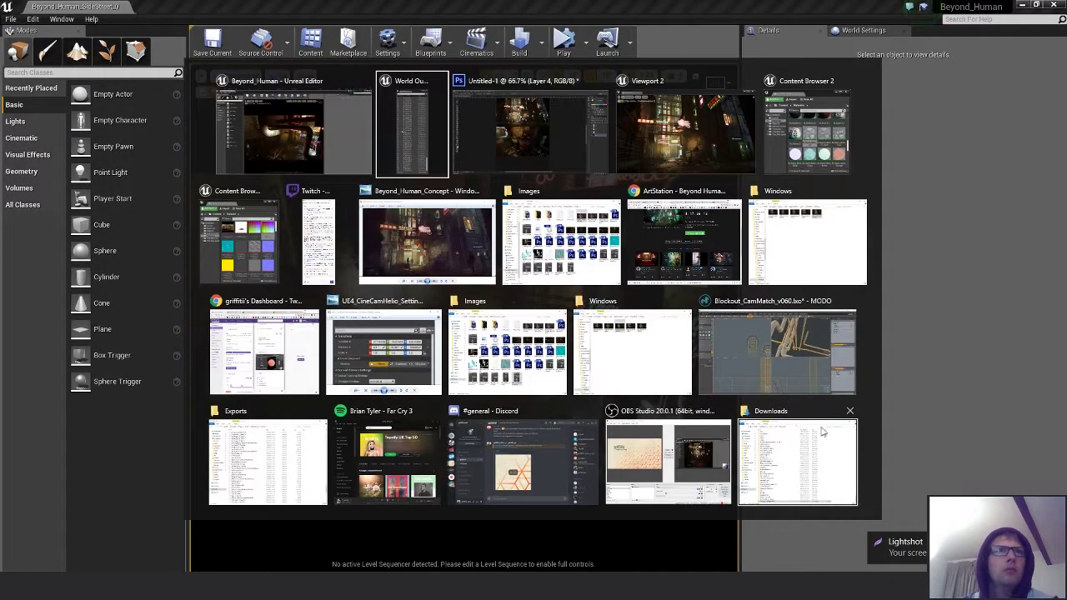
{"action": "key", "text": "ctrl+v"}
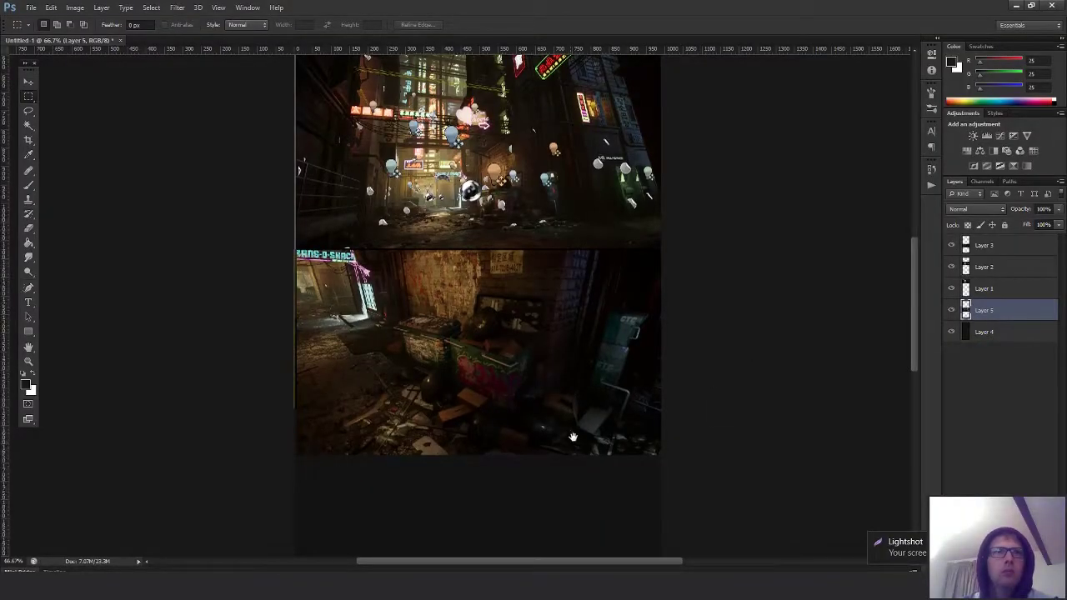
{"action": "left_click_drag", "start_coordinate": [573, 436], "coordinate": [593, 356]}
{"action": "key", "text": "v"}
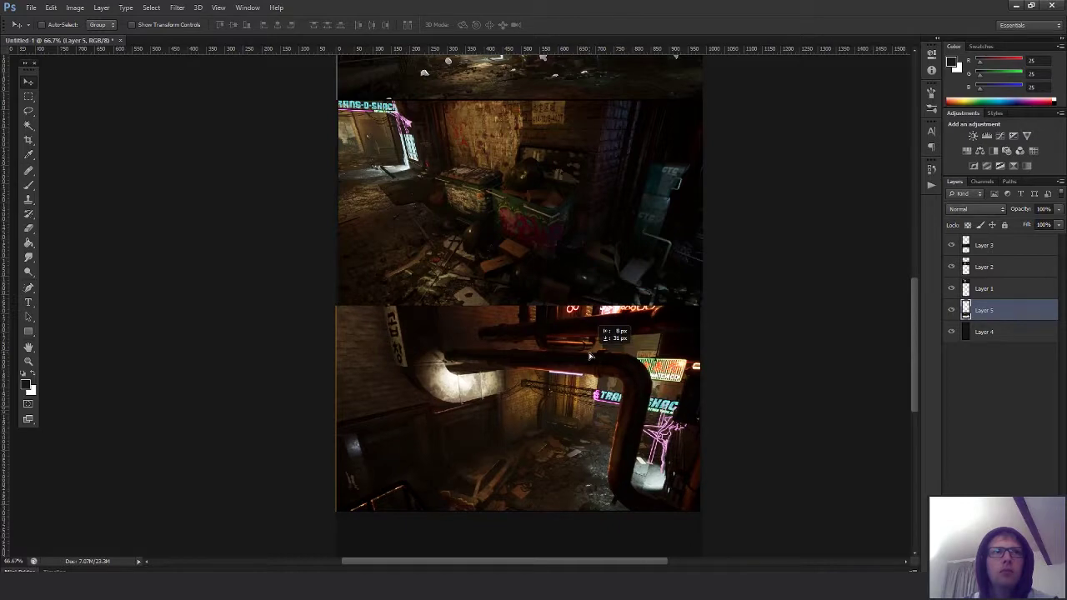
{"action": "left_click_drag", "start_coordinate": [589, 357], "coordinate": [590, 356]}
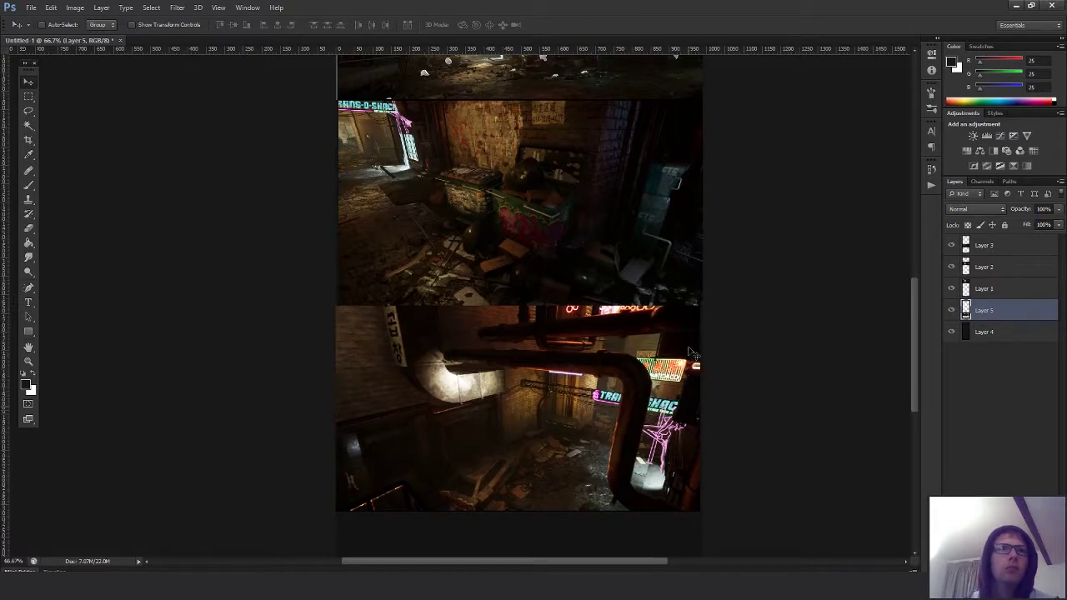
{"action": "left_click_drag", "start_coordinate": [731, 257], "coordinate": [751, 390]}
{"action": "mouse_move", "coordinate": [713, 249]}
{"action": "left_mouse_down"}
{"action": "mouse_move", "coordinate": [676, 476]}
{"action": "mouse_move", "coordinate": [665, 203]}
{"action": "left_mouse_up"}
{"action": "scroll", "coordinate": [679, 226], "scroll_direction": "down", "scroll_amount": 3}
{"action": "scroll", "coordinate": [708, 226], "scroll_direction": "up", "scroll_amount": 5}
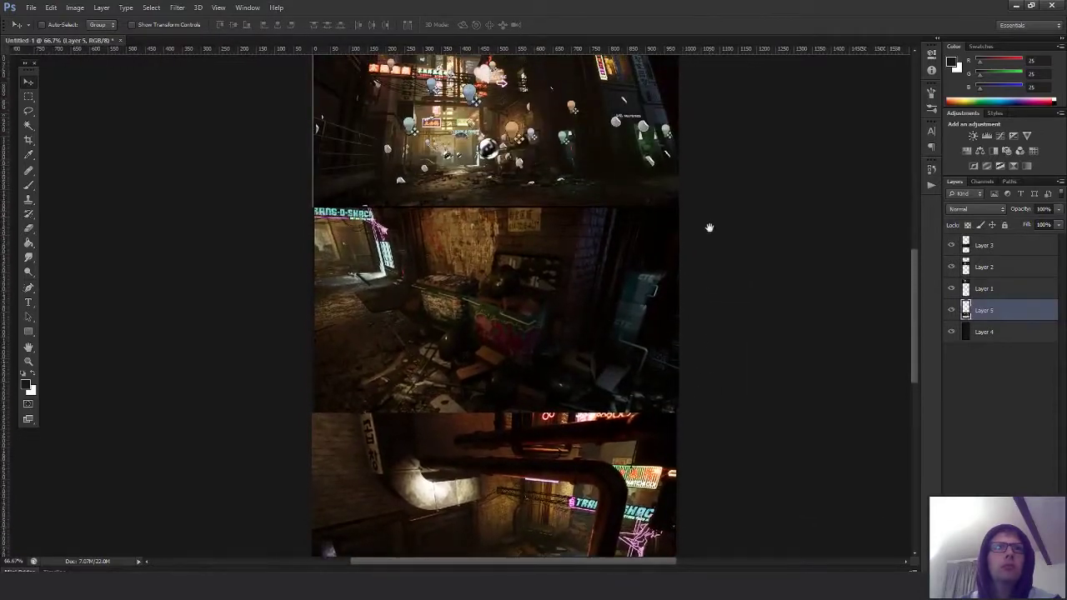
{"action": "scroll", "coordinate": [703, 282], "scroll_direction": "down", "scroll_amount": 5}
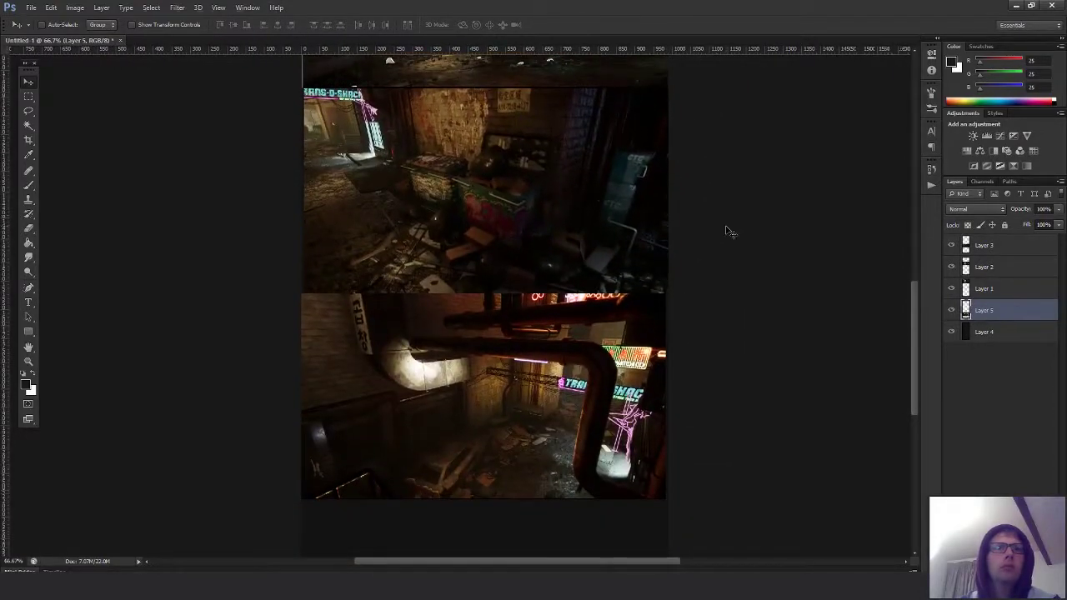
- Switch to Unreal, capture the CineCameraActor2_CU_02 details from its name down to the focal settings, and save them as JPEG CU_02_Settings
{"action": "key", "text": "alt+Tab"}
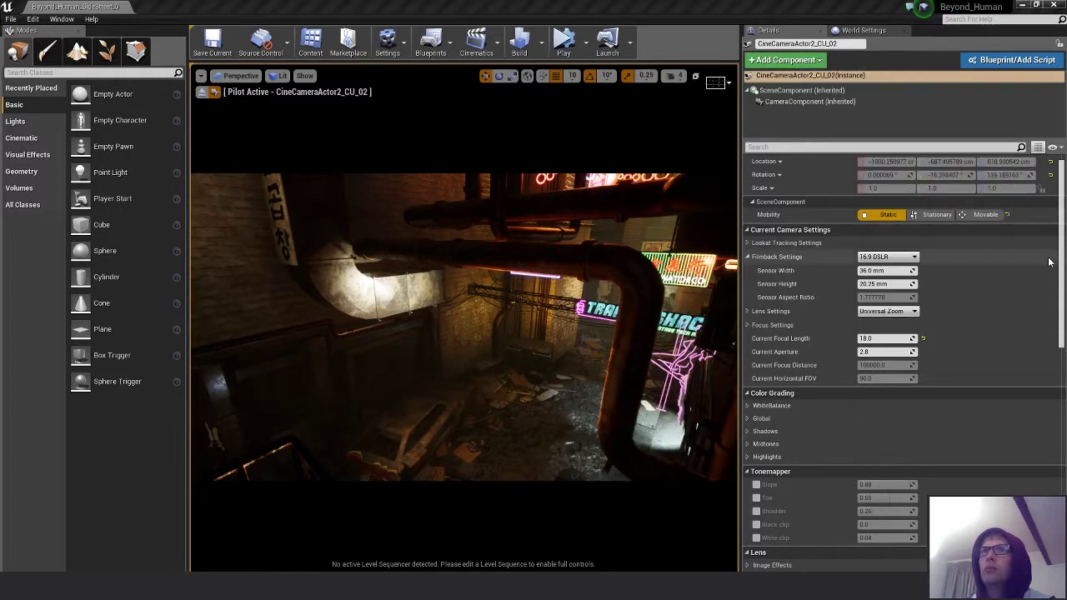
{"action": "key", "text": "Print"}
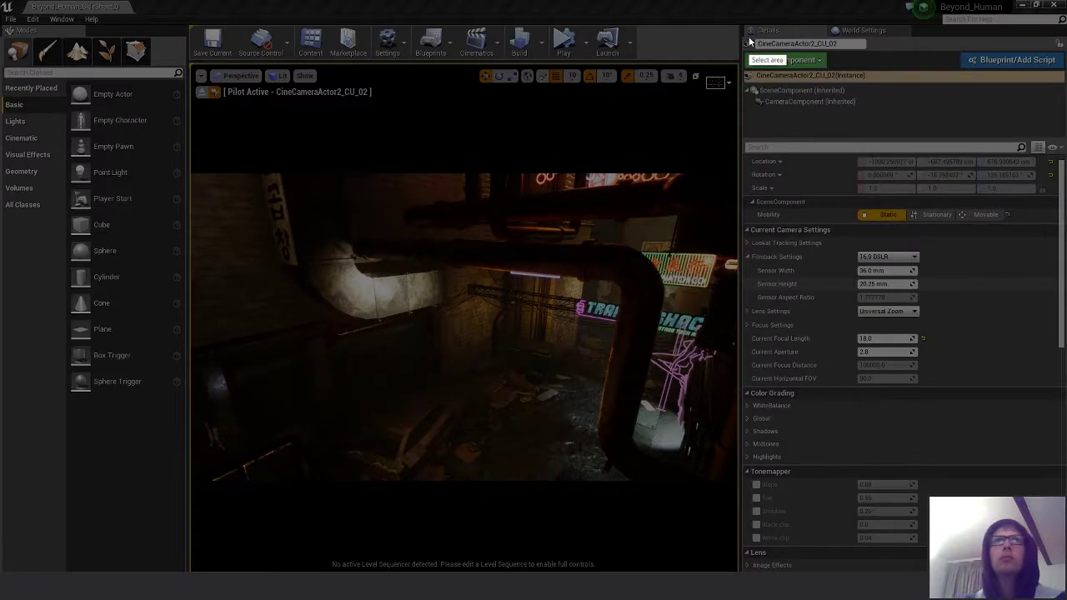
{"action": "left_click_drag", "start_coordinate": [739, 33], "coordinate": [1062, 388]}
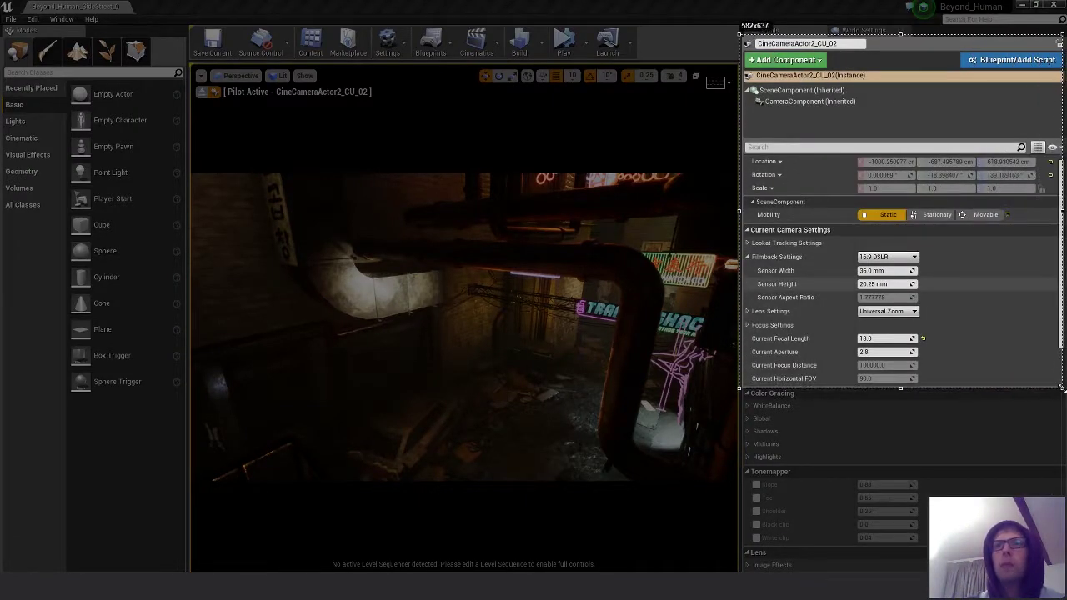
{"action": "left_click", "coordinate": [1038, 399]}
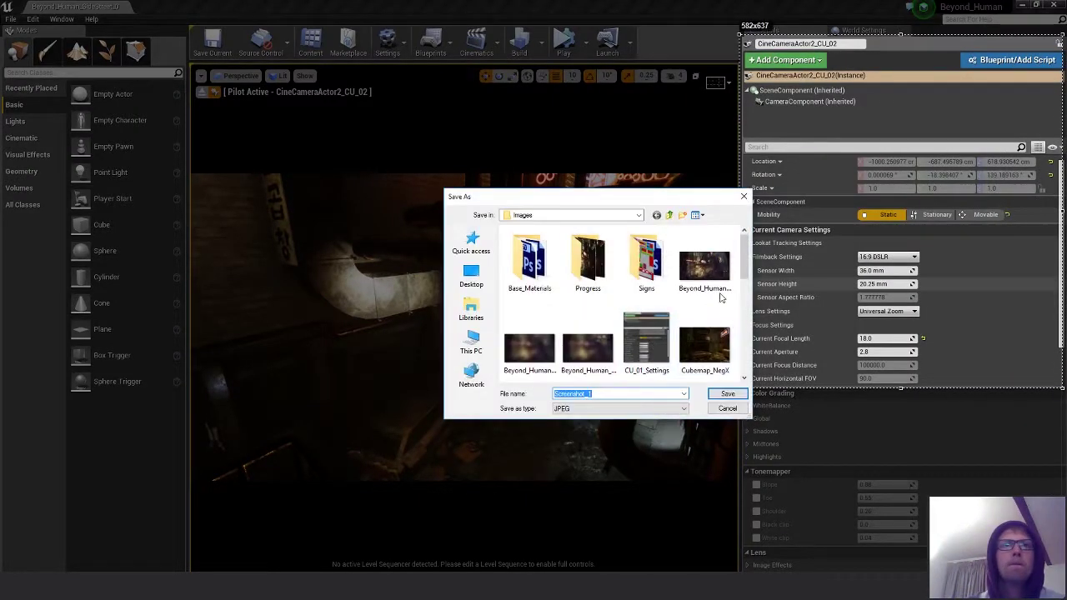
{"action": "left_click", "coordinate": [646, 342]}
{"action": "double_click", "coordinate": [574, 395]}
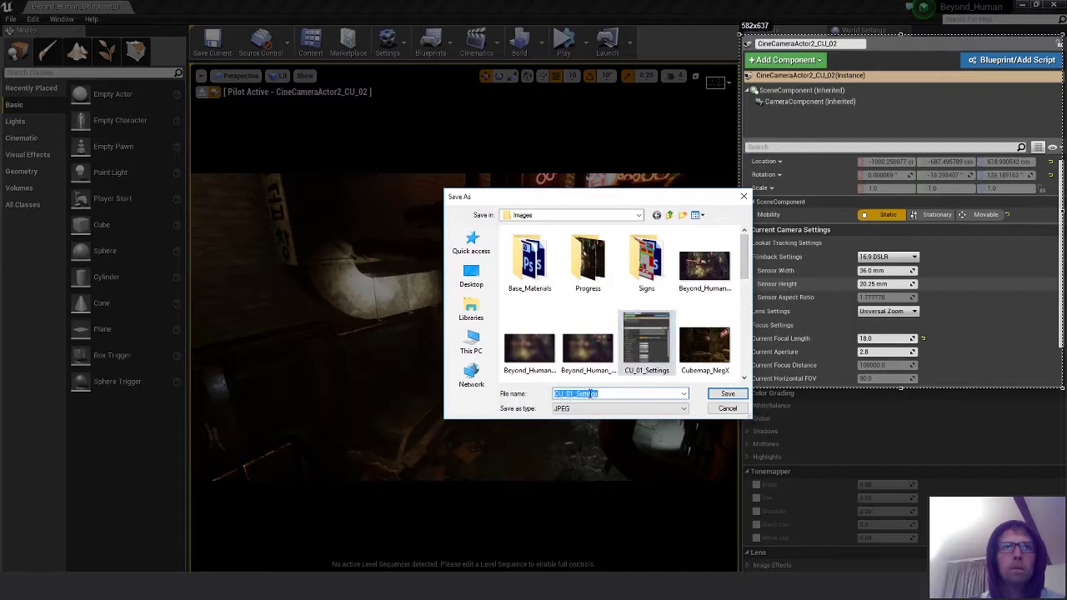
{"action": "key", "text": "Return"}
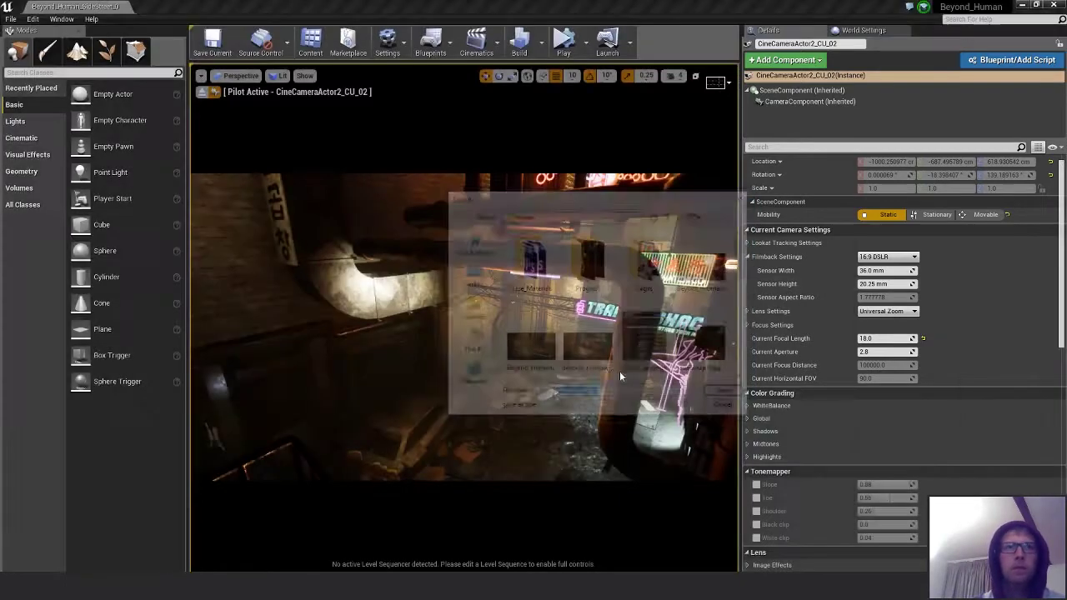
- Pilot the new duplicate camera, renamed CineCameraActor2_CU_03, down to about 52 cm high, tilted up about 21° toward the neon signs
{"action": "left_click", "coordinate": [241, 76]}
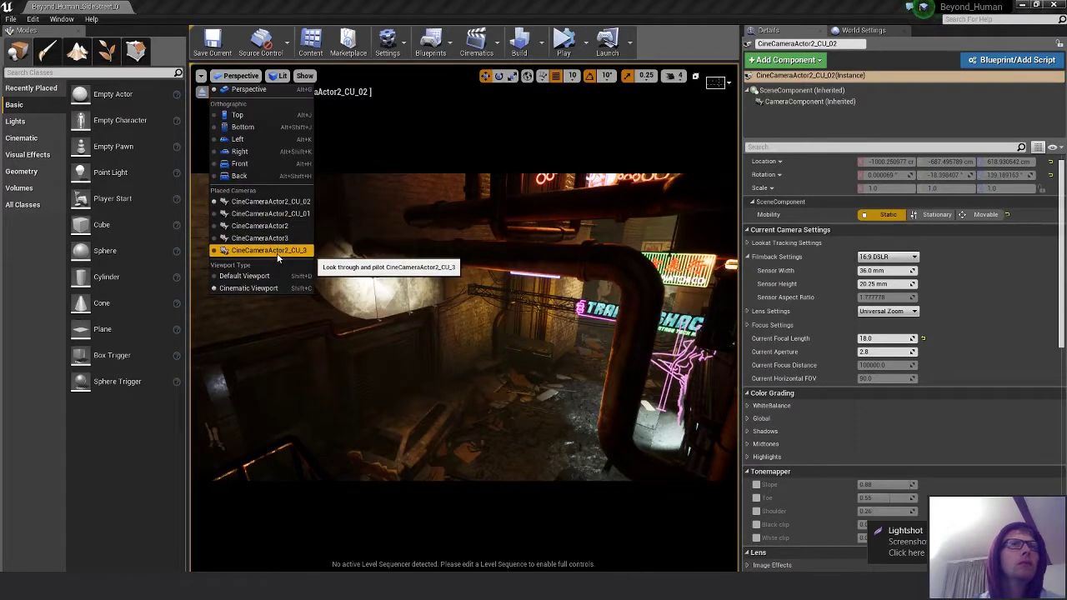
{"action": "left_click", "coordinate": [271, 250]}
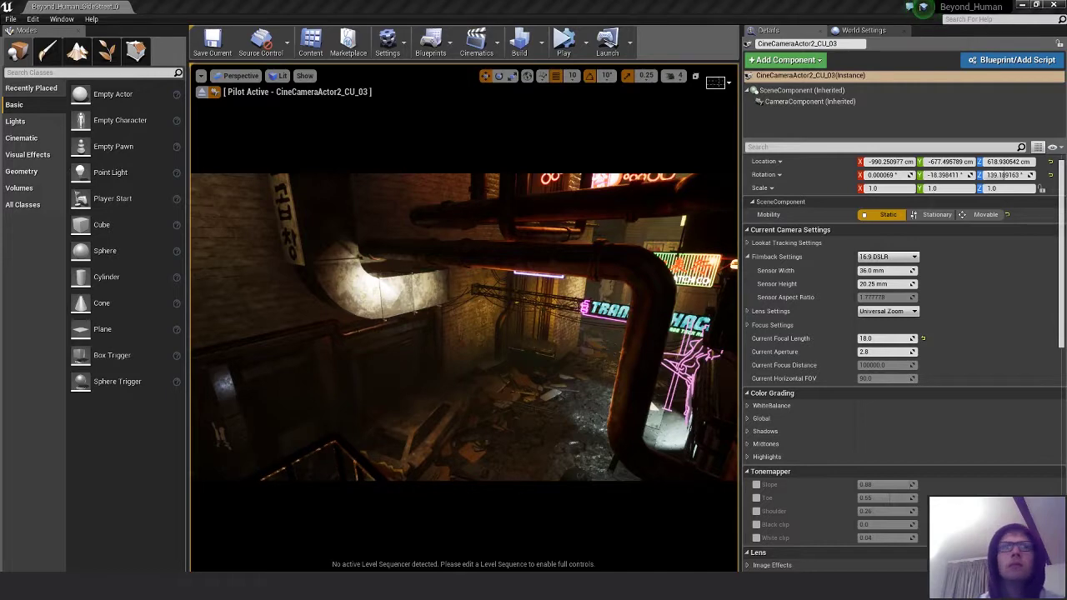
{"action": "key", "text": "w"}
{"action": "right_click_drag", "start_coordinate": [464, 327], "coordinate": [577, 302]}
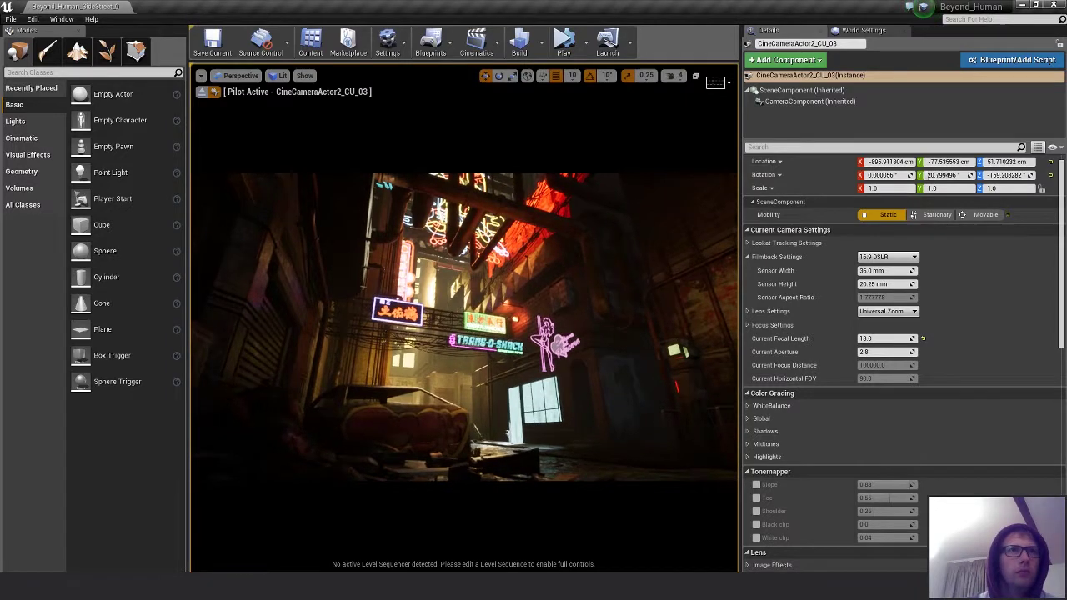
- Shift the piloted camera sideways and lower it to about 47 cm, tilted up about 20°, framing the car and neon signs
{"action": "mouse_move", "coordinate": [577, 302]}
{"action": "right_mouse_down"}
{"action": "mouse_move", "coordinate": [578, 327]}
{"action": "mouse_move", "coordinate": [589, 304]}
{"action": "mouse_move", "coordinate": [575, 309]}
{"action": "mouse_move", "coordinate": [577, 294]}
{"action": "right_mouse_up"}
{"action": "key", "text": "d"}
{"action": "key", "text": "d"}
{"action": "key", "text": "d"}
{"action": "key", "text": "q"}
{"action": "key", "text": "d"}
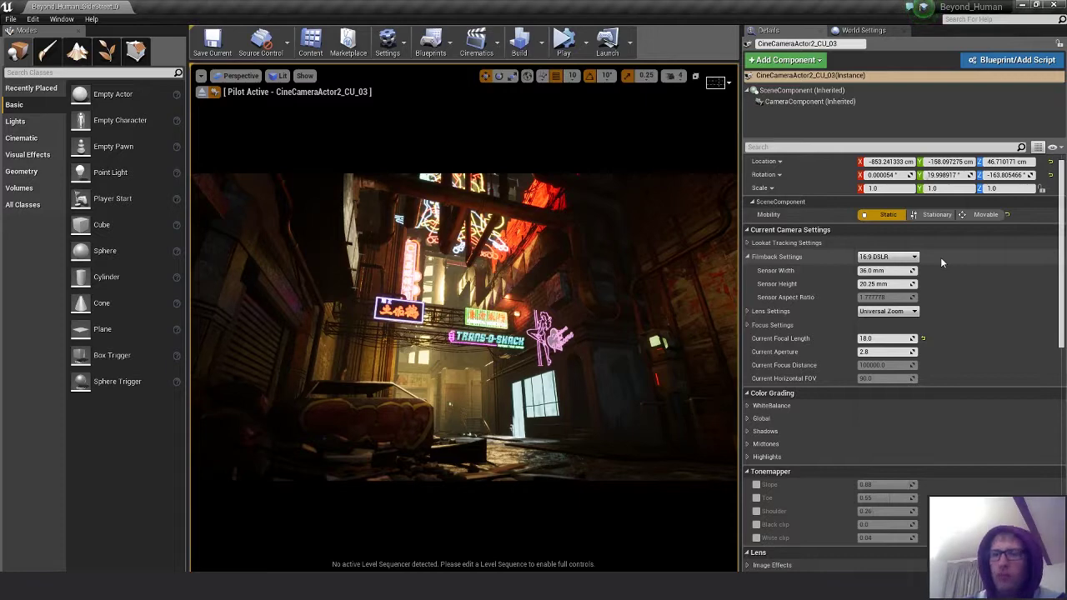
- Capture the low-angle camera frame from the viewport, switch to Photoshop, and paste it as a new layer
{"action": "key", "text": "Print"}
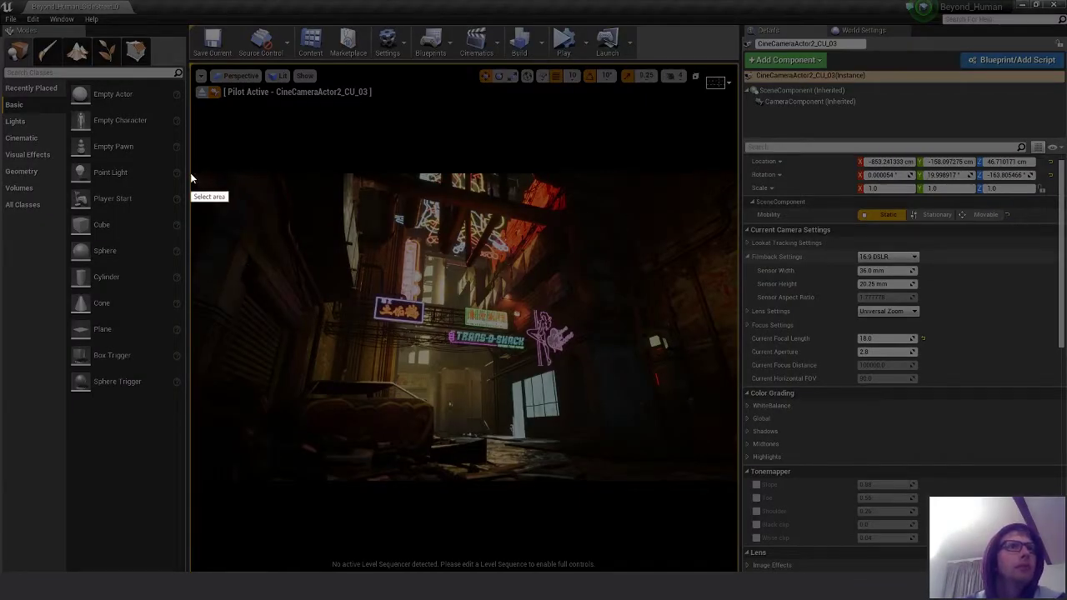
{"action": "mouse_move", "coordinate": [191, 174]}
{"action": "left_mouse_down"}
{"action": "mouse_move", "coordinate": [637, 443]}
{"action": "mouse_move", "coordinate": [735, 481]}
{"action": "left_mouse_up"}
{"action": "key", "text": "ctrl+c"}
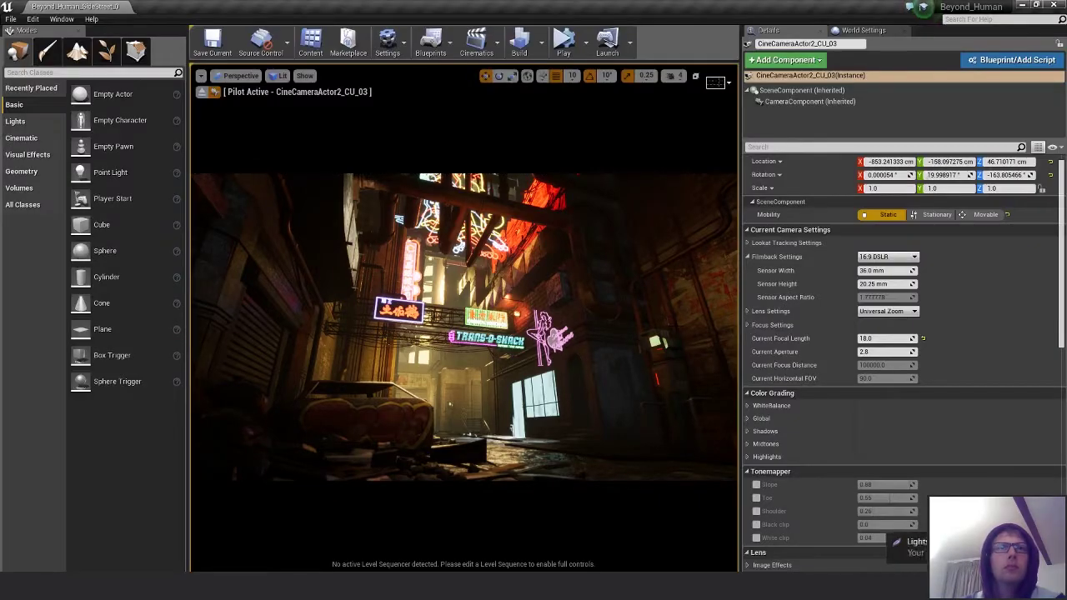
{"action": "key", "text": "alt+Tab"}
{"action": "key", "text": "ctrl+v"}
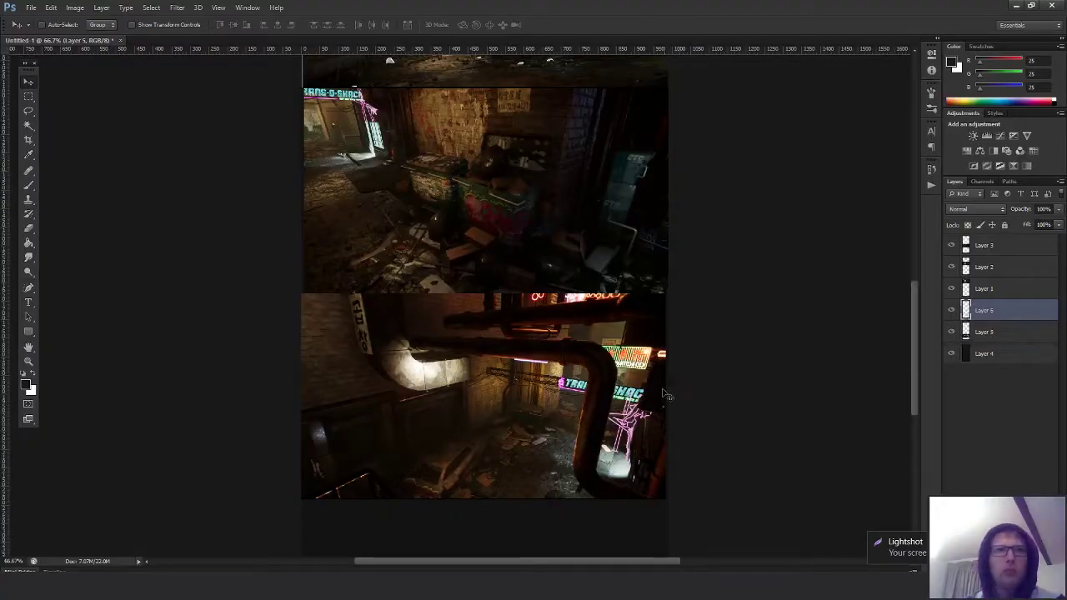
{"action": "scroll", "coordinate": [572, 225], "scroll_direction": "down", "scroll_amount": 3}
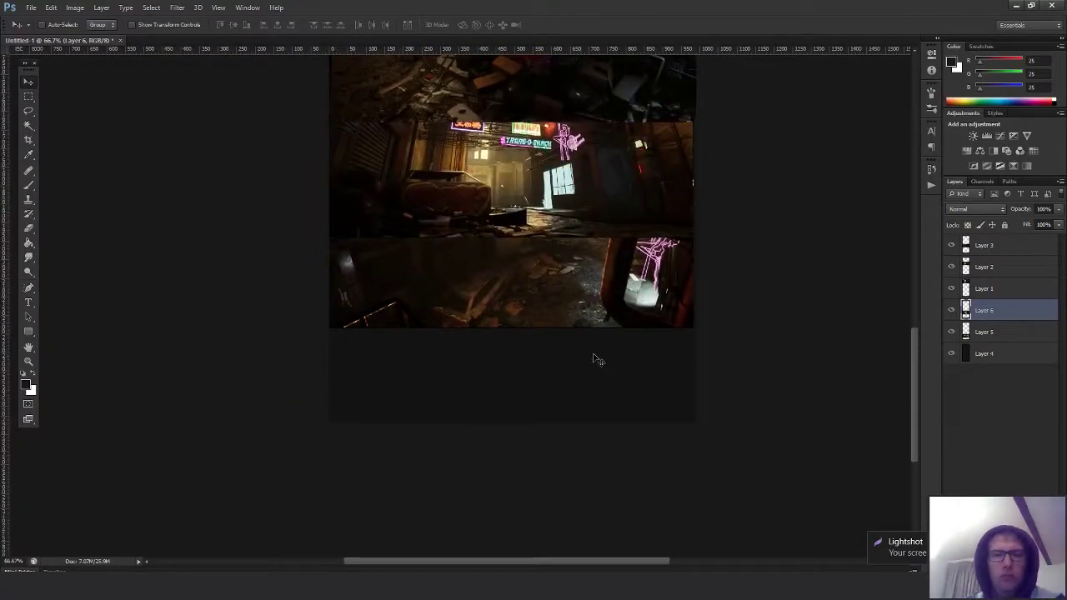
- Extend the canvas downward with the Crop tool and align the pasted low-angle shot directly beneath the bent-pipe shot
{"action": "key", "text": "c"}
{"action": "left_click_drag", "start_coordinate": [523, 427], "coordinate": [536, 523]}
{"action": "key", "text": "Return"}
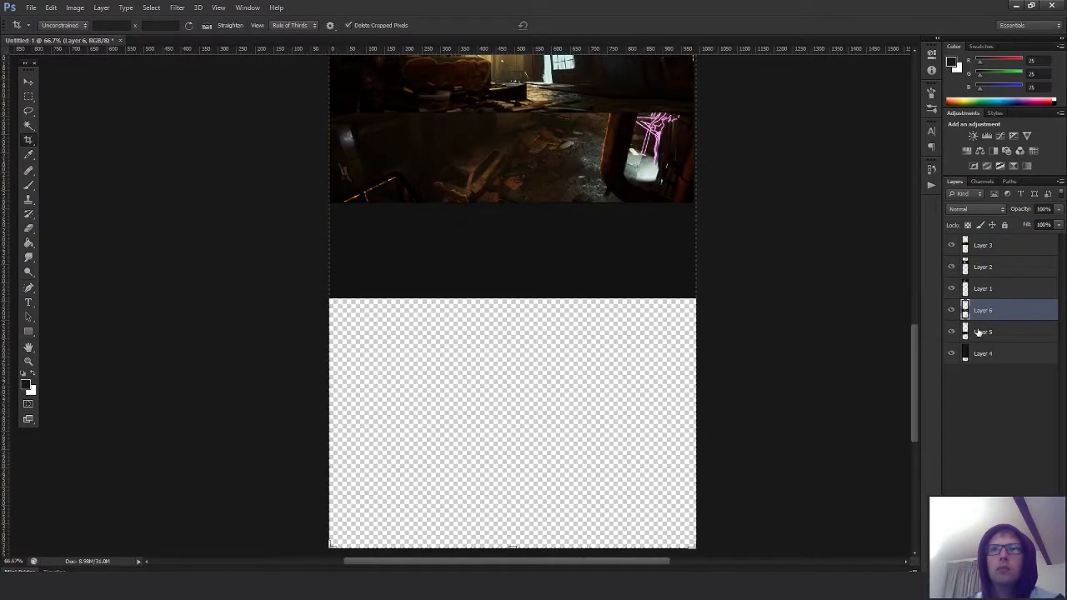
{"action": "key", "text": "v"}
{"action": "left_click_drag", "start_coordinate": [600, 250], "coordinate": [607, 367]}
- Stretch the dark background on Layer 4 downward to fill the transparent canvas area, and look over the stacked shots
{"action": "left_click", "coordinate": [989, 353]}
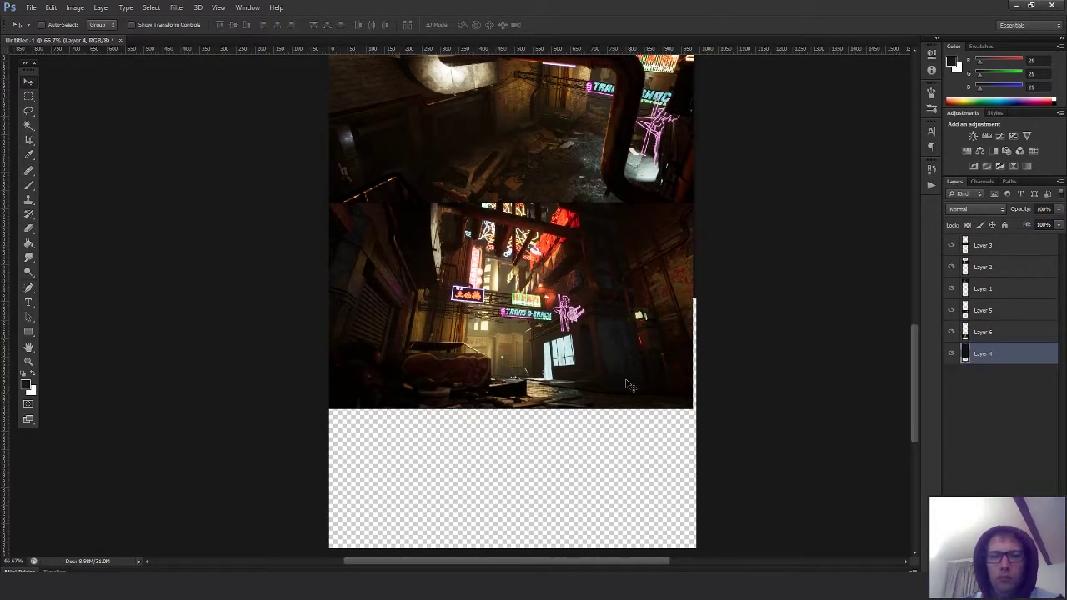
{"action": "key", "text": "ctrl+t"}
{"action": "left_click_drag", "start_coordinate": [521, 300], "coordinate": [522, 570]}
{"action": "key", "text": "Return"}
{"action": "left_click_drag", "start_coordinate": [676, 251], "coordinate": [670, 427]}
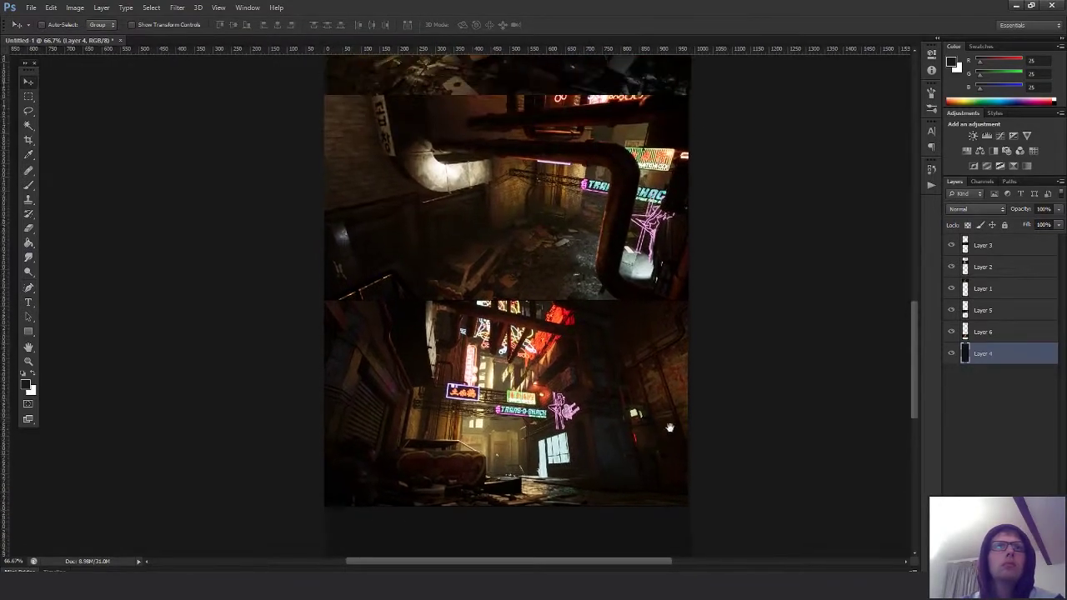
{"action": "left_click_drag", "start_coordinate": [693, 311], "coordinate": [679, 471]}
{"action": "left_click_drag", "start_coordinate": [724, 232], "coordinate": [724, 364]}
{"action": "left_click_drag", "start_coordinate": [734, 264], "coordinate": [712, 534]}
{"action": "scroll", "coordinate": [703, 336], "scroll_direction": "down", "scroll_amount": 10}
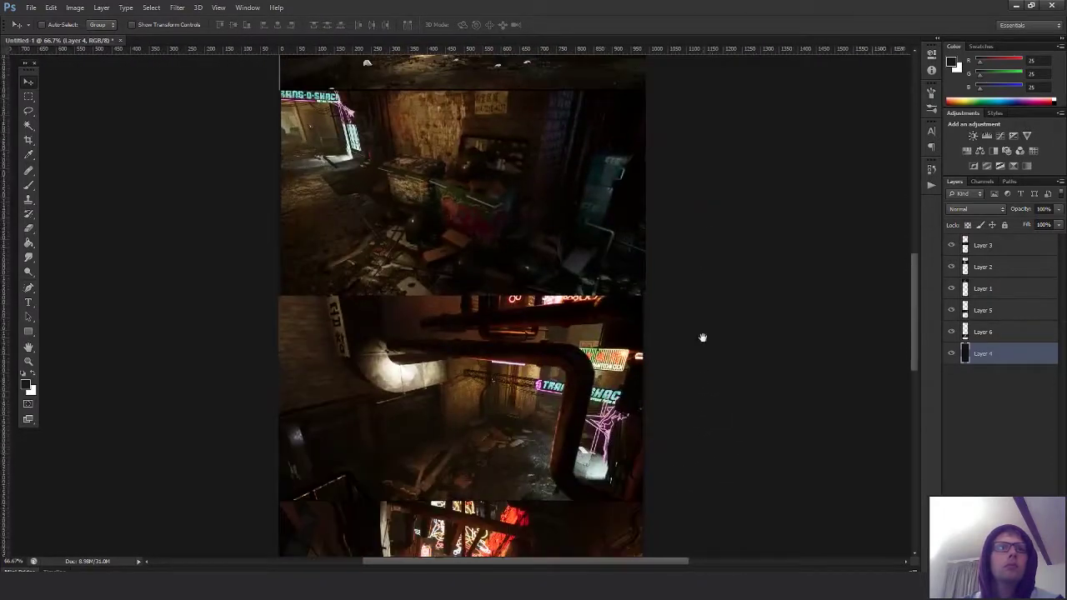
{"action": "left_click_drag", "start_coordinate": [704, 390], "coordinate": [722, 317]}
- Switch to Unreal, capture the CineCameraActor2_CU_03 details, and save them as a JPEG, adapting the CU_02_Settings file name to this camera's number
{"action": "key", "text": "alt+Tab"}
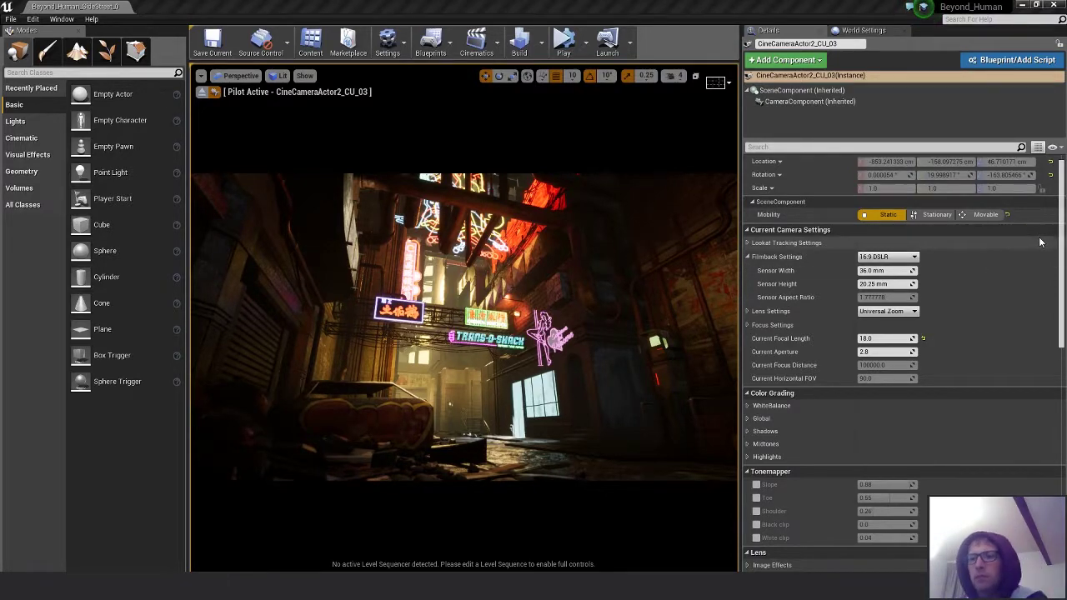
{"action": "key", "text": "Print"}
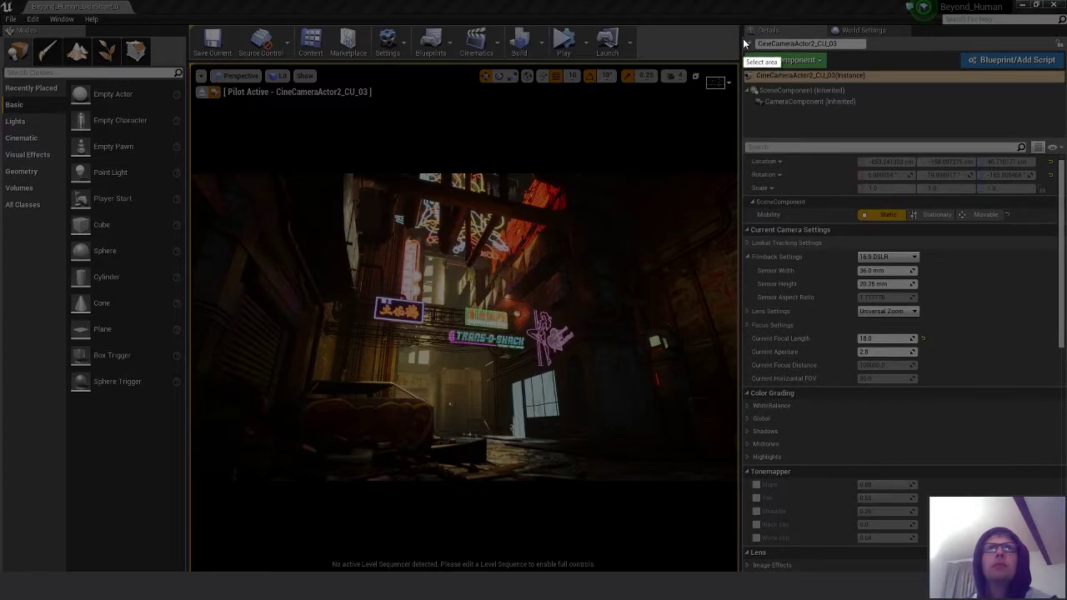
{"action": "left_click_drag", "start_coordinate": [743, 39], "coordinate": [1063, 388]}
{"action": "left_click", "coordinate": [1039, 399]}
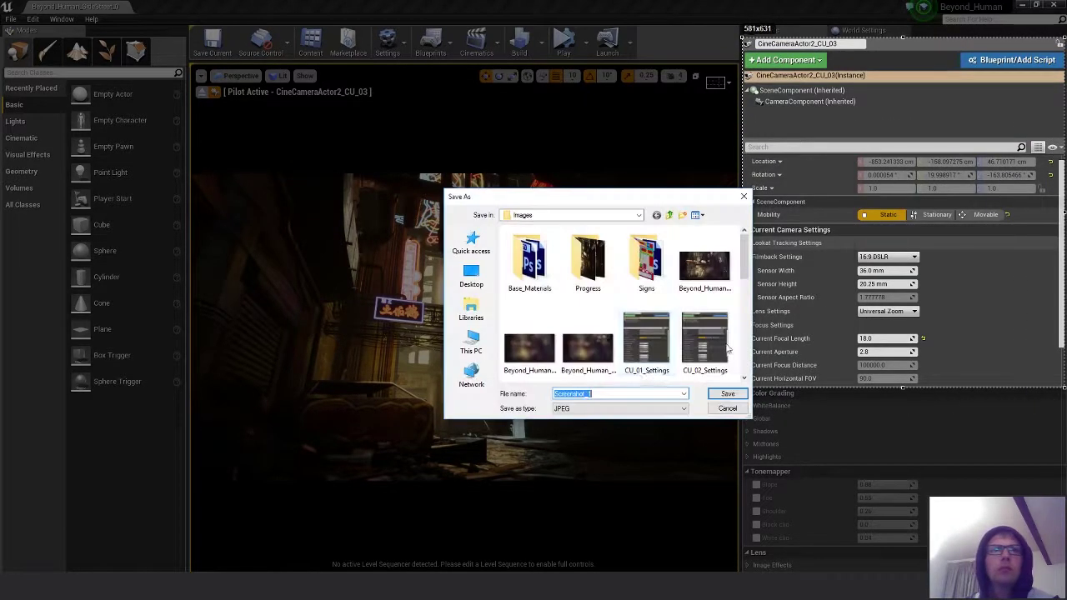
{"action": "left_click", "coordinate": [705, 346]}
{"action": "double_click", "coordinate": [567, 393]}
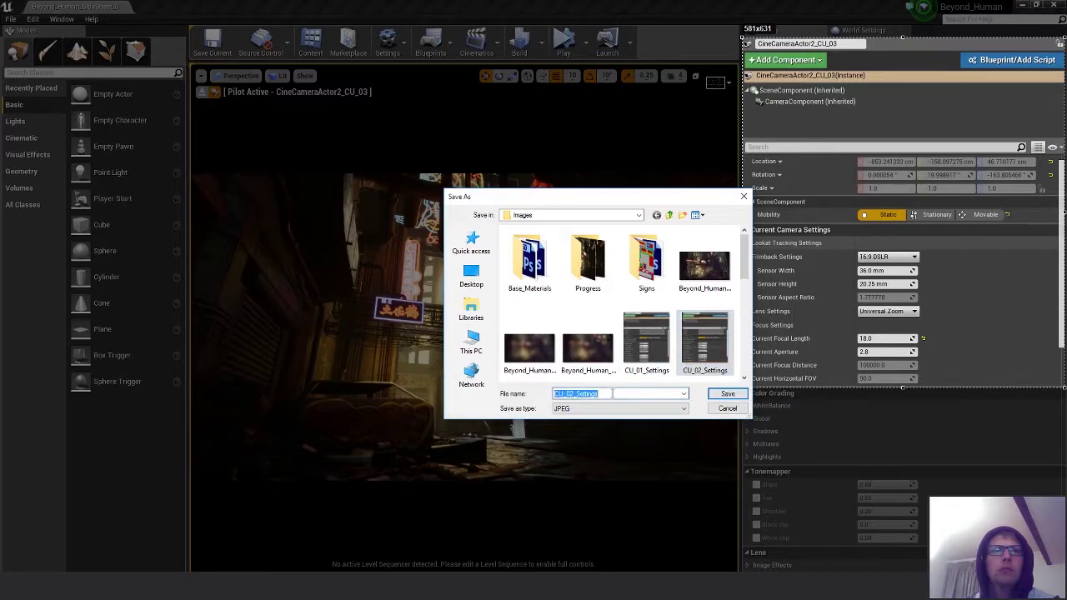
{"action": "left_click", "coordinate": [567, 394]}
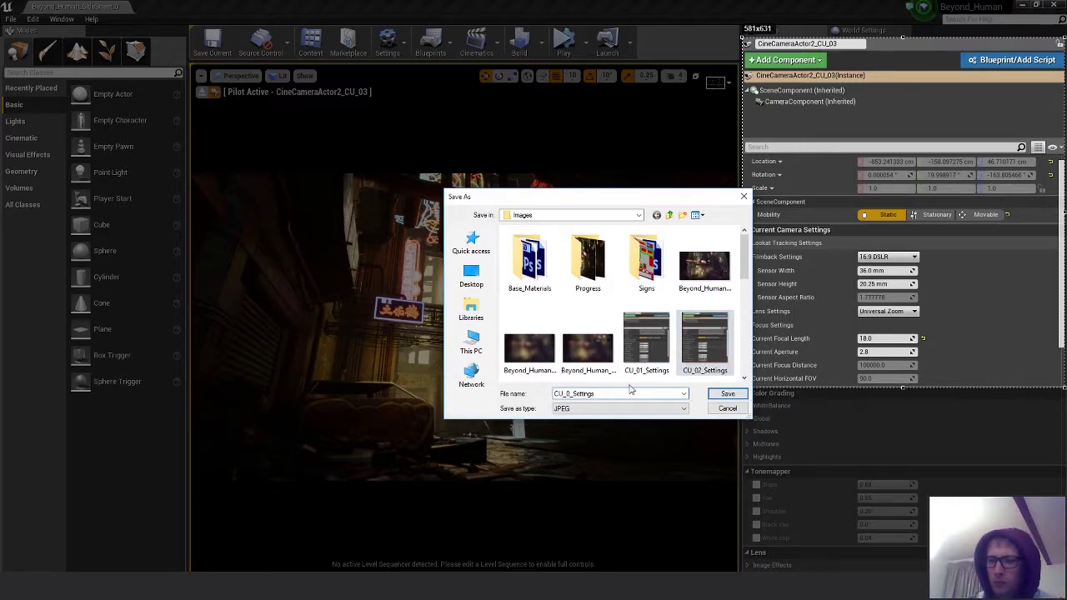
{"action": "key", "text": "Return"}
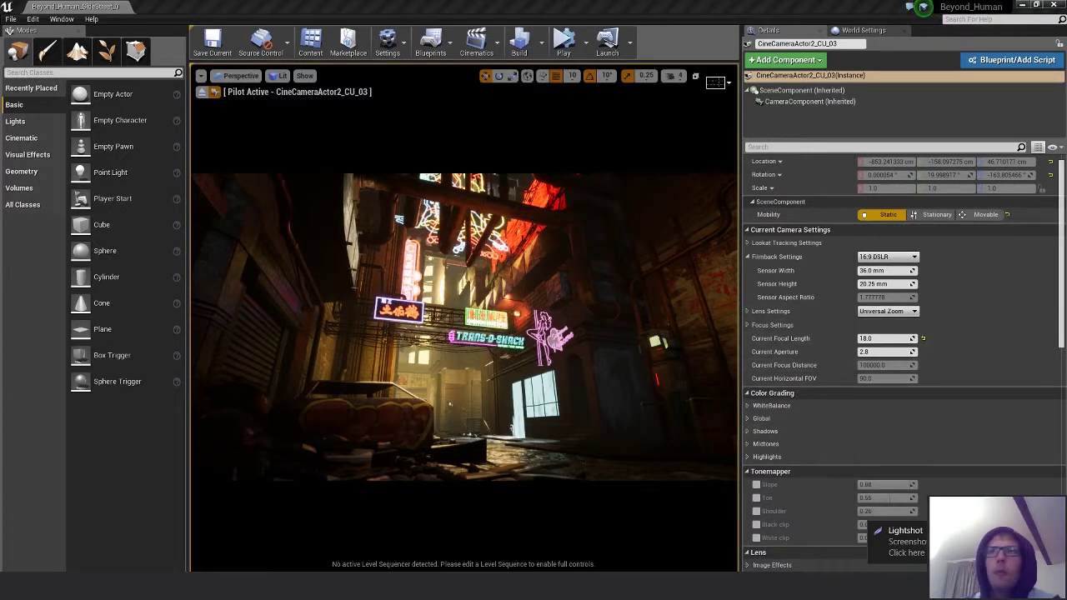
- Pilot the new duplicate camera, renamed CineCameraActor2_CU_04, up to about 827 cm, looking down about 27° over the alley
{"action": "left_click", "coordinate": [241, 75]}
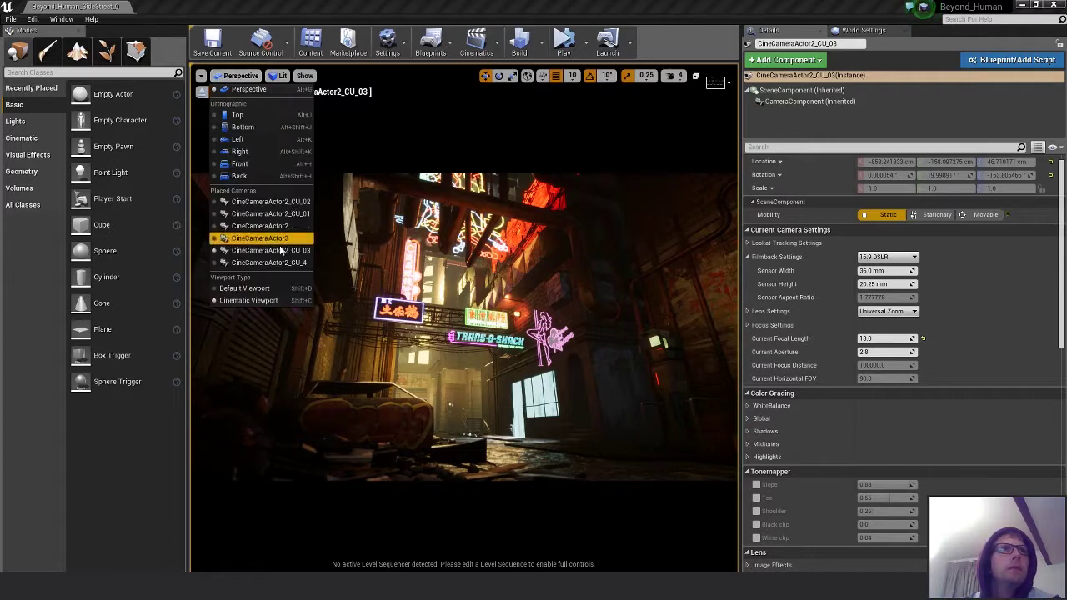
{"action": "left_click", "coordinate": [278, 263]}
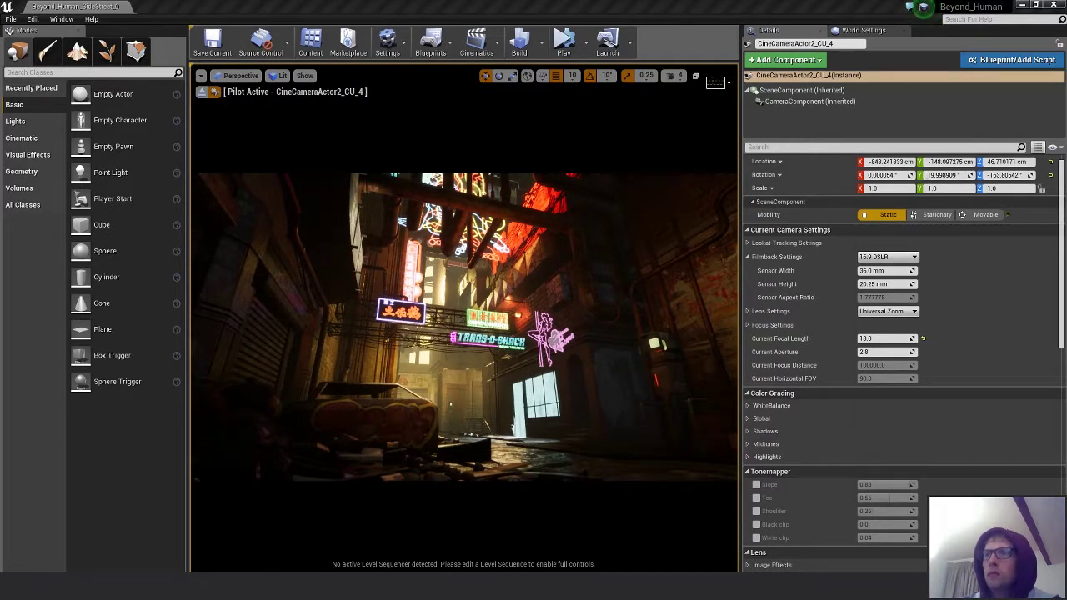
{"action": "right_click_drag", "start_coordinate": [463, 327], "coordinate": [493, 260]}
{"action": "key", "text": "w"}
{"action": "key", "text": "d"}
{"action": "key", "text": "w"}
{"action": "key", "text": "d"}
{"action": "key", "text": "a"}
{"action": "key", "text": "d"}
{"action": "key", "text": "d"}
{"action": "key", "text": "w"}
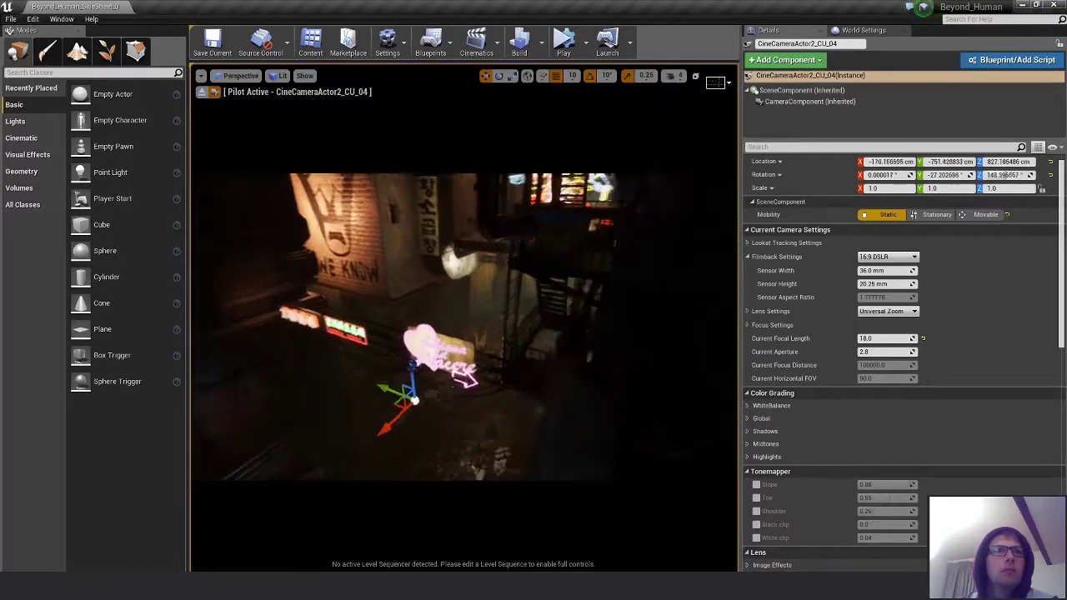
- Try a more level view from about 860 cm between the dark buildings, facing the skull mural and the neon signs
{"action": "key", "text": "s"}
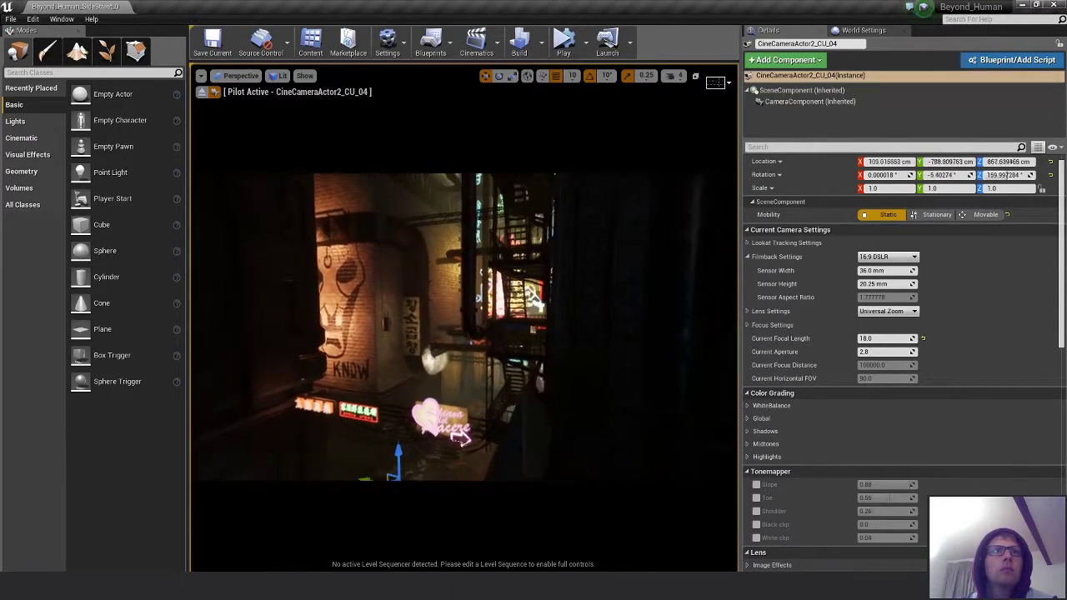
{"action": "key", "text": "w"}
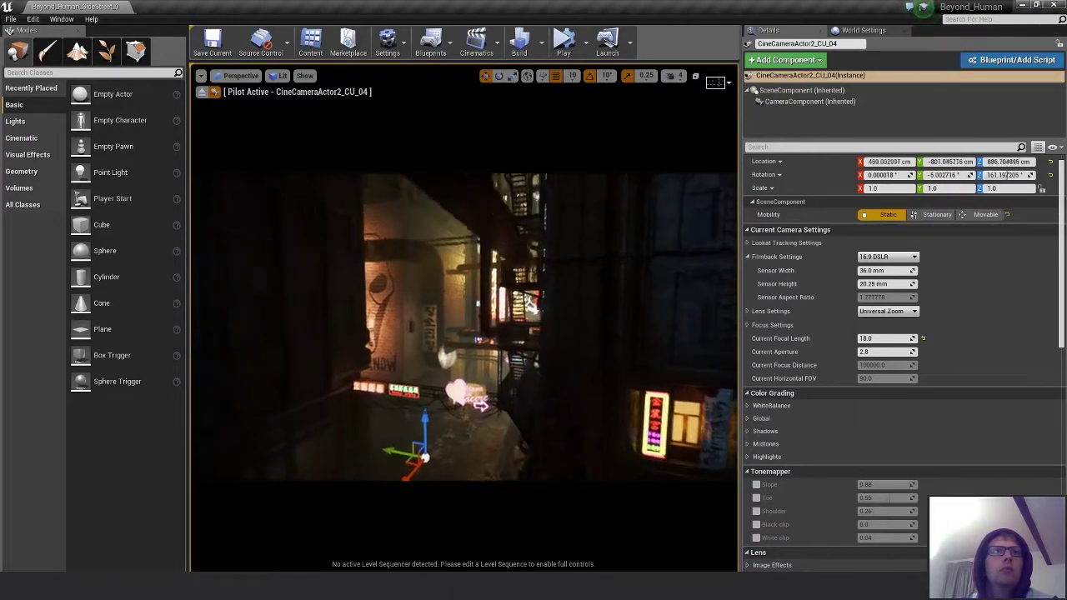
{"action": "key", "text": "w"}
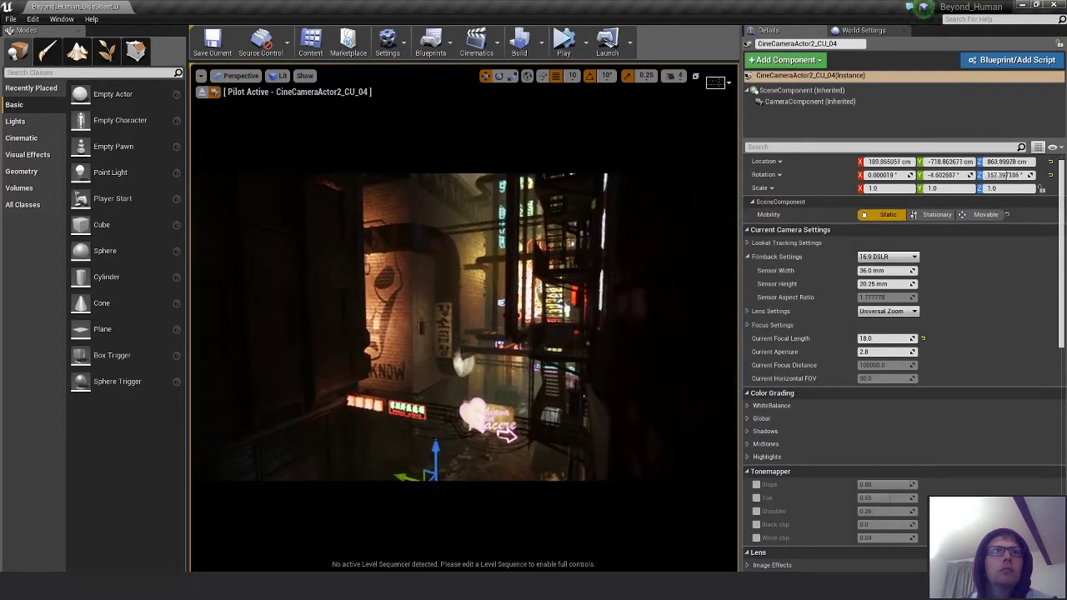
{"action": "key", "text": "d"}
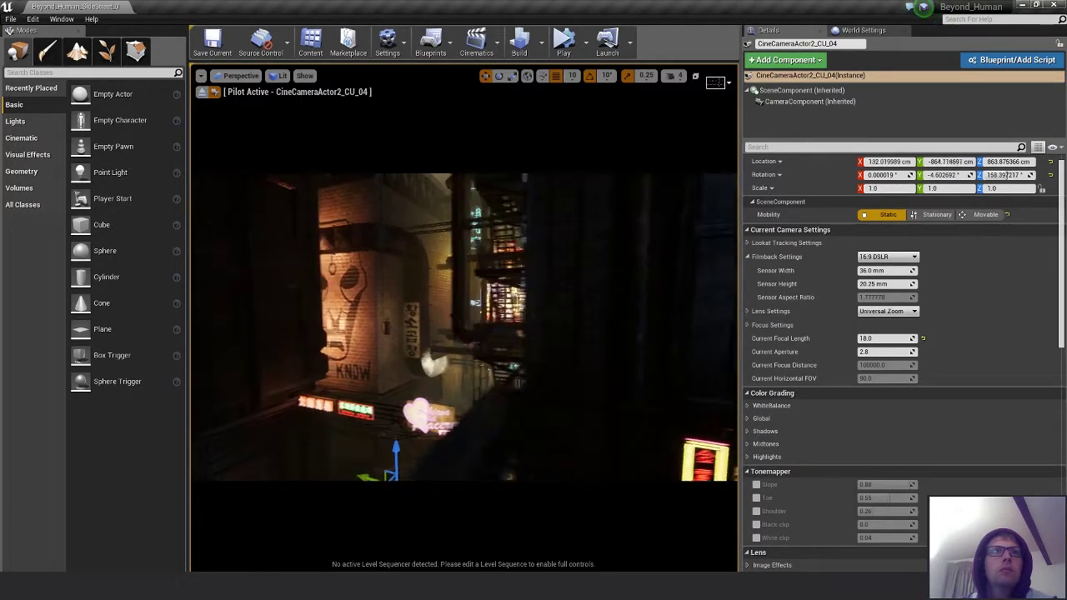
{"action": "key", "text": "a"}
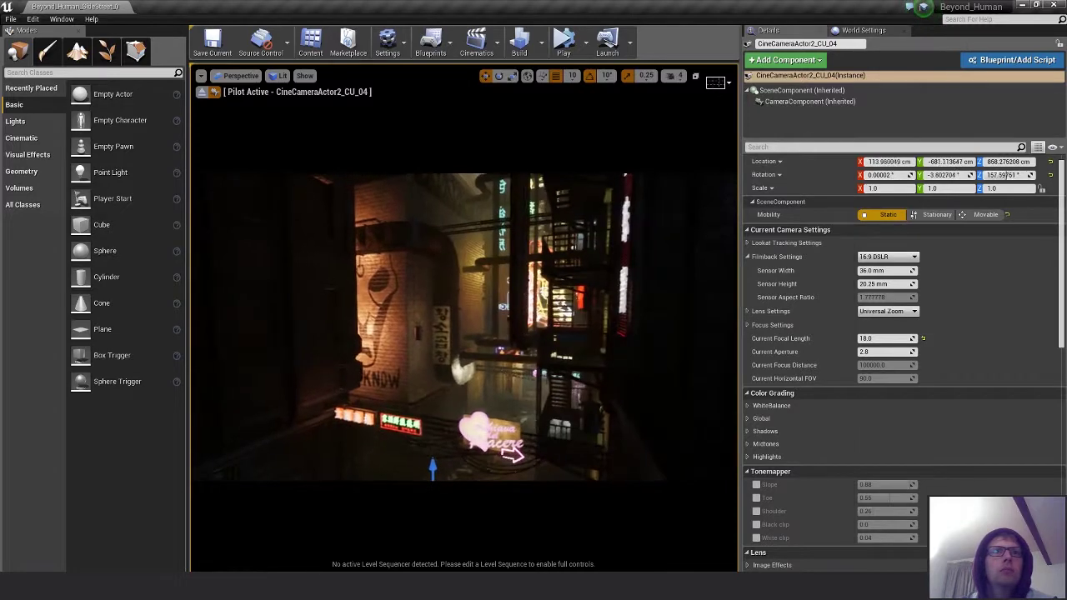
- Reposition the camera to about 471 cm high, looking down about 21° past the hanging cables toward the dumpsters and neon signs
{"action": "right_click_drag", "start_coordinate": [463, 334], "coordinate": [637, 427]}
{"action": "key", "text": "d"}
{"action": "key", "text": "w"}
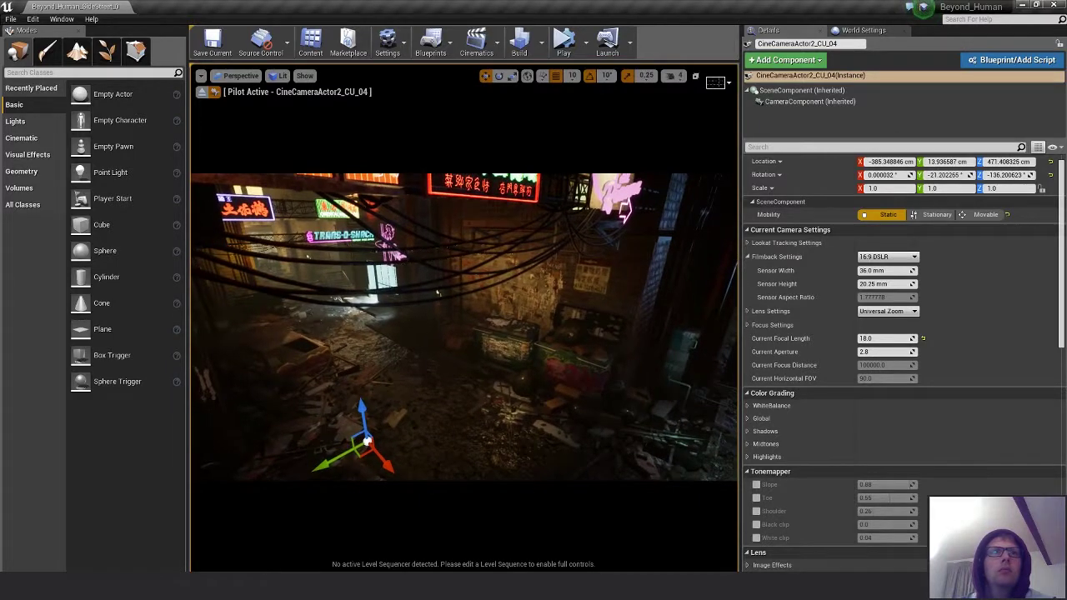
- Switch to Photoshop and review the stacked alley shots at 33.3% as reference for the next camera angle
{"action": "key", "text": "alt+Tab"}
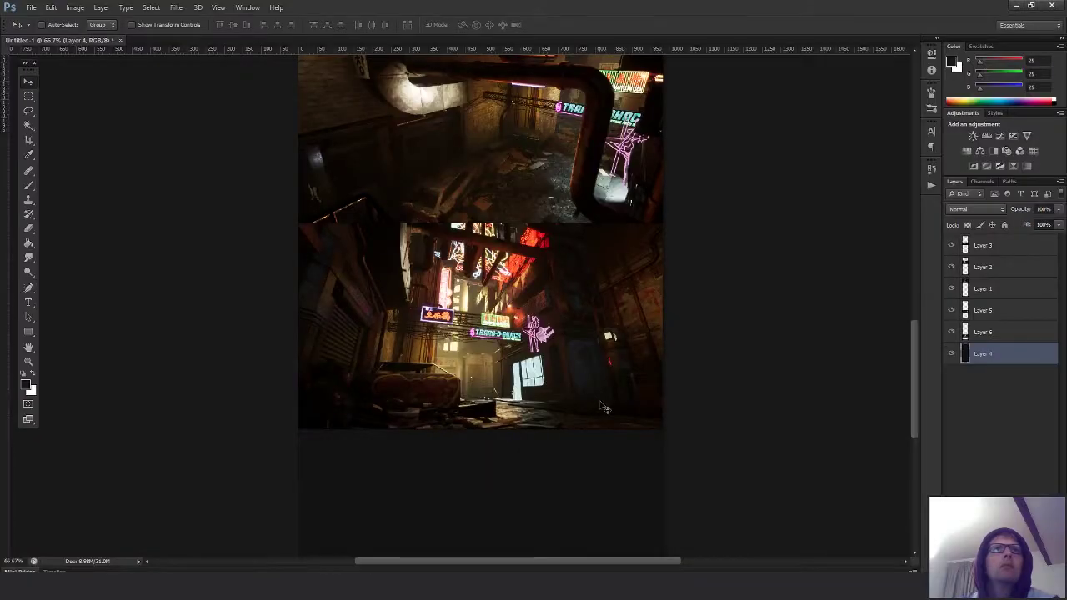
{"action": "left_click", "coordinate": [584, 336], "text": "alt"}
{"action": "left_click", "coordinate": [656, 331], "text": "alt"}
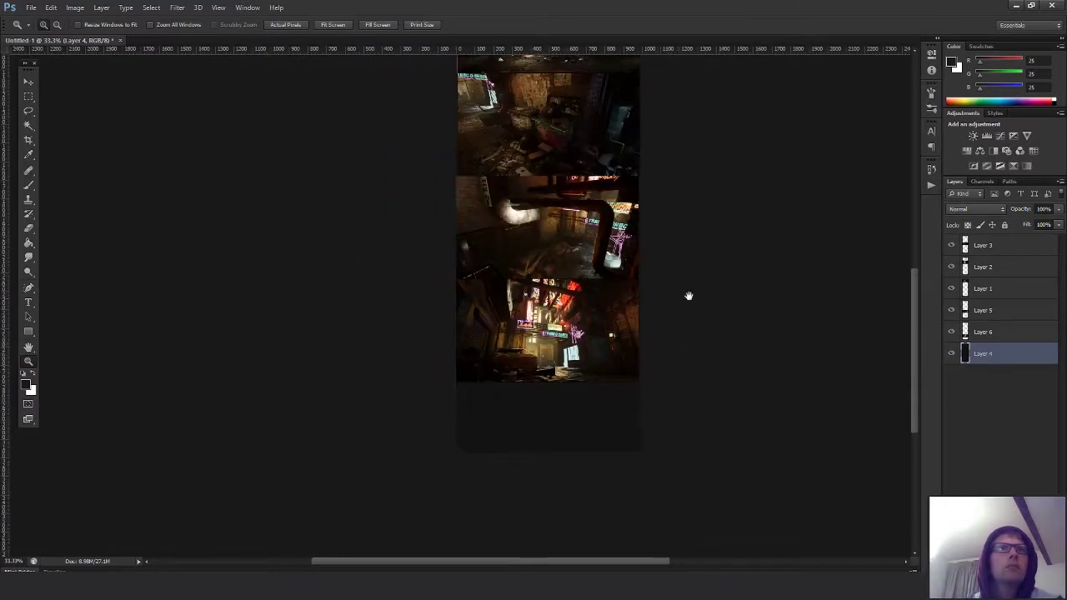
{"action": "left_click_drag", "start_coordinate": [697, 235], "coordinate": [626, 292]}
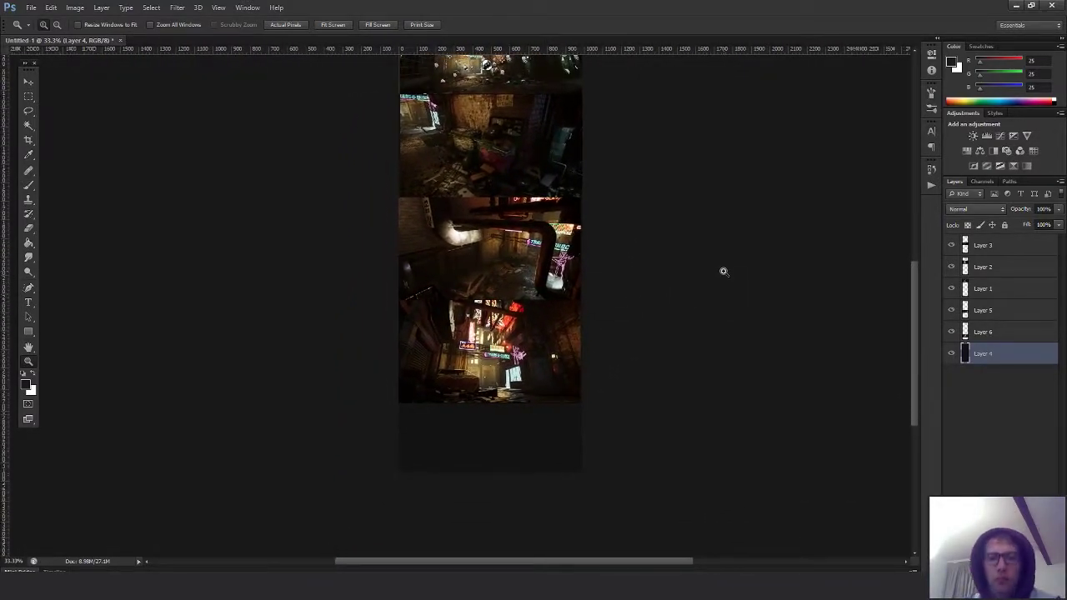
{"action": "key", "text": "m"}
- Return to Unreal and try a wider alley view with large neon signs and cables above the littered ground and dumpsters
{"action": "key", "text": "alt+Tab"}
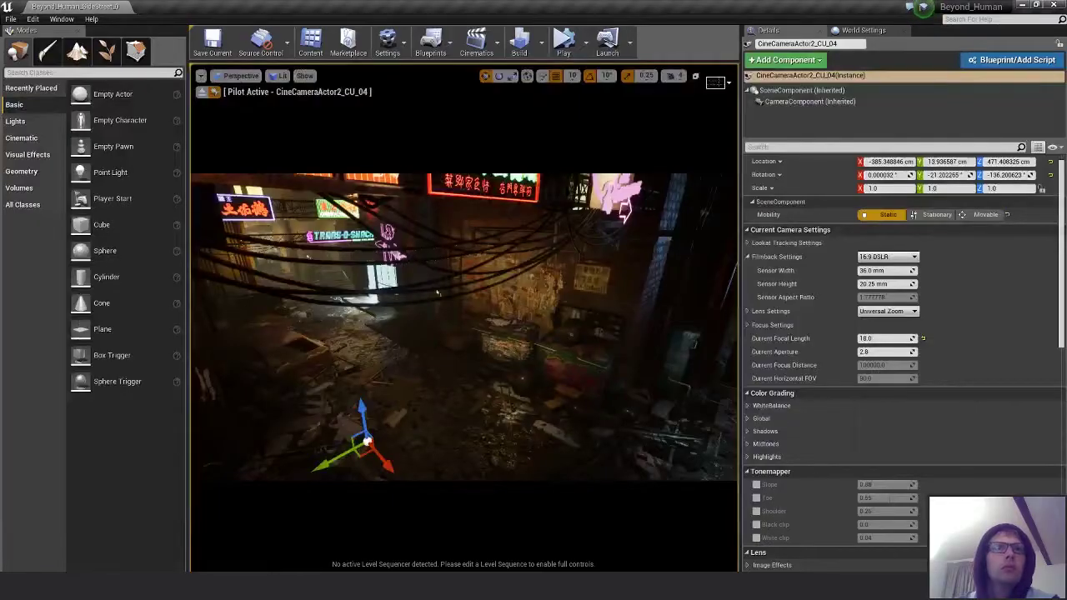
{"action": "right_click_drag", "start_coordinate": [464, 334], "coordinate": [459, 297]}
{"action": "key", "text": "s"}
{"action": "key", "text": "d"}
{"action": "key", "text": "q"}
{"action": "key", "text": "Escape"}
{"action": "key", "text": "q"}
{"action": "key", "text": "q"}
{"action": "key", "text": "q"}
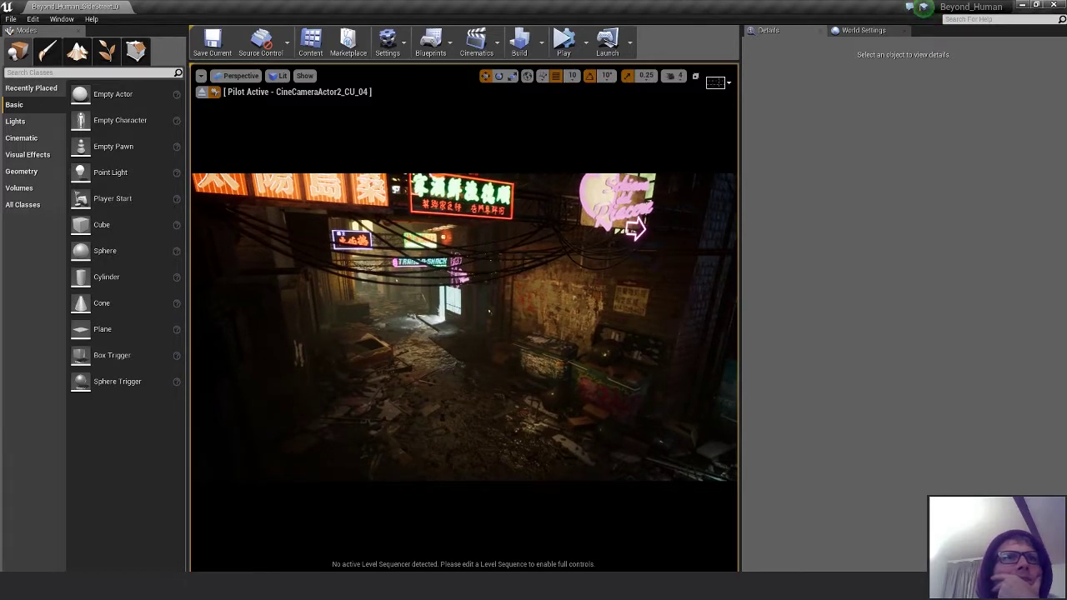
- Try piloting CineCameraActor2_CU_04 to a view past a dark foreground silhouette toward the car, dumpsters and TRANS-O-SHACK sign
{"action": "key", "text": "e"}
{"action": "right_click_drag", "start_coordinate": [485, 375], "coordinate": [529, 379]}
{"action": "key", "text": "q"}
{"action": "key", "text": "a"}
{"action": "key", "text": "s"}
{"action": "key", "text": "a"}
{"action": "key", "text": "d"}
{"action": "key", "text": "a"}
{"action": "key", "text": "a"}
{"action": "key", "text": "d"}
{"action": "key", "text": "a"}
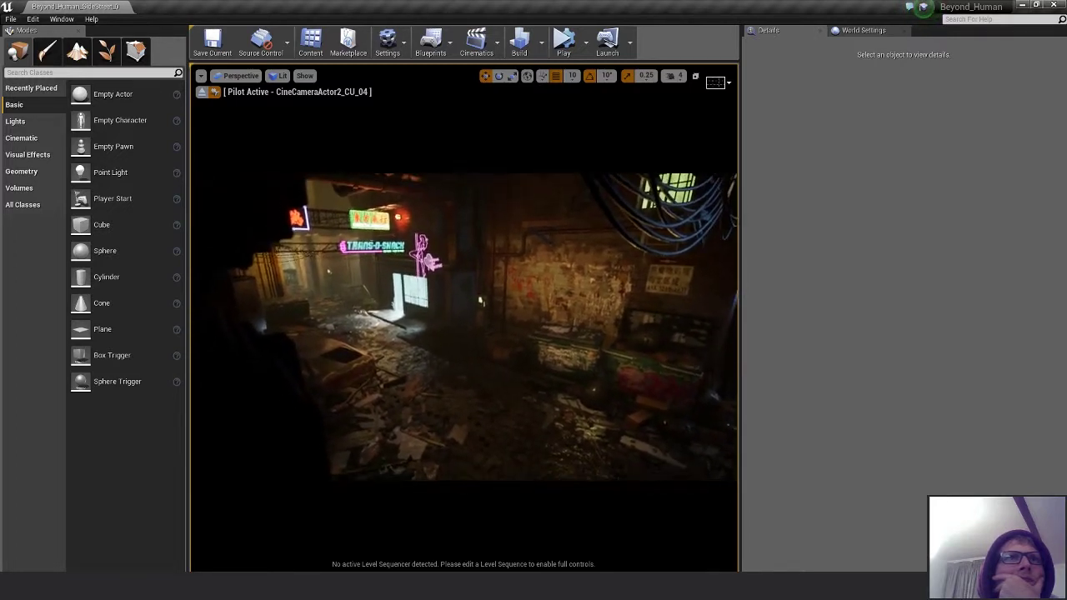
- Try a lower camera angle looking up through the hanging cables at the neon signs at the alley's end
{"action": "key", "text": "d"}
{"action": "right_click_drag", "start_coordinate": [528, 379], "coordinate": [528, 380]}
{"action": "key", "text": "s"}
{"action": "key", "text": "a"}
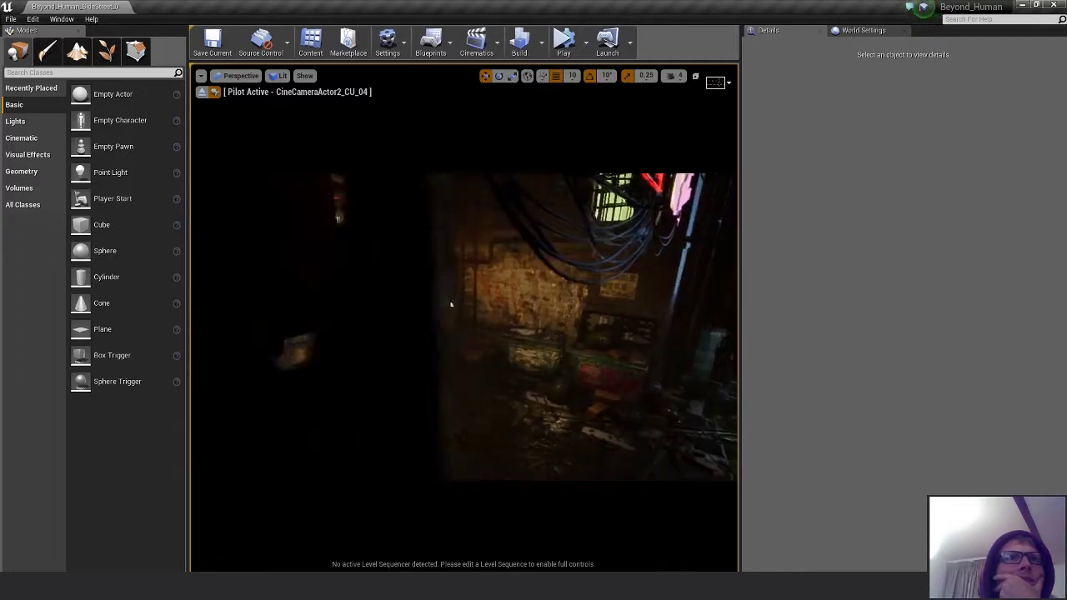
{"action": "right_click_drag", "start_coordinate": [451, 304], "coordinate": [451, 305]}
{"action": "key", "text": "s"}
{"action": "key", "text": "w"}
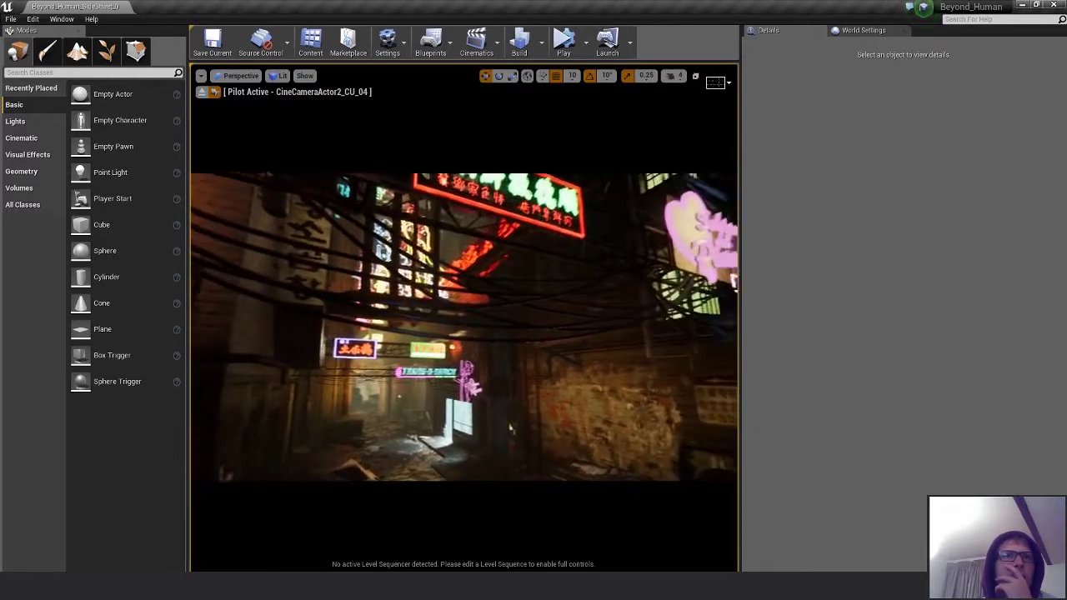
- Try a raised view level with the large neon signs, and a low view facing the dumpster wall
{"action": "key", "text": "e"}
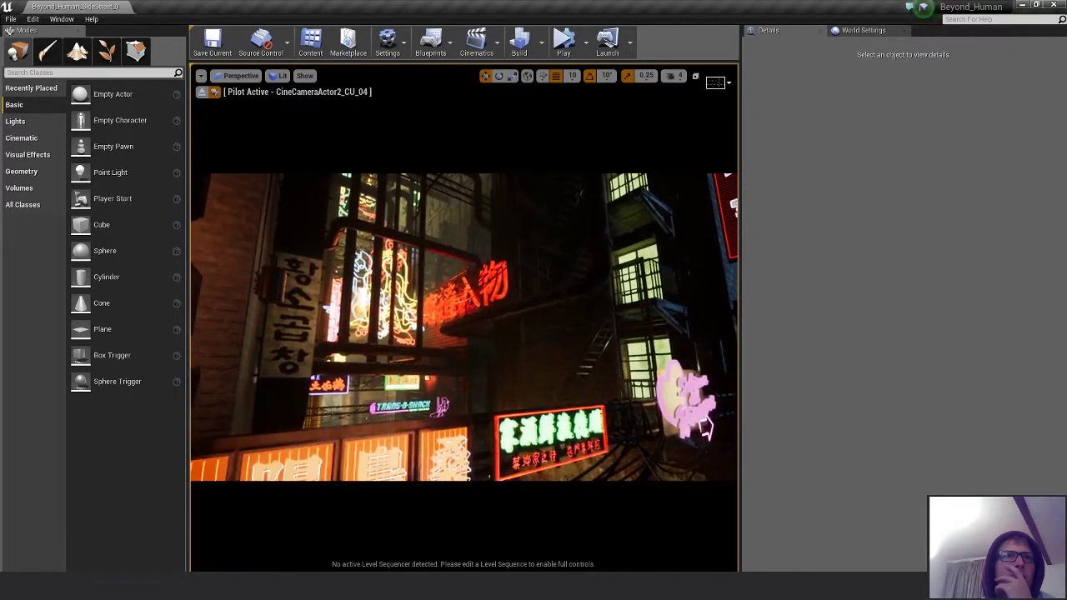
{"action": "key", "text": "q"}
{"action": "key", "text": "e"}
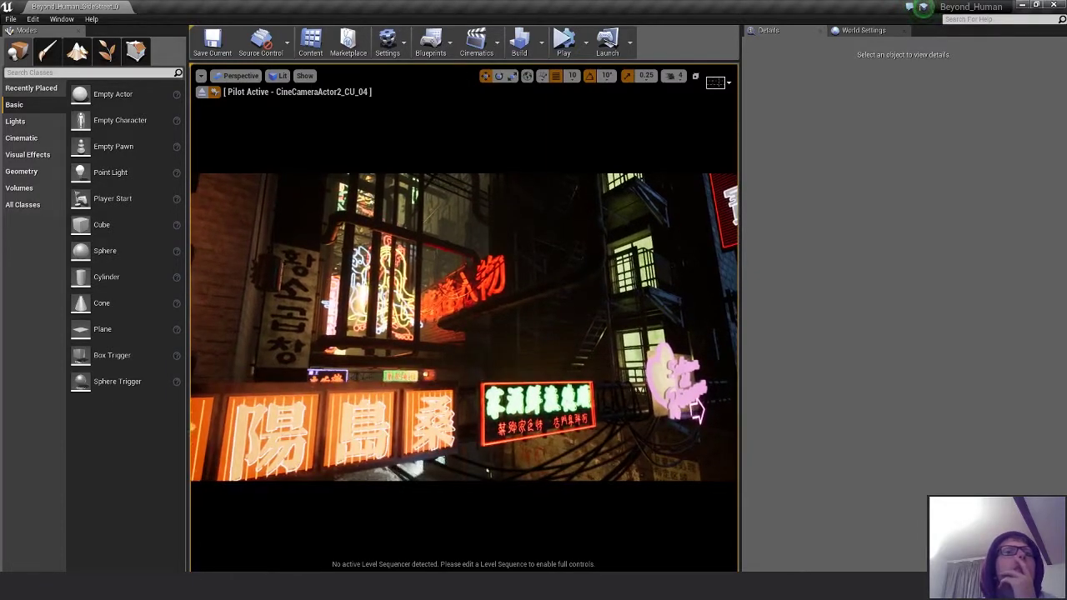
{"action": "key", "text": "q"}
{"action": "key", "text": "s"}
{"action": "key", "text": "w"}
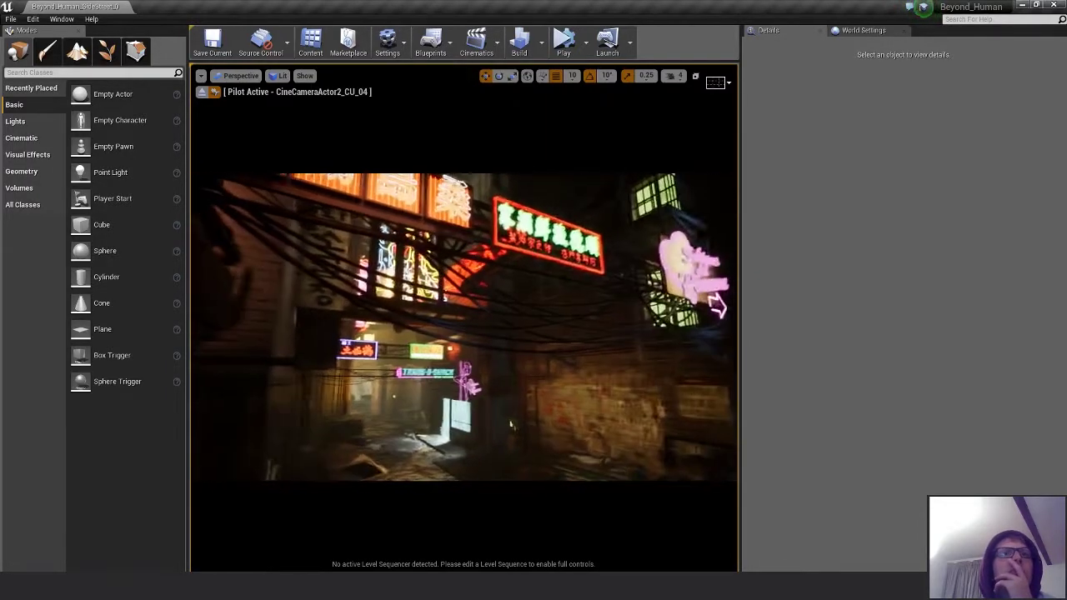
{"action": "key", "text": "s"}
{"action": "key", "text": "e"}
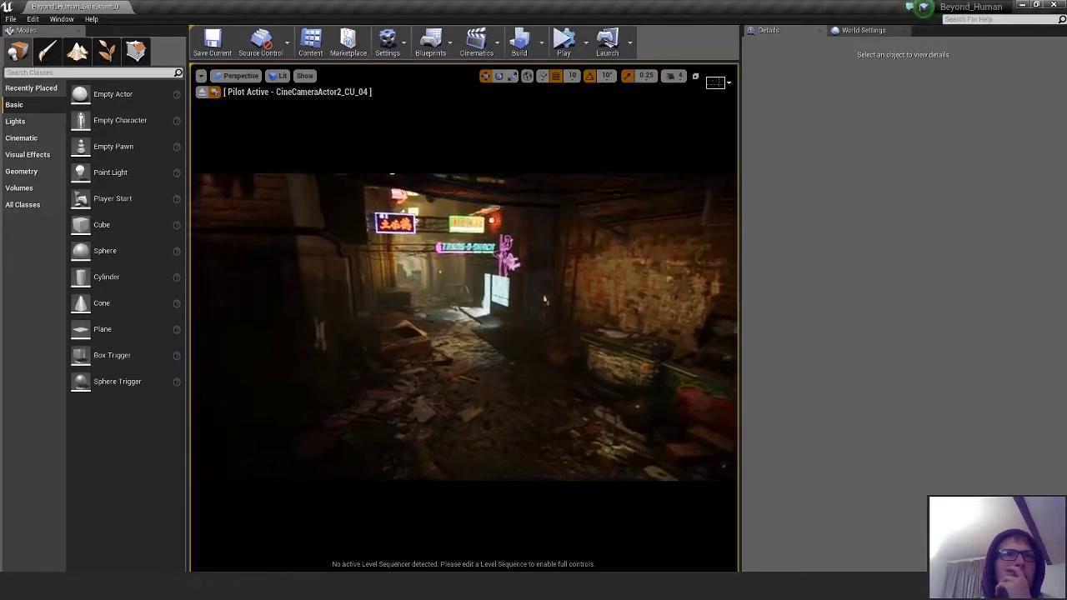
{"action": "right_click_drag", "start_coordinate": [500, 392], "coordinate": [672, 379]}
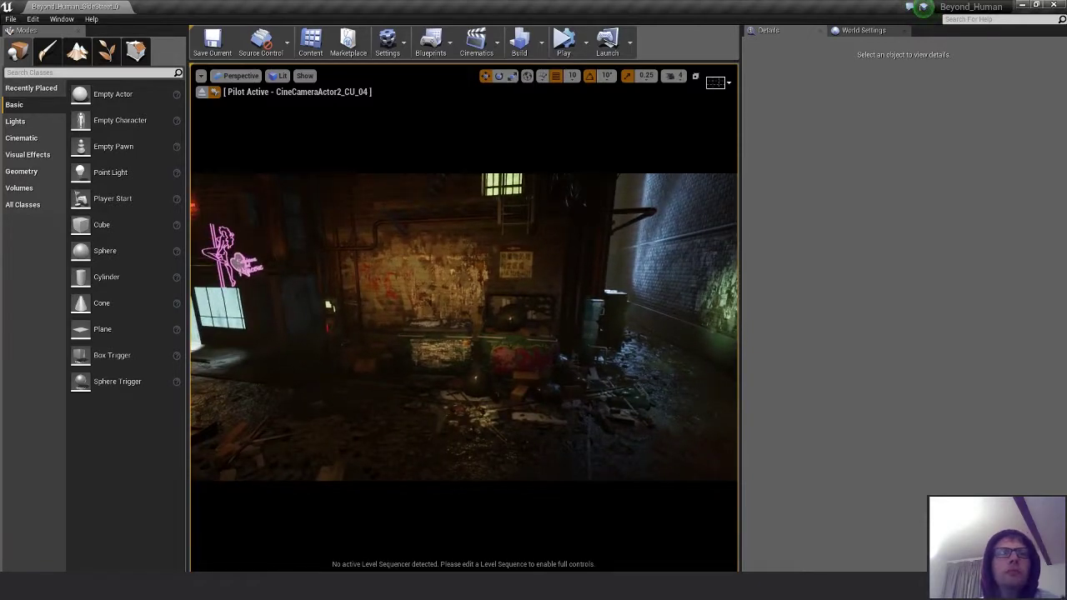
- Compare the current Unreal framing with the existing shots in Photoshop, examining the lower ones at 50%
{"action": "key", "text": "alt+Tab"}
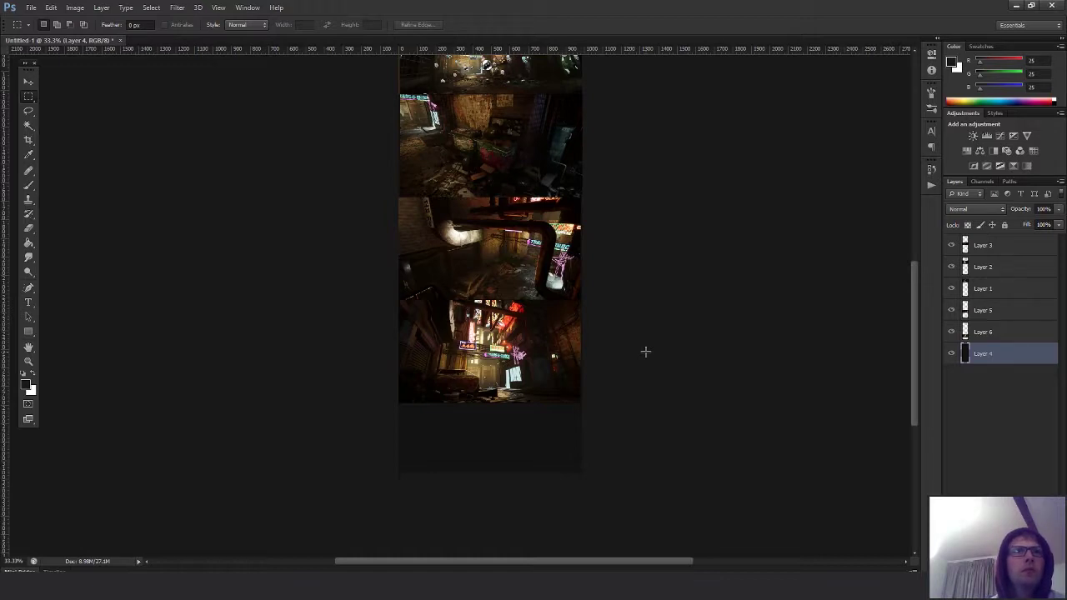
{"action": "key", "text": "alt+Tab"}
{"action": "right_click_drag", "start_coordinate": [645, 352], "coordinate": [621, 347]}
{"action": "key", "text": "alt+Tab"}
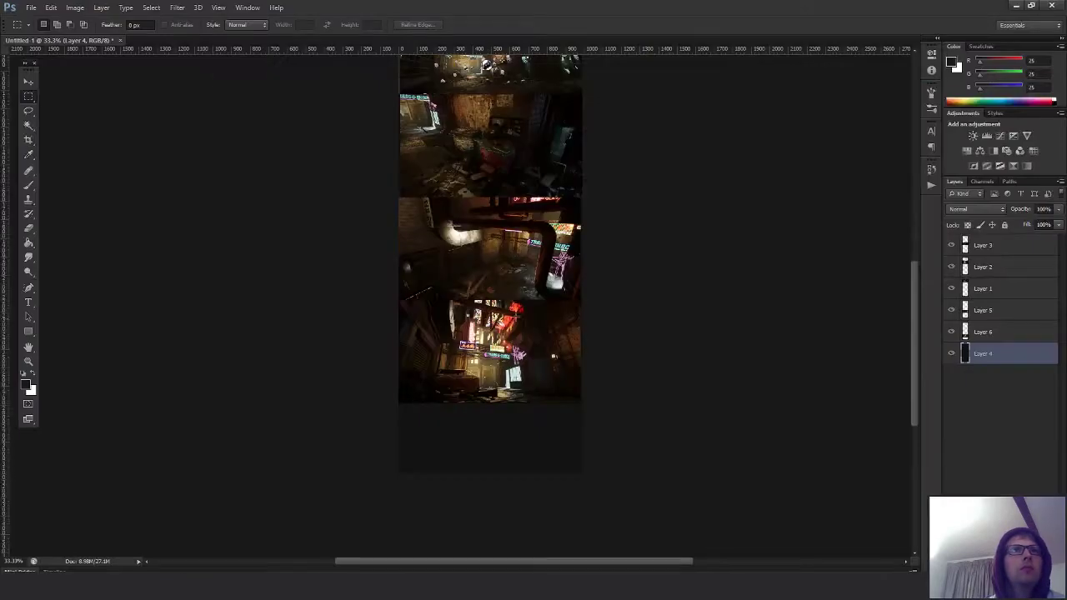
{"action": "key", "text": "z"}
{"action": "left_click", "coordinate": [572, 296]}
{"action": "left_click_drag", "start_coordinate": [602, 267], "coordinate": [581, 329]}
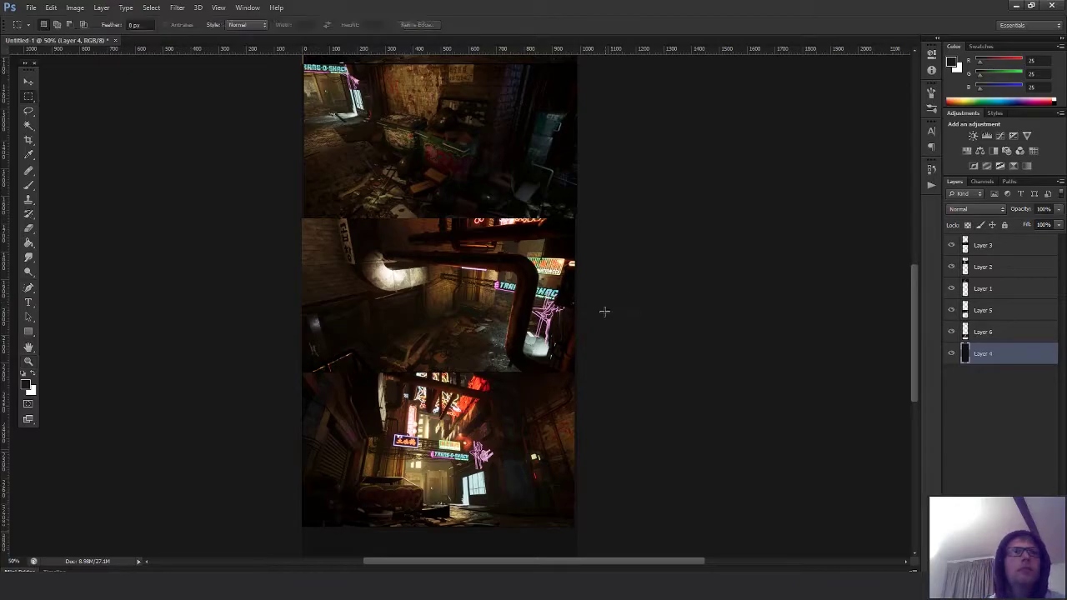
- Switch to Unreal and try a low upward view of the TRANS-O-SHACK sign, framed by pipes, duct and car
{"action": "key", "text": "super+Tab"}
{"action": "key", "text": "Return"}
{"action": "right_click_drag", "start_coordinate": [515, 335], "coordinate": [554, 335]}
{"action": "key", "text": "w"}
{"action": "key", "text": "w"}
{"action": "key", "text": "w"}
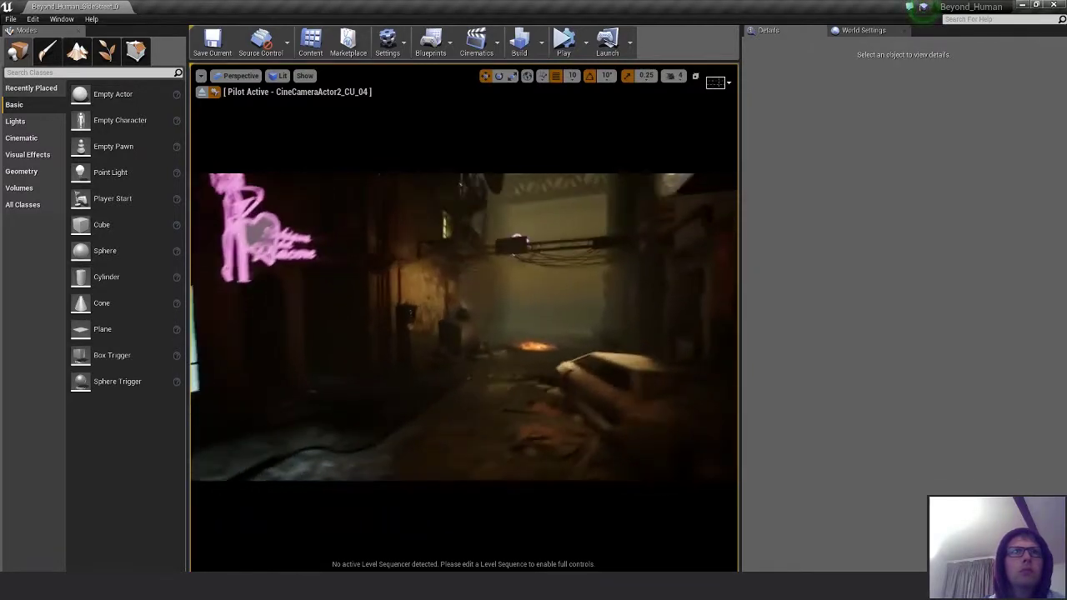
{"action": "key", "text": "s"}
{"action": "key", "text": "w"}
{"action": "key", "text": "s"}
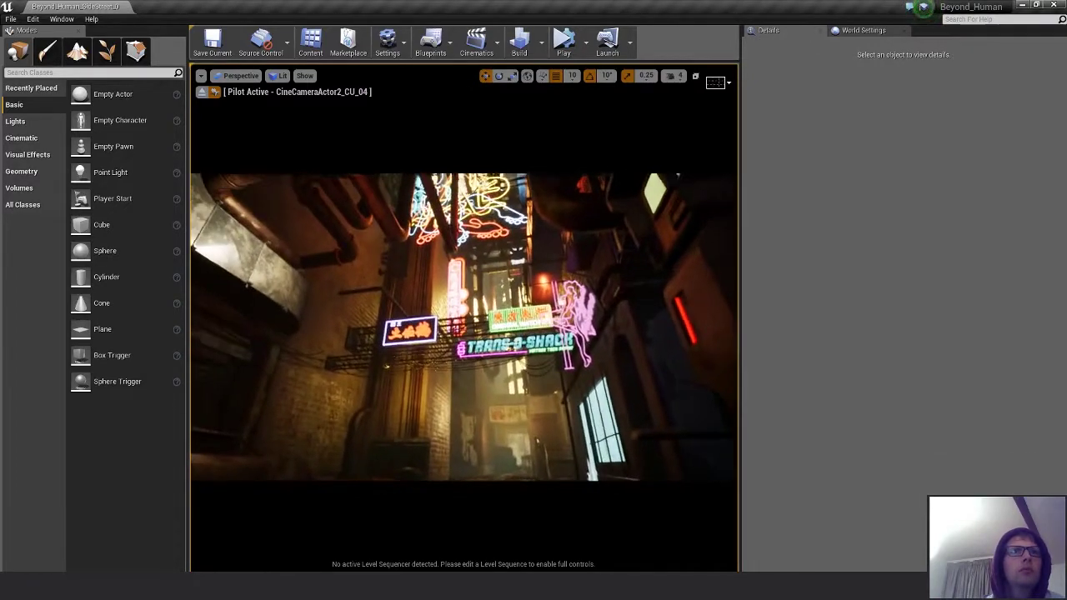
{"action": "mouse_move", "coordinate": [464, 327]}
{"action": "right_mouse_down"}
{"action": "mouse_move", "coordinate": [442, 322]}
{"action": "mouse_move", "coordinate": [452, 320]}
{"action": "mouse_move", "coordinate": [437, 349]}
{"action": "mouse_move", "coordinate": [463, 328]}
{"action": "right_mouse_up"}
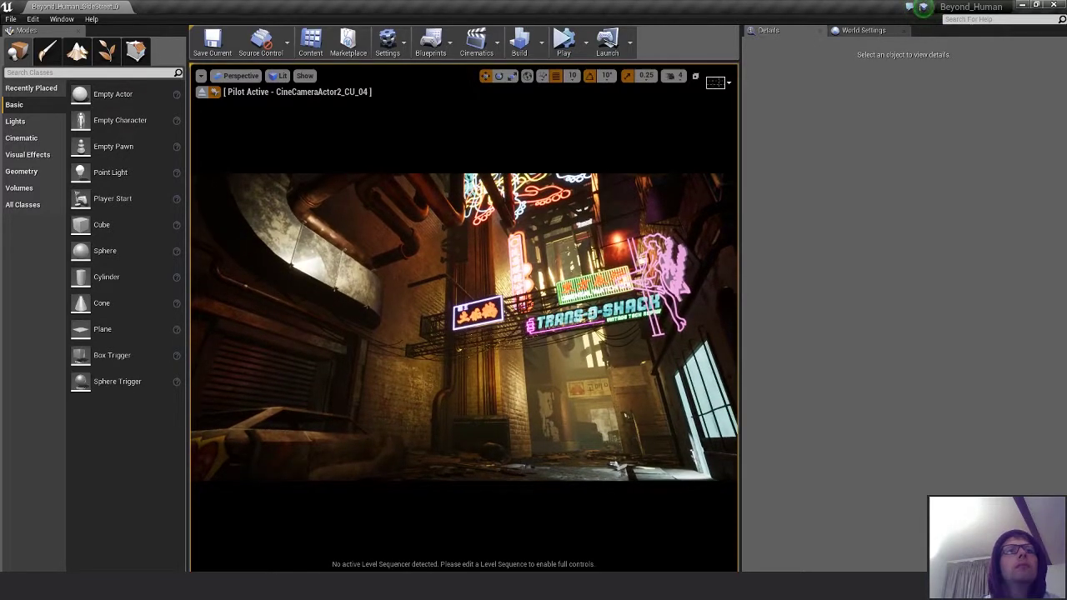
- Try a view along the dark building's stairwell and clear the accidental object selections
{"action": "right_click_drag", "start_coordinate": [464, 327], "coordinate": [500, 328]}
{"action": "key", "text": "a"}
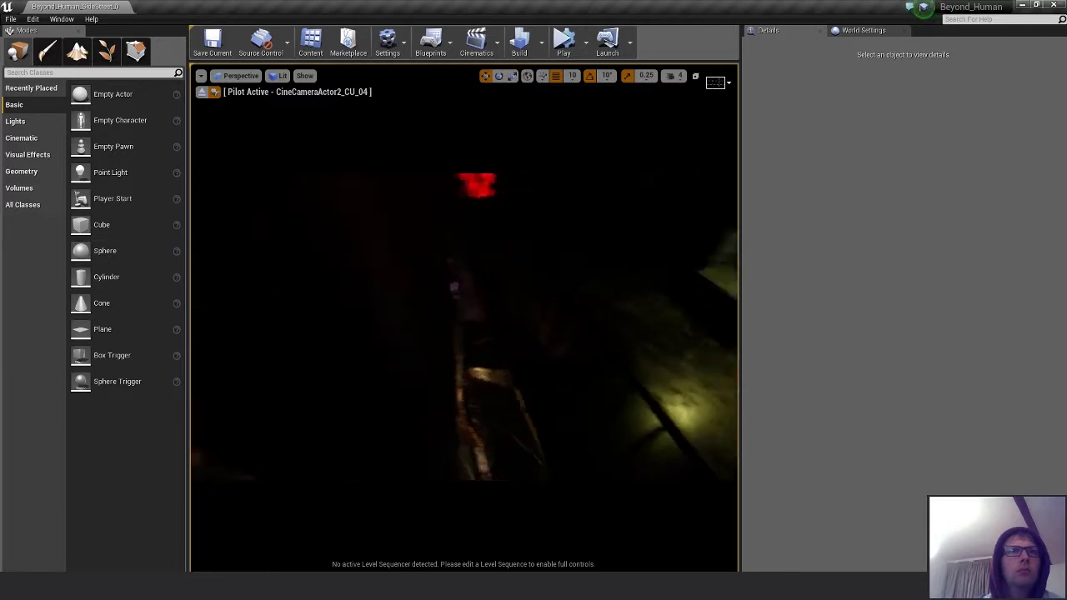
{"action": "right_click", "coordinate": [543, 222]}
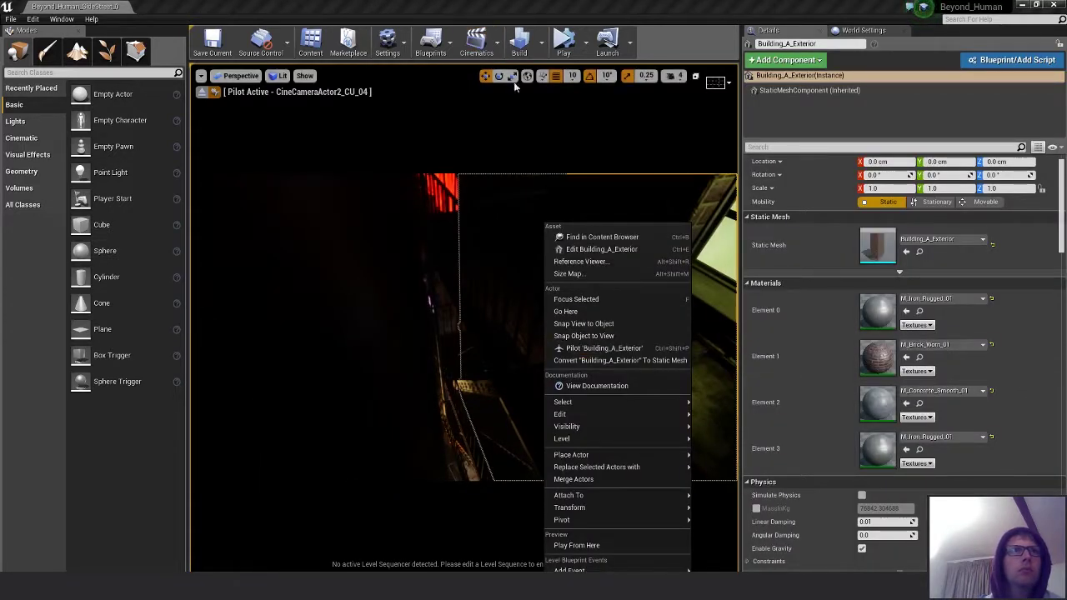
{"action": "left_click", "coordinate": [499, 227]}
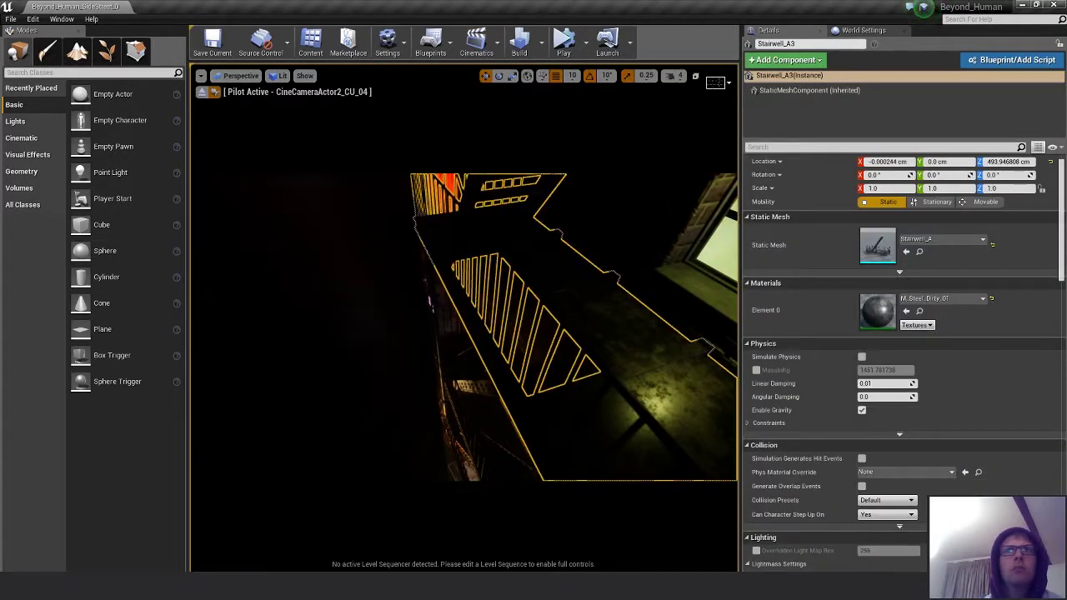
{"action": "key", "text": "Escape"}
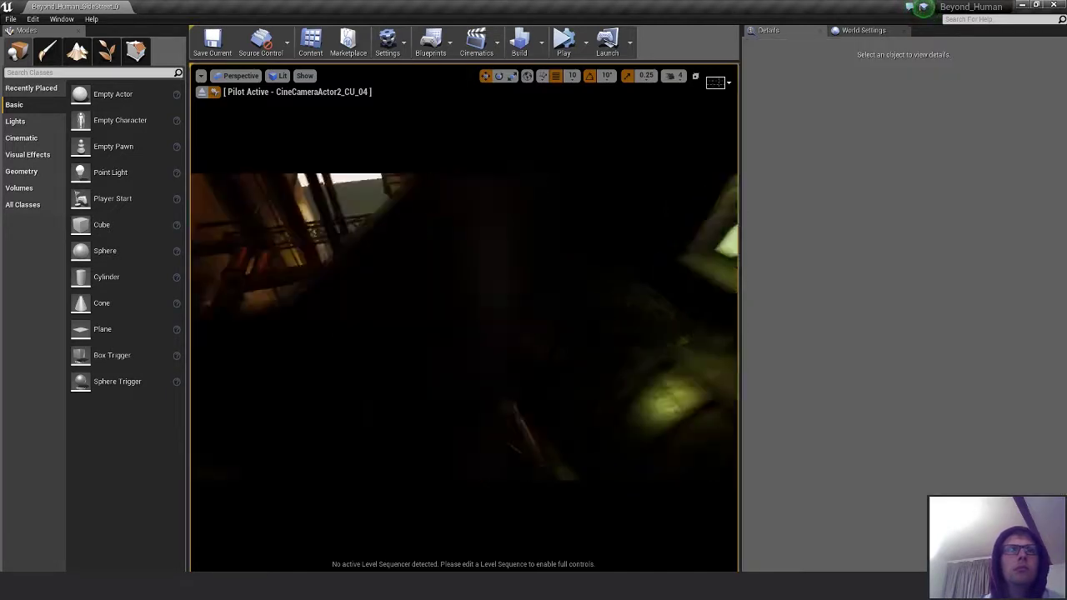
{"action": "right_click_drag", "start_coordinate": [499, 276], "coordinate": [494, 335]}
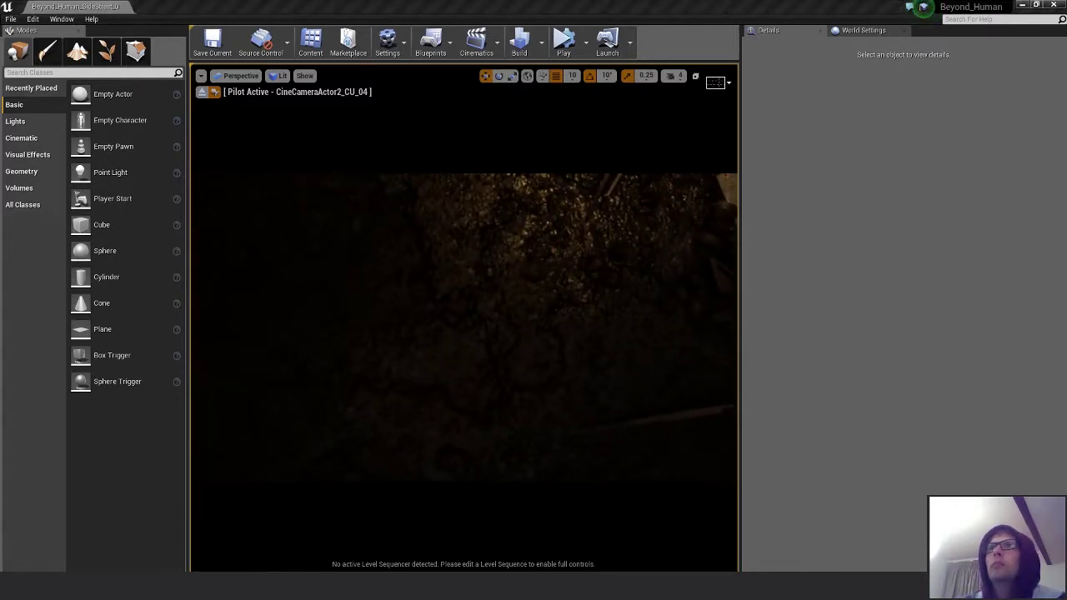
- Reset the rotation of CineCameraActor2_CU_04 to 0 on all three axes
{"action": "left_click", "coordinate": [908, 173]}
{"action": "type", "text": "0"}
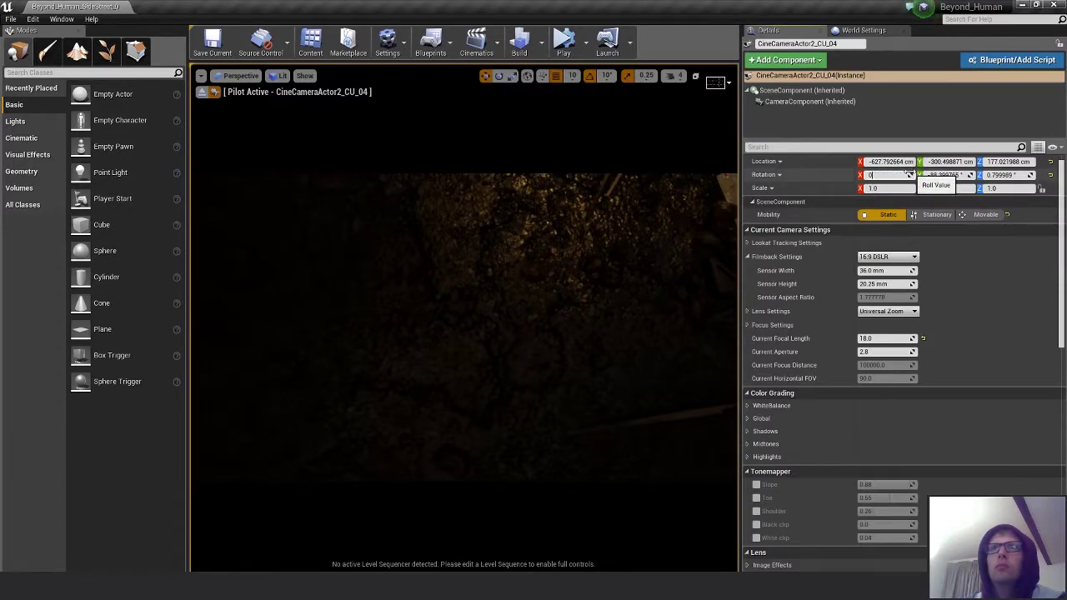
{"action": "key", "text": "Tab"}
{"action": "type", "text": "0"}
{"action": "key", "text": "Tab"}
{"action": "type", "text": "0"}
{"action": "key", "text": "Return"}
- Pilot the camera down the alley to about 169 cm high, looking up about 9° past the bright window
{"action": "key", "text": "w"}
{"action": "right_click_drag", "start_coordinate": [533, 325], "coordinate": [335, 207]}
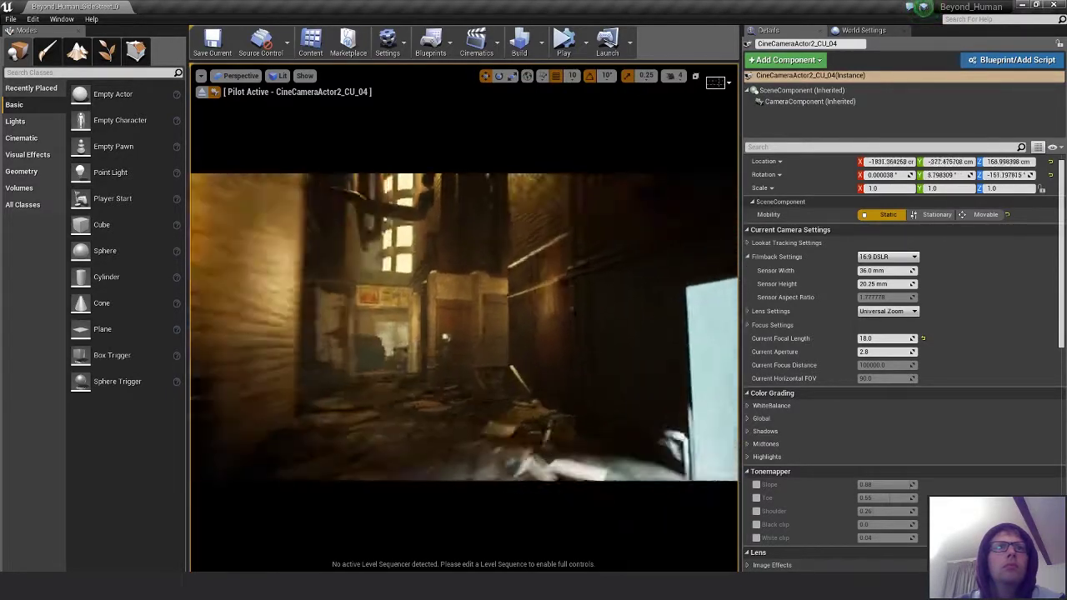
{"action": "mouse_move", "coordinate": [361, 204]}
{"action": "right_mouse_down"}
{"action": "mouse_move", "coordinate": [228, 210]}
{"action": "mouse_move", "coordinate": [402, 223]}
{"action": "mouse_move", "coordinate": [394, 243]}
{"action": "mouse_move", "coordinate": [359, 214]}
{"action": "mouse_move", "coordinate": [361, 235]}
{"action": "mouse_move", "coordinate": [358, 209]}
{"action": "right_mouse_up"}
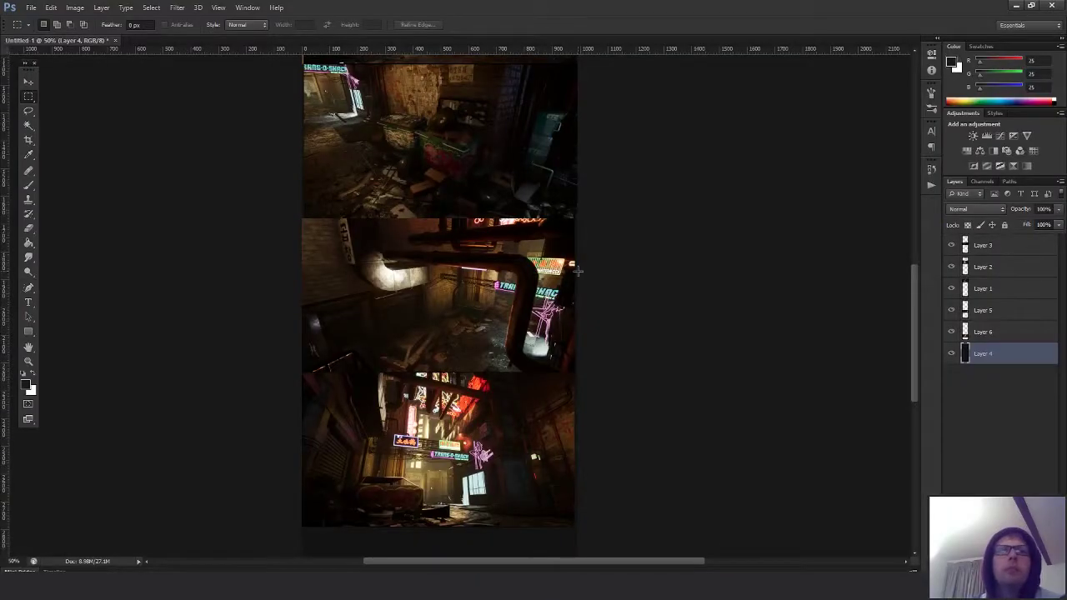
- Switch to Photoshop, add a new layer above Layer 3, and ready the Brush with white as foreground colour
{"action": "left_click_drag", "start_coordinate": [574, 171], "coordinate": [620, 317]}
{"action": "left_click", "coordinate": [996, 249]}
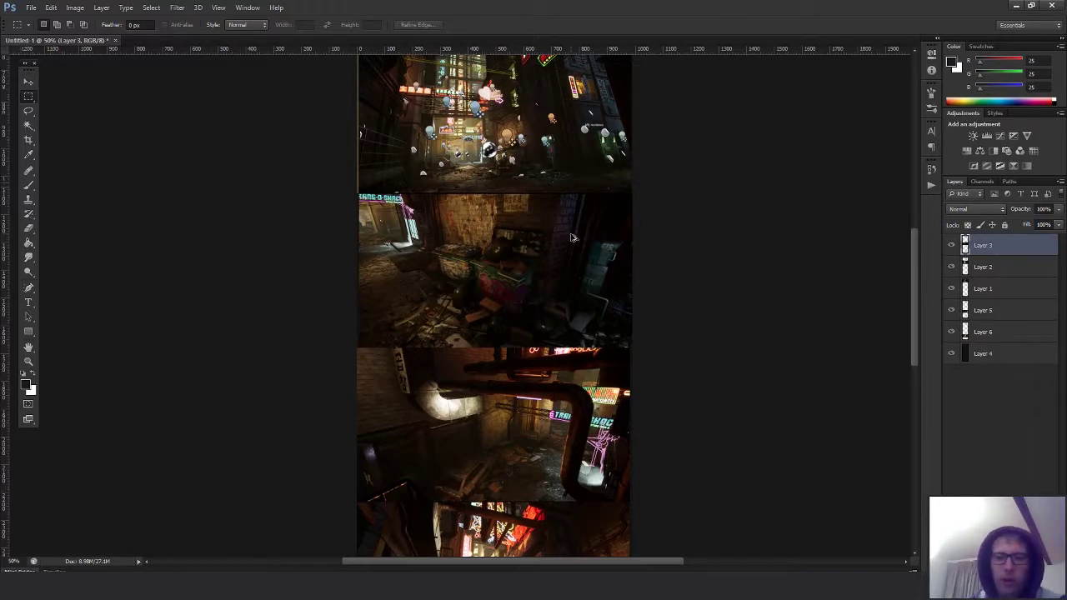
{"action": "key", "text": "ctrl+shift+alt+n"}
{"action": "key", "text": "x"}
{"action": "key", "text": "b"}
- Hand-write the numbers 1 to 5 in white in the upper-right corners of the five stacked shots
{"action": "left_click_drag", "start_coordinate": [552, 170], "coordinate": [555, 300]}
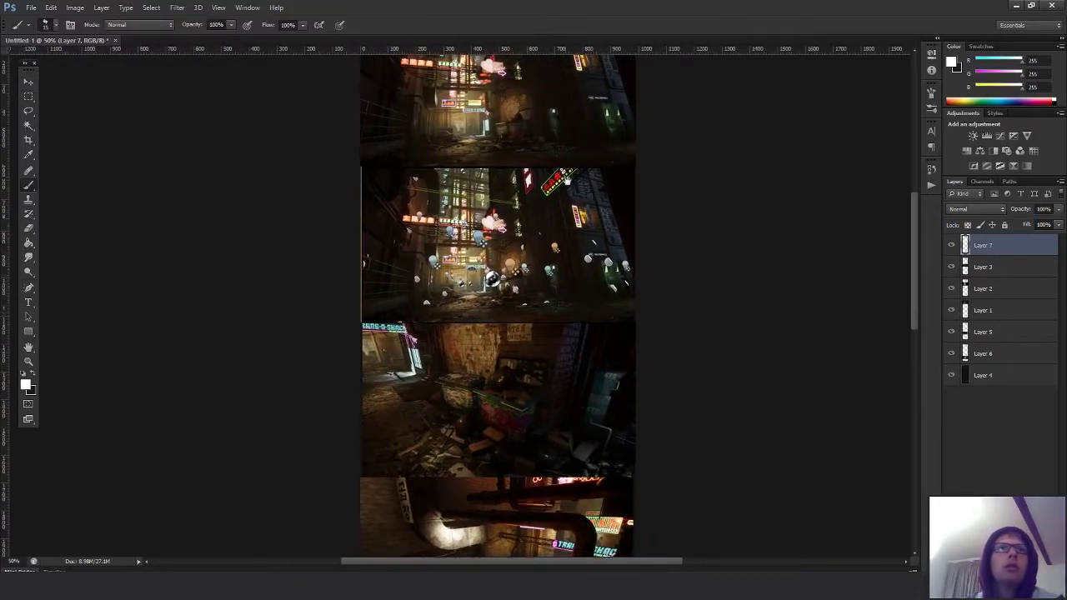
{"action": "left_click_drag", "start_coordinate": [563, 141], "coordinate": [578, 259]}
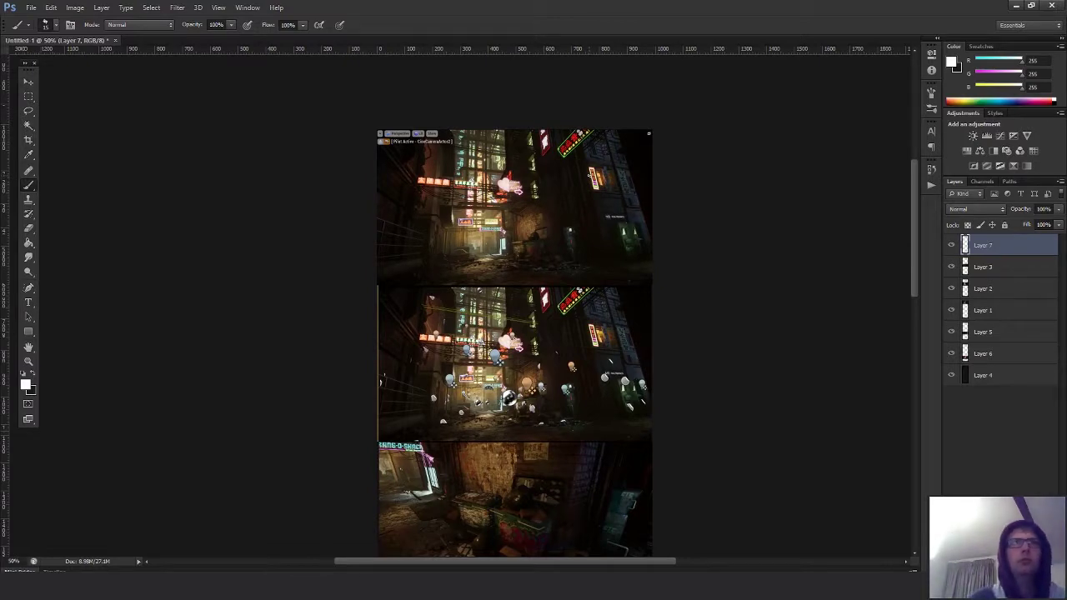
{"action": "left_click_drag", "start_coordinate": [634, 135], "coordinate": [634, 148]}
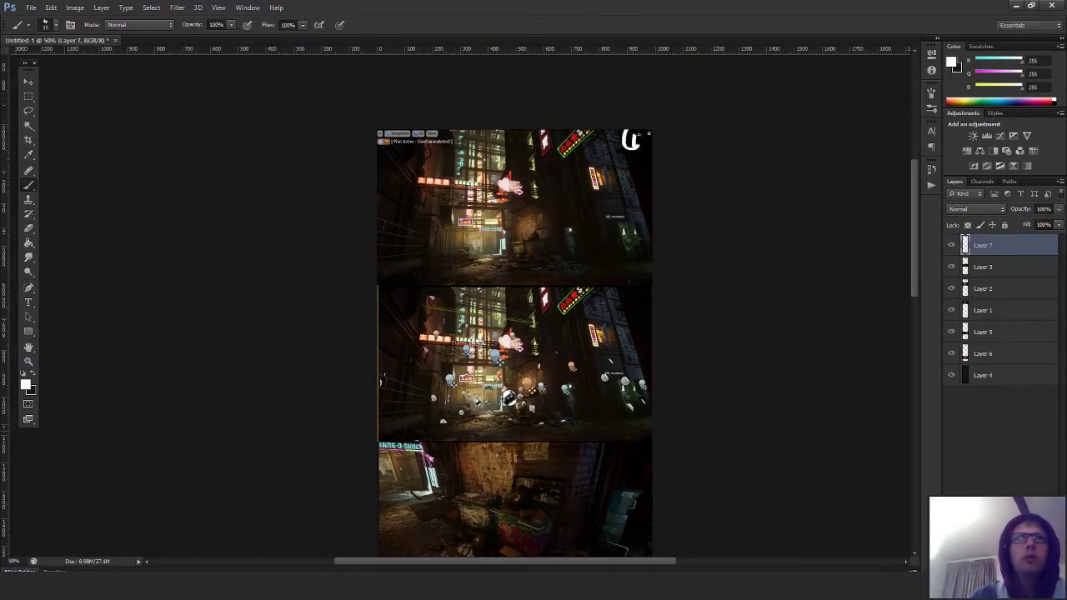
{"action": "mouse_move", "coordinate": [640, 267]}
{"action": "left_mouse_down"}
{"action": "mouse_move", "coordinate": [635, 180]}
{"action": "mouse_move", "coordinate": [638, 235]}
{"action": "left_mouse_up"}
{"action": "left_click_drag", "start_coordinate": [630, 307], "coordinate": [634, 228]}
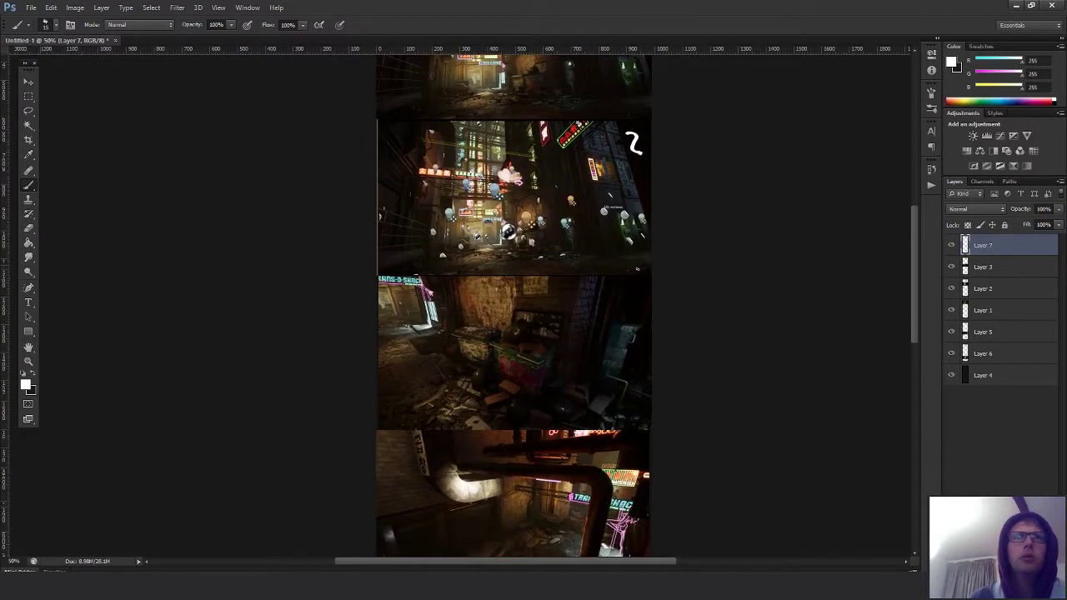
{"action": "left_click_drag", "start_coordinate": [630, 285], "coordinate": [628, 304]}
{"action": "left_click_drag", "start_coordinate": [638, 371], "coordinate": [627, 234]}
{"action": "mouse_move", "coordinate": [616, 305]}
{"action": "left_mouse_down"}
{"action": "mouse_move", "coordinate": [626, 331]}
{"action": "mouse_move", "coordinate": [627, 230]}
{"action": "left_mouse_up"}
{"action": "left_click_drag", "start_coordinate": [622, 324], "coordinate": [620, 344]}
{"action": "left_click_drag", "start_coordinate": [622, 323], "coordinate": [635, 321]}
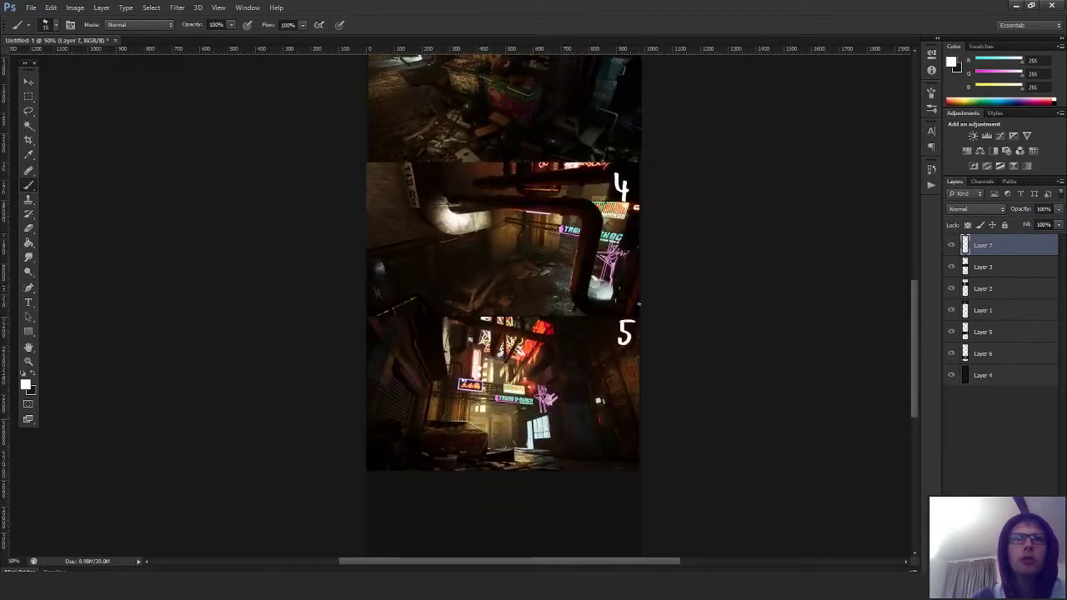
{"action": "left_click_drag", "start_coordinate": [744, 163], "coordinate": [734, 317]}
{"action": "left_click", "coordinate": [720, 255], "text": "alt"}
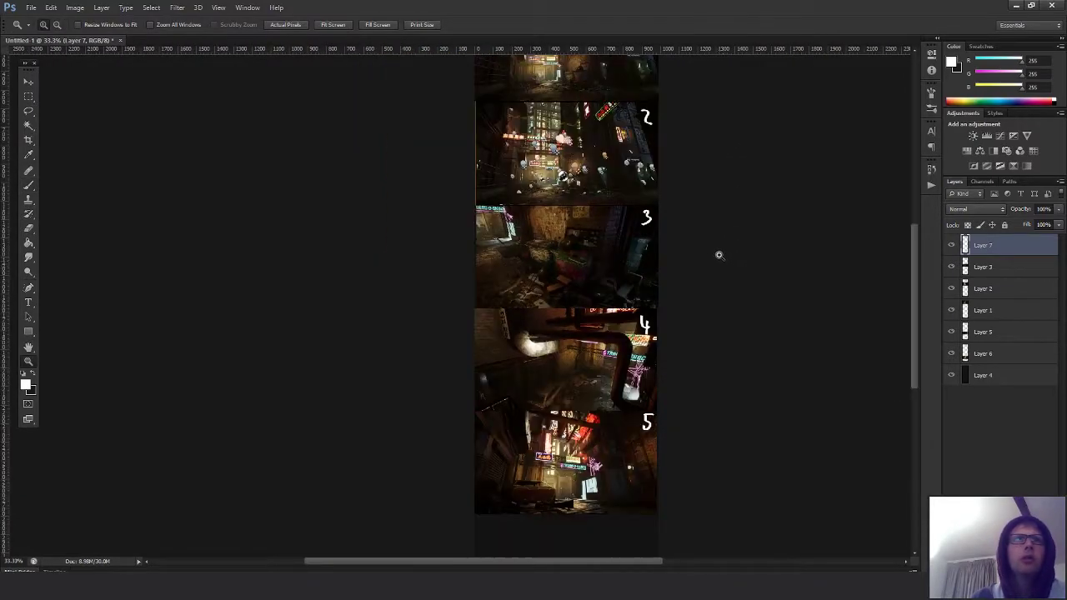
{"action": "mouse_move", "coordinate": [732, 241]}
{"action": "left_mouse_down"}
{"action": "mouse_move", "coordinate": [670, 286]}
{"action": "mouse_move", "coordinate": [648, 274]}
{"action": "left_mouse_up"}
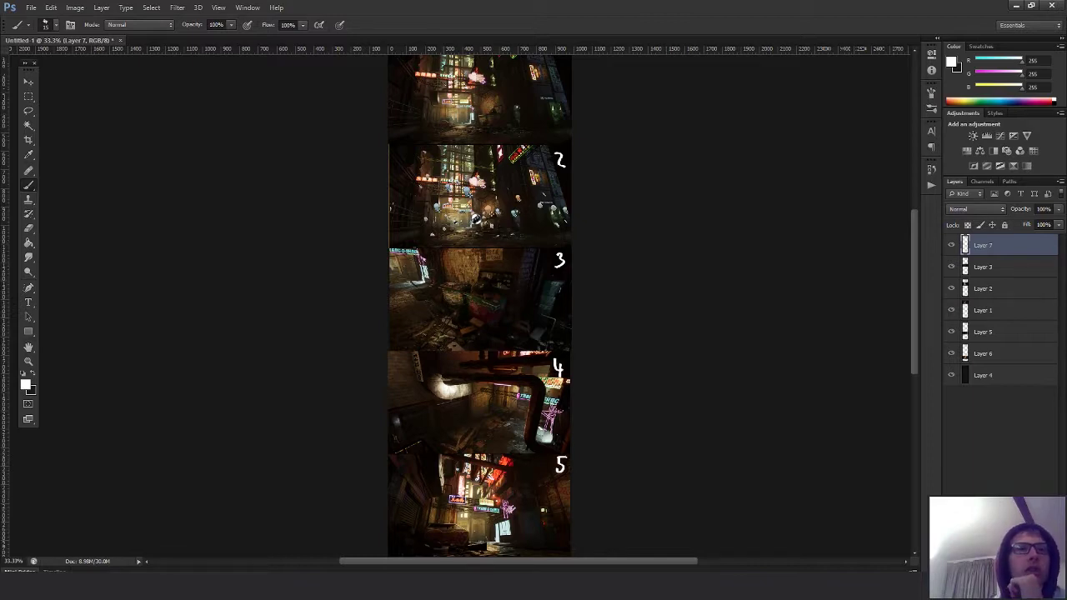
- Cross out shot 4 with two straight white brush lines running corner to corner
{"action": "left_click_drag", "start_coordinate": [600, 251], "coordinate": [582, 238]}
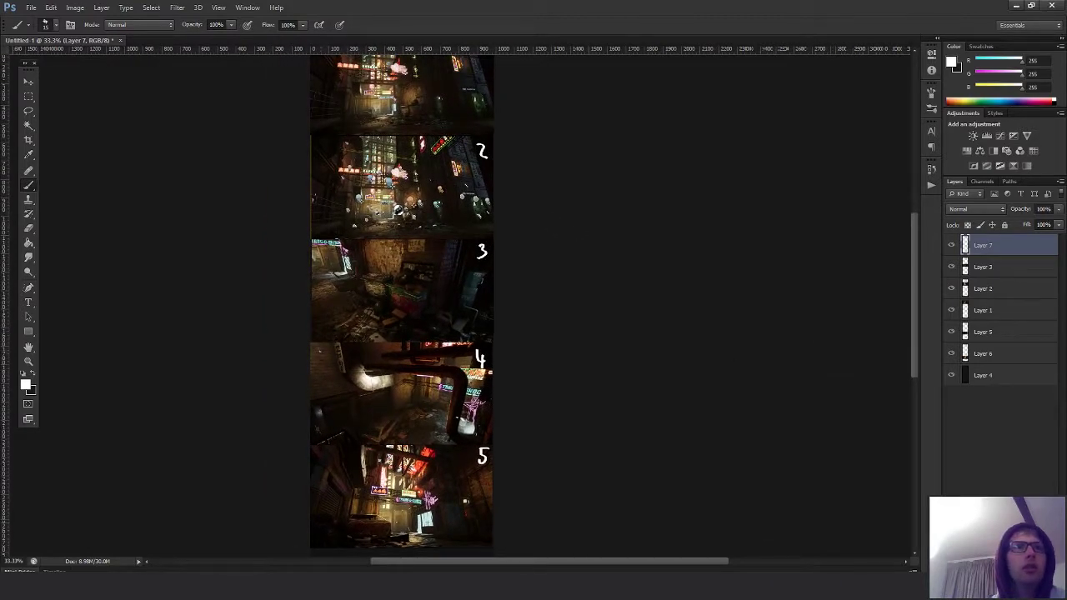
{"action": "left_click", "coordinate": [479, 432], "text": "shift"}
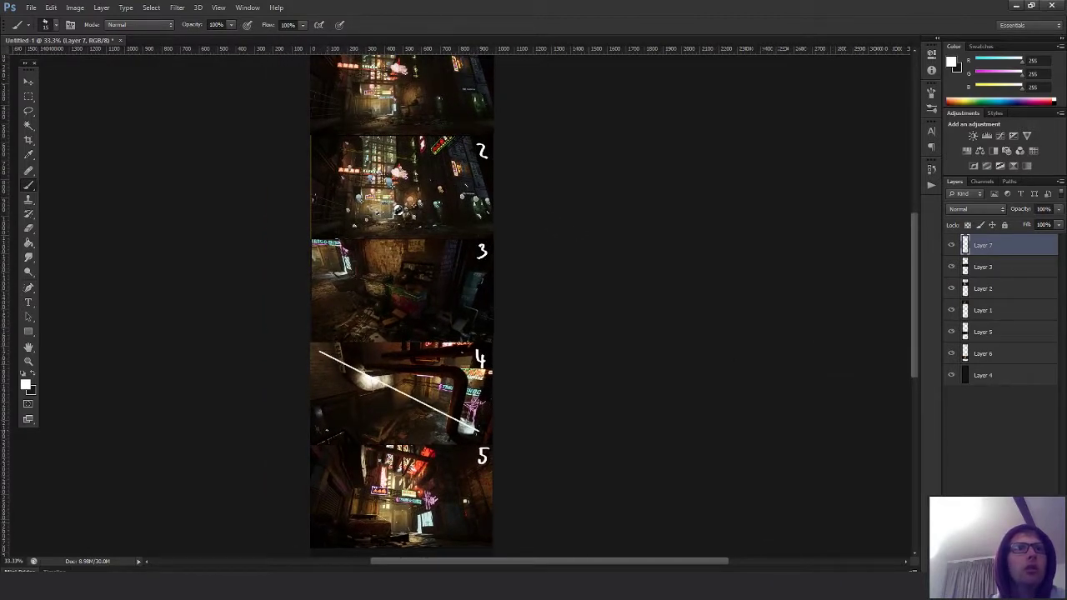
{"action": "left_click", "coordinate": [326, 431], "text": "shift"}
{"action": "mouse_move", "coordinate": [615, 327]}
{"action": "left_mouse_down"}
{"action": "mouse_move", "coordinate": [618, 357]}
{"action": "mouse_move", "coordinate": [595, 300]}
{"action": "mouse_move", "coordinate": [592, 331]}
{"action": "mouse_move", "coordinate": [558, 334]}
{"action": "mouse_move", "coordinate": [592, 364]}
{"action": "left_mouse_up"}
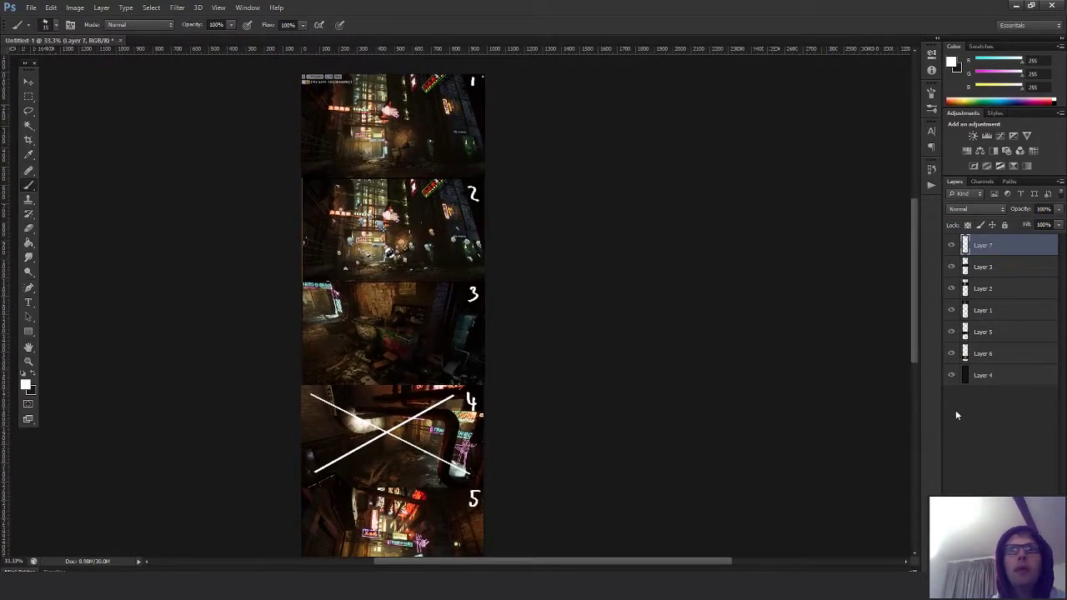
- Extend the canvas to the right of the stacked shots with the Crop tool, to more than twice its width
{"action": "key", "text": "c"}
{"action": "mouse_move", "coordinate": [489, 375]}
{"action": "left_mouse_down"}
{"action": "mouse_move", "coordinate": [627, 381]}
{"action": "mouse_move", "coordinate": [613, 377]}
{"action": "mouse_move", "coordinate": [907, 347]}
{"action": "left_mouse_up"}
{"action": "key", "text": "Return"}
- Stretch the dark background on Layer 4 horizontally with Free Transform until it covers the whole extended canvas
{"action": "left_click", "coordinate": [974, 377]}
{"action": "key", "text": "ctrl+t"}
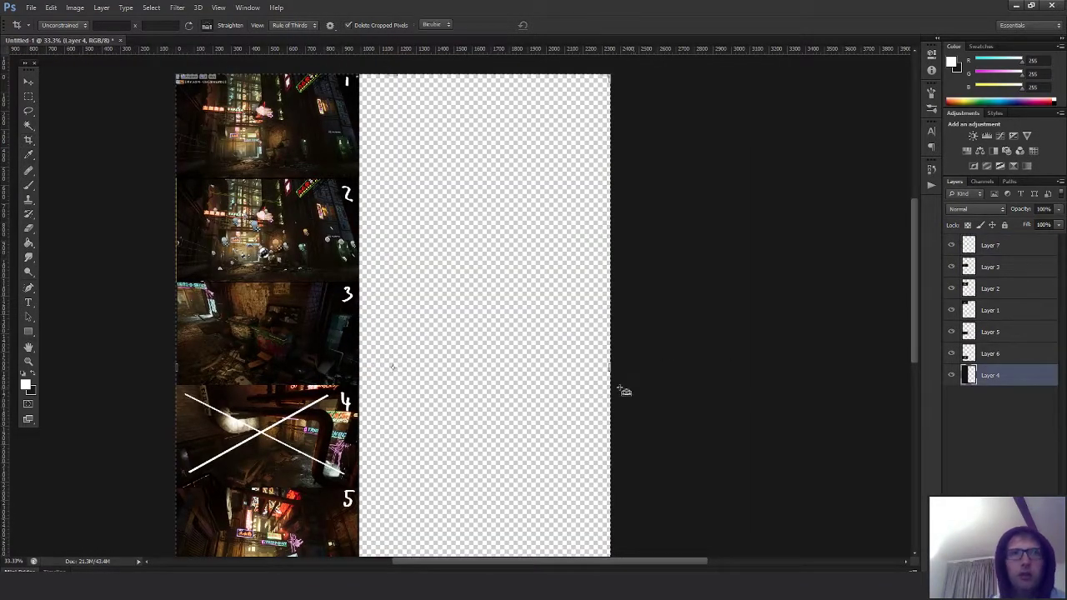
{"action": "left_click_drag", "start_coordinate": [359, 367], "coordinate": [714, 367]}
{"action": "key", "text": "Return"}
{"action": "key", "text": "c"}
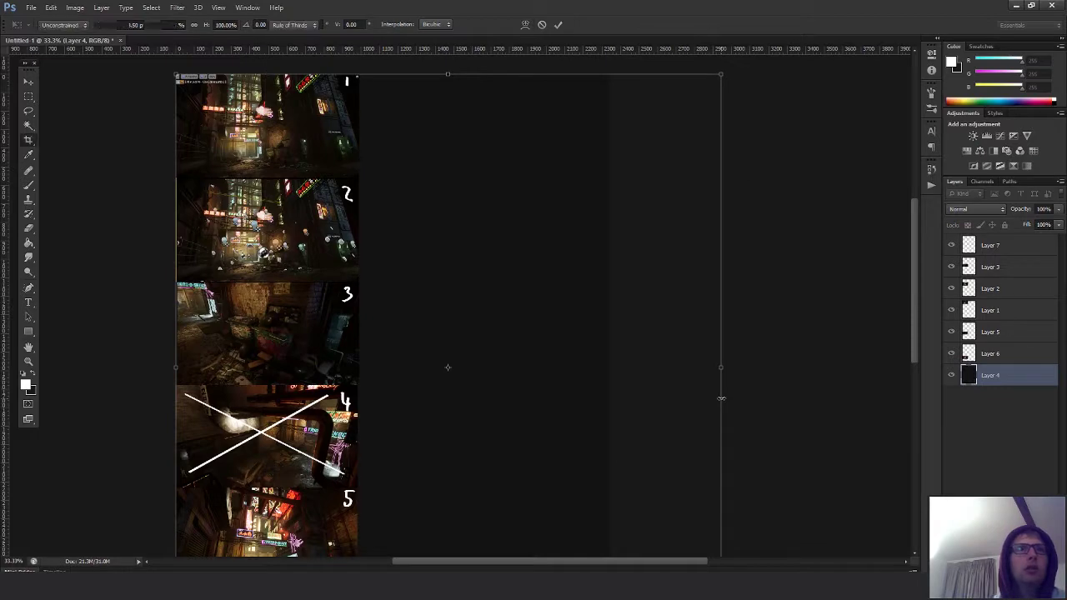
{"action": "left_click_drag", "start_coordinate": [504, 350], "coordinate": [576, 364]}
{"action": "key", "text": "m"}
{"action": "mouse_move", "coordinate": [653, 341]}
{"action": "left_mouse_down"}
{"action": "mouse_move", "coordinate": [715, 350]}
{"action": "mouse_move", "coordinate": [662, 350]}
{"action": "mouse_move", "coordinate": [664, 325]}
{"action": "left_mouse_up"}
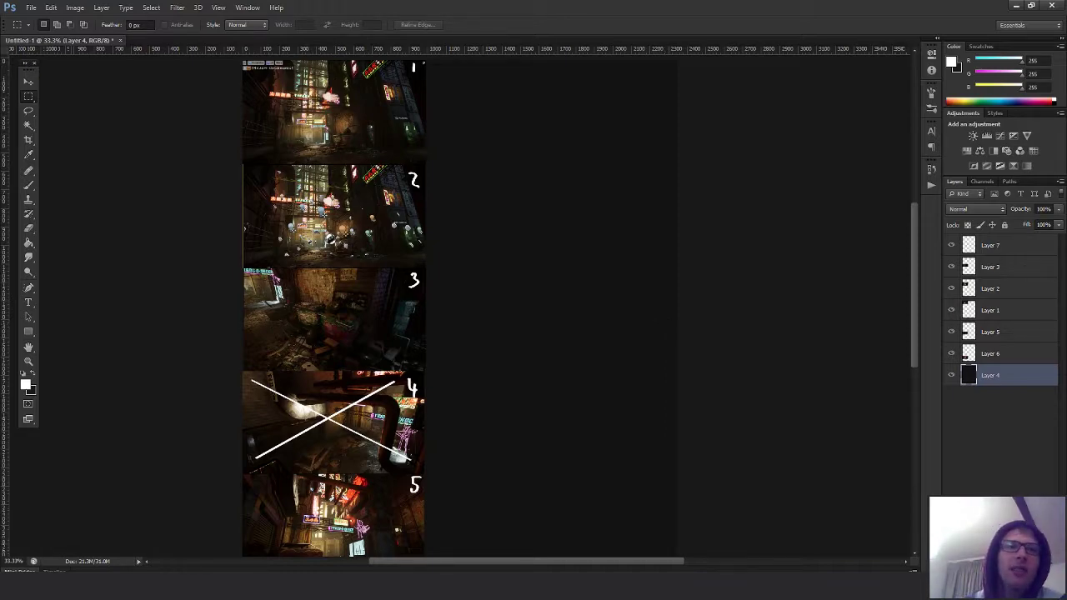
- Switch to Unreal, stop piloting CineCameraActor2_CU_04, deselect it and fly the viewport back to a wide view down the alley
{"action": "left_click", "coordinate": [640, 538]}
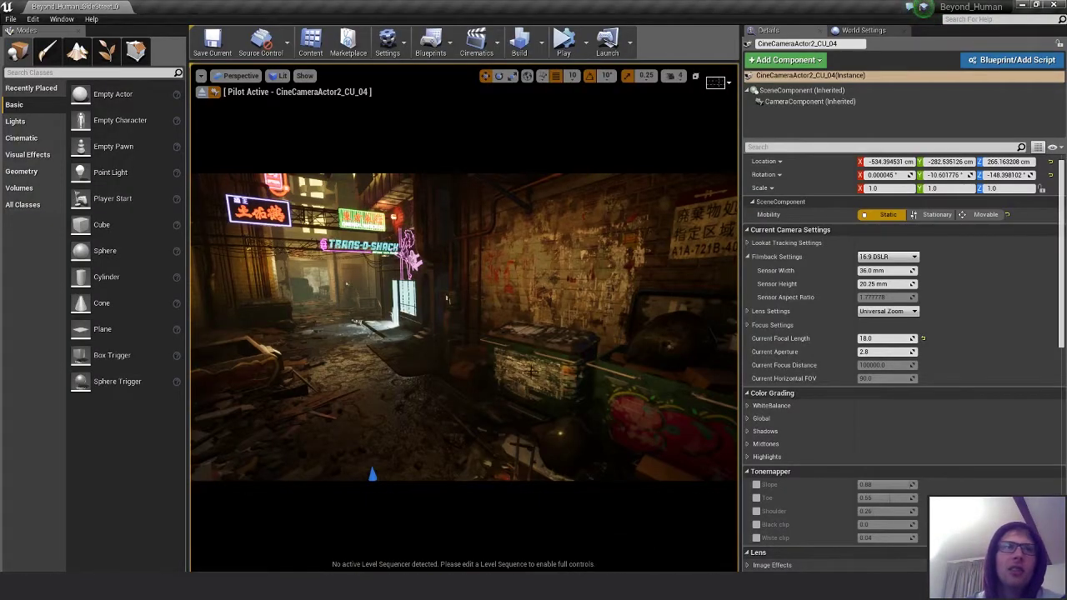
{"action": "left_click", "coordinate": [205, 91]}
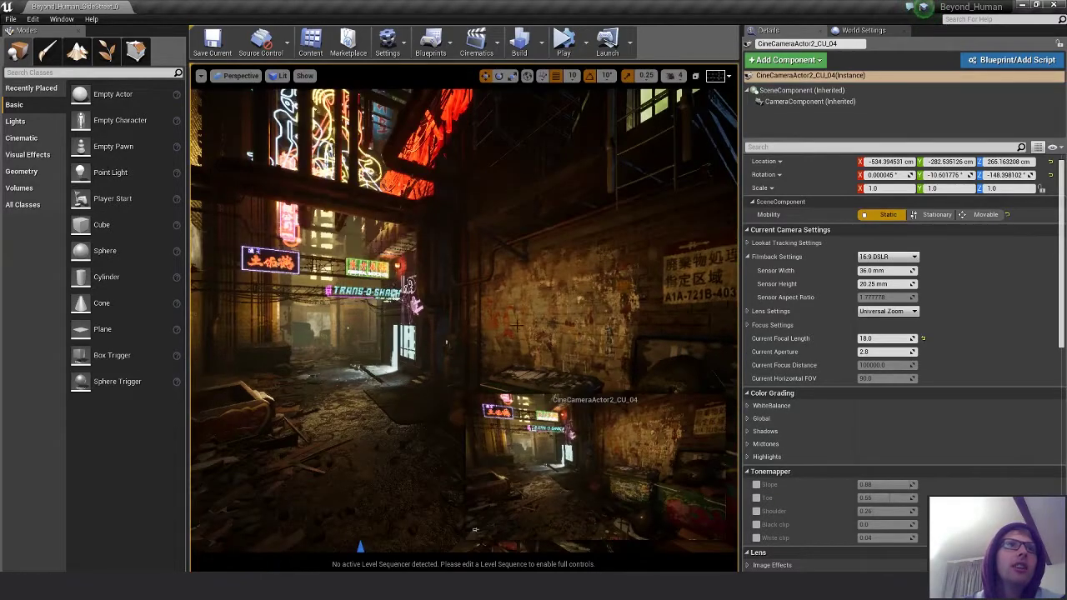
{"action": "key", "text": "s"}
{"action": "right_click_drag", "start_coordinate": [517, 325], "coordinate": [522, 278]}
{"action": "key", "text": "Escape"}
{"action": "key", "text": "s"}
{"action": "key", "text": "w"}
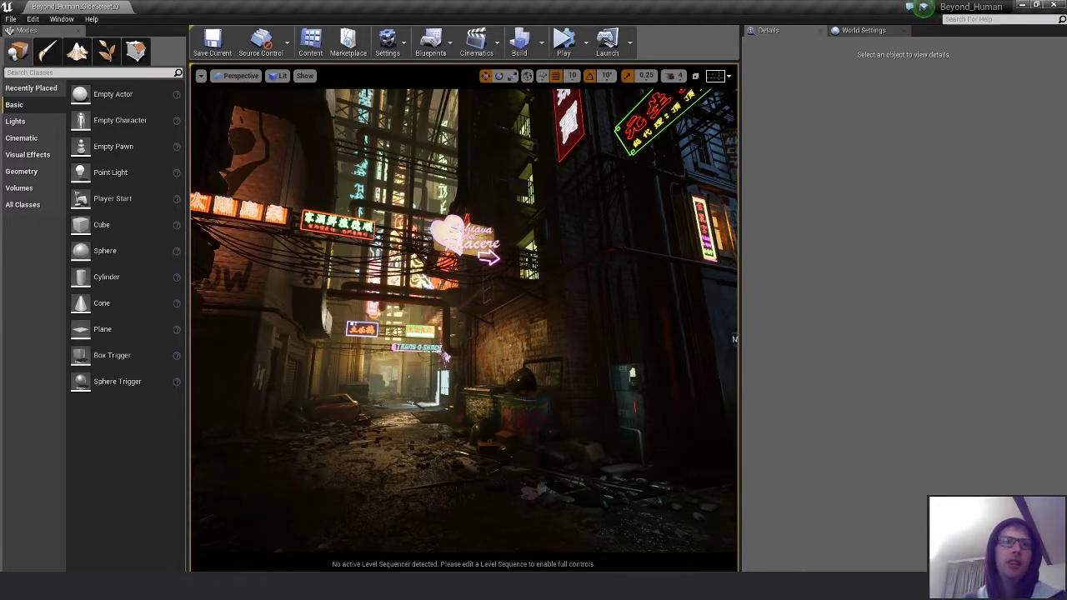
{"action": "right_click_drag", "start_coordinate": [527, 399], "coordinate": [463, 393]}
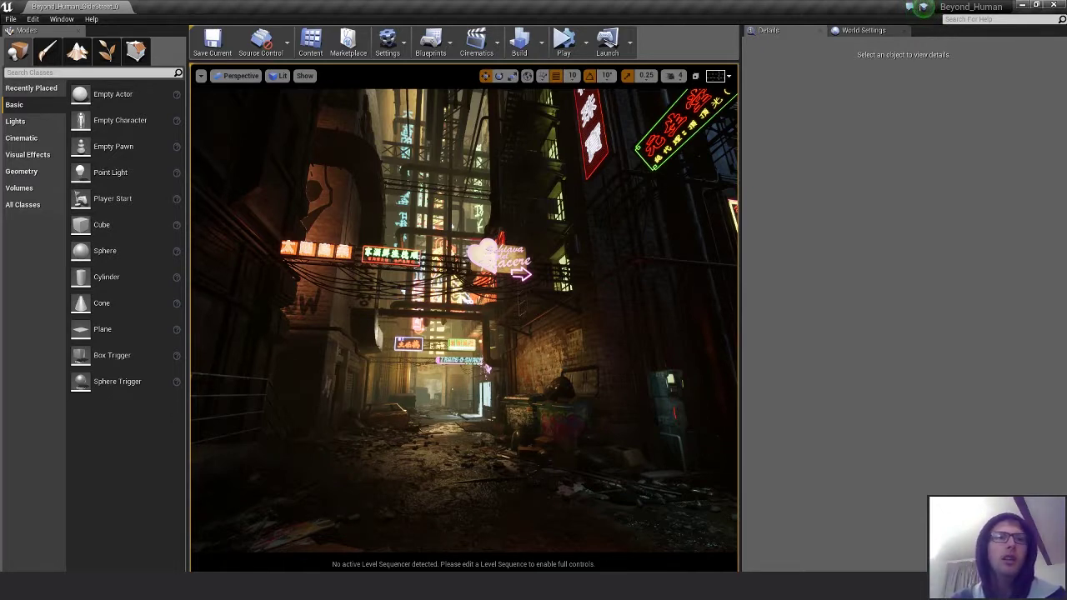
- Switch to the browser, open four completed Beyond Human submissions in new tabs and bring up the first one
{"action": "mouse_move", "coordinate": [395, 586]}
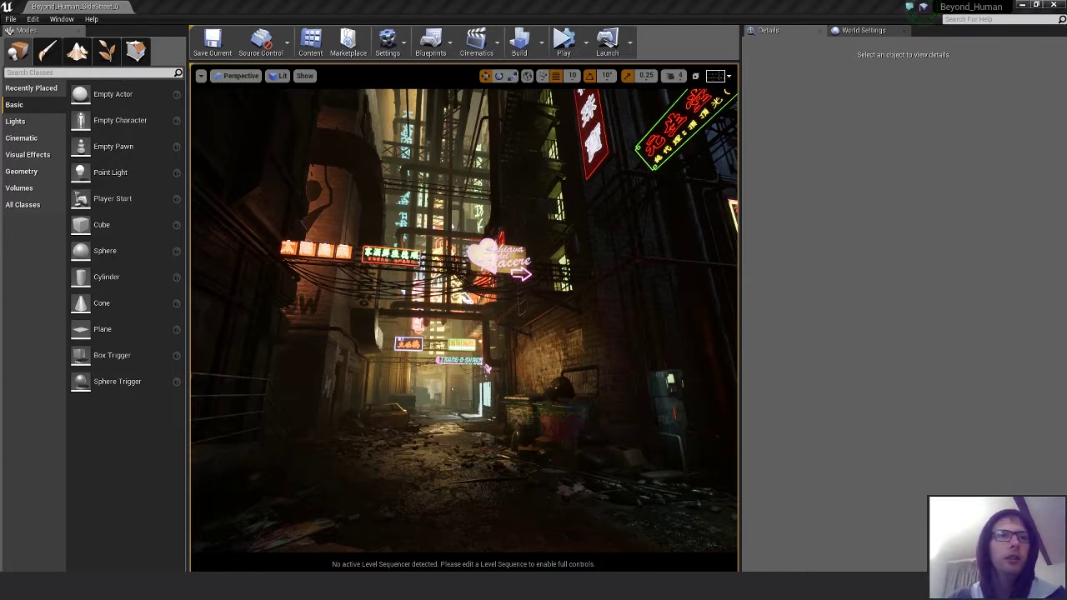
{"action": "left_click", "coordinate": [426, 543]}
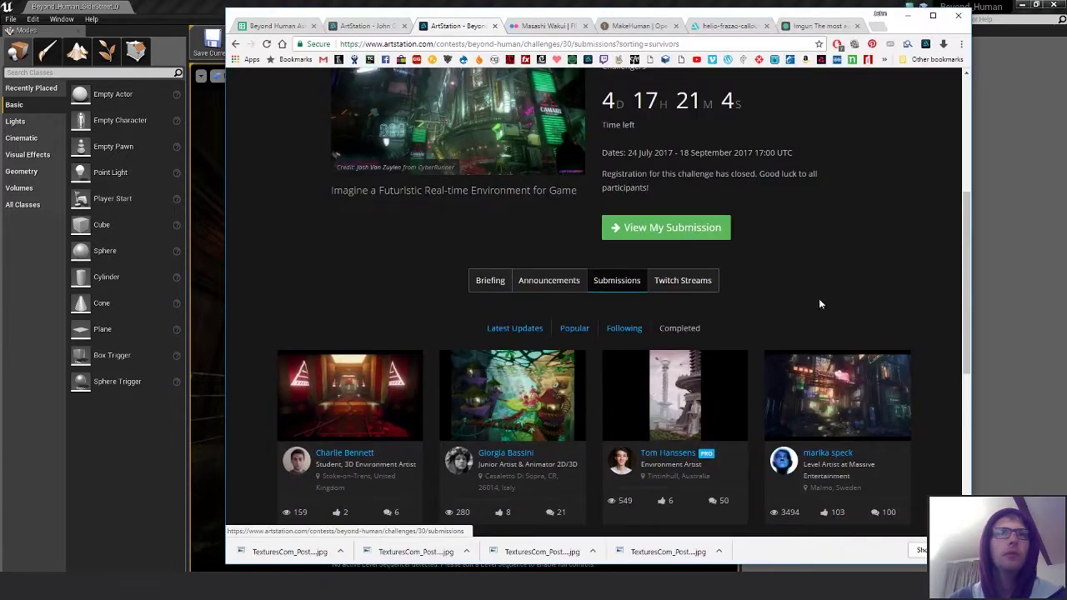
{"action": "scroll", "coordinate": [542, 318], "scroll_direction": "down", "scroll_amount": 3}
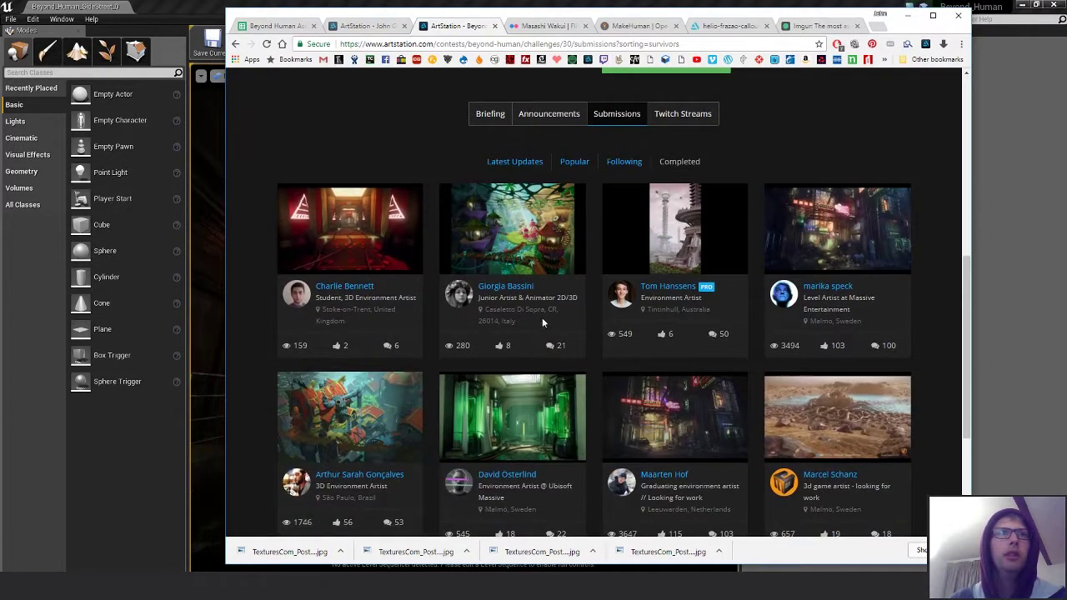
{"action": "middle_click", "coordinate": [837, 173]}
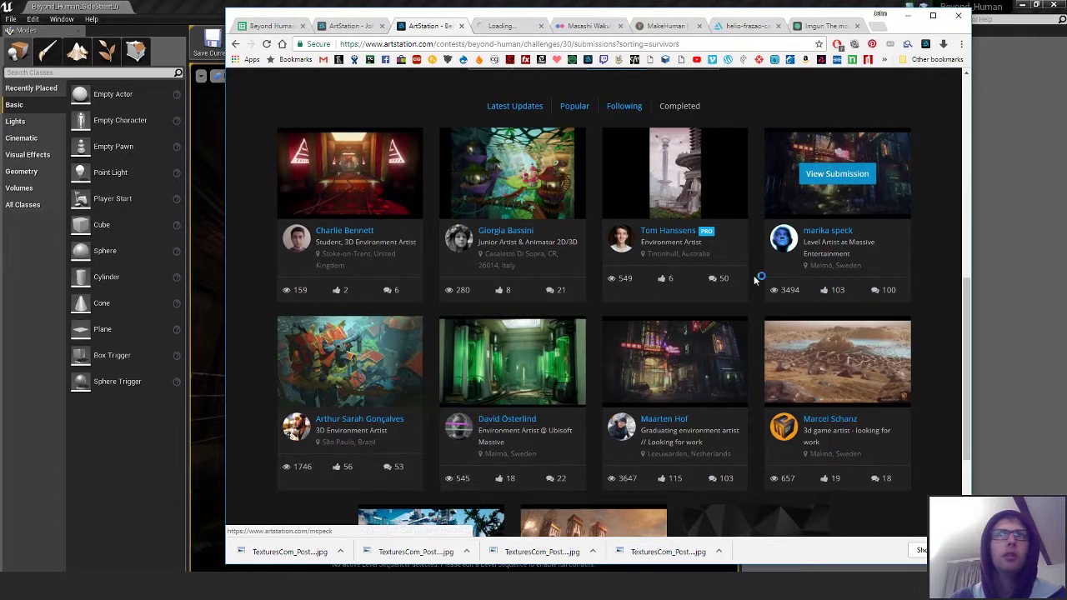
{"action": "middle_click", "coordinate": [666, 360]}
{"action": "scroll", "coordinate": [680, 342], "scroll_direction": "down", "scroll_amount": 1}
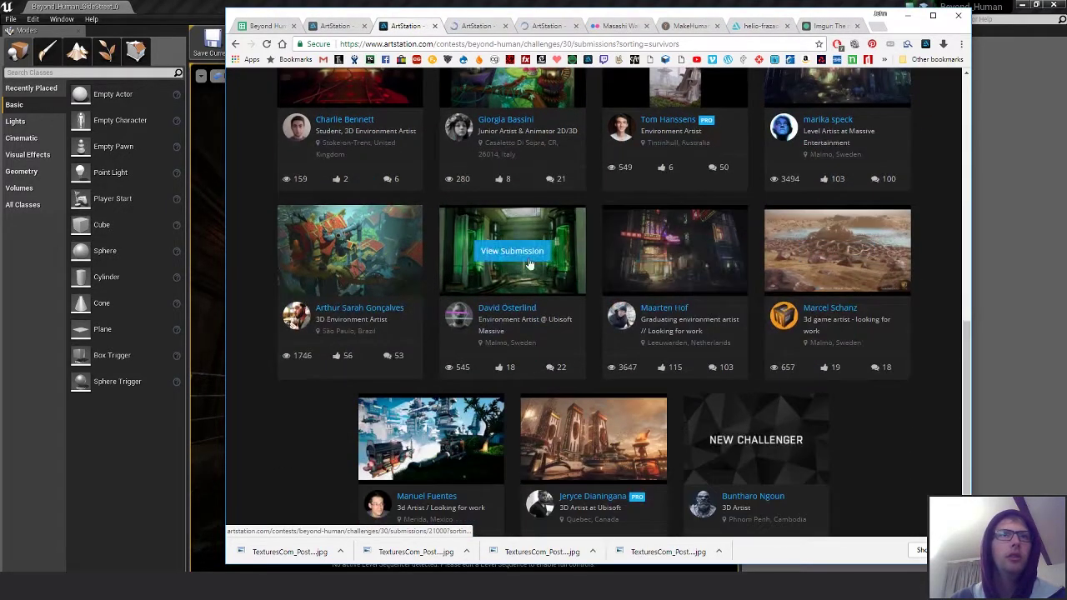
{"action": "middle_click", "coordinate": [698, 311]}
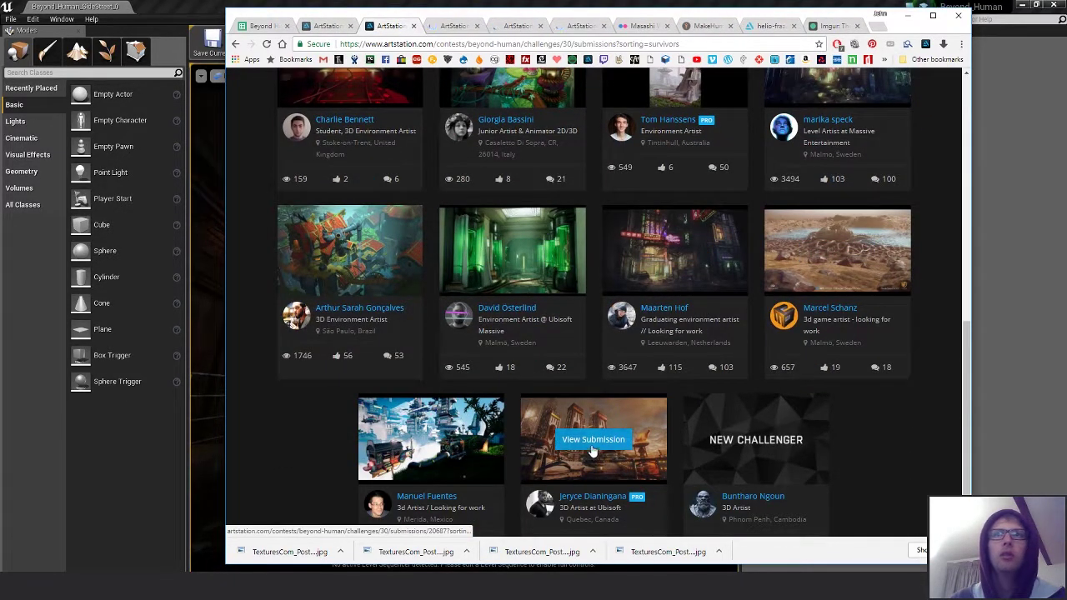
{"action": "middle_click", "coordinate": [630, 412]}
{"action": "scroll", "coordinate": [630, 413], "scroll_direction": "up", "scroll_amount": 2}
{"action": "key", "text": "ctrl+Tab"}
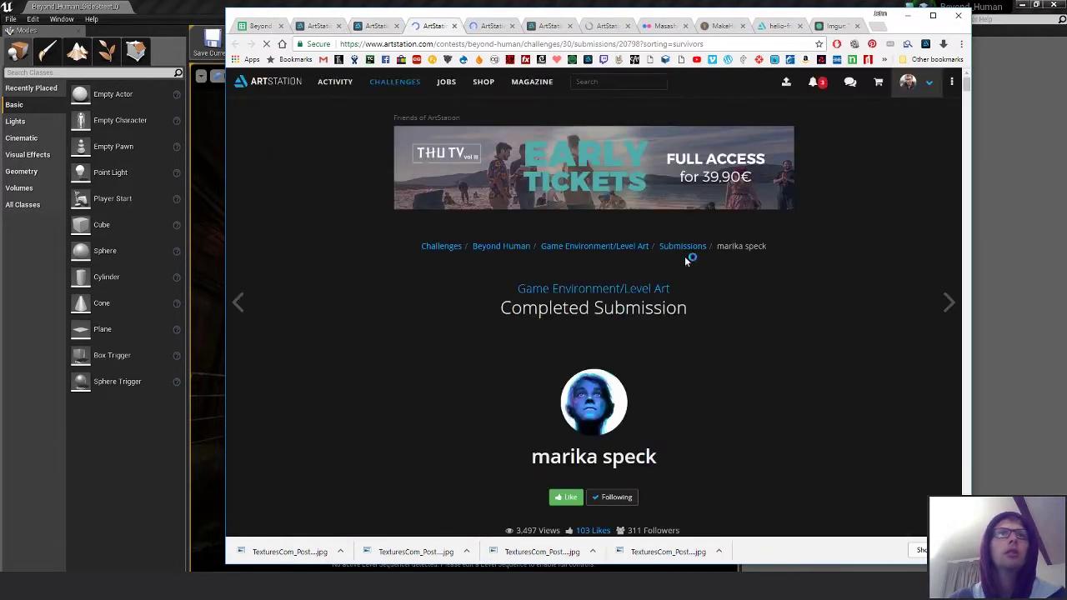
- Open the new follower's profile from the ArtStation notifications and look through their Desert Environment artwork
{"action": "left_click", "coordinate": [819, 85]}
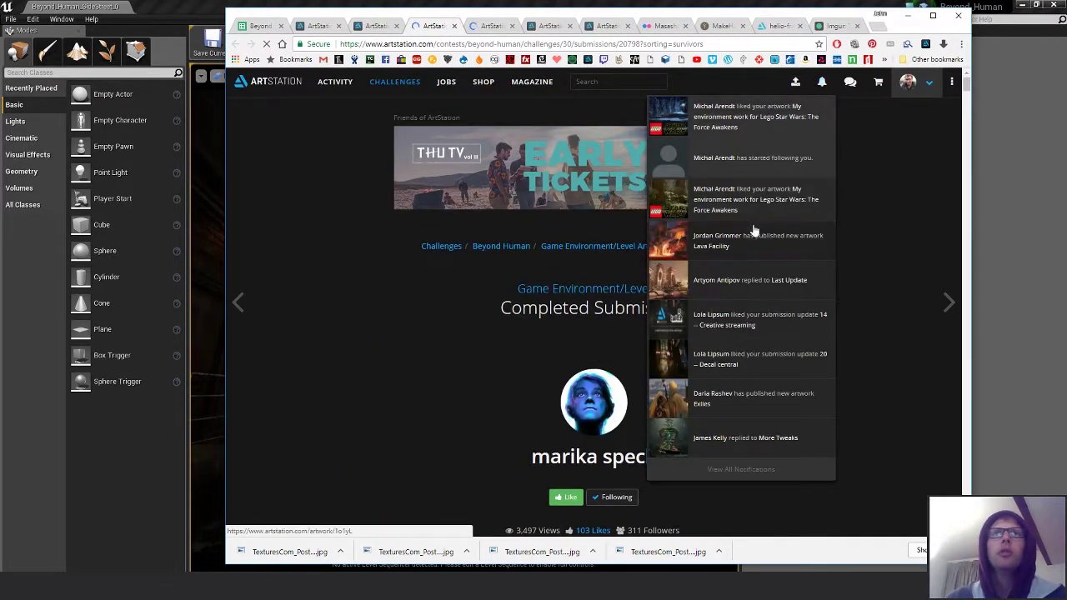
{"action": "middle_click", "coordinate": [762, 167]}
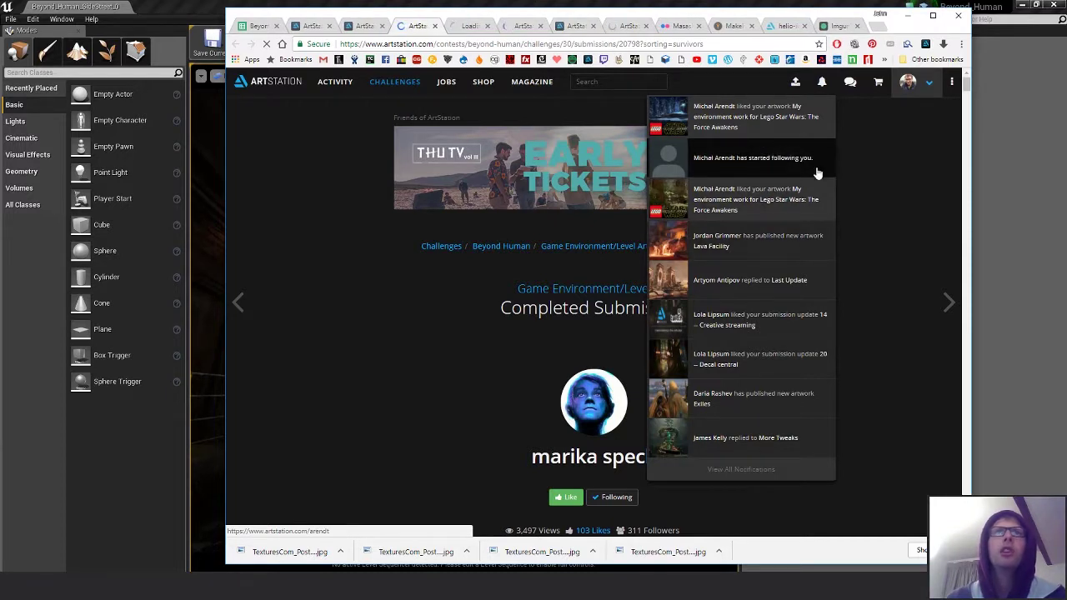
{"action": "left_click", "coordinate": [472, 28]}
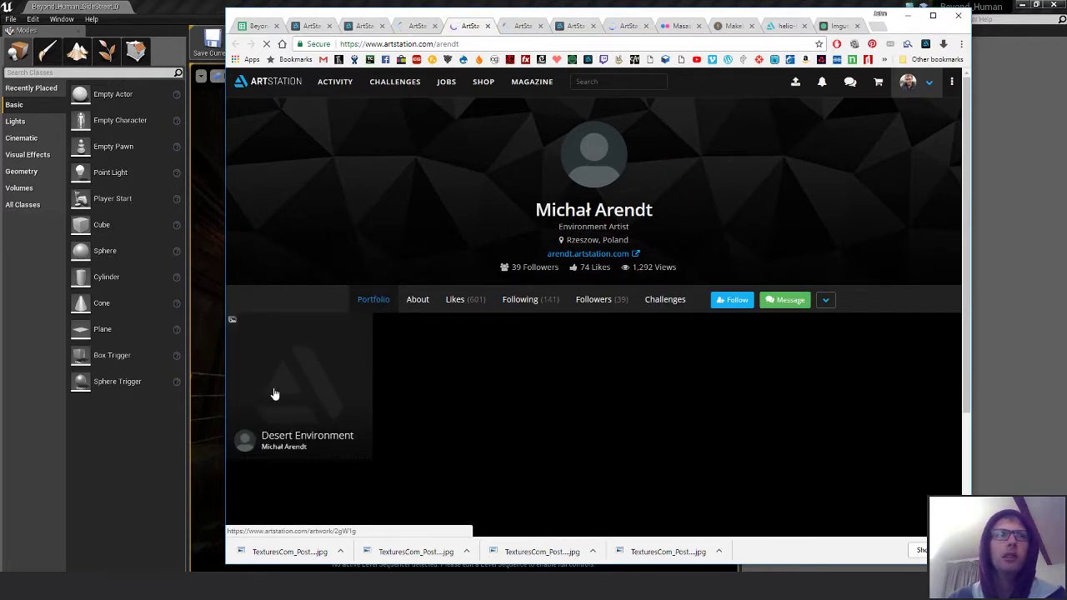
{"action": "left_click", "coordinate": [321, 380]}
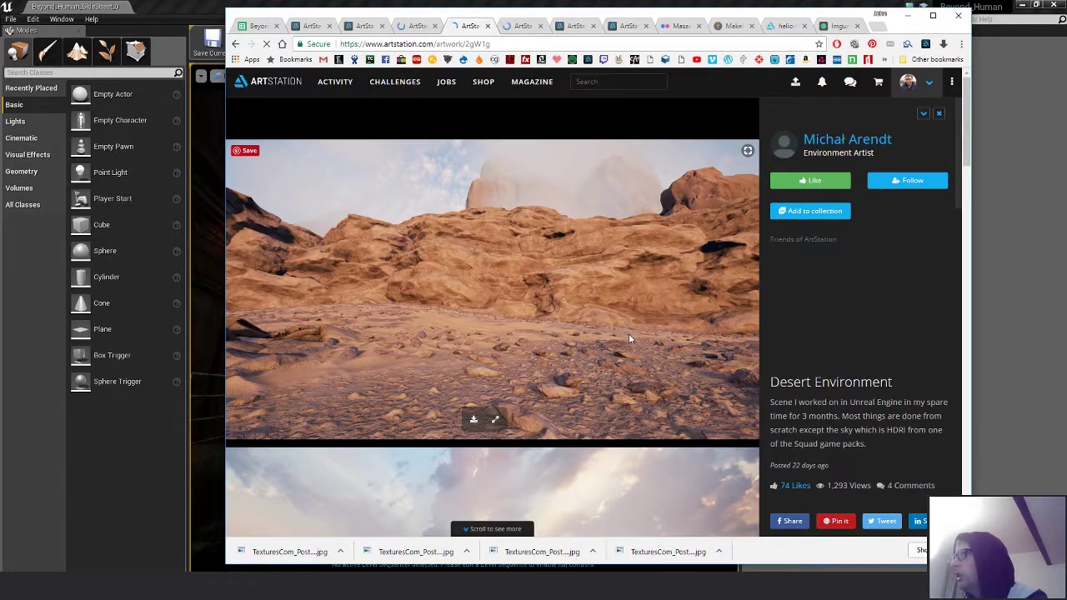
{"action": "scroll", "coordinate": [534, 350], "scroll_direction": "down", "scroll_amount": 15}
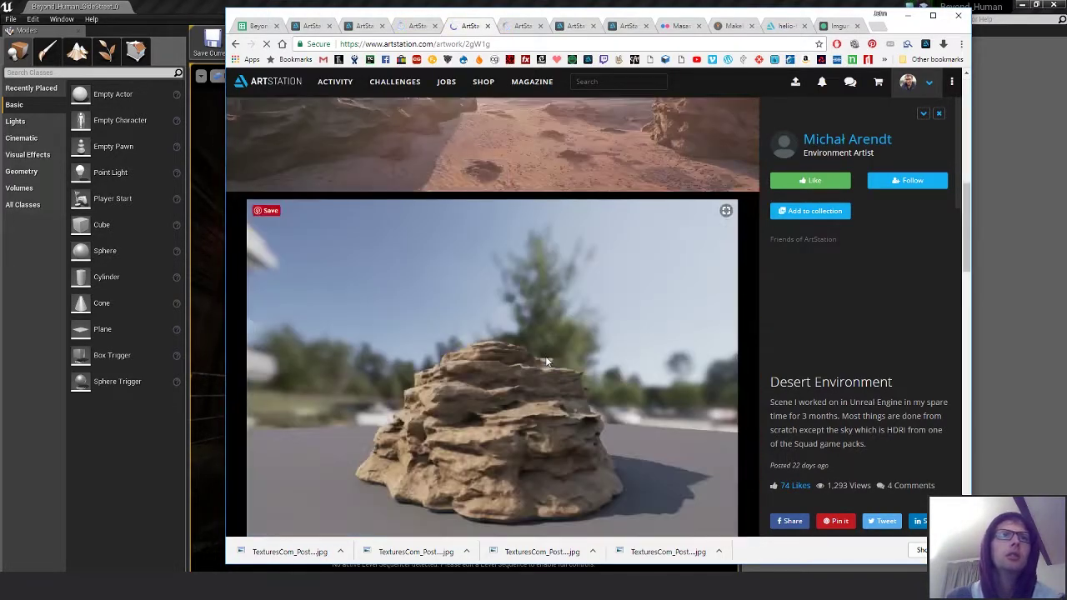
{"action": "scroll", "coordinate": [547, 362], "scroll_direction": "down", "scroll_amount": 1}
{"action": "scroll", "coordinate": [554, 364], "scroll_direction": "up", "scroll_amount": 6}
{"action": "scroll", "coordinate": [559, 367], "scroll_direction": "down", "scroll_amount": 2}
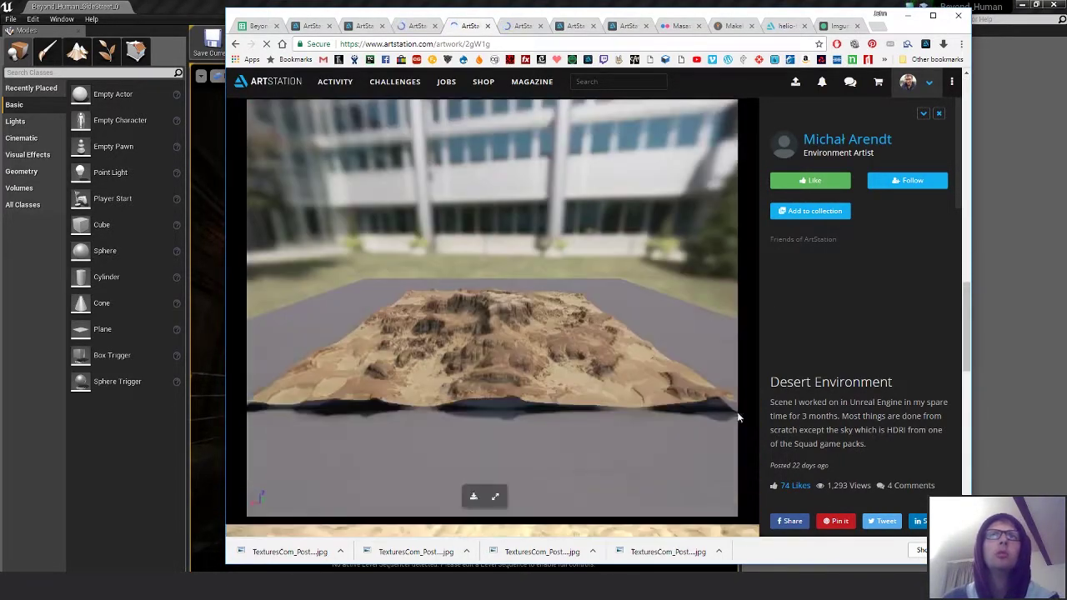
{"action": "left_click_drag", "start_coordinate": [969, 325], "coordinate": [947, 479]}
{"action": "key", "text": "Home"}
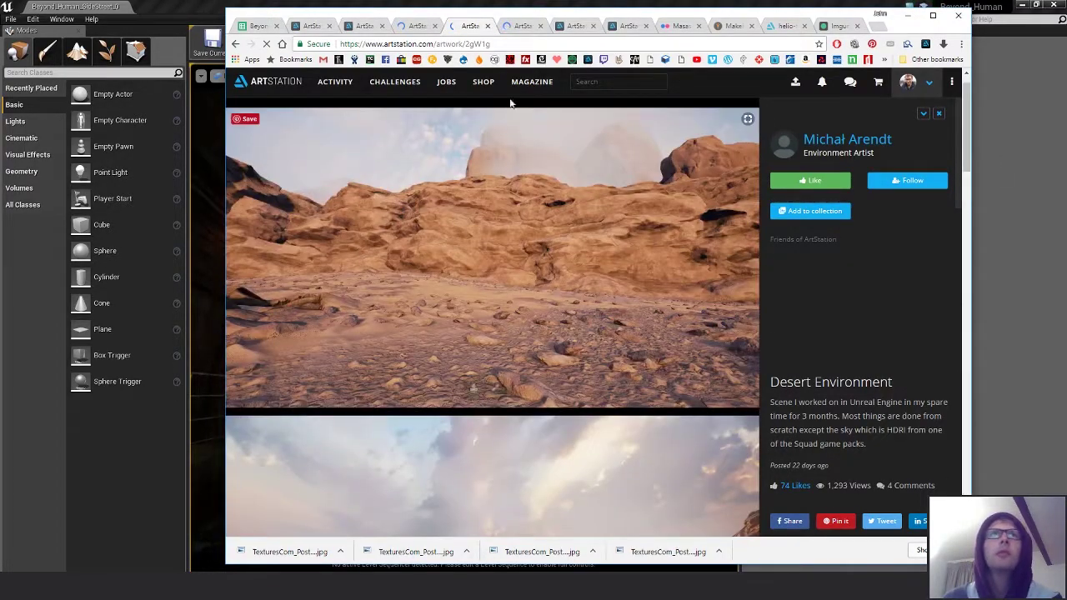
{"action": "left_click", "coordinate": [488, 26]}
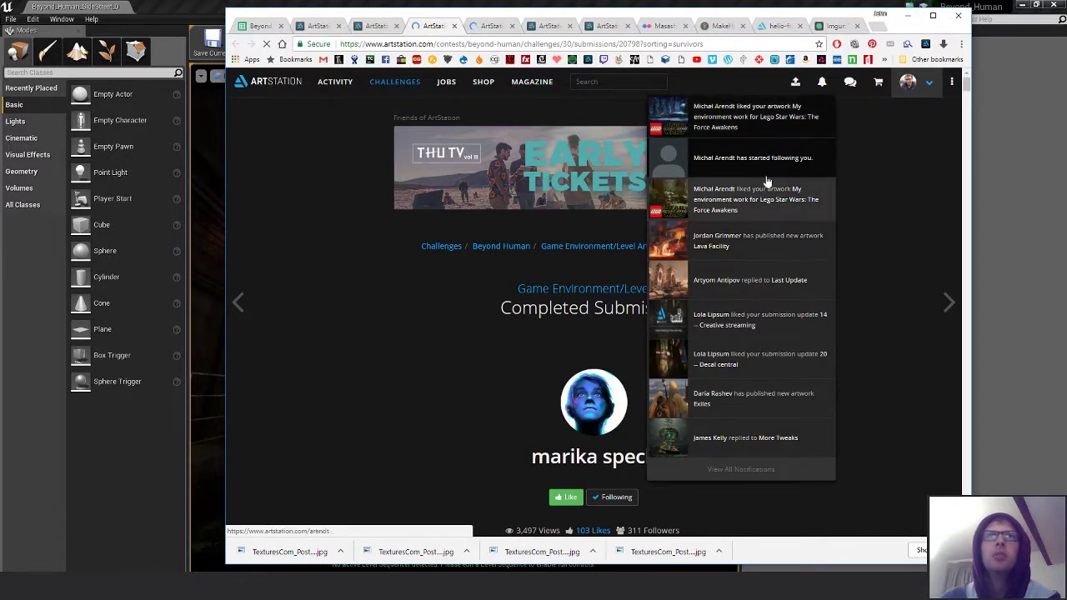
- Examine the main shot and additional shots in the completed neon alley submission for camera angles
{"action": "left_click", "coordinate": [893, 255]}
{"action": "scroll", "coordinate": [802, 317], "scroll_direction": "down", "scroll_amount": 3}
{"action": "scroll", "coordinate": [878, 327], "scroll_direction": "down", "scroll_amount": 7}
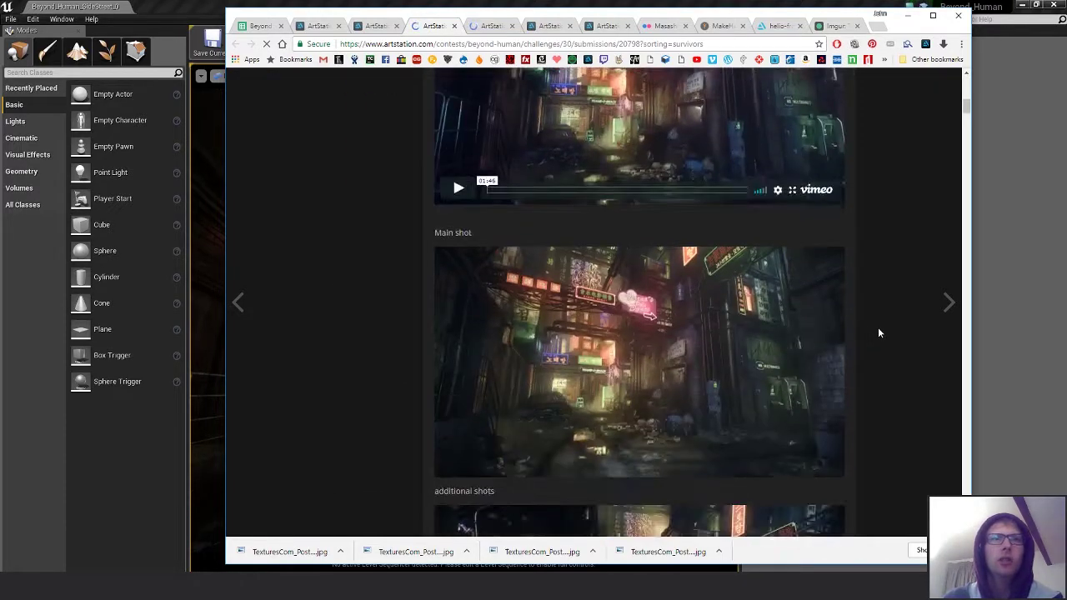
{"action": "scroll", "coordinate": [877, 328], "scroll_direction": "down", "scroll_amount": 1}
{"action": "scroll", "coordinate": [877, 331], "scroll_direction": "down", "scroll_amount": 3}
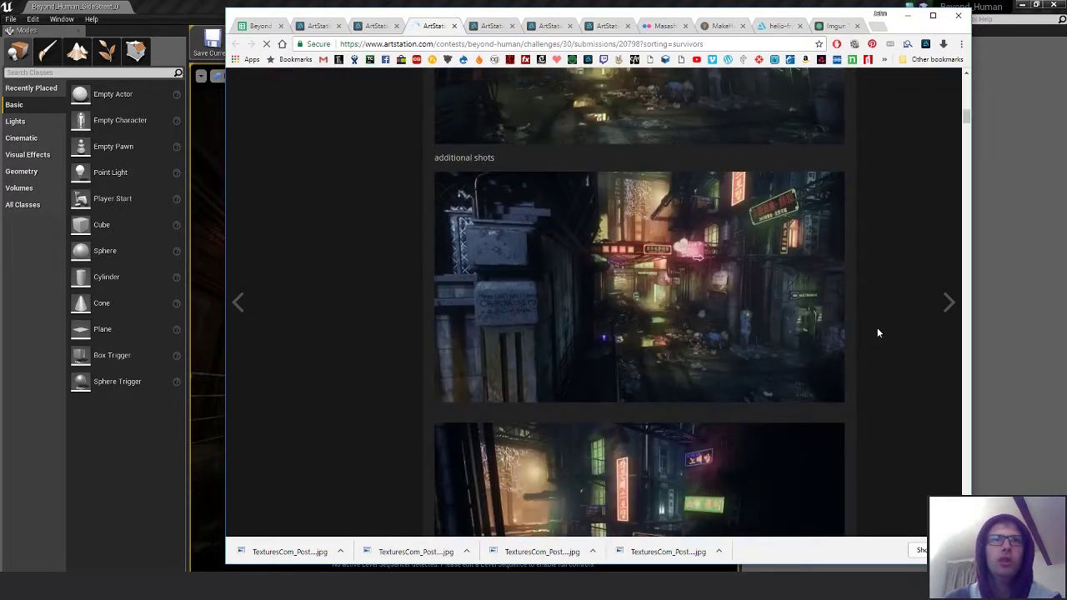
{"action": "scroll", "coordinate": [878, 330], "scroll_direction": "down", "scroll_amount": 5}
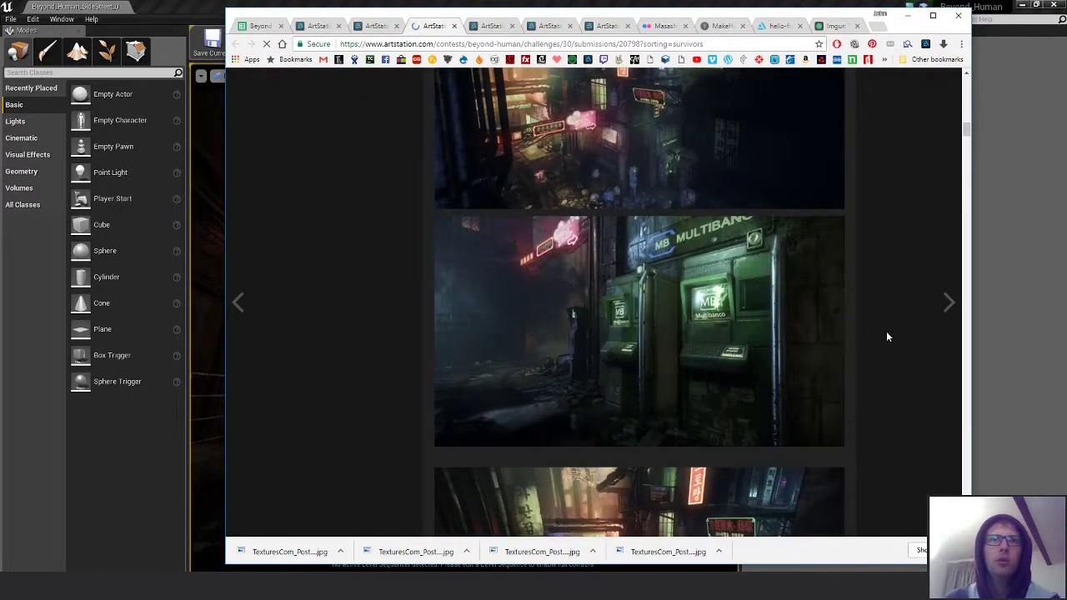
{"action": "scroll", "coordinate": [886, 333], "scroll_direction": "down", "scroll_amount": 4}
{"action": "scroll", "coordinate": [887, 337], "scroll_direction": "down", "scroll_amount": 2}
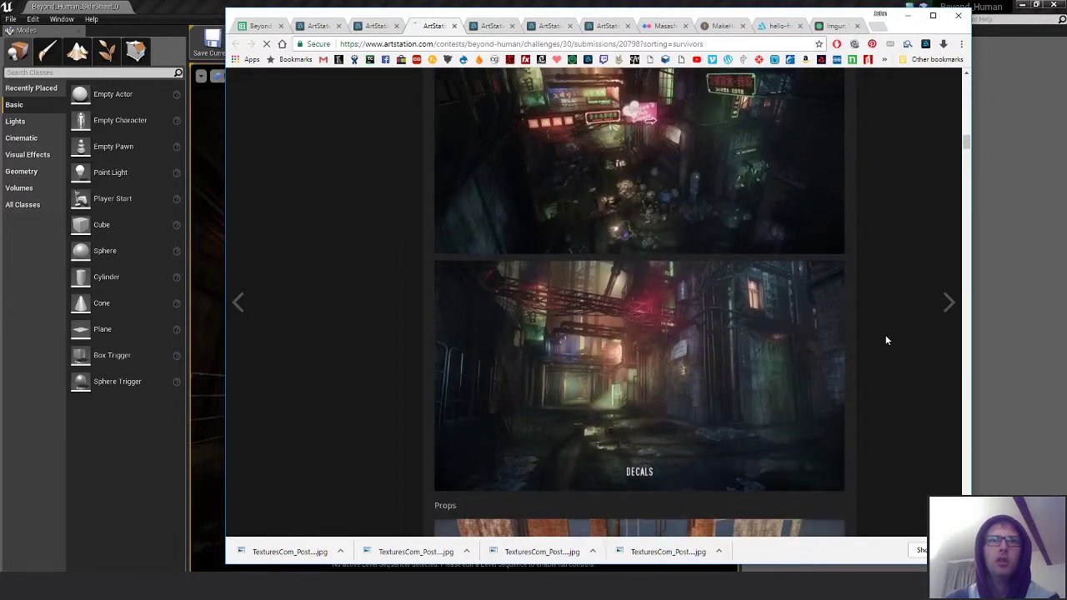
{"action": "scroll", "coordinate": [886, 337], "scroll_direction": "up", "scroll_amount": 2}
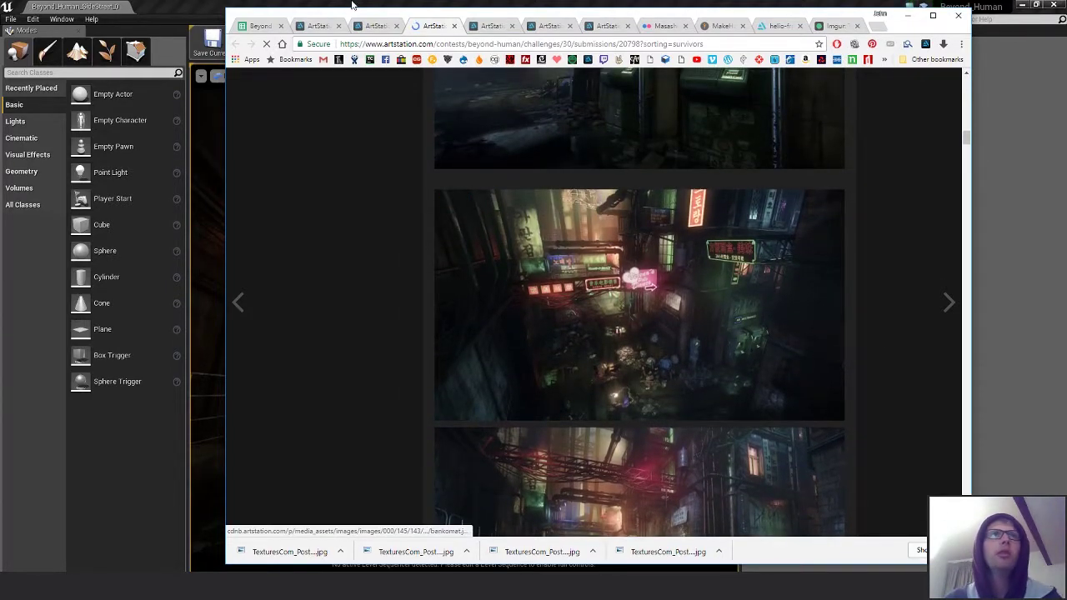
- Switch back to Unreal and pilot CineCameraActor2_CU_04 to a wide ground-level shot down the alley, framed by dark walls on both sides
{"action": "left_click", "coordinate": [353, 3]}
{"action": "left_click", "coordinate": [241, 77]}
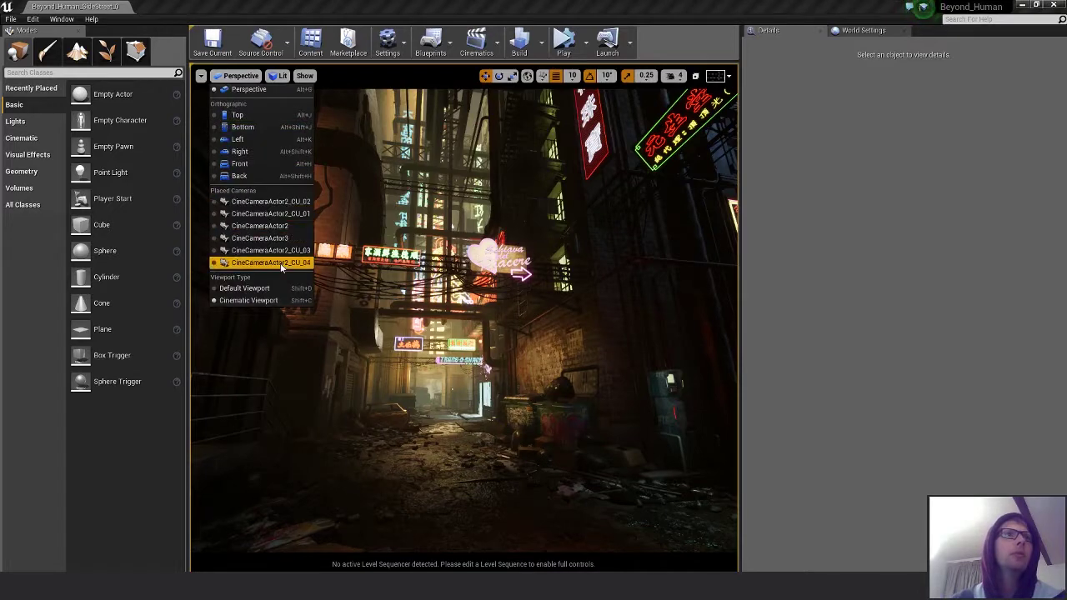
{"action": "left_click", "coordinate": [251, 264]}
{"action": "right_click_drag", "start_coordinate": [464, 327], "coordinate": [494, 304]}
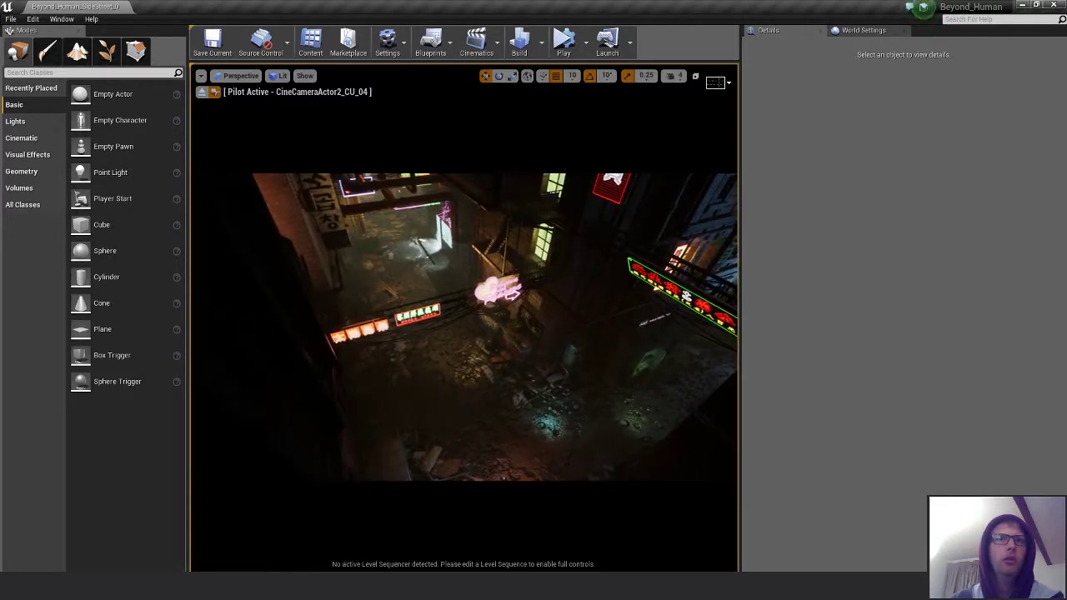
{"action": "mouse_move", "coordinate": [465, 327]}
{"action": "right_mouse_down"}
{"action": "mouse_move", "coordinate": [468, 258]}
{"action": "mouse_move", "coordinate": [471, 358]}
{"action": "mouse_move", "coordinate": [467, 321]}
{"action": "mouse_move", "coordinate": [472, 330]}
{"action": "mouse_move", "coordinate": [463, 333]}
{"action": "mouse_move", "coordinate": [458, 317]}
{"action": "mouse_move", "coordinate": [455, 333]}
{"action": "mouse_move", "coordinate": [446, 285]}
{"action": "mouse_move", "coordinate": [447, 321]}
{"action": "mouse_move", "coordinate": [464, 376]}
{"action": "mouse_move", "coordinate": [475, 377]}
{"action": "mouse_move", "coordinate": [461, 318]}
{"action": "mouse_move", "coordinate": [446, 337]}
{"action": "mouse_move", "coordinate": [451, 325]}
{"action": "right_mouse_up"}
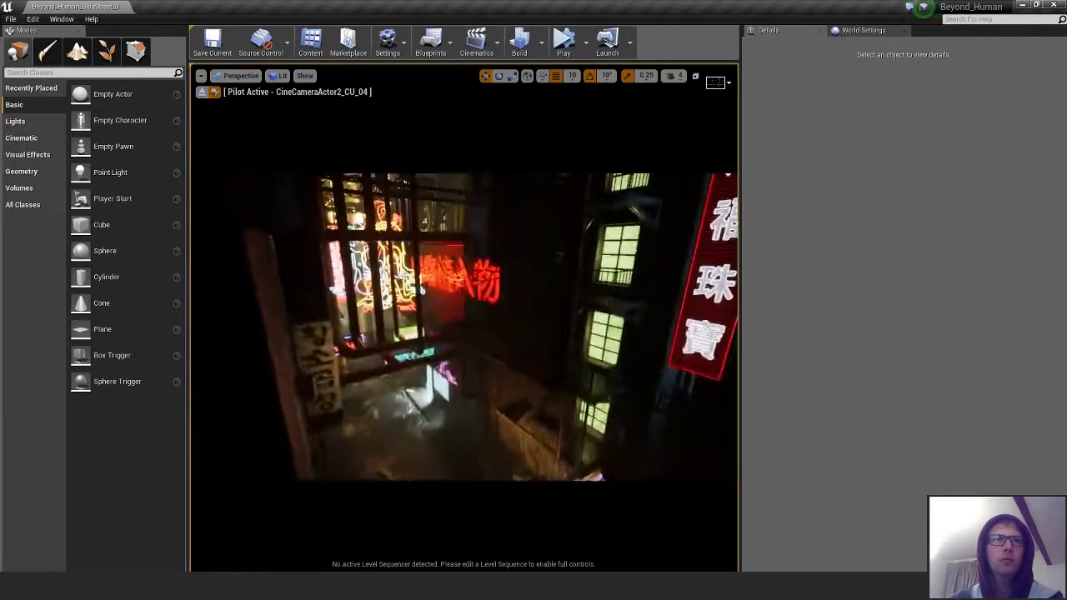
{"action": "right_click_drag", "start_coordinate": [423, 288], "coordinate": [584, 329]}
{"action": "key", "text": "w"}
{"action": "right_click_drag", "start_coordinate": [491, 389], "coordinate": [461, 375]}
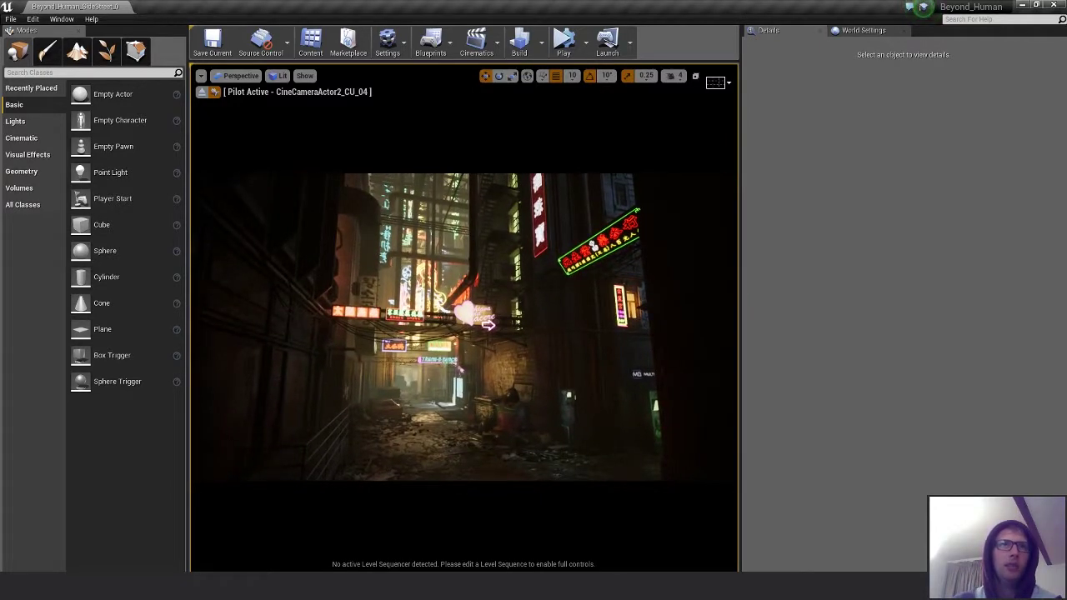
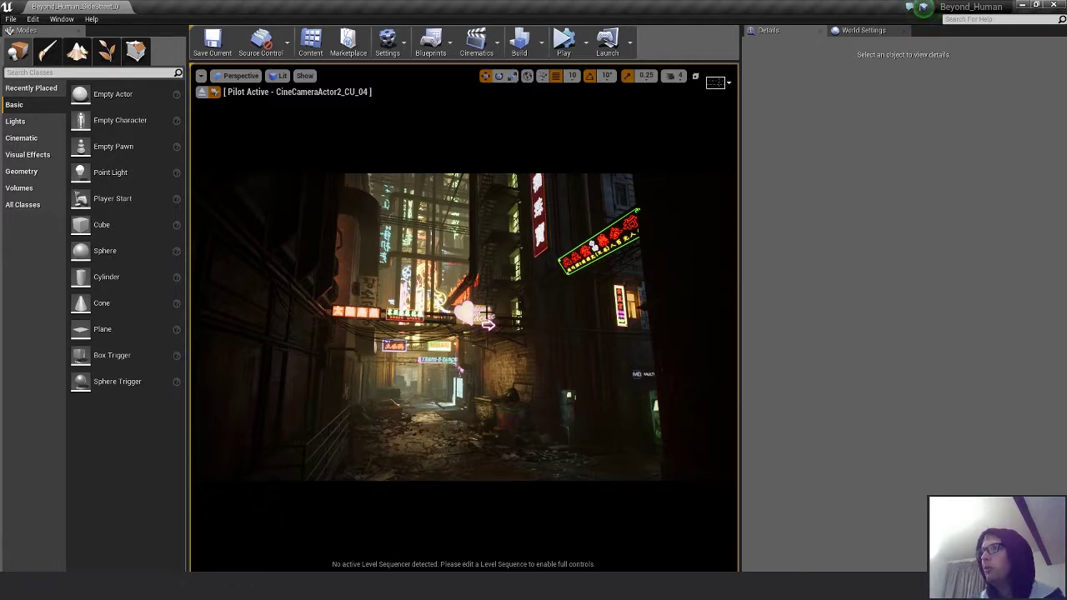
- Switch to the browser and look through the drawings on the open Instagram profile, loading more posts
{"action": "key", "text": "alt+Tab"}
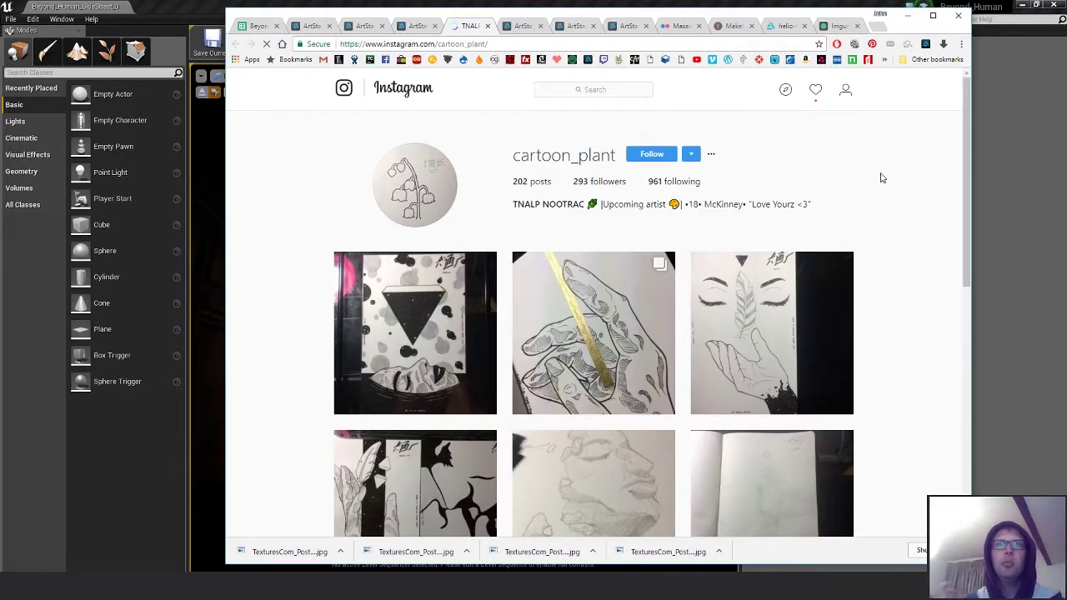
{"action": "scroll", "coordinate": [881, 209], "scroll_direction": "down", "scroll_amount": 2}
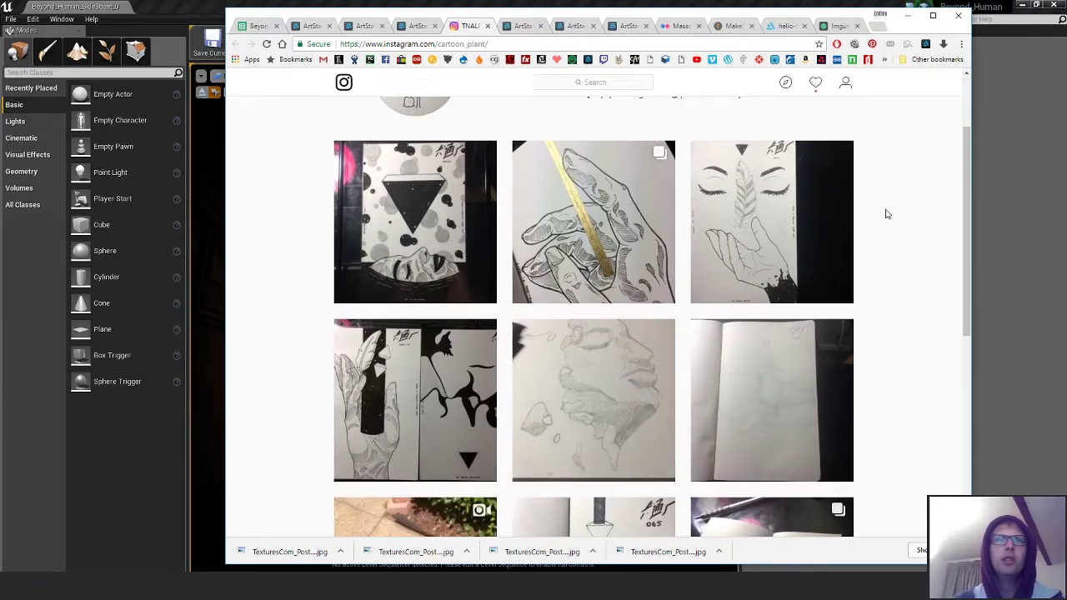
{"action": "scroll", "coordinate": [886, 213], "scroll_direction": "down", "scroll_amount": 4}
{"action": "scroll", "coordinate": [888, 217], "scroll_direction": "down", "scroll_amount": 3}
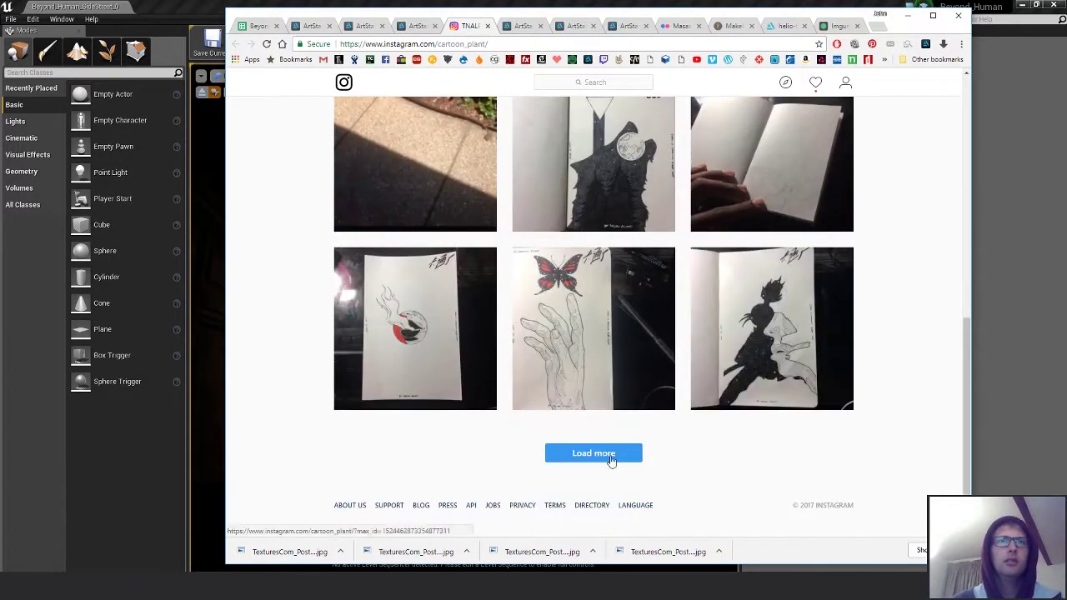
{"action": "left_click", "coordinate": [610, 455]}
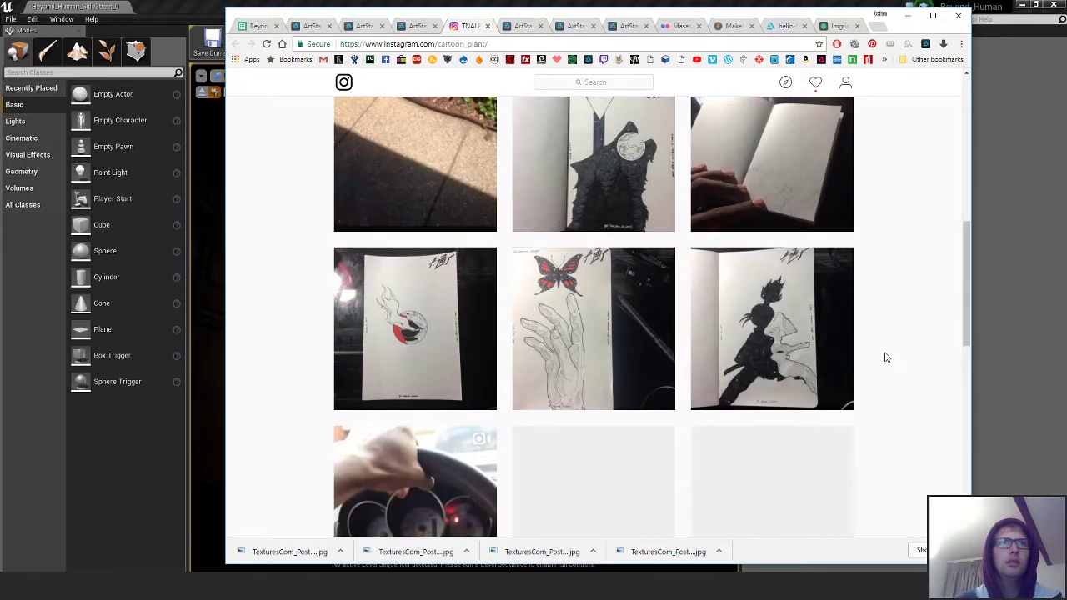
{"action": "scroll", "coordinate": [886, 358], "scroll_direction": "down", "scroll_amount": 3}
{"action": "scroll", "coordinate": [886, 357], "scroll_direction": "down", "scroll_amount": 5}
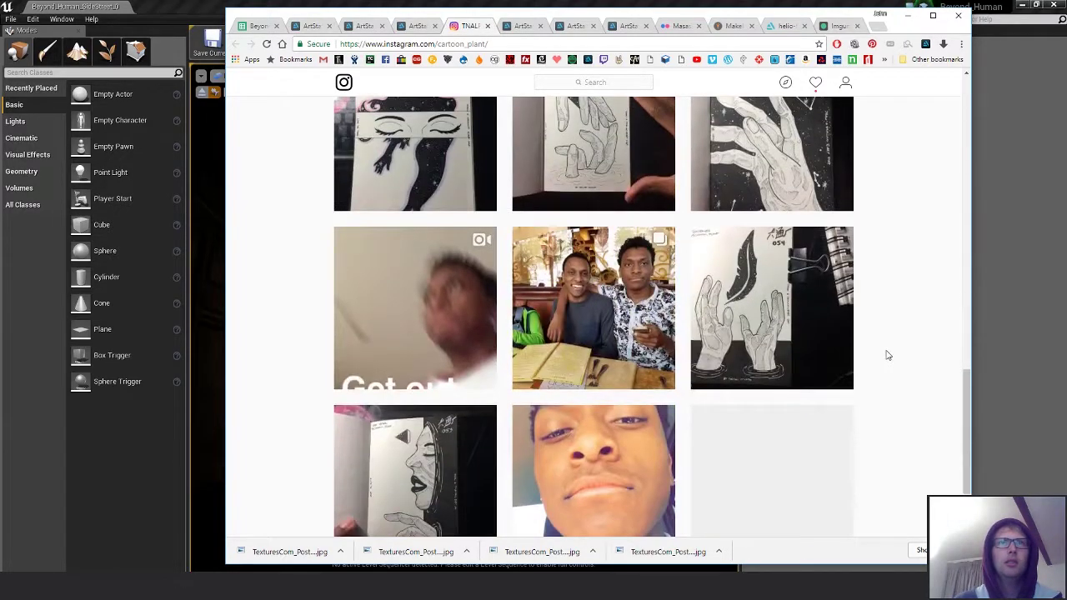
{"action": "scroll", "coordinate": [888, 355], "scroll_direction": "up", "scroll_amount": 7}
{"action": "scroll", "coordinate": [888, 355], "scroll_direction": "down", "scroll_amount": 5}
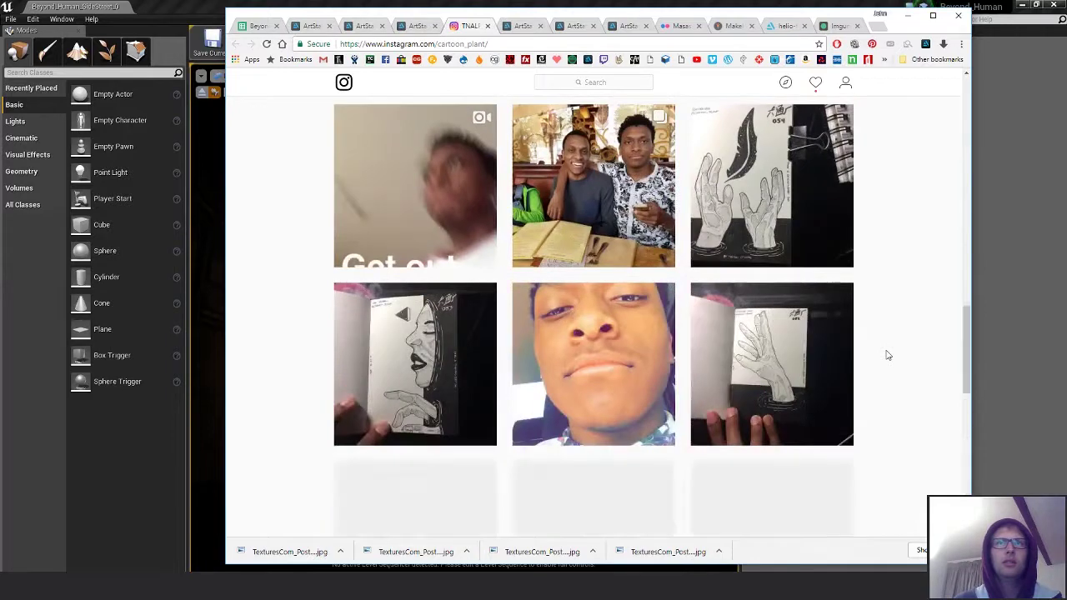
{"action": "scroll", "coordinate": [888, 355], "scroll_direction": "up", "scroll_amount": 15}
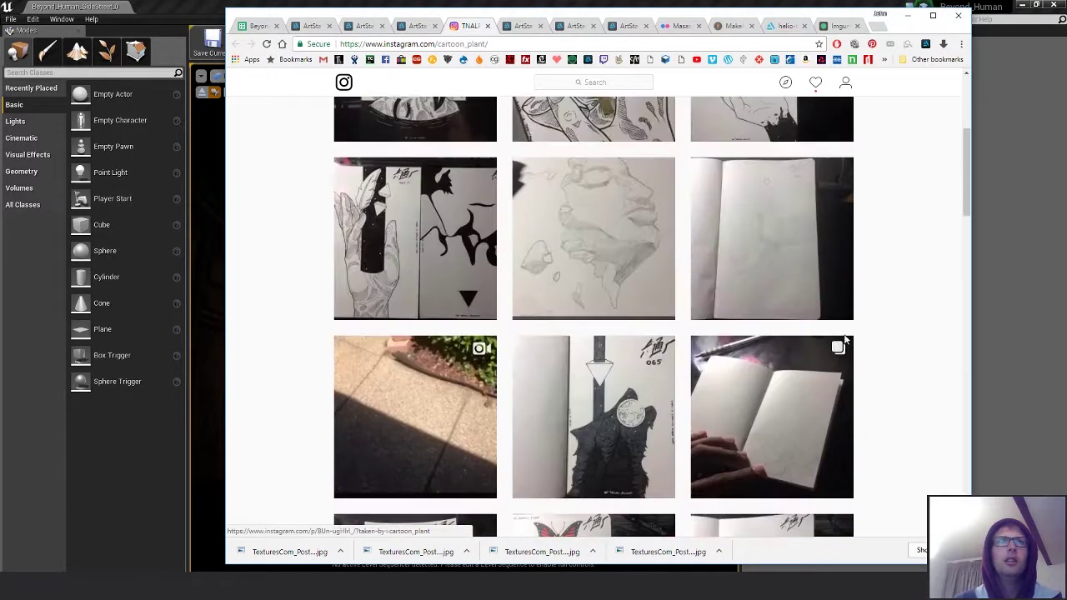
- View the gold-accented hand, paired-page and number 058 hands drawings individually, and close the Instagram tab
{"action": "left_click", "coordinate": [640, 281]}
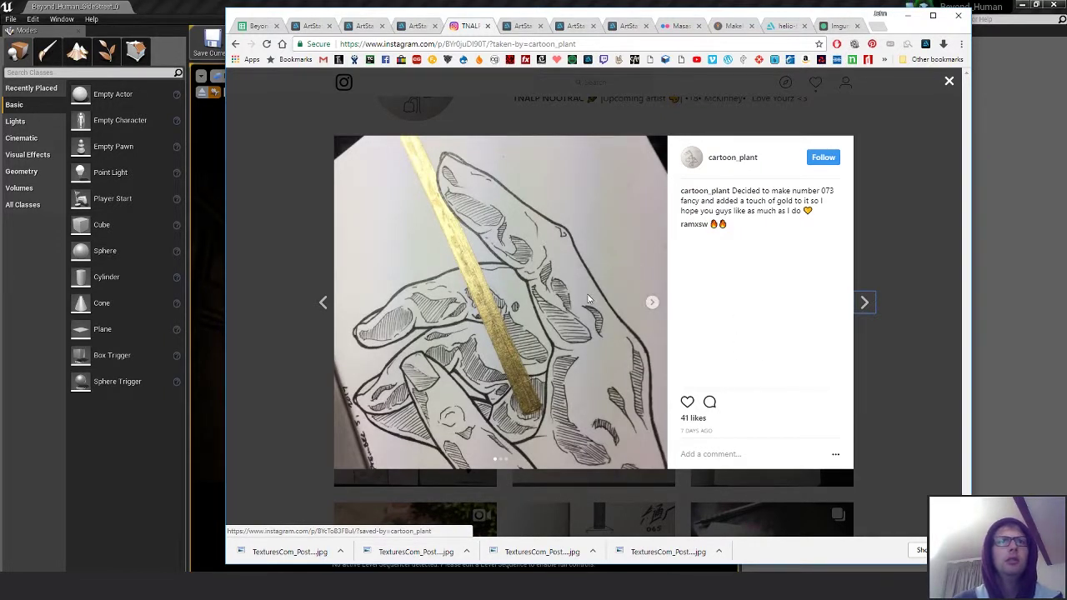
{"action": "left_click", "coordinate": [890, 362]}
{"action": "scroll", "coordinate": [883, 376], "scroll_direction": "down", "scroll_amount": 3}
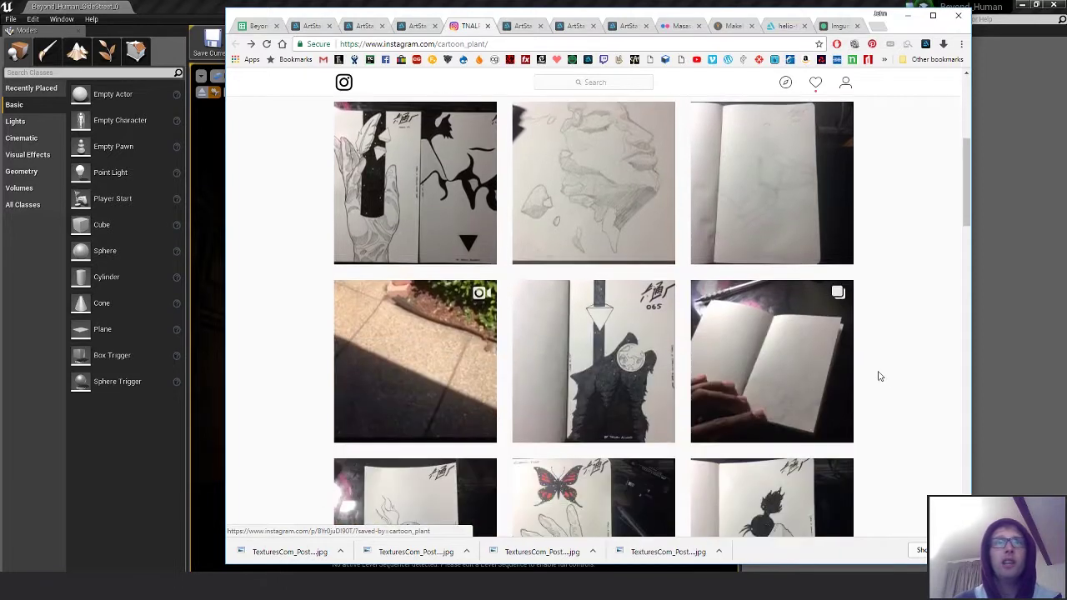
{"action": "left_click", "coordinate": [622, 250]}
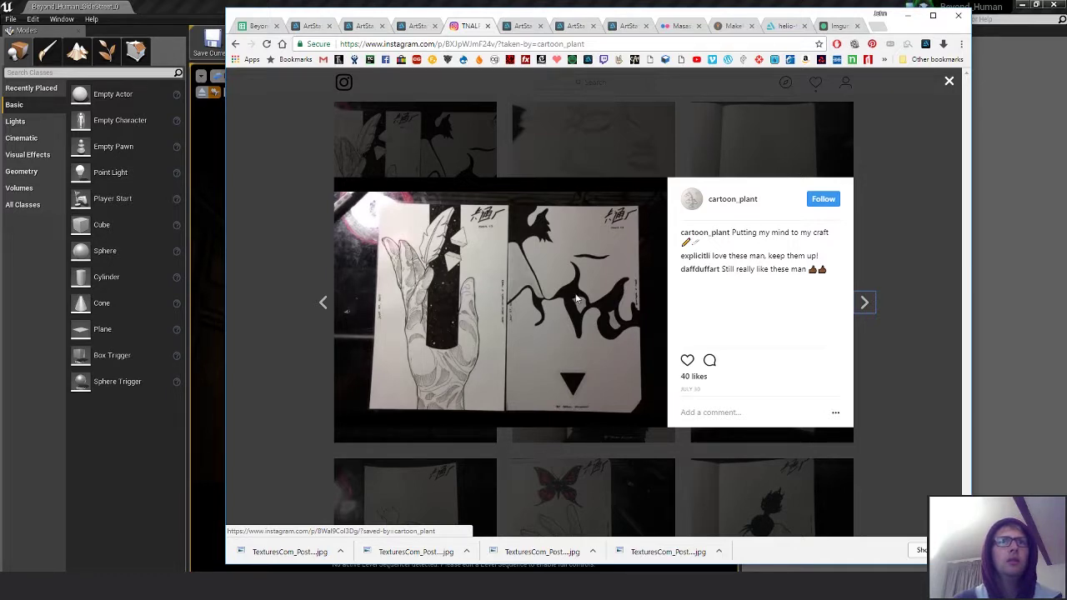
{"action": "left_click", "coordinate": [898, 379]}
{"action": "scroll", "coordinate": [873, 381], "scroll_direction": "down", "scroll_amount": 4}
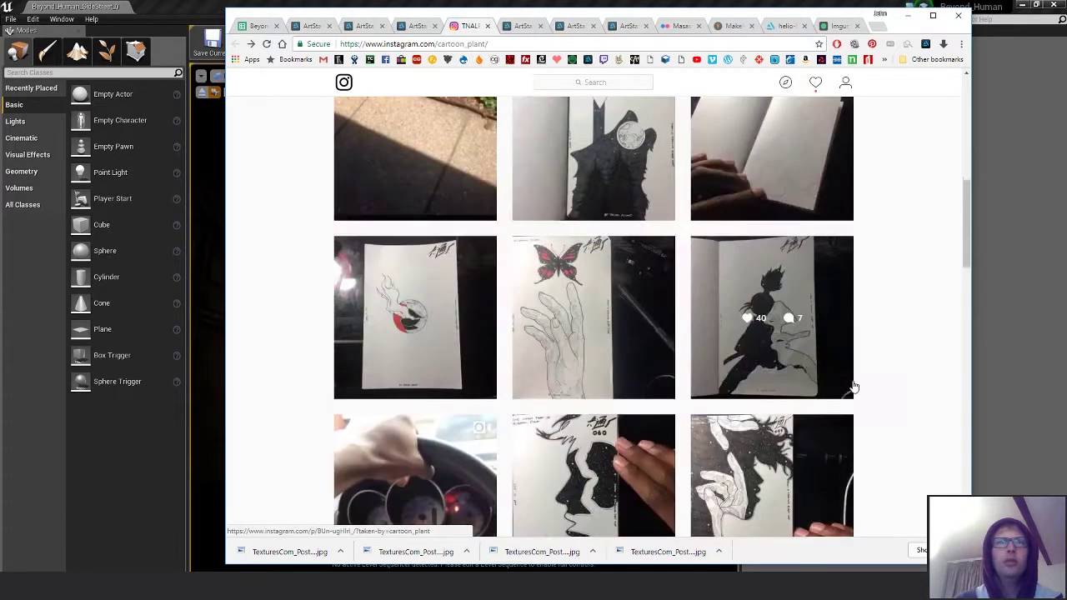
{"action": "scroll", "coordinate": [874, 382], "scroll_direction": "down", "scroll_amount": 3}
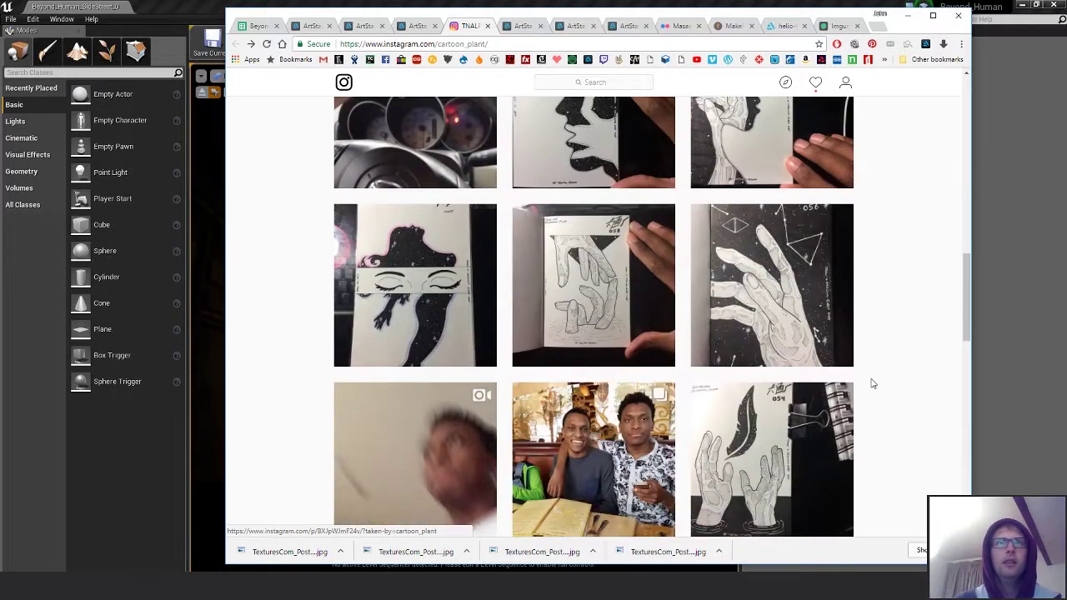
{"action": "left_click", "coordinate": [661, 339]}
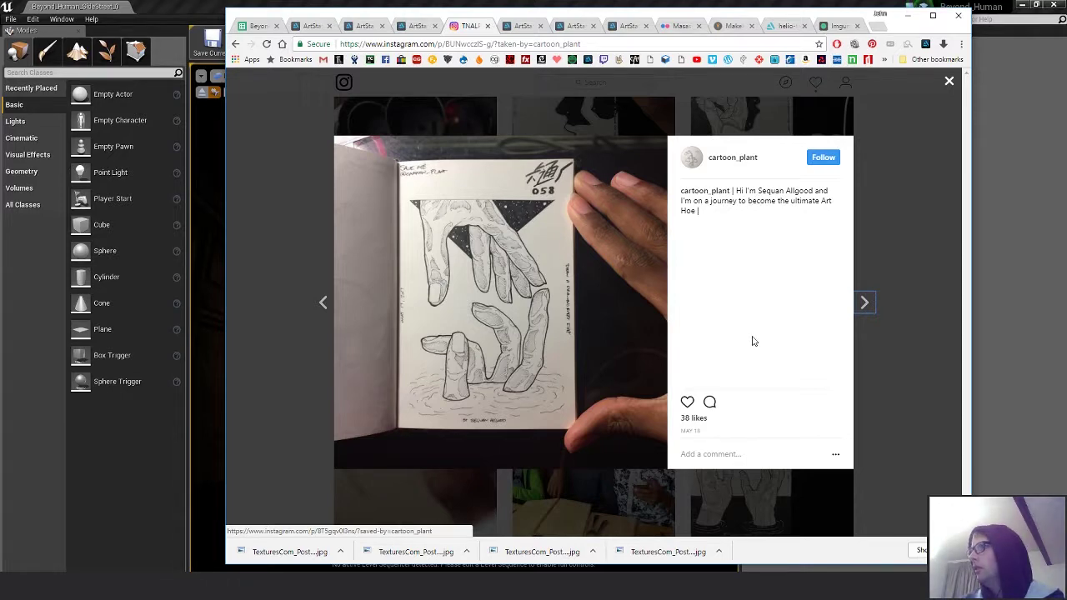
{"action": "left_click", "coordinate": [907, 272]}
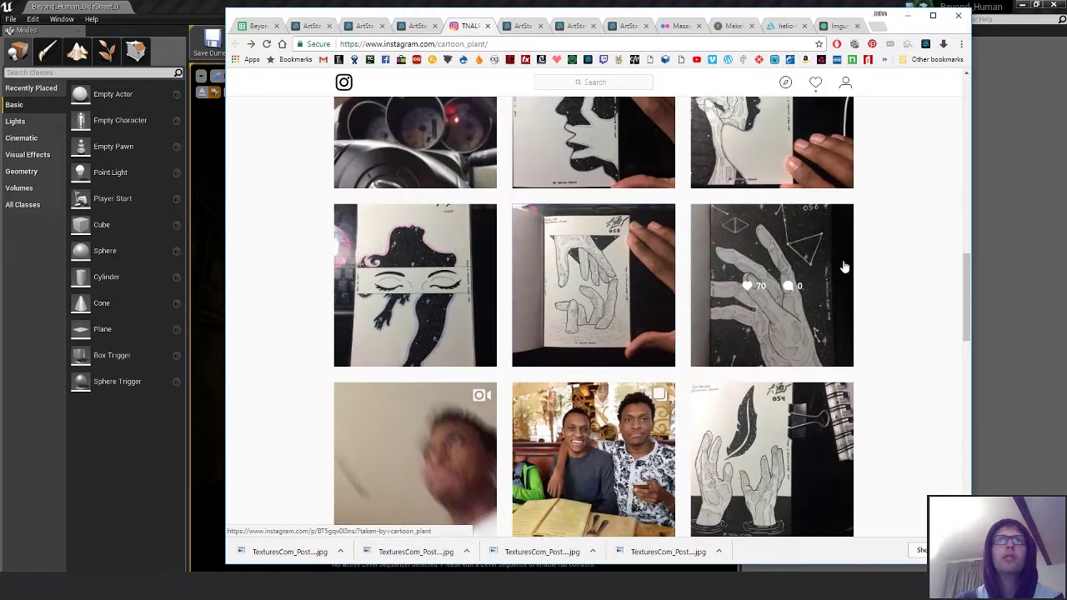
{"action": "scroll", "coordinate": [700, 150], "scroll_direction": "up", "scroll_amount": 2}
{"action": "left_click", "coordinate": [489, 26]}
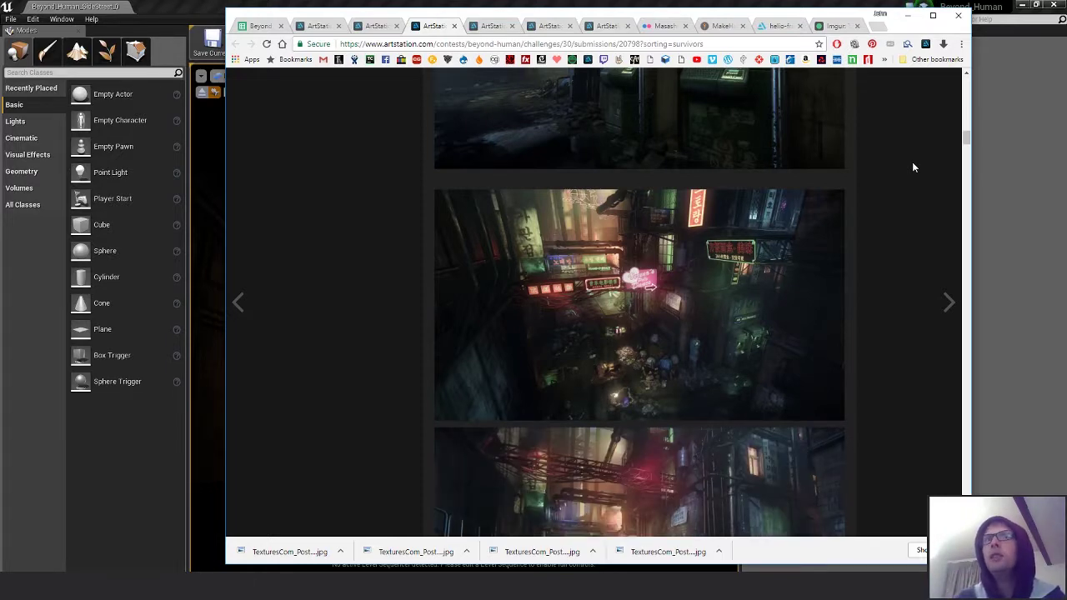
- Look over the remaining alley shots, prop overview, material spheres and prop sheets in the neon alley submission
{"action": "scroll", "coordinate": [876, 230], "scroll_direction": "down", "scroll_amount": 5}
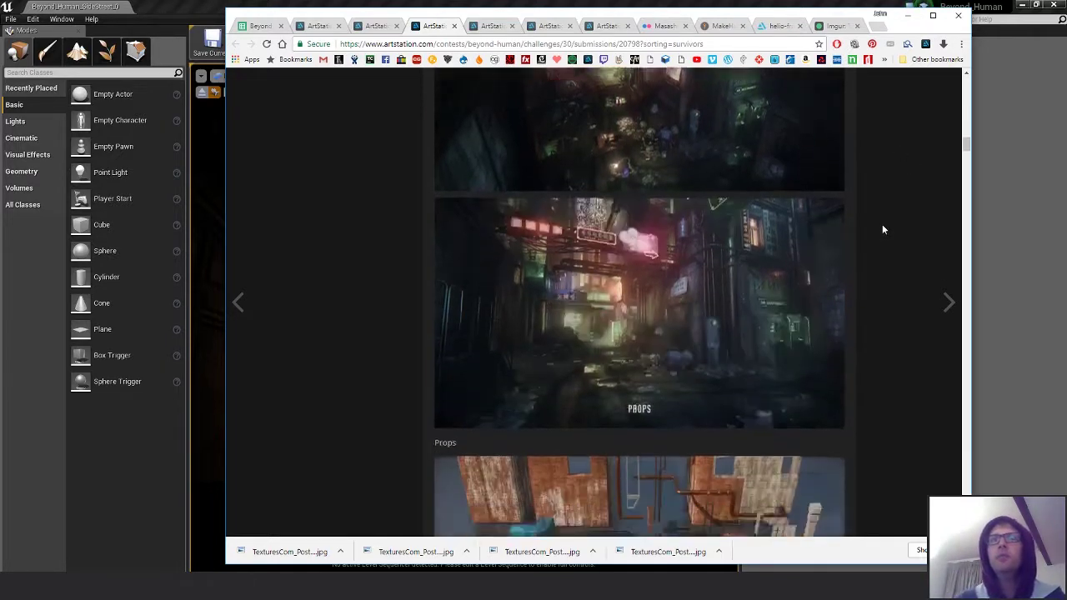
{"action": "scroll", "coordinate": [889, 226], "scroll_direction": "down", "scroll_amount": 1}
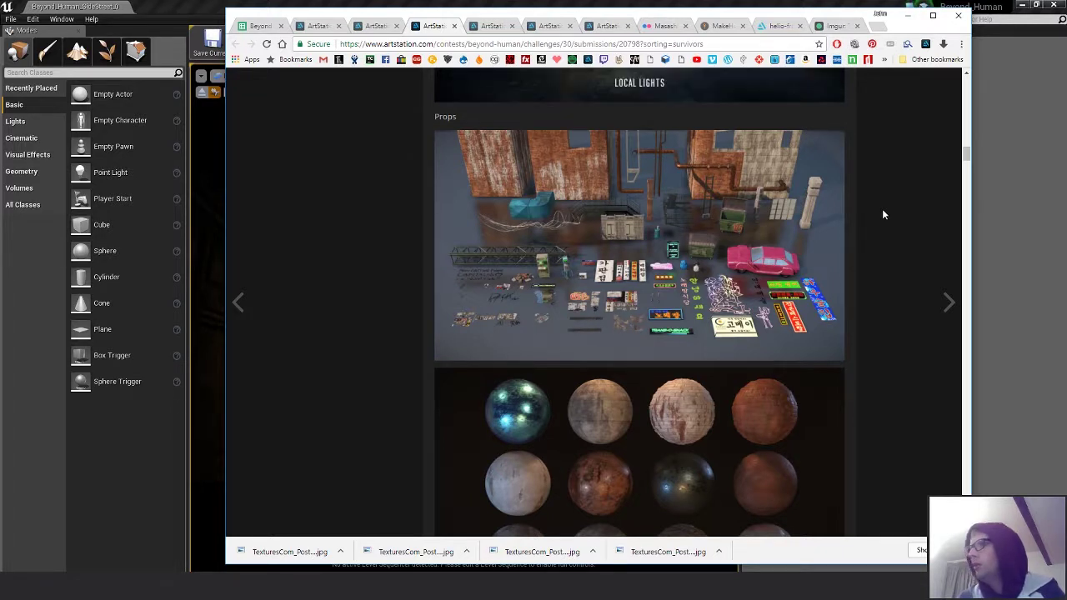
{"action": "scroll", "coordinate": [904, 363], "scroll_direction": "down", "scroll_amount": 2}
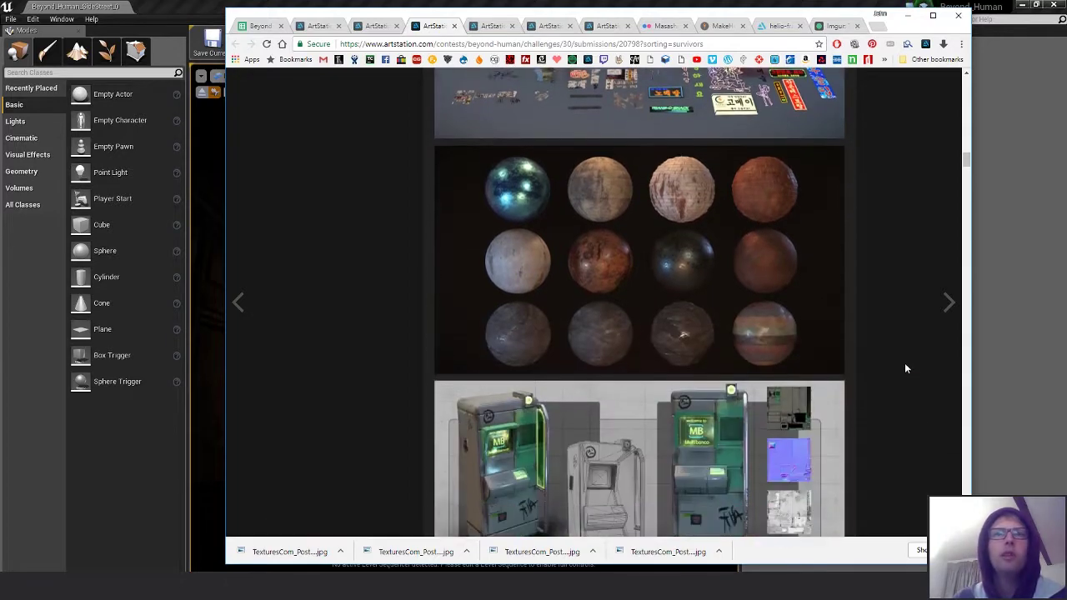
{"action": "scroll", "coordinate": [905, 364], "scroll_direction": "down", "scroll_amount": 5}
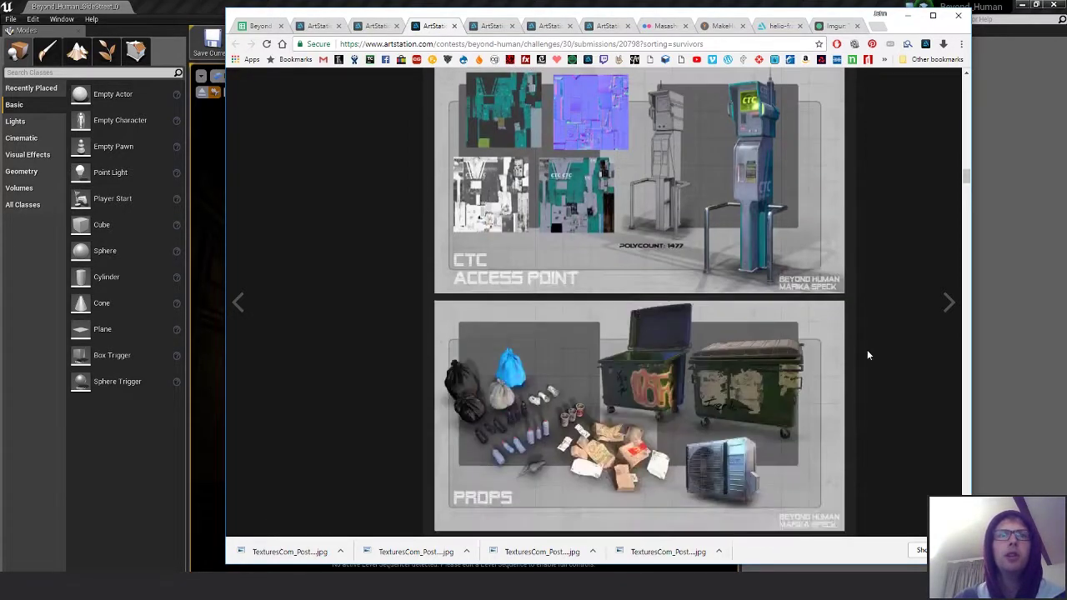
- Switch back to Unreal and pilot CineCameraActor2_CU_04 to a low shot with the glowing terminal in the foreground and the alley behind
{"action": "left_click", "coordinate": [279, 4]}
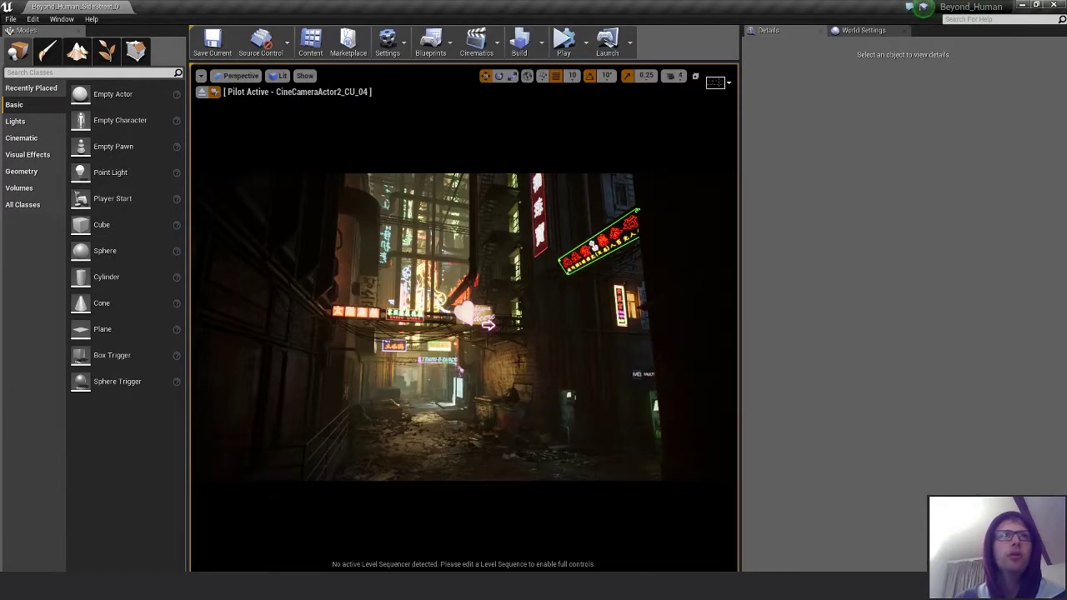
{"action": "right_click_drag", "start_coordinate": [514, 357], "coordinate": [563, 391]}
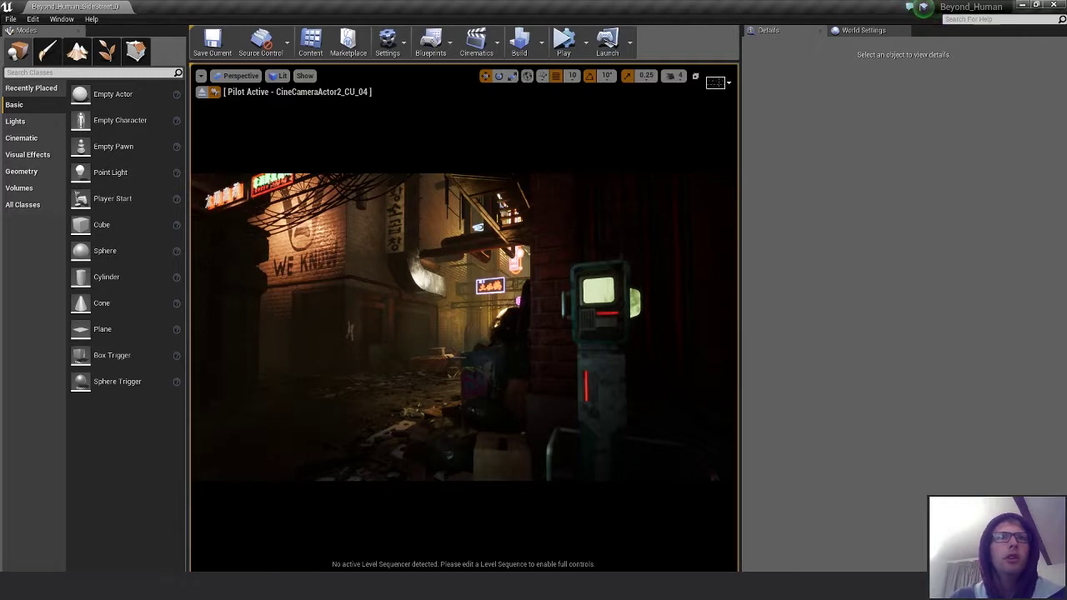
{"action": "key", "text": "d"}
{"action": "right_click_drag", "start_coordinate": [563, 390], "coordinate": [527, 391]}
{"action": "key", "text": "a"}
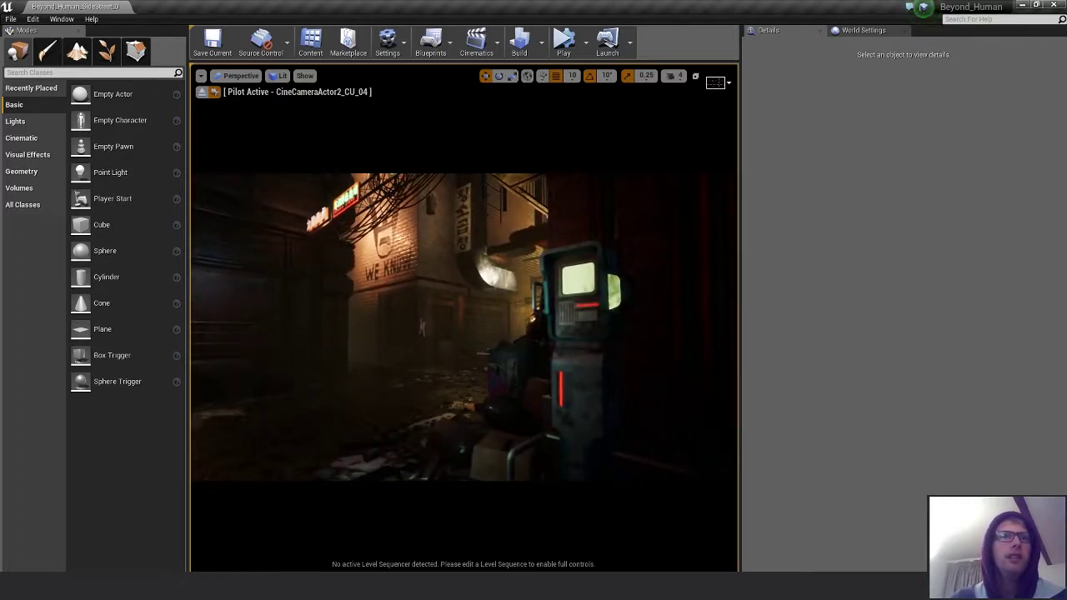
{"action": "key", "text": "a"}
- Pilot CineCameraActor2_CU_04 back to a wide alley shot with the railing, heart-shaped neon sign and green-lit machines in frame
{"action": "right_click_drag", "start_coordinate": [576, 367], "coordinate": [620, 450]}
{"action": "key", "text": "w"}
{"action": "key", "text": "s"}
{"action": "key", "text": "w"}
{"action": "key", "text": "w"}
{"action": "key", "text": "s"}
{"action": "key", "text": "w"}
{"action": "key", "text": "w"}
{"action": "key", "text": "s"}
{"action": "key", "text": "w"}
{"action": "key", "text": "s"}
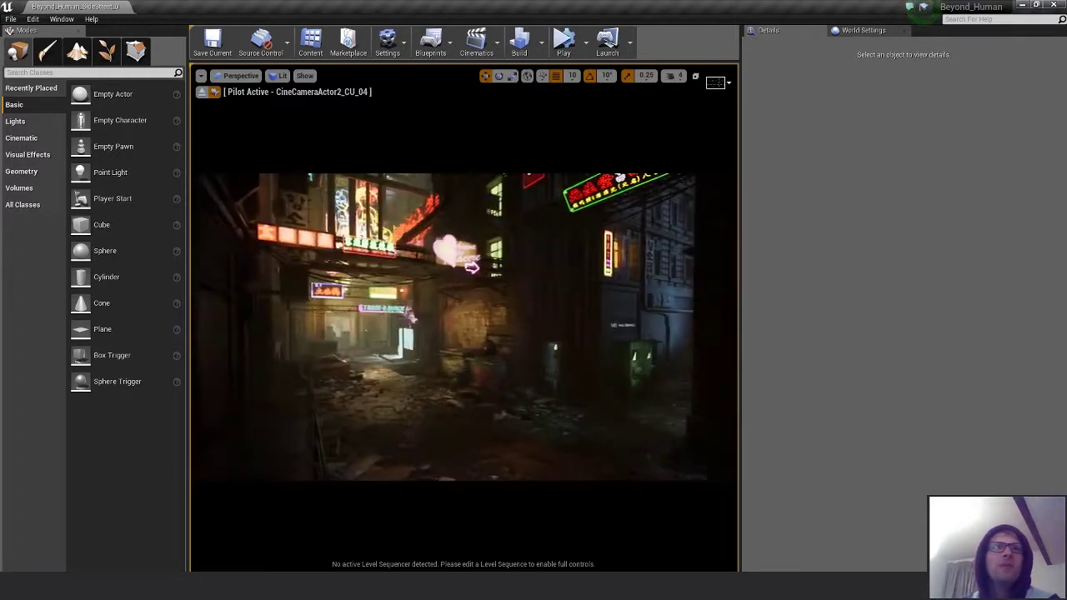
{"action": "right_click_drag", "start_coordinate": [444, 277], "coordinate": [463, 289]}
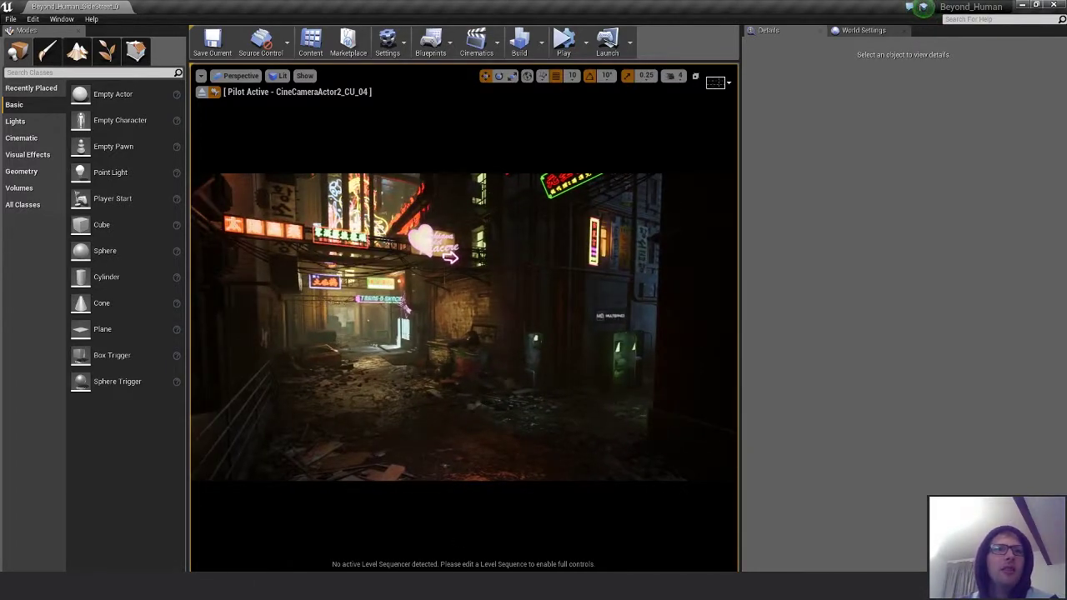
{"action": "mouse_move", "coordinate": [423, 587]}
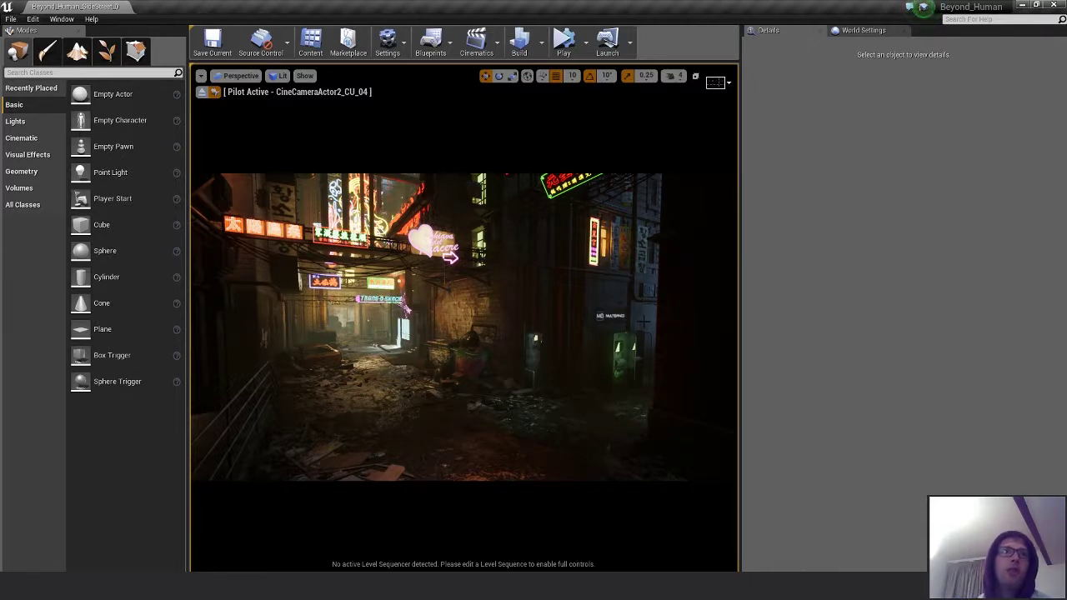
{"action": "key", "text": "a"}
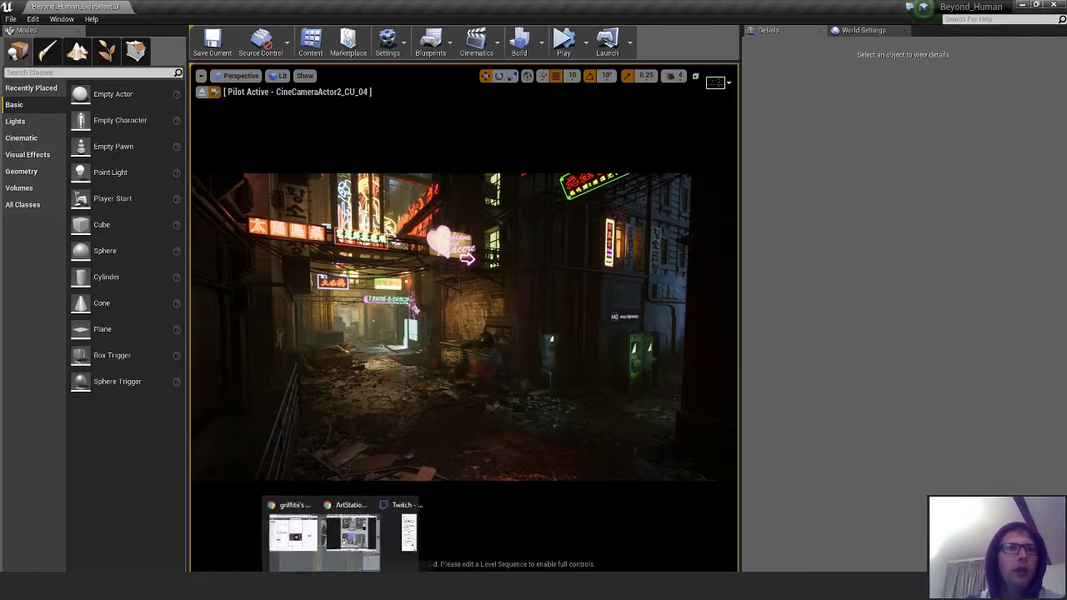
- Switch to the ArtStation submission in the browser and examine its props sheet, graffiti textures, 3D model and comments
{"action": "left_click", "coordinate": [412, 540]}
{"action": "scroll", "coordinate": [606, 464], "scroll_direction": "down", "scroll_amount": 6}
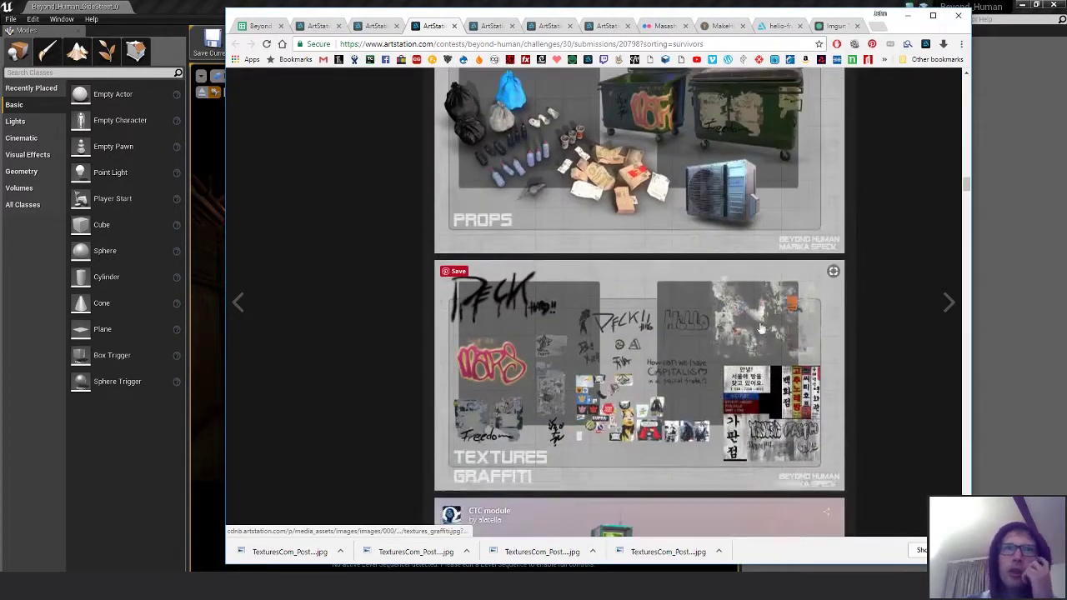
{"action": "scroll", "coordinate": [582, 207], "scroll_direction": "up", "scroll_amount": 1}
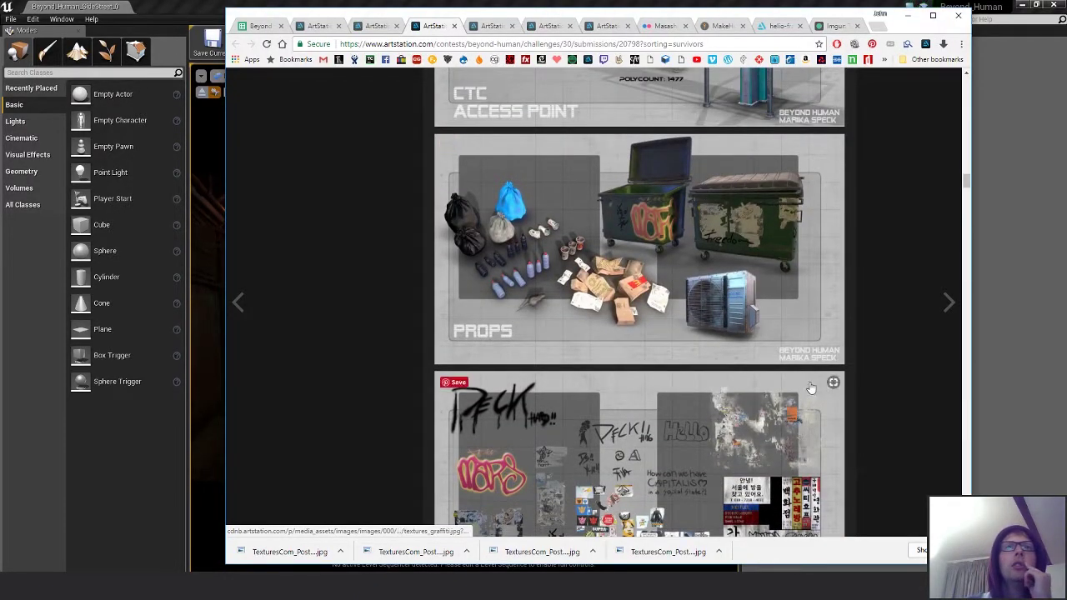
{"action": "scroll", "coordinate": [860, 394], "scroll_direction": "down", "scroll_amount": 2}
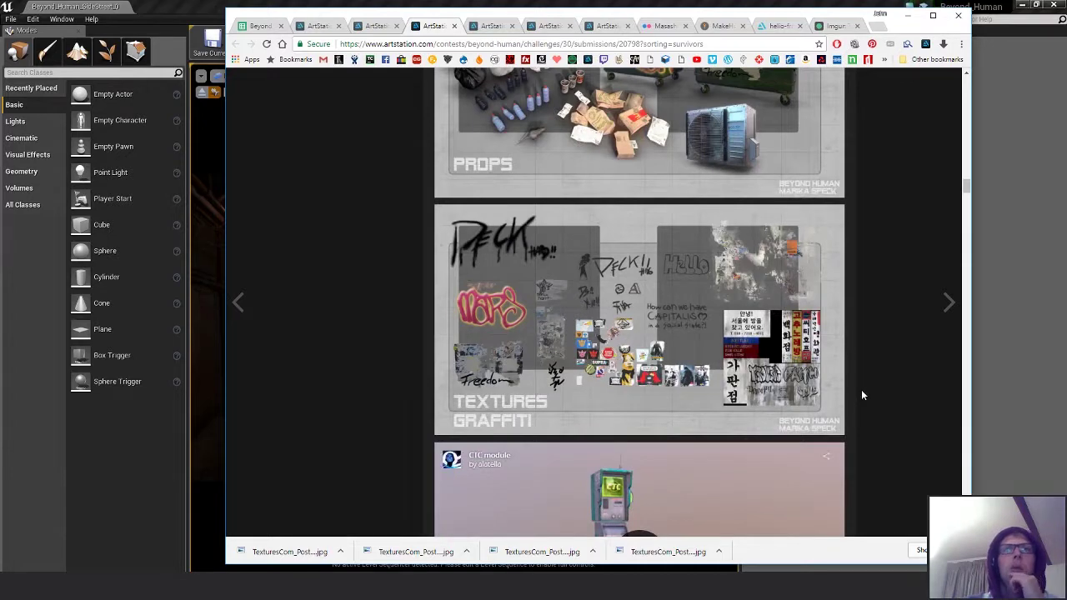
{"action": "scroll", "coordinate": [863, 395], "scroll_direction": "down", "scroll_amount": 8}
{"action": "scroll", "coordinate": [863, 391], "scroll_direction": "down", "scroll_amount": 2}
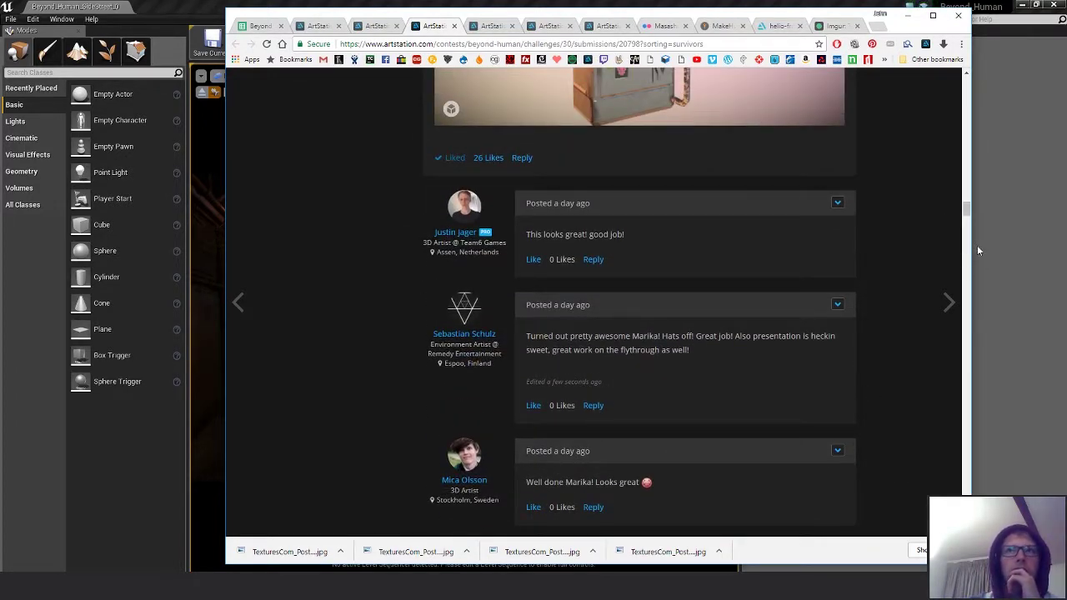
- Go back over the submission's prop overview, material spheres, ATM and CTC access point sheets
{"action": "left_click_drag", "start_coordinate": [967, 210], "coordinate": [977, 154]}
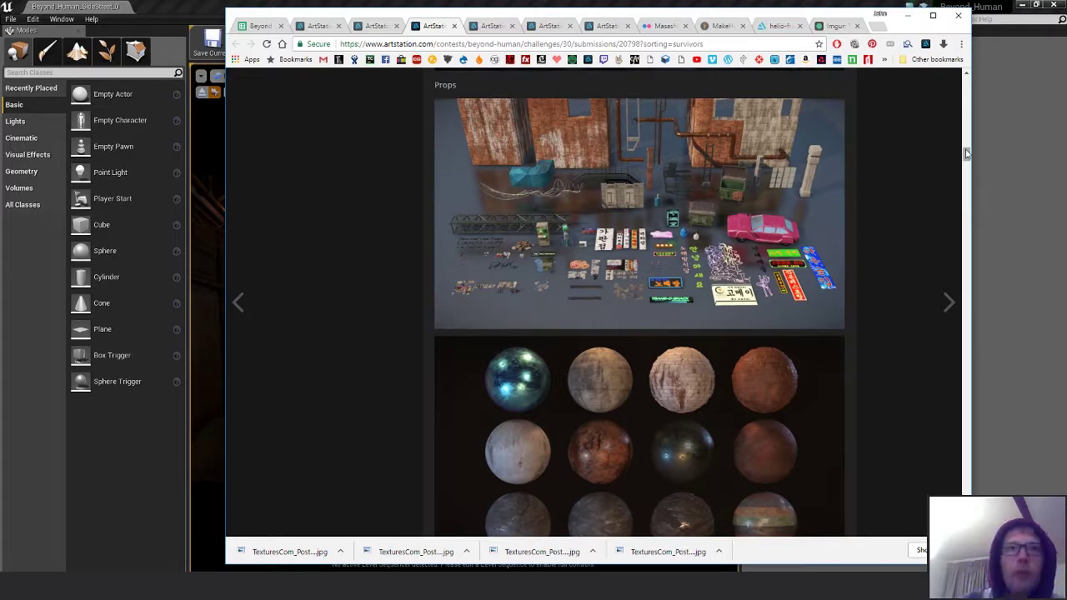
{"action": "scroll", "coordinate": [774, 343], "scroll_direction": "down", "scroll_amount": 3}
{"action": "scroll", "coordinate": [891, 349], "scroll_direction": "down", "scroll_amount": 3}
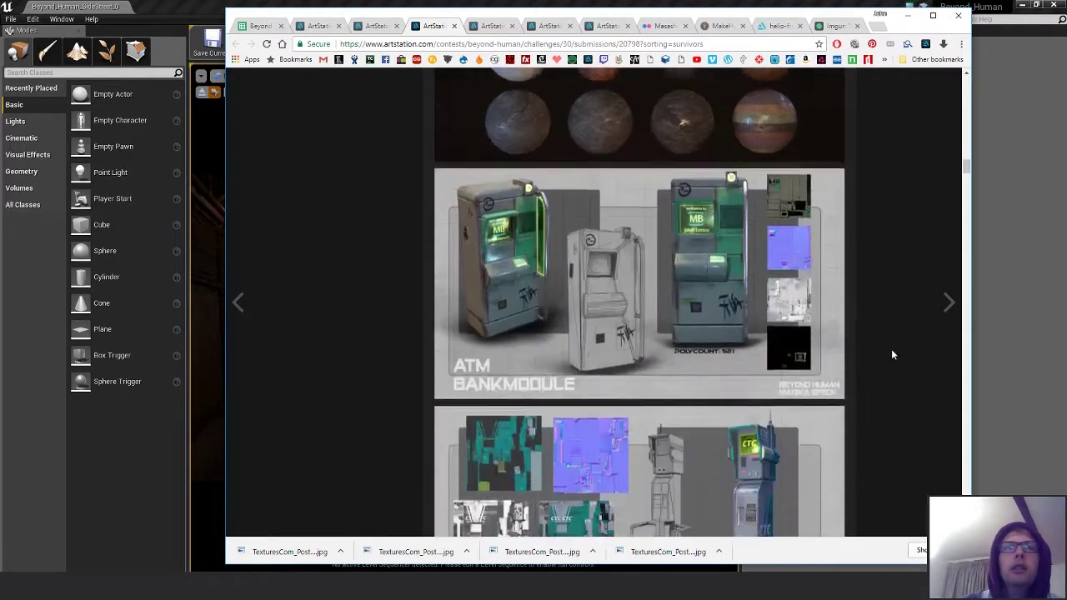
{"action": "scroll", "coordinate": [870, 346], "scroll_direction": "up", "scroll_amount": 3}
{"action": "scroll", "coordinate": [869, 351], "scroll_direction": "down", "scroll_amount": 3}
{"action": "scroll", "coordinate": [869, 349], "scroll_direction": "down", "scroll_amount": 6}
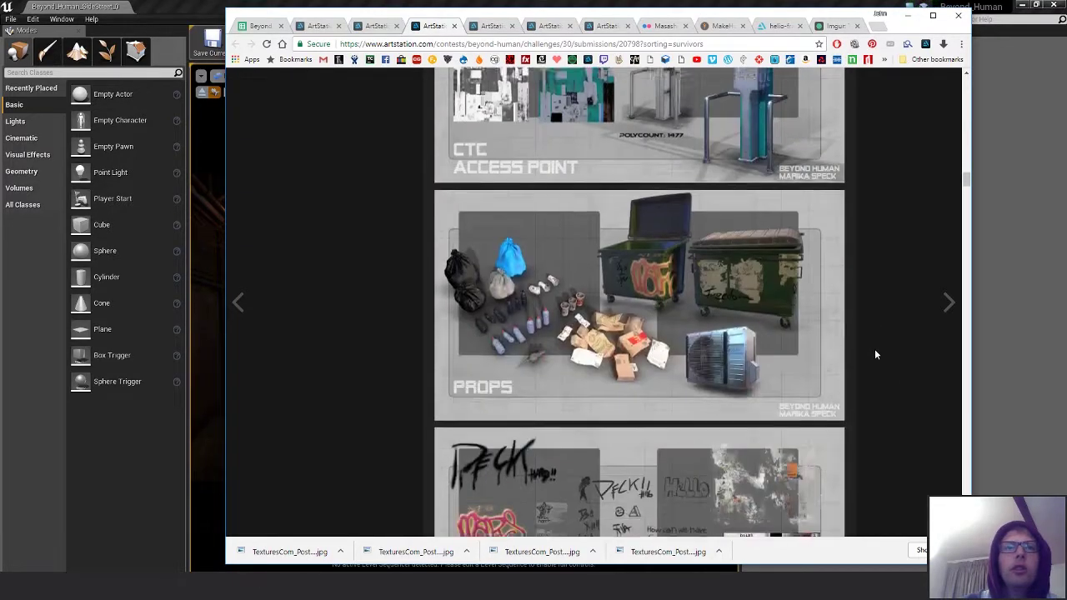
{"action": "scroll", "coordinate": [876, 300], "scroll_direction": "up", "scroll_amount": 7}
{"action": "scroll", "coordinate": [859, 315], "scroll_direction": "up", "scroll_amount": 8}
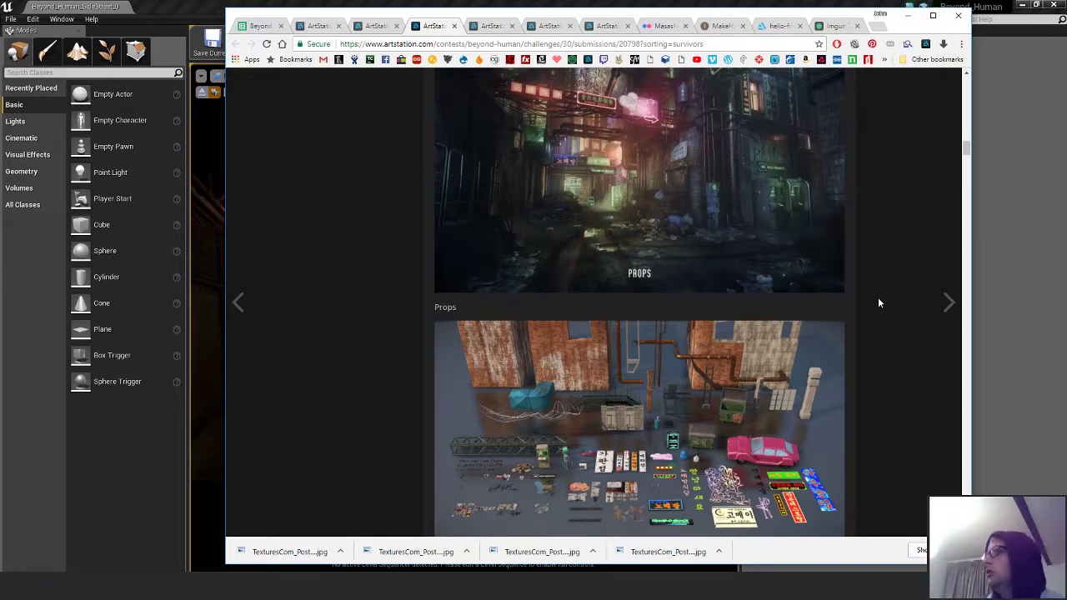
{"action": "scroll", "coordinate": [905, 313], "scroll_direction": "down", "scroll_amount": 3}
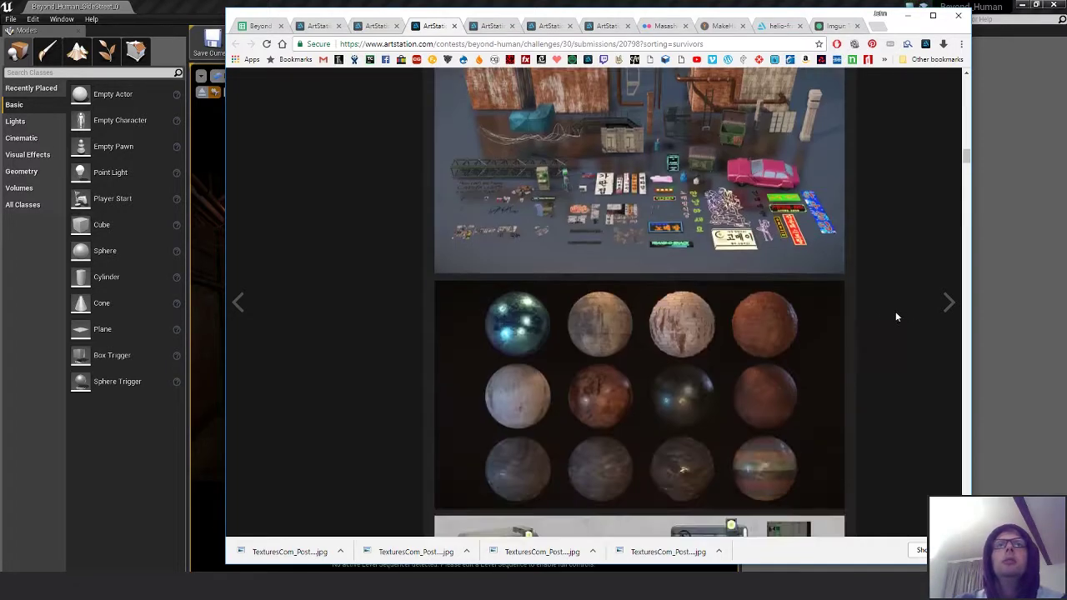
- Finish comparing the current submission's shots and props, and examine submission 20832's main shot, supporting shots and Unity asset sheet
{"action": "scroll", "coordinate": [892, 311], "scroll_direction": "up", "scroll_amount": 5}
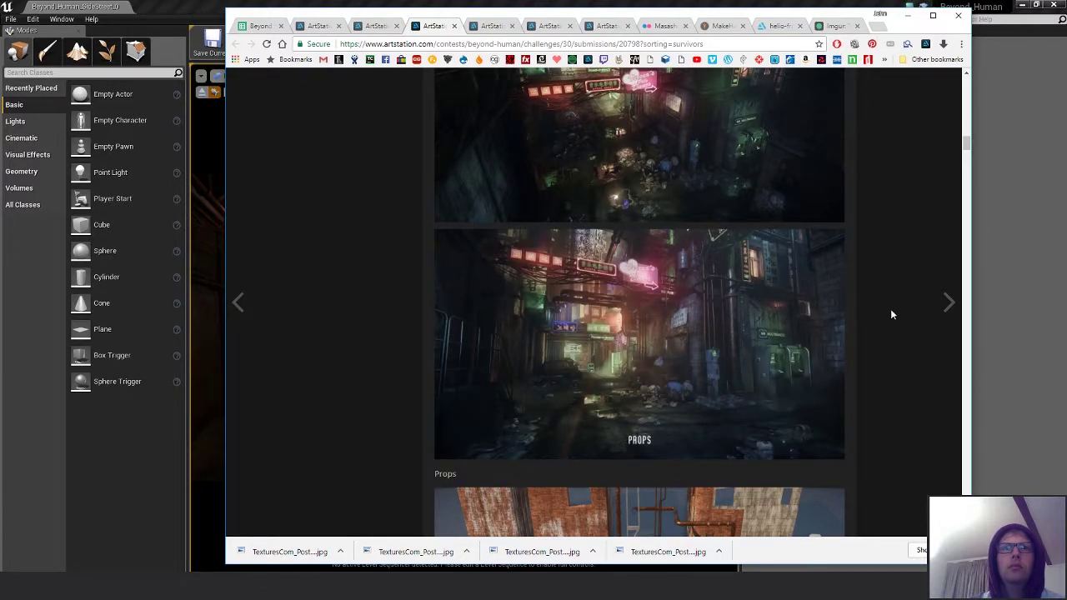
{"action": "scroll", "coordinate": [890, 314], "scroll_direction": "down", "scroll_amount": 5}
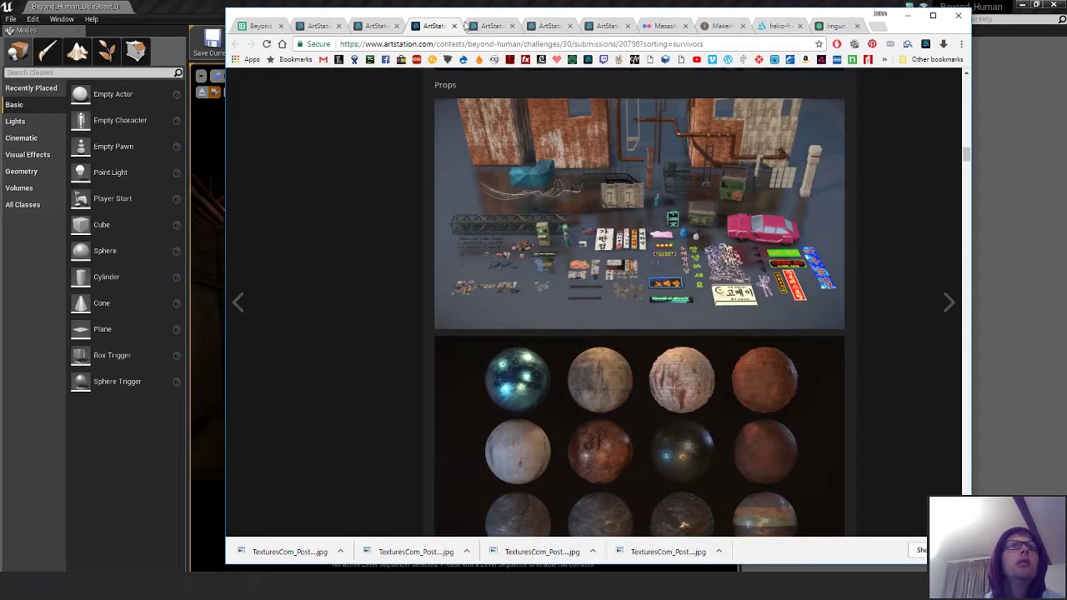
{"action": "left_click", "coordinate": [491, 26]}
{"action": "scroll", "coordinate": [940, 397], "scroll_direction": "down", "scroll_amount": 10}
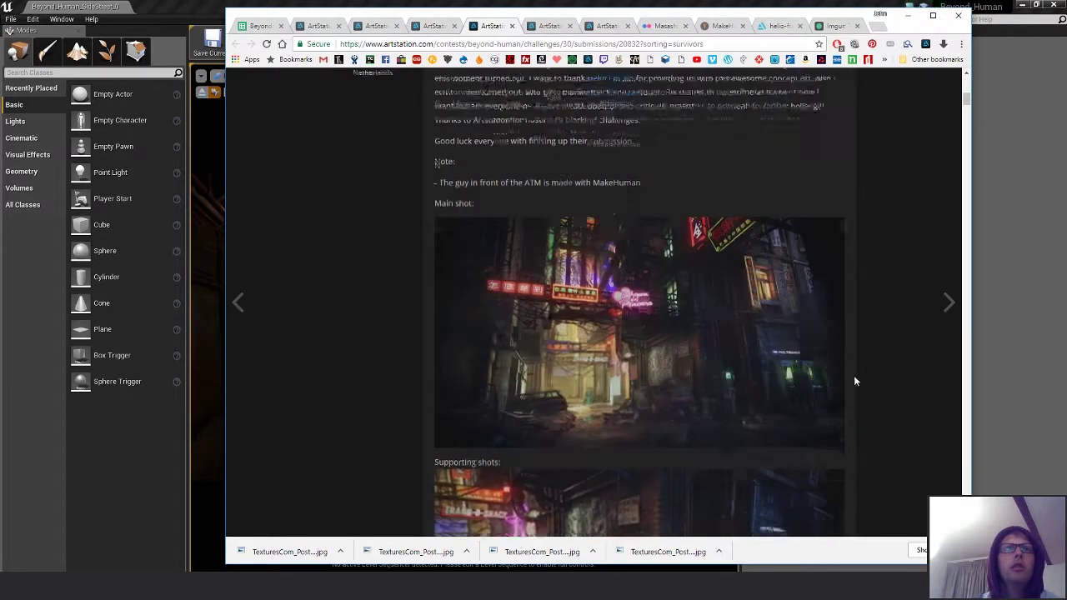
{"action": "scroll", "coordinate": [855, 381], "scroll_direction": "down", "scroll_amount": 8}
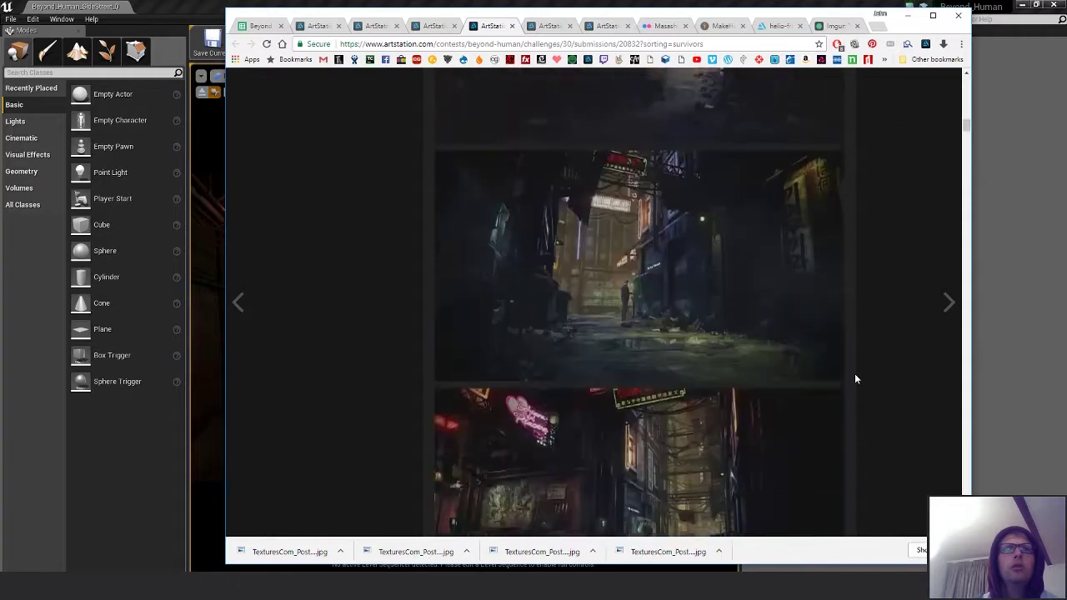
{"action": "scroll", "coordinate": [854, 379], "scroll_direction": "down", "scroll_amount": 15}
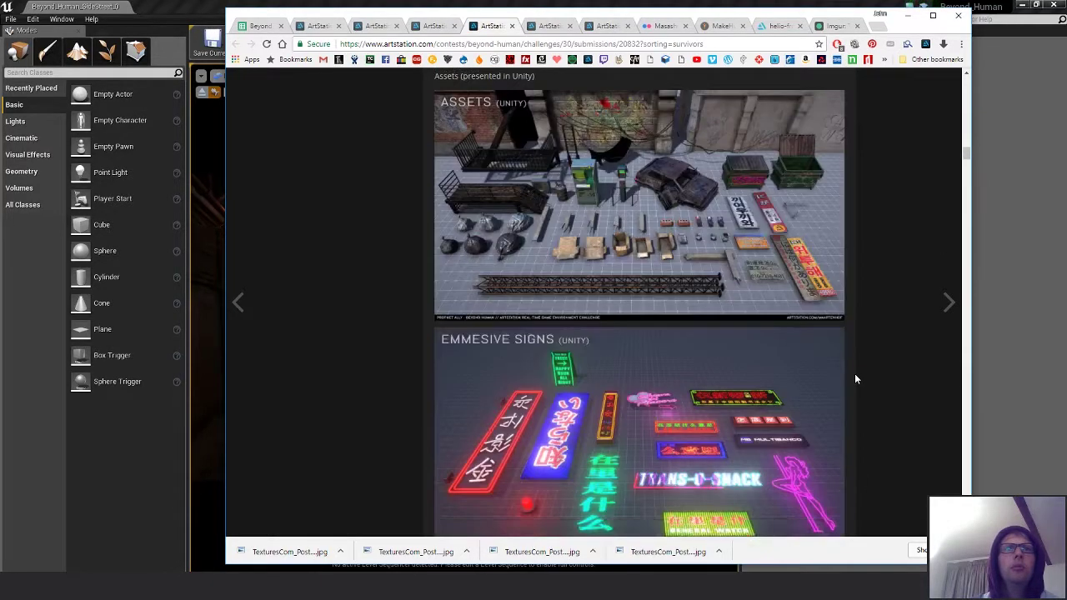
{"action": "scroll", "coordinate": [854, 380], "scroll_direction": "up", "scroll_amount": 1}
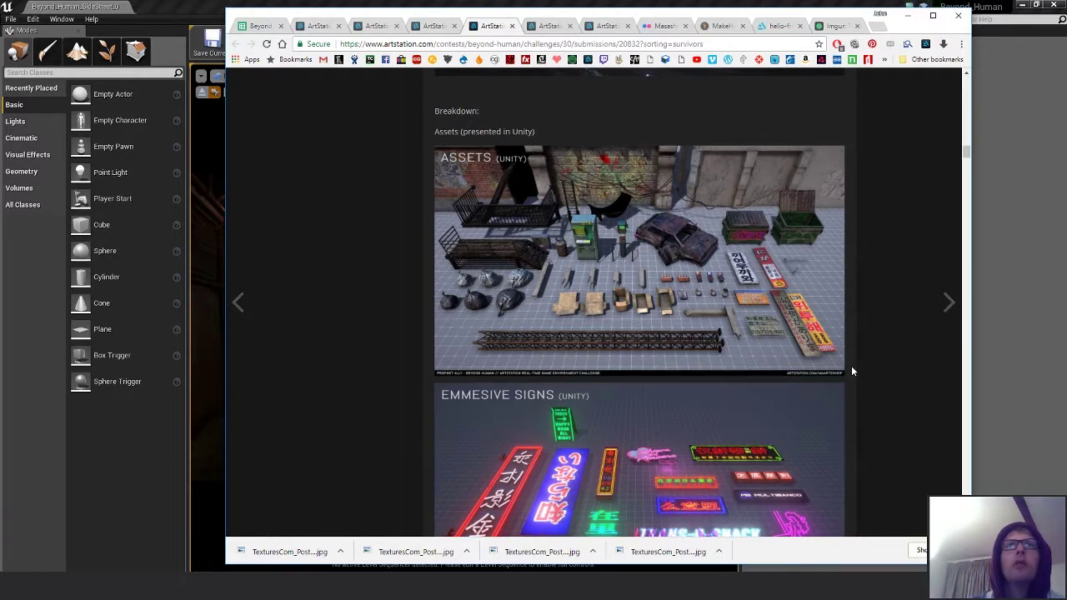
{"action": "scroll", "coordinate": [848, 291], "scroll_direction": "up", "scroll_amount": 3}
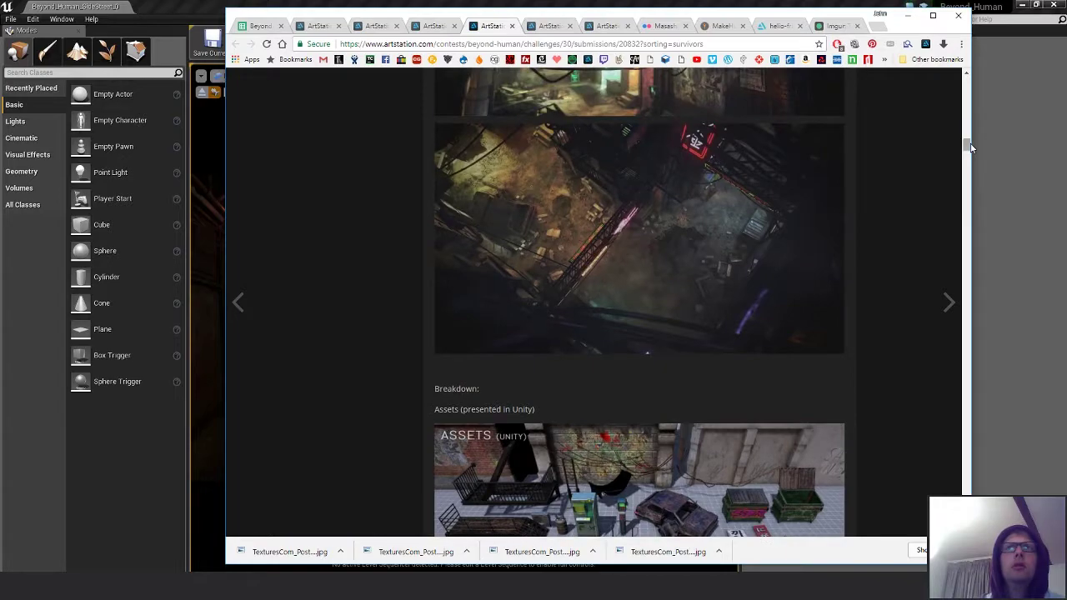
{"action": "mouse_move", "coordinate": [969, 147]}
{"action": "left_mouse_down"}
{"action": "mouse_move", "coordinate": [972, 89]}
{"action": "mouse_move", "coordinate": [969, 176]}
{"action": "mouse_move", "coordinate": [967, 162]}
{"action": "left_mouse_up"}
{"action": "scroll", "coordinate": [905, 258], "scroll_direction": "up", "scroll_amount": 6}
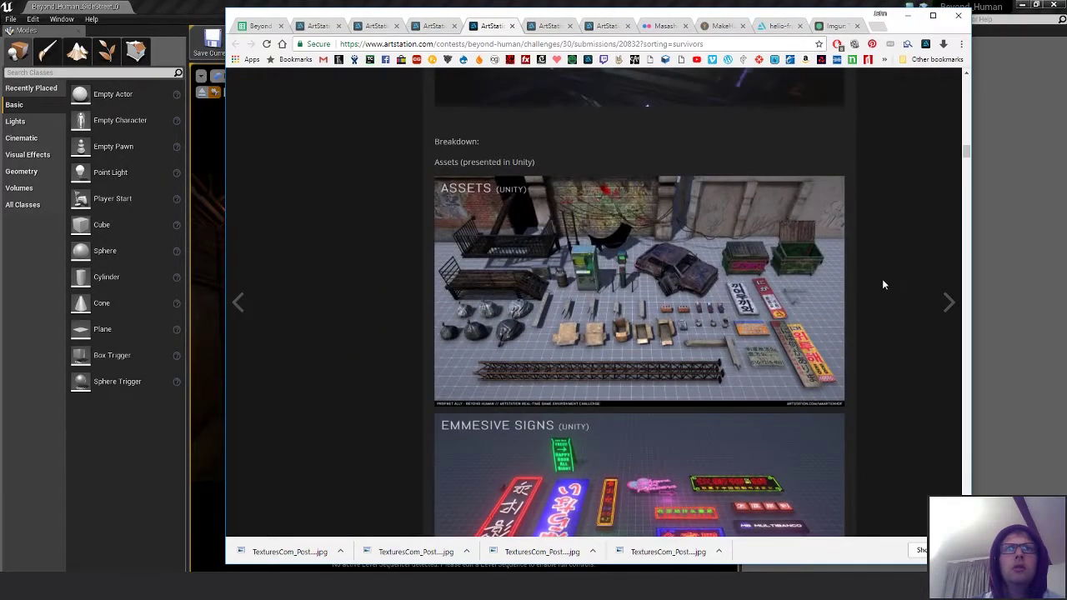
- Examine submission 20832's emissive signs, garbage, garbage container and wrecked car wireframes, and Substance materials
{"action": "scroll", "coordinate": [886, 288], "scroll_direction": "down", "scroll_amount": 8}
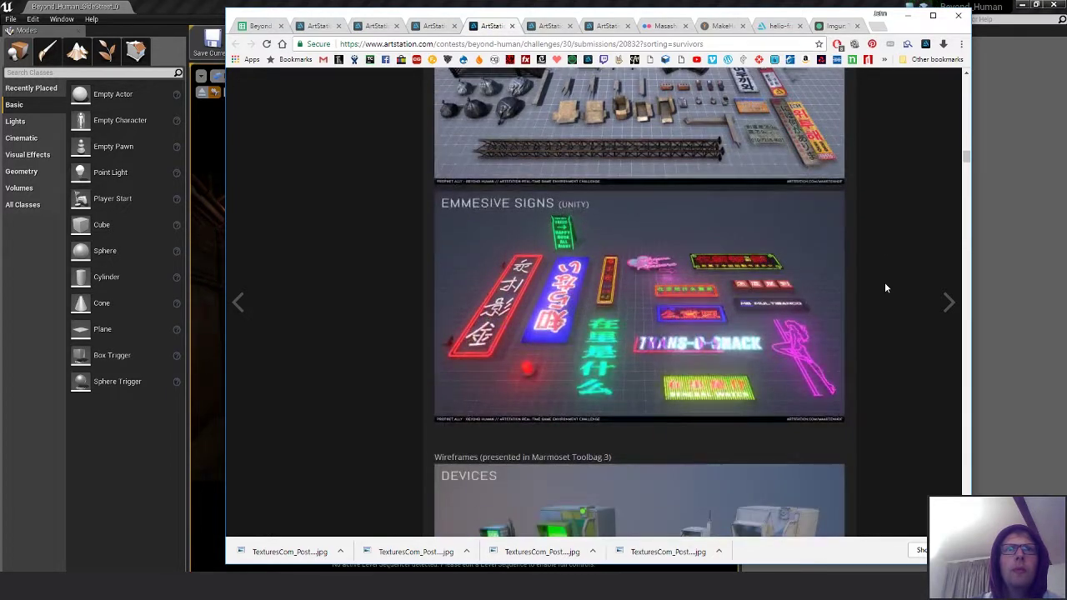
{"action": "scroll", "coordinate": [887, 288], "scroll_direction": "up", "scroll_amount": 1}
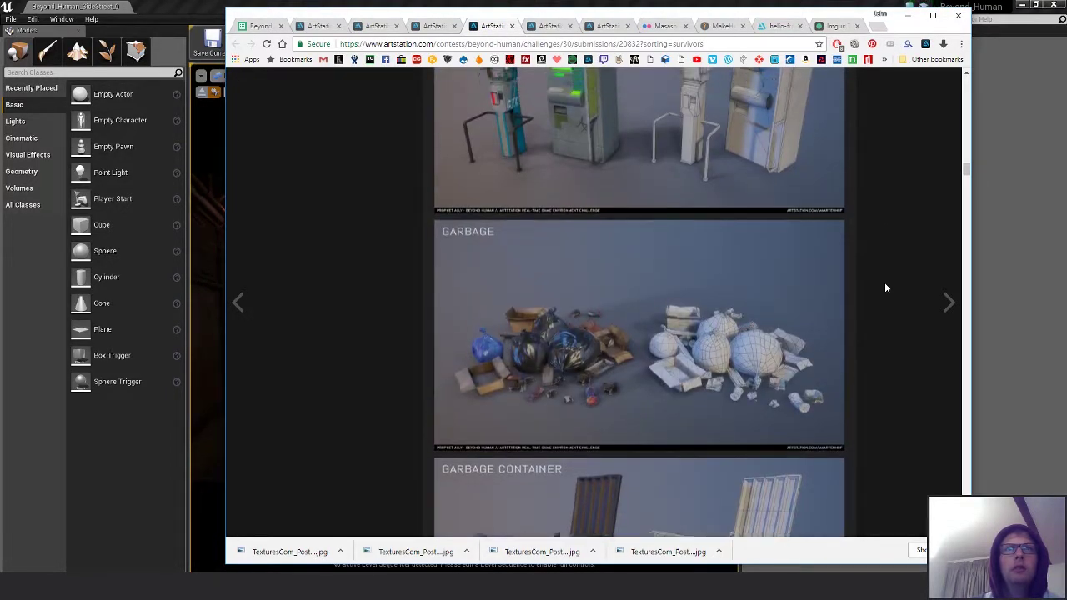
{"action": "scroll", "coordinate": [886, 288], "scroll_direction": "down", "scroll_amount": 2}
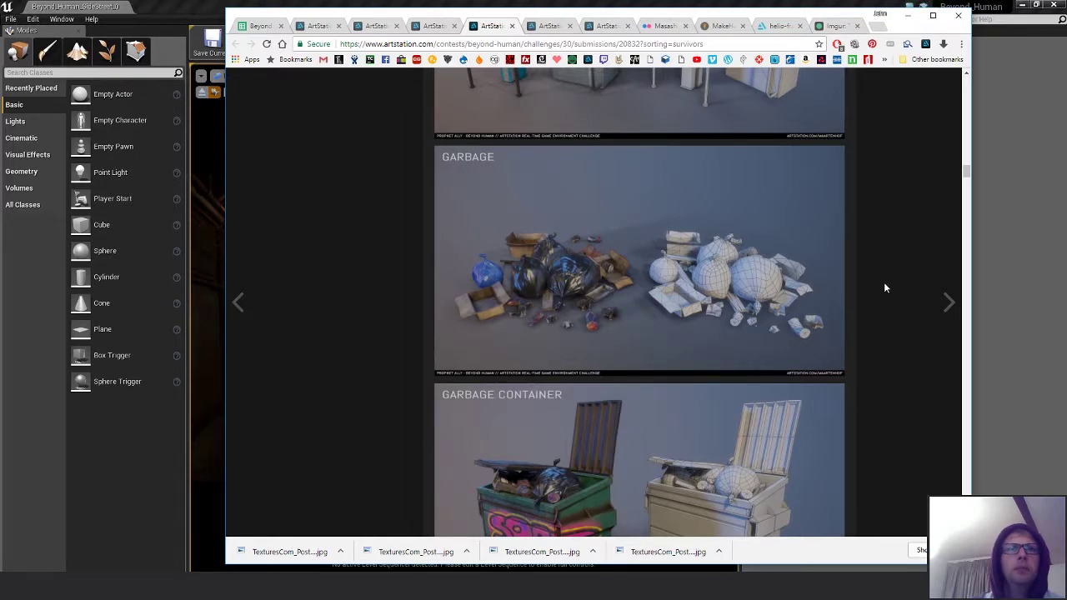
{"action": "scroll", "coordinate": [886, 288], "scroll_direction": "down", "scroll_amount": 6}
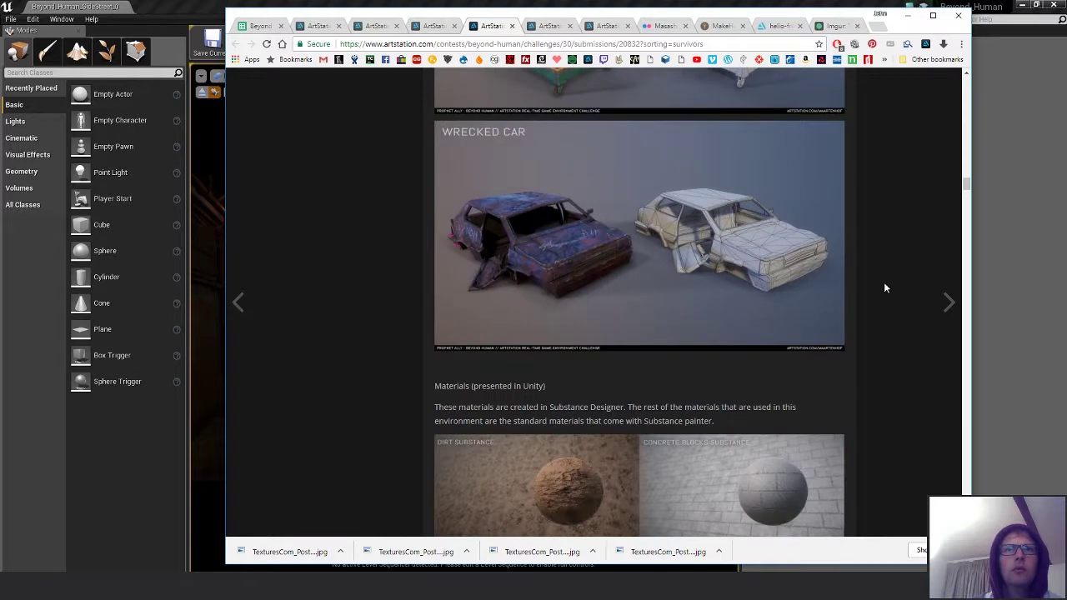
{"action": "scroll", "coordinate": [885, 287], "scroll_direction": "down", "scroll_amount": 5}
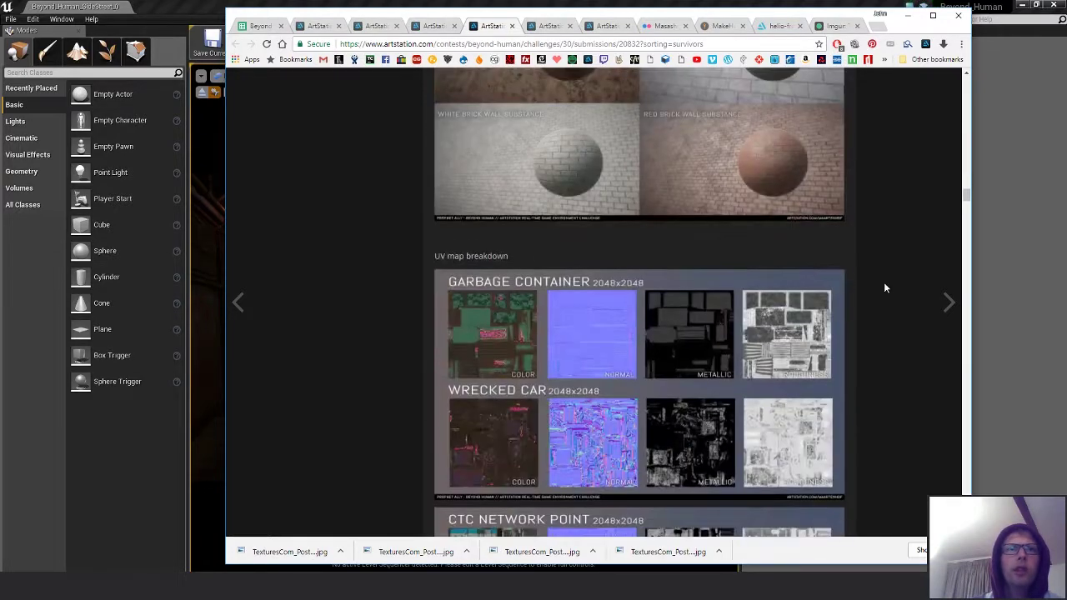
{"action": "scroll", "coordinate": [885, 287], "scroll_direction": "down", "scroll_amount": 2}
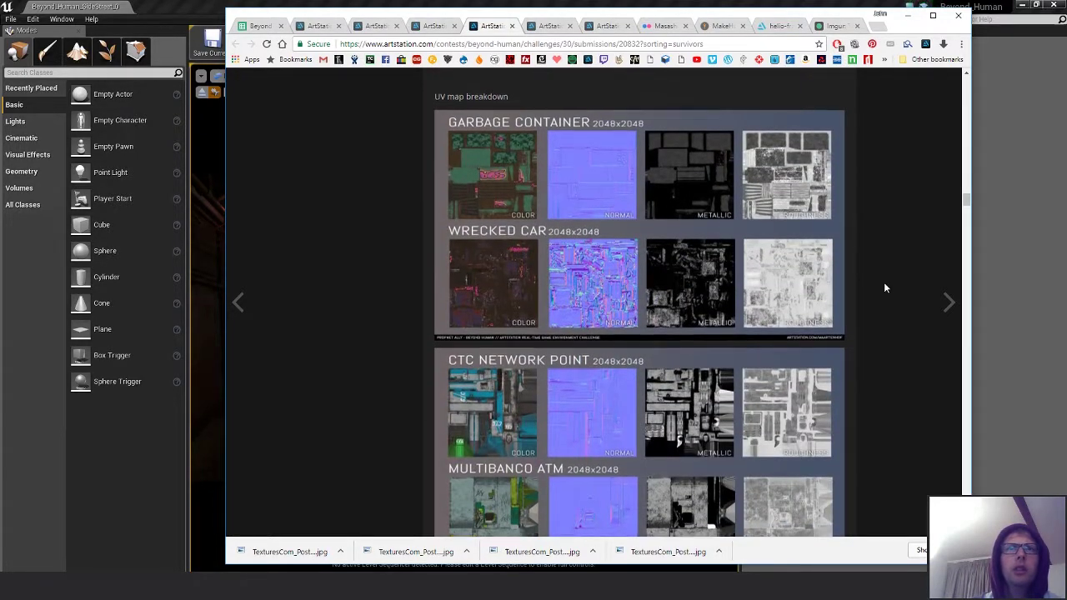
- Look over submission 20832's UV map breakdown, video section and first comments
{"action": "scroll", "coordinate": [885, 287], "scroll_direction": "up", "scroll_amount": 2}
{"action": "scroll", "coordinate": [886, 287], "scroll_direction": "down", "scroll_amount": 5}
{"action": "scroll", "coordinate": [885, 287], "scroll_direction": "down", "scroll_amount": 3}
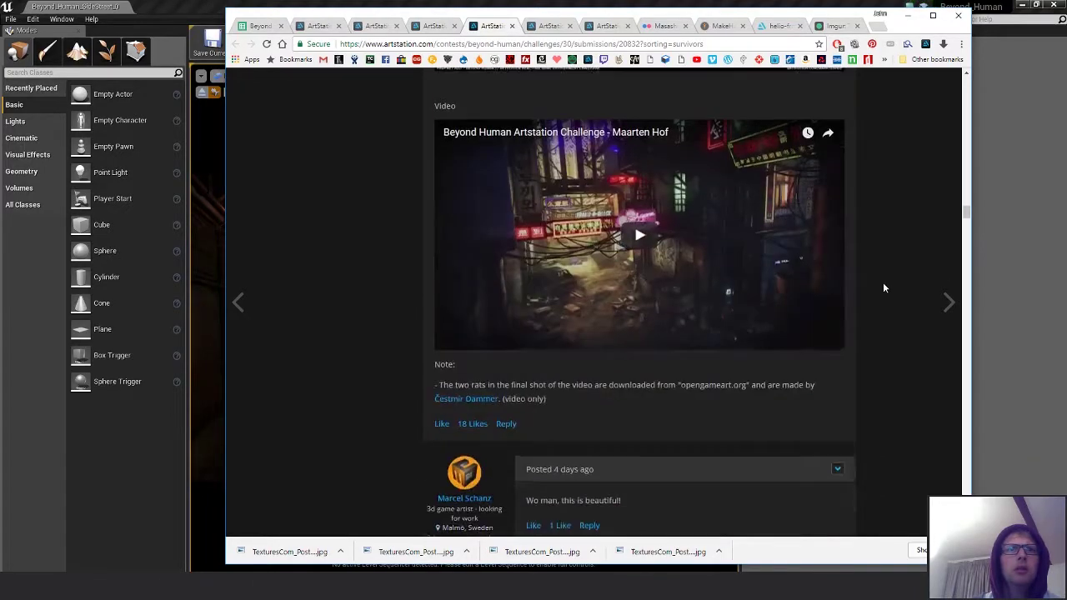
{"action": "scroll", "coordinate": [885, 288], "scroll_direction": "up", "scroll_amount": 4}
{"action": "scroll", "coordinate": [884, 287], "scroll_direction": "down", "scroll_amount": 3}
{"action": "scroll", "coordinate": [884, 288], "scroll_direction": "down", "scroll_amount": 2}
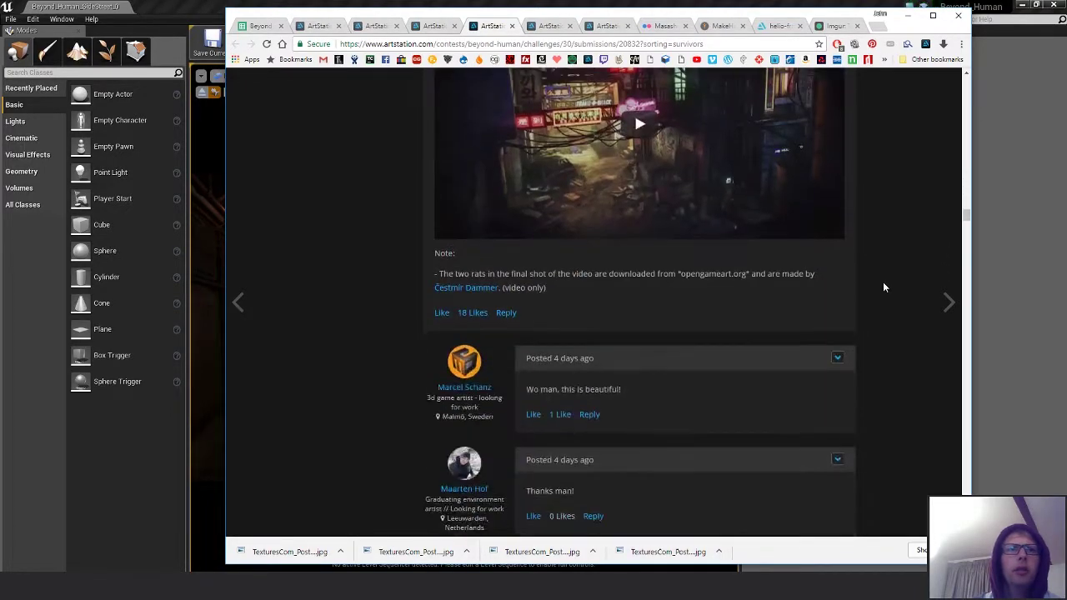
{"action": "scroll", "coordinate": [885, 287], "scroll_direction": "up", "scroll_amount": 6}
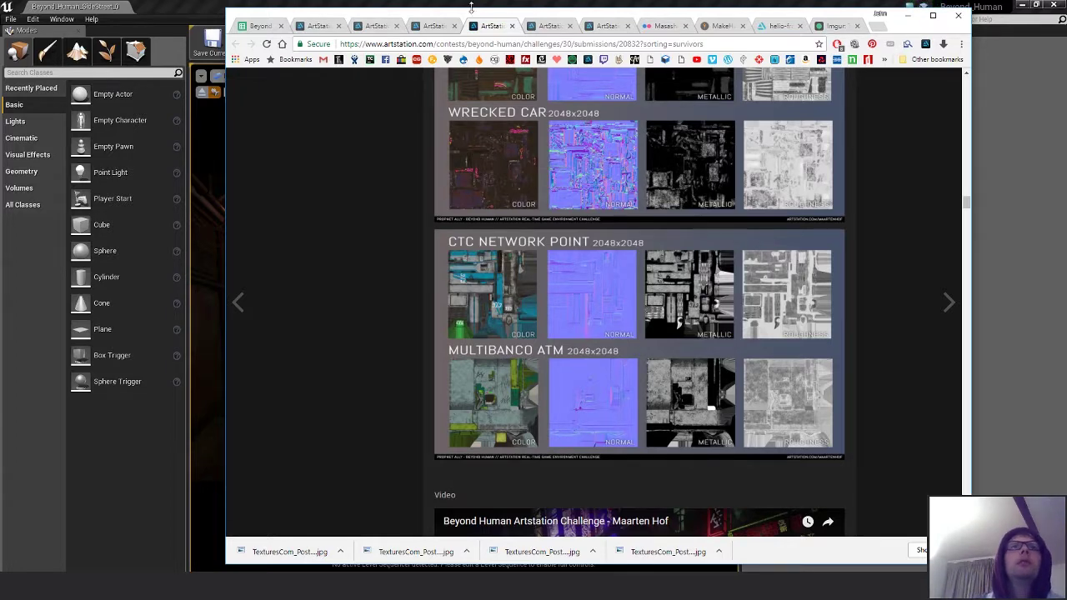
- Close the two reviewed alley submissions and examine submission 21000's green tank hall shots, floor material and "Thing" ZBrush sculpt
{"action": "left_click", "coordinate": [512, 26]}
{"action": "left_click", "coordinate": [456, 27]}
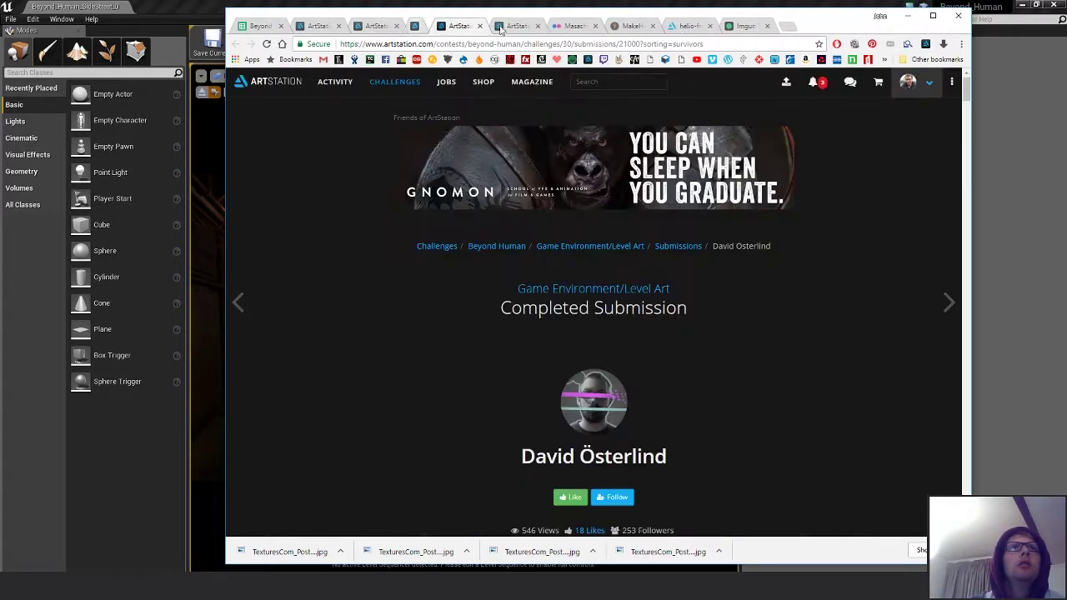
{"action": "scroll", "coordinate": [774, 337], "scroll_direction": "down", "scroll_amount": 6}
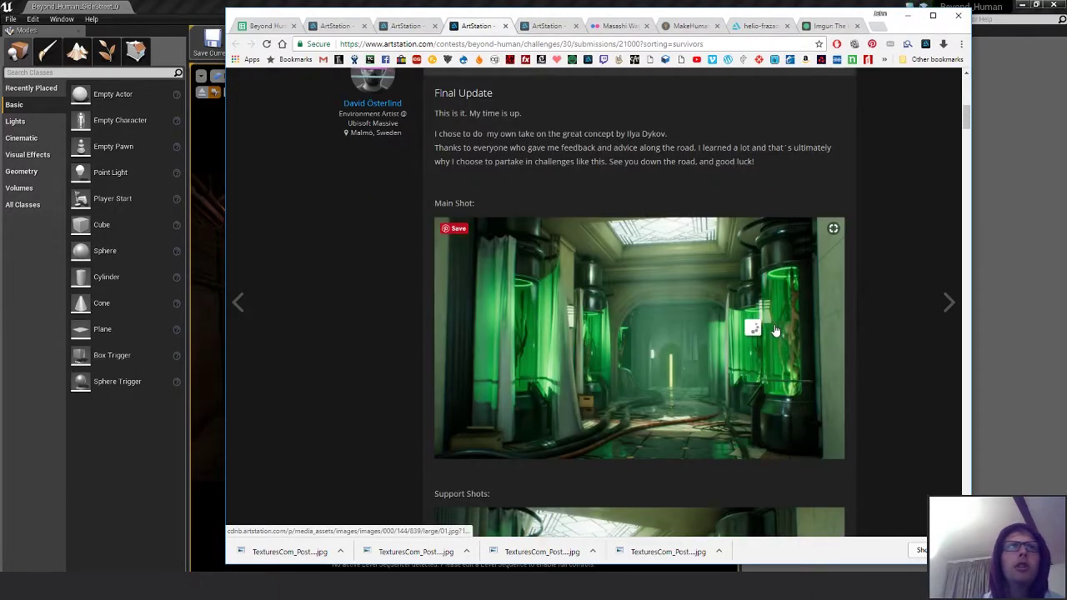
{"action": "left_click", "coordinate": [775, 331]}
{"action": "left_click", "coordinate": [776, 331]}
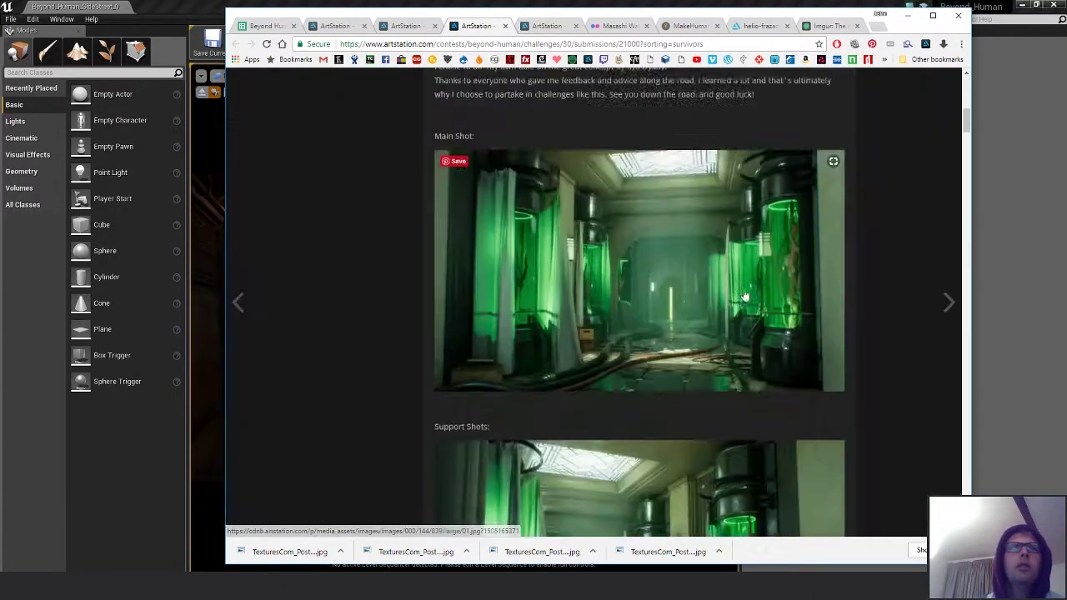
{"action": "scroll", "coordinate": [874, 327], "scroll_direction": "down", "scroll_amount": 12}
{"action": "scroll", "coordinate": [904, 353], "scroll_direction": "down", "scroll_amount": 6}
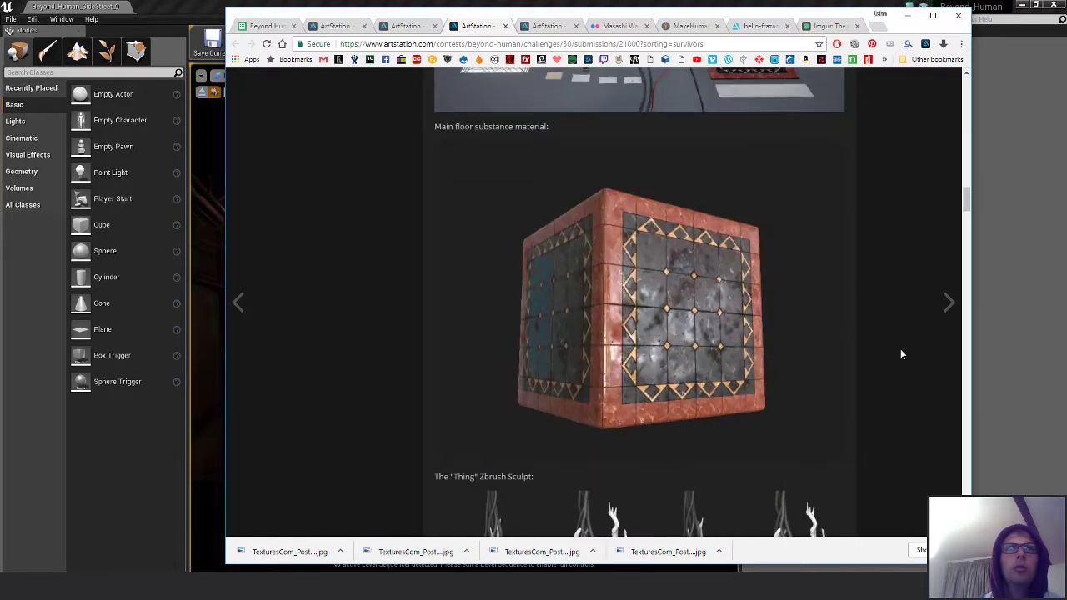
{"action": "scroll", "coordinate": [901, 354], "scroll_direction": "down", "scroll_amount": 6}
{"action": "scroll", "coordinate": [901, 354], "scroll_direction": "up", "scroll_amount": 5}
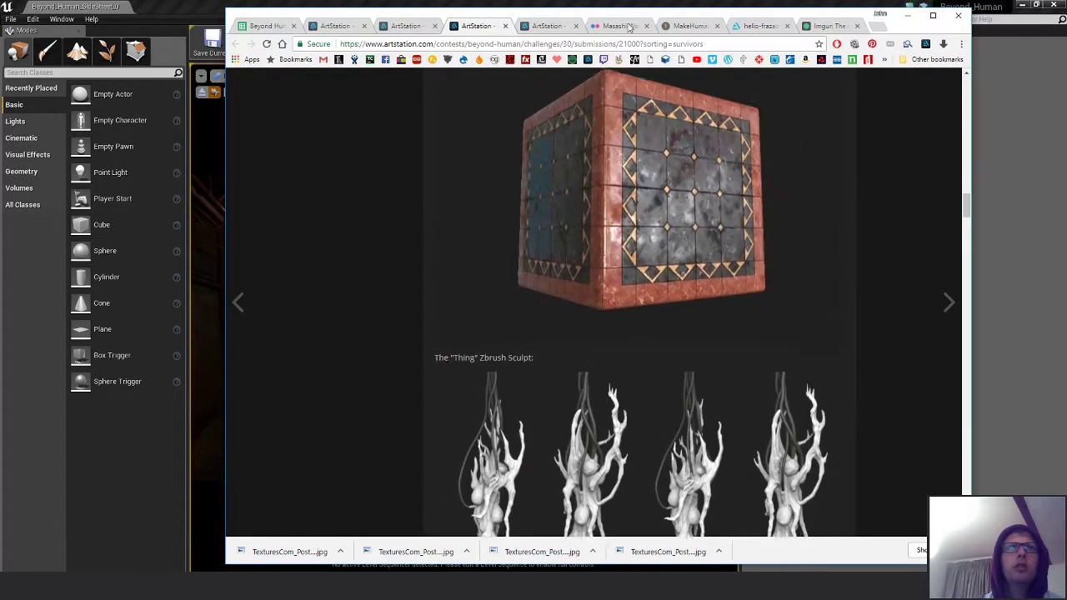
- Close submission 21000 and examine the Wakongo River submission's introduction, main and bonus shots, masks and asset overview
{"action": "left_click", "coordinate": [505, 26]}
{"action": "scroll", "coordinate": [845, 362], "scroll_direction": "down", "scroll_amount": 6}
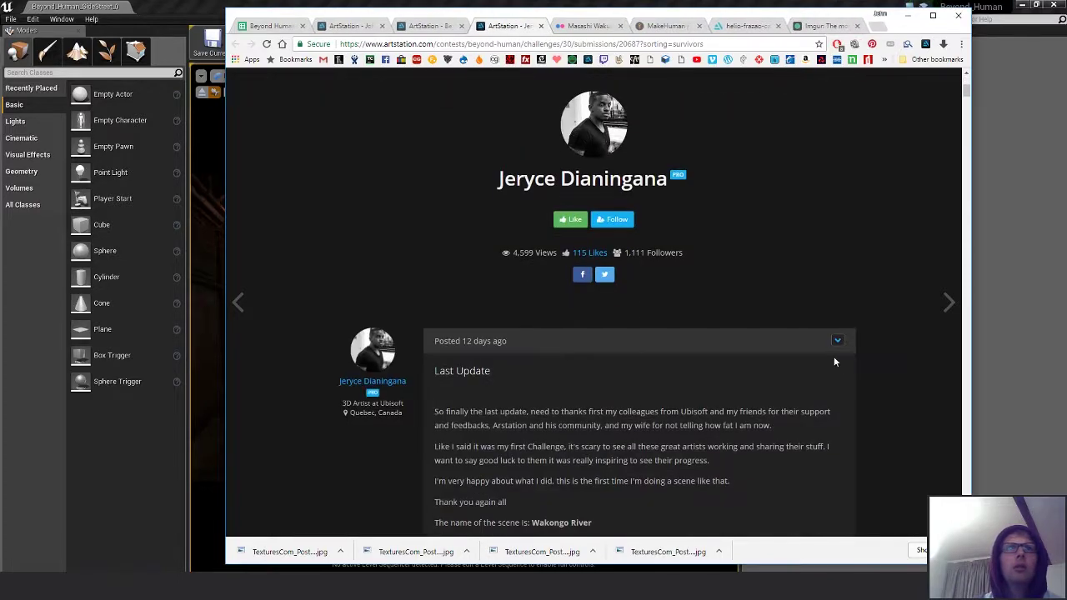
{"action": "scroll", "coordinate": [842, 362], "scroll_direction": "up", "scroll_amount": 2}
{"action": "scroll", "coordinate": [843, 364], "scroll_direction": "up", "scroll_amount": 1}
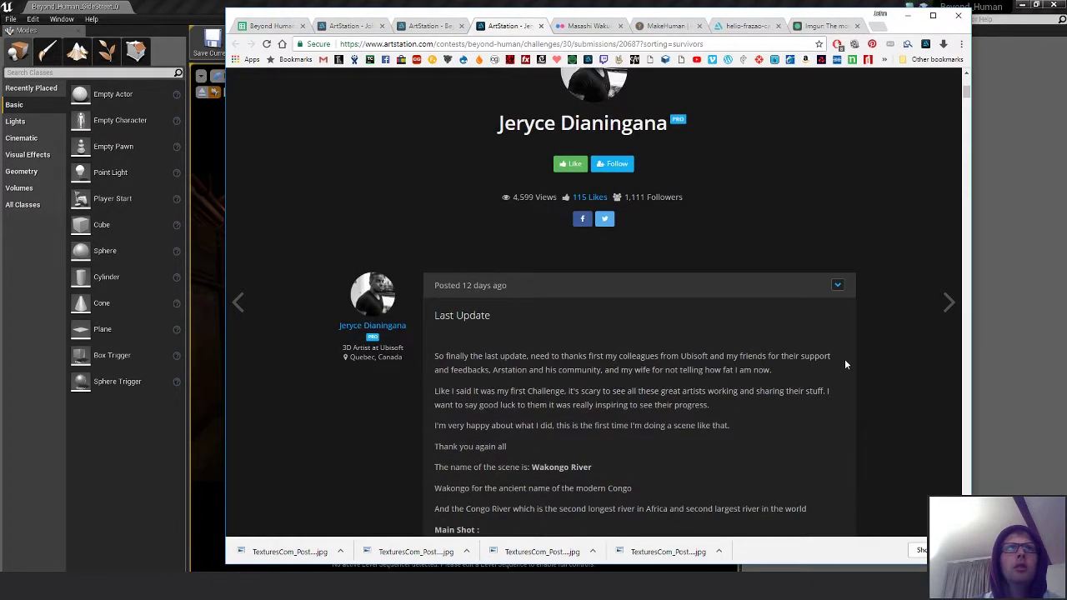
{"action": "scroll", "coordinate": [846, 365], "scroll_direction": "down", "scroll_amount": 15}
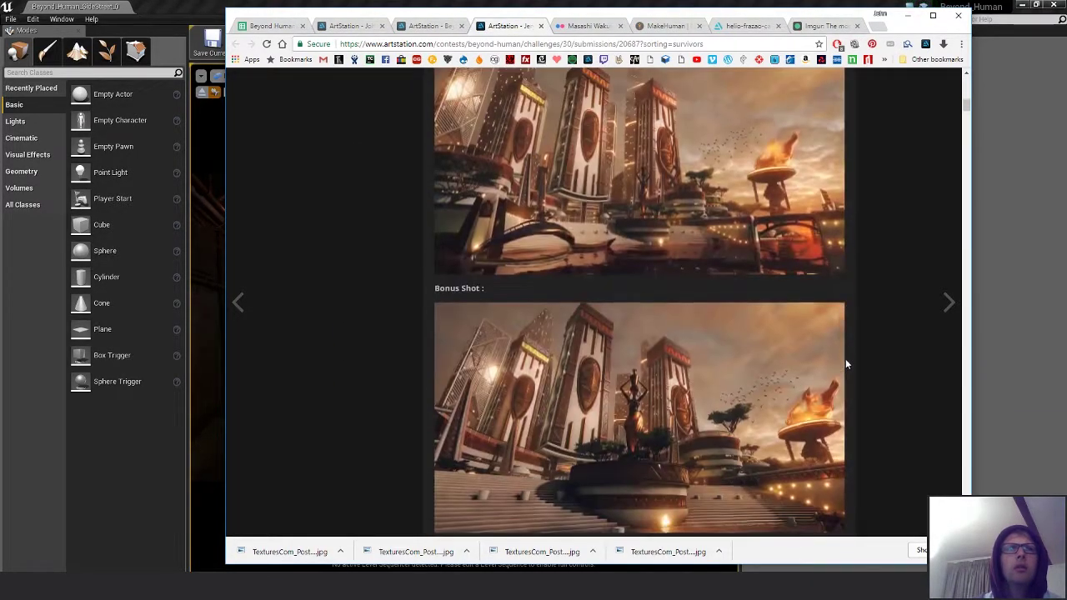
{"action": "scroll", "coordinate": [845, 364], "scroll_direction": "down", "scroll_amount": 16}
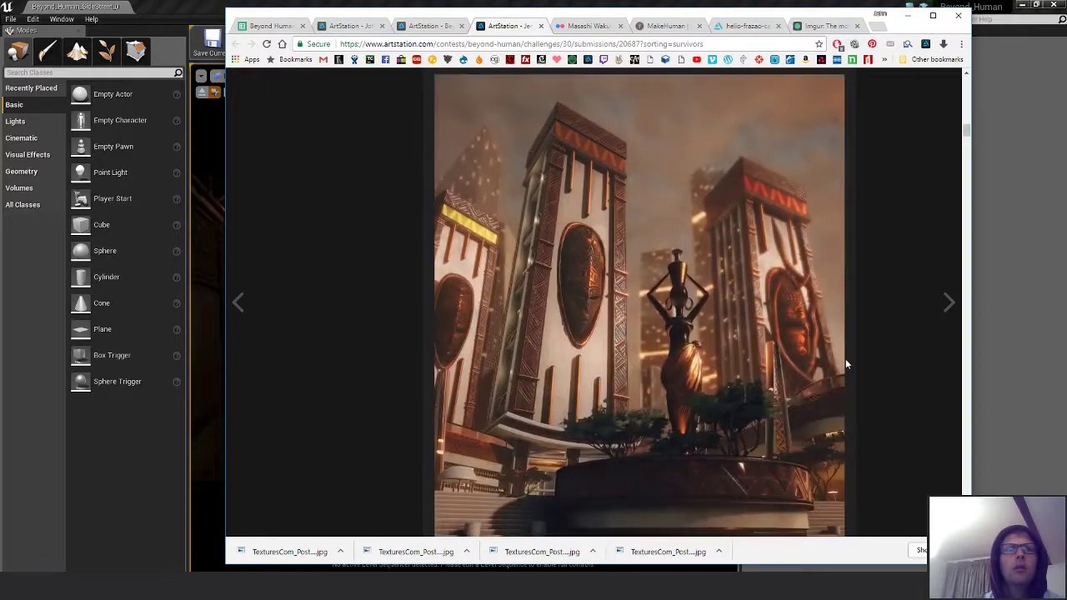
{"action": "scroll", "coordinate": [846, 365], "scroll_direction": "down", "scroll_amount": 15}
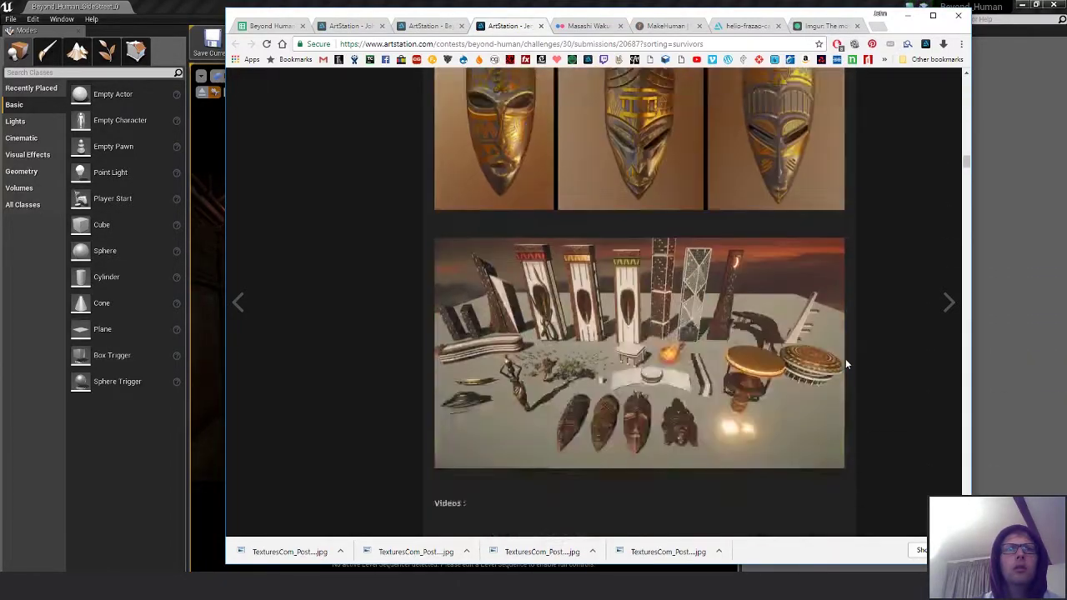
{"action": "scroll", "coordinate": [846, 358], "scroll_direction": "down", "scroll_amount": 2}
{"action": "scroll", "coordinate": [846, 358], "scroll_direction": "up", "scroll_amount": 6}
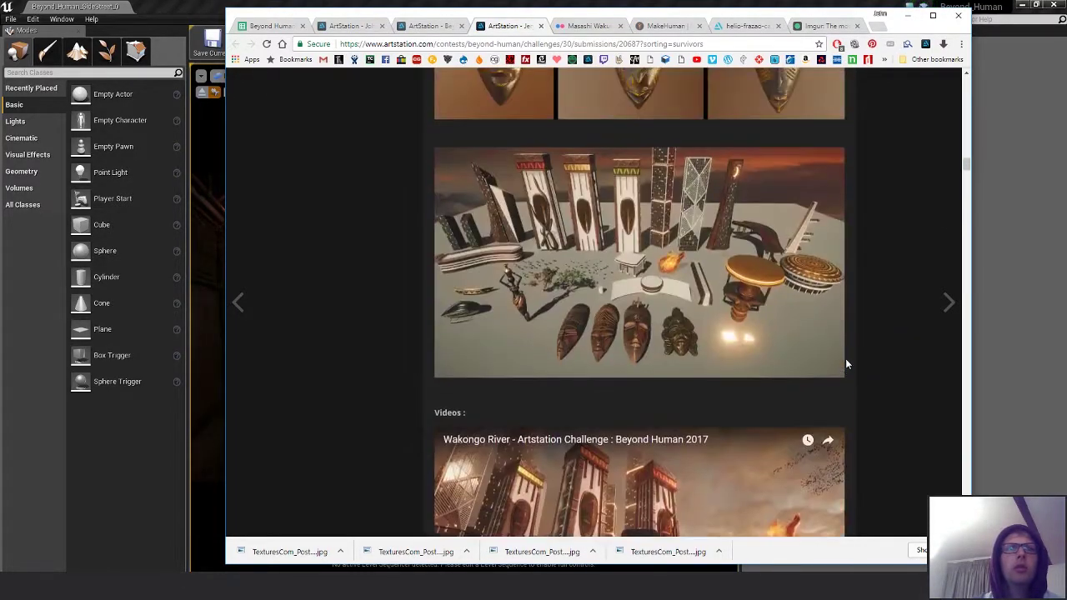
- Go back over the Wakongo River submission's materials, masks, statue shots and main shot
{"action": "scroll", "coordinate": [845, 359], "scroll_direction": "down", "scroll_amount": 3}
{"action": "scroll", "coordinate": [845, 357], "scroll_direction": "up", "scroll_amount": 4}
{"action": "scroll", "coordinate": [845, 358], "scroll_direction": "up", "scroll_amount": 10}
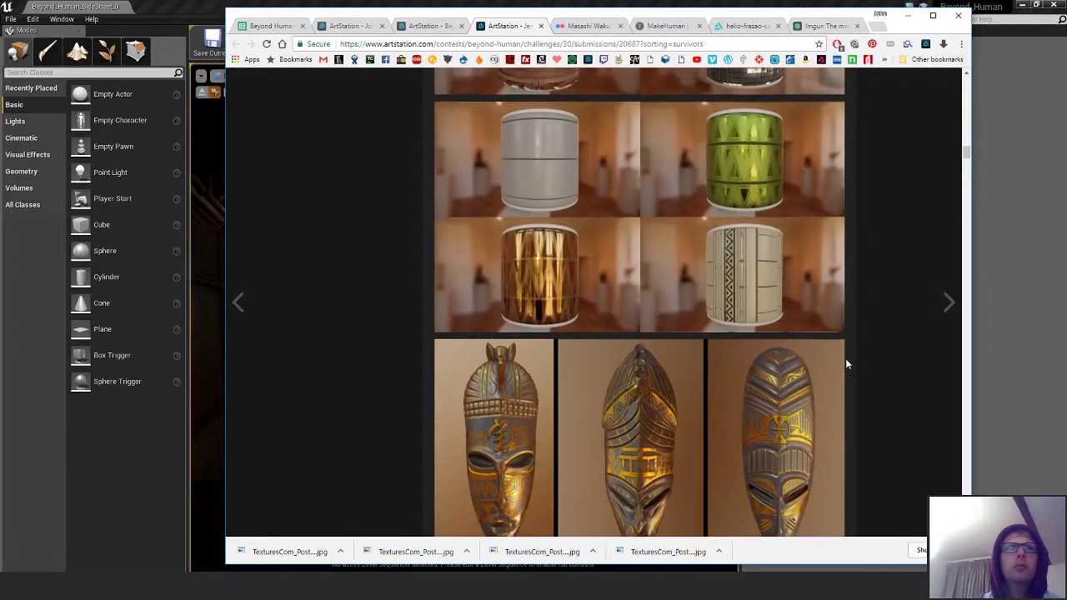
{"action": "scroll", "coordinate": [846, 357], "scroll_direction": "up", "scroll_amount": 10}
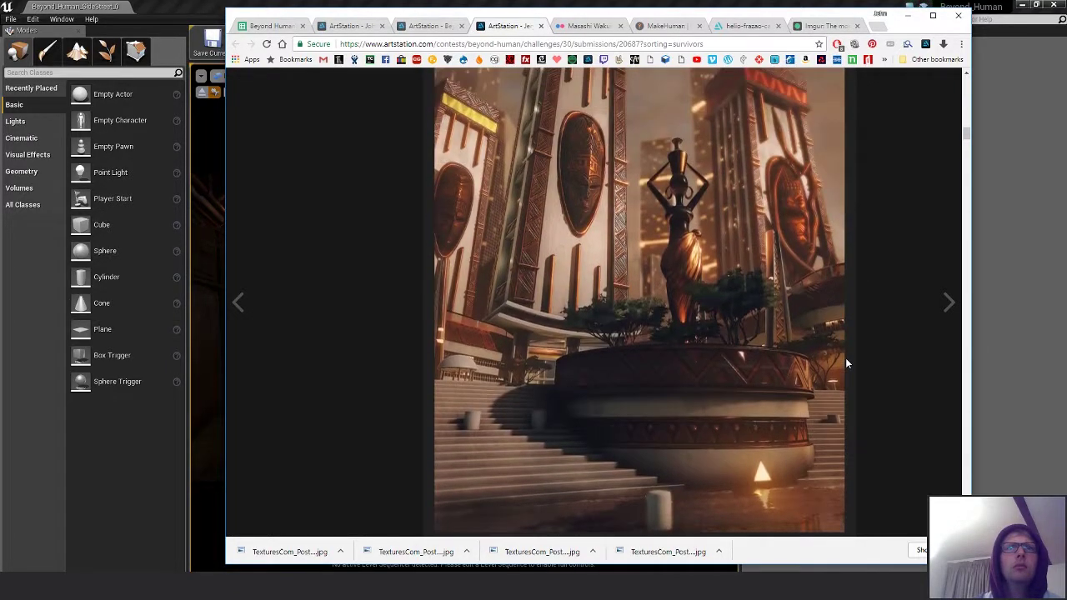
{"action": "scroll", "coordinate": [846, 358], "scroll_direction": "up", "scroll_amount": 5}
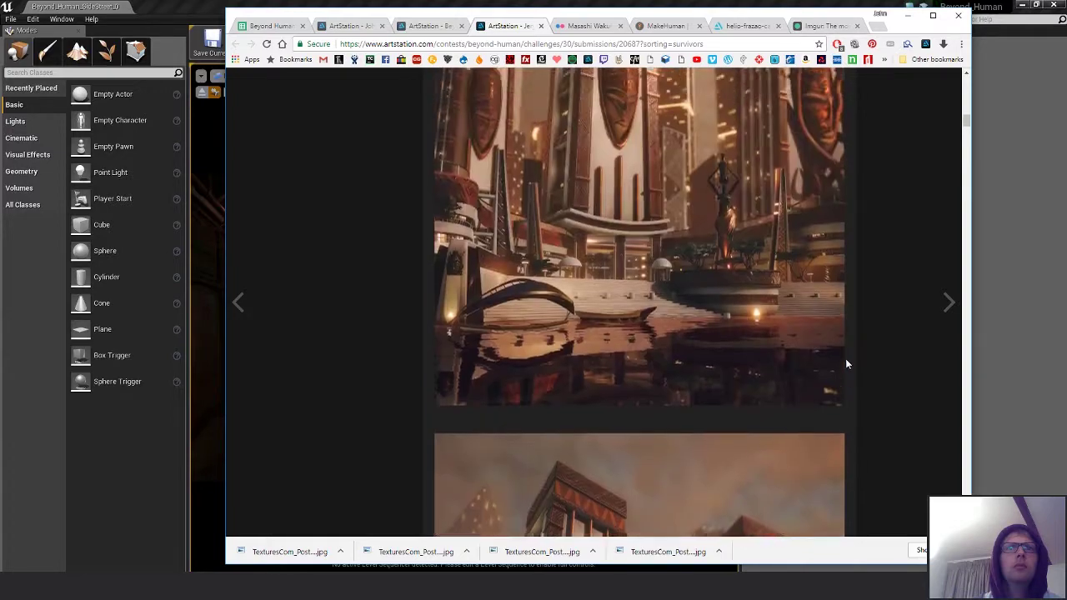
{"action": "scroll", "coordinate": [845, 364], "scroll_direction": "up", "scroll_amount": 7}
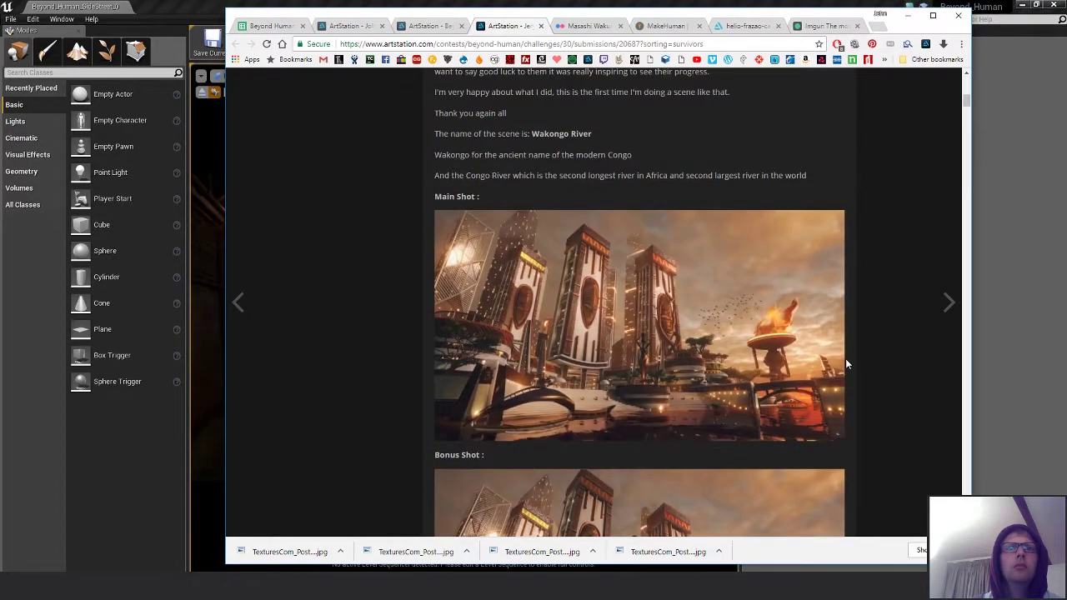
{"action": "scroll", "coordinate": [845, 364], "scroll_direction": "up", "scroll_amount": 3}
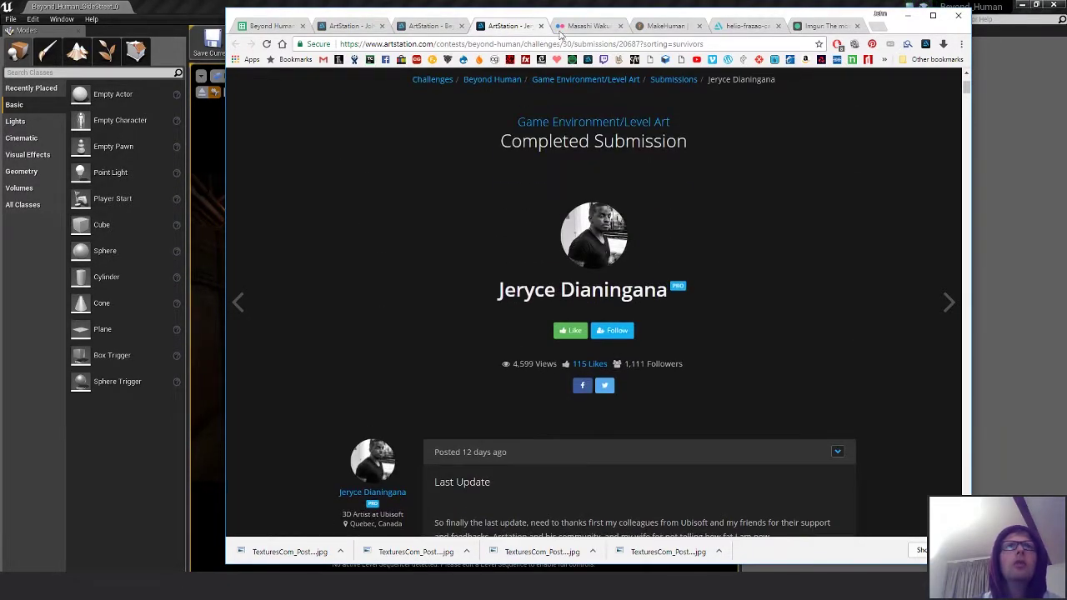
- Close the Wakongo River submission and return to the open Submission in Progress page, 20766
{"action": "left_click", "coordinate": [542, 27]}
{"action": "left_click", "coordinate": [437, 30]}
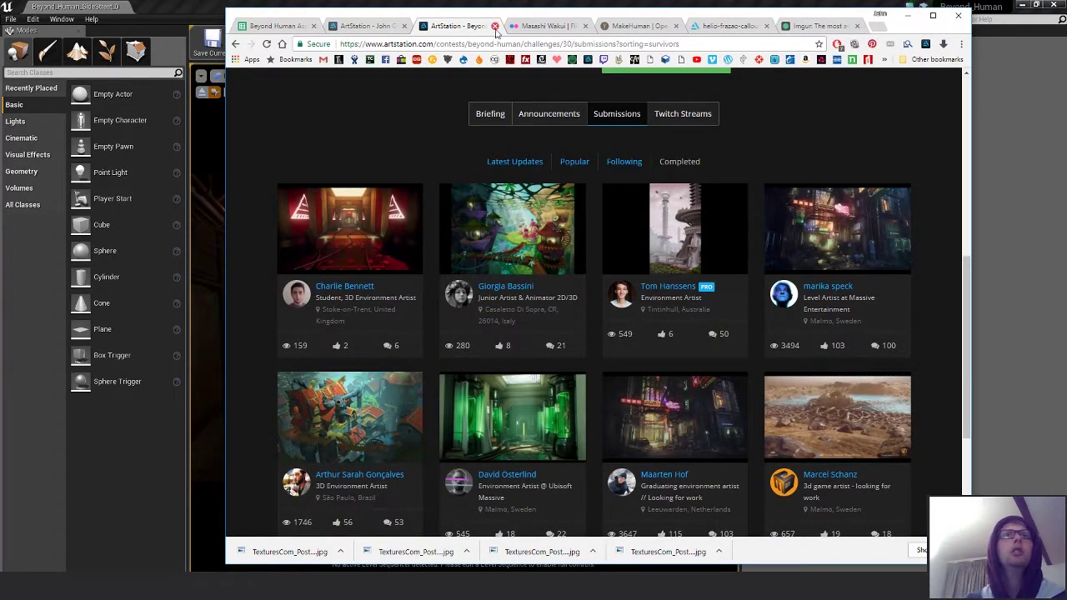
{"action": "left_click", "coordinate": [384, 27]}
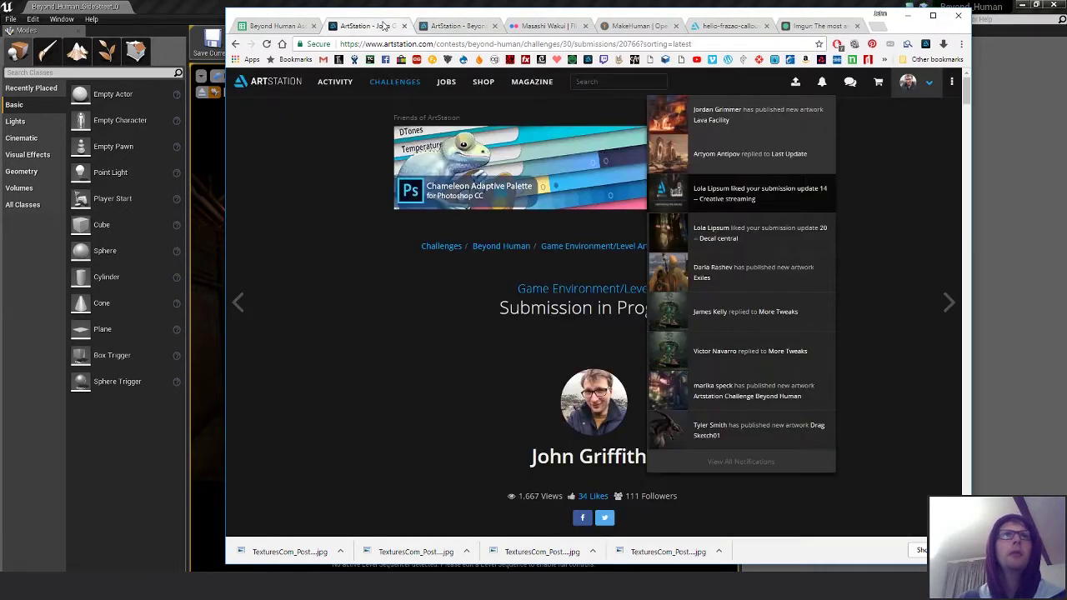
- Reload the submission page and open the notified Game Character Art submission update, plus the new follower's profile in a separate tab
{"action": "left_click", "coordinate": [362, 281]}
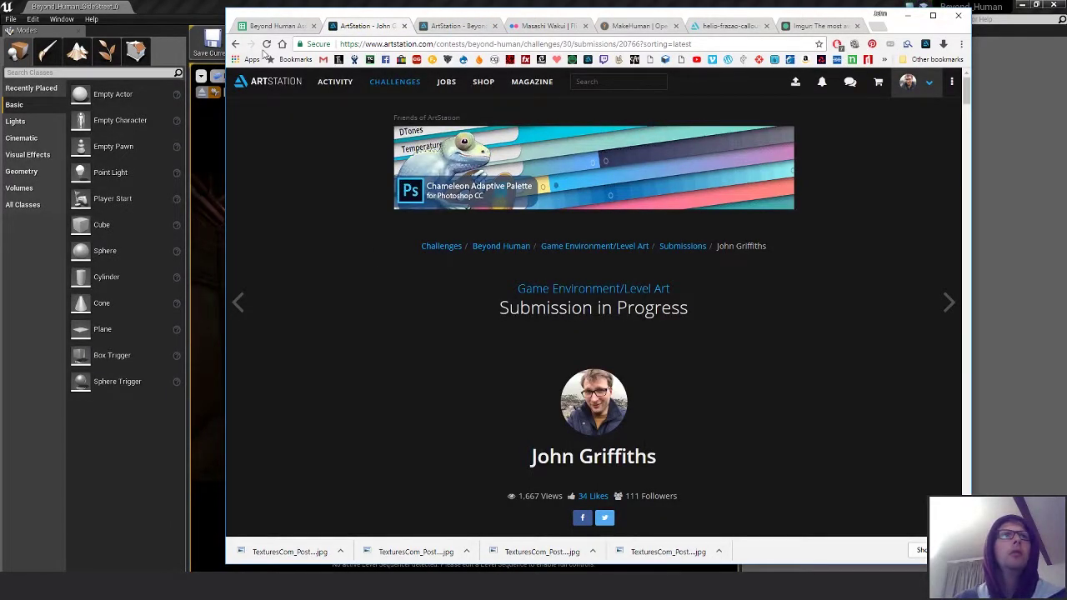
{"action": "left_click", "coordinate": [266, 43]}
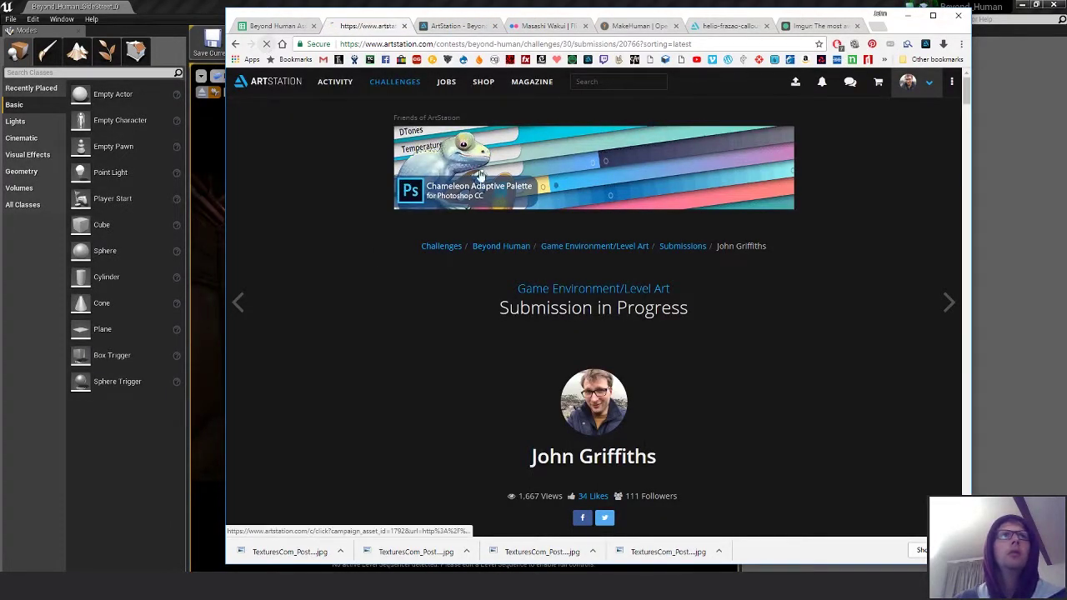
{"action": "left_click", "coordinate": [818, 84]}
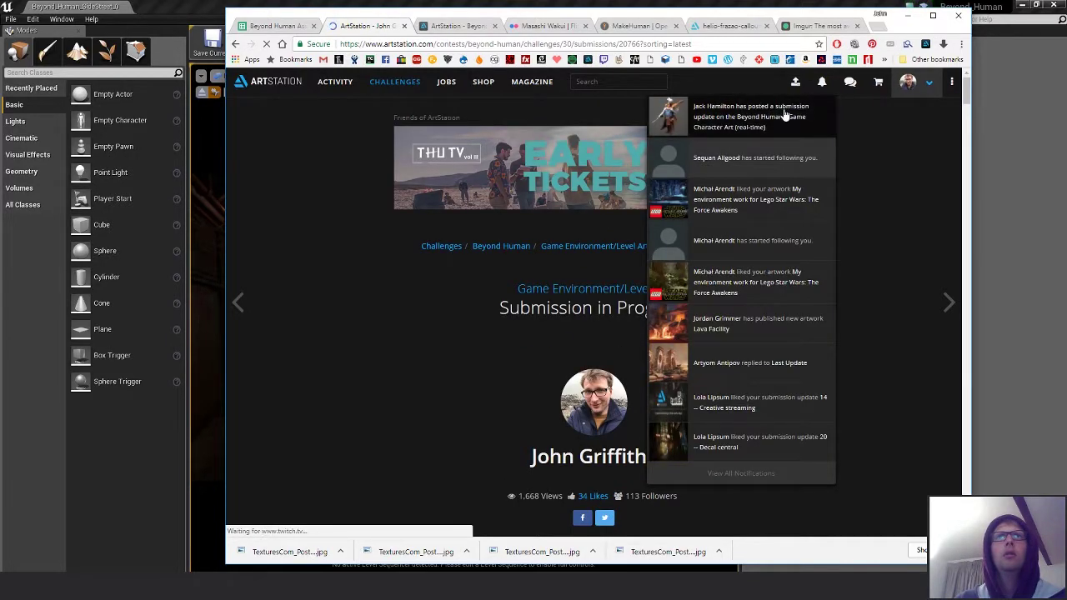
{"action": "middle_click", "coordinate": [750, 126]}
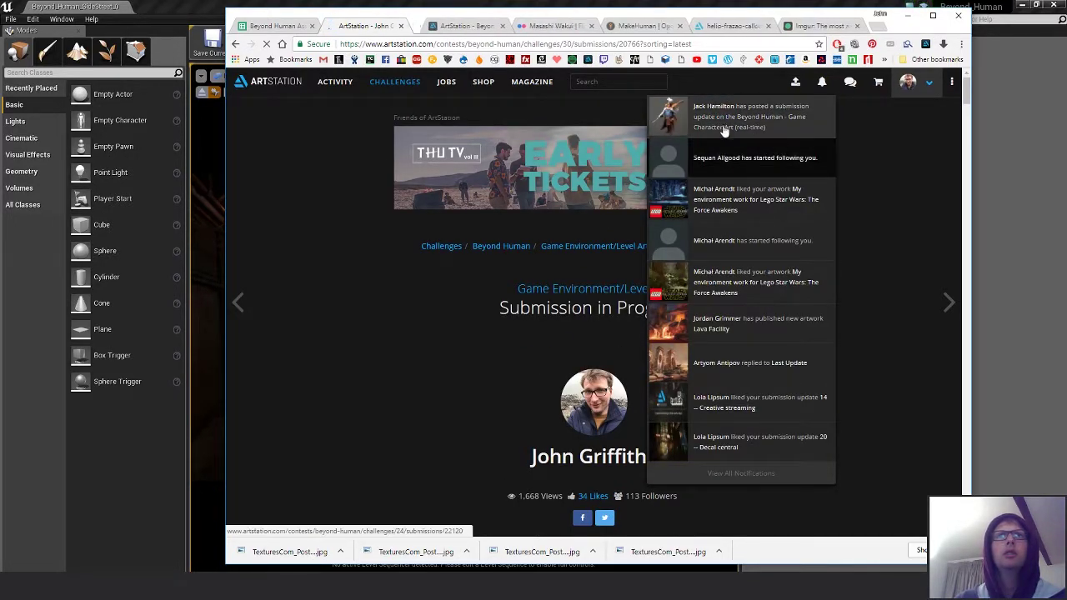
{"action": "left_click", "coordinate": [746, 120]}
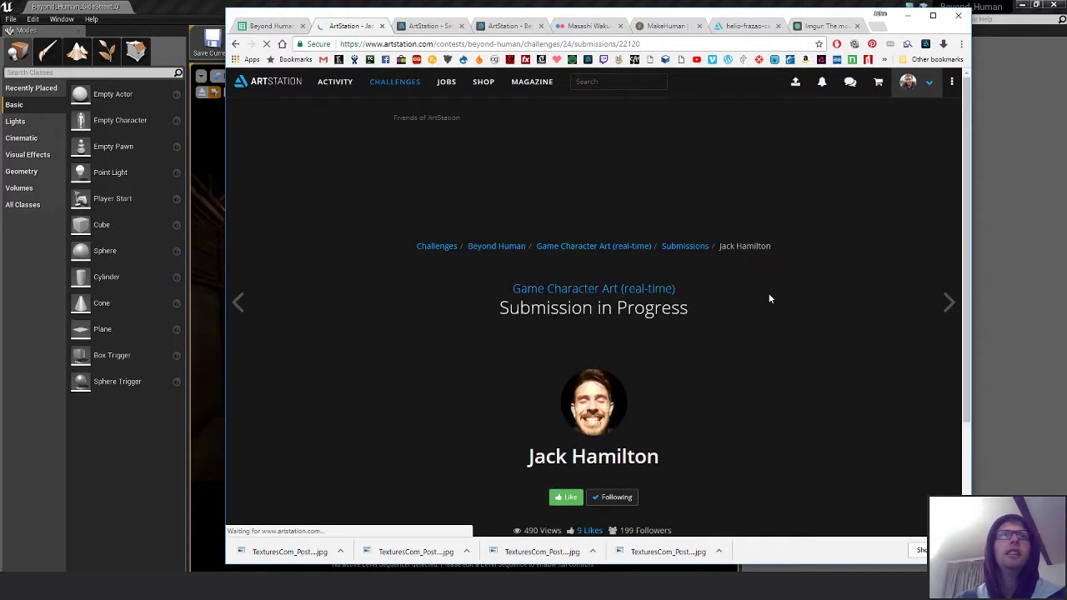
- Read the "Texture update" post with the chef character render in submission 22120 and like it
{"action": "scroll", "coordinate": [792, 351], "scroll_direction": "down", "scroll_amount": 4}
{"action": "scroll", "coordinate": [867, 389], "scroll_direction": "down", "scroll_amount": 1}
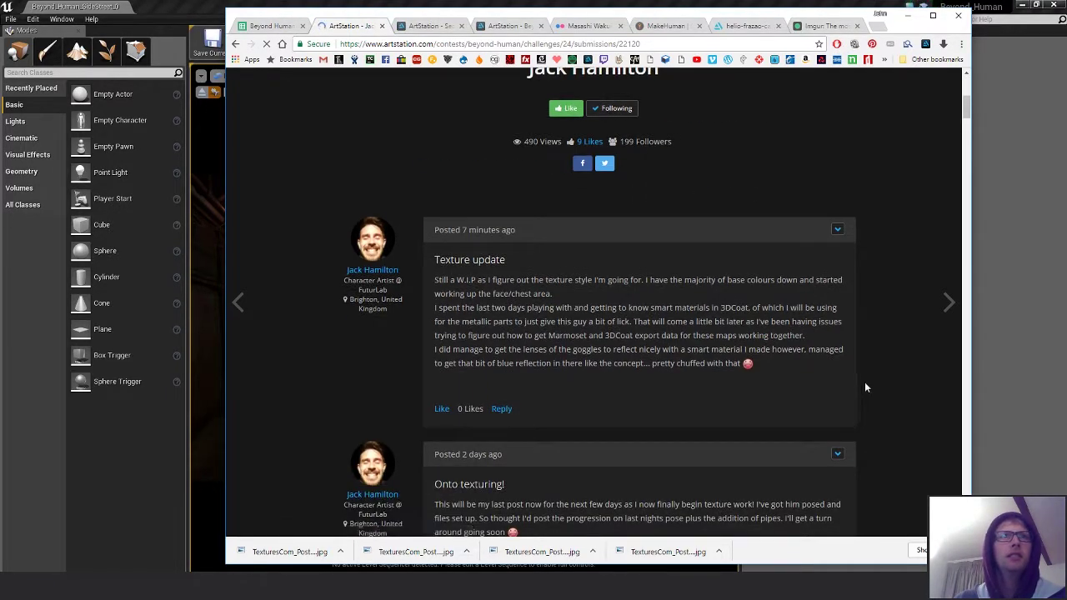
{"action": "scroll", "coordinate": [856, 362], "scroll_direction": "down", "scroll_amount": 1}
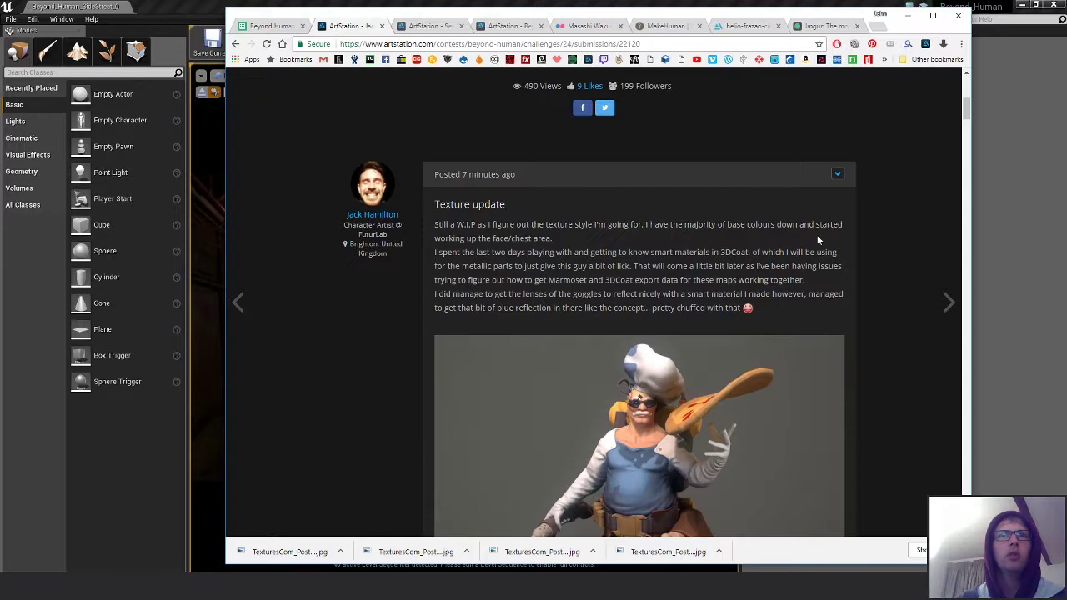
{"action": "scroll", "coordinate": [468, 256], "scroll_direction": "down", "scroll_amount": 2}
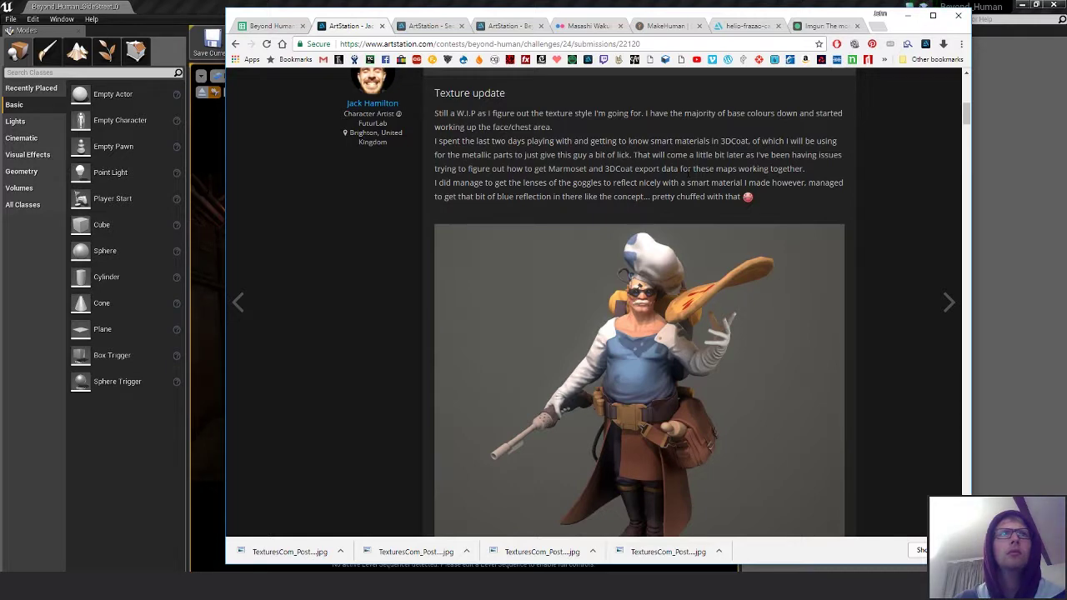
{"action": "scroll", "coordinate": [900, 275], "scroll_direction": "down", "scroll_amount": 3}
{"action": "scroll", "coordinate": [909, 282], "scroll_direction": "up", "scroll_amount": 1}
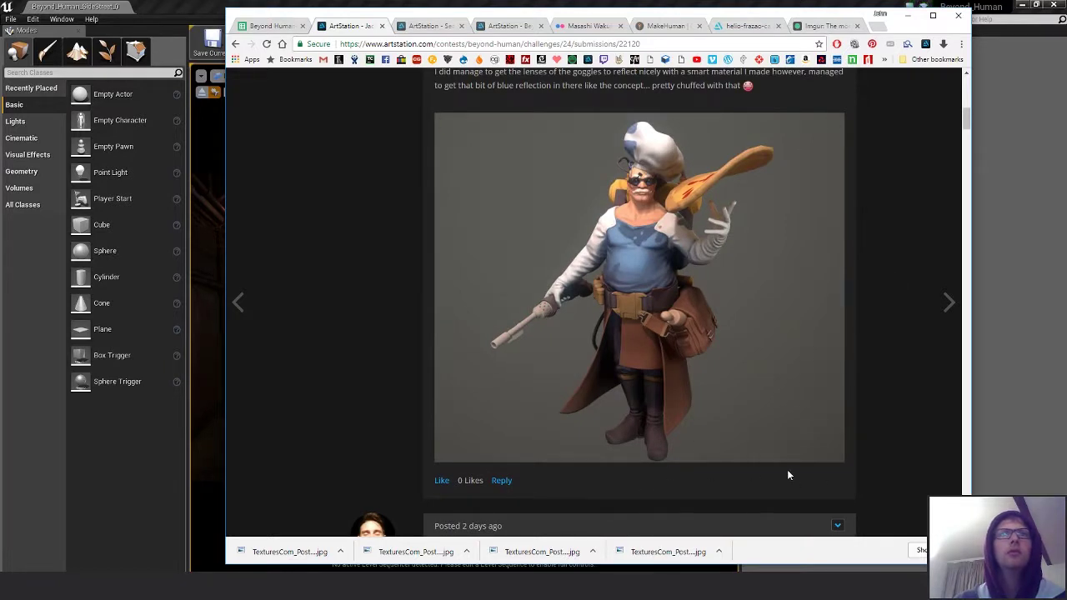
{"action": "left_click", "coordinate": [439, 481]}
{"action": "scroll", "coordinate": [517, 483], "scroll_direction": "down", "scroll_amount": 2}
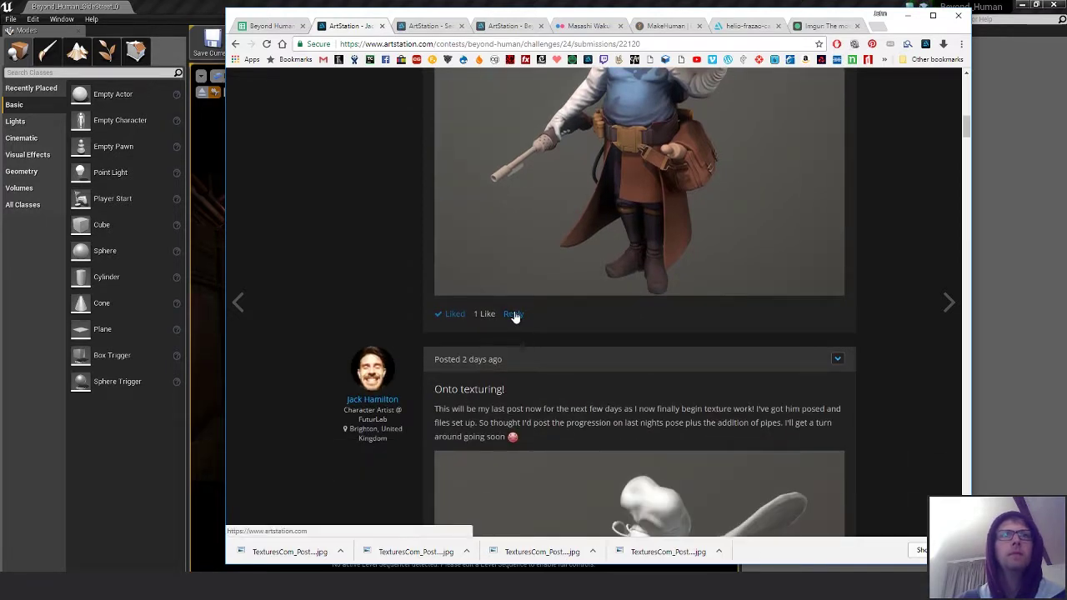
- Post a short reply cheering on the artist by first name under the "Texture update" post
{"action": "left_click", "coordinate": [513, 315]}
{"action": "scroll", "coordinate": [626, 462], "scroll_direction": "down", "scroll_amount": 1}
{"action": "scroll", "coordinate": [626, 461], "scroll_direction": "up", "scroll_amount": 2}
{"action": "scroll", "coordinate": [619, 463], "scroll_direction": "up", "scroll_amount": 2}
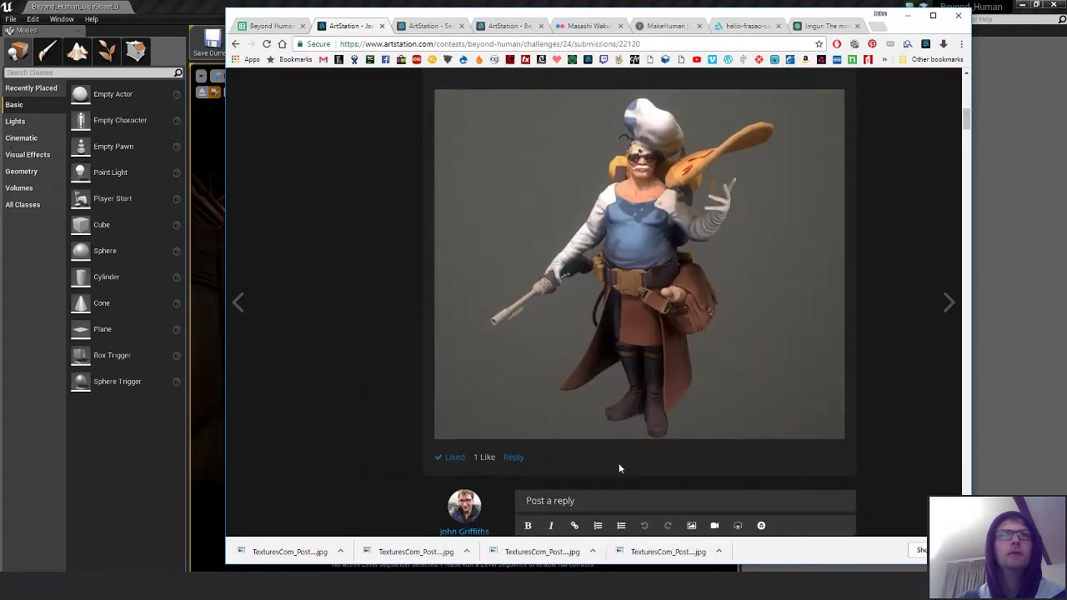
{"action": "scroll", "coordinate": [618, 462], "scroll_direction": "down", "scroll_amount": 1}
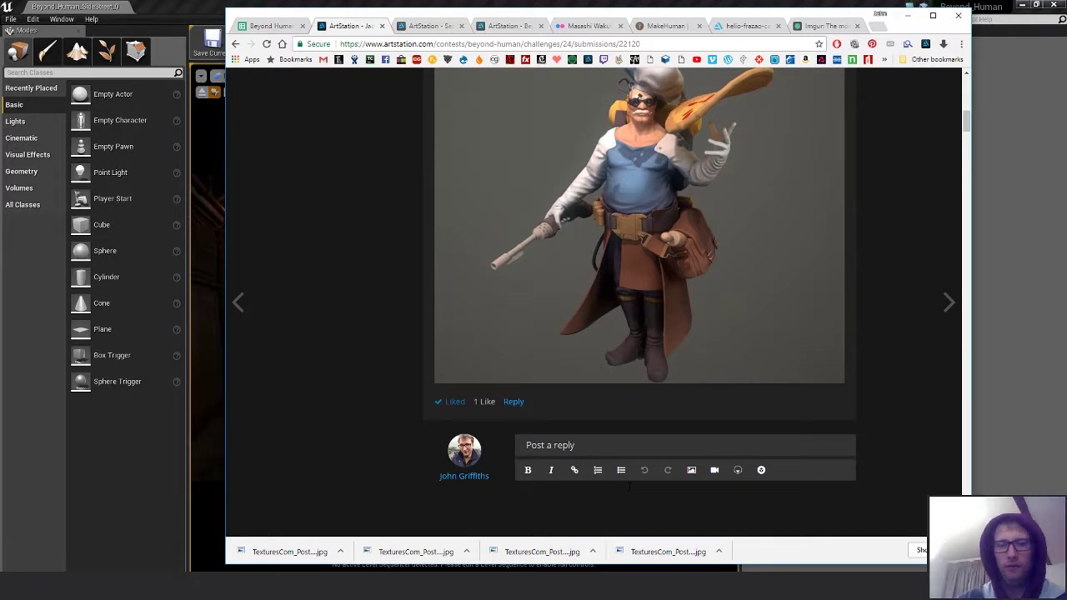
{"action": "type", "text": "YES JACK!"}
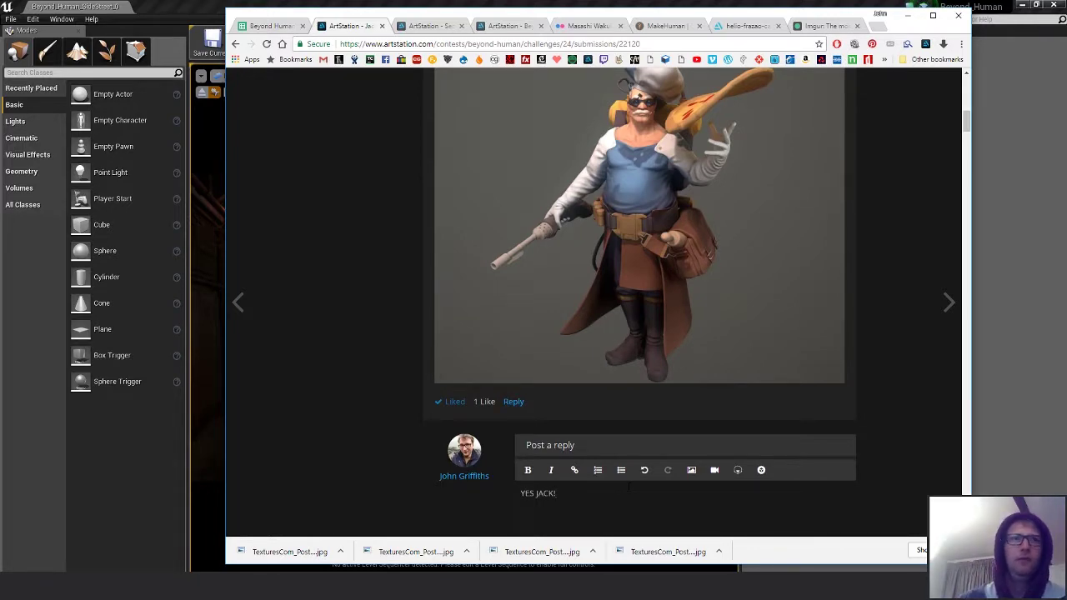
{"action": "scroll", "coordinate": [617, 434], "scroll_direction": "up", "scroll_amount": 6}
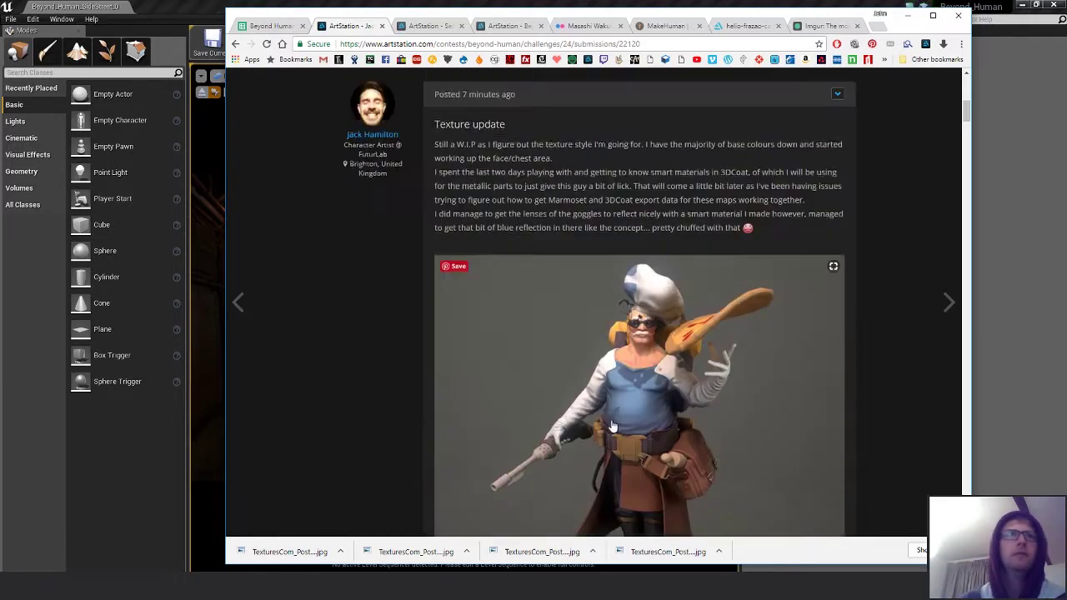
{"action": "scroll", "coordinate": [665, 447], "scroll_direction": "down", "scroll_amount": 10}
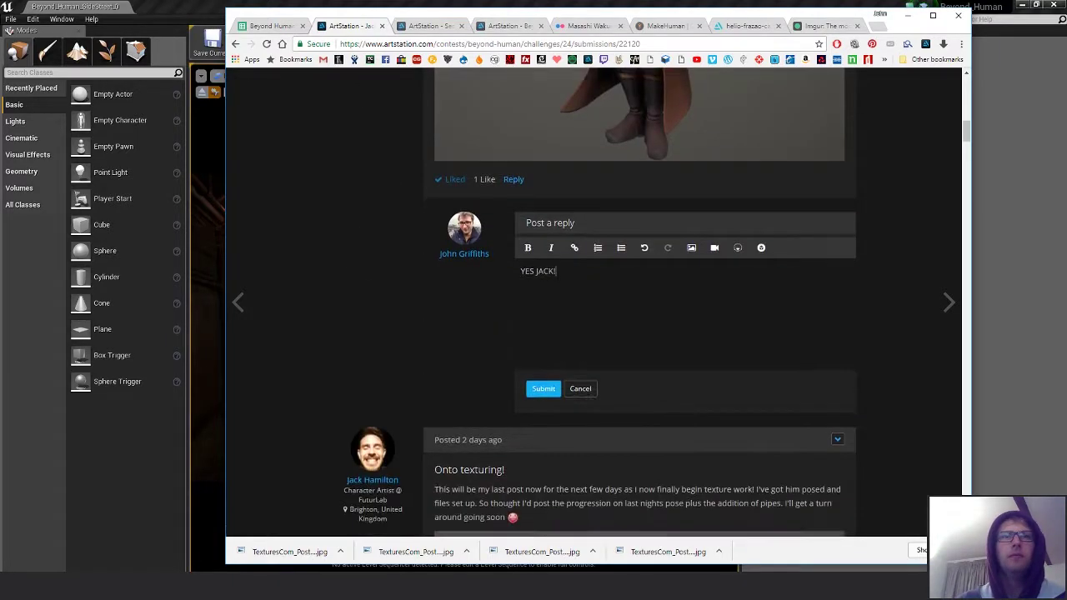
{"action": "left_click", "coordinate": [544, 389]}
- Open submission 20766 from the "Creative streaming" update notification and go to the Game Environment/Level Art submissions list
{"action": "scroll", "coordinate": [786, 396], "scroll_direction": "up", "scroll_amount": 10}
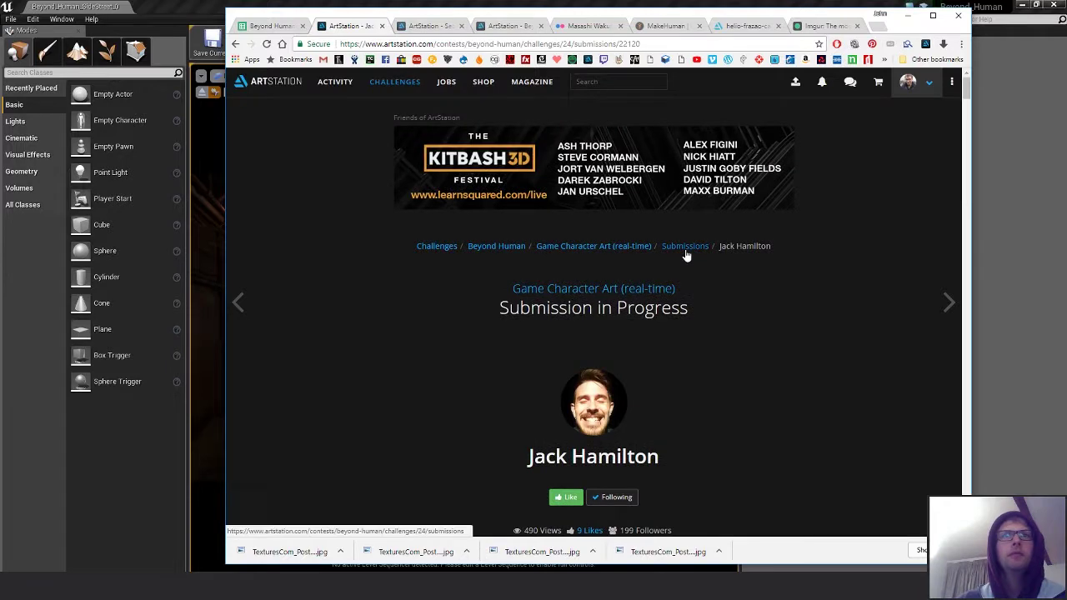
{"action": "left_click", "coordinate": [687, 249]}
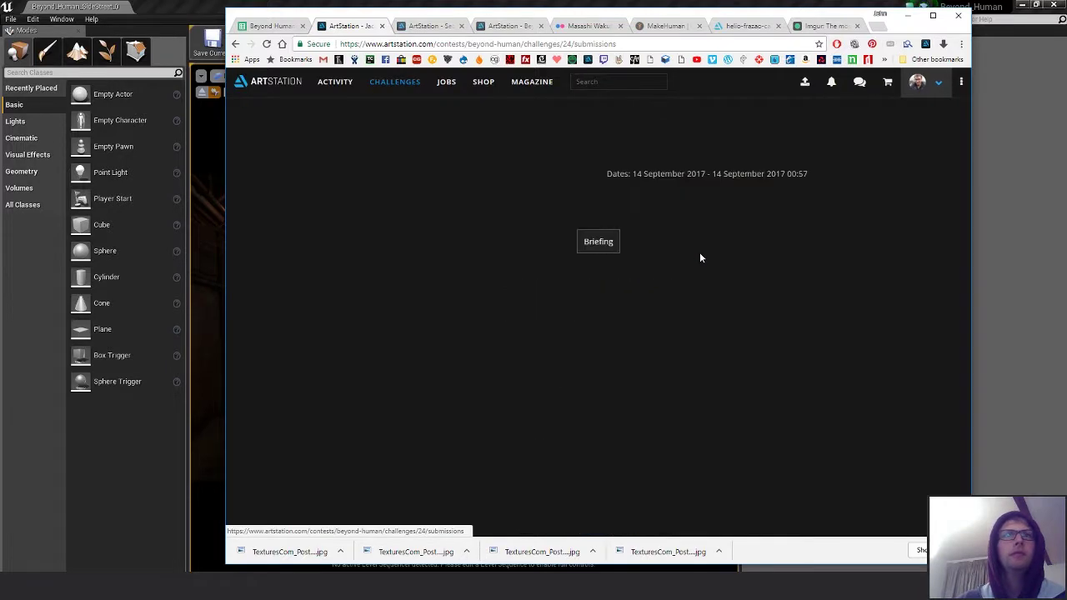
{"action": "left_click", "coordinate": [849, 85]}
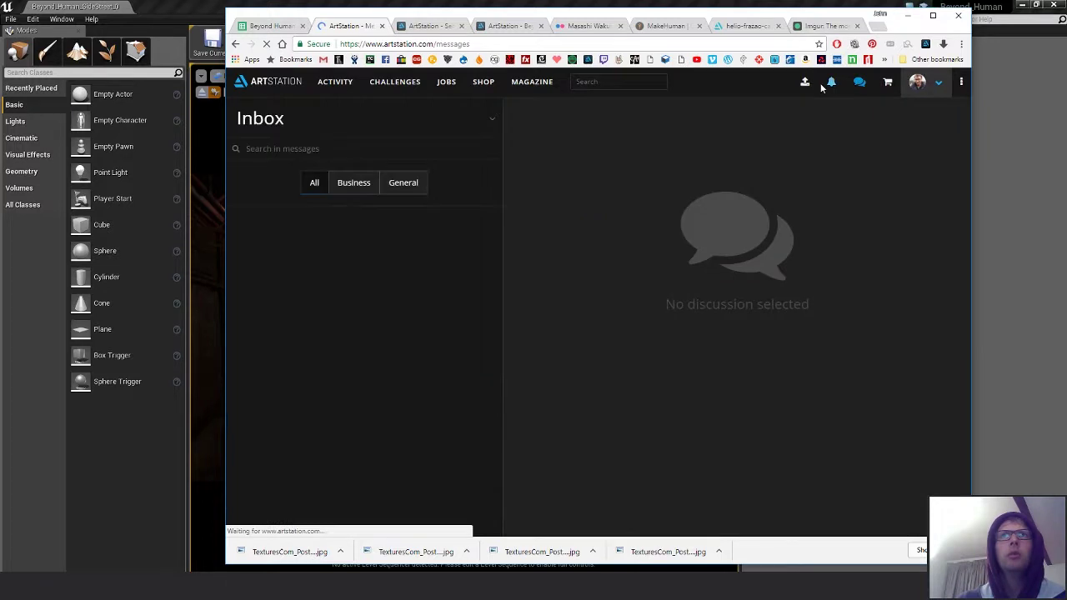
{"action": "left_click", "coordinate": [831, 85]}
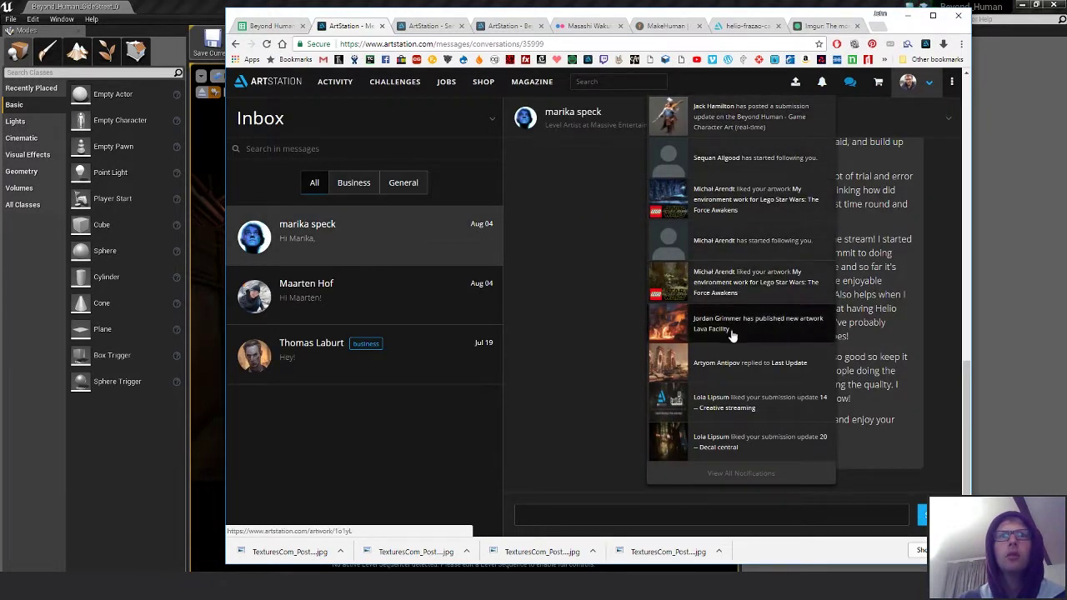
{"action": "left_click", "coordinate": [744, 404]}
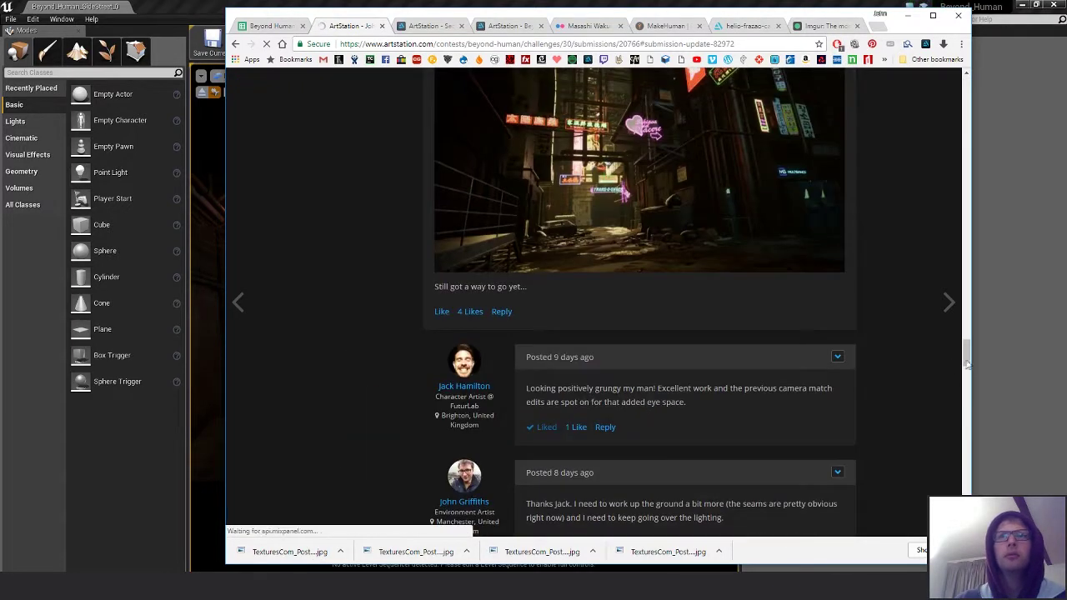
{"action": "left_click_drag", "start_coordinate": [967, 364], "coordinate": [977, 100]}
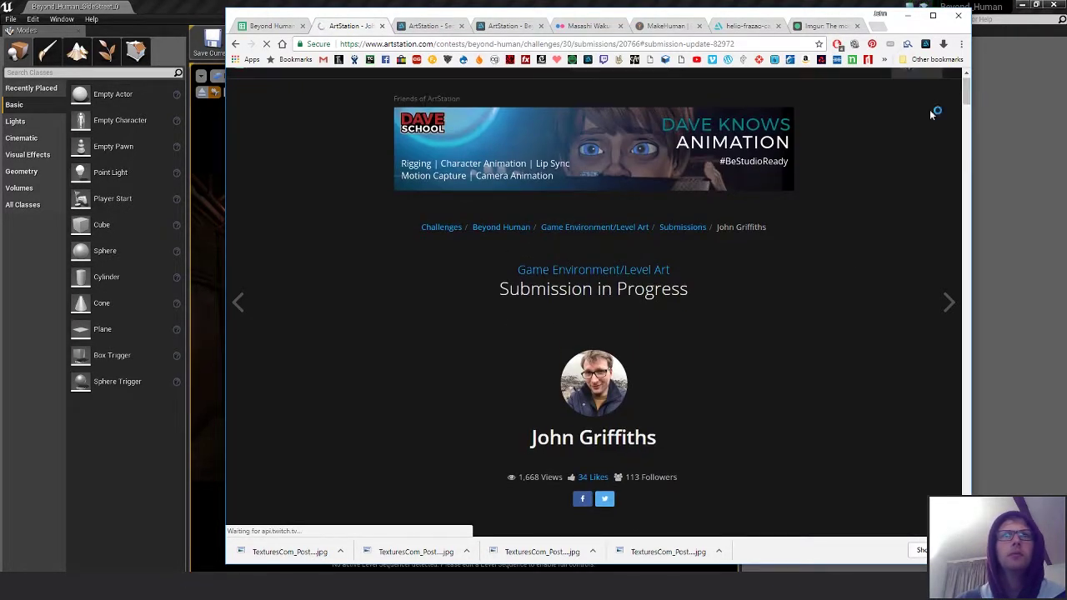
{"action": "left_click", "coordinate": [682, 227]}
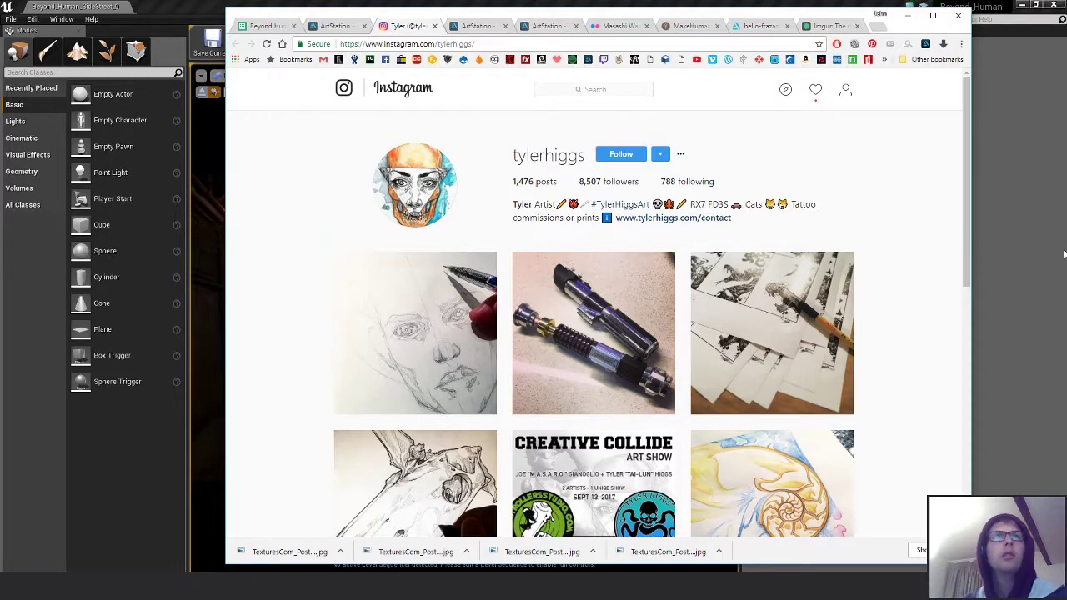
- Look through the artist's Instagram gallery of ink drawings and sketches and close the page
{"action": "scroll", "coordinate": [890, 270], "scroll_direction": "down", "scroll_amount": 3}
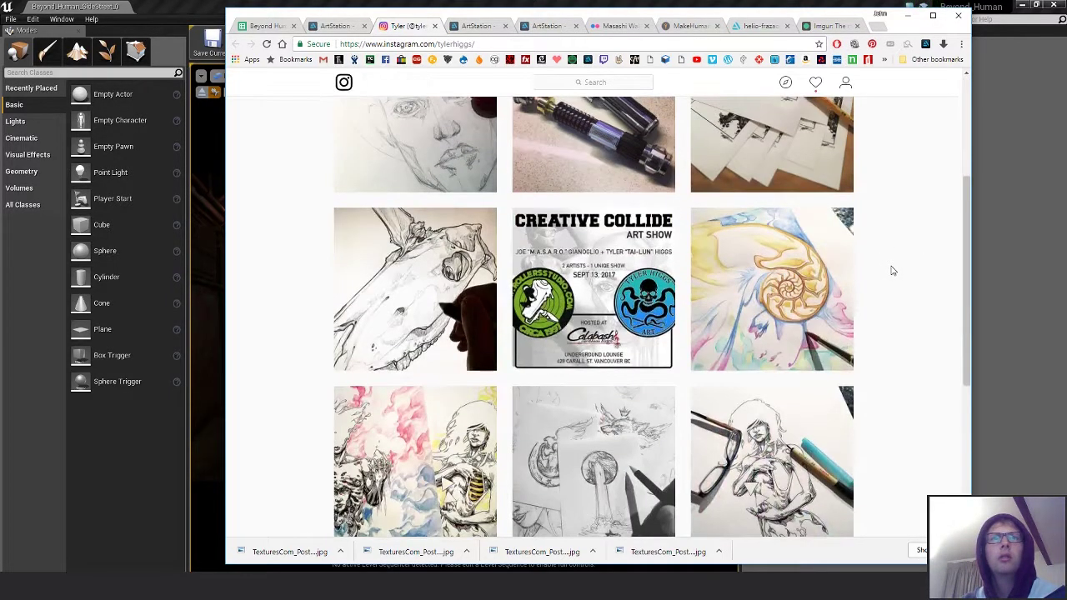
{"action": "scroll", "coordinate": [891, 270], "scroll_direction": "down", "scroll_amount": 3}
{"action": "scroll", "coordinate": [890, 270], "scroll_direction": "up", "scroll_amount": 3}
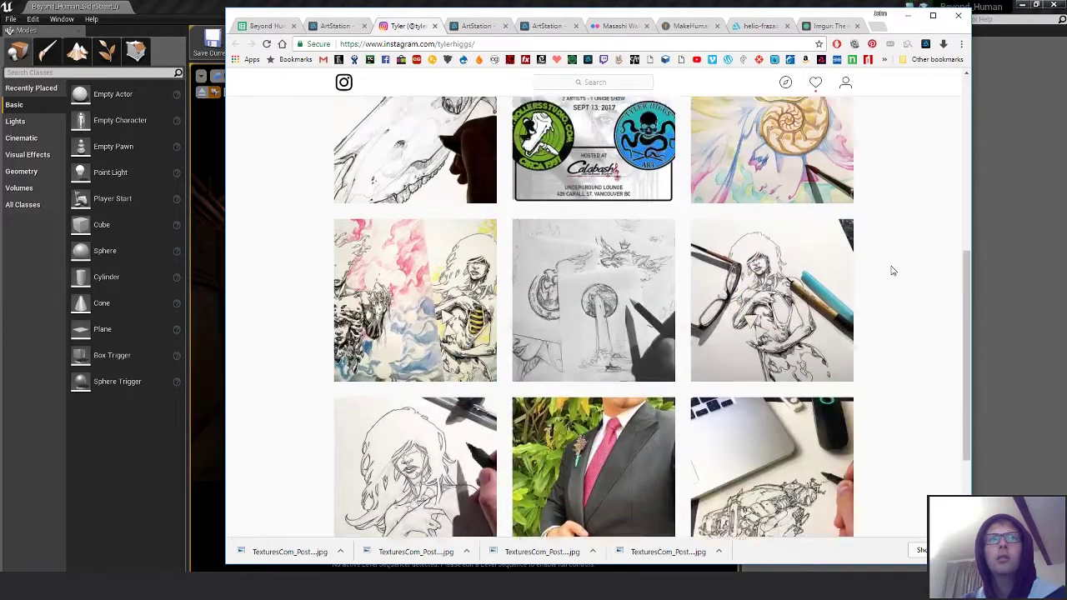
{"action": "scroll", "coordinate": [891, 270], "scroll_direction": "up", "scroll_amount": 3}
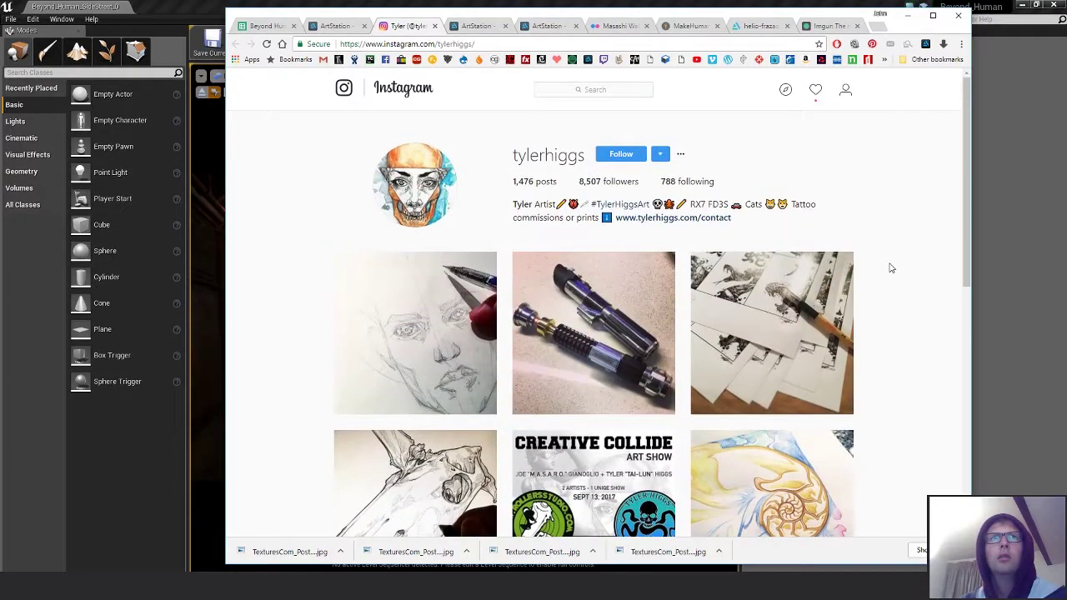
{"action": "scroll", "coordinate": [891, 269], "scroll_direction": "down", "scroll_amount": 7}
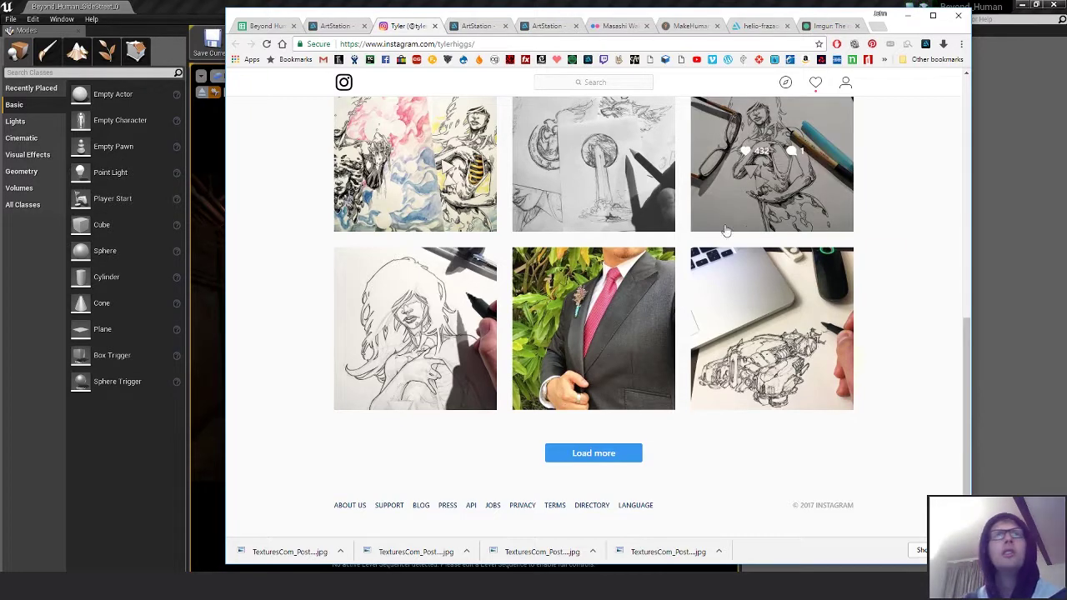
{"action": "scroll", "coordinate": [888, 200], "scroll_direction": "up", "scroll_amount": 2}
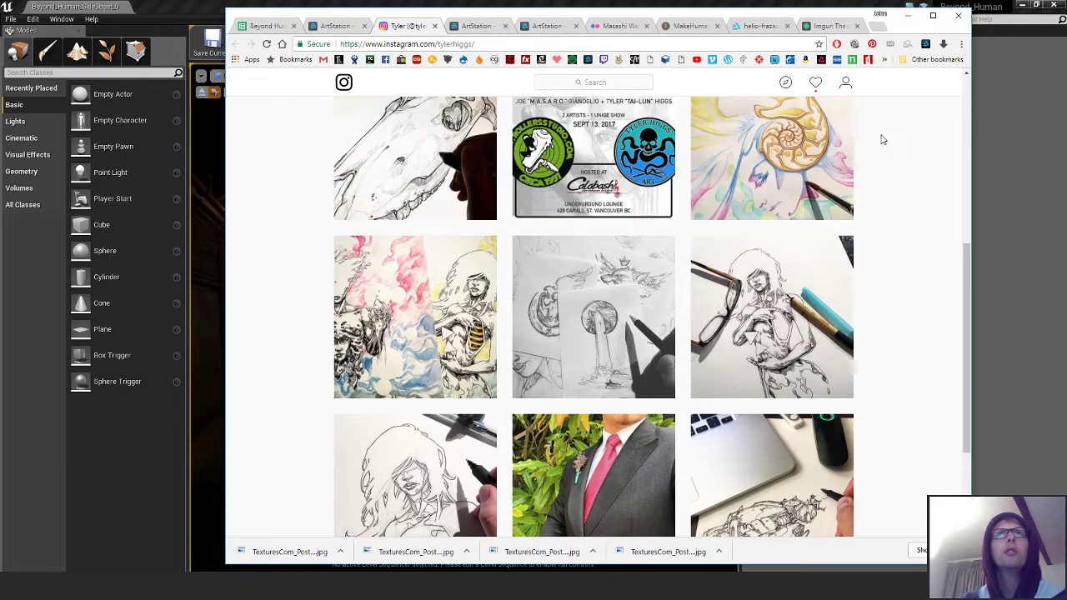
{"action": "left_click", "coordinate": [435, 26]}
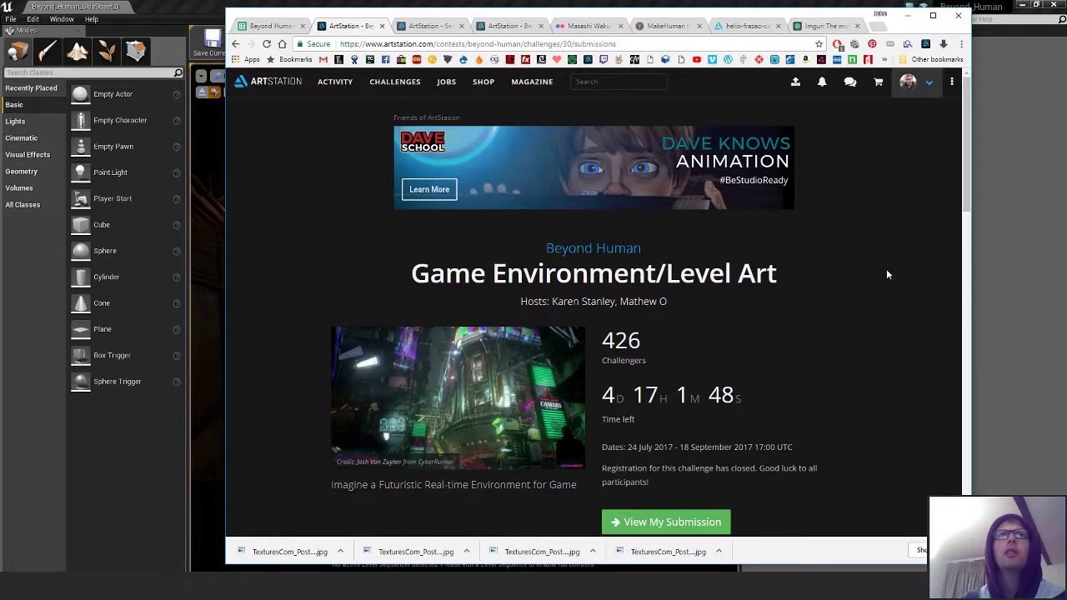
- Check the new follower's ArtStation profile, close it and look over the completed Game Environment/Level Art submissions
{"action": "left_click", "coordinate": [503, 27]}
{"action": "left_click", "coordinate": [430, 26]}
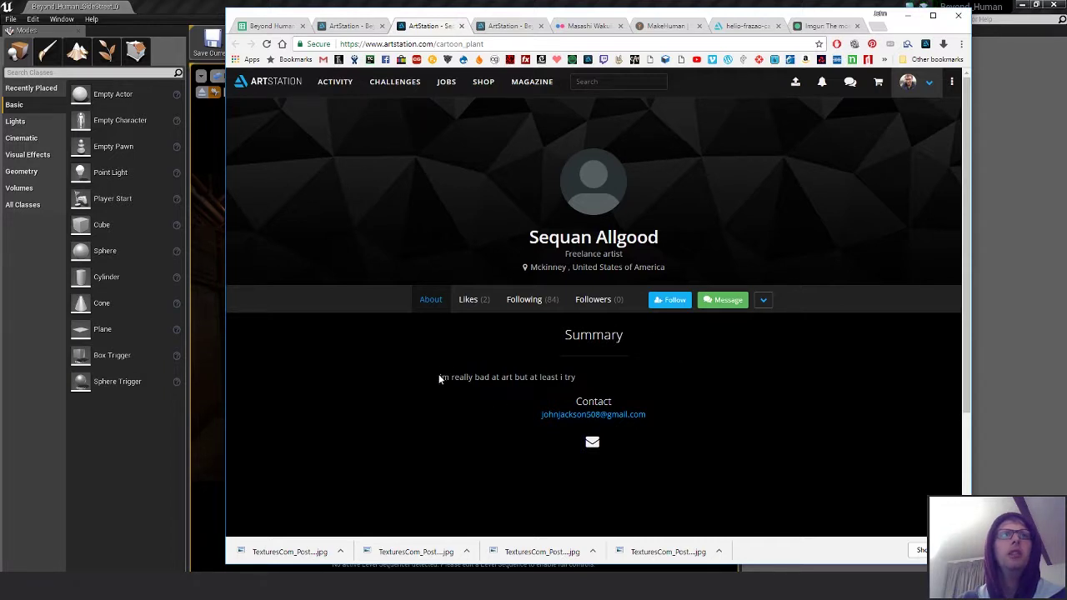
{"action": "mouse_move", "coordinate": [439, 380]}
{"action": "left_mouse_down"}
{"action": "mouse_move", "coordinate": [586, 381]}
{"action": "mouse_move", "coordinate": [538, 380]}
{"action": "mouse_move", "coordinate": [600, 394]}
{"action": "mouse_move", "coordinate": [440, 379]}
{"action": "mouse_move", "coordinate": [550, 379]}
{"action": "mouse_move", "coordinate": [451, 380]}
{"action": "left_mouse_up"}
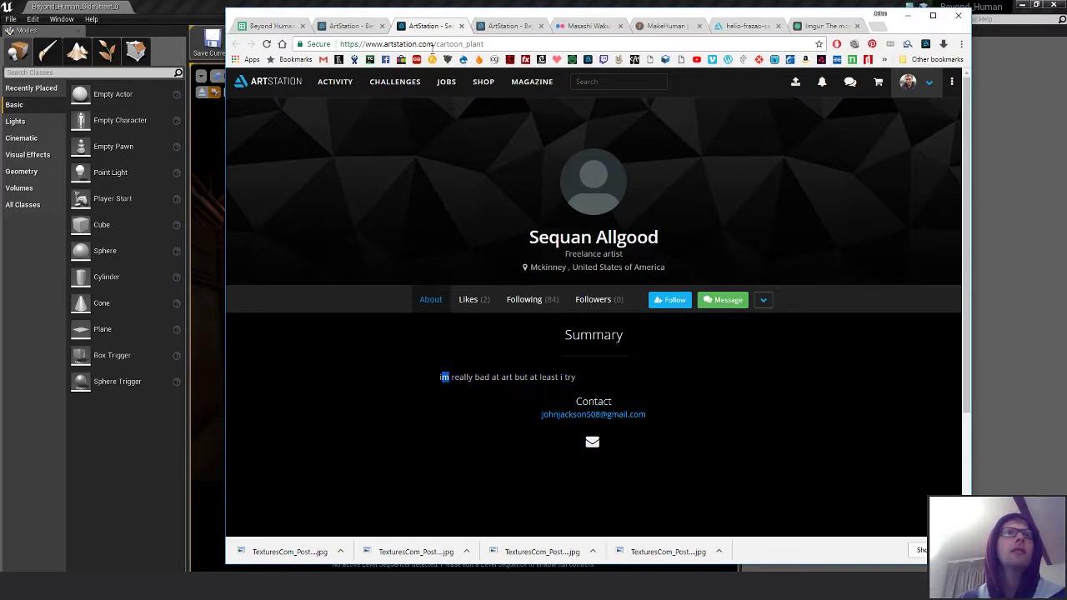
{"action": "left_click", "coordinate": [461, 26]}
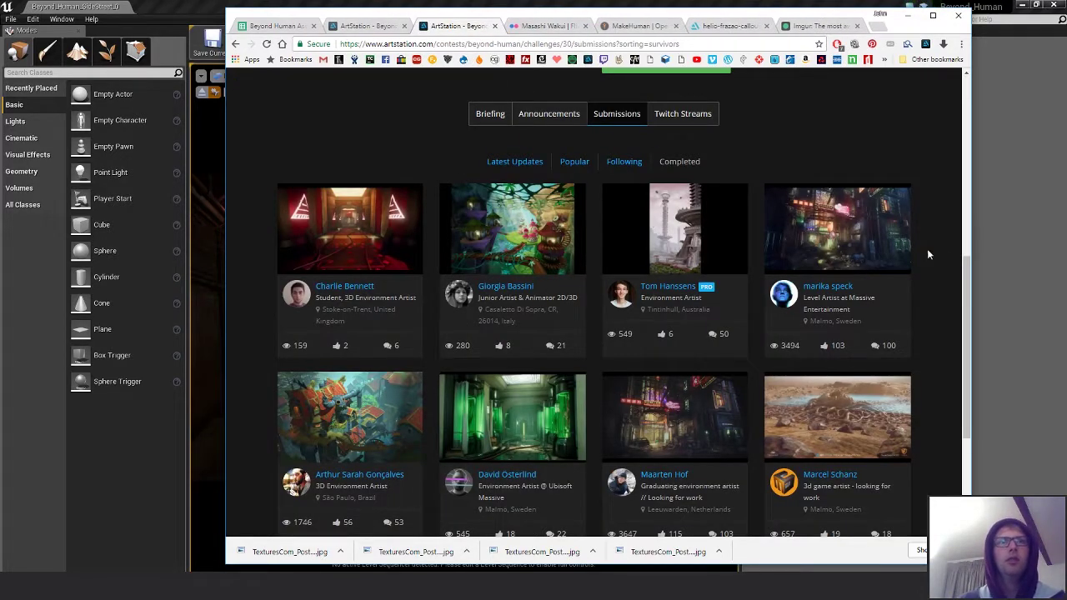
{"action": "scroll", "coordinate": [932, 250], "scroll_direction": "down", "scroll_amount": 3}
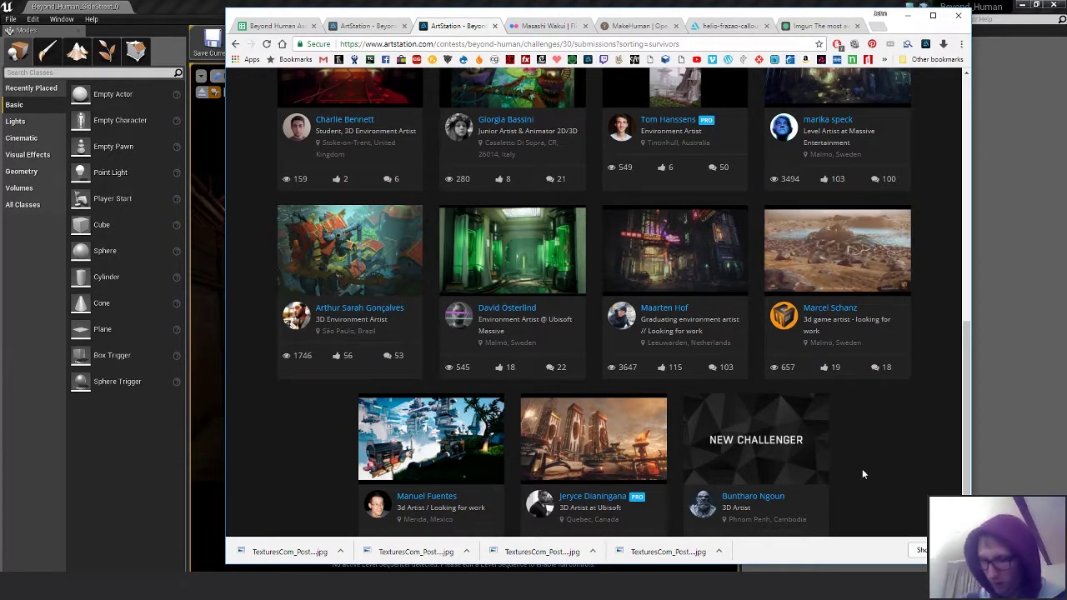
- Switch to Unreal, save the current level and save a copy as Beyond_Human_Assets_v001 in the Levels folder
{"action": "left_click", "coordinate": [188, 5]}
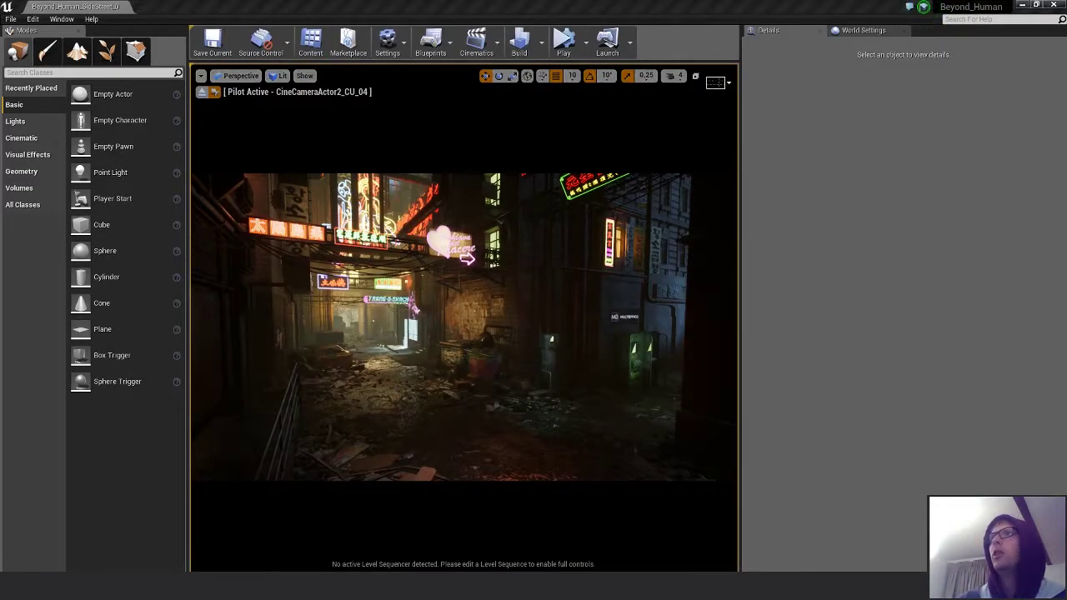
{"action": "key", "text": "ctrl+s"}
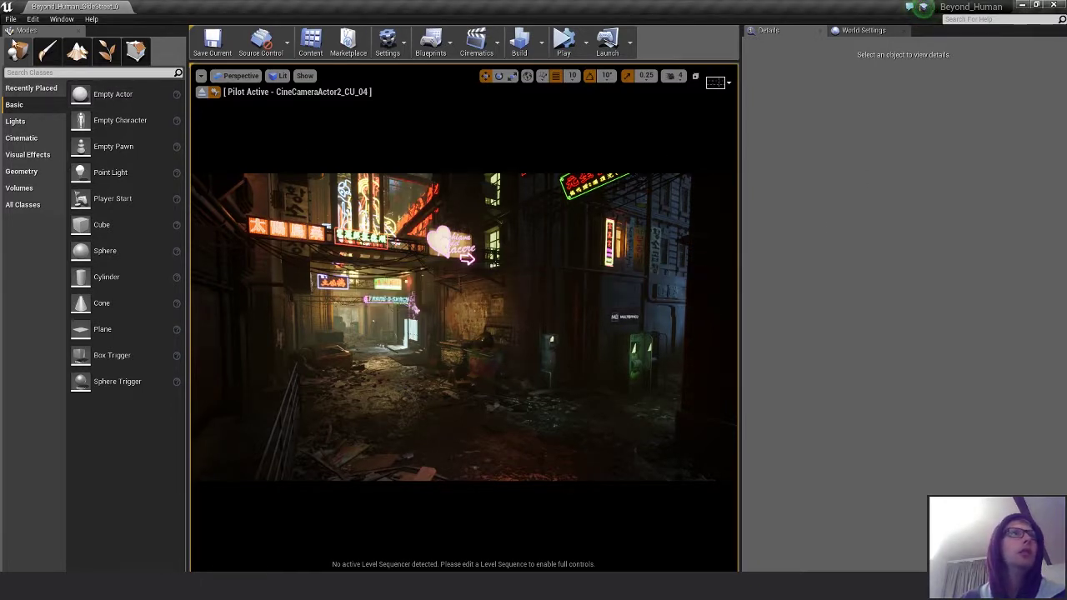
{"action": "left_click", "coordinate": [11, 19]}
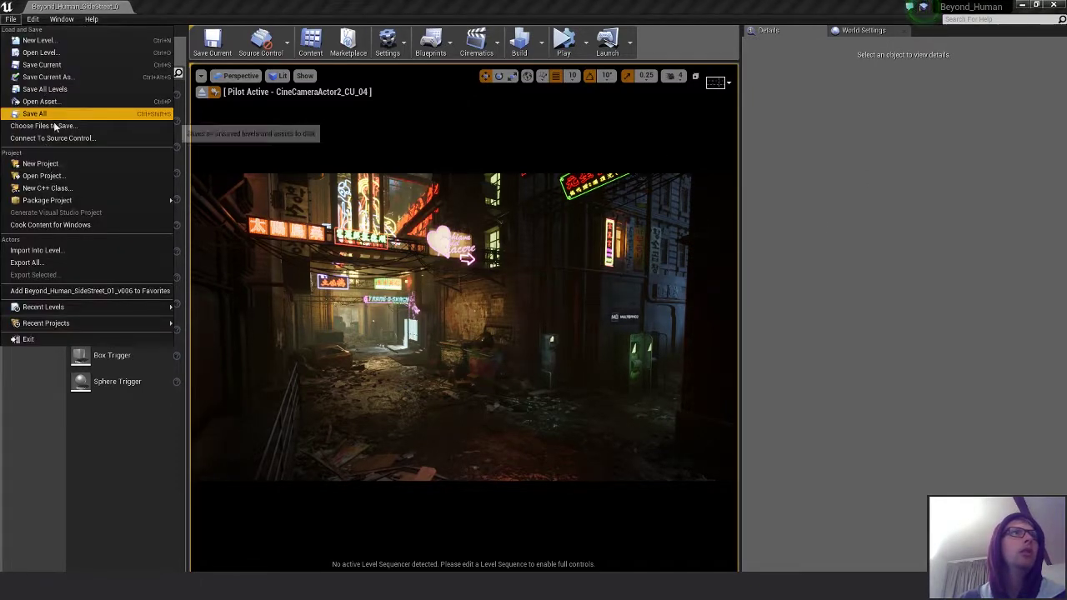
{"action": "left_click", "coordinate": [47, 77]}
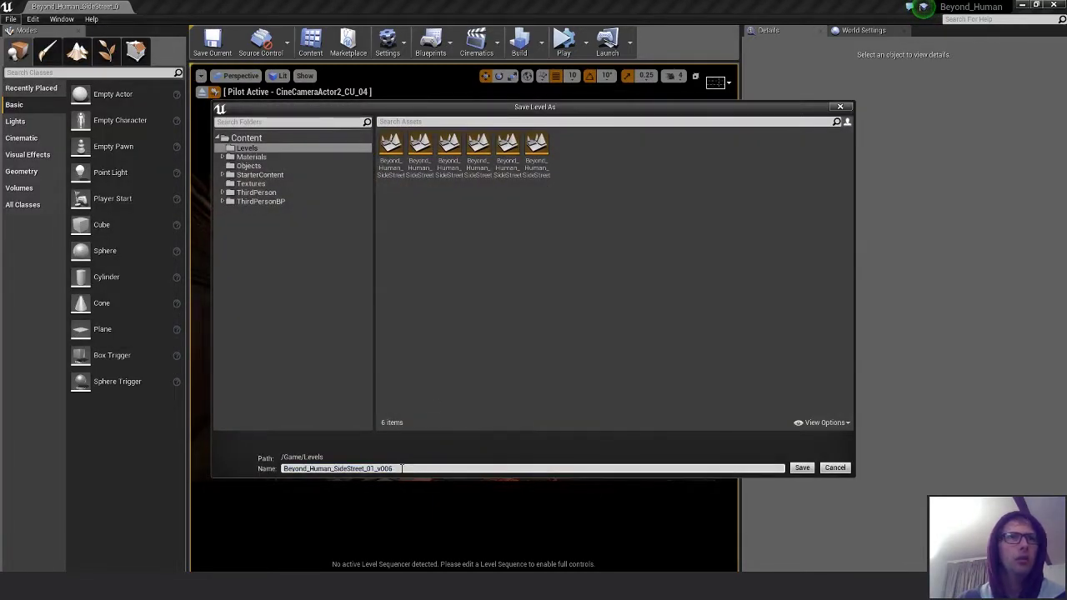
{"action": "left_click", "coordinate": [345, 469]}
{"action": "left_click_drag", "start_coordinate": [335, 469], "coordinate": [474, 470]}
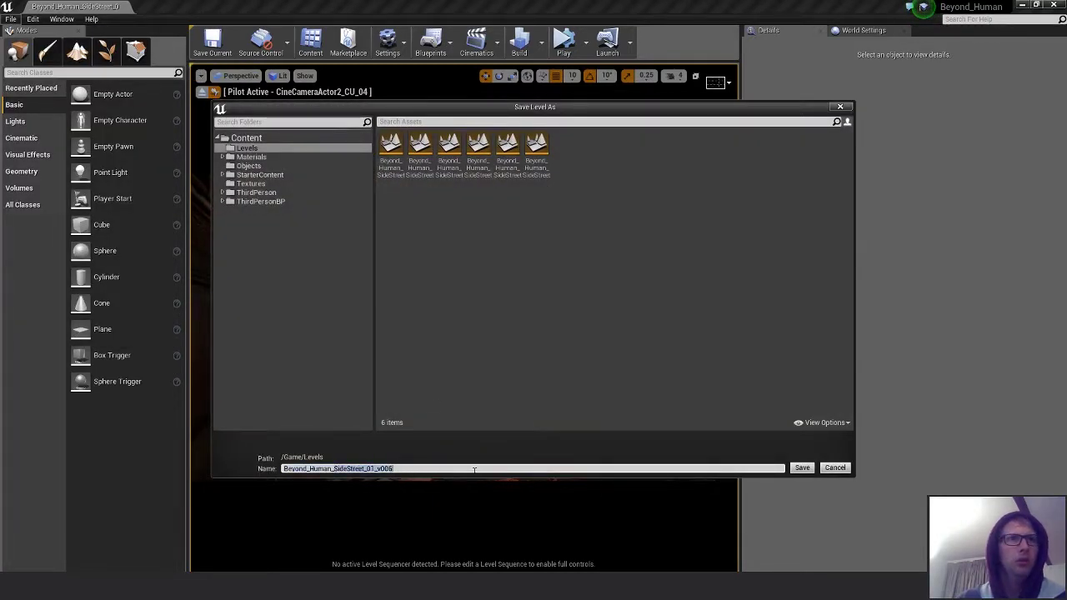
{"action": "type", "text": "Assets"}
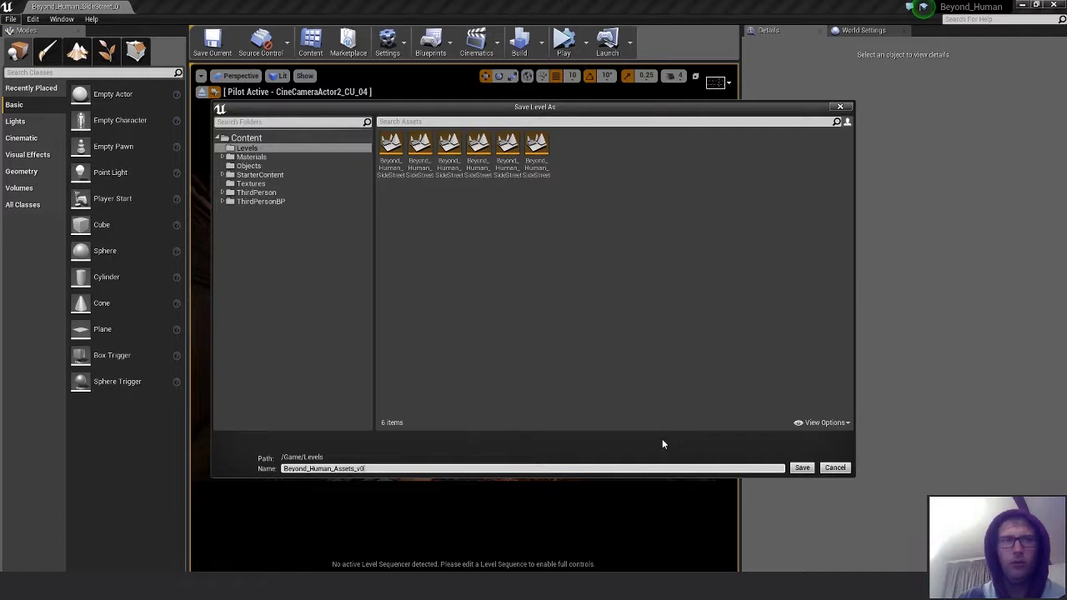
{"action": "key", "text": "Return"}
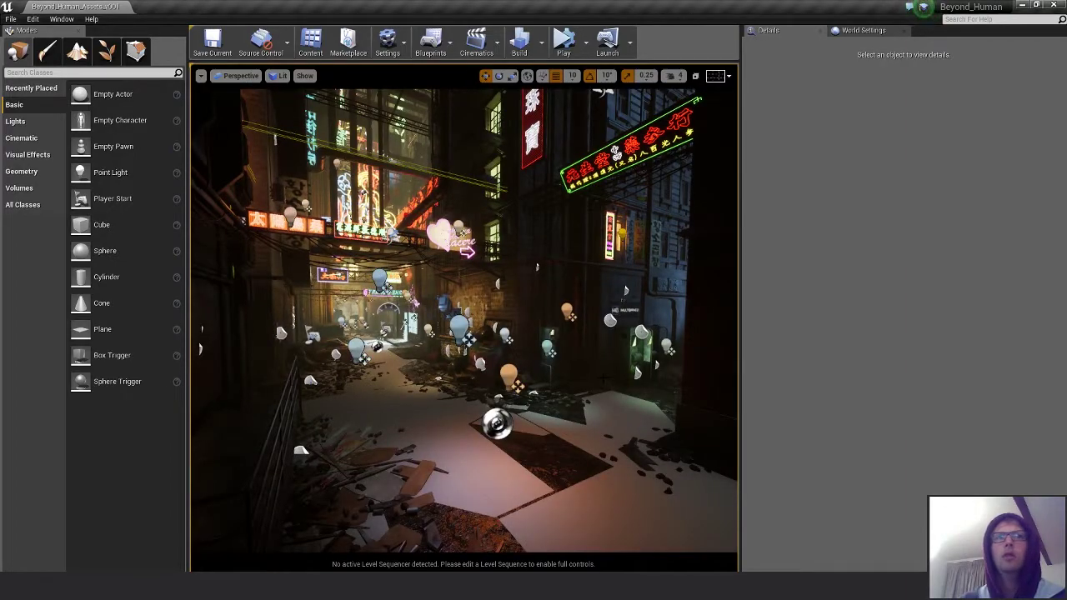
- Switch to MODO, deselect the pipes and add a sphere at the scene's origin
{"action": "mouse_move", "coordinate": [605, 378]}
{"action": "right_mouse_down"}
{"action": "mouse_move", "coordinate": [579, 376]}
{"action": "mouse_move", "coordinate": [575, 405]}
{"action": "mouse_move", "coordinate": [609, 404]}
{"action": "mouse_move", "coordinate": [612, 500]}
{"action": "mouse_move", "coordinate": [602, 363]}
{"action": "right_mouse_up"}
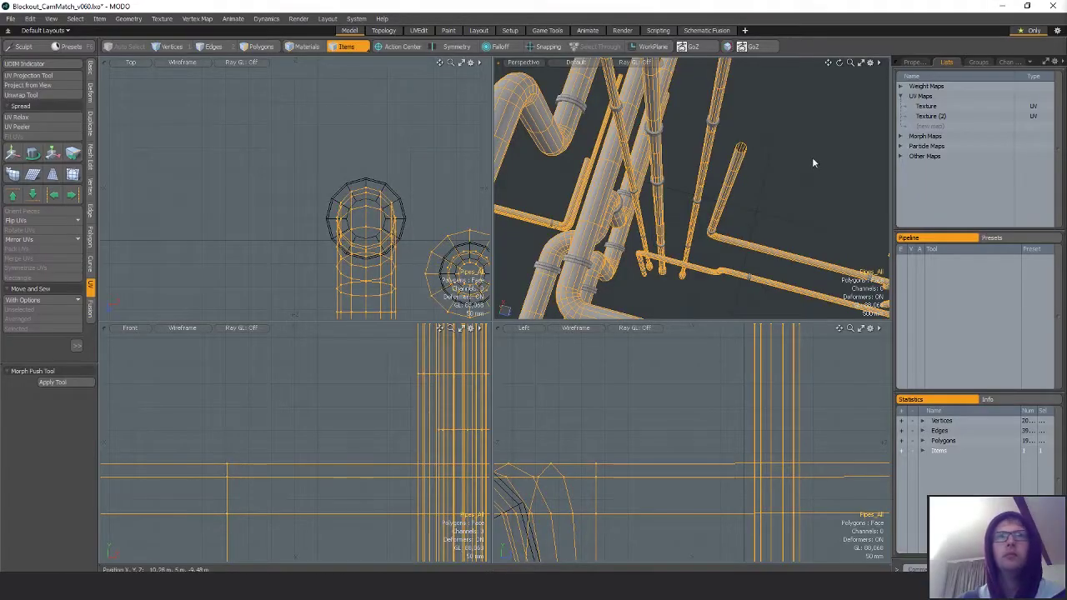
{"action": "left_click", "coordinate": [817, 184]}
{"action": "key", "text": "3"}
{"action": "left_click_drag", "start_coordinate": [813, 217], "coordinate": [828, 257], "text": "alt"}
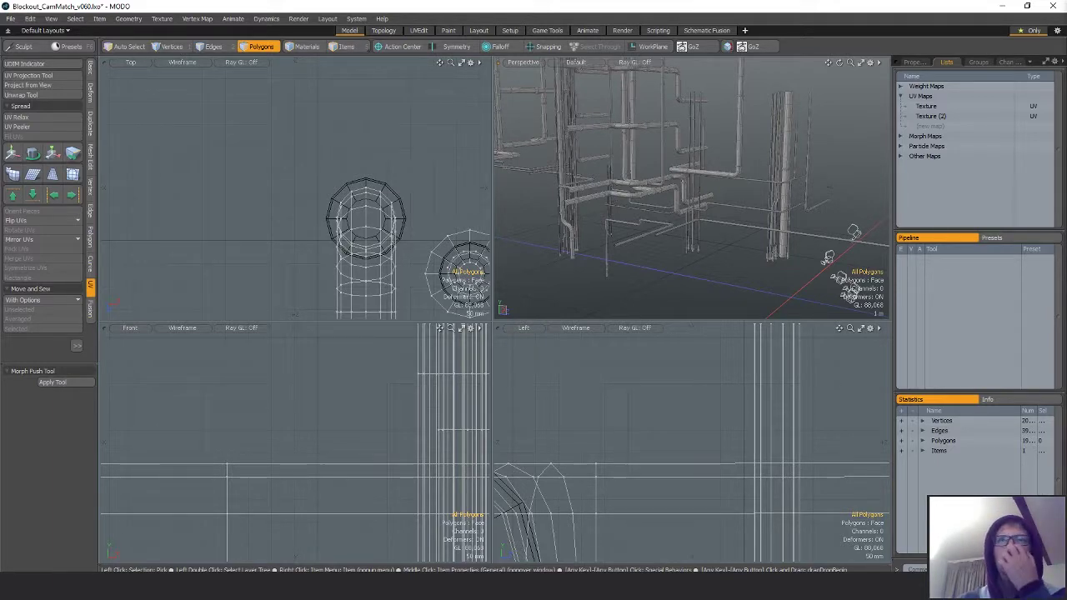
{"action": "left_click_drag", "start_coordinate": [828, 257], "coordinate": [747, 210], "text": "alt"}
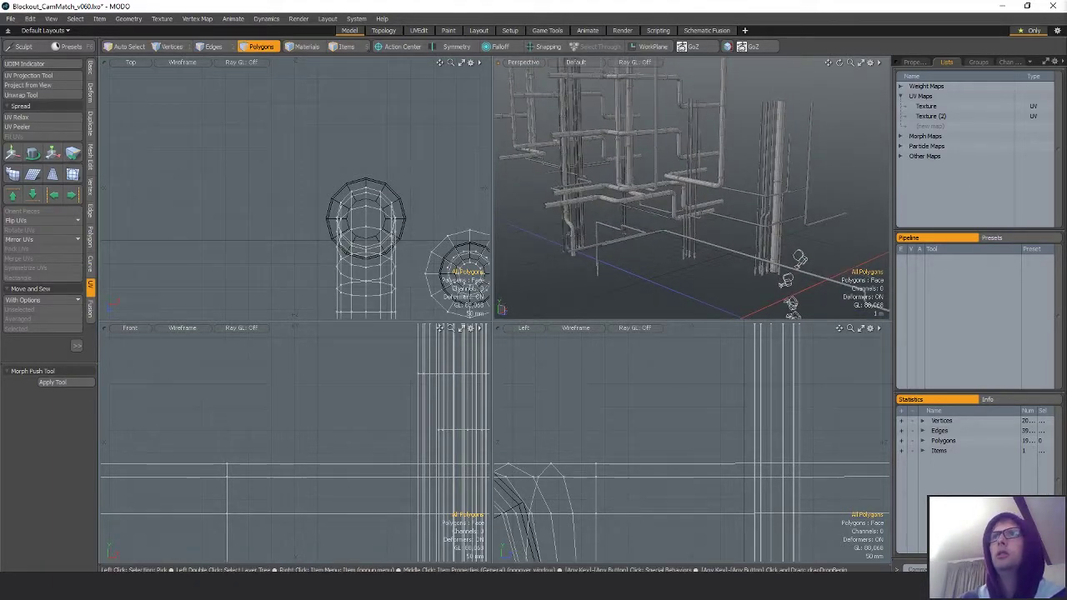
{"action": "left_click", "coordinate": [90, 70]}
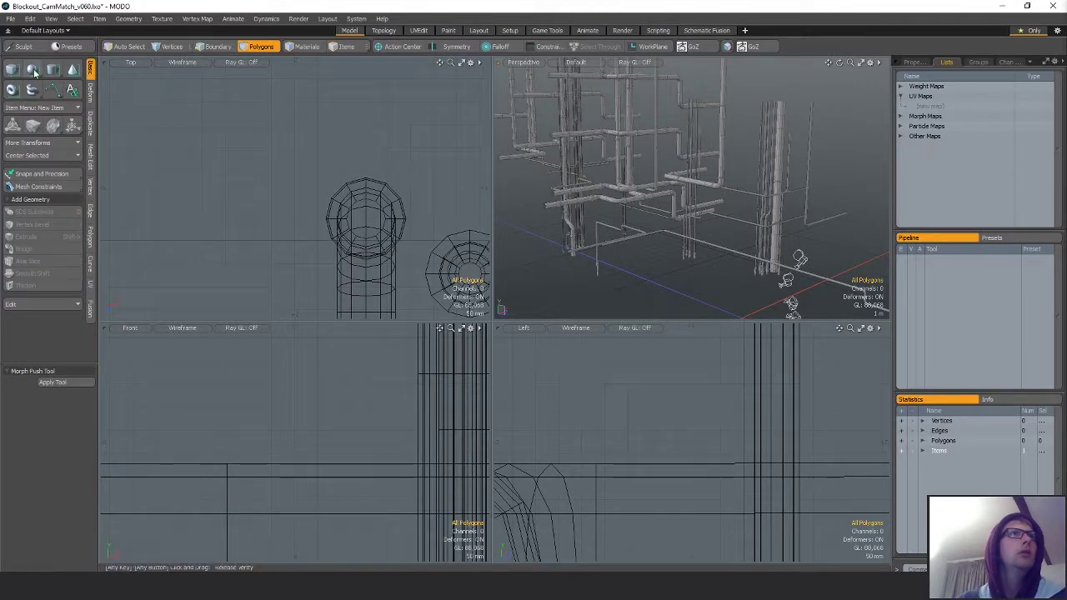
{"action": "left_click", "coordinate": [34, 74]}
{"action": "scroll", "coordinate": [653, 244], "scroll_direction": "down", "scroll_amount": 3}
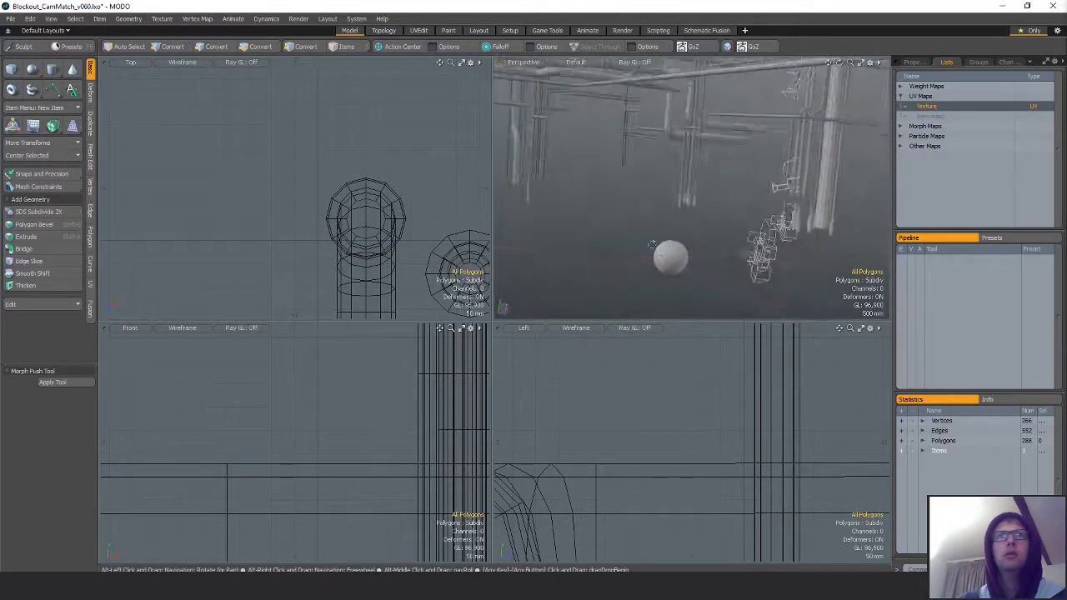
- Check the sphere's UVs in the UV Editor and export it as Autodesk FBX 2015 with Separate Files enabled
{"action": "left_click_drag", "start_coordinate": [653, 244], "coordinate": [722, 186], "text": "alt"}
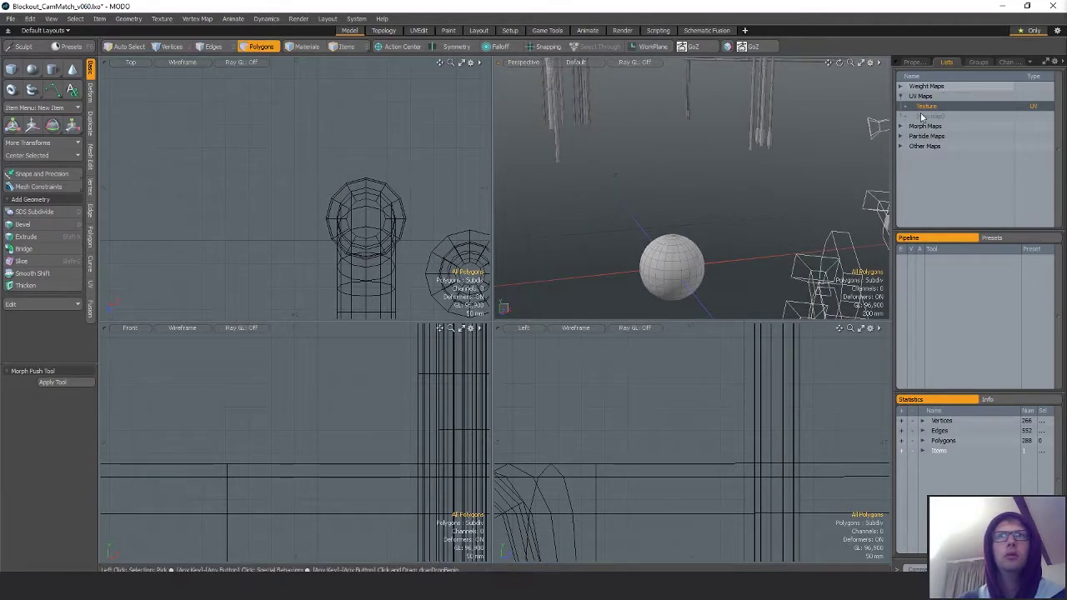
{"action": "key", "text": "F2"}
{"action": "left_click_drag", "start_coordinate": [619, 260], "coordinate": [615, 242], "text": "alt"}
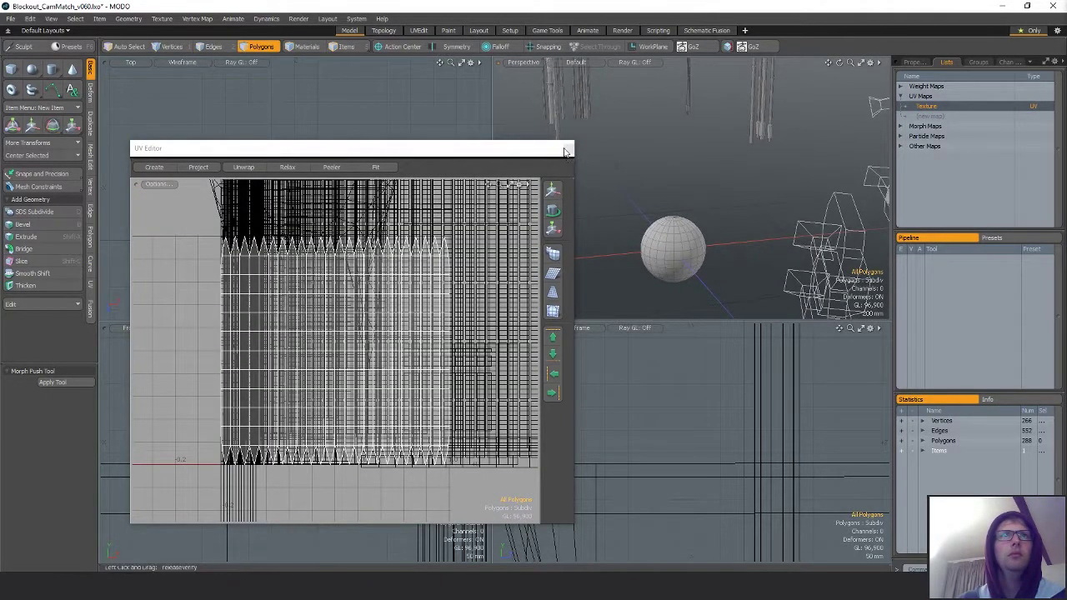
{"action": "left_click", "coordinate": [566, 151]}
{"action": "scroll", "coordinate": [705, 240], "scroll_direction": "up", "scroll_amount": 3}
{"action": "mouse_move", "coordinate": [705, 240]}
{"action": "left_mouse_down", "text": "alt"}
{"action": "mouse_move", "coordinate": [664, 232]}
{"action": "mouse_move", "coordinate": [700, 226]}
{"action": "left_mouse_up", "text": "alt"}
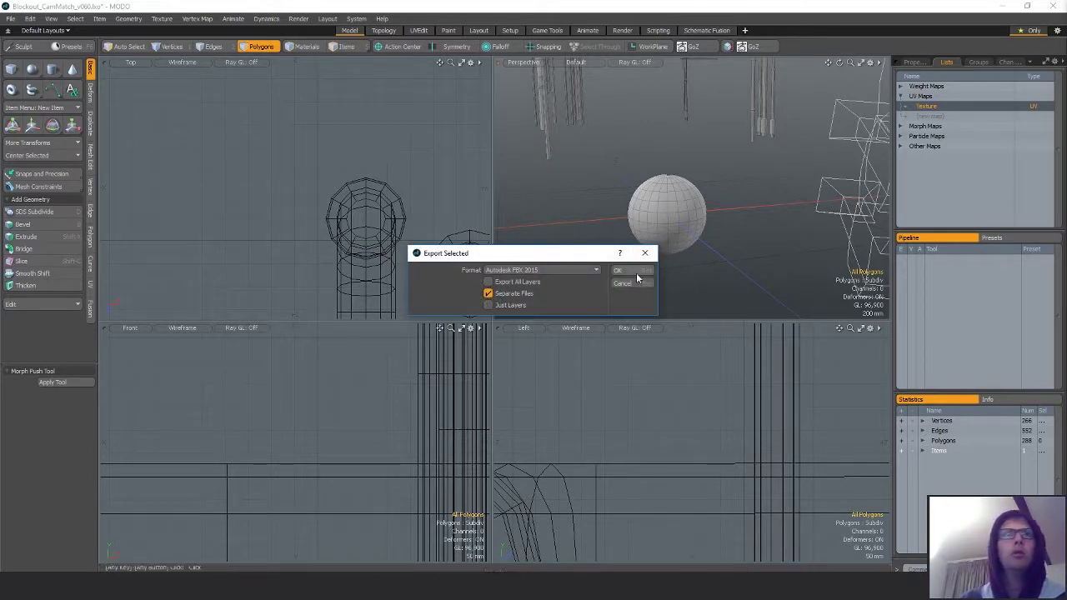
{"action": "left_click", "coordinate": [636, 272]}
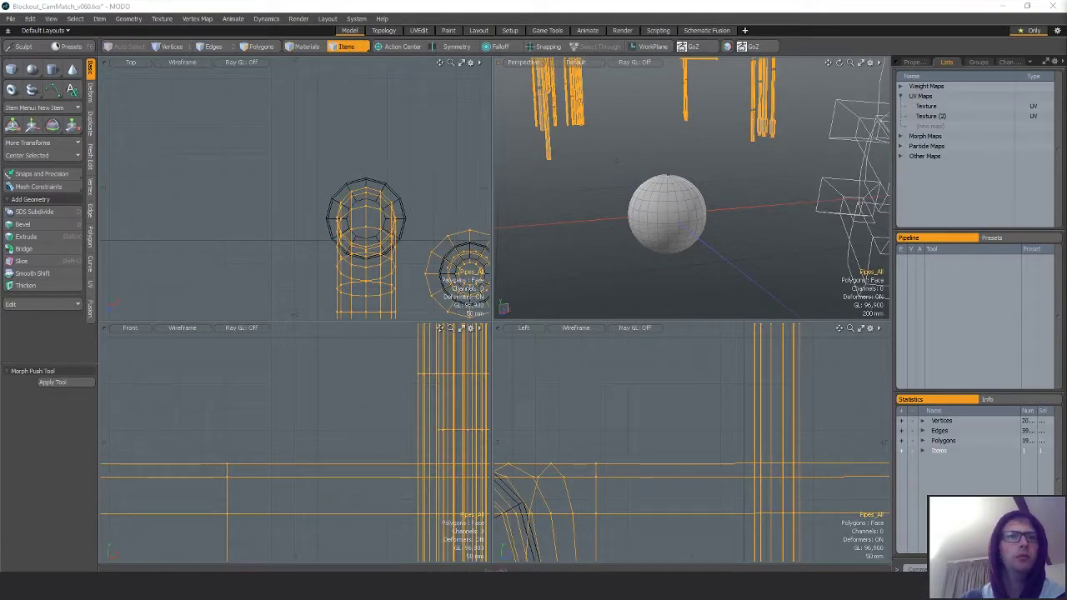
- Switch back to Unreal, dismiss the FBX import log and move Material_Sphere away from the wall to X -820, Y -460 cm
{"action": "key", "text": "alt+Tab"}
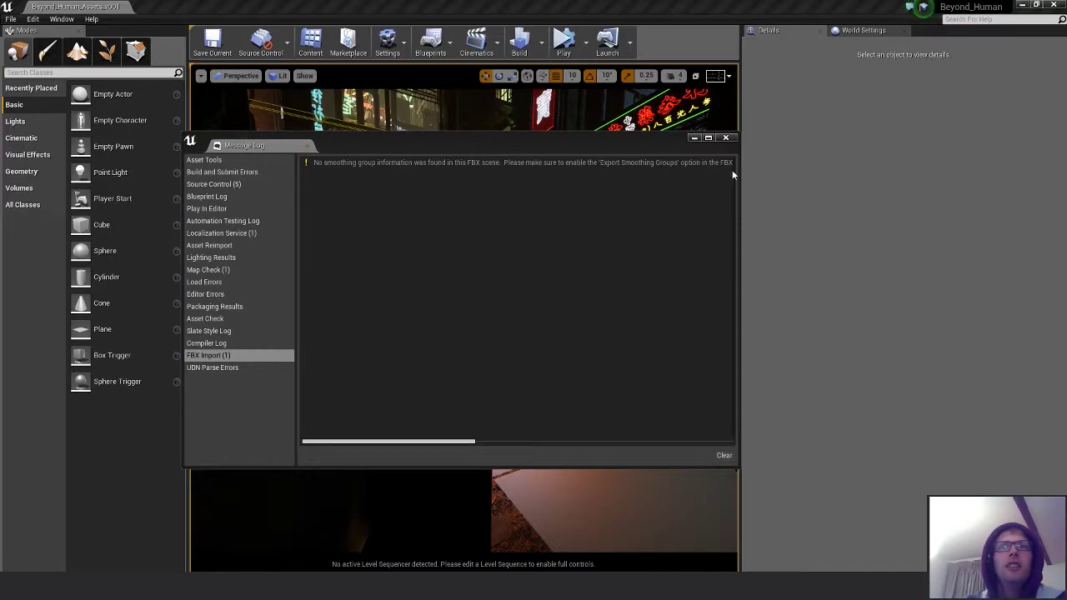
{"action": "left_click", "coordinate": [726, 138]}
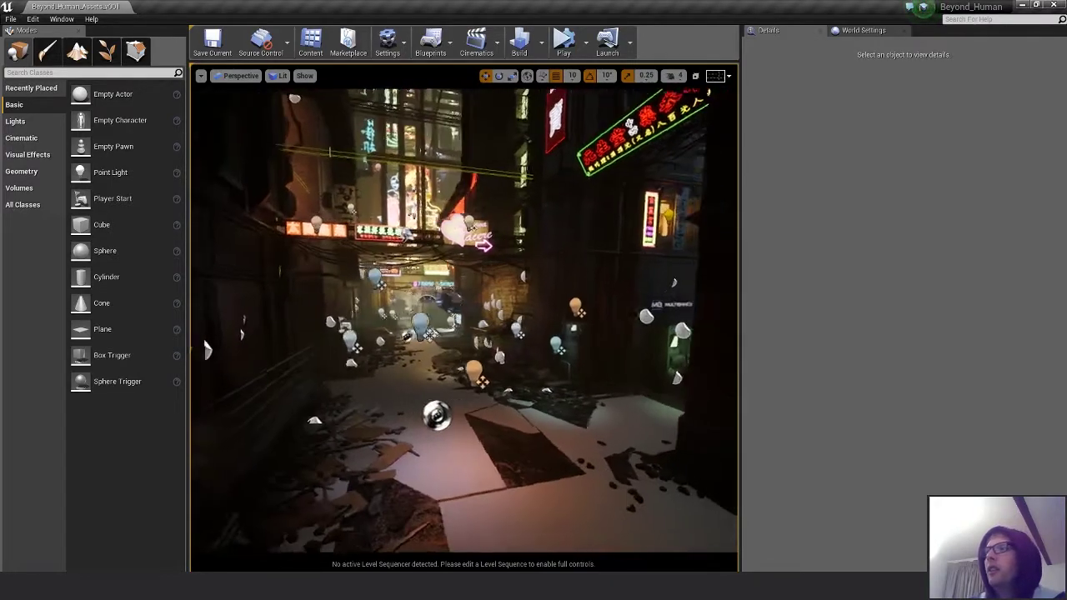
{"action": "right_click_drag", "start_coordinate": [464, 321], "coordinate": [505, 305]}
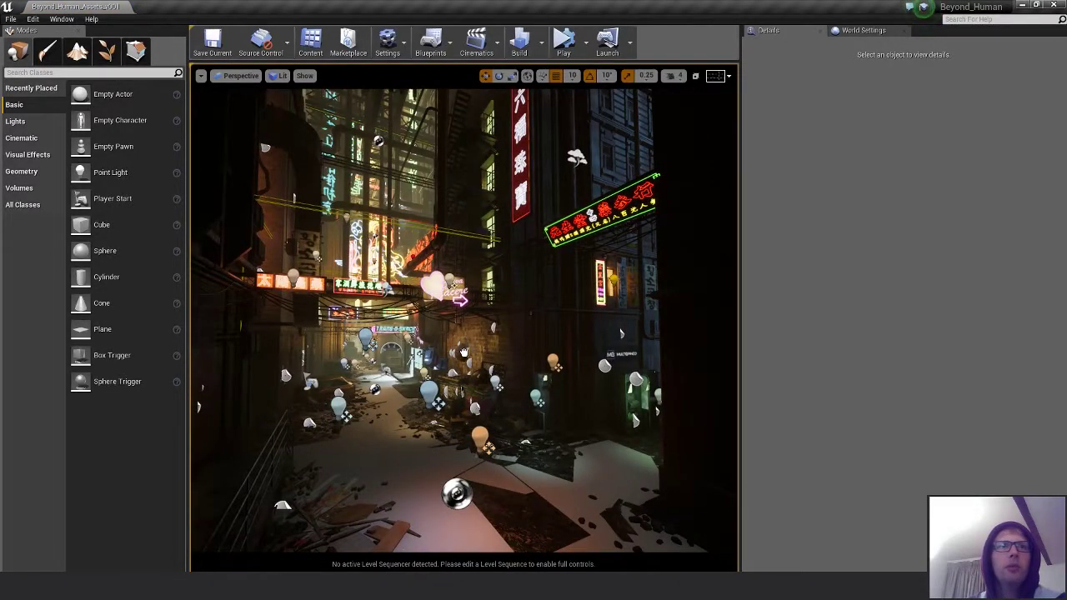
{"action": "left_click", "coordinate": [464, 352]}
{"action": "key", "text": "f"}
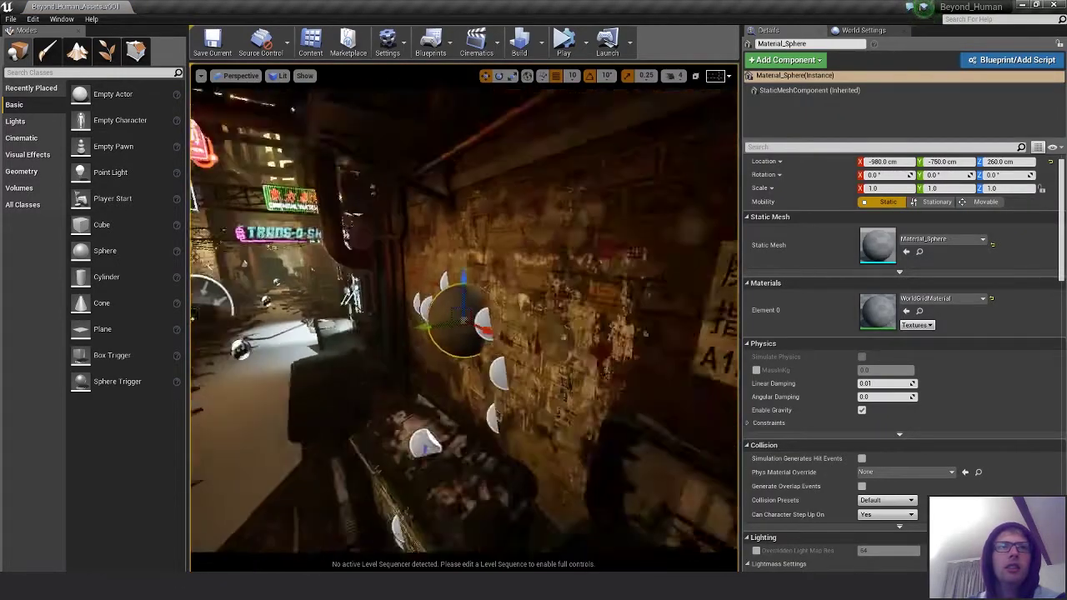
{"action": "scroll", "coordinate": [464, 351], "scroll_direction": "down", "scroll_amount": 2}
{"action": "left_click_drag", "start_coordinate": [461, 327], "coordinate": [268, 411]}
{"action": "key", "text": "f"}
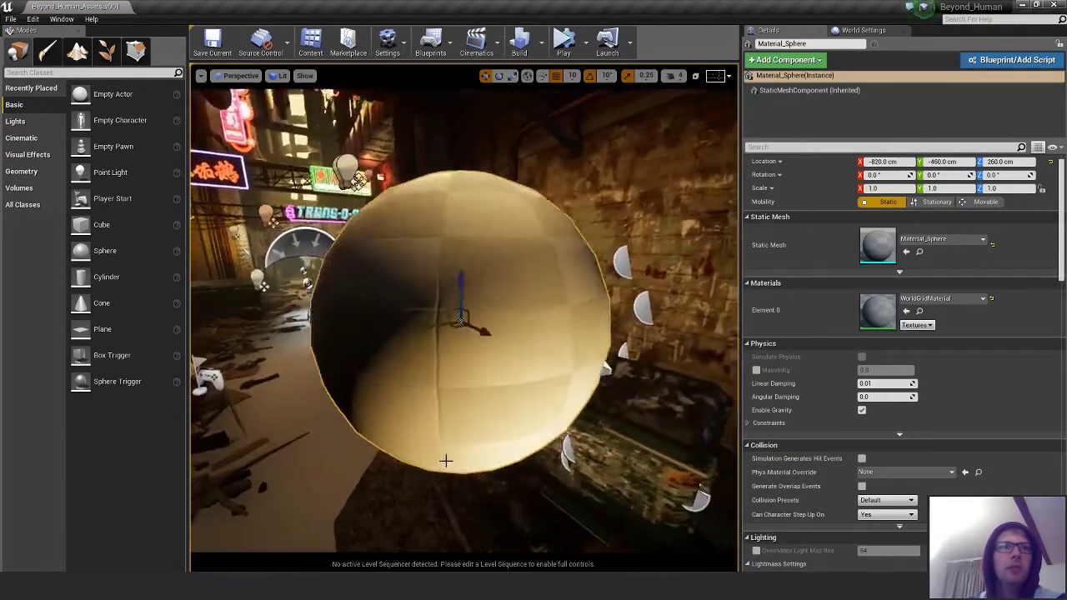
- Examine Material_Sphere in the alley lighting from close up and from farther back
{"action": "left_click_drag", "start_coordinate": [446, 462], "coordinate": [384, 475], "text": "alt"}
{"action": "scroll", "coordinate": [446, 462], "scroll_direction": "down", "scroll_amount": 5}
{"action": "scroll", "coordinate": [446, 475], "scroll_direction": "down", "scroll_amount": 4}
{"action": "scroll", "coordinate": [753, 428], "scroll_direction": "down", "scroll_amount": 4}
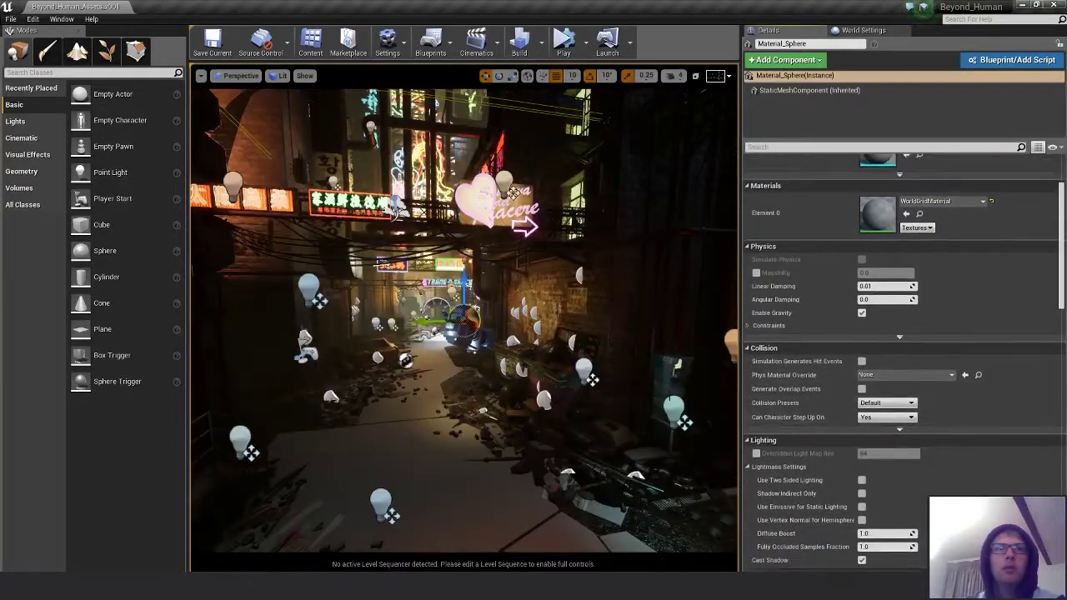
{"action": "key", "text": "s"}
{"action": "right_click_drag", "start_coordinate": [464, 351], "coordinate": [521, 375]}
{"action": "key", "text": "a"}
{"action": "key", "text": "f"}
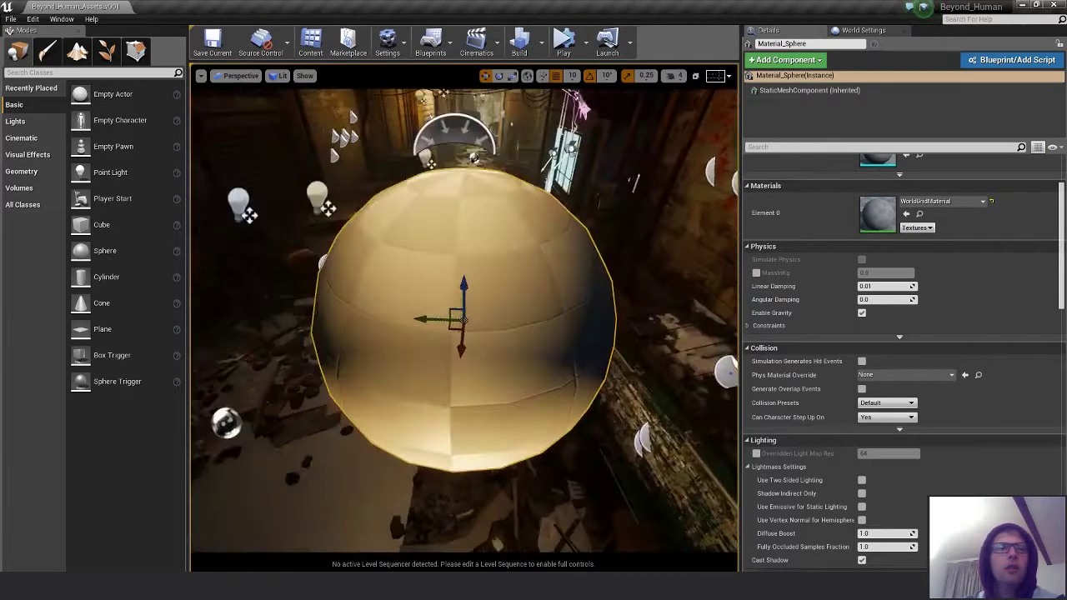
{"action": "mouse_move", "coordinate": [396, 585]}
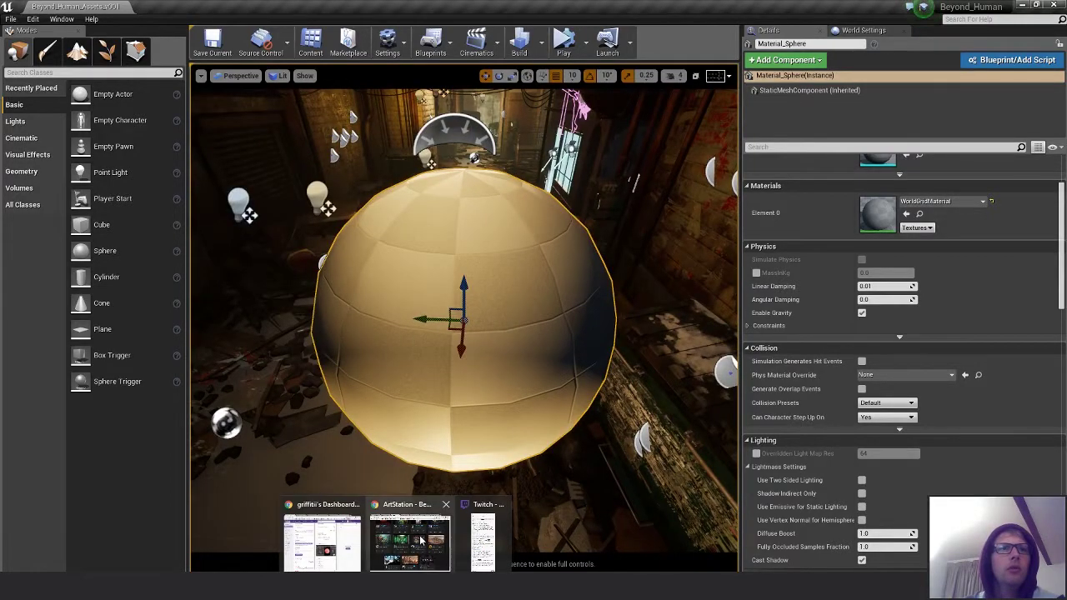
{"action": "mouse_move", "coordinate": [421, 540]}
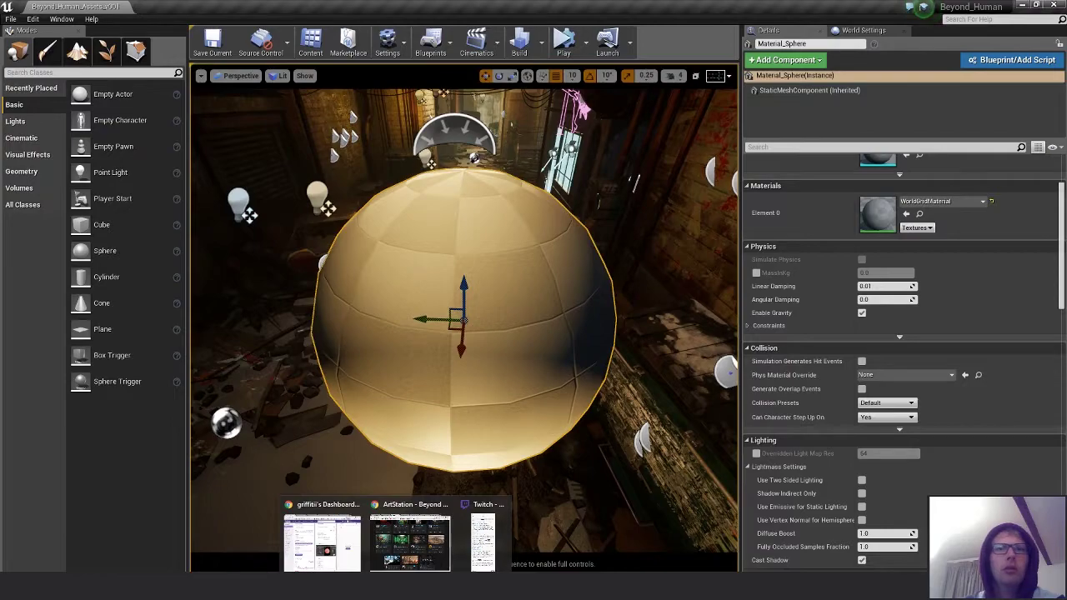
{"action": "left_click_drag", "start_coordinate": [512, 328], "coordinate": [512, 367], "text": "alt"}
{"action": "right_click_drag", "start_coordinate": [512, 367], "coordinate": [459, 342], "text": "alt"}
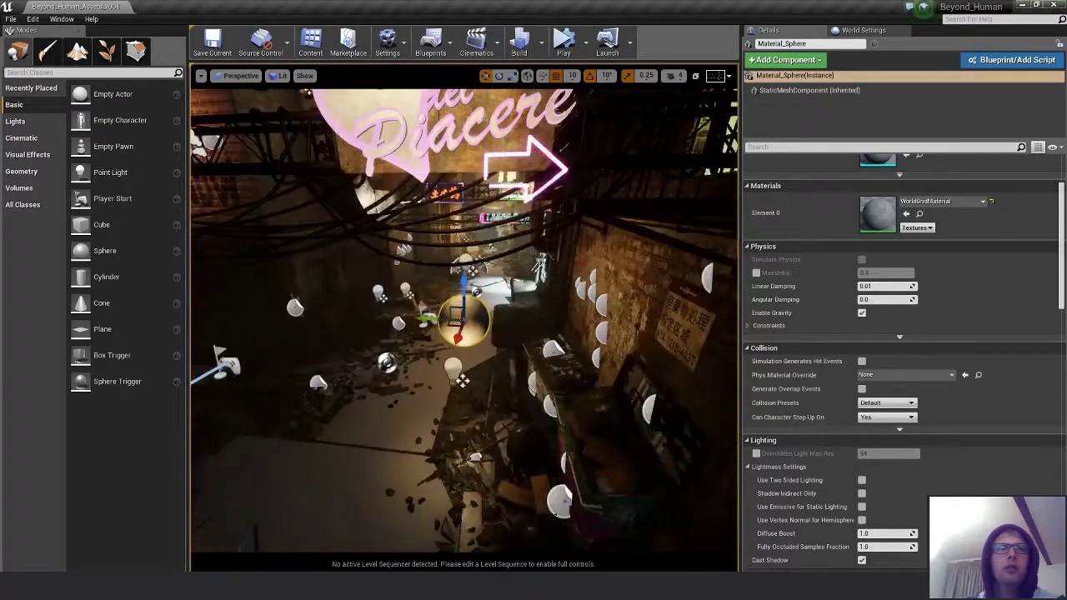
{"action": "left_click_drag", "start_coordinate": [458, 342], "coordinate": [484, 313], "text": "alt"}
{"action": "right_click_drag", "start_coordinate": [484, 312], "coordinate": [459, 301], "text": "alt"}
{"action": "left_click_drag", "start_coordinate": [459, 300], "coordinate": [473, 325], "text": "alt"}
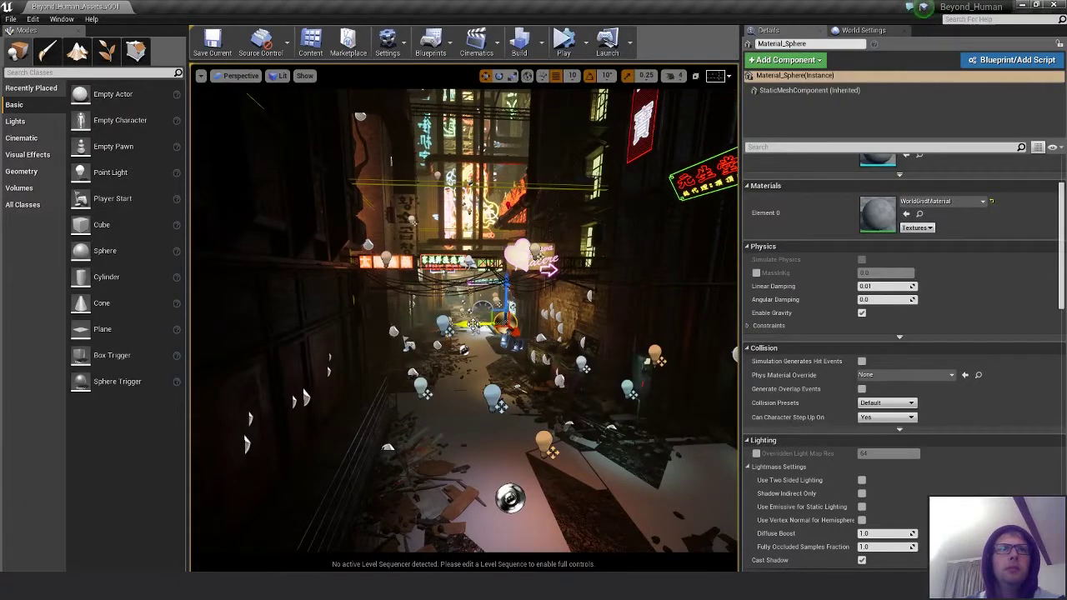
- Move Material_Sphere out of the alley onto the open ground outside the buildings
{"action": "key", "text": "f"}
{"action": "scroll", "coordinate": [634, 342], "scroll_direction": "down", "scroll_amount": 3}
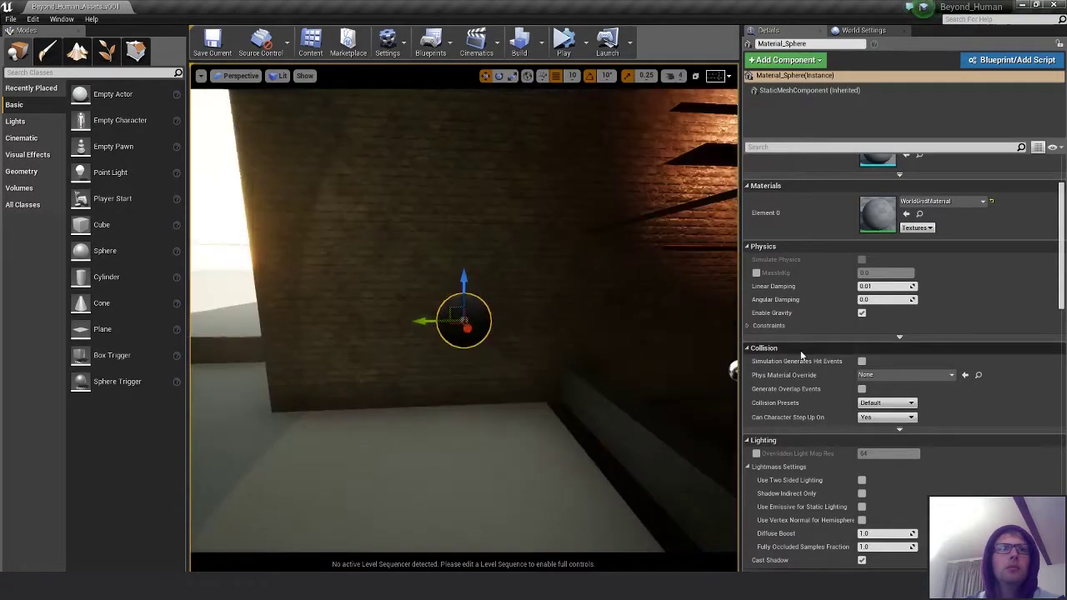
{"action": "left_click", "coordinate": [433, 333]}
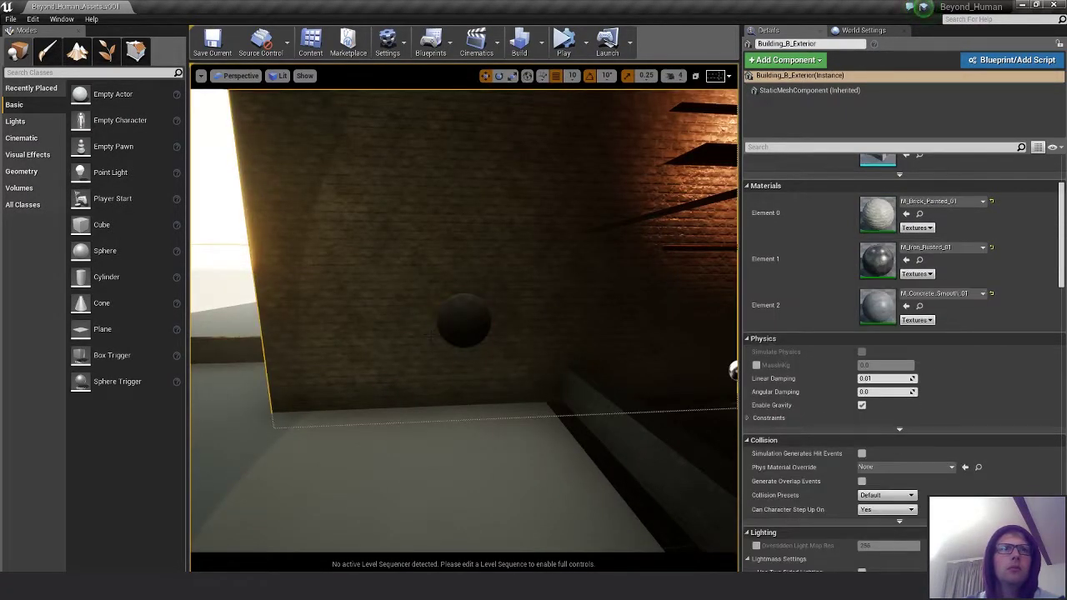
{"action": "left_click", "coordinate": [459, 325]}
{"action": "key", "text": "f"}
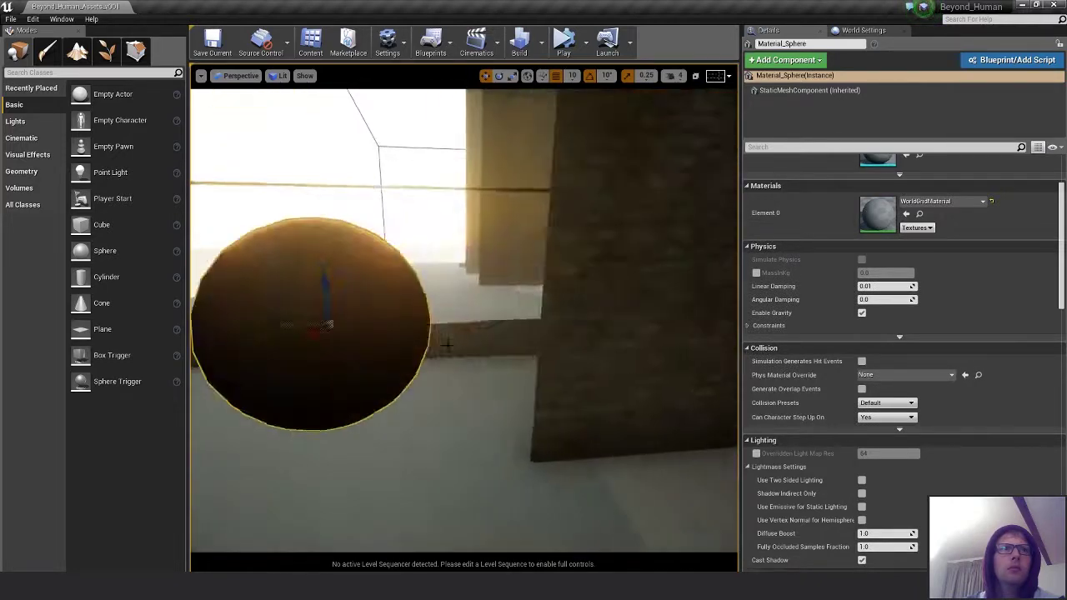
{"action": "scroll", "coordinate": [476, 410], "scroll_direction": "down", "scroll_amount": 6}
{"action": "left_click_drag", "start_coordinate": [476, 411], "coordinate": [421, 329], "text": "alt"}
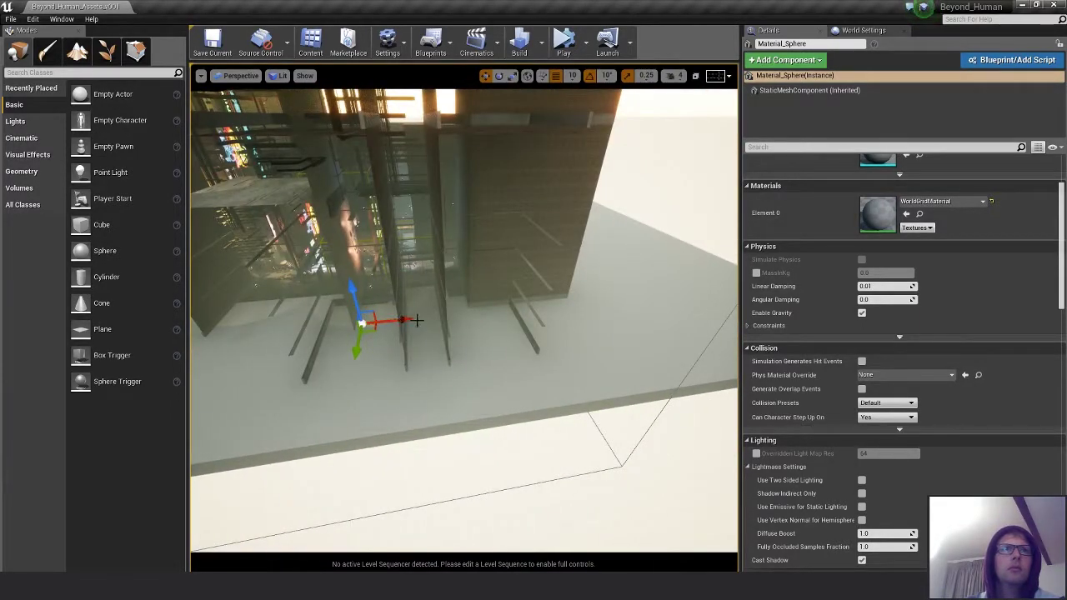
{"action": "key", "text": "f"}
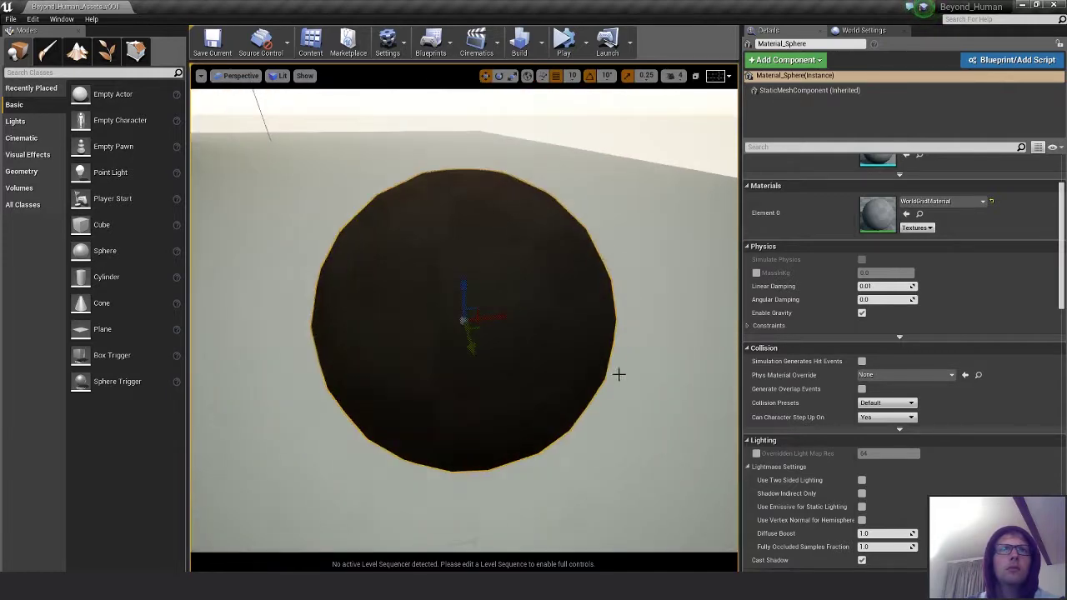
- Duplicate the material sphere along its X axis, placing the copy right beside the original
{"action": "left_click_drag", "start_coordinate": [619, 374], "coordinate": [431, 417], "text": "alt"}
{"action": "right_click_drag", "start_coordinate": [431, 417], "coordinate": [359, 434], "text": "alt"}
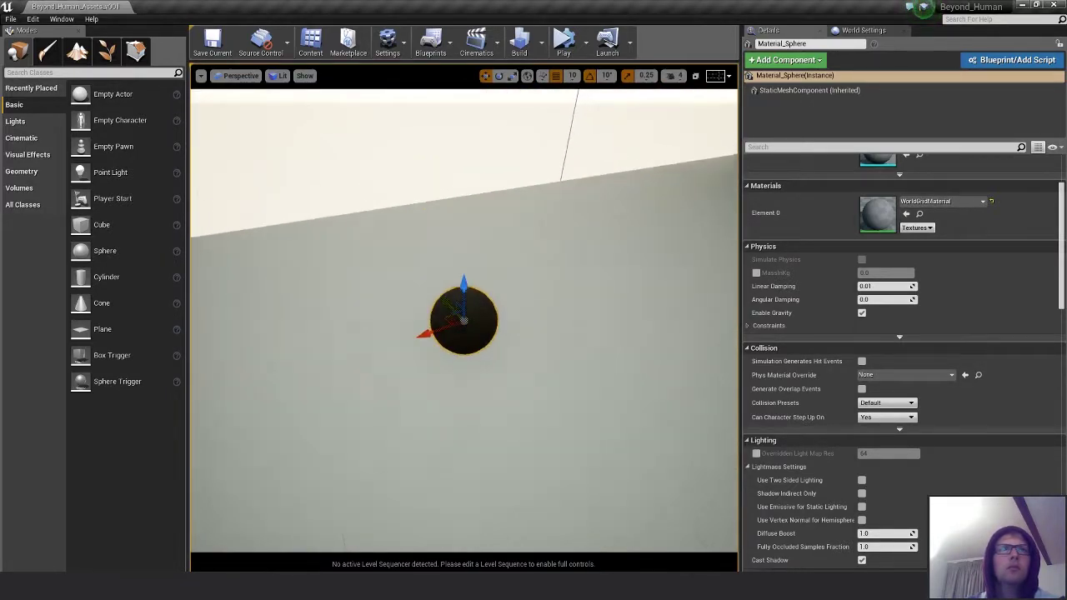
{"action": "left_click_drag", "start_coordinate": [359, 434], "coordinate": [536, 406], "text": "alt"}
{"action": "left_click_drag", "start_coordinate": [497, 334], "coordinate": [606, 370], "text": "alt"}
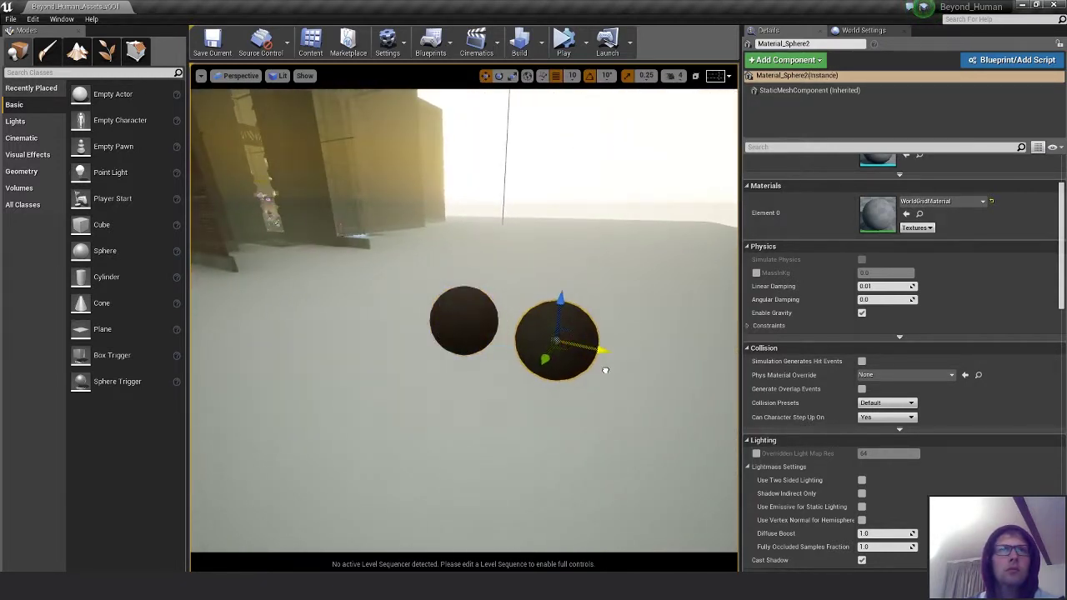
{"action": "key", "text": "f"}
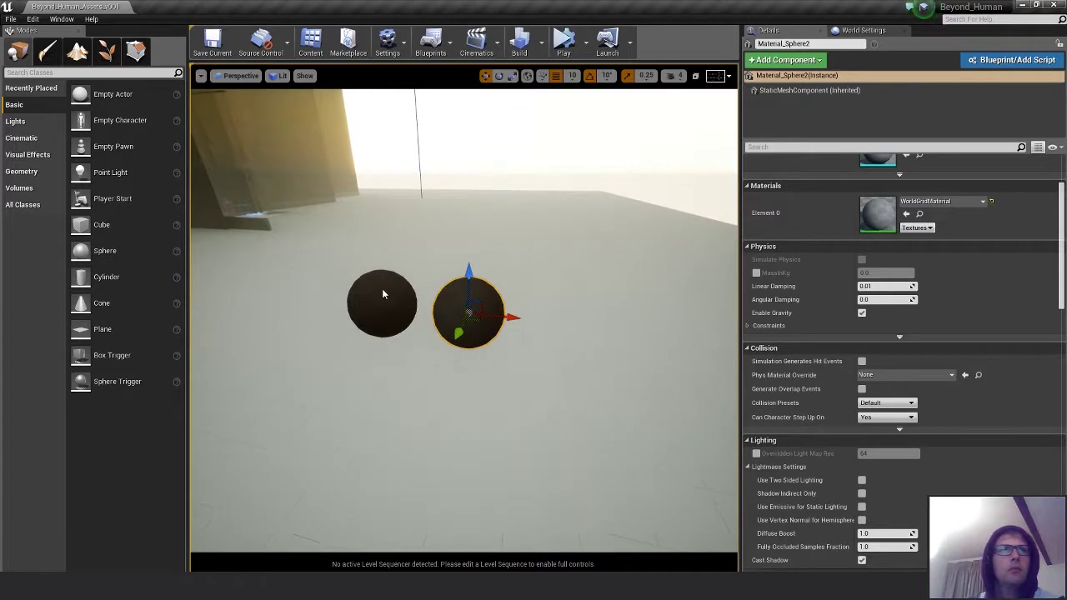
- Duplicate both material spheres together along their X axis to extend the row to four evenly spaced spheres
{"action": "left_click", "coordinate": [382, 302], "text": "ctrl"}
{"action": "left_click_drag", "start_coordinate": [412, 308], "coordinate": [690, 337], "text": "alt"}
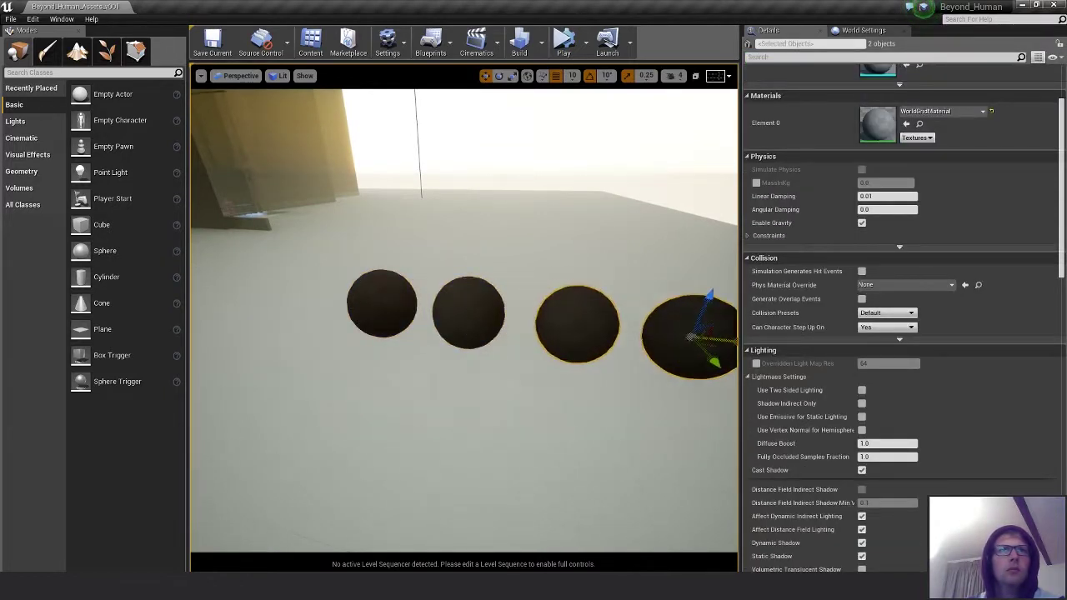
{"action": "key", "text": "f"}
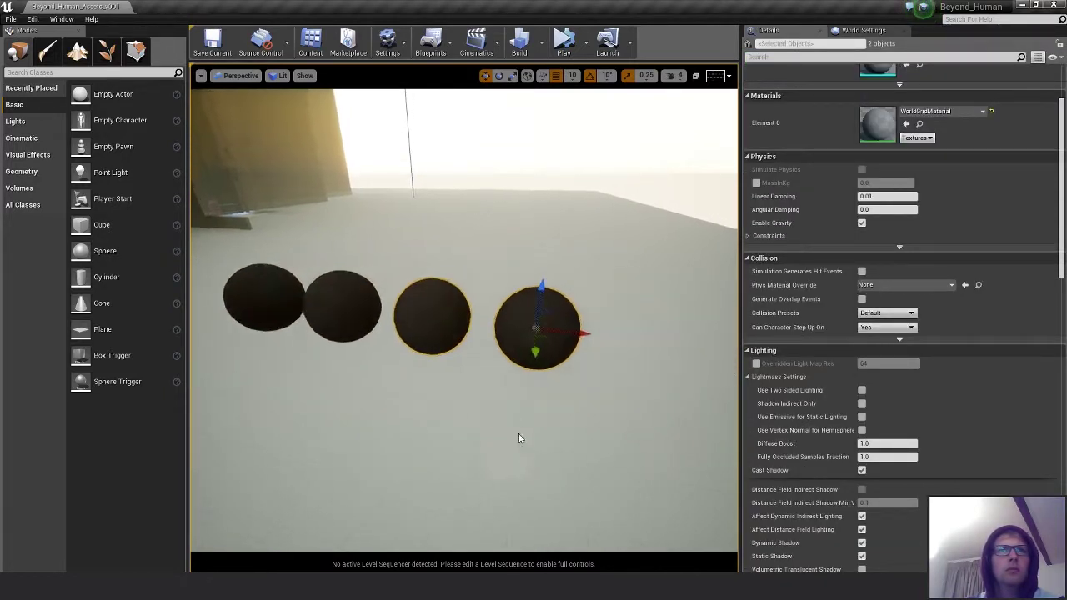
- Select all four spheres of the row and duplicate them vertically, placing a second row of four directly below
{"action": "left_click", "coordinate": [300, 323]}
{"action": "left_click", "coordinate": [373, 321], "text": "ctrl"}
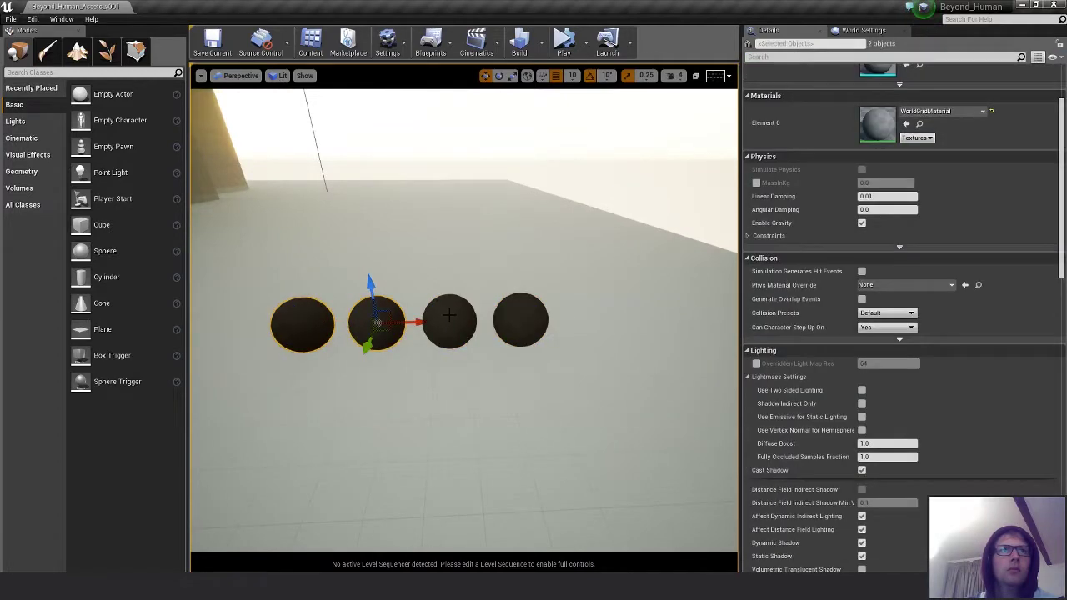
{"action": "left_click", "coordinate": [446, 323], "text": "ctrl"}
{"action": "left_click", "coordinate": [515, 320], "text": "ctrl"}
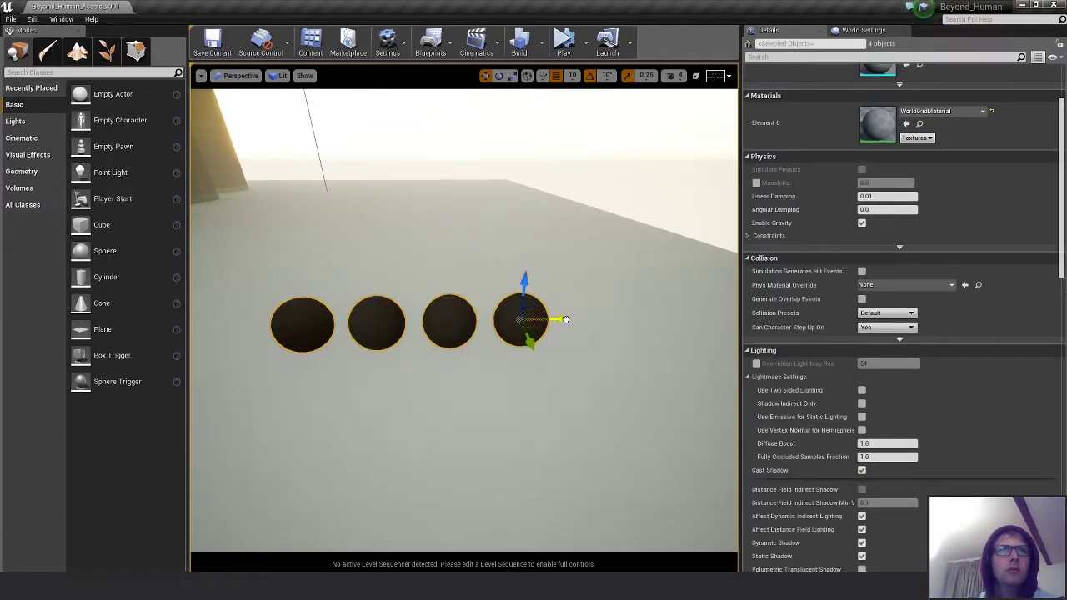
{"action": "left_click", "coordinate": [533, 284]}
{"action": "key", "text": "ctrl+z"}
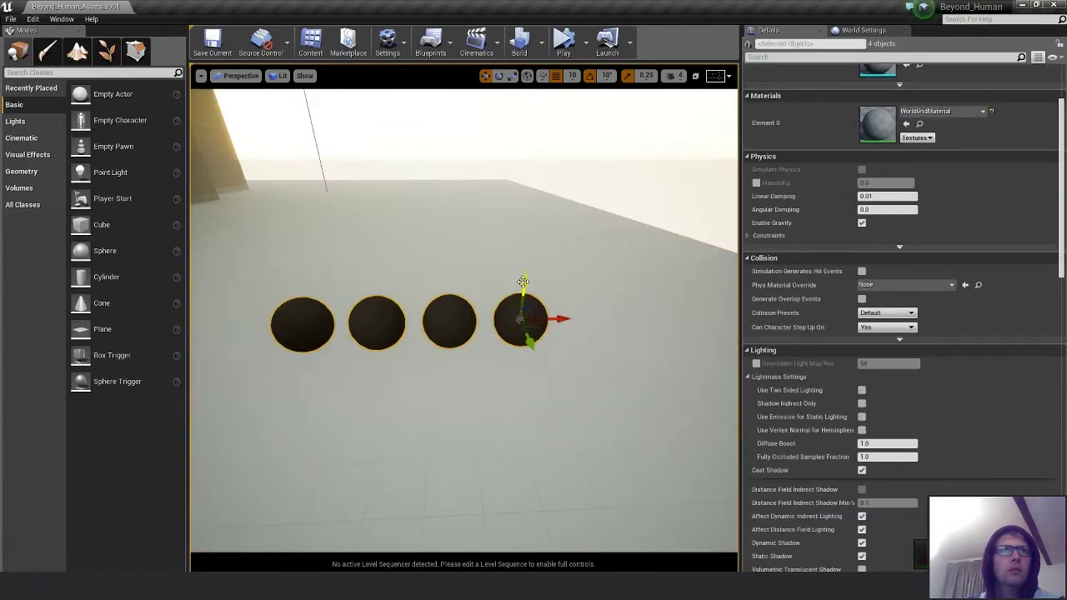
{"action": "mouse_move", "coordinate": [522, 284]}
{"action": "left_mouse_down", "text": "alt"}
{"action": "mouse_move", "coordinate": [530, 370]}
{"action": "mouse_move", "coordinate": [534, 283]}
{"action": "left_mouse_up", "text": "alt"}
{"action": "left_click_drag", "start_coordinate": [521, 339], "coordinate": [524, 328], "text": "alt"}
{"action": "key", "text": "ctrl+z"}
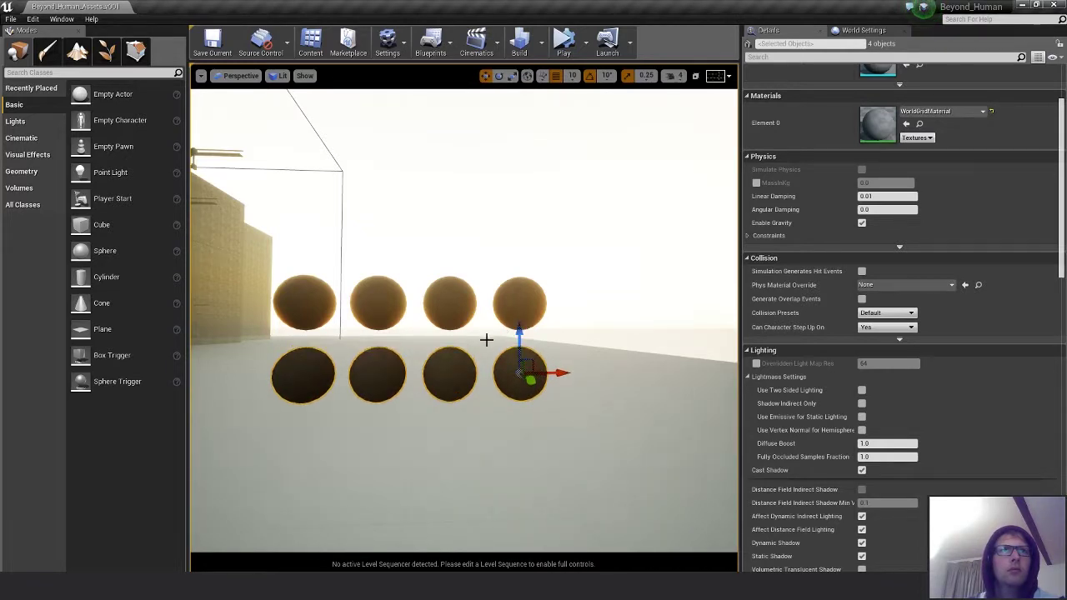
- Add the upper row to the selection and duplicate all eight spheres upward to form a four-by-four grid
{"action": "left_click", "coordinate": [309, 301], "text": "ctrl"}
{"action": "left_click", "coordinate": [377, 300], "text": "ctrl"}
{"action": "left_click", "coordinate": [449, 300], "text": "ctrl"}
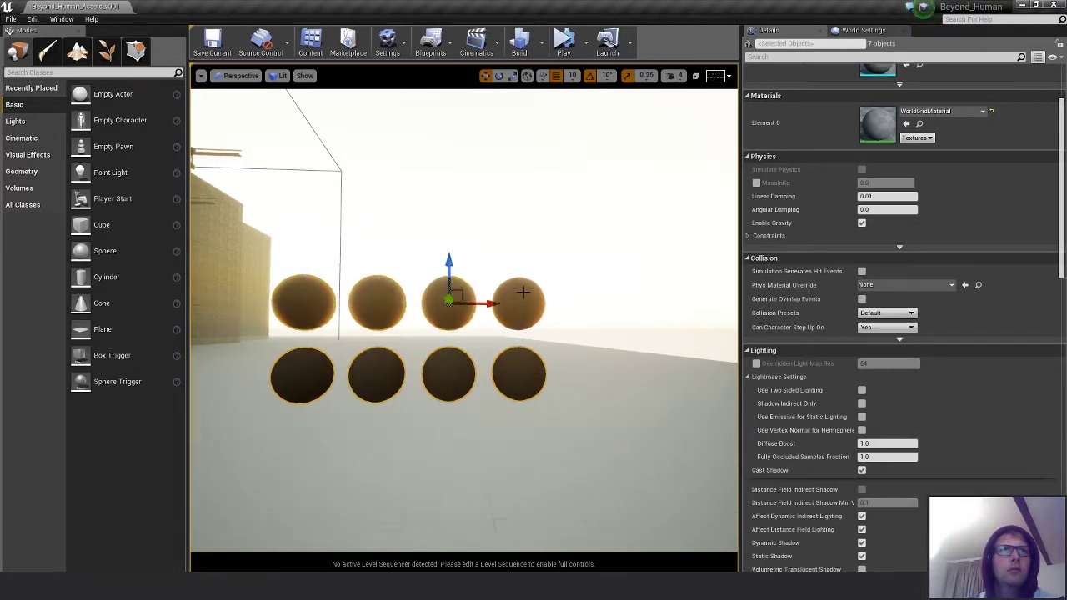
{"action": "left_click", "coordinate": [524, 293], "text": "ctrl"}
{"action": "left_click_drag", "start_coordinate": [519, 260], "coordinate": [521, 189], "text": "alt"}
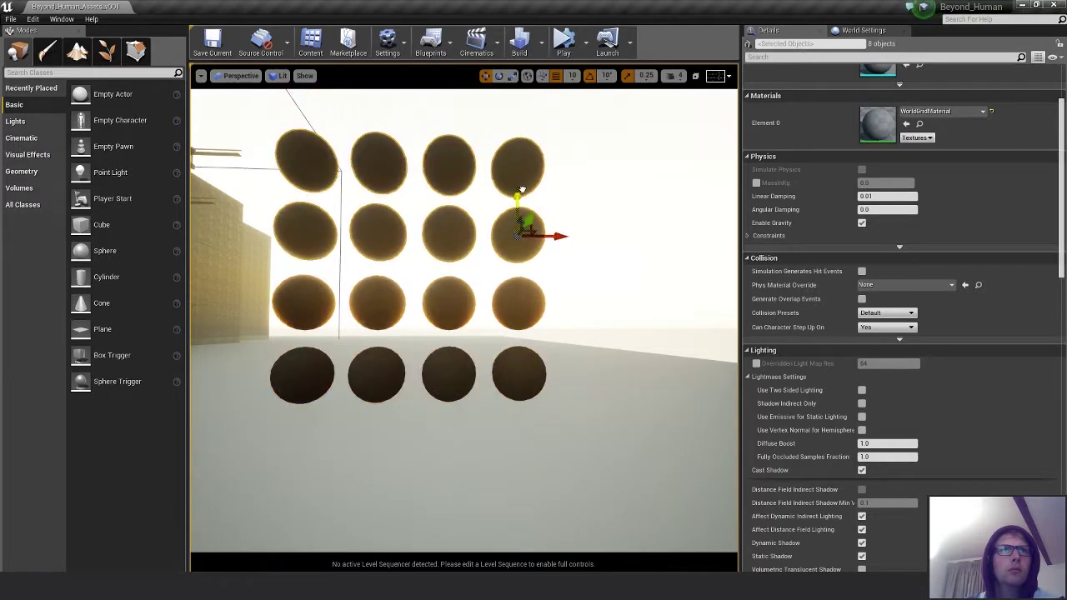
{"action": "right_click_drag", "start_coordinate": [523, 189], "coordinate": [523, 221]}
{"action": "left_click_drag", "start_coordinate": [434, 291], "coordinate": [504, 325], "text": "alt"}
{"action": "right_click_drag", "start_coordinate": [505, 326], "coordinate": [445, 293]}
{"action": "left_click_drag", "start_coordinate": [445, 293], "coordinate": [443, 303], "text": "alt"}
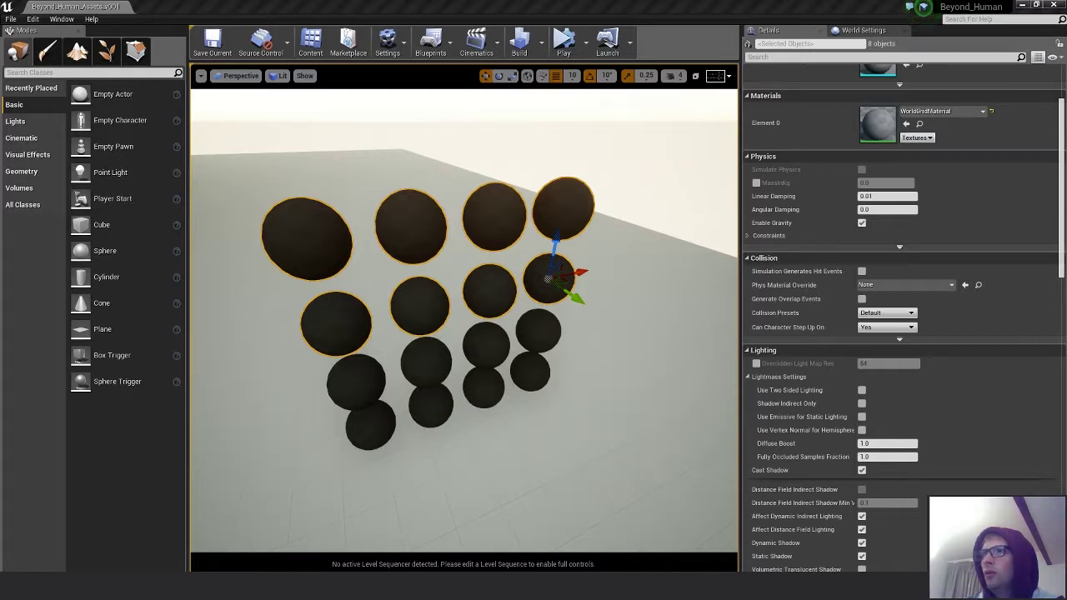
- Assign M_Brick_Worn_01, M_Brick_Painted_01 and M_Cardboard_01 to the top row's first three spheres, and a grey material to the fourth
{"action": "left_click", "coordinate": [285, 222]}
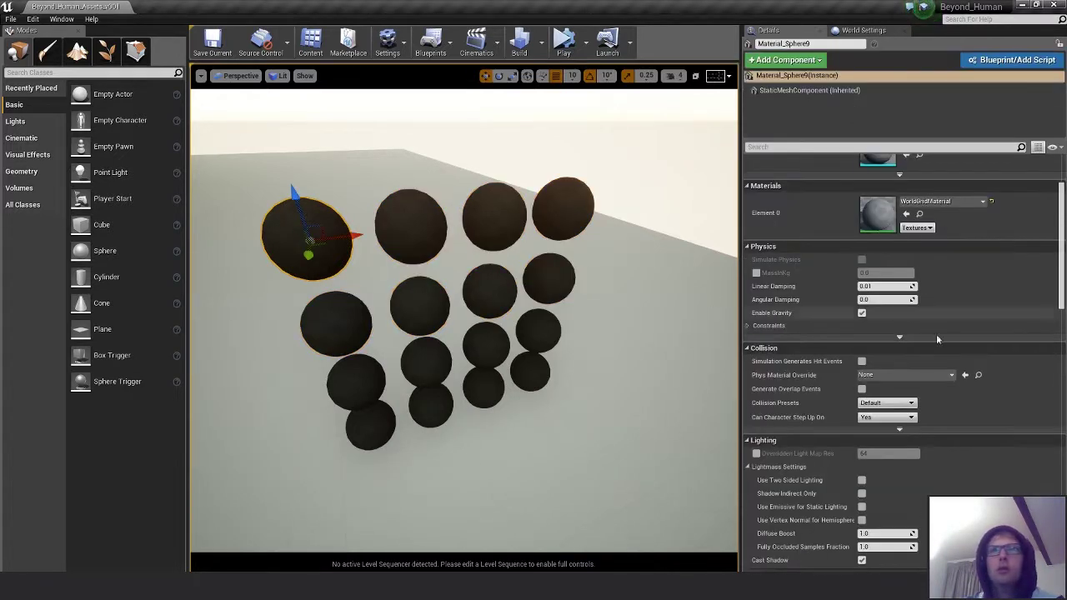
{"action": "left_click_drag", "start_coordinate": [1066, 167], "coordinate": [884, 208]}
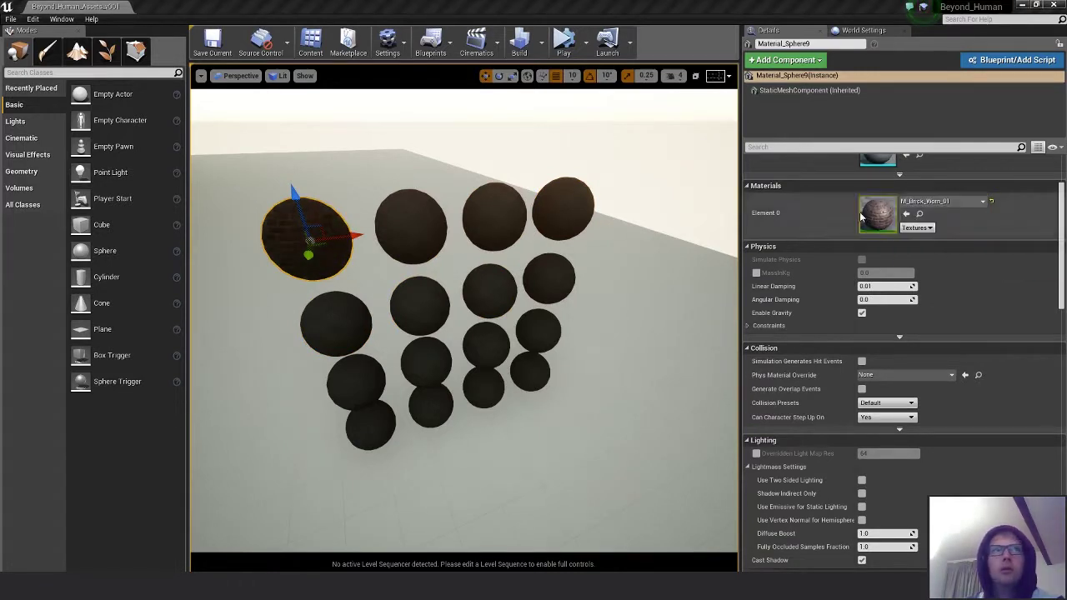
{"action": "left_click", "coordinate": [418, 225]}
{"action": "left_click_drag", "start_coordinate": [1066, 166], "coordinate": [884, 213]}
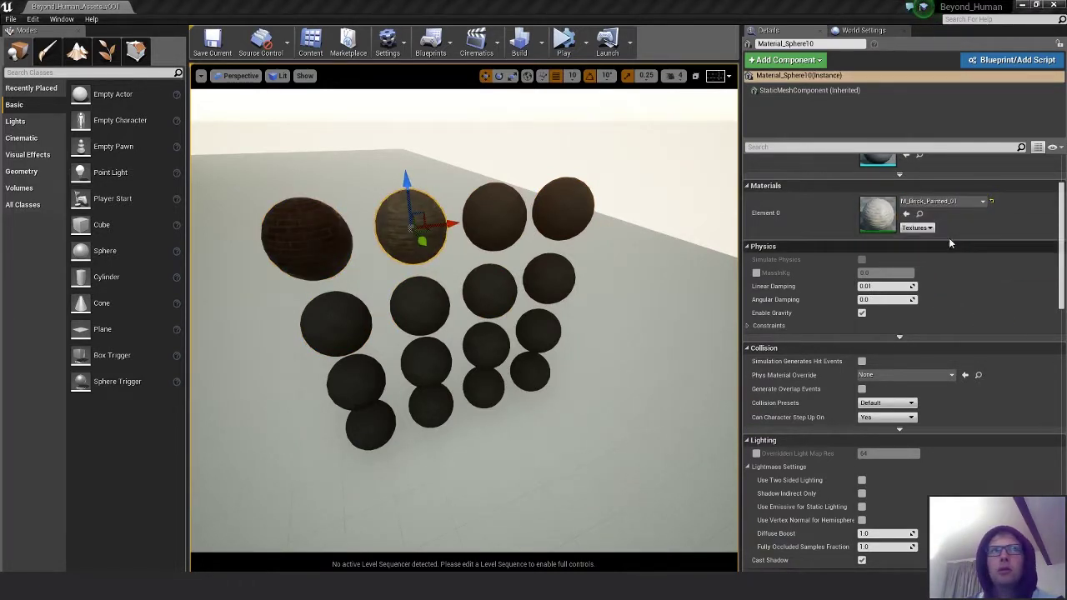
{"action": "left_click", "coordinate": [494, 217]}
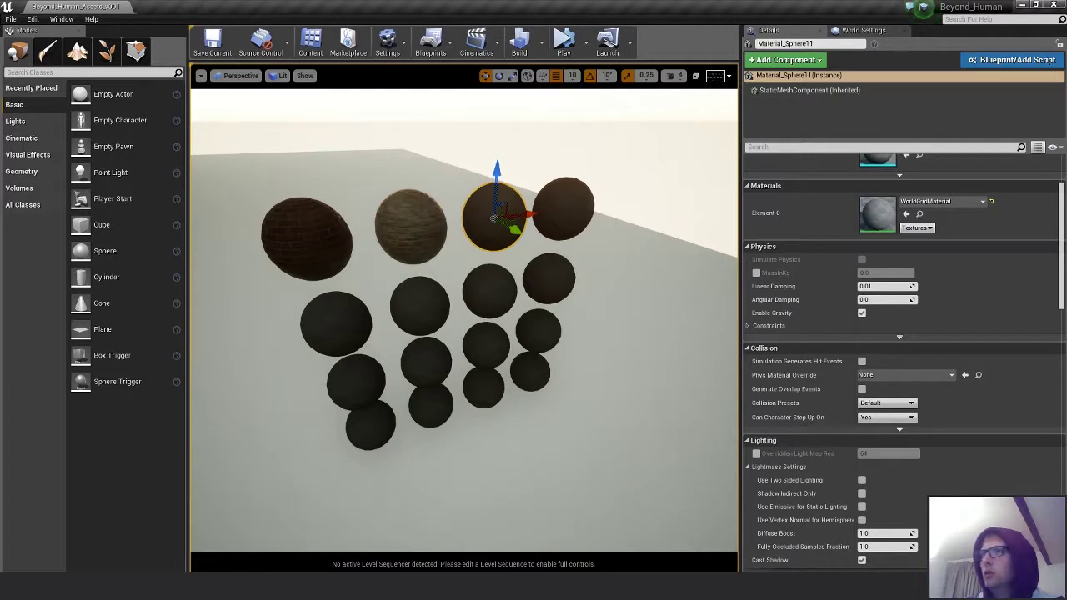
{"action": "left_click_drag", "start_coordinate": [1066, 167], "coordinate": [884, 213]}
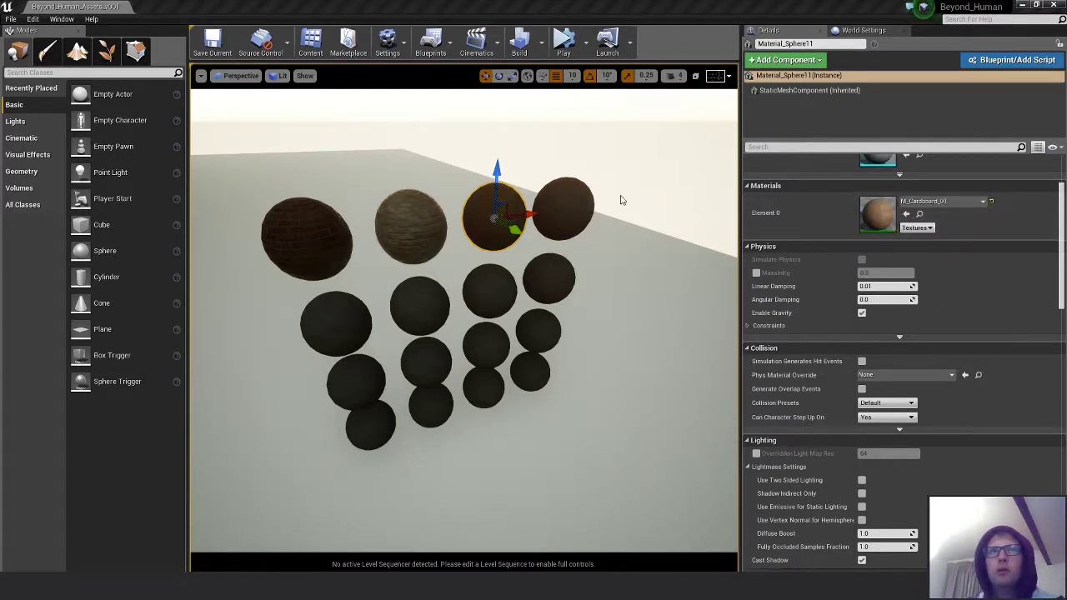
{"action": "left_click", "coordinate": [564, 208]}
{"action": "left_click_drag", "start_coordinate": [1066, 167], "coordinate": [884, 213]}
- Assign M_Iron_Rugged_02, M_Iron_Rusted_03, M_Metal_Painted_Bank and M_Paper_01 in order to the second row's four spheres
{"action": "left_click", "coordinate": [353, 327]}
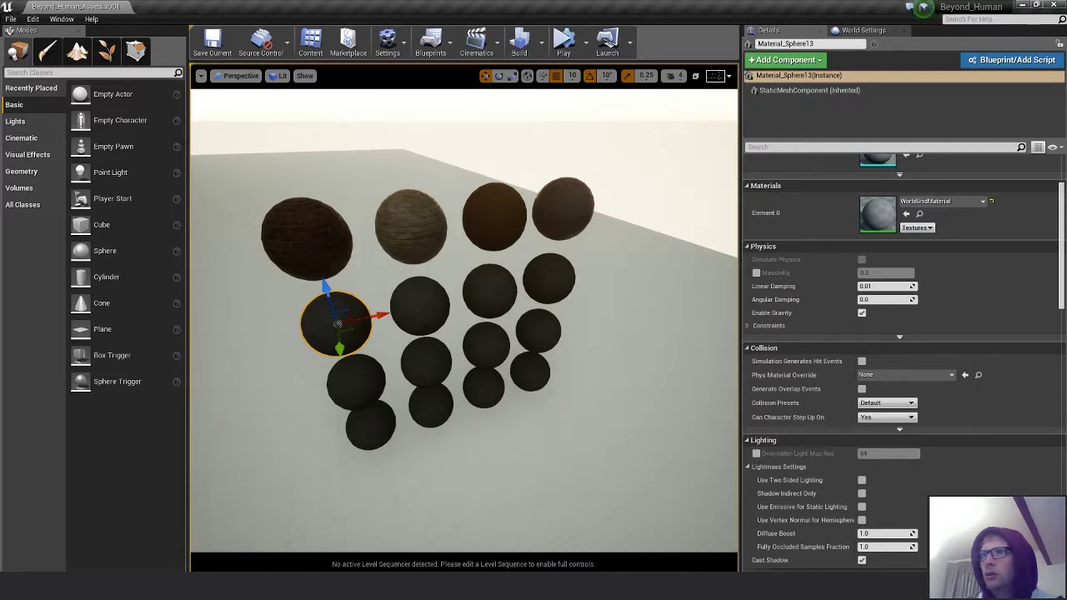
{"action": "left_click_drag", "start_coordinate": [1066, 434], "coordinate": [877, 216]}
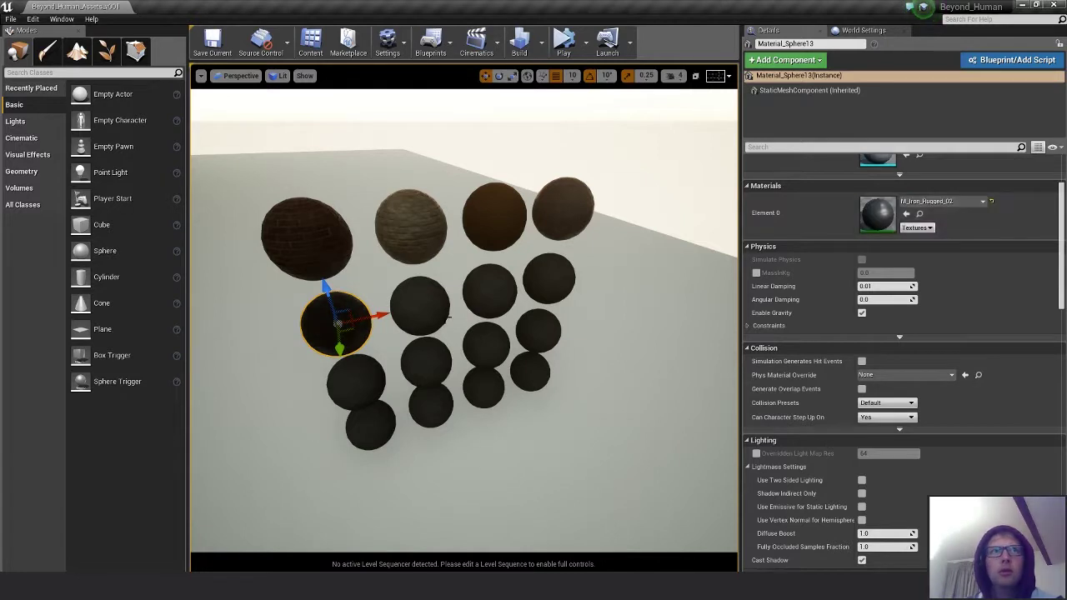
{"action": "left_click", "coordinate": [422, 307]}
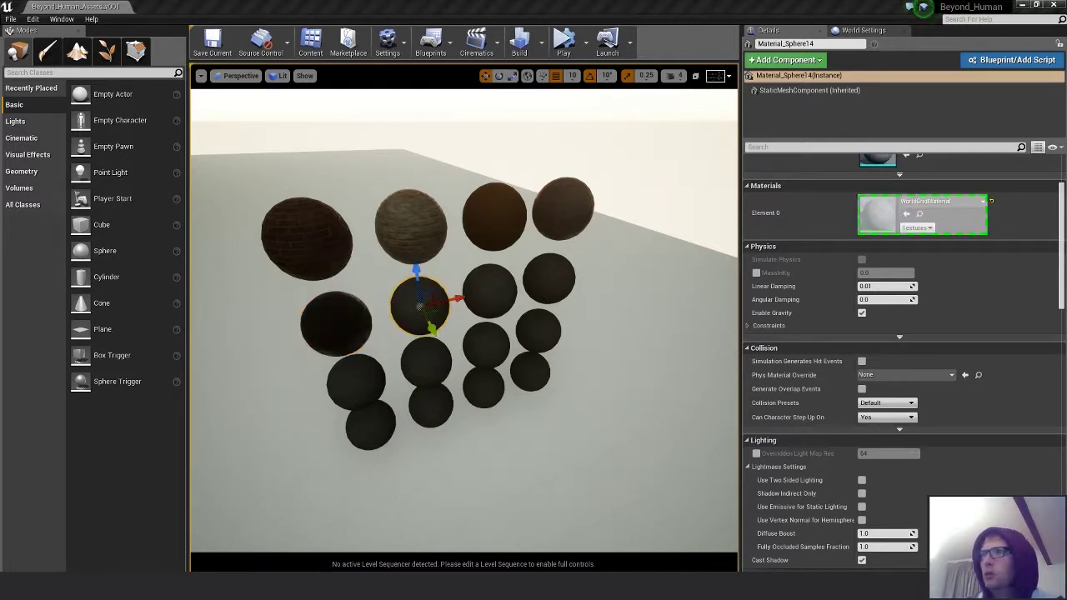
{"action": "left_click_drag", "start_coordinate": [1066, 300], "coordinate": [877, 216]}
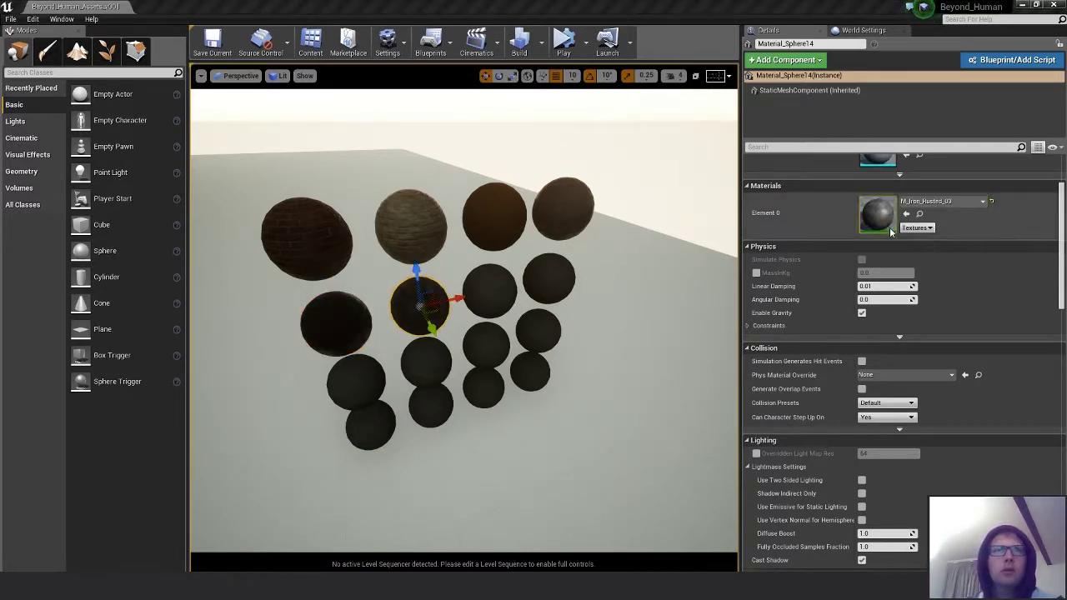
{"action": "left_click", "coordinate": [490, 291]}
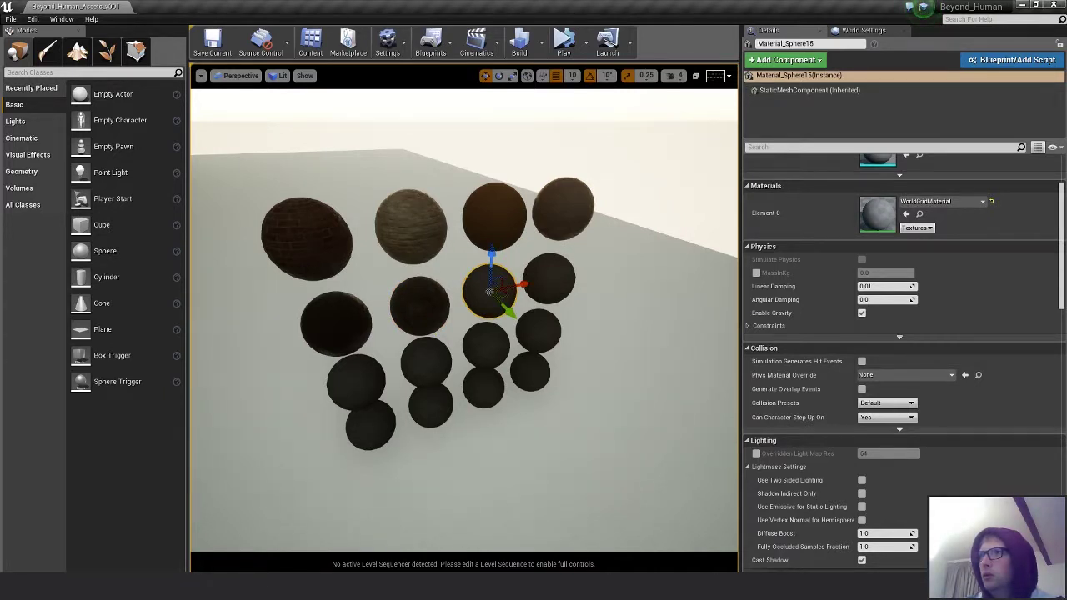
{"action": "left_click_drag", "start_coordinate": [1066, 300], "coordinate": [877, 215]}
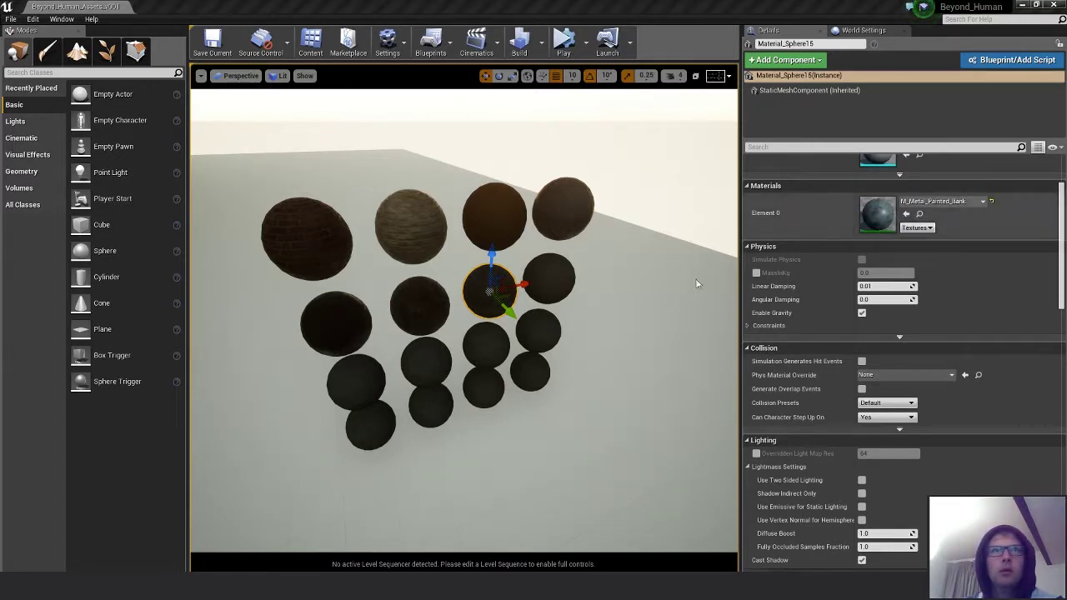
{"action": "left_click", "coordinate": [548, 278]}
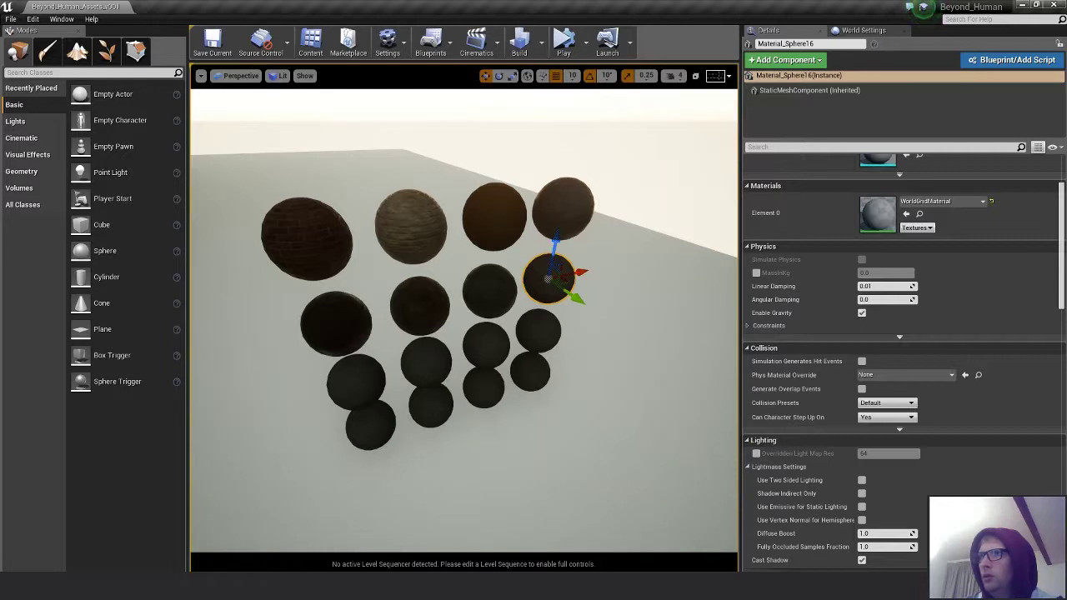
{"action": "left_click_drag", "start_coordinate": [1066, 300], "coordinate": [877, 215]}
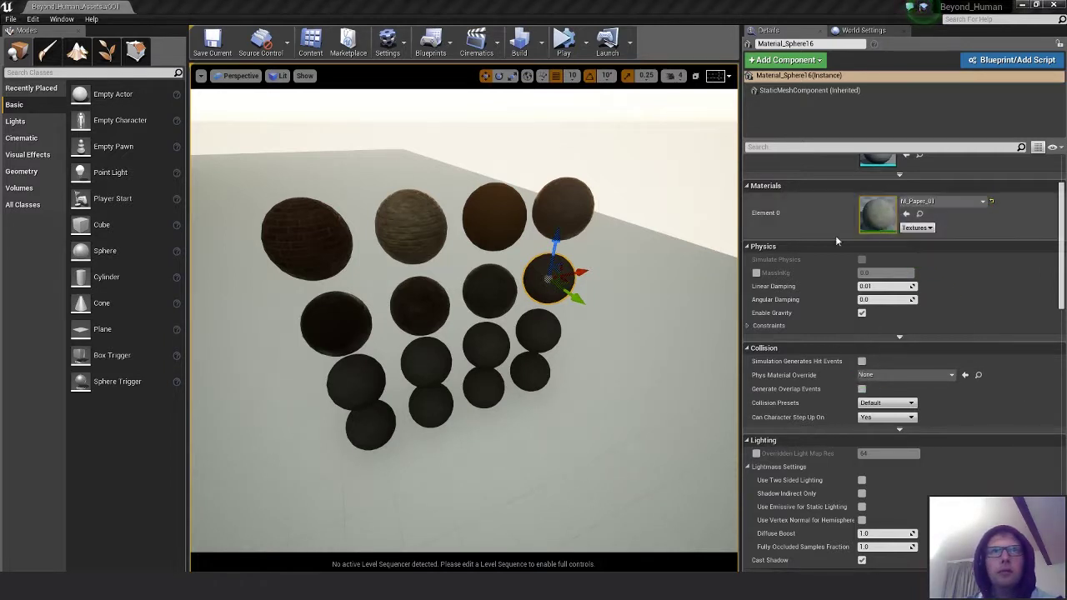
- Assign M_Rubber_02, M_Steel_Battered_01, a dark glossy material and M_Steel_Greasy_01 in order to the third row's four spheres
{"action": "left_click", "coordinate": [359, 380]}
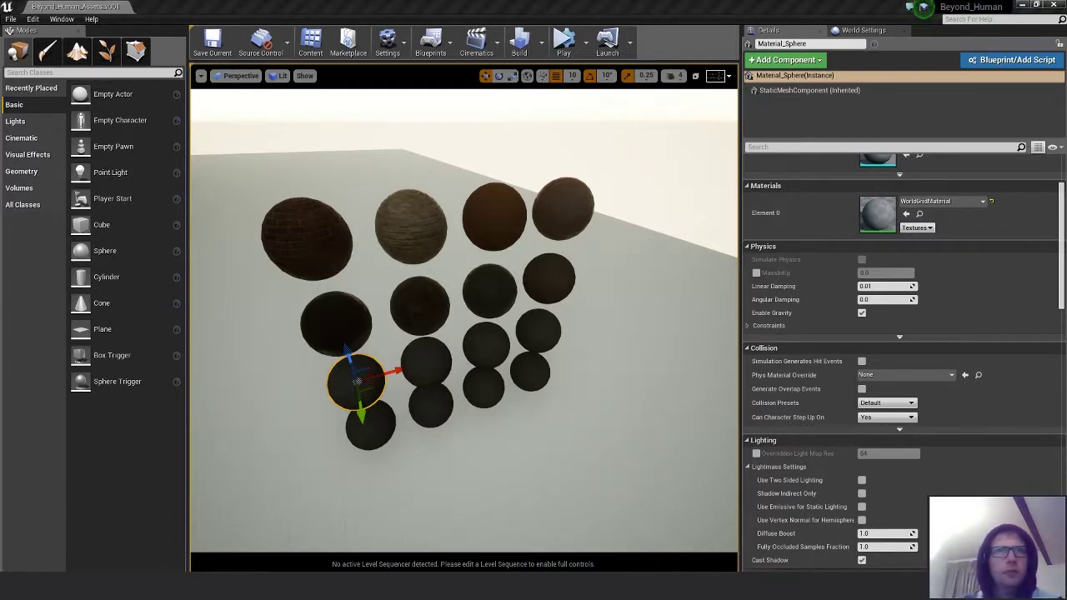
{"action": "left_click_drag", "start_coordinate": [1066, 327], "coordinate": [877, 215]}
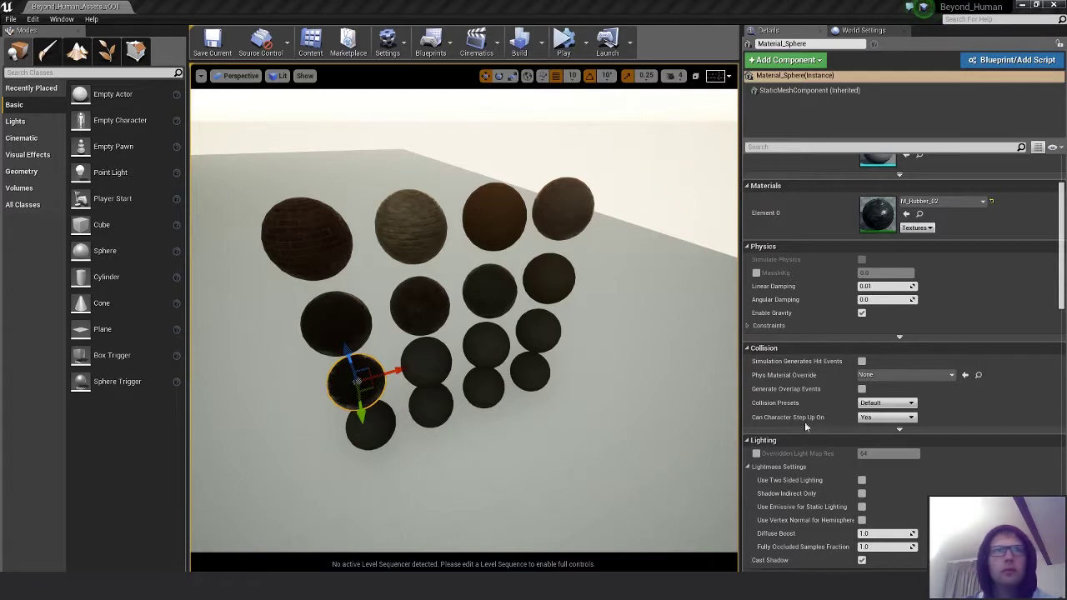
{"action": "left_click", "coordinate": [427, 360]}
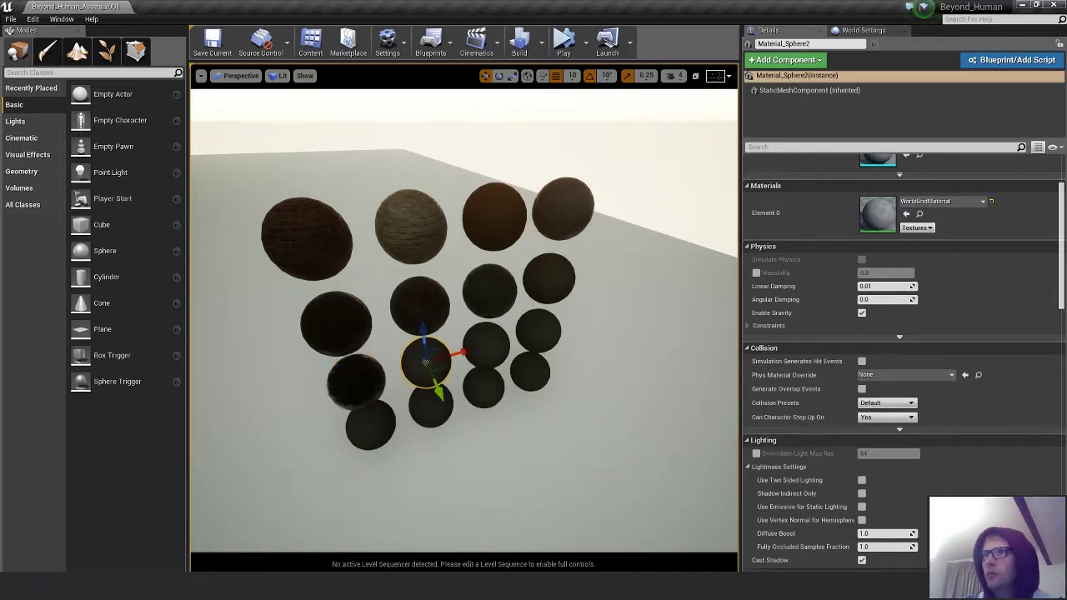
{"action": "left_click_drag", "start_coordinate": [1066, 275], "coordinate": [889, 218]}
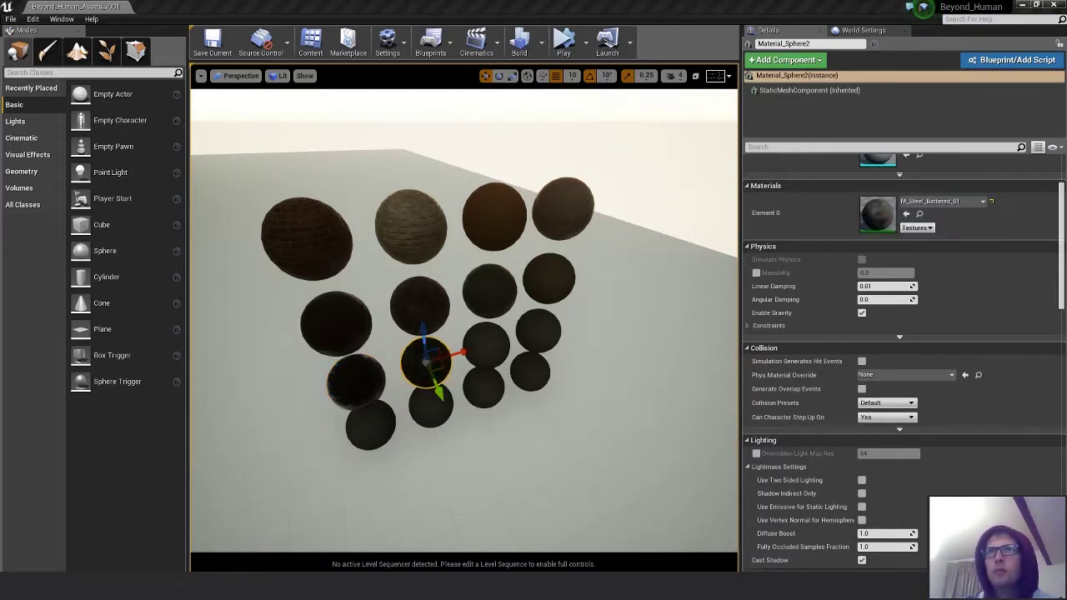
{"action": "left_click", "coordinate": [487, 344]}
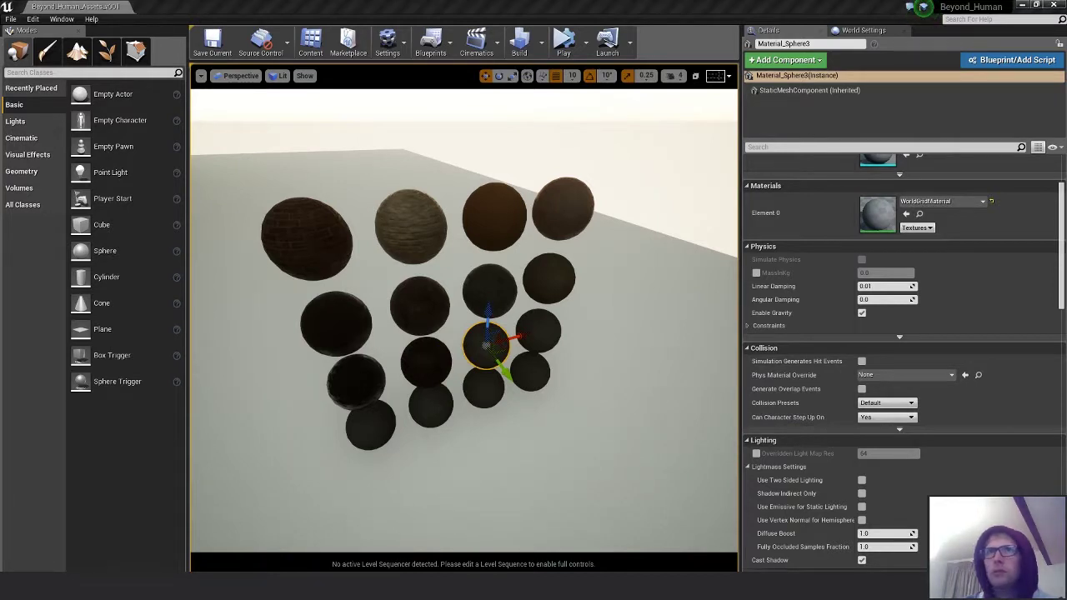
{"action": "left_click_drag", "start_coordinate": [1066, 250], "coordinate": [884, 211]}
{"action": "left_click", "coordinate": [539, 332]}
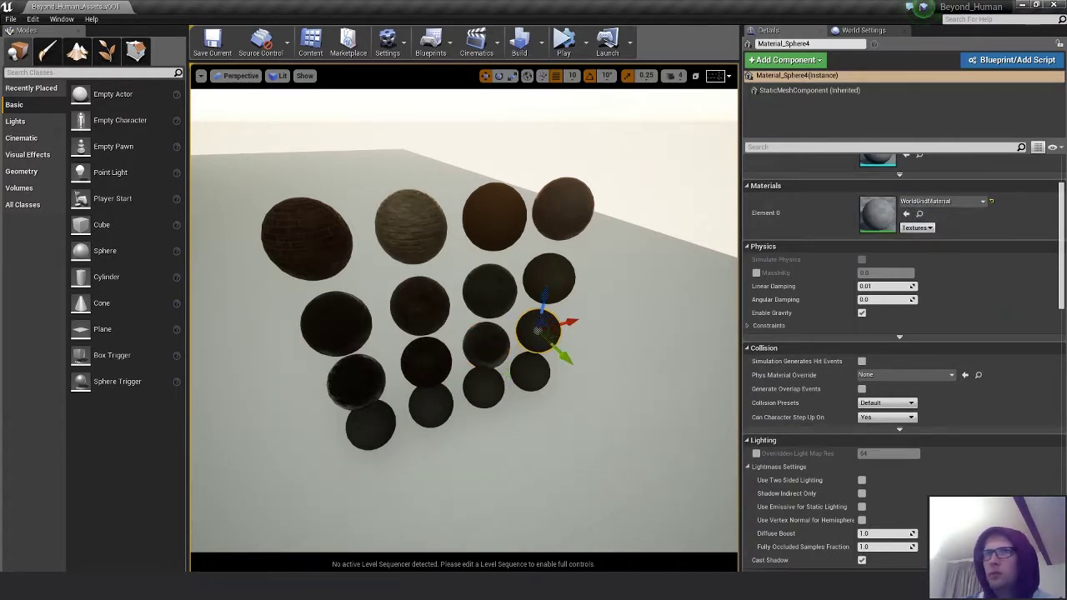
{"action": "left_click_drag", "start_coordinate": [1066, 250], "coordinate": [882, 212]}
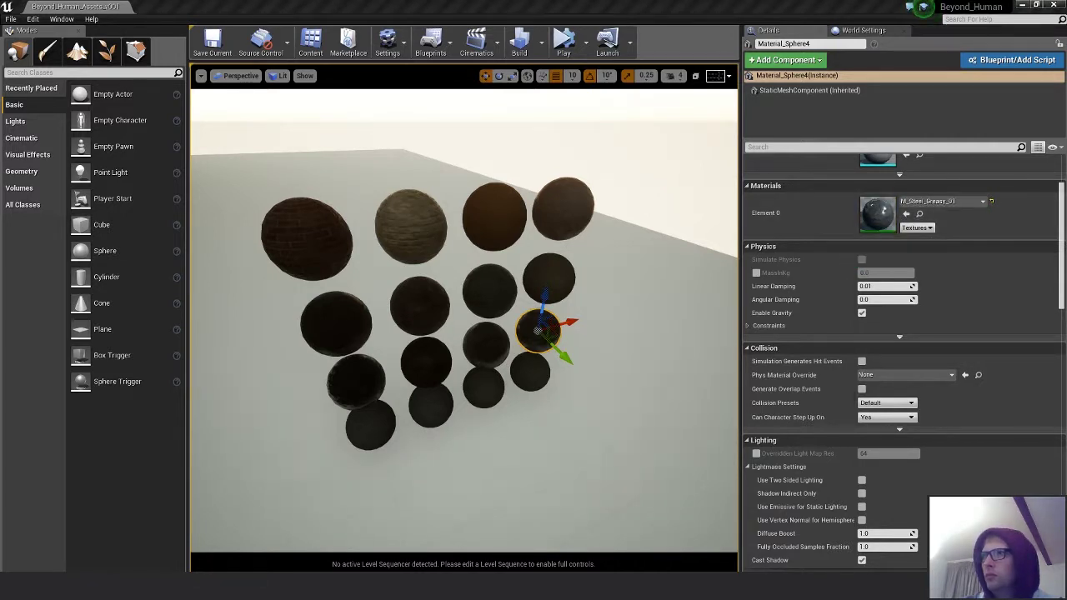
- Delete the four unassigned spheres in the grid's lowest row
{"action": "left_click", "coordinate": [370, 426]}
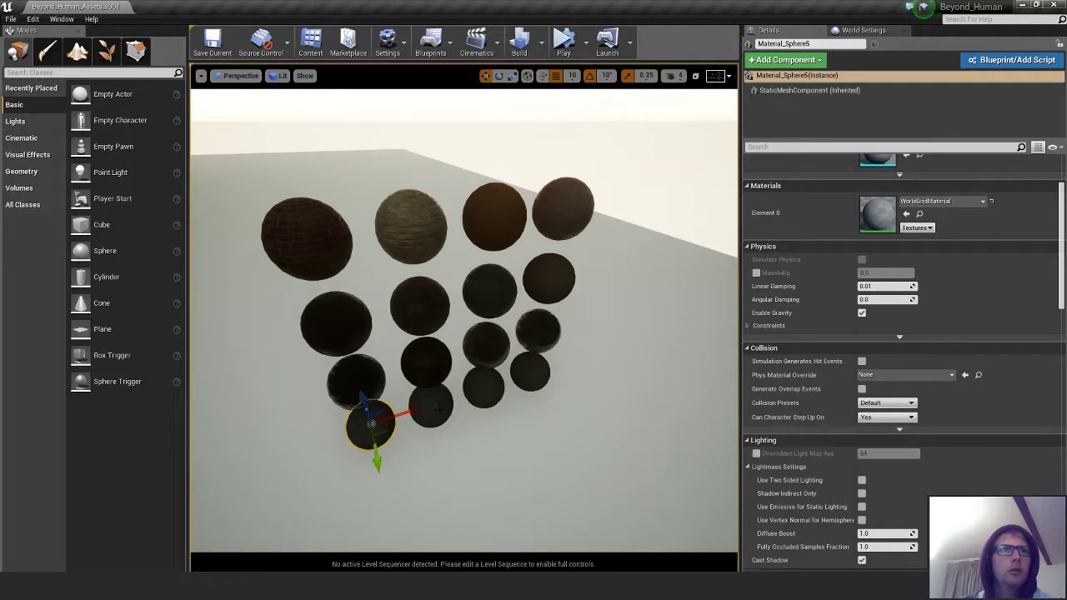
{"action": "left_click", "coordinate": [430, 405], "text": "ctrl"}
{"action": "left_click", "coordinate": [483, 388], "text": "ctrl"}
{"action": "left_click", "coordinate": [530, 373], "text": "ctrl"}
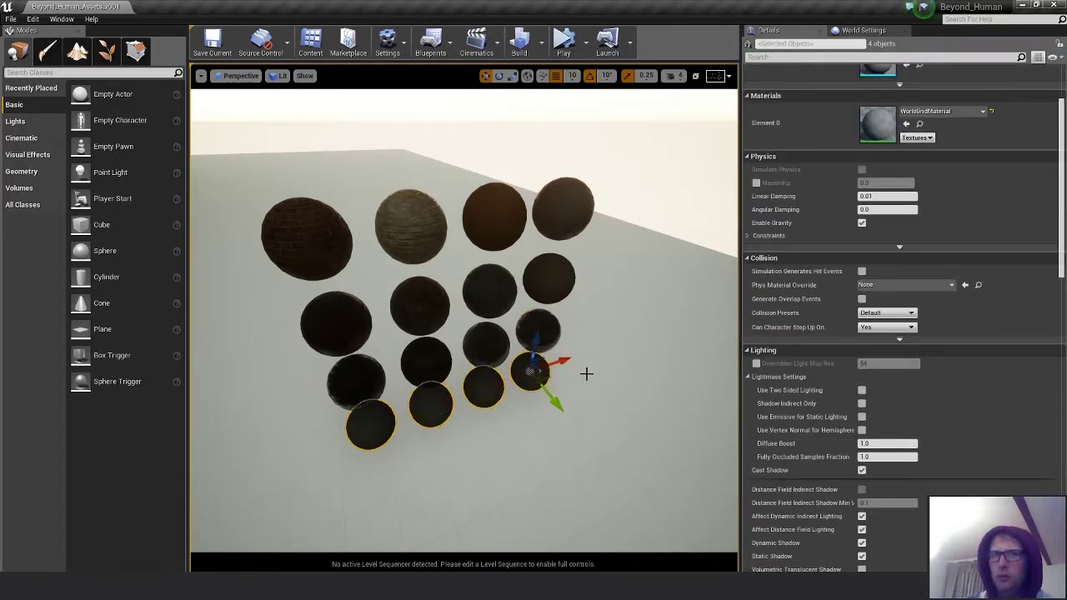
{"action": "key", "text": "Delete"}
- Inspect the remaining sphere grid from several sides and check the top row's brick sphere and the lowest row's rubber sphere
{"action": "left_click_drag", "start_coordinate": [639, 369], "coordinate": [367, 342], "text": "alt"}
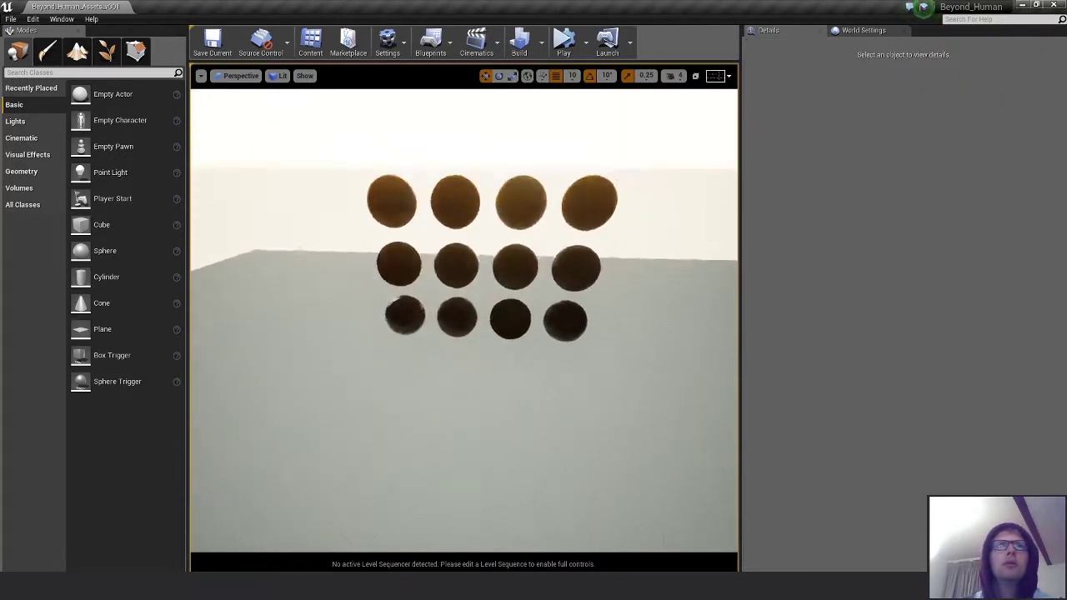
{"action": "left_click_drag", "start_coordinate": [465, 321], "coordinate": [464, 362], "text": "alt"}
{"action": "right_click_drag", "start_coordinate": [464, 362], "coordinate": [517, 361], "text": "alt"}
{"action": "left_click_drag", "start_coordinate": [465, 362], "coordinate": [422, 258], "text": "alt"}
{"action": "scroll", "coordinate": [422, 300], "scroll_direction": "down", "scroll_amount": 5}
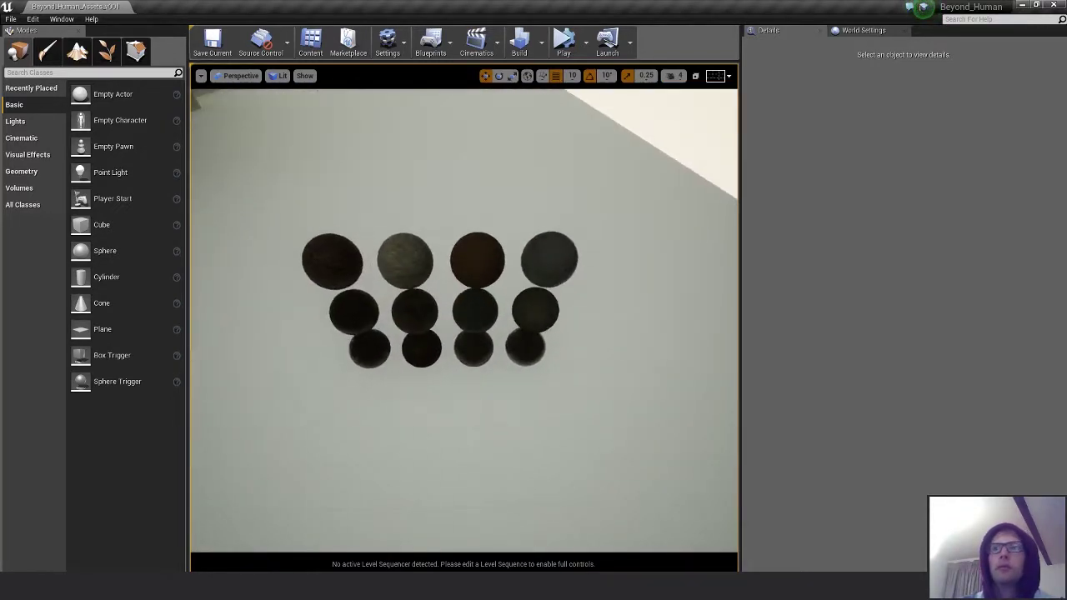
{"action": "left_click", "coordinate": [327, 260]}
{"action": "left_click", "coordinate": [368, 348]}
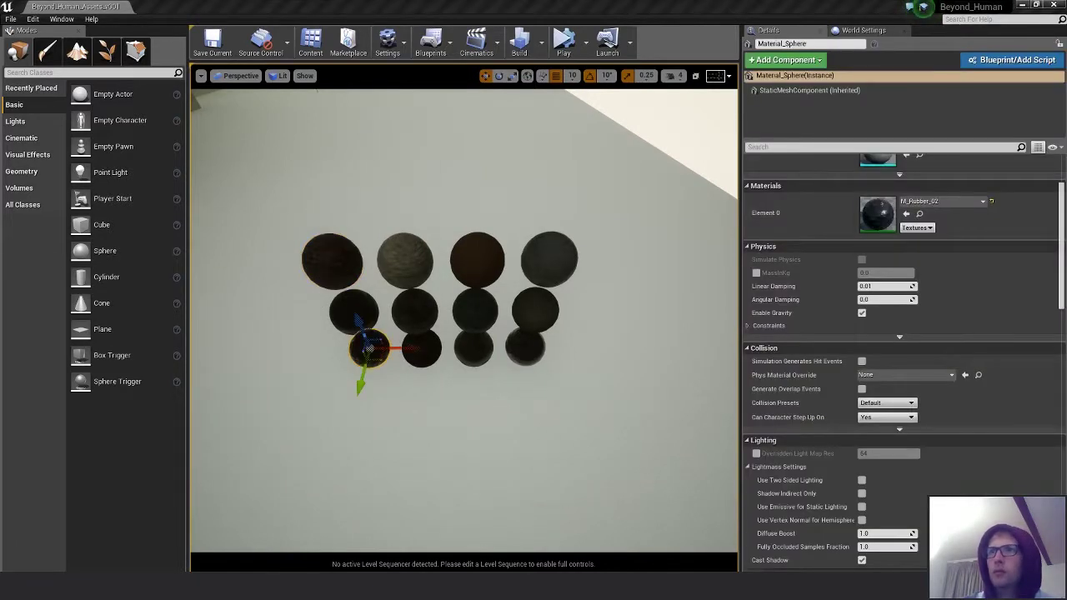
{"action": "key", "text": "shift+e"}
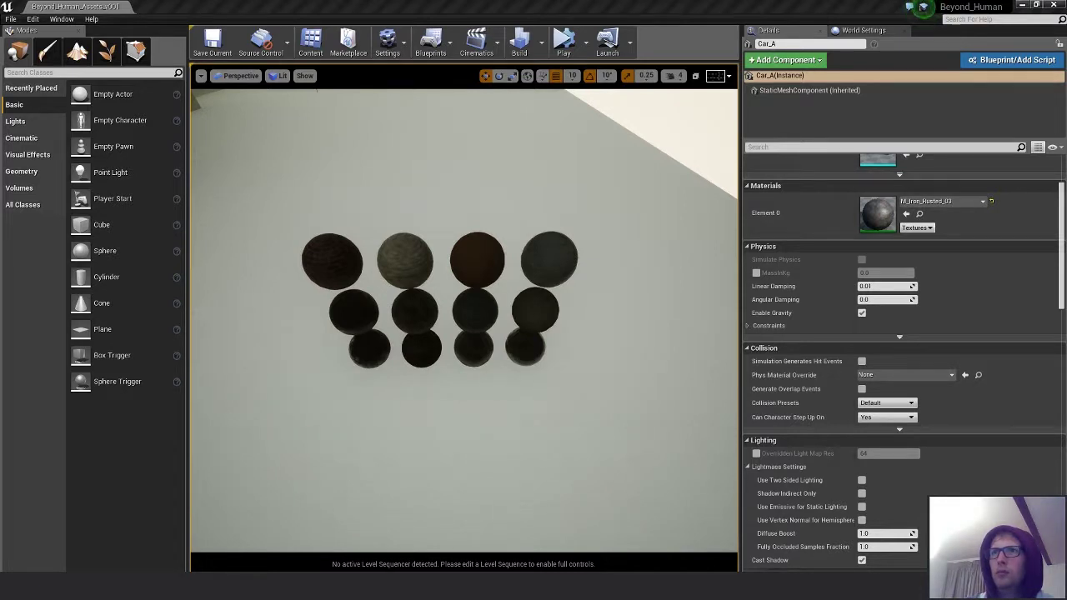
- Select all twelve material spheres and move the whole grid away from the pale floor area towards the alley
{"action": "key", "text": "Escape"}
{"action": "right_click_drag", "start_coordinate": [441, 470], "coordinate": [534, 400]}
{"action": "left_click", "coordinate": [390, 362]}
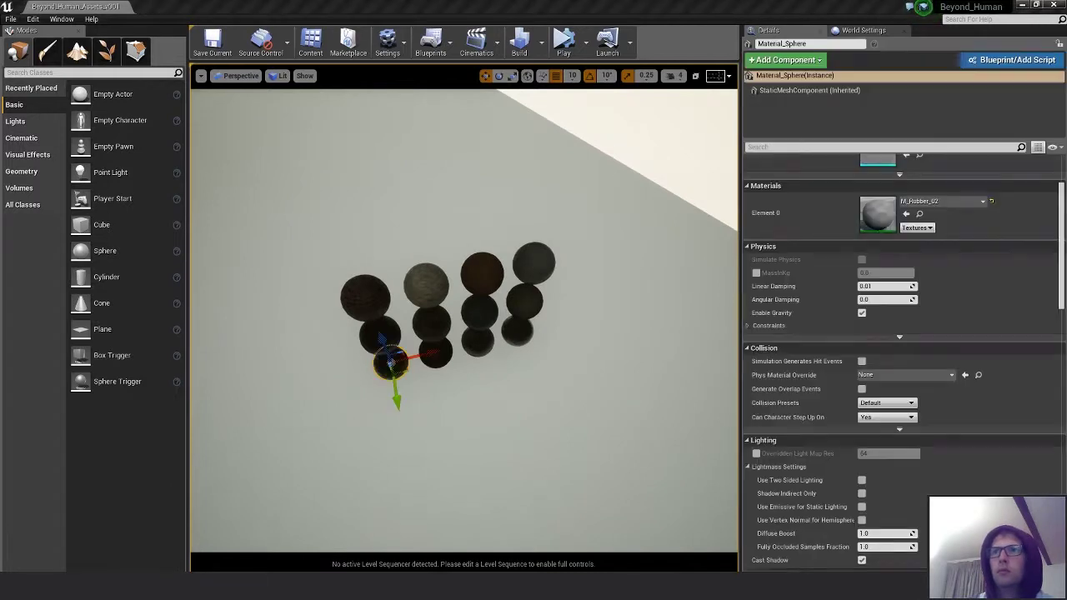
{"action": "key", "text": "ctrl+shift+a"}
{"action": "right_click_drag", "start_coordinate": [719, 410], "coordinate": [556, 350]}
{"action": "left_click_drag", "start_coordinate": [476, 339], "coordinate": [200, 215]}
{"action": "key", "text": "f"}
{"action": "scroll", "coordinate": [591, 124], "scroll_direction": "down", "scroll_amount": 5}
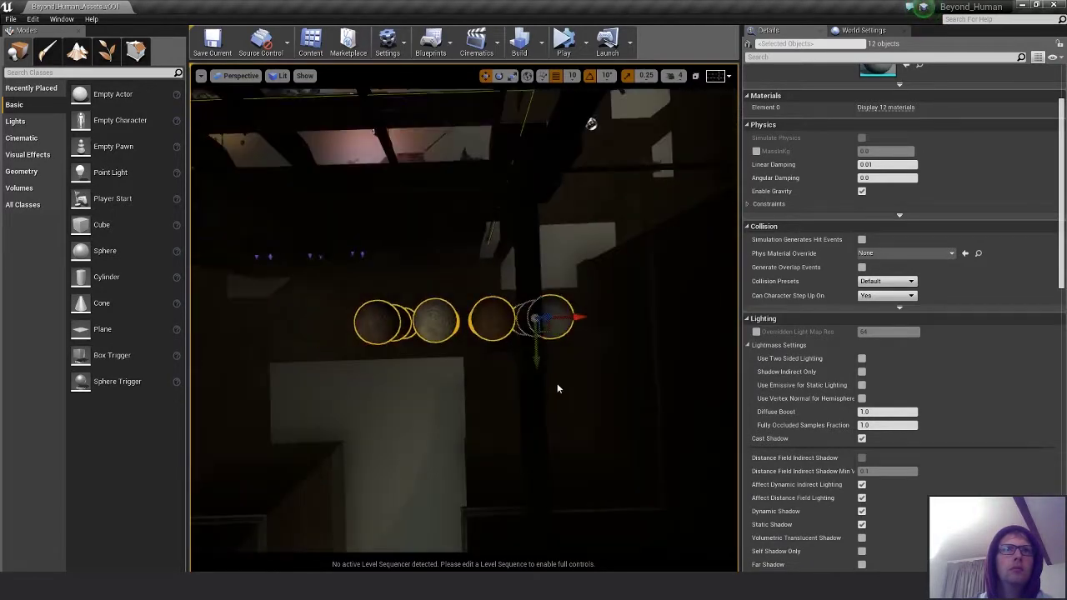
- Position the twelve-sphere grid in mid-air above the alley street among the neon signs and check its placement
{"action": "left_click_drag", "start_coordinate": [546, 334], "coordinate": [600, 133]}
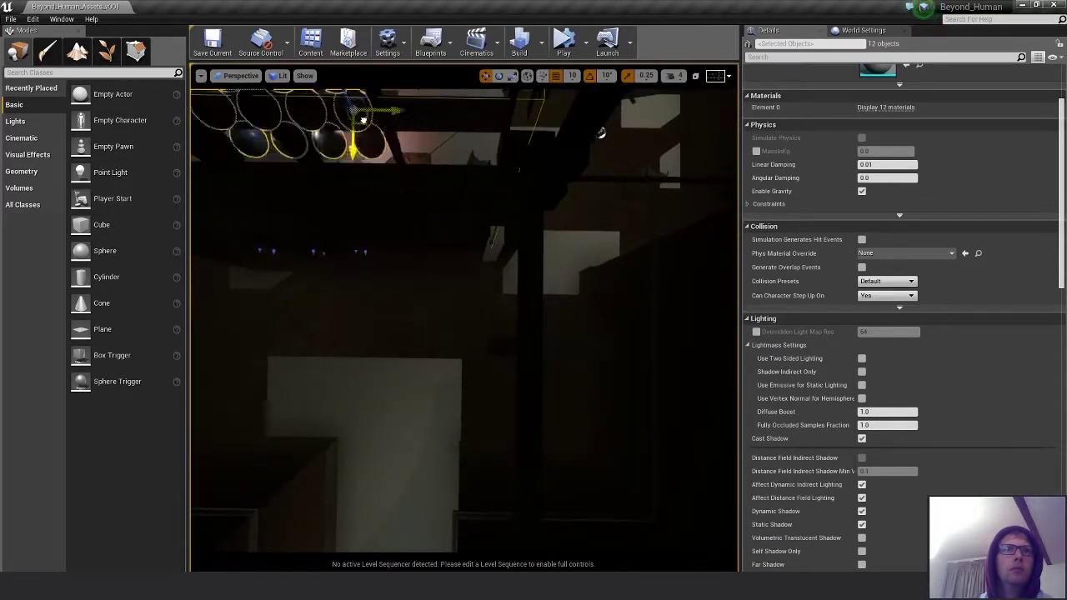
{"action": "key", "text": "f"}
{"action": "left_click_drag", "start_coordinate": [603, 291], "coordinate": [586, 372], "text": "alt"}
{"action": "left_click_drag", "start_coordinate": [410, 300], "coordinate": [534, 365]}
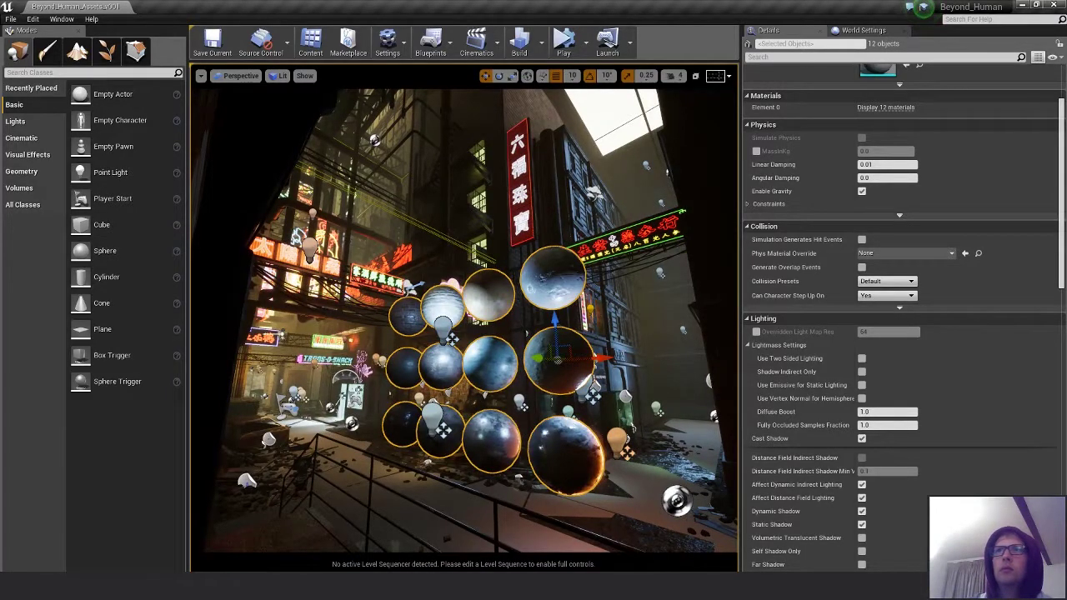
{"action": "right_click_drag", "start_coordinate": [466, 334], "coordinate": [538, 338]}
{"action": "left_click_drag", "start_coordinate": [465, 333], "coordinate": [333, 329], "text": "alt"}
{"action": "left_click_drag", "start_coordinate": [200, 409], "coordinate": [522, 188], "text": "alt"}
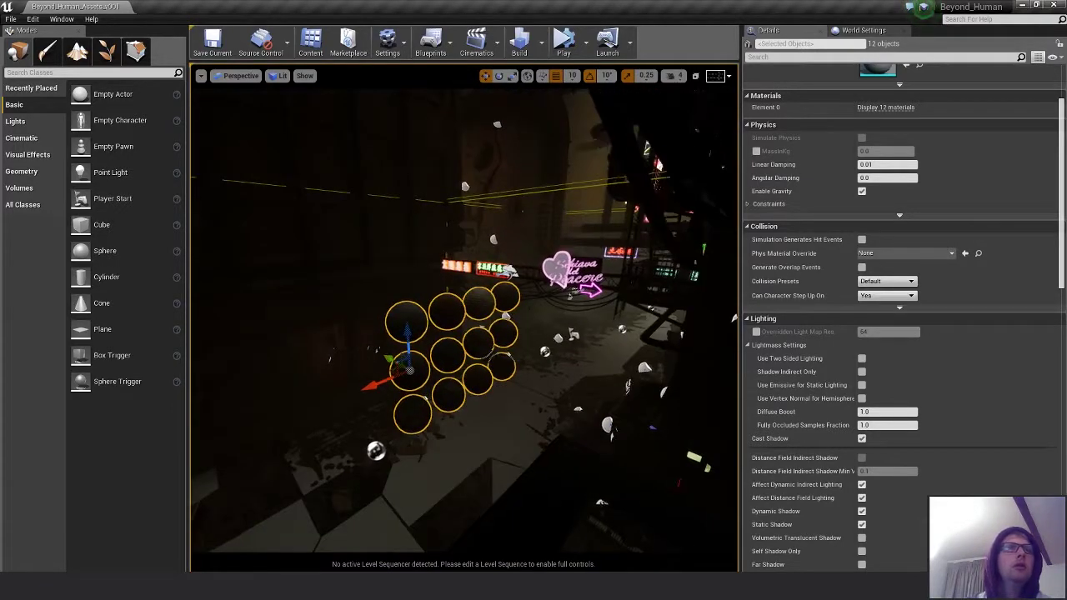
- Save the level in the Levels folder under the new name Beyond_Human_Materials_v001
{"action": "left_click", "coordinate": [11, 19]}
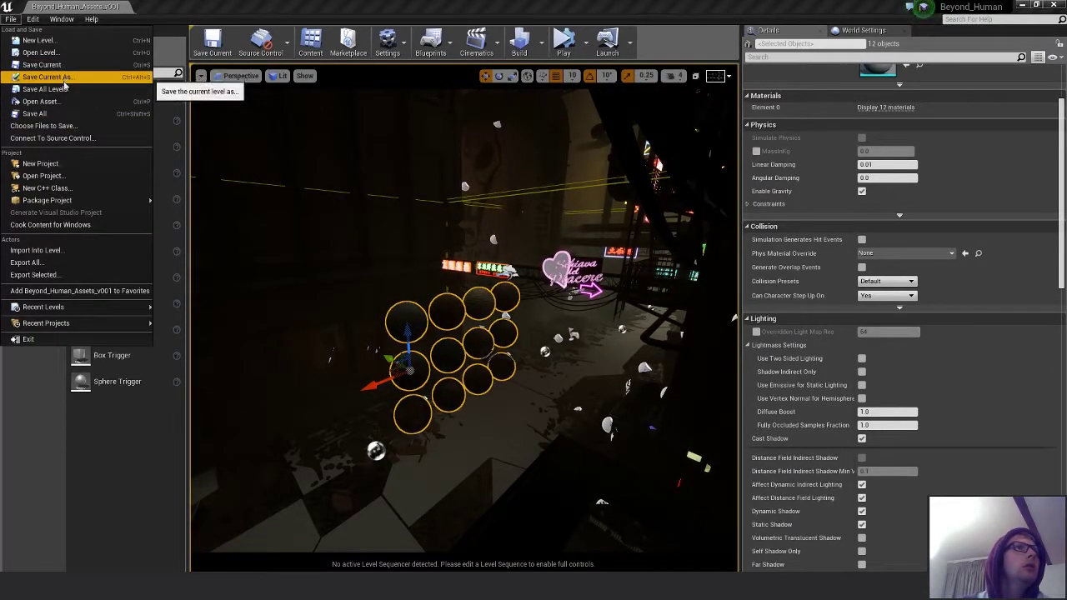
{"action": "left_click", "coordinate": [46, 76]}
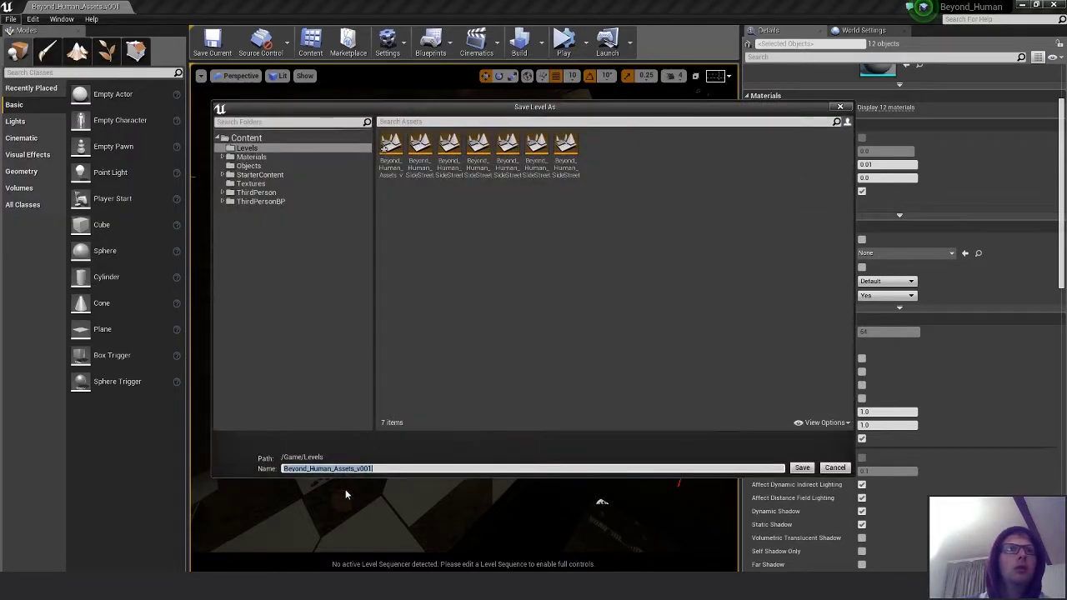
{"action": "left_click", "coordinate": [395, 468]}
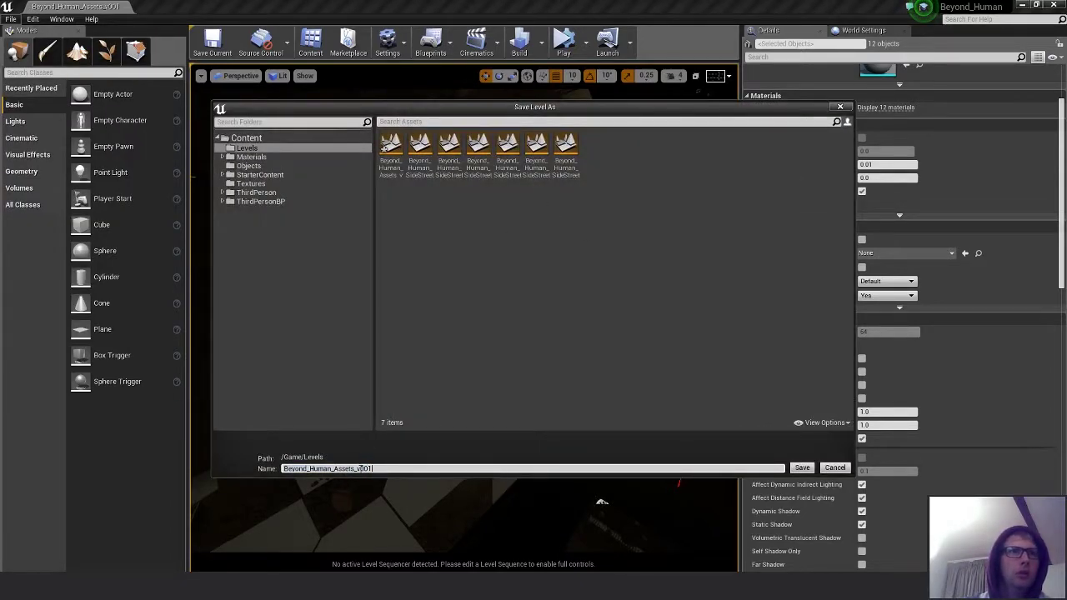
{"action": "left_click_drag", "start_coordinate": [357, 468], "coordinate": [409, 470]}
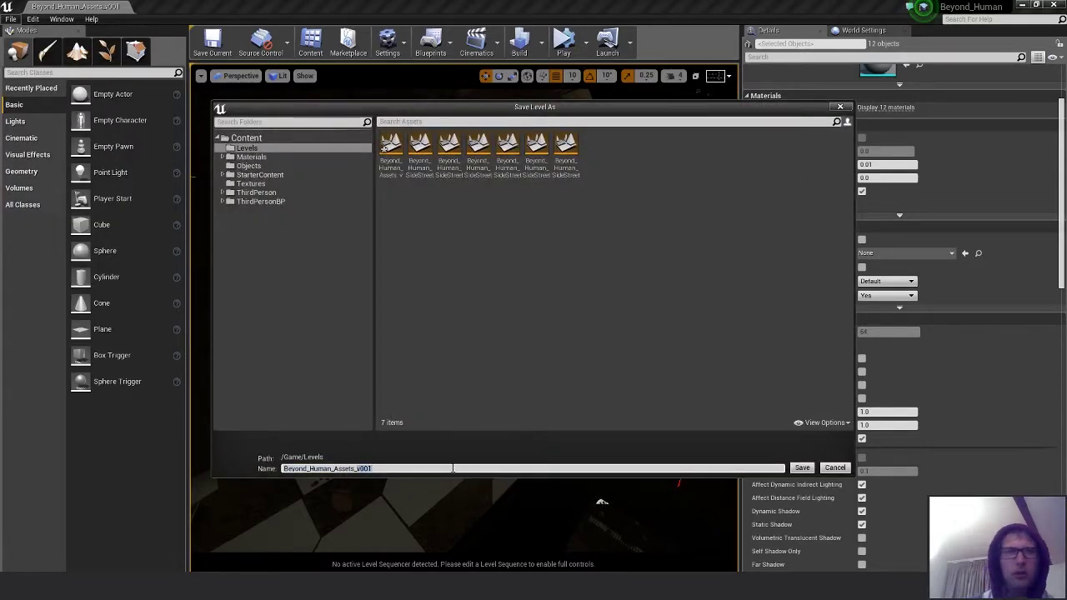
{"action": "left_click_drag", "start_coordinate": [332, 468], "coordinate": [354, 468]}
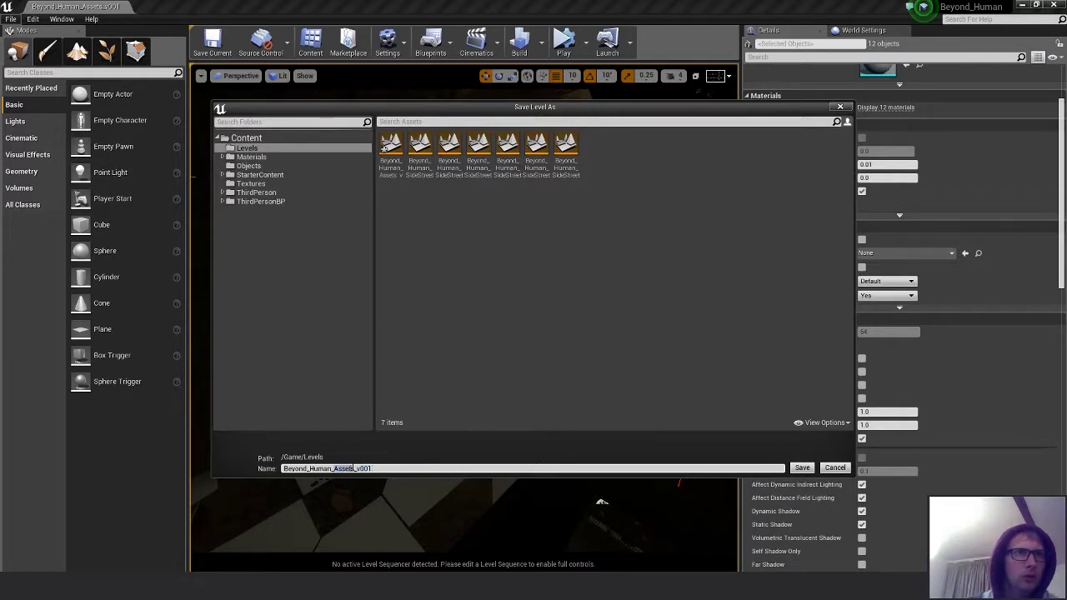
{"action": "type", "text": "Materials"}
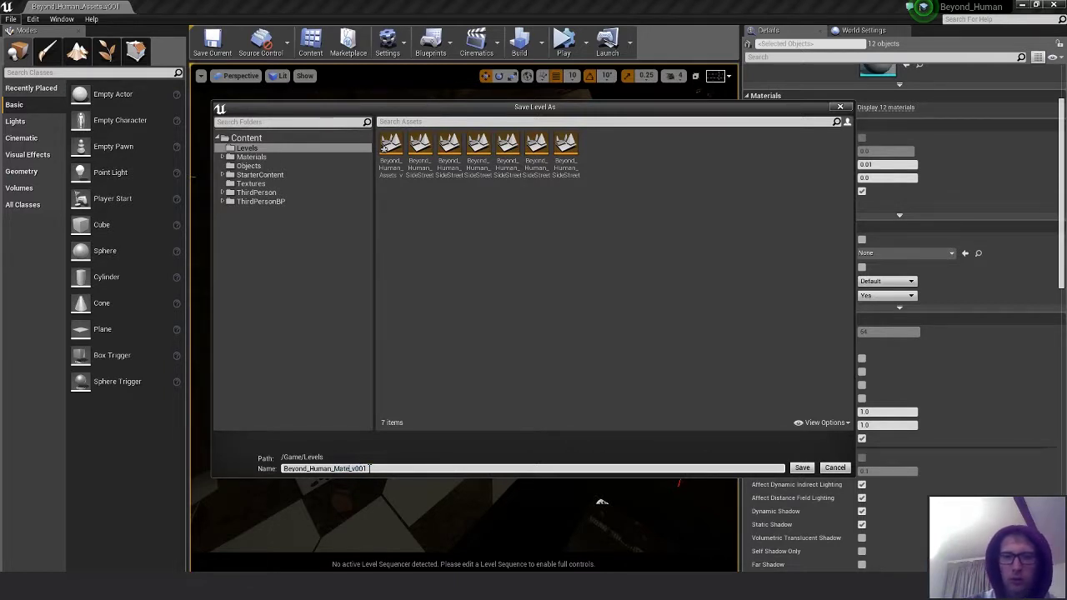
{"action": "key", "text": "Return"}
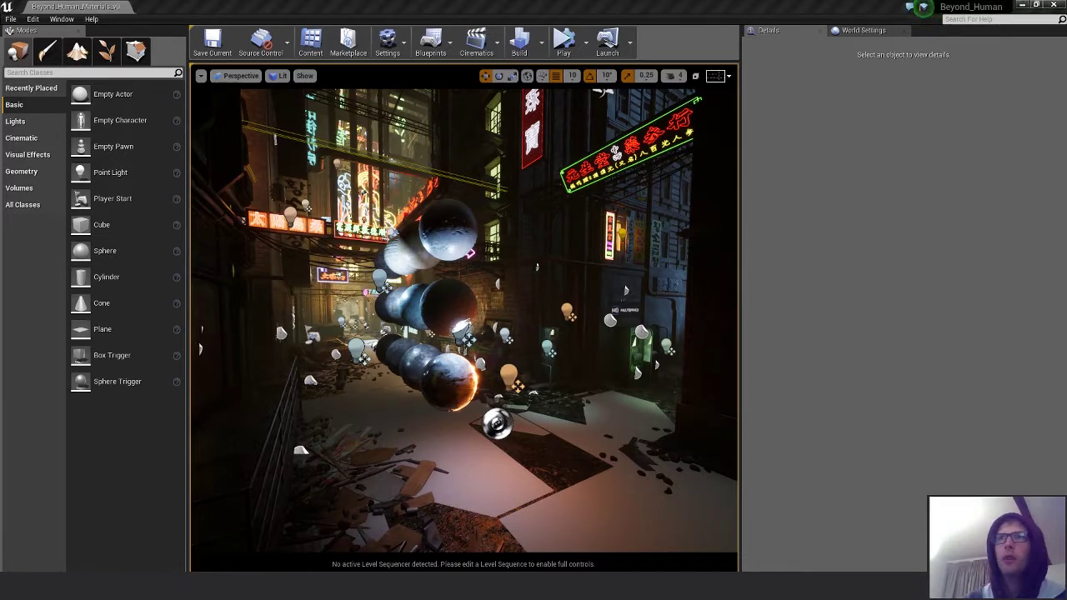
- Select all the point lights together with the other lights in the alley and delete them
{"action": "left_click", "coordinate": [389, 156]}
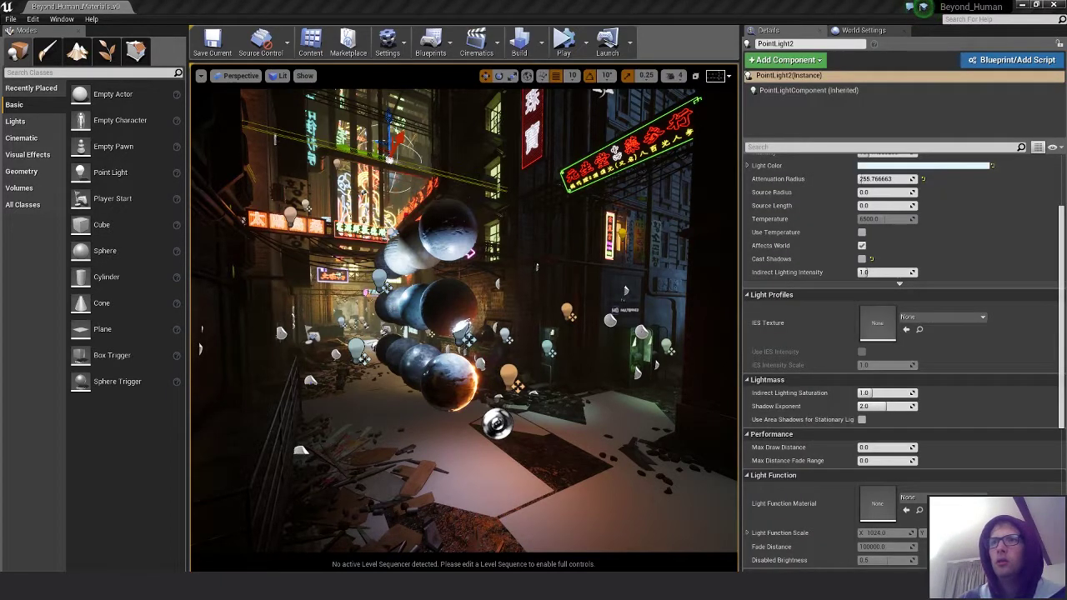
{"action": "key", "text": "ctrl+shift+a"}
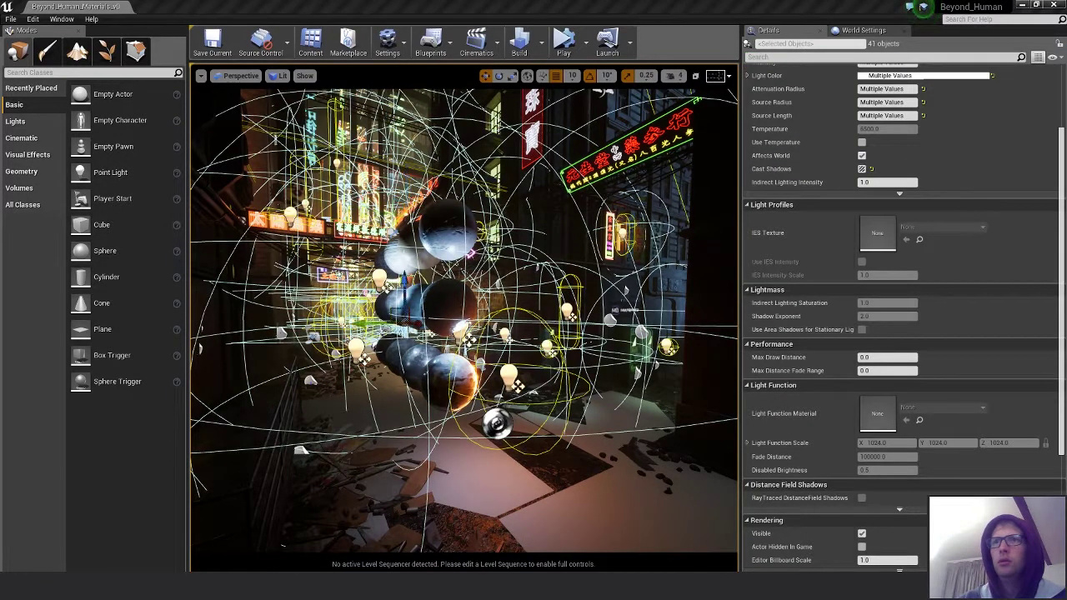
{"action": "left_click", "coordinate": [342, 276], "text": "ctrl"}
{"action": "left_click", "coordinate": [342, 276], "text": "ctrl"}
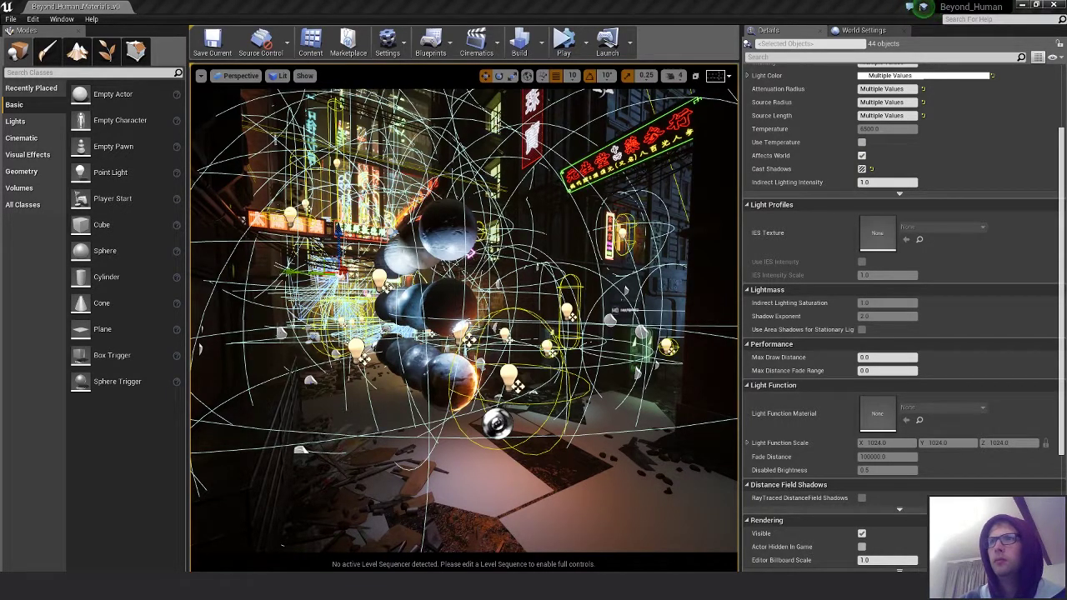
{"action": "key", "text": "Delete"}
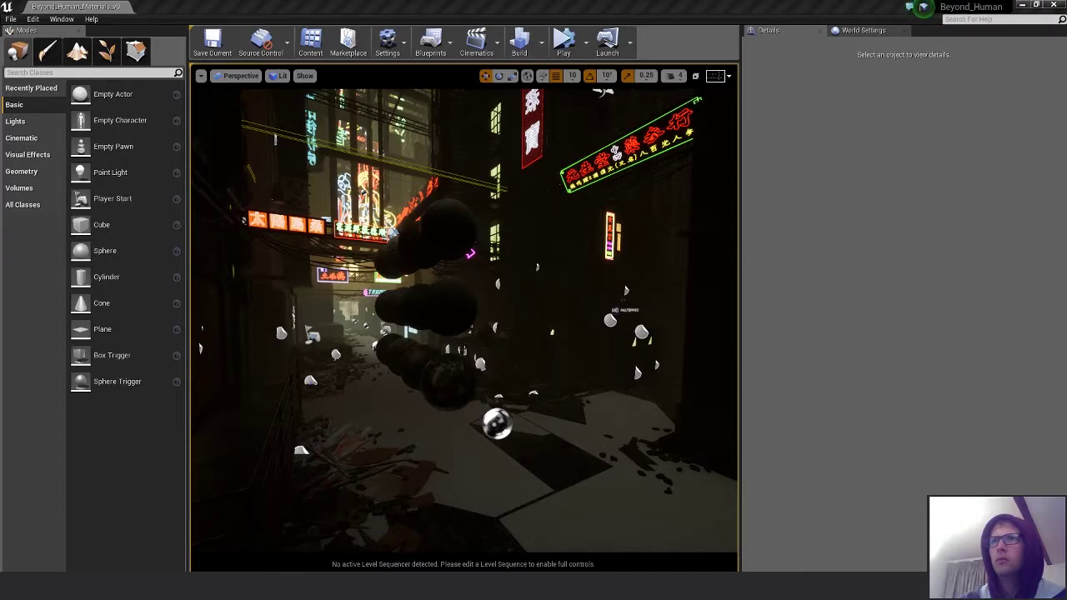
- Select the hanging wire group near the orange neon sign
{"action": "left_click", "coordinate": [326, 259]}
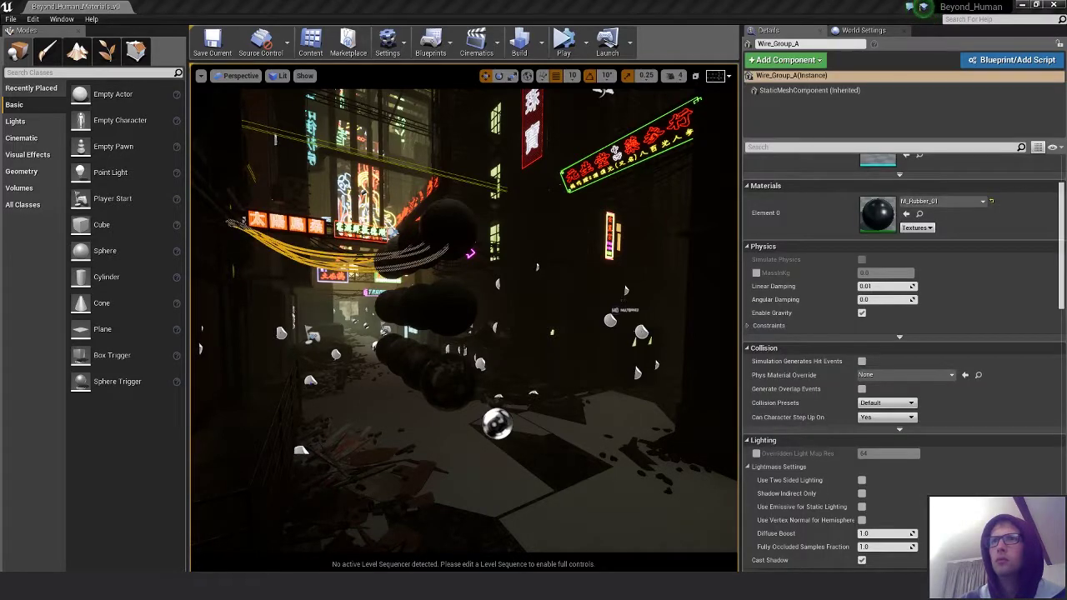
- Delete all the hanging wire meshes and the matching truss meshes from the alley scene
{"action": "key", "text": "shift+e"}
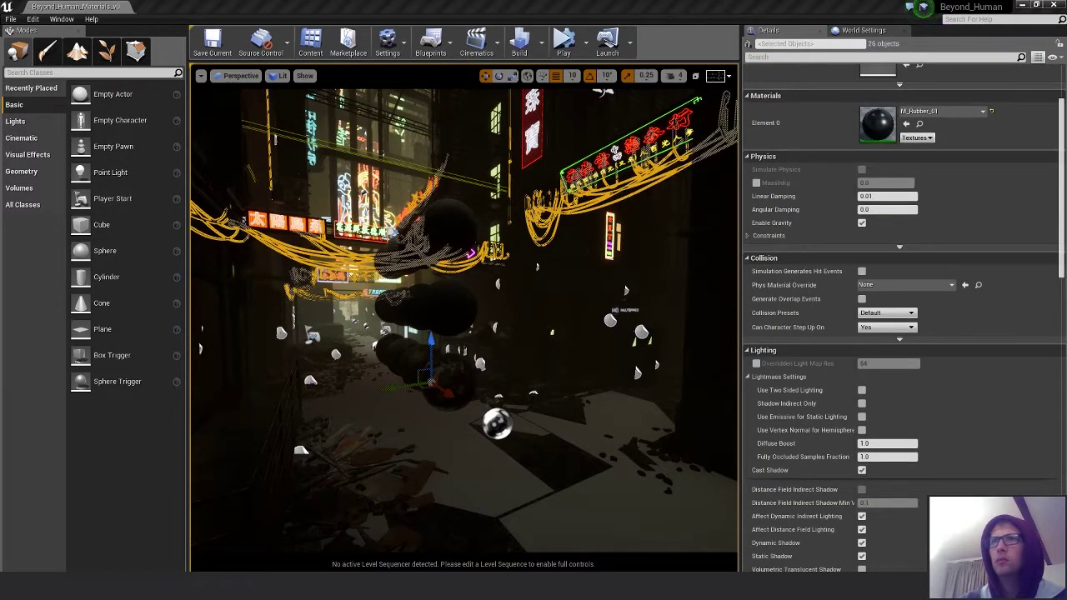
{"action": "key", "text": "Escape"}
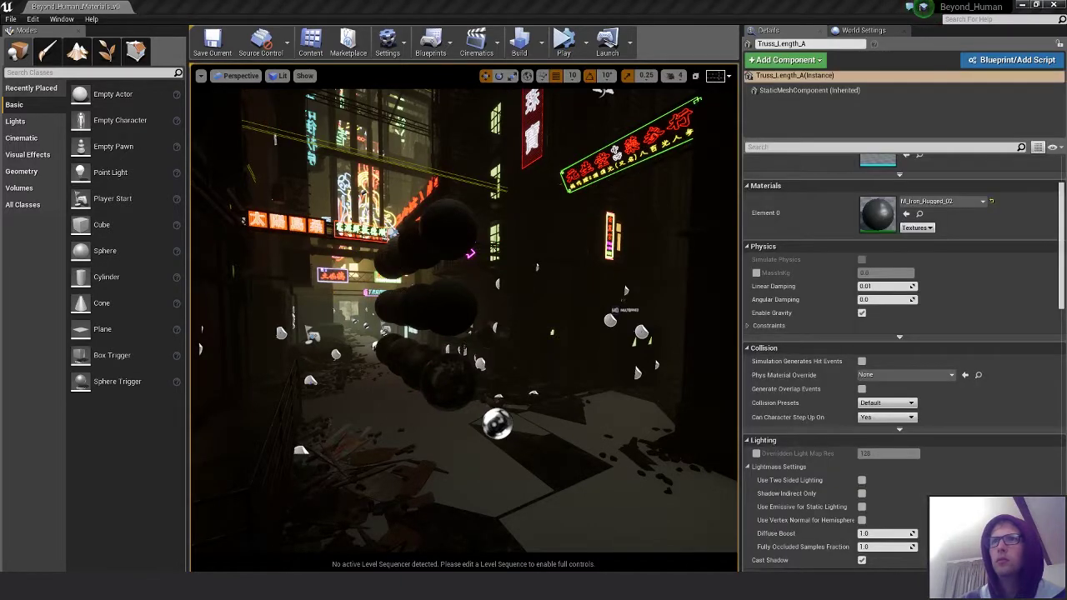
{"action": "key", "text": "shift+e"}
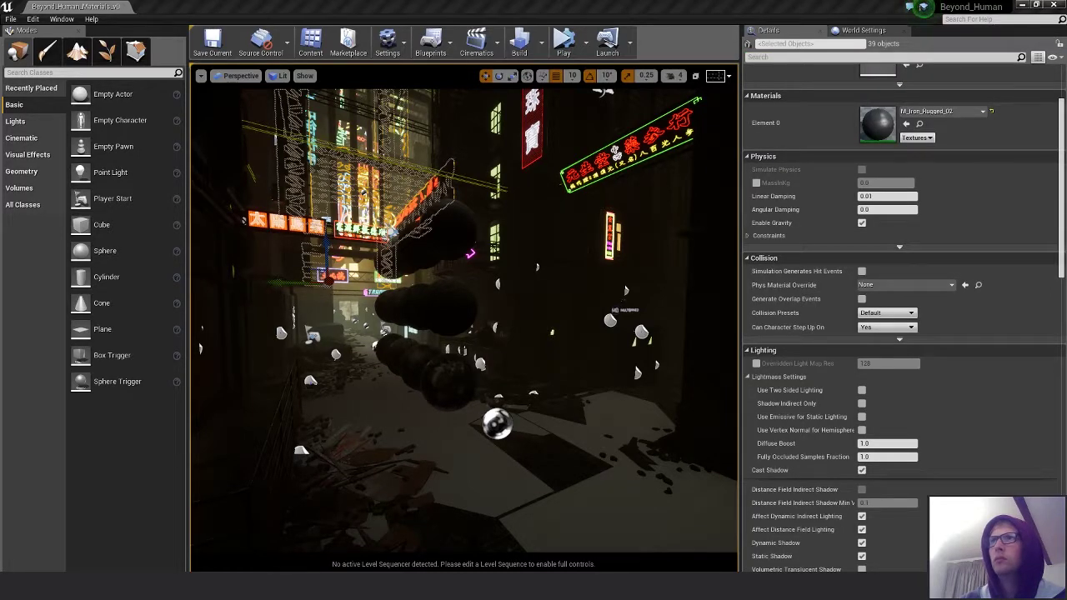
{"action": "key", "text": "Escape"}
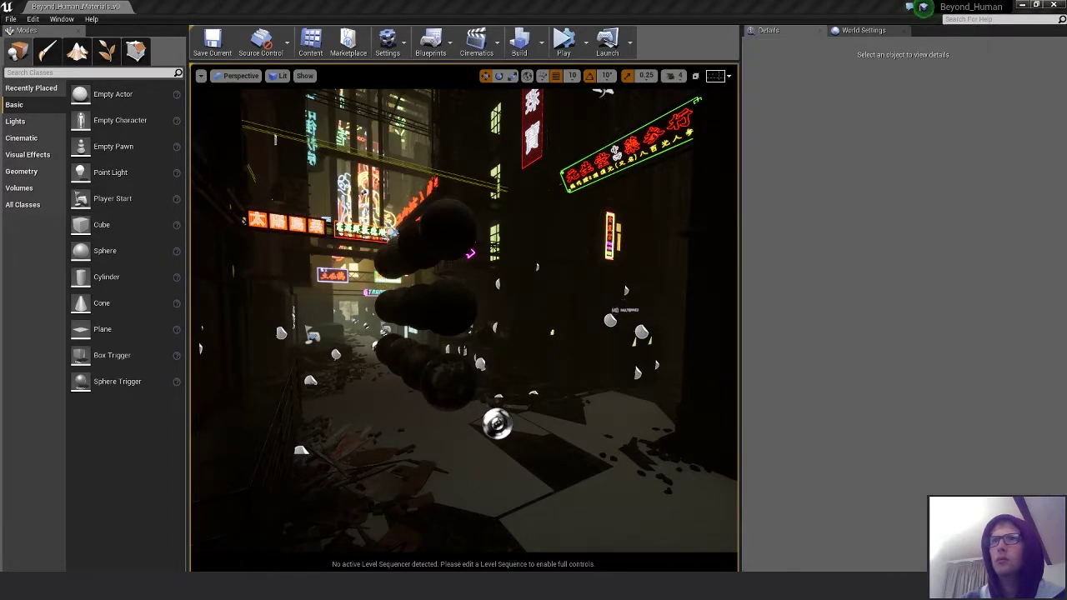
- Delete the neon signs, and delete the air conditioners together with the other alley props
{"action": "left_click", "coordinate": [641, 185]}
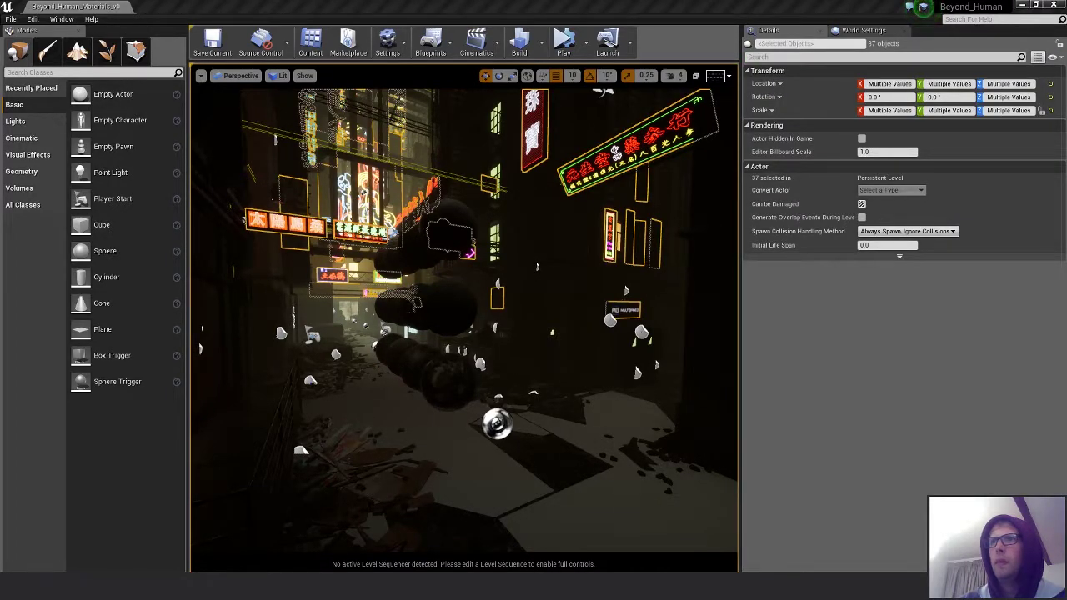
{"action": "key", "text": "Delete"}
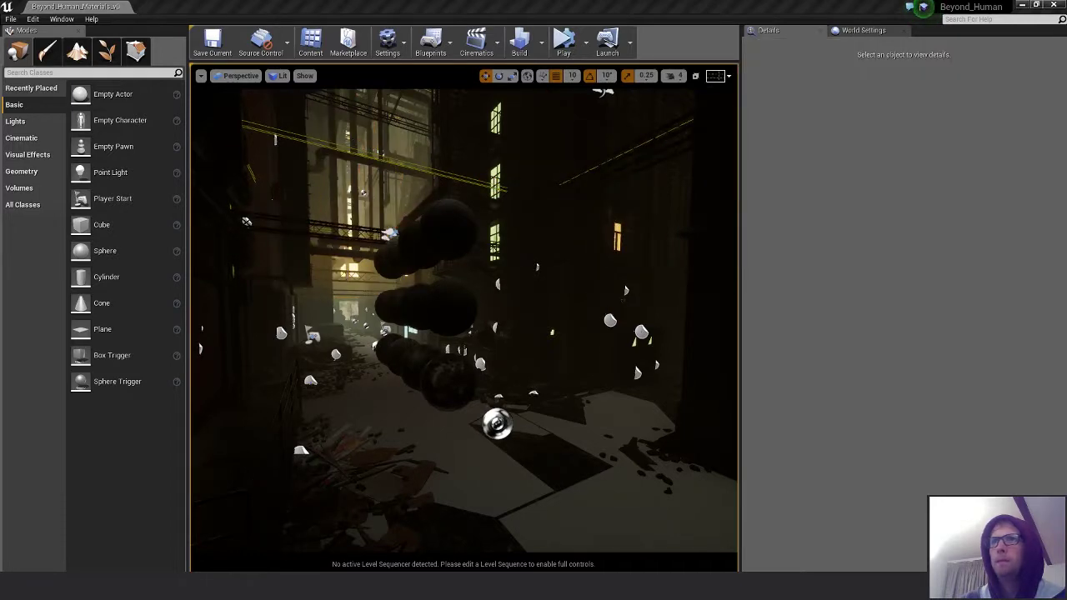
{"action": "left_click", "coordinate": [626, 290]}
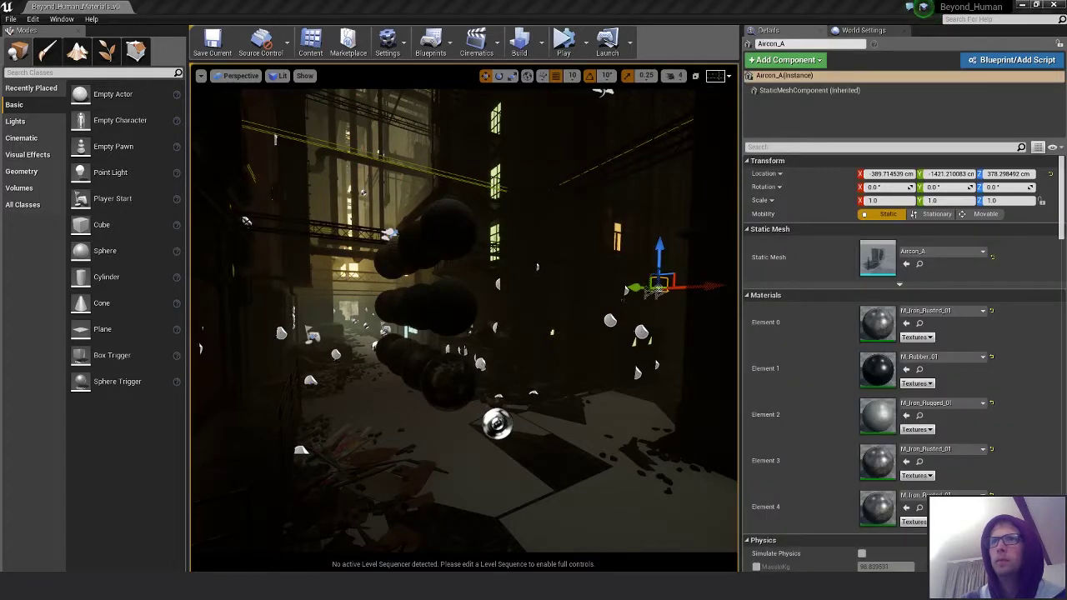
{"action": "key", "text": "shift+e"}
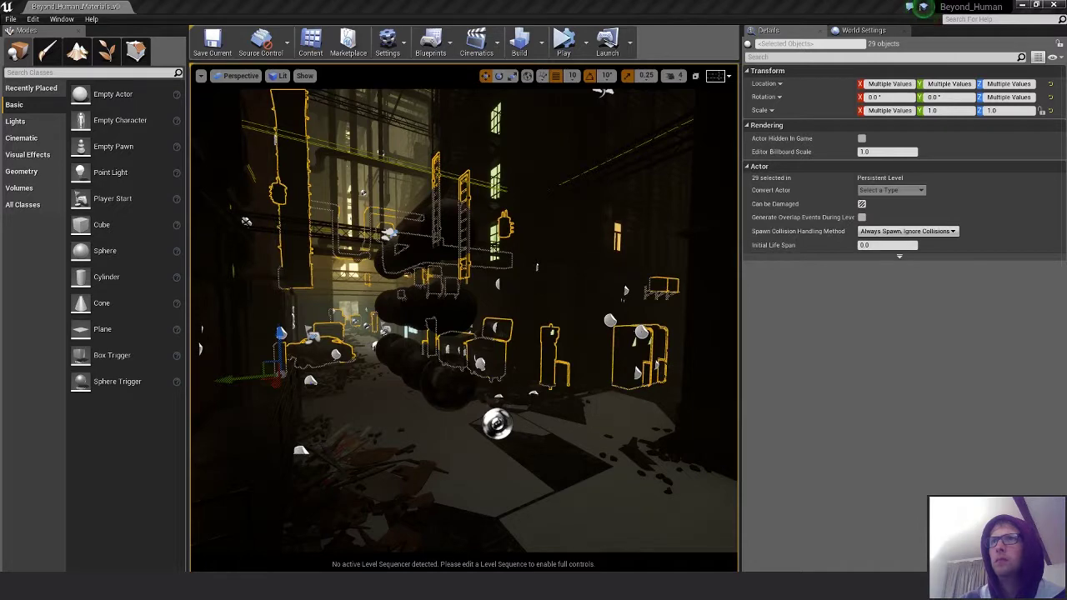
{"action": "key", "text": "Delete"}
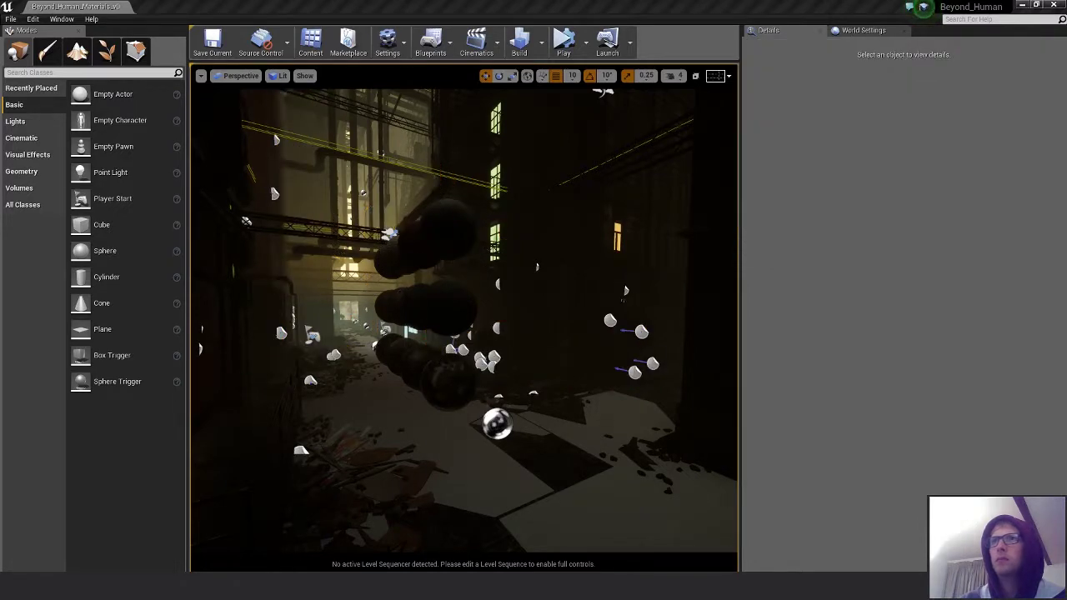
- Delete the ground meshes and all the debris scatter meshes lying on the alley floor
{"action": "left_click", "coordinate": [567, 467]}
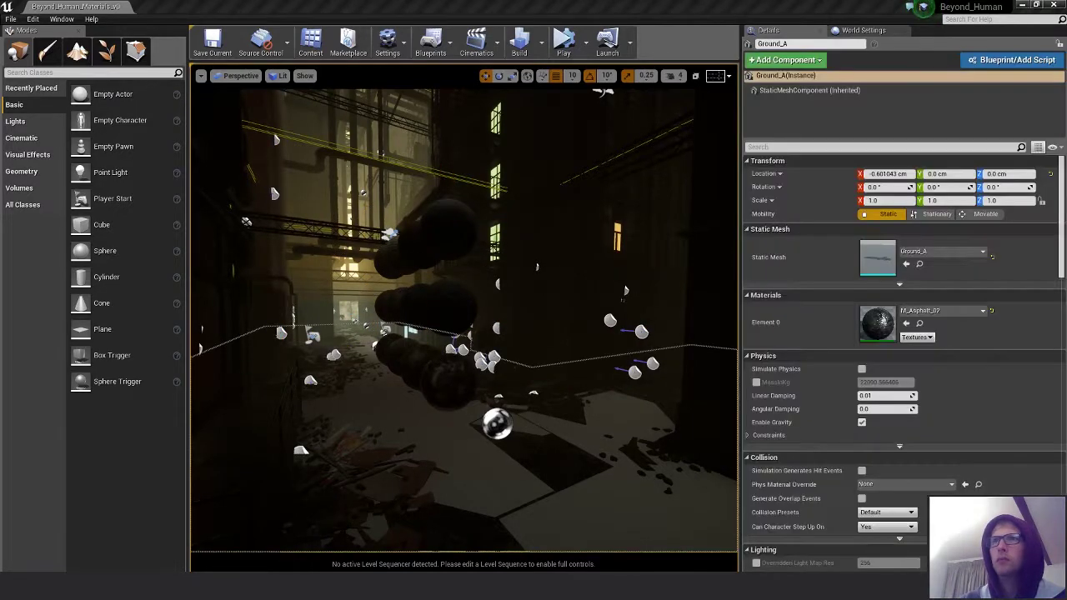
{"action": "key", "text": "shift+e"}
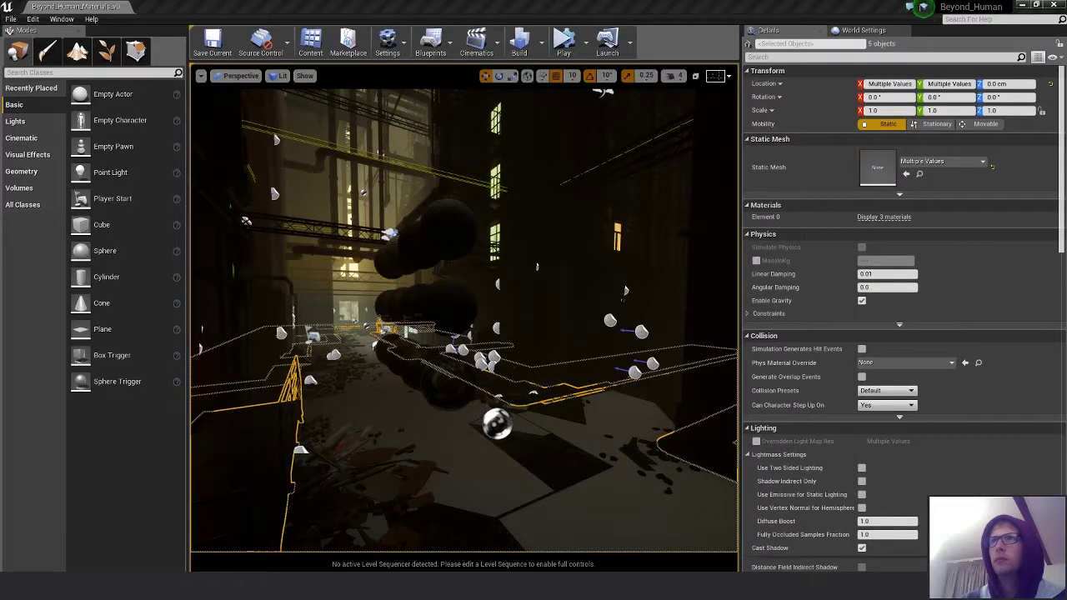
{"action": "key", "text": "Delete"}
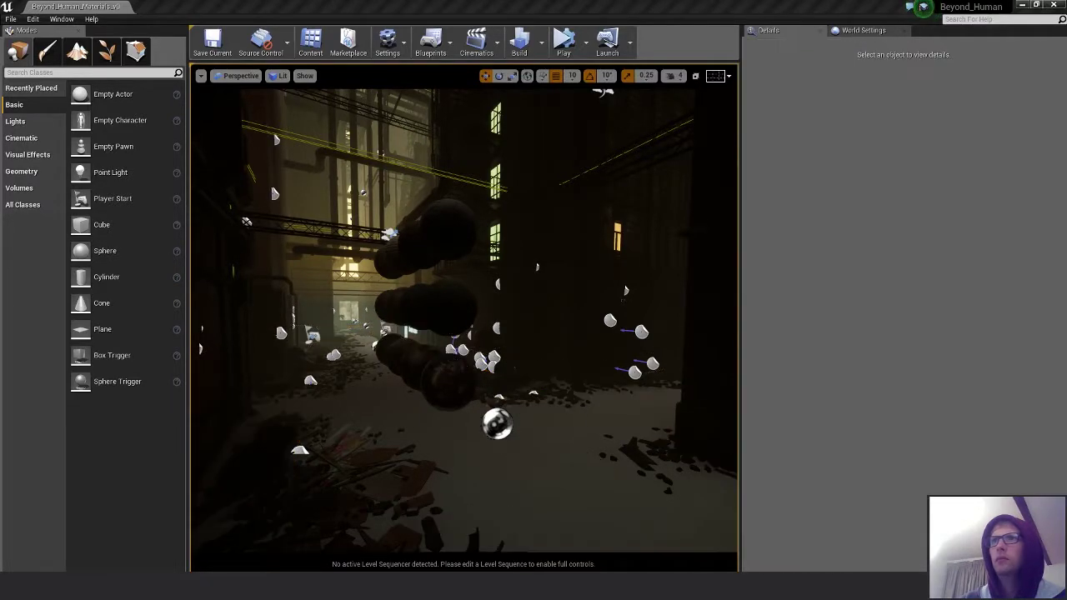
{"action": "left_click", "coordinate": [330, 346]}
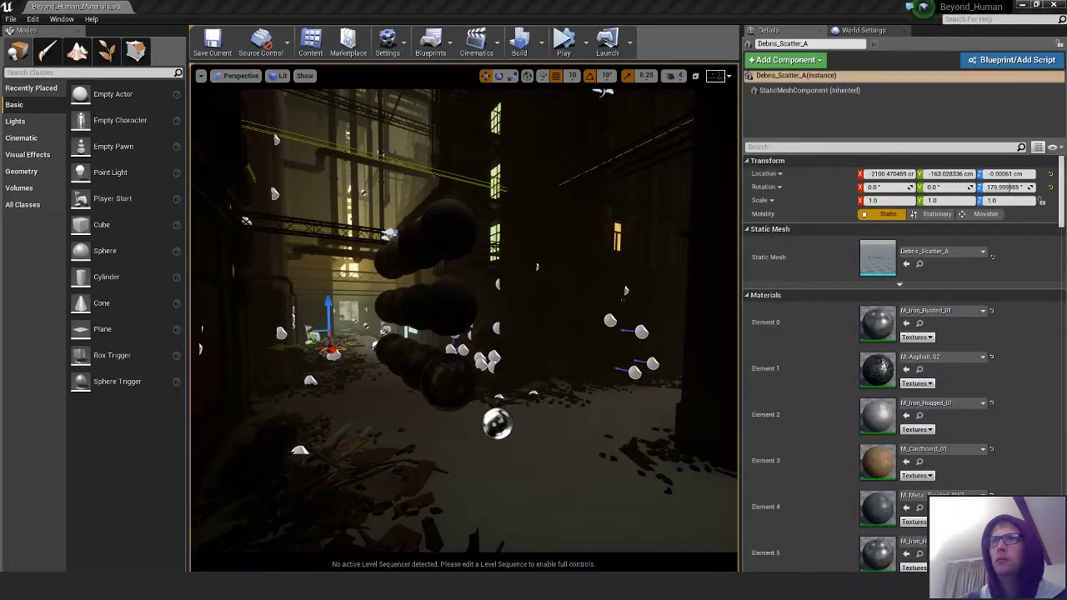
{"action": "key", "text": "shift+e"}
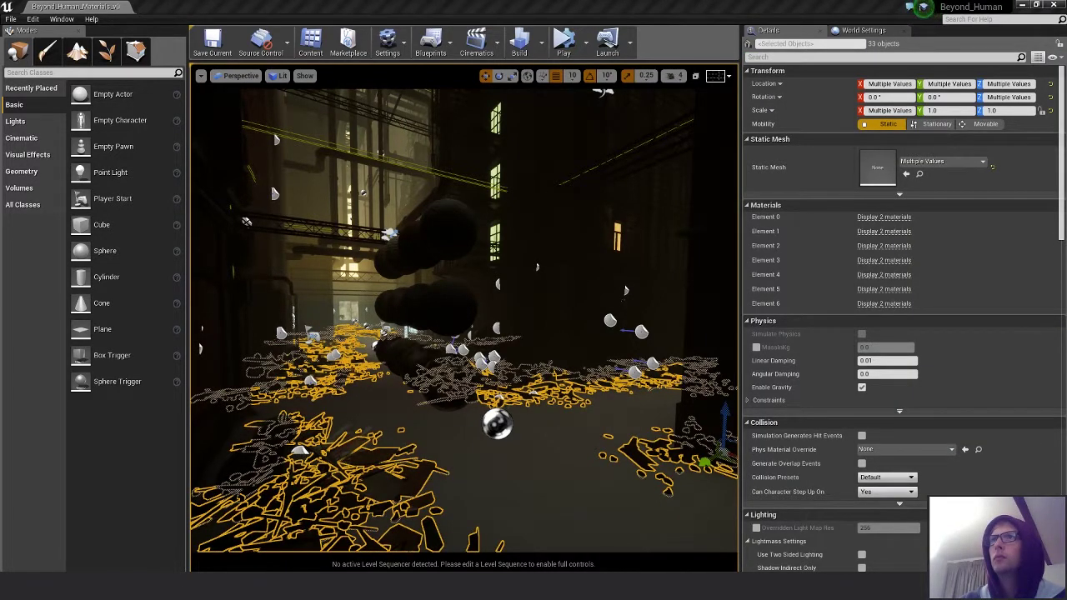
{"action": "key", "text": "Delete"}
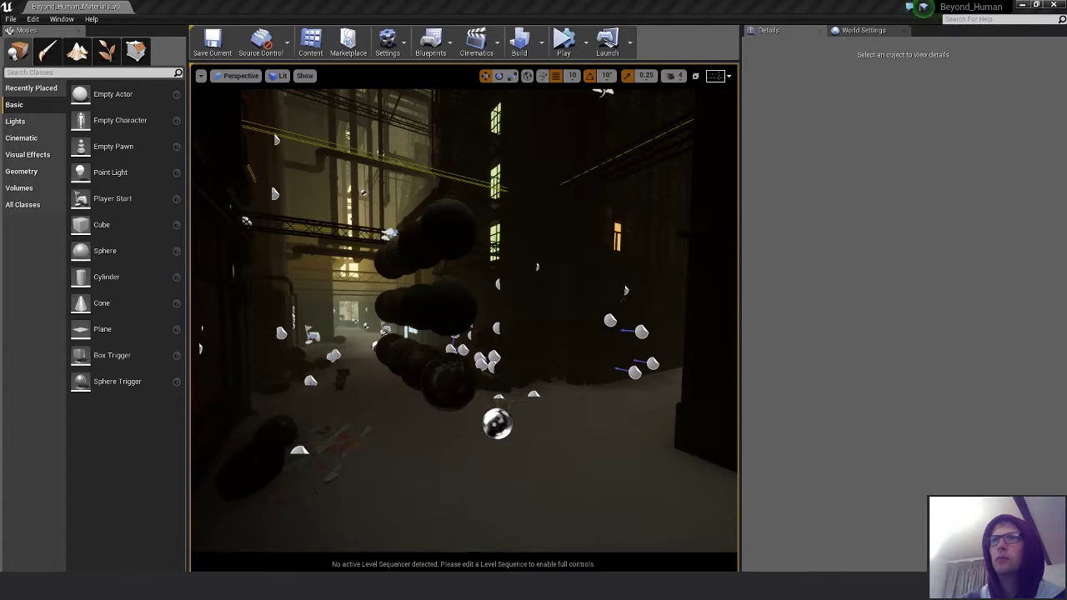
- Select all the bin bags in the alley and delete them
{"action": "left_click", "coordinate": [482, 385]}
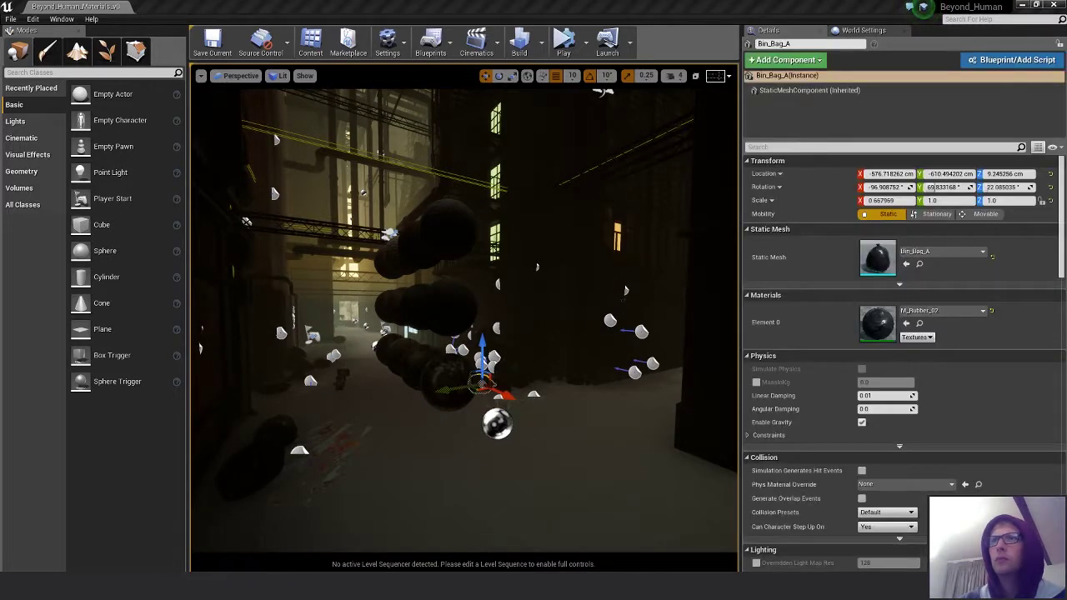
{"action": "key", "text": "ctrl+z"}
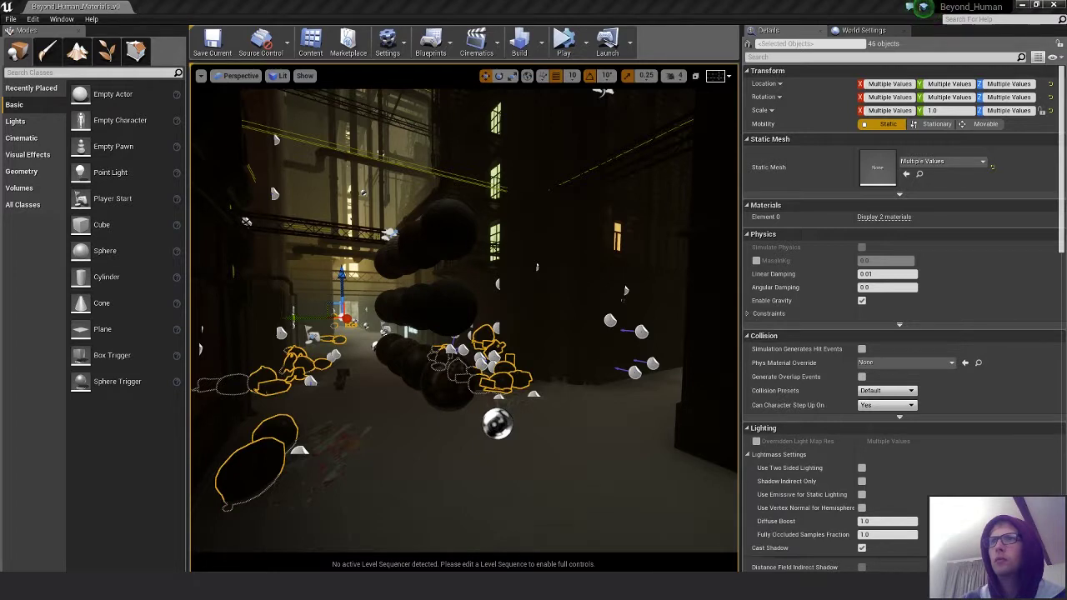
{"action": "key", "text": "Delete"}
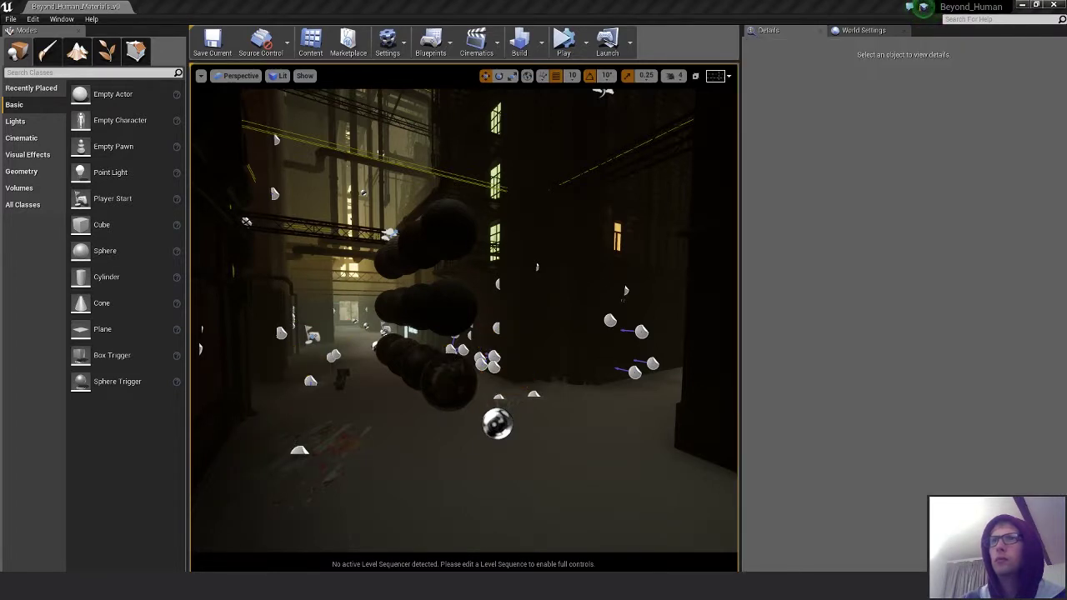
- Delete the alley walls and building structures, plus the remaining large girders and decals
{"action": "left_click", "coordinate": [485, 325]}
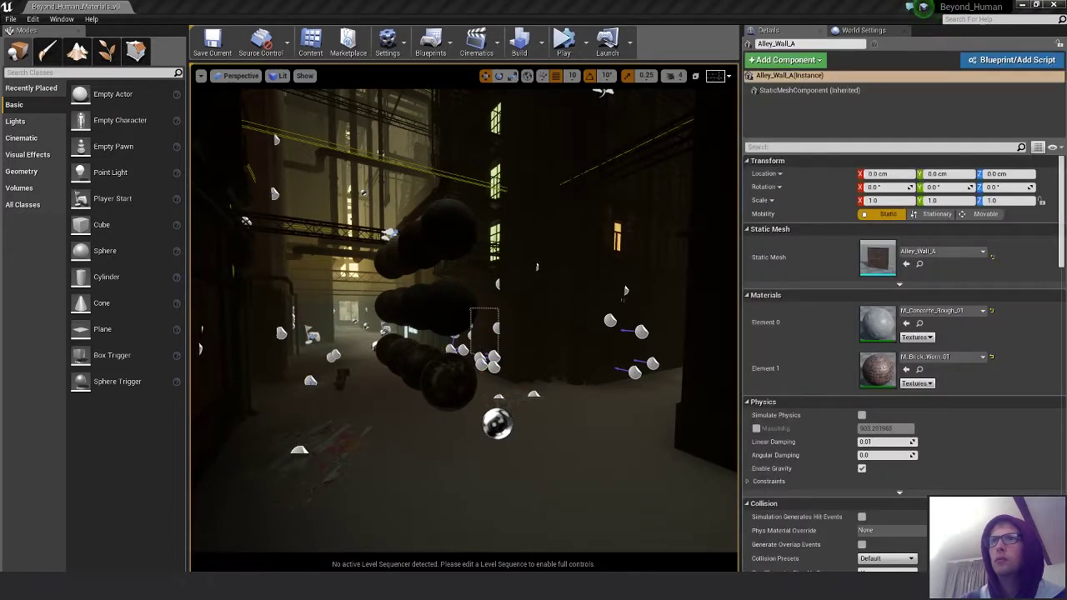
{"action": "key", "text": "shift+e"}
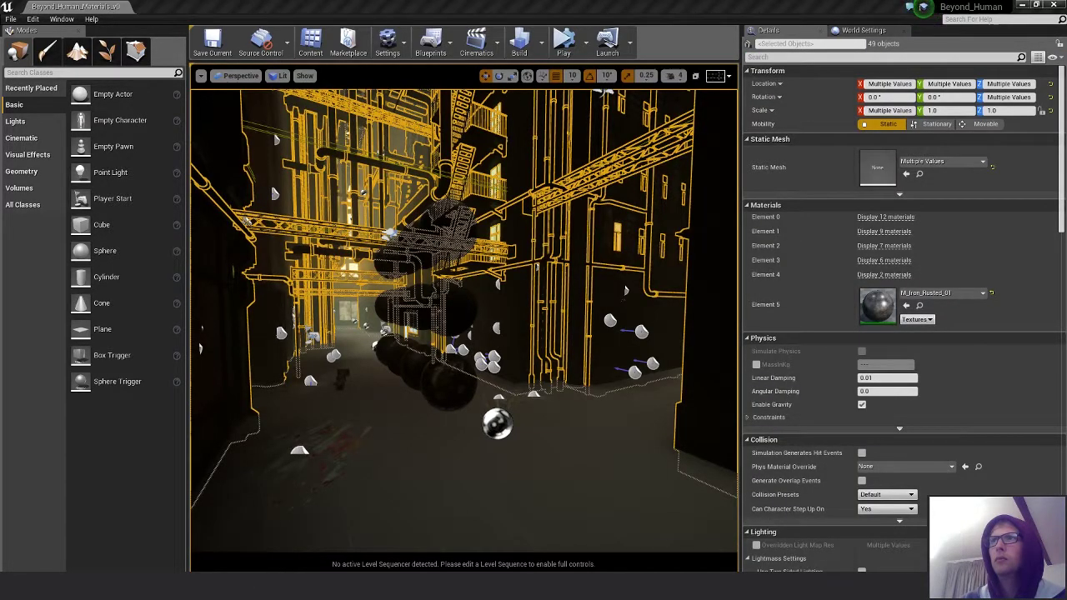
{"action": "key", "text": "Delete"}
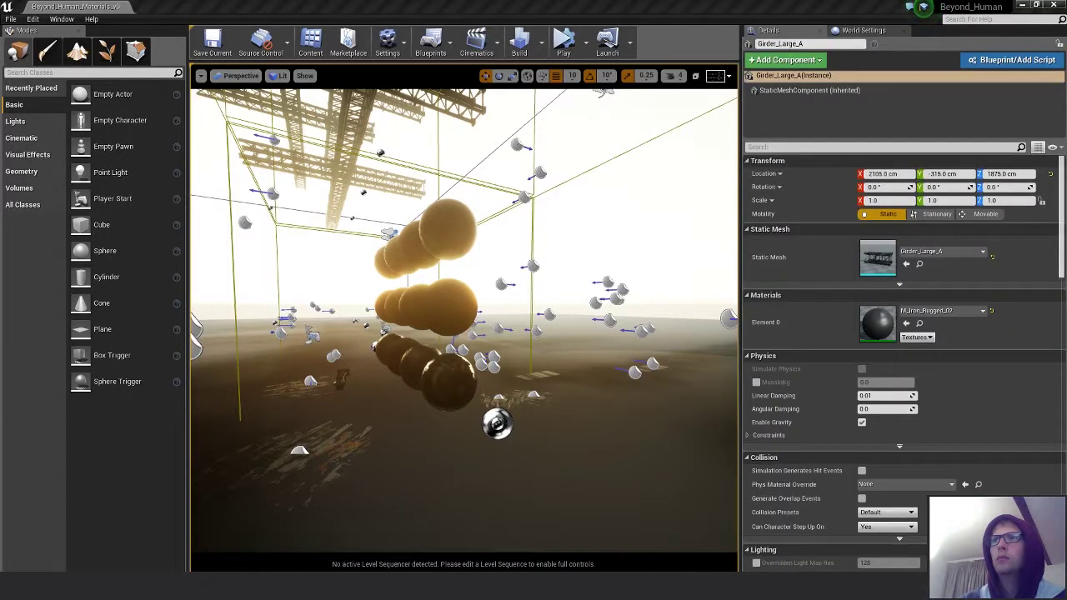
{"action": "key", "text": "ctrl+a"}
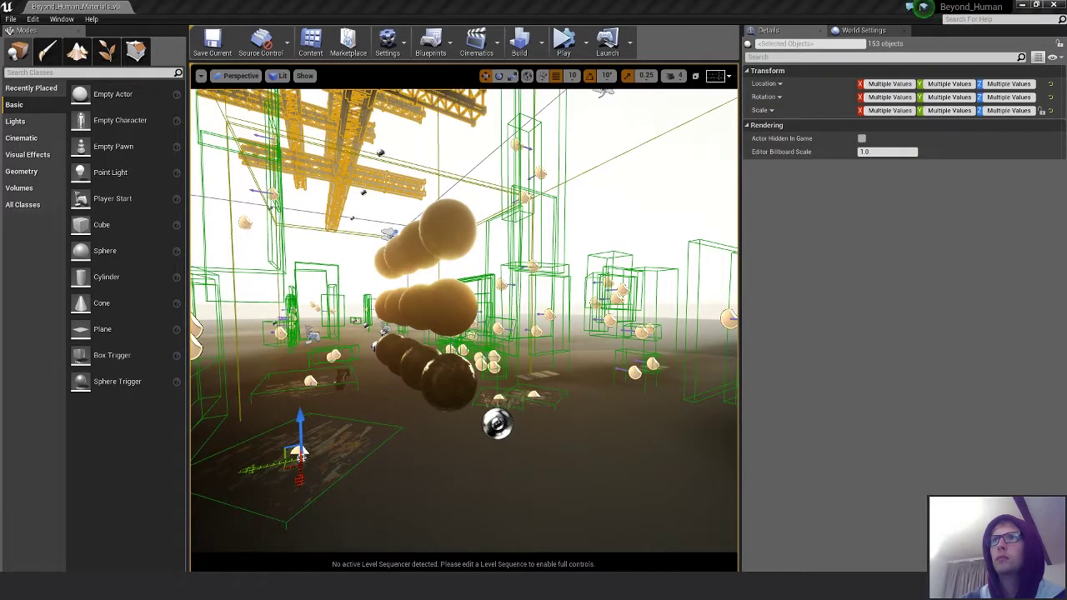
{"action": "key", "text": "Delete"}
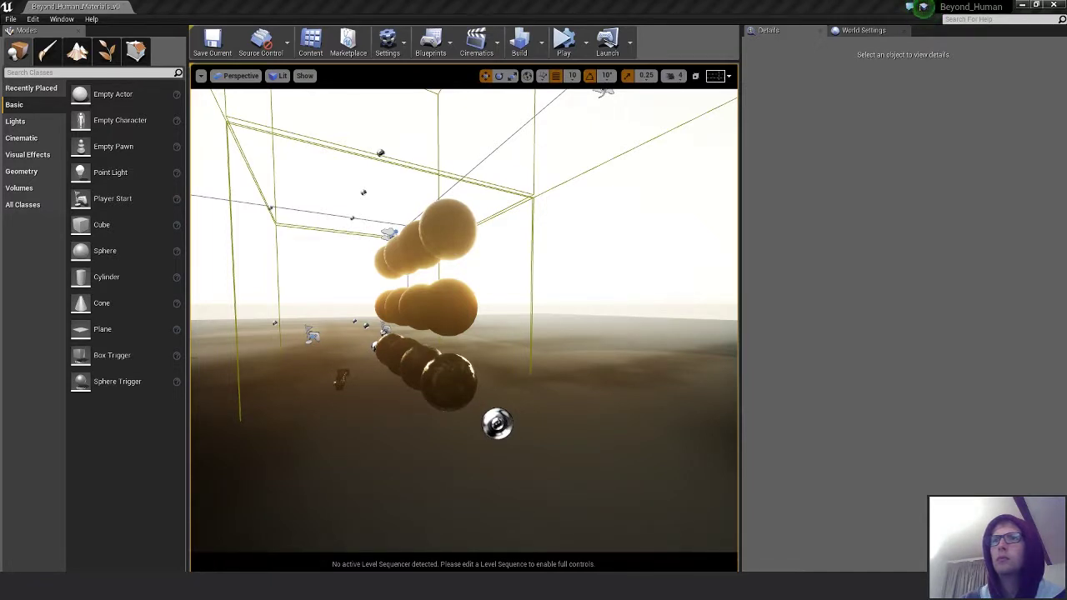
- Delete the surplus sphere reflection captures, keeping only the two low ones beside the material spheres
{"action": "right_click_drag", "start_coordinate": [463, 321], "coordinate": [392, 327]}
{"action": "left_click", "coordinate": [649, 389]}
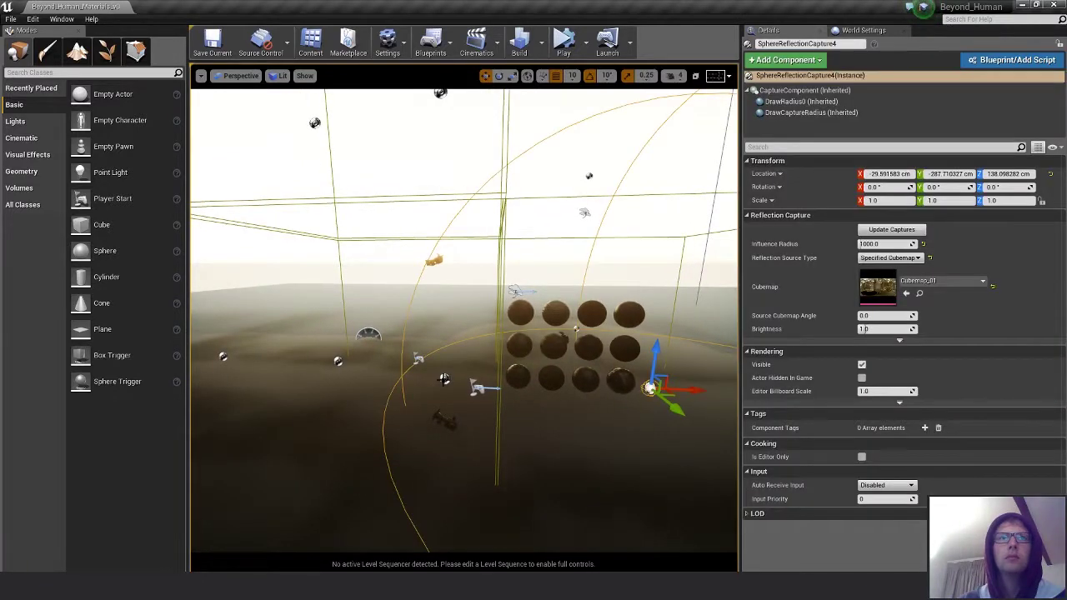
{"action": "left_click", "coordinate": [444, 379], "text": "ctrl"}
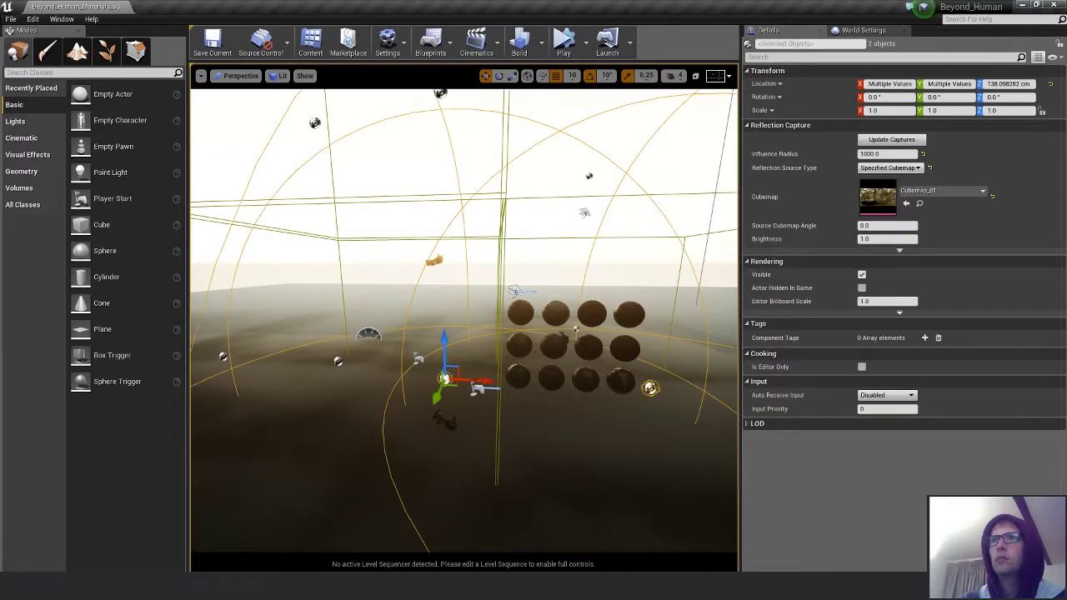
{"action": "left_click", "coordinate": [576, 329], "text": "ctrl"}
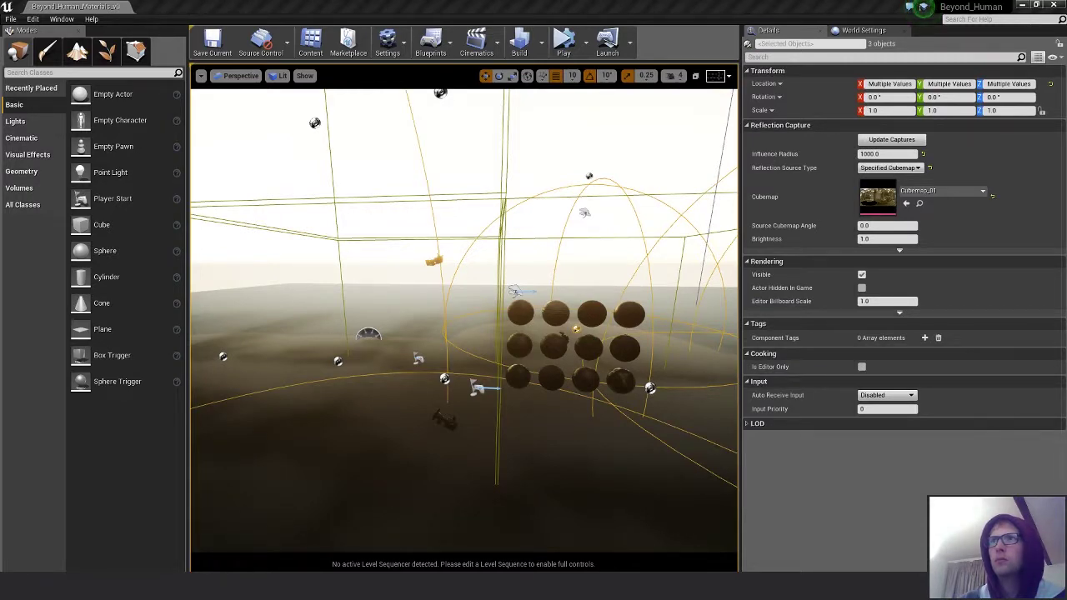
{"action": "key", "text": "Escape"}
{"action": "left_click", "coordinate": [338, 361]}
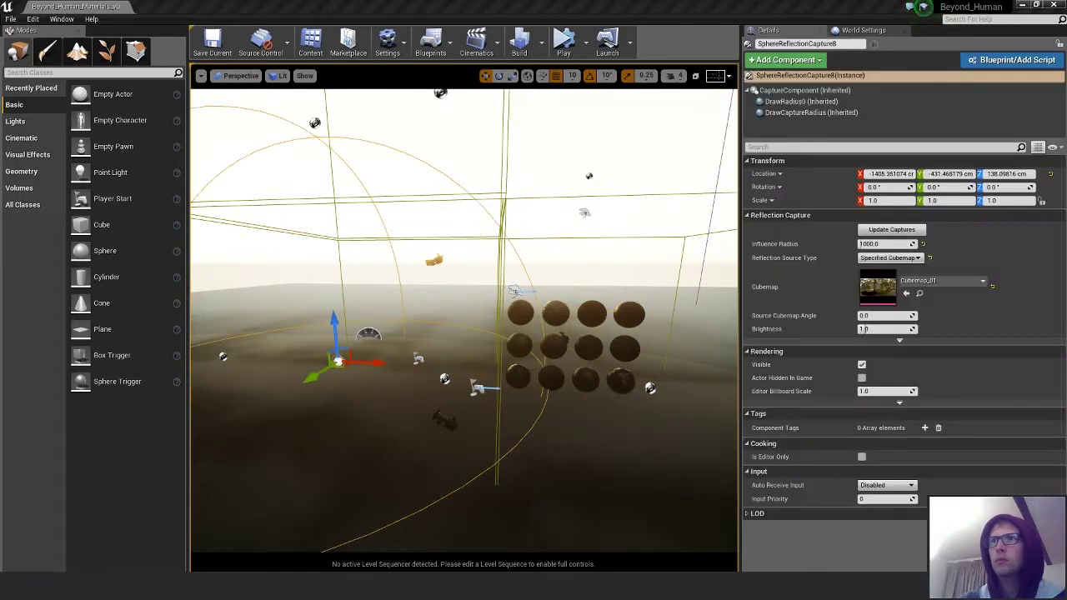
{"action": "key", "text": "ctrl+shift+a"}
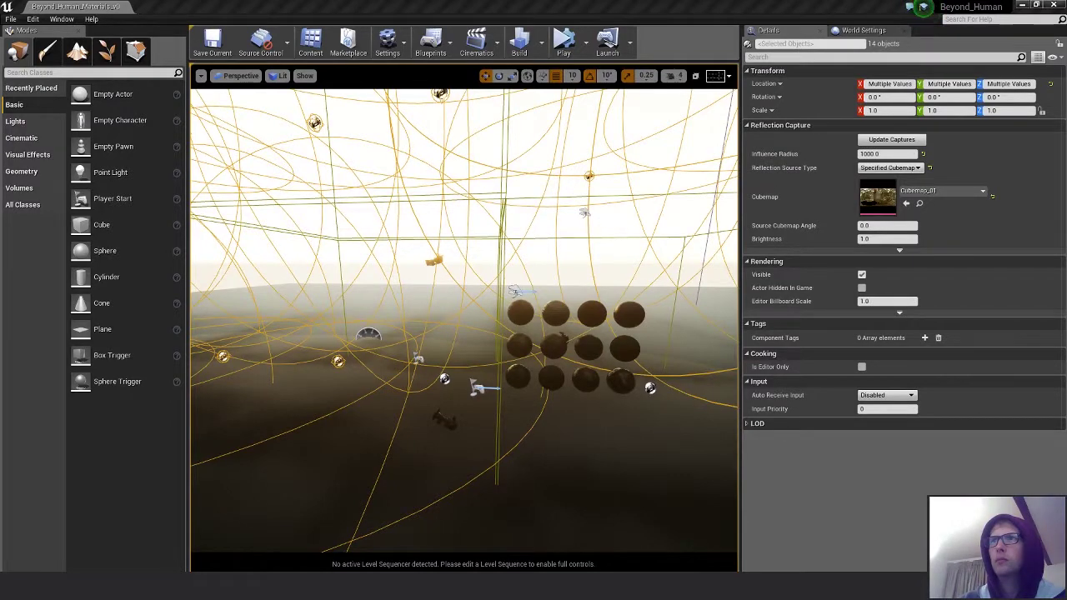
{"action": "key", "text": "Escape"}
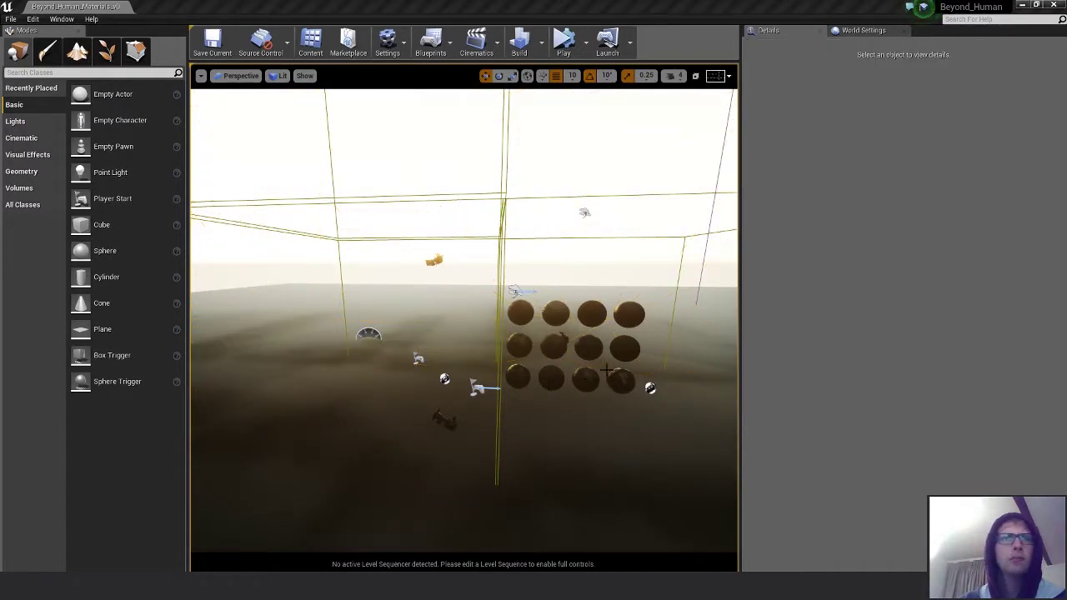
- Shift the lightmass importance volume around the material spheres slightly in the negative X direction
{"action": "right_click_drag", "start_coordinate": [463, 321], "coordinate": [570, 250]}
{"action": "left_click", "coordinate": [565, 282]}
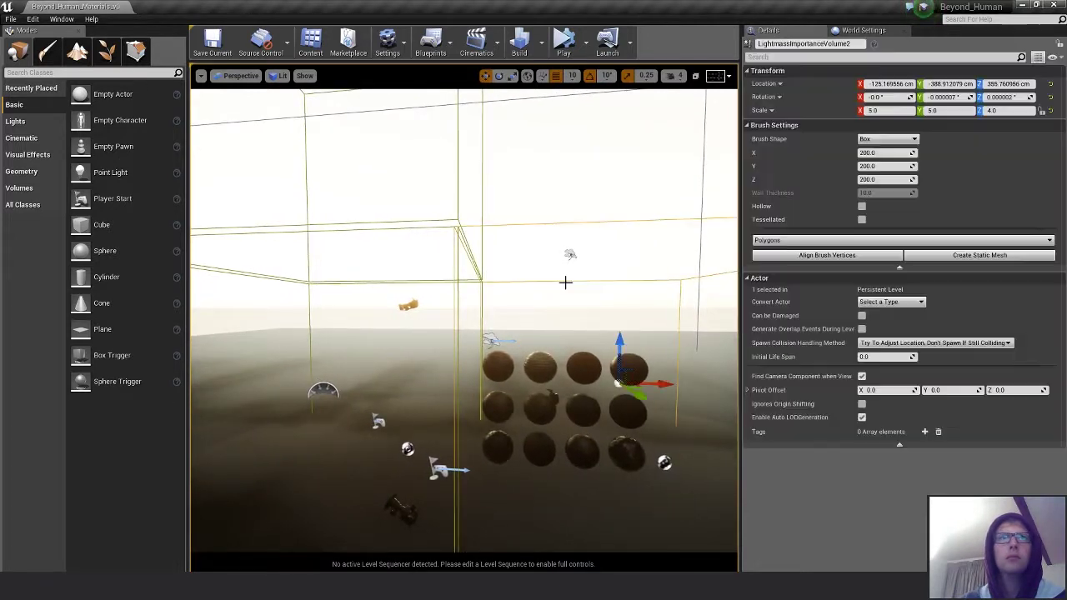
{"action": "left_click_drag", "start_coordinate": [662, 383], "coordinate": [634, 384]}
- Delete LightmassImportanceVolume3 and the additional volume above it
{"action": "left_click", "coordinate": [345, 369]}
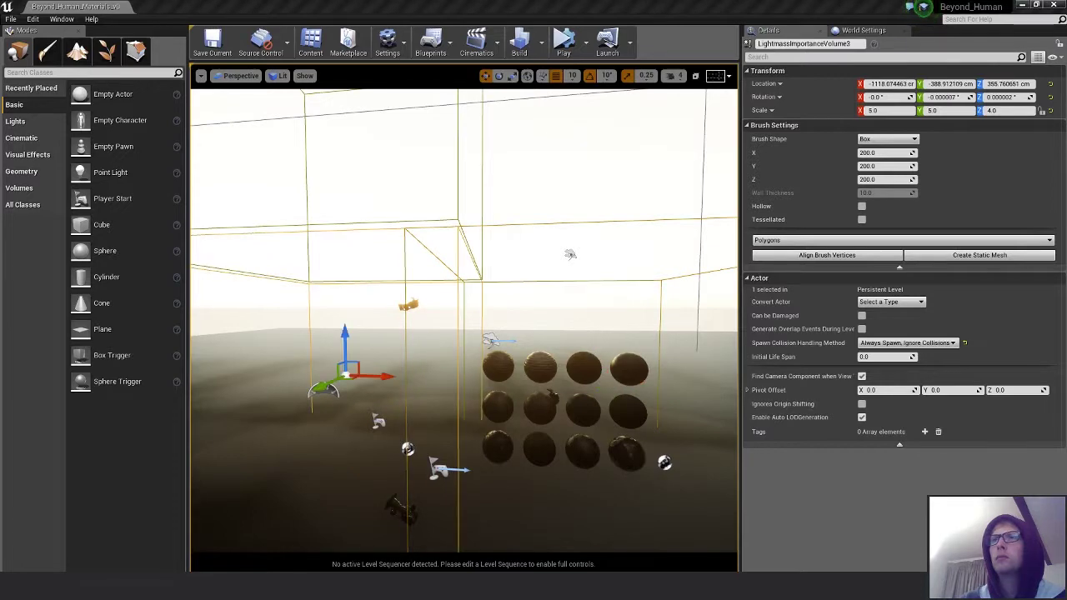
{"action": "left_click", "coordinate": [338, 112], "text": "ctrl"}
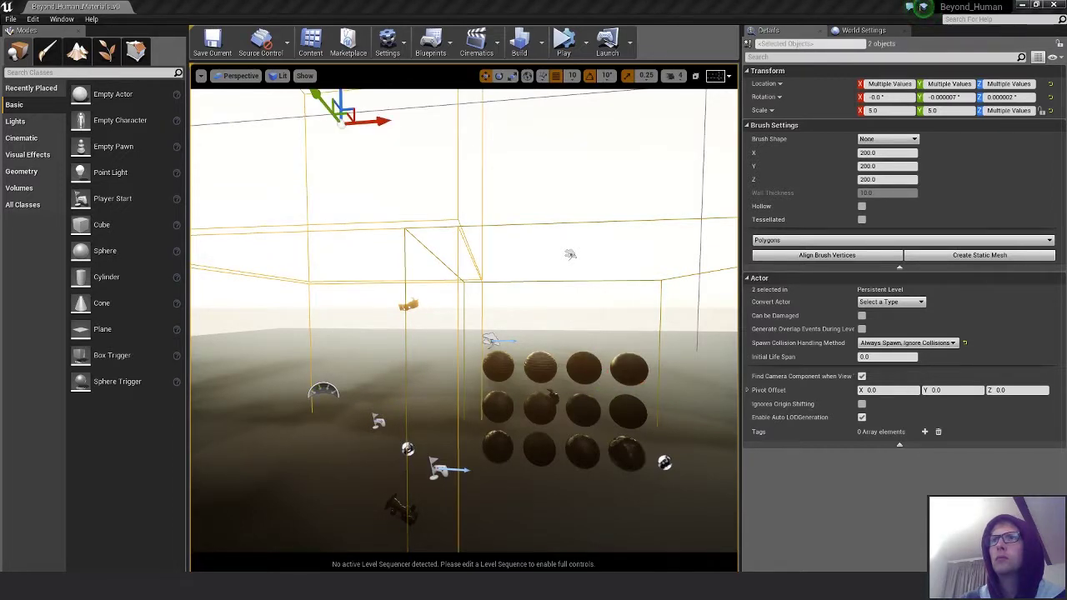
{"action": "key", "text": "Escape"}
- Build only the lighting for the stripped-down material sphere scene
{"action": "right_click_drag", "start_coordinate": [464, 321], "coordinate": [647, 275]}
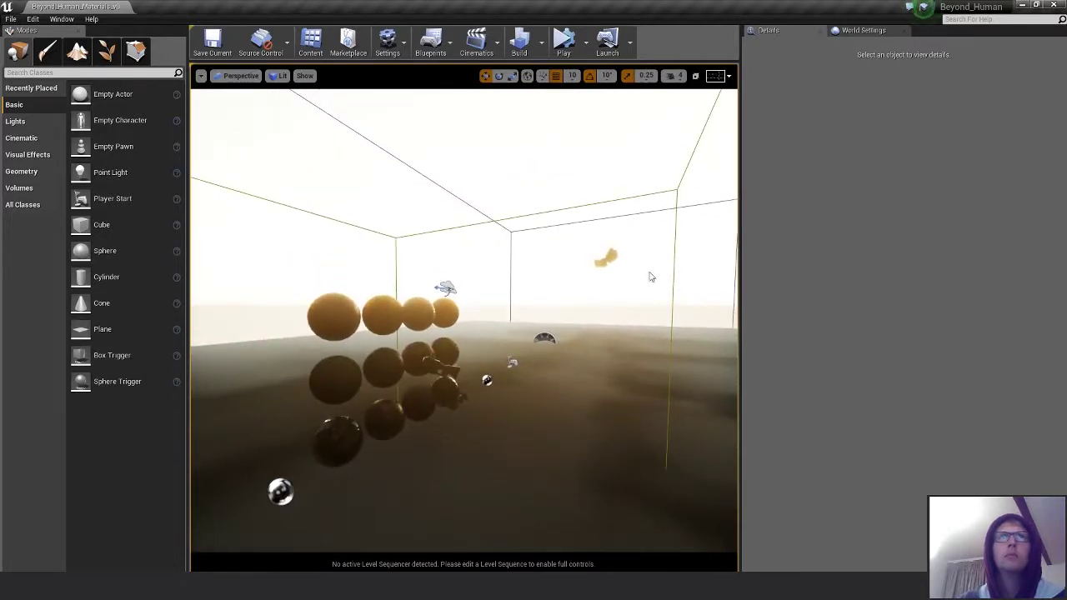
{"action": "left_click", "coordinate": [542, 52]}
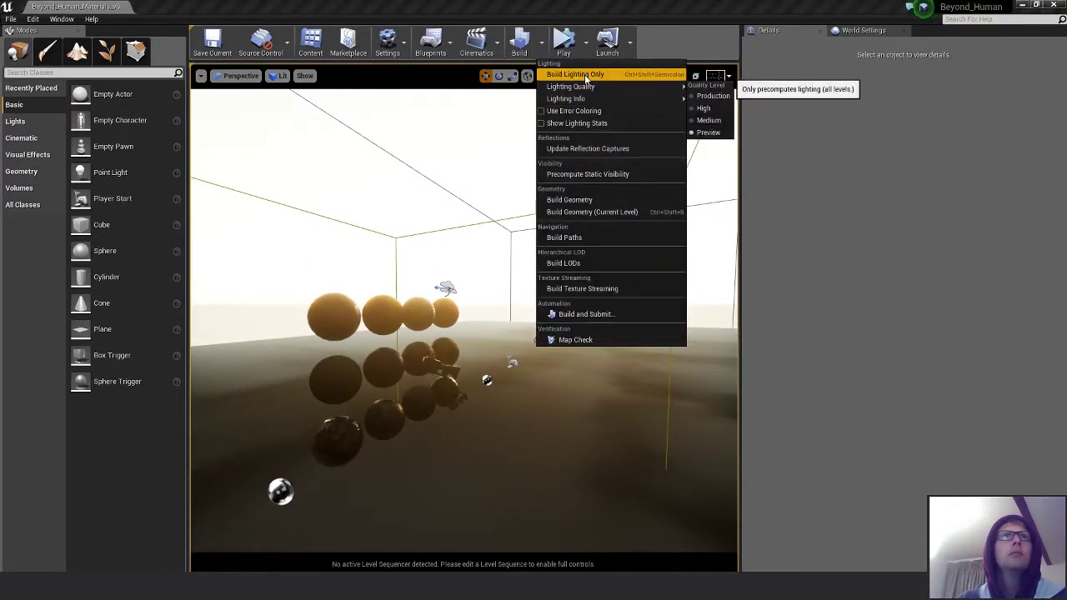
{"action": "left_click", "coordinate": [585, 74]}
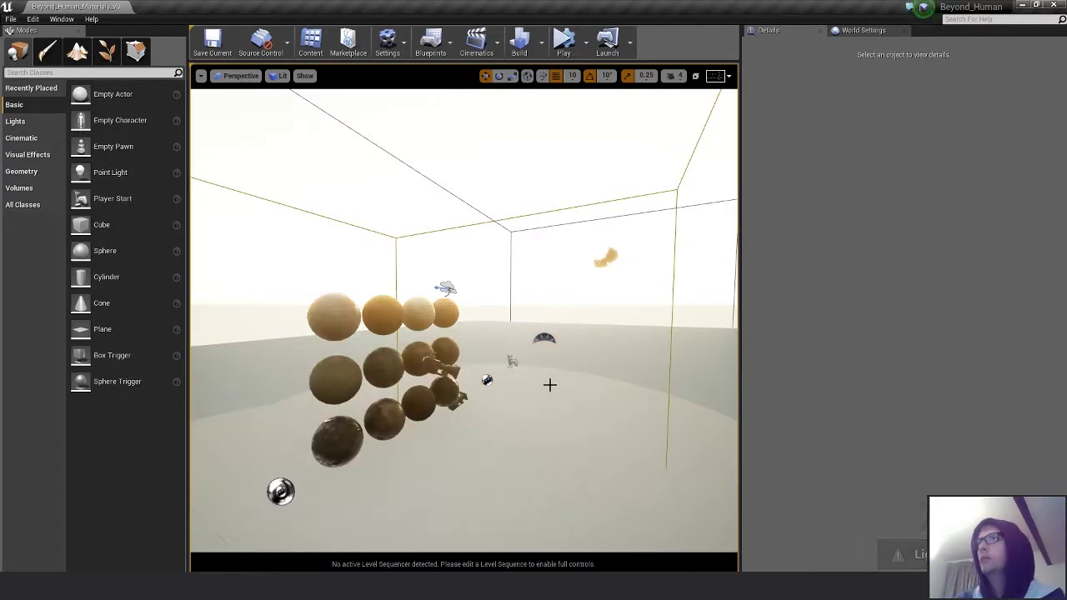
- Delete the post process volume and the fog actors around the material spheres
{"action": "mouse_move", "coordinate": [550, 381]}
{"action": "right_mouse_down"}
{"action": "mouse_move", "coordinate": [517, 381]}
{"action": "mouse_move", "coordinate": [684, 383]}
{"action": "mouse_move", "coordinate": [546, 379]}
{"action": "mouse_move", "coordinate": [558, 390]}
{"action": "right_mouse_up"}
{"action": "key", "text": "s"}
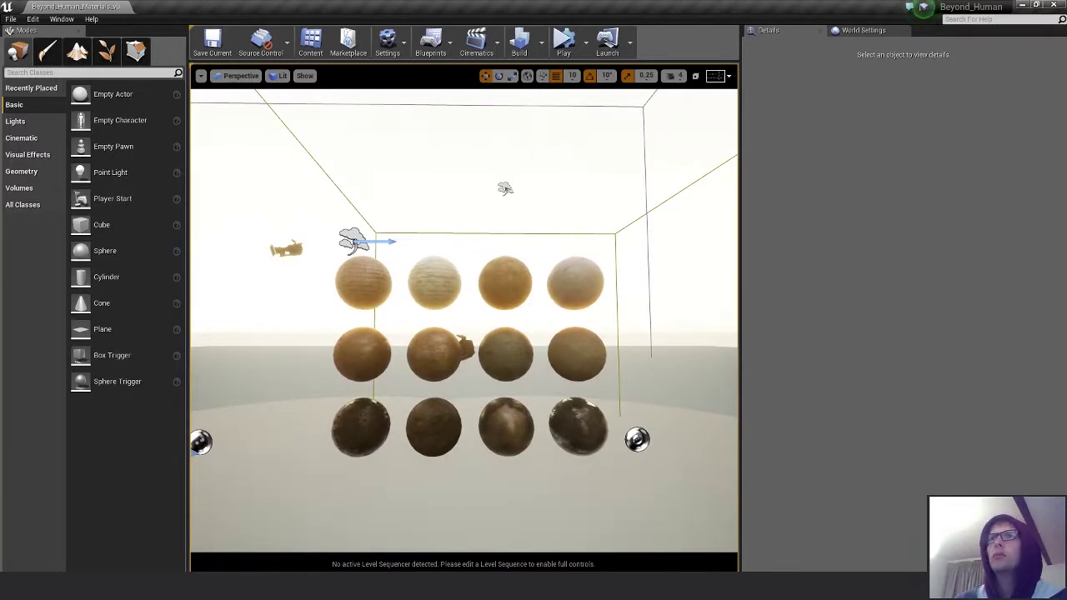
{"action": "left_click", "coordinate": [648, 250]}
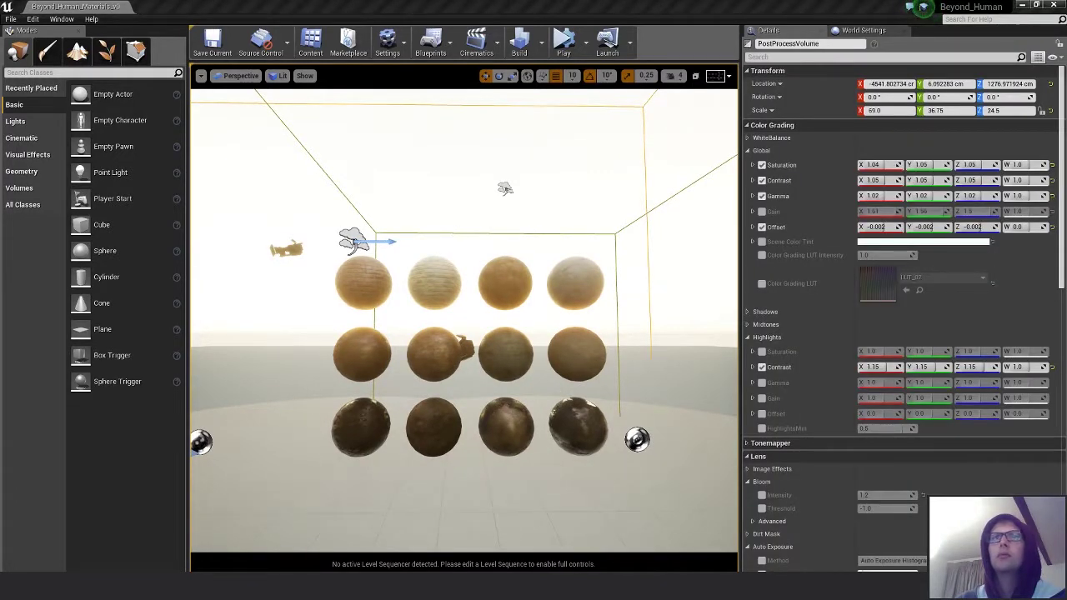
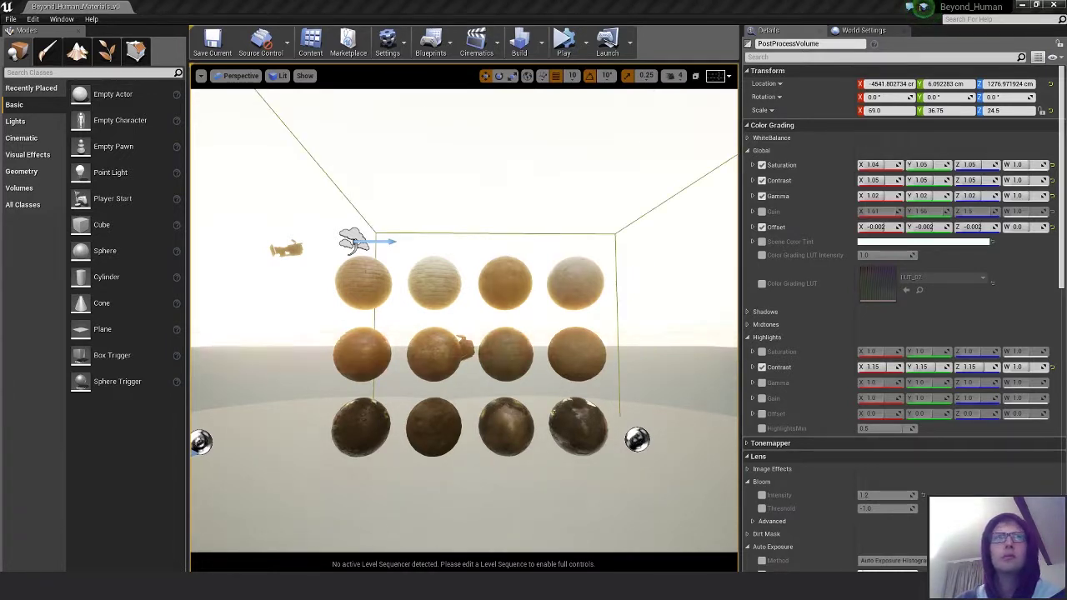
{"action": "key", "text": "Delete"}
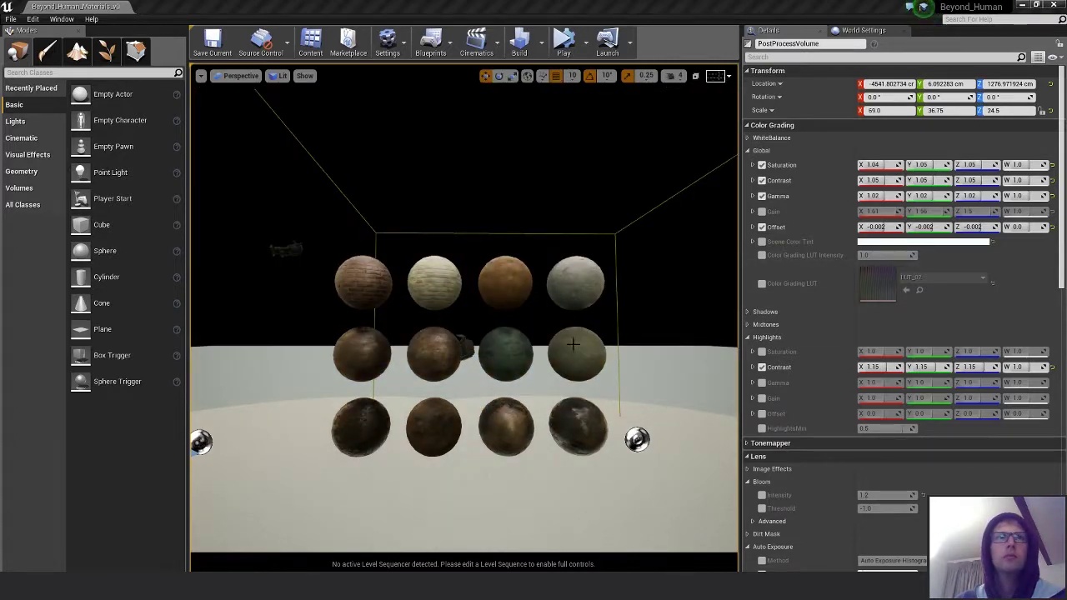
- Pilot CineCameraActor2_CU_04 and fly it closer until the material sphere grid is framed straight on
{"action": "right_click_drag", "start_coordinate": [573, 343], "coordinate": [613, 344]}
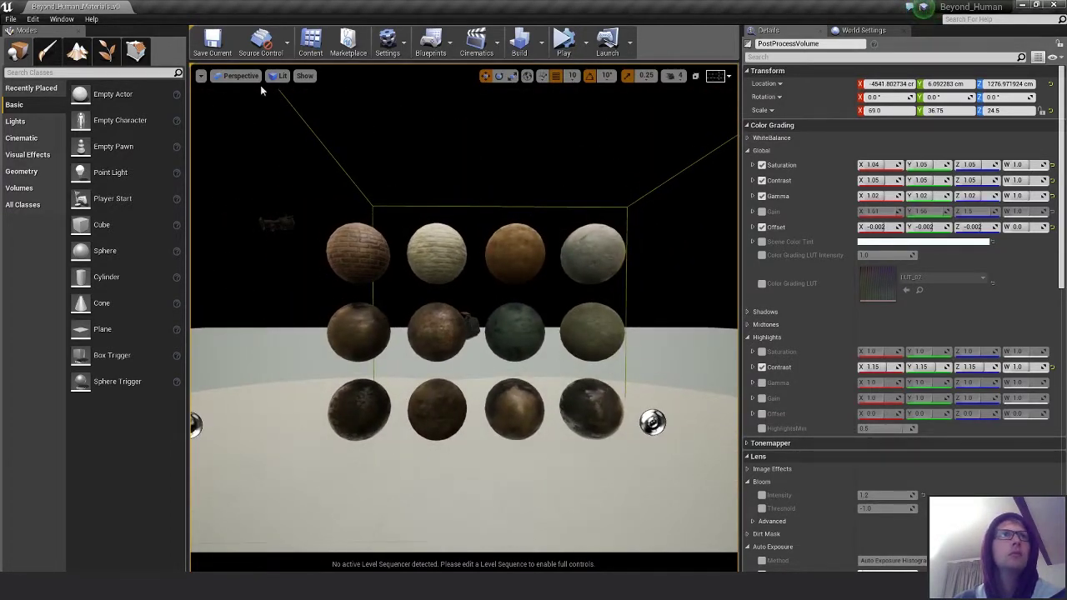
{"action": "left_click", "coordinate": [240, 76]}
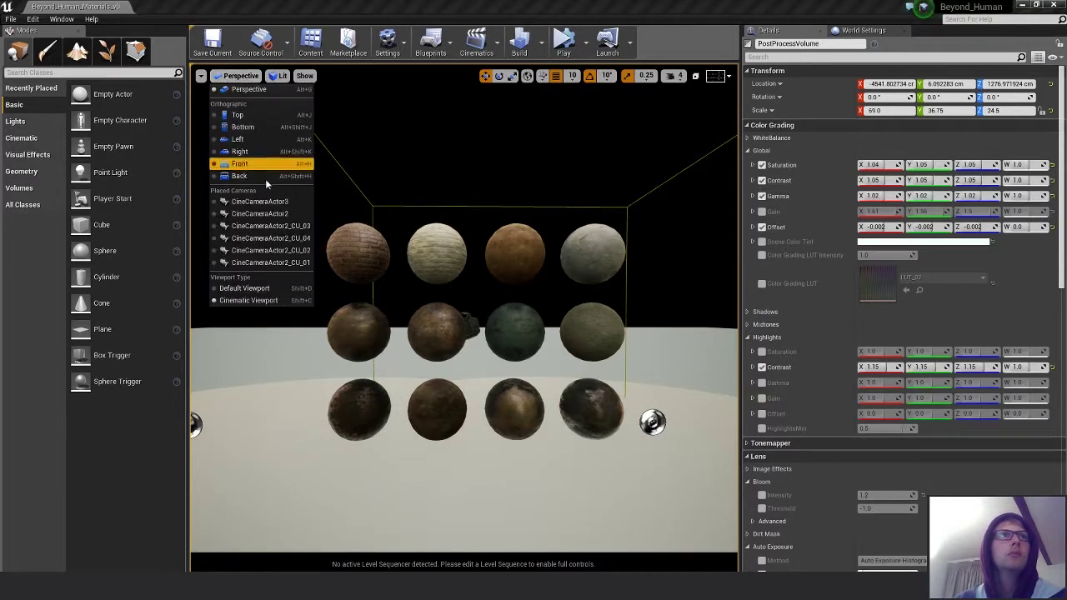
{"action": "left_click", "coordinate": [293, 239]}
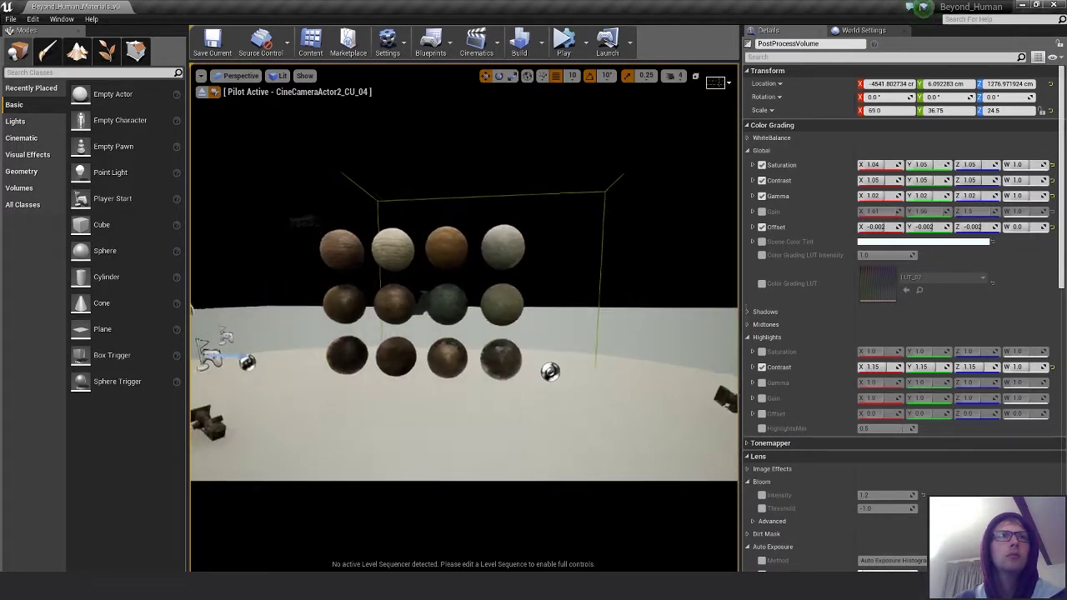
{"action": "key", "text": "w"}
{"action": "key", "text": "d"}
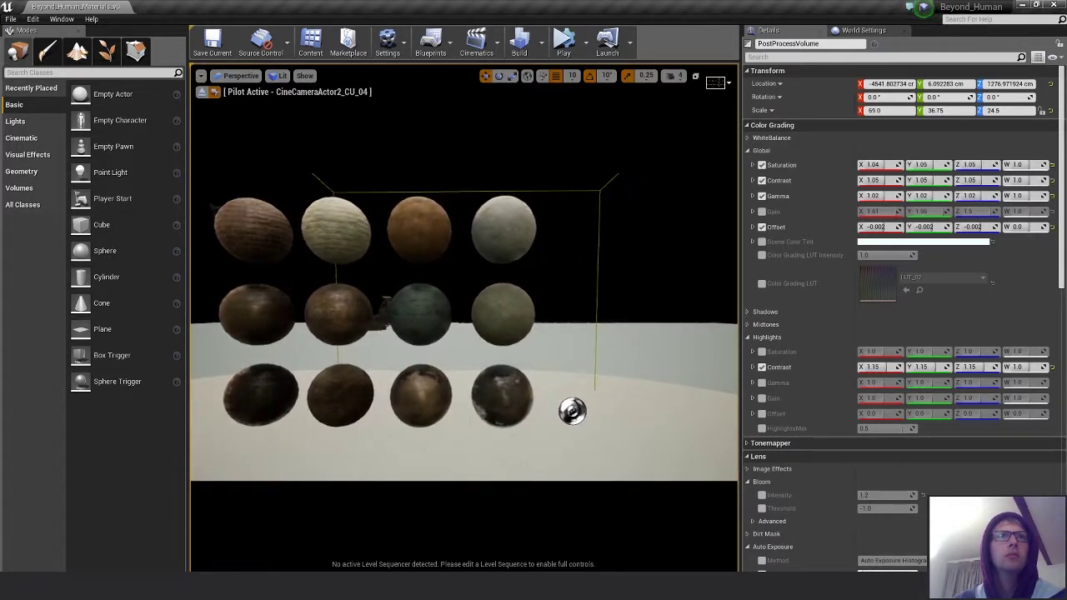
{"action": "key", "text": "a"}
{"action": "right_click_drag", "start_coordinate": [463, 317], "coordinate": [469, 323]}
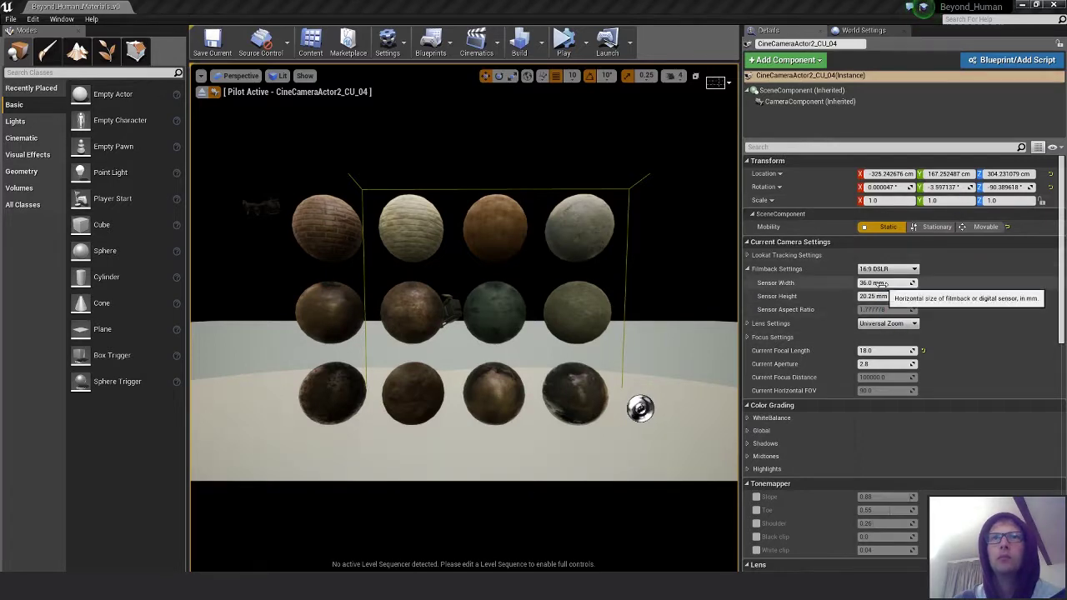
- Set the camera's filmback to 16:9 Film, pull back to fit all twelve spheres, and stop piloting
{"action": "left_click", "coordinate": [909, 269]}
{"action": "left_click", "coordinate": [890, 287]}
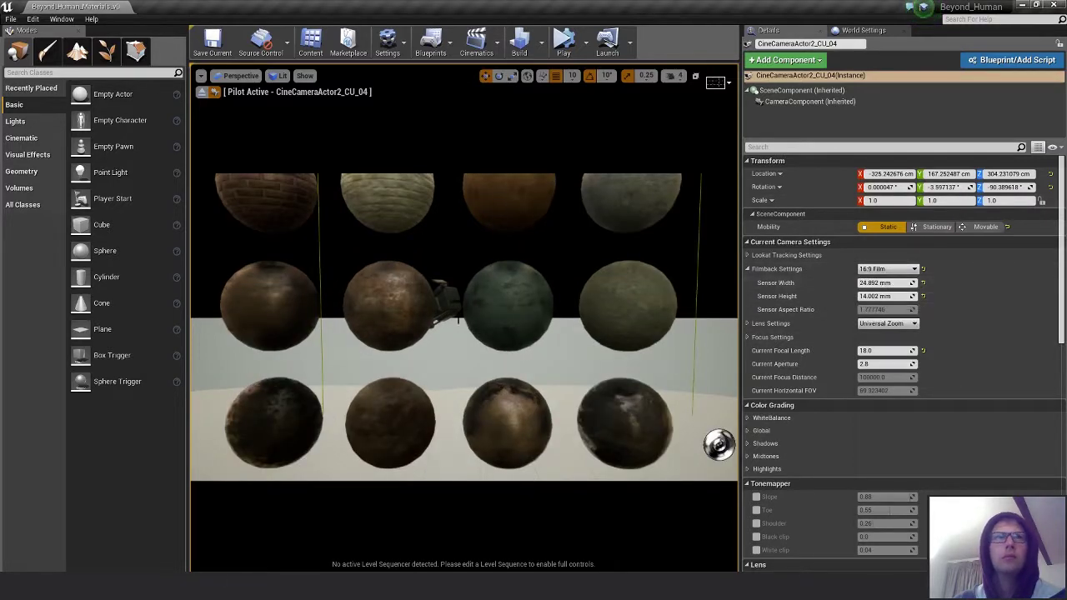
{"action": "right_click_drag", "start_coordinate": [464, 320], "coordinate": [453, 328]}
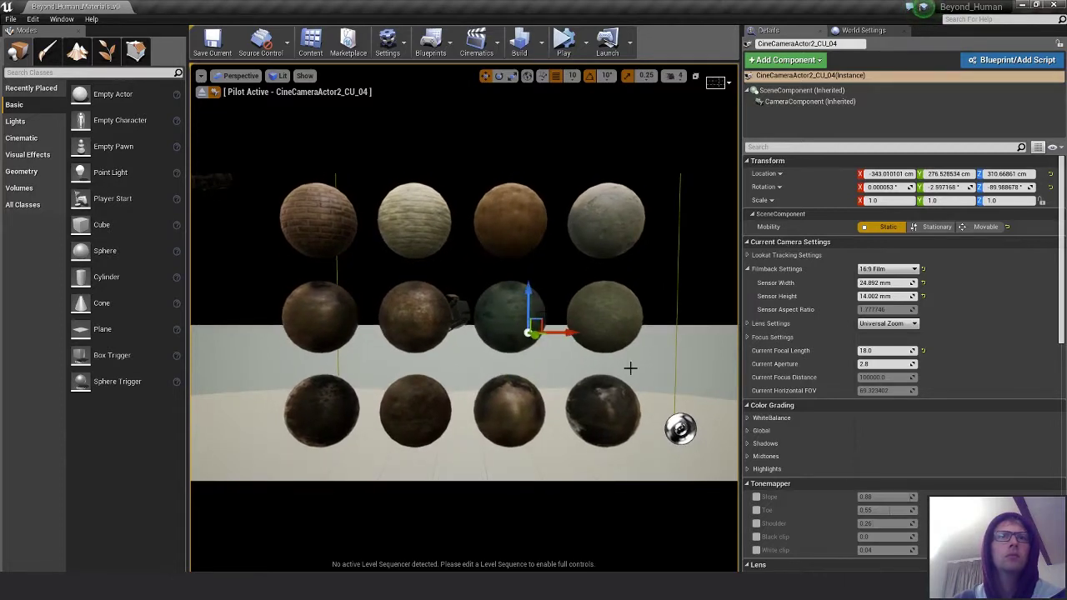
{"action": "left_click", "coordinate": [203, 92]}
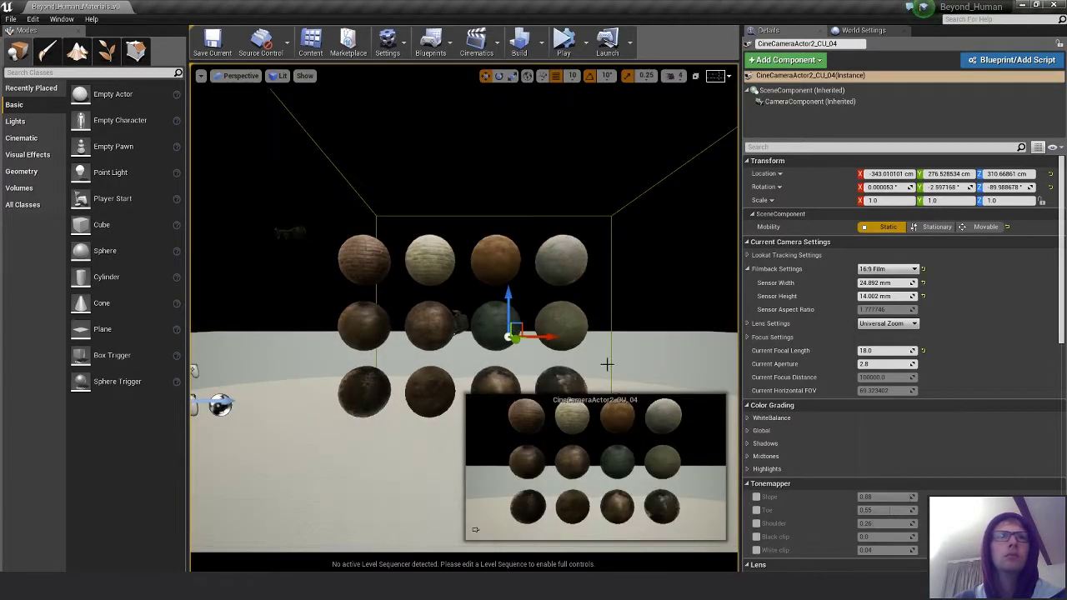
- Raise CineCameraActor2_CU_04 to about Z 330.67 cm and set its current focal length to 45
{"action": "right_click_drag", "start_coordinate": [630, 333], "coordinate": [630, 333]}
{"action": "right_click_drag", "start_coordinate": [279, 276], "coordinate": [280, 276]}
{"action": "key", "text": "s"}
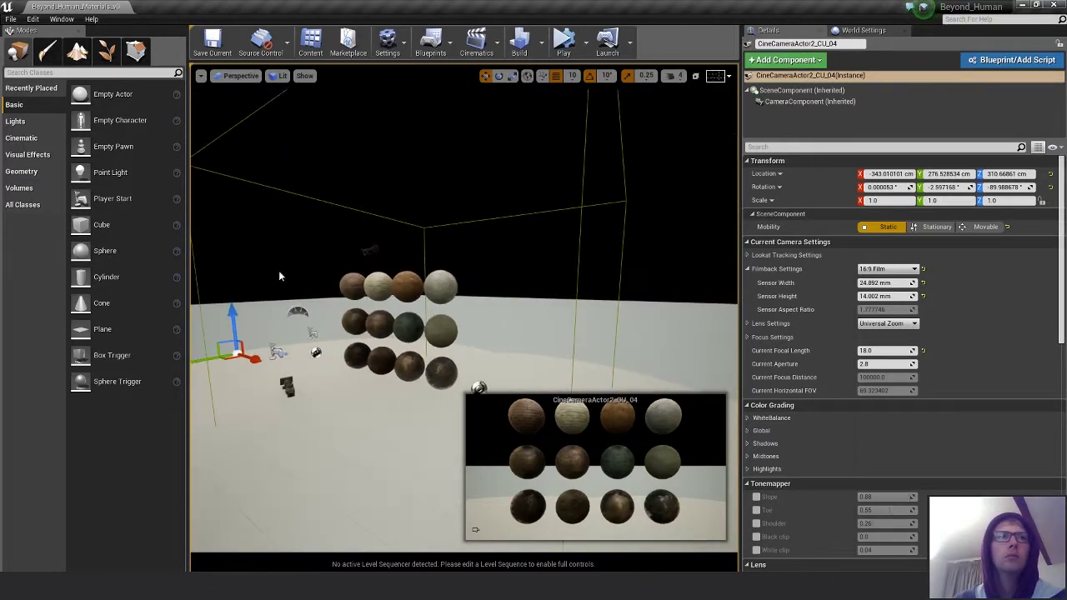
{"action": "left_click_drag", "start_coordinate": [234, 310], "coordinate": [233, 298]}
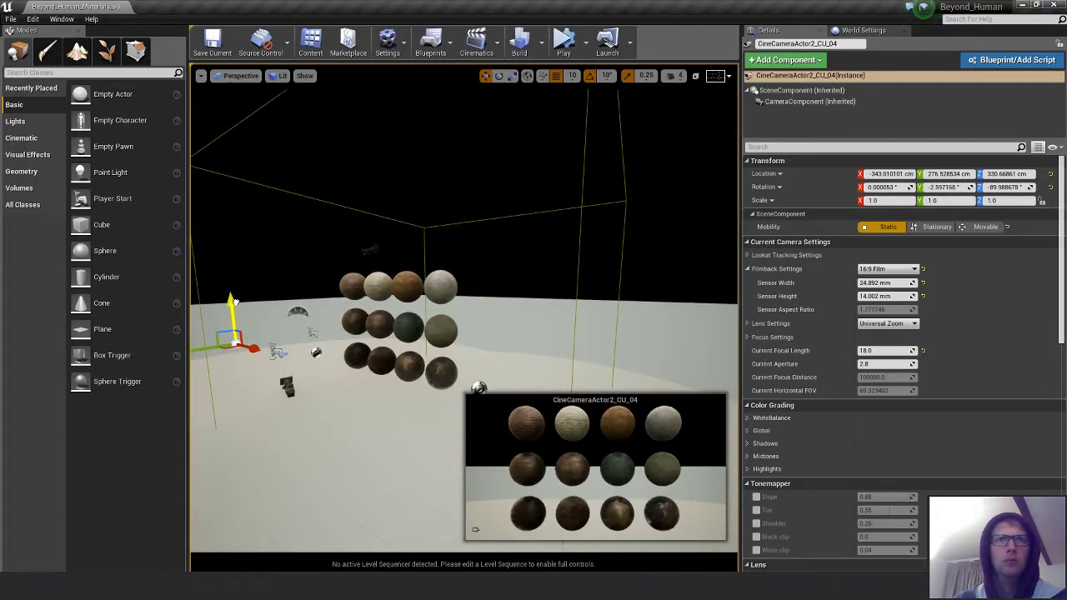
{"action": "left_click_drag", "start_coordinate": [884, 350], "coordinate": [940, 351]}
{"action": "type", "text": "45"}
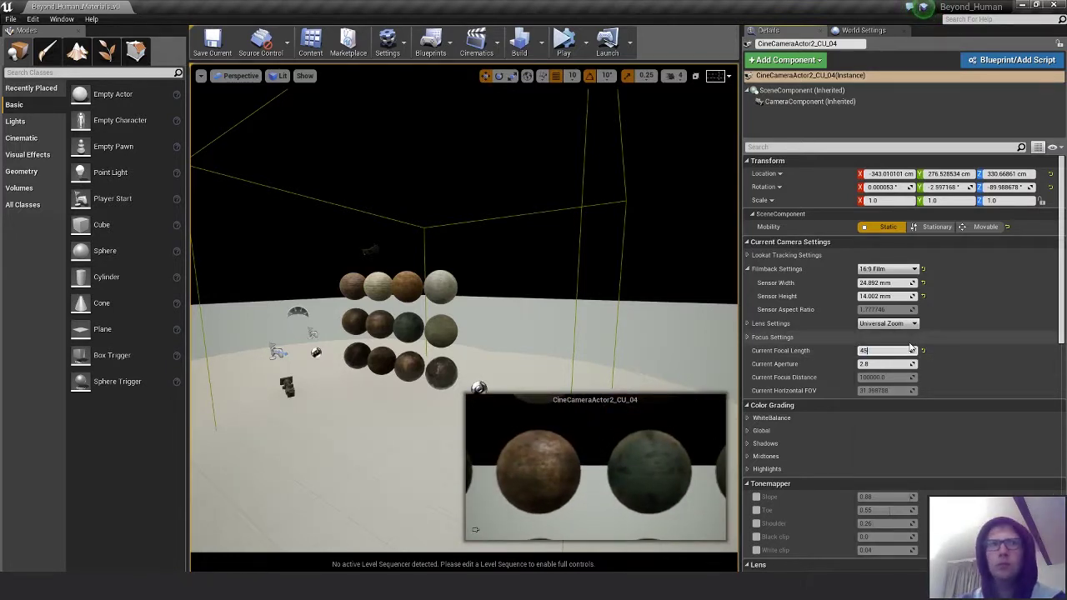
{"action": "key", "text": "Return"}
- Pull the camera back to about Y 1106.53 cm and raise it to about Z 360.67 cm to frame all spheres
{"action": "scroll", "coordinate": [480, 342], "scroll_direction": "down", "scroll_amount": 3}
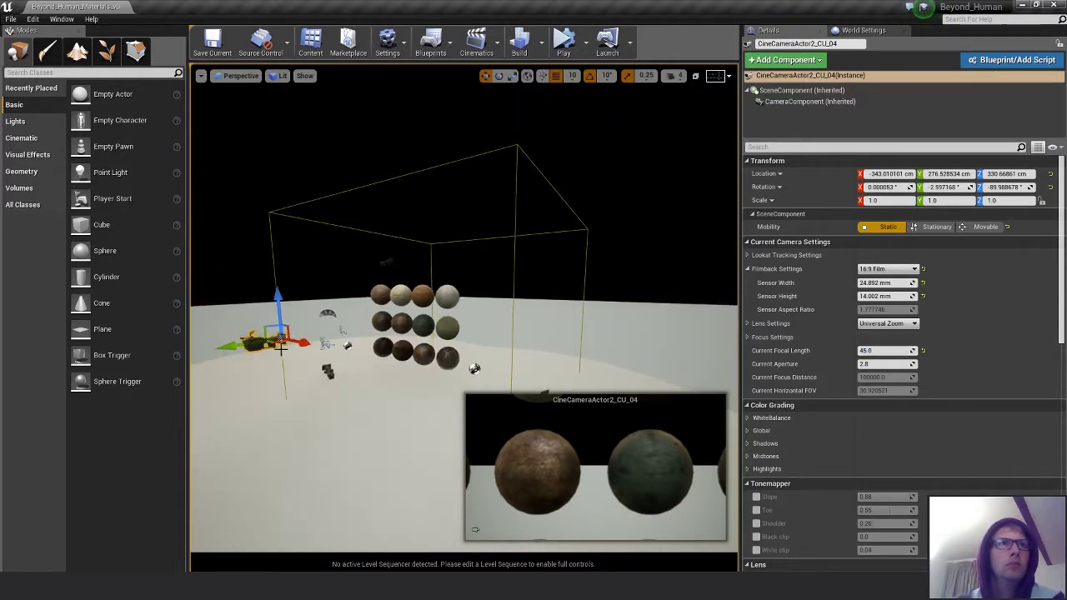
{"action": "left_click_drag", "start_coordinate": [240, 344], "coordinate": [142, 356]}
{"action": "scroll", "coordinate": [500, 326], "scroll_direction": "down", "scroll_amount": 4}
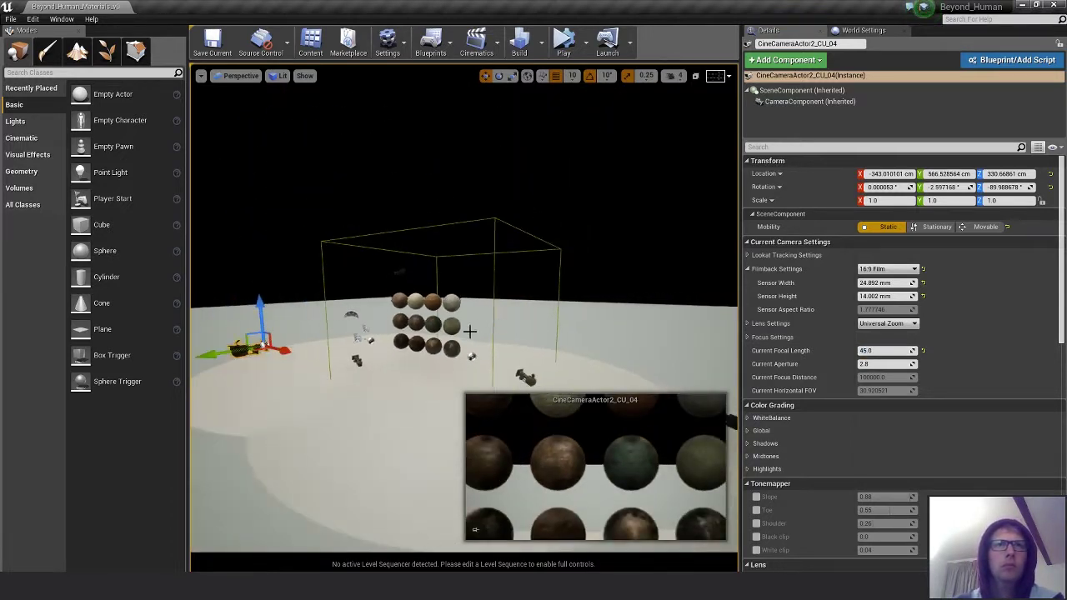
{"action": "left_click_drag", "start_coordinate": [271, 348], "coordinate": [120, 378]}
{"action": "middle_click_drag", "start_coordinate": [291, 315], "coordinate": [227, 315]}
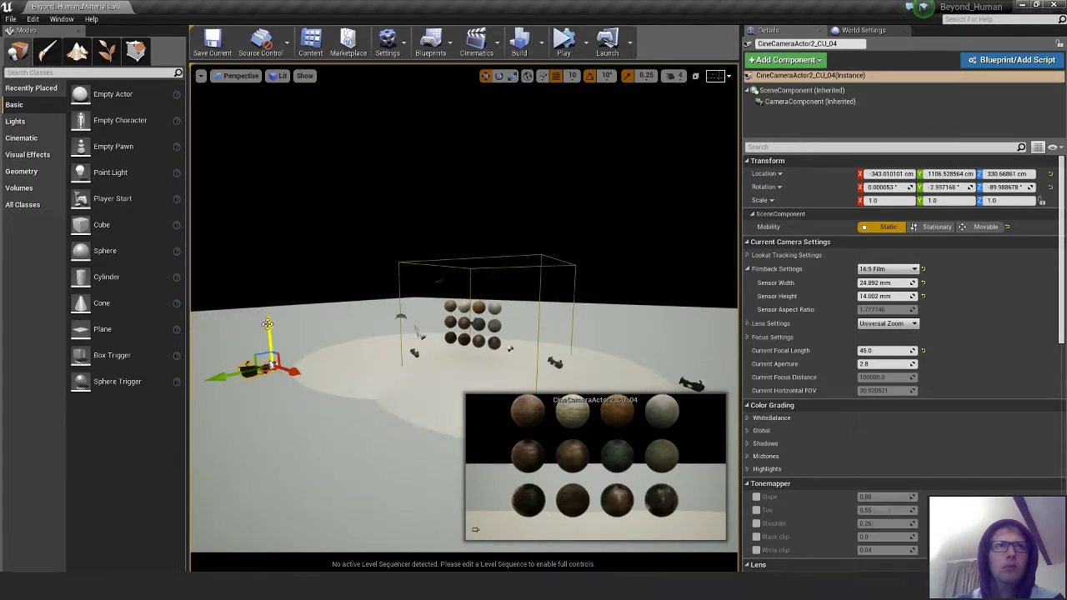
{"action": "left_click_drag", "start_coordinate": [268, 324], "coordinate": [276, 314]}
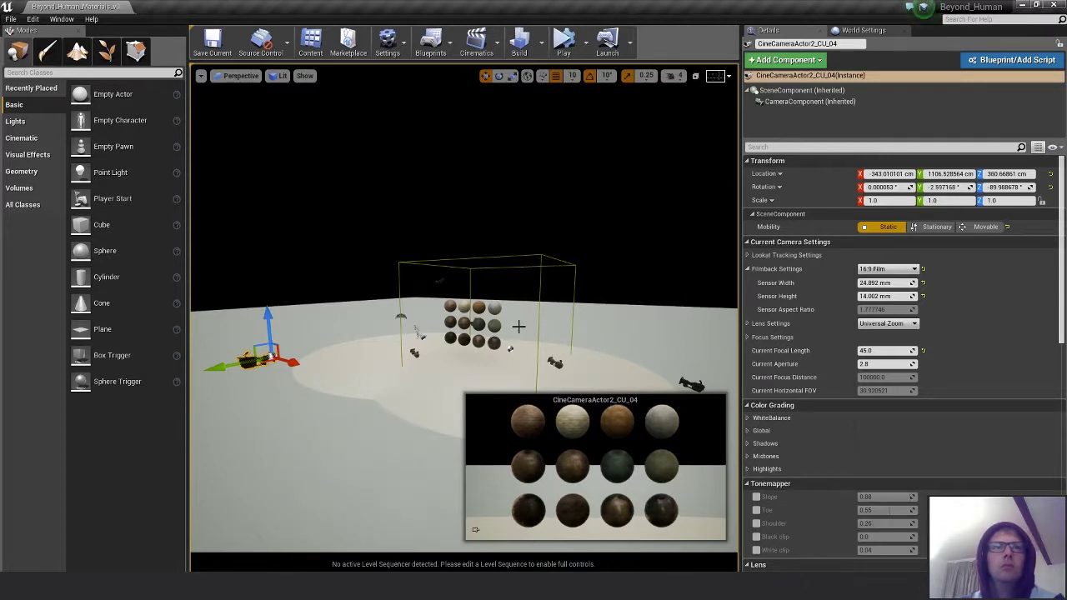
- Select the eight material spheres in the upper two rows and try raising them slightly
{"action": "key", "text": "w"}
{"action": "right_click_drag", "start_coordinate": [519, 327], "coordinate": [567, 327]}
{"action": "left_click", "coordinate": [393, 354]}
{"action": "left_click", "coordinate": [451, 354], "text": "ctrl"}
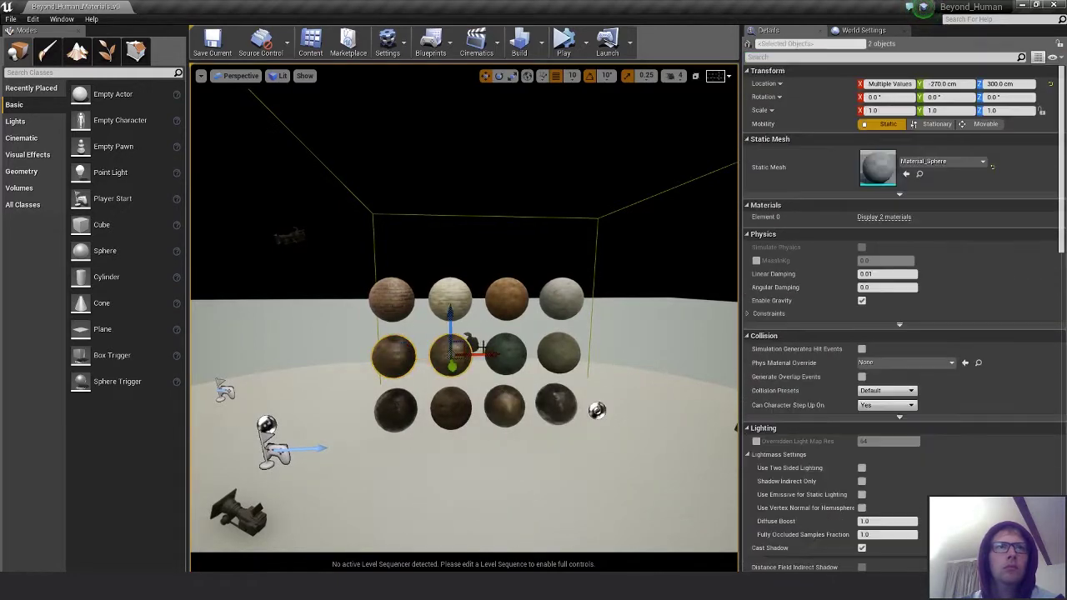
{"action": "left_click", "coordinate": [506, 349], "text": "ctrl"}
{"action": "left_click", "coordinate": [559, 348], "text": "ctrl"}
{"action": "left_click", "coordinate": [391, 298], "text": "ctrl"}
{"action": "left_click", "coordinate": [450, 298], "text": "ctrl"}
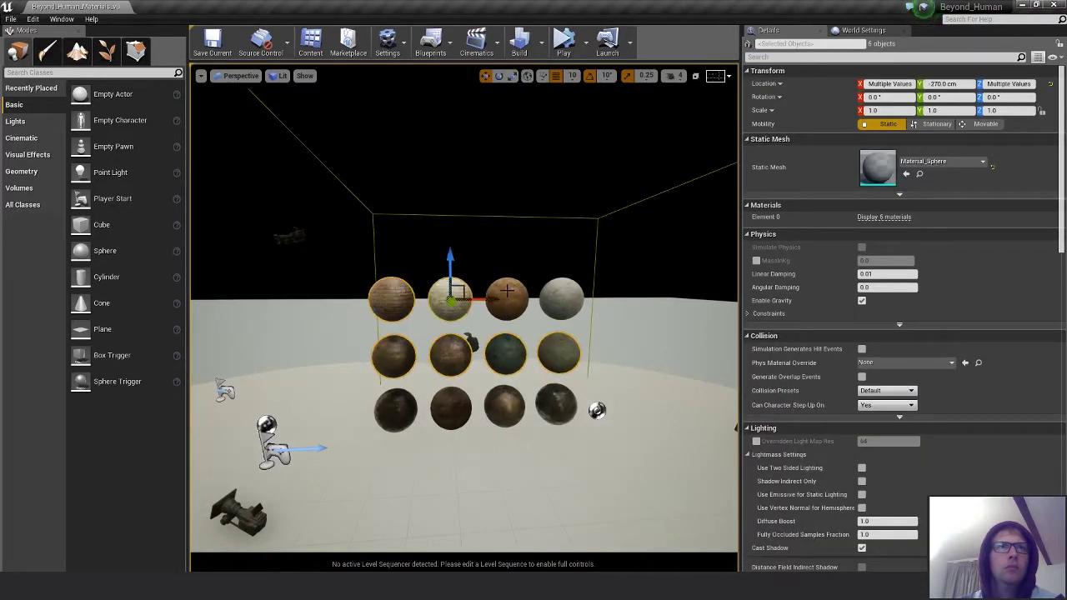
{"action": "left_click", "coordinate": [507, 298], "text": "ctrl"}
{"action": "left_click", "coordinate": [562, 297], "text": "ctrl"}
{"action": "left_click_drag", "start_coordinate": [560, 246], "coordinate": [565, 242]}
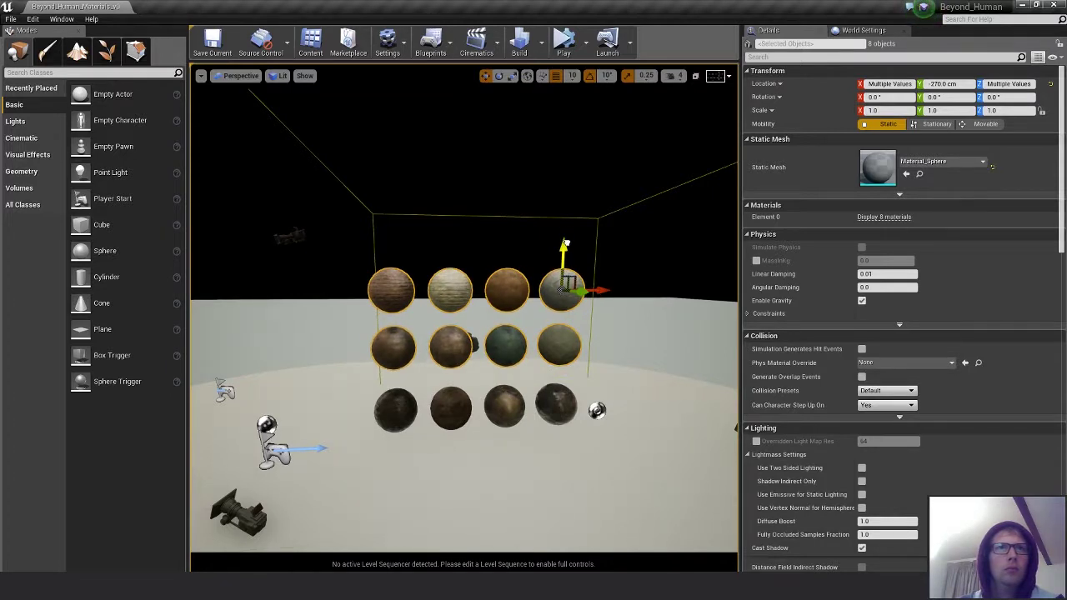
{"action": "left_click_drag", "start_coordinate": [565, 242], "coordinate": [565, 251]}
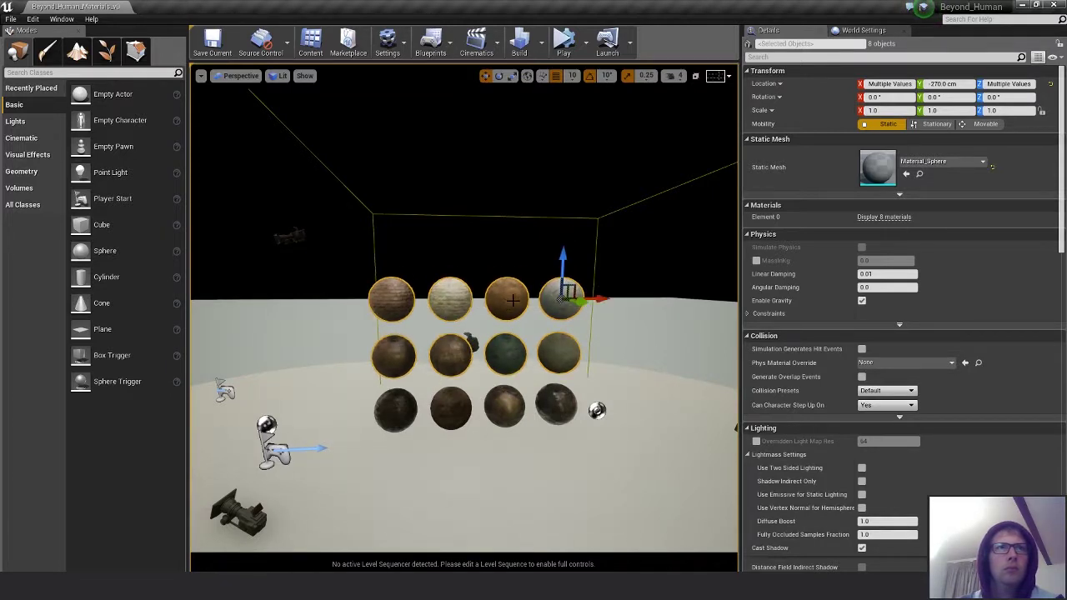
- Turn off Cast Shadow for the eight selected spheres in the upper two rows
{"action": "scroll", "coordinate": [981, 448], "scroll_direction": "down", "scroll_amount": 2}
{"action": "scroll", "coordinate": [917, 442], "scroll_direction": "down", "scroll_amount": 3}
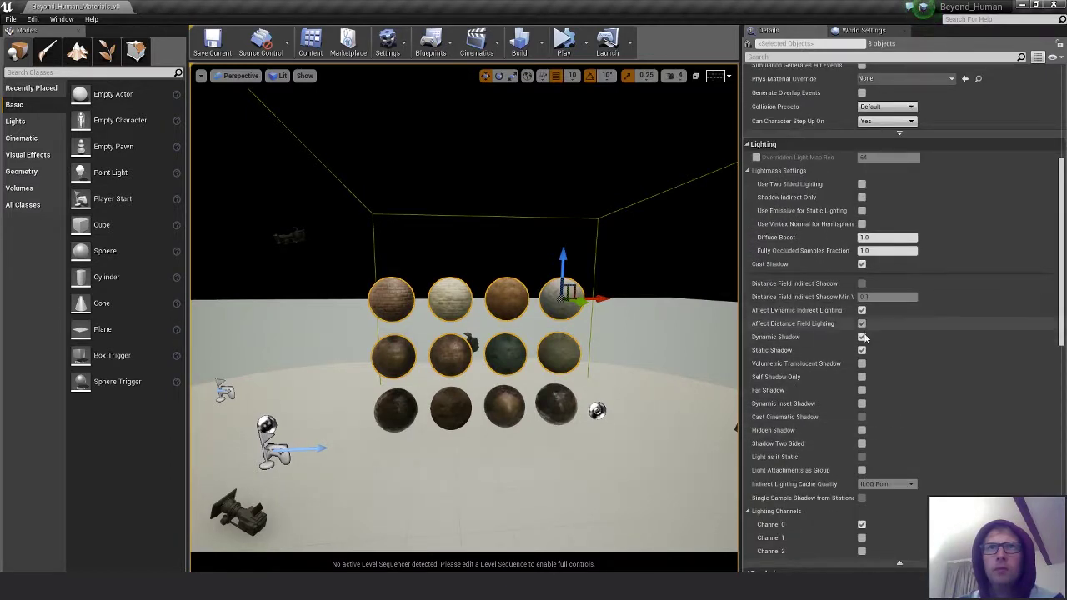
{"action": "left_click", "coordinate": [863, 337]}
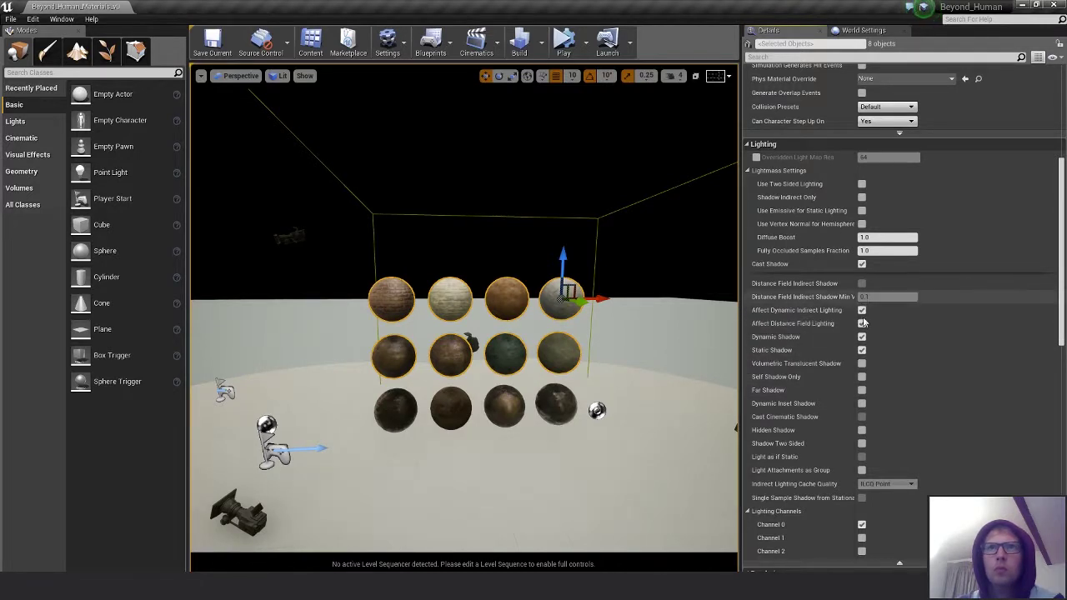
{"action": "scroll", "coordinate": [885, 442], "scroll_direction": "down", "scroll_amount": 3}
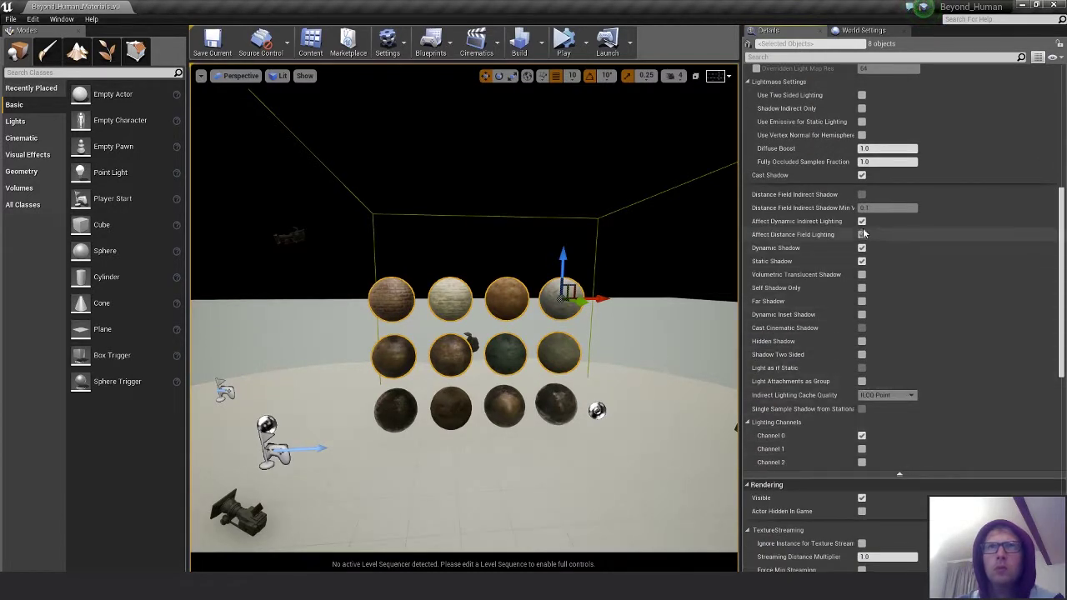
{"action": "scroll", "coordinate": [864, 242], "scroll_direction": "up", "scroll_amount": 2}
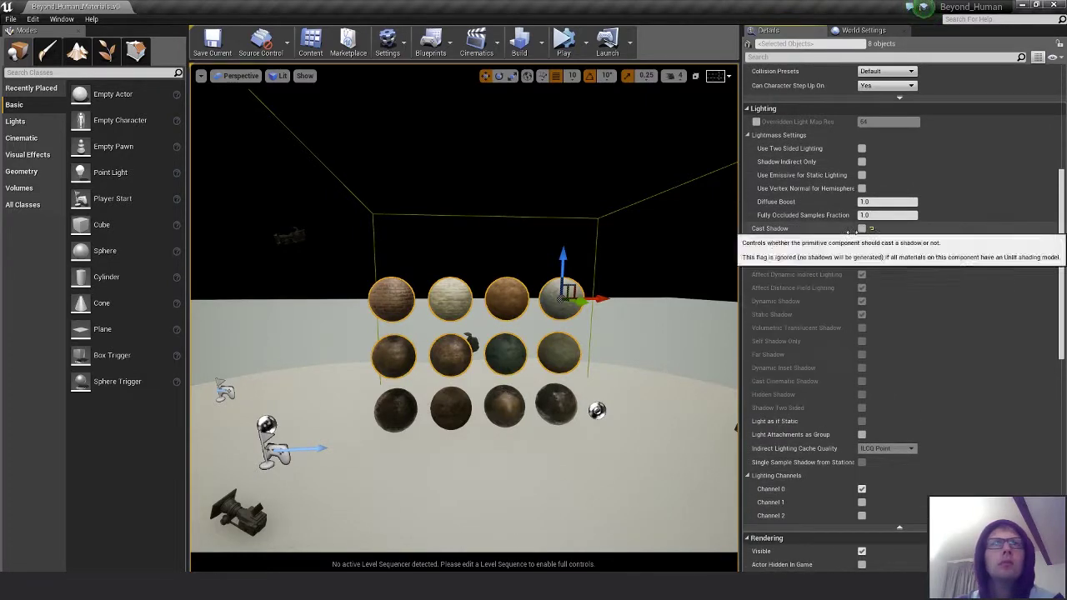
{"action": "left_click", "coordinate": [862, 228]}
- Turn off Cast Shadow for the four material spheres in the lowest row, and clear the selection
{"action": "left_click", "coordinate": [396, 408]}
{"action": "left_click", "coordinate": [450, 409], "text": "ctrl"}
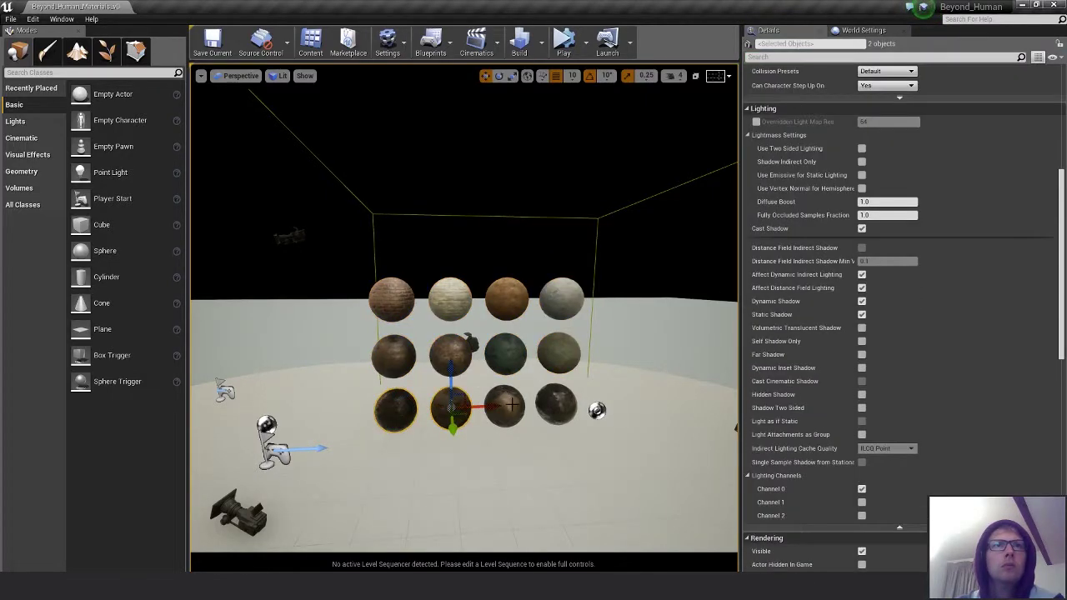
{"action": "left_click", "coordinate": [505, 409], "text": "ctrl"}
{"action": "left_click", "coordinate": [557, 404], "text": "ctrl"}
{"action": "left_click", "coordinate": [862, 230]}
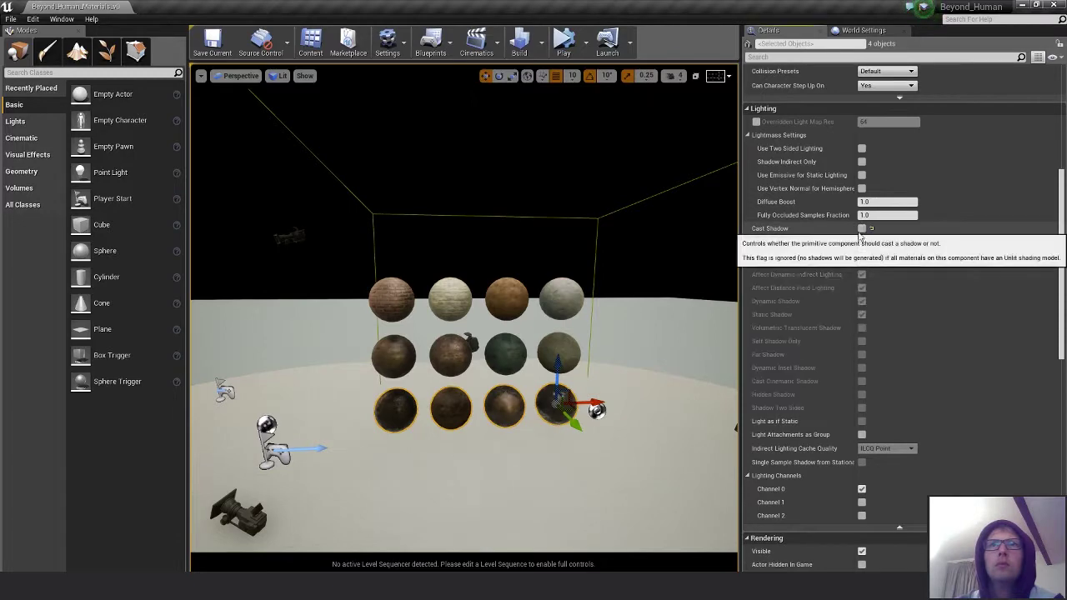
{"action": "left_click", "coordinate": [642, 432]}
{"action": "key", "text": "Escape"}
- Preview the camera's framing of the sphere grid and inspect the floor and objects around it
{"action": "right_click_drag", "start_coordinate": [590, 441], "coordinate": [536, 405]}
{"action": "key", "text": "d"}
{"action": "key", "text": "s"}
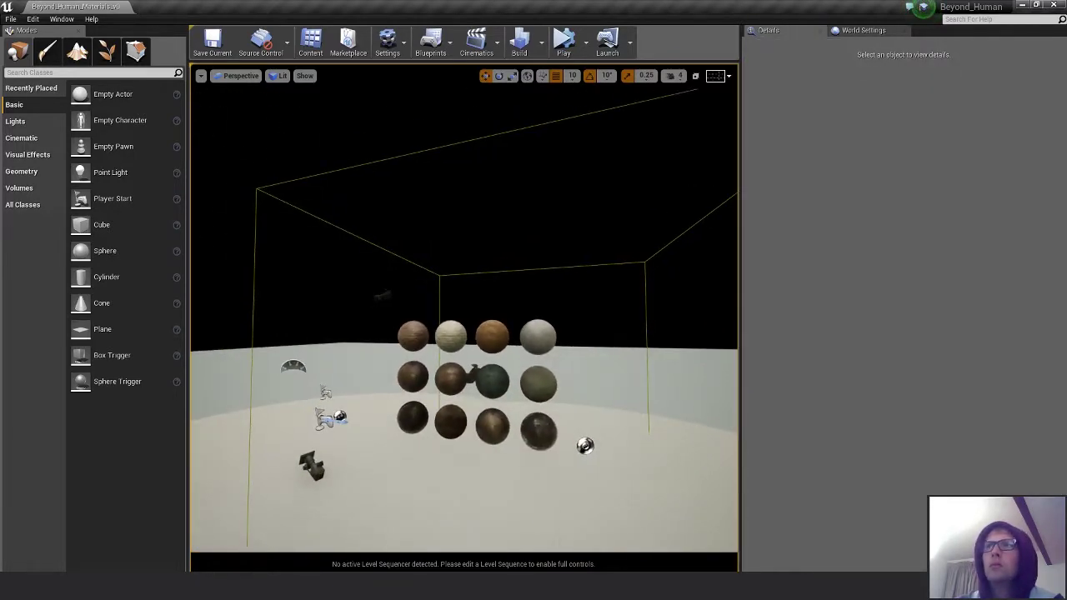
{"action": "left_click", "coordinate": [586, 446]}
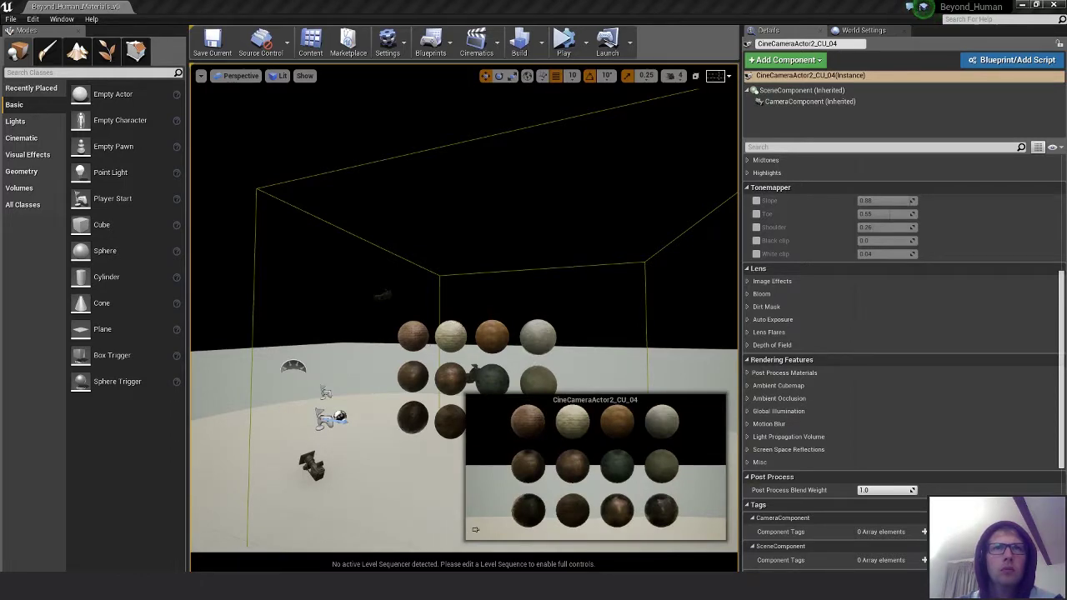
{"action": "left_click", "coordinate": [688, 363]}
{"action": "scroll", "coordinate": [641, 410], "scroll_direction": "down", "scroll_amount": 5}
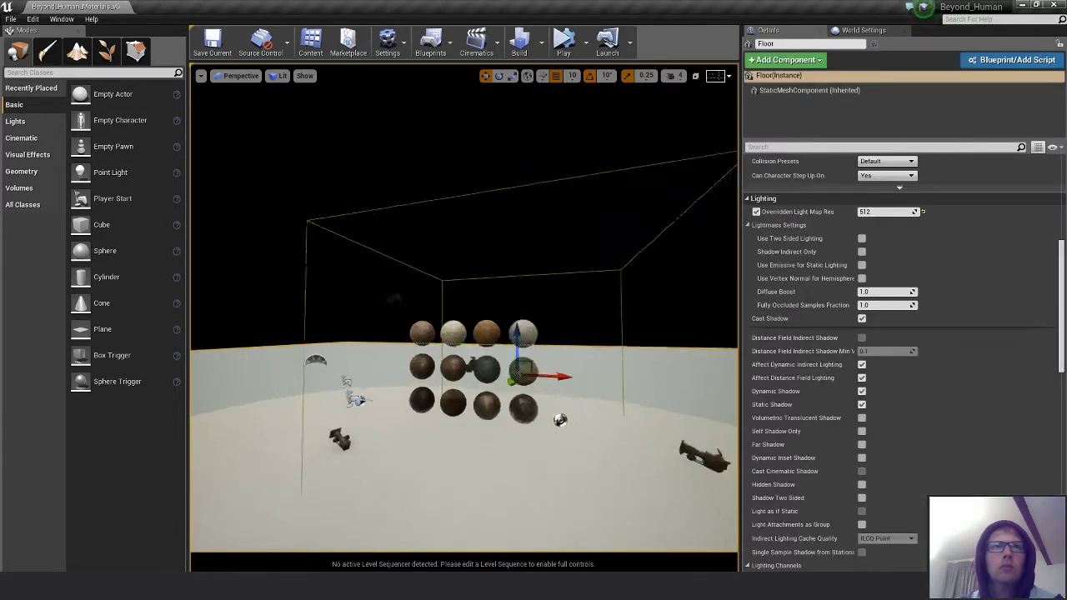
{"action": "right_click_drag", "start_coordinate": [640, 411], "coordinate": [641, 450]}
{"action": "mouse_move", "coordinate": [450, 431]}
{"action": "right_mouse_down"}
{"action": "mouse_move", "coordinate": [433, 434]}
{"action": "mouse_move", "coordinate": [450, 431]}
{"action": "right_mouse_up"}
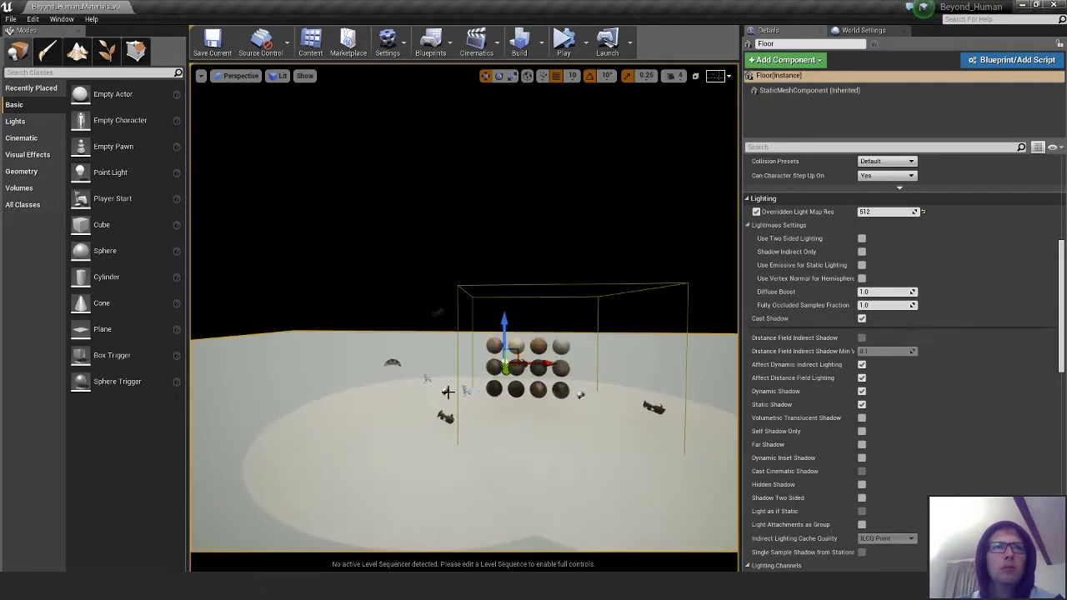
- Select both reflection captures beside the sphere grid, raise them to about the middle row's height, and clear the selection
{"action": "left_click", "coordinate": [448, 392]}
{"action": "left_click", "coordinate": [580, 393], "text": "ctrl"}
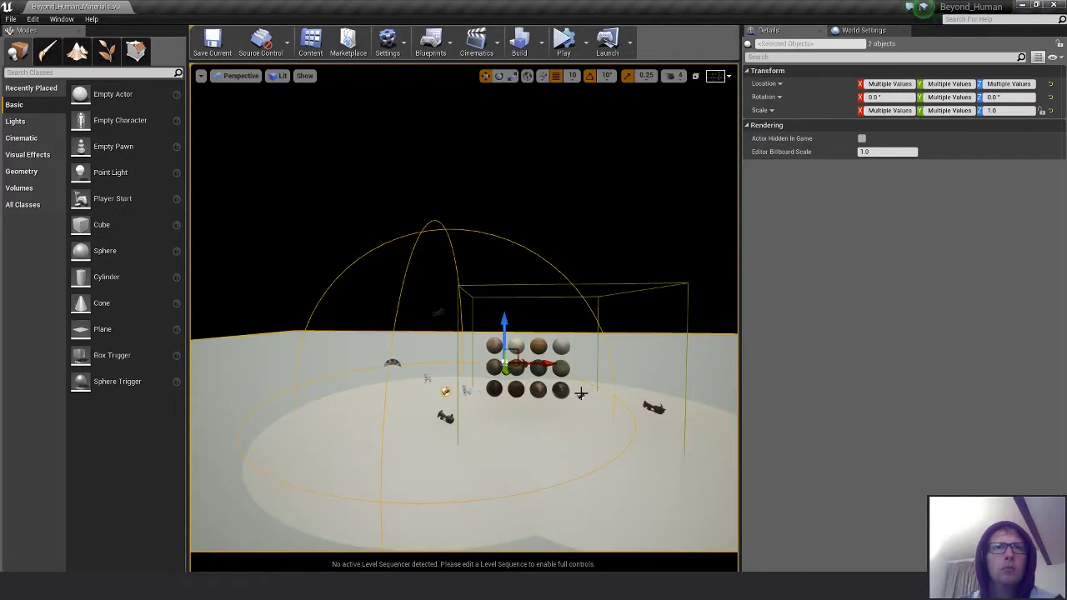
{"action": "left_click", "coordinate": [581, 395]}
{"action": "left_click", "coordinate": [444, 392], "text": "ctrl"}
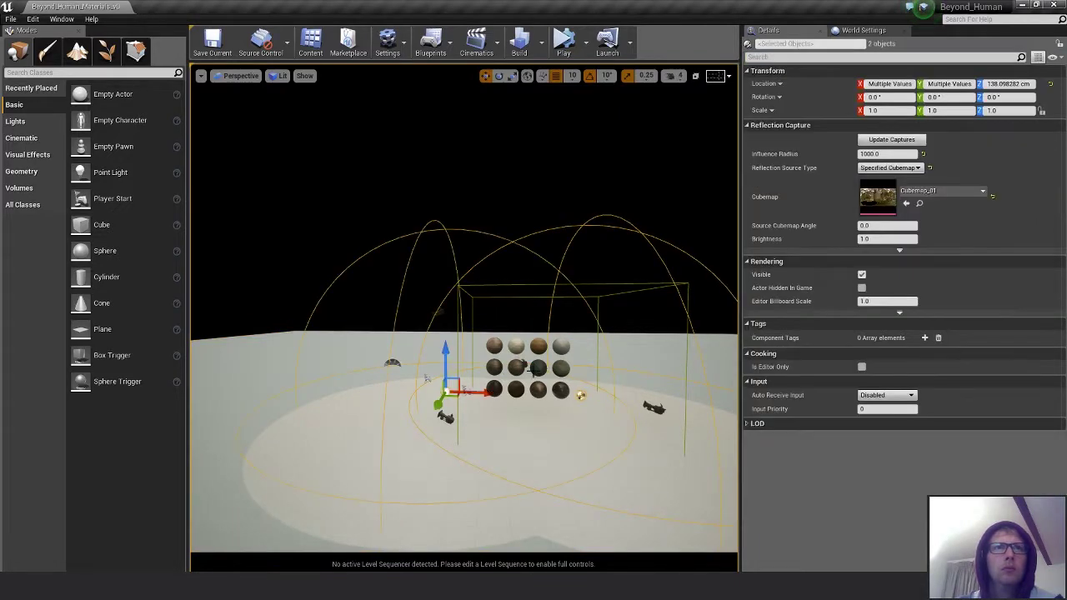
{"action": "left_click_drag", "start_coordinate": [515, 395], "coordinate": [492, 380], "text": "alt"}
{"action": "left_click_drag", "start_coordinate": [457, 335], "coordinate": [460, 307]}
{"action": "mouse_move", "coordinate": [540, 286]}
{"action": "left_mouse_down", "text": "alt"}
{"action": "mouse_move", "coordinate": [542, 307]}
{"action": "mouse_move", "coordinate": [541, 286]}
{"action": "left_mouse_up", "text": "alt"}
{"action": "left_click", "coordinate": [517, 276]}
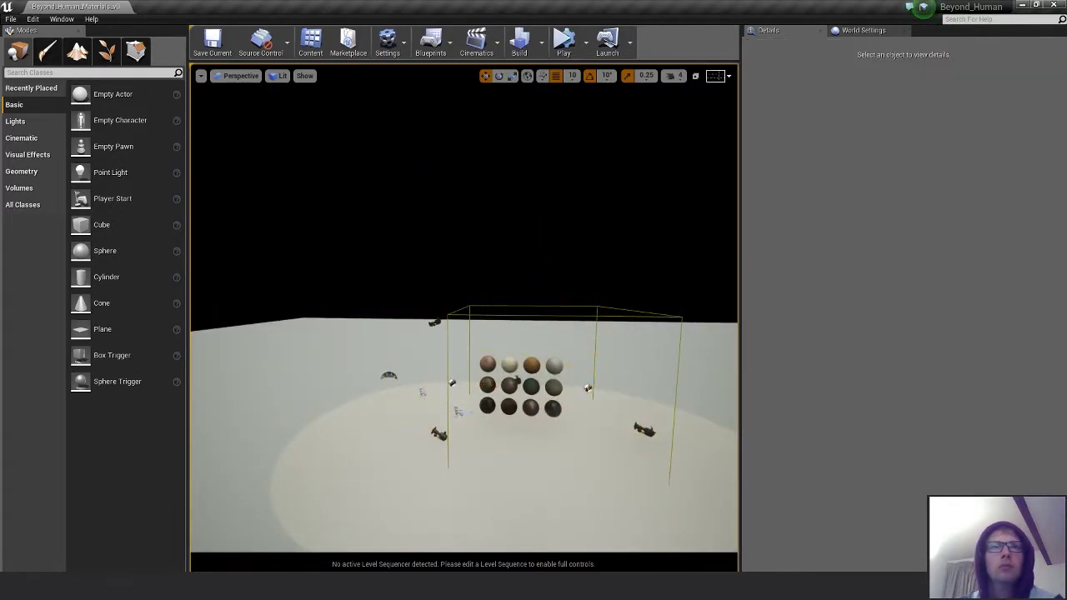
- Duplicate the floor, rotate the copy 90° about X to form a wall behind the spheres, and clear the selection
{"action": "left_click", "coordinate": [727, 422]}
{"action": "left_click_drag", "start_coordinate": [727, 422], "coordinate": [723, 422], "text": "alt"}
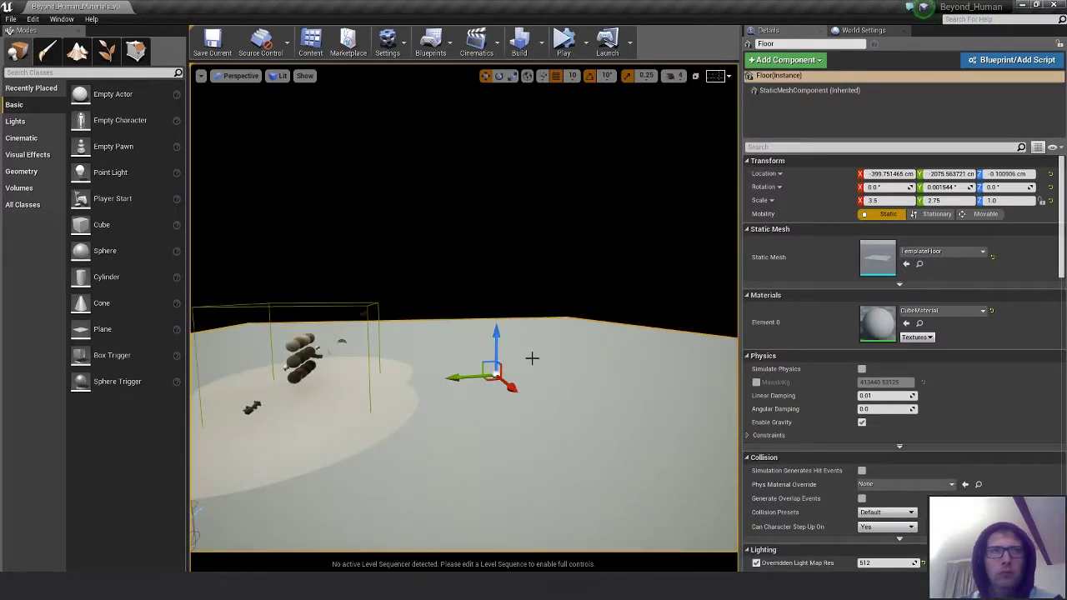
{"action": "key", "text": "e"}
{"action": "left_click_drag", "start_coordinate": [546, 367], "coordinate": [546, 434], "text": "alt"}
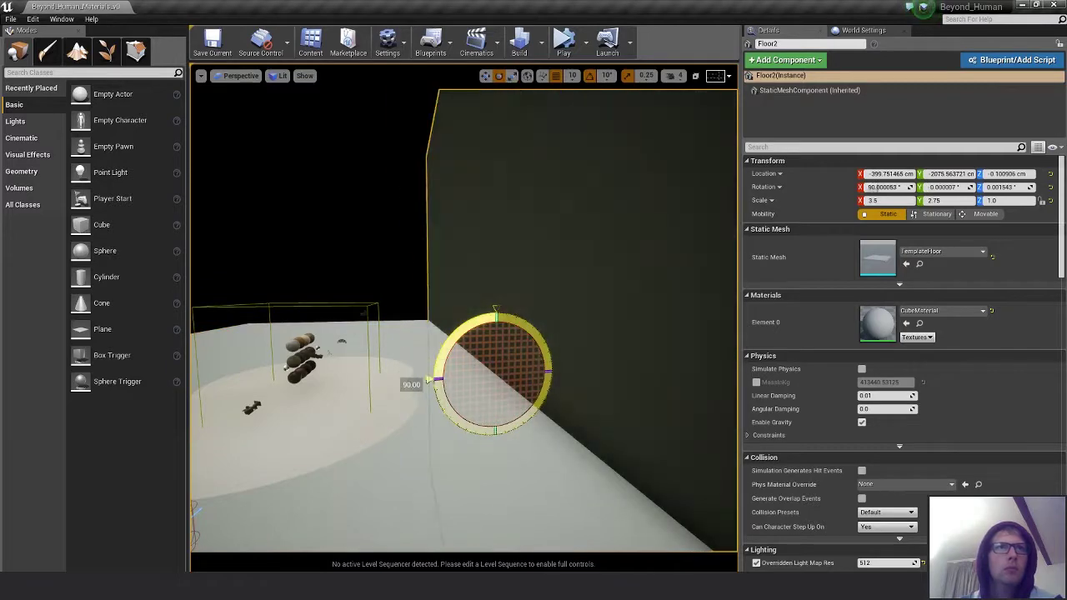
{"action": "right_click_drag", "start_coordinate": [428, 381], "coordinate": [455, 367]}
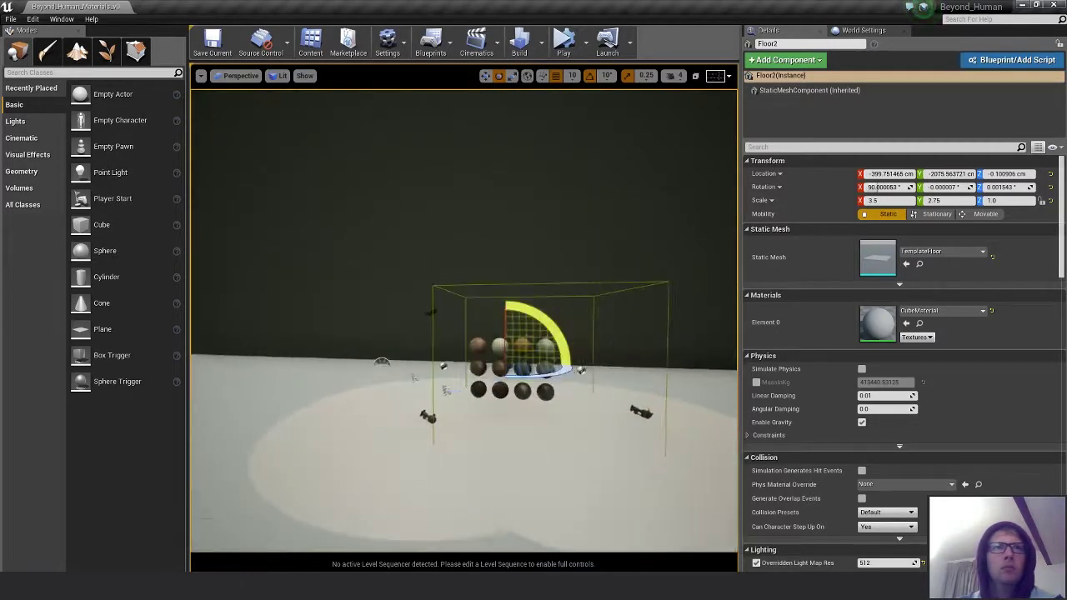
{"action": "right_click_drag", "start_coordinate": [713, 365], "coordinate": [689, 380]}
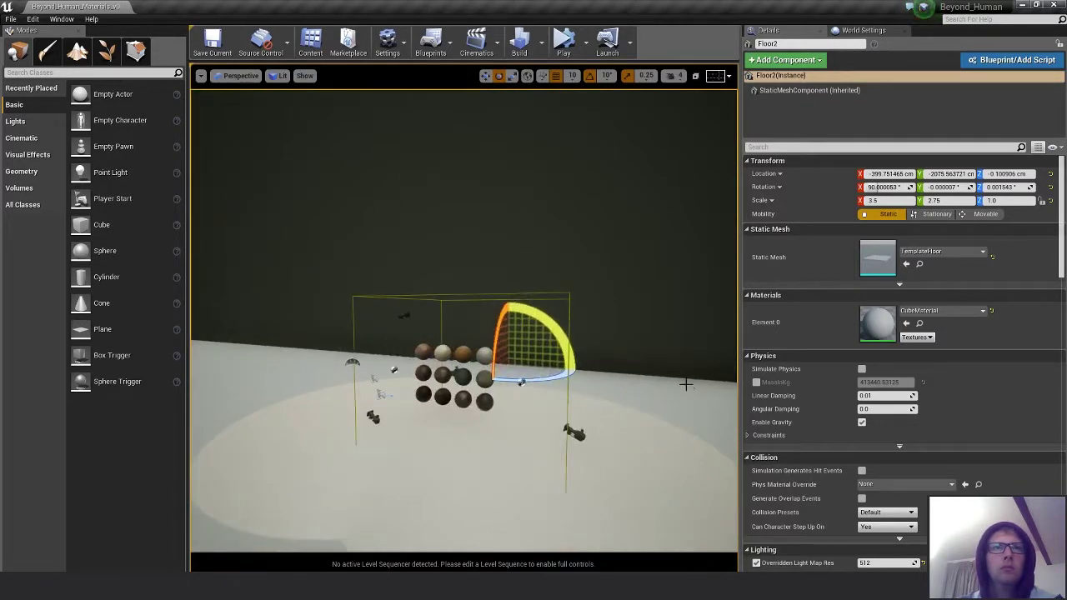
{"action": "key", "text": "Delete"}
{"action": "right_click_drag", "start_coordinate": [574, 417], "coordinate": [587, 429]}
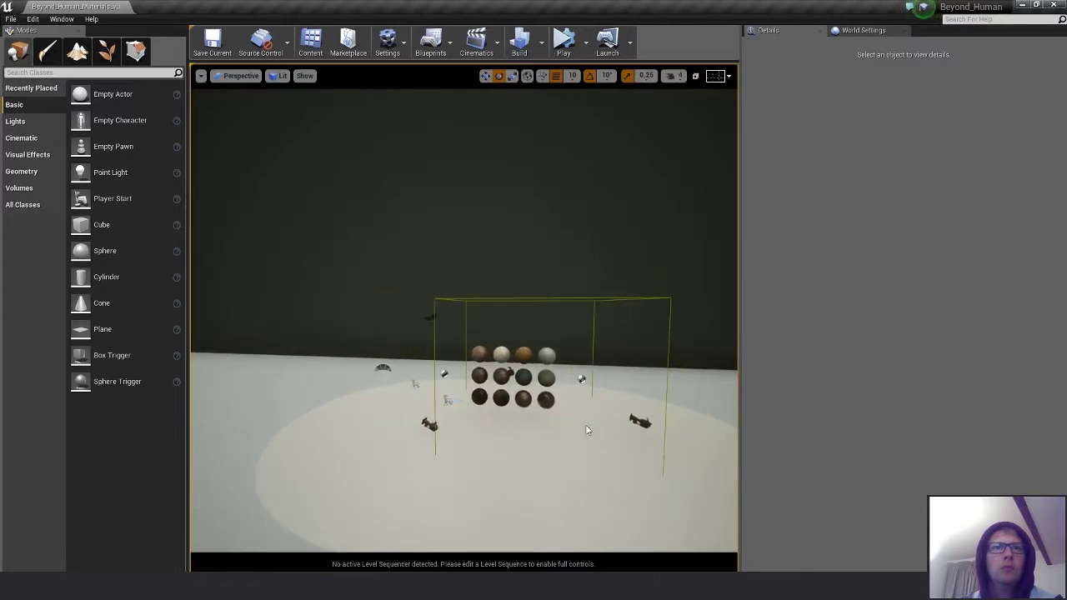
- Position the lightmass importance volume around the spheres at about X -355.17 cm, Y -268.91 cm, and clear the selection
{"action": "left_click", "coordinate": [588, 296]}
{"action": "mouse_move", "coordinate": [537, 381]}
{"action": "right_mouse_down"}
{"action": "mouse_move", "coordinate": [537, 409]}
{"action": "mouse_move", "coordinate": [544, 364]}
{"action": "right_mouse_up"}
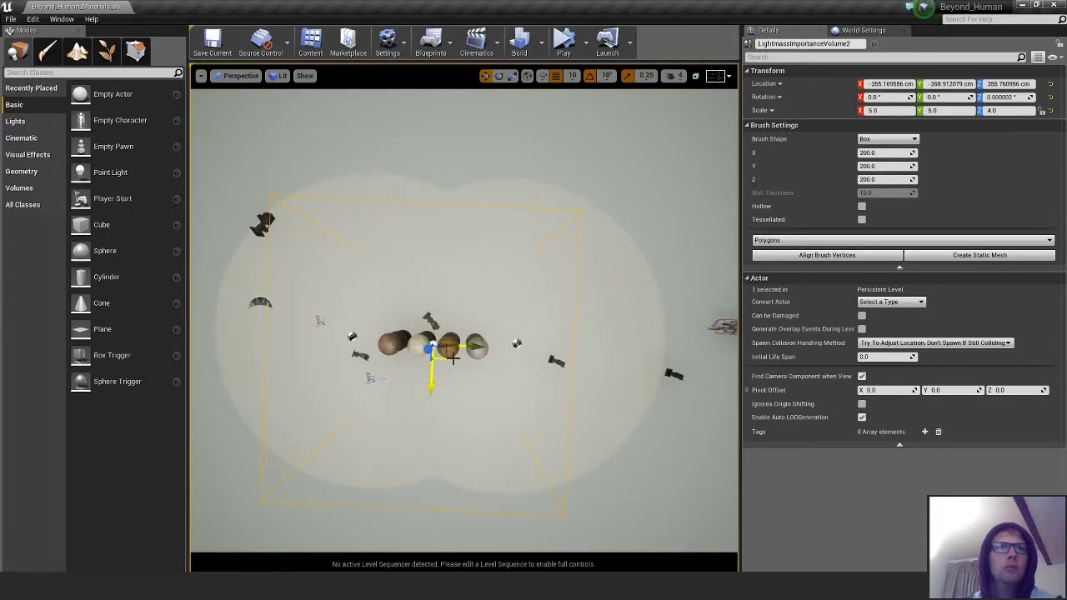
{"action": "right_click_drag", "start_coordinate": [454, 360], "coordinate": [635, 382]}
{"action": "left_click", "coordinate": [687, 456]}
{"action": "key", "text": "Escape"}
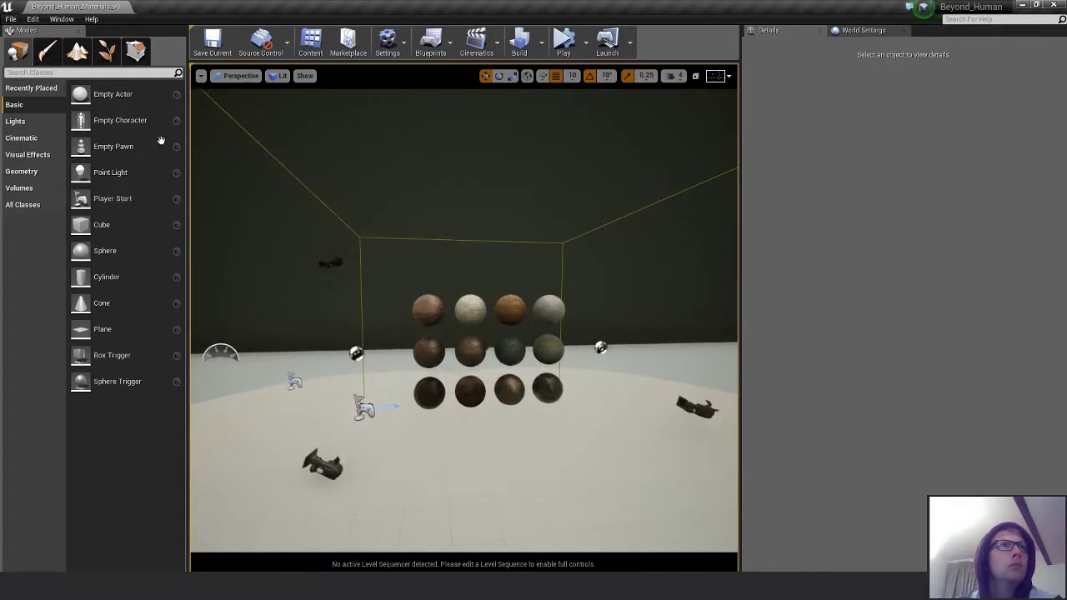
- Add a directional light and move it near the sphere grid at about Y -450 cm, Z 350 cm
{"action": "left_click", "coordinate": [39, 139]}
{"action": "left_click", "coordinate": [35, 123]}
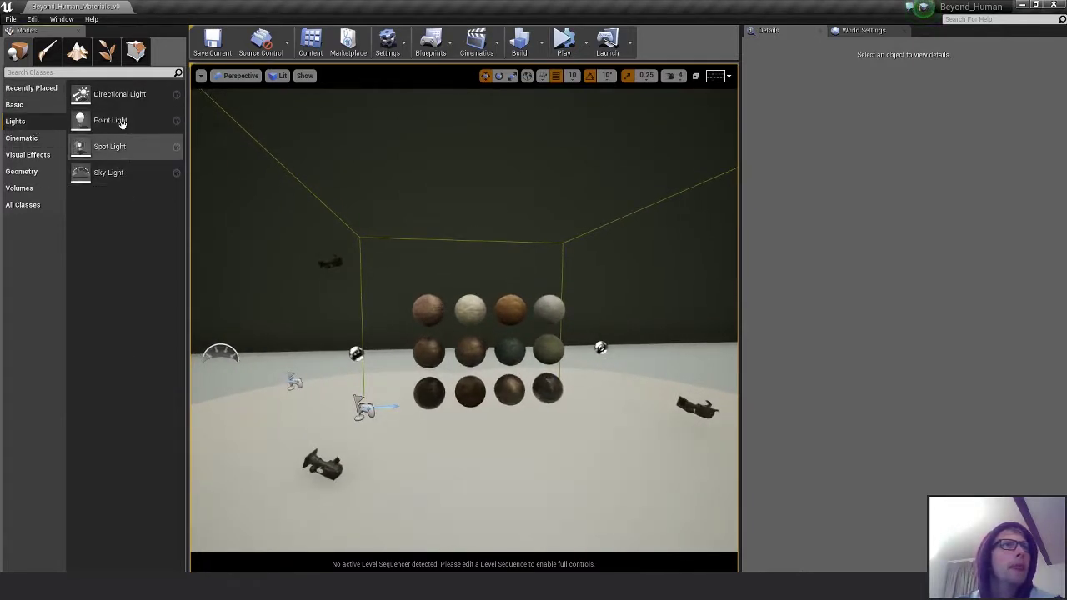
{"action": "left_click_drag", "start_coordinate": [275, 149], "coordinate": [425, 215]}
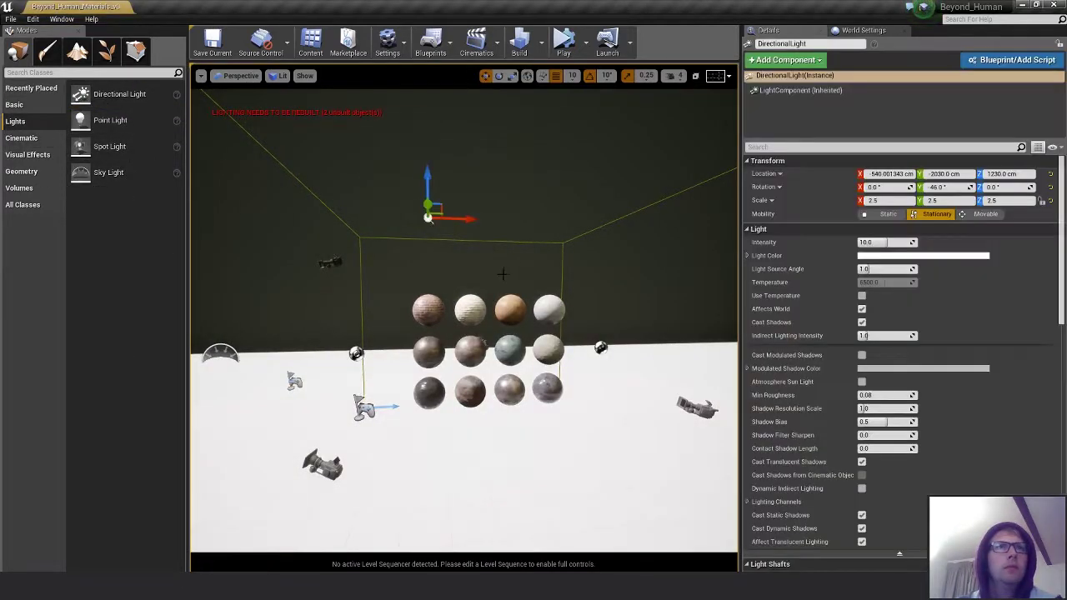
{"action": "right_click_drag", "start_coordinate": [560, 221], "coordinate": [559, 221]}
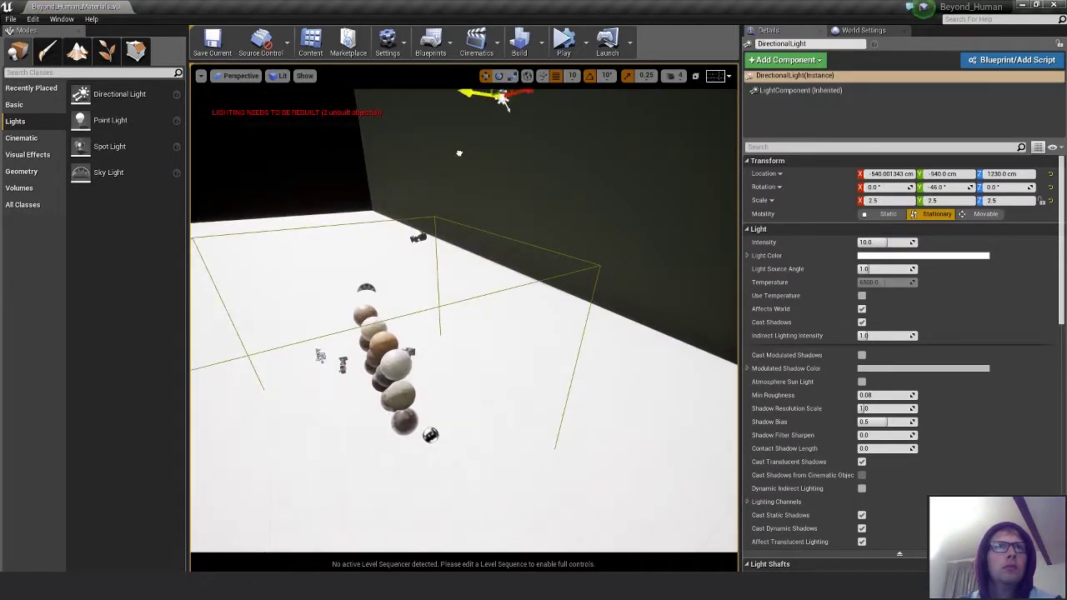
{"action": "right_click_drag", "start_coordinate": [416, 177], "coordinate": [407, 159]}
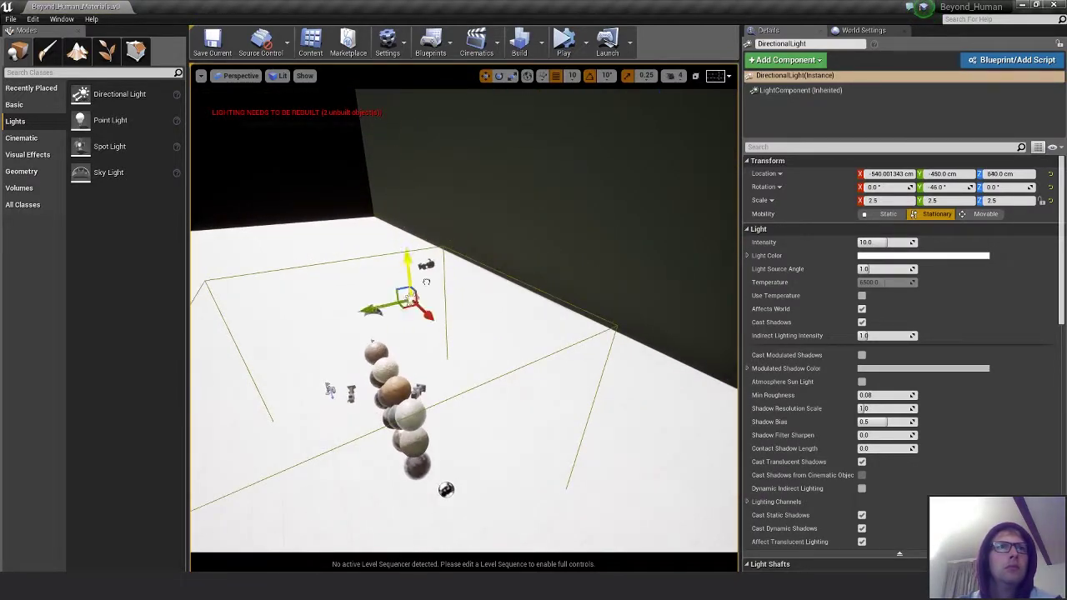
{"action": "right_click_drag", "start_coordinate": [440, 331], "coordinate": [457, 359]}
- Rotate the directional light about the vertical axis to a Z rotation of about 10°
{"action": "key", "text": "e"}
{"action": "left_click_drag", "start_coordinate": [400, 258], "coordinate": [282, 254]}
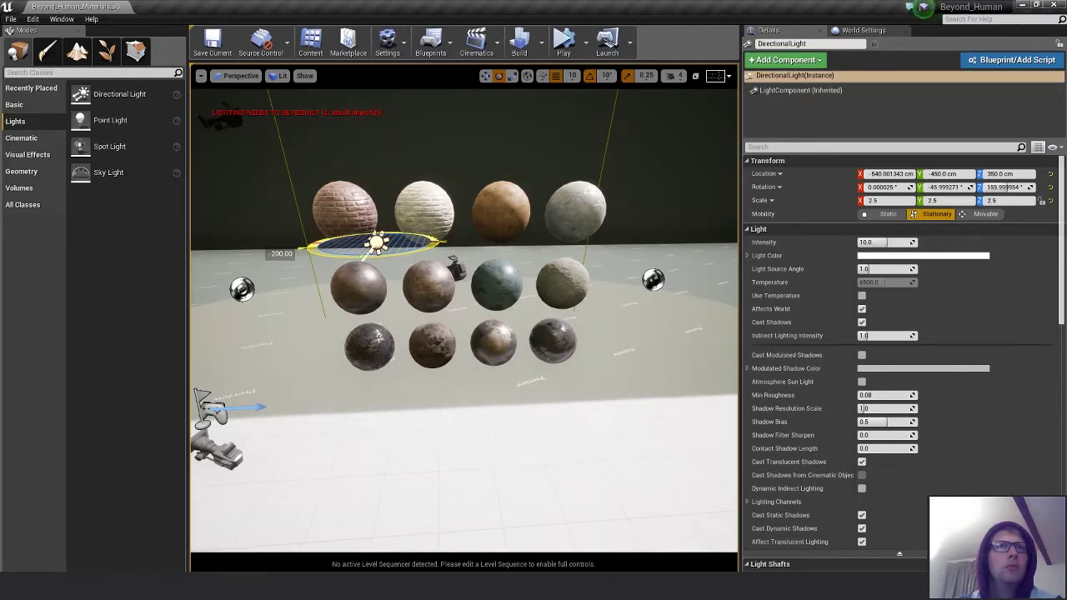
{"action": "left_click_drag", "start_coordinate": [282, 253], "coordinate": [443, 270]}
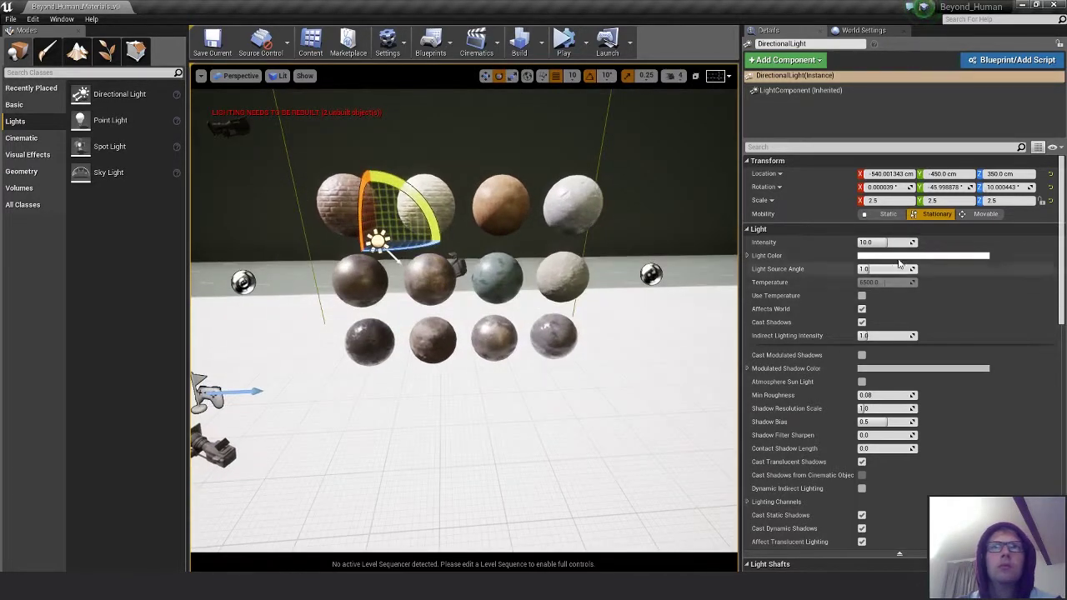
- Lower the directional light's intensity to about 2.84 and check the spheres from several angles
{"action": "left_click_drag", "start_coordinate": [884, 242], "coordinate": [865, 242]}
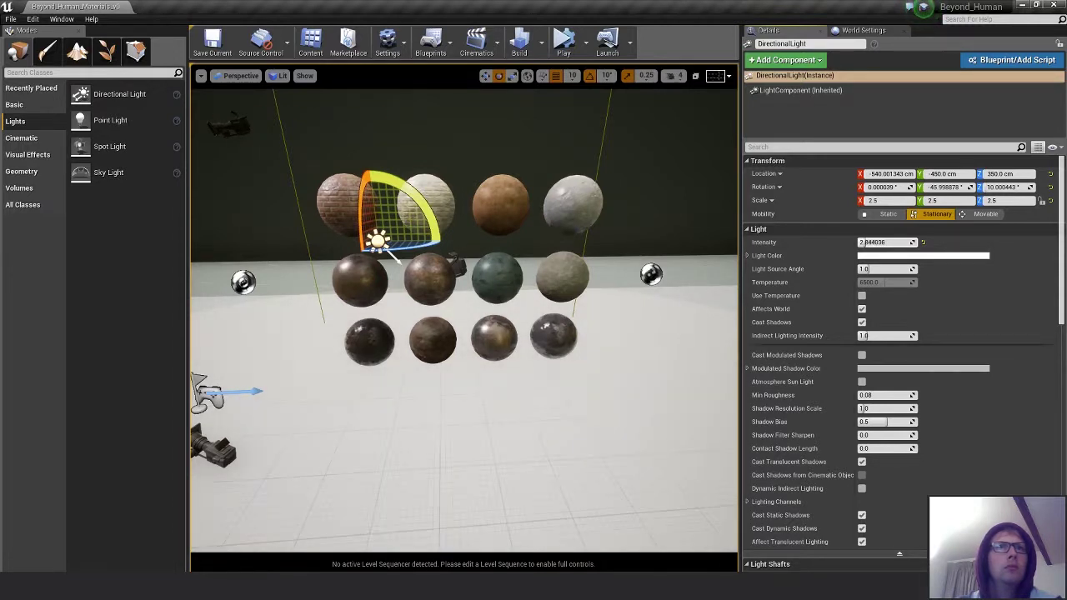
{"action": "mouse_move", "coordinate": [397, 258]}
{"action": "left_mouse_down", "text": "alt"}
{"action": "mouse_move", "coordinate": [386, 257]}
{"action": "mouse_move", "coordinate": [403, 258]}
{"action": "left_mouse_up", "text": "alt"}
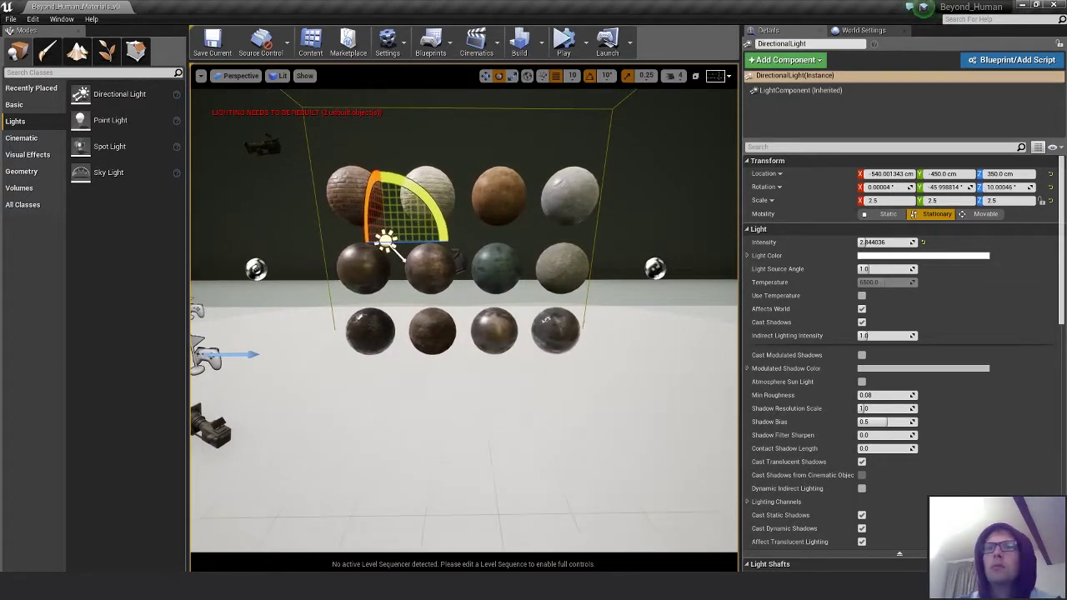
{"action": "left_click_drag", "start_coordinate": [507, 385], "coordinate": [677, 392], "text": "alt"}
{"action": "scroll", "coordinate": [476, 400], "scroll_direction": "up", "scroll_amount": 3}
{"action": "left_click_drag", "start_coordinate": [462, 400], "coordinate": [524, 405], "text": "alt"}
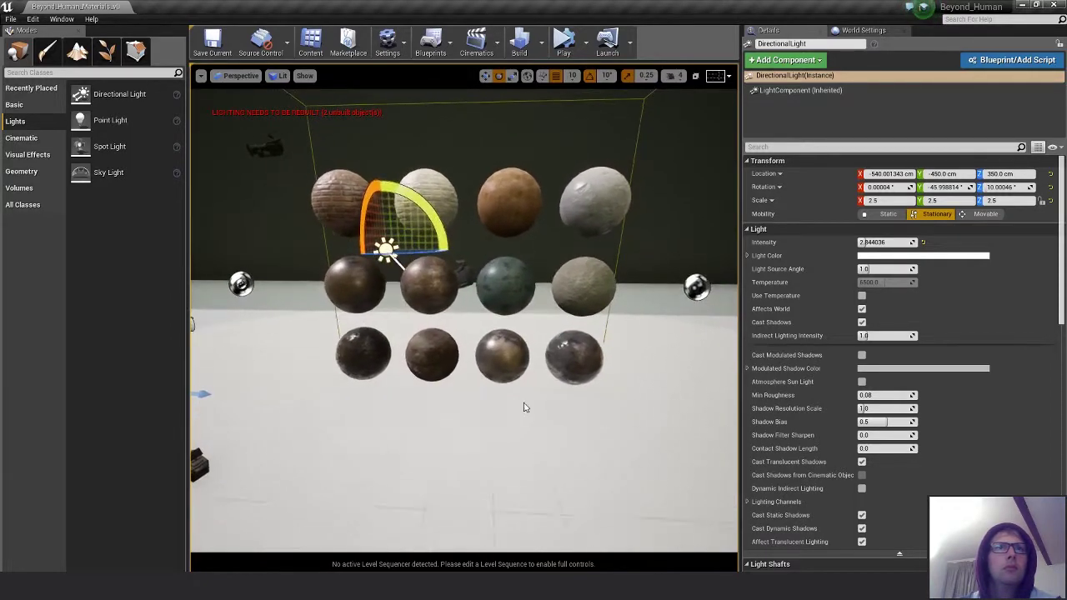
- Clear the selection and rebuild the level's lighting
{"action": "left_click", "coordinate": [578, 432]}
{"action": "key", "text": "Escape"}
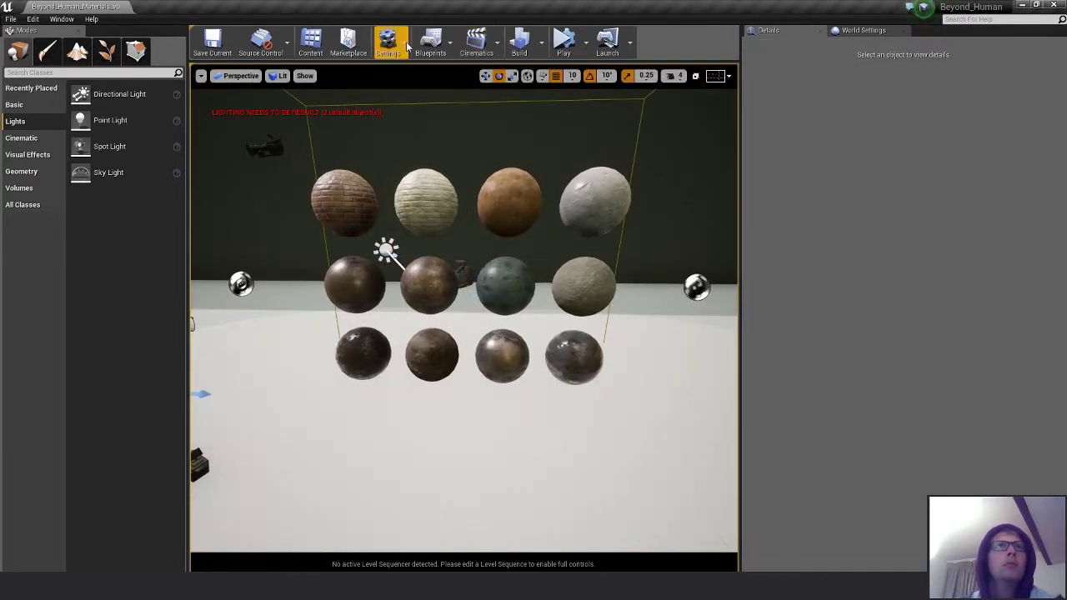
{"action": "left_click", "coordinate": [541, 41]}
{"action": "left_click", "coordinate": [576, 73]}
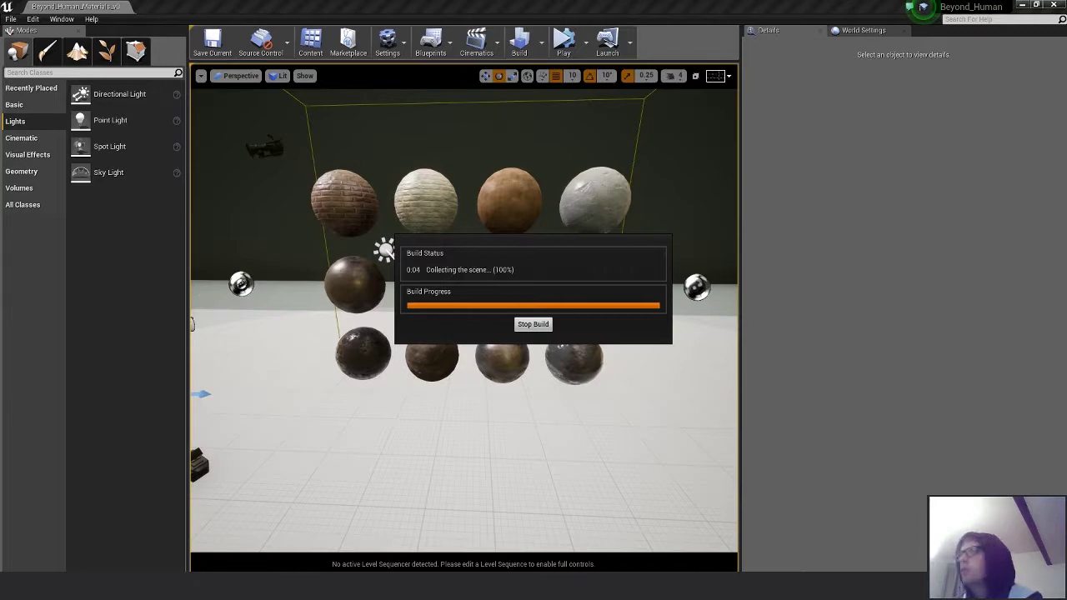
- Switch to the web browser and look through the concept designer's ArtStation portfolio
{"action": "key", "text": "alt+Tab"}
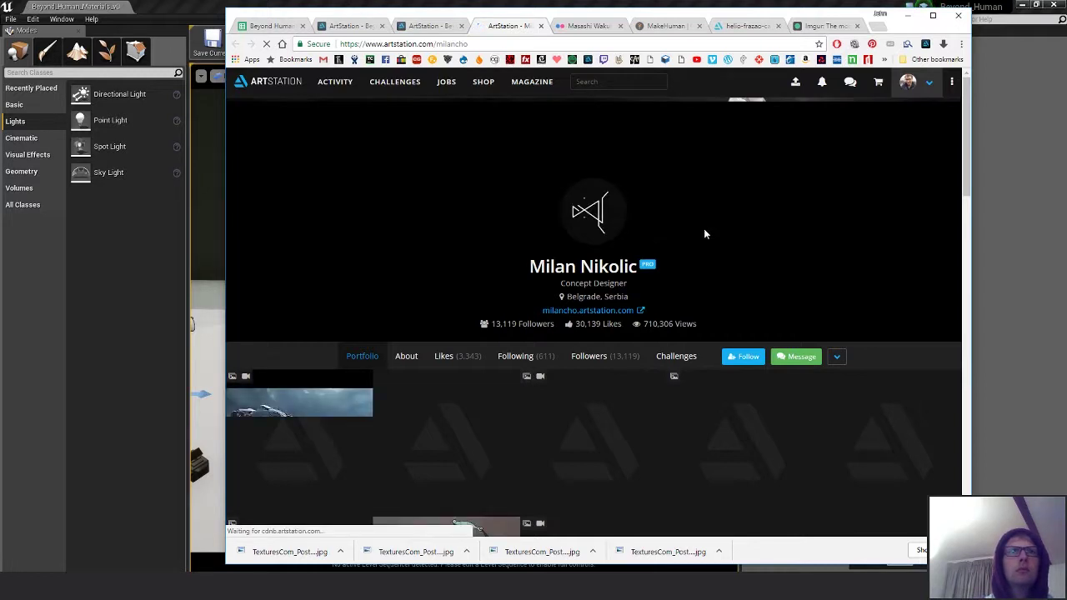
{"action": "scroll", "coordinate": [705, 225], "scroll_direction": "down", "scroll_amount": 1}
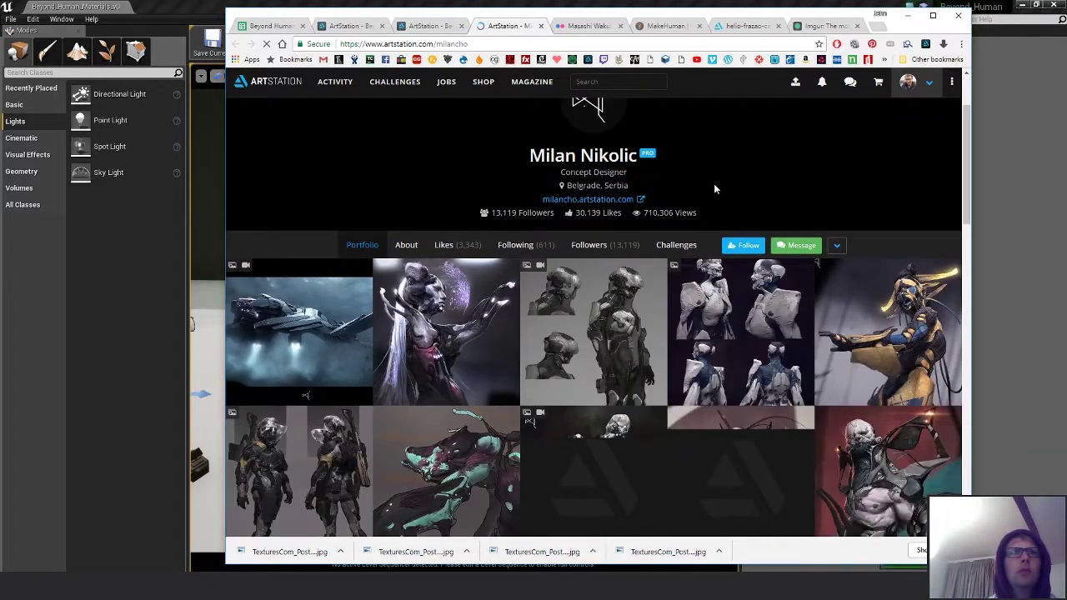
{"action": "scroll", "coordinate": [715, 189], "scroll_direction": "up", "scroll_amount": 1}
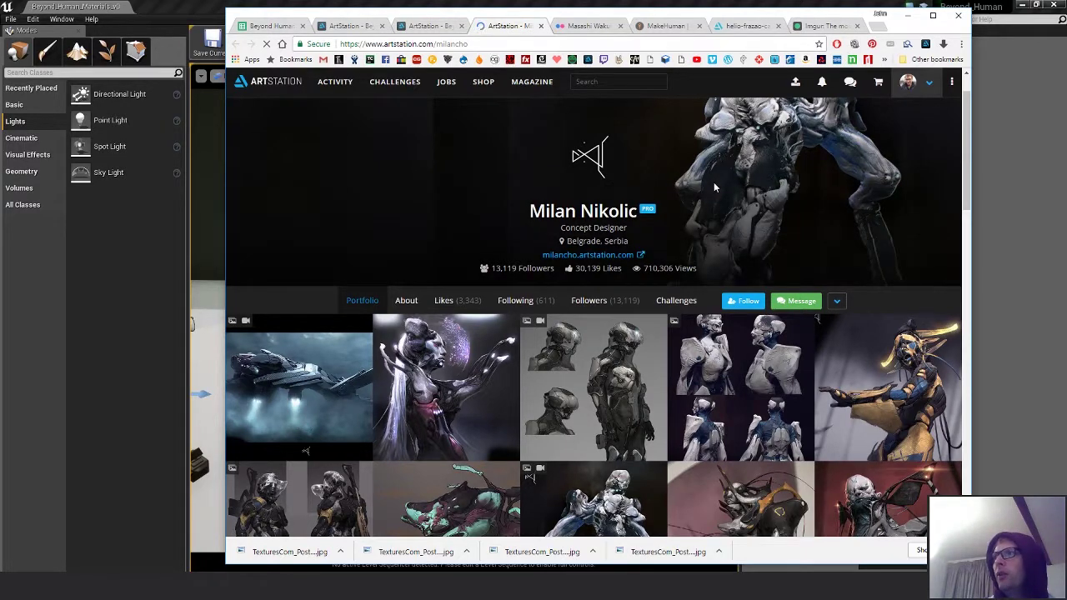
{"action": "scroll", "coordinate": [704, 186], "scroll_direction": "down", "scroll_amount": 1}
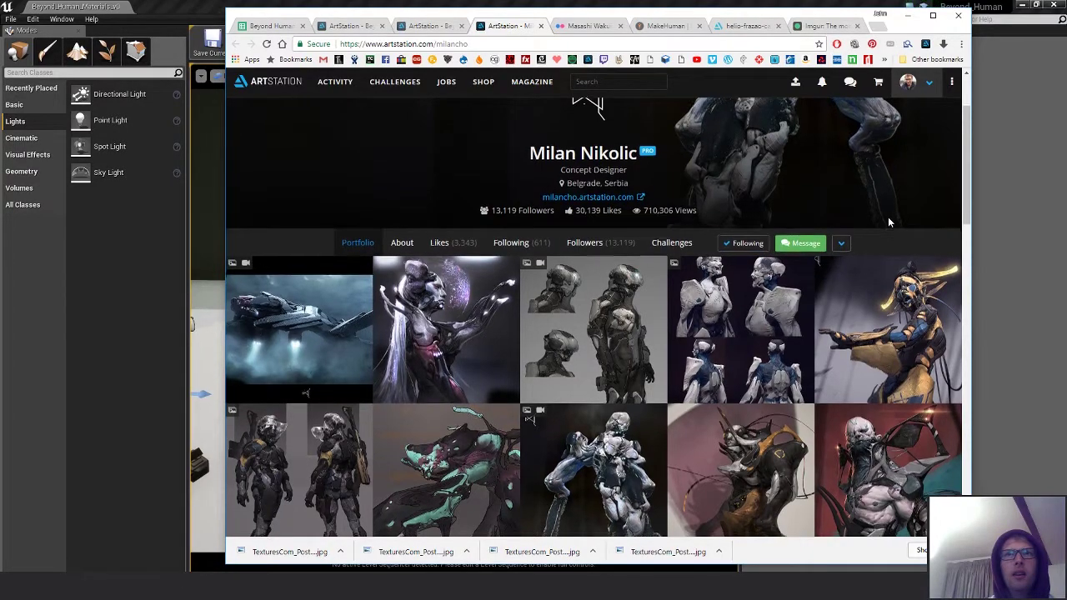
{"action": "scroll", "coordinate": [888, 218], "scroll_direction": "down", "scroll_amount": 5}
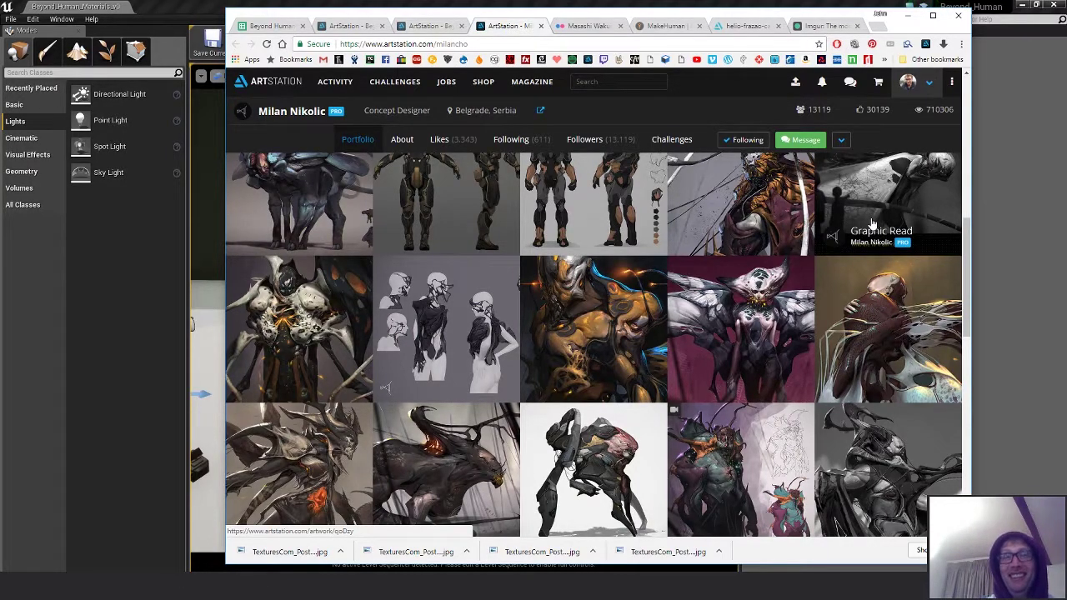
{"action": "scroll", "coordinate": [775, 237], "scroll_direction": "down", "scroll_amount": 4}
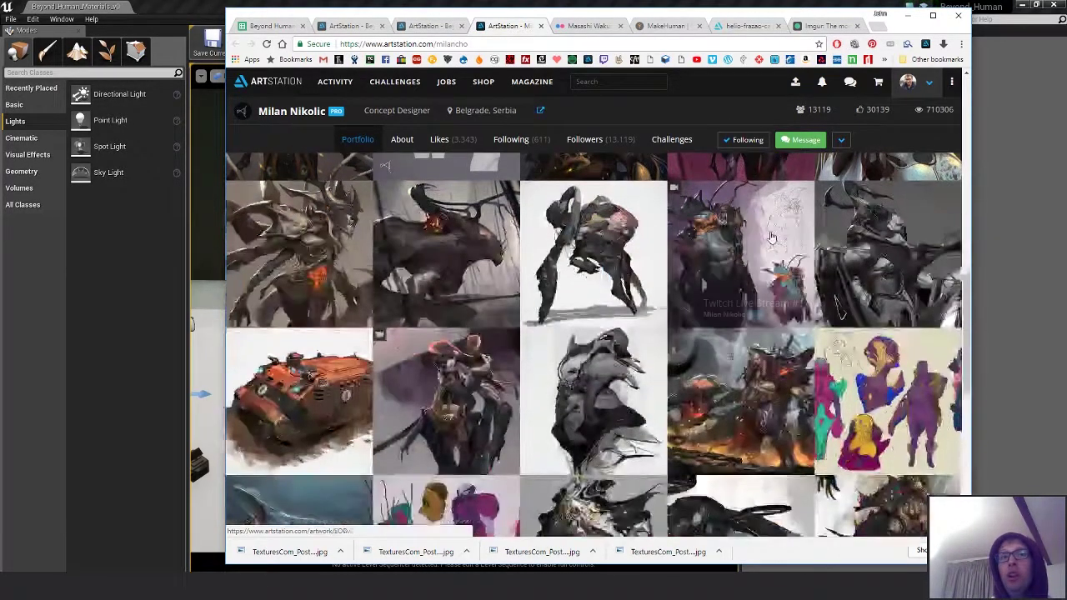
{"action": "scroll", "coordinate": [773, 237], "scroll_direction": "down", "scroll_amount": 3}
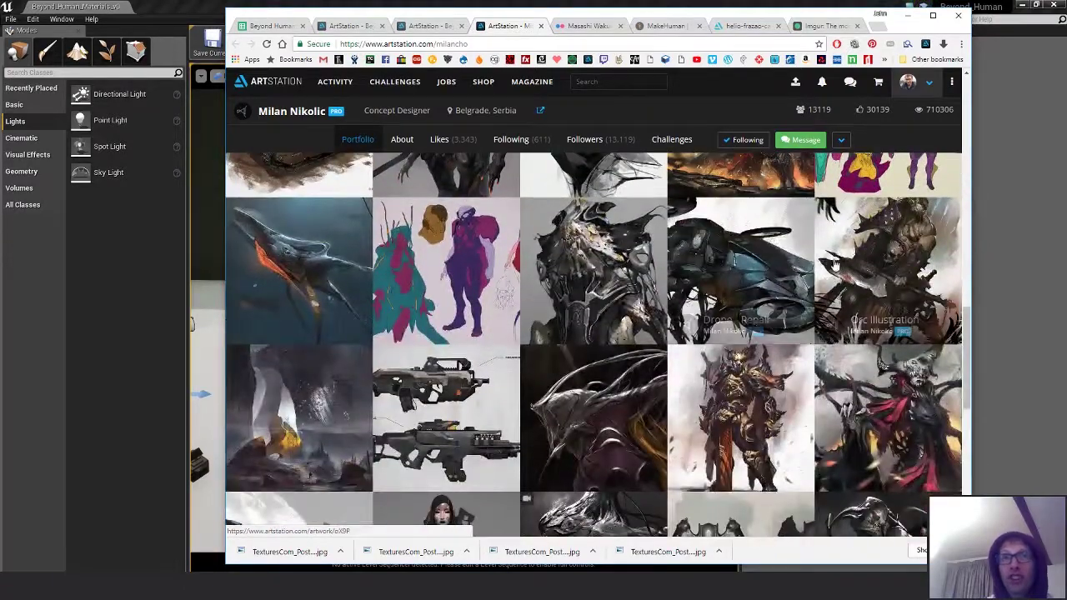
- View the Drone - Repair artwork and return to the designer's profile
{"action": "left_click_drag", "start_coordinate": [969, 317], "coordinate": [1003, 279]}
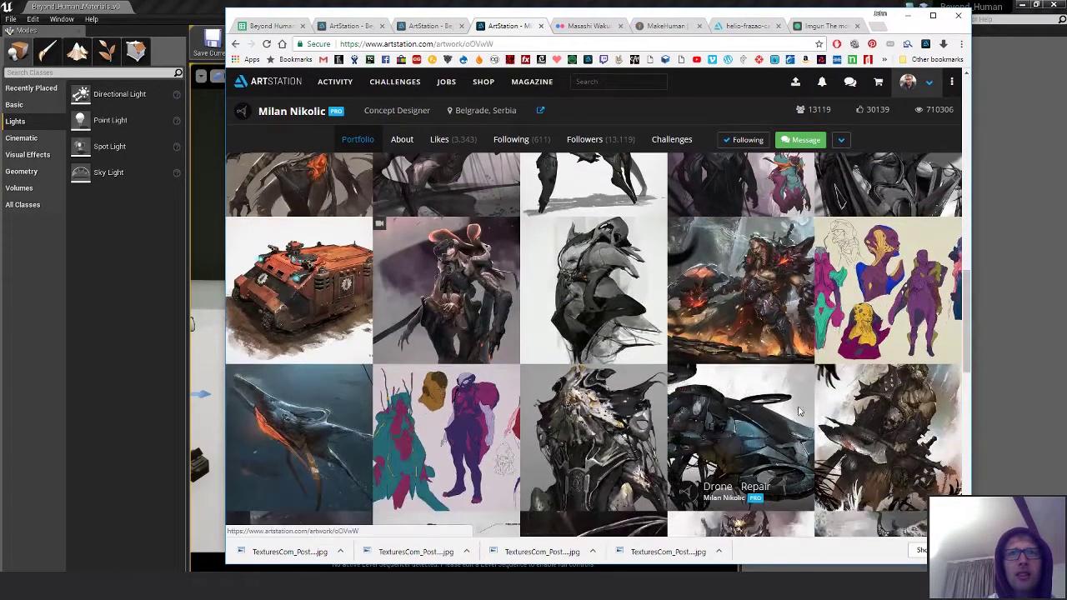
{"action": "left_click", "coordinate": [738, 471]}
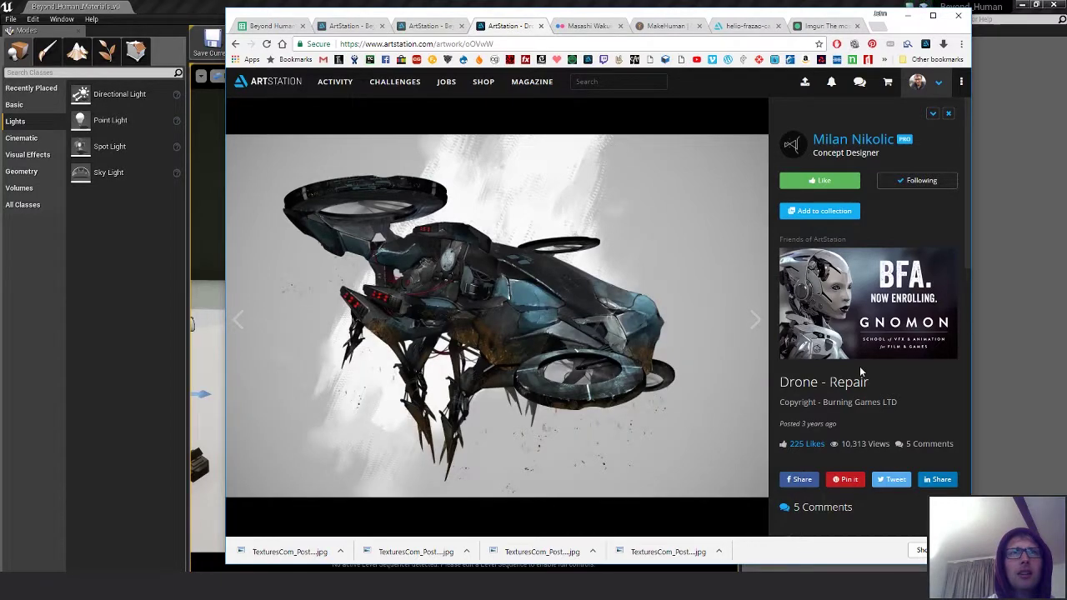
{"action": "left_click", "coordinate": [840, 141]}
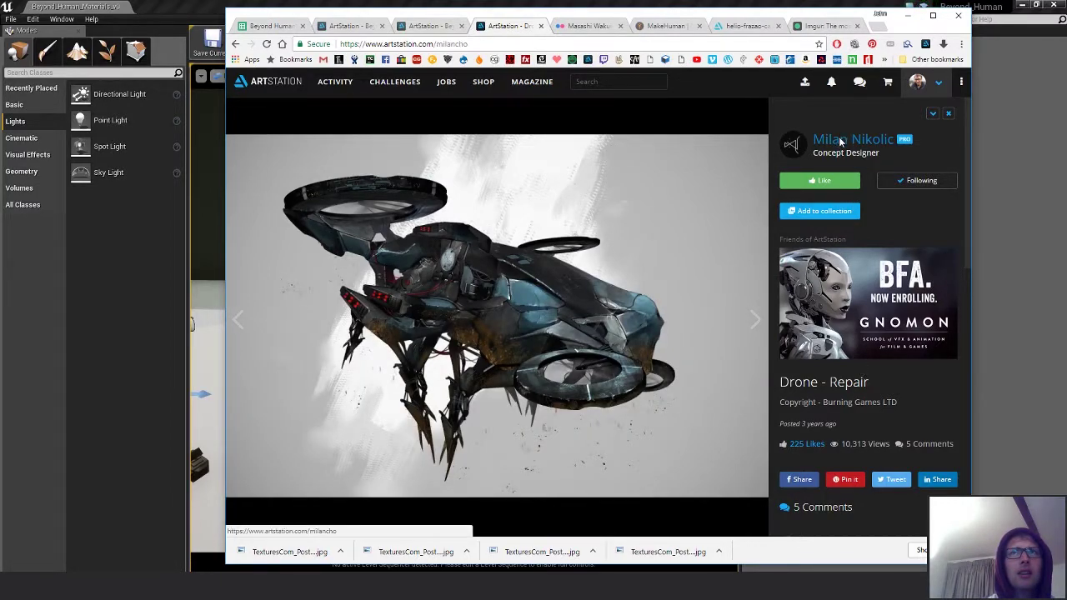
- Browse back through the concept designer's portfolio to the newest artworks
{"action": "scroll", "coordinate": [871, 322], "scroll_direction": "up", "scroll_amount": 4}
{"action": "scroll", "coordinate": [871, 320], "scroll_direction": "down", "scroll_amount": 1}
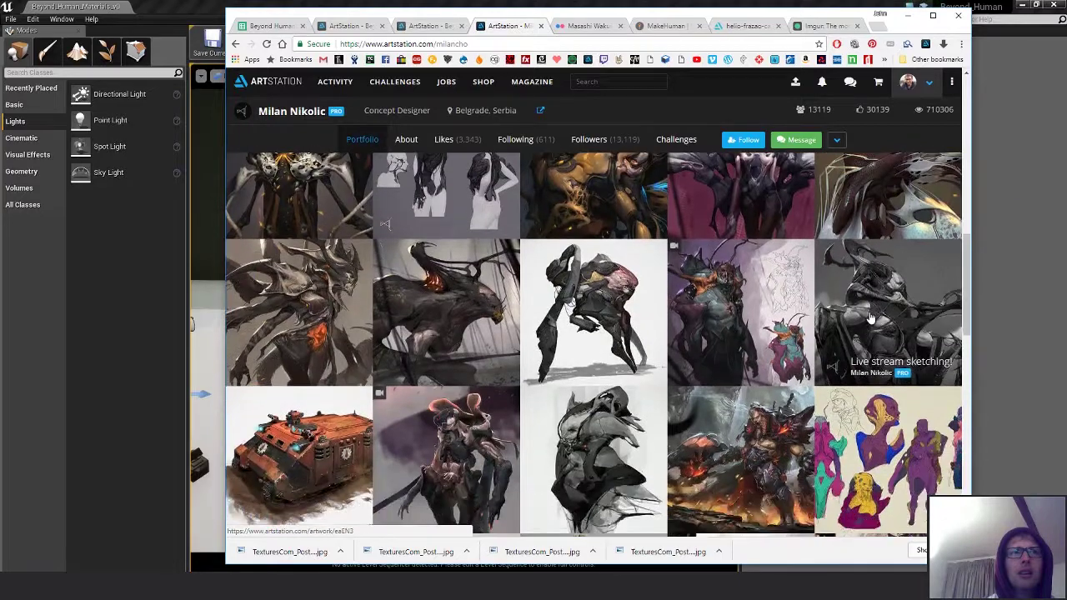
{"action": "scroll", "coordinate": [871, 318], "scroll_direction": "up", "scroll_amount": 3}
{"action": "scroll", "coordinate": [870, 318], "scroll_direction": "up", "scroll_amount": 3}
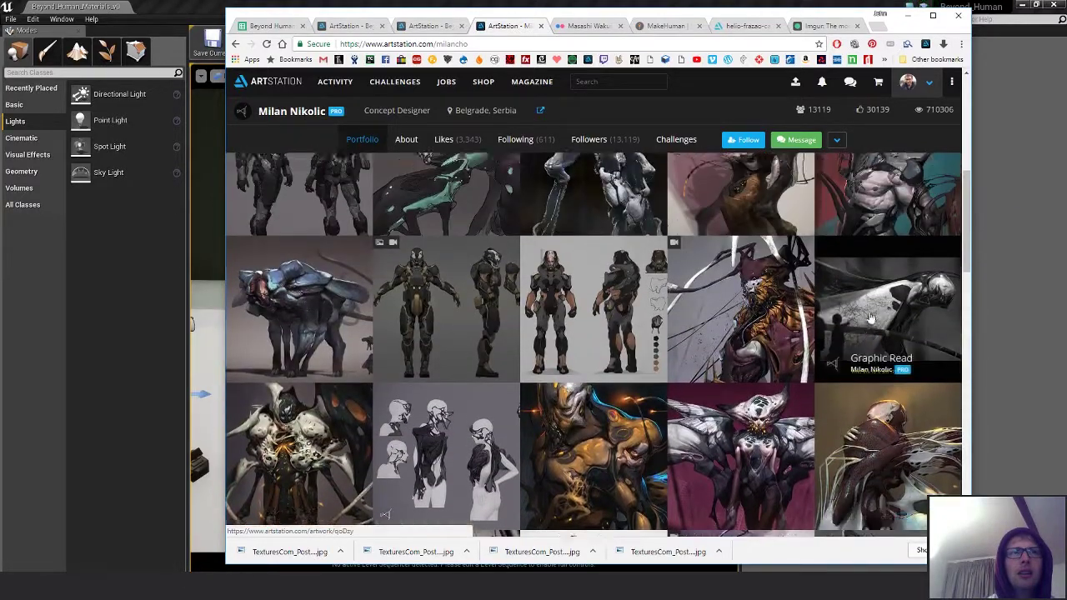
{"action": "scroll", "coordinate": [869, 317], "scroll_direction": "up", "scroll_amount": 3}
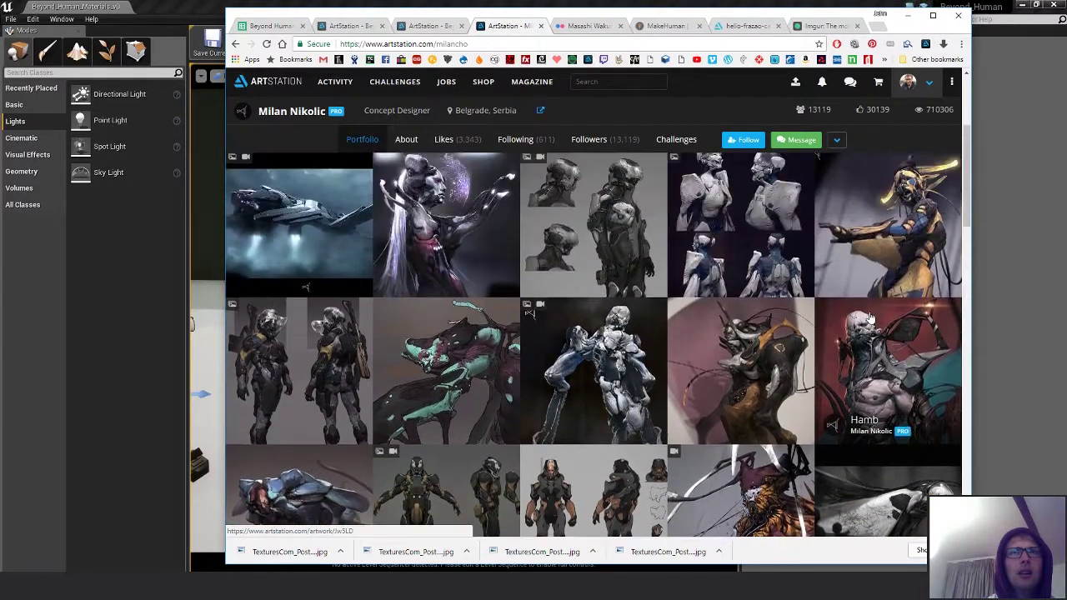
{"action": "scroll", "coordinate": [870, 318], "scroll_direction": "up", "scroll_amount": 1}
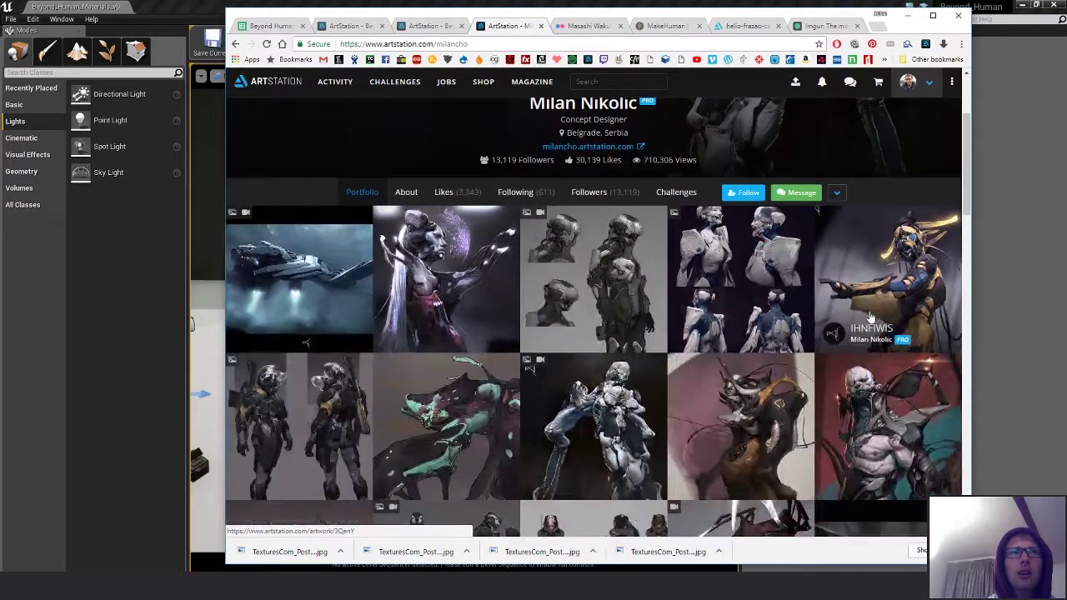
- View the Iz Svemira - Ident project and look over its spacecraft images
{"action": "left_click", "coordinate": [310, 334]}
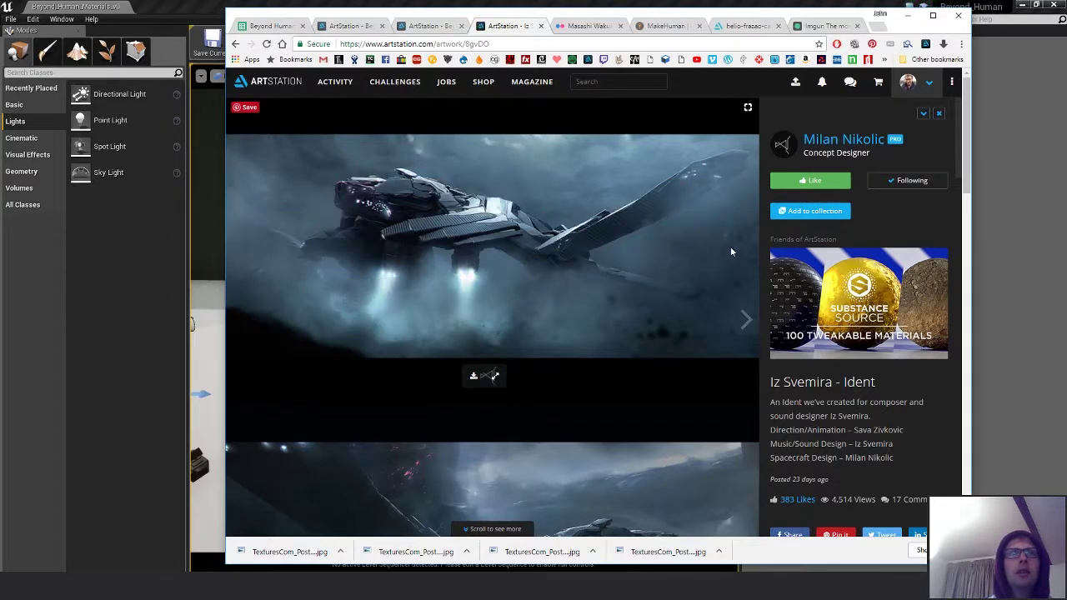
{"action": "scroll", "coordinate": [731, 246], "scroll_direction": "down", "scroll_amount": 3}
{"action": "scroll", "coordinate": [729, 246], "scroll_direction": "down", "scroll_amount": 3}
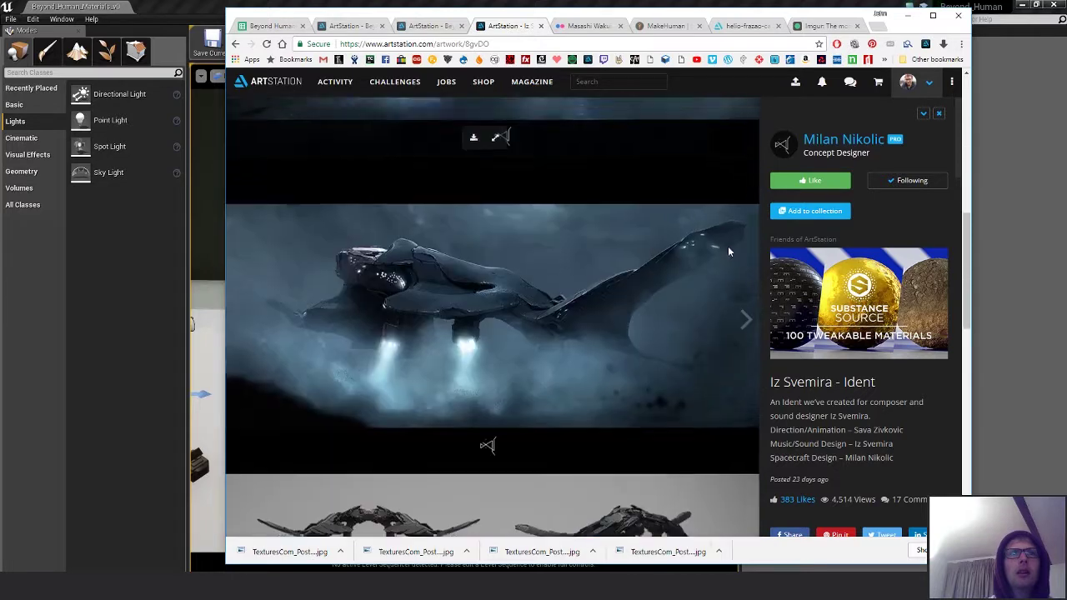
{"action": "scroll", "coordinate": [728, 246], "scroll_direction": "down", "scroll_amount": 5}
{"action": "scroll", "coordinate": [727, 247], "scroll_direction": "down", "scroll_amount": 2}
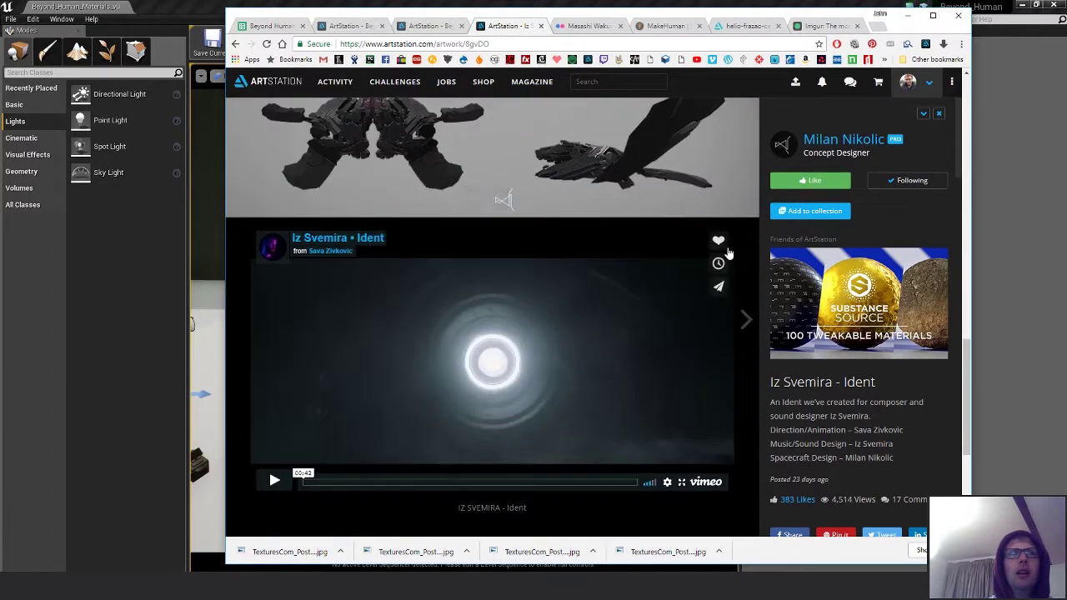
{"action": "scroll", "coordinate": [727, 247], "scroll_direction": "up", "scroll_amount": 8}
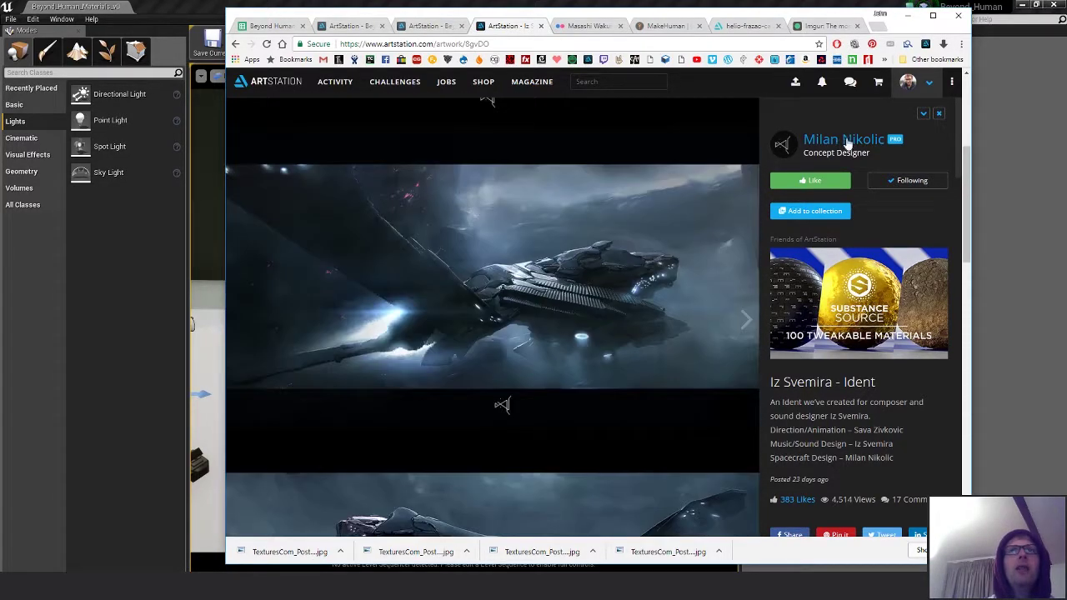
- Follow the concept designer from the profile page and close that browser tab
{"action": "left_click", "coordinate": [845, 140]}
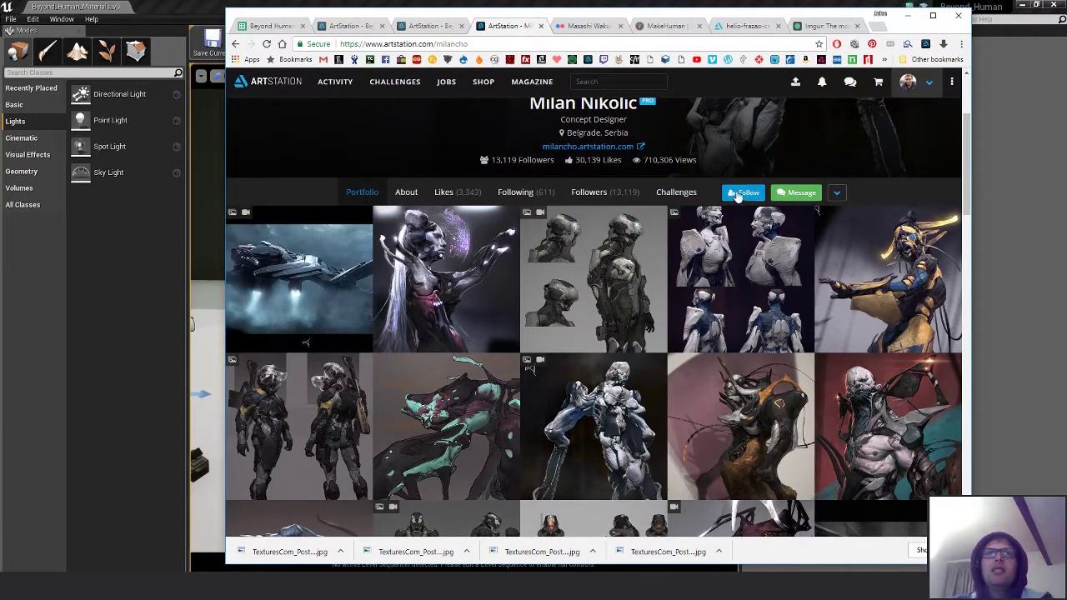
{"action": "scroll", "coordinate": [732, 202], "scroll_direction": "up", "scroll_amount": 1}
{"action": "left_click", "coordinate": [745, 248]}
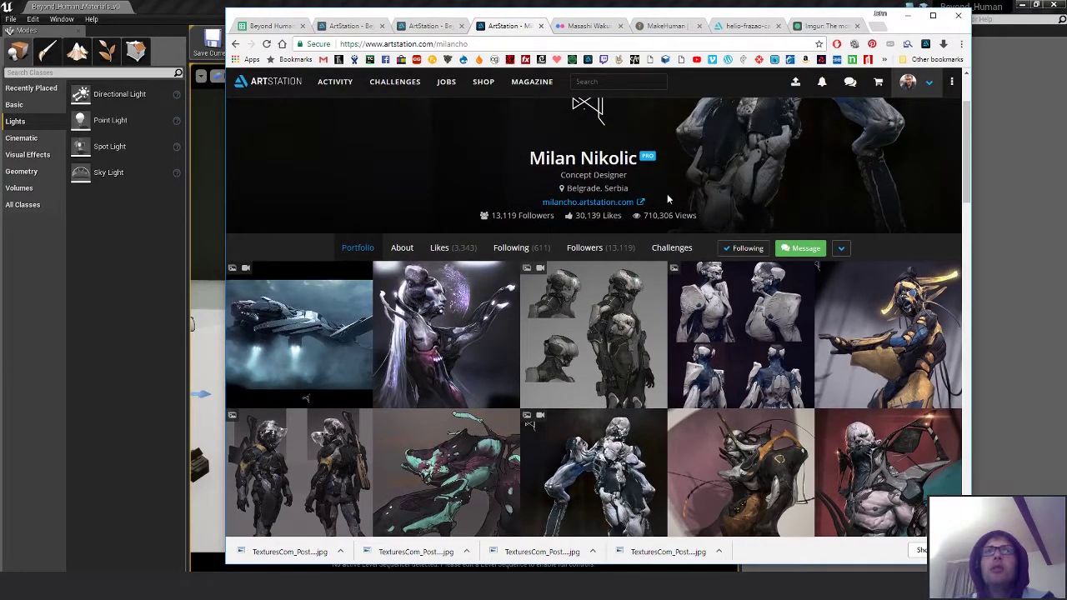
{"action": "left_click", "coordinate": [540, 26]}
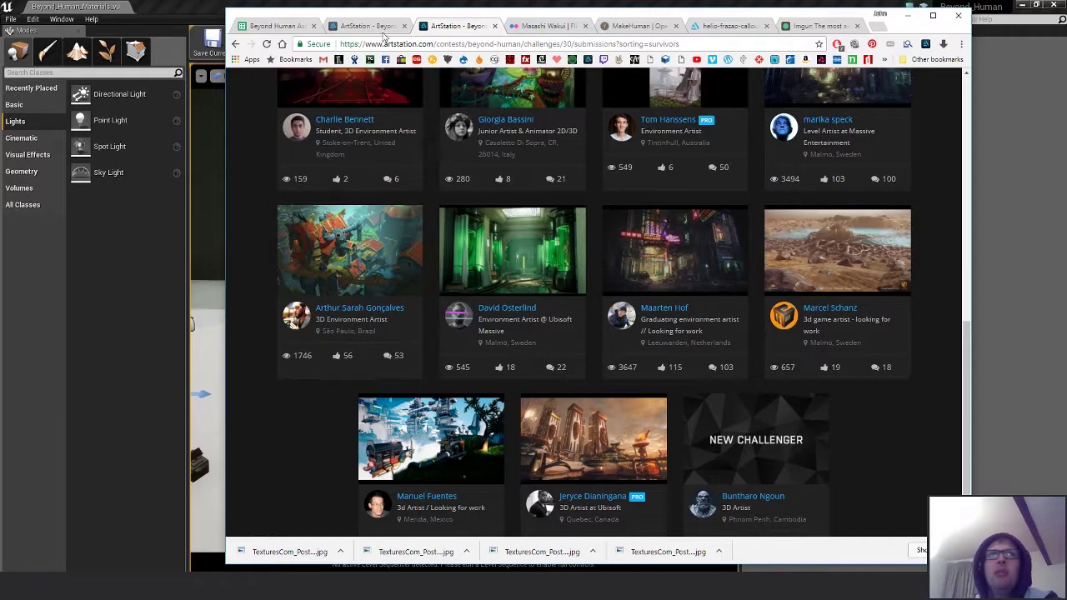
- Switch back to Unreal Editor and set the focal length of CineCameraActor2_CU_04 to 10
{"action": "left_click", "coordinate": [1032, 99]}
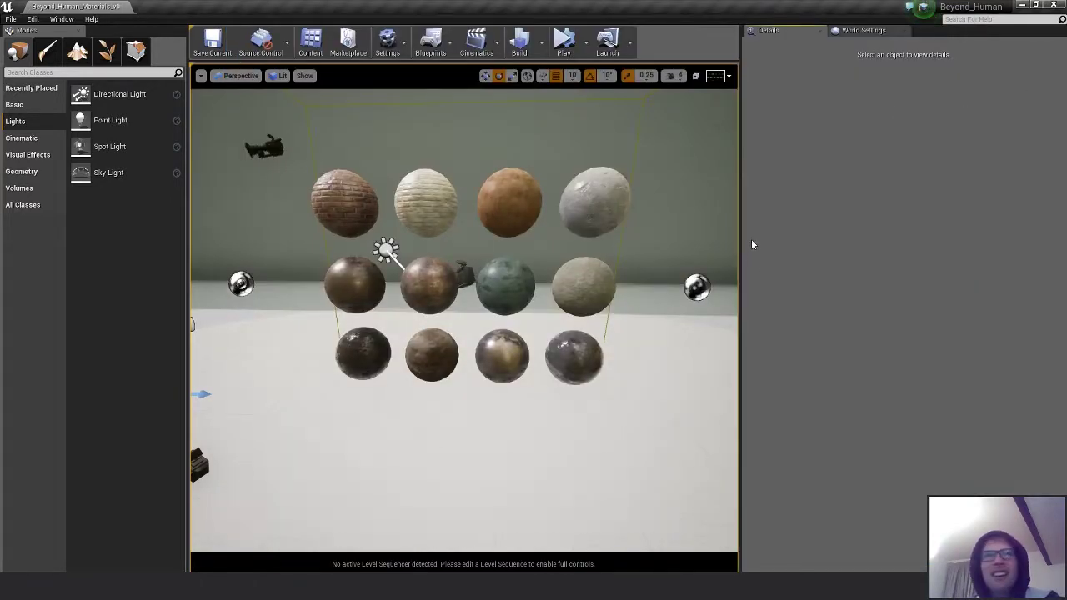
{"action": "left_click", "coordinate": [240, 77]}
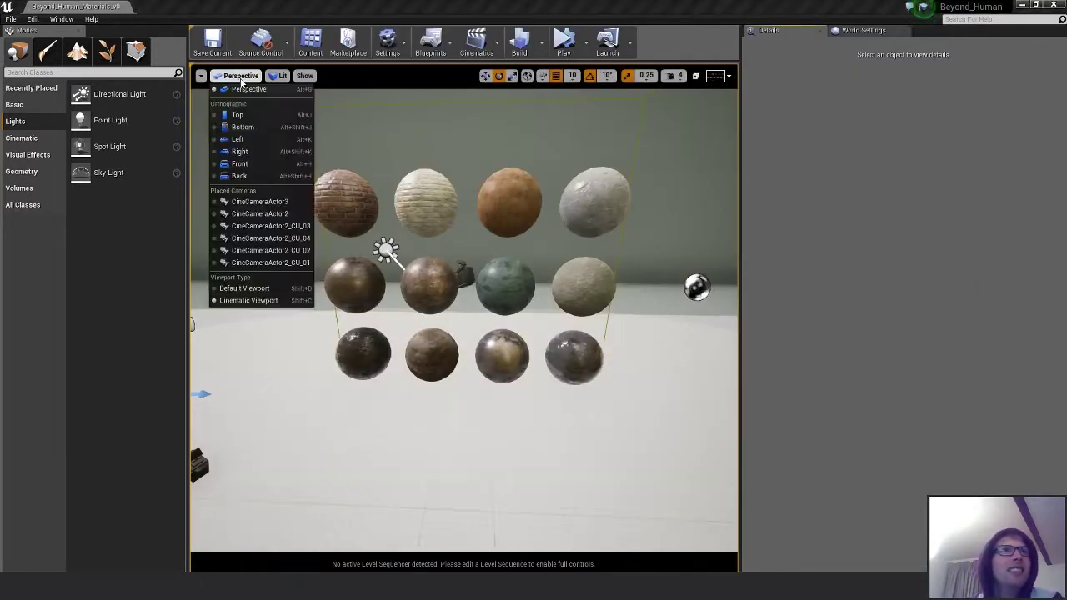
{"action": "left_click", "coordinate": [993, 297]}
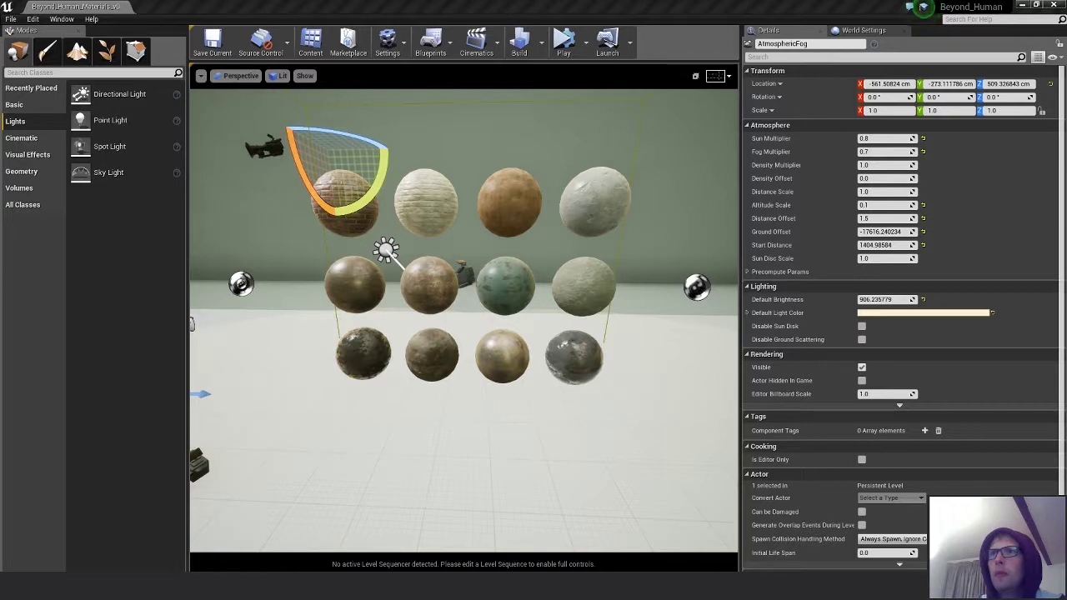
{"action": "key", "text": "Escape"}
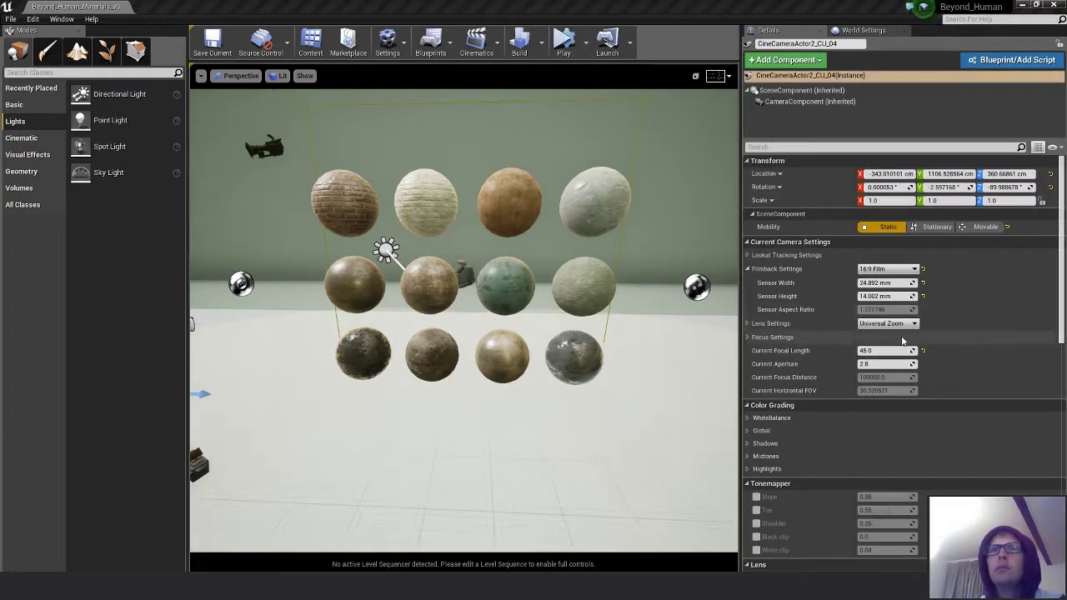
{"action": "mouse_move", "coordinate": [885, 351]}
{"action": "left_mouse_down"}
{"action": "mouse_move", "coordinate": [921, 351]}
{"action": "mouse_move", "coordinate": [867, 351]}
{"action": "left_mouse_up"}
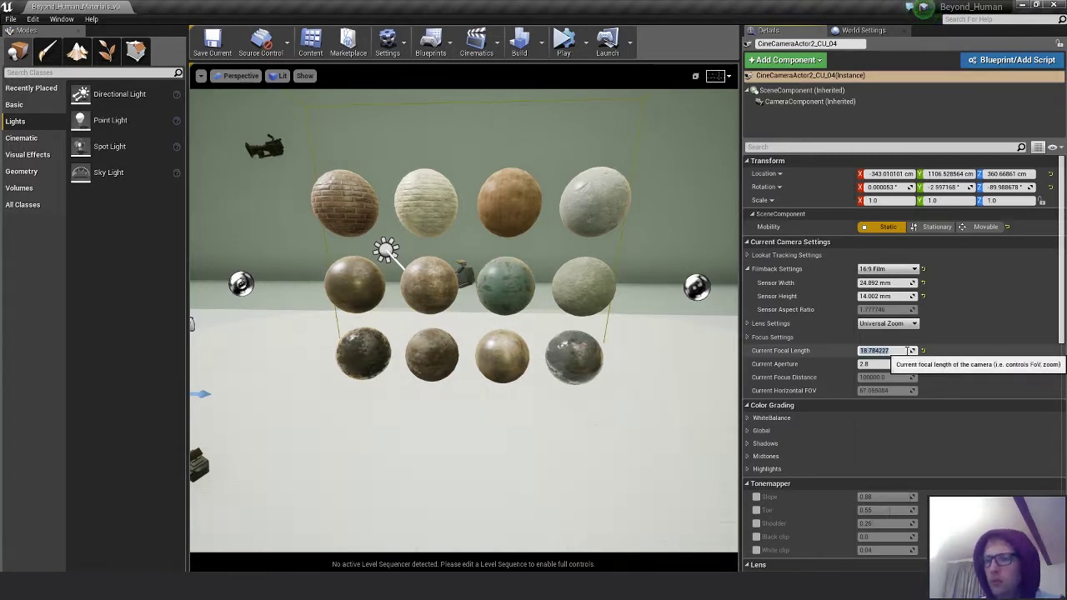
{"action": "left_click", "coordinate": [909, 351]}
{"action": "key", "text": "Return"}
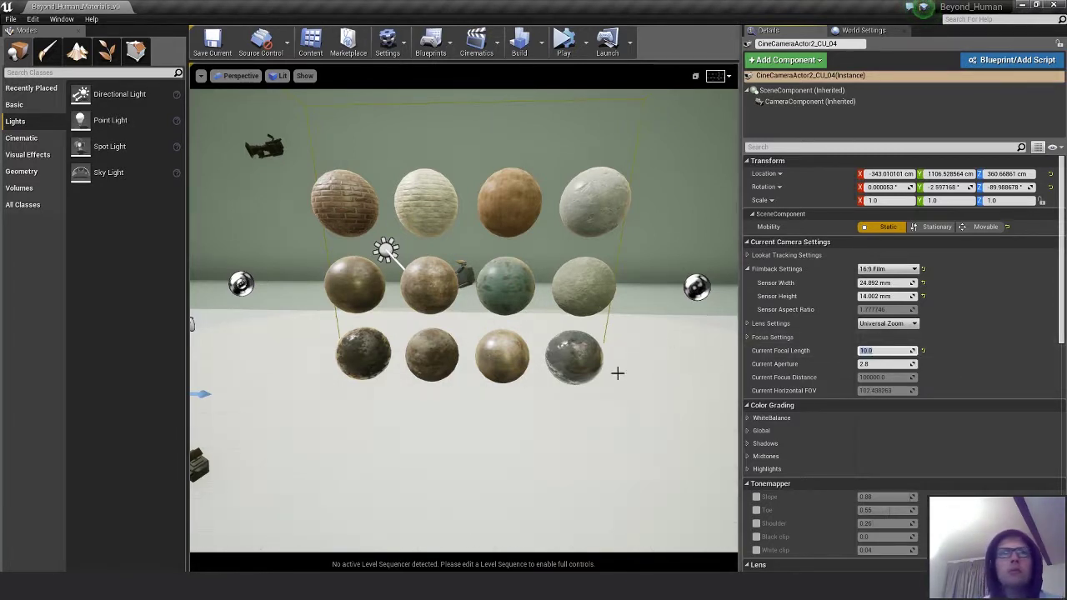
- Move the camera along the Y axis towards the spheres, to about 56.5 cm
{"action": "right_click_drag", "start_coordinate": [645, 372], "coordinate": [512, 383]}
{"action": "scroll", "coordinate": [545, 374], "scroll_direction": "down", "scroll_amount": 5}
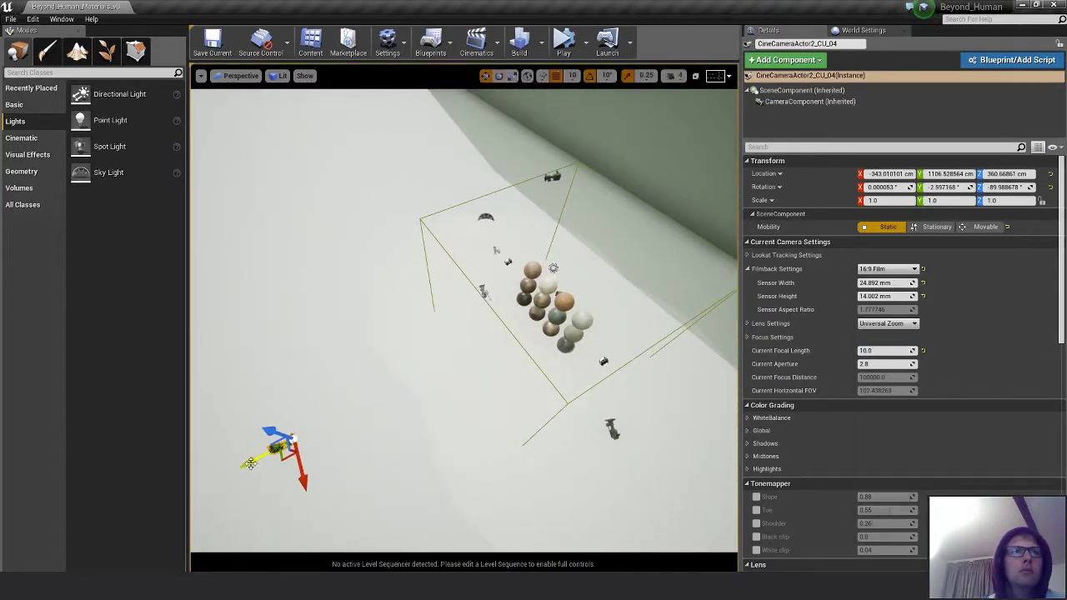
{"action": "left_click_drag", "start_coordinate": [250, 461], "coordinate": [520, 404]}
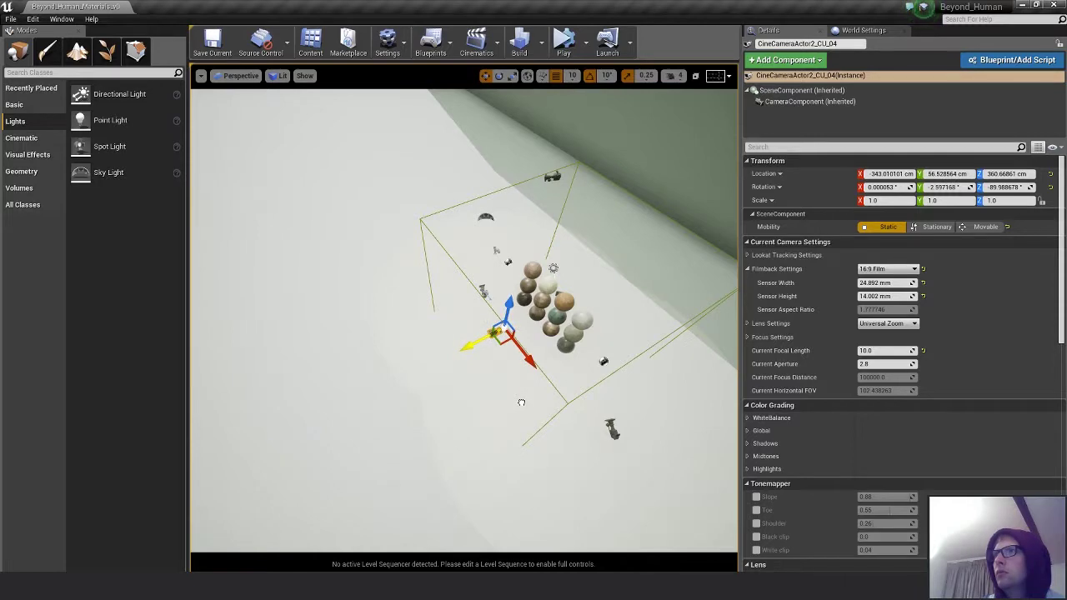
{"action": "key", "text": "f"}
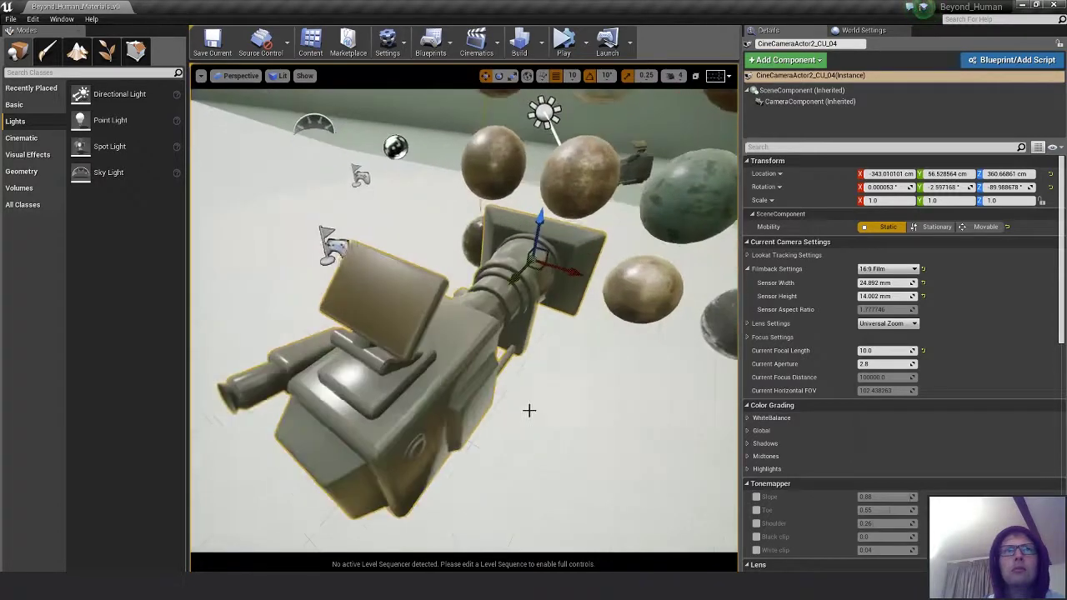
- Try the 16:9 Digital Film and IMAX 70mm filmback presets on the camera and settle on Super 8mm
{"action": "left_click", "coordinate": [885, 269]}
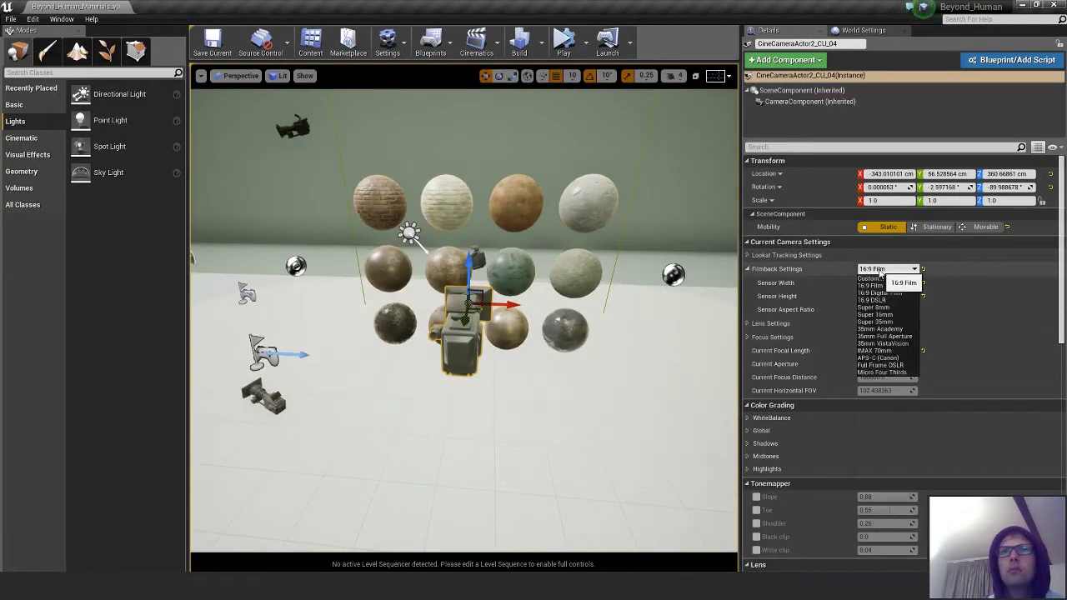
{"action": "left_click", "coordinate": [894, 294]}
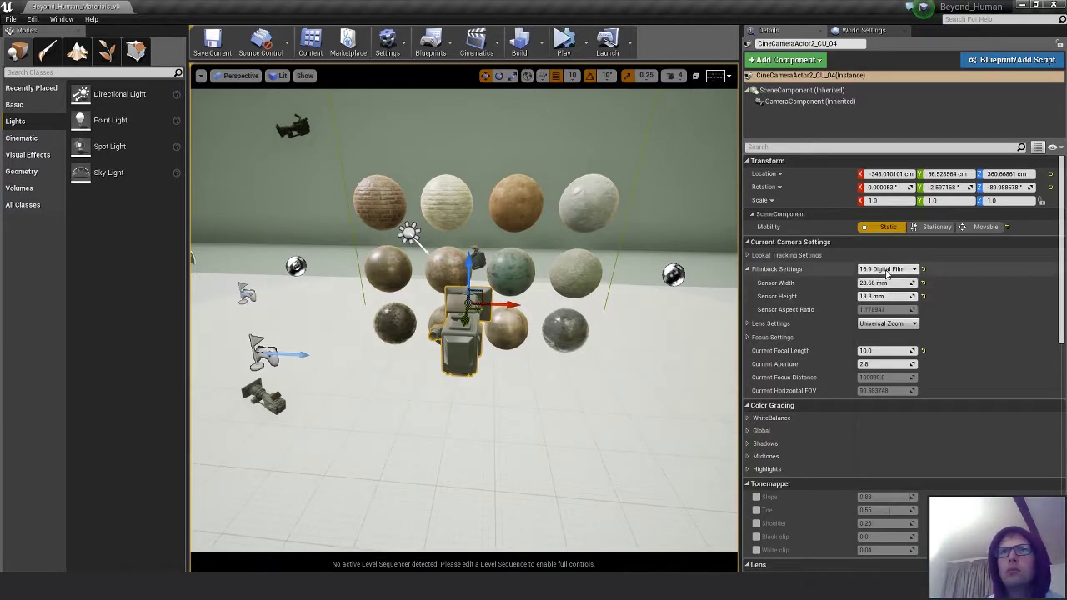
{"action": "left_click", "coordinate": [887, 271]}
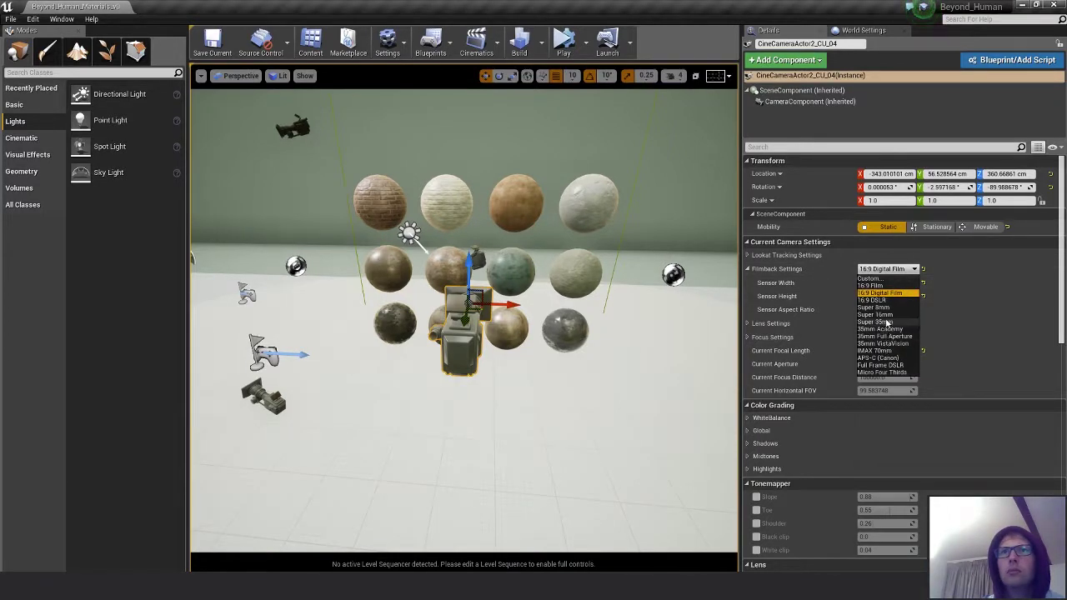
{"action": "left_click", "coordinate": [890, 350]}
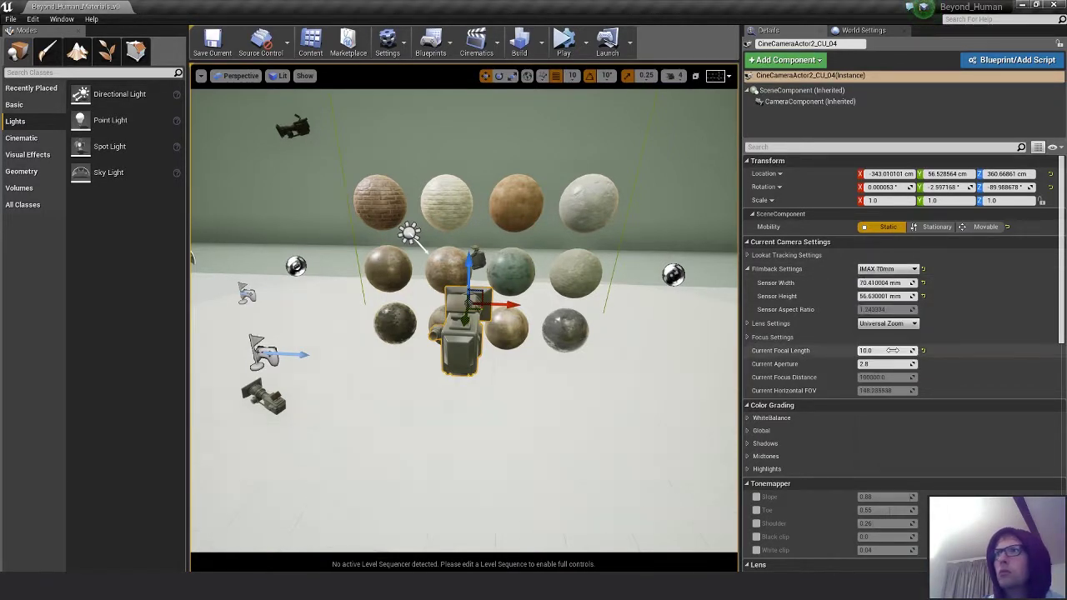
{"action": "left_click", "coordinate": [891, 268]}
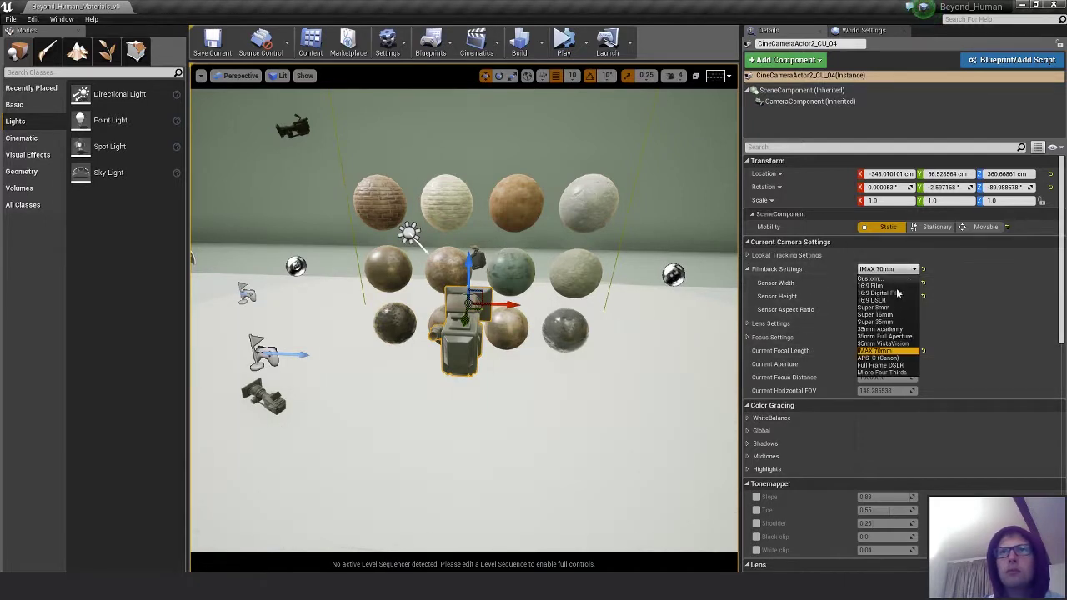
{"action": "left_click", "coordinate": [882, 307]}
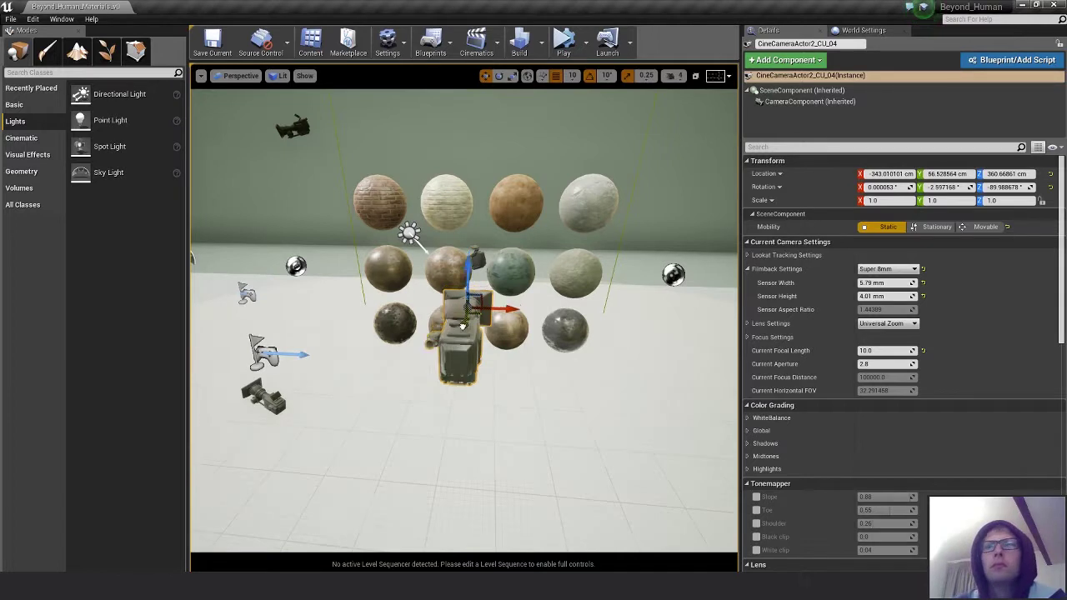
- Pull the camera back from the spheres to about 836.5 cm on Y and lower it to about 350.7 cm on Z
{"action": "left_click_drag", "start_coordinate": [464, 326], "coordinate": [430, 472]}
{"action": "scroll", "coordinate": [481, 382], "scroll_direction": "down", "scroll_amount": 5}
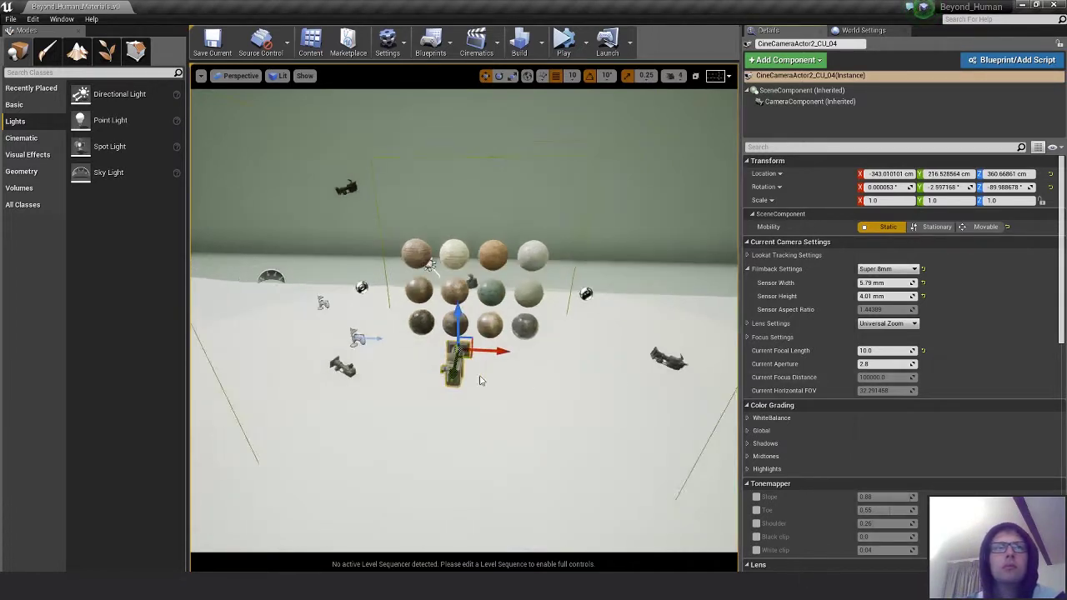
{"action": "scroll", "coordinate": [540, 385], "scroll_direction": "down", "scroll_amount": 3}
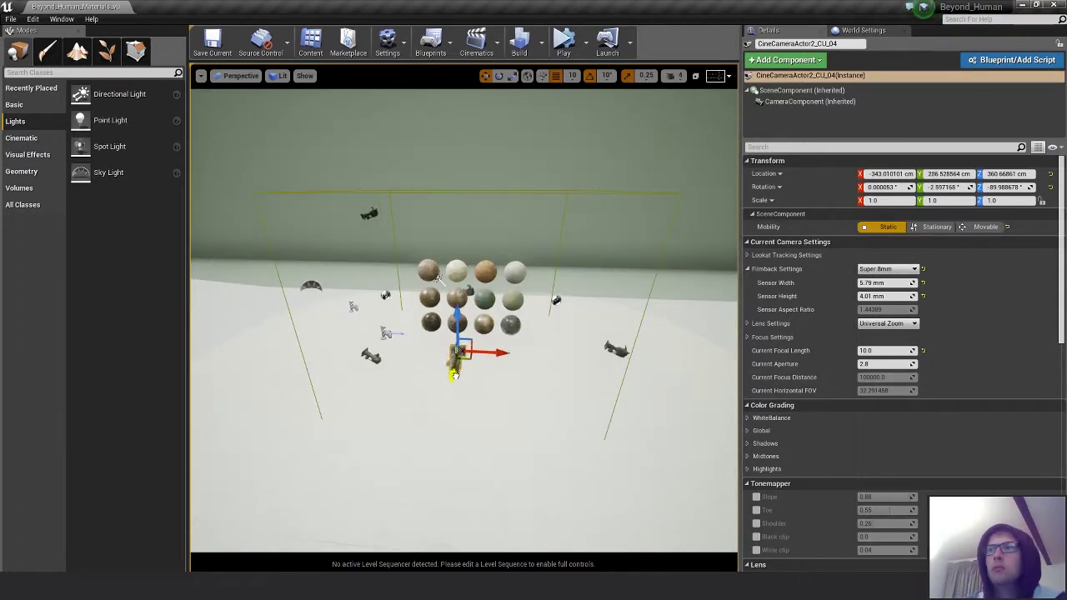
{"action": "left_click_drag", "start_coordinate": [463, 365], "coordinate": [391, 503]}
{"action": "scroll", "coordinate": [415, 458], "scroll_direction": "down", "scroll_amount": 3}
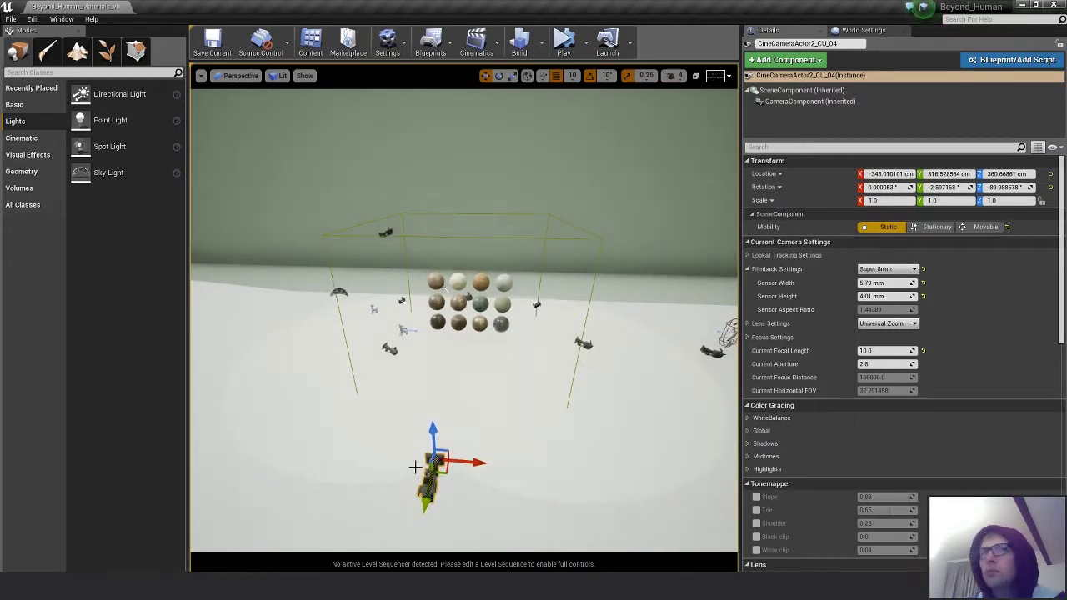
{"action": "left_click_drag", "start_coordinate": [434, 431], "coordinate": [433, 434]}
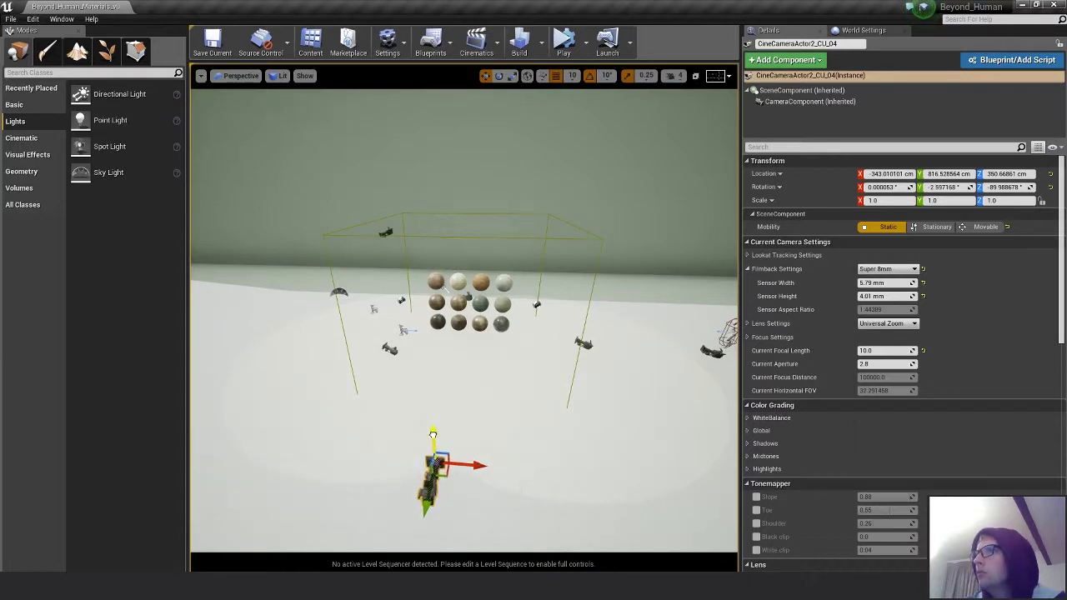
{"action": "left_click_drag", "start_coordinate": [426, 505], "coordinate": [418, 519]}
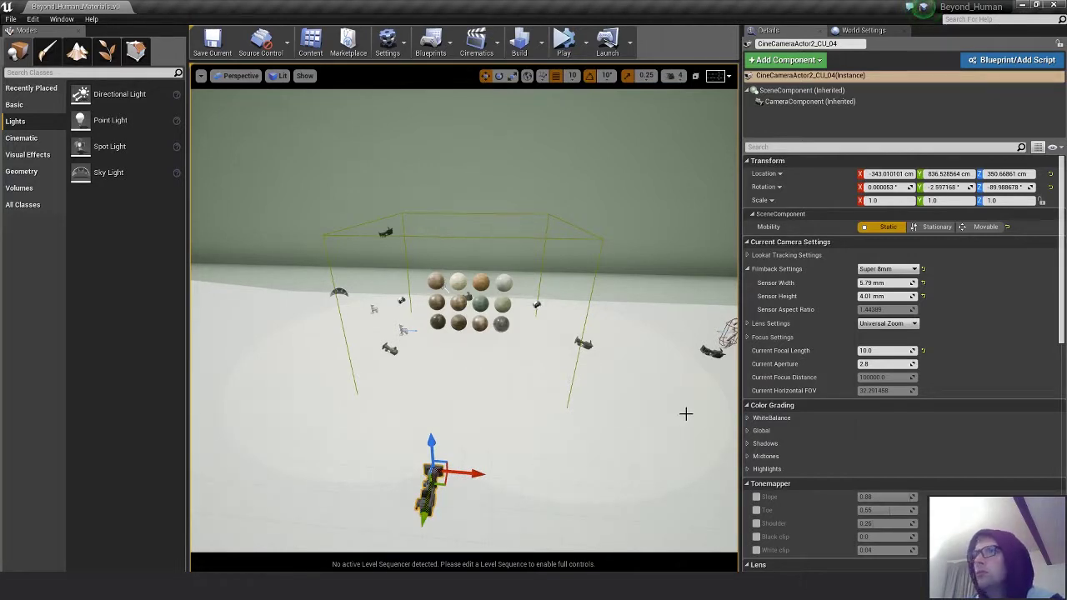
- Delete the five other cine cameras around the sphere grid together with the stray actor on the floor, keeping CineCameraActor2_CU_04
{"action": "scroll", "coordinate": [501, 323], "scroll_direction": "up", "scroll_amount": 3}
{"action": "scroll", "coordinate": [502, 324], "scroll_direction": "down", "scroll_amount": 1}
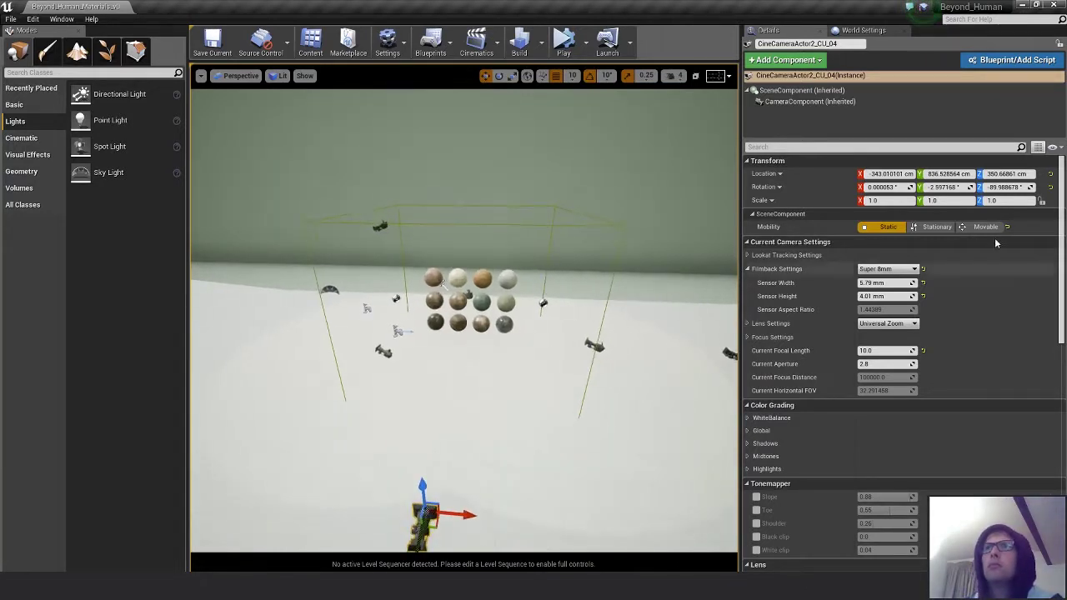
{"action": "left_click", "coordinate": [730, 354]}
{"action": "left_click", "coordinate": [383, 351], "text": "ctrl"}
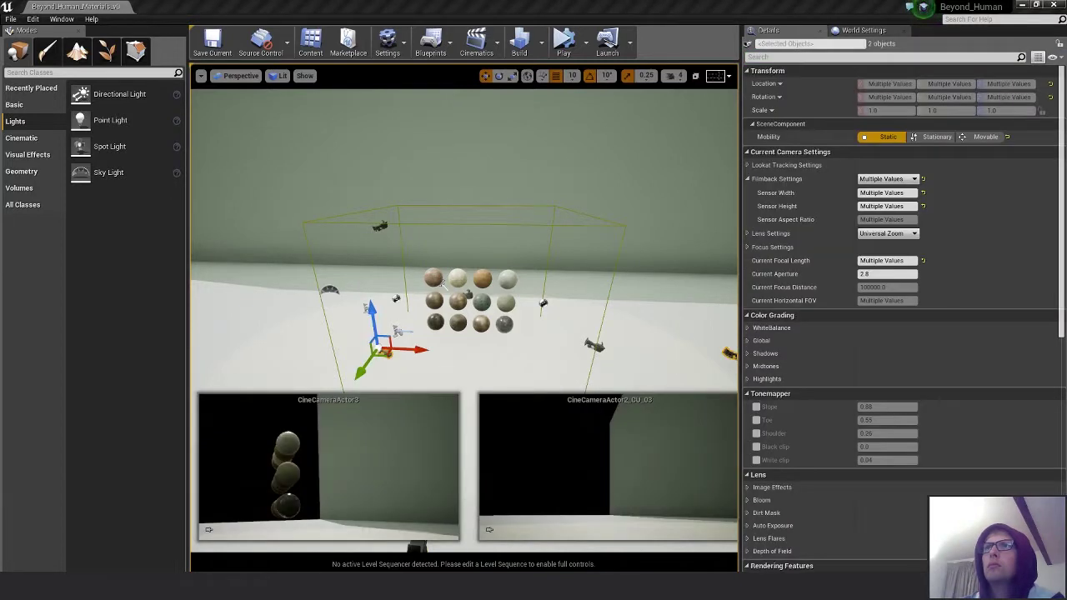
{"action": "left_click", "coordinate": [380, 226], "text": "ctrl"}
{"action": "left_click", "coordinate": [468, 295], "text": "ctrl"}
{"action": "left_click", "coordinate": [592, 345], "text": "ctrl"}
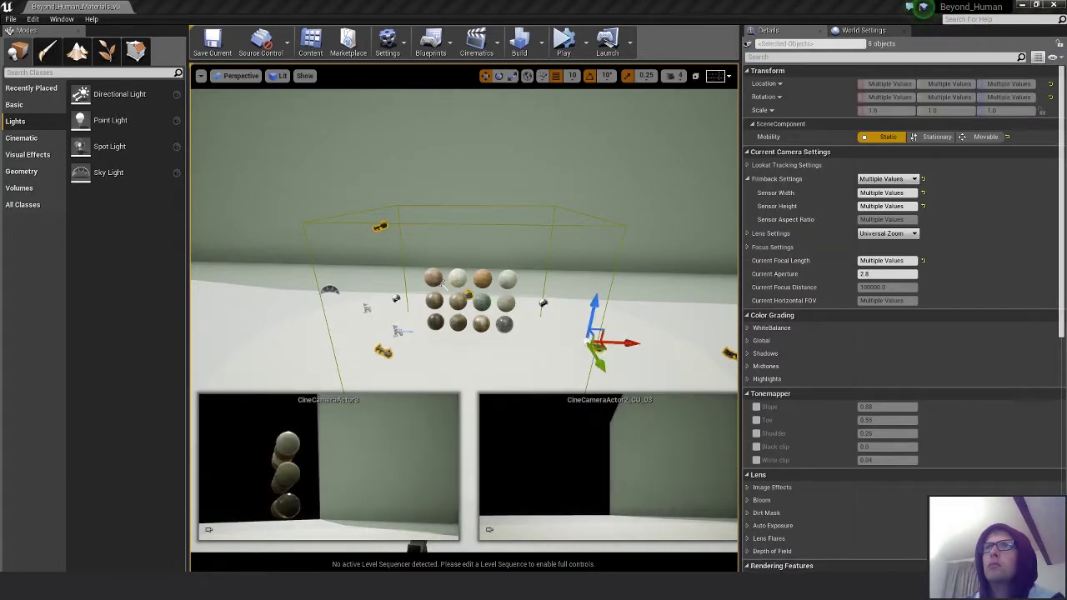
{"action": "left_click", "coordinate": [542, 382], "text": "ctrl"}
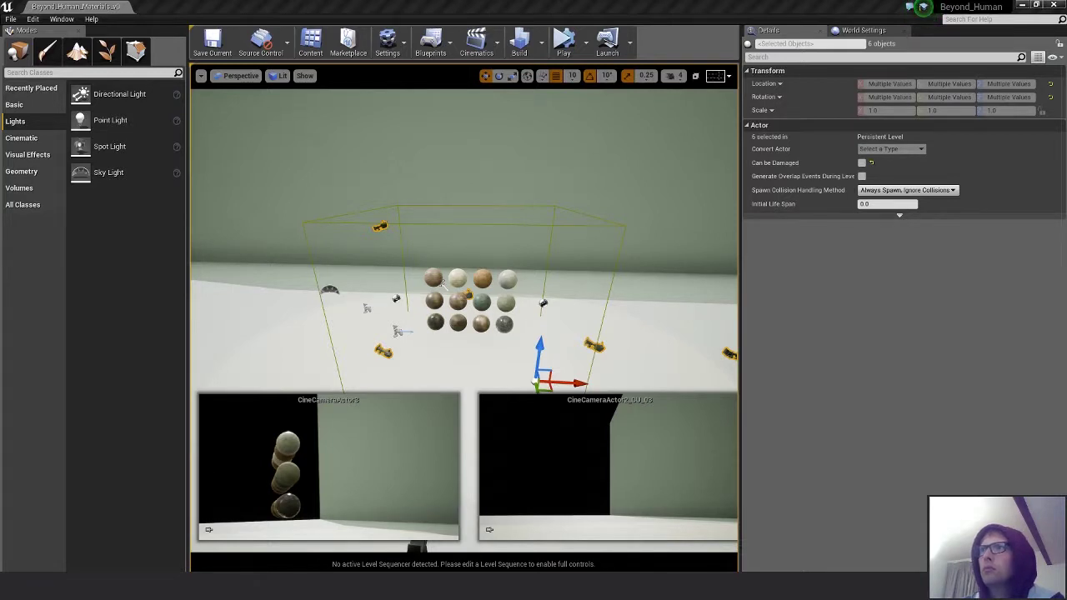
{"action": "key", "text": "Delete"}
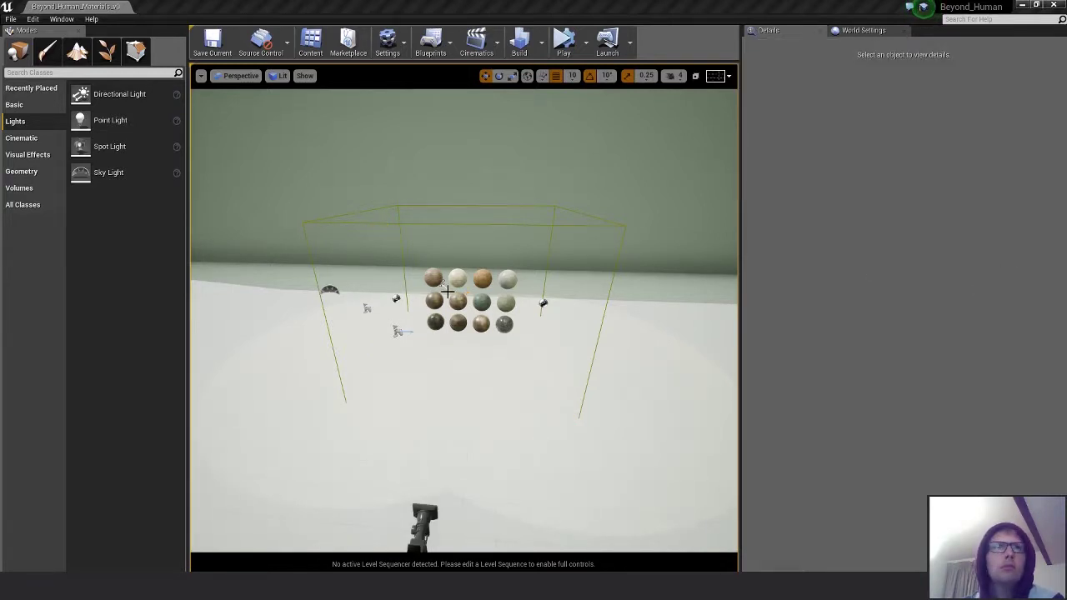
- Move the directional light along X away from the sphere grid, to about -880 cm
{"action": "left_click", "coordinate": [452, 289]}
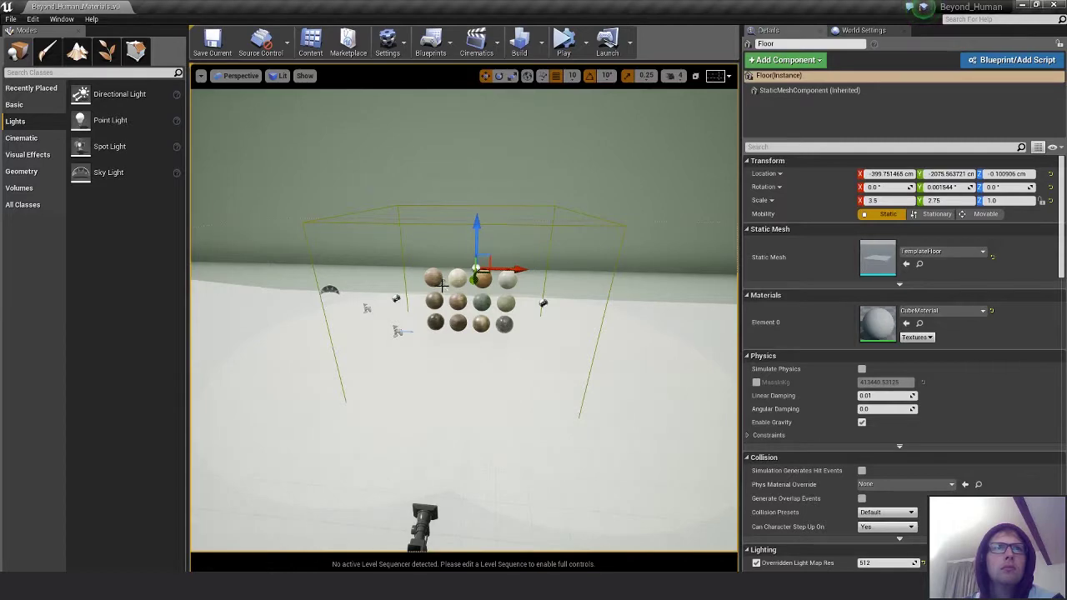
{"action": "left_click", "coordinate": [441, 276]}
{"action": "scroll", "coordinate": [437, 276], "scroll_direction": "up", "scroll_amount": 5}
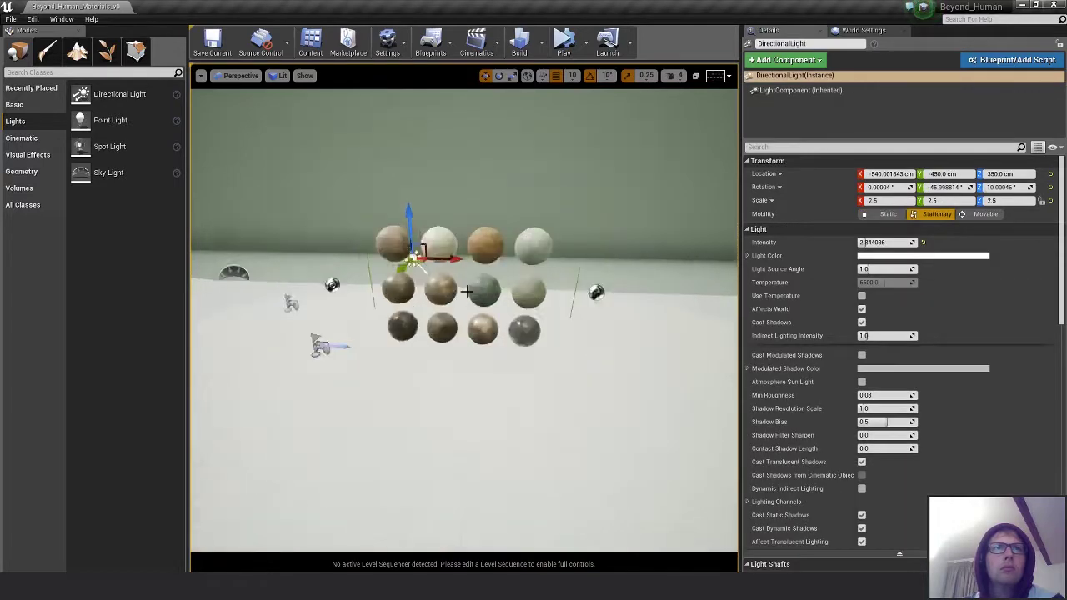
{"action": "left_click_drag", "start_coordinate": [414, 228], "coordinate": [277, 226]}
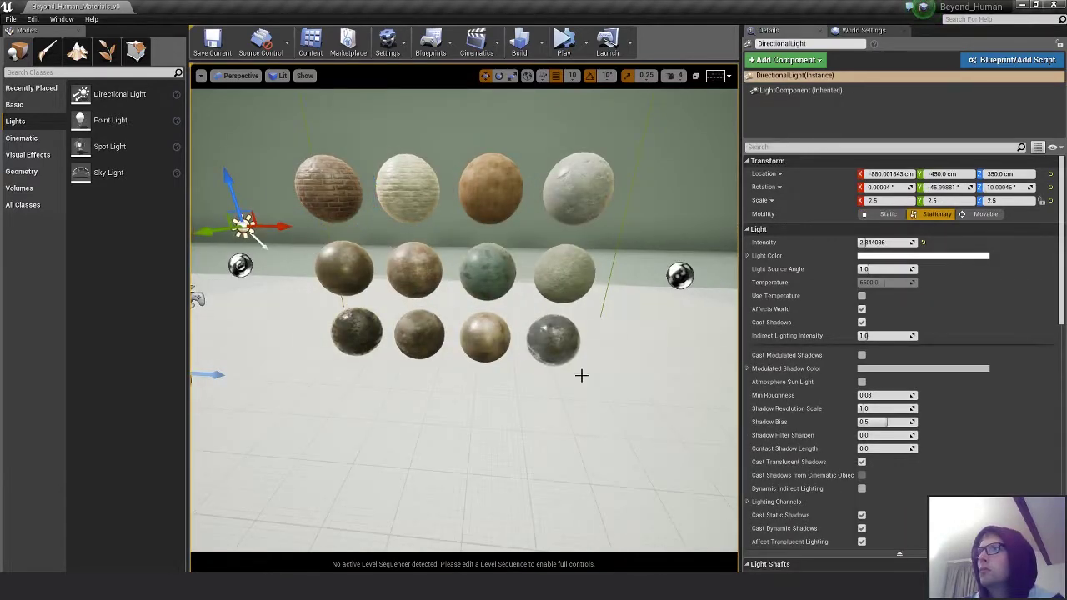
{"action": "left_click", "coordinate": [572, 340]}
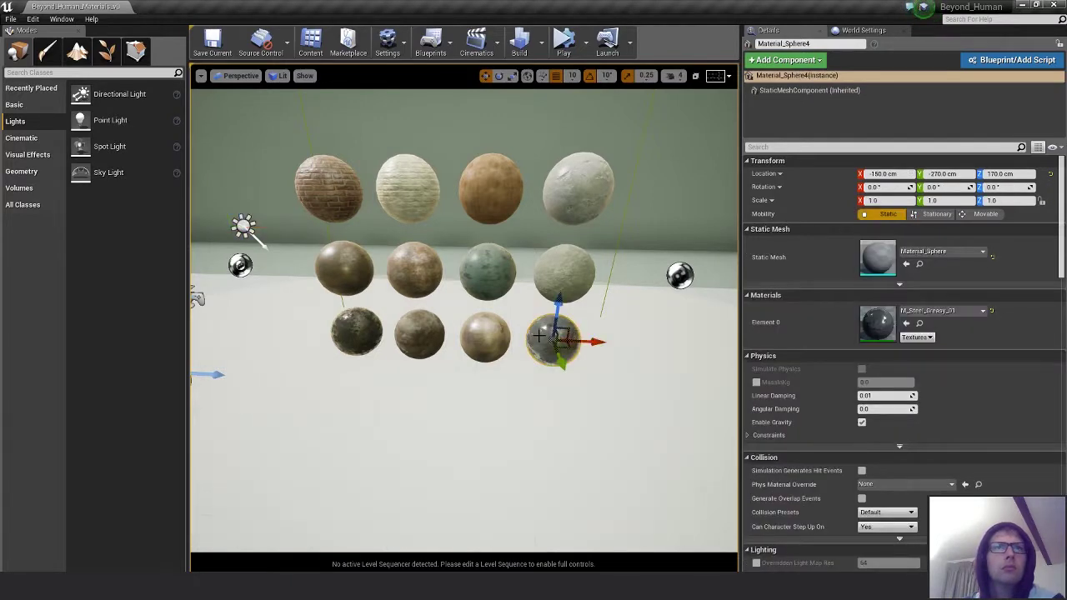
{"action": "key", "text": "Escape"}
{"action": "scroll", "coordinate": [618, 322], "scroll_direction": "down", "scroll_amount": 5}
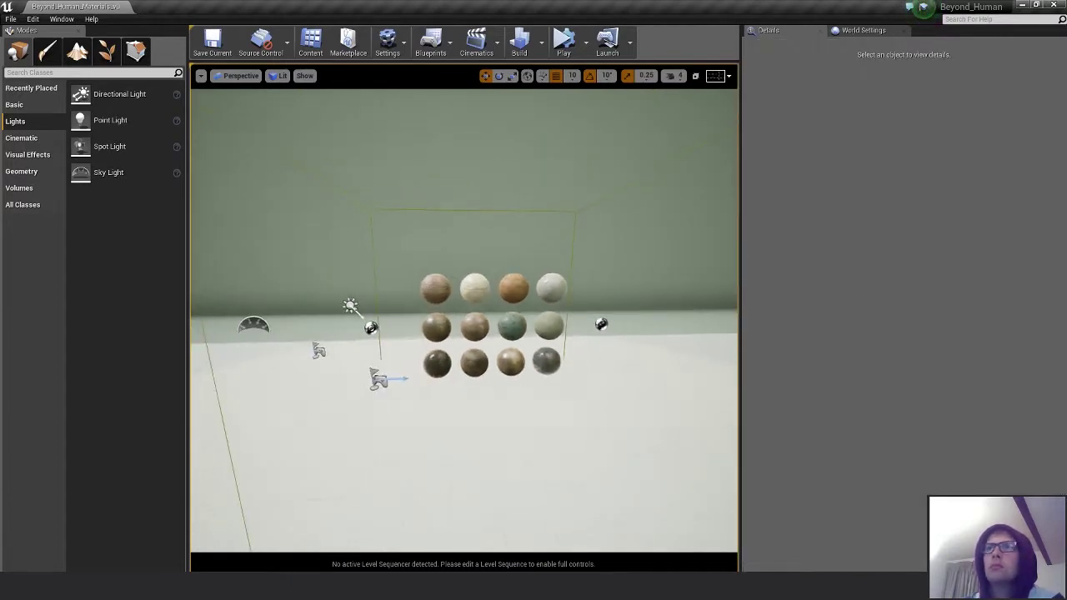
- Capture a screenshot of the transform and current camera settings of CineCameraActor2_CU_04 and start saving it to a file
{"action": "left_click", "coordinate": [379, 379]}
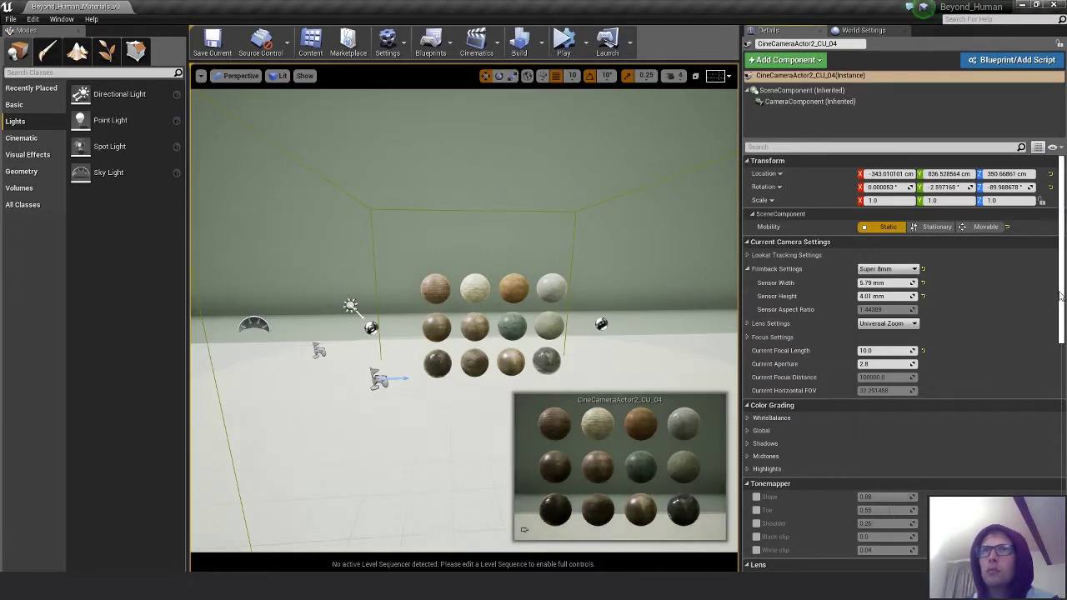
{"action": "key", "text": "Print"}
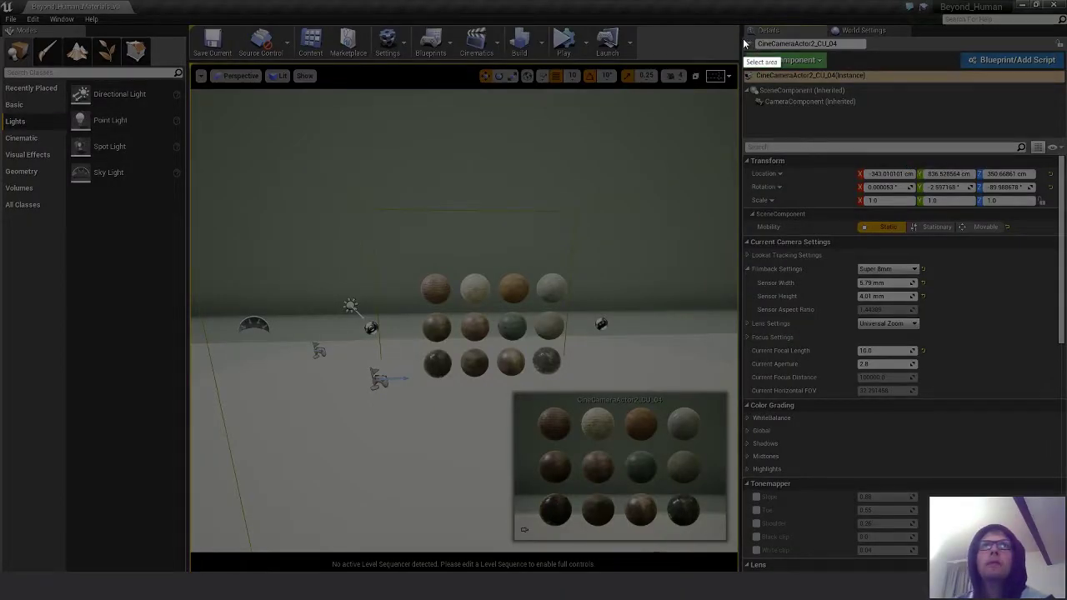
{"action": "left_click_drag", "start_coordinate": [747, 39], "coordinate": [1063, 402]}
{"action": "left_click", "coordinate": [1038, 413]}
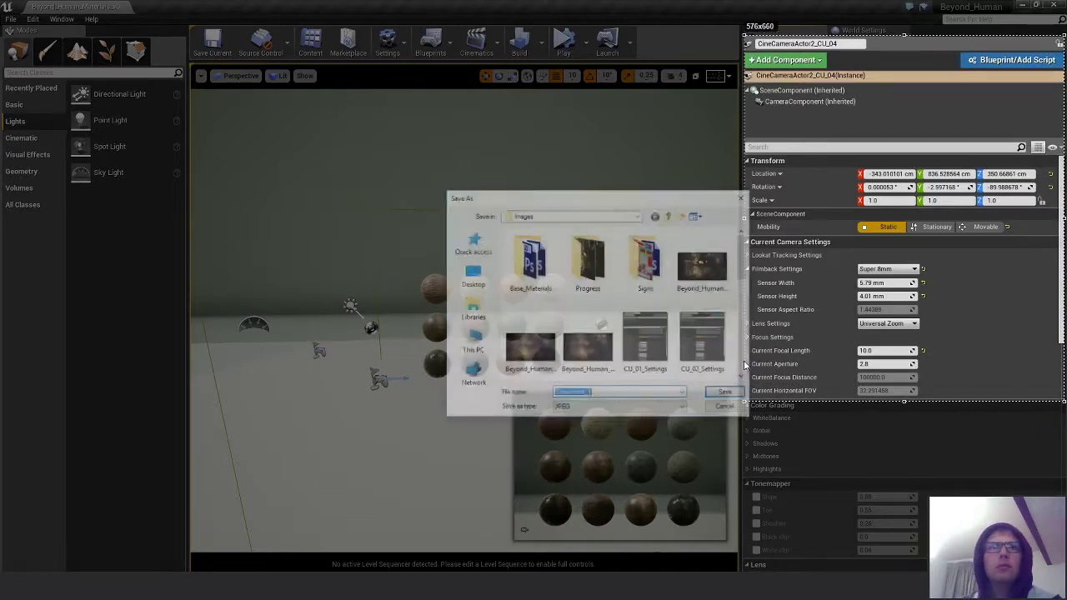
- Save the screenshot as a JPEG named UE4_CineCam_Materials_01 in the Images folder
{"action": "scroll", "coordinate": [658, 350], "scroll_direction": "down", "scroll_amount": 5}
{"action": "left_click", "coordinate": [660, 353]}
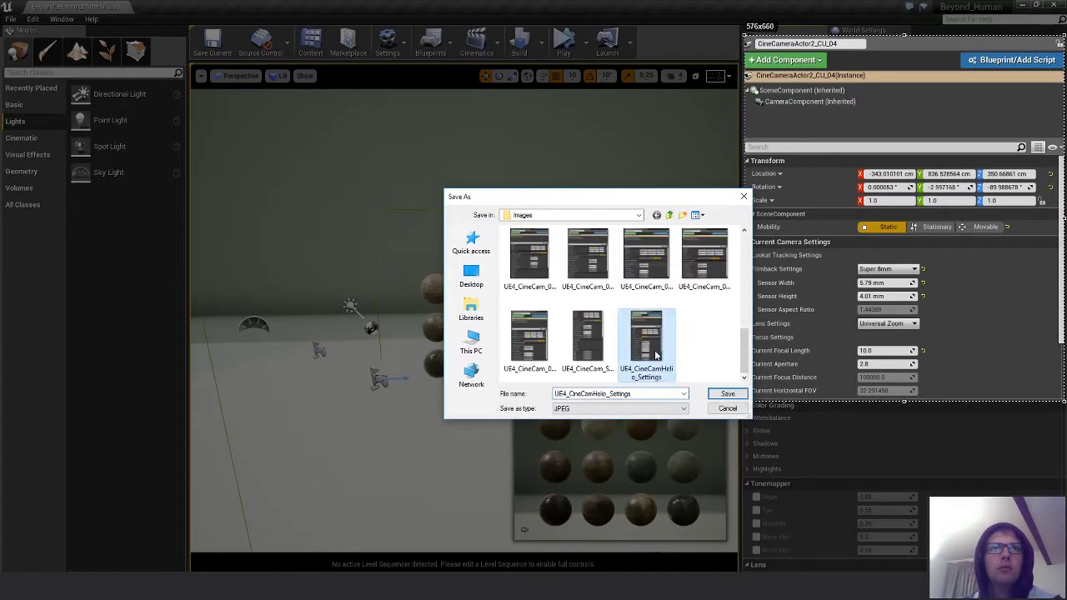
{"action": "double_click", "coordinate": [637, 394]}
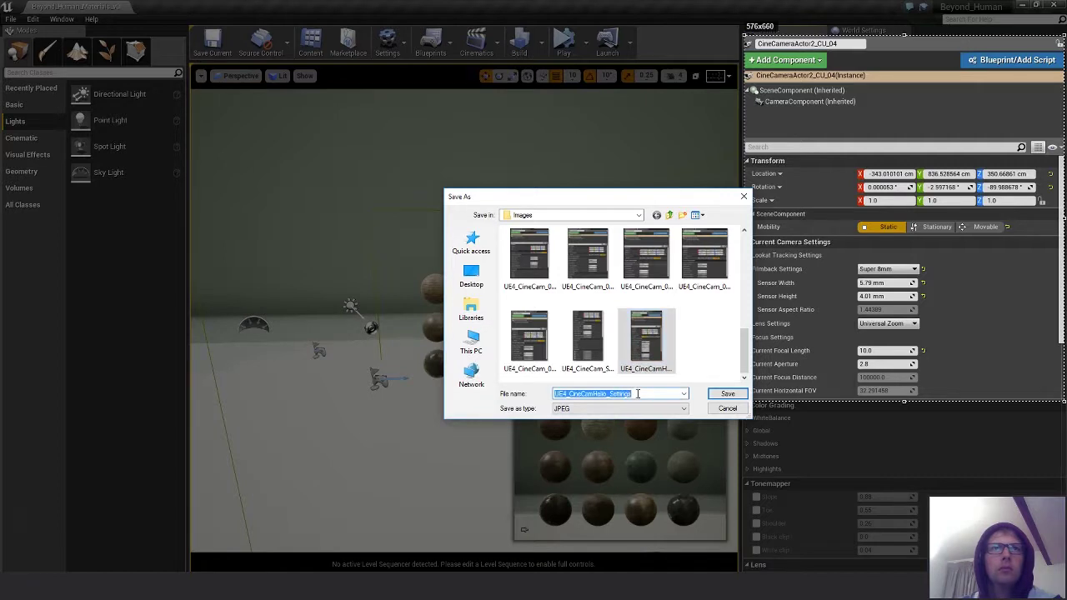
{"action": "left_click", "coordinate": [618, 394]}
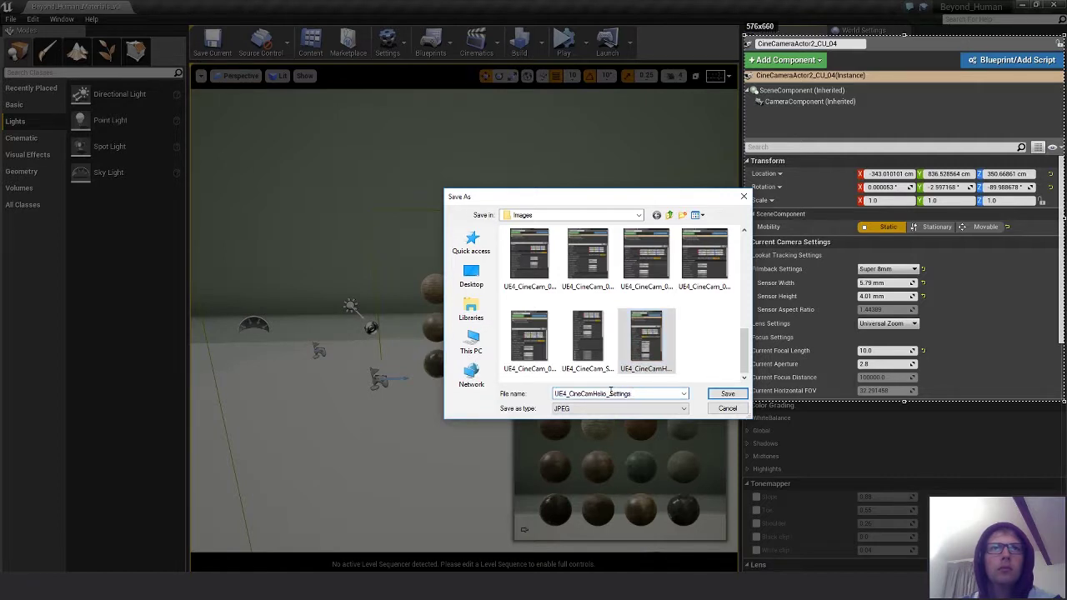
{"action": "left_click_drag", "start_coordinate": [592, 393], "coordinate": [682, 400]}
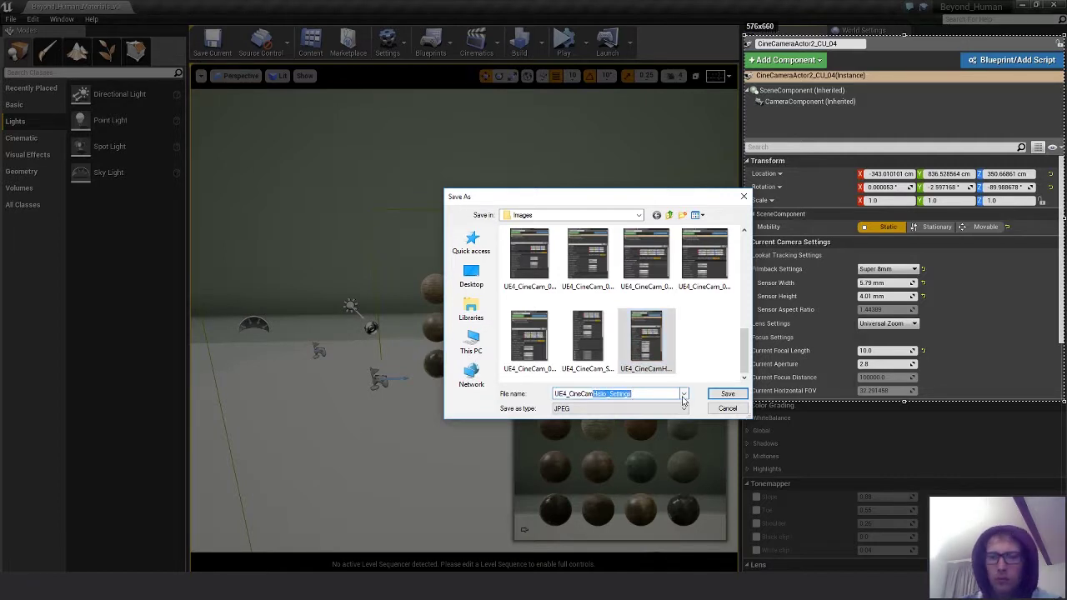
{"action": "type", "text": "_CineCam_"}
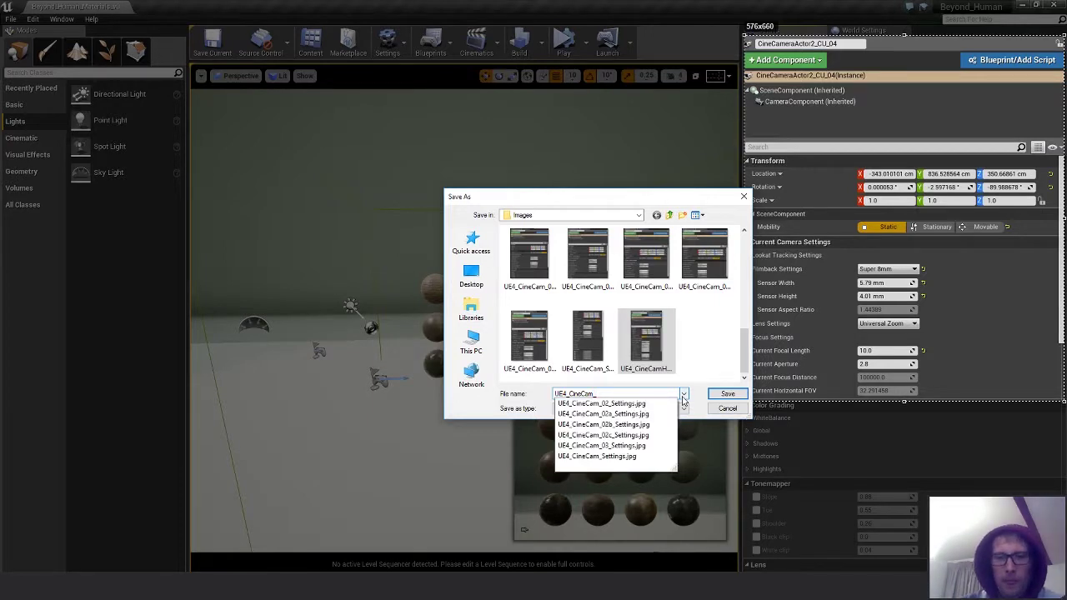
{"action": "type", "text": "Materials_01"}
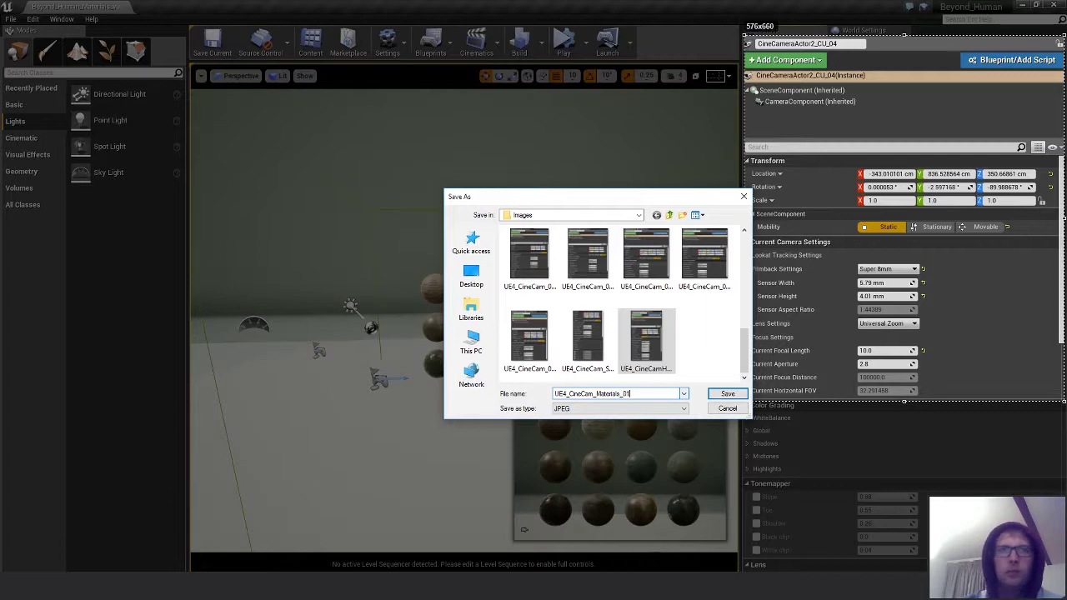
{"action": "key", "text": "Return"}
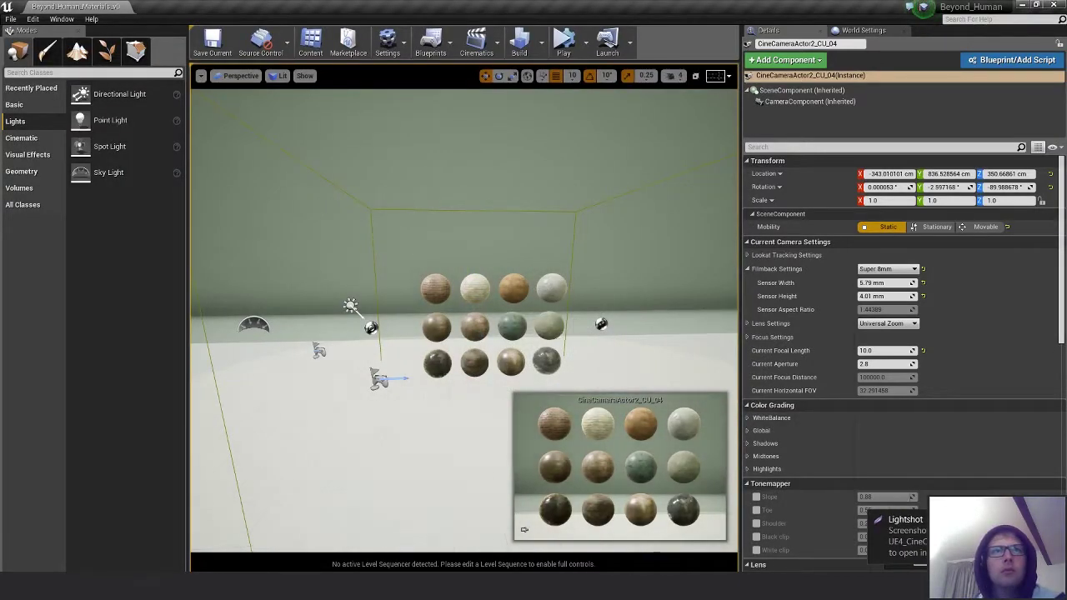
- Examine the material spheres from close up and from a distance to judge their surfaces, size and spacing
{"action": "key", "text": "w"}
{"action": "key", "text": "w"}
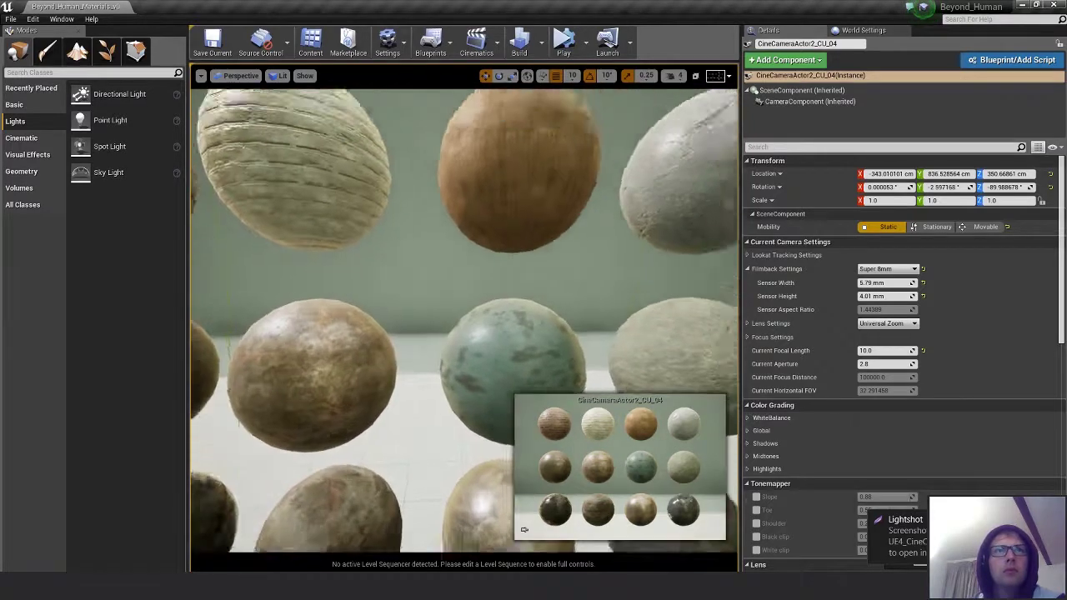
{"action": "key", "text": "s"}
{"action": "key", "text": "s"}
{"action": "key", "text": "w"}
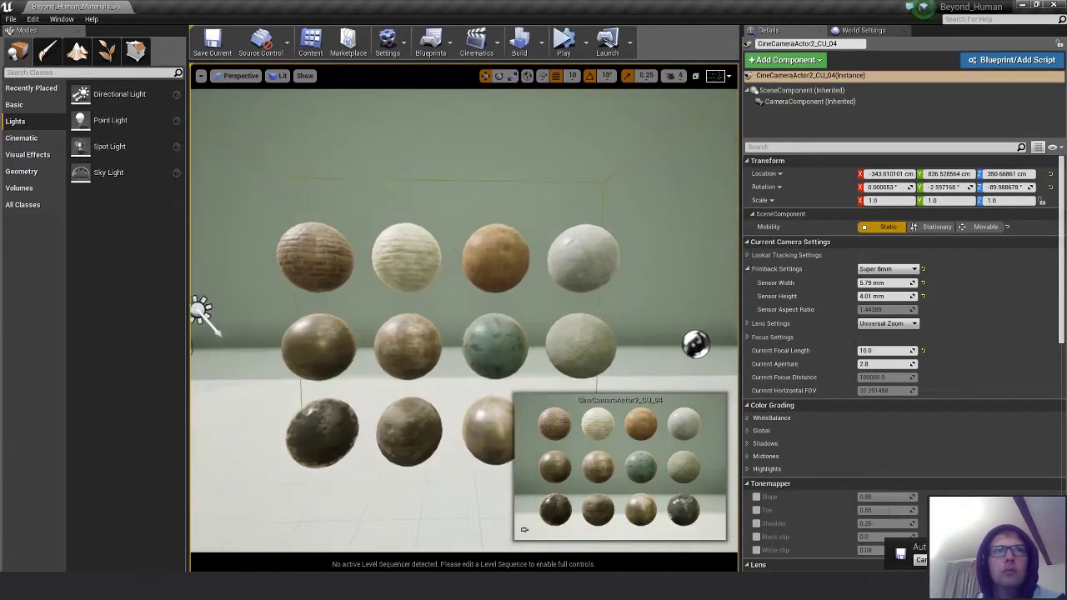
{"action": "key", "text": "w"}
{"action": "key", "text": "s"}
{"action": "key", "text": "w"}
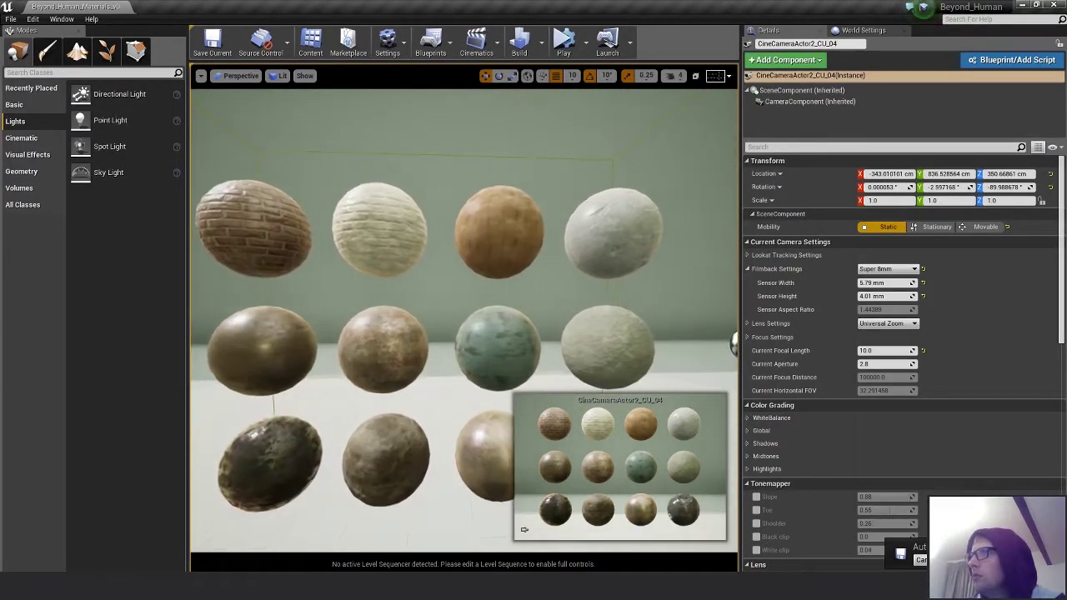
{"action": "right_click_drag", "start_coordinate": [463, 321], "coordinate": [463, 314]}
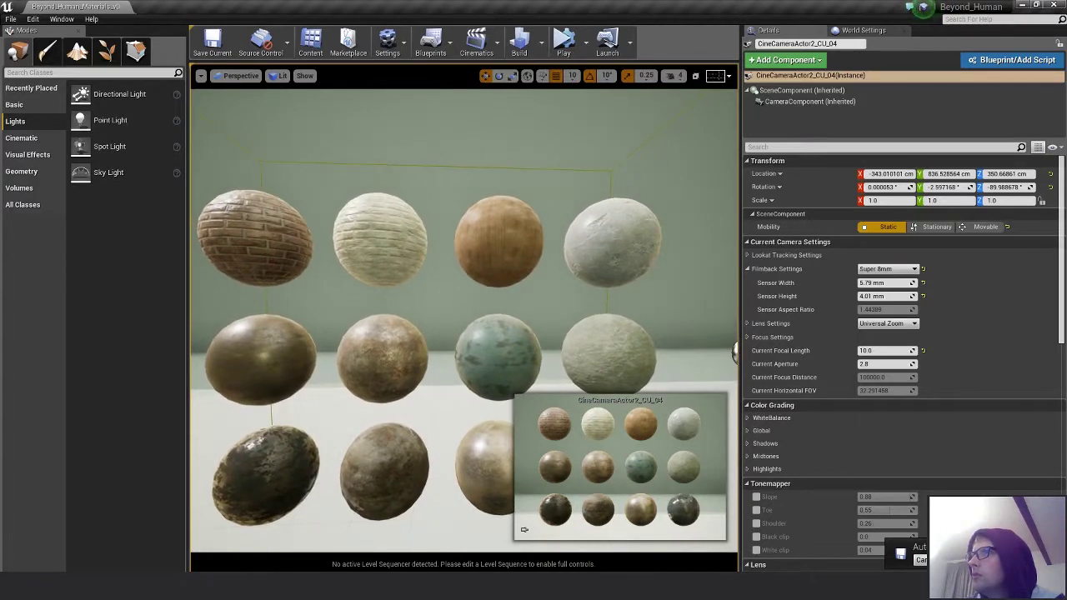
{"action": "key", "text": "s"}
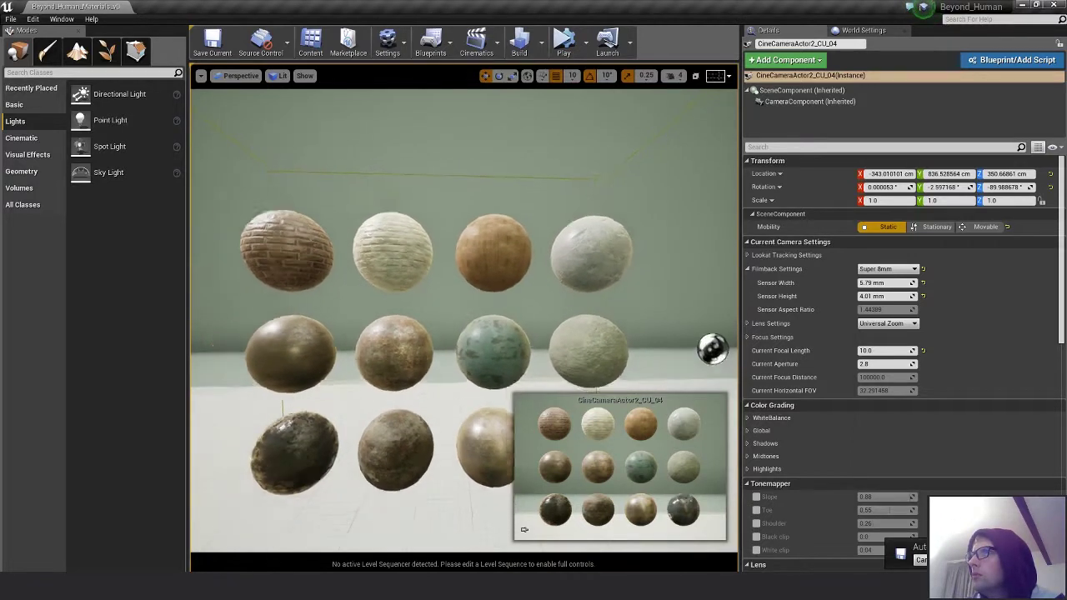
{"action": "key", "text": "w"}
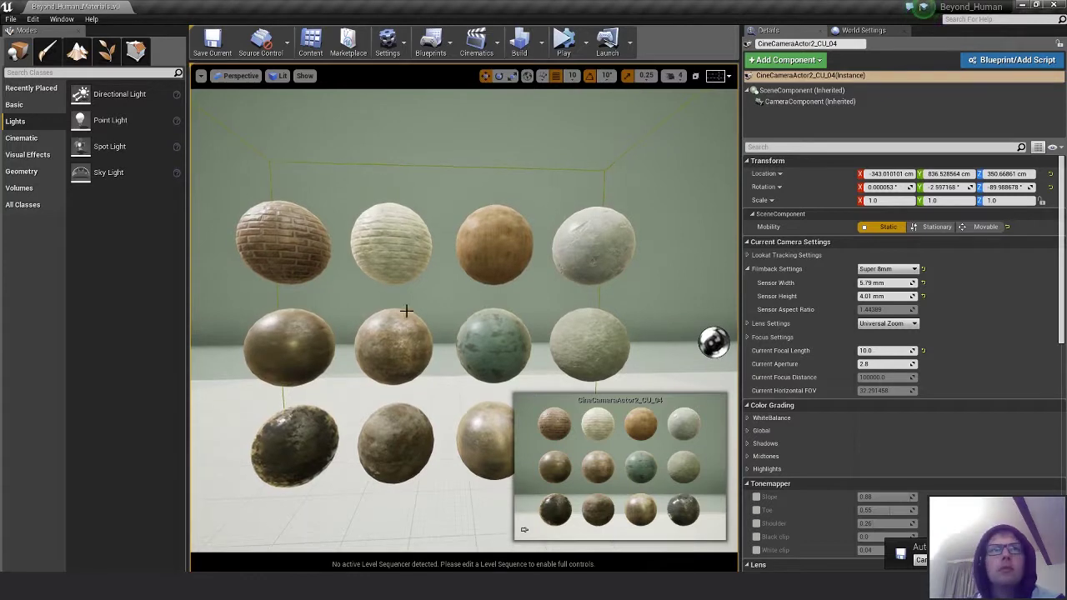
- Try scaling all twelve material spheres uniformly to 1.25, then undo the scaling
{"action": "left_click", "coordinate": [589, 344]}
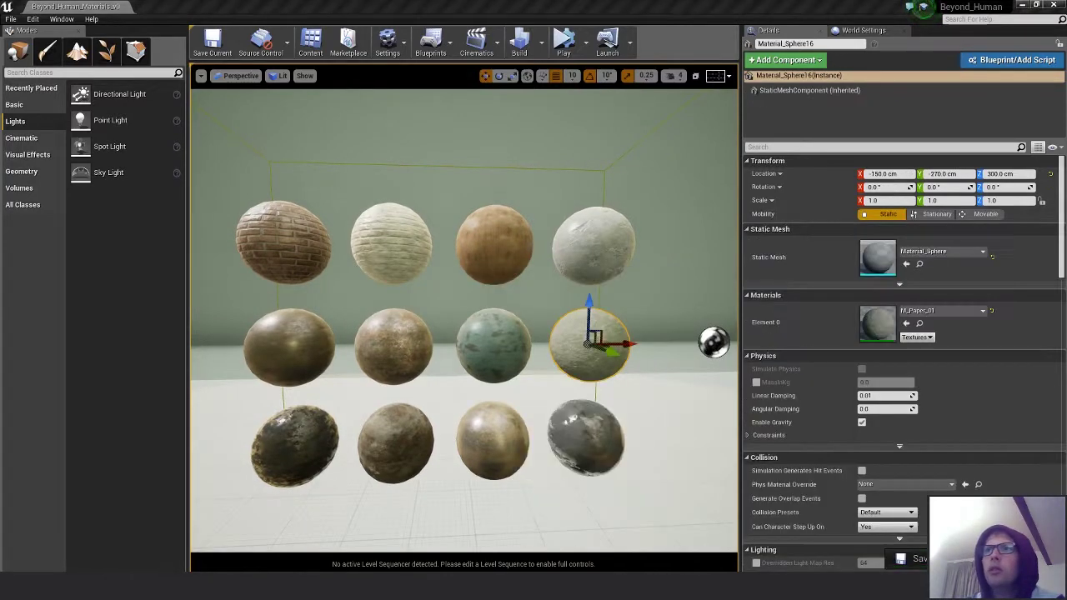
{"action": "key", "text": "shift+e"}
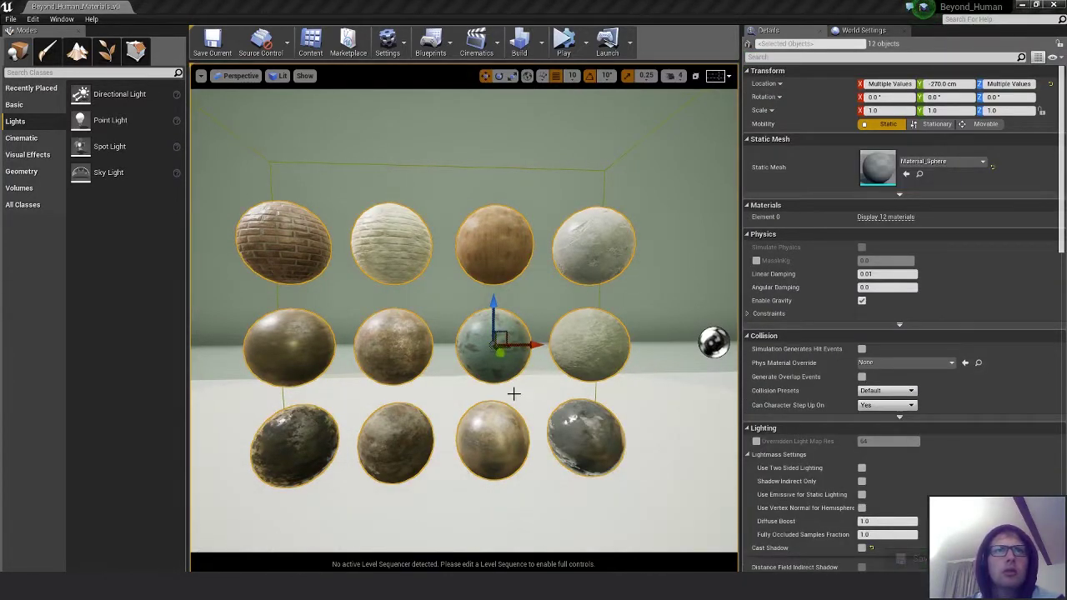
{"action": "key", "text": "r"}
{"action": "left_click_drag", "start_coordinate": [537, 360], "coordinate": [555, 350]}
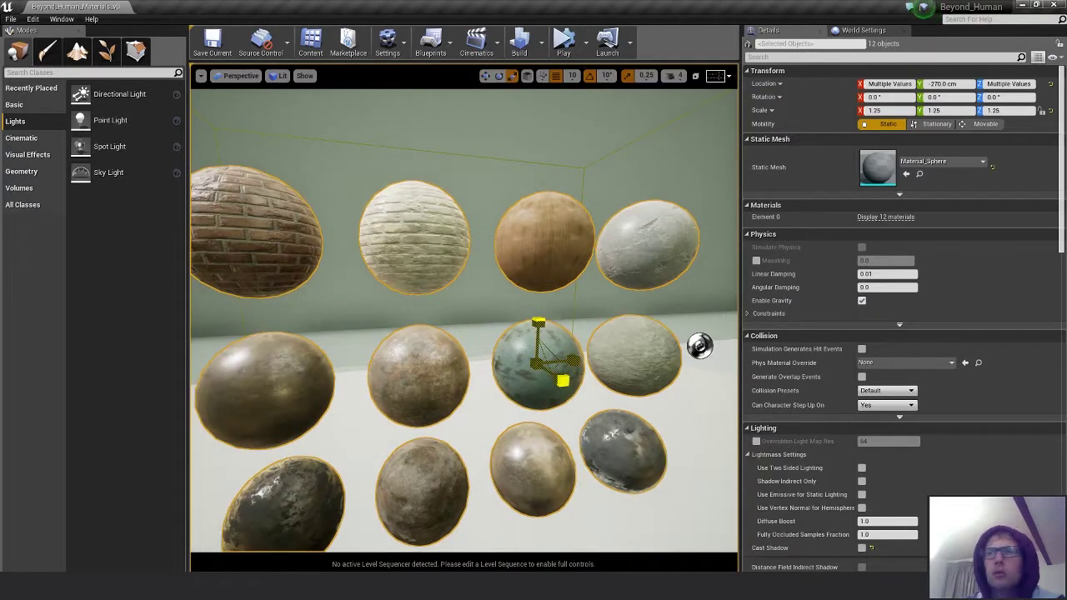
{"action": "key", "text": "ctrl+z"}
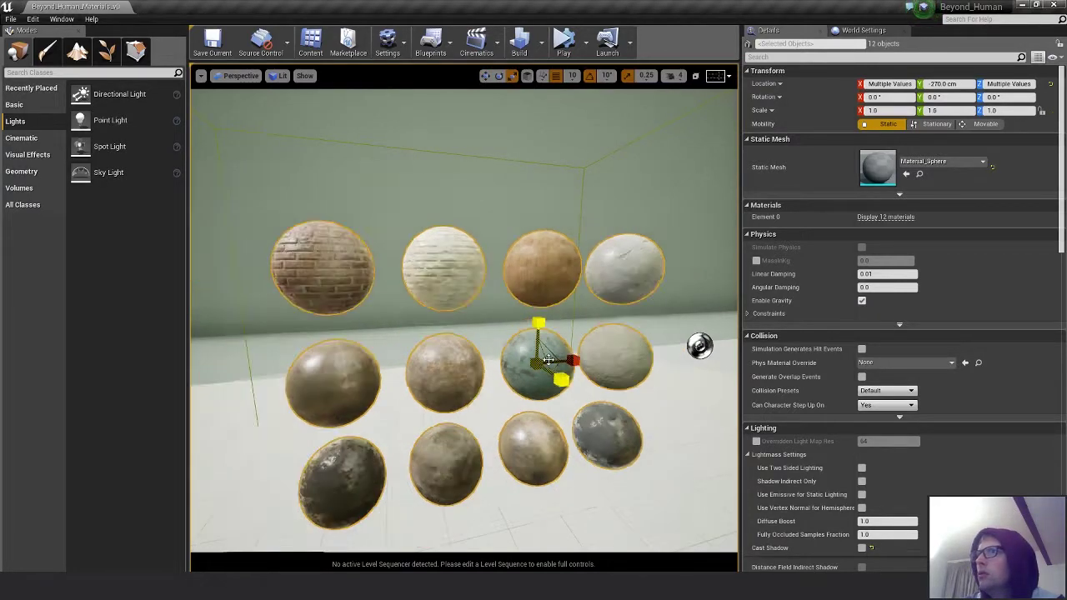
- Try scaling only the teal painted-metal sphere in the middle row to 1.25, then undo the scaling
{"action": "key", "text": "w"}
{"action": "left_click", "coordinate": [516, 357]}
{"action": "key", "text": "r"}
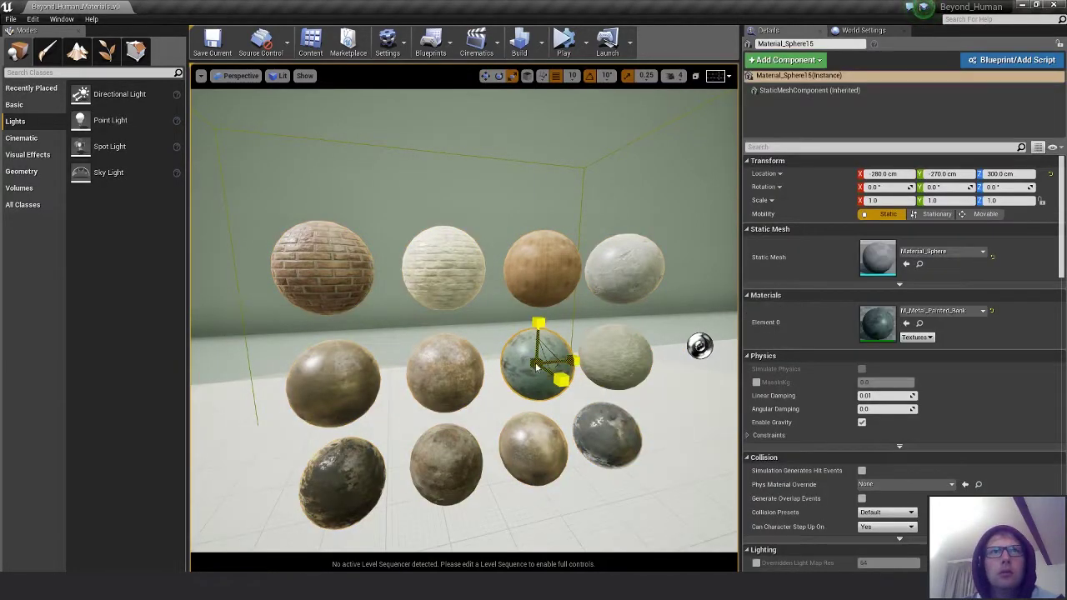
{"action": "left_click_drag", "start_coordinate": [536, 360], "coordinate": [555, 352]}
{"action": "key", "text": "w"}
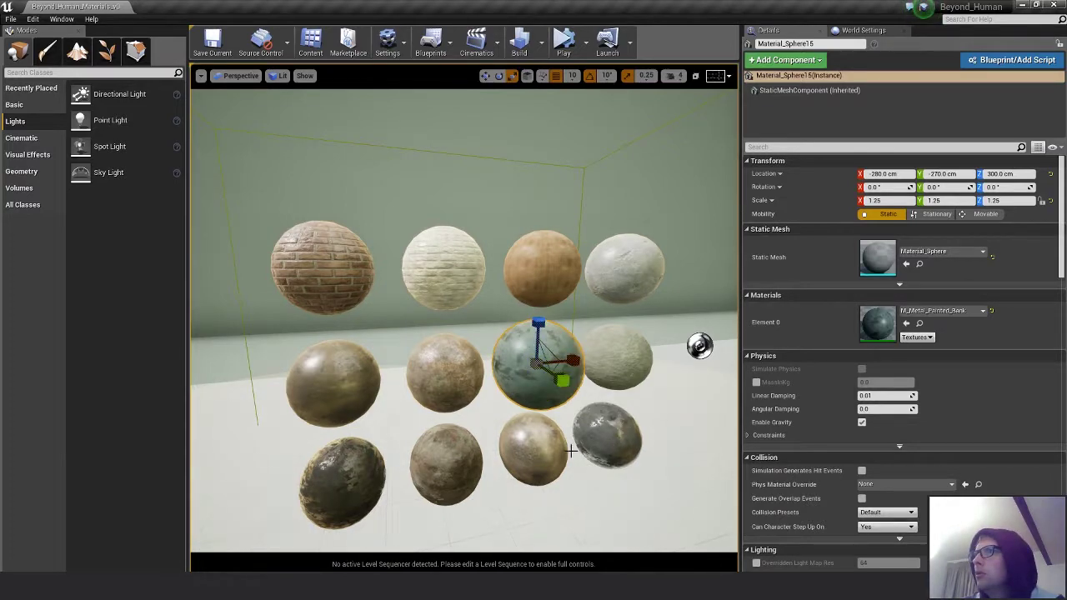
{"action": "right_click_drag", "start_coordinate": [571, 451], "coordinate": [479, 427]}
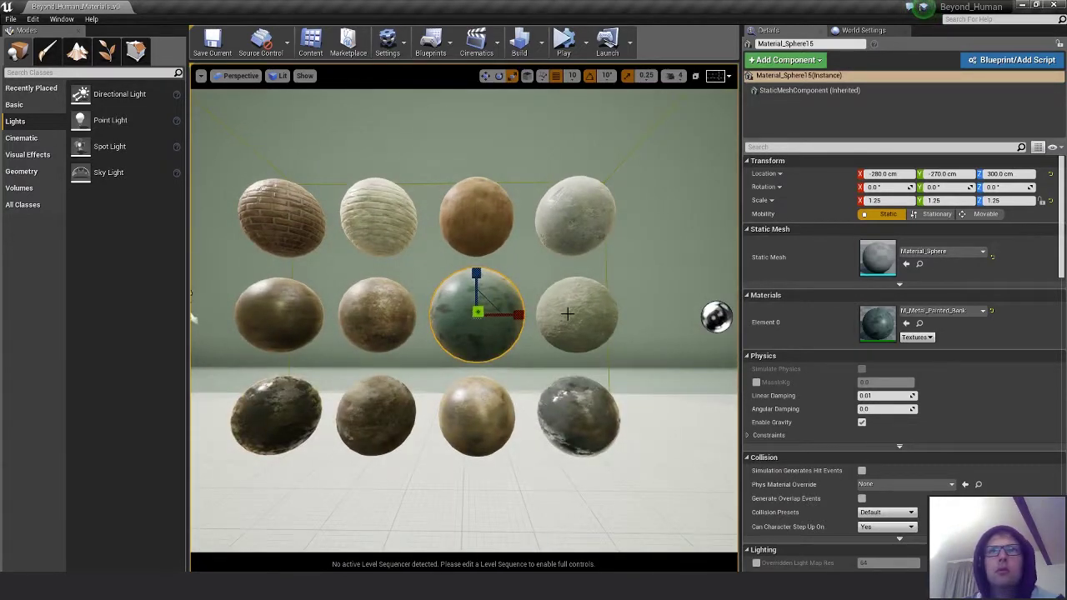
{"action": "key", "text": "ctrl+z"}
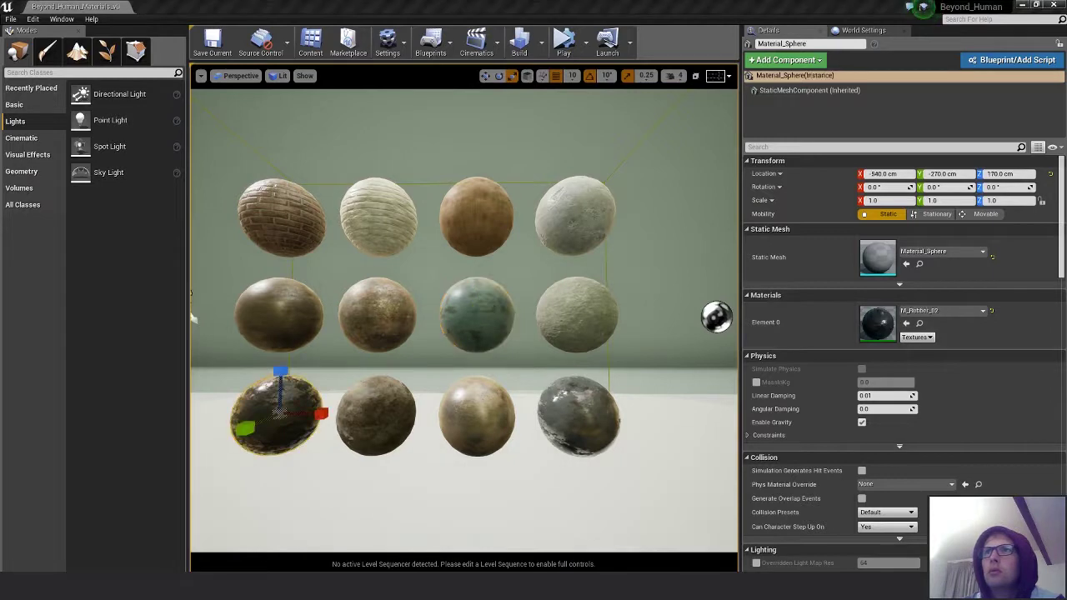
- Scale all twelve material spheres to 1.25 in X, Y and Z
{"action": "left_click", "coordinate": [889, 111]}
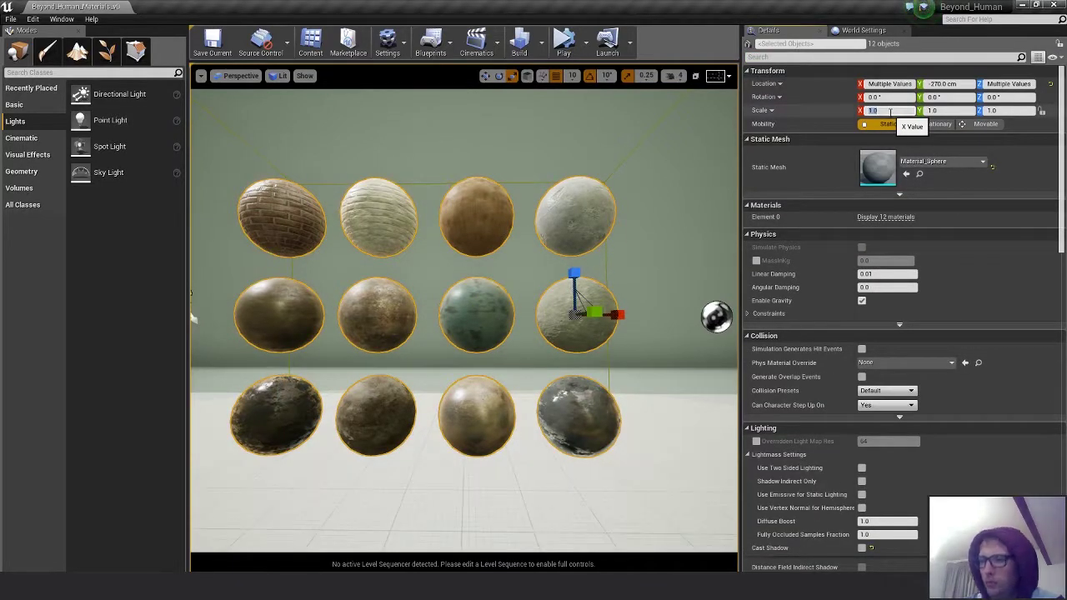
{"action": "type", "text": "1.25"}
{"action": "key", "text": "Tab"}
{"action": "type", "text": "1.25"}
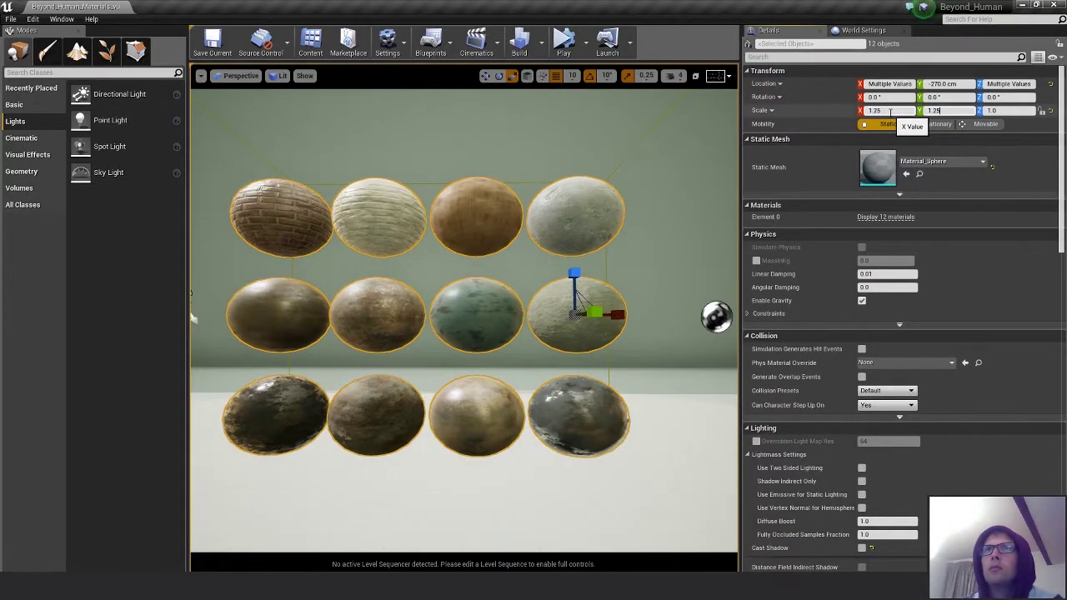
{"action": "key", "text": "Tab"}
{"action": "type", "text": "1.25"}
{"action": "key", "text": "Return"}
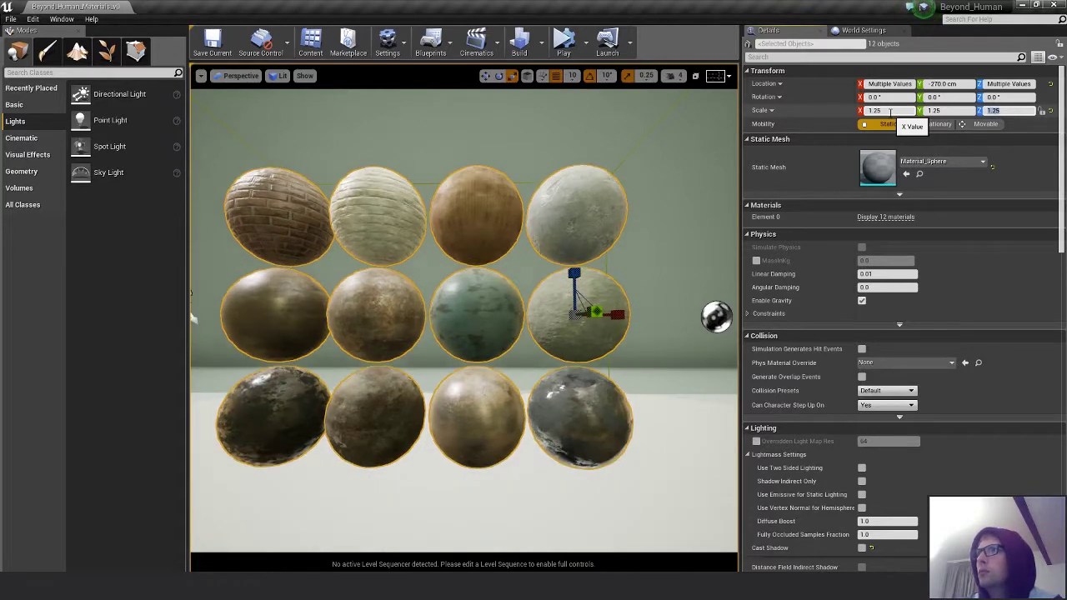
- Lower the four spheres of the bottom row to a Z location of 160 cm
{"action": "right_click_drag", "start_coordinate": [447, 342], "coordinate": [427, 352]}
{"action": "left_click", "coordinate": [342, 404]}
{"action": "left_click", "coordinate": [425, 408], "text": "ctrl"}
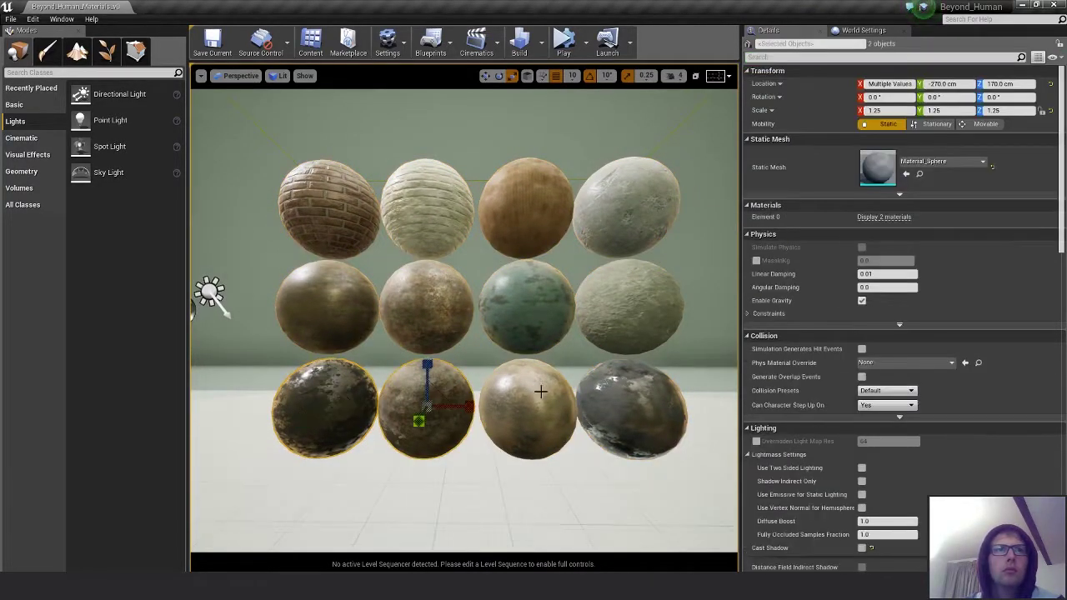
{"action": "left_click", "coordinate": [540, 391], "text": "ctrl"}
{"action": "left_click", "coordinate": [640, 407], "text": "ctrl"}
{"action": "left_click_drag", "start_coordinate": [624, 364], "coordinate": [625, 373]}
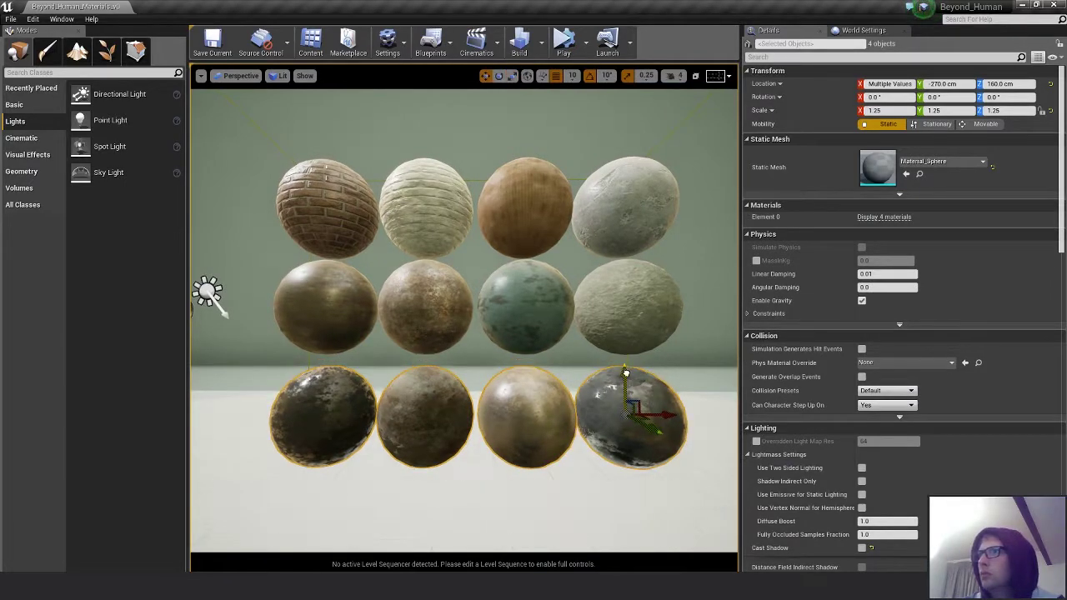
- Raise the four spheres of the top row to a Z location of 440 cm
{"action": "left_click", "coordinate": [359, 203]}
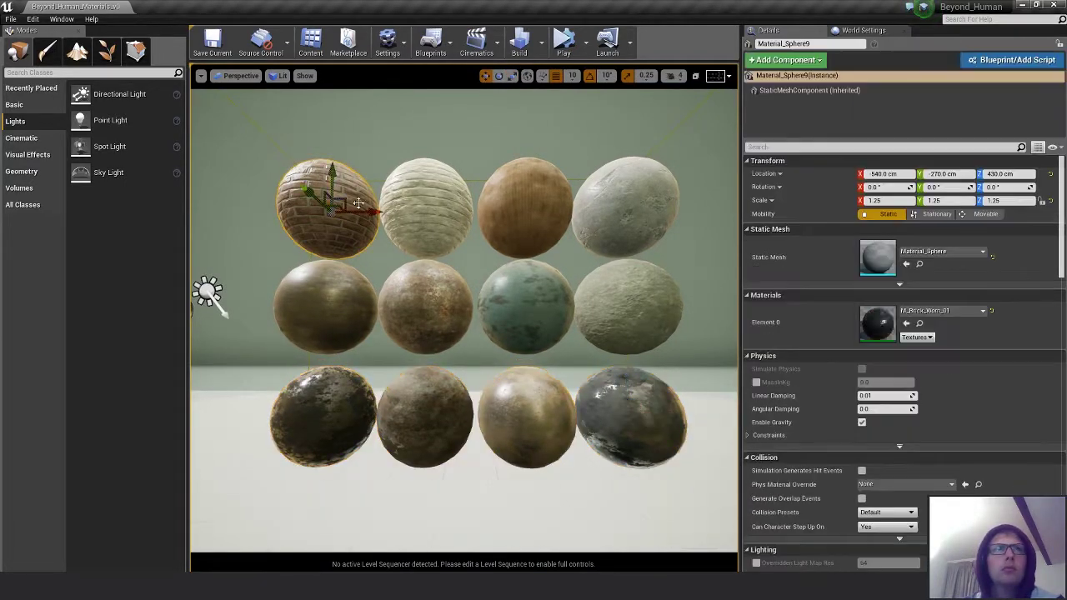
{"action": "left_click", "coordinate": [427, 204], "text": "ctrl"}
{"action": "left_click", "coordinate": [527, 205], "text": "ctrl"}
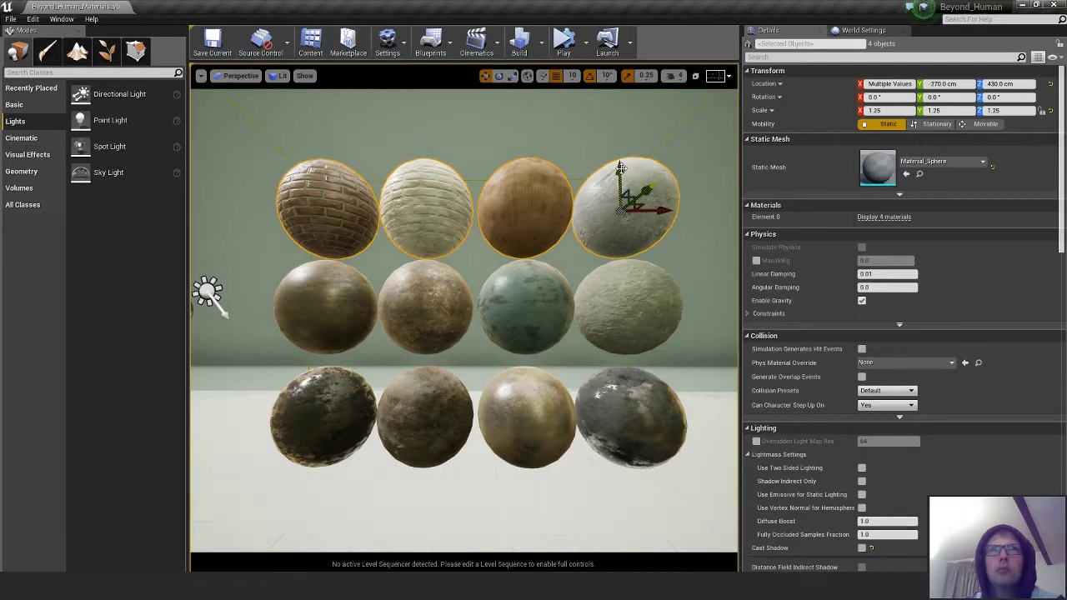
{"action": "left_click_drag", "start_coordinate": [618, 171], "coordinate": [618, 163]}
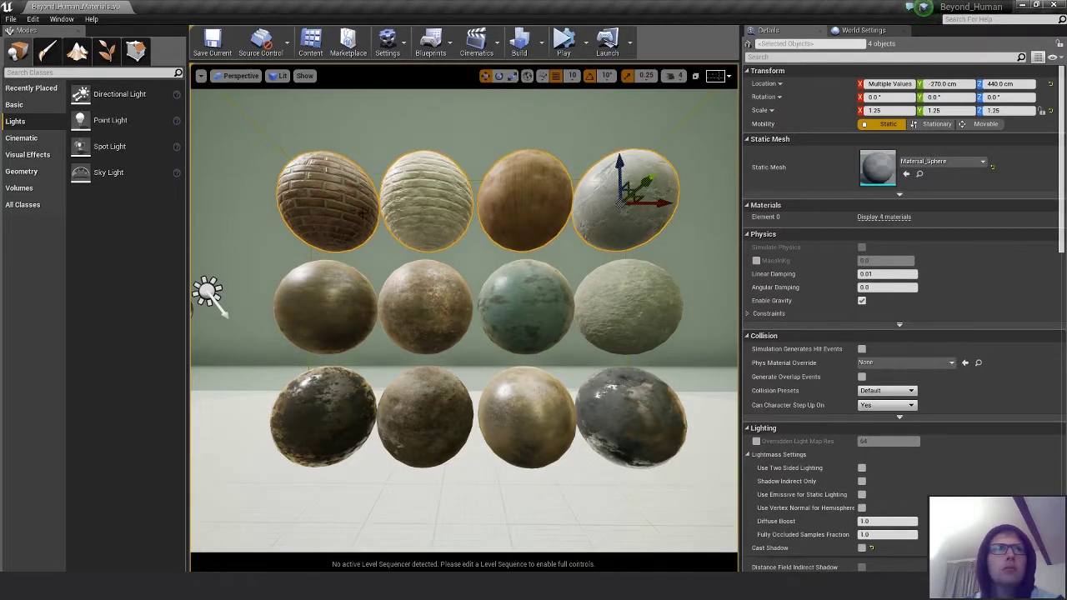
- Shift the three spheres of the outer left column outward to an X location of -550 cm
{"action": "left_click", "coordinate": [342, 223]}
{"action": "left_click", "coordinate": [332, 310], "text": "ctrl"}
{"action": "left_click", "coordinate": [327, 387], "text": "ctrl"}
{"action": "left_click_drag", "start_coordinate": [365, 410], "coordinate": [359, 413]}
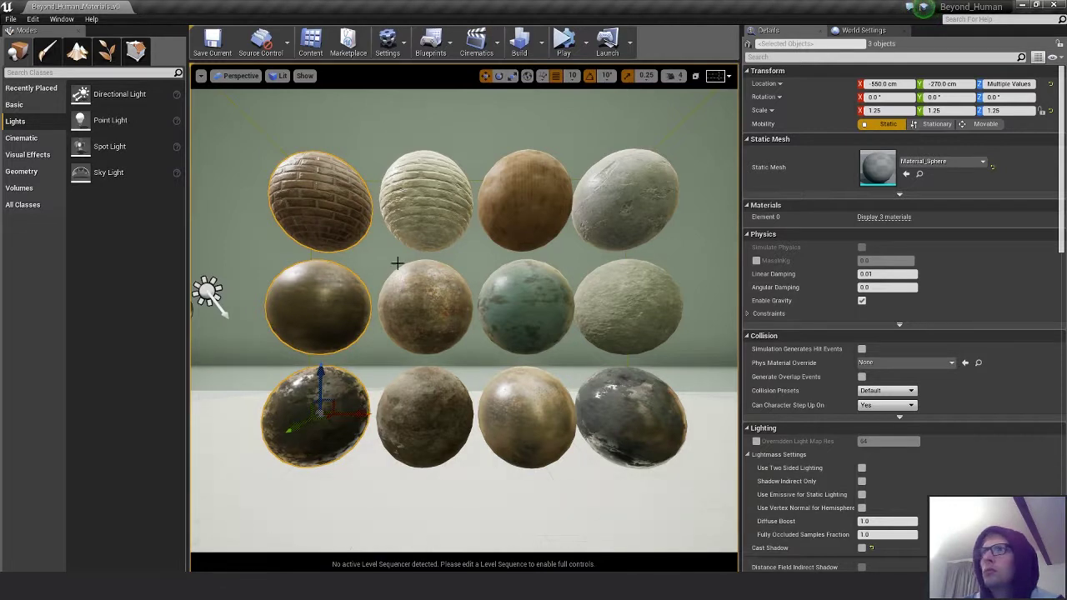
- Shift the six spheres of the two left columns together another 10 cm outward along X
{"action": "left_click", "coordinate": [417, 213], "text": "ctrl"}
{"action": "left_click", "coordinate": [426, 305], "text": "ctrl"}
{"action": "left_click", "coordinate": [430, 413], "text": "ctrl"}
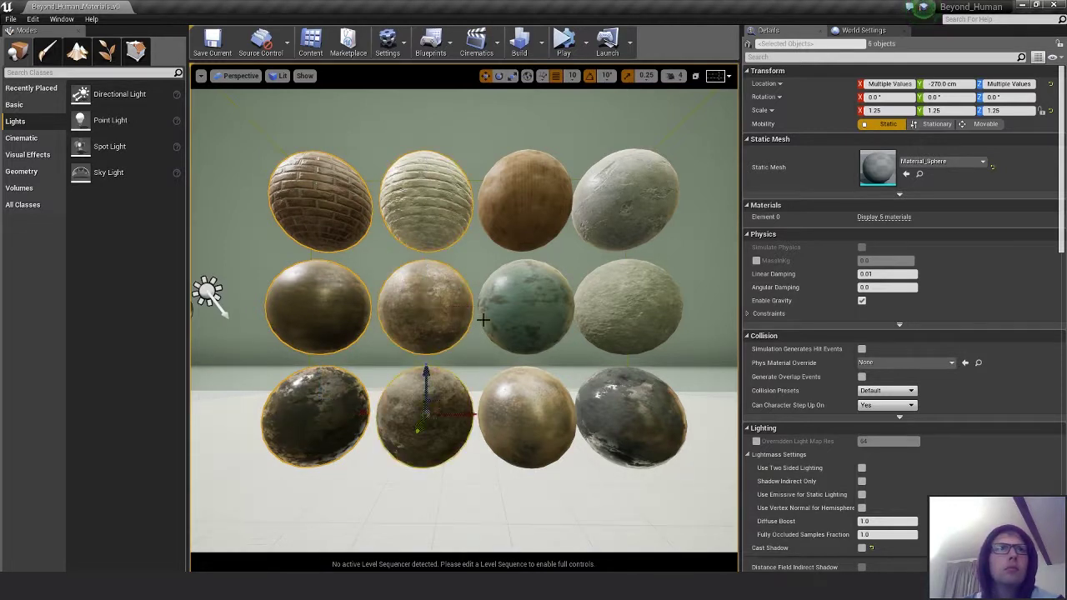
{"action": "left_click_drag", "start_coordinate": [464, 416], "coordinate": [455, 416]}
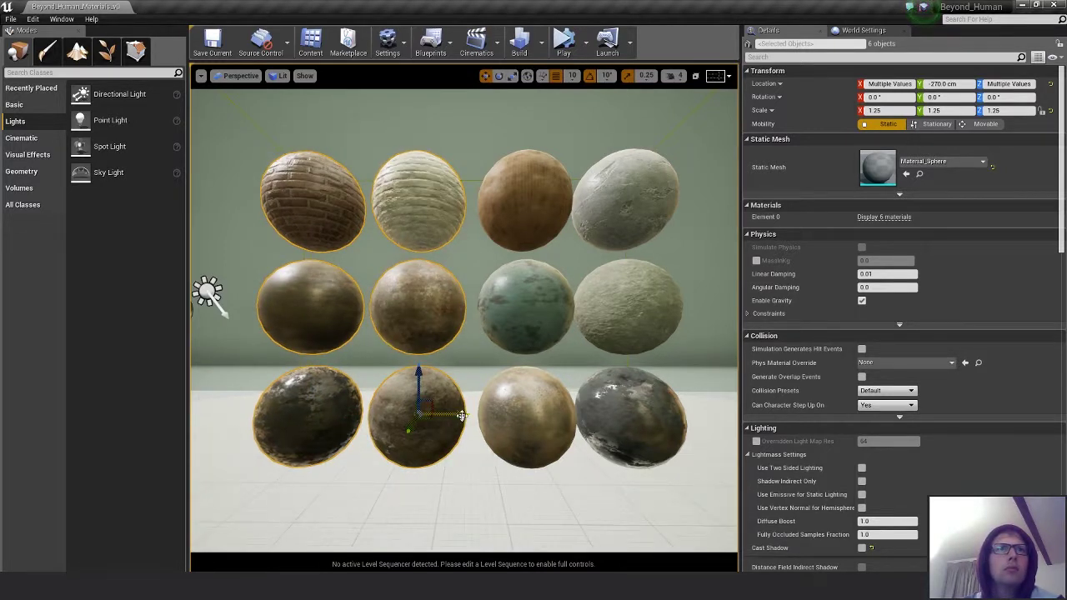
- Shift the three spheres of the outer right column outward to an X location of -140 cm
{"action": "left_click", "coordinate": [613, 212]}
{"action": "left_click", "coordinate": [612, 302], "text": "ctrl"}
{"action": "left_click", "coordinate": [614, 386], "text": "ctrl"}
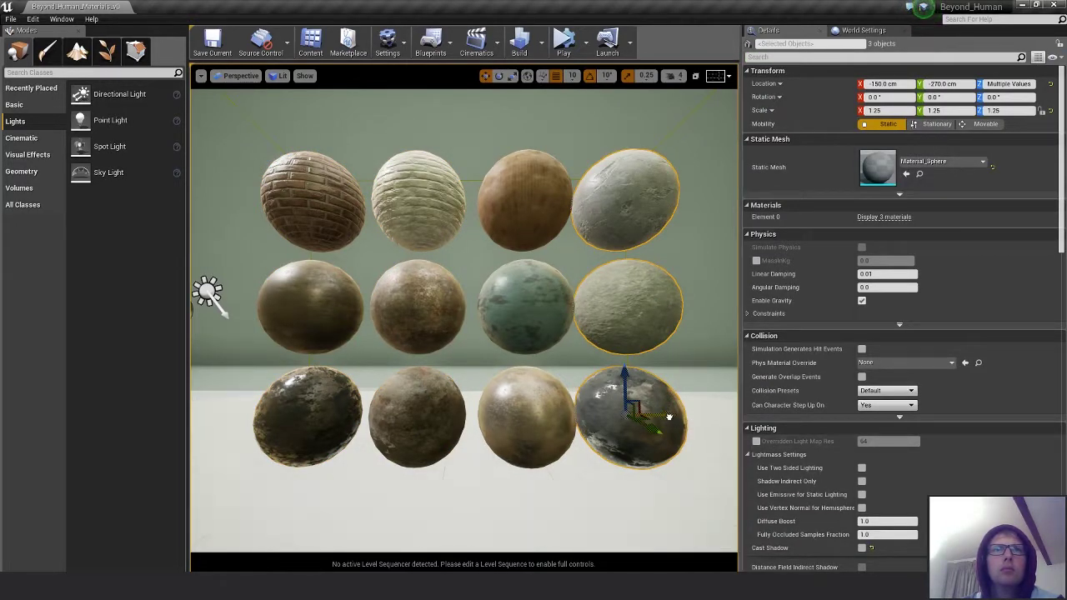
{"action": "left_click_drag", "start_coordinate": [669, 417], "coordinate": [679, 418]}
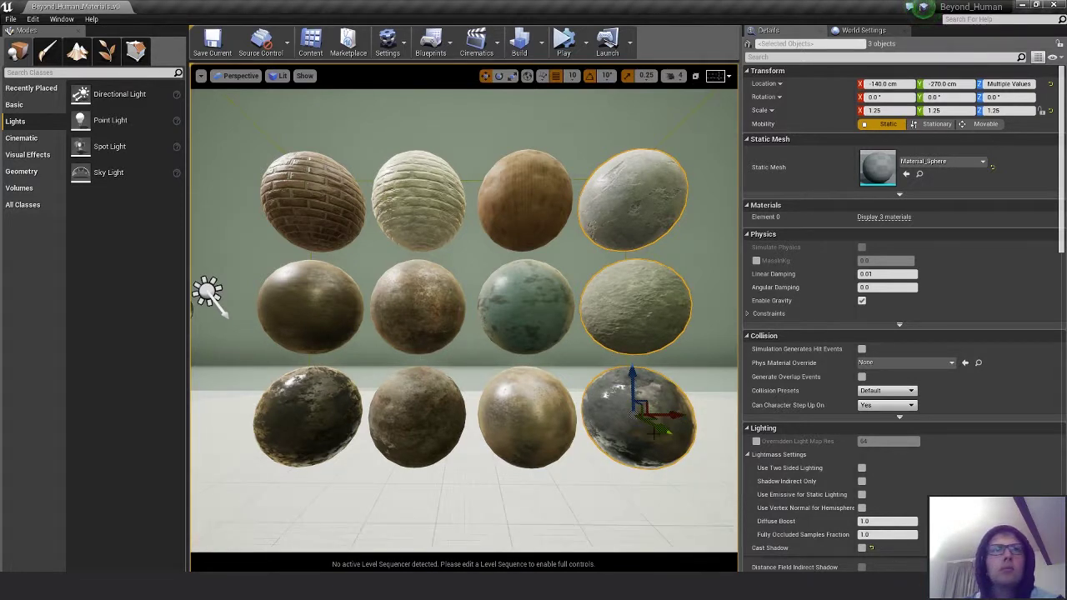
{"action": "left_click", "coordinate": [622, 427]}
{"action": "left_click", "coordinate": [593, 361]}
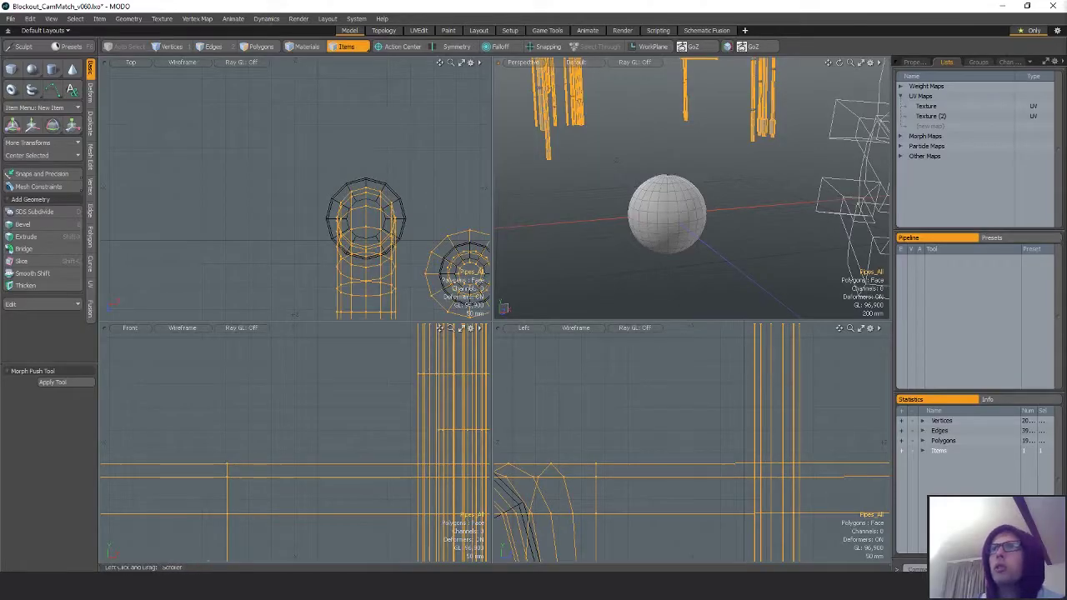
- In MODO, select the Material_Sphere mesh and subdivide it into a denser, smoother sphere
{"action": "key", "text": "4"}
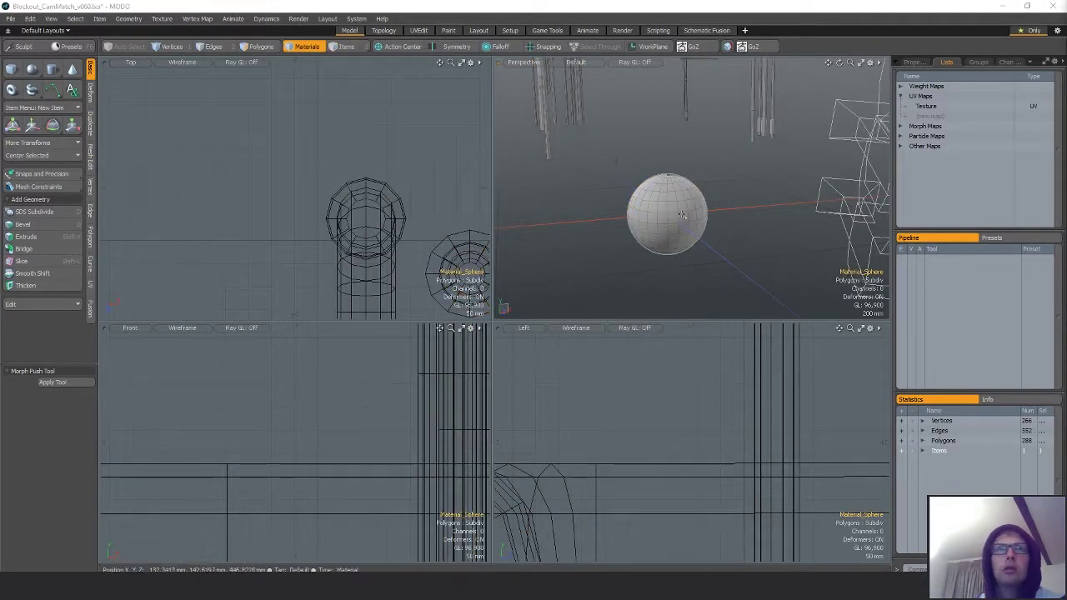
{"action": "key", "text": "3"}
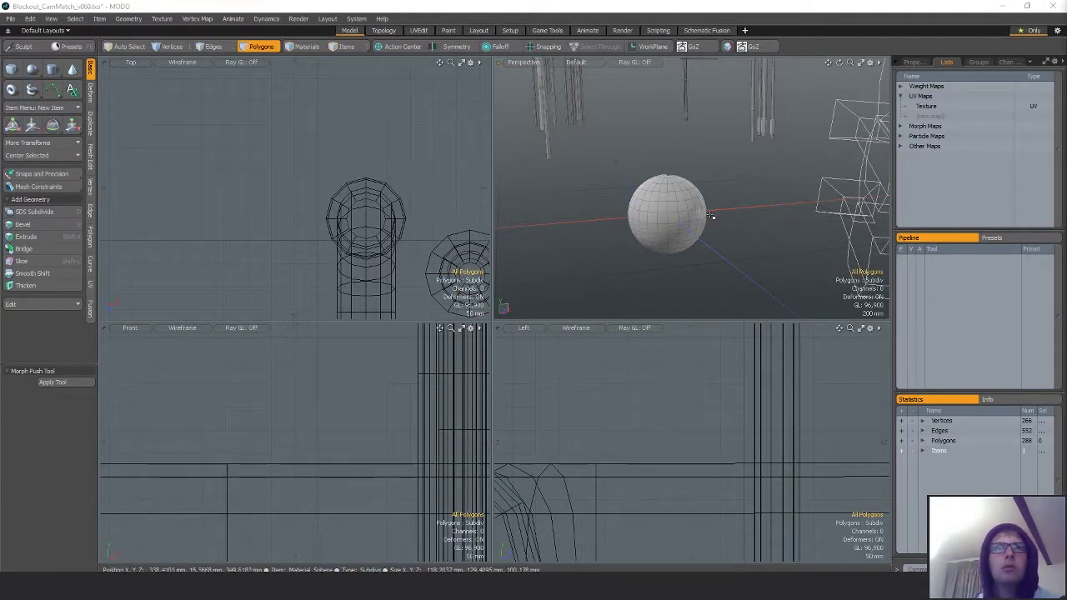
{"action": "key", "text": "d"}
{"action": "left_click_drag", "start_coordinate": [685, 210], "coordinate": [769, 231], "text": "alt"}
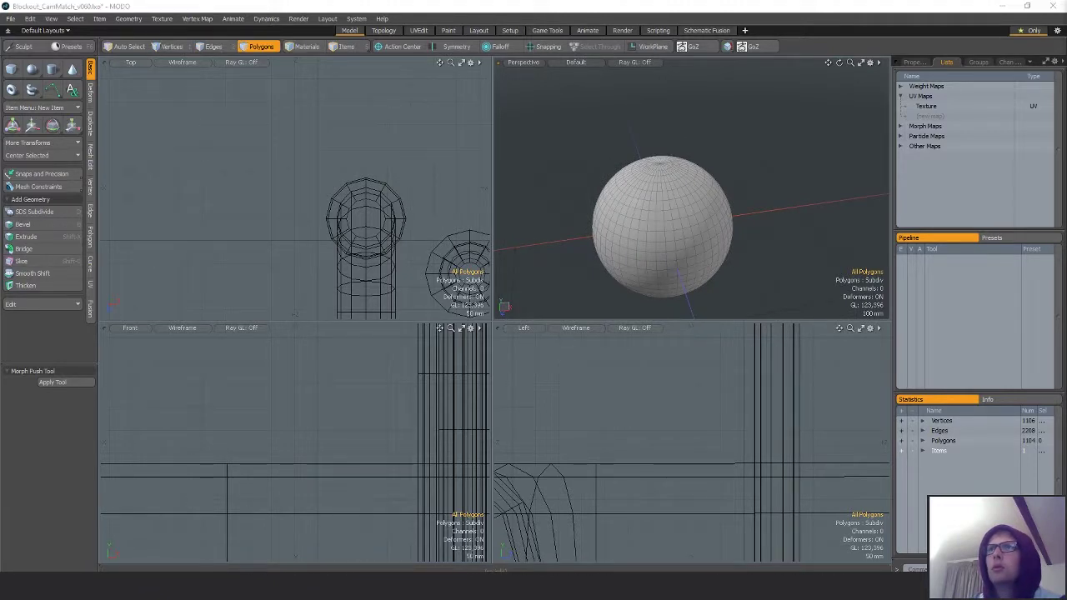
{"action": "key", "text": "shift+d"}
{"action": "left_click", "coordinate": [627, 273]}
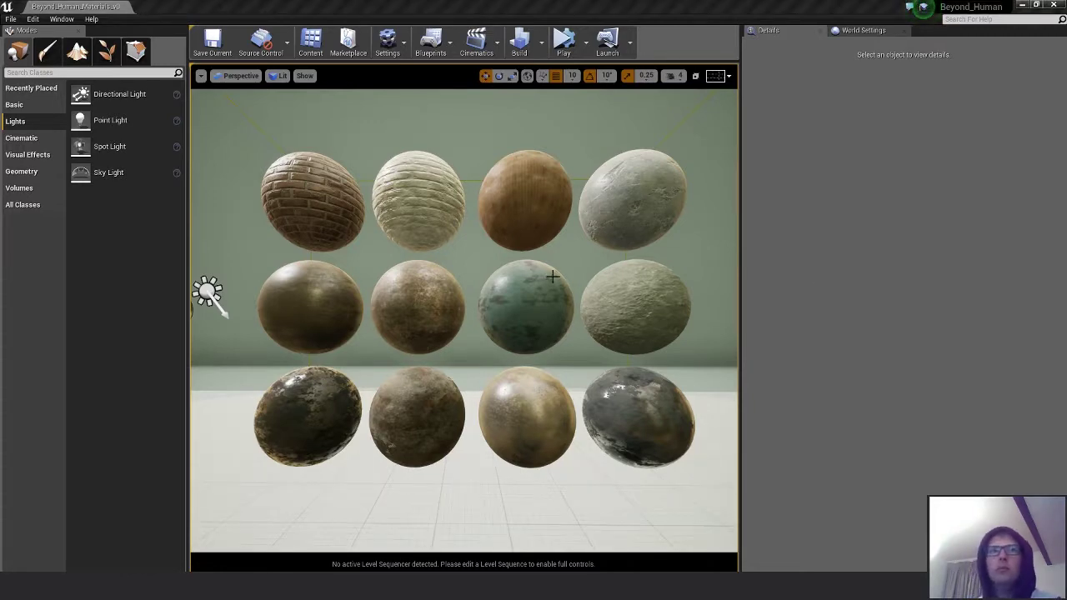
- Switch back to Unreal Editor and examine the floor and backdrop around the sphere grid from a distance
{"action": "left_click_drag", "start_coordinate": [580, 308], "coordinate": [573, 319], "text": "alt"}
{"action": "left_click", "coordinate": [573, 318]}
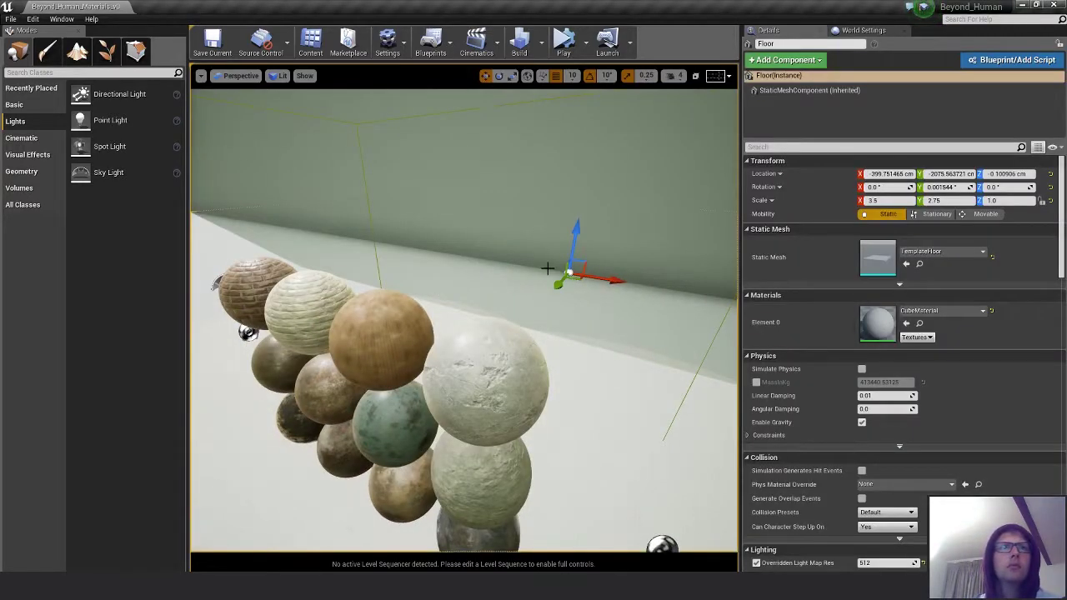
{"action": "scroll", "coordinate": [547, 268], "scroll_direction": "down", "scroll_amount": 5}
{"action": "key", "text": "Escape"}
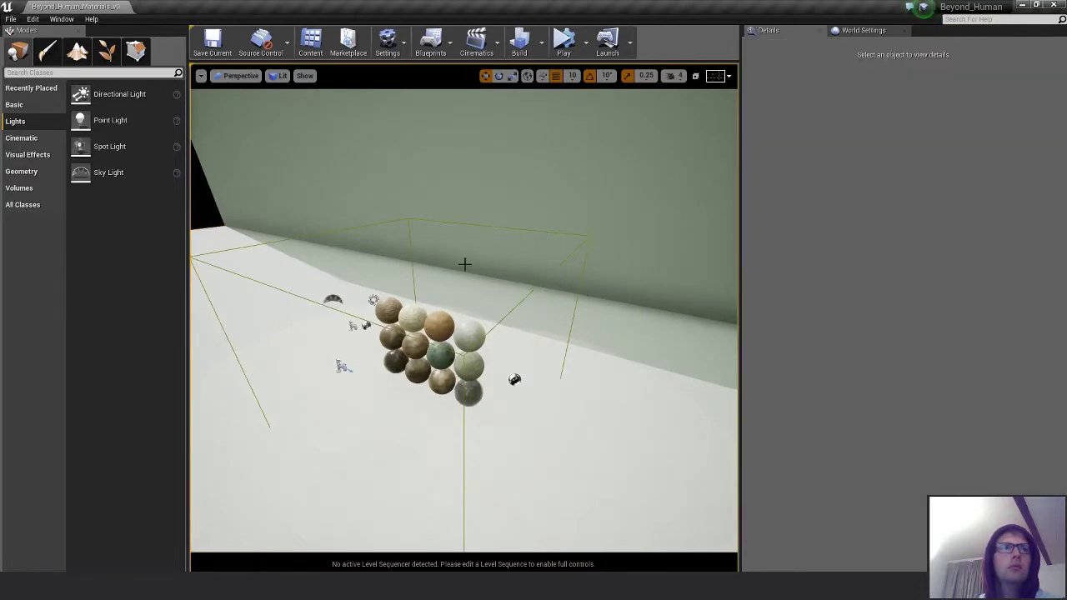
- Switch to MODO and create a unit cube as a separate mesh around the material sphere
{"action": "key", "text": "alt+Tab"}
{"action": "left_click", "coordinate": [769, 146]}
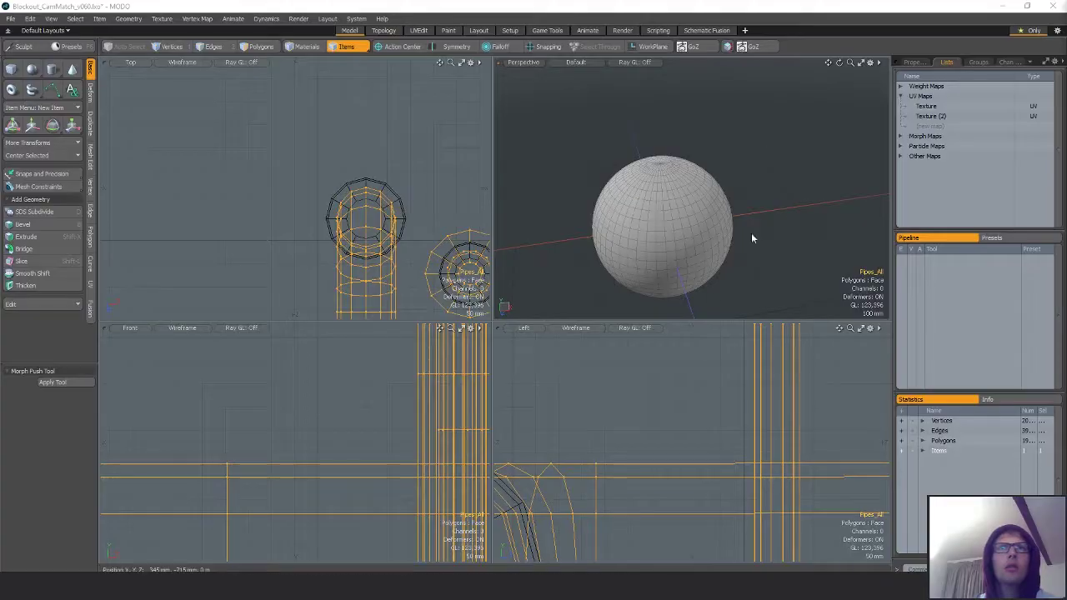
{"action": "scroll", "coordinate": [753, 236], "scroll_direction": "down", "scroll_amount": 5}
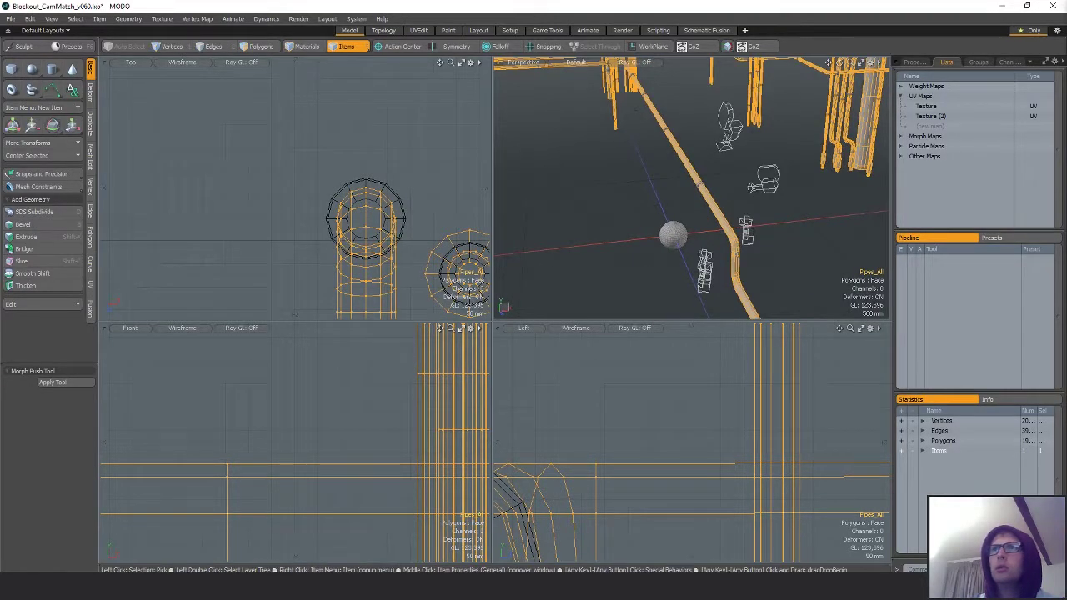
{"action": "left_click", "coordinate": [810, 219]}
{"action": "key", "text": "4"}
{"action": "key", "text": "3"}
{"action": "left_click_drag", "start_coordinate": [810, 218], "coordinate": [680, 227], "text": "ctrl+alt"}
{"action": "left_click", "coordinate": [12, 70], "text": "shift"}
{"action": "left_click_drag", "start_coordinate": [807, 286], "coordinate": [817, 225], "text": "ctrl+alt"}
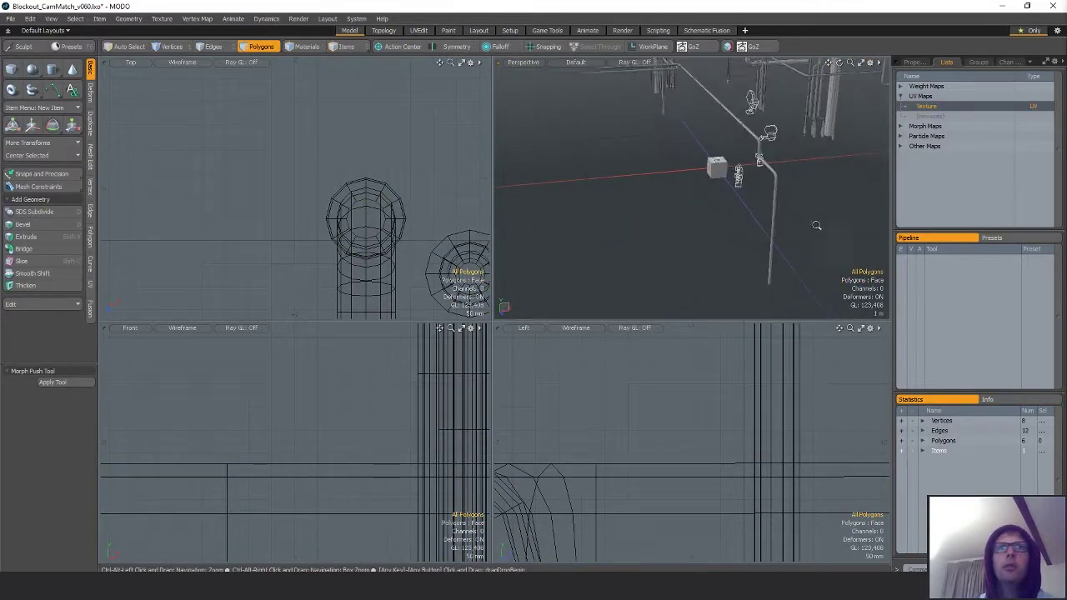
- Delete every cube face except the top one and center the remaining polygon on the origin
{"action": "left_click", "coordinate": [717, 163]}
{"action": "key", "text": "bracketleft"}
{"action": "key", "text": "Delete"}
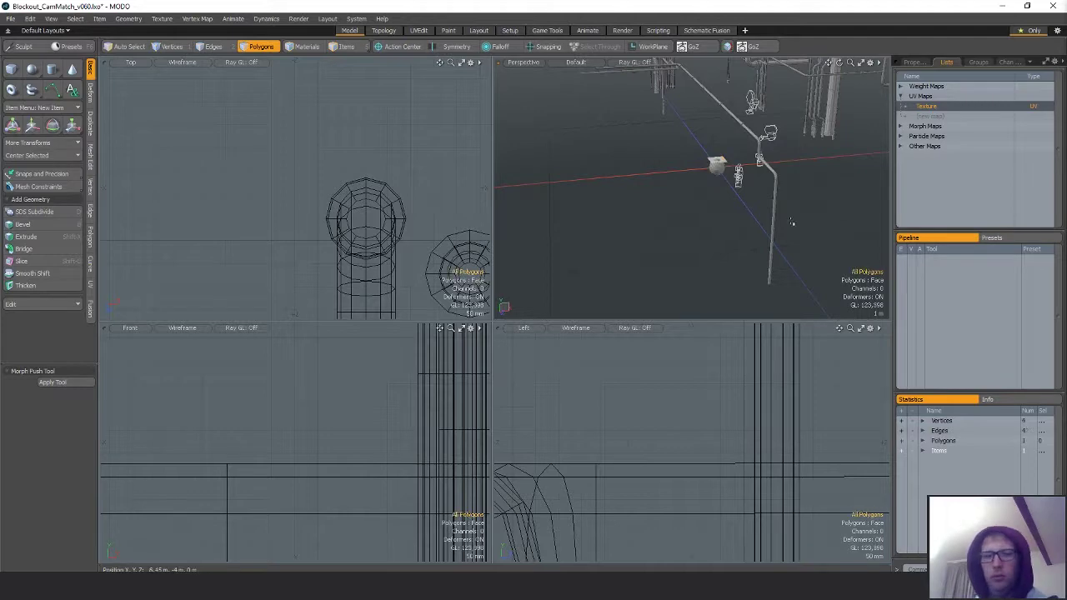
{"action": "left_click", "coordinate": [41, 157]}
{"action": "left_click", "coordinate": [41, 170]}
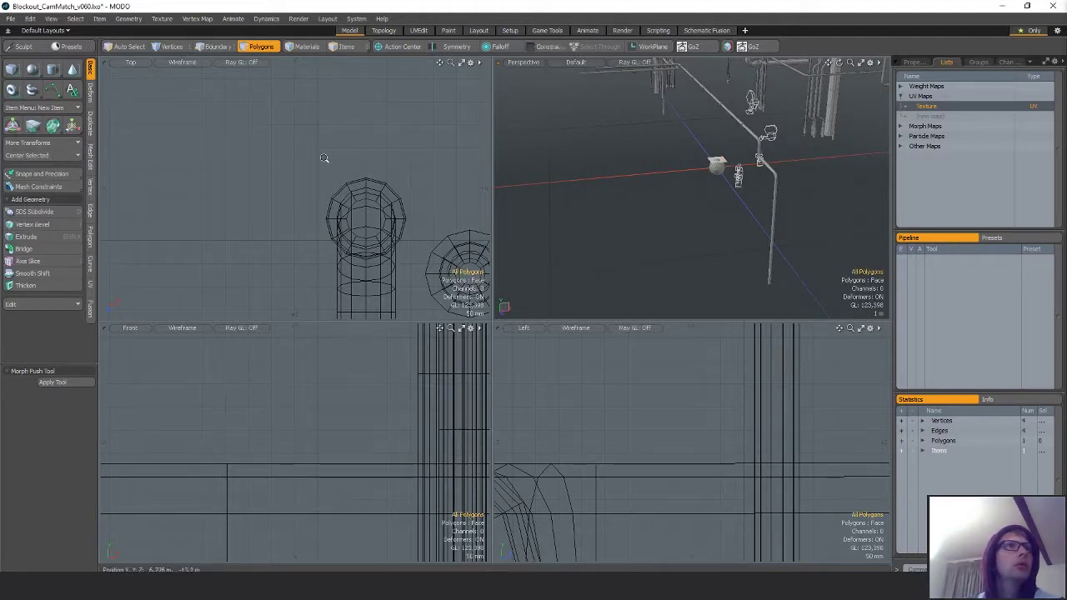
- Scale the single polygon uniformly to about 1353.5 % to make a large floor plane
{"action": "left_click_drag", "start_coordinate": [326, 160], "coordinate": [33, 183], "text": "ctrl+alt"}
{"action": "key", "text": "r"}
{"action": "left_click_drag", "start_coordinate": [165, 244], "coordinate": [750, 244]}
{"action": "left_click_drag", "start_coordinate": [751, 100], "coordinate": [784, 102]}
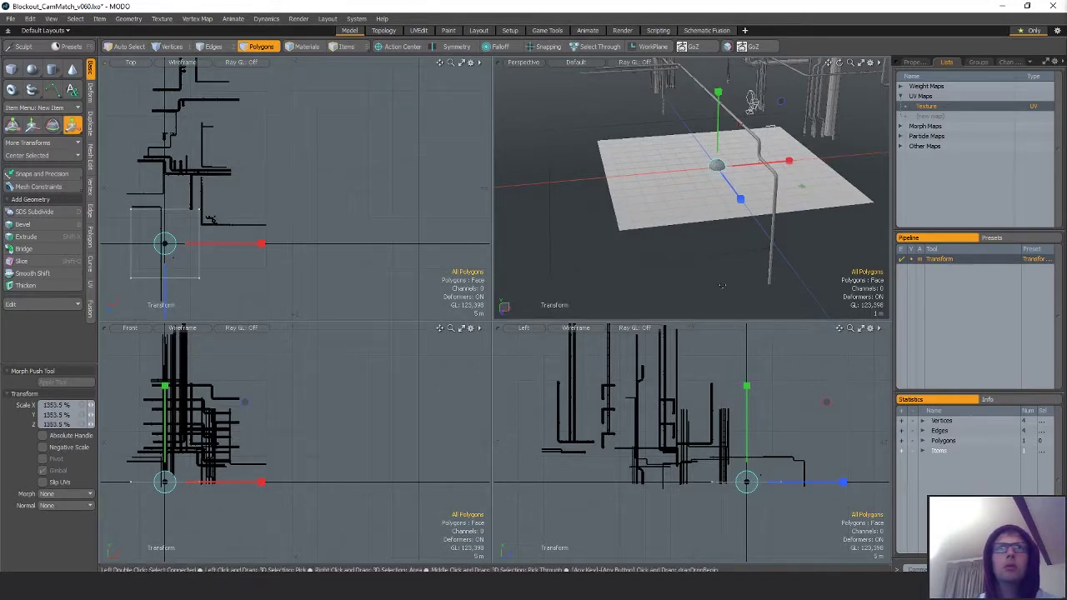
- Stretch the floor plane along Z in two passes, the second to about 136 %
{"action": "left_click_drag", "start_coordinate": [818, 250], "coordinate": [825, 275], "text": "alt"}
{"action": "key", "text": "3"}
{"action": "left_click_drag", "start_coordinate": [764, 159], "coordinate": [656, 154]}
{"action": "key", "text": "space"}
{"action": "scroll", "coordinate": [683, 192], "scroll_direction": "down", "scroll_amount": 5}
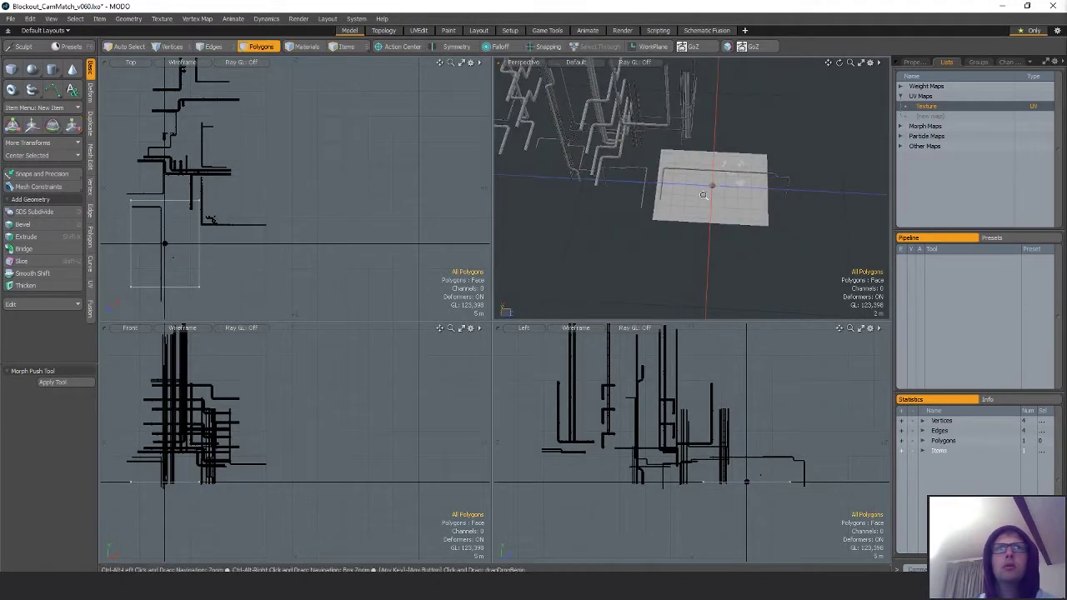
{"action": "key", "text": "r"}
{"action": "left_click_drag", "start_coordinate": [717, 219], "coordinate": [784, 219]}
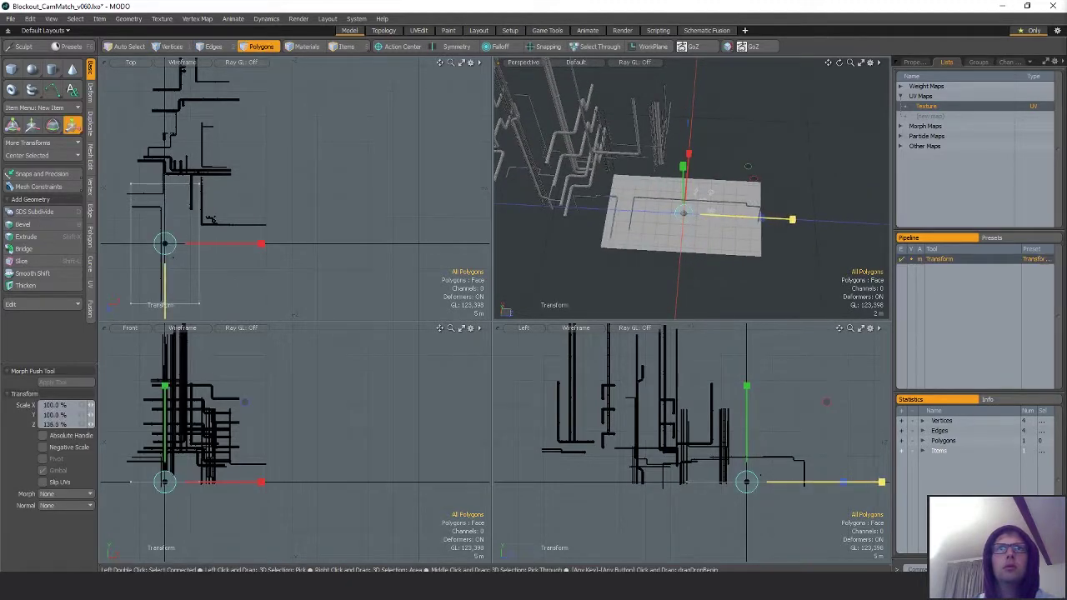
- Extend one long edge of the floor plane straight up into a vertical back wall with Edge Extend
{"action": "key", "text": "space"}
{"action": "key", "text": "2"}
{"action": "left_click", "coordinate": [697, 180]}
{"action": "left_click_drag", "start_coordinate": [697, 181], "coordinate": [798, 177], "text": "alt"}
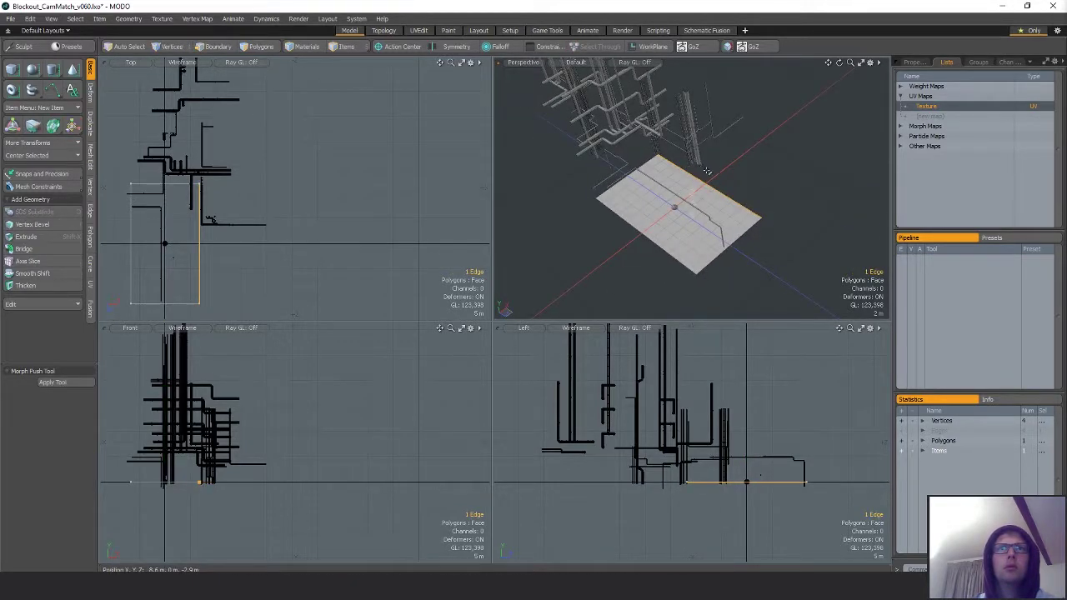
{"action": "key", "text": "z"}
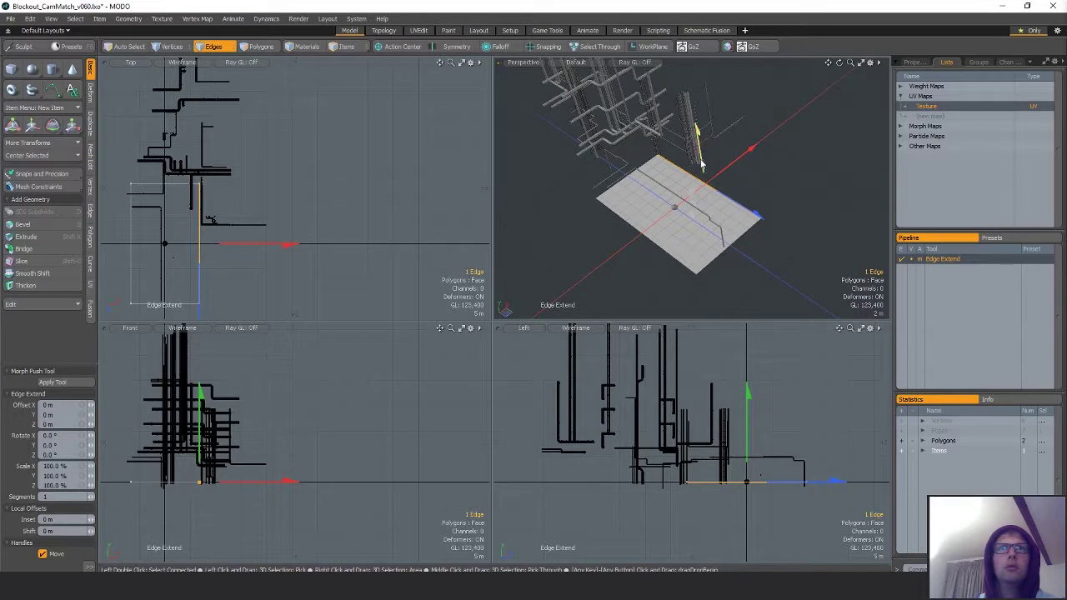
{"action": "mouse_move", "coordinate": [701, 165]}
{"action": "left_mouse_down"}
{"action": "mouse_move", "coordinate": [697, 100]}
{"action": "mouse_move", "coordinate": [711, 162]}
{"action": "left_mouse_up"}
{"action": "key", "text": "space"}
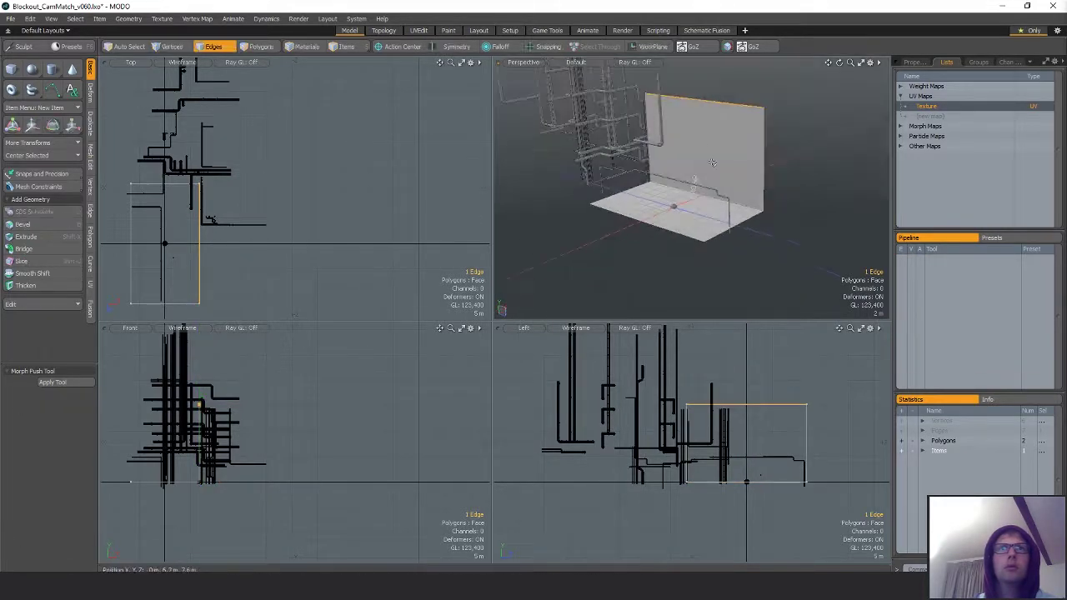
- Cut the floor and wall polygons with three uniform loop slices running across both
{"action": "key", "text": "3"}
{"action": "key", "text": "alt+c"}
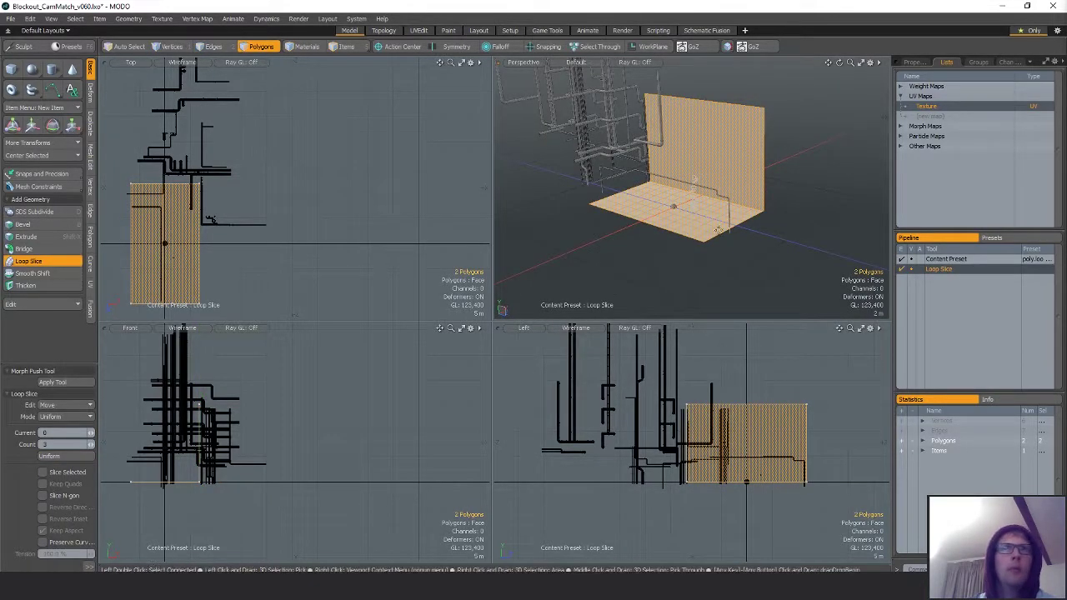
{"action": "scroll", "coordinate": [718, 227], "scroll_direction": "up", "scroll_amount": 3}
{"action": "left_click_drag", "start_coordinate": [719, 228], "coordinate": [737, 192], "text": "alt"}
{"action": "key", "text": "space"}
- Bevel the edge loop between floor and wall by about 2.48 m with round level 5
{"action": "key", "text": "2"}
{"action": "double_click", "coordinate": [774, 152]}
{"action": "key", "text": "b"}
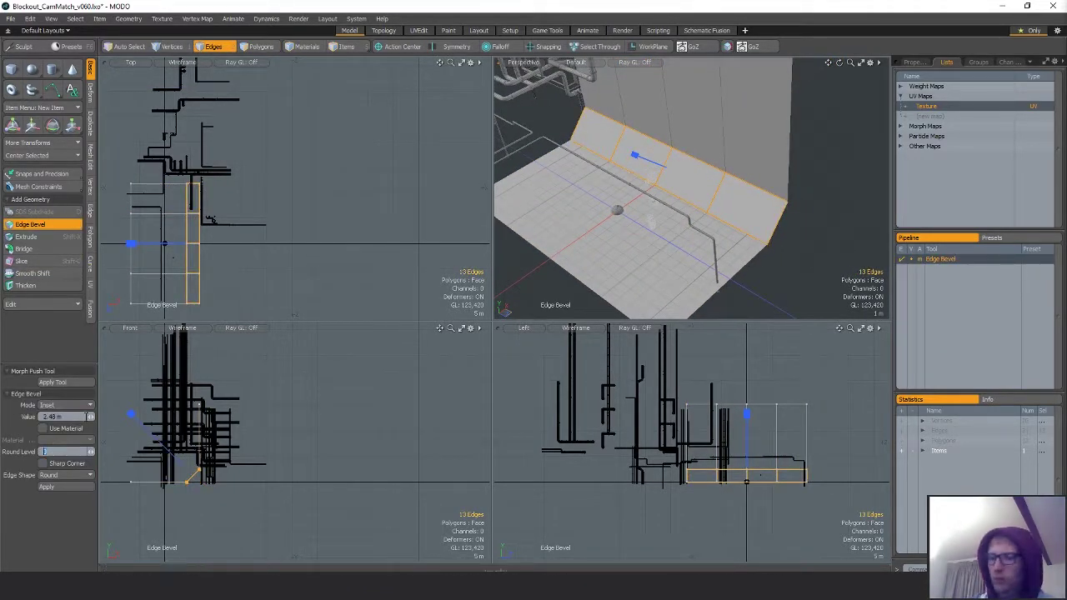
{"action": "type", "text": "5"}
{"action": "key", "text": "Return"}
{"action": "key", "text": "space"}
{"action": "left_click_drag", "start_coordinate": [533, 184], "coordinate": [577, 126], "text": "alt"}
{"action": "key", "text": "space"}
{"action": "left_click", "coordinate": [850, 297]}
- Move the floor's open front edge outward along X to lengthen the floor
{"action": "key", "text": "a"}
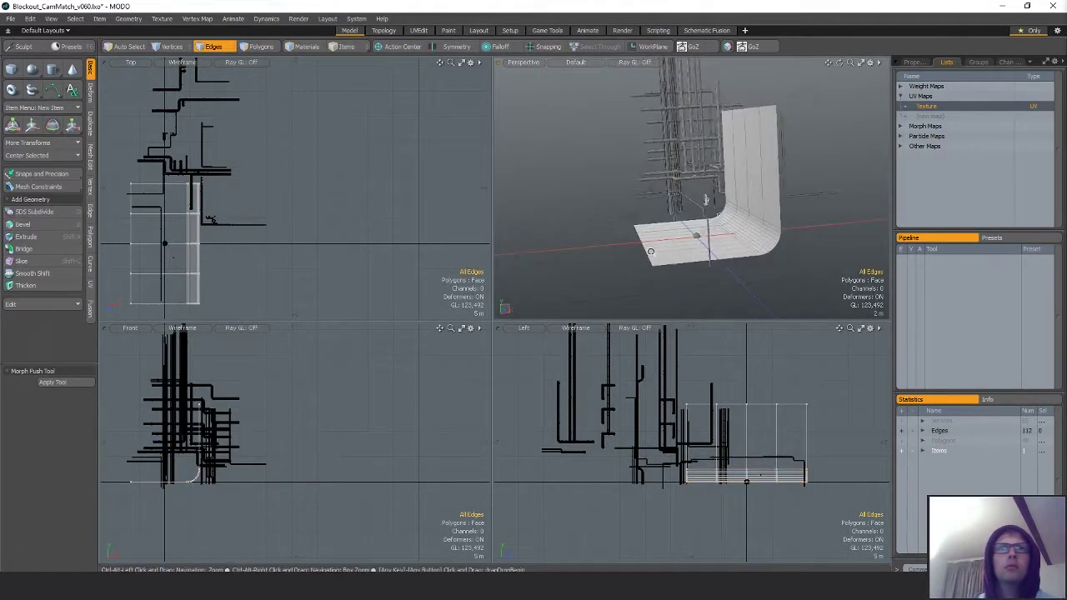
{"action": "left_click_drag", "start_coordinate": [138, 200], "coordinate": [260, 176], "text": "alt+shift"}
{"action": "right_click_drag", "start_coordinate": [210, 317], "coordinate": [279, 212]}
{"action": "key", "text": "w"}
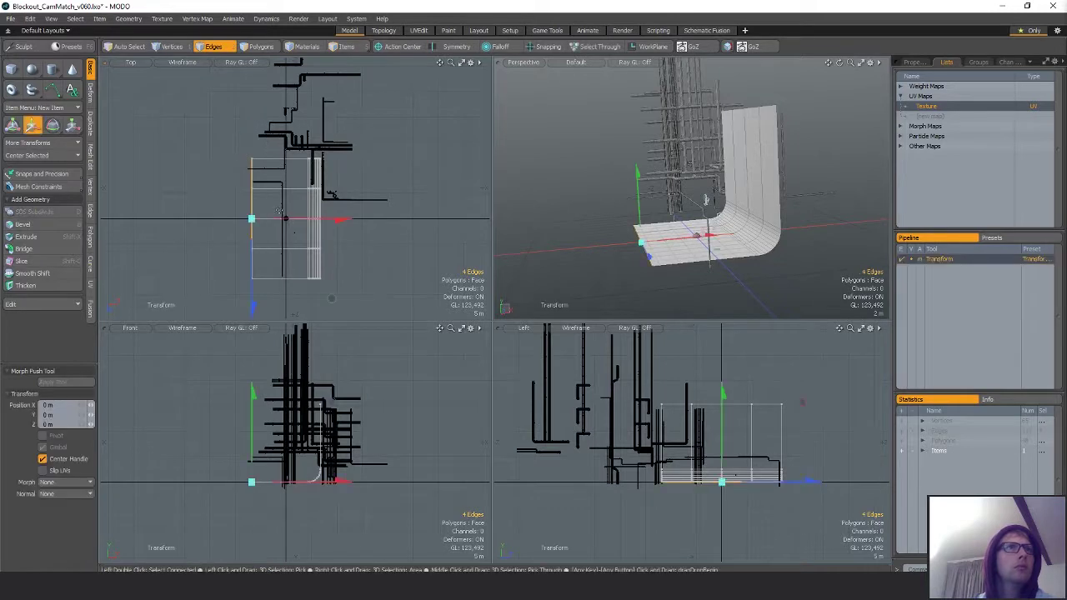
{"action": "left_click_drag", "start_coordinate": [284, 223], "coordinate": [227, 222]}
{"action": "key", "text": "space"}
{"action": "left_click", "coordinate": [364, 236]}
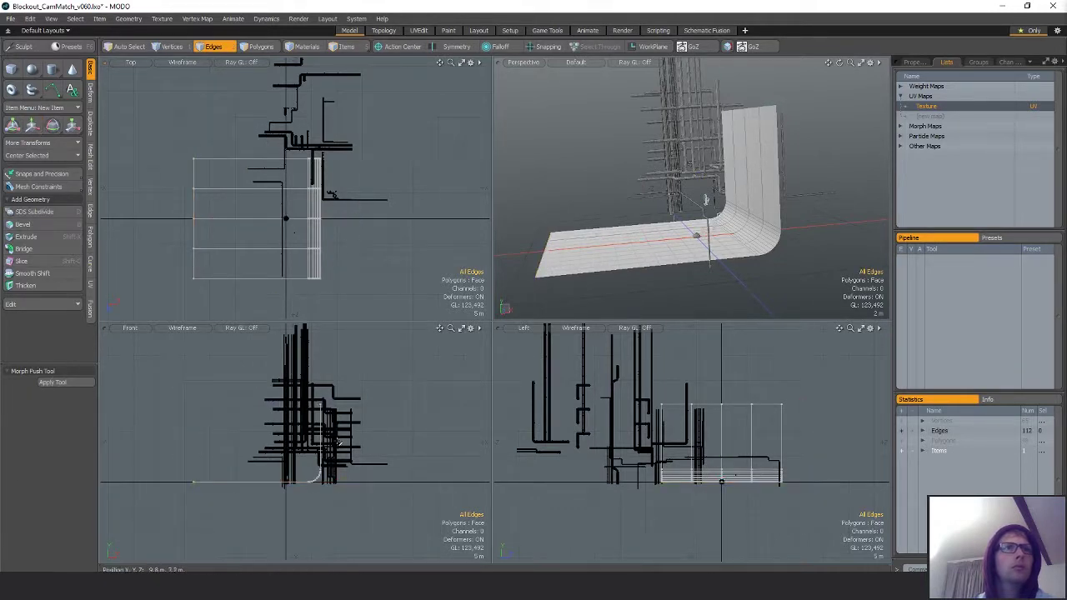
- Raise the top edge of the back wall along Y to make the wall taller
{"action": "right_click_drag", "start_coordinate": [344, 425], "coordinate": [351, 391]}
{"action": "key", "text": "w"}
{"action": "scroll", "coordinate": [377, 396], "scroll_direction": "down", "scroll_amount": 3}
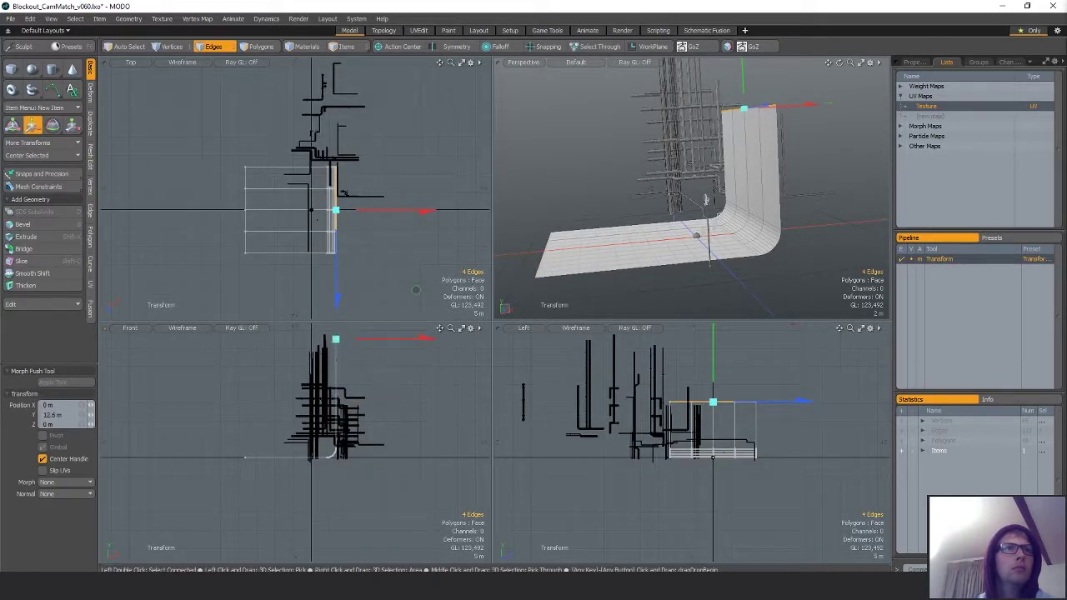
{"action": "left_click_drag", "start_coordinate": [338, 294], "coordinate": [337, 285]}
{"action": "key", "text": "space"}
- Move the floor's front edge another -5.6 m along X
{"action": "mouse_move", "coordinate": [264, 415]}
{"action": "right_mouse_down"}
{"action": "mouse_move", "coordinate": [269, 474]}
{"action": "mouse_move", "coordinate": [269, 460]}
{"action": "right_mouse_up"}
{"action": "key", "text": "w"}
{"action": "left_click_drag", "start_coordinate": [286, 459], "coordinate": [262, 459]}
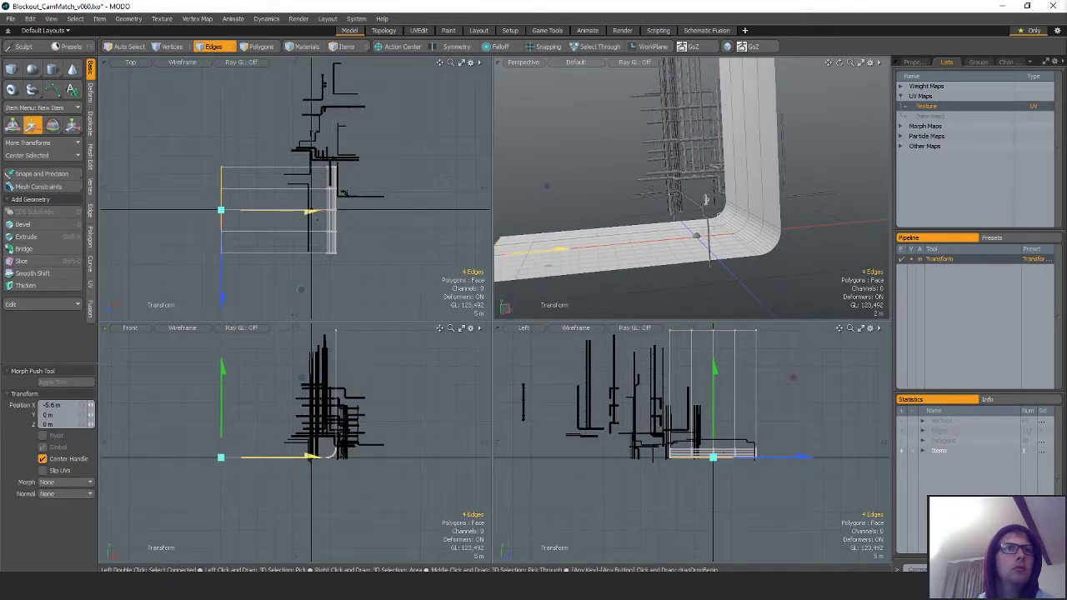
{"action": "key", "text": "space"}
- Scale the whole backdrop along Z to 236 %
{"action": "left_click_drag", "start_coordinate": [709, 204], "coordinate": [737, 213], "text": "alt"}
{"action": "key", "text": "w"}
{"action": "left_click_drag", "start_coordinate": [759, 160], "coordinate": [708, 242]}
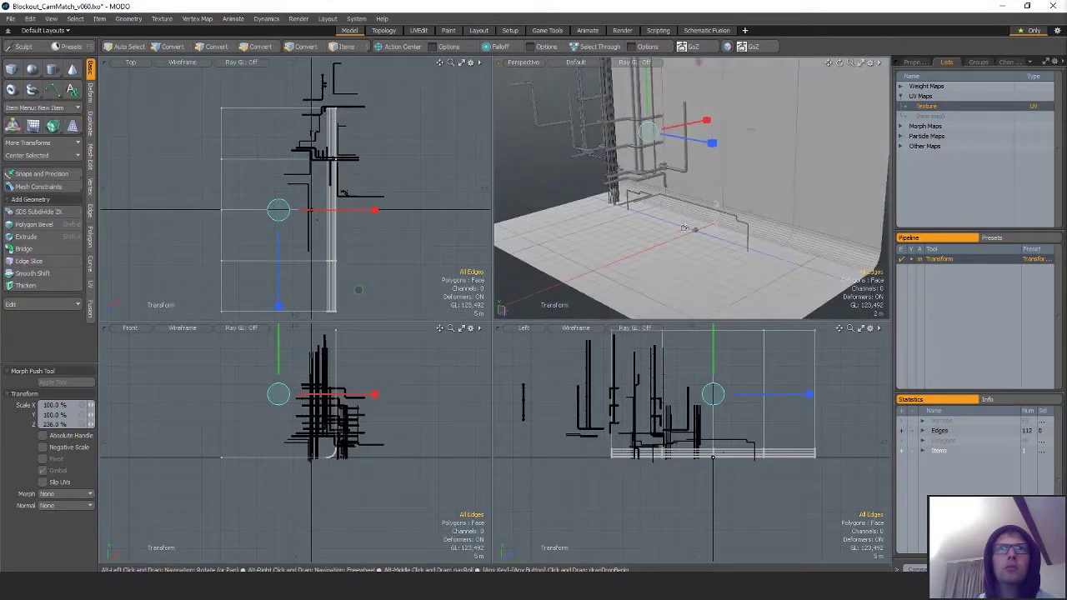
- Add three uniform loop slices across the wall and three across the floor, parallel to the curved corner
{"action": "key", "text": "3"}
{"action": "key", "text": "space"}
{"action": "left_click", "coordinate": [732, 277]}
{"action": "key", "text": "alt+c"}
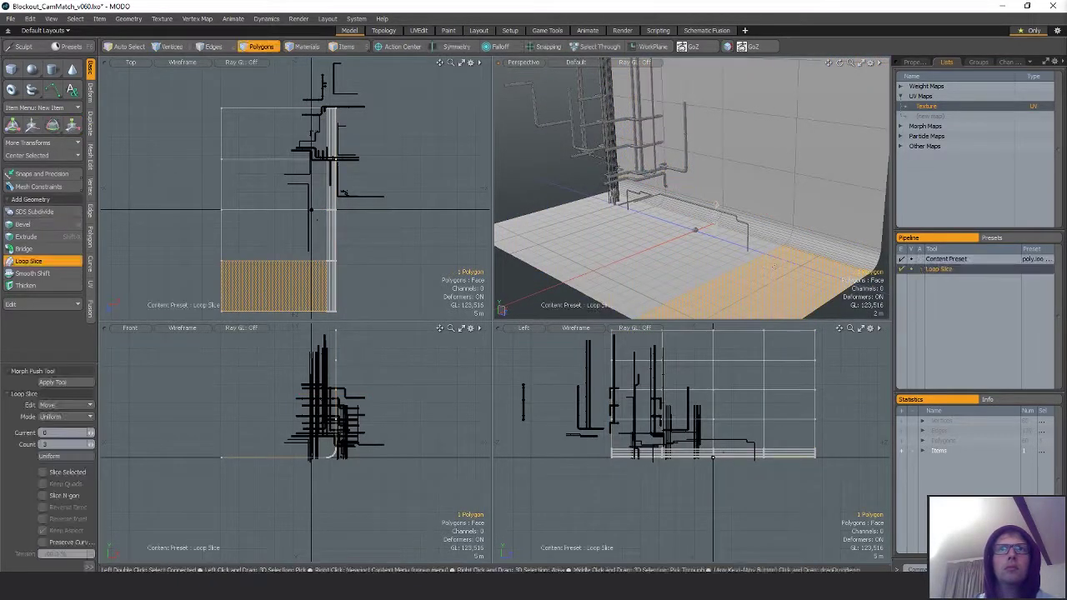
{"action": "left_click", "coordinate": [733, 277]}
{"action": "key", "text": "space"}
- Move the entire backdrop along X so the back wall stands farther behind the origin
{"action": "left_click", "coordinate": [586, 178]}
{"action": "left_click_drag", "start_coordinate": [587, 178], "coordinate": [710, 160], "text": "alt"}
{"action": "key", "text": "w"}
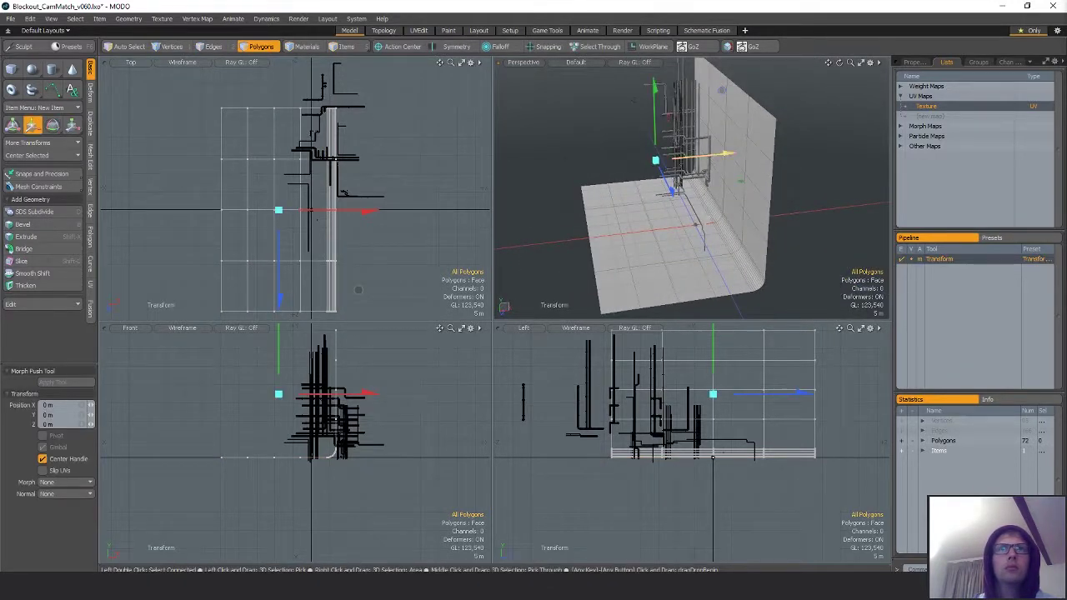
{"action": "left_click_drag", "start_coordinate": [358, 290], "coordinate": [421, 290]}
{"action": "key", "text": "q"}
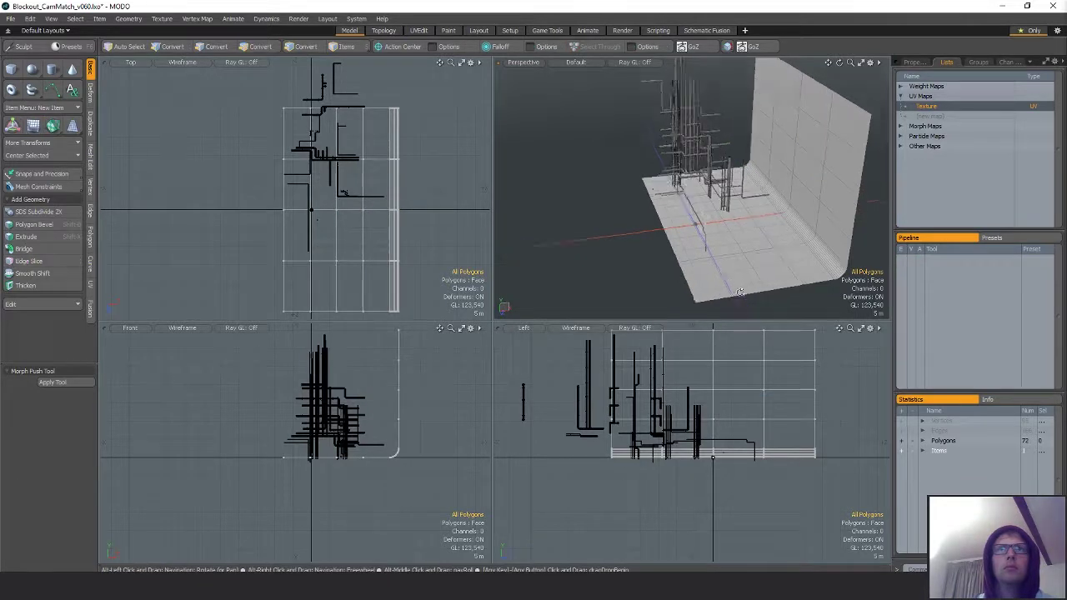
- Export the backdrop as Autodesk FBX 2015 with separate files, then switch to Unreal Editor and dismiss the log window
{"action": "left_click_drag", "start_coordinate": [747, 227], "coordinate": [821, 251], "text": "alt"}
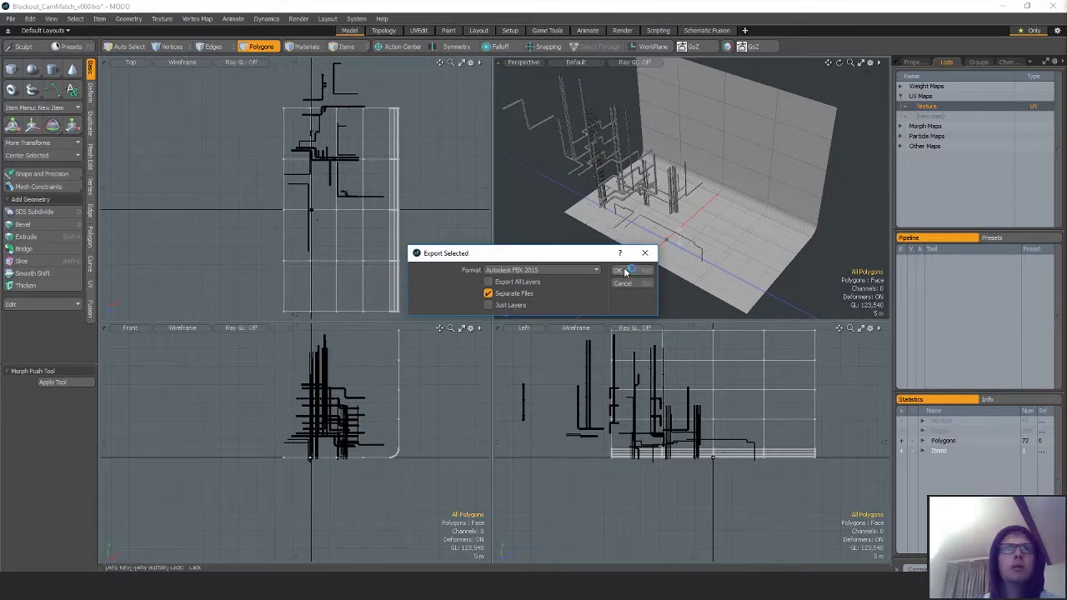
{"action": "left_click", "coordinate": [626, 270]}
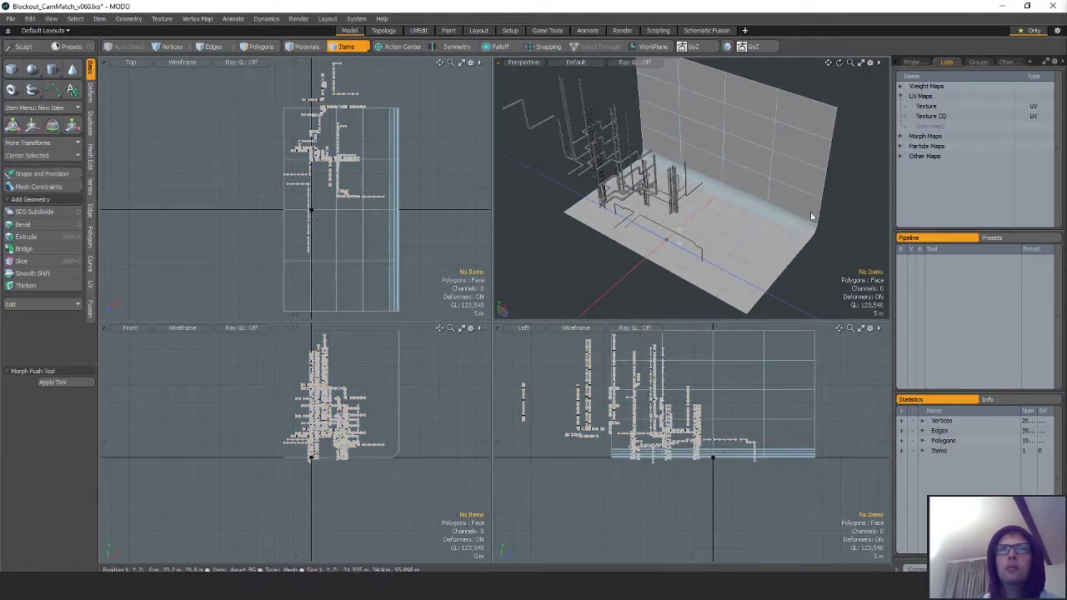
{"action": "key", "text": "3"}
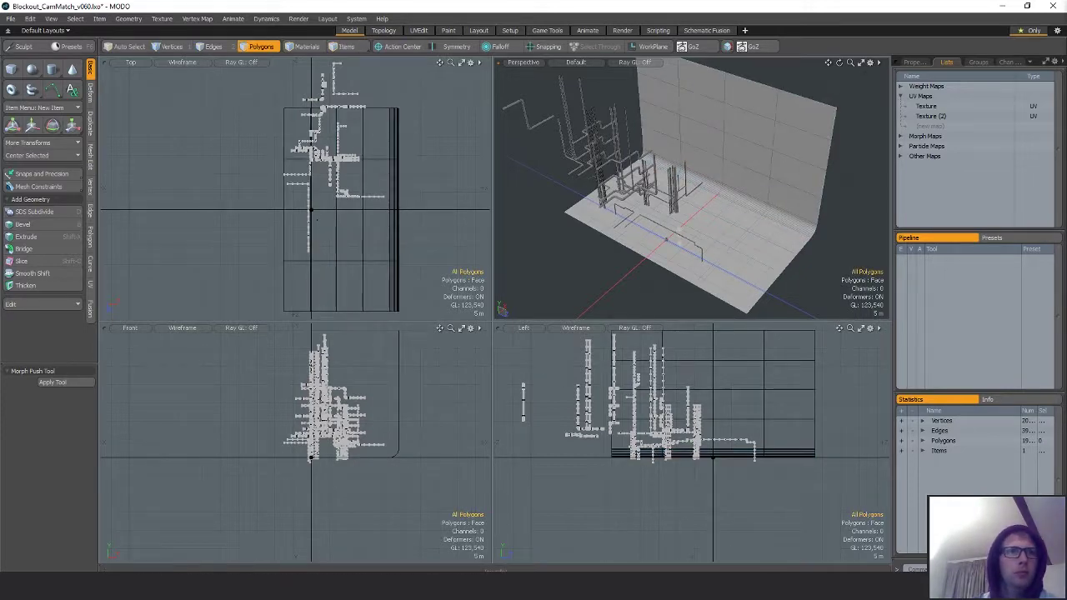
{"action": "mouse_move", "coordinate": [506, 587]}
{"action": "left_click", "coordinate": [448, 553]}
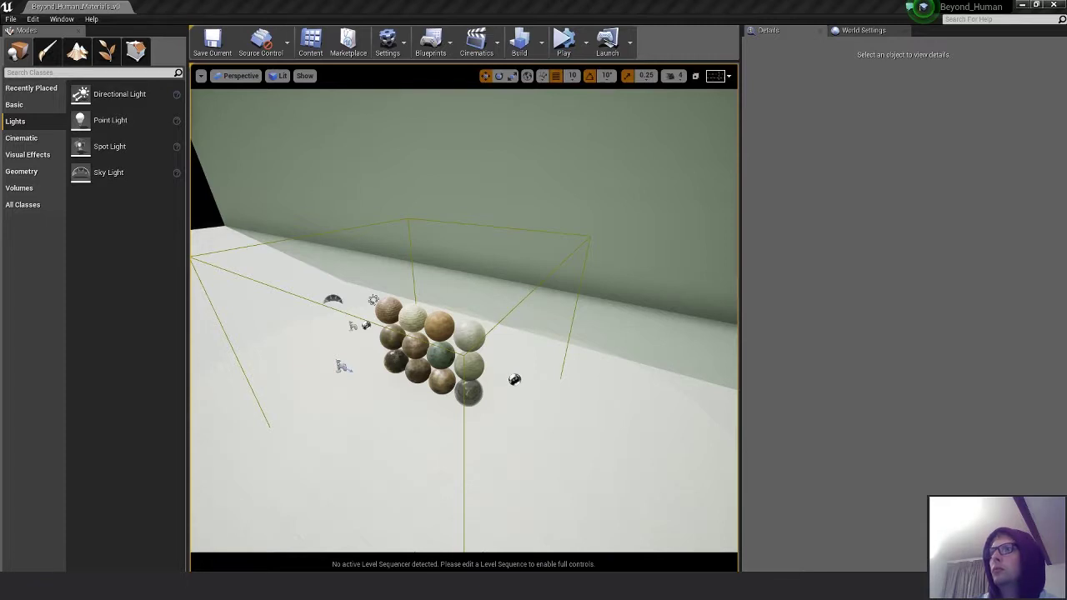
{"action": "left_click", "coordinate": [719, 142]}
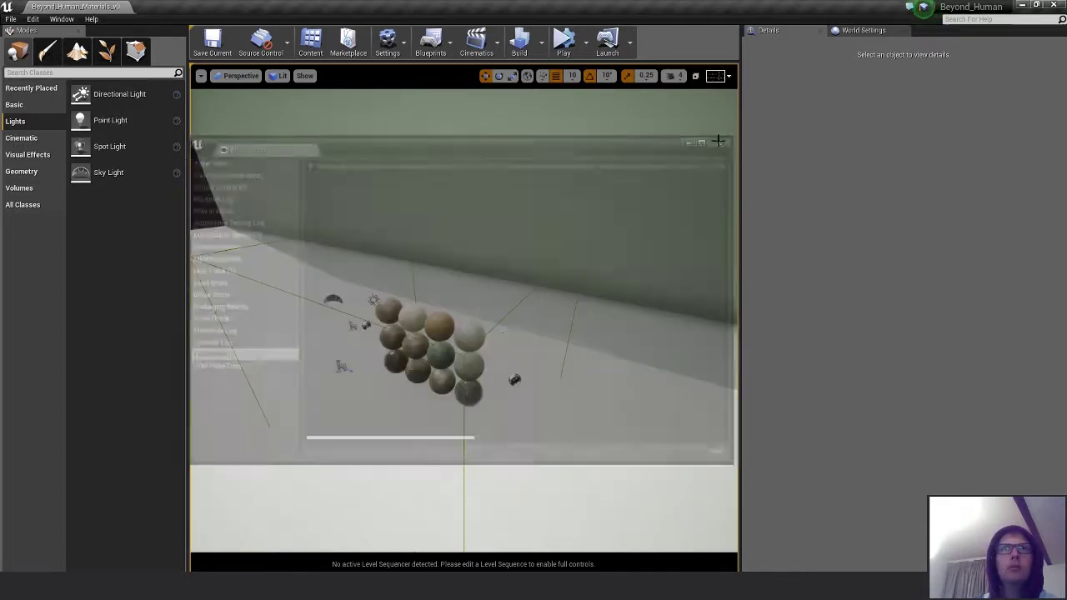
- Delete the old back wall plane Floor2 behind the spheres from the level
{"action": "key", "text": "ctrl+z"}
{"action": "left_click_drag", "start_coordinate": [609, 342], "coordinate": [607, 365], "text": "alt"}
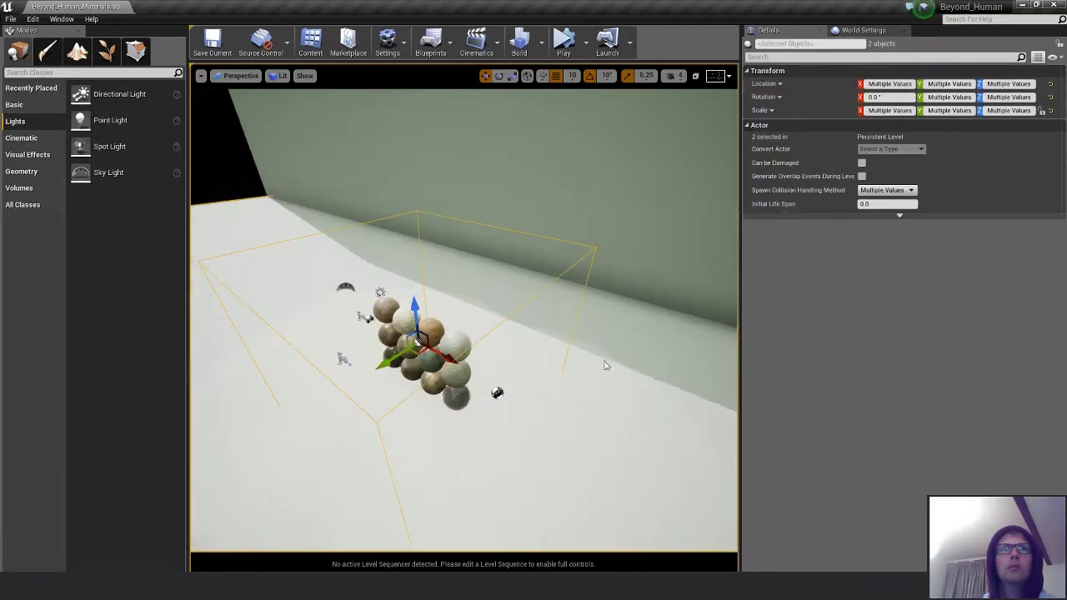
{"action": "scroll", "coordinate": [606, 365], "scroll_direction": "down", "scroll_amount": 6}
{"action": "scroll", "coordinate": [660, 364], "scroll_direction": "down", "scroll_amount": 5}
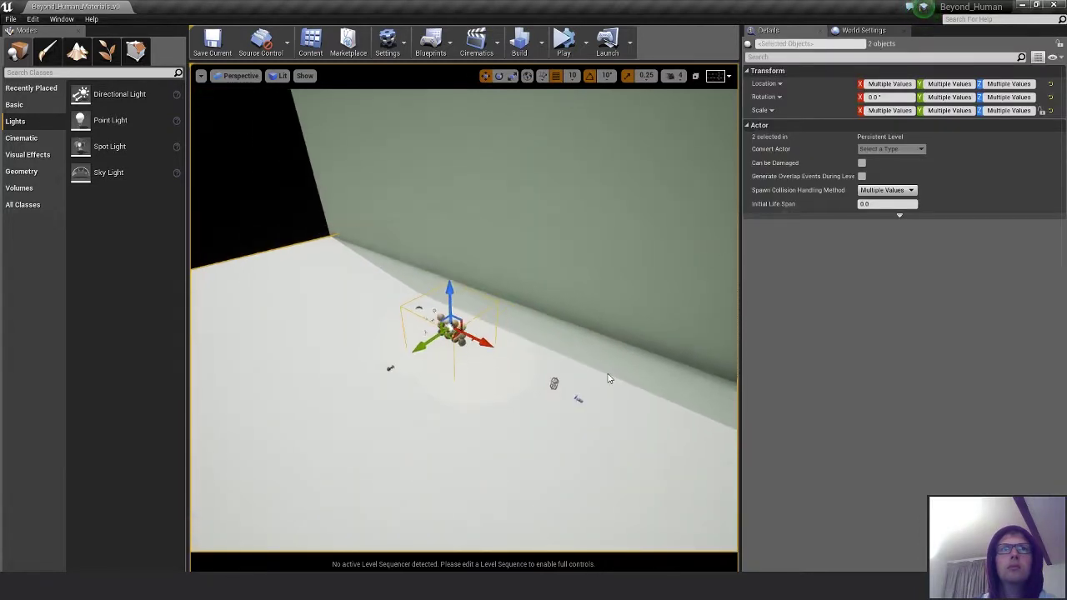
{"action": "left_click", "coordinate": [610, 287]}
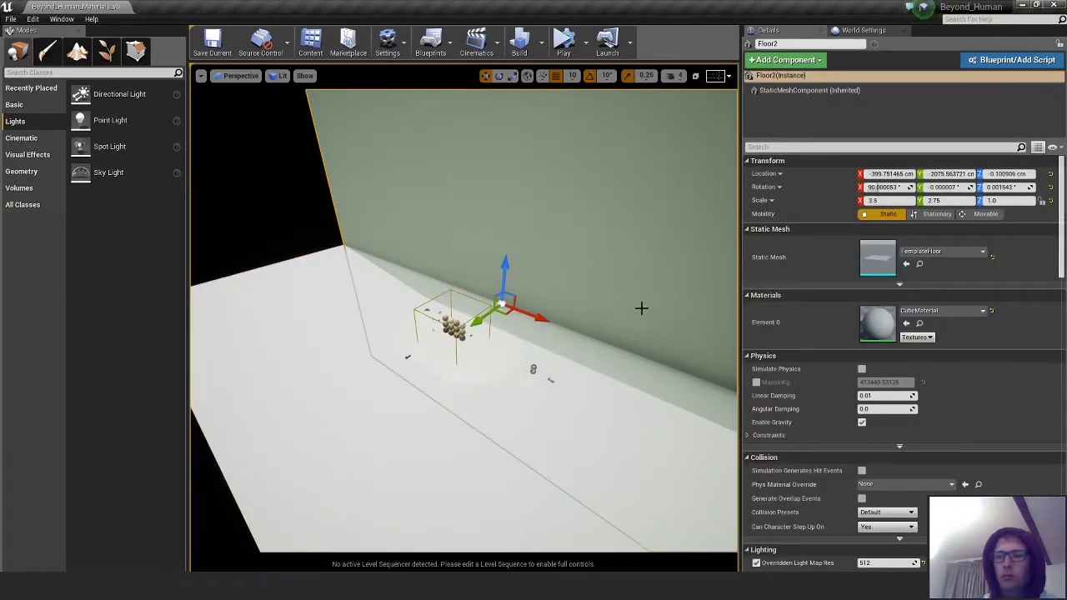
{"action": "key", "text": "Delete"}
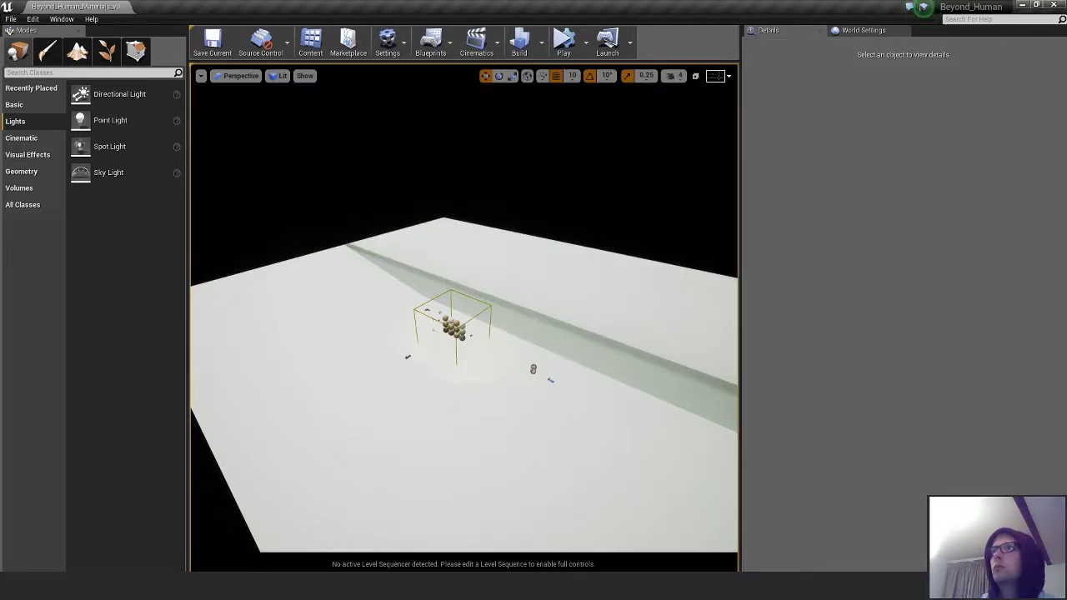
- Place the Asset_BG backdrop mesh in the level at X -80, Y 20, Z 0 cm and remove the remaining old floor planes
{"action": "key", "text": "ctrl+z"}
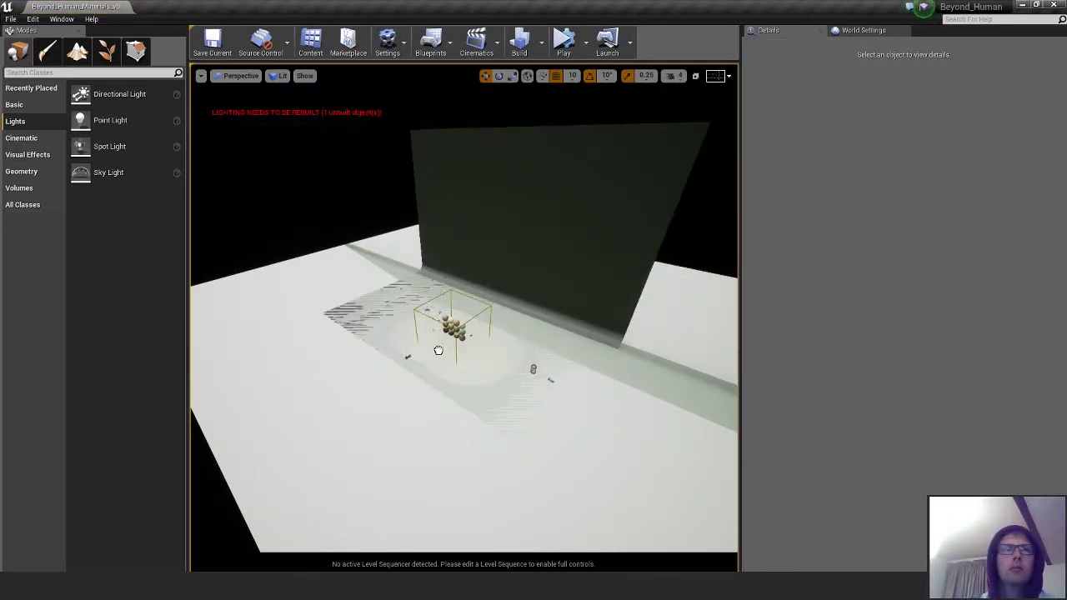
{"action": "left_click", "coordinate": [438, 350]}
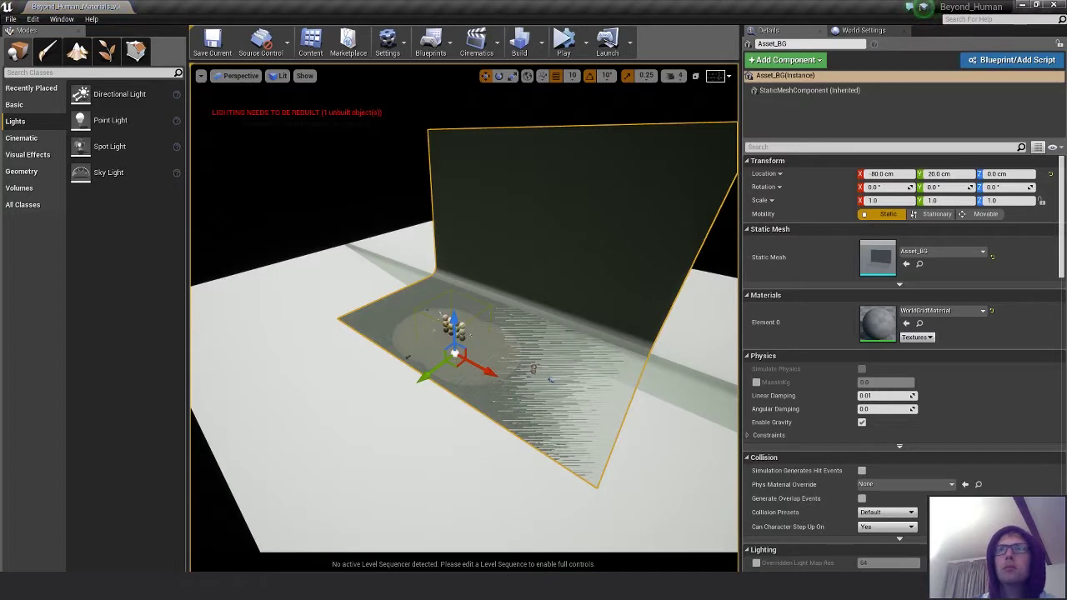
{"action": "key", "text": "ctrl+y"}
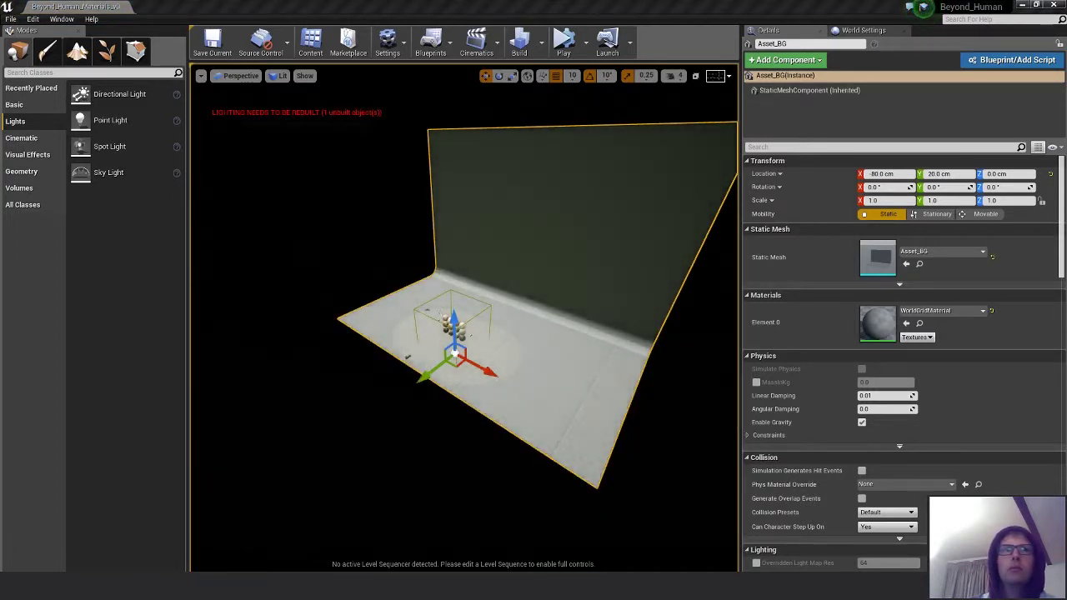
- Add a three-component colour constant to the M_Asset_BG material and connect it to Base Color
{"action": "left_click_drag", "start_coordinate": [481, 437], "coordinate": [401, 437], "text": "alt"}
{"action": "middle_click_drag", "start_coordinate": [532, 338], "coordinate": [497, 396]}
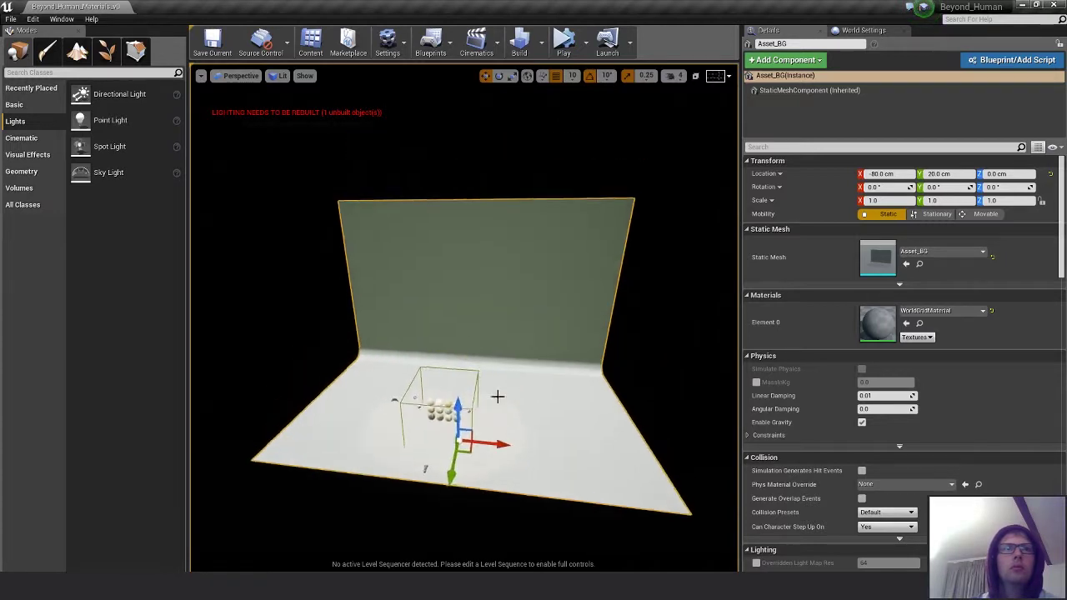
{"action": "right_click_drag", "start_coordinate": [498, 396], "coordinate": [617, 367], "text": "alt"}
{"action": "right_click_drag", "start_coordinate": [464, 367], "coordinate": [462, 327]}
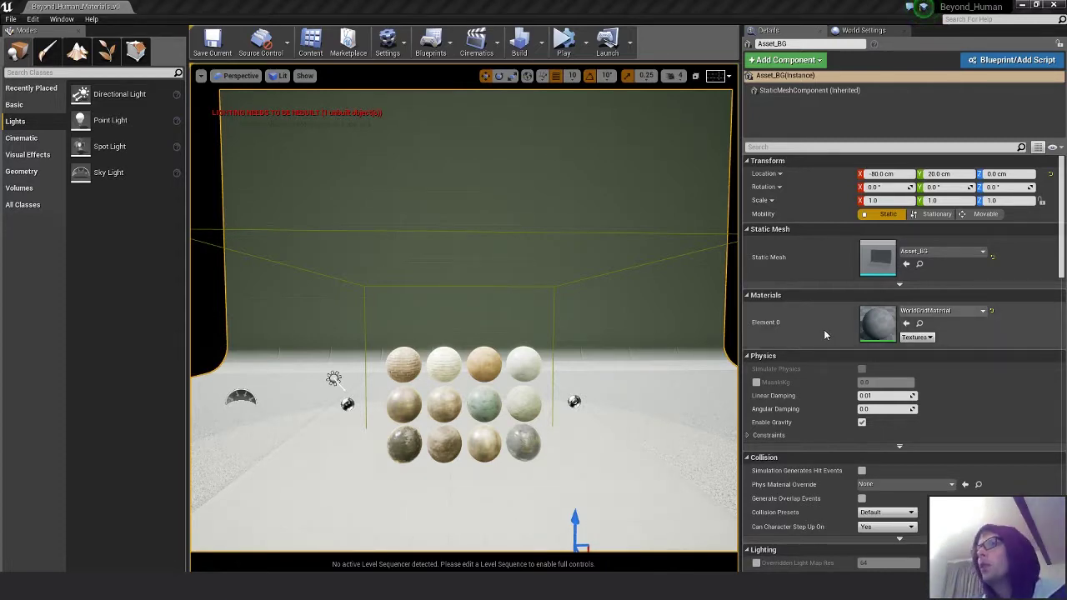
{"action": "mouse_move", "coordinate": [500, 383]}
{"action": "left_mouse_down"}
{"action": "mouse_move", "coordinate": [500, 334]}
{"action": "mouse_move", "coordinate": [506, 387]}
{"action": "left_mouse_up"}
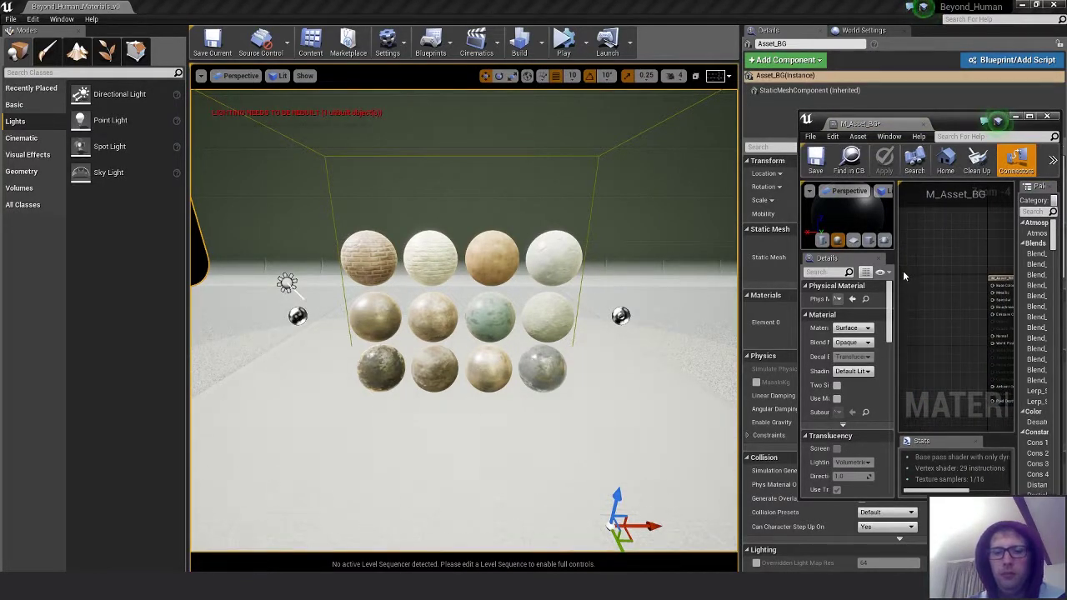
{"action": "left_click", "coordinate": [925, 262]}
{"action": "left_click_drag", "start_coordinate": [952, 267], "coordinate": [993, 288]}
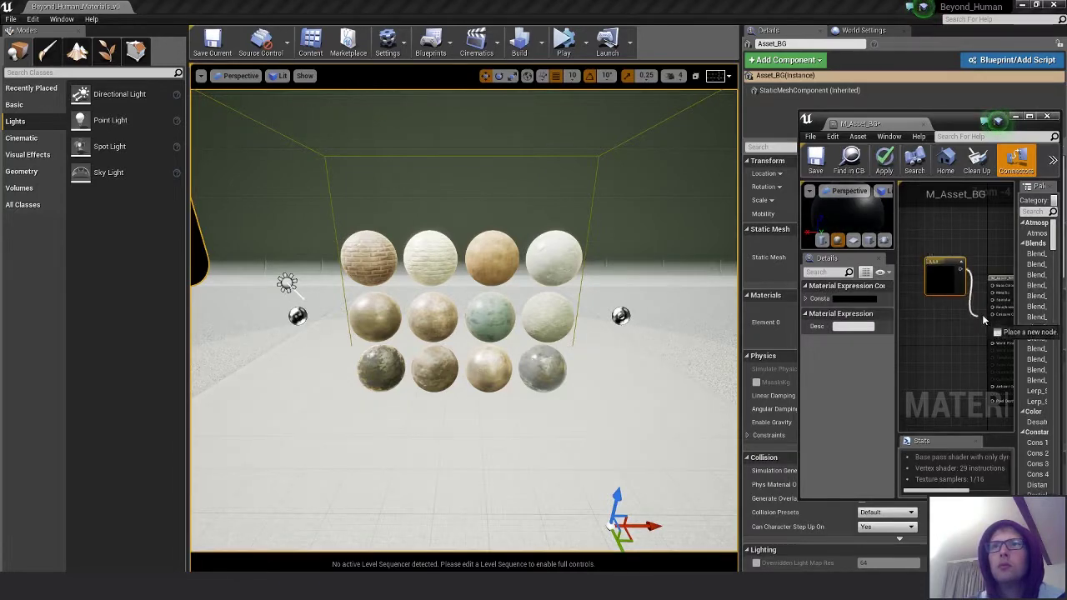
- Set the backdrop material's colour constant to pure white (RGB 1.0), save M_Asset_BG and close its editor
{"action": "double_click", "coordinate": [935, 294]}
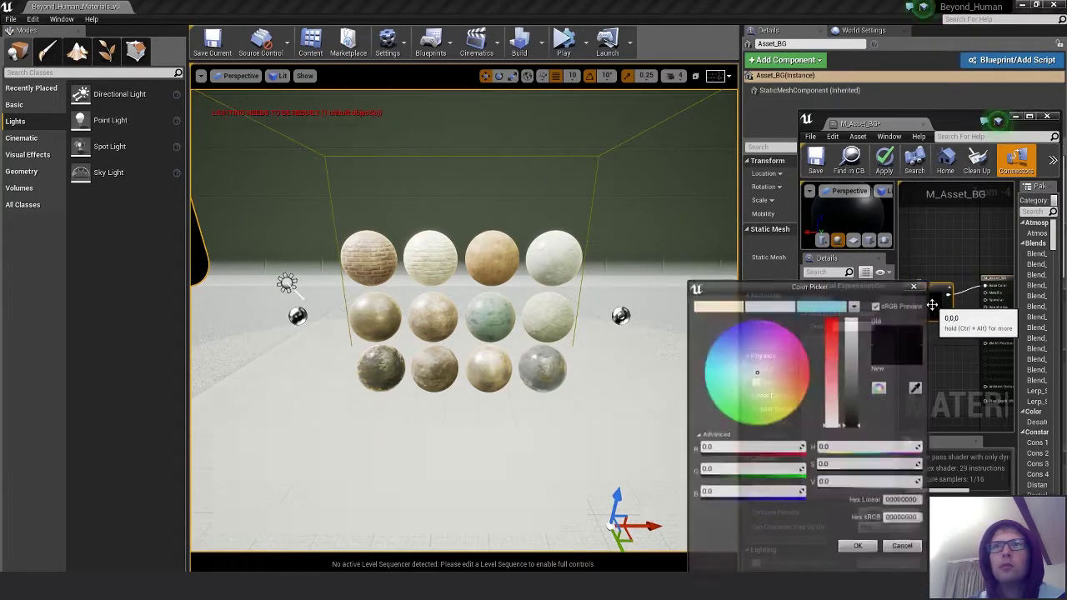
{"action": "left_click_drag", "start_coordinate": [852, 421], "coordinate": [852, 342]}
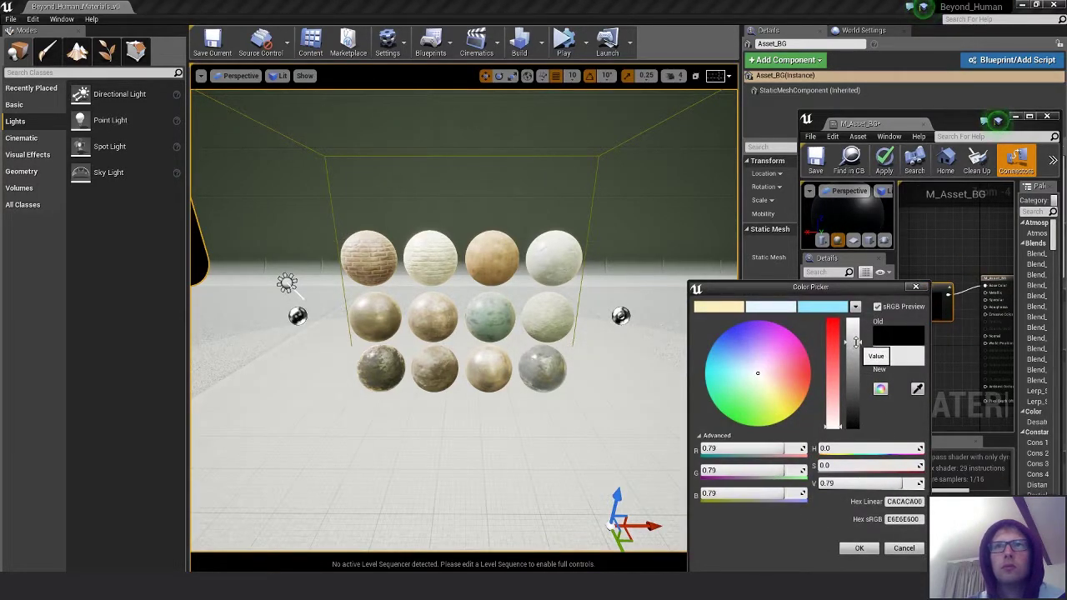
{"action": "left_click", "coordinate": [860, 550]}
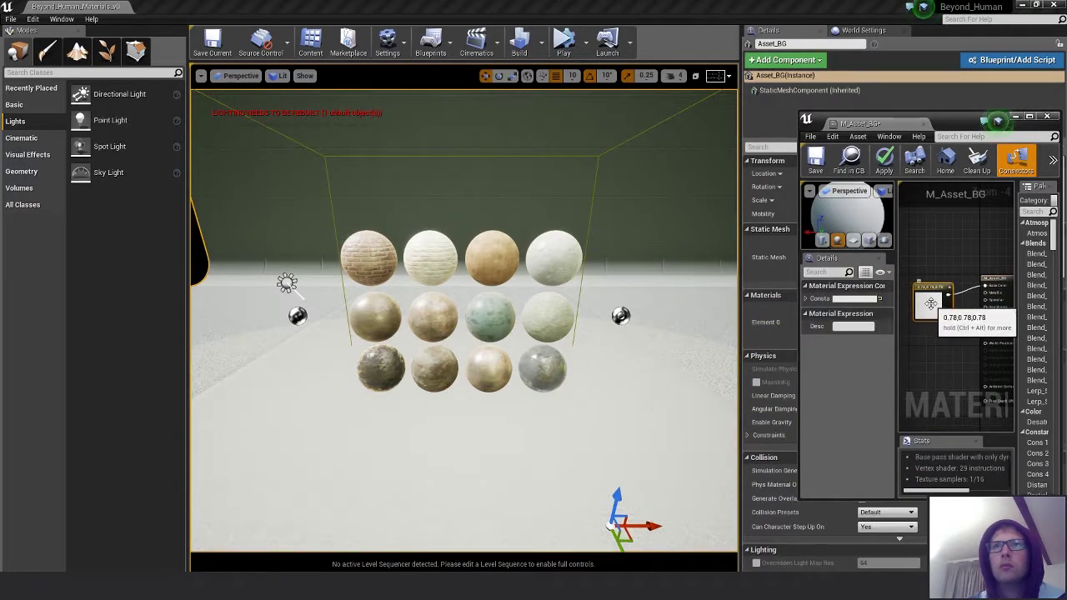
{"action": "double_click", "coordinate": [930, 298]}
{"action": "left_click_drag", "start_coordinate": [852, 343], "coordinate": [852, 321]}
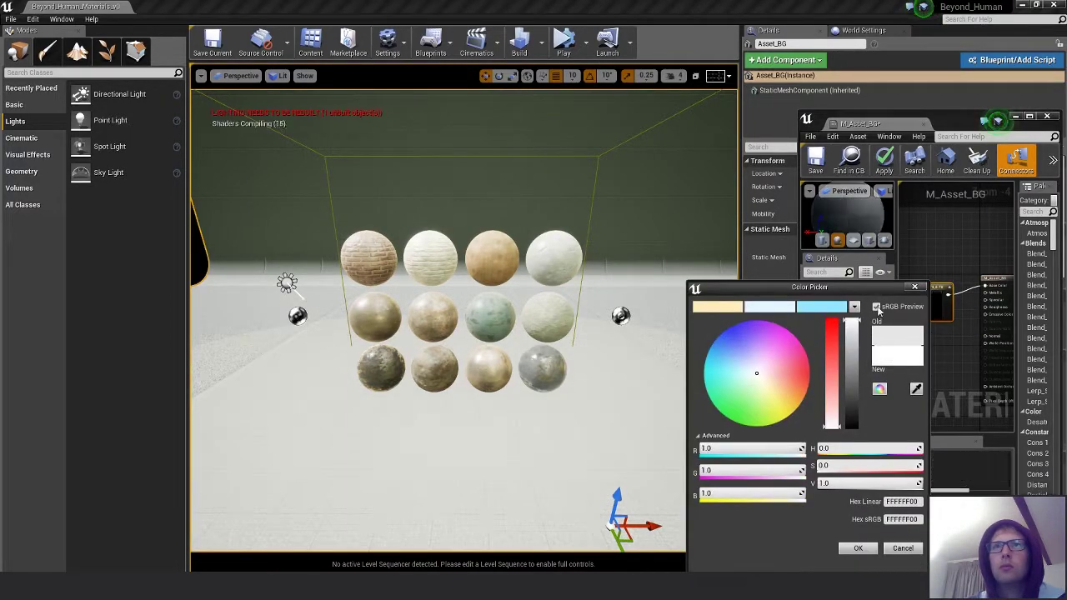
{"action": "left_click", "coordinate": [858, 548]}
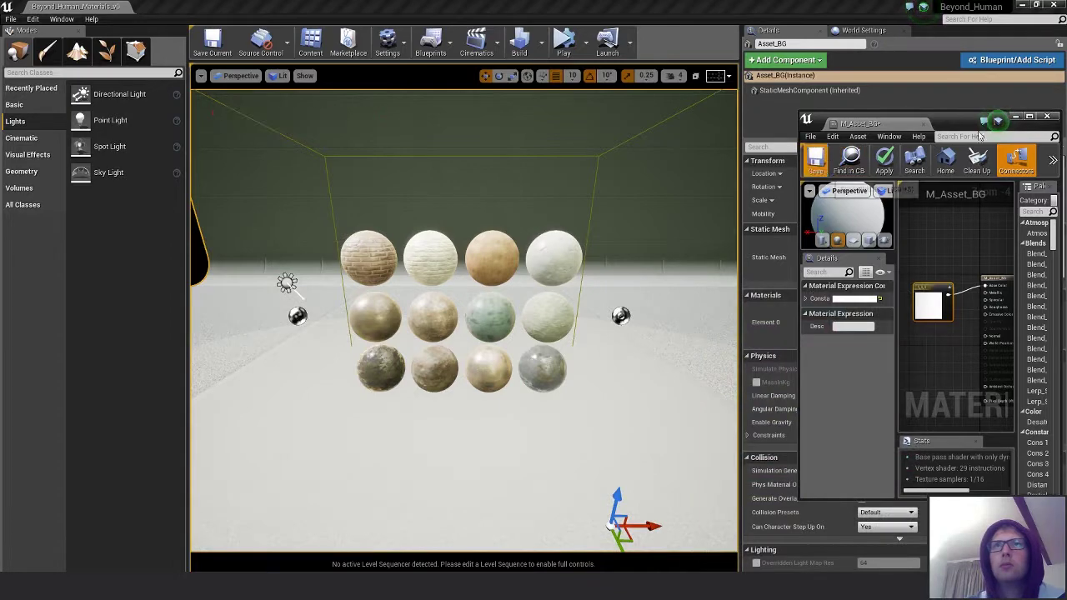
{"action": "left_click", "coordinate": [1048, 117]}
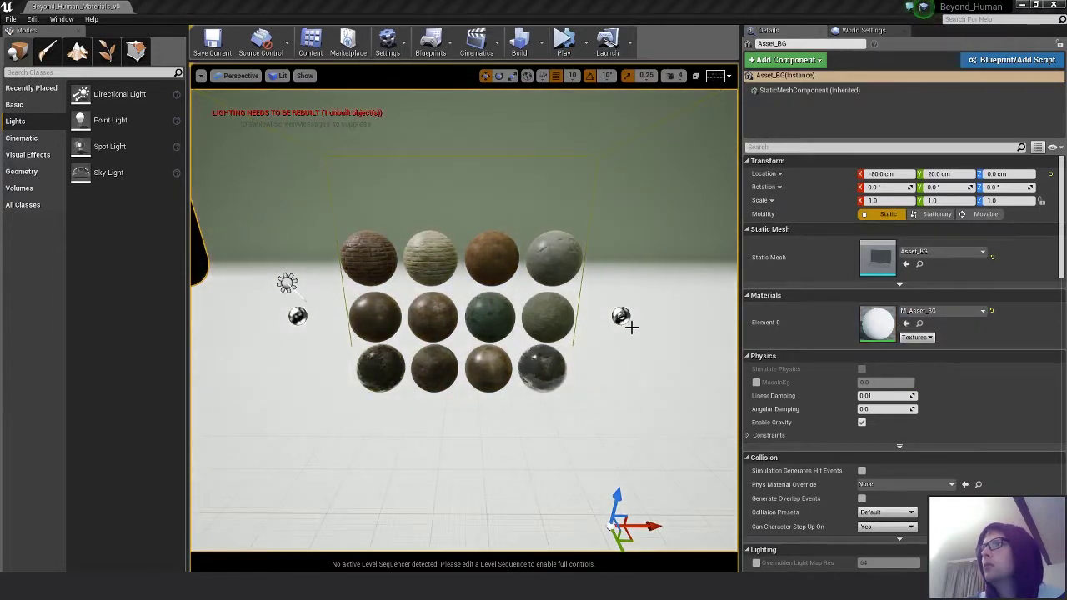
- Clear the Cubemap_01 texture from the sky light's cubemap setting
{"action": "right_click_drag", "start_coordinate": [681, 331], "coordinate": [608, 287]}
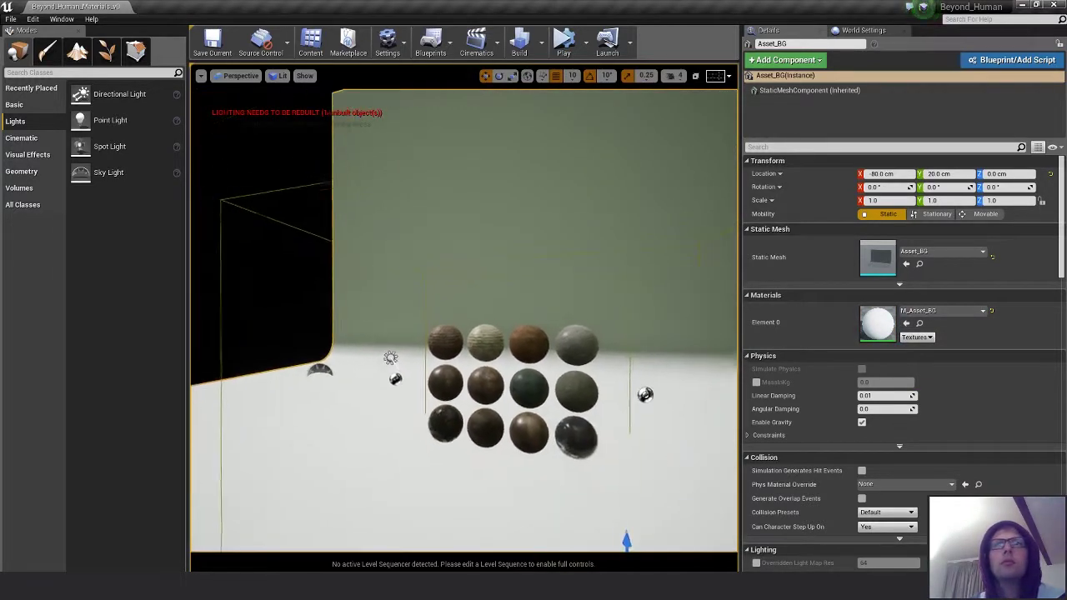
{"action": "left_click", "coordinate": [320, 370]}
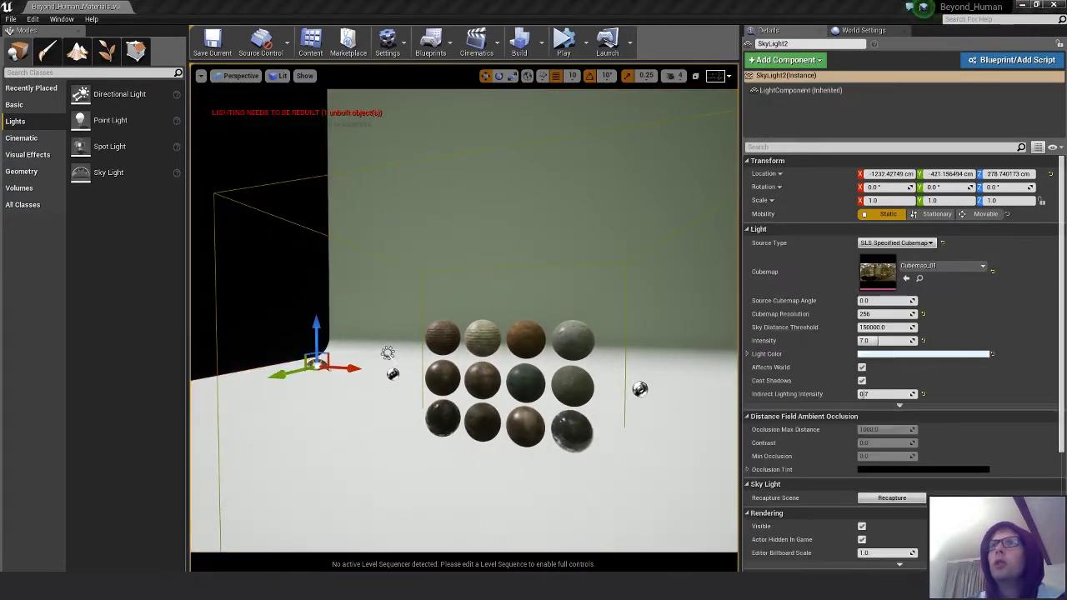
{"action": "left_click", "coordinate": [947, 265]}
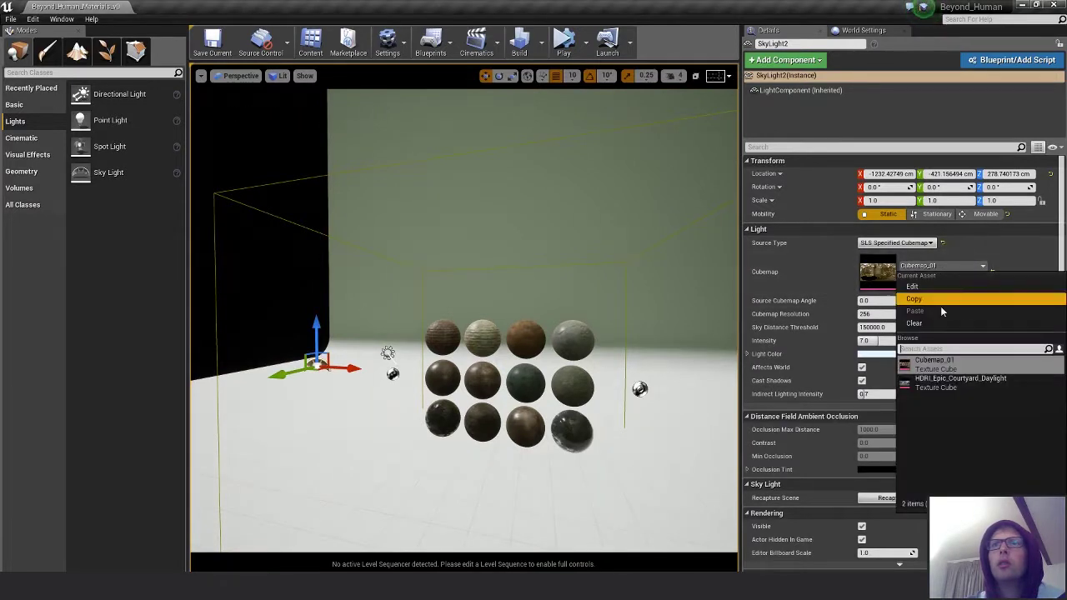
{"action": "left_click", "coordinate": [915, 323]}
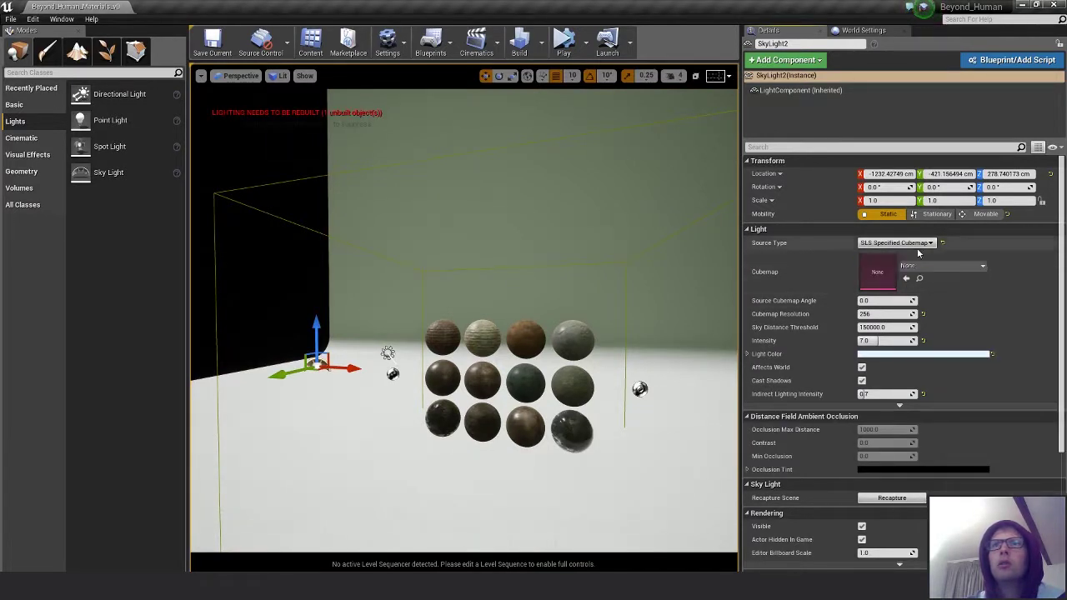
- Set the sky light's source type to SLS Captured Scene and its indirect lighting intensity to 1.0
{"action": "left_click", "coordinate": [896, 243]}
{"action": "left_click", "coordinate": [892, 255]}
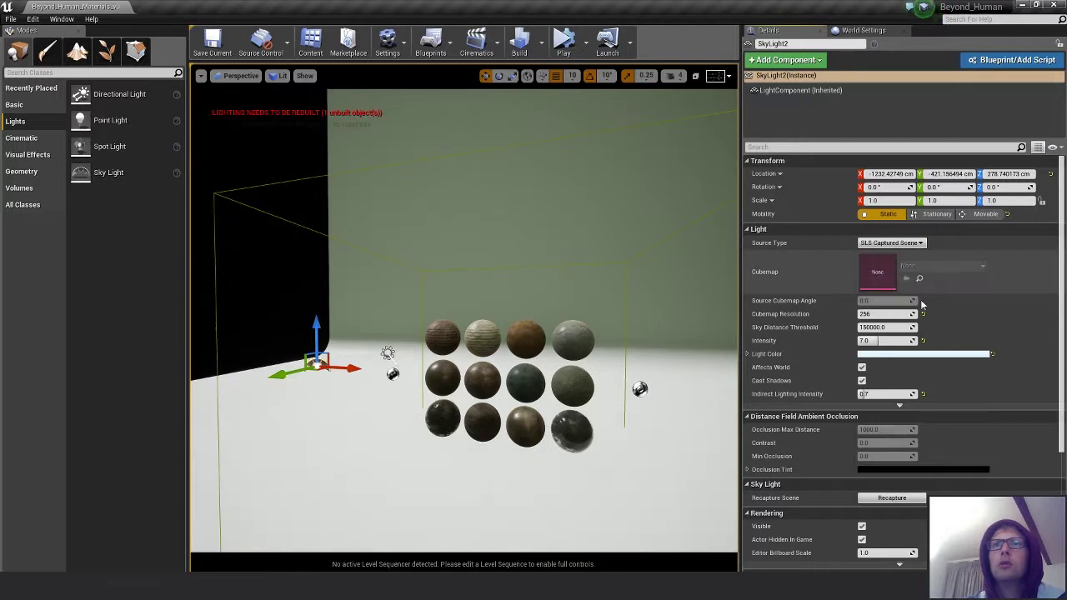
{"action": "left_click", "coordinate": [867, 394]}
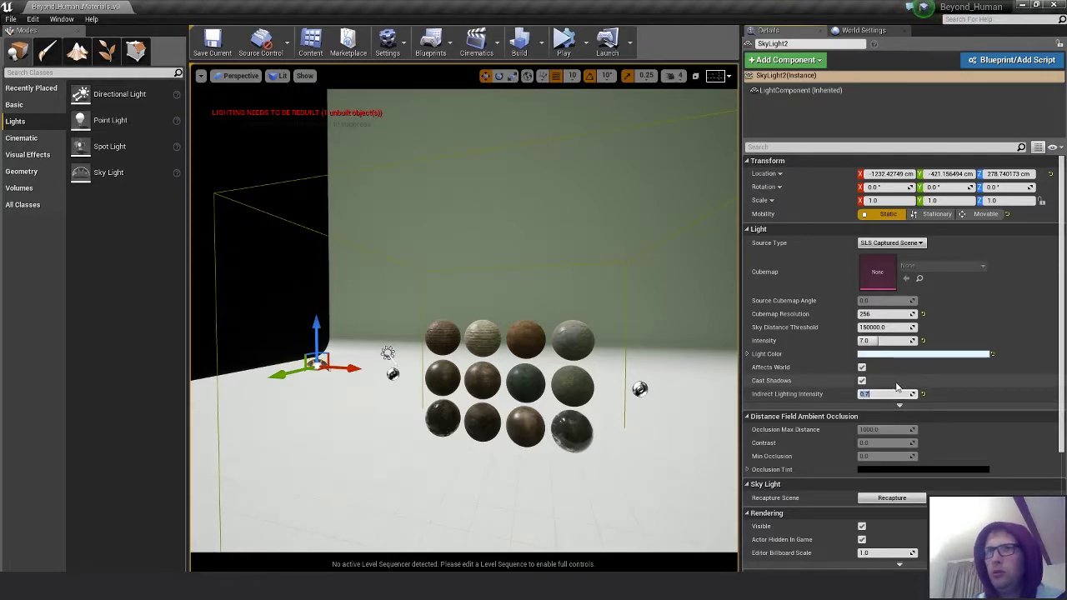
{"action": "right_click_drag", "start_coordinate": [571, 434], "coordinate": [567, 364]}
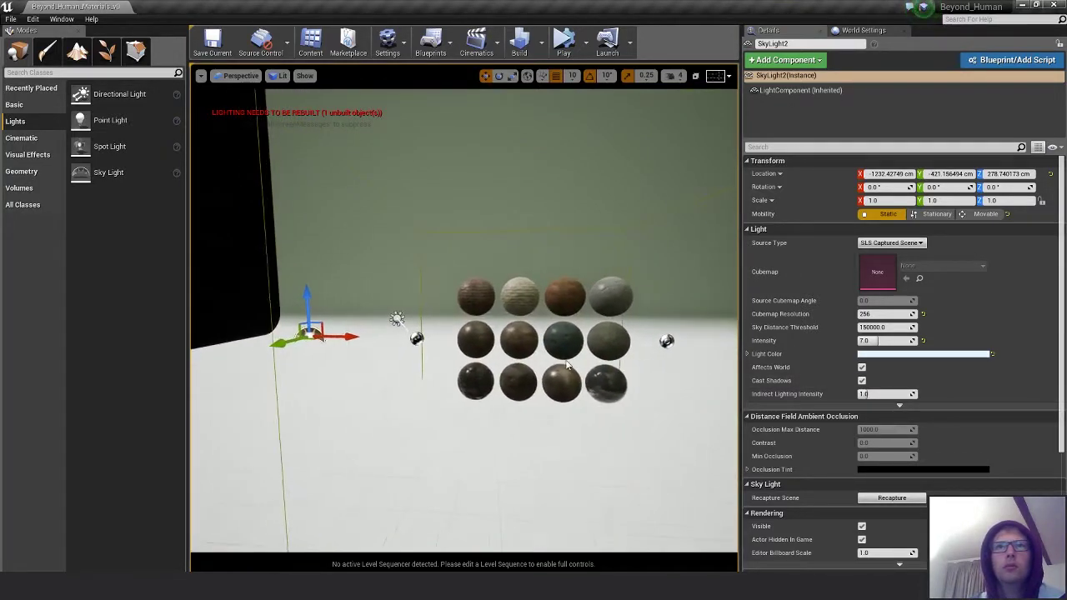
- Update the reflection captures, run a lighting-only build and dismiss the lighting results log
{"action": "left_click", "coordinate": [538, 42]}
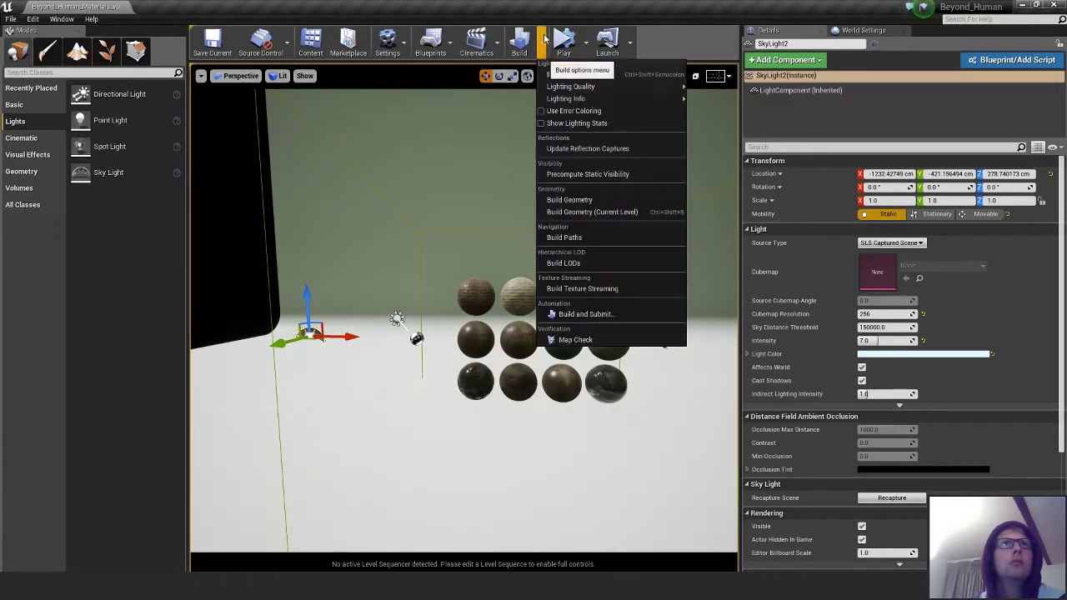
{"action": "left_click", "coordinate": [594, 147]}
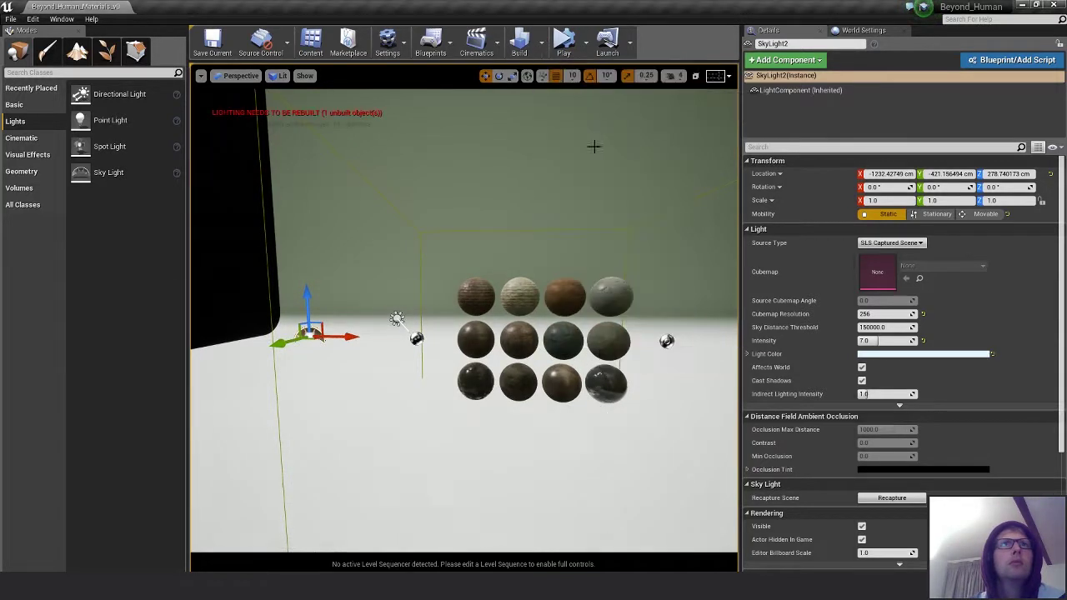
{"action": "left_click", "coordinate": [542, 42]}
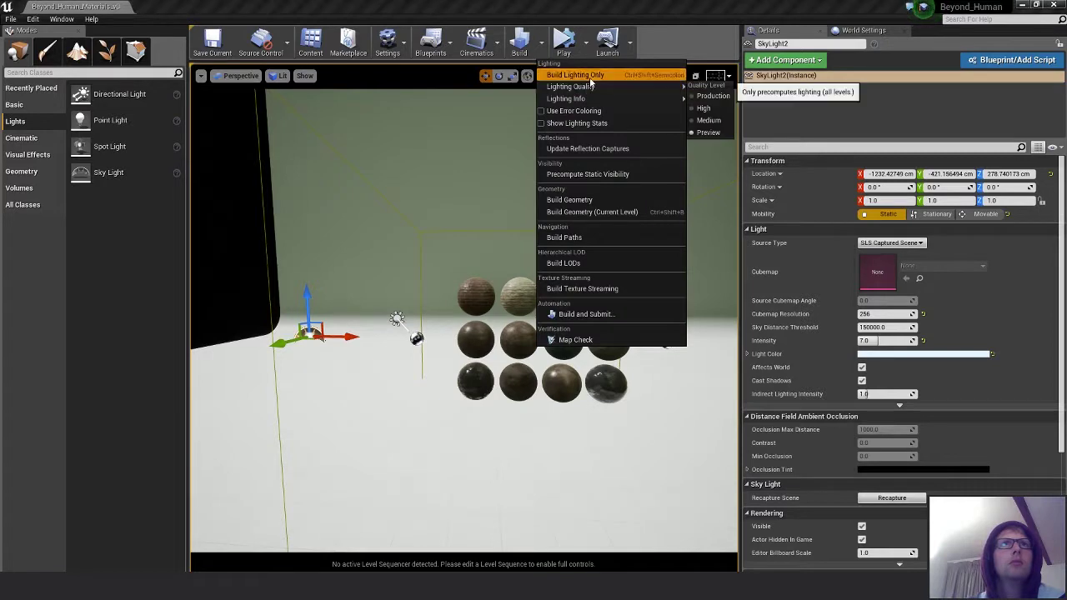
{"action": "left_click", "coordinate": [650, 75]}
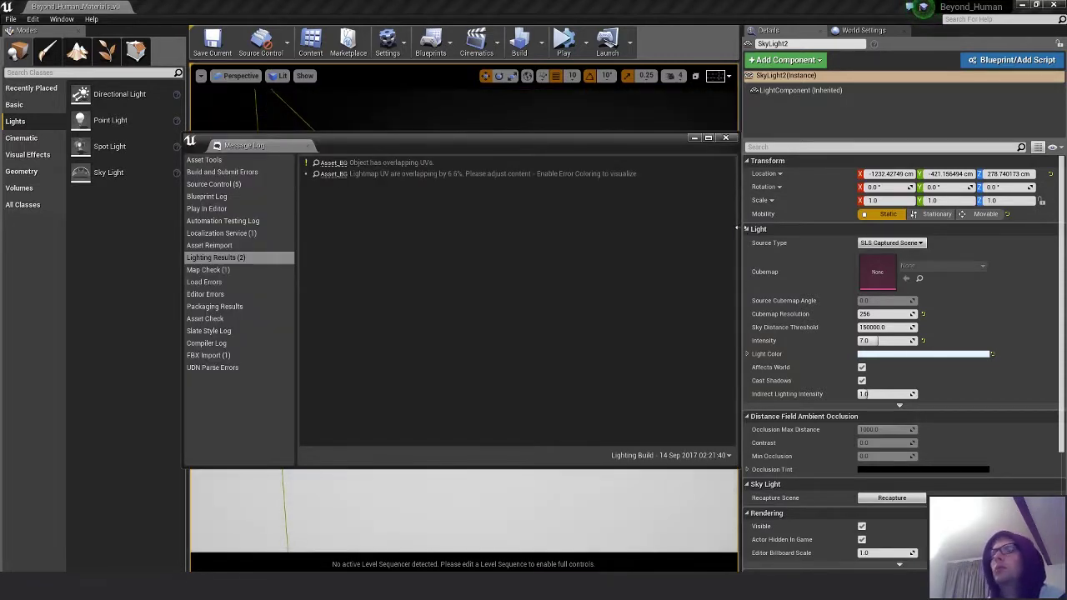
{"action": "left_click", "coordinate": [727, 138]}
- Examine the rebuilt lighting on the material spheres and the curved backdrop from several angles
{"action": "key", "text": "d"}
{"action": "right_click_drag", "start_coordinate": [618, 360], "coordinate": [475, 327]}
{"action": "key", "text": "a"}
{"action": "key", "text": "s"}
{"action": "key", "text": "d"}
{"action": "key", "text": "a"}
{"action": "key", "text": "w"}
{"action": "right_click_drag", "start_coordinate": [402, 275], "coordinate": [543, 276]}
{"action": "key", "text": "s"}
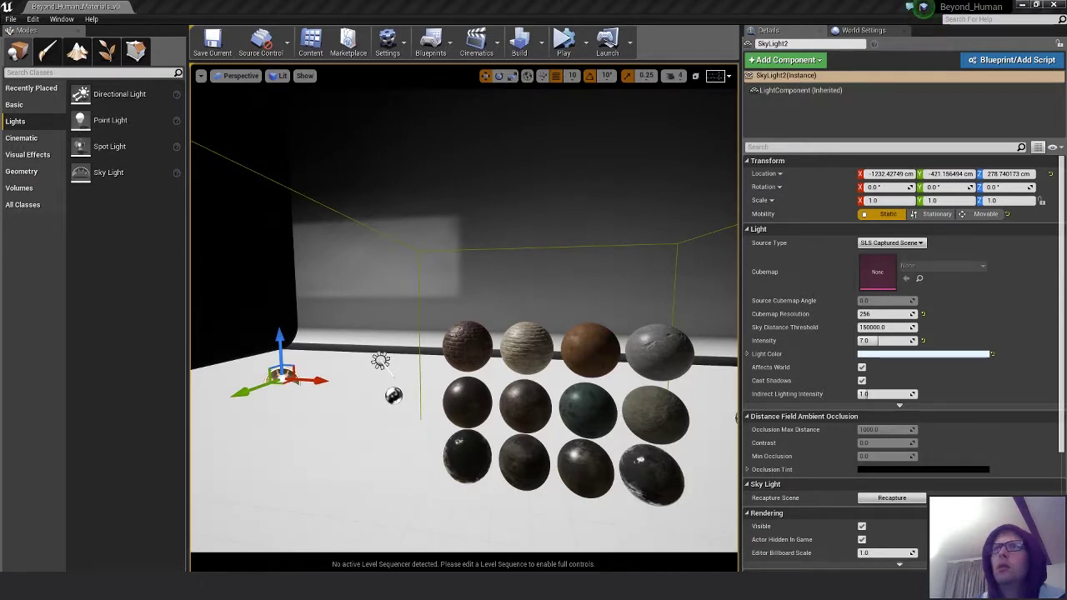
- Switch the sky light's source type to SLS Specified Cubemap and assign the HDRI_Epic_Courtyard_Daylight cubemap
{"action": "left_click", "coordinate": [892, 243]}
{"action": "left_click", "coordinate": [893, 261]}
{"action": "left_click_drag", "start_coordinate": [1066, 270], "coordinate": [881, 274]}
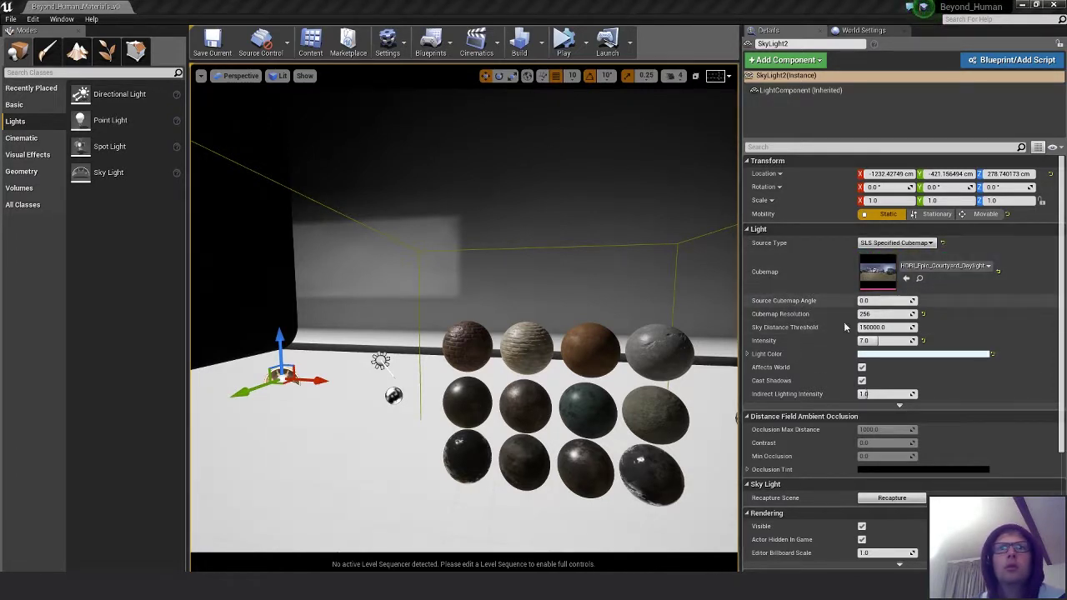
- Rebuild only the lighting, dismiss the results log and recapture the sky light's scene
{"action": "left_click", "coordinate": [541, 51]}
{"action": "left_click", "coordinate": [584, 74]}
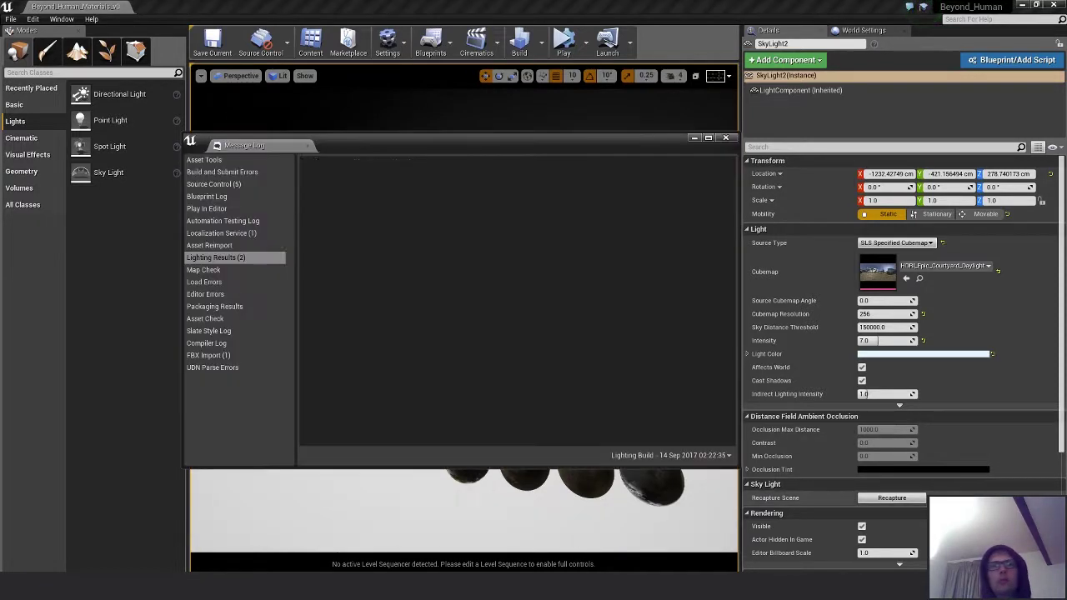
{"action": "left_click", "coordinate": [727, 139]}
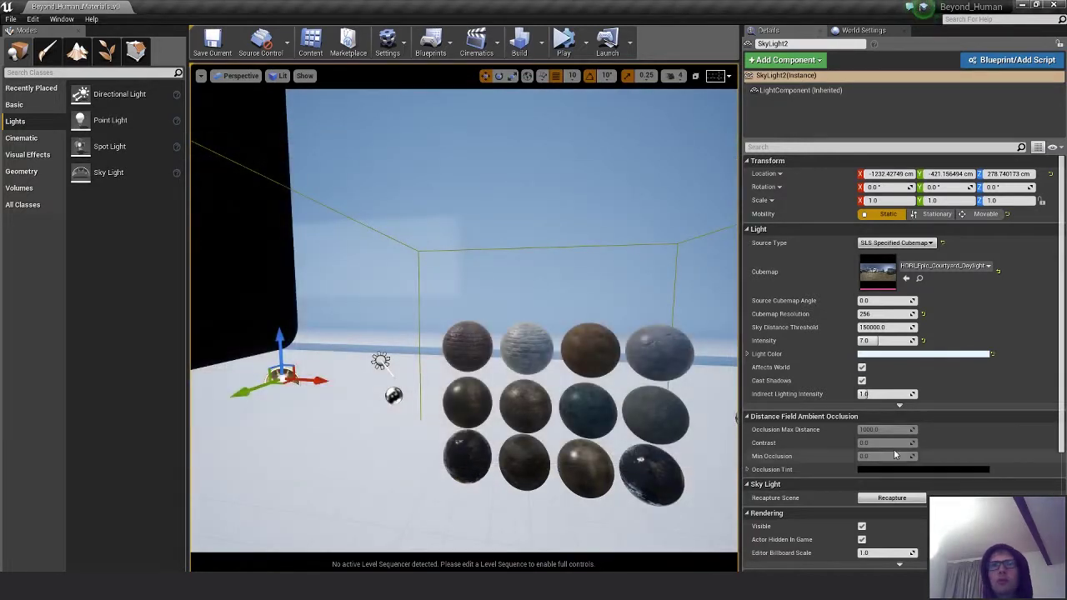
{"action": "left_click", "coordinate": [894, 498]}
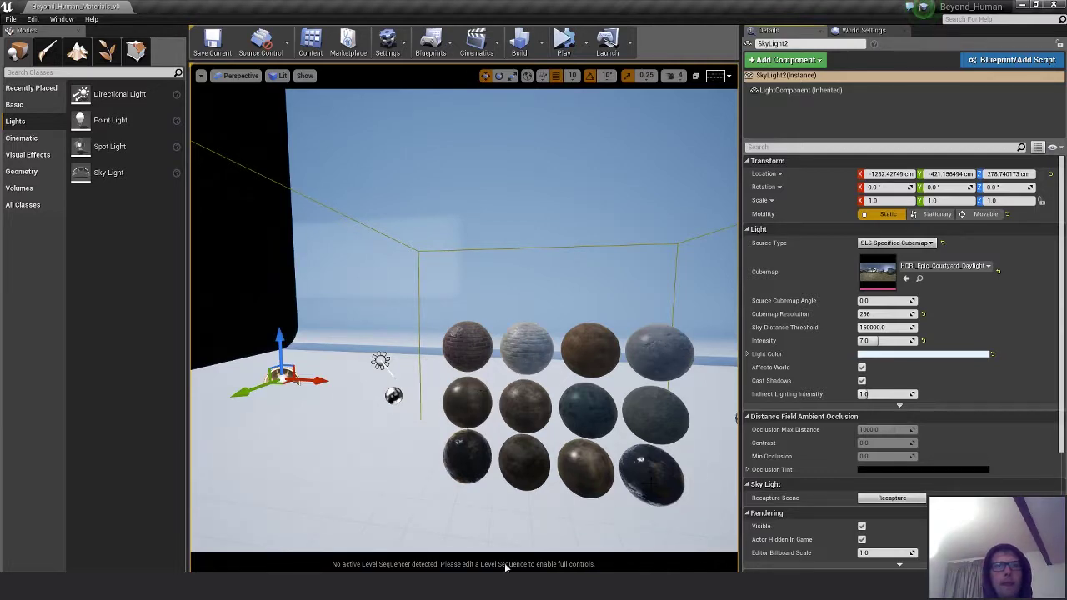
- Duplicate the CineCameraActor2_CU_04 camera along the Y axis to the other side of the spheres, at about Y -783 cm
{"action": "key", "text": "d"}
{"action": "right_click_drag", "start_coordinate": [674, 436], "coordinate": [233, 338]}
{"action": "key", "text": "w"}
{"action": "key", "text": "s"}
{"action": "left_click", "coordinate": [260, 332]}
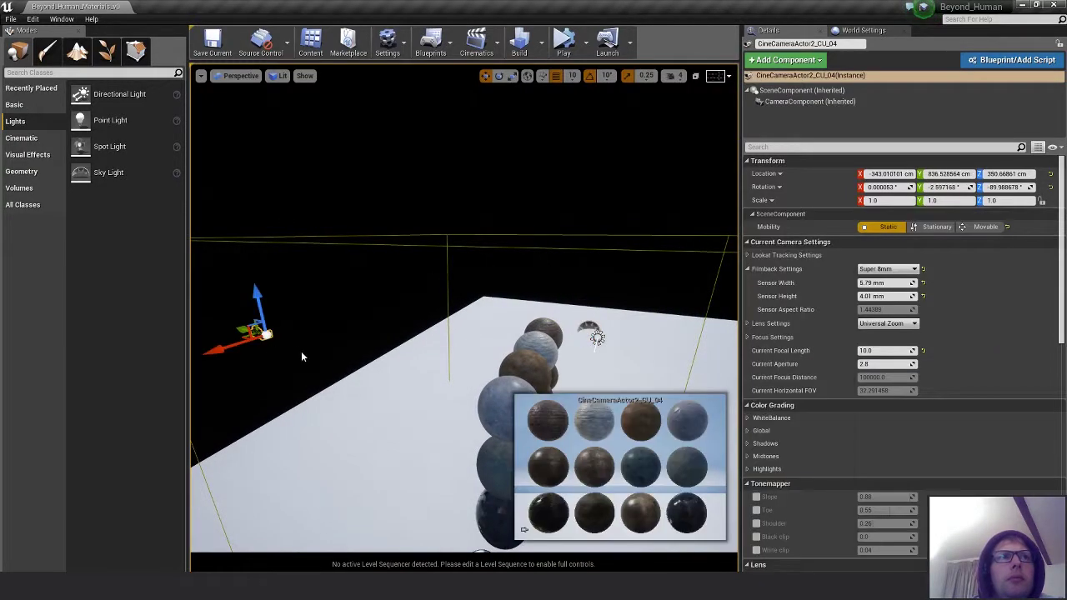
{"action": "right_click_drag", "start_coordinate": [378, 417], "coordinate": [274, 422]}
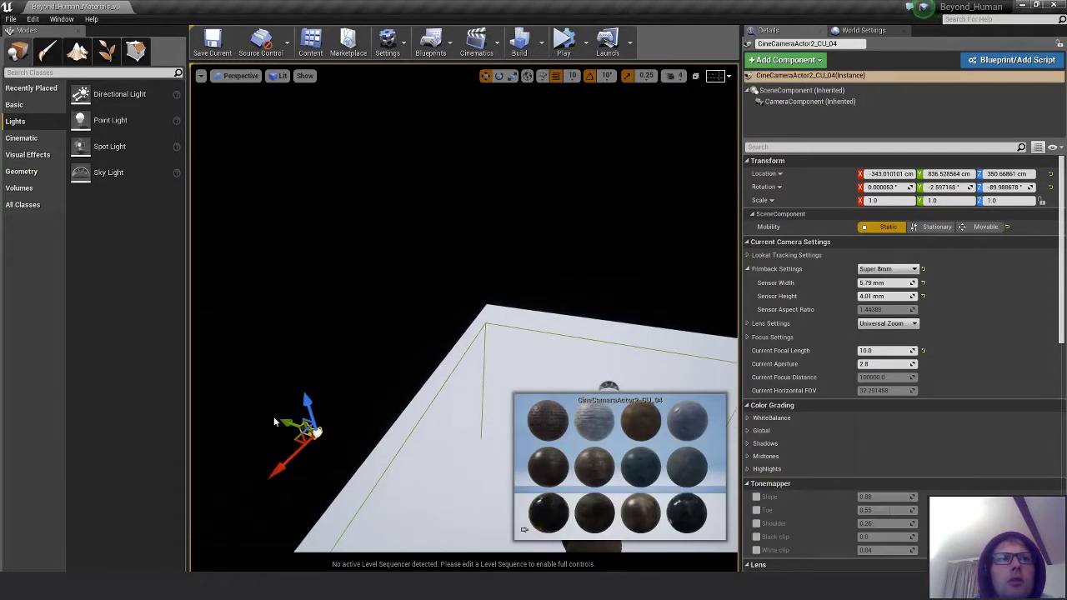
{"action": "left_click_drag", "start_coordinate": [286, 422], "coordinate": [639, 559], "text": "alt"}
{"action": "key", "text": "f"}
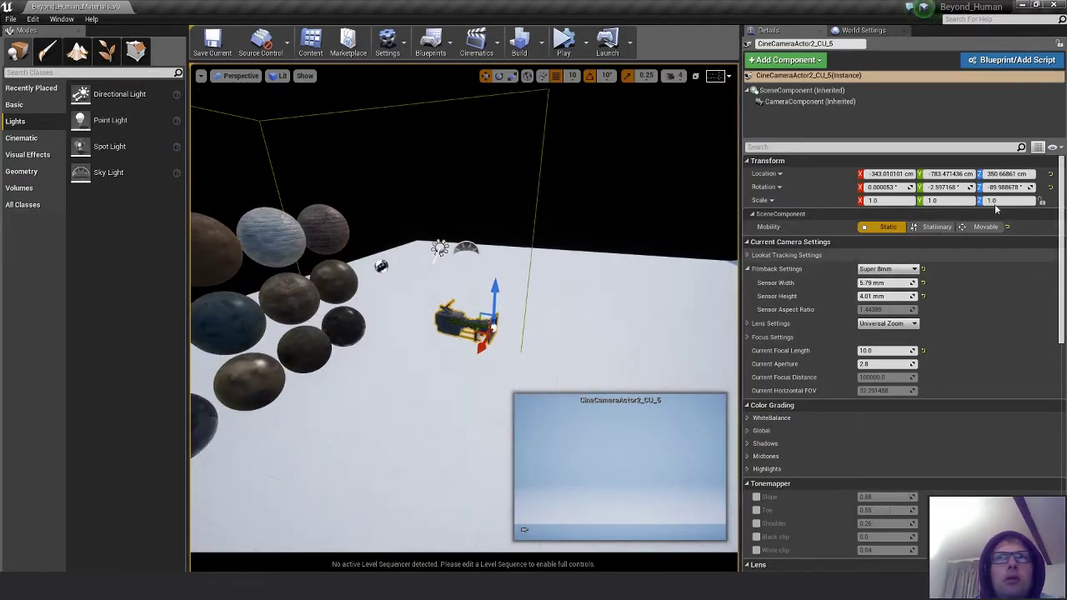
- Rotate the duplicated camera to 90° on Z and move it back to about Y -1383 cm to frame all the spheres
{"action": "left_click", "coordinate": [1007, 186]}
{"action": "type", "text": "90"}
{"action": "key", "text": "Return"}
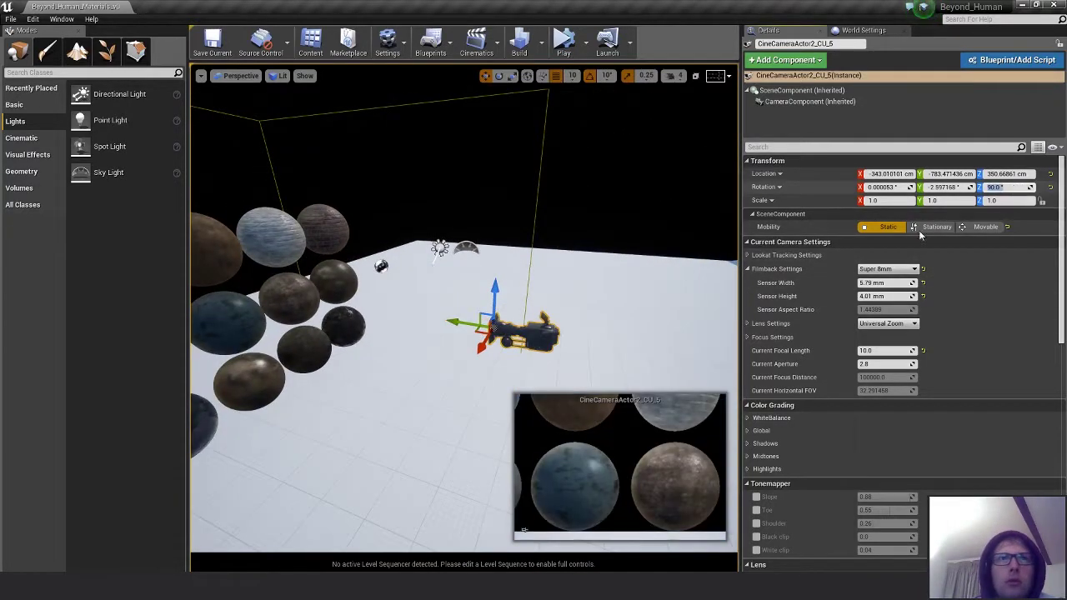
{"action": "left_click_drag", "start_coordinate": [458, 322], "coordinate": [676, 354]}
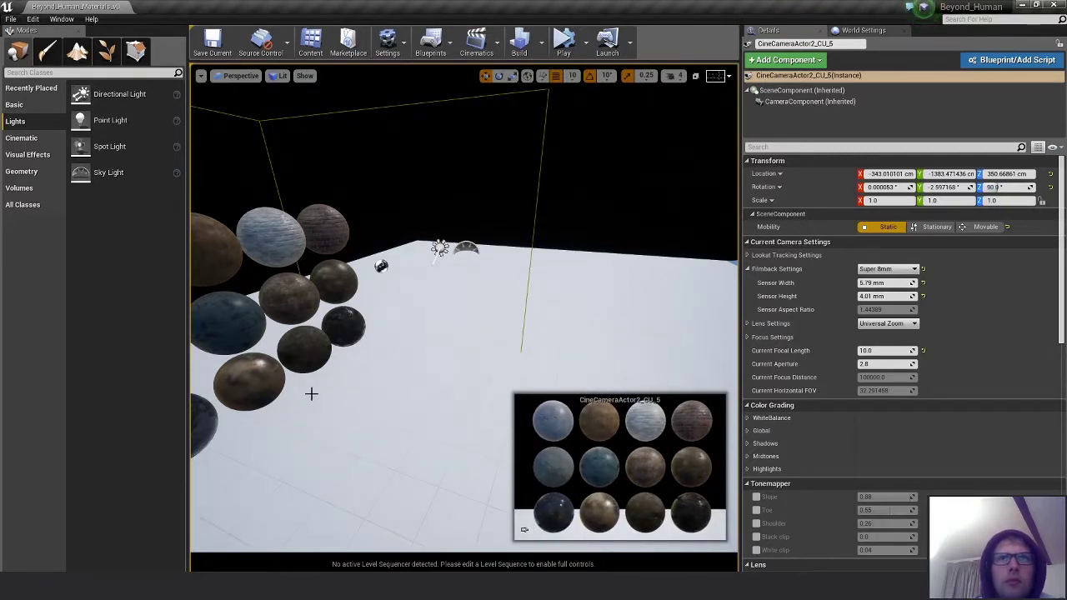
- Duplicate the Asset_BG backdrop with a 180° rotation about Z and move the copy to Y 1520 cm
{"action": "right_click_drag", "start_coordinate": [459, 359], "coordinate": [485, 359]}
{"action": "scroll", "coordinate": [465, 361], "scroll_direction": "down", "scroll_amount": 8}
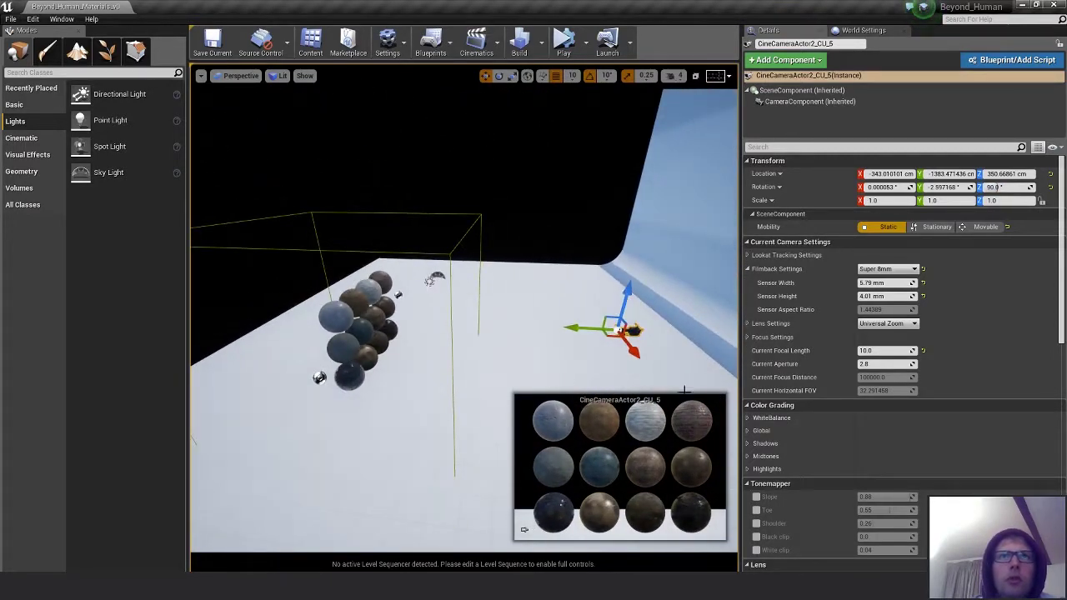
{"action": "left_click", "coordinate": [695, 352]}
{"action": "scroll", "coordinate": [517, 413], "scroll_direction": "down", "scroll_amount": 5}
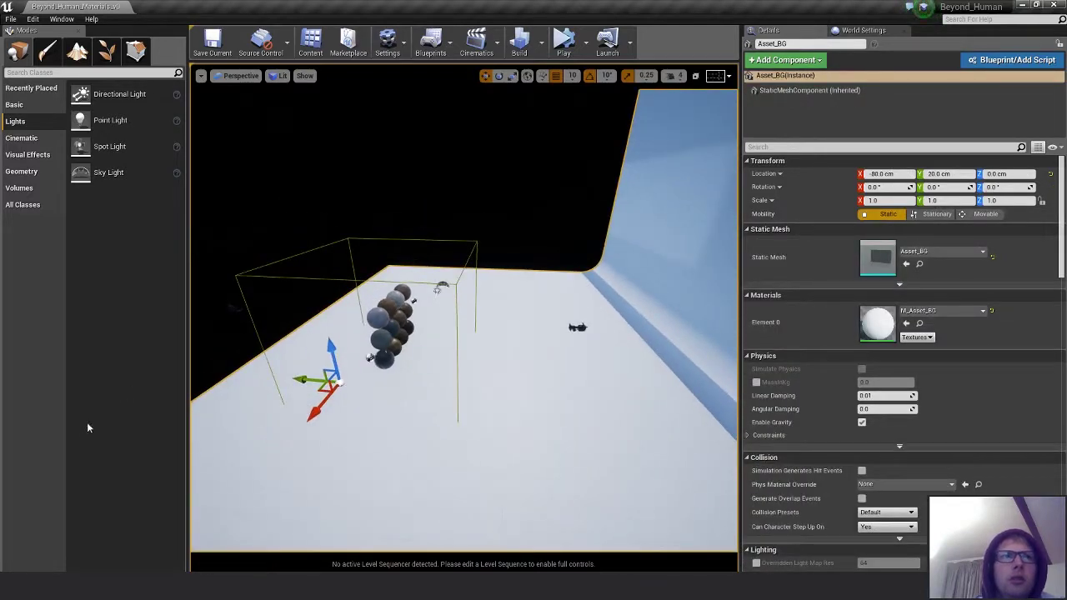
{"action": "key", "text": "e"}
{"action": "left_click_drag", "start_coordinate": [333, 423], "coordinate": [375, 350], "text": "alt"}
{"action": "key", "text": "w"}
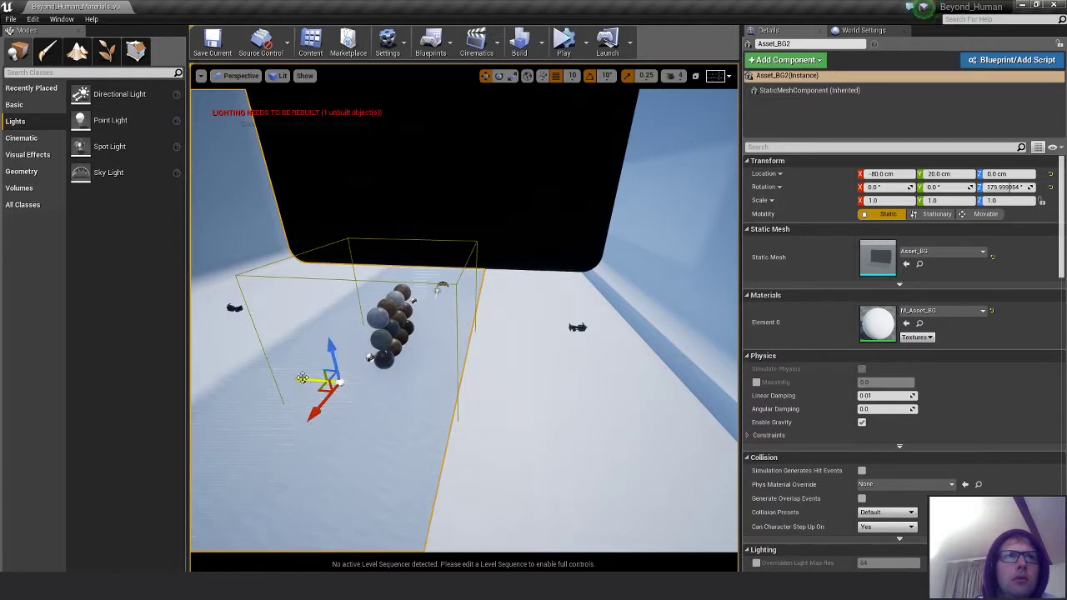
{"action": "left_click_drag", "start_coordinate": [303, 379], "coordinate": [74, 360]}
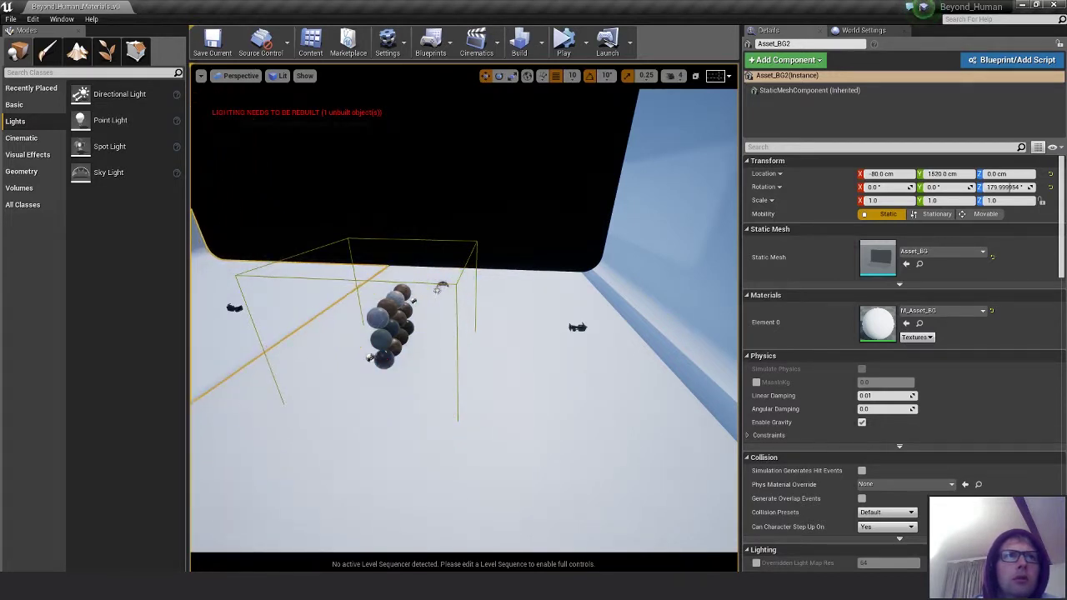
{"action": "left_click", "coordinate": [433, 217]}
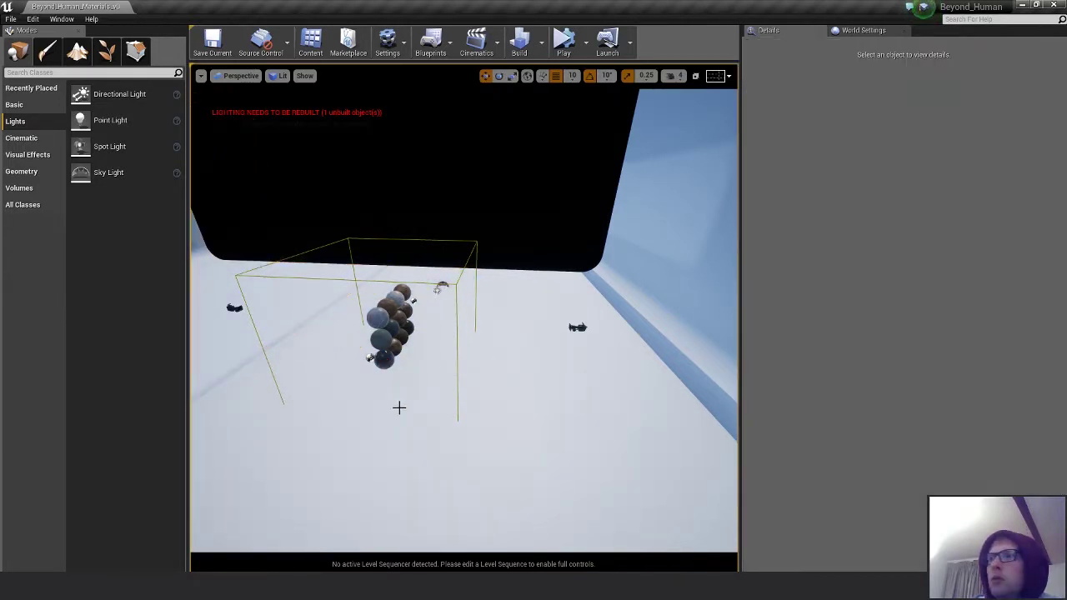
- Check the seam between the two backdrops and how the duplicated camera frames the spheres against the new wall
{"action": "key", "text": "a"}
{"action": "right_click_drag", "start_coordinate": [453, 397], "coordinate": [338, 367]}
{"action": "left_click", "coordinate": [346, 365]}
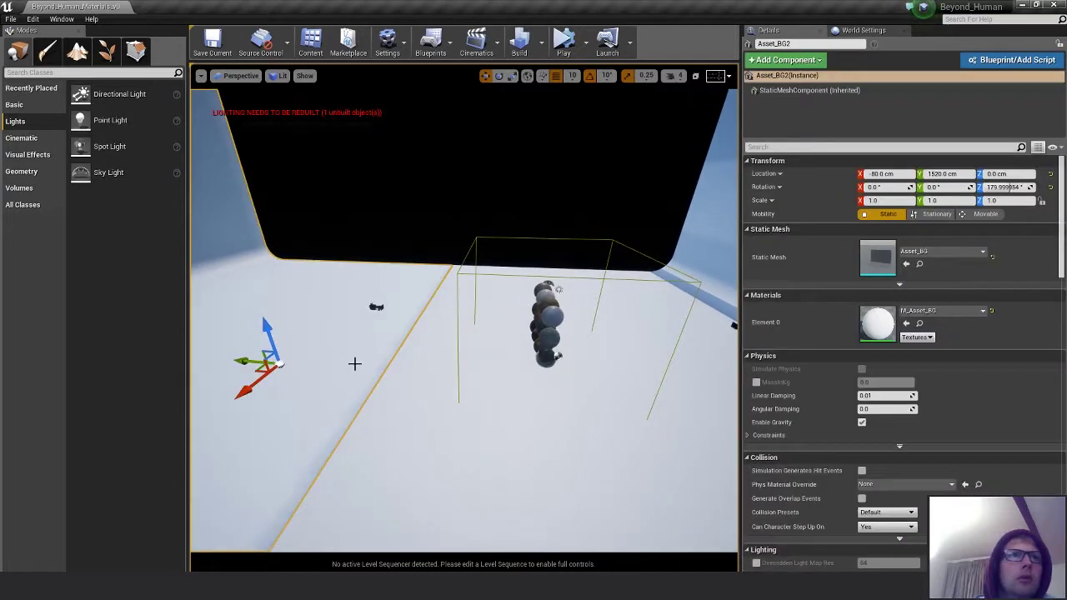
{"action": "left_click_drag", "start_coordinate": [243, 360], "coordinate": [246, 361]}
{"action": "left_click", "coordinate": [531, 200]}
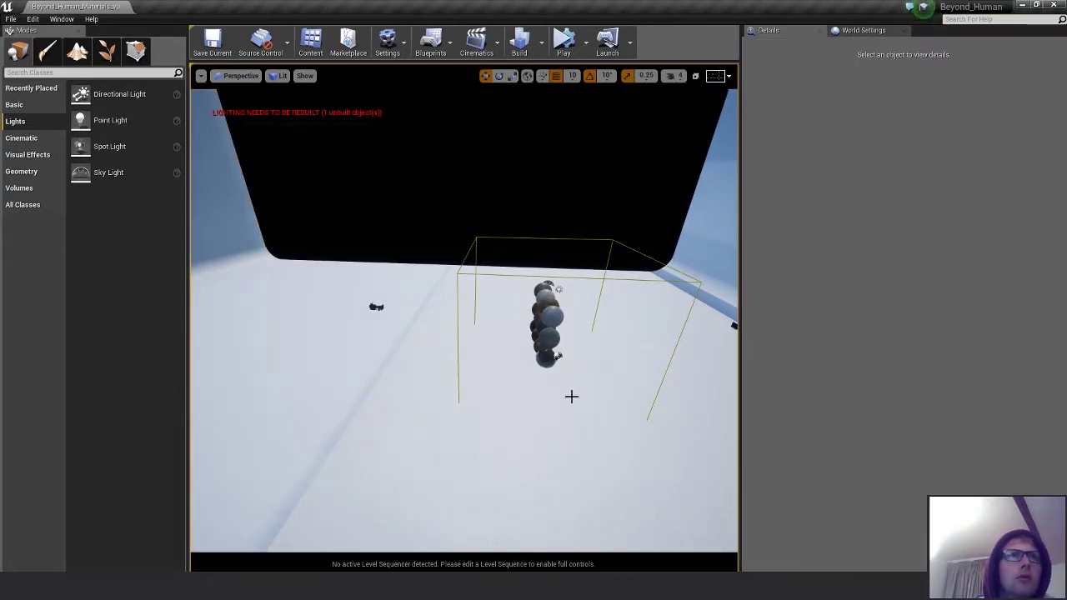
{"action": "left_click_drag", "start_coordinate": [572, 396], "coordinate": [697, 369], "text": "alt"}
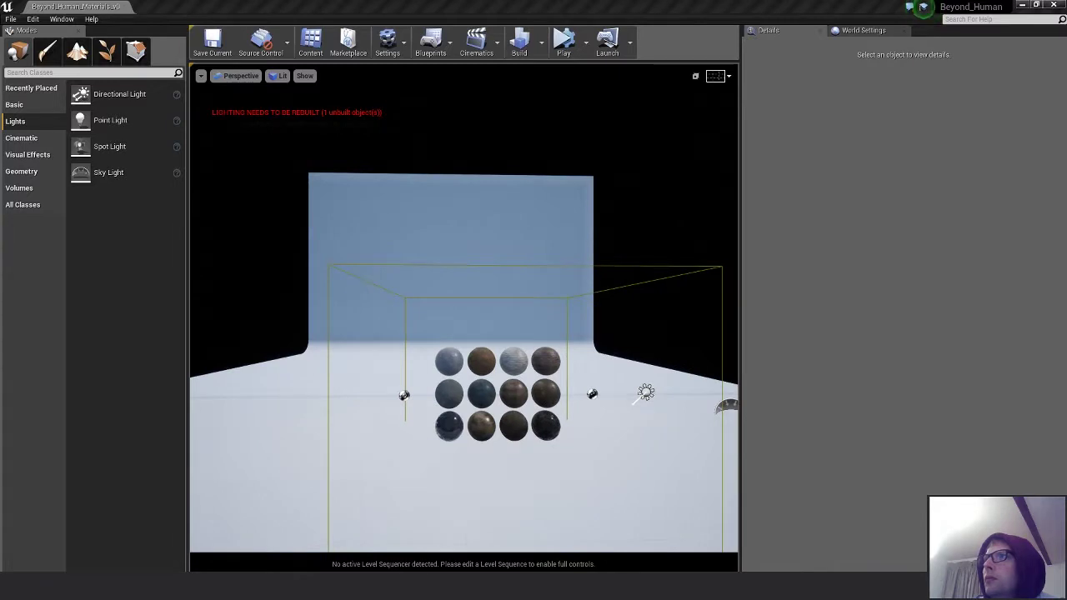
{"action": "left_click_drag", "start_coordinate": [646, 341], "coordinate": [517, 367], "text": "alt"}
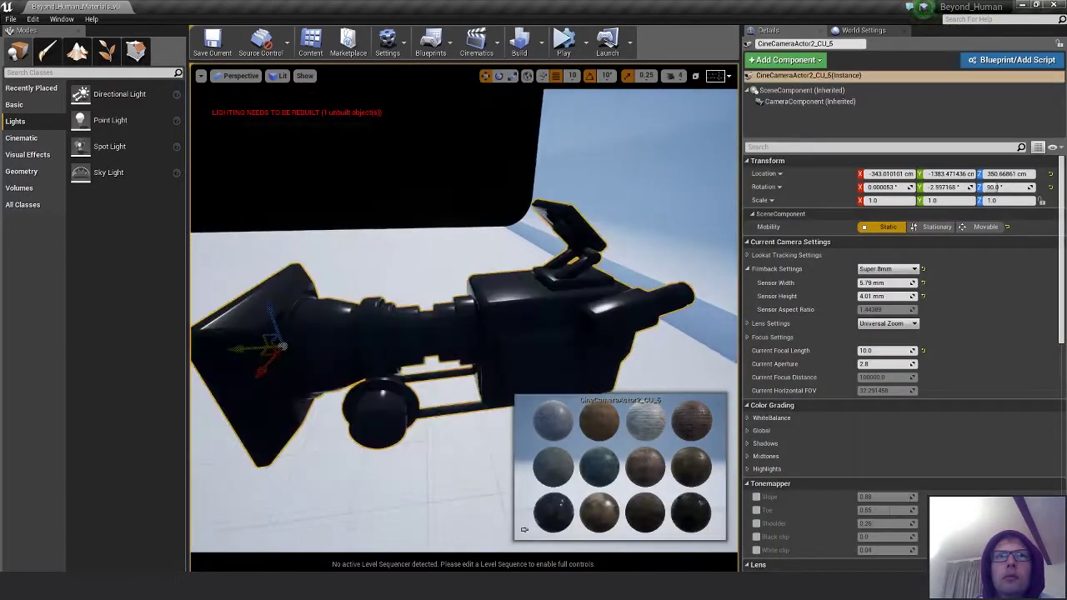
{"action": "left_click_drag", "start_coordinate": [484, 292], "coordinate": [536, 286], "text": "alt"}
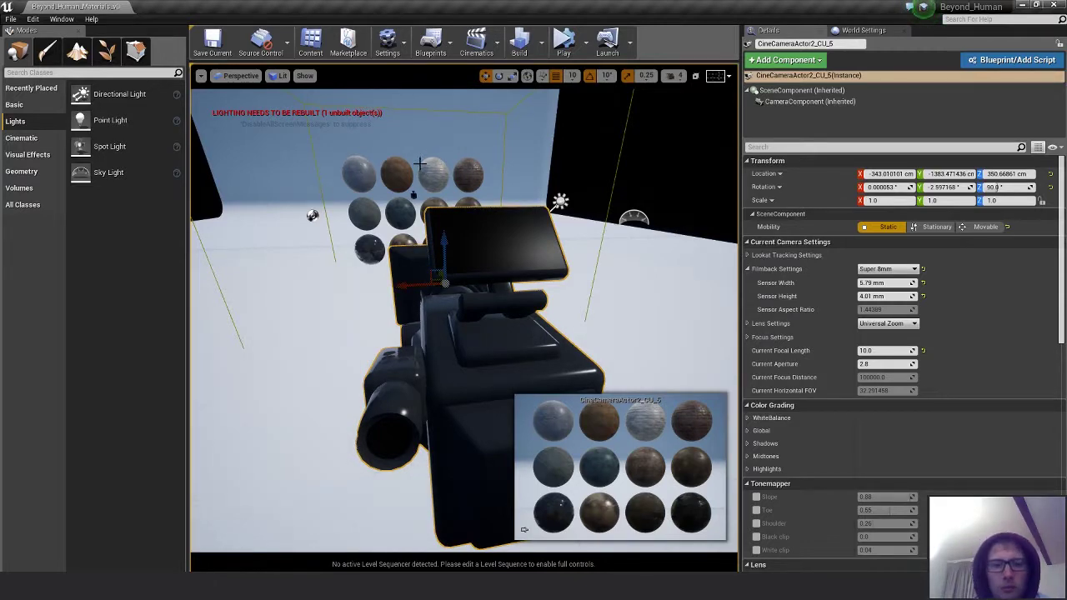
{"action": "left_click", "coordinate": [572, 102]}
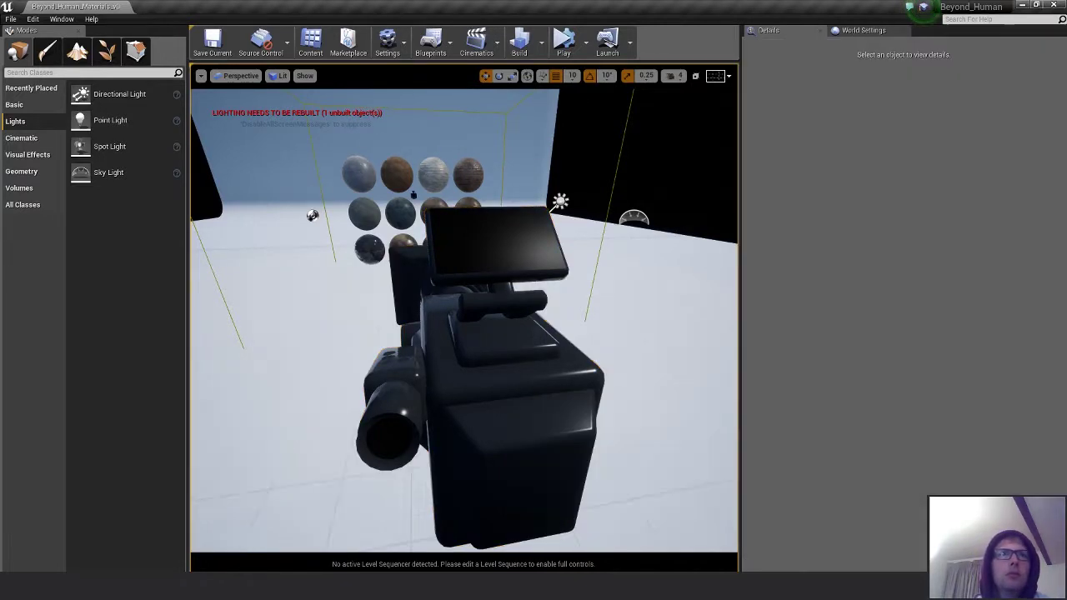
{"action": "left_click", "coordinate": [468, 173]}
{"action": "key", "text": "f"}
{"action": "scroll", "coordinate": [643, 297], "scroll_direction": "down", "scroll_amount": 5}
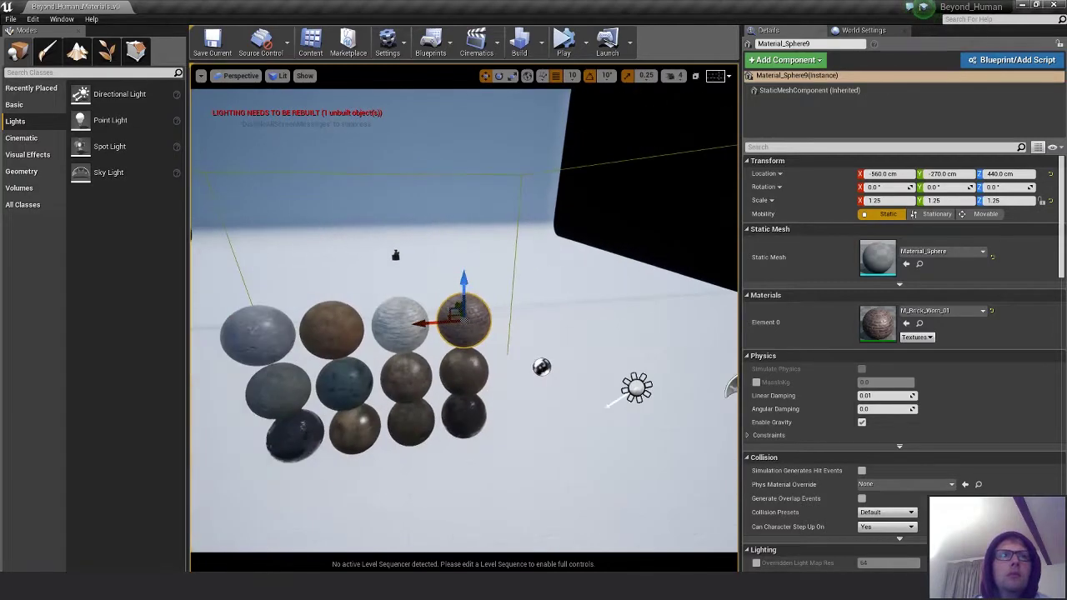
{"action": "left_click", "coordinate": [708, 222]}
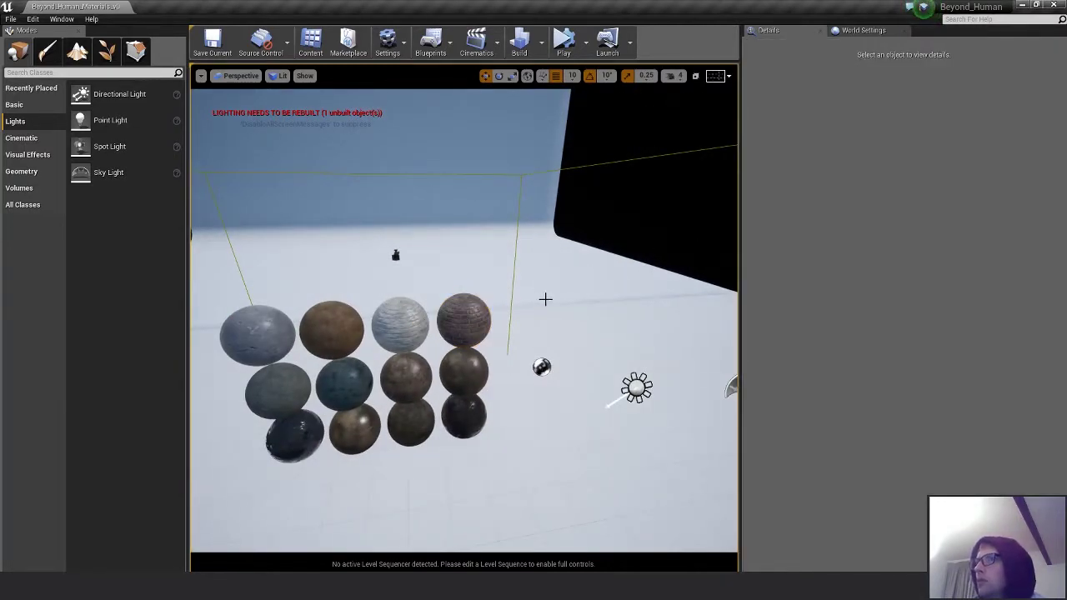
- Run a lighting-only build with the duplicated backdrop in place and dismiss the lighting results log
{"action": "left_click", "coordinate": [542, 42]}
{"action": "left_click", "coordinate": [584, 74]}
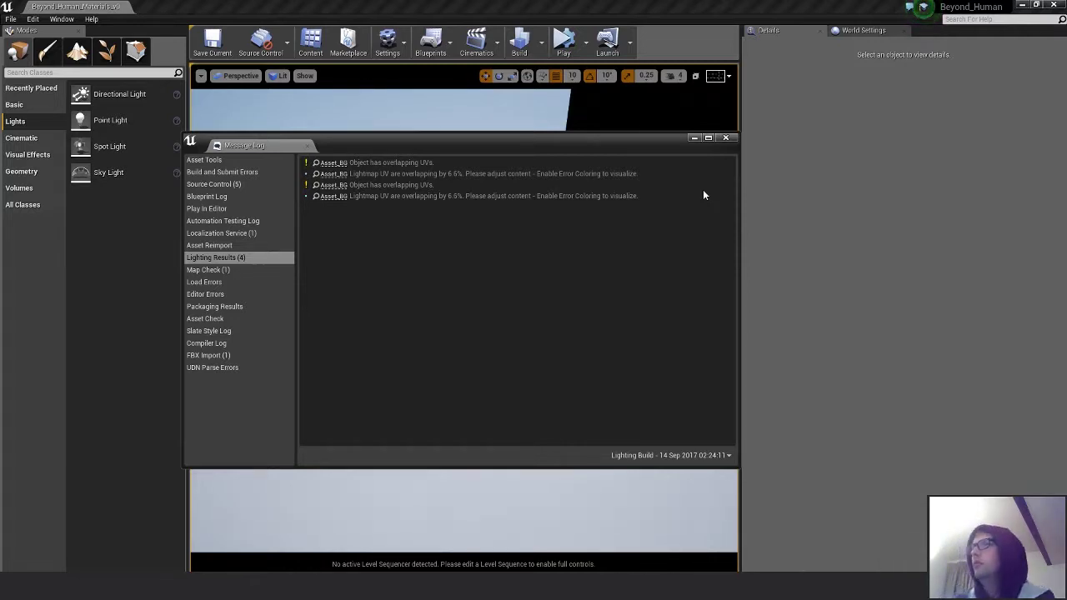
{"action": "left_click", "coordinate": [726, 138]}
- Select all twelve material spheres of the showcase grid together
{"action": "right_click_drag", "start_coordinate": [430, 313], "coordinate": [461, 315]}
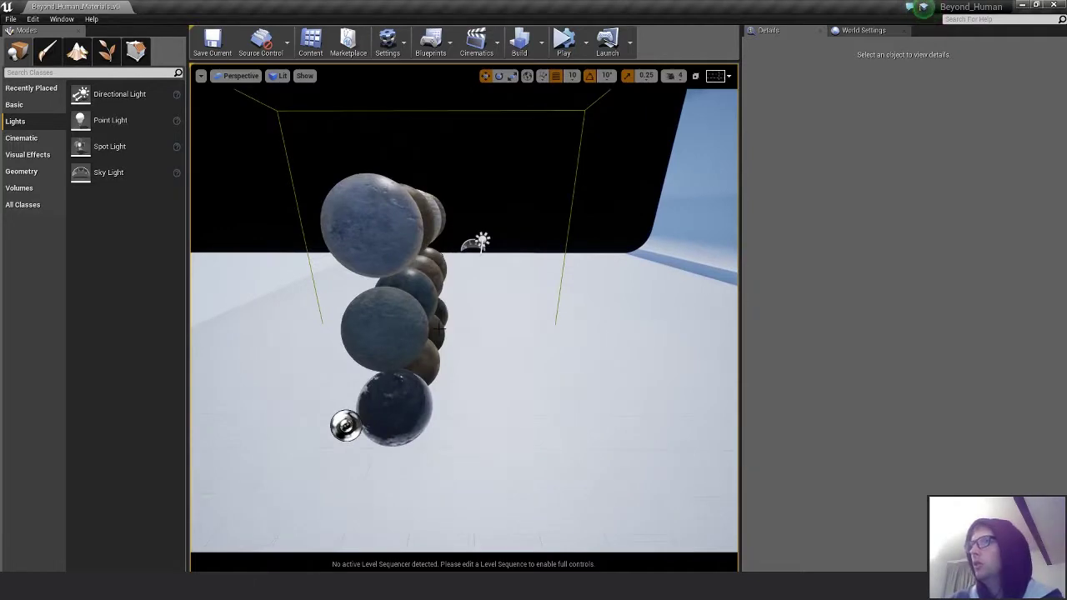
{"action": "right_click_drag", "start_coordinate": [533, 398], "coordinate": [463, 380]}
{"action": "right_click_drag", "start_coordinate": [405, 253], "coordinate": [579, 253]}
{"action": "left_click", "coordinate": [346, 237]}
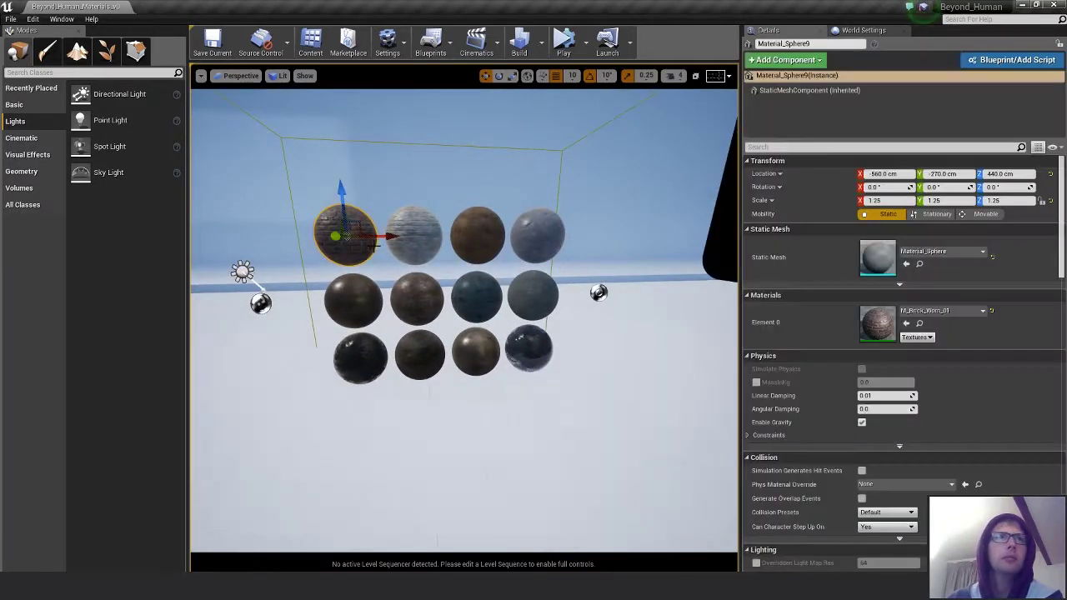
{"action": "left_click", "coordinate": [417, 242], "text": "ctrl"}
{"action": "left_click", "coordinate": [360, 296], "text": "ctrl"}
{"action": "left_click", "coordinate": [421, 302], "text": "ctrl"}
{"action": "left_click", "coordinate": [377, 359], "text": "ctrl"}
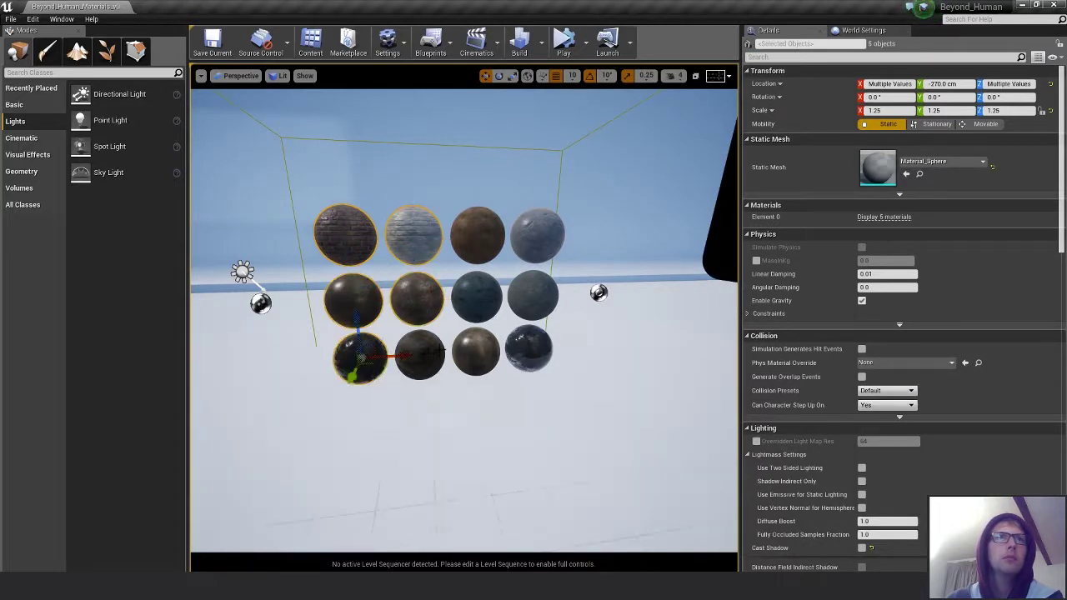
{"action": "left_click", "coordinate": [421, 354], "text": "ctrl"}
{"action": "left_click", "coordinate": [477, 351], "text": "ctrl"}
{"action": "left_click", "coordinate": [529, 351], "text": "ctrl"}
{"action": "left_click", "coordinate": [532, 296], "text": "ctrl"}
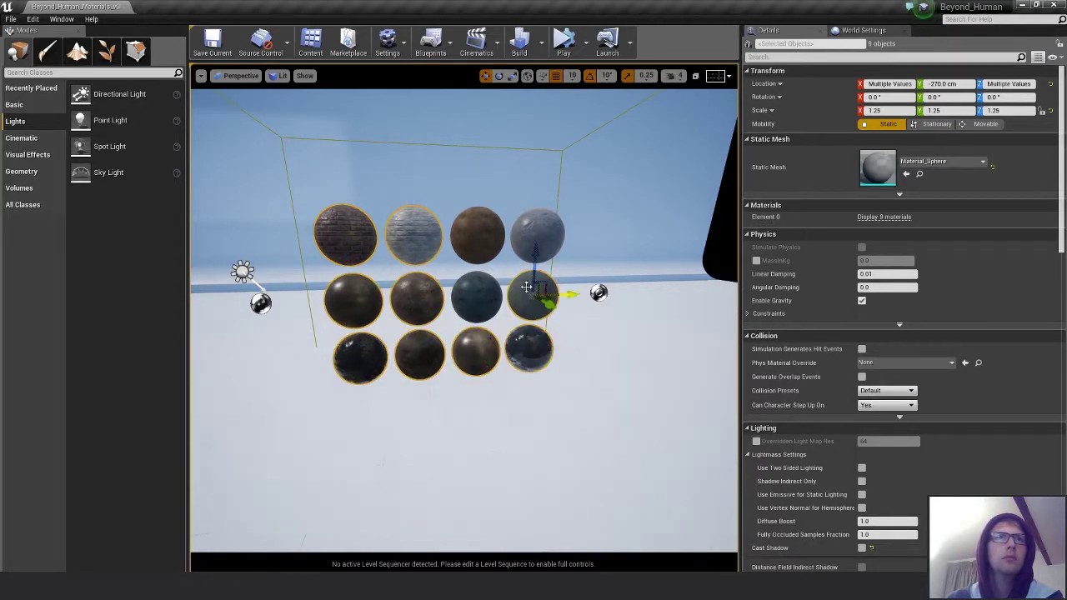
{"action": "left_click", "coordinate": [477, 296], "text": "ctrl"}
{"action": "left_click", "coordinate": [477, 234], "text": "ctrl"}
{"action": "left_click", "coordinate": [538, 236], "text": "ctrl"}
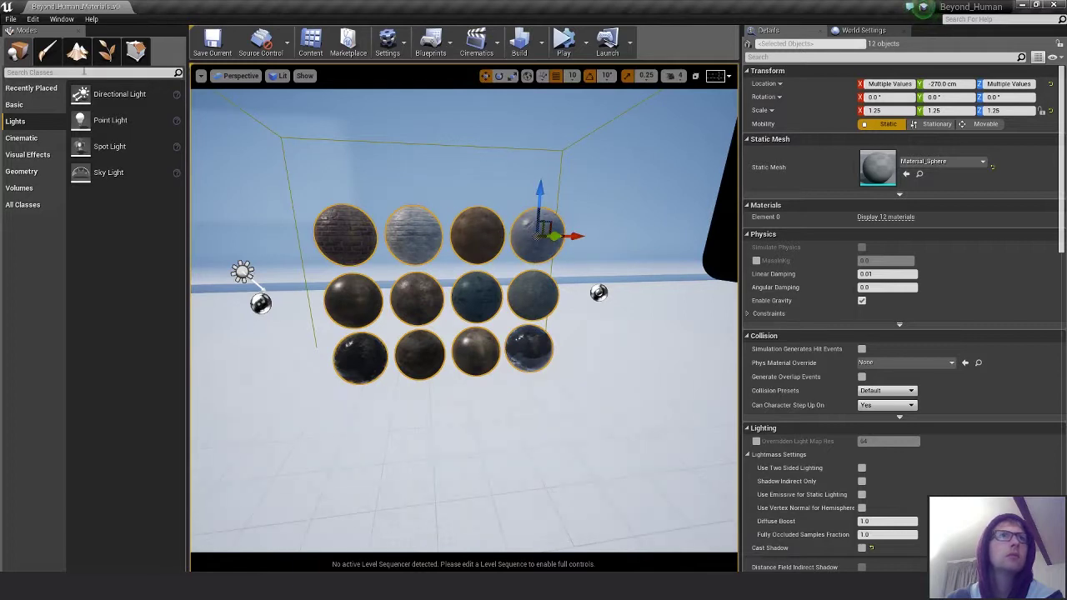
- Start an export of only the selected spheres and choose the Projects/Modo/Beyond_Human/Objects folder as destination
{"action": "left_click", "coordinate": [10, 18]}
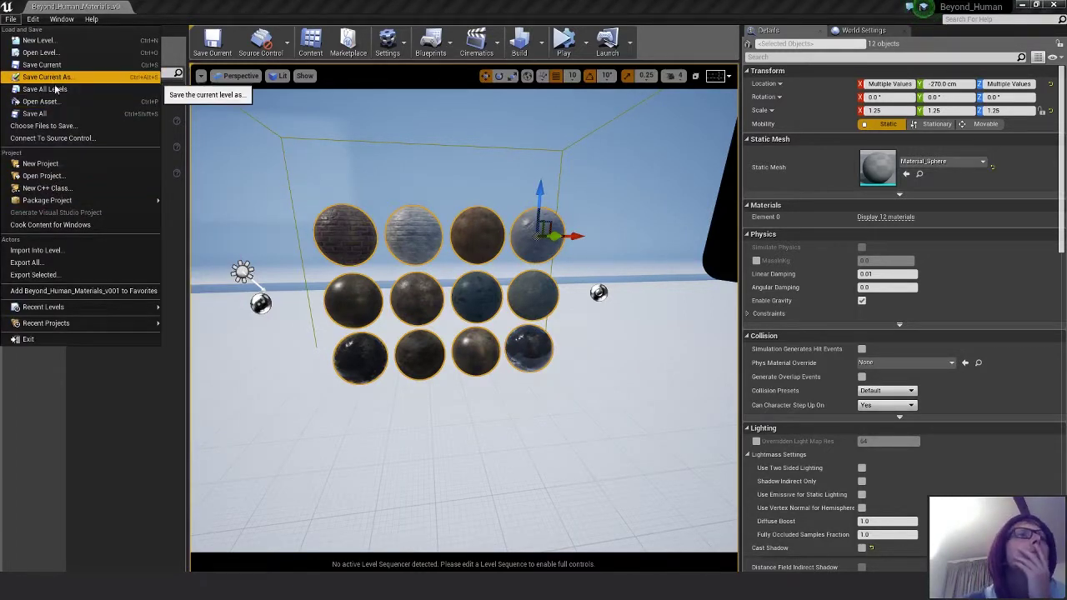
{"action": "left_click", "coordinate": [46, 274]}
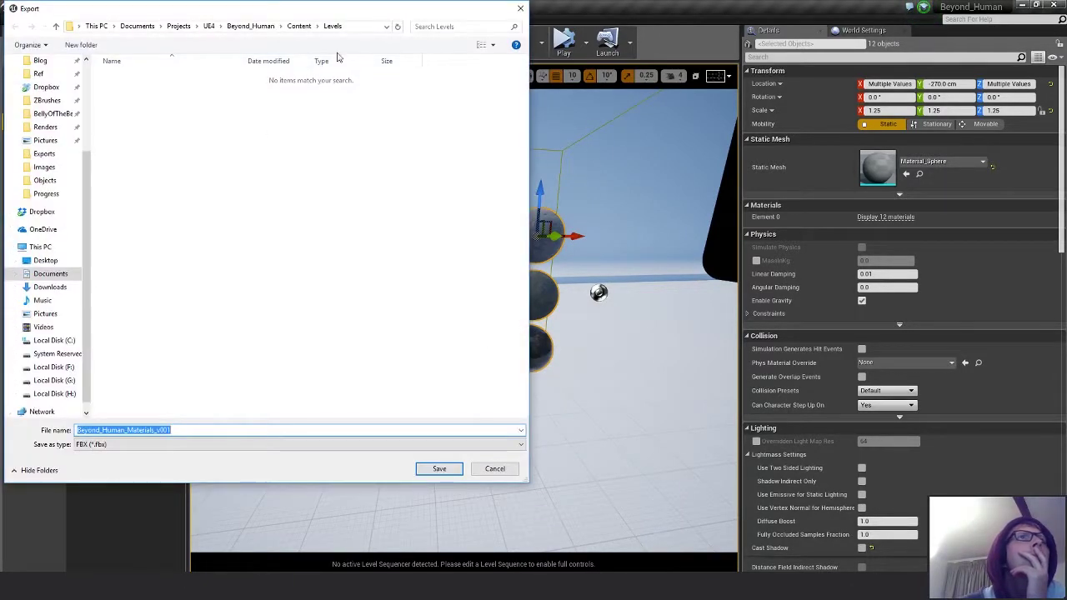
{"action": "left_click_drag", "start_coordinate": [348, 15], "coordinate": [649, 83]}
{"action": "left_click", "coordinate": [479, 95]}
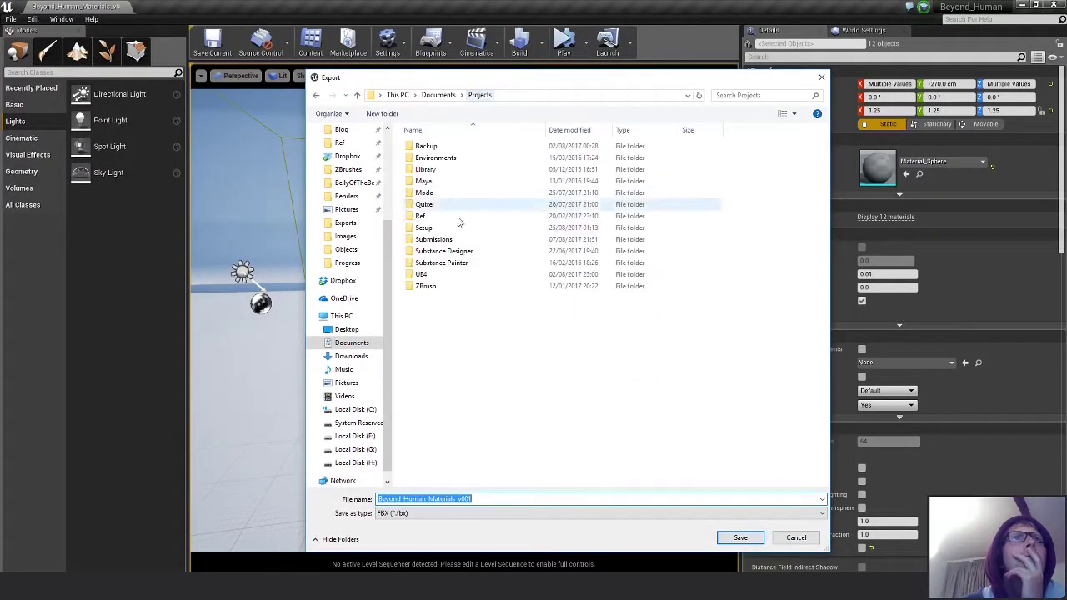
{"action": "double_click", "coordinate": [430, 194]}
{"action": "double_click", "coordinate": [430, 150]}
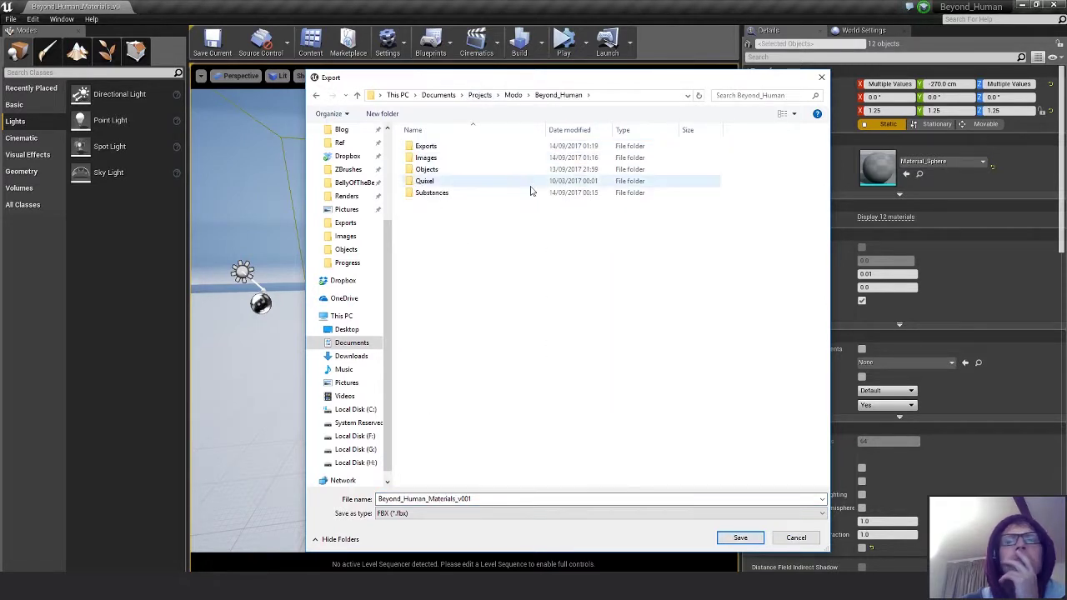
{"action": "double_click", "coordinate": [427, 169]}
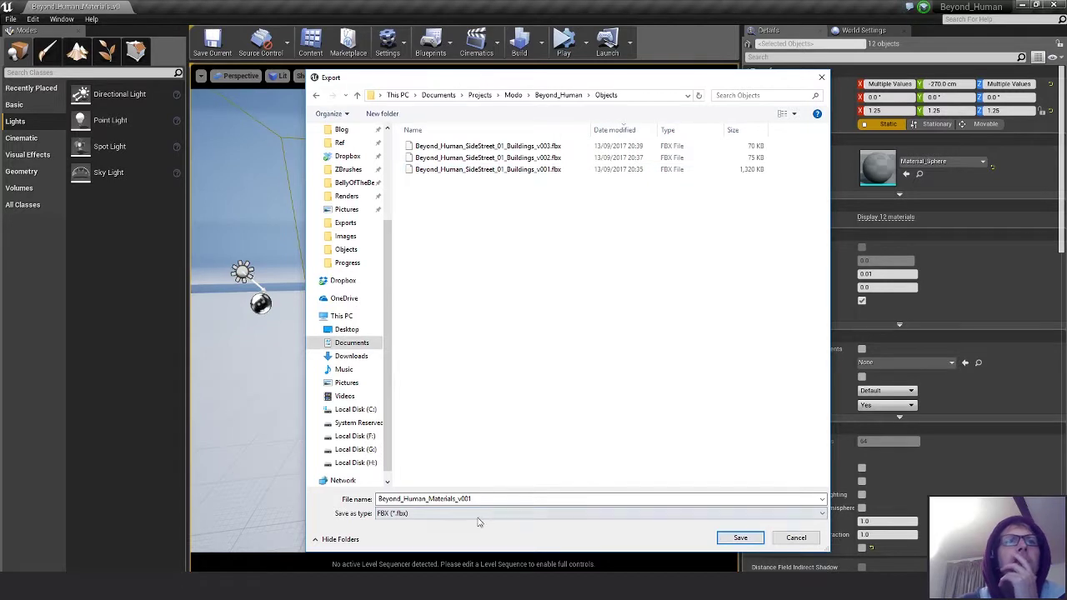
- Name the FBX export Material_Spheres_01 and save it
{"action": "left_click", "coordinate": [497, 499]}
{"action": "type", "text": "Mat"}
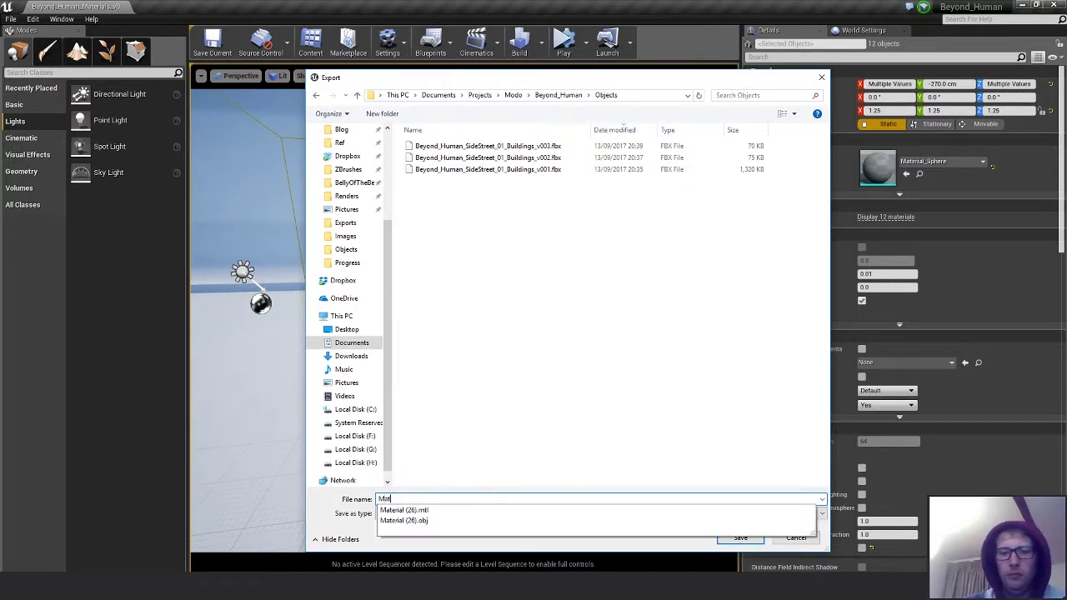
{"action": "type", "text": "erial_Sphe"}
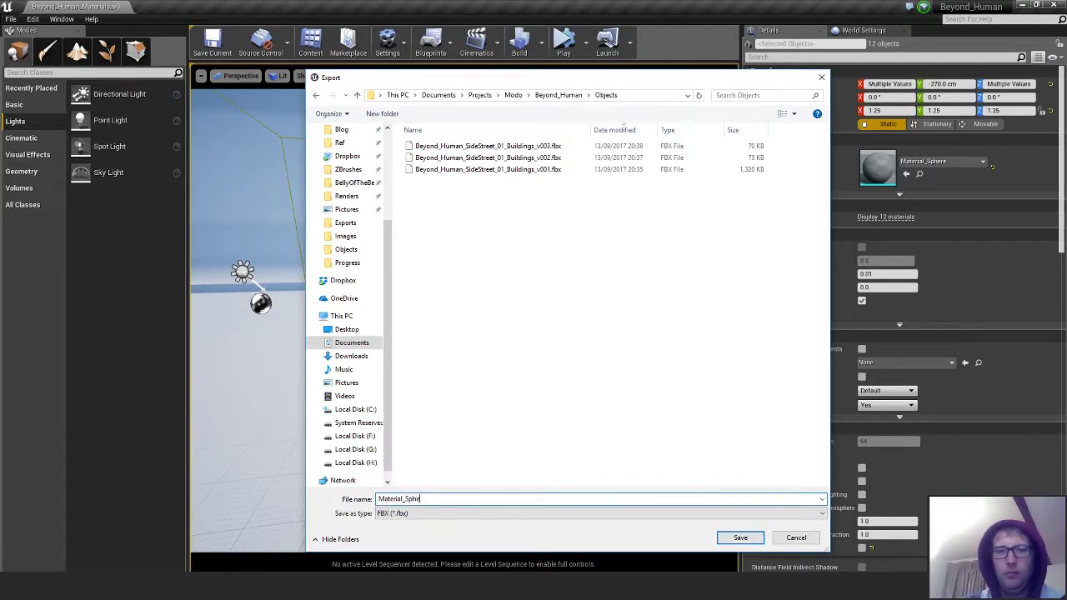
{"action": "type", "text": "res_"}
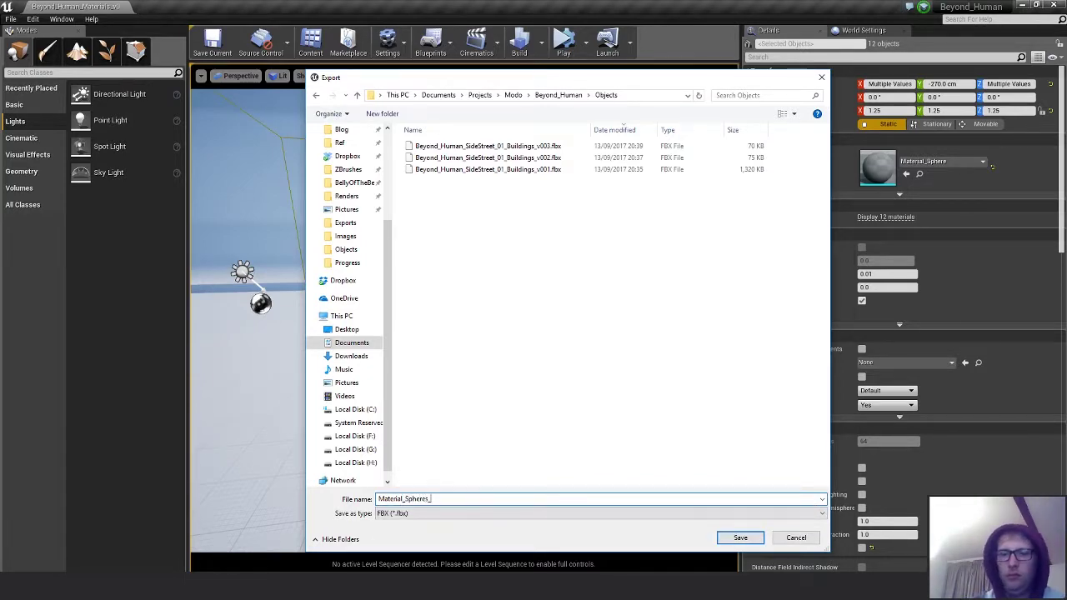
{"action": "type", "text": "01"}
{"action": "key", "text": "Return"}
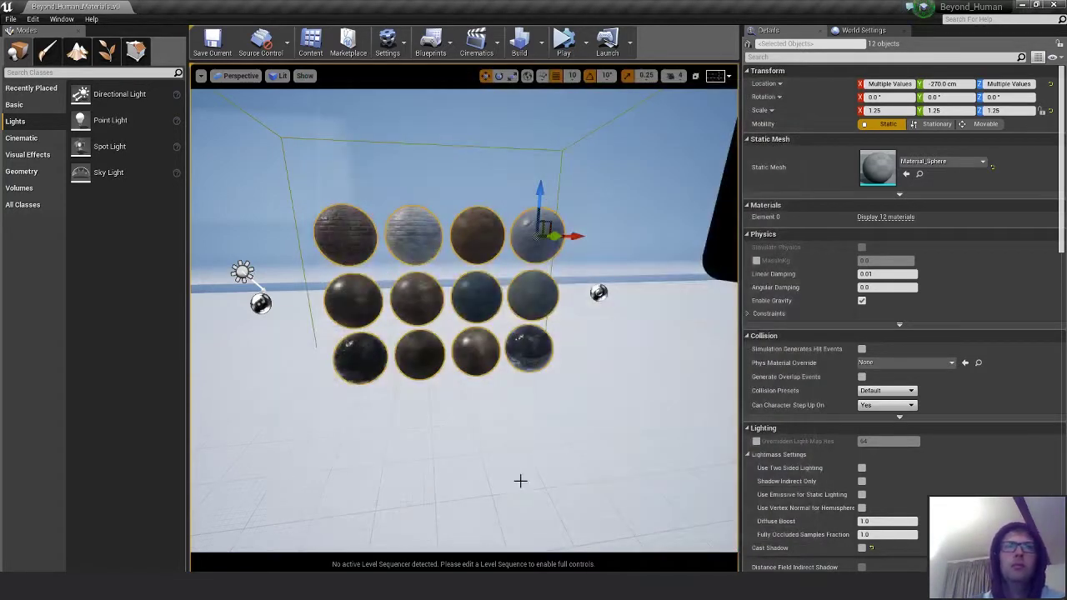
- Deselect the spheres and inspect their materials from an angled view against the backdrop
{"action": "left_click", "coordinate": [659, 318]}
{"action": "left_click_drag", "start_coordinate": [677, 303], "coordinate": [568, 308], "text": "alt"}
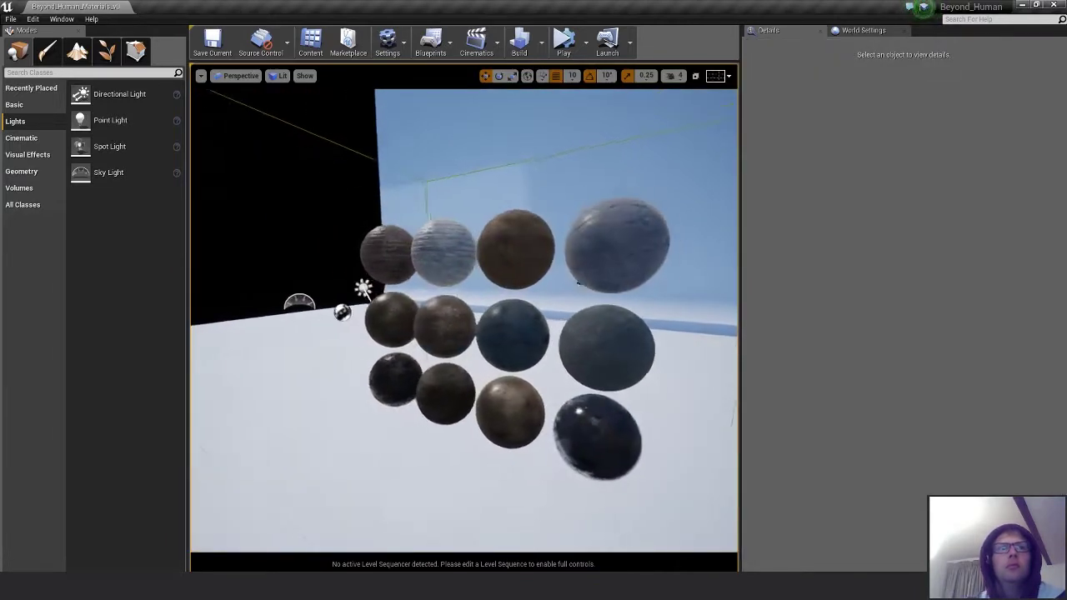
{"action": "right_click_drag", "start_coordinate": [545, 344], "coordinate": [585, 343]}
{"action": "key", "text": "s"}
{"action": "key", "text": "w"}
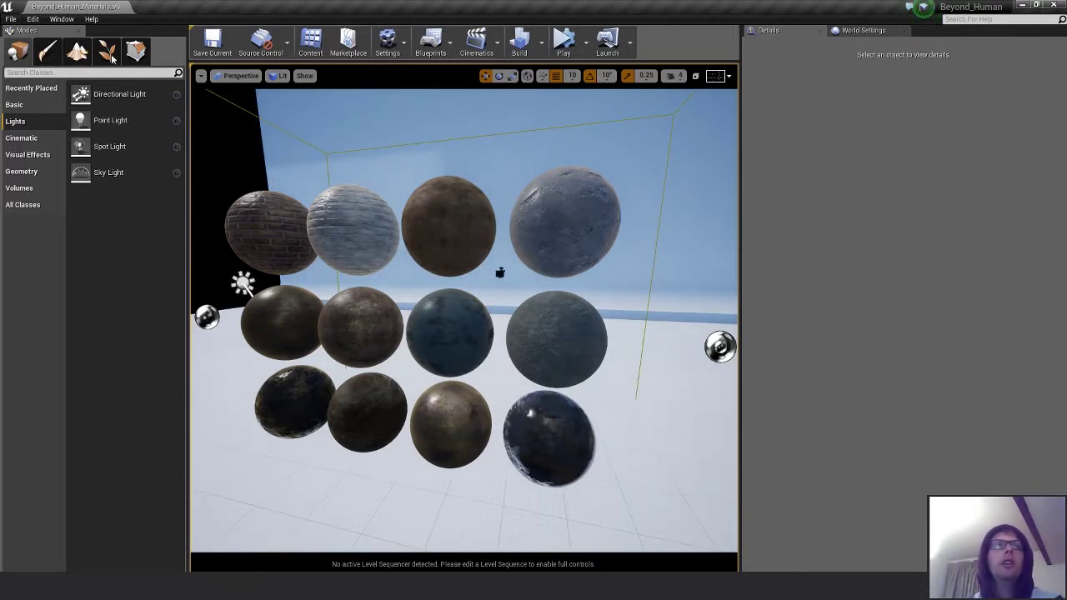
{"action": "left_click", "coordinate": [11, 19]}
{"action": "left_click", "coordinate": [34, 50]}
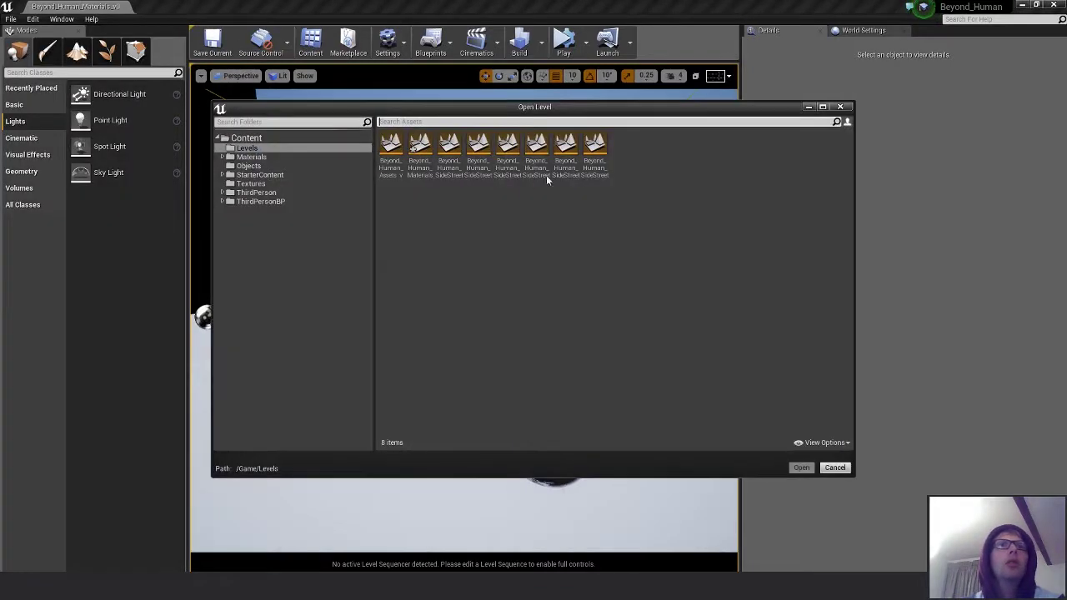
{"action": "left_click", "coordinate": [596, 158]}
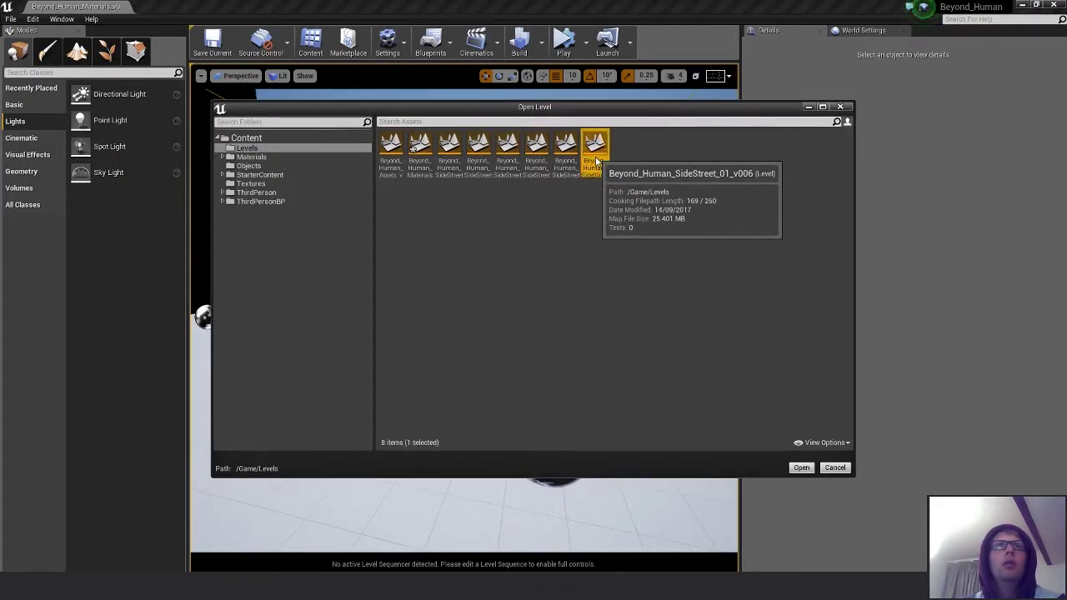
{"action": "left_click", "coordinate": [802, 468]}
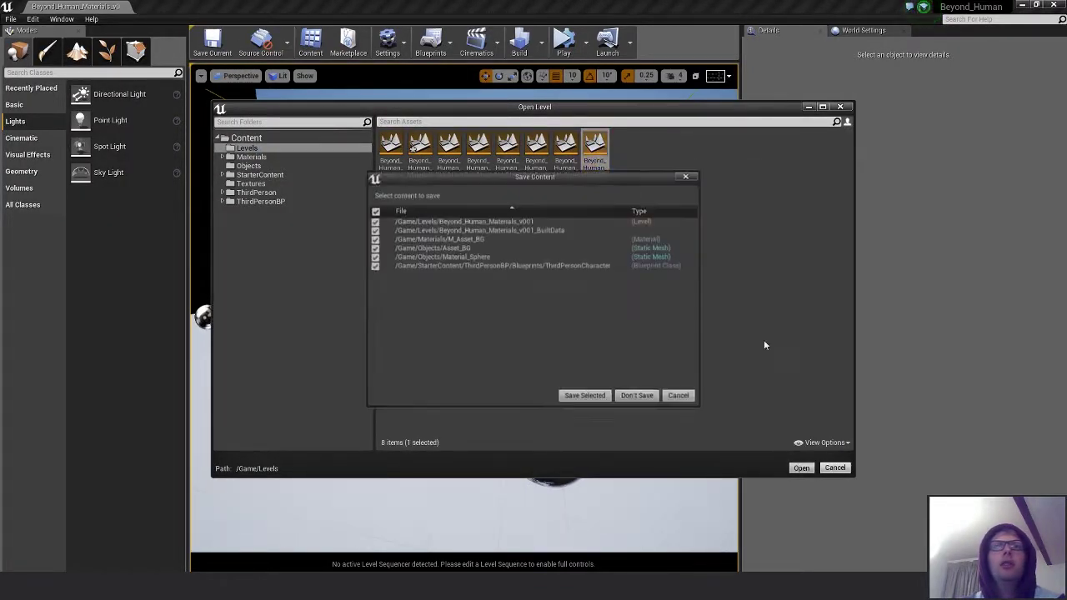
{"action": "left_click", "coordinate": [679, 397]}
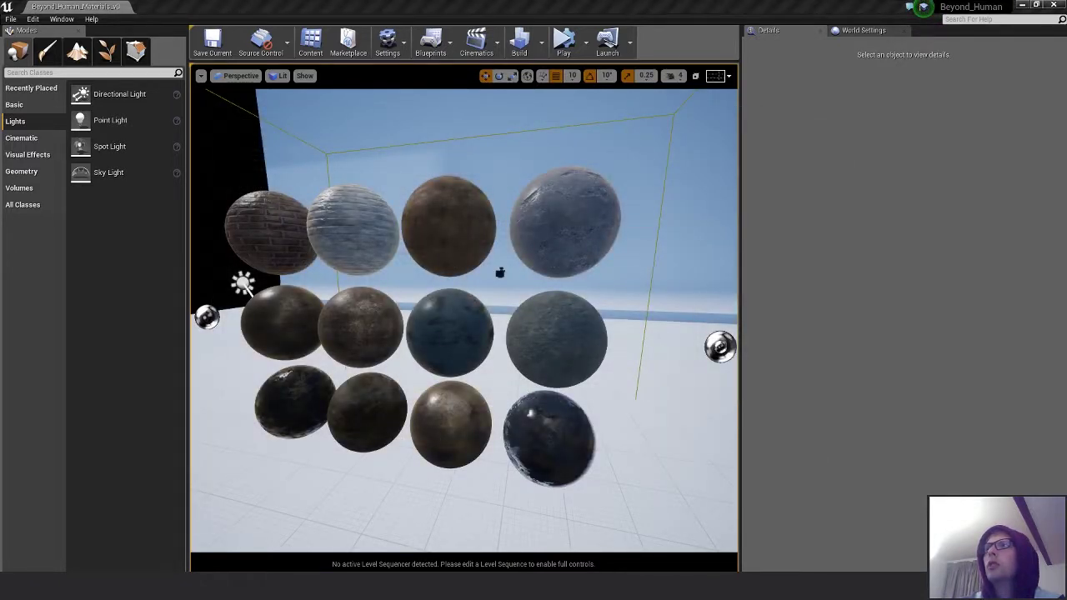
- Save the materials level and open the level Beyond_Human_SideStreet_01_v006
{"action": "key", "text": "ctrl+s"}
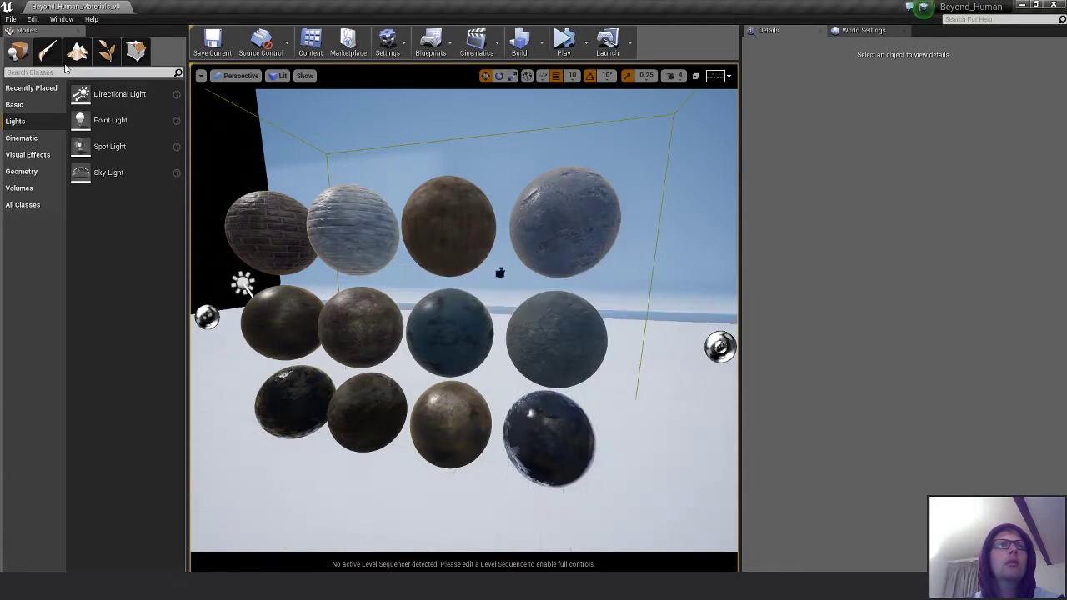
{"action": "left_click", "coordinate": [11, 19]}
{"action": "left_click", "coordinate": [34, 48]}
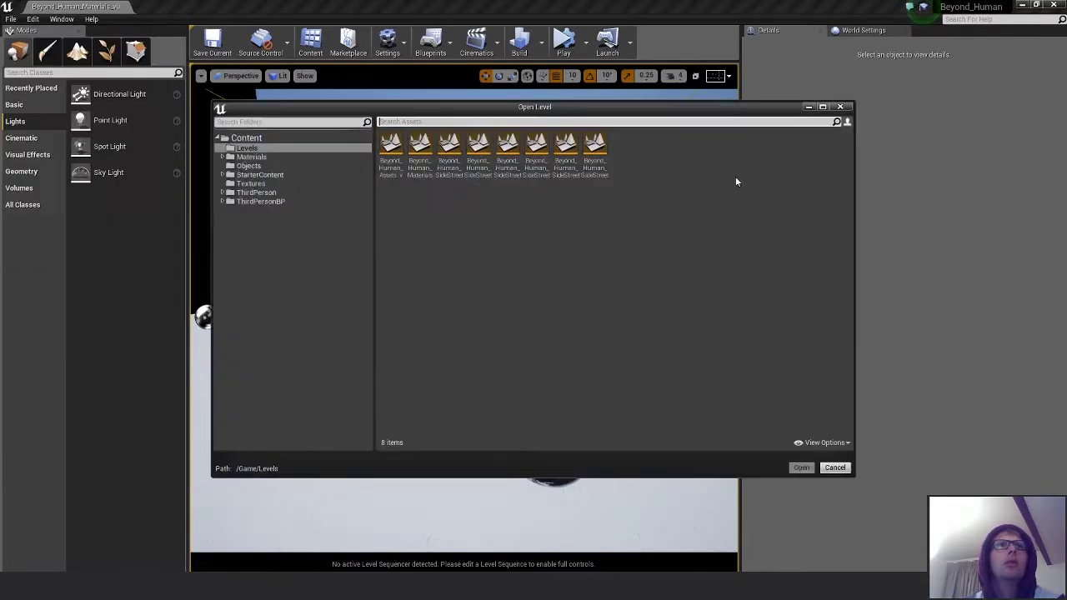
{"action": "left_click", "coordinate": [594, 148]}
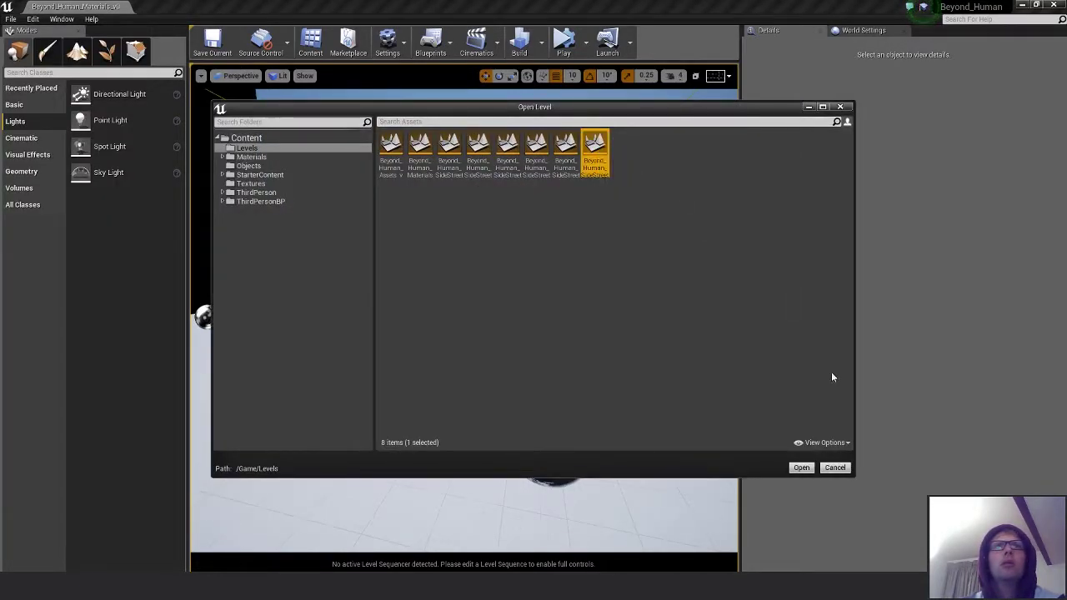
{"action": "left_click", "coordinate": [802, 468]}
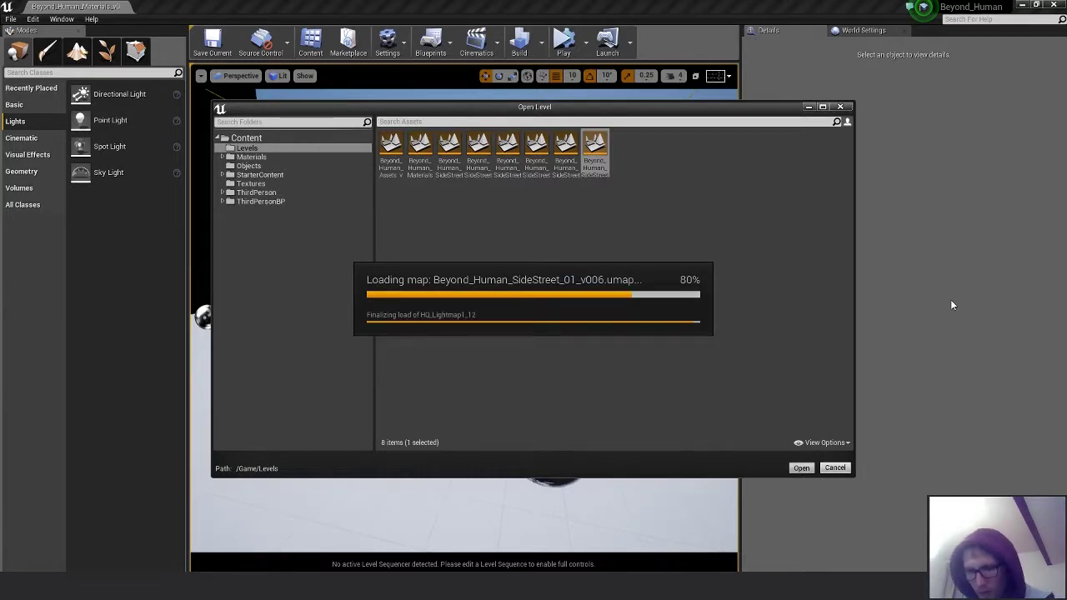
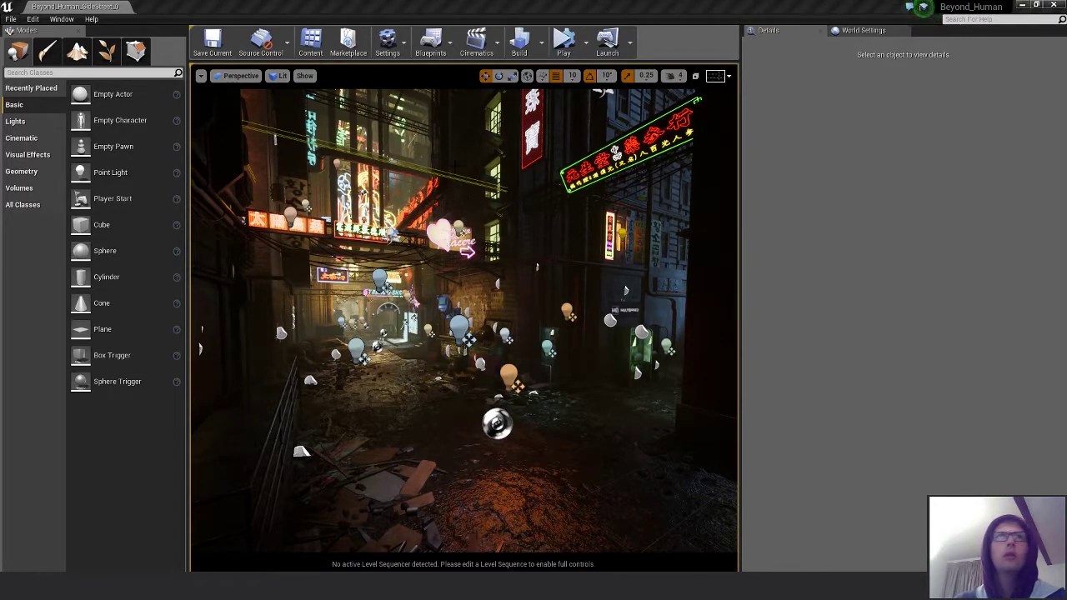
- Pilot CineCameraActor2 in the side street level, with game view hiding the editor icons and the viewport in immersive mode
{"action": "left_click", "coordinate": [542, 41]}
{"action": "left_click", "coordinate": [593, 153]}
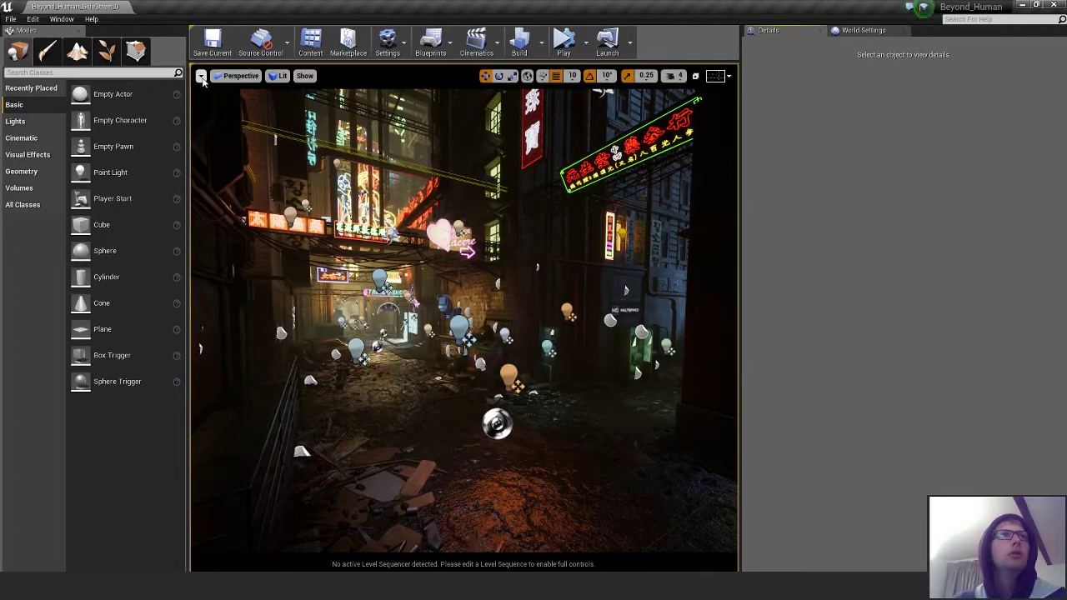
{"action": "left_click", "coordinate": [241, 76]}
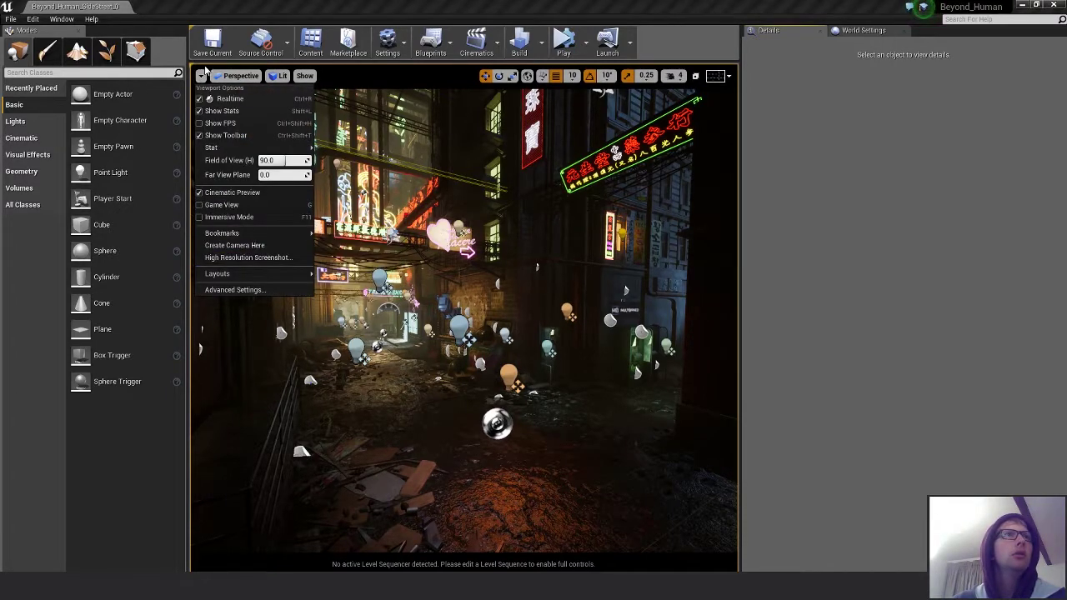
{"action": "left_click", "coordinate": [238, 76]}
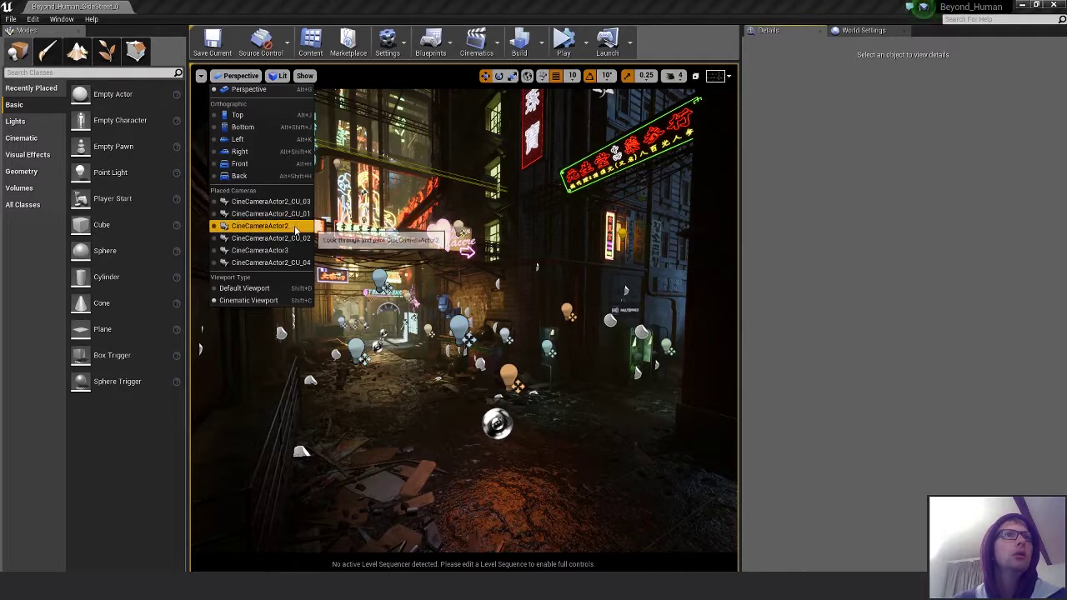
{"action": "left_click", "coordinate": [260, 226]}
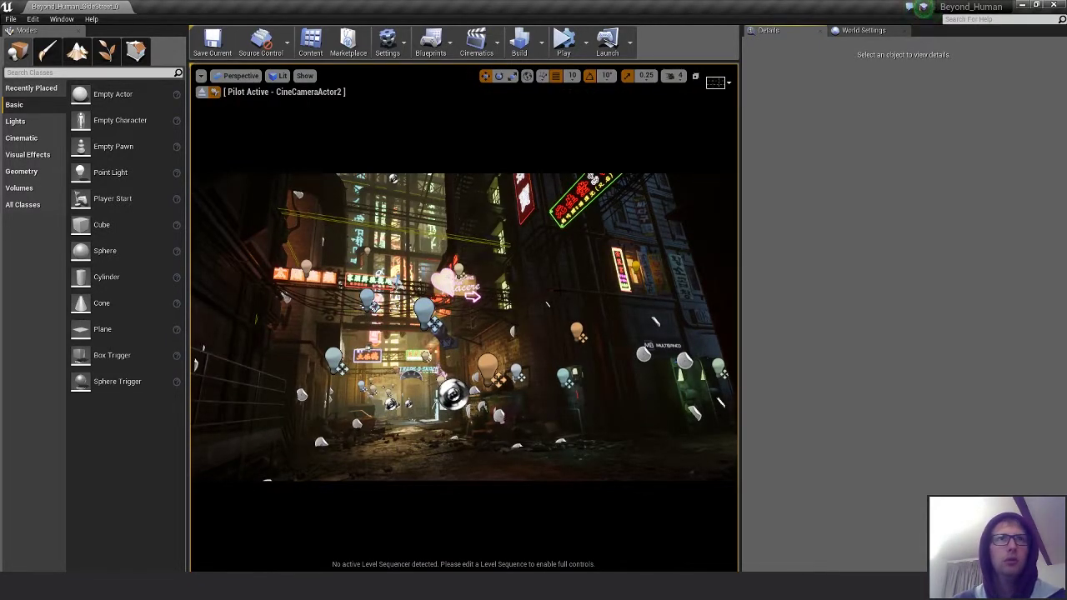
{"action": "key", "text": "g"}
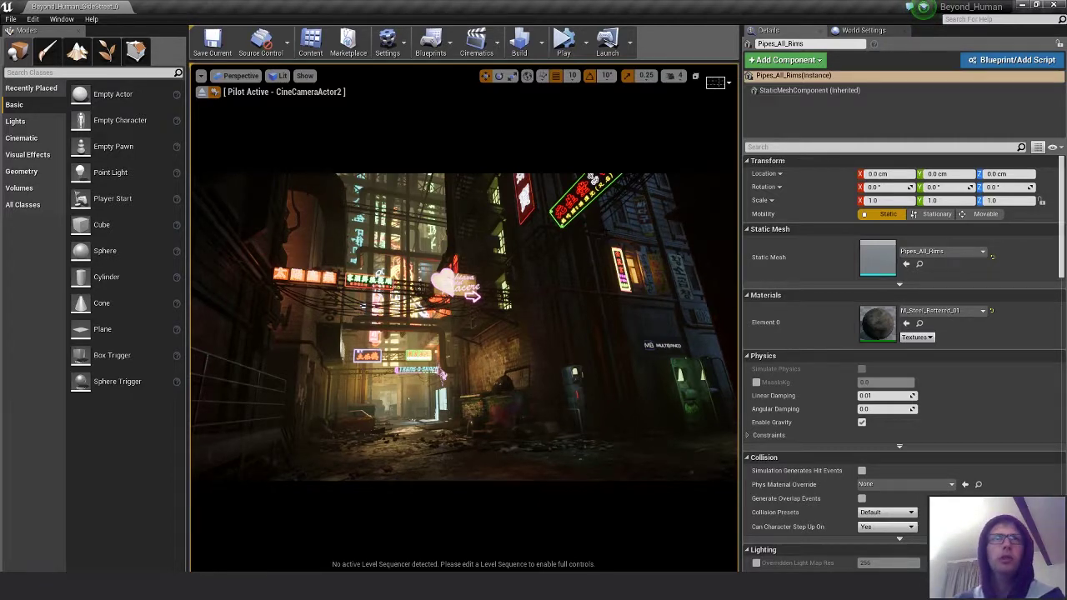
{"action": "key", "text": "F11"}
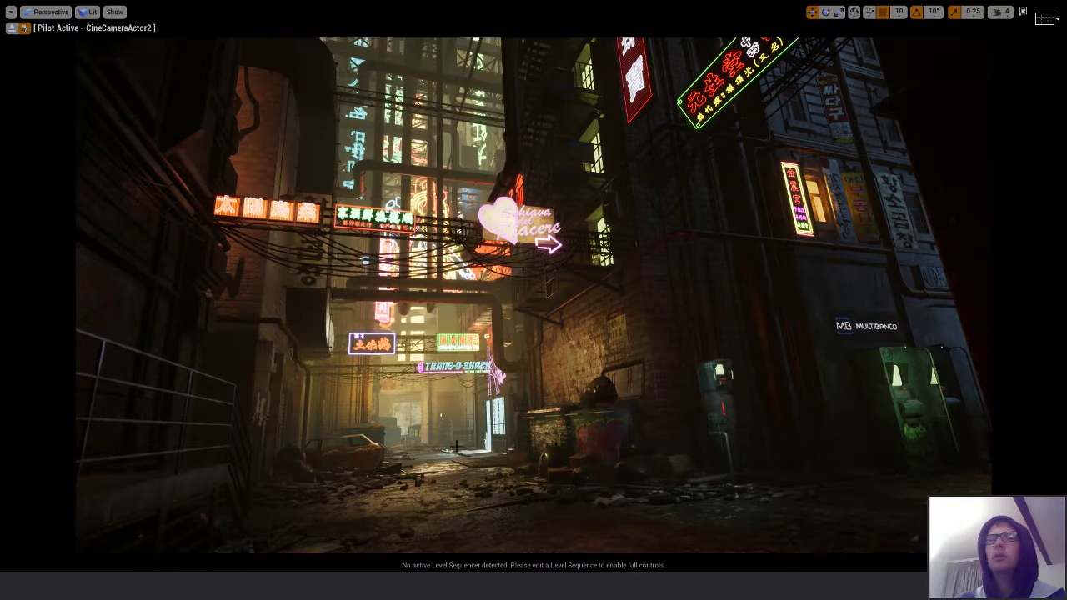
- Switch to File Explorer, check HighresScreenshot00005 in the project's Saved/Screenshots/Windows folder, and close the window
{"action": "mouse_move", "coordinate": [609, 557]}
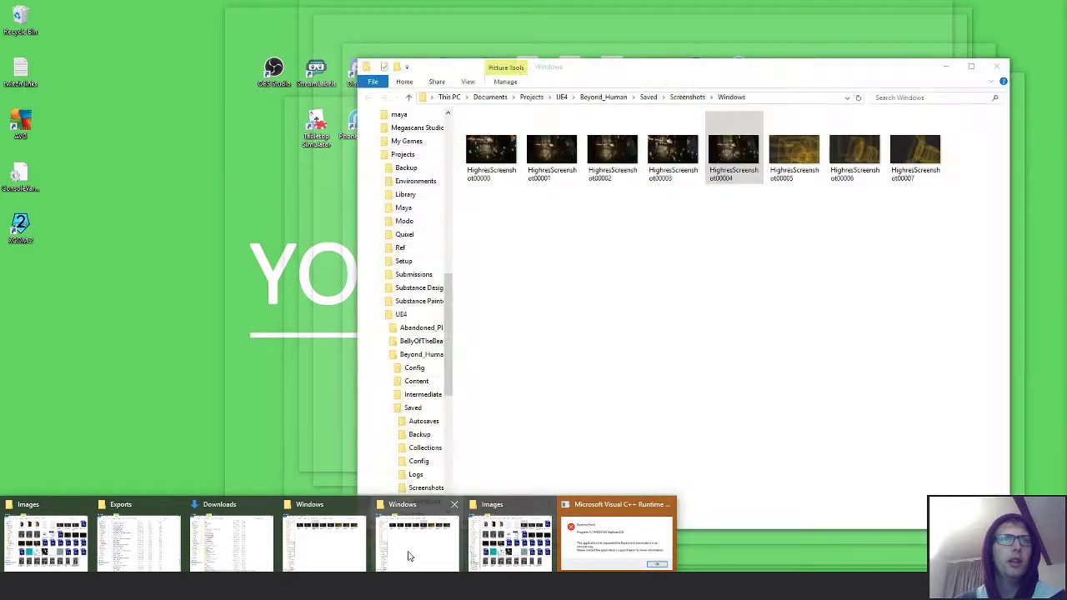
{"action": "left_click", "coordinate": [409, 556]}
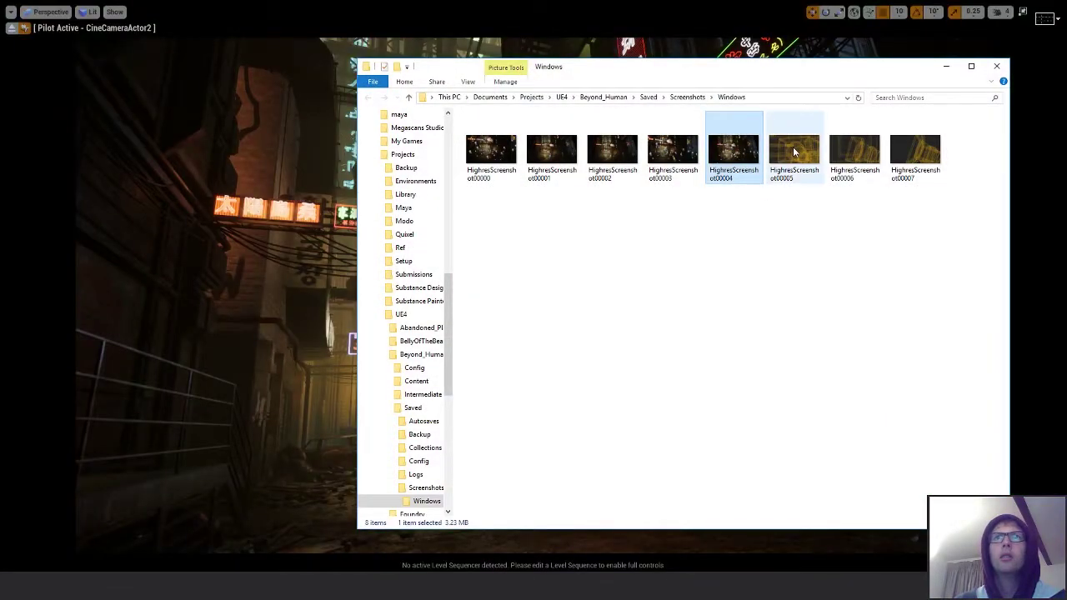
{"action": "left_click", "coordinate": [804, 175]}
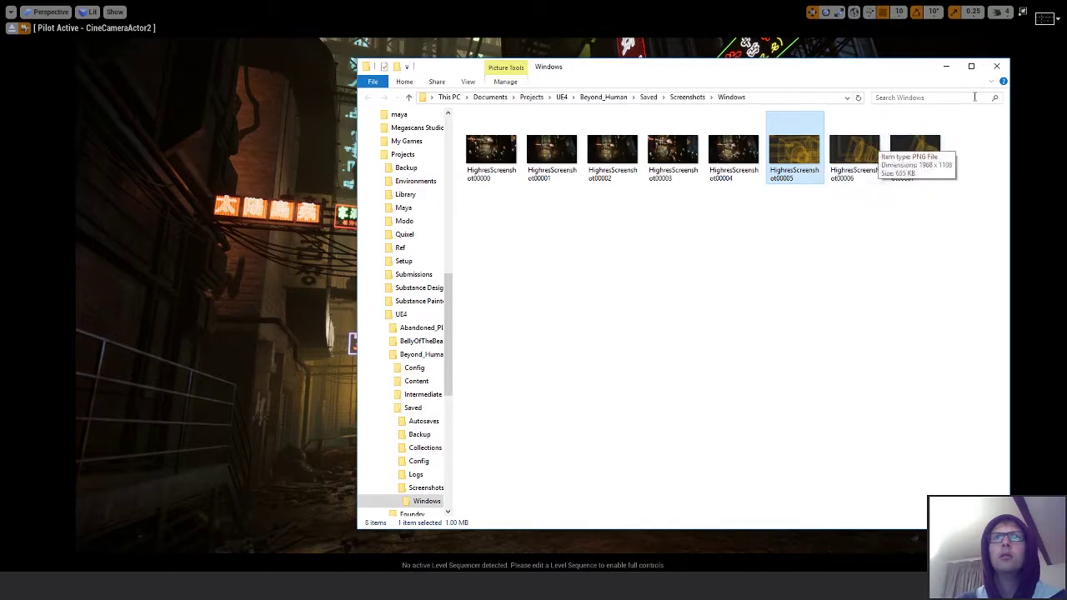
{"action": "left_click", "coordinate": [998, 68]}
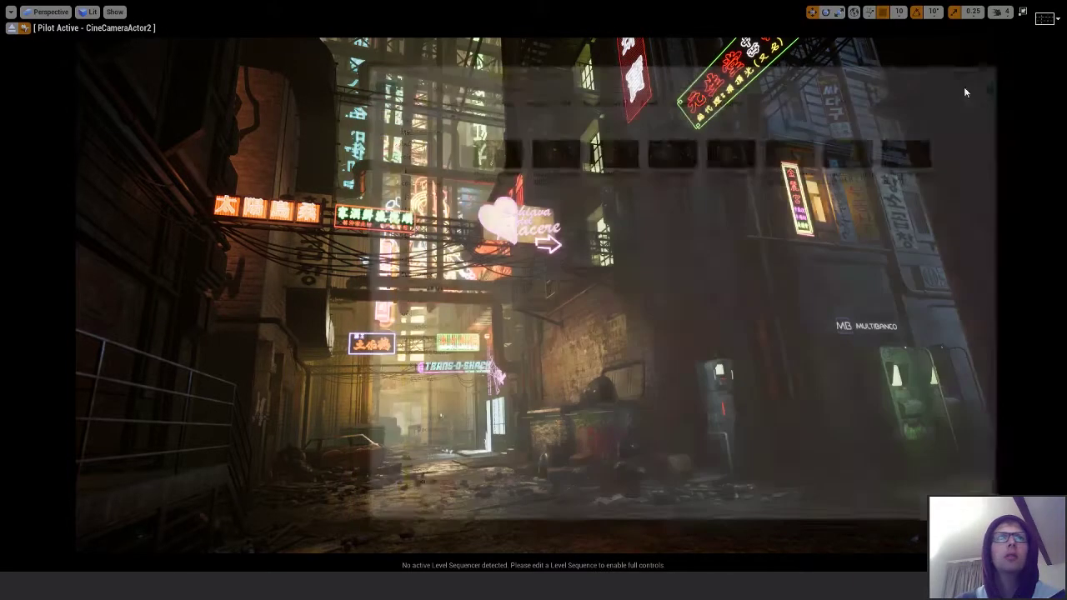
- Close the leftover File Explorer windows, including Exports and Images, and return to the piloted camera view
{"action": "mouse_move", "coordinate": [250, 587]}
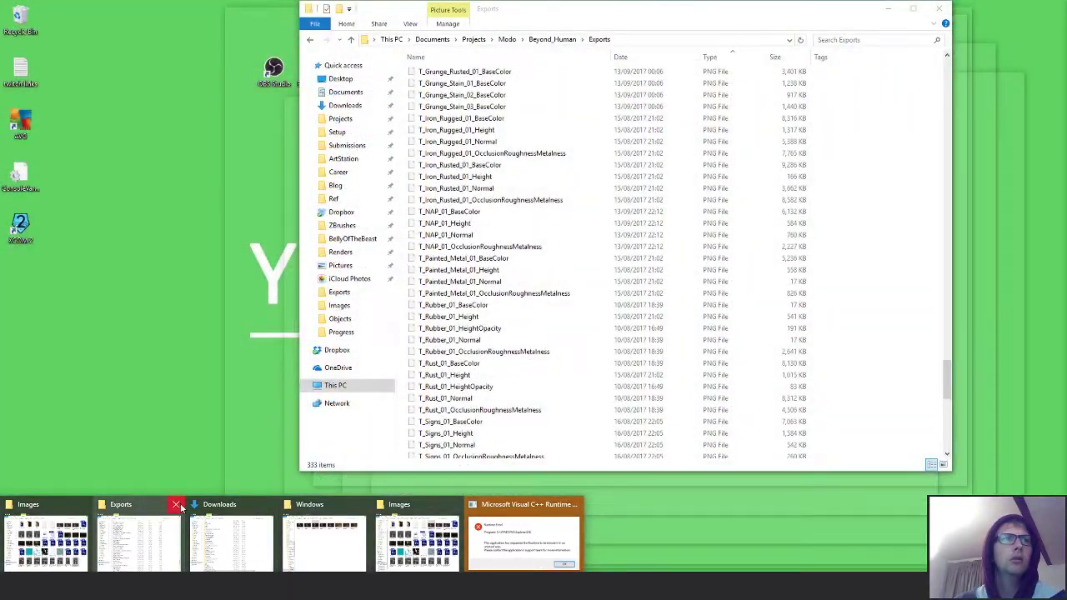
{"action": "left_click", "coordinate": [177, 504]}
{"action": "left_click", "coordinate": [126, 506]}
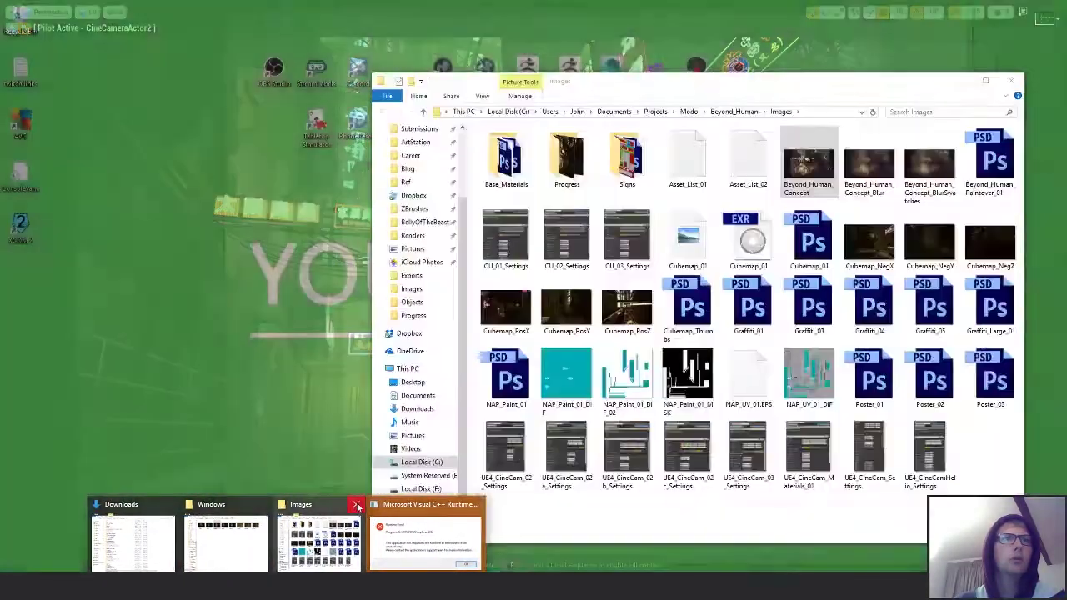
{"action": "left_click", "coordinate": [356, 504]}
{"action": "left_click", "coordinate": [217, 504]}
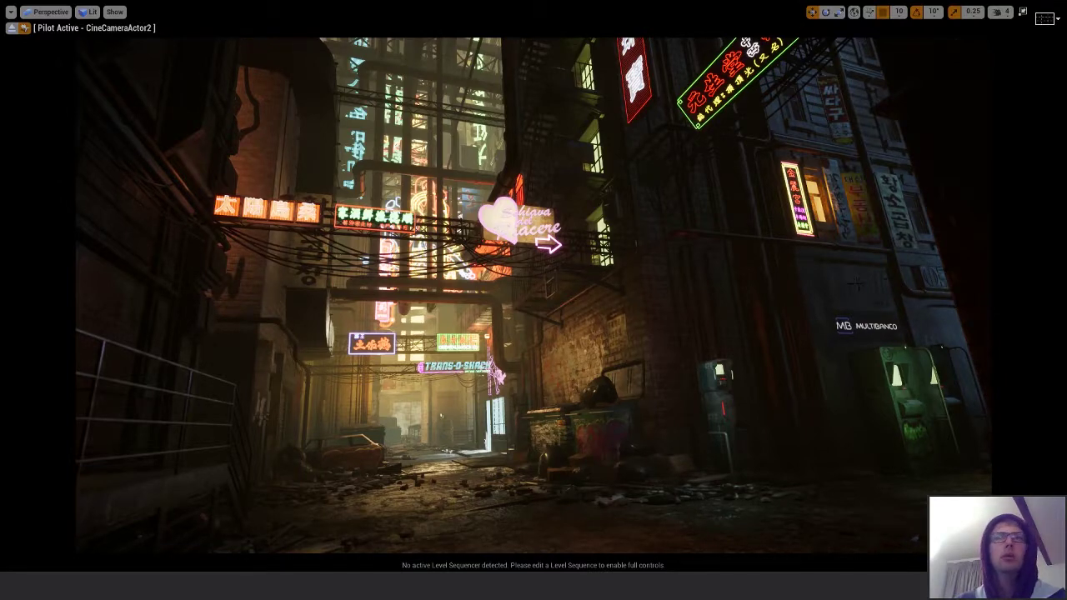
- Start a Lightshot capture and fit its area to the CineCameraActor2 image, about 1644 x 928 pixels
{"action": "key", "text": "Print"}
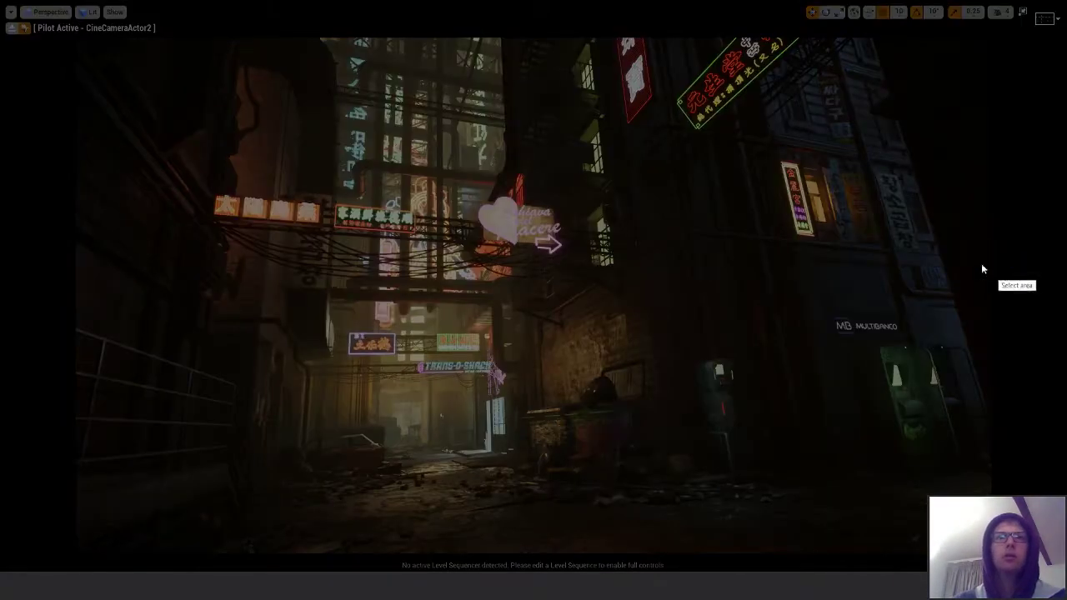
{"action": "left_click_drag", "start_coordinate": [76, 38], "coordinate": [993, 552]}
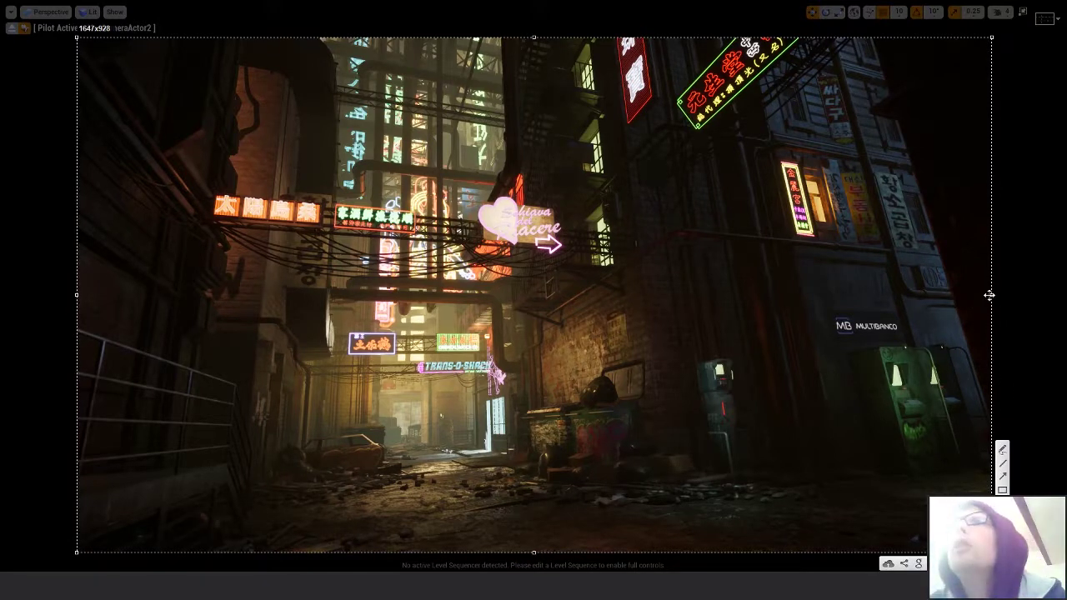
{"action": "mouse_move", "coordinate": [991, 296]}
{"action": "left_mouse_down"}
{"action": "mouse_move", "coordinate": [1002, 296]}
{"action": "mouse_move", "coordinate": [988, 295]}
{"action": "left_mouse_up"}
{"action": "left_click_drag", "start_coordinate": [532, 37], "coordinate": [533, 37]}
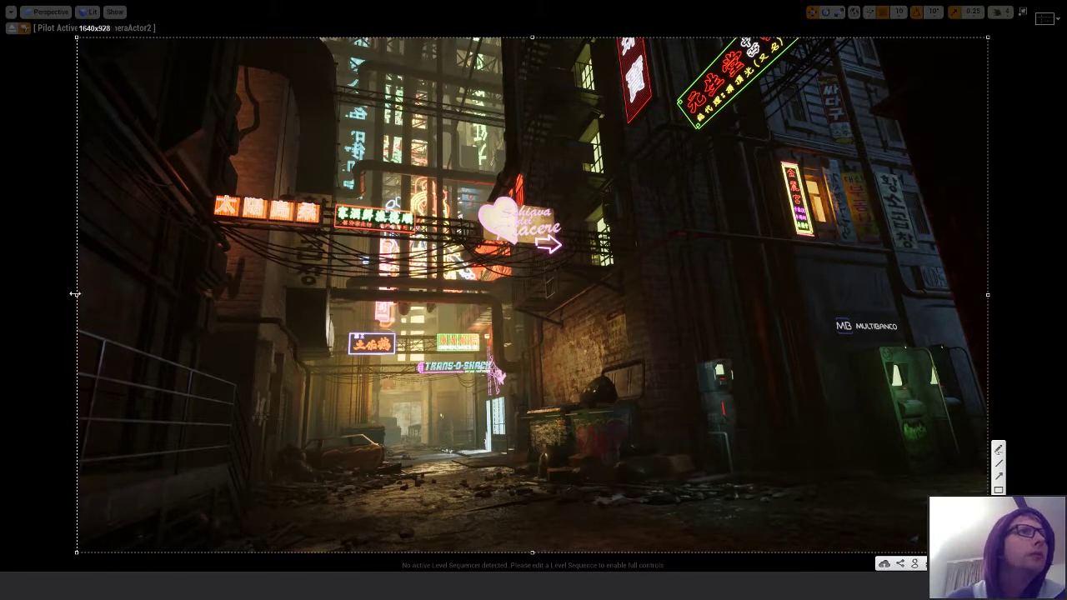
{"action": "left_click_drag", "start_coordinate": [76, 294], "coordinate": [74, 297]}
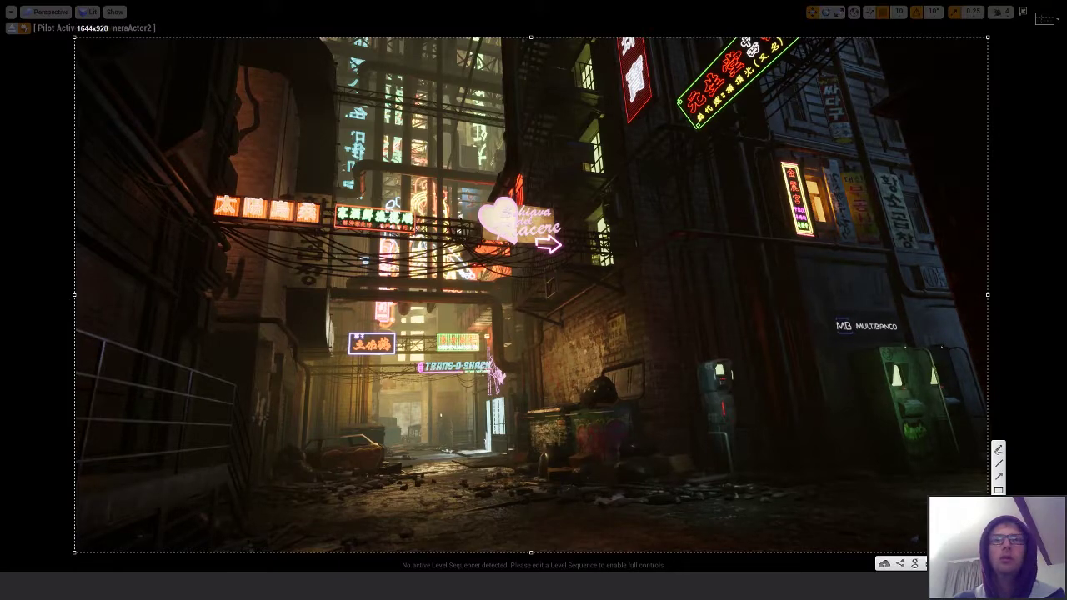
- Save the capture as the JPEG Beyond_Human_019a in the Progress folder
{"action": "key", "text": "ctrl+s"}
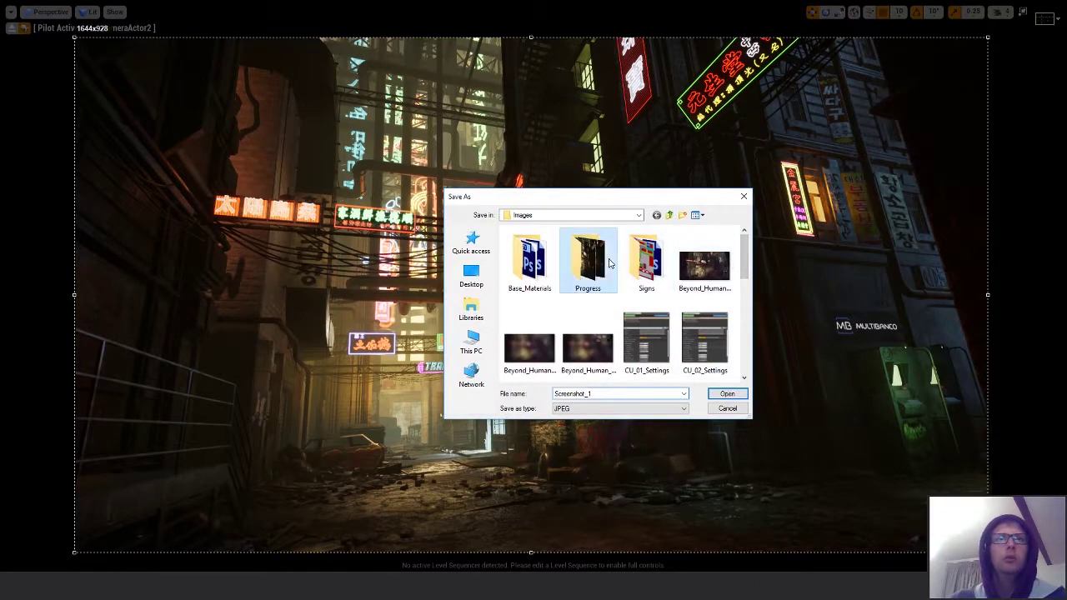
{"action": "double_click", "coordinate": [588, 262]}
{"action": "scroll", "coordinate": [600, 317], "scroll_direction": "down", "scroll_amount": 5}
{"action": "left_click", "coordinate": [588, 346]}
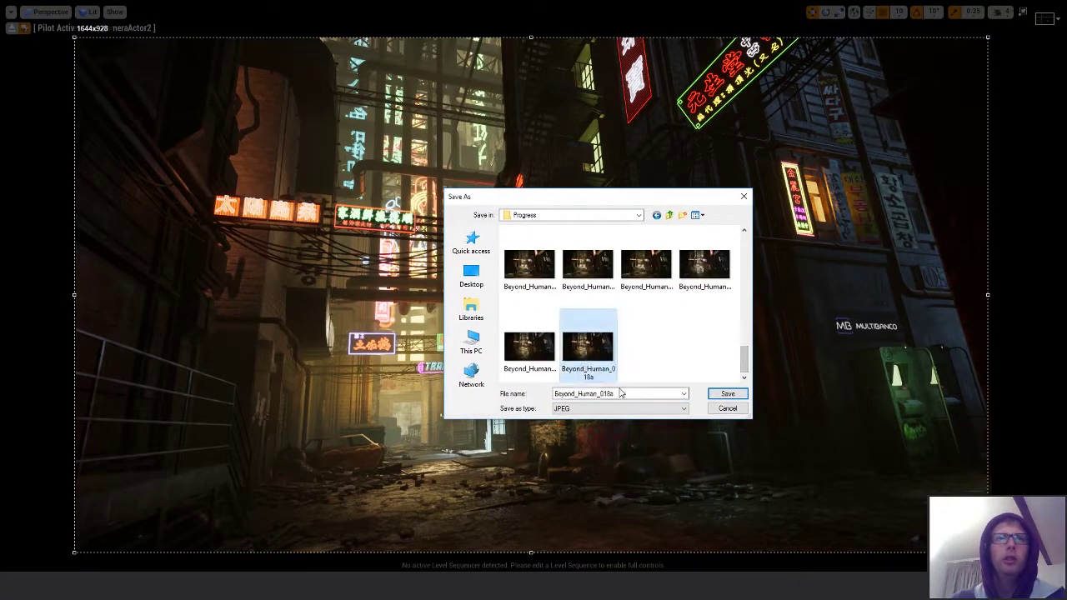
{"action": "left_click", "coordinate": [613, 393]}
{"action": "left_click_drag", "start_coordinate": [615, 393], "coordinate": [644, 394]}
{"action": "left_click", "coordinate": [613, 393]}
{"action": "type", "text": "9"}
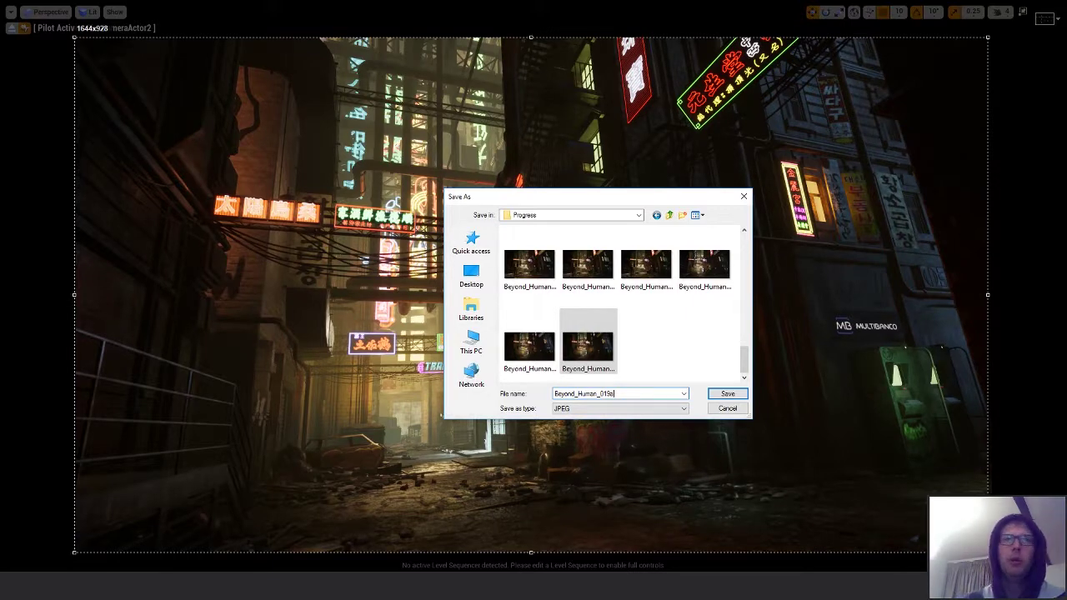
{"action": "key", "text": "Return"}
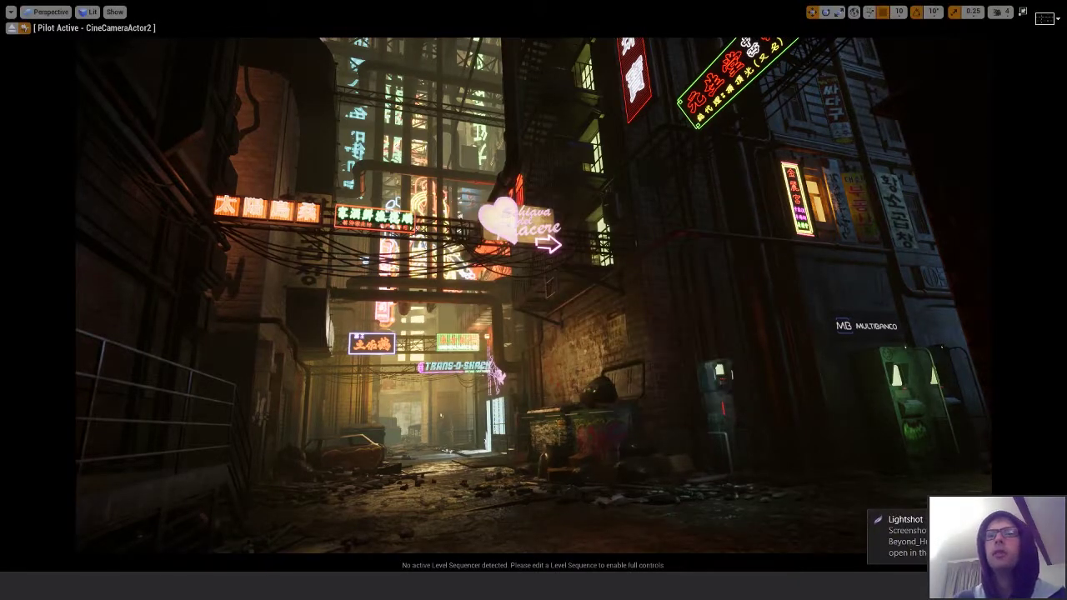
- Pilot CineCameraActor2_CU_01 and fit a Lightshot capture area to its image, about 1651 x 929 pixels
{"action": "left_click", "coordinate": [48, 12]}
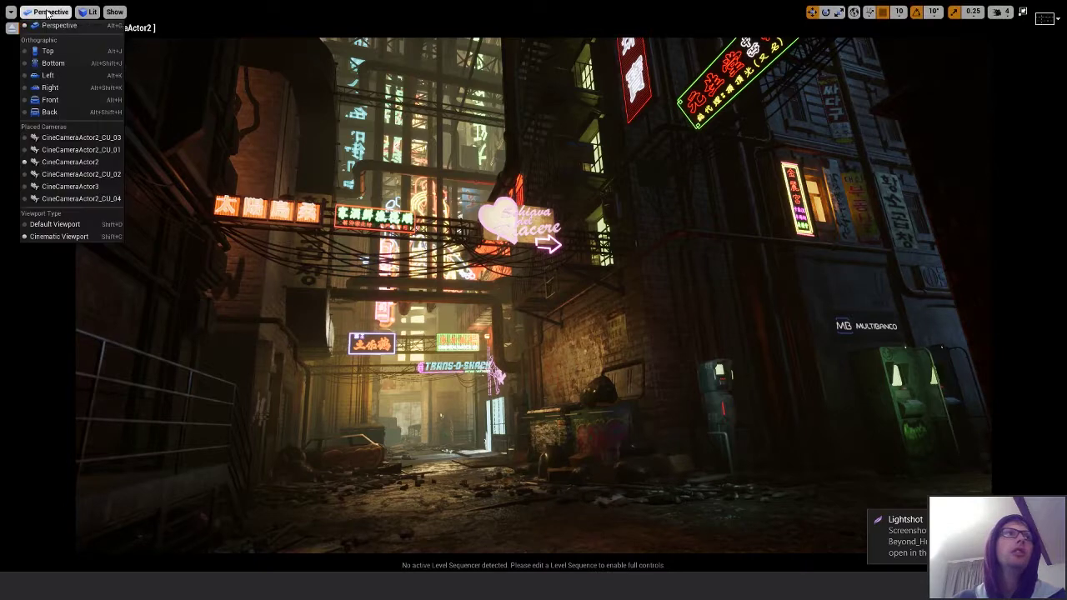
{"action": "left_click", "coordinate": [87, 149]}
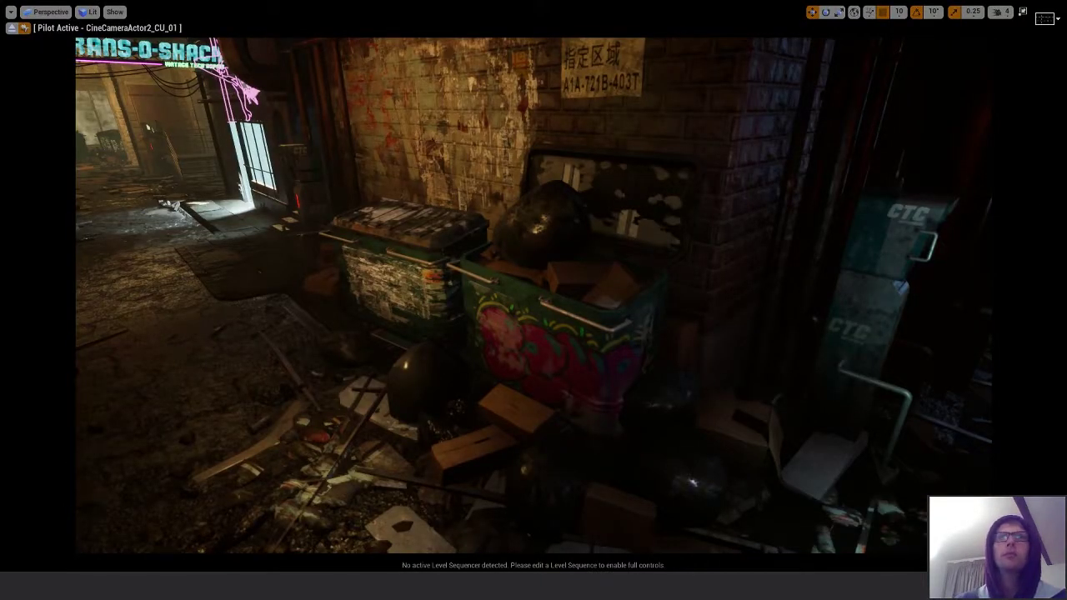
{"action": "key", "text": "Print"}
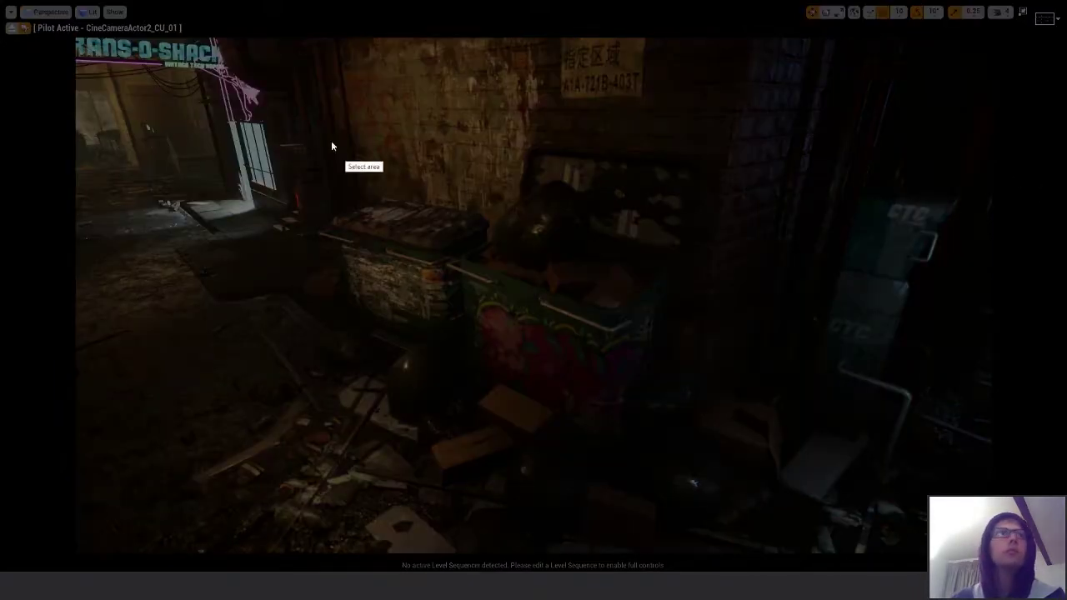
{"action": "left_click_drag", "start_coordinate": [74, 37], "coordinate": [993, 553]}
{"action": "left_click_drag", "start_coordinate": [993, 296], "coordinate": [993, 297]}
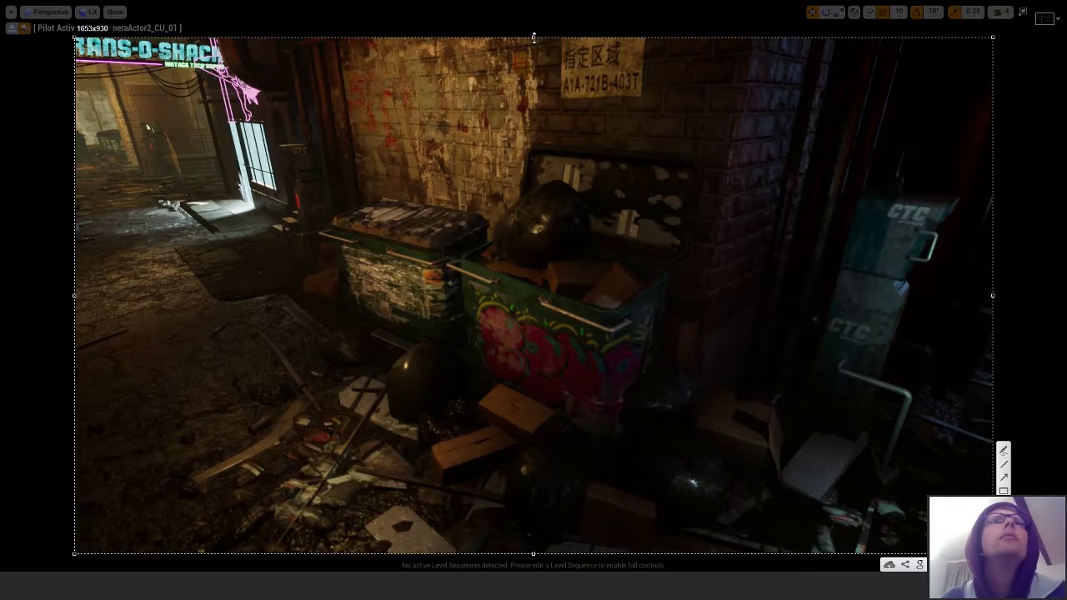
{"action": "left_click_drag", "start_coordinate": [534, 37], "coordinate": [533, 37]}
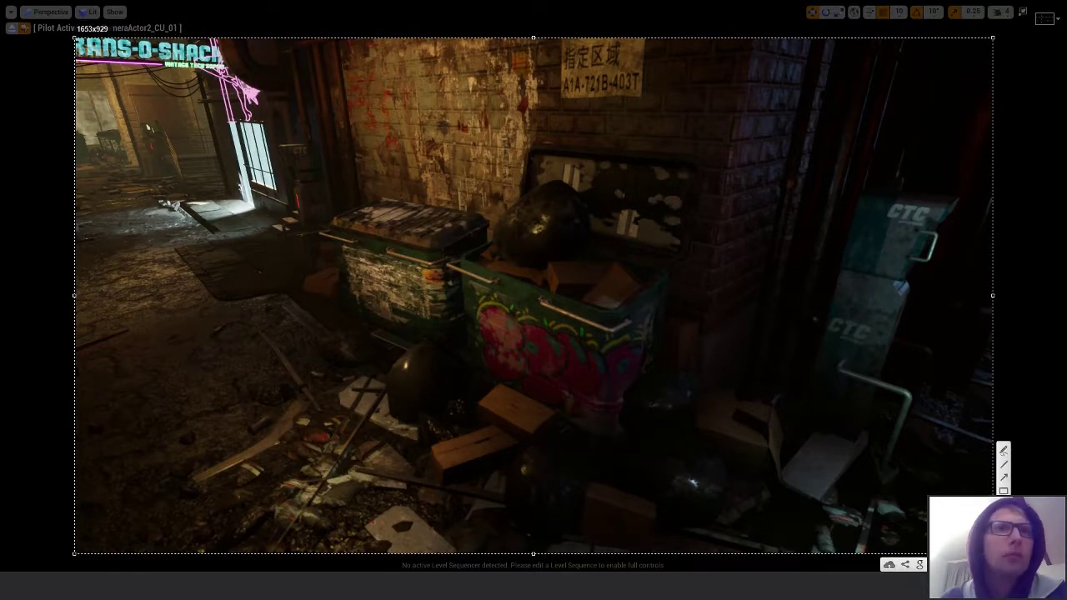
{"action": "left_click_drag", "start_coordinate": [534, 553], "coordinate": [536, 554]}
{"action": "left_click_drag", "start_coordinate": [995, 296], "coordinate": [993, 297]}
{"action": "left_click_drag", "start_coordinate": [76, 294], "coordinate": [74, 296]}
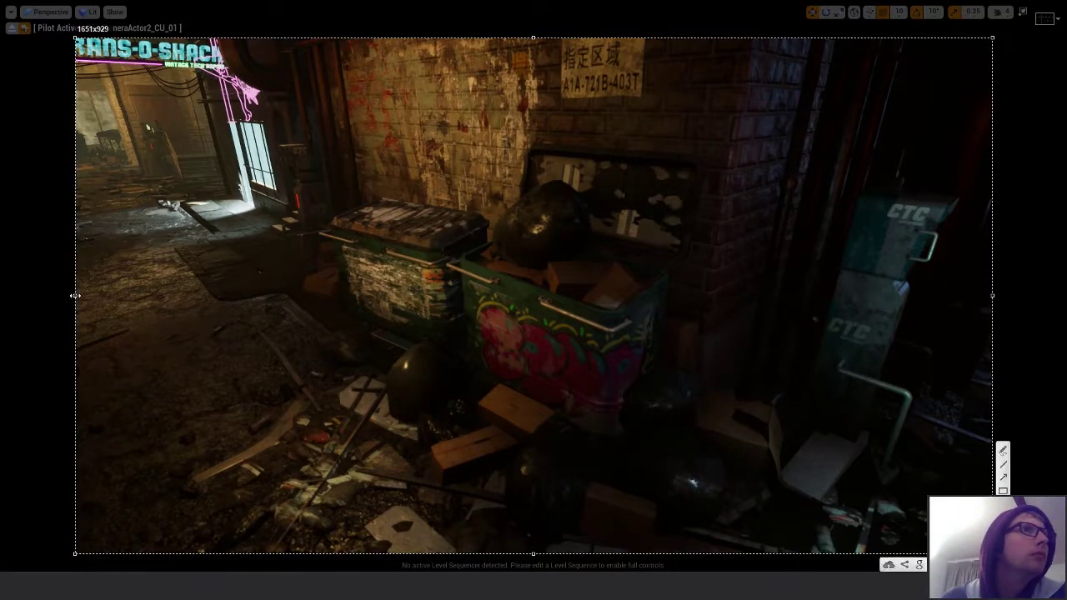
- Save the dumpster close-up capture as the JPEG Beyond_Human_019b in the Progress folder
{"action": "key", "text": "ctrl+s"}
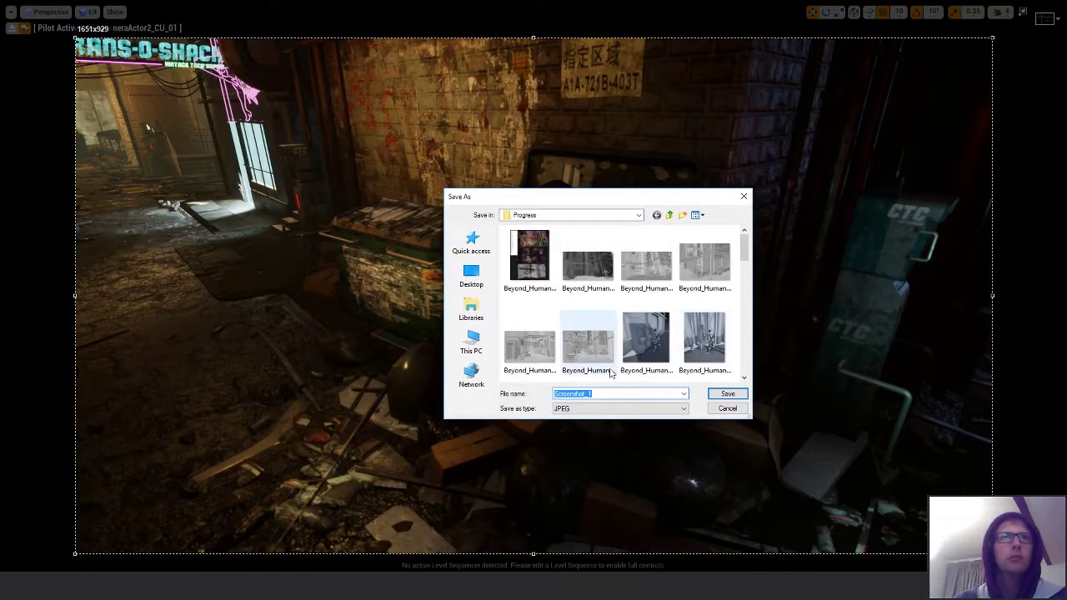
{"action": "left_click_drag", "start_coordinate": [746, 257], "coordinate": [745, 373]}
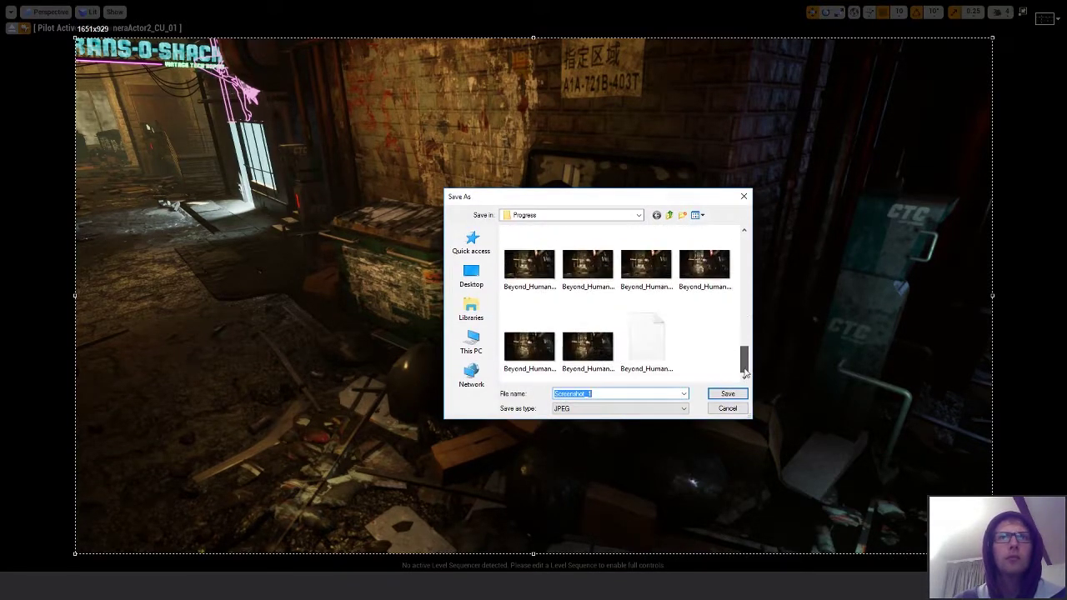
{"action": "left_click", "coordinate": [657, 365]}
{"action": "left_click", "coordinate": [615, 394]}
{"action": "left_click_drag", "start_coordinate": [610, 395], "coordinate": [663, 396]}
{"action": "type", "text": "b"}
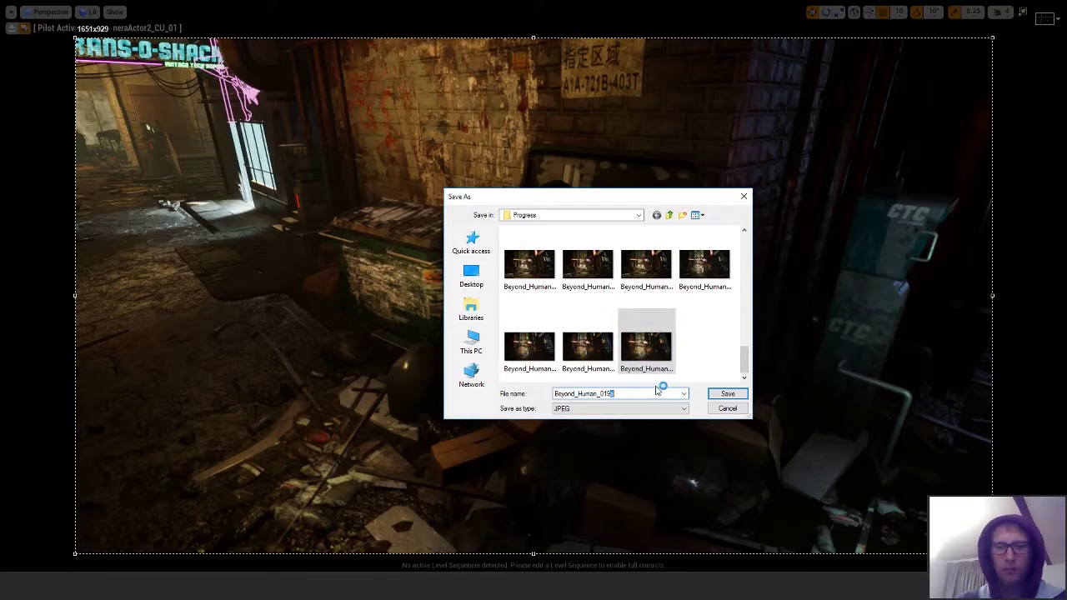
{"action": "left_click", "coordinate": [724, 397]}
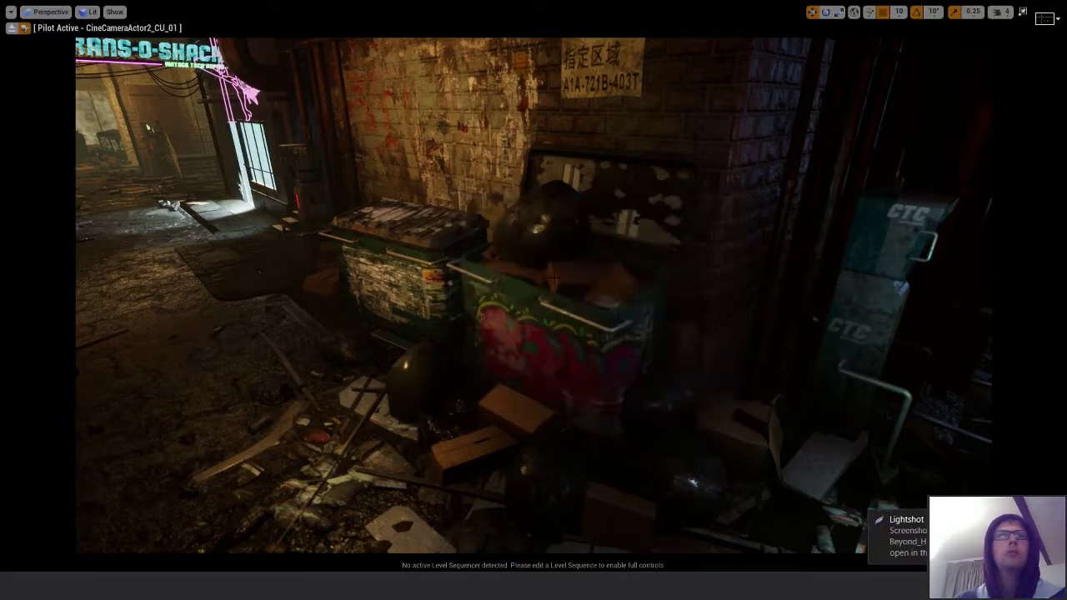
- Look through CineCameraActor2_CU_02 and switch to piloting CineCameraActor2_CU_03
{"action": "left_click", "coordinate": [50, 12]}
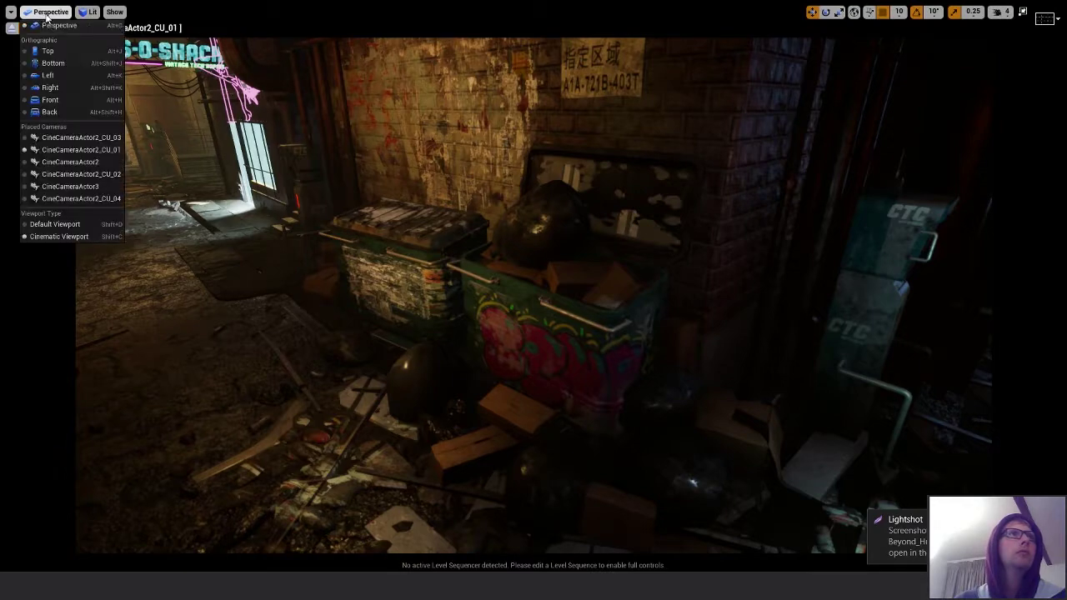
{"action": "left_click", "coordinate": [102, 174]}
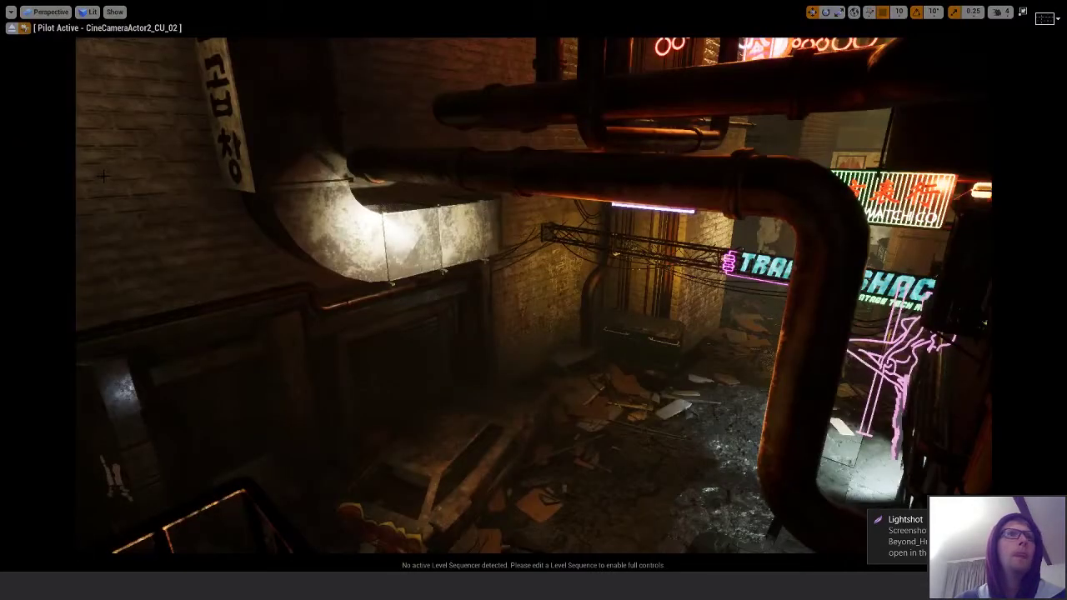
{"action": "left_click", "coordinate": [48, 12]}
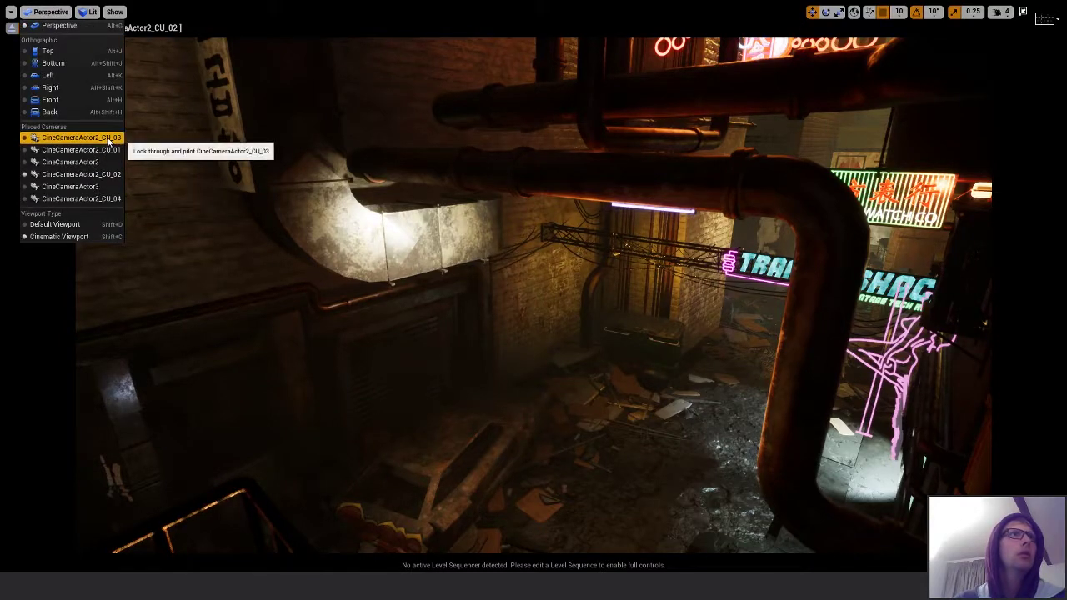
{"action": "left_click", "coordinate": [81, 138]}
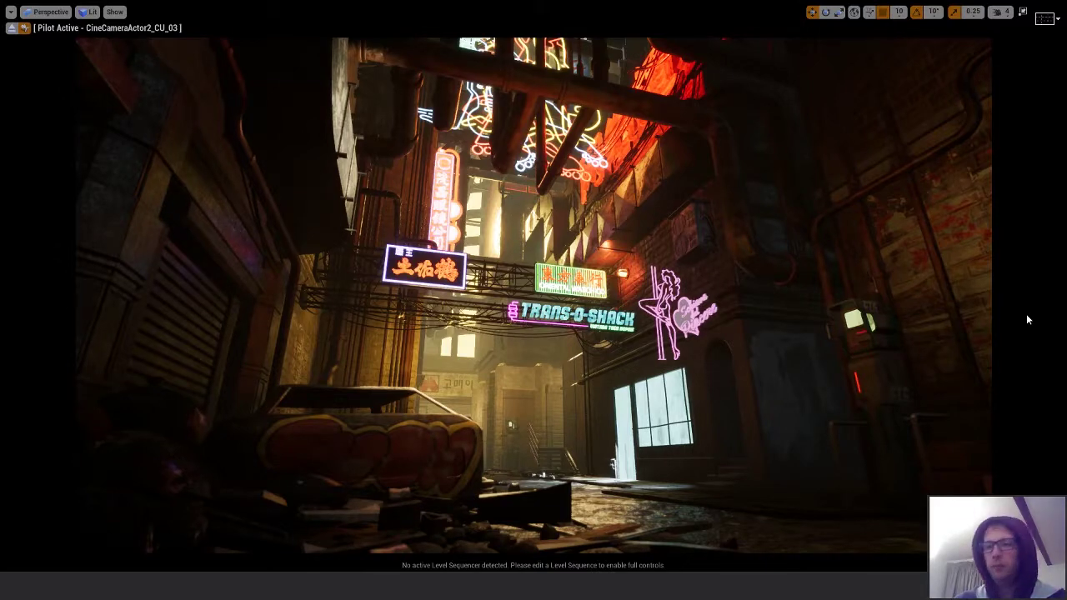
{"action": "key", "text": "Print"}
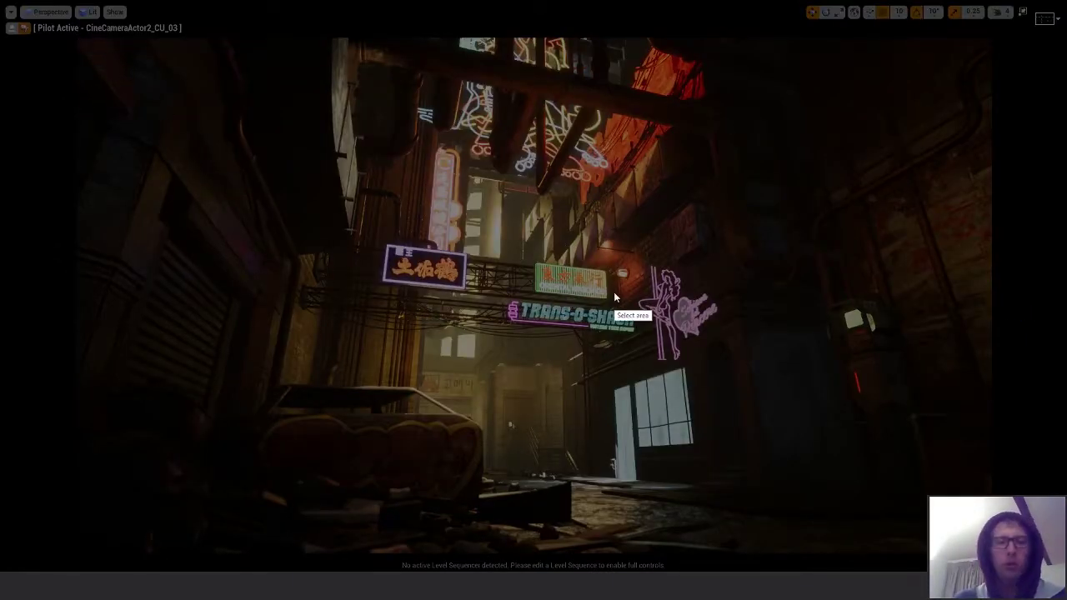
{"action": "key", "text": "Escape"}
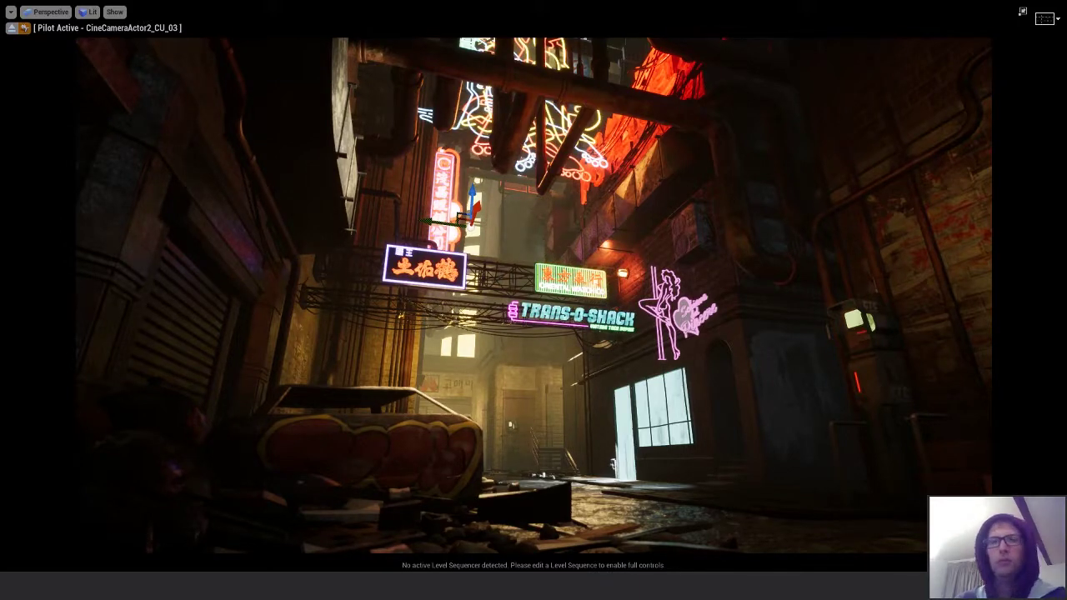
- Start a Lightshot capture and fit its area to the CineCameraActor2_CU_03 image, about 1651 x 928 pixels
{"action": "key", "text": "super+shift+s"}
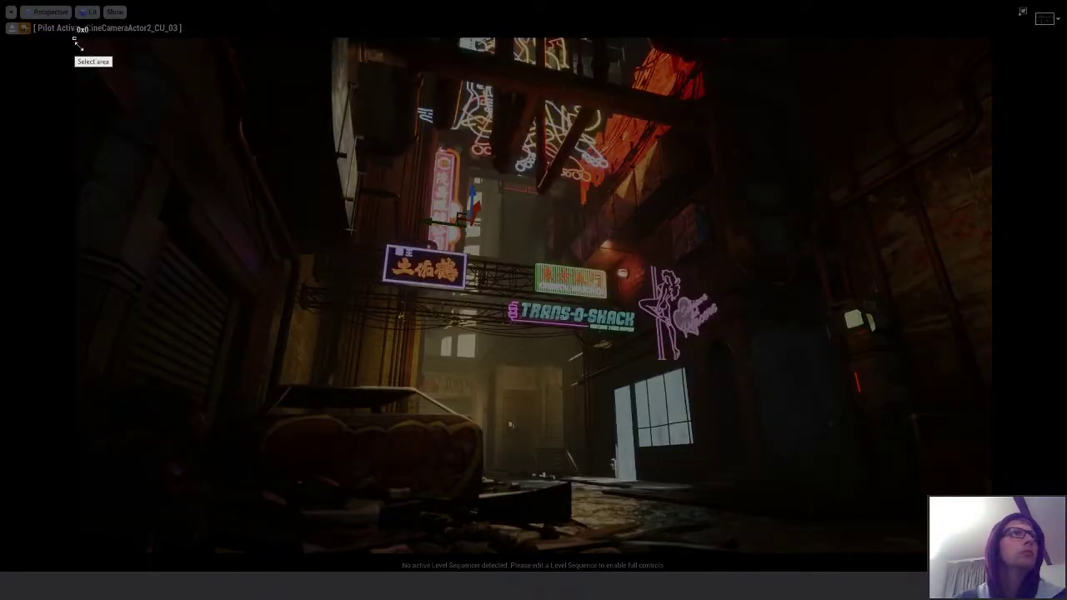
{"action": "mouse_move", "coordinate": [75, 39]}
{"action": "left_mouse_down"}
{"action": "mouse_move", "coordinate": [831, 455]}
{"action": "mouse_move", "coordinate": [989, 529]}
{"action": "mouse_move", "coordinate": [987, 550]}
{"action": "left_mouse_up"}
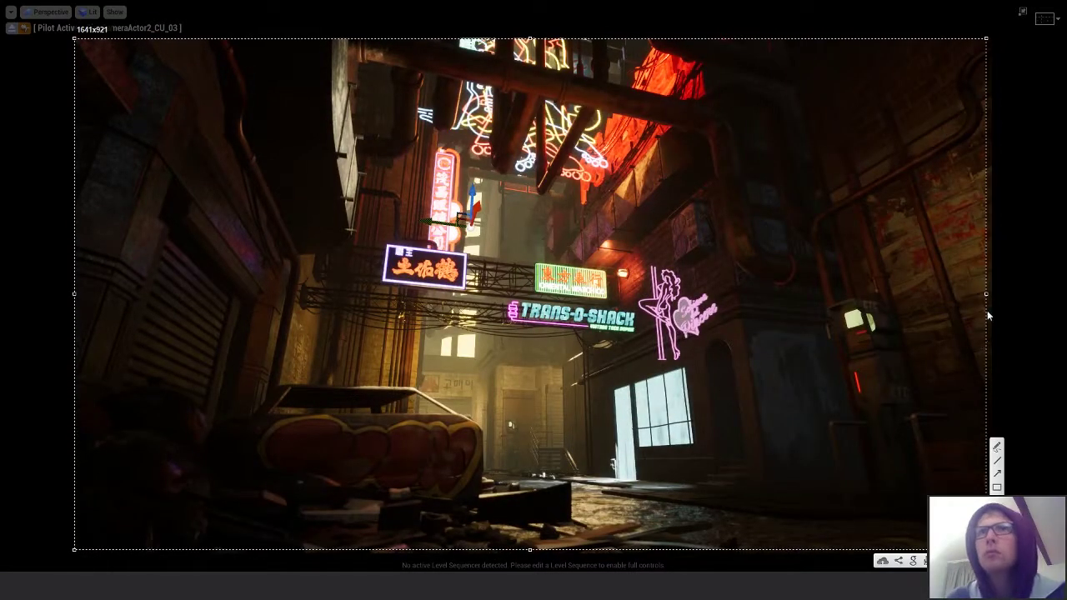
{"action": "left_click_drag", "start_coordinate": [985, 294], "coordinate": [994, 303]}
{"action": "left_click_drag", "start_coordinate": [532, 550], "coordinate": [535, 552]}
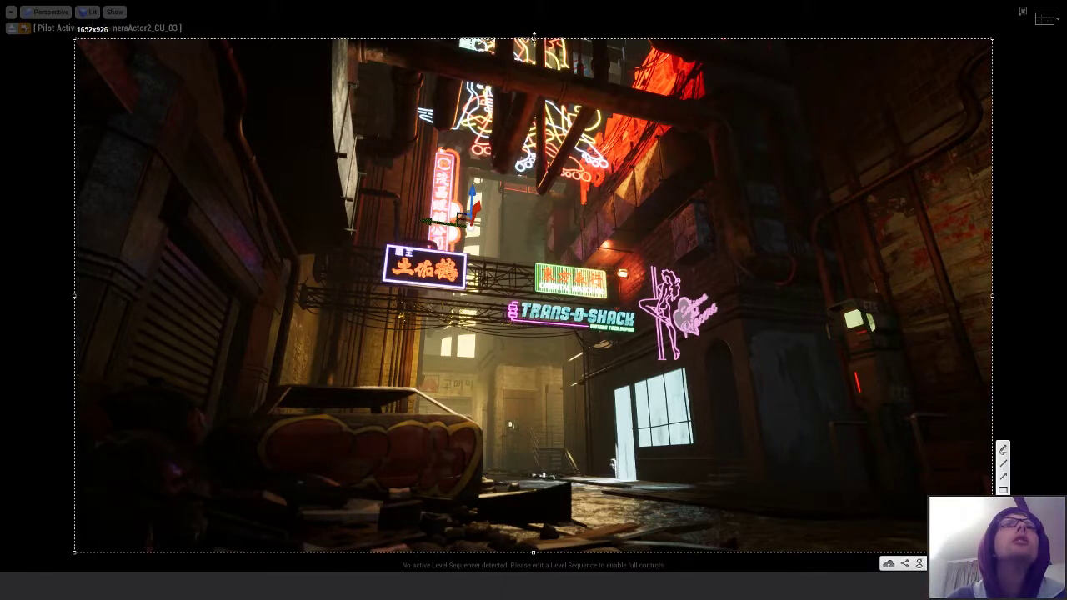
{"action": "left_click_drag", "start_coordinate": [534, 37], "coordinate": [534, 36]}
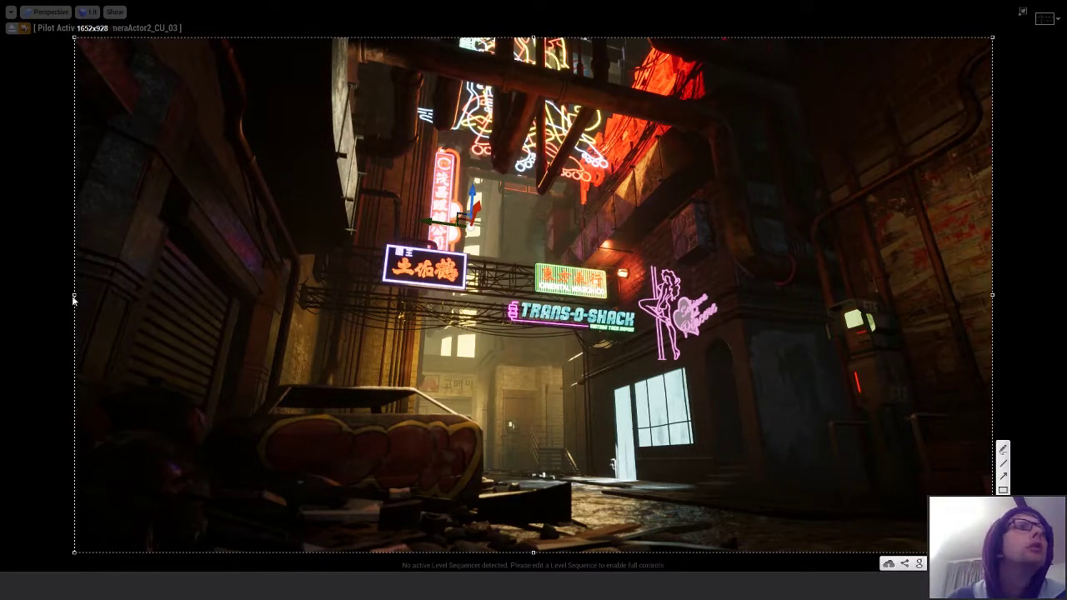
{"action": "left_click_drag", "start_coordinate": [74, 294], "coordinate": [75, 294]}
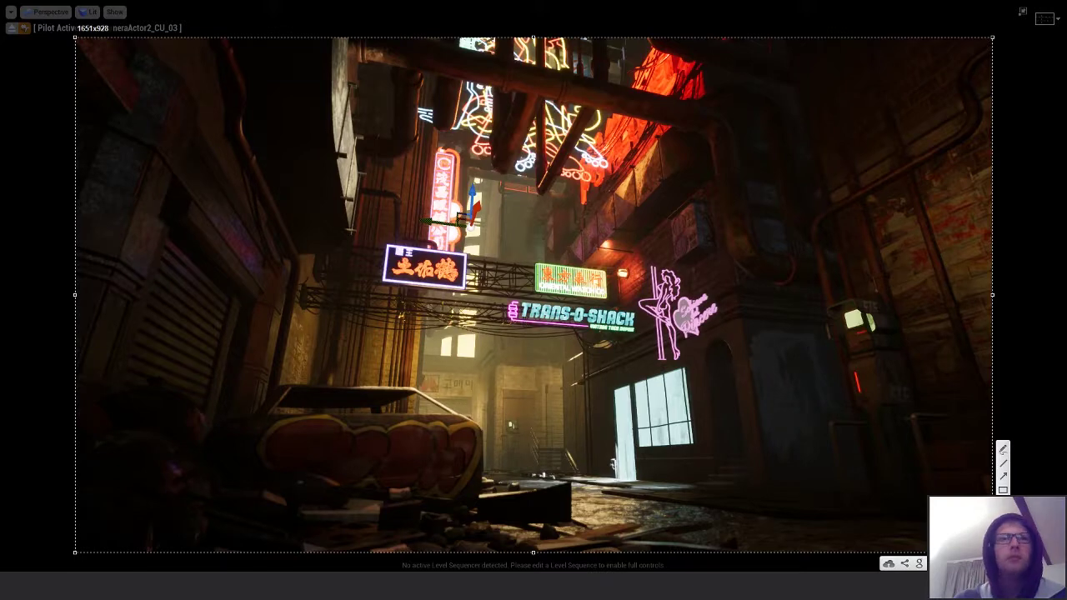
- Save the CineCameraActor2_CU_03 capture as the JPEG Beyond_Human_019c in the Progress folder
{"action": "key", "text": "ctrl+s"}
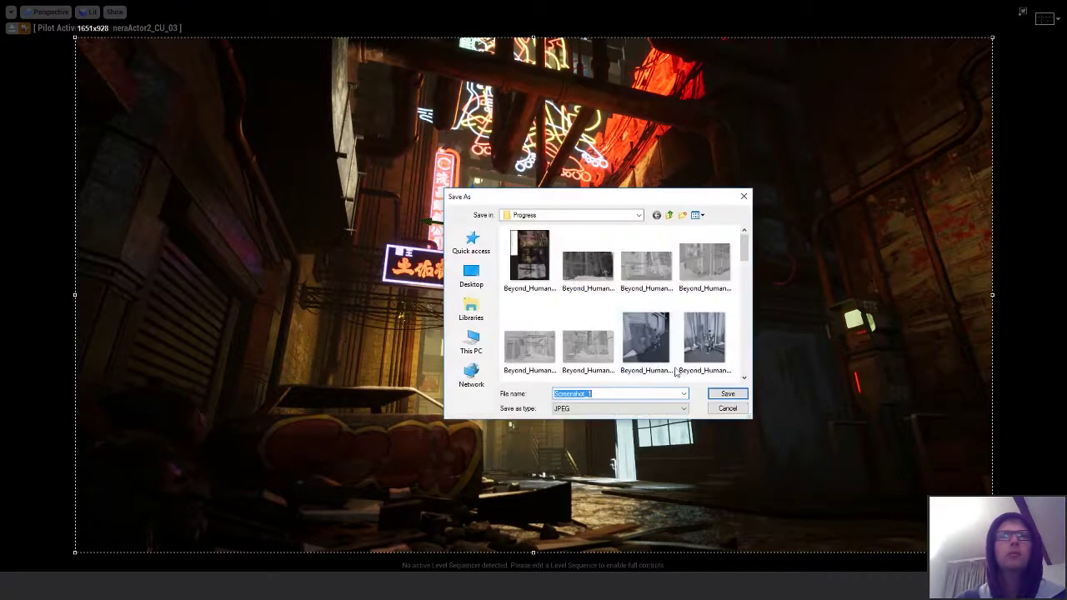
{"action": "scroll", "coordinate": [746, 262], "scroll_direction": "down", "scroll_amount": 5}
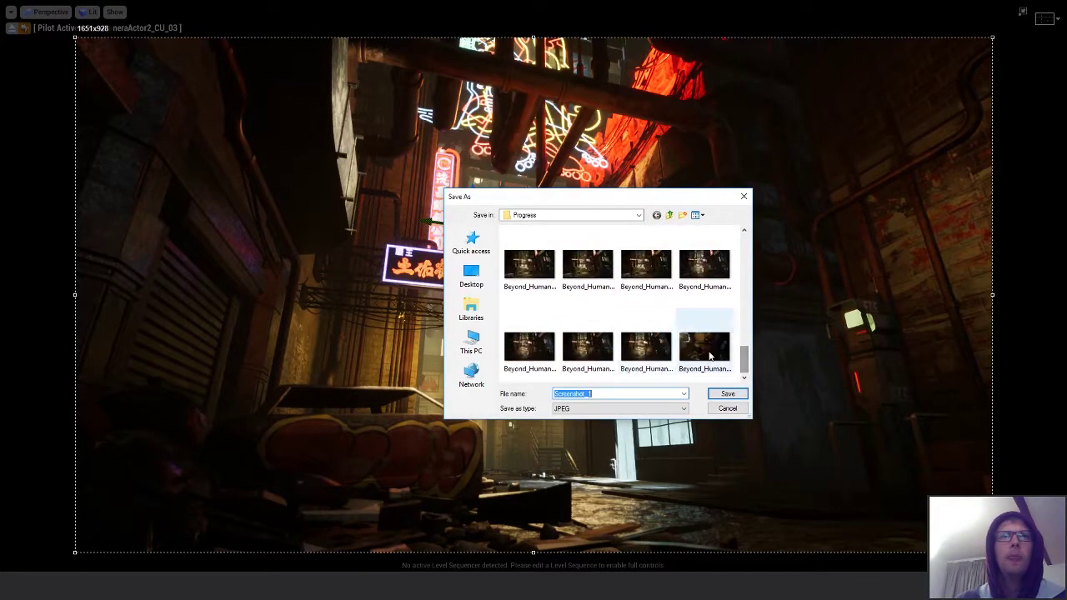
{"action": "left_click", "coordinate": [704, 347]}
{"action": "left_click", "coordinate": [614, 394]}
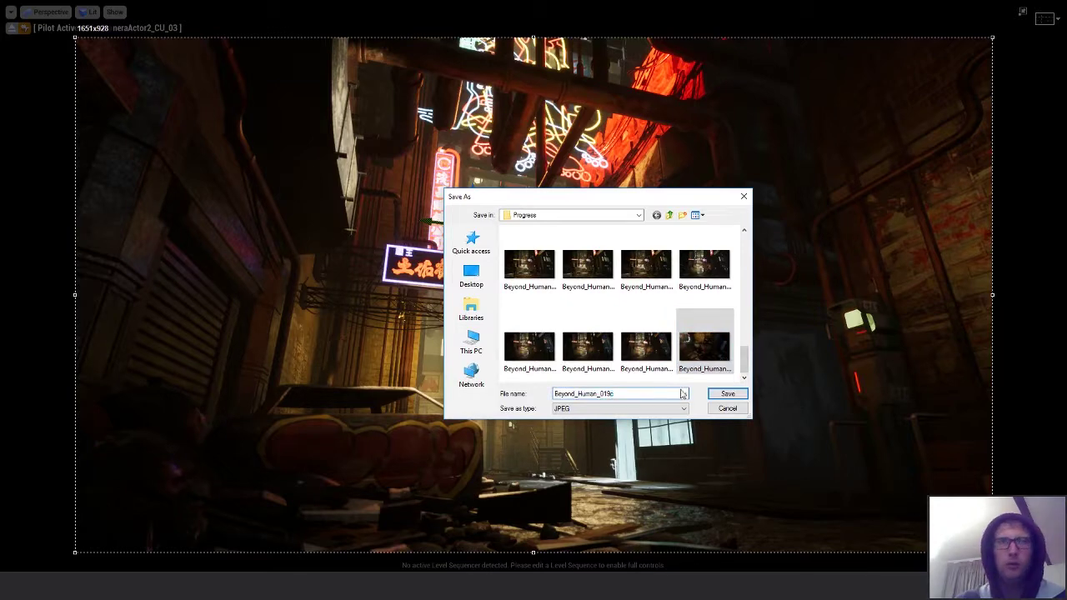
{"action": "left_click", "coordinate": [728, 393]}
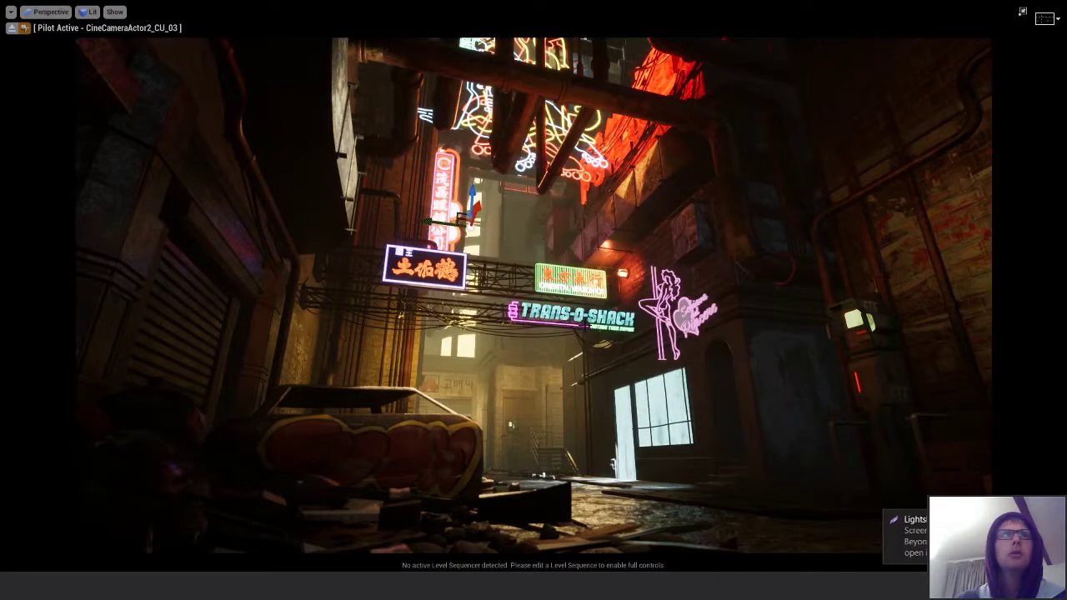
- Look through CineCameraActor2_CU_04, CineCameraActor2 and CineCameraActor2_CU_02 to review their framing
{"action": "left_click", "coordinate": [46, 12]}
{"action": "left_click", "coordinate": [74, 198]}
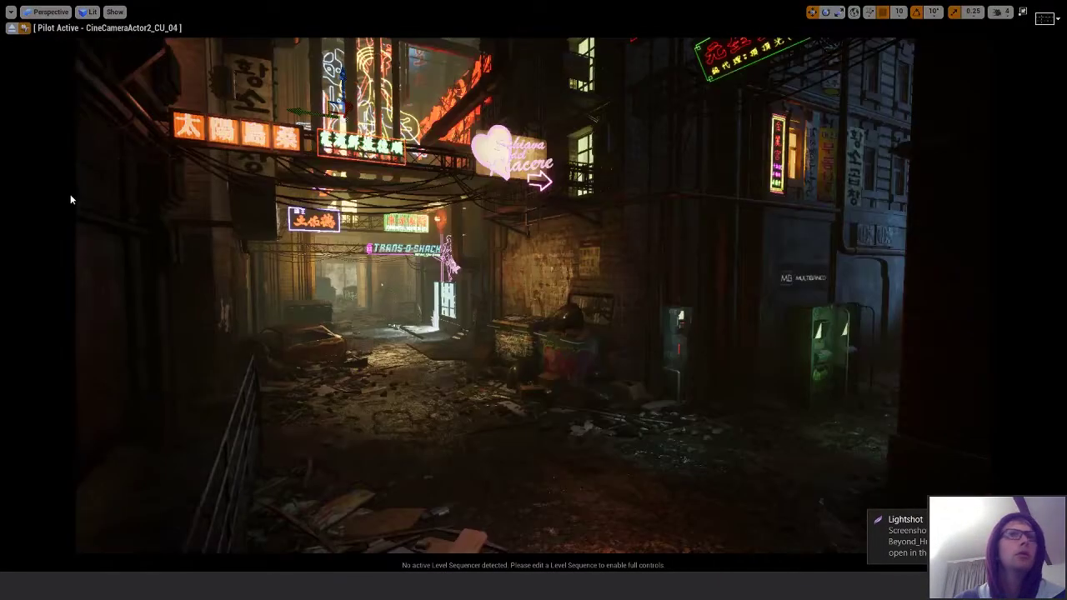
{"action": "left_click", "coordinate": [46, 12]}
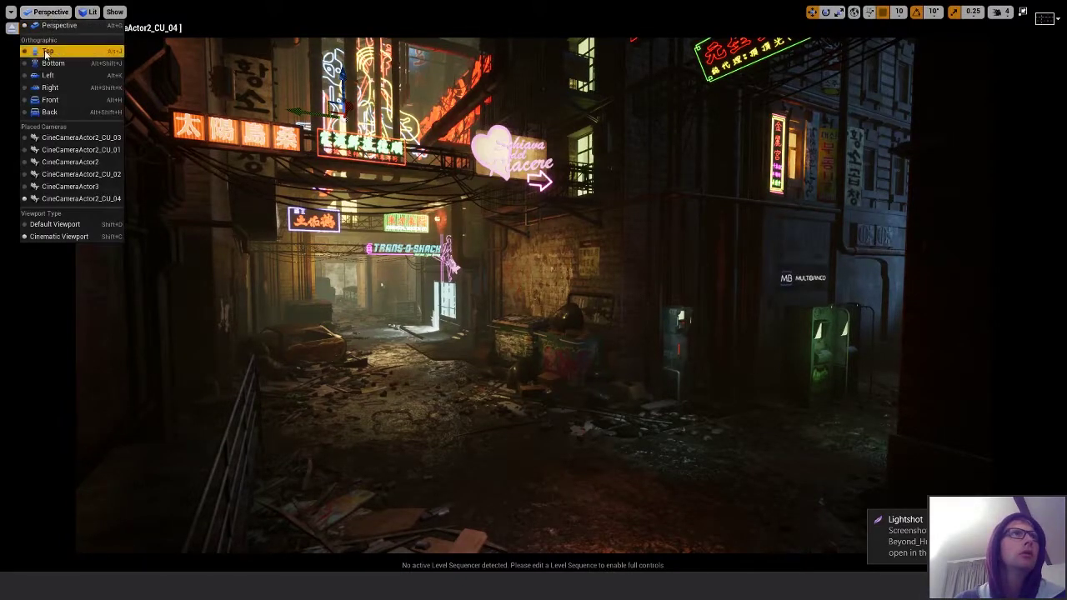
{"action": "left_click", "coordinate": [73, 170]}
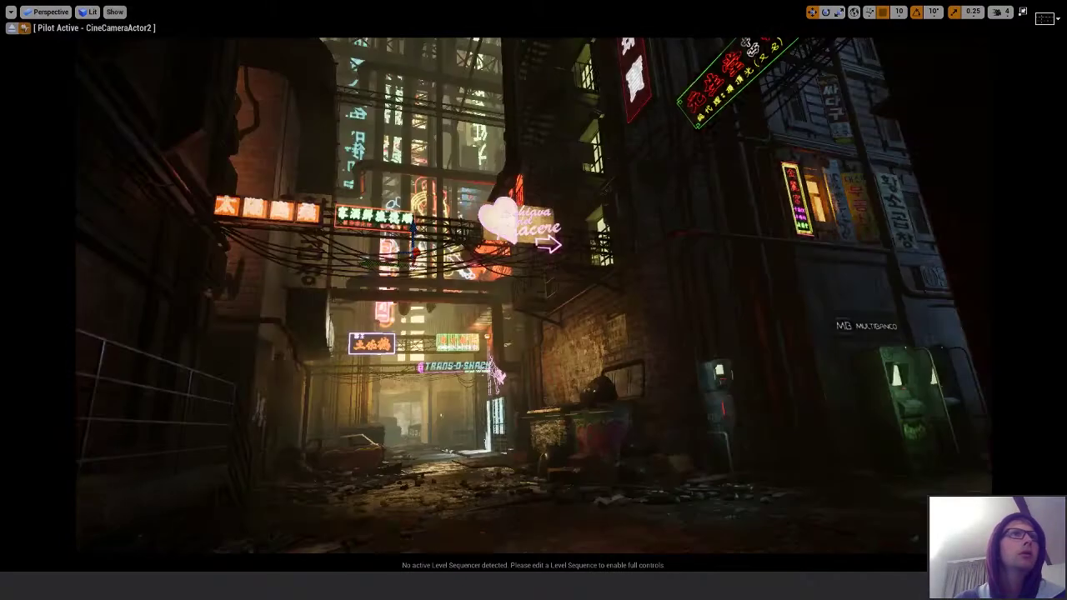
{"action": "left_click", "coordinate": [46, 12]}
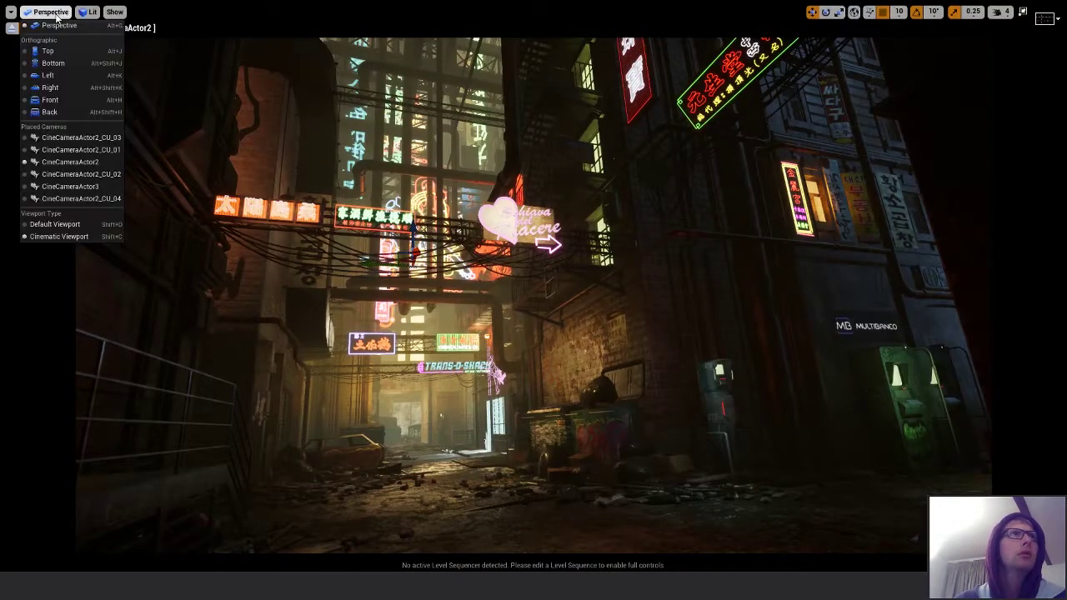
{"action": "left_click", "coordinate": [83, 174]}
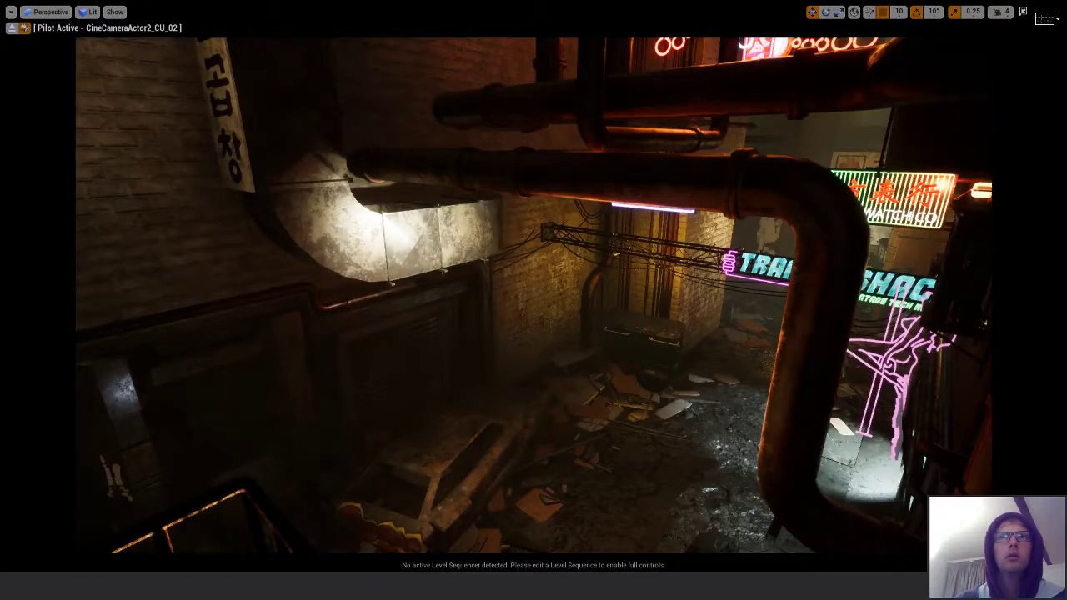
- Stop piloting CineCameraActor2_CU_02 and look over the alley from above in the free perspective view
{"action": "left_click", "coordinate": [48, 13]}
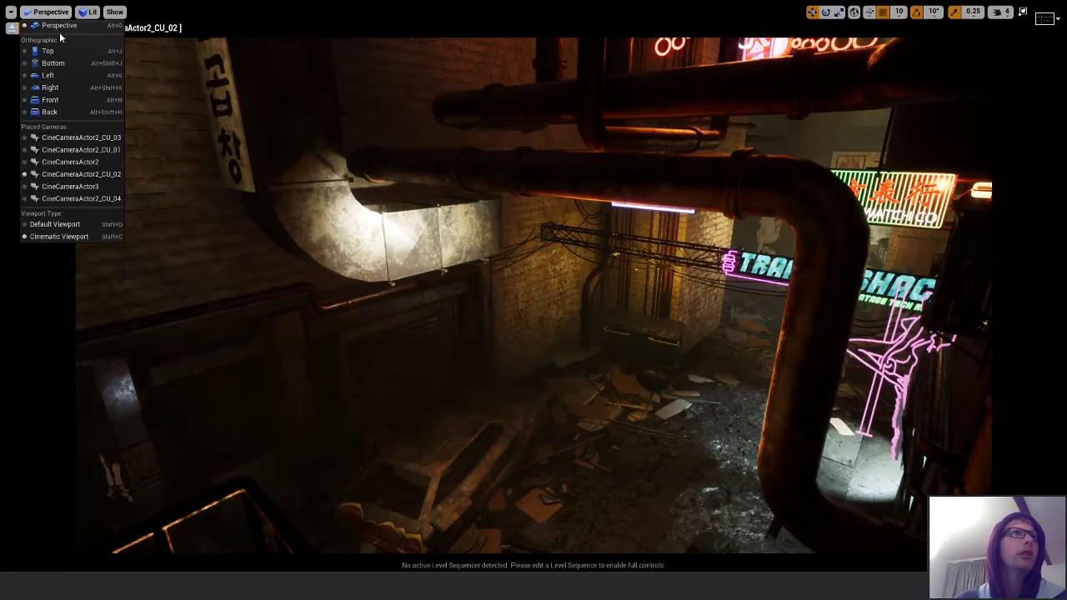
{"action": "left_click", "coordinate": [47, 26]}
{"action": "left_click", "coordinate": [13, 30]}
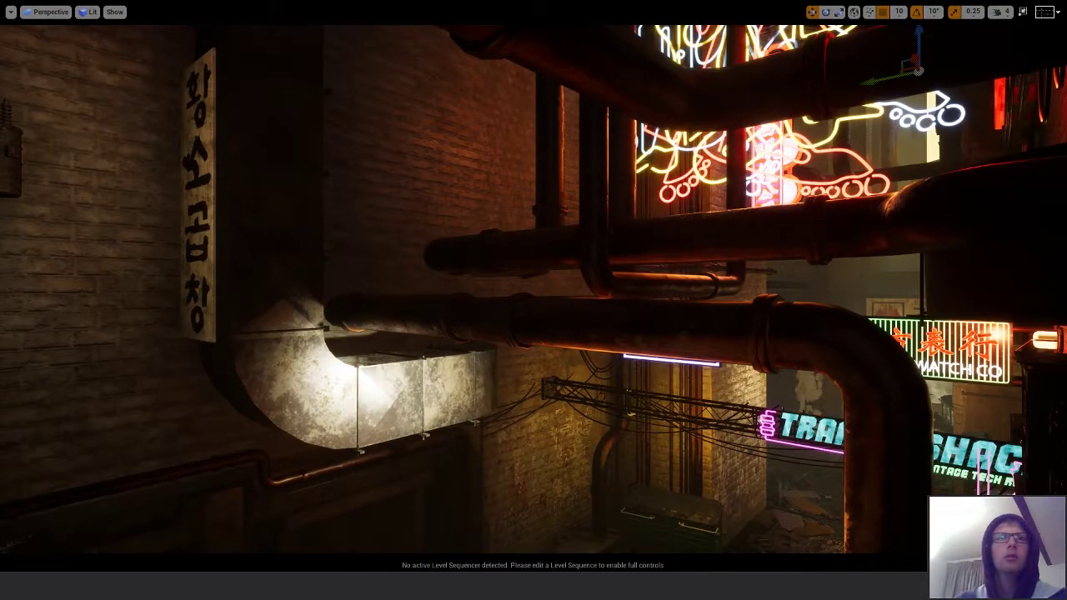
{"action": "right_click_drag", "start_coordinate": [592, 379], "coordinate": [594, 332]}
{"action": "left_click", "coordinate": [582, 360]}
{"action": "key", "text": "Escape"}
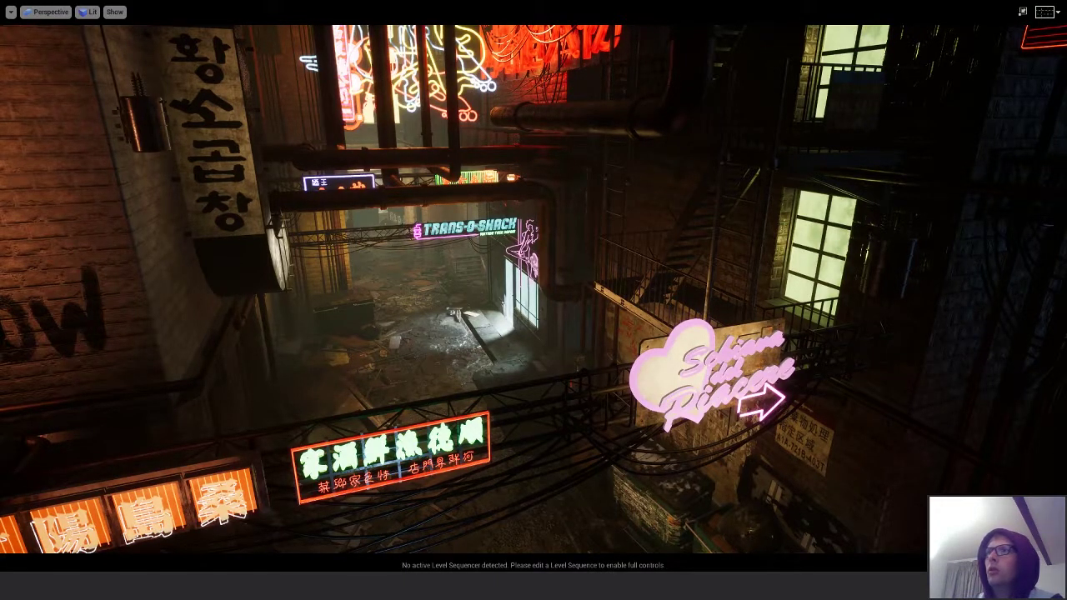
{"action": "right_click_drag", "start_coordinate": [534, 291], "coordinate": [534, 192]}
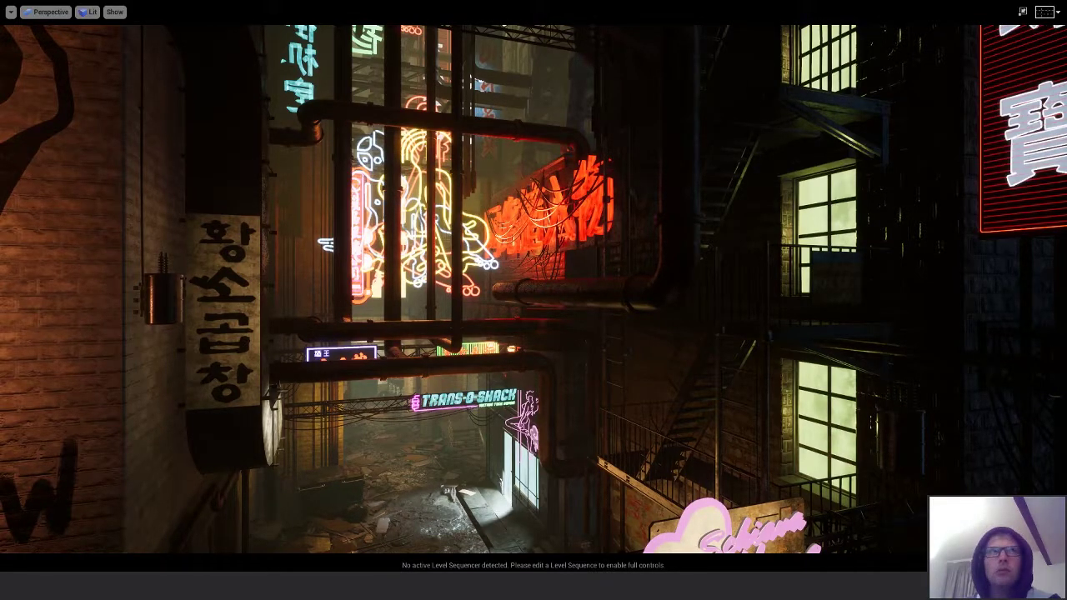
- Fly the free perspective view to a high angle looking down past the neon signs onto the street
{"action": "left_click", "coordinate": [50, 11]}
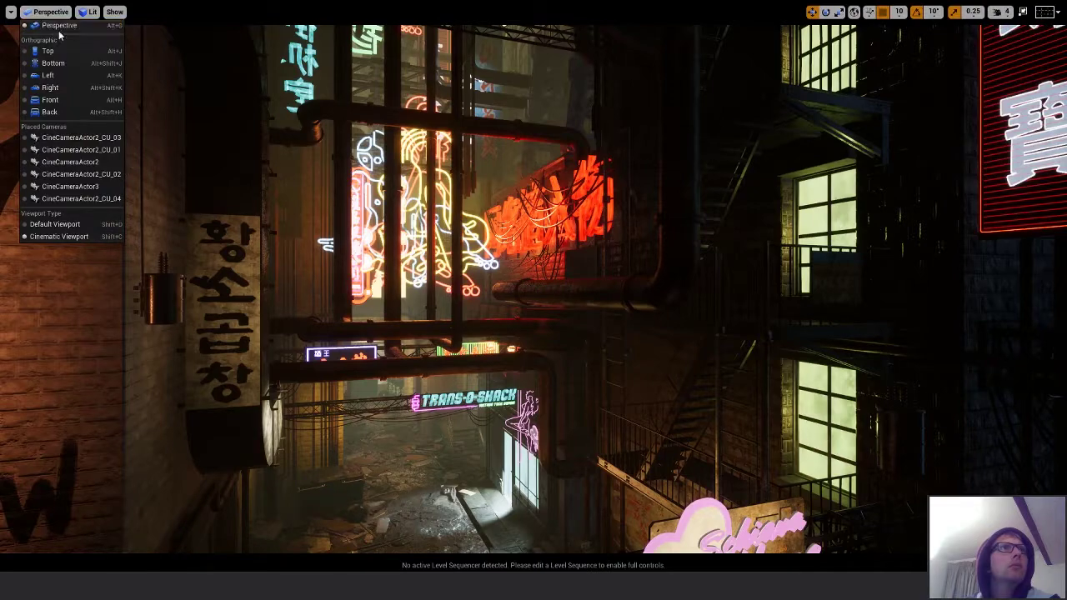
{"action": "left_click", "coordinate": [62, 35]}
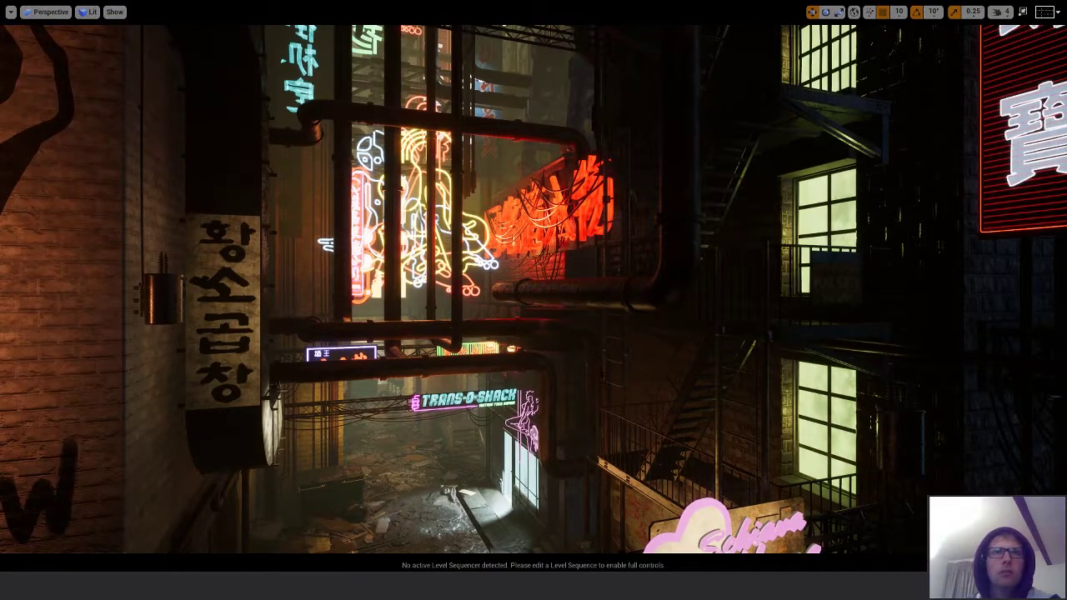
{"action": "right_click_drag", "start_coordinate": [533, 300], "coordinate": [631, 455]}
{"action": "key", "text": "a"}
{"action": "key", "text": "a"}
{"action": "key", "text": "d"}
{"action": "key", "text": "a"}
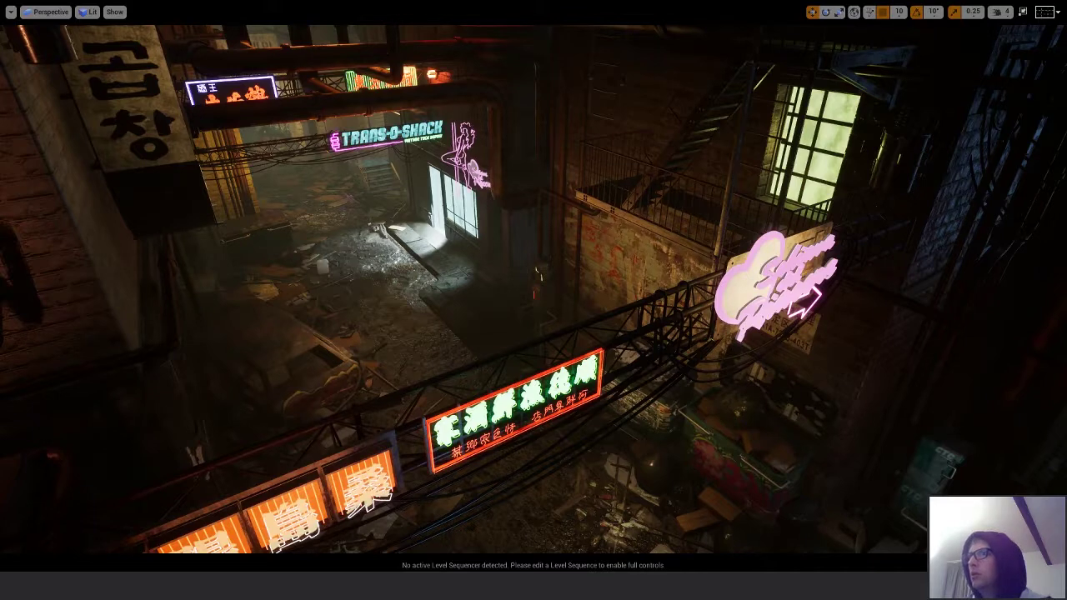
- Pilot CineCameraActor2_CU_04 and move it to a high-angle shot looking down over the street and neon signs
{"action": "left_click", "coordinate": [50, 12]}
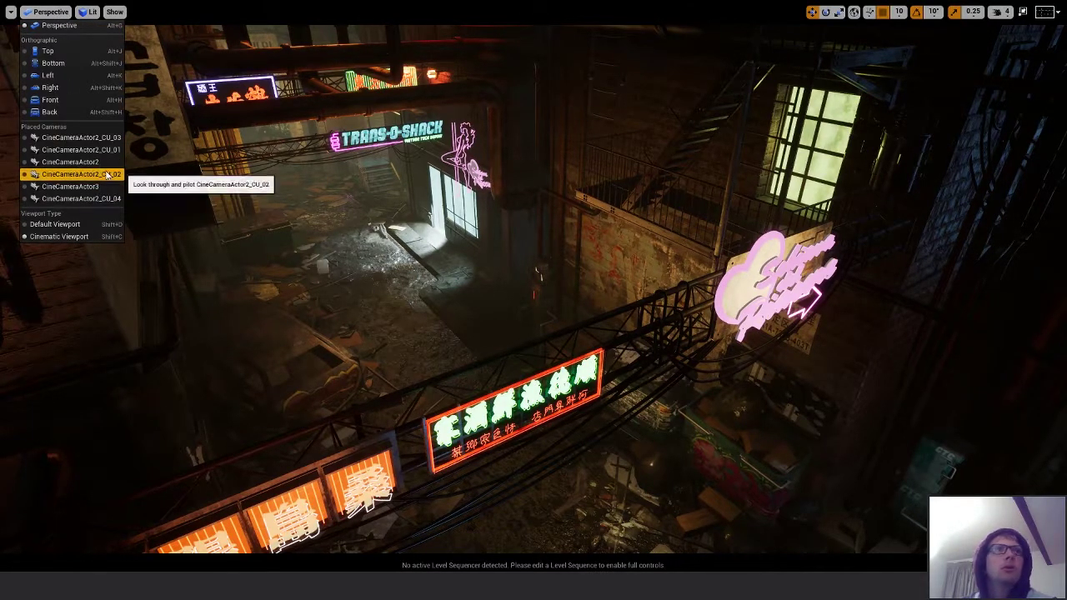
{"action": "left_click", "coordinate": [107, 198]}
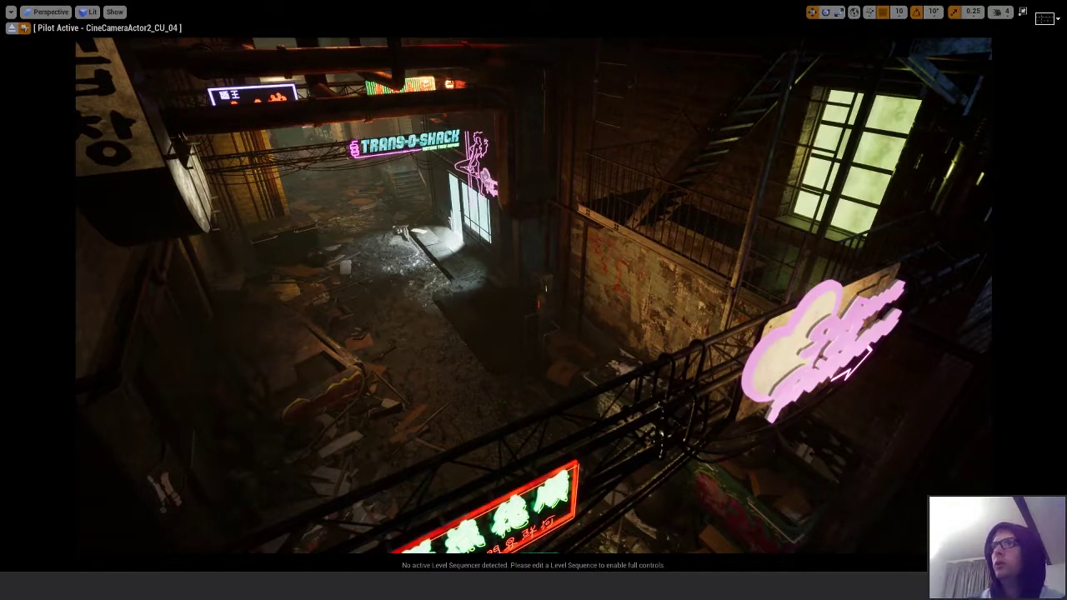
{"action": "mouse_move", "coordinate": [534, 300]}
{"action": "right_mouse_down"}
{"action": "mouse_move", "coordinate": [576, 308]}
{"action": "mouse_move", "coordinate": [508, 301]}
{"action": "mouse_move", "coordinate": [537, 301]}
{"action": "mouse_move", "coordinate": [517, 298]}
{"action": "mouse_move", "coordinate": [535, 301]}
{"action": "mouse_move", "coordinate": [536, 325]}
{"action": "mouse_move", "coordinate": [533, 297]}
{"action": "right_mouse_up"}
{"action": "key", "text": "s"}
{"action": "key", "text": "e"}
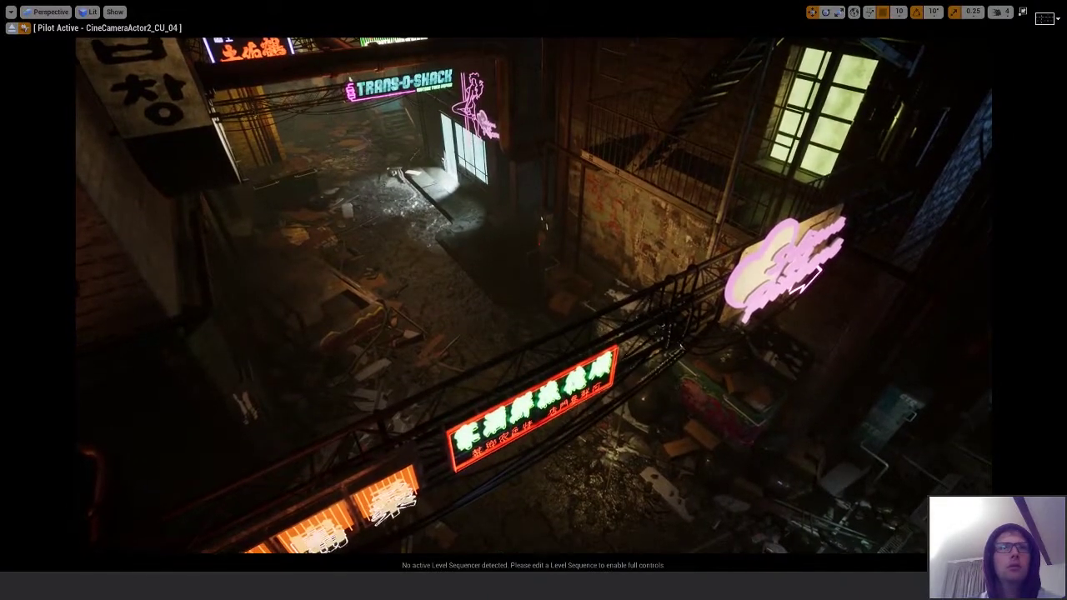
- Fine-tune the sideways position and height of CineCameraActor2_CU_04 to compose the diagonal sign bridge in the foreground of the shot
{"action": "mouse_move", "coordinate": [534, 300]}
{"action": "right_mouse_down"}
{"action": "mouse_move", "coordinate": [534, 272]}
{"action": "mouse_move", "coordinate": [531, 344]}
{"action": "mouse_move", "coordinate": [532, 288]}
{"action": "mouse_move", "coordinate": [533, 305]}
{"action": "mouse_move", "coordinate": [550, 288]}
{"action": "mouse_move", "coordinate": [530, 300]}
{"action": "right_mouse_up"}
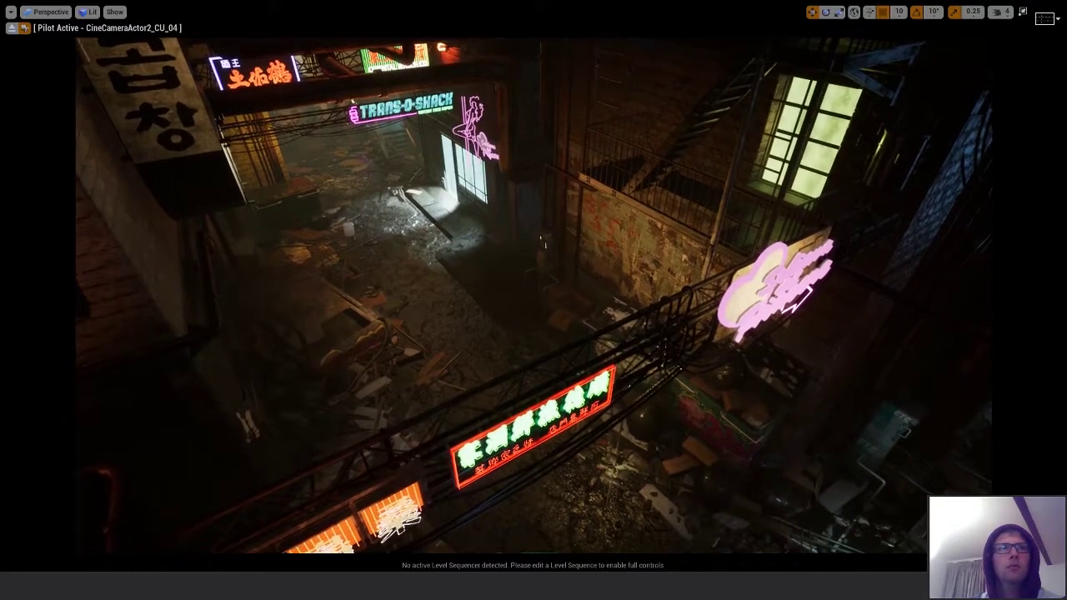
{"action": "key", "text": "a"}
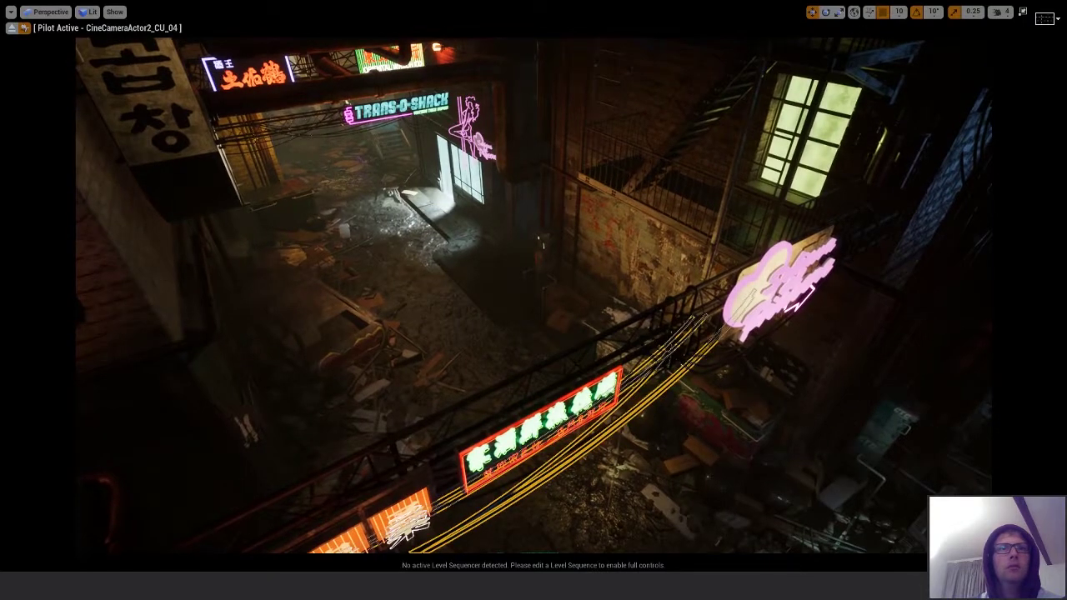
{"action": "key", "text": "Escape"}
{"action": "key", "text": "d"}
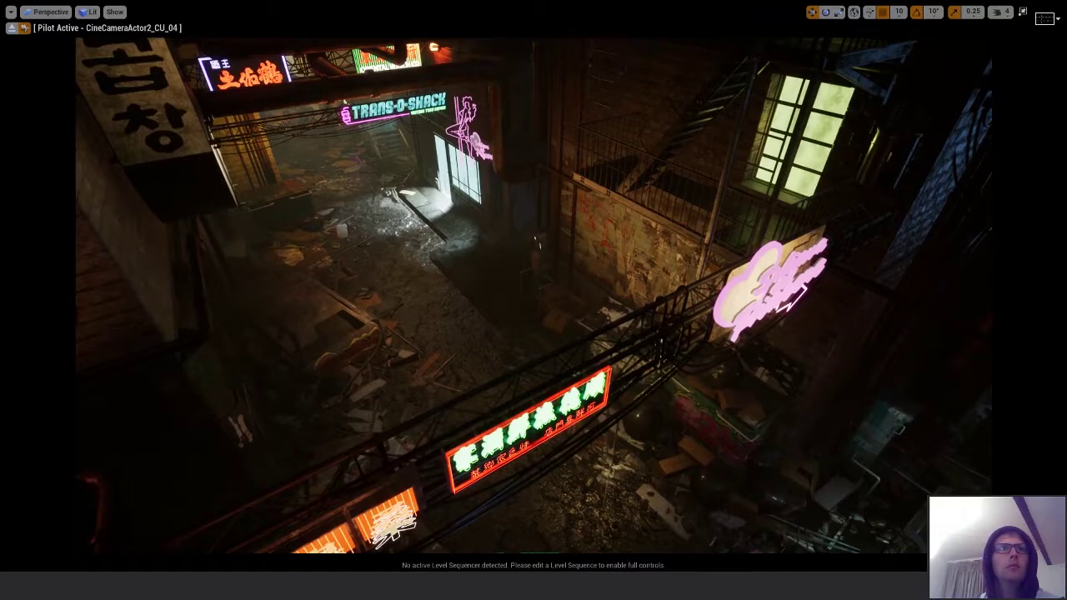
{"action": "key", "text": "d"}
{"action": "key", "text": "a"}
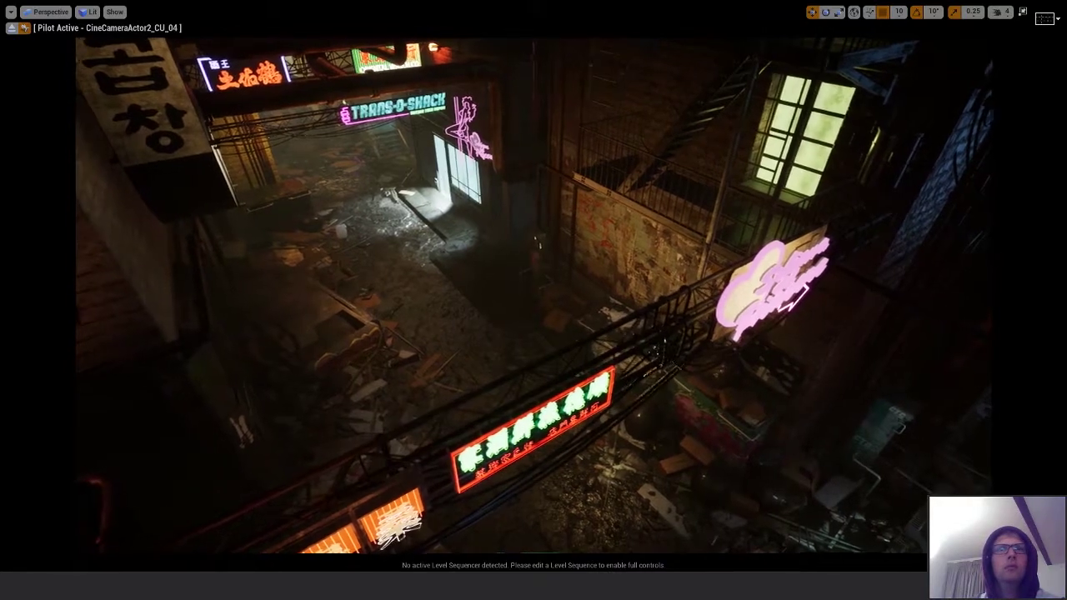
{"action": "key", "text": "a"}
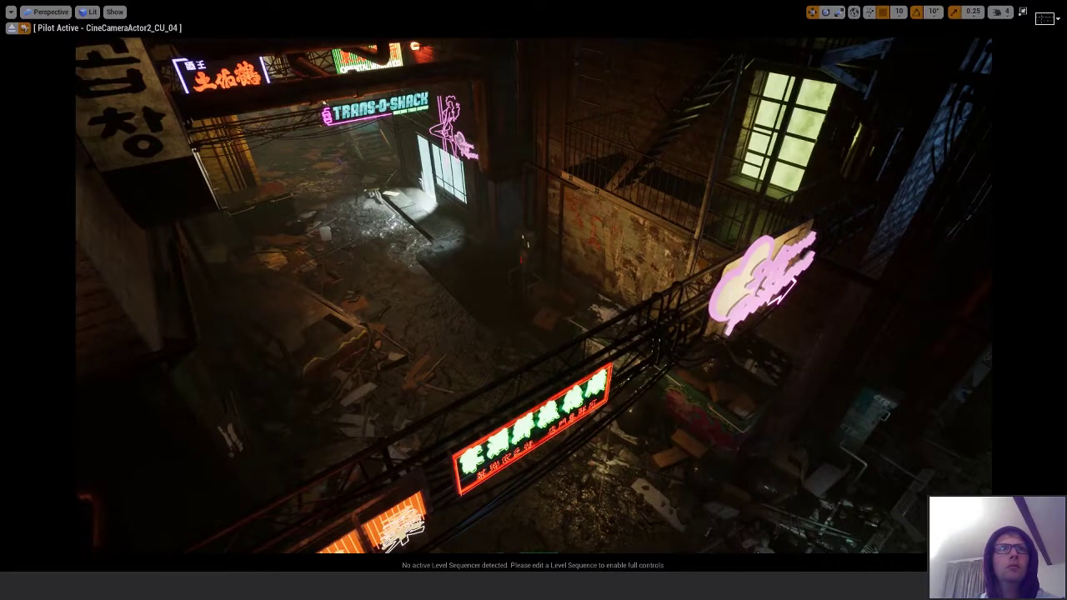
{"action": "key", "text": "e"}
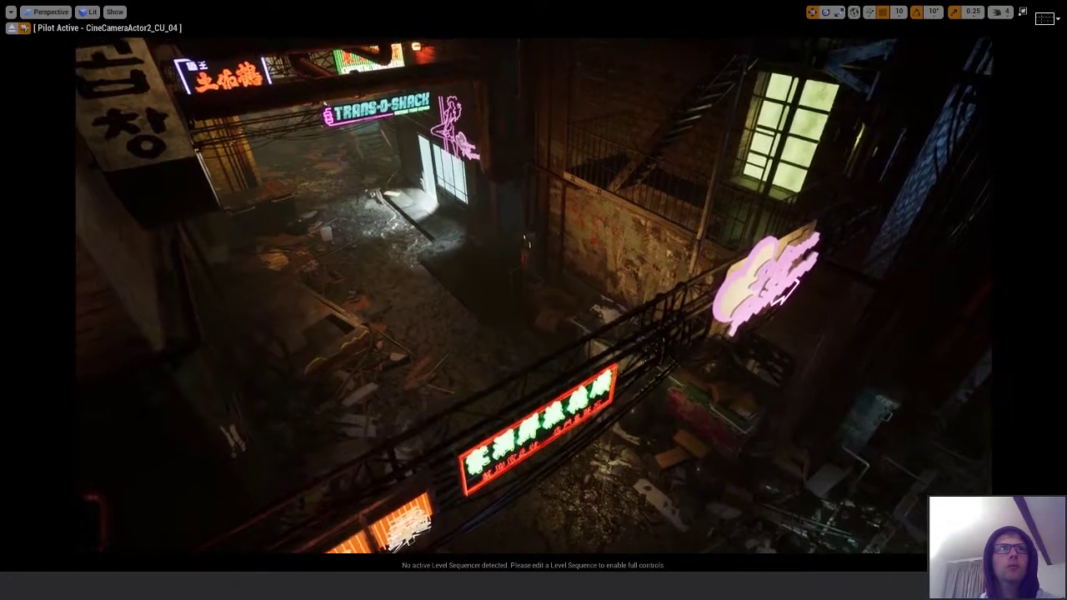
{"action": "key", "text": "e"}
{"action": "key", "text": "e"}
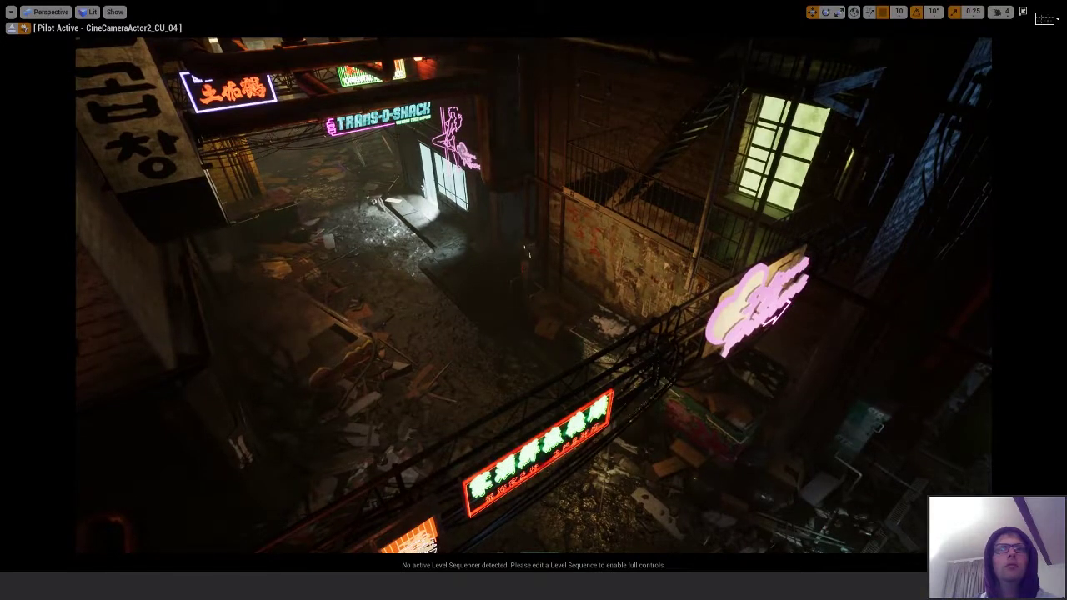
{"action": "key", "text": "q"}
{"action": "key", "text": "q"}
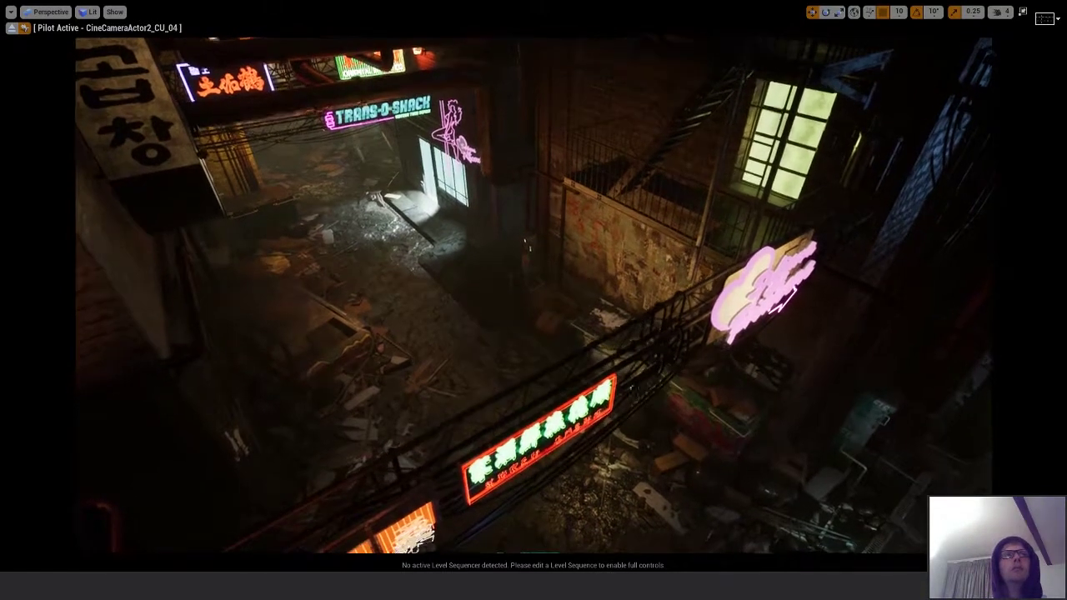
{"action": "key", "text": "e"}
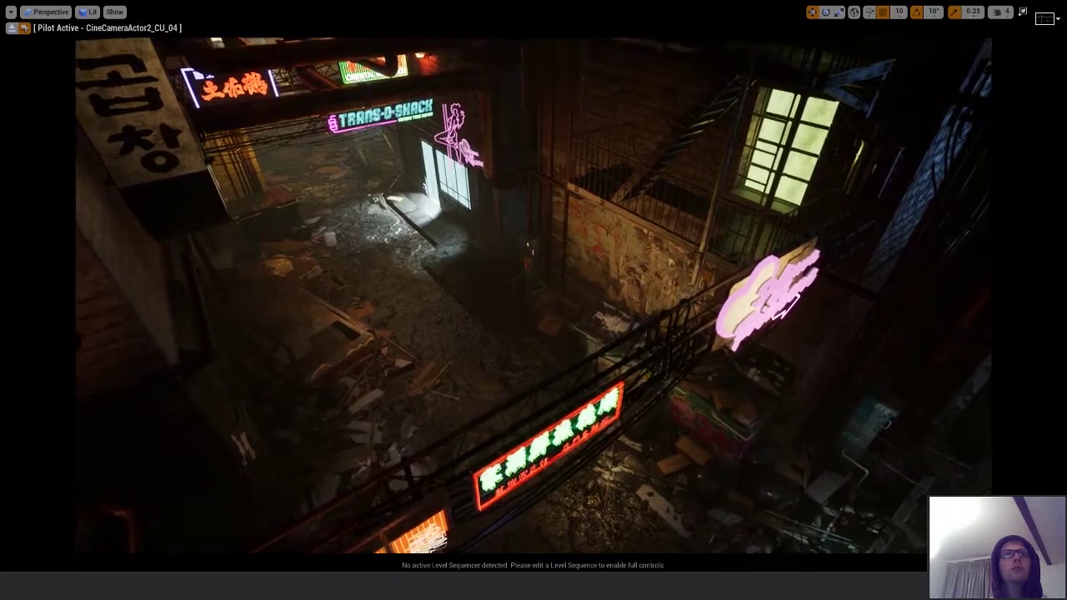
{"action": "key", "text": "a"}
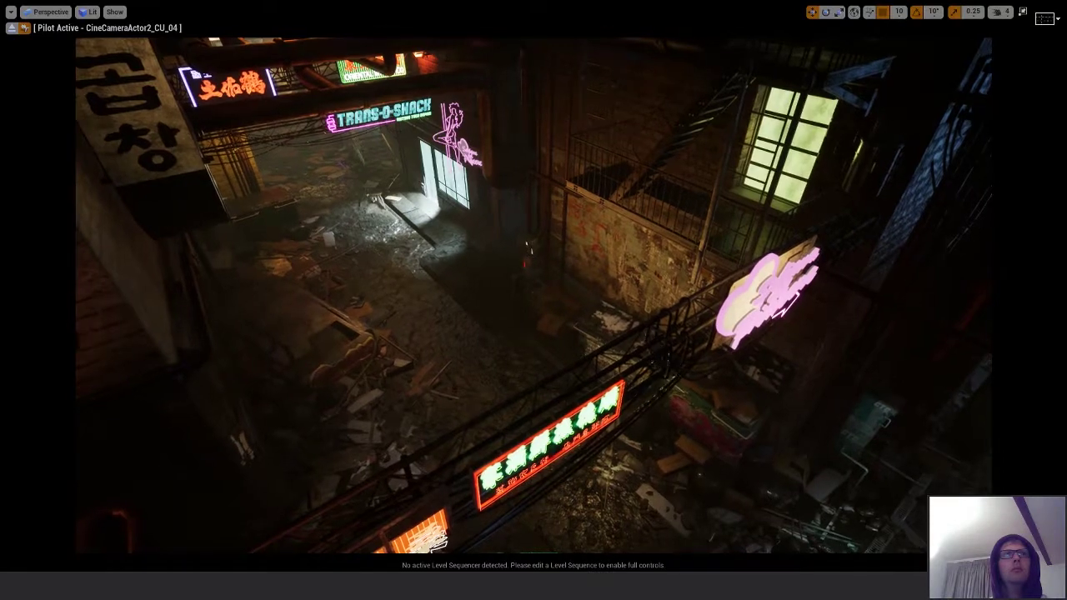
{"action": "key", "text": "d"}
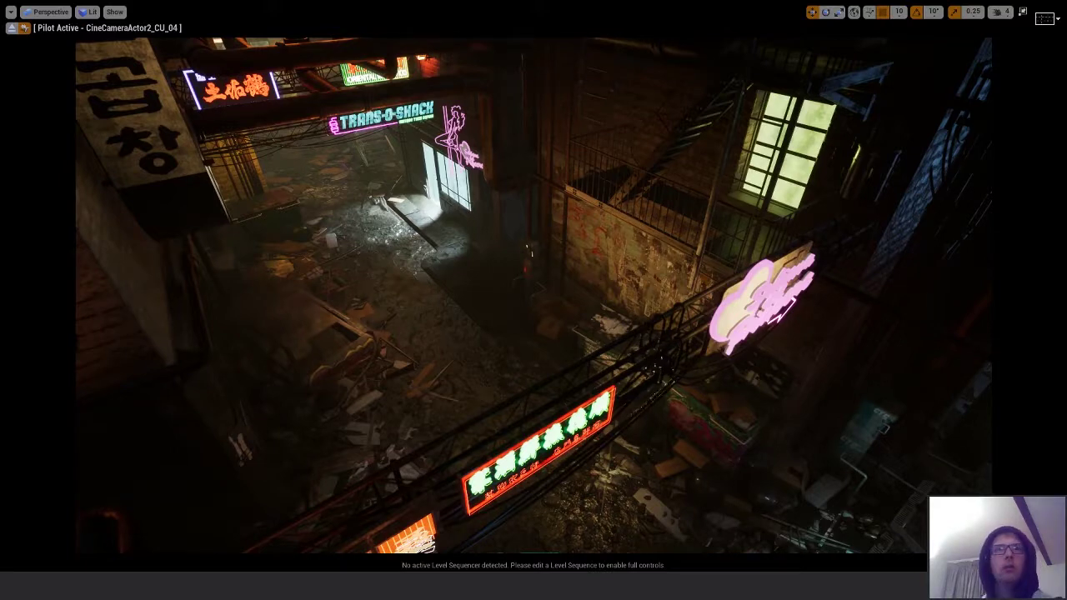
- Leave the full-screen viewport and select the transform and camera settings of CineCameraActor2_CU_04 as a Lightshot capture area, about 584 x 657 pixels
{"action": "key", "text": "F11"}
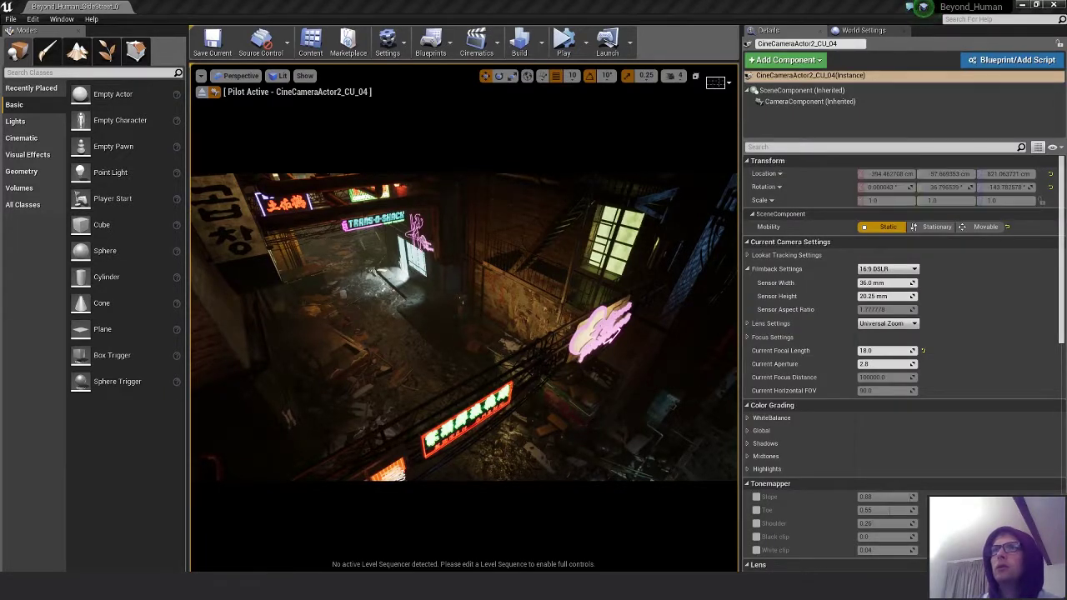
{"action": "key", "text": "Print"}
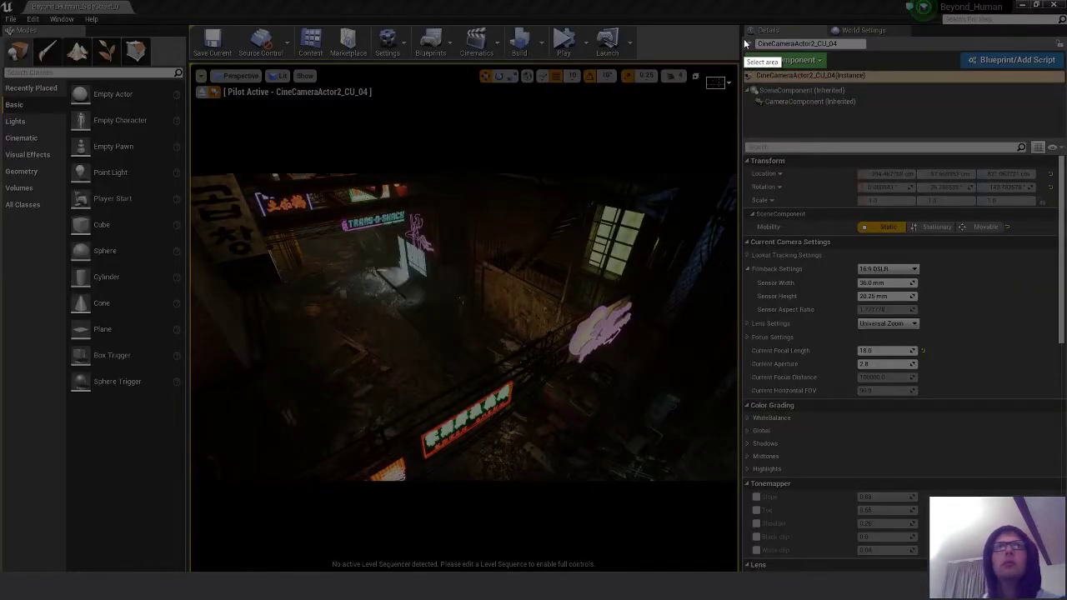
{"action": "left_click_drag", "start_coordinate": [740, 36], "coordinate": [1066, 402]}
- Save the selected area as an image, choosing the Images folder and browsing its existing camera settings captures for a naming pattern
{"action": "left_click", "coordinate": [1039, 414]}
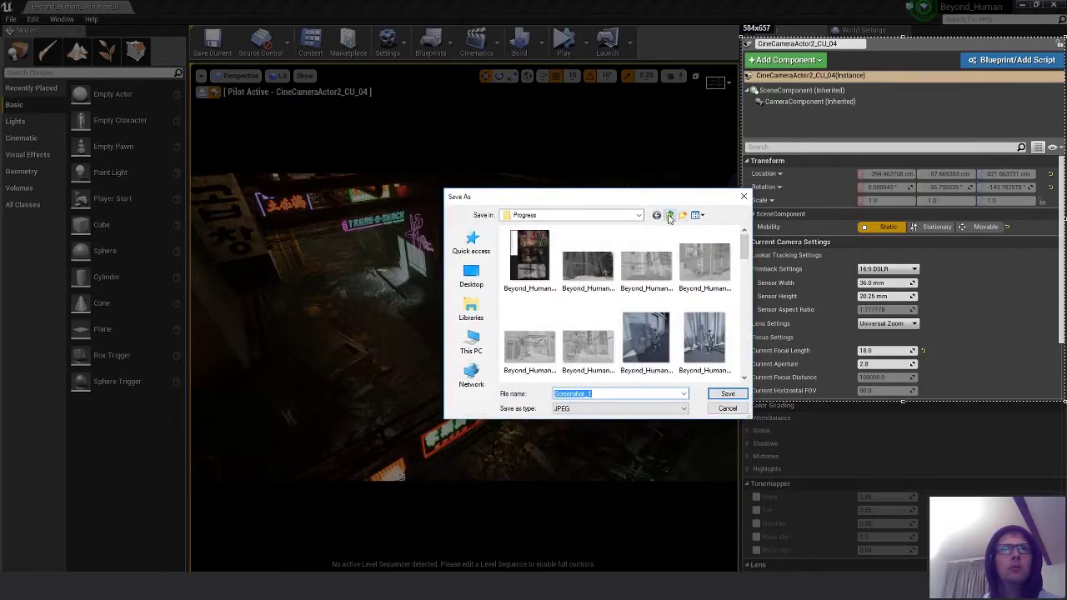
{"action": "left_click", "coordinate": [670, 216]}
{"action": "left_click_drag", "start_coordinate": [744, 254], "coordinate": [742, 357]}
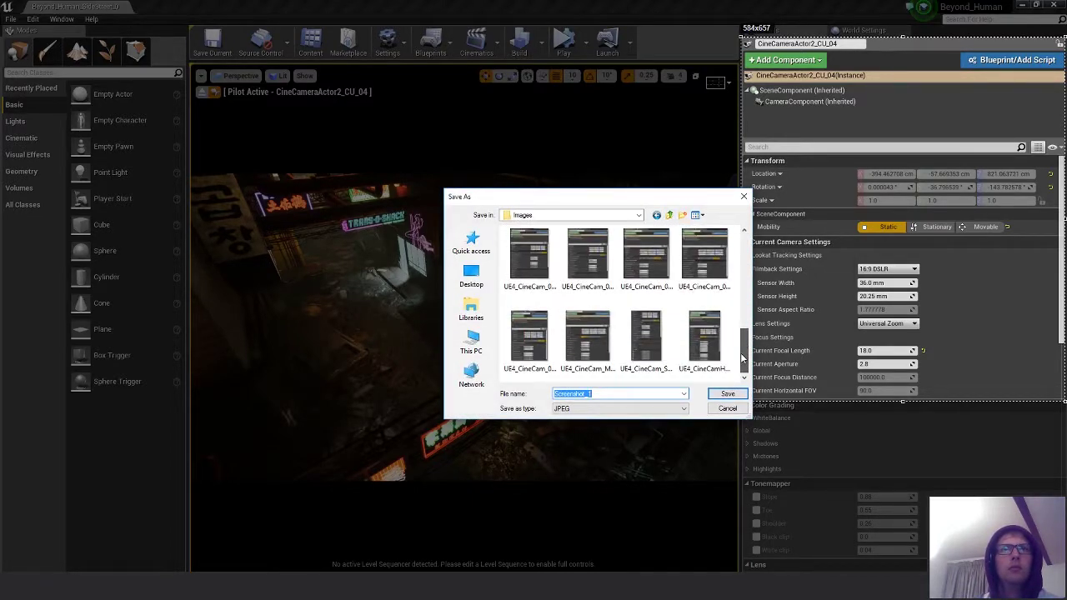
{"action": "left_click", "coordinate": [705, 265]}
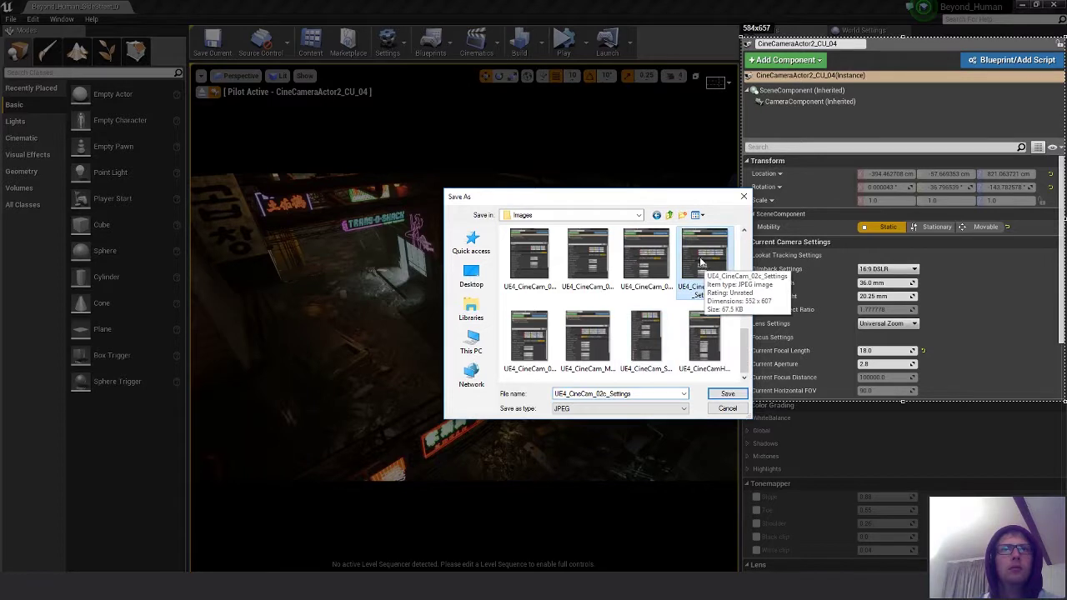
{"action": "left_click", "coordinate": [632, 350]}
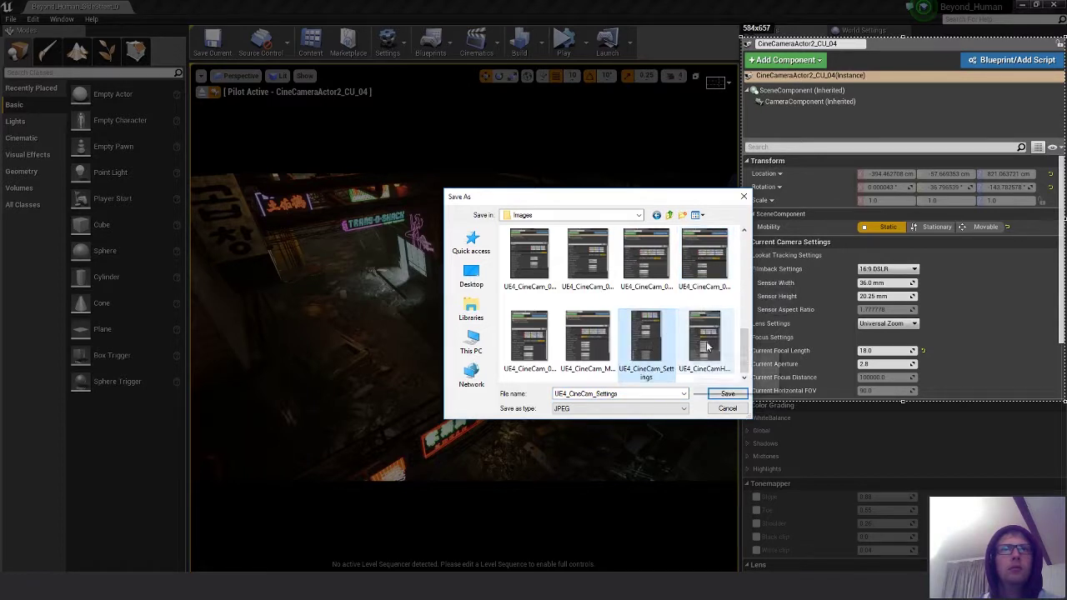
{"action": "left_click", "coordinate": [700, 354]}
{"action": "scroll", "coordinate": [717, 329], "scroll_direction": "up", "scroll_amount": 5}
- Base the file name on the existing CU_01_Settings image and save the JPEG capture as CU_04_Settings
{"action": "left_click", "coordinate": [646, 338]}
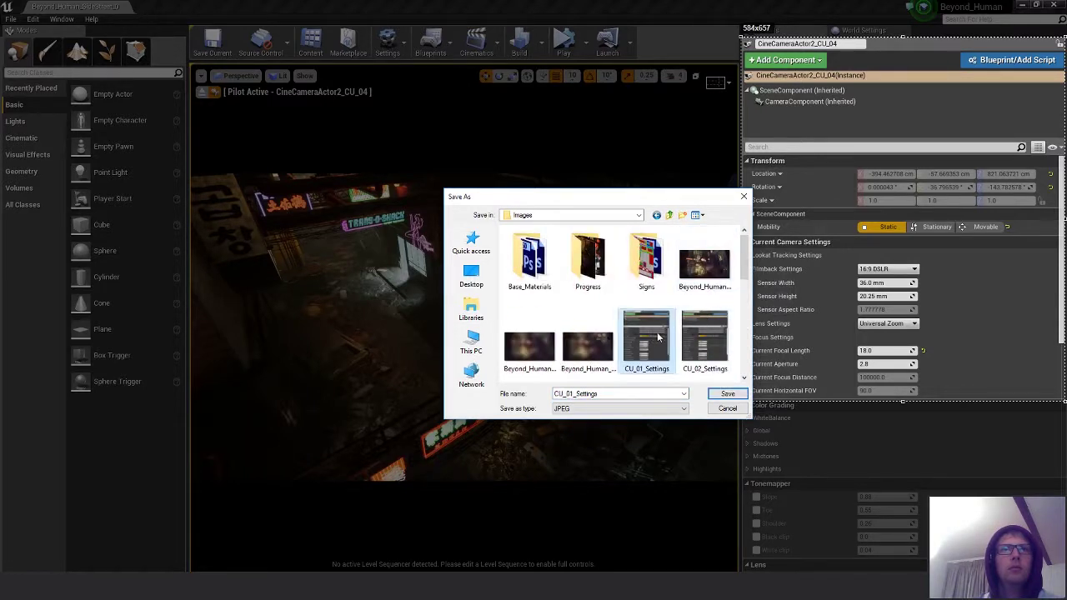
{"action": "scroll", "coordinate": [709, 334], "scroll_direction": "down", "scroll_amount": 2}
{"action": "scroll", "coordinate": [709, 333], "scroll_direction": "up", "scroll_amount": 3}
{"action": "left_click", "coordinate": [575, 393]}
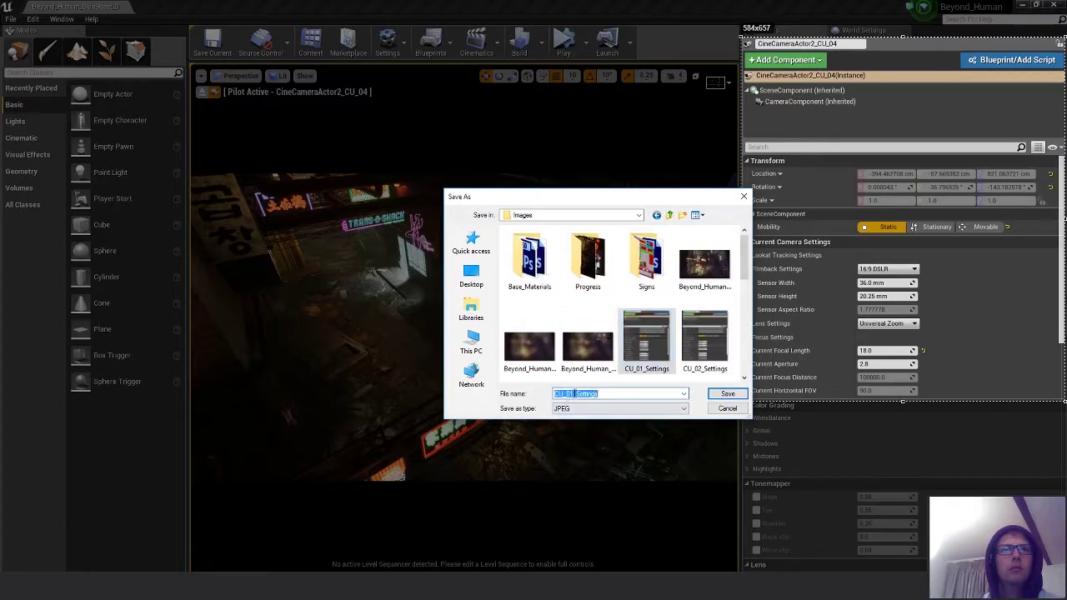
{"action": "key", "text": "BackSpace"}
{"action": "type", "text": "4"}
{"action": "key", "text": "Return"}
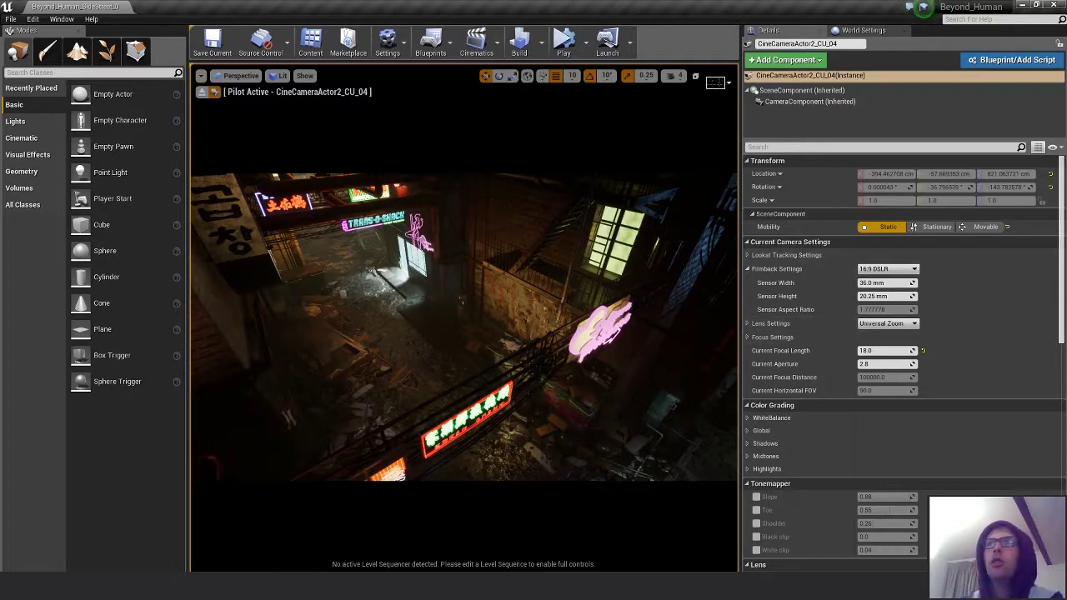
- Save the level and show the piloted CineCameraActor2_CU_04 view in full screen
{"action": "key", "text": "ctrl+s"}
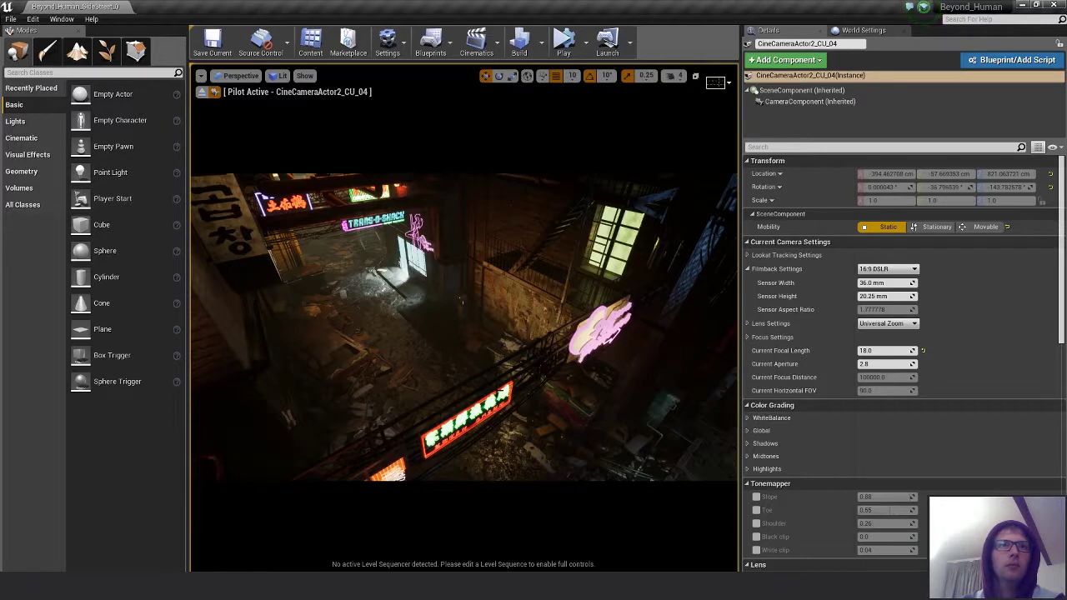
{"action": "left_click", "coordinate": [498, 395]}
{"action": "key", "text": "F11"}
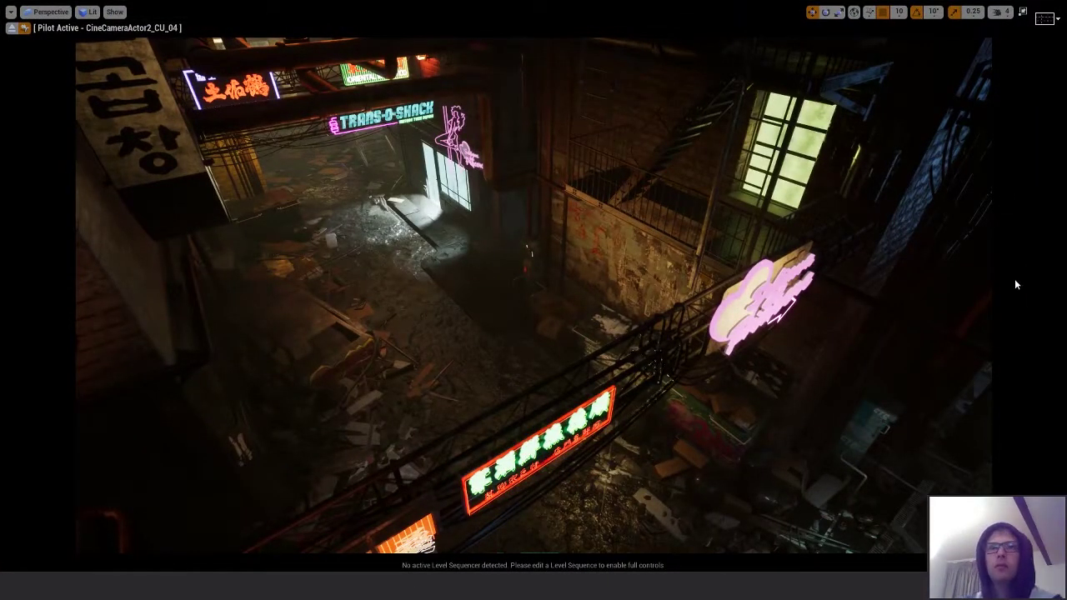
- Select the rendered camera frame as a Lightshot capture area, trimming its edges to about 1651 x 928 pixels
{"action": "key", "text": "Print"}
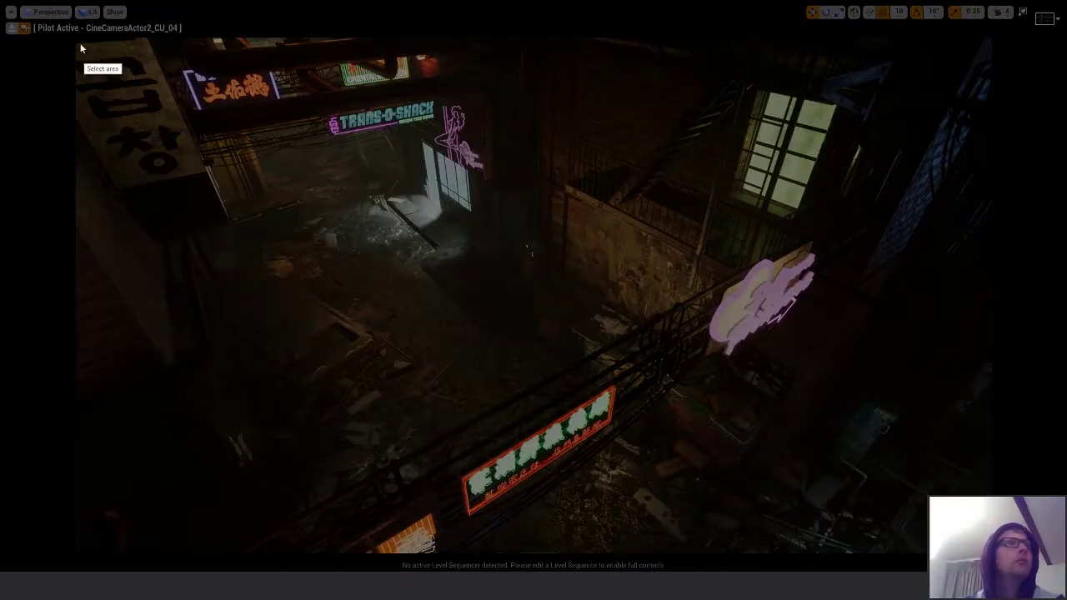
{"action": "left_click_drag", "start_coordinate": [76, 42], "coordinate": [992, 558]}
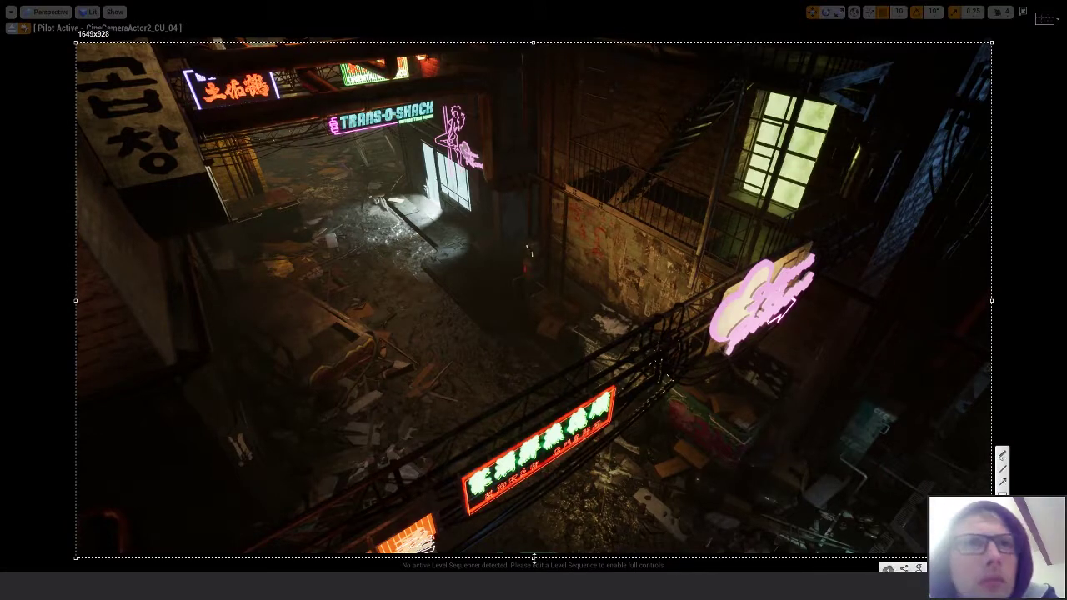
{"action": "left_click_drag", "start_coordinate": [534, 556], "coordinate": [538, 553]}
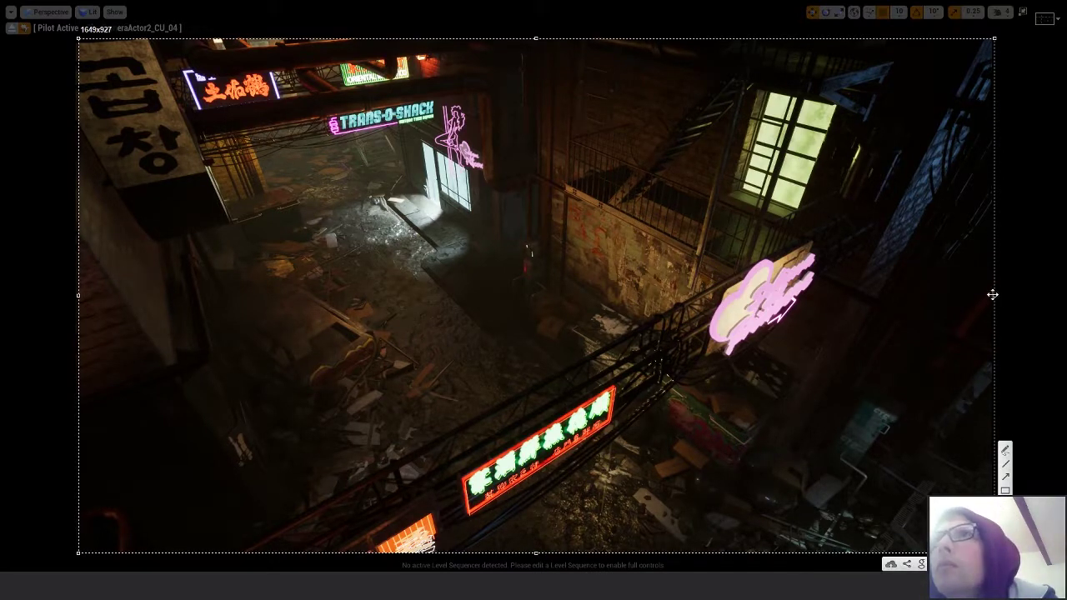
{"action": "left_click_drag", "start_coordinate": [994, 296], "coordinate": [994, 296]}
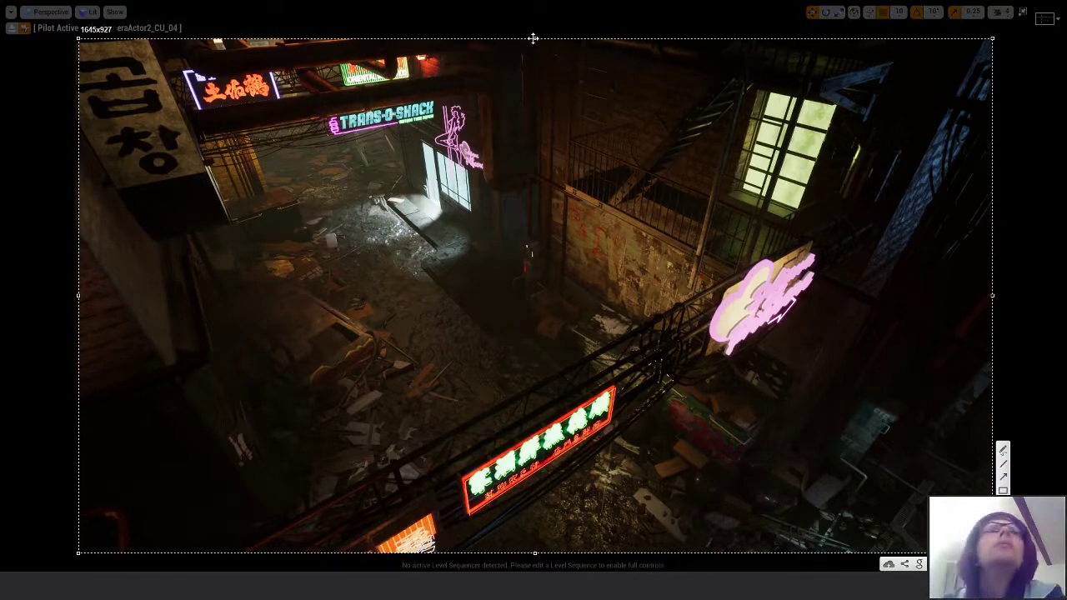
{"action": "left_click_drag", "start_coordinate": [536, 37], "coordinate": [539, 38]}
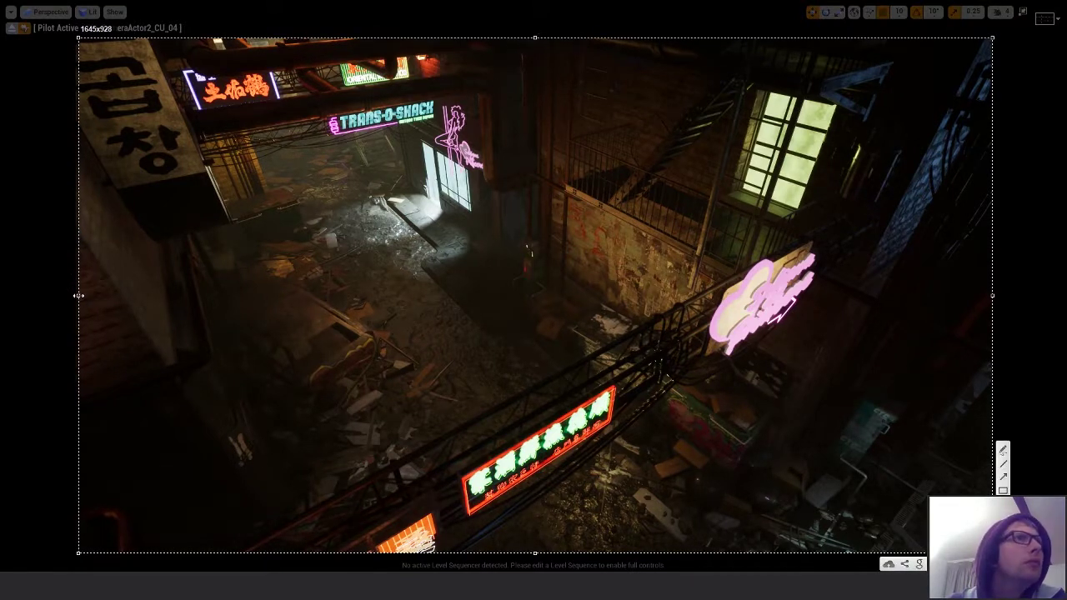
{"action": "left_click_drag", "start_coordinate": [78, 295], "coordinate": [74, 295]}
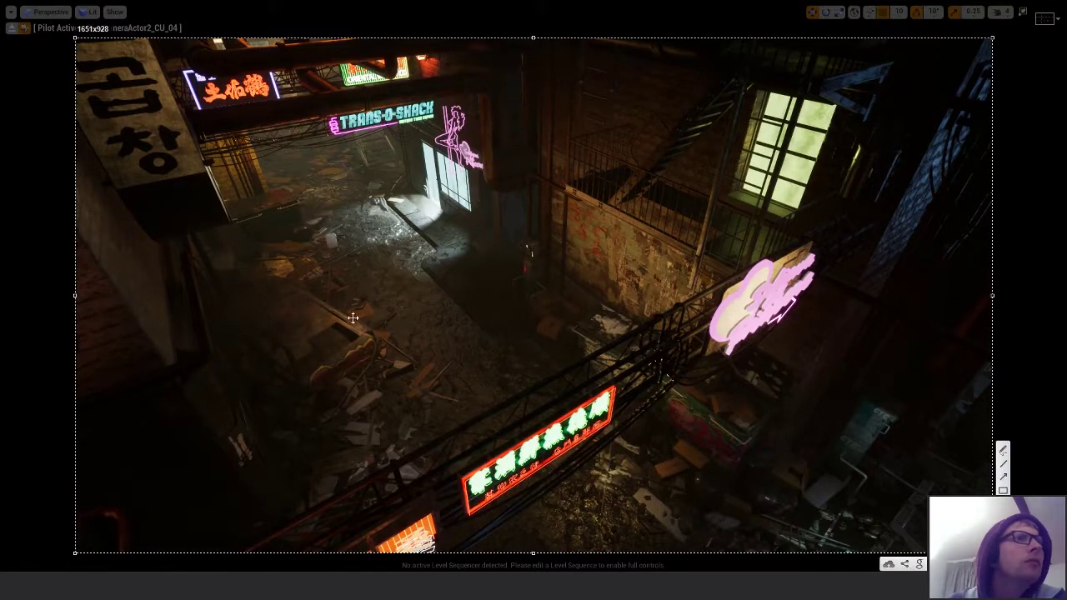
- Save the capture as a JPEG in the Progress folder, continuing the Beyond_Human_019 series
{"action": "key", "text": "ctrl+s"}
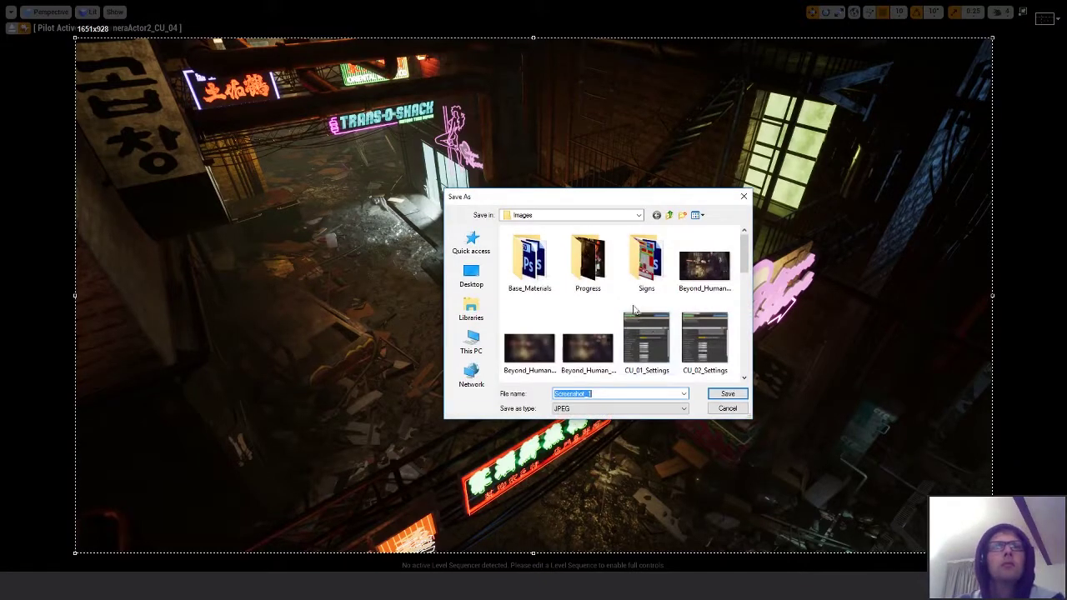
{"action": "double_click", "coordinate": [590, 265]}
{"action": "scroll", "coordinate": [584, 333], "scroll_direction": "down", "scroll_amount": 5}
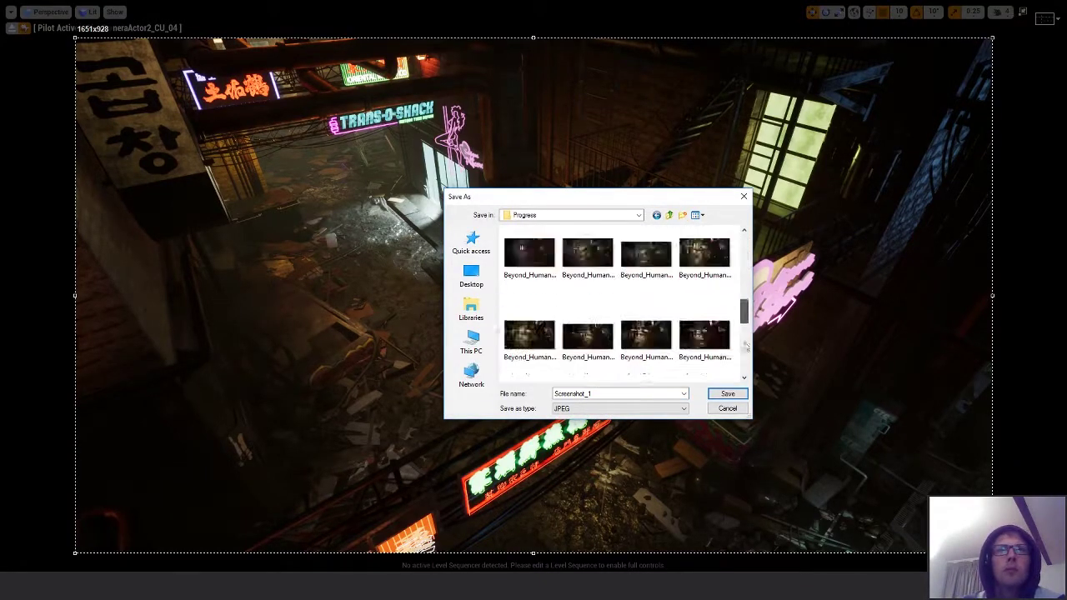
{"action": "left_click", "coordinate": [550, 350]}
{"action": "left_click", "coordinate": [616, 394]}
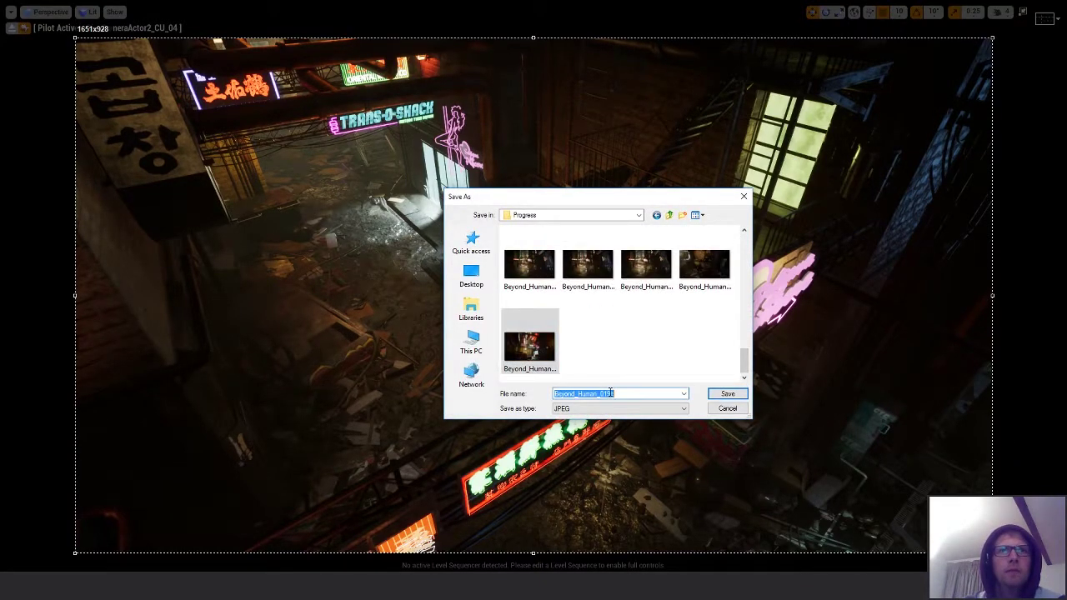
{"action": "left_click_drag", "start_coordinate": [611, 393], "coordinate": [631, 394]}
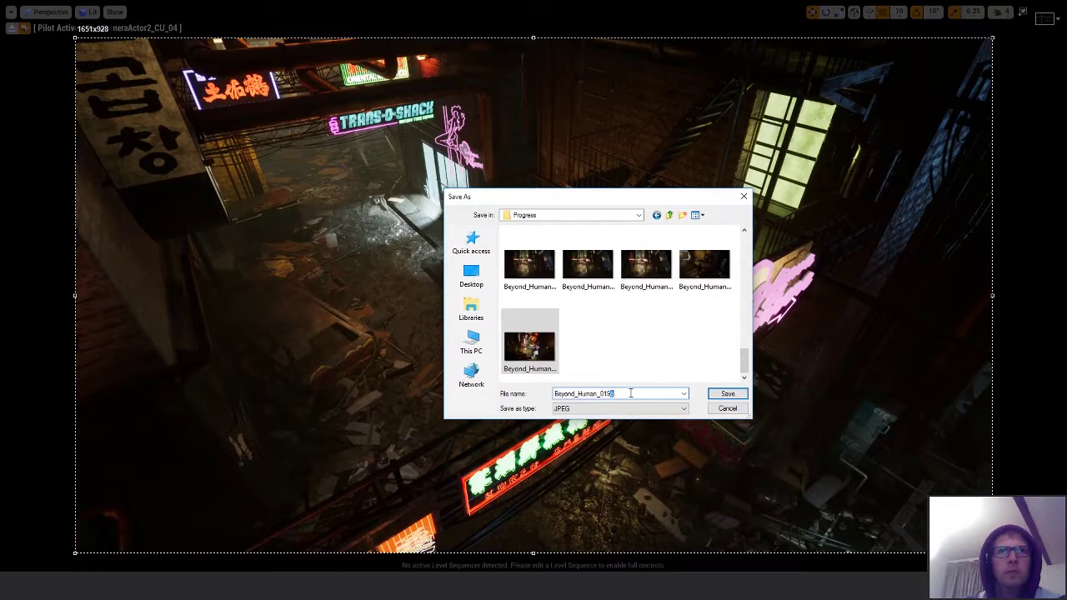
{"action": "left_click", "coordinate": [728, 397]}
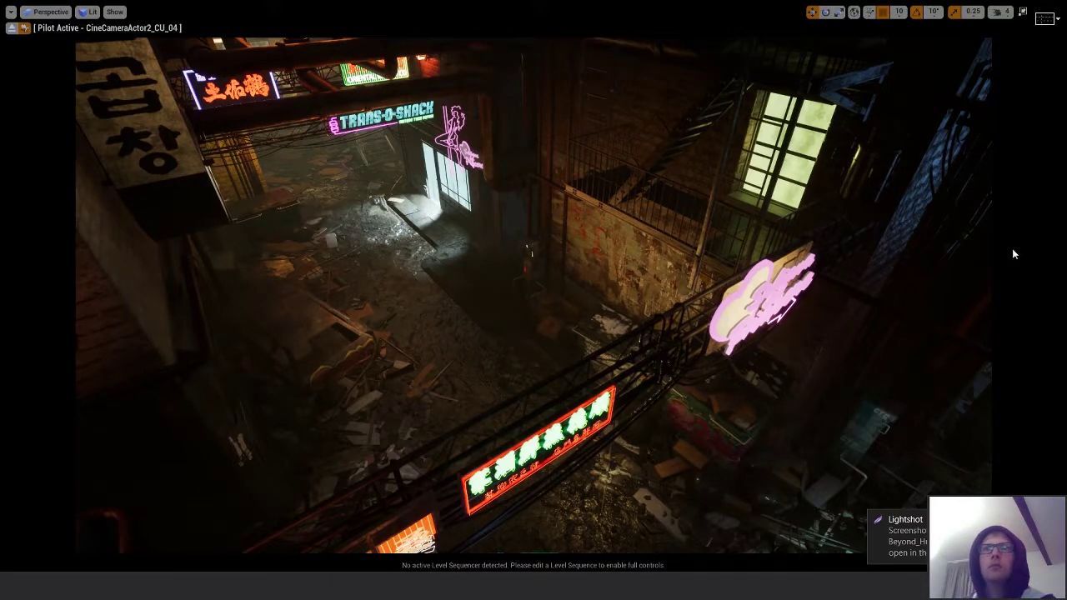
- Turn off game view, leave the full-screen viewport and clear the selection of the pipes
{"action": "key", "text": "g"}
{"action": "key", "text": "F11"}
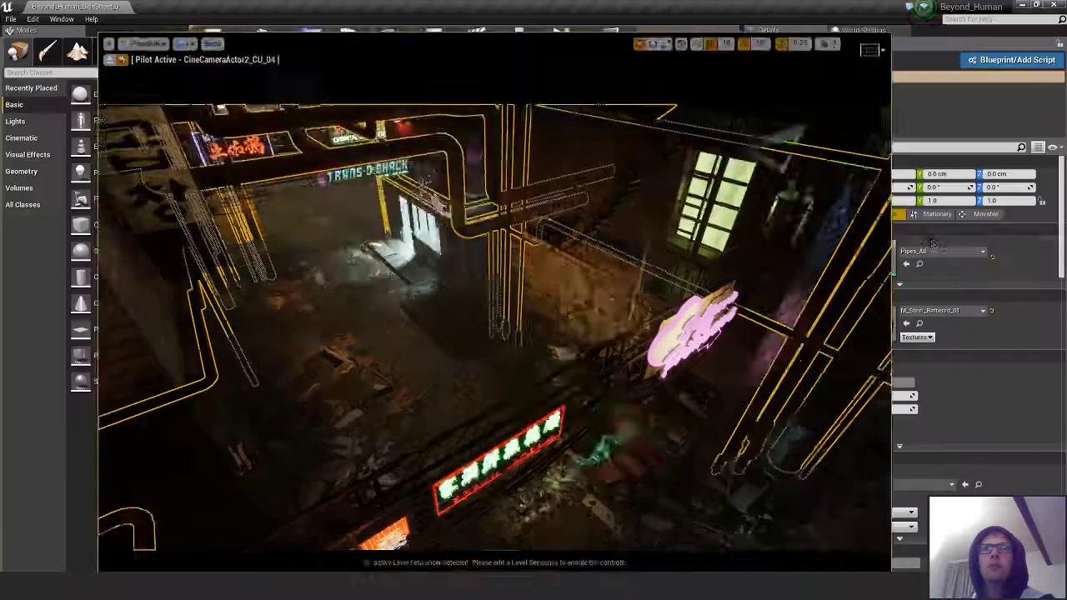
{"action": "key", "text": "Delete"}
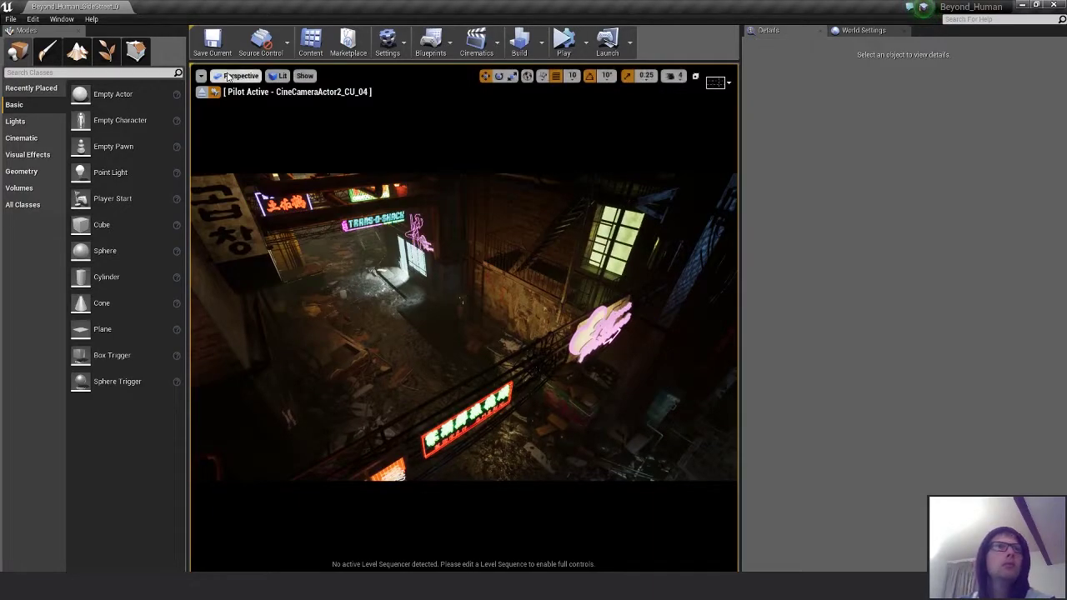
- Stop piloting CineCameraActor2_CU_04 and fly the free perspective view down to street level, facing the neon signs
{"action": "left_click", "coordinate": [202, 92]}
{"action": "right_click_drag", "start_coordinate": [334, 250], "coordinate": [334, 179]}
{"action": "key", "text": "w"}
{"action": "right_click_drag", "start_coordinate": [464, 320], "coordinate": [533, 323]}
{"action": "key", "text": "s"}
{"action": "key", "text": "w"}
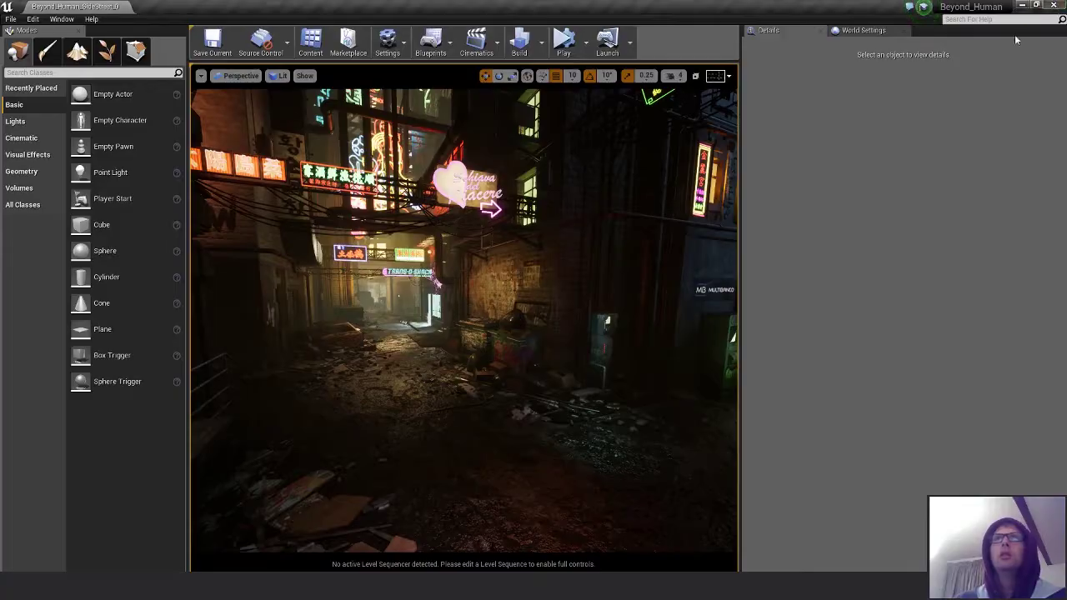
- Switch to MODO, save the Blockout_CamMatch_v060 scene and close the program
{"action": "left_click", "coordinate": [1023, 6]}
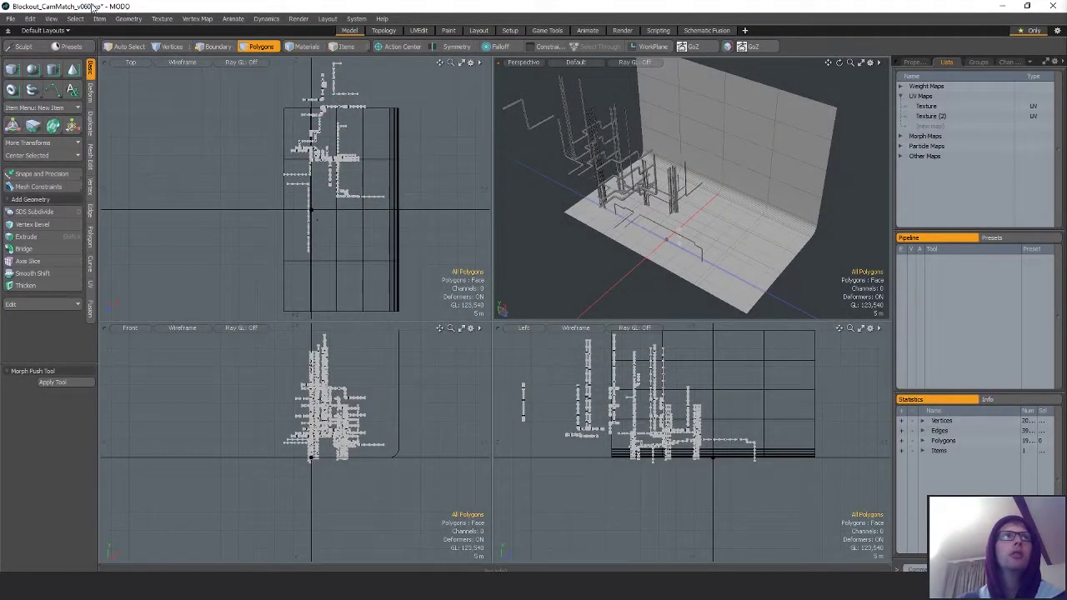
{"action": "key", "text": "ctrl+s"}
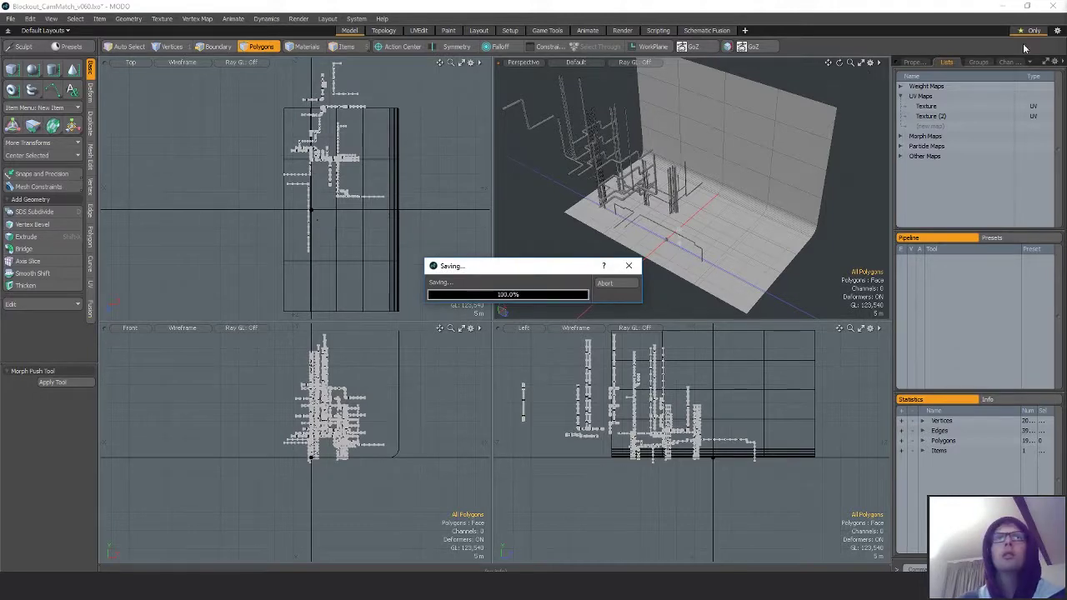
{"action": "left_click", "coordinate": [1054, 8]}
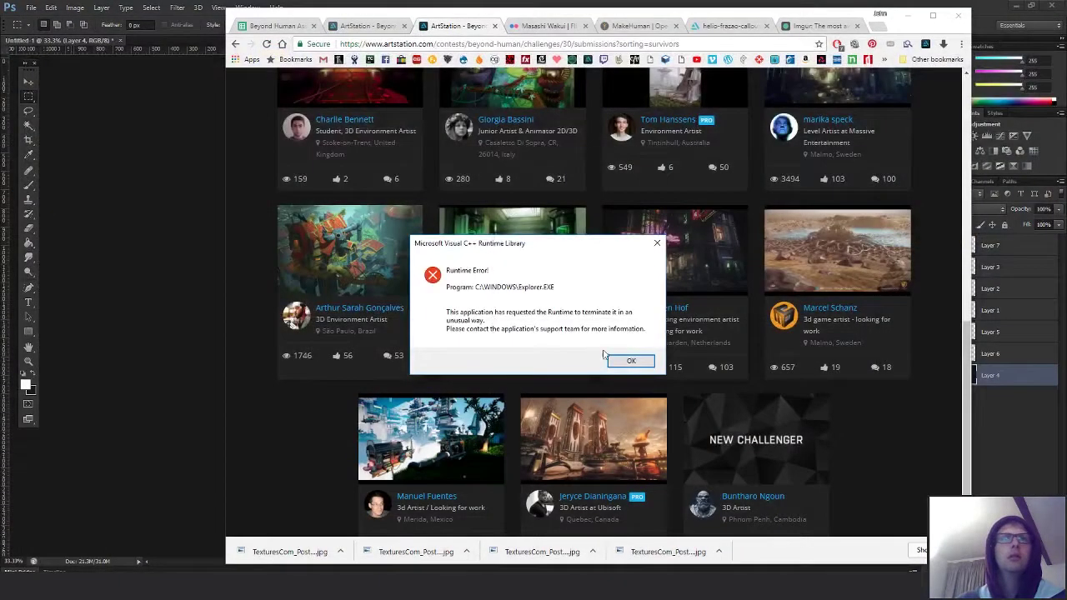
- Switch to Photoshop and close the Untitled-1 shot comparison document without saving it
{"action": "left_click", "coordinate": [164, 161]}
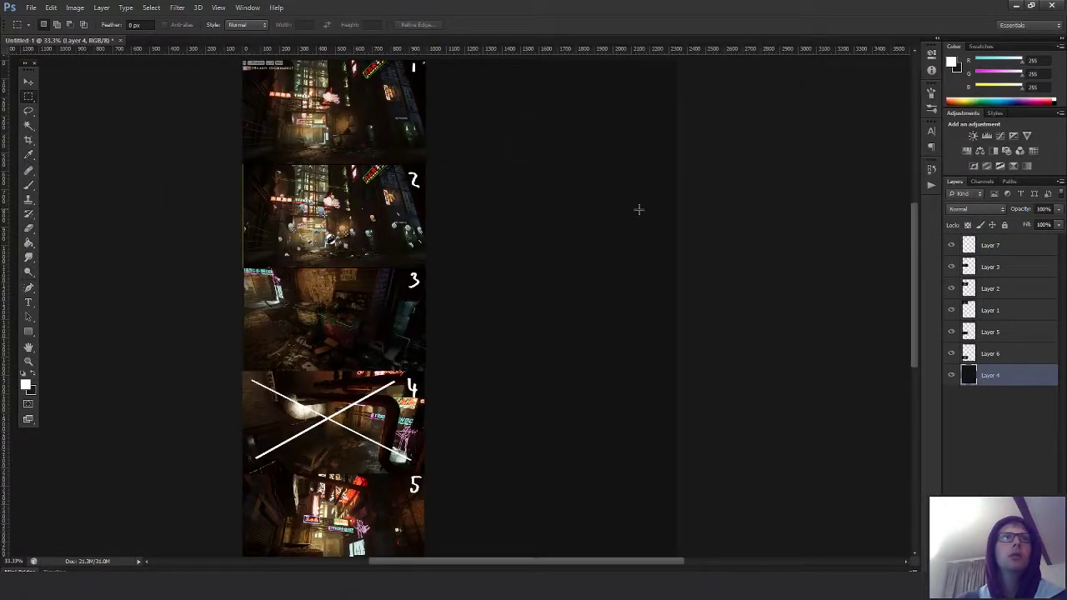
{"action": "key", "text": "ctrl+w"}
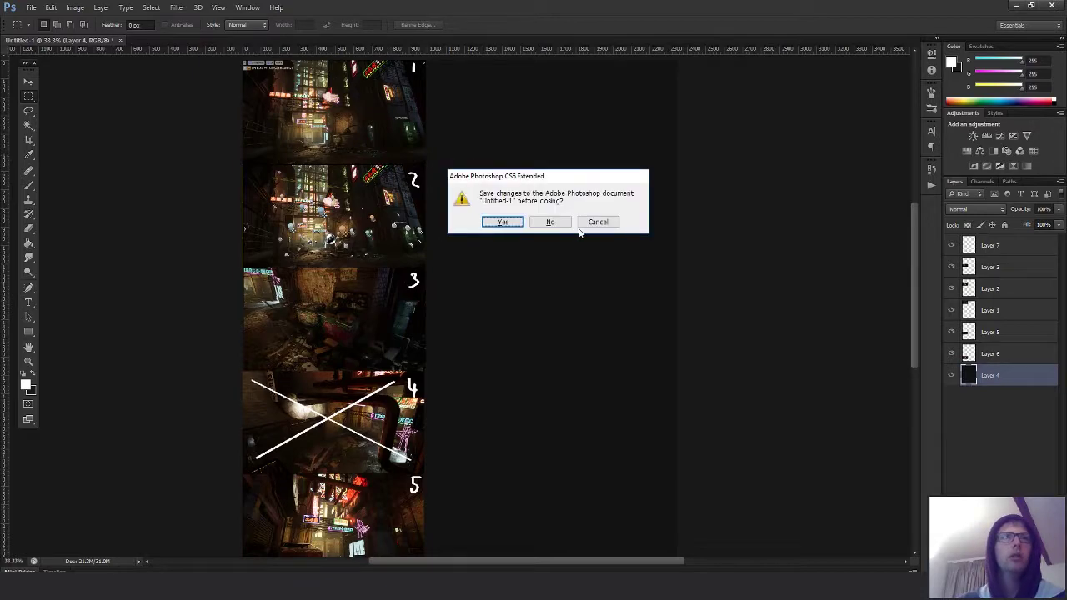
{"action": "left_click", "coordinate": [551, 223]}
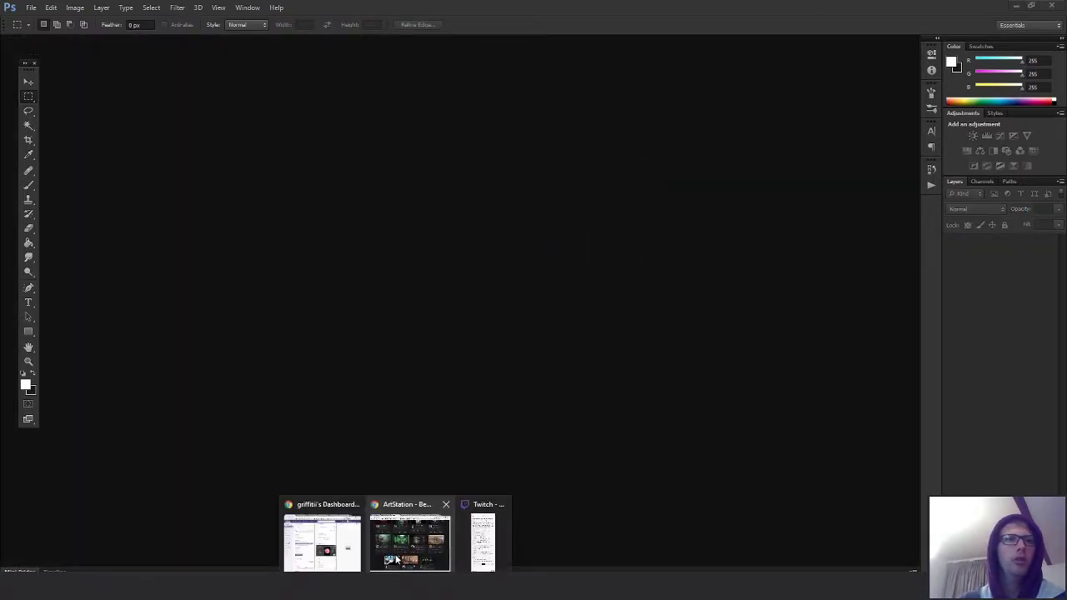
- Switch to Chrome and look through the ArtStation Beyond Human Game Environment/Level Art submissions page
{"action": "mouse_move", "coordinate": [390, 560]}
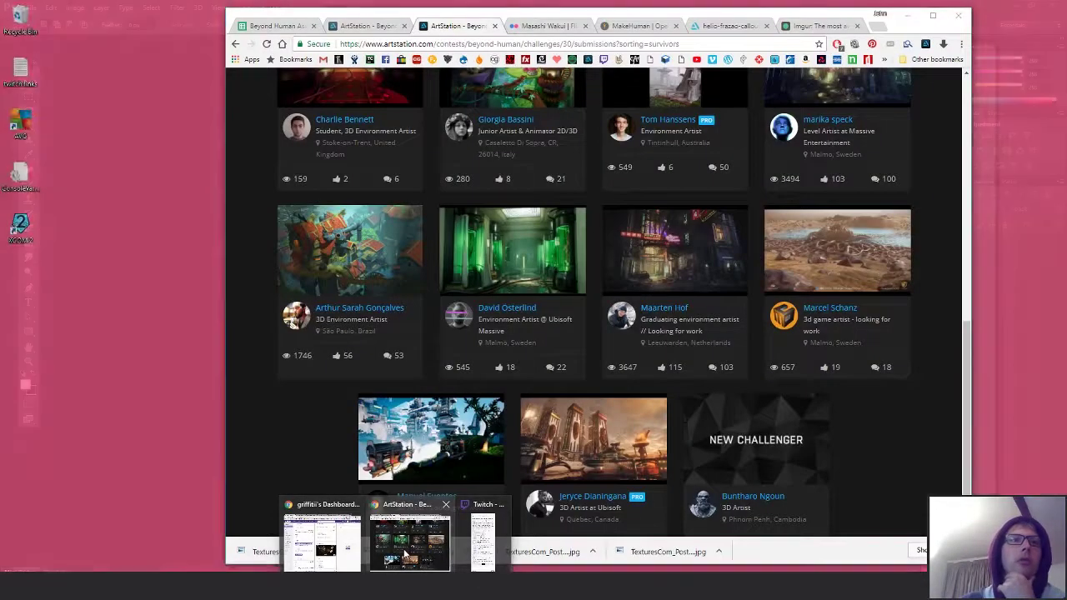
{"action": "left_click", "coordinate": [403, 552]}
{"action": "left_click", "coordinate": [366, 26]}
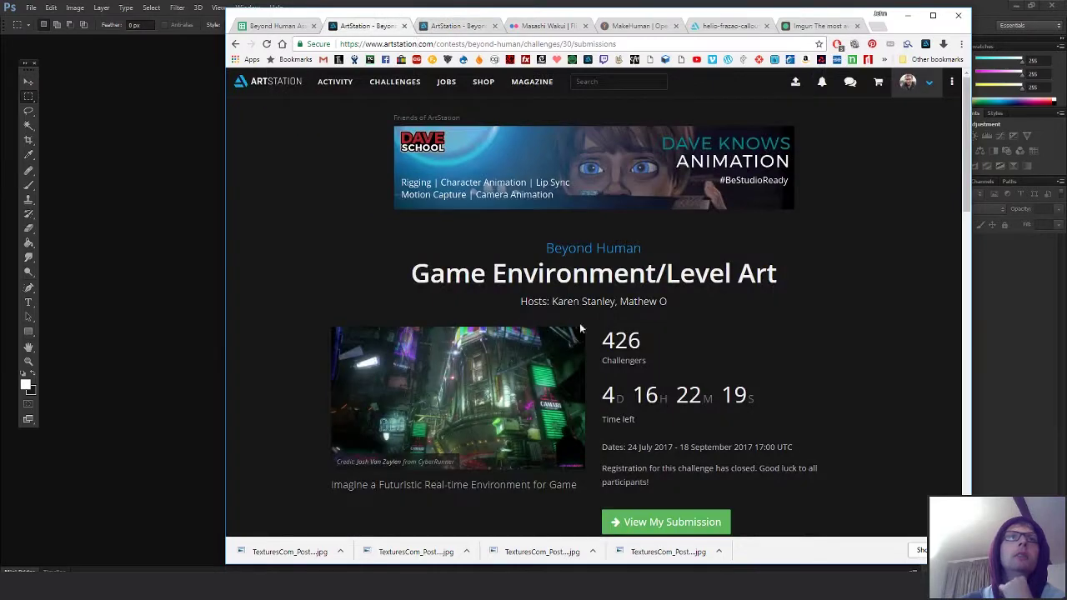
{"action": "scroll", "coordinate": [756, 397], "scroll_direction": "down", "scroll_amount": 2}
{"action": "scroll", "coordinate": [875, 410], "scroll_direction": "down", "scroll_amount": 1}
{"action": "scroll", "coordinate": [917, 411], "scroll_direction": "up", "scroll_amount": 3}
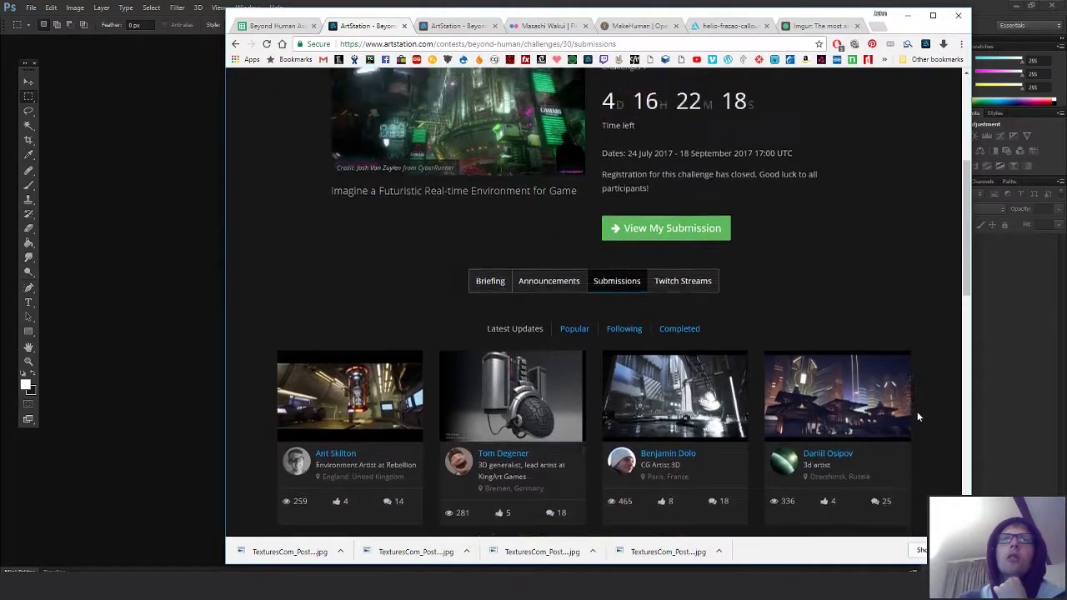
{"action": "scroll", "coordinate": [917, 410], "scroll_direction": "down", "scroll_amount": 2}
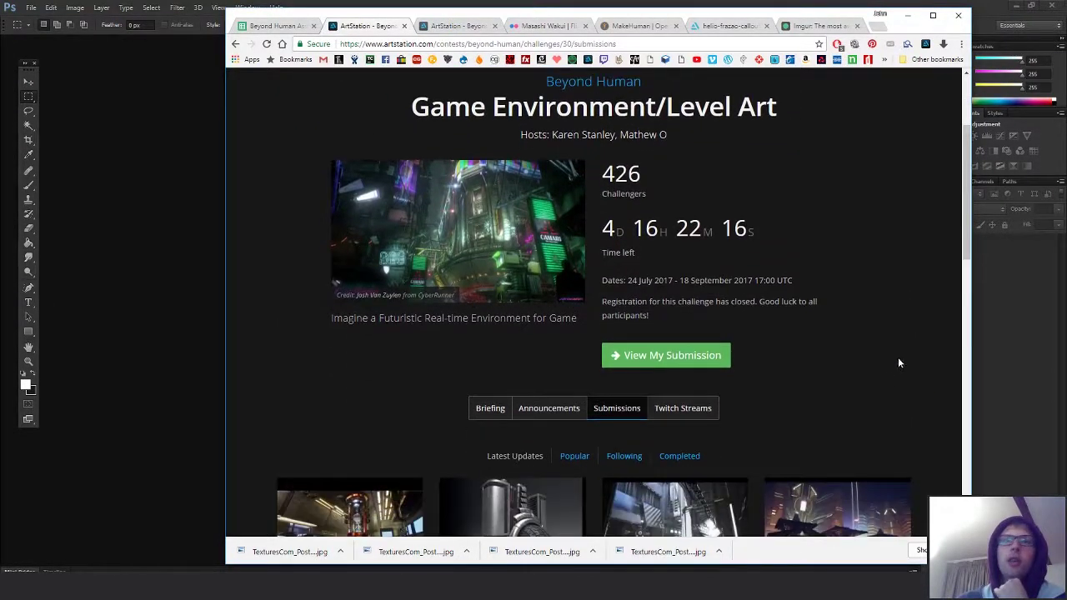